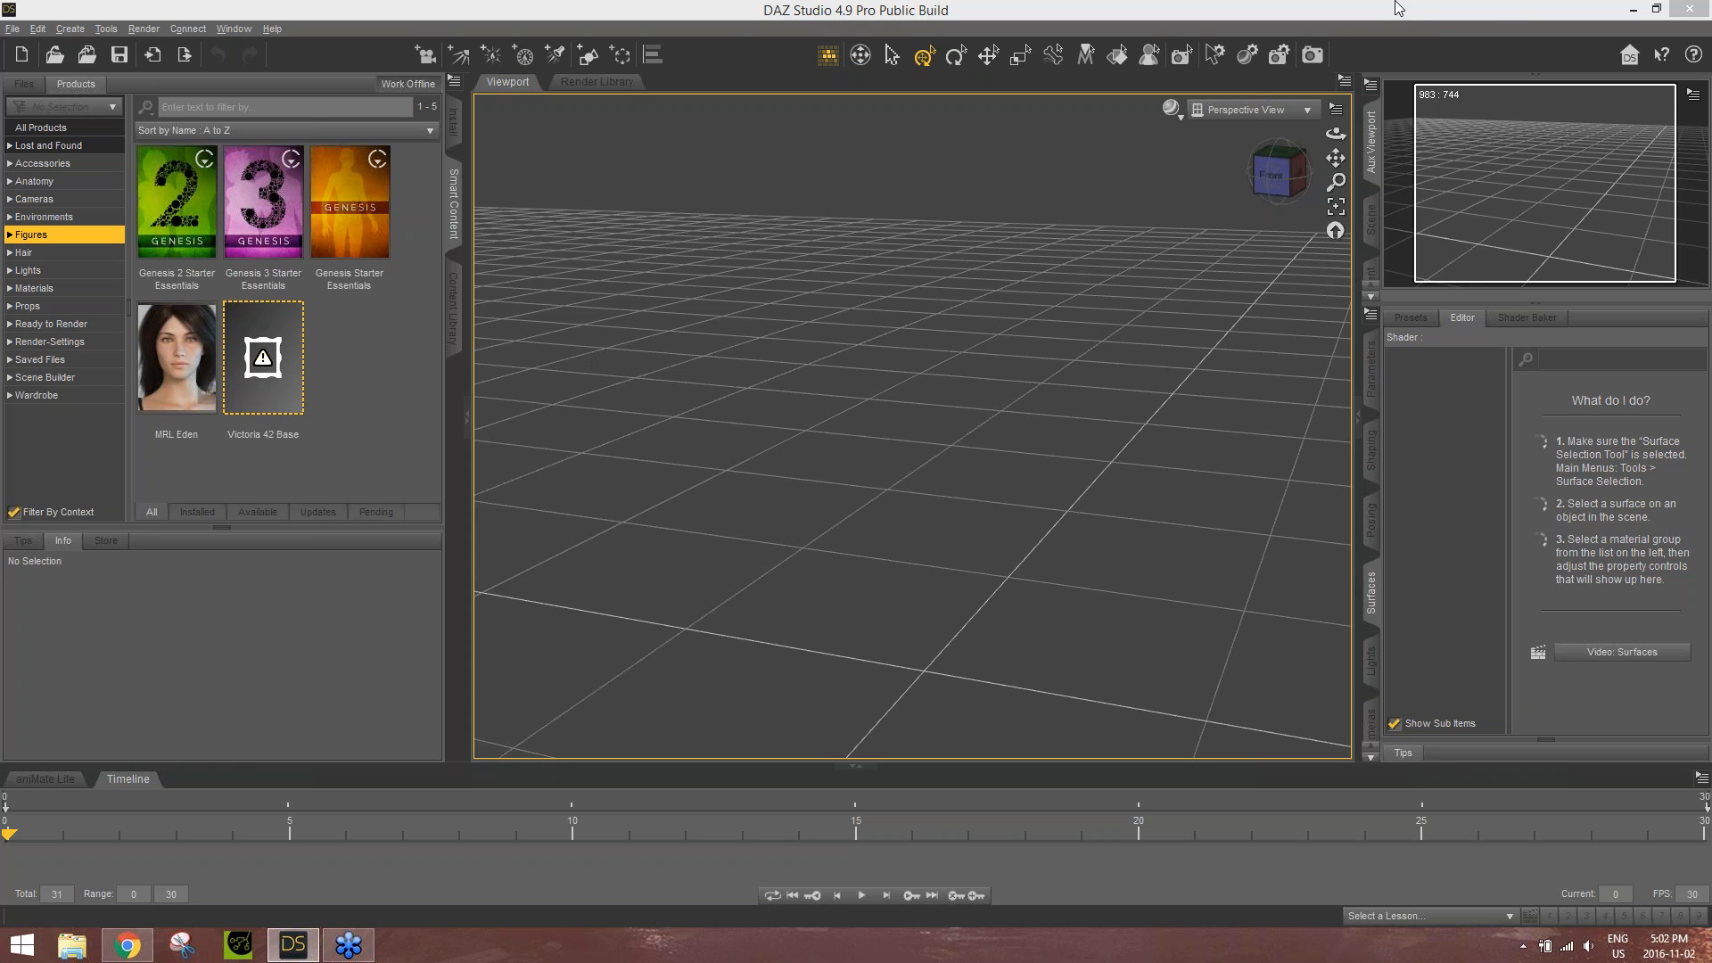
- Switch to the web browser and search in a new tab for "daz public beta"
click(1632, 9)
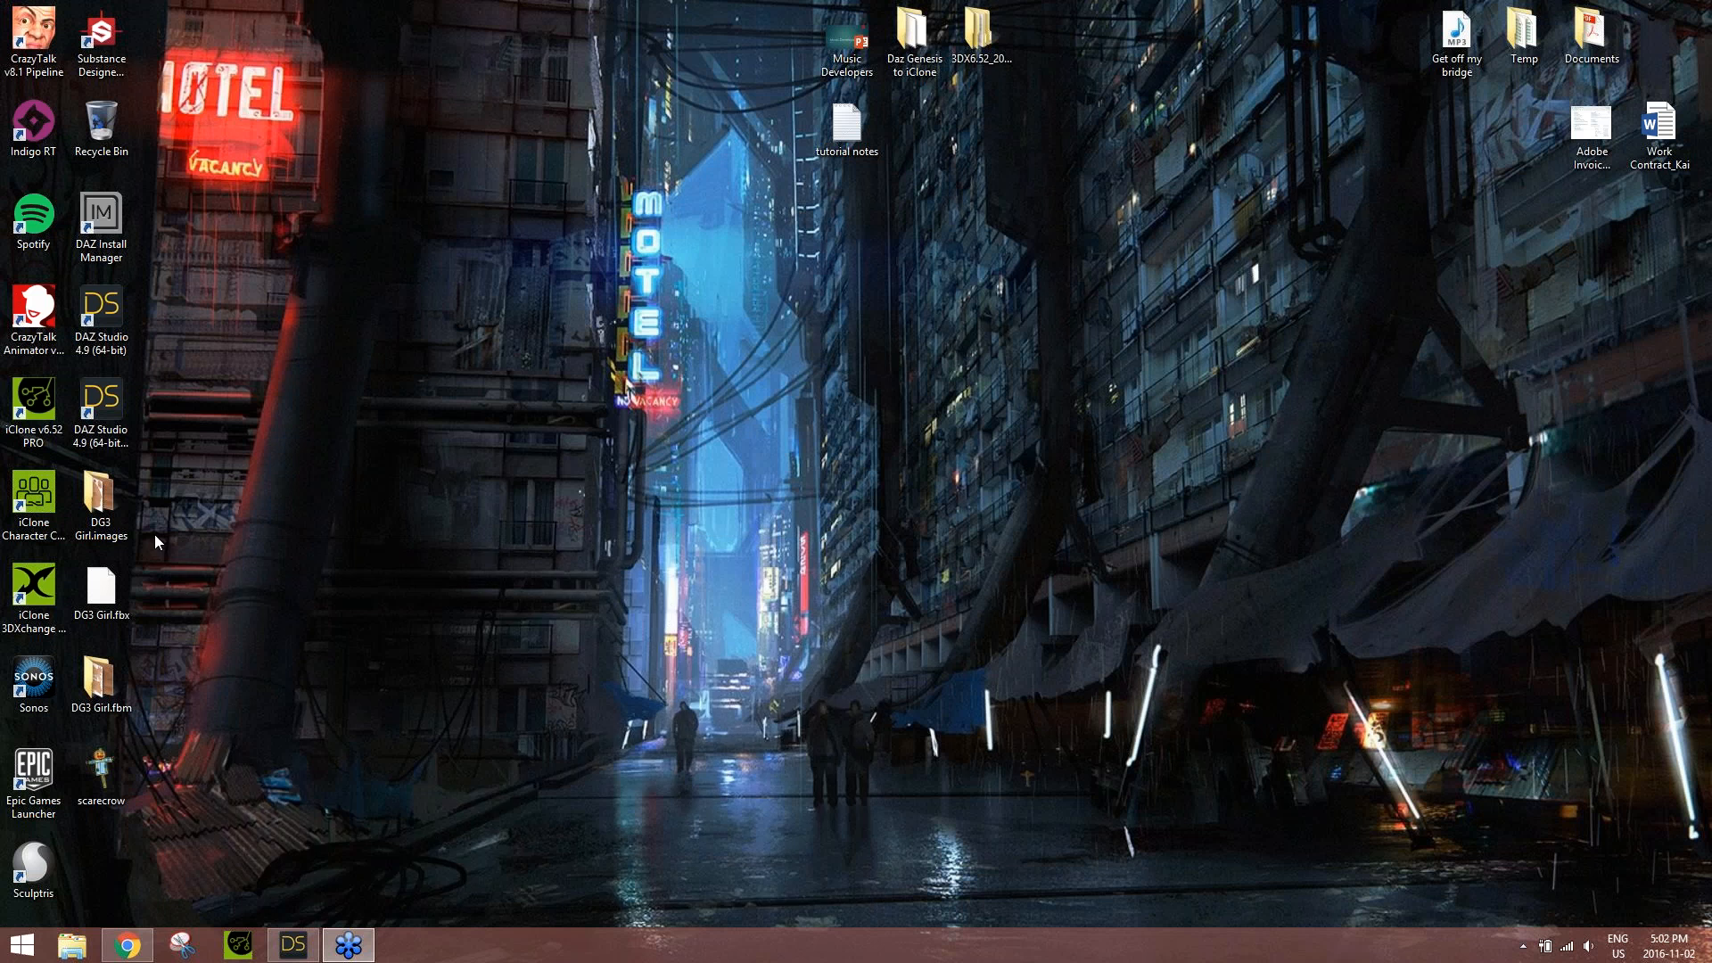
click(105, 426)
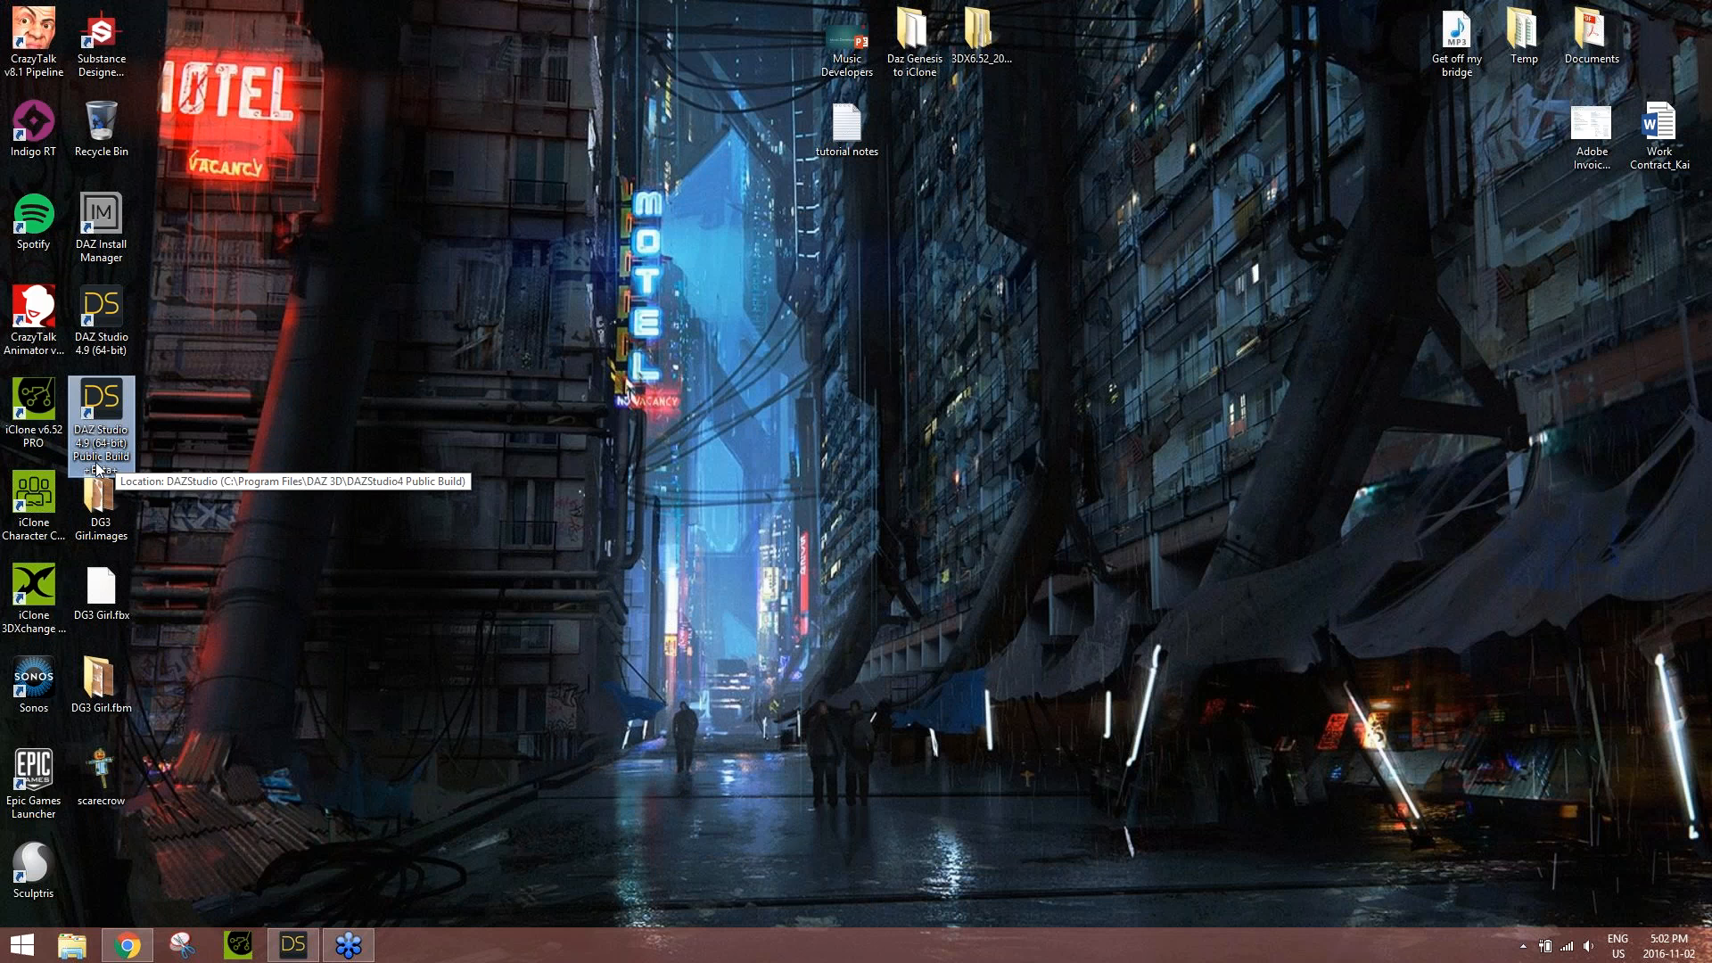
click(136, 955)
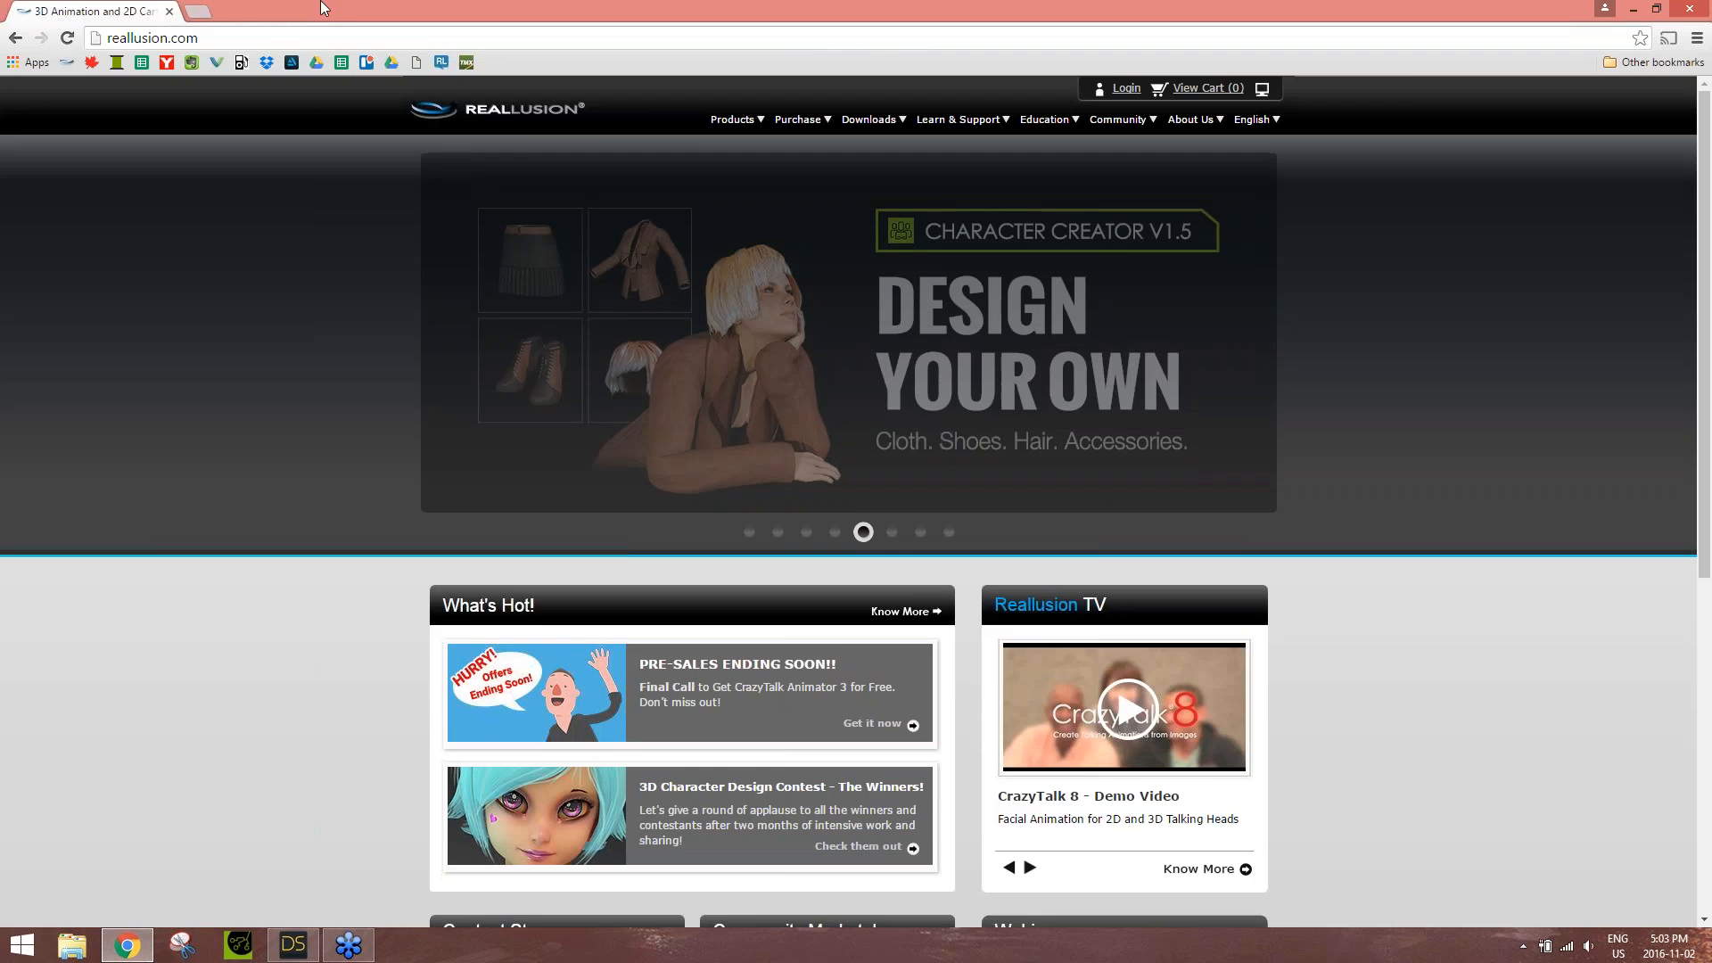
click(206, 10)
text(da)
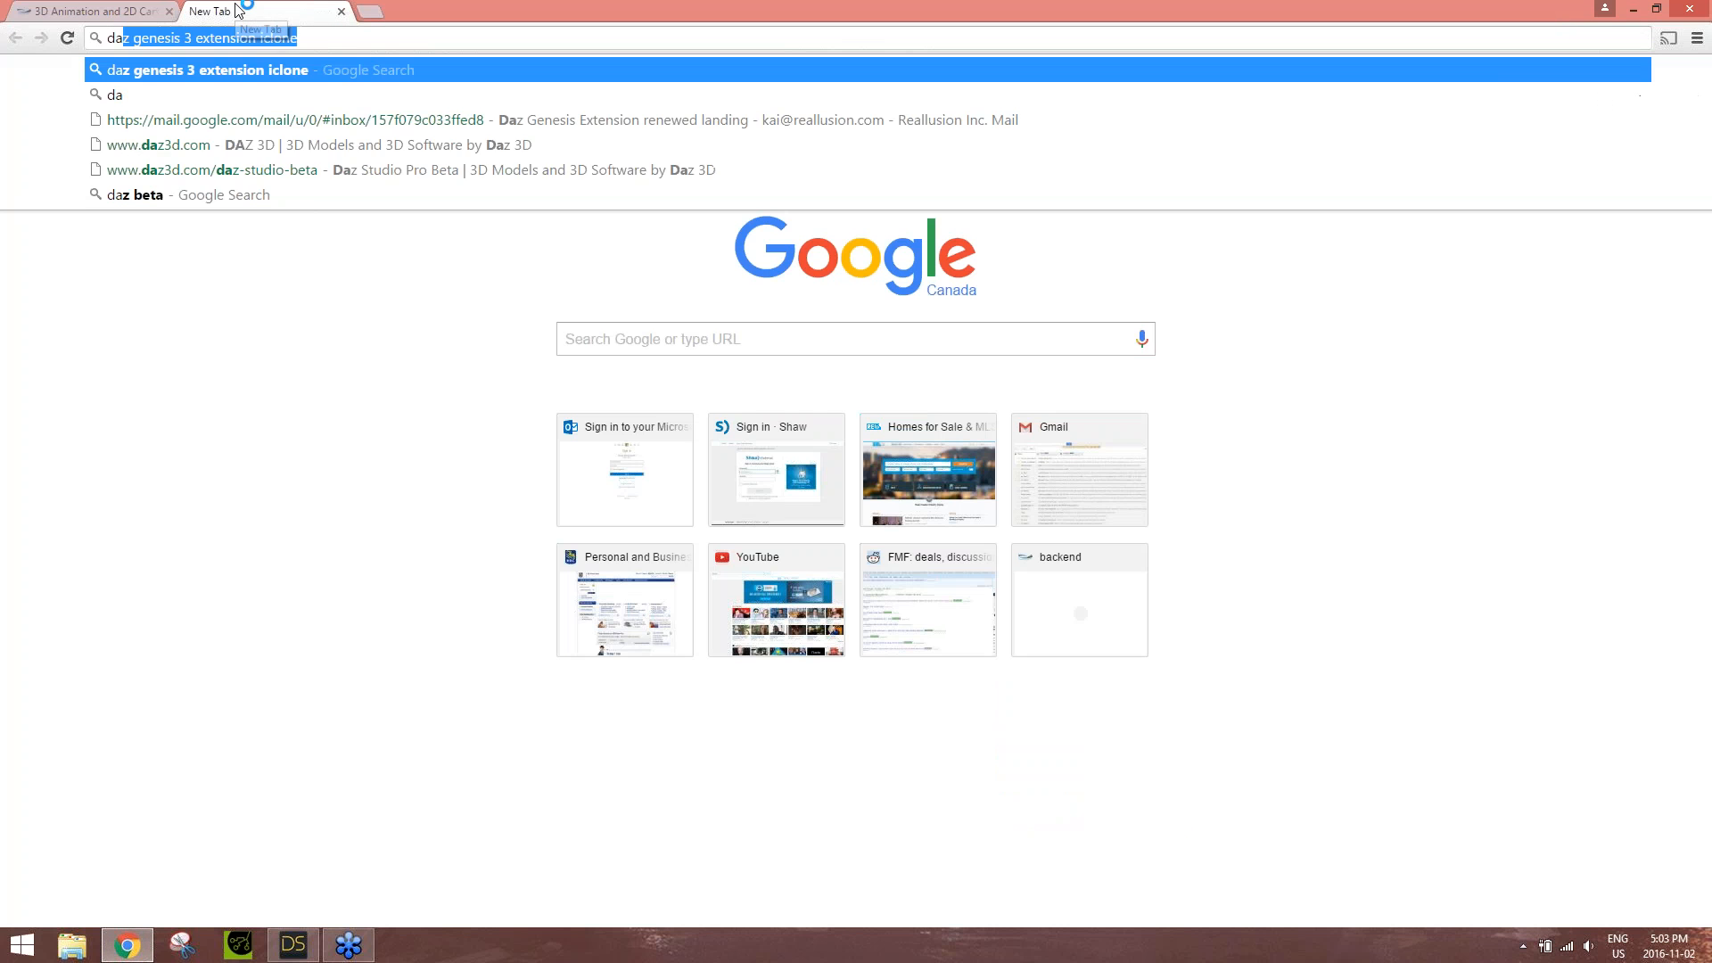
text(z public beta)
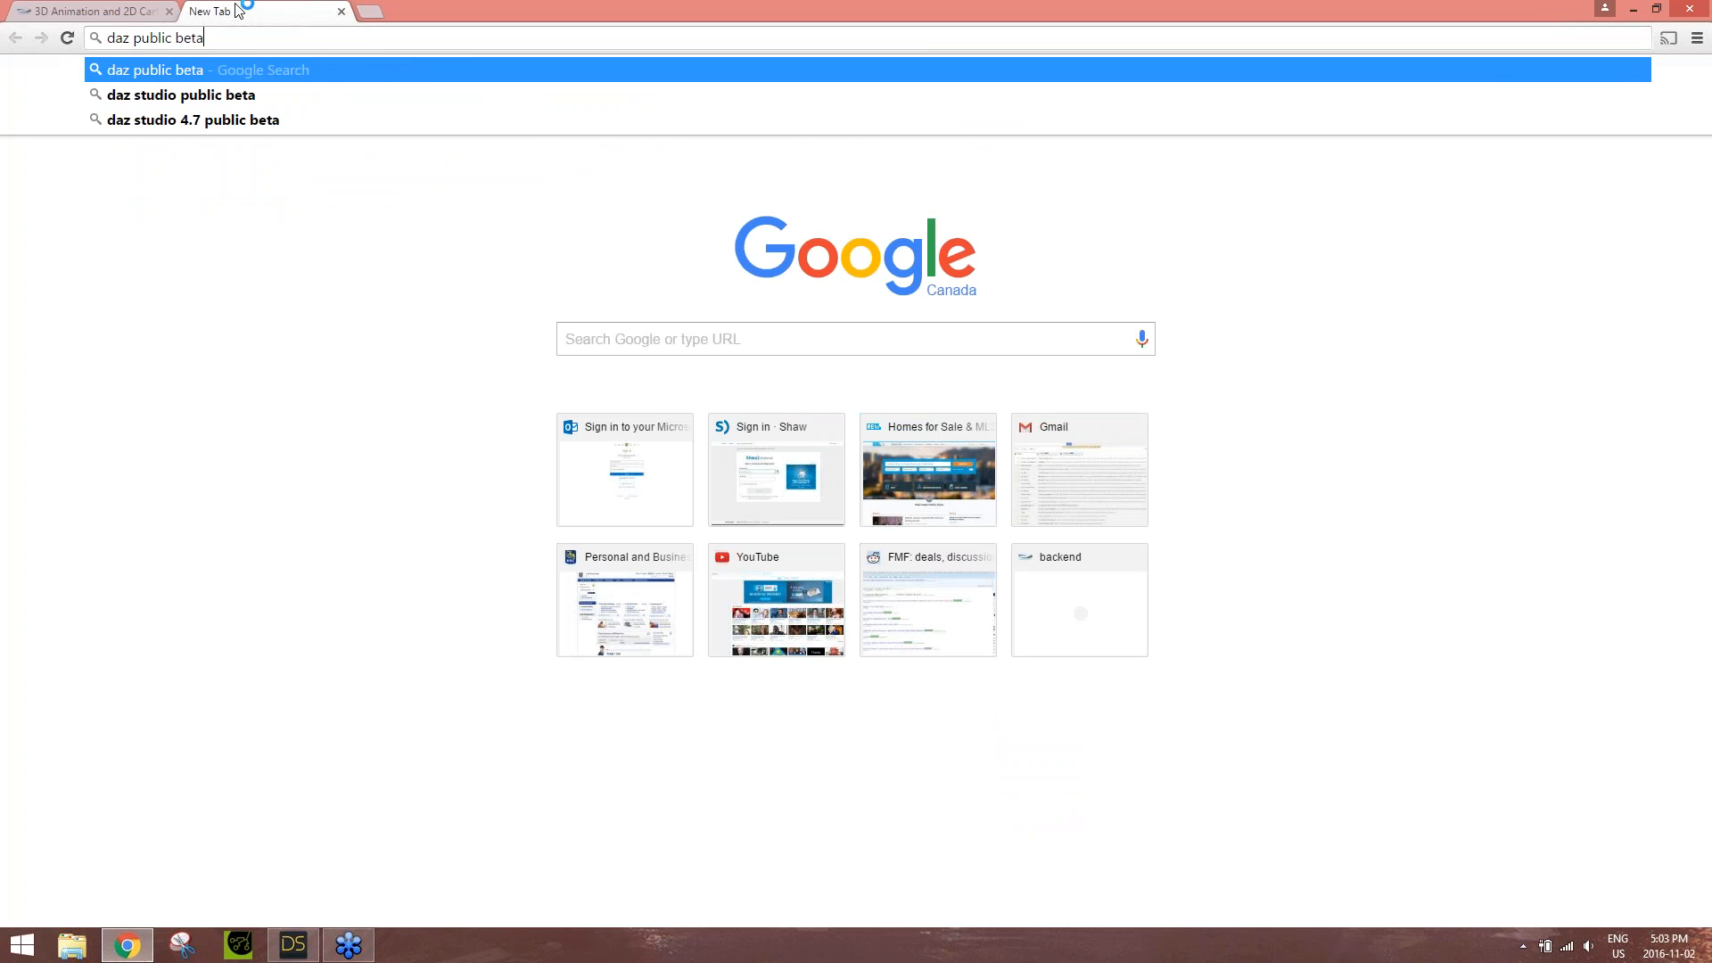
key(Return)
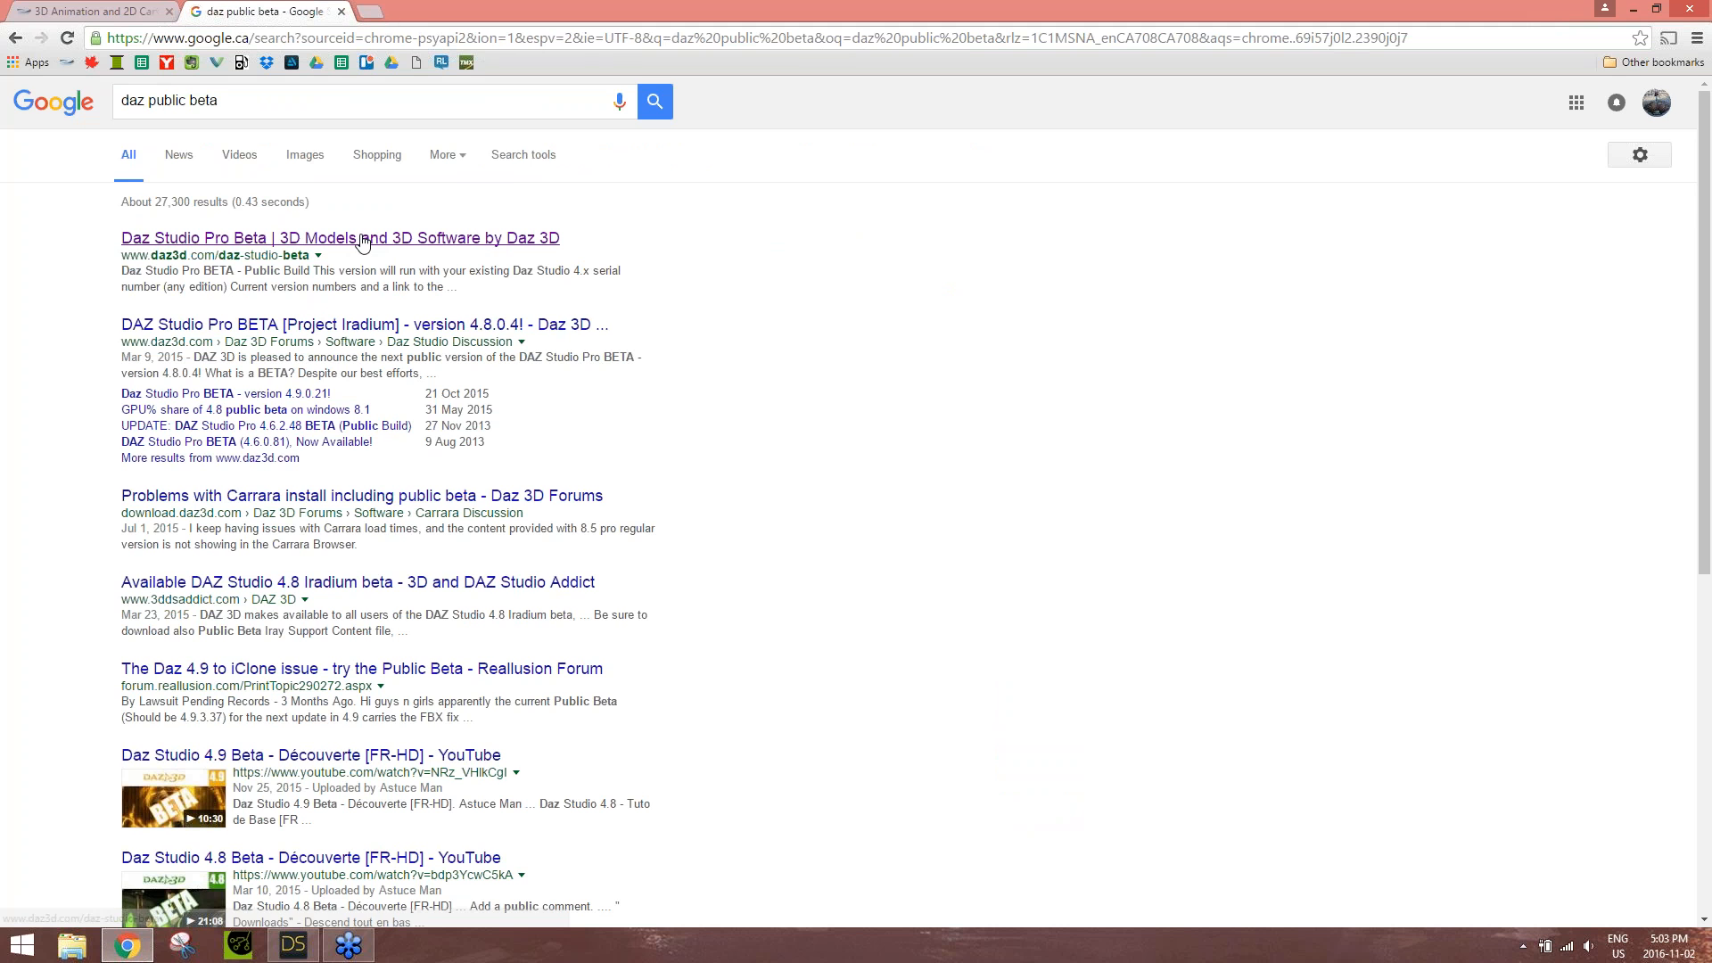
- Open the Daz Studio Pro Beta result on daz3d.com and look over the product page and its included products
click(339, 238)
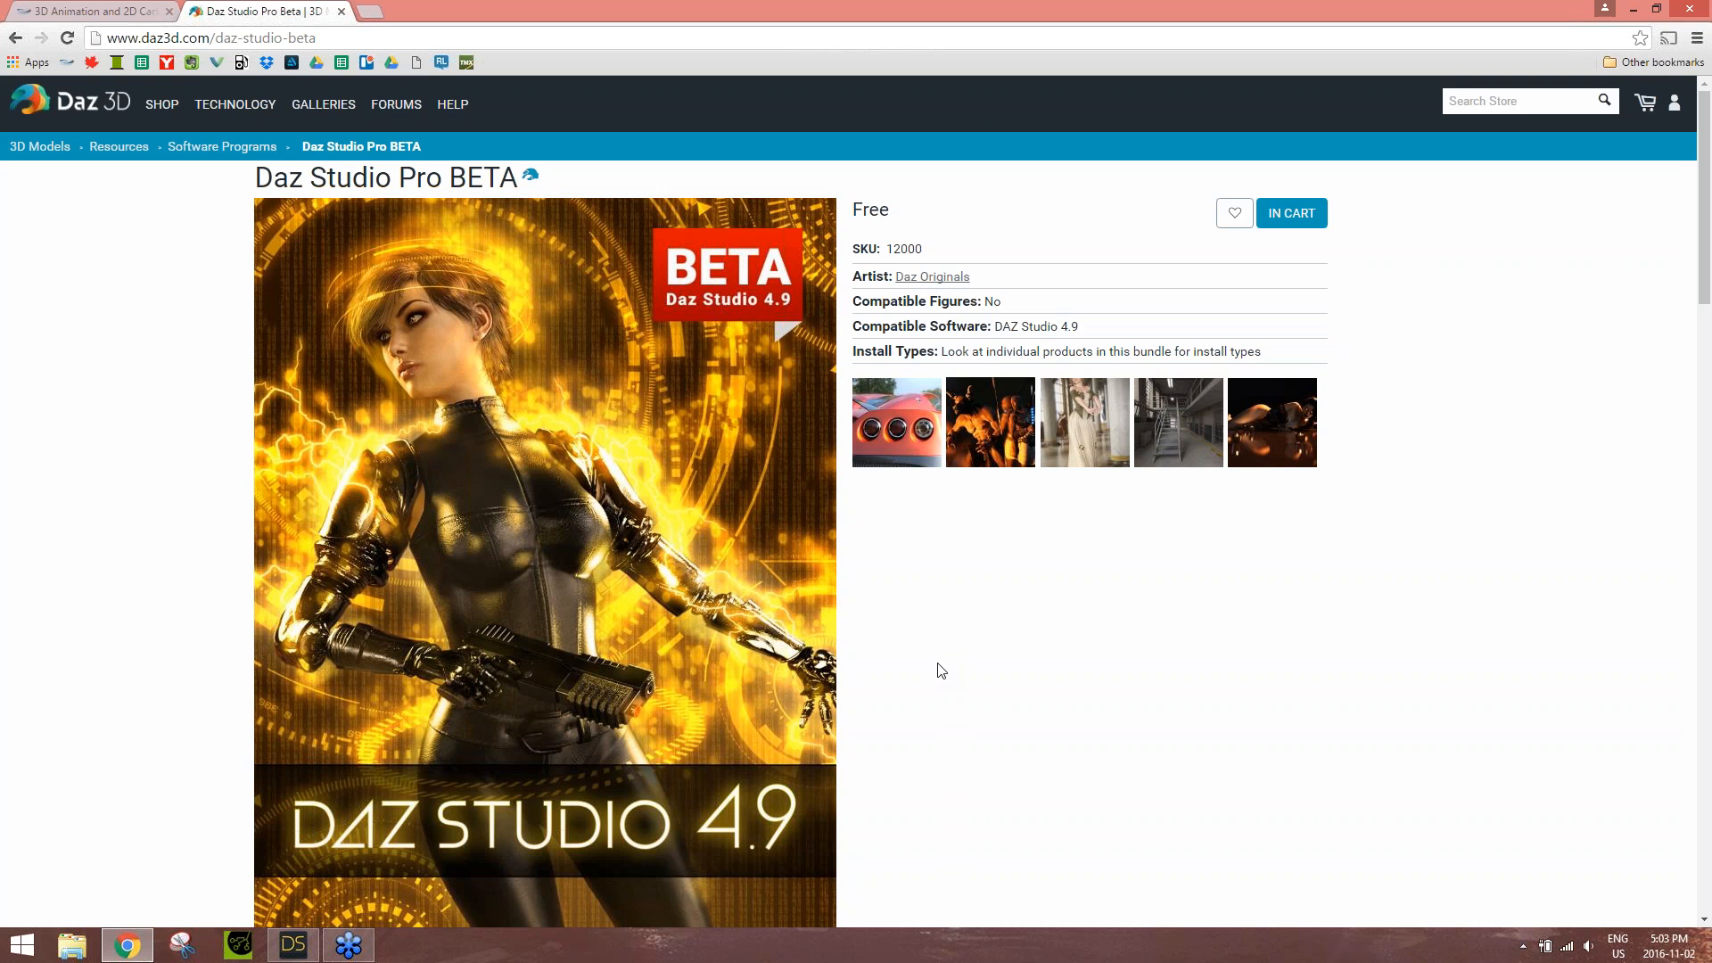
scroll(968, 647, down, 4)
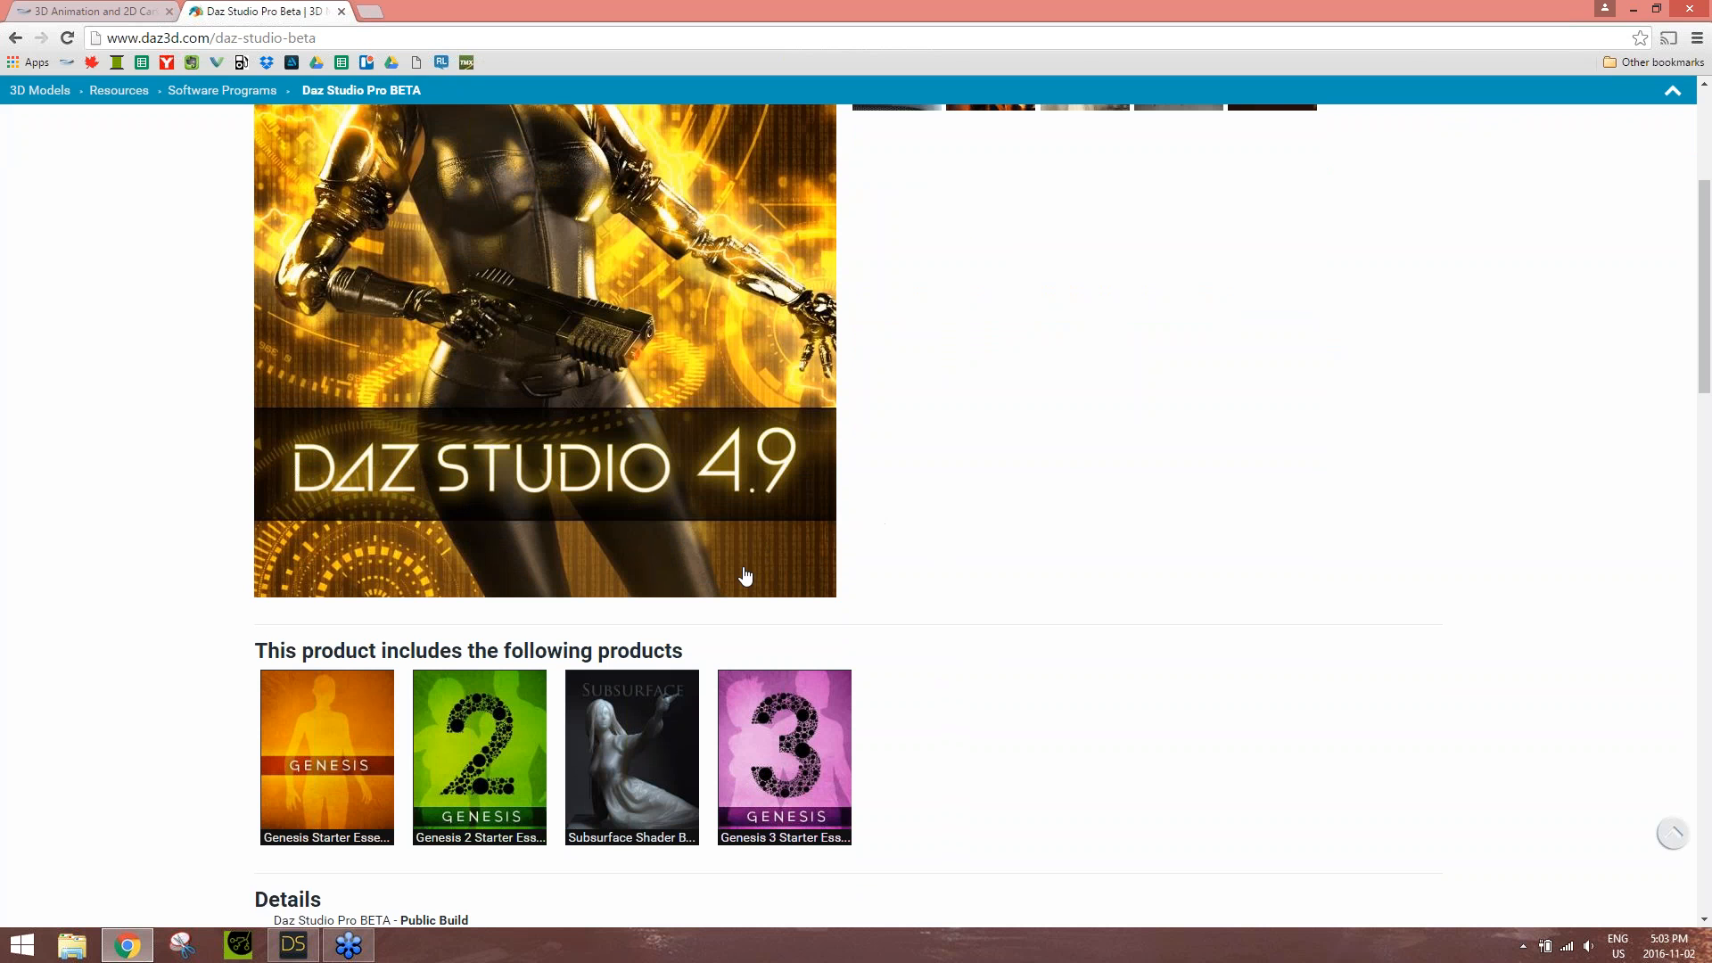
scroll(1097, 573, up, 4)
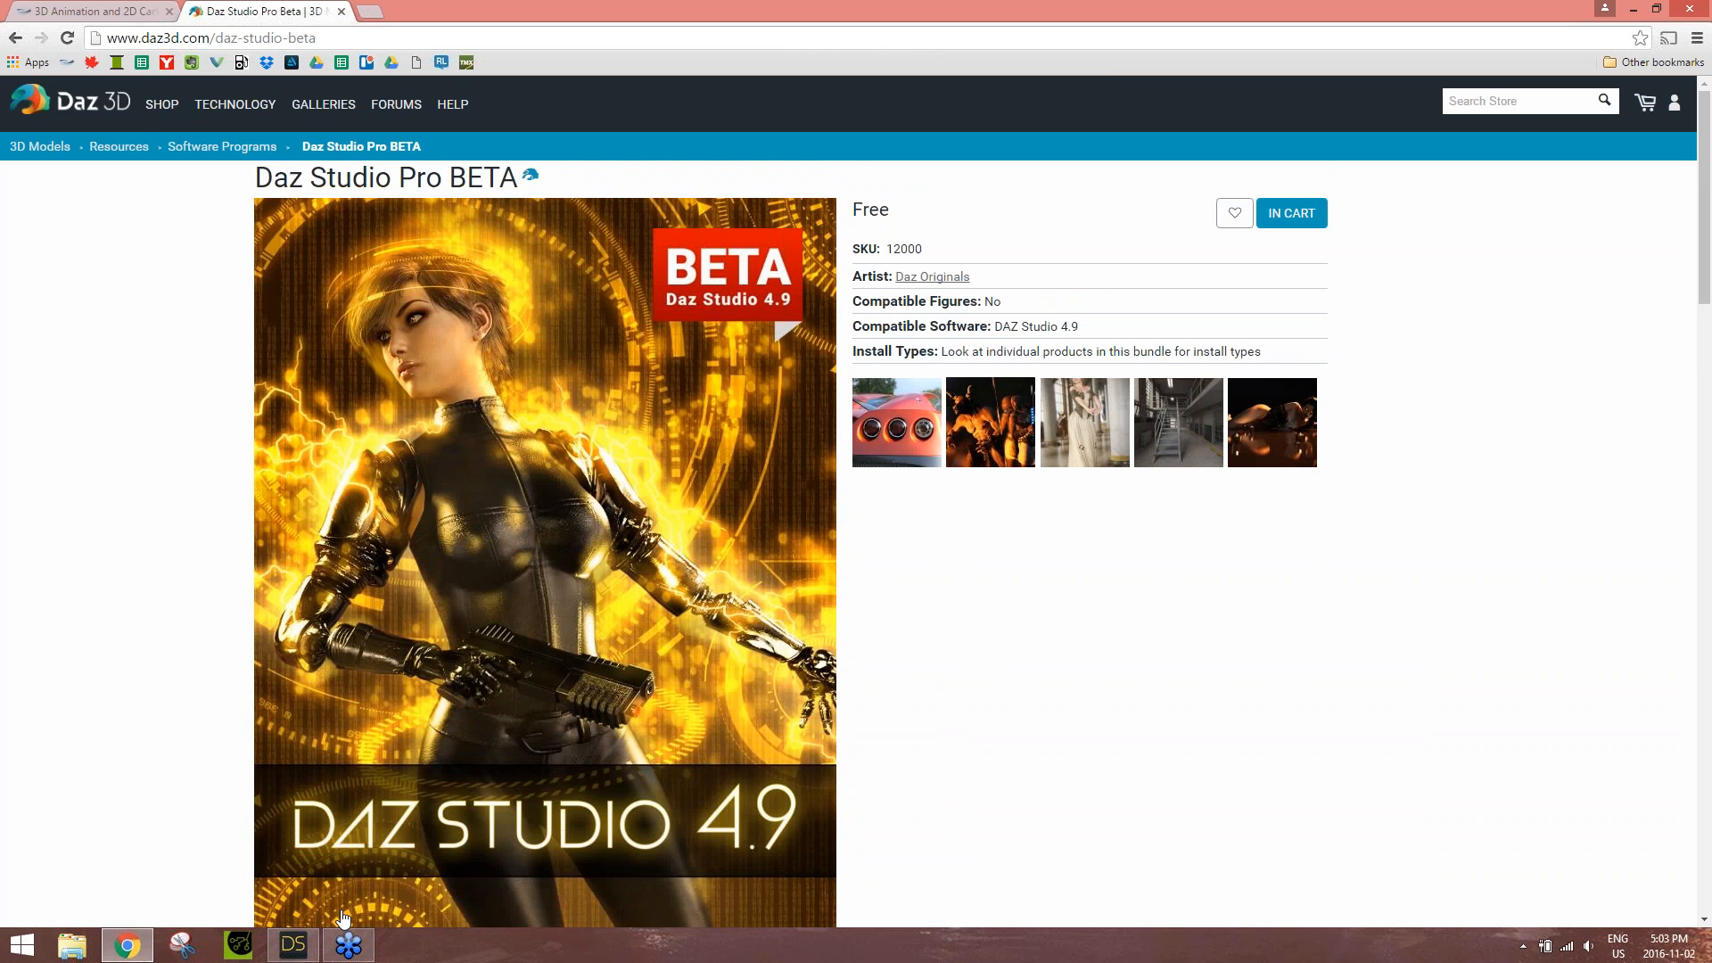
- Switch to DAZ Studio and load the Eden actor from the MRL Eden product's People figures into the scene
click(306, 948)
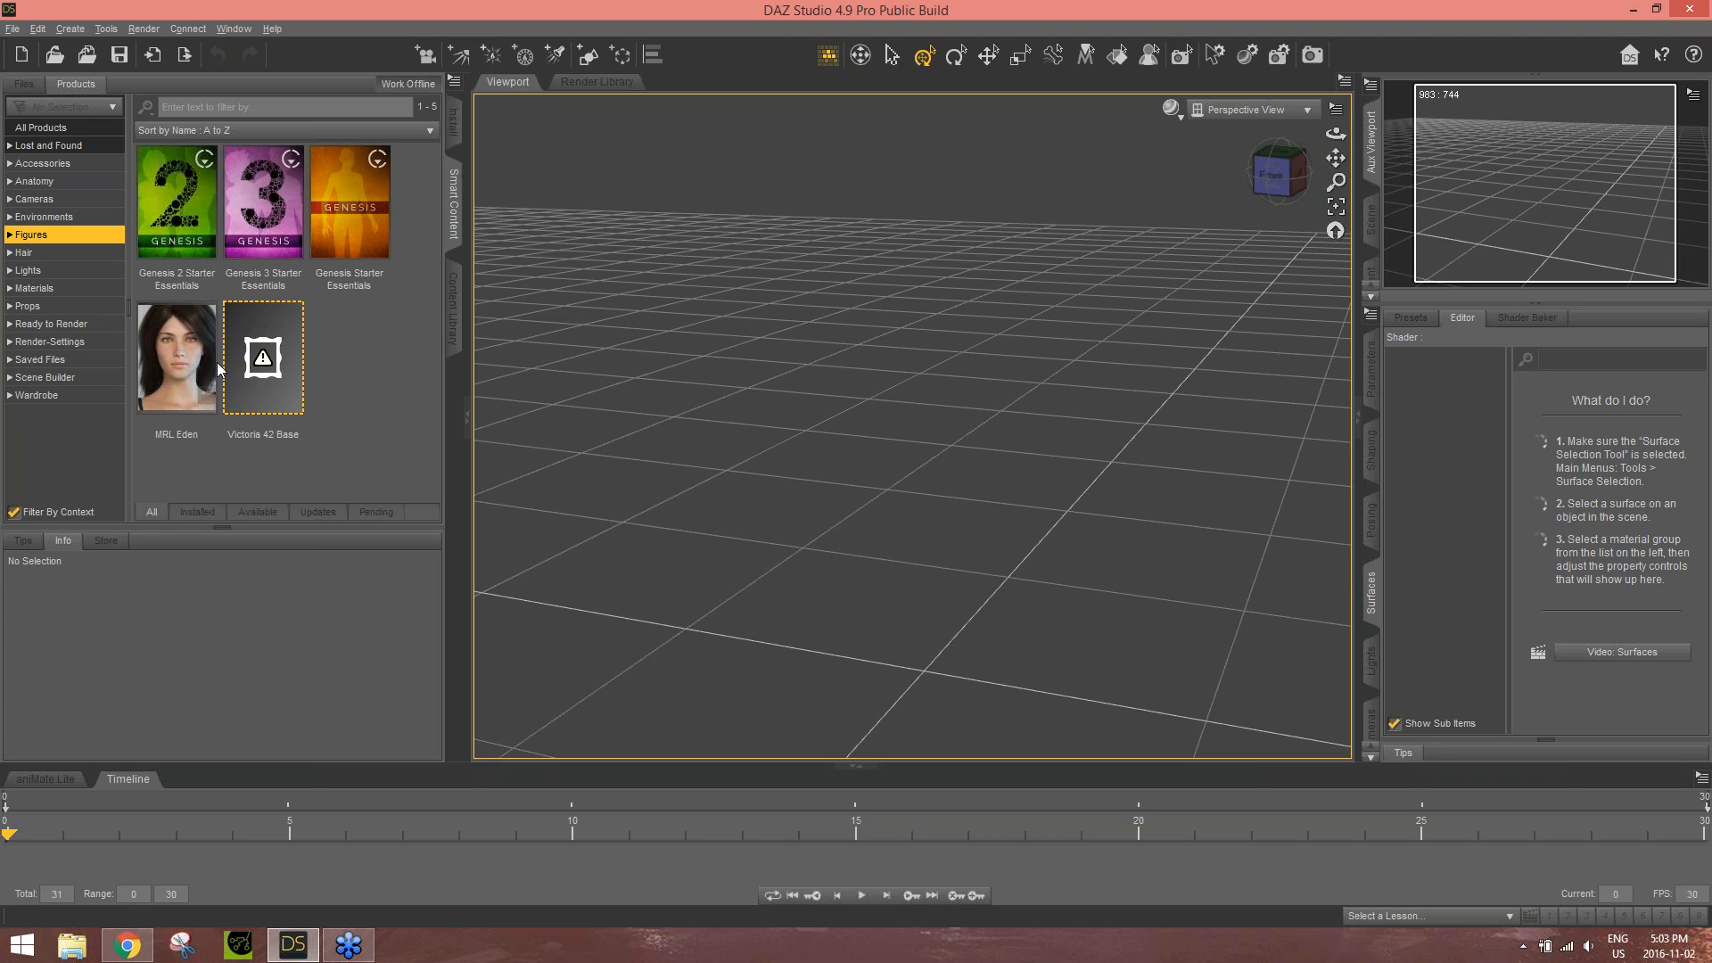
double_click(190, 350)
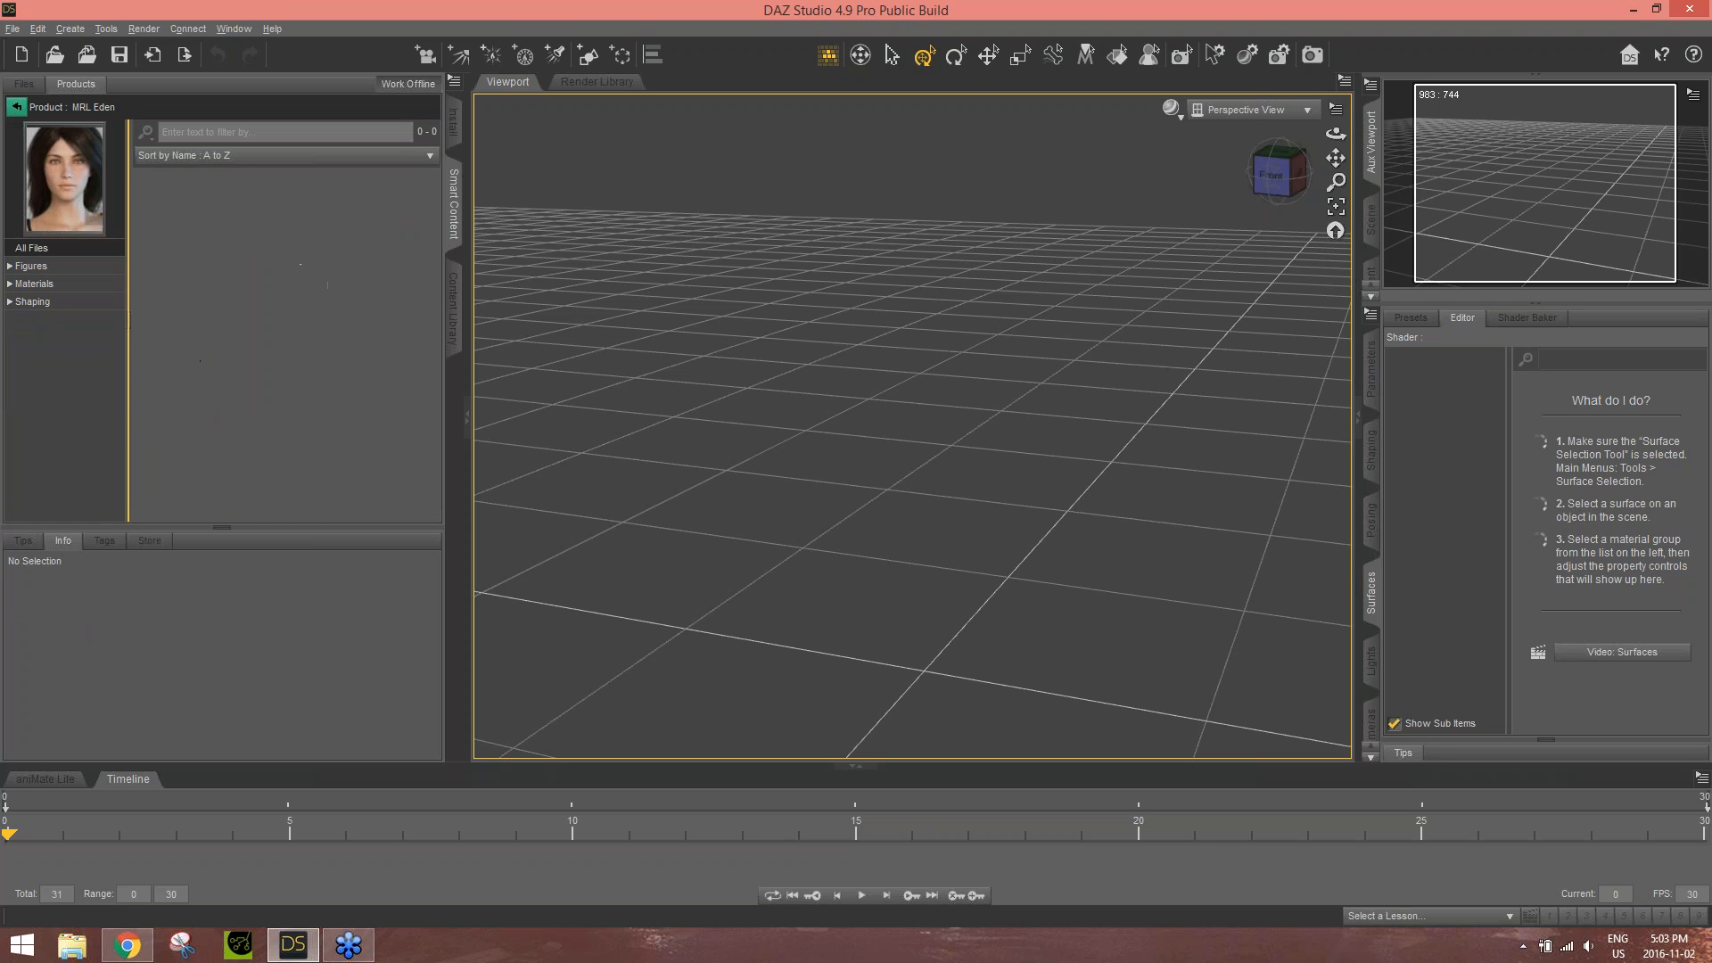
click(78, 205)
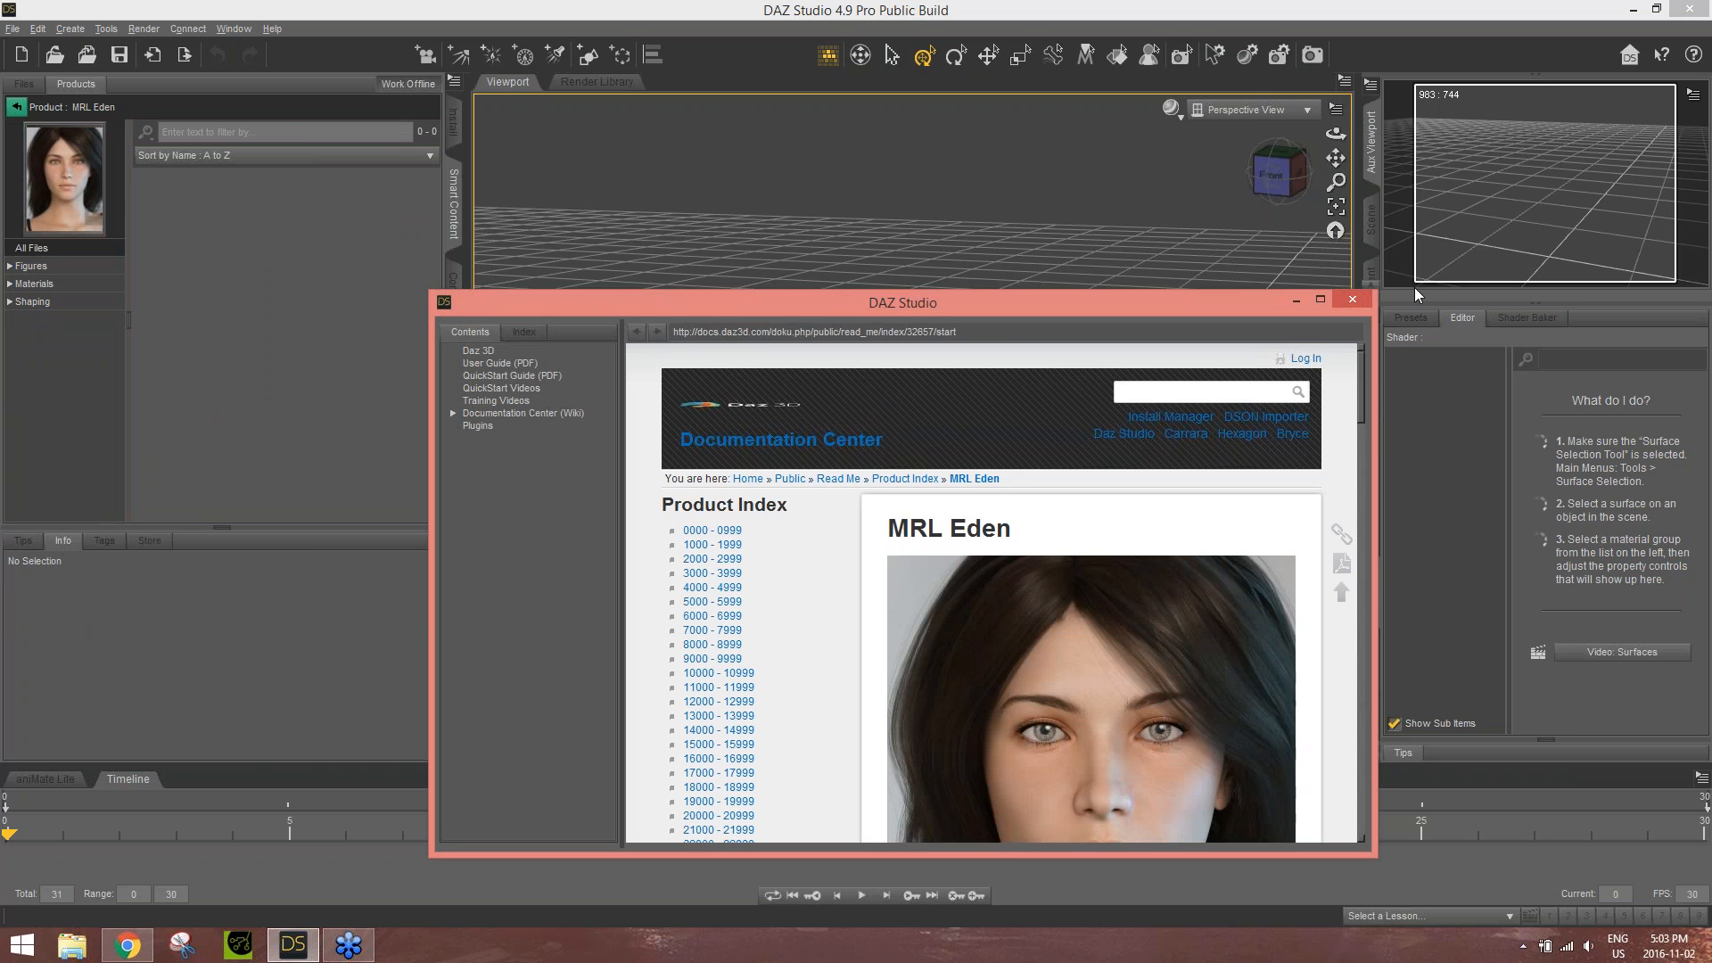
click(1349, 301)
click(10, 266)
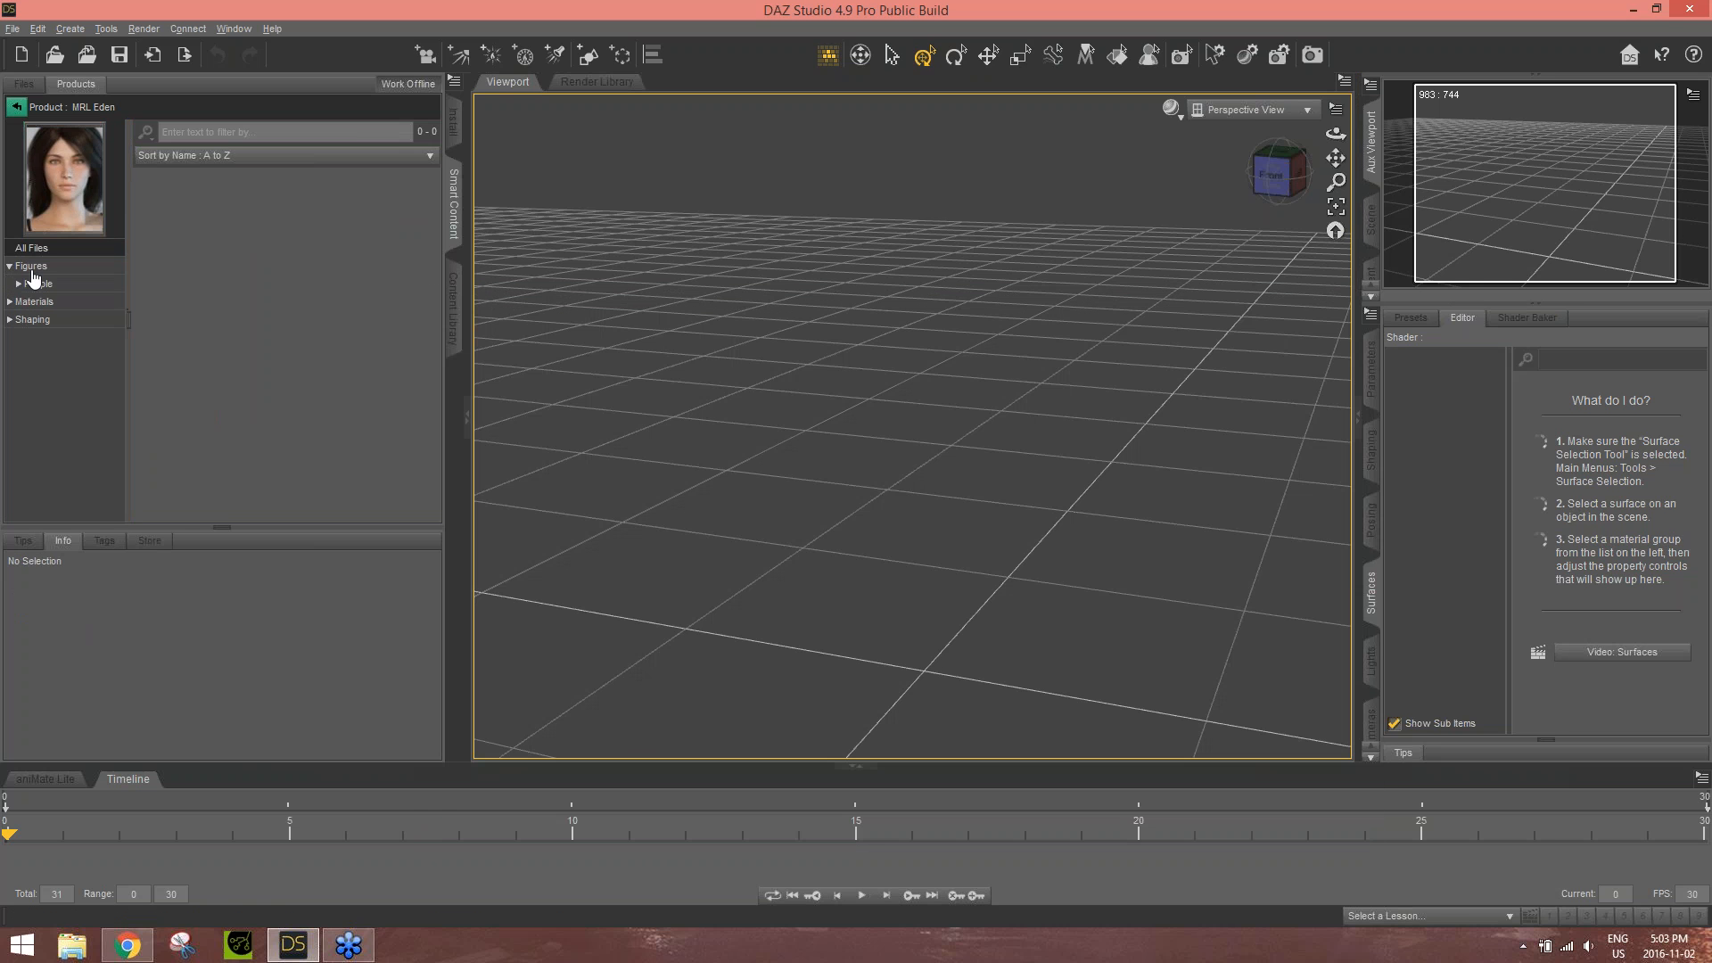
click(38, 283)
click(189, 203)
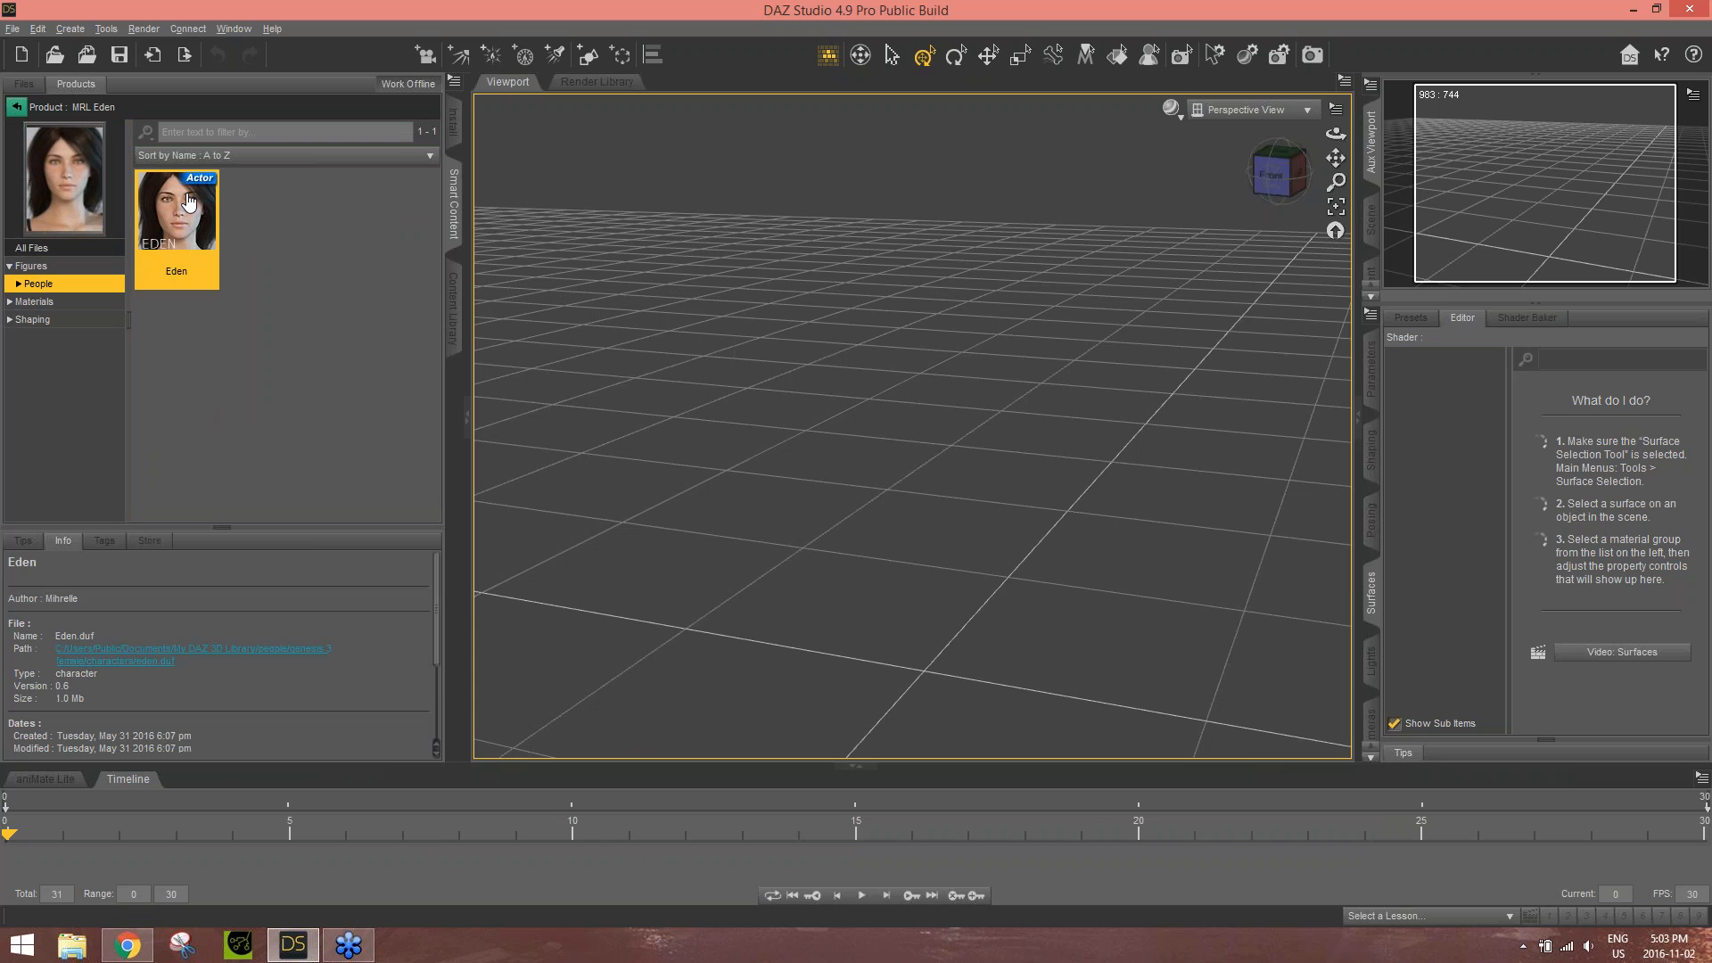
double_click(189, 203)
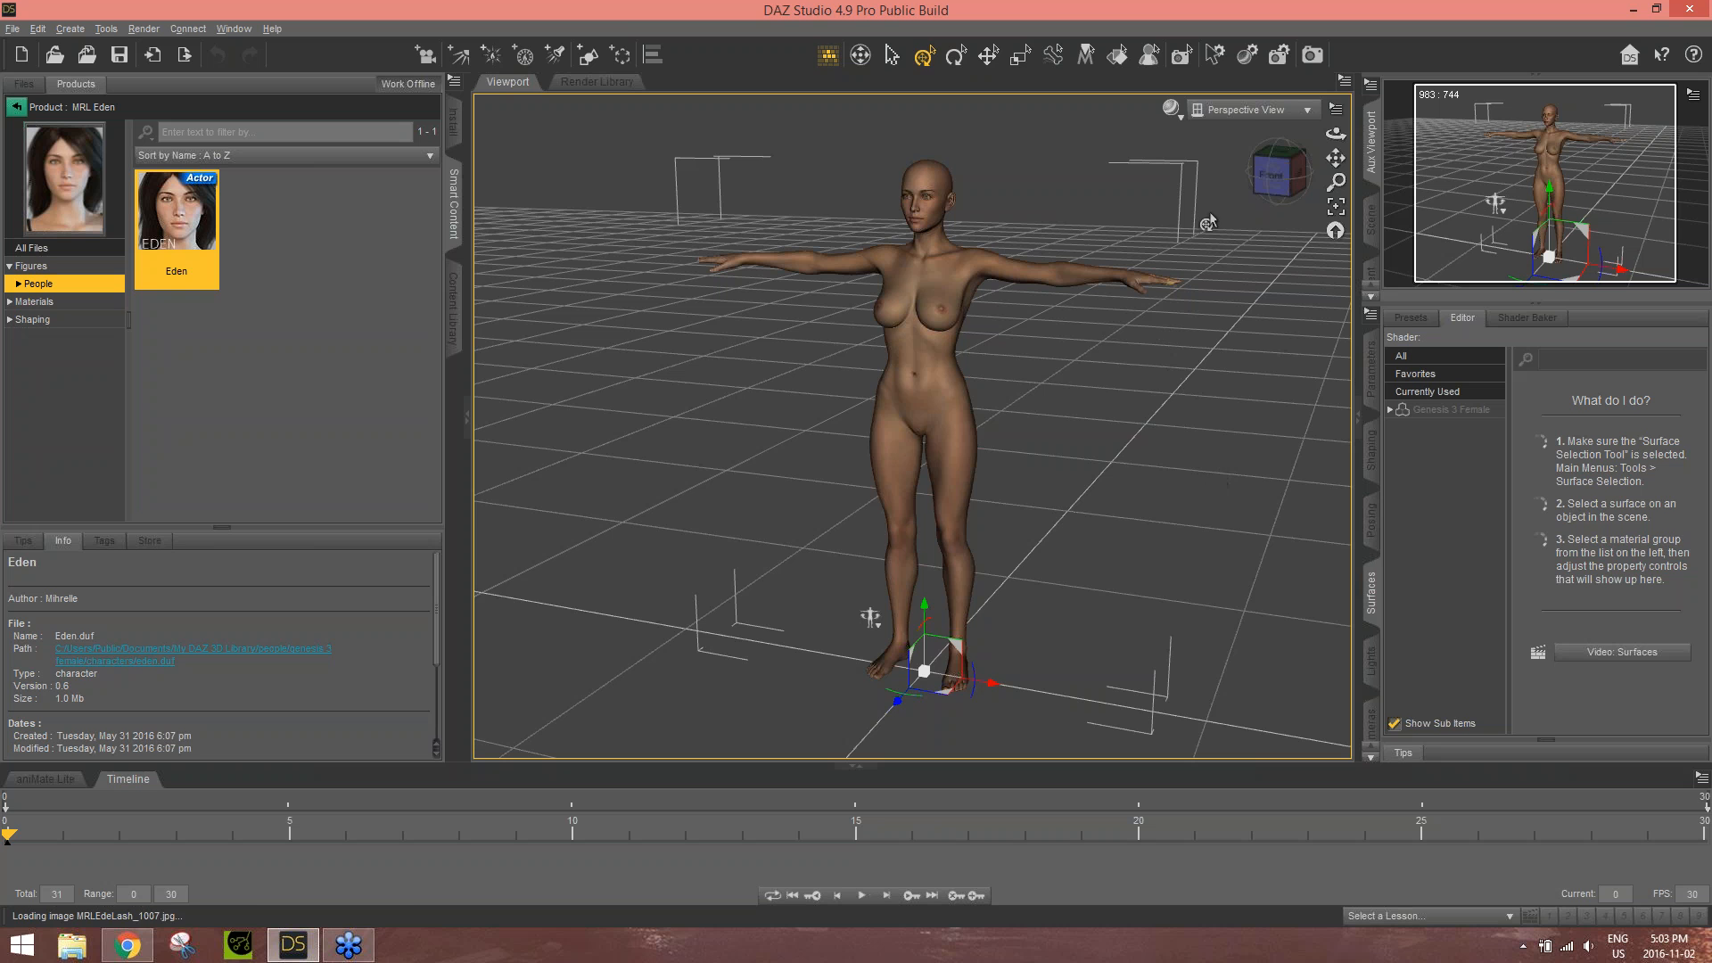
- Dress the figure in the Vacation Style Shirt from the Vacation Style Set for Genesis 3 Female(s)
mouse_move(1278, 176)
mouse_down()
mouse_move(1150, 173)
mouse_move(1257, 170)
mouse_up()
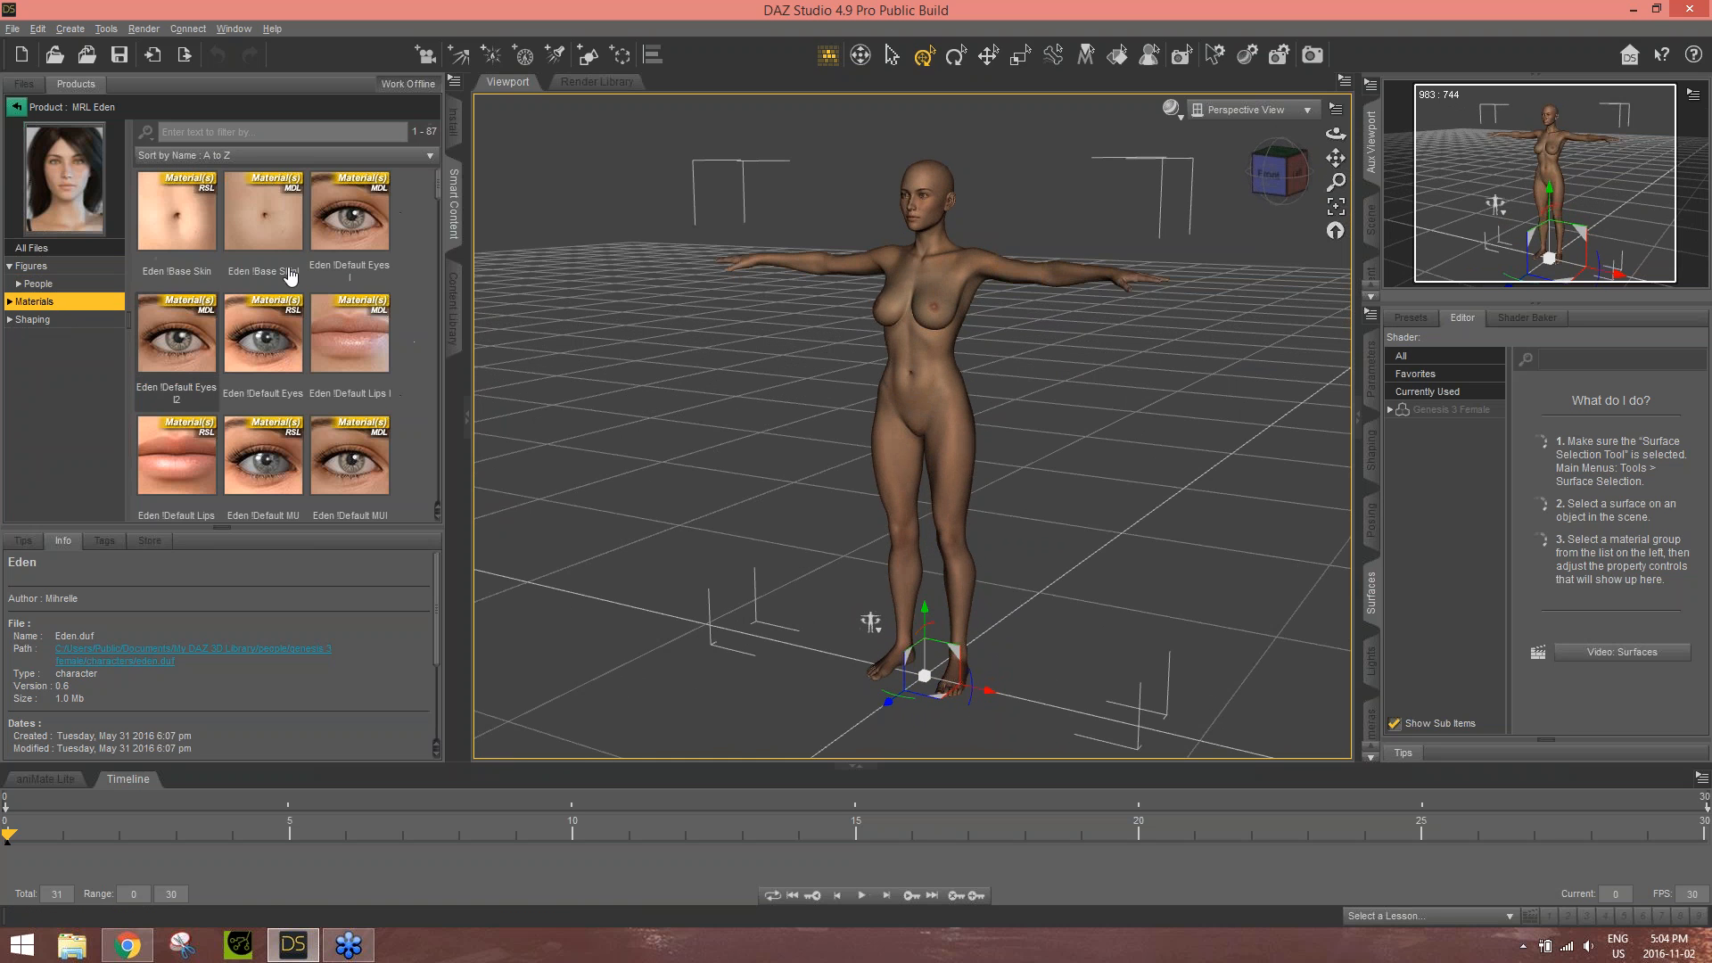
click(76, 83)
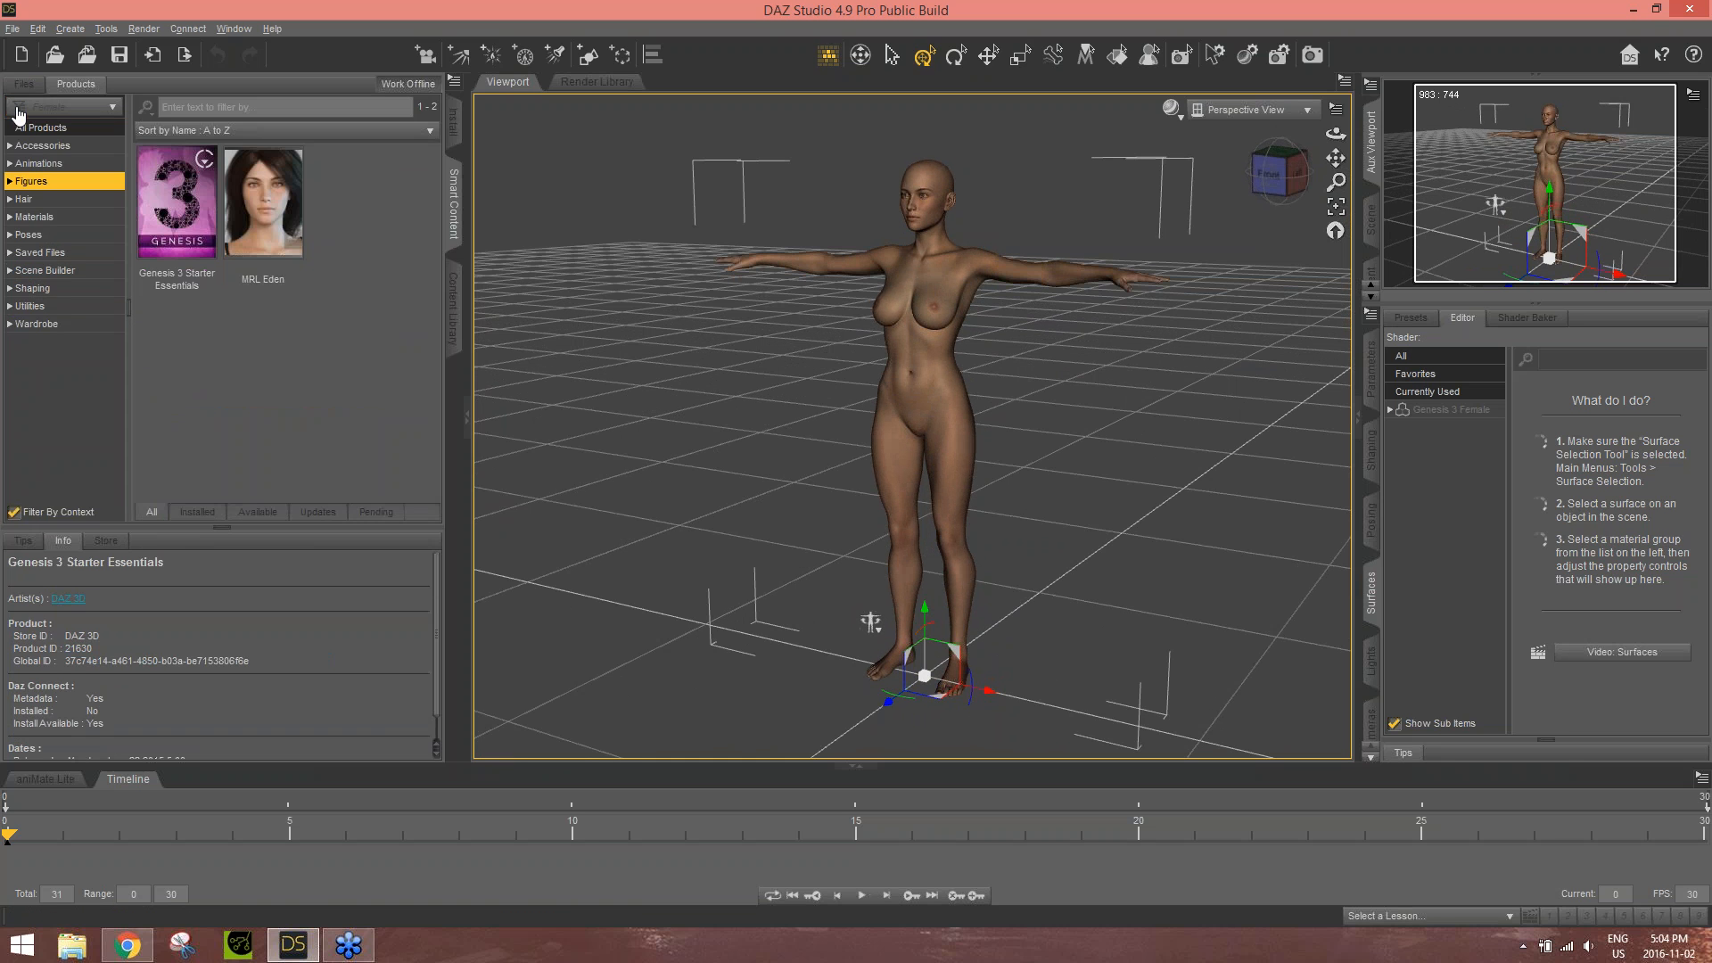
click(36, 324)
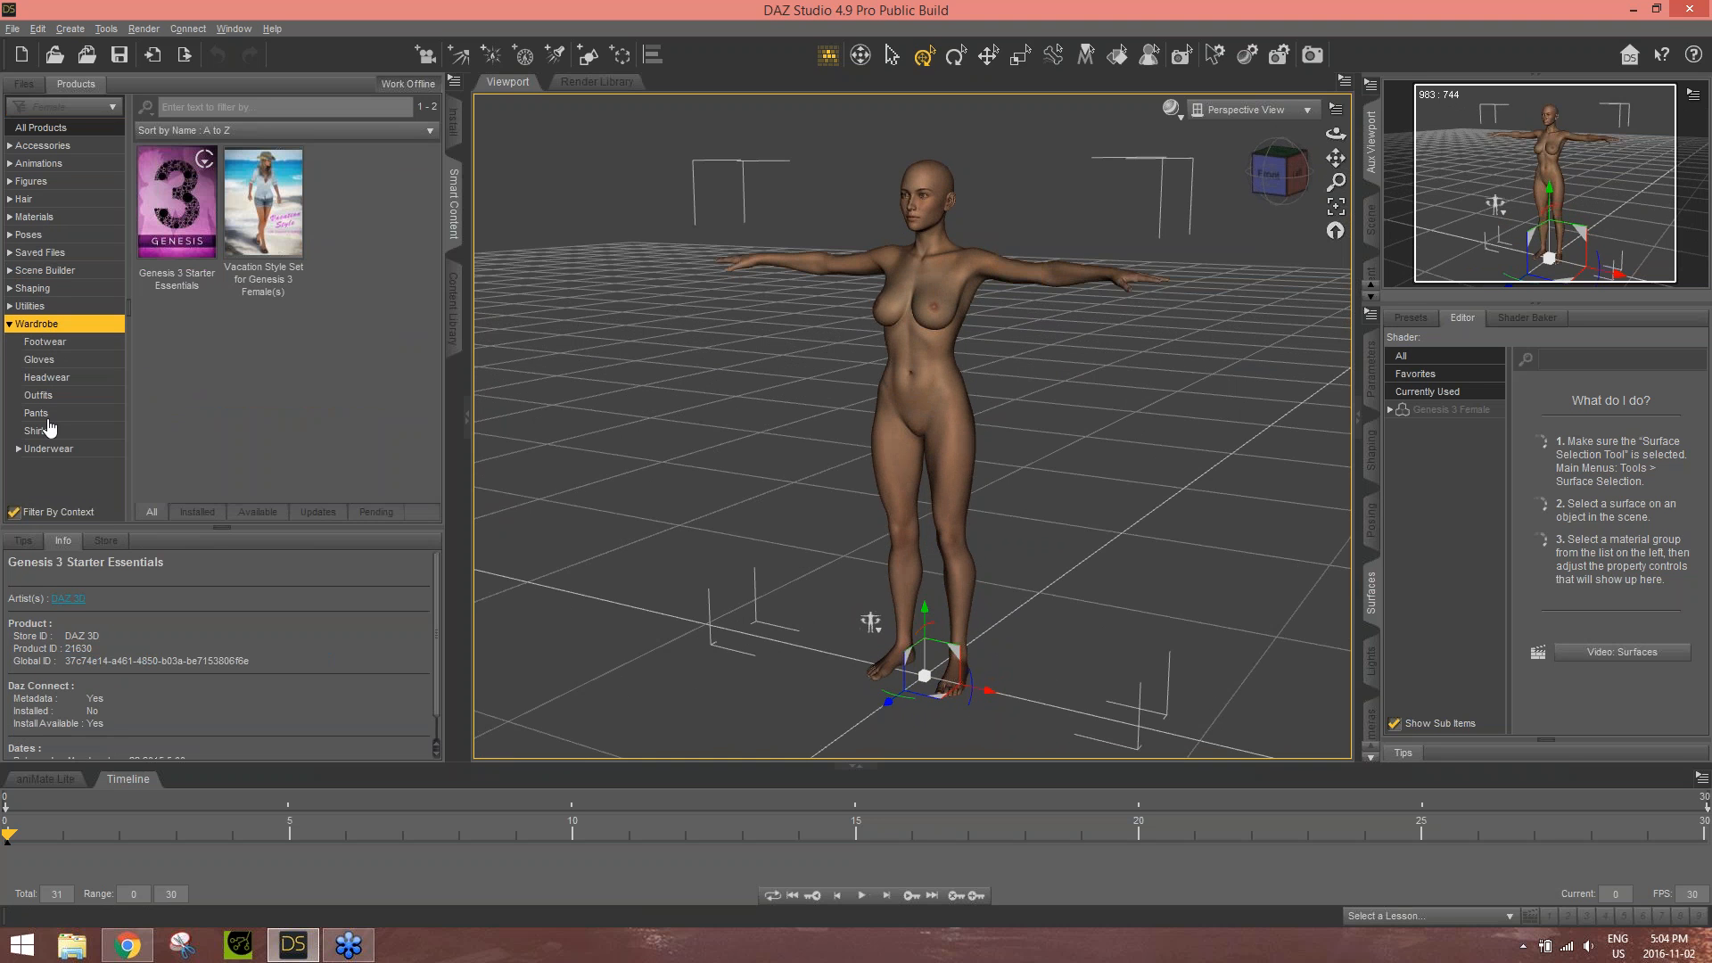
click(45, 415)
click(48, 433)
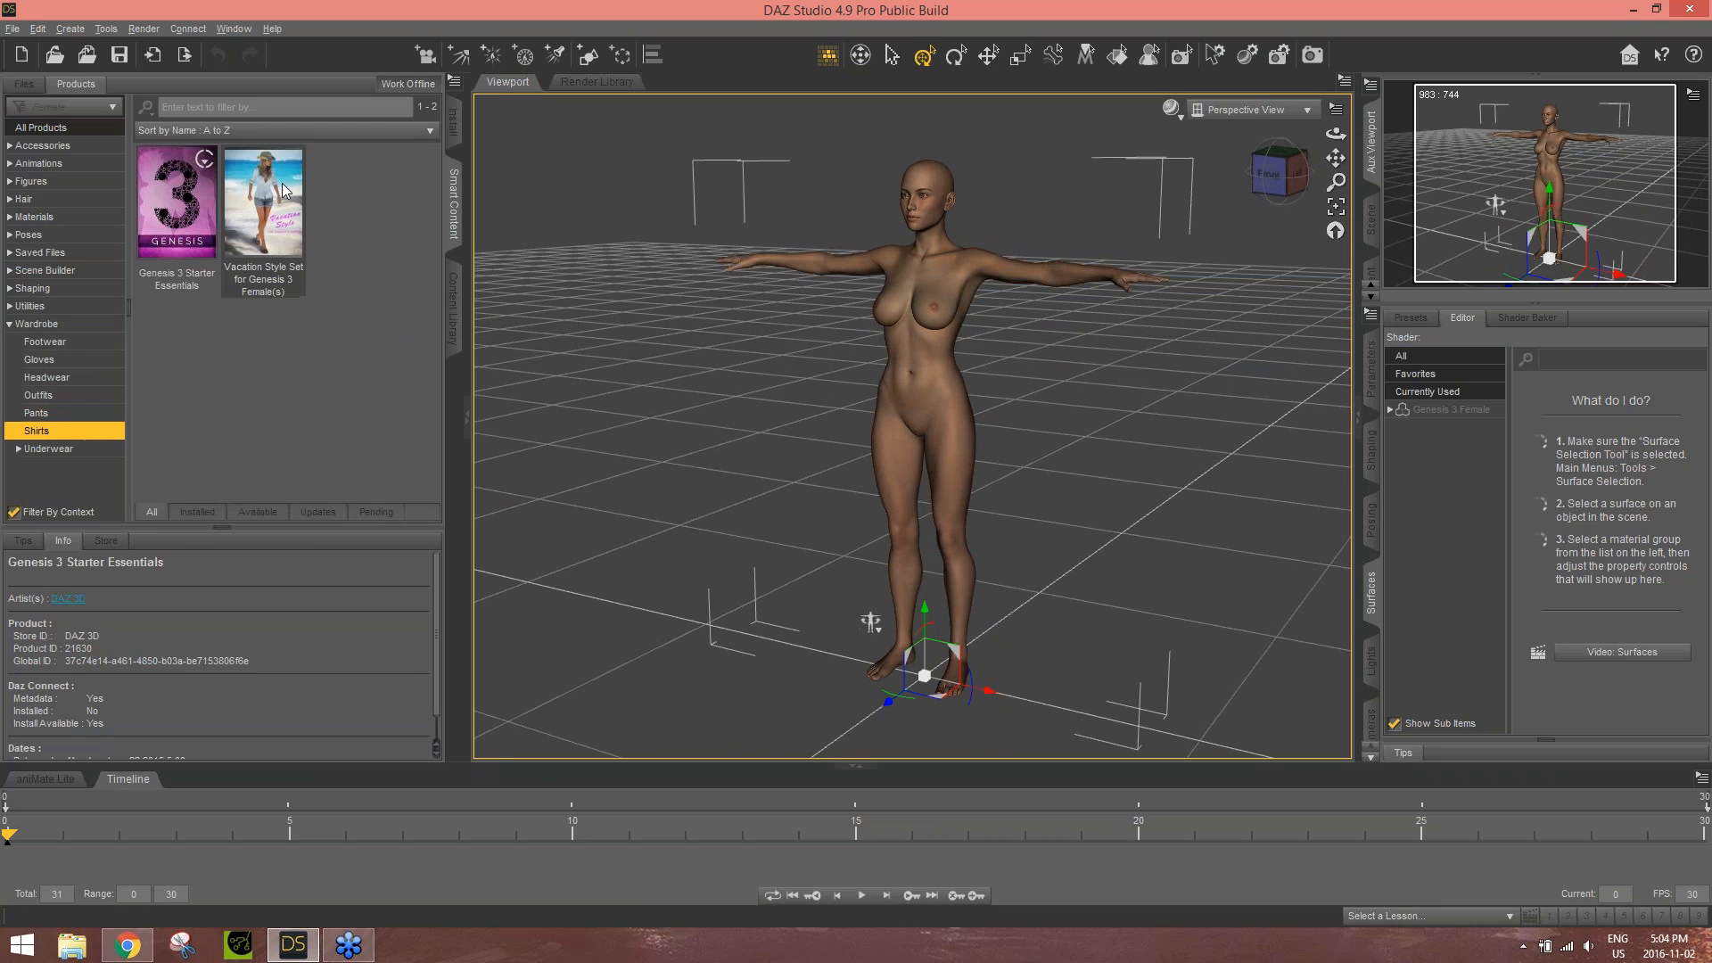
double_click(282, 183)
double_click(176, 210)
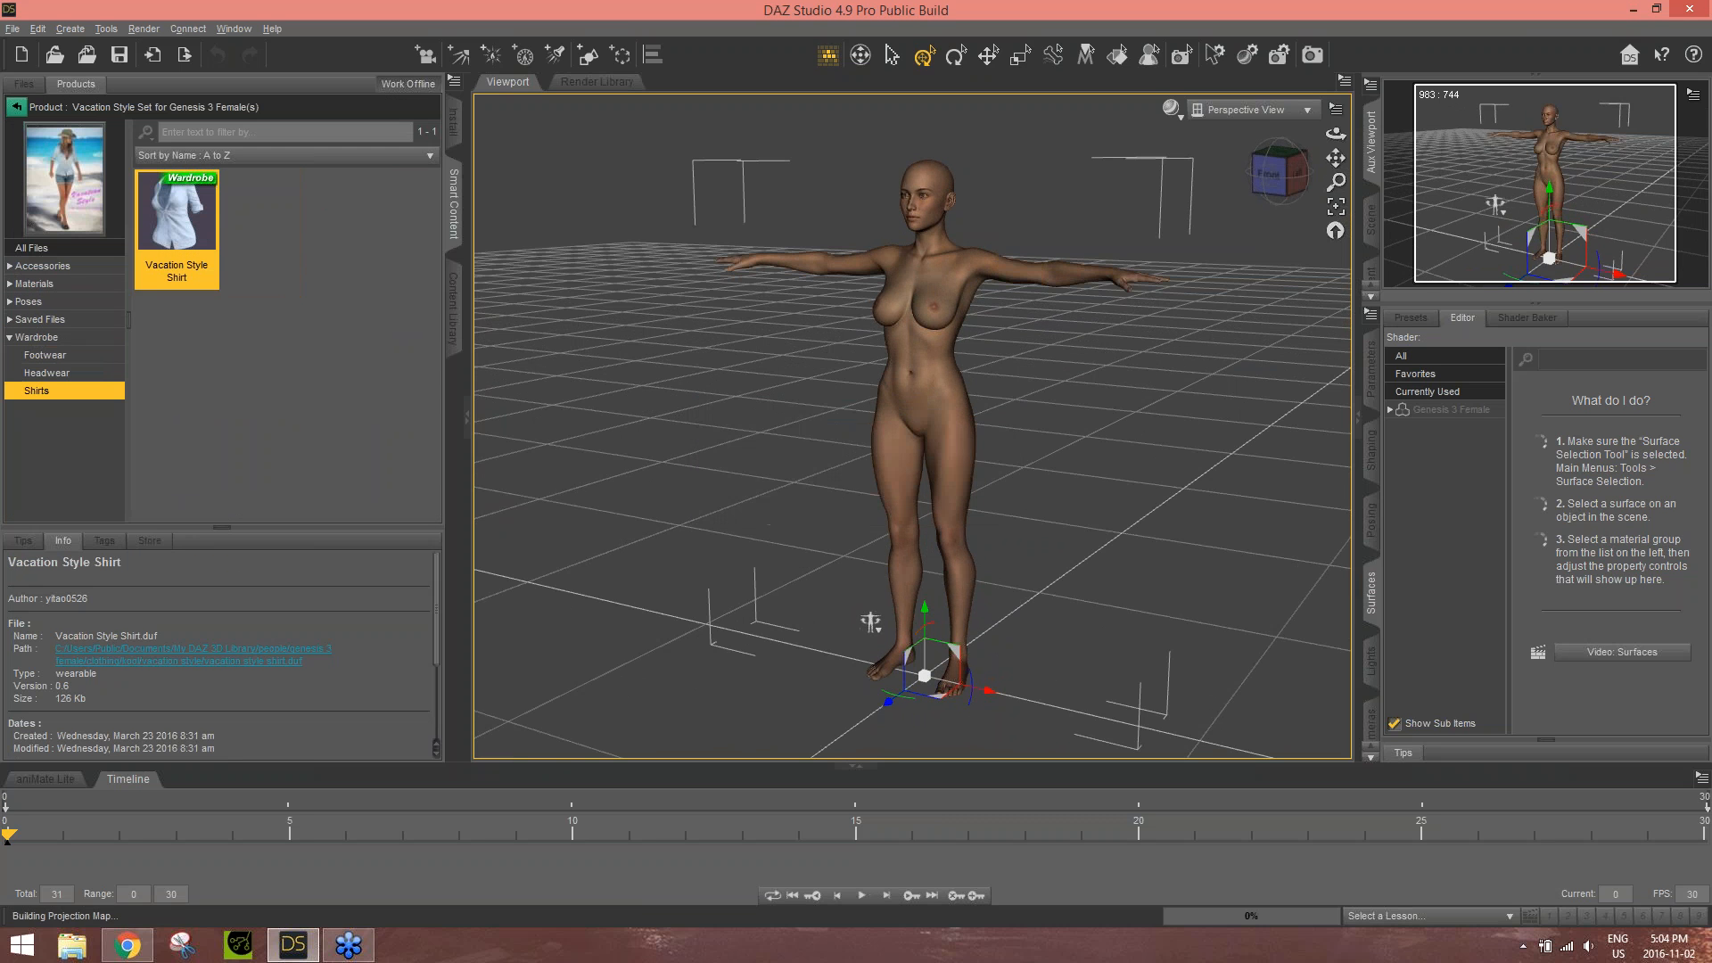
- Add the Vacation Style Jeans from the set's saved files and the Vacation Style Shoes from its footwear to the figure
click(51, 322)
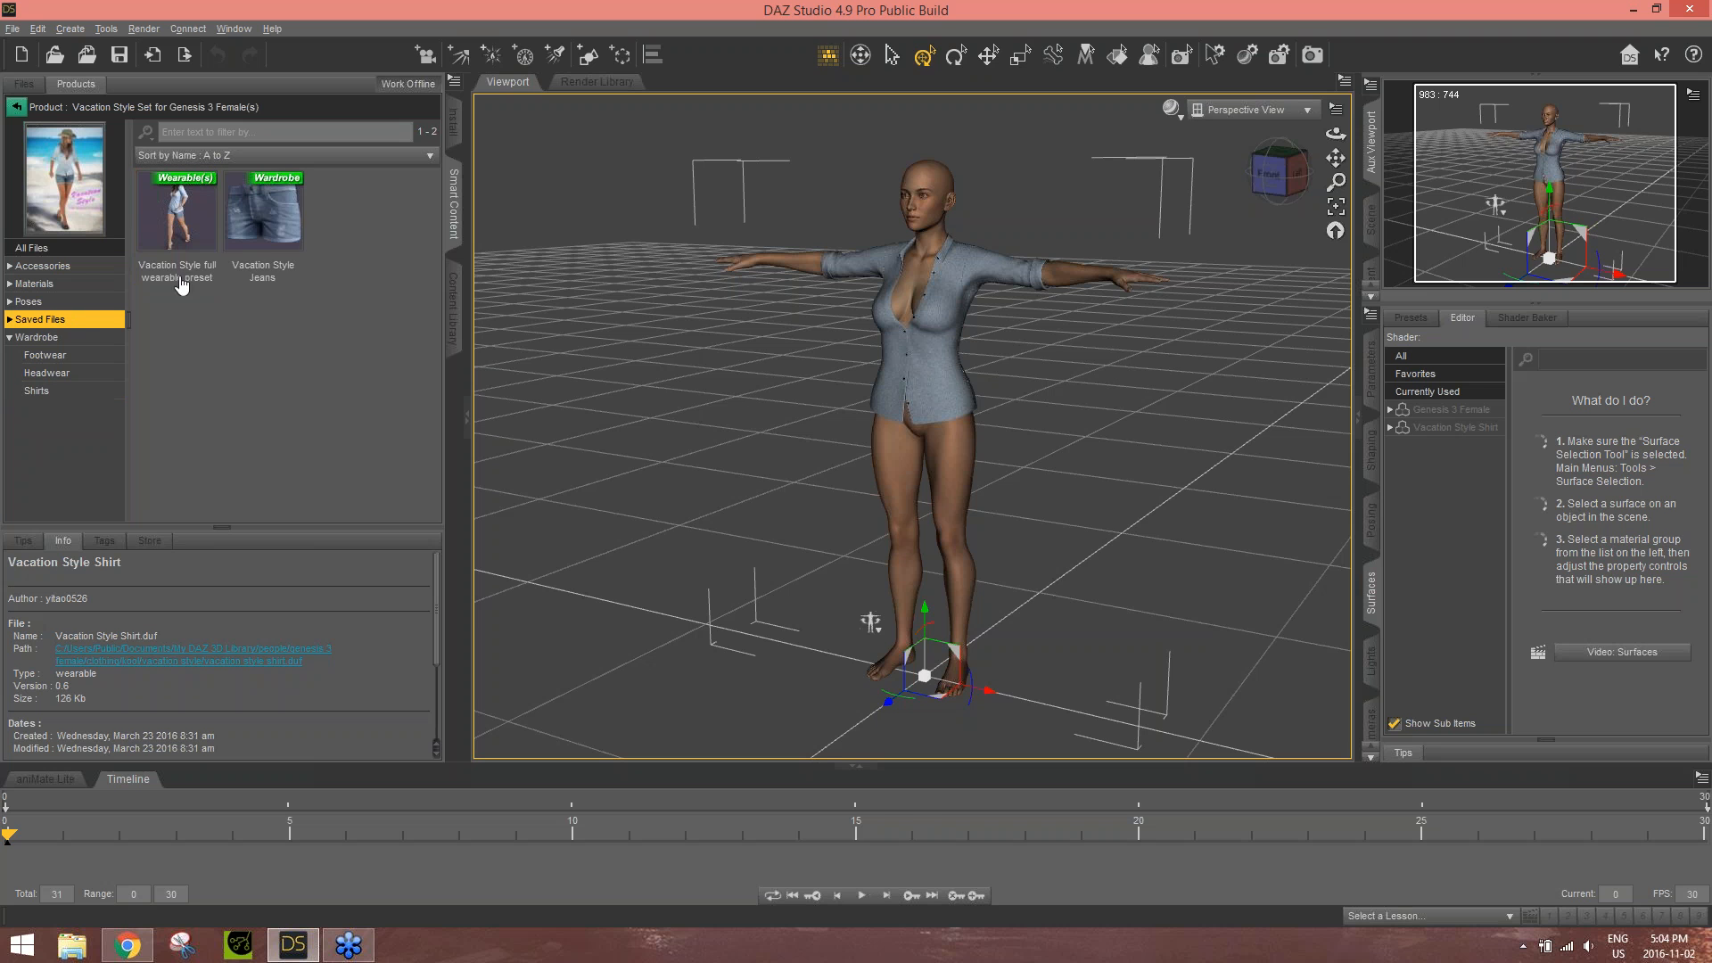
double_click(269, 221)
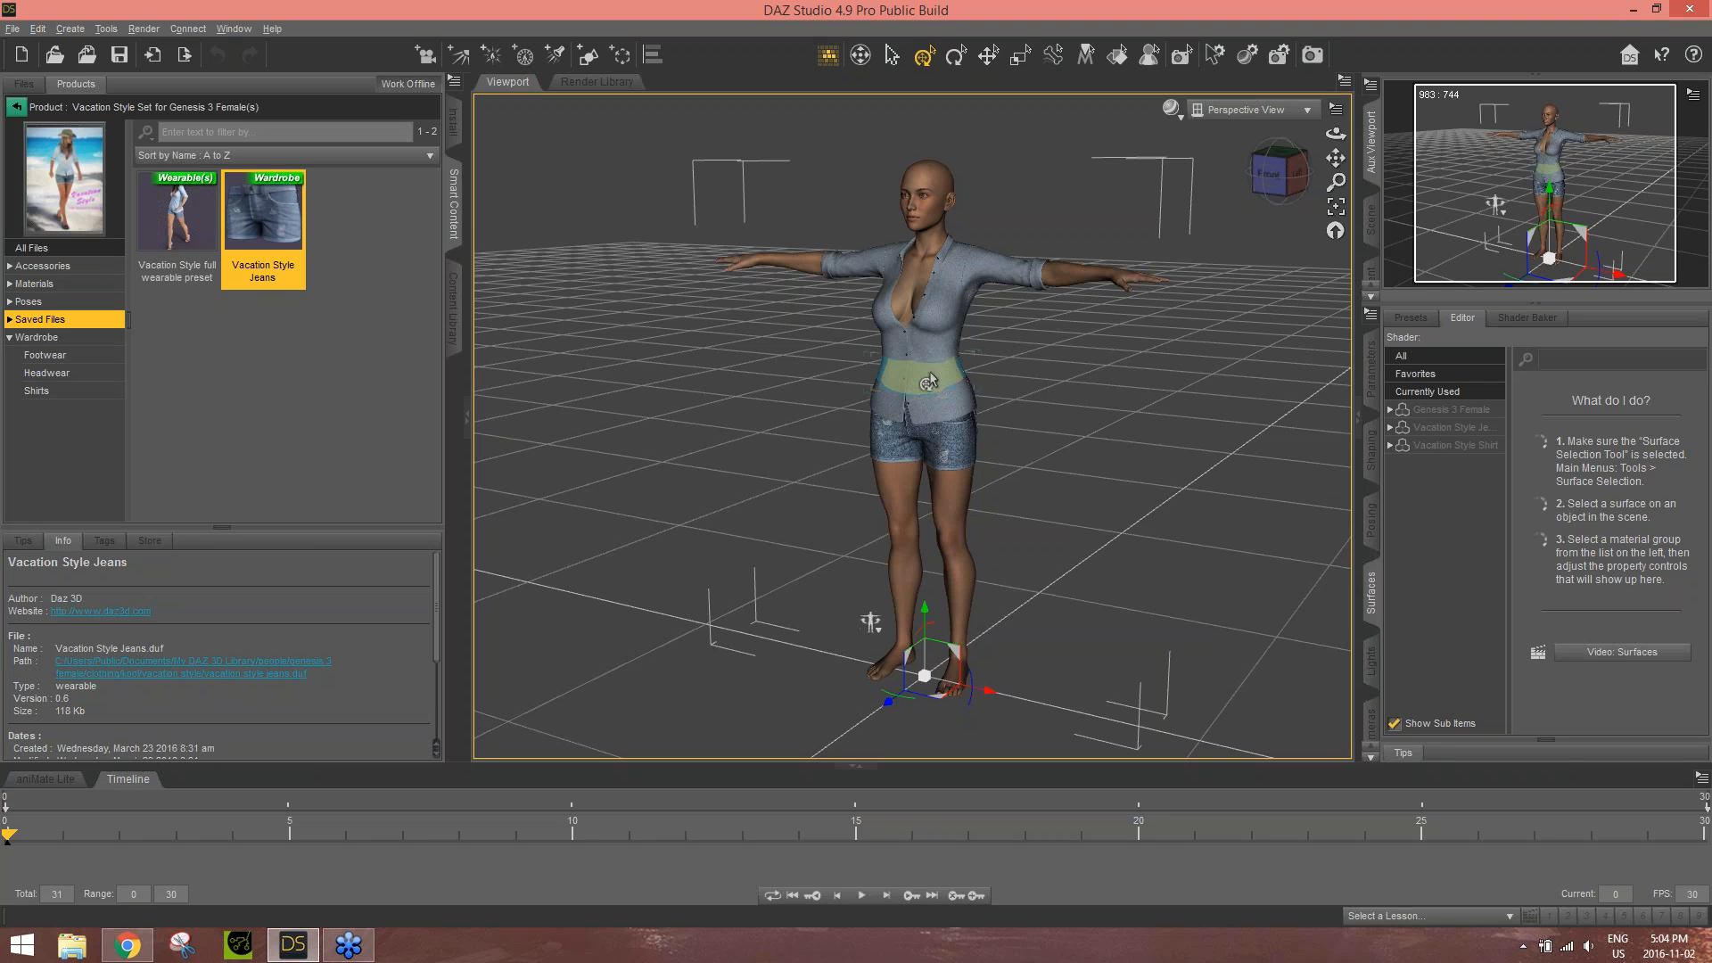
click(46, 355)
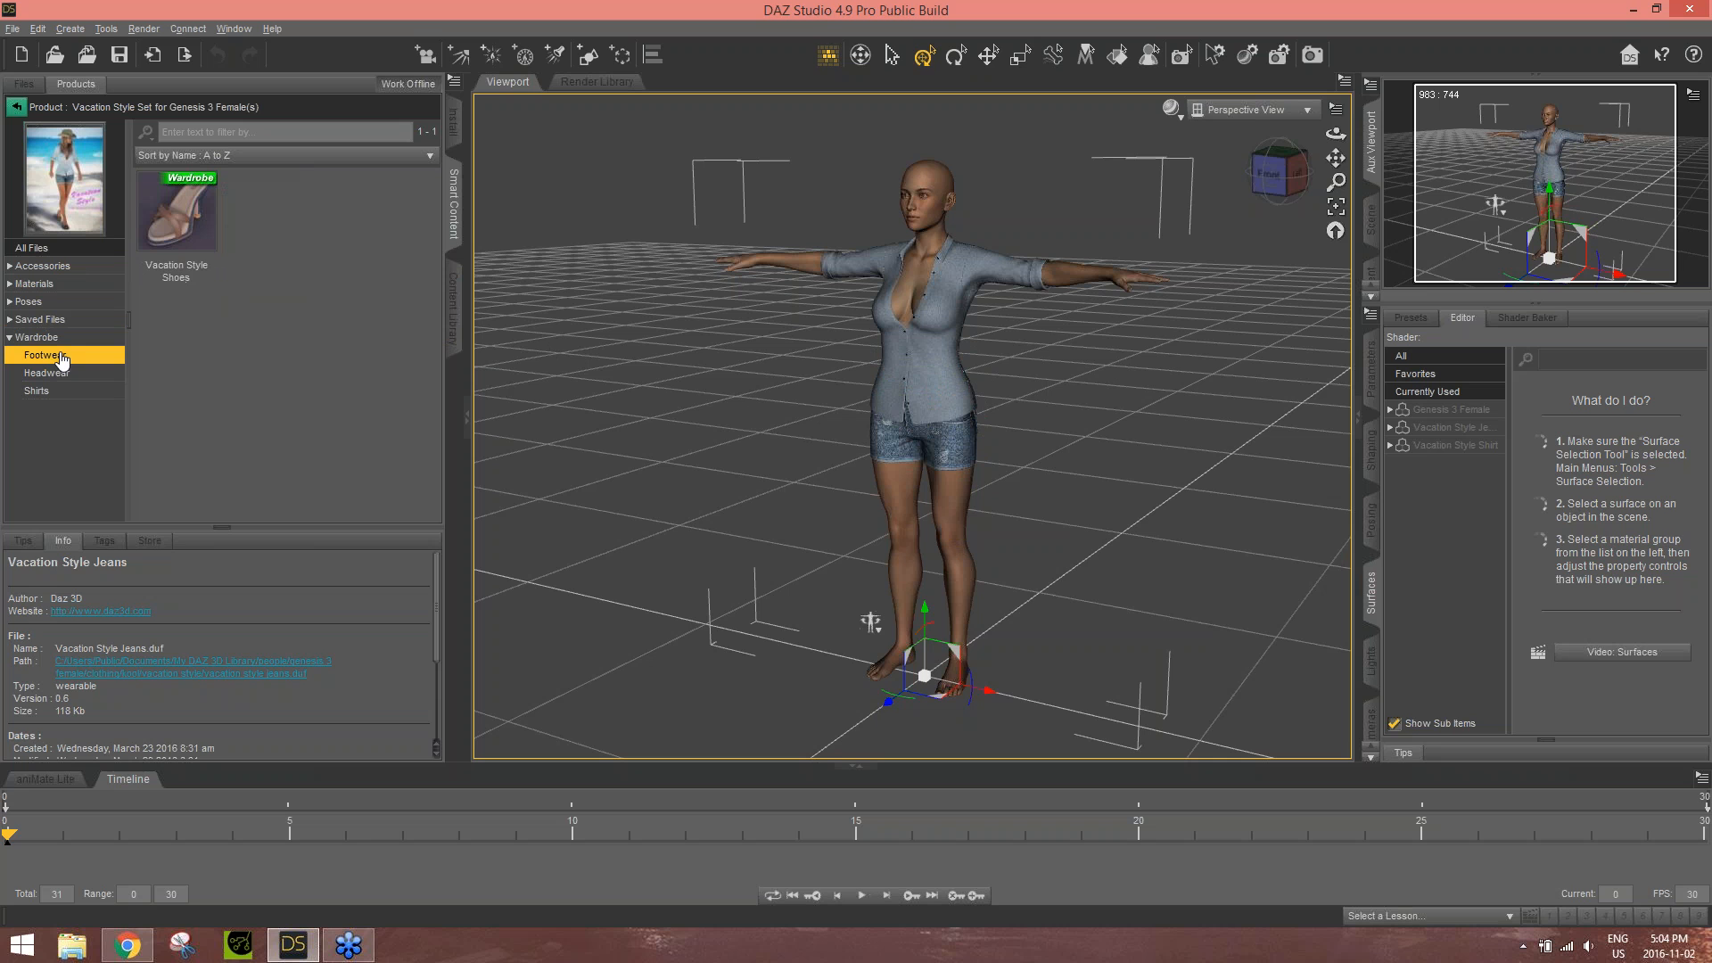
double_click(188, 234)
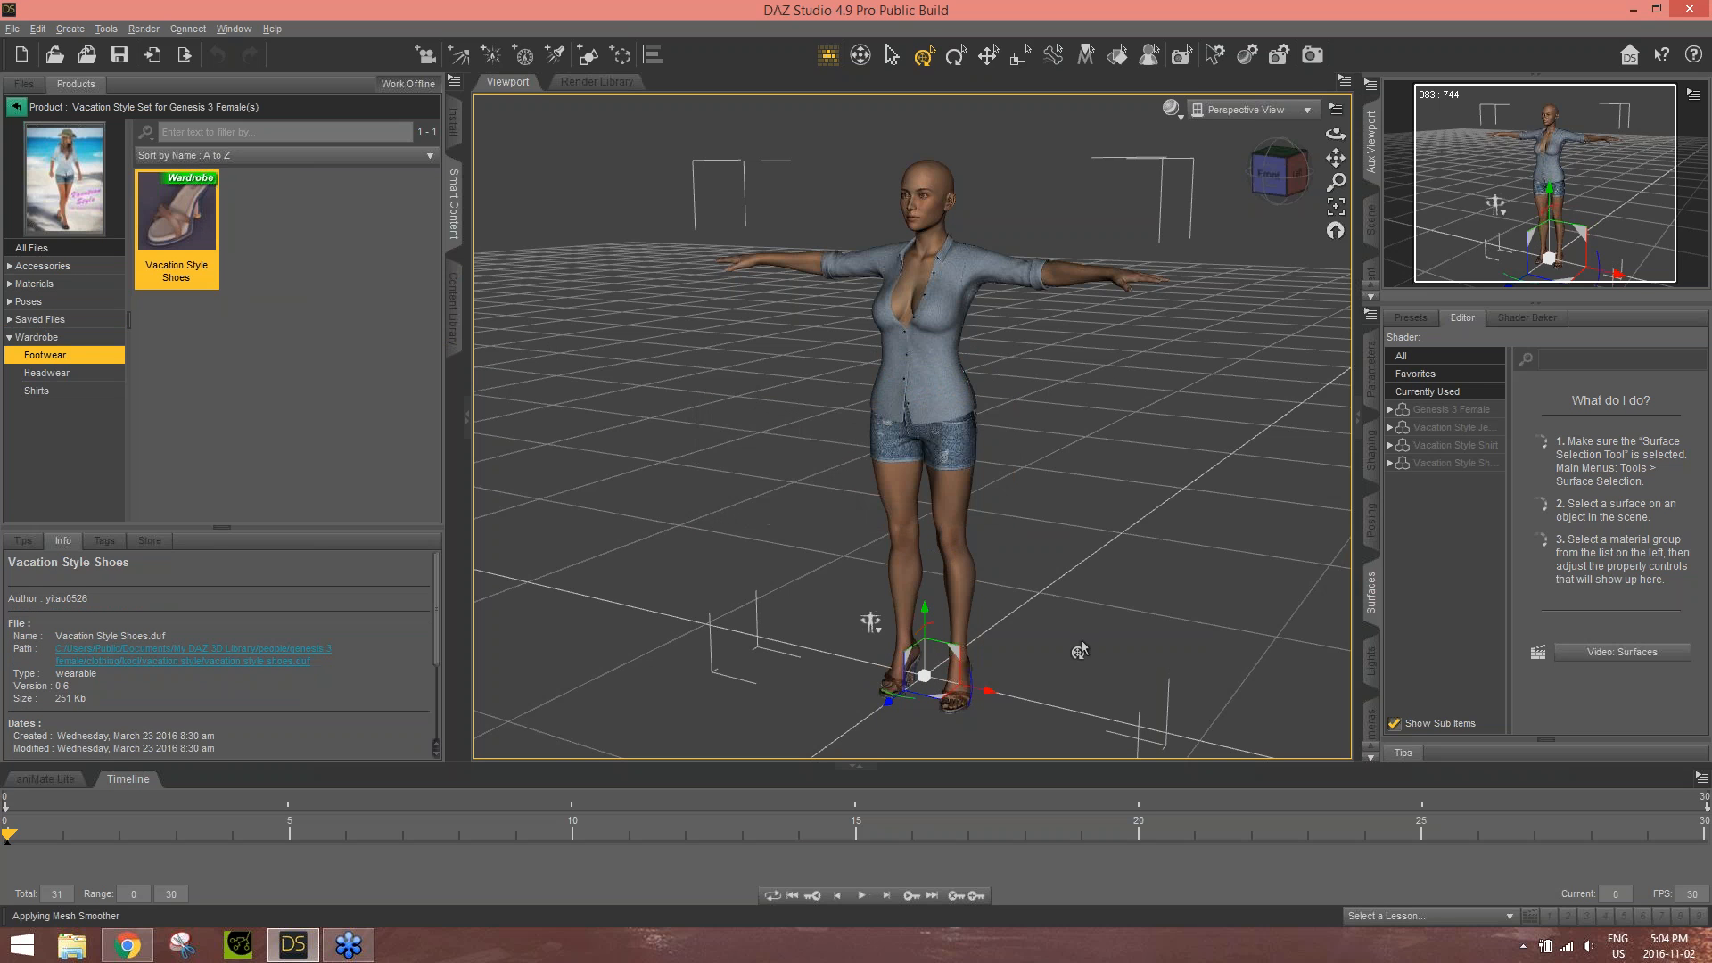
- Examine the dressed figure from several angles, from the full body to a close-up of the face
click(1297, 175)
drag(1282, 172, 1329, 127)
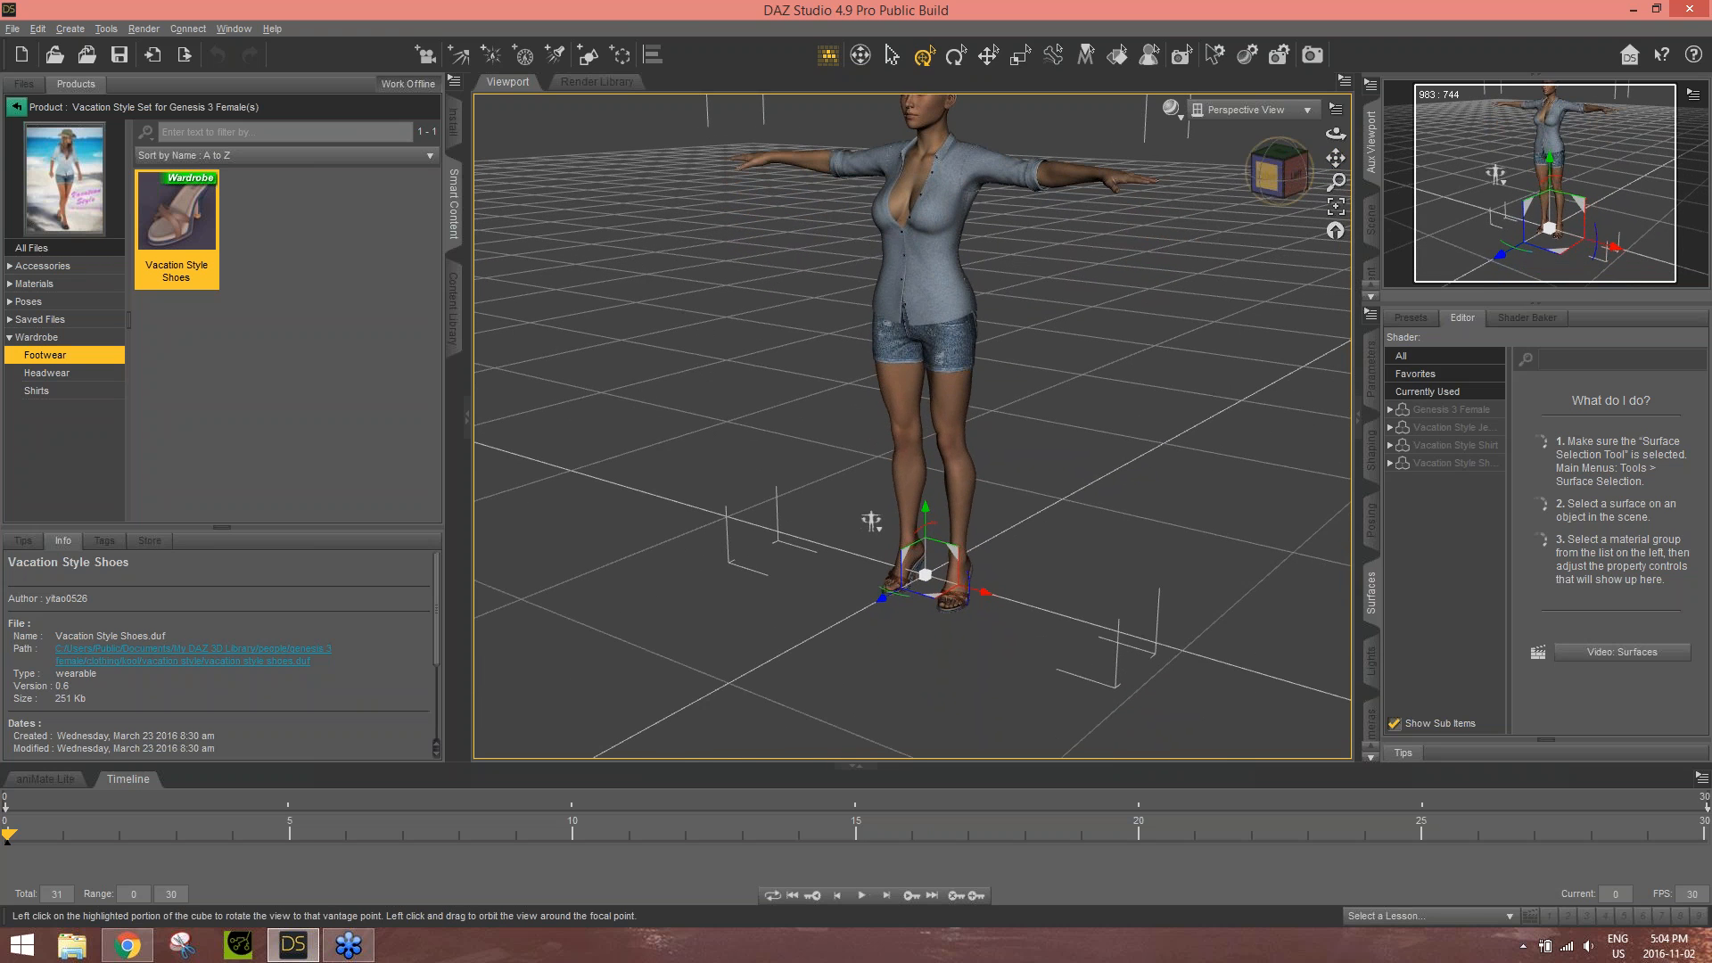
mouse_move(1270, 177)
mouse_down()
mouse_move(1244, 175)
mouse_move(1270, 171)
mouse_up()
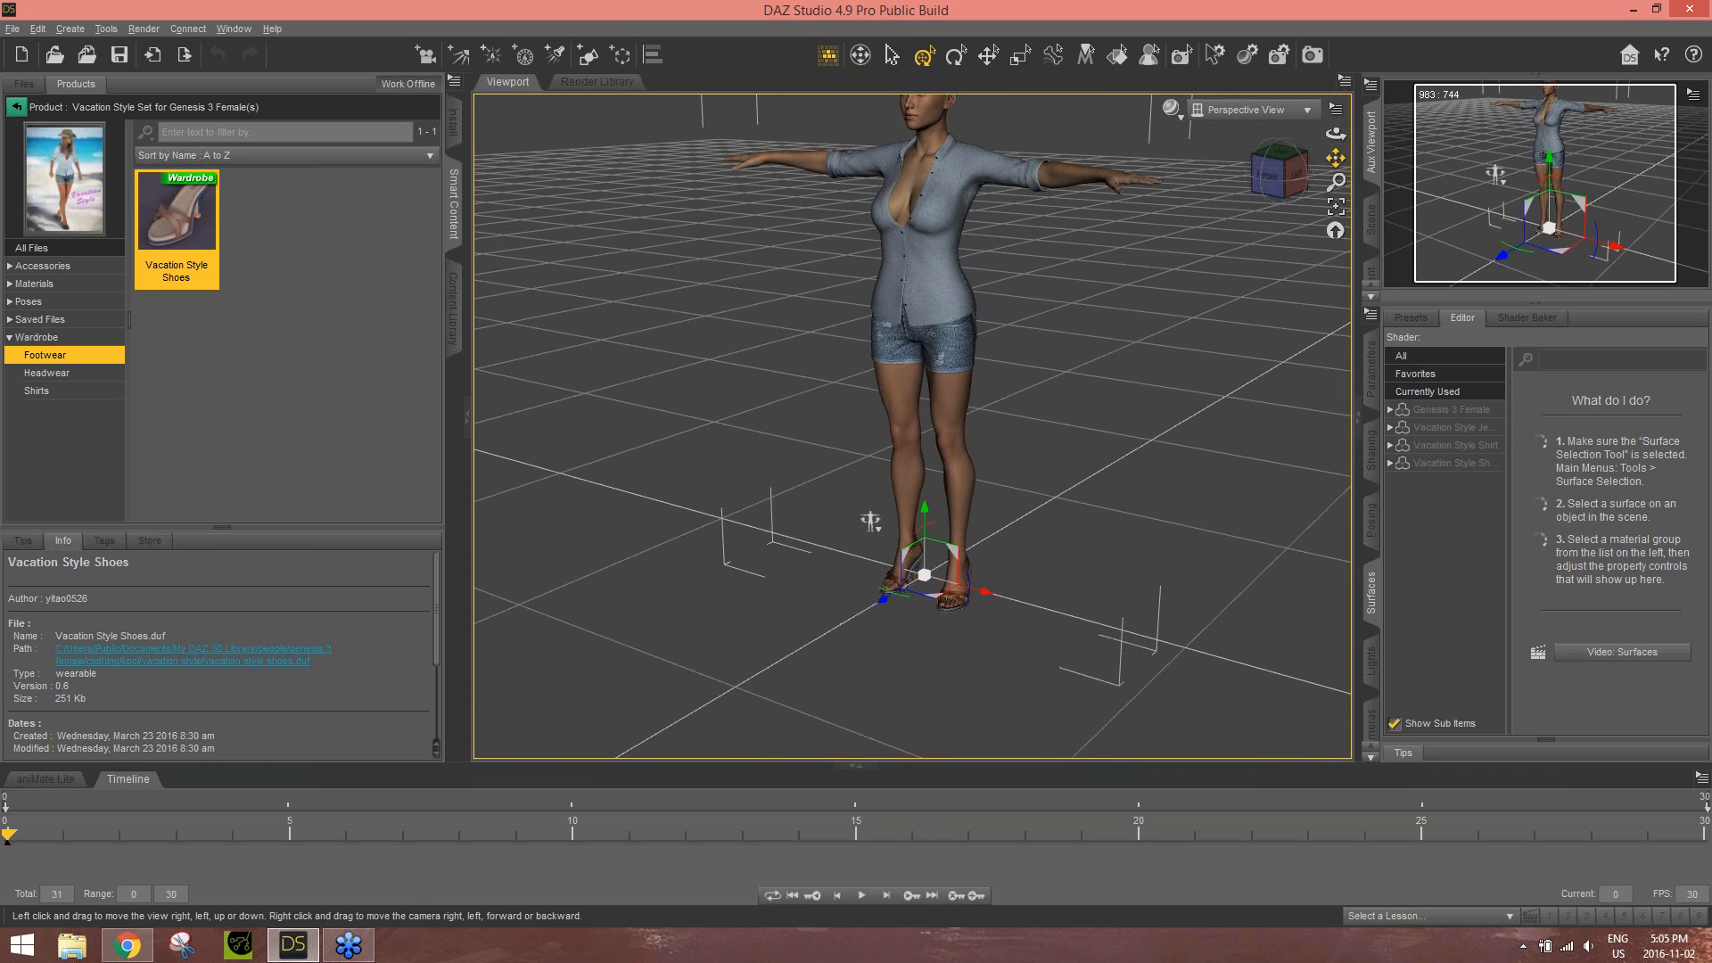
drag(871, 522, 855, 604)
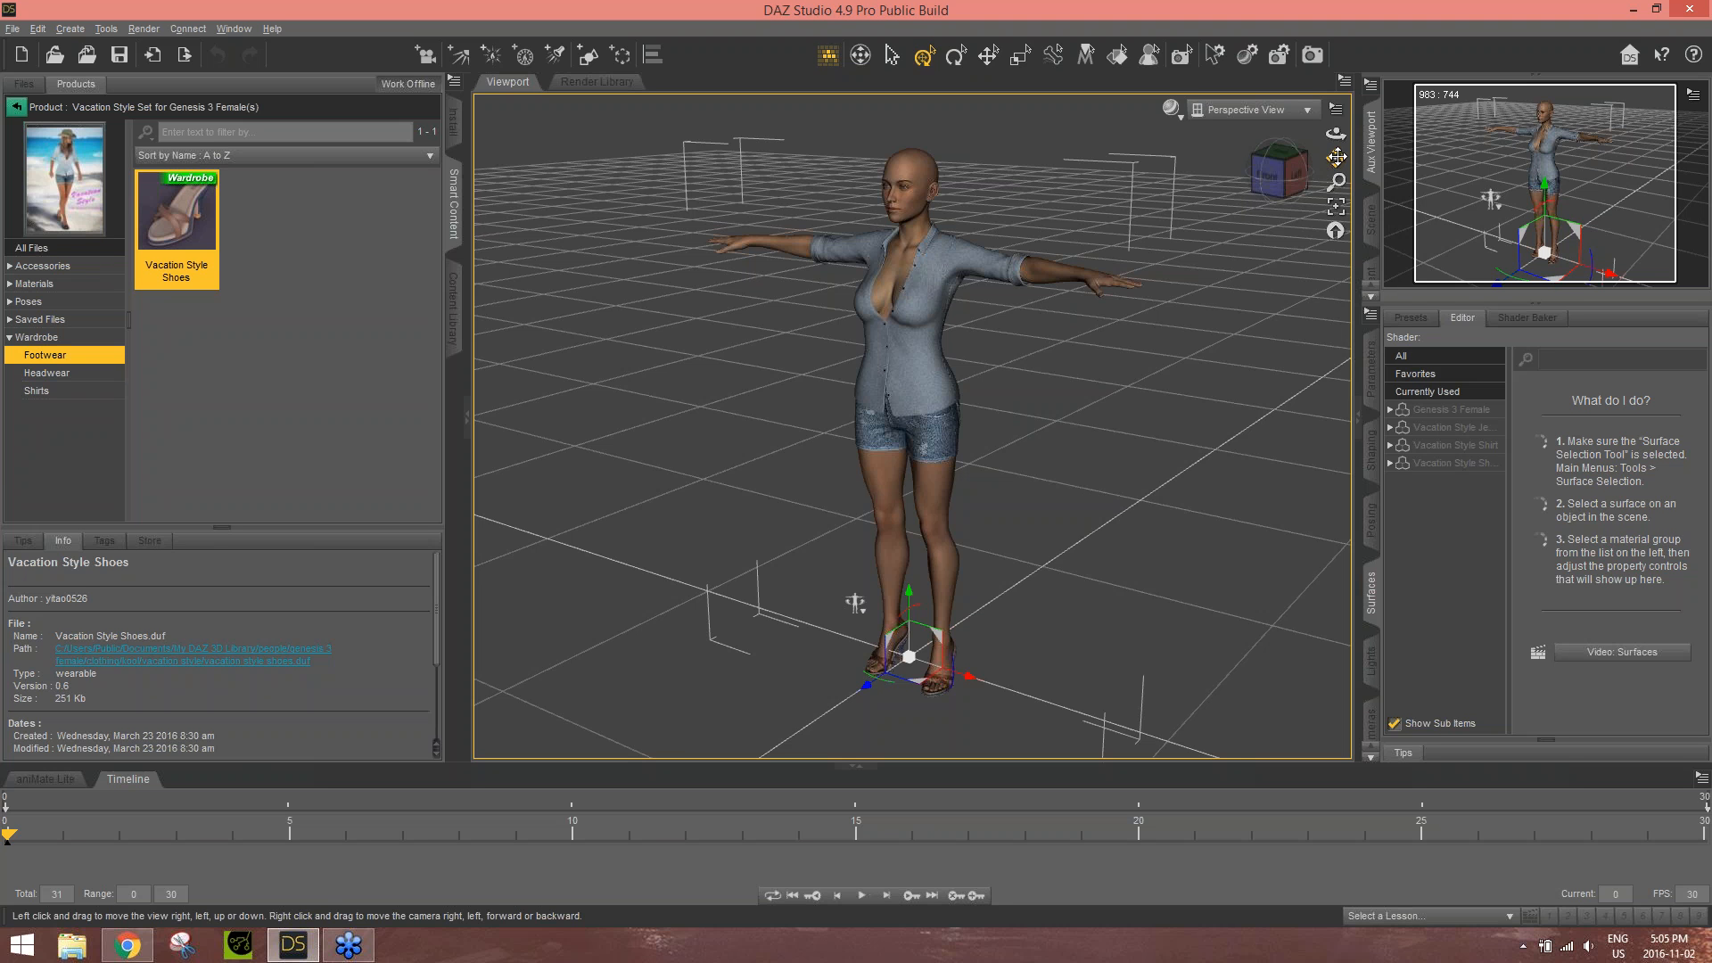
scroll(1067, 314, up, 6)
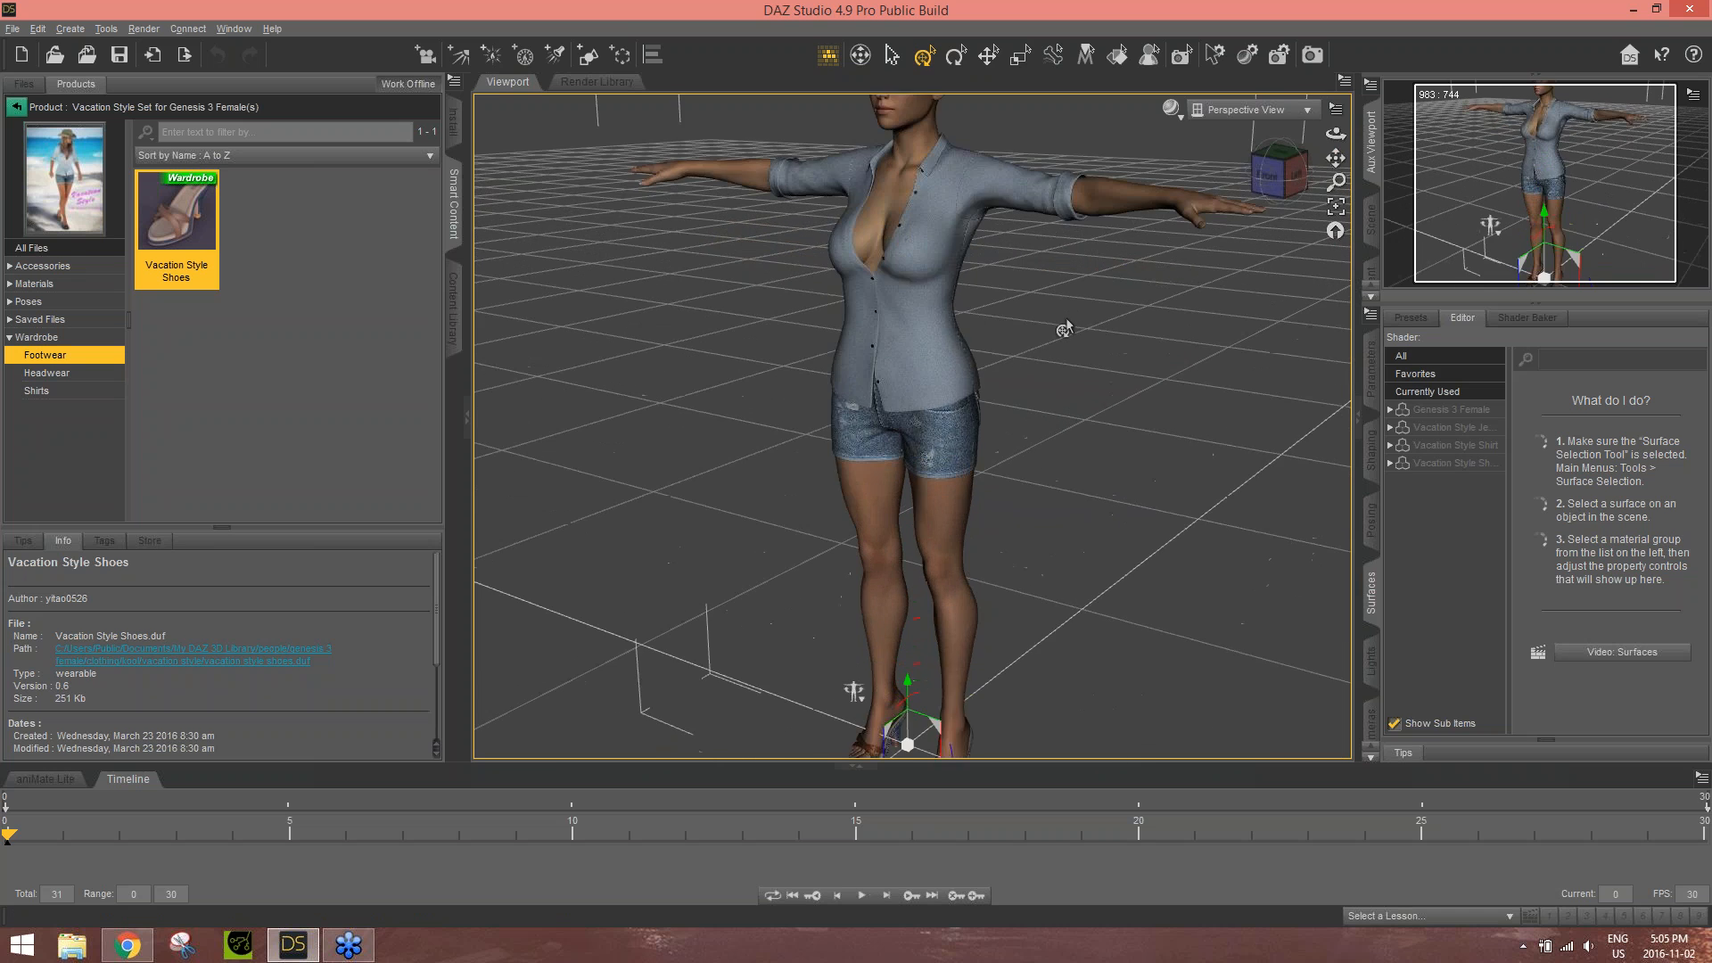
scroll(1067, 326, up, 5)
drag(1335, 158, 1355, 386)
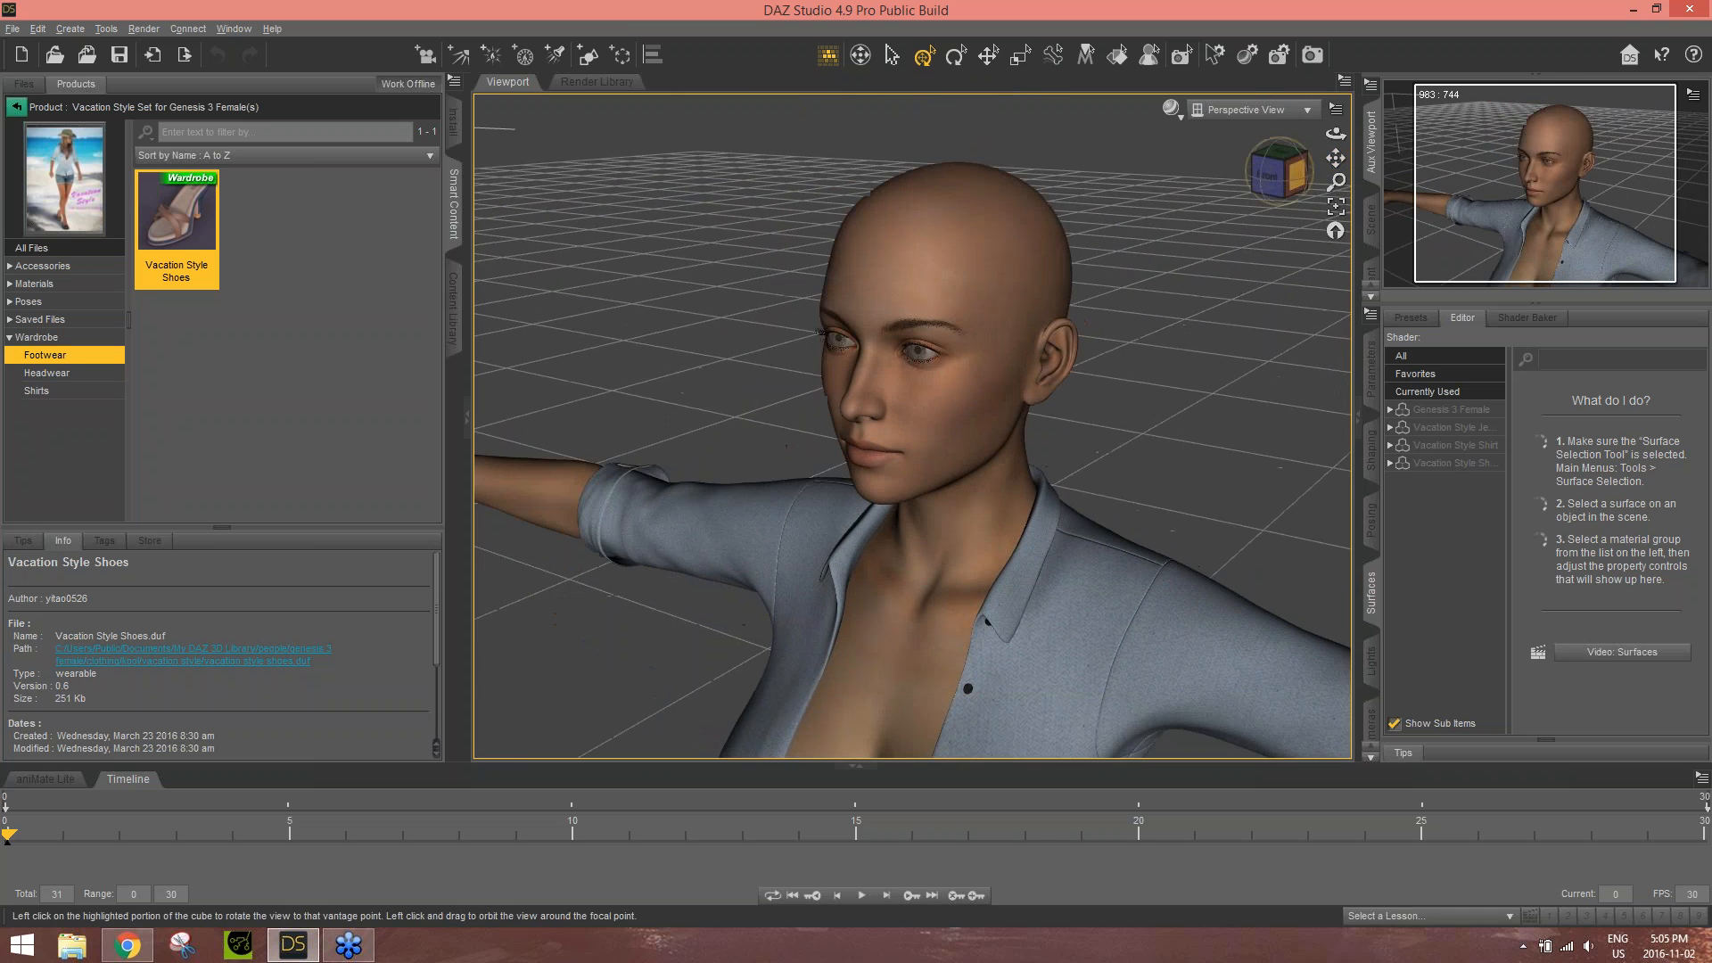
click(1271, 178)
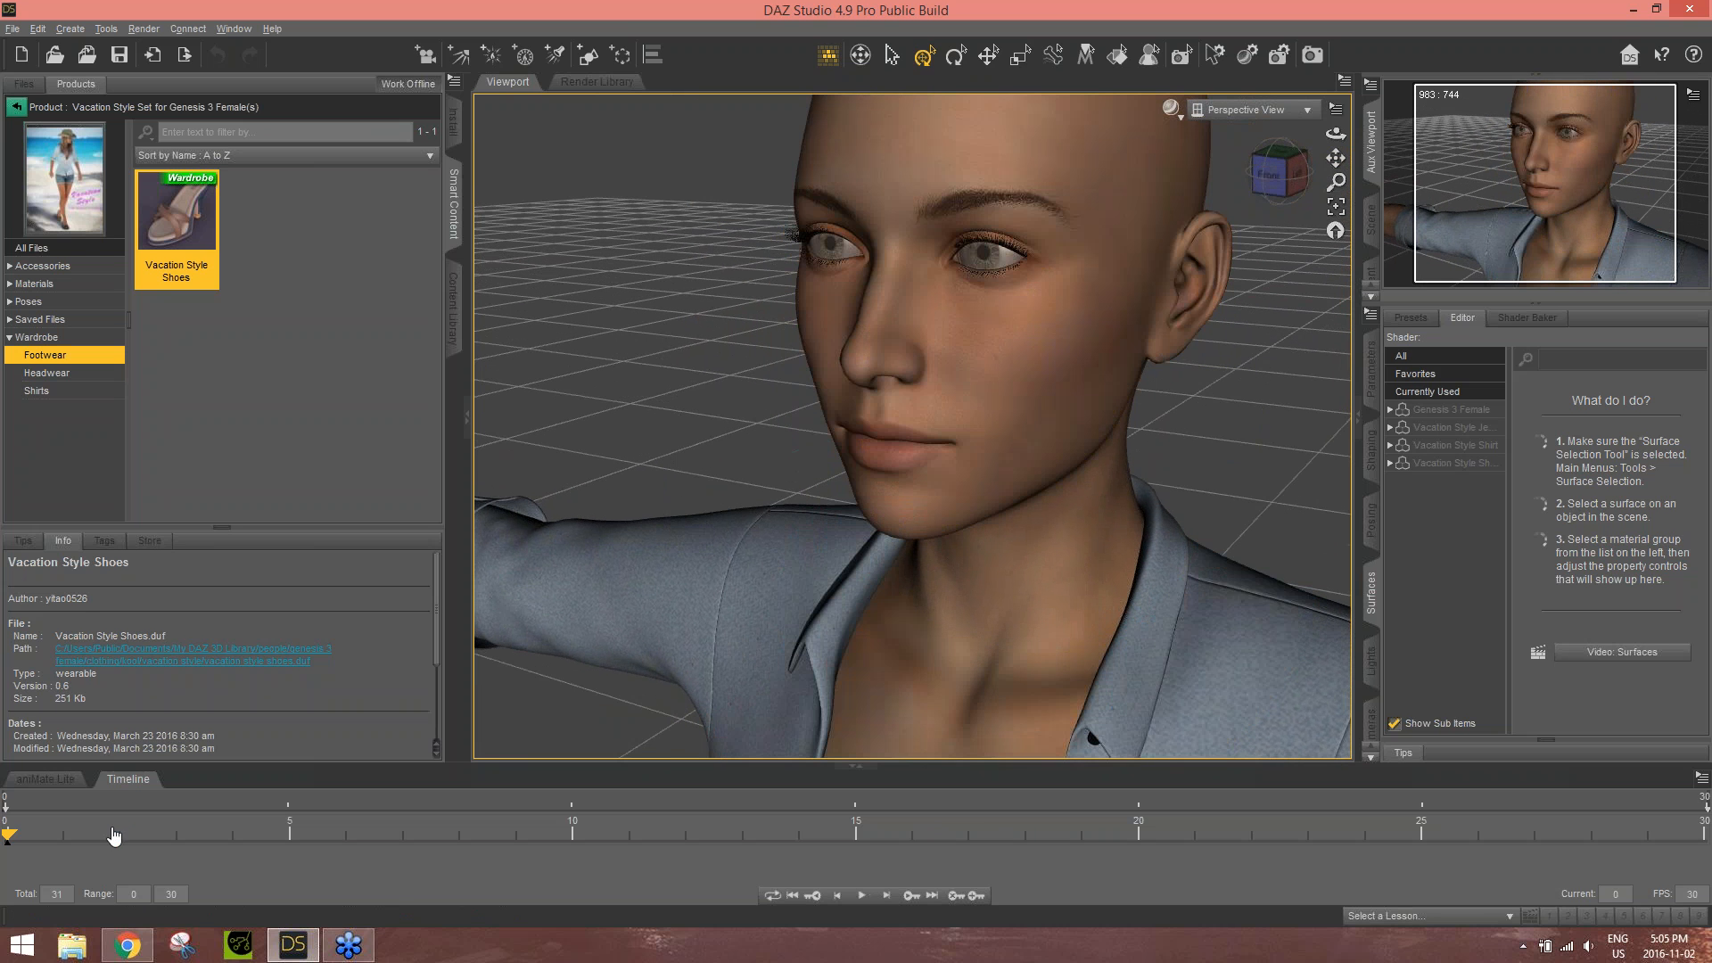
drag(114, 835, 8, 835)
- Switch to the web browser and open the 3DXchange product page from the 3D Animation products on reallusion.com
click(71, 944)
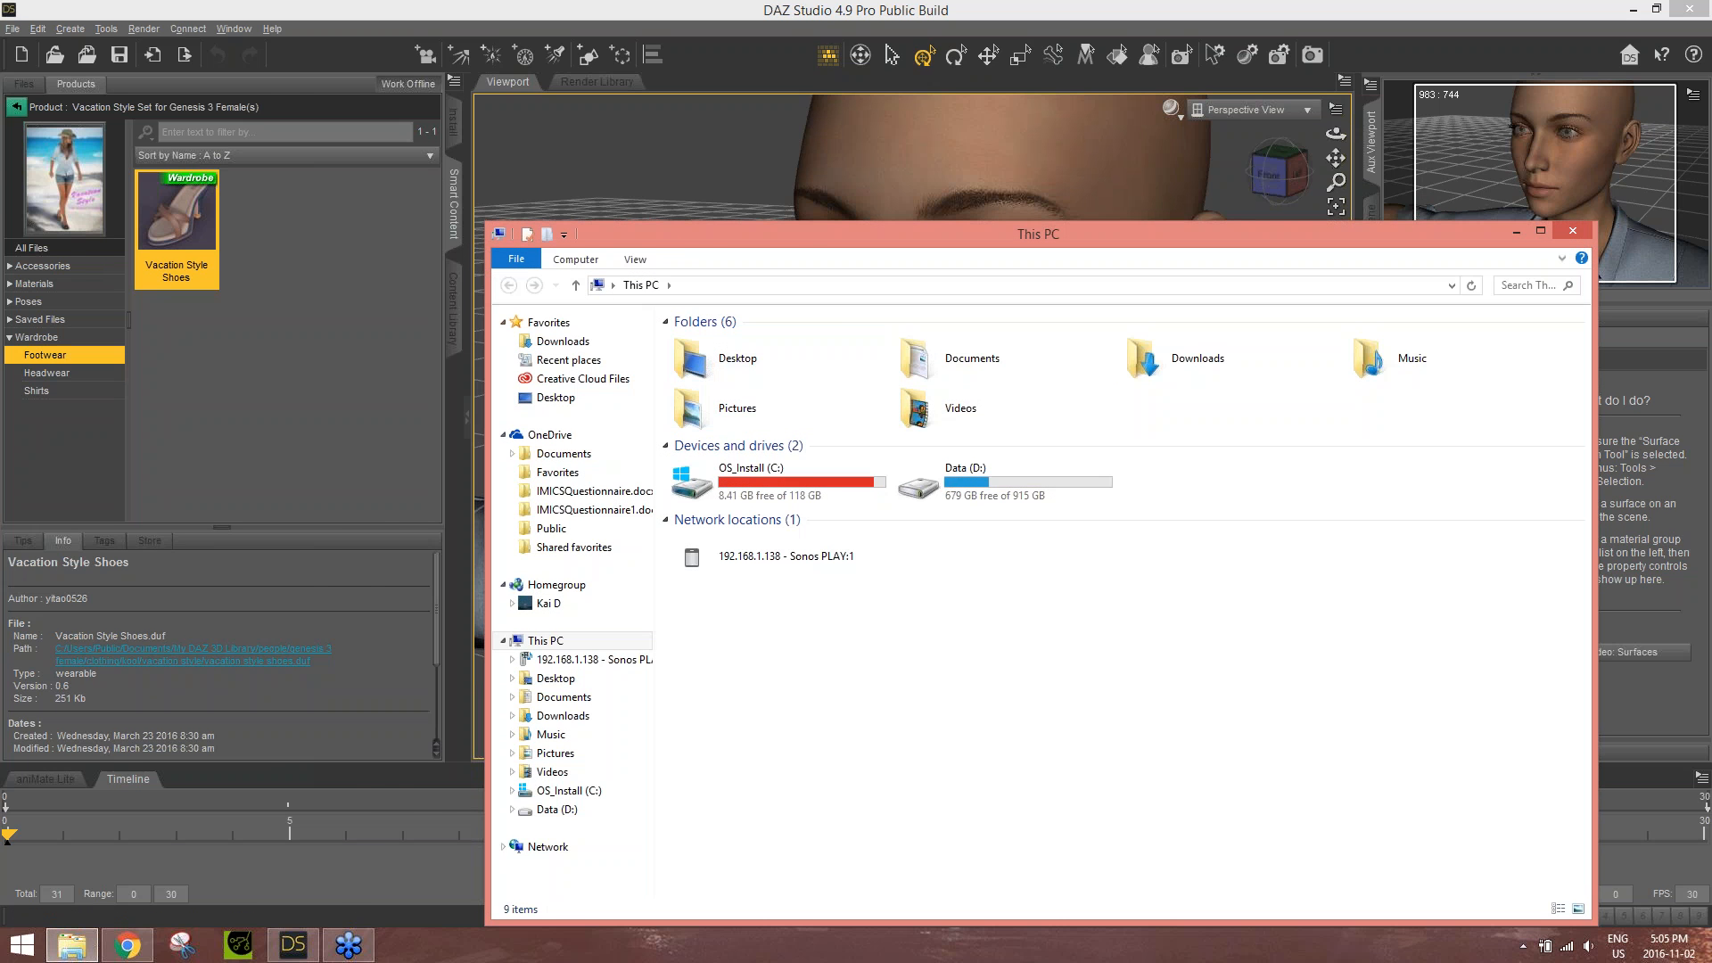
click(141, 940)
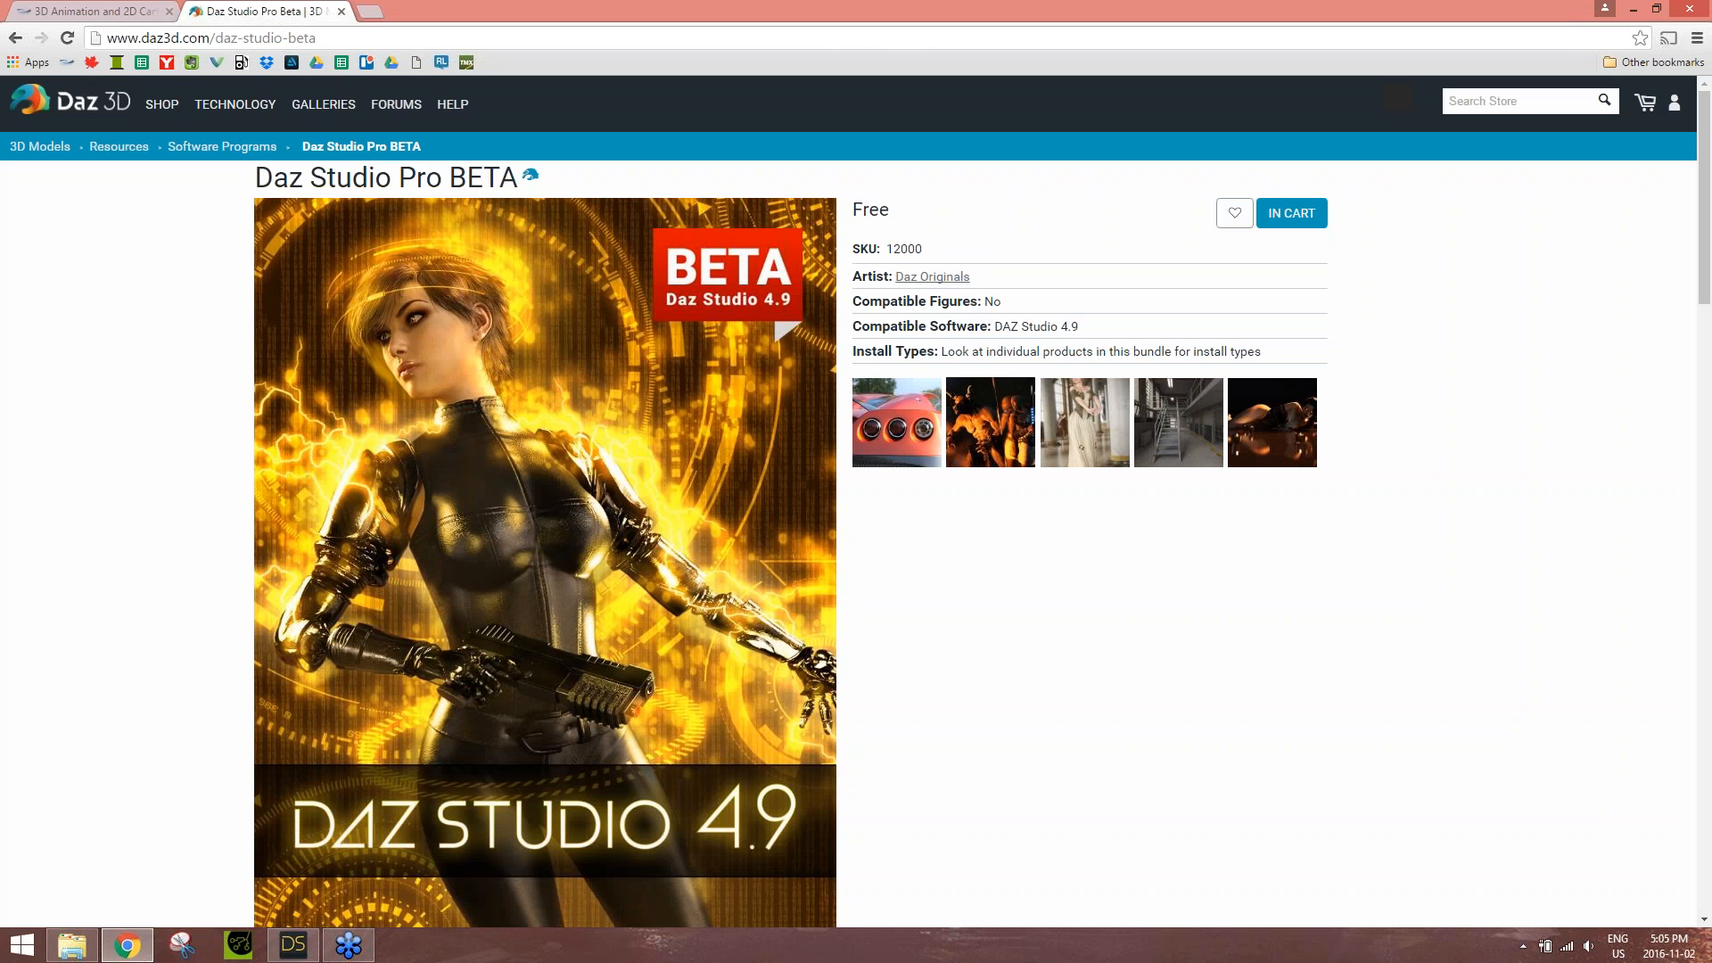
click(104, 15)
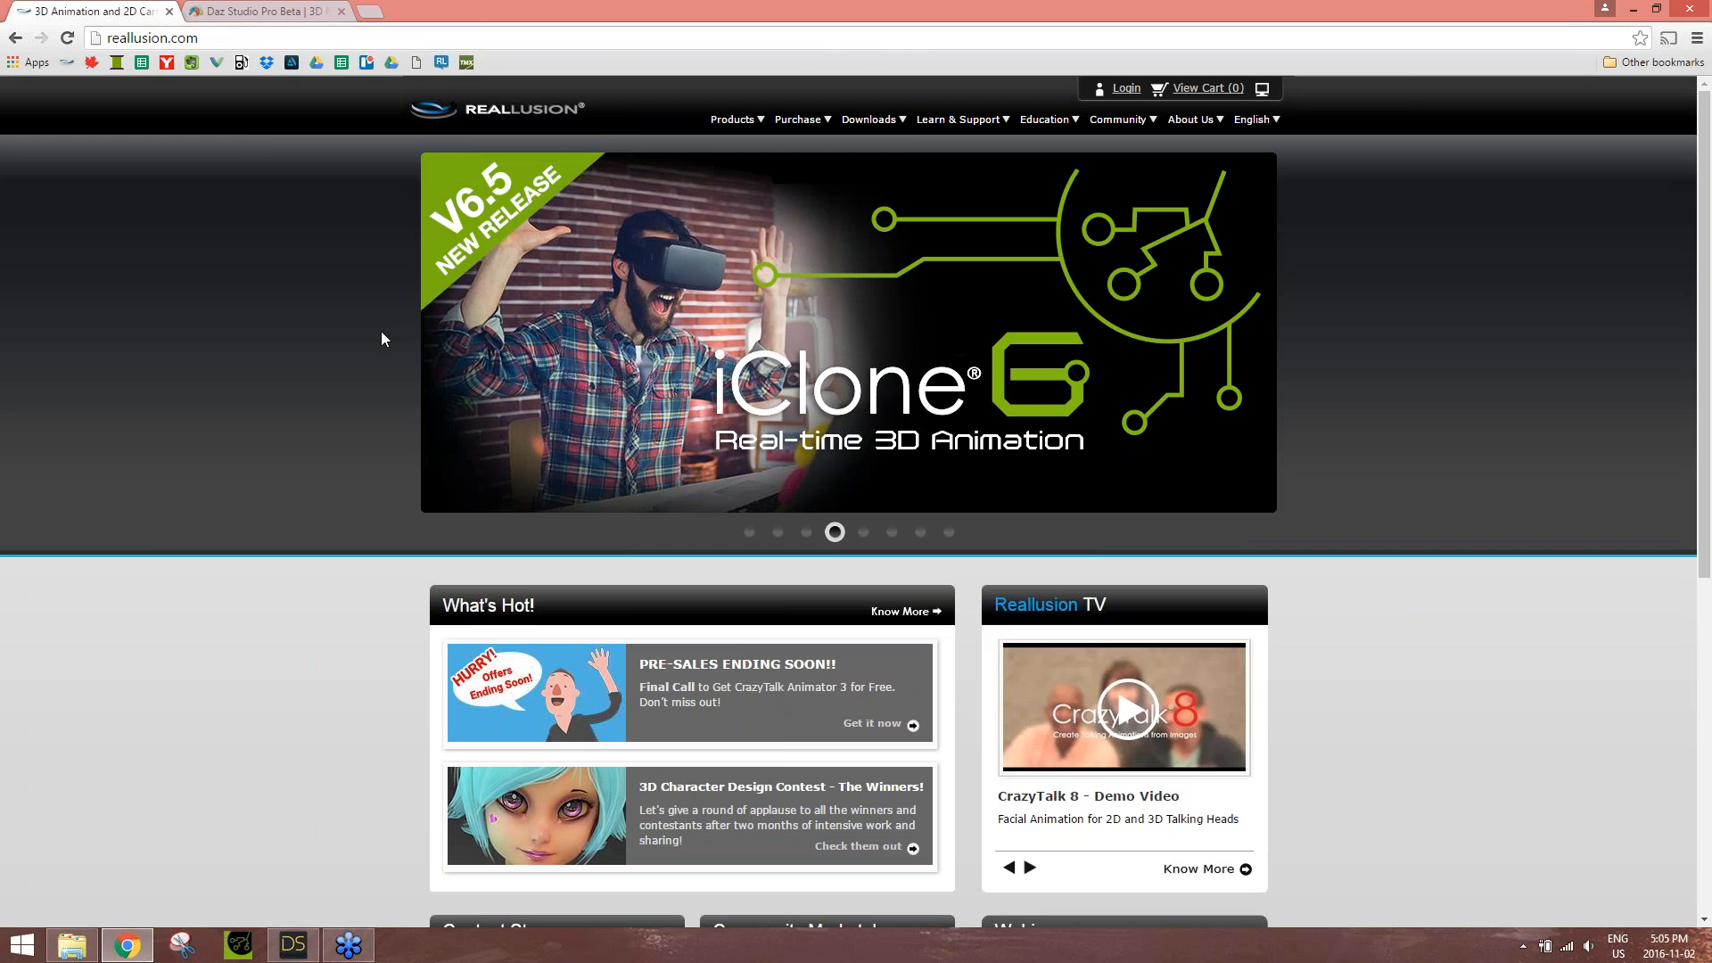
mouse_move(735, 119)
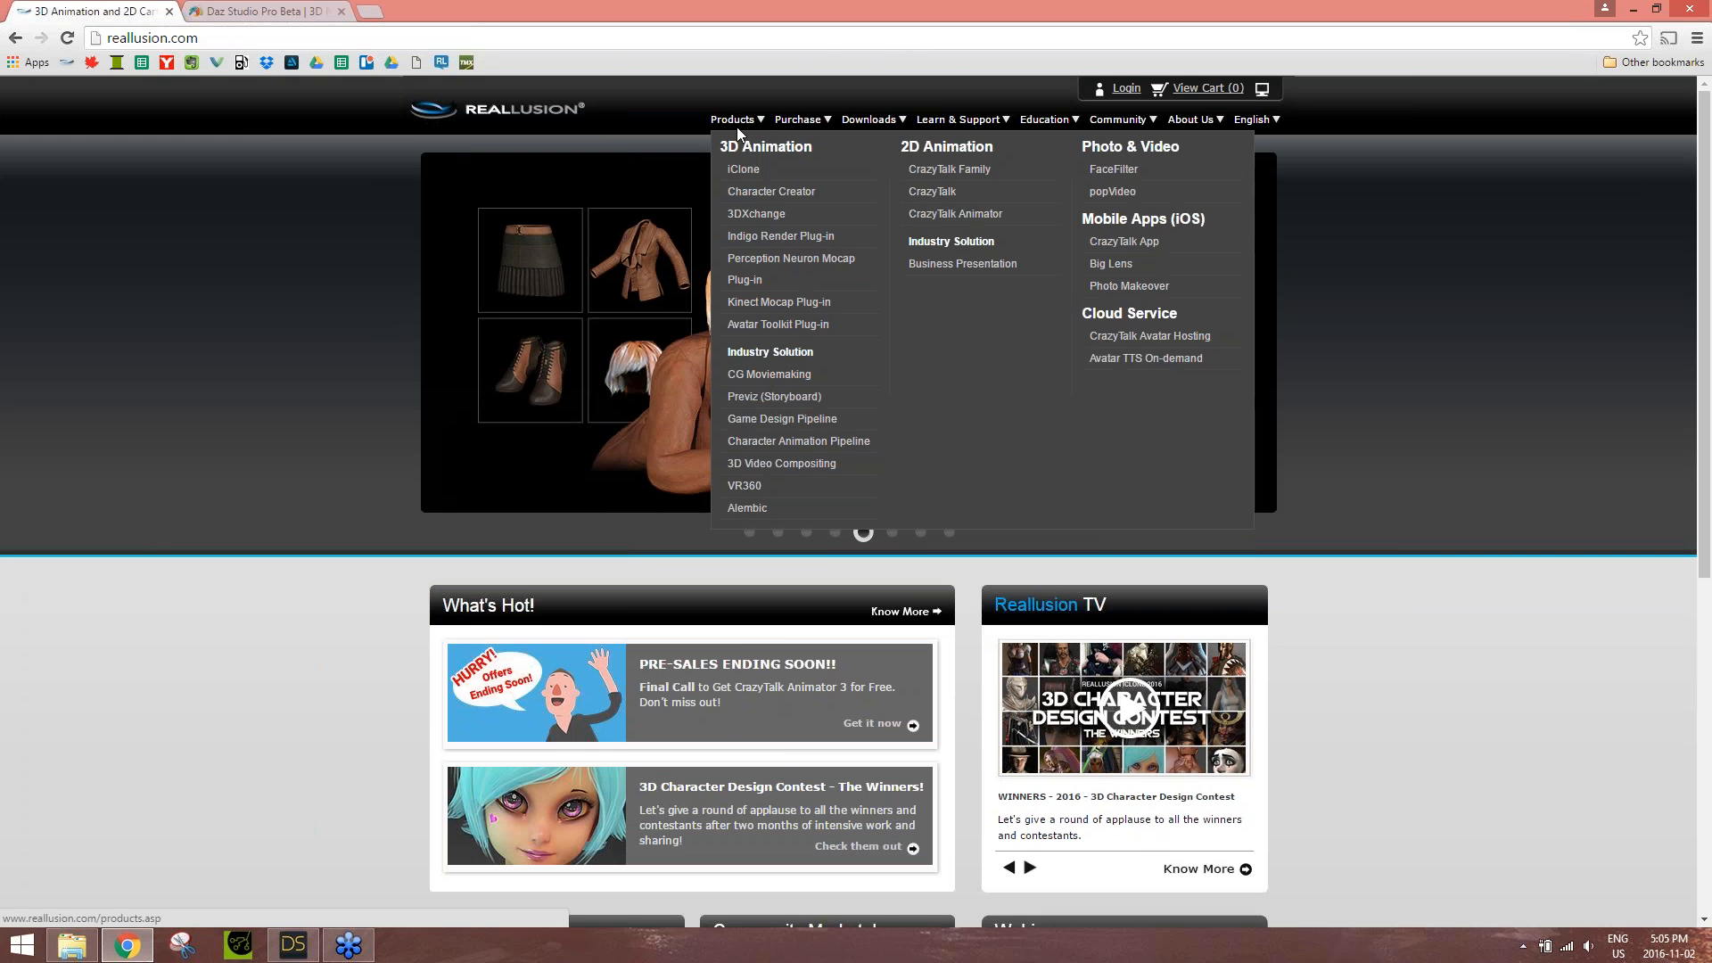
click(756, 213)
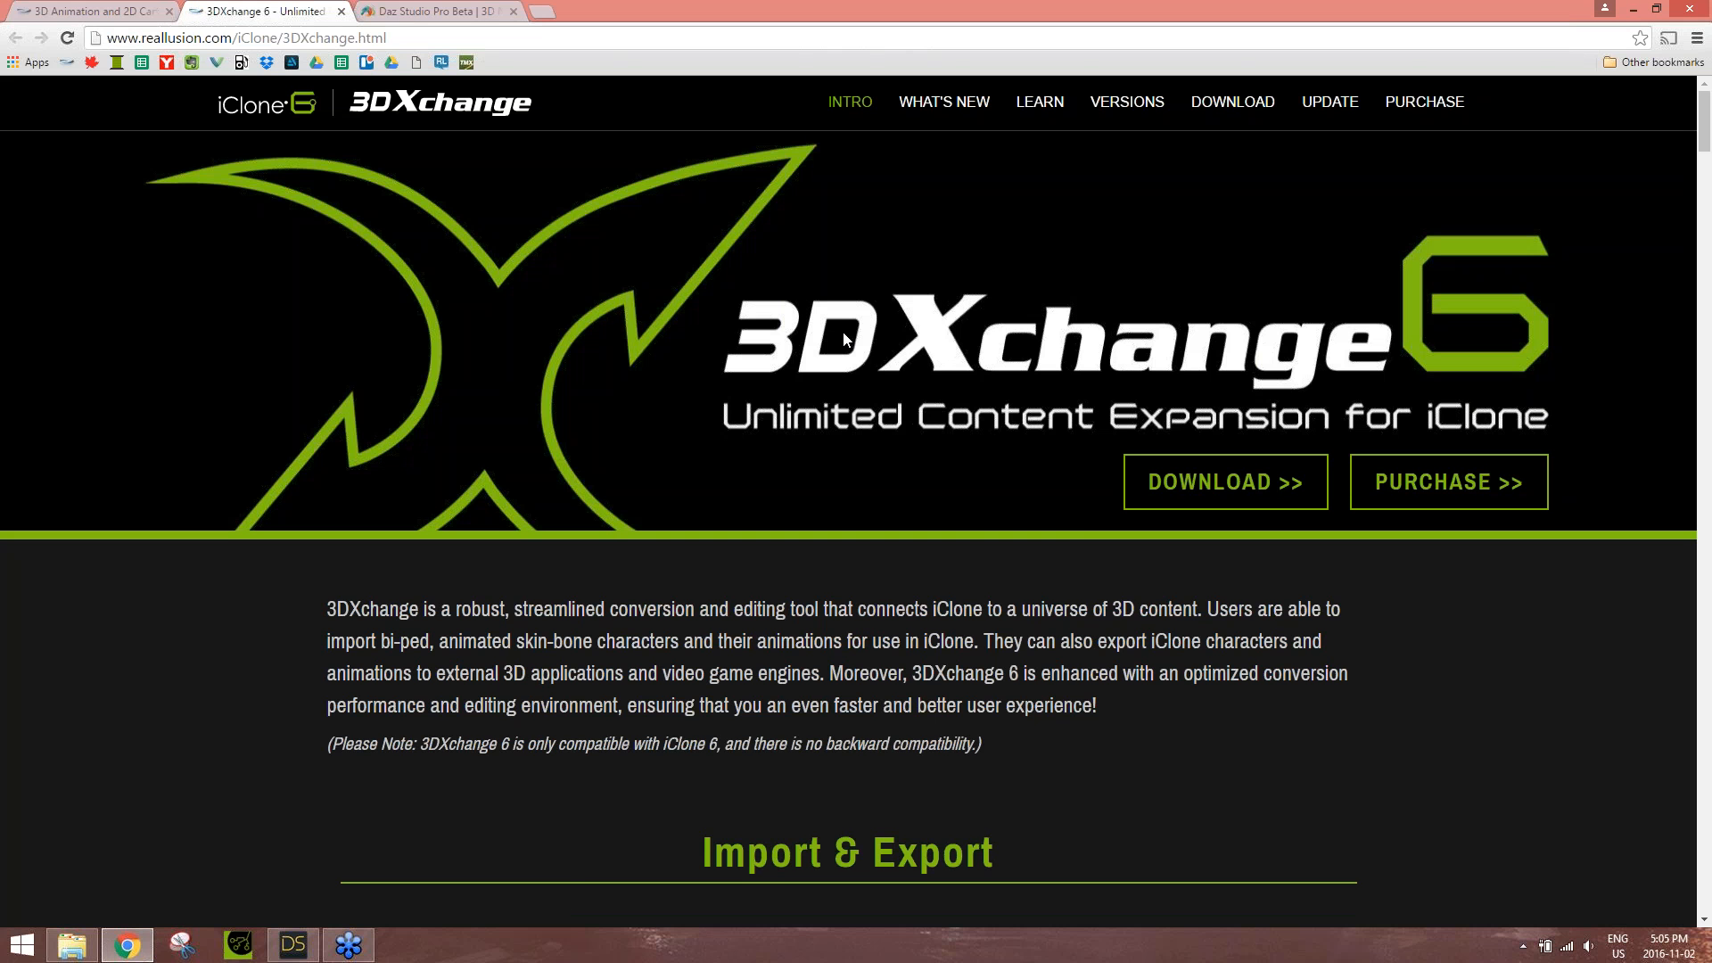
- Find the Daz Genesis Extension banner on the 3DXchange product page and open its page
scroll(1405, 576, down, 12)
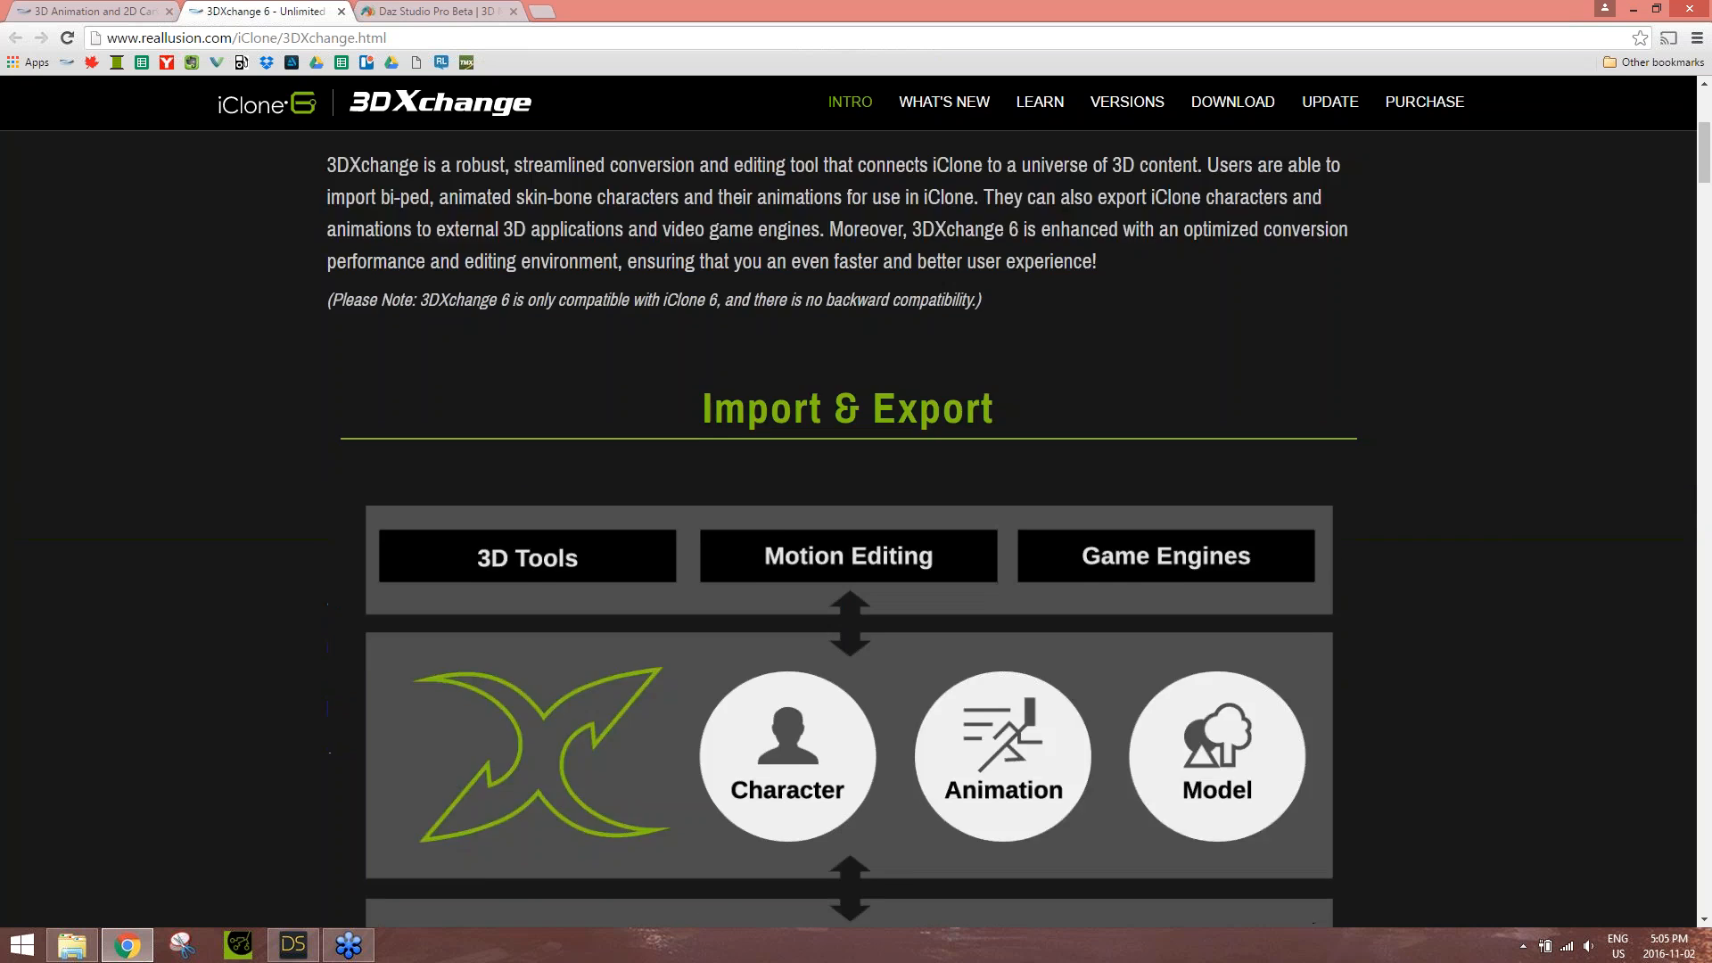
scroll(1416, 584, down, 20)
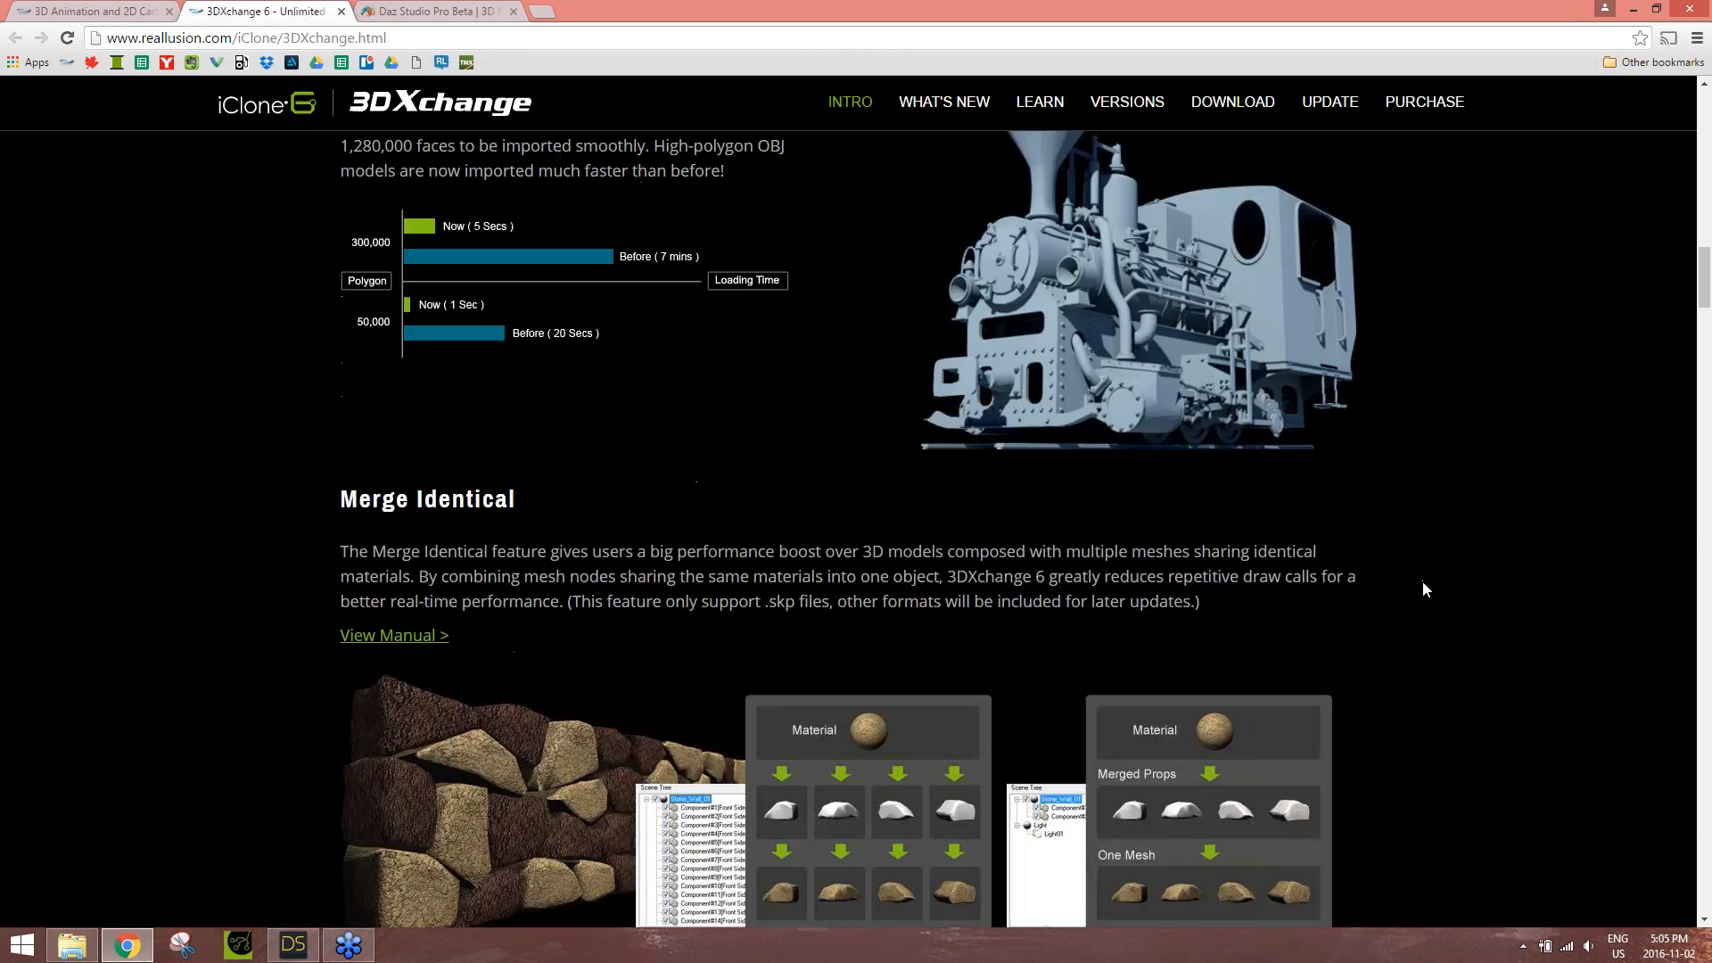
scroll(1423, 589, down, 20)
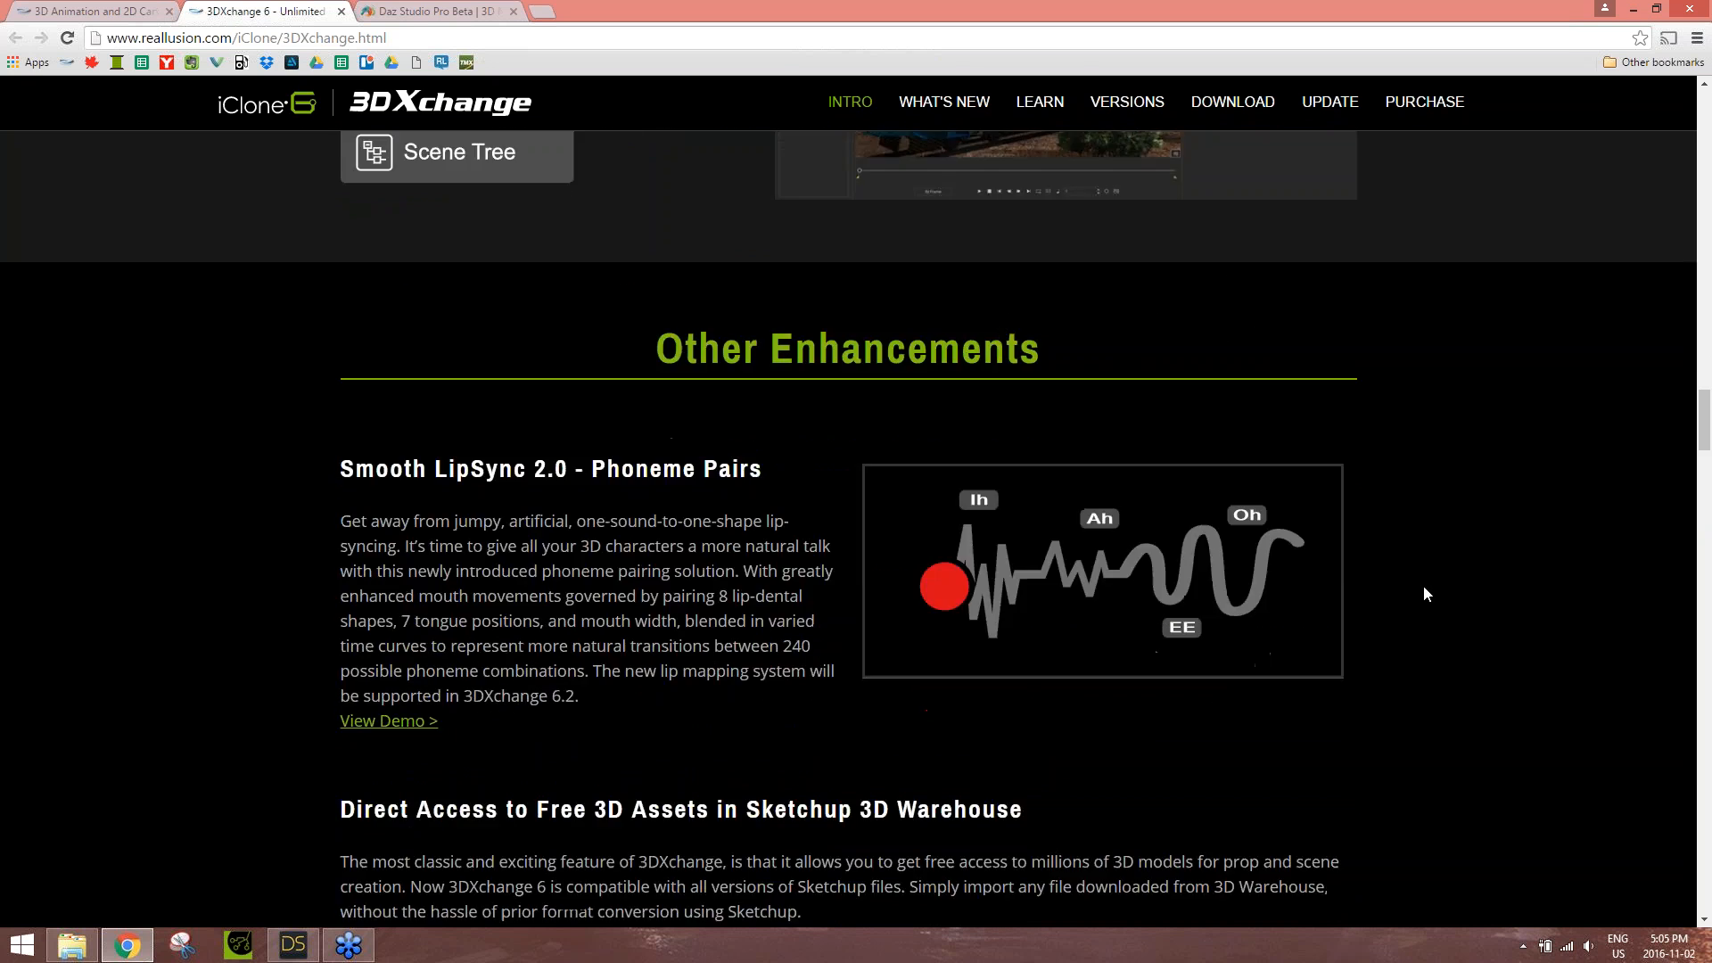
scroll(1455, 602, down, 2)
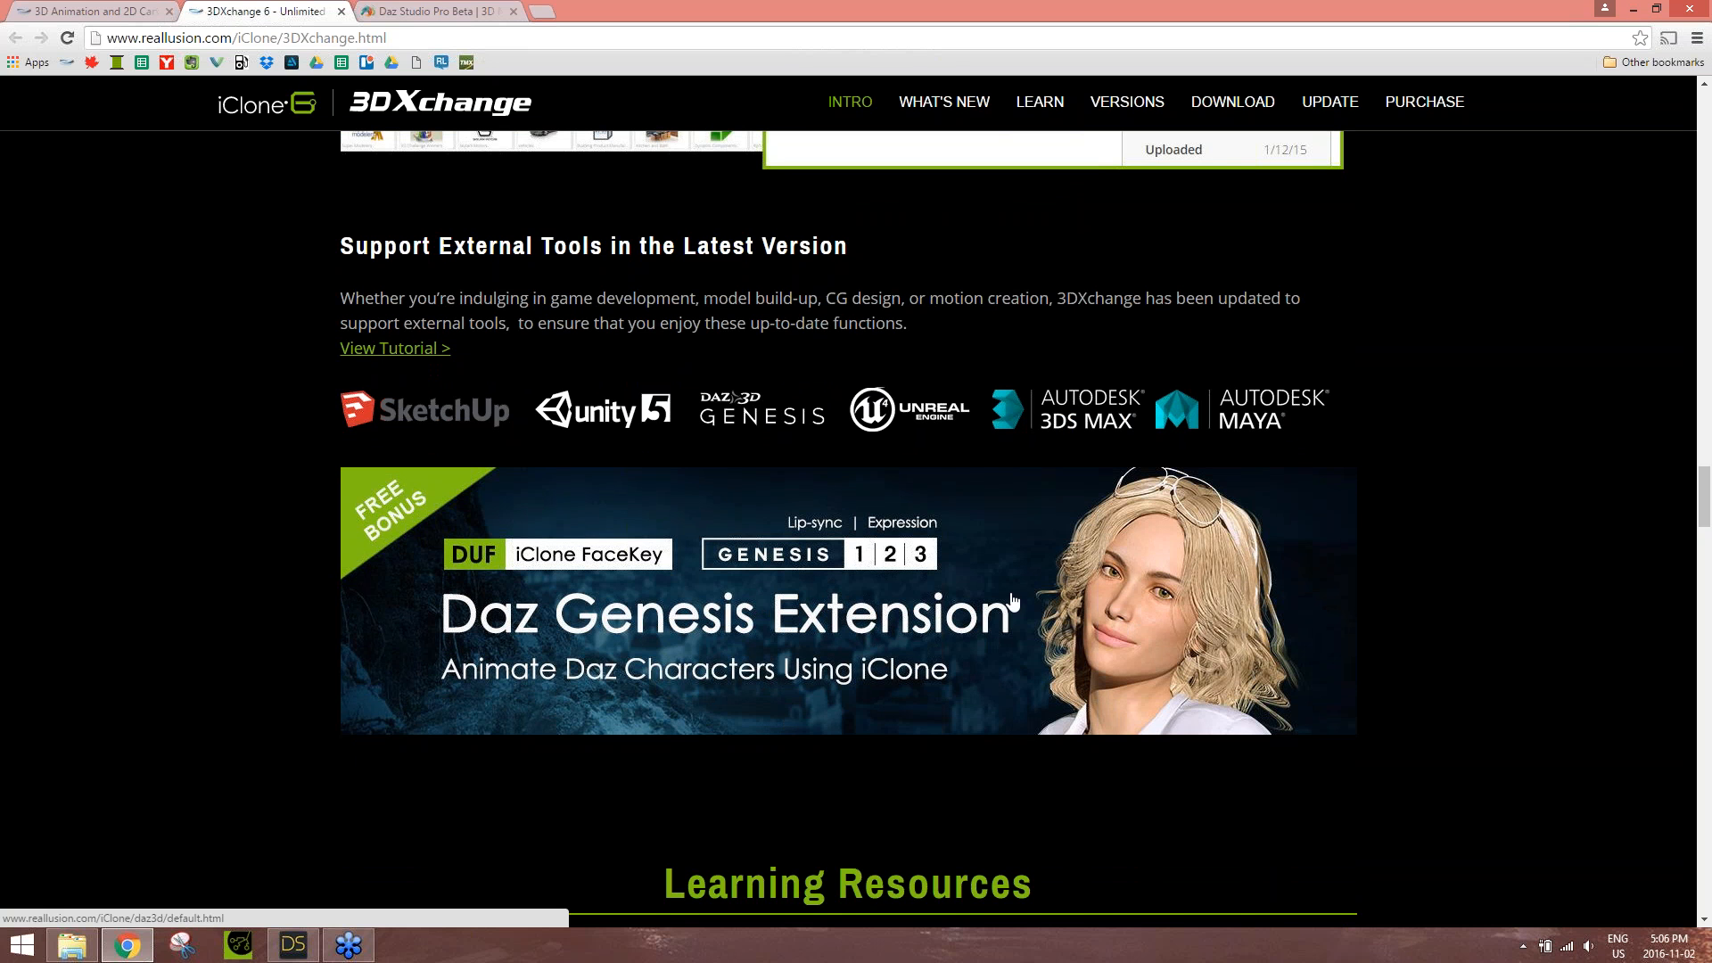
click(945, 616)
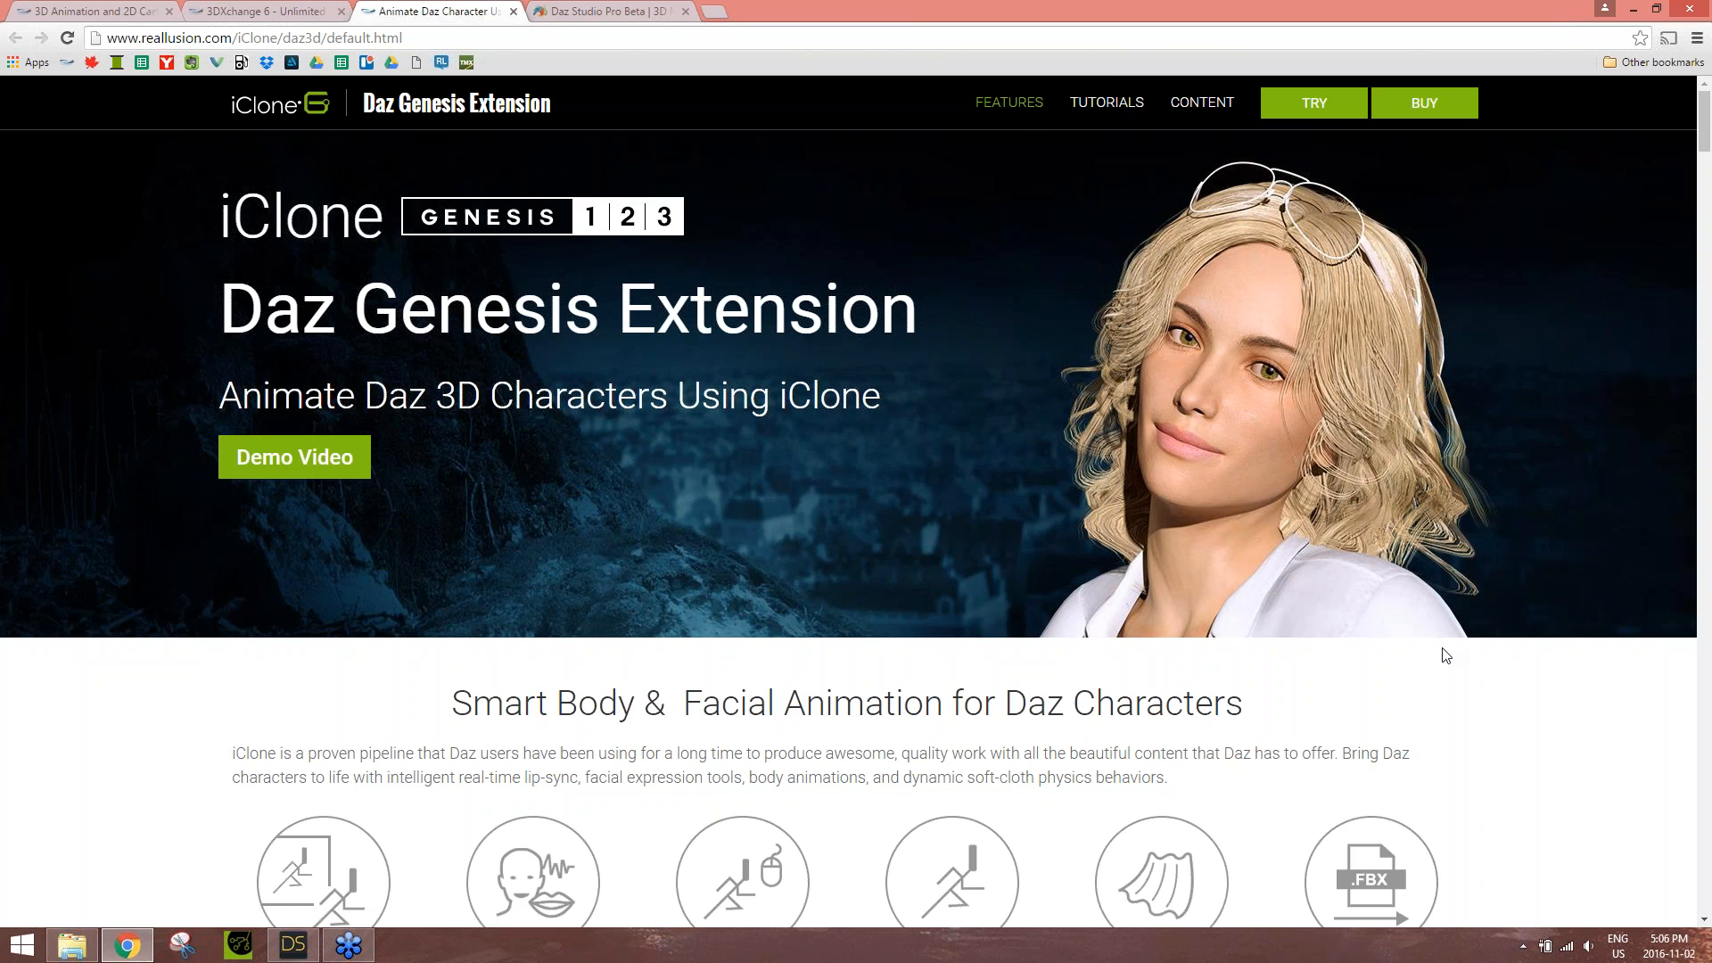
- Examine the Daz Genesis Extension page from the character feature overview and Pipeline Workflow to the body, facial and soft-cloth animation sections
scroll(1472, 628, down, 6)
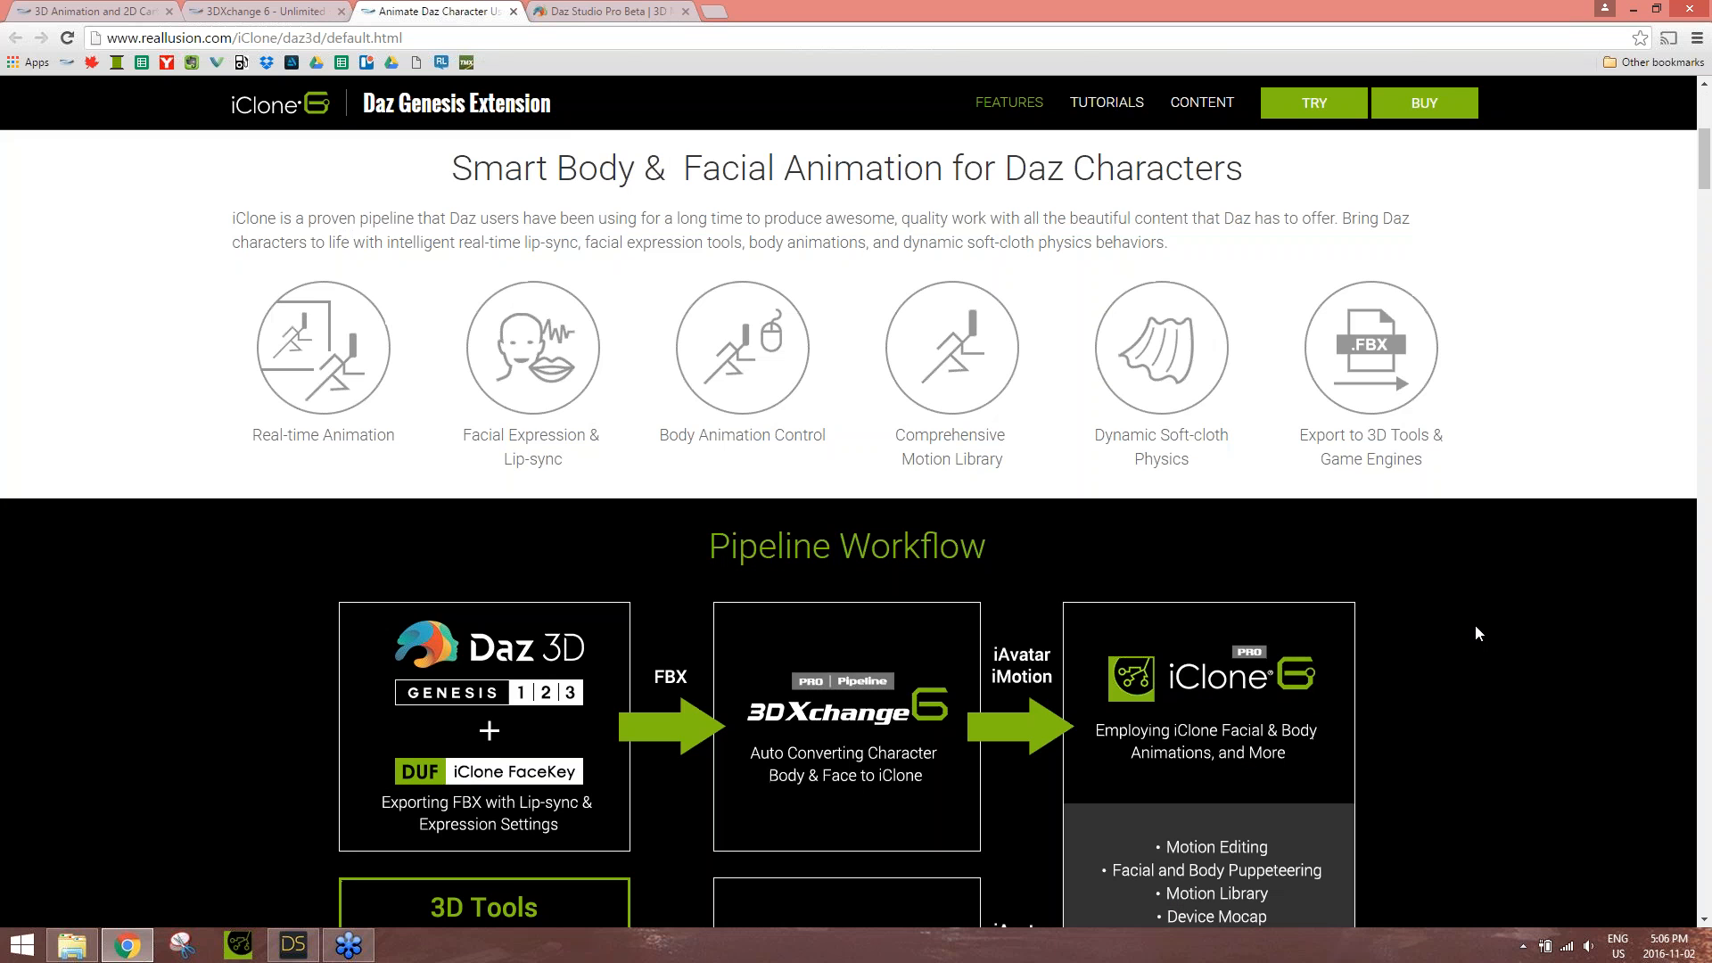
scroll(1473, 606, down, 3)
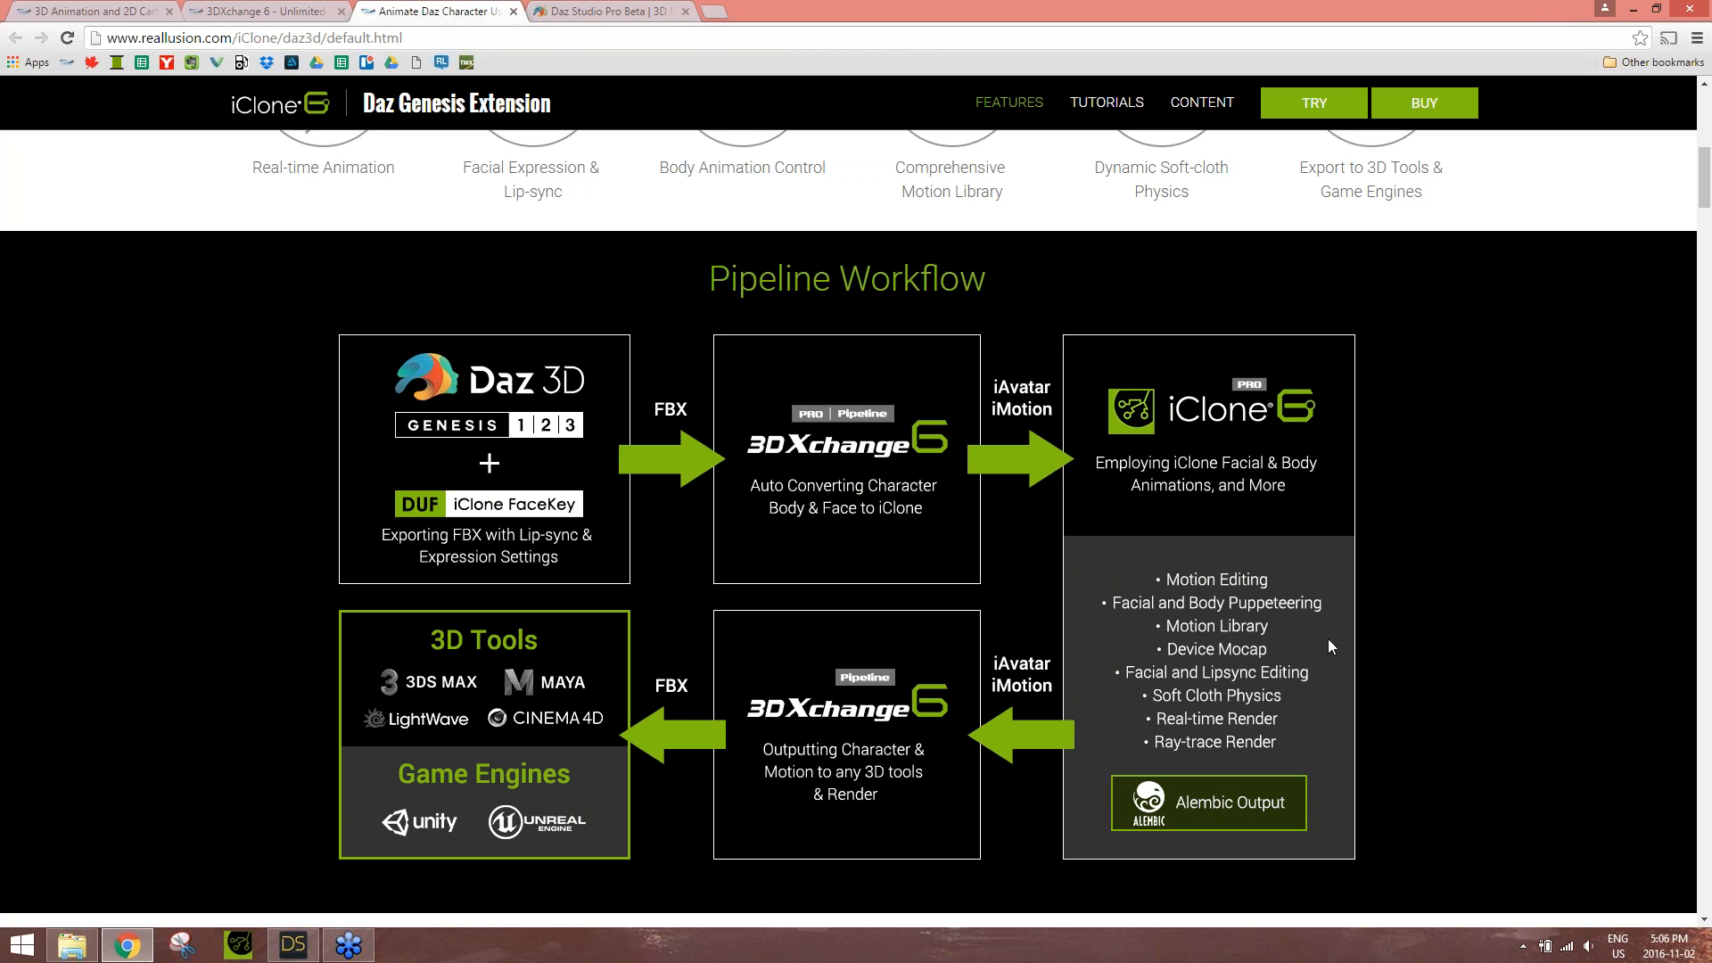
scroll(1371, 601, down, 7)
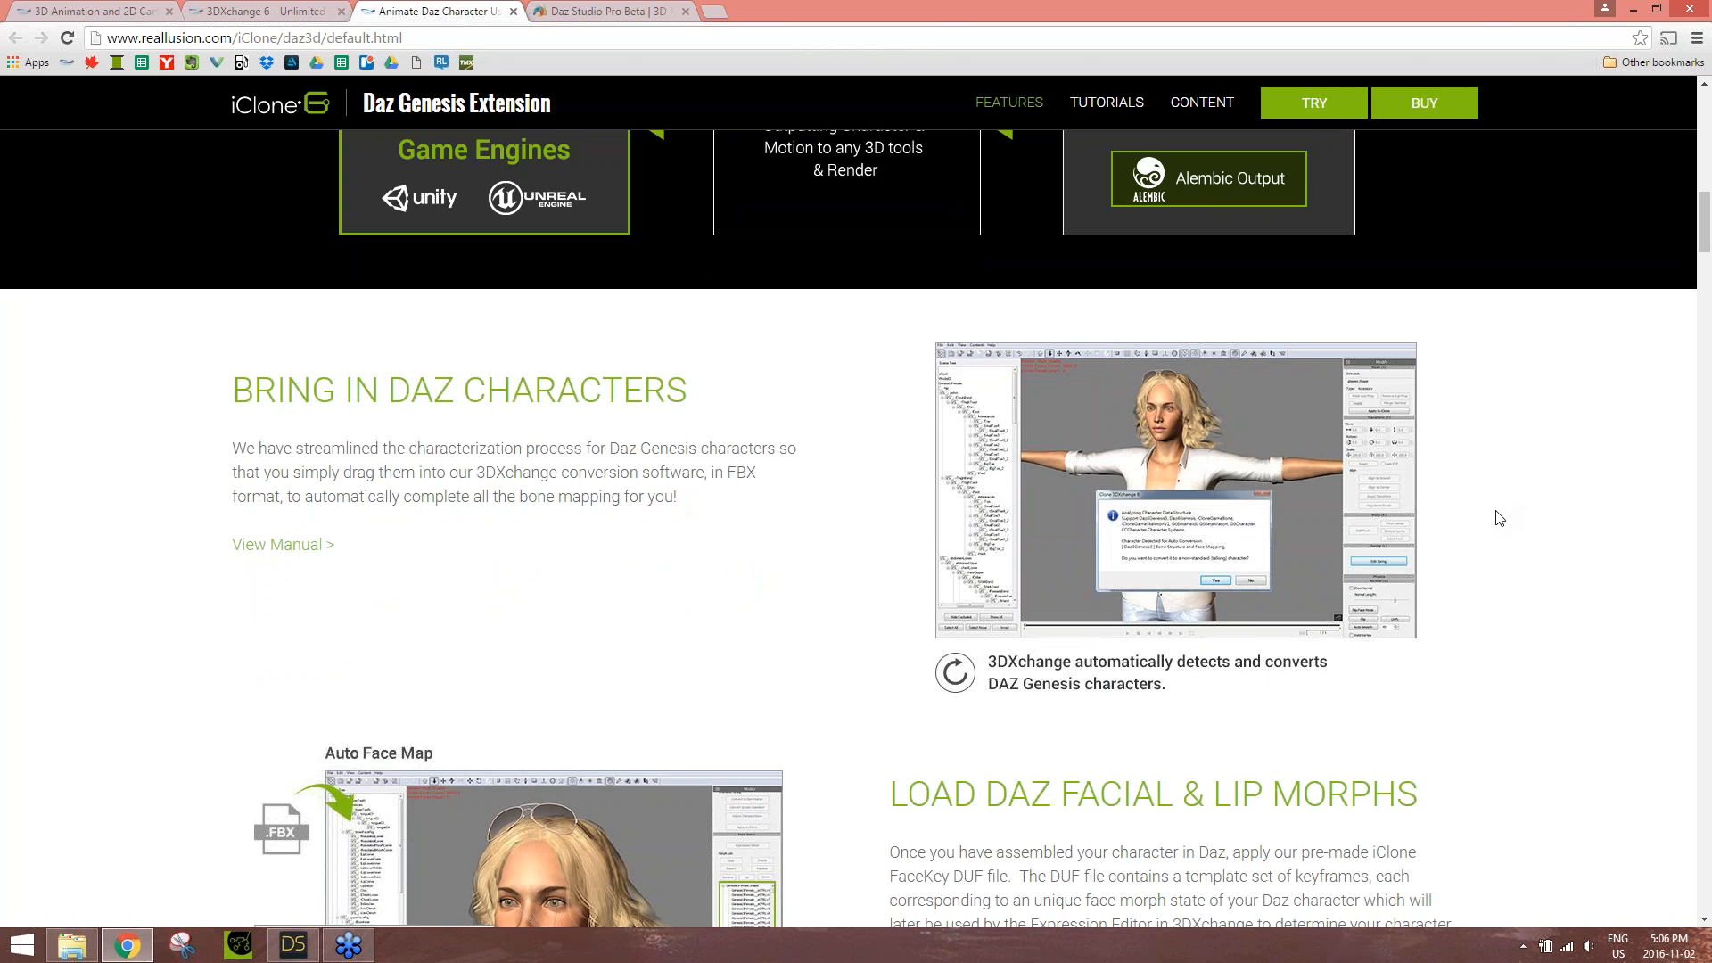
scroll(1484, 544, down, 15)
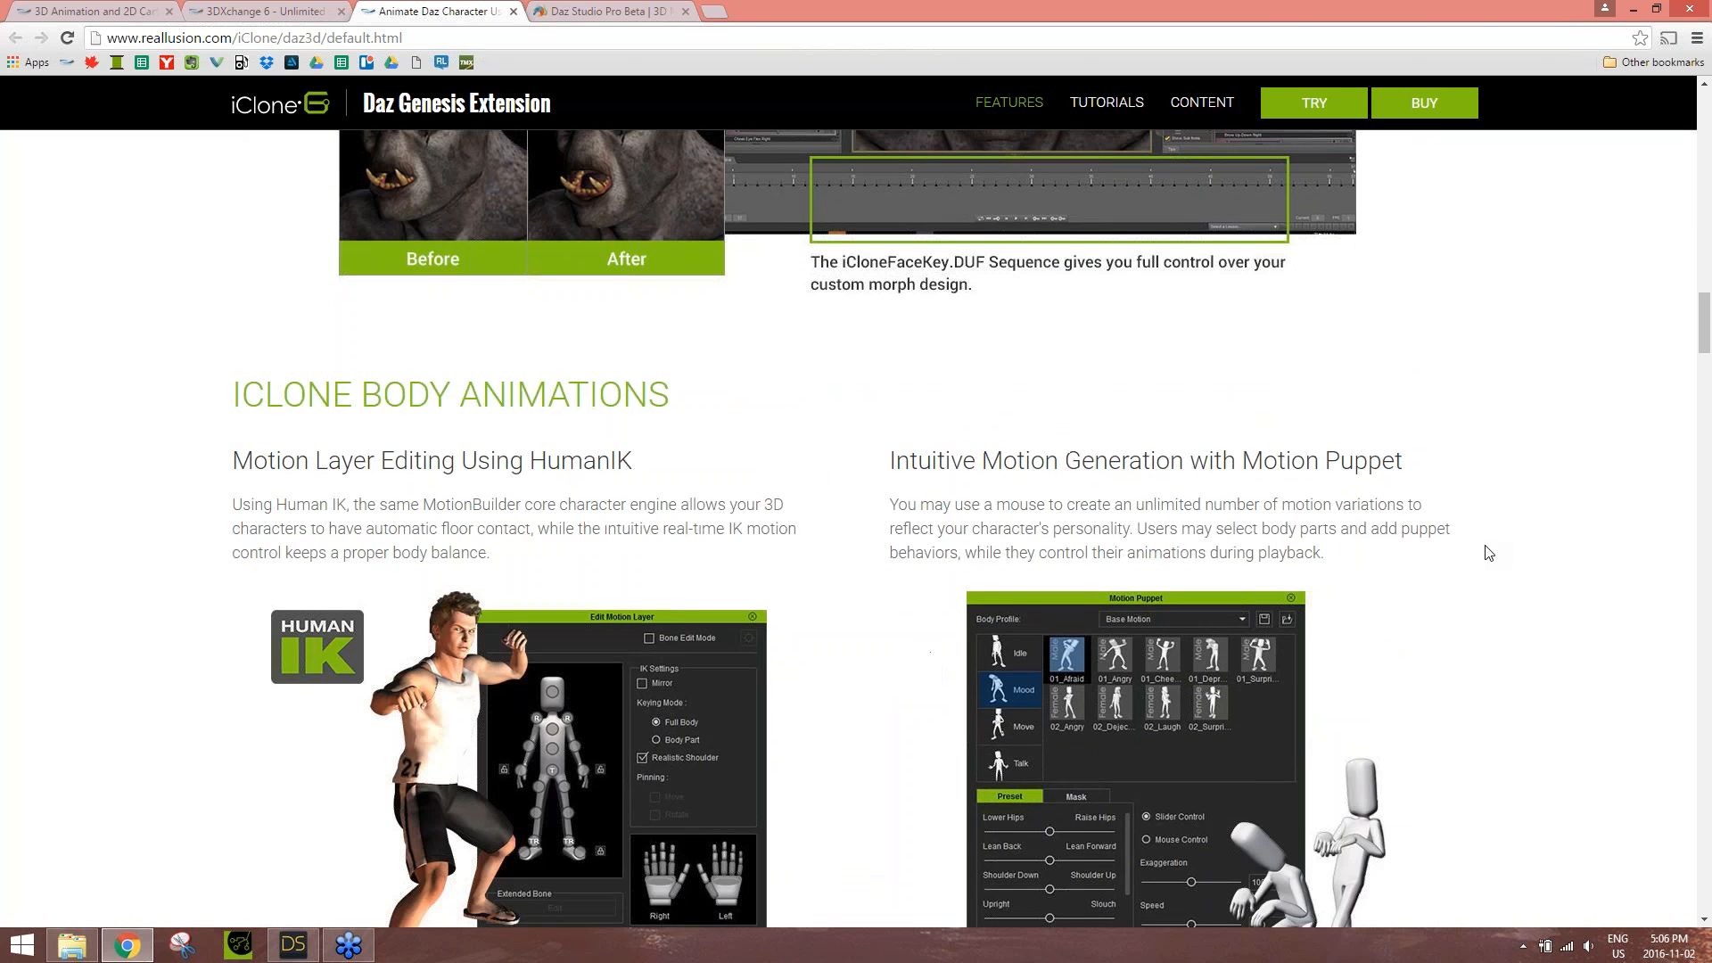
scroll(1487, 552, down, 6)
scroll(1488, 555, down, 6)
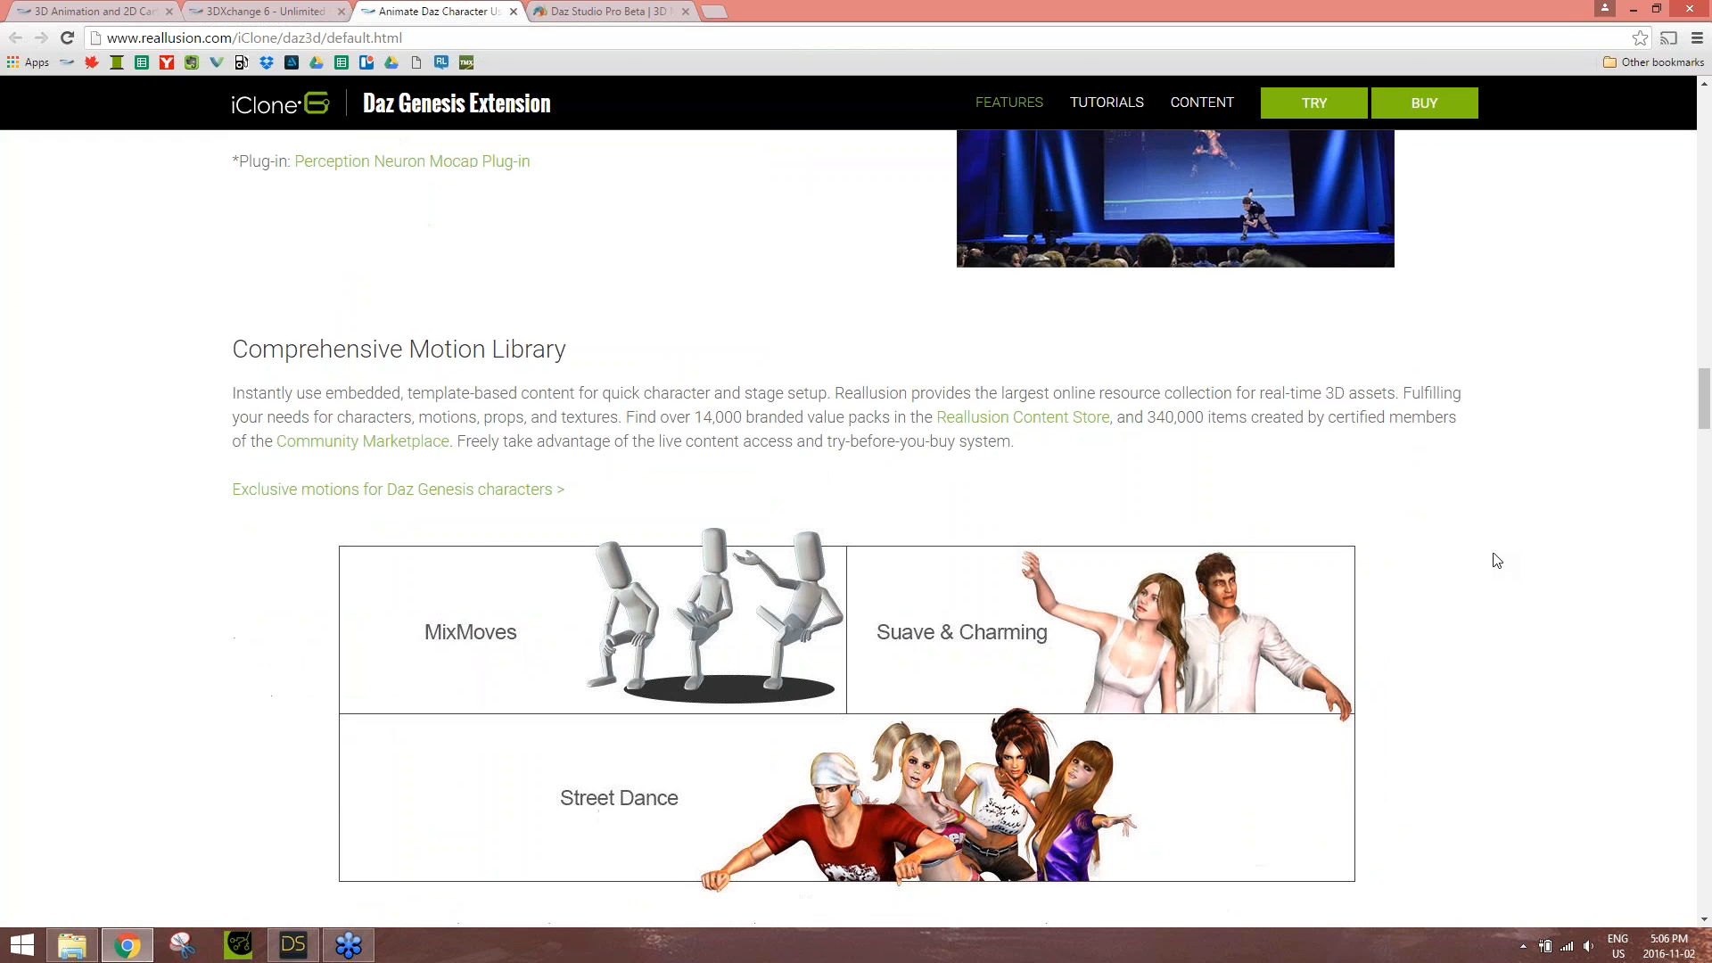
scroll(1497, 559, down, 4)
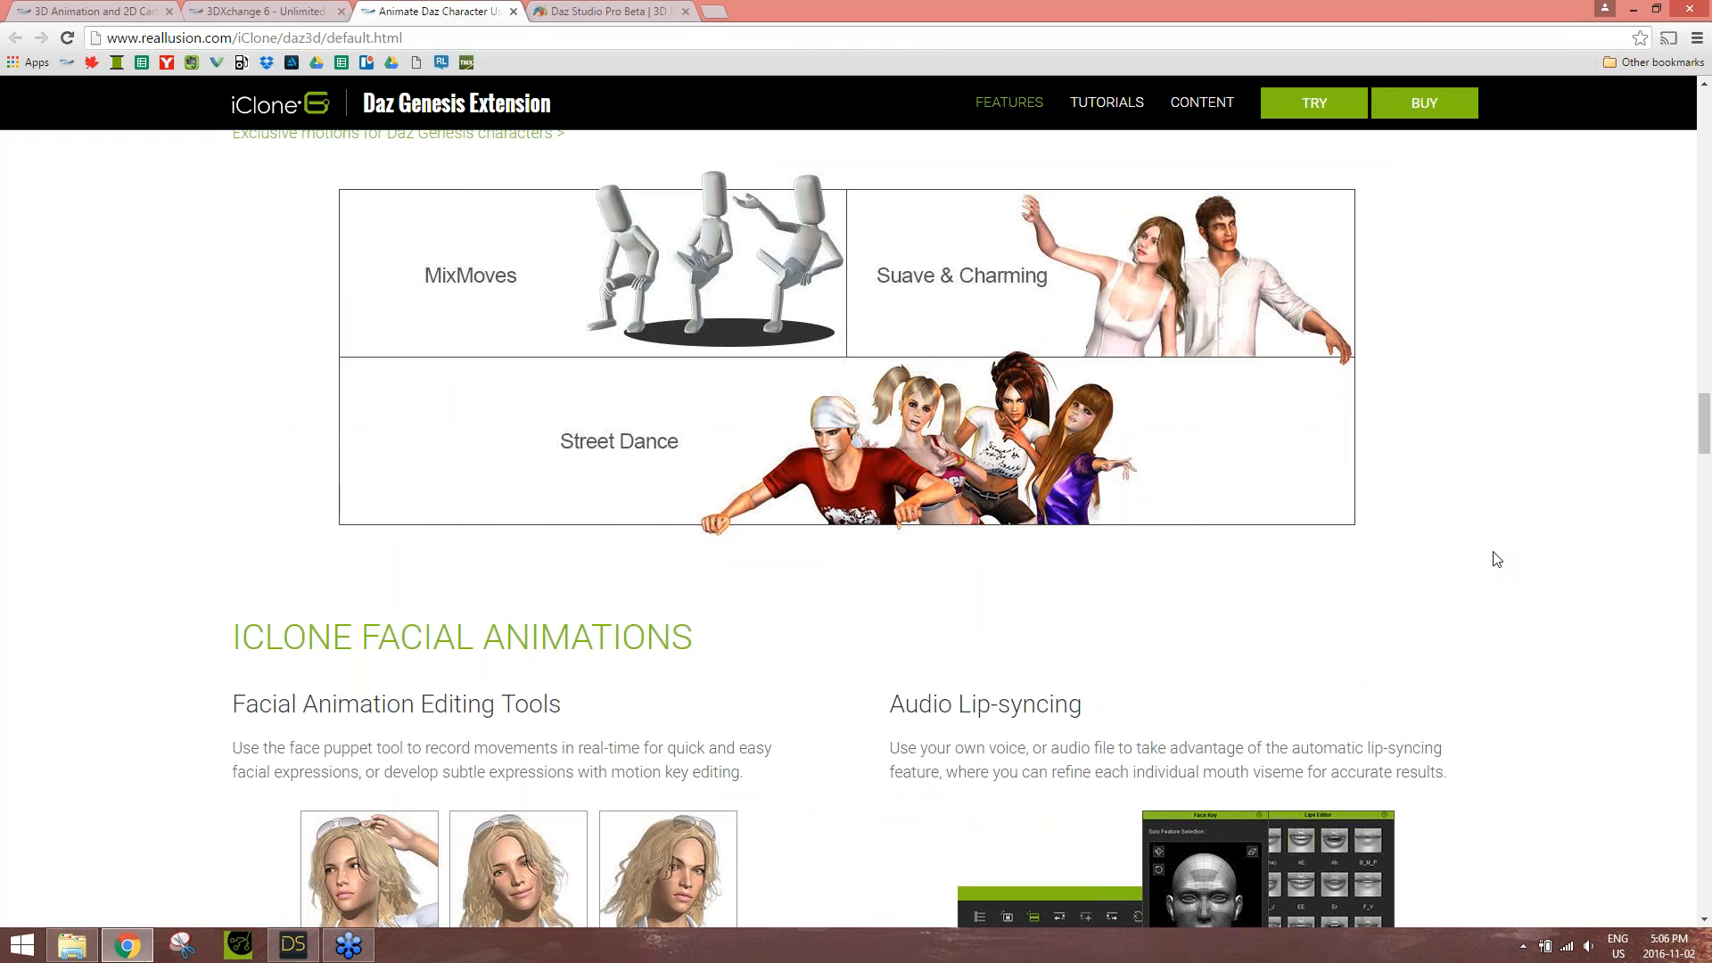
scroll(1498, 554, down, 7)
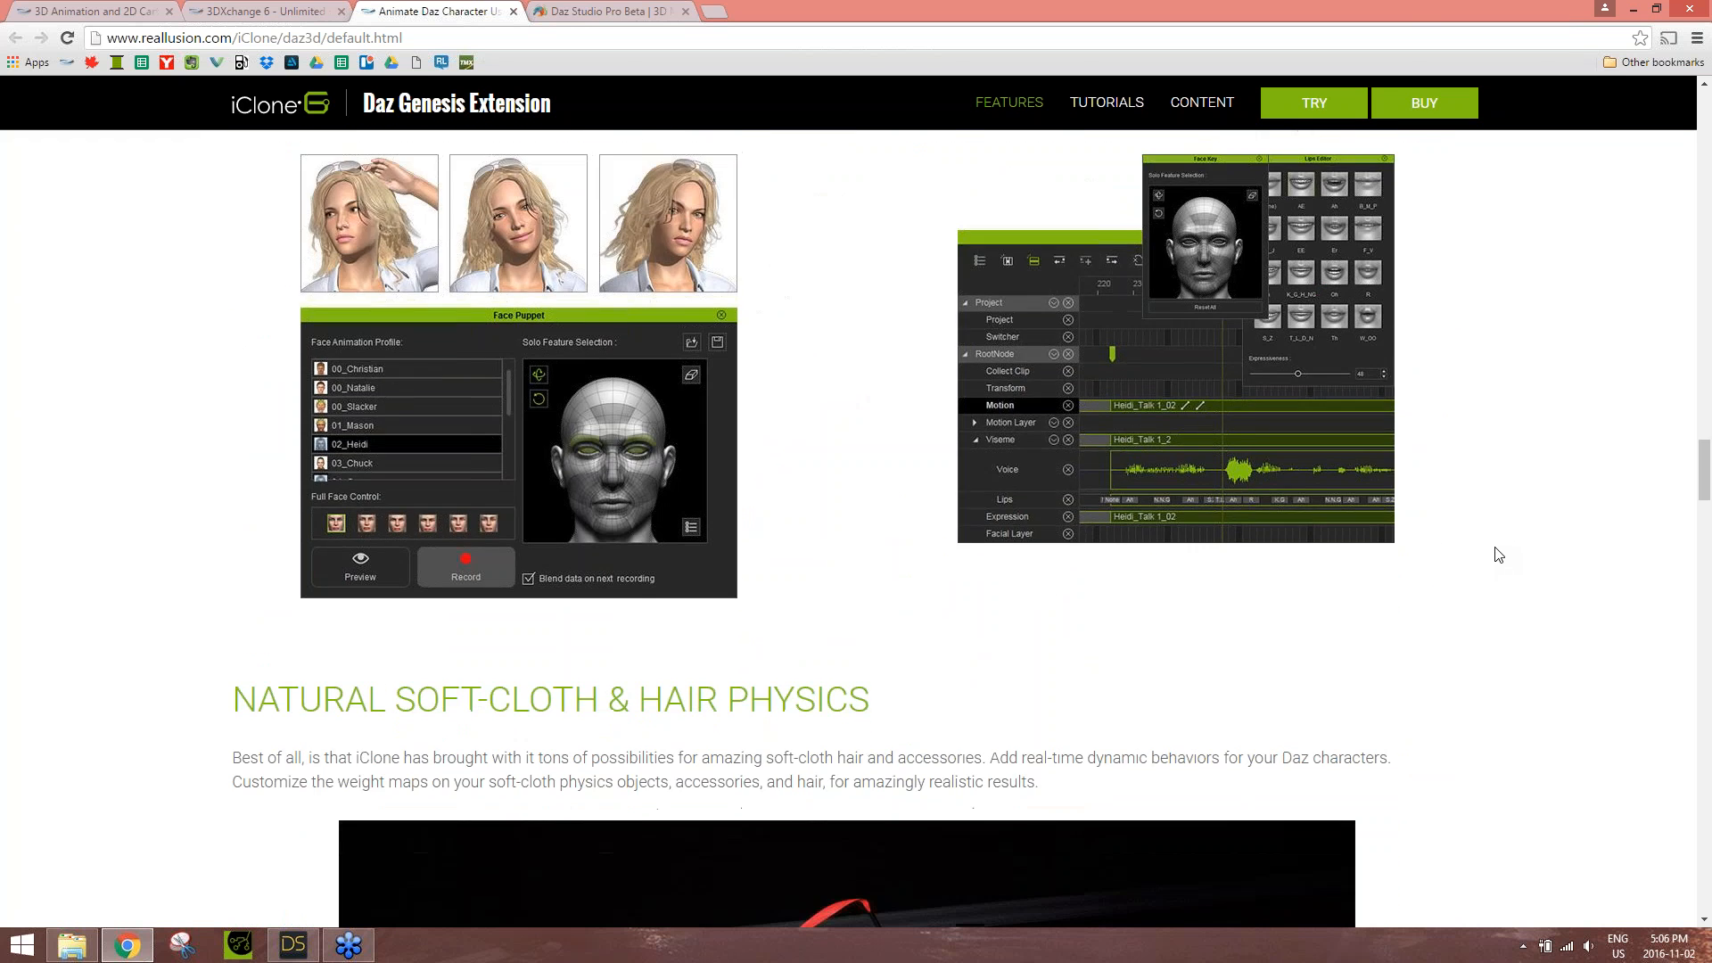
scroll(1494, 553, down, 5)
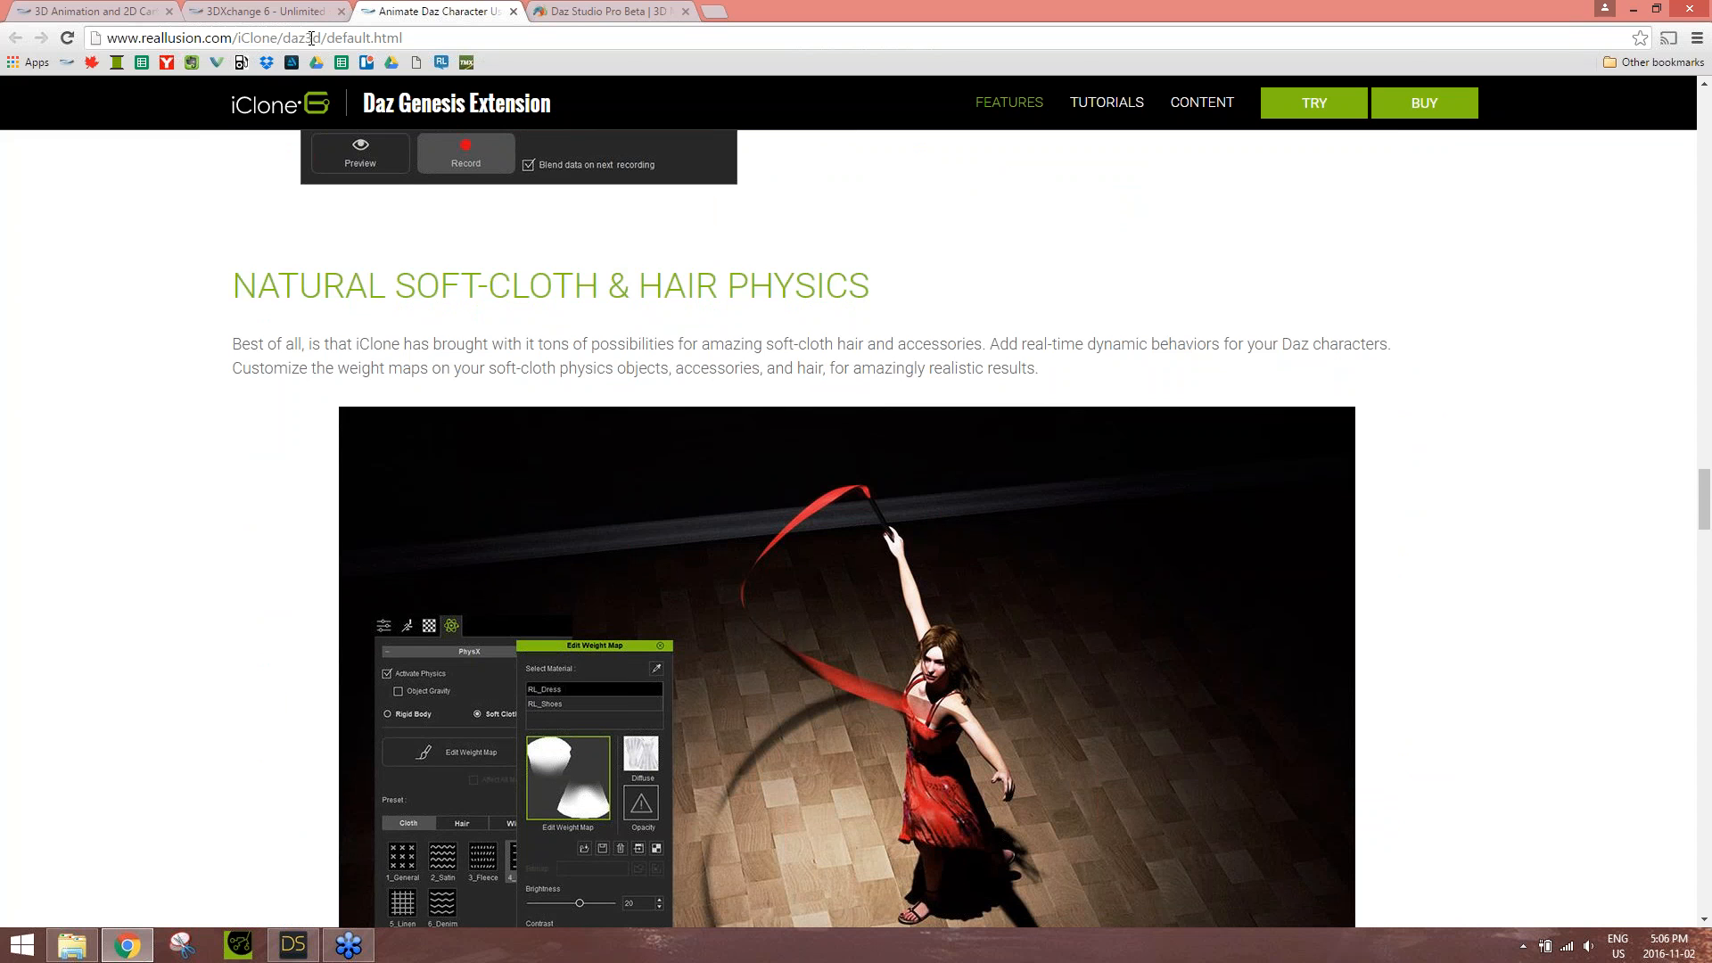
- Select the Daz Genesis Extension page's address and review its soft-cloth physics, 3D tools output, tutorial and body animation sections
click(414, 36)
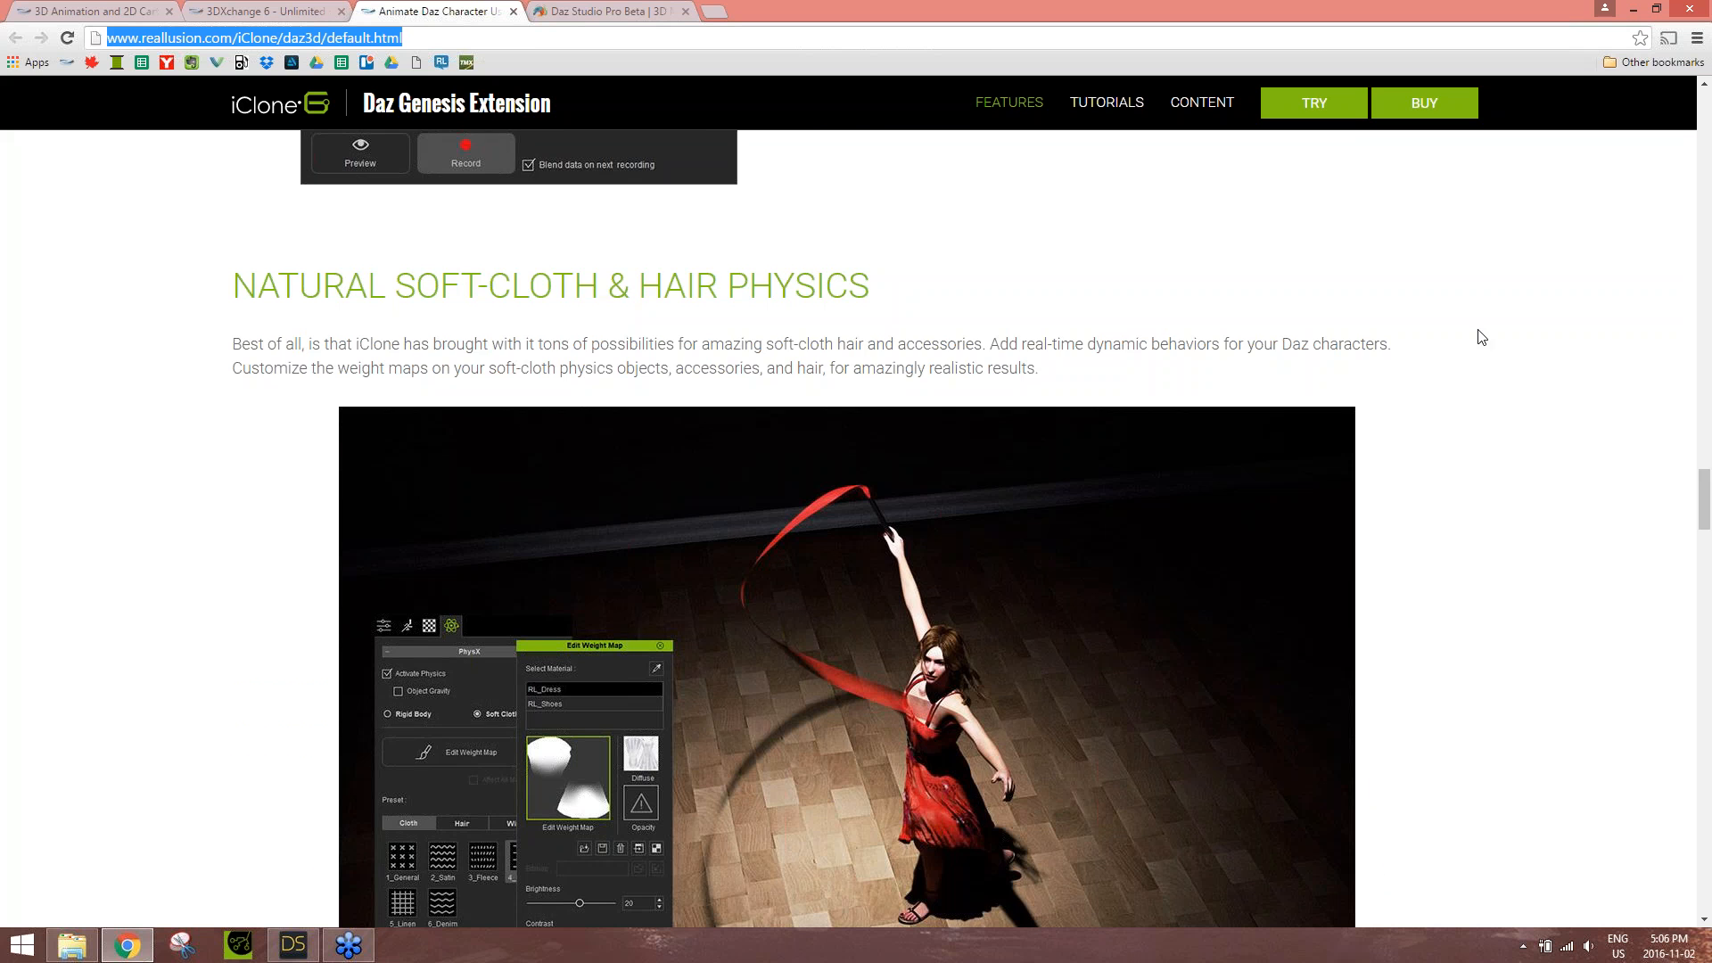
scroll(1478, 341, down, 12)
scroll(1476, 345, down, 6)
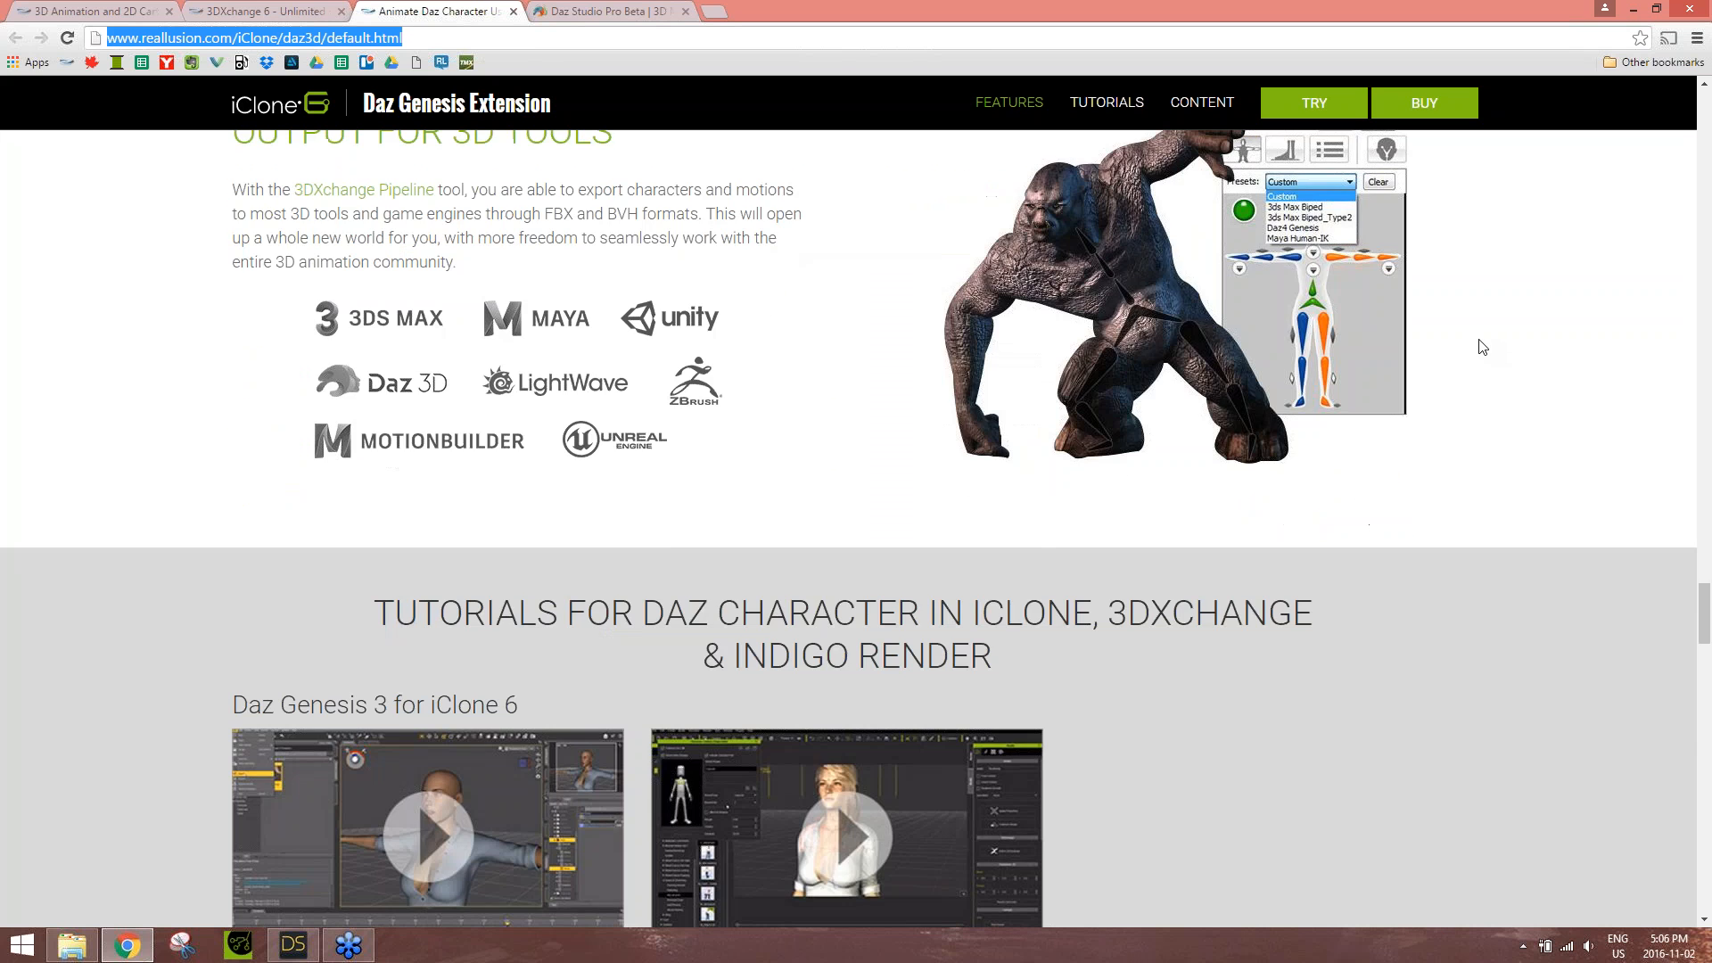
scroll(858, 376, up, 10)
scroll(858, 373, up, 5)
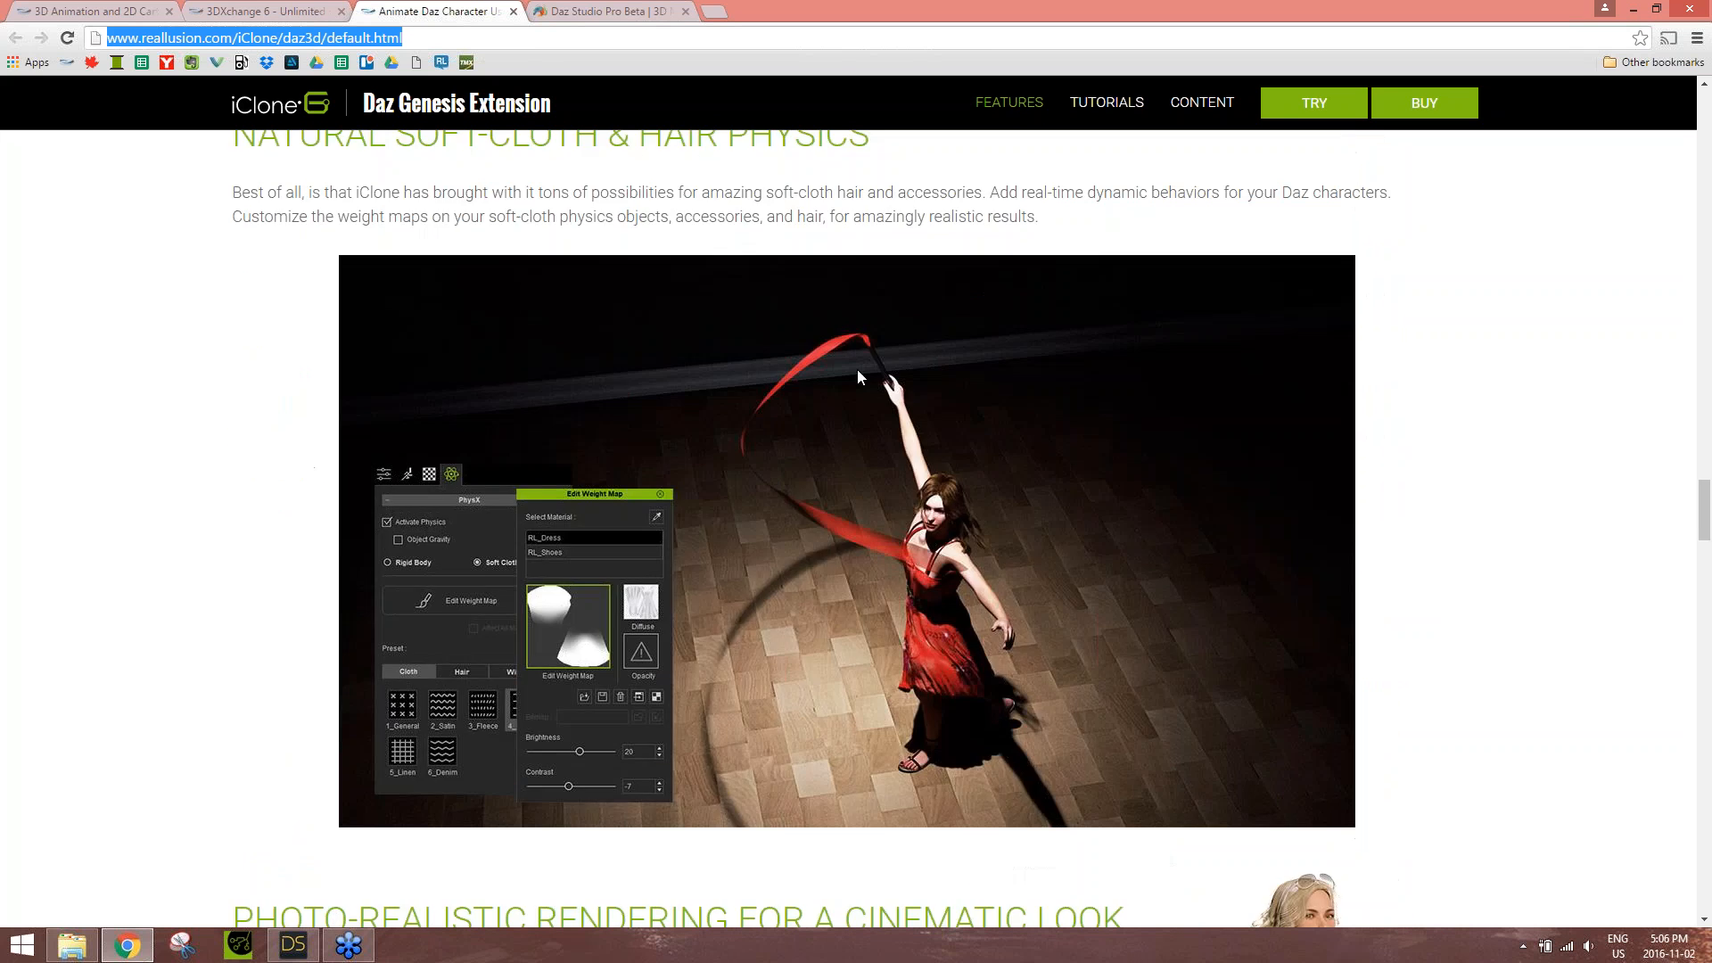
scroll(858, 374, down, 15)
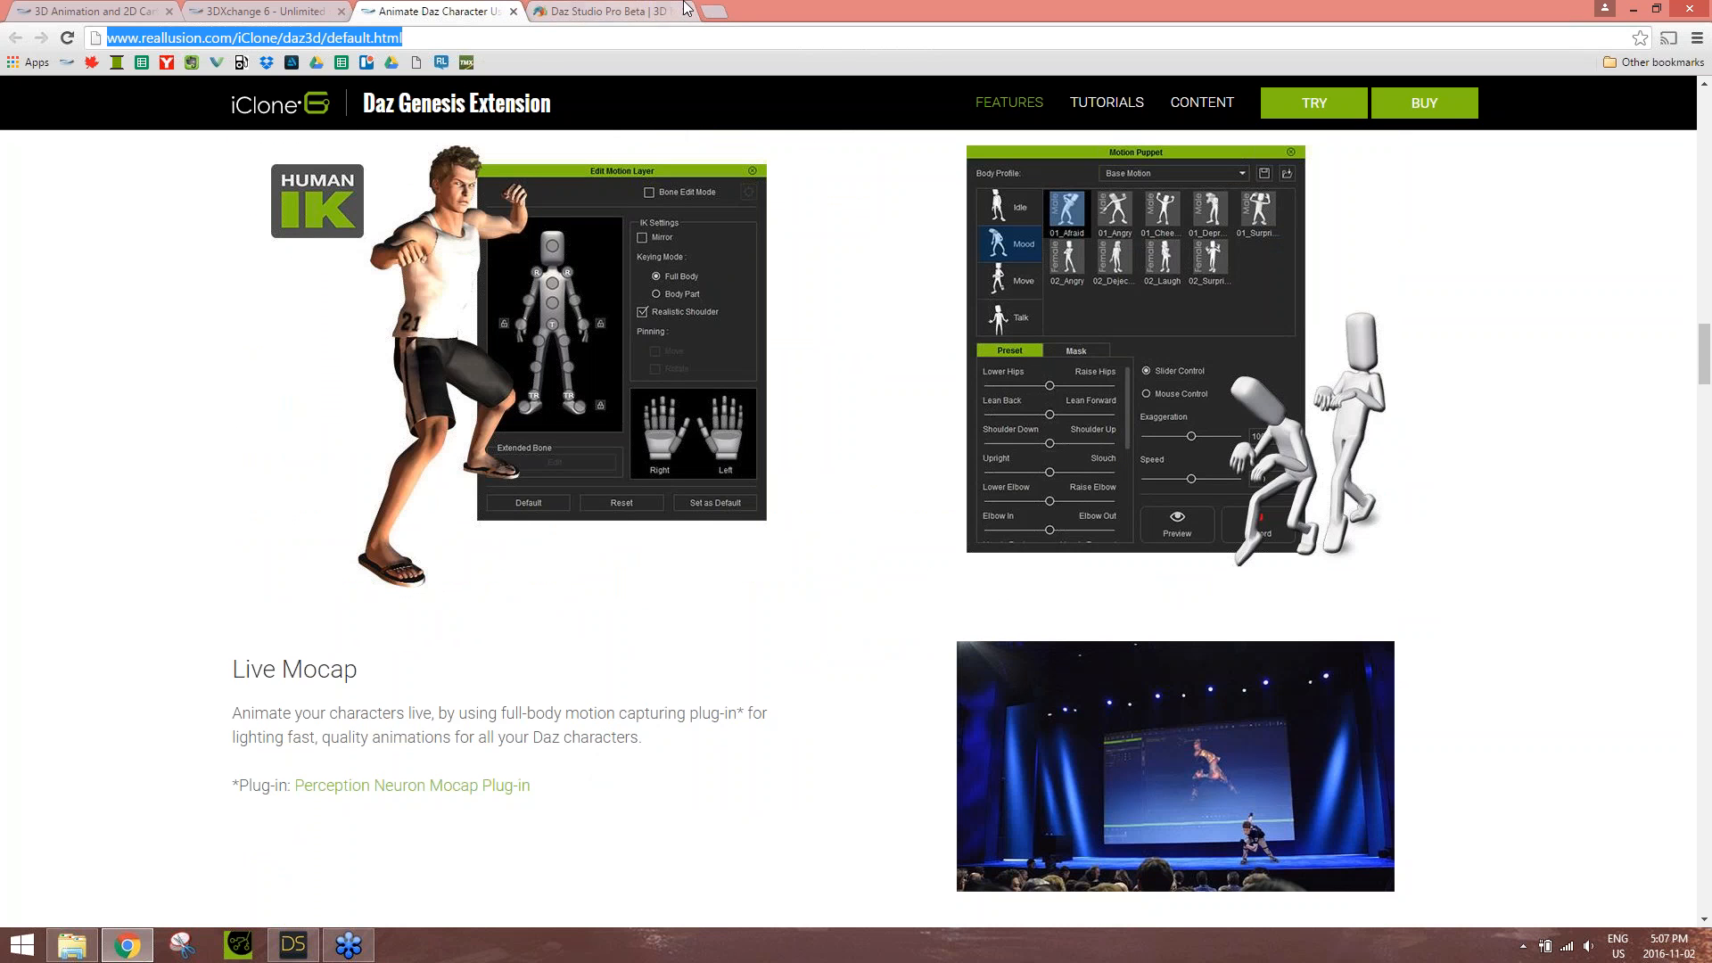
- Switch to File Explorer, open the Temp folder on the Data (D:) drive and check its Daz G3 Project folder
key(super+e)
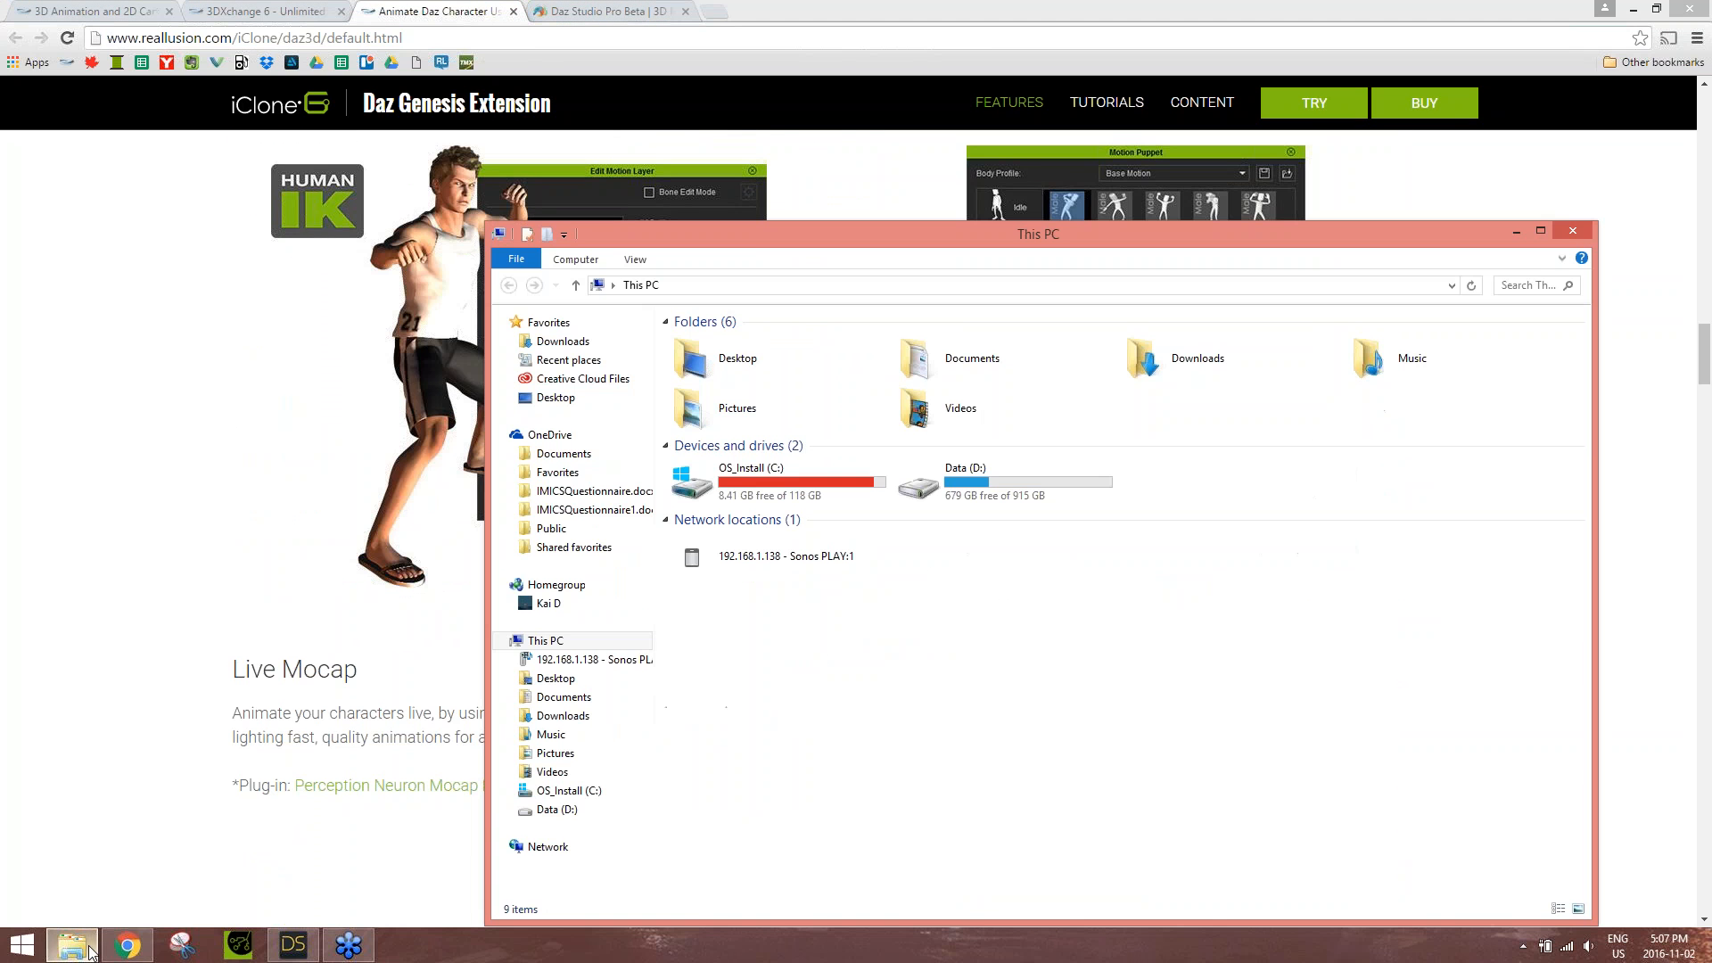
double_click(981, 481)
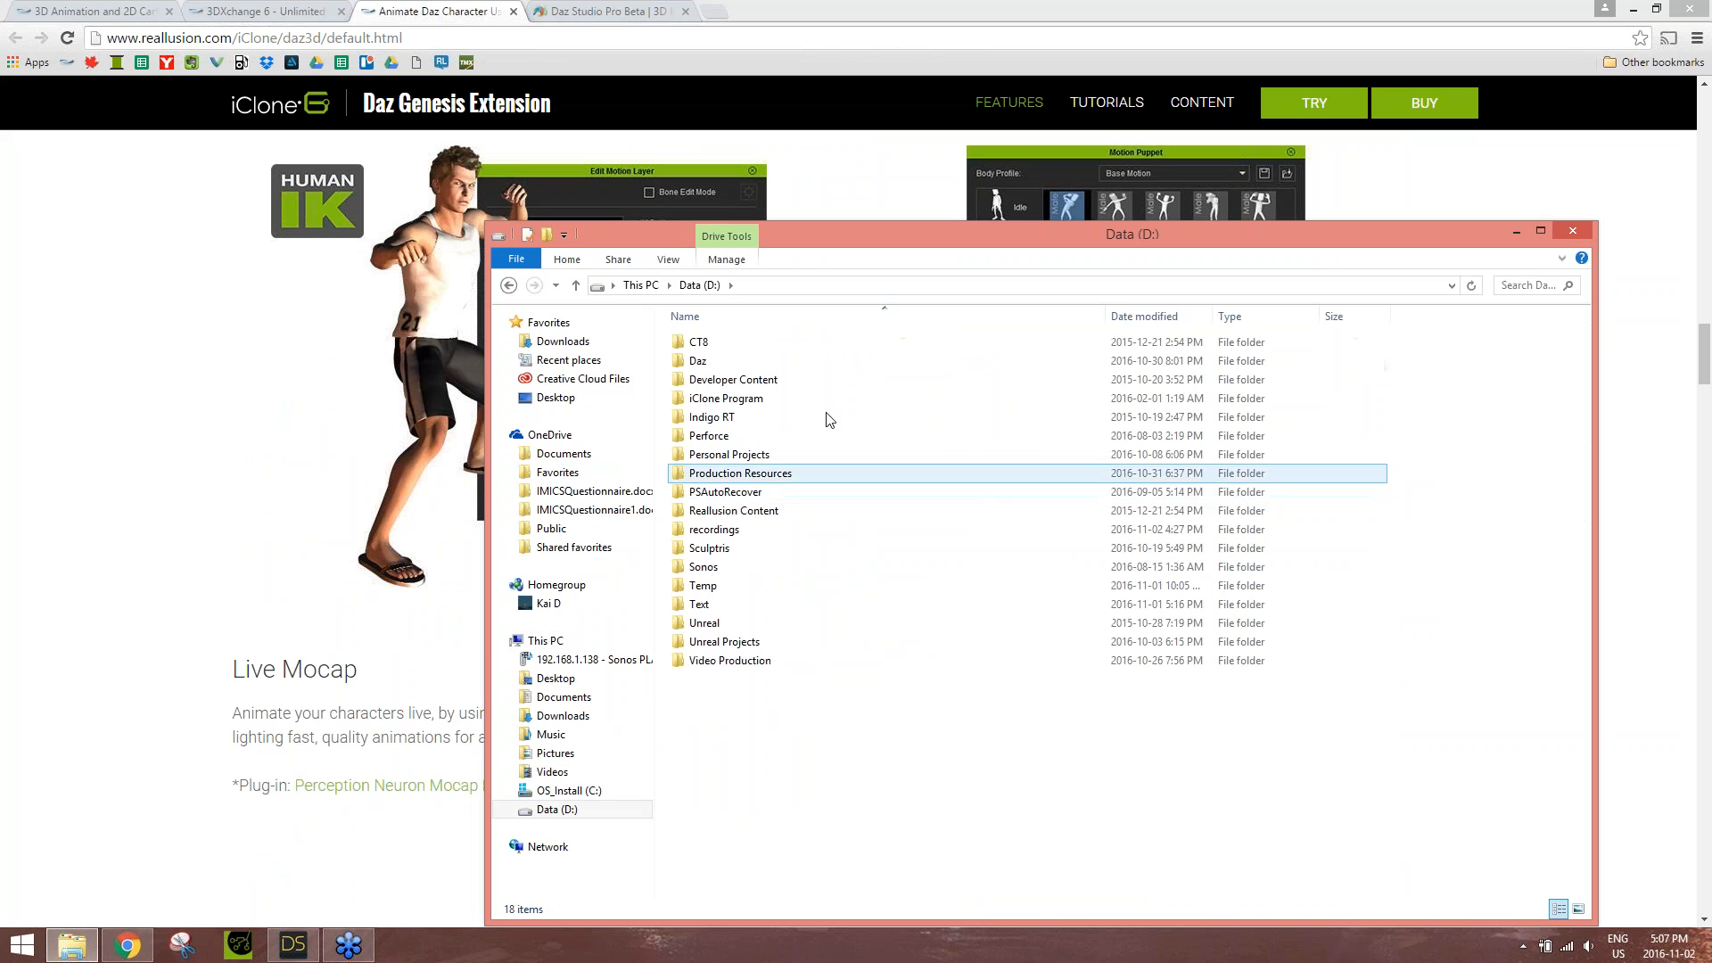
double_click(774, 585)
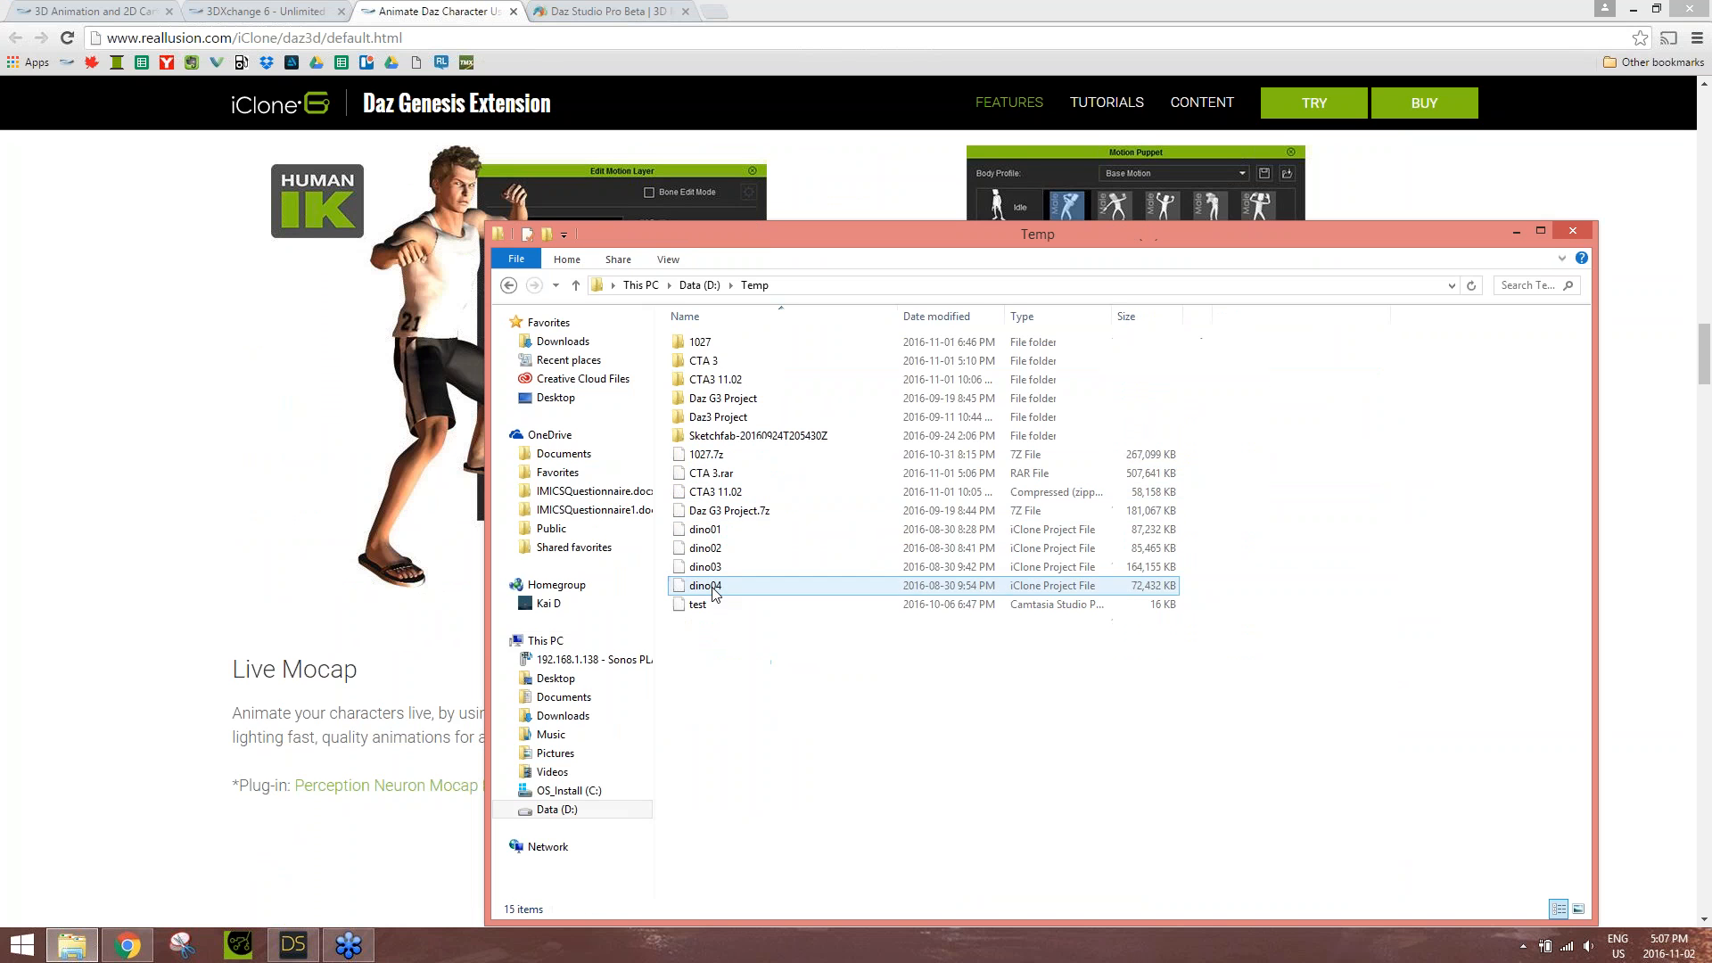
double_click(722, 398)
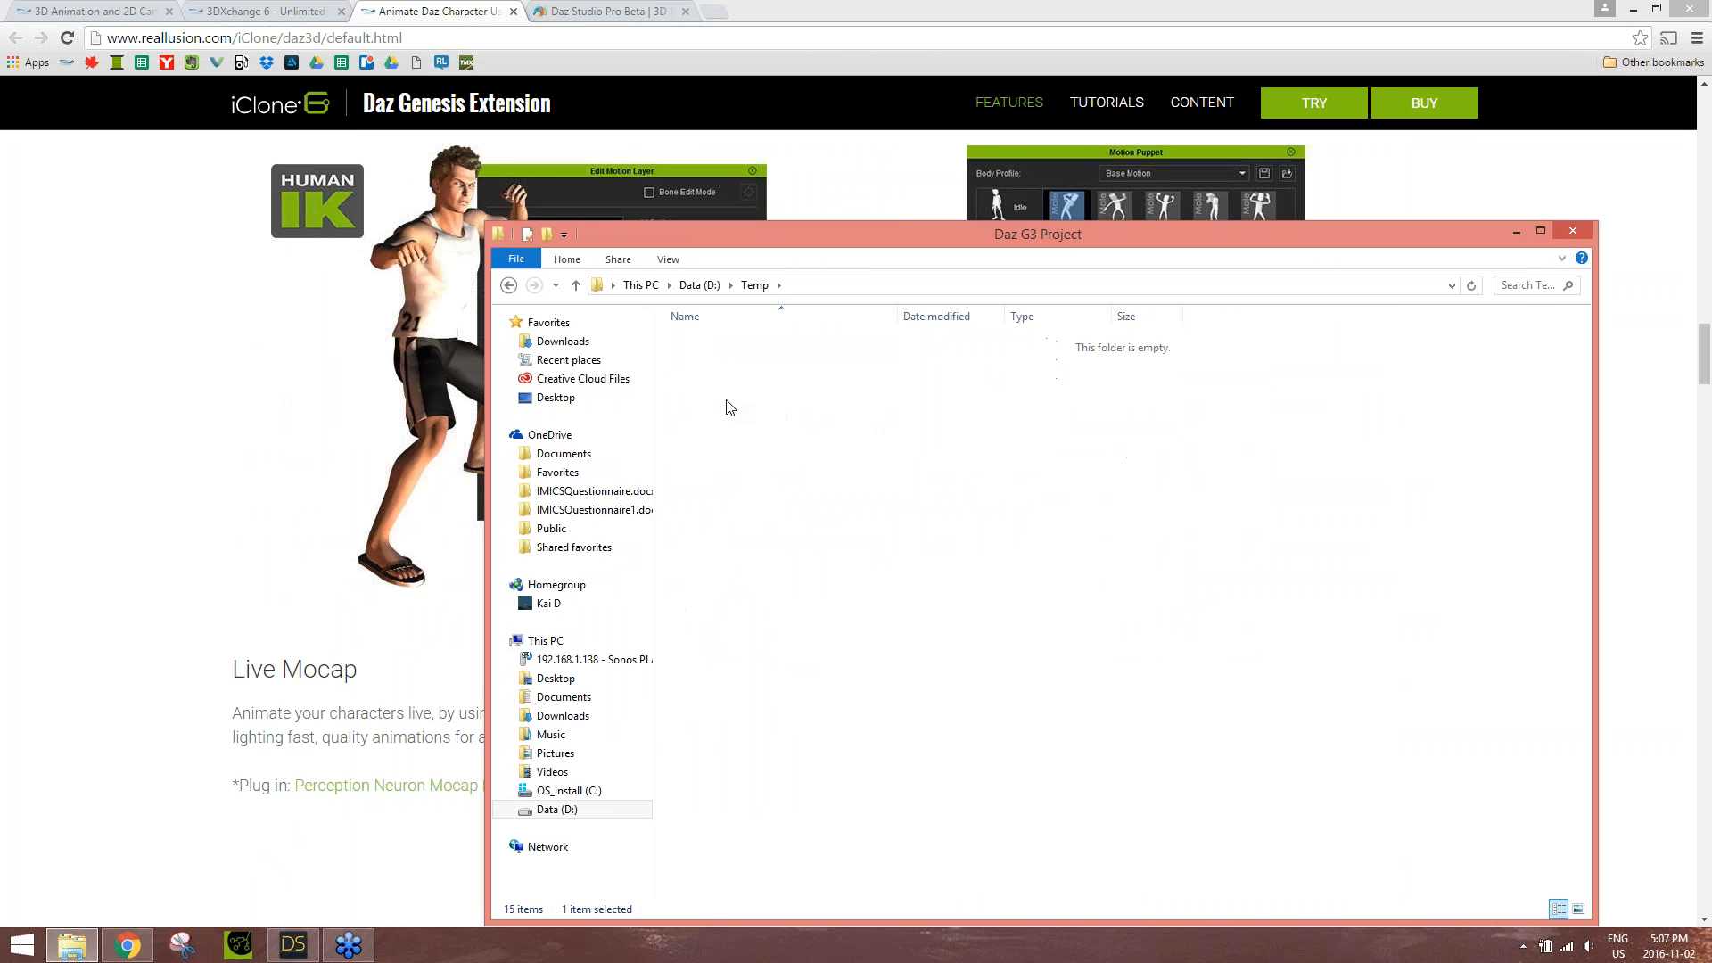
click(754, 286)
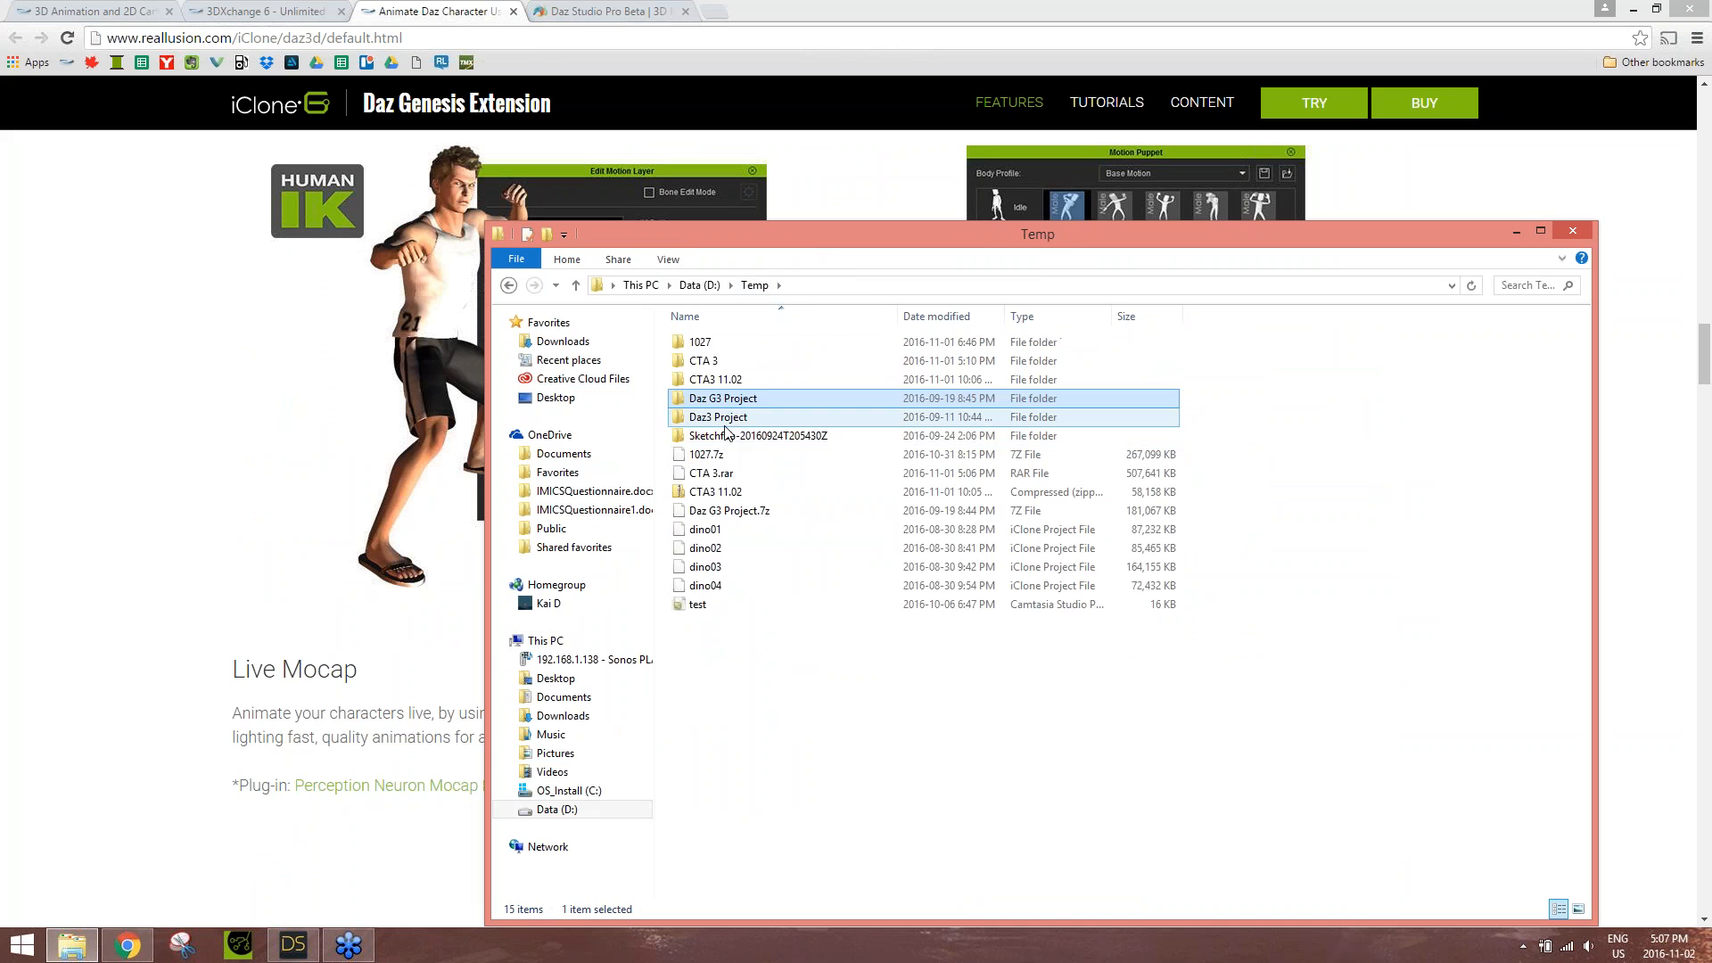
- Open the Daz Genesis to iClone folder within the Daz3 Project's Source and DAZ Genesis Extension folders
double_click(725, 419)
click(729, 348)
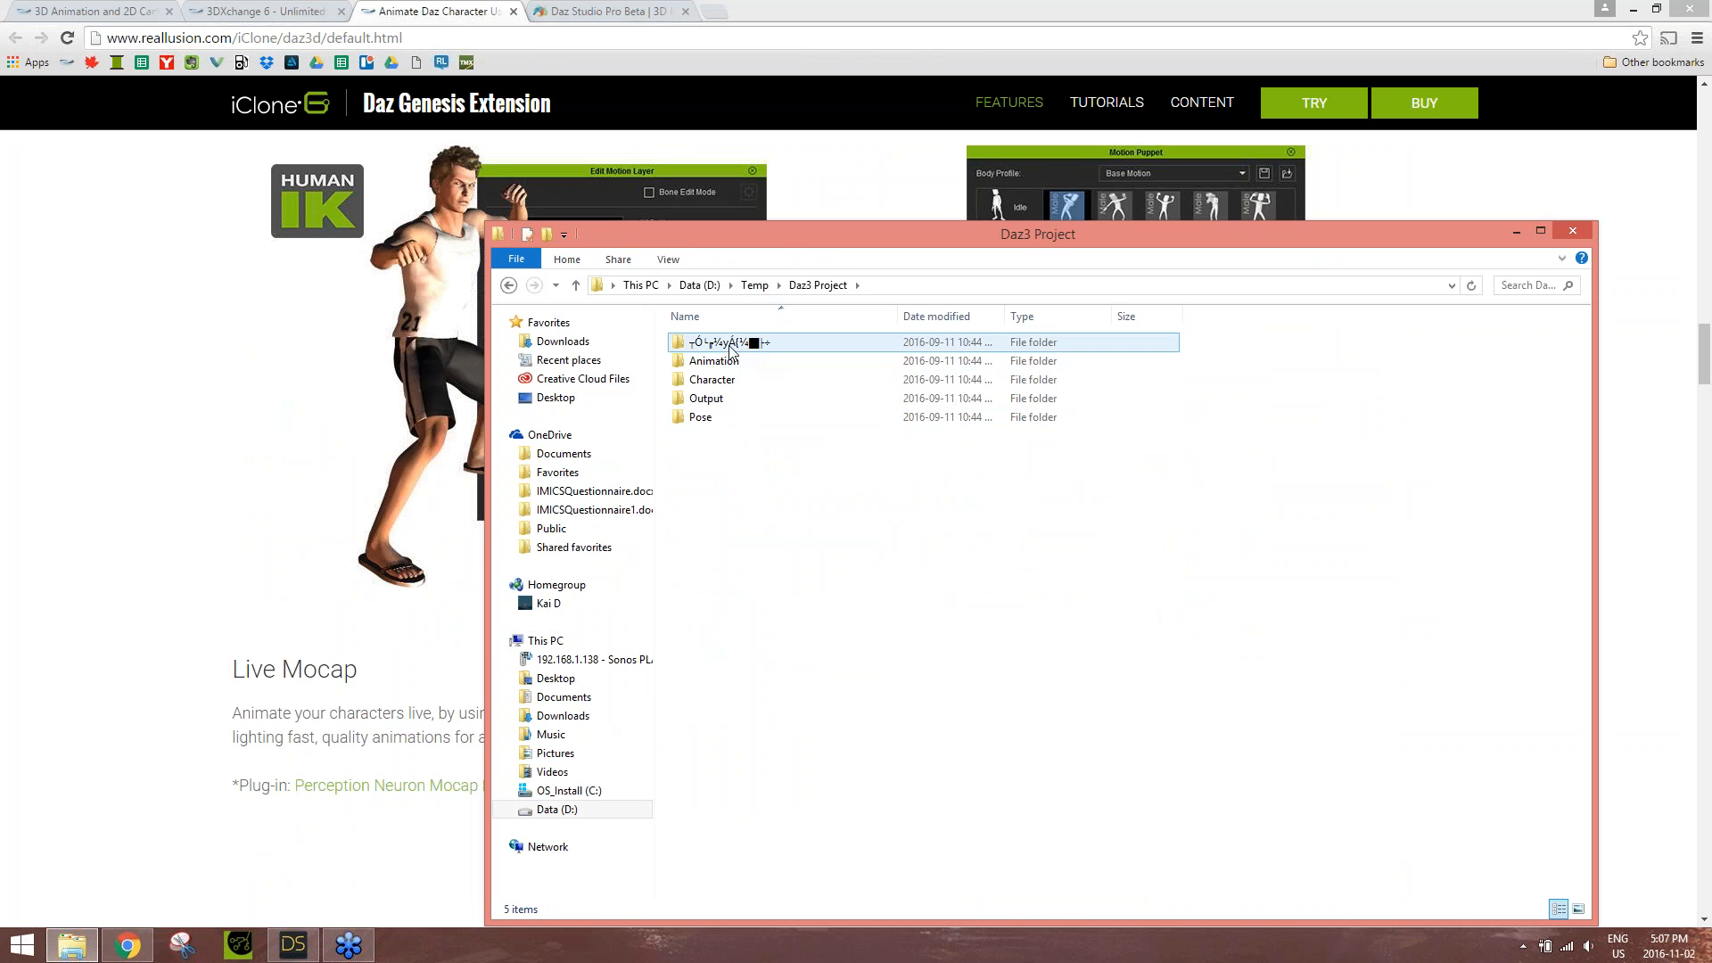
double_click(730, 347)
click(737, 359)
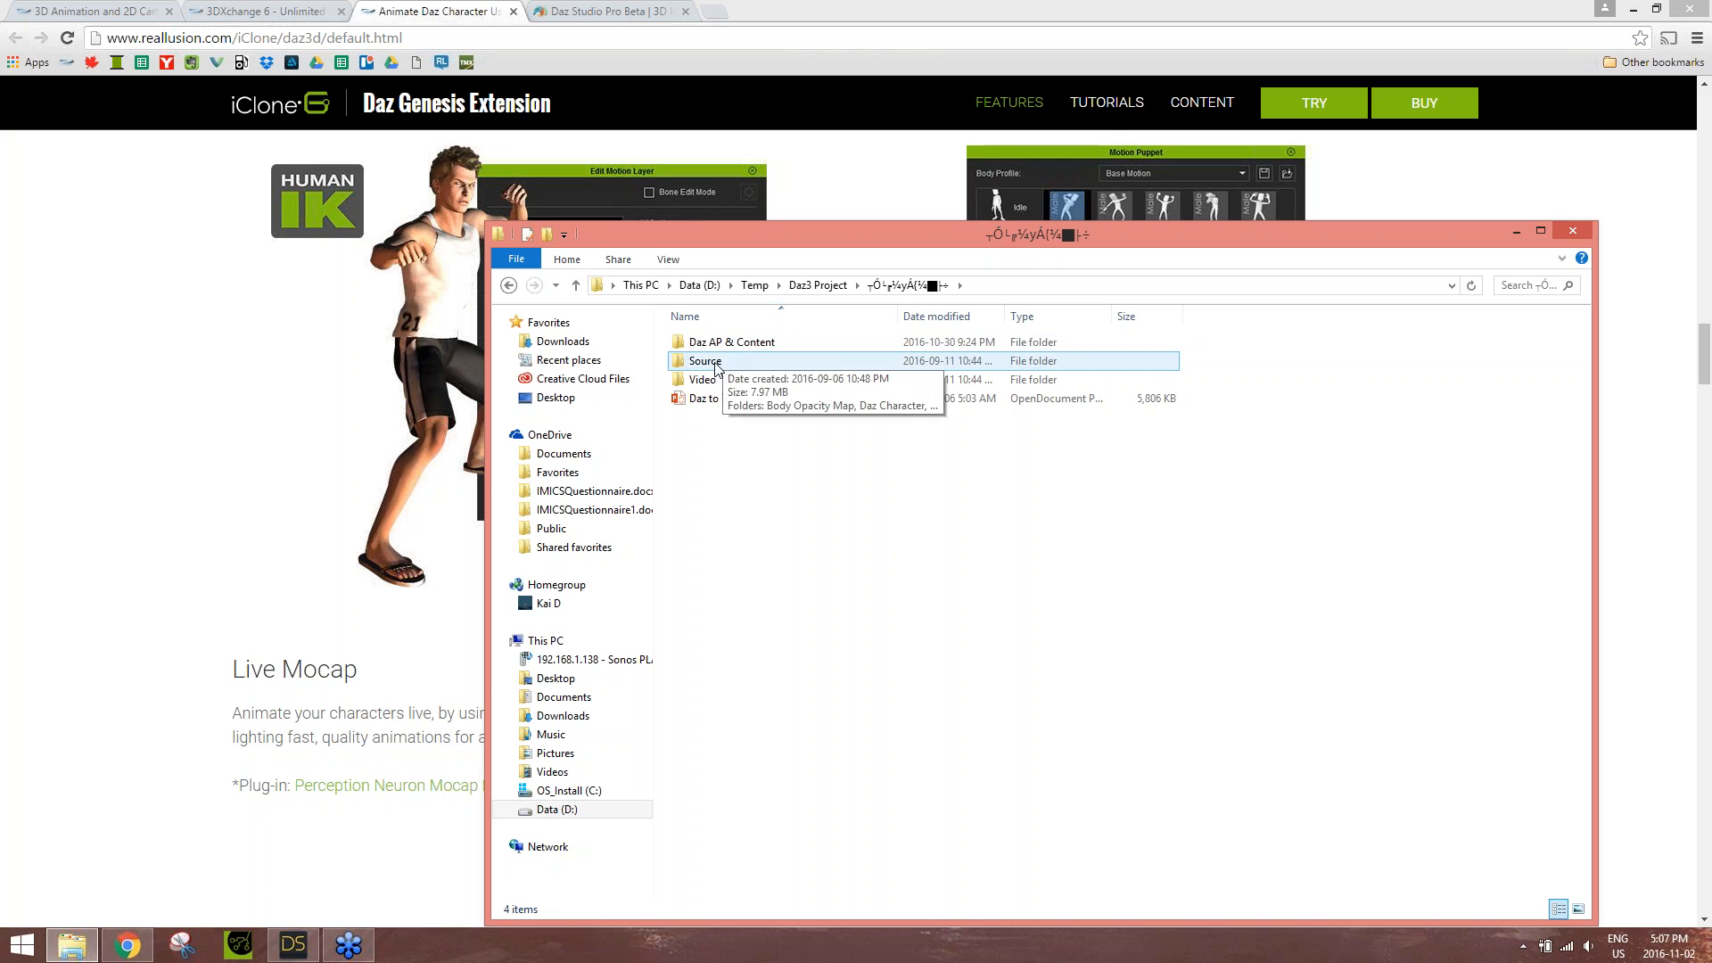
double_click(740, 359)
double_click(742, 383)
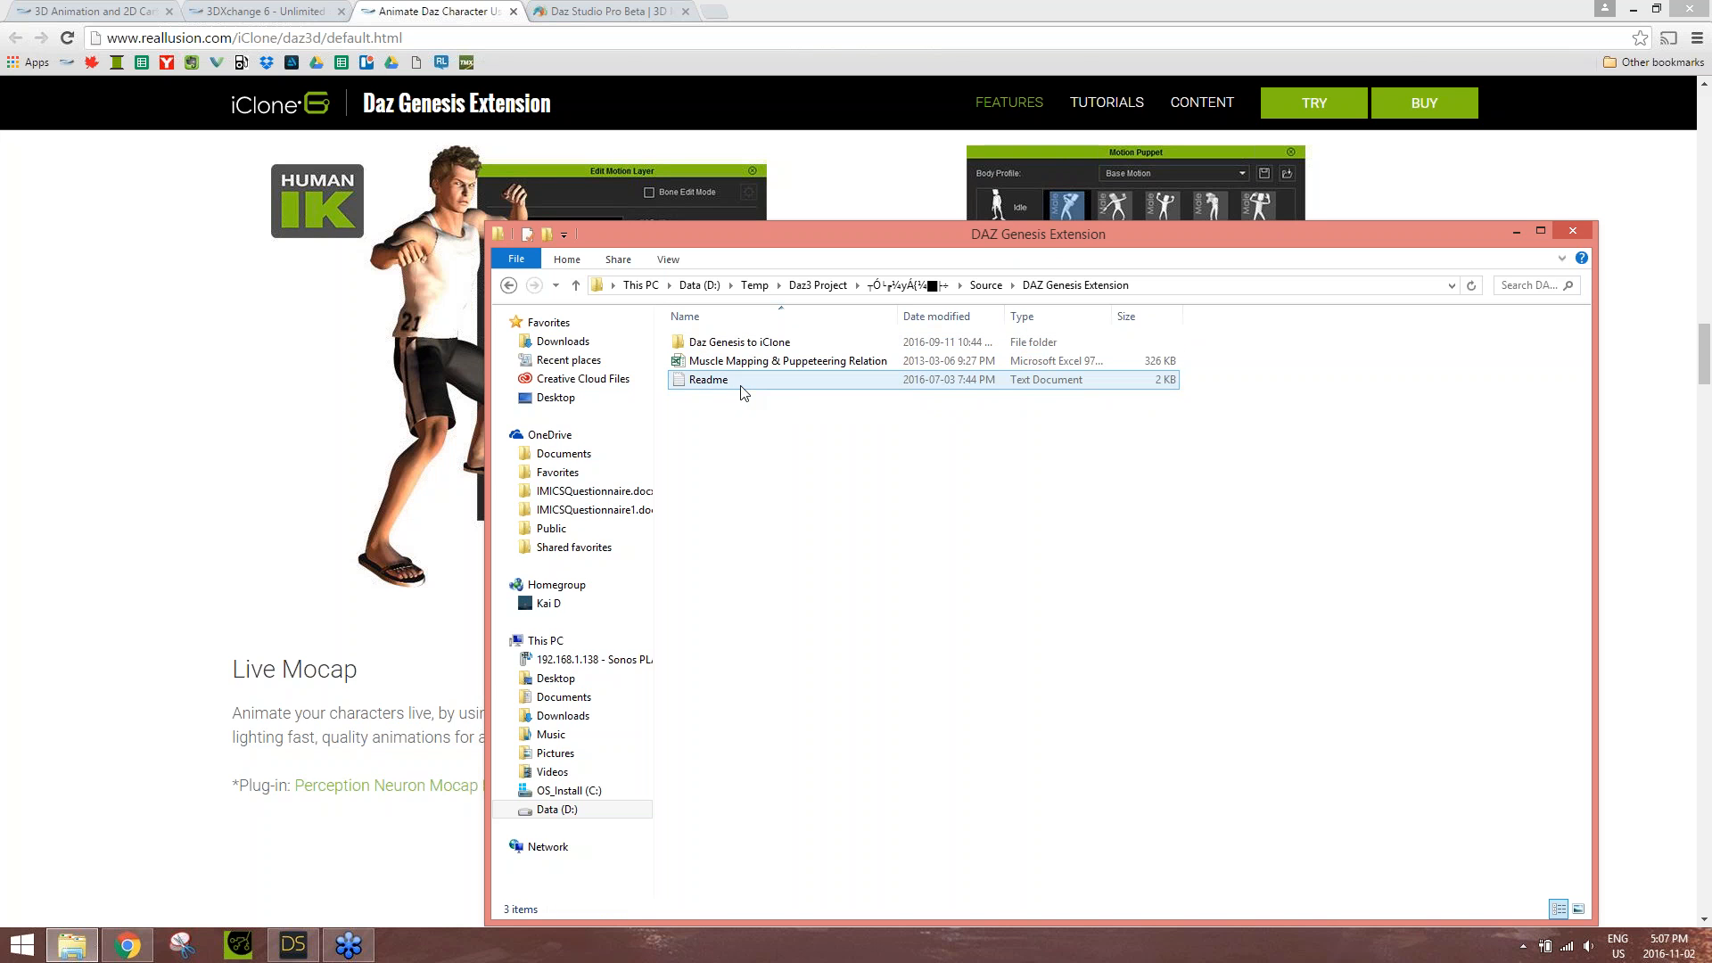
double_click(757, 346)
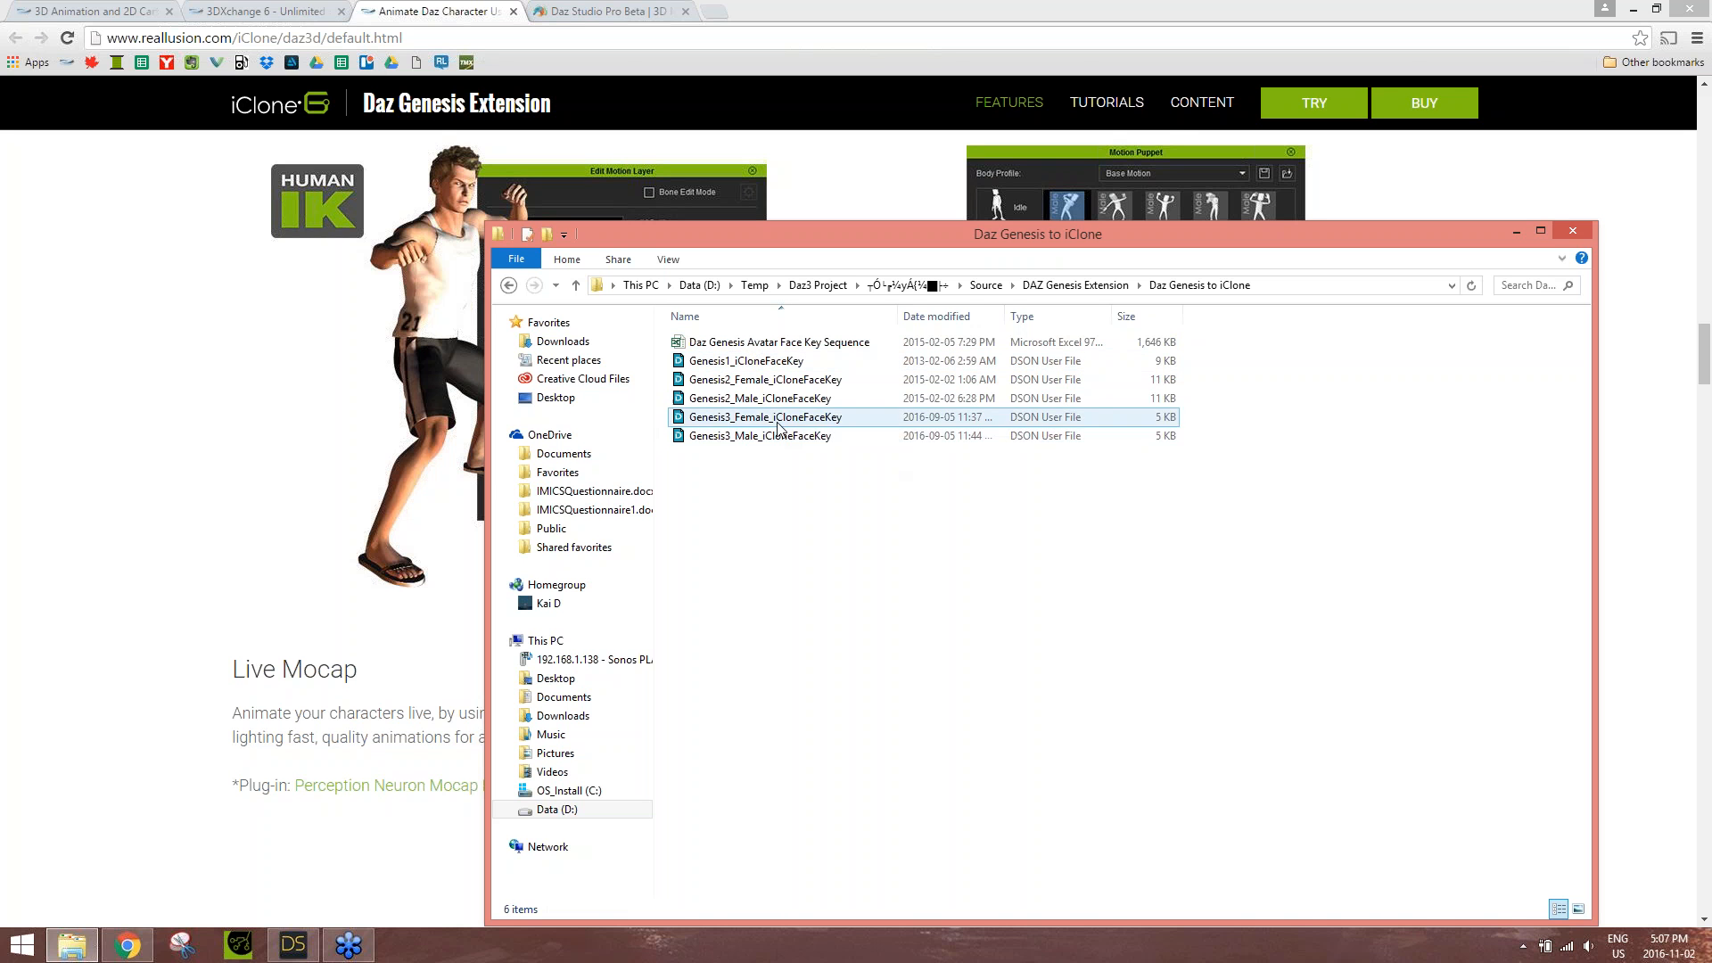
- Load the Genesis3_Female_iCloneFaceKey file onto the figure in DAZ Studio with its extra timeline frames, and scrub to frame 579
click(717, 436)
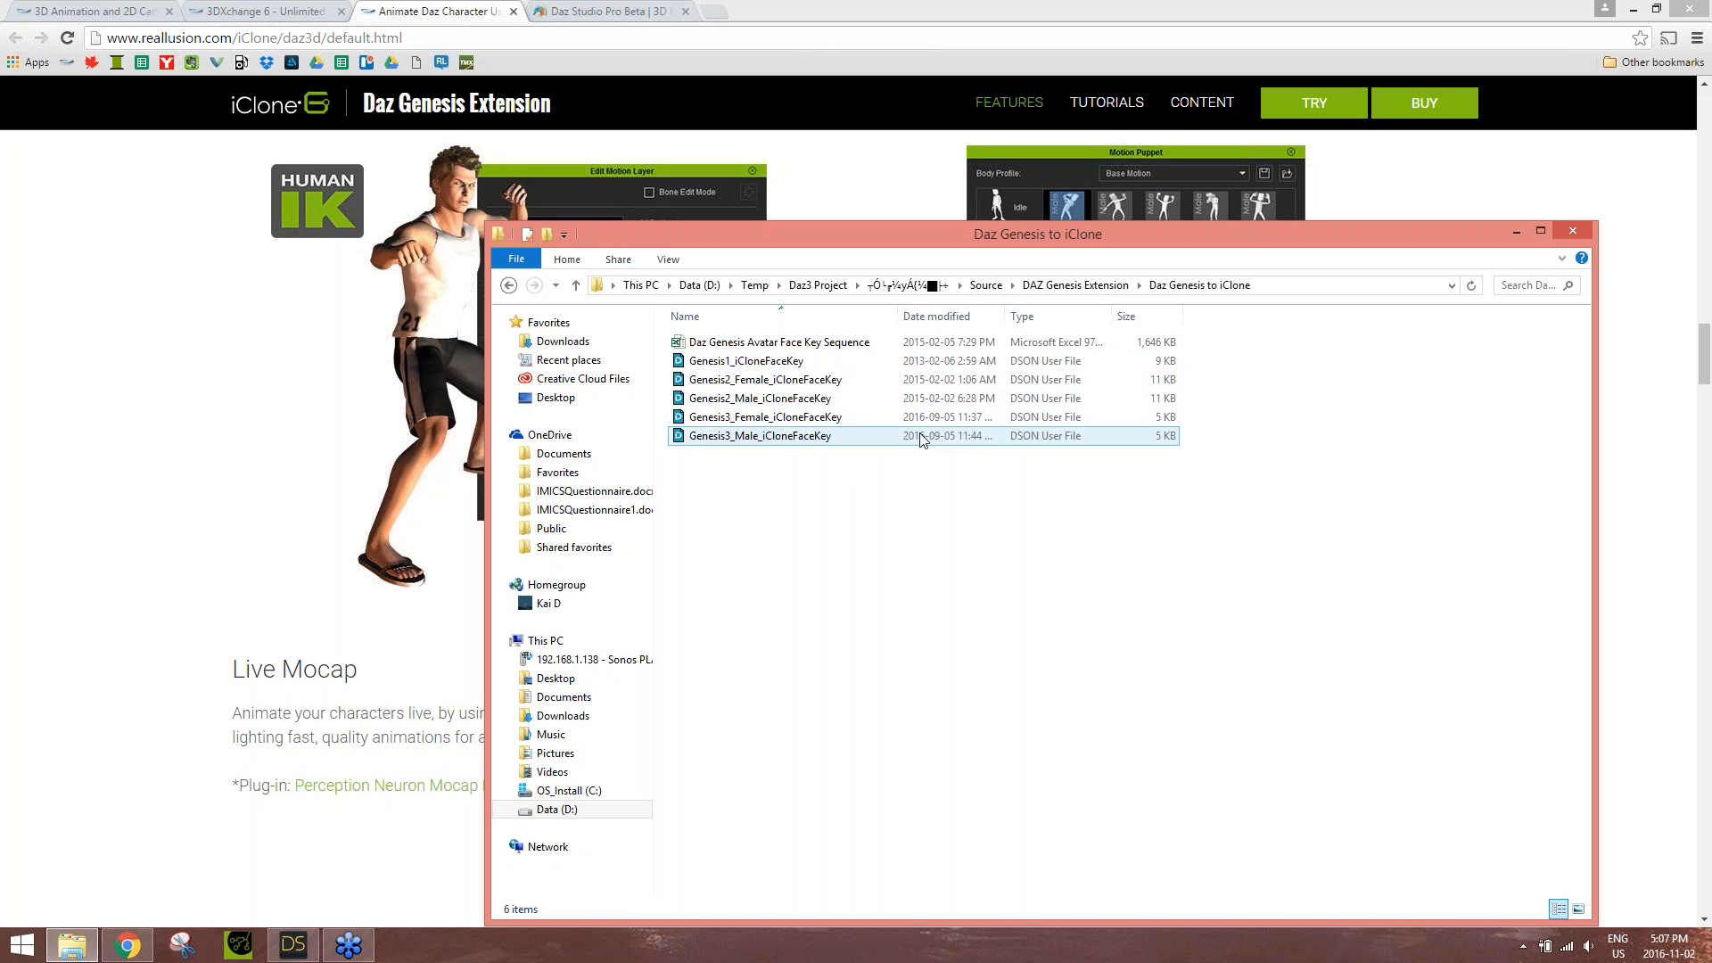
click(1026, 400)
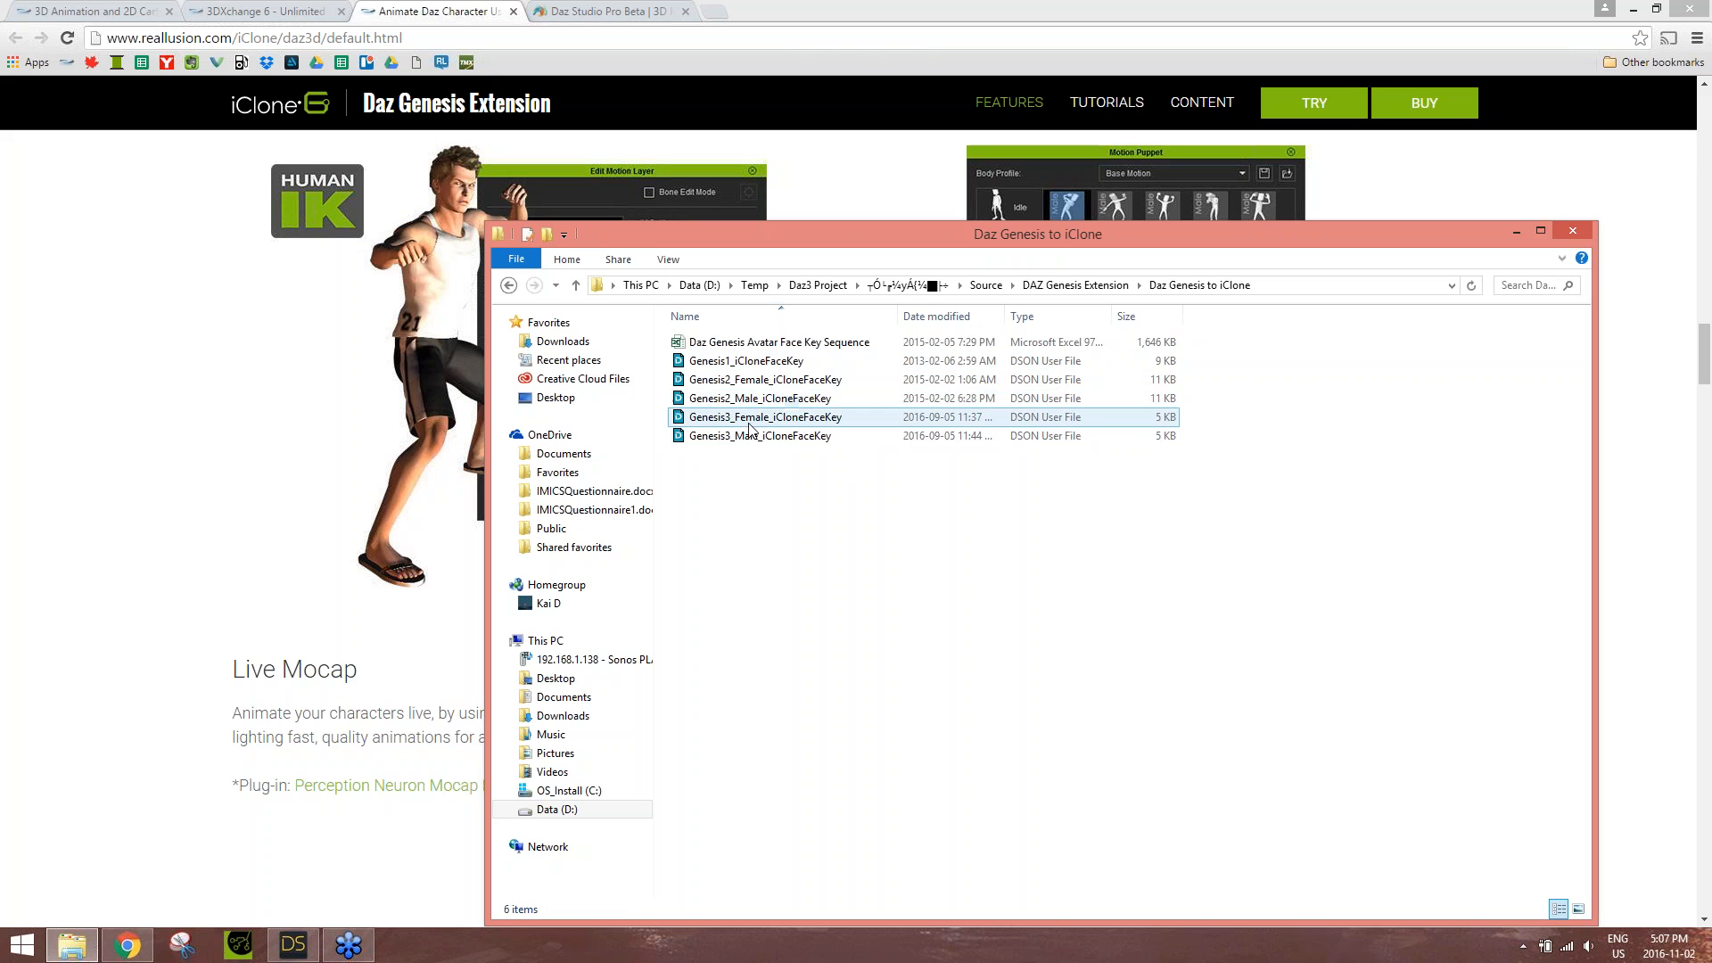
drag(763, 361, 726, 381)
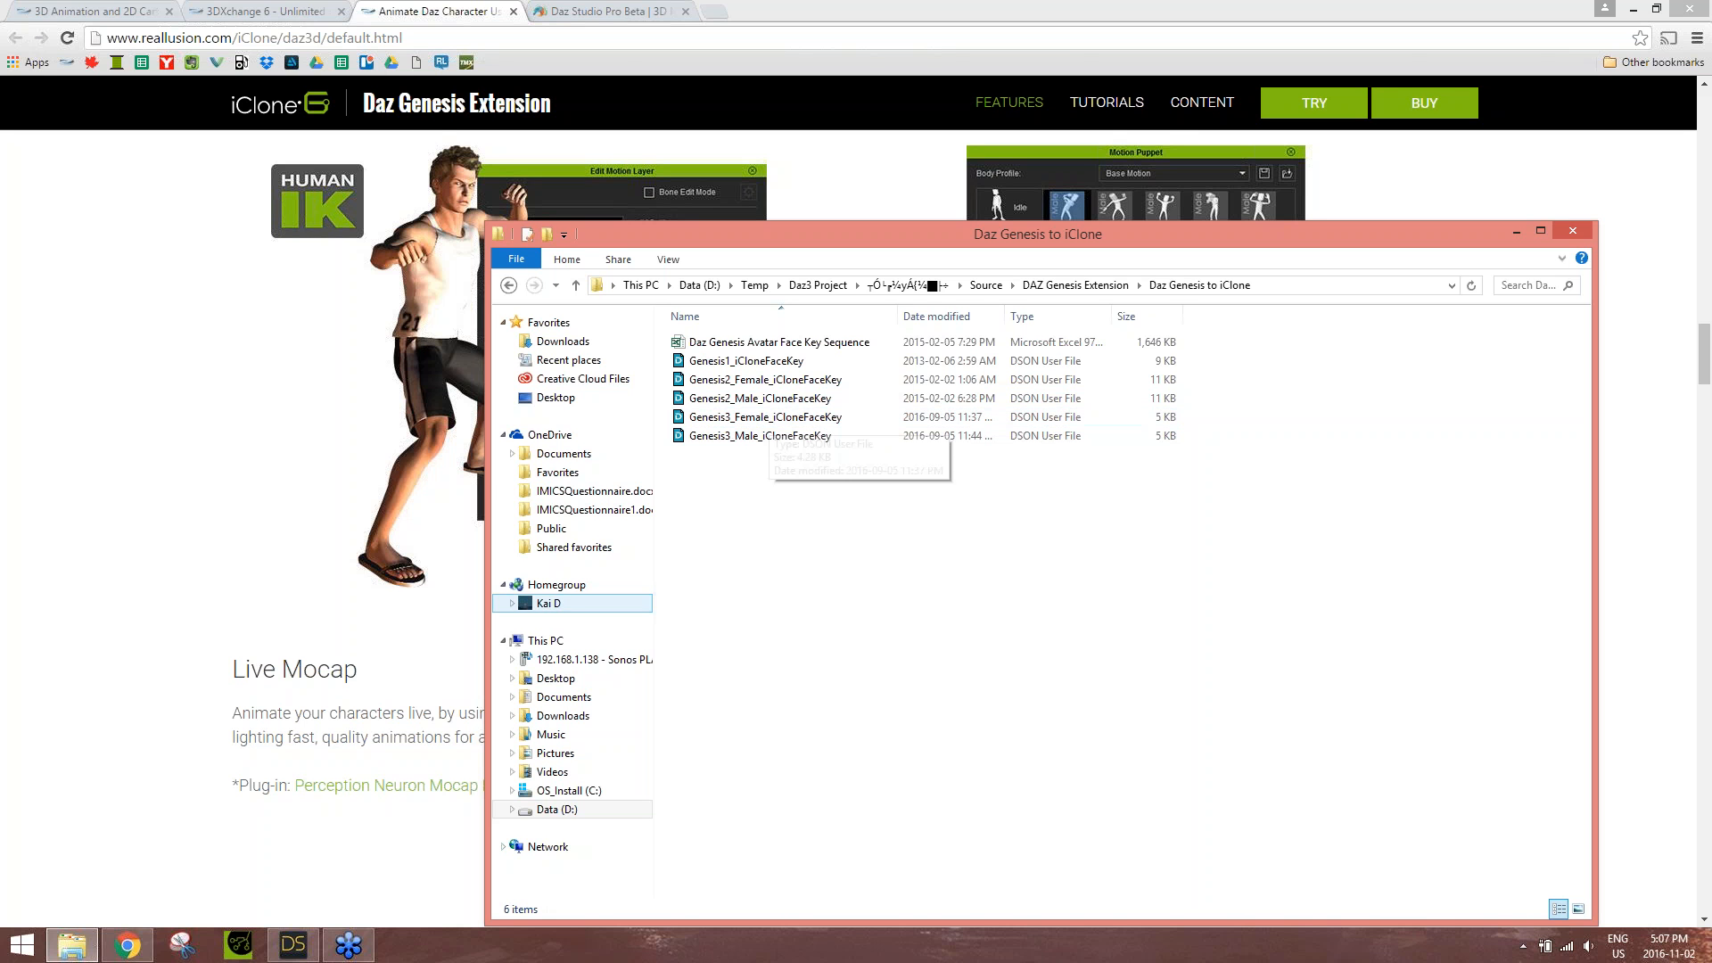
drag(764, 419, 974, 428)
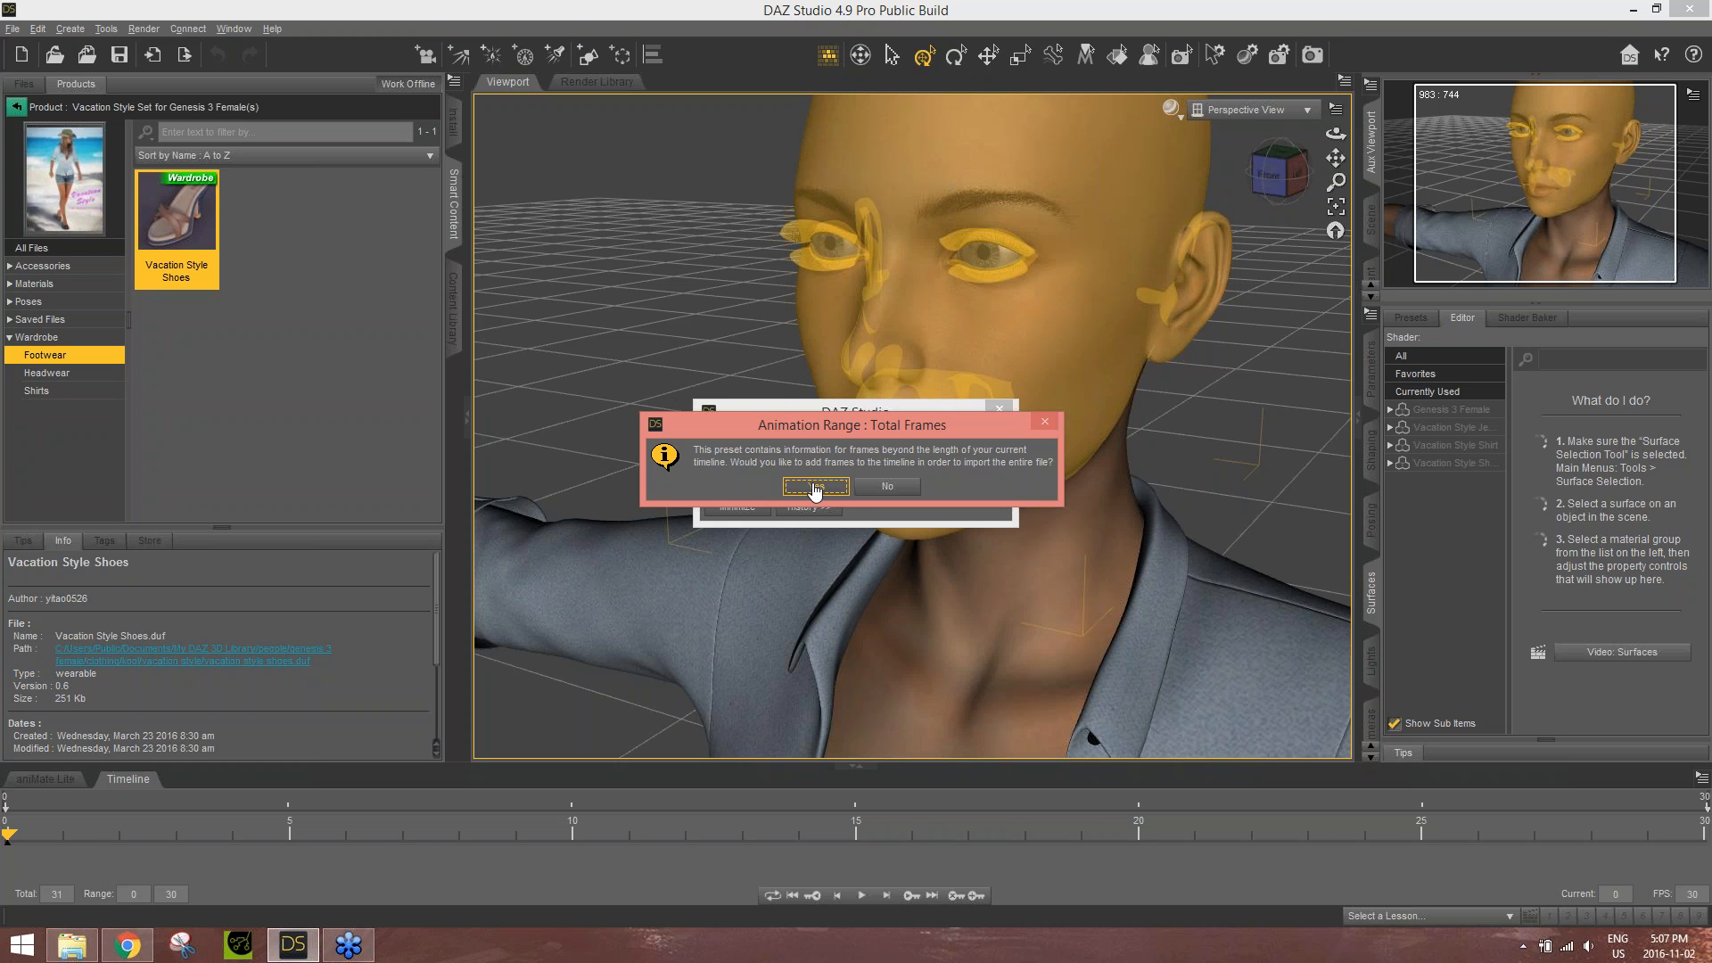
click(815, 487)
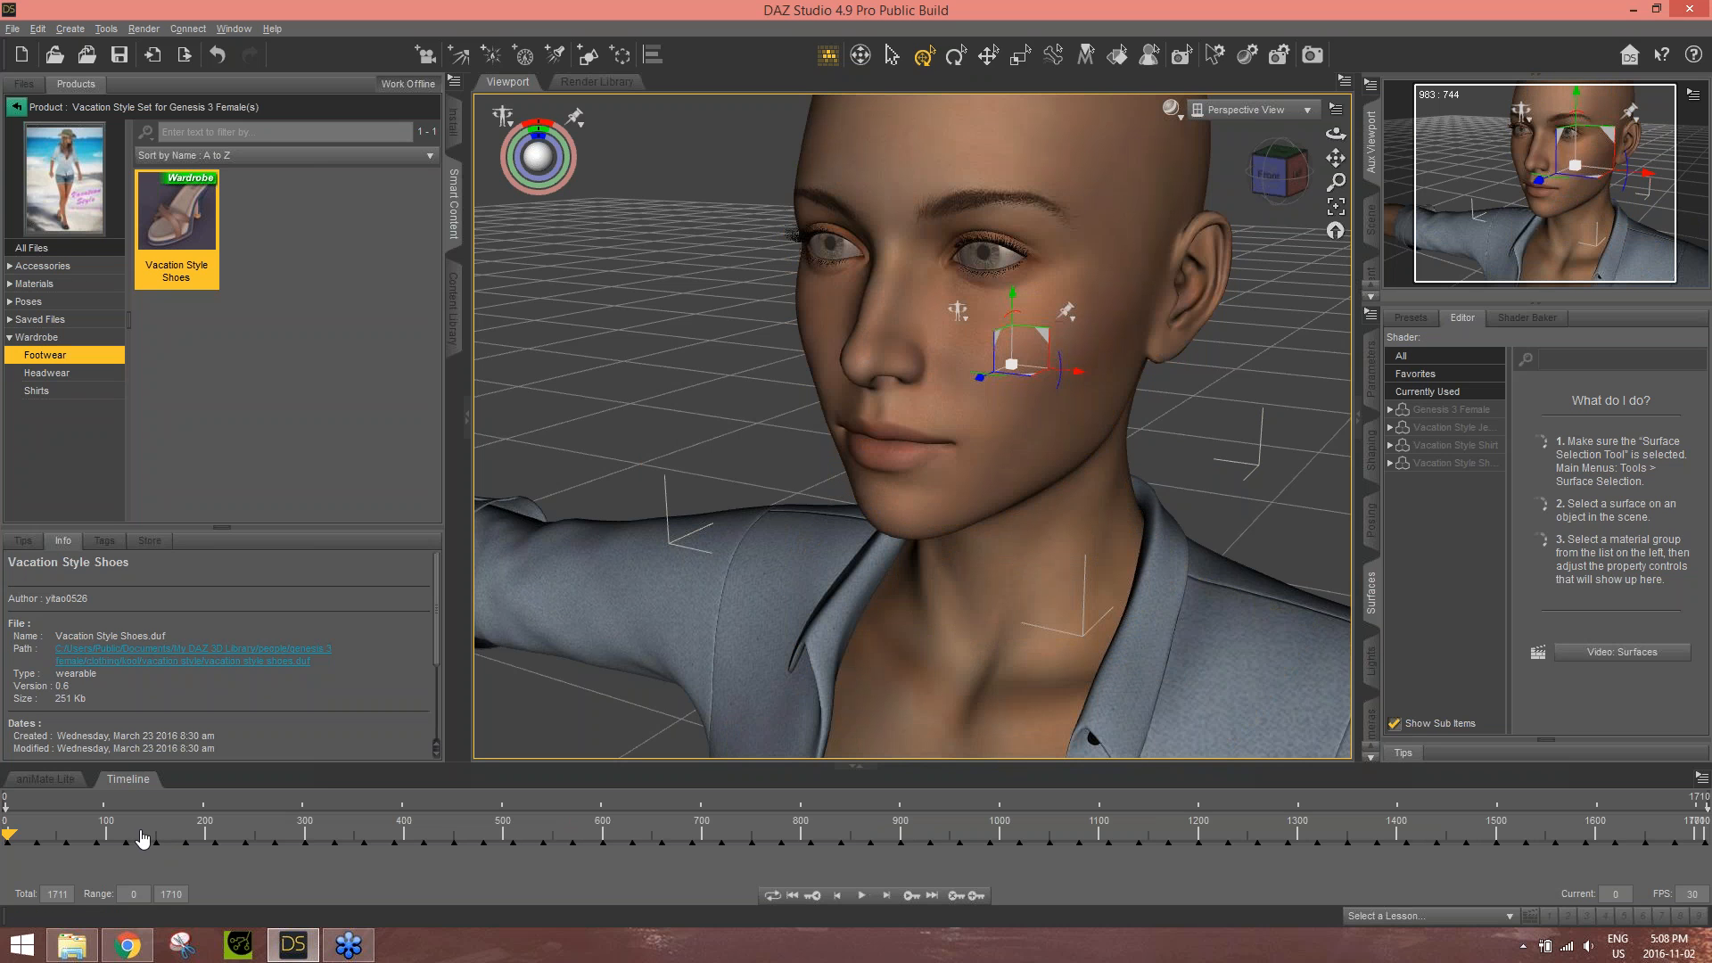
drag(140, 836, 579, 794)
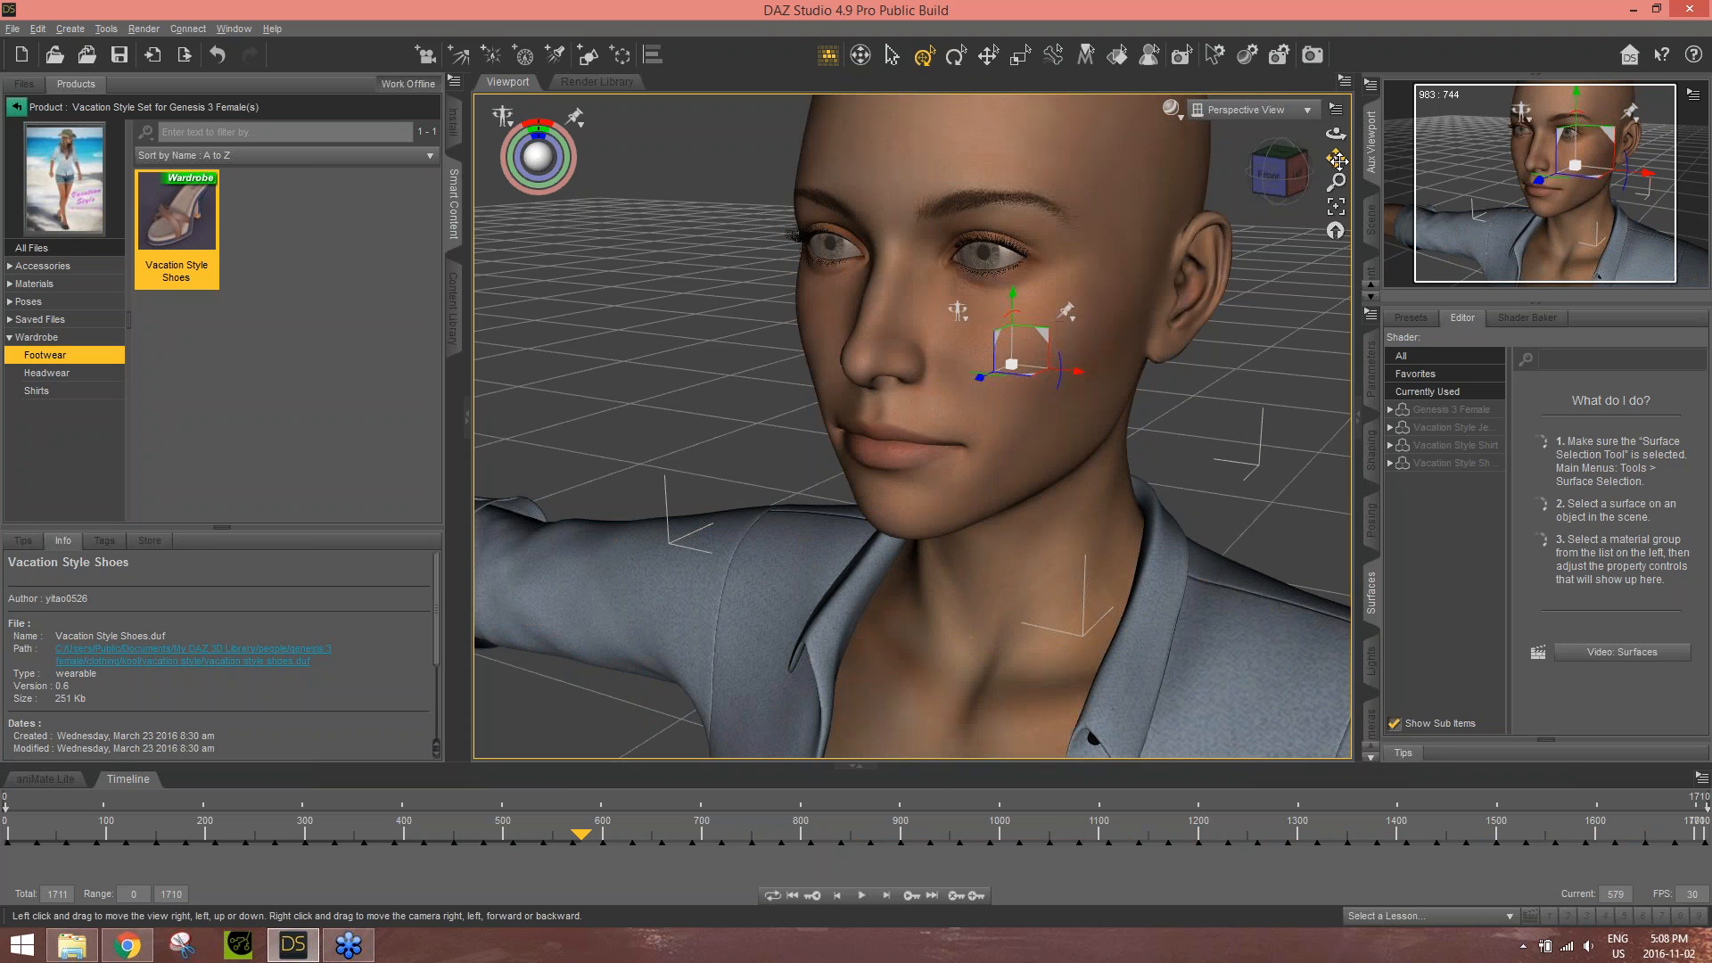
- Examine the figure's feet and high-heeled Vacation Style Shoes from the side
drag(1335, 158, 1326, 35)
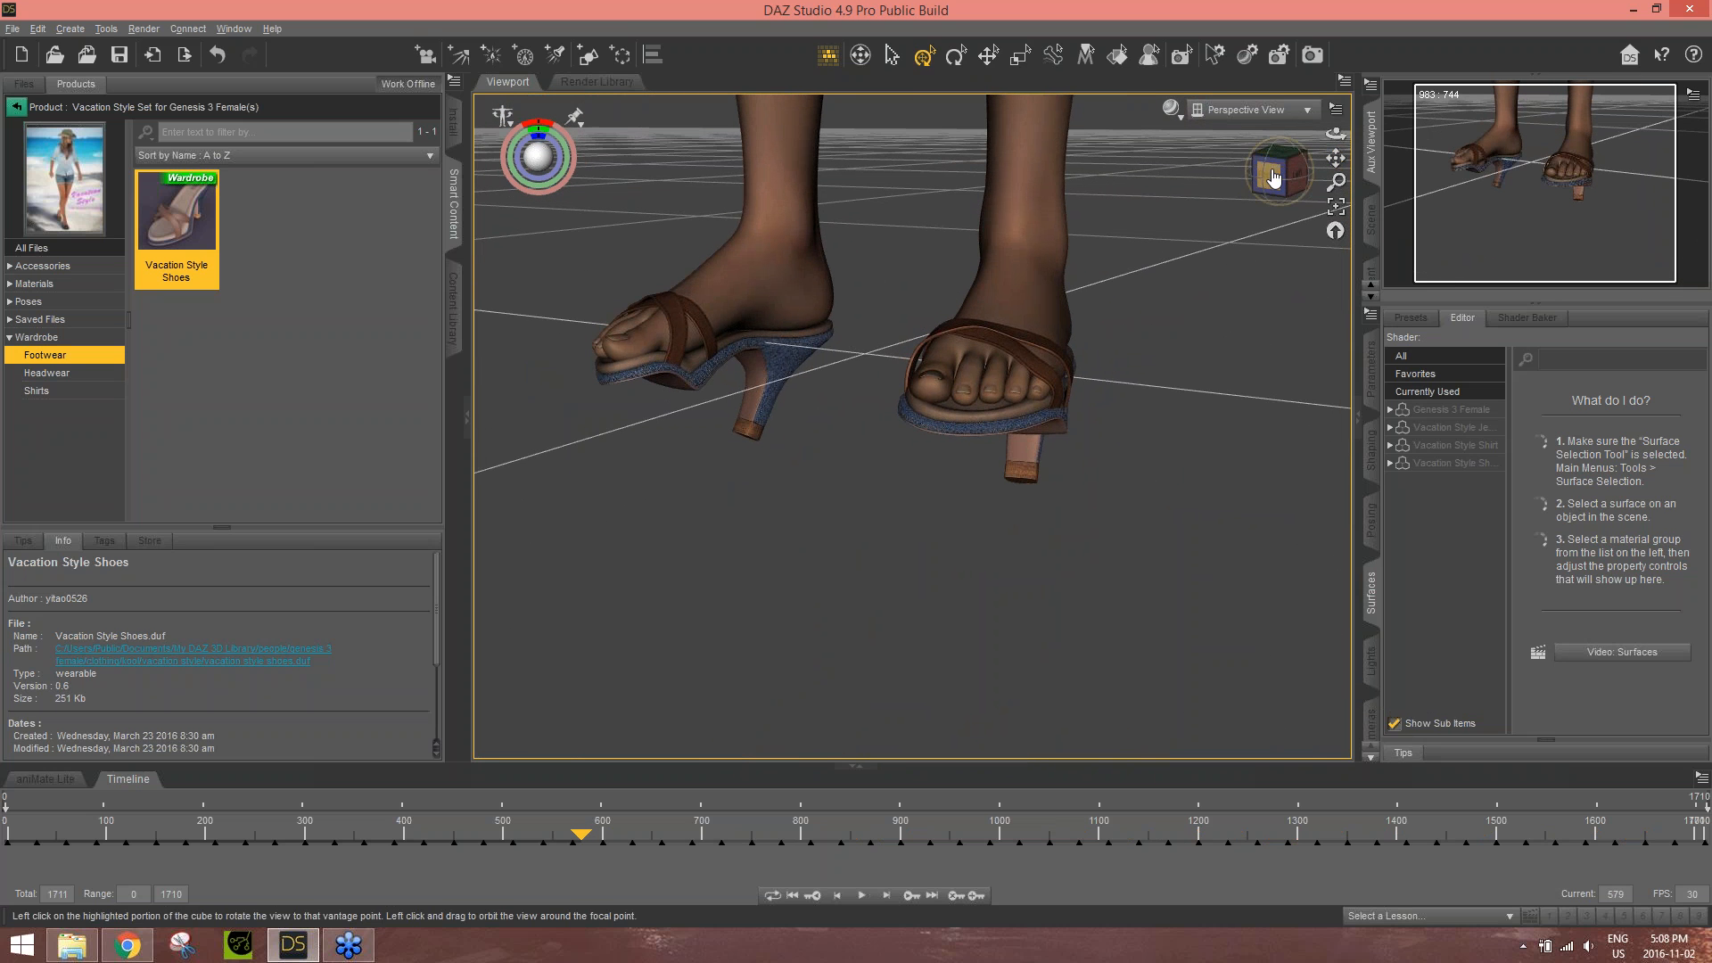
drag(1273, 170, 1209, 159)
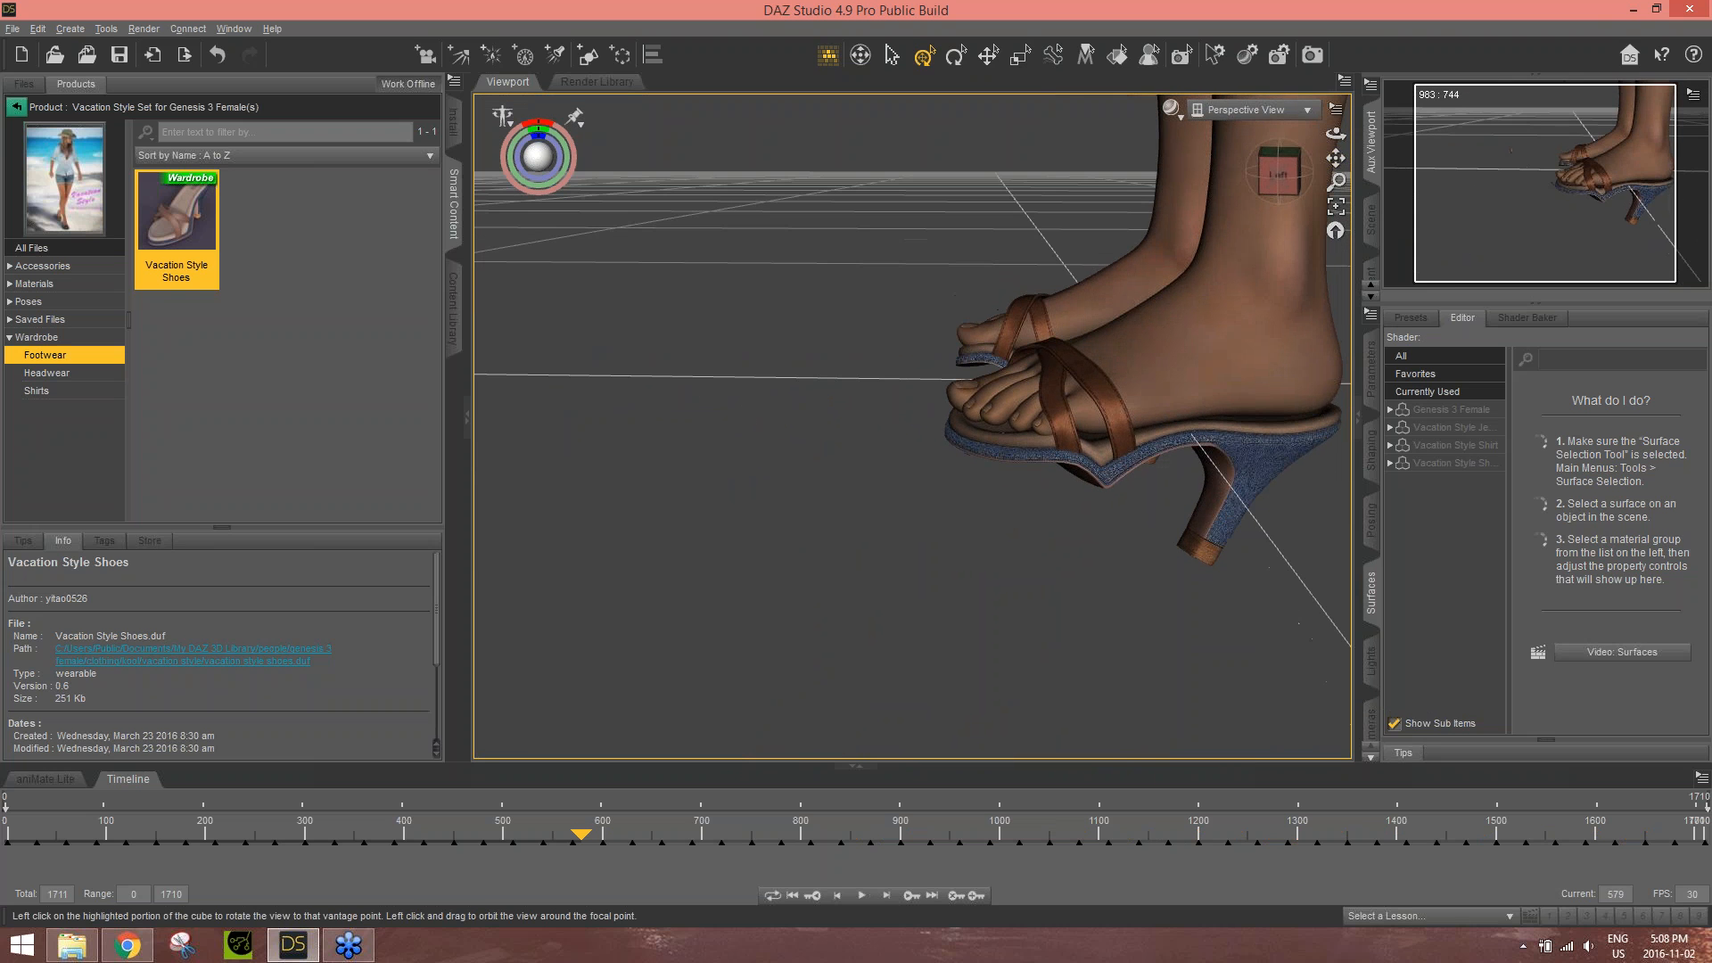
drag(1339, 159, 1117, 189)
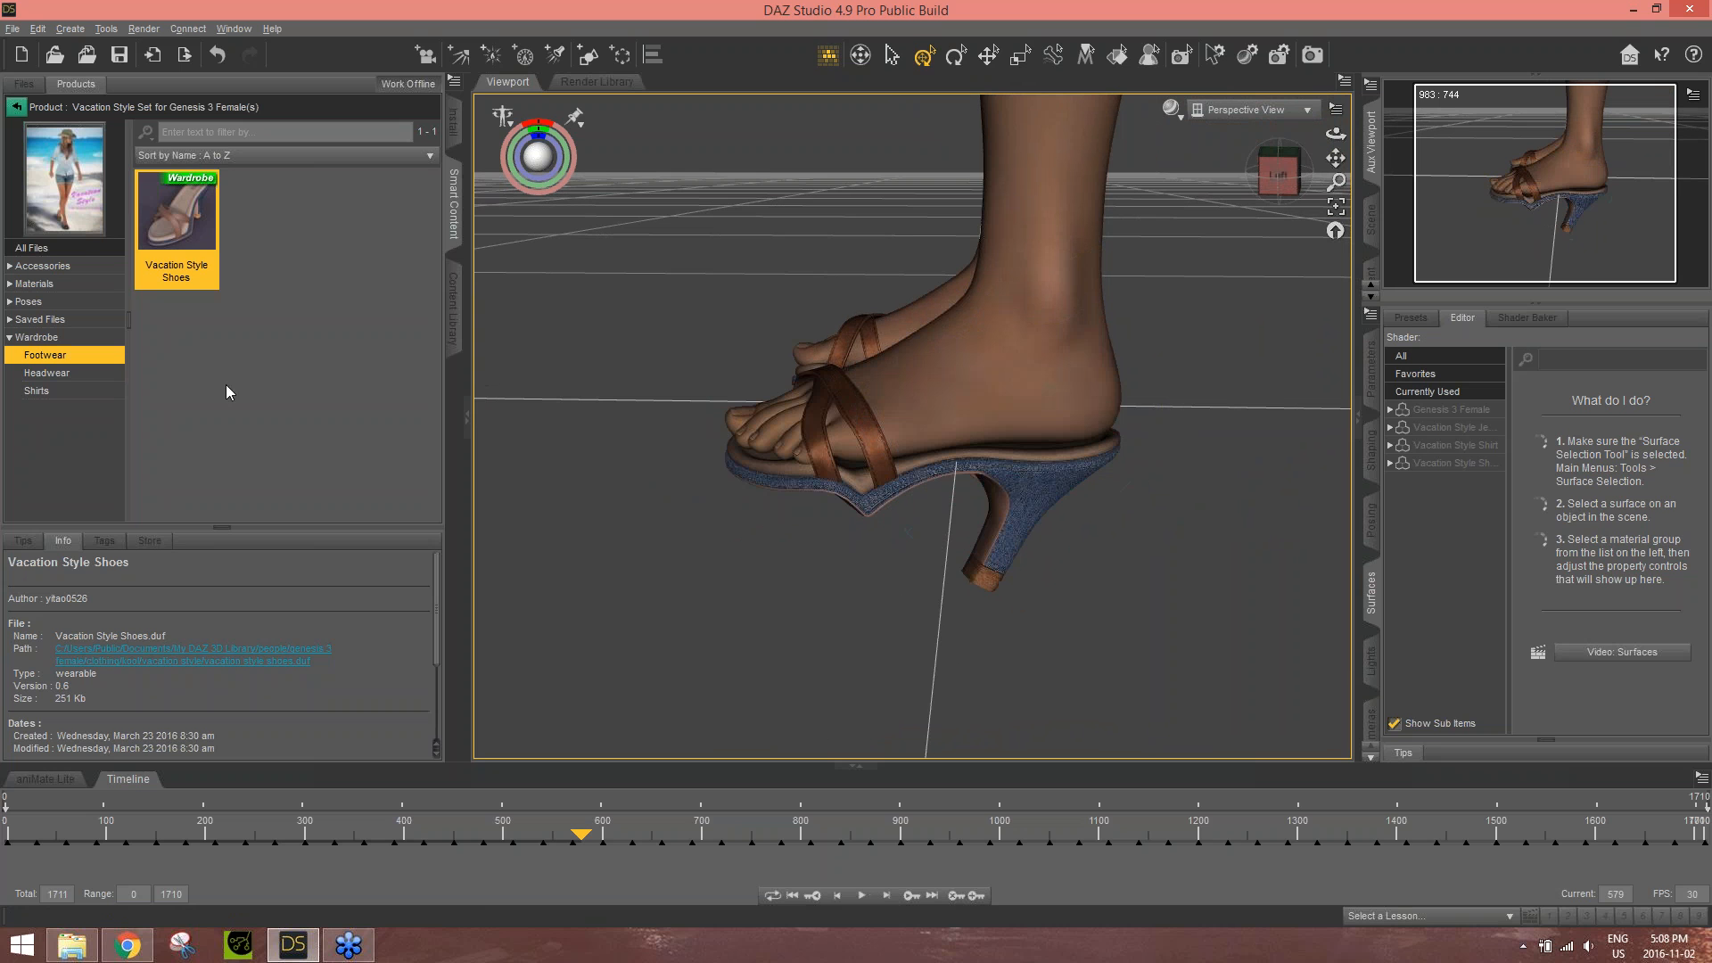
- Apply the Vacation Foot Pose from the Vacation Style Set to the figure and check how its feet sit in the heels
click(27, 303)
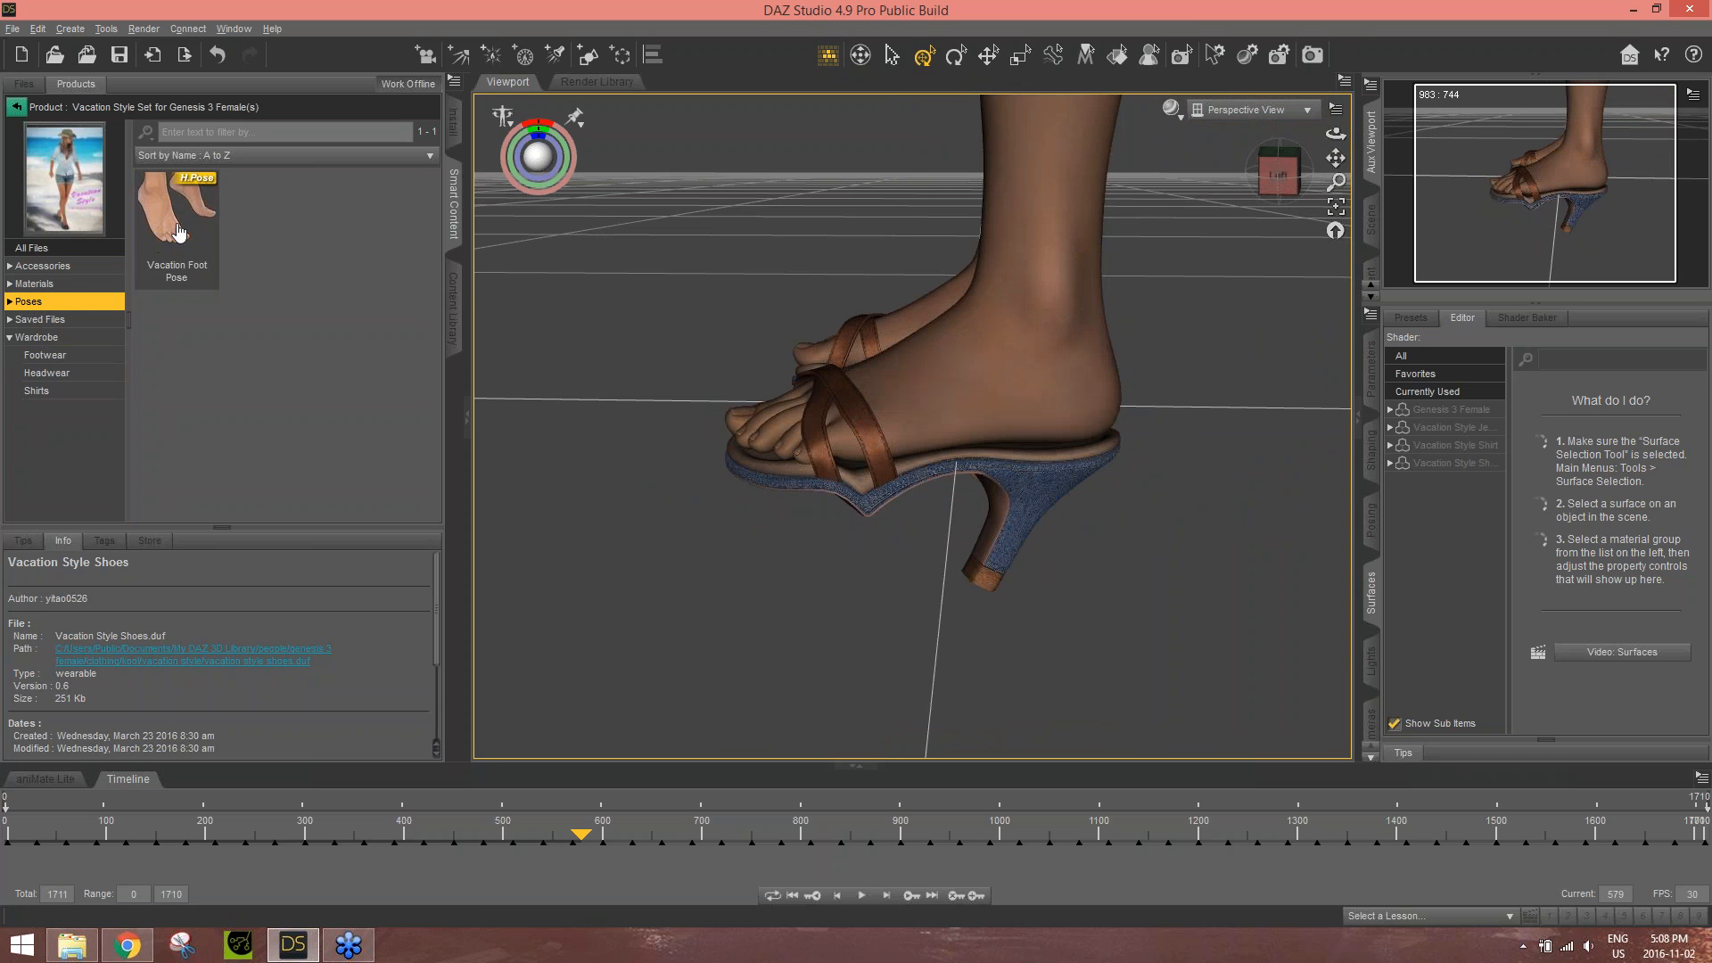
mouse_move(183, 211)
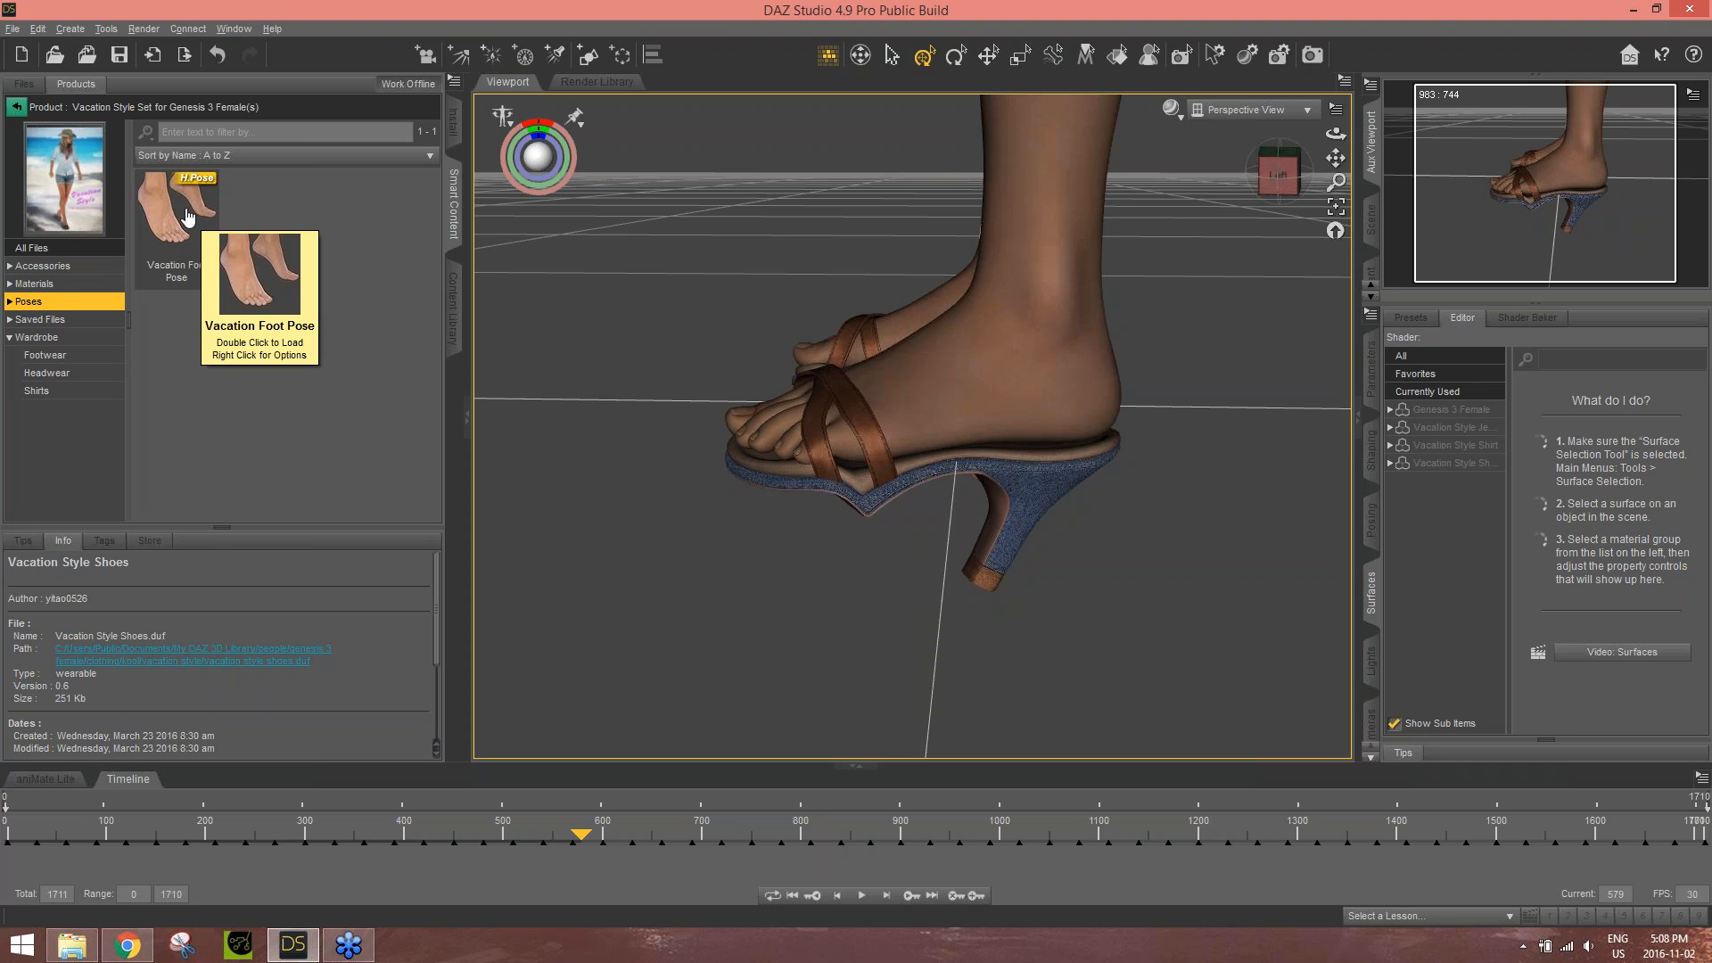
drag(187, 217, 1120, 533)
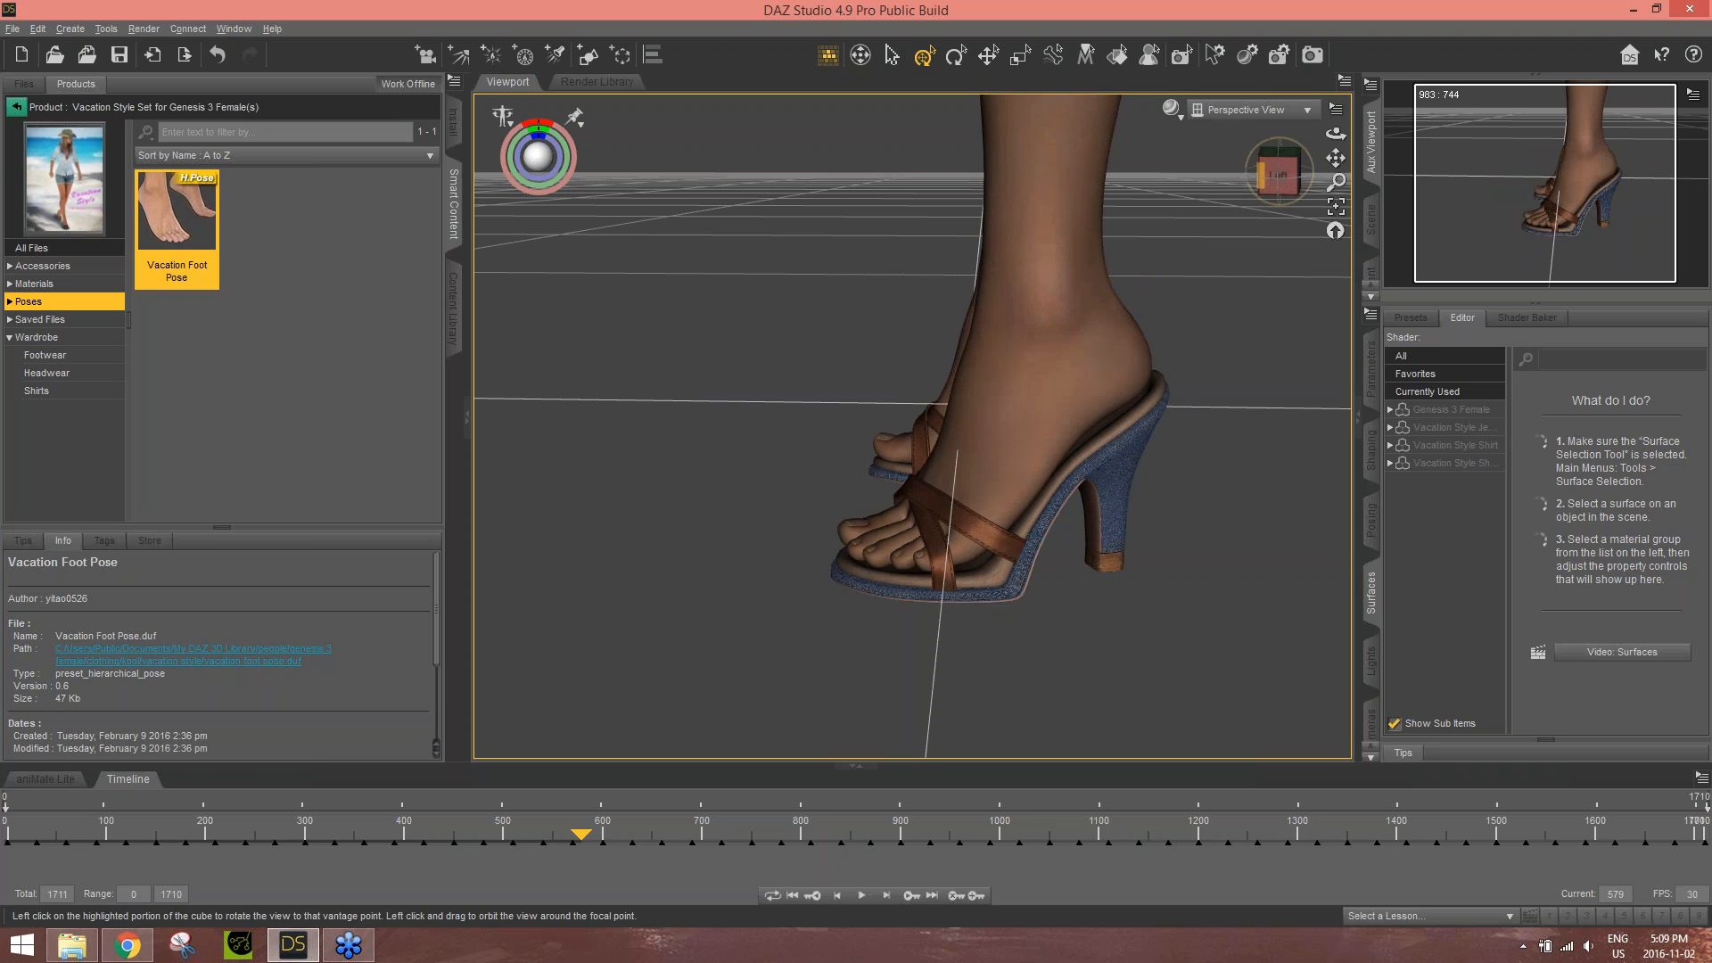
drag(1276, 186, 1266, 157)
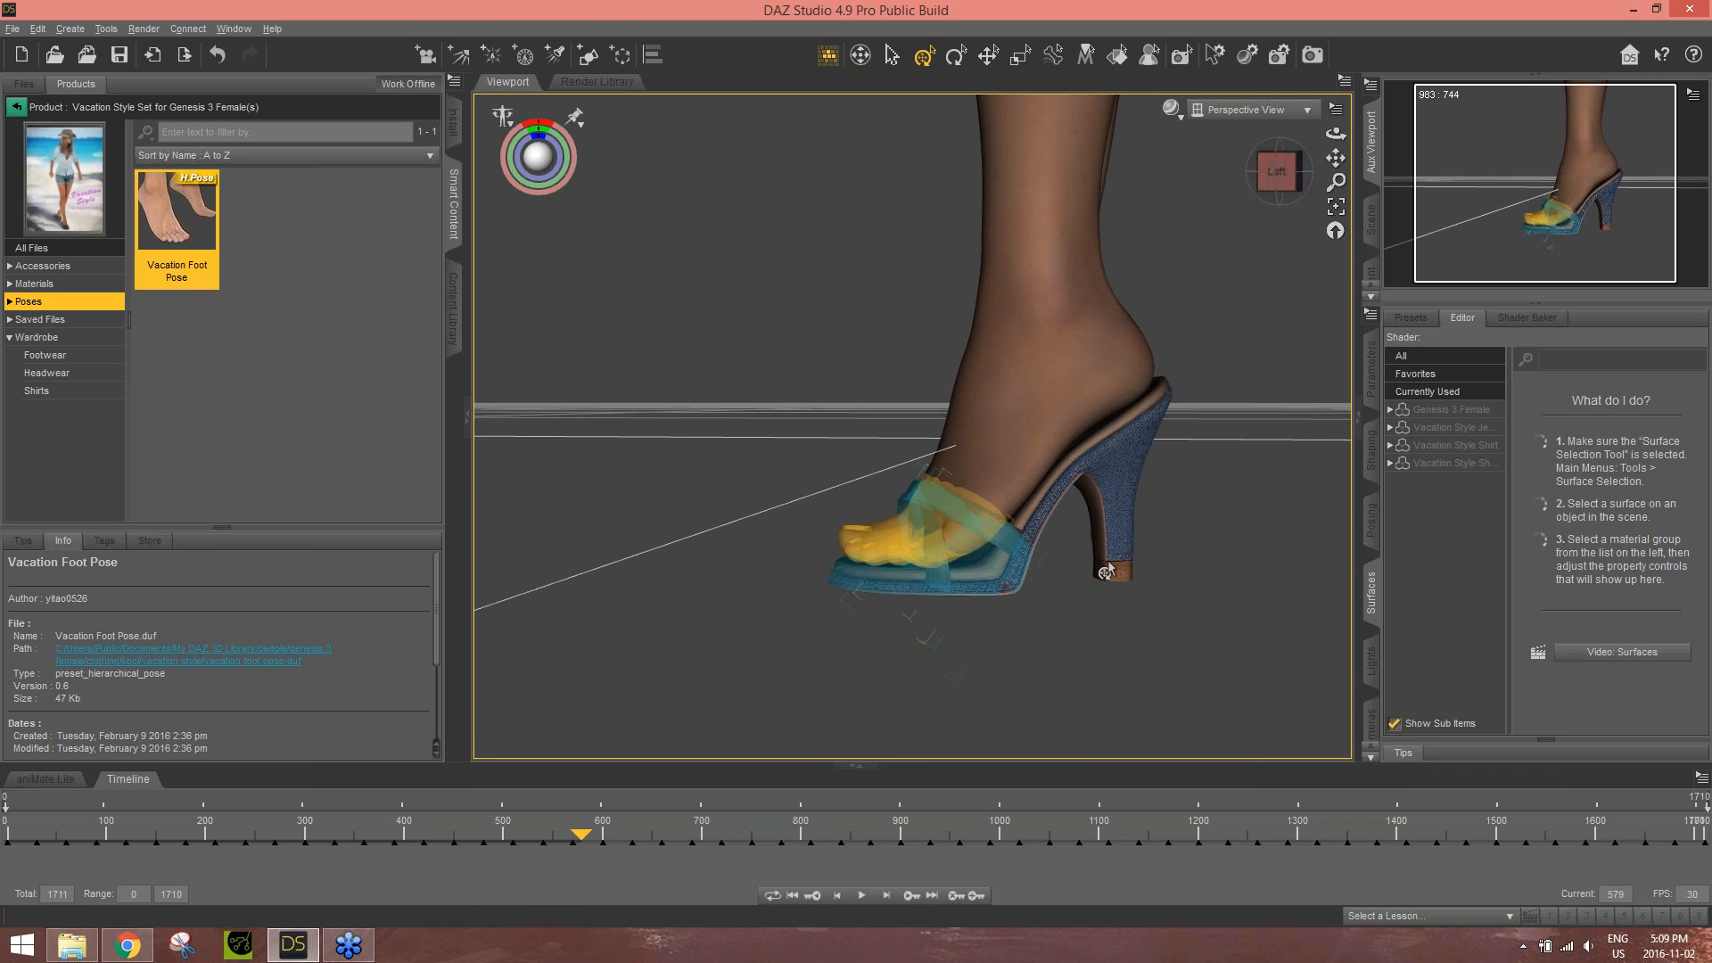
drag(1279, 173, 1344, 535)
- Select the figure by its upper body and expand the Genesis 3 Female surfaces down to the Skin group
scroll(1173, 291, down, 5)
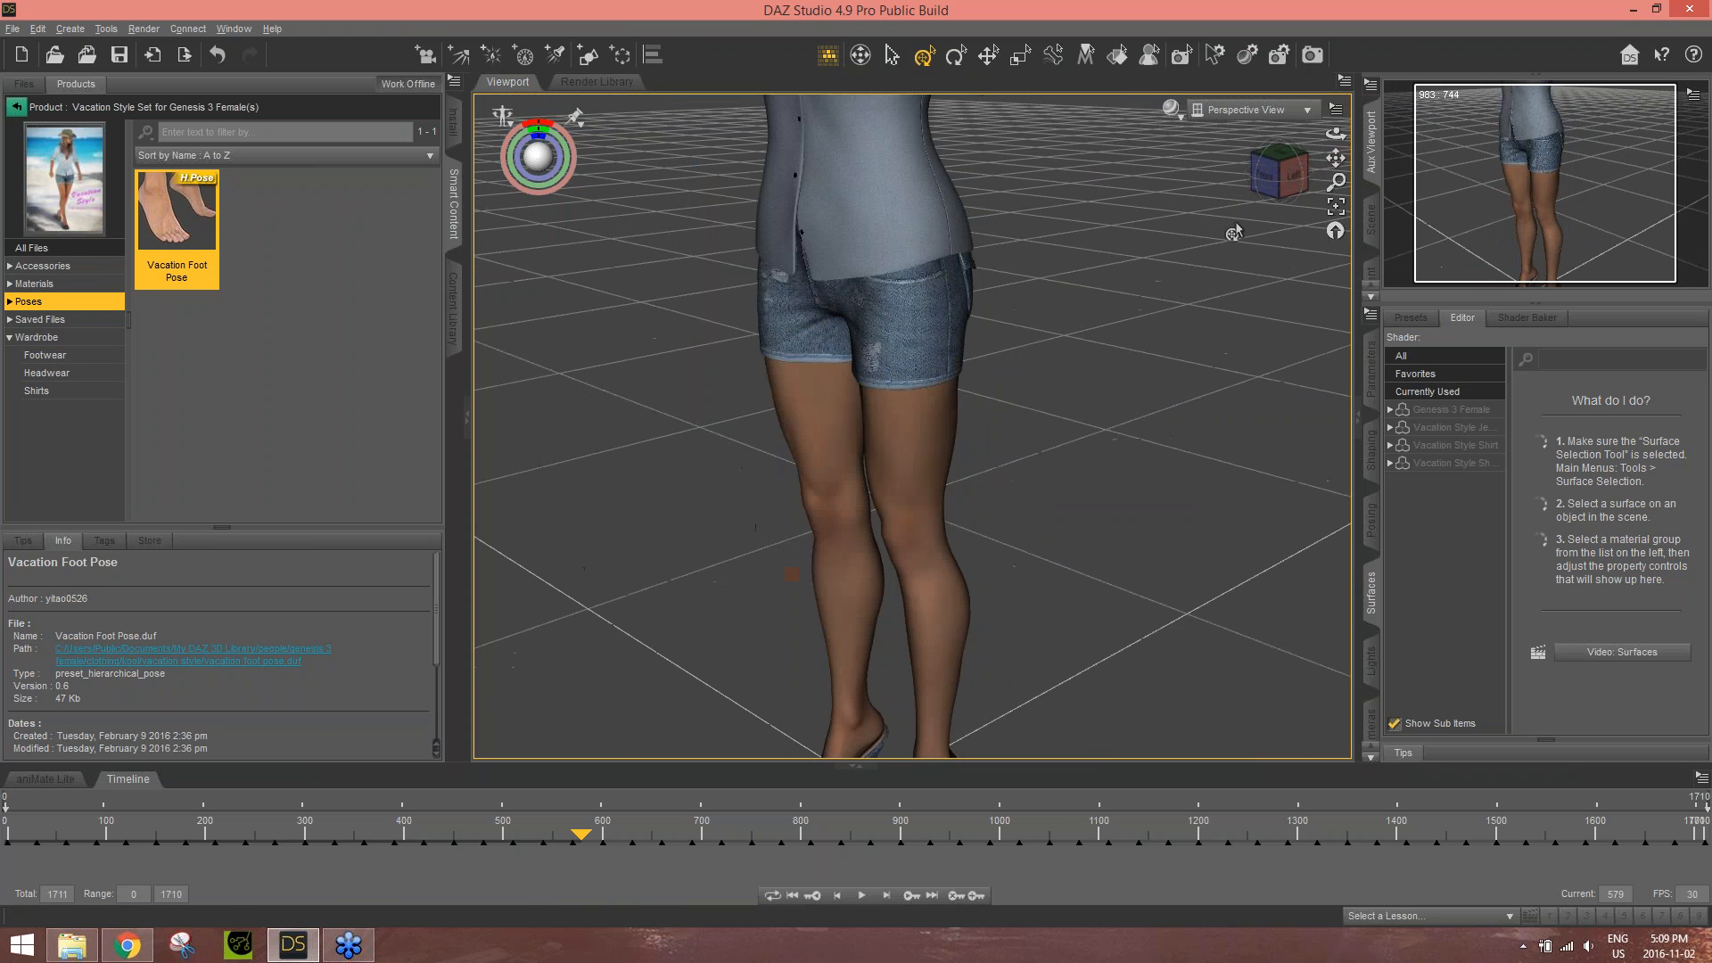
drag(1336, 158, 1327, 570)
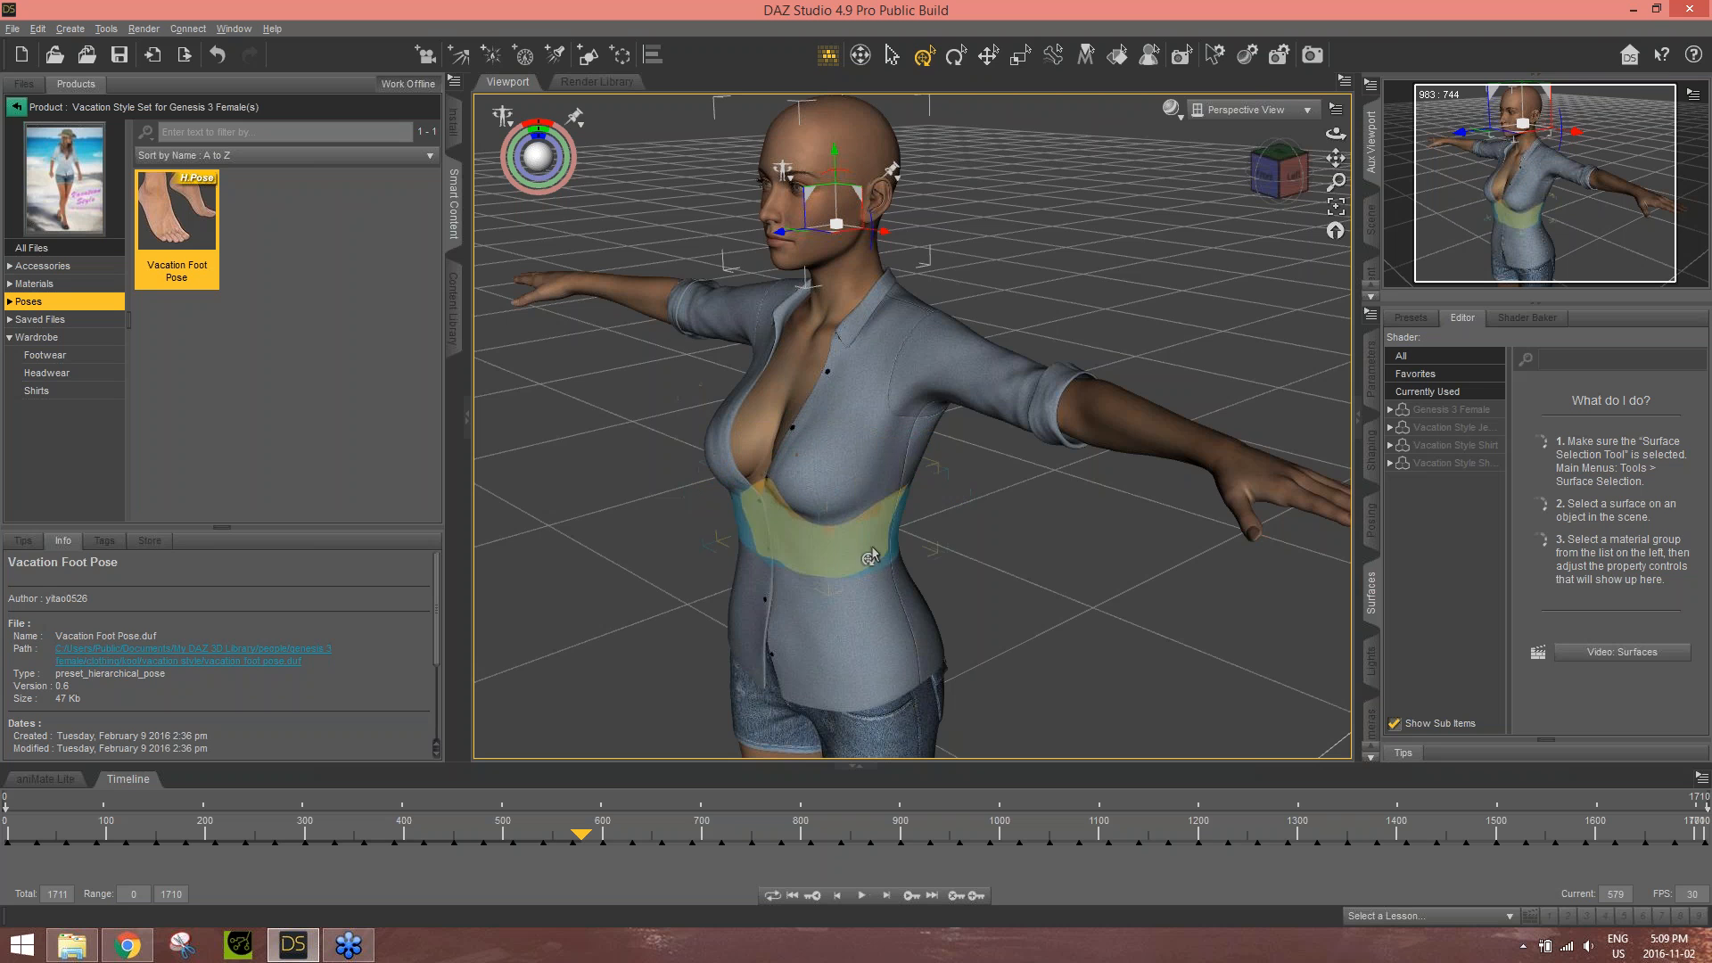
click(838, 264)
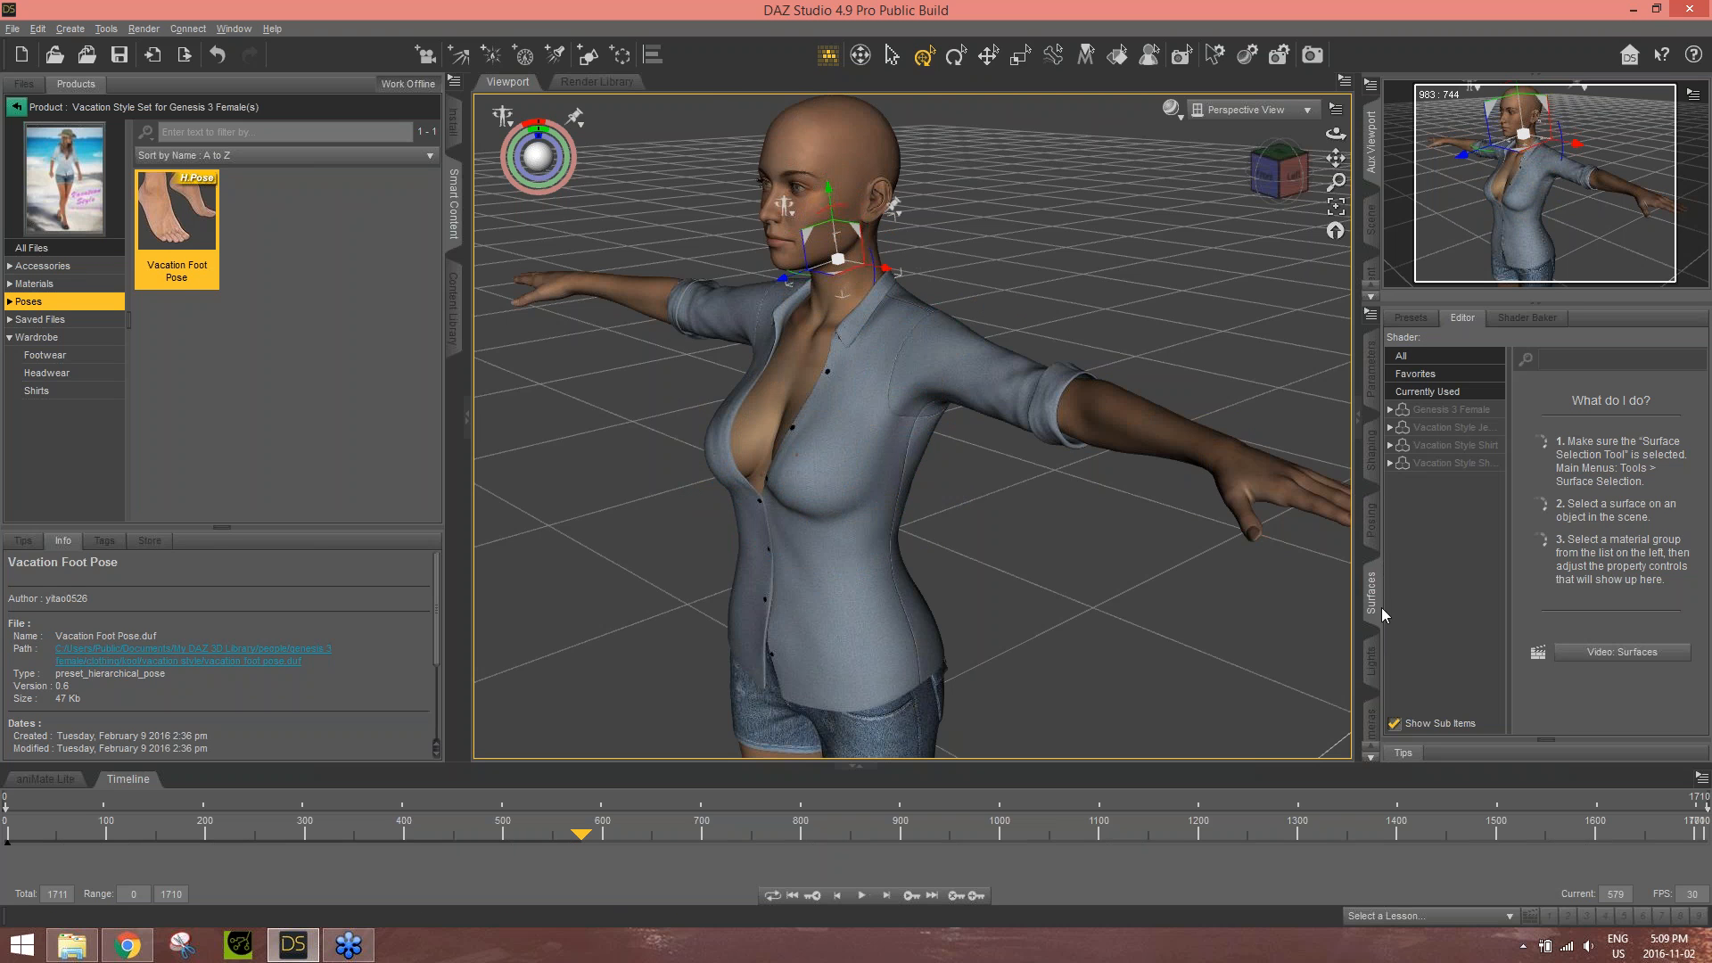
click(1390, 410)
click(1431, 435)
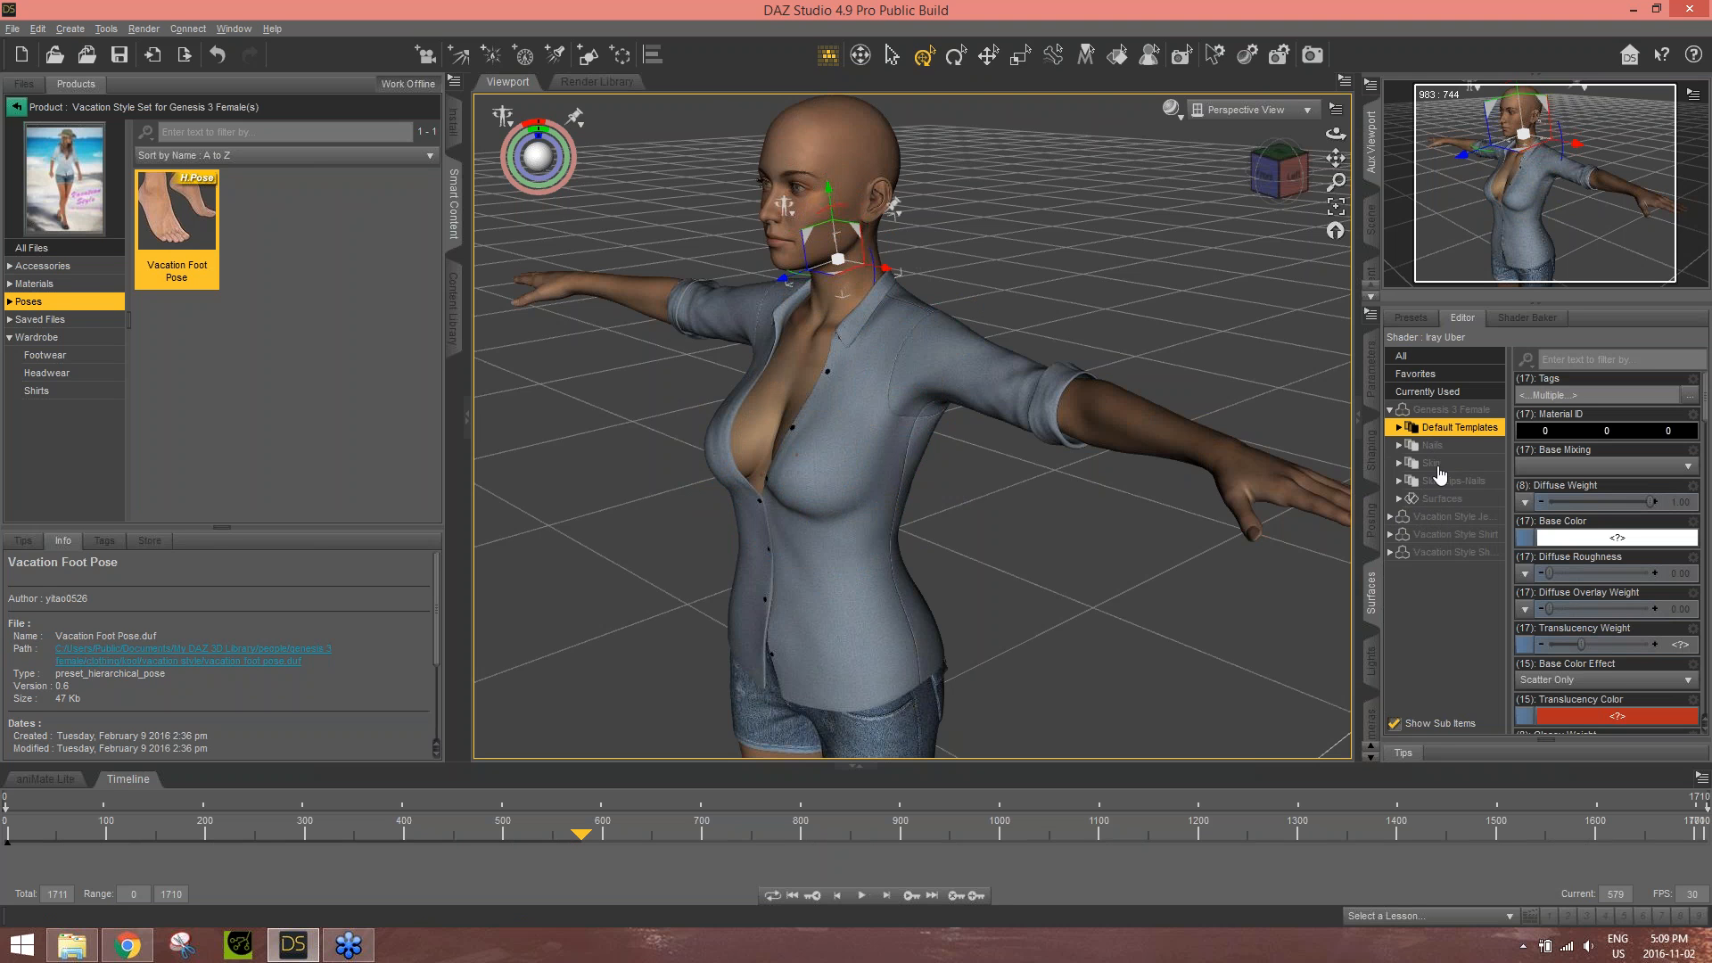
click(1435, 465)
click(1399, 464)
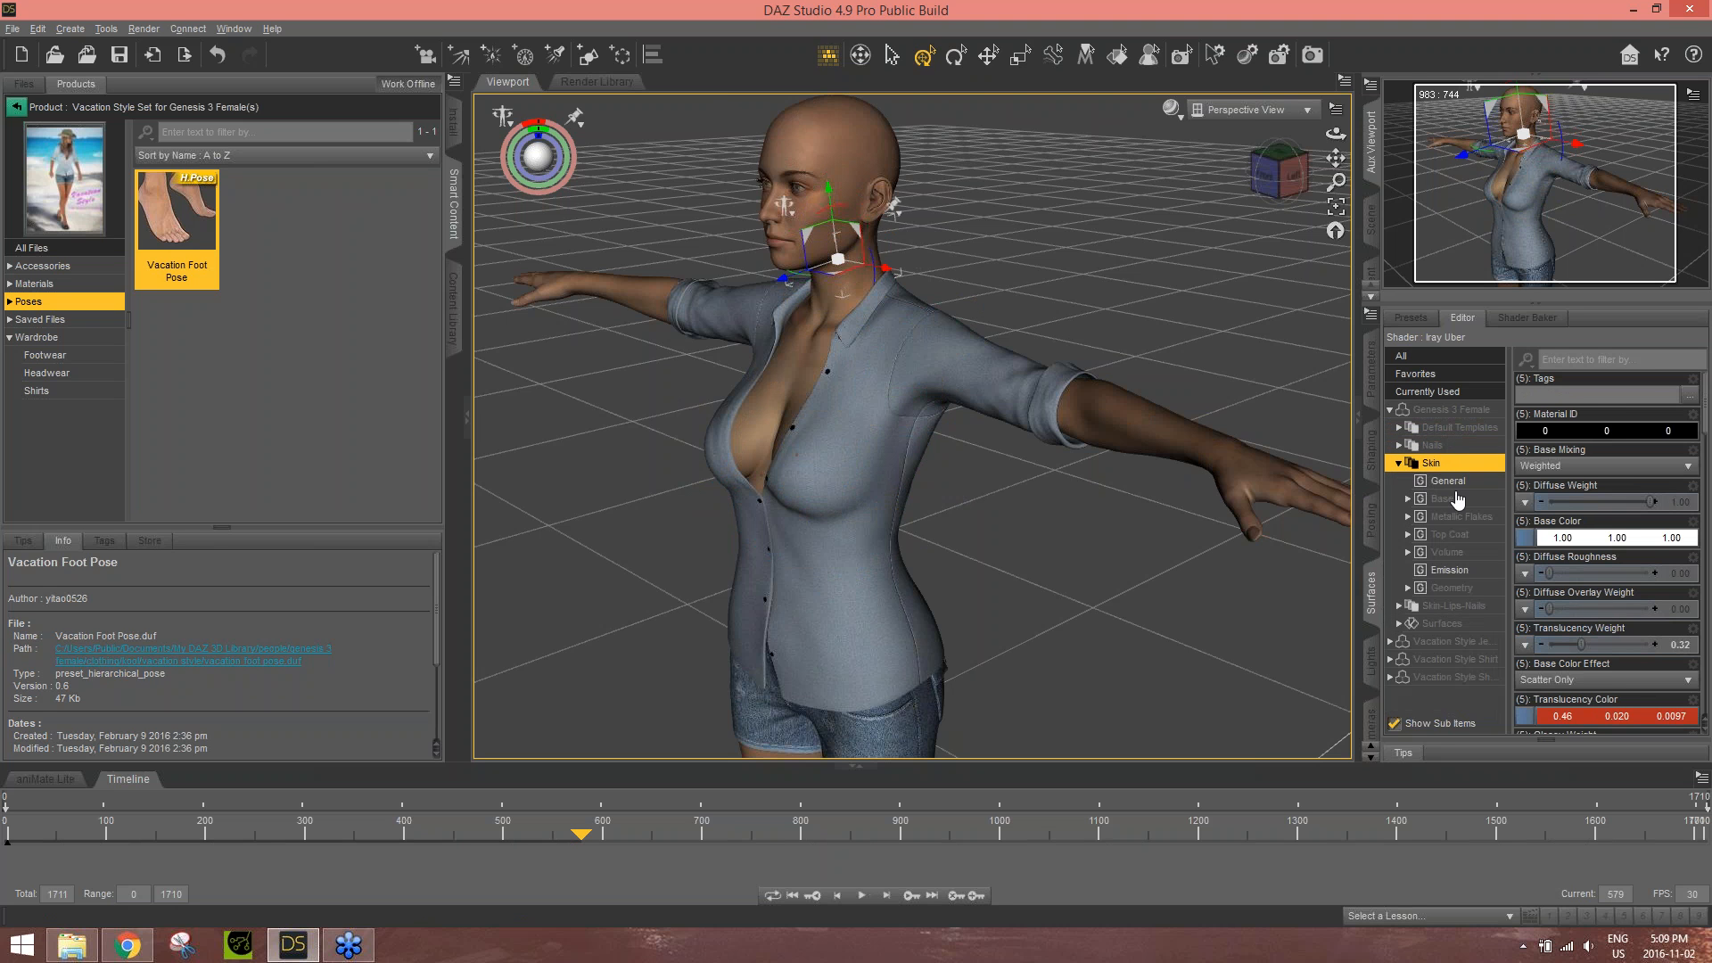
- Review the Skin group's General and Base settings, including Mixing and Diffuse
click(1449, 482)
click(1444, 499)
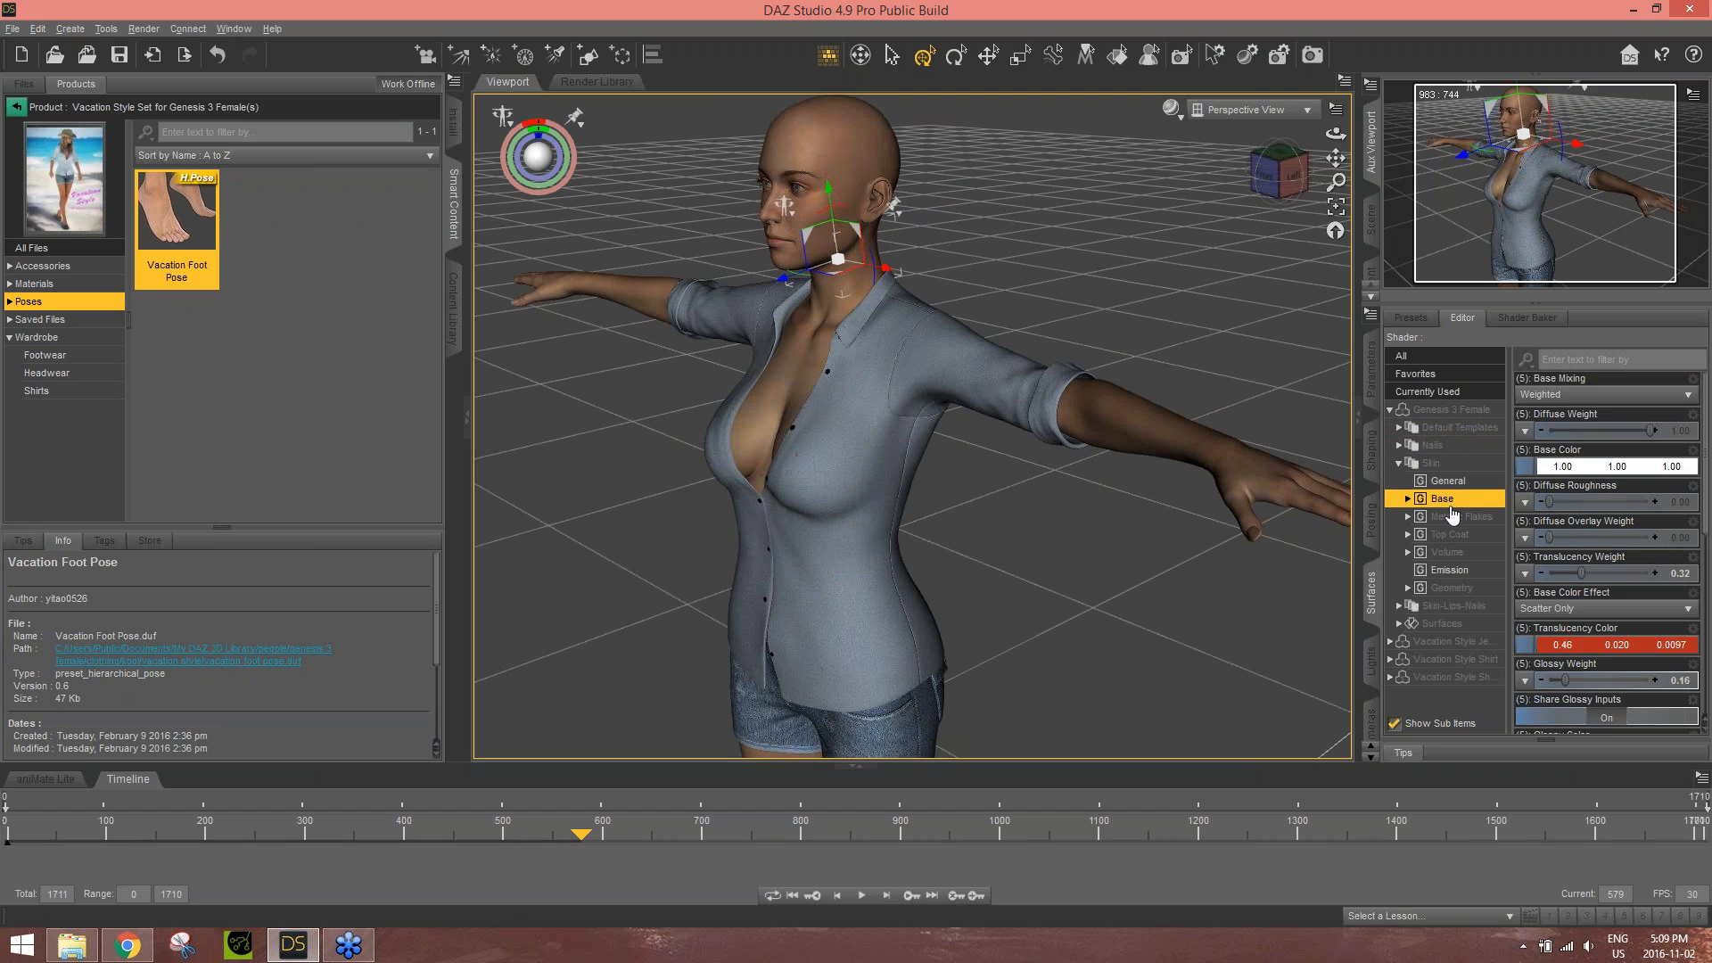
click(1407, 498)
click(1453, 516)
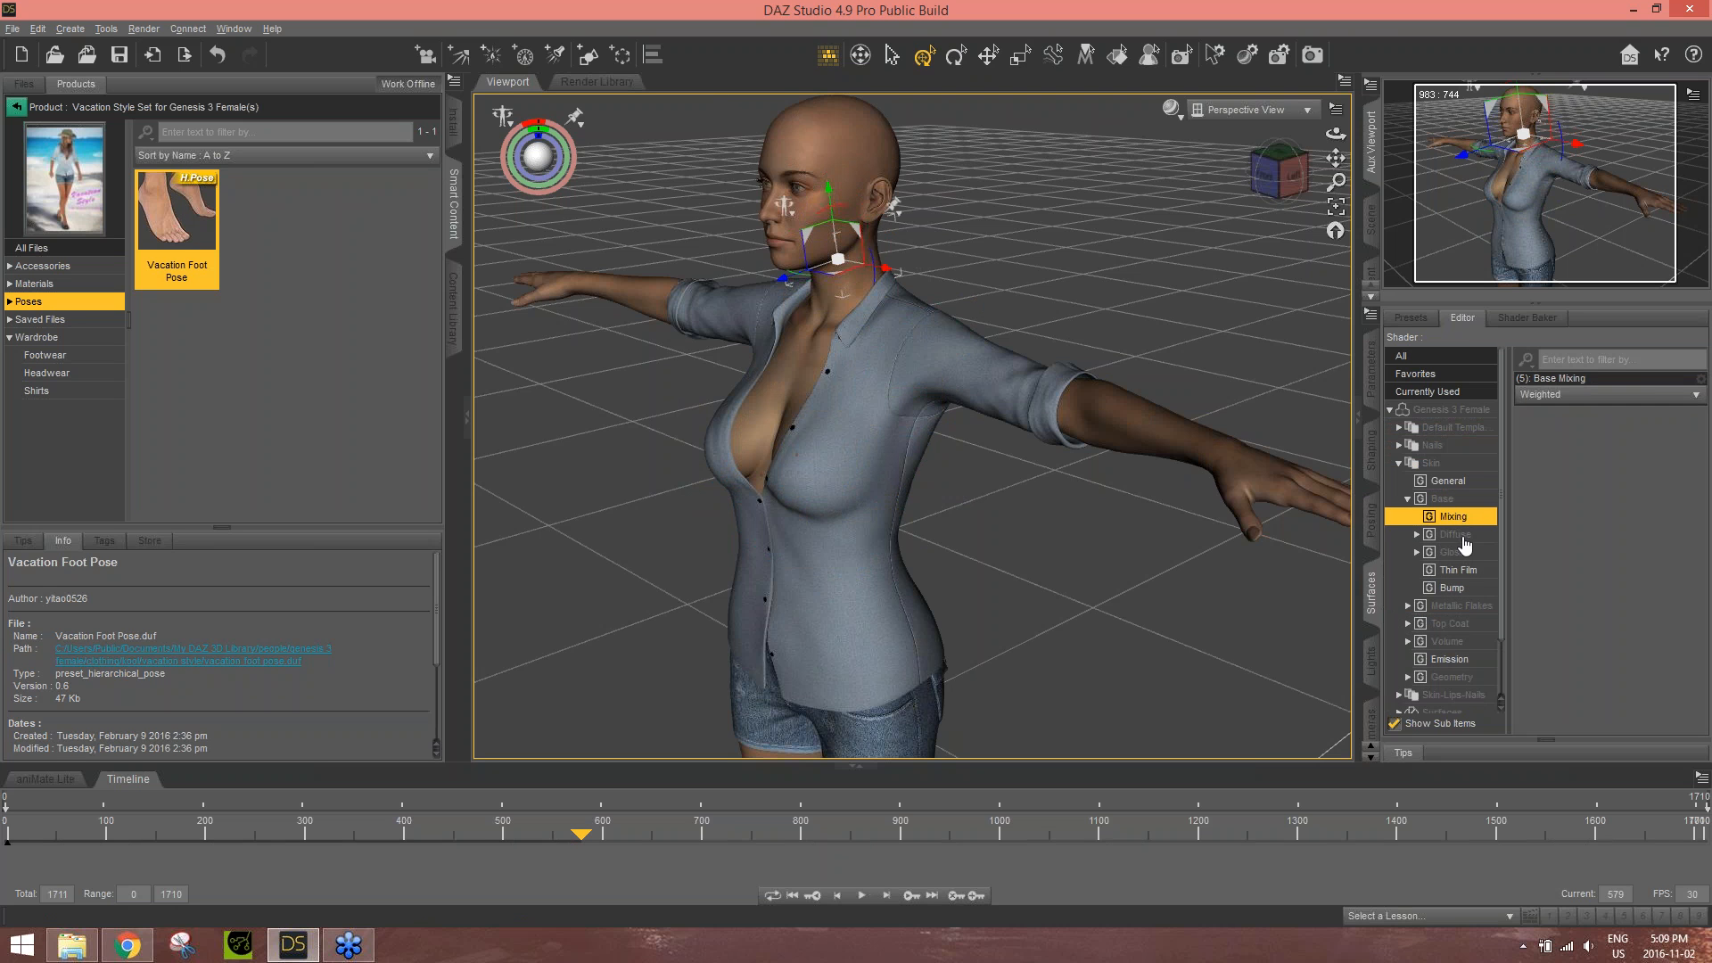
click(1461, 536)
click(1416, 535)
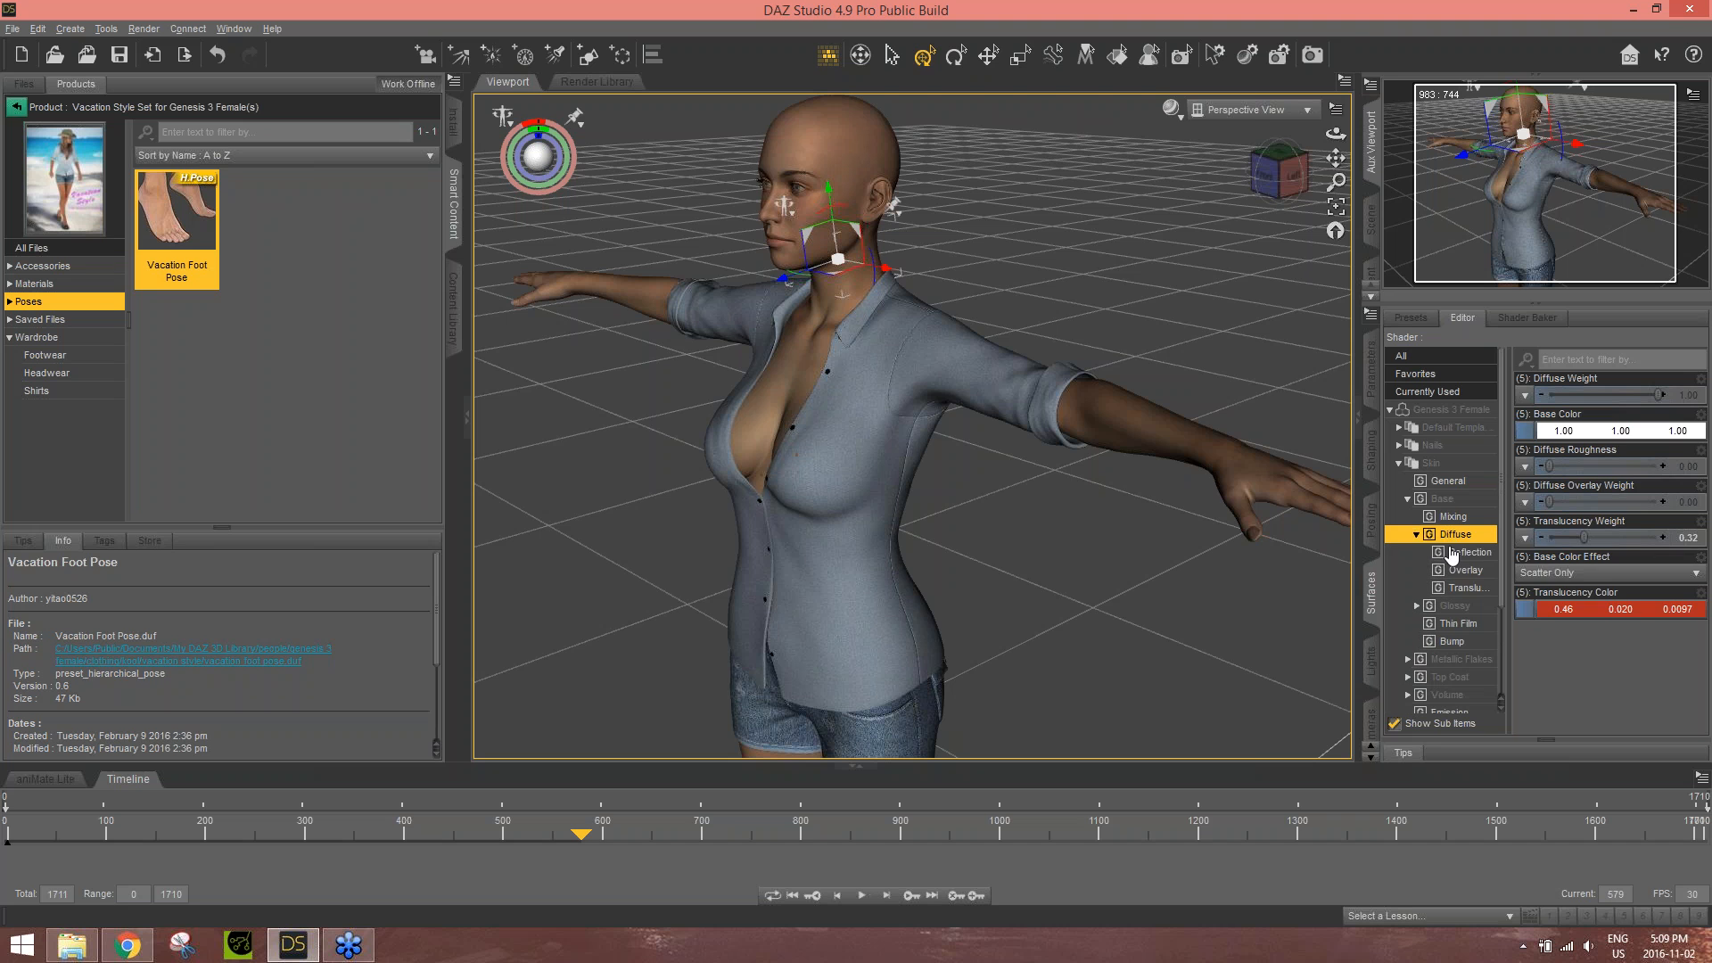
- Review the skin's Diffuse Reflection, Overlay and Translucency settings, its Bump settings and the Skin-Lips-Nails group
click(1462, 552)
click(1464, 570)
click(1467, 589)
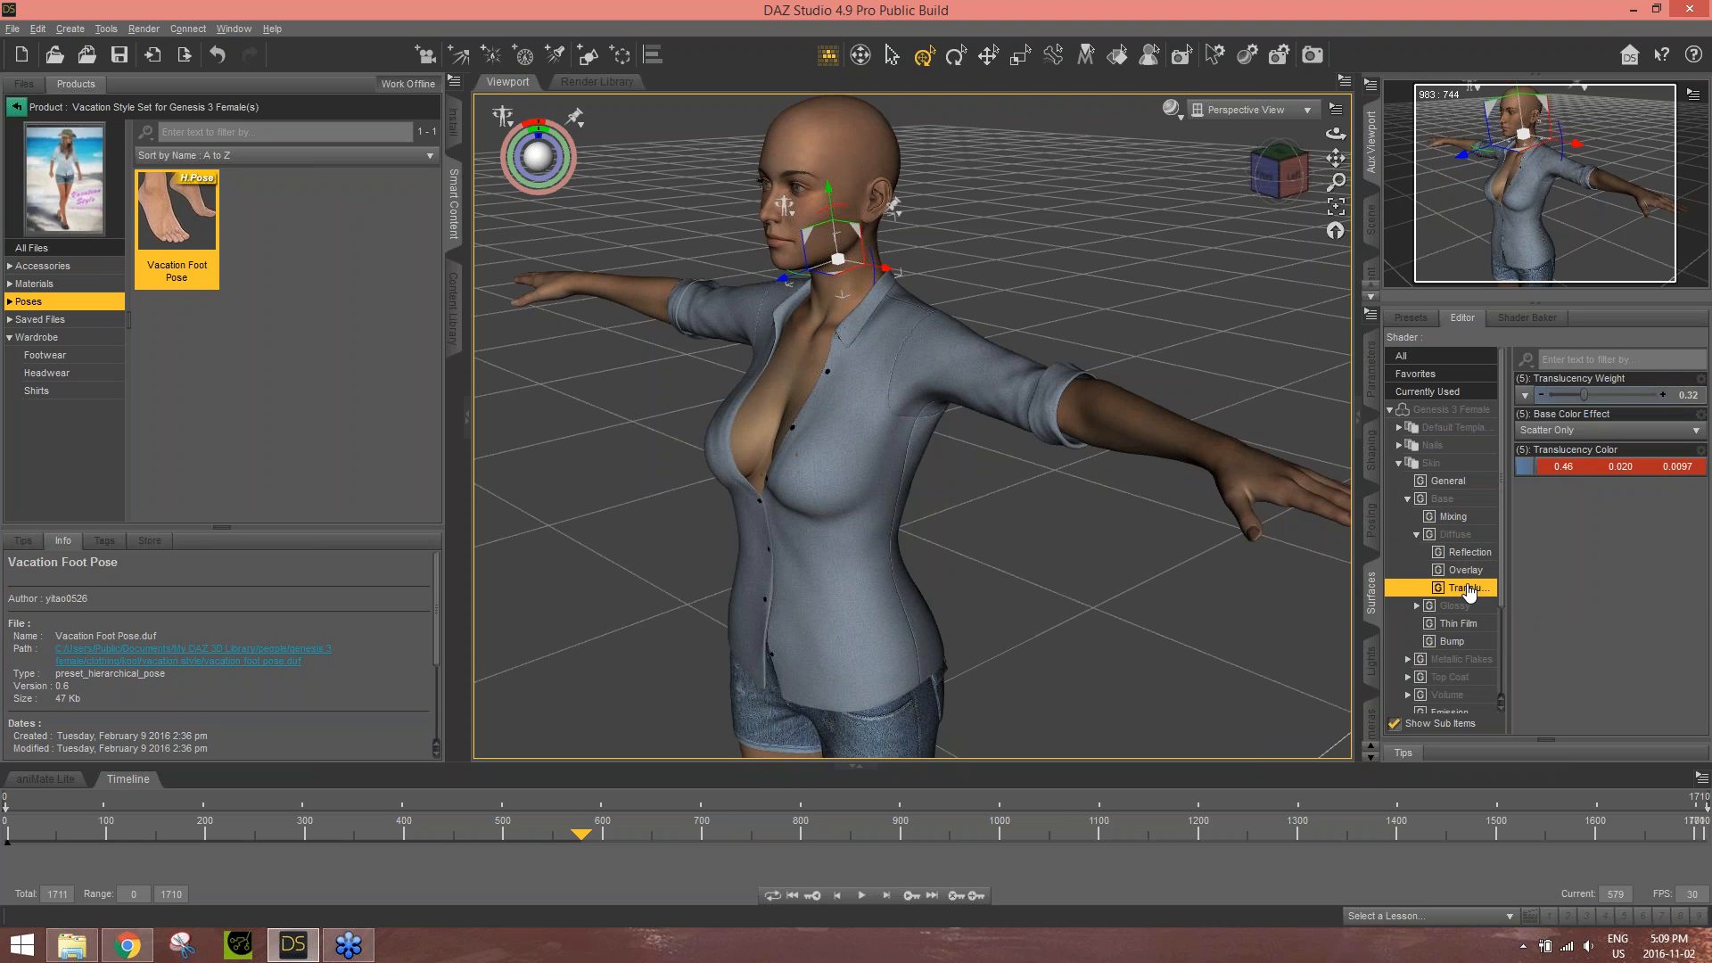
click(1464, 570)
click(1450, 554)
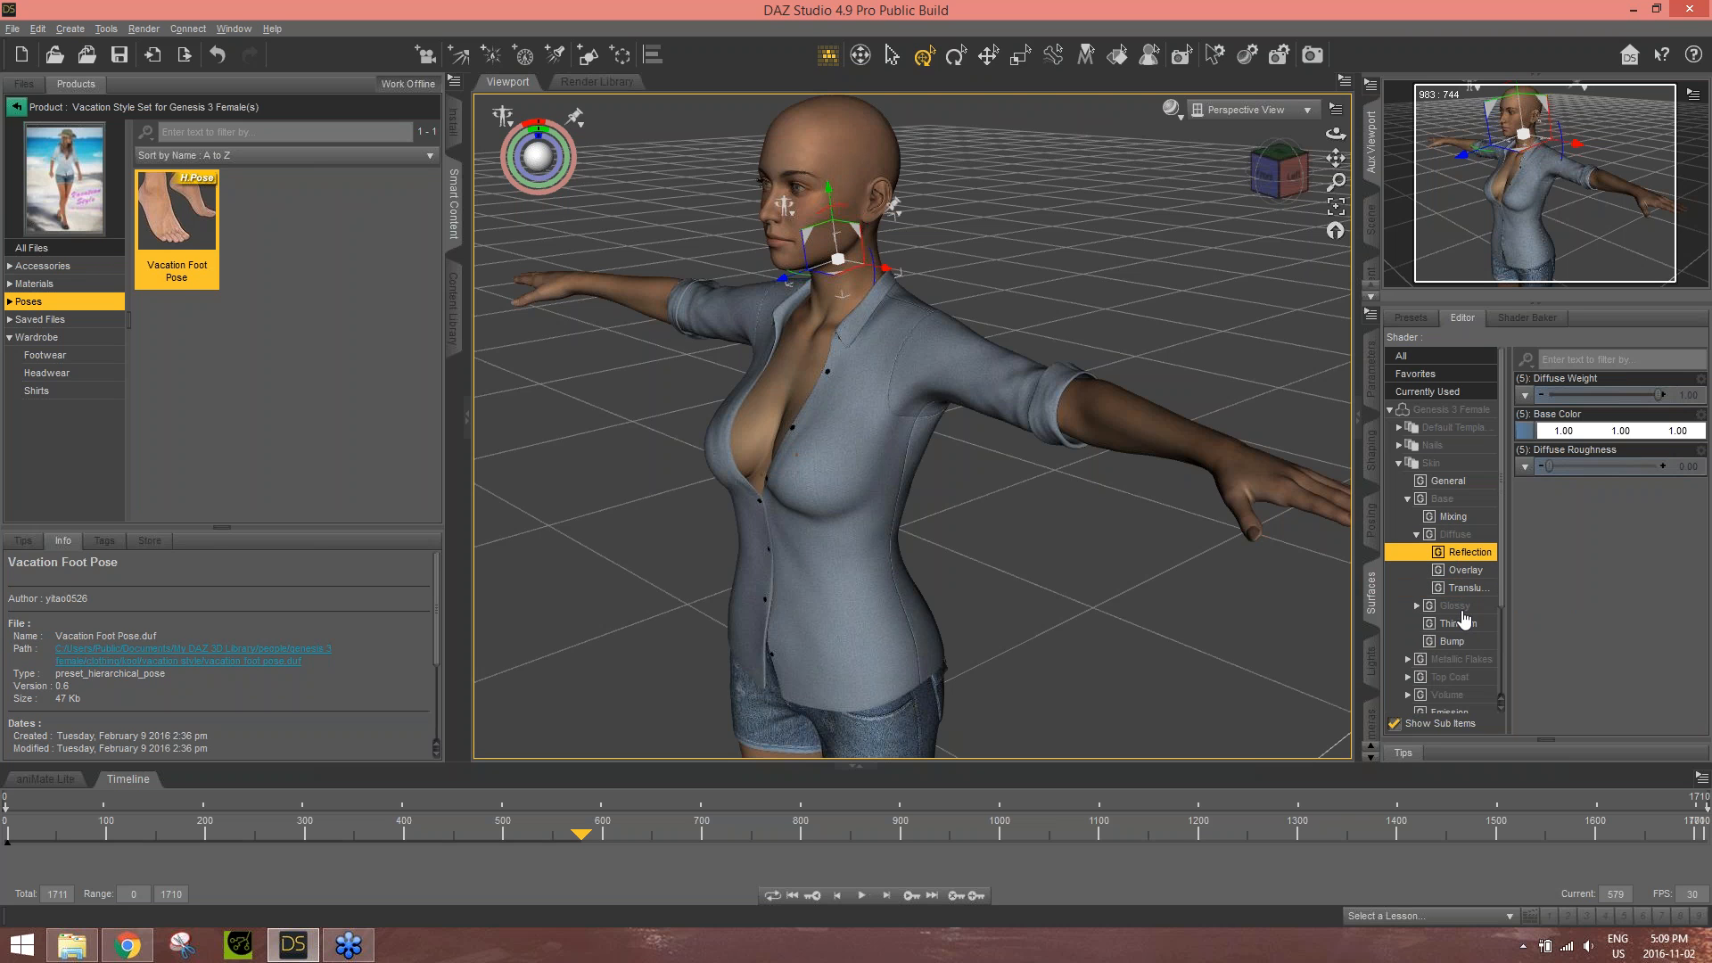
scroll(1463, 620, down, 2)
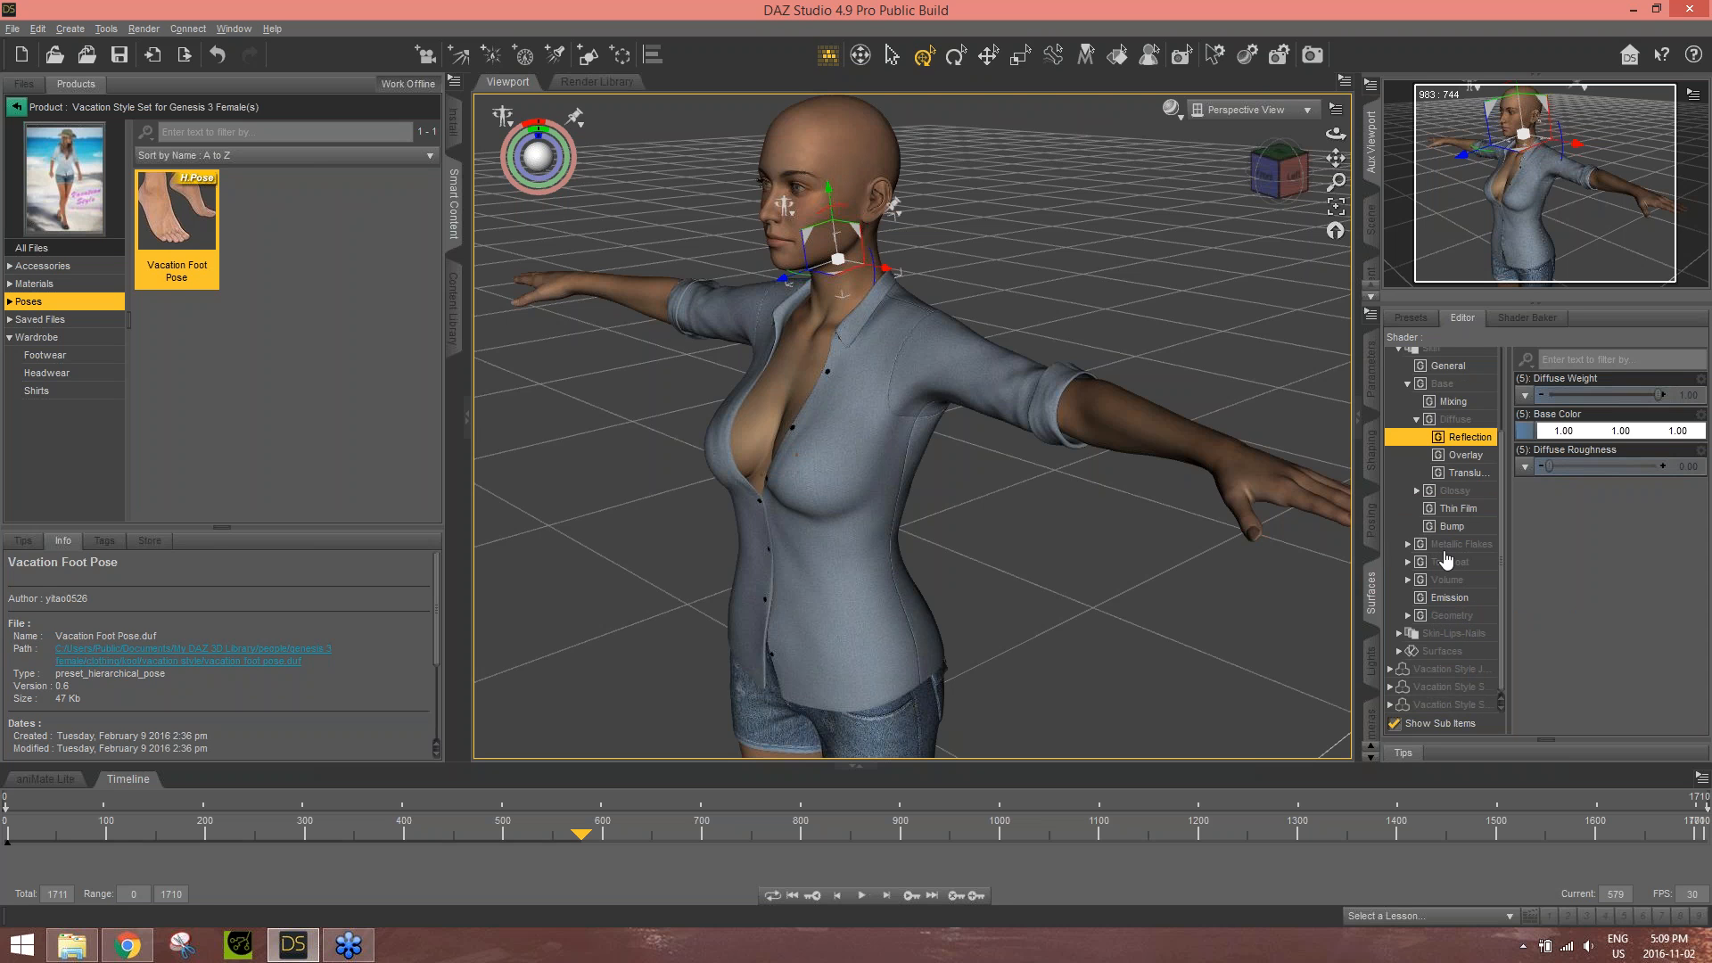
click(1449, 527)
click(1460, 633)
- Expand the figure's individual Surfaces list, view the Face surface's settings and select the Torso surface
click(1426, 651)
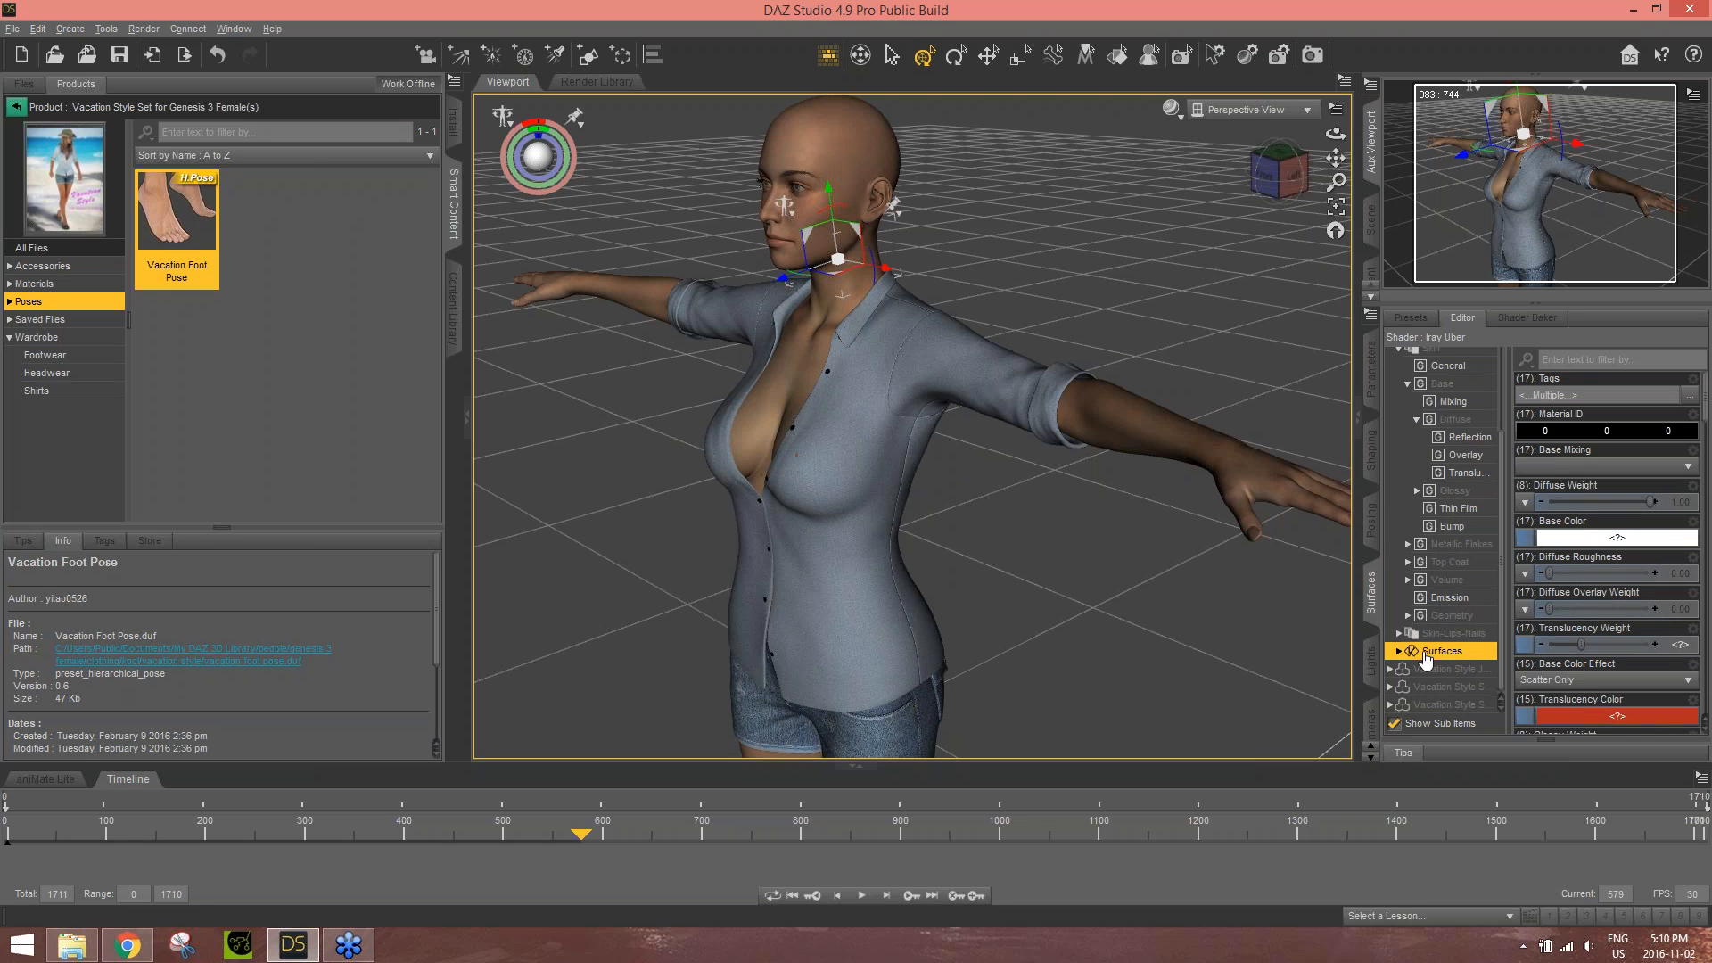
click(1397, 653)
scroll(1431, 615, down, 3)
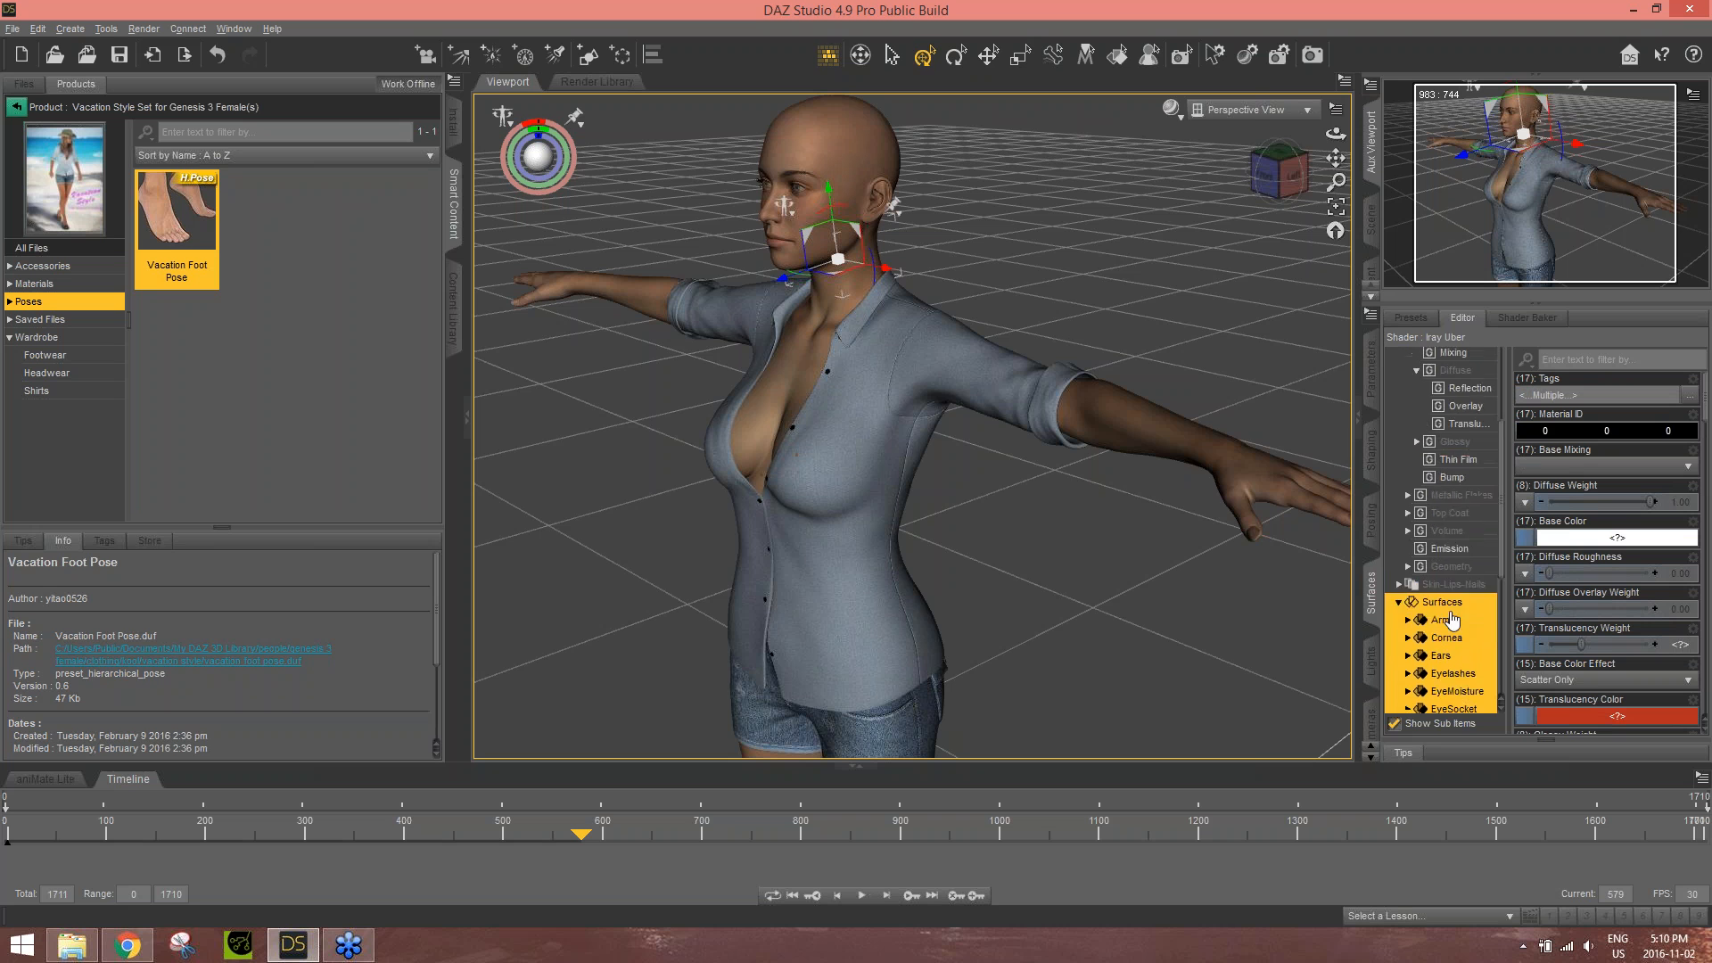
click(1441, 575)
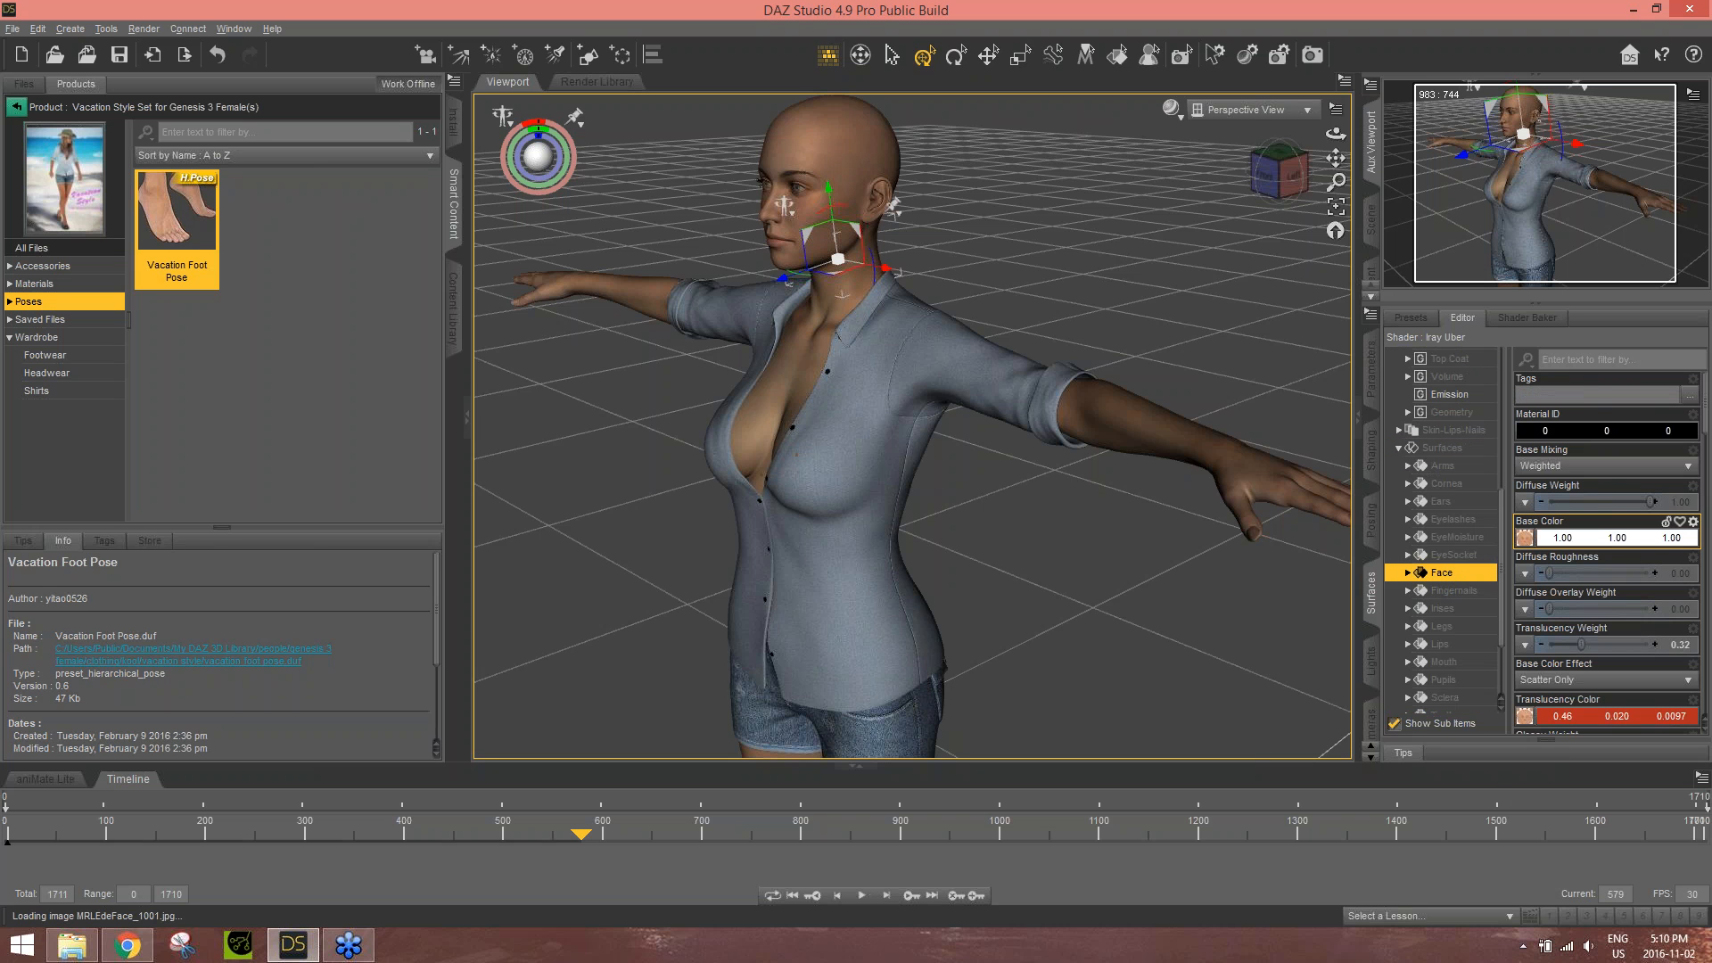
drag(1504, 539, 1504, 591)
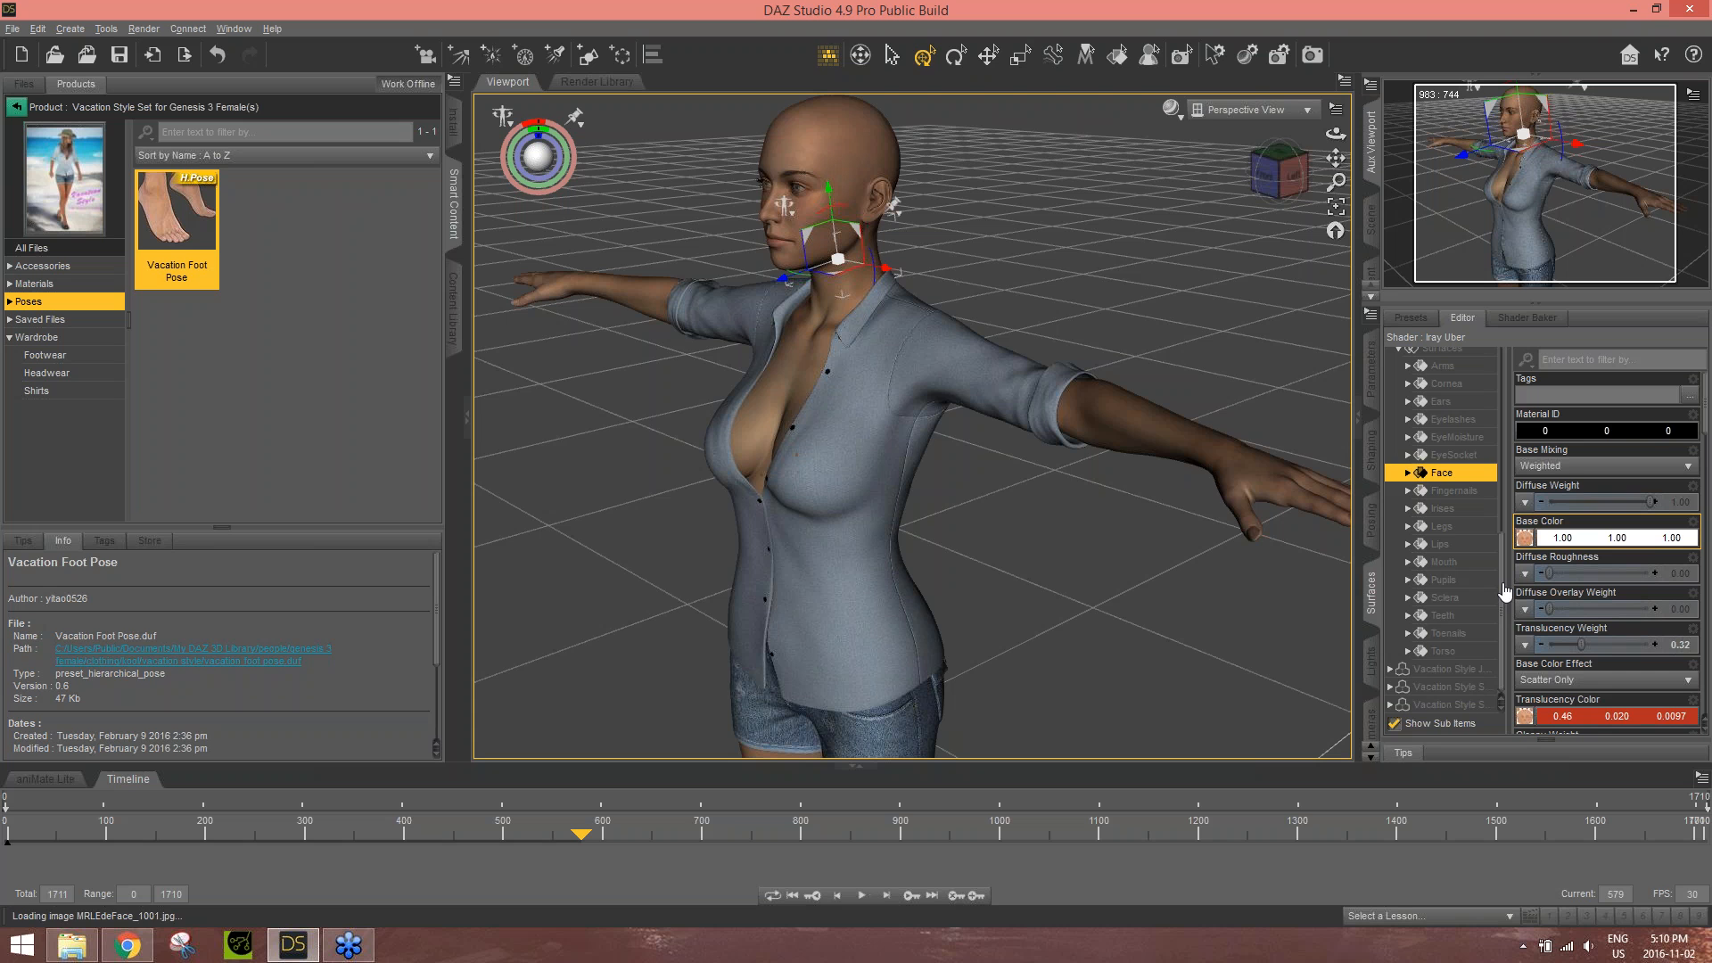
click(1453, 651)
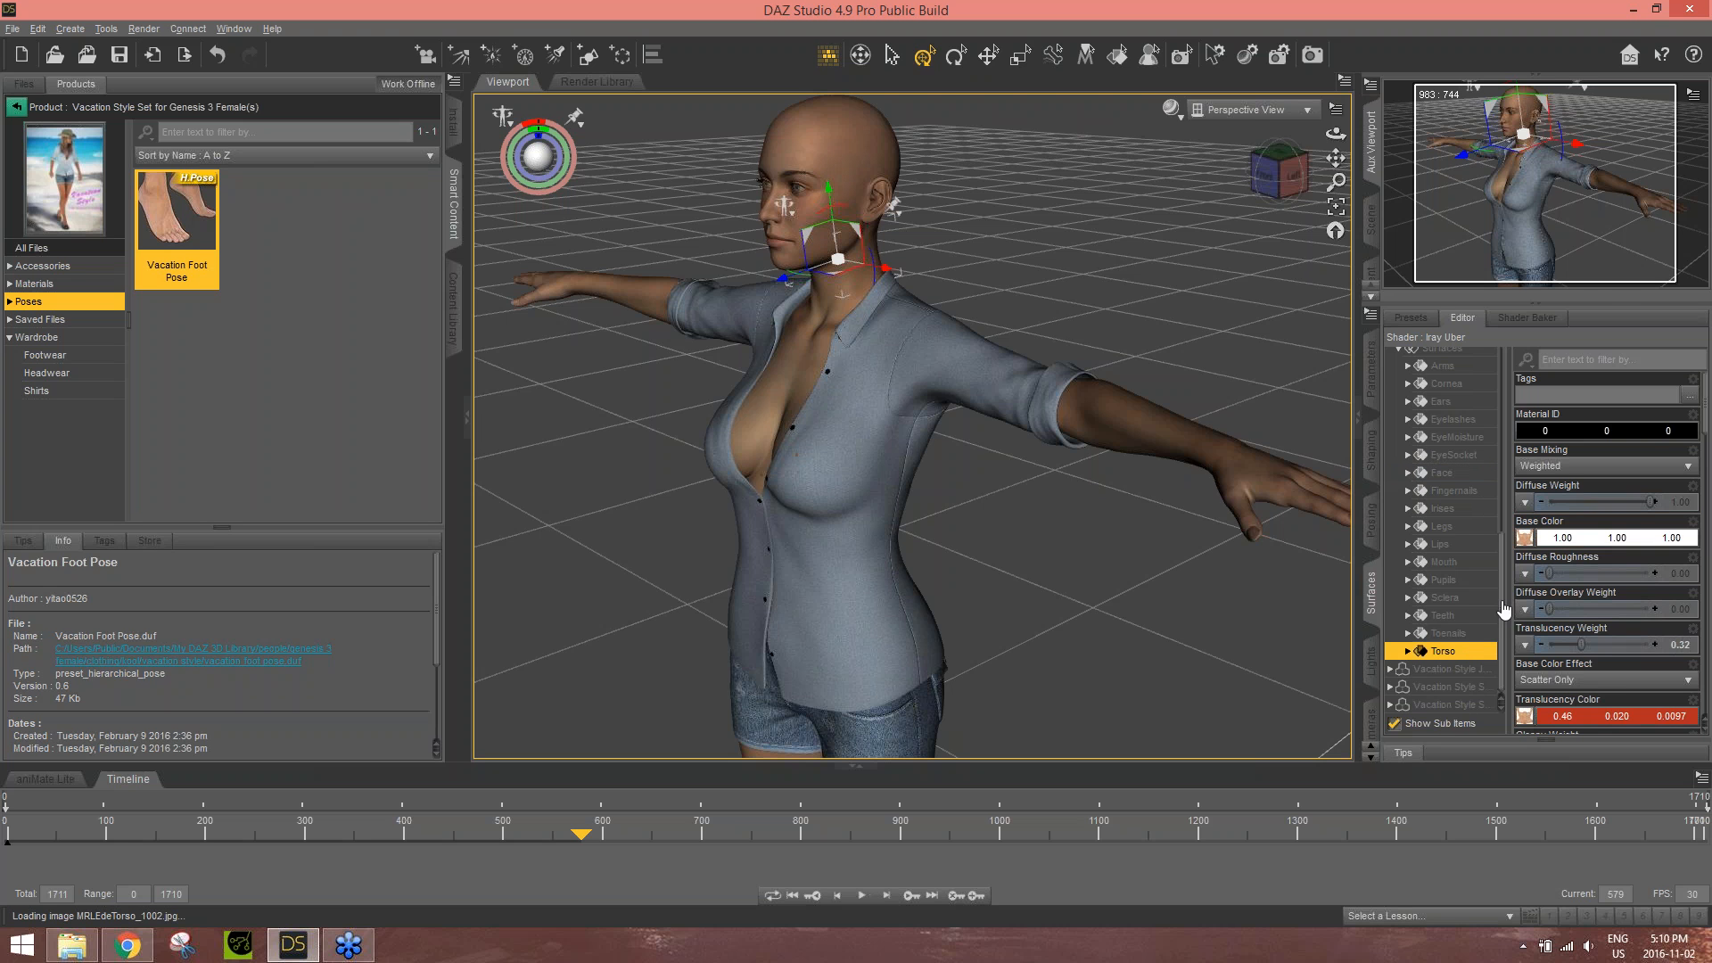
- Browse for the Torso's Base Color image and inspect the MRLEdeTorso_1002, MRLEdeTorsoB_1002 and MRLEdeTorsoN_1002 textures in the Eden folder
click(1524, 538)
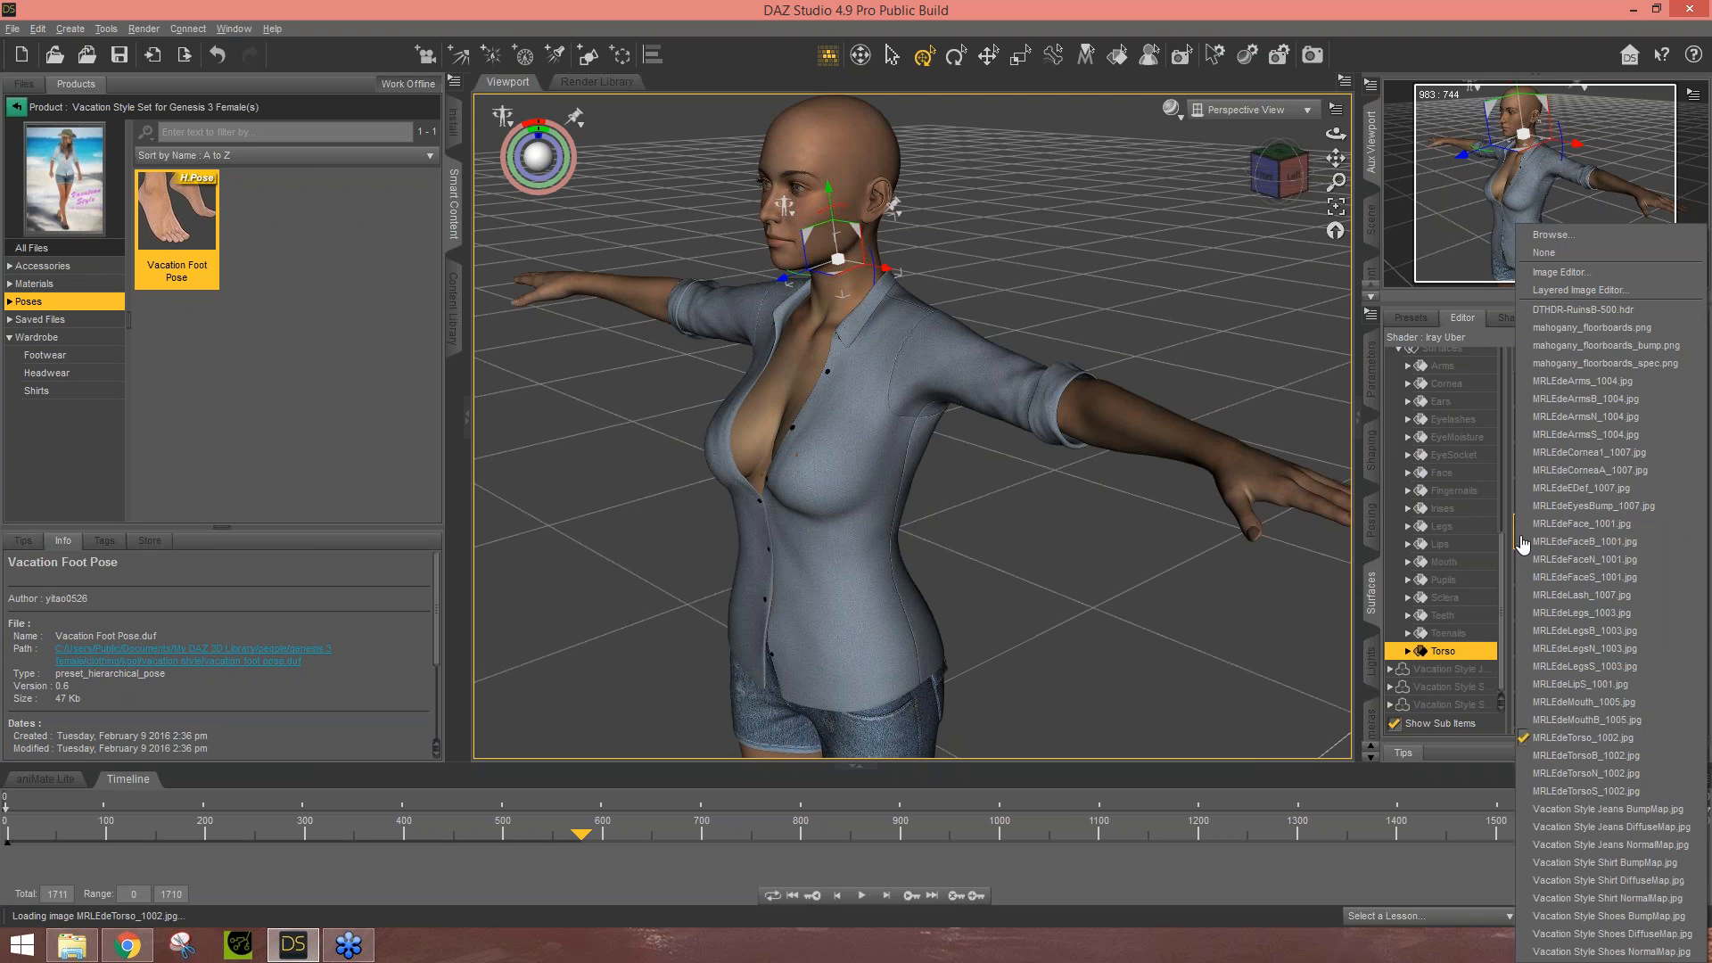
click(1576, 235)
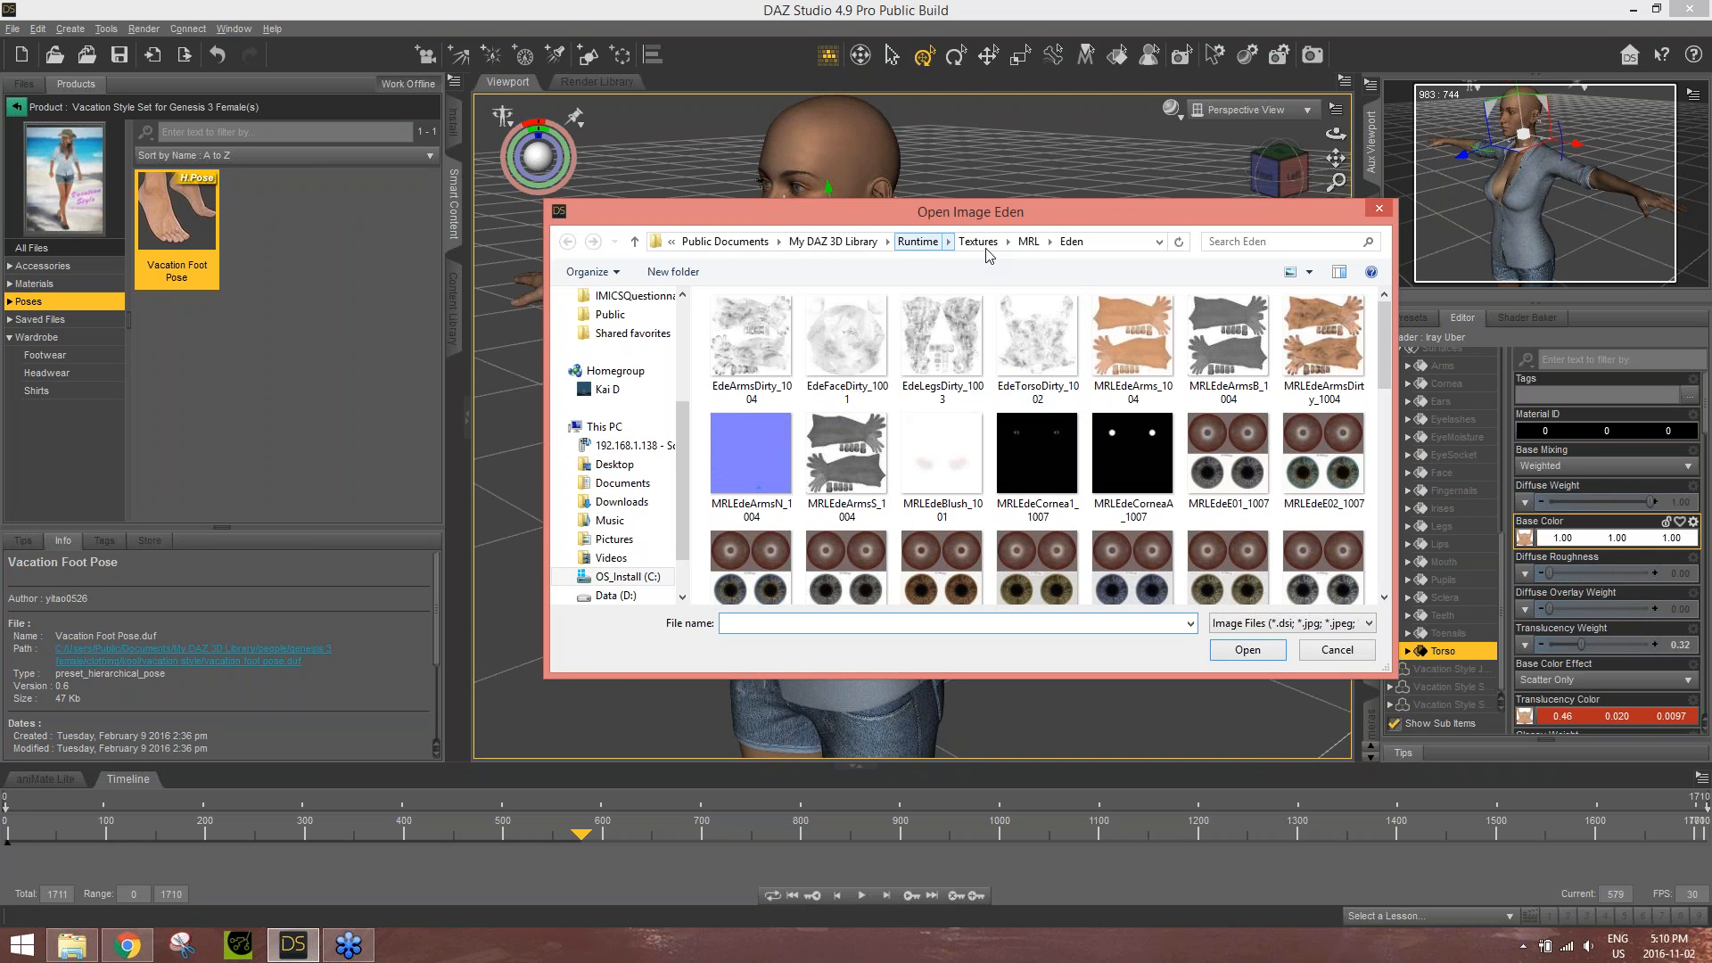
drag(1059, 215, 865, 118)
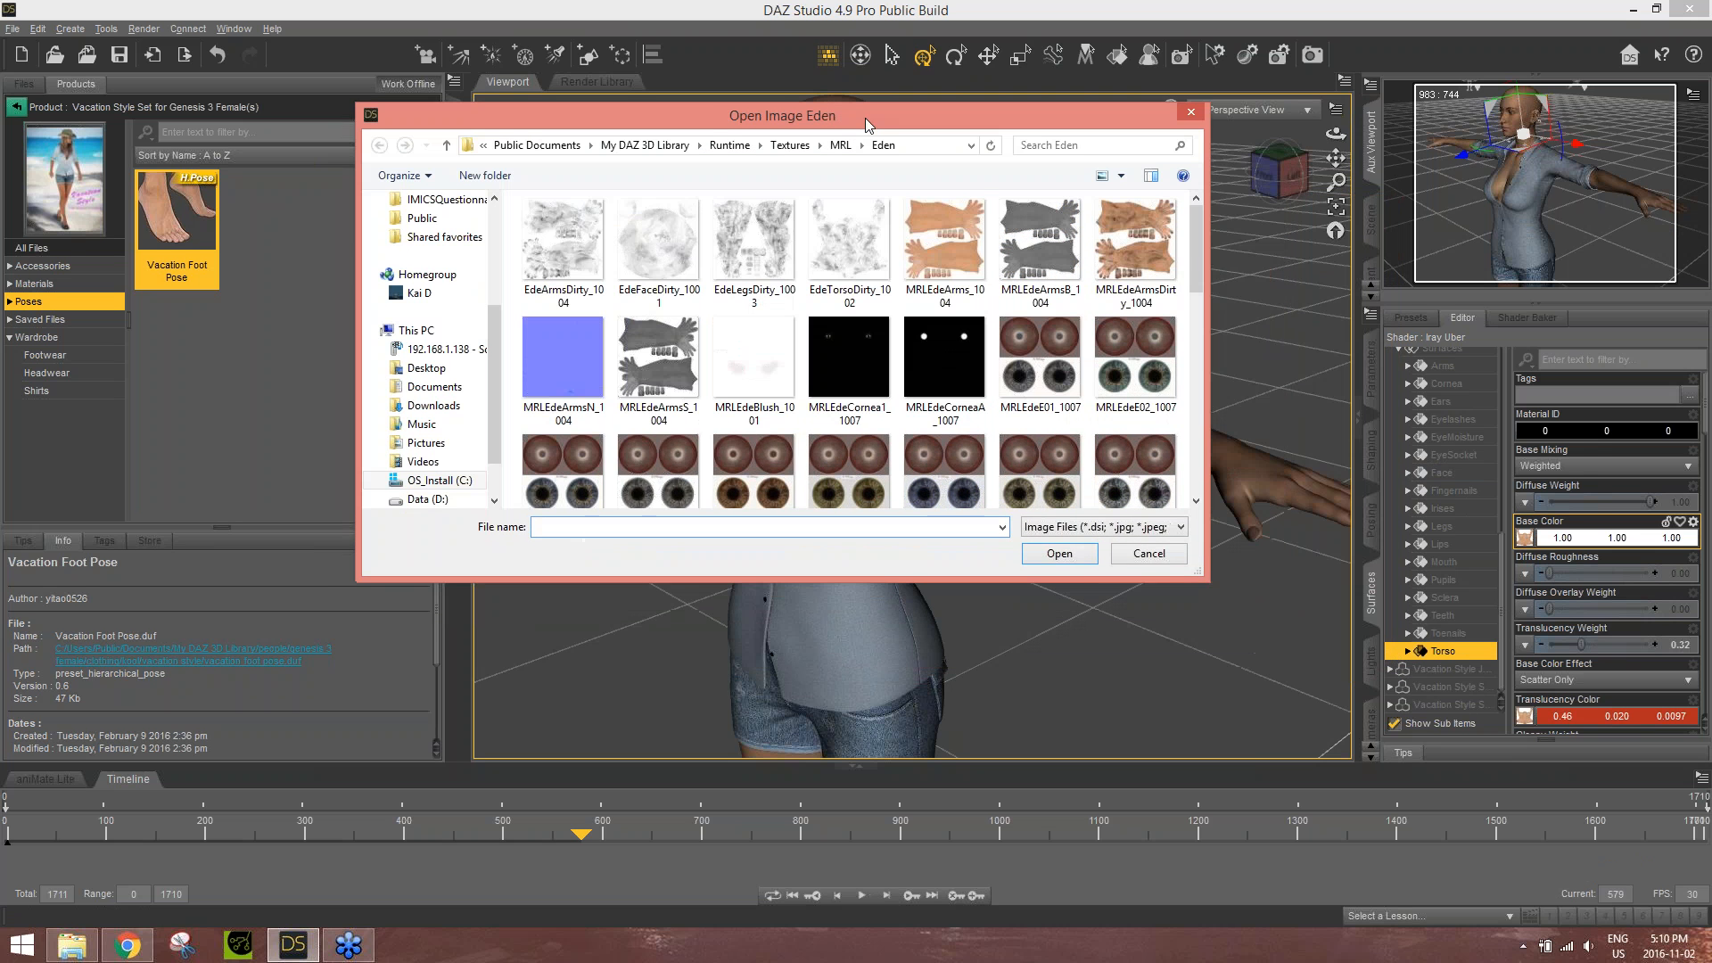
drag(1191, 248, 1194, 469)
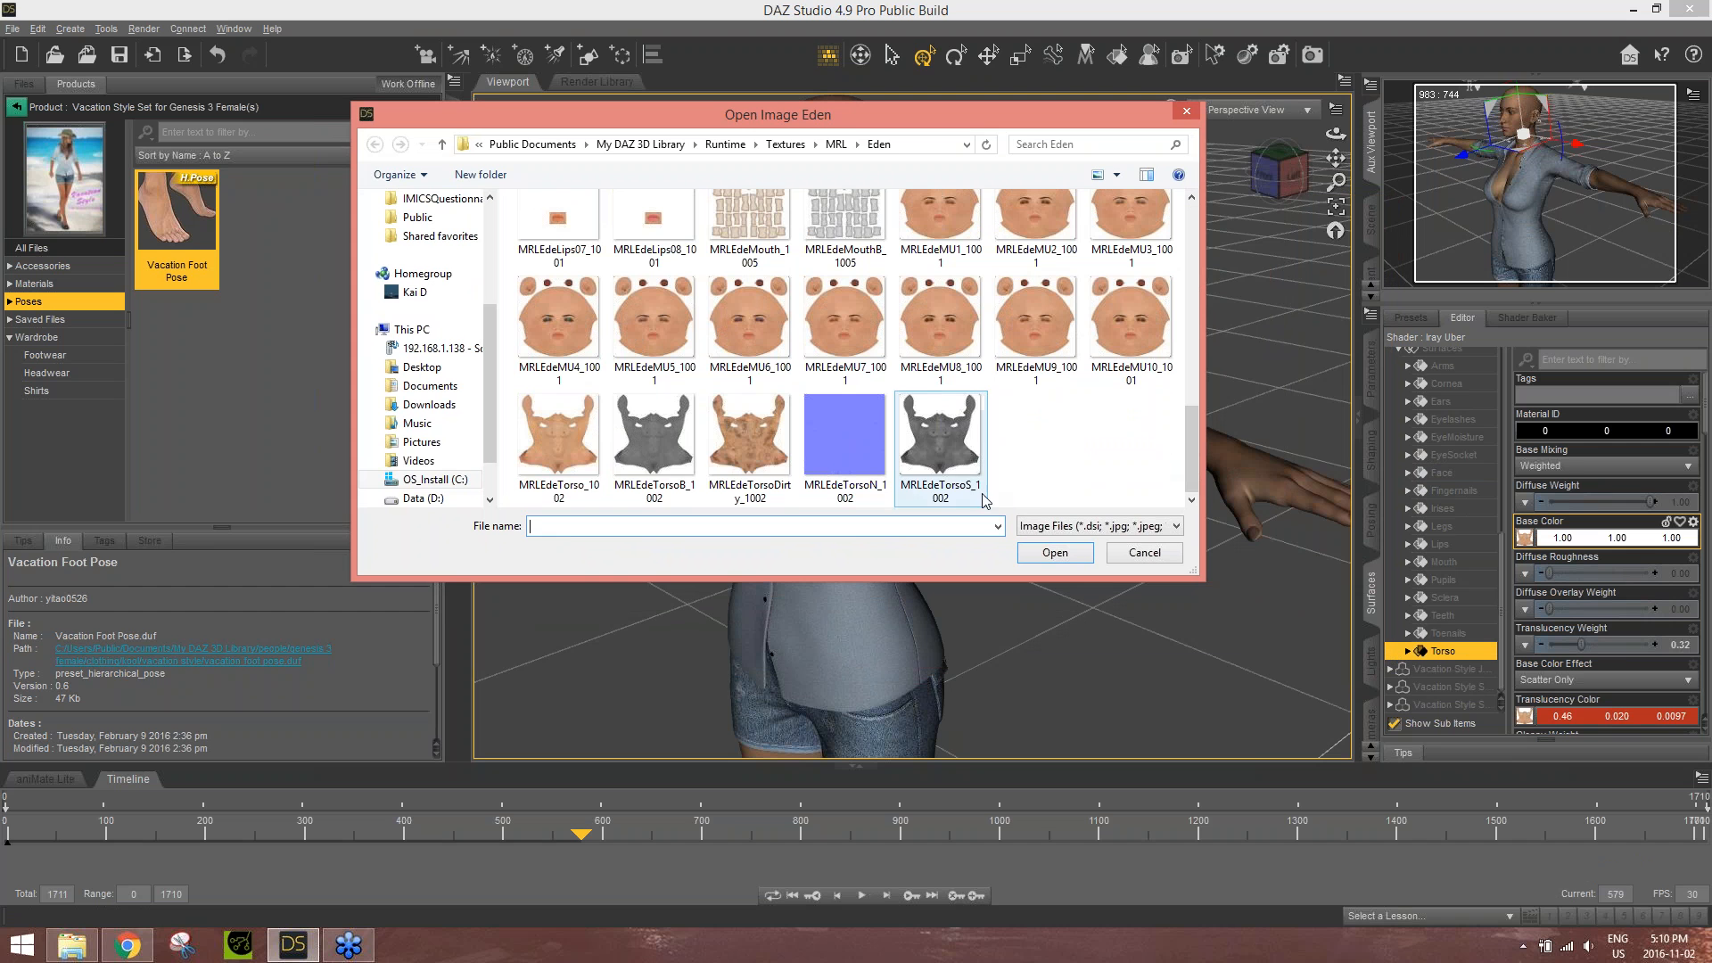
click(549, 425)
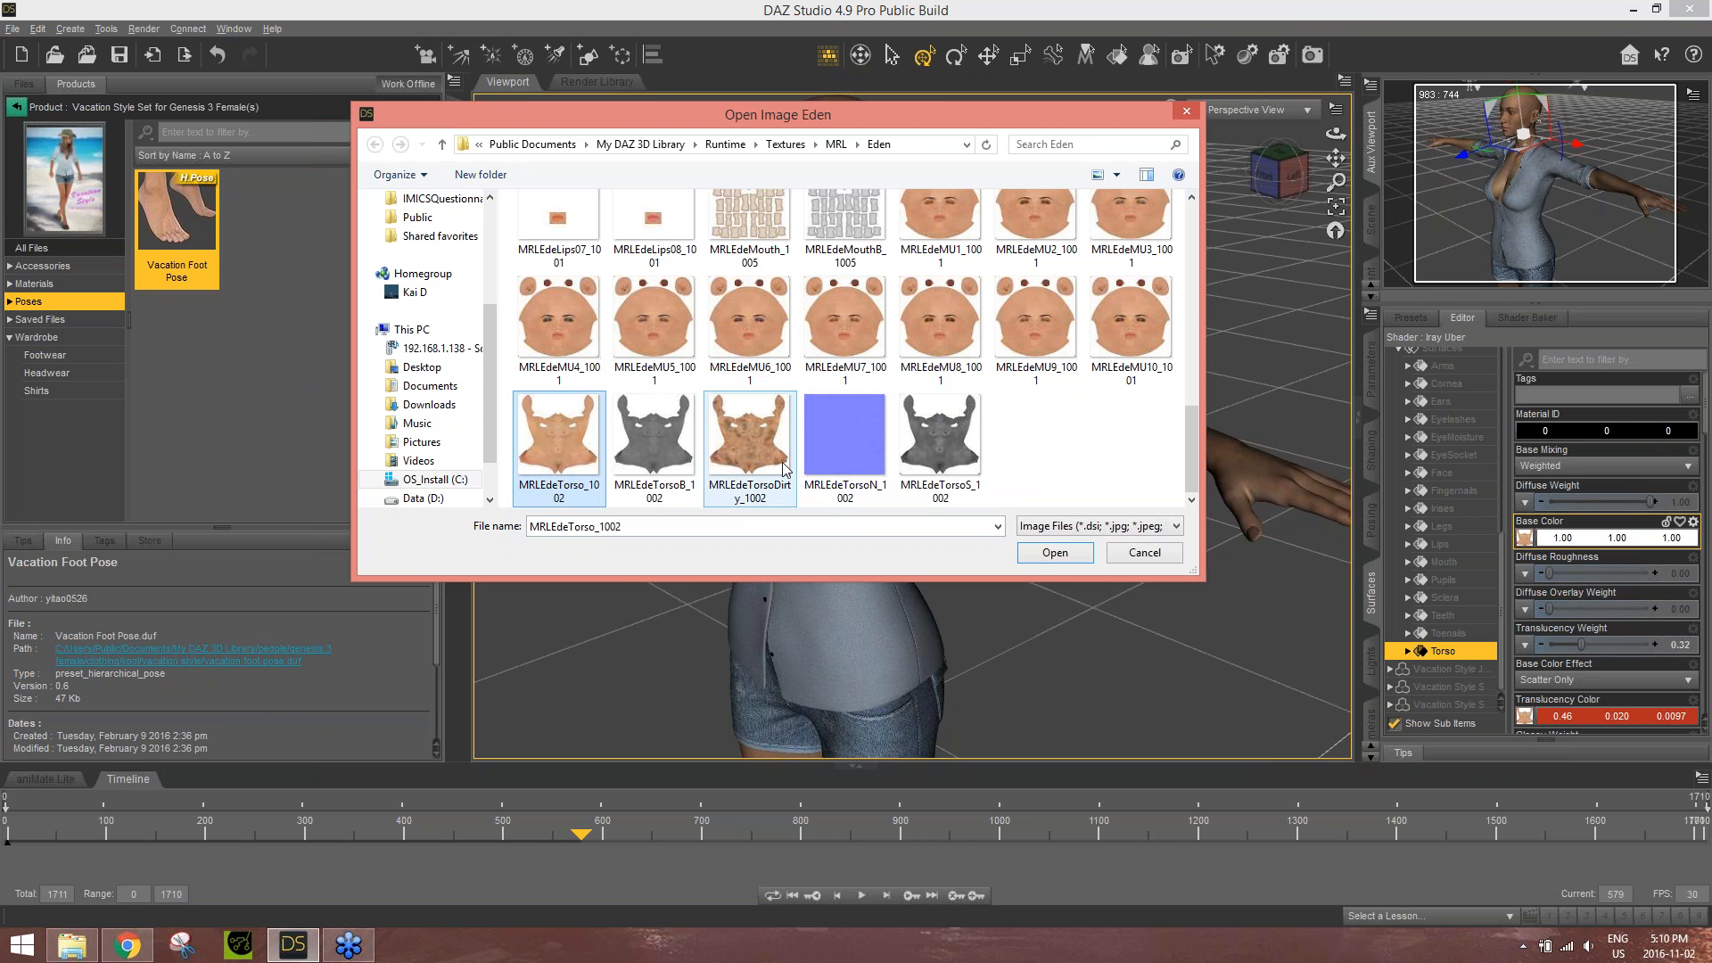
click(827, 440)
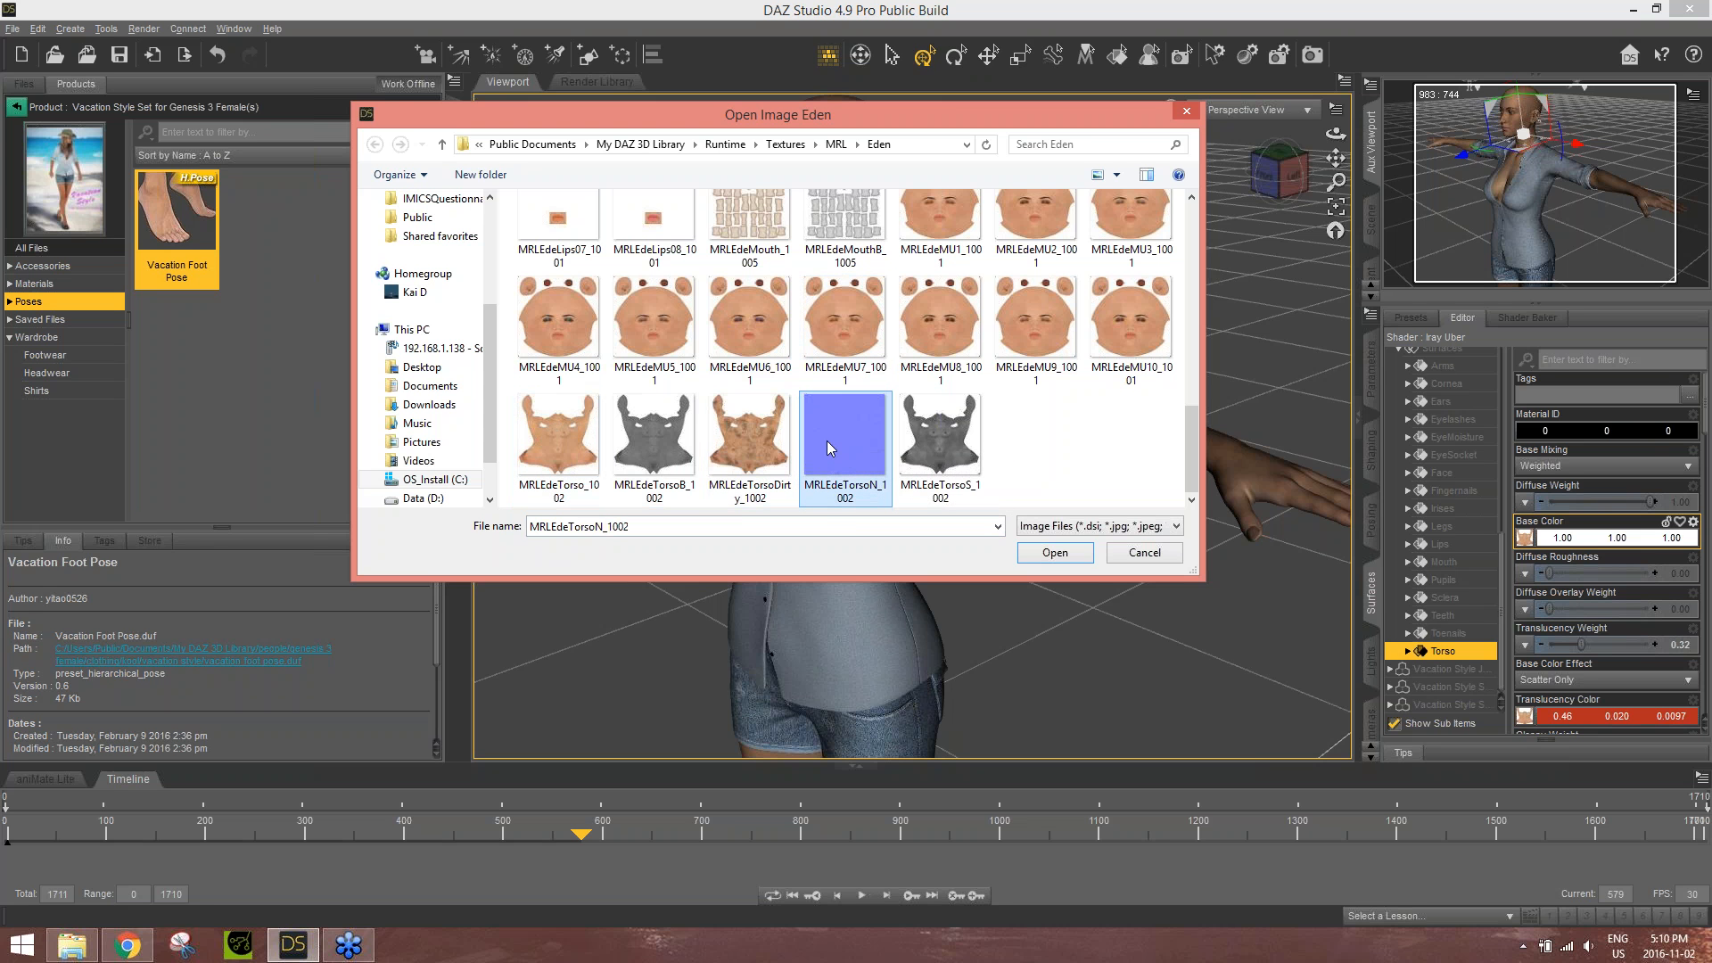
click(670, 450)
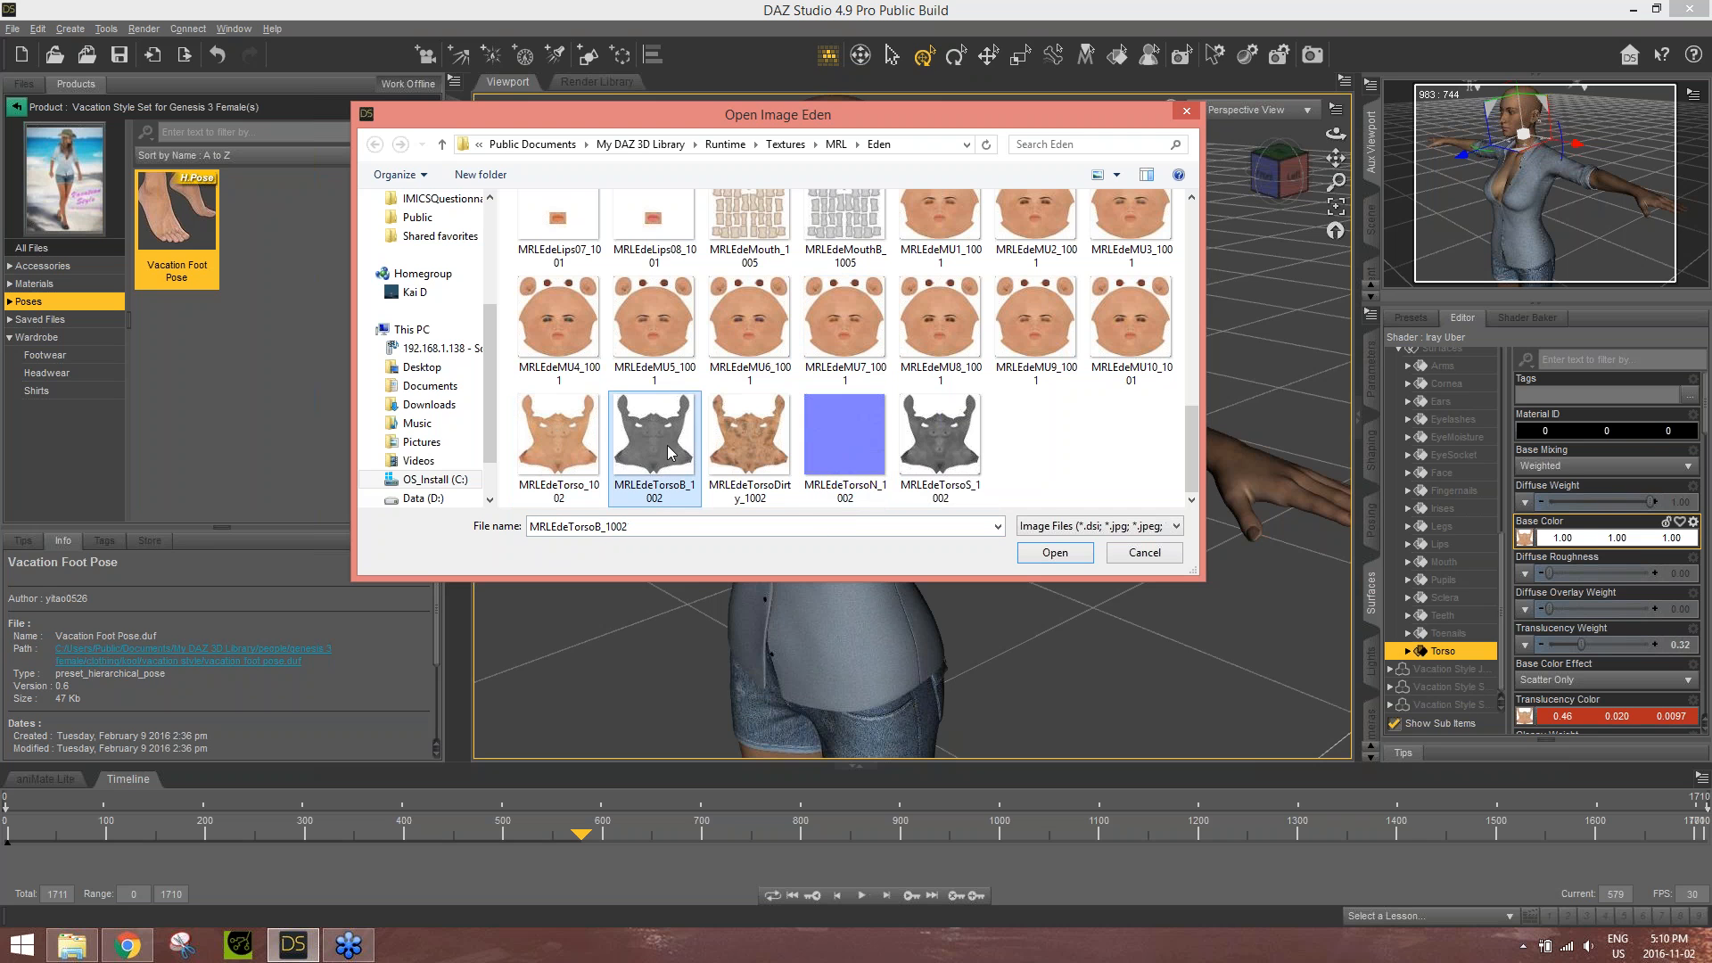
right_click(842, 428)
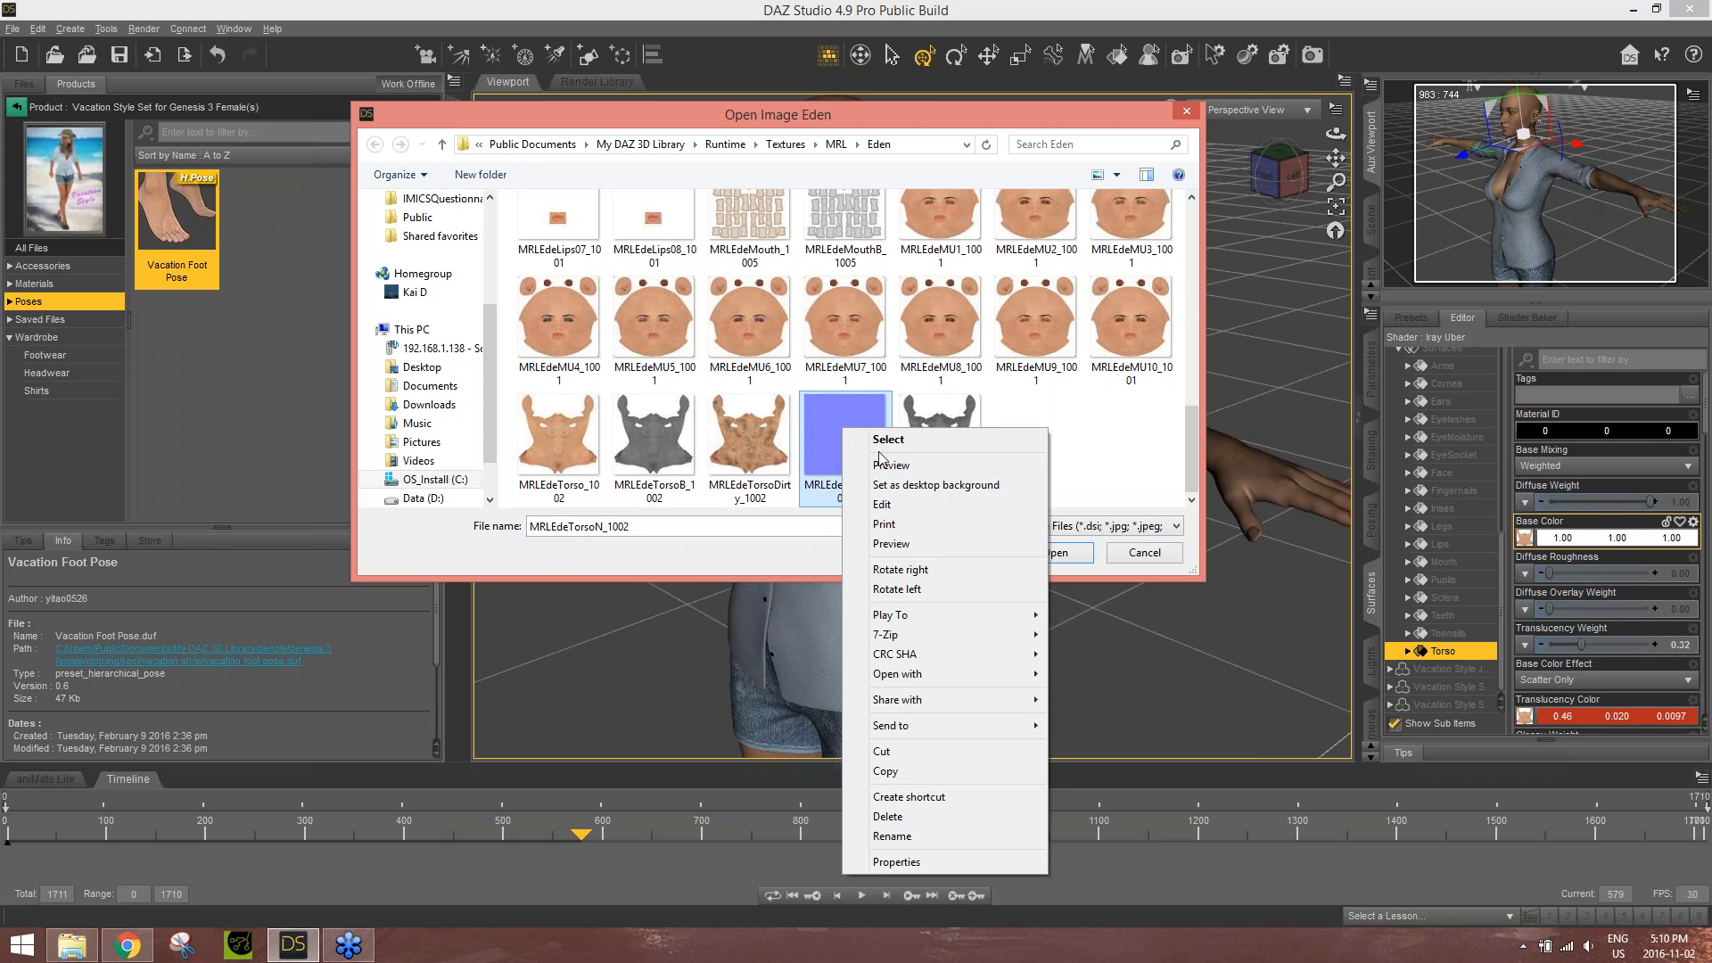
click(827, 420)
- Copy the Eden texture folder's path from the image browser and open that folder in File Explorer
click(903, 144)
key(ctrl+c)
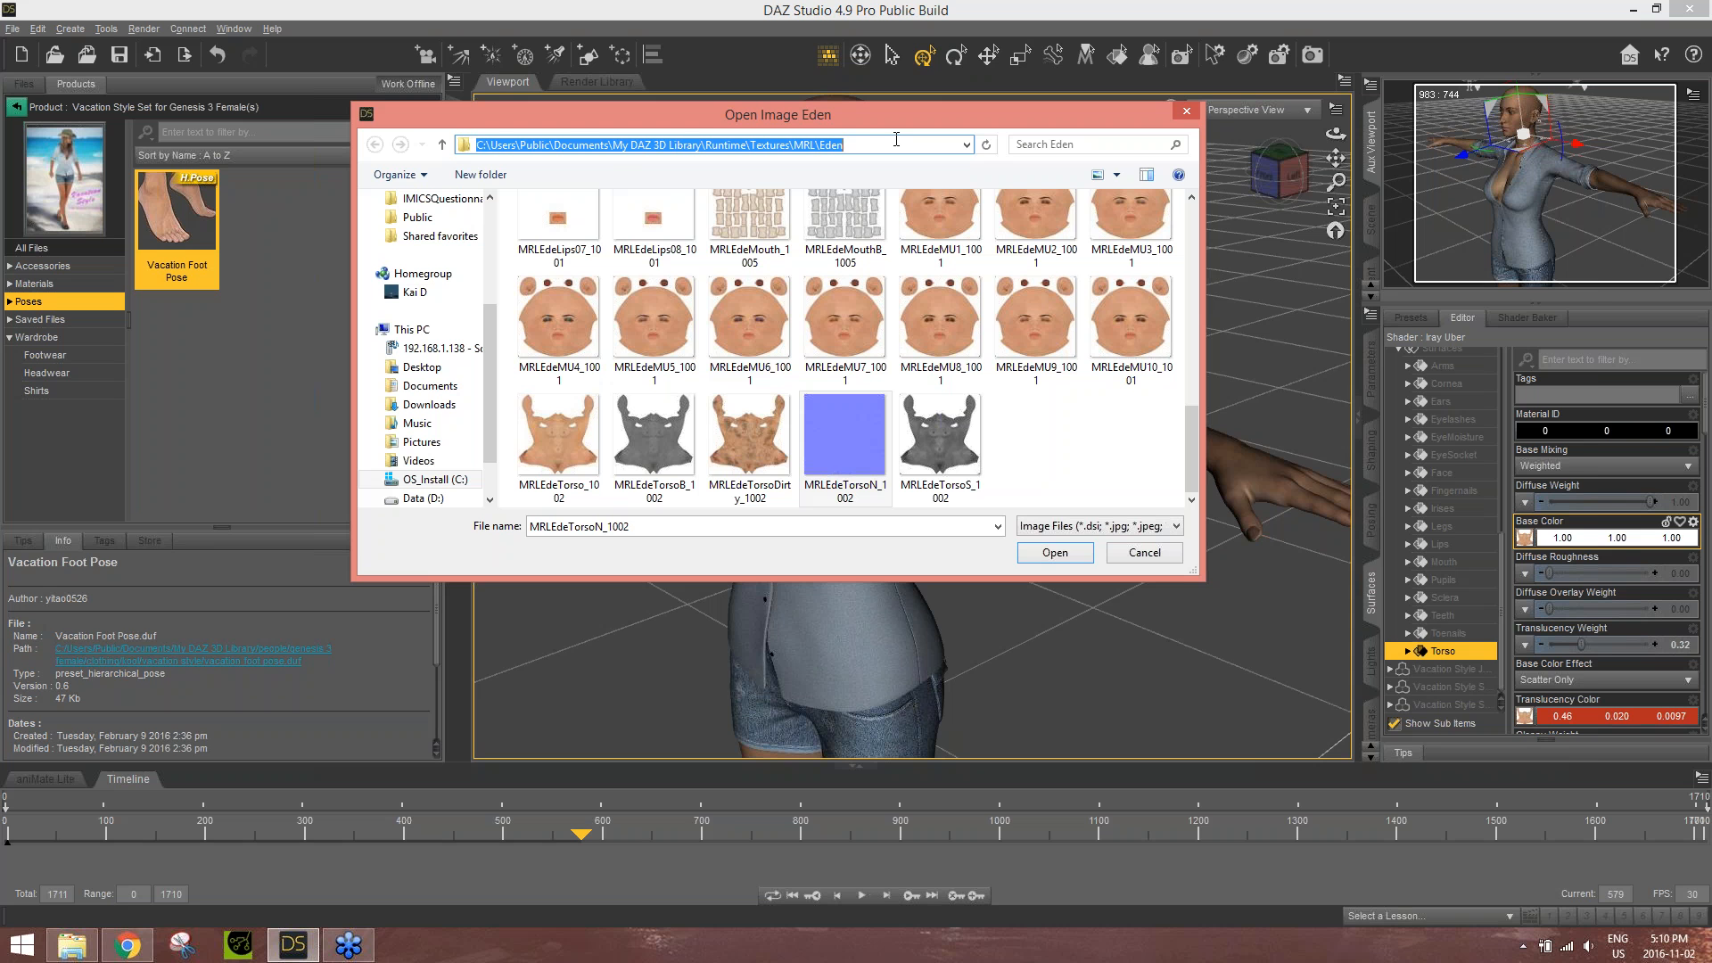
click(72, 945)
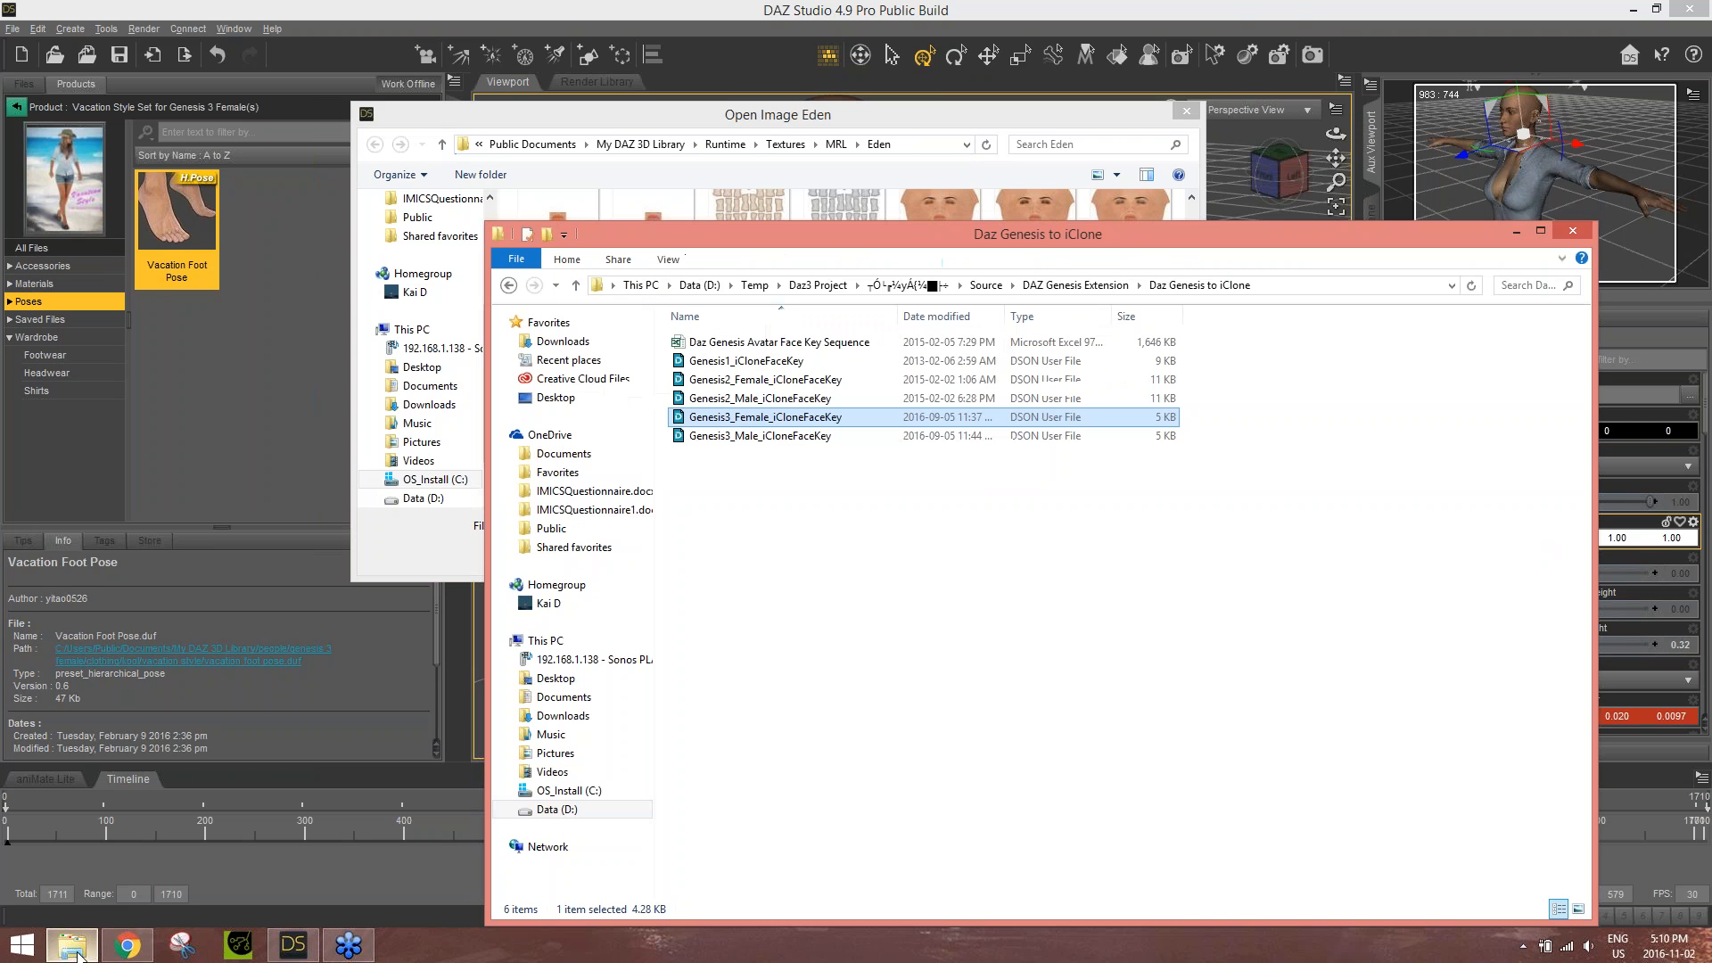
click(780, 288)
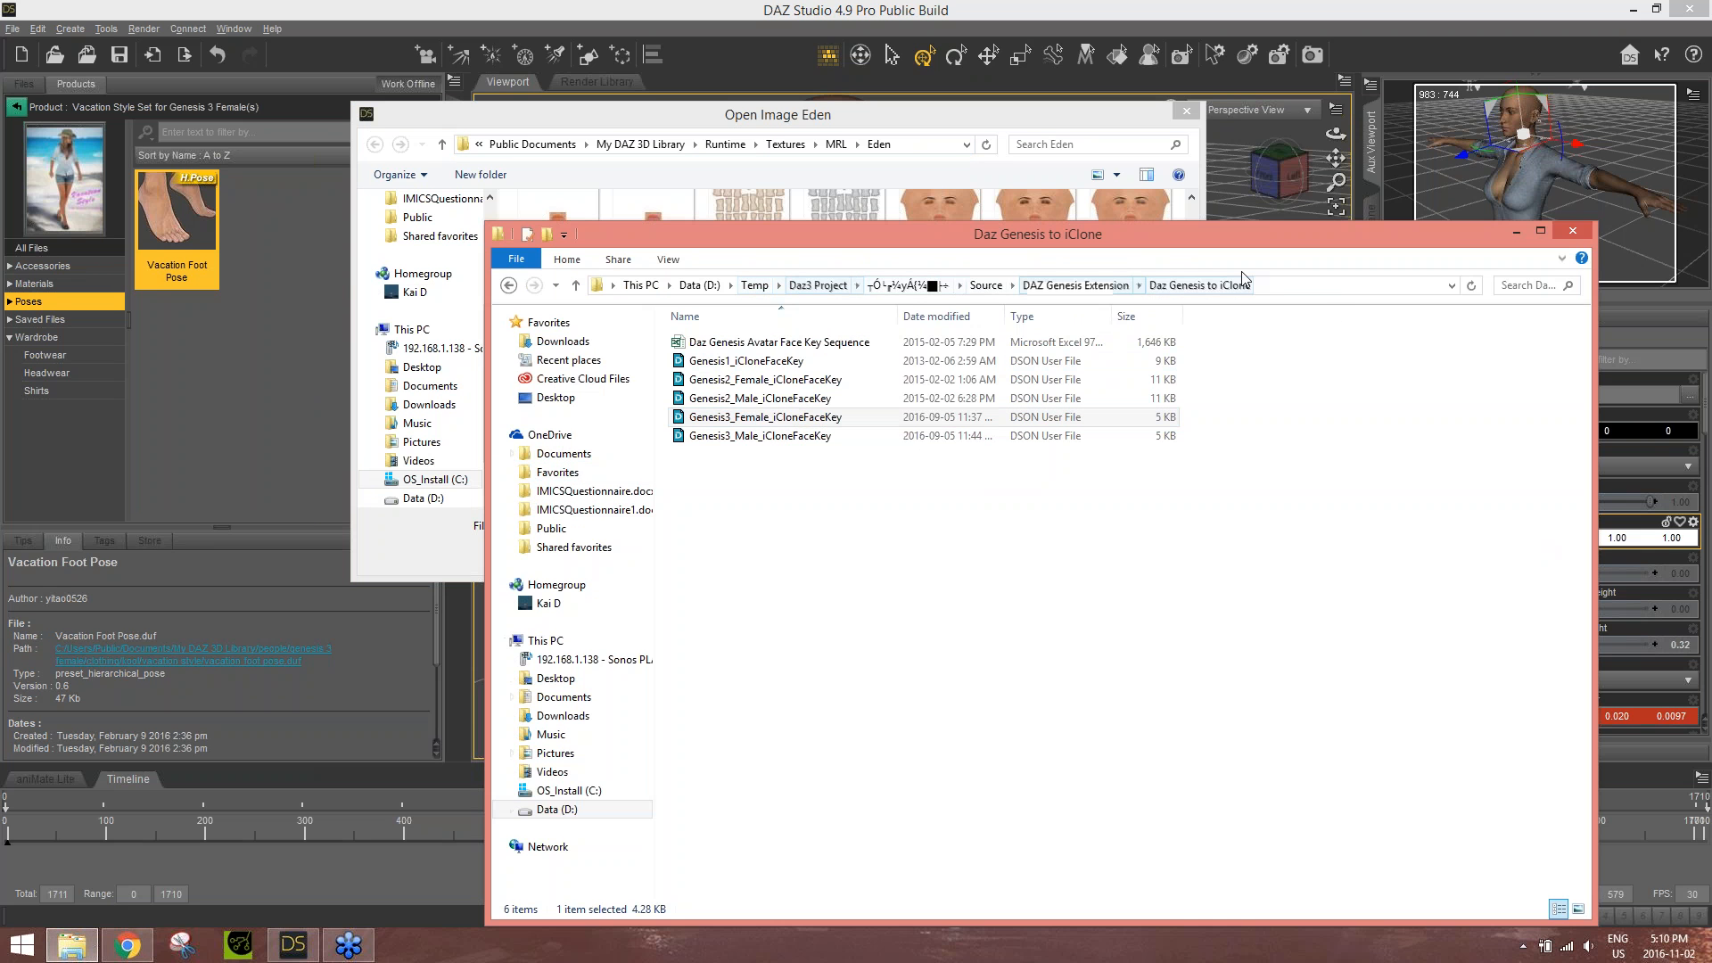
click(1284, 286)
key(ctrl+v)
key(Return)
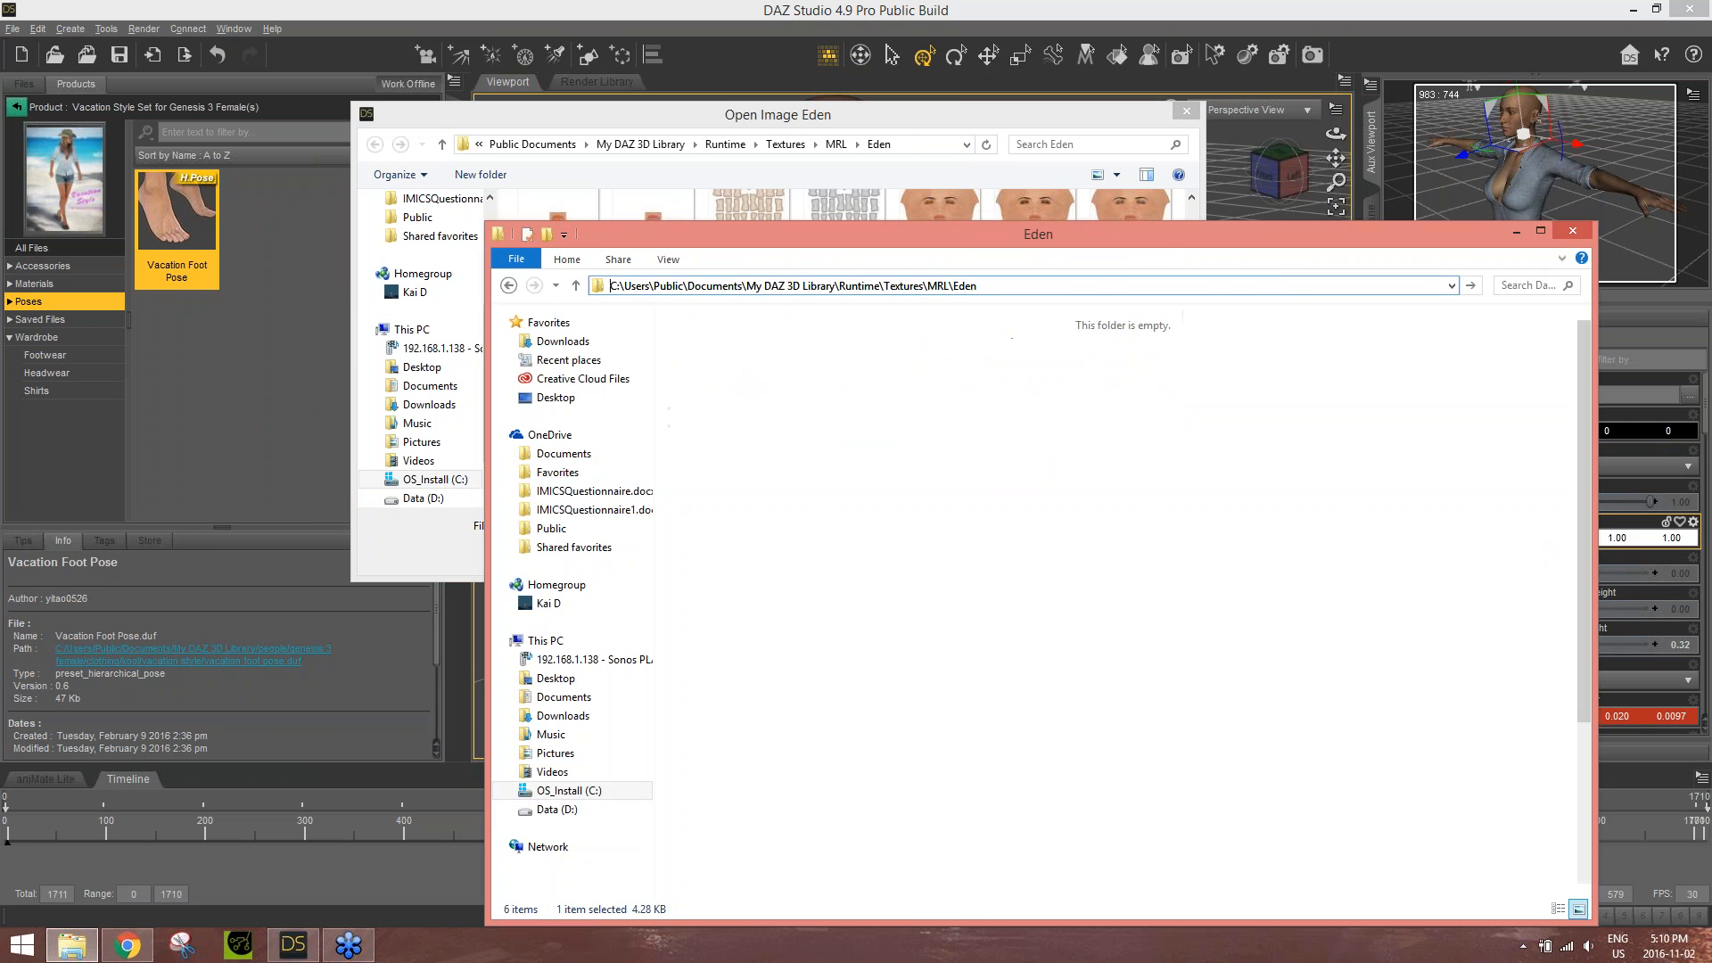
- Find the torso textures in the Eden folder and select the MRLEdeTorsoB_1002 bump map
click(1413, 682)
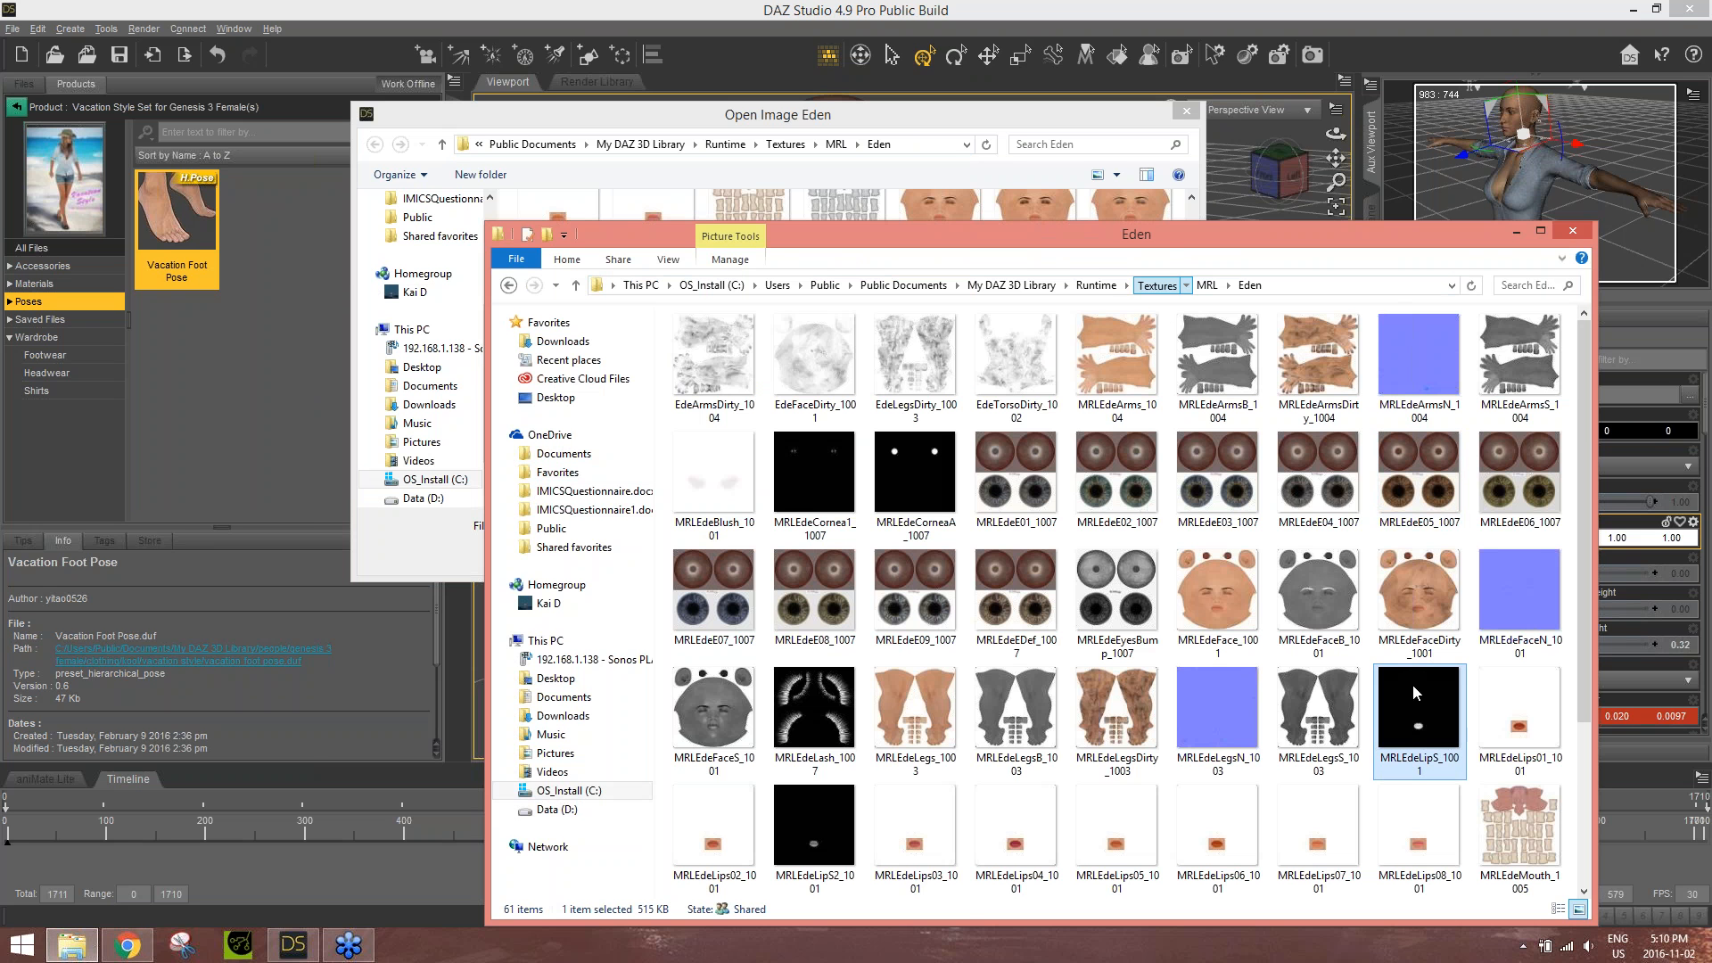
scroll(1393, 670, down, 2)
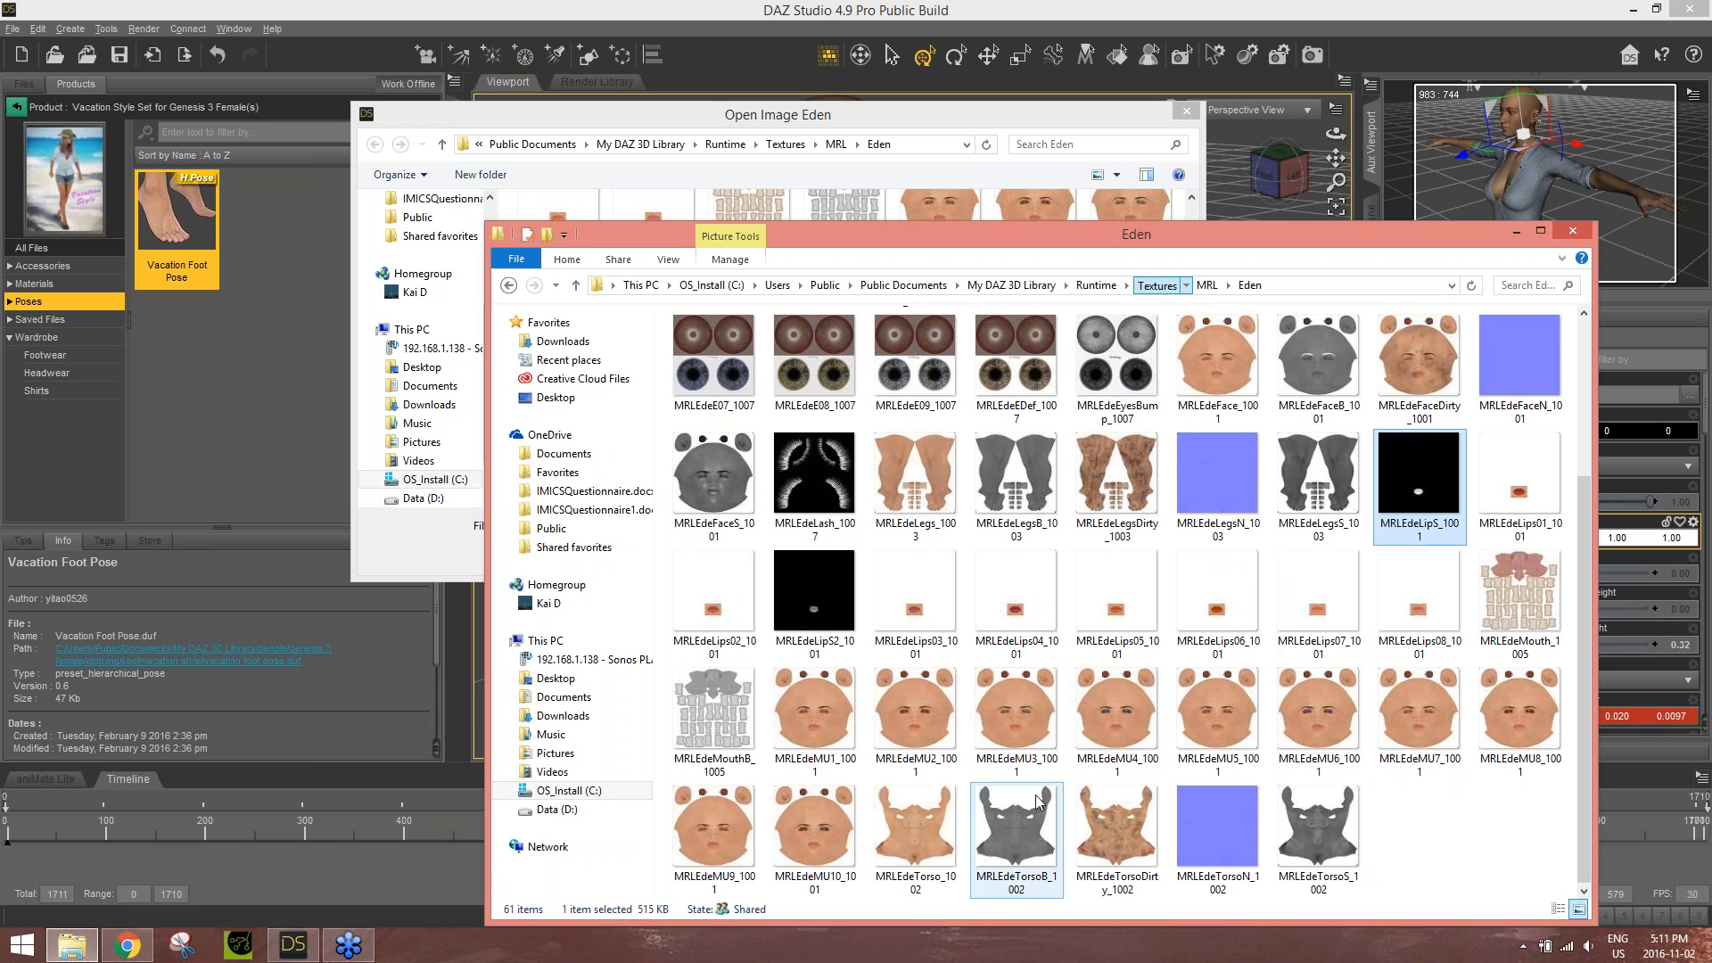
click(1028, 842)
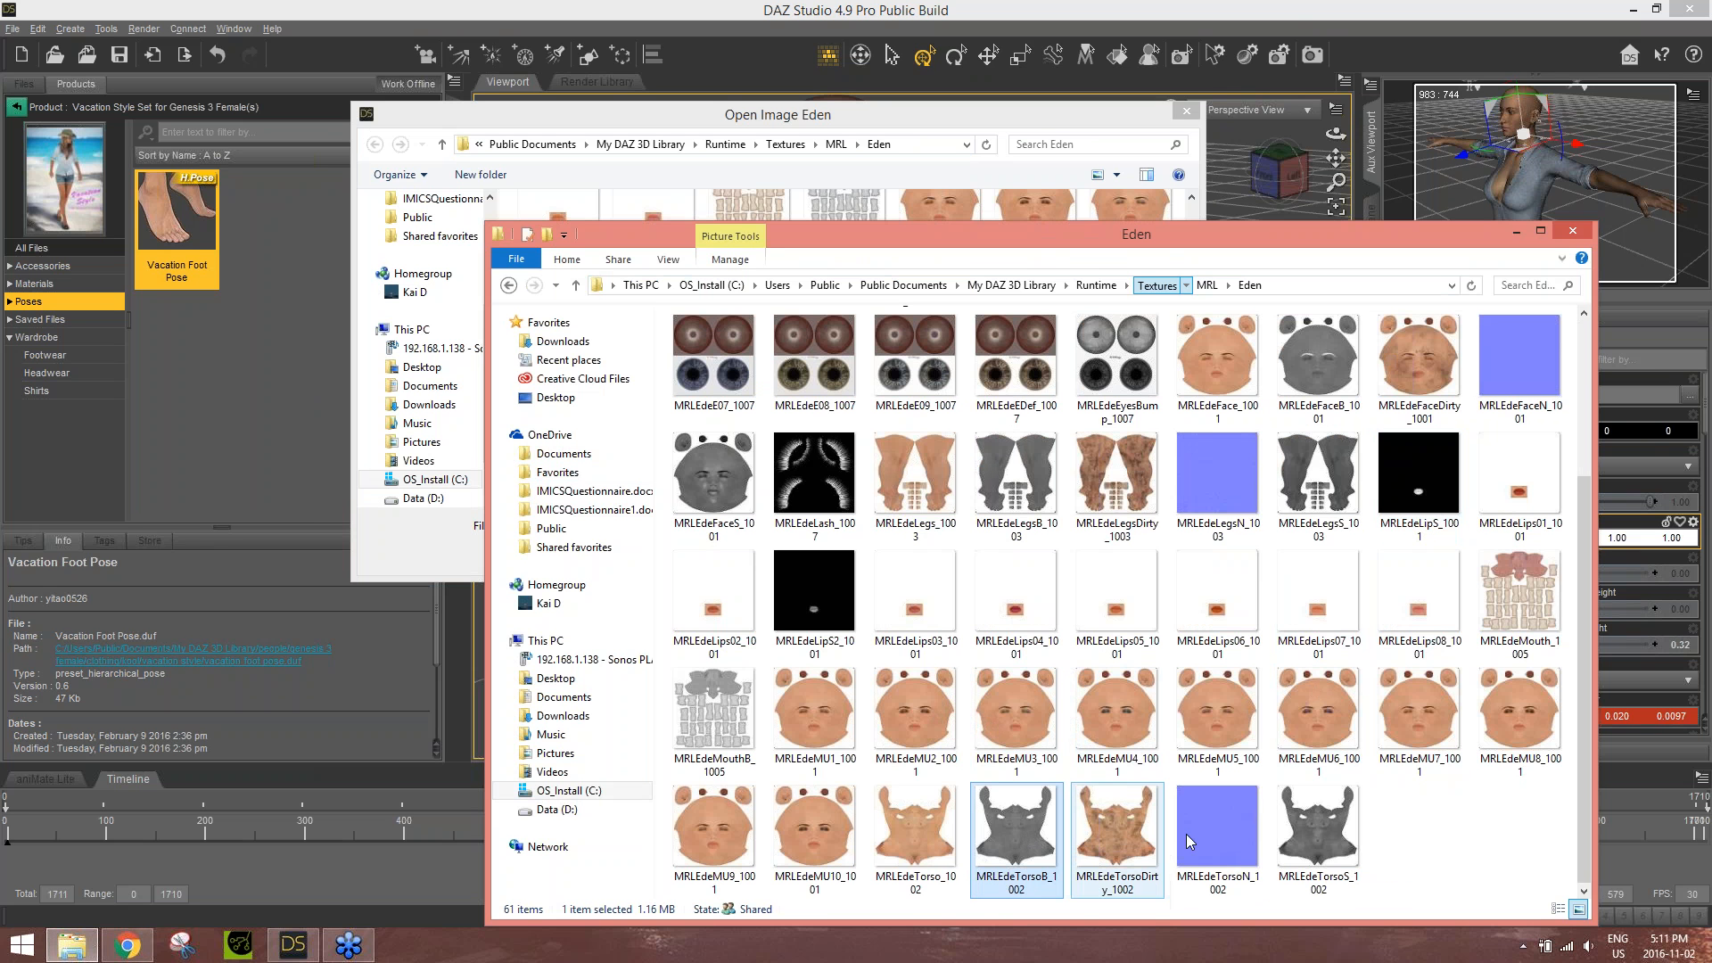
- Select and copy the MRLEdeFaceN_1001, MRLEdeFaceS_1001, MRLEdeTorsoN_1002 and MRLEdeTorsoS_1002 textures in the Eden folder
ctrl+click(1223, 826)
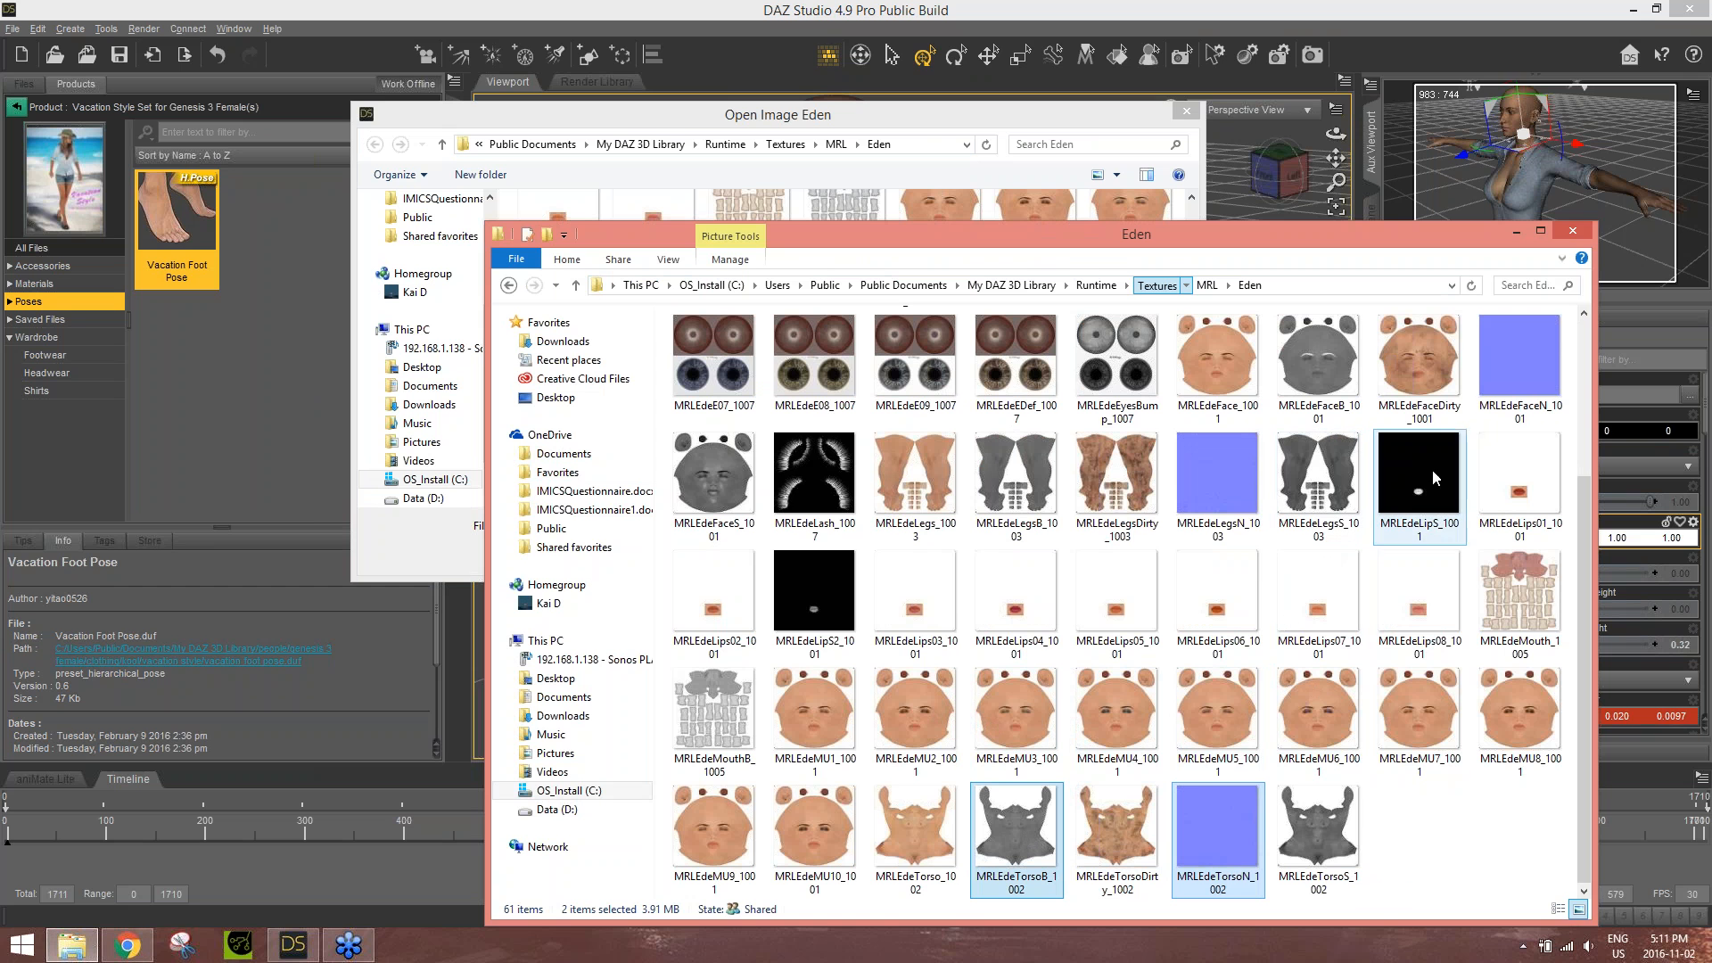
ctrl+click(1532, 357)
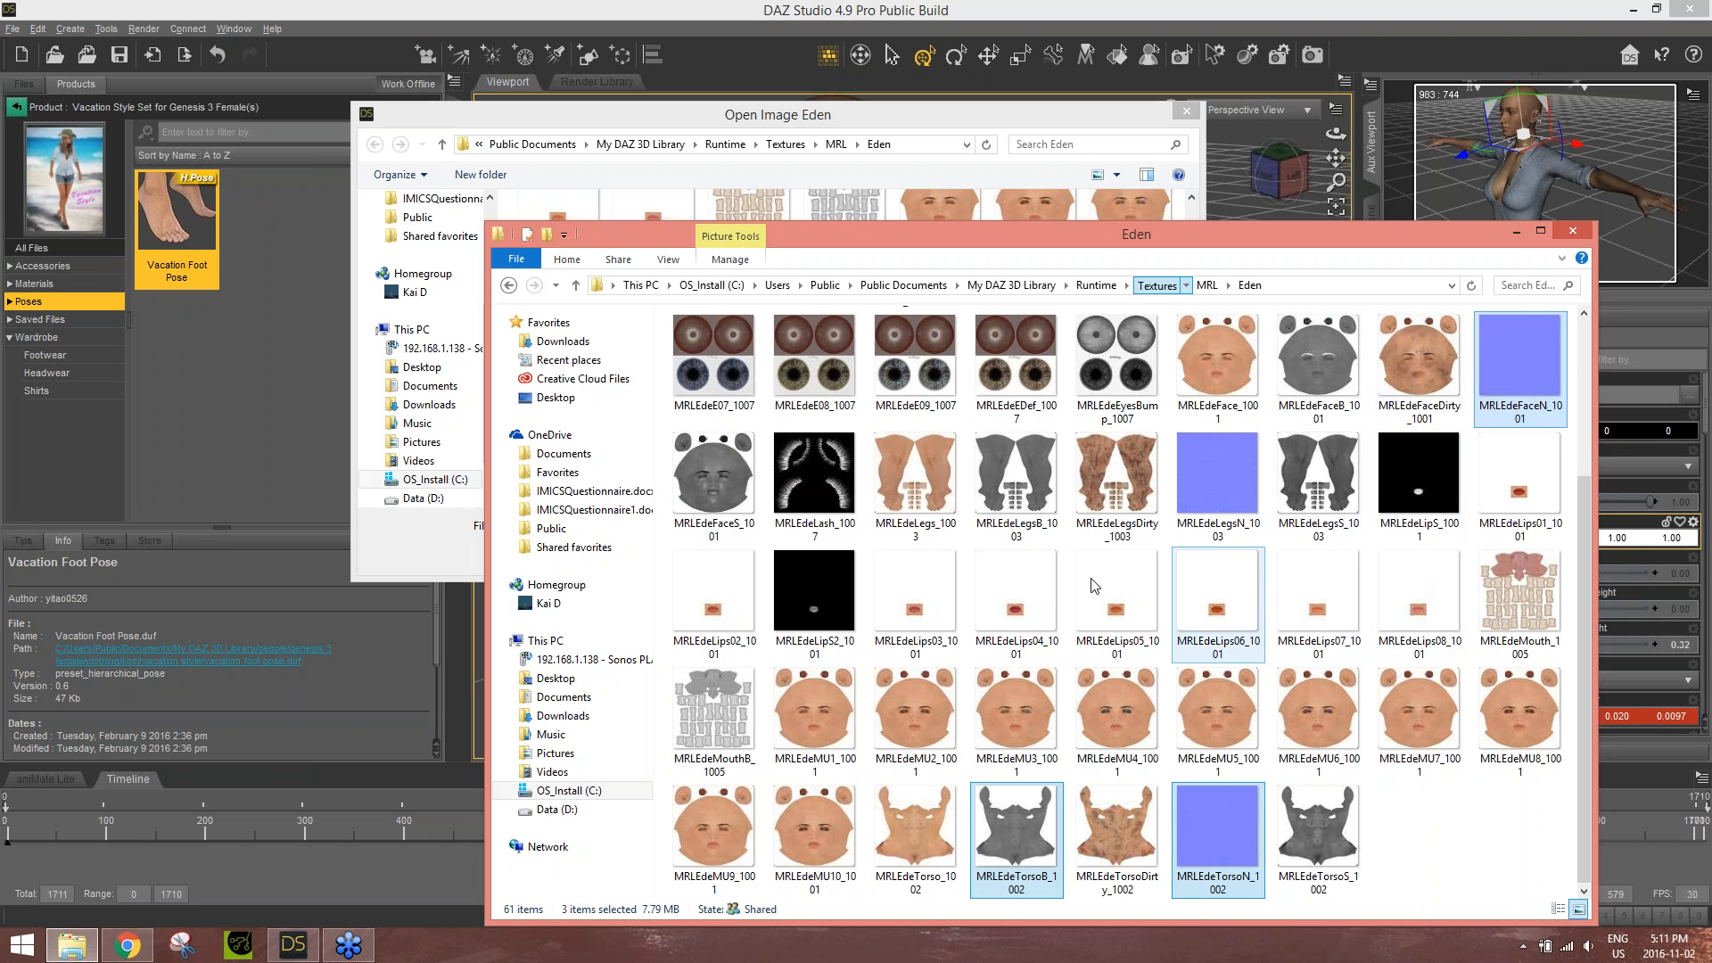
ctrl+click(706, 477)
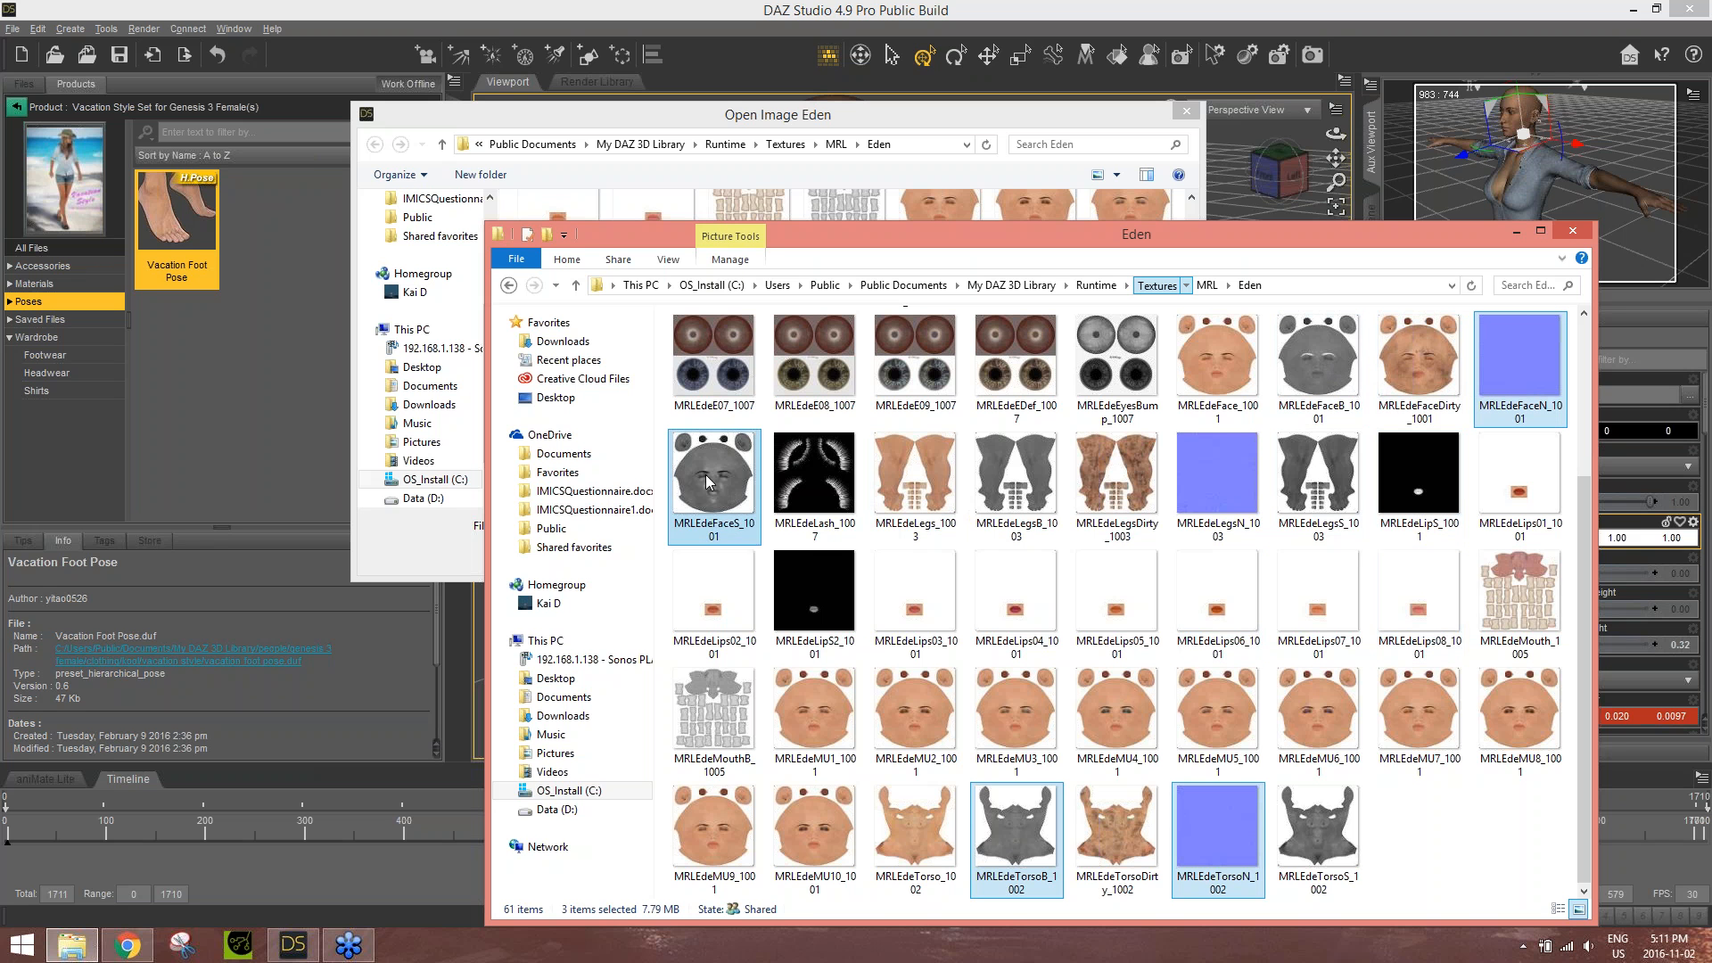
ctrl+click(1038, 842)
ctrl+click(1317, 830)
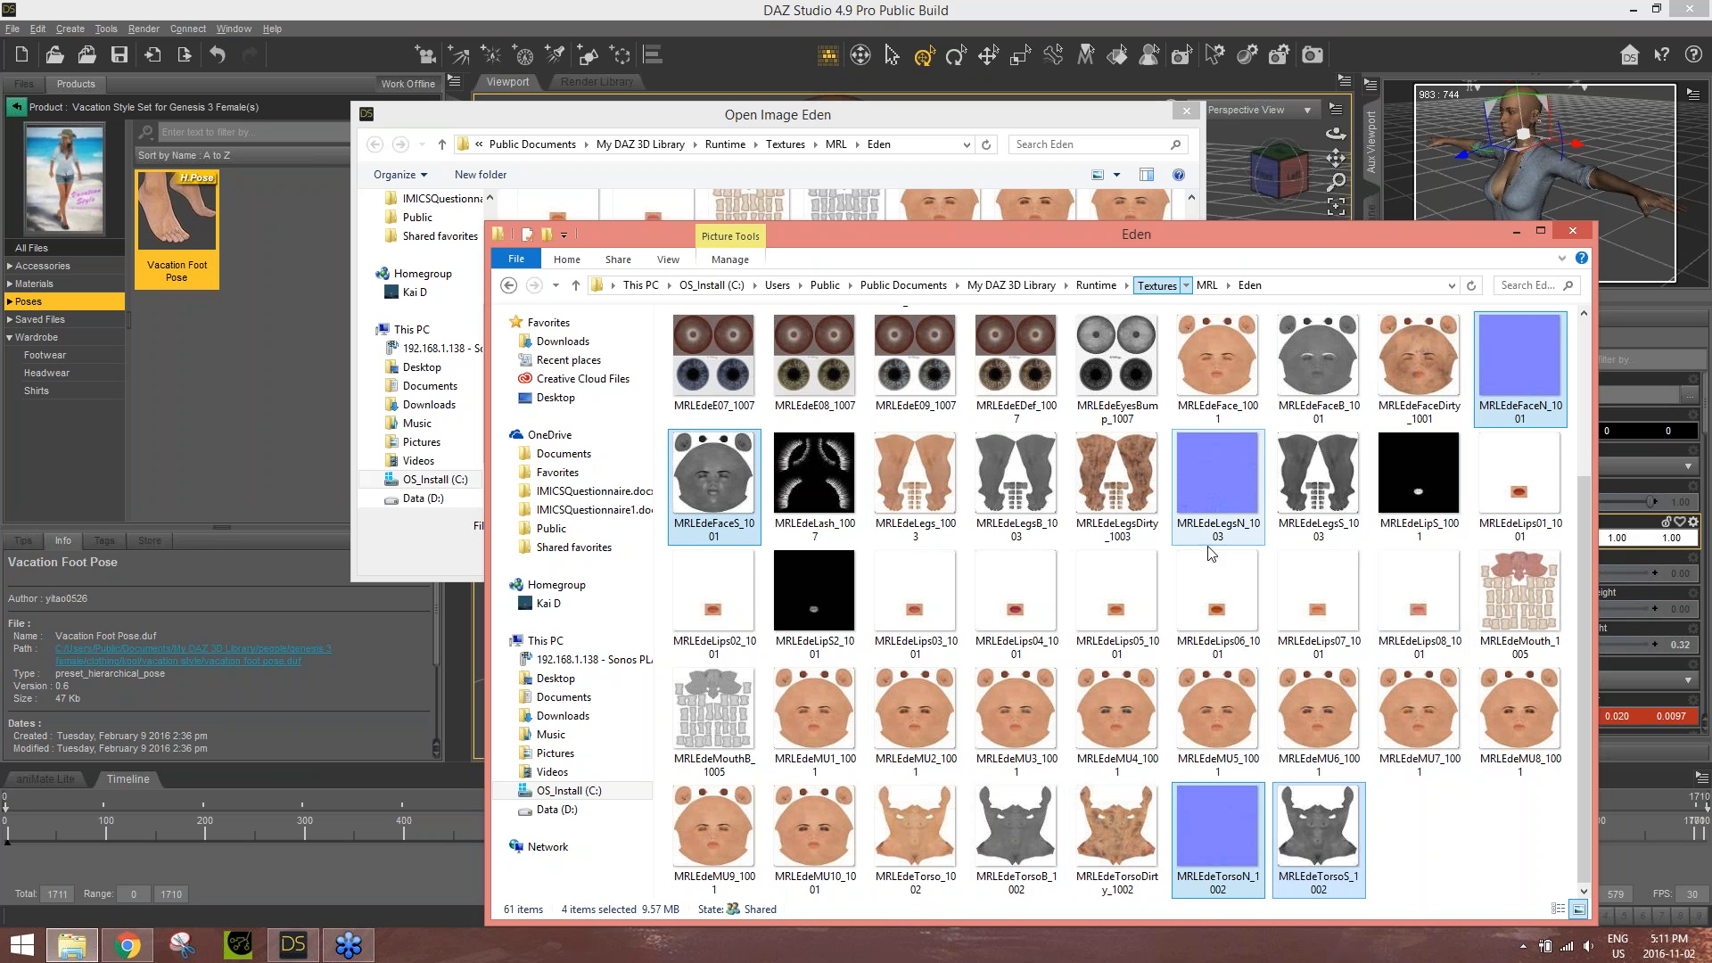
scroll(1317, 687, up, 2)
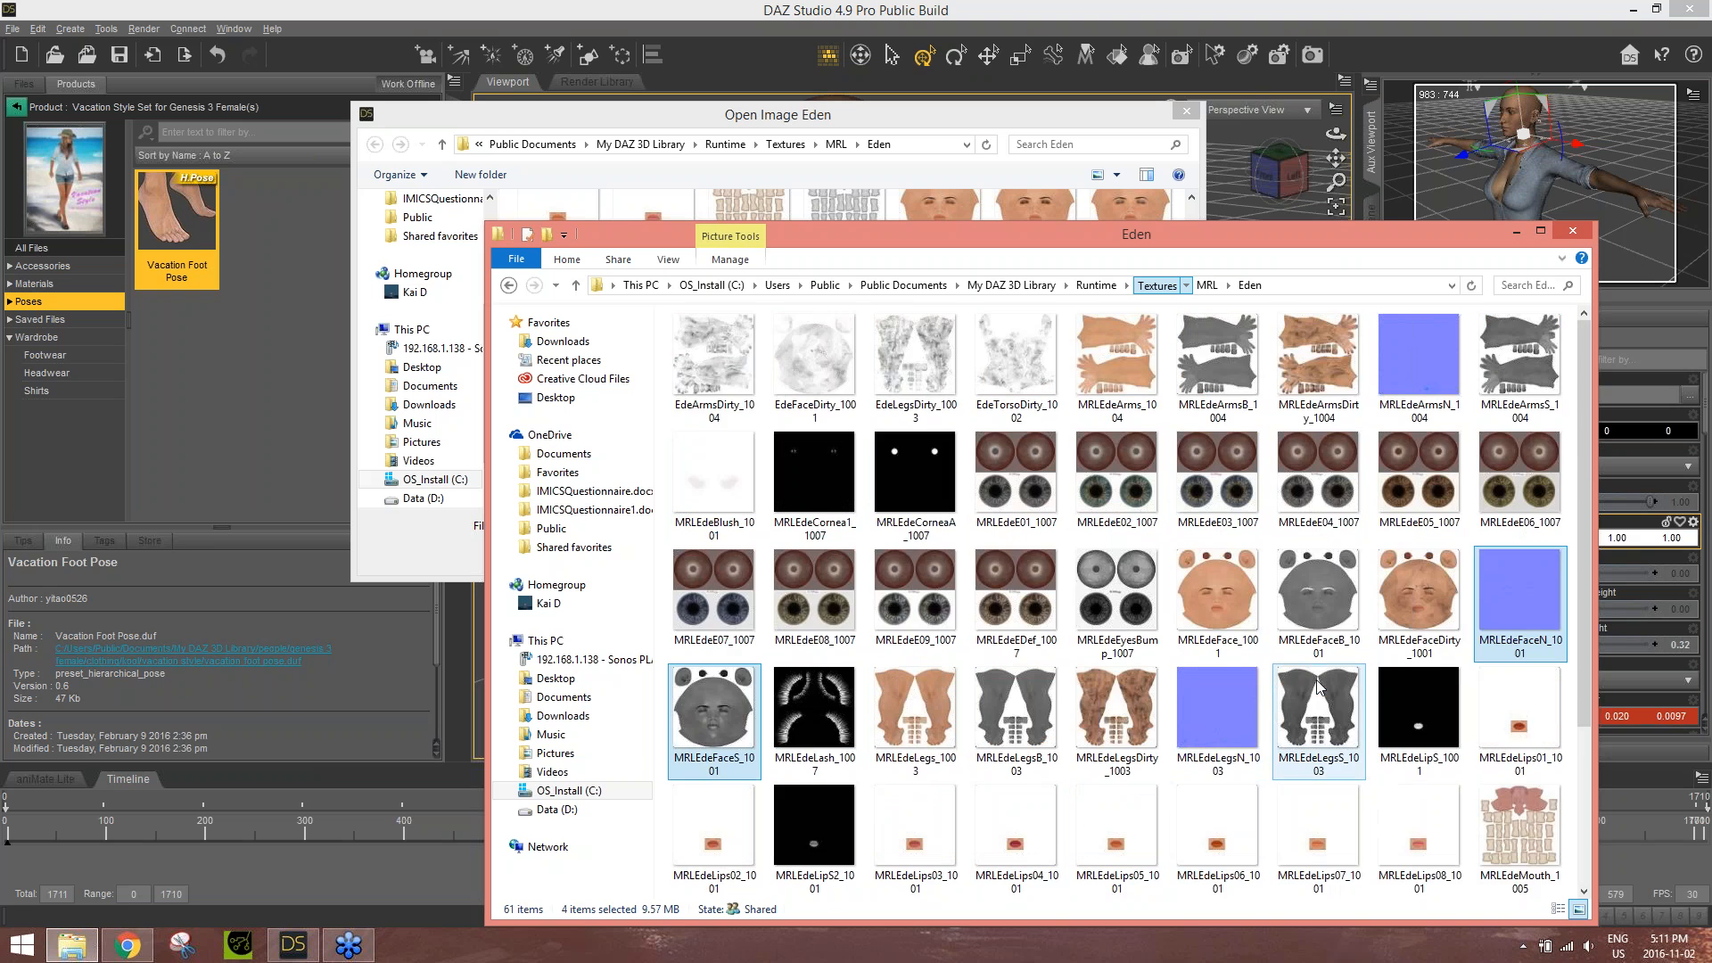
scroll(1311, 695, down, 2)
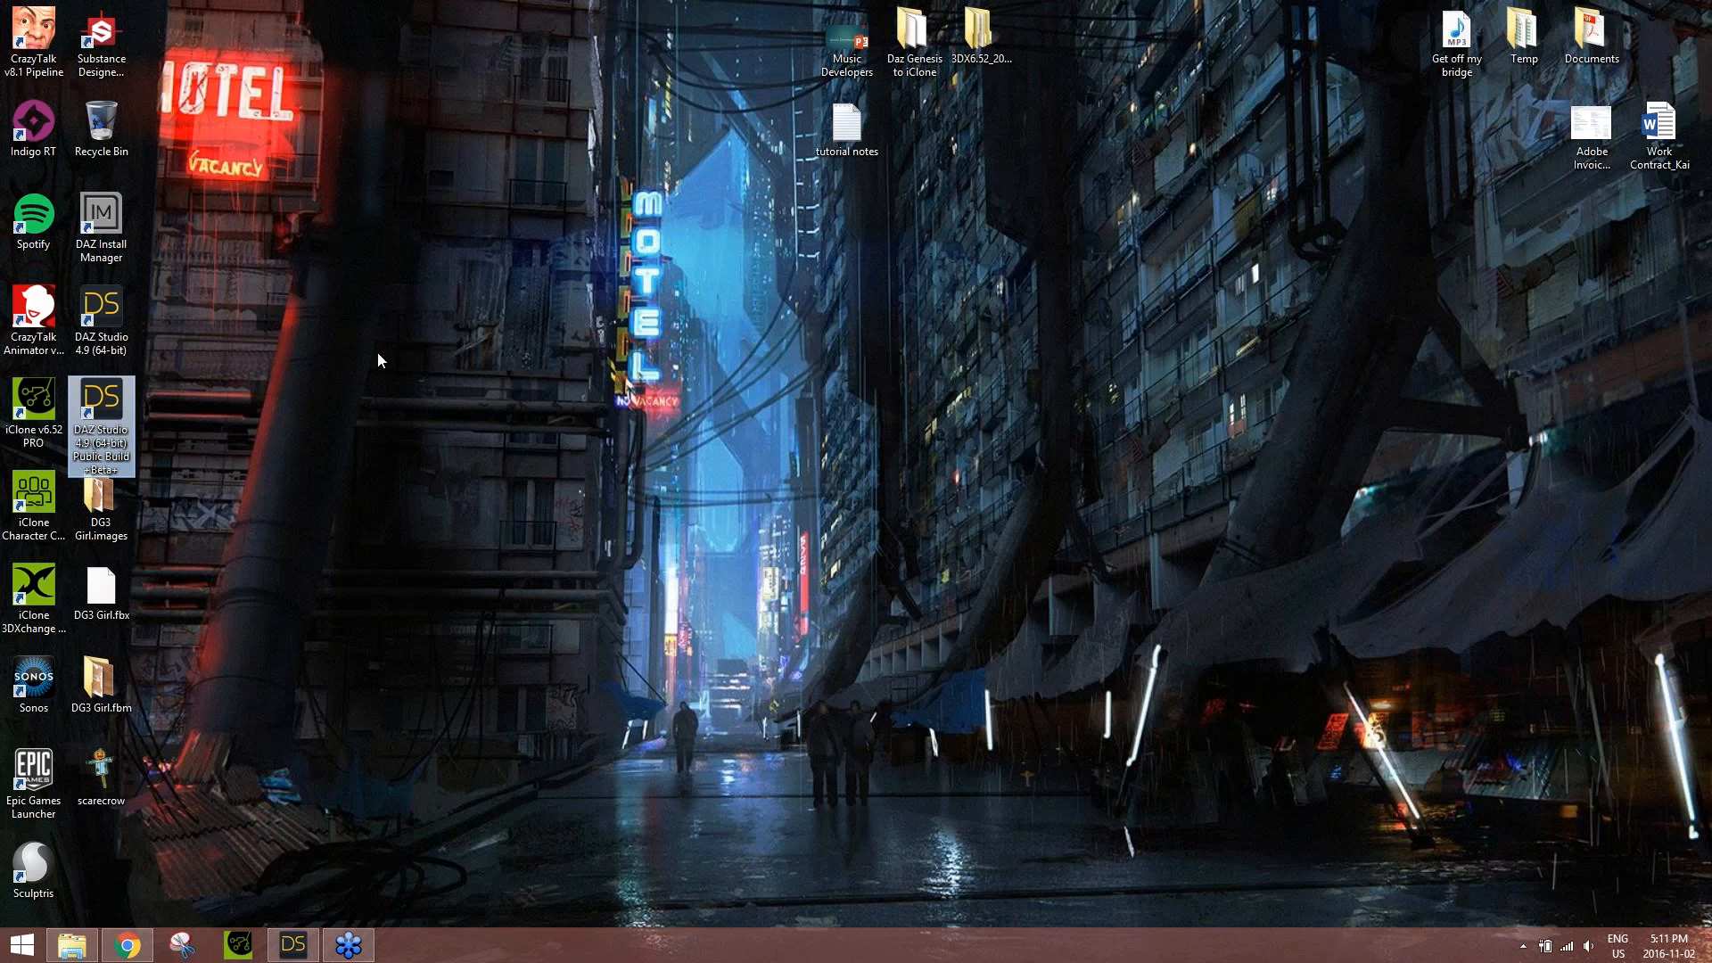
- Create a new folder named Daz Textures on the desktop
right_click(373, 347)
mouse_move(451, 532)
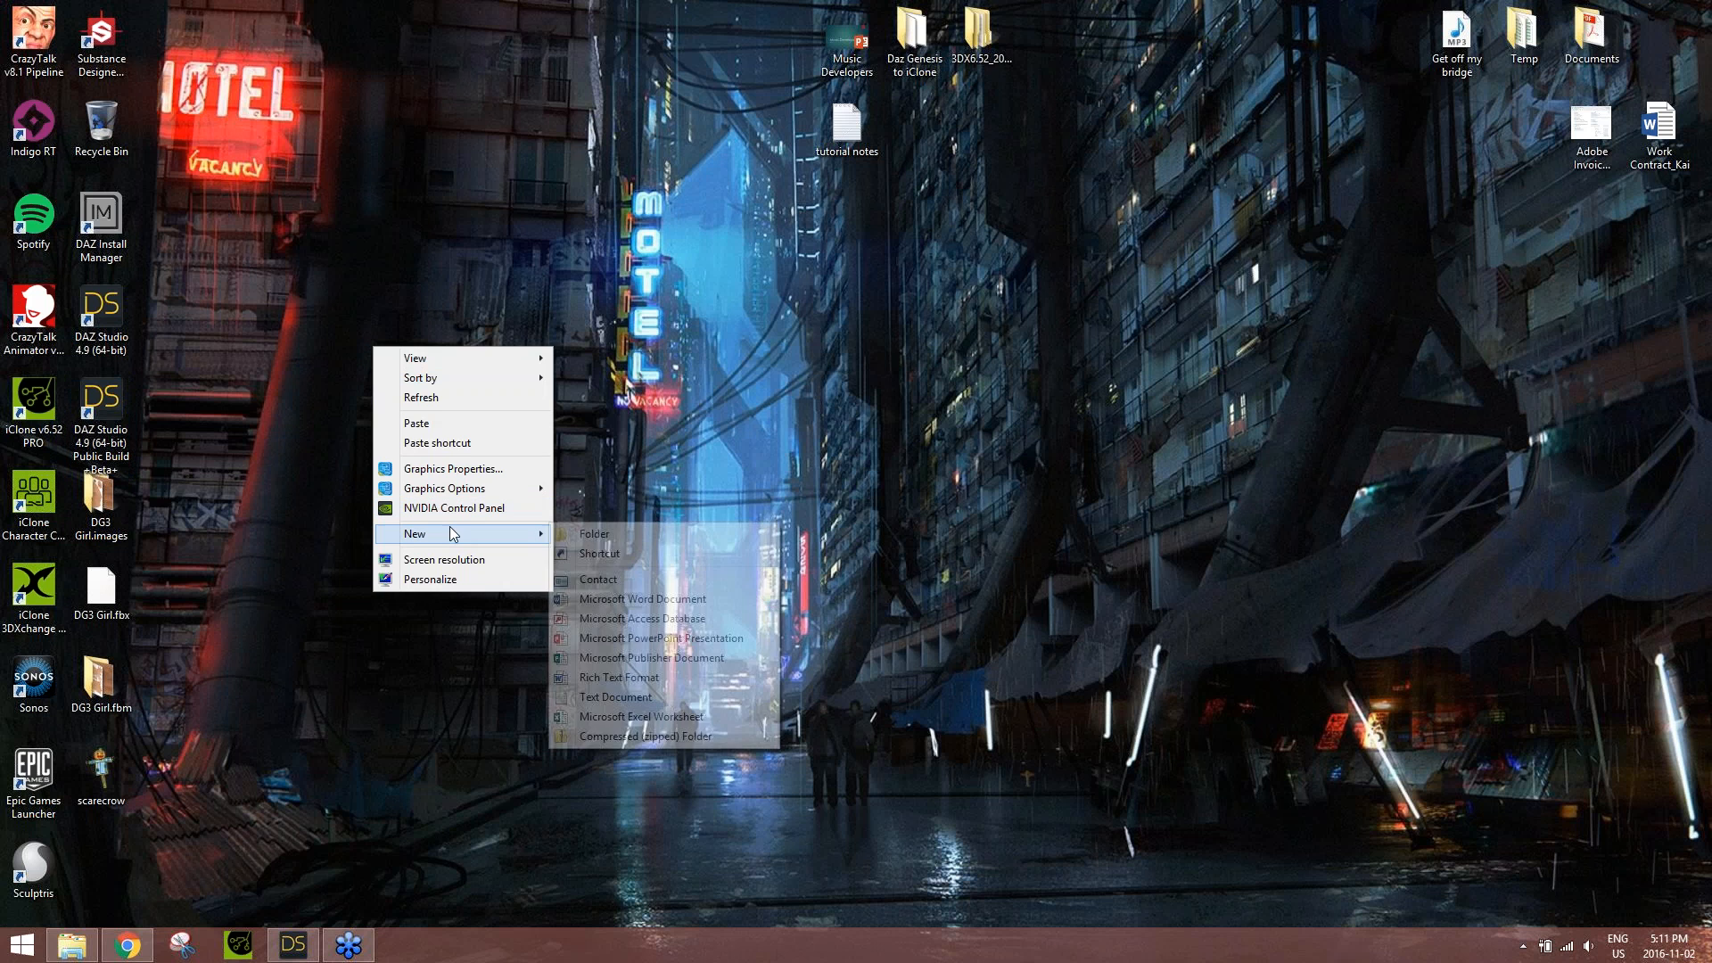
click(593, 534)
text(Da)
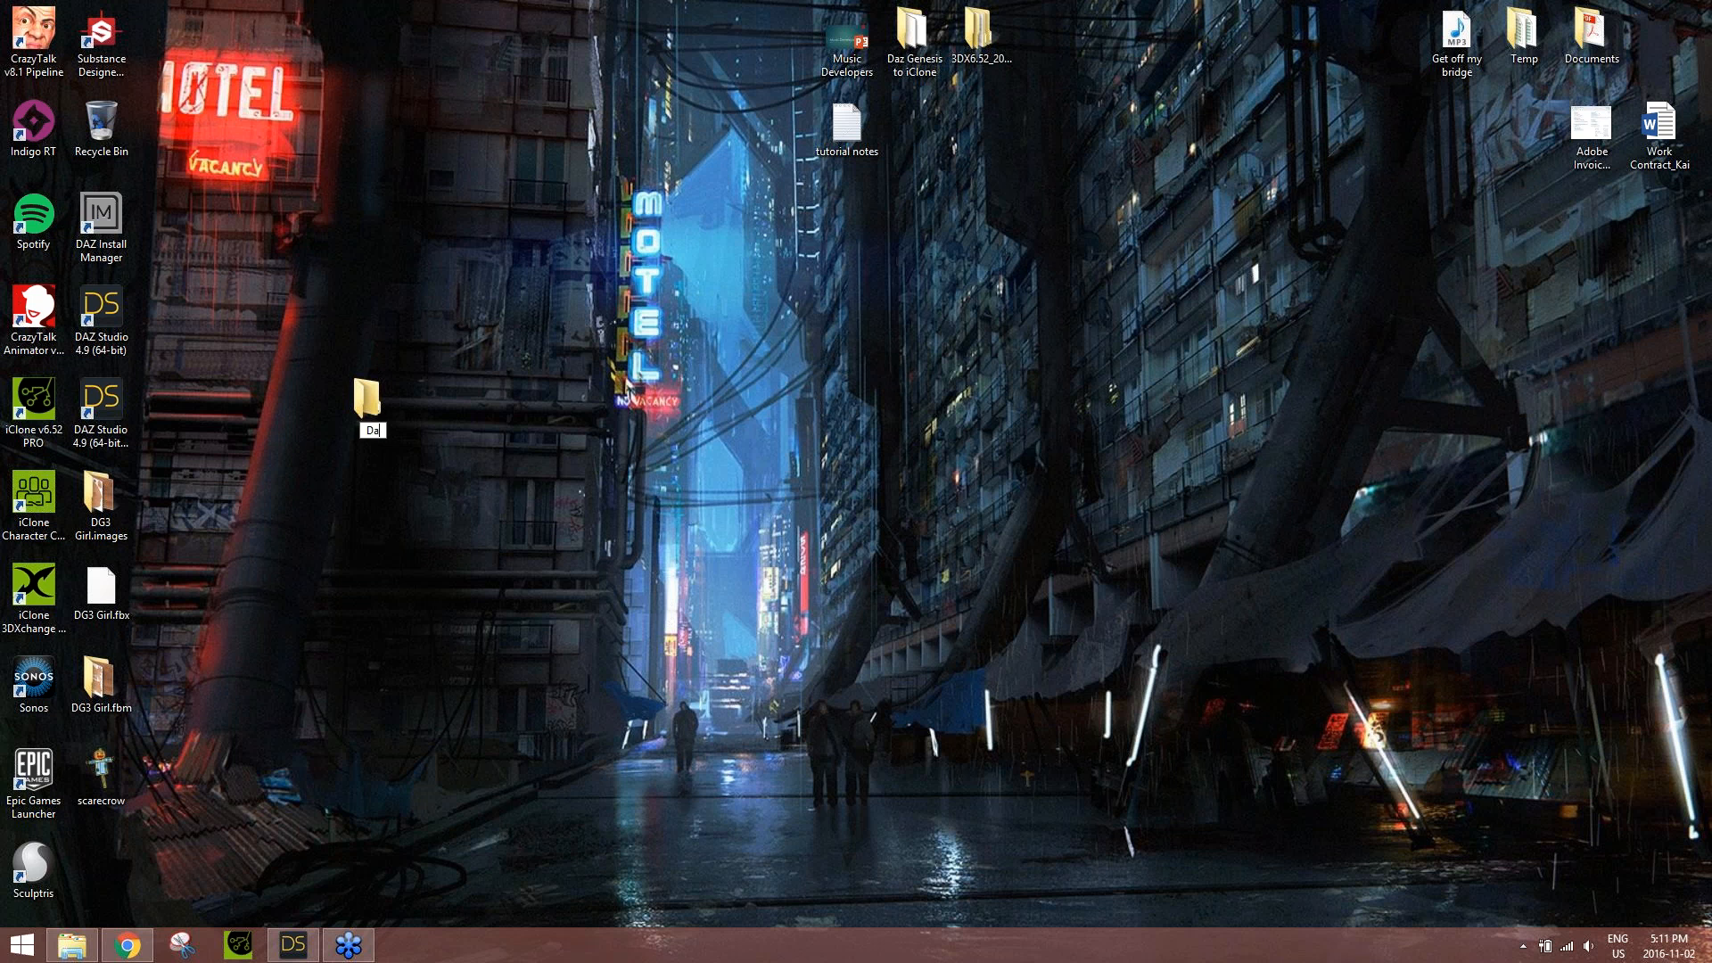
text(z Textures)
key(Return)
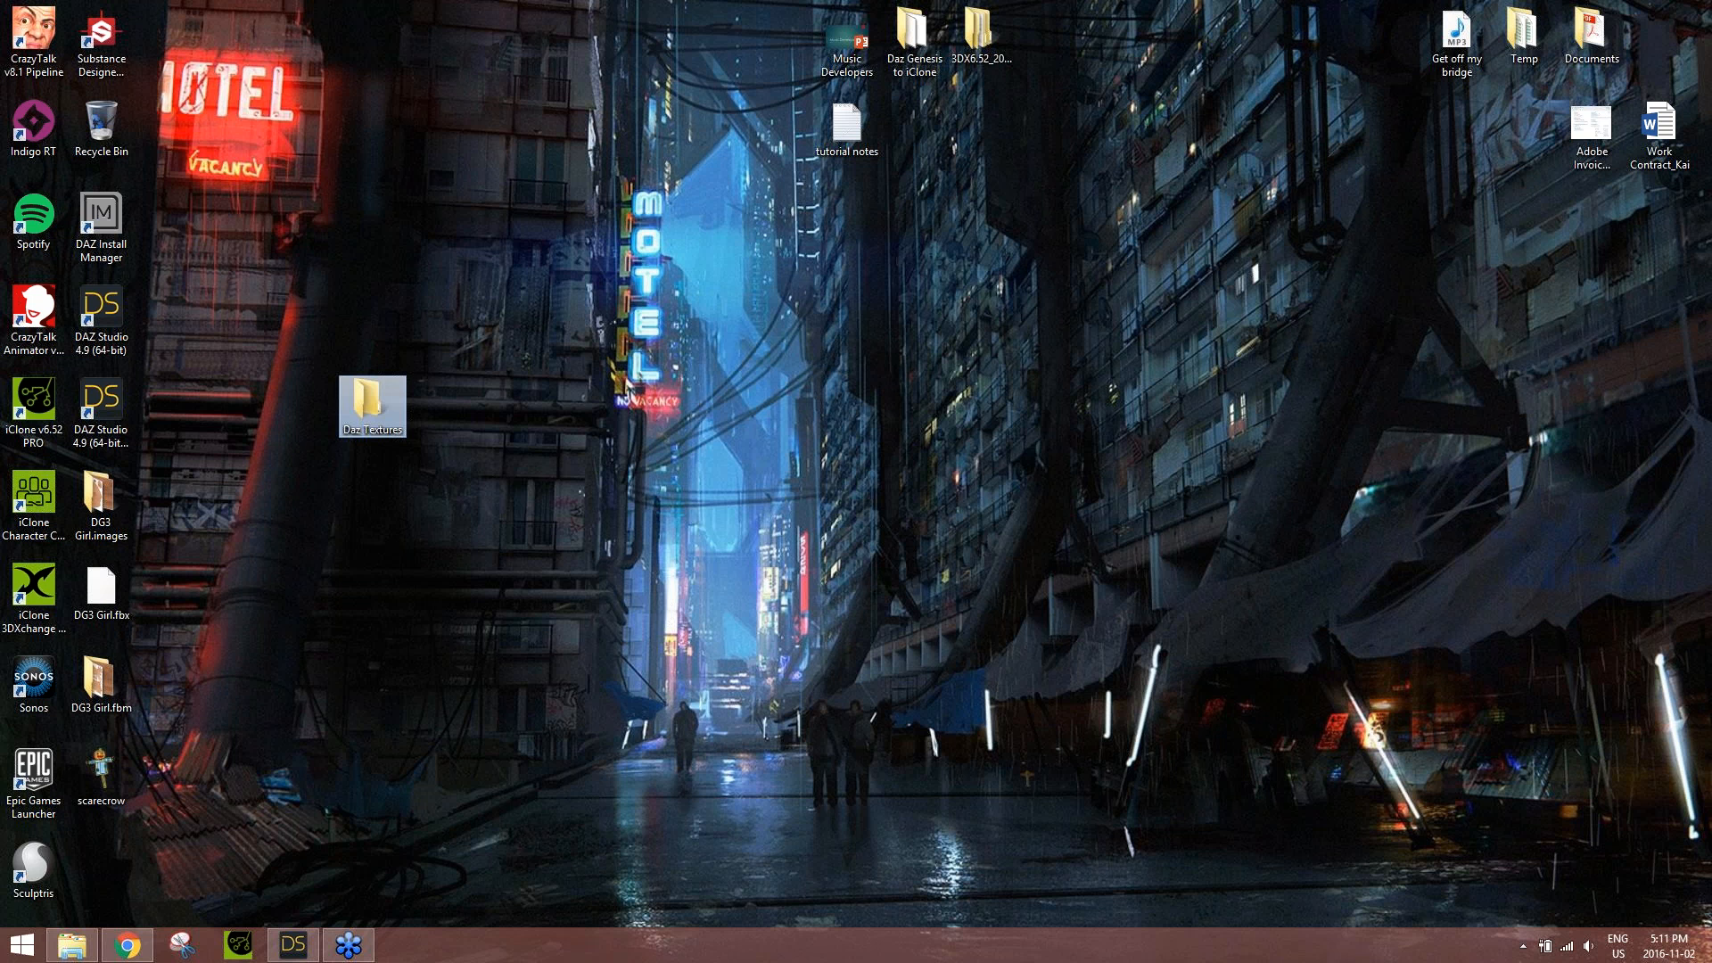
- Paste the copied face and torso textures into the Daz Textures folder and show them as large thumbnails
double_click(374, 406)
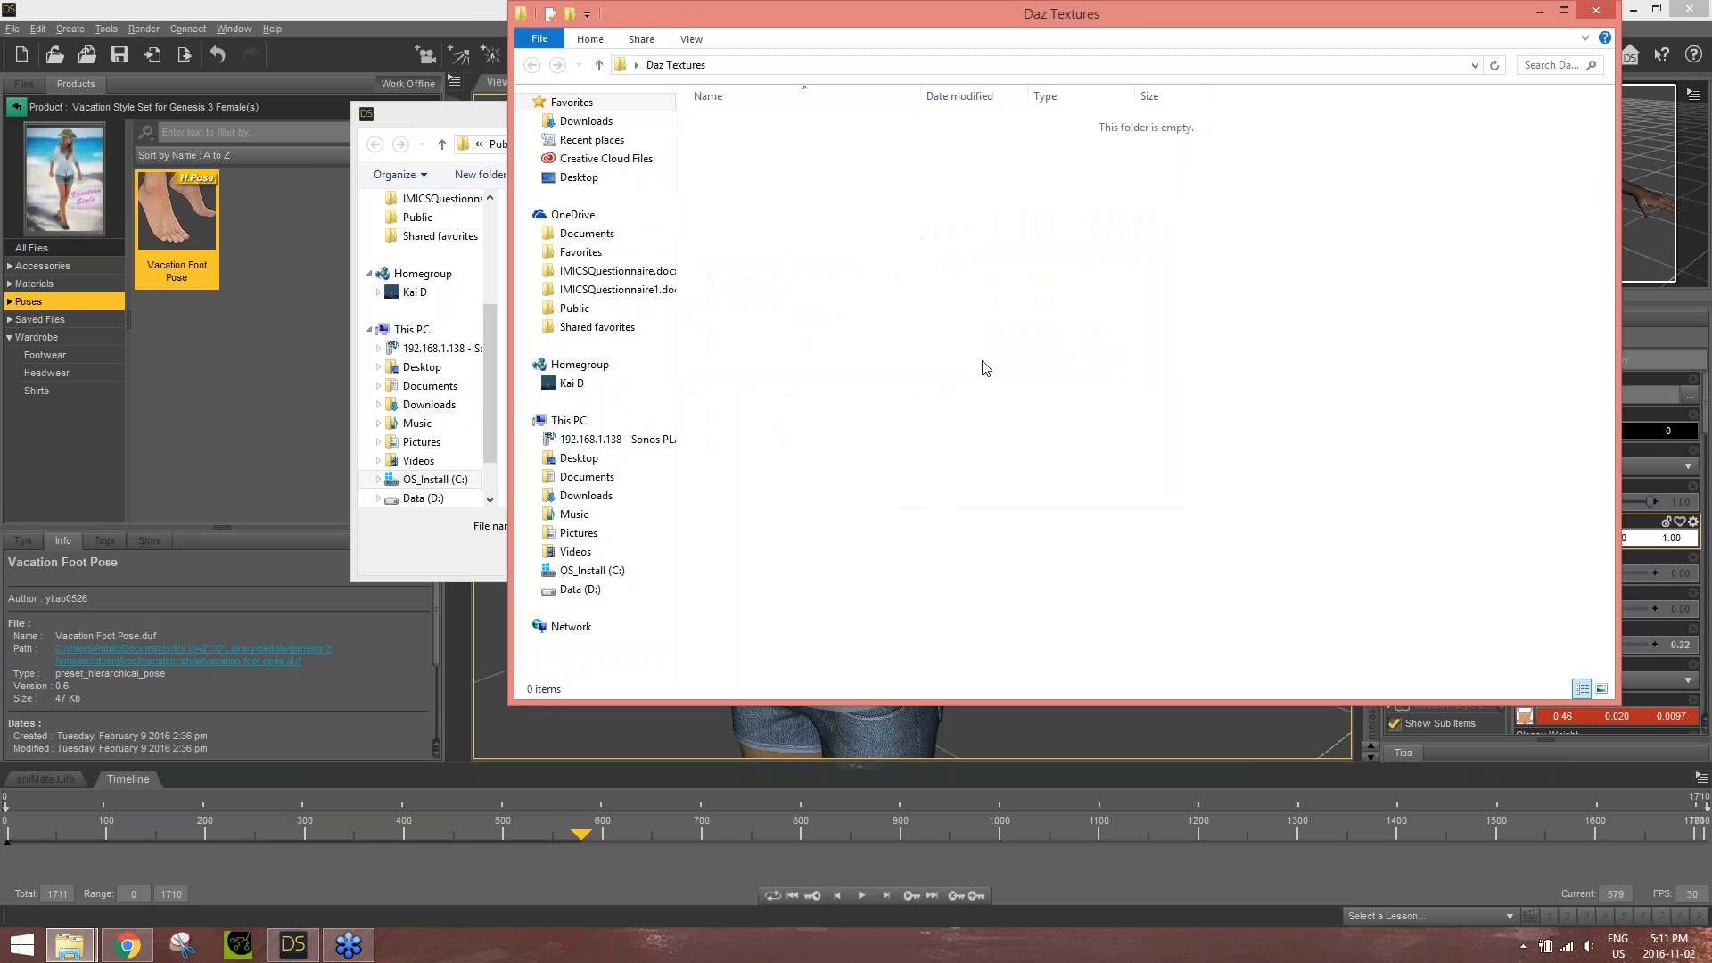
key(ctrl+v)
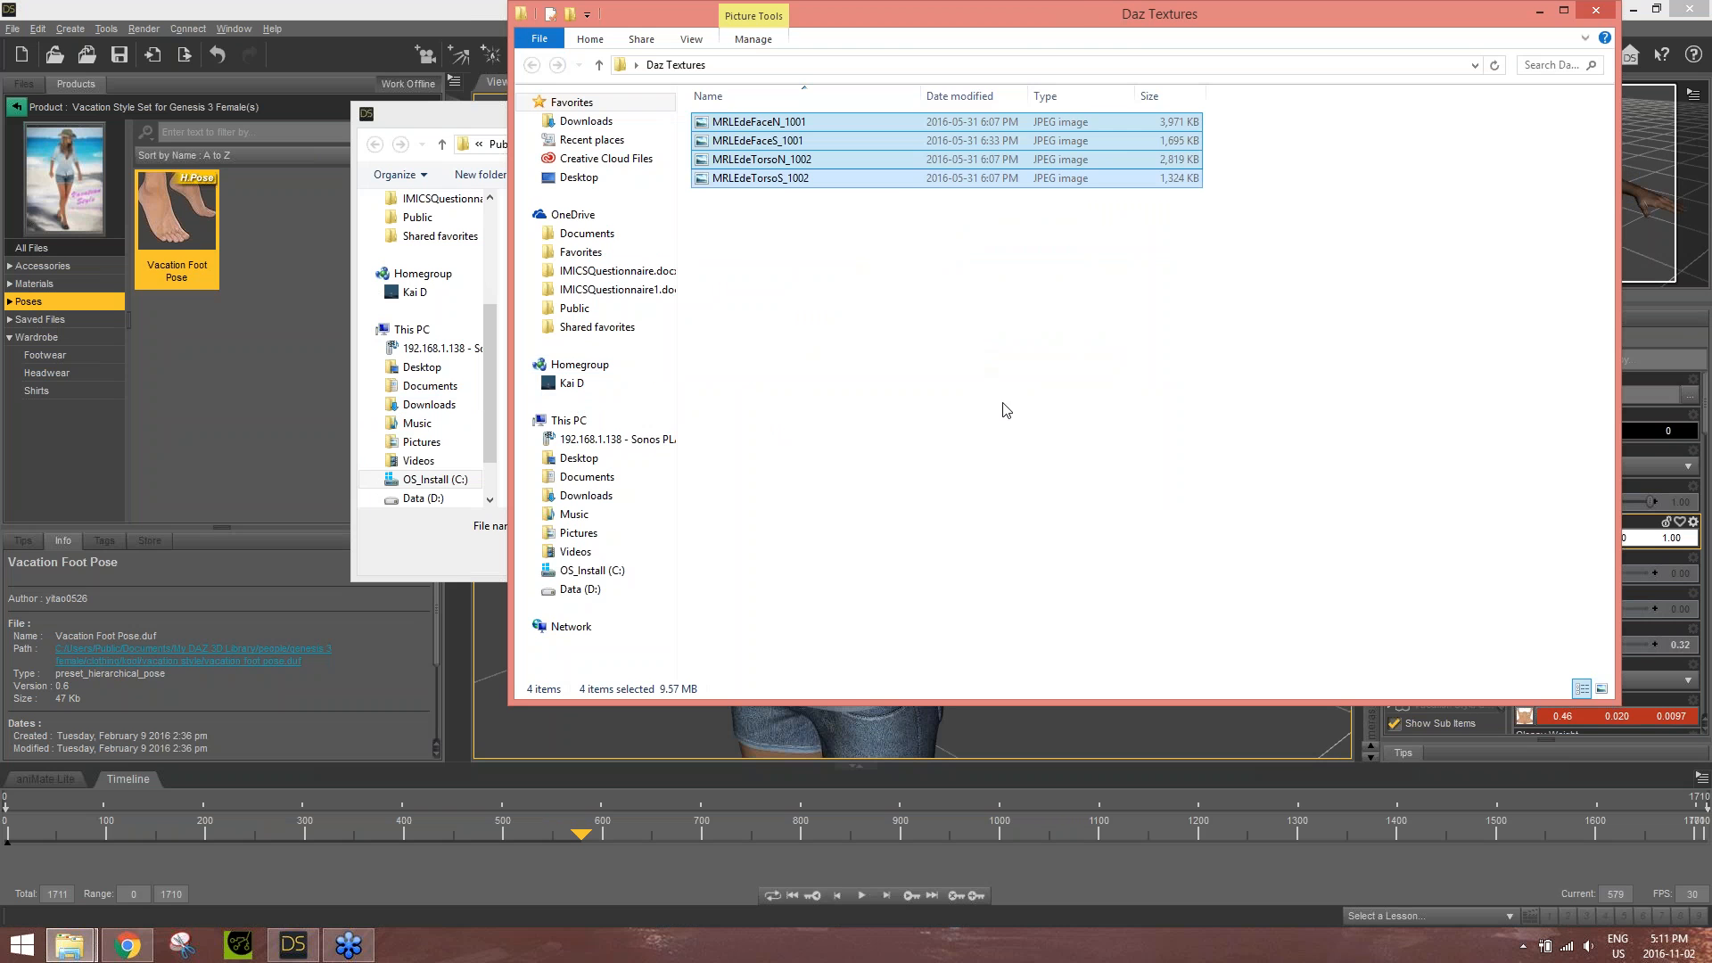
ctrl+scroll(1008, 412, up, 3)
ctrl+scroll(1005, 415, up, 2)
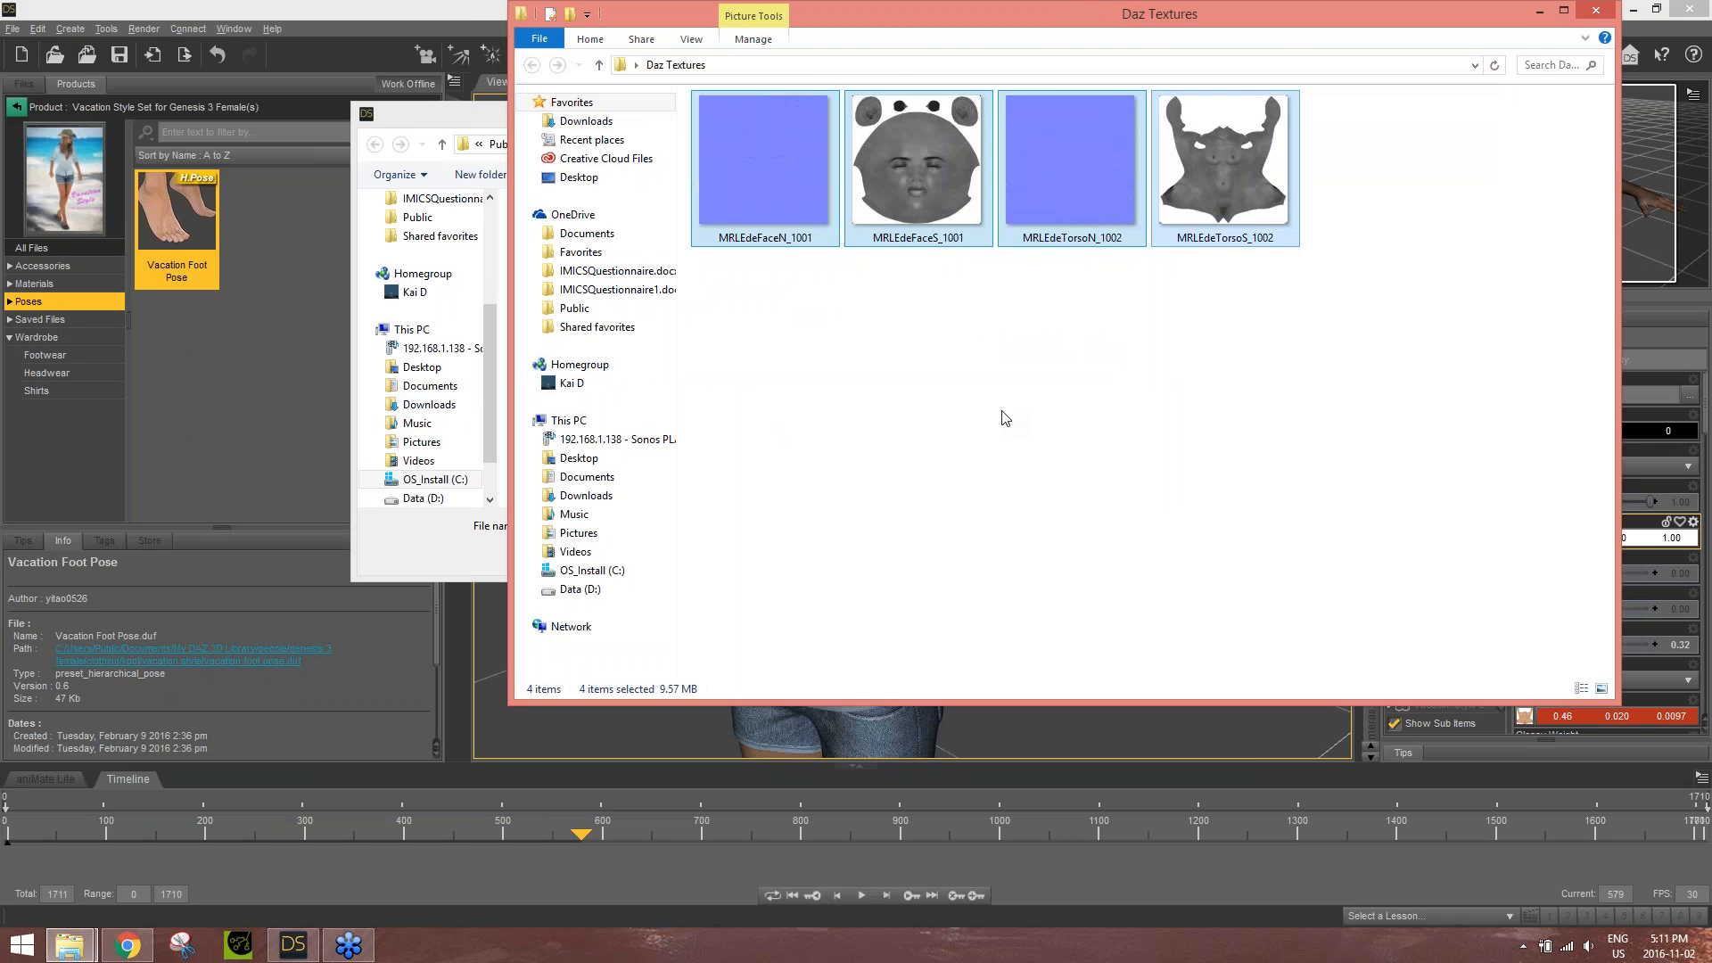
- Return to DAZ Studio and dismiss the Torso's Base Color image browser without choosing a texture
click(459, 128)
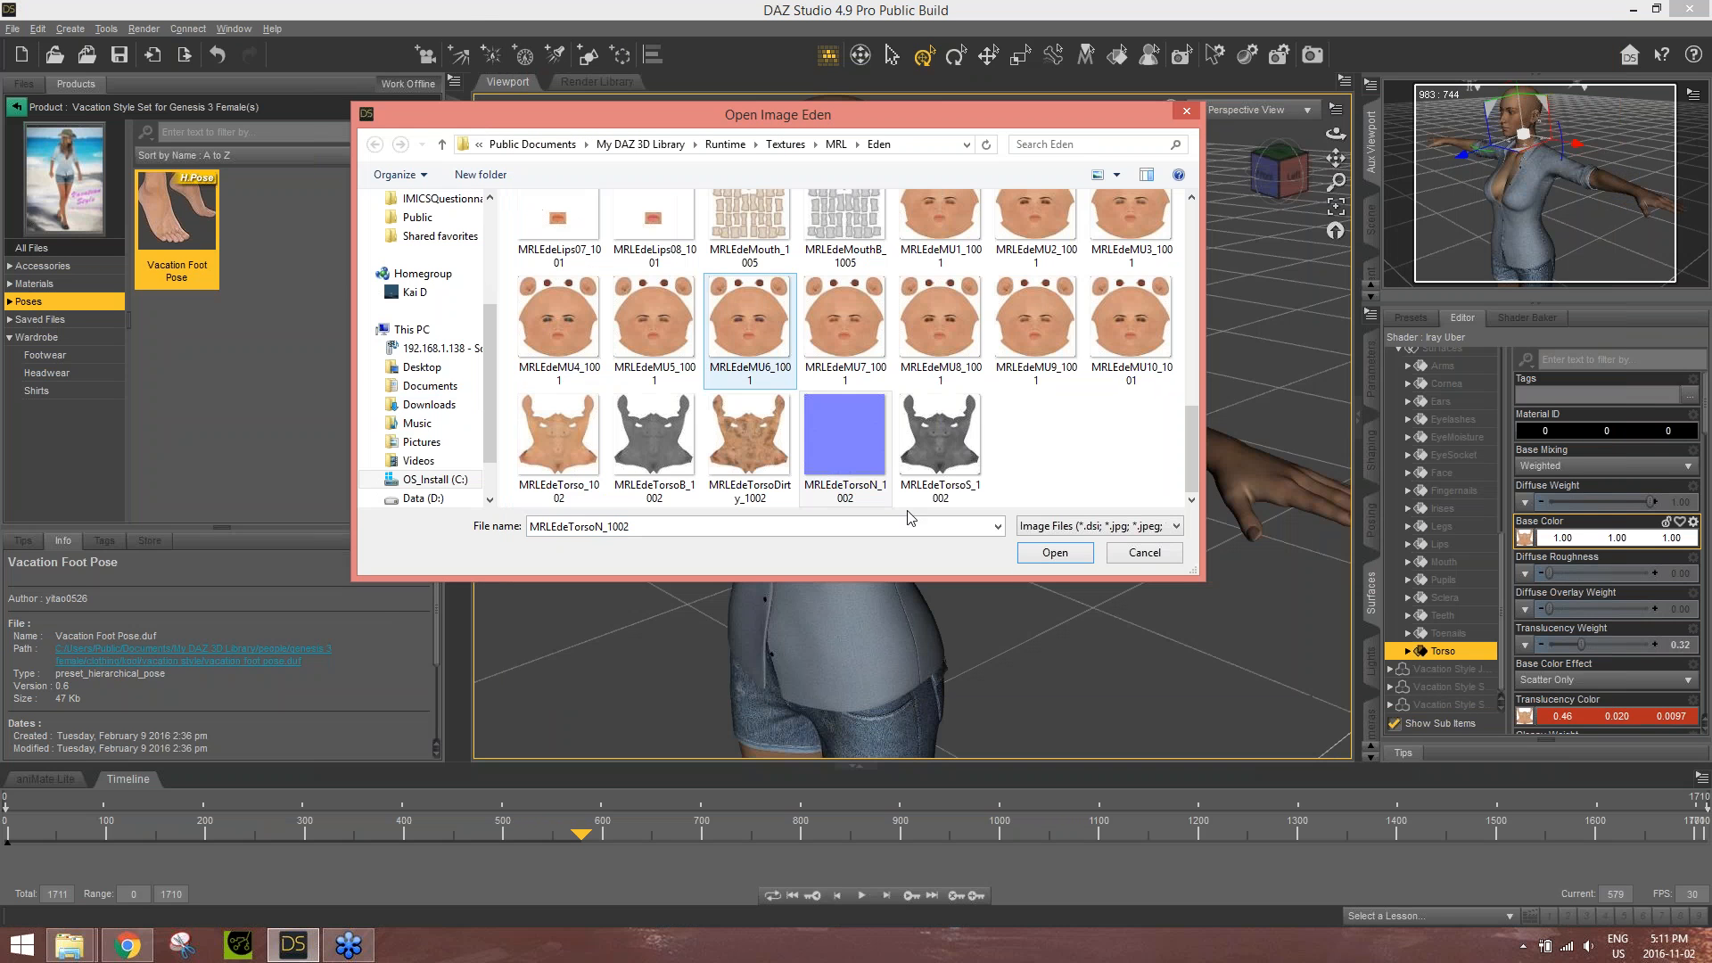
click(1148, 554)
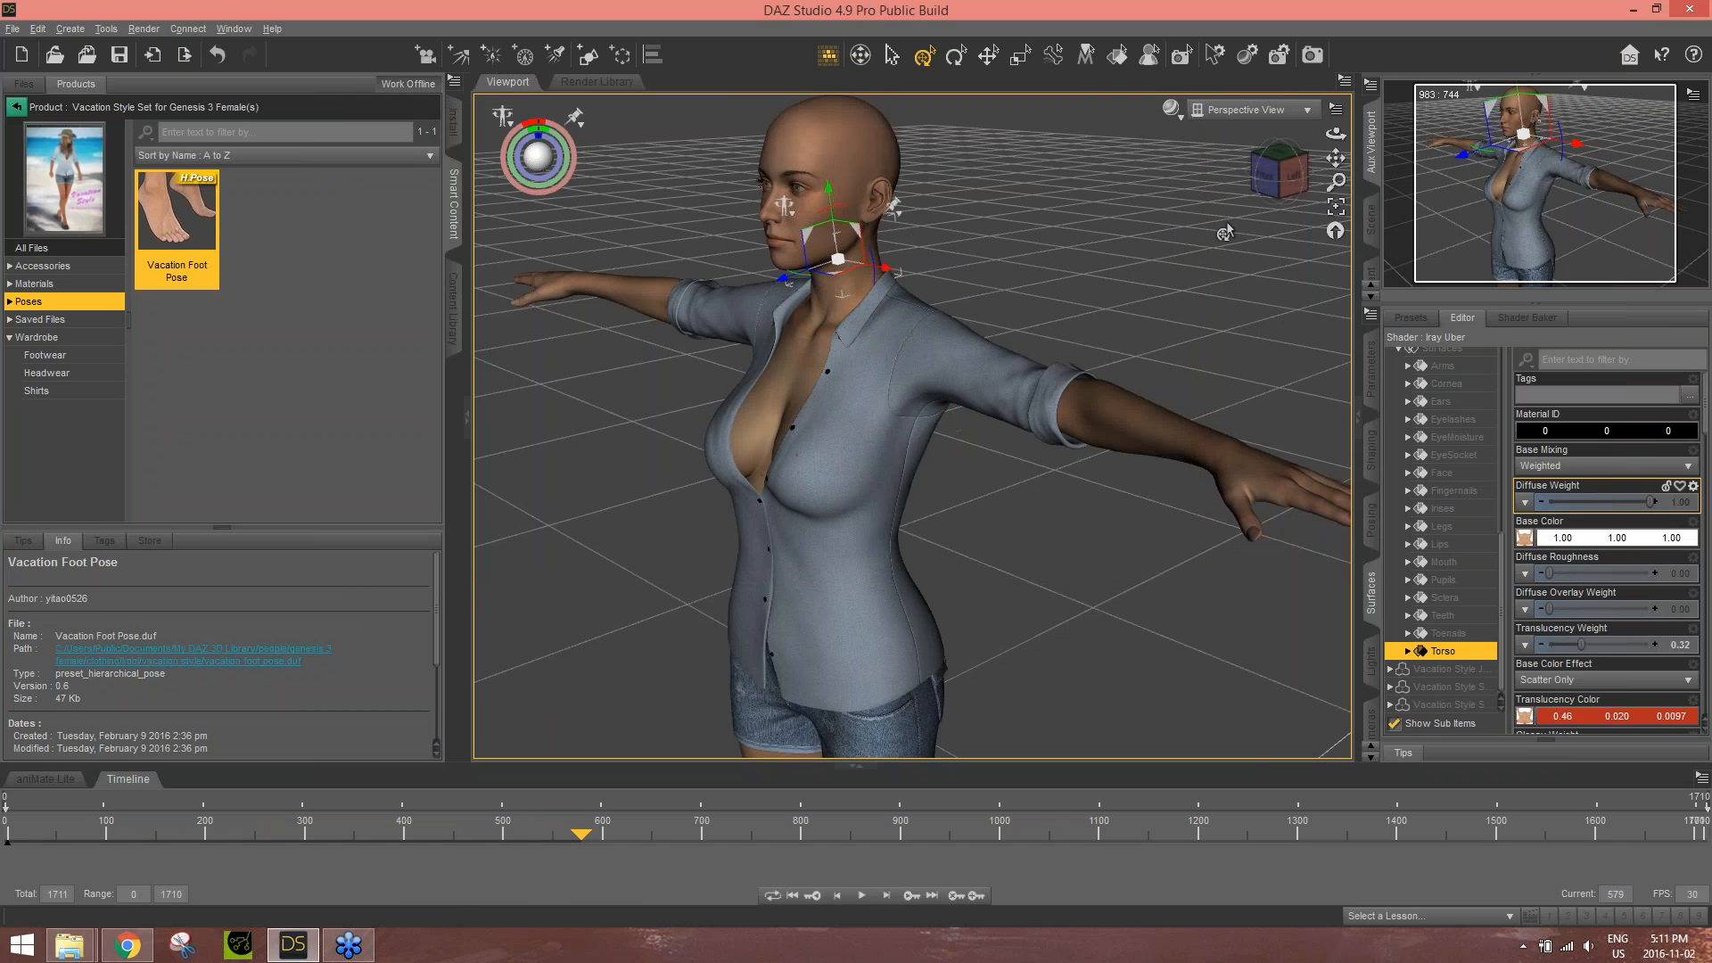
ctrl+alt+drag(874, 369, 936, 369)
- Start an Autodesk FBX export of the figure to the Desktop under the file name test gal
click(12, 28)
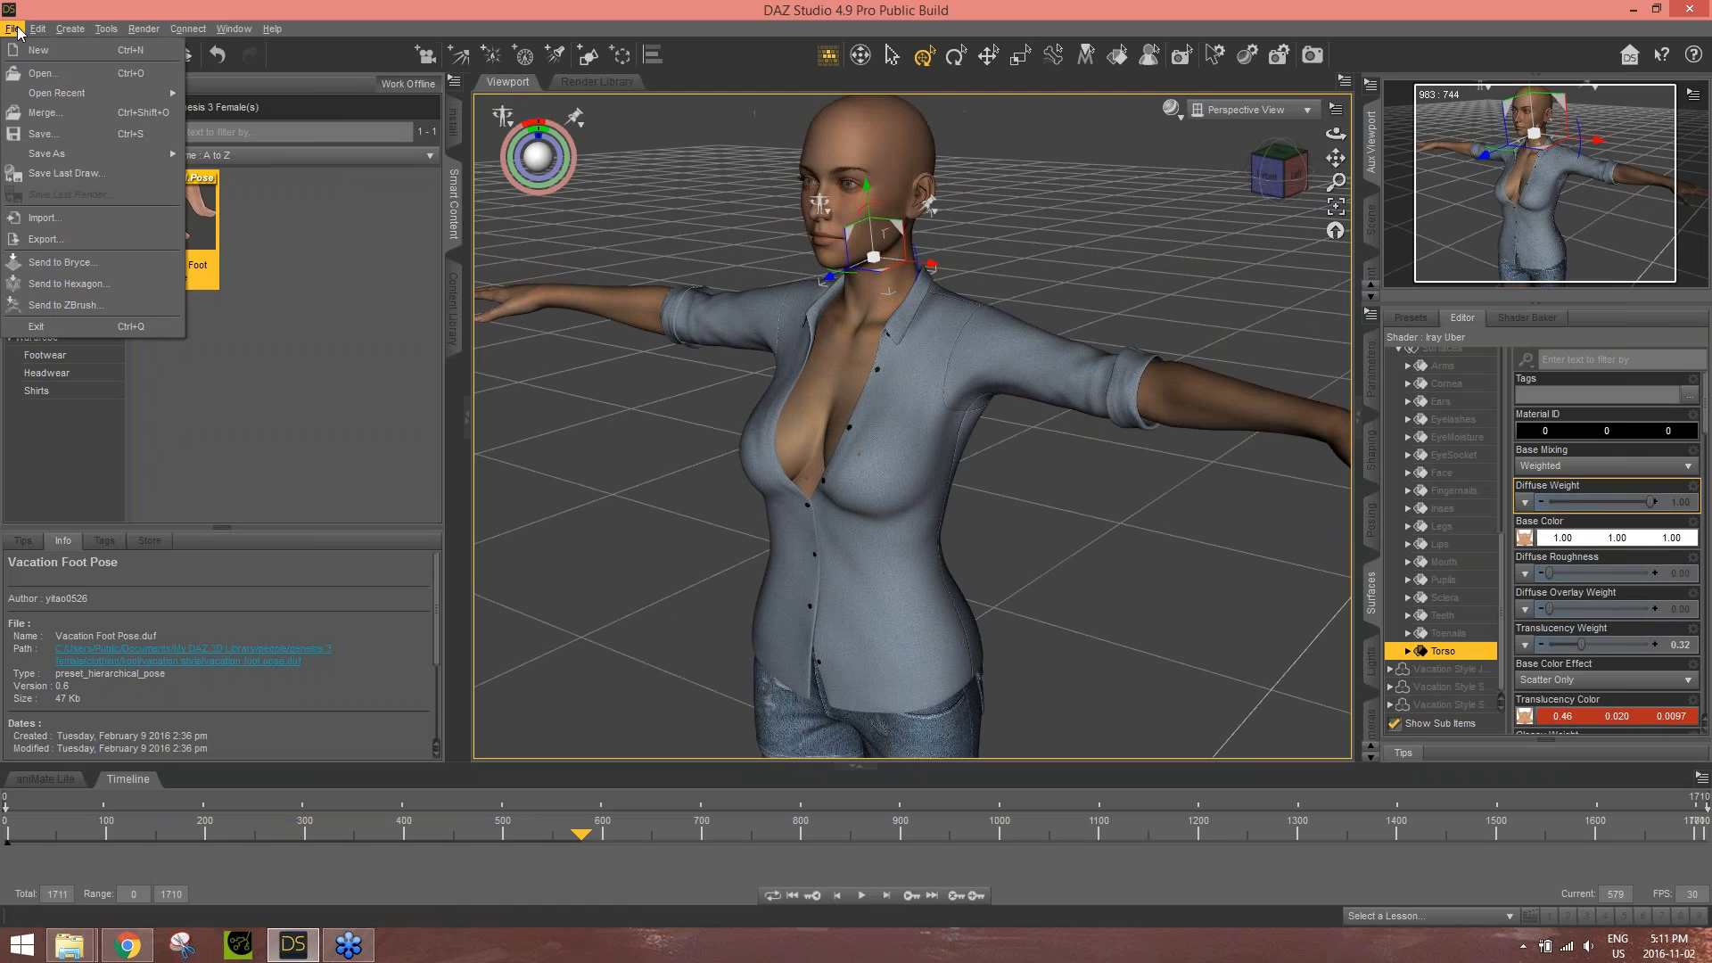
click(50, 238)
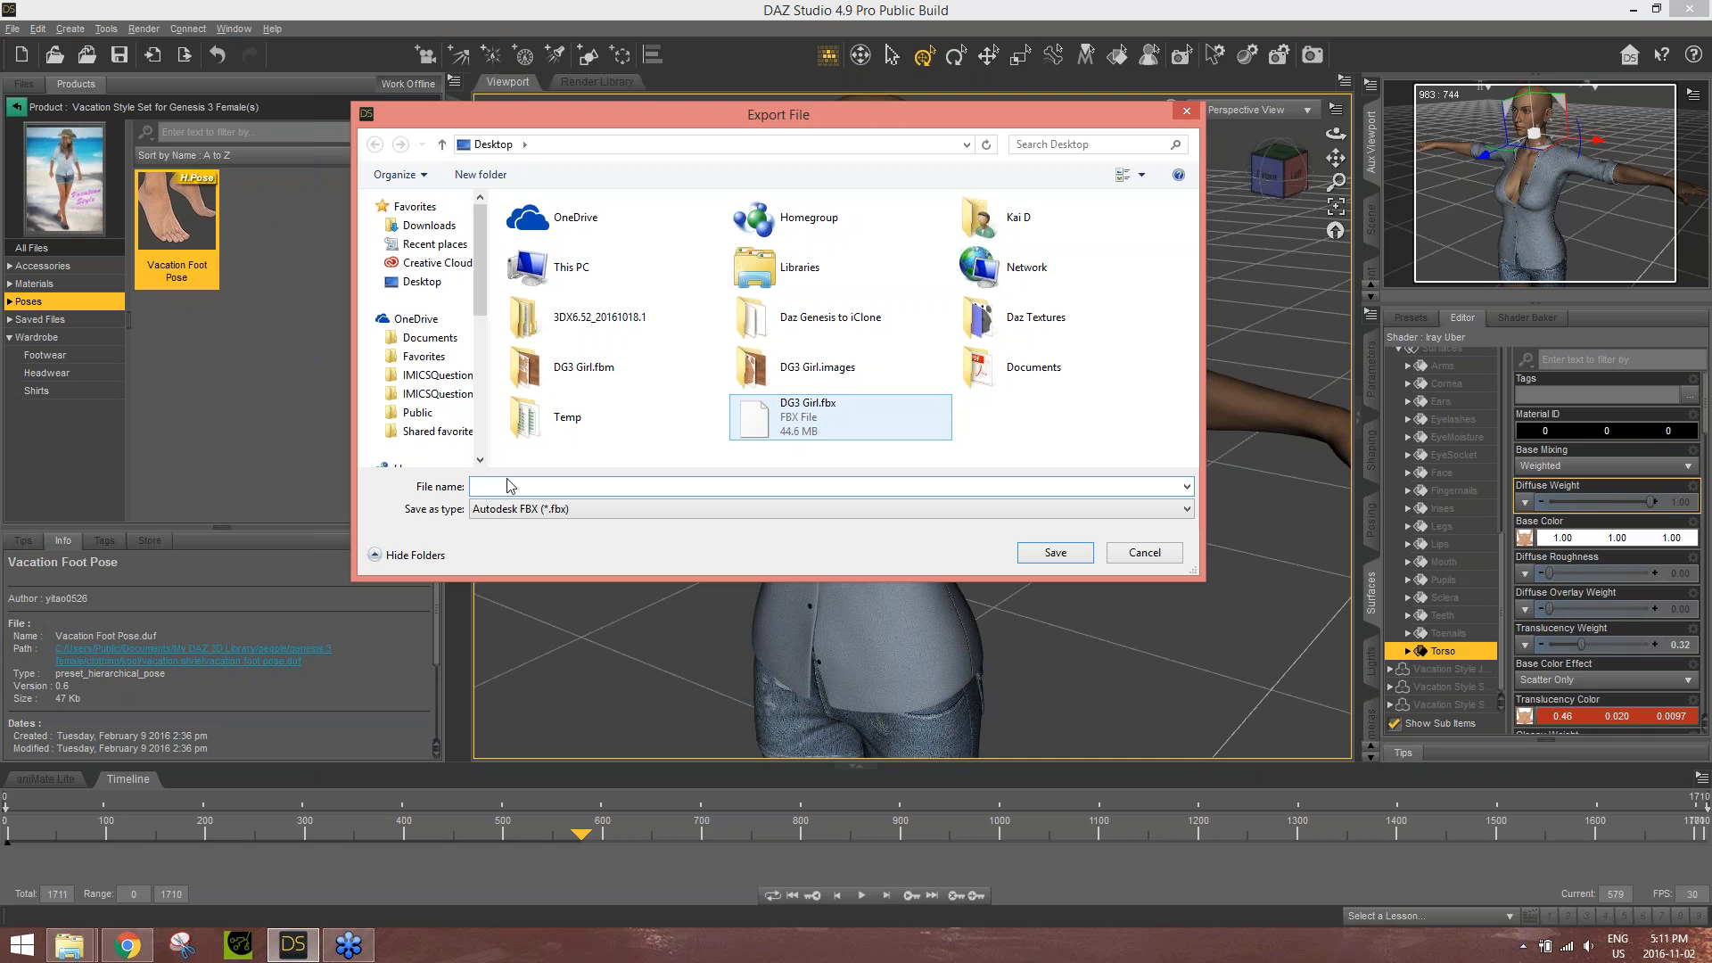
text(test gal)
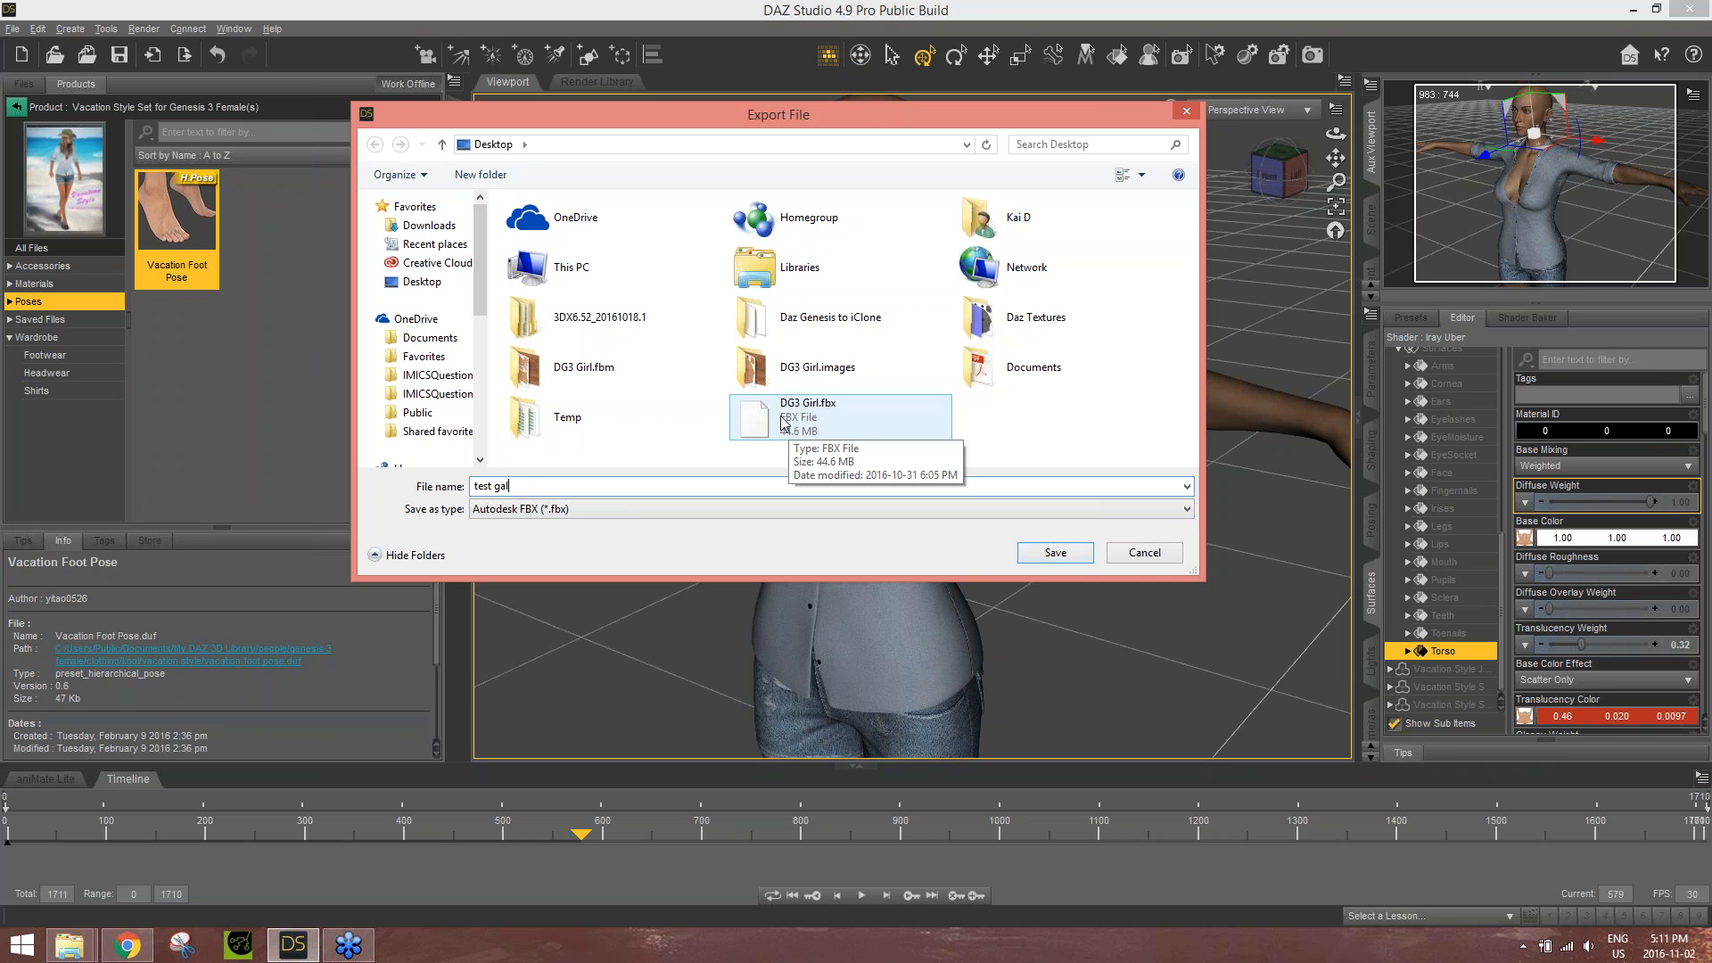
click(1054, 554)
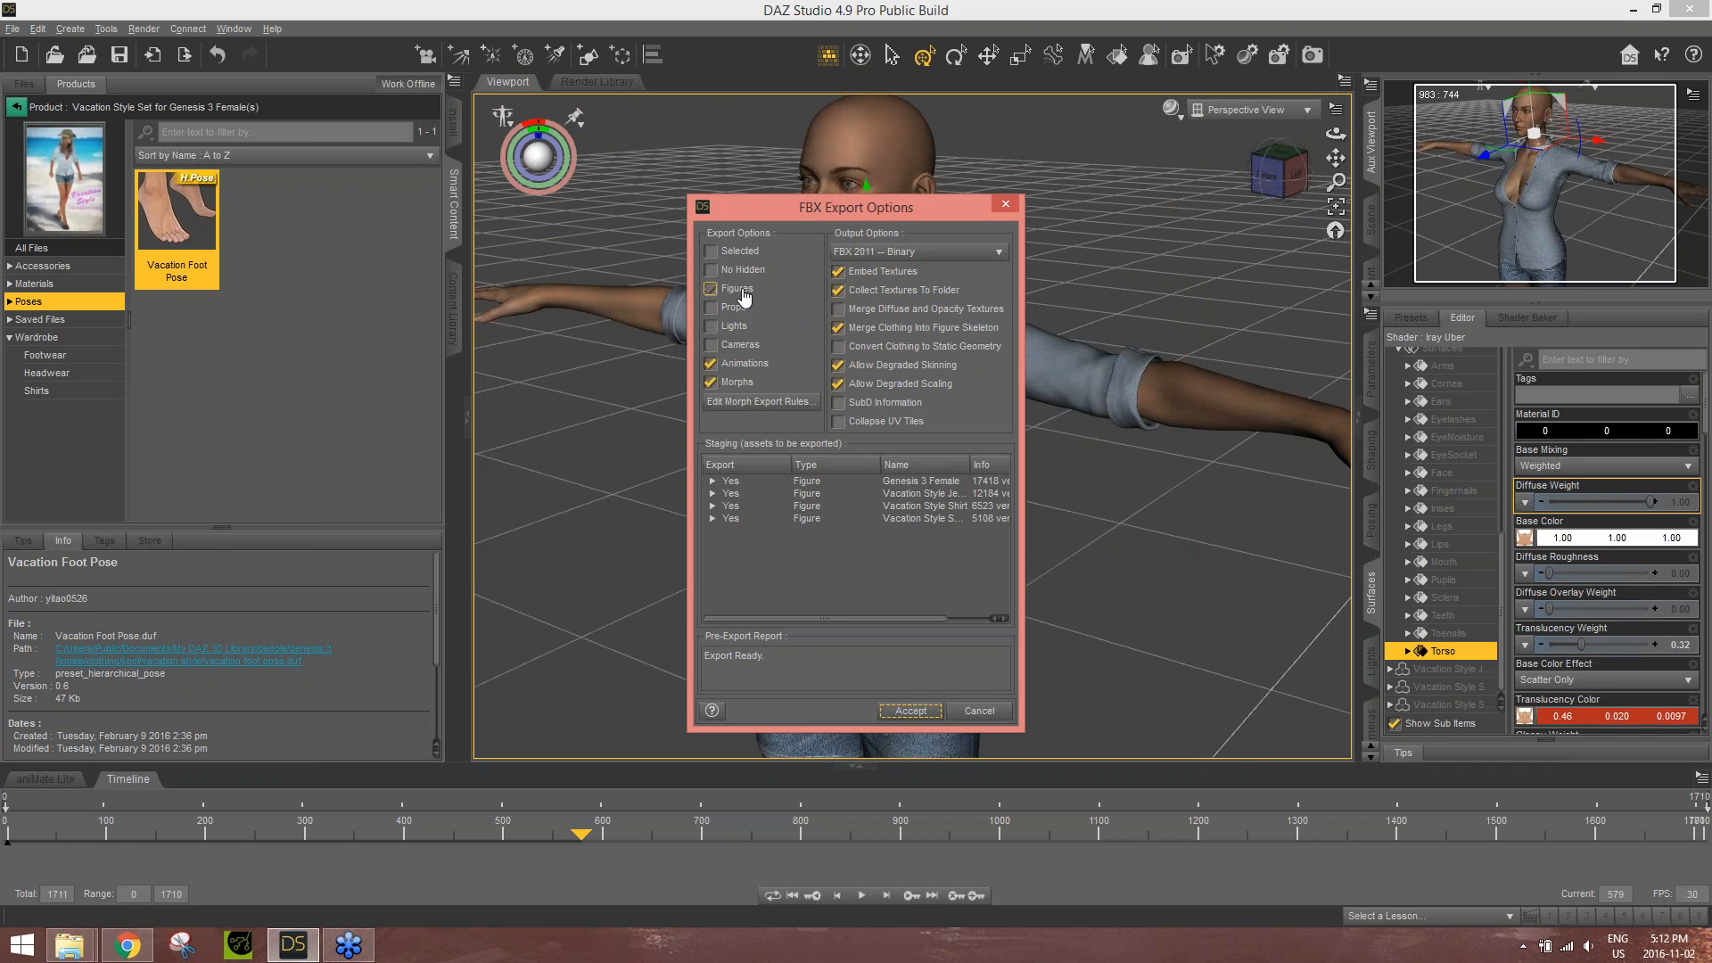
- Examine the FBX morph export rules, including the head match text and the actions available for it
click(747, 367)
click(780, 406)
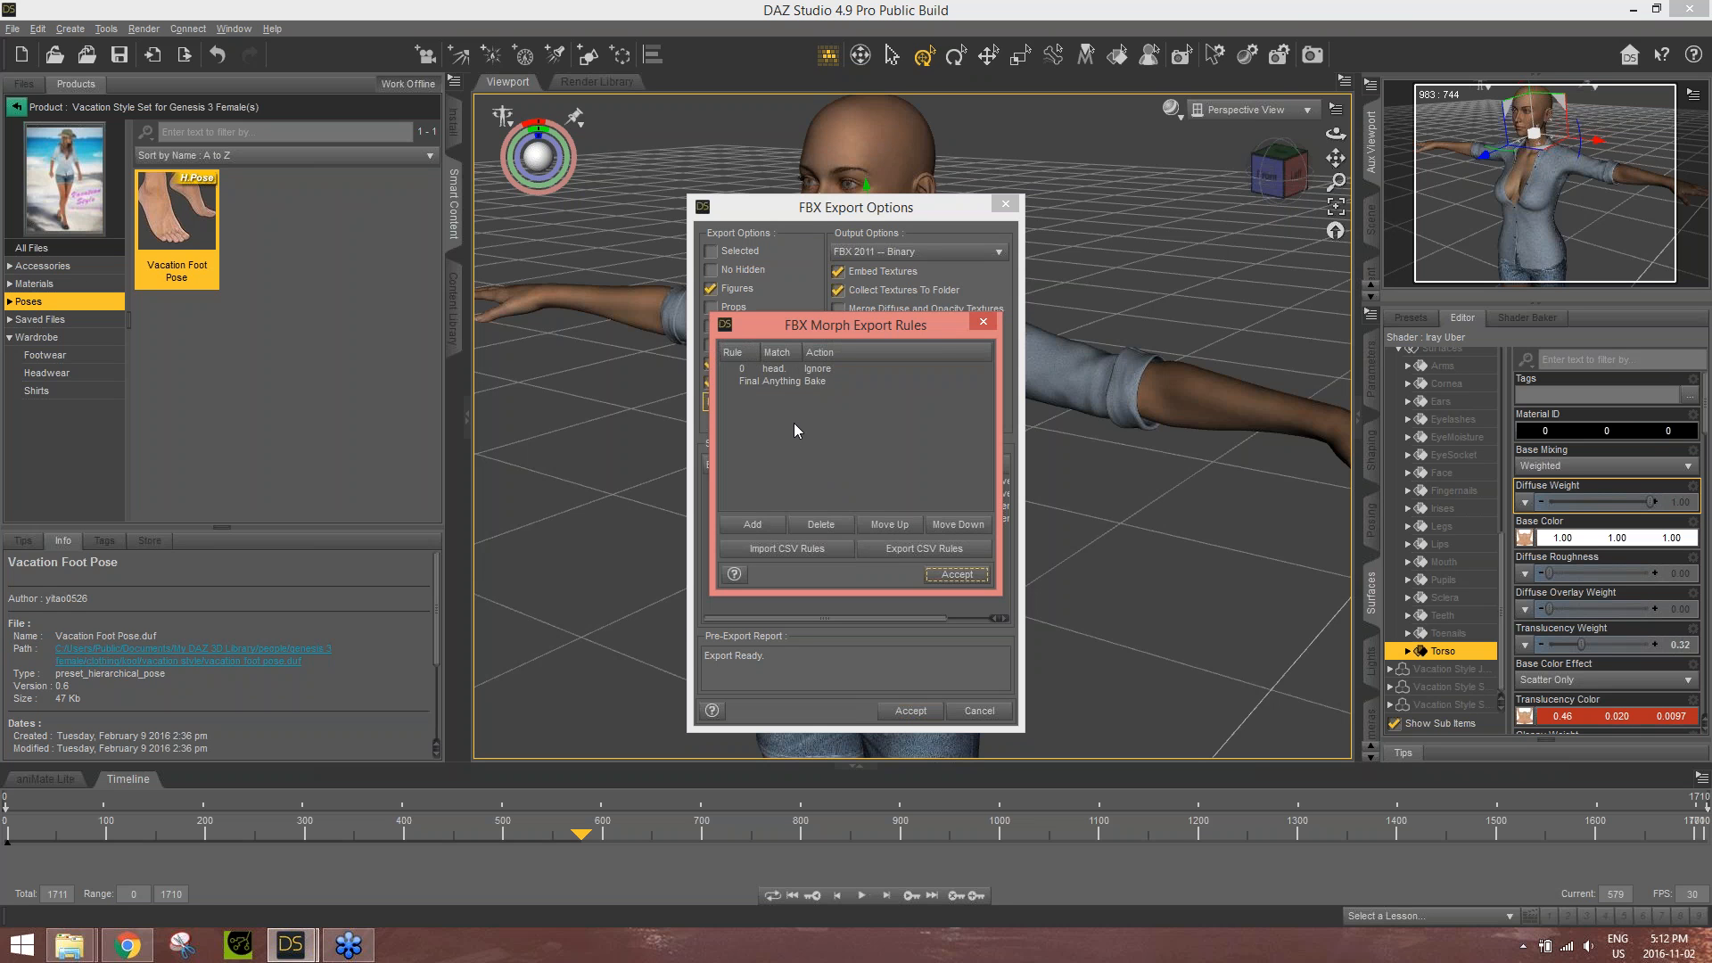
click(784, 368)
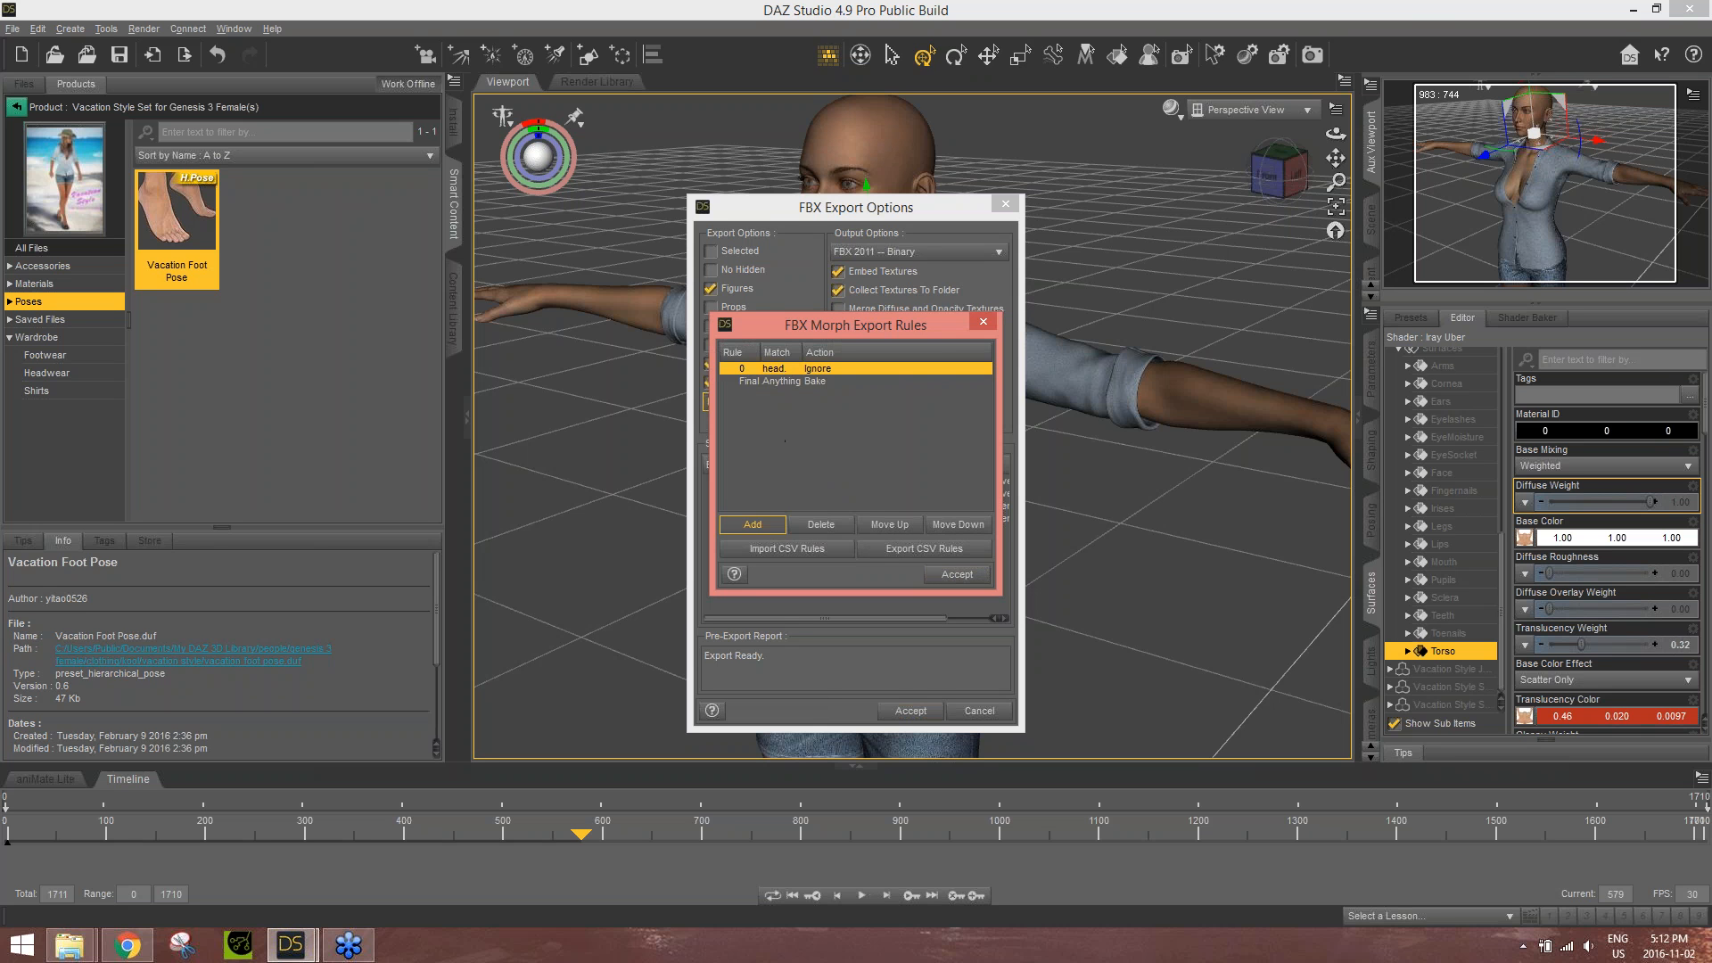
double_click(783, 368)
text(.)
click(817, 369)
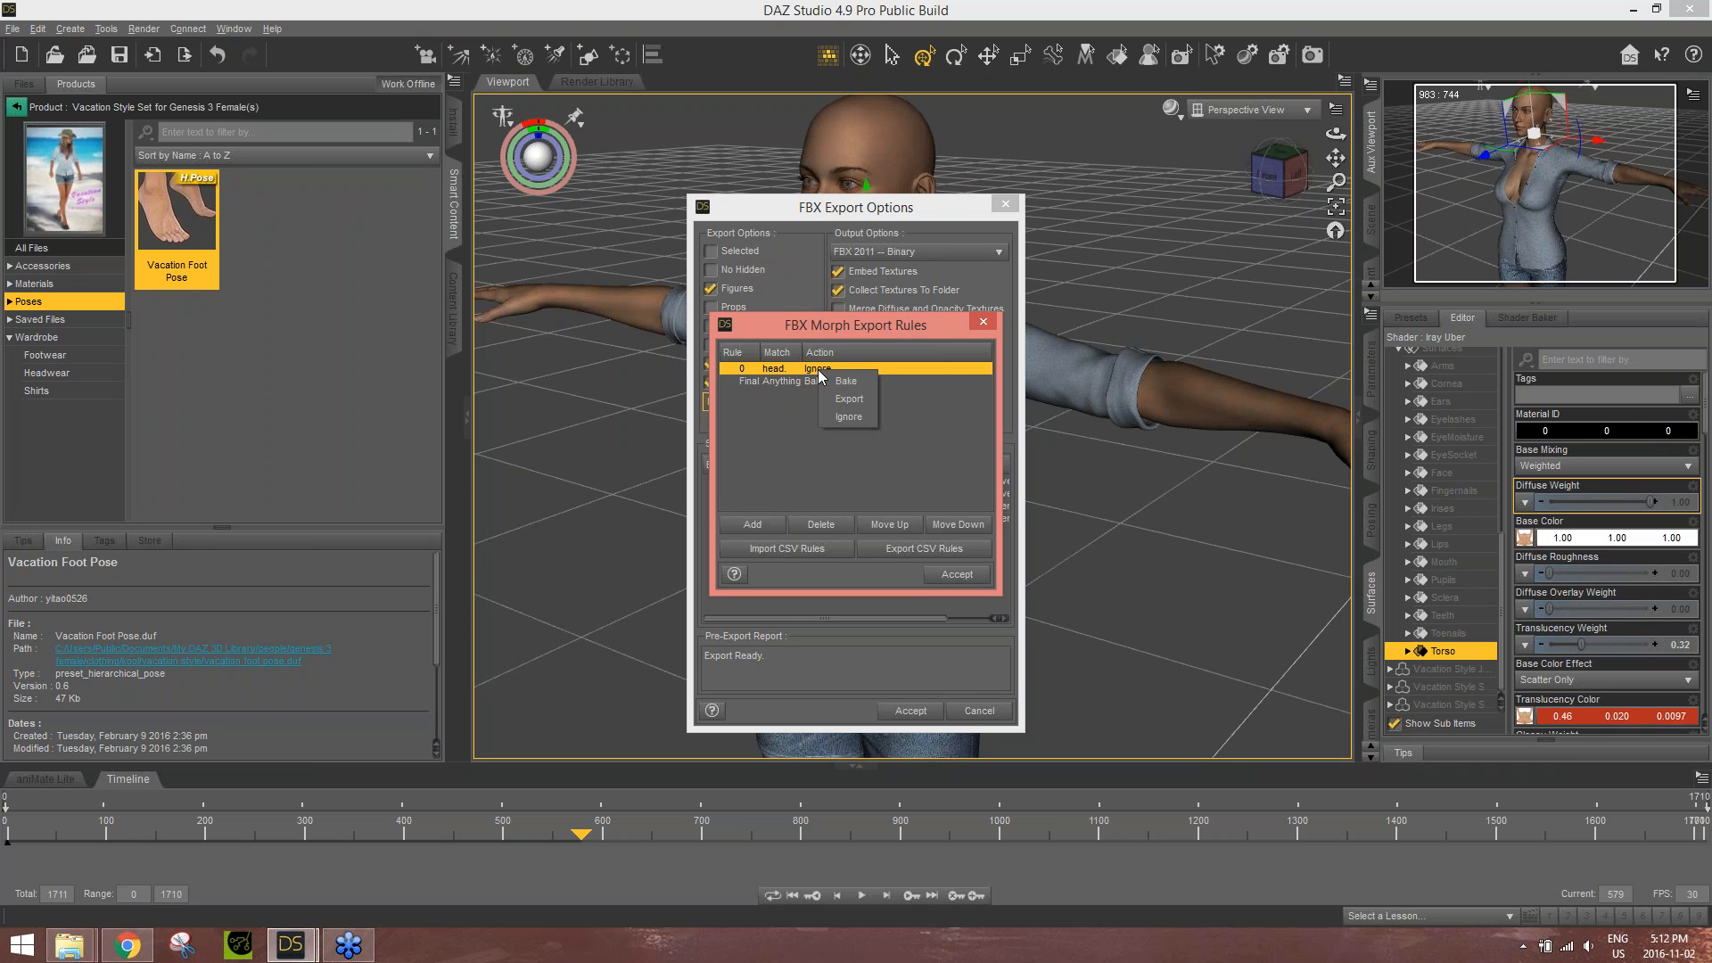
click(849, 328)
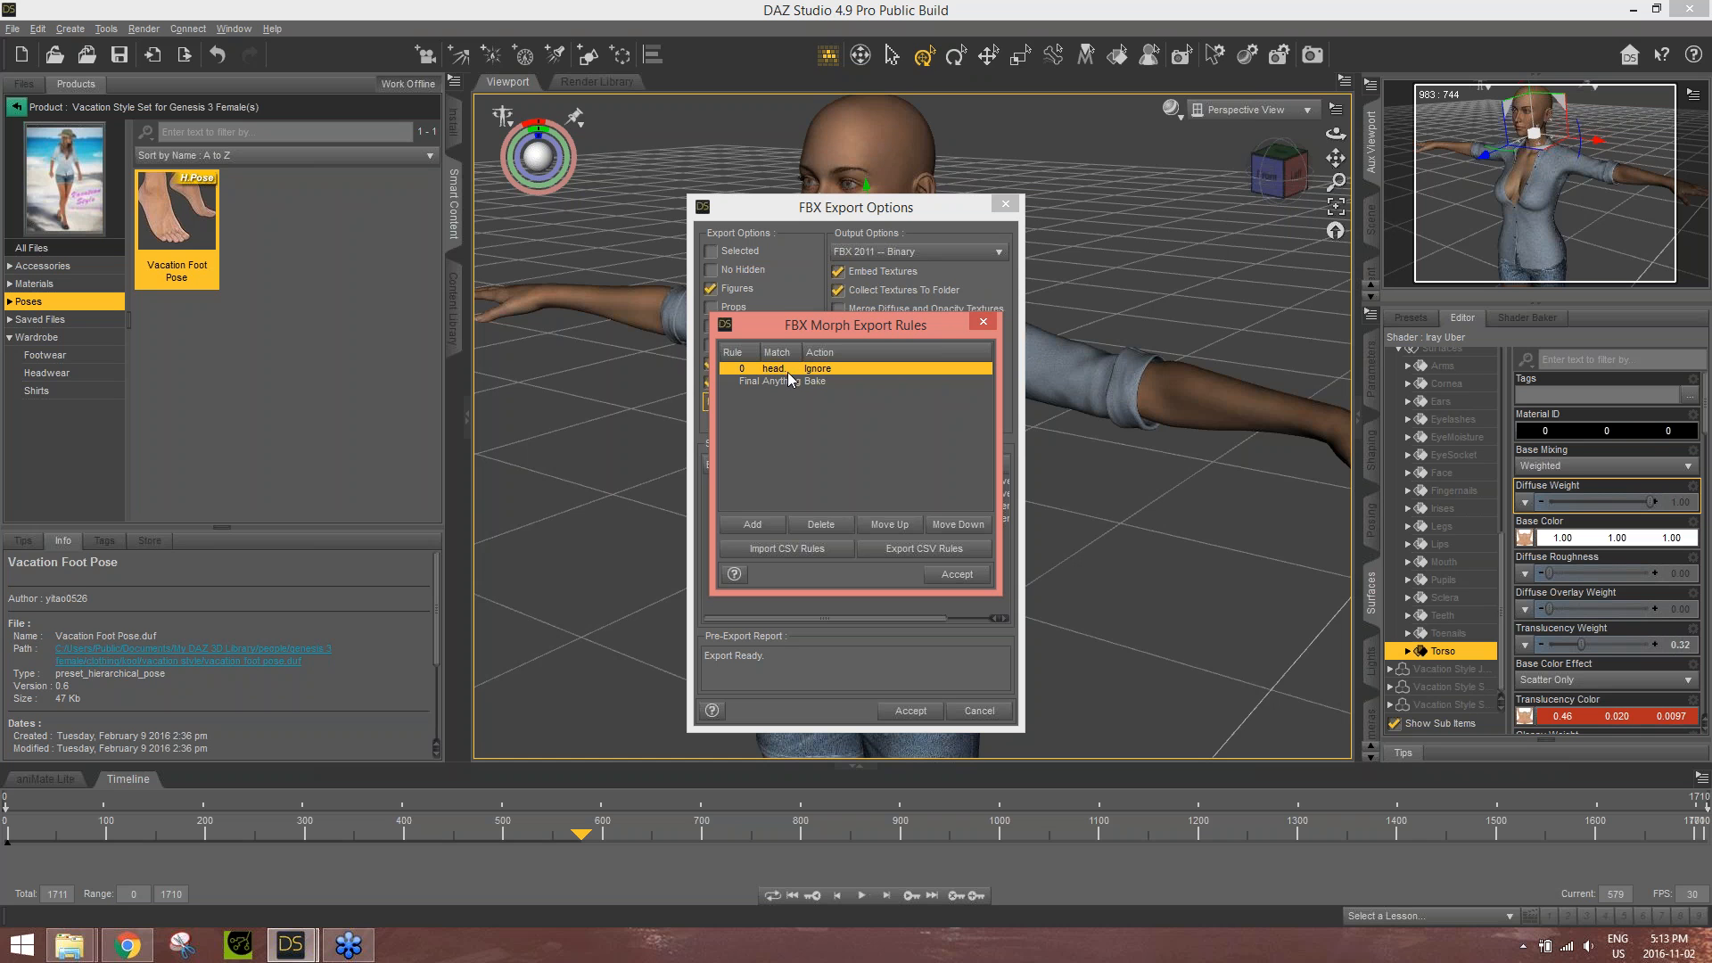
click(955, 574)
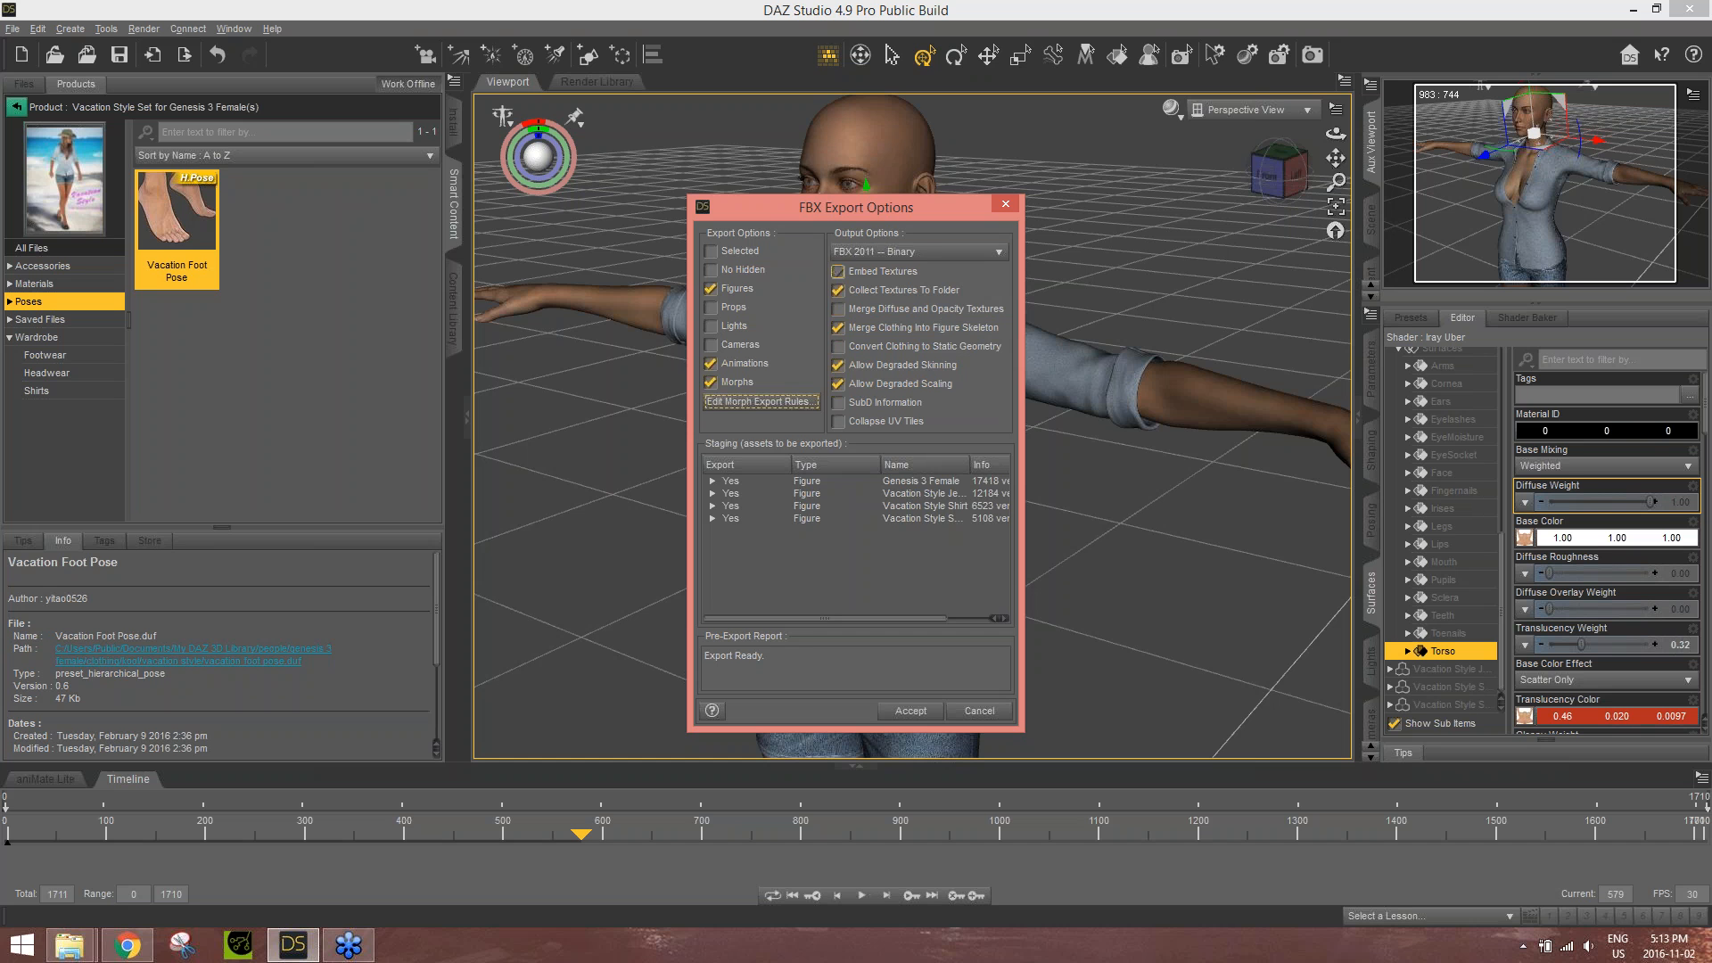
- Review the FBX version and Embed Textures output options and cancel the export
click(929, 256)
click(920, 257)
click(899, 271)
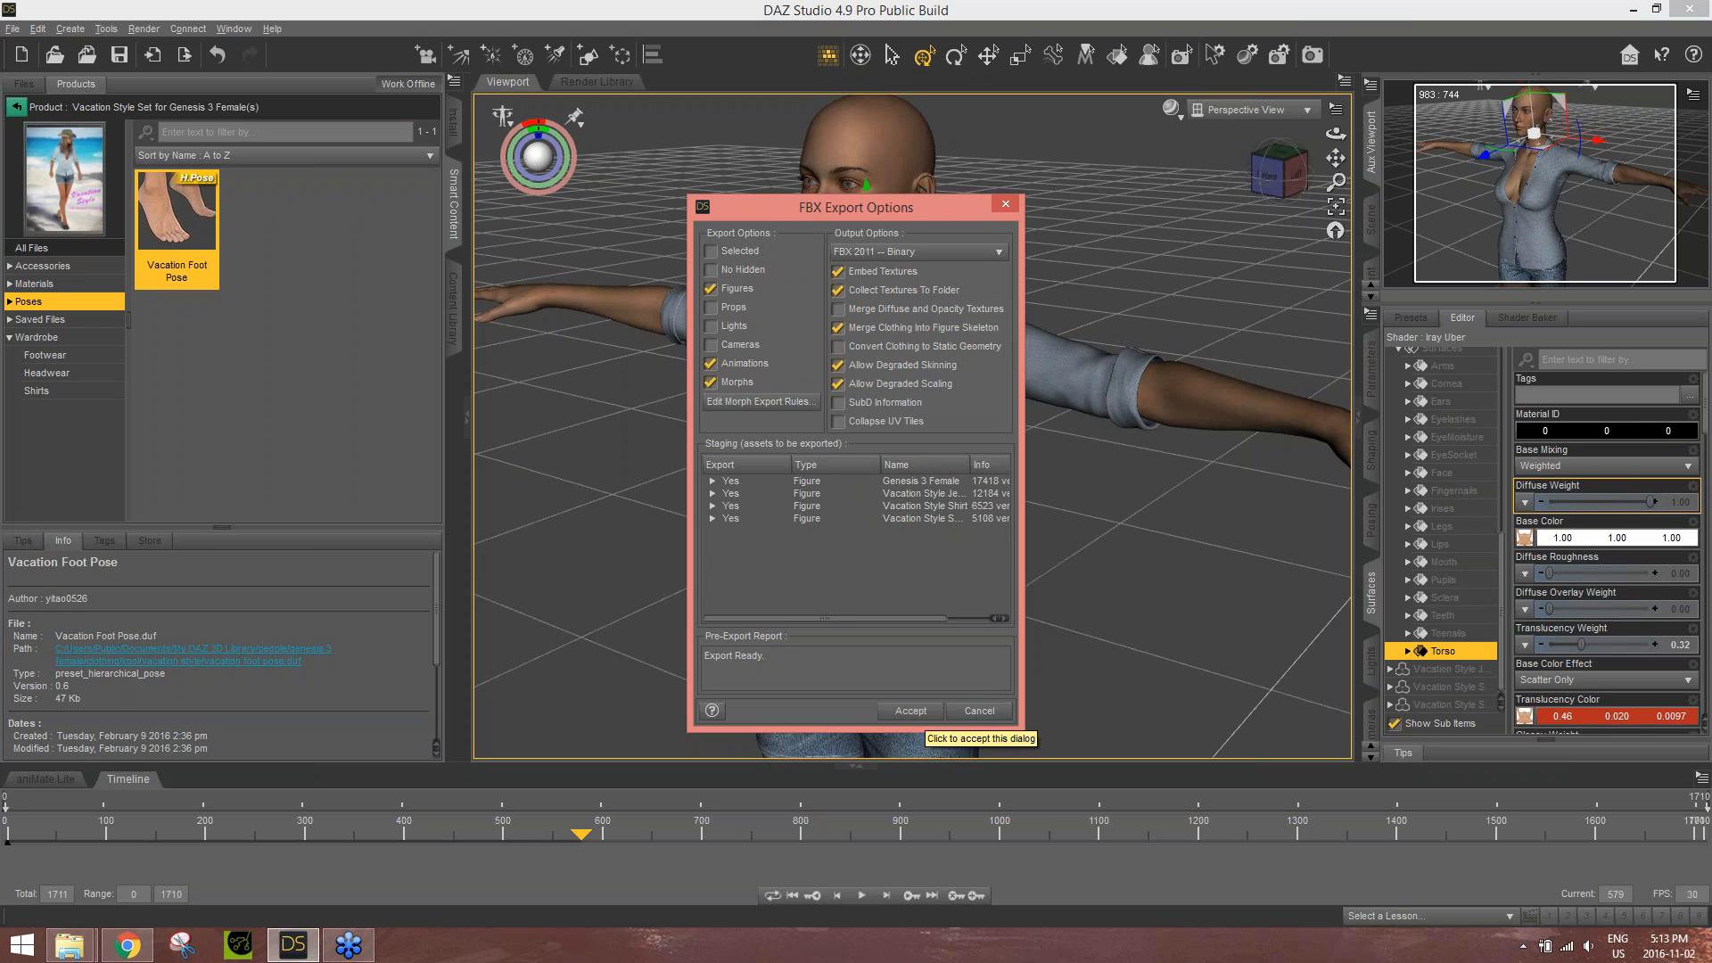
click(979, 712)
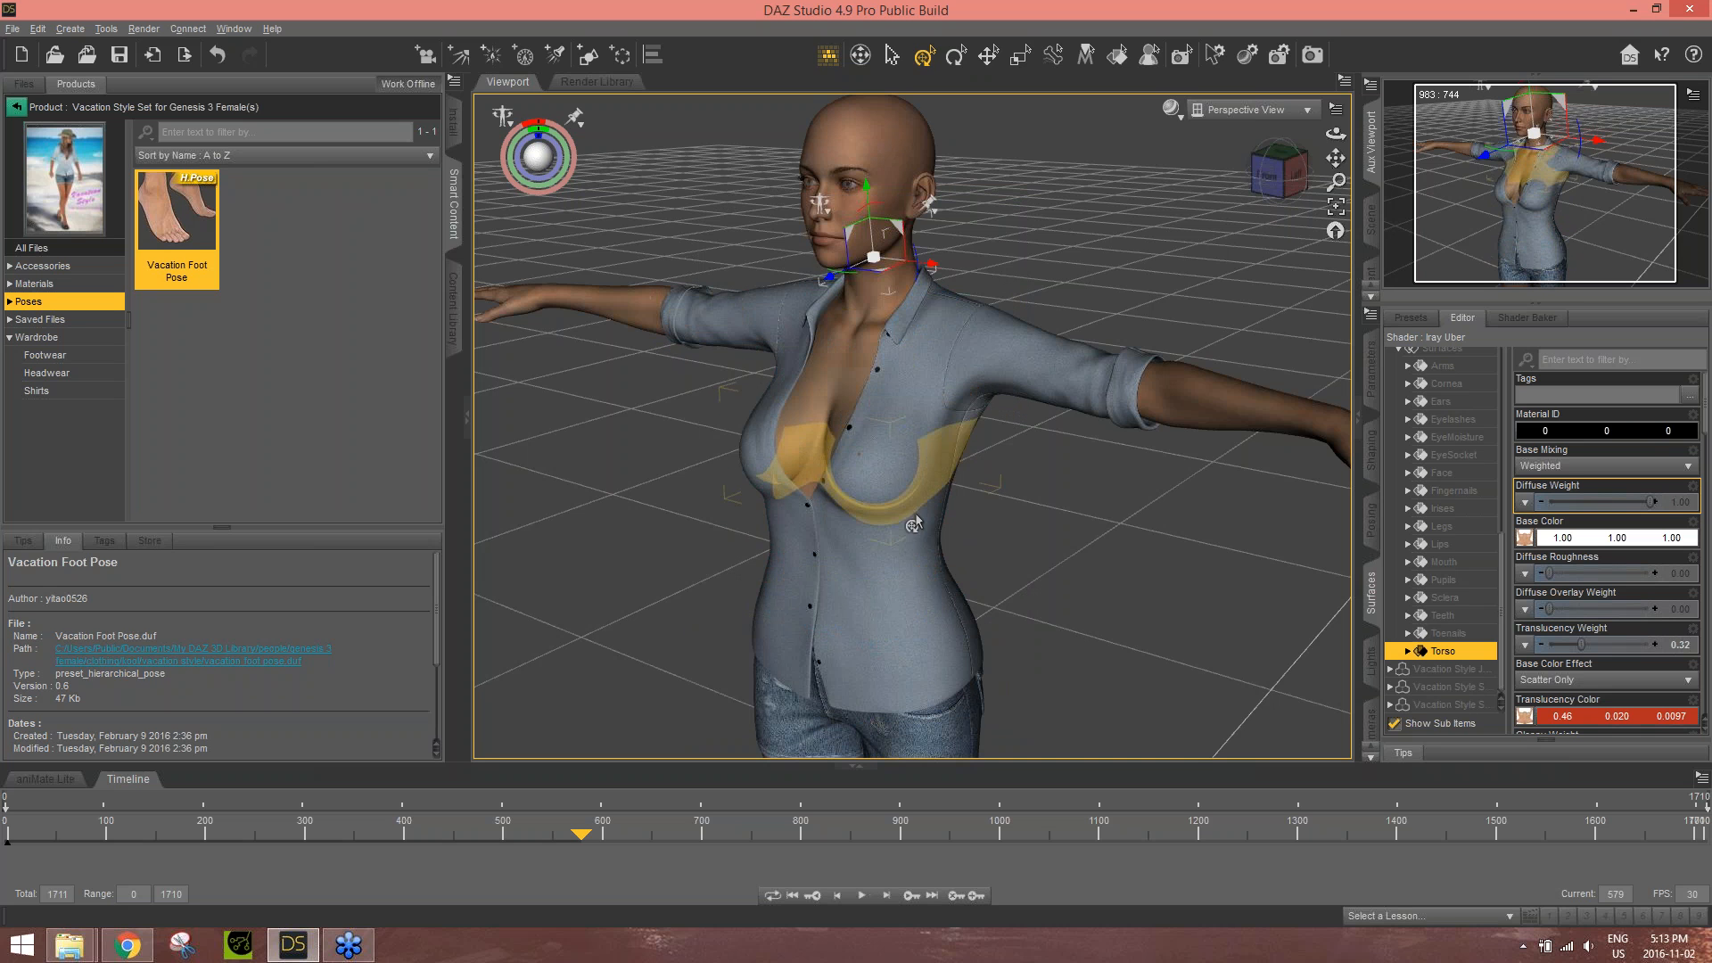
- Close DAZ Studio, launch iClone 3DXchange 6 from the desktop and maximize its window
click(1689, 11)
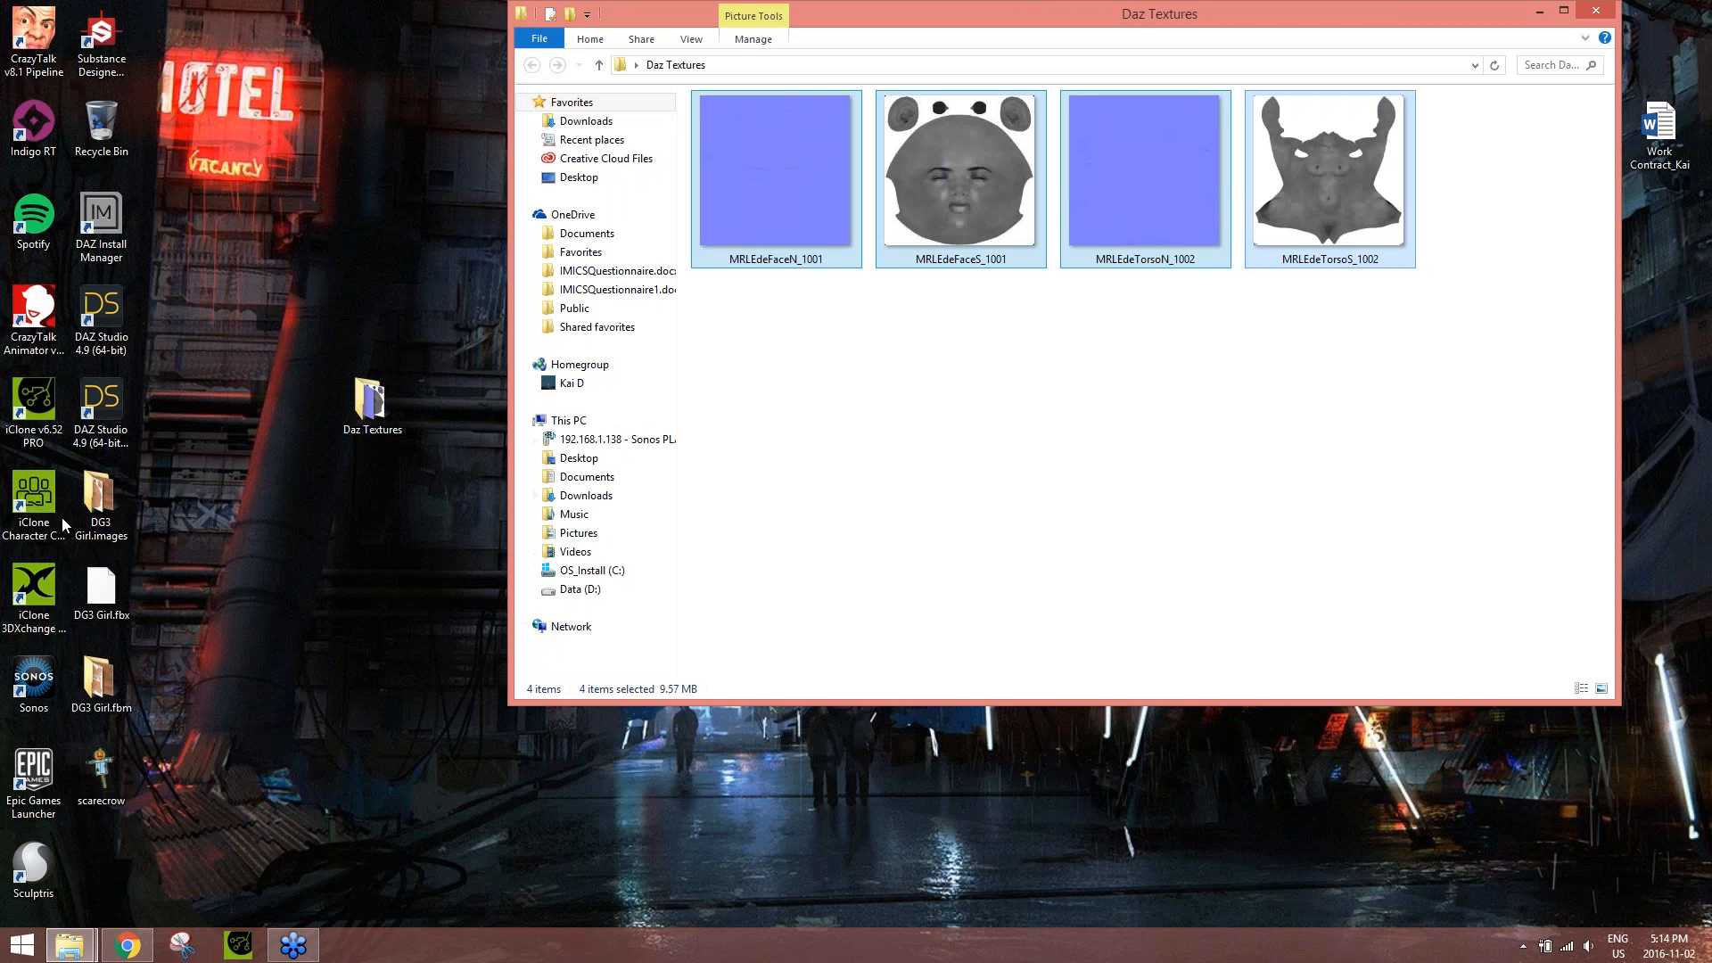
double_click(34, 588)
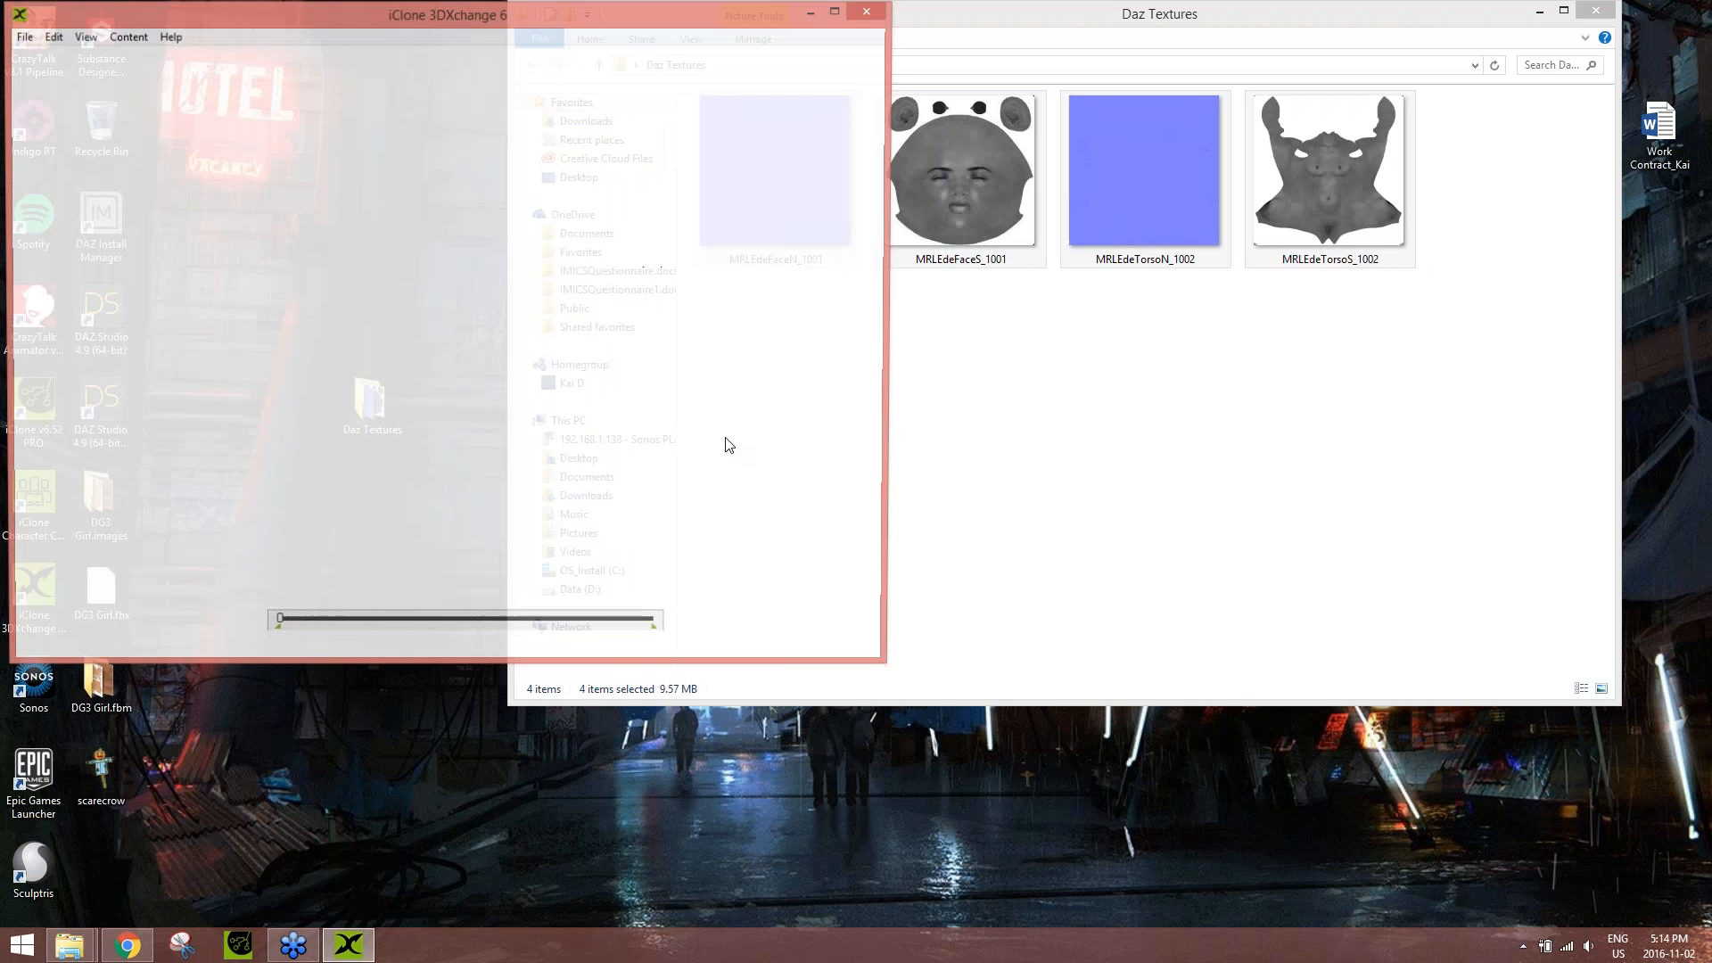
click(837, 9)
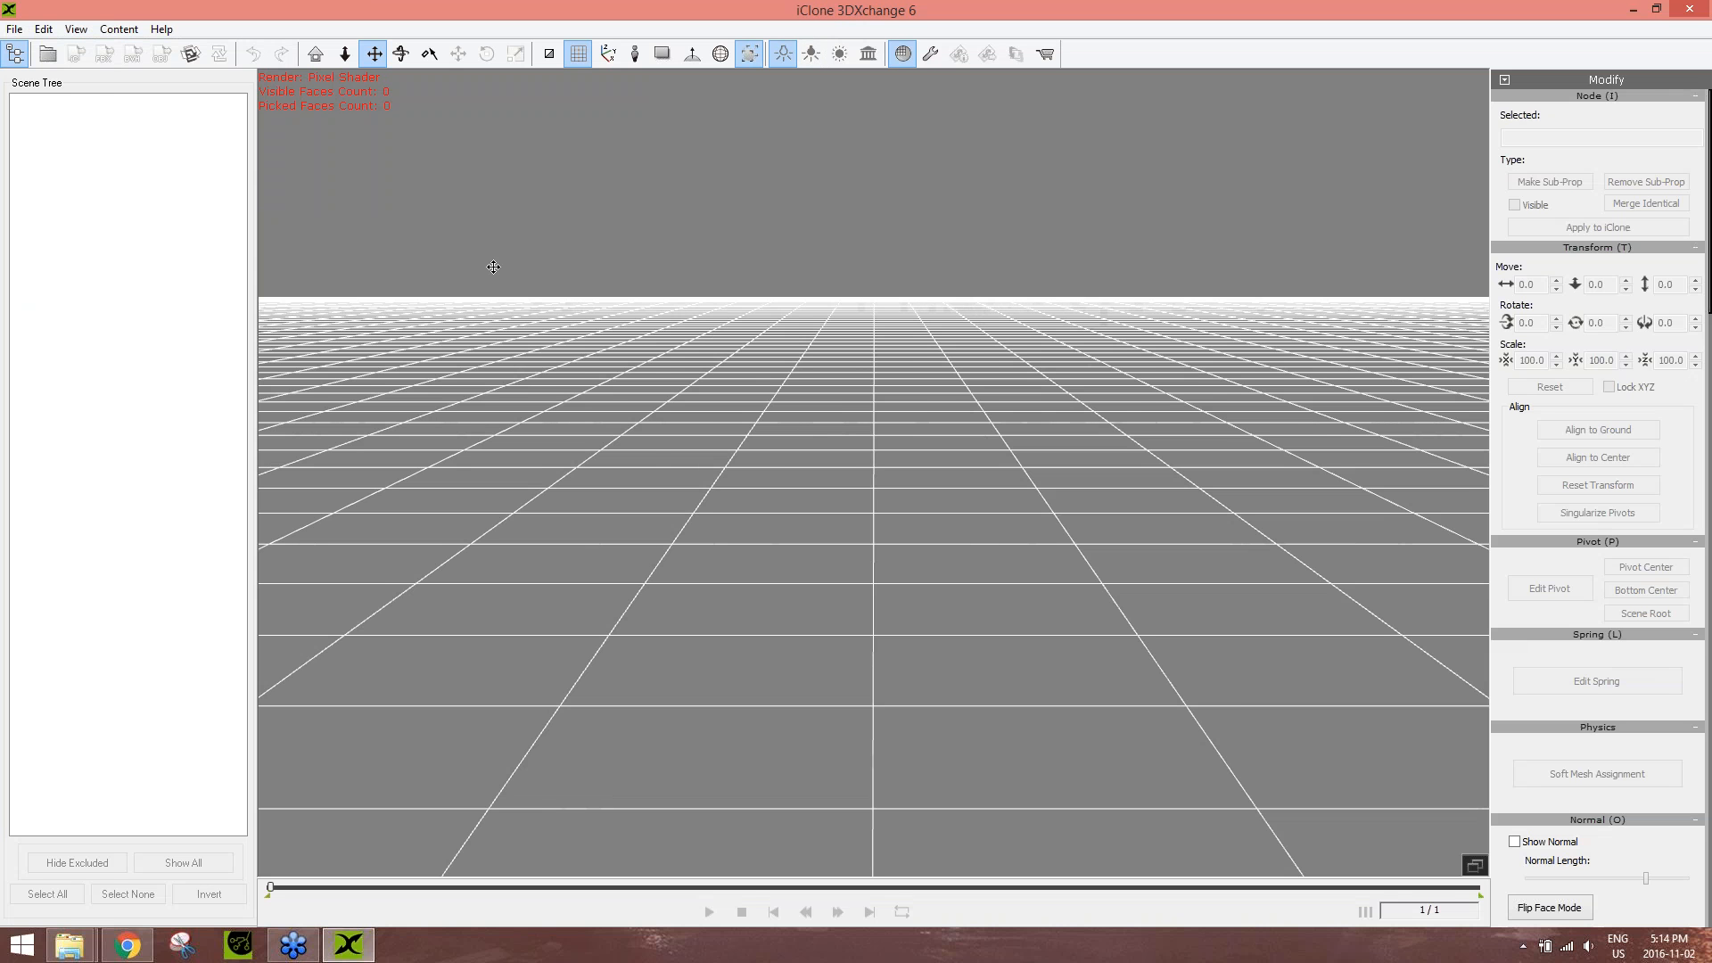
- Open the DG3 Girl.fbx file from the Desktop
click(16, 30)
click(61, 67)
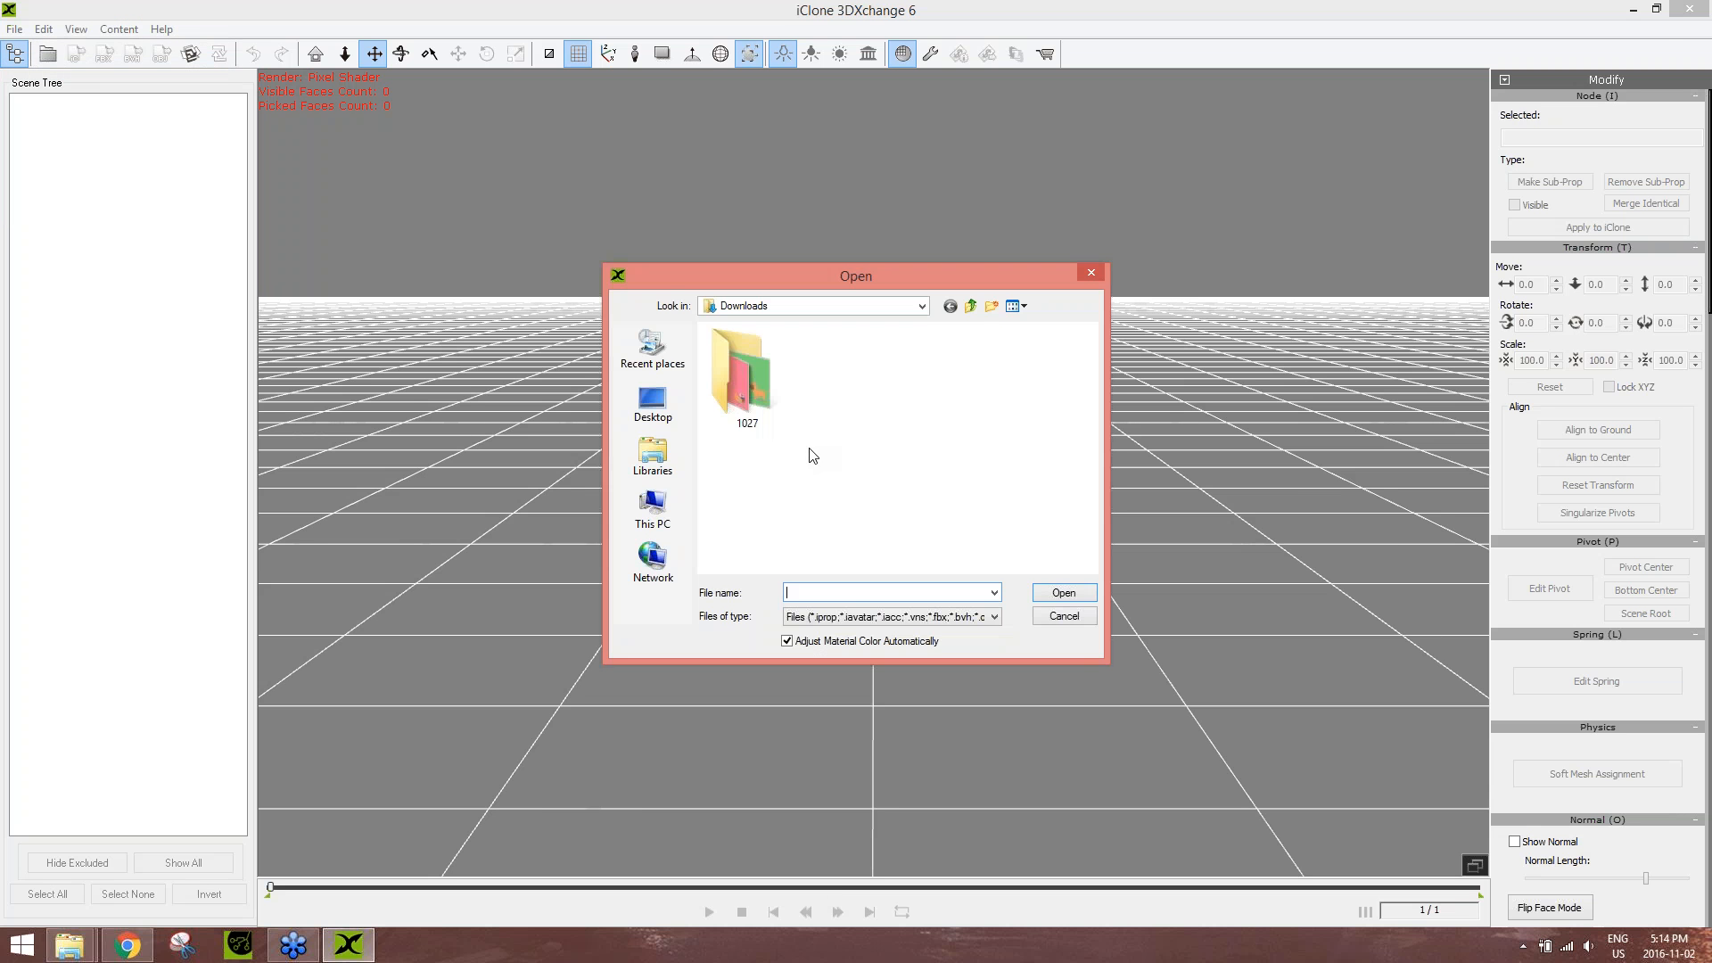
click(654, 403)
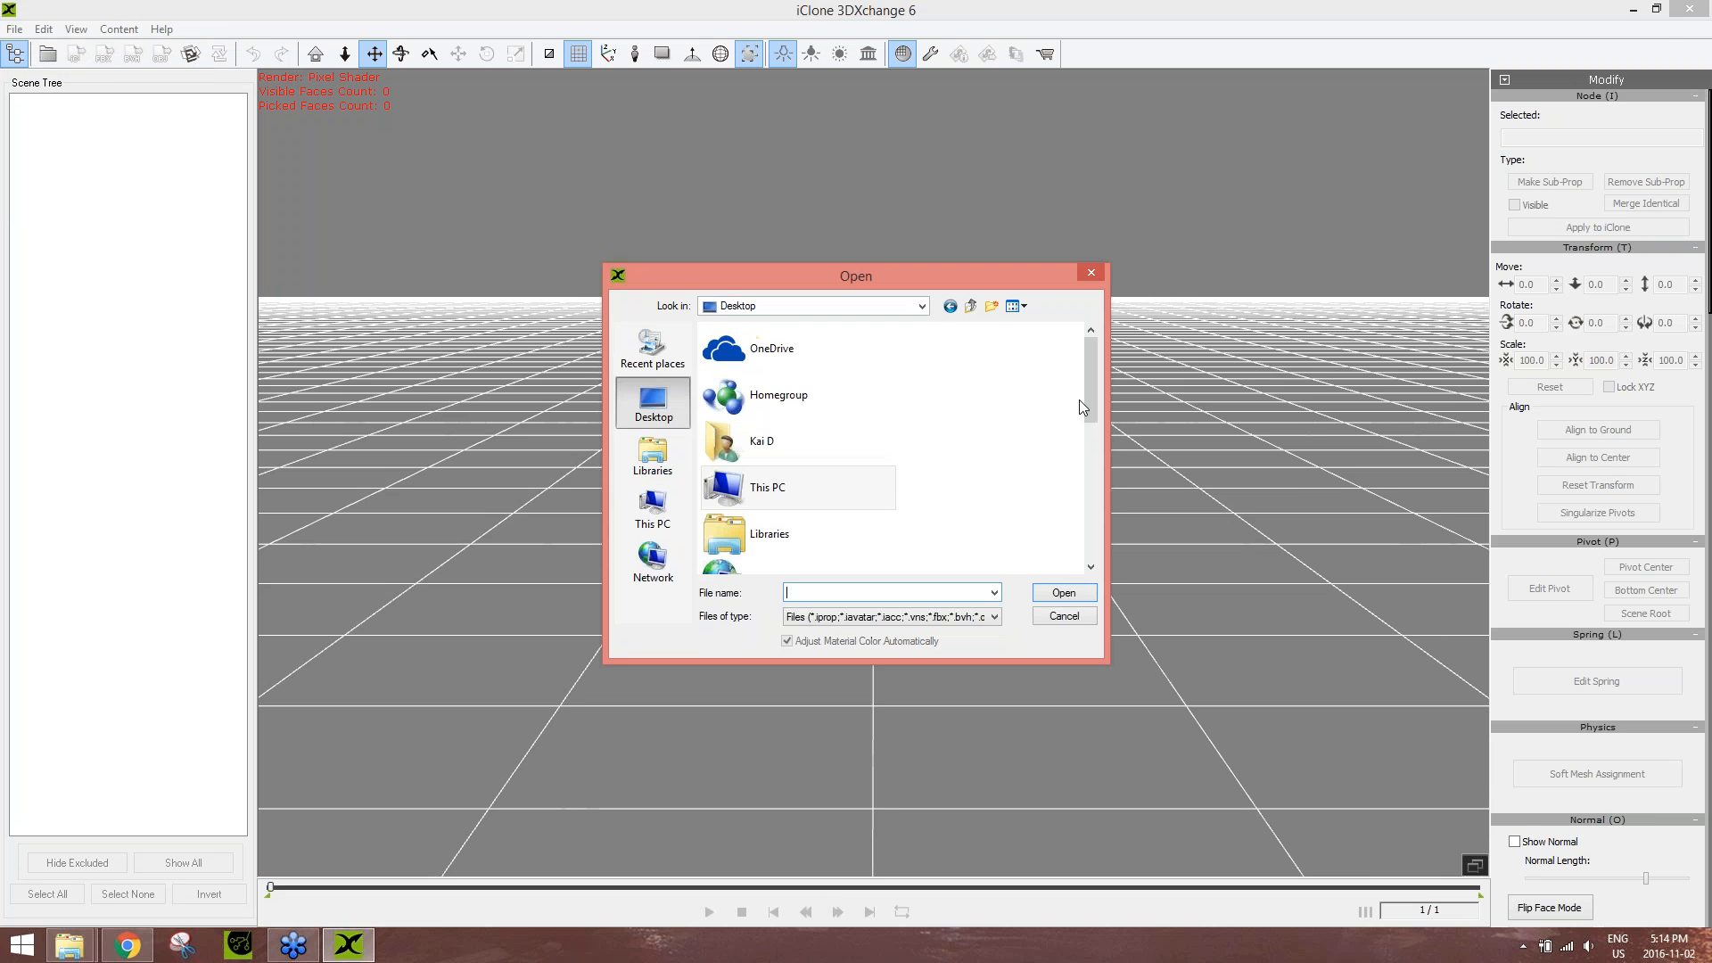
drag(1087, 367, 1099, 530)
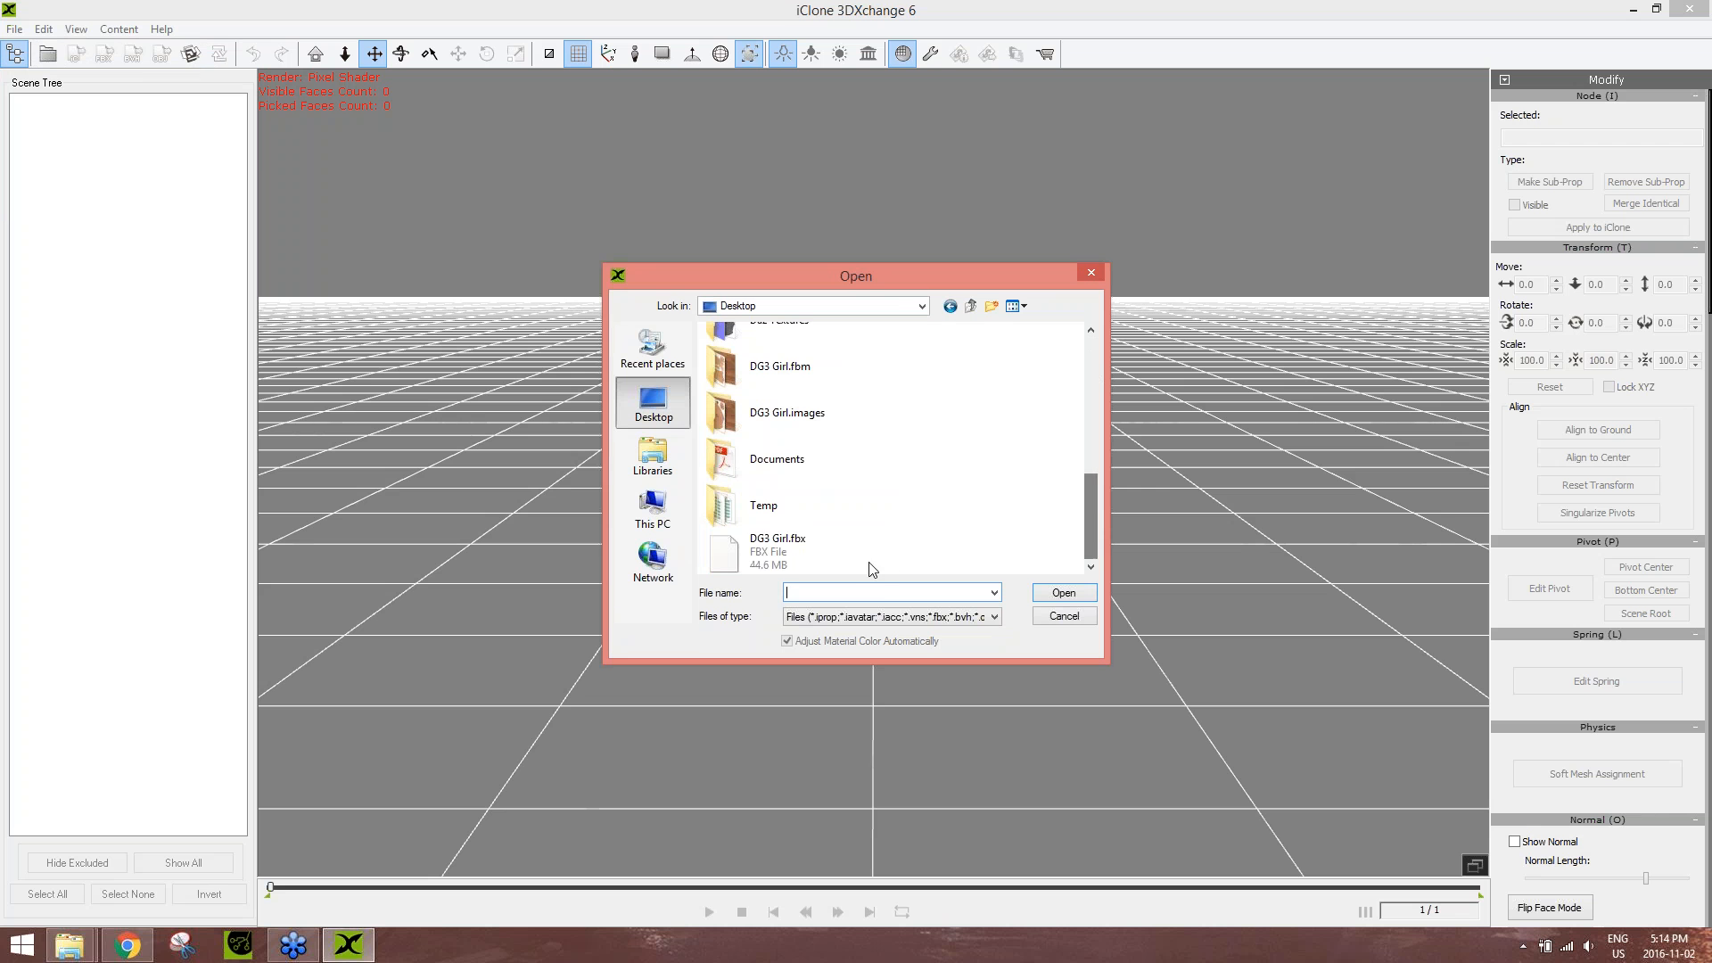
double_click(776, 557)
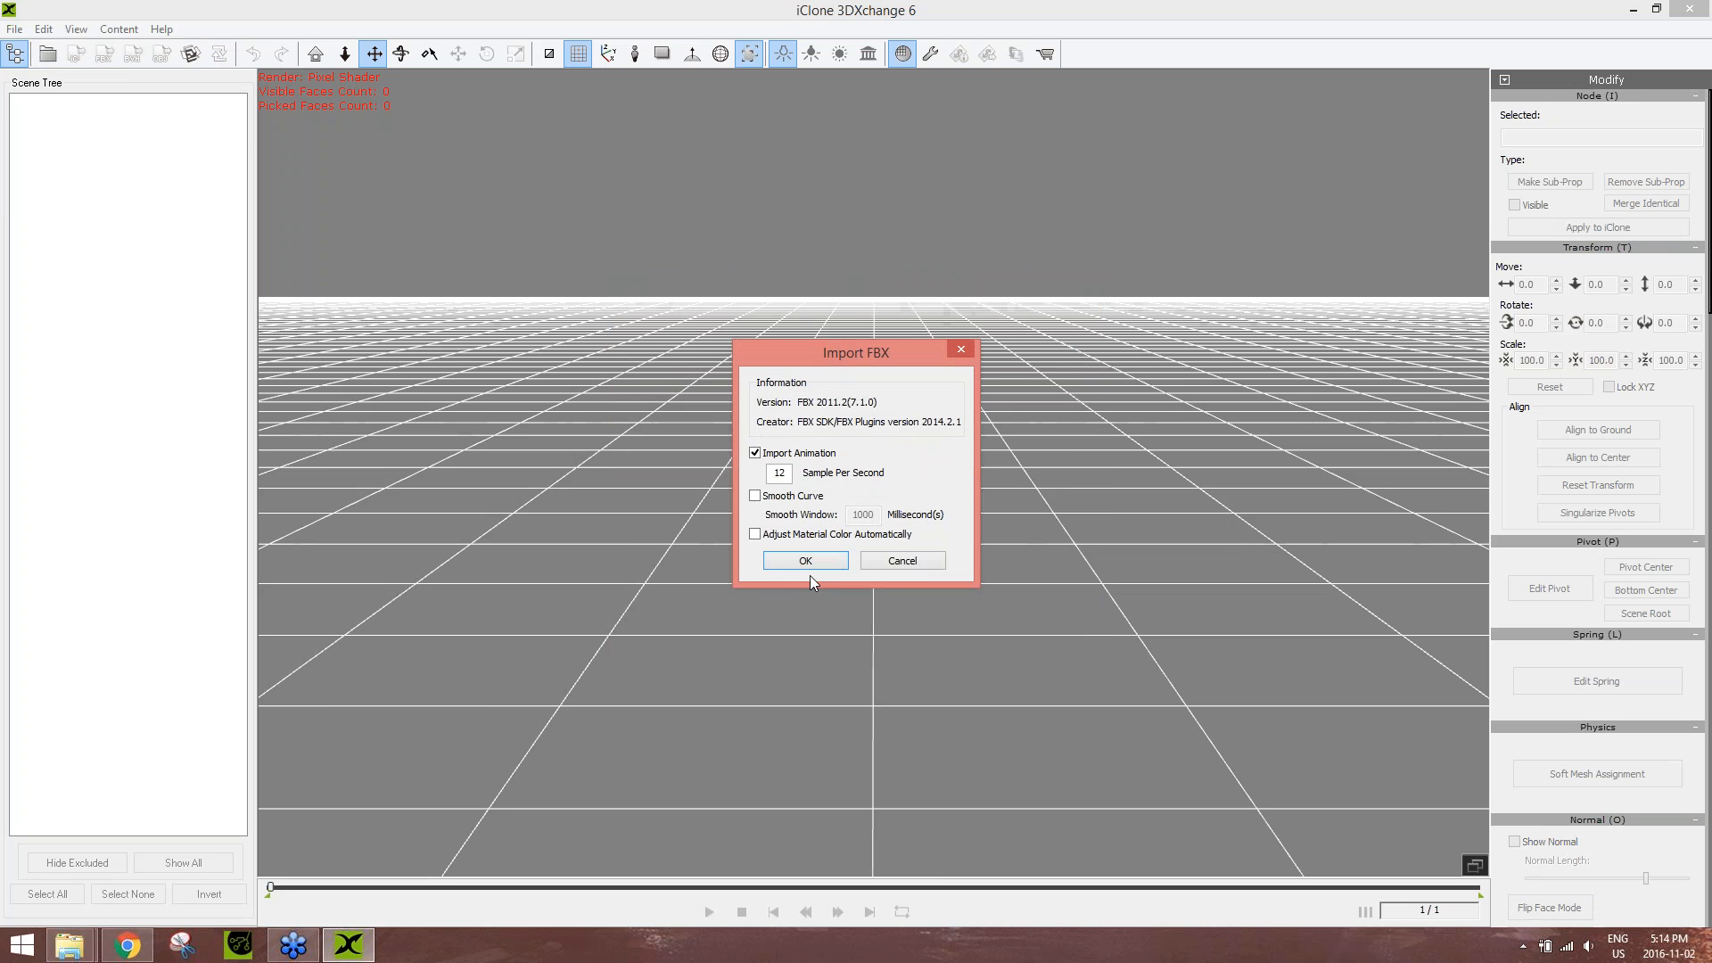
- Import the FBX with animation at 12 samples per second and convert the Daz4Genesis3 figure to a non-standard talking character
click(814, 560)
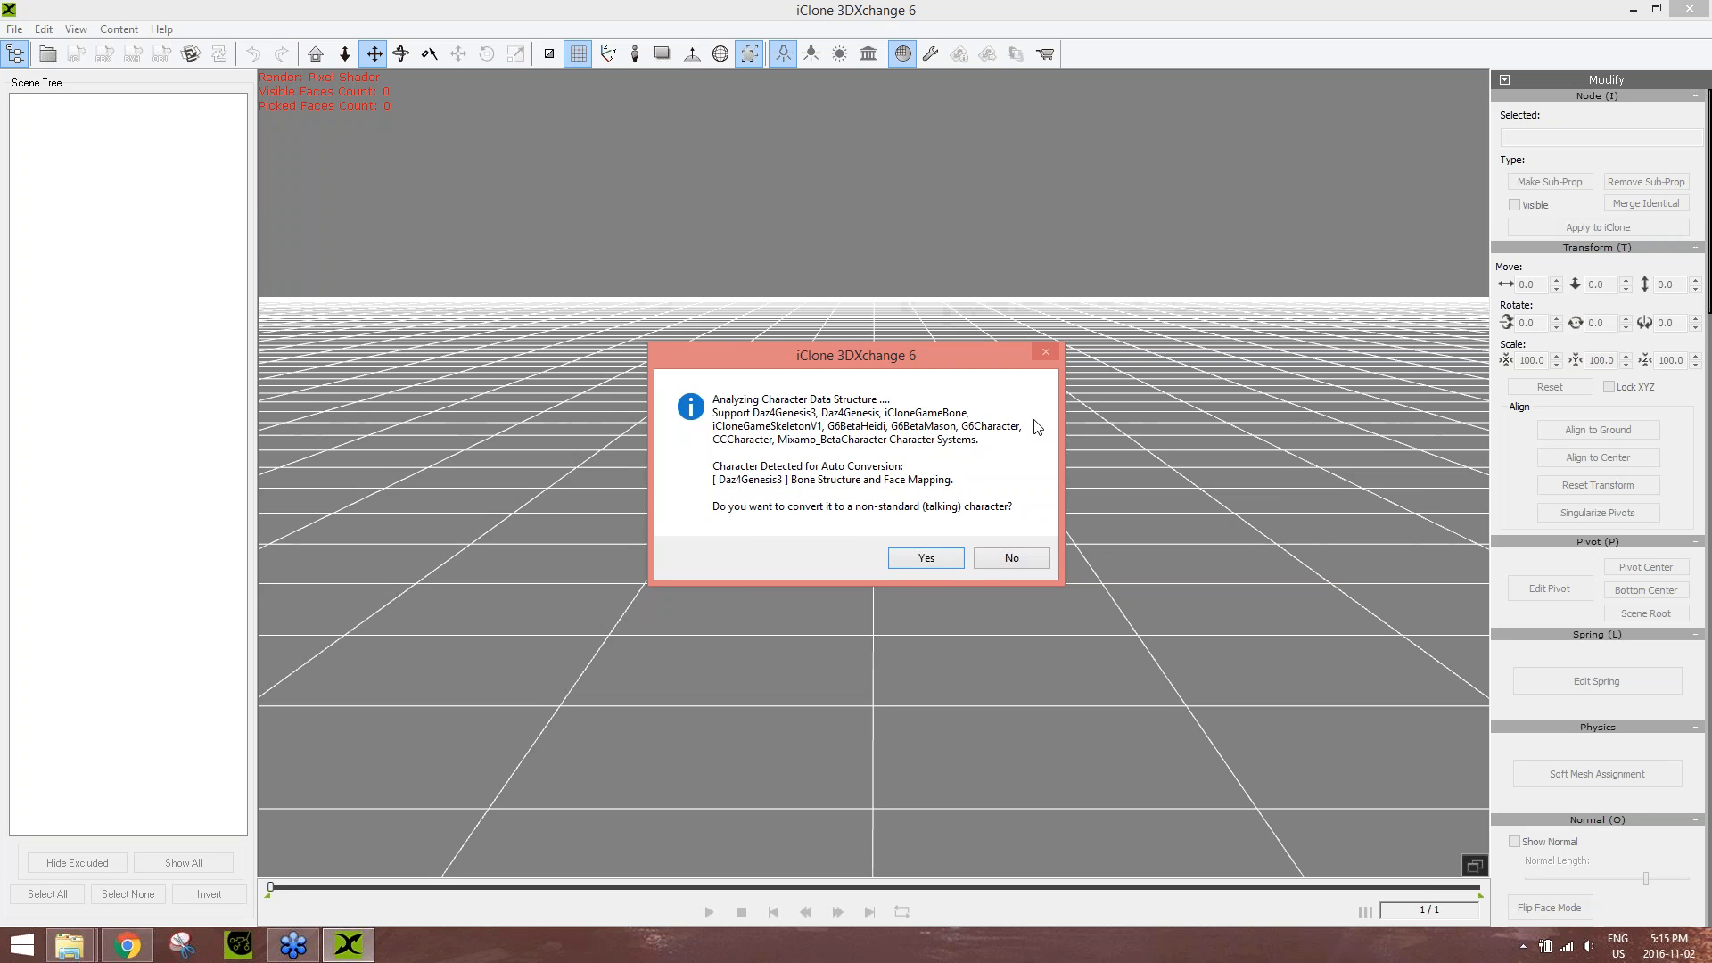
click(924, 552)
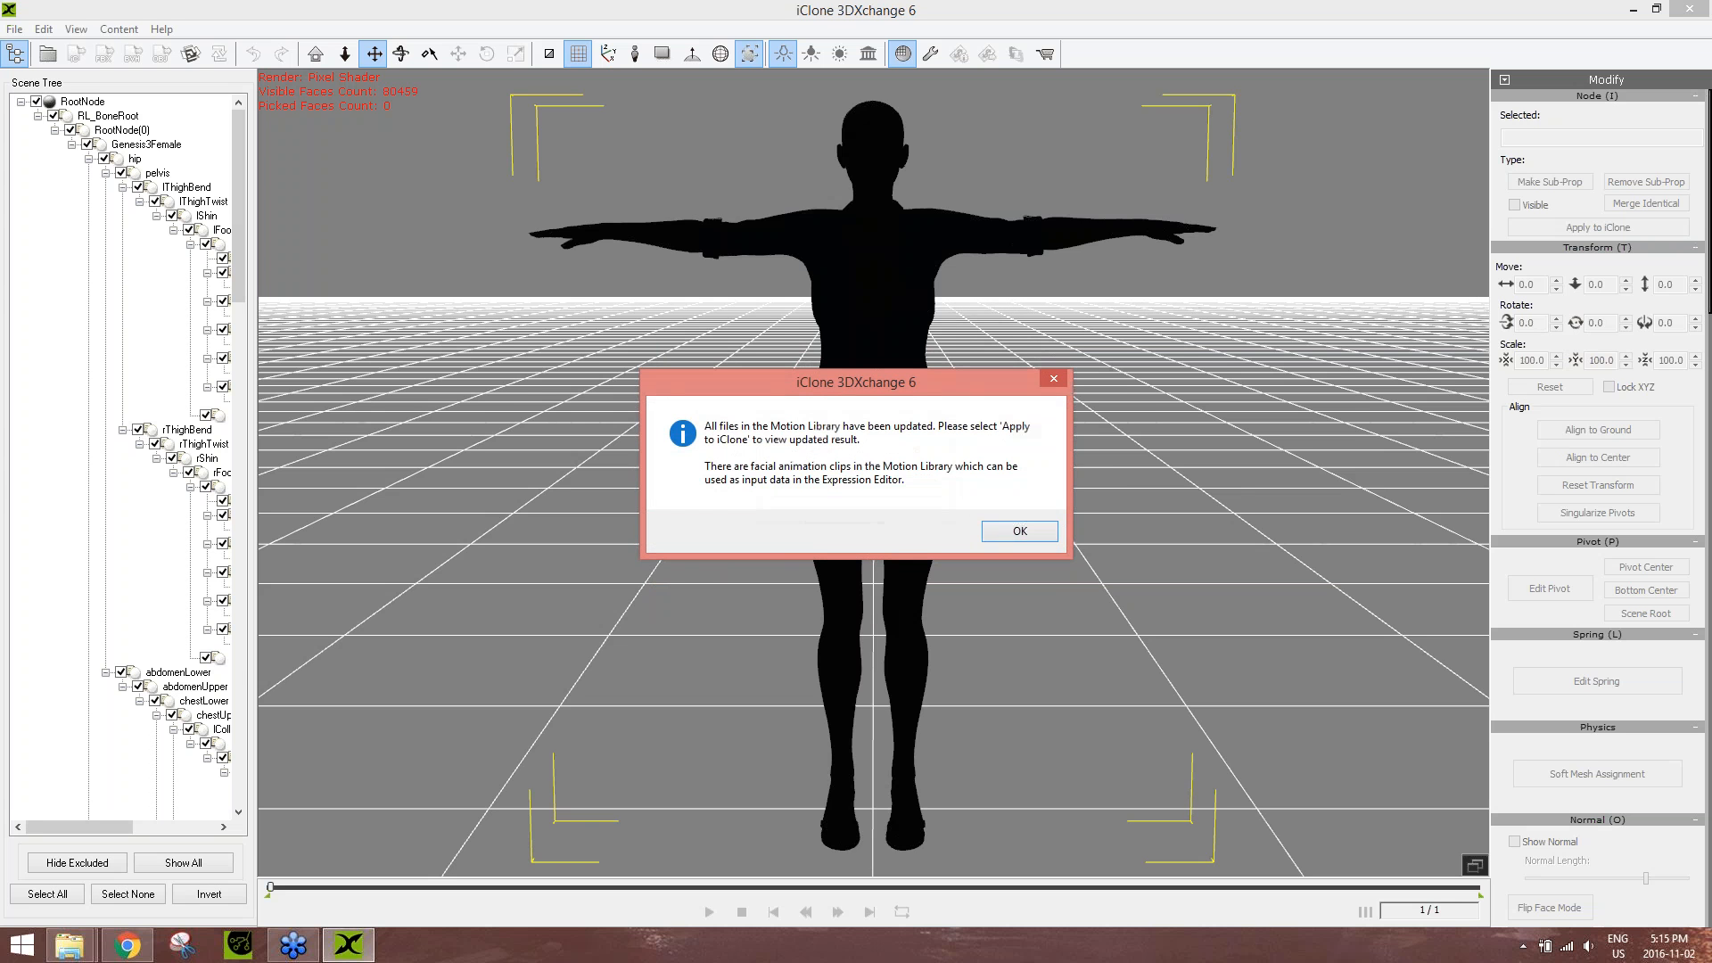
click(1014, 530)
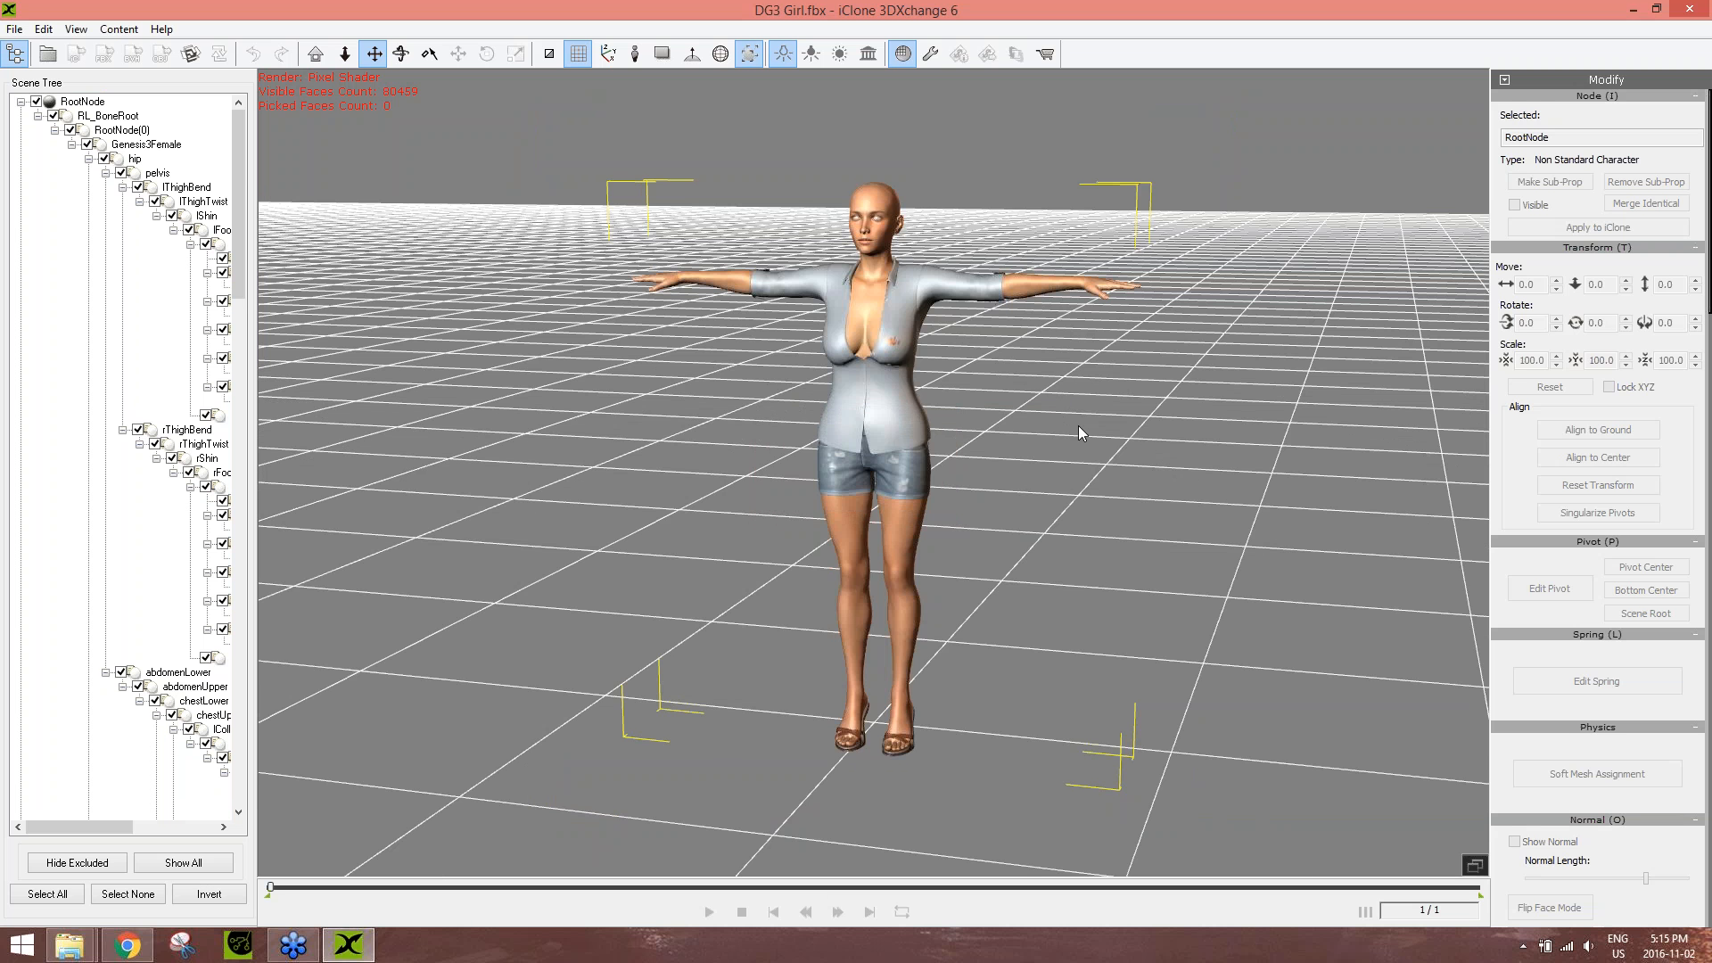
- Examine the imported character's shirt and body from several angles for skin poking through the clothing
drag(1077, 426, 1010, 475)
scroll(1010, 474, up, 5)
scroll(1010, 475, down, 3)
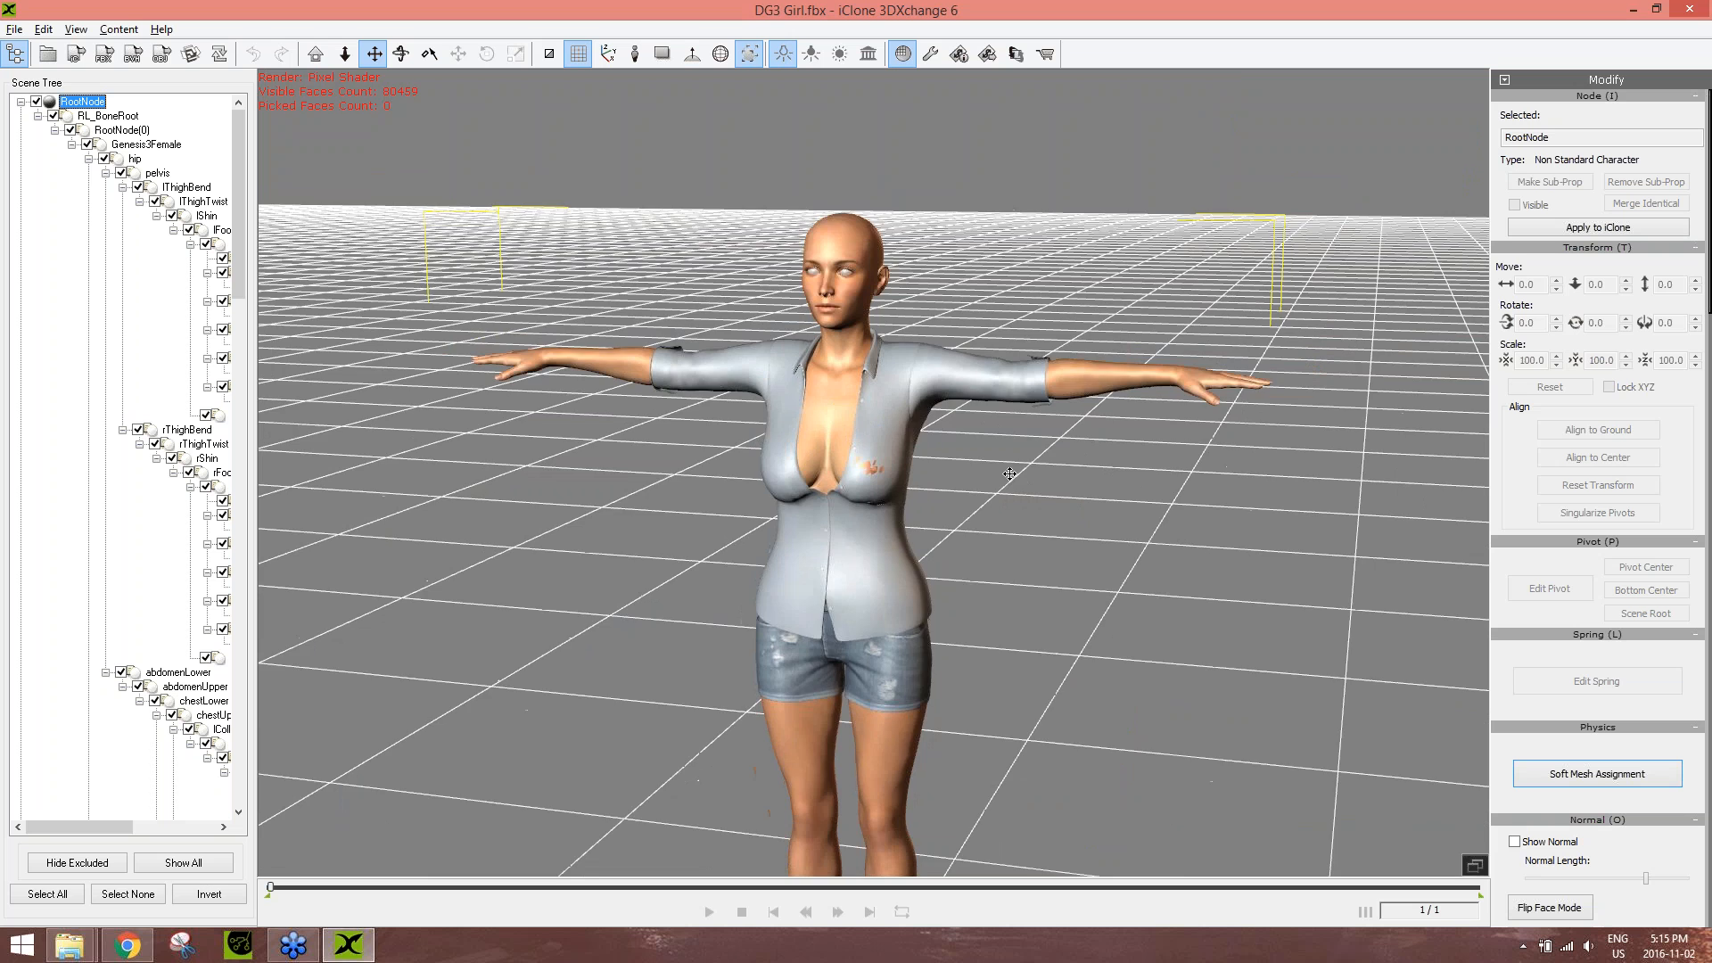
scroll(1009, 473, up, 6)
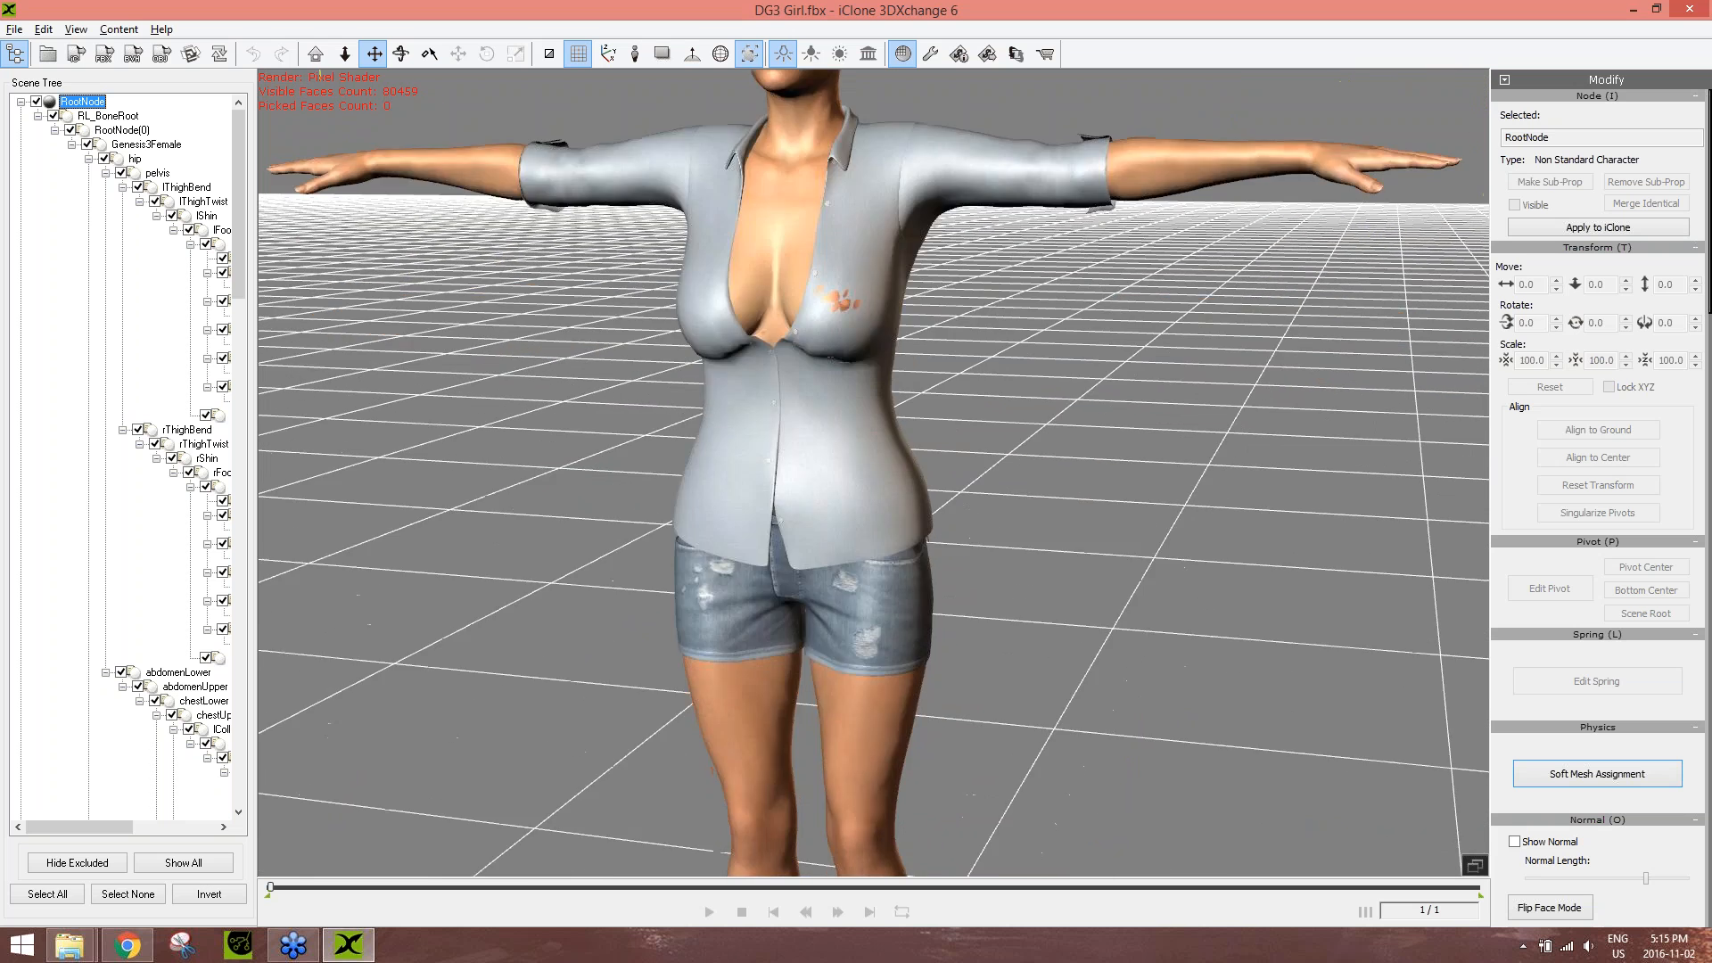
scroll(1010, 473, down, 5)
drag(1011, 573, 1016, 505)
right_drag(1016, 504, 586, 508)
drag(865, 648, 883, 623)
mouse_move(883, 624)
right_down()
mouse_move(817, 477)
mouse_move(891, 603)
right_up()
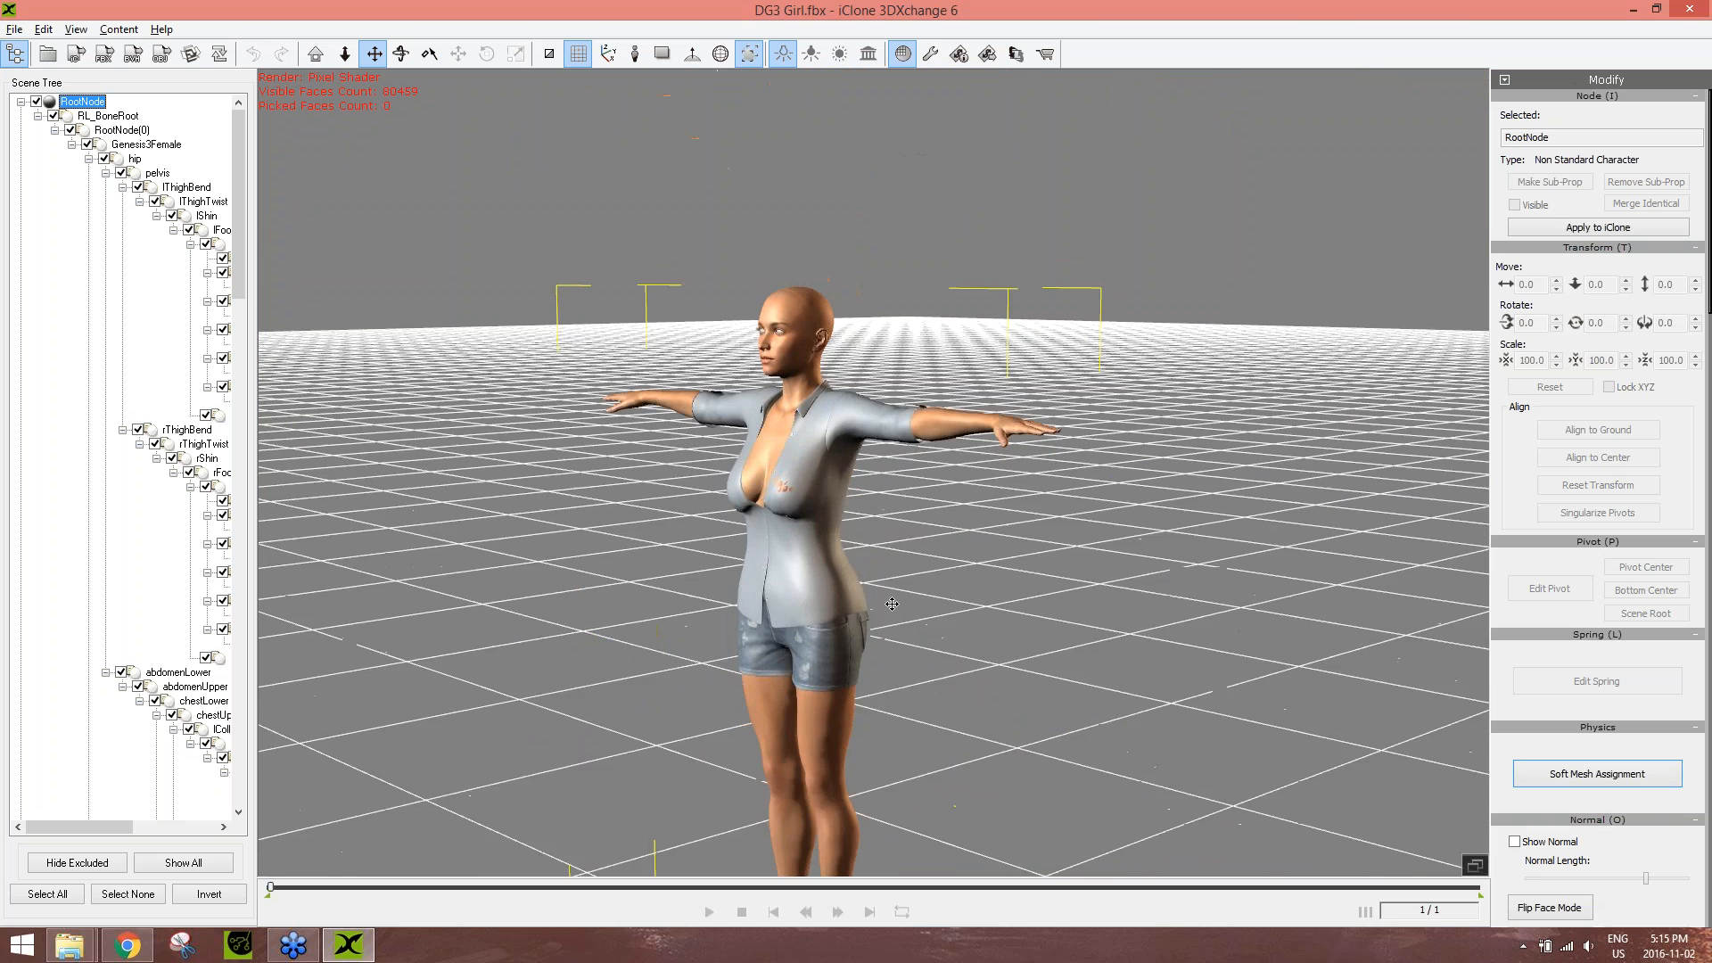
scroll(892, 603, up, 6)
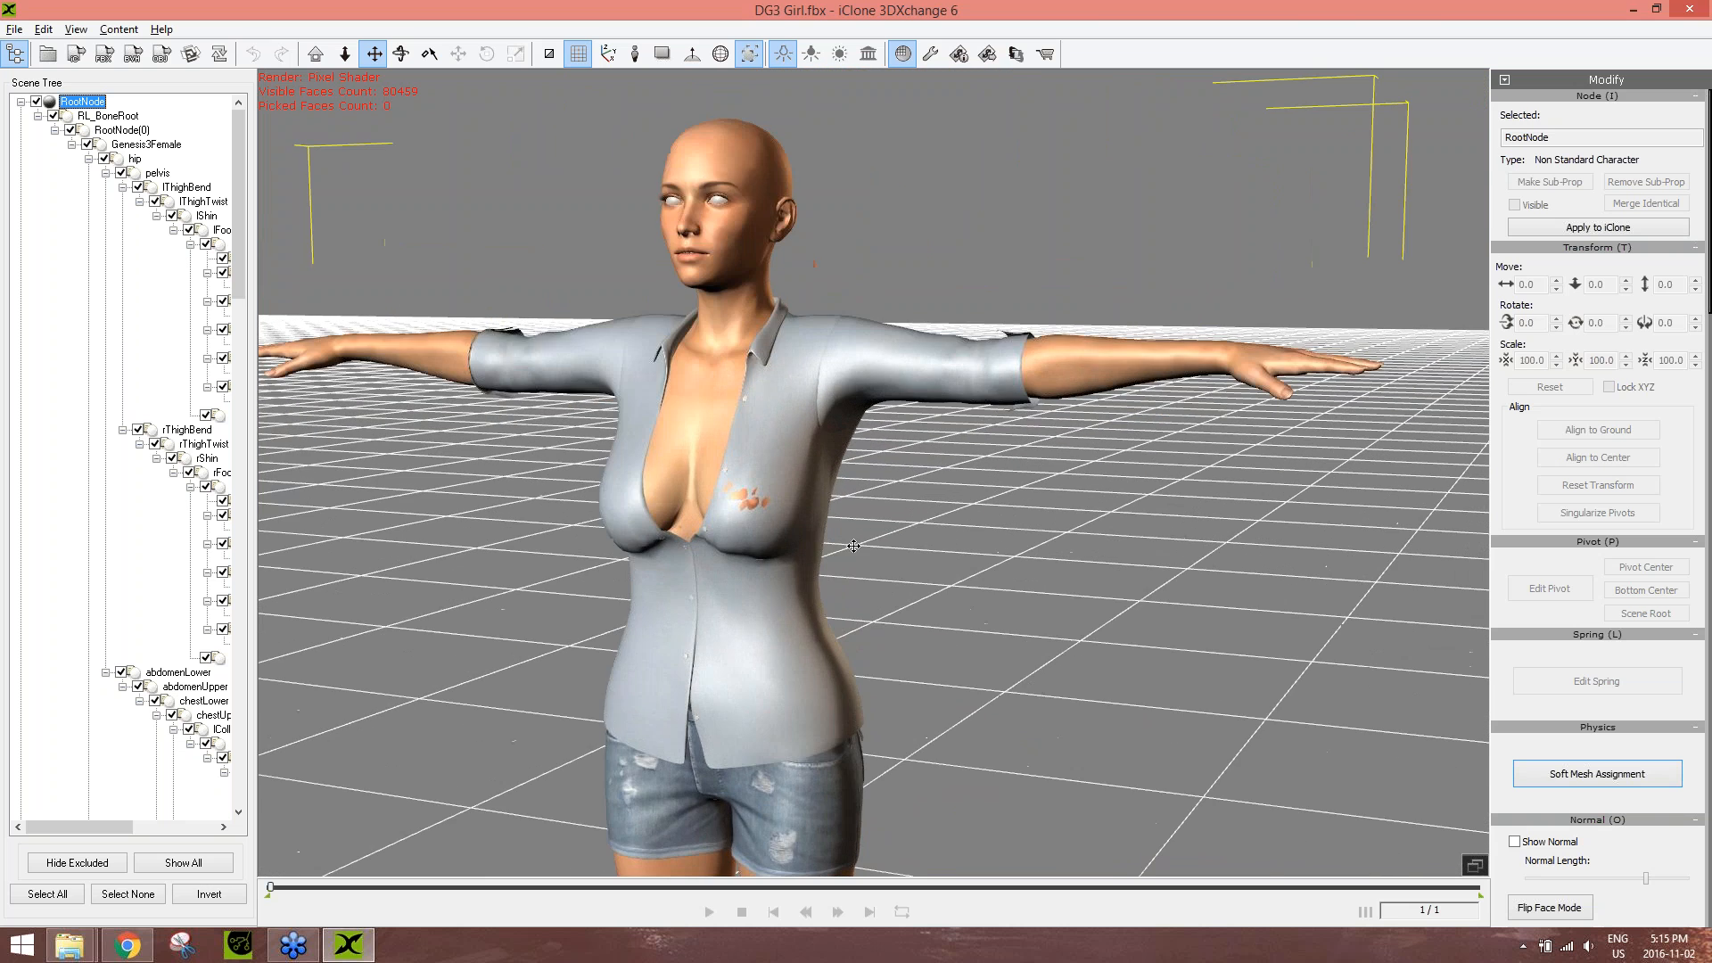
scroll(854, 546, up, 6)
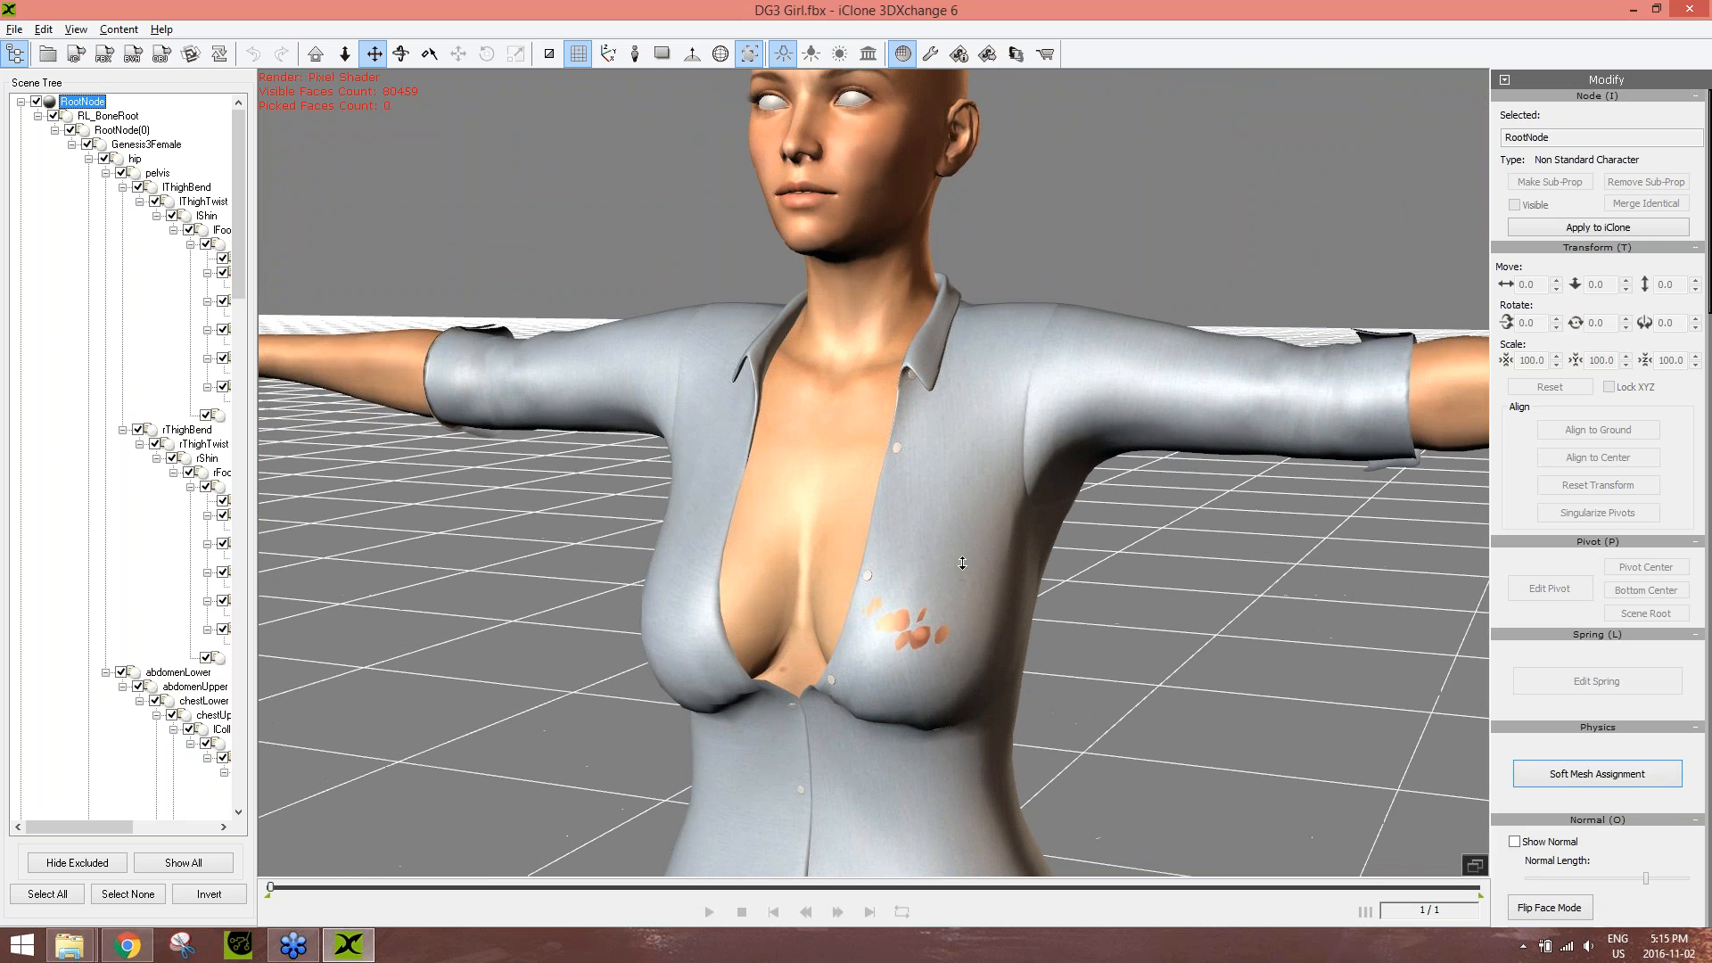
scroll(962, 563, down, 5)
scroll(955, 571, up, 5)
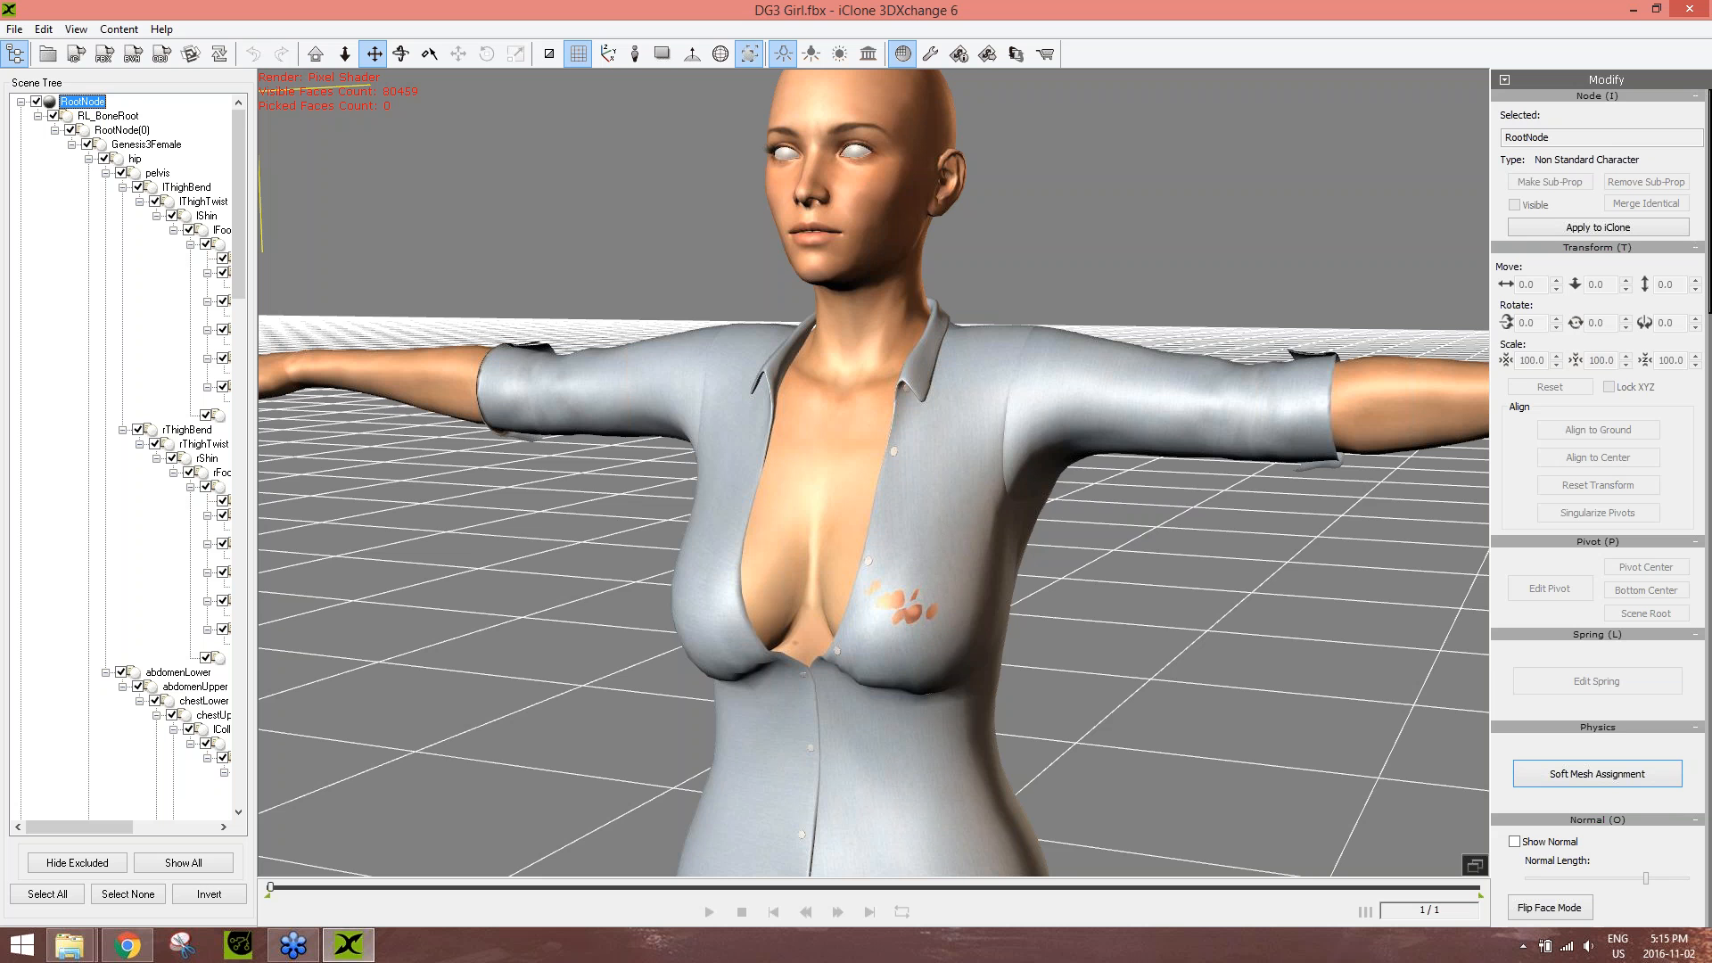
- Select the character's body mesh and choose its Torso material for editing
drag(1707, 307, 1708, 887)
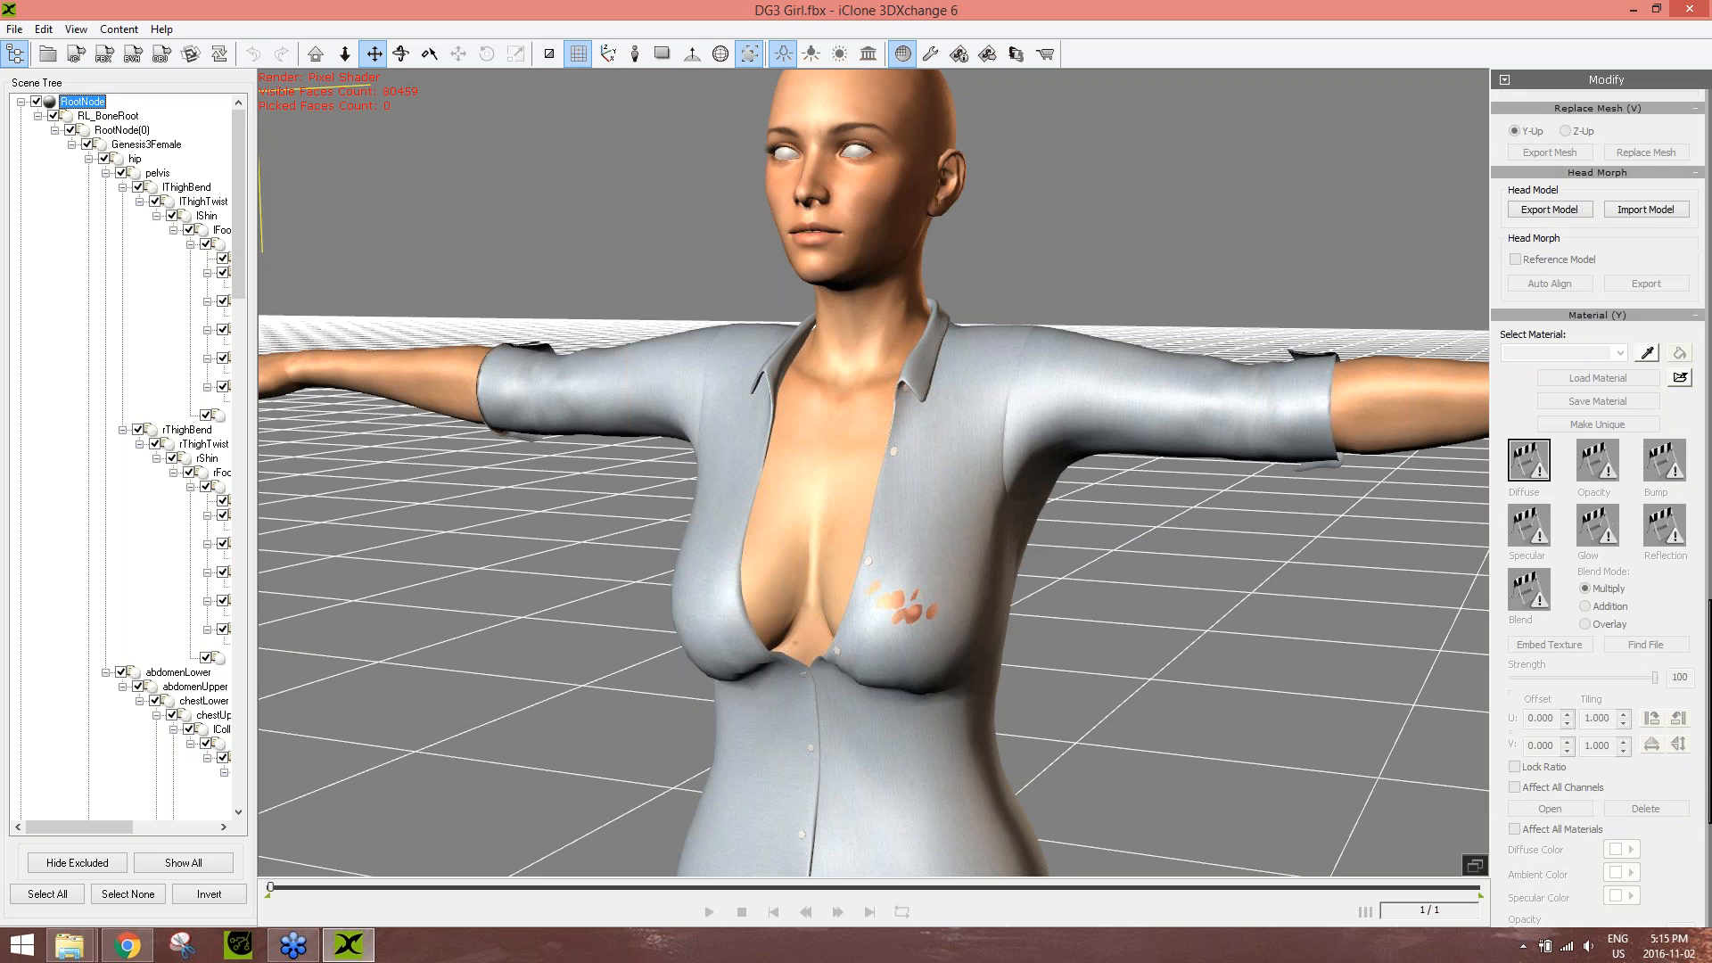
click(845, 377)
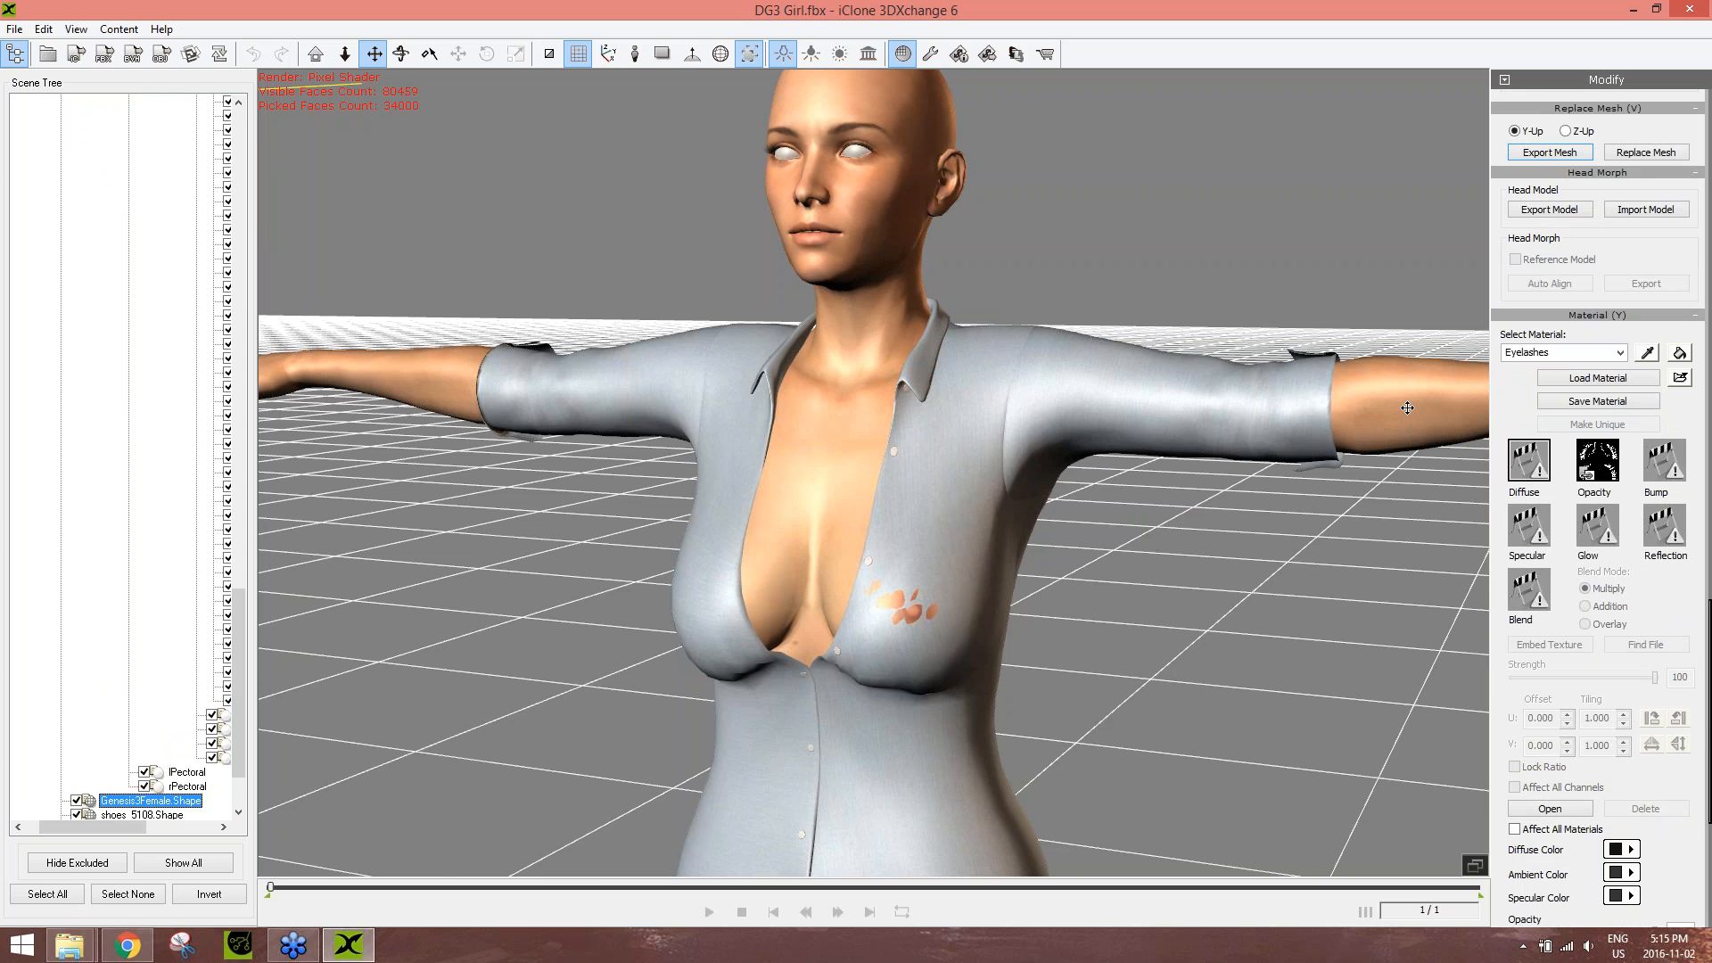
click(1619, 352)
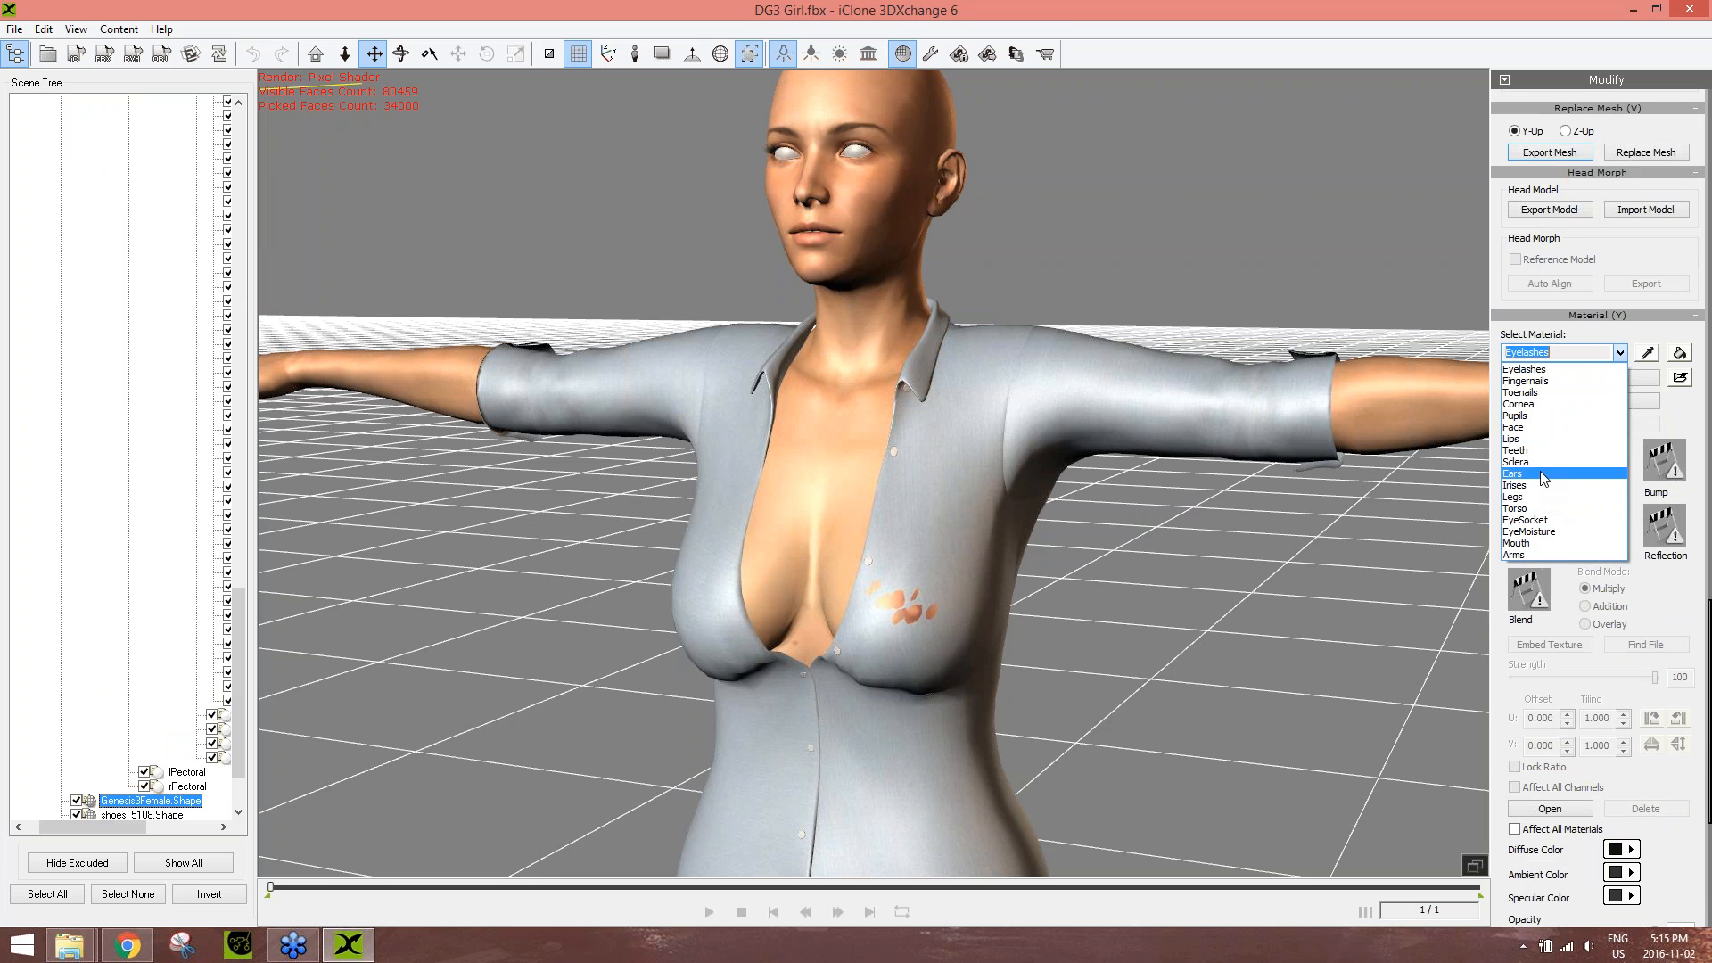
click(1521, 508)
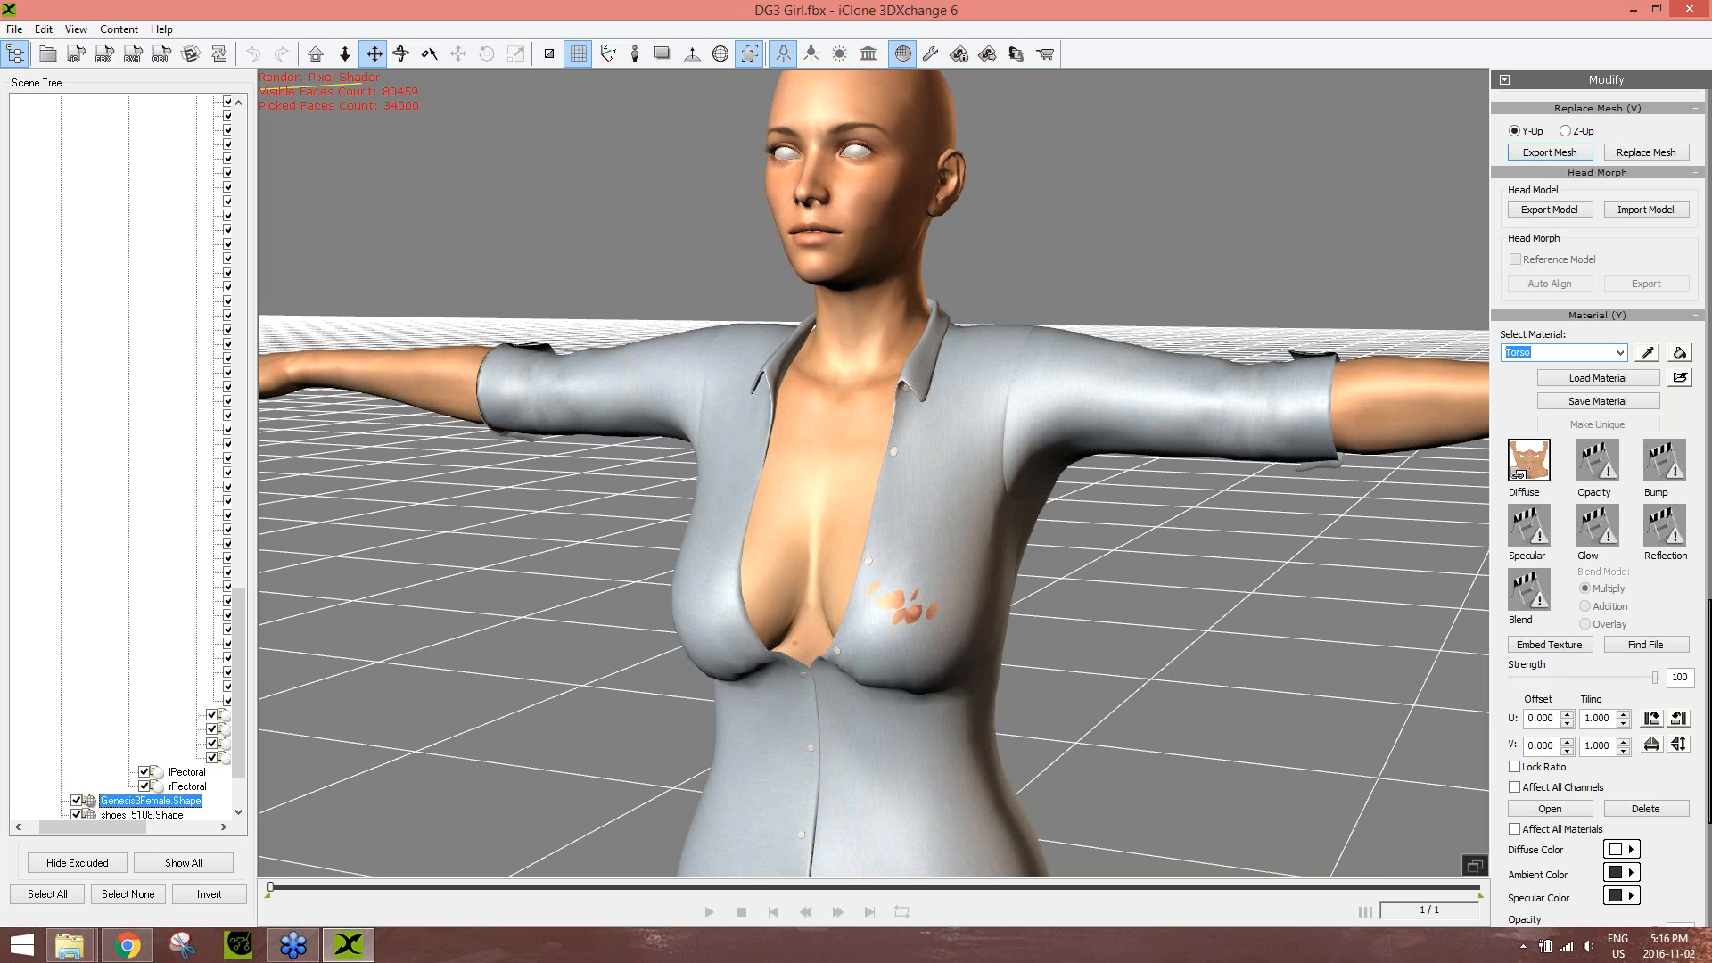
- Open the image browser for the Torso material's opacity texture and go to the Source > Body Opacity Map folder inside D:\Temp\Daz3 Project
double_click(1599, 475)
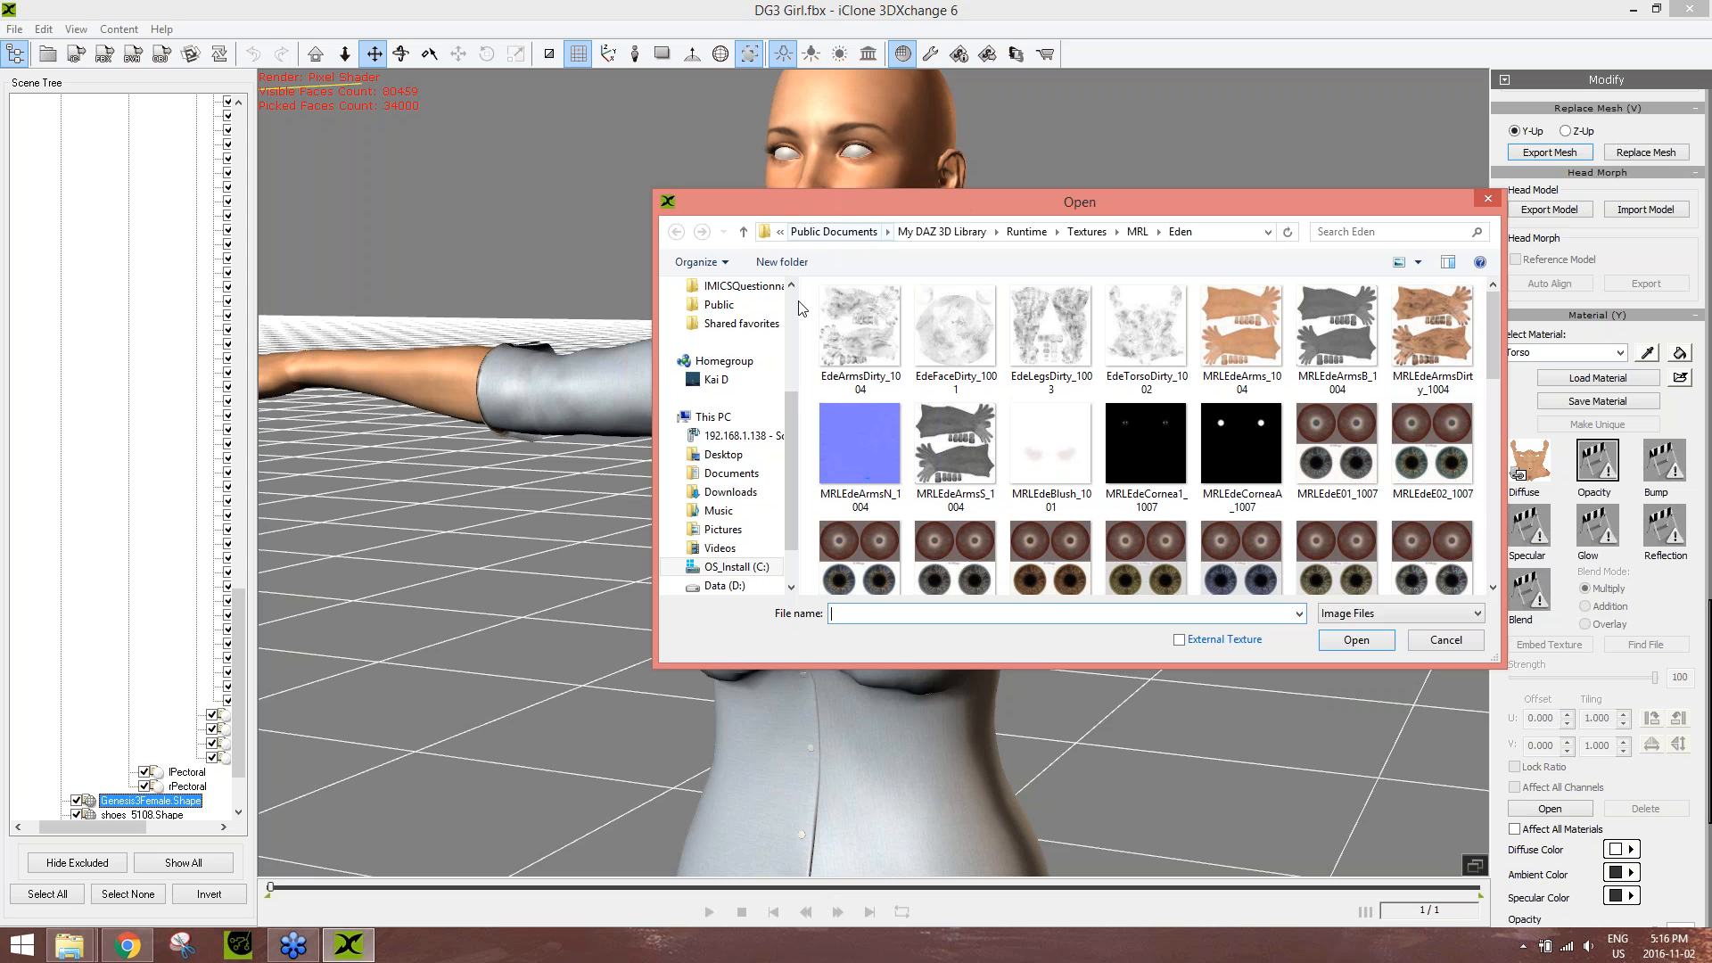
scroll(781, 547, down, 1)
click(769, 530)
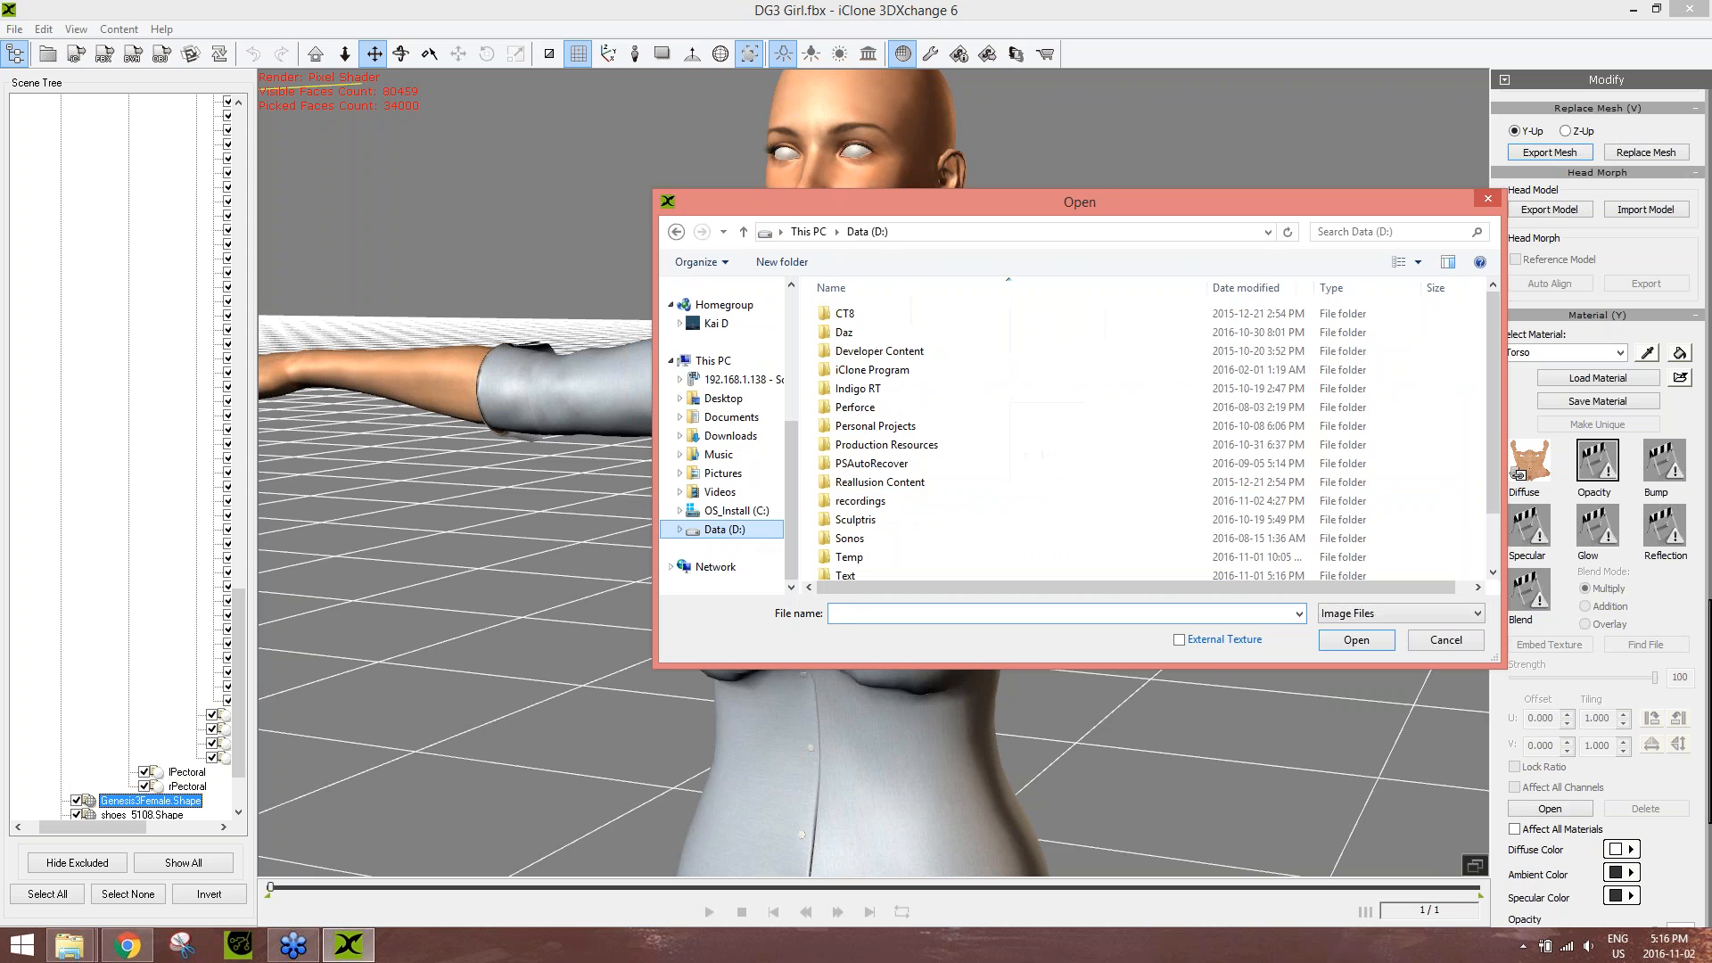
double_click(892, 558)
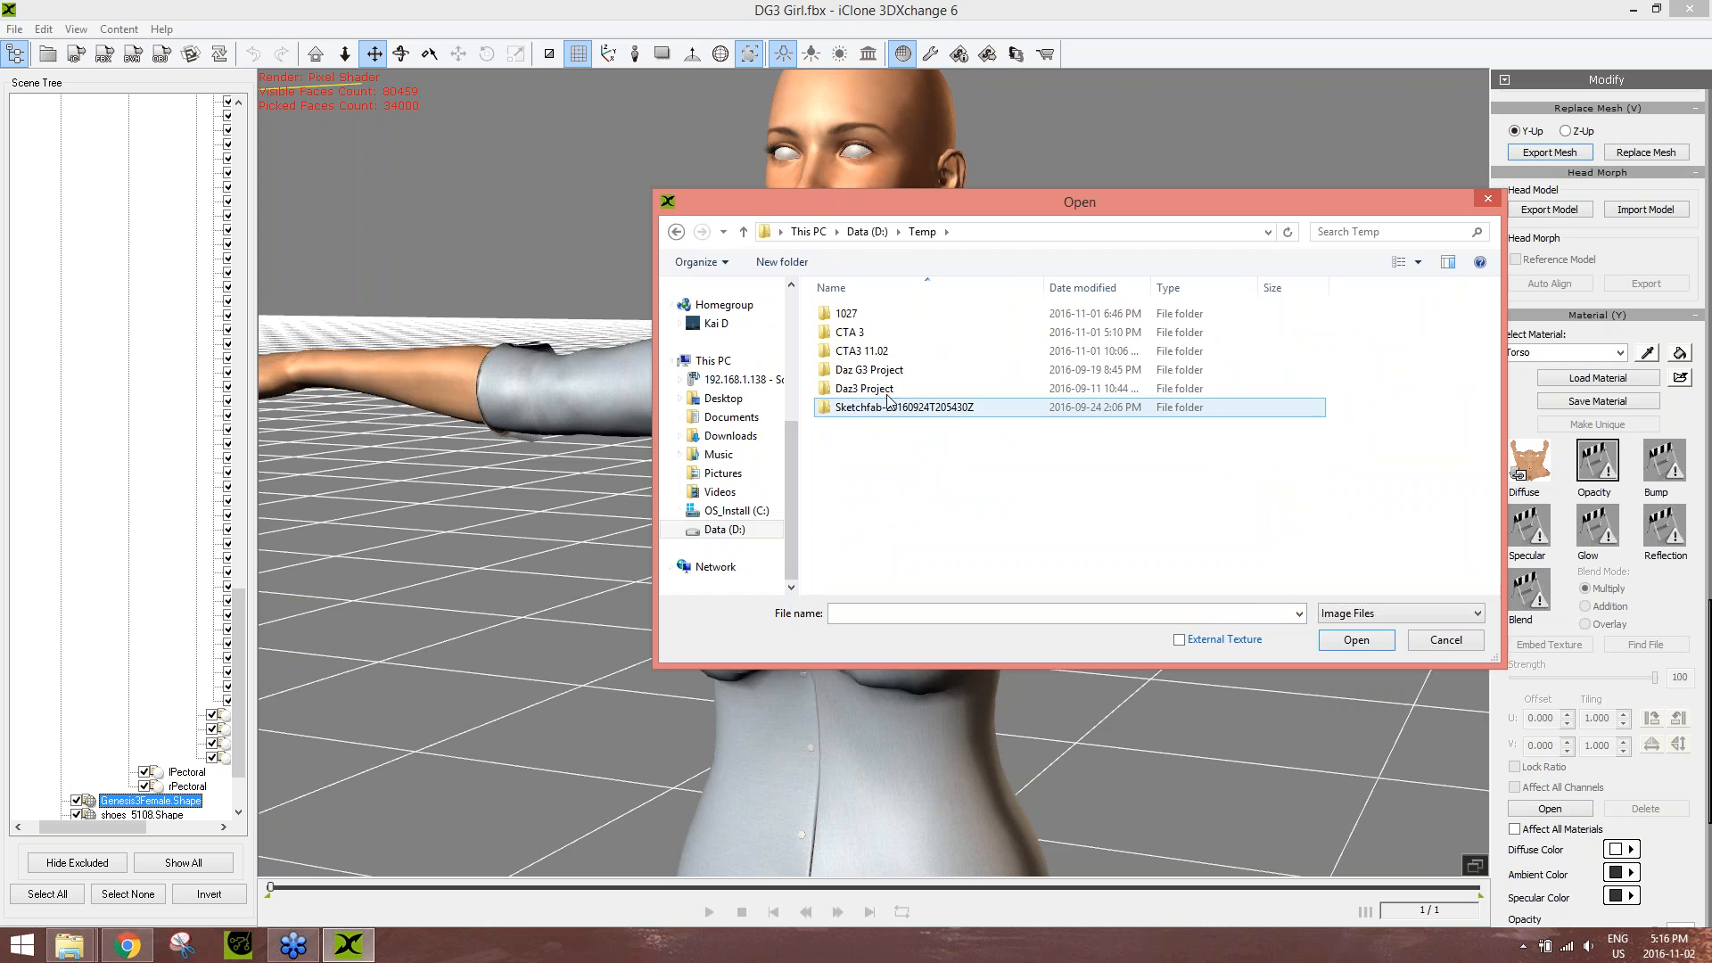
double_click(880, 392)
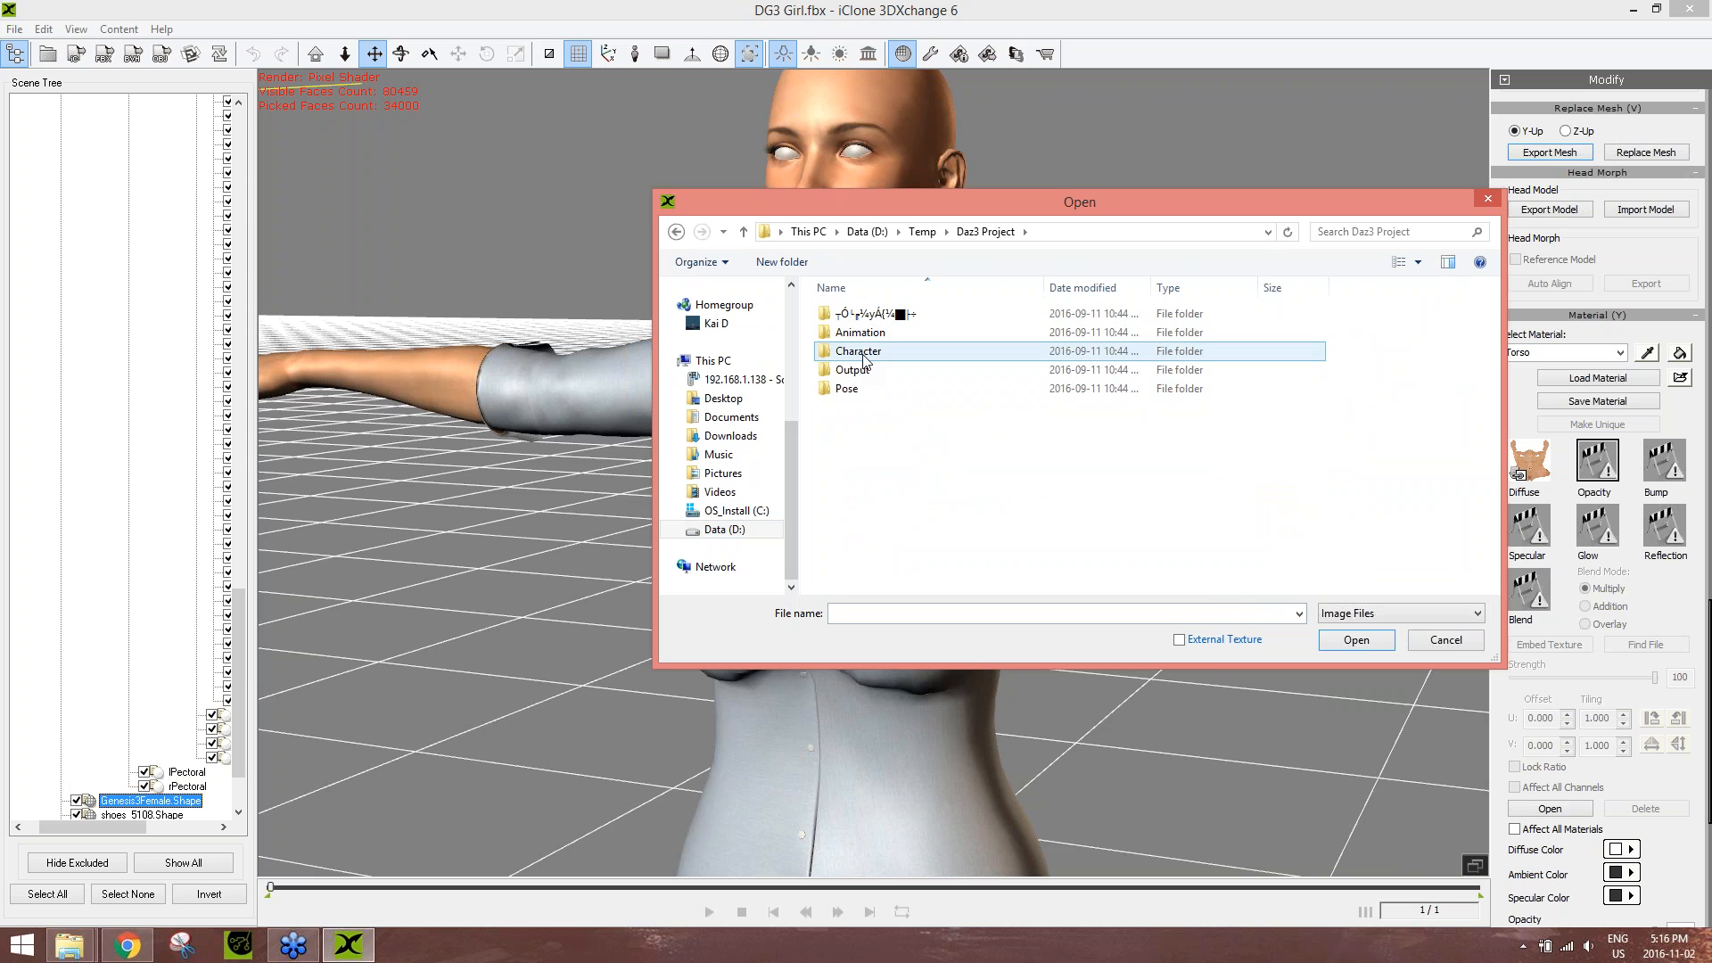
double_click(858, 351)
click(985, 232)
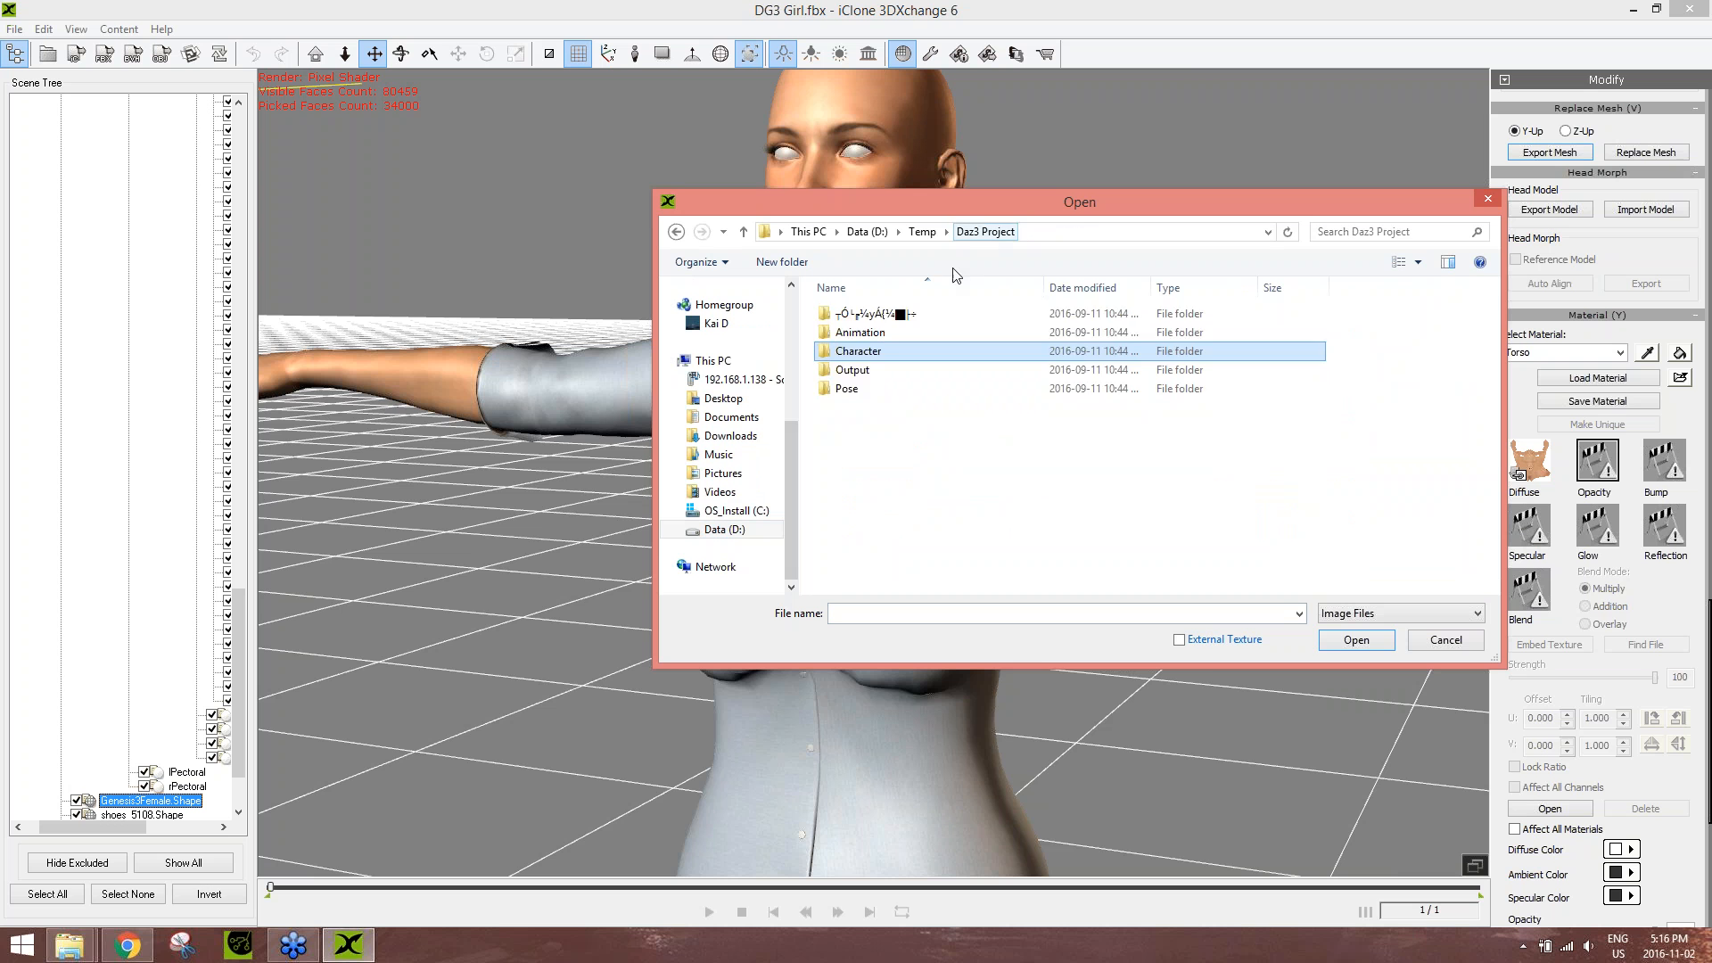
double_click(883, 316)
double_click(883, 332)
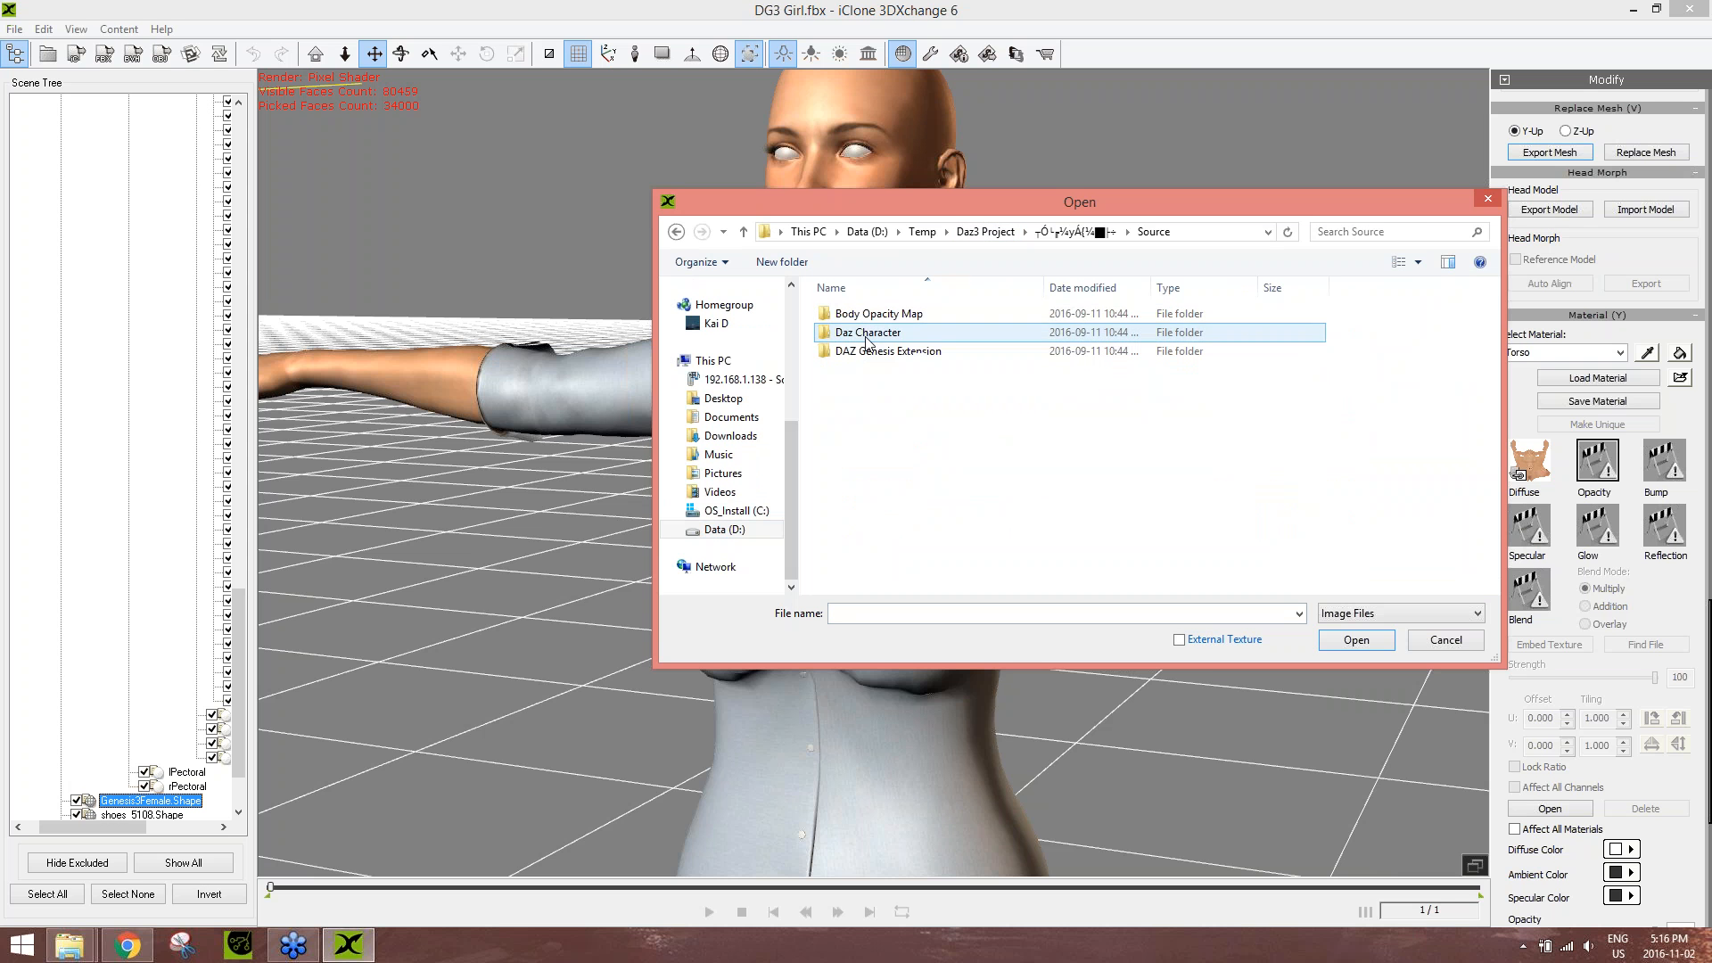
double_click(887, 319)
right_click(868, 330)
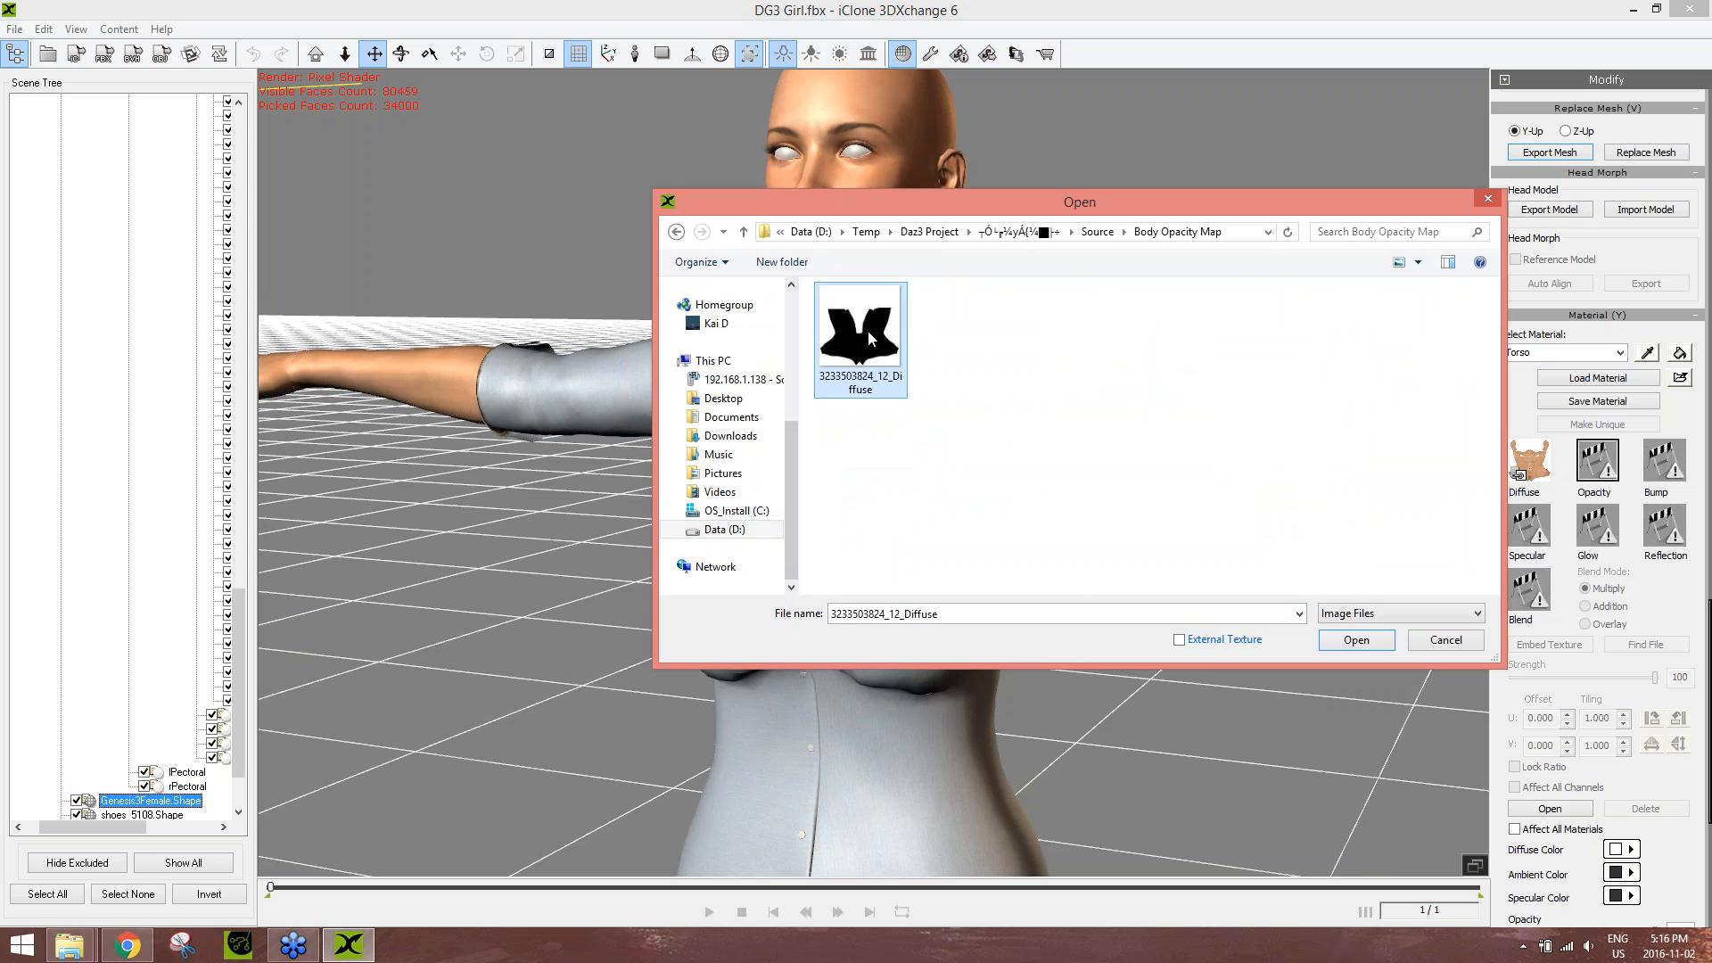
click(919, 368)
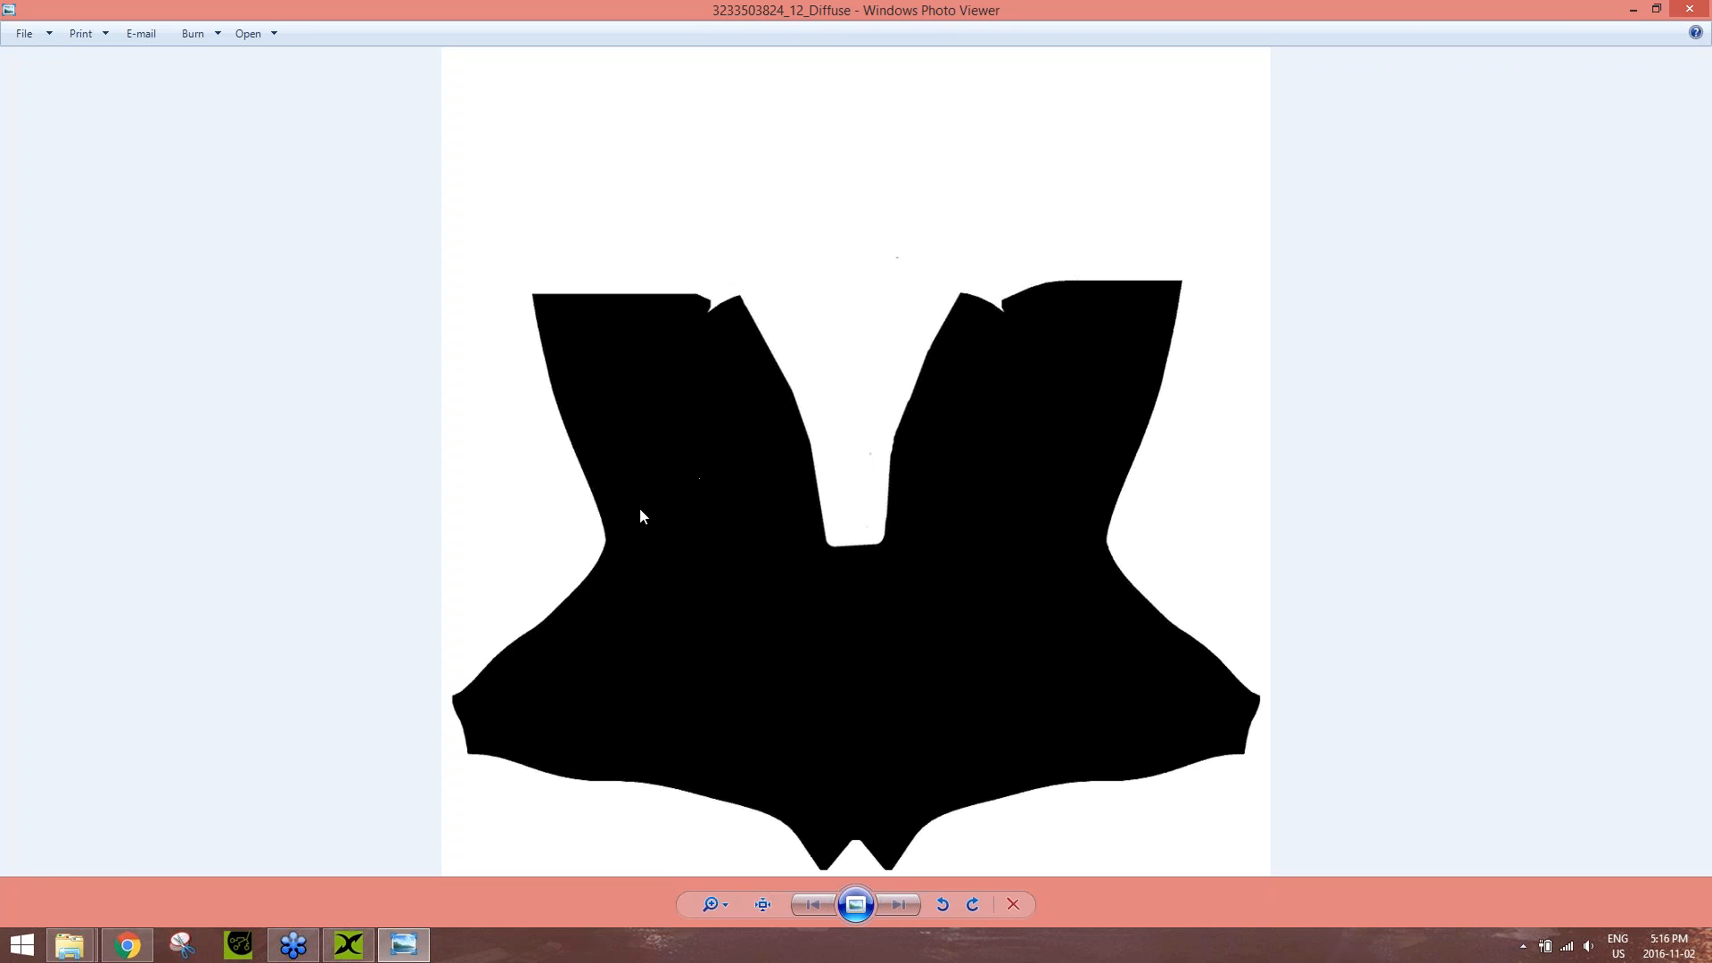
click(1689, 8)
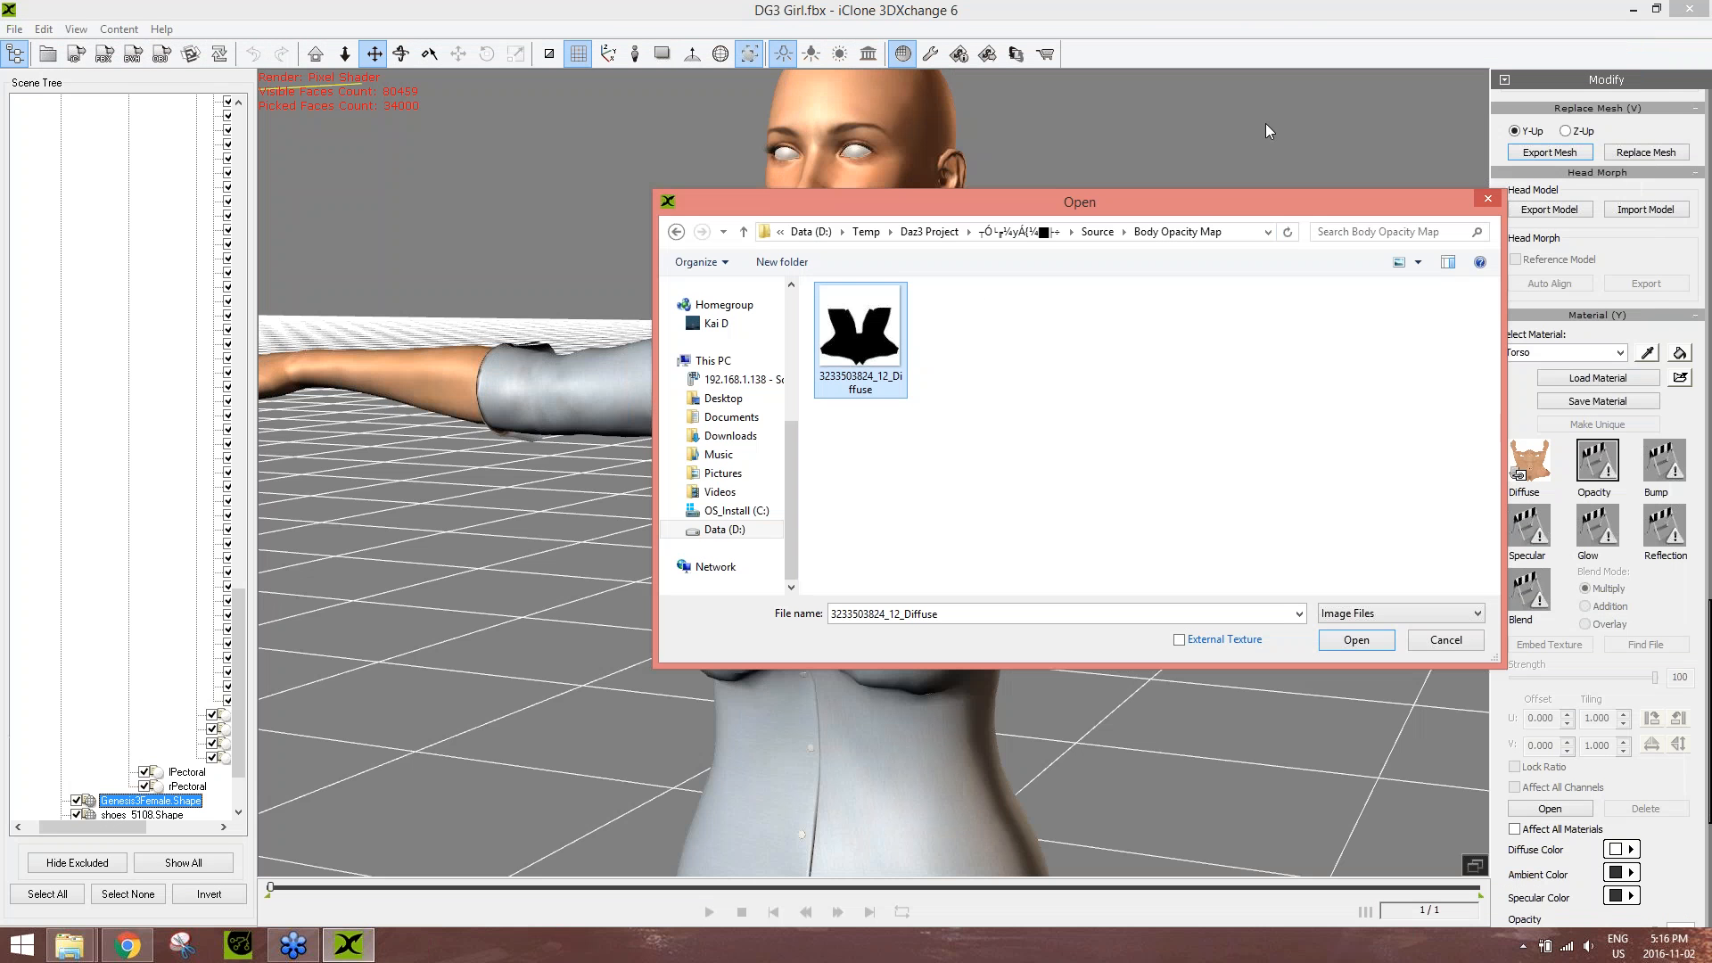
double_click(860, 338)
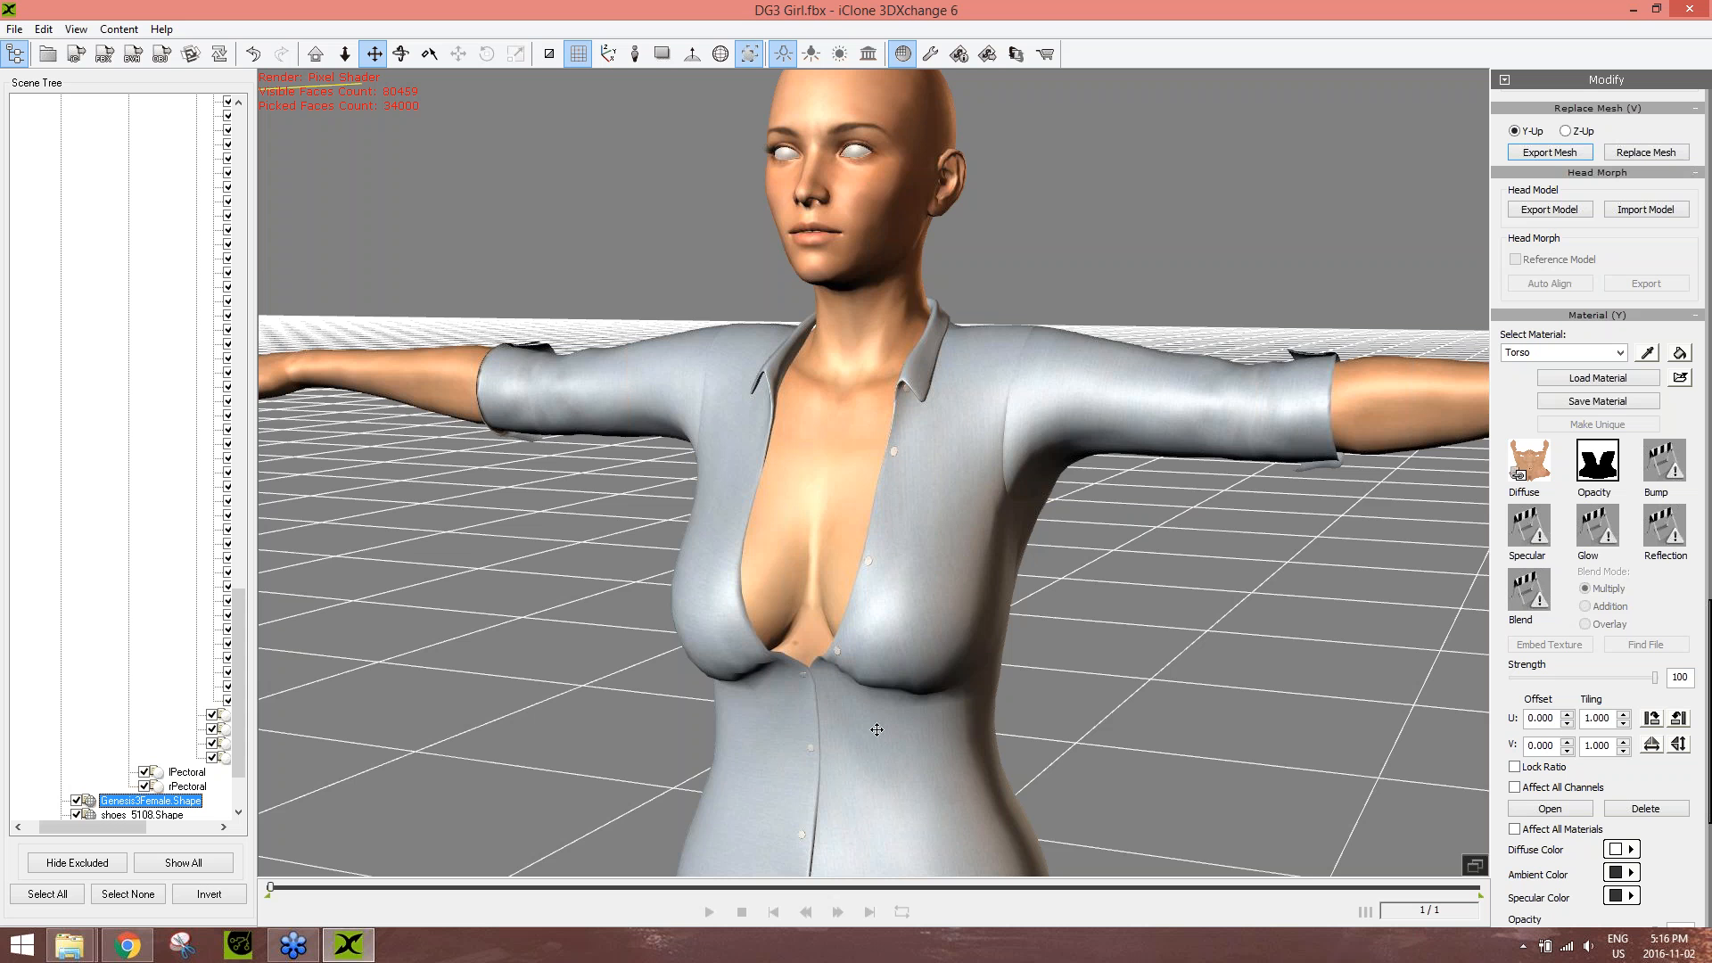
- Check the shirt's chest area with the opacity map applied and examine the character's eyes up close
scroll(893, 729, down, 5)
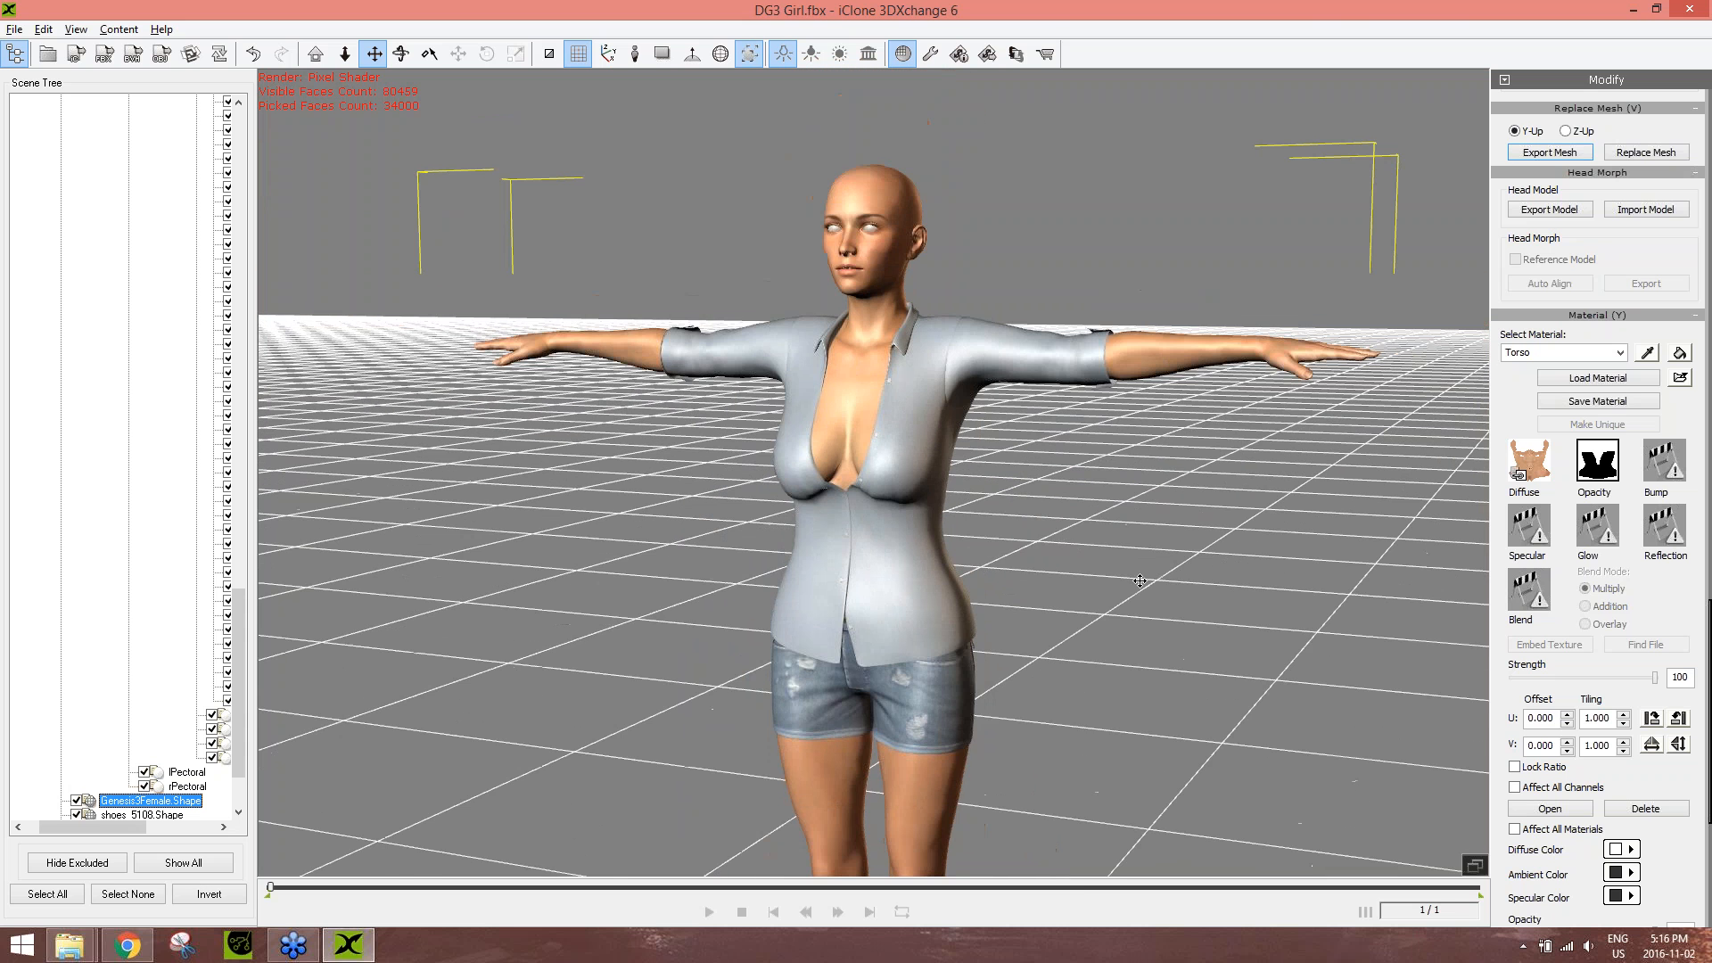
right_drag(1139, 580, 1057, 528)
drag(1057, 528, 1034, 678)
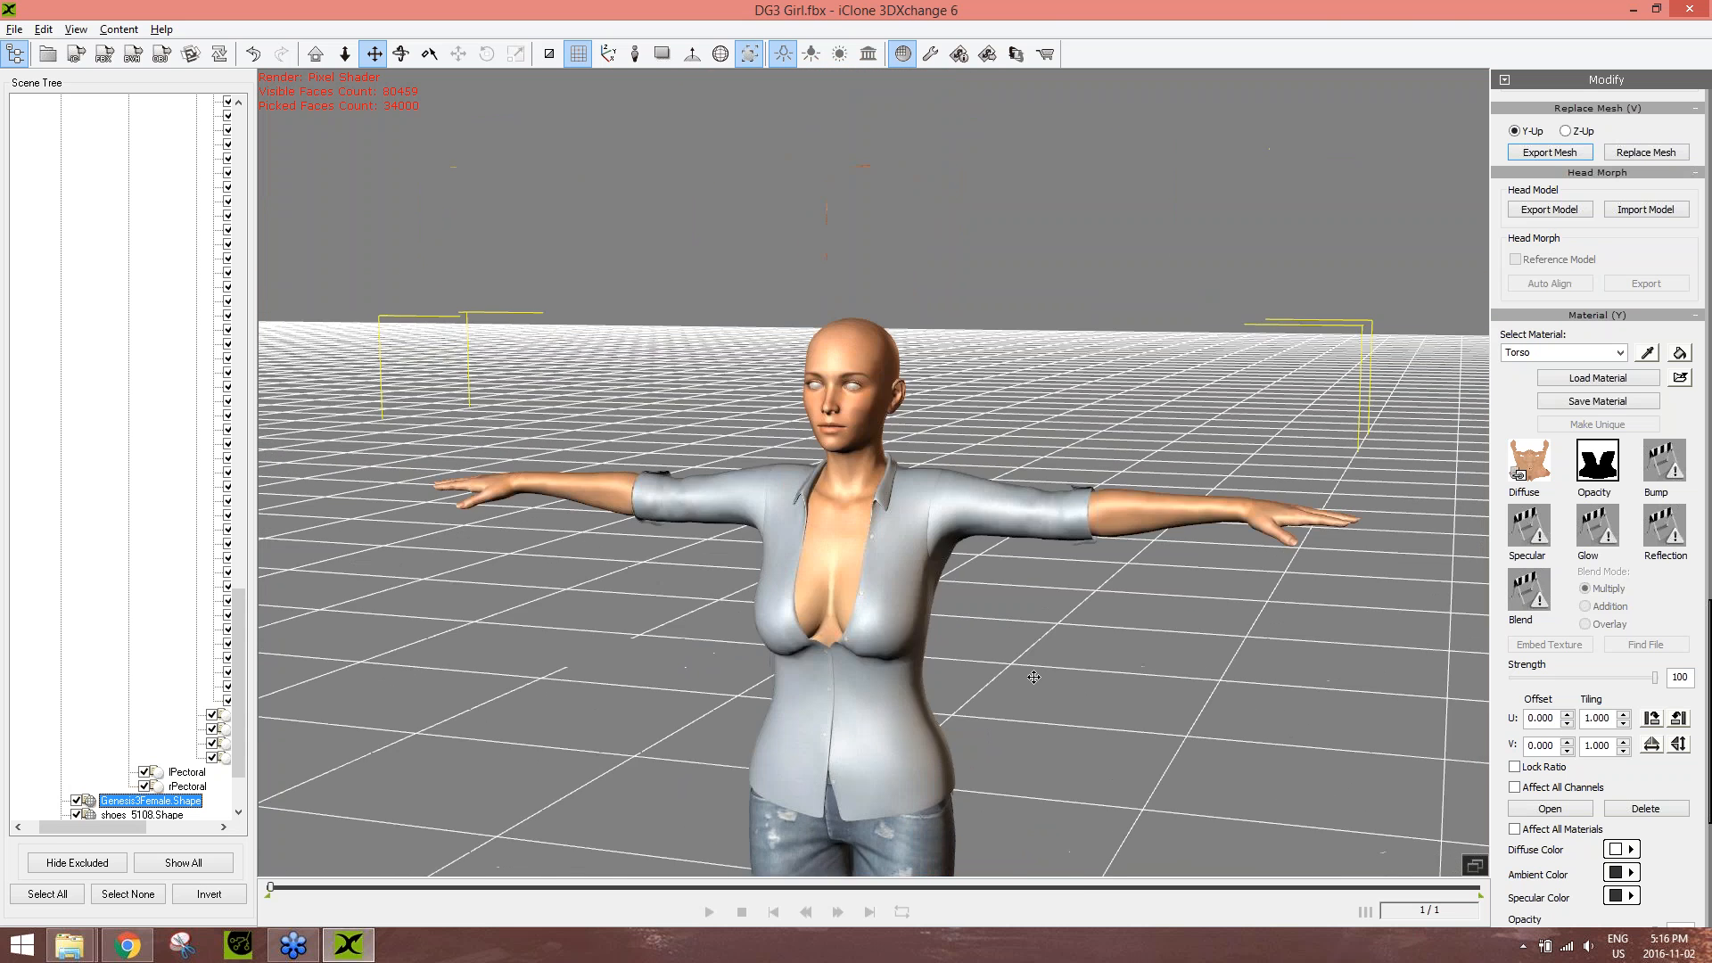
scroll(1013, 592, up, 5)
scroll(1013, 592, down, 3)
drag(1003, 615, 1068, 709)
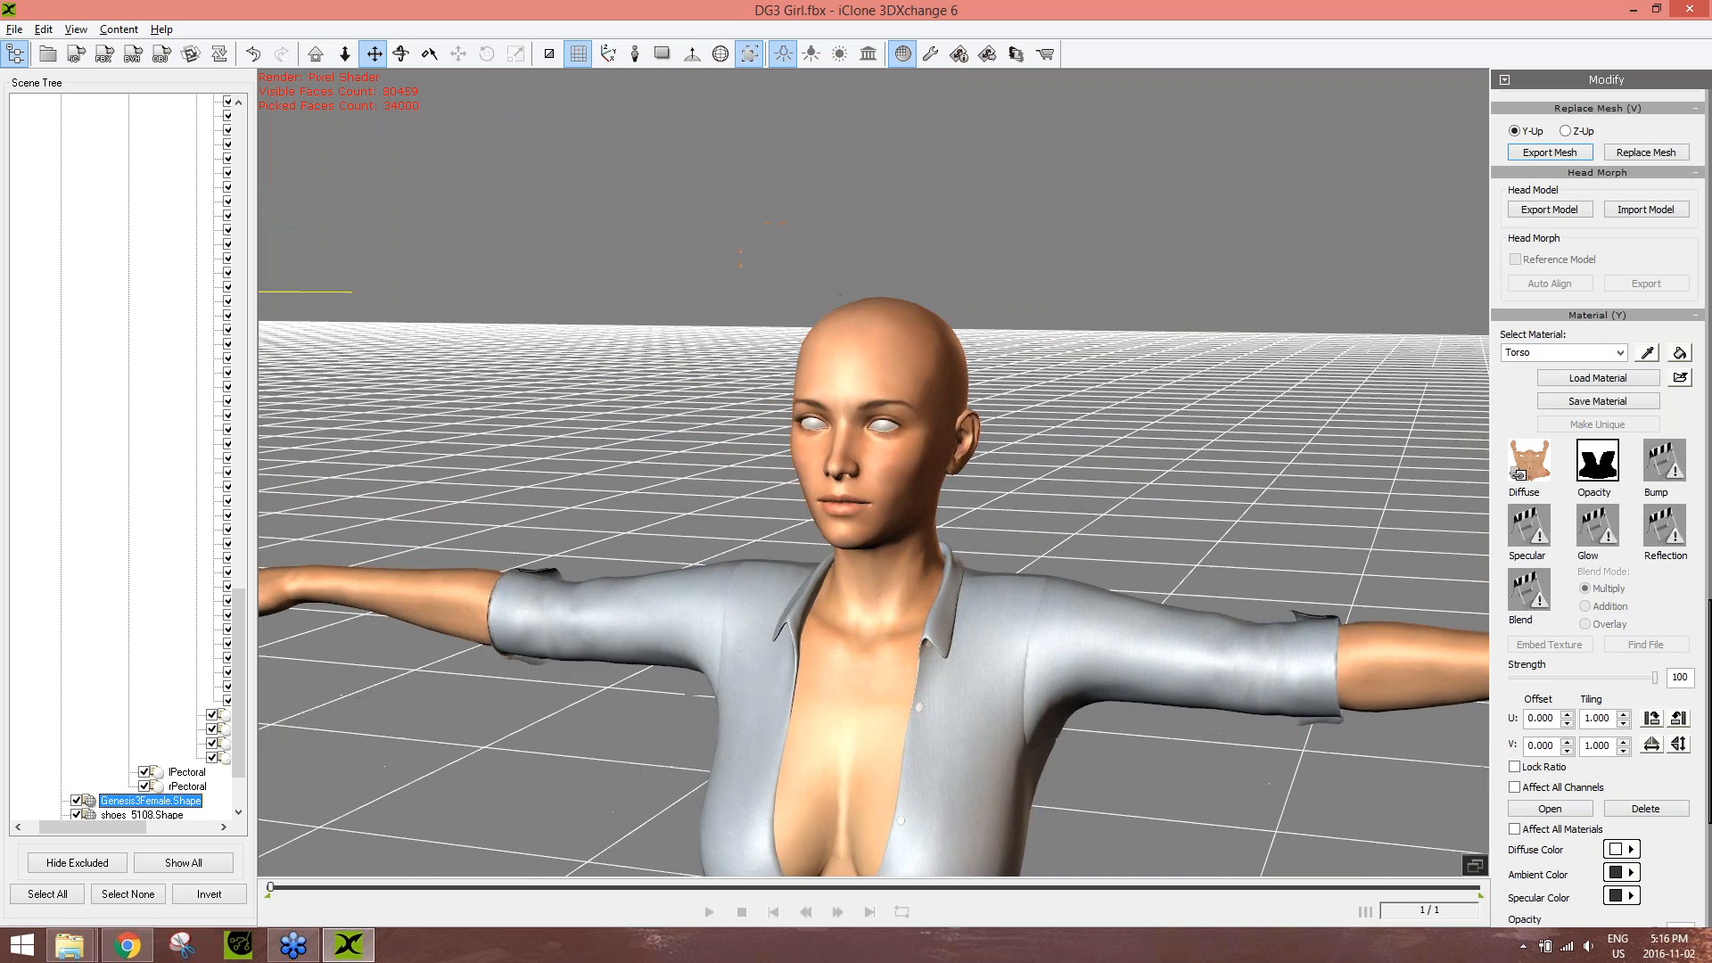
scroll(1042, 657, up, 4)
right_drag(1060, 508, 1114, 622)
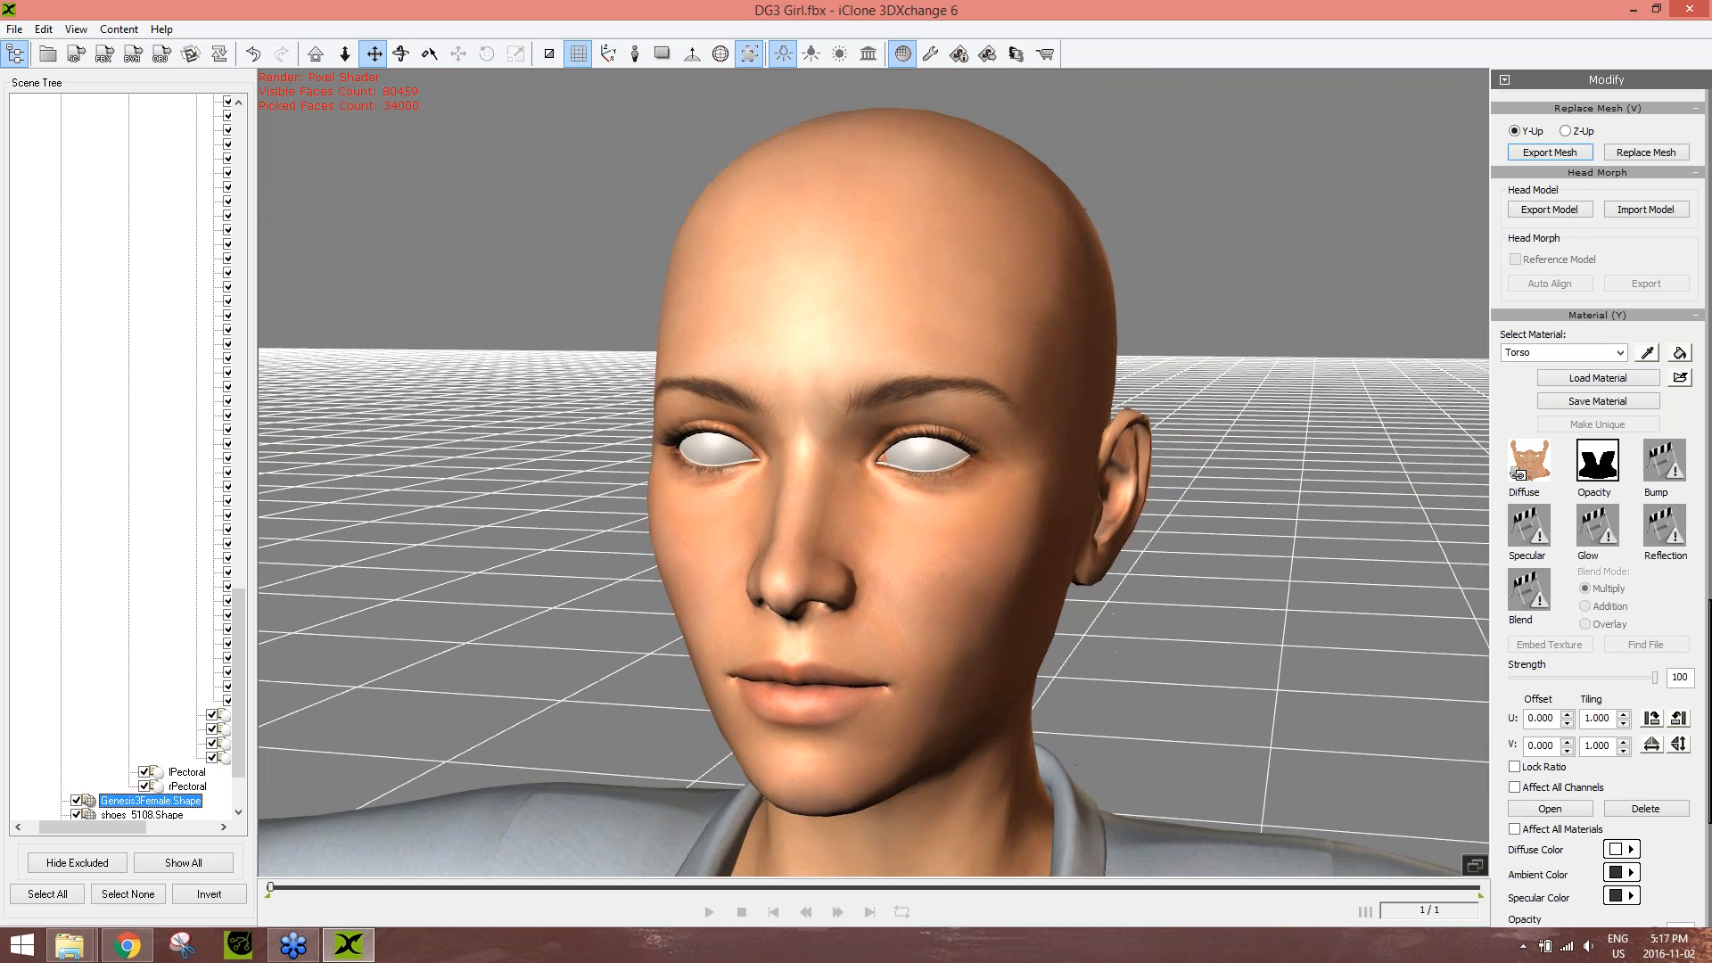
- Set the EyeMoisture material's opacity to 2, glossiness to 47 and specular to 162
click(1619, 353)
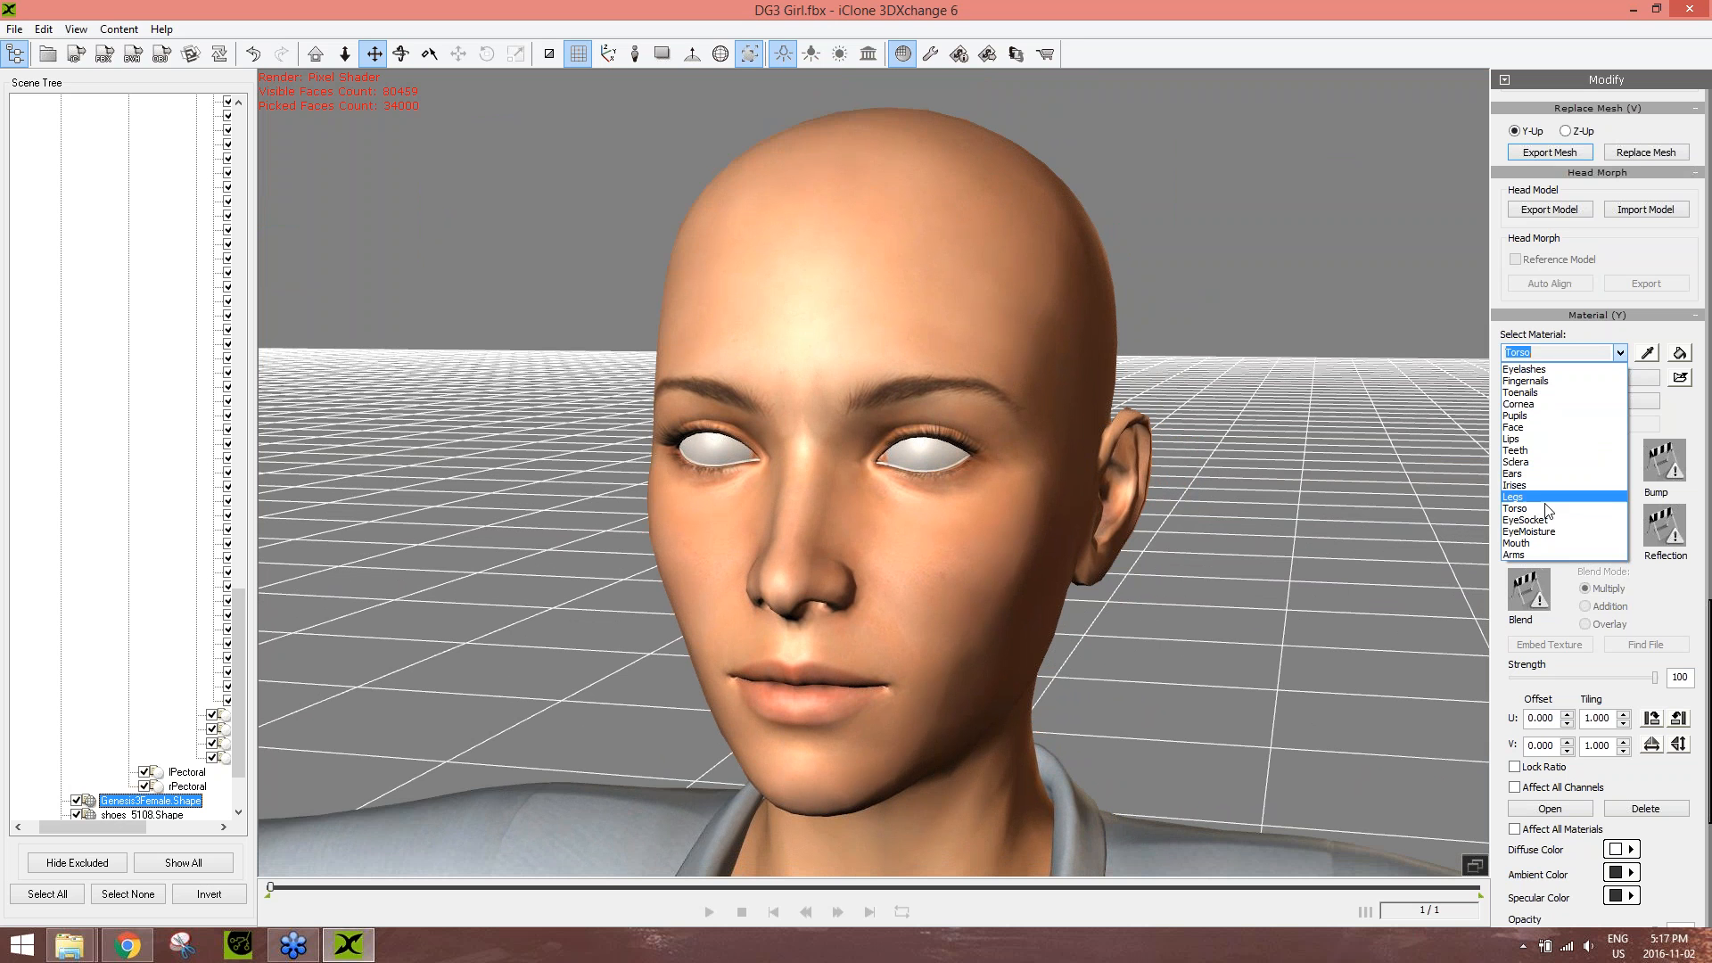
click(1536, 531)
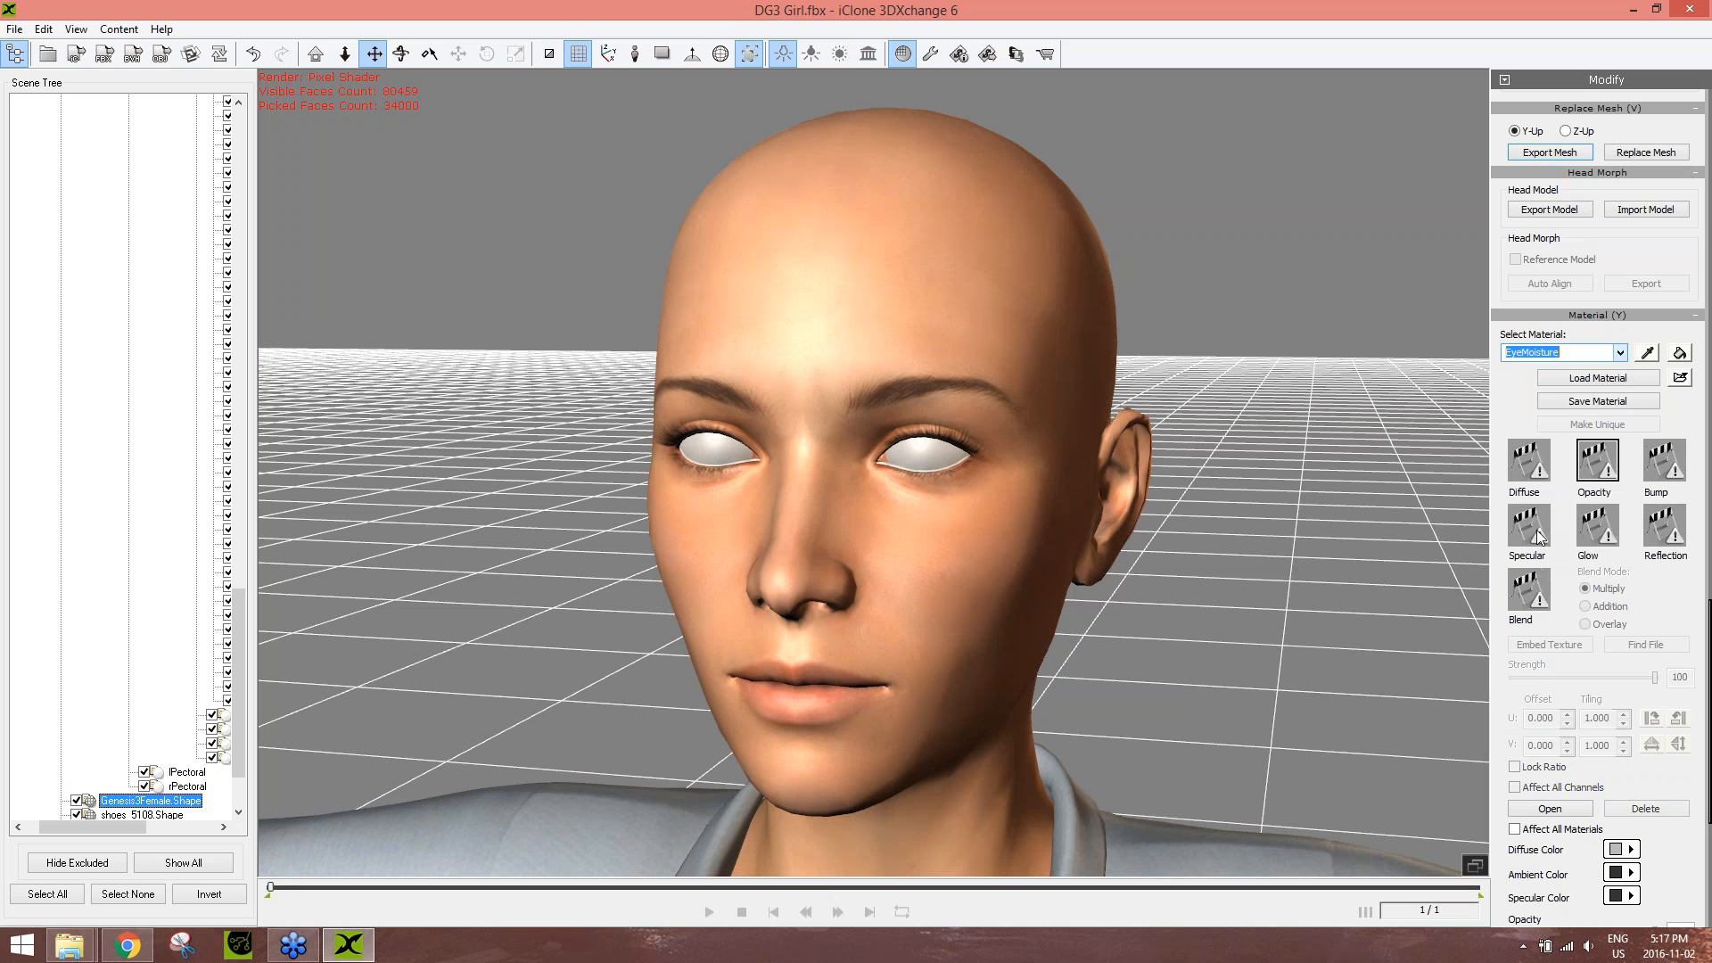
scroll(1707, 503, down, 5)
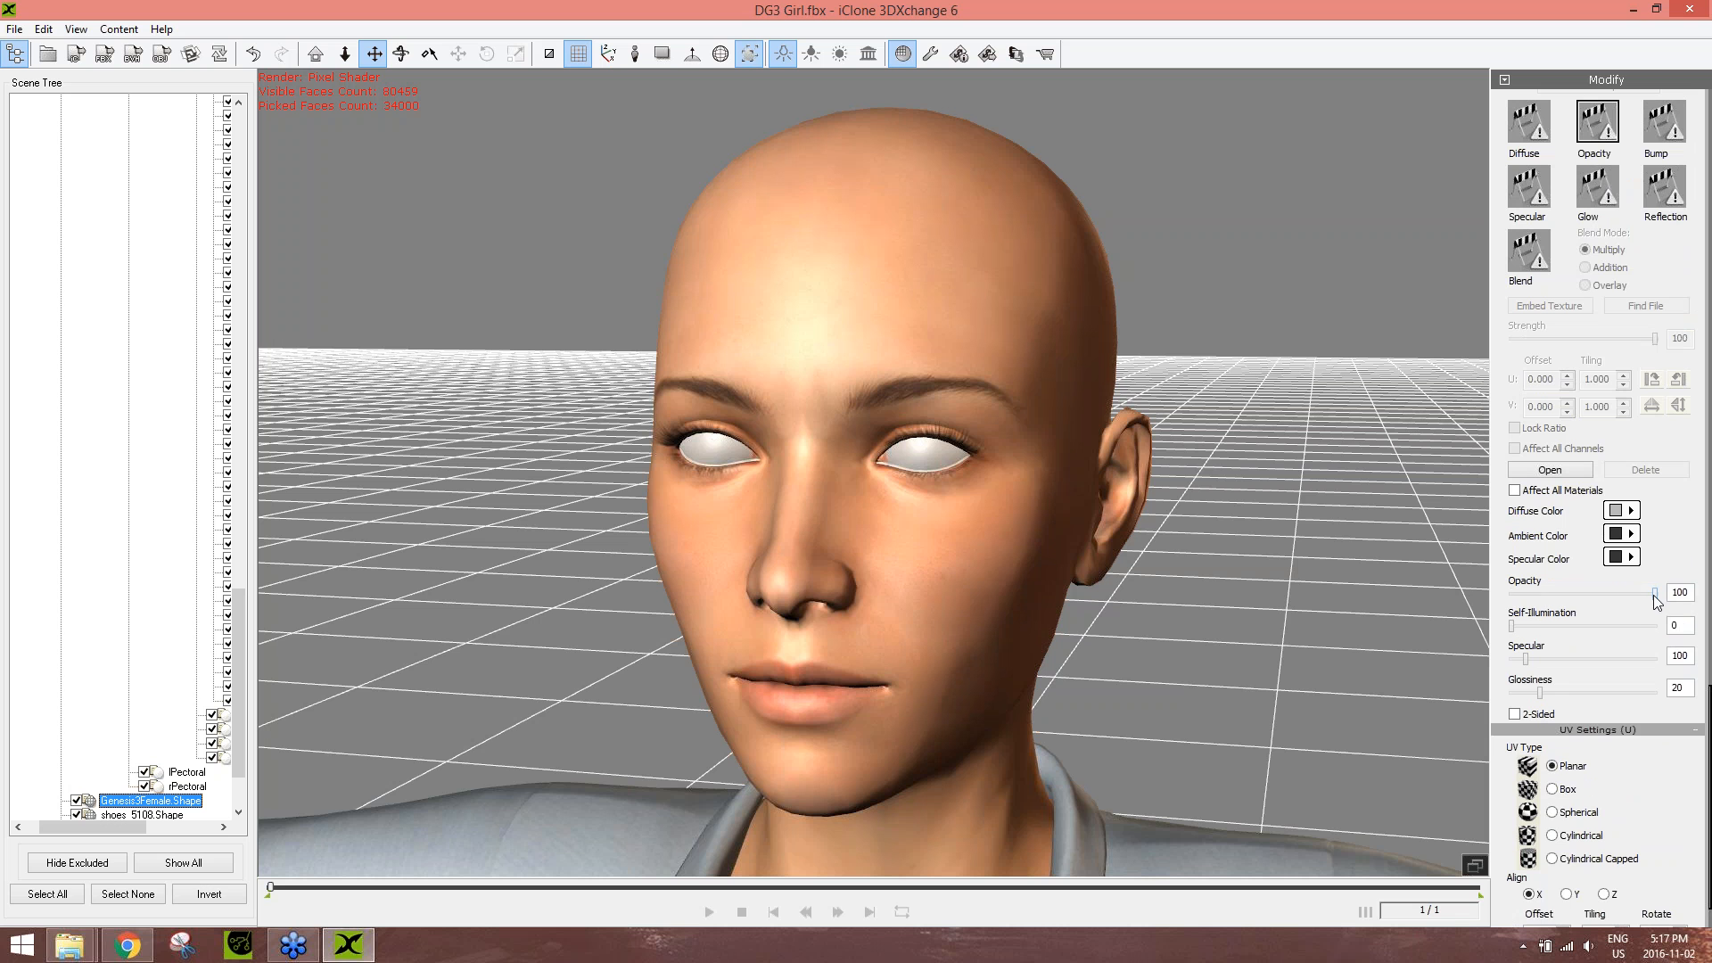
drag(1651, 602, 1515, 608)
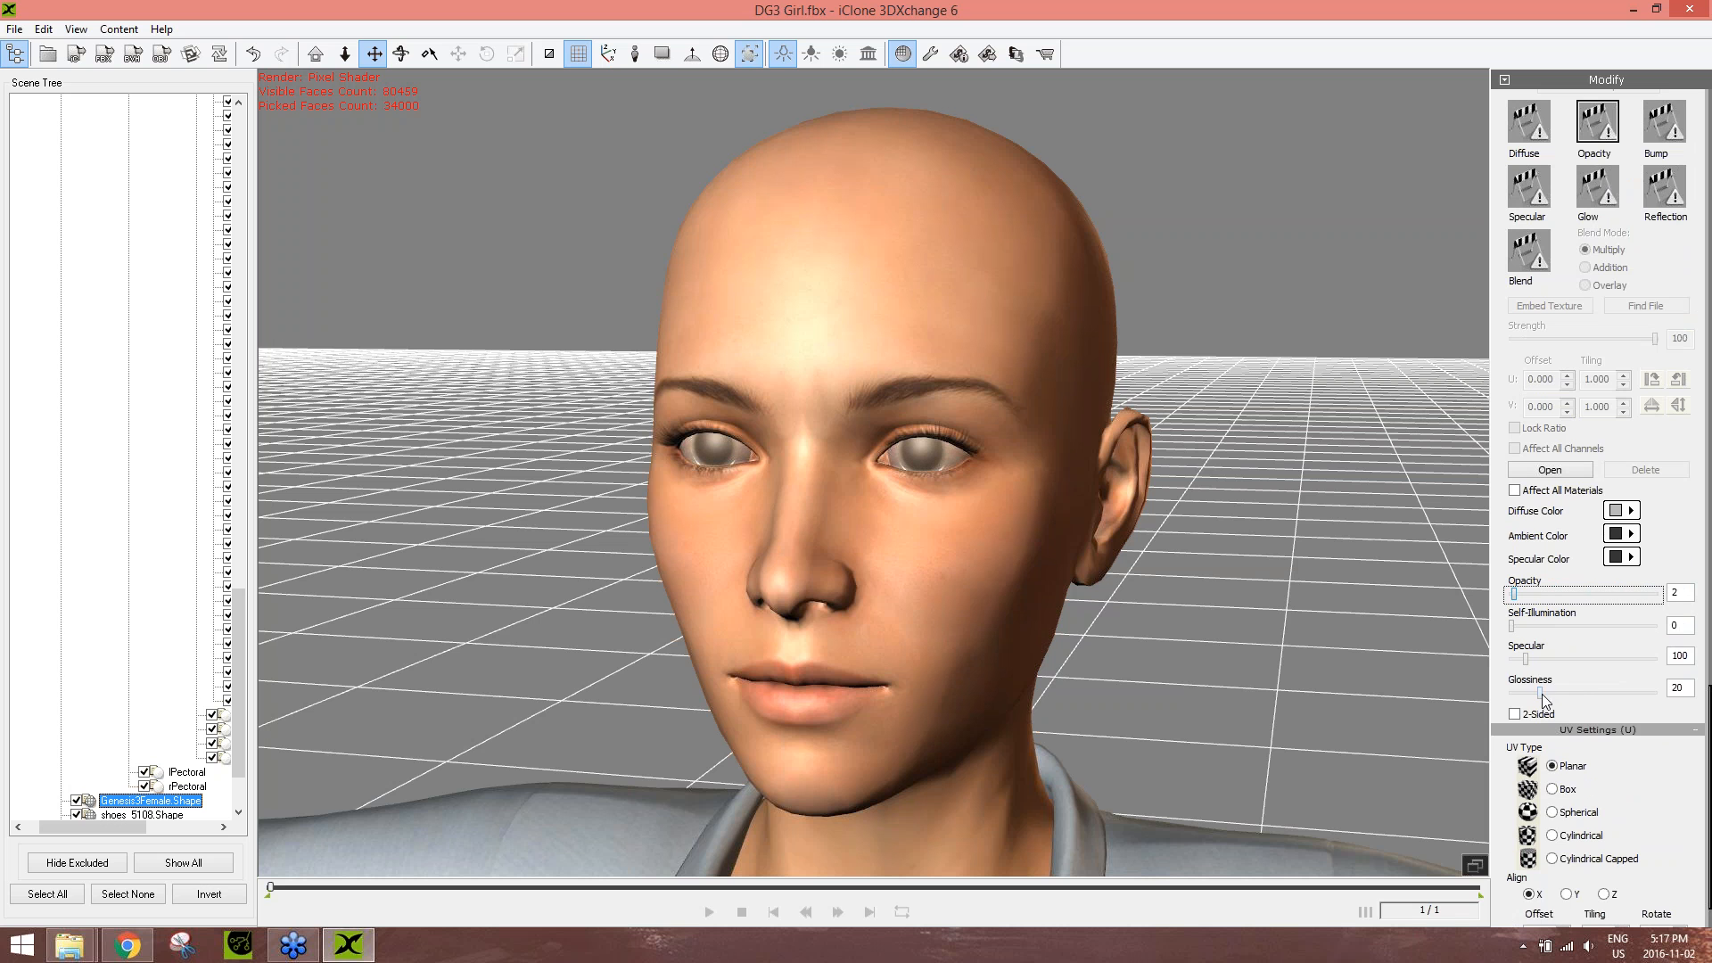
mouse_move(1541, 694)
mouse_down()
mouse_move(1631, 691)
mouse_move(1578, 692)
mouse_move(1514, 662)
mouse_move(1576, 666)
mouse_move(1537, 663)
mouse_up()
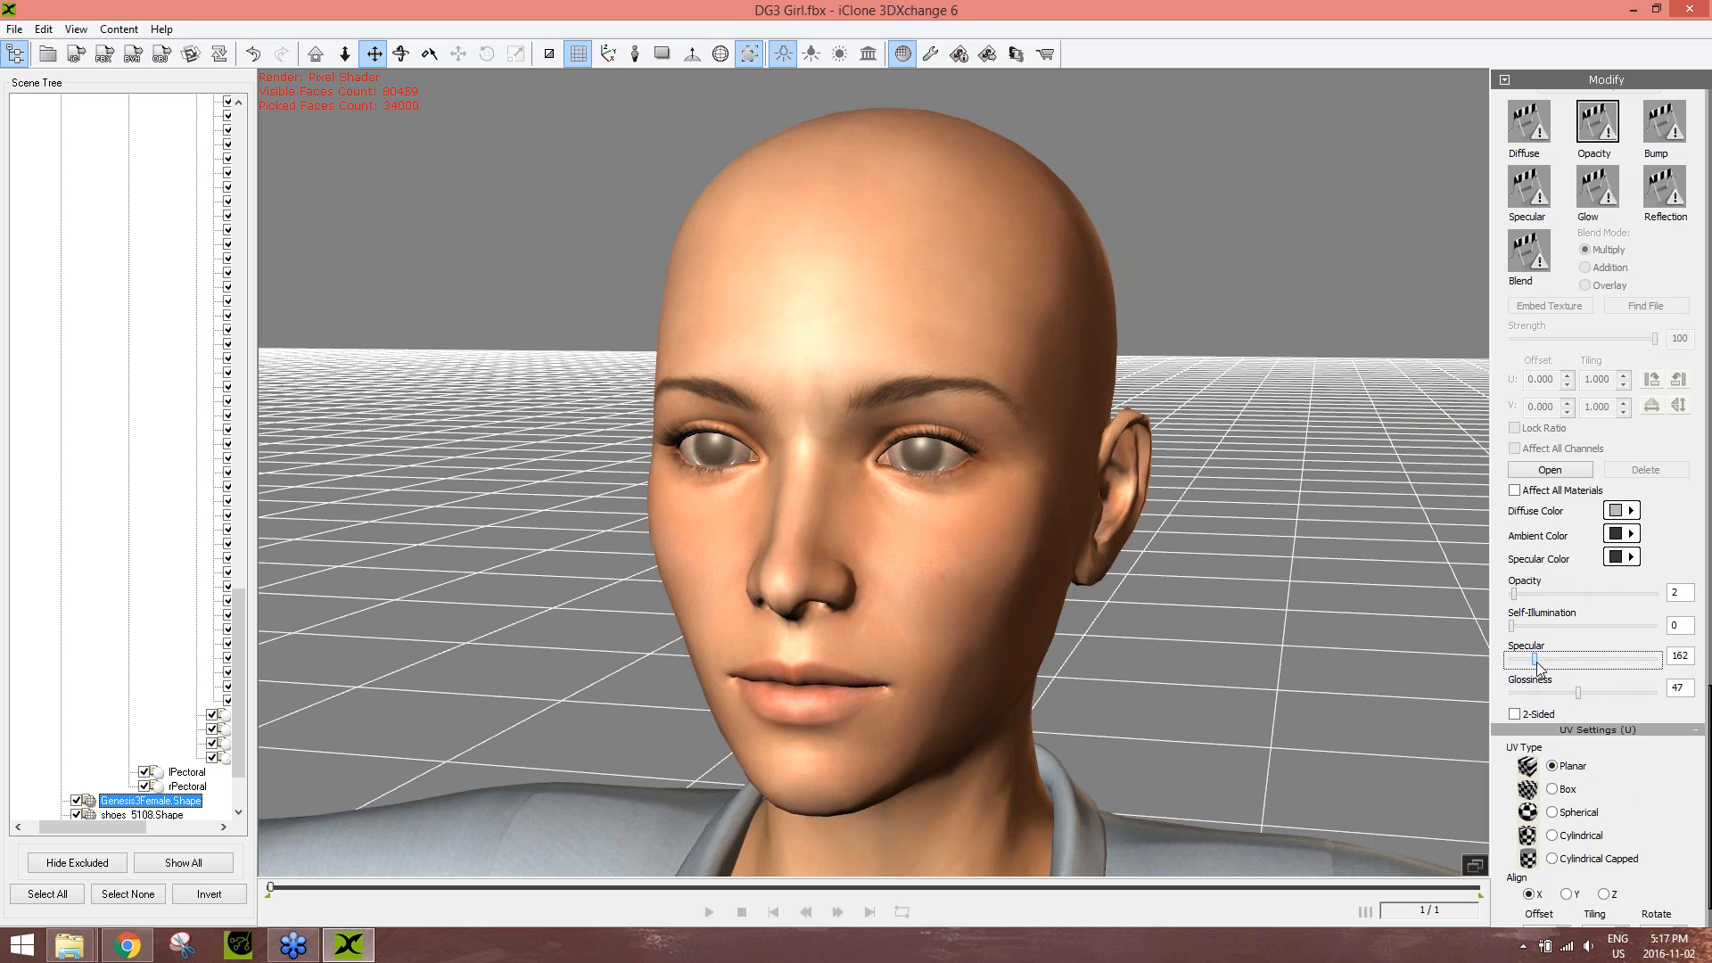
- Set the Cornea material's opacity to 2 and its glossiness to 56
drag(1706, 720, 1706, 578)
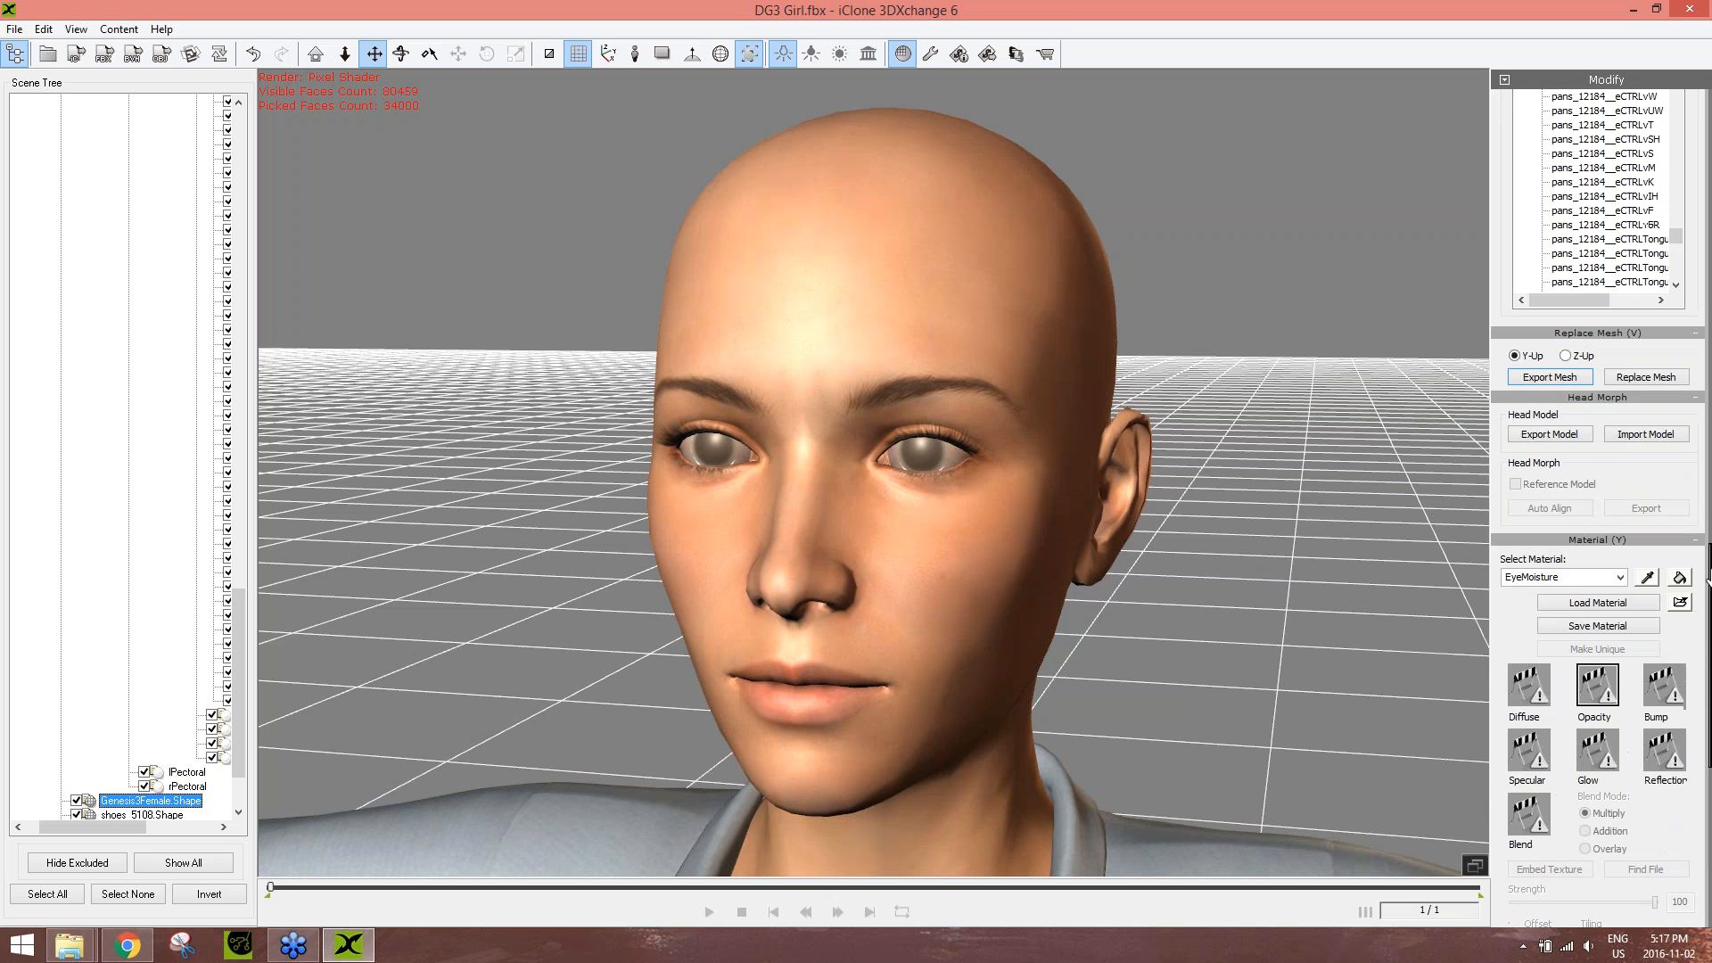
click(1620, 577)
click(1542, 630)
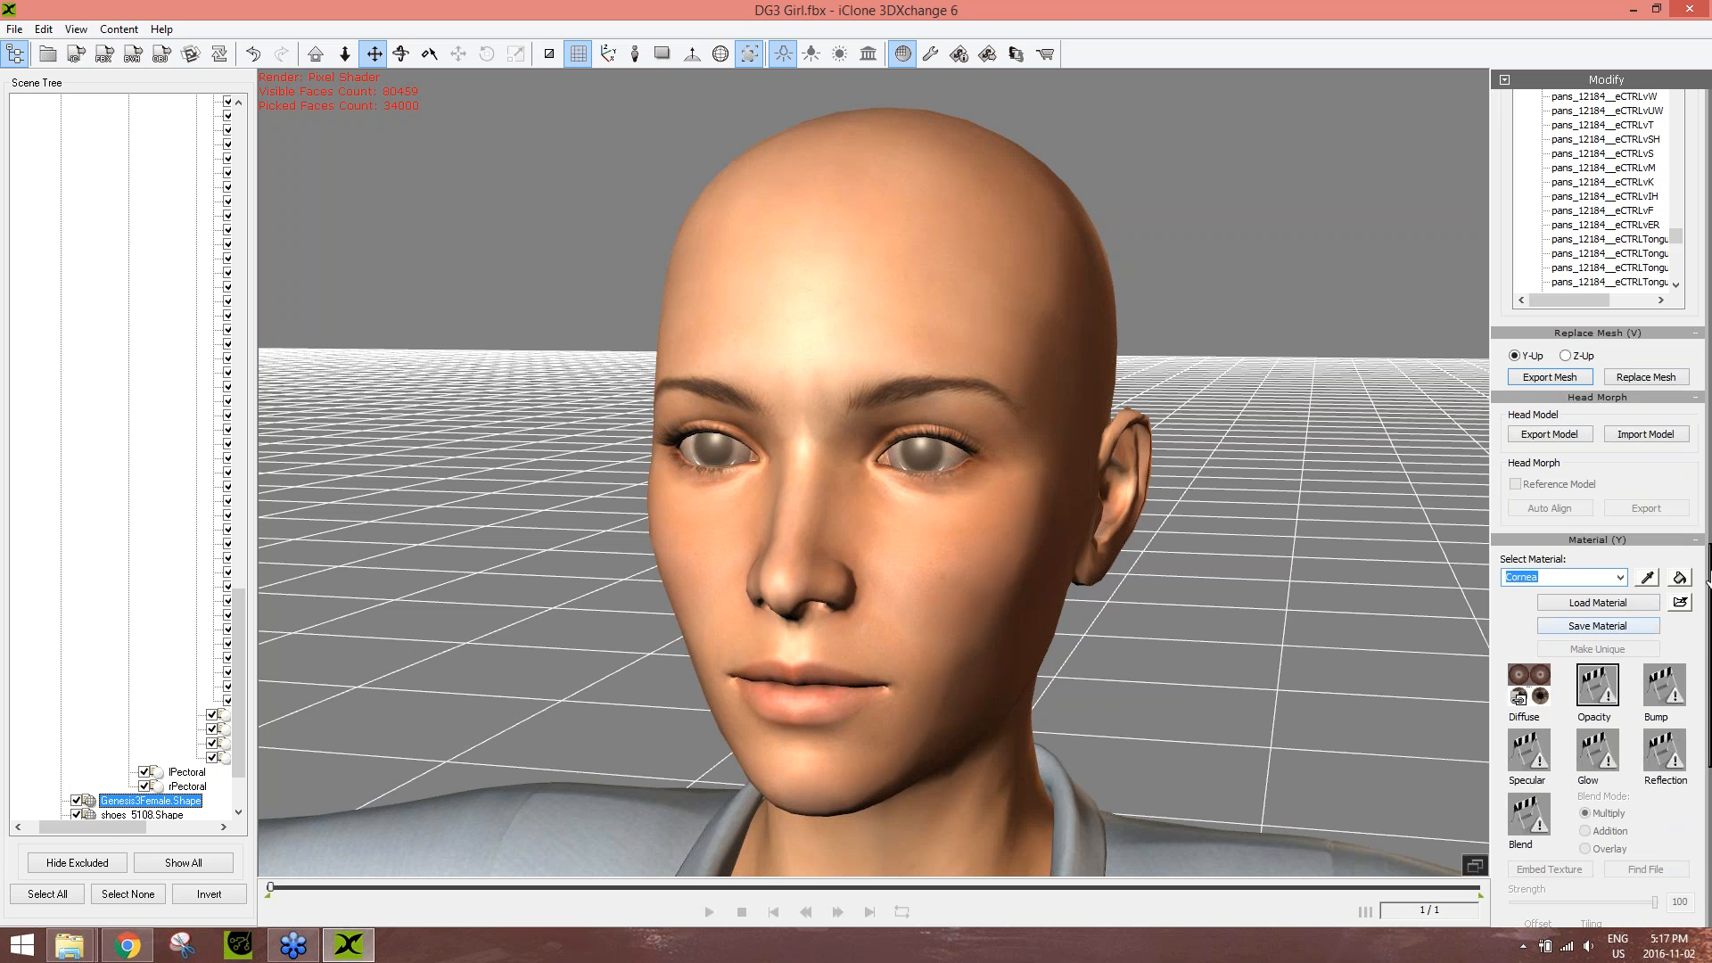
scroll(1707, 571, down, 6)
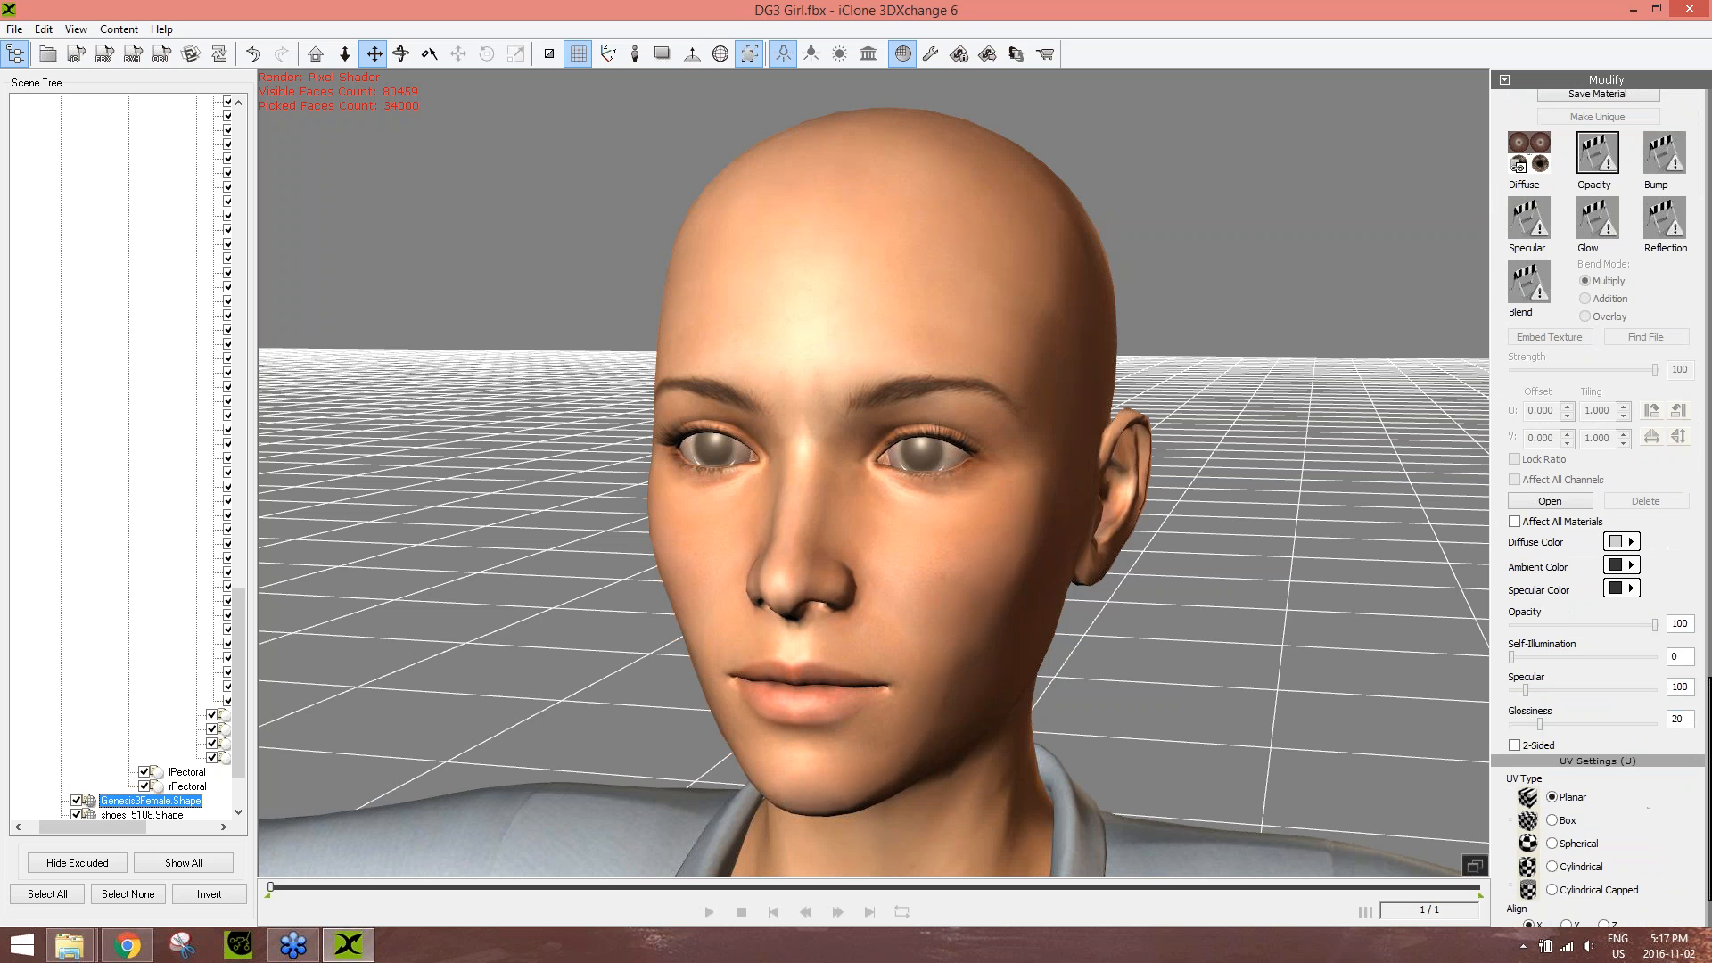
drag(1658, 629, 1518, 646)
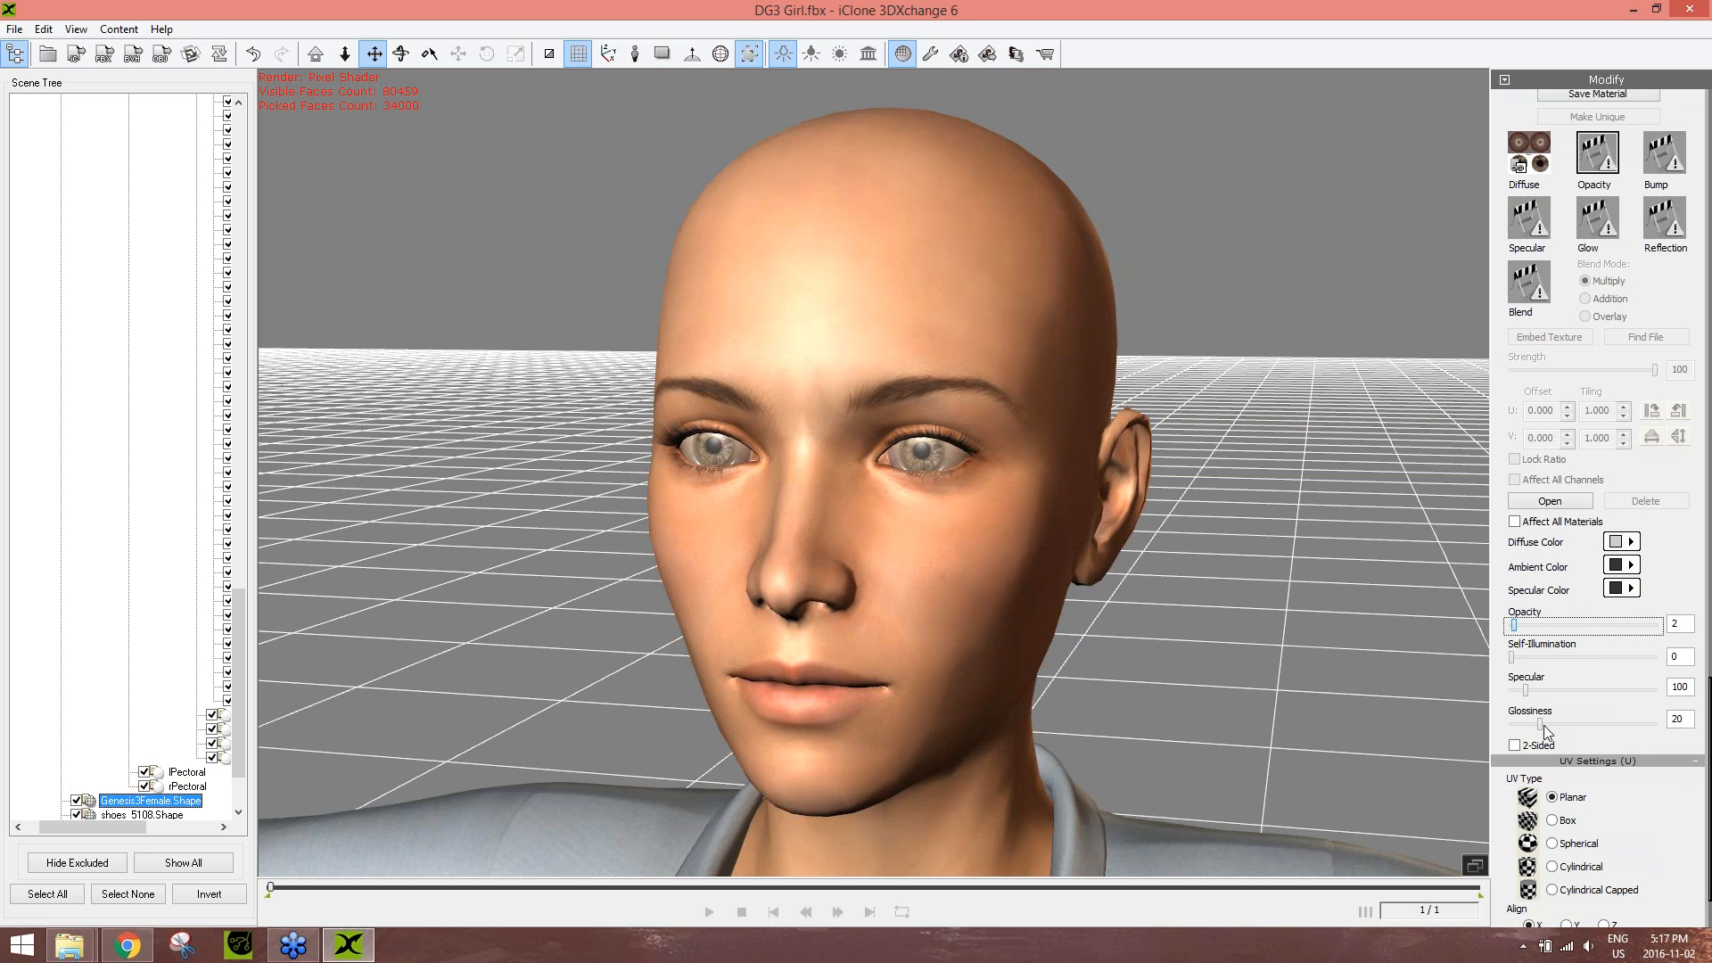
drag(1543, 725, 1591, 720)
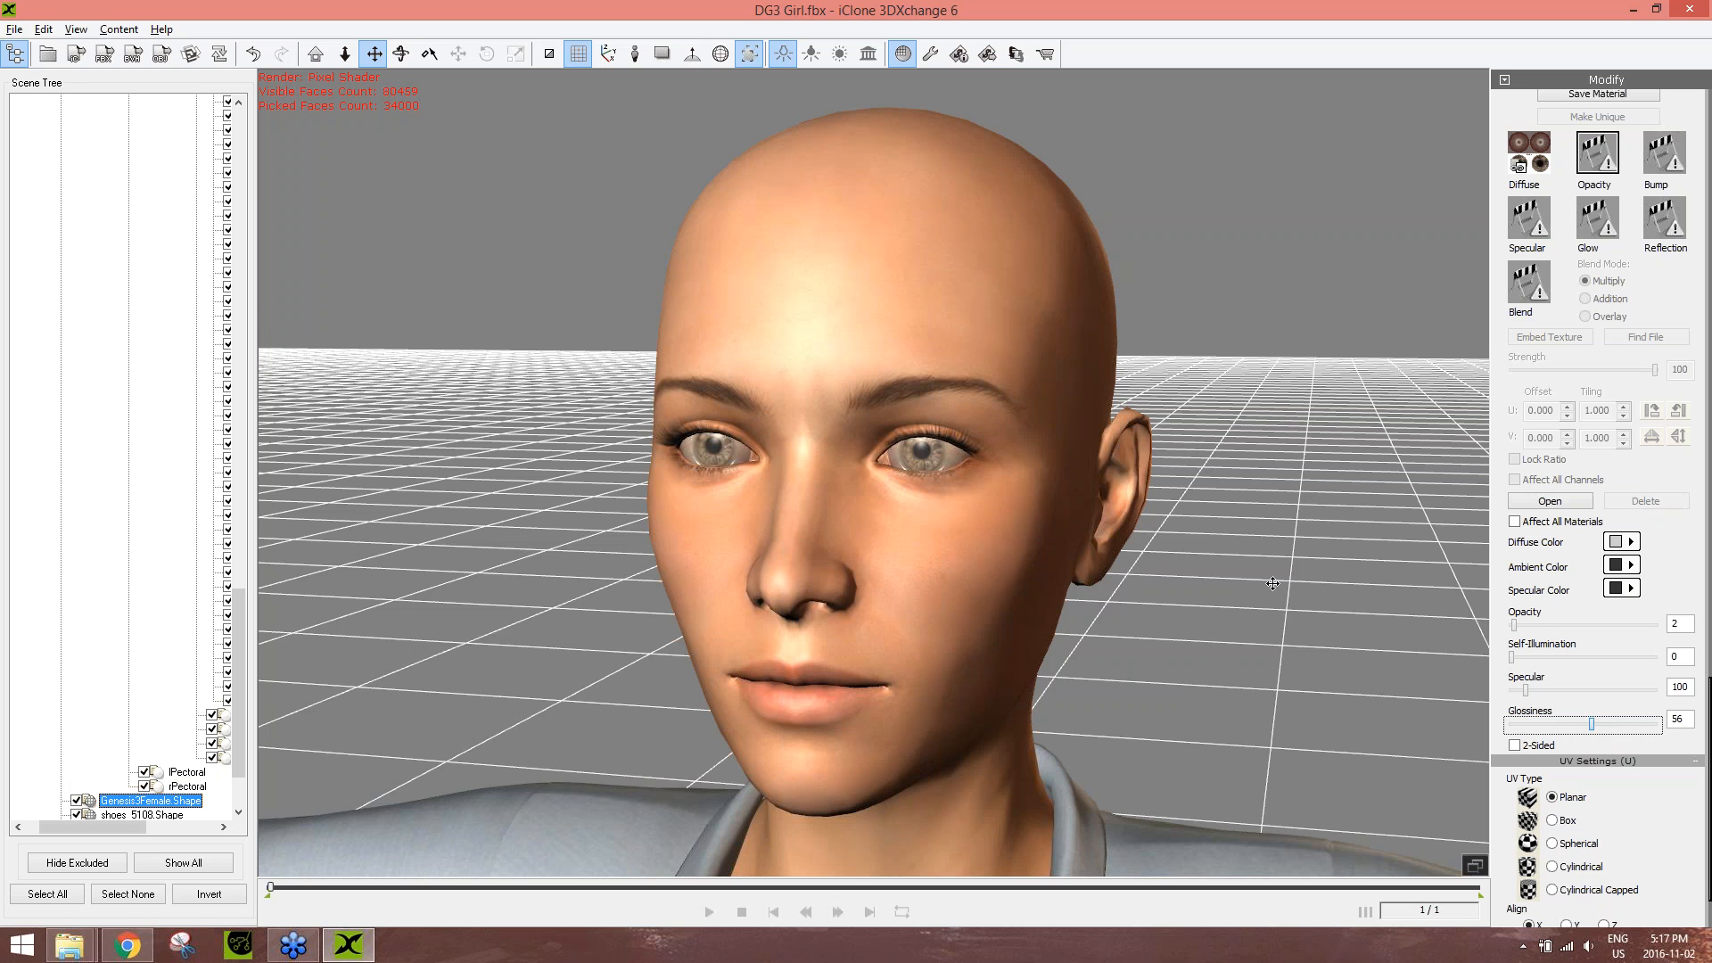
scroll(1164, 612, down, 5)
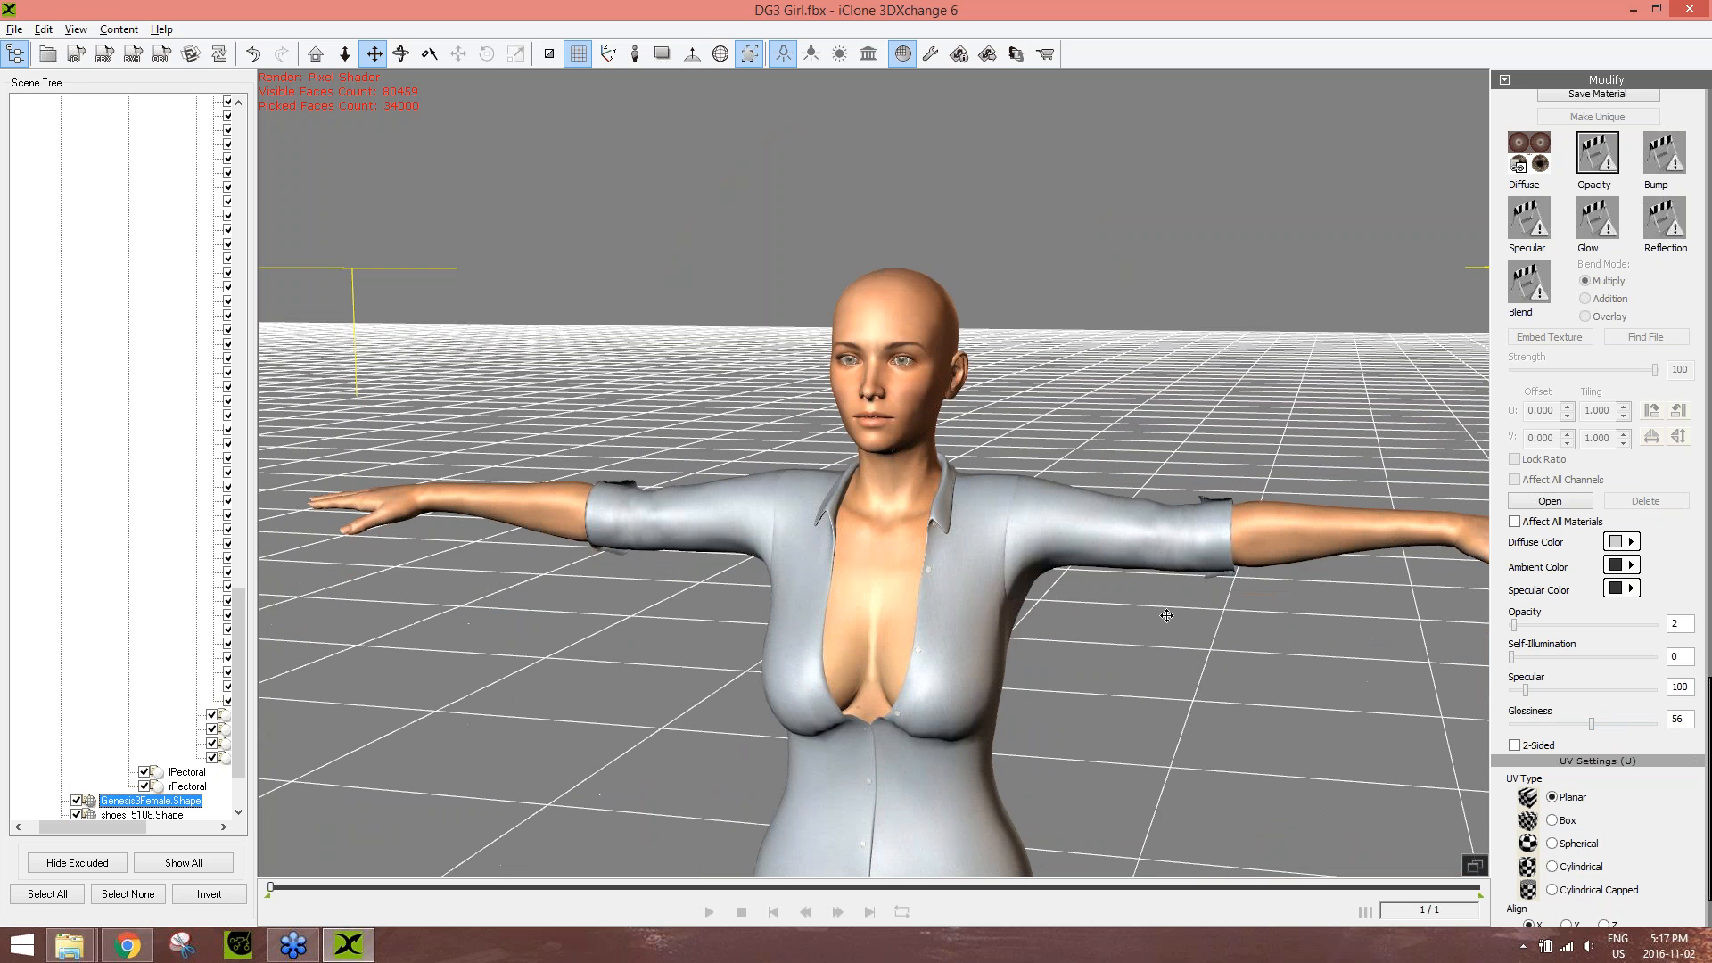
- Examine the character's eyes and face up close from the front and at an angle
scroll(1118, 584, up, 5)
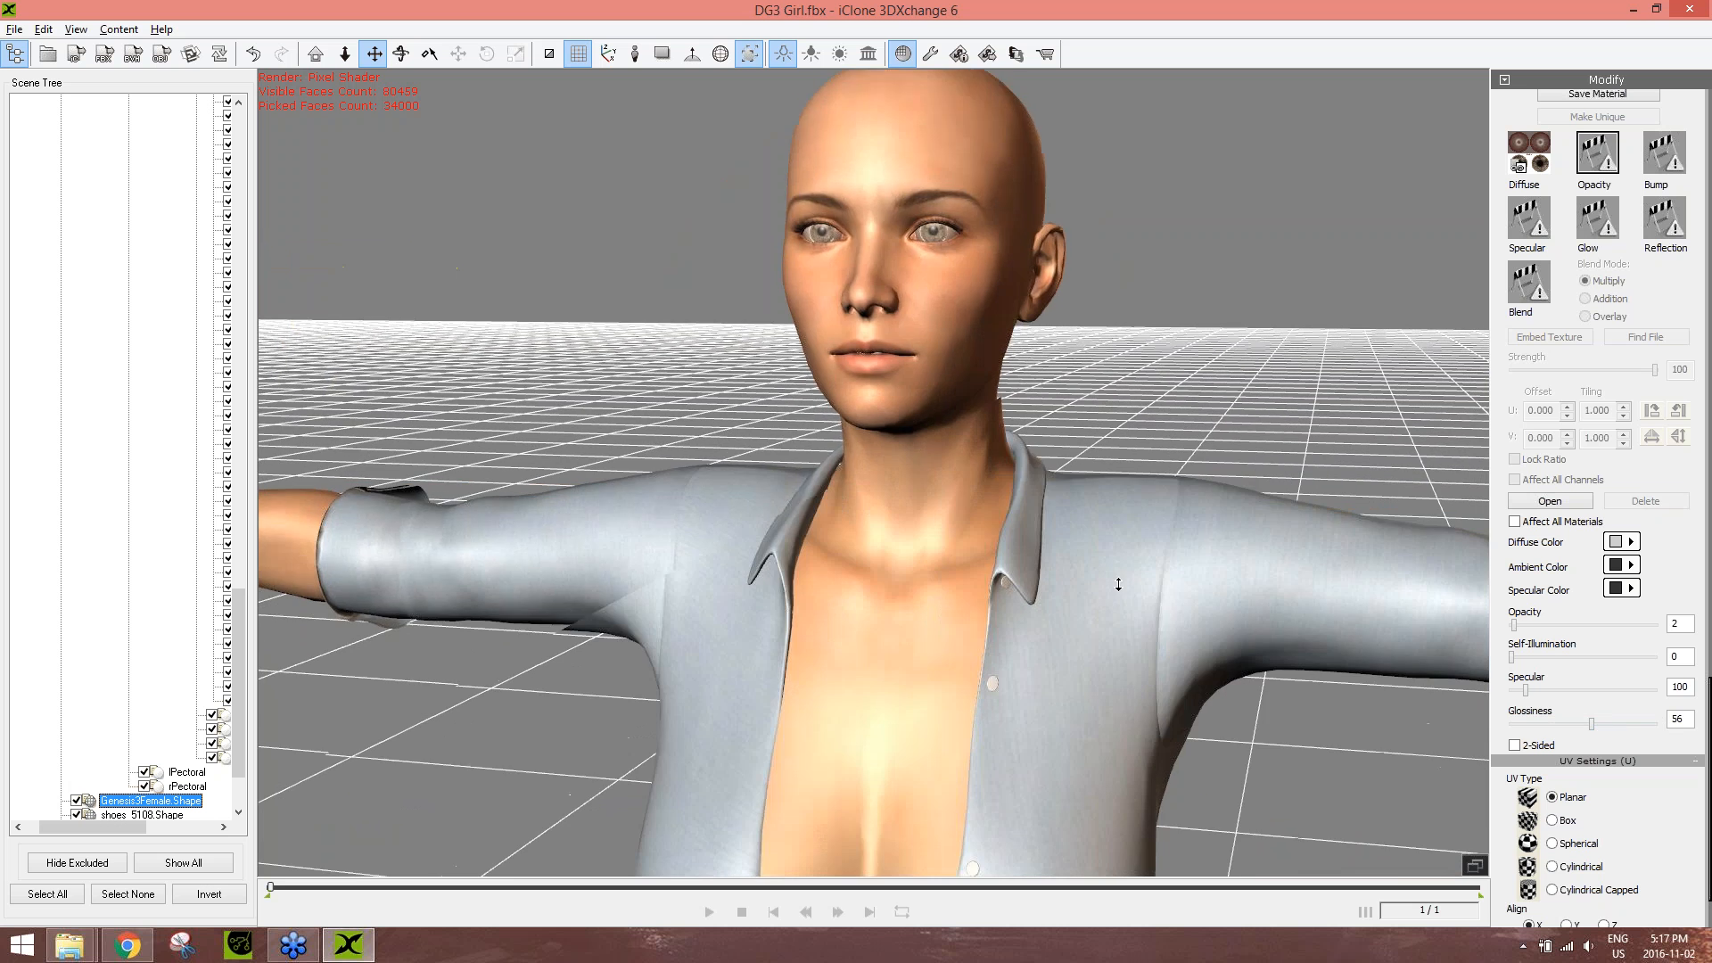
scroll(1101, 595, up, 5)
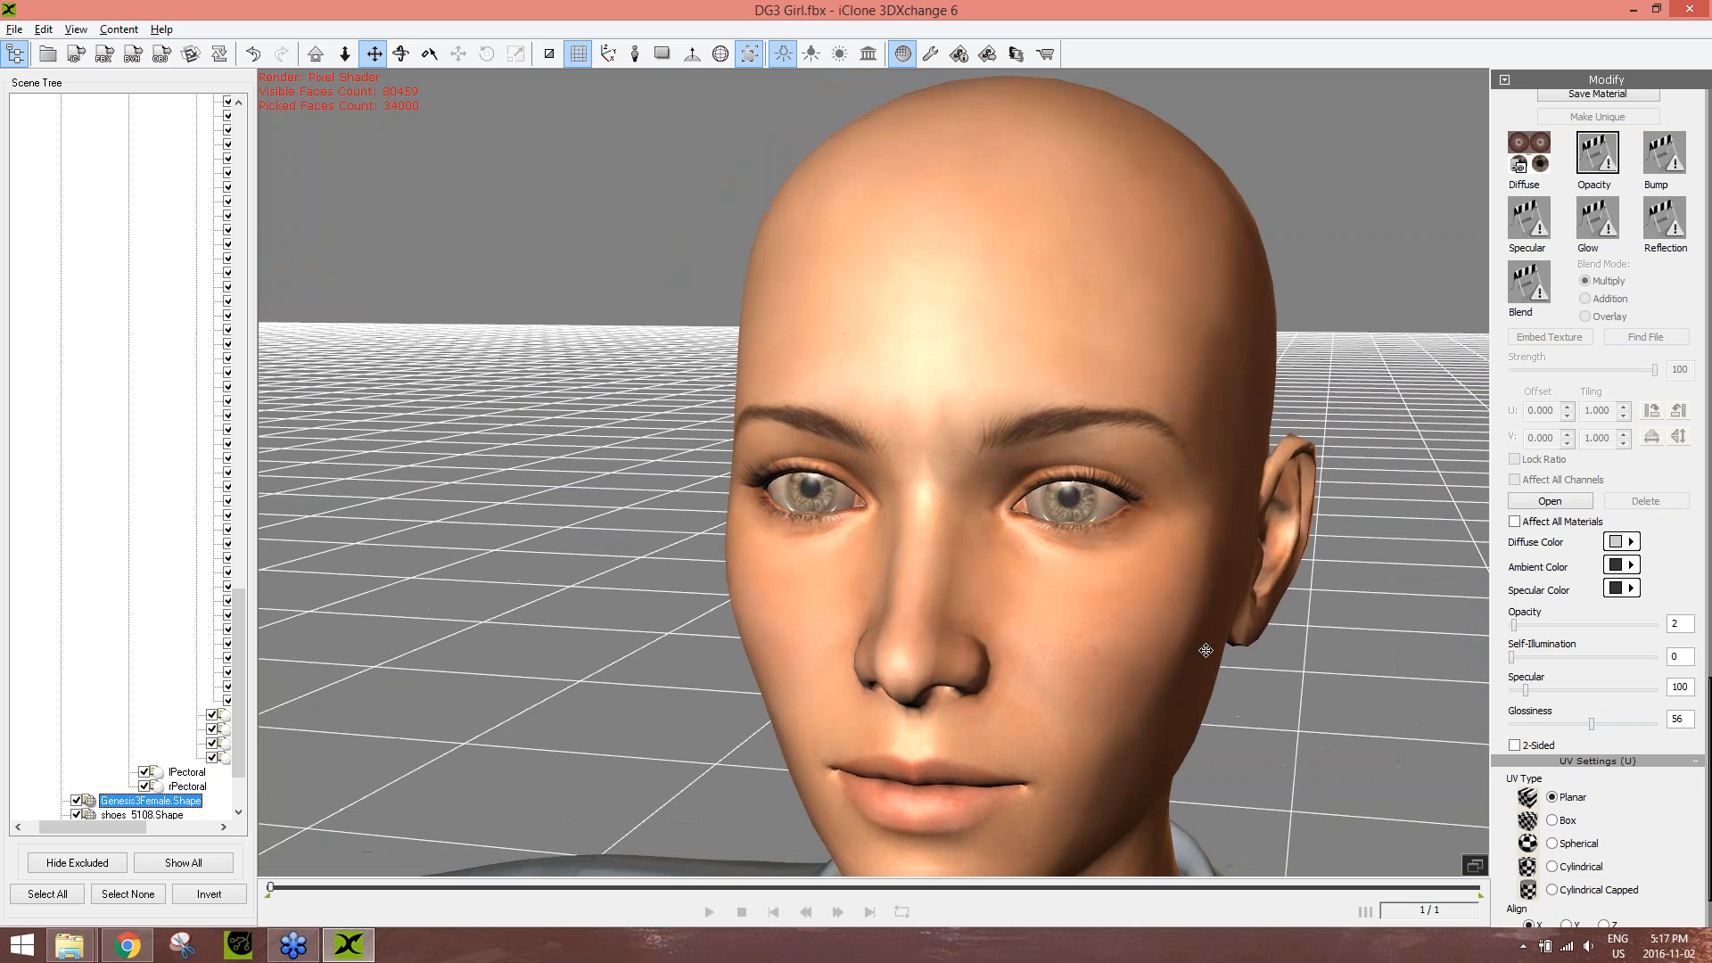
right_drag(1205, 650, 772, 256)
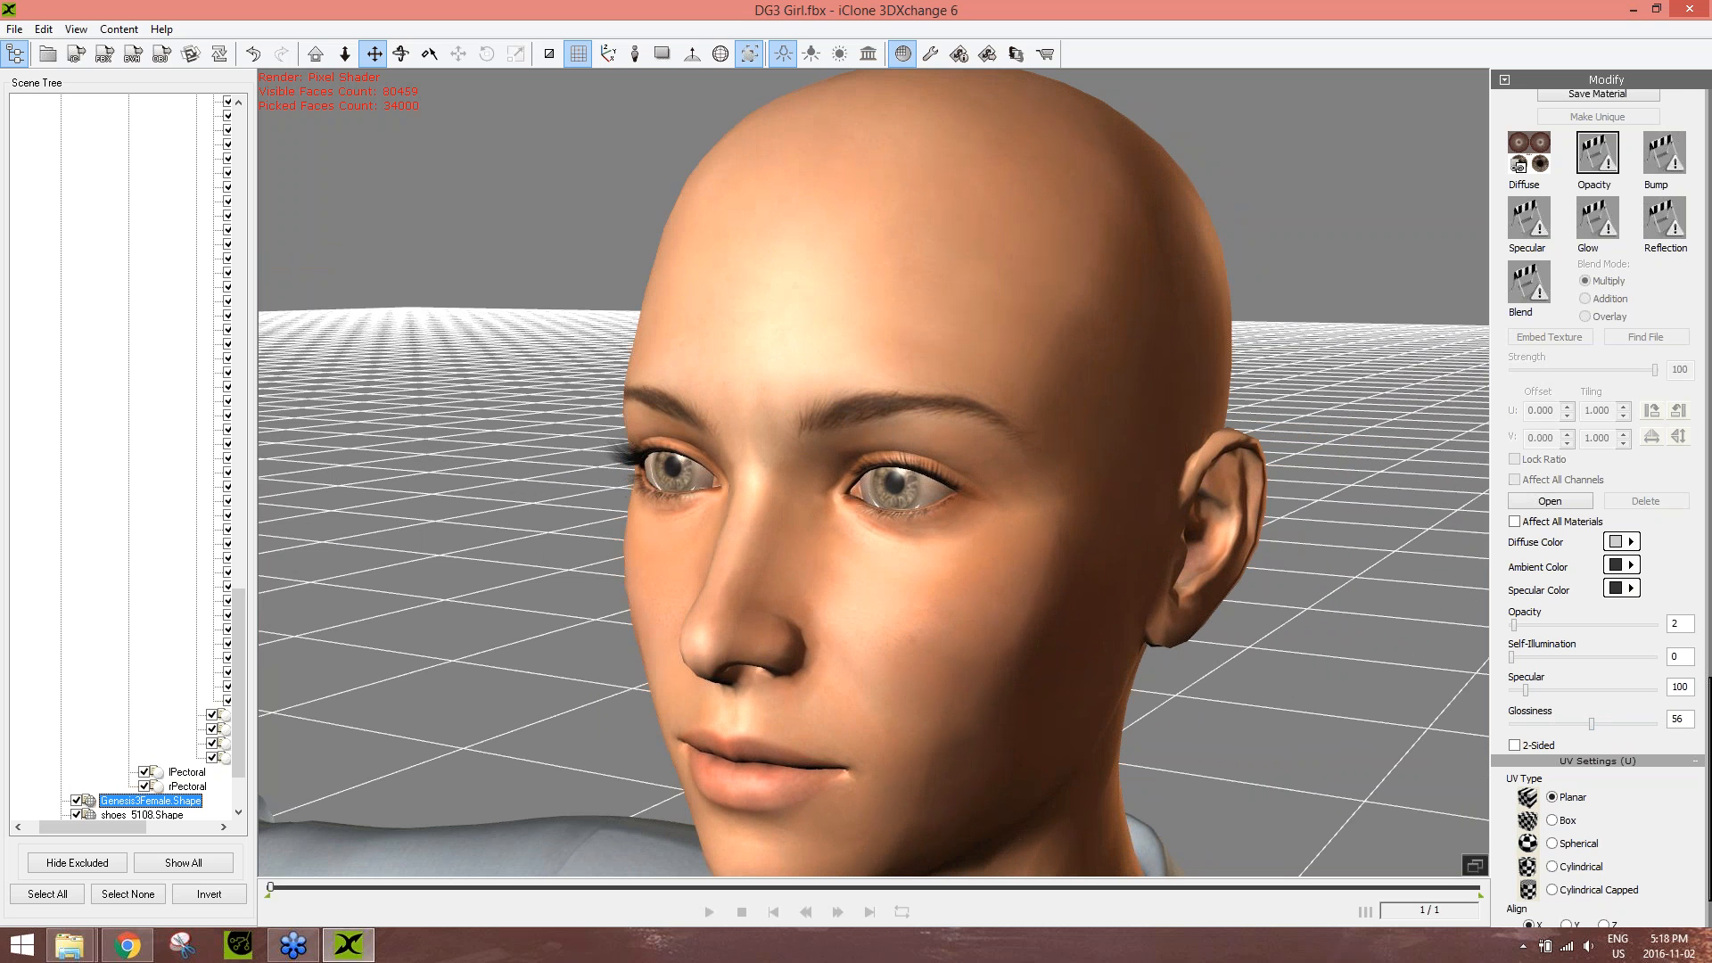
- Load MRLEdeFaceN_1001 from the Desktop's Daz Textures folder as the Face material's bump map
drag(1708, 734, 1708, 584)
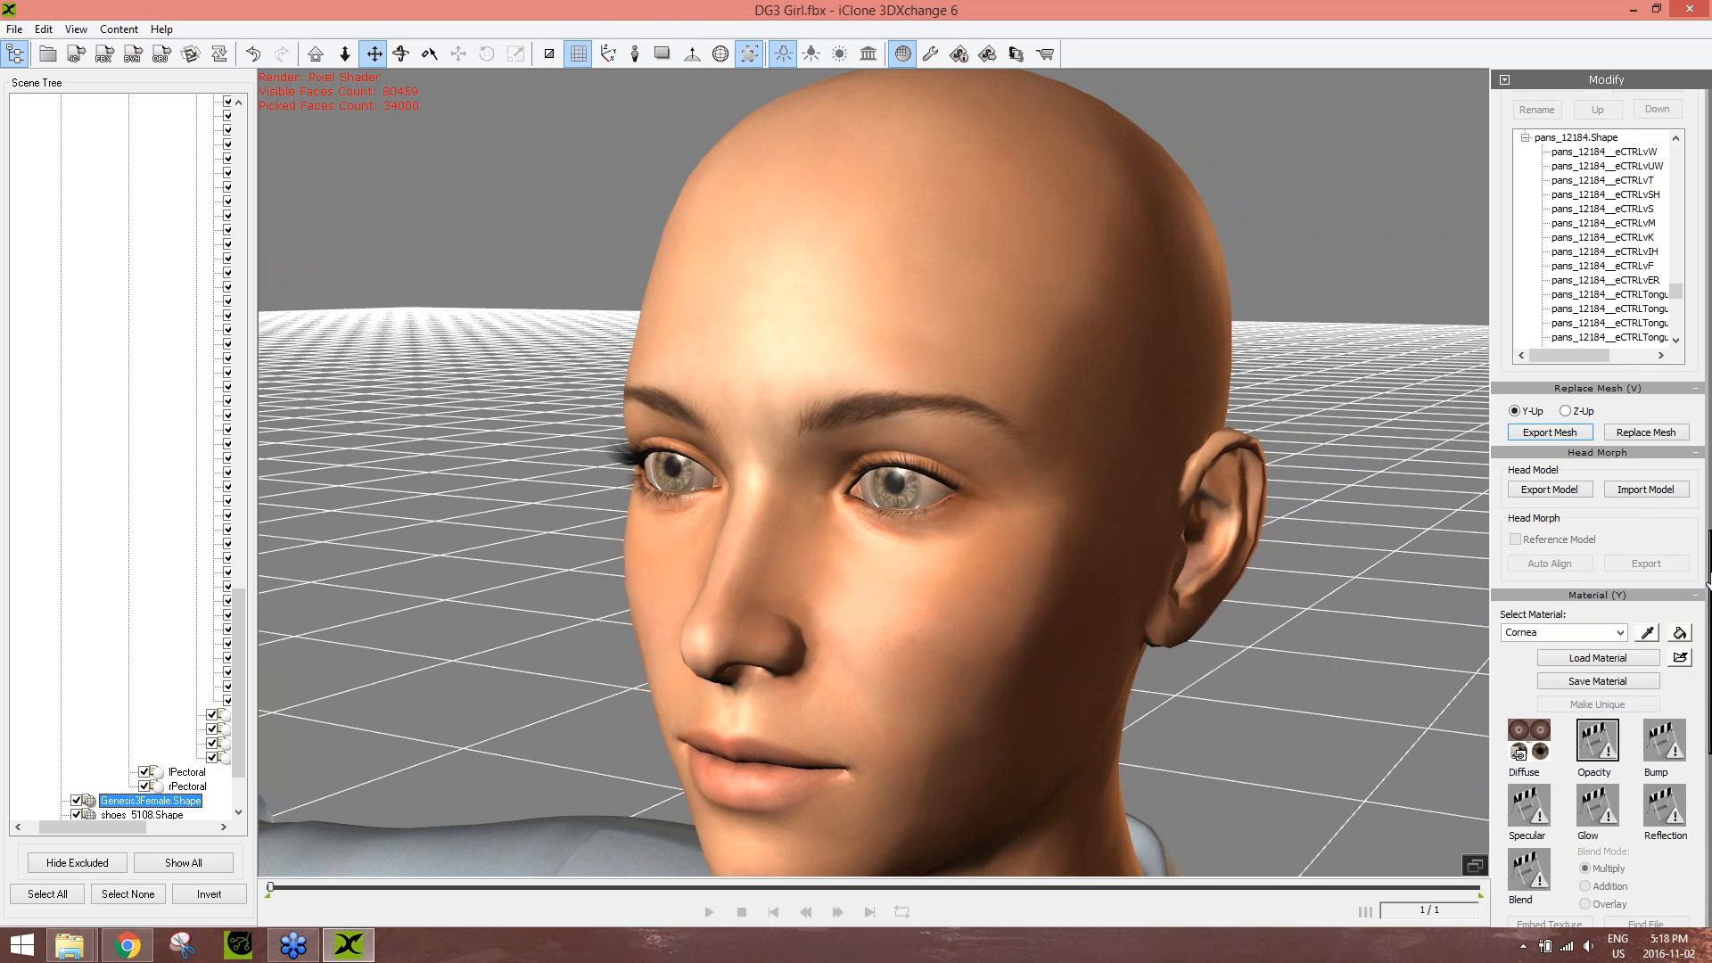
click(1619, 632)
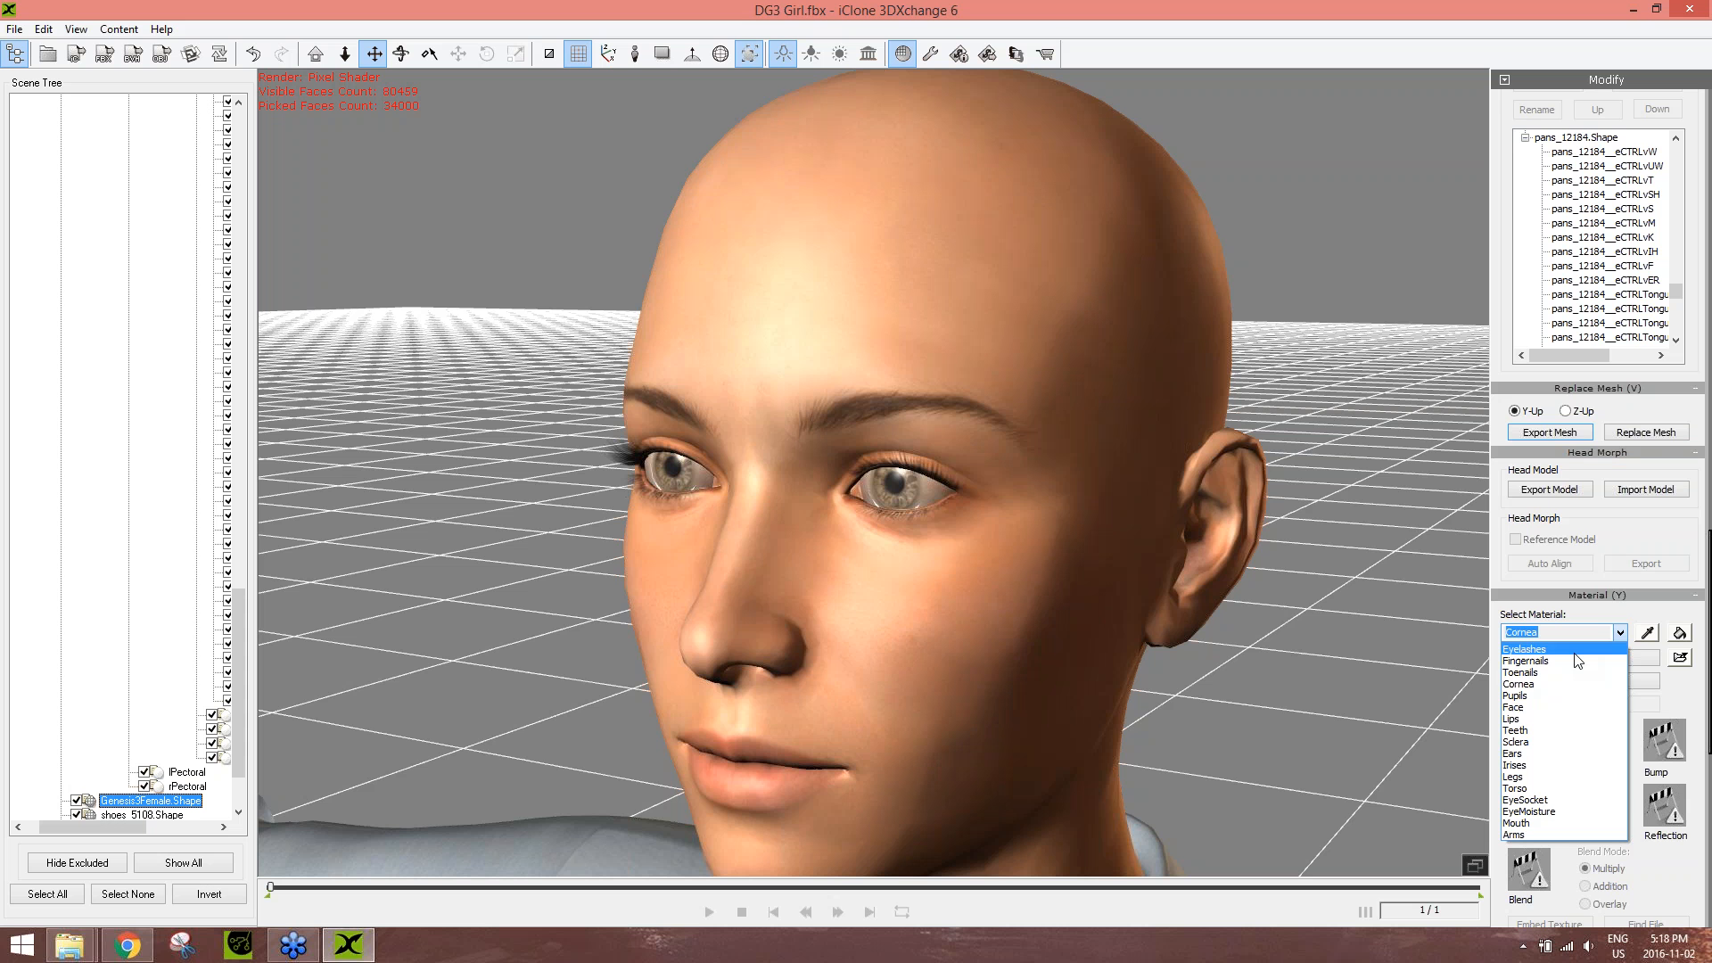
click(1545, 707)
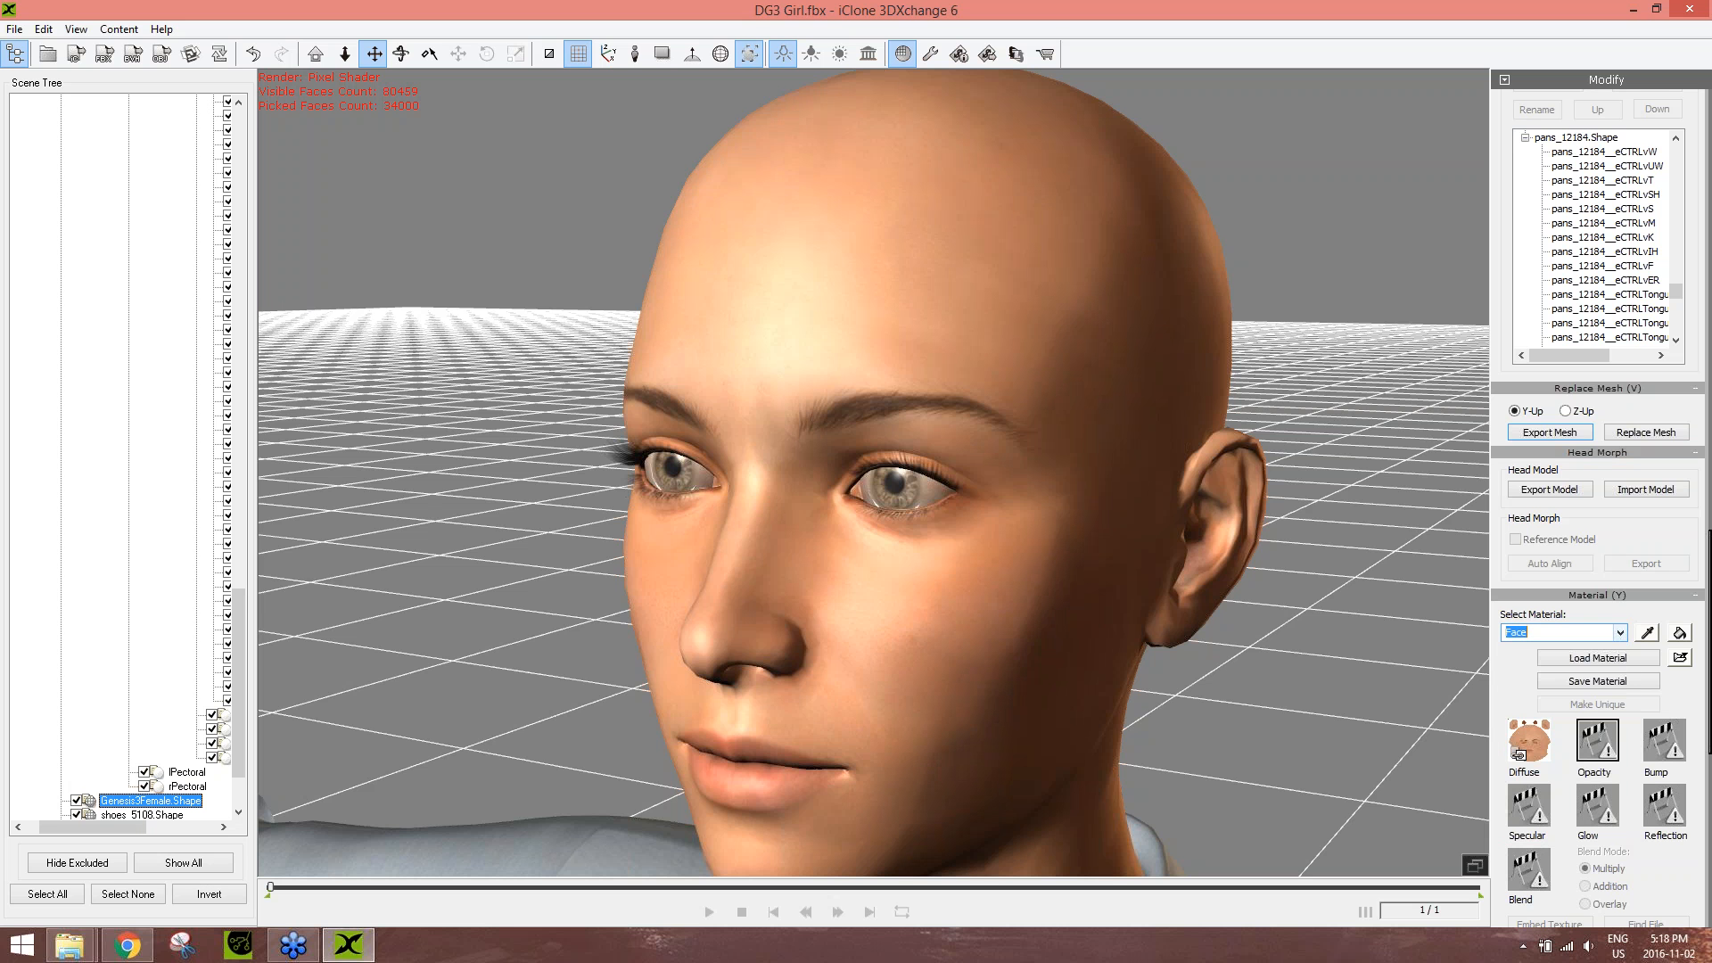
drag(1707, 597, 1708, 664)
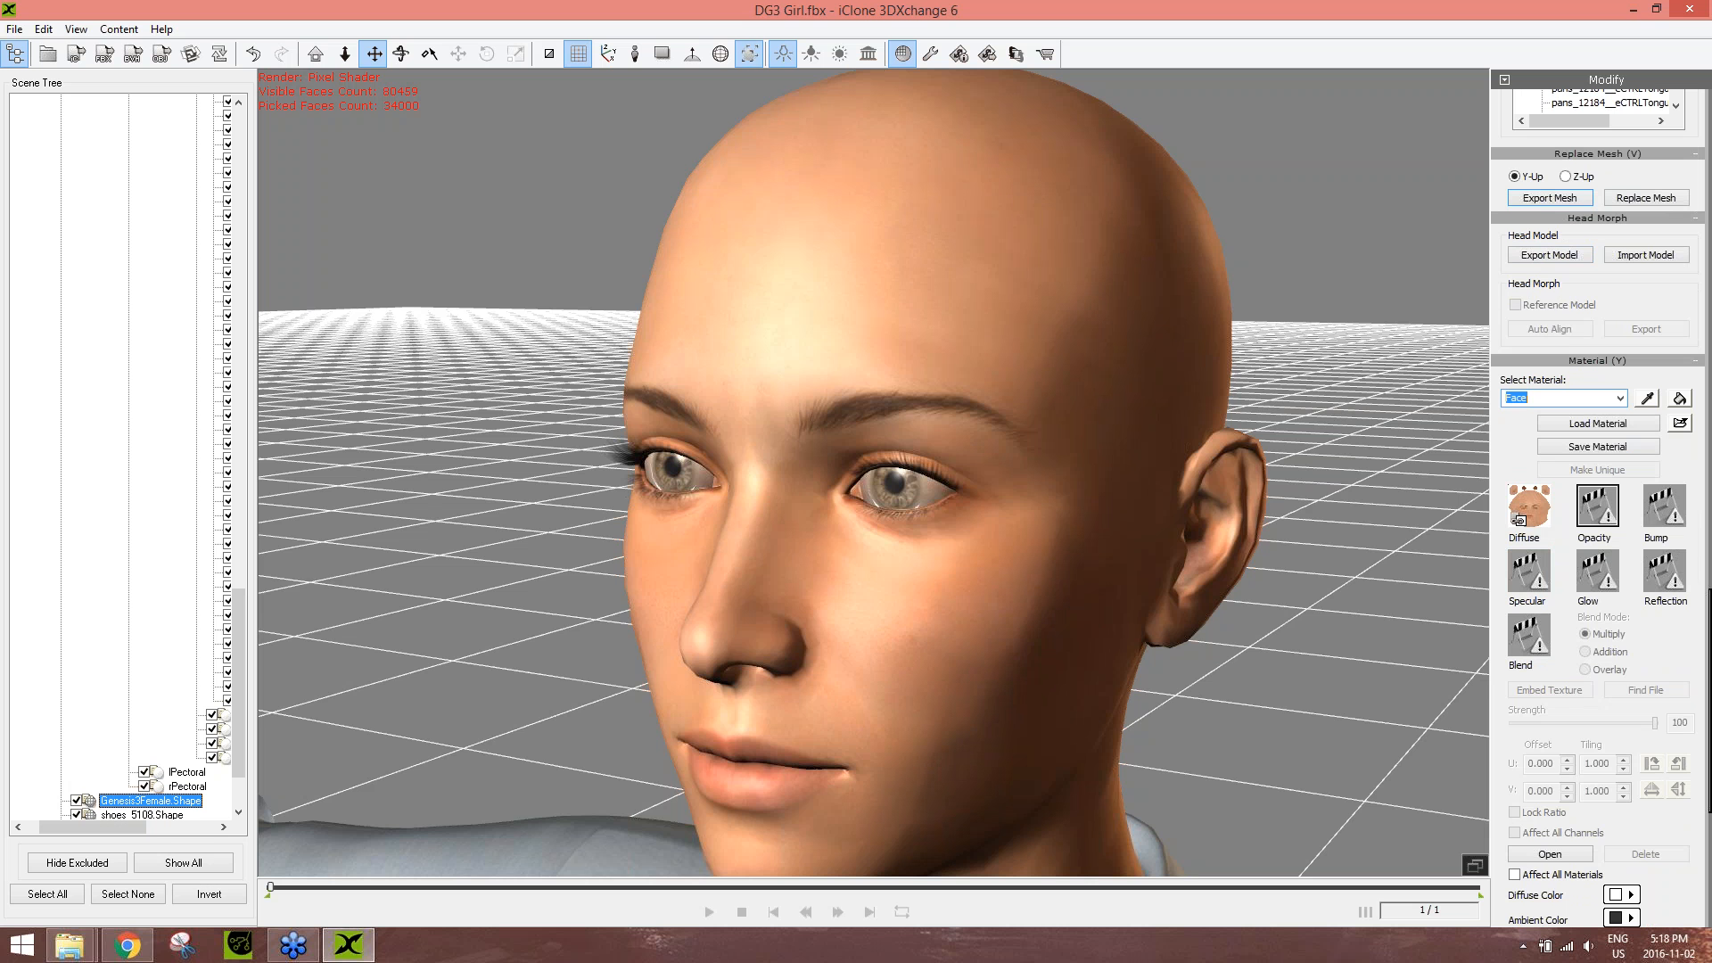
drag(1204, 667, 1202, 643)
scroll(1202, 642, up, 1)
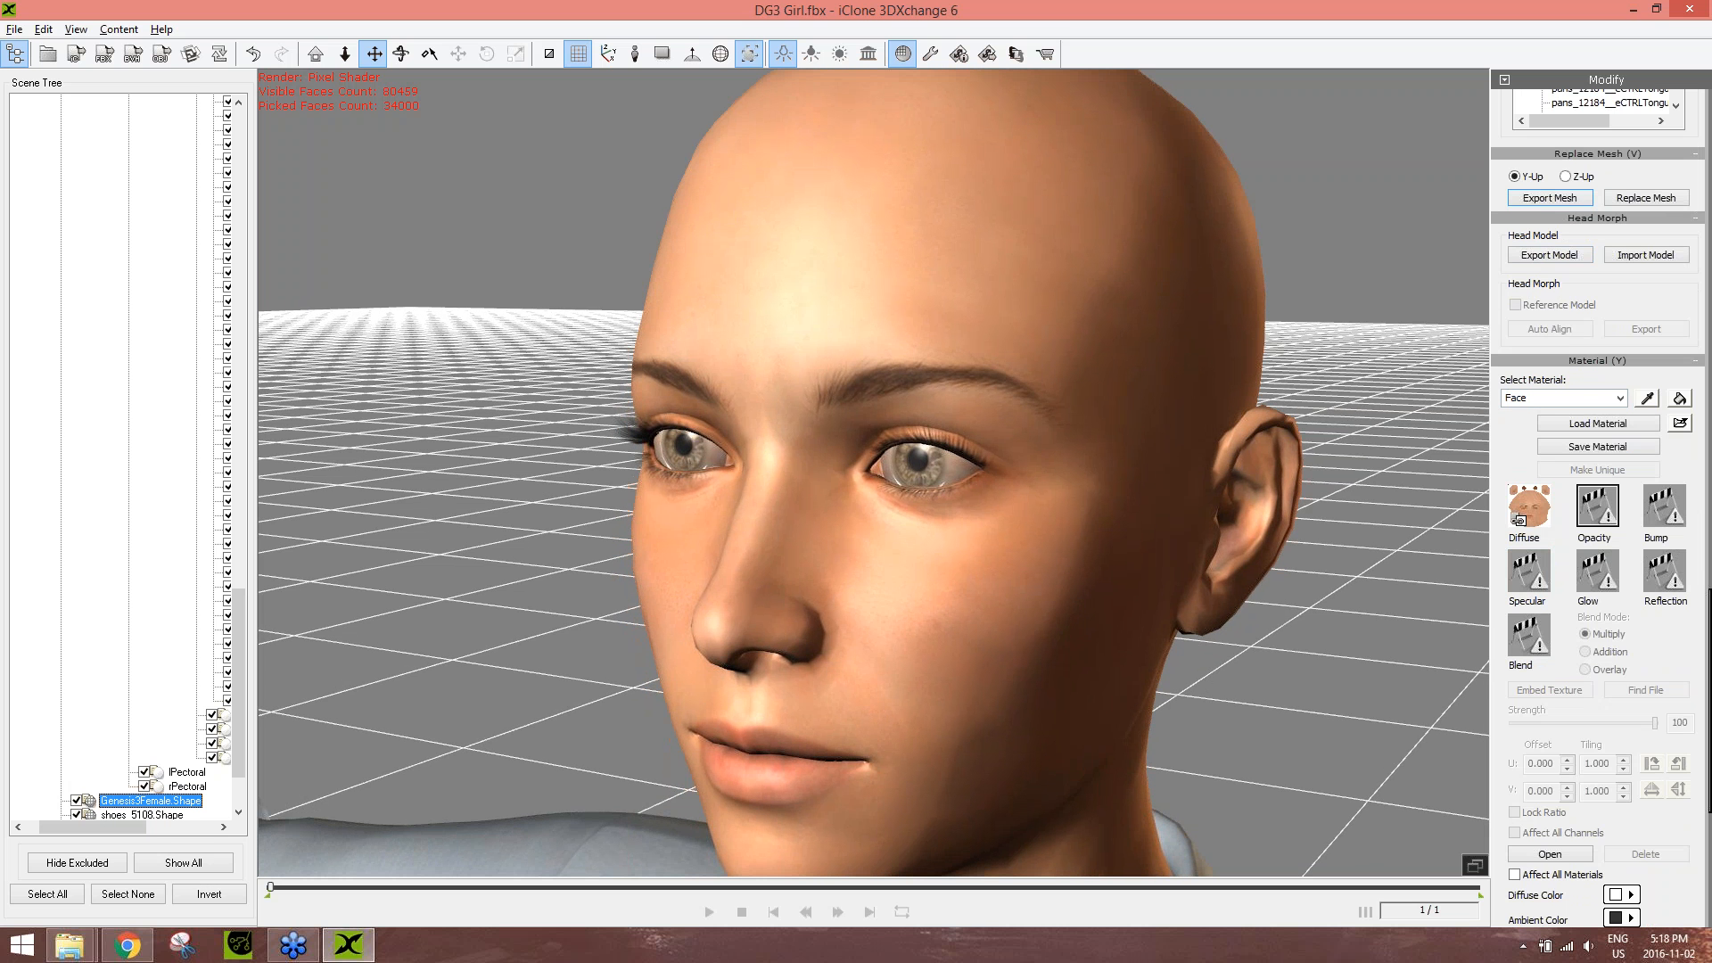
double_click(1664, 506)
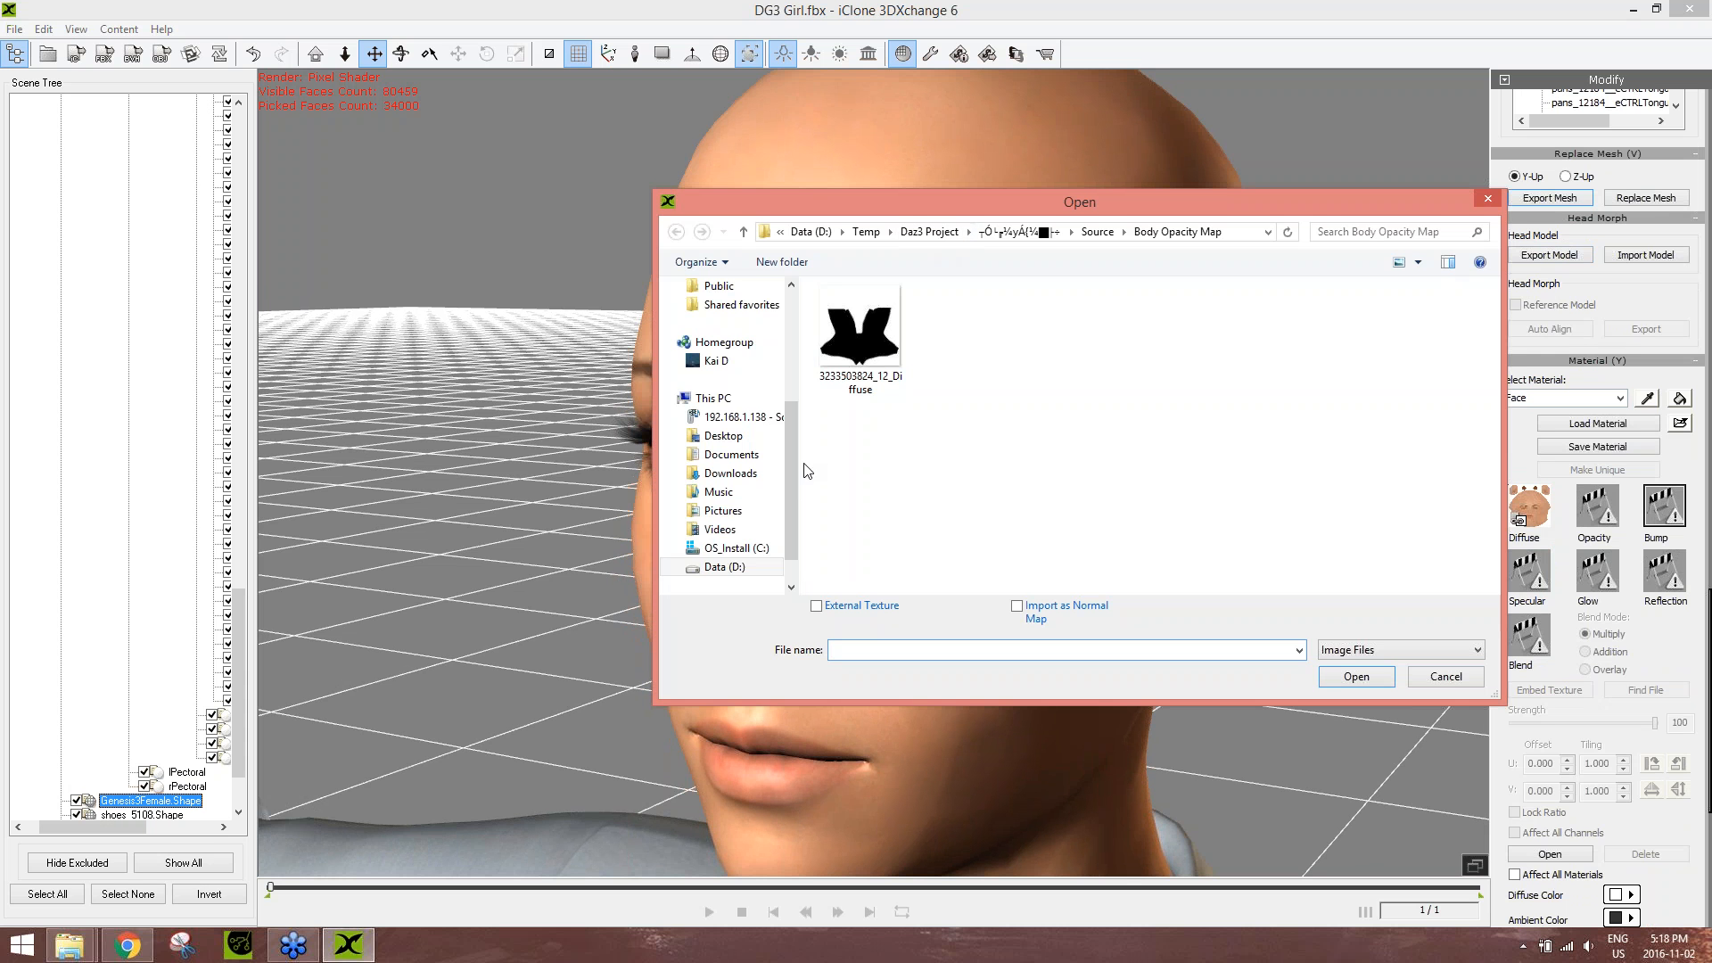
scroll(740, 517, down, 1)
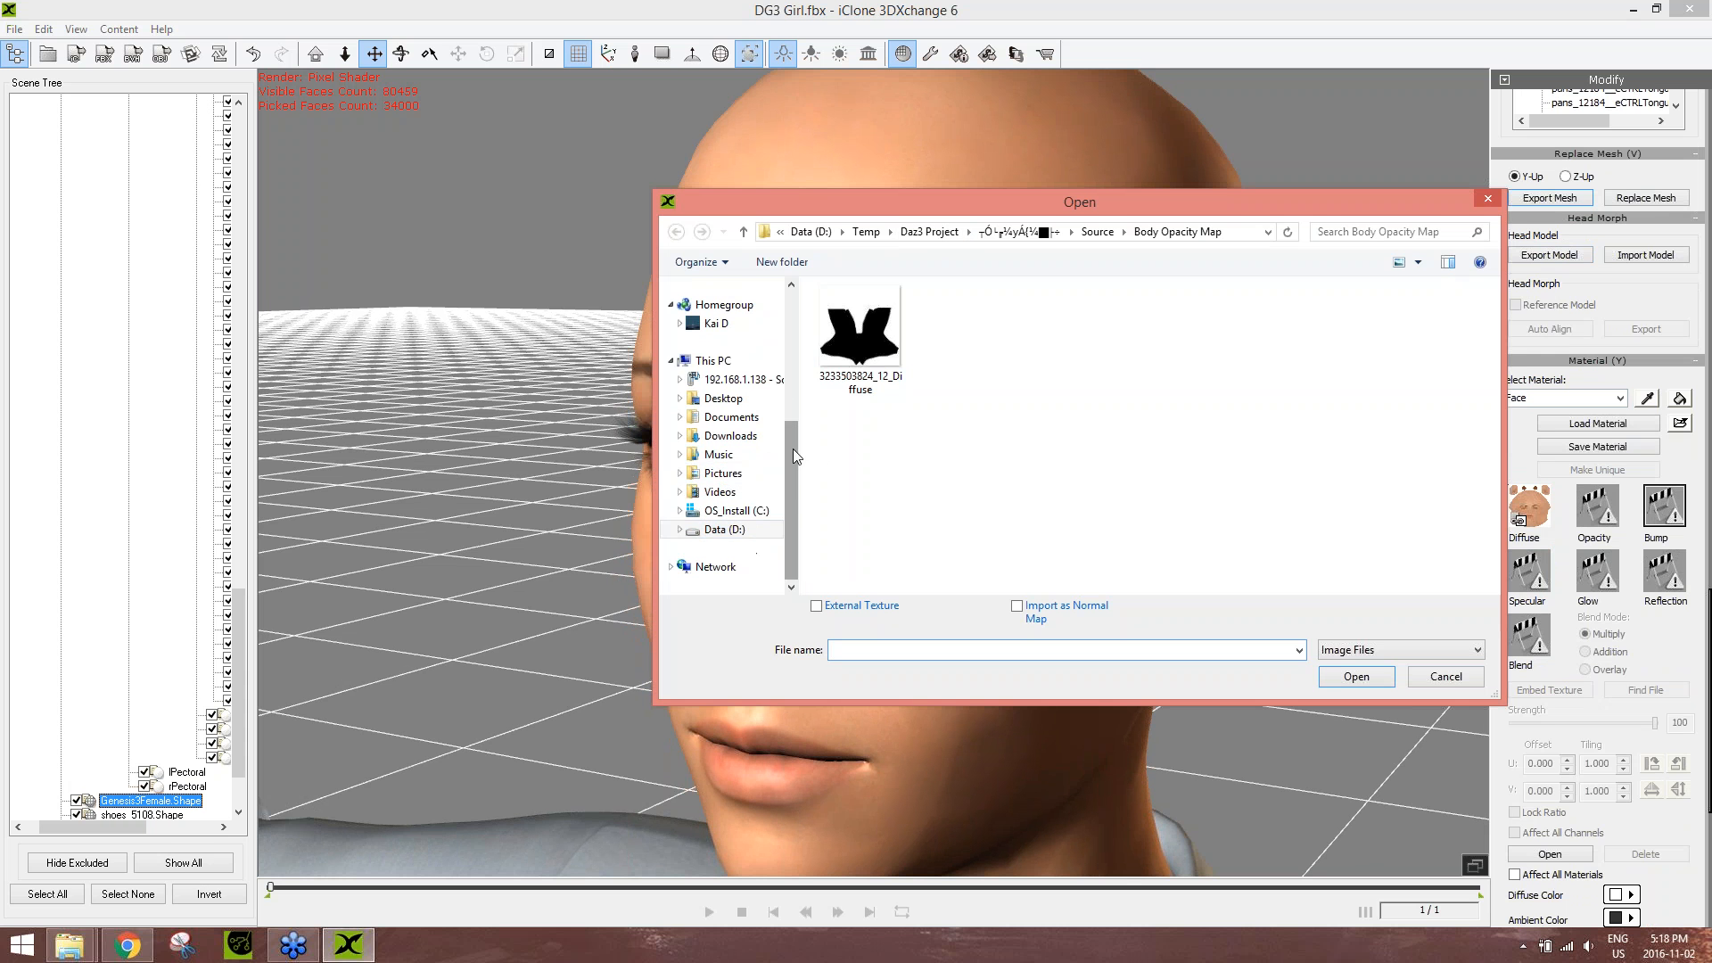
scroll(740, 428, up, 5)
click(737, 372)
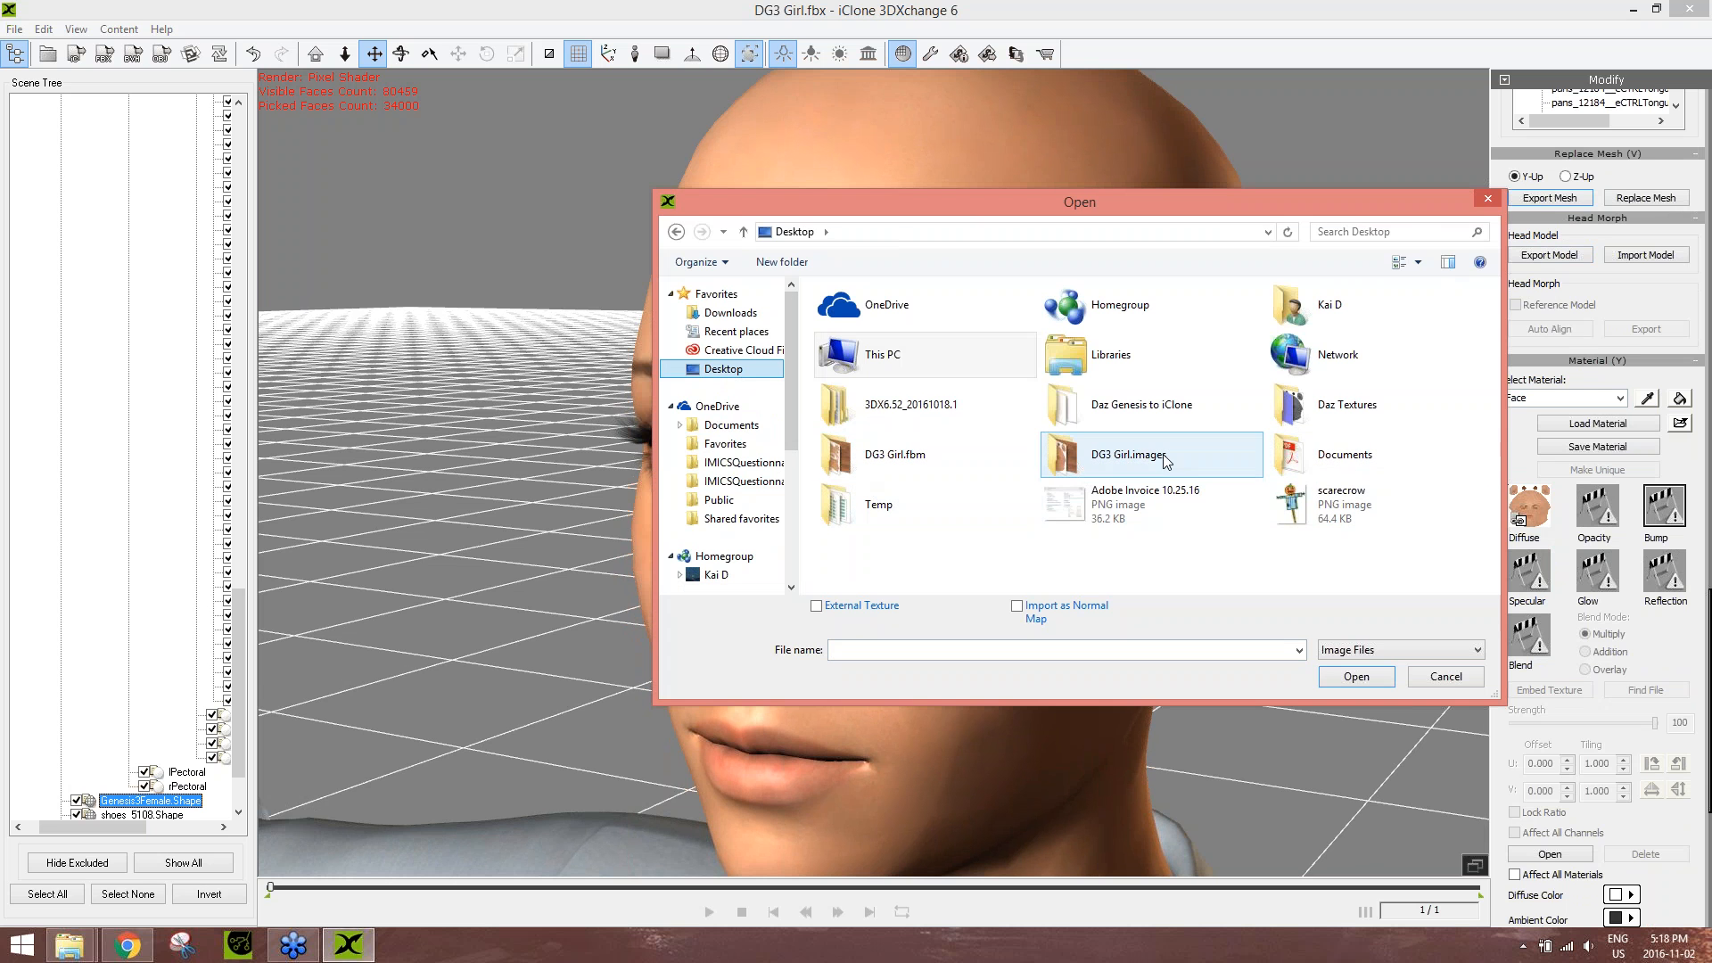
click(1368, 412)
double_click(1370, 418)
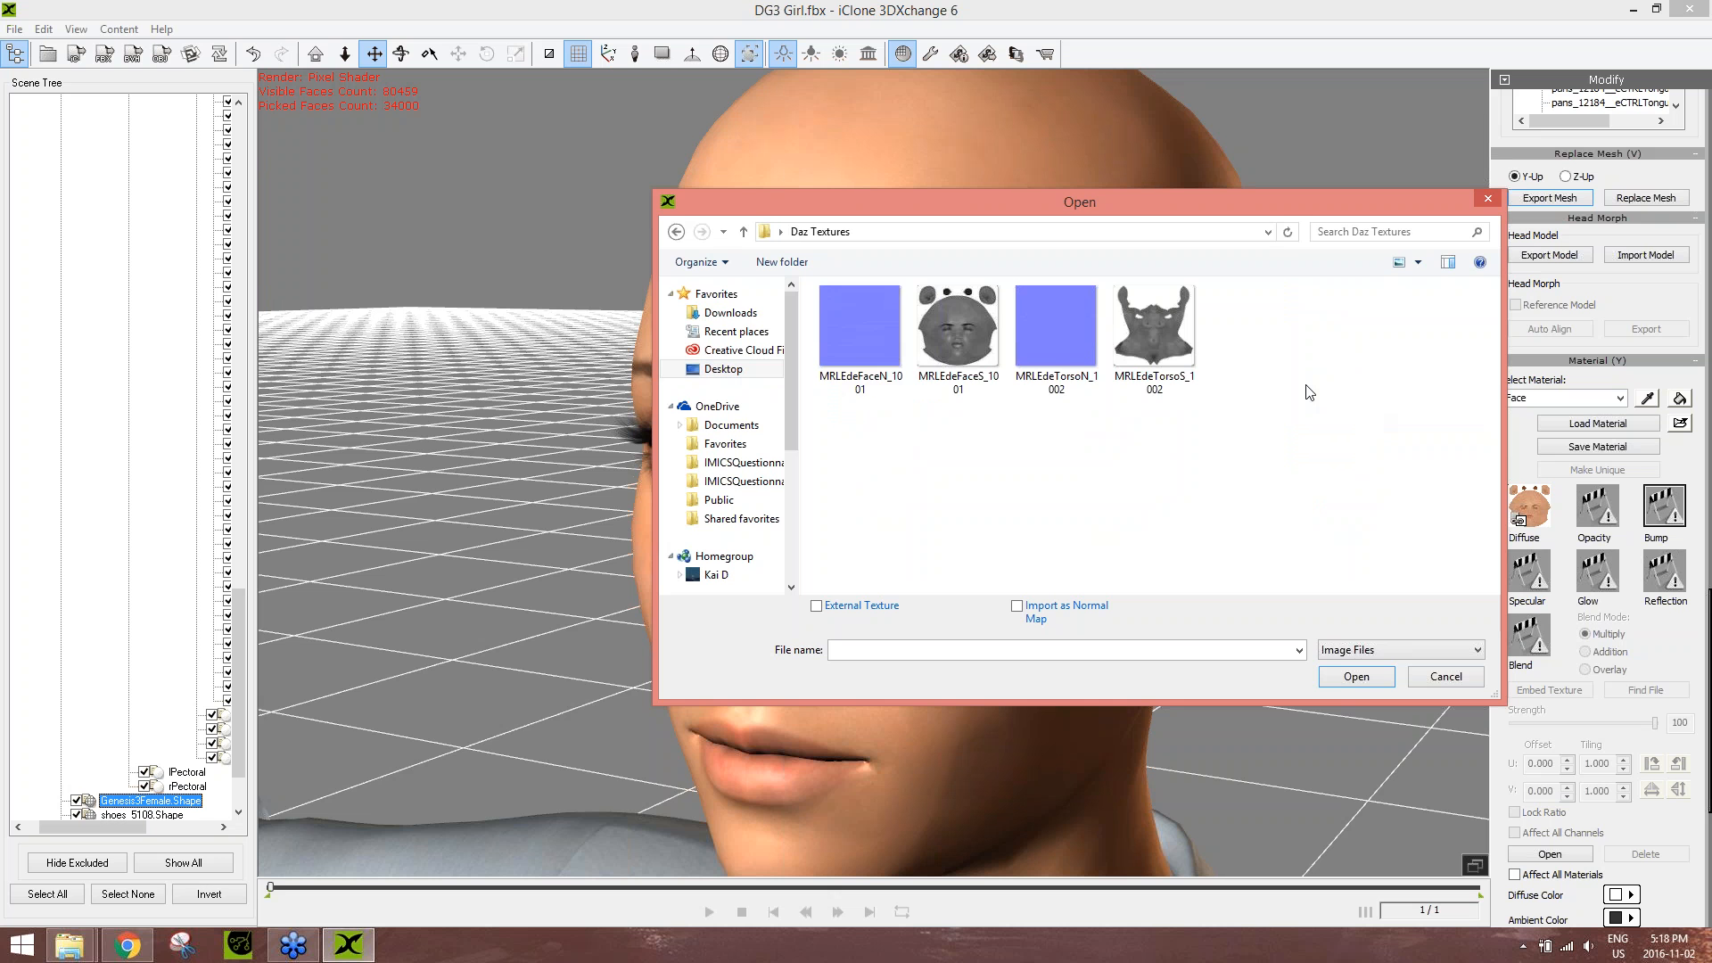
click(892, 352)
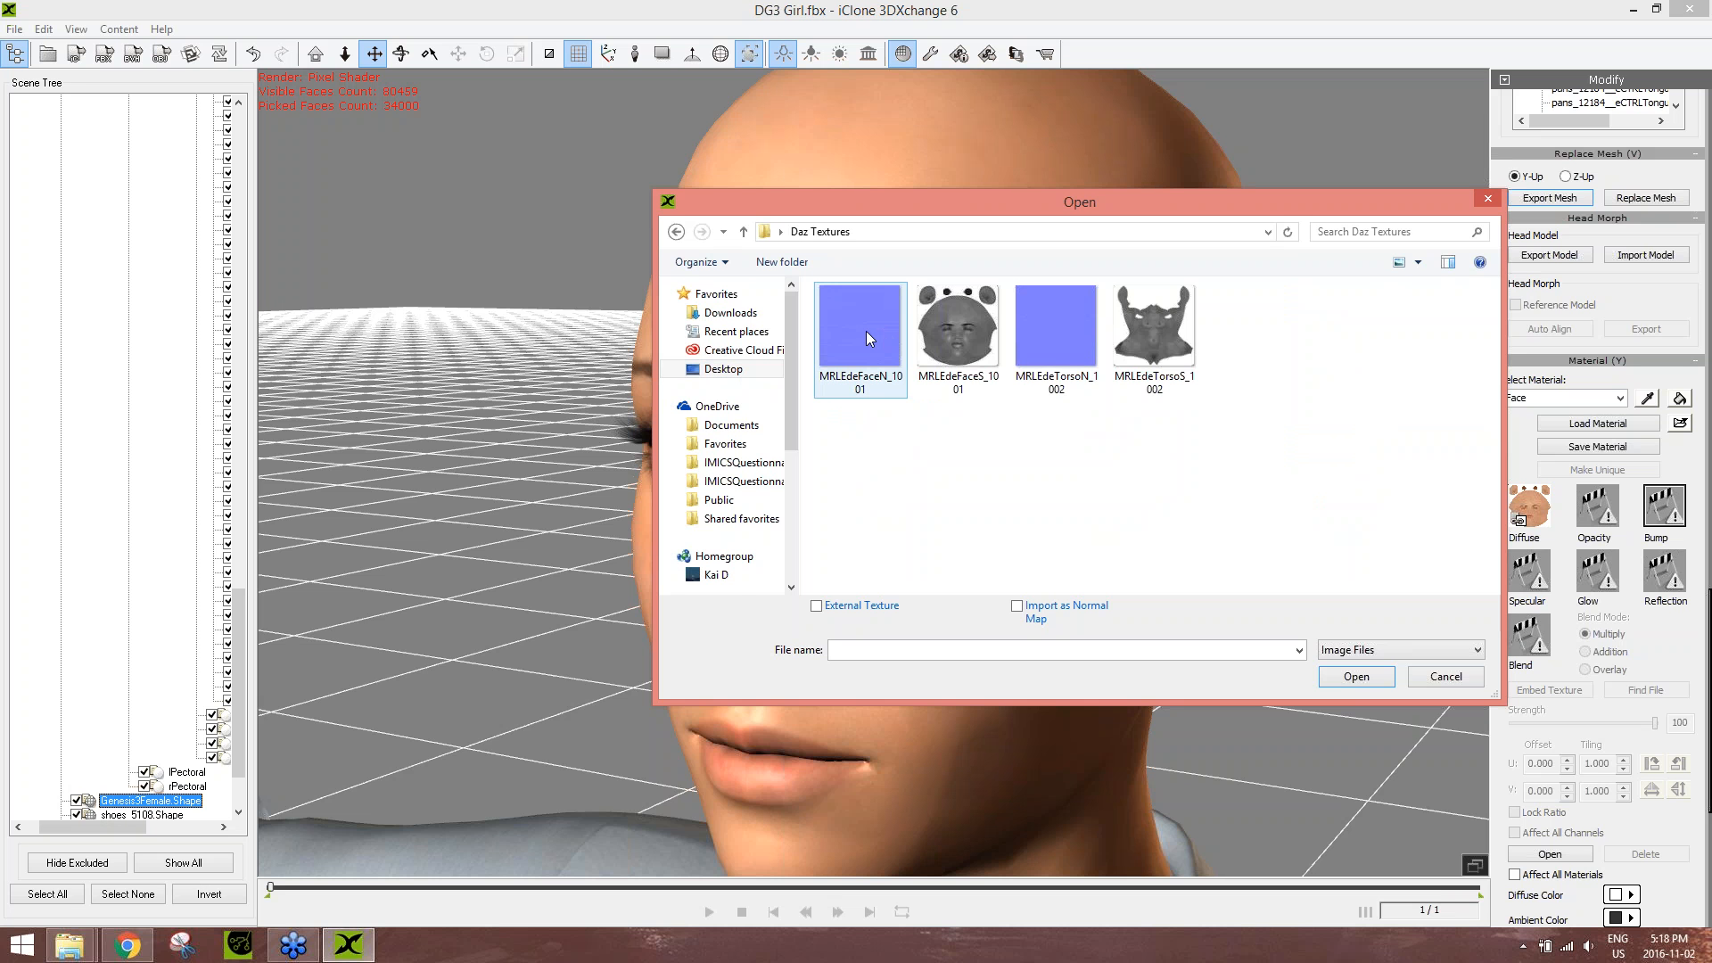
double_click(869, 337)
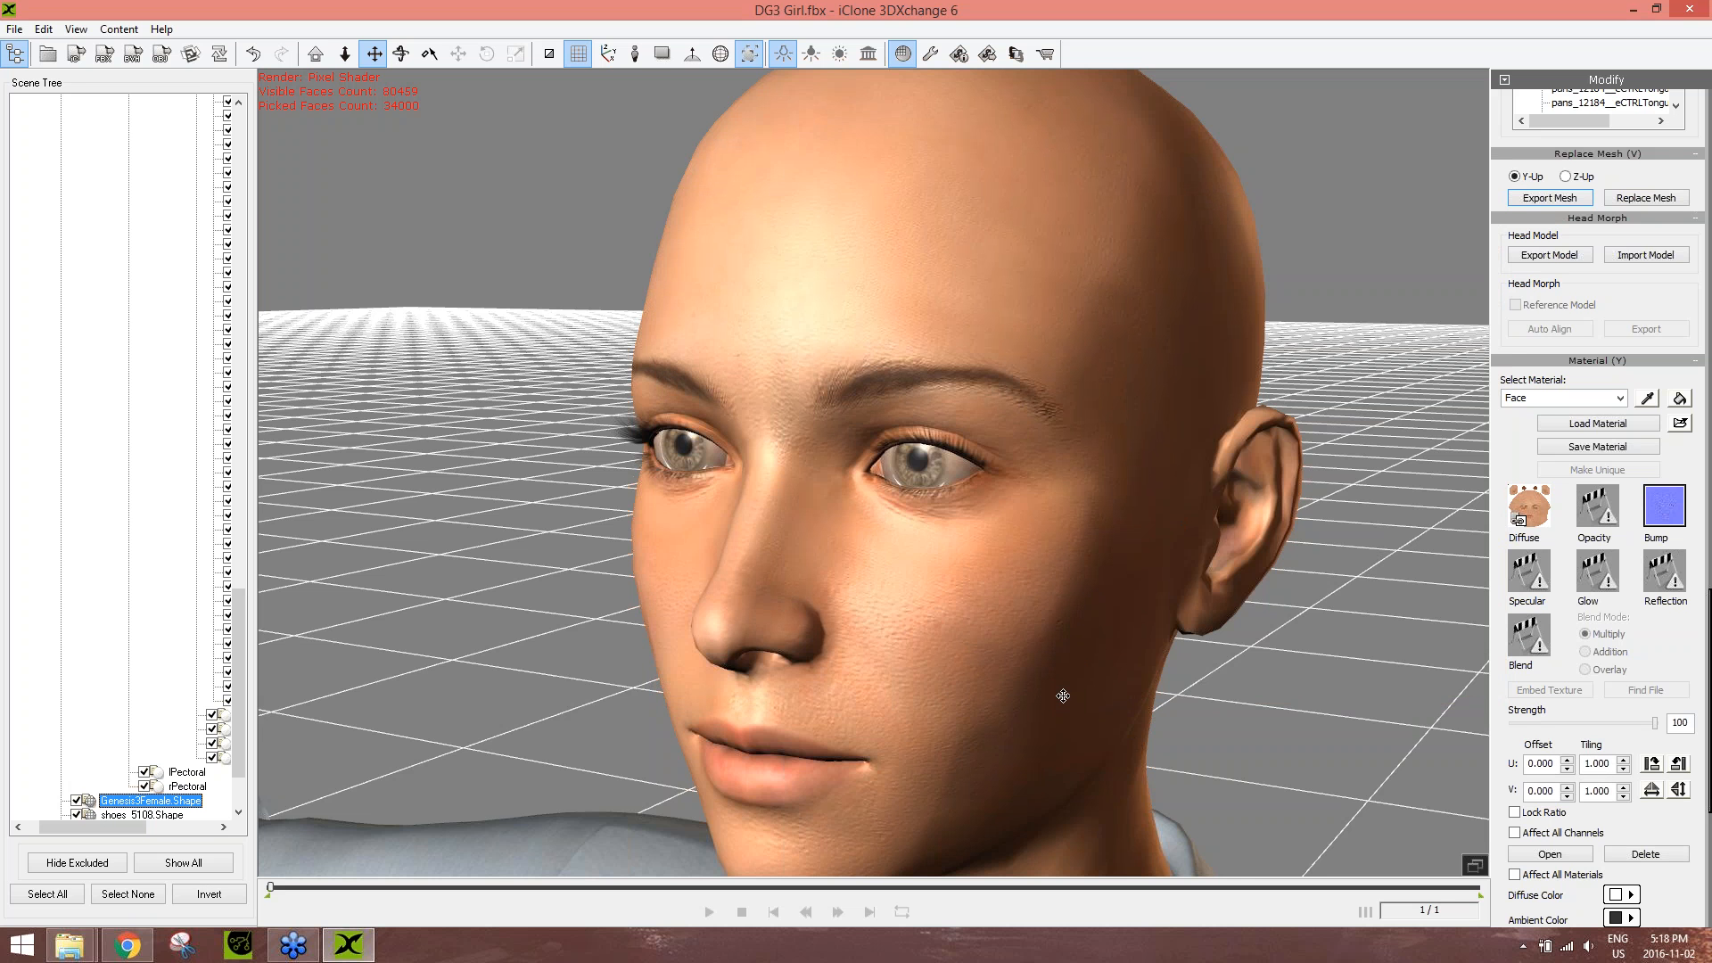
- Check the bump detail on the face and try a reduced bump strength before returning it to full
drag(1067, 672, 1067, 650)
scroll(1076, 651, down, 3)
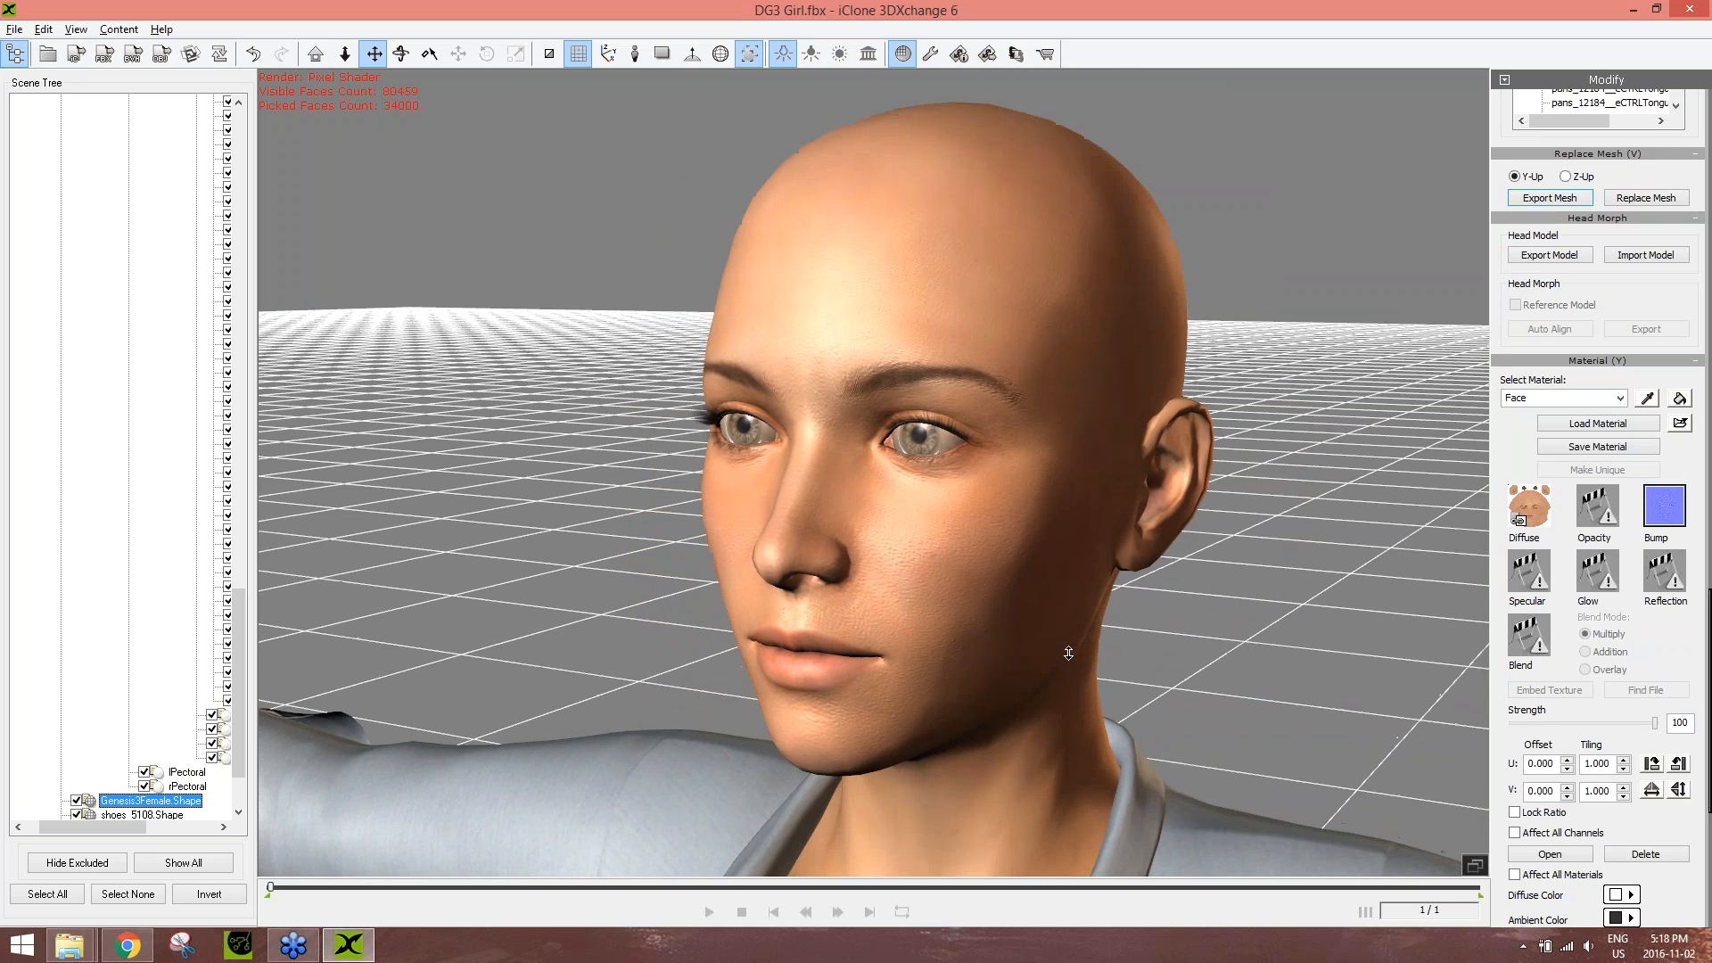
scroll(1062, 648, up, 2)
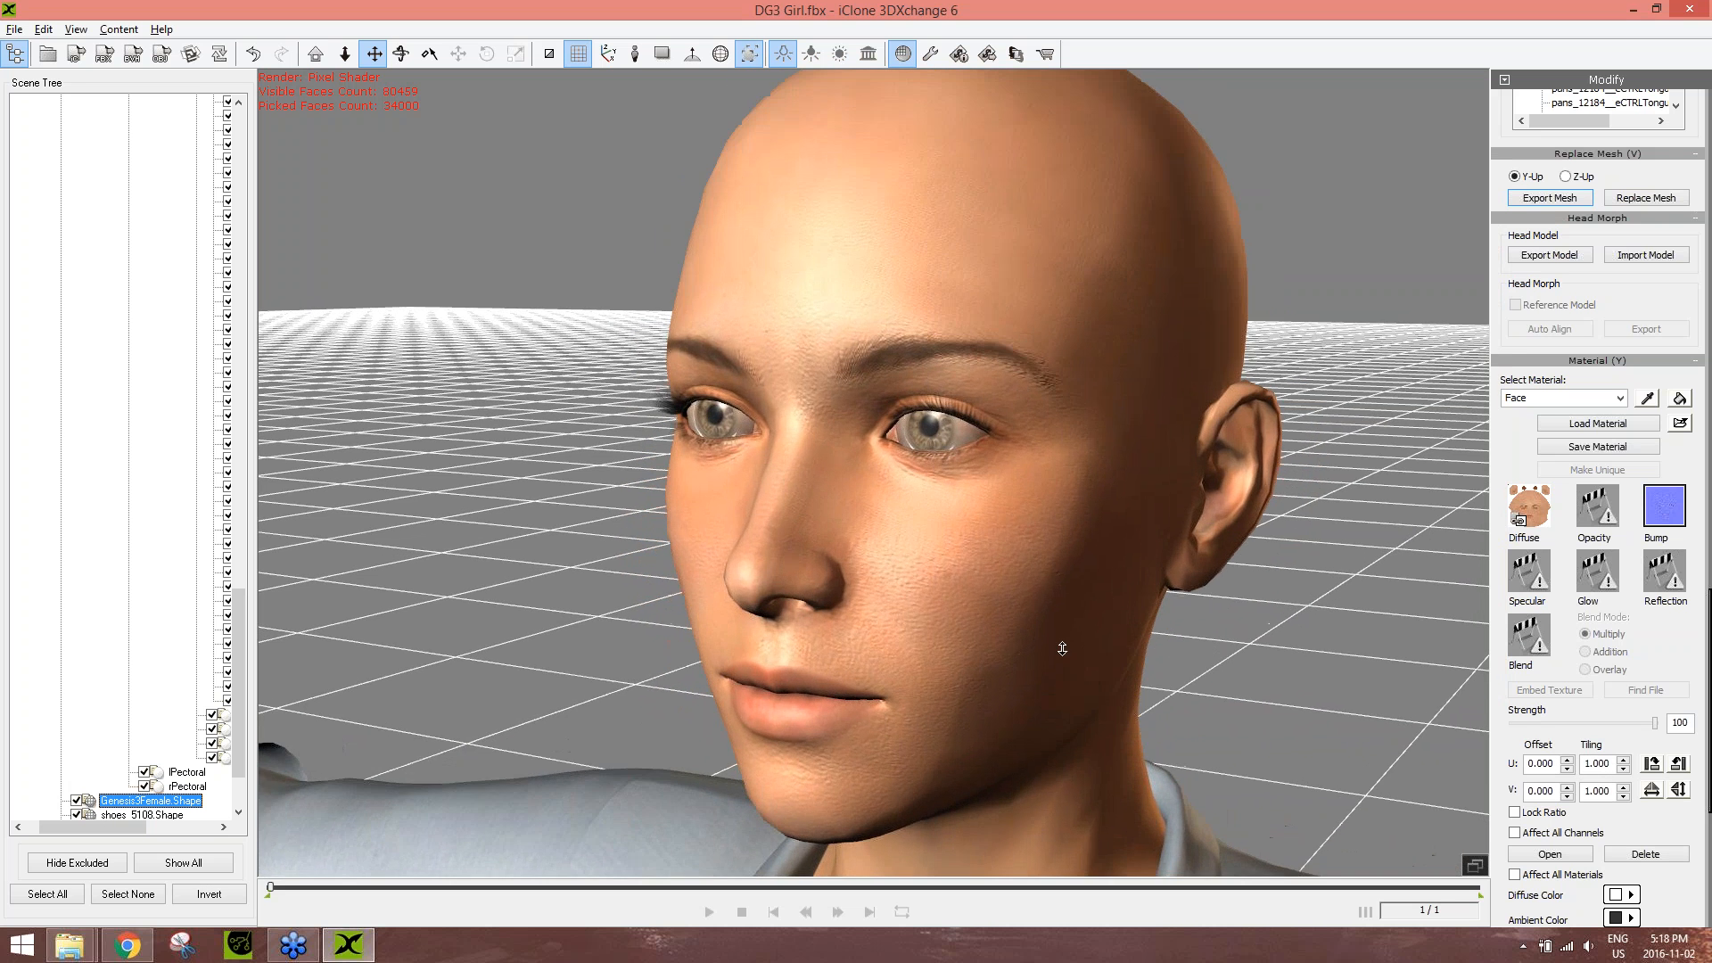
click(1654, 727)
drag(1574, 731, 1682, 724)
- Load MRLEdeFaceS_1001 from the Daz Textures folder as the Face material's specular map
double_click(1528, 571)
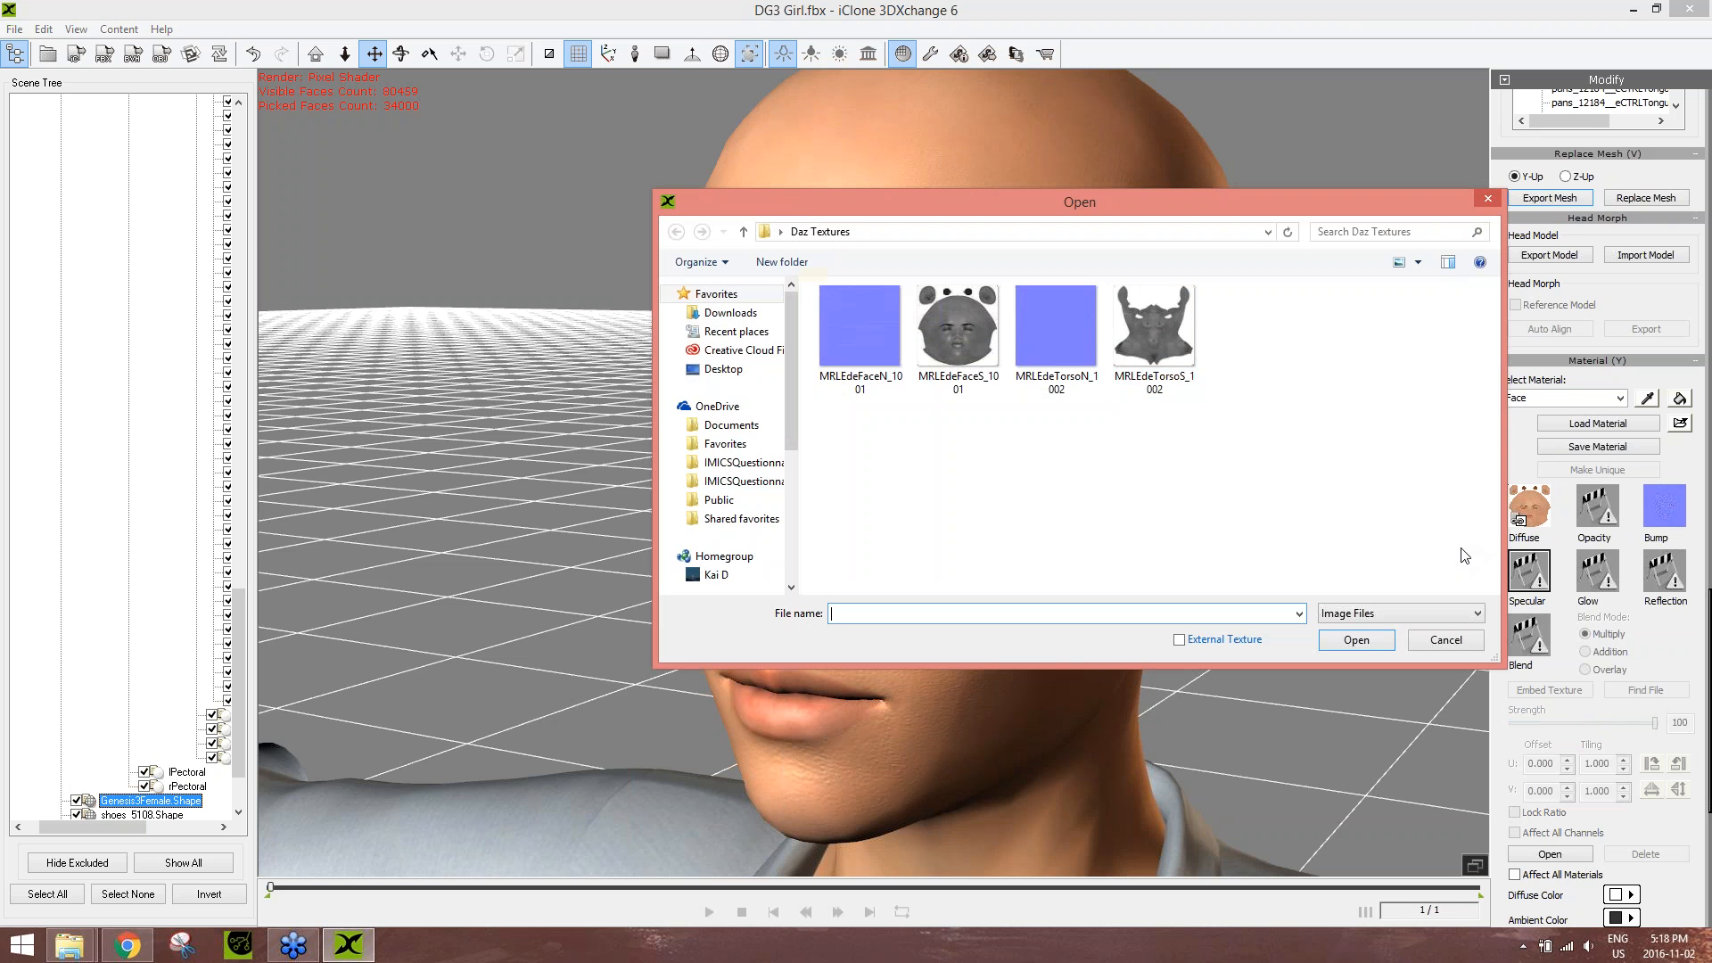
click(969, 334)
double_click(969, 334)
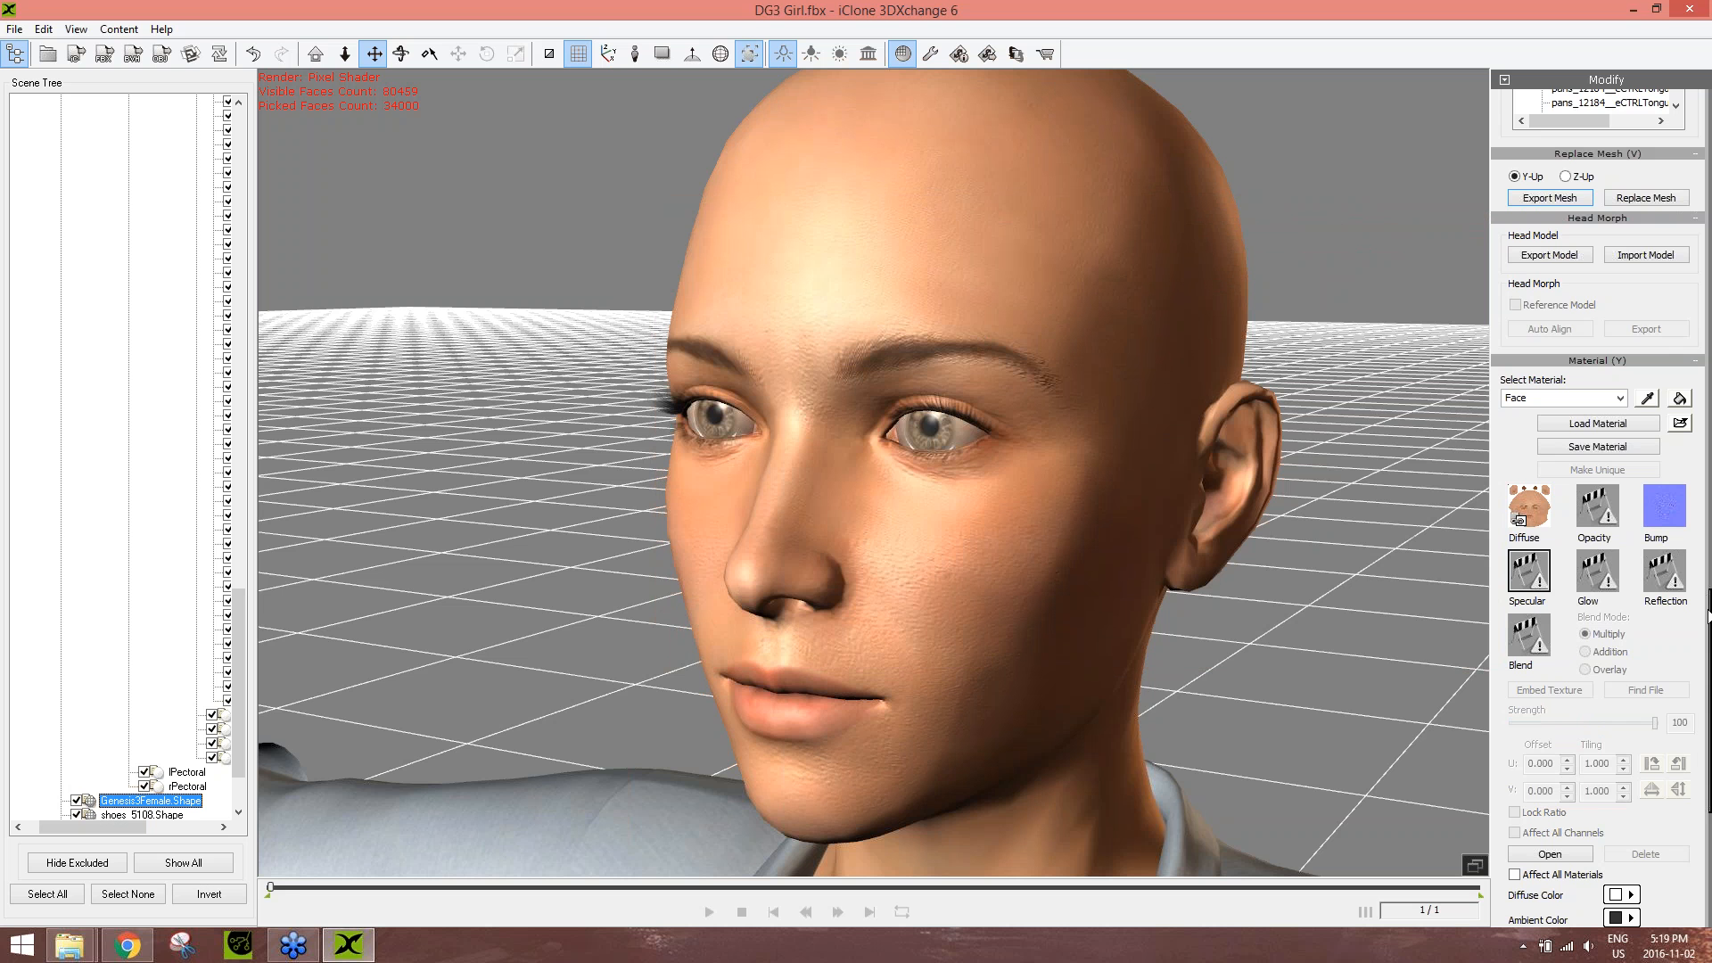
- Set the Face material's glossiness to 59 and its specular to 150, checking the skin's shine from different angles
drag(1708, 615, 1708, 738)
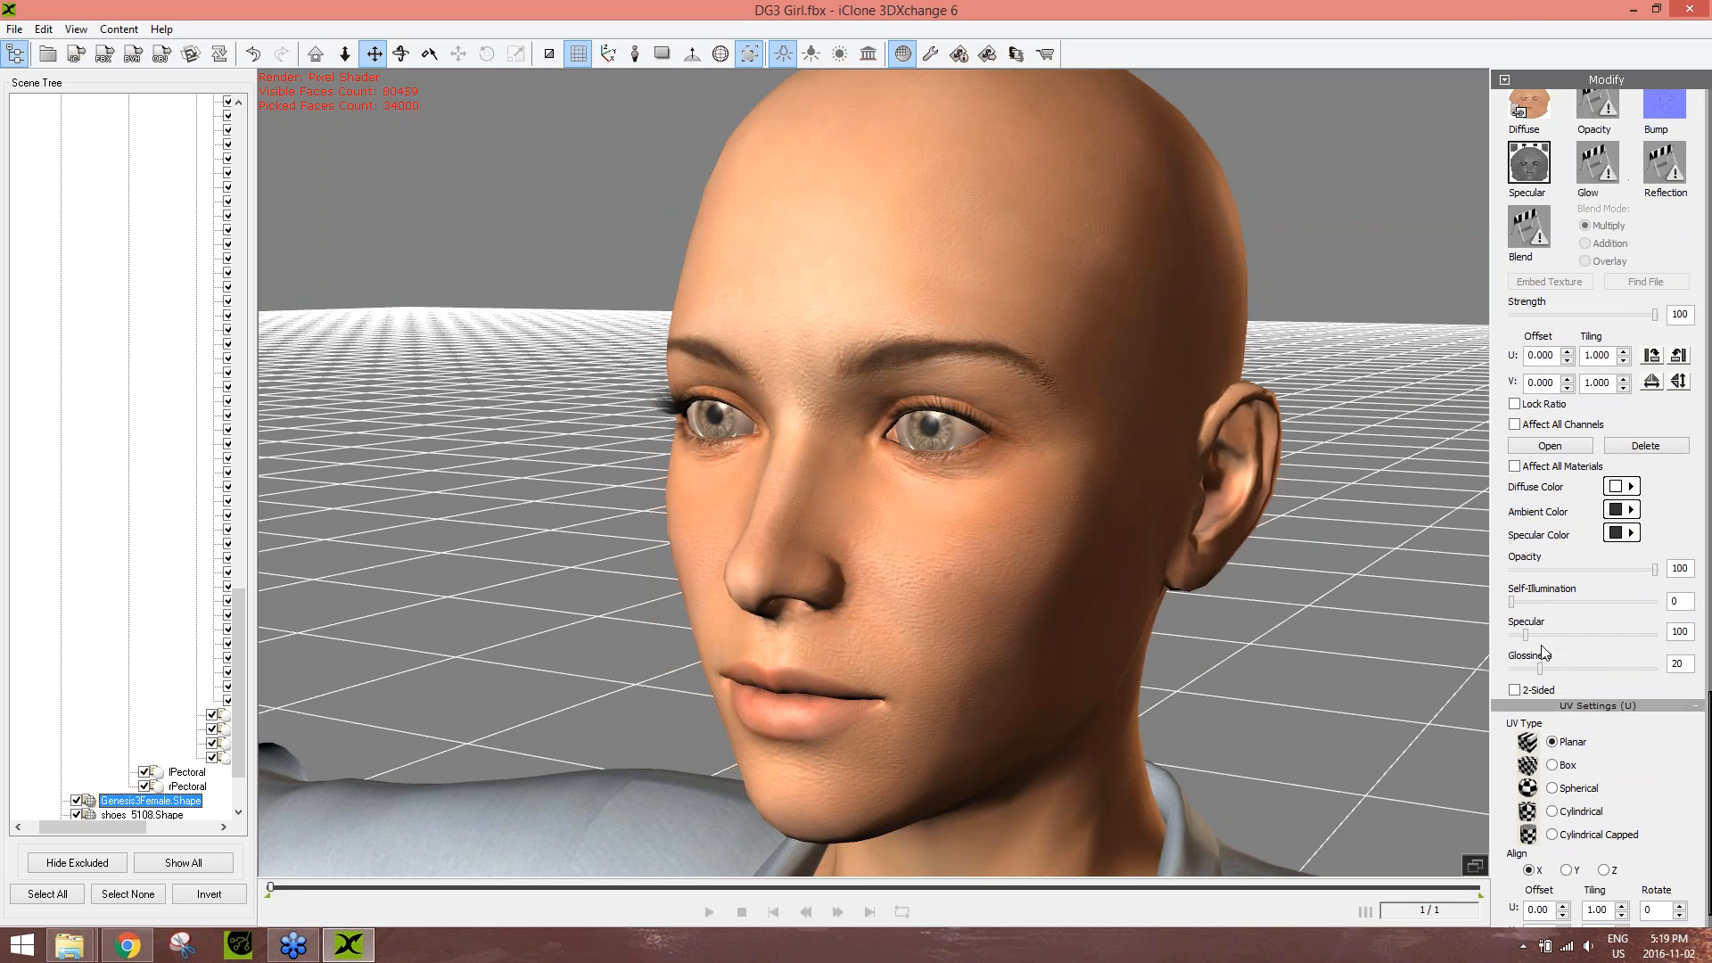
mouse_move(1543, 674)
mouse_down()
mouse_move(1564, 674)
mouse_move(1508, 675)
mouse_move(1597, 667)
mouse_up()
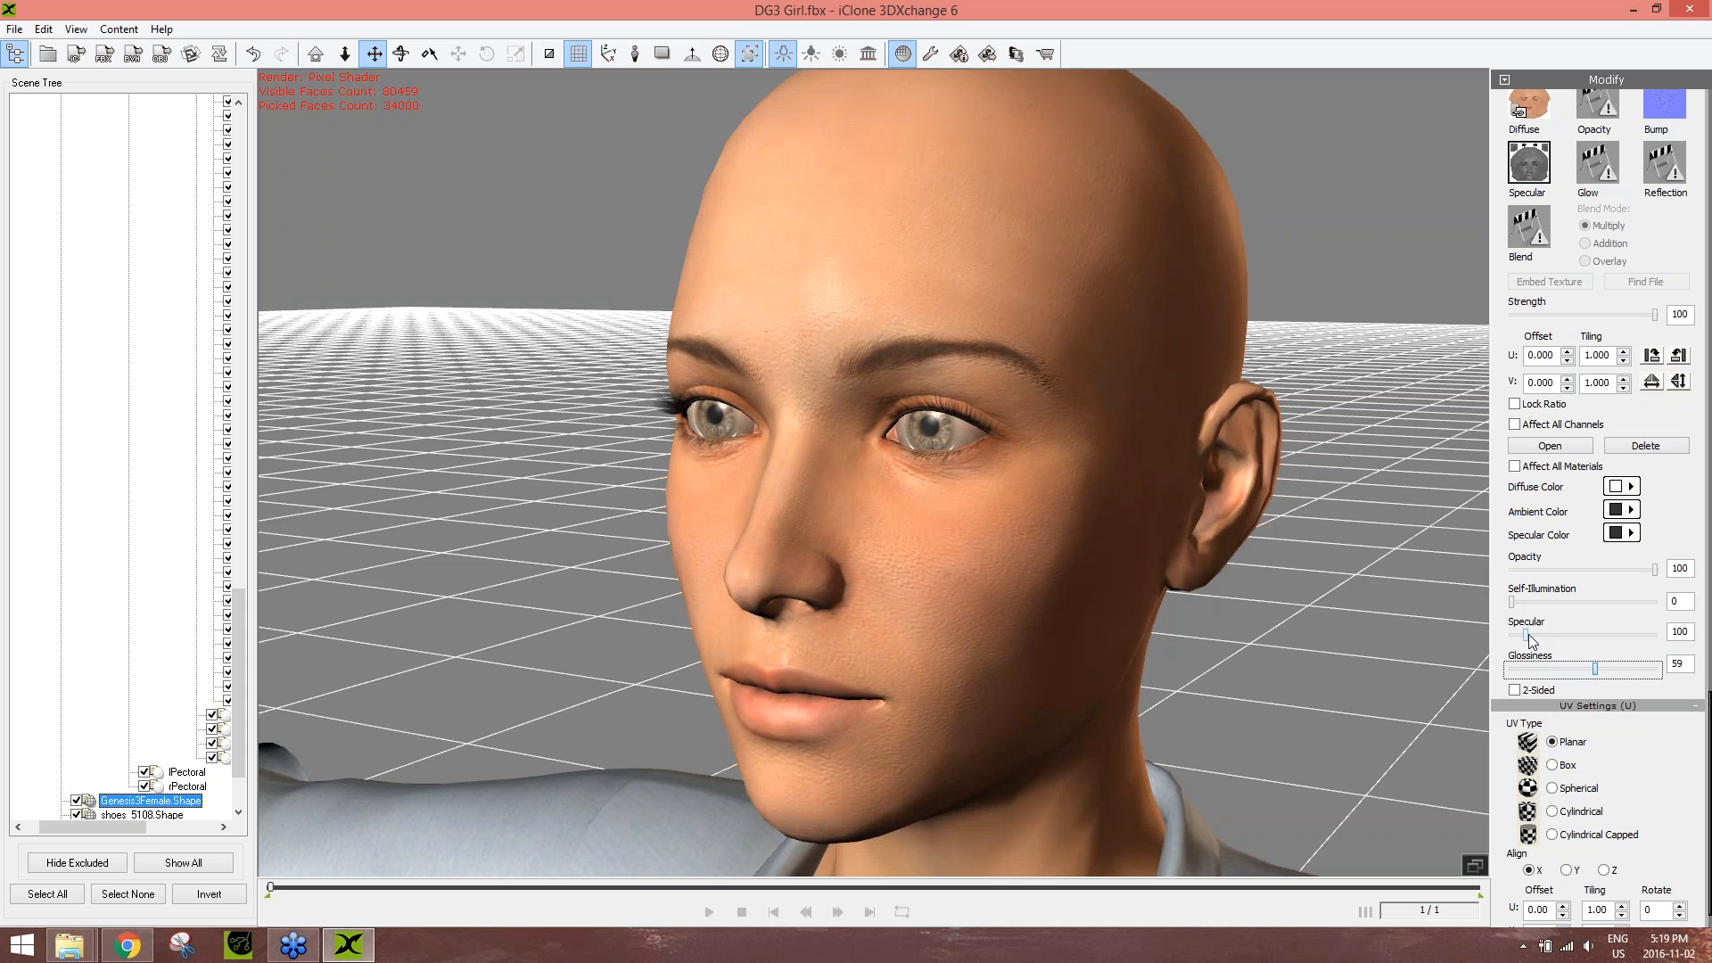
click(1538, 636)
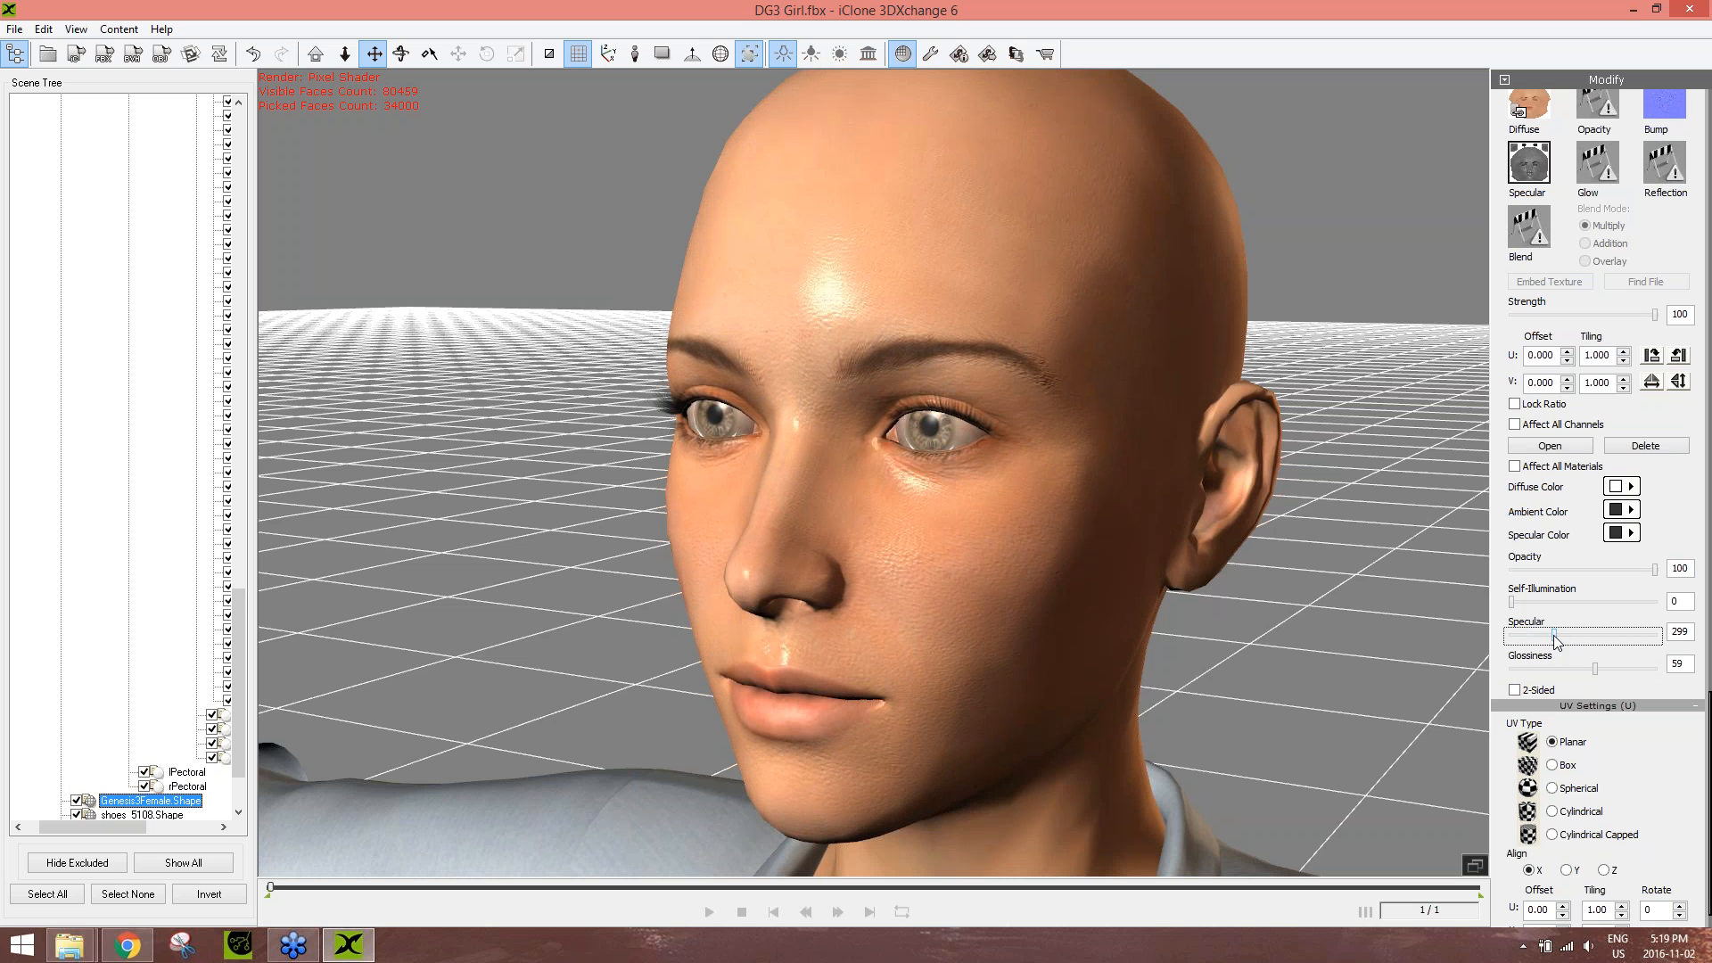
mouse_move(1556, 640)
mouse_down()
mouse_move(1582, 640)
mouse_move(1517, 642)
mouse_move(1539, 647)
mouse_up()
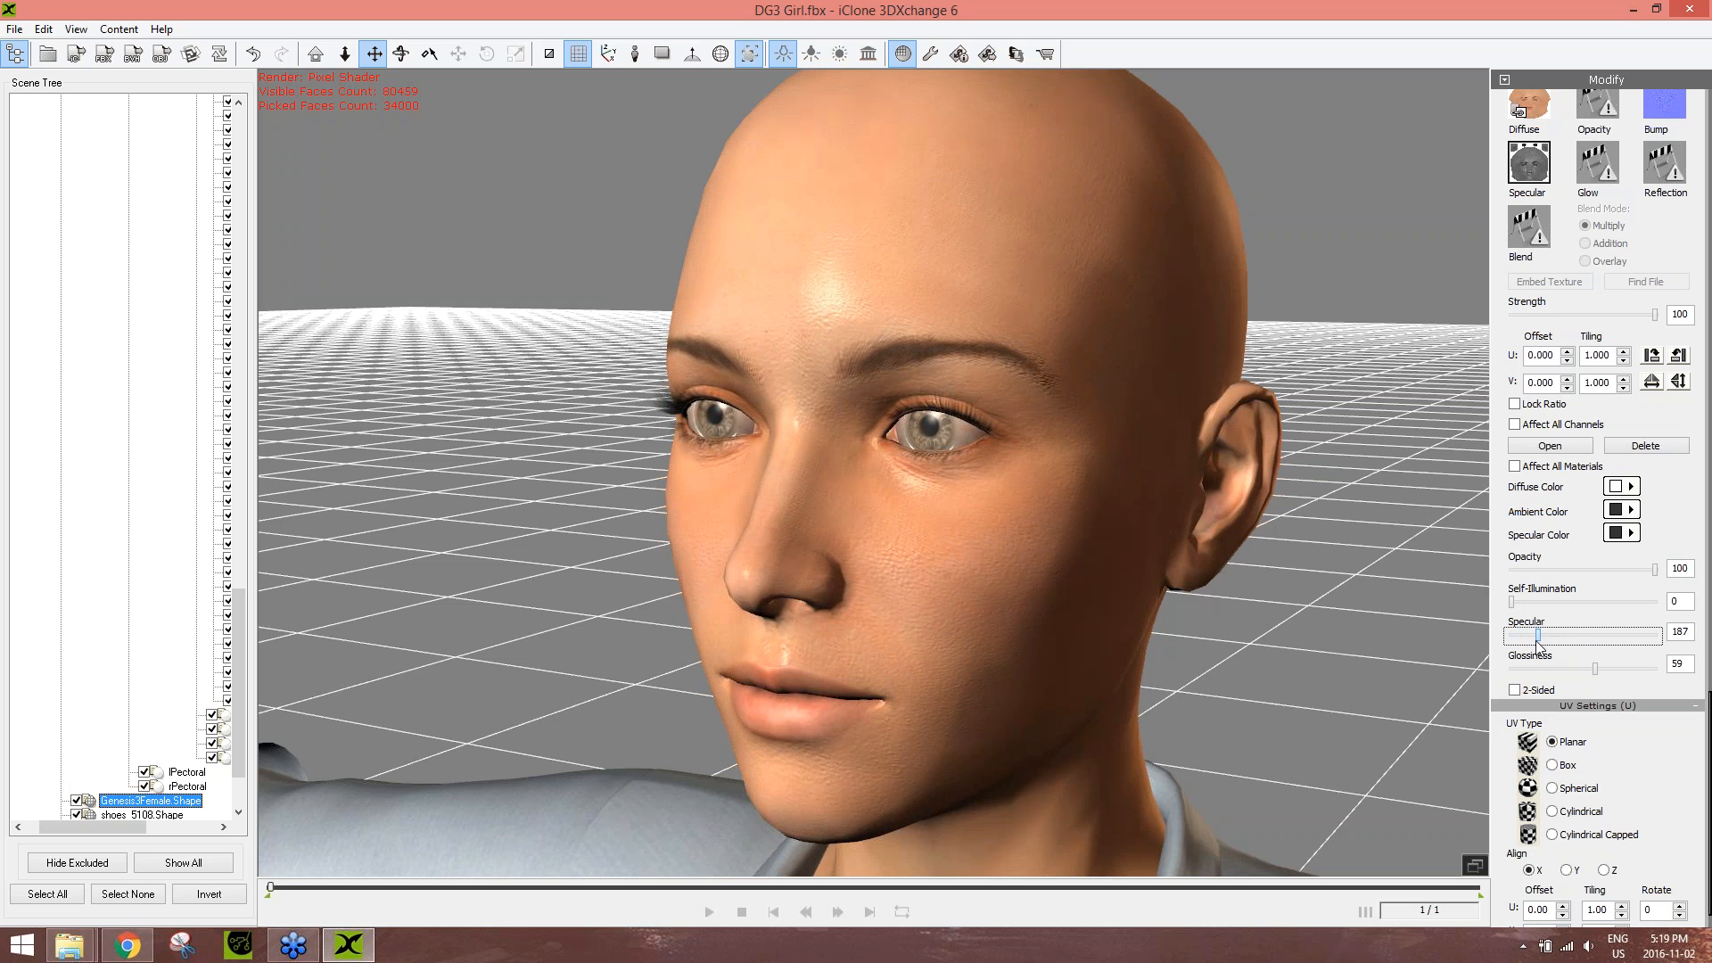
right_drag(879, 668, 907, 624)
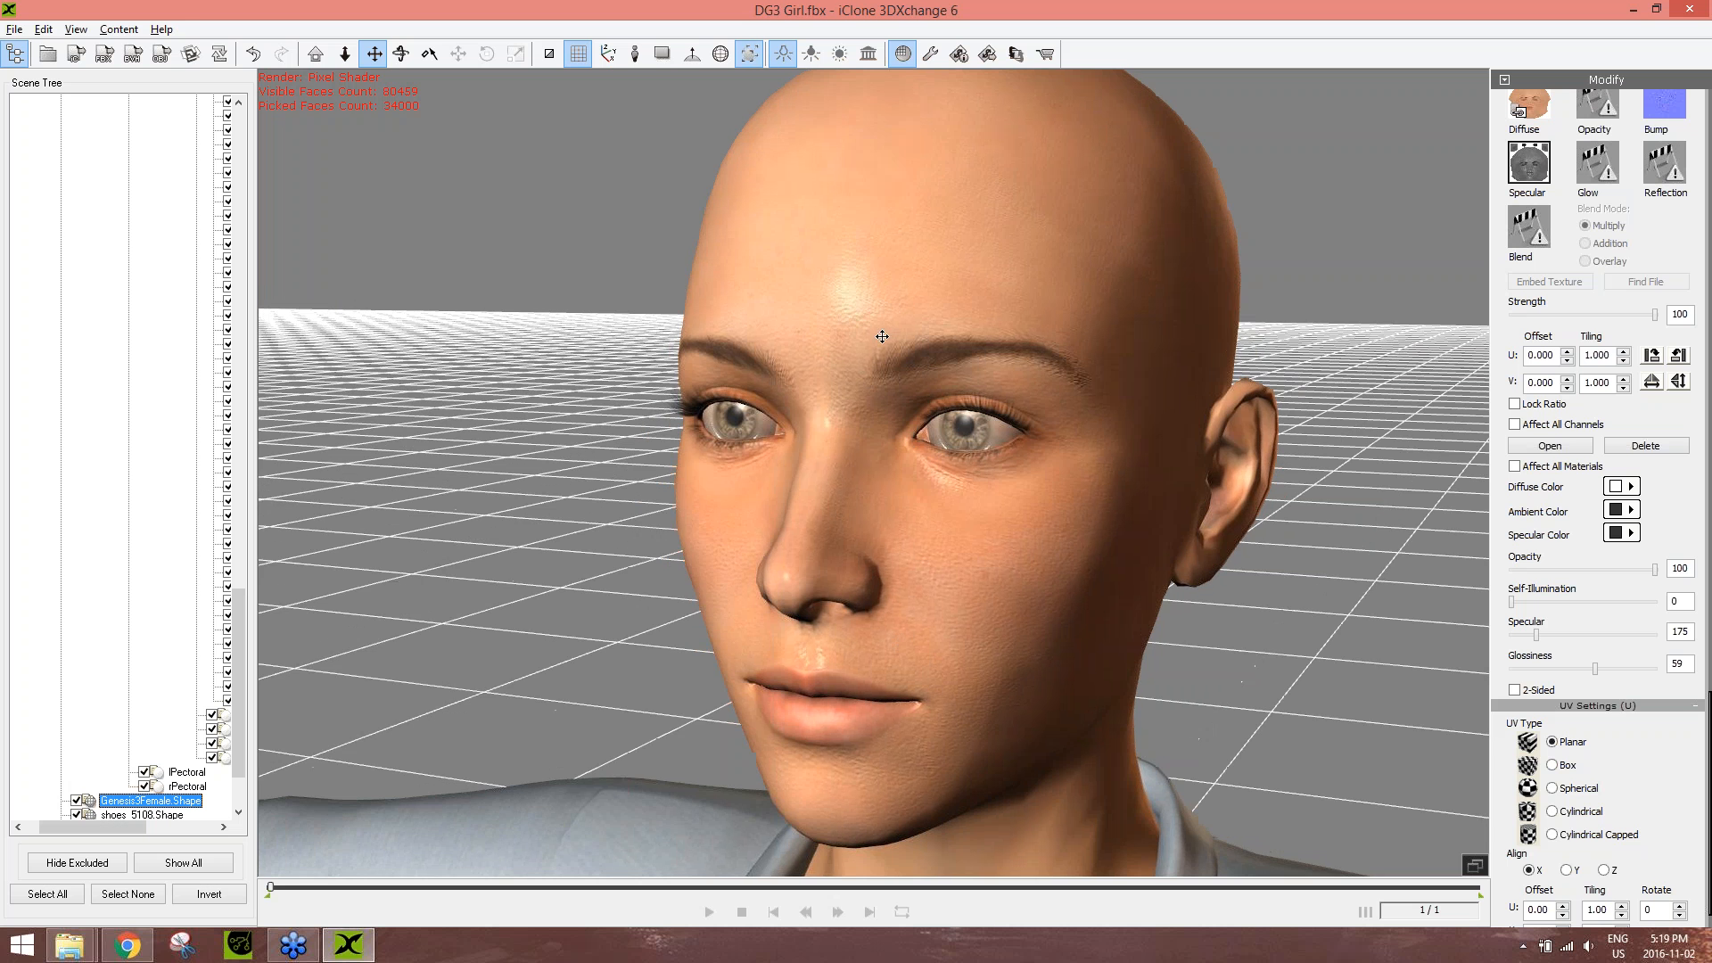
right_drag(1070, 523, 972, 549)
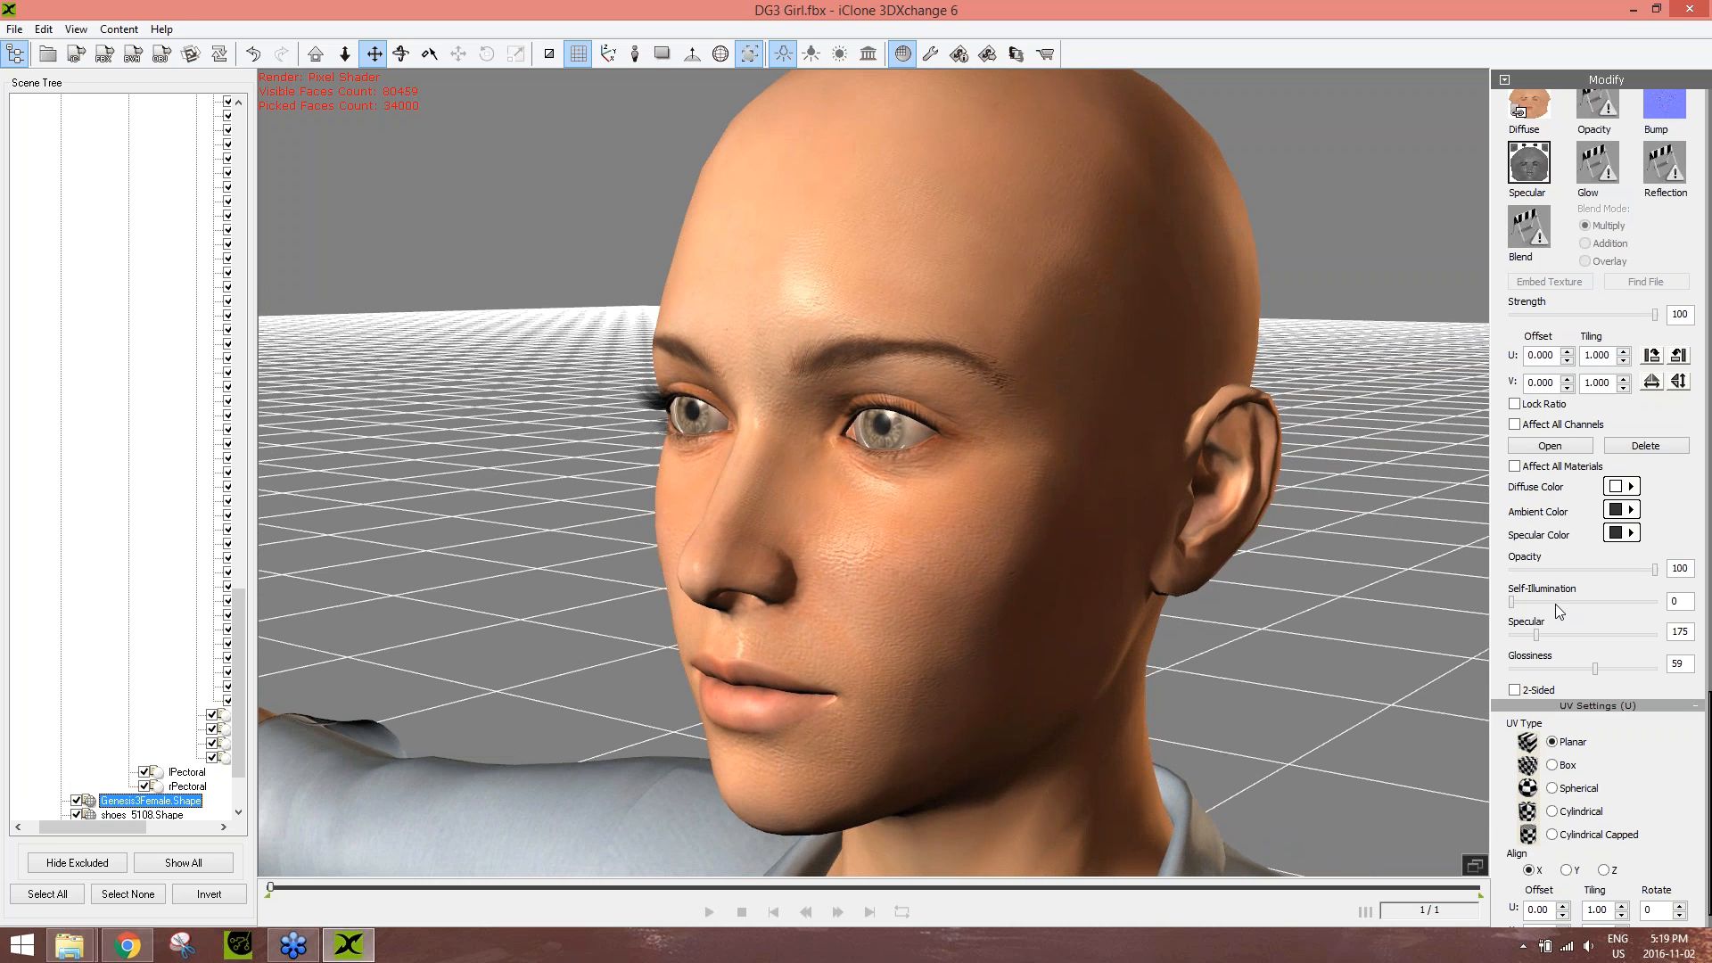
drag(1537, 635, 1533, 636)
right_drag(814, 656, 1093, 714)
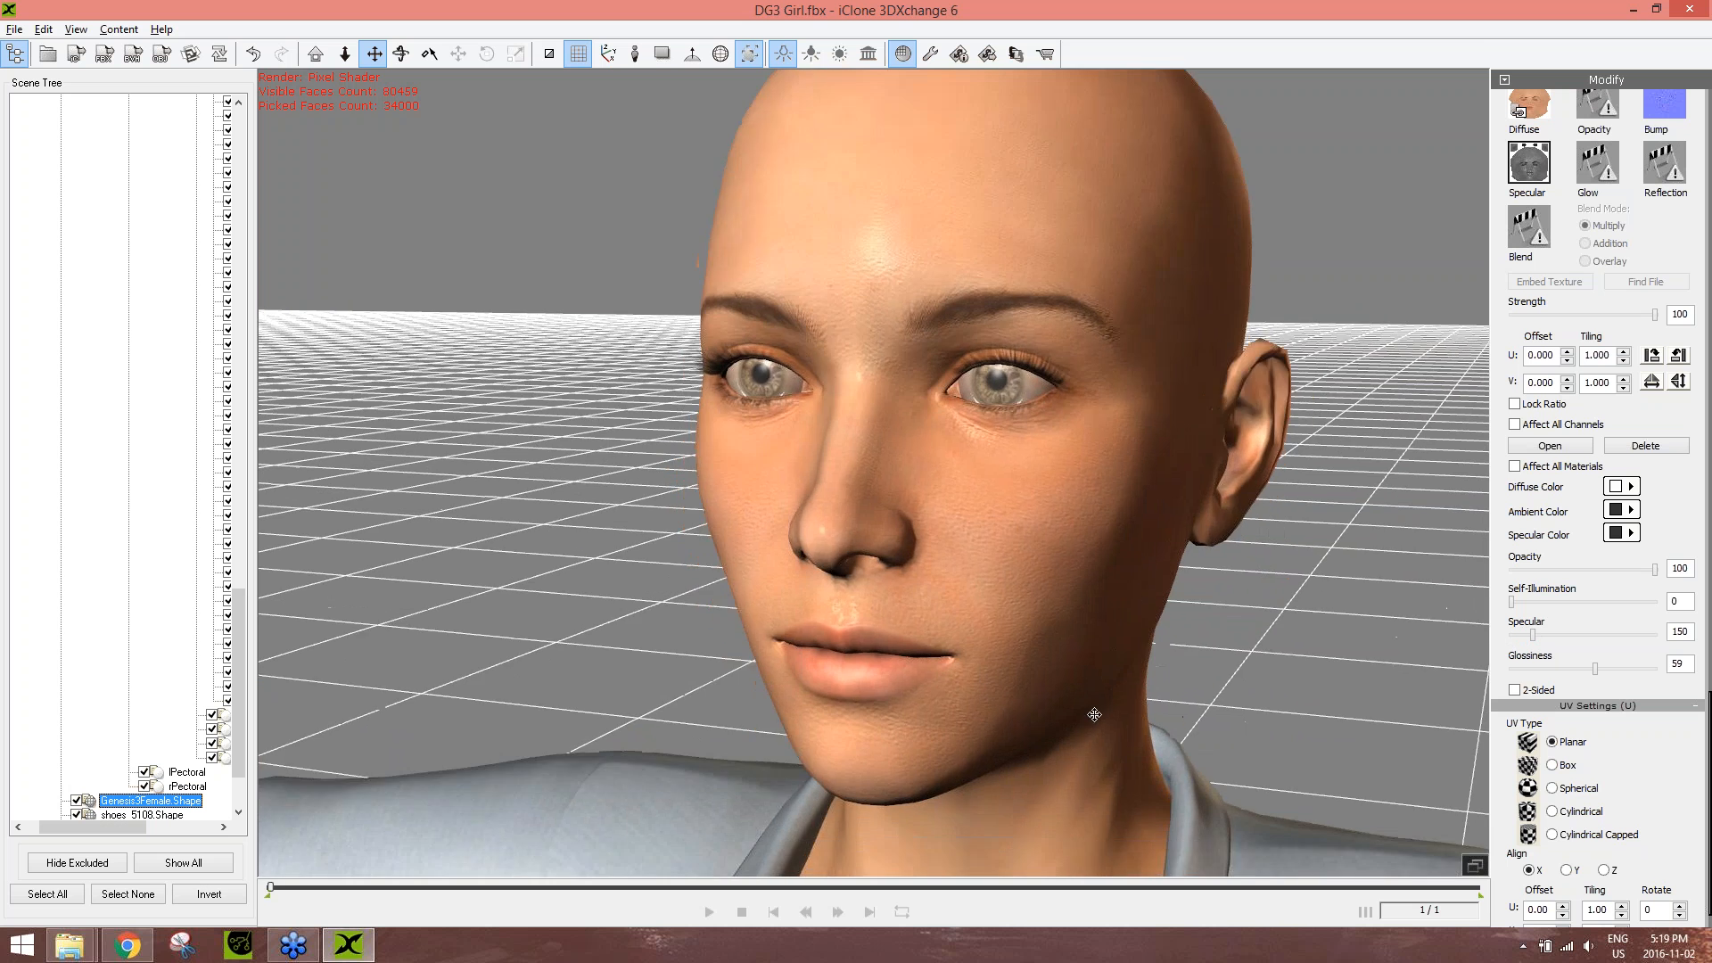
- Load MRLEdeTorsoN_1002 as the Torso material's bump map and MRLEdeTorsoS_1002 as its specular map
scroll(1093, 714, down, 5)
drag(1070, 722, 1068, 689)
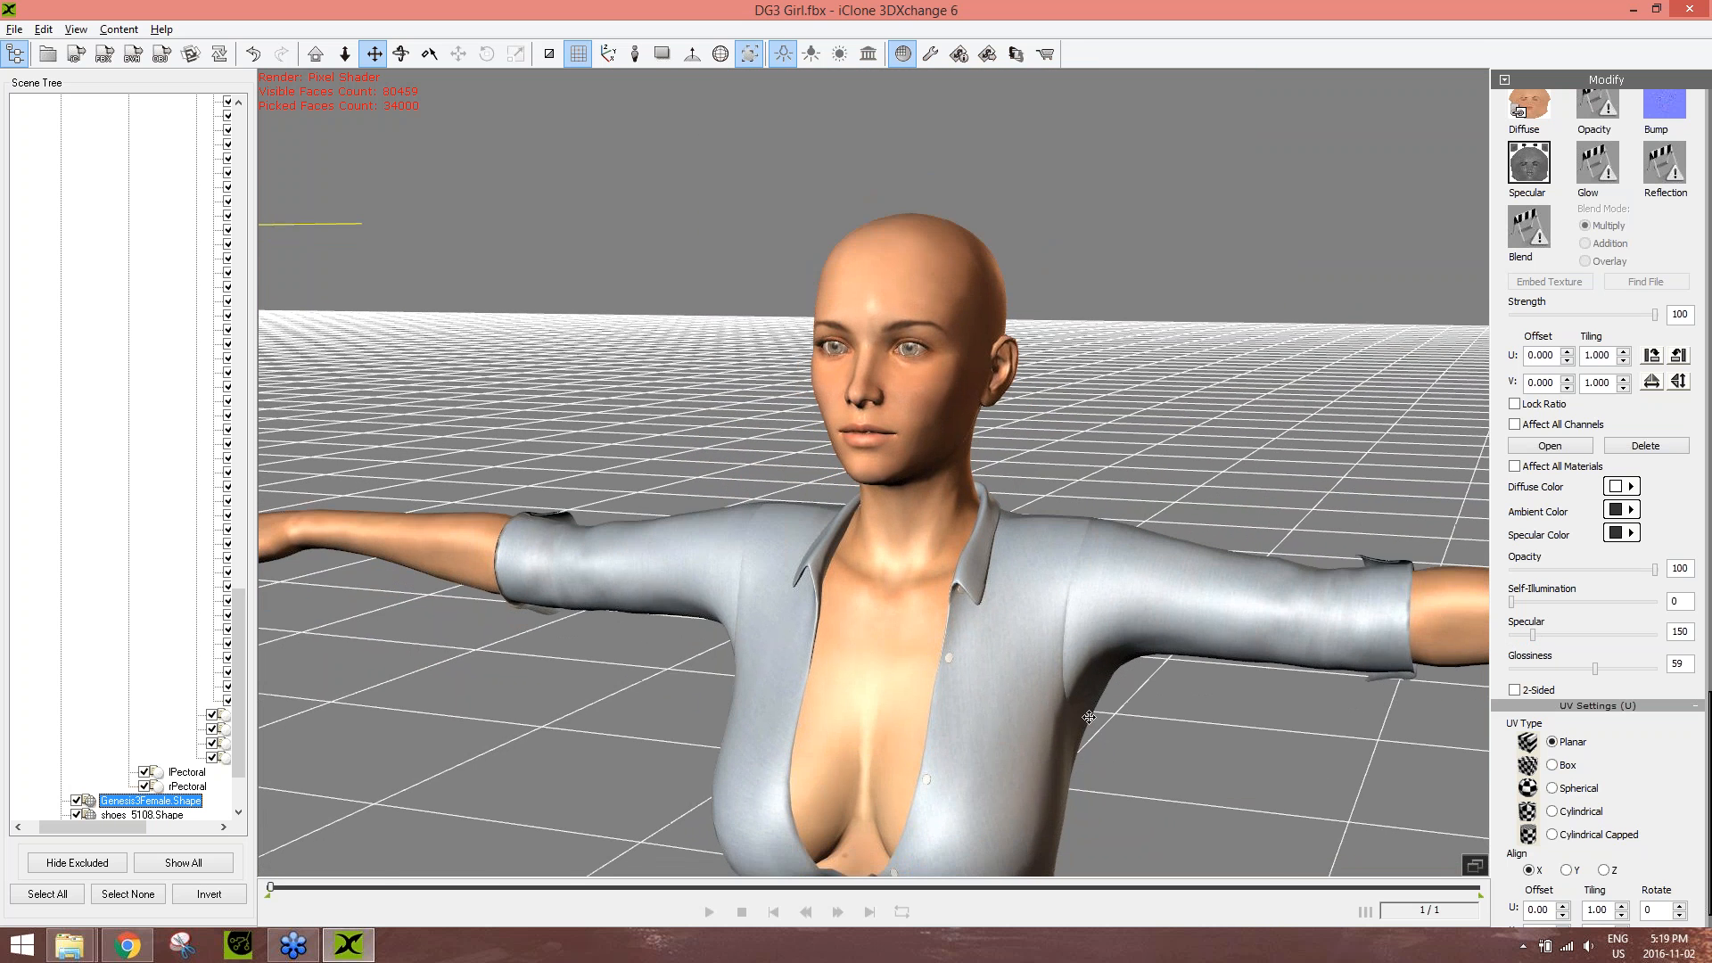
scroll(1090, 740, up, 8)
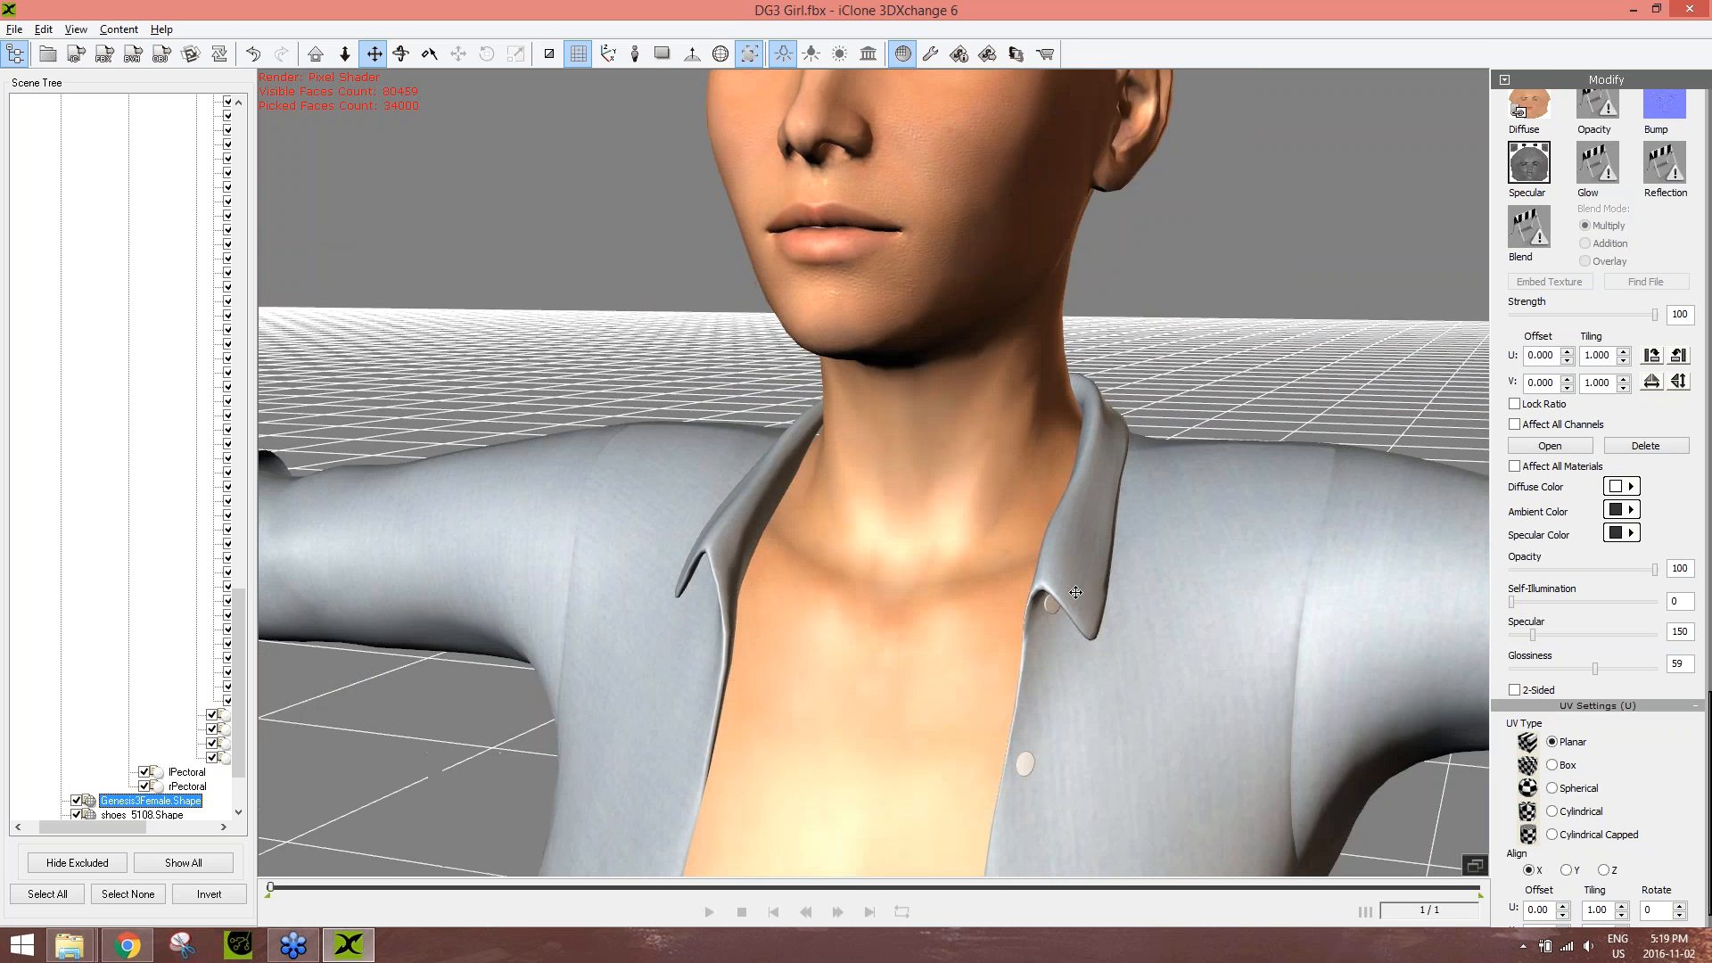
drag(1076, 592, 1075, 543)
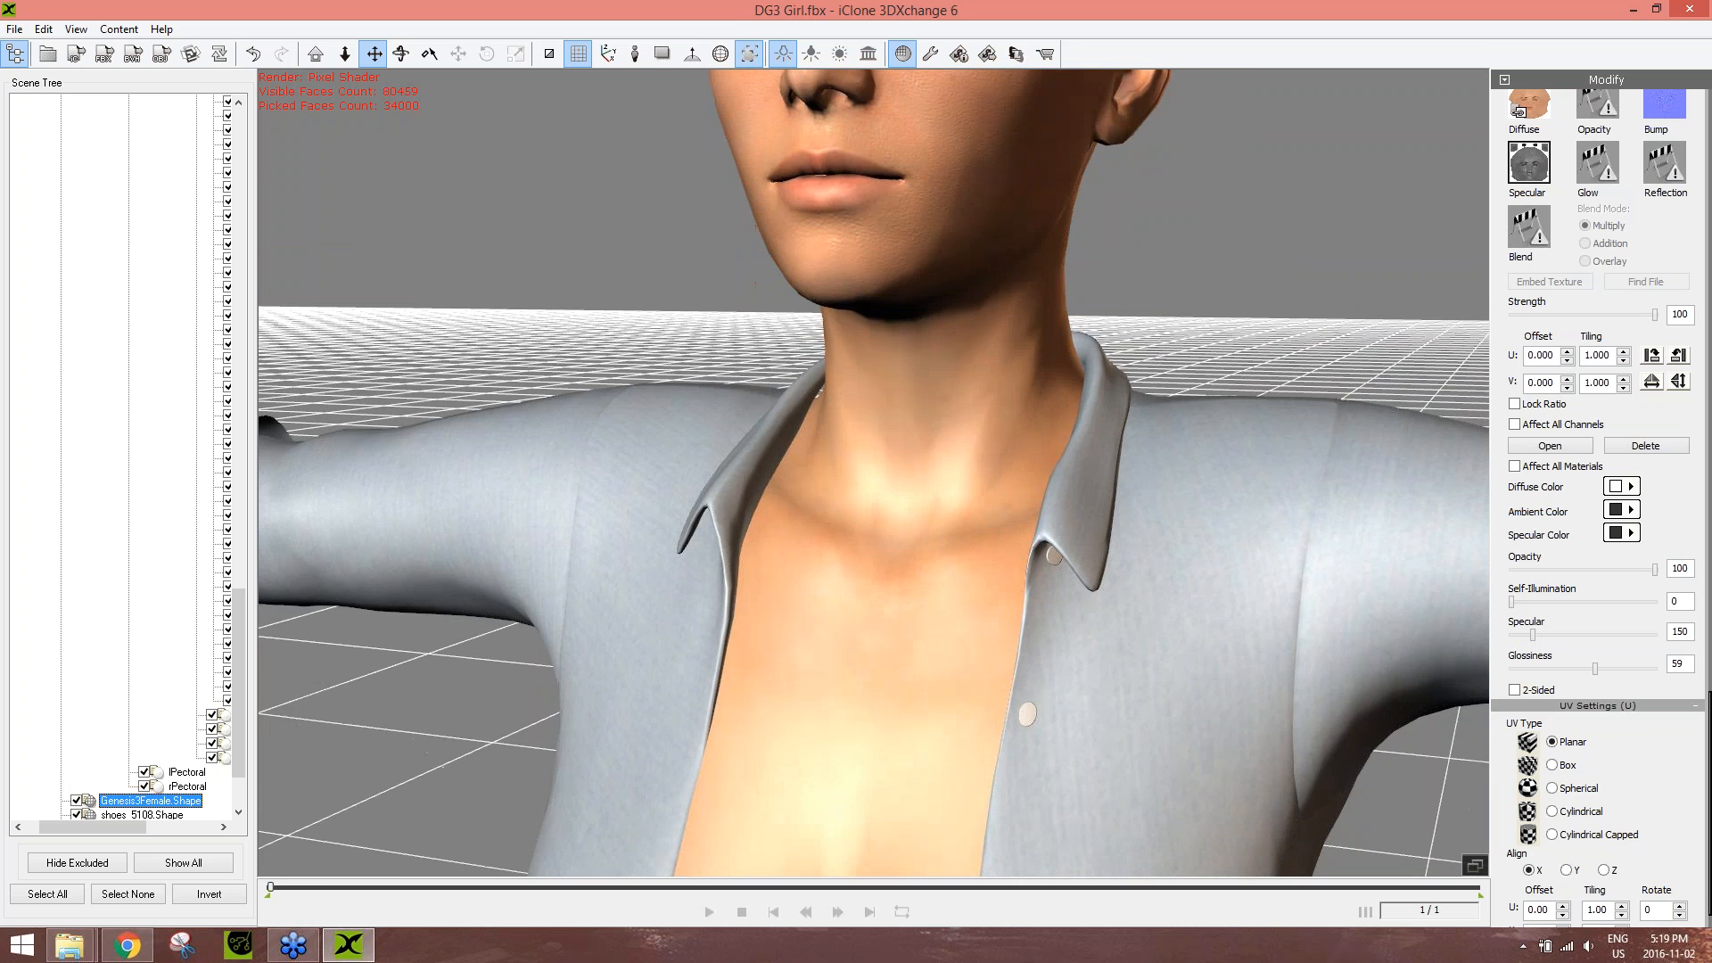
drag(1707, 673, 1707, 595)
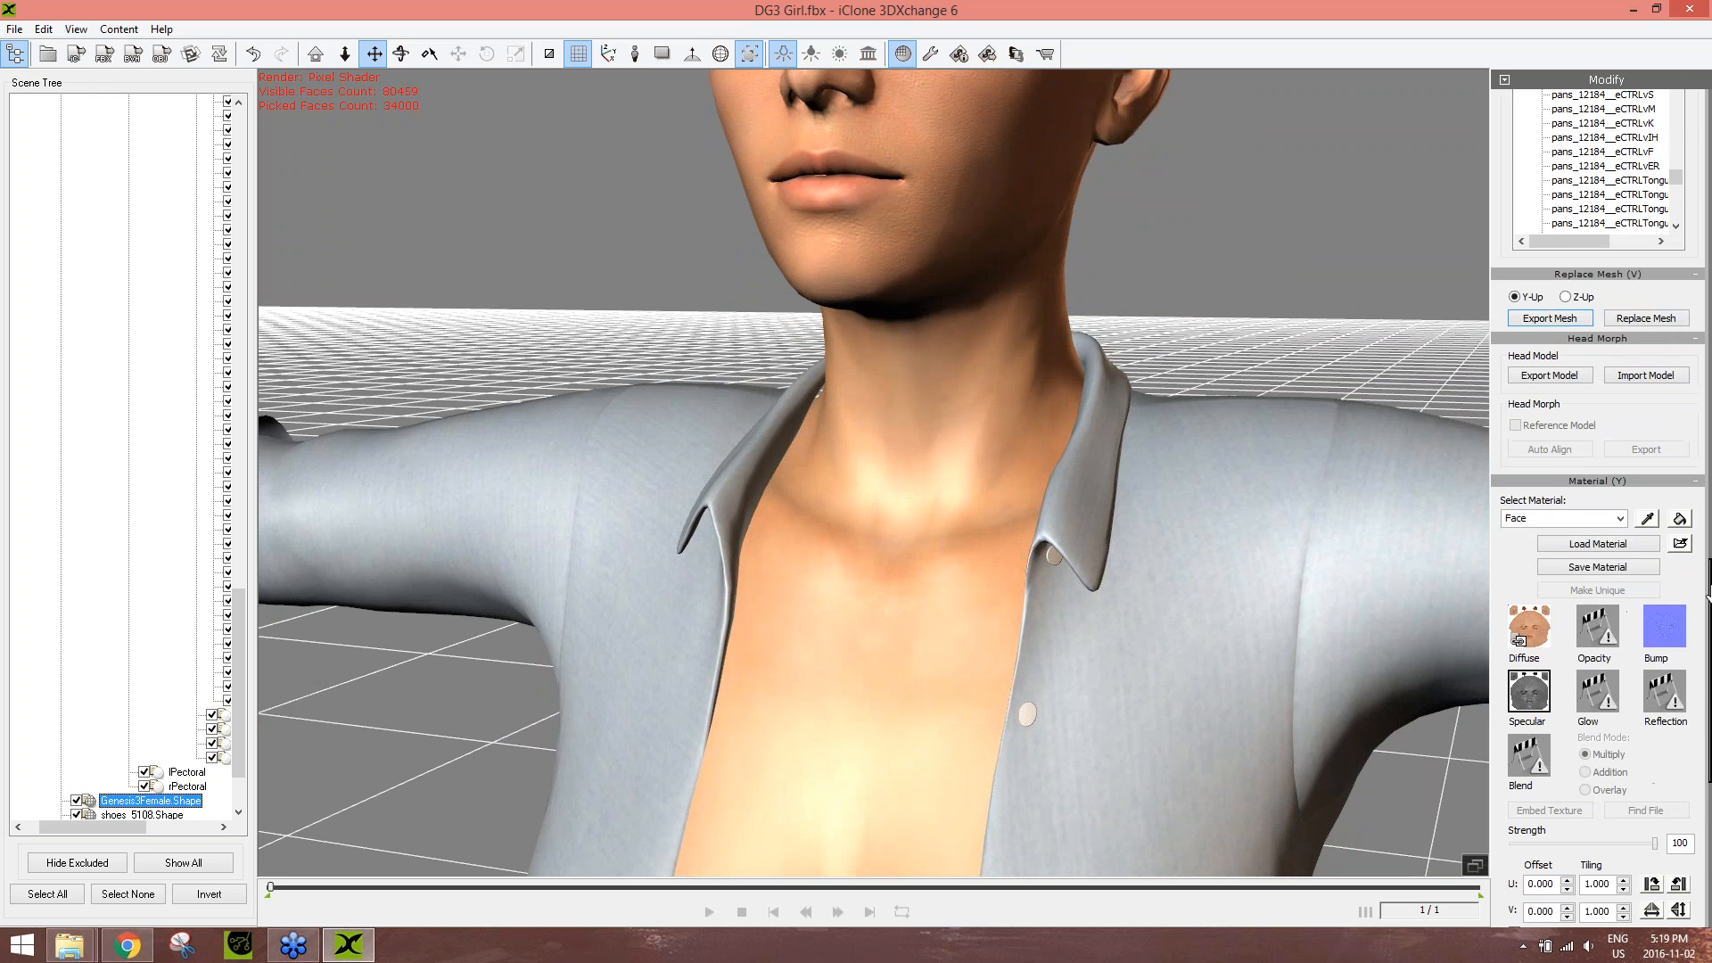
click(1615, 524)
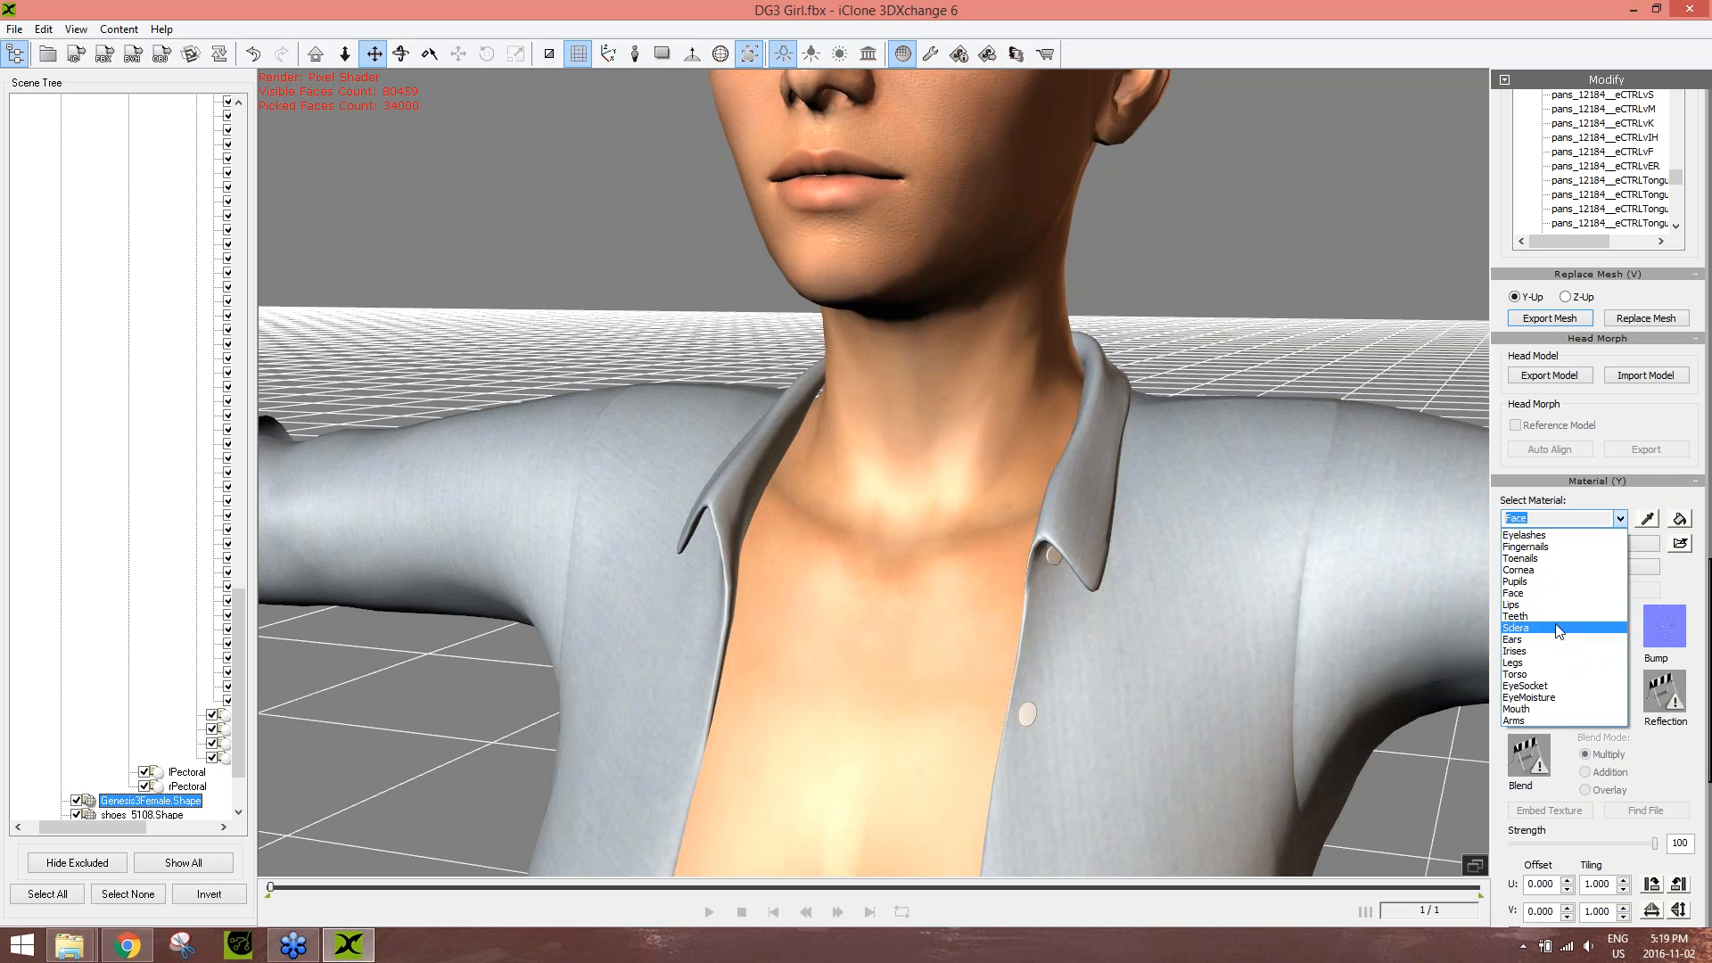
click(1551, 674)
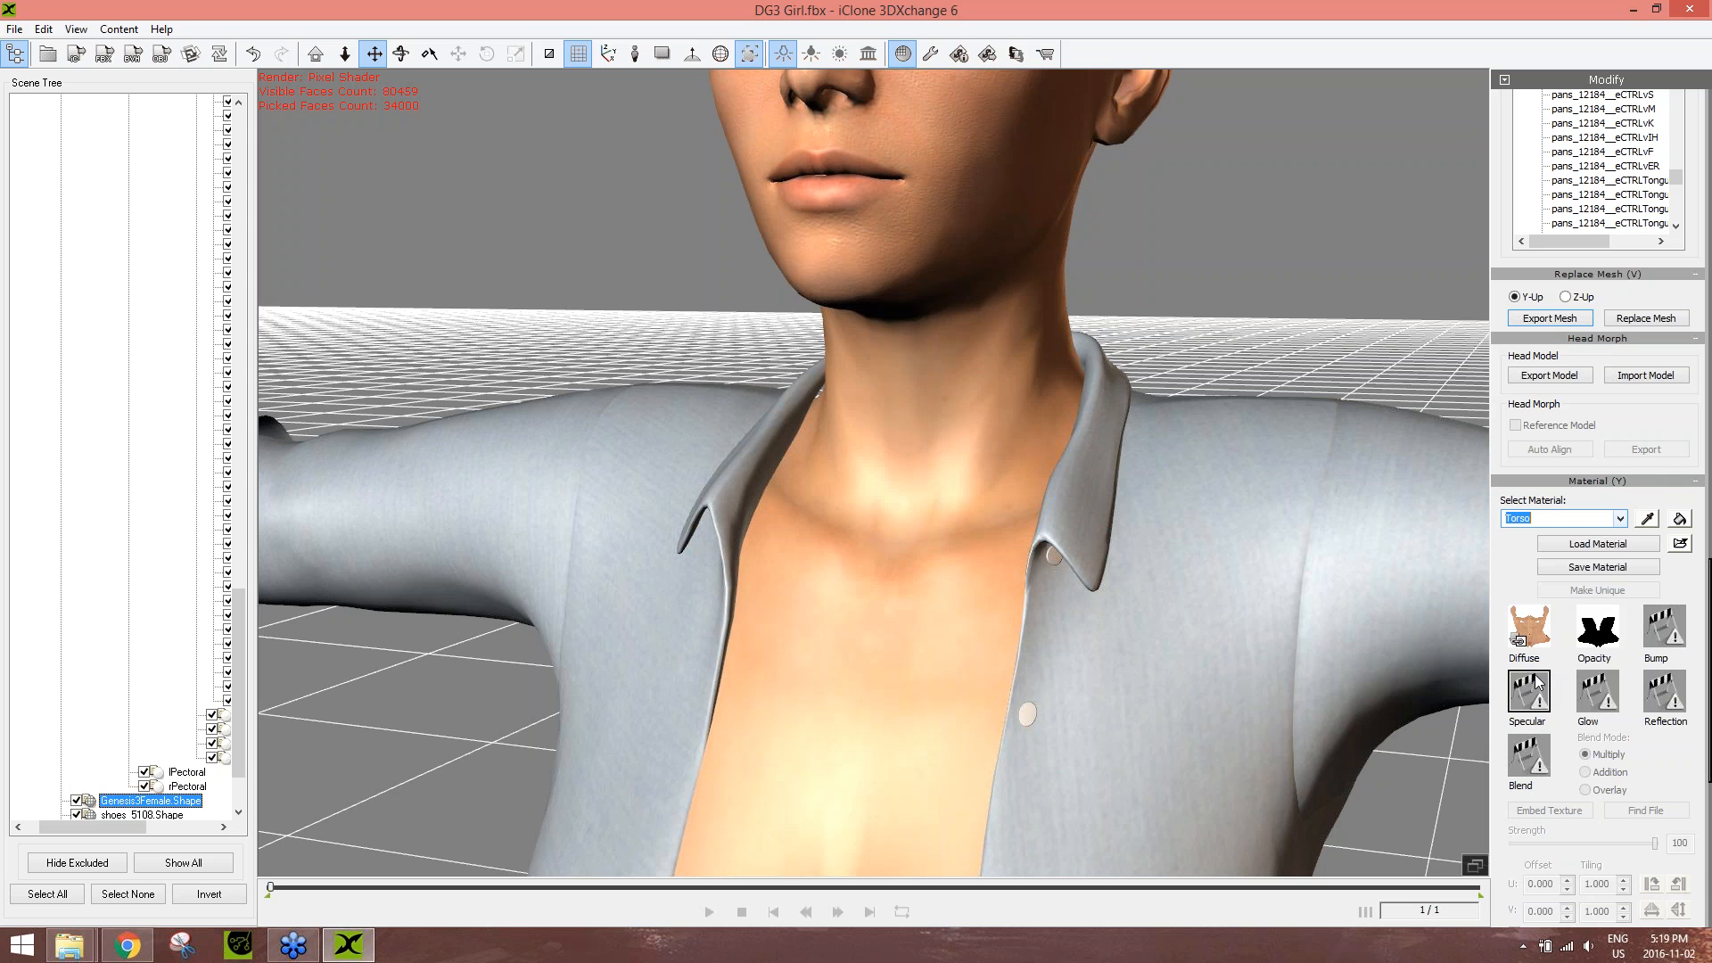
click(1663, 629)
click(1075, 330)
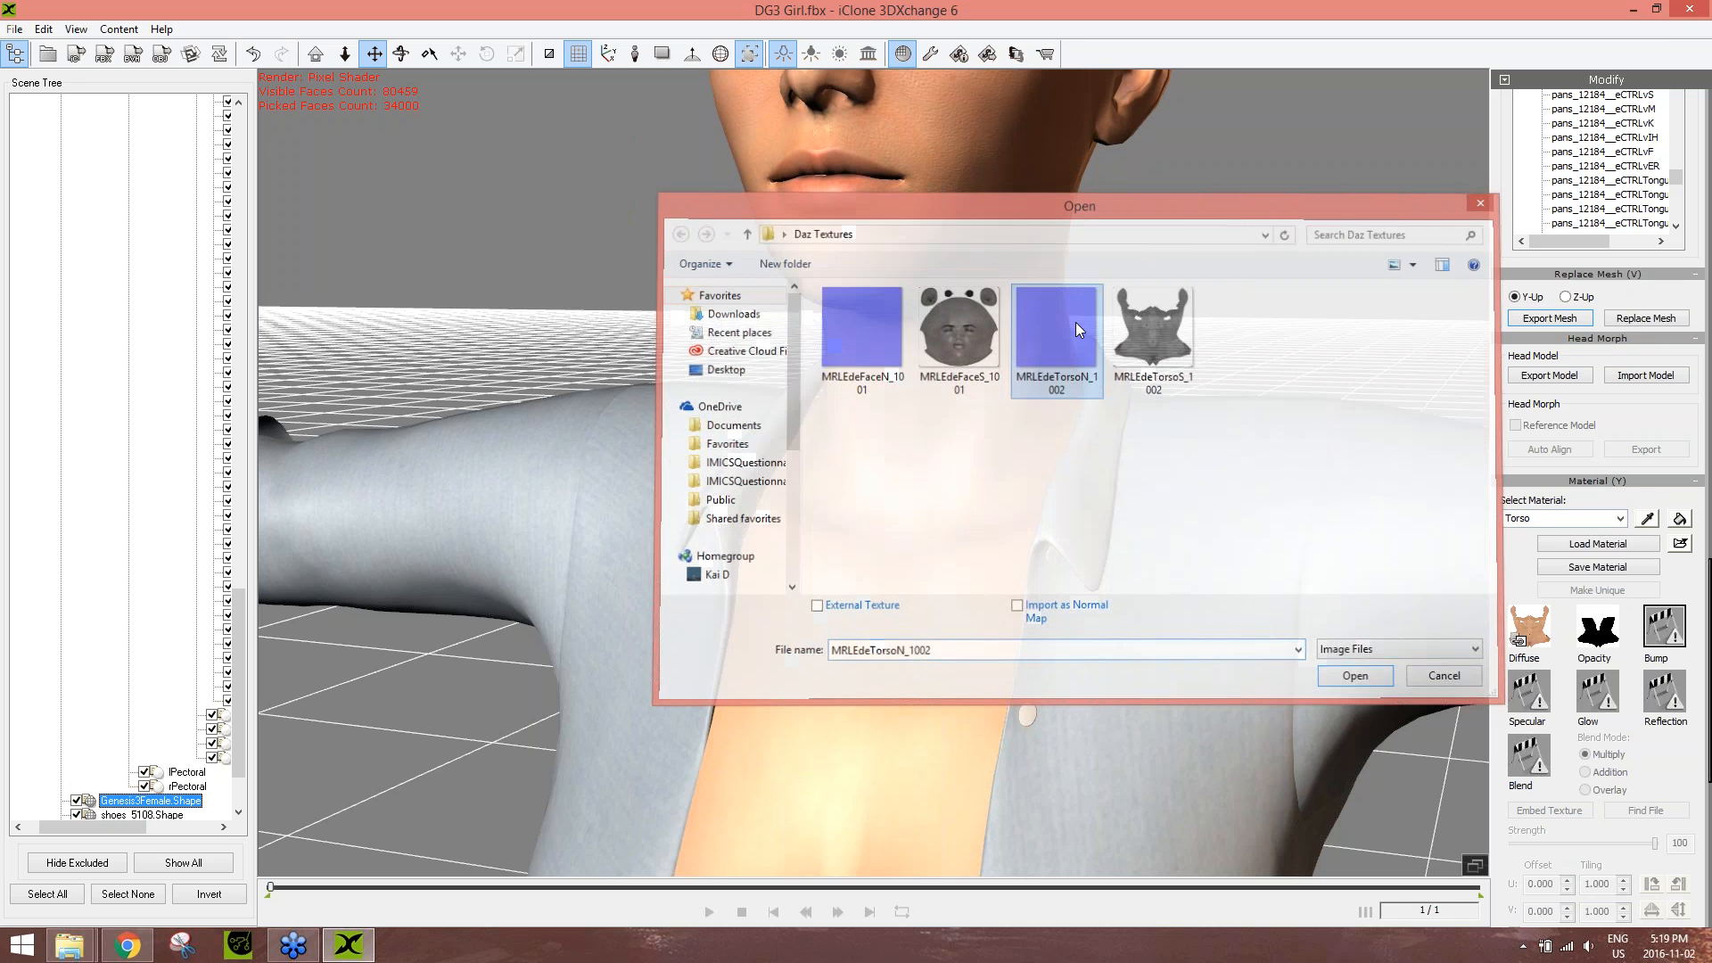
double_click(1075, 323)
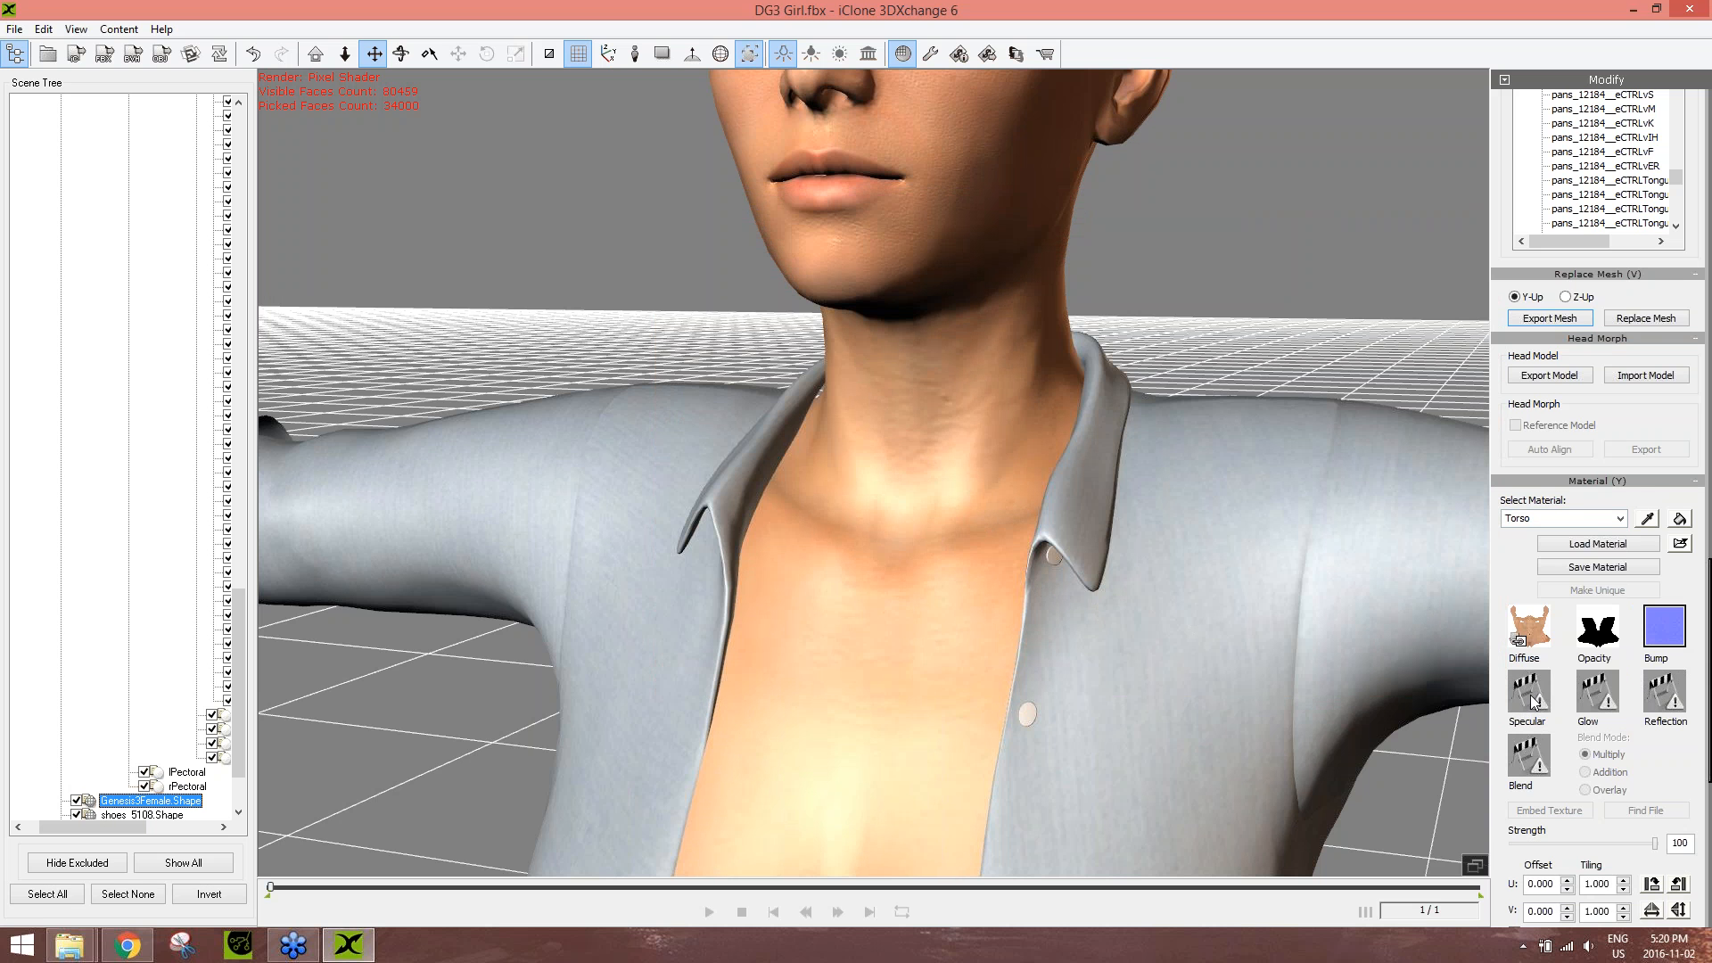
click(1531, 701)
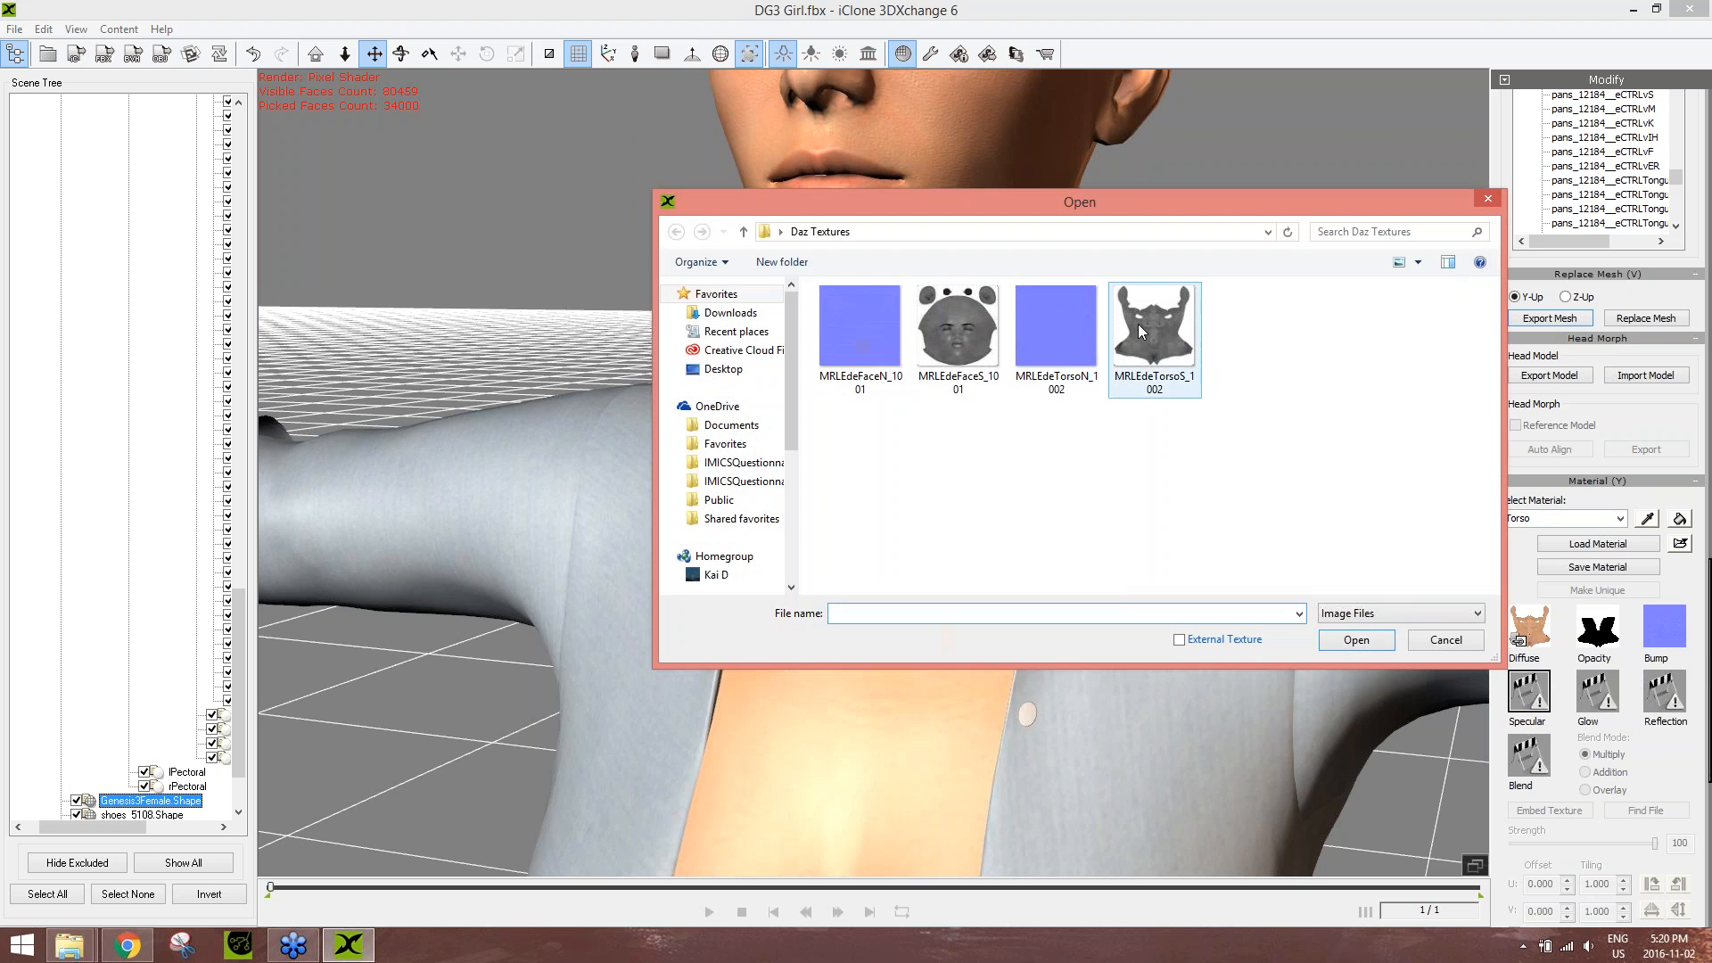
double_click(1150, 328)
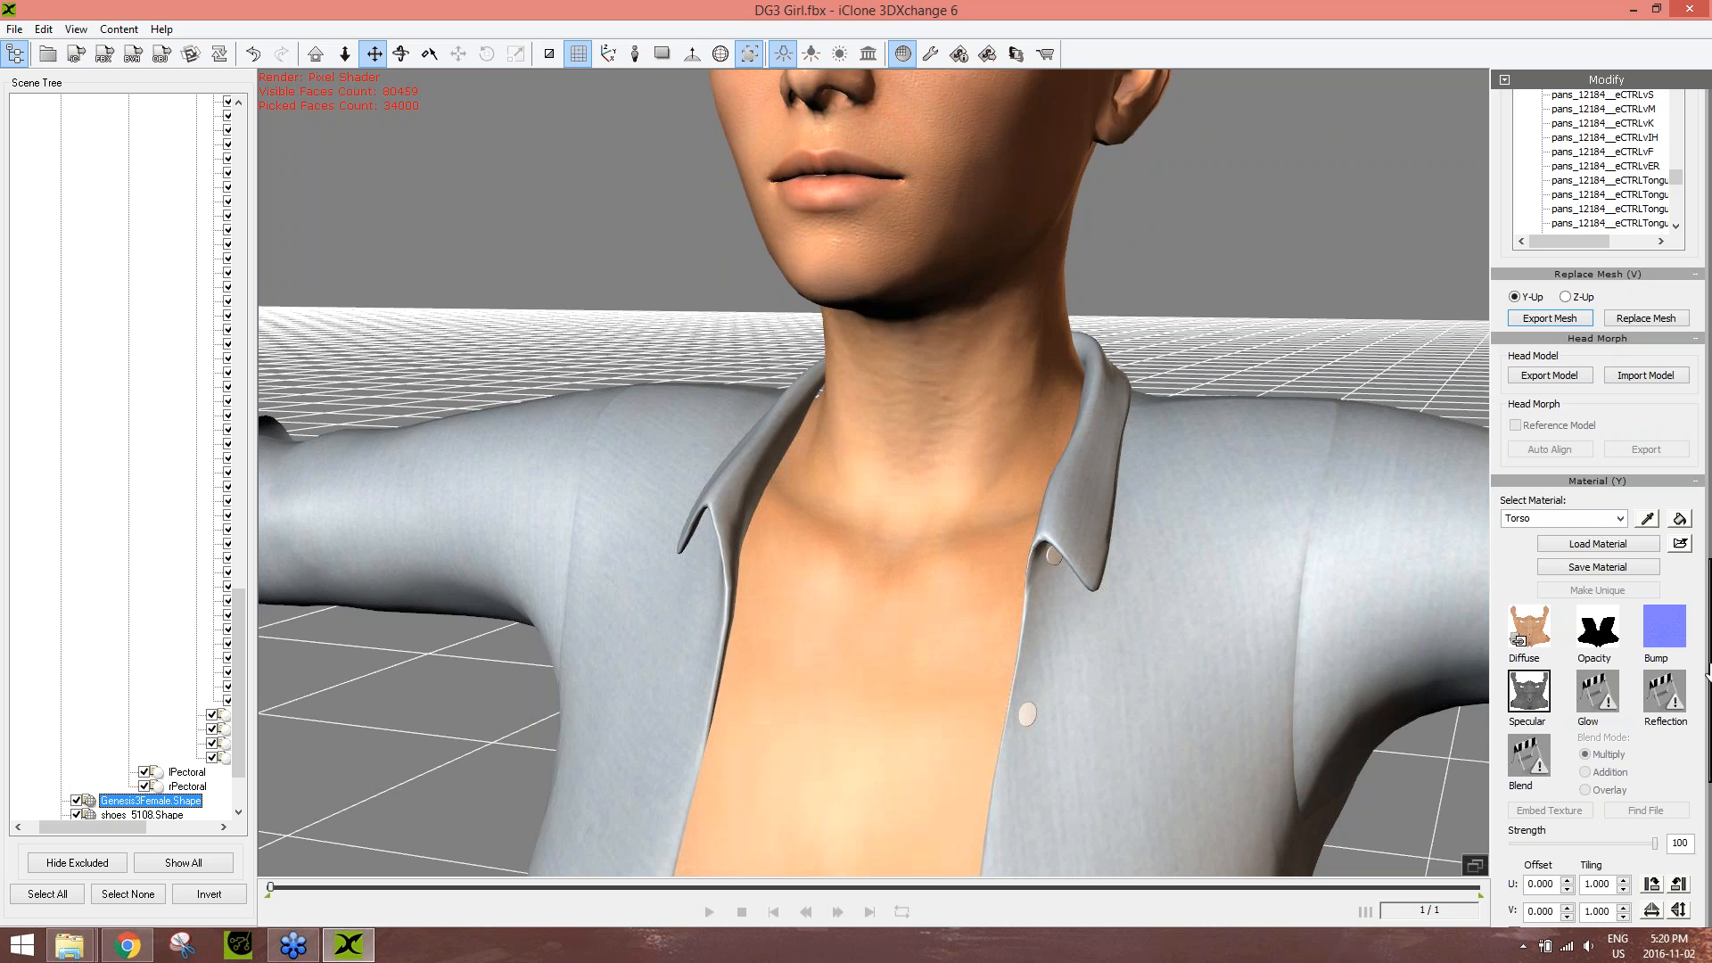
- Set the Torso material's specular to 225 and its glossiness to 40, checking the skin's shine on the whole figure
drag(1707, 659, 1709, 786)
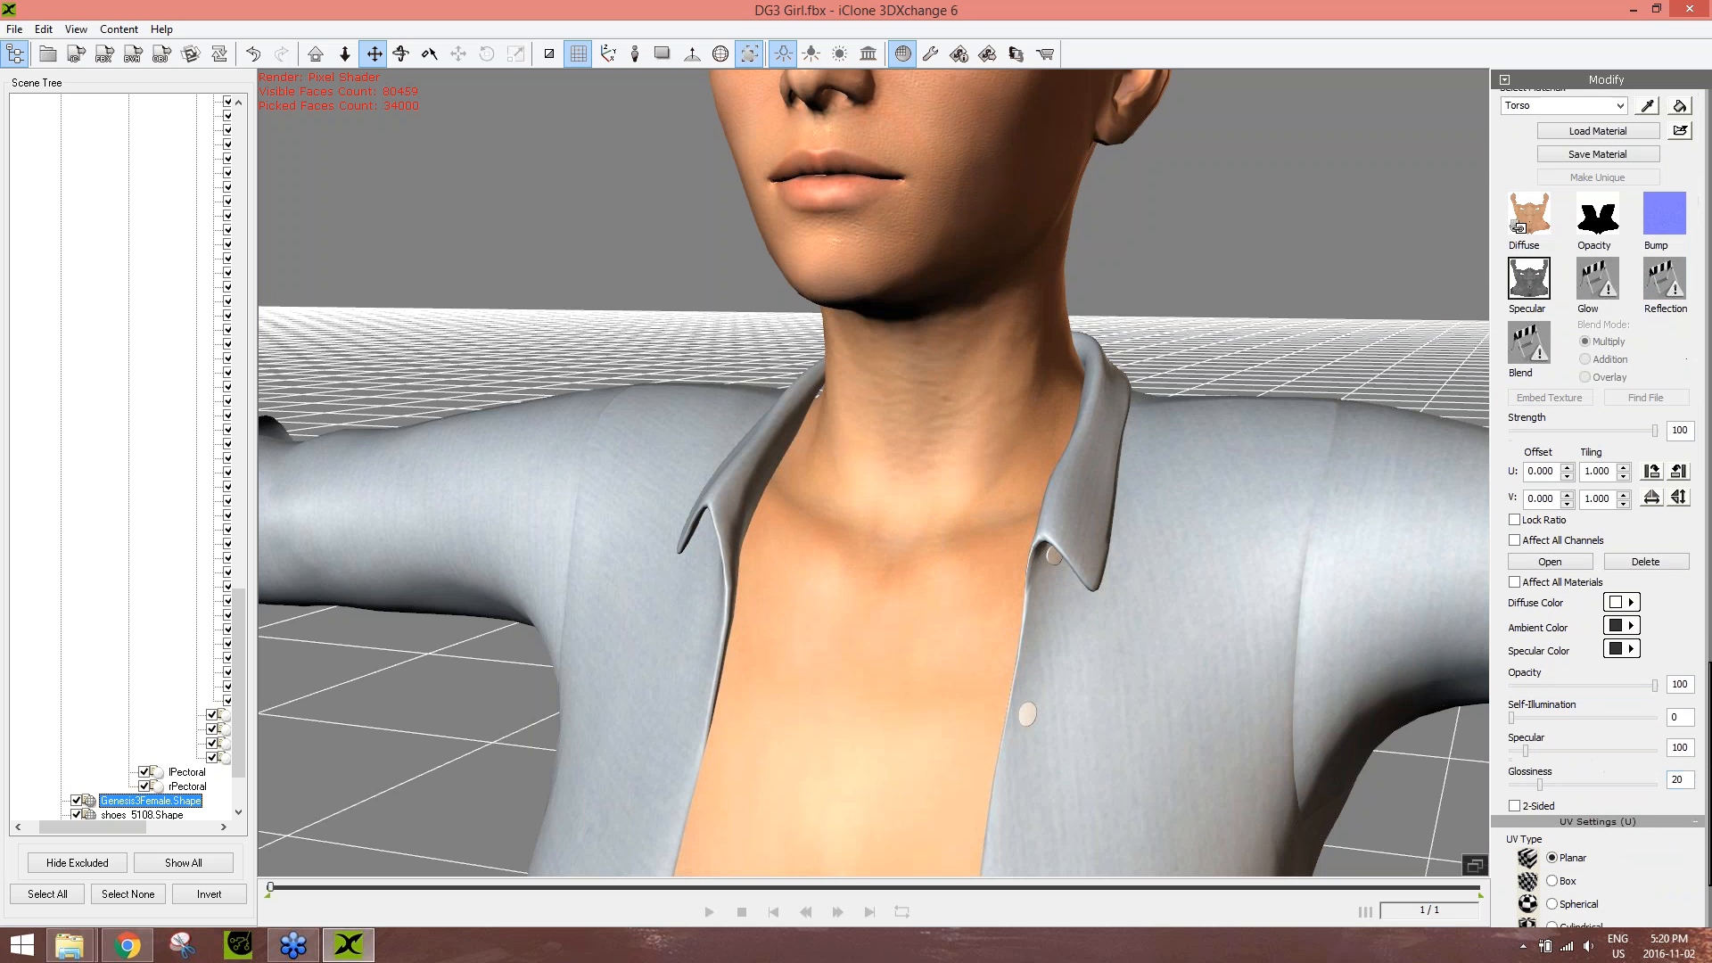
mouse_move(1540, 788)
mouse_down()
mouse_move(1577, 790)
mouse_move(1547, 753)
mouse_move(1530, 761)
mouse_move(1544, 756)
mouse_up()
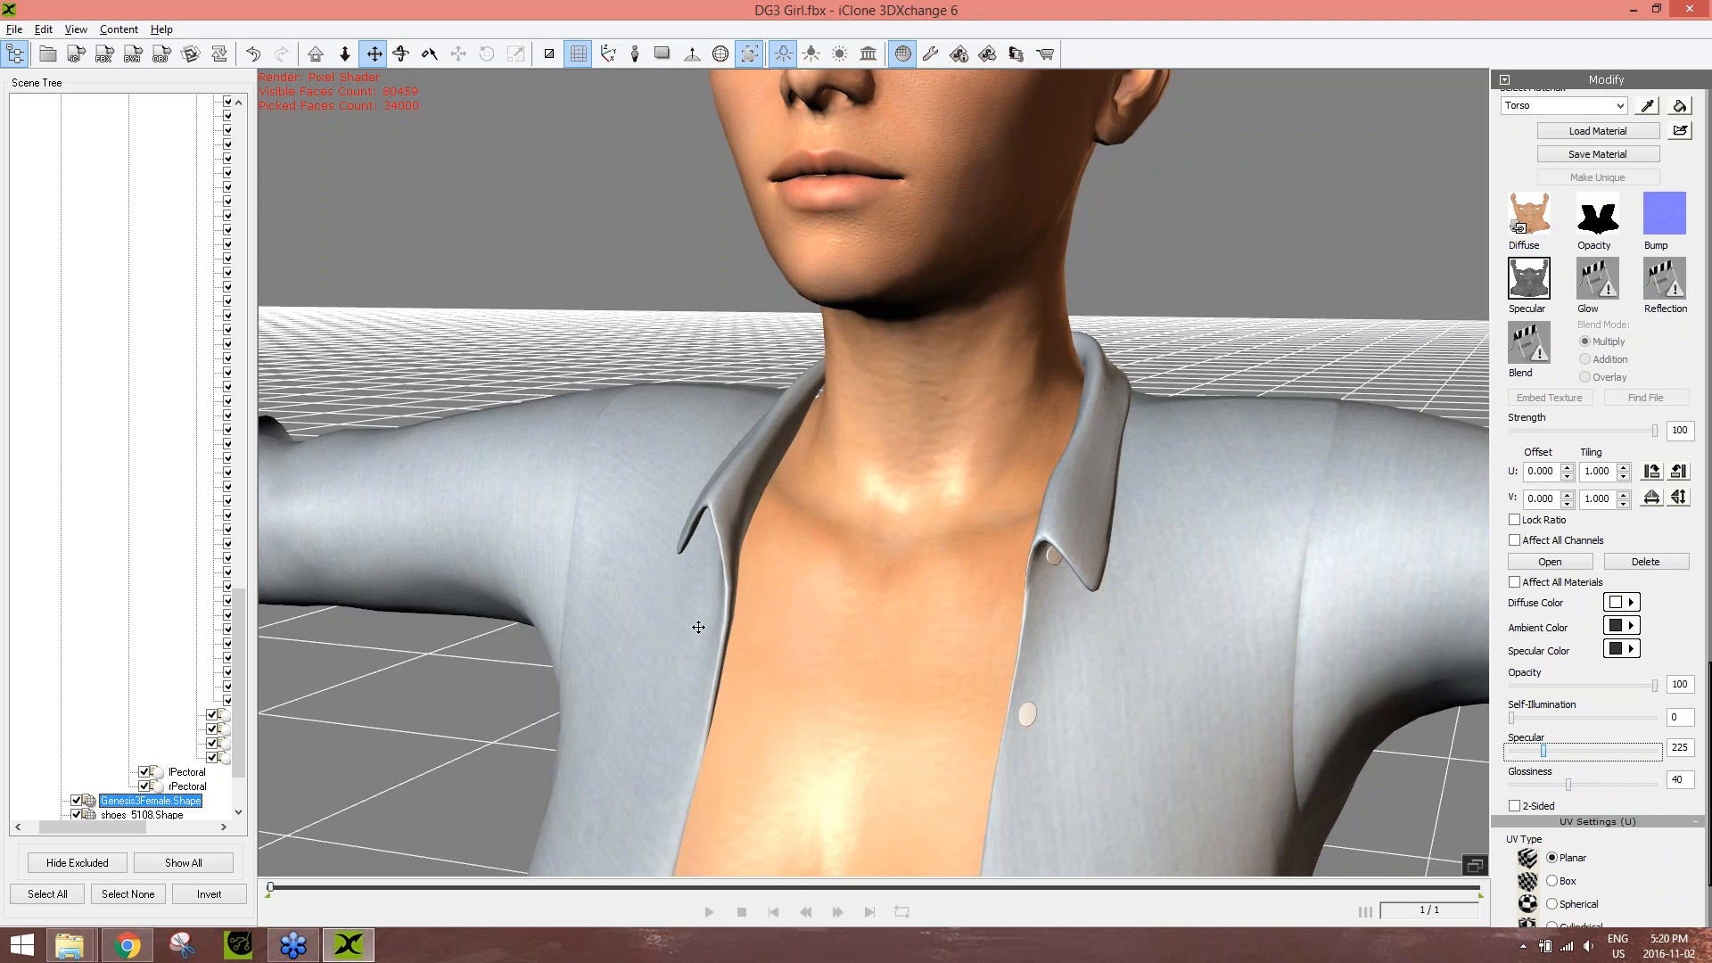
scroll(698, 627, down, 8)
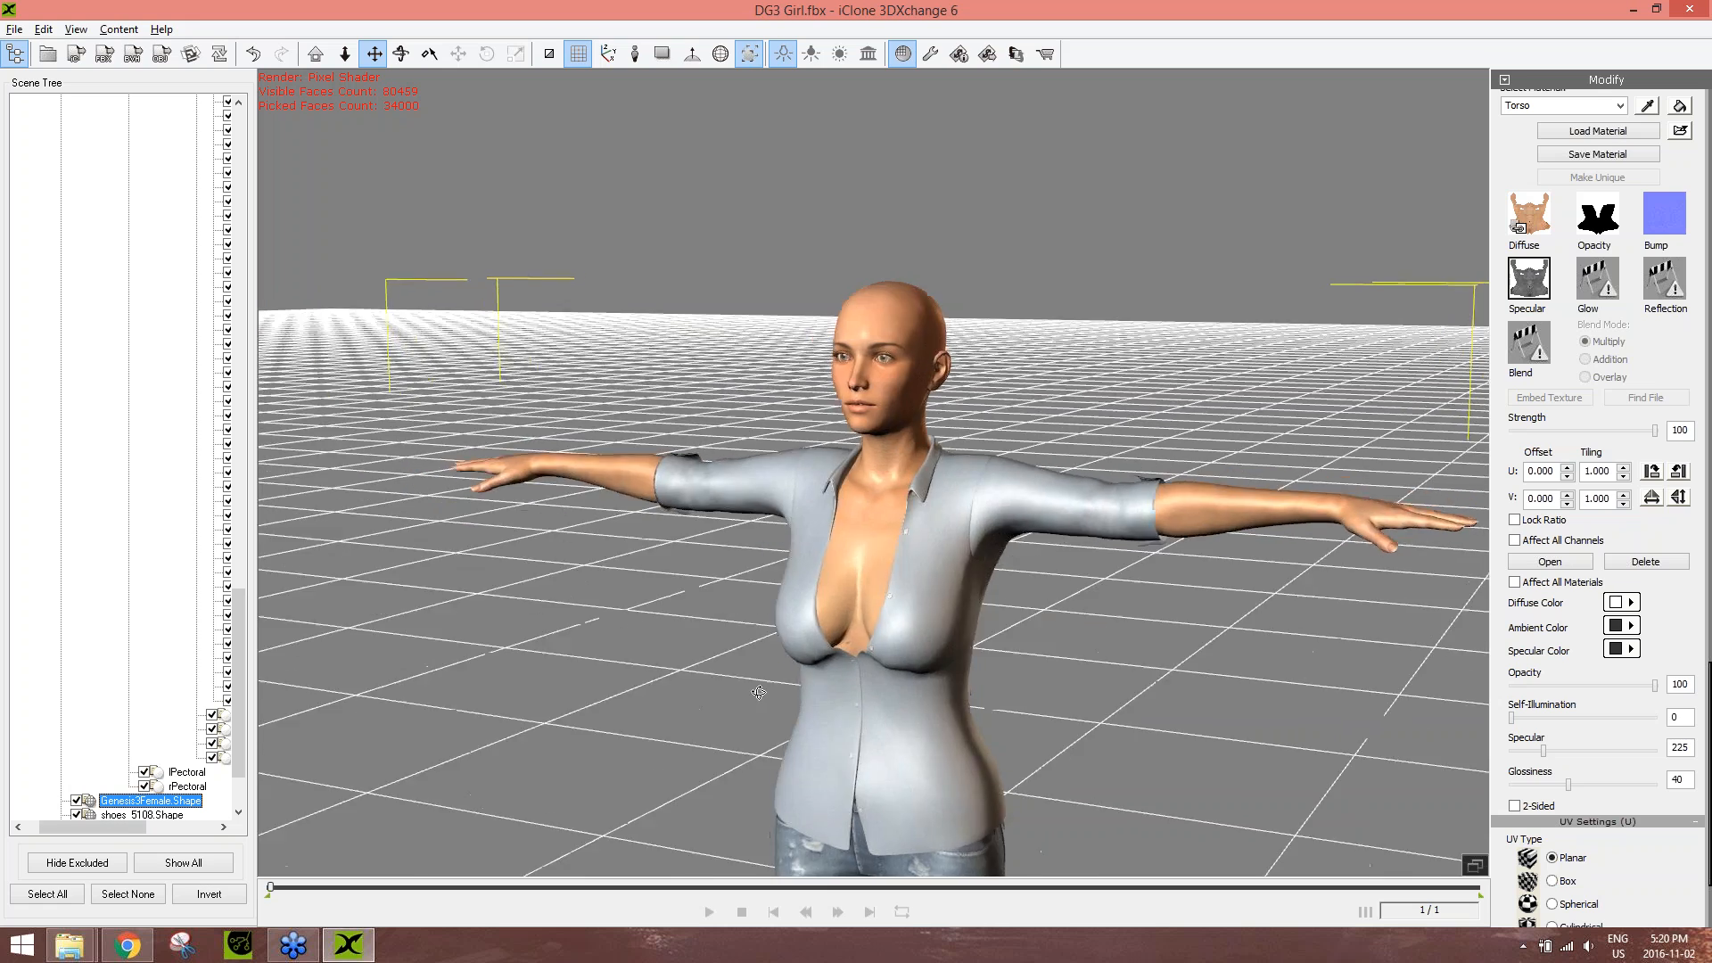
right_drag(758, 692, 925, 684)
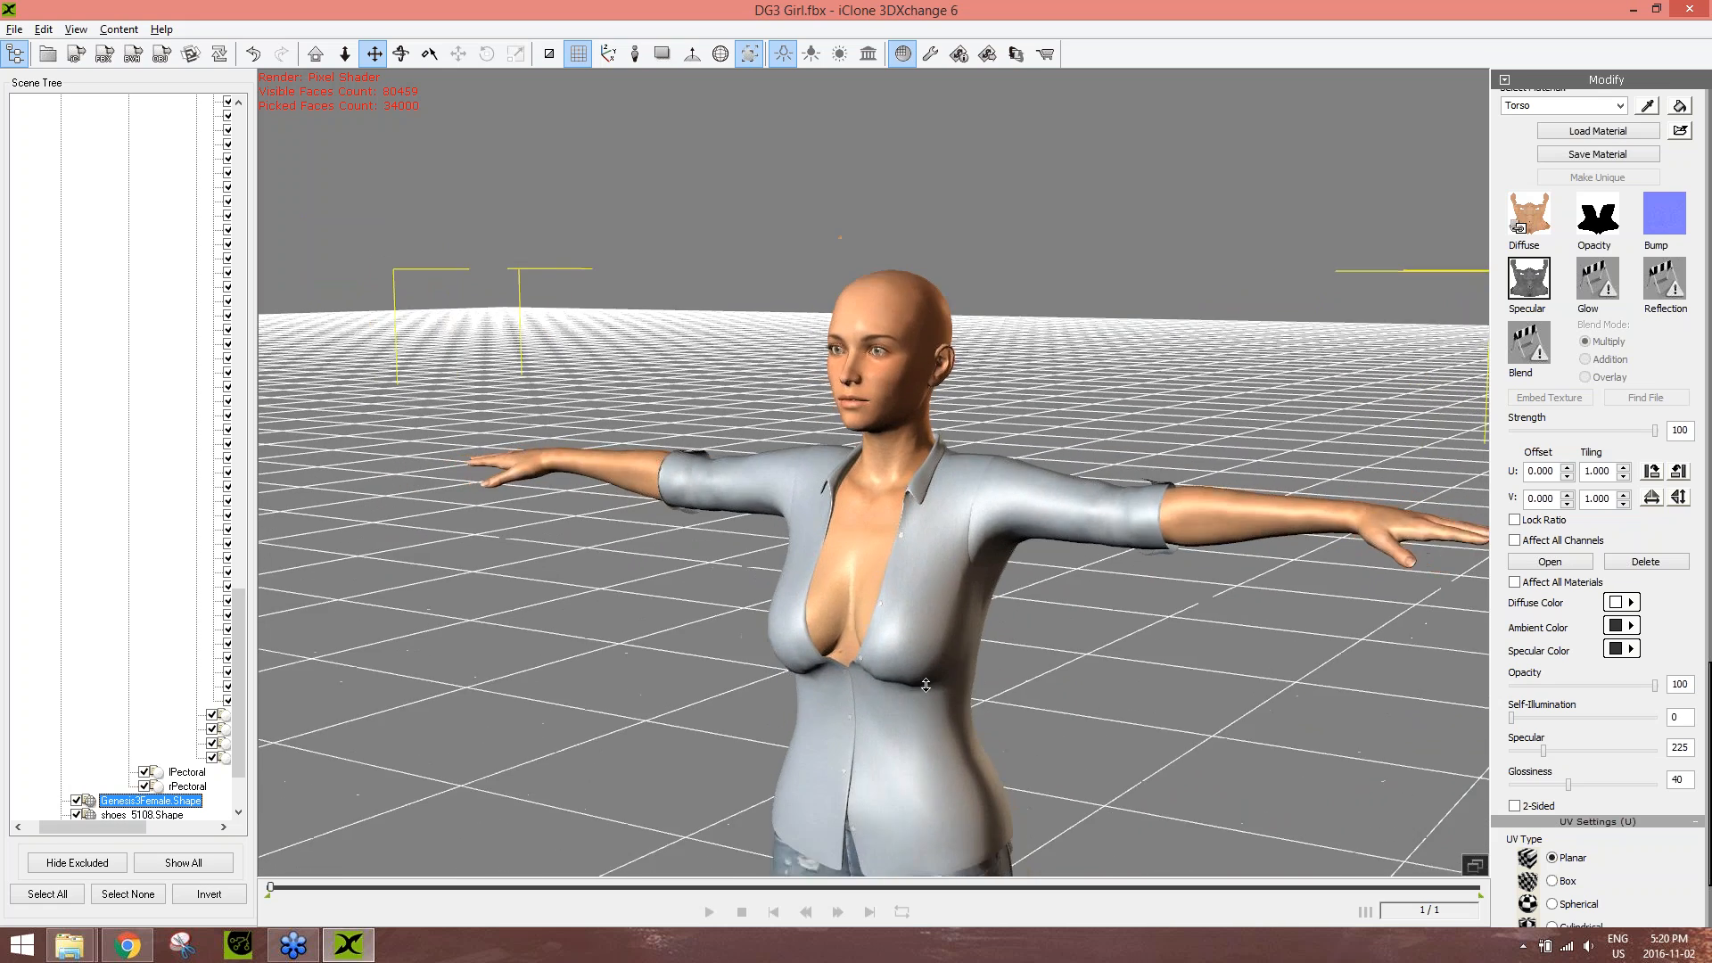
scroll(926, 684, down, 6)
right_drag(1115, 578, 776, 607)
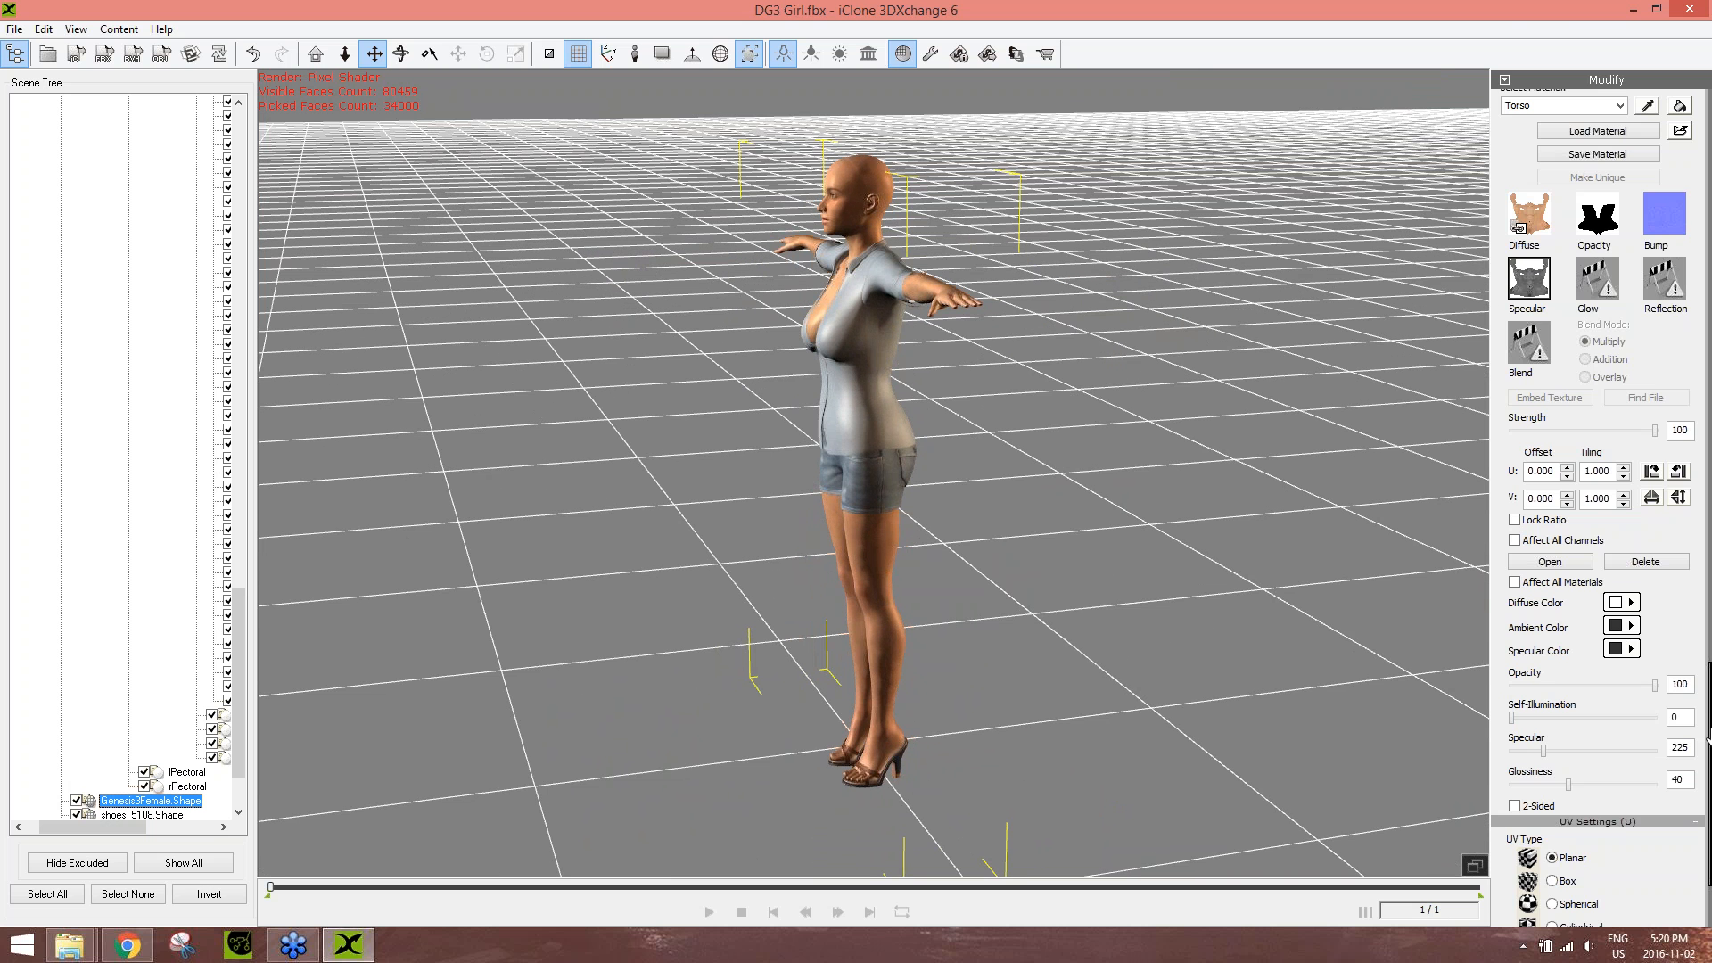
- Start converting the character to a non-standard one, bringing up its bone characterization setup
drag(1708, 735, 1708, 484)
right_drag(698, 461, 878, 458)
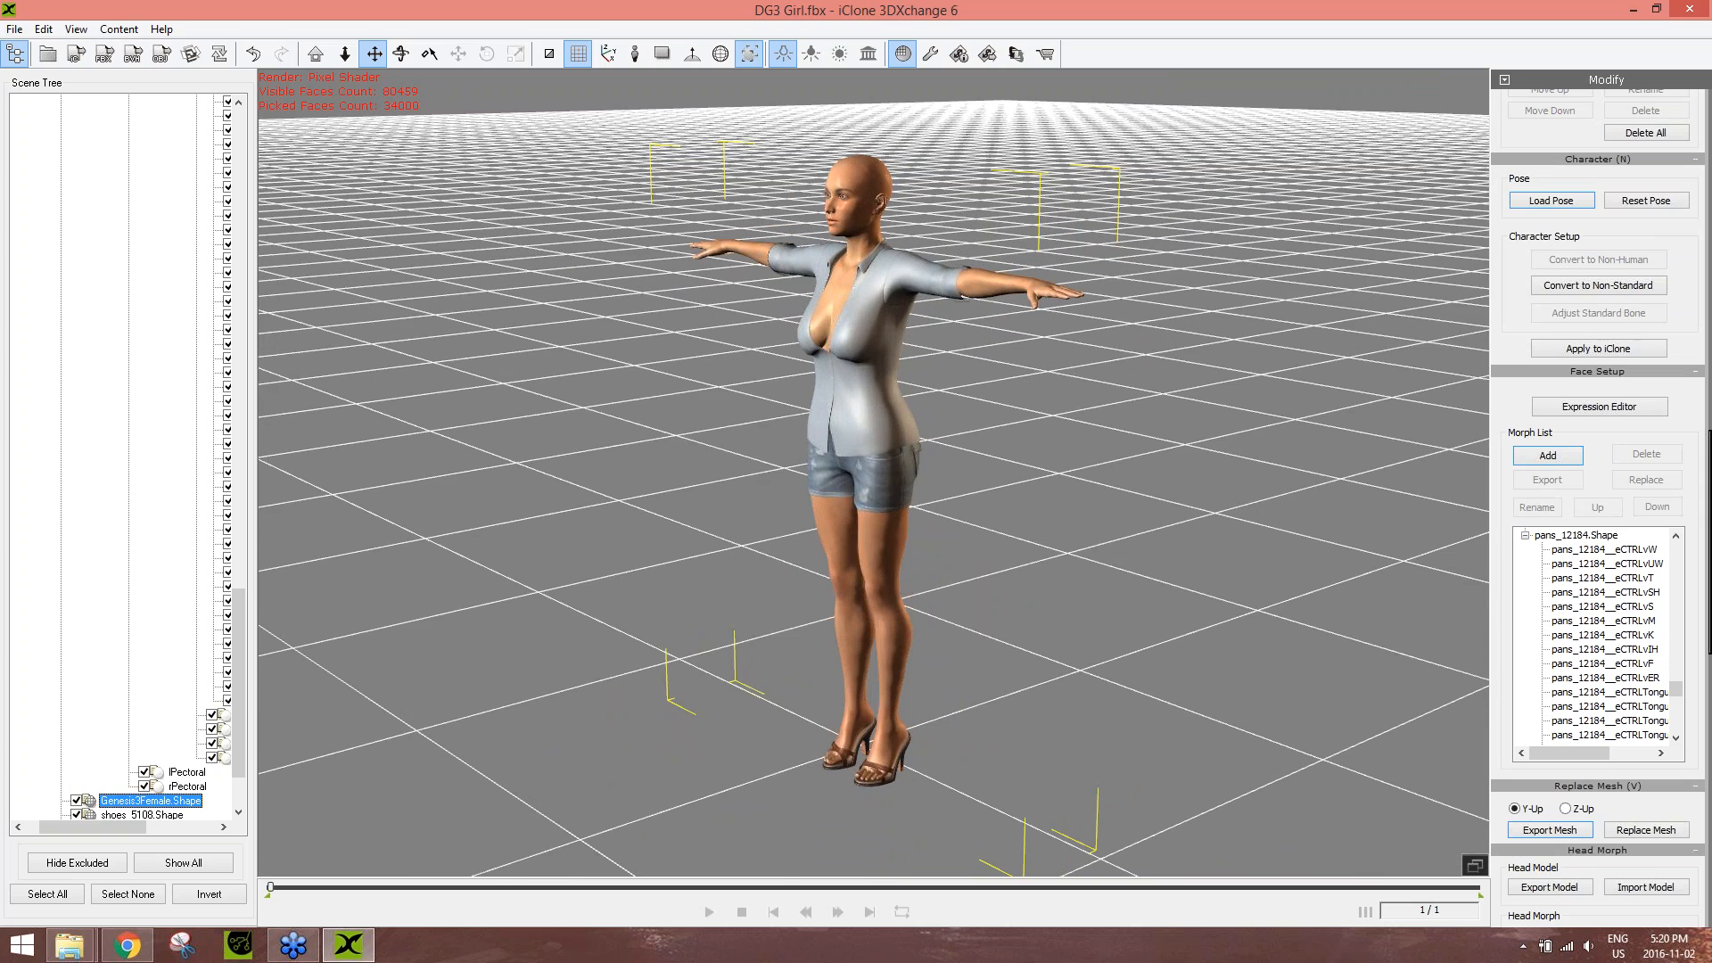
click(1619, 286)
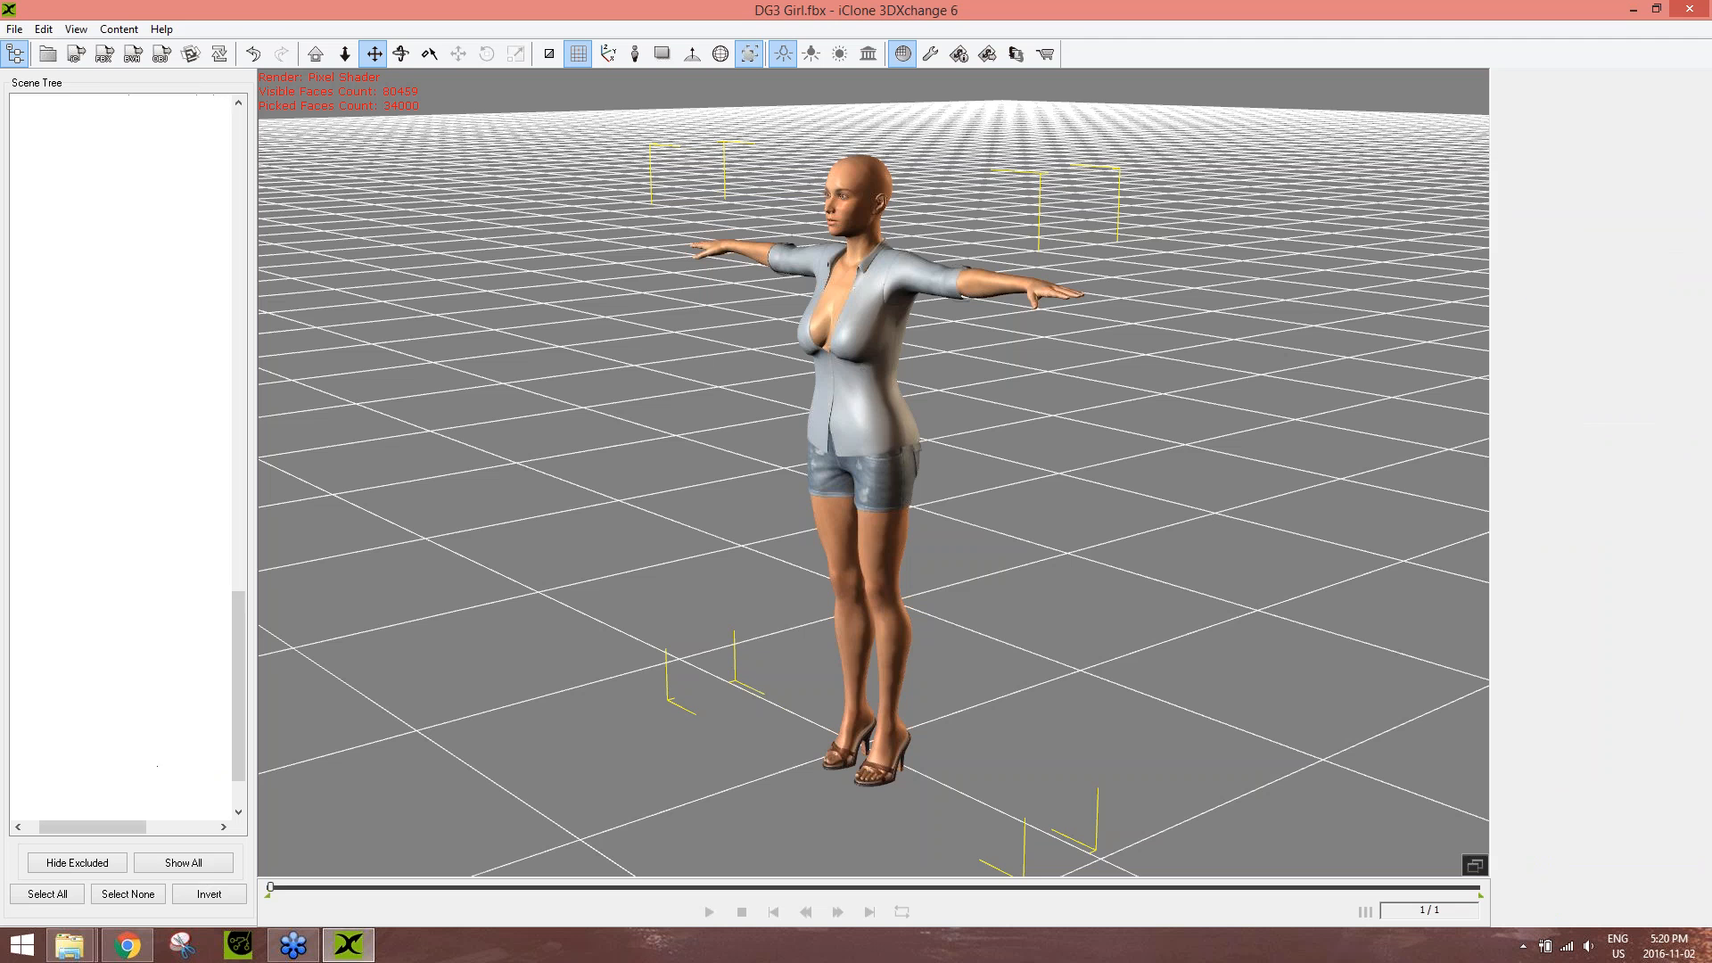
right_drag(992, 600, 1171, 471)
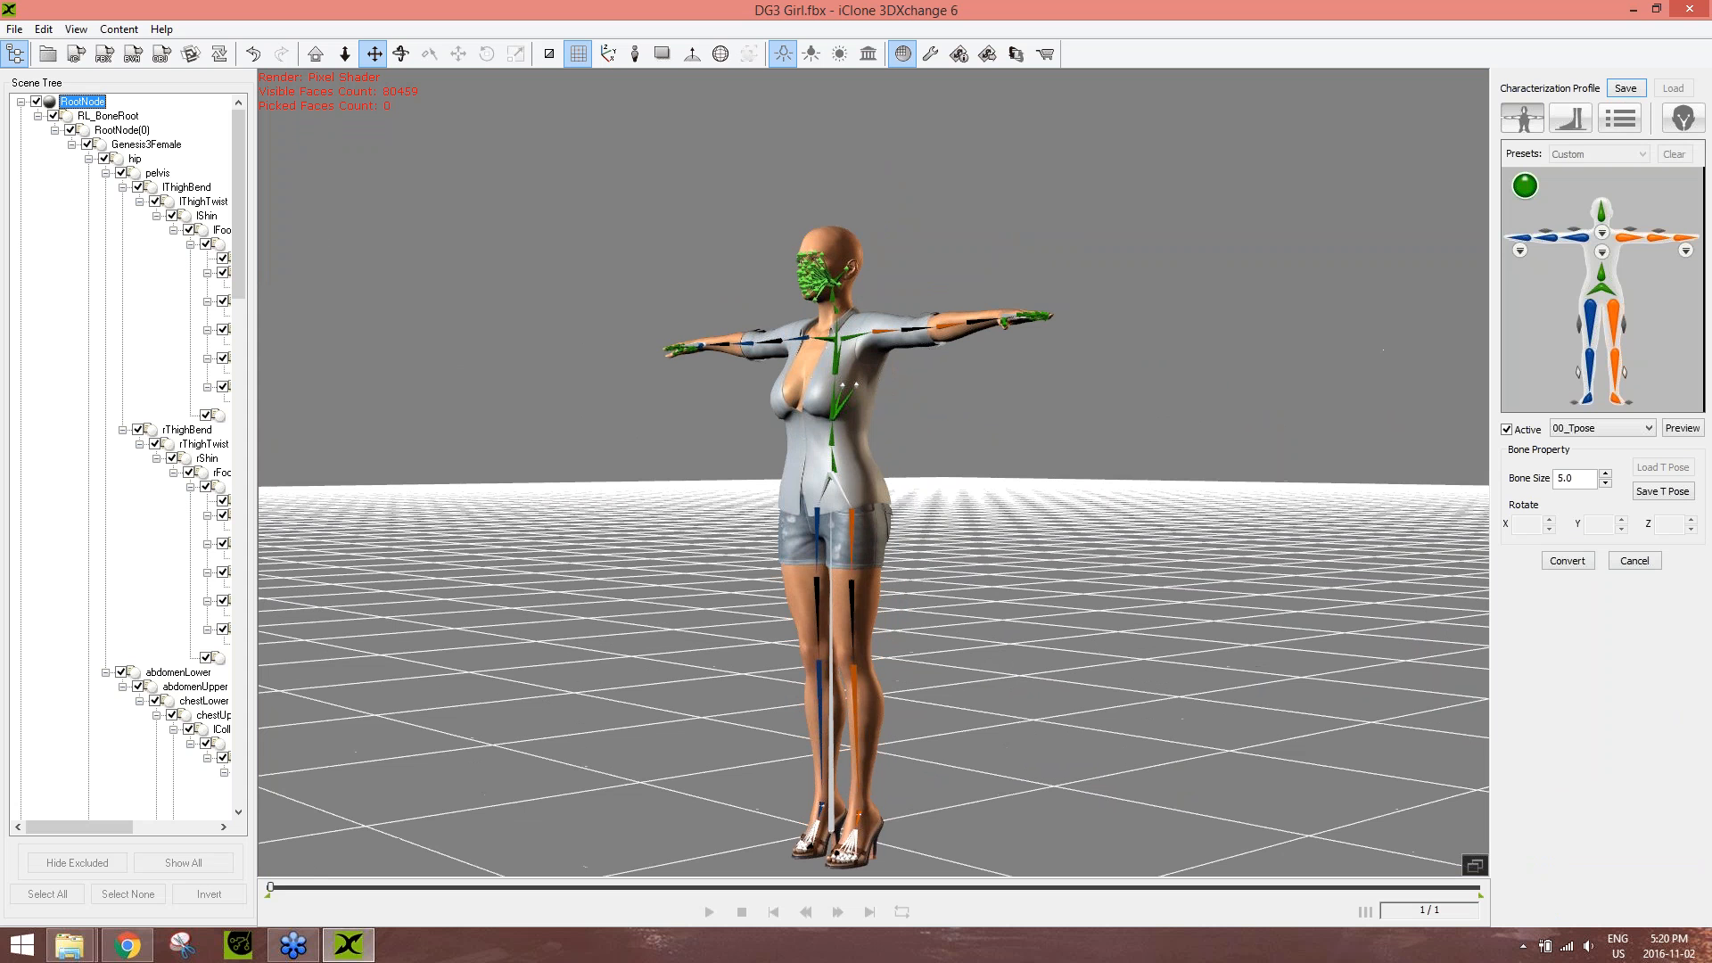
- Lower the feet floor contact plane to the soles of the high heels, a height of about 15.8
click(1621, 119)
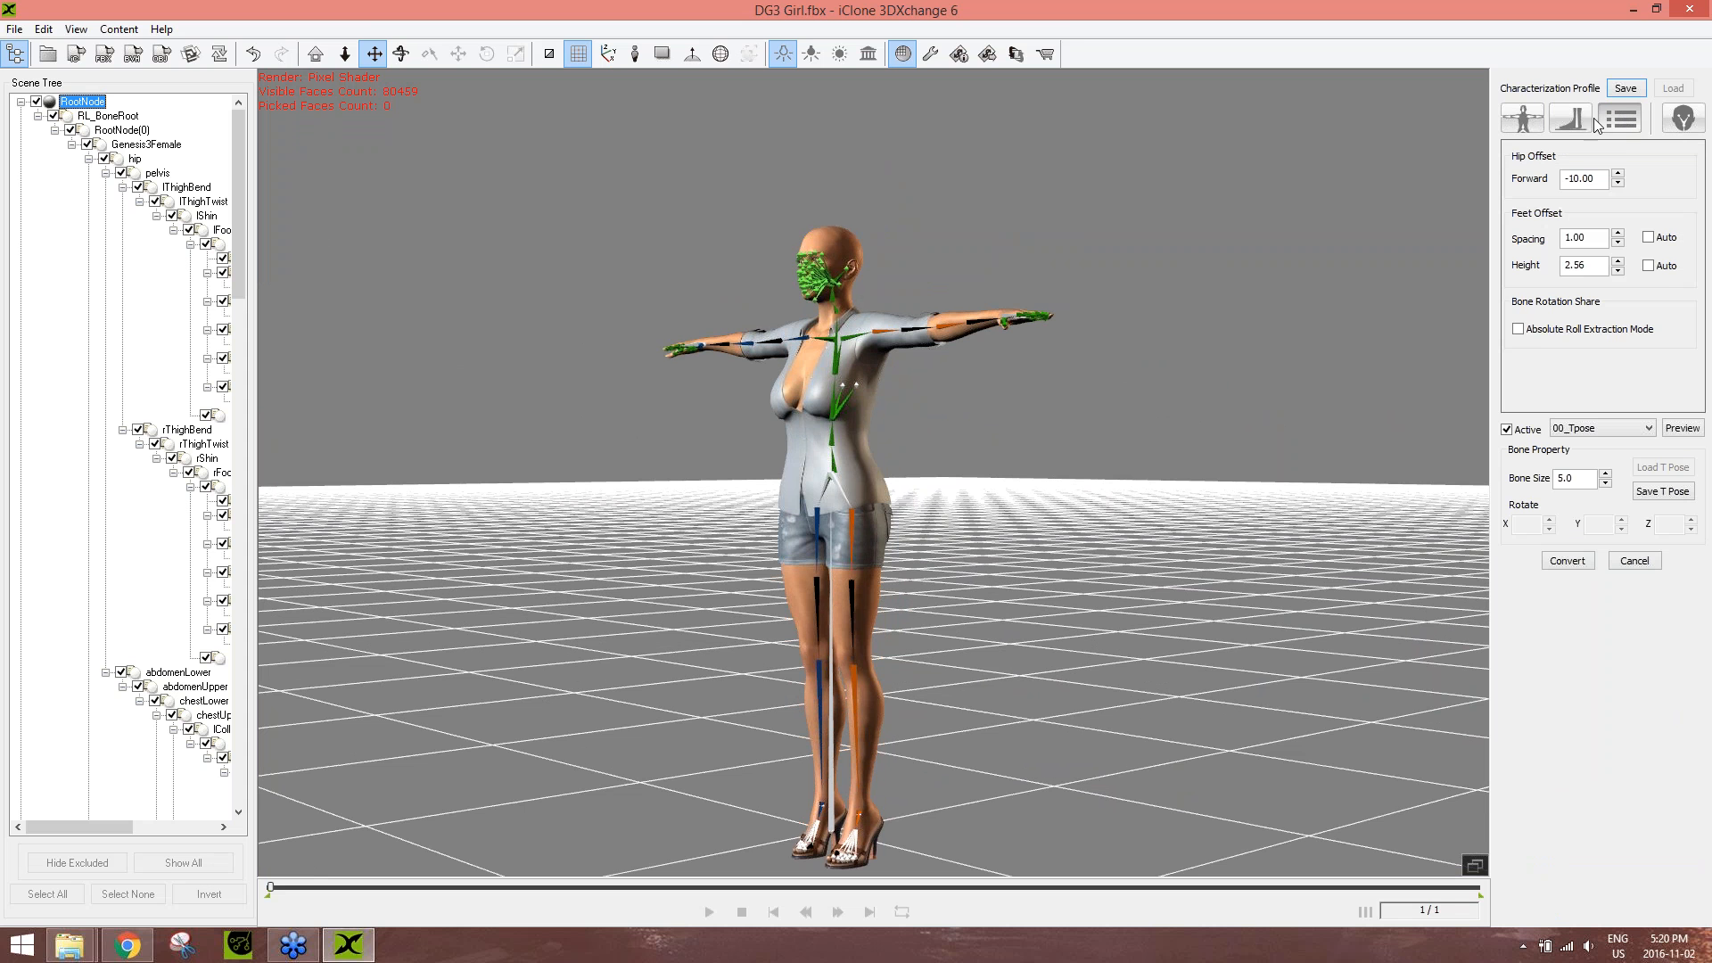
click(1584, 118)
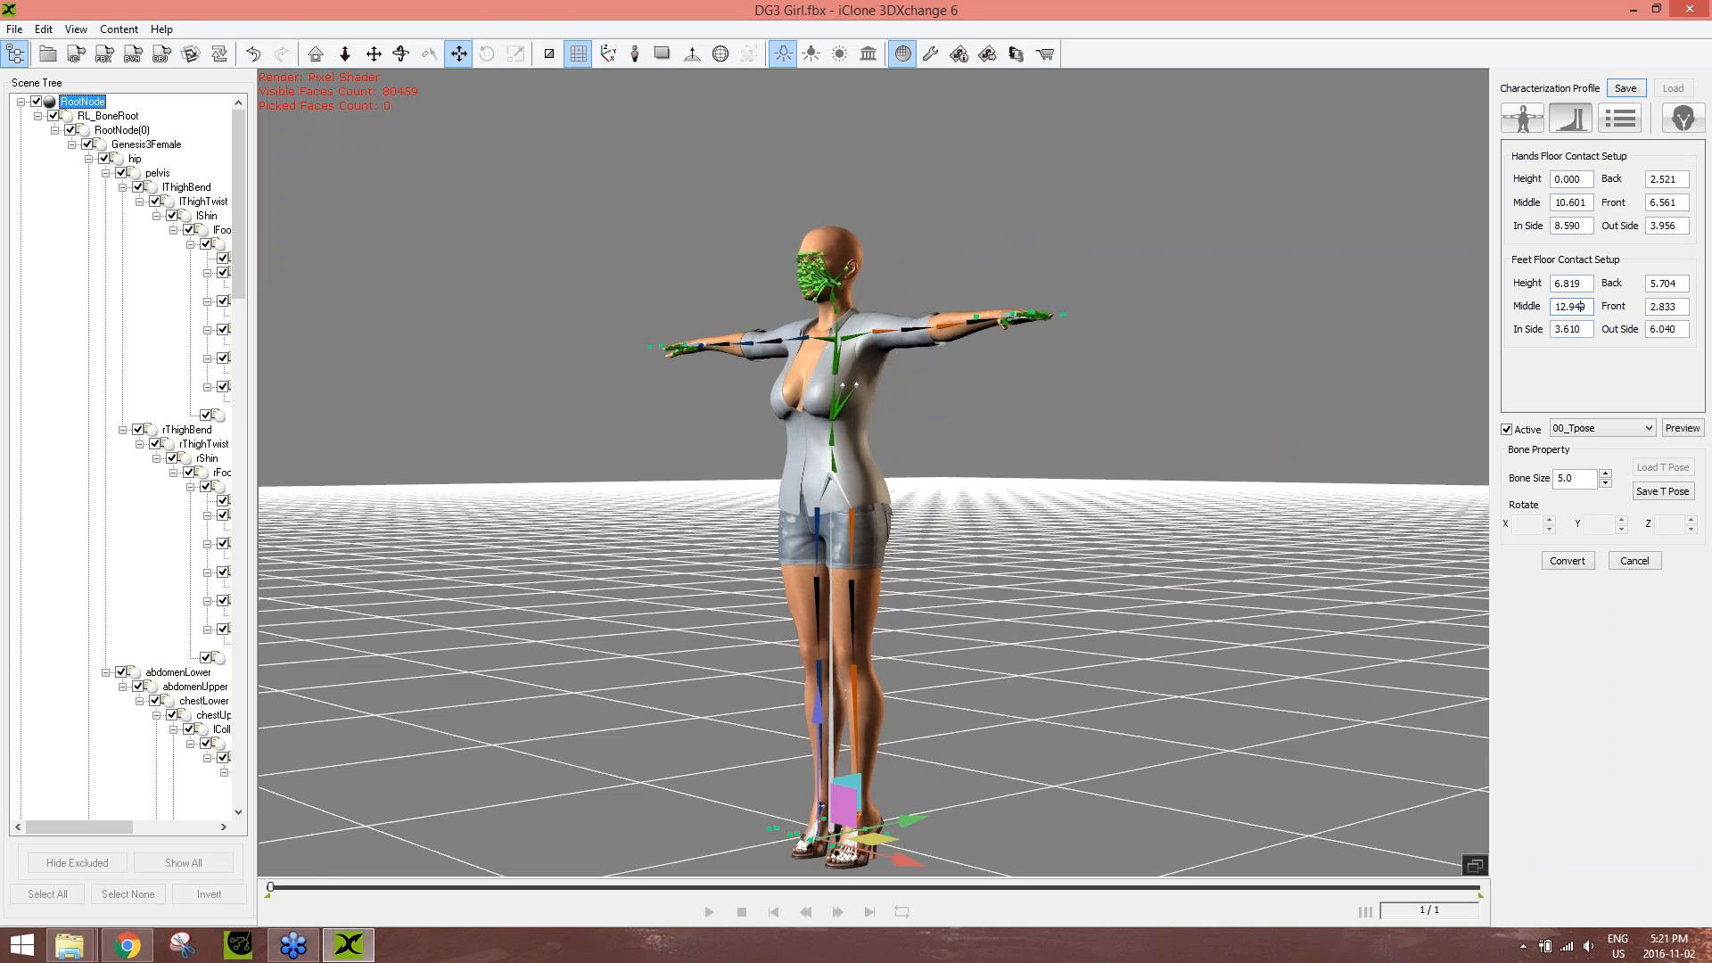
middle_drag(1108, 628, 1221, 428)
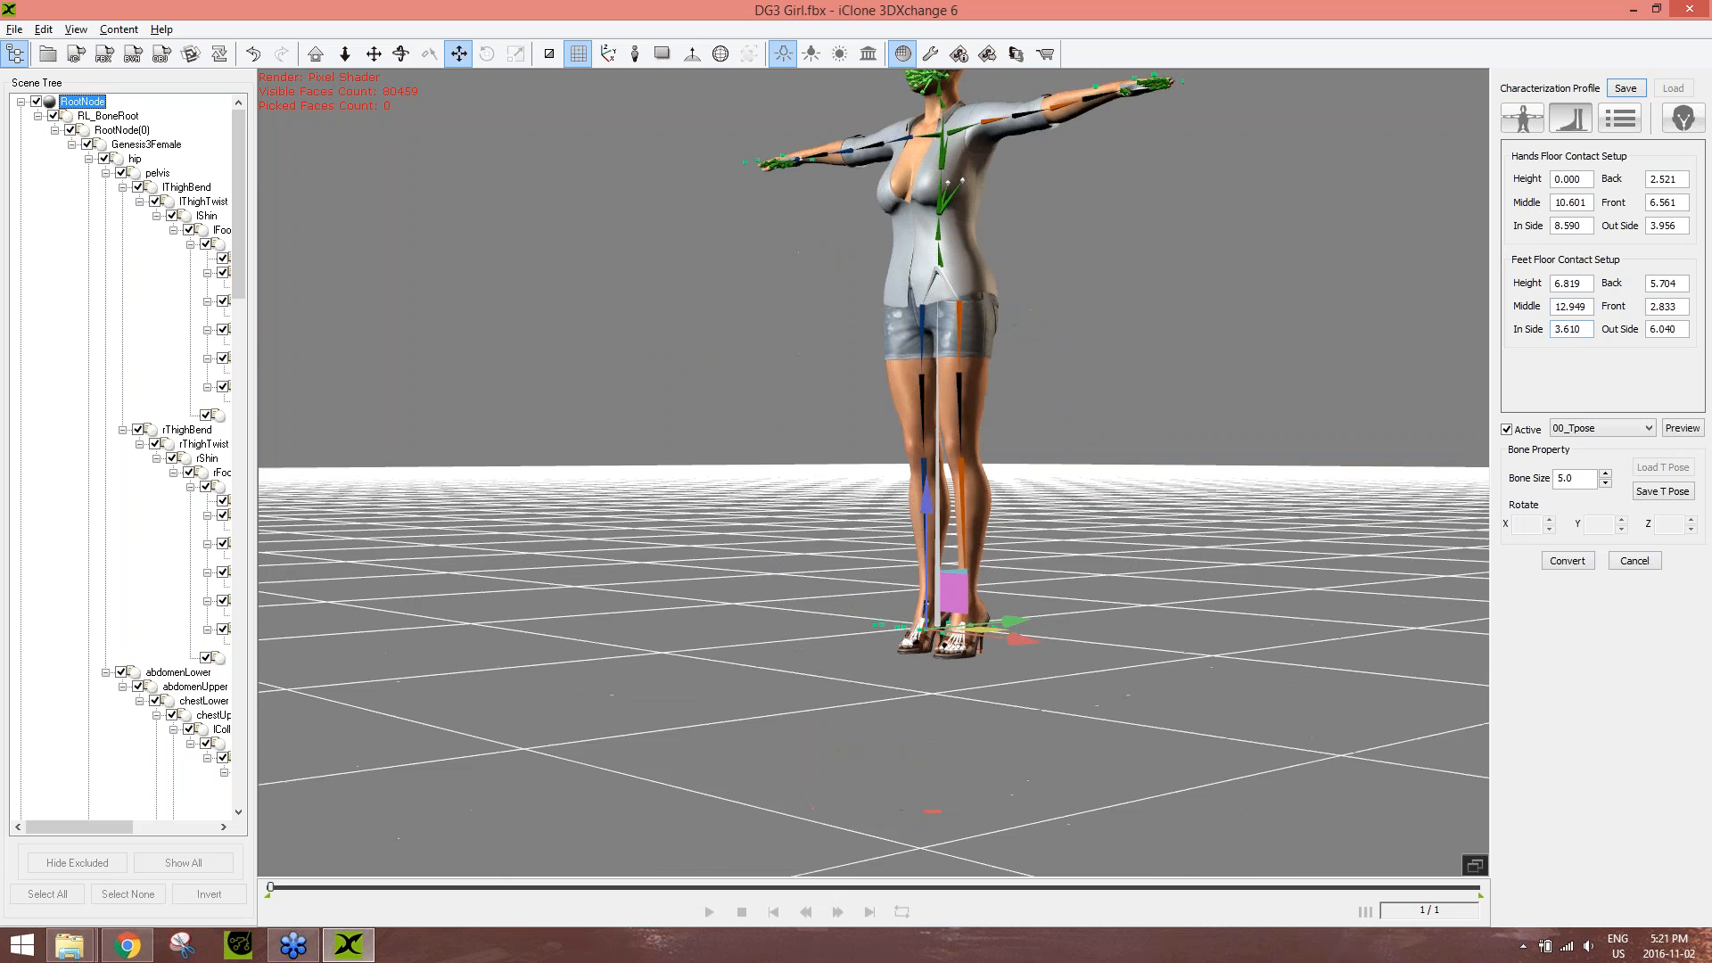
right_drag(1222, 428, 1222, 517)
scroll(1222, 517, up, 8)
middle_drag(1070, 553, 999, 303)
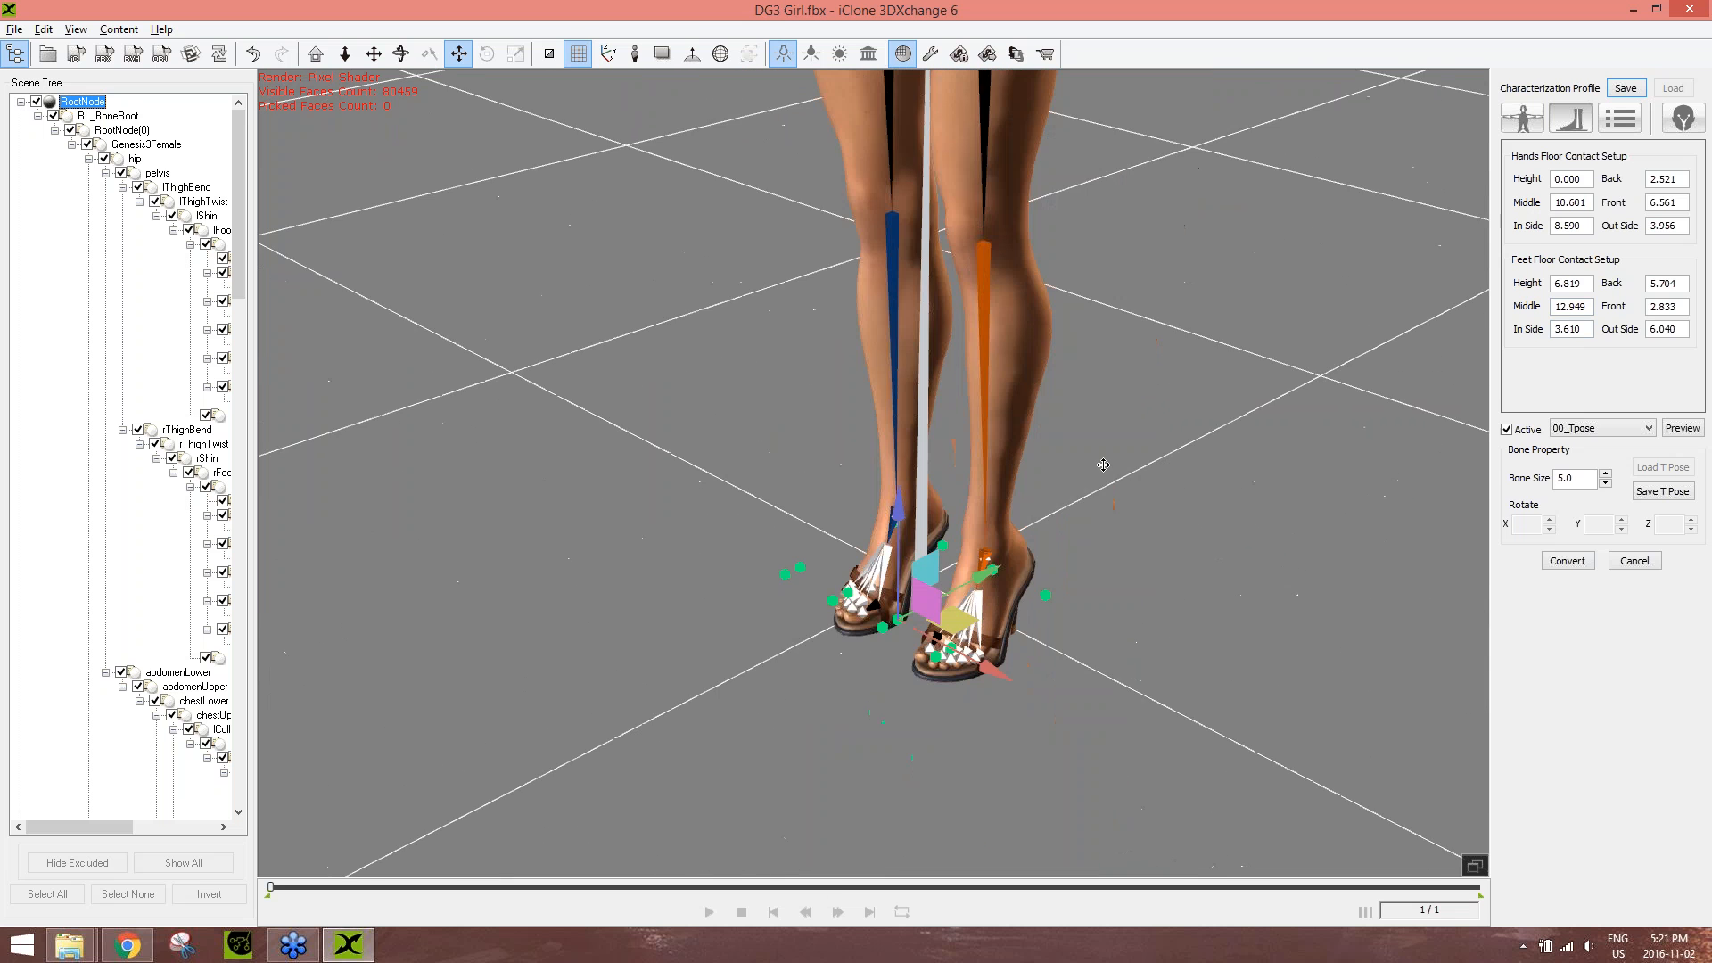
right_drag(998, 304, 870, 183)
right_drag(1094, 649, 1094, 609)
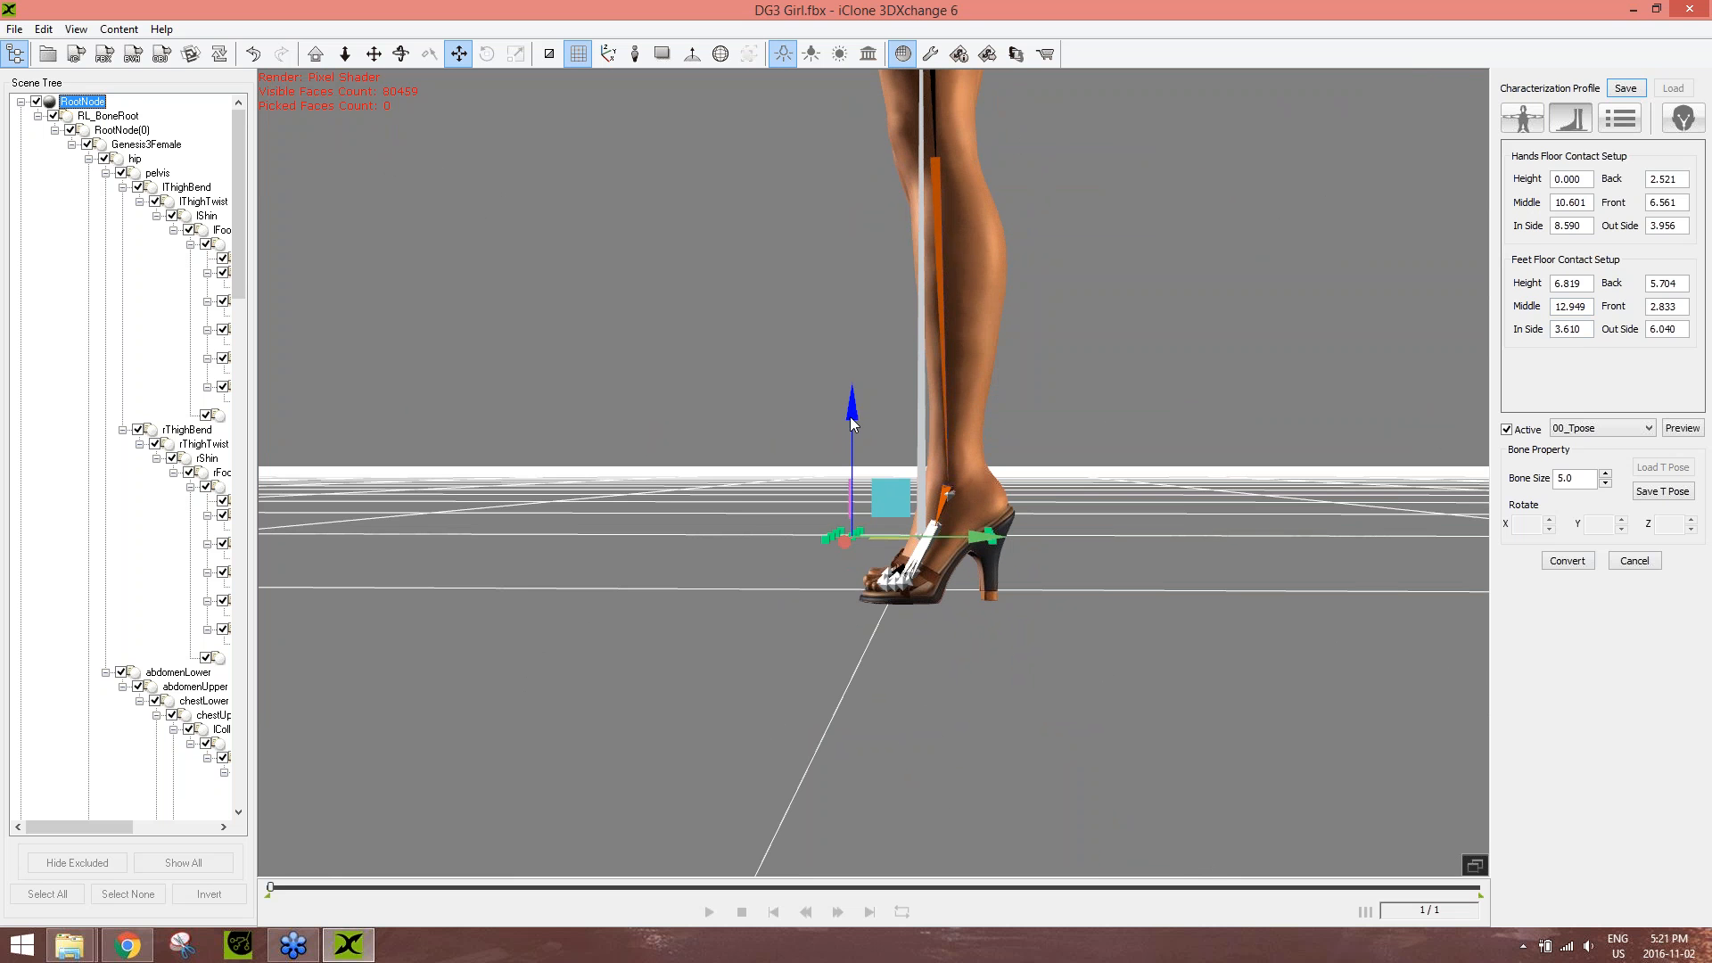
drag(859, 431, 860, 481)
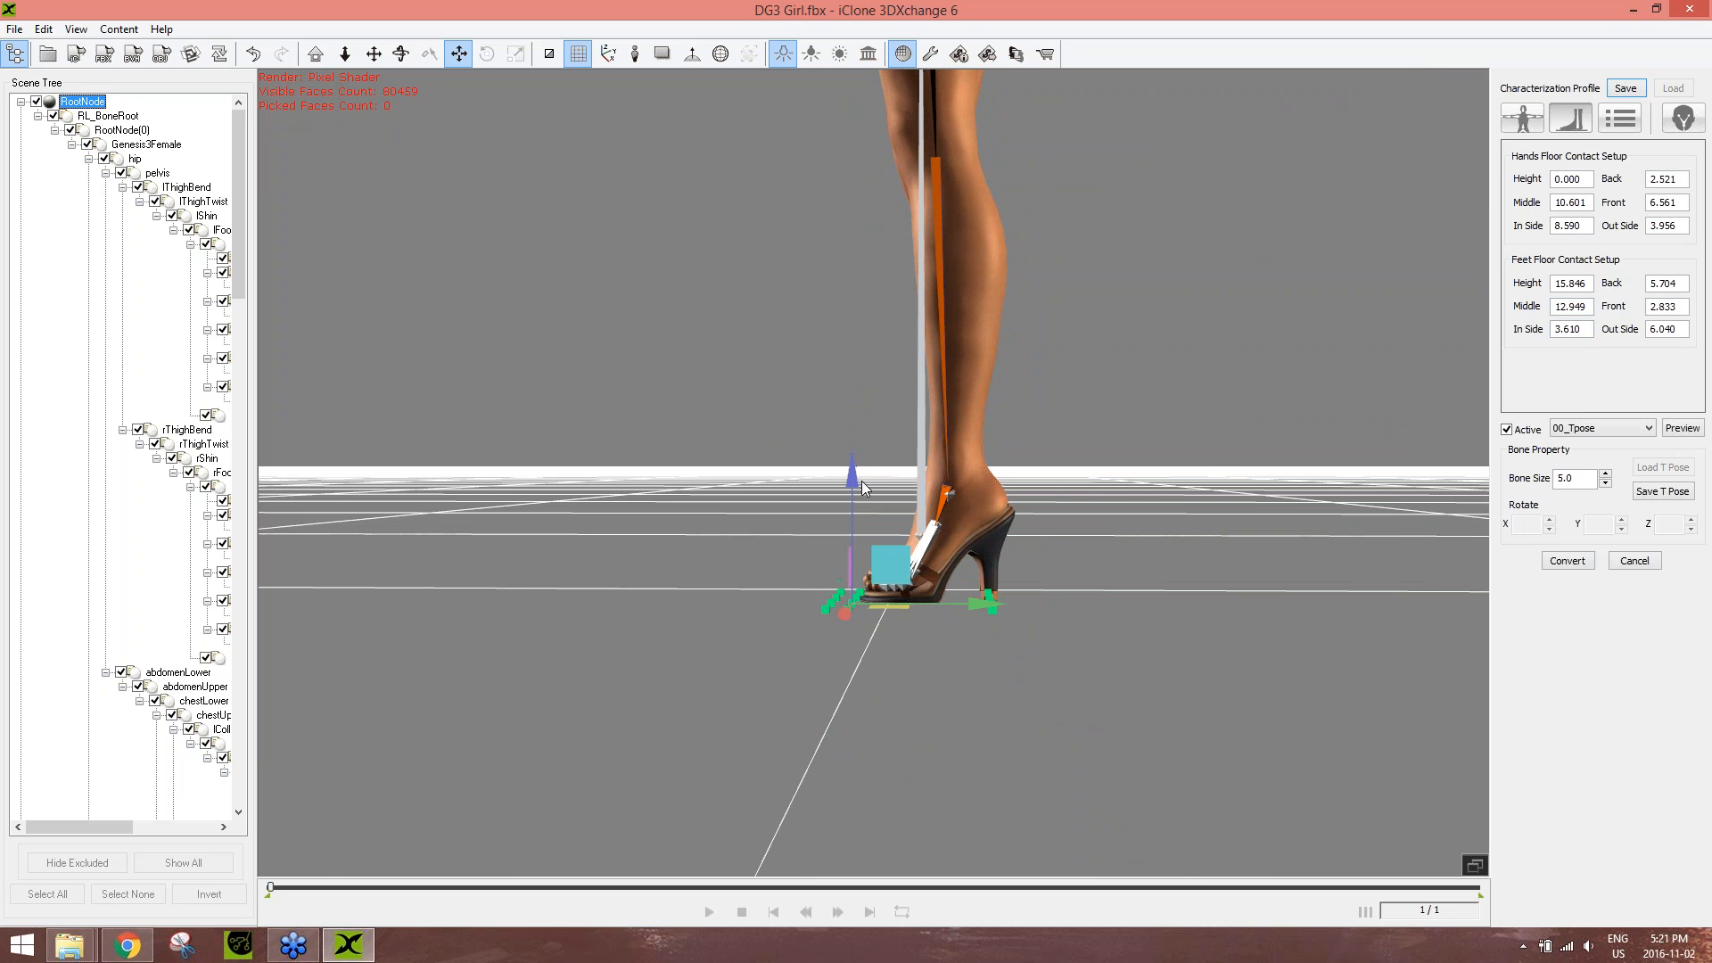
- Pull the front of the feet floor contact area back toward the shoe tips, to a middle value of about 8.7
right_drag(775, 649, 801, 713)
right_drag(945, 644, 964, 658)
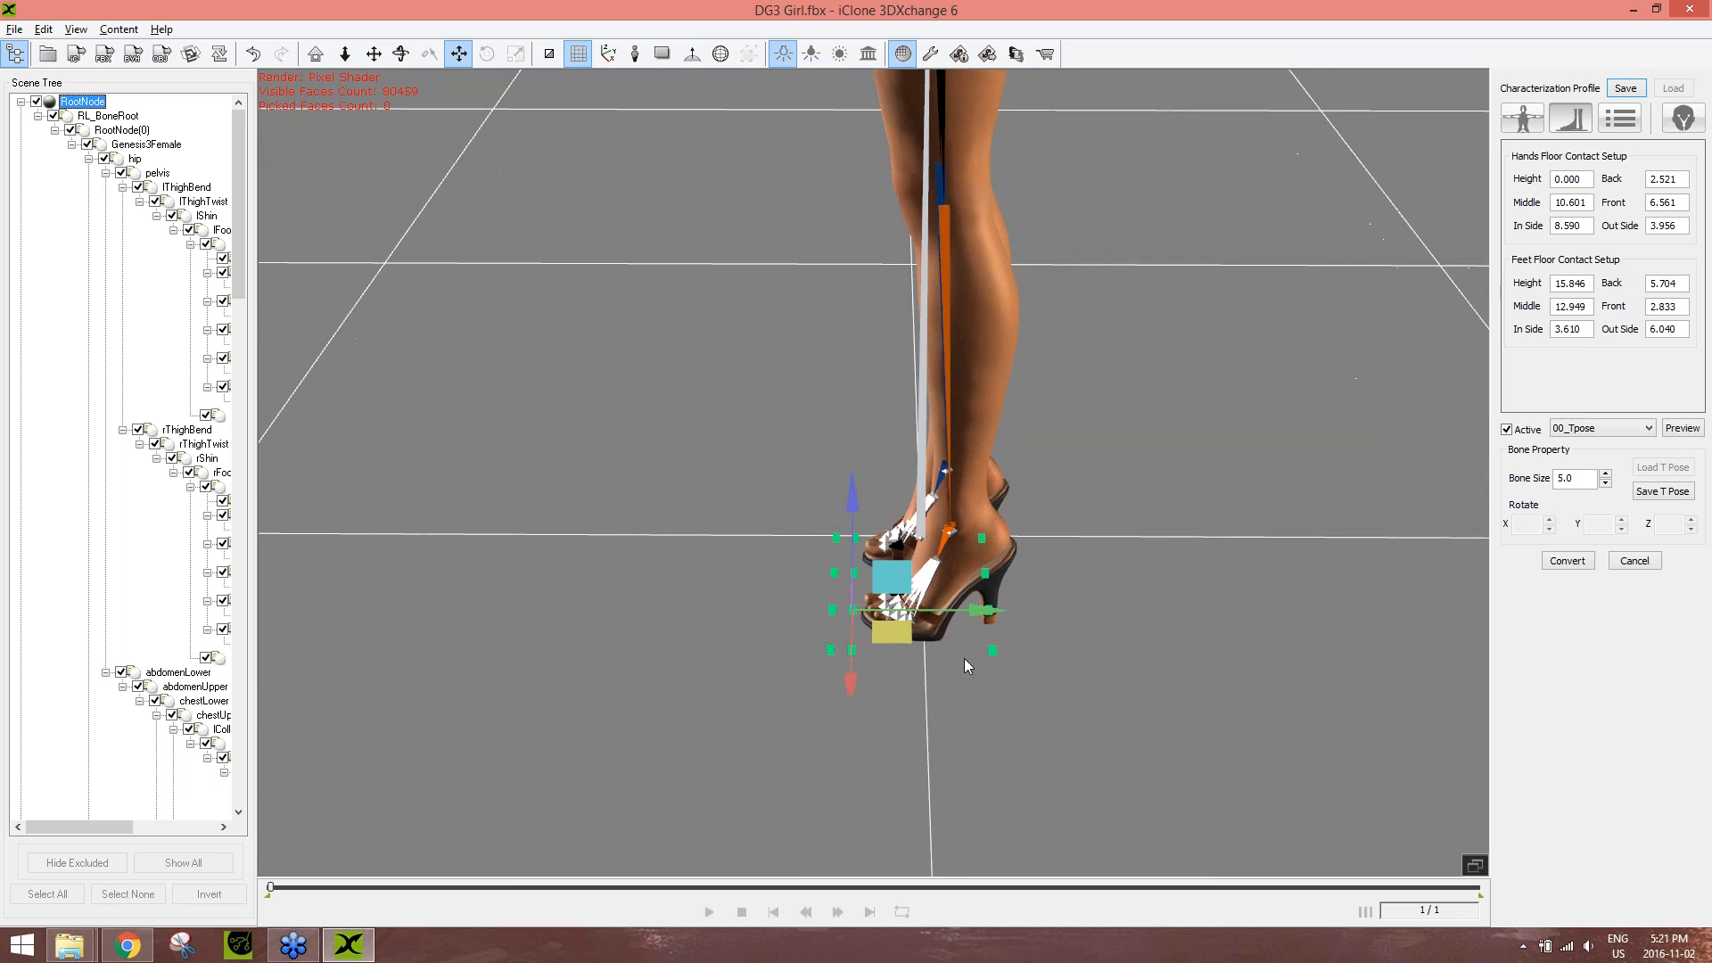
drag(978, 617, 1009, 615)
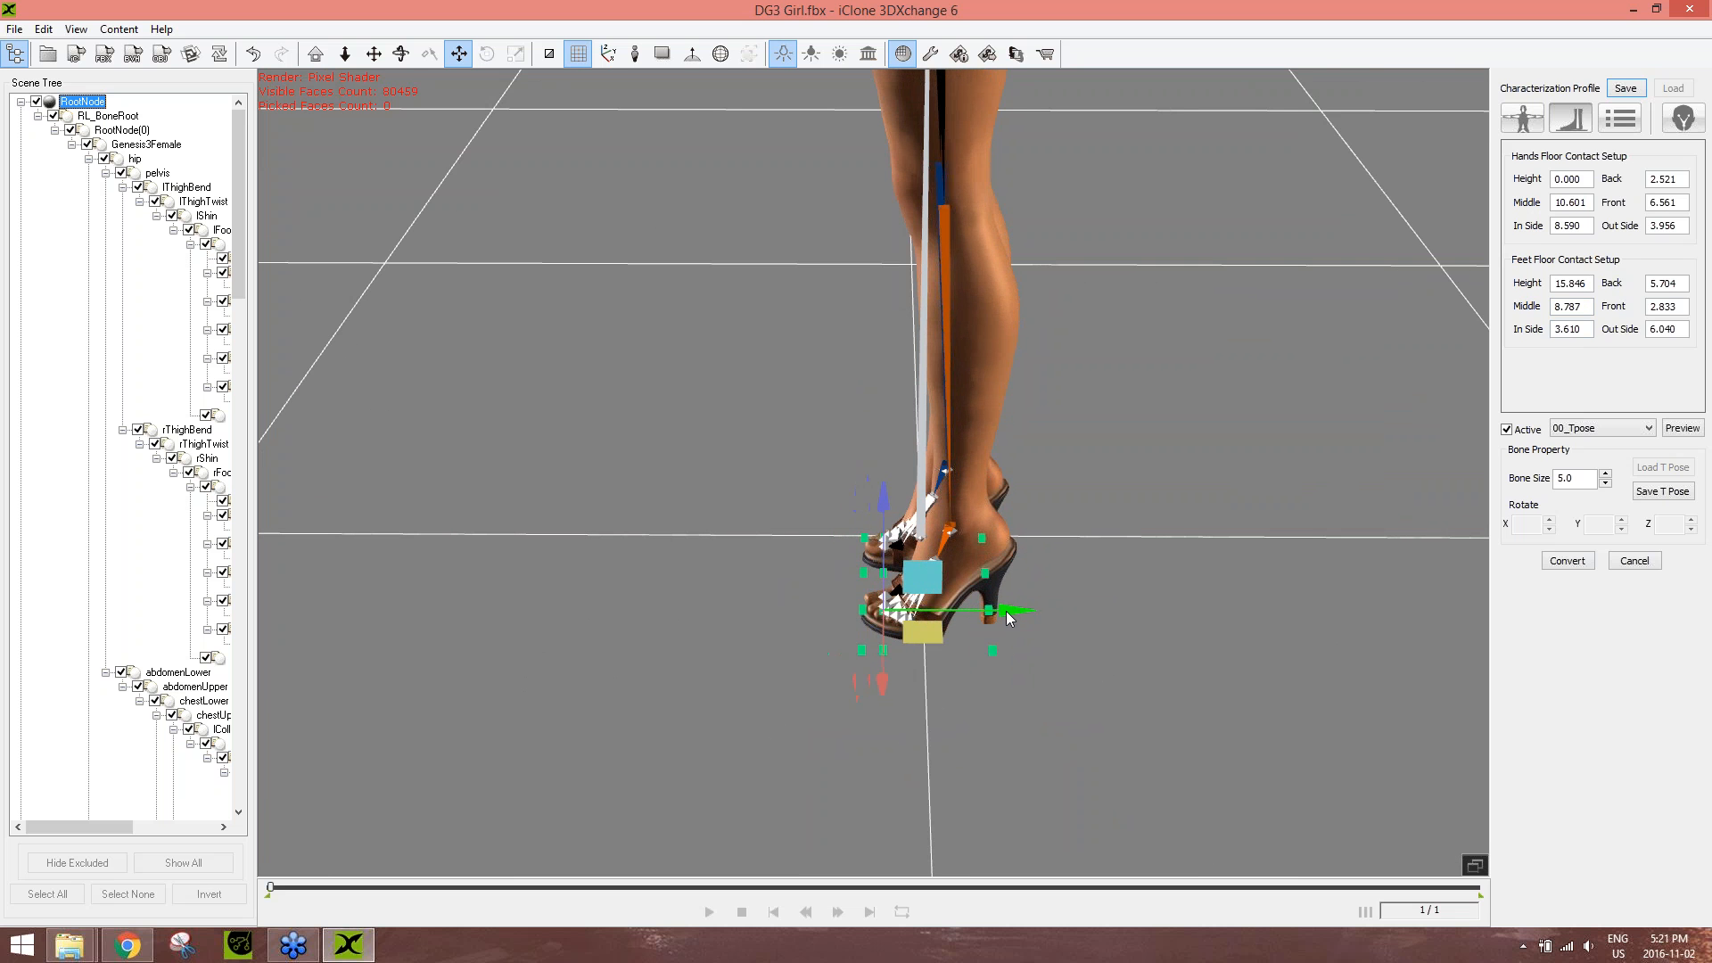
right_drag(903, 690, 938, 670)
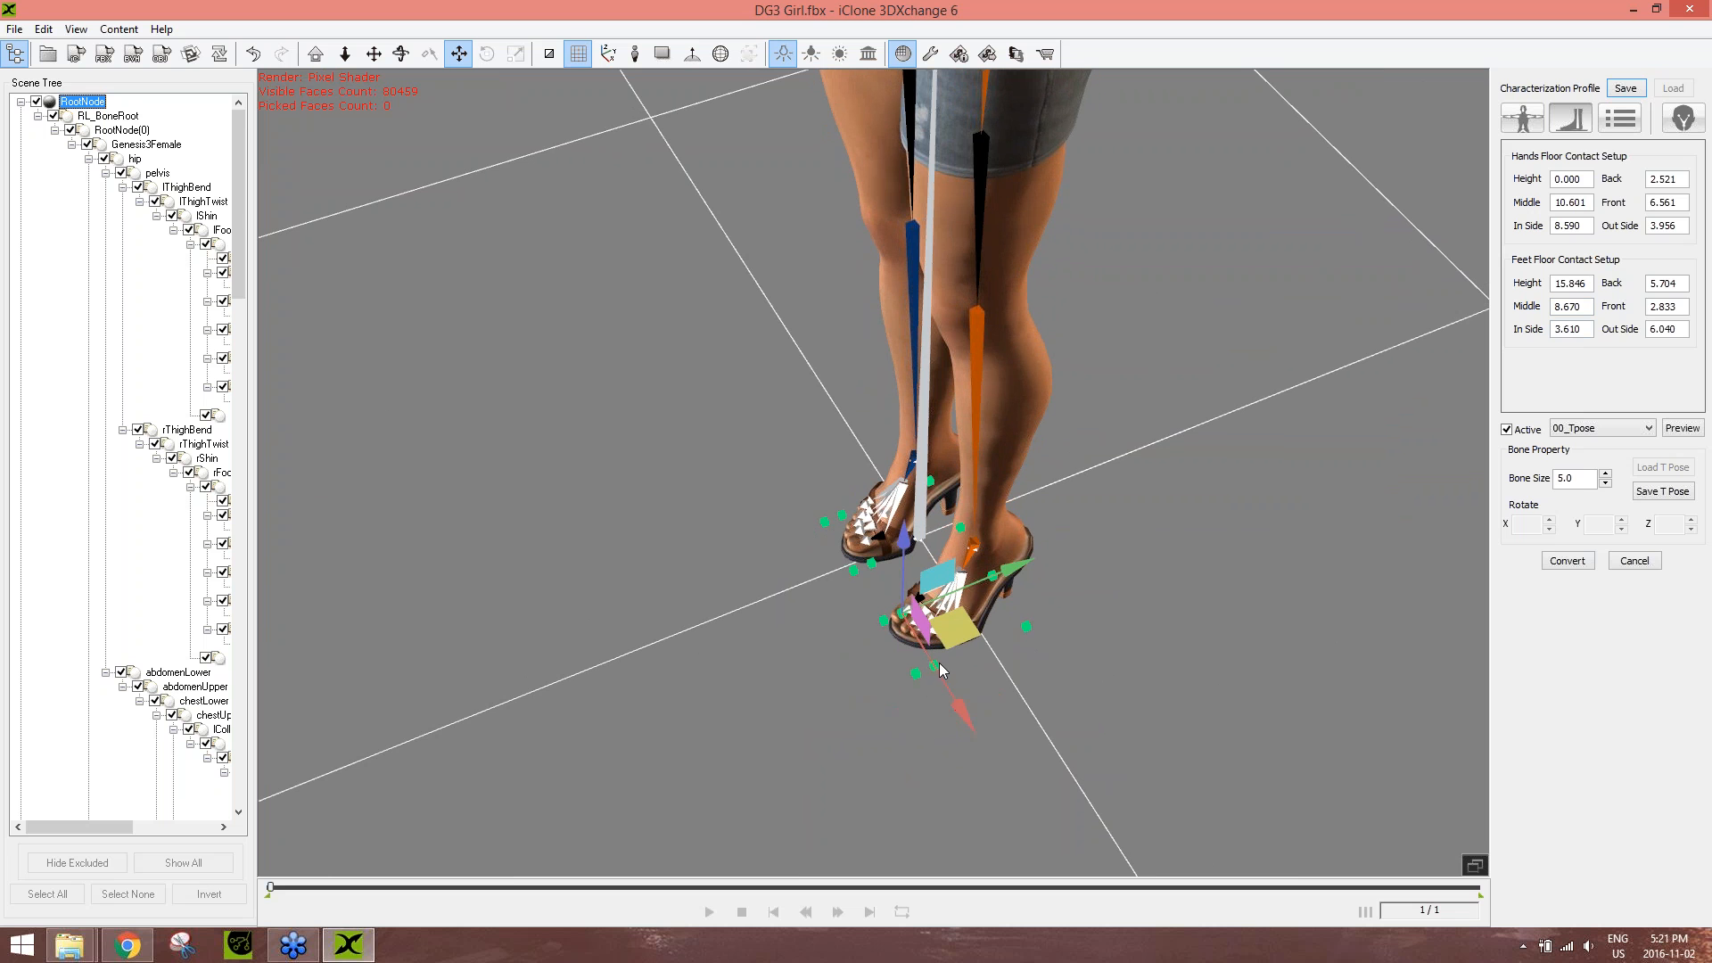
- Fit the feet contact area around the shoes: about 6.4 middle, 4.5 front, 3.4 in side and 4.9 out side
mouse_move(937, 670)
mouse_down()
mouse_move(1057, 622)
mouse_move(954, 631)
mouse_up()
click(899, 615)
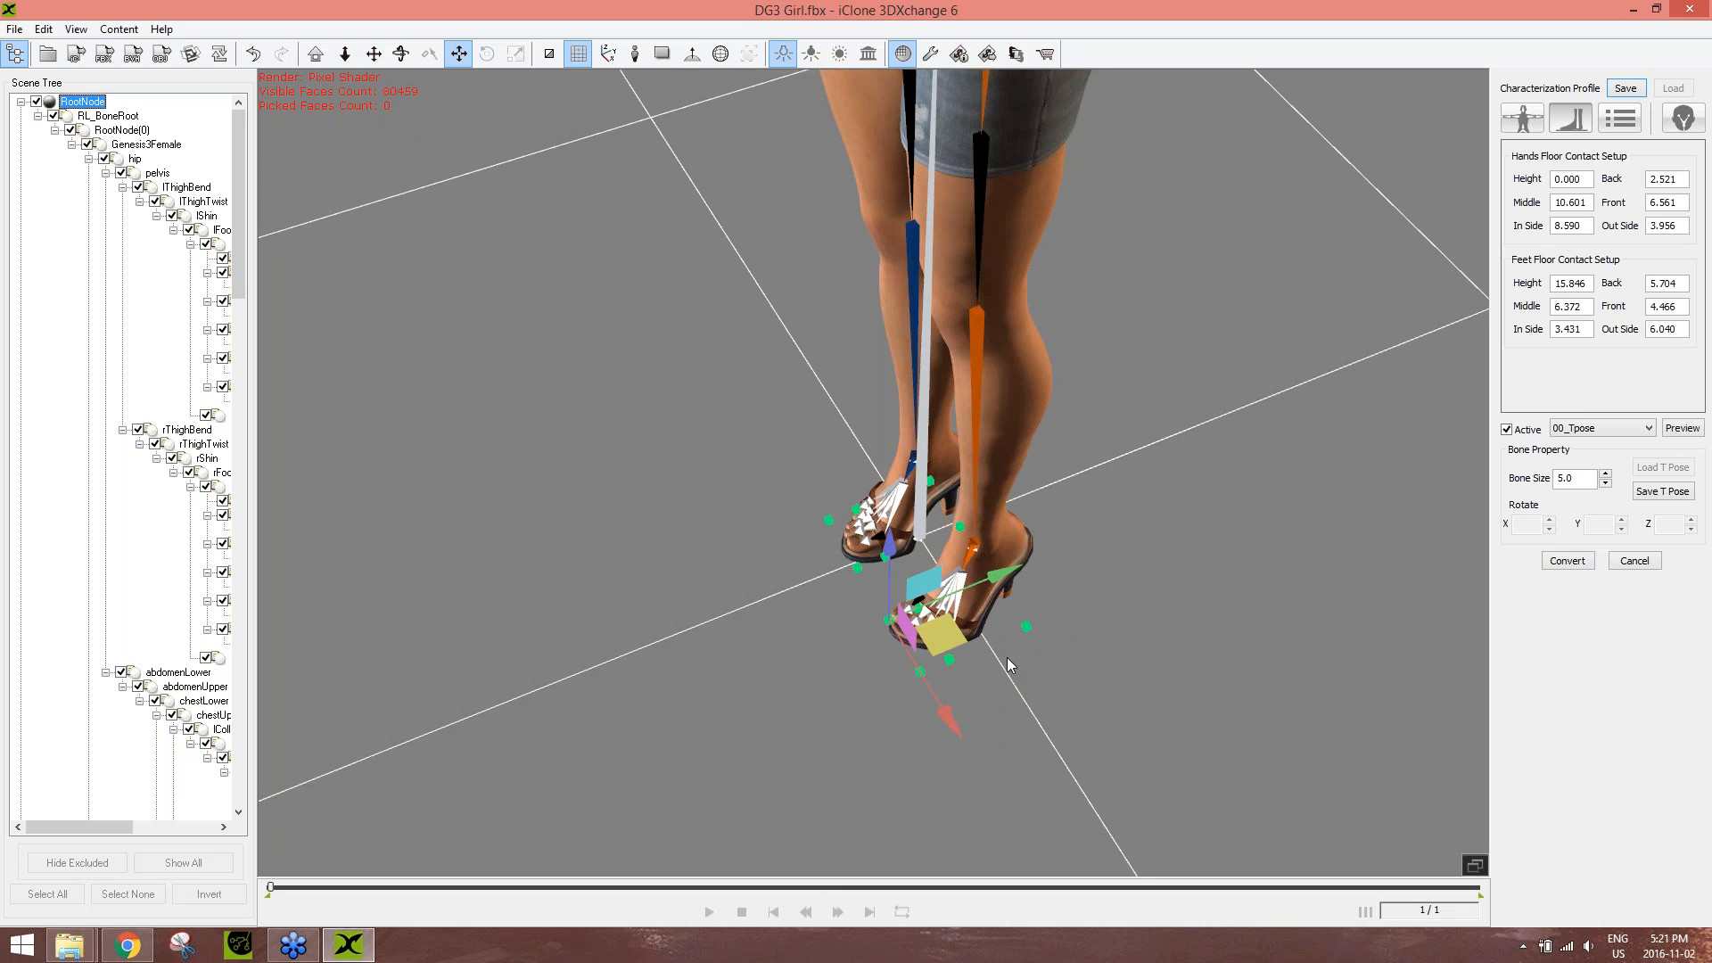
click(950, 669)
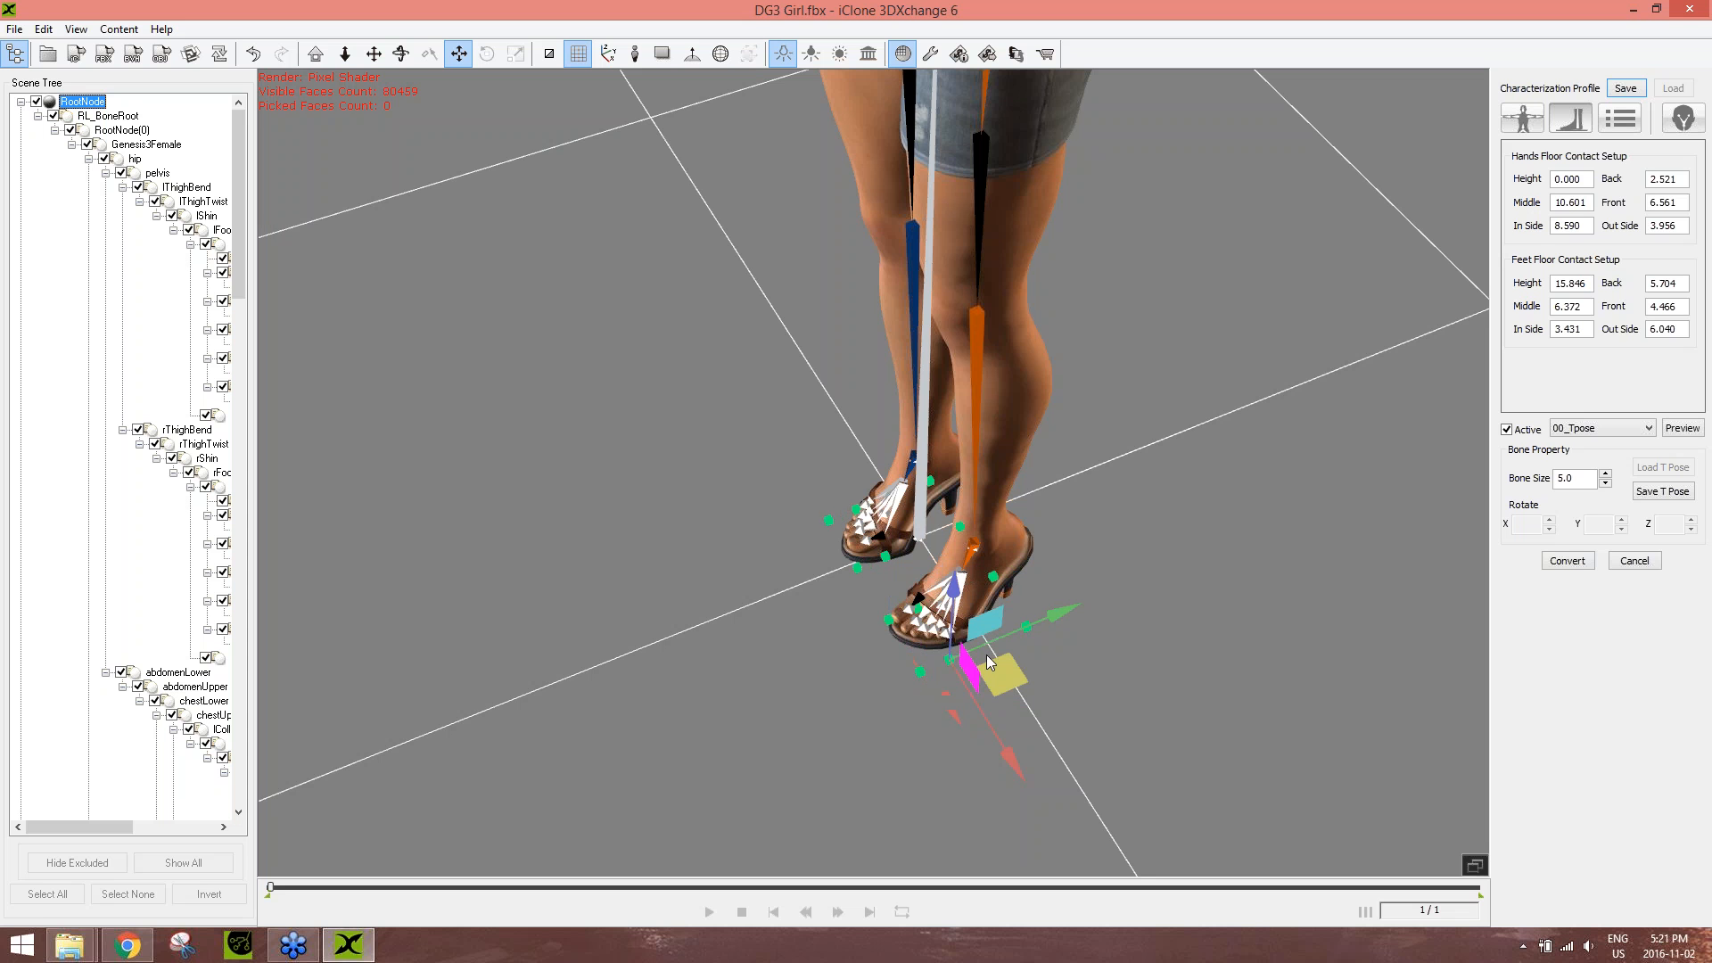
drag(1000, 743, 998, 741)
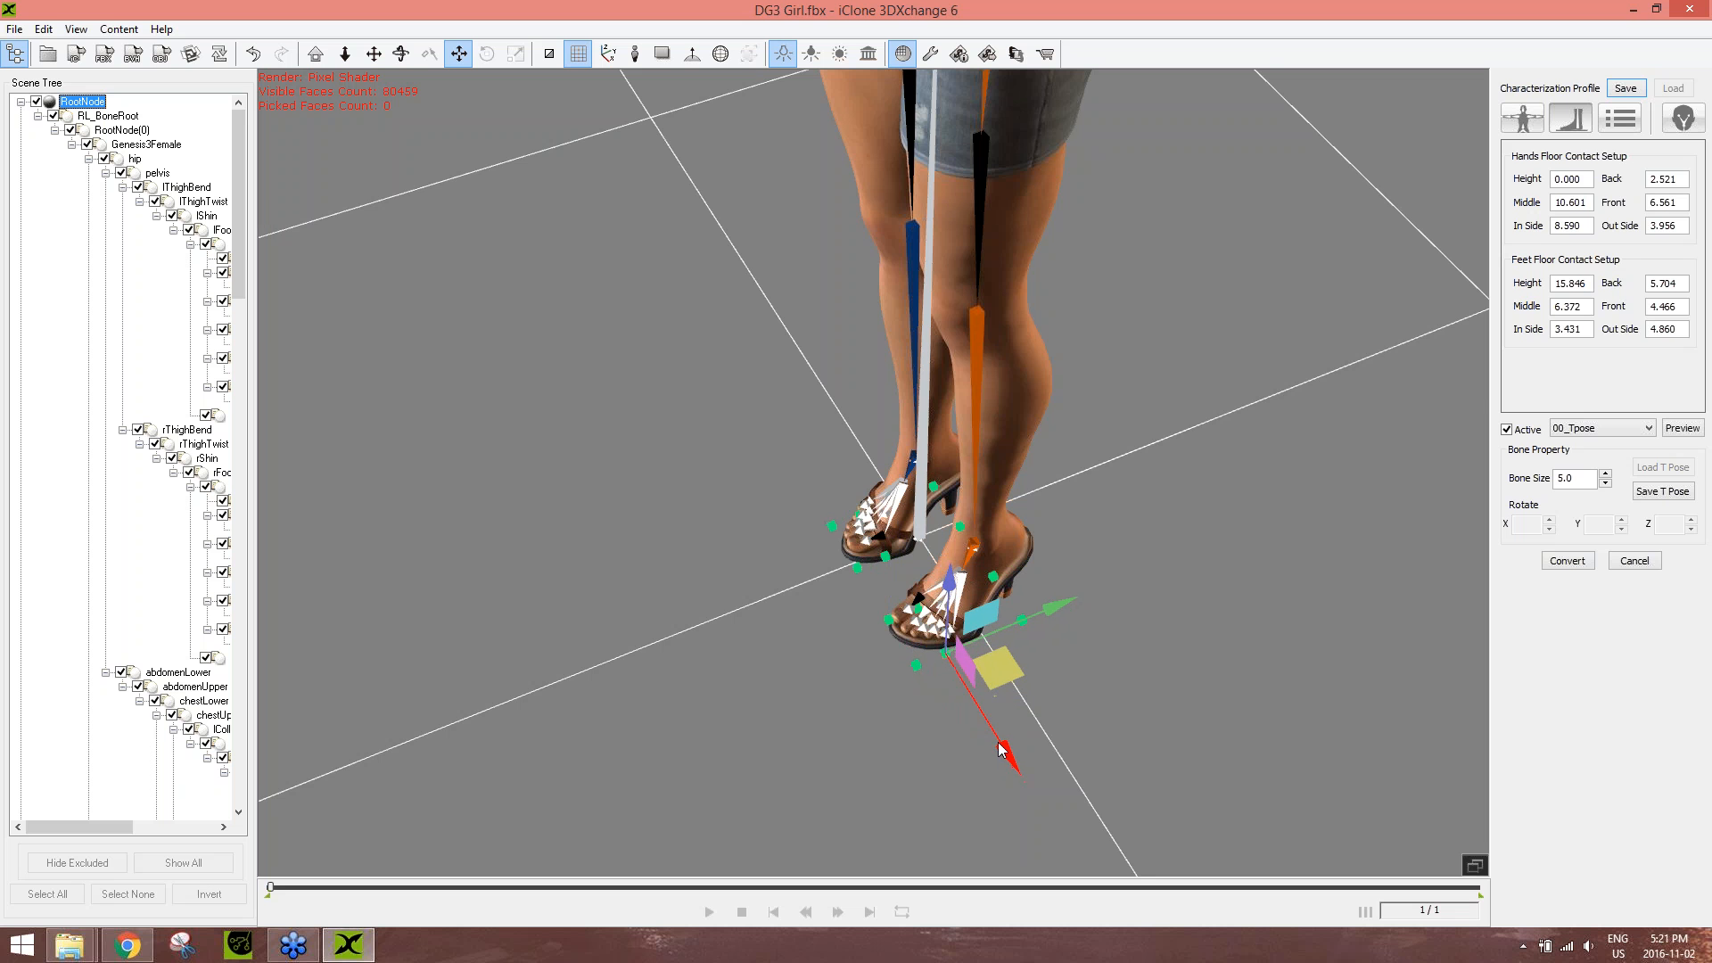
right_drag(809, 699, 1222, 647)
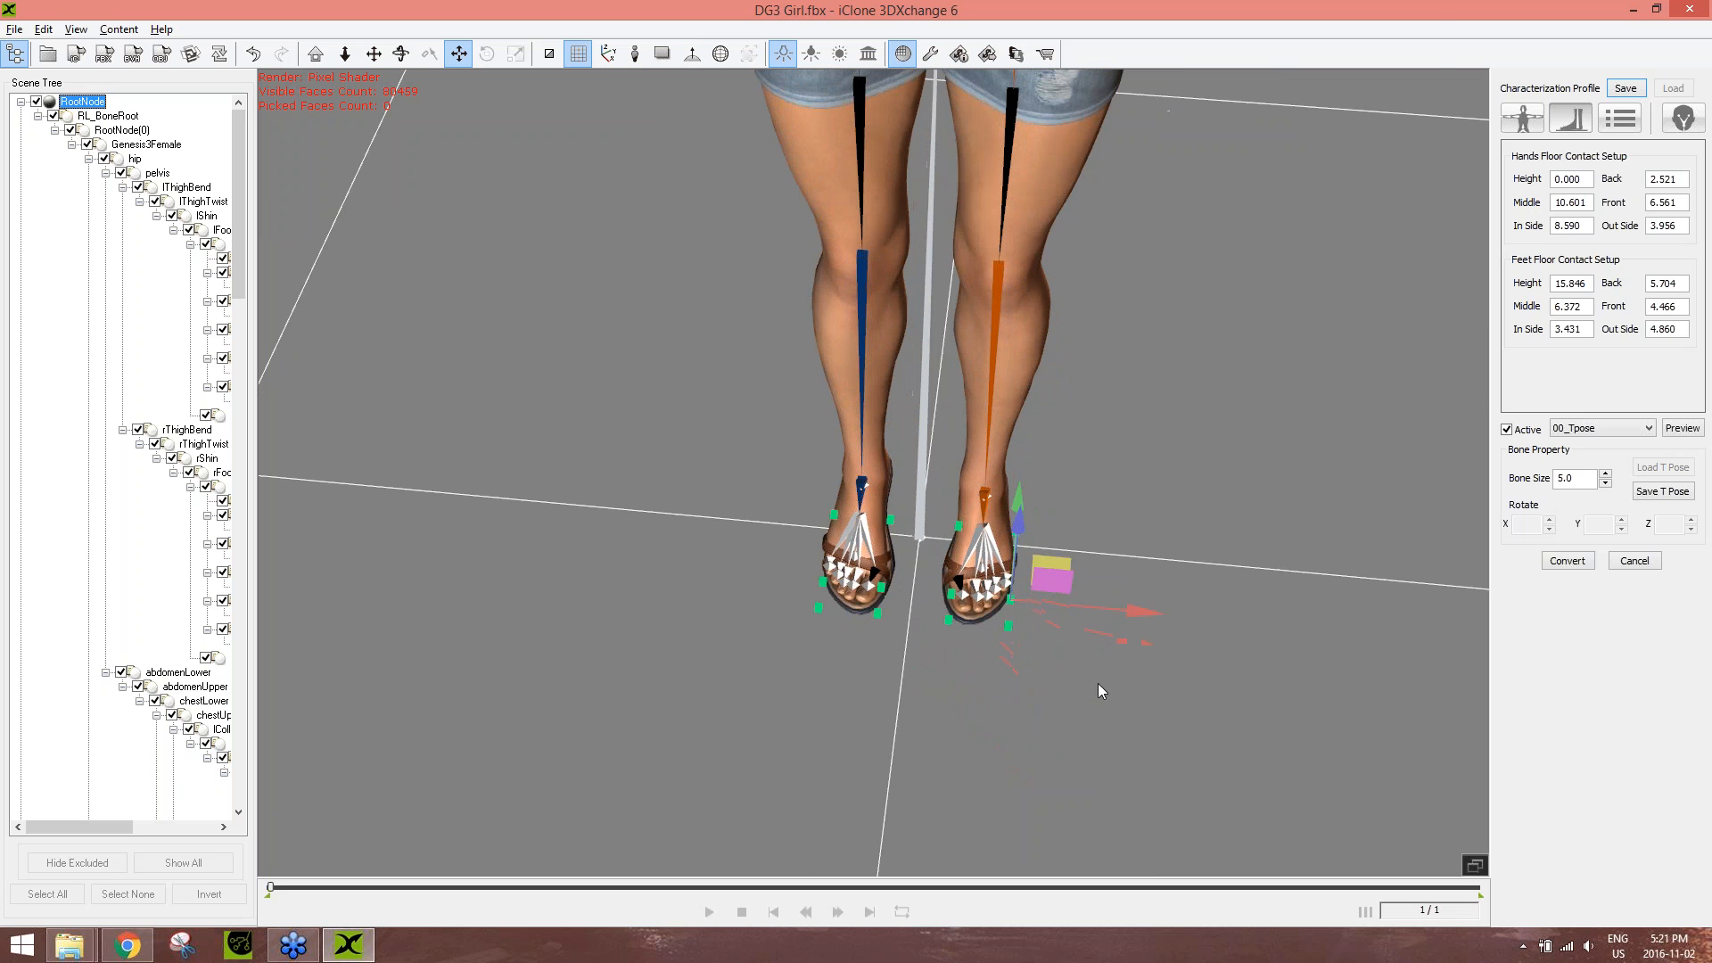
- Examine the floor contact markers around the character's hand and the bone setup on the whole figure
right_drag(1098, 684, 945, 267)
scroll(945, 267, down, 5)
middle_drag(932, 267, 903, 353)
right_drag(902, 353, 976, 463)
middle_drag(629, 197, 727, 370)
scroll(726, 370, up, 8)
scroll(727, 370, down, 5)
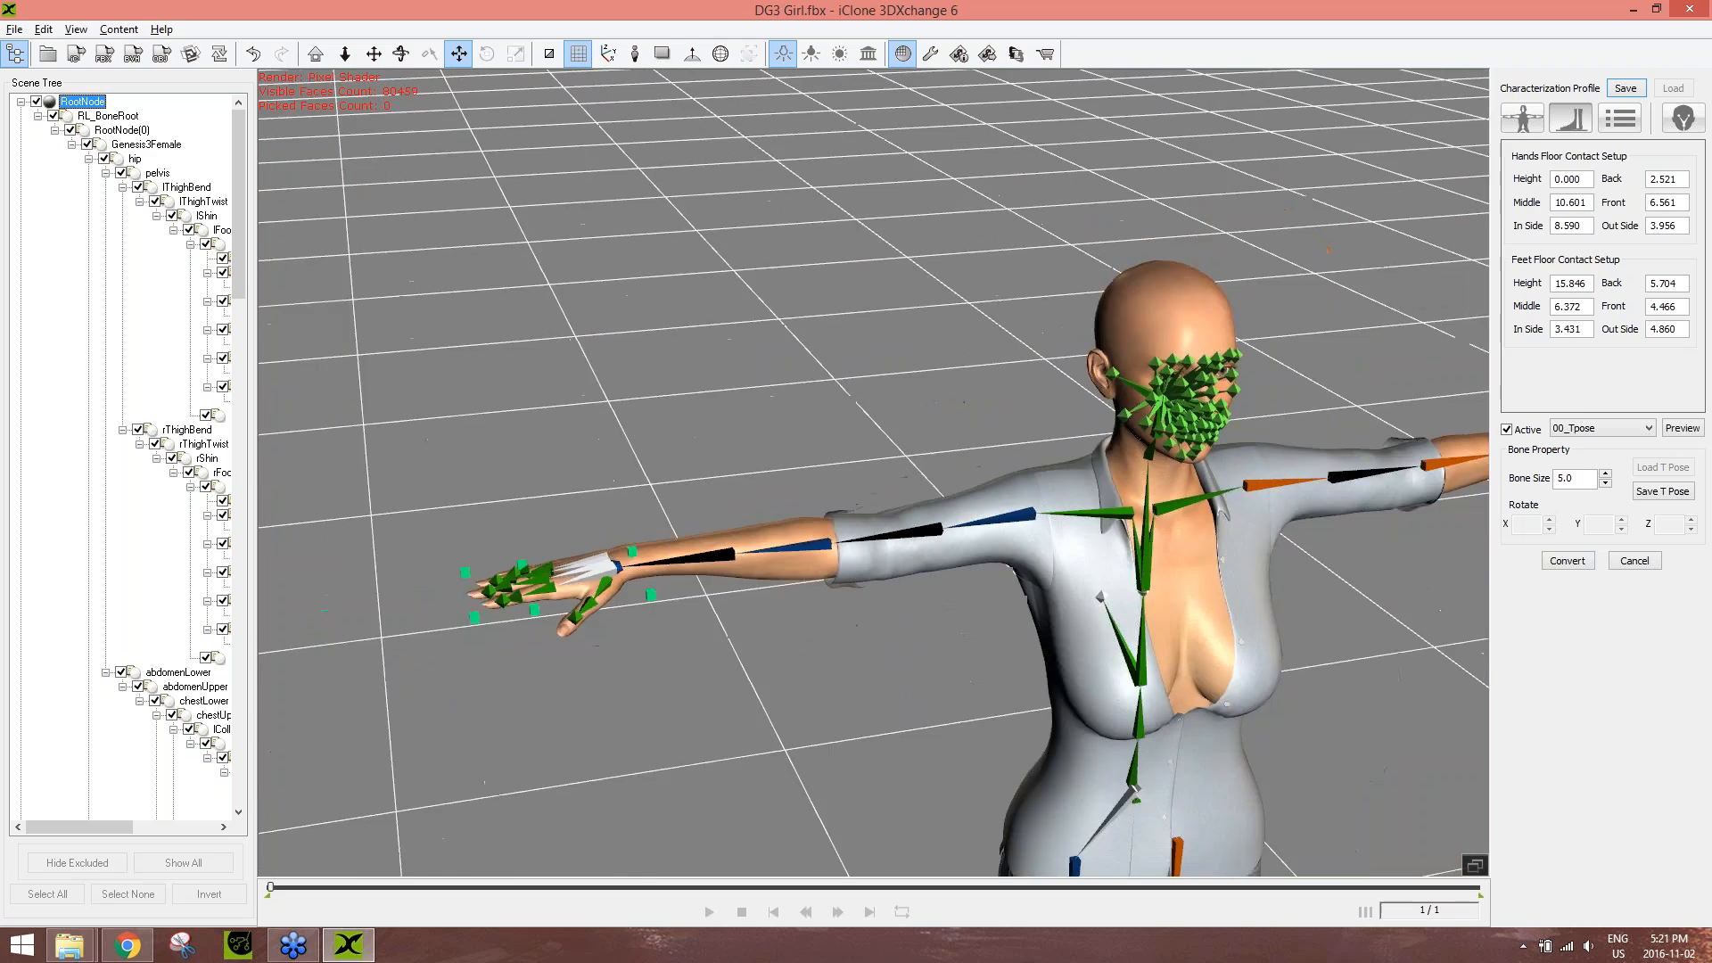
right_drag(727, 370, 785, 543)
middle_drag(784, 615, 1003, 376)
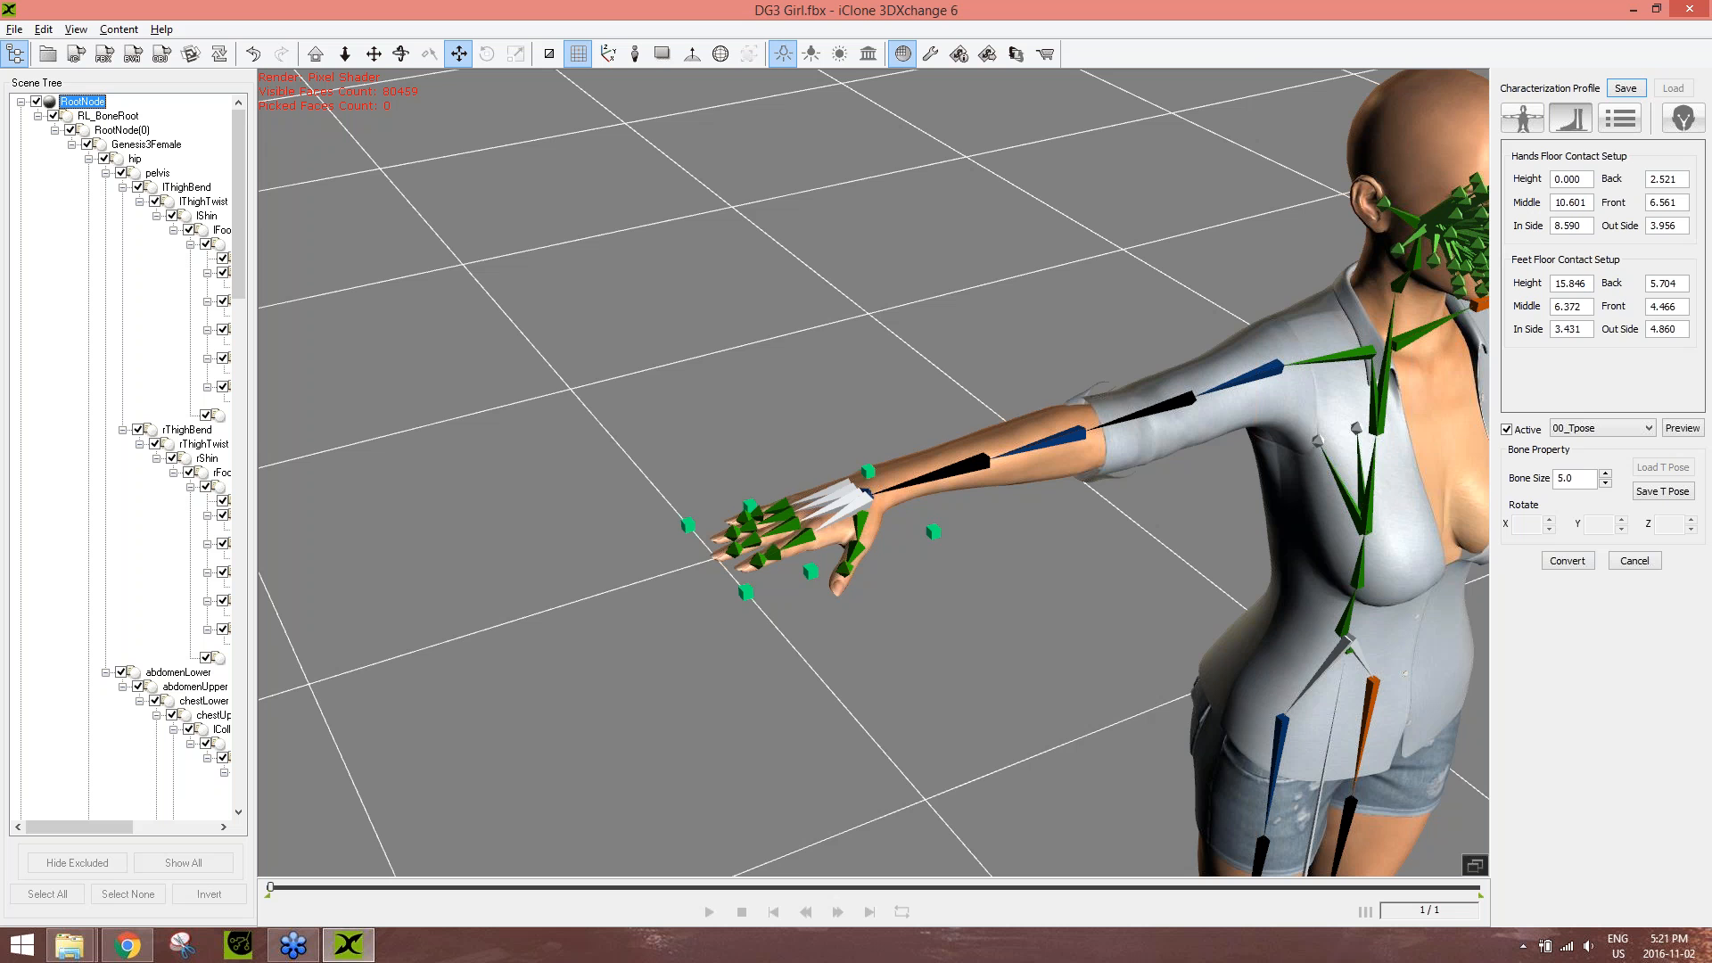
middle_drag(1319, 615, 974, 348)
scroll(975, 347, down, 6)
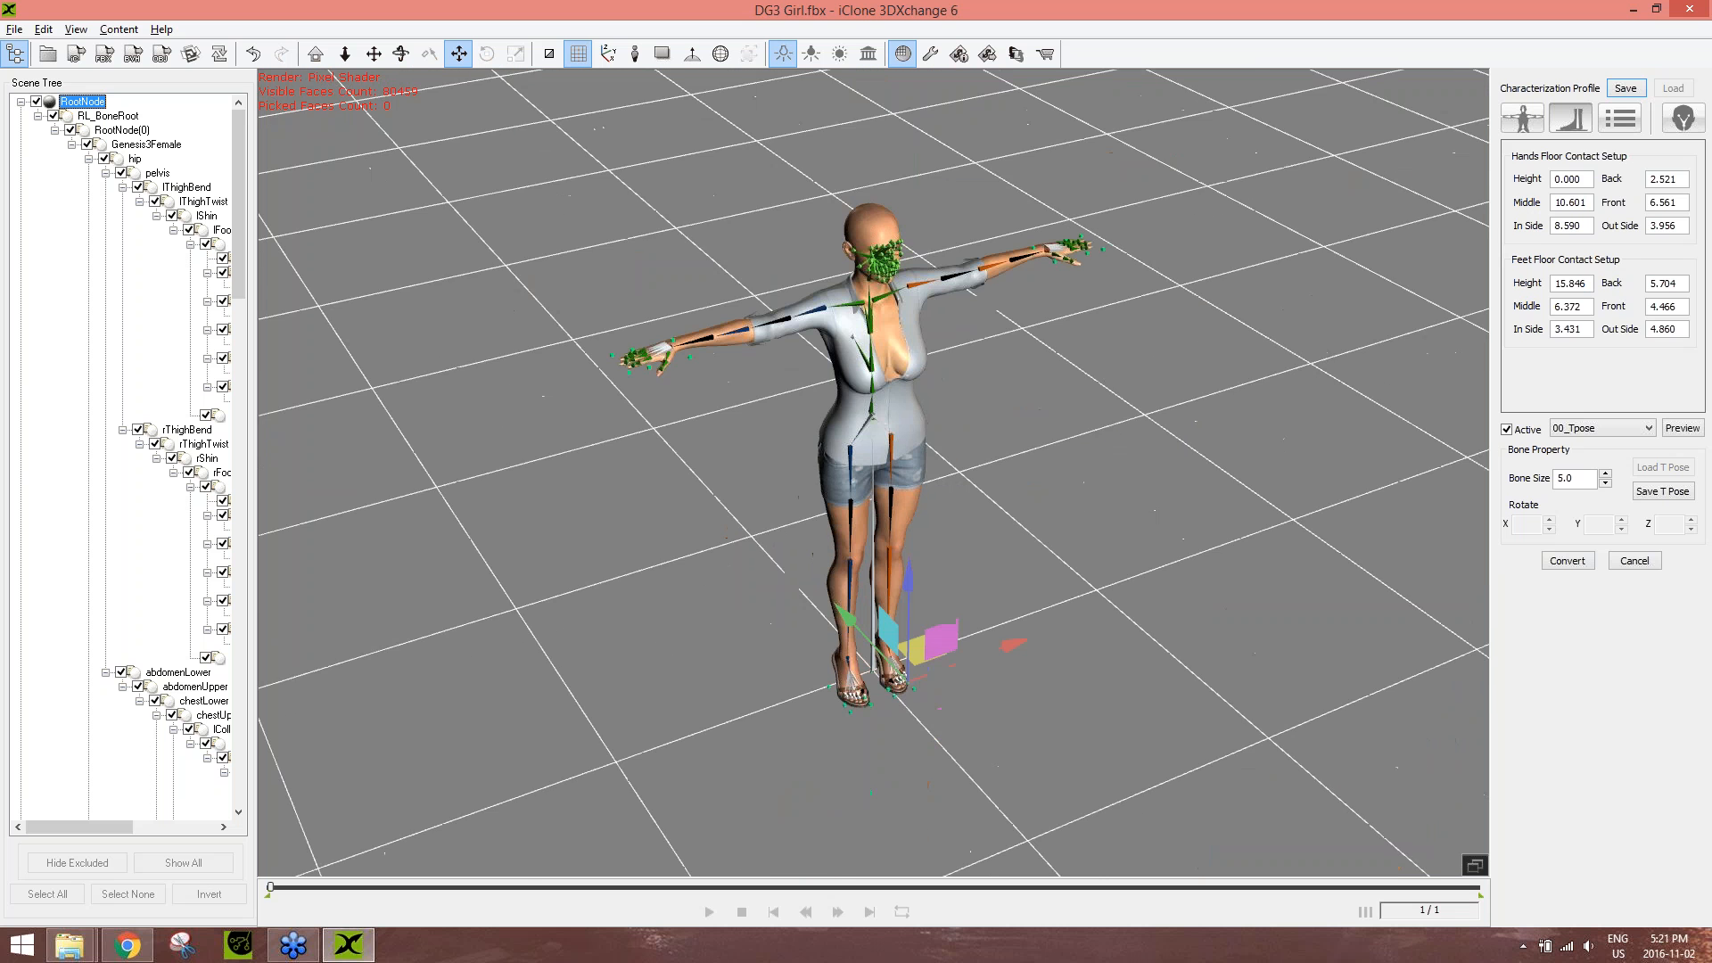
right_drag(989, 677, 933, 598)
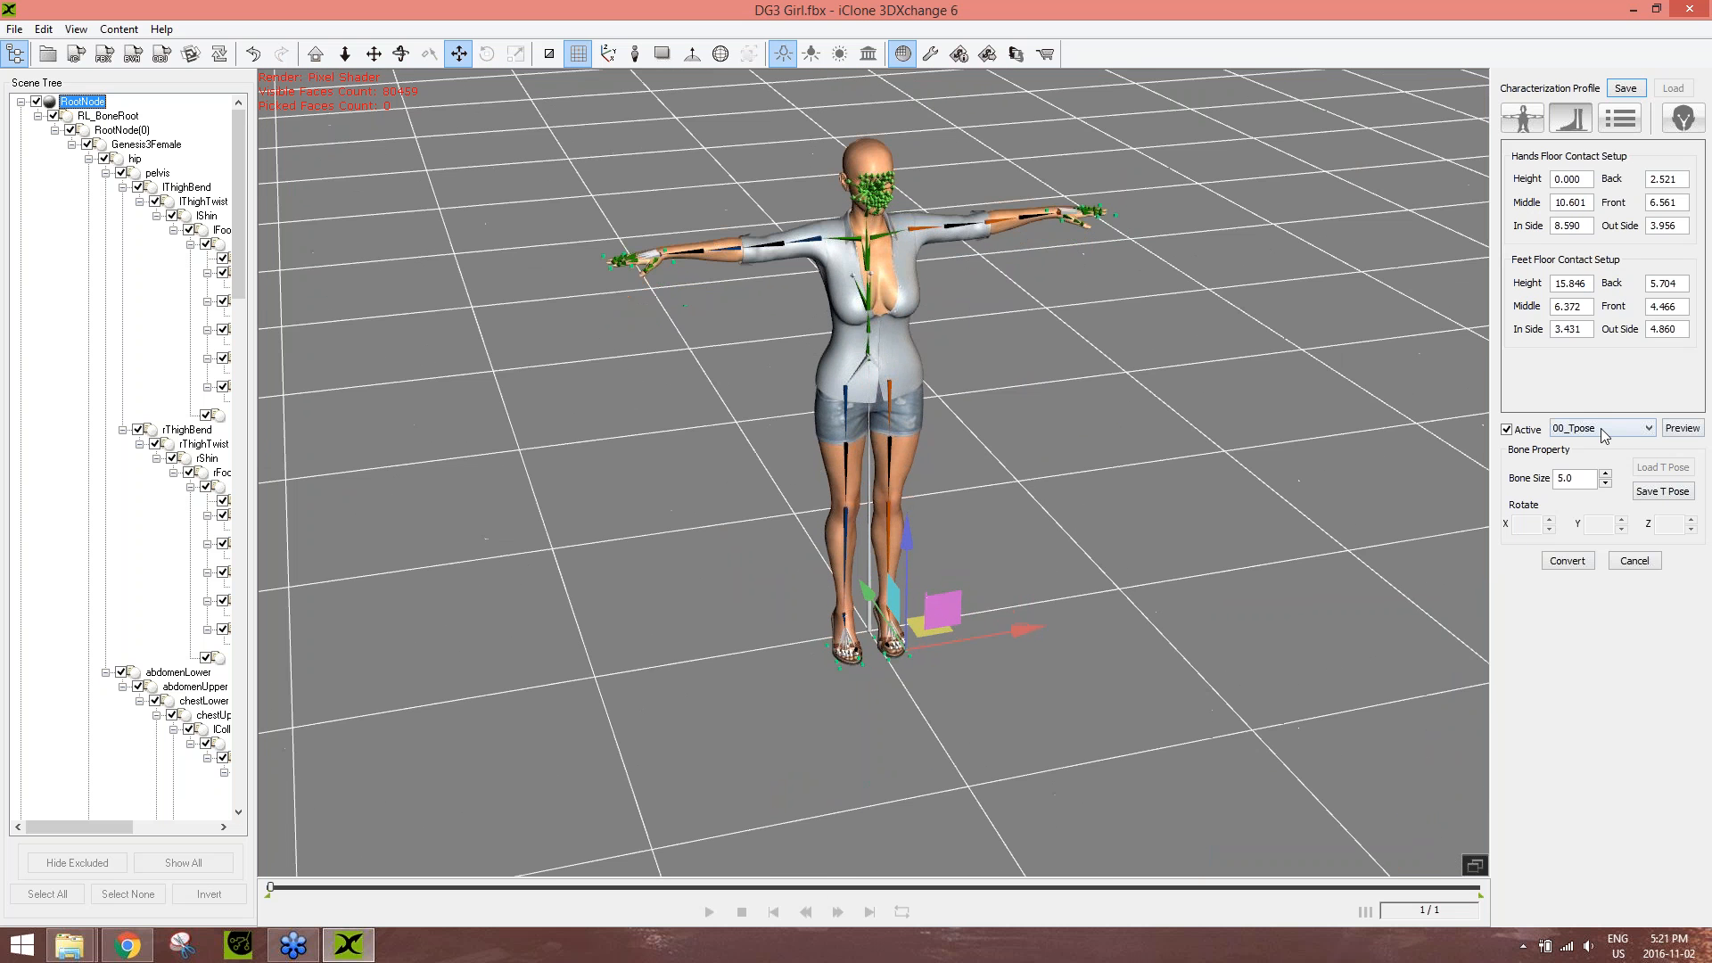
- Enable automatic spacing and height for the feet offset with the characterization active, checking the heels against the floor from the side
click(1530, 432)
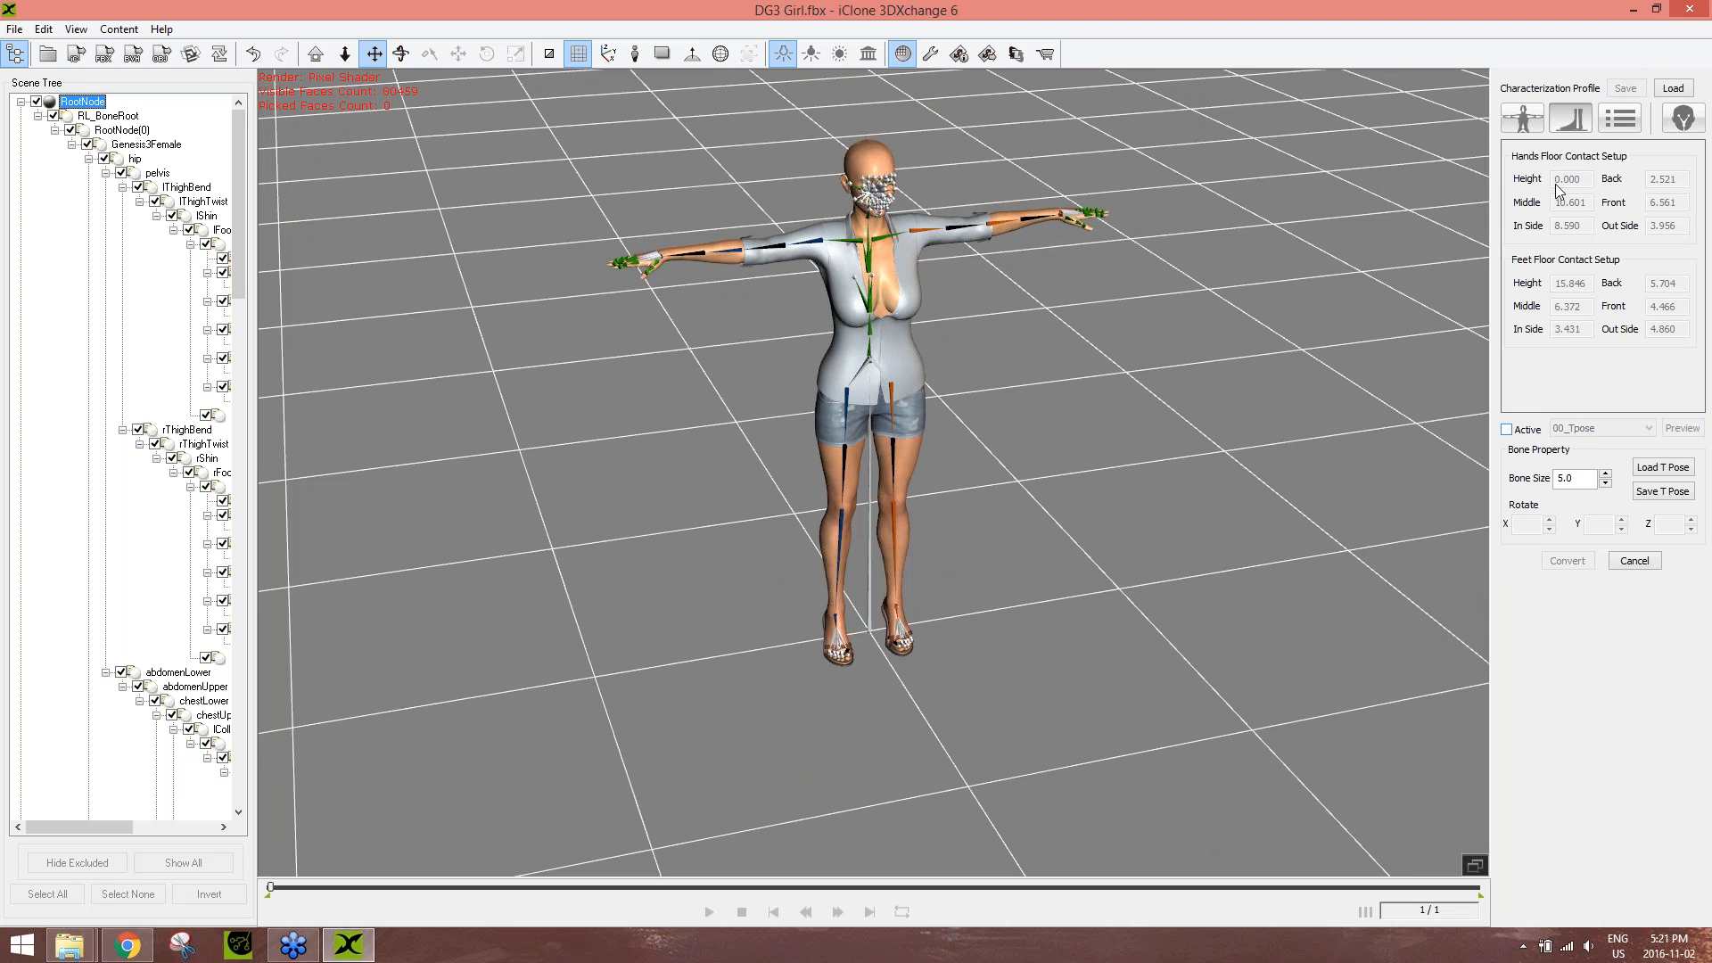
click(1618, 122)
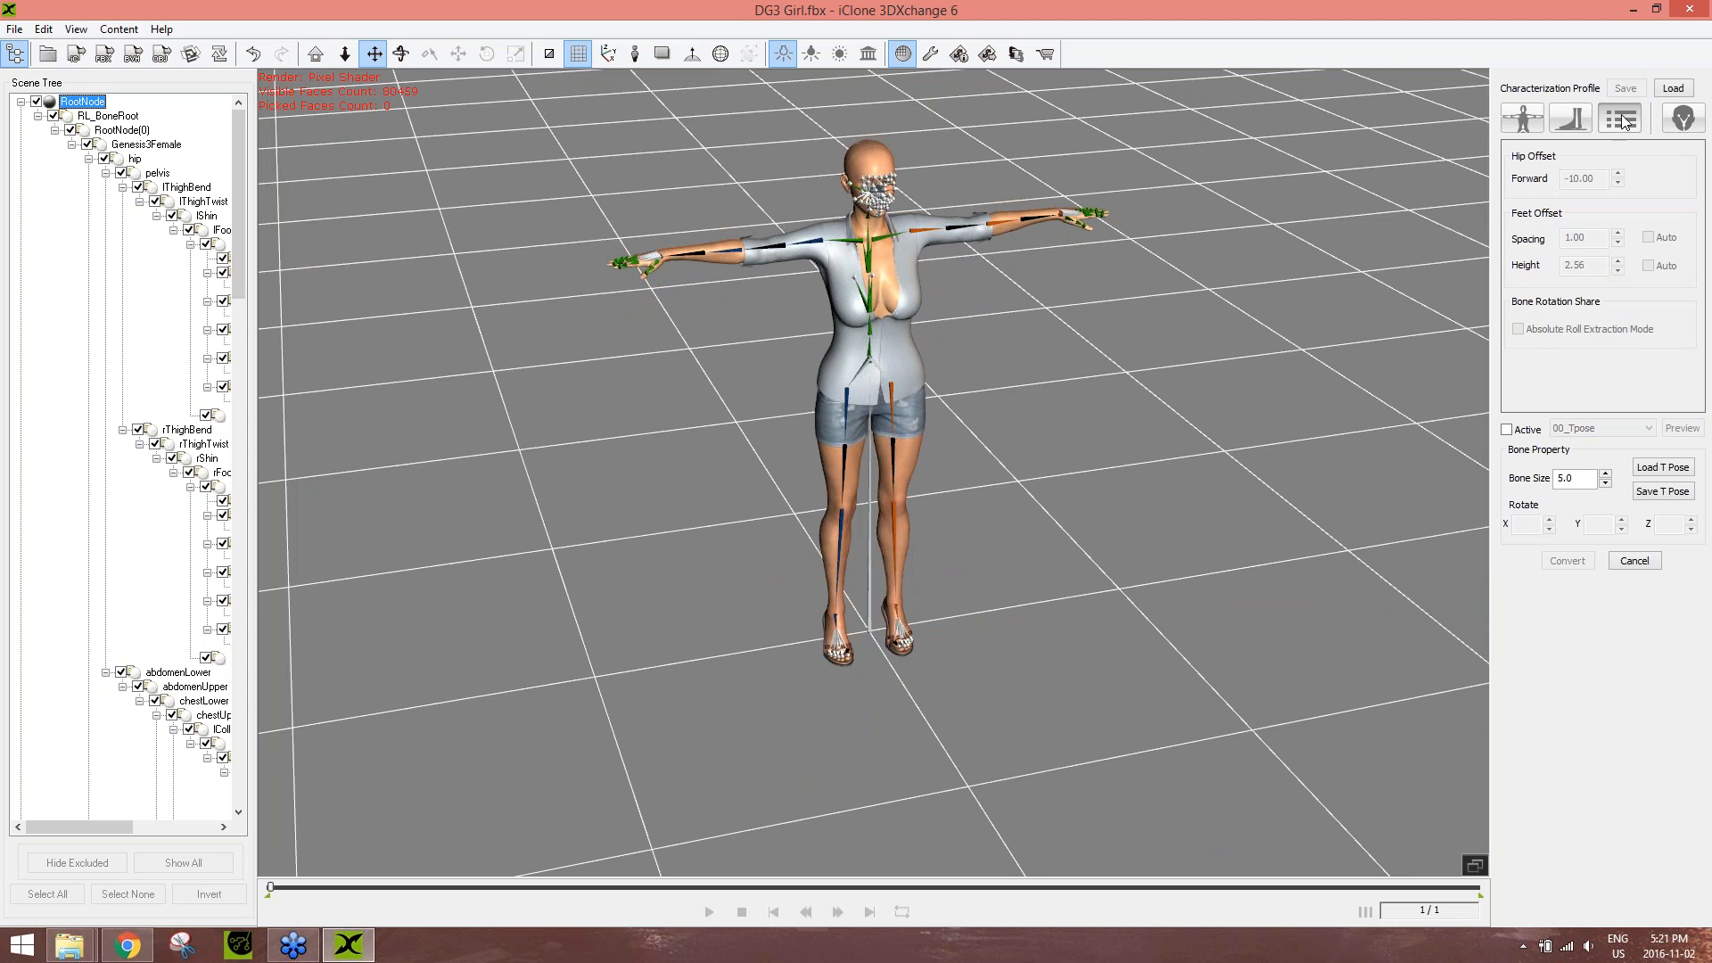
click(1506, 429)
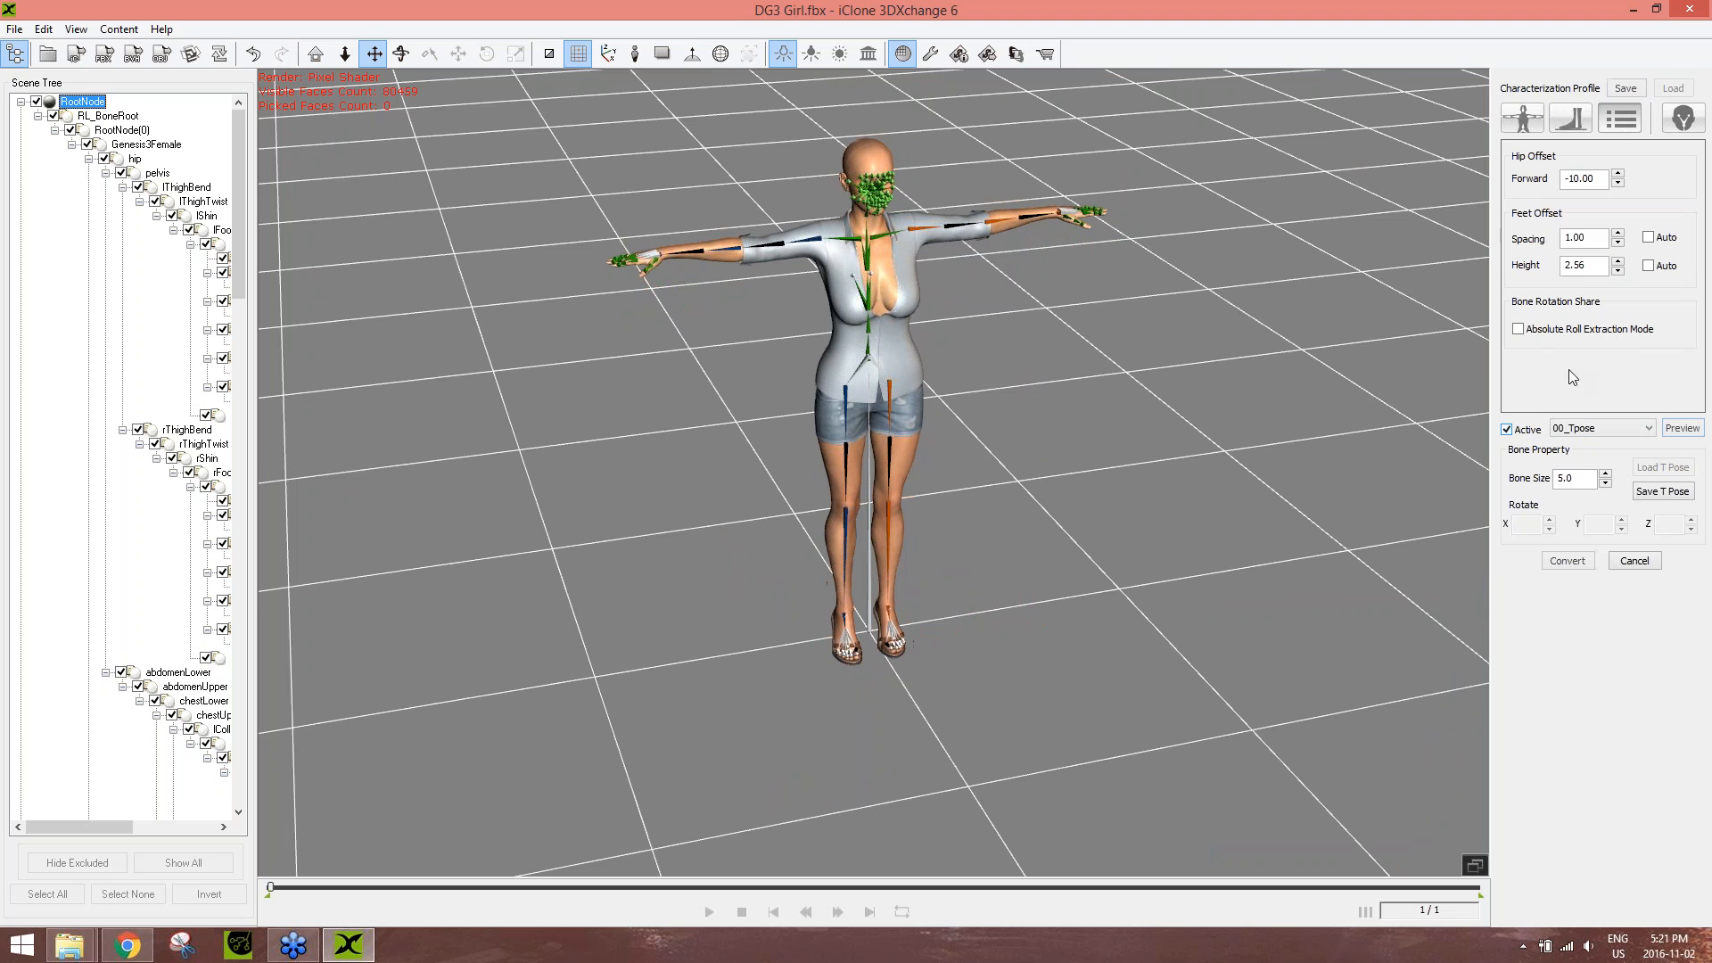
click(1646, 238)
click(1648, 265)
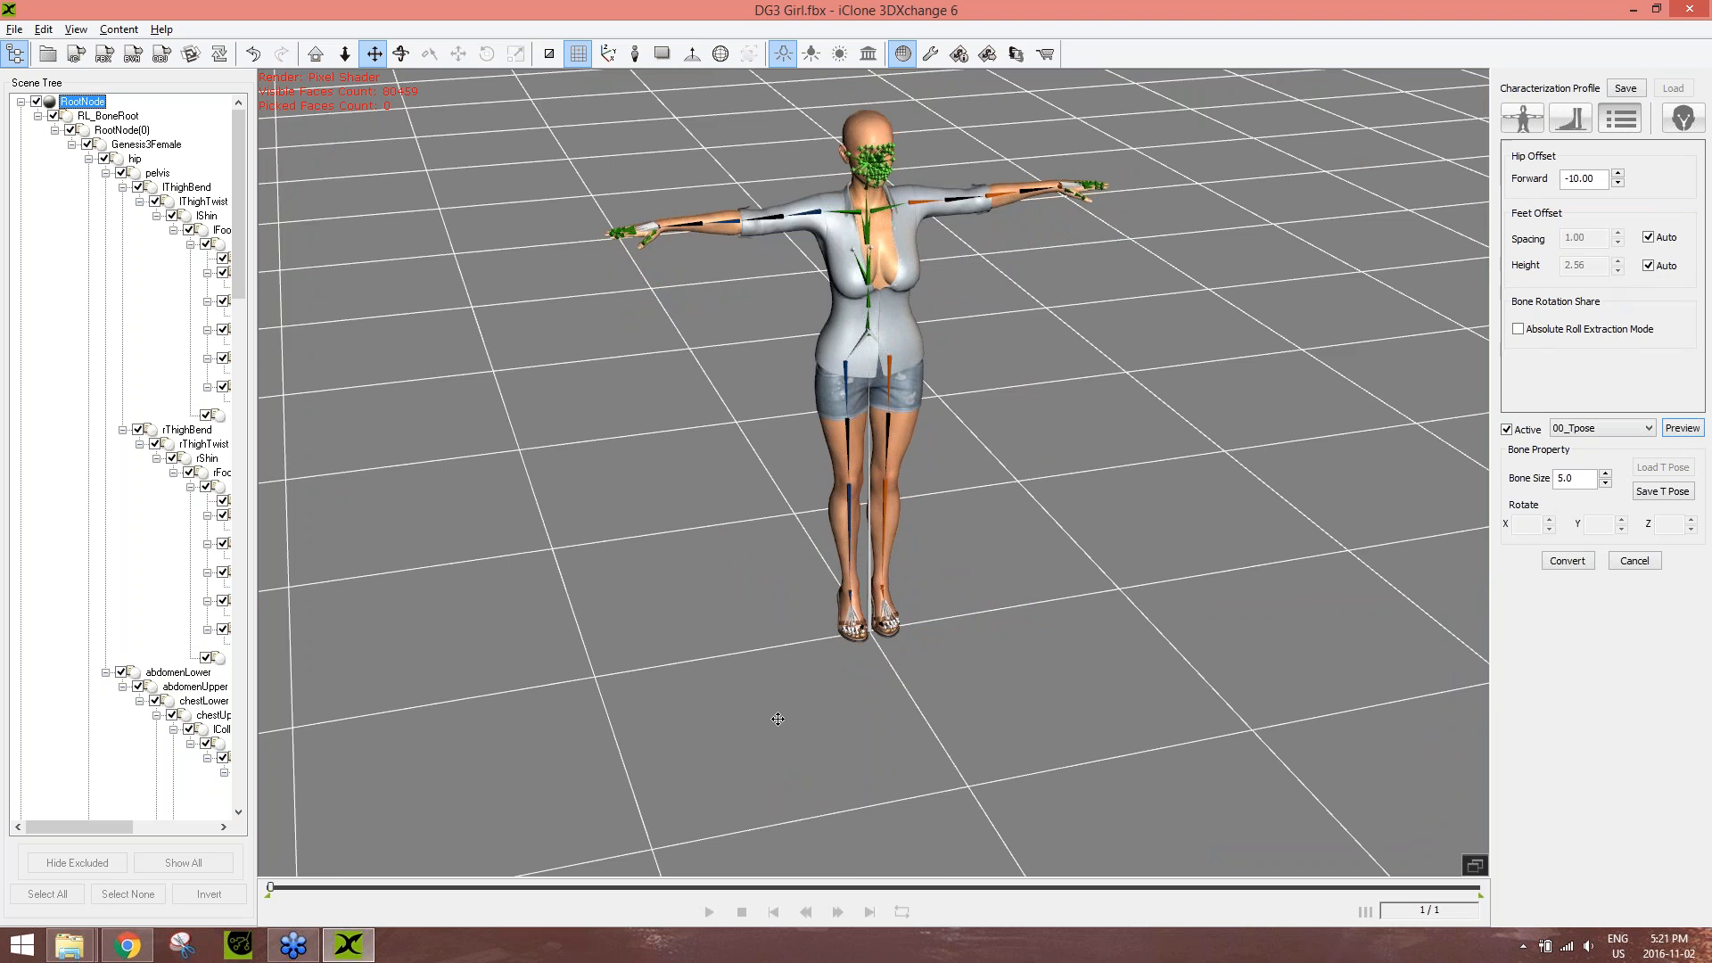
right_drag(763, 709, 1115, 507)
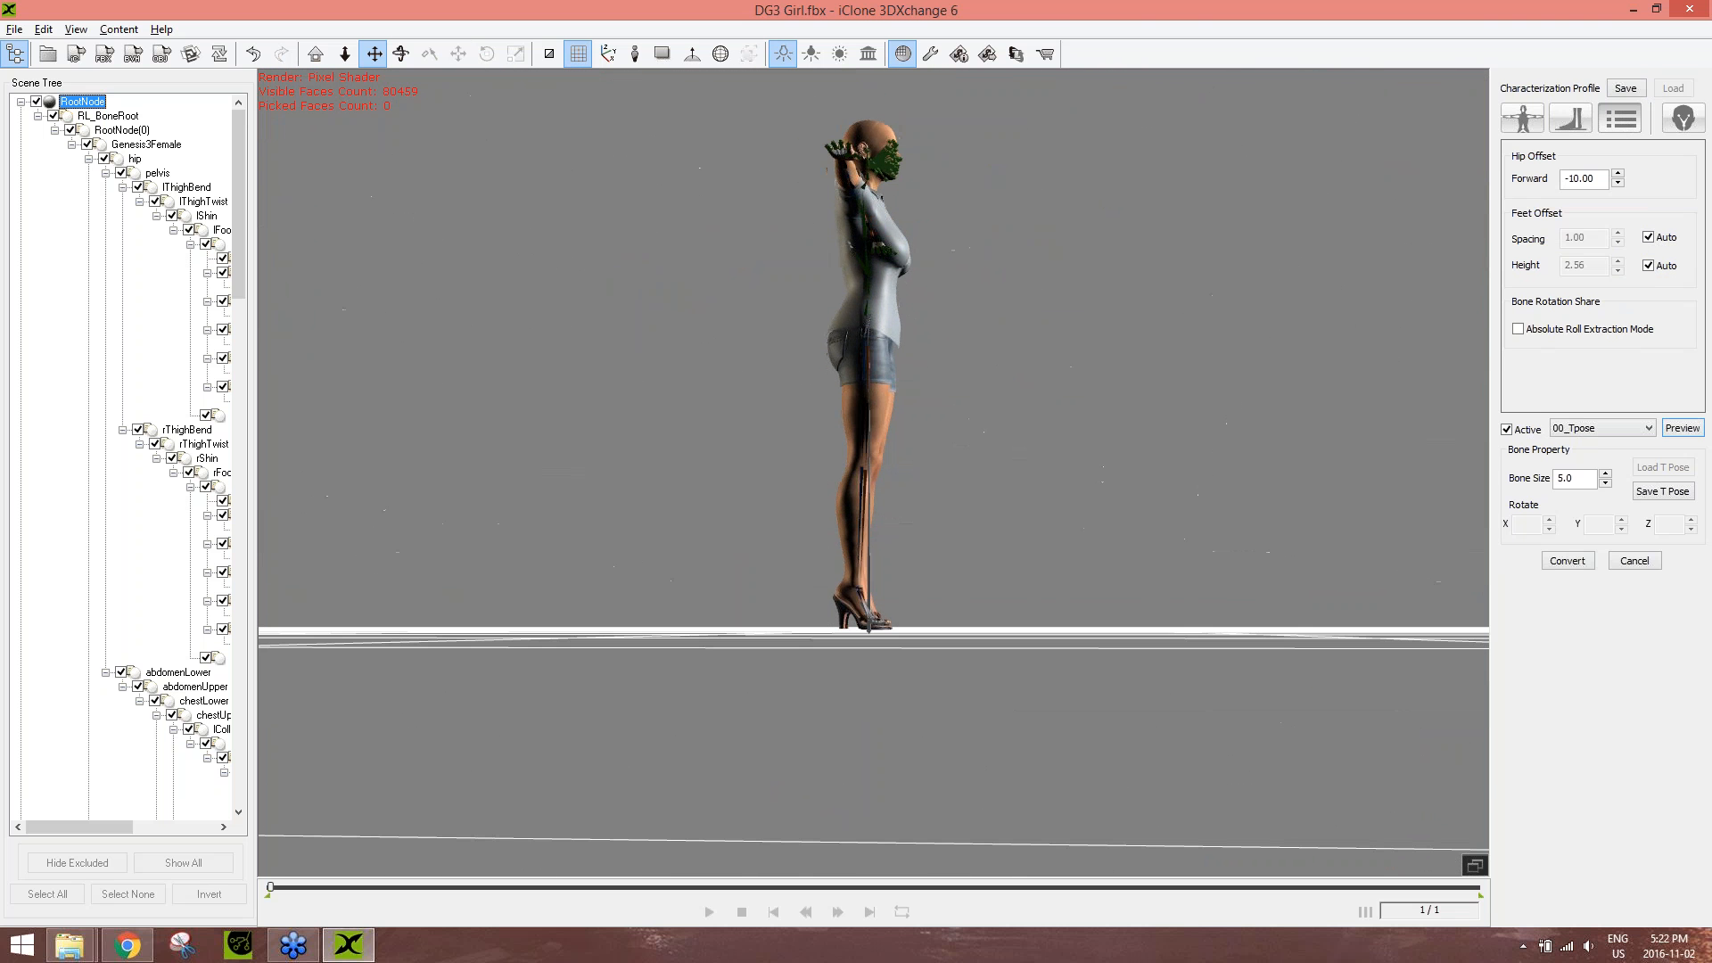
scroll(974, 577, up, 5)
right_drag(1070, 603, 1115, 602)
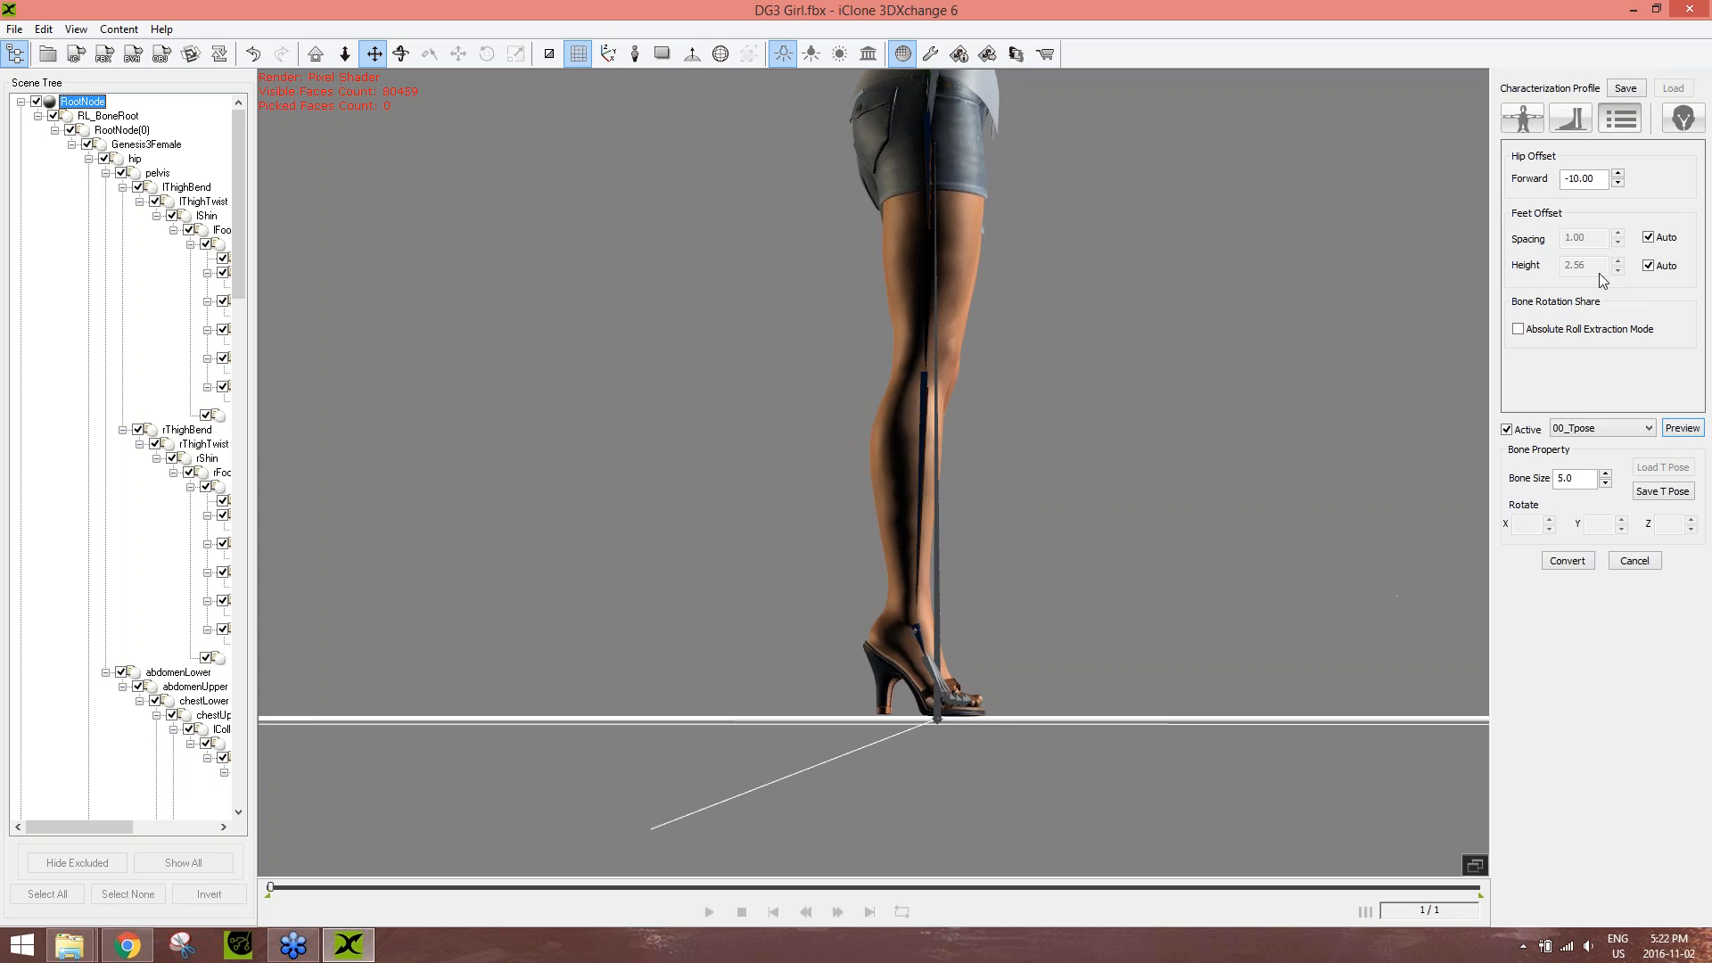
- Try a manual feet offset height of 10 in place of the automatic one
click(1648, 265)
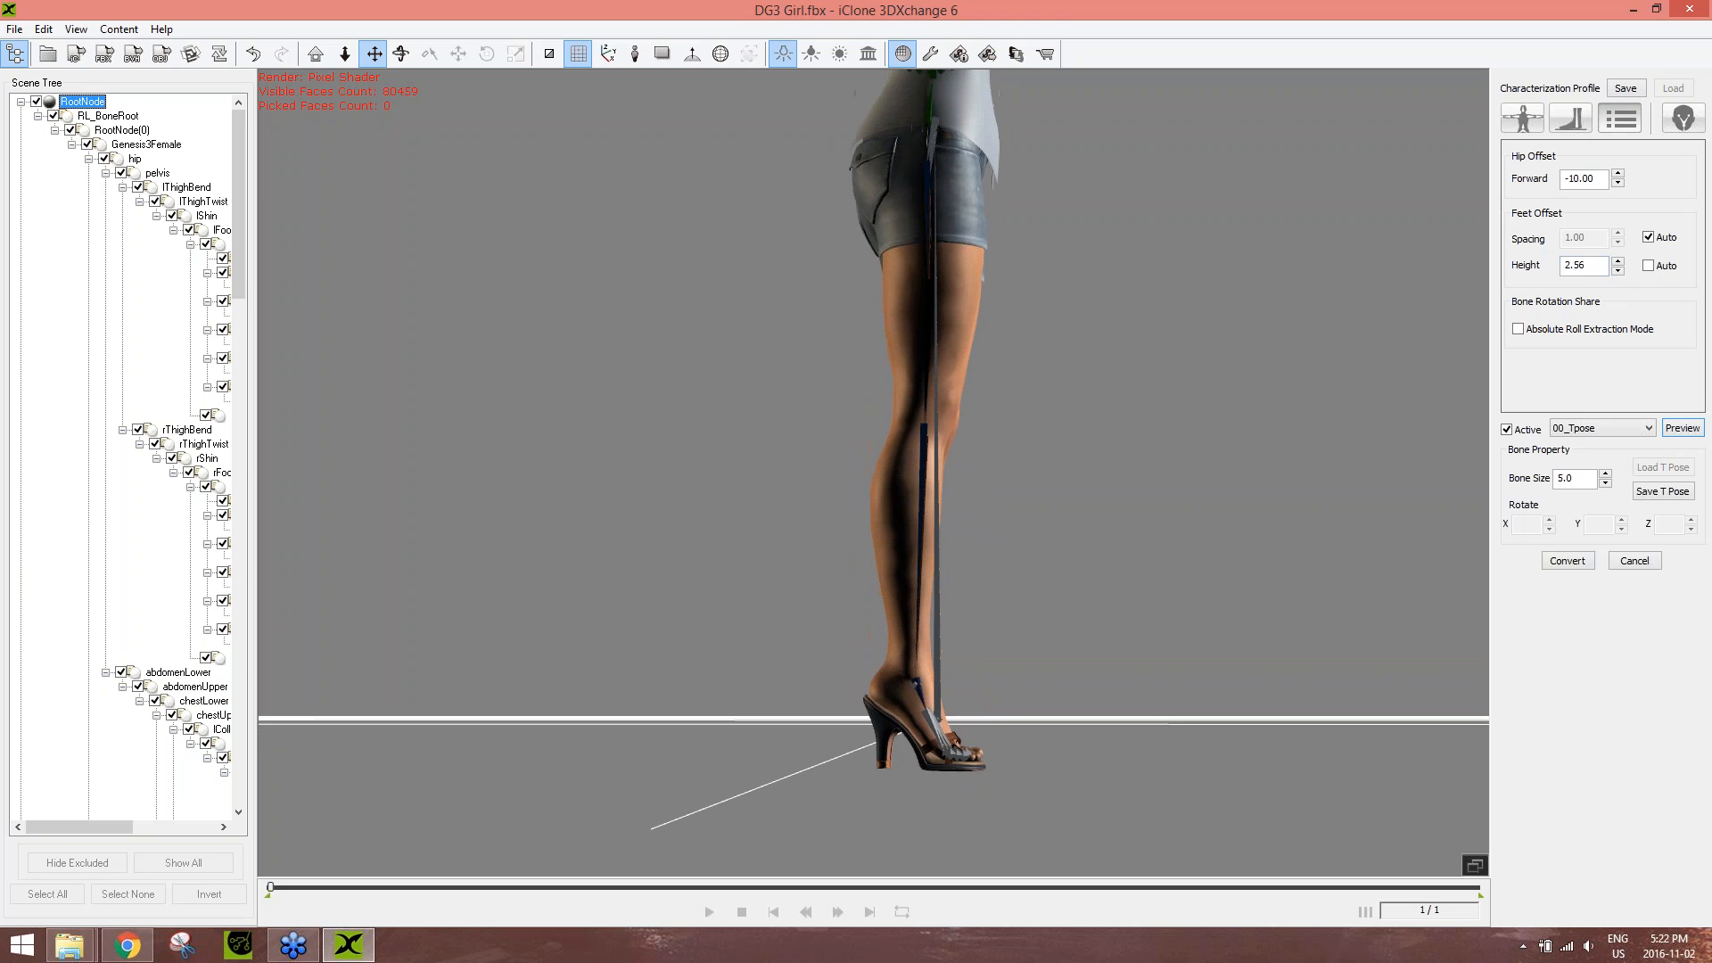
double_click(1578, 265)
text(10)
key(Return)
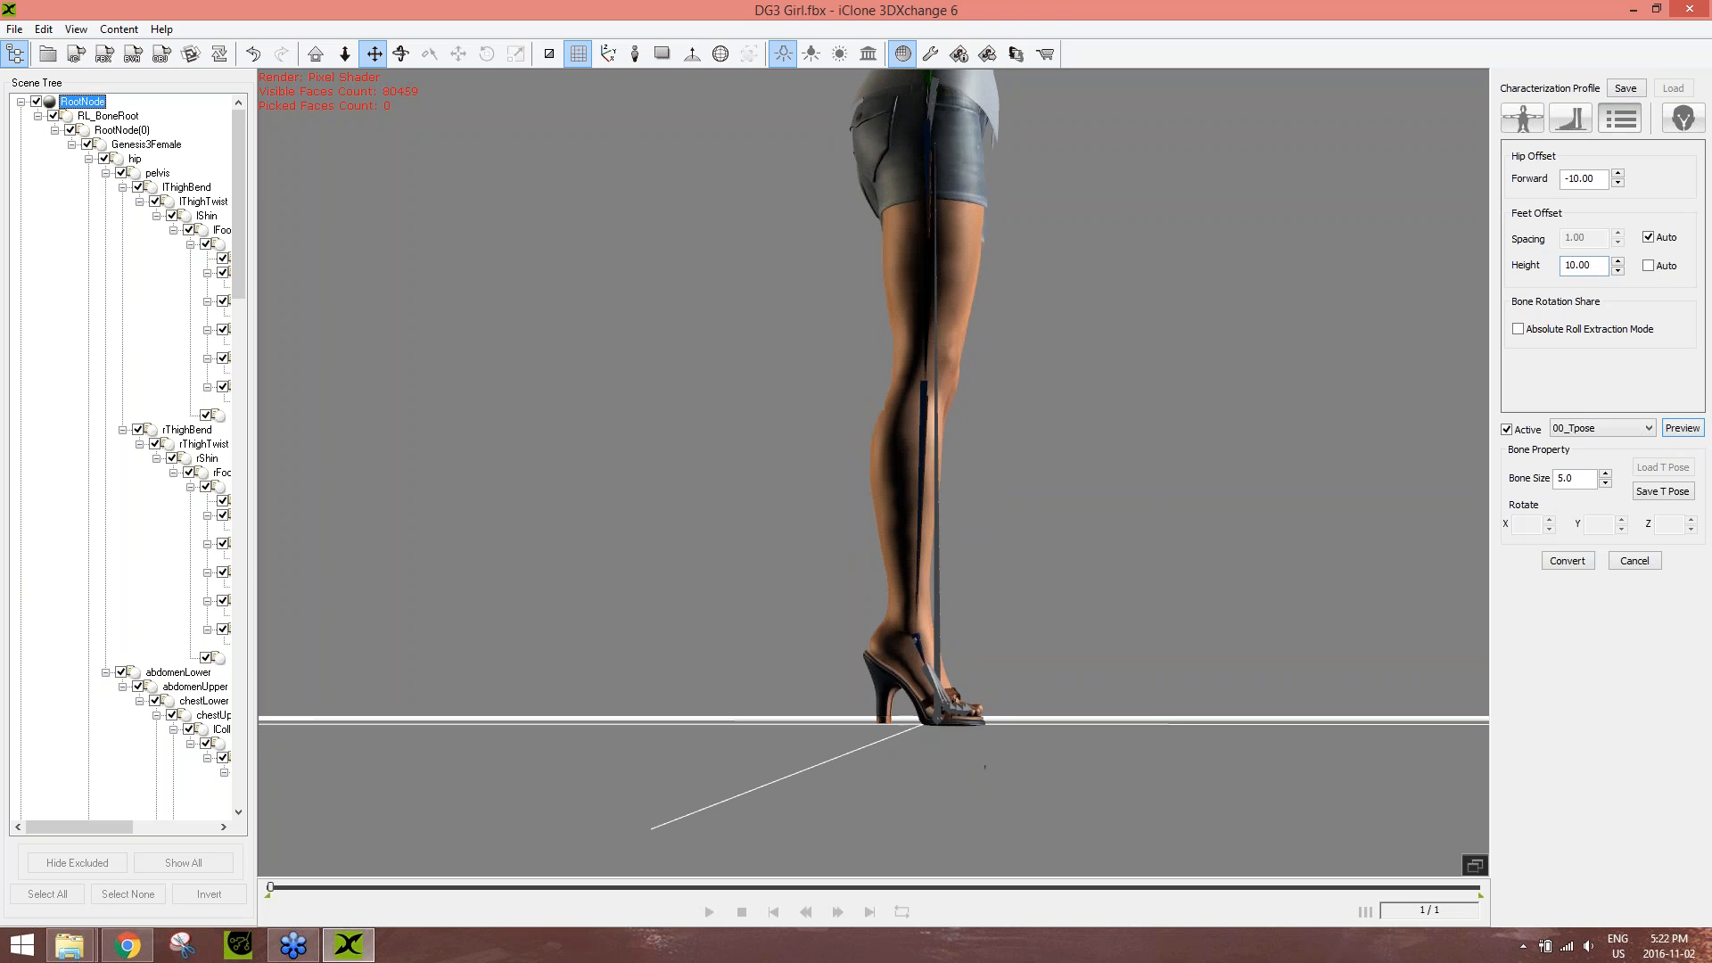
mouse_move(1108, 742)
right_down()
mouse_move(1134, 764)
mouse_move(1107, 768)
right_up()
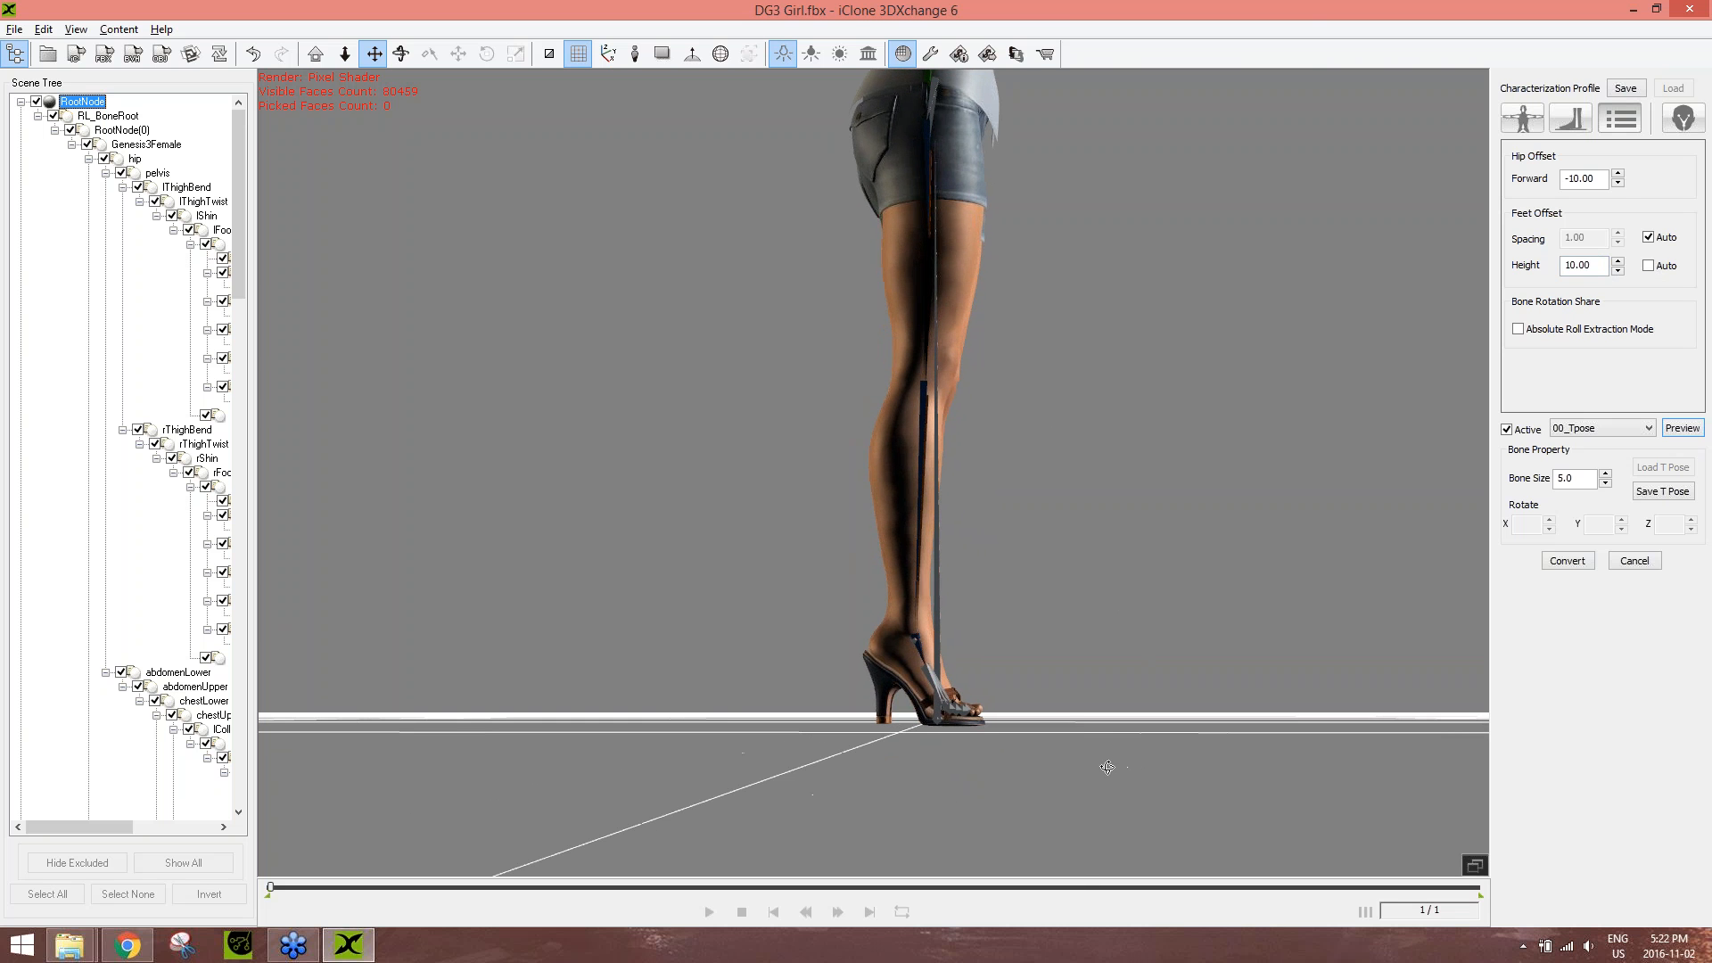
- Turn the automatic feet offset height back on and check how the whole figure stands on the floor
click(1648, 265)
mouse_move(1066, 682)
right_down()
mouse_move(1053, 660)
mouse_move(1060, 683)
right_up()
scroll(1118, 290, down, 6)
middle_drag(1116, 268, 1136, 398)
right_drag(1136, 397, 978, 512)
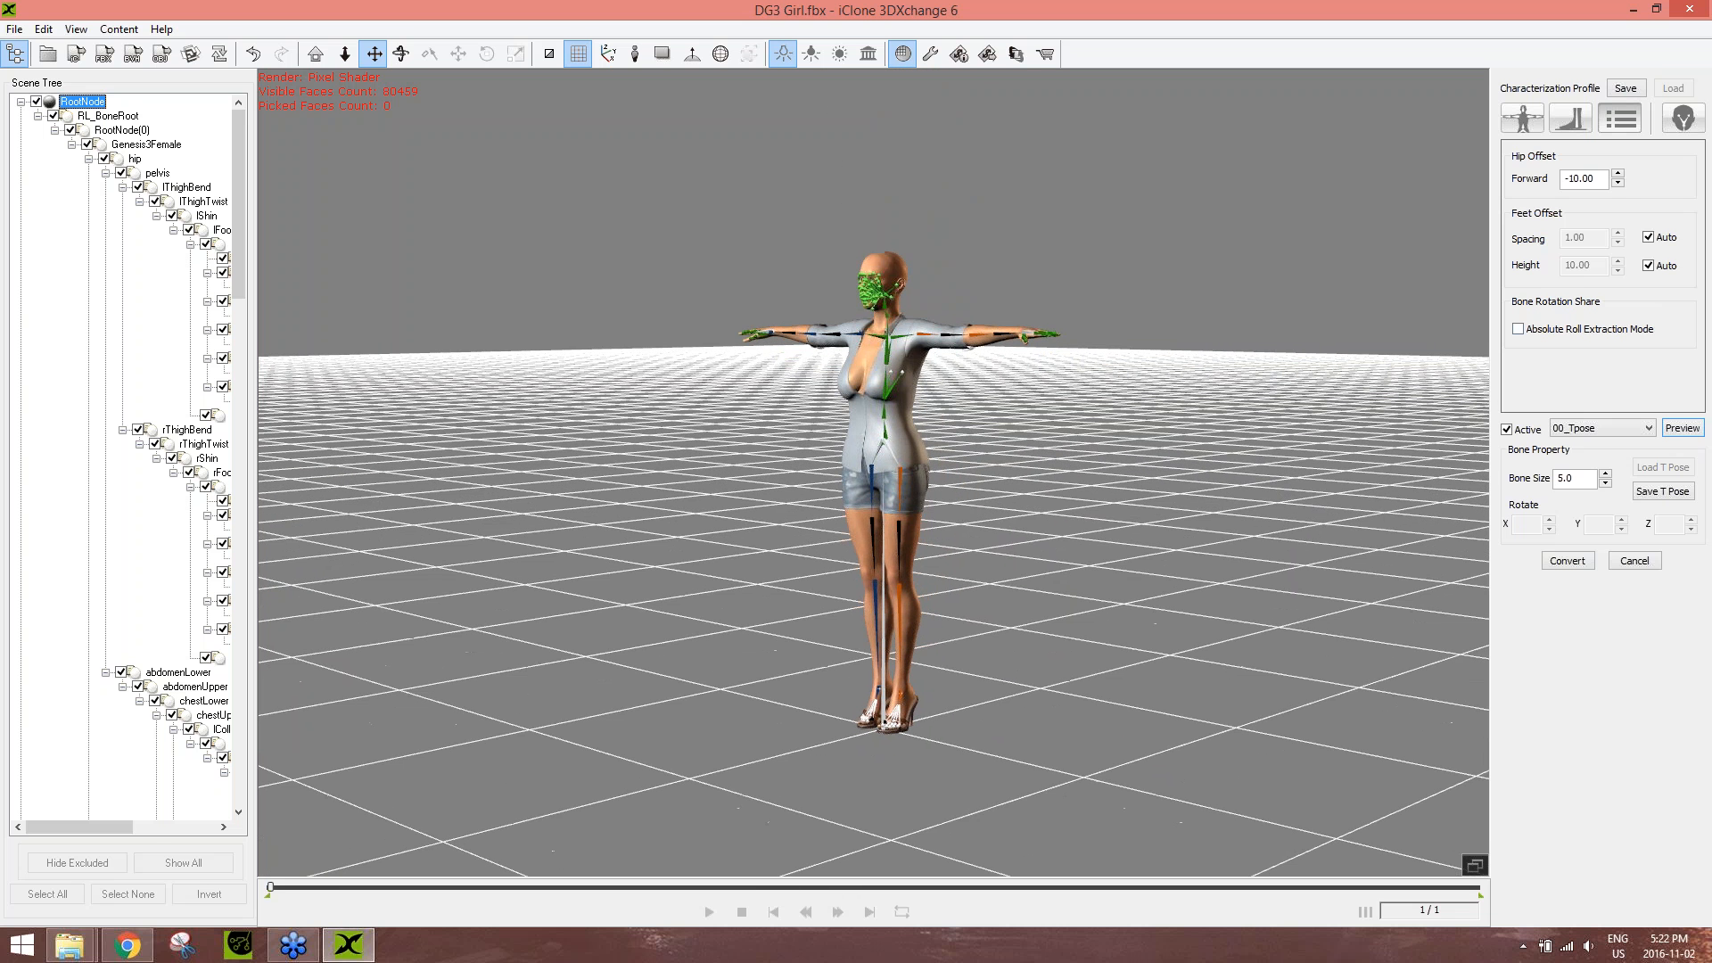
- Convert the characterized figure to a non-standard character with the current offset settings
click(1580, 561)
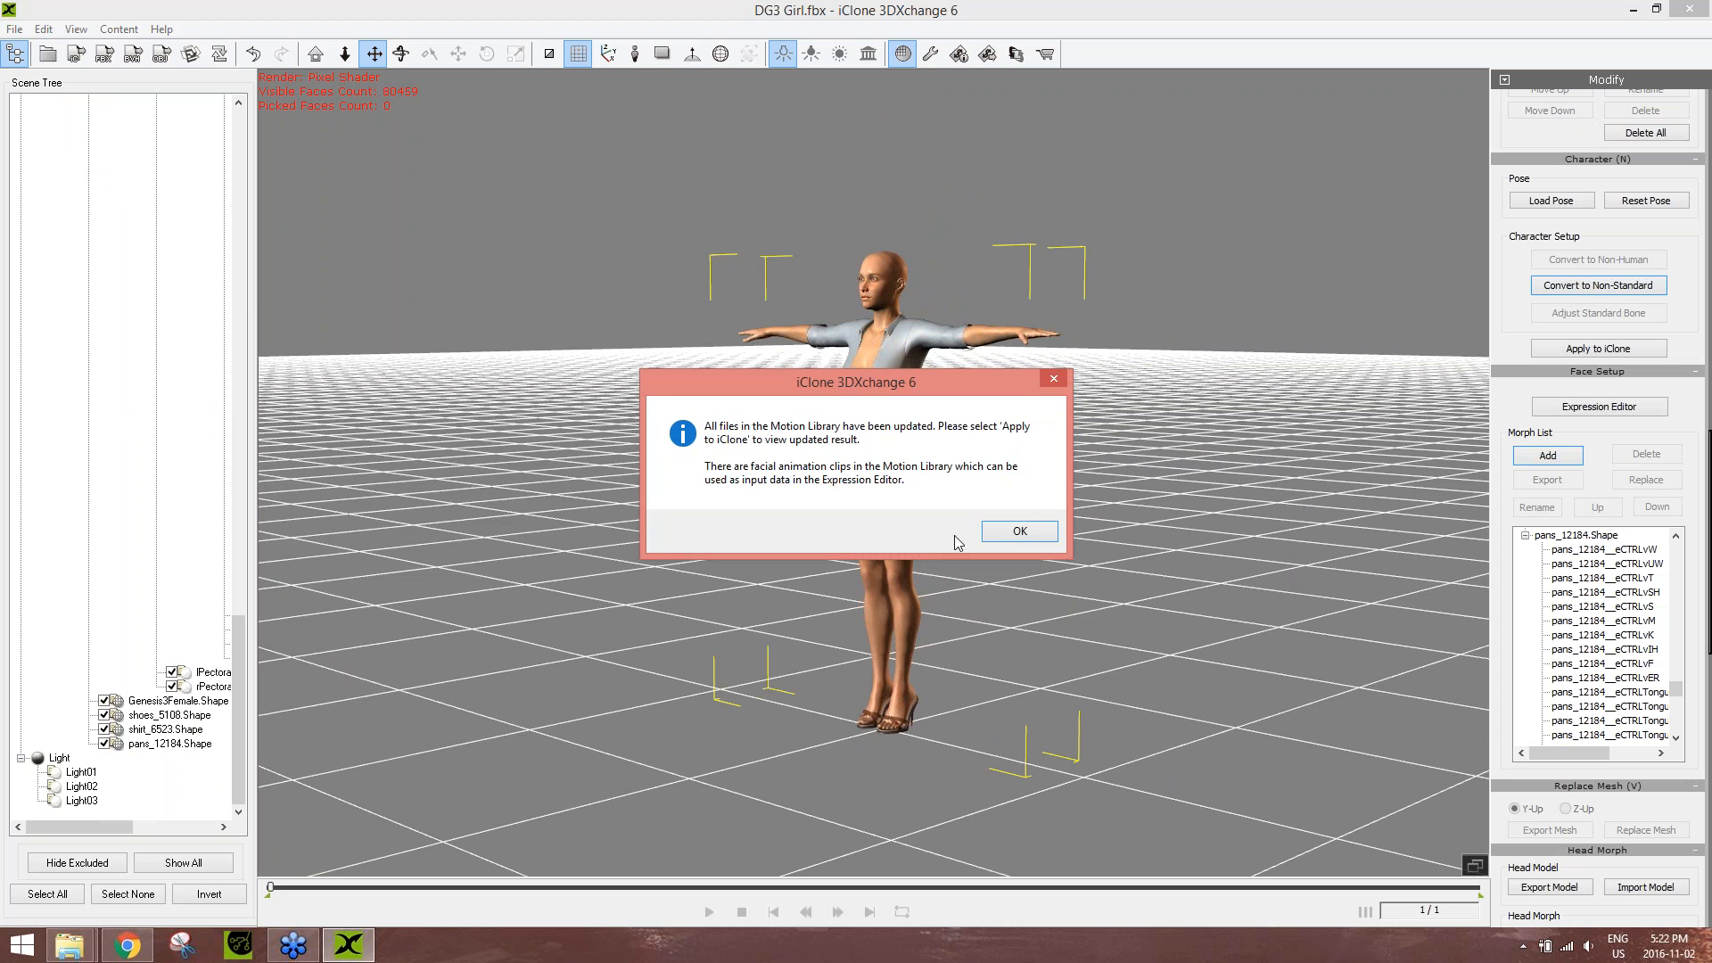
click(1017, 533)
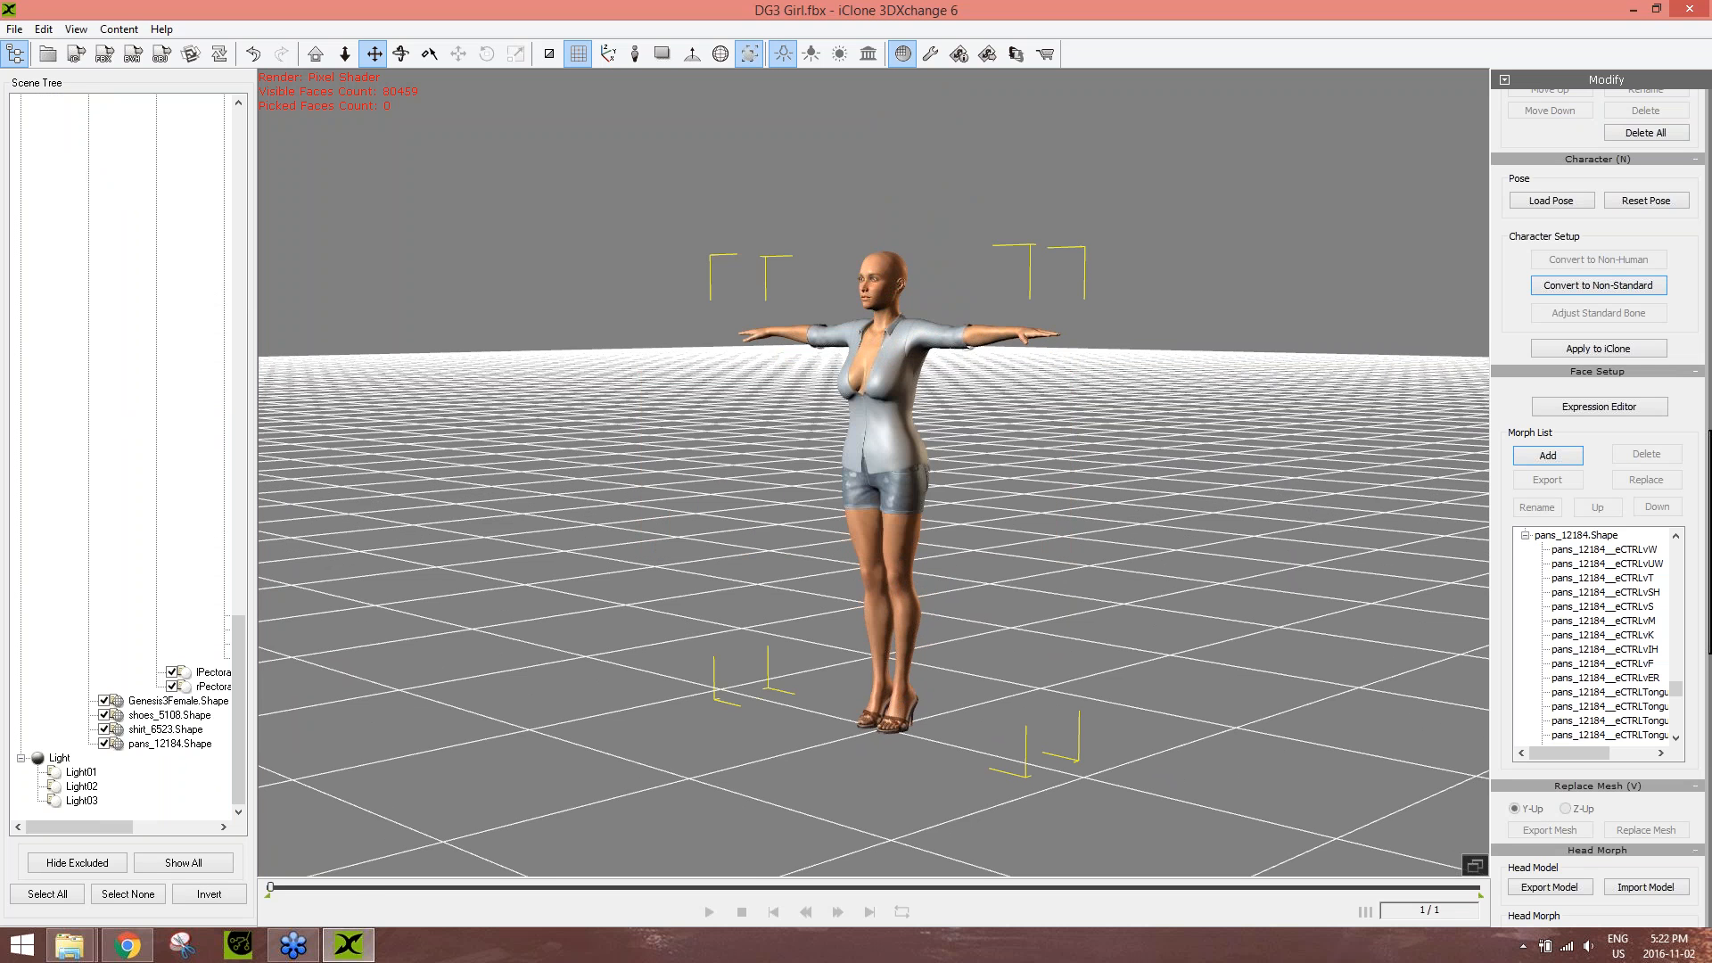
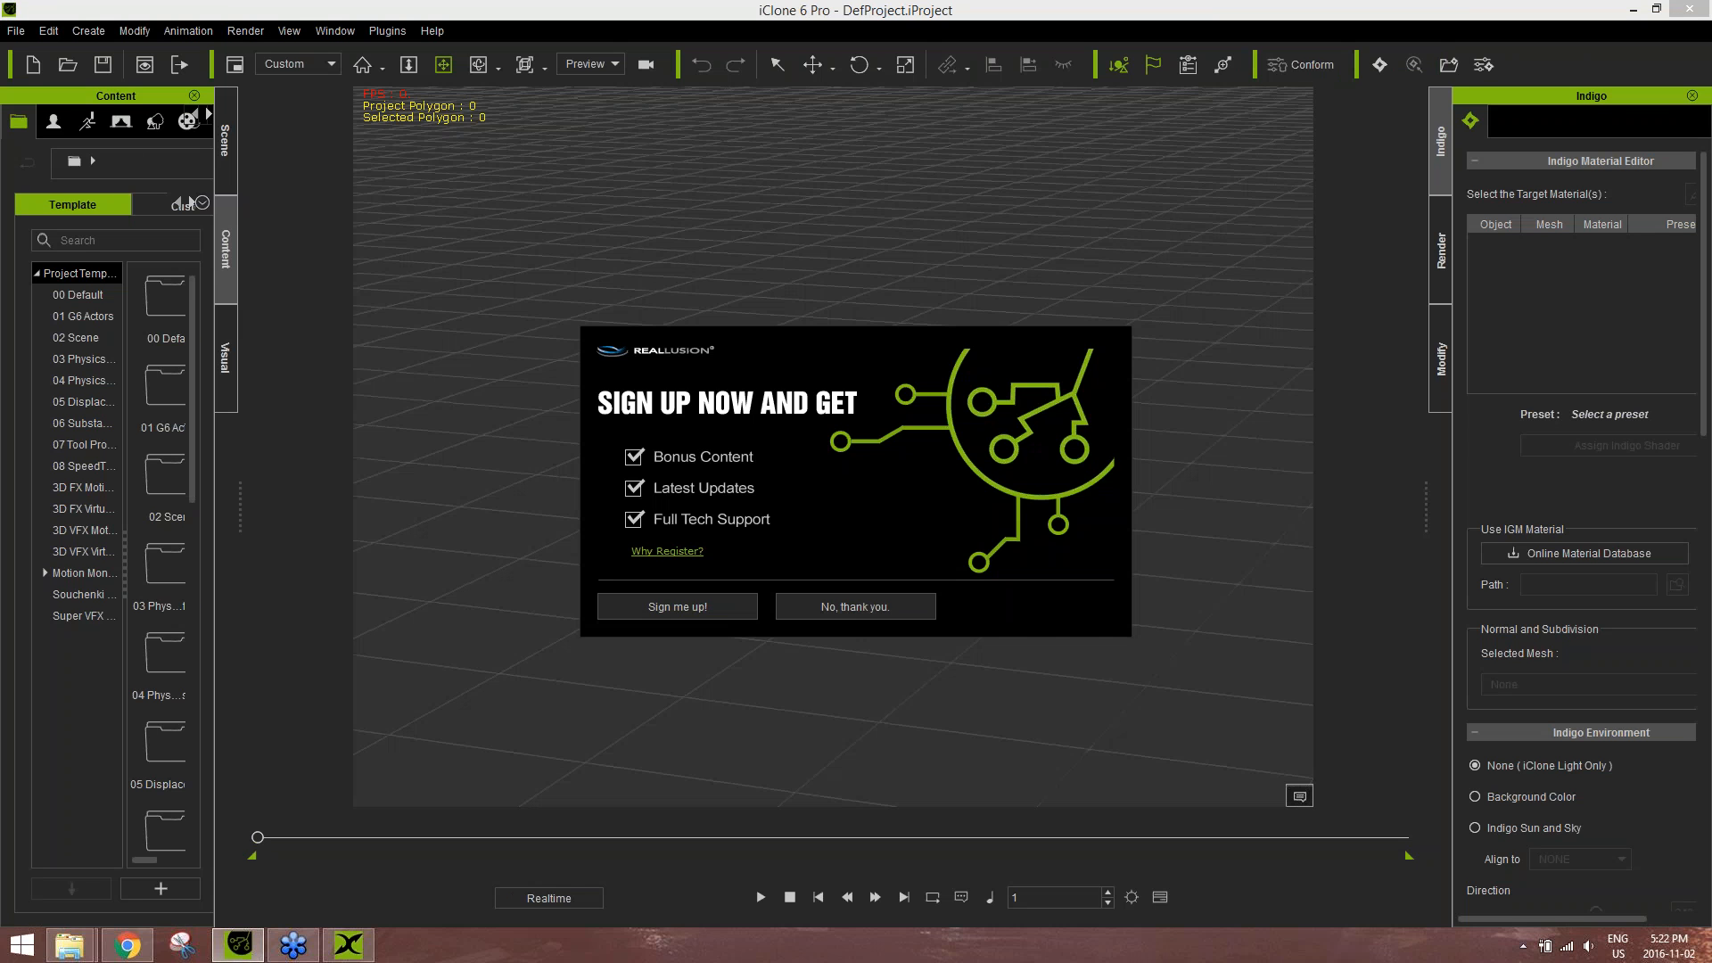
- Decline the registration offer in iClone and widen the content library and Indigo material editor areas
click(819, 604)
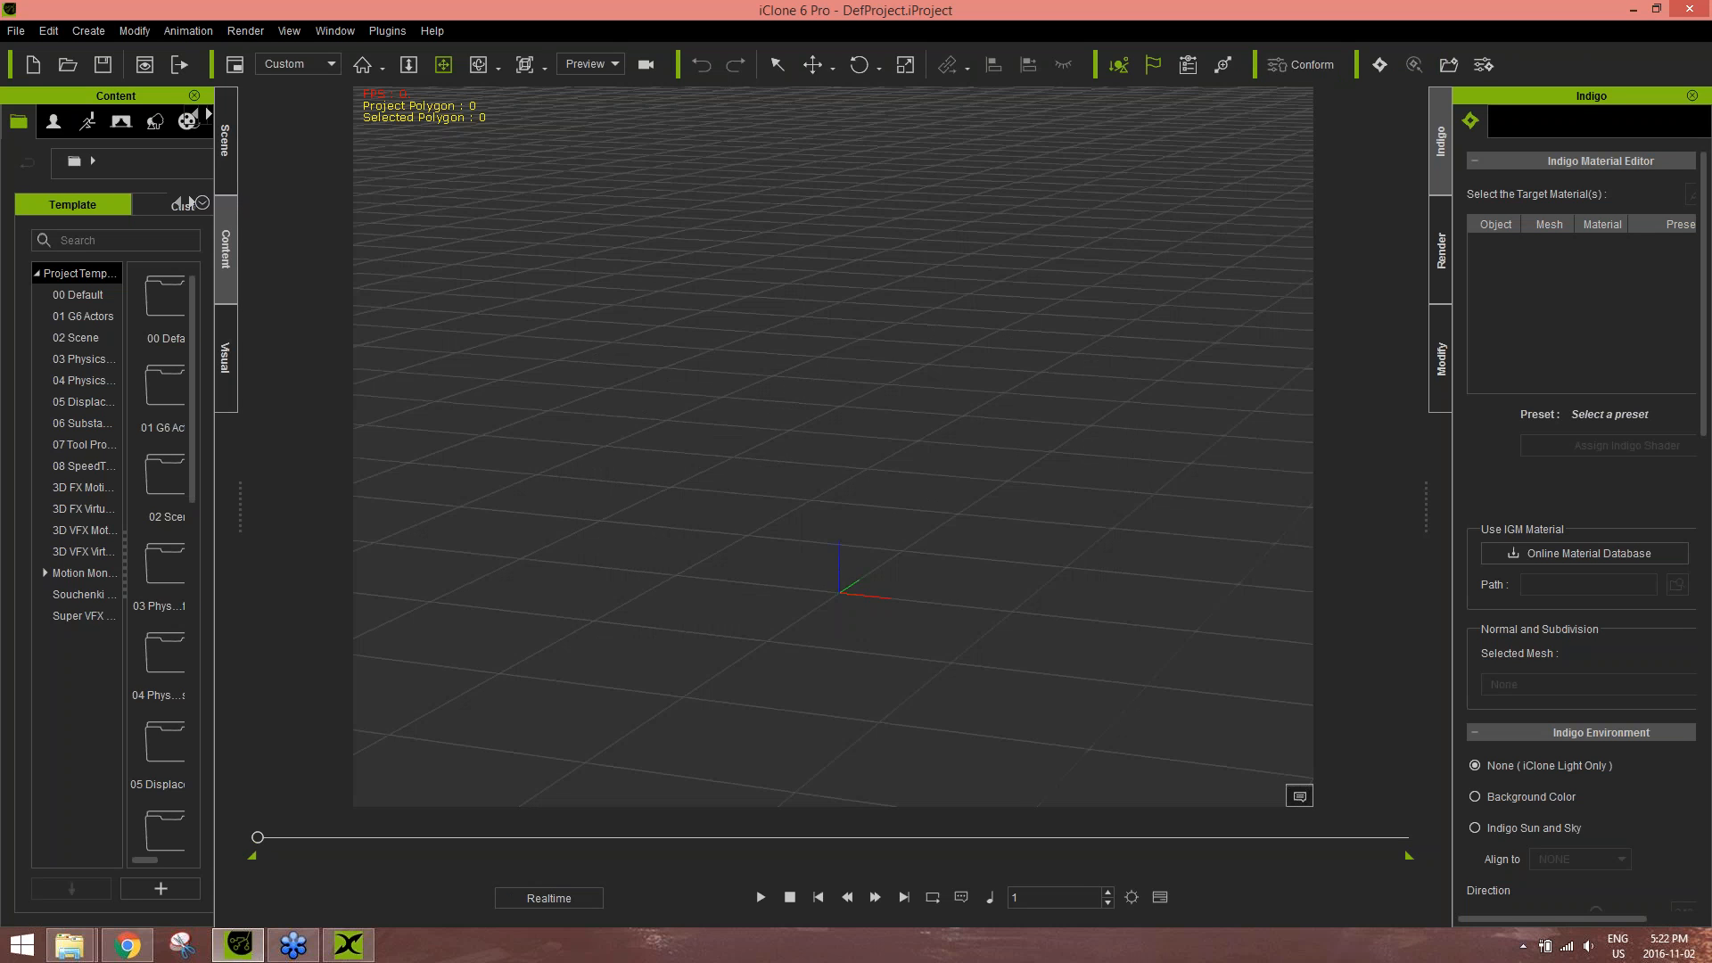
drag(240, 508, 370, 508)
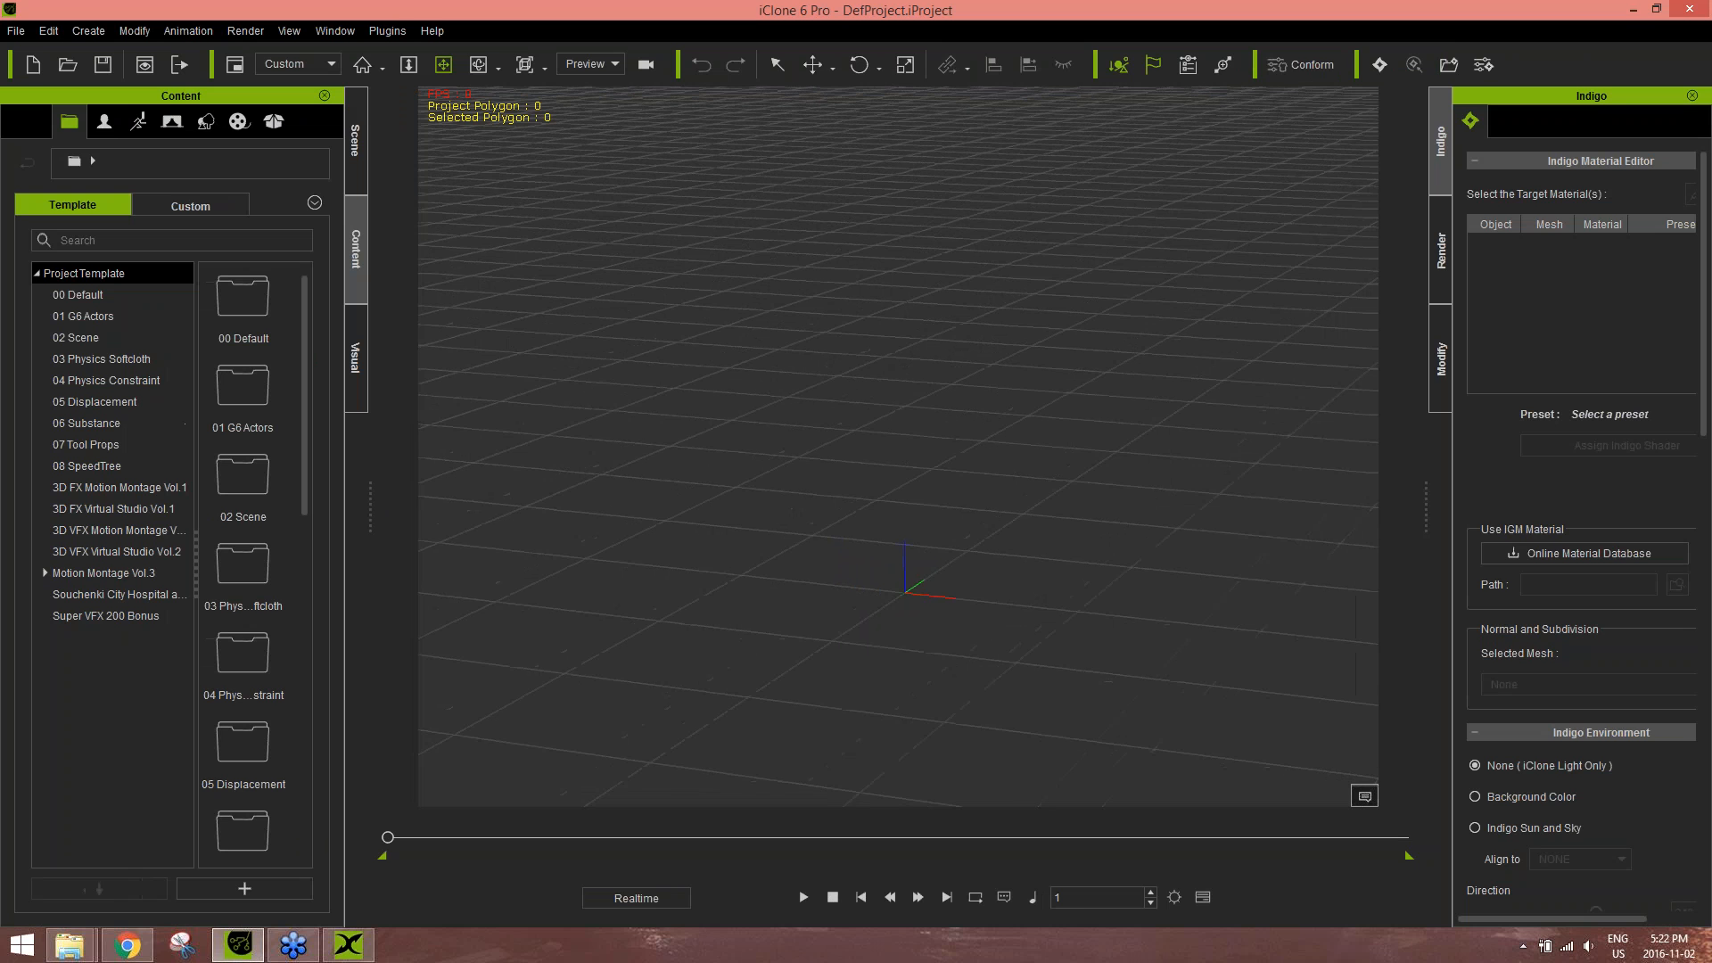
drag(1426, 510, 1340, 502)
- Switch back to 3DXchange and apply the converted character to iClone
key(alt+Tab)
key(alt+Tab)
key(alt+Tab)
key(alt+Tab)
key(alt+Tab)
key(alt+Tab)
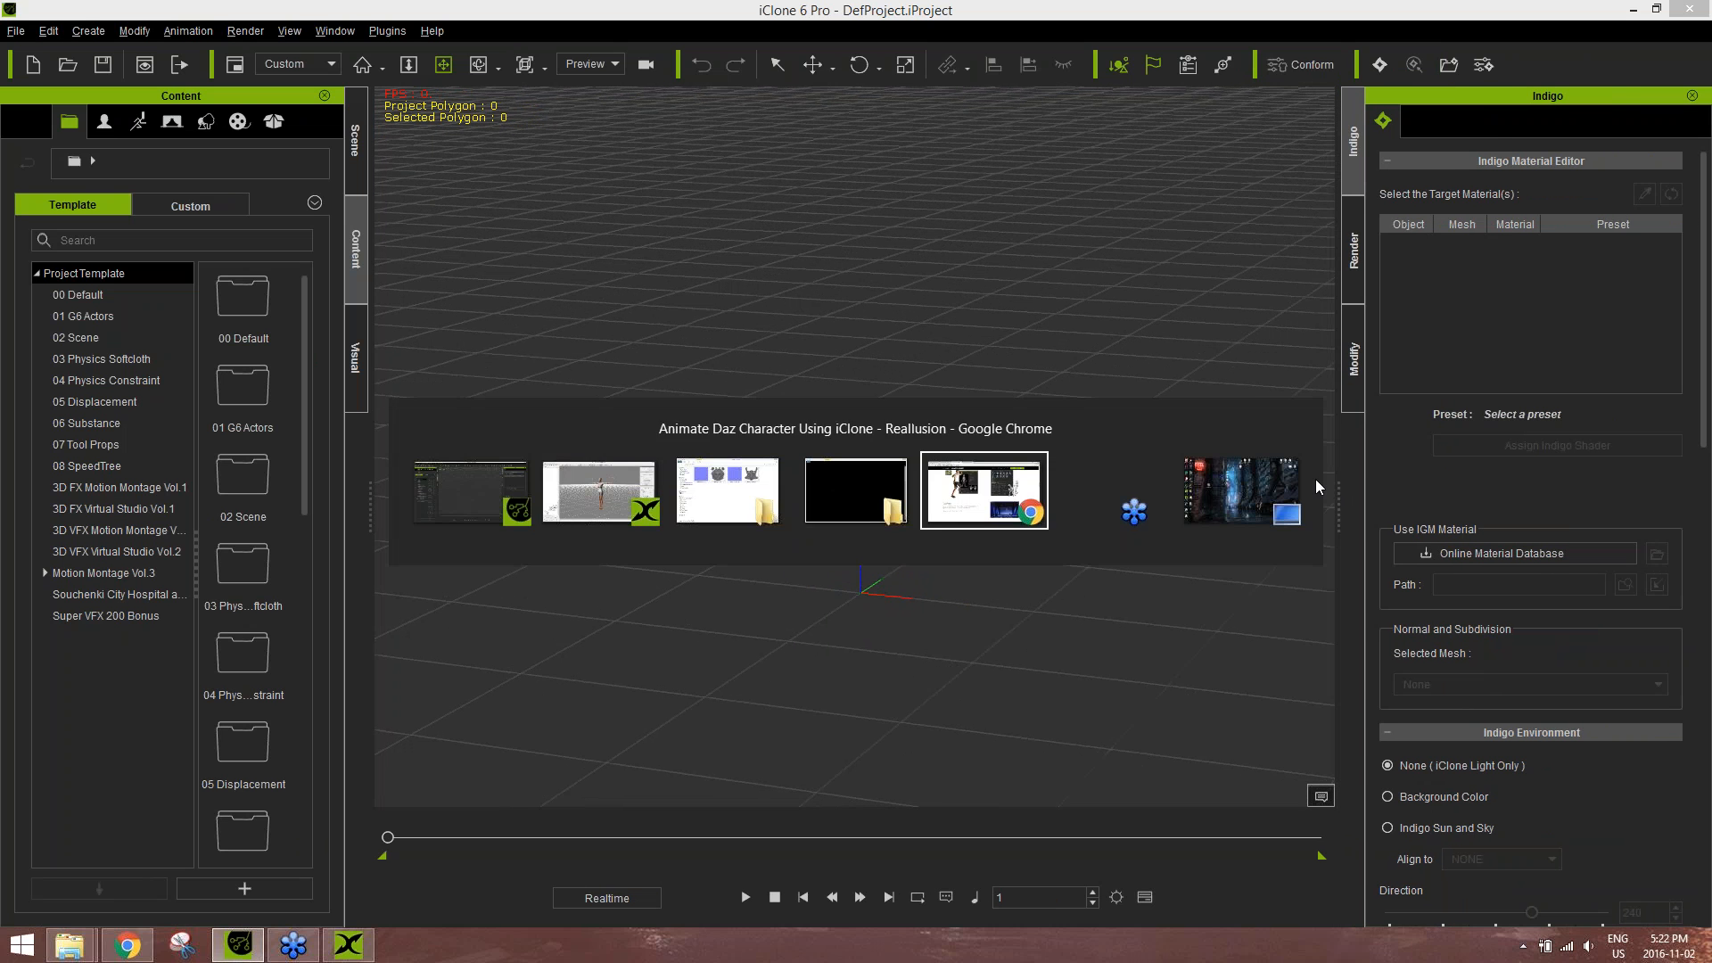
key(alt+Tab)
key(alt+Tab)
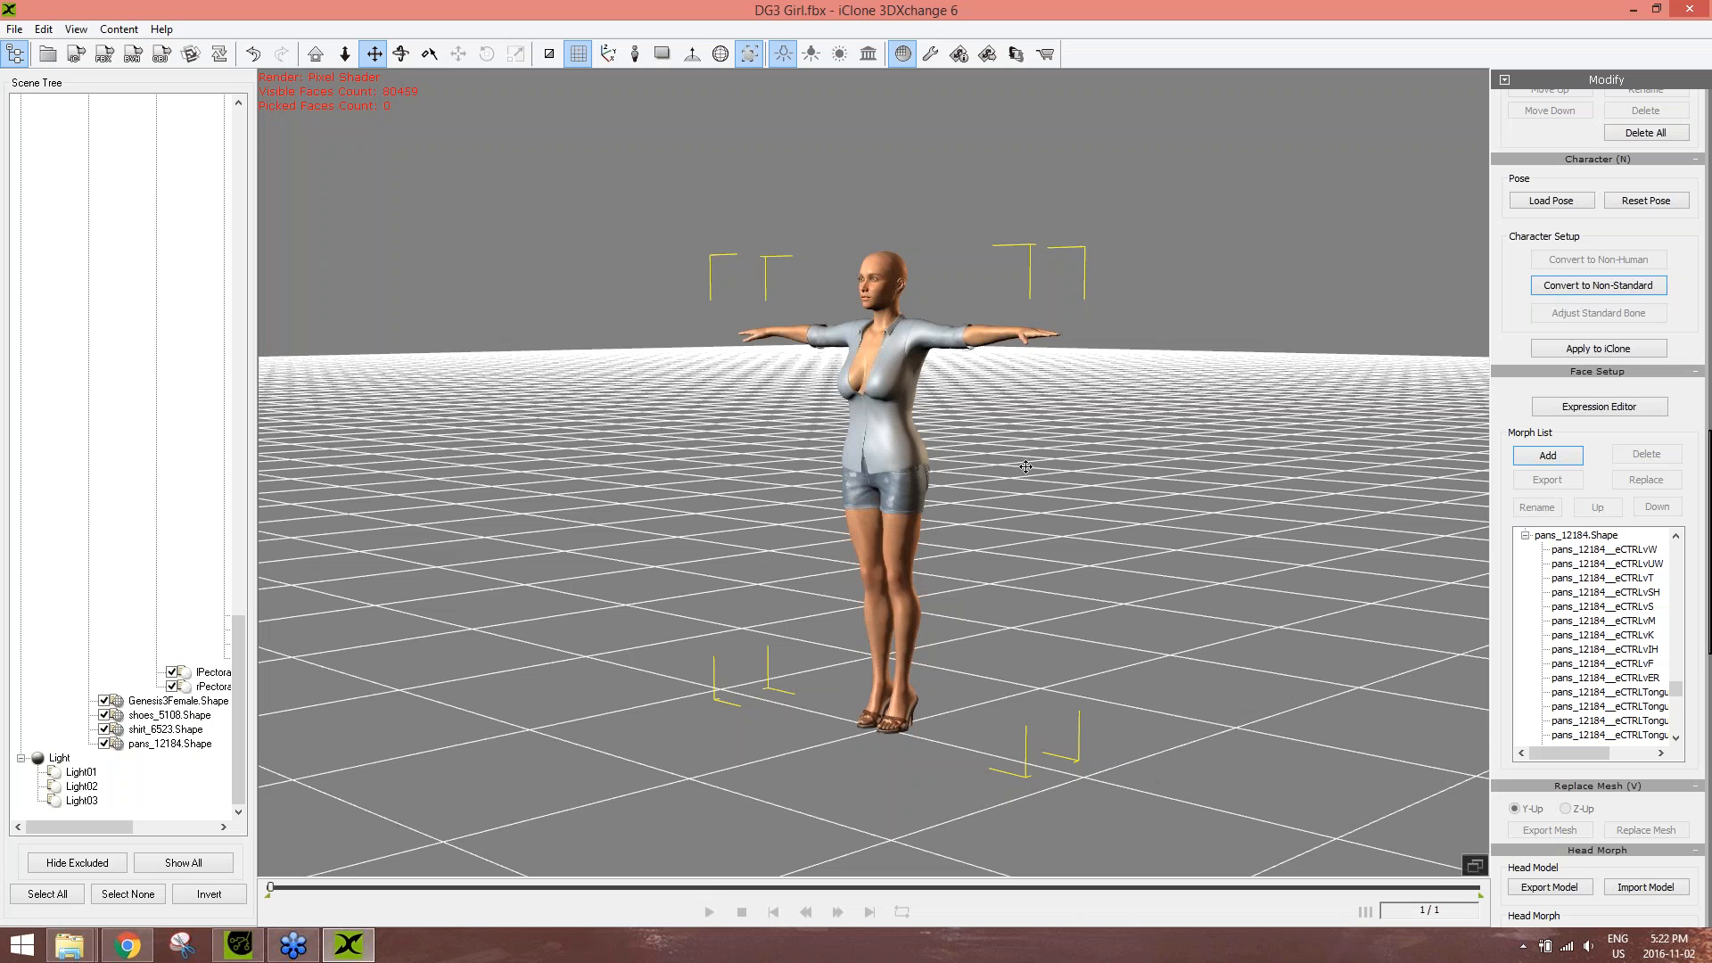
click(1625, 349)
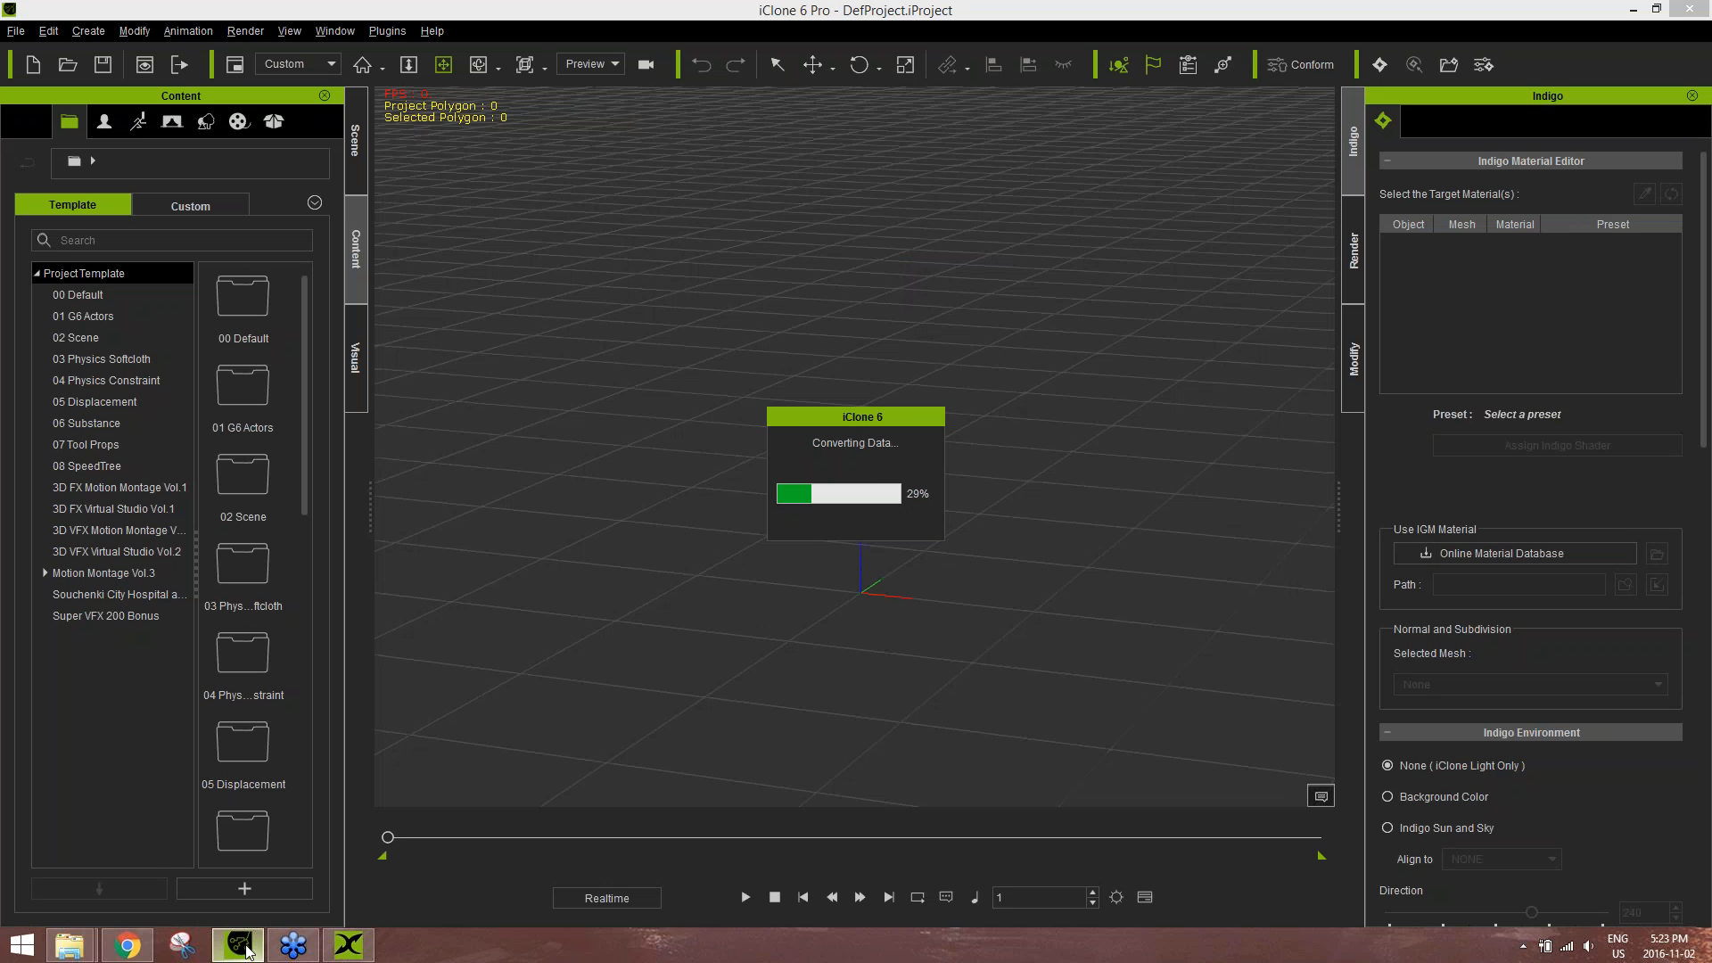
- Export the character from 3DXchange as iClone 6 content with geometry included, naming the geometry file A Girl
click(347, 945)
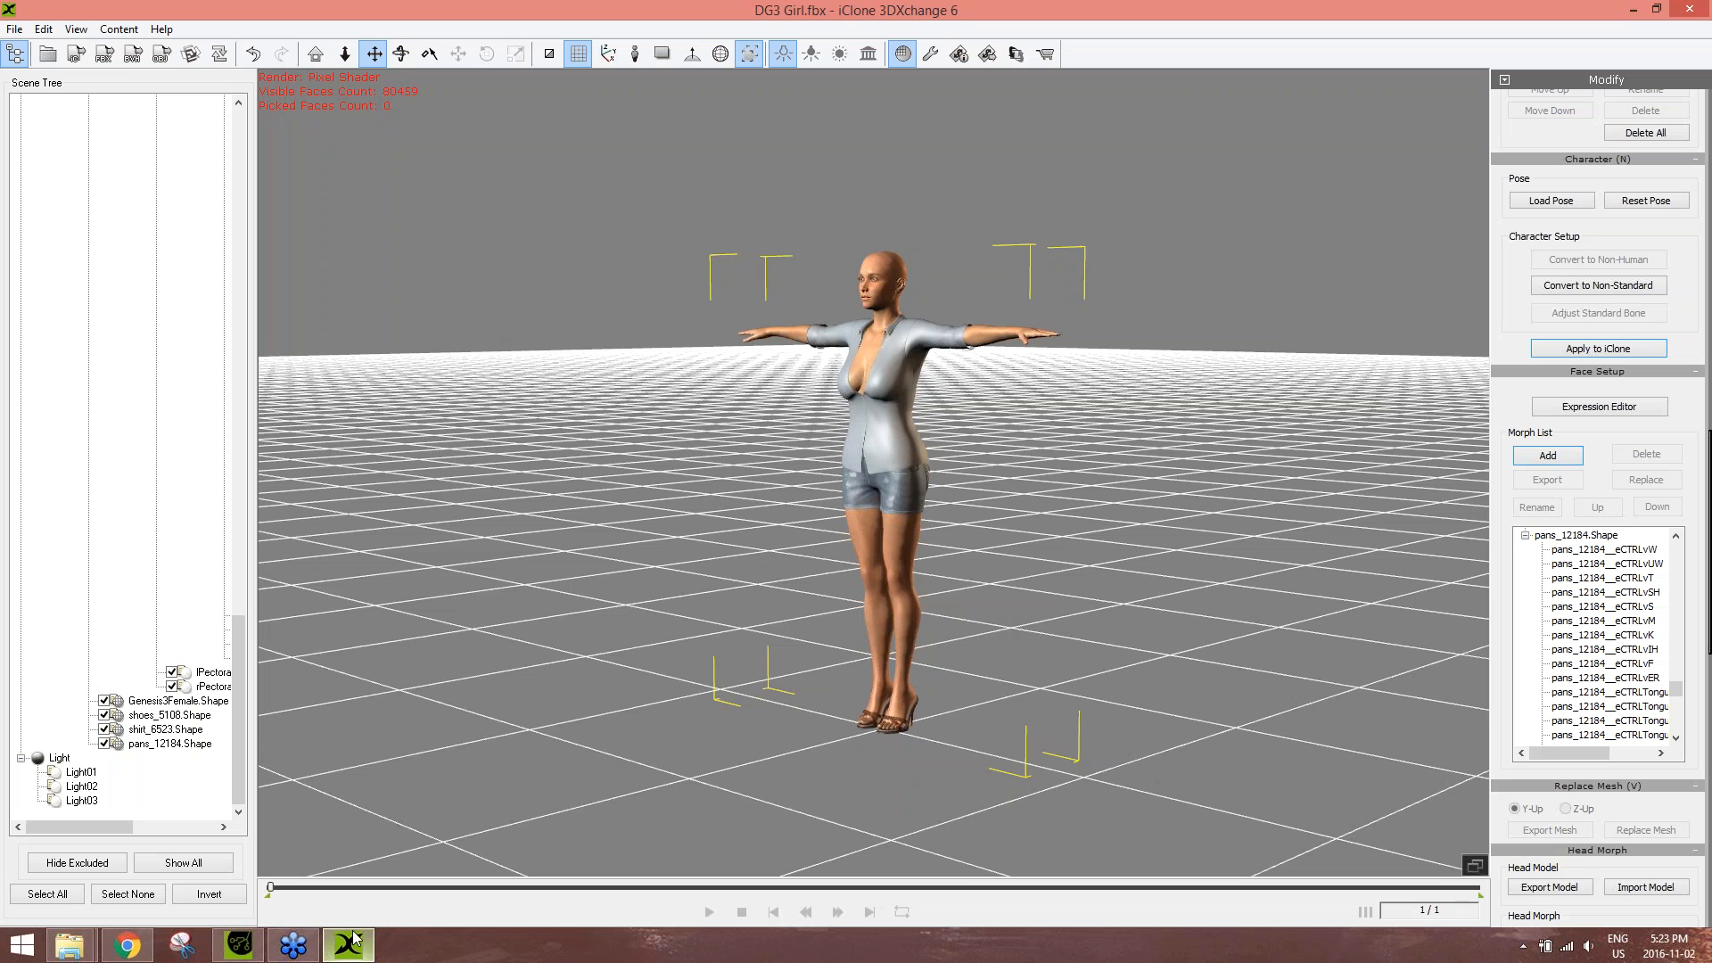
click(76, 56)
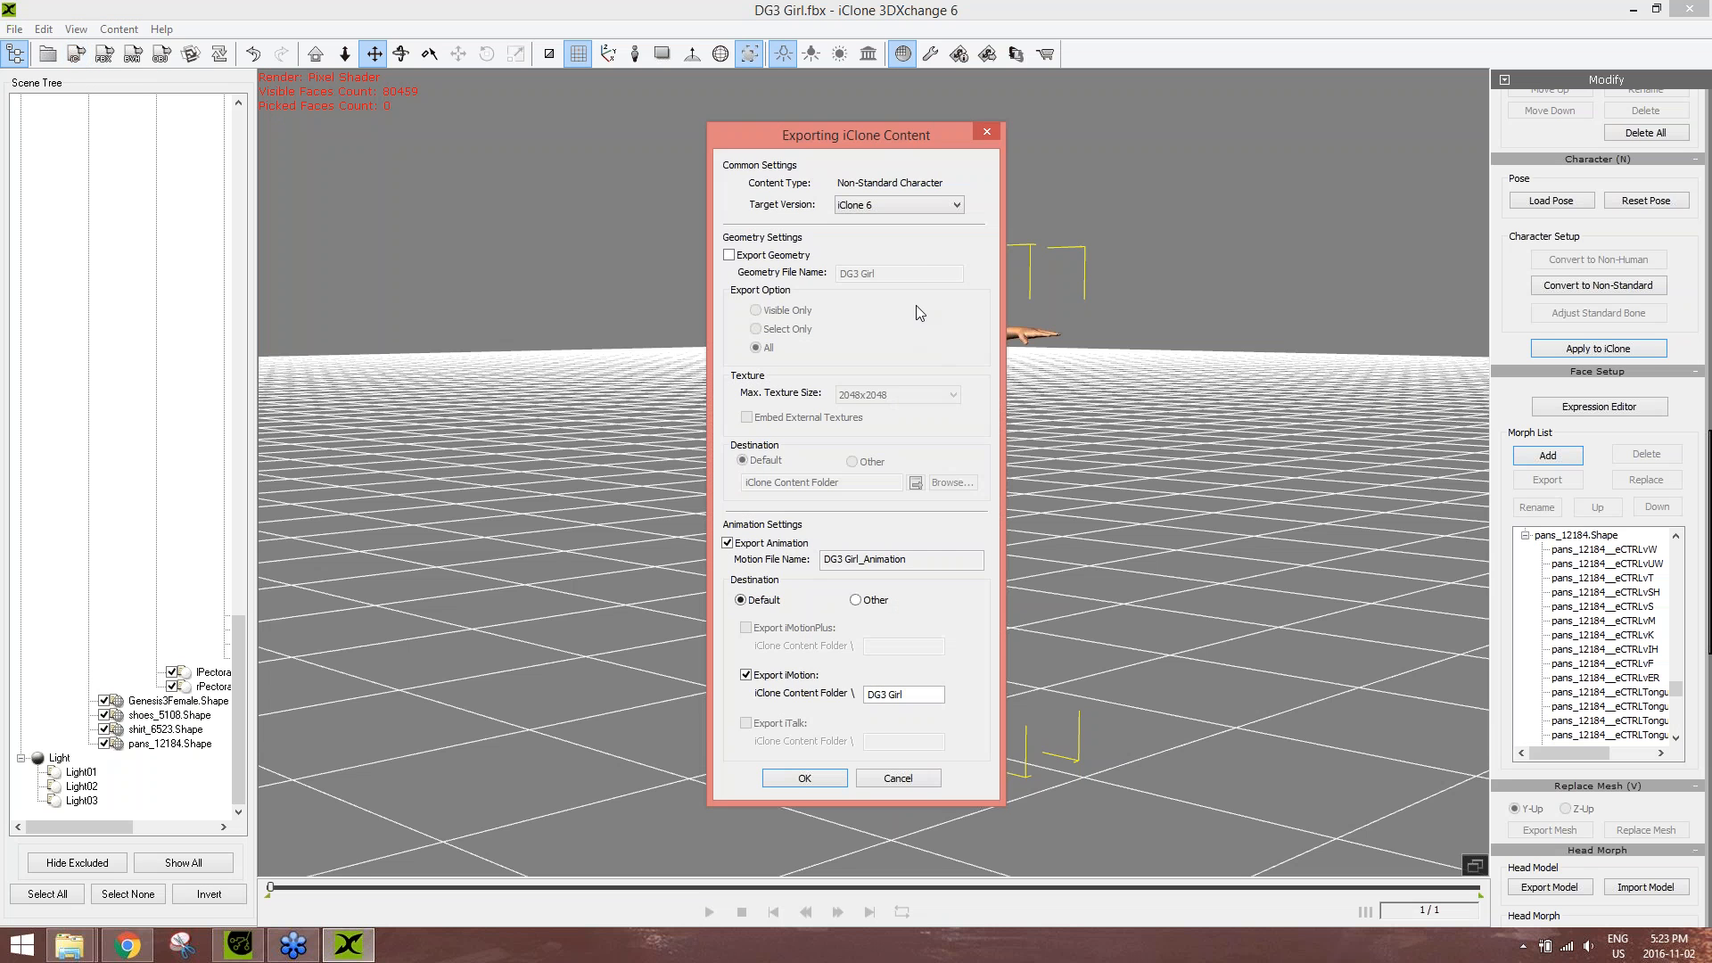
click(794, 257)
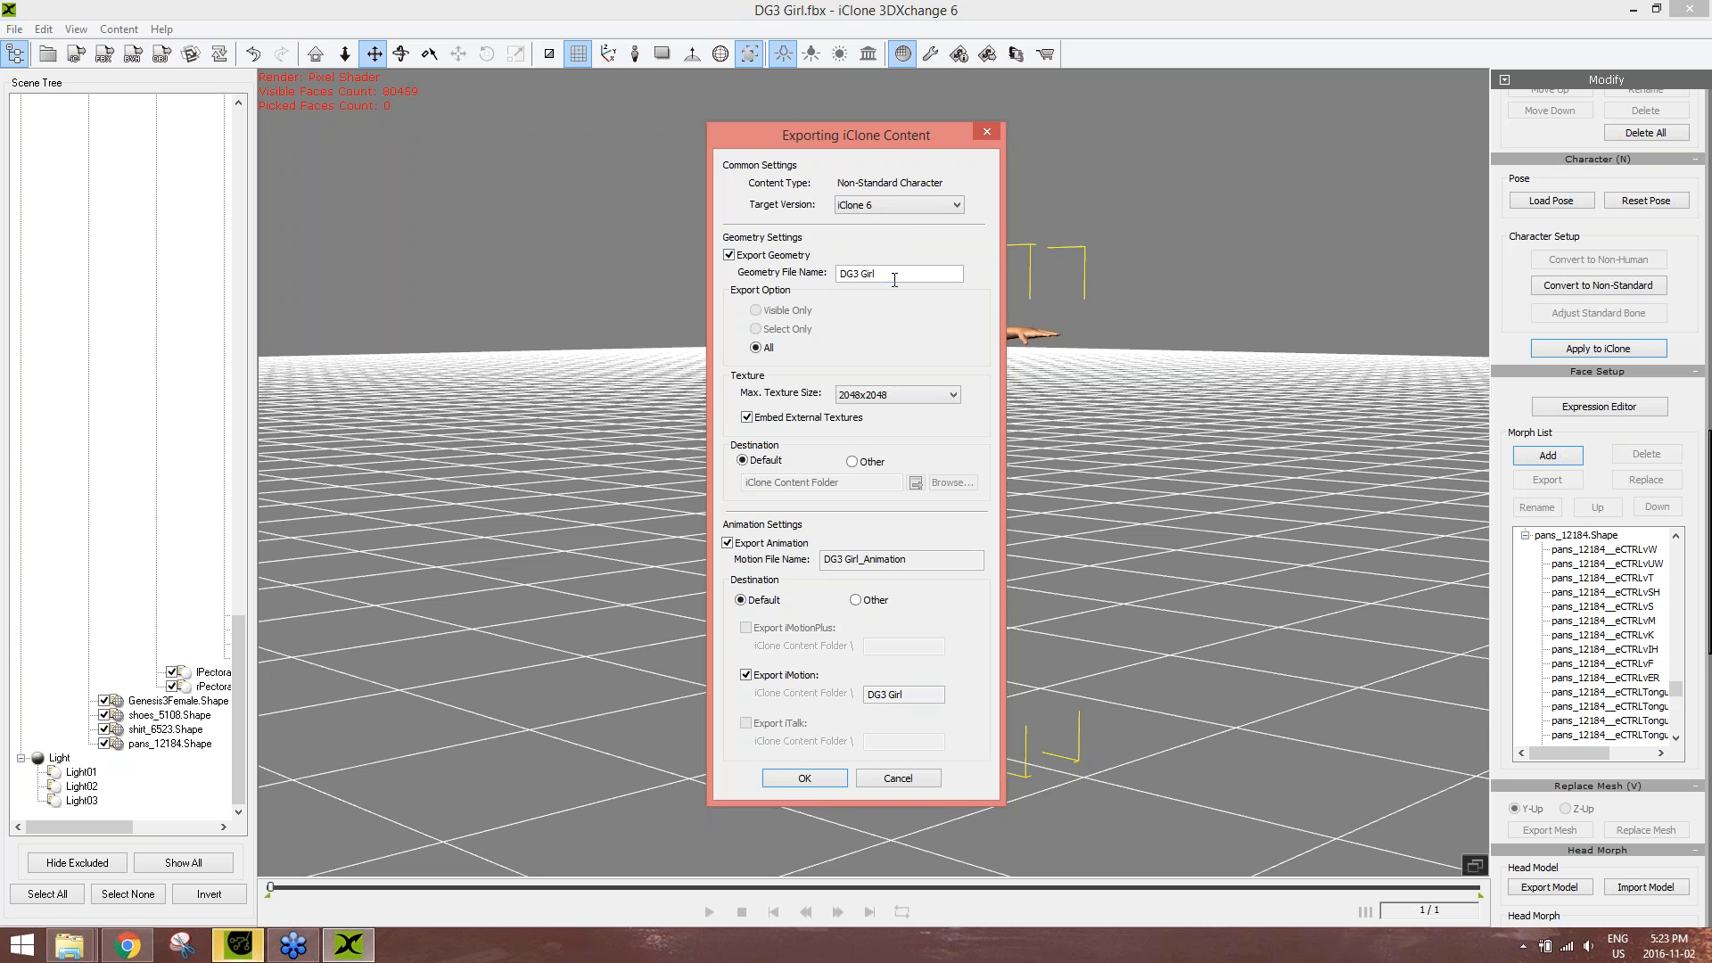
drag(915, 269, 816, 277)
text(A Girls)
key(BackSpace)
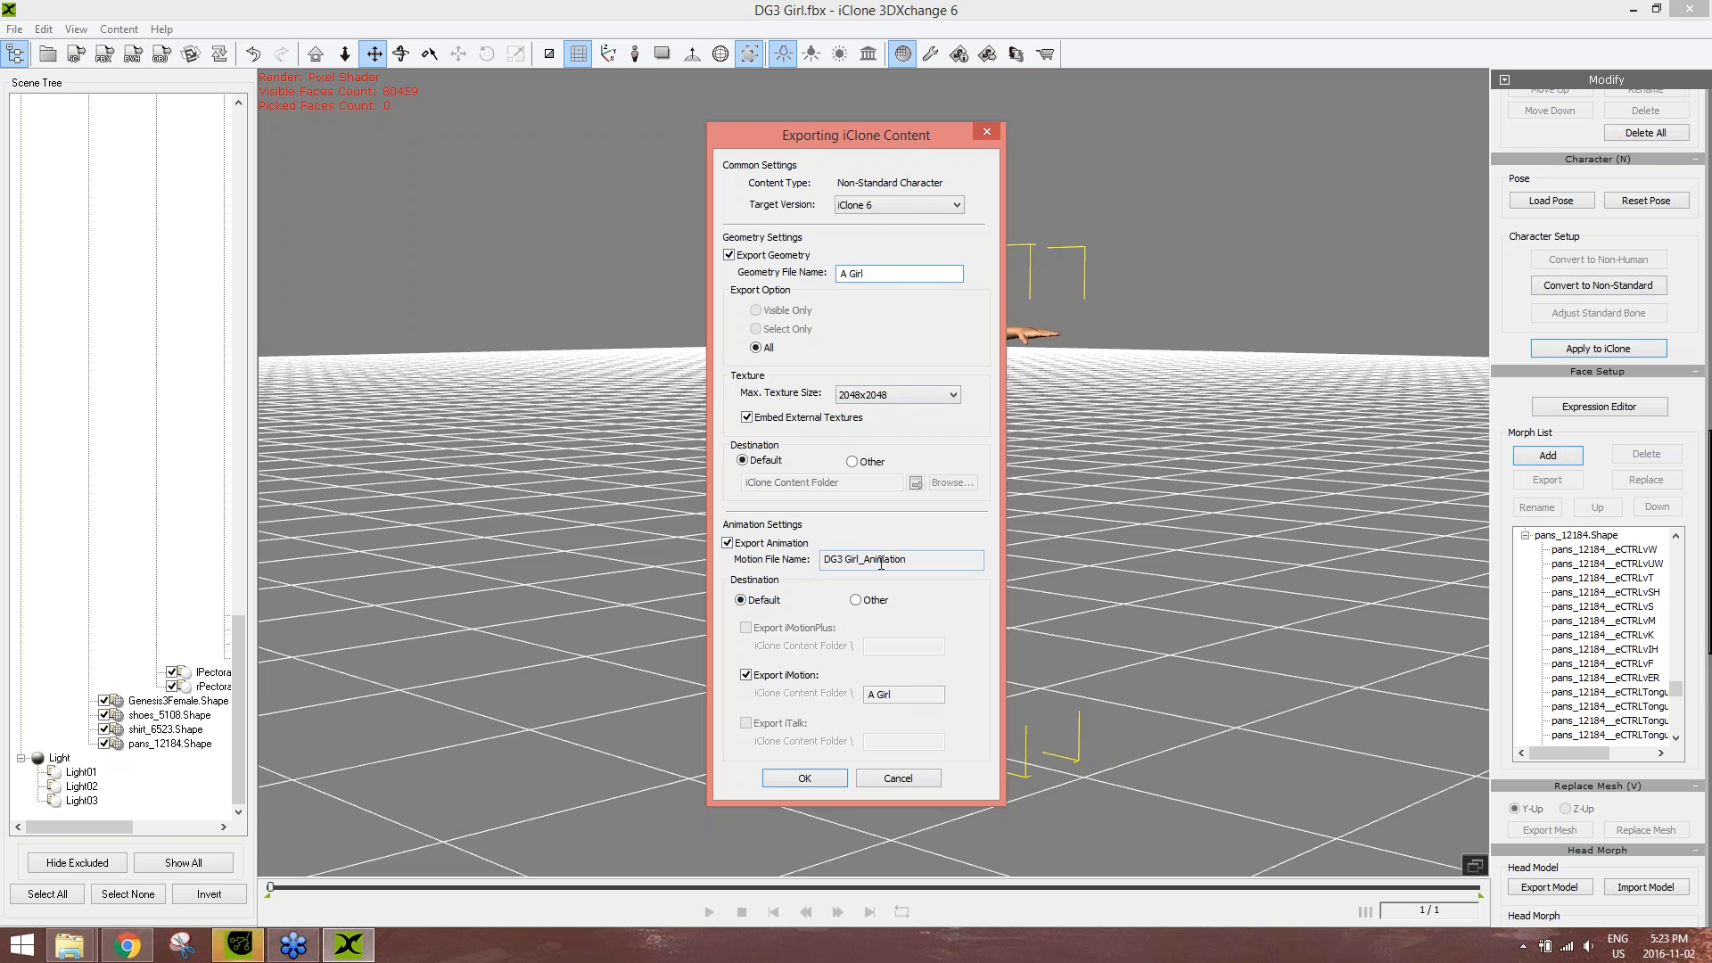
click(831, 781)
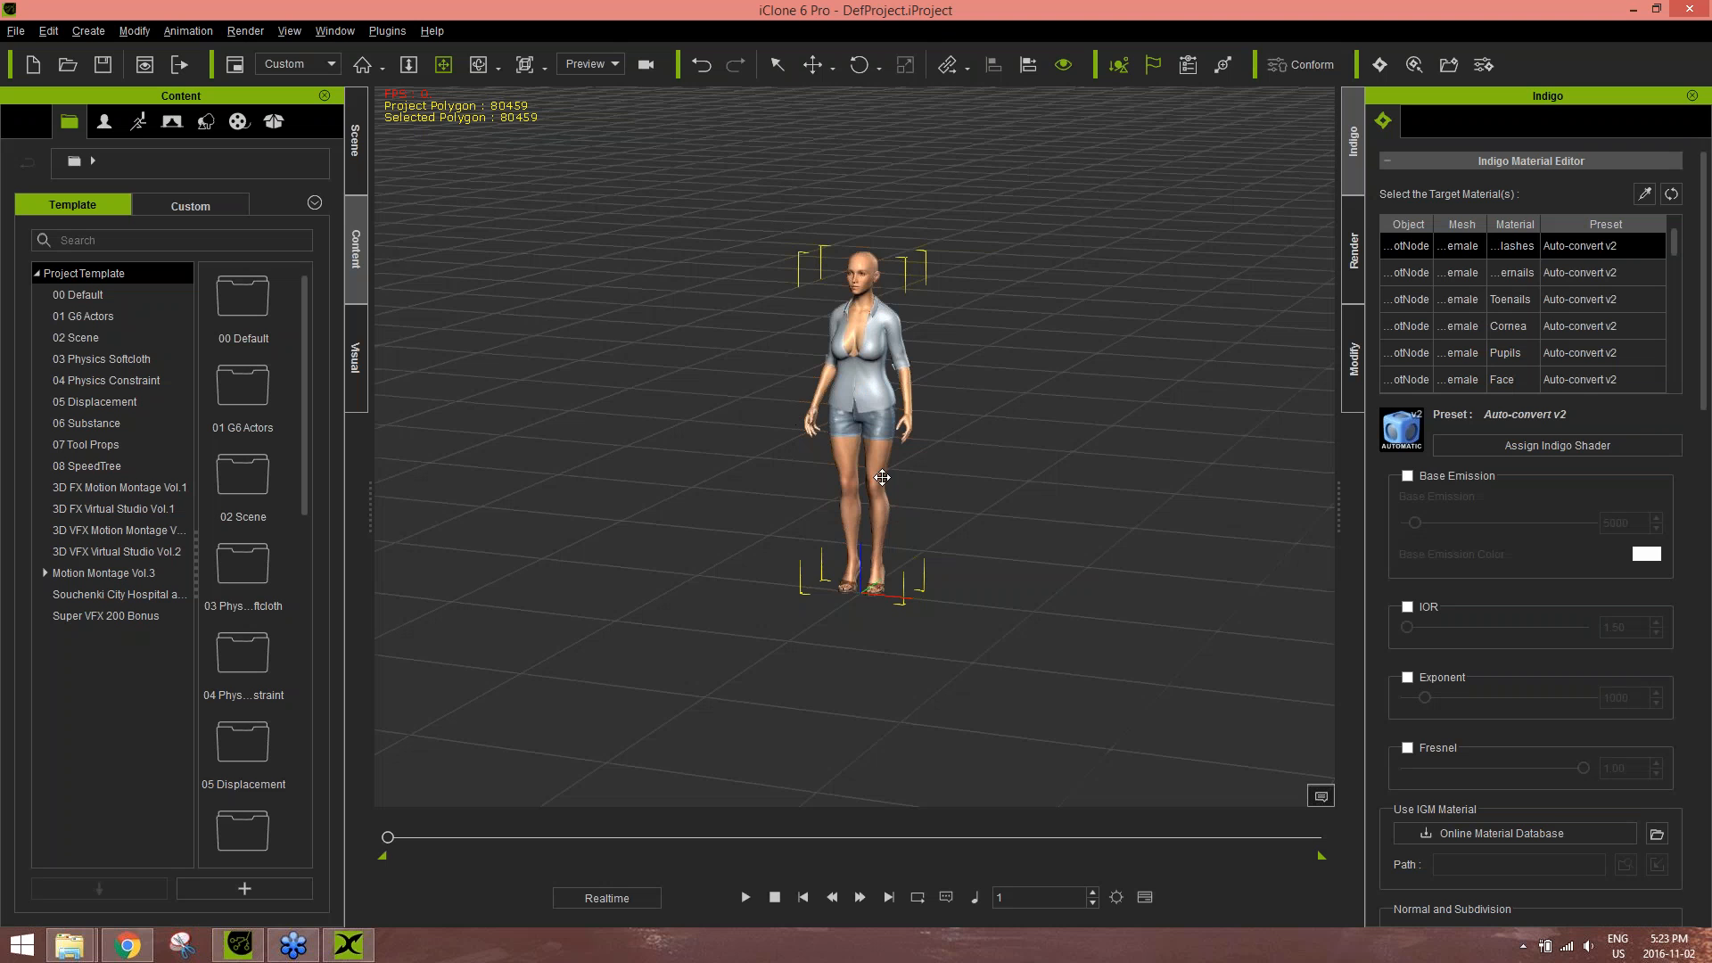
- Examine the character loaded in iClone from the front and side, checking the face, skin and clothing up close
scroll(901, 496, up, 5)
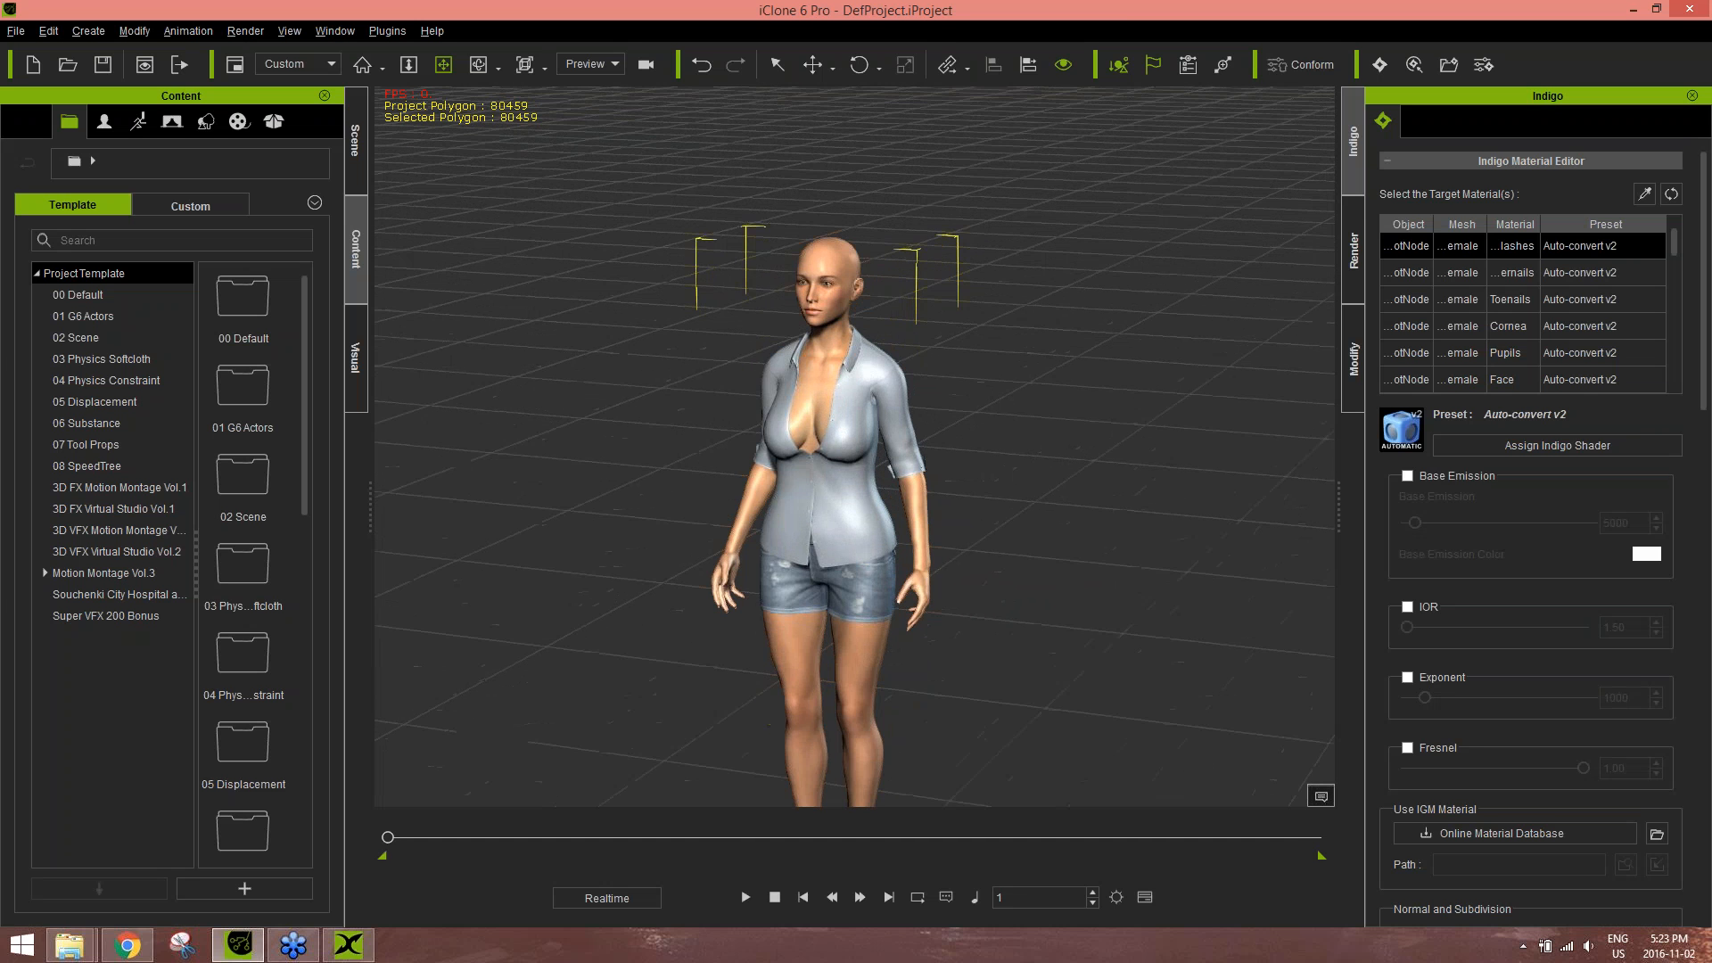
drag(963, 573, 964, 483)
mouse_move(965, 483)
right_down()
mouse_move(1024, 452)
mouse_move(968, 484)
right_up()
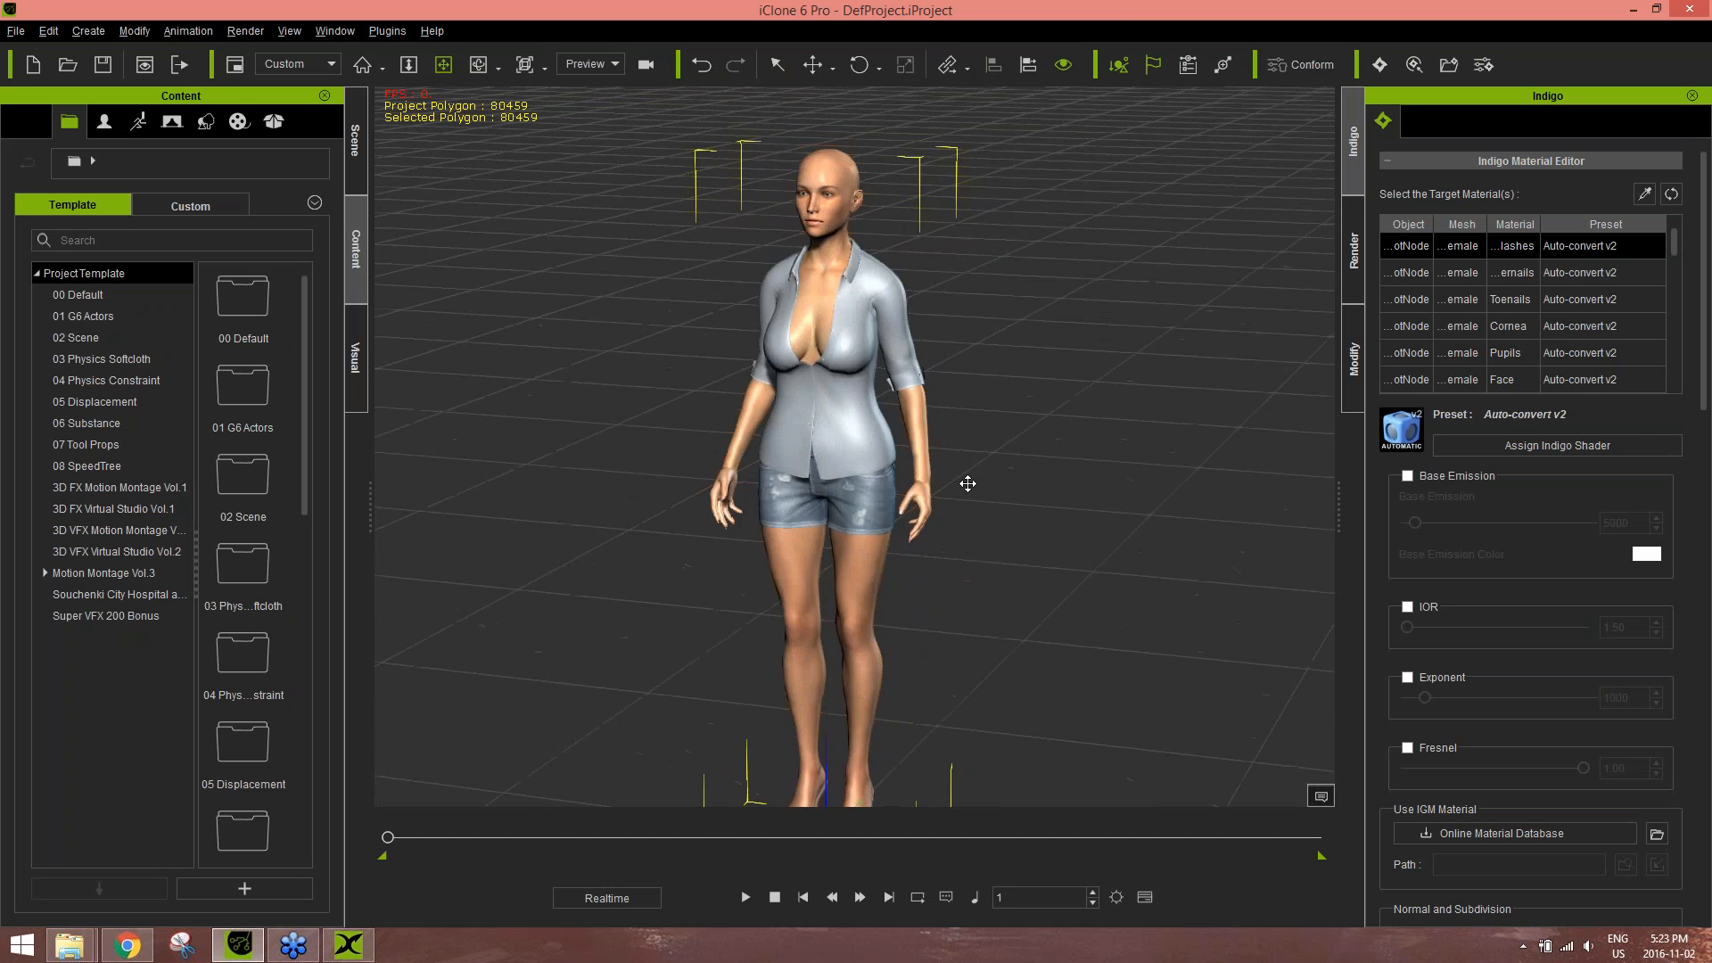
drag(967, 484, 979, 641)
scroll(913, 398, up, 8)
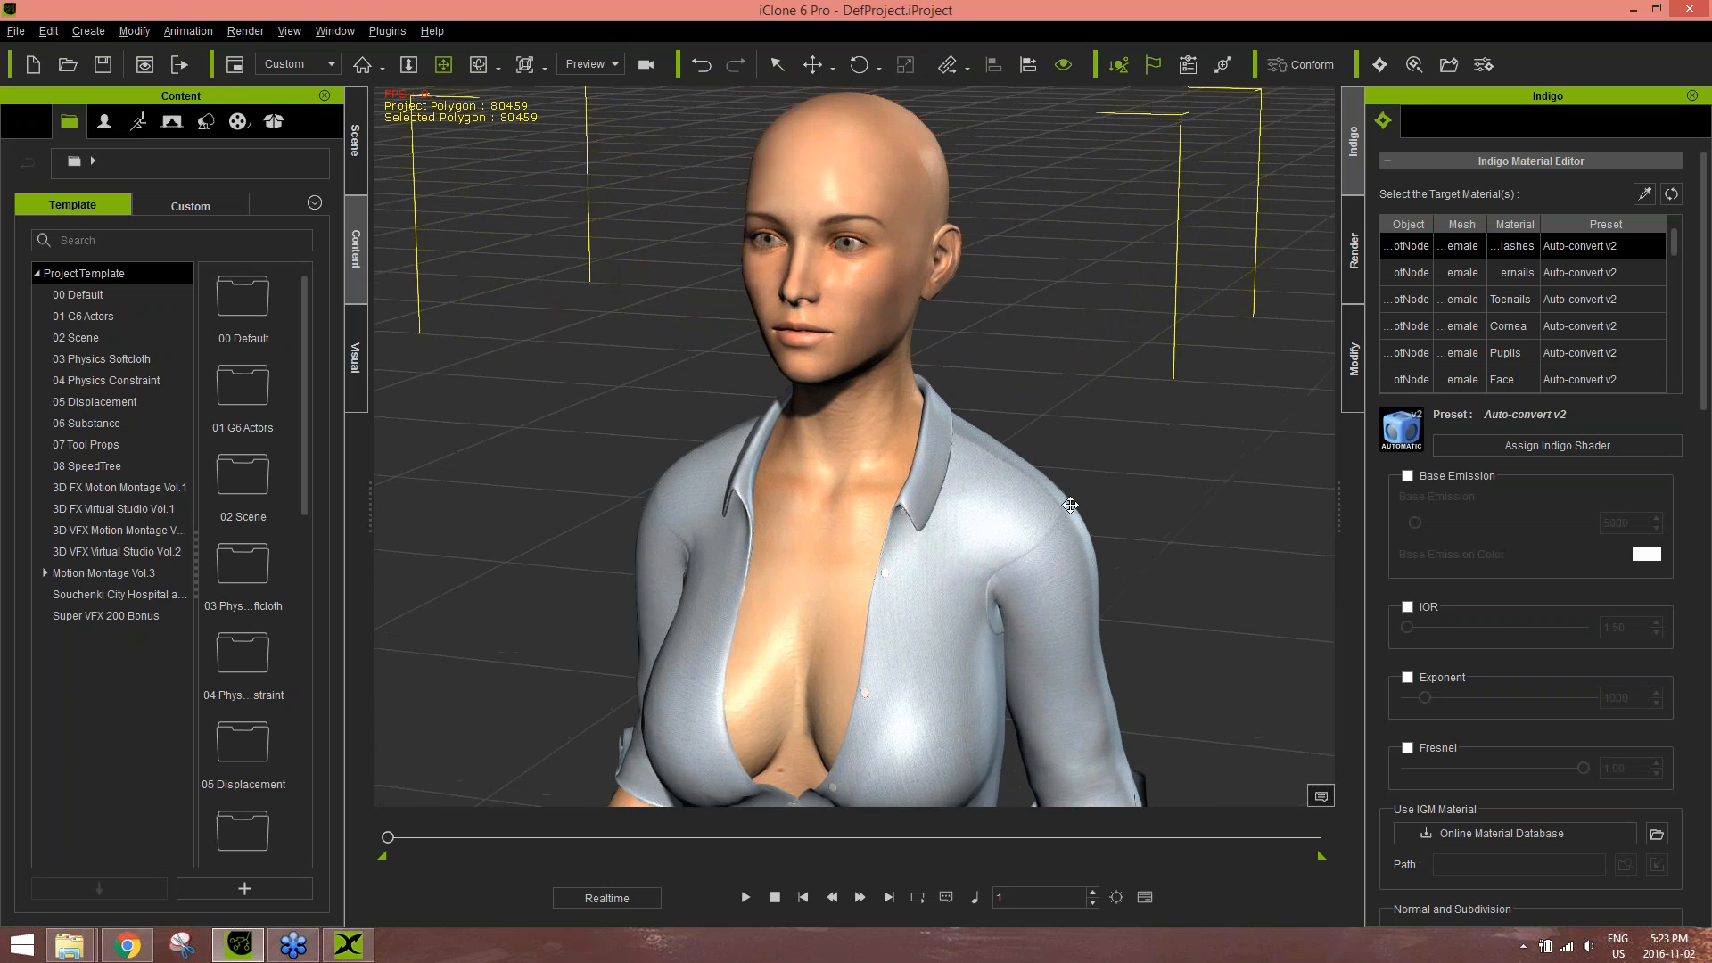
mouse_move(1069, 504)
right_down()
mouse_move(945, 510)
mouse_move(1362, 482)
mouse_move(779, 561)
mouse_move(1062, 511)
right_up()
scroll(1062, 517, down, 3)
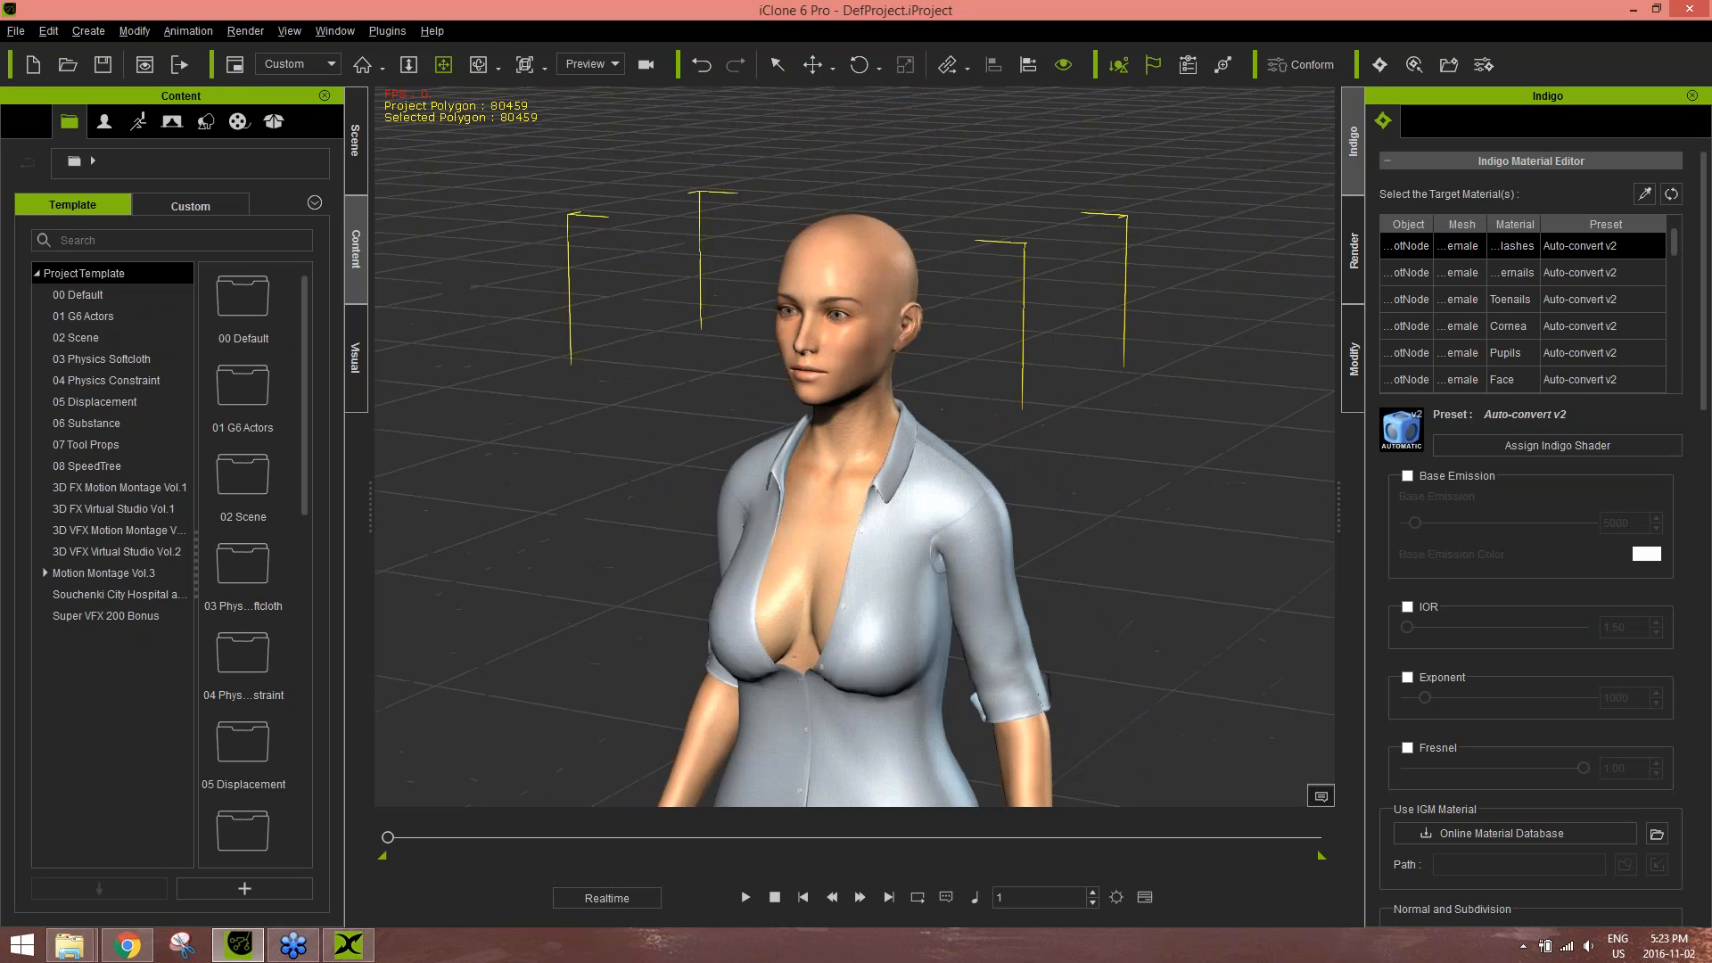
scroll(968, 607, down, 5)
right_drag(1108, 451, 753, 530)
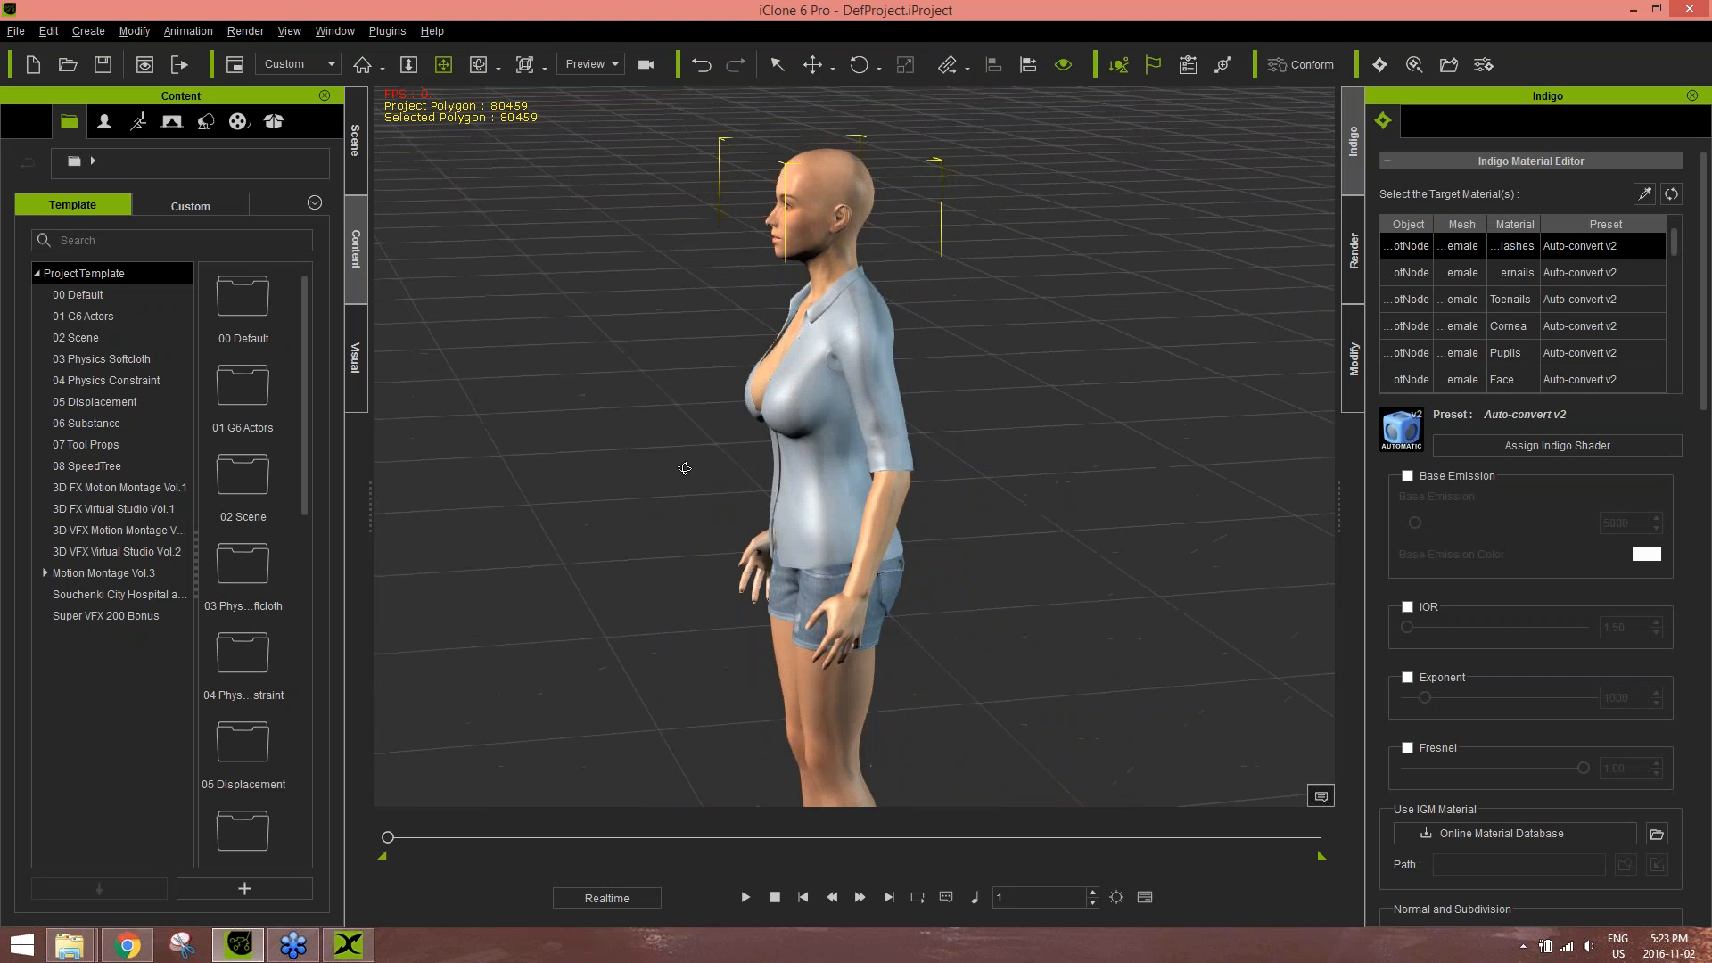
- Acknowledge the finished export in 3DXchange and switch back to iClone
click(348, 947)
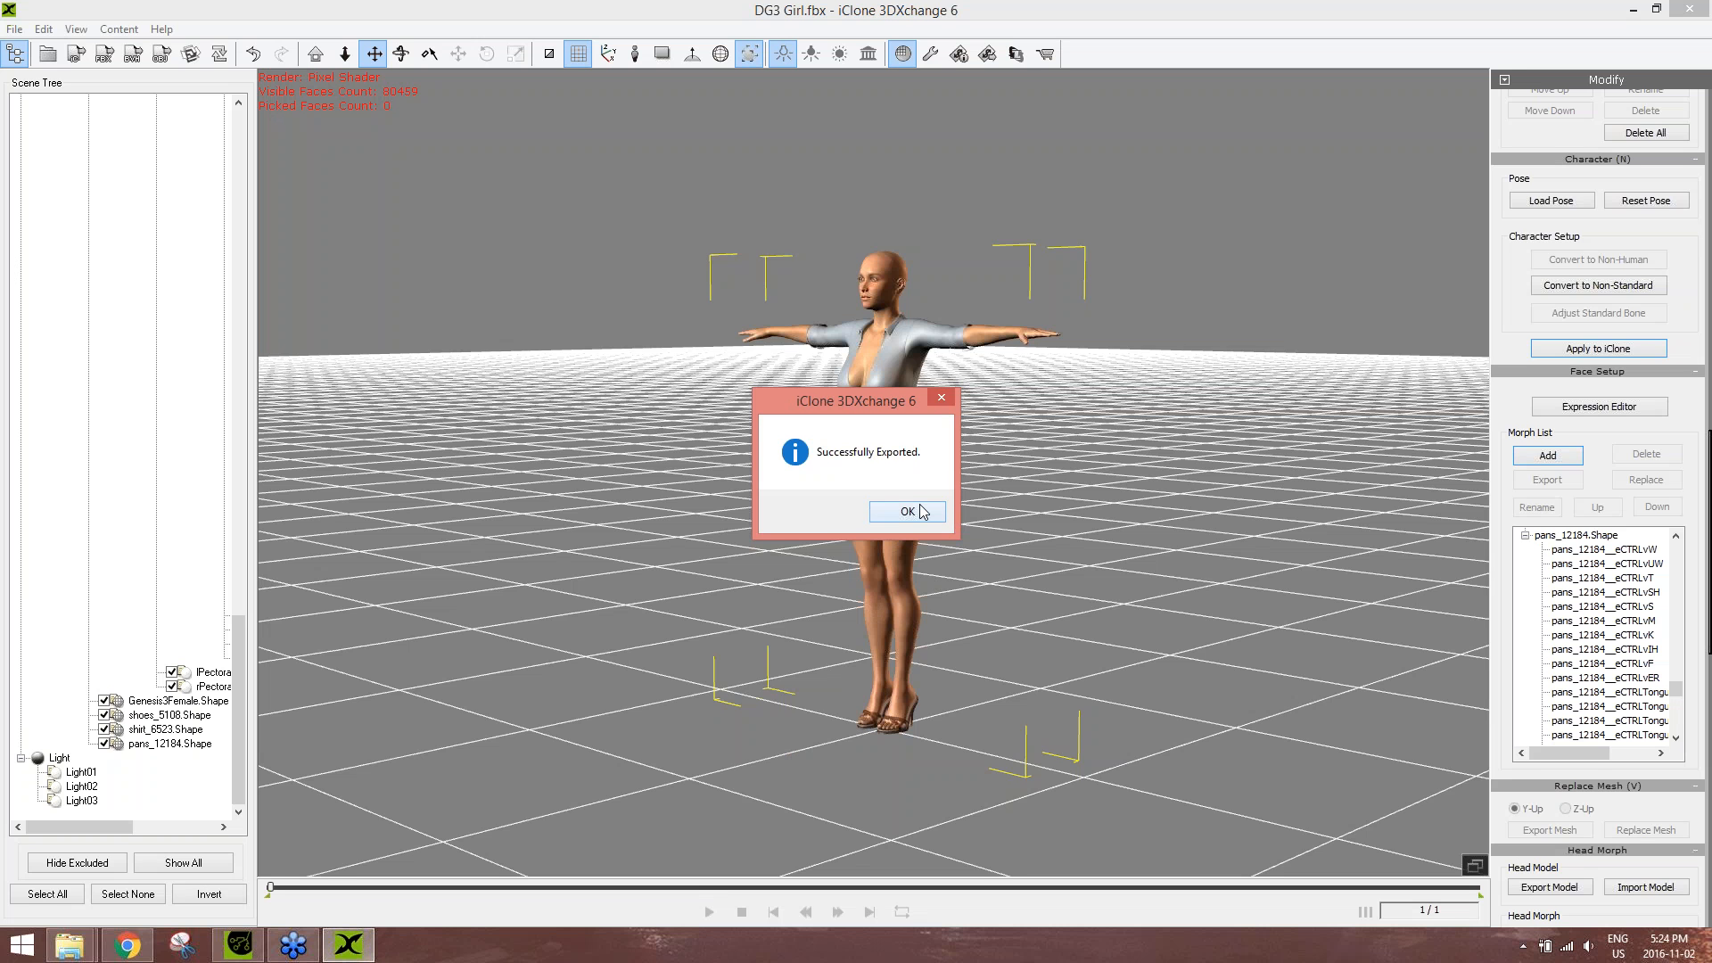
key(Return)
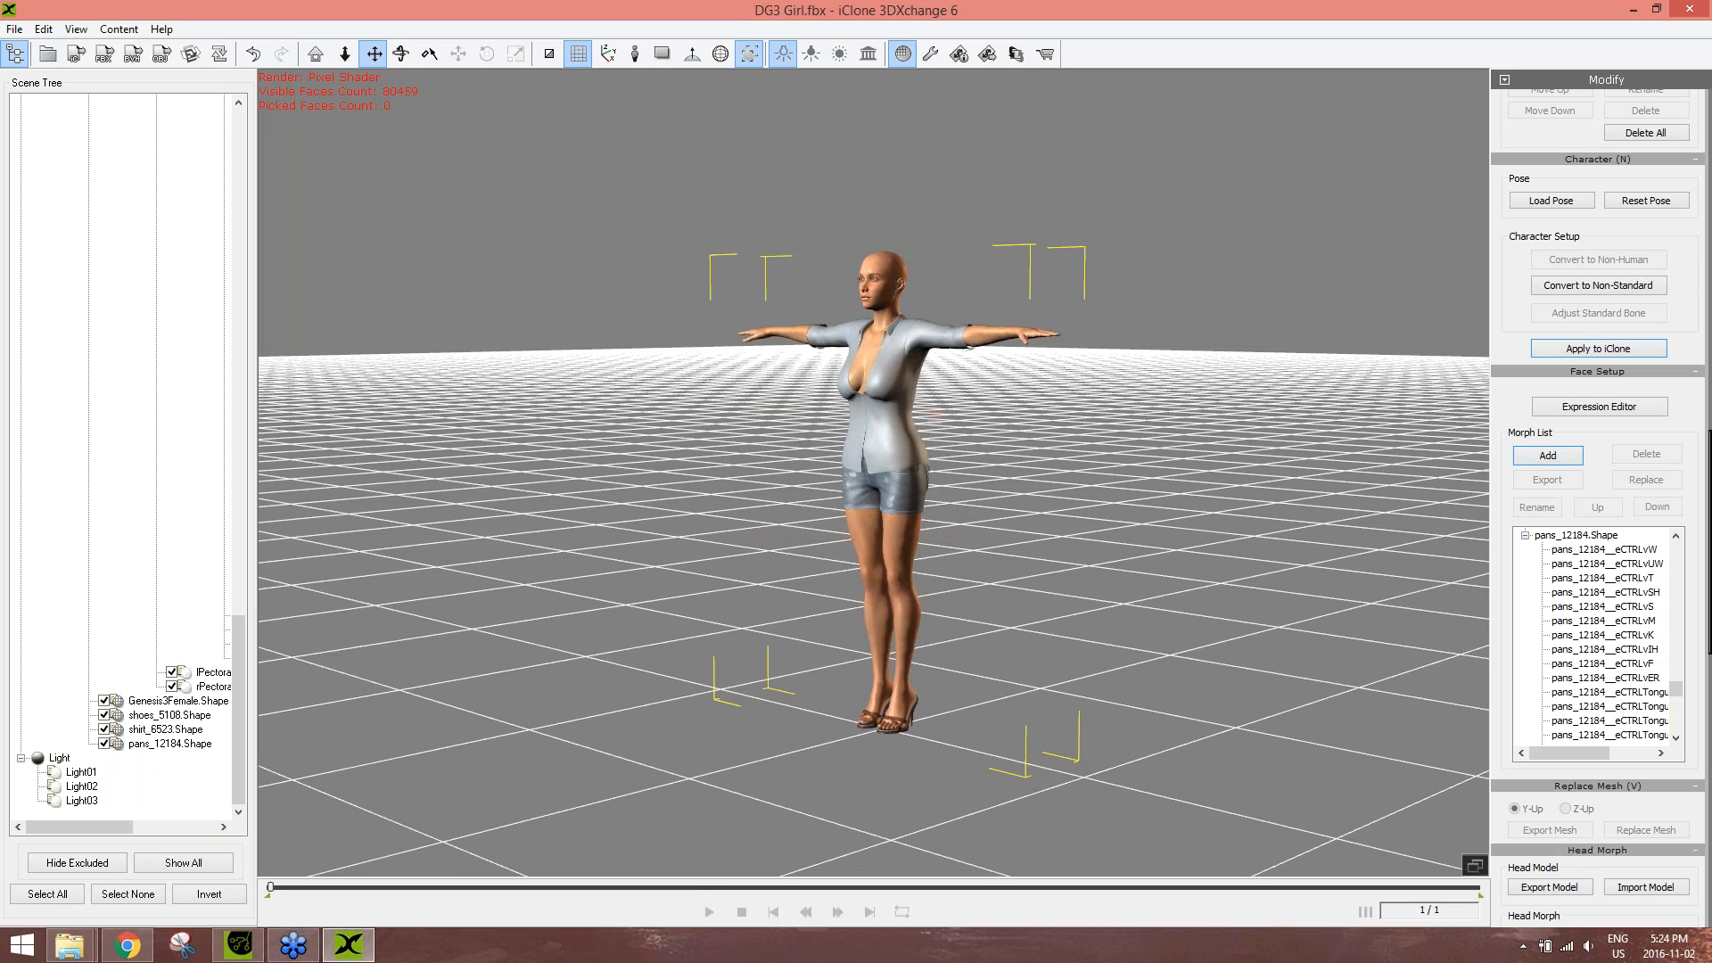
click(256, 950)
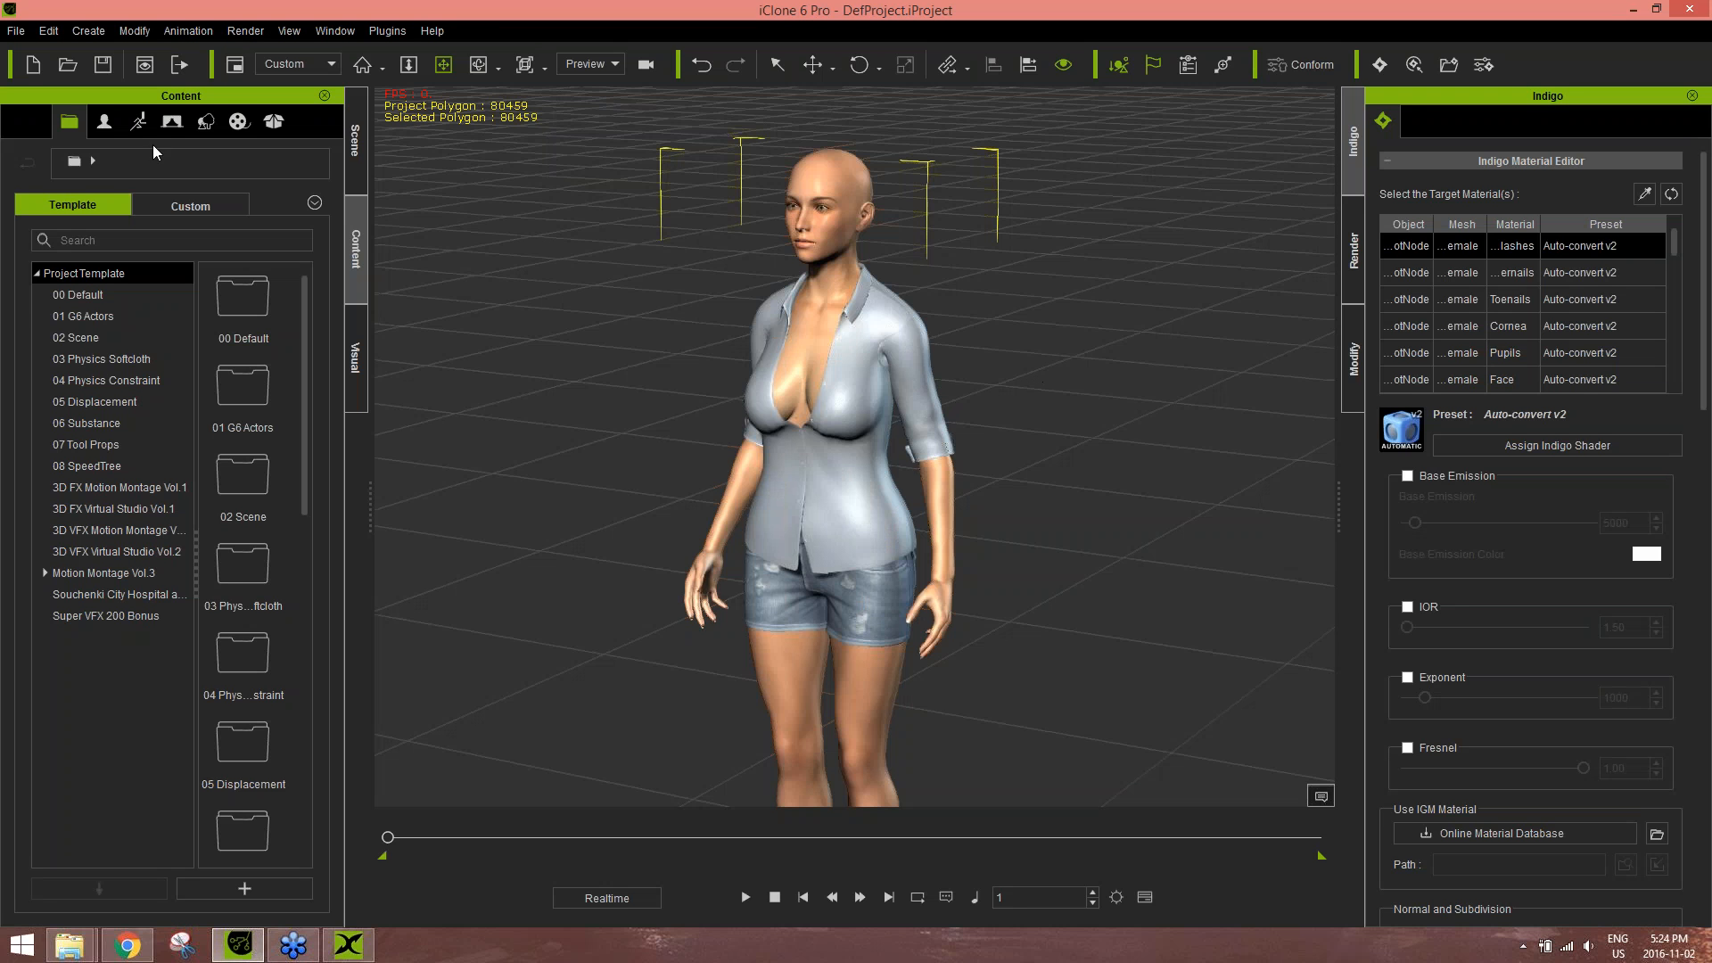
- Add the Layered bob hair from the Hottest Hairstyles accessories to the character's bald head
click(105, 121)
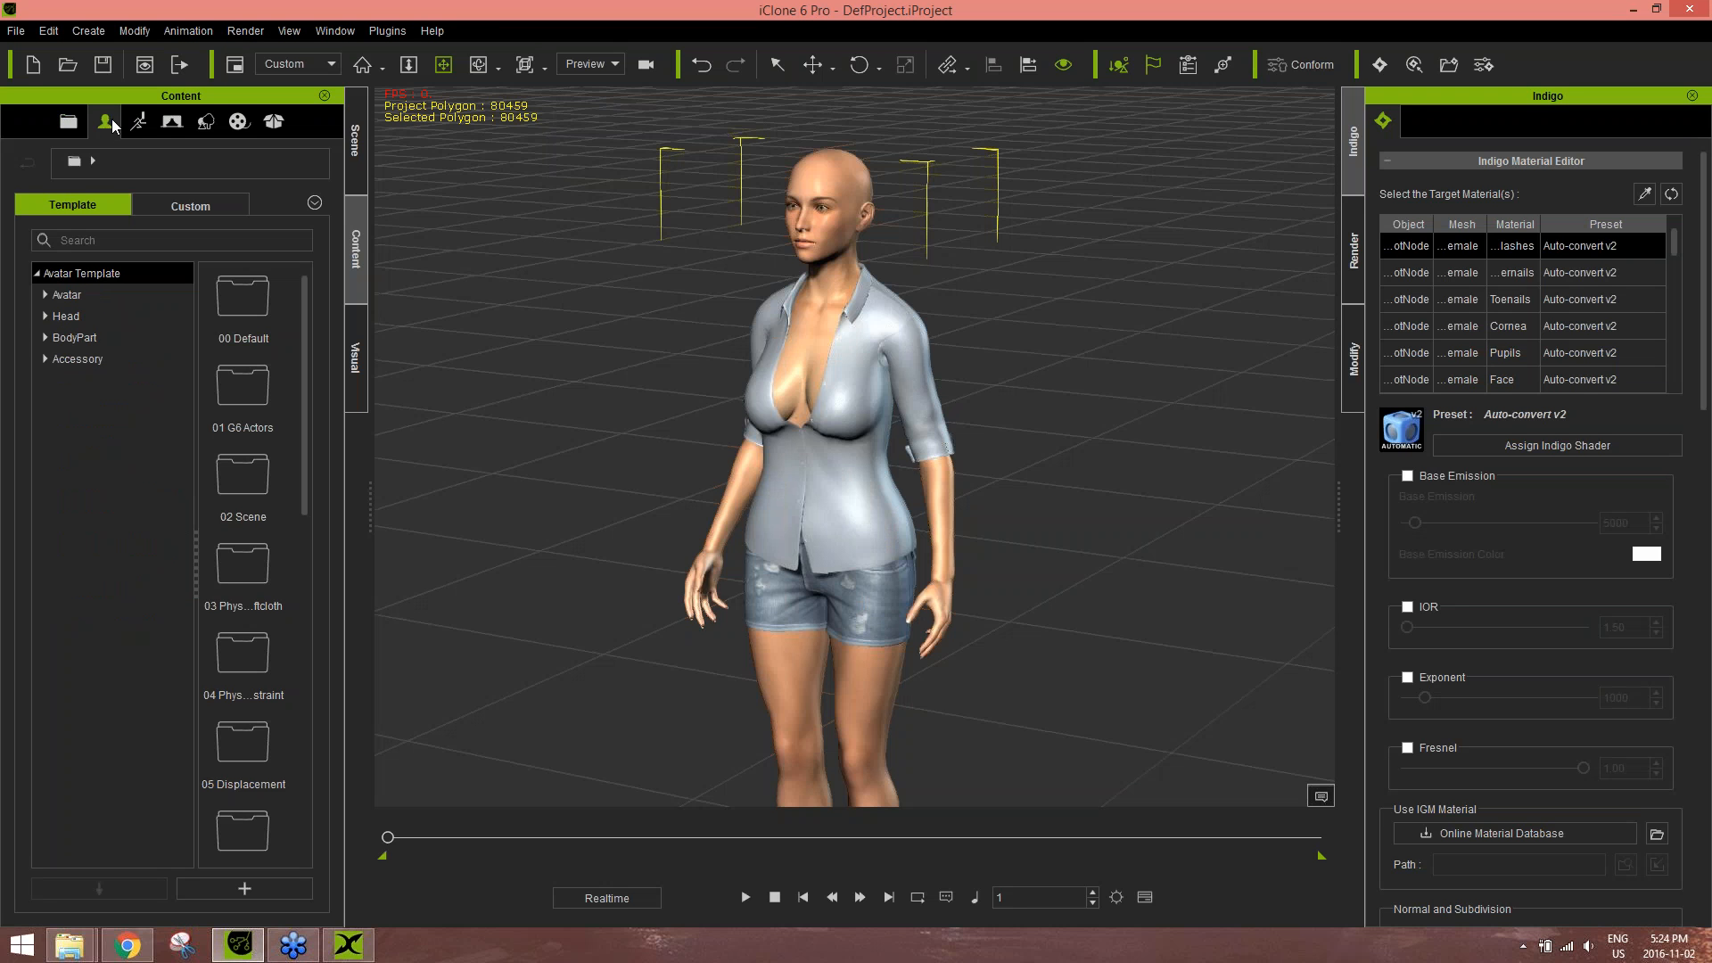
click(46, 359)
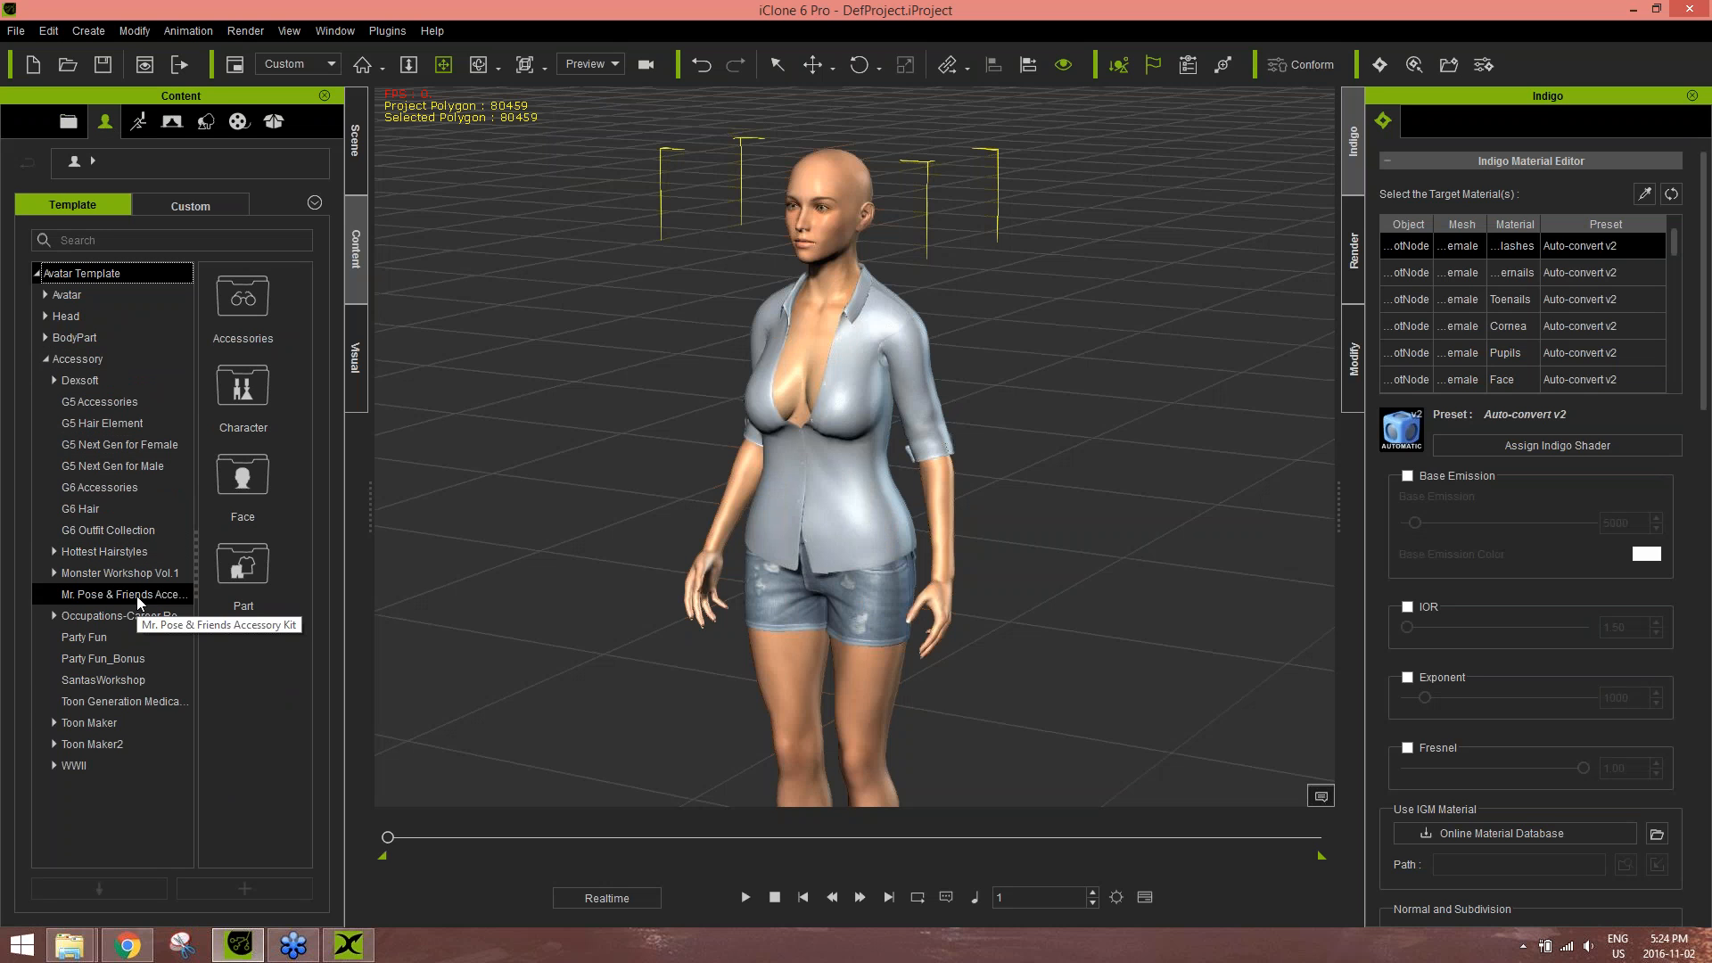
click(96, 507)
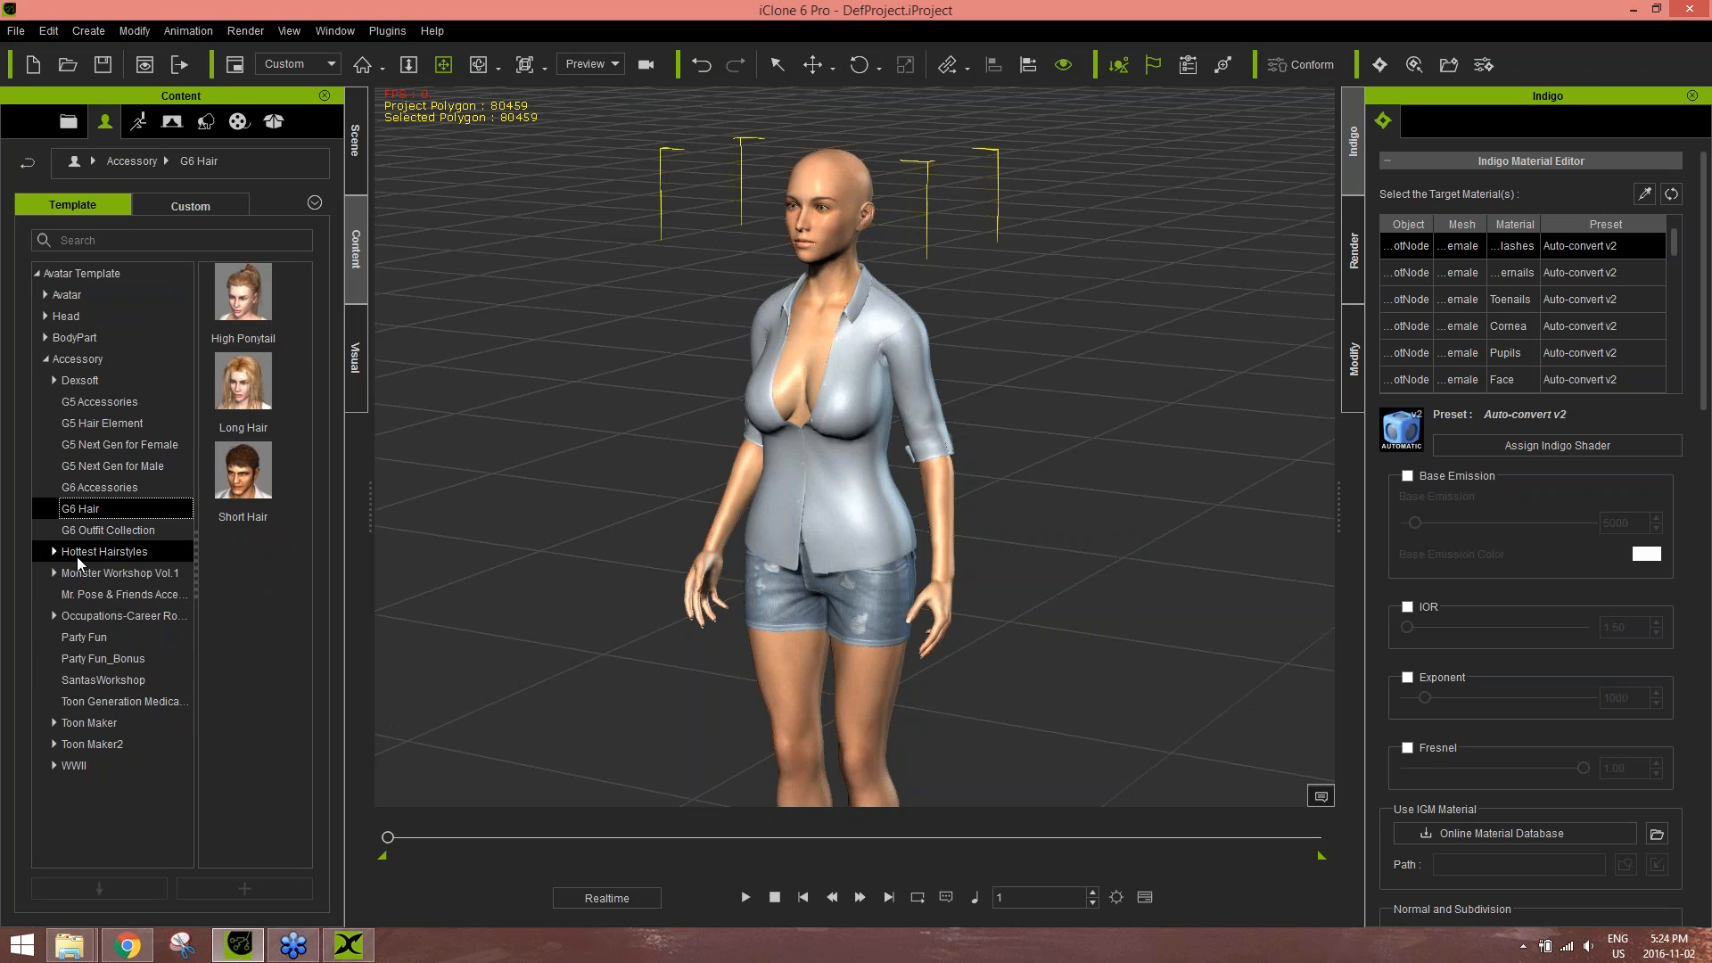
click(54, 552)
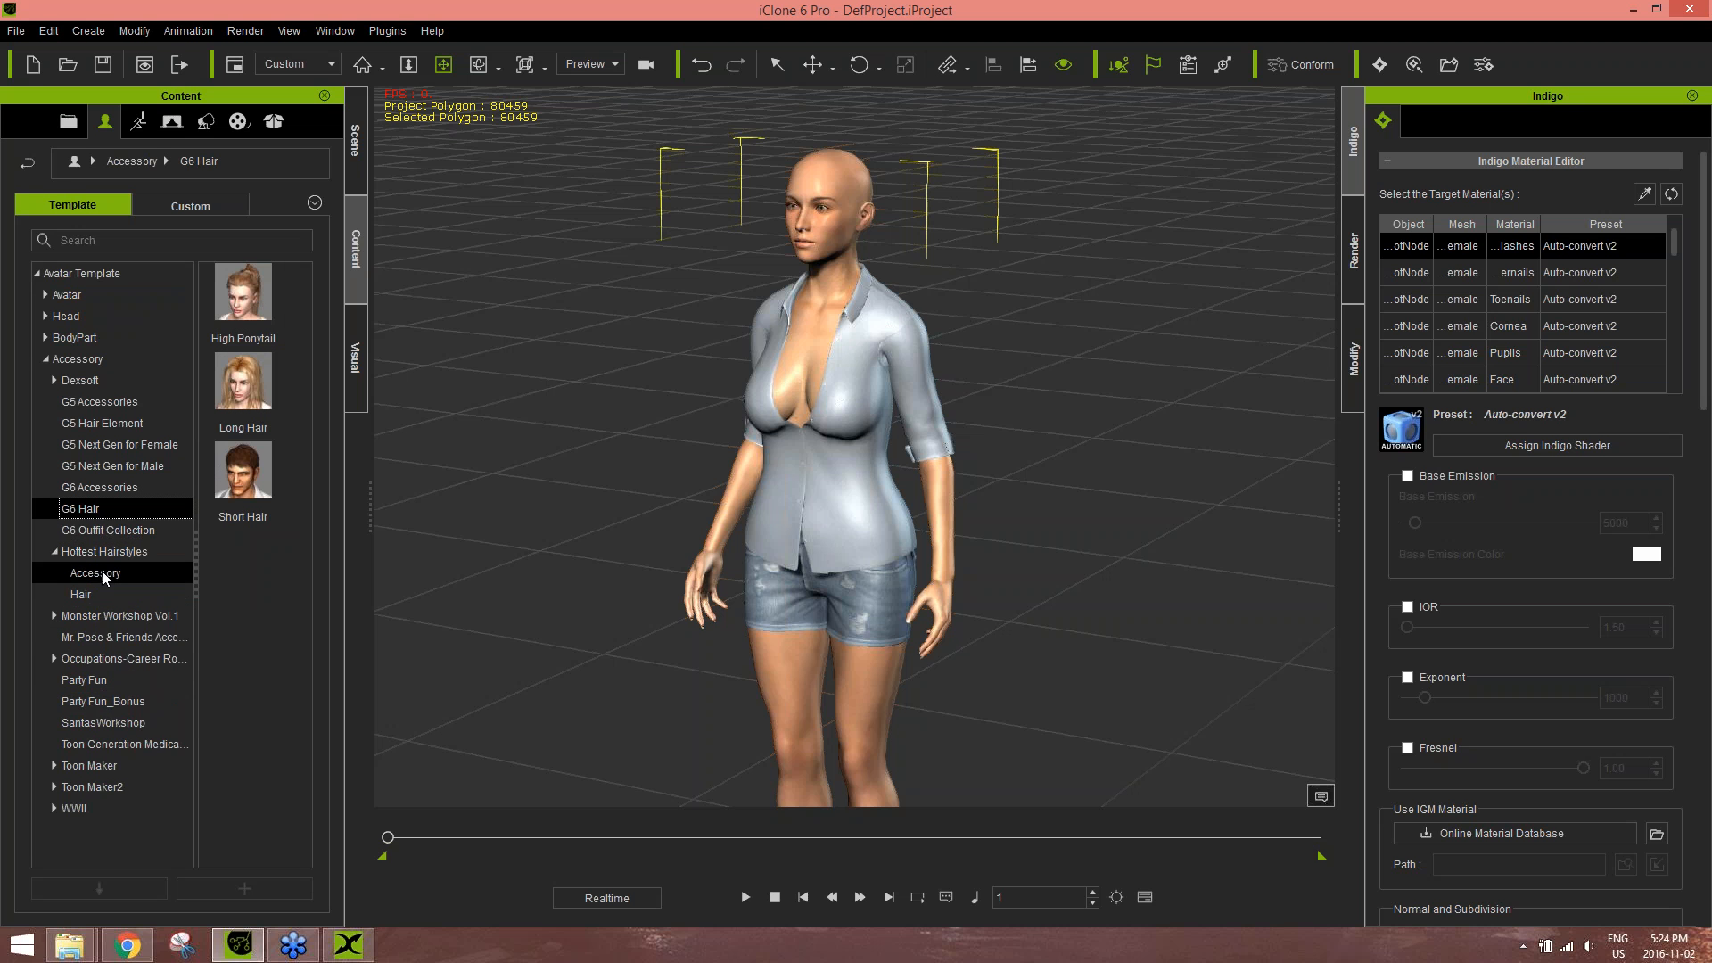
click(98, 593)
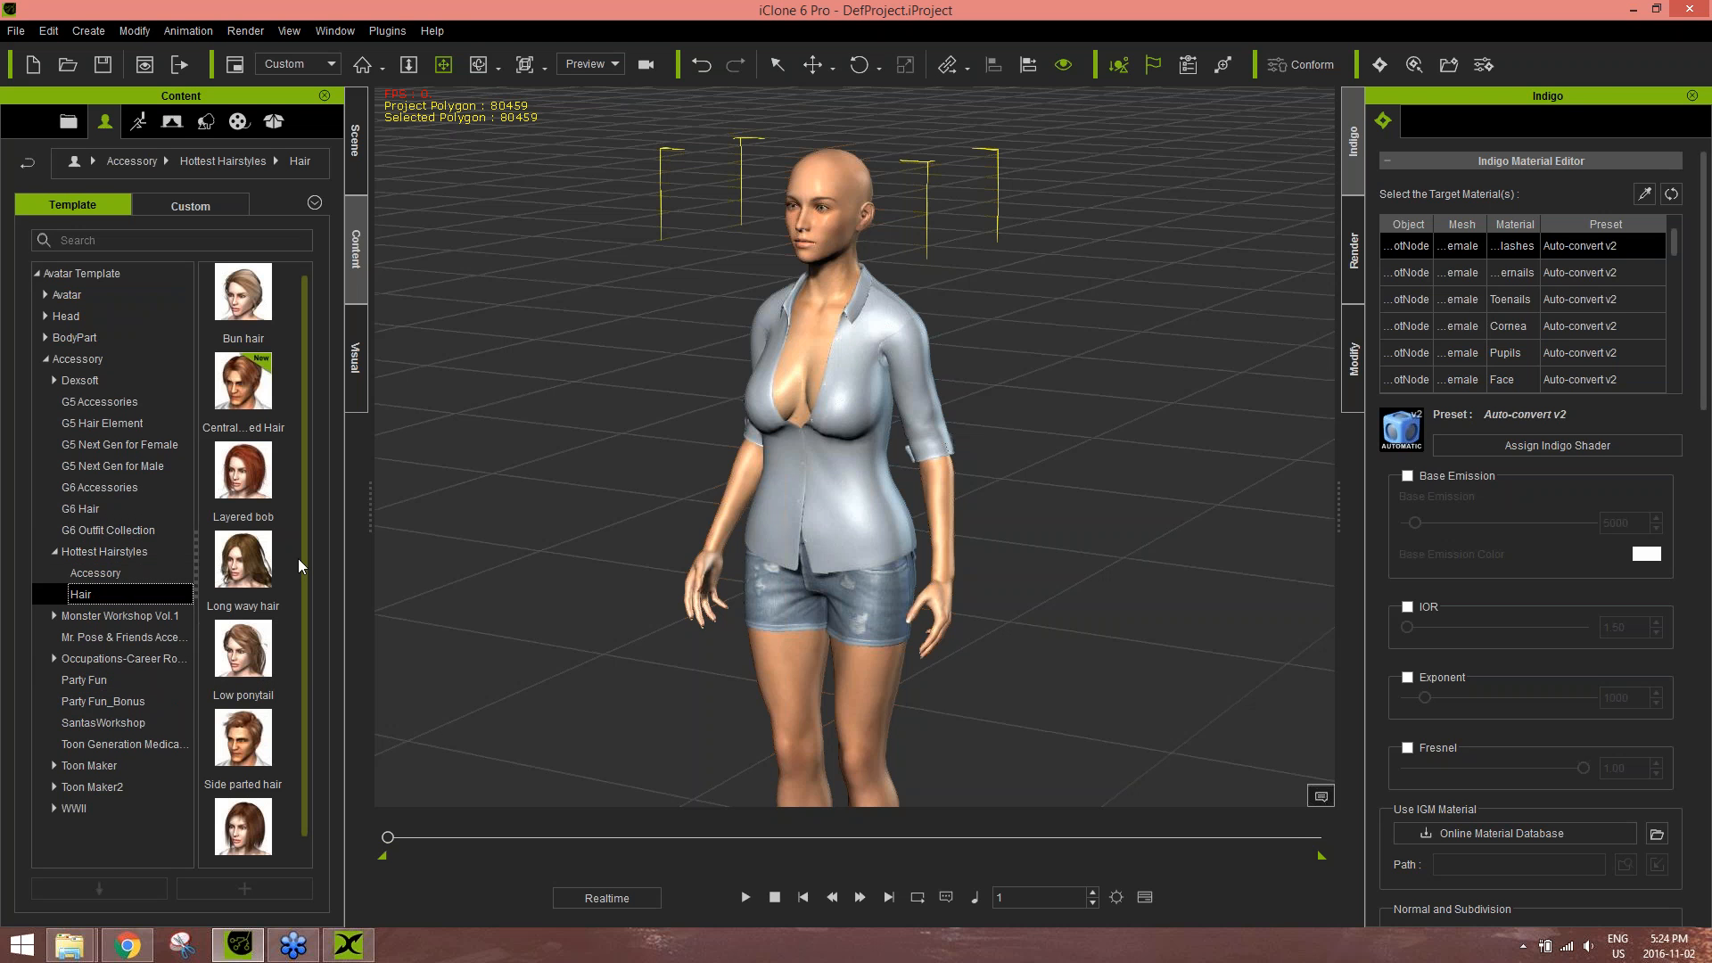
drag(301, 507, 310, 586)
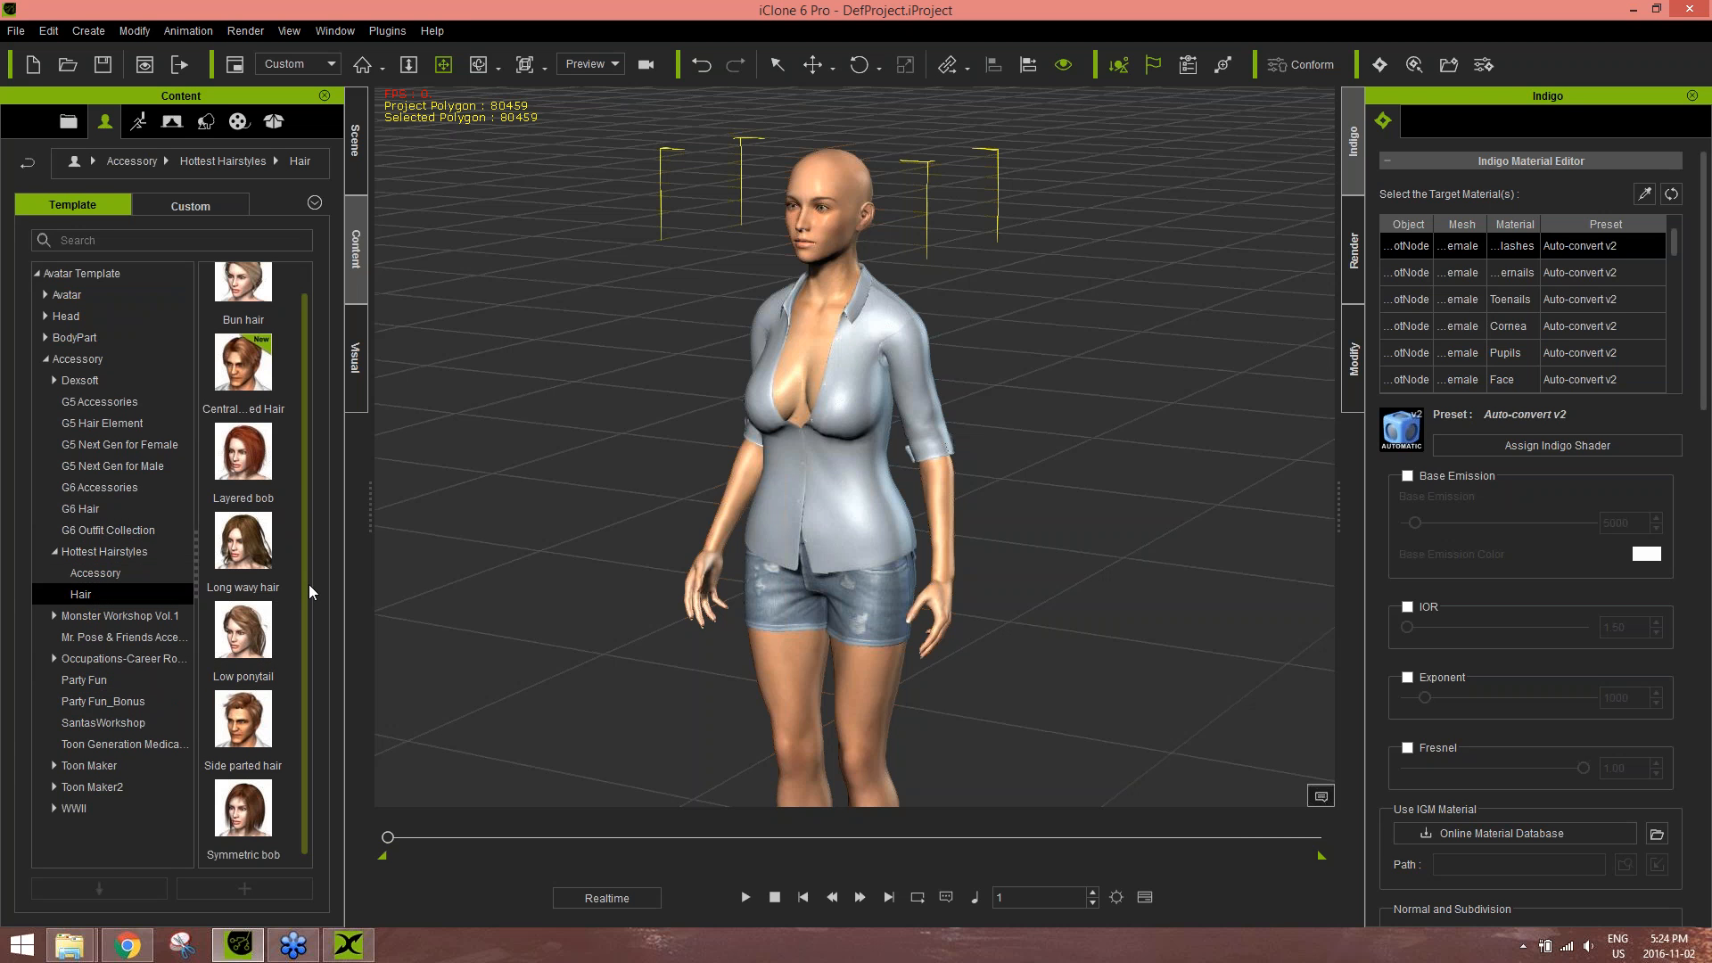
double_click(244, 457)
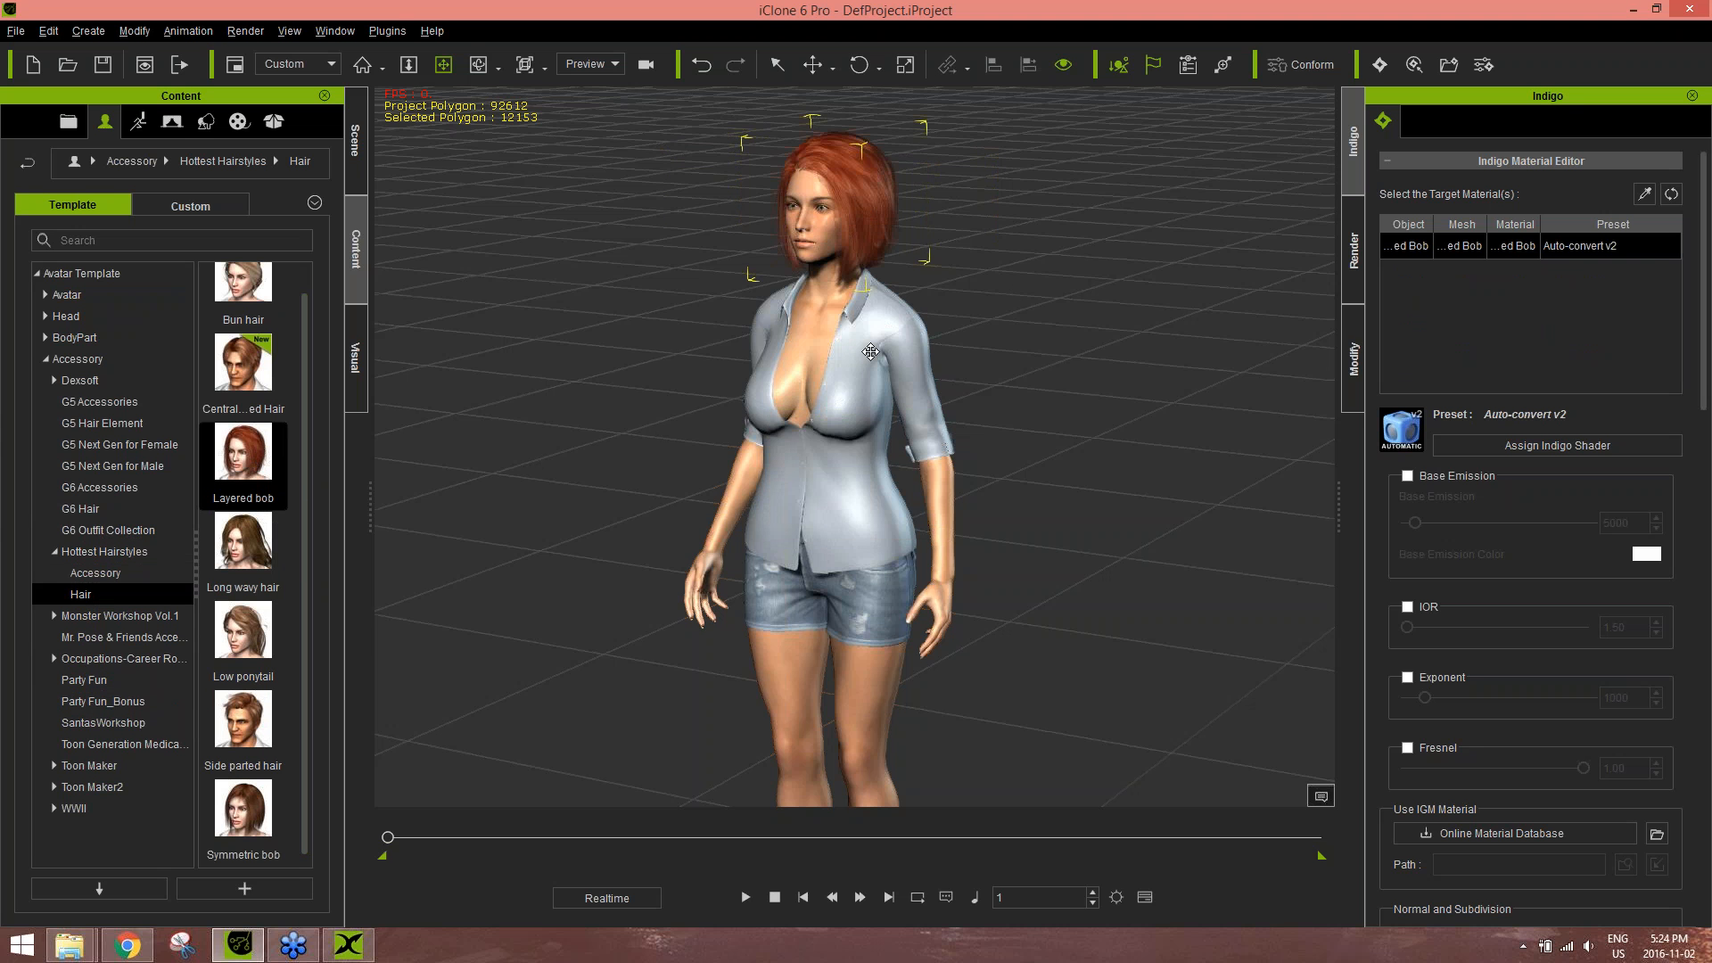
- Check the red bob's fit from both sides and nudge it slightly forward on the character's head
drag(870, 351, 902, 517)
scroll(902, 517, up, 5)
right_drag(972, 509, 819, 623)
mouse_move(818, 624)
mouse_down()
mouse_move(820, 646)
mouse_move(815, 619)
mouse_up()
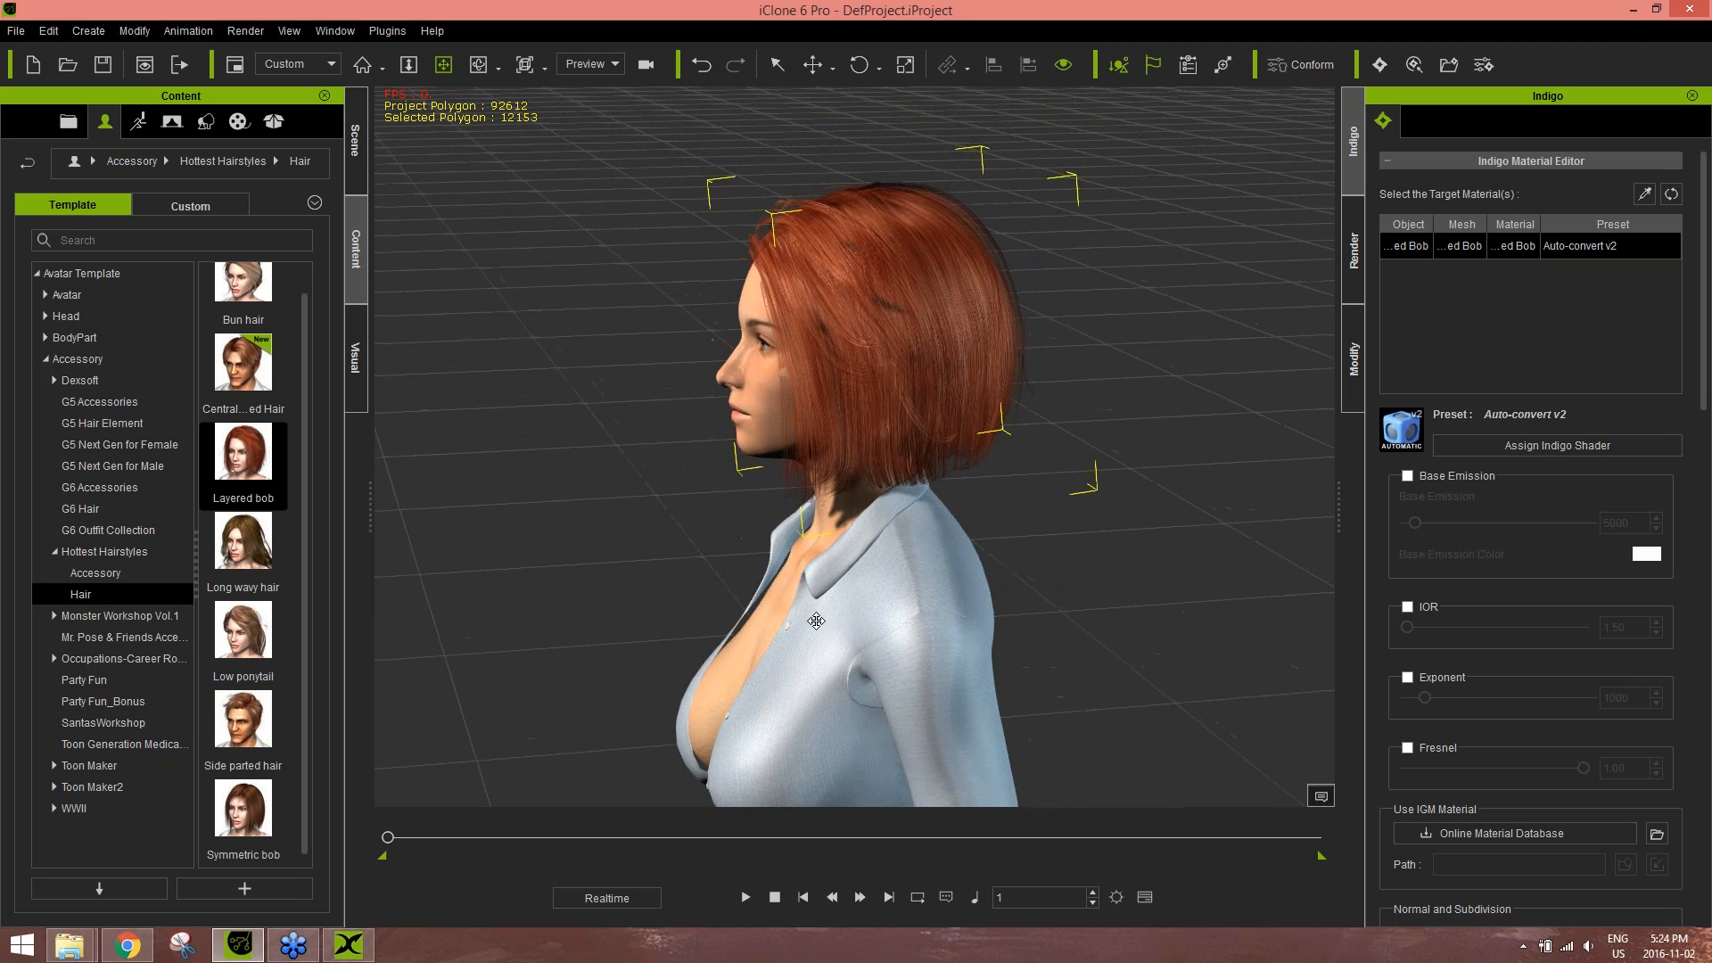
right_drag(815, 619, 1005, 642)
scroll(1062, 602, up, 2)
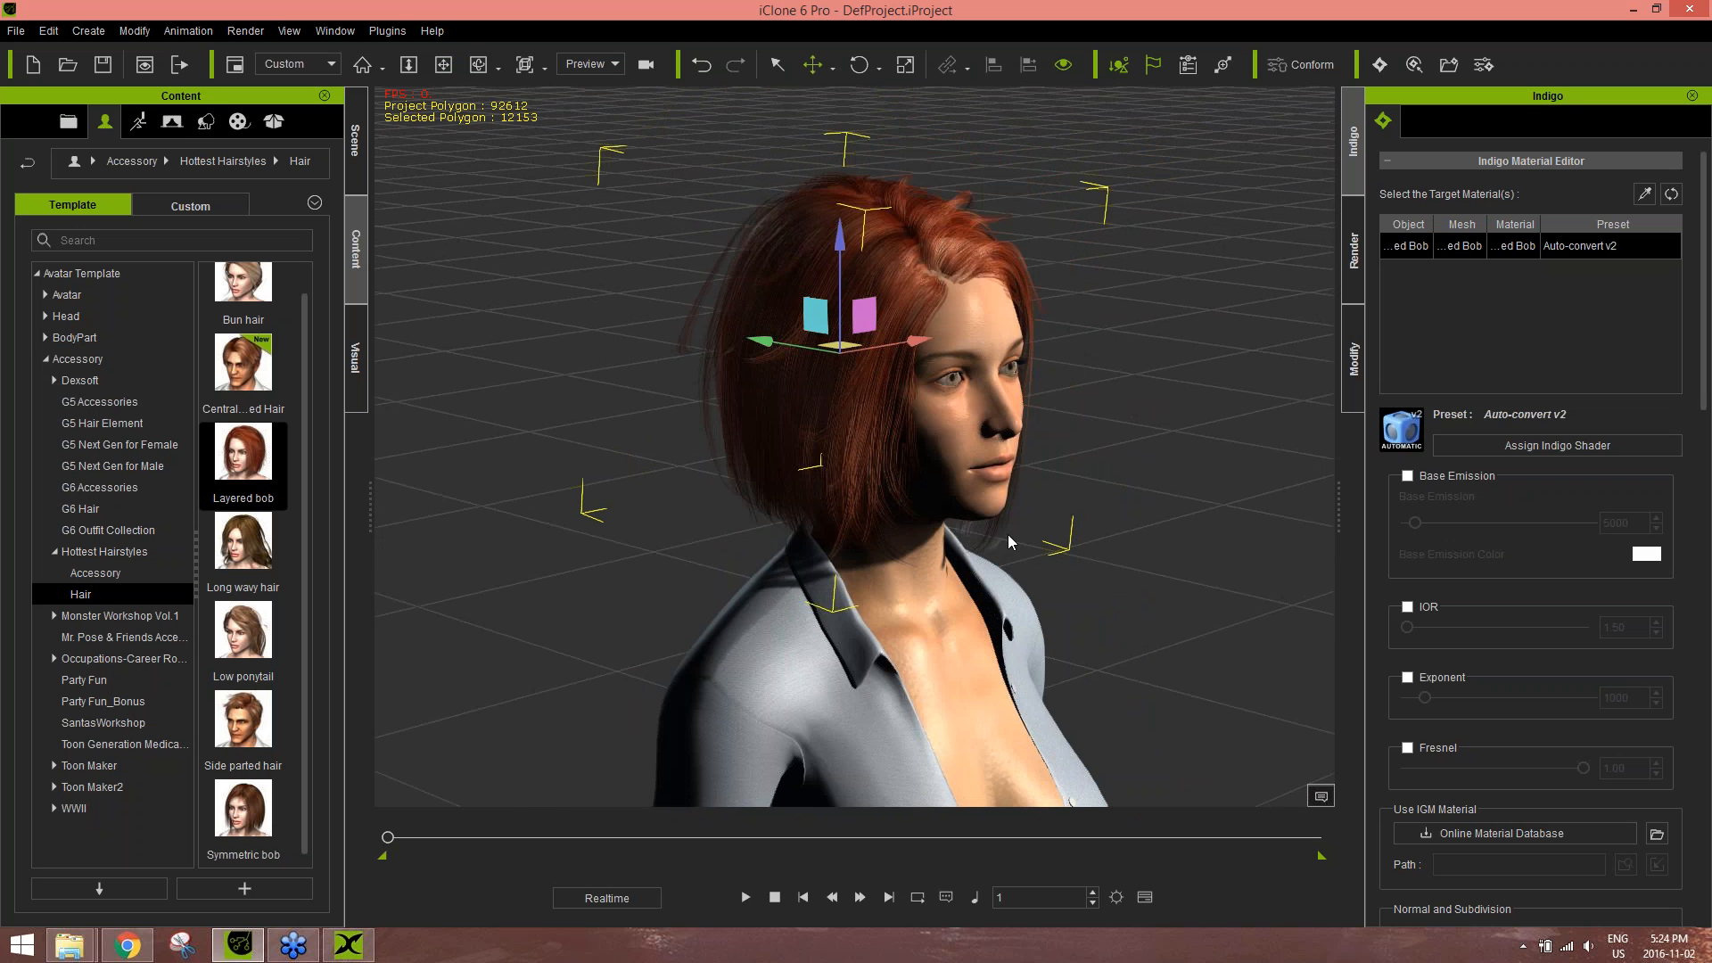
drag(765, 341, 772, 342)
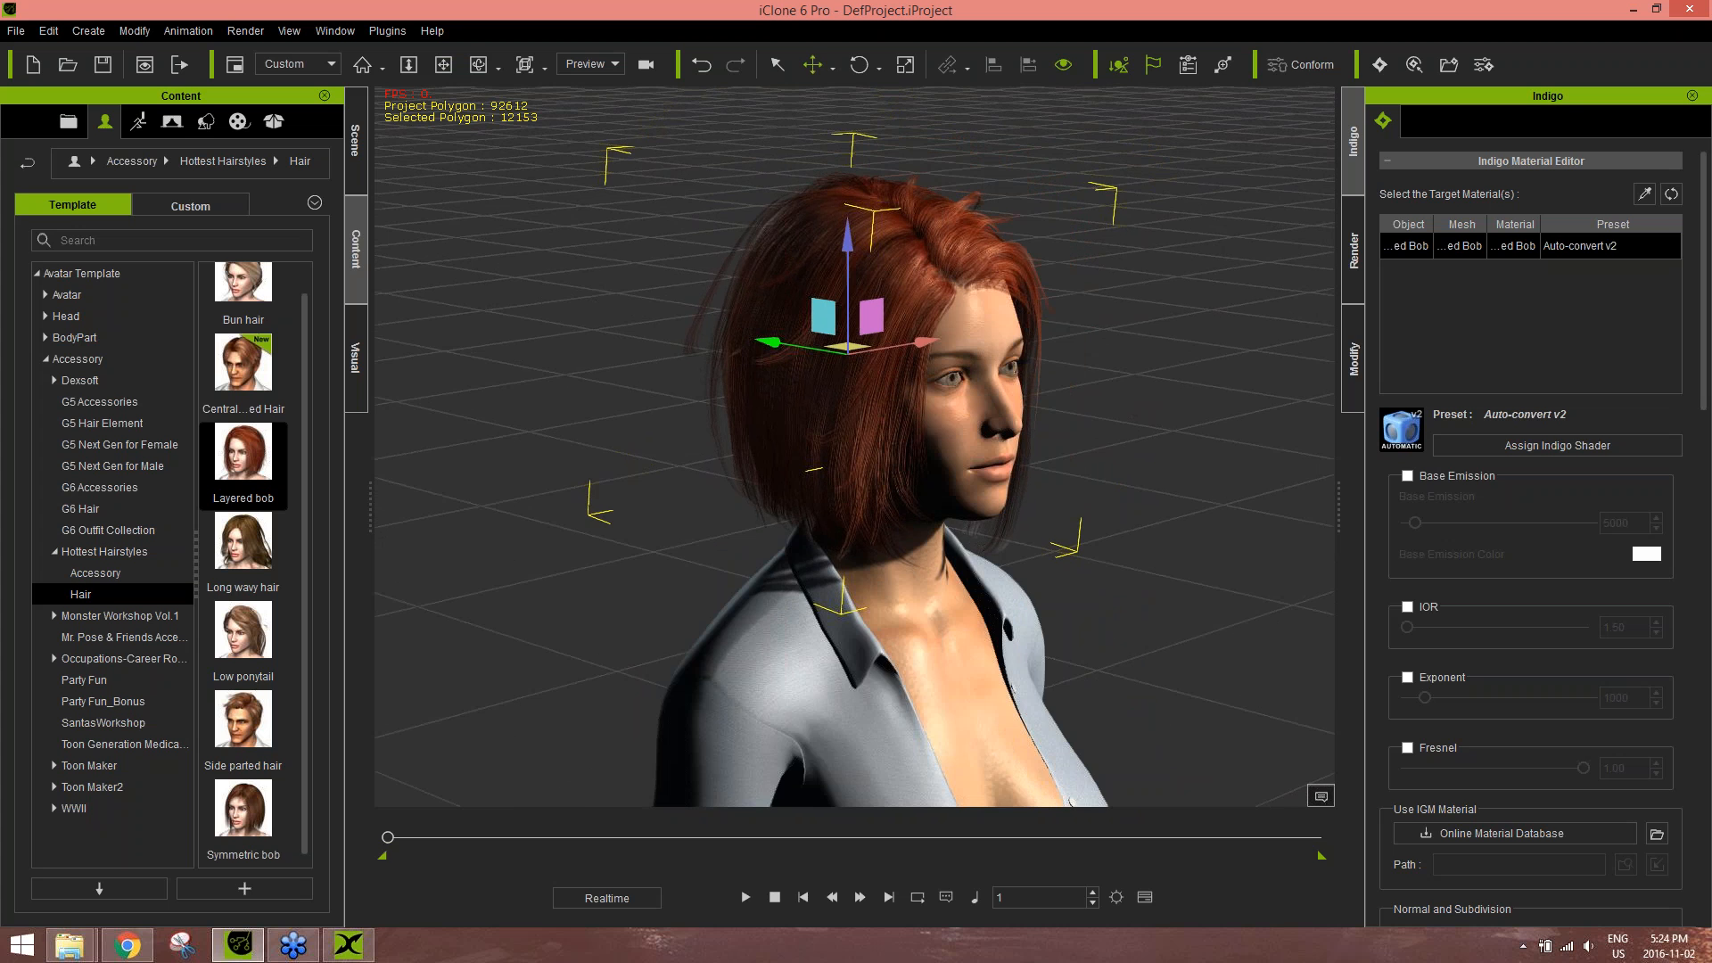
- Replace the avatar's Layered Bob with the Low ponytail hairstyle and nudge the new hair slightly forward on the head
right_drag(1137, 399, 758, 425)
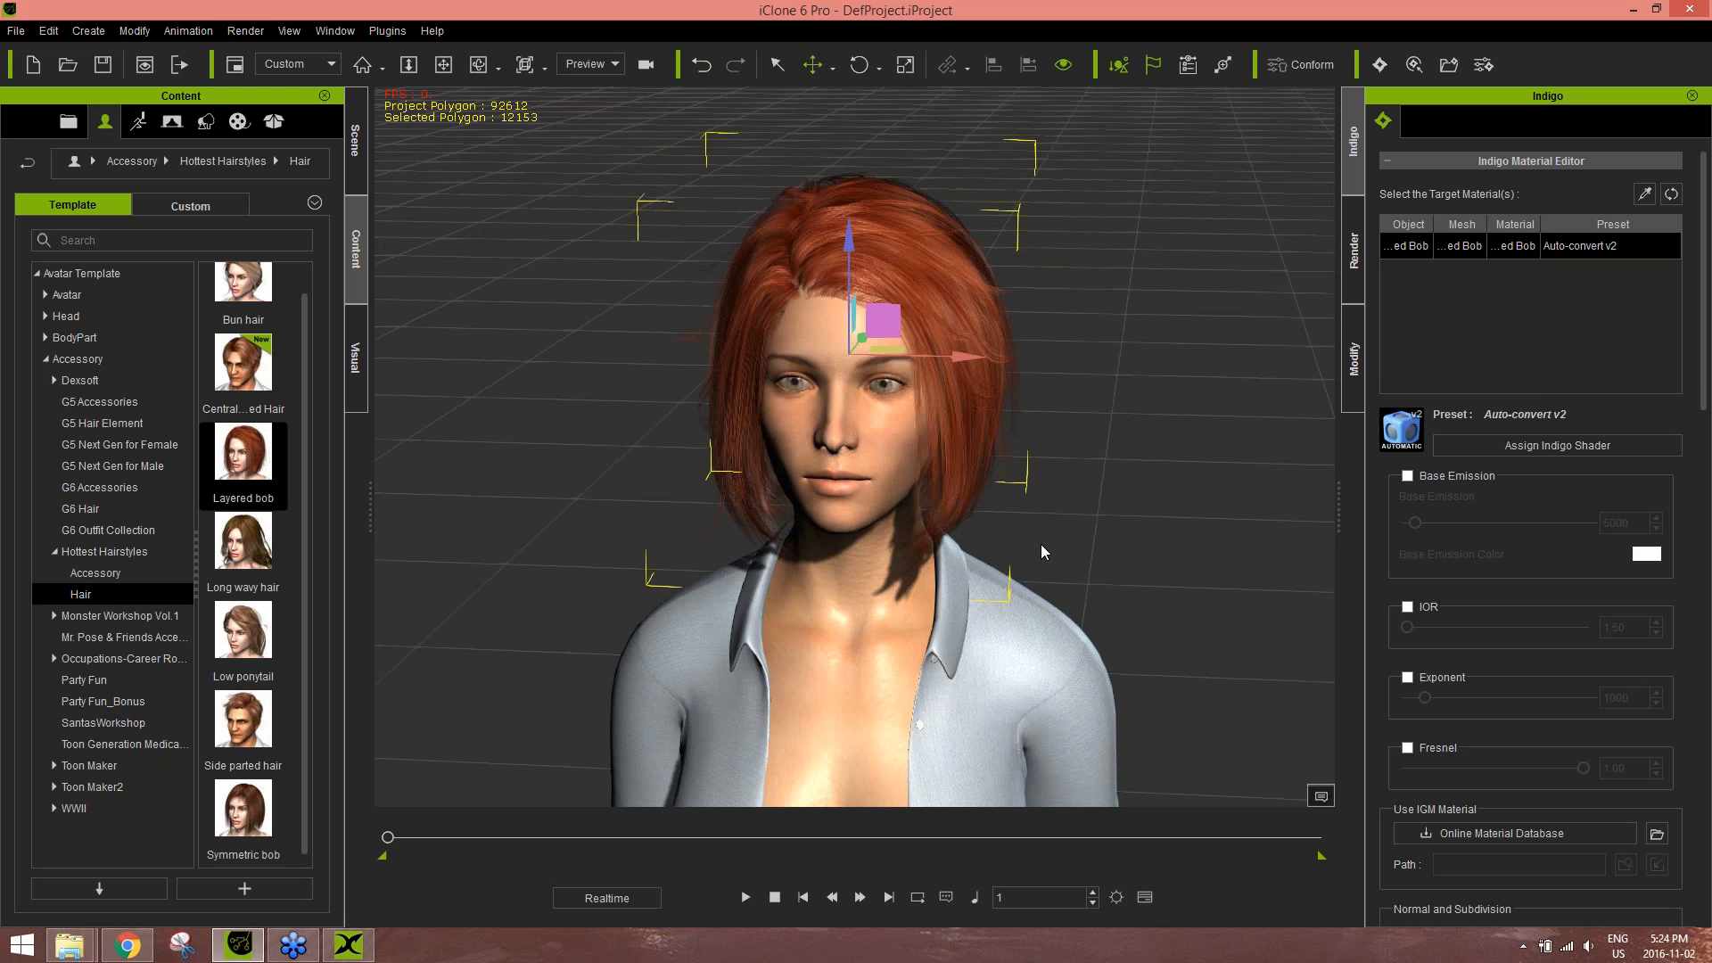
key(Delete)
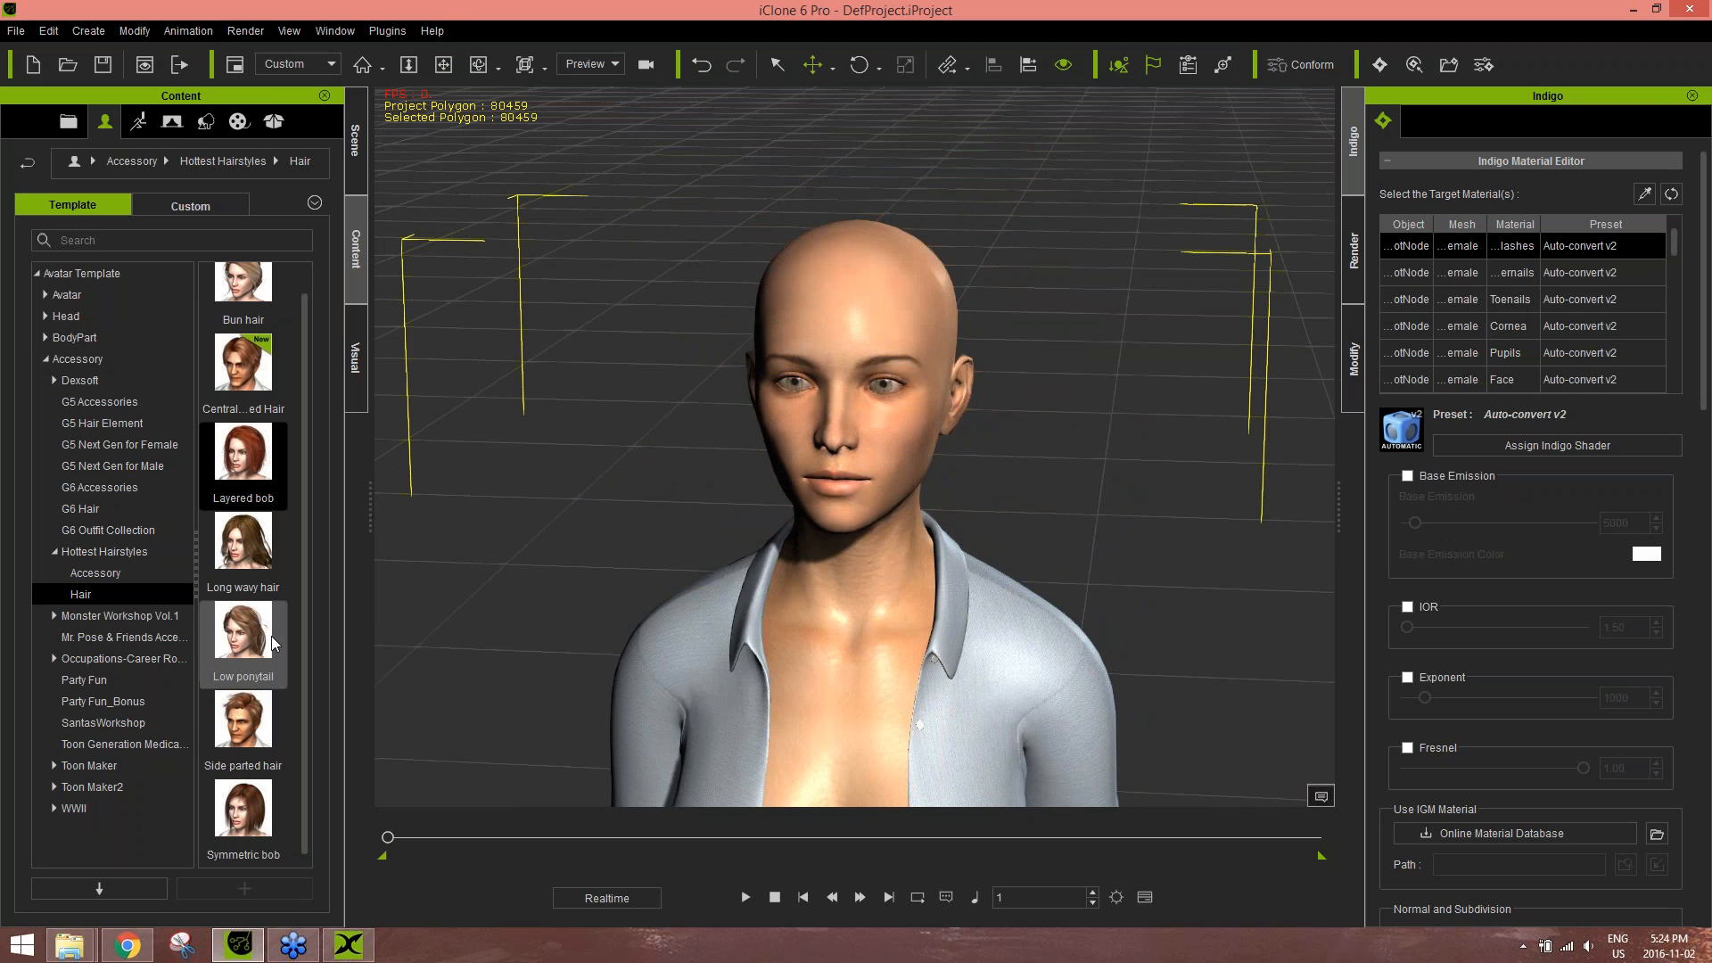
double_click(254, 635)
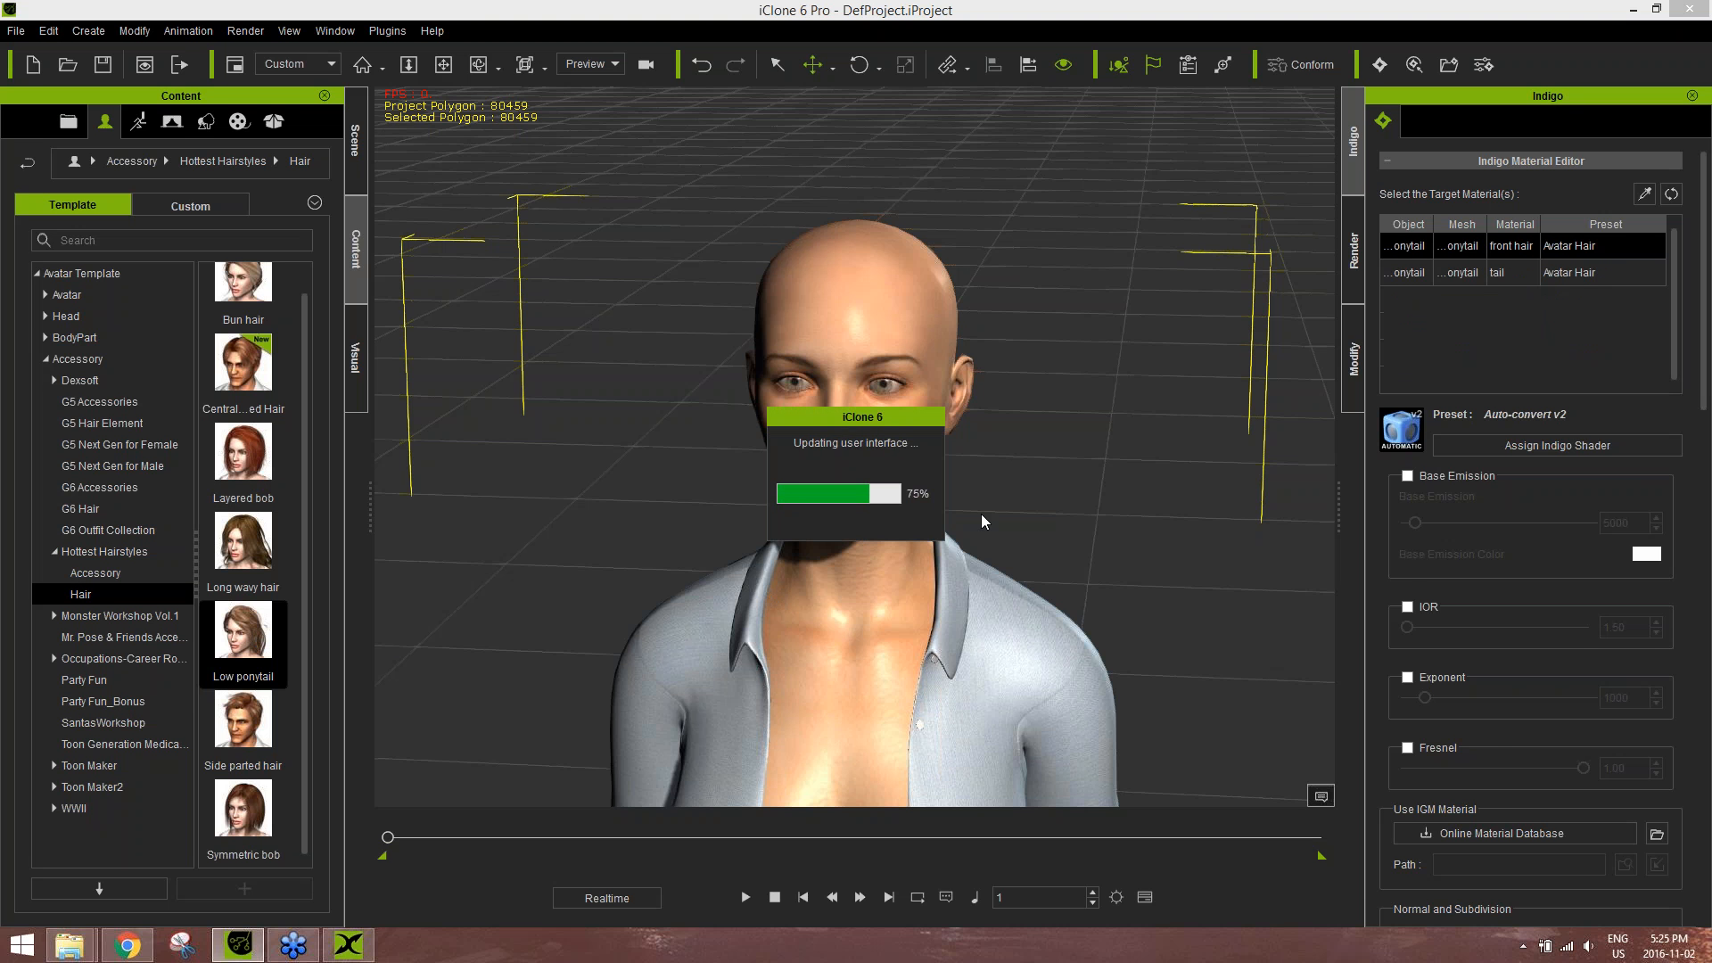
alt+drag(1253, 497, 1311, 508)
right_drag(695, 561, 1052, 560)
drag(782, 528, 796, 533)
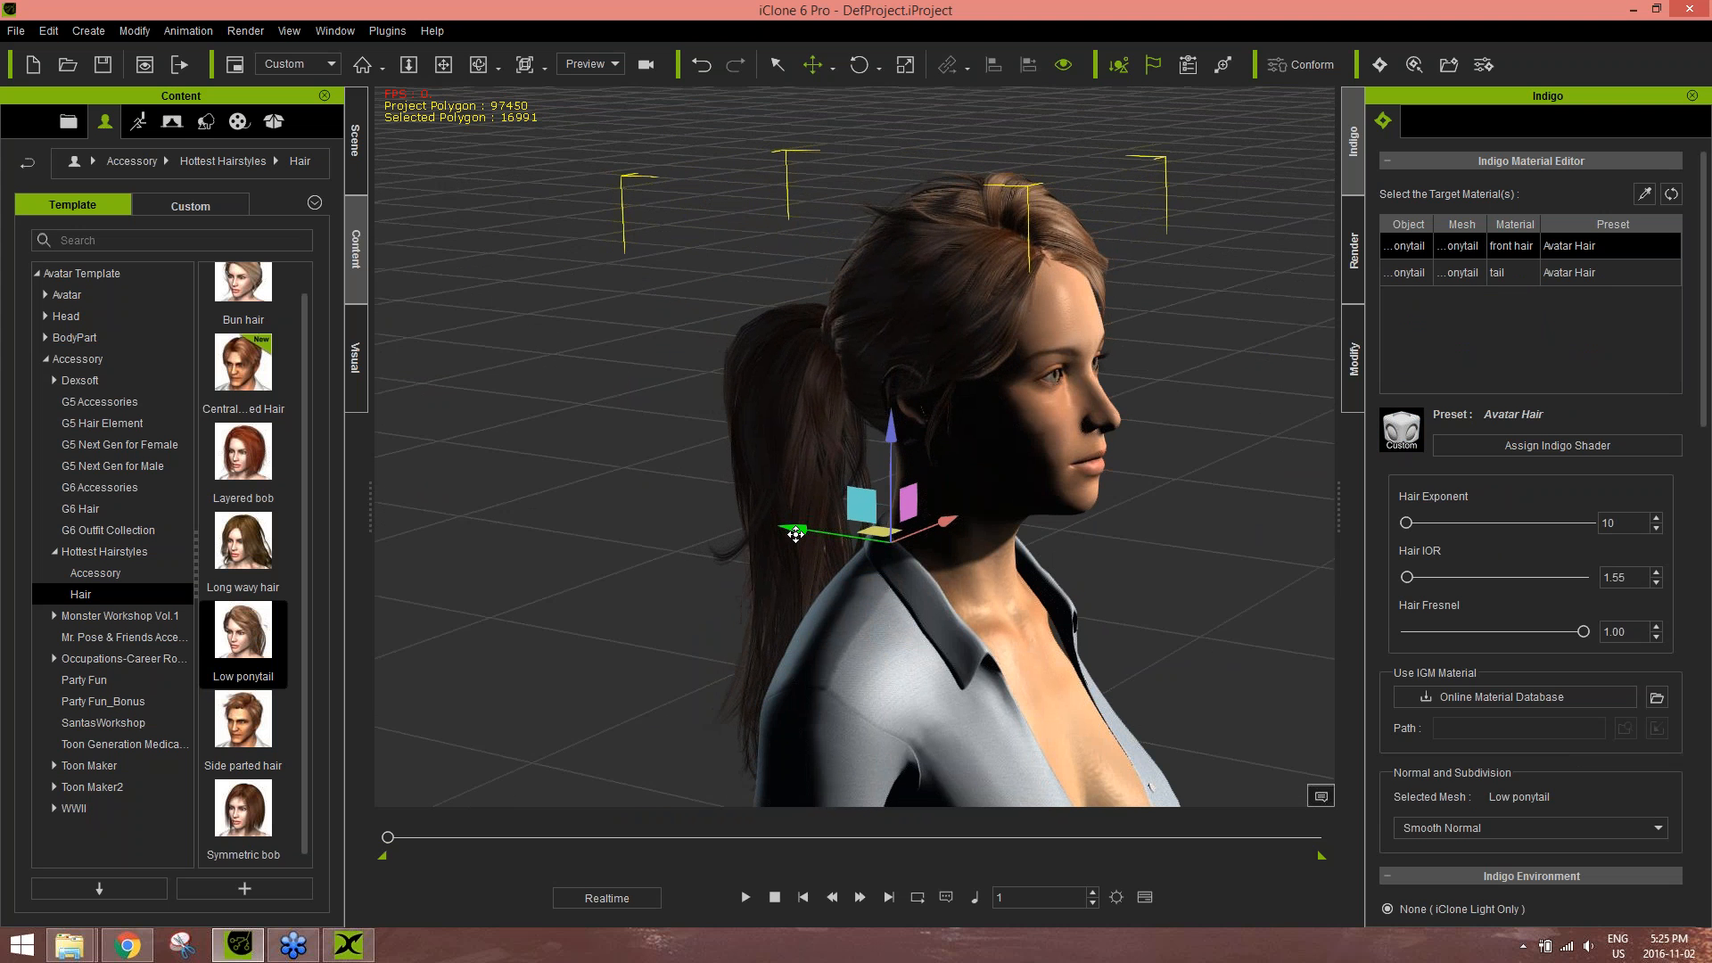
right_drag(1150, 468, 737, 508)
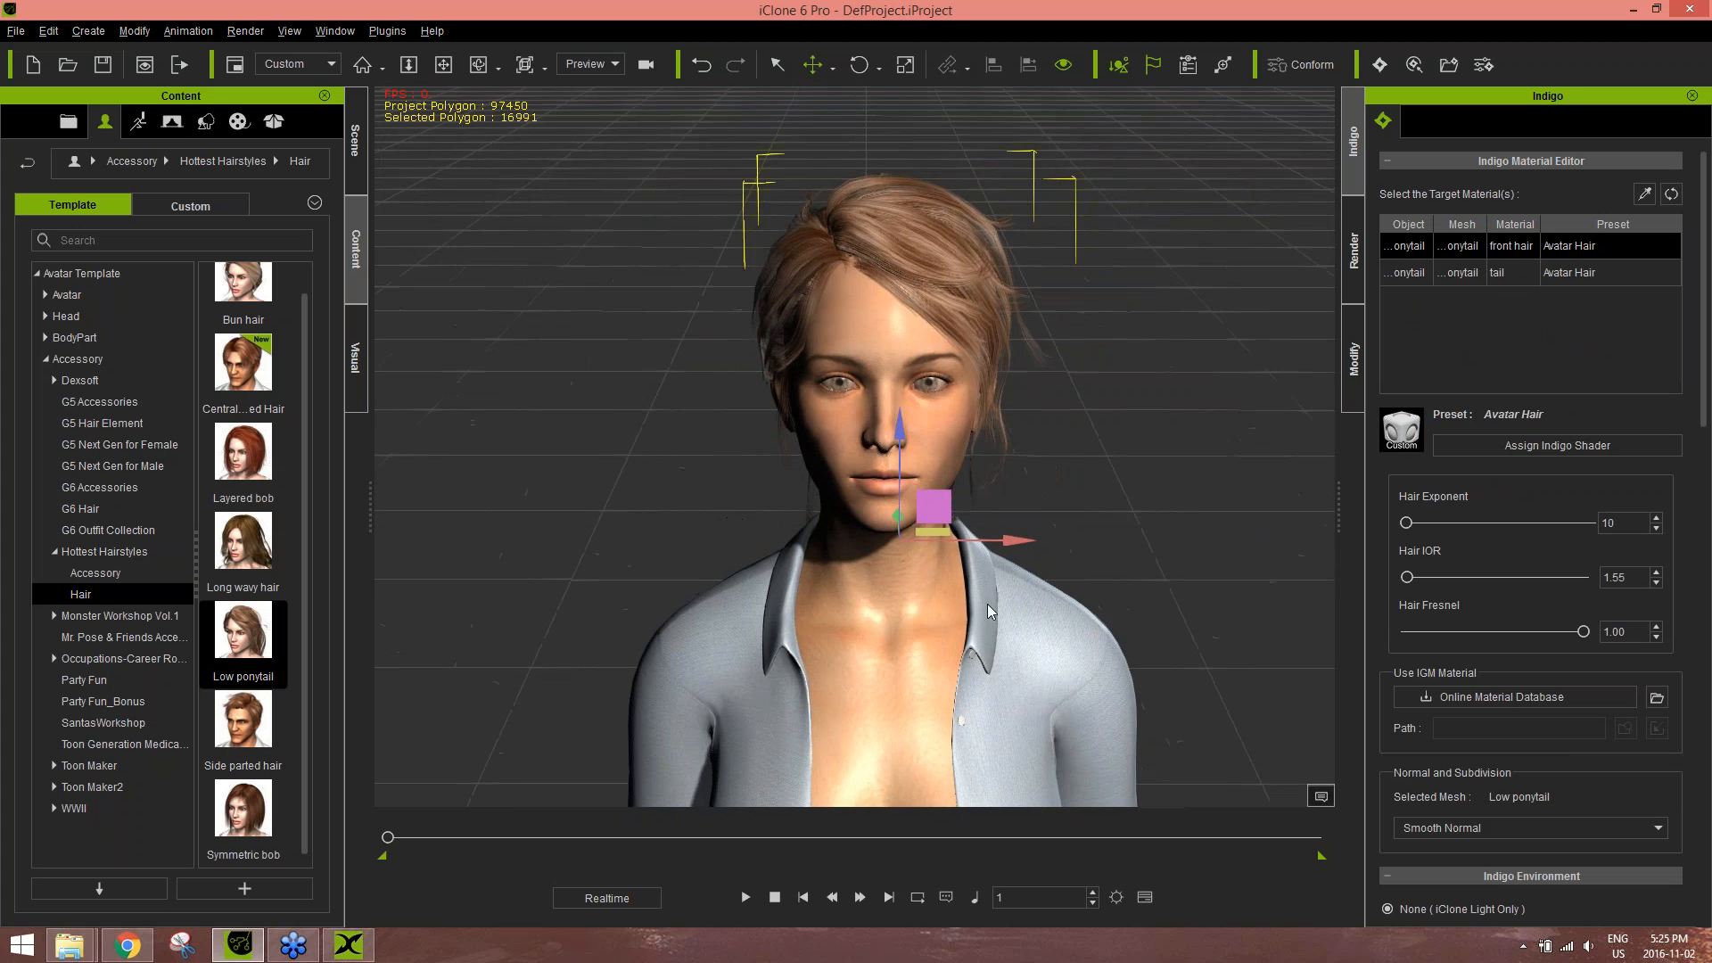
- Play back the avatar from the side to check how the ponytail behaves, stop playback and inspect the whole figure
middle_drag(737, 510, 749, 283)
right_drag(959, 526, 706, 529)
middle_drag(706, 529, 708, 593)
click(745, 897)
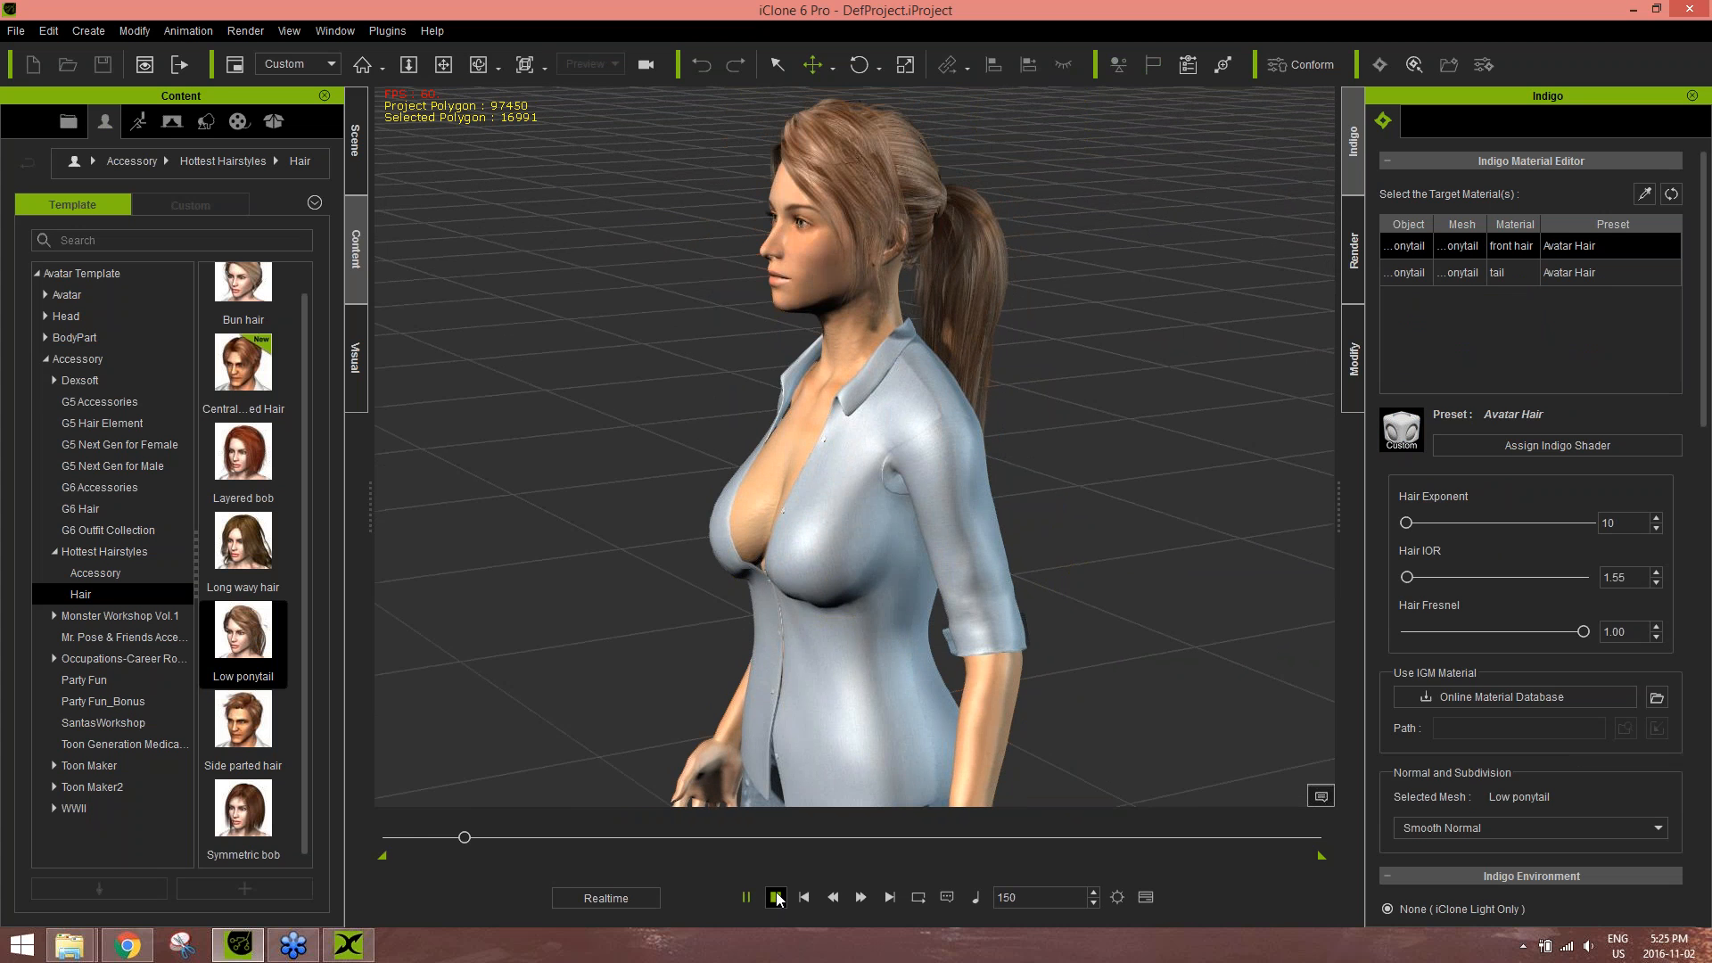
click(775, 897)
right_drag(808, 482, 1001, 541)
scroll(1000, 540, down, 5)
middle_drag(1000, 540, 1011, 442)
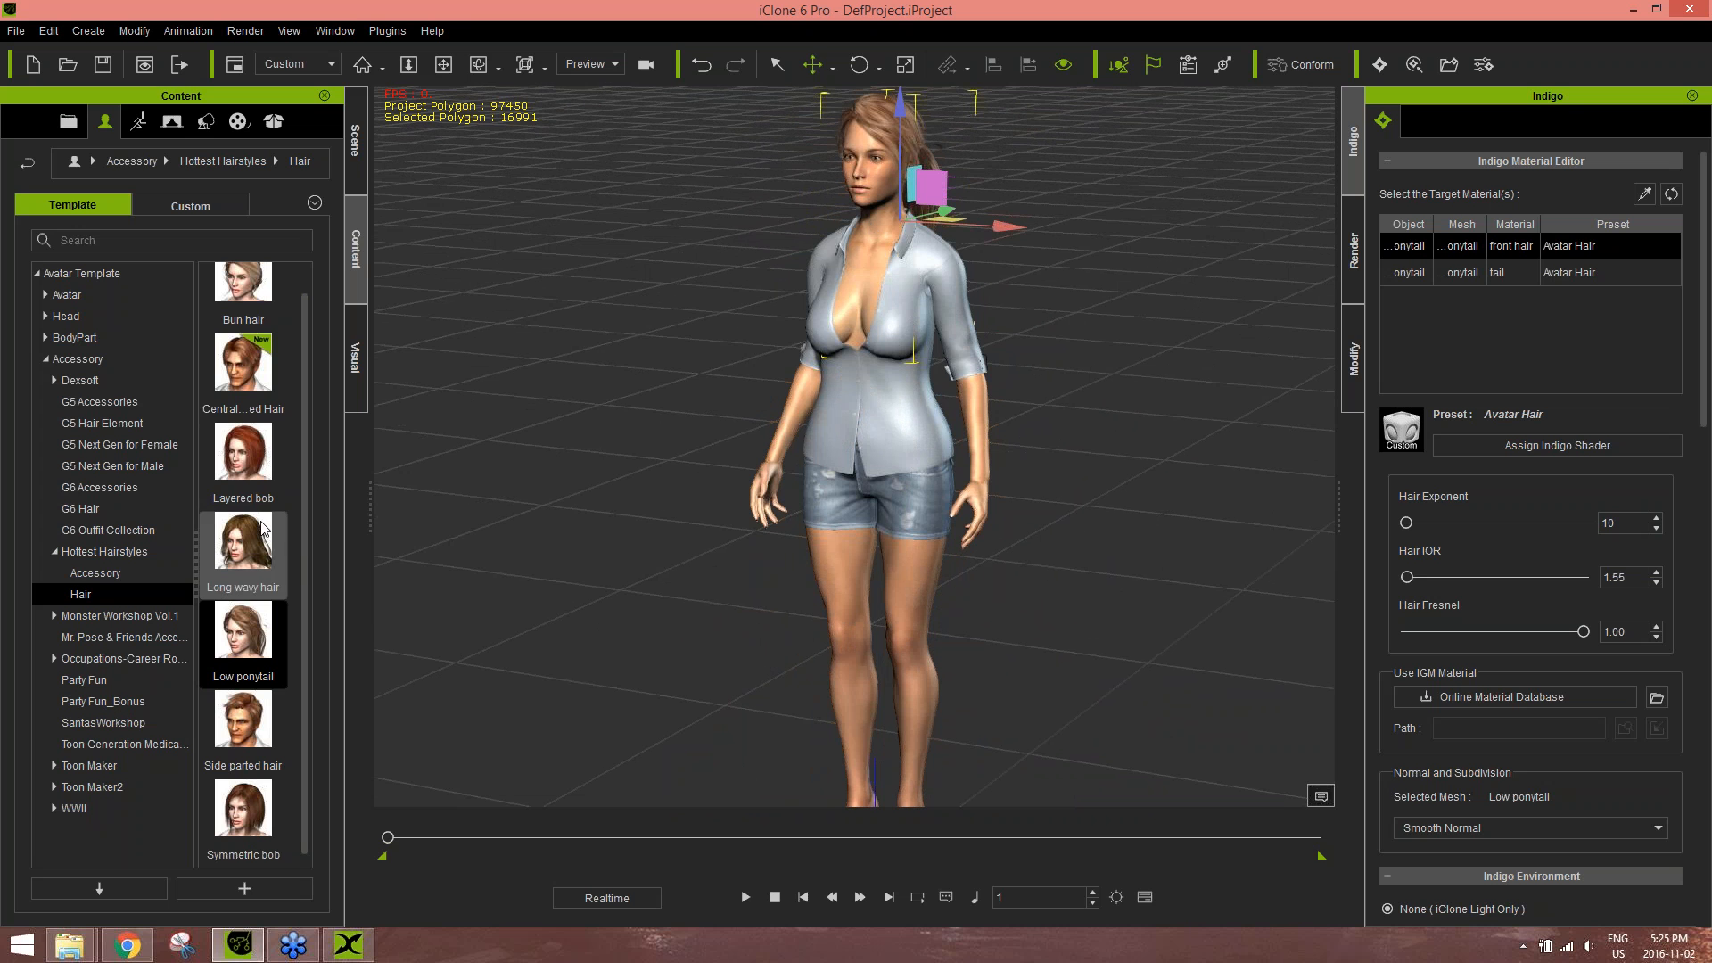
- Apply the Layered bob hairstyle to the avatar and inspect the head from the side
double_click(250, 454)
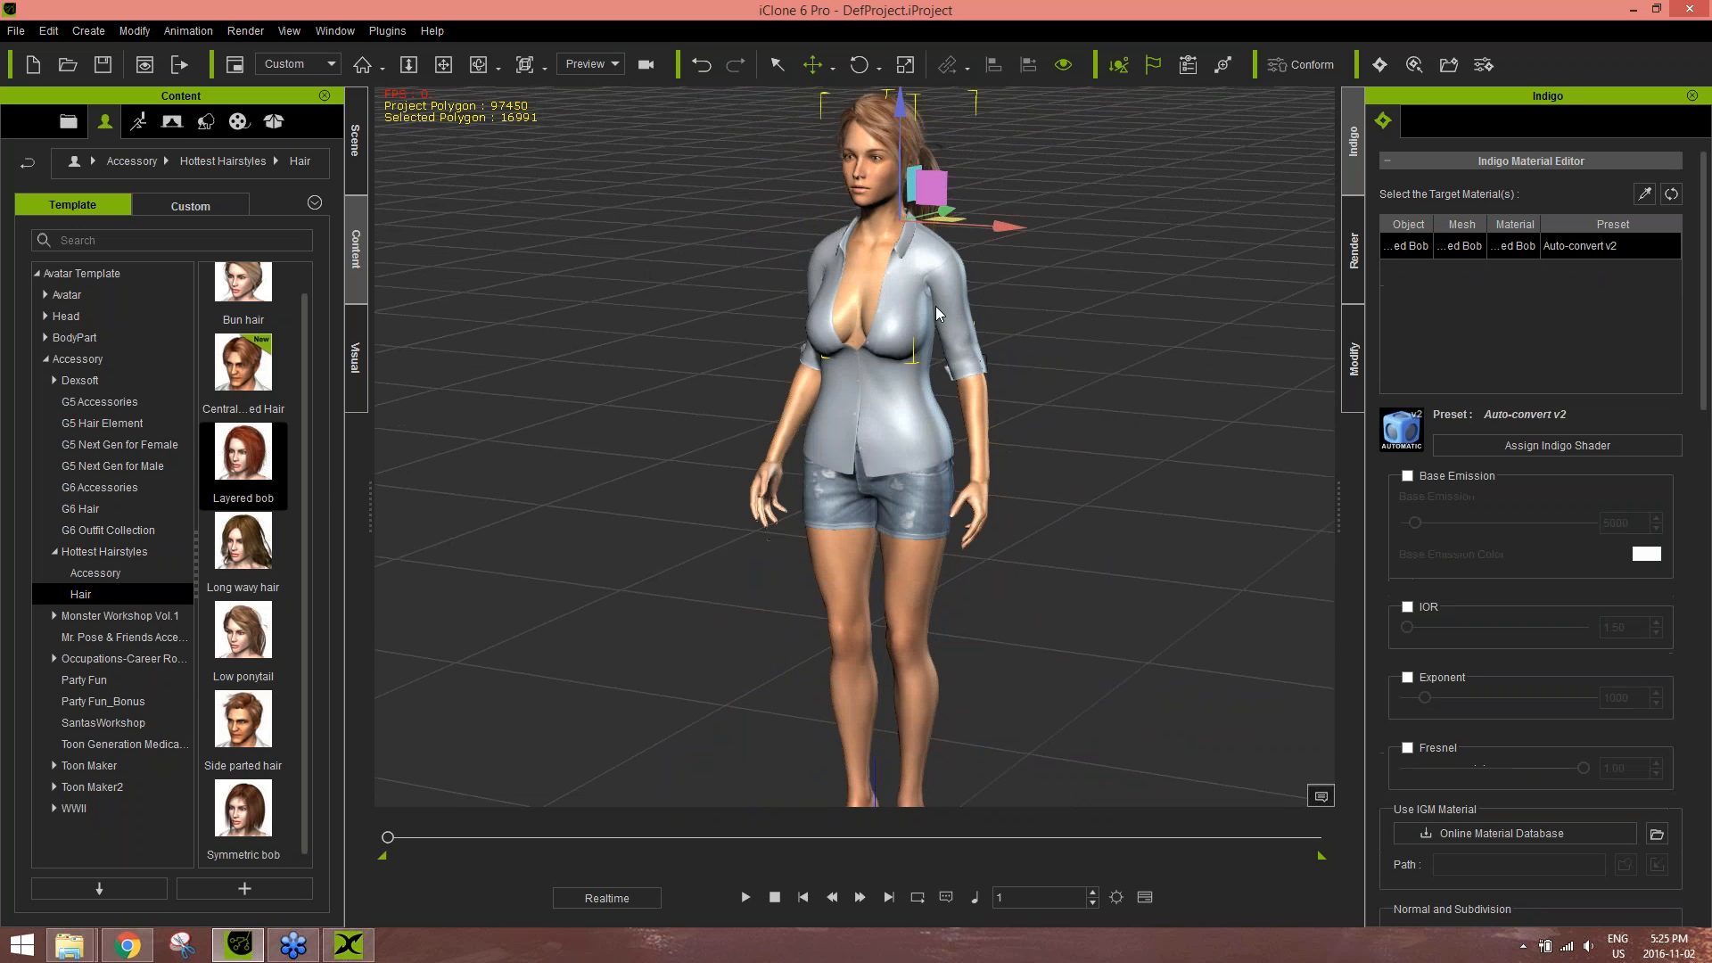
alt+middle_drag(933, 303, 925, 326)
alt+right_drag(926, 327, 971, 393)
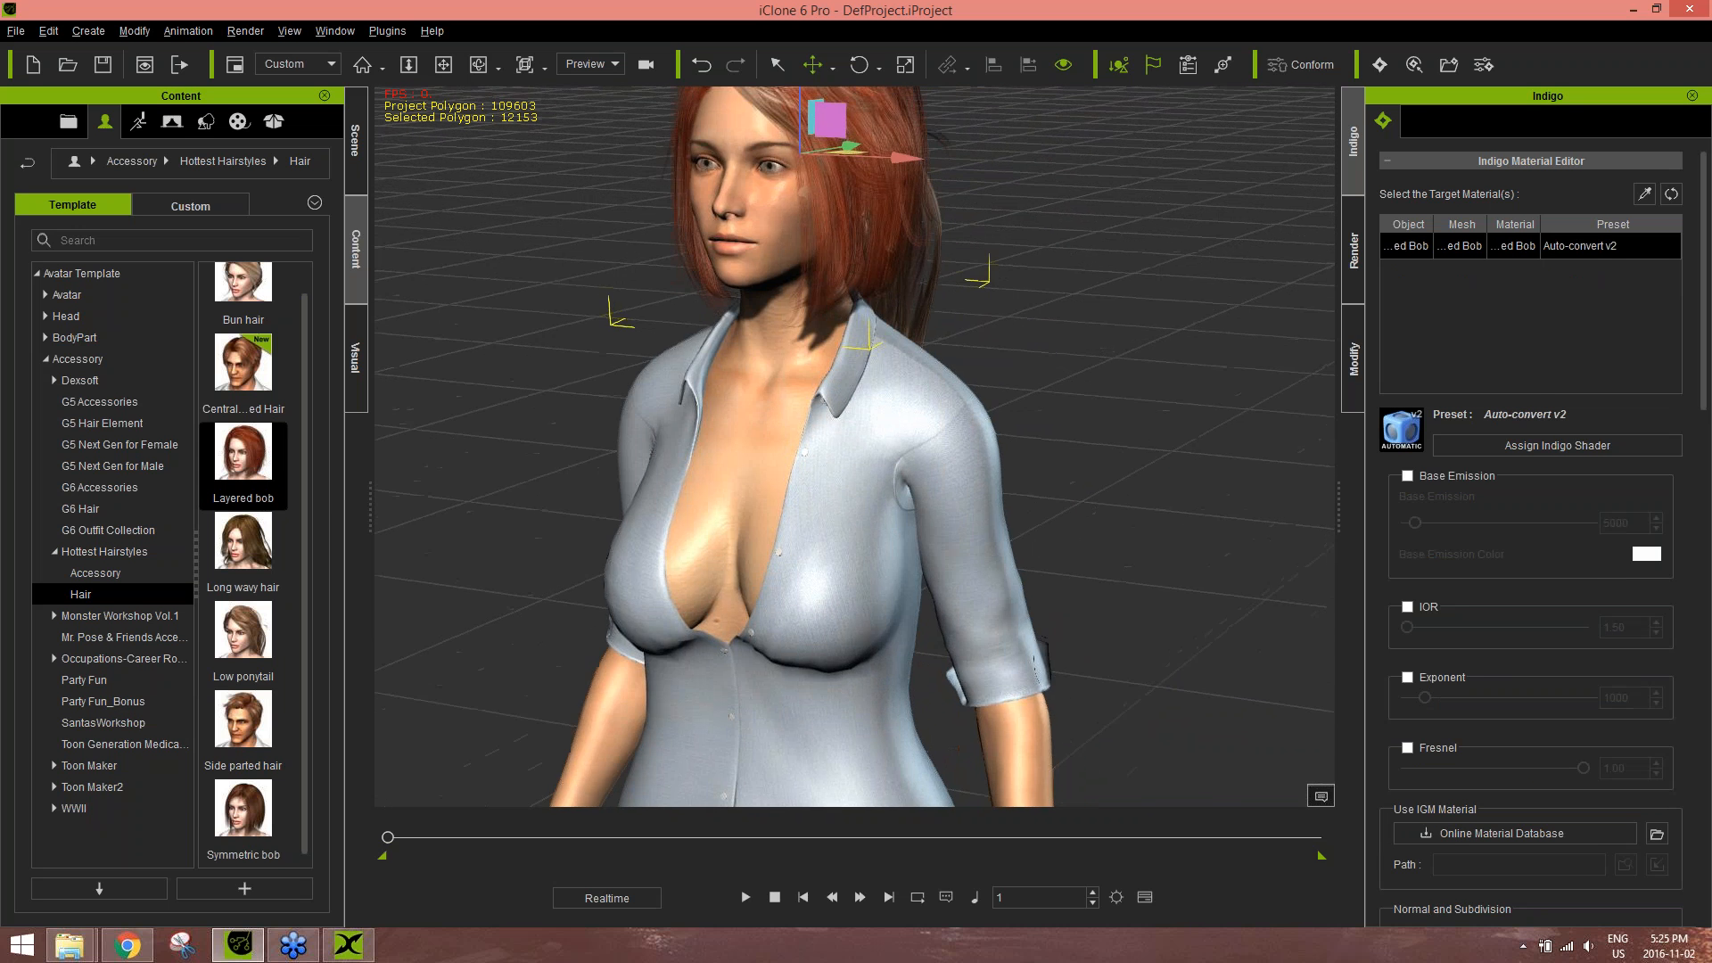
alt+middle_drag(936, 374, 973, 481)
alt+drag(974, 482, 838, 486)
click(1007, 478)
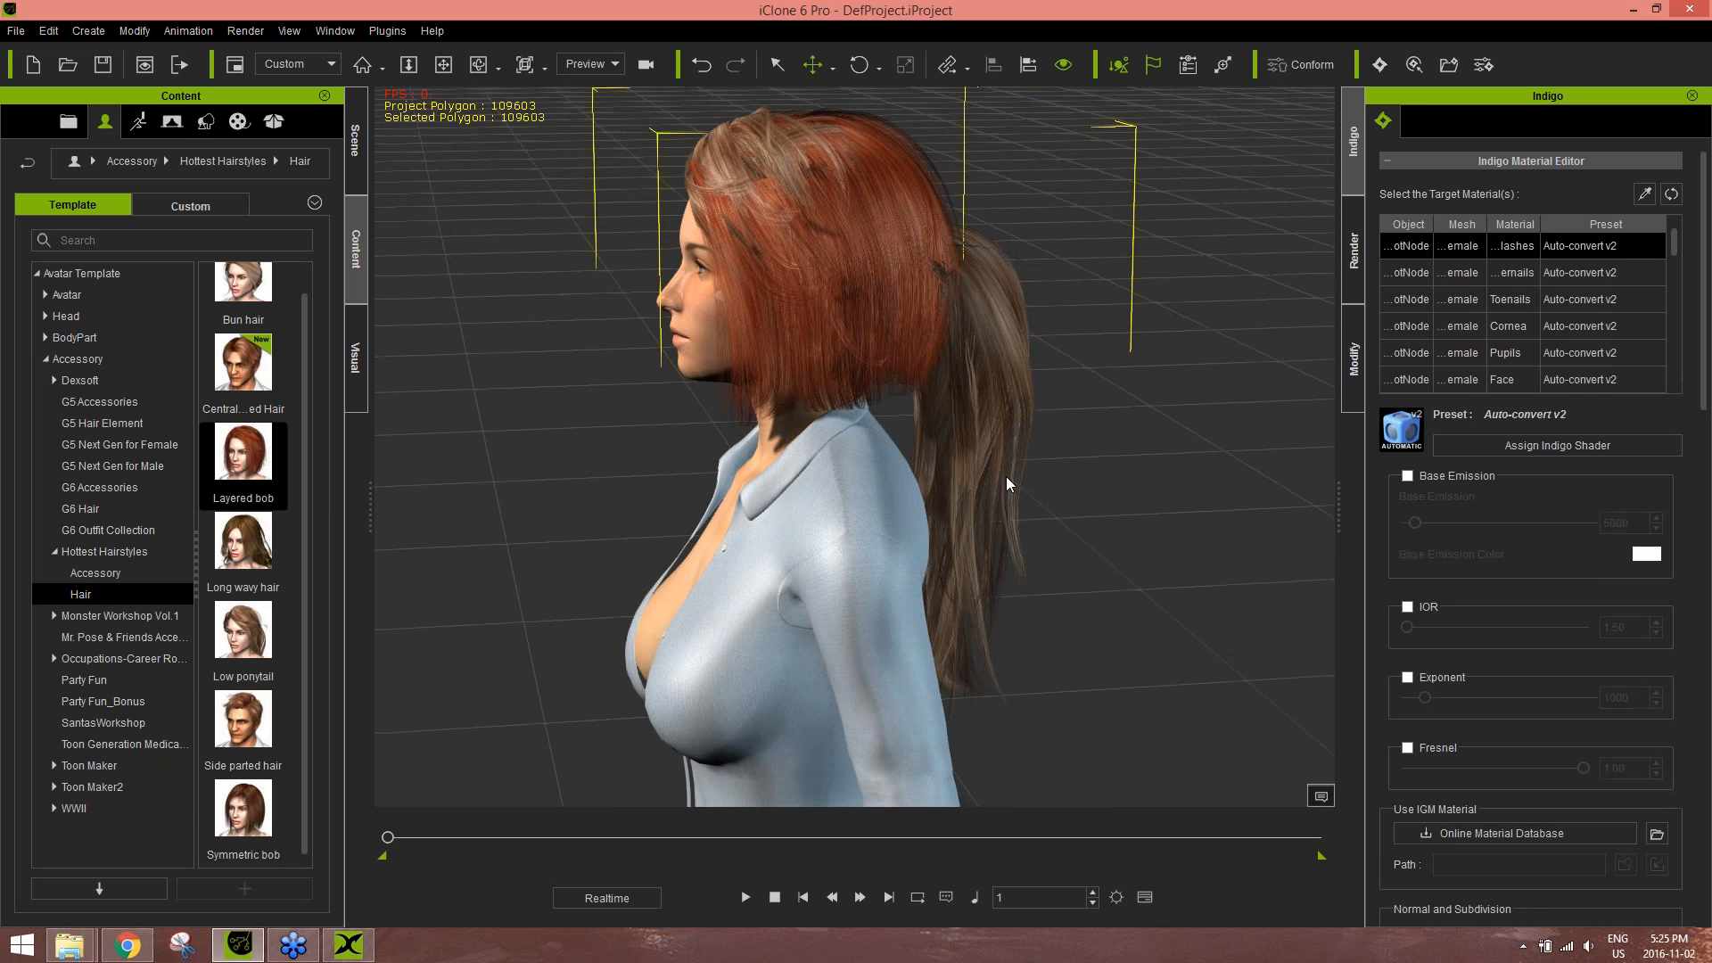
- Delete the Low ponytail hair from the avatar in the scene hierarchy
click(355, 153)
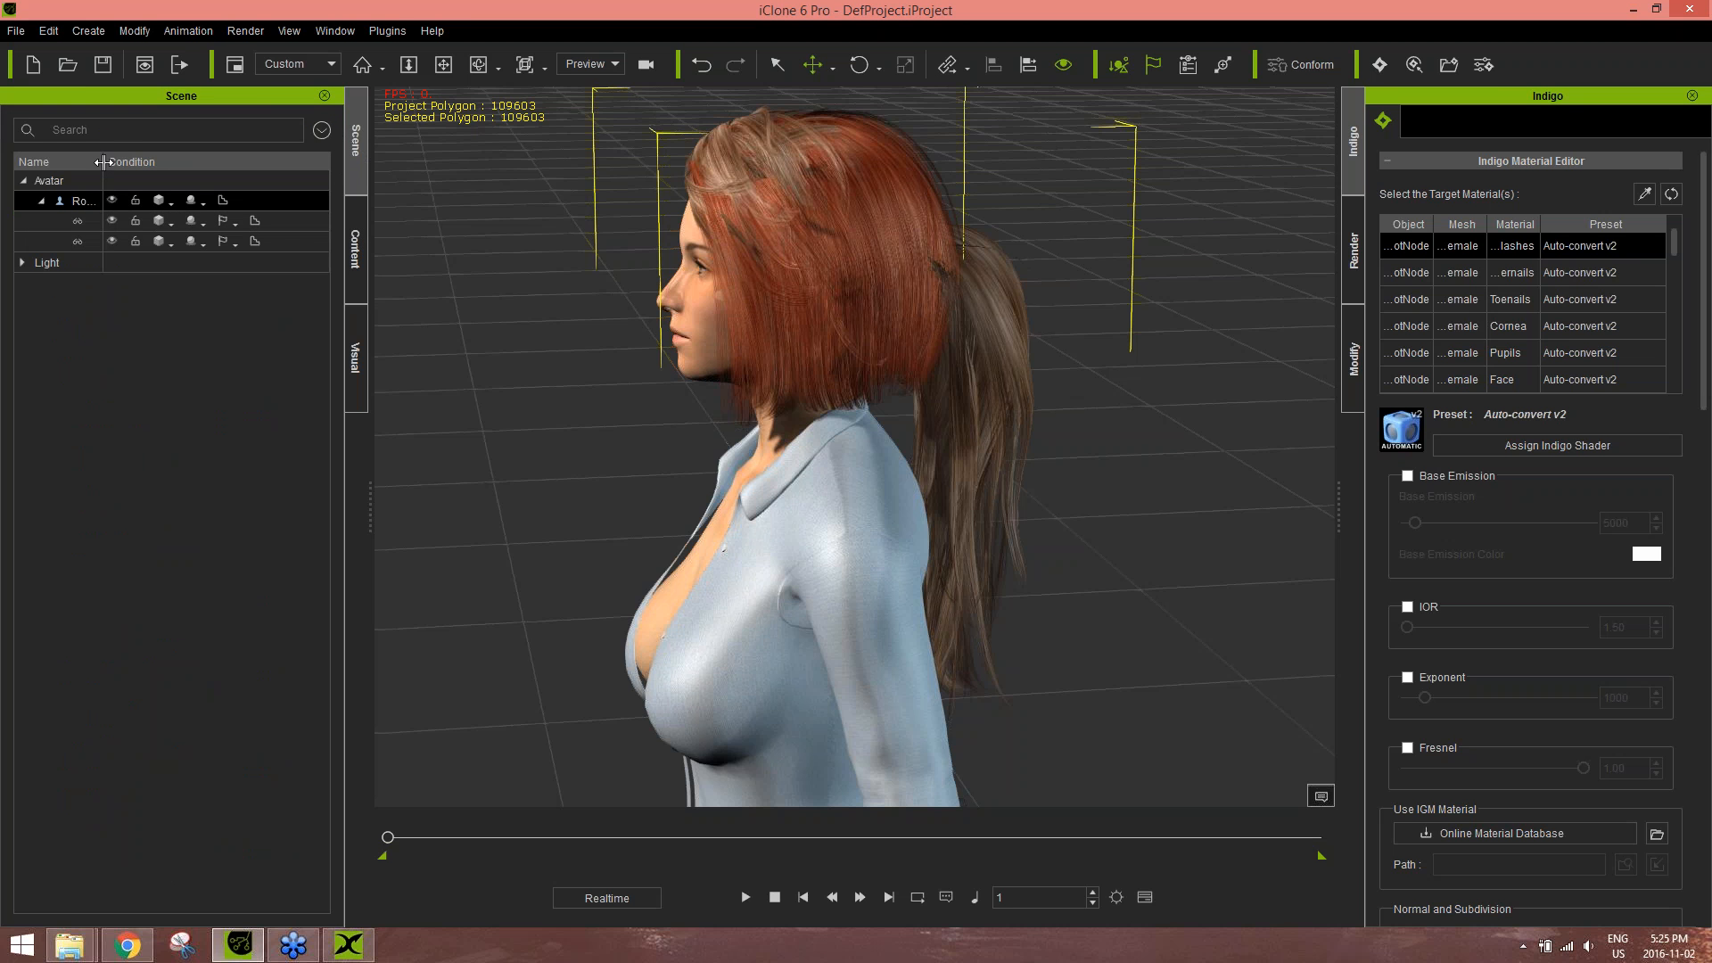
drag(102, 161, 201, 161)
click(145, 223)
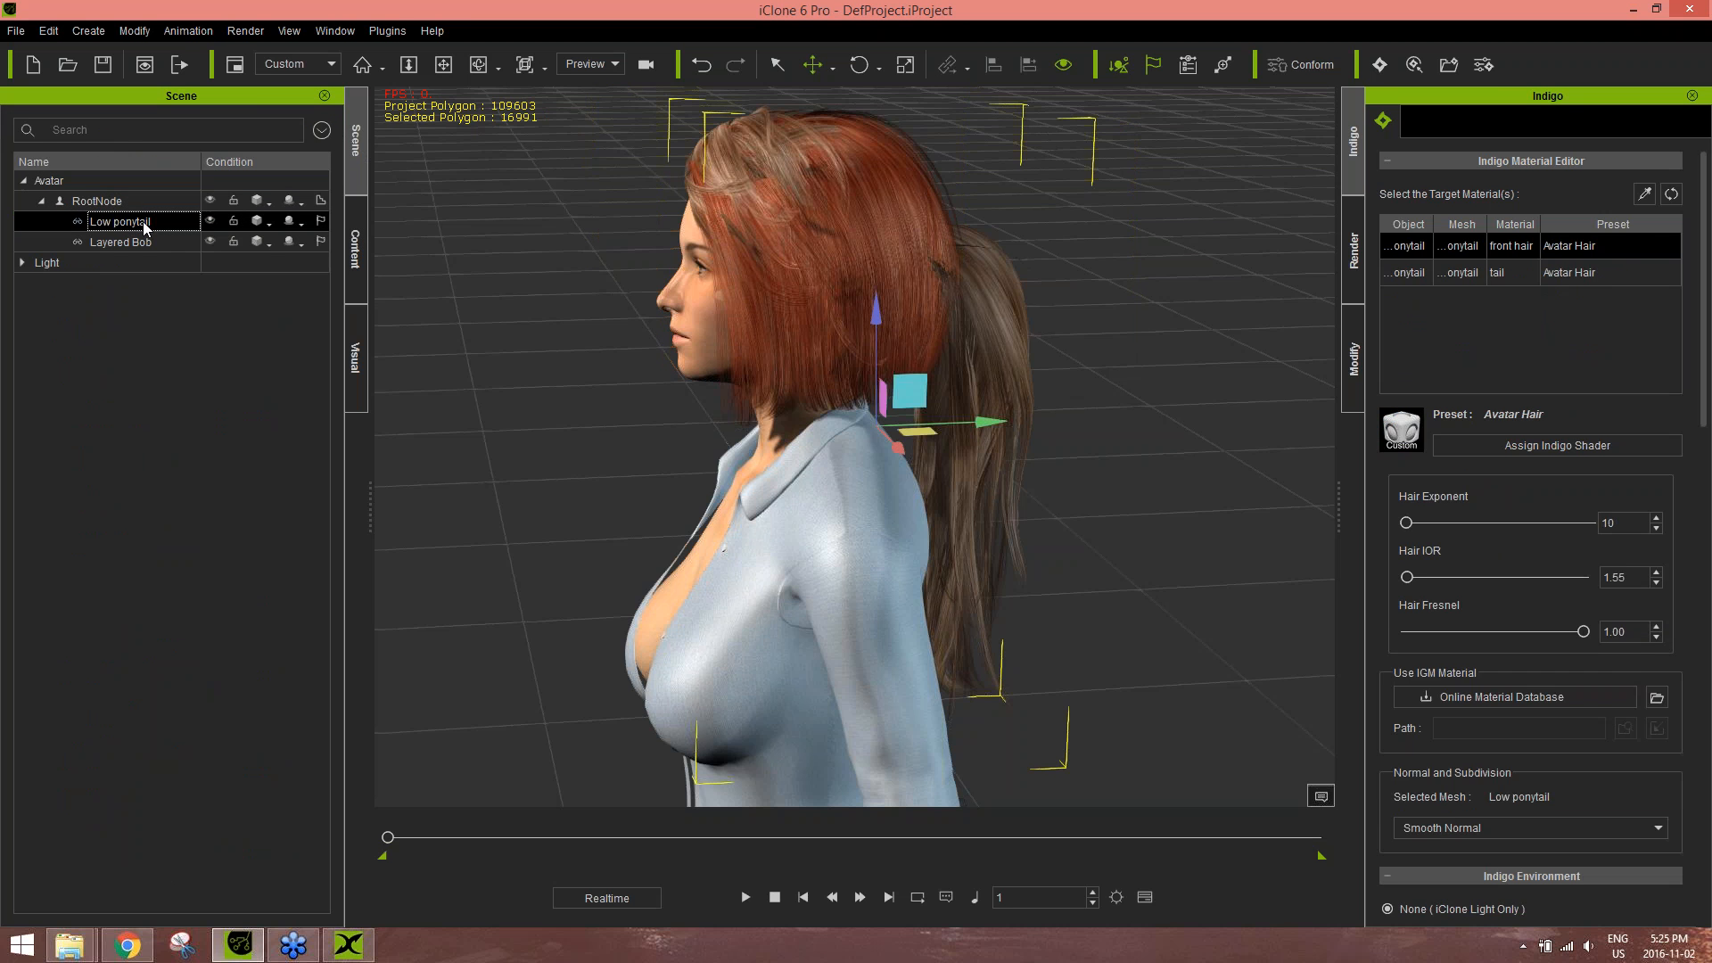
key(Delete)
alt+right_drag(633, 397, 740, 412)
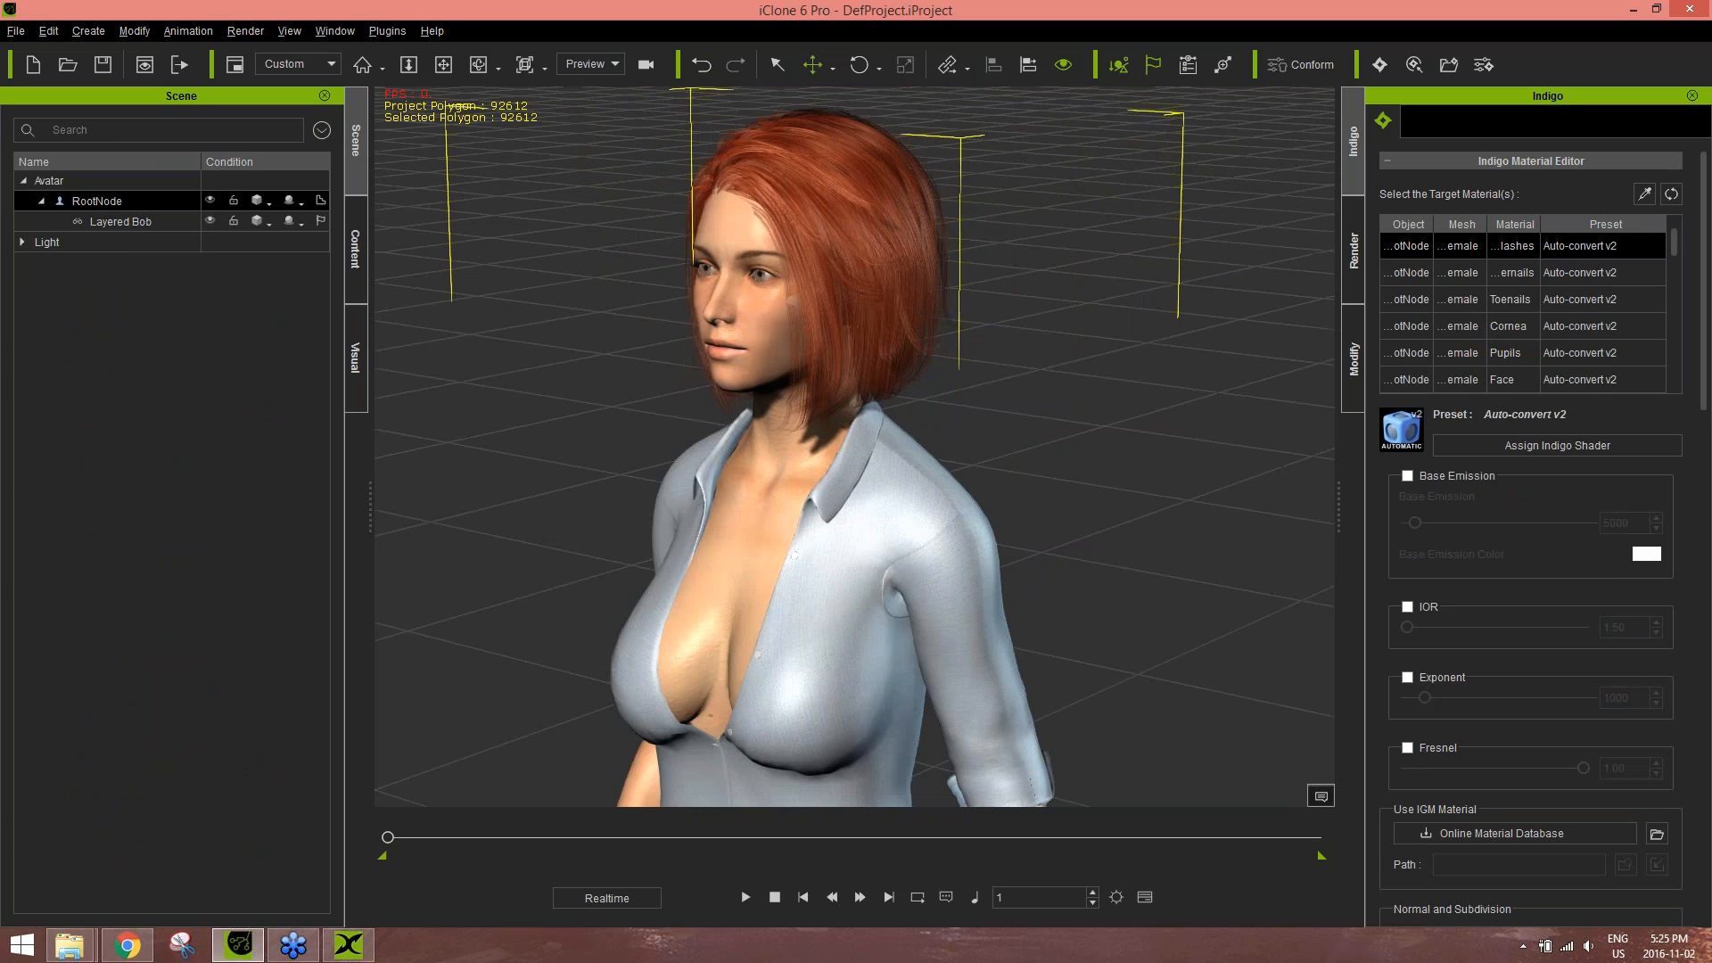
- Select the Layered Bob hair and nudge it slightly forward so it fits the avatar's head
click(160, 220)
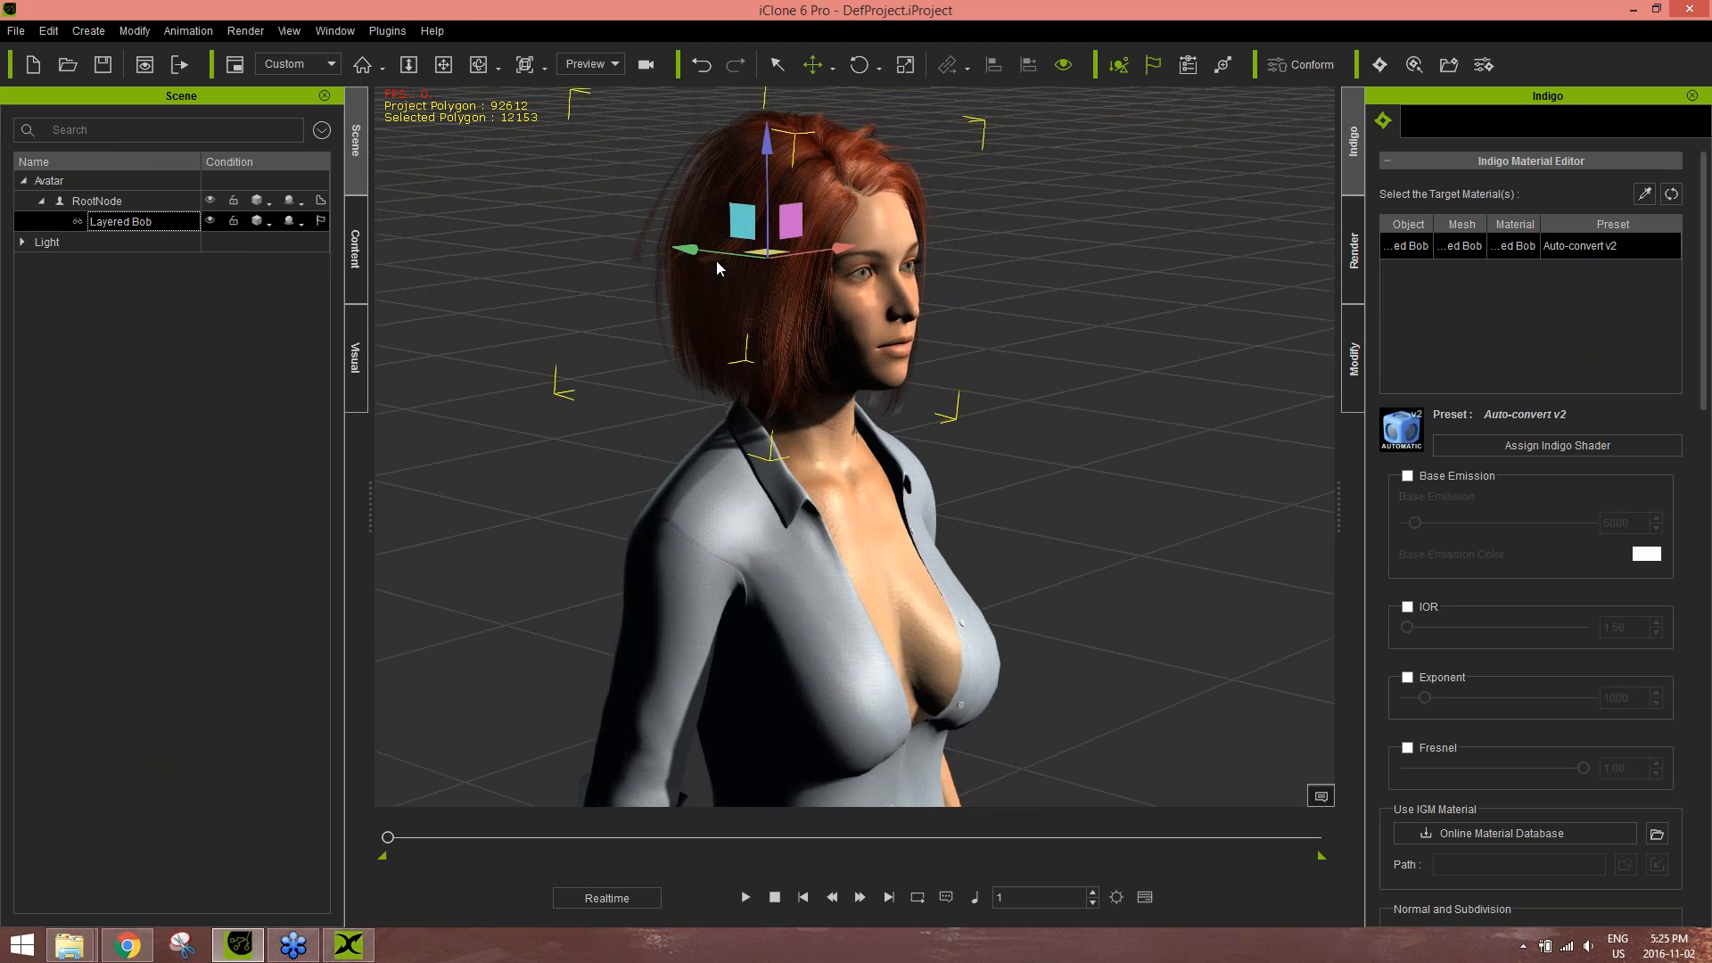
drag(690, 250, 697, 252)
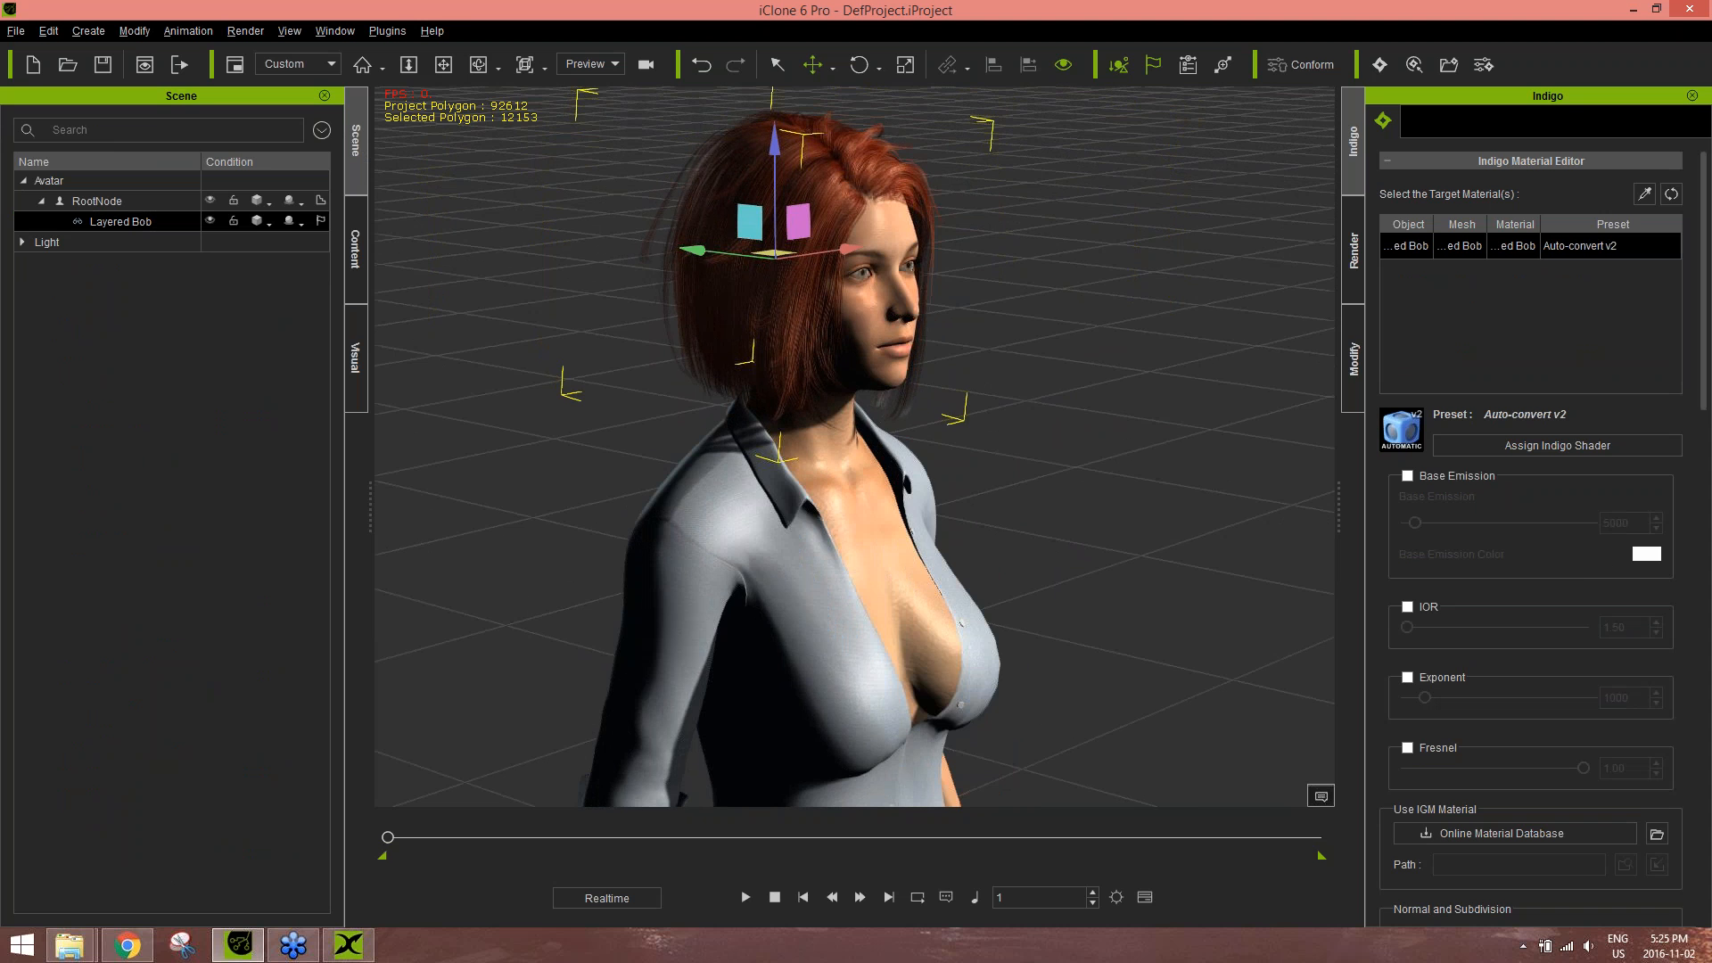
right_drag(989, 535, 878, 564)
scroll(878, 564, down, 4)
middle_drag(879, 564, 902, 460)
scroll(901, 460, down, 5)
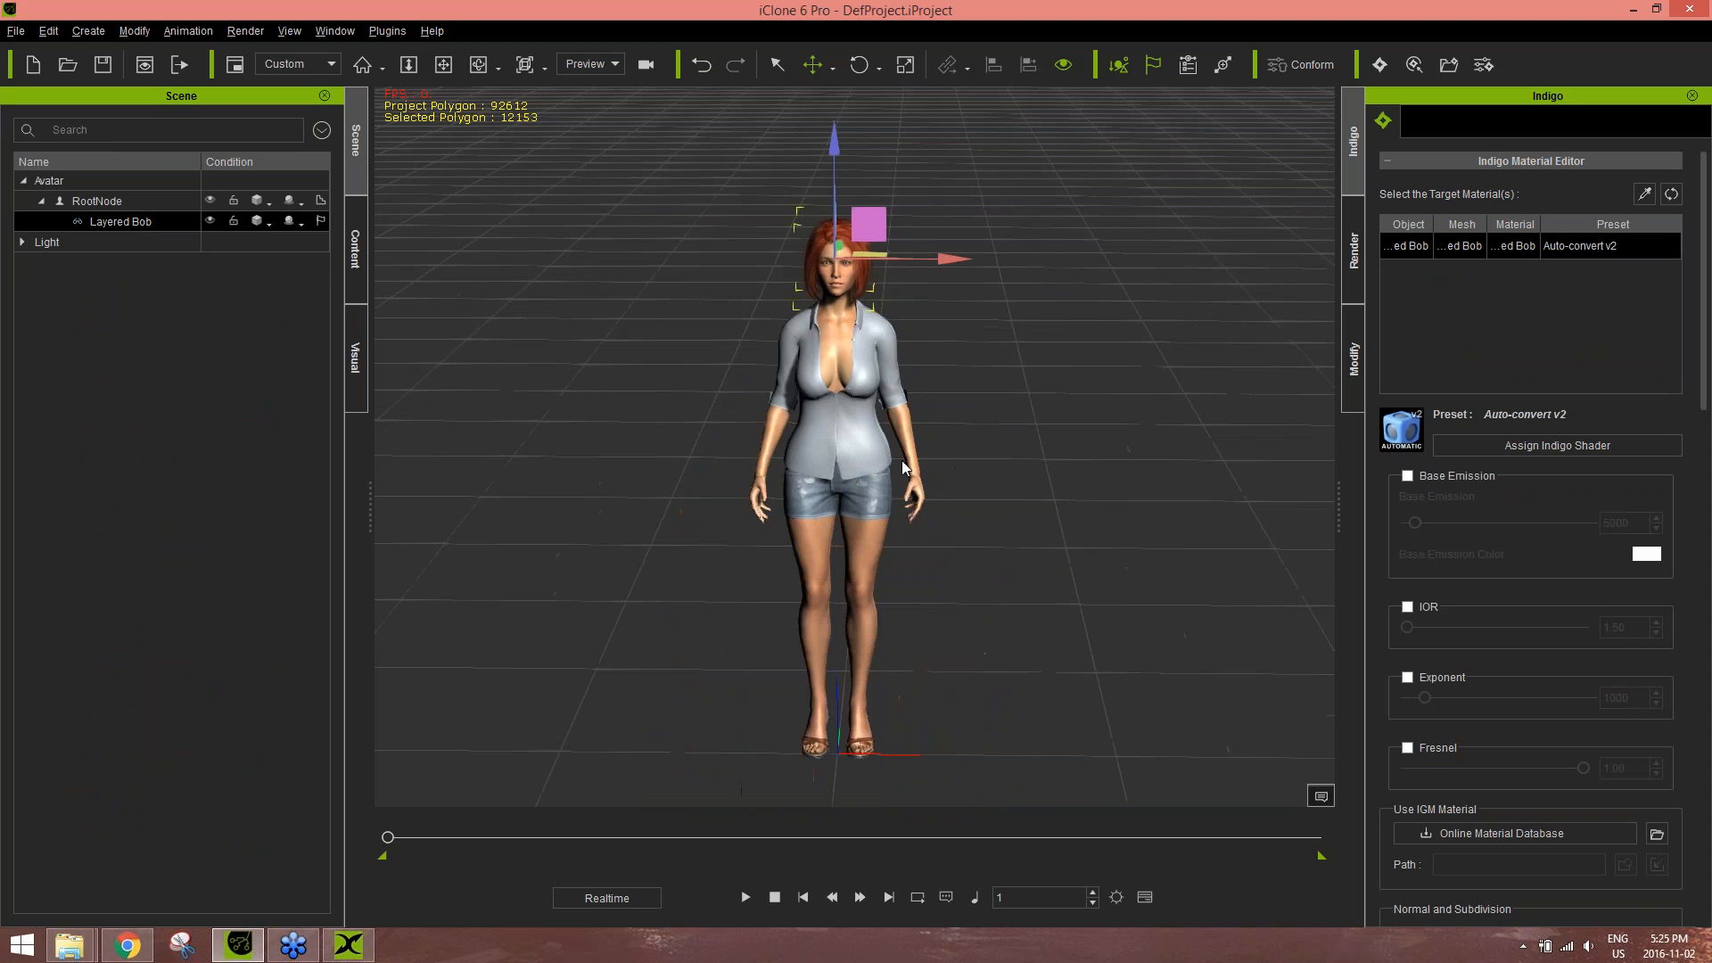
- Select the whole avatar and show its body and facial motion editing tools
click(849, 371)
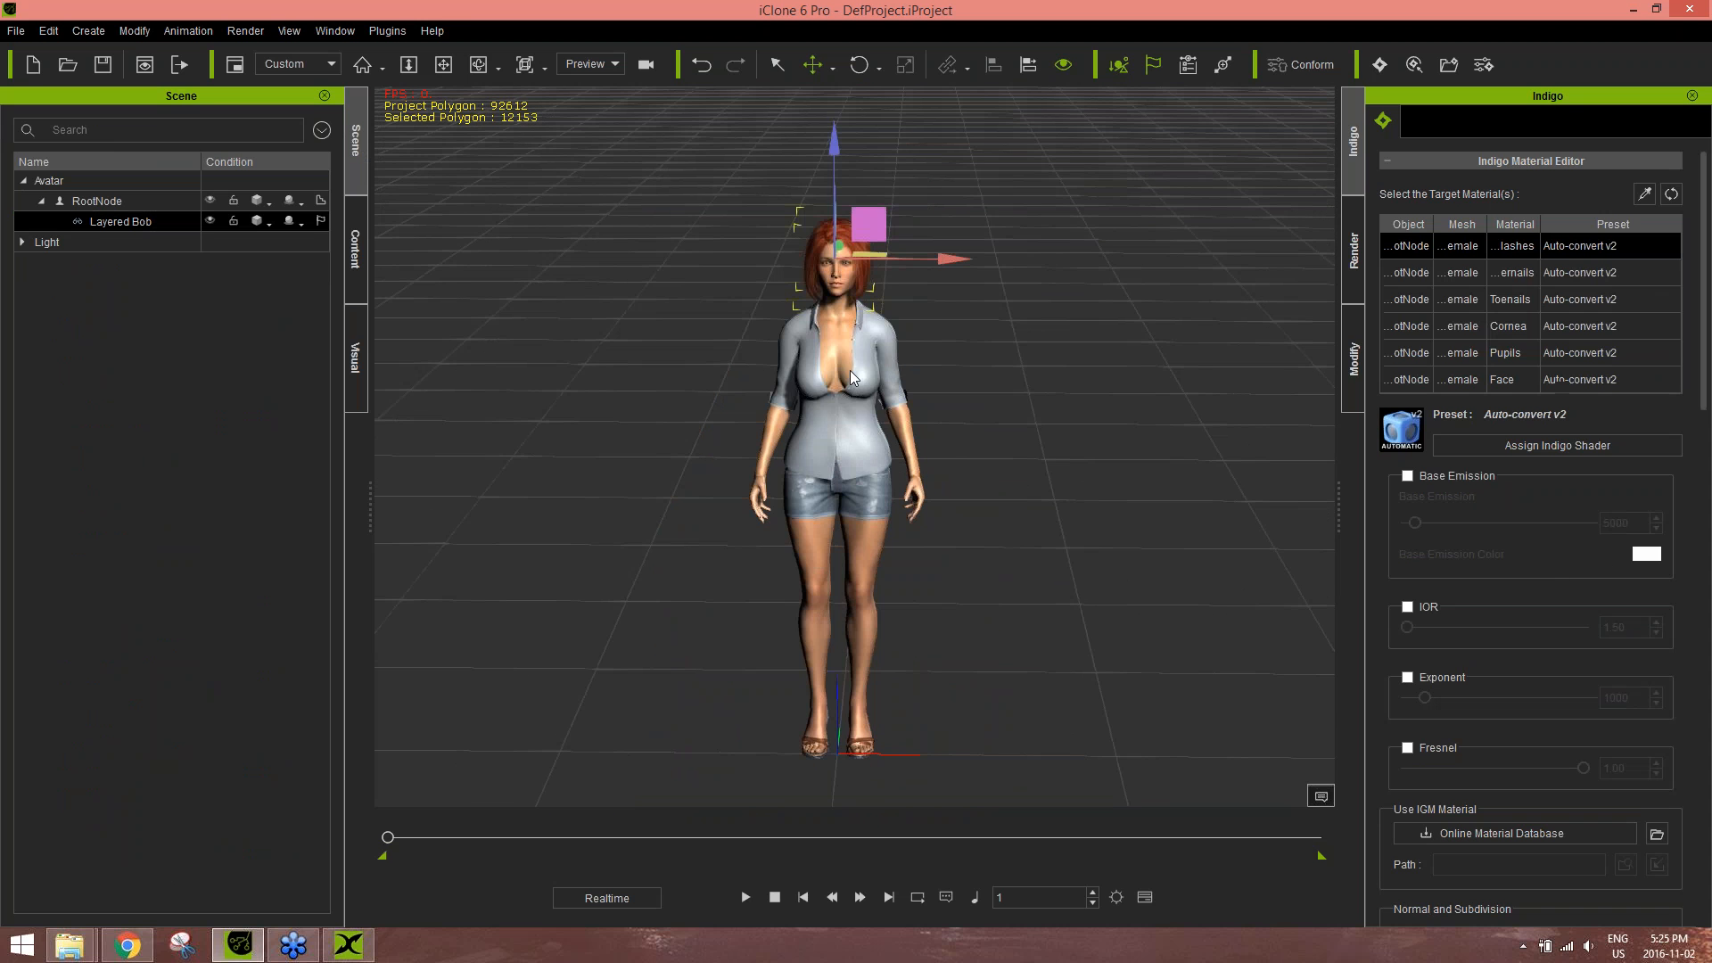
middle_drag(870, 349, 882, 301)
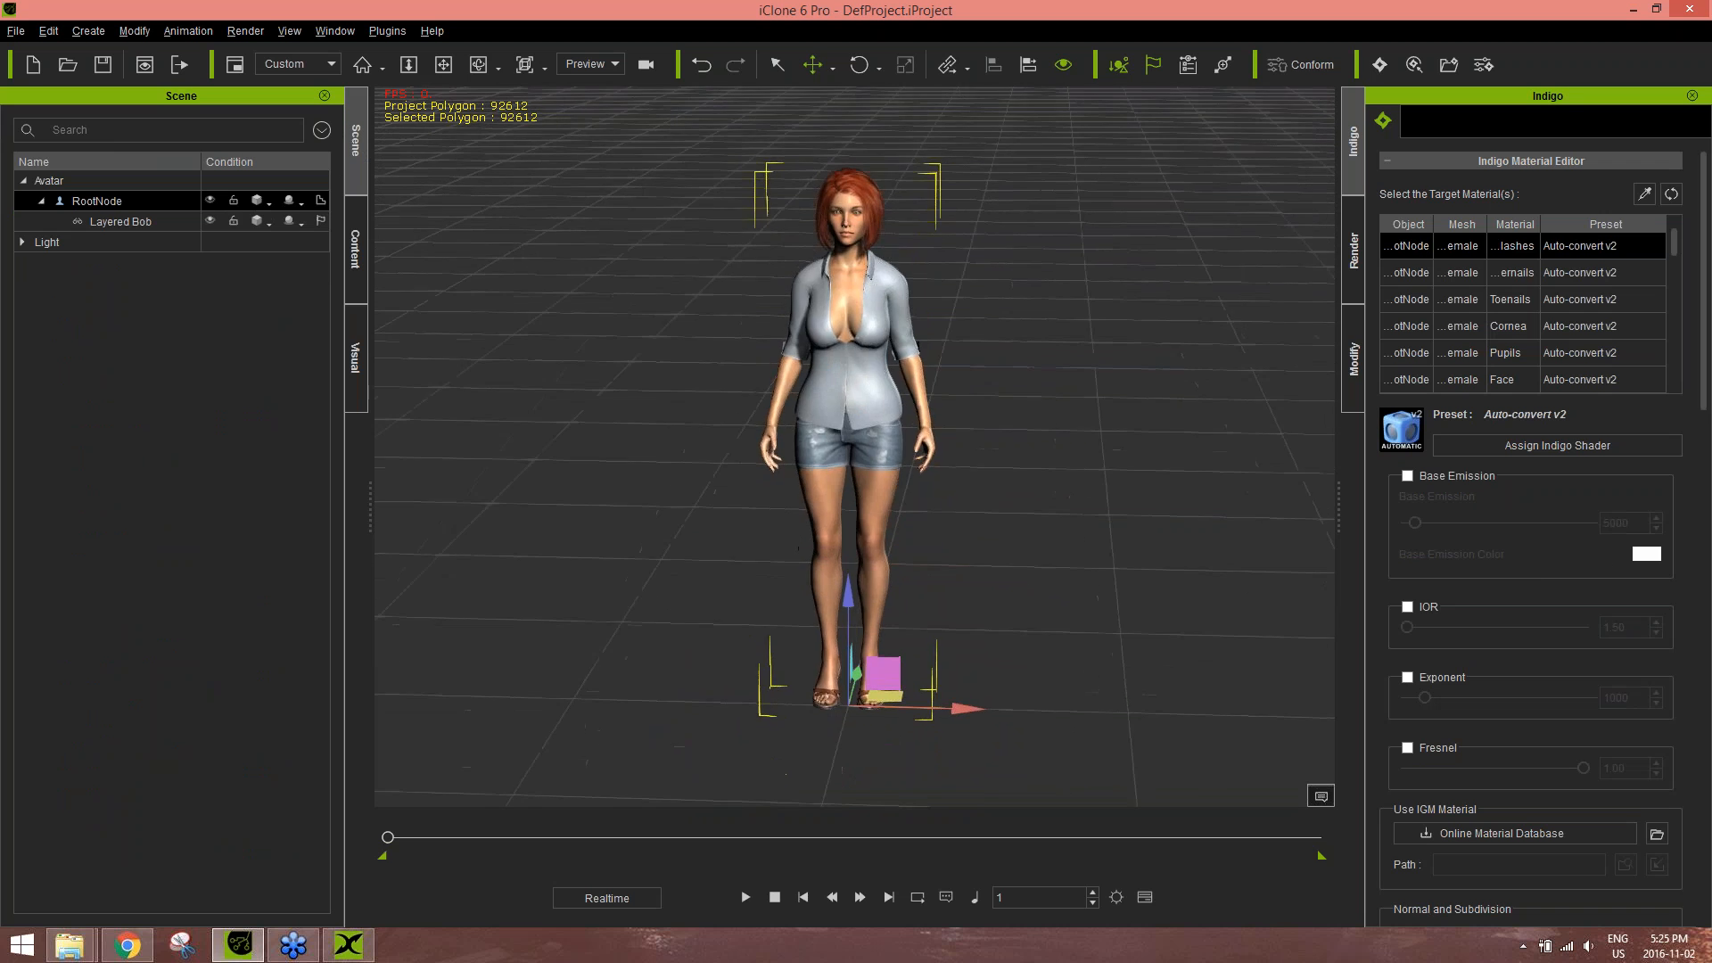
right_drag(989, 502, 904, 504)
middle_drag(904, 505, 1020, 466)
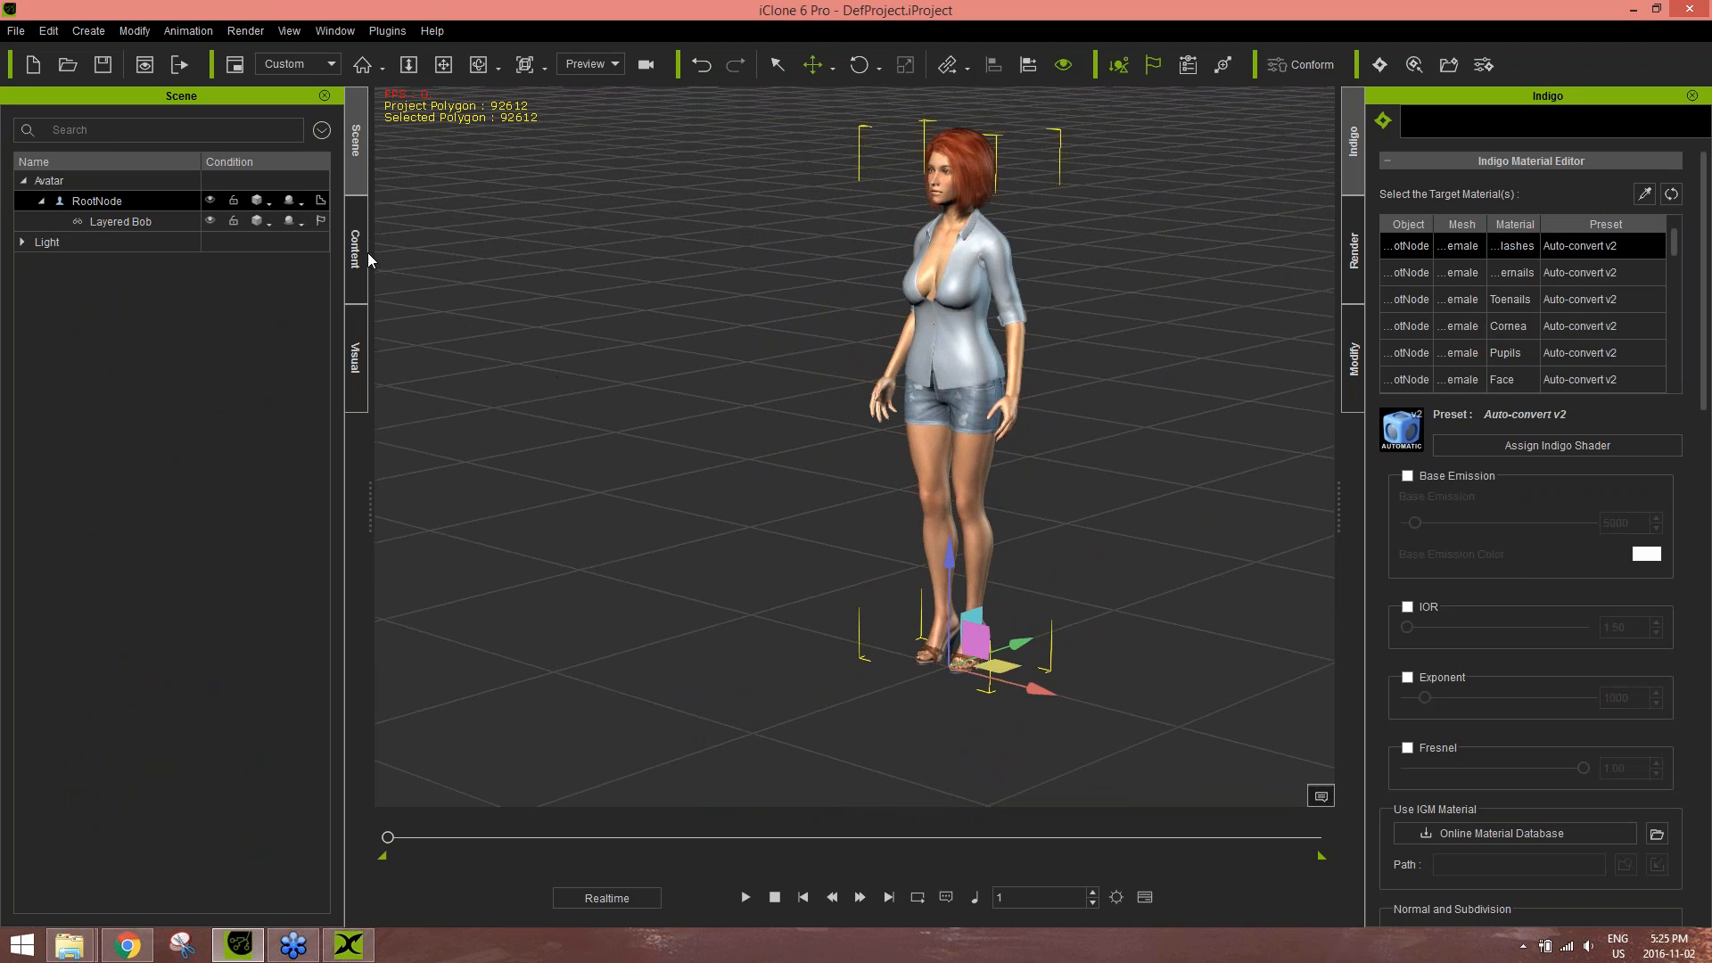
click(362, 255)
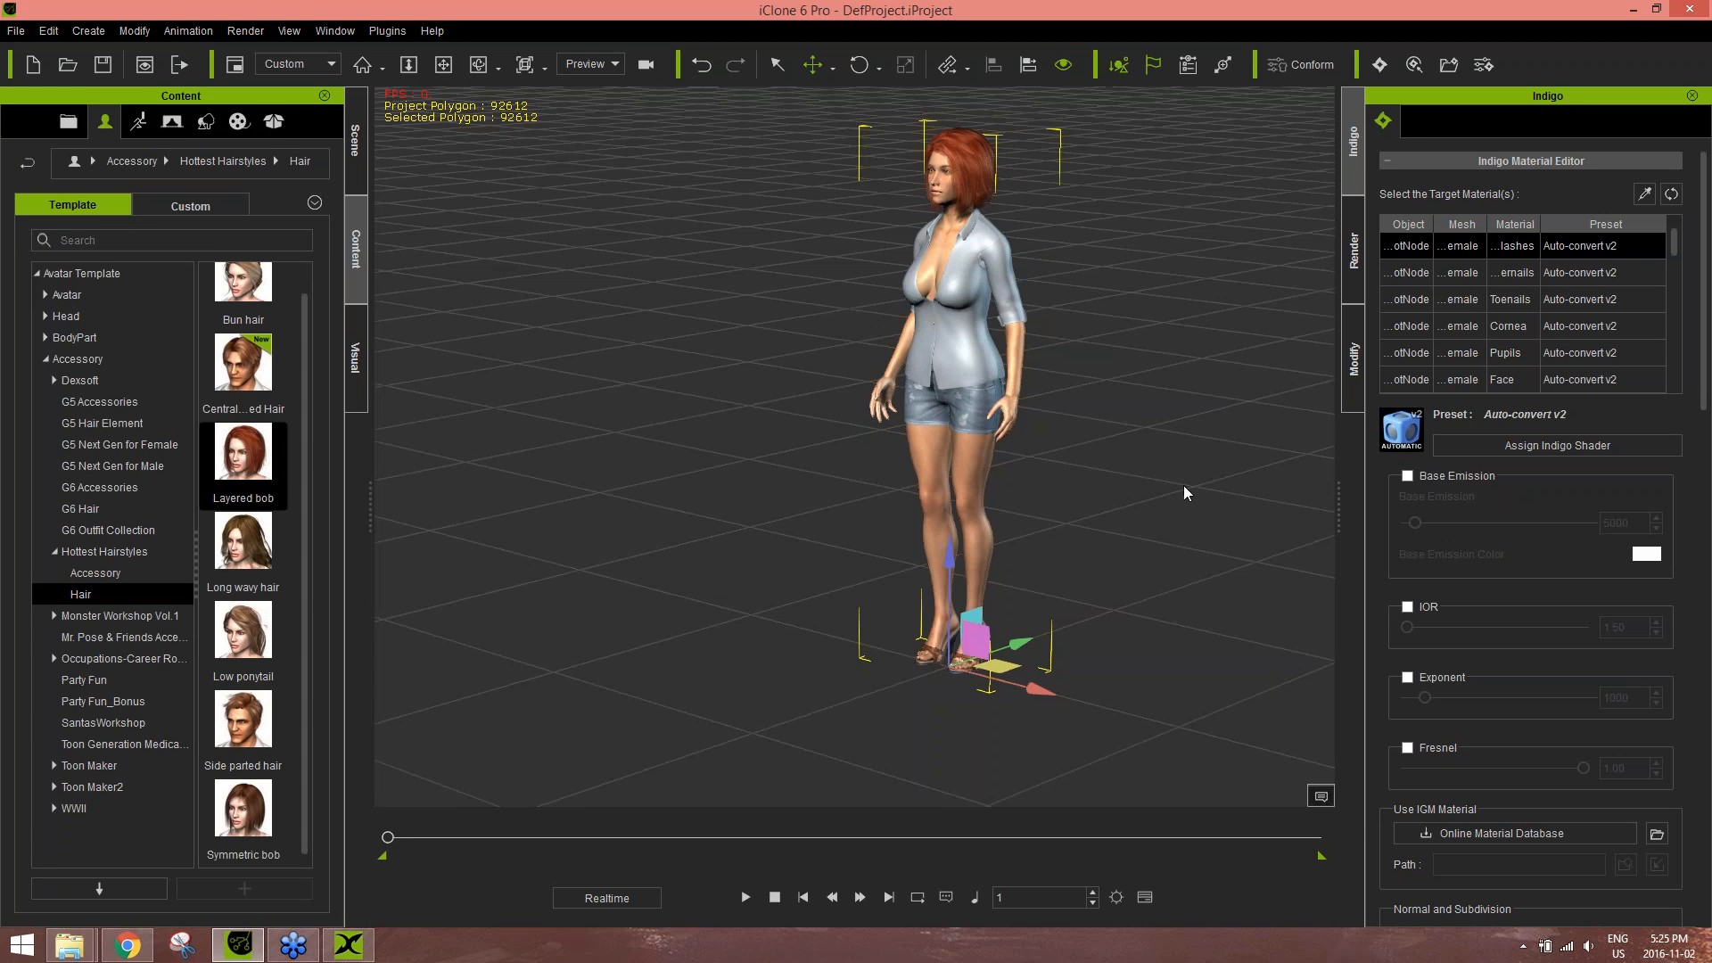
click(1355, 369)
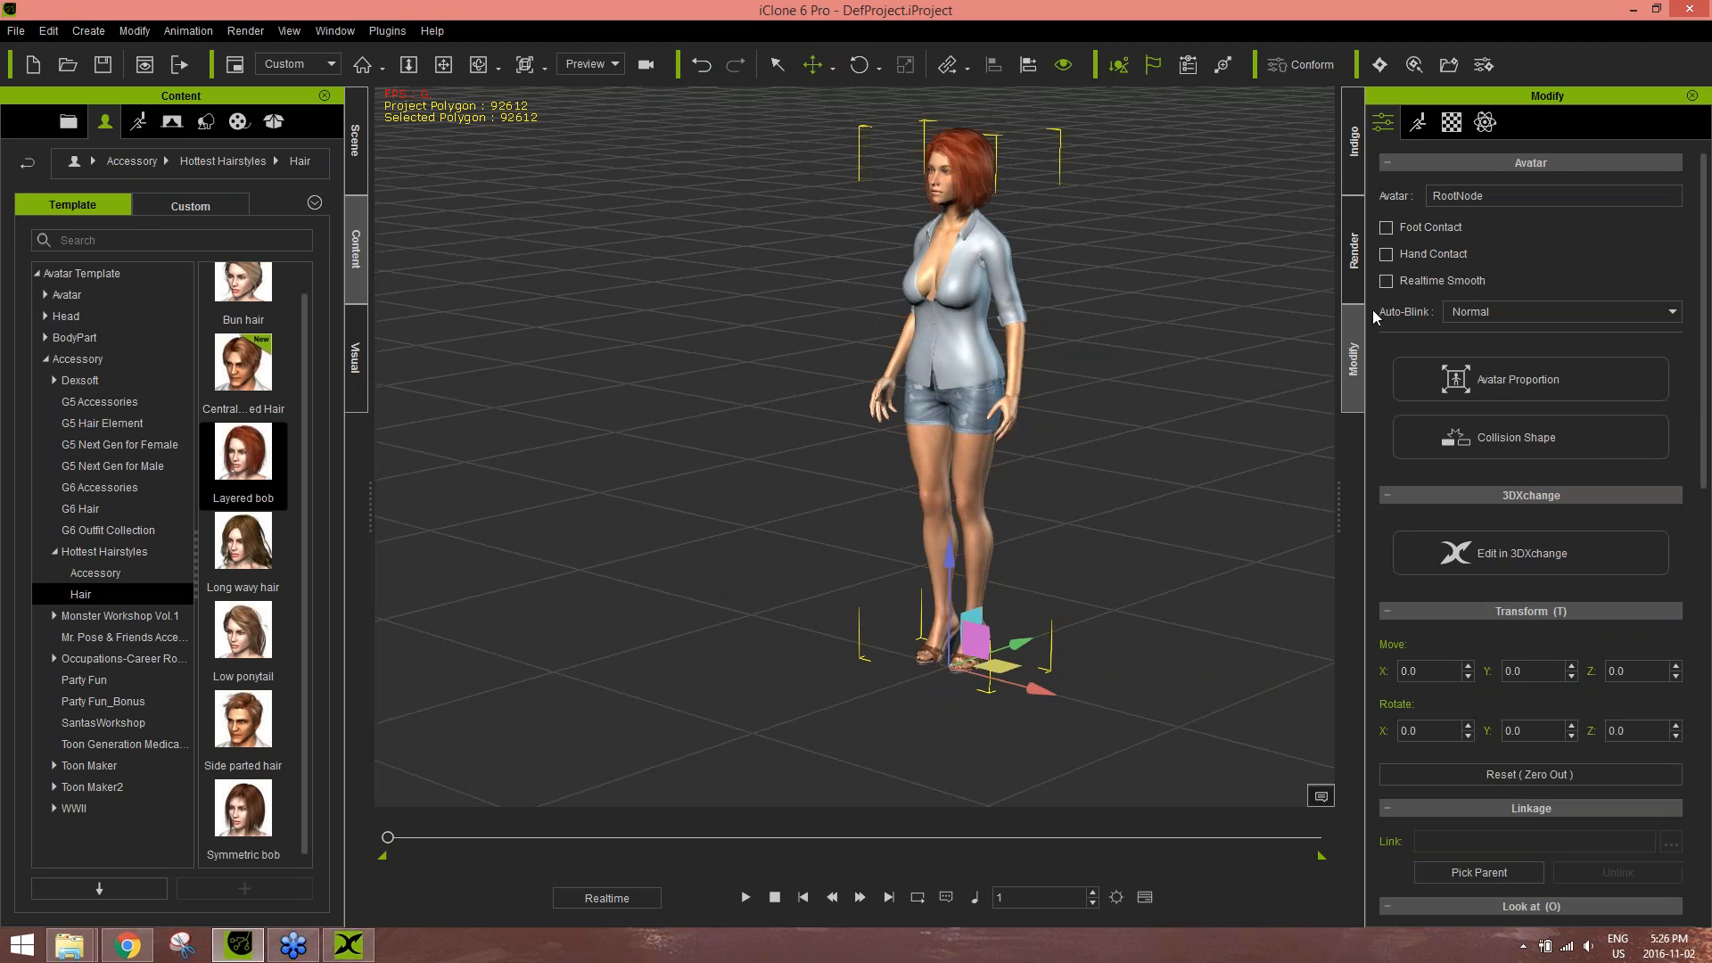
click(1417, 124)
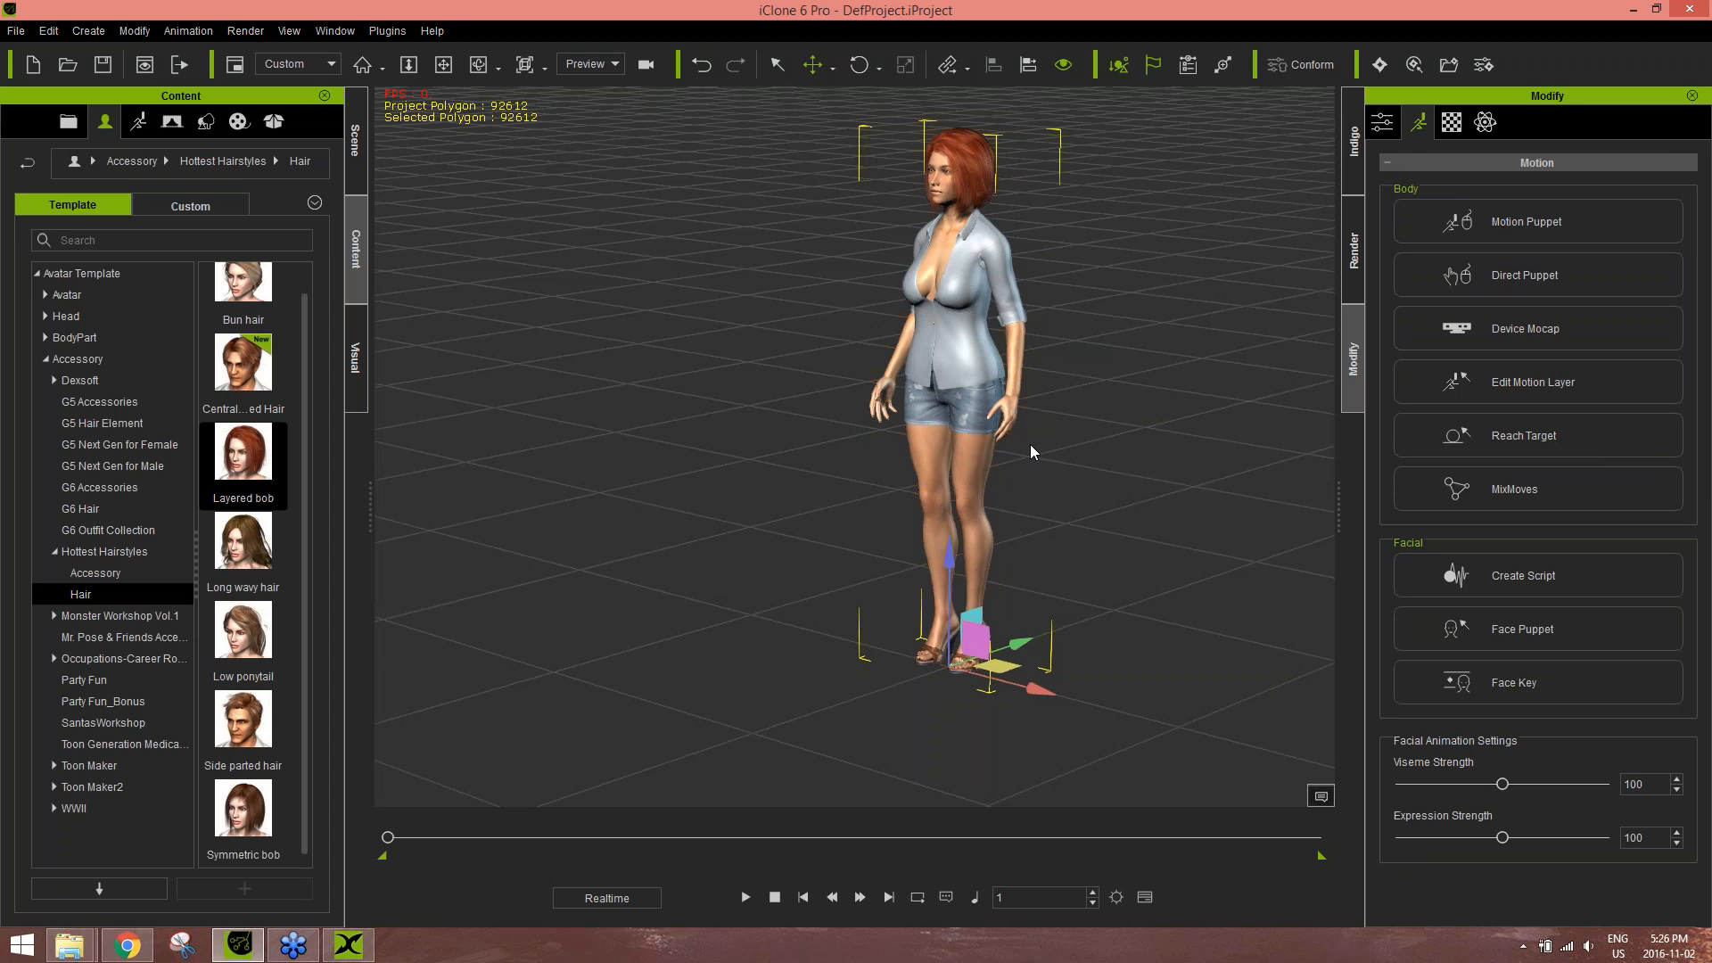
right_drag(856, 445, 936, 448)
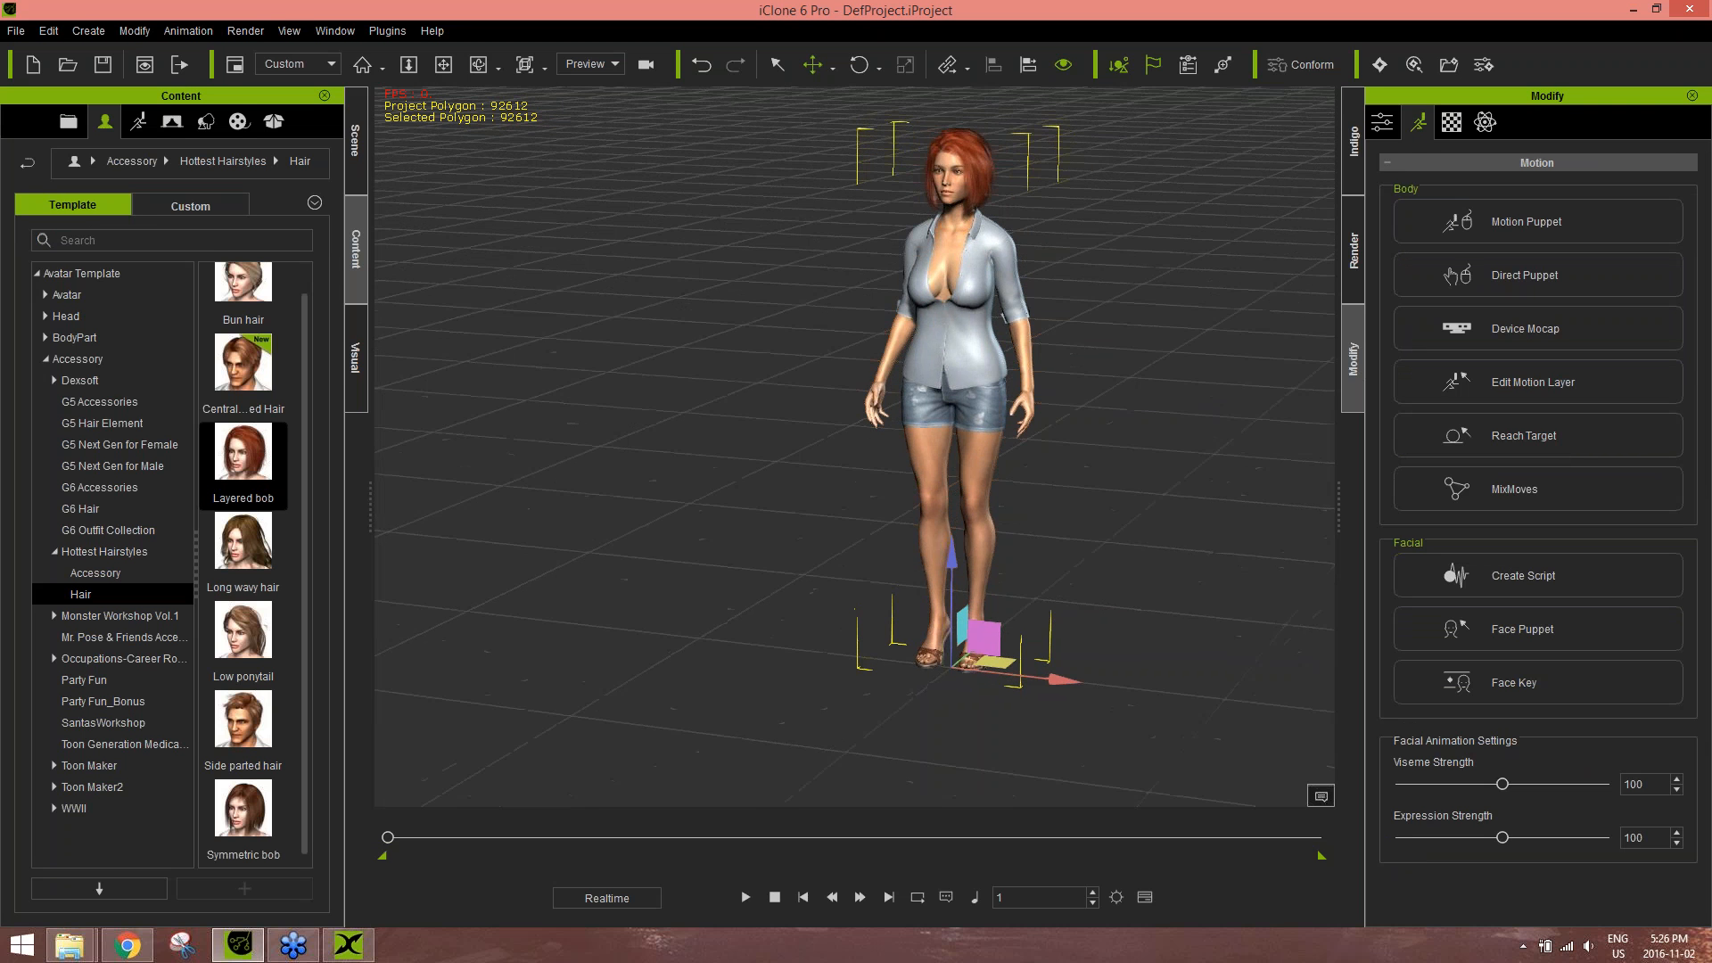
- Browse the animation motion library to the Street Walking motions in the Suave & Charming pack
click(140, 123)
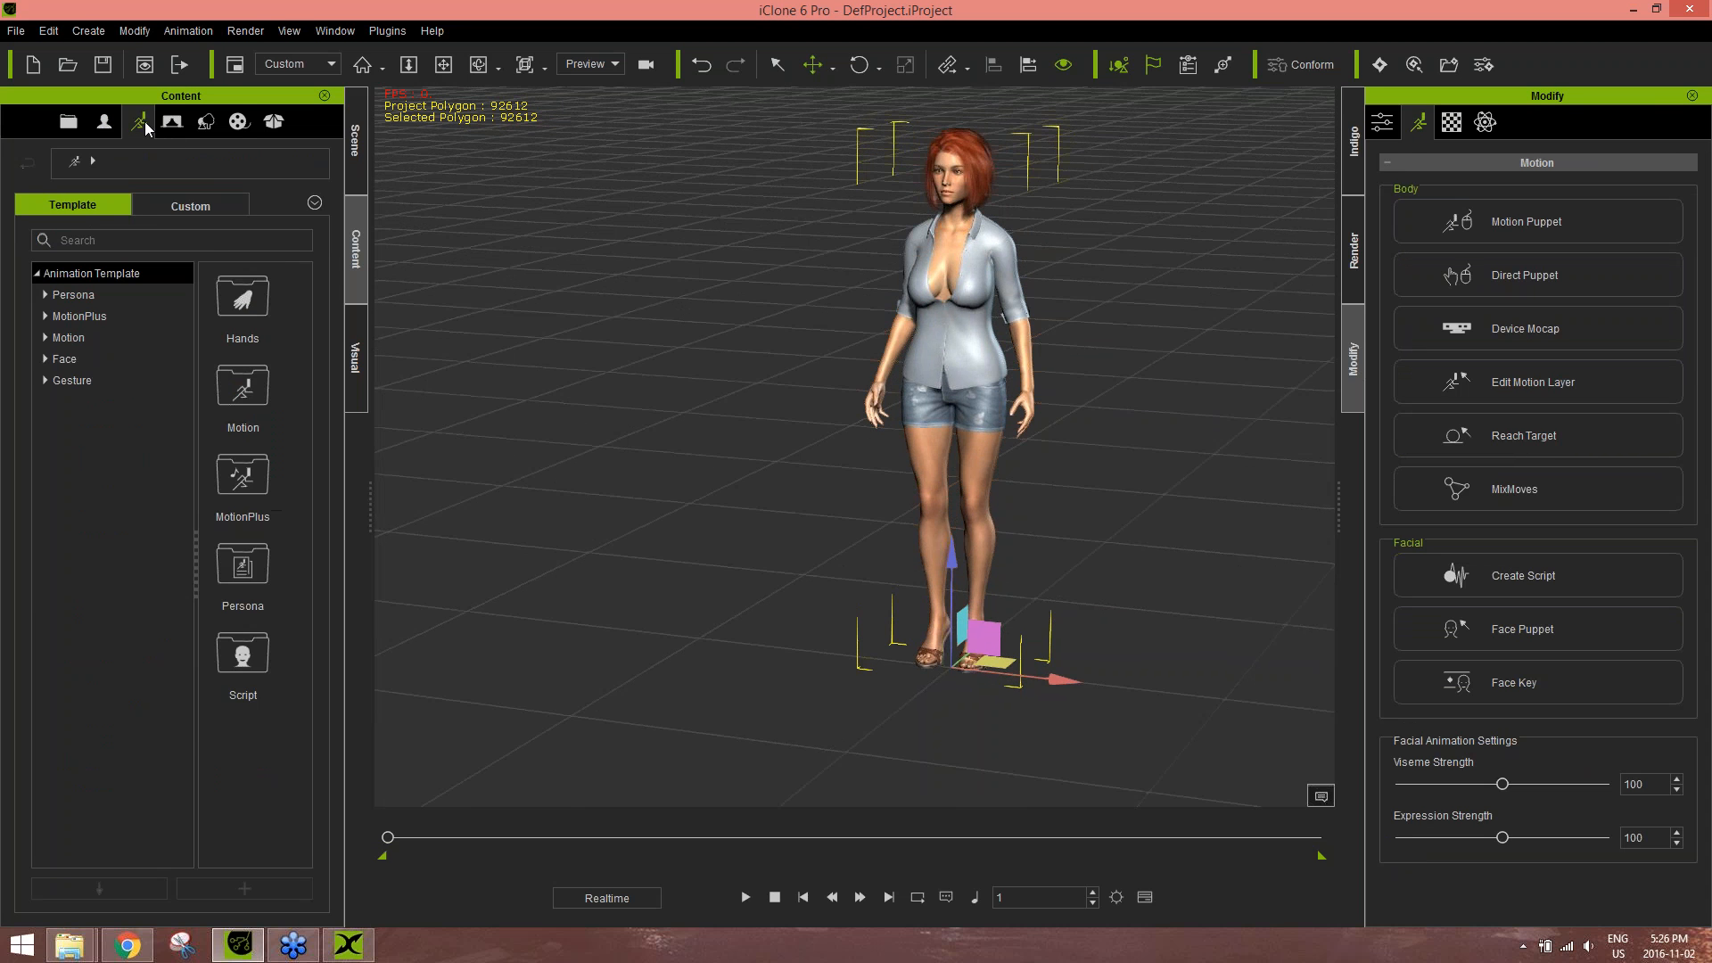
click(45, 338)
drag(186, 393, 206, 774)
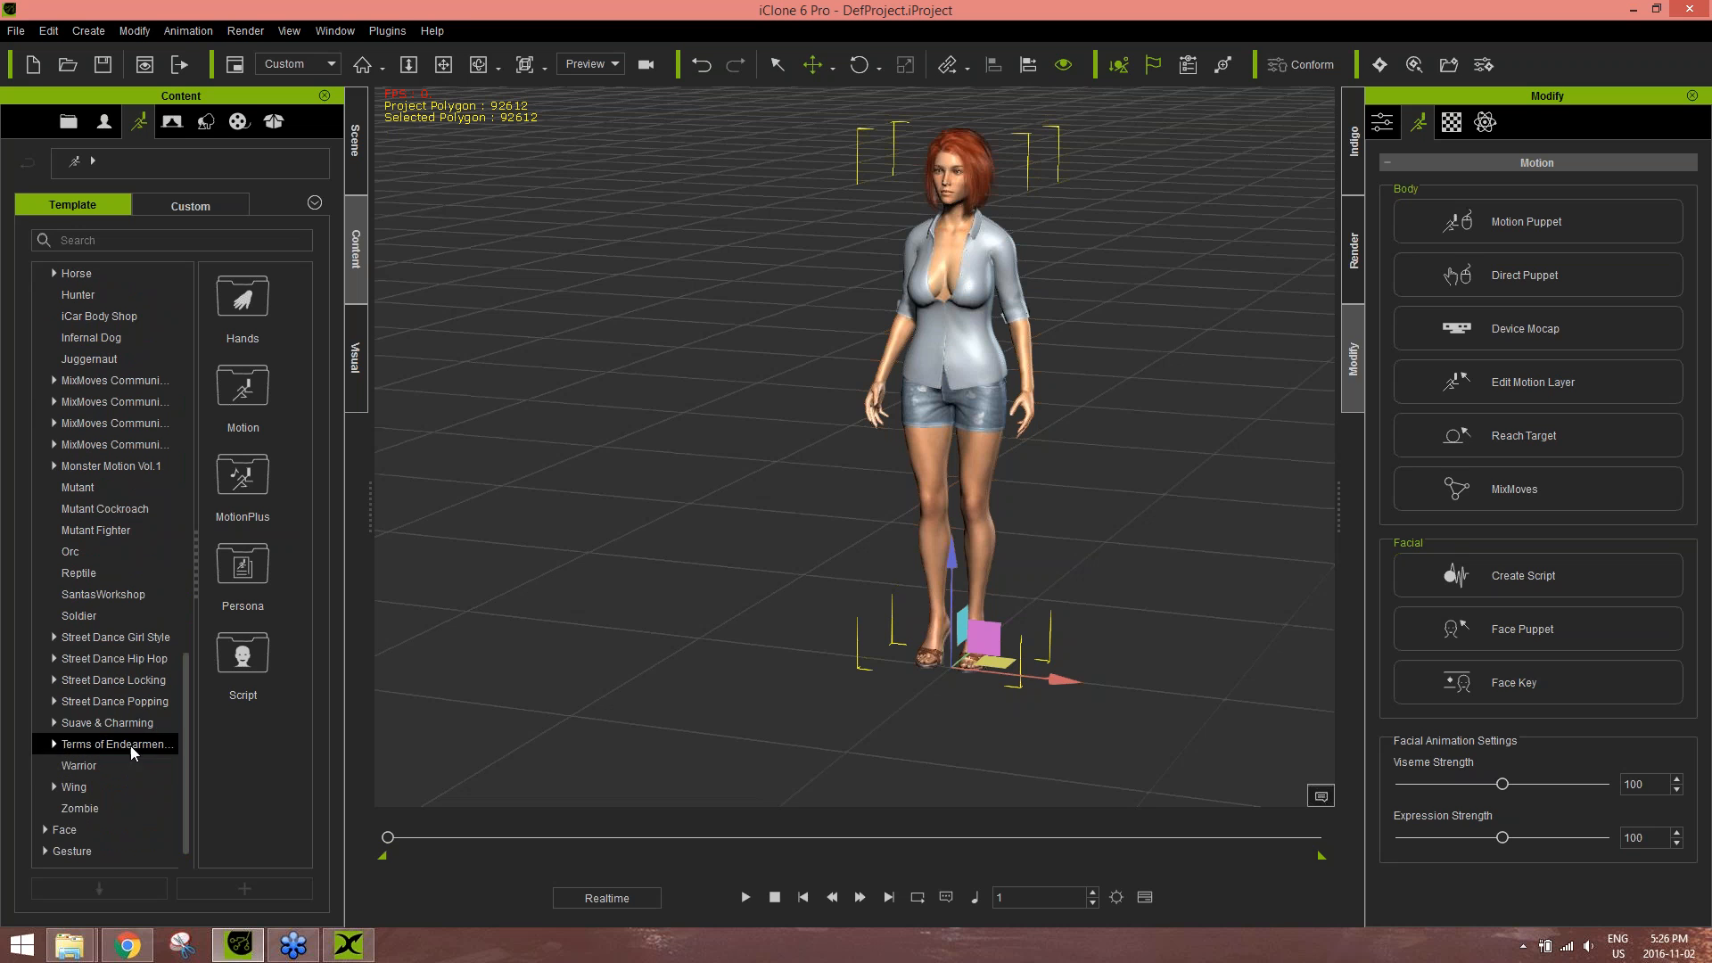
click(96, 721)
click(55, 723)
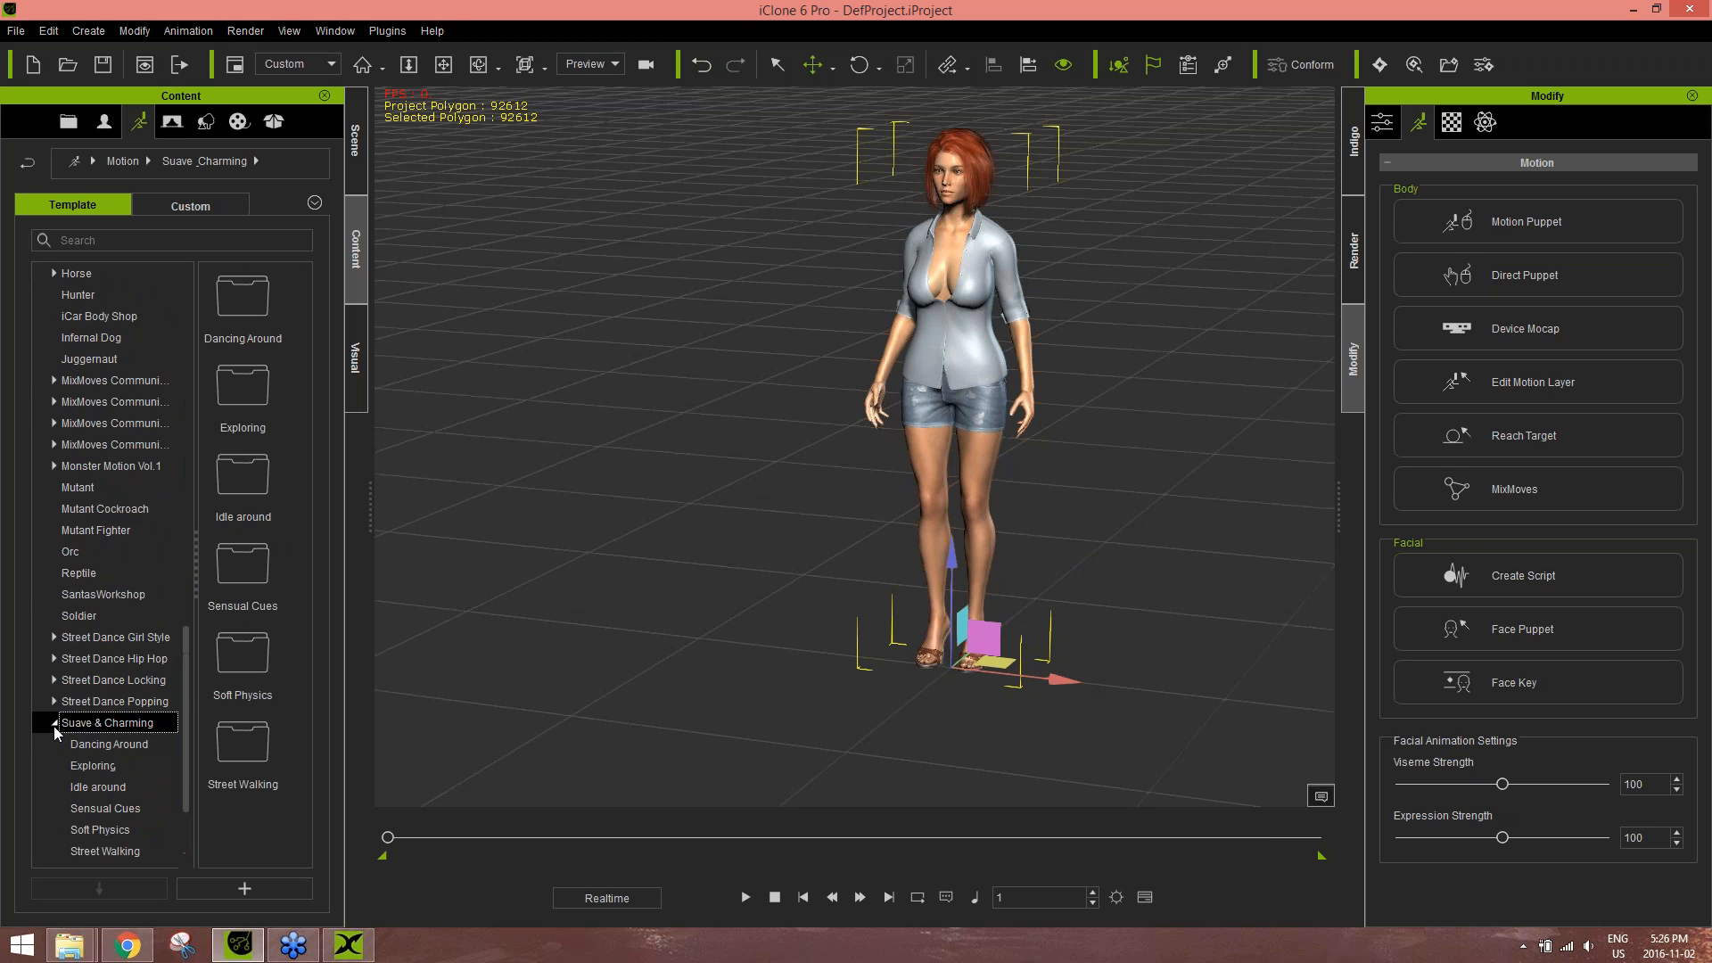
drag(182, 683, 205, 763)
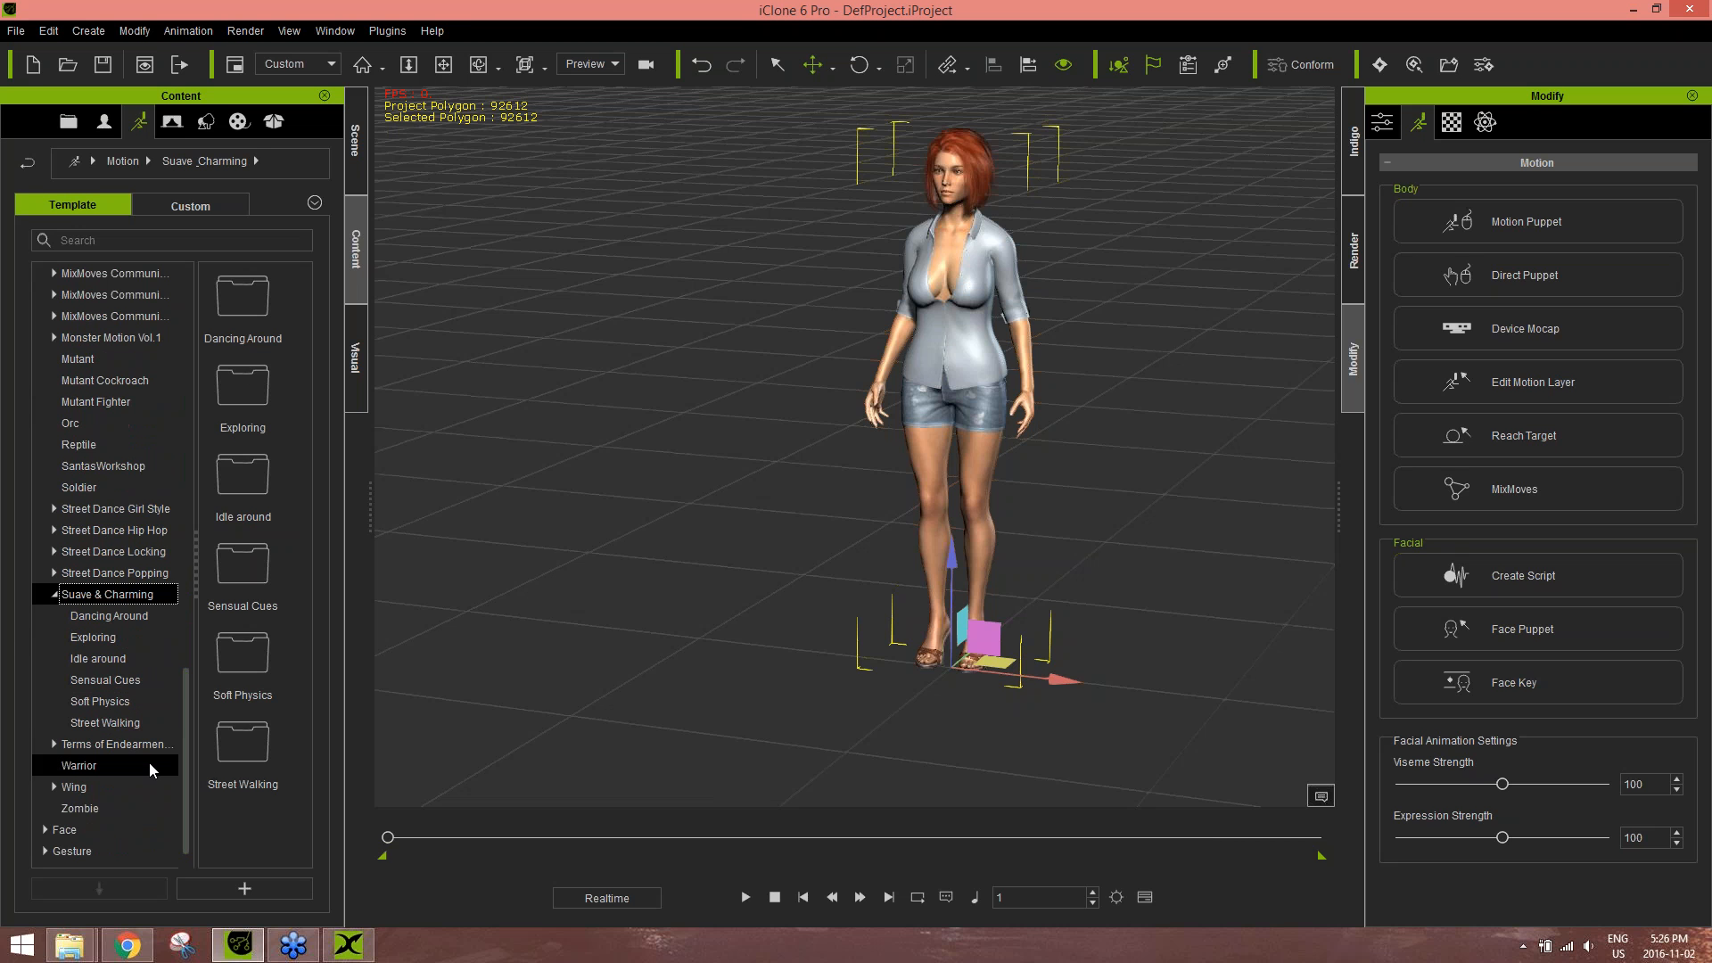
click(111, 724)
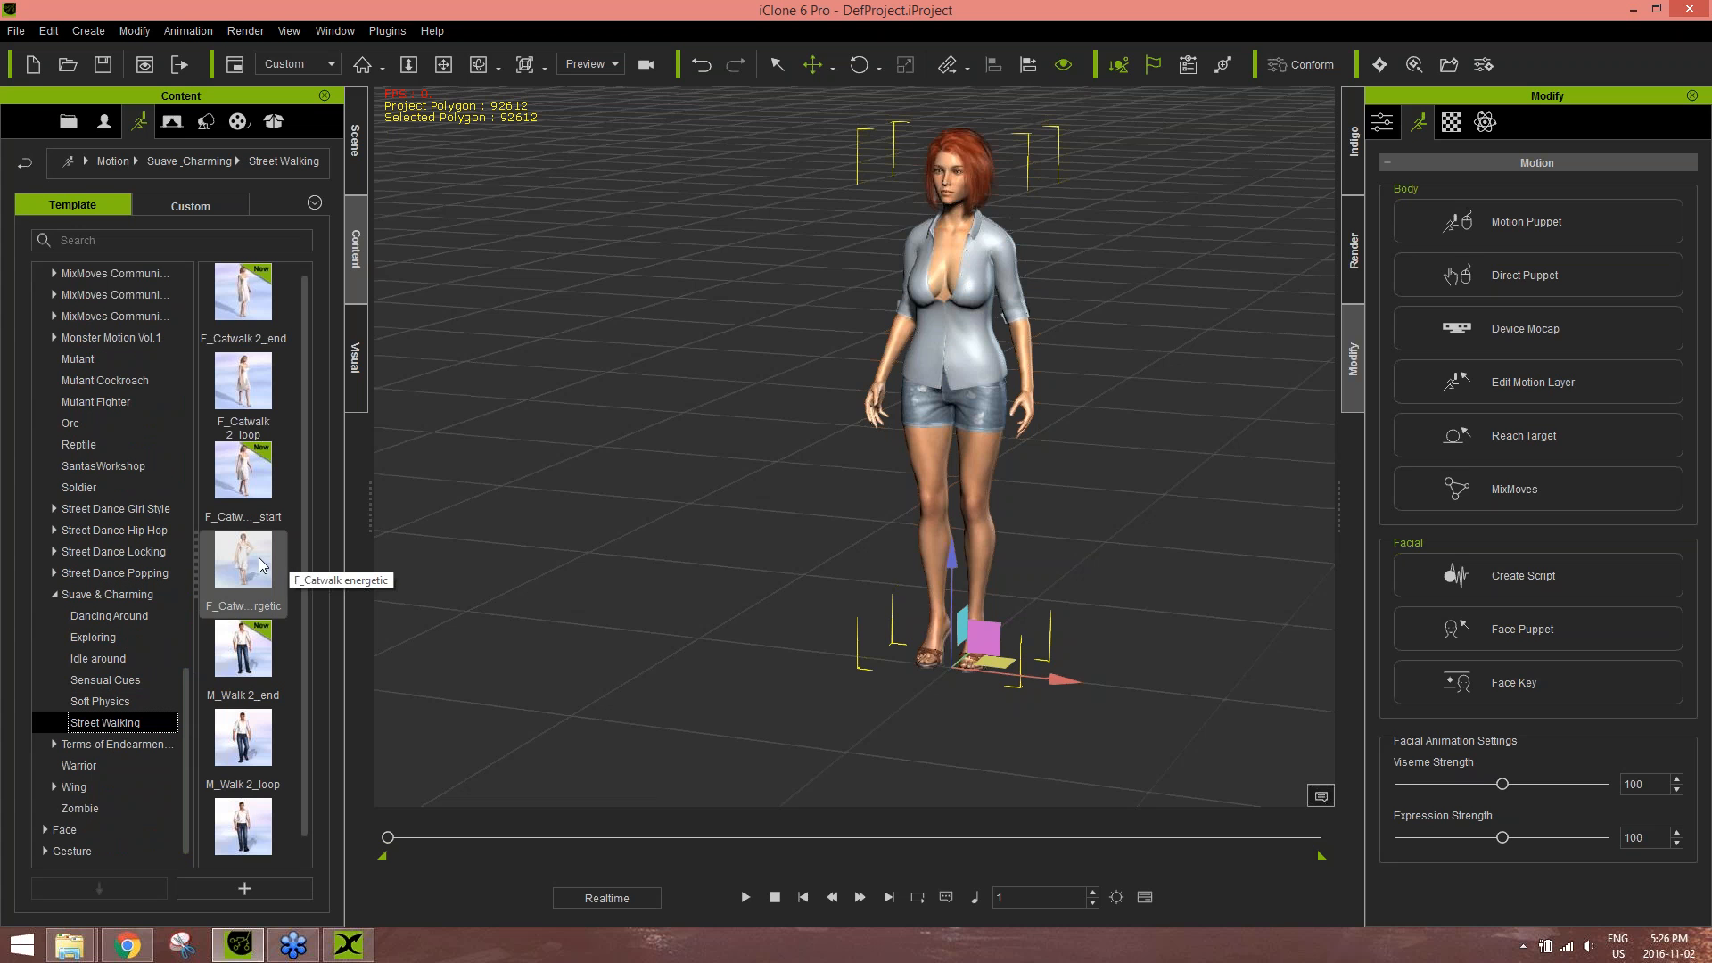
- Frame the avatar with open floor ahead of it and apply the F_Catwalk energetic motion
alt+drag(855, 367, 951, 253)
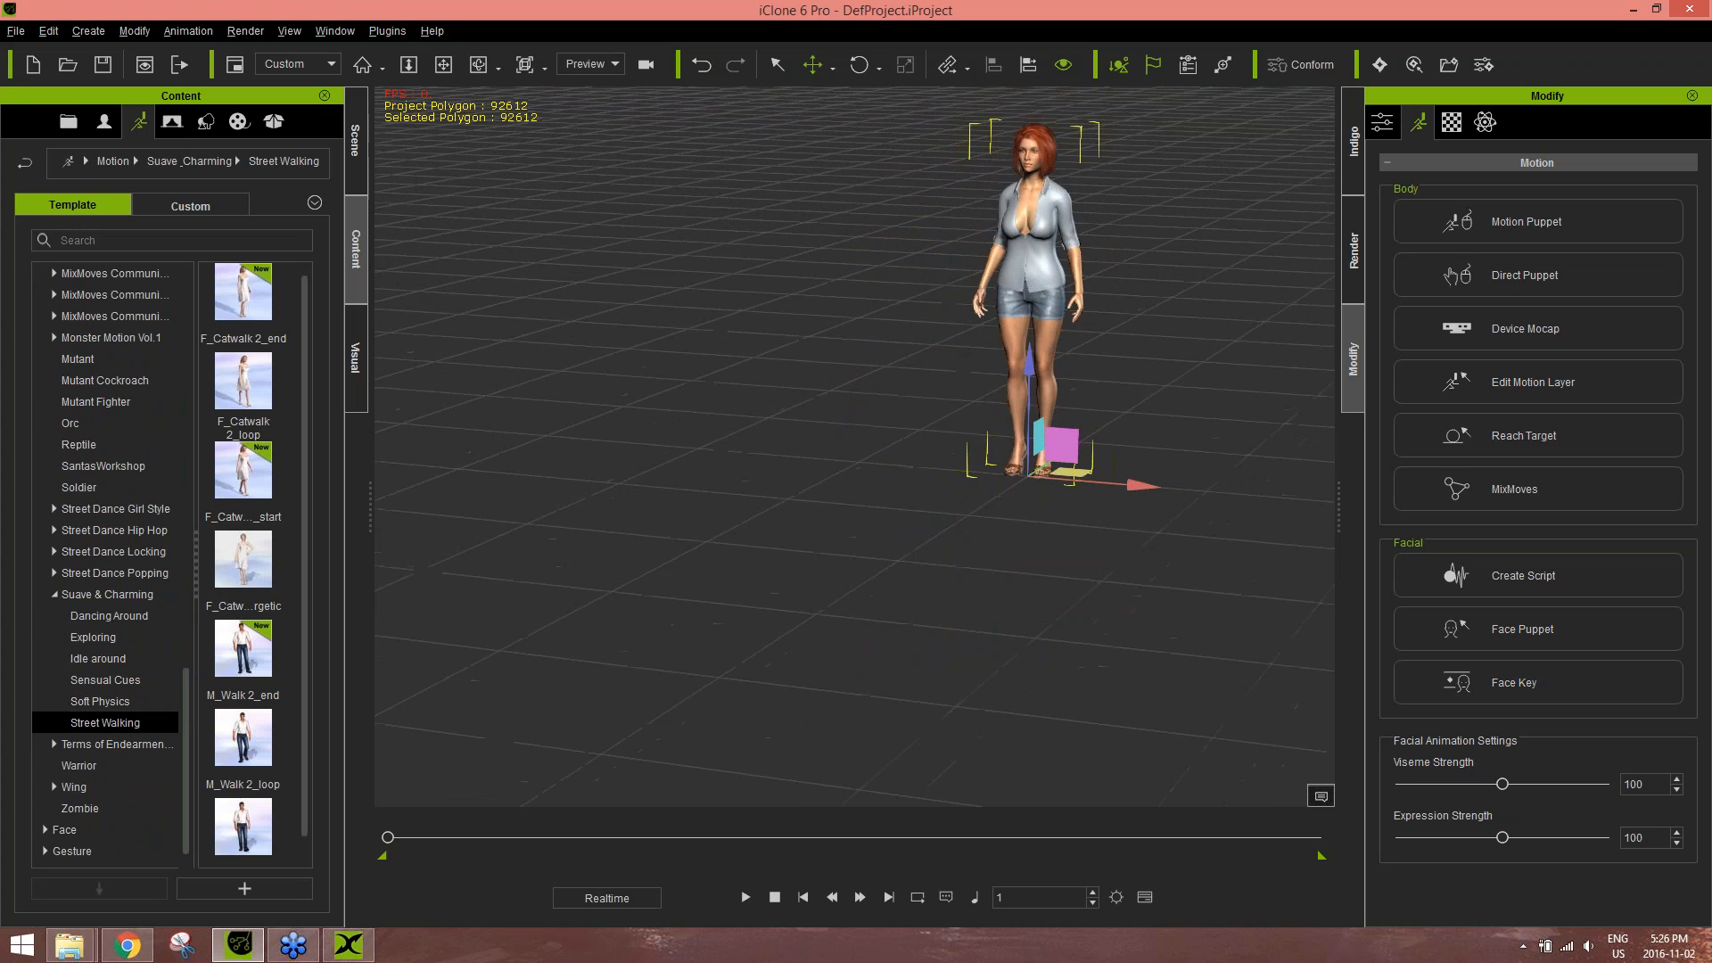
alt+right_drag(950, 253, 883, 269)
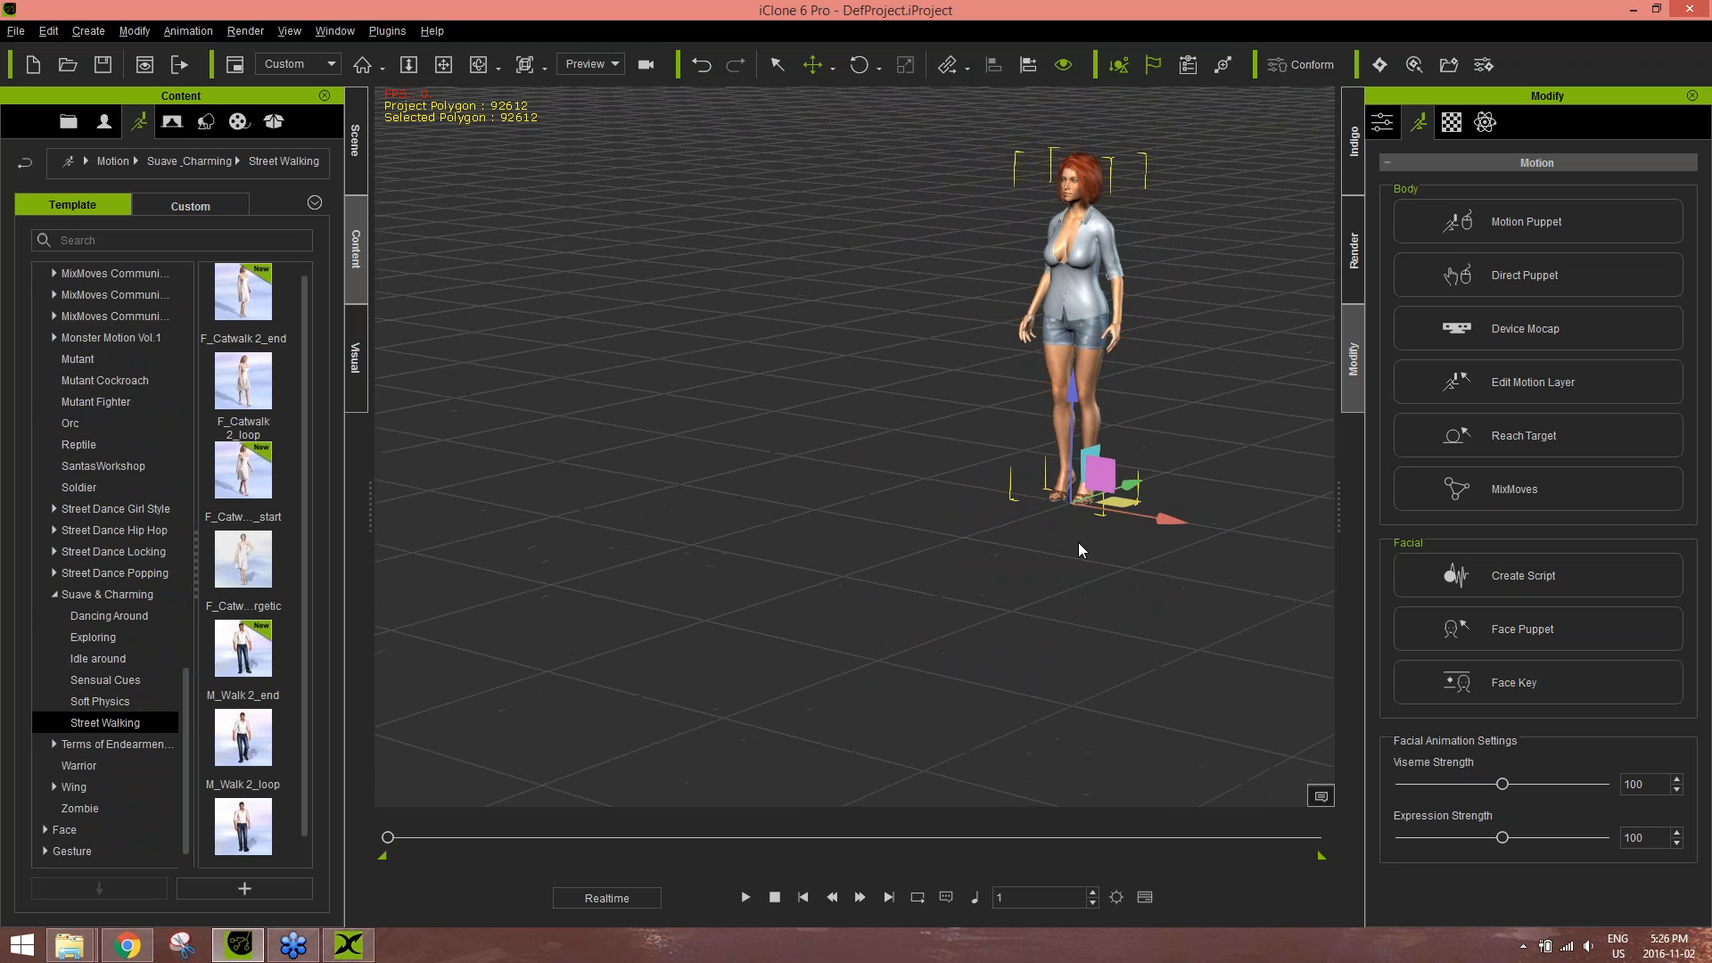
scroll(1082, 550, up, 2)
alt+drag(1082, 550, 1072, 582)
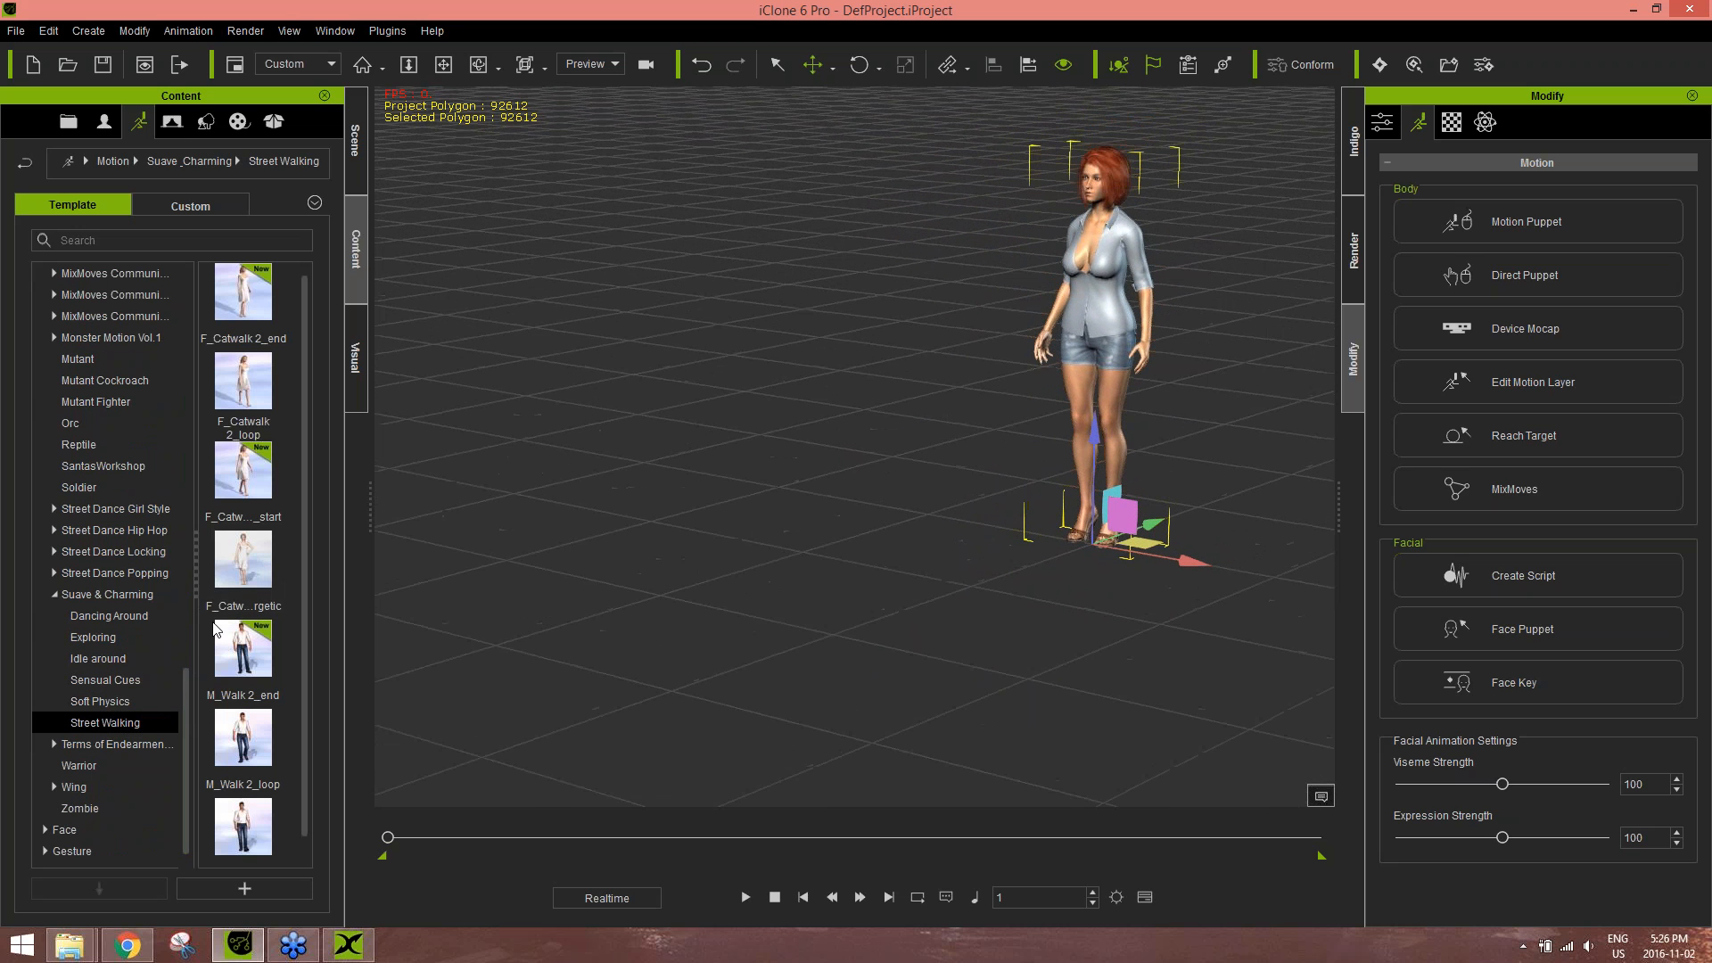
double_click(256, 576)
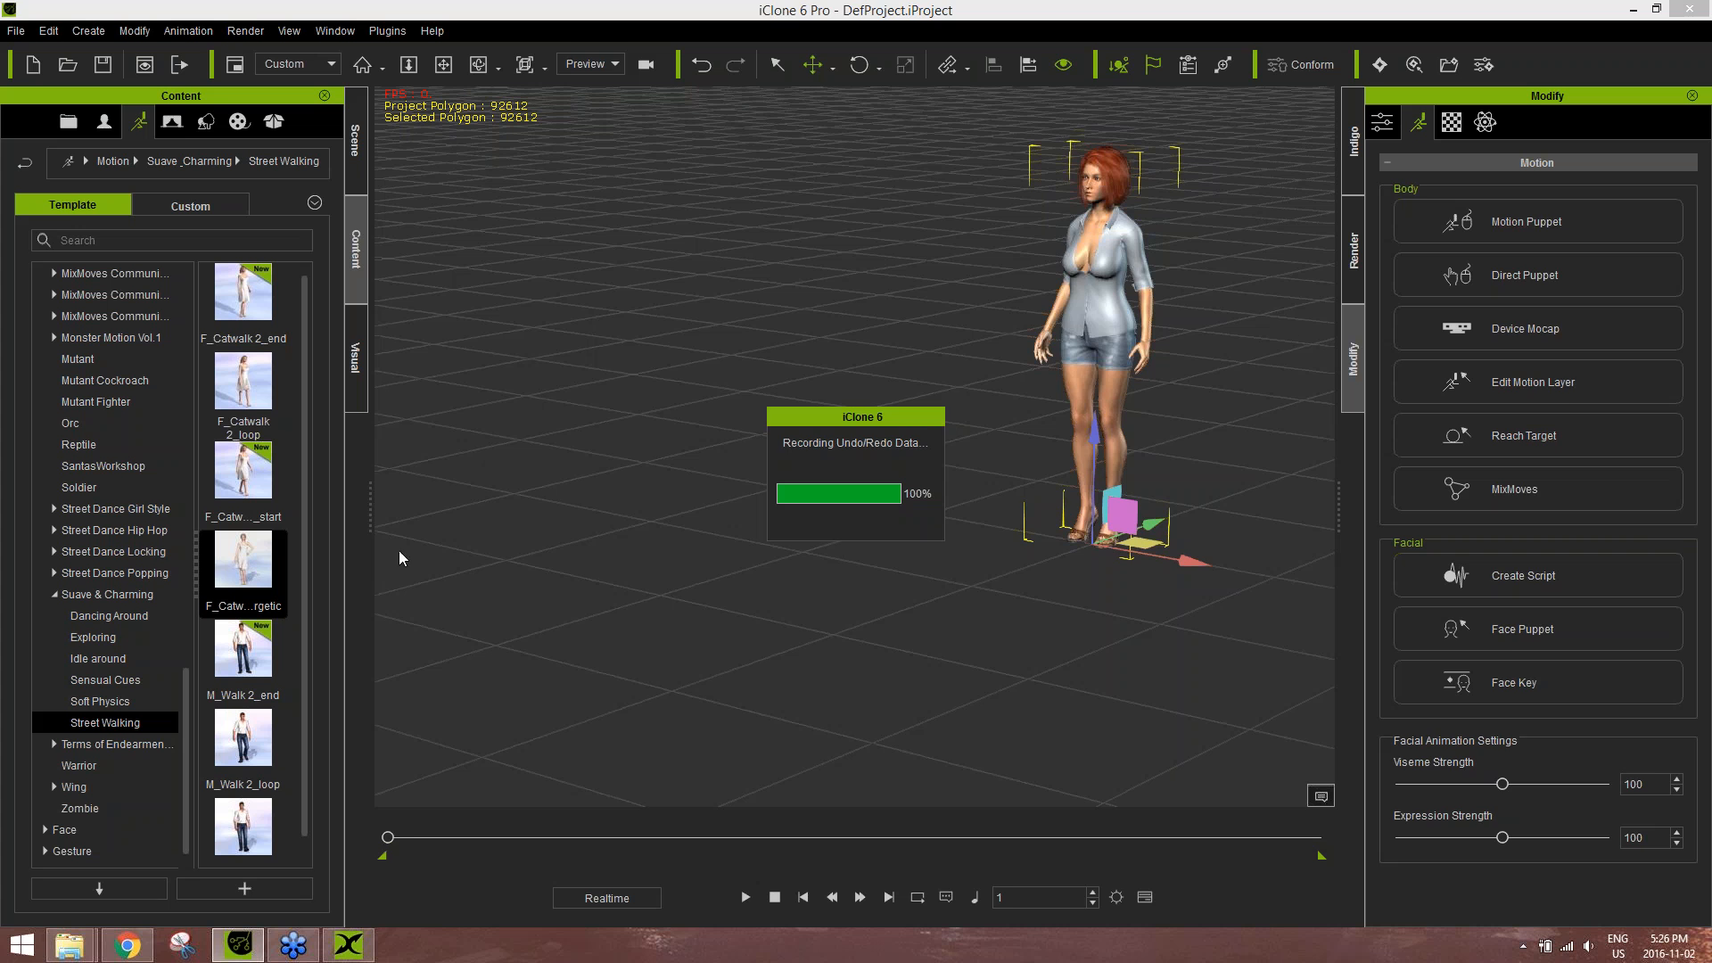
- Play the catwalk animation on the avatar, stop it and bring the figure back to the centre of the view
key(space)
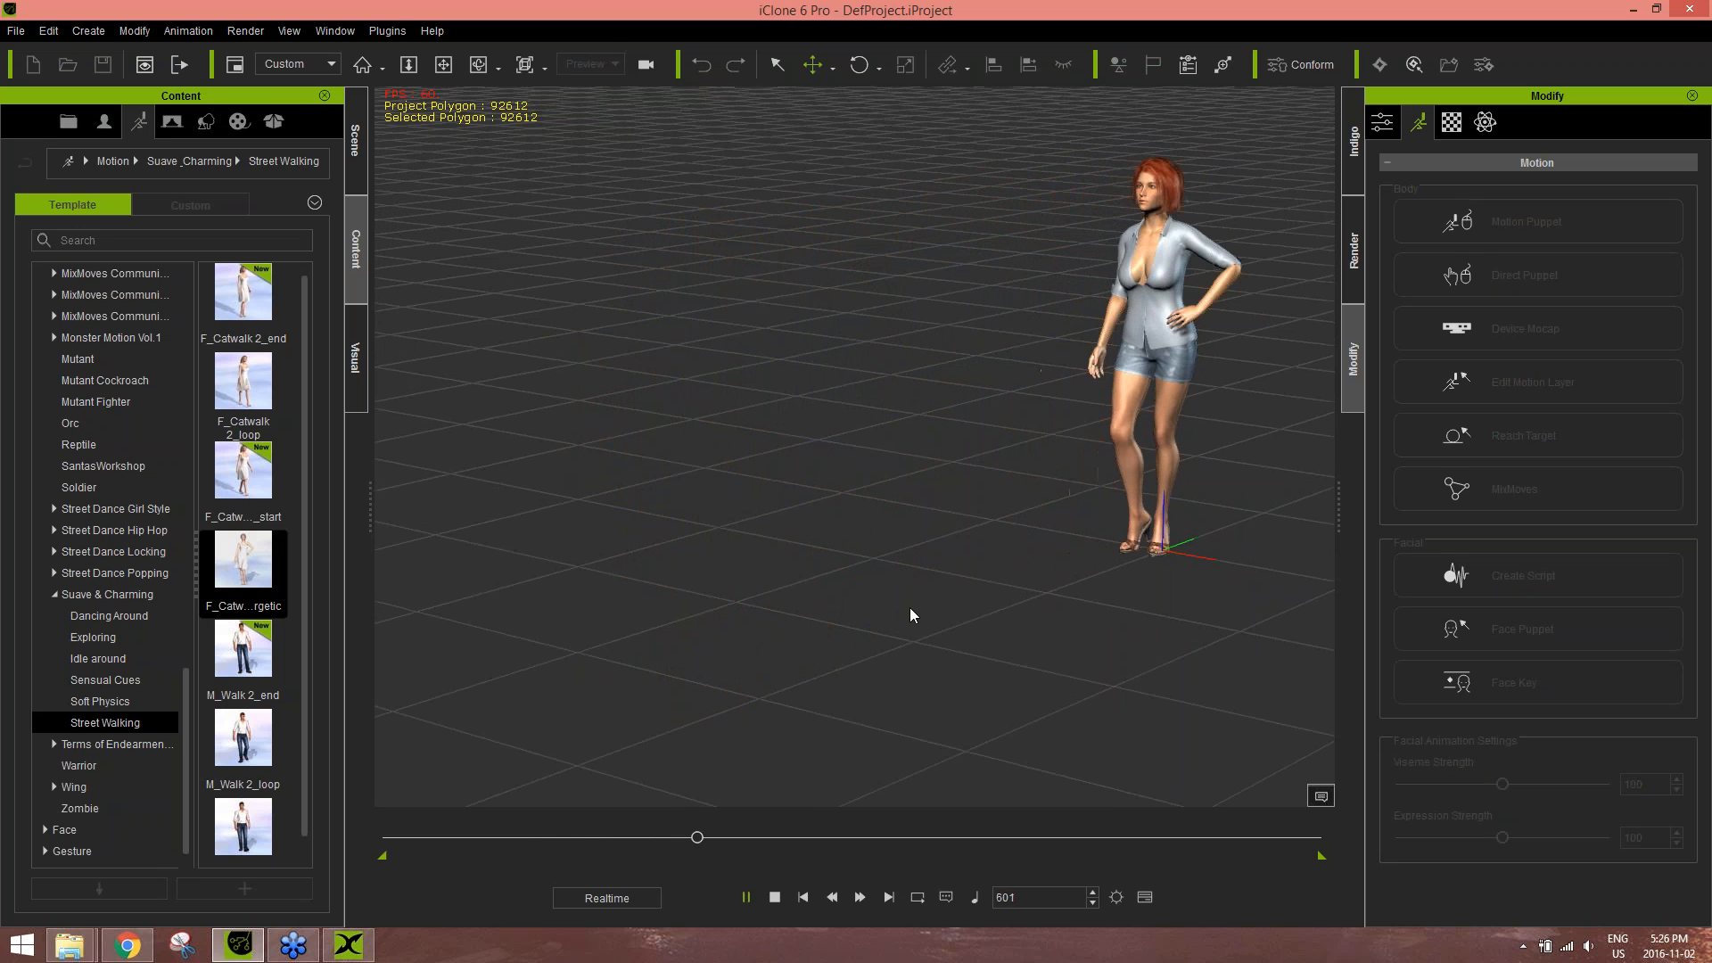
click(776, 900)
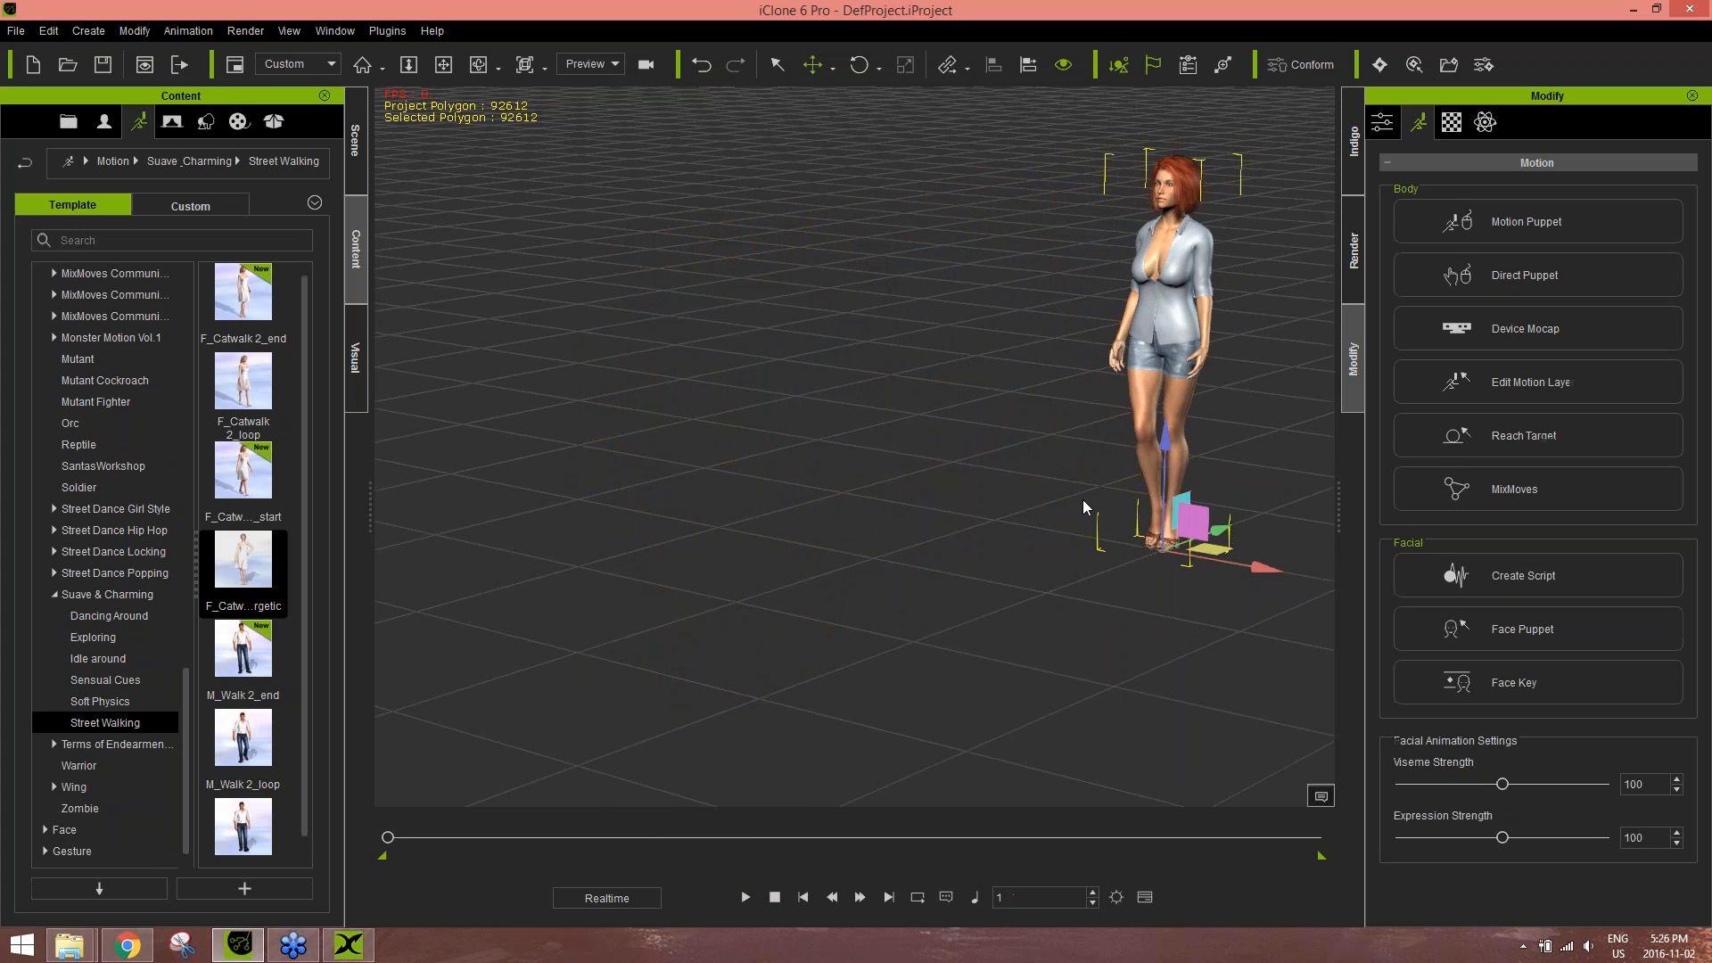
middle_drag(1132, 505, 913, 596)
scroll(913, 595, up, 3)
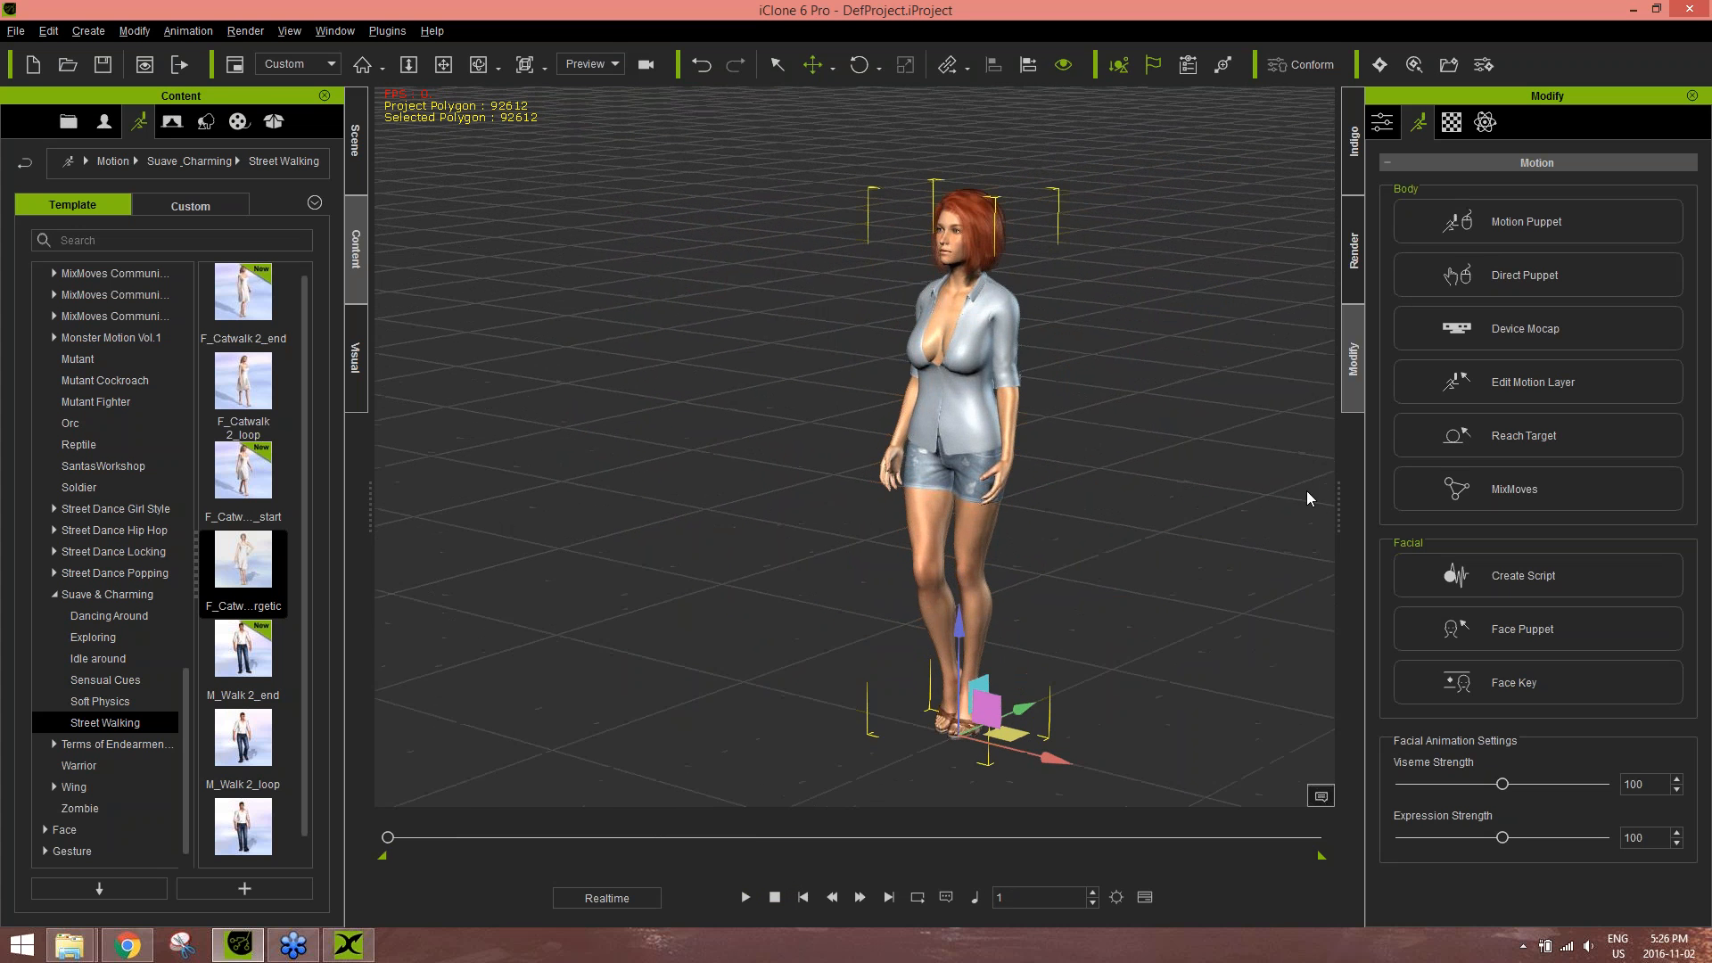
- Try lowering and pulling back the avatar's hips into a sitting pose with Edit Motion Layer, and reset the pose
click(1573, 383)
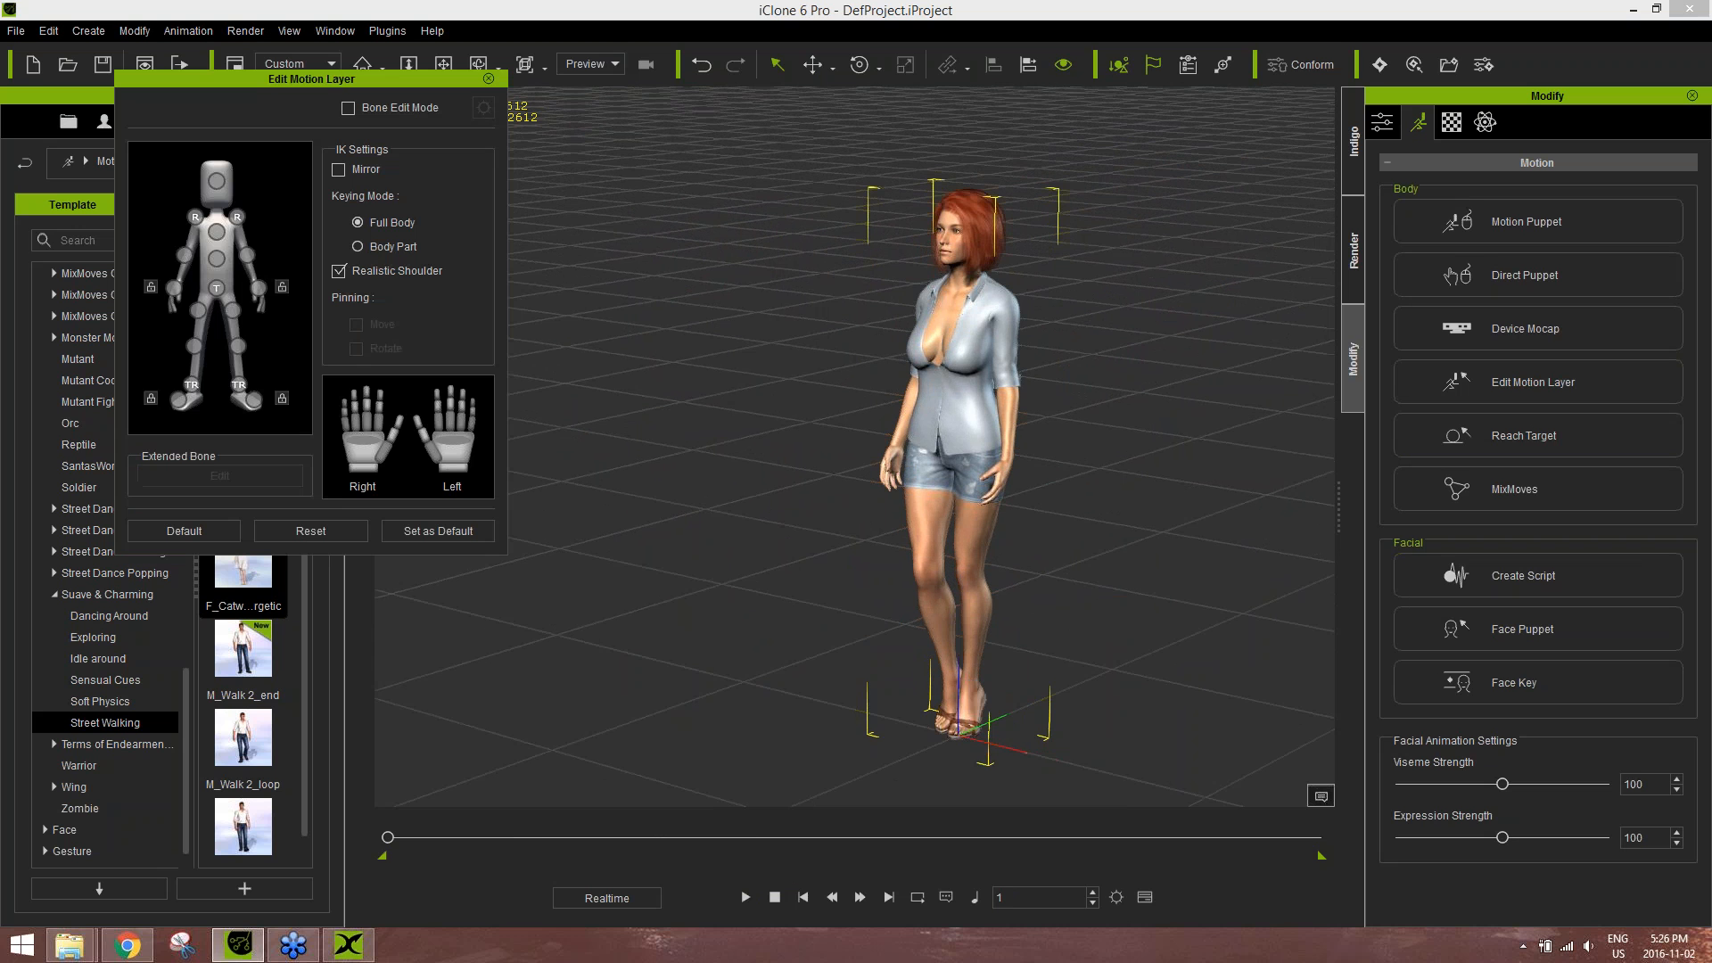
click(217, 288)
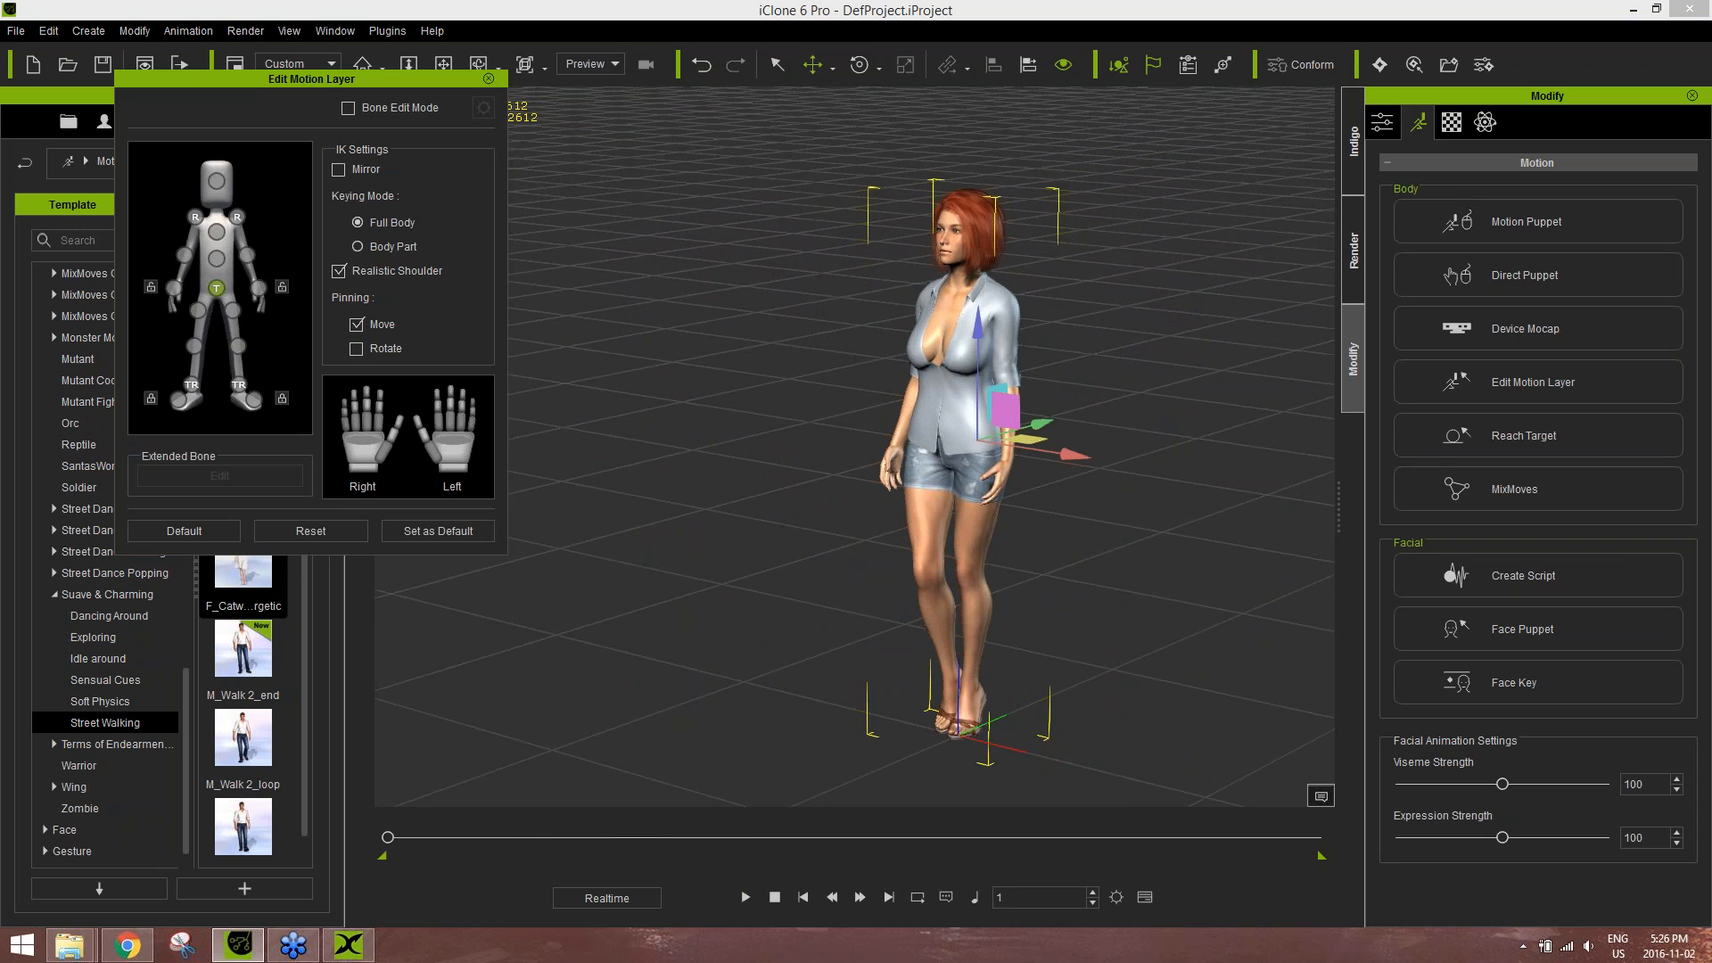
drag(985, 344, 989, 417)
alt+right_drag(1142, 612, 1115, 497)
alt+drag(1116, 497, 1114, 423)
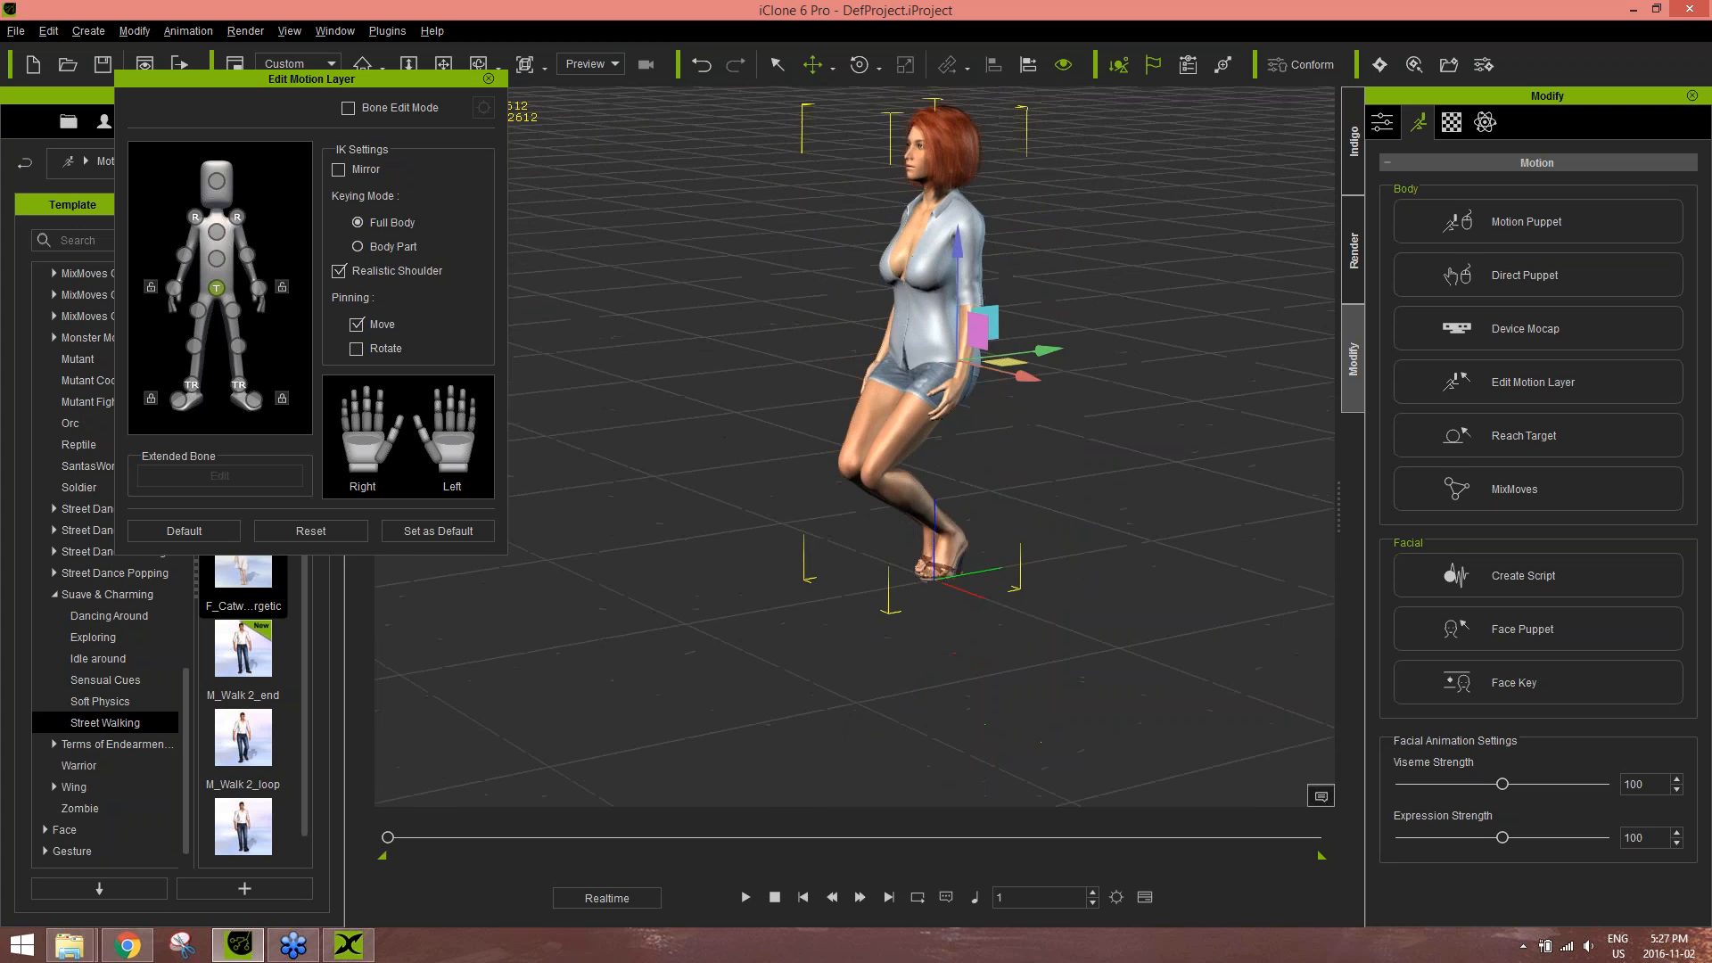
alt+right_drag(1083, 593, 968, 418)
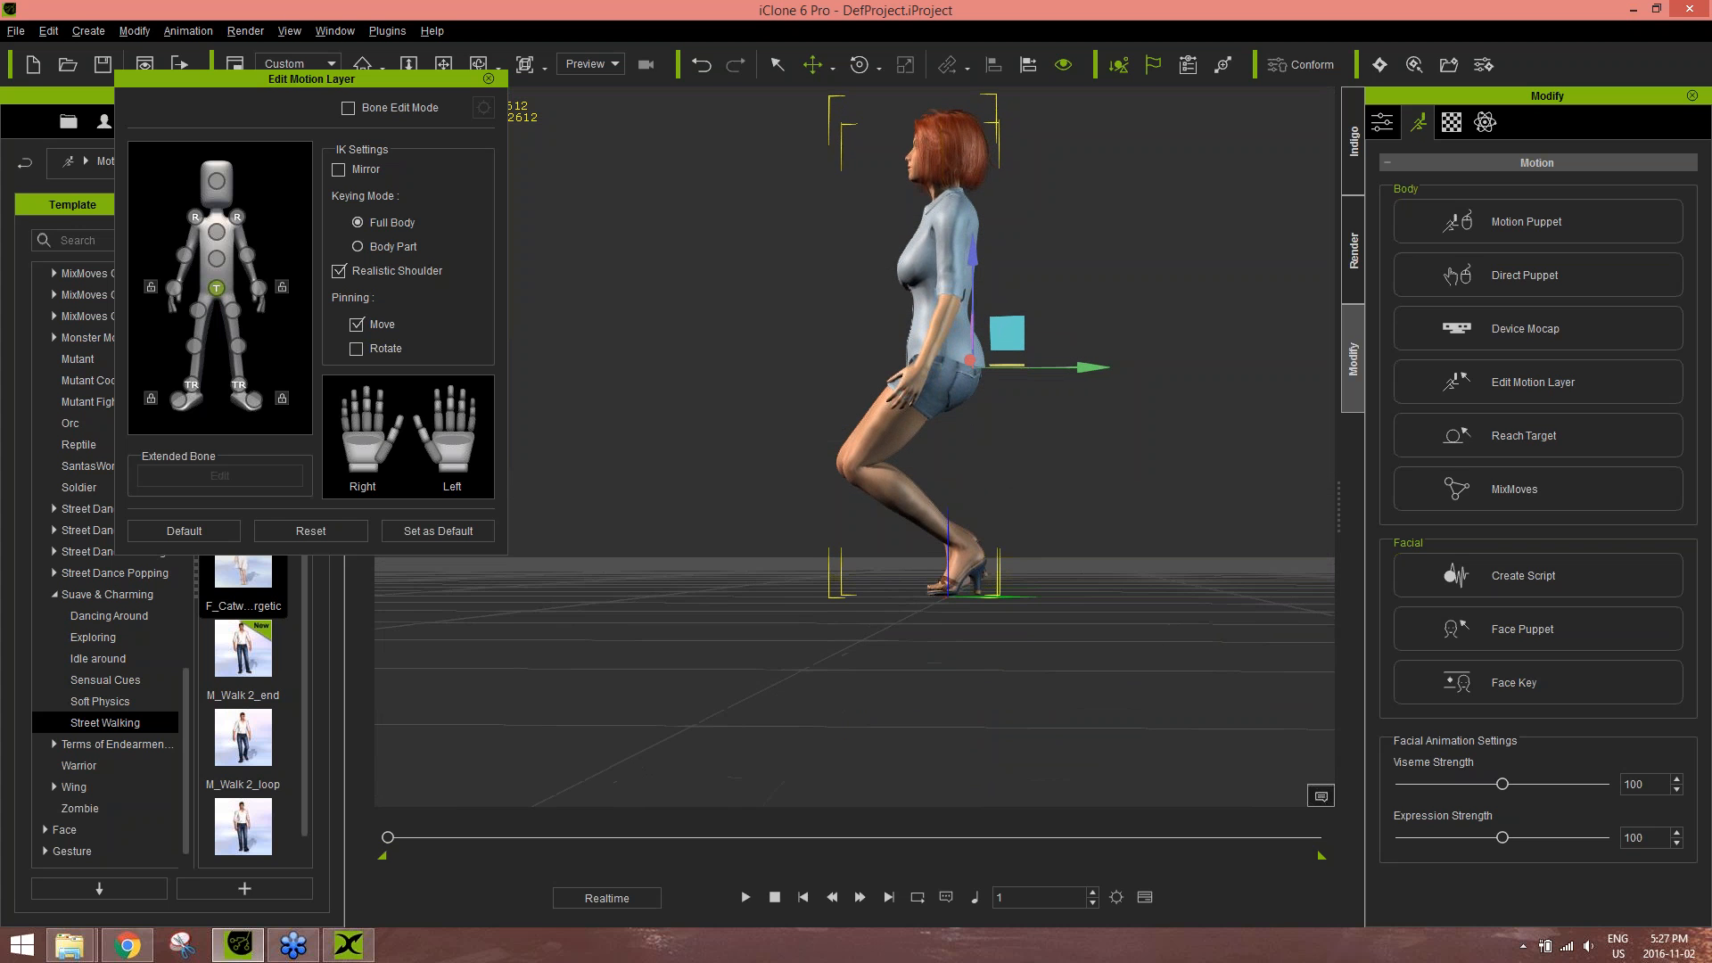
drag(1007, 335, 1098, 363)
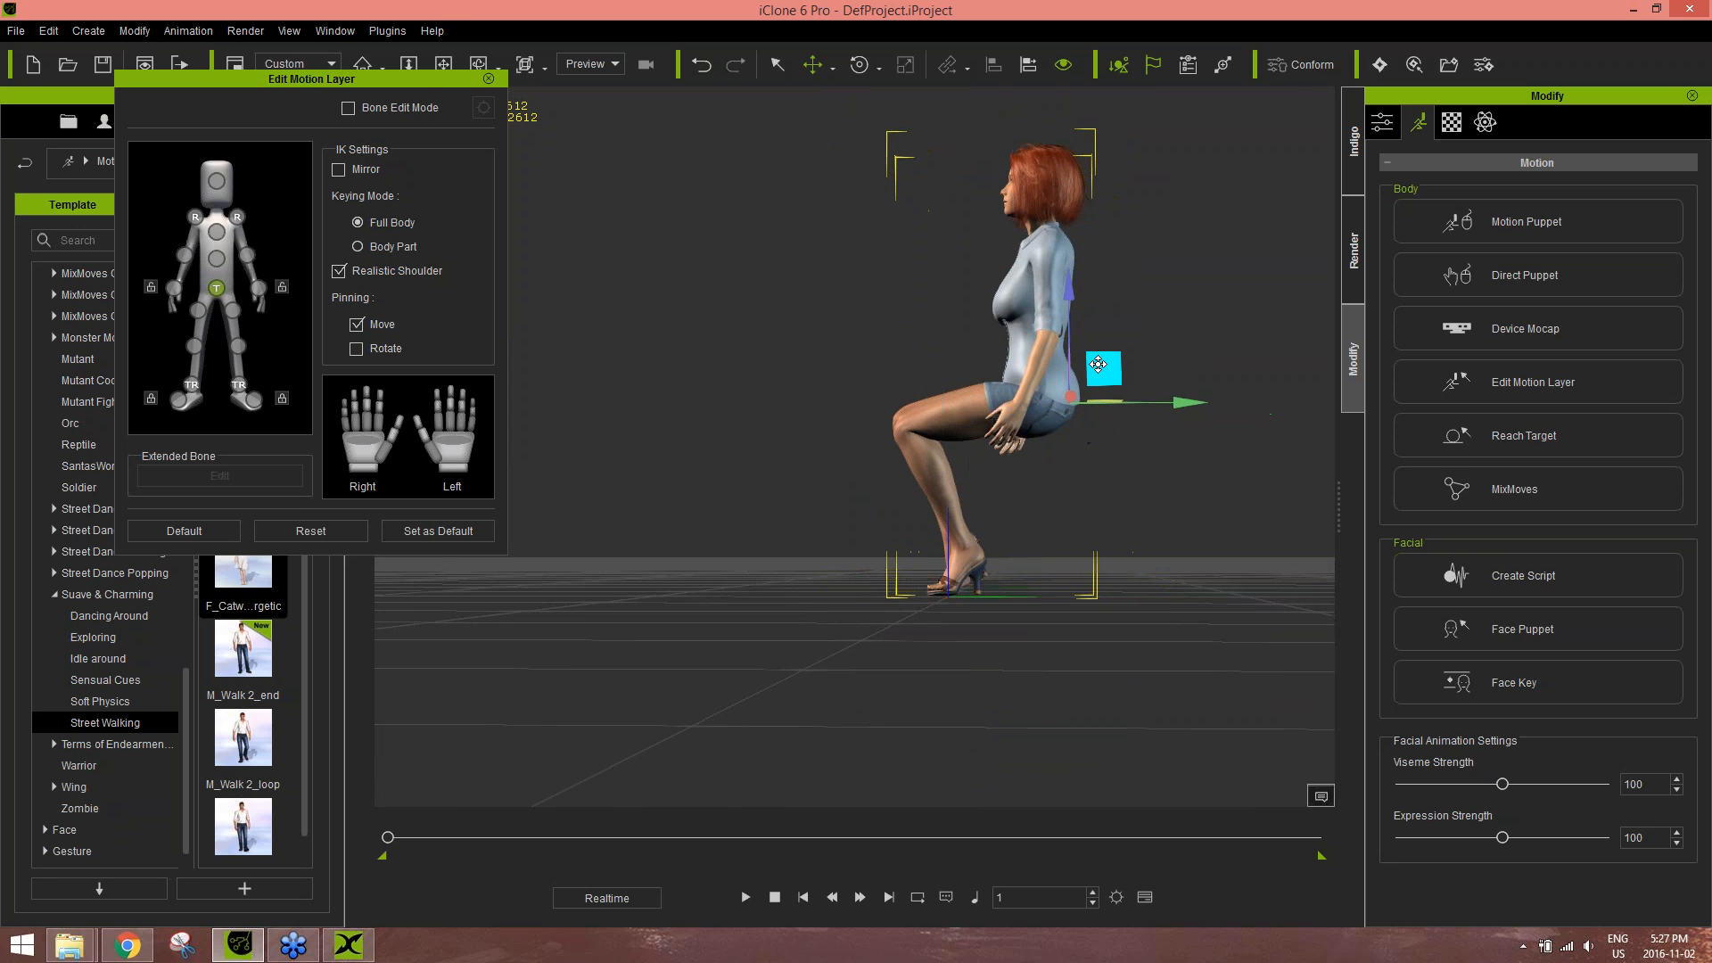
click(351, 526)
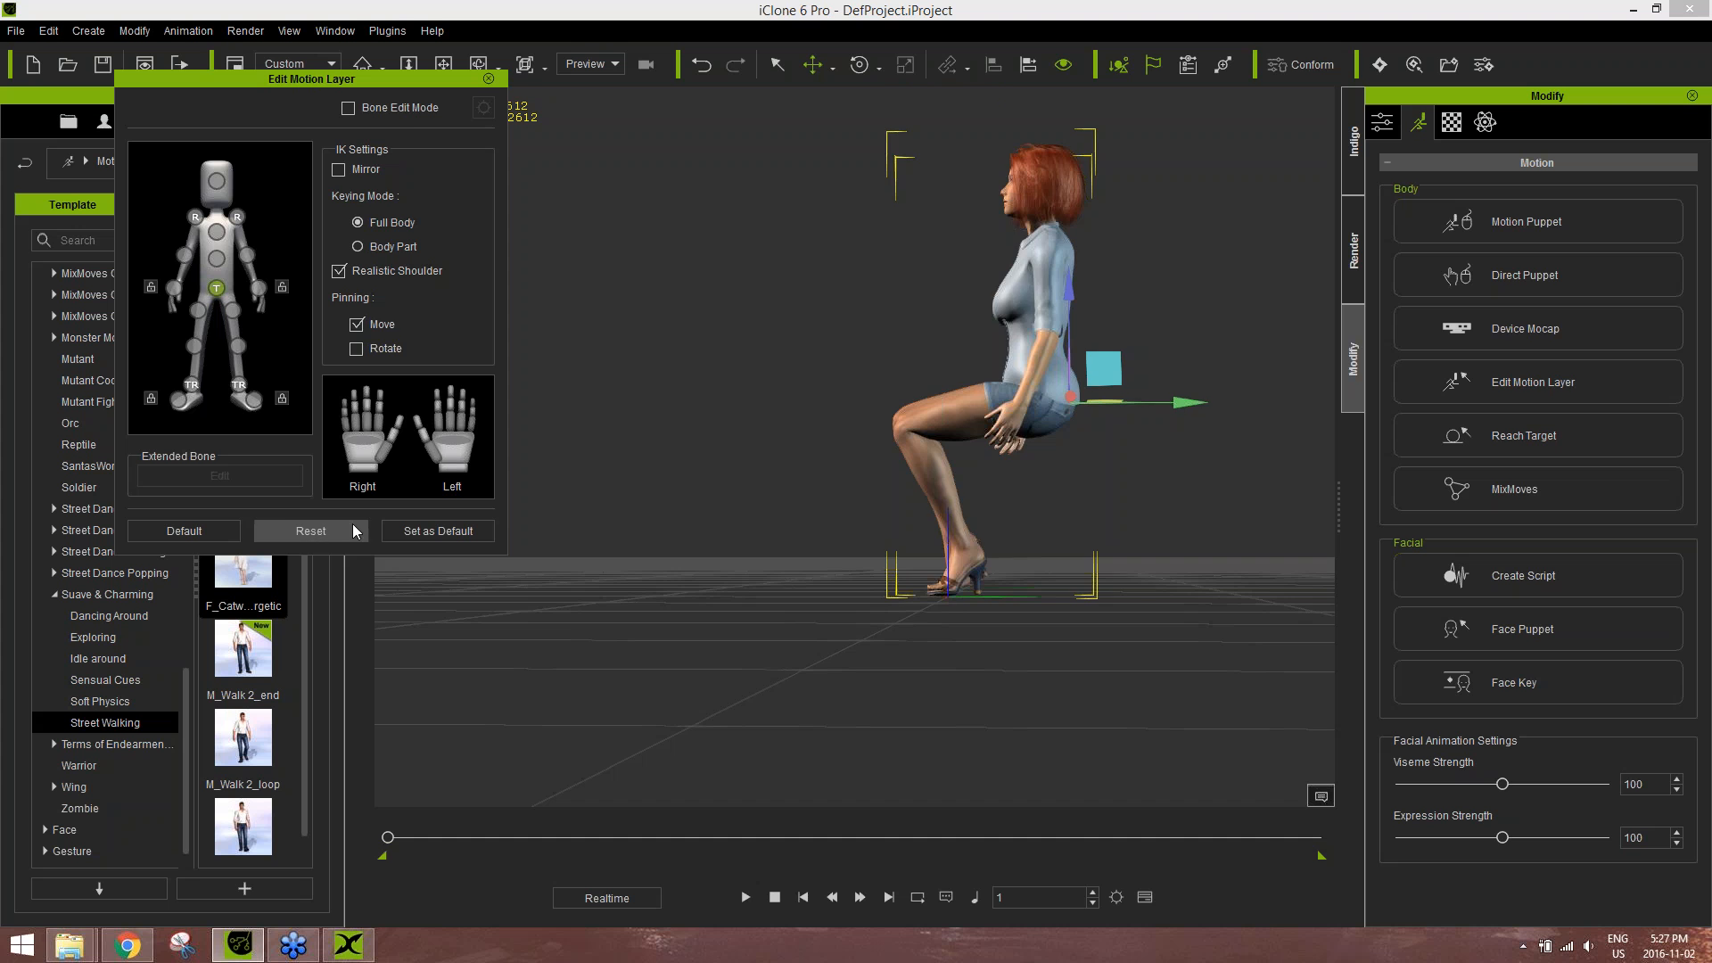
click(489, 78)
- Turn to the avatar's front, start Direct Puppet and select the head as the body part to control
right_drag(878, 299, 1111, 382)
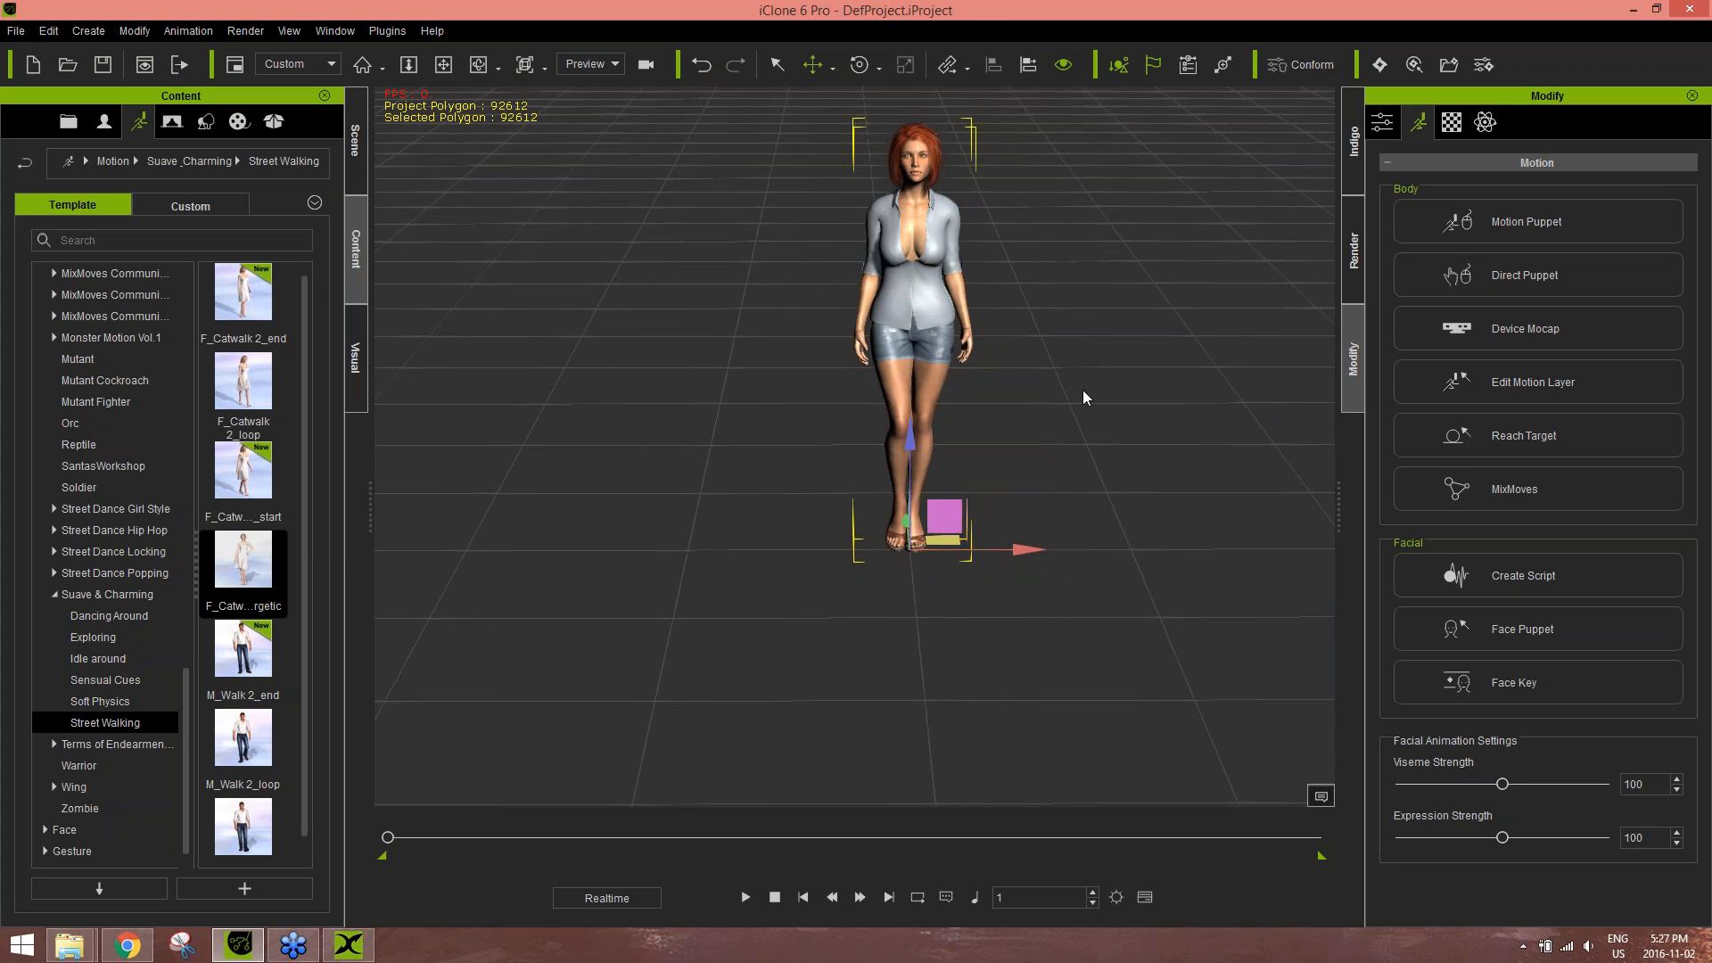
mouse_move(1007, 453)
middle_down()
mouse_move(1025, 407)
mouse_move(1030, 443)
middle_up()
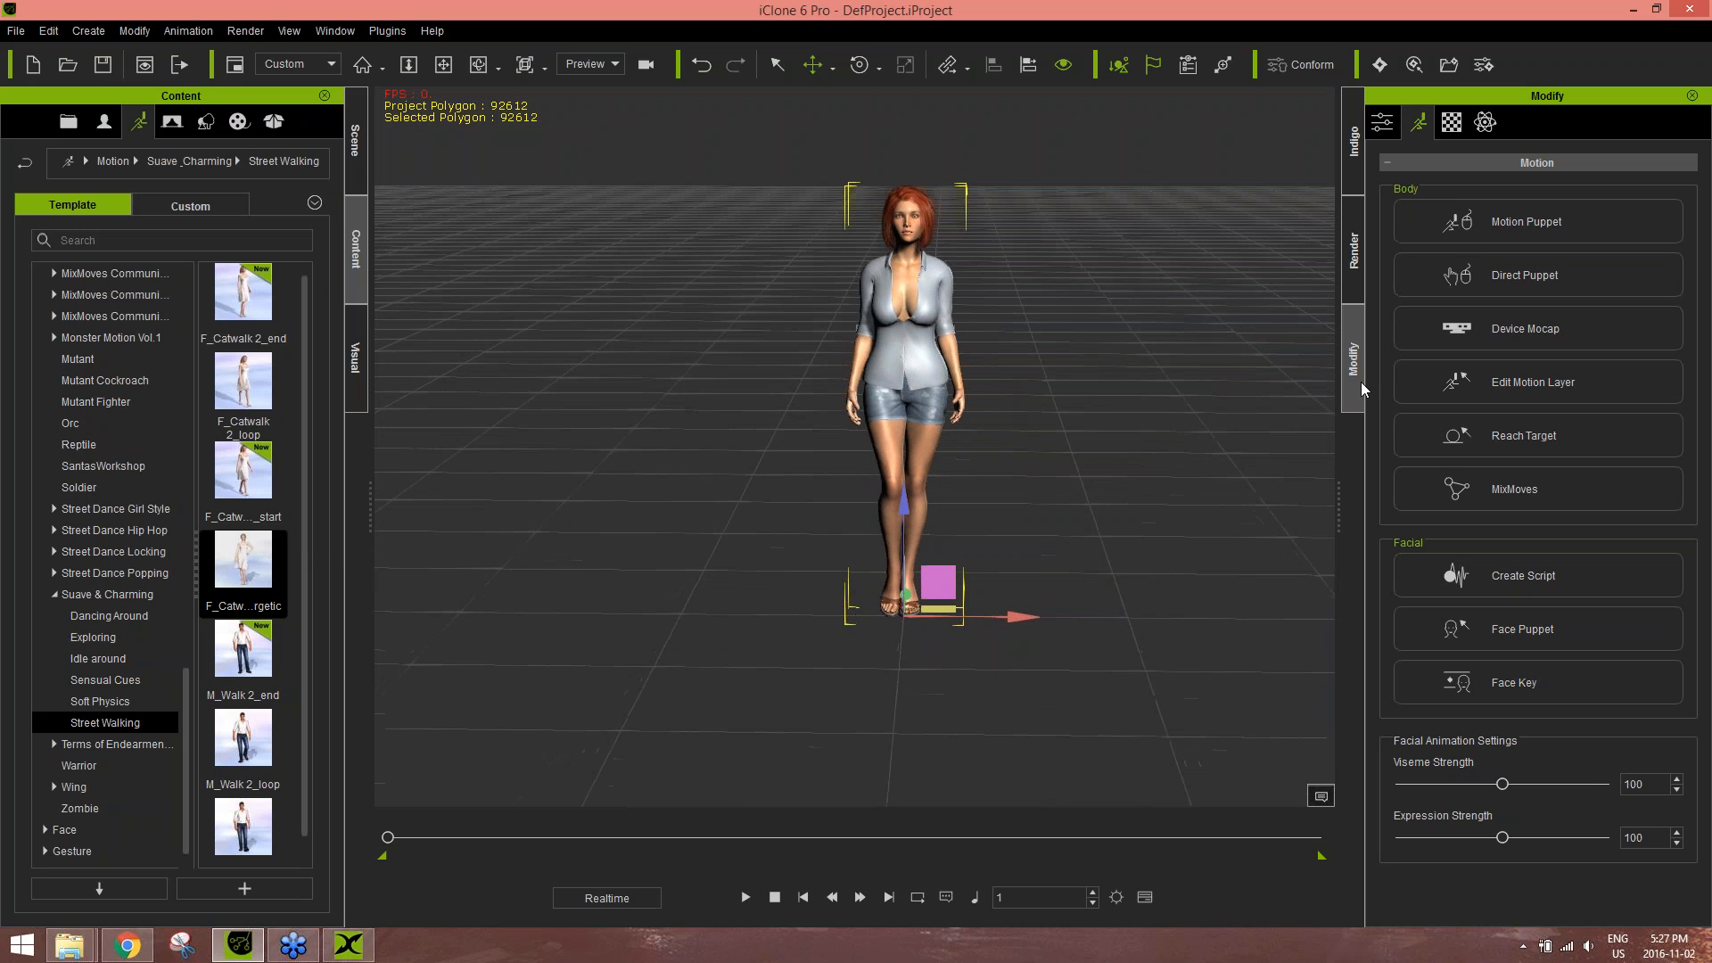
click(1511, 286)
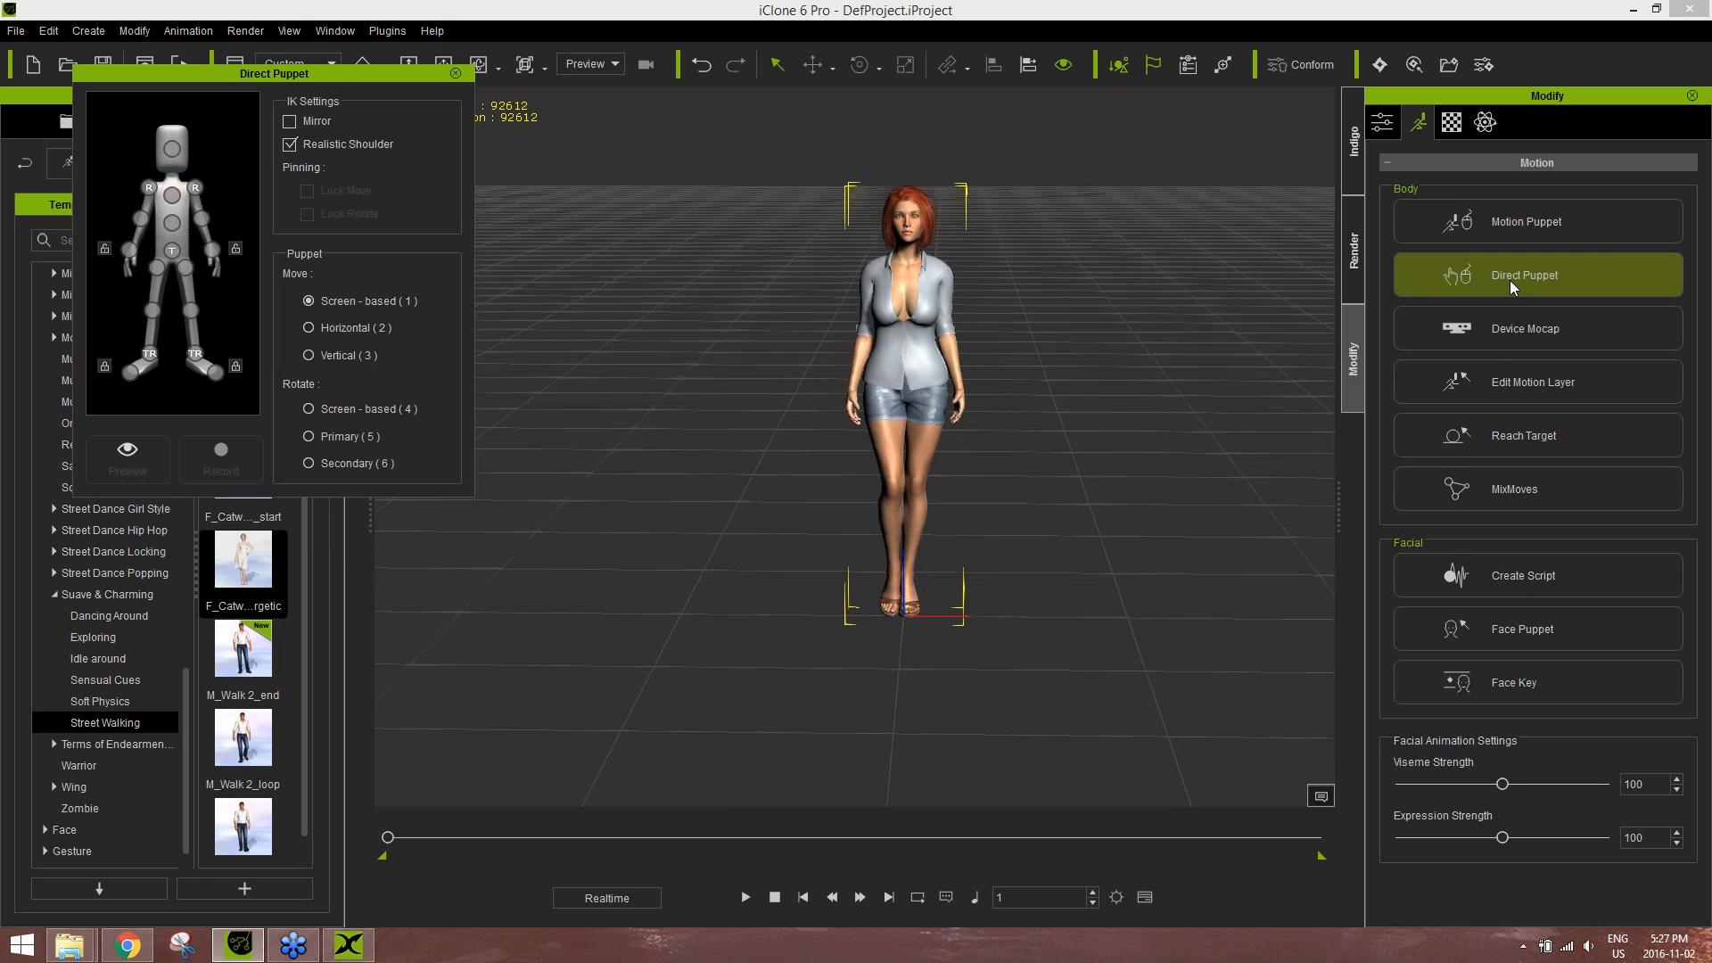
click(177, 154)
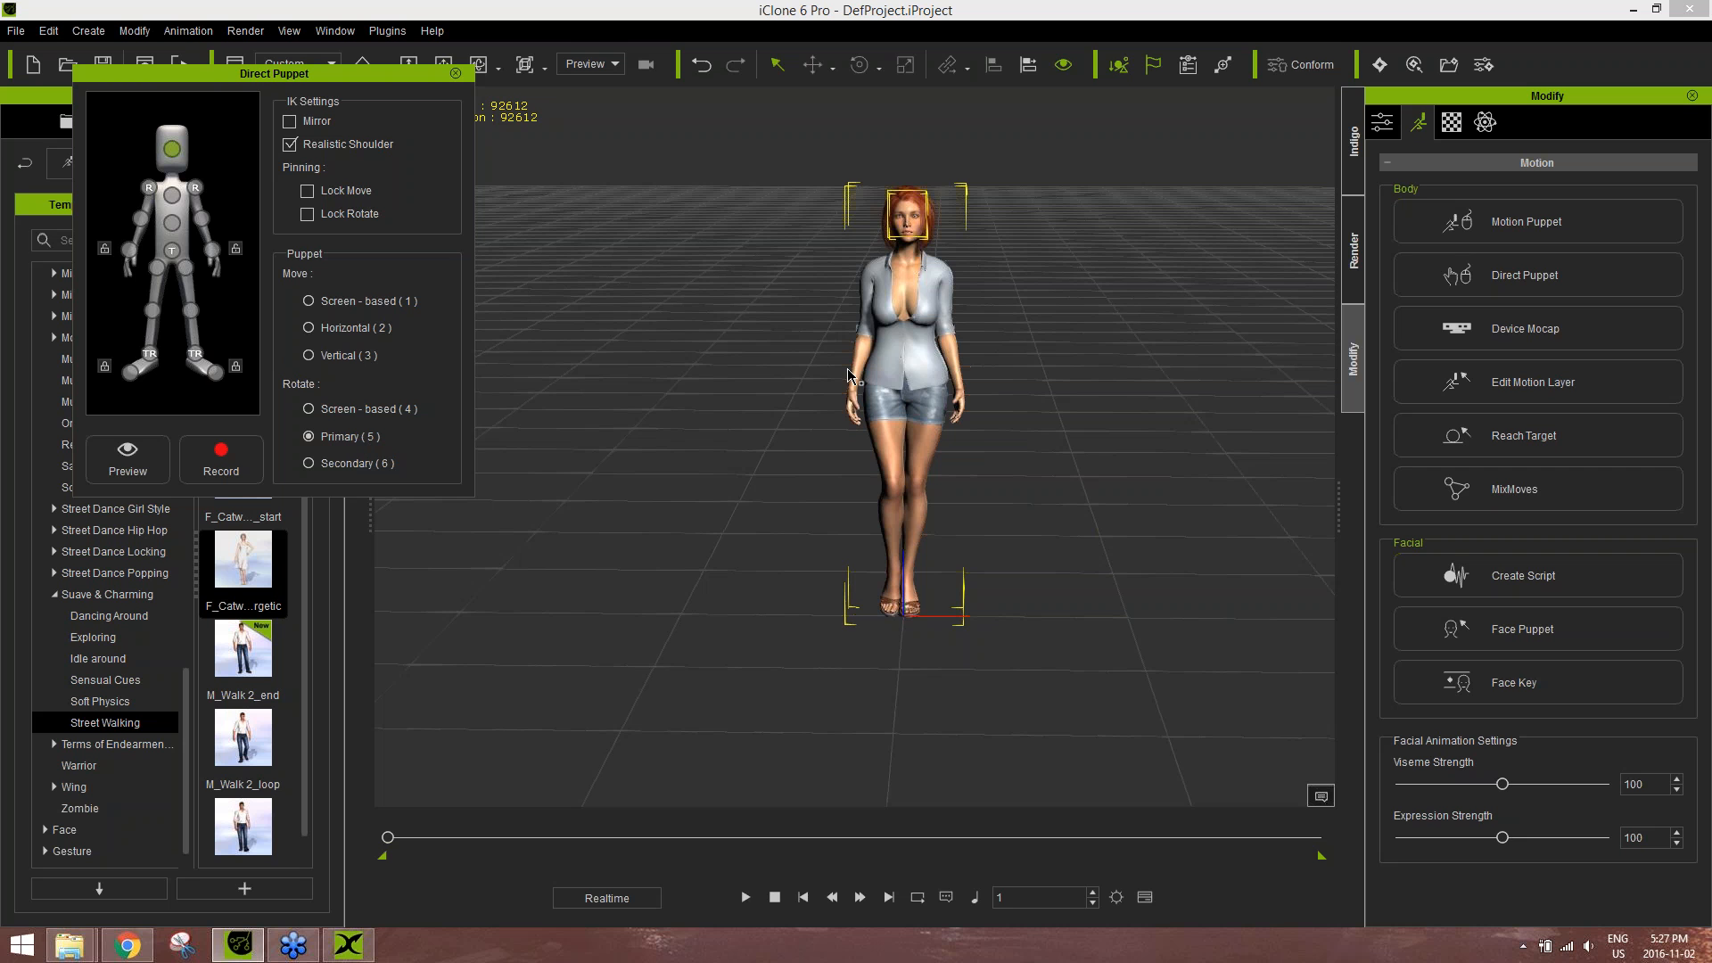
- Preview puppeting the head with Primary rotation over the catwalk motion three times, stopping each preview
key(space)
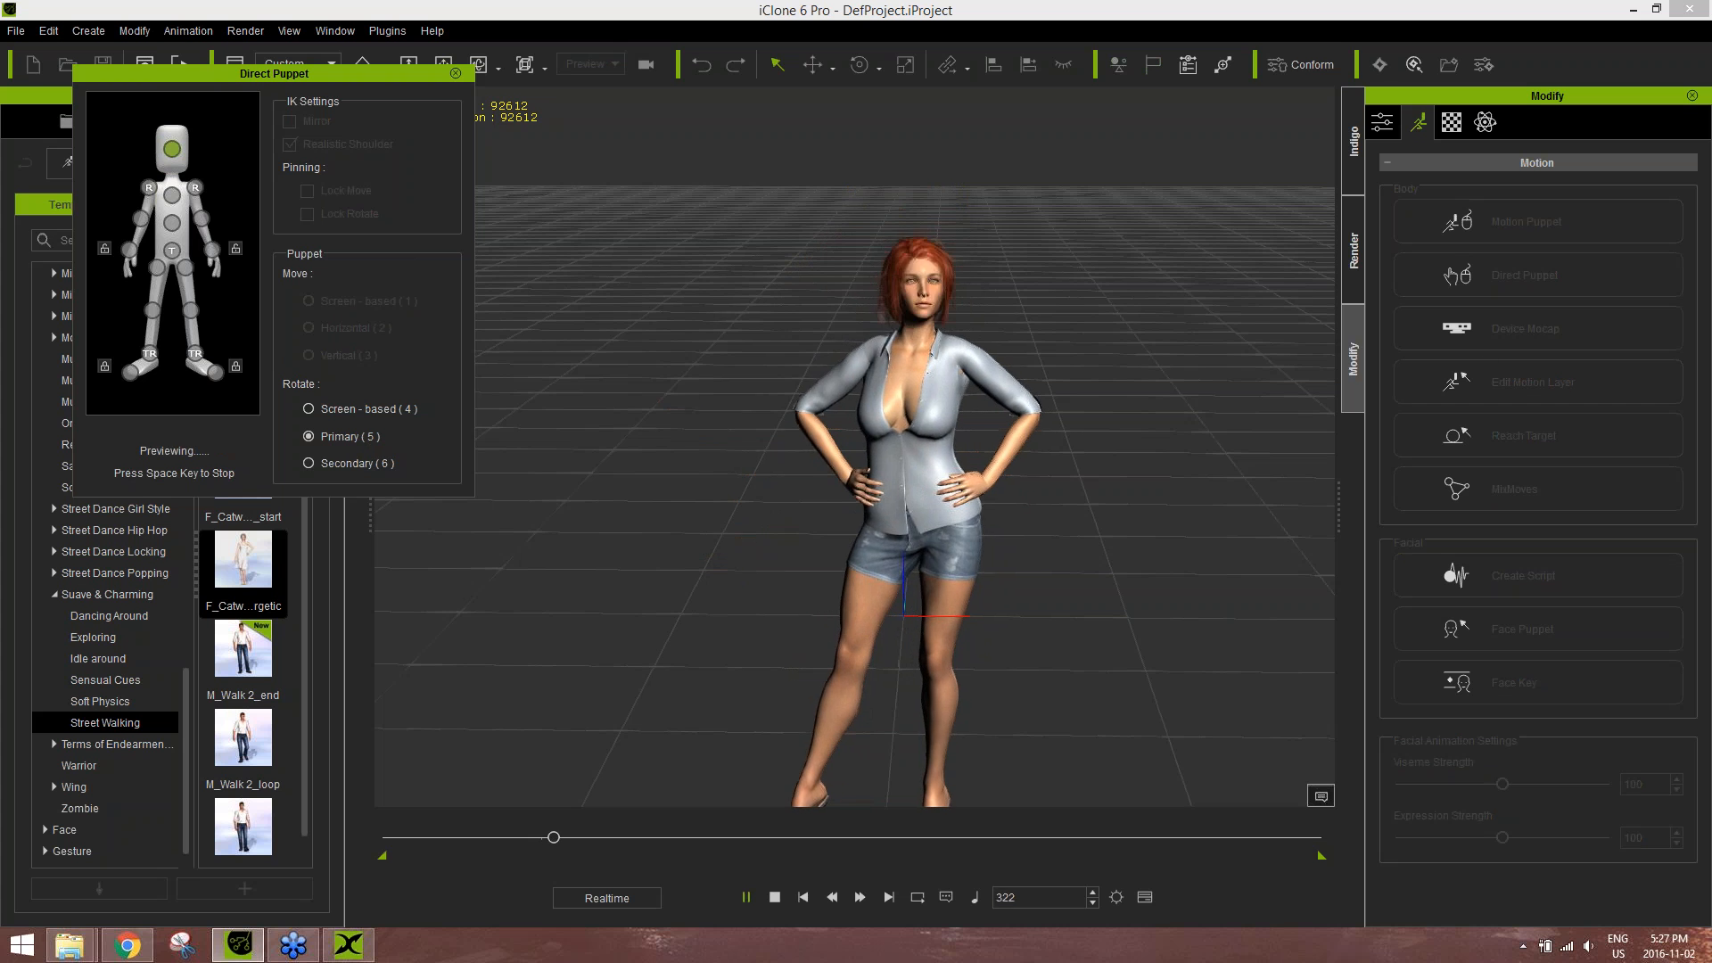
key(space)
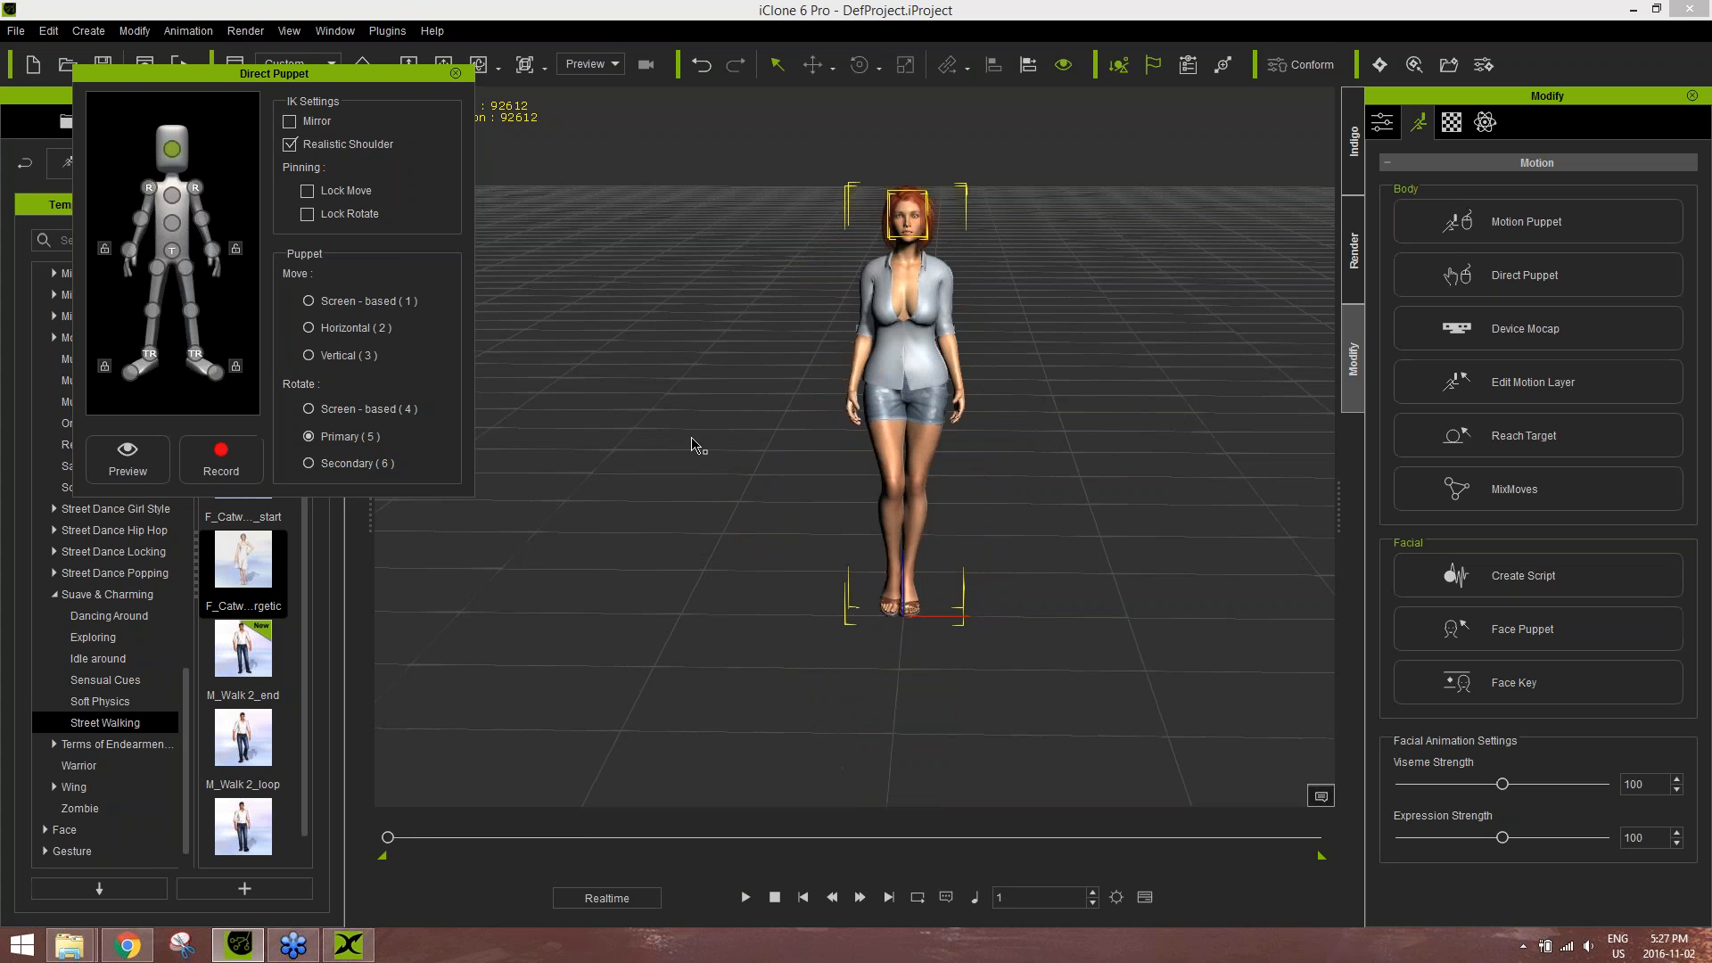
key(space)
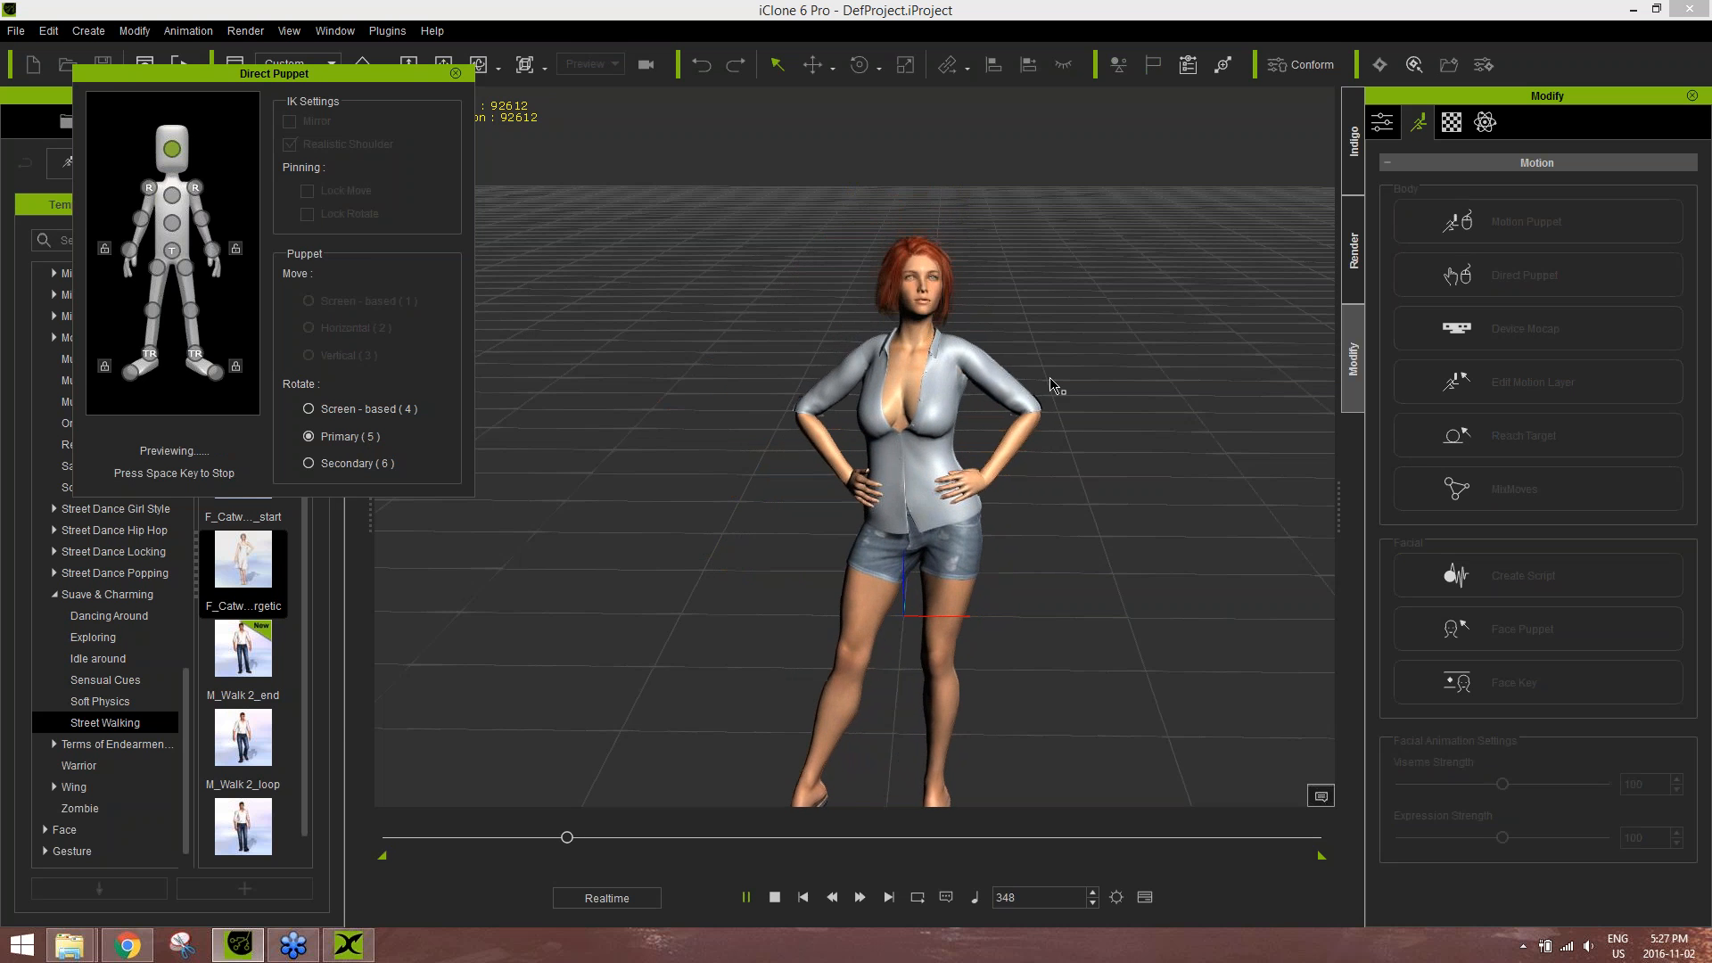
key(space)
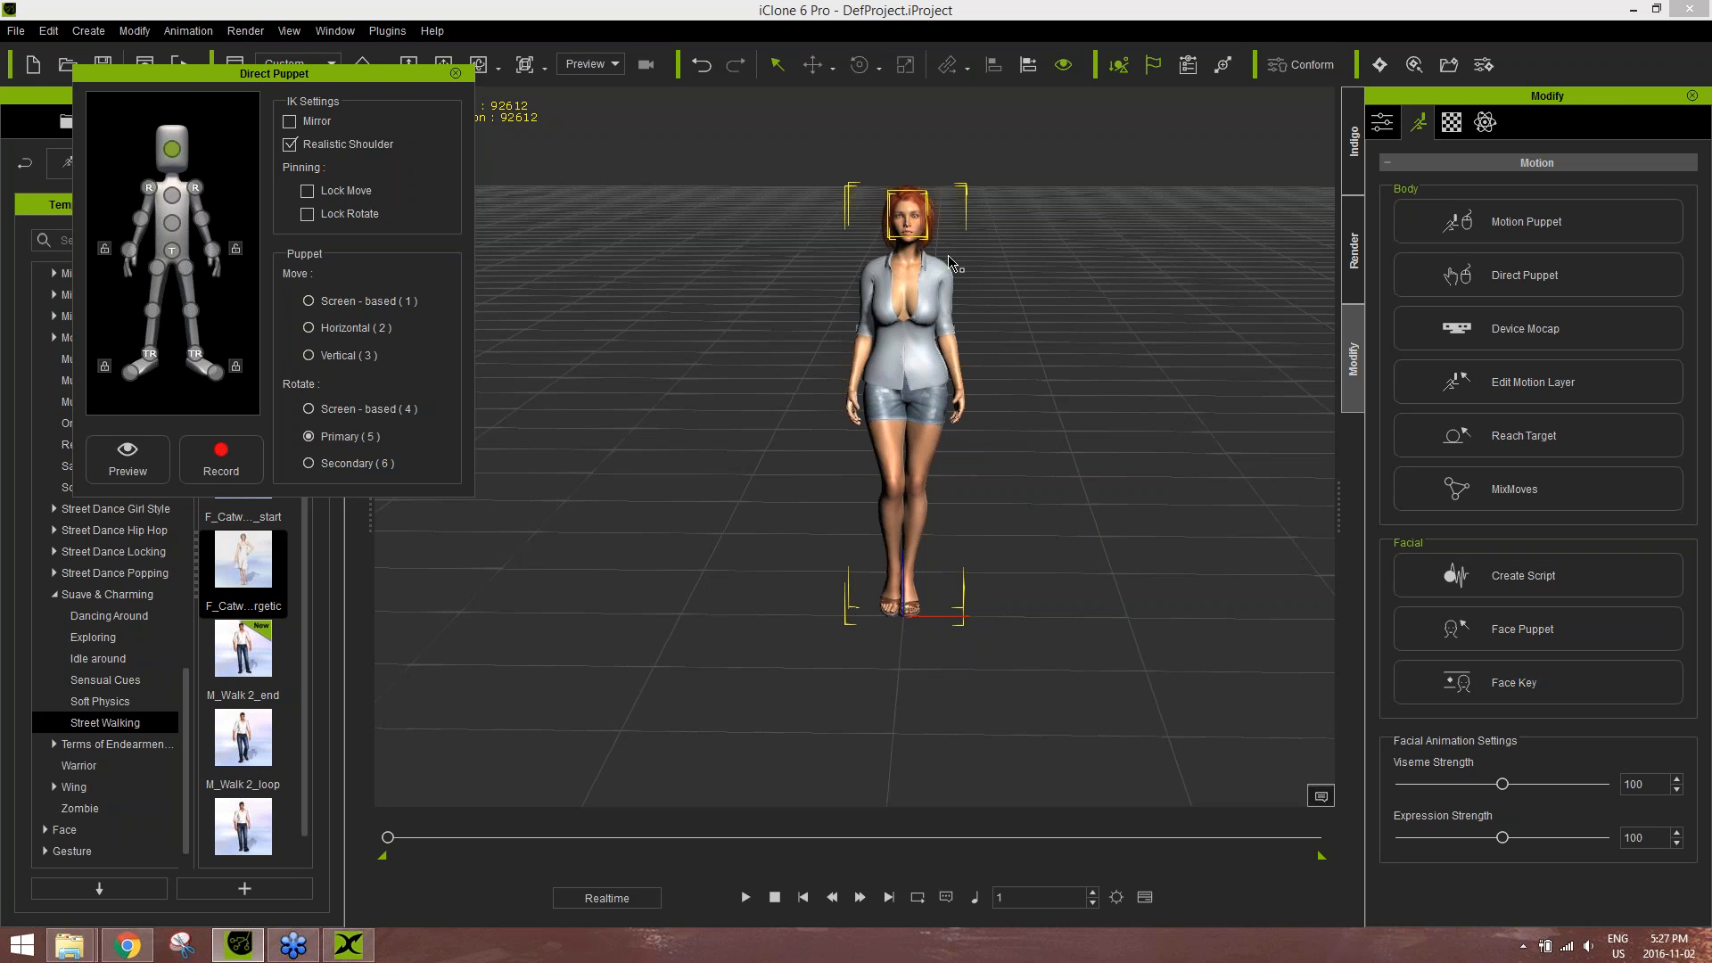
key(space)
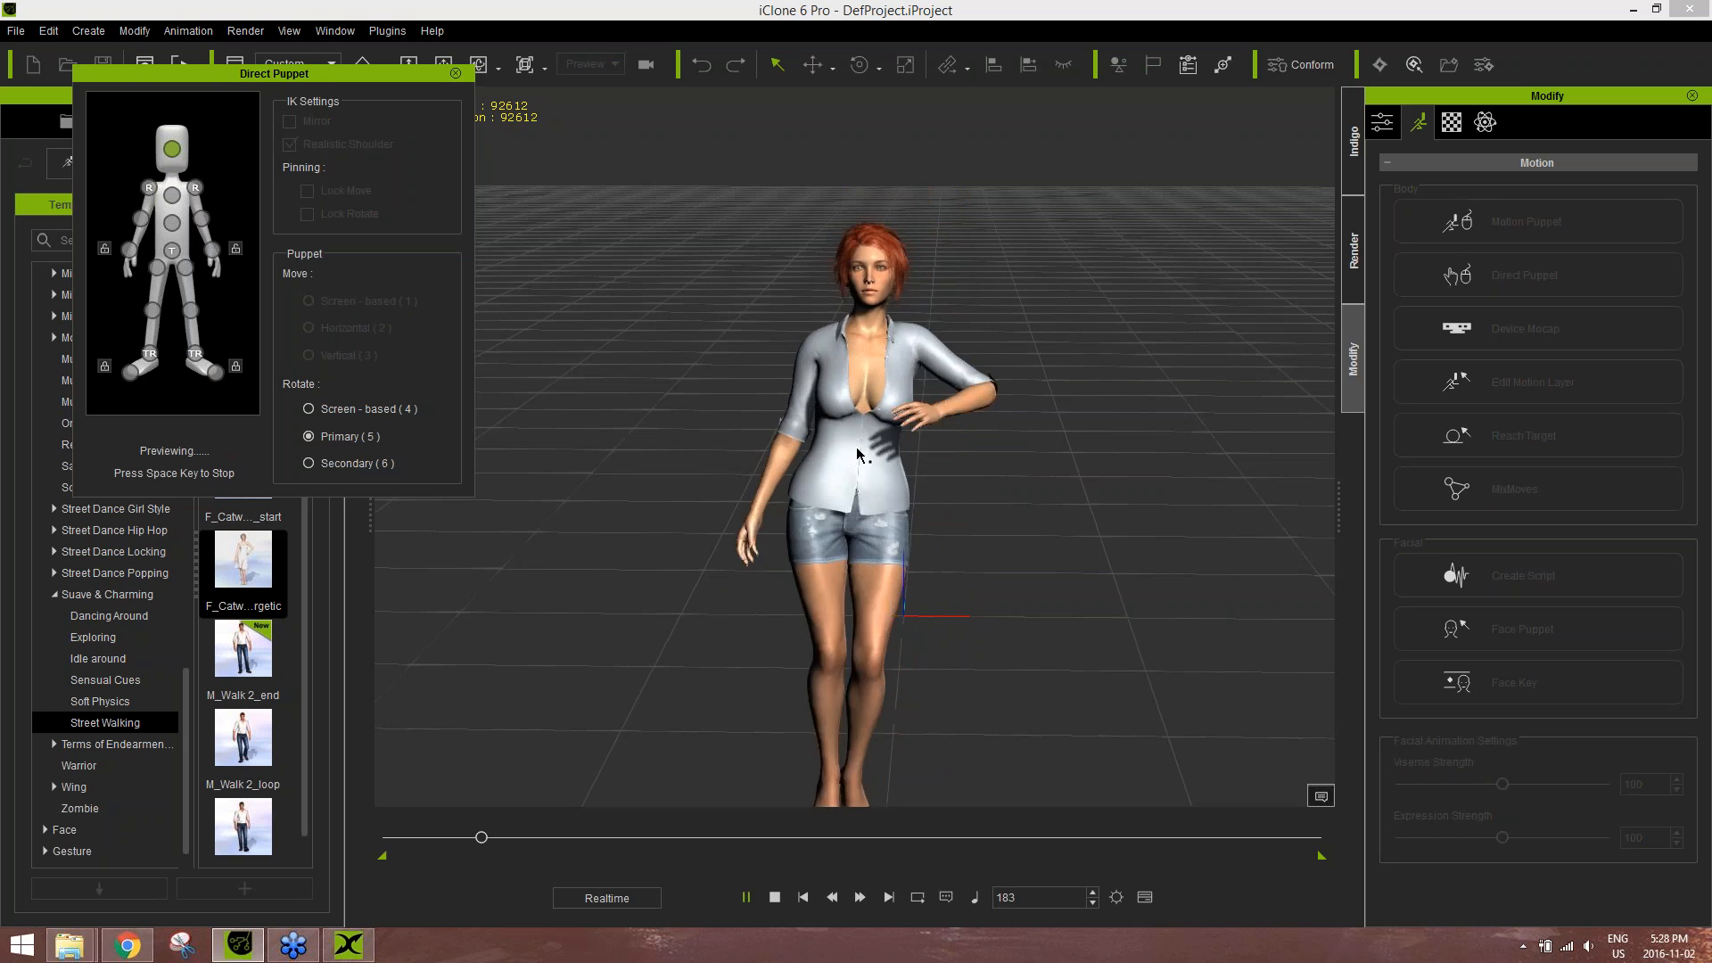
key(space)
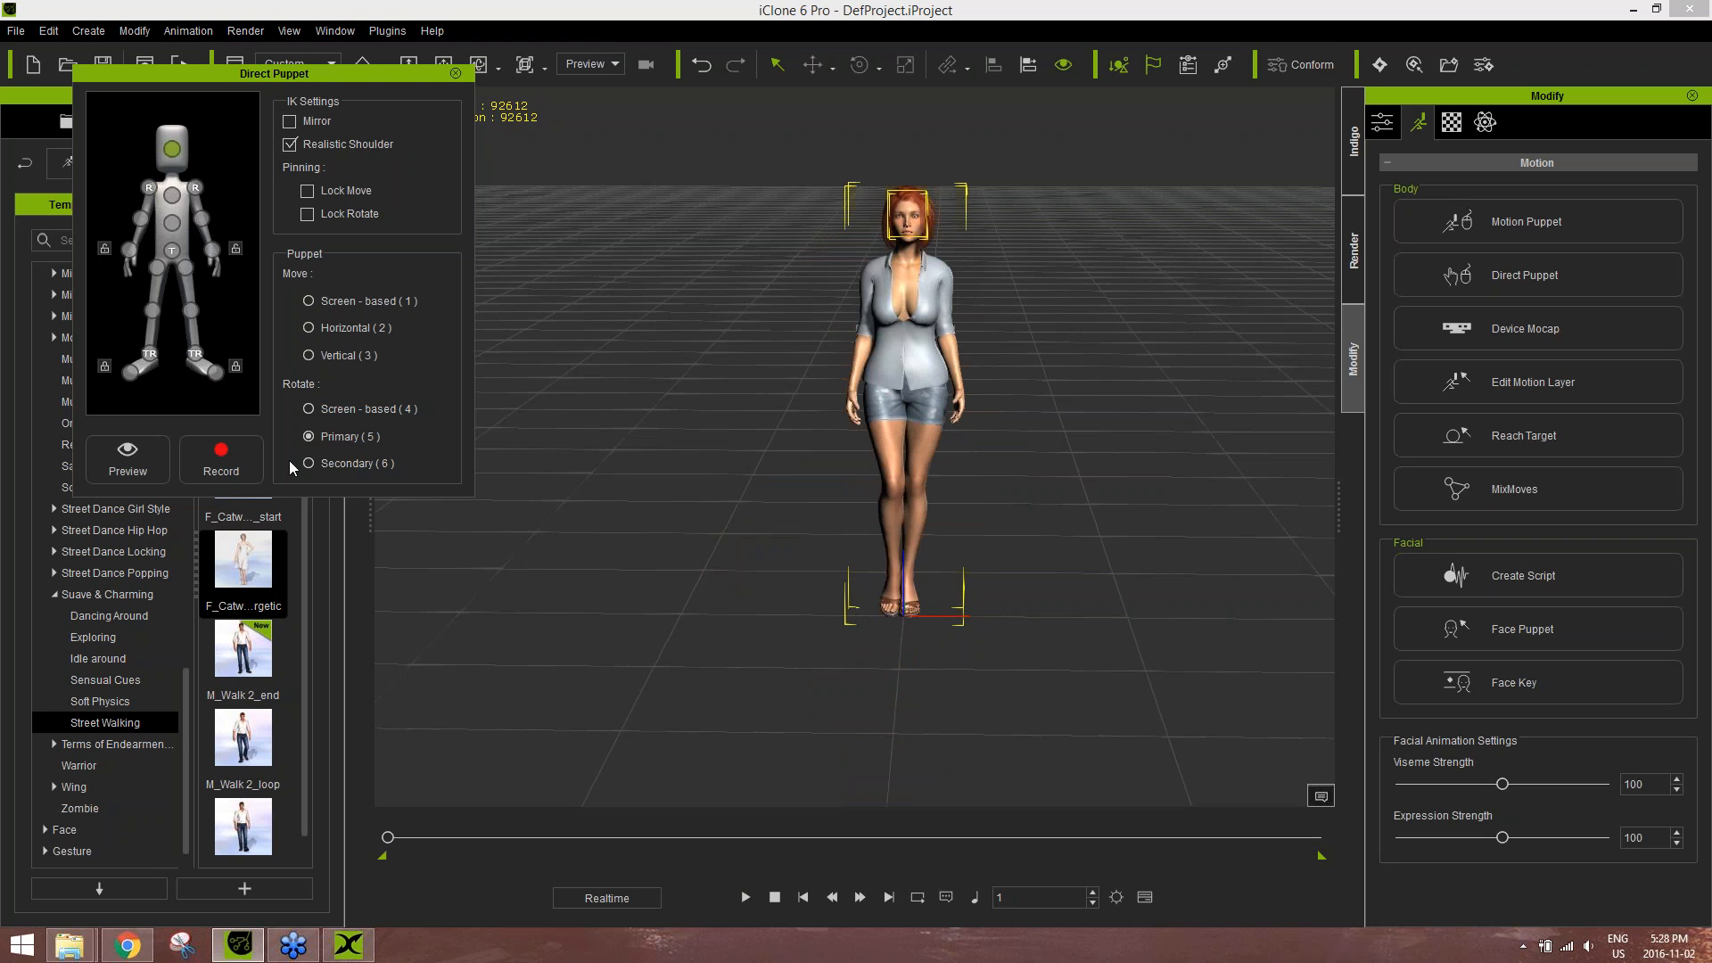
- Record the head puppeting with Primary rotation over the catwalk motion up to frame 313, and close Direct Puppet
click(243, 463)
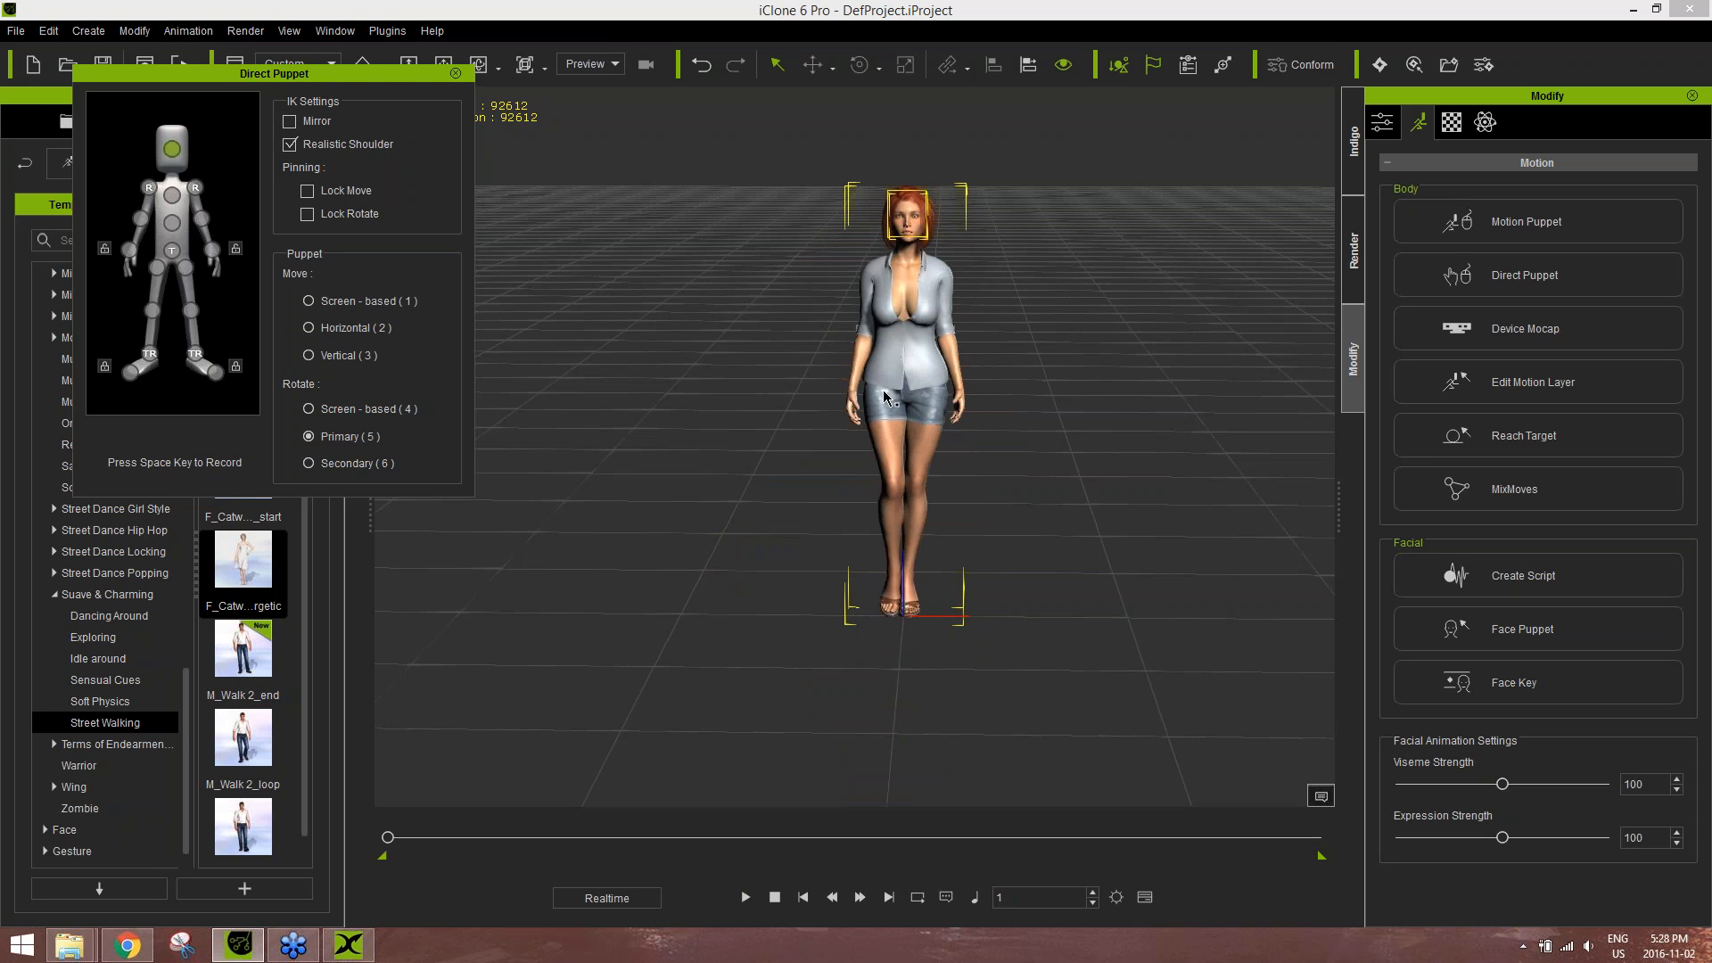
key(space)
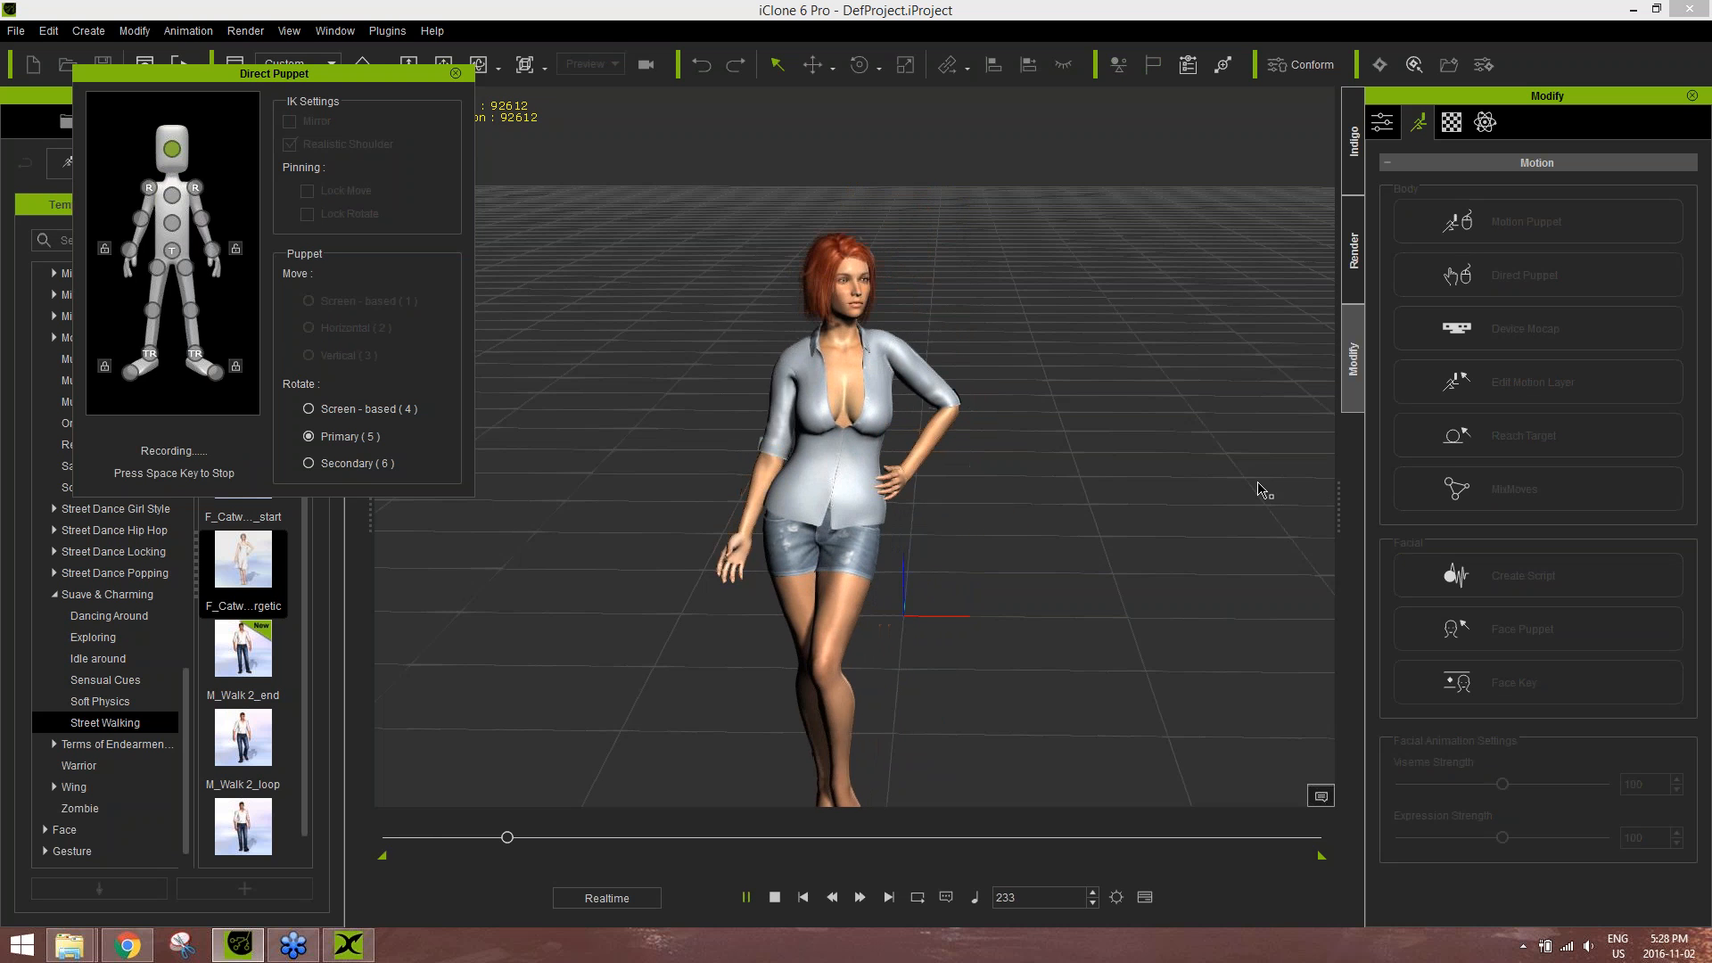
key(space)
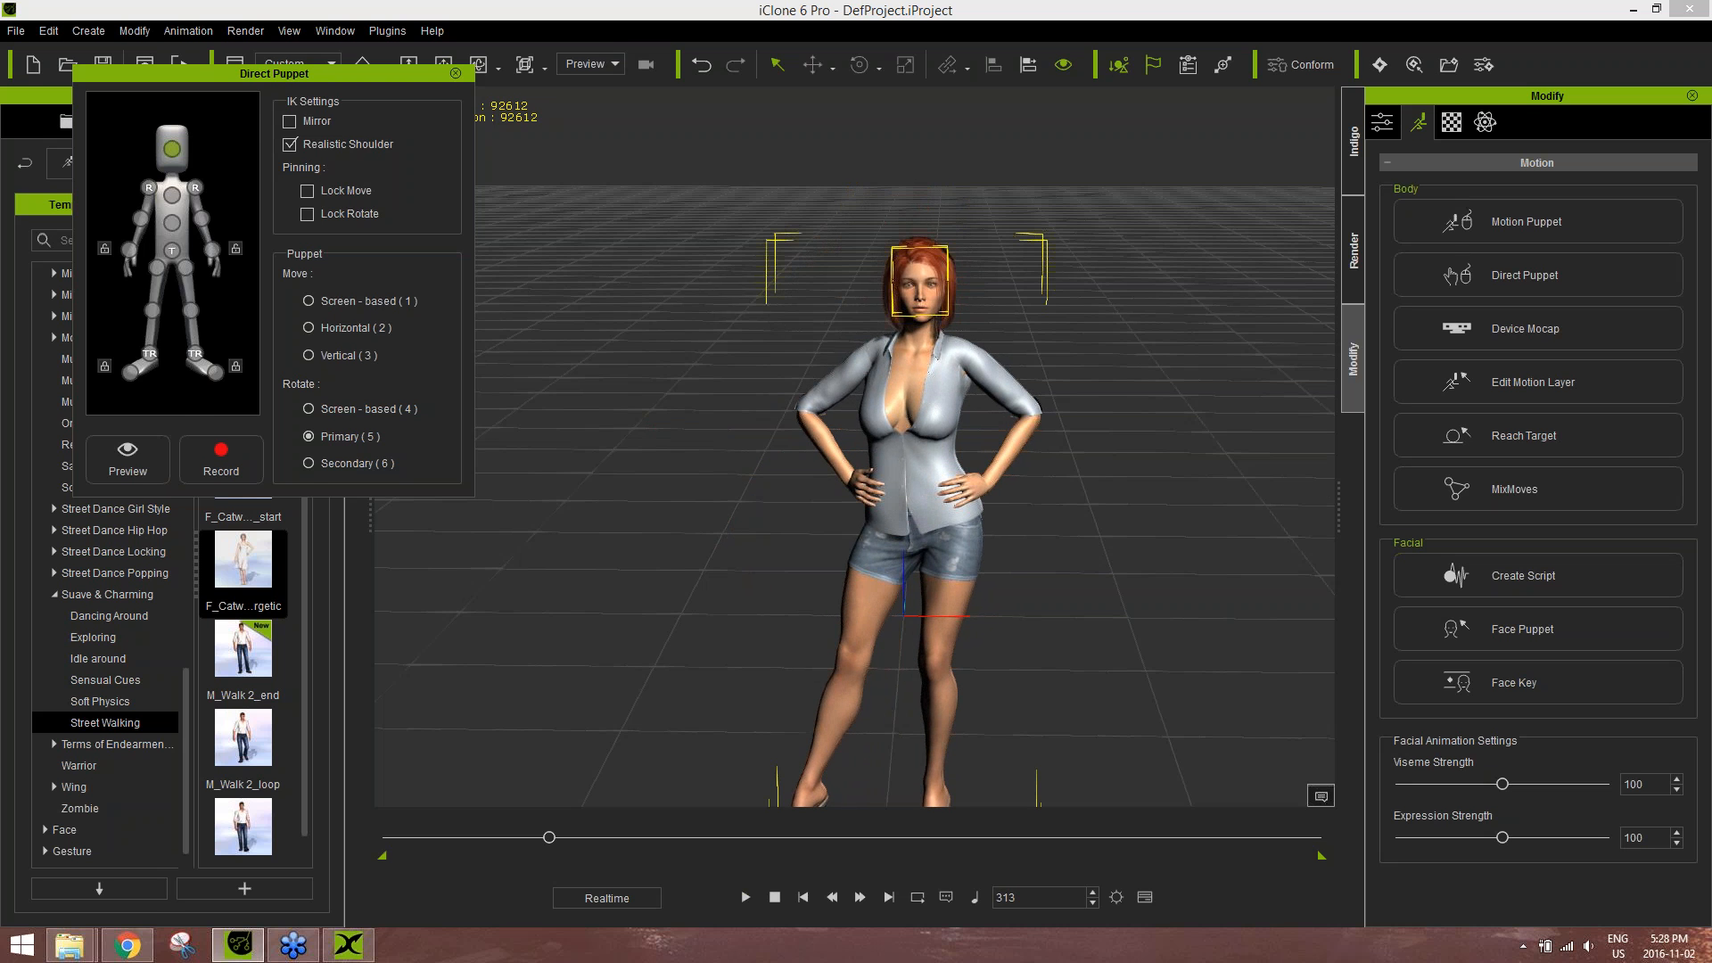
click(456, 75)
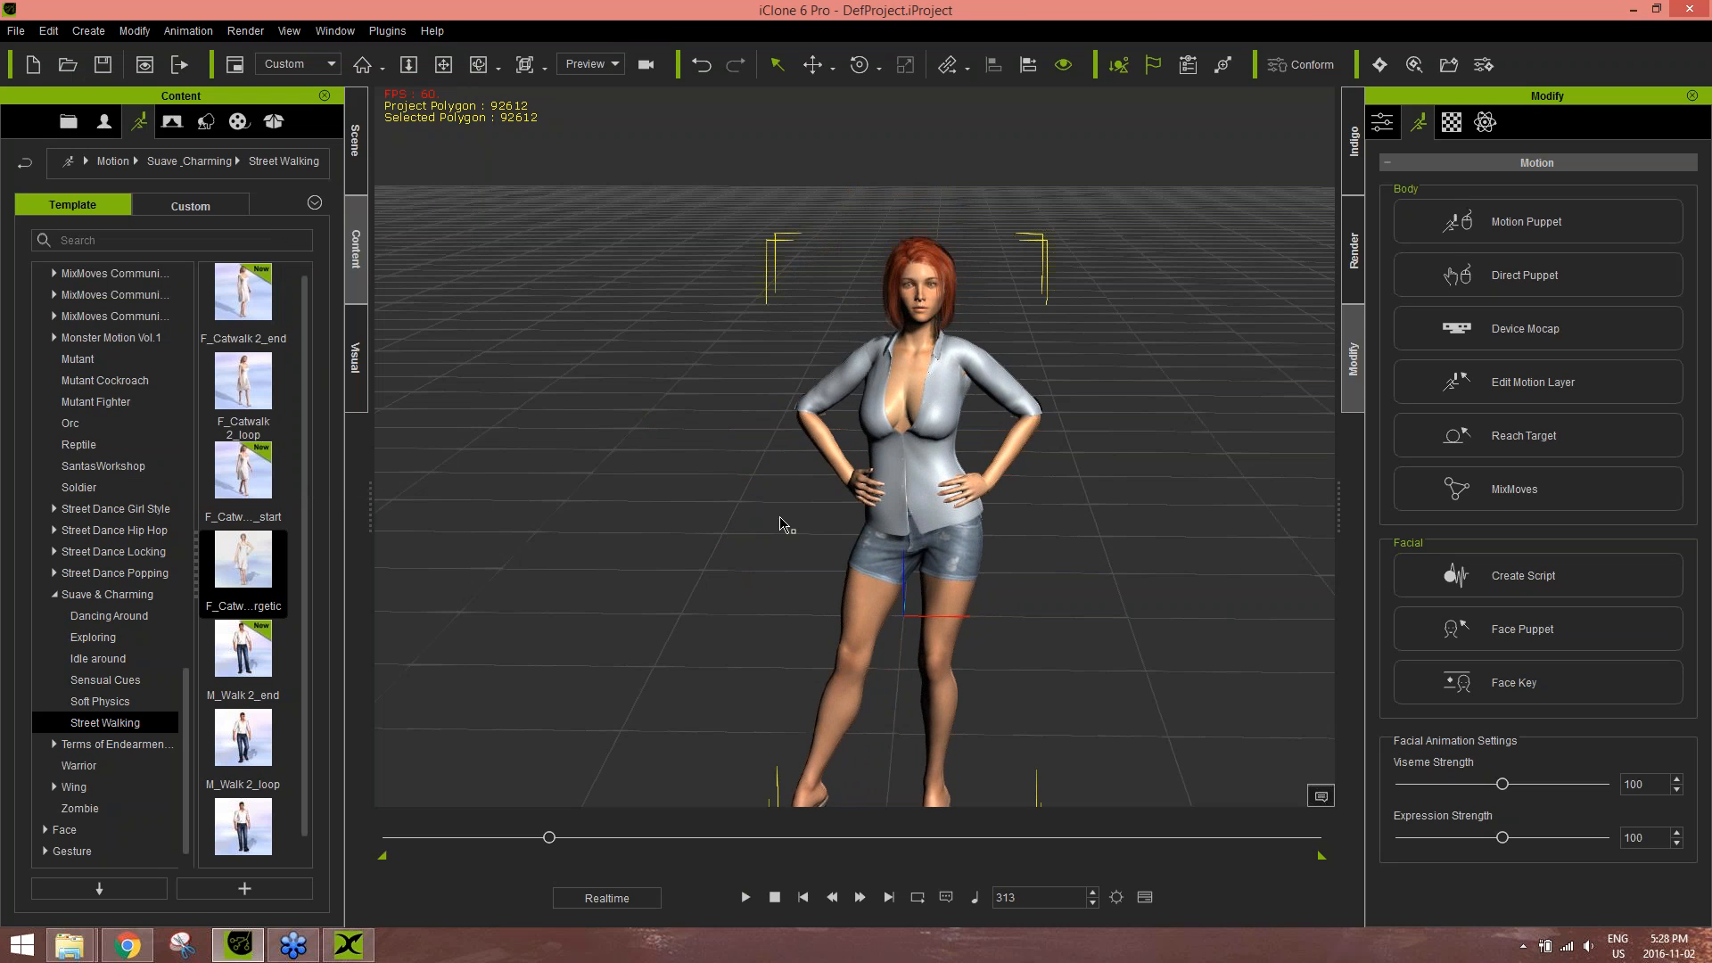
- Show the timeline with the whole project range and play the recorded motion from the beginning
key(F3)
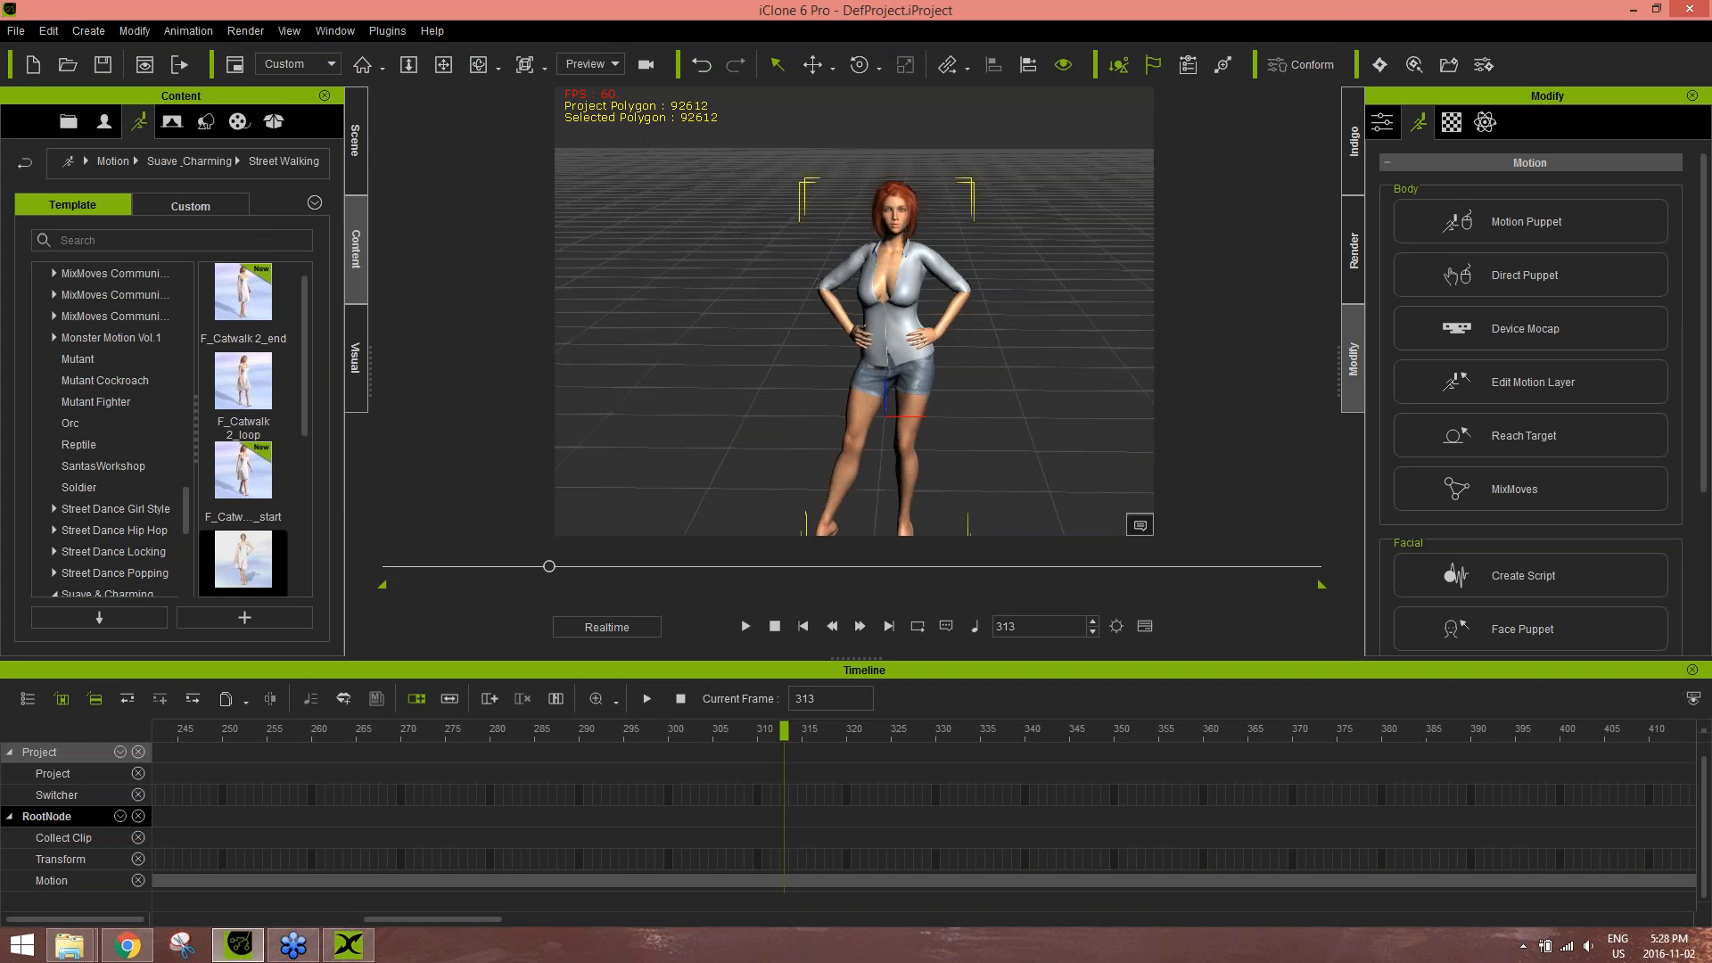
scroll(550, 839, down, 5)
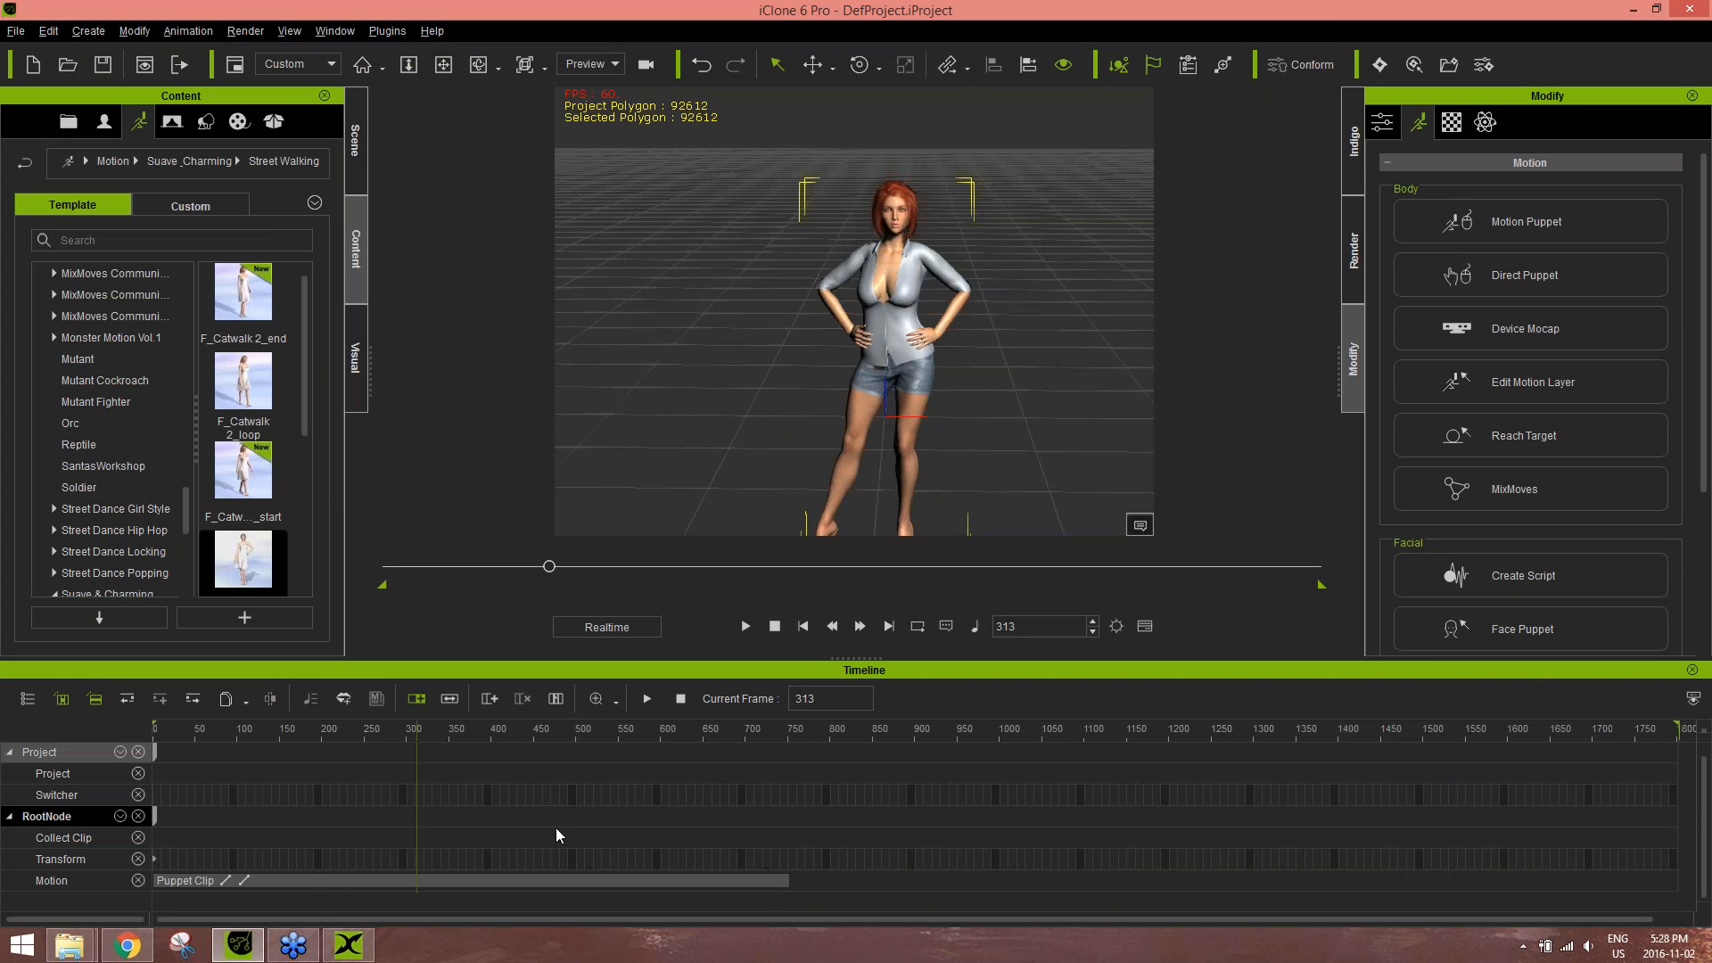
drag(375, 727, 133, 727)
key(space)
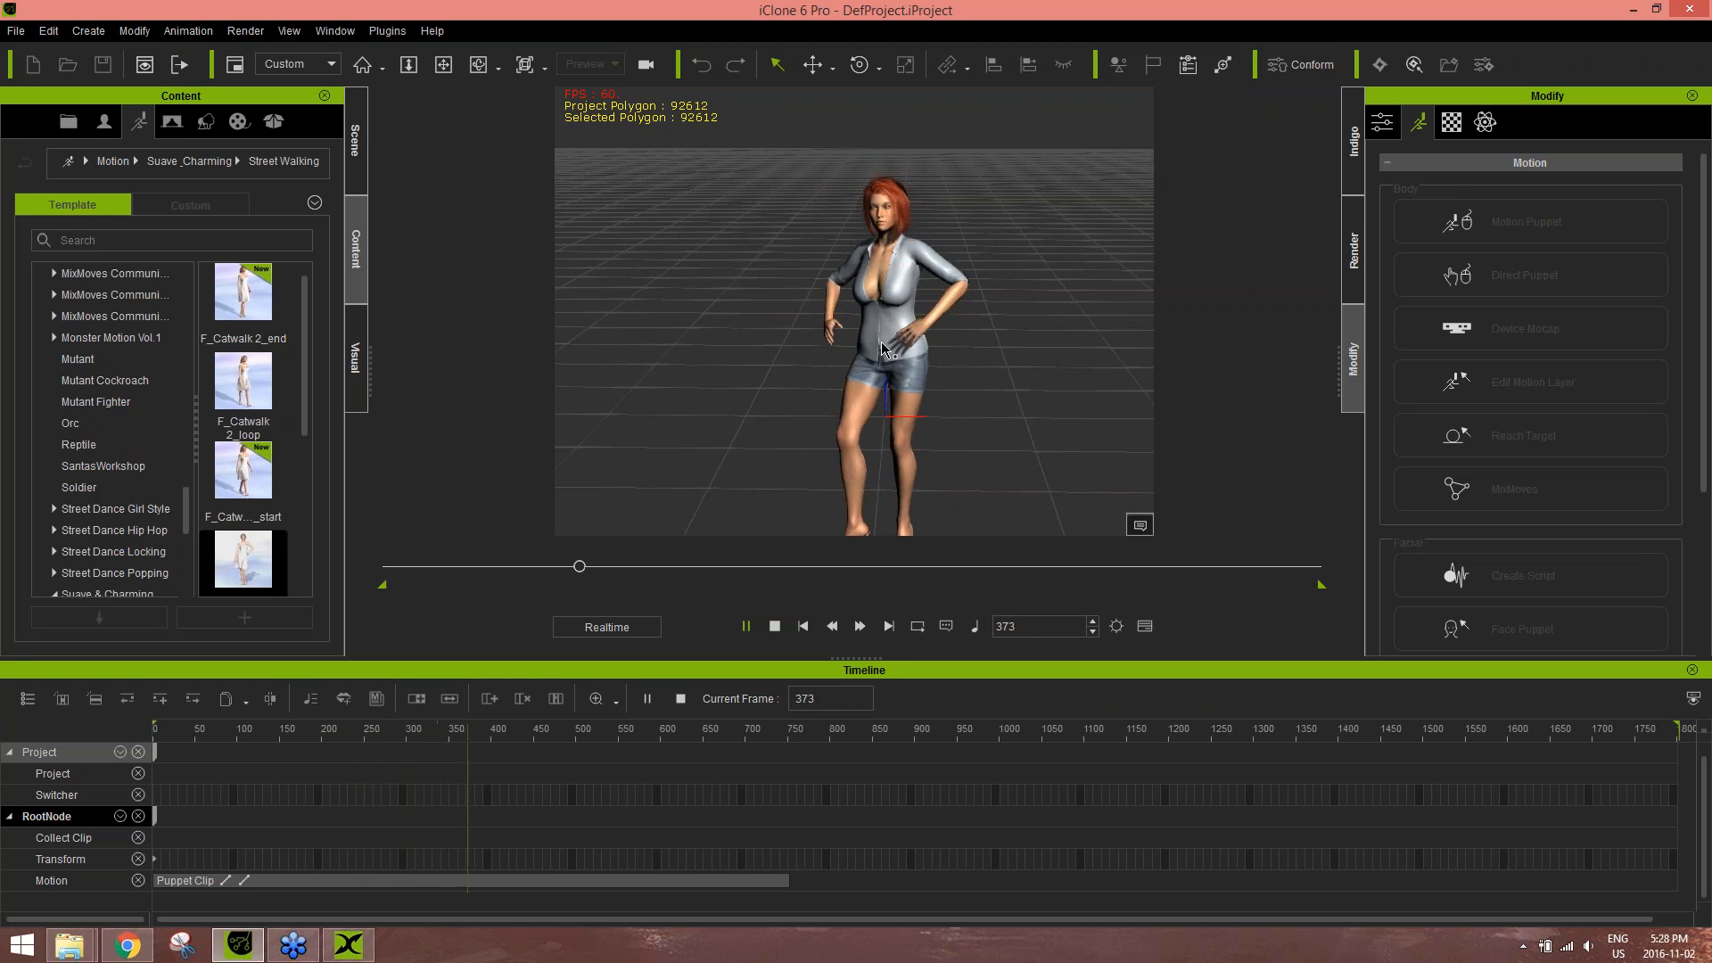
key(space)
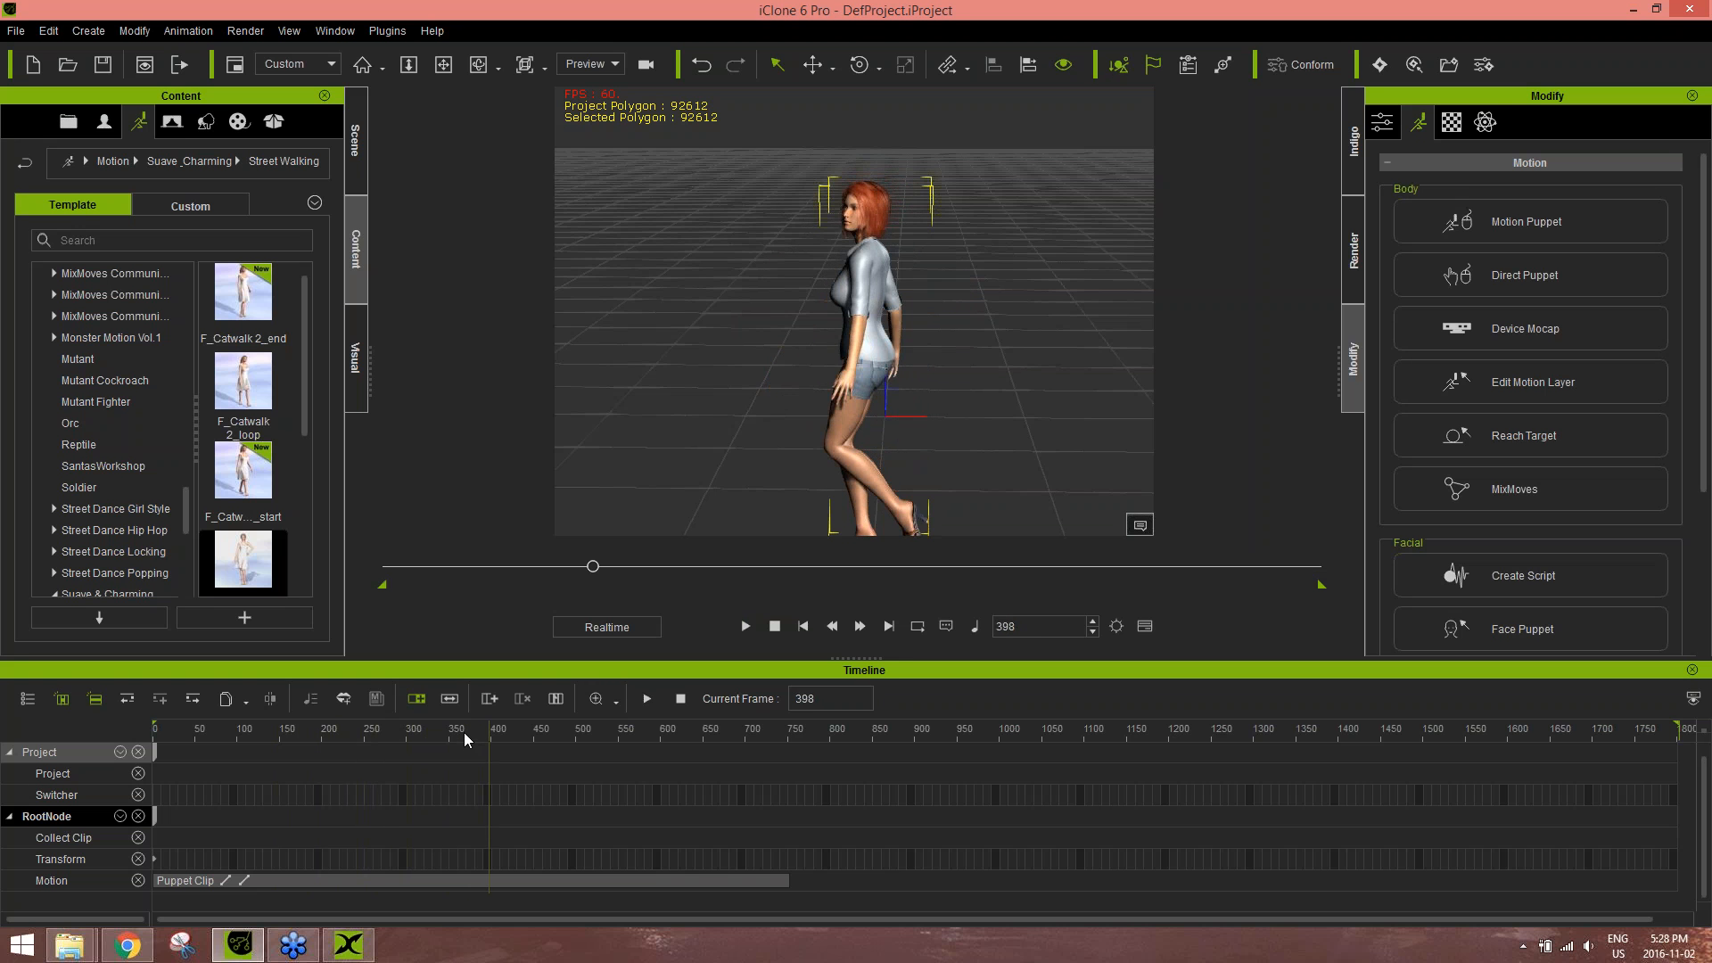
- Break the avatar's motion clip in two at frame 291, where it stands with both hands on its hips
drag(463, 731, 399, 735)
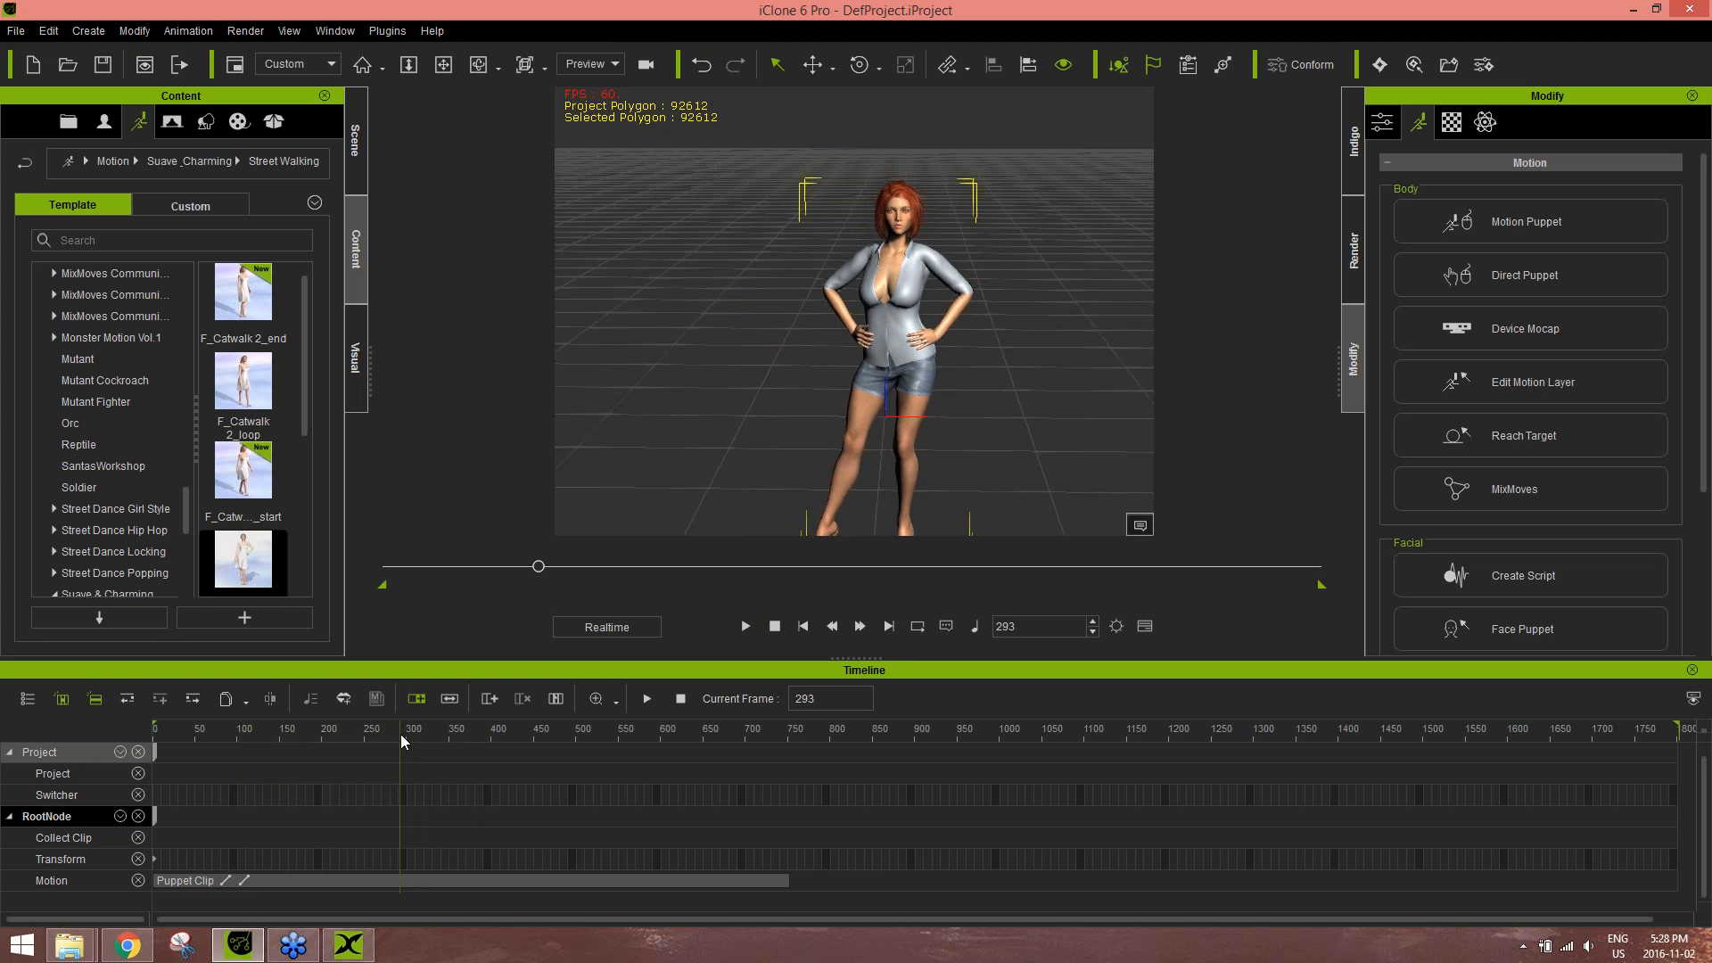
click(400, 879)
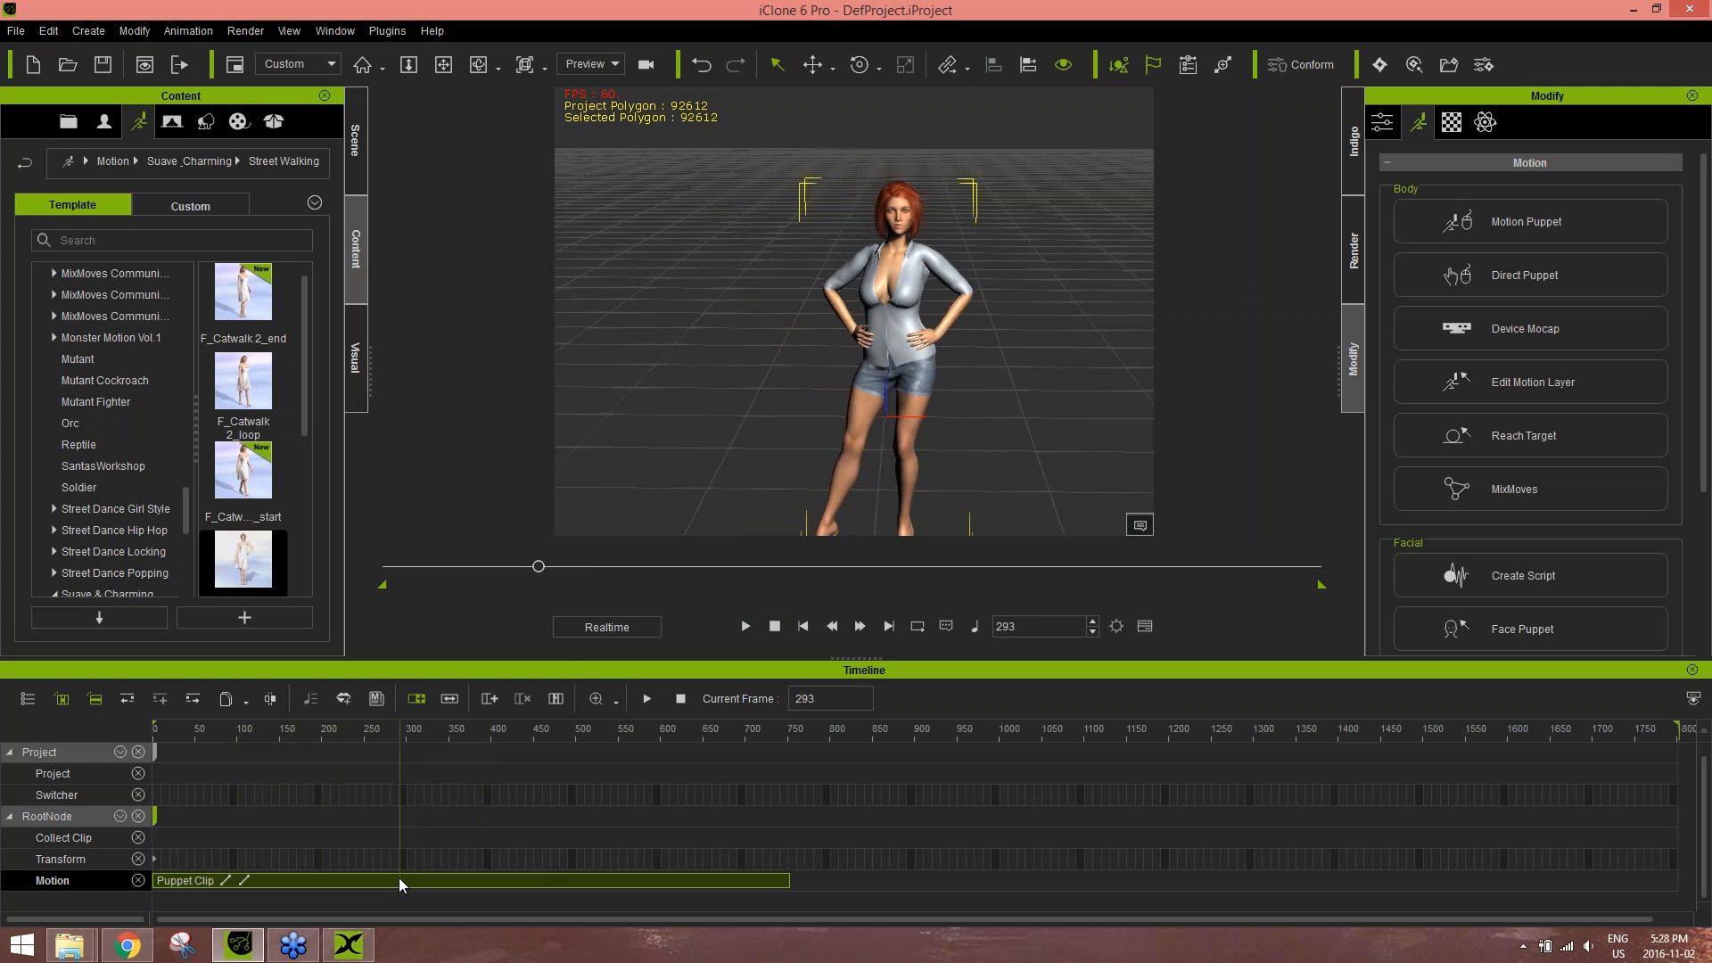
right_click(398, 876)
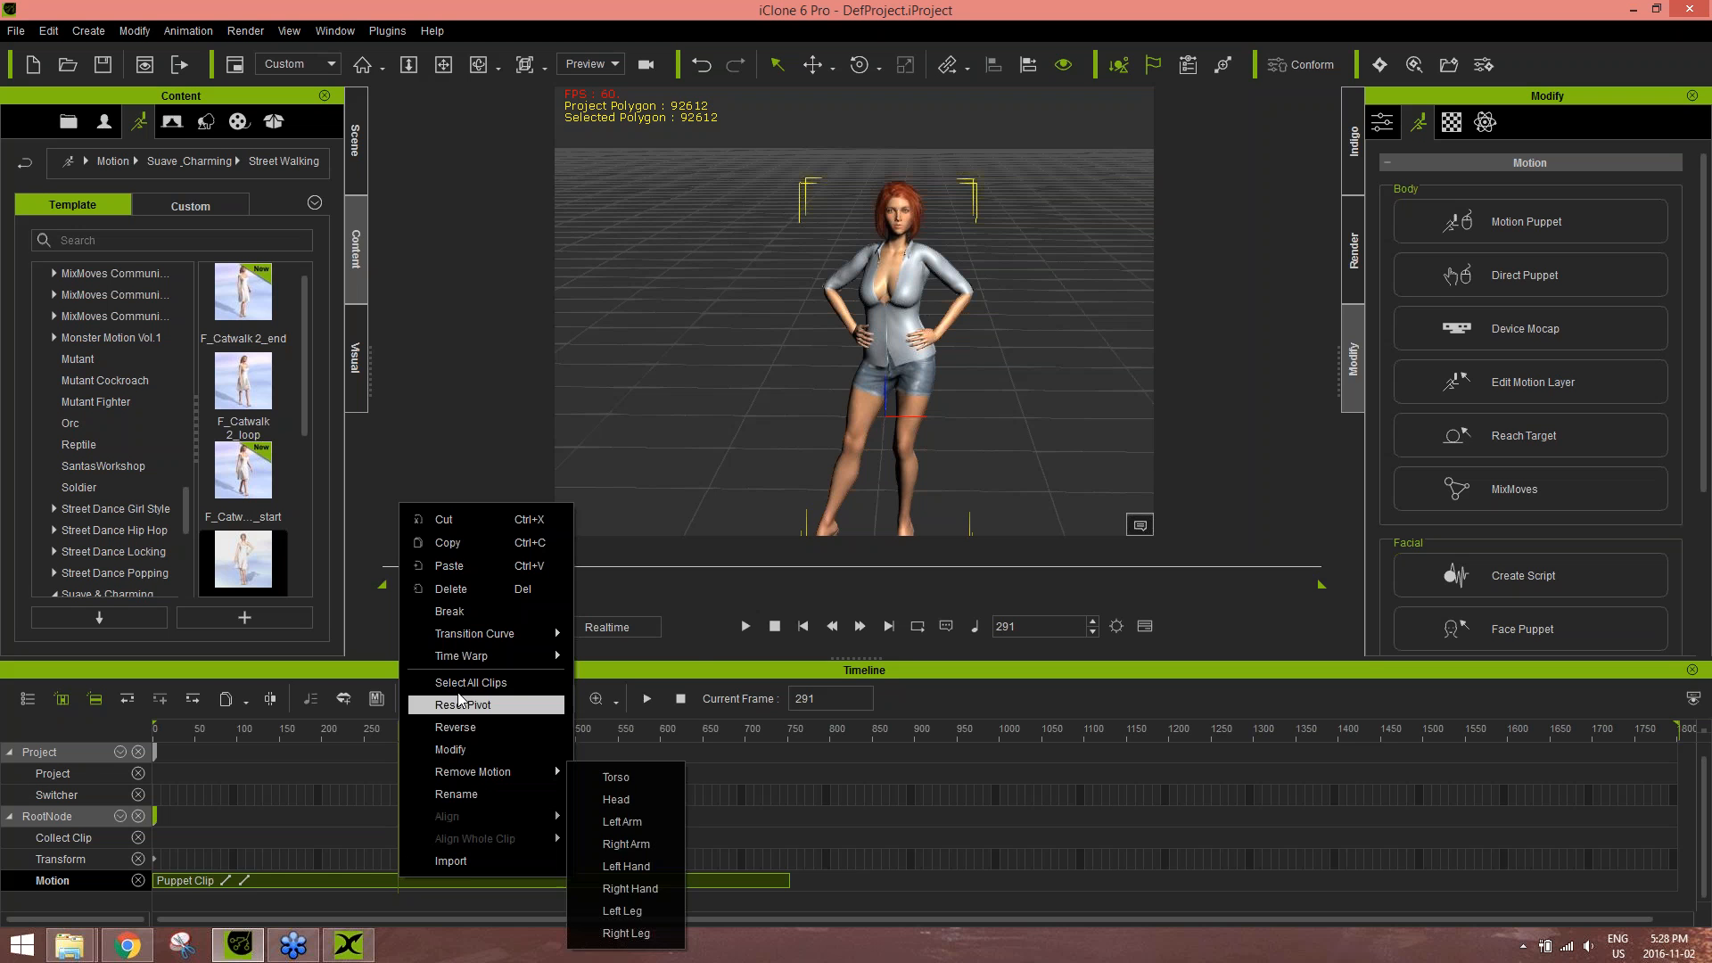
click(449, 610)
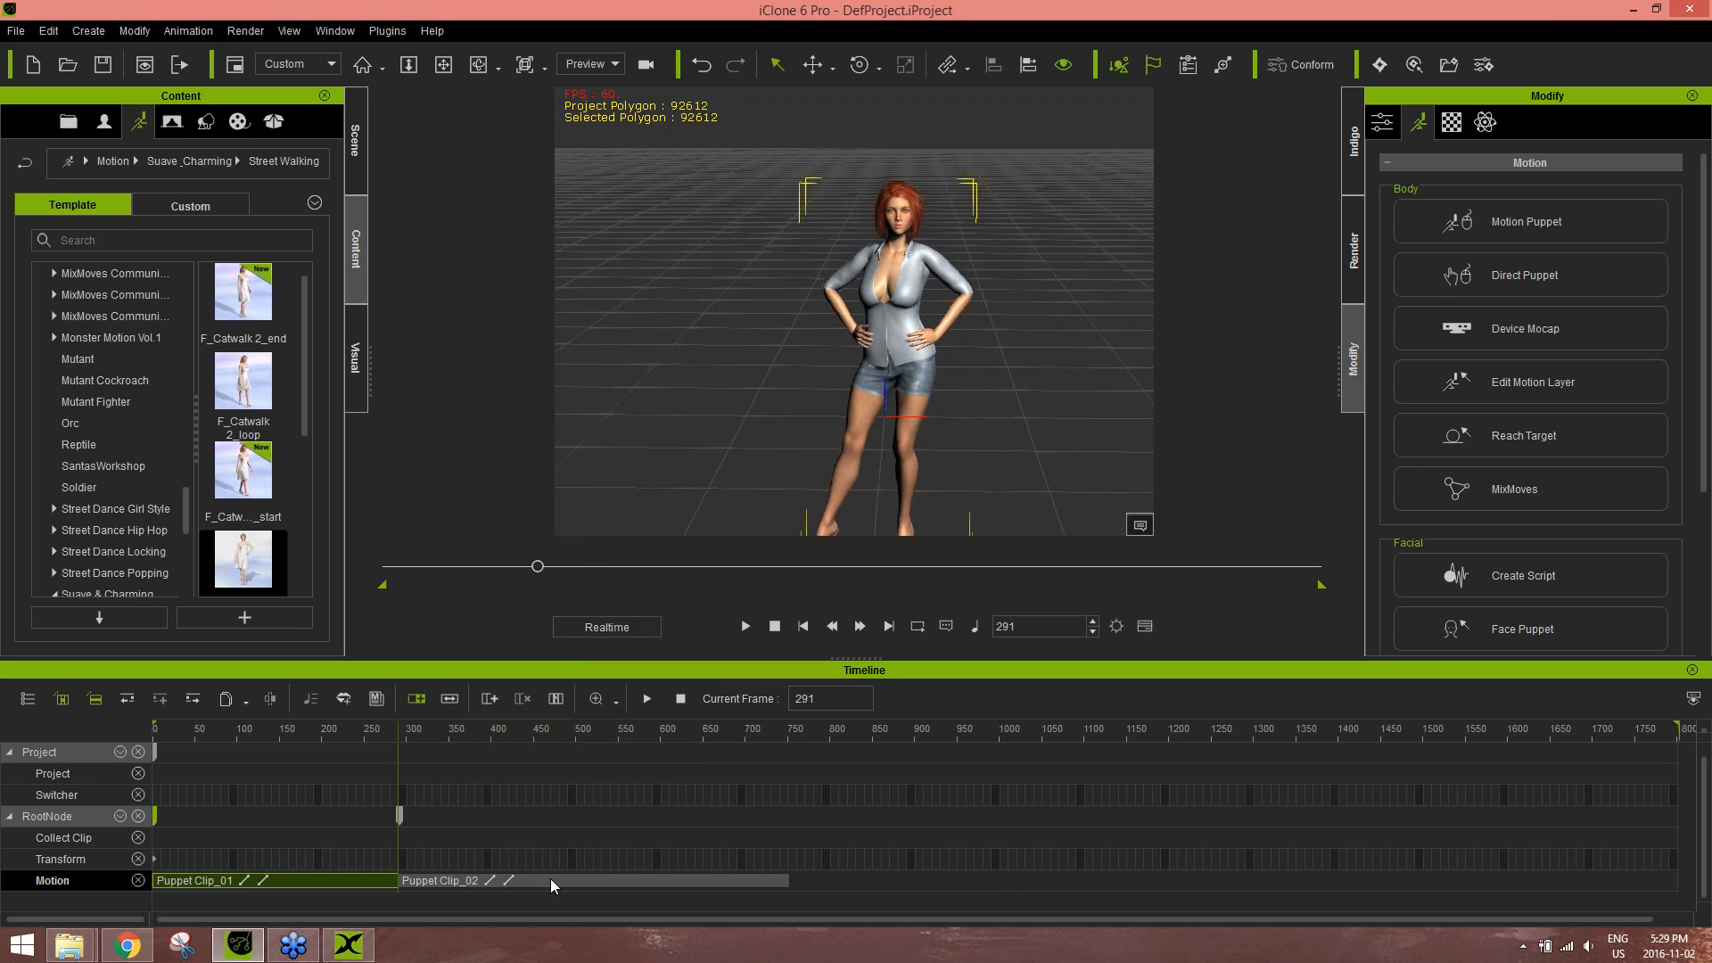
- Move the second motion clip along the track to about frame 870, leaving a wide gap after the first clip
drag(549, 880, 774, 854)
mouse_move(403, 731)
mouse_down()
mouse_move(566, 732)
mouse_move(417, 738)
mouse_up()
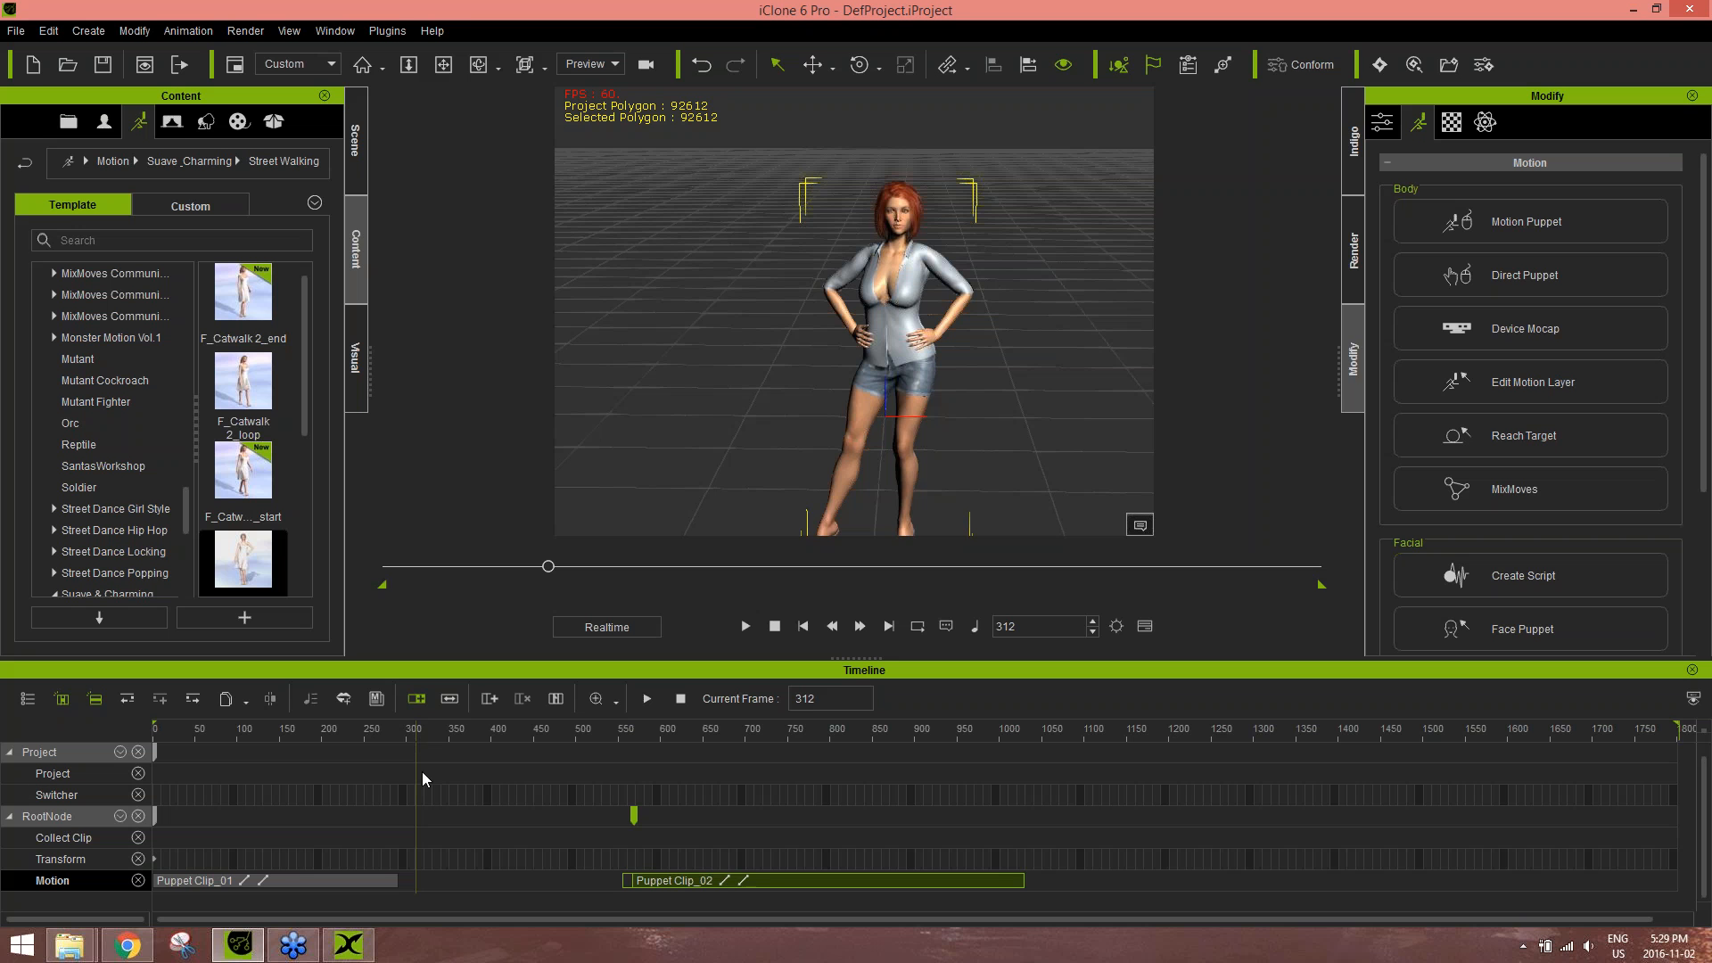
drag(806, 874, 1072, 871)
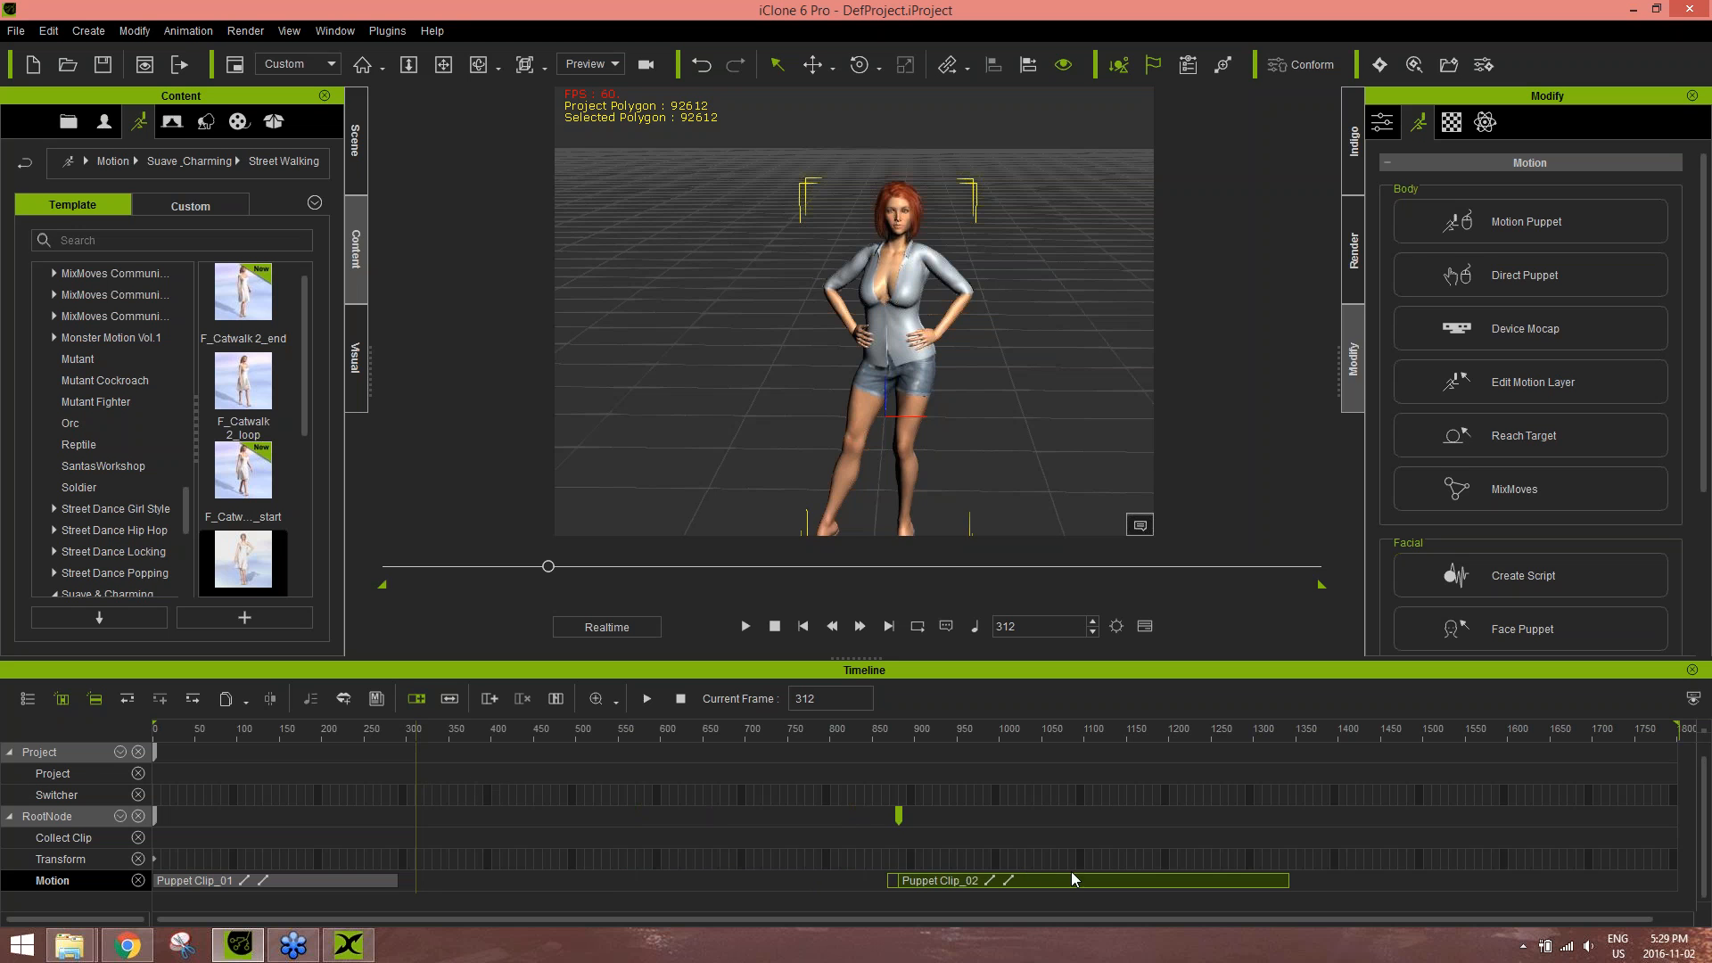
- Set the current frame to 316, in the gap between the clips, and open Motion Puppet for the avatar
drag(405, 731, 420, 746)
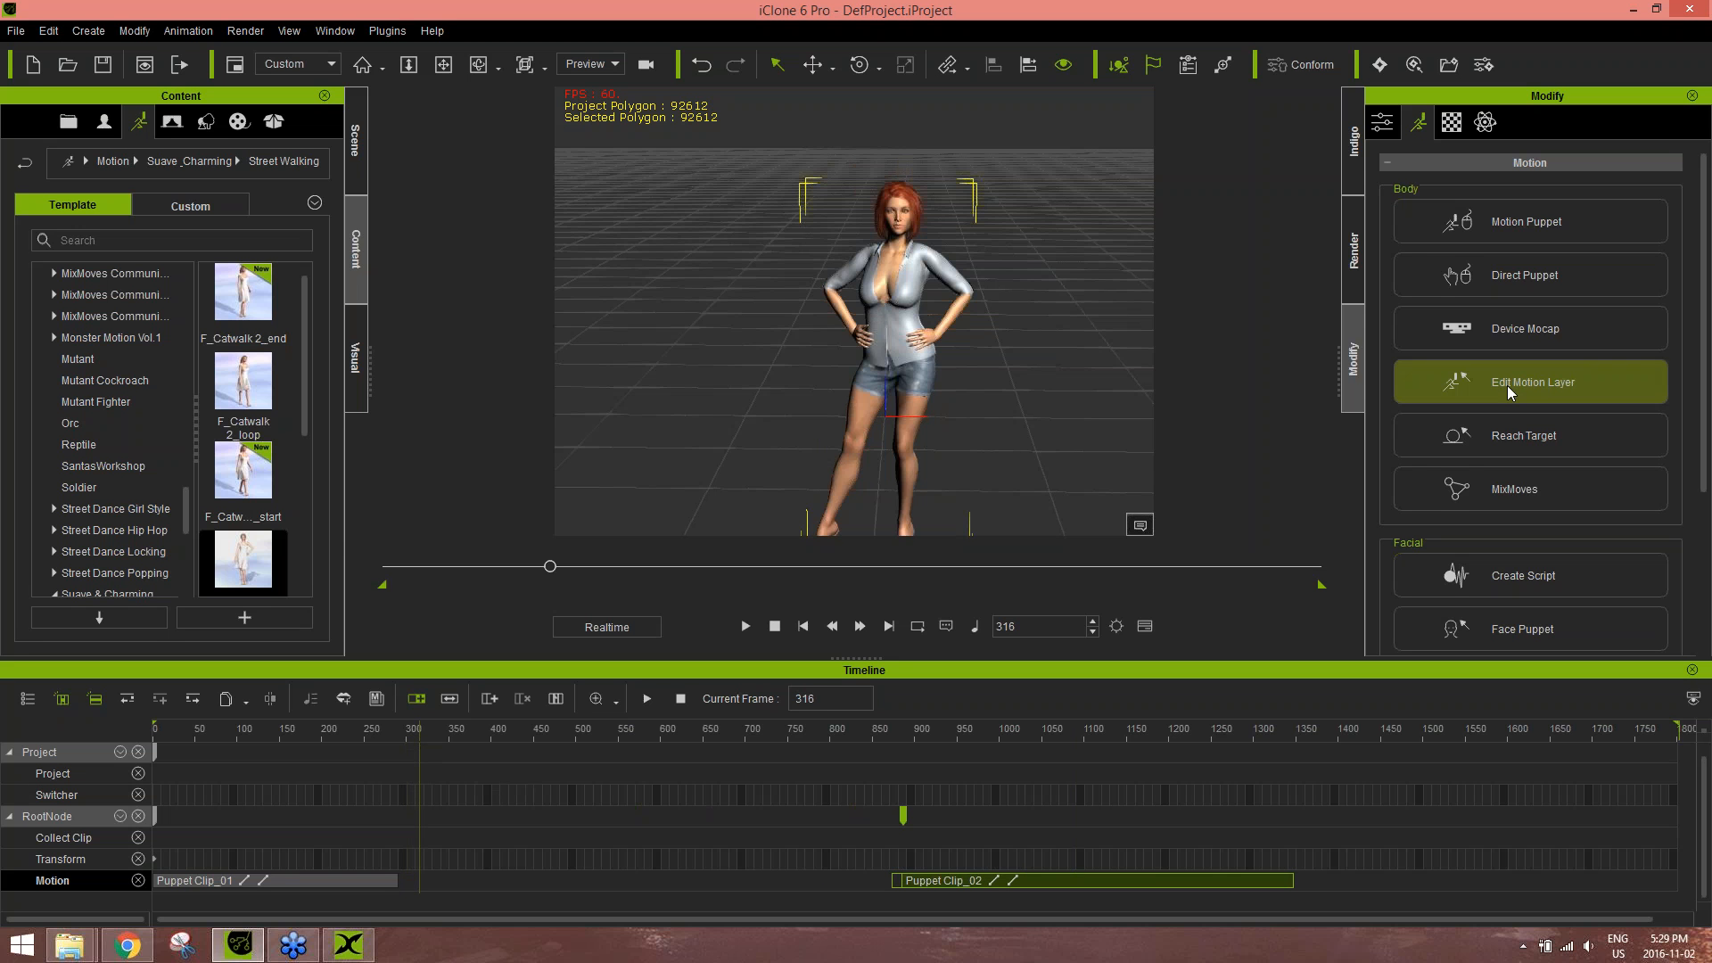
click(1580, 226)
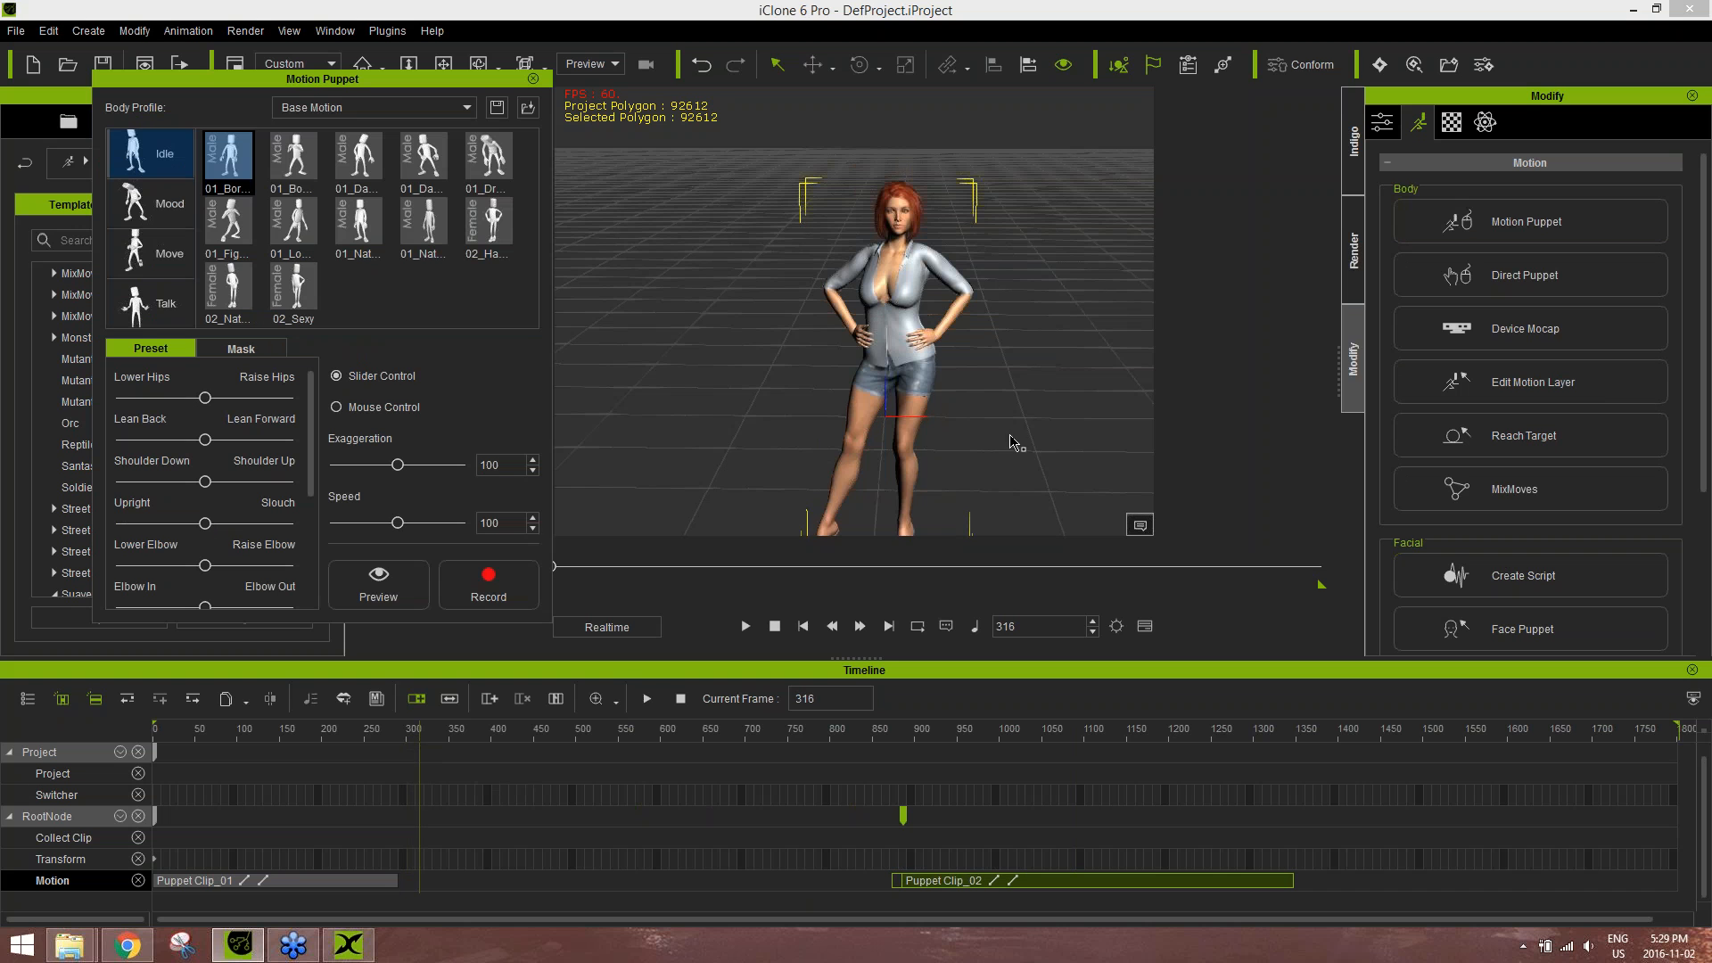
alt+middle_drag(1026, 419, 925, 340)
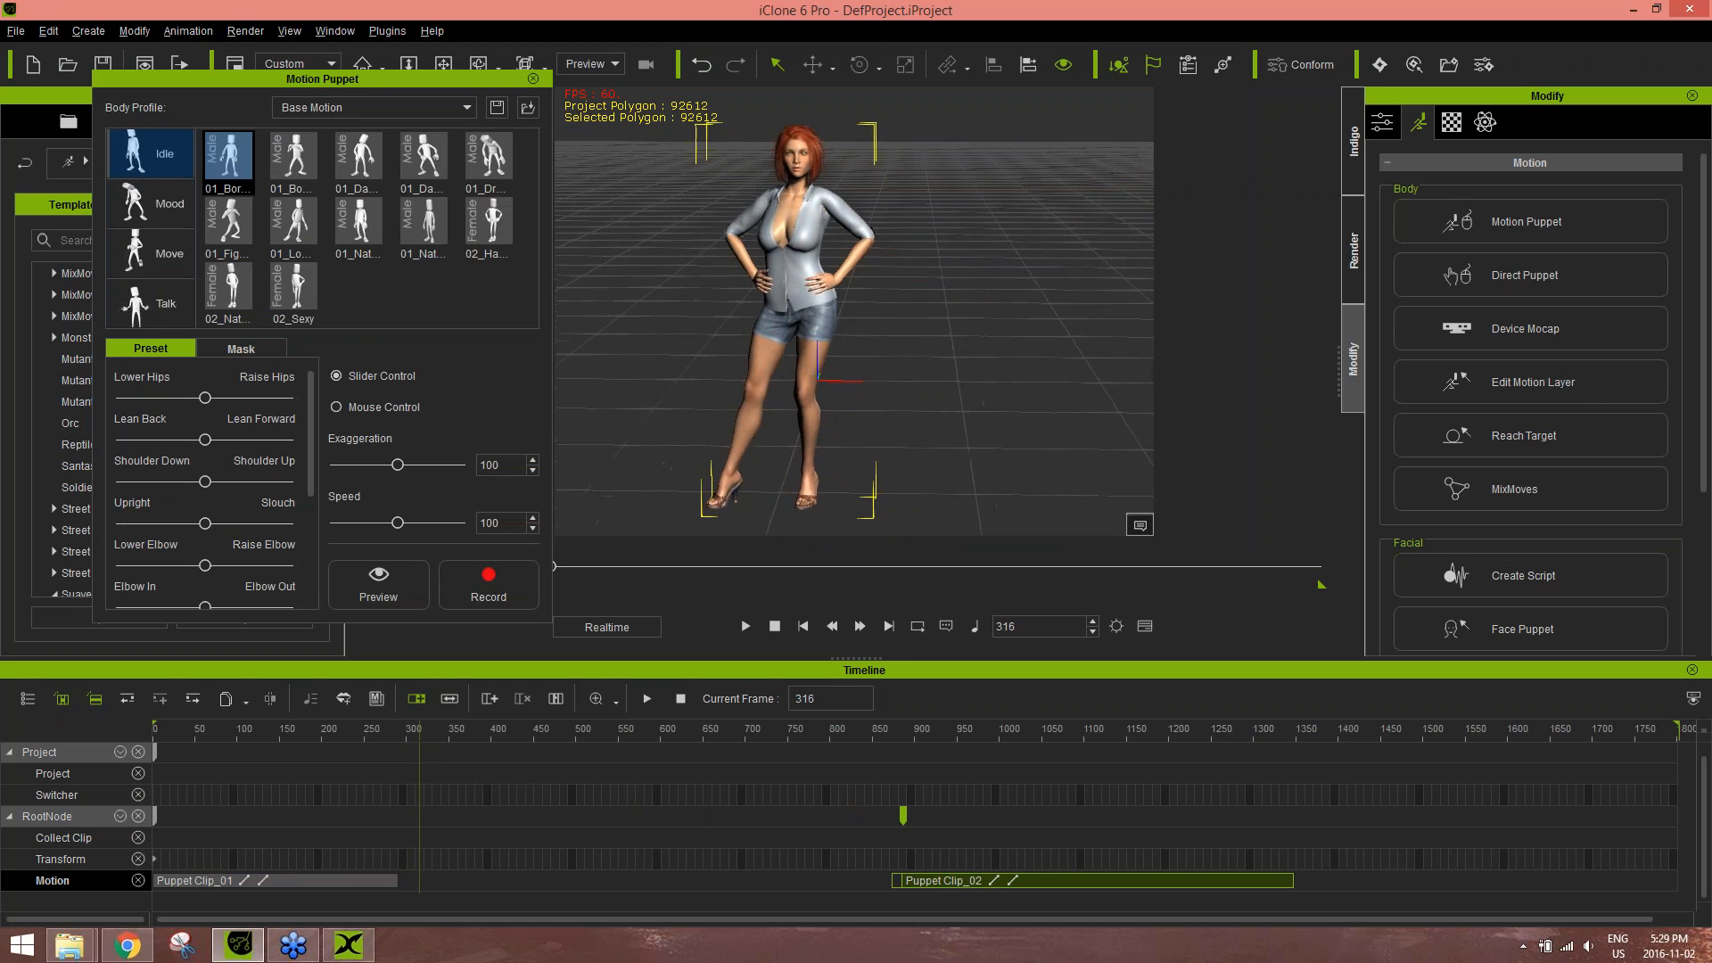
alt+right_drag(925, 340, 924, 308)
alt+drag(923, 345, 938, 354)
alt+middle_drag(938, 354, 925, 317)
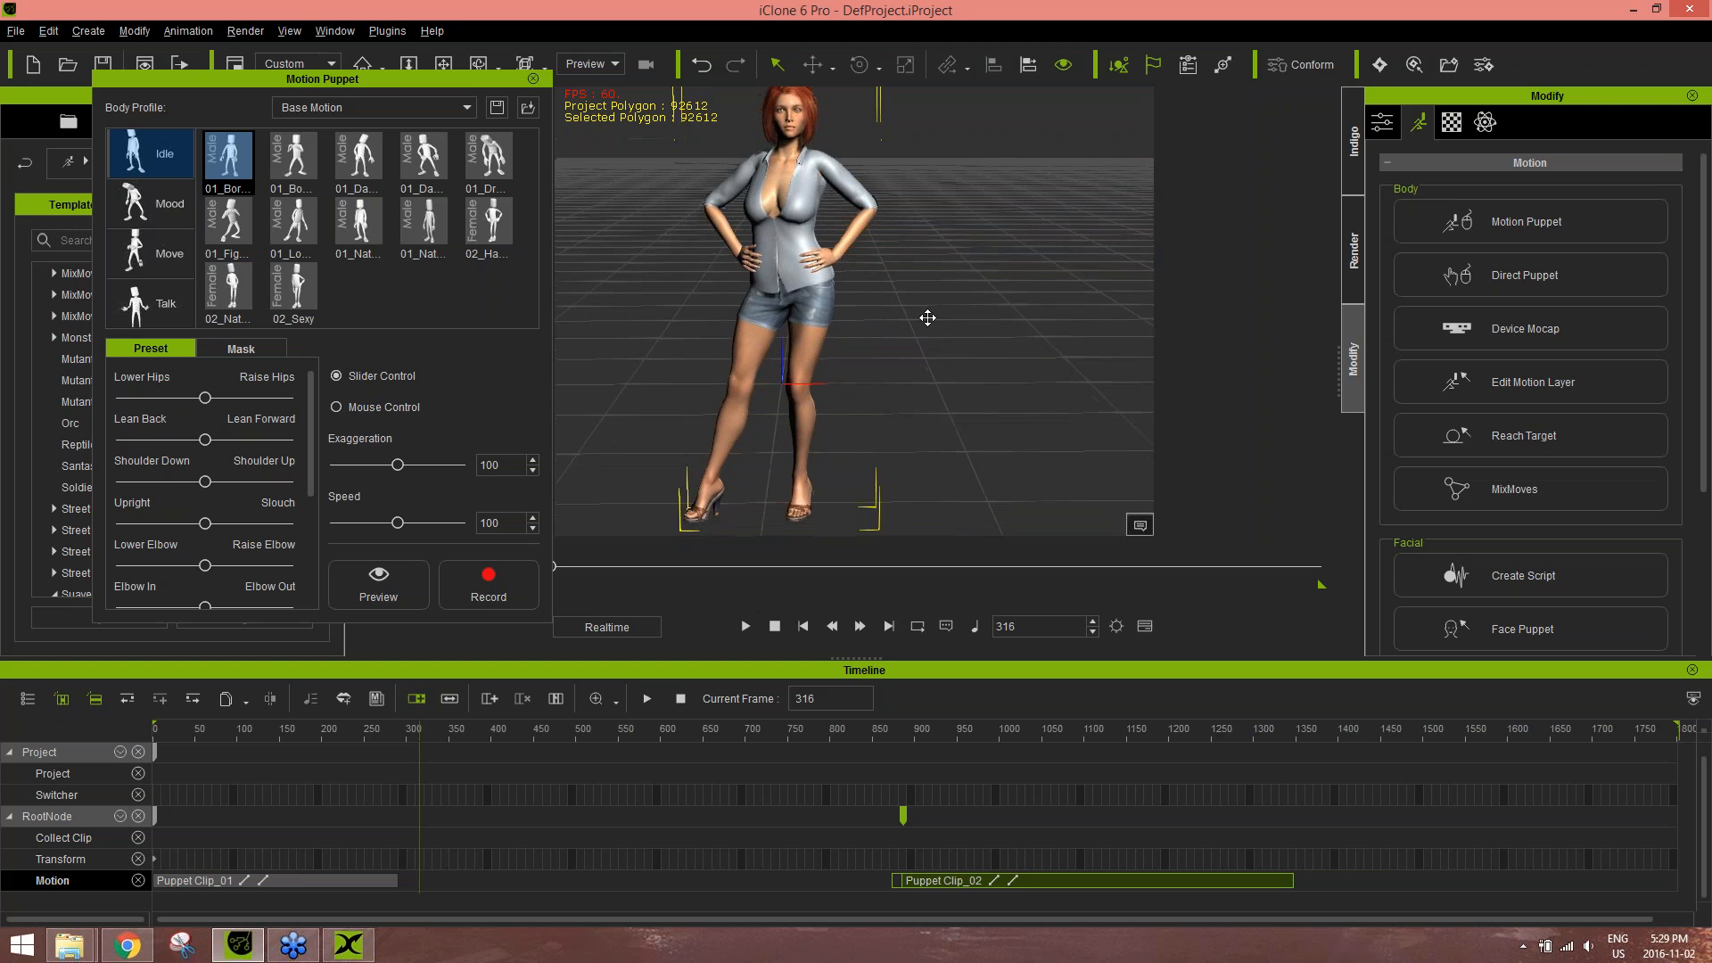
alt+right_drag(925, 318, 926, 340)
alt+middle_drag(929, 344, 926, 337)
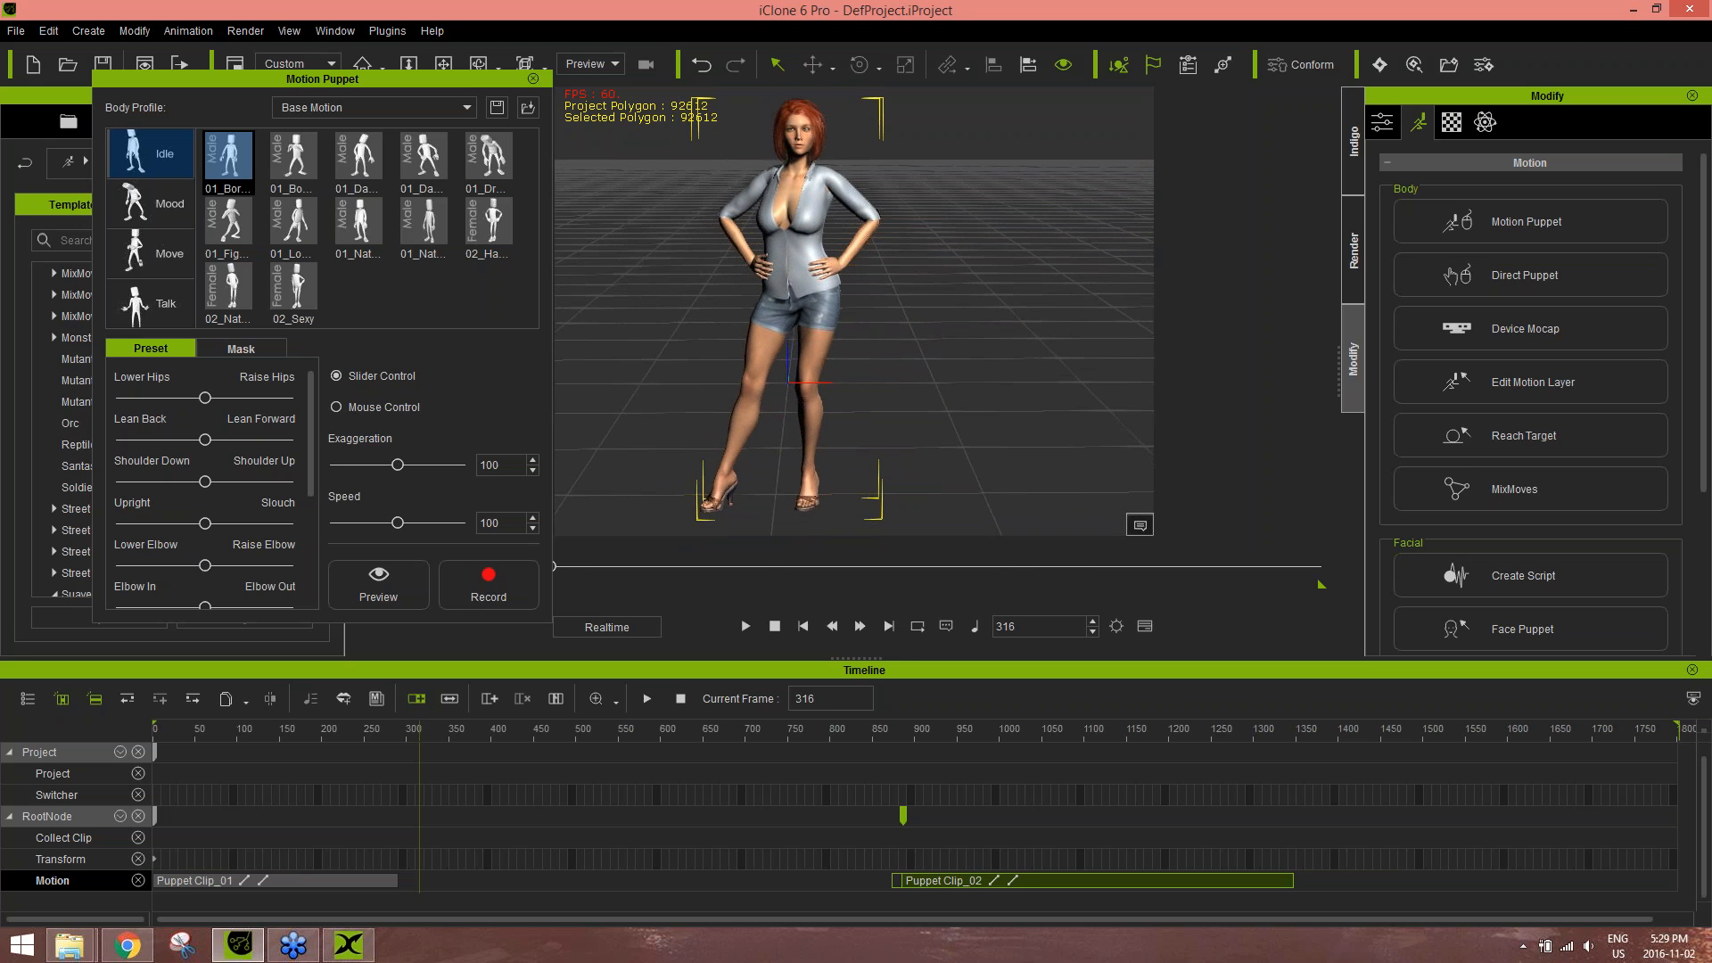
- Preview two of the Idle puppet motions on the avatar, including the female 02_Sexy profile
click(293, 222)
key(space)
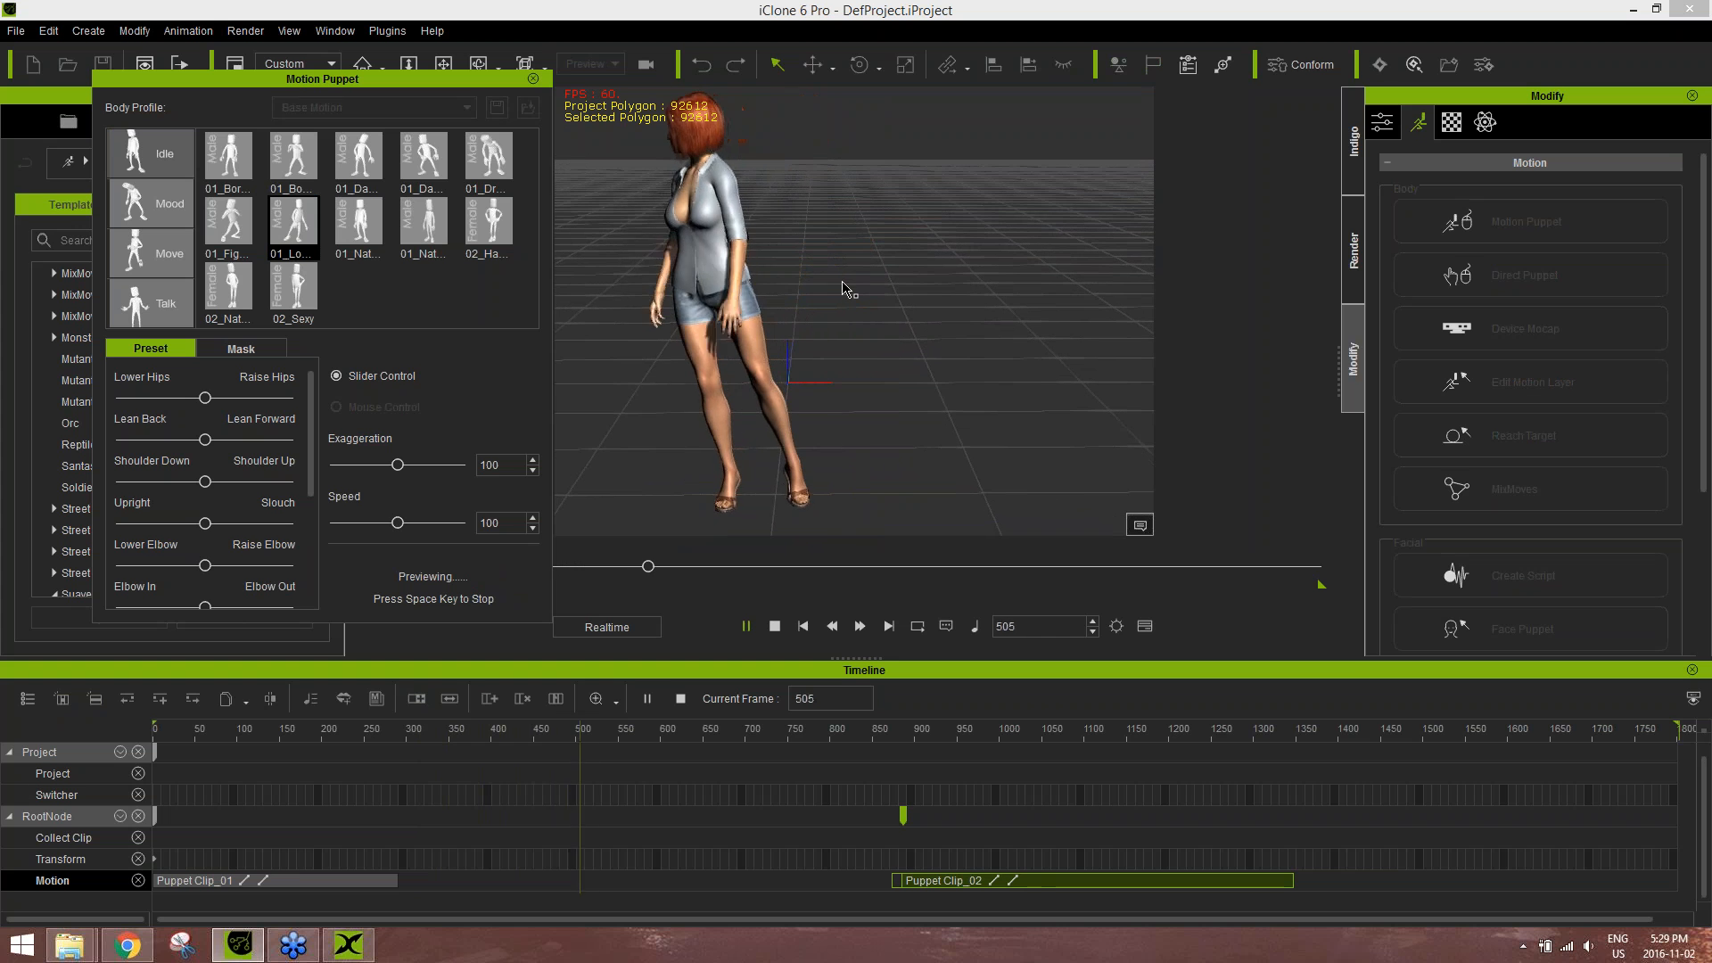
key(space)
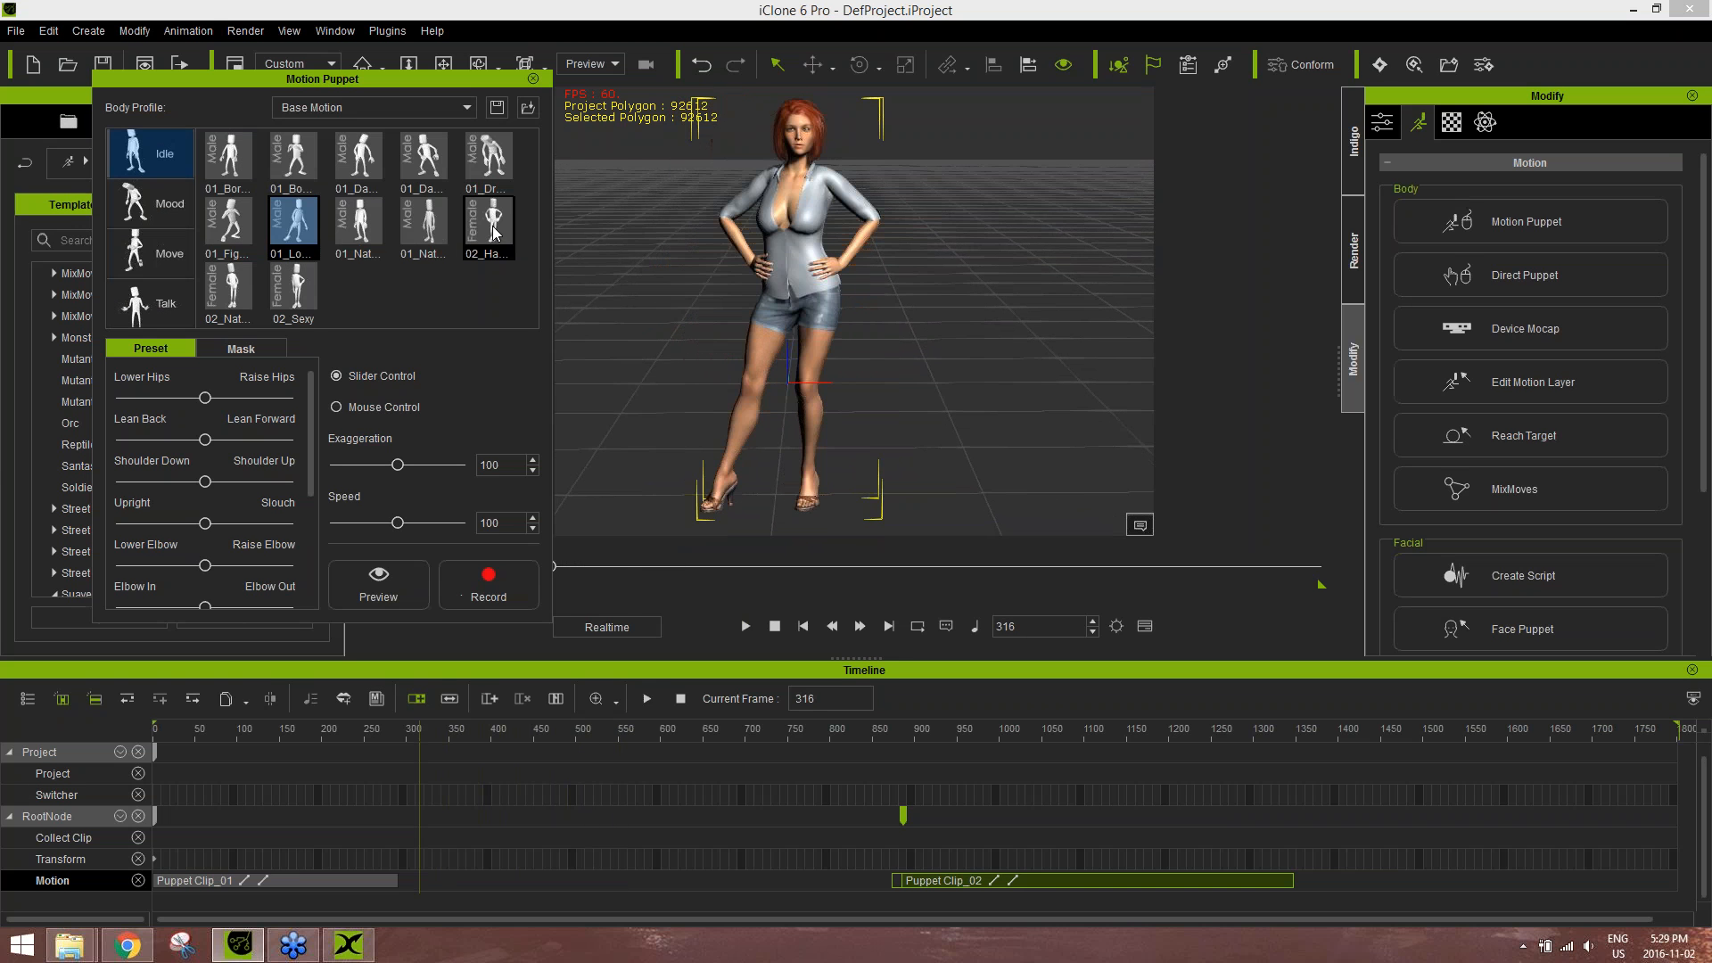
click(294, 288)
key(space)
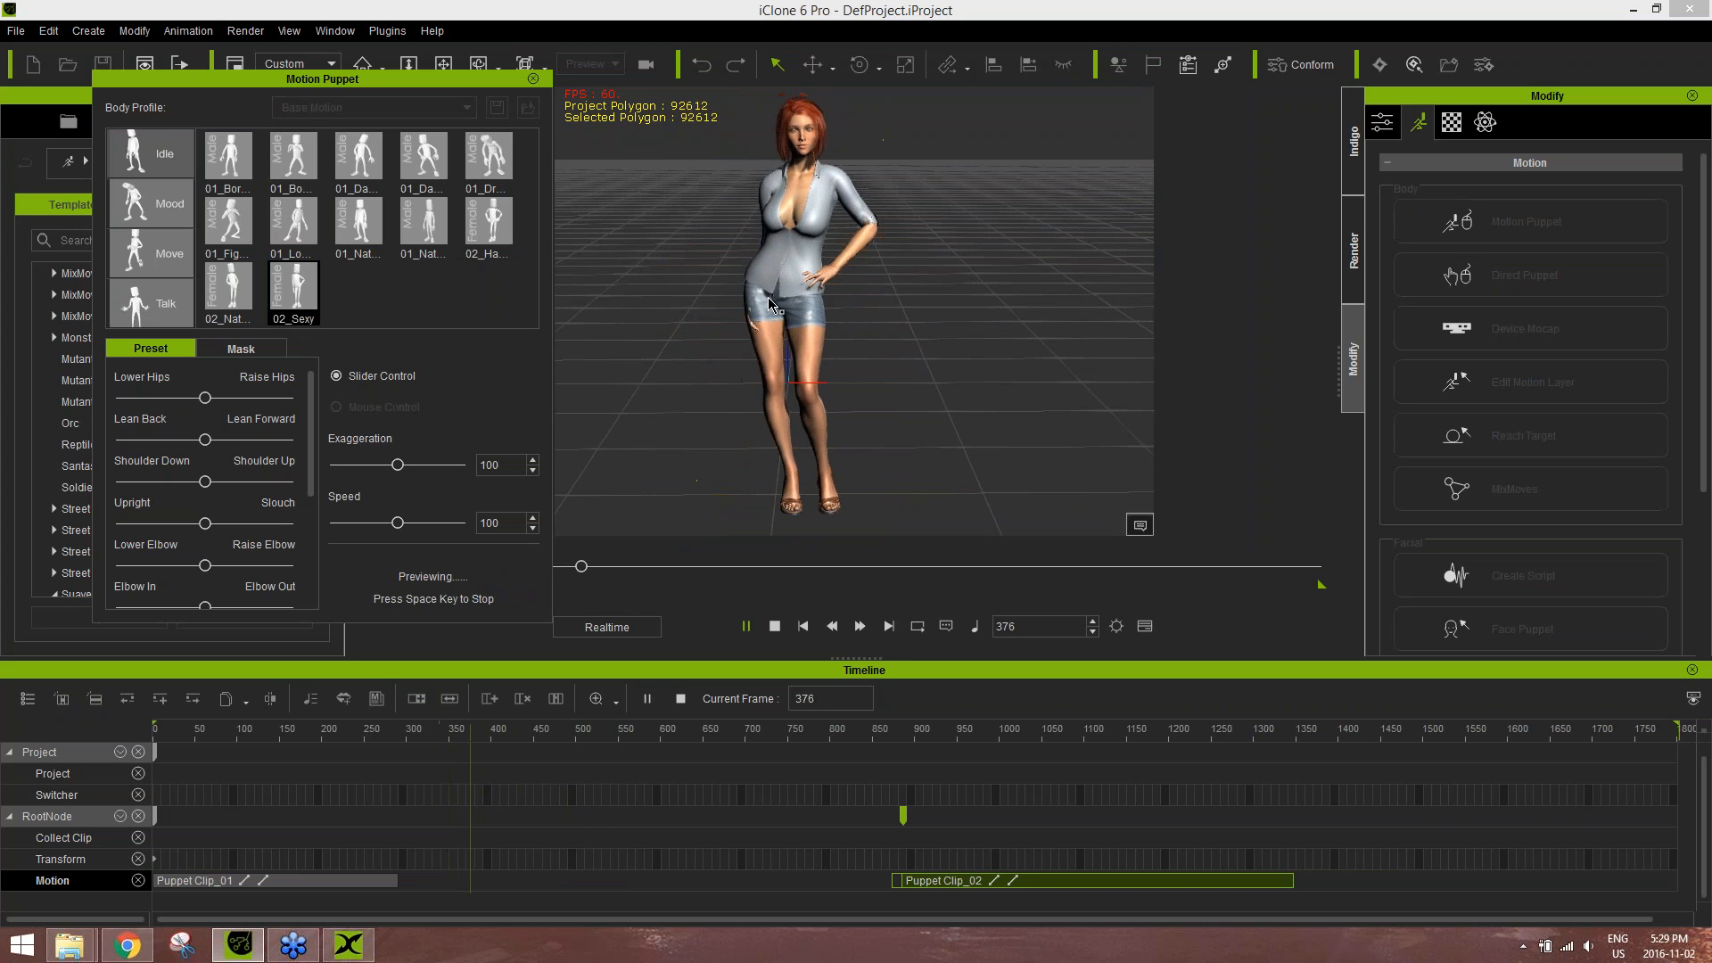
- Preview the male 01_Angry motion from the Mood category on the avatar
click(149, 205)
click(307, 154)
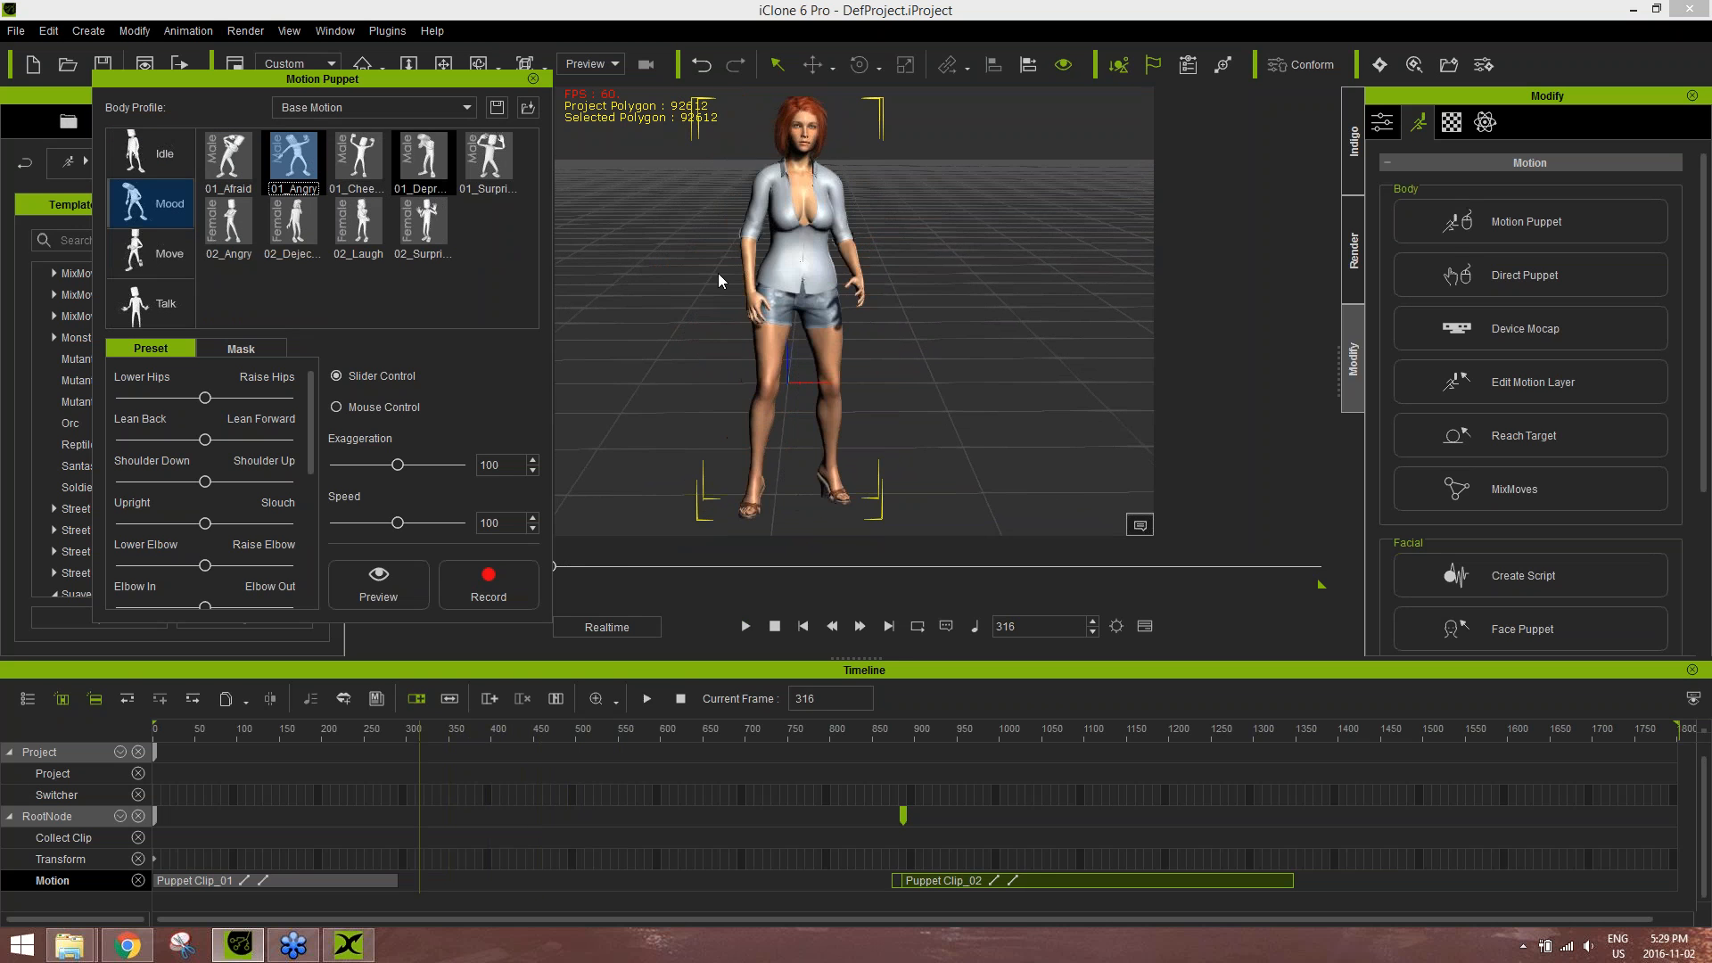
key(space)
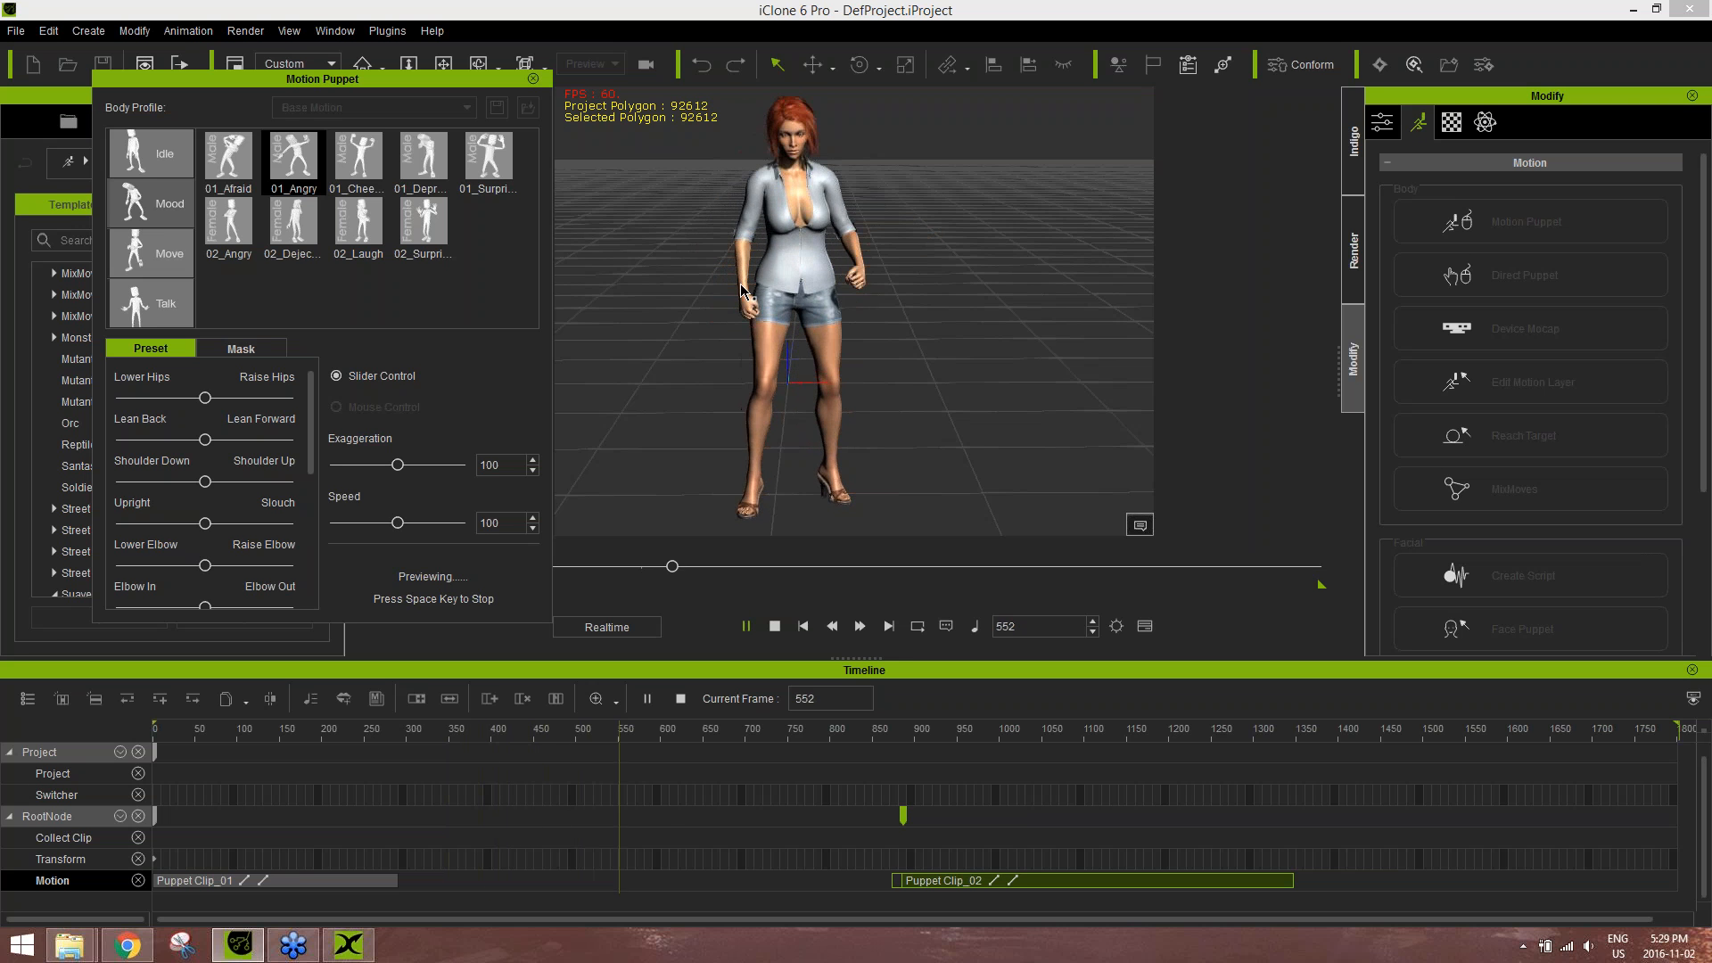
key(space)
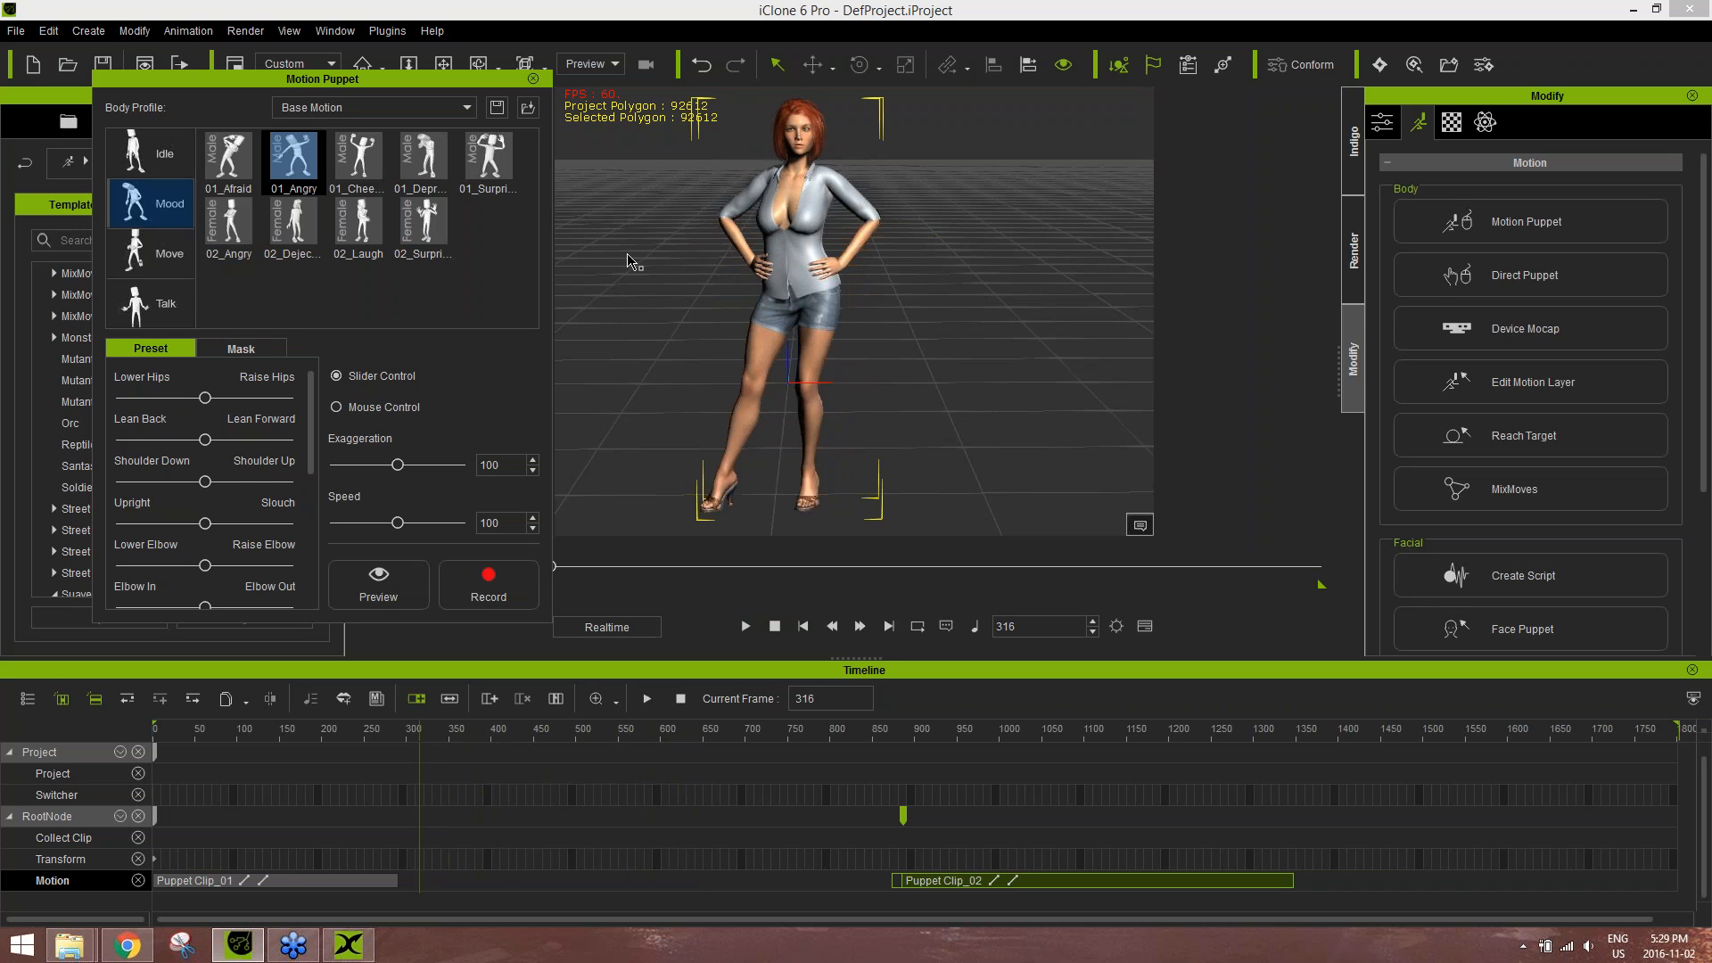
- Choose the 02_Laugh mood motion, try low and high Exaggeration, and settle on 25 while previewing it
click(357, 227)
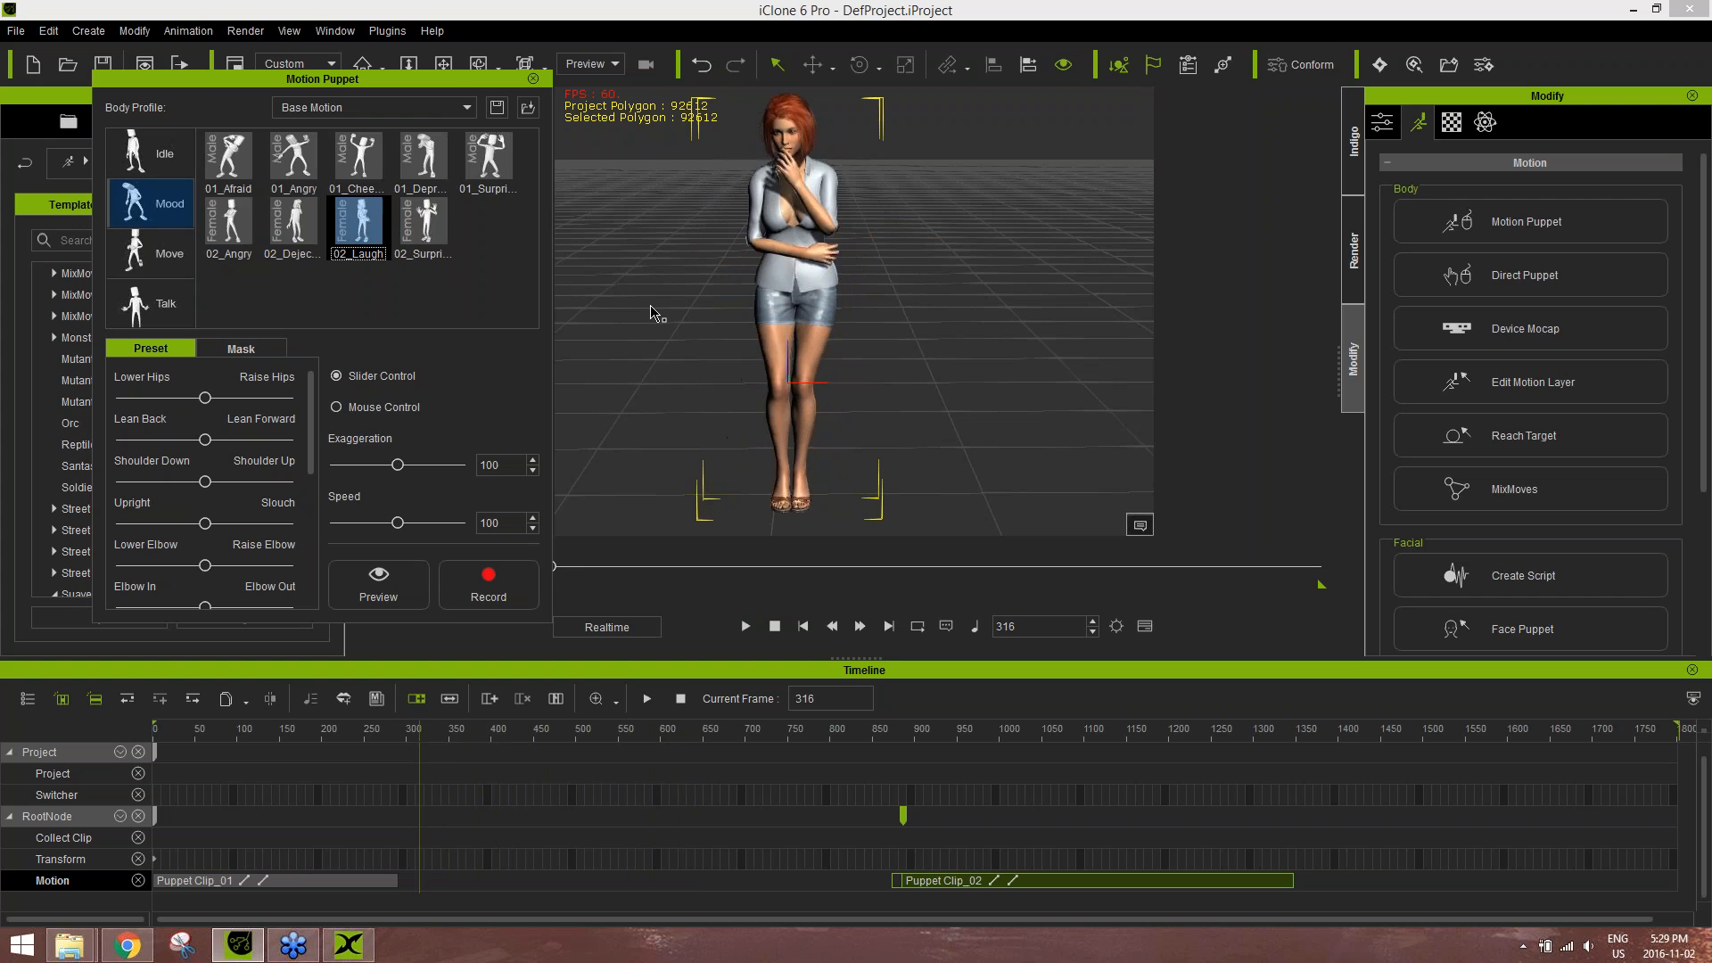
key(space)
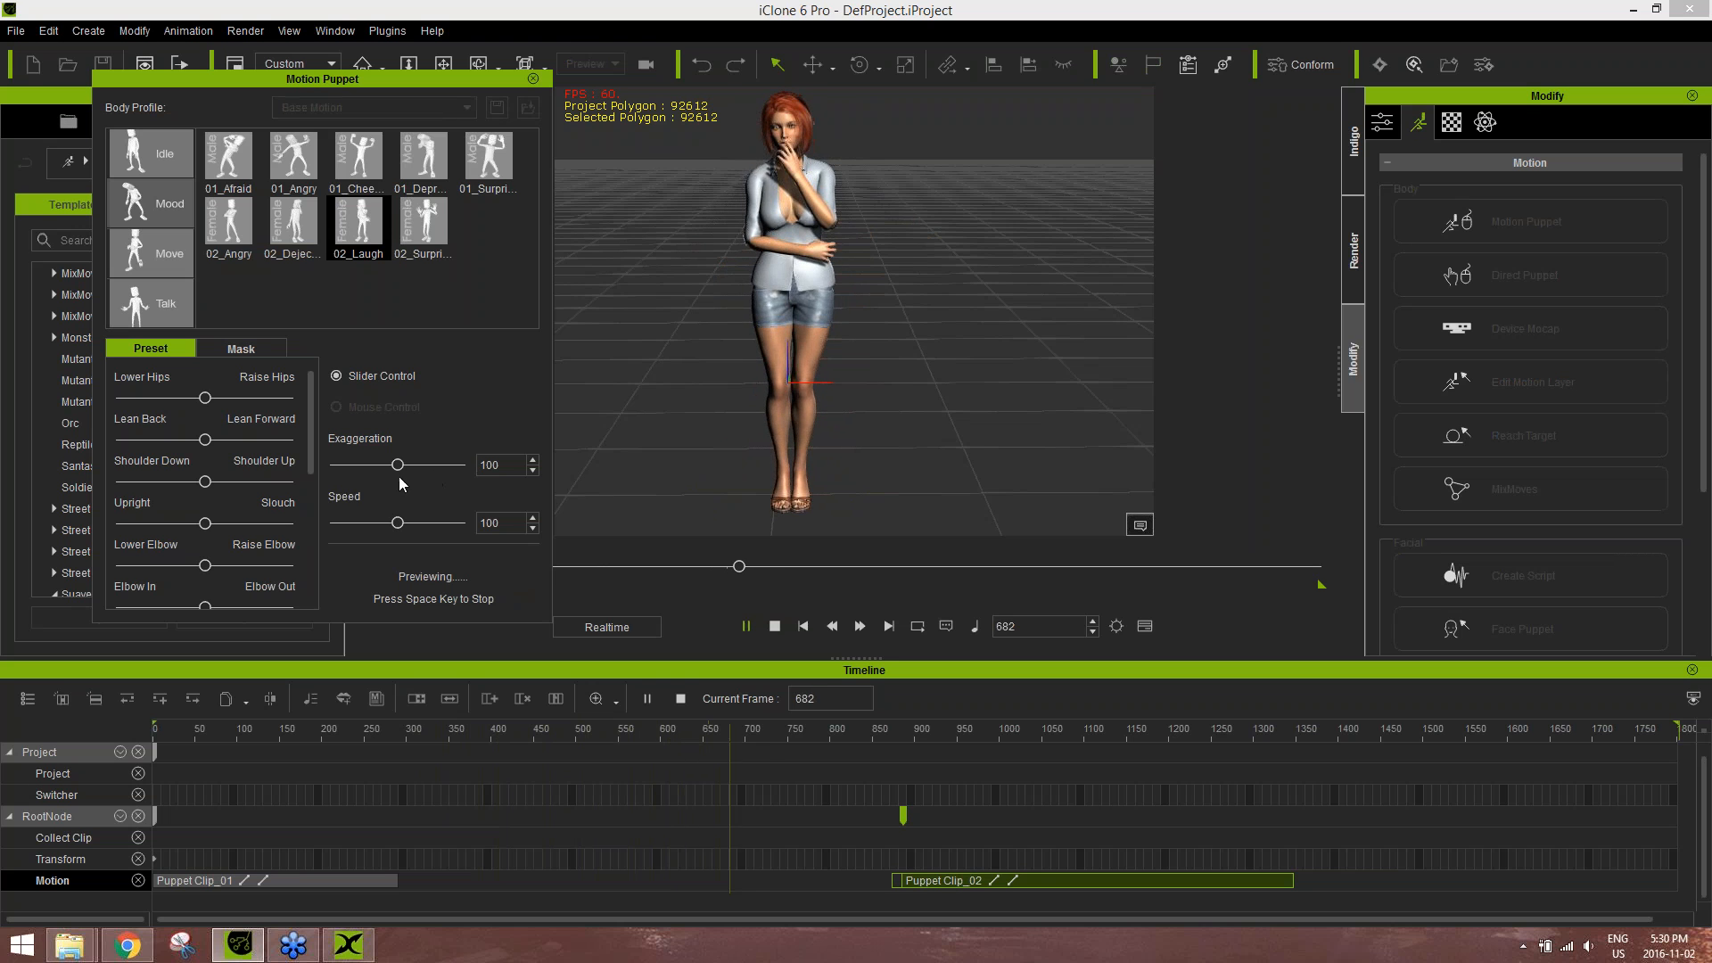
drag(402, 472, 355, 484)
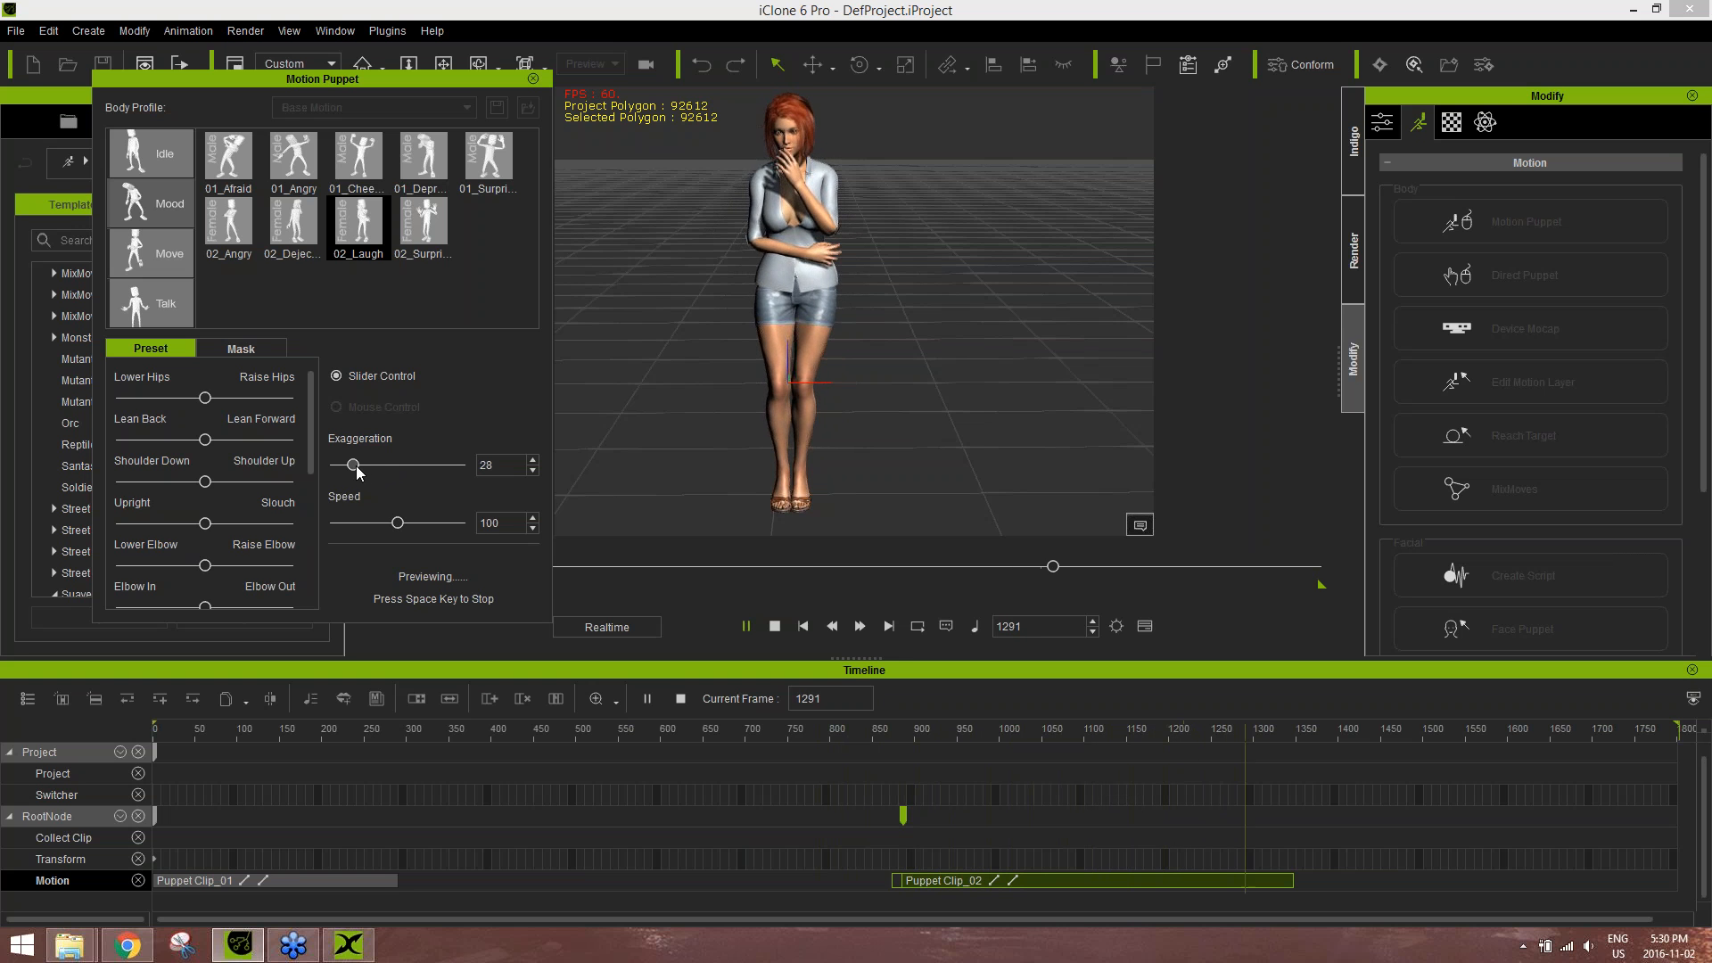
drag(356, 465, 462, 467)
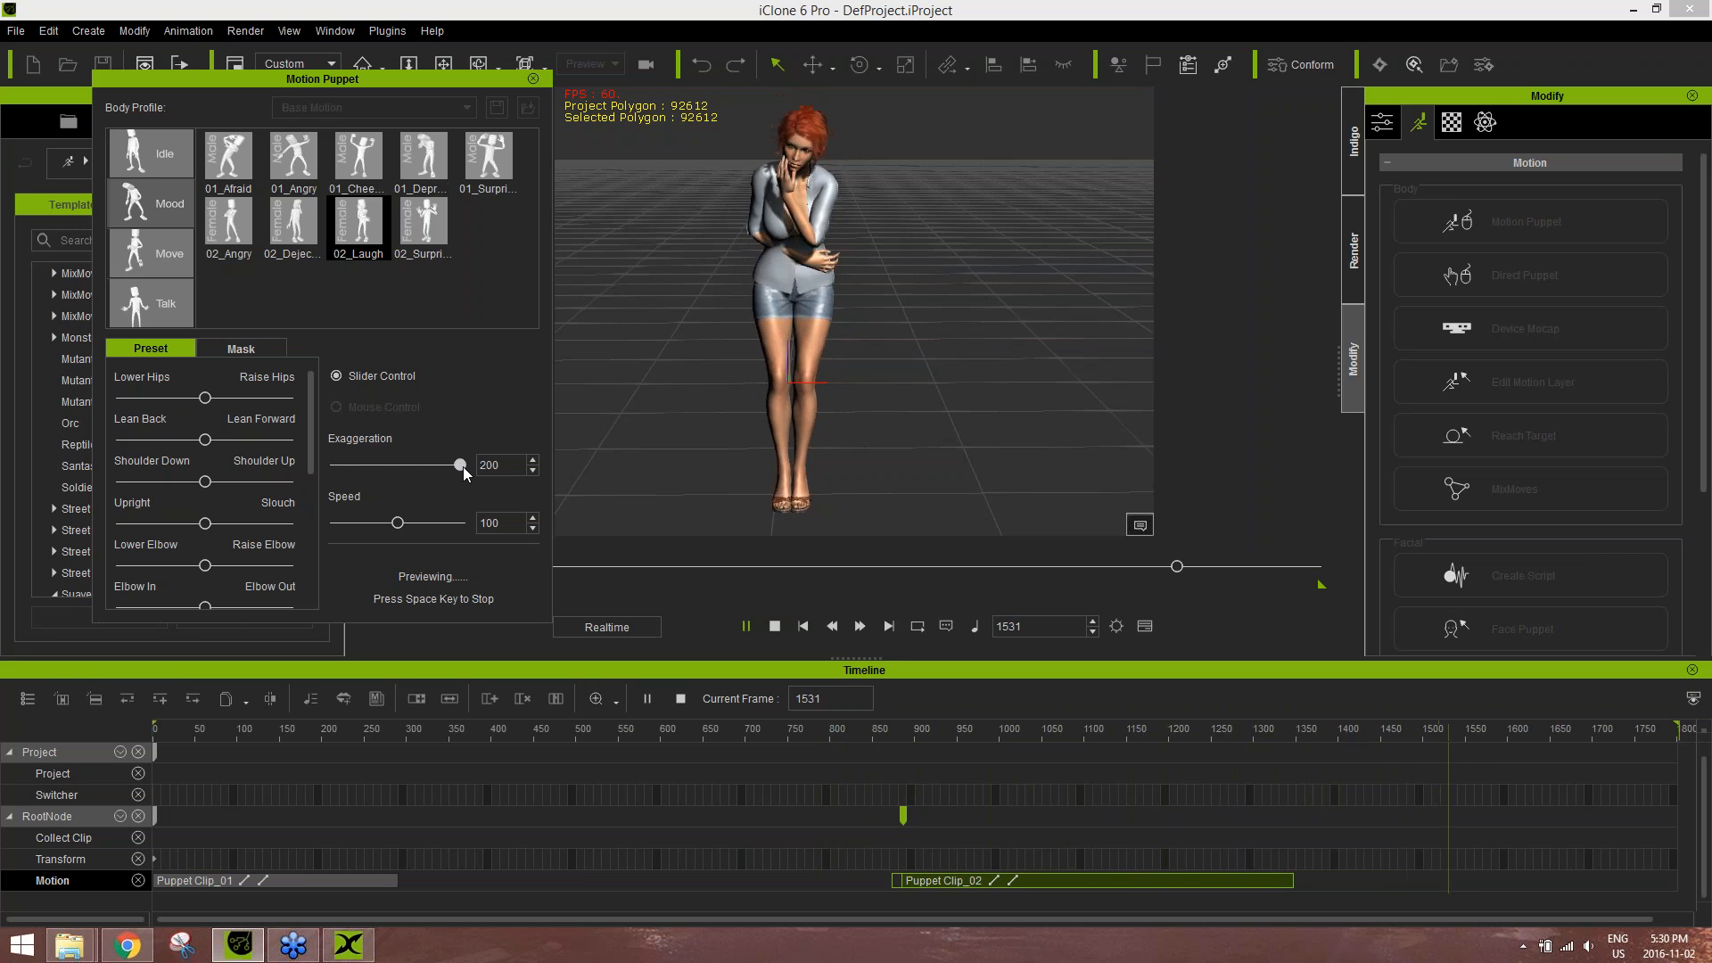
drag(463, 467, 356, 474)
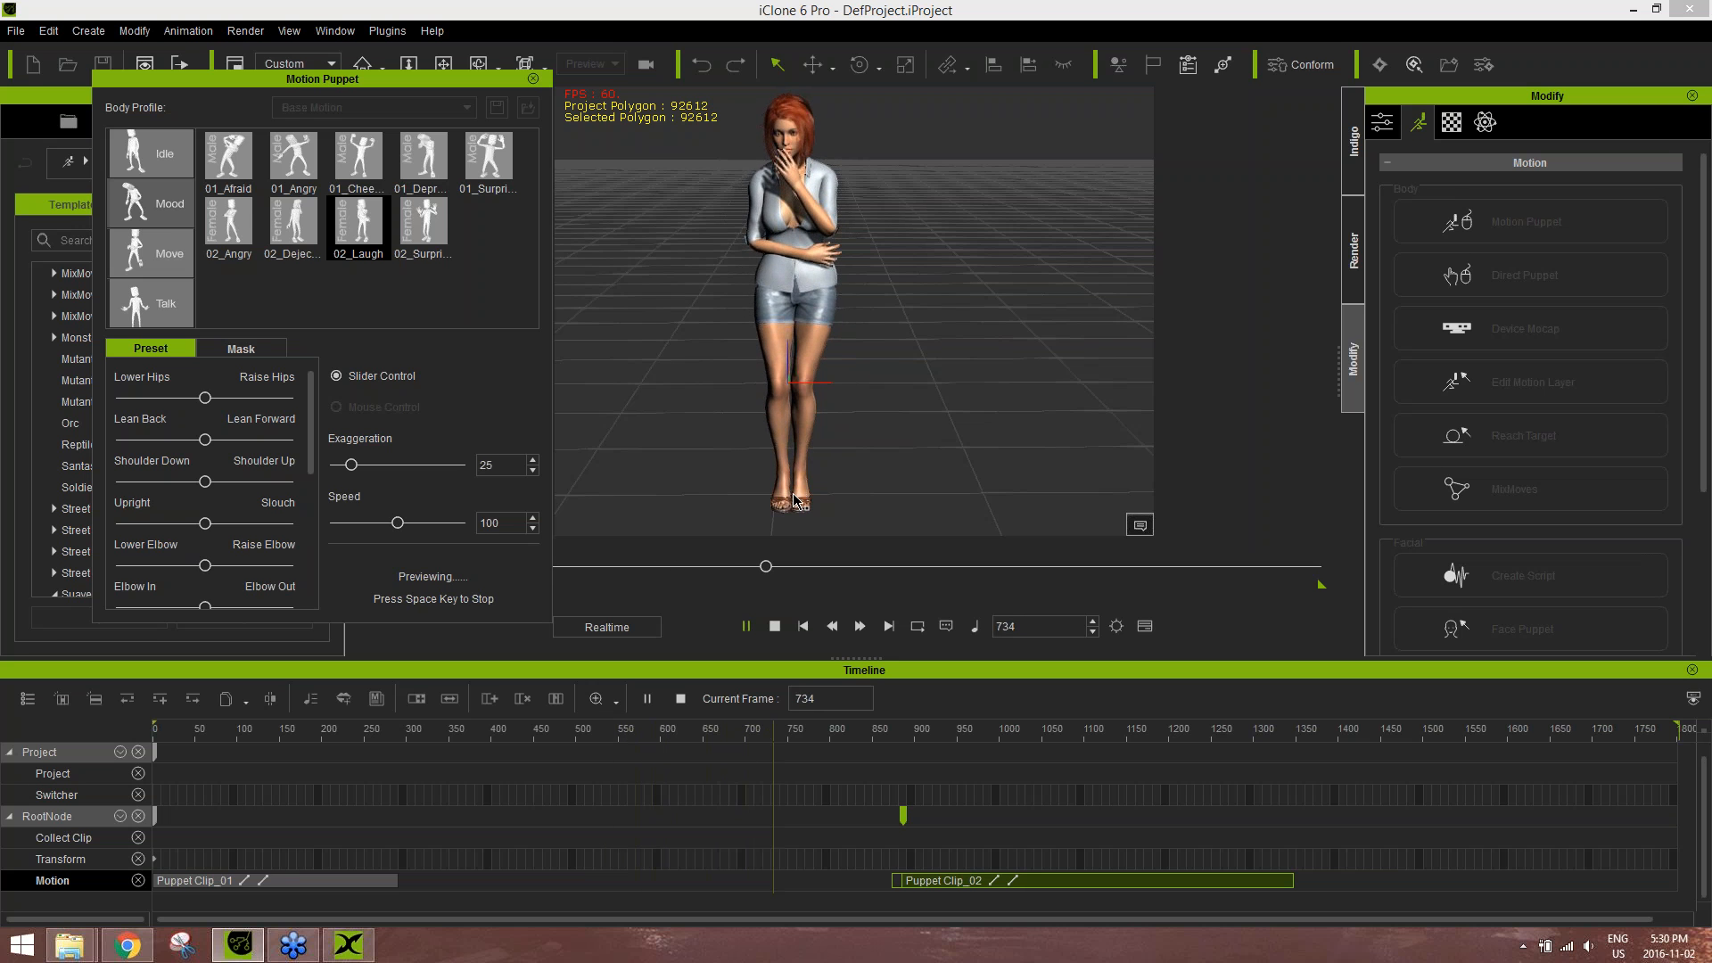
key(space)
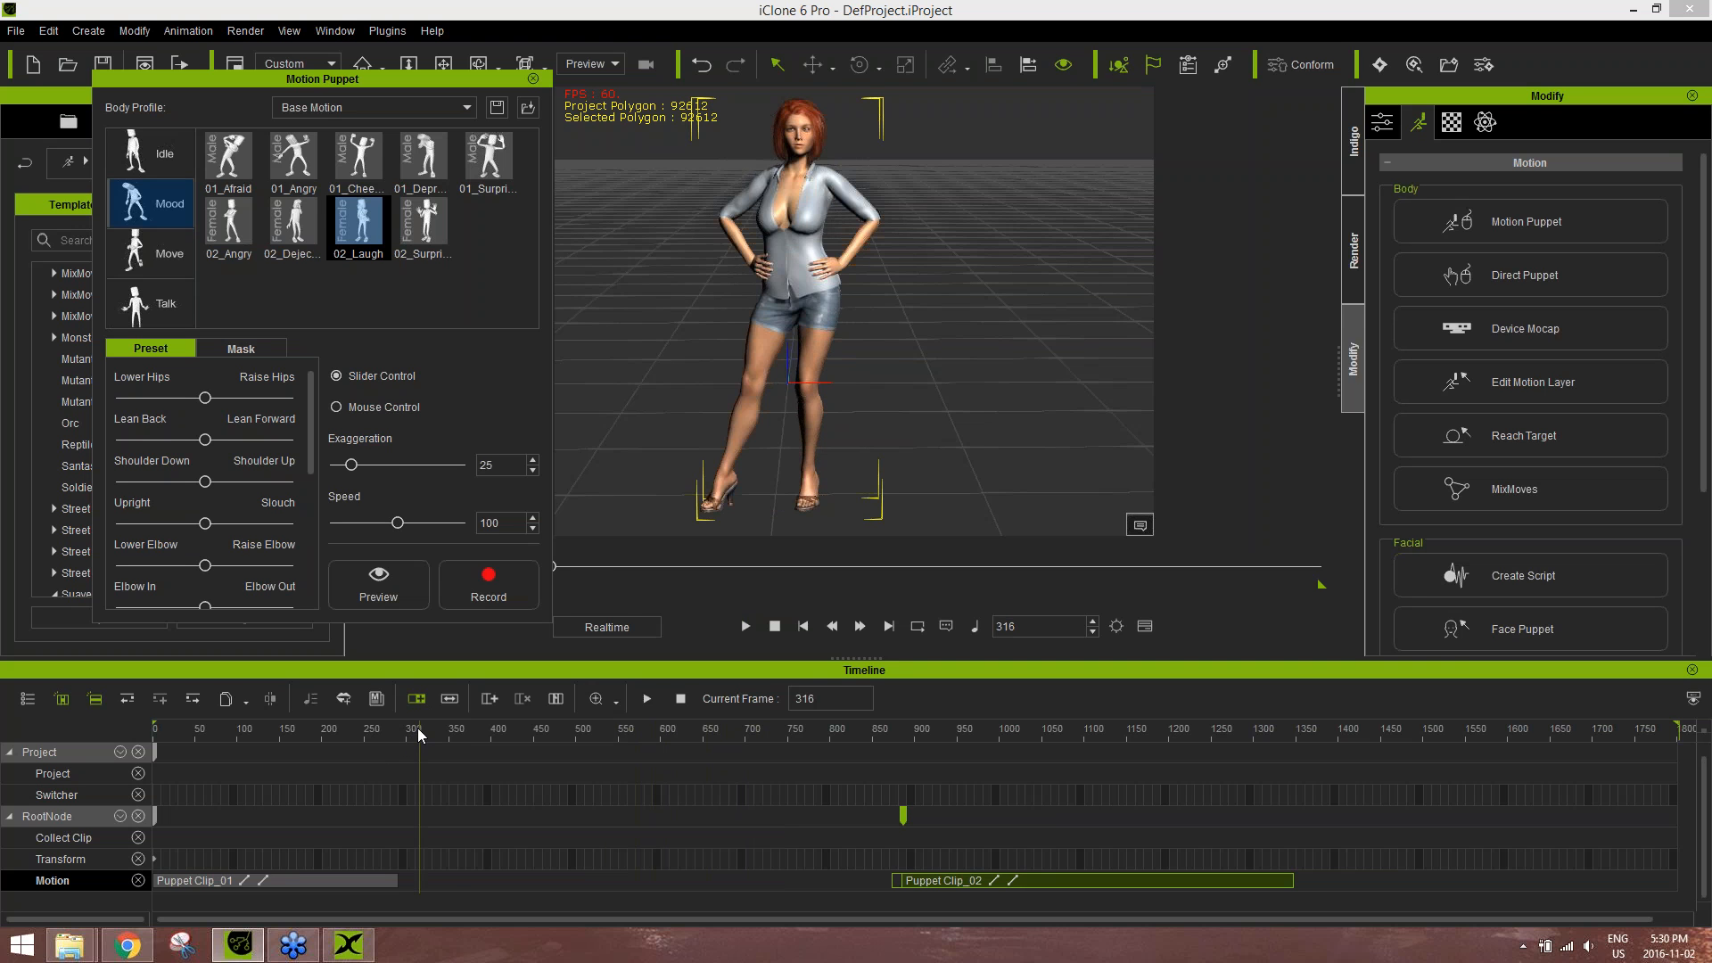
key(space)
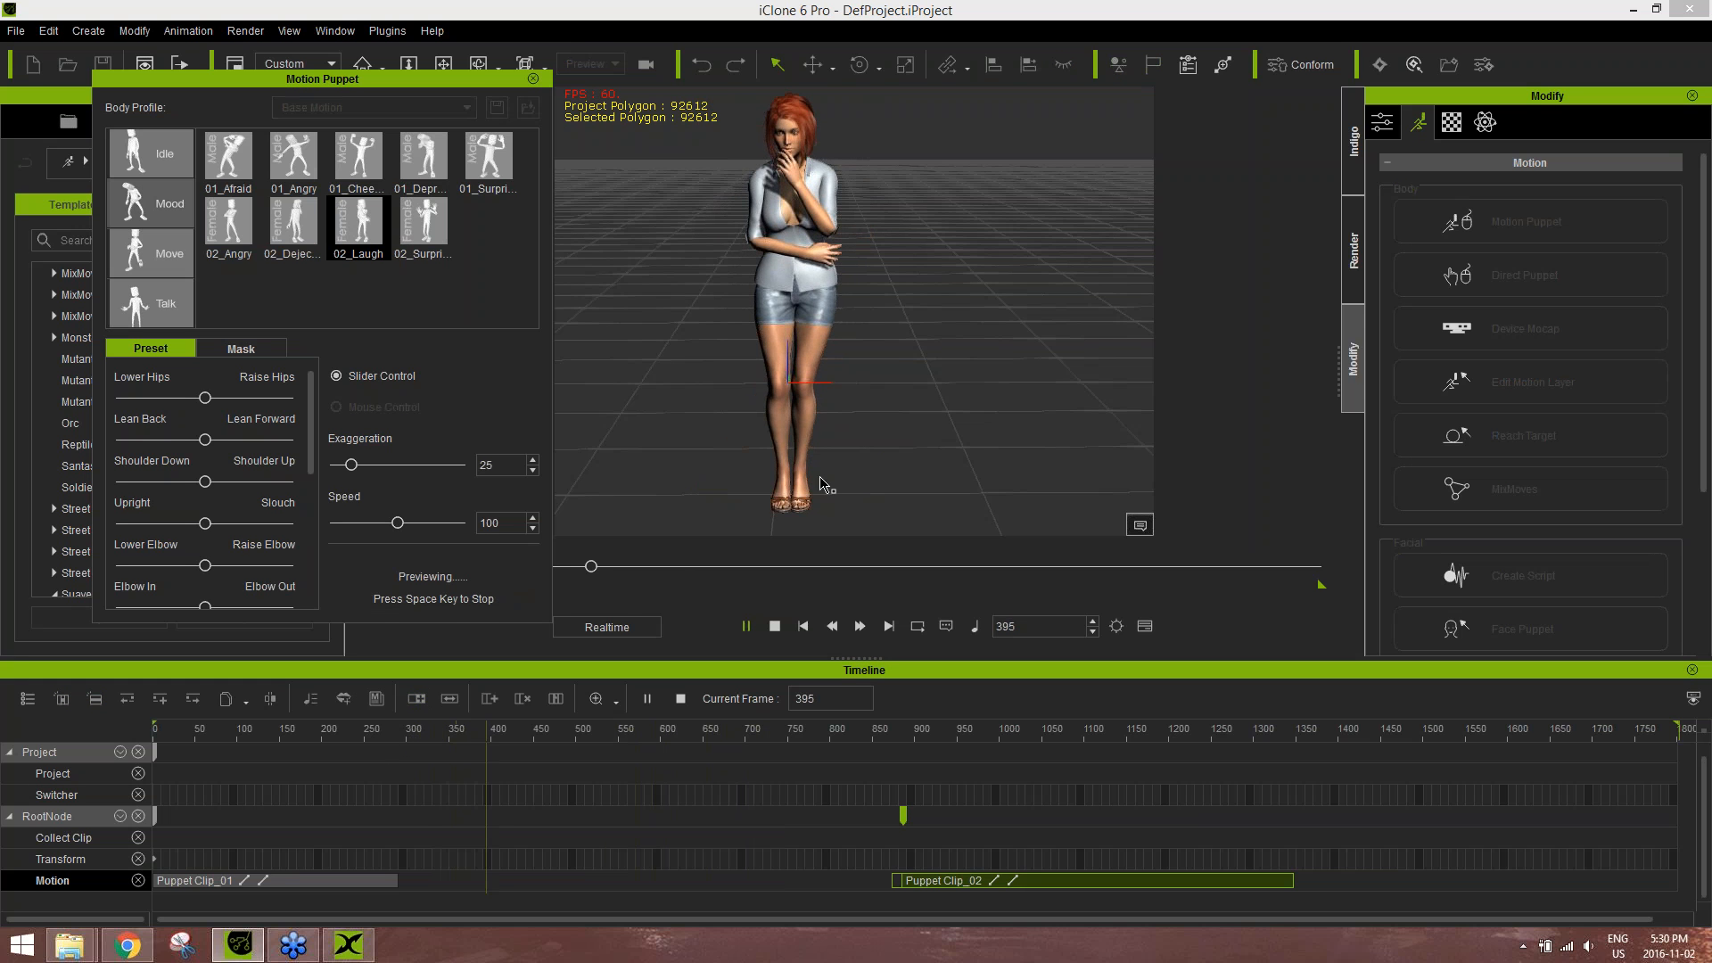
key(space)
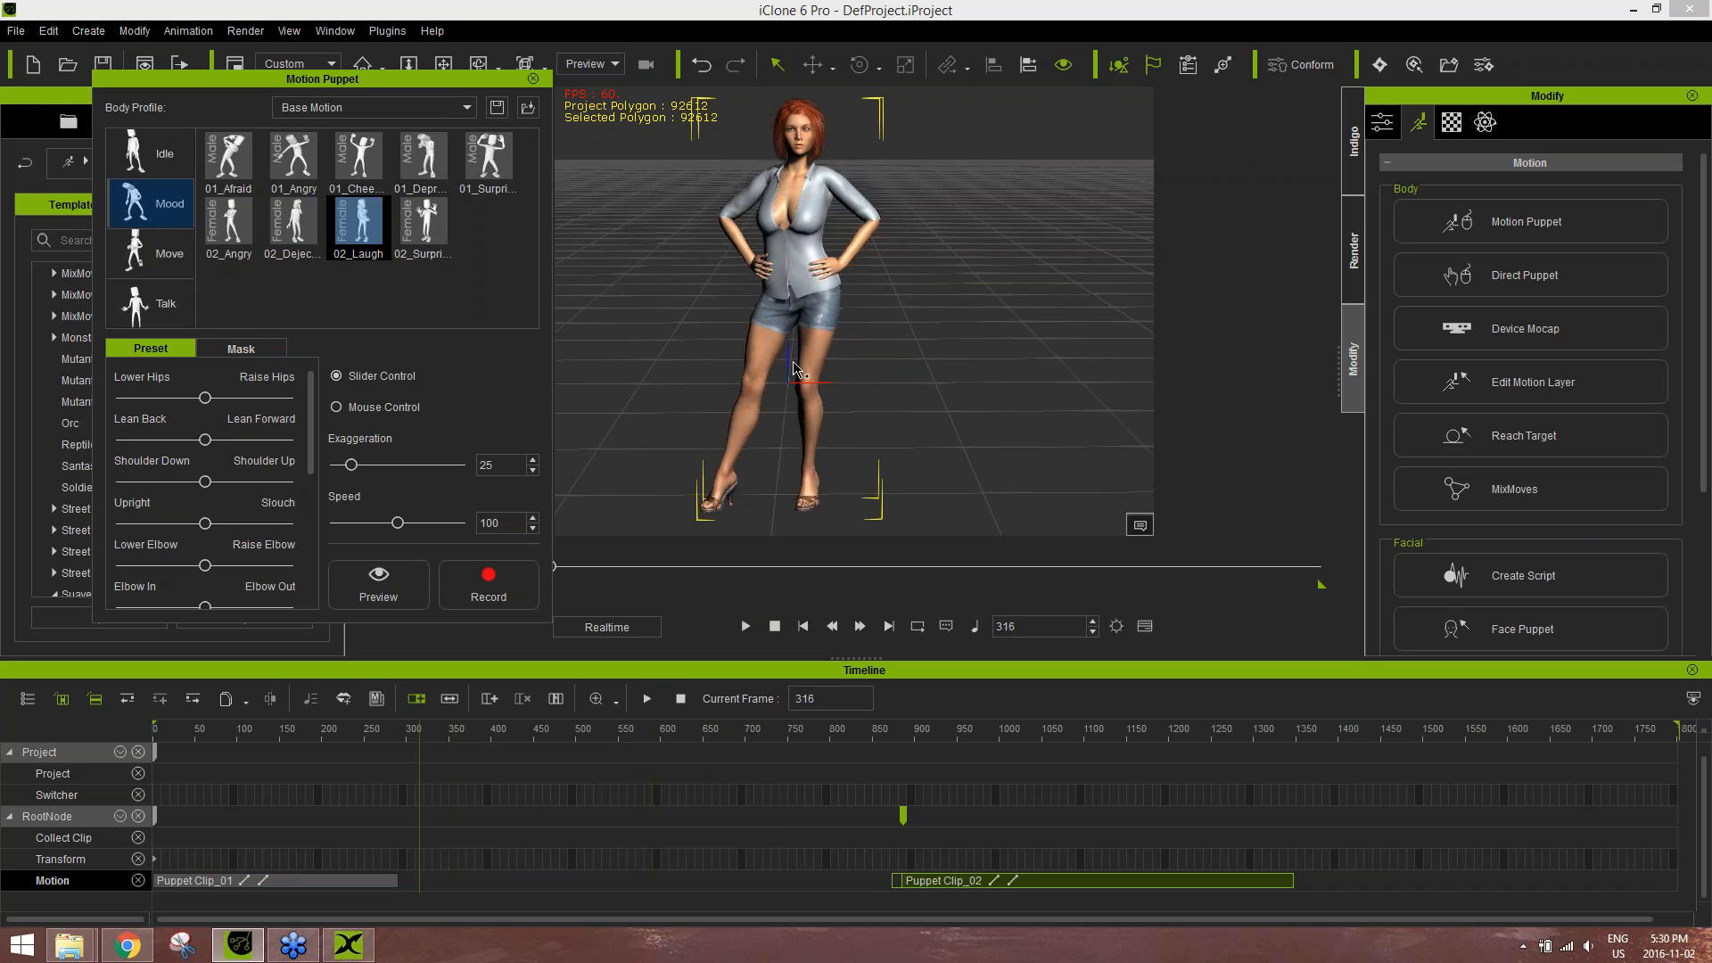
- Mask out the torso, hips and legs and preview the 02_Laugh motion on the head and arms only
click(251, 350)
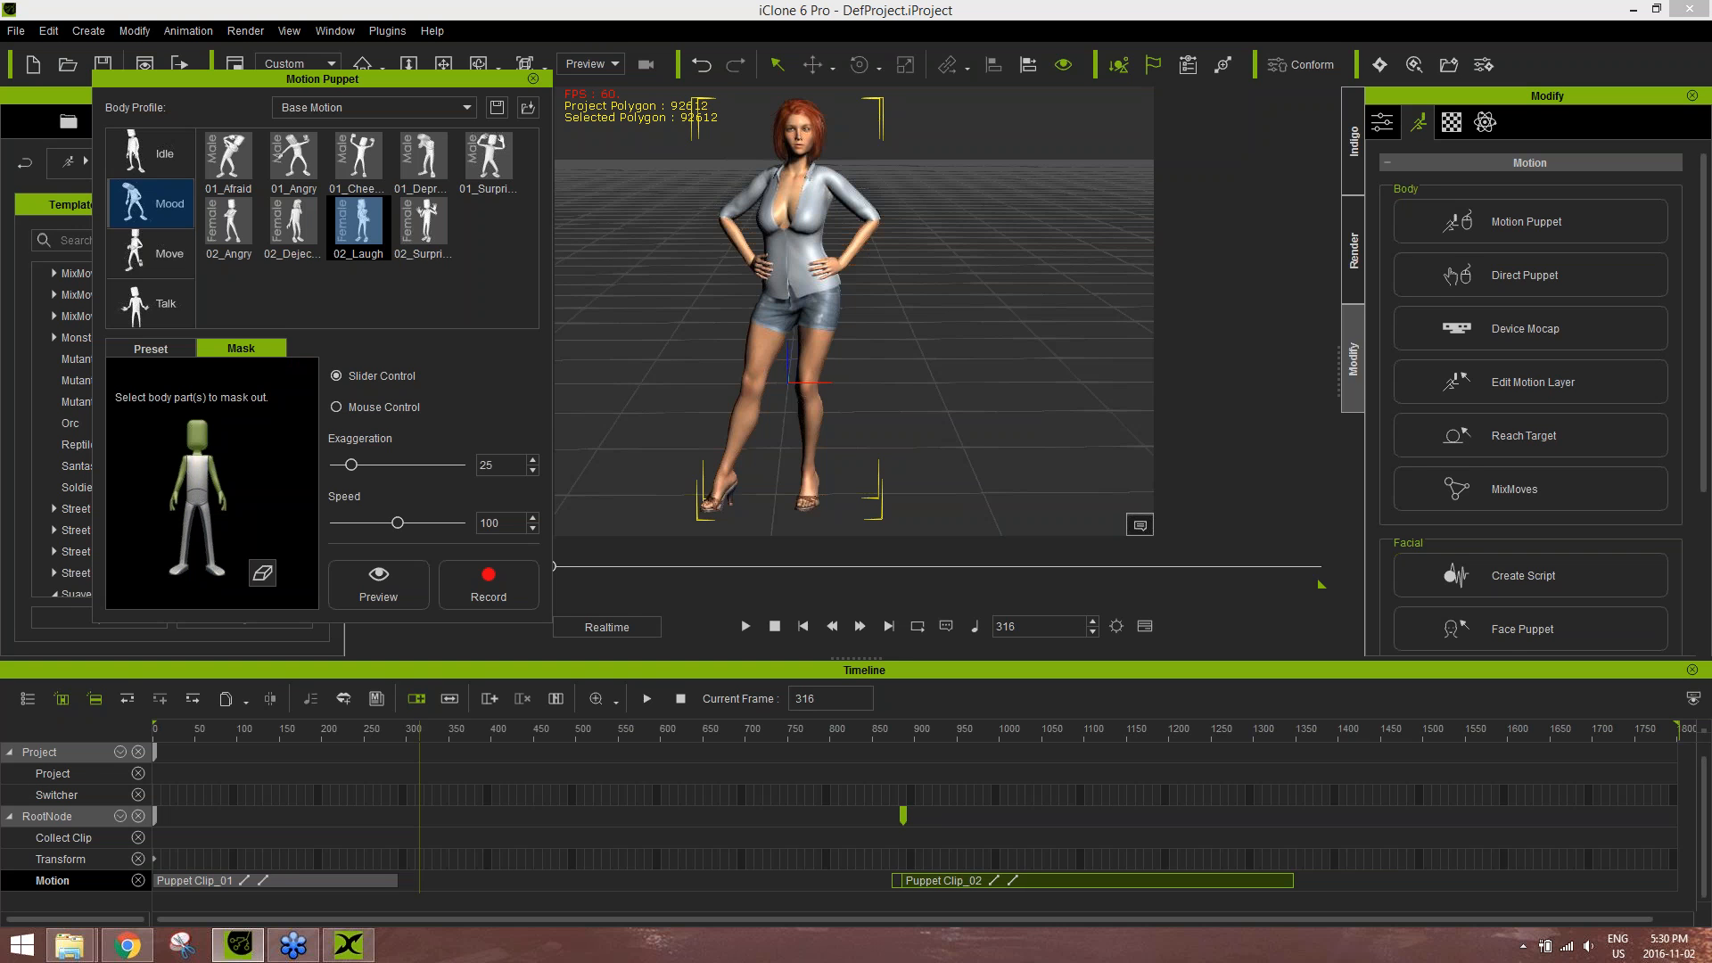
key(space)
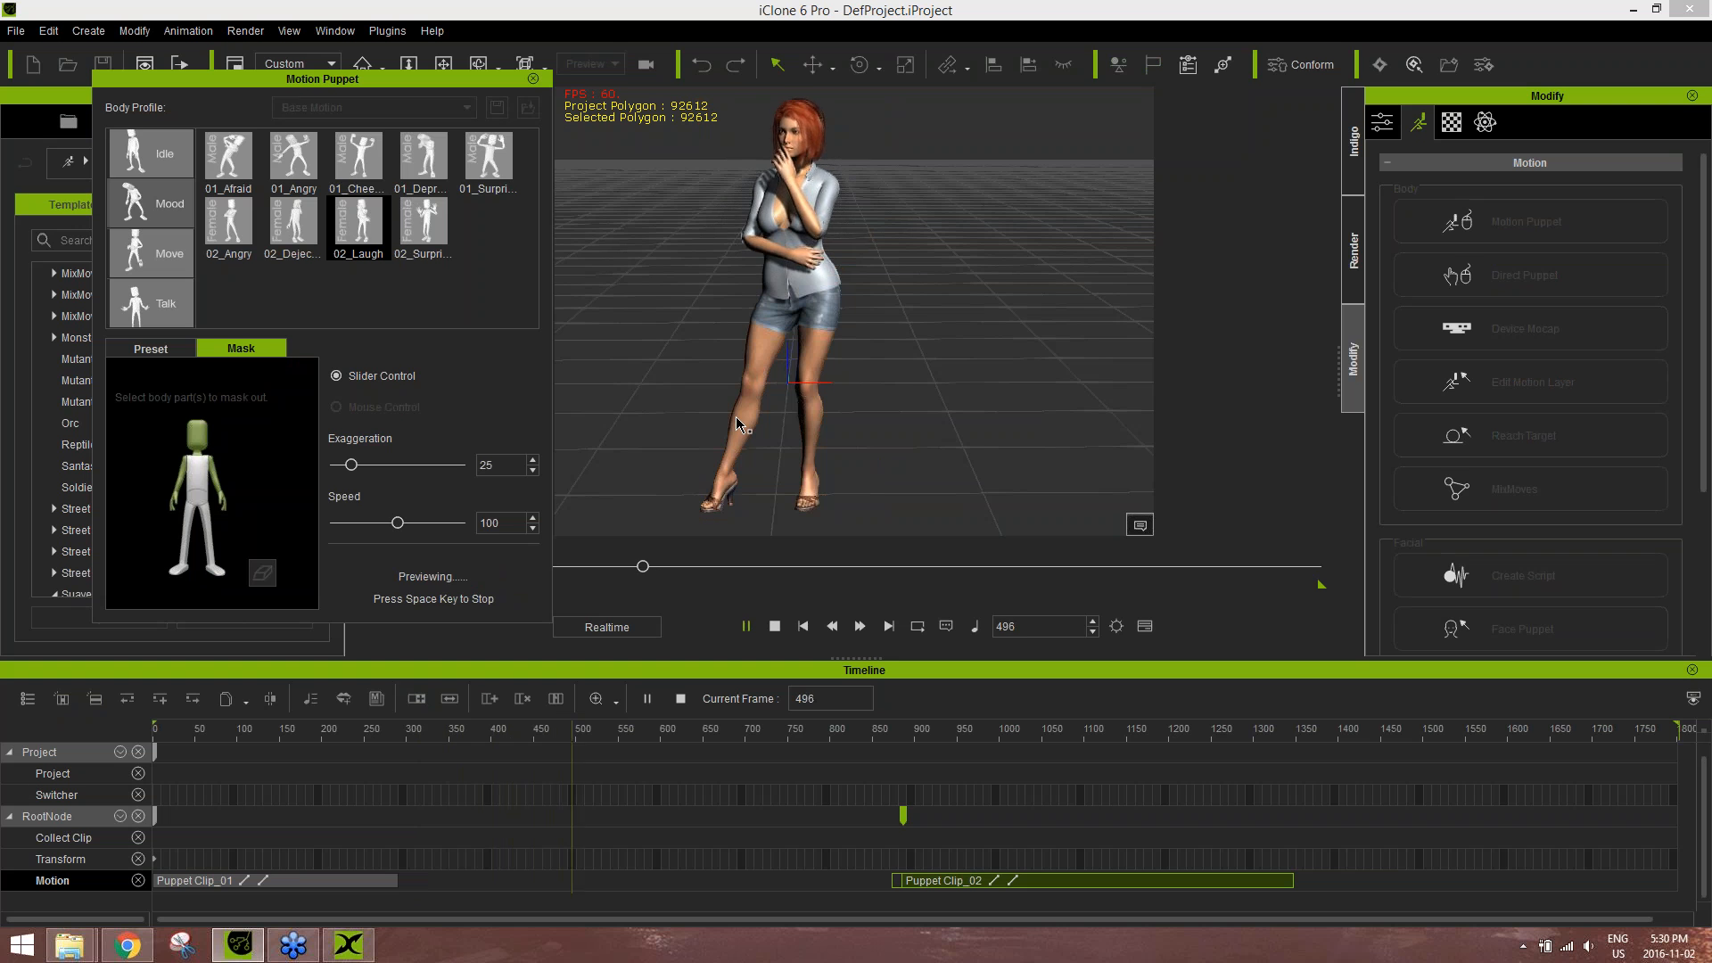
key(space)
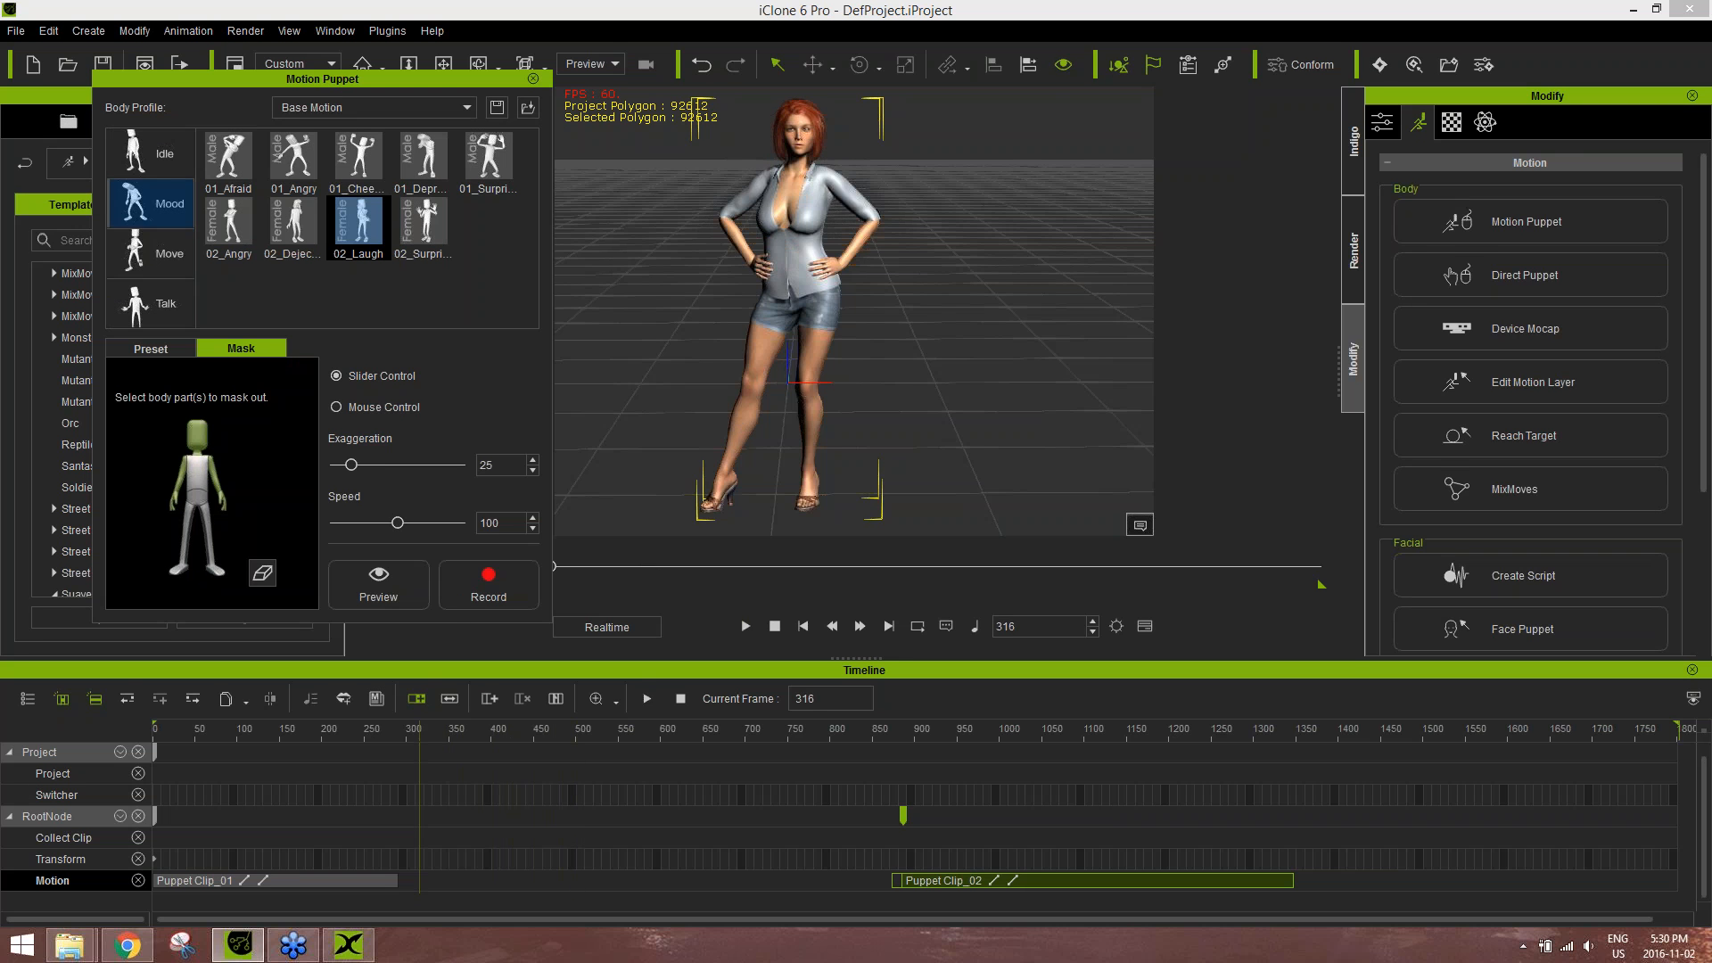
- Unmask the torso, try the hips unmasked too, then mask the hips again and preview the upper-body motion
click(212, 483)
key(space)
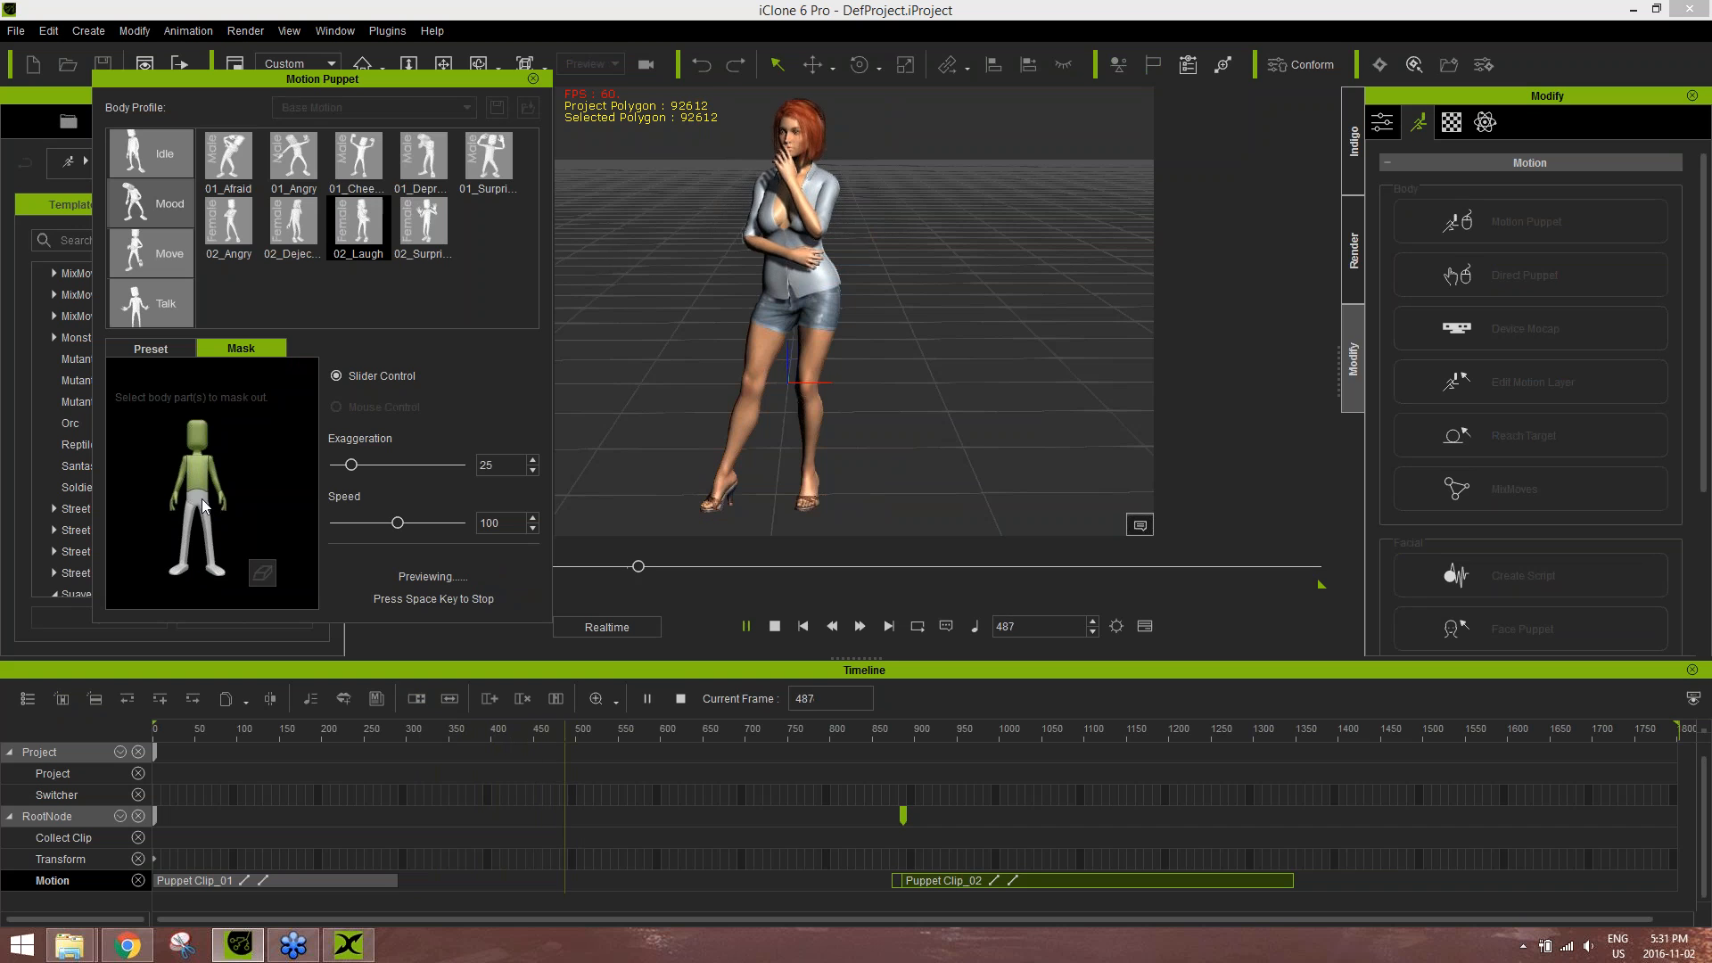
key(space)
key(space)
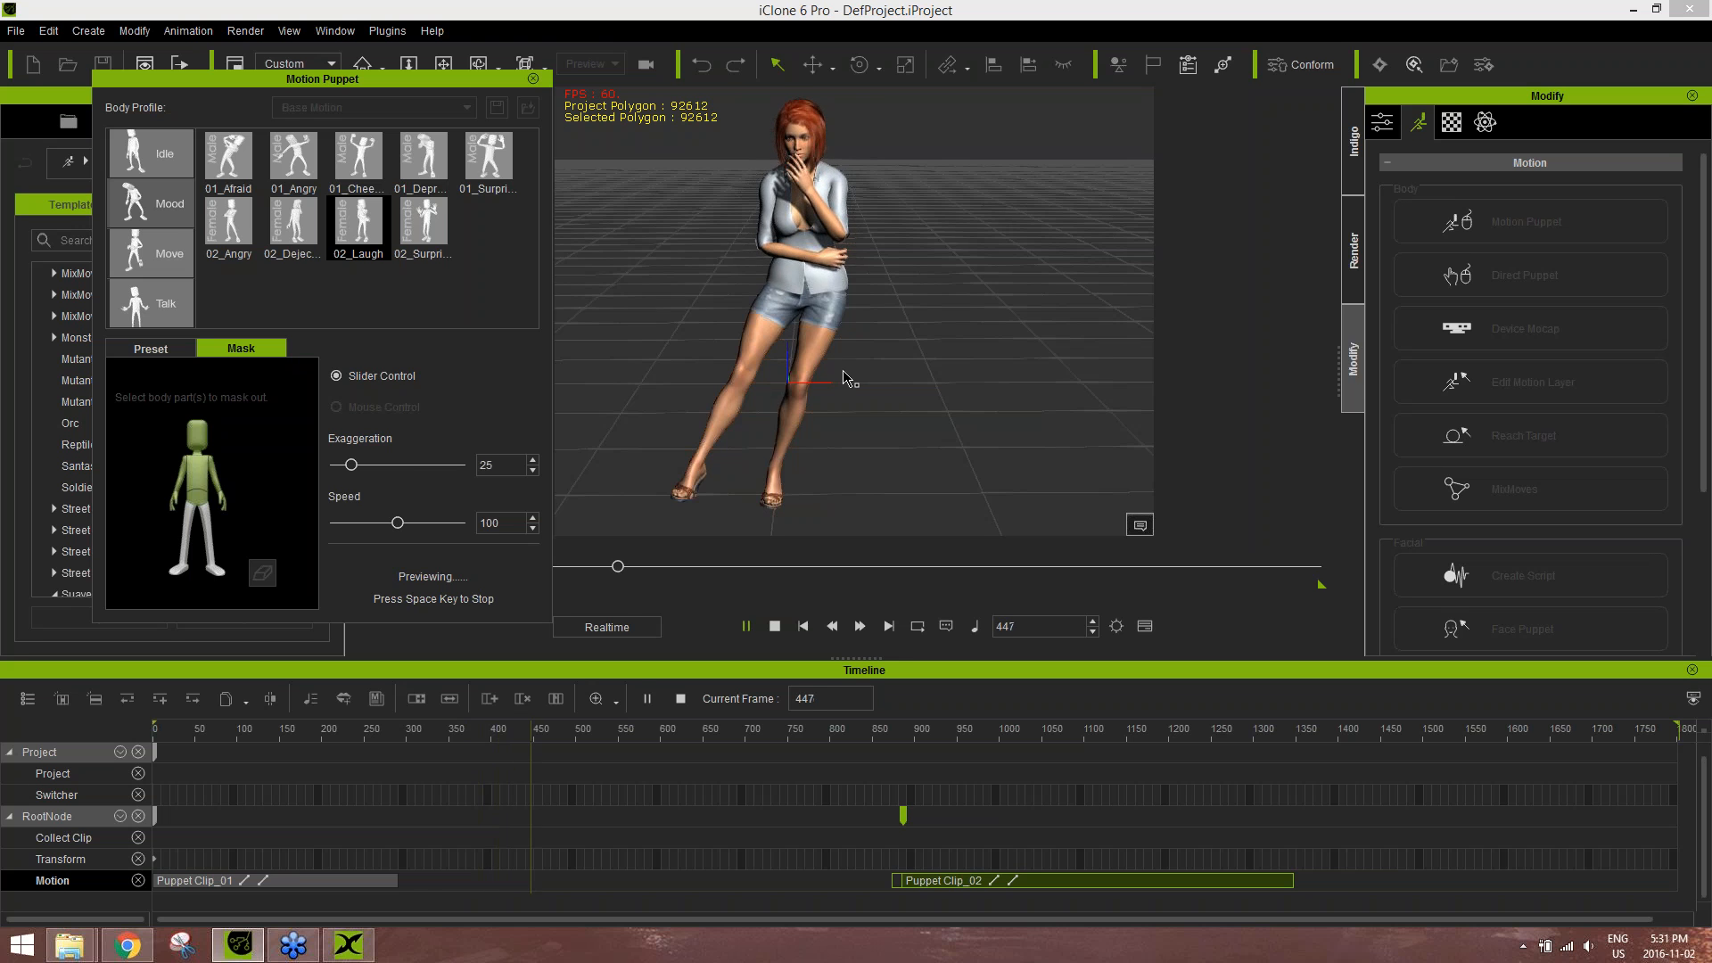
key(space)
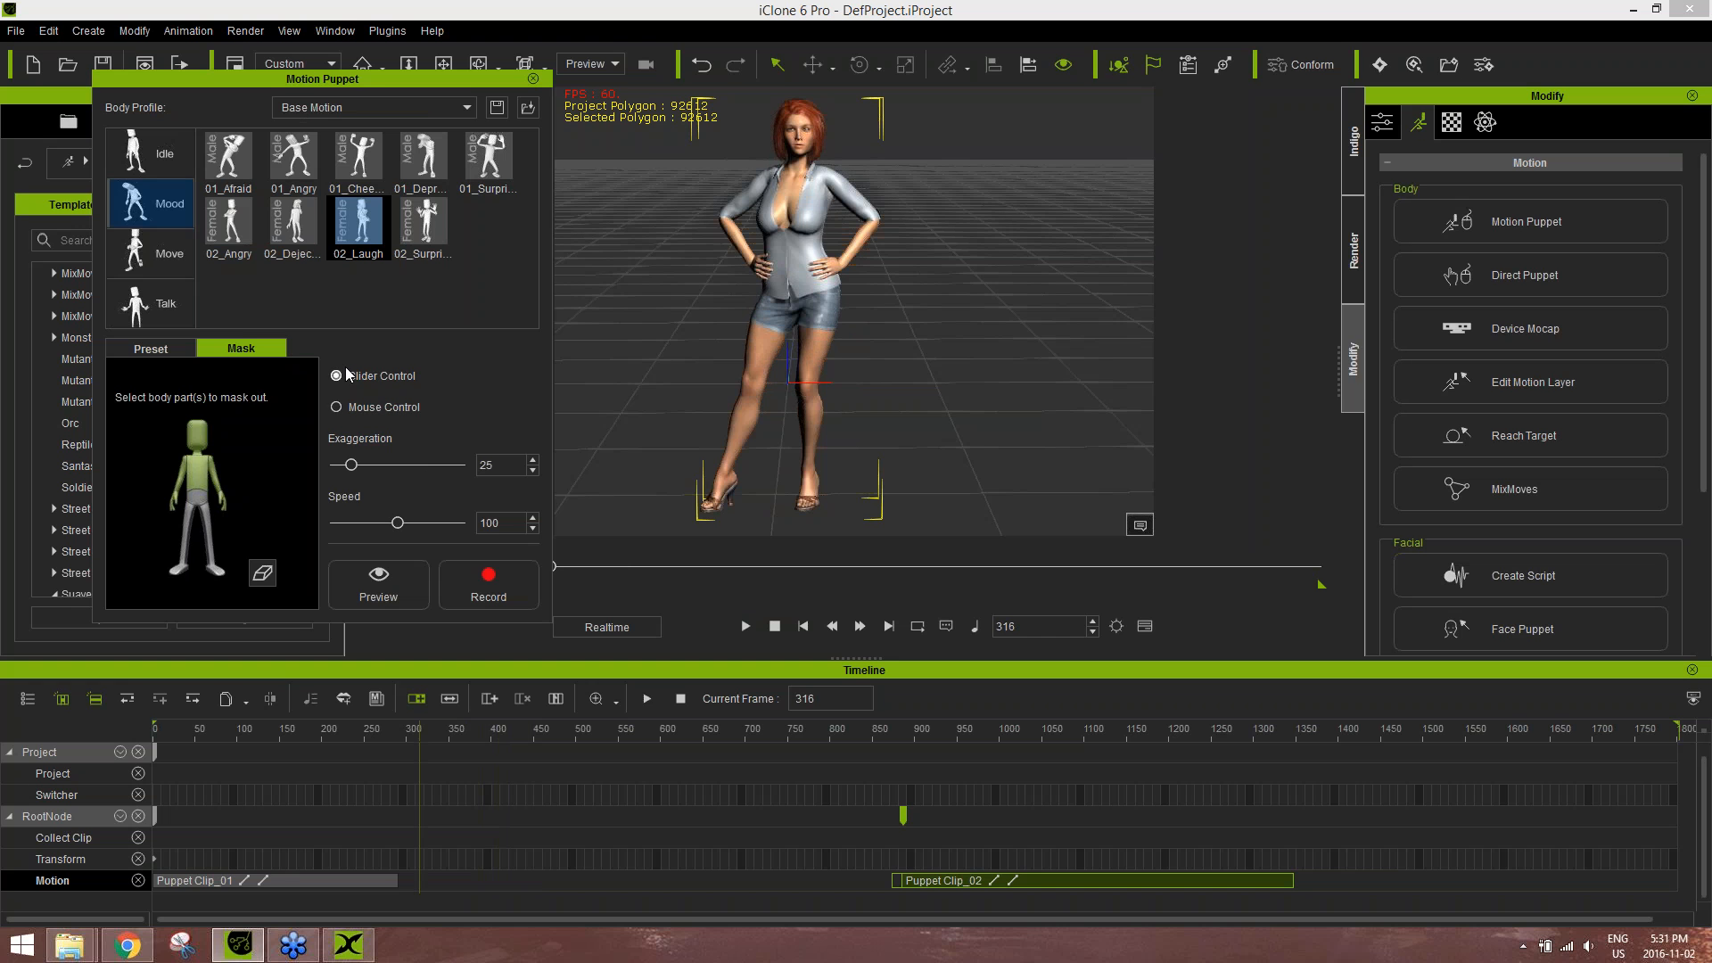
key(space)
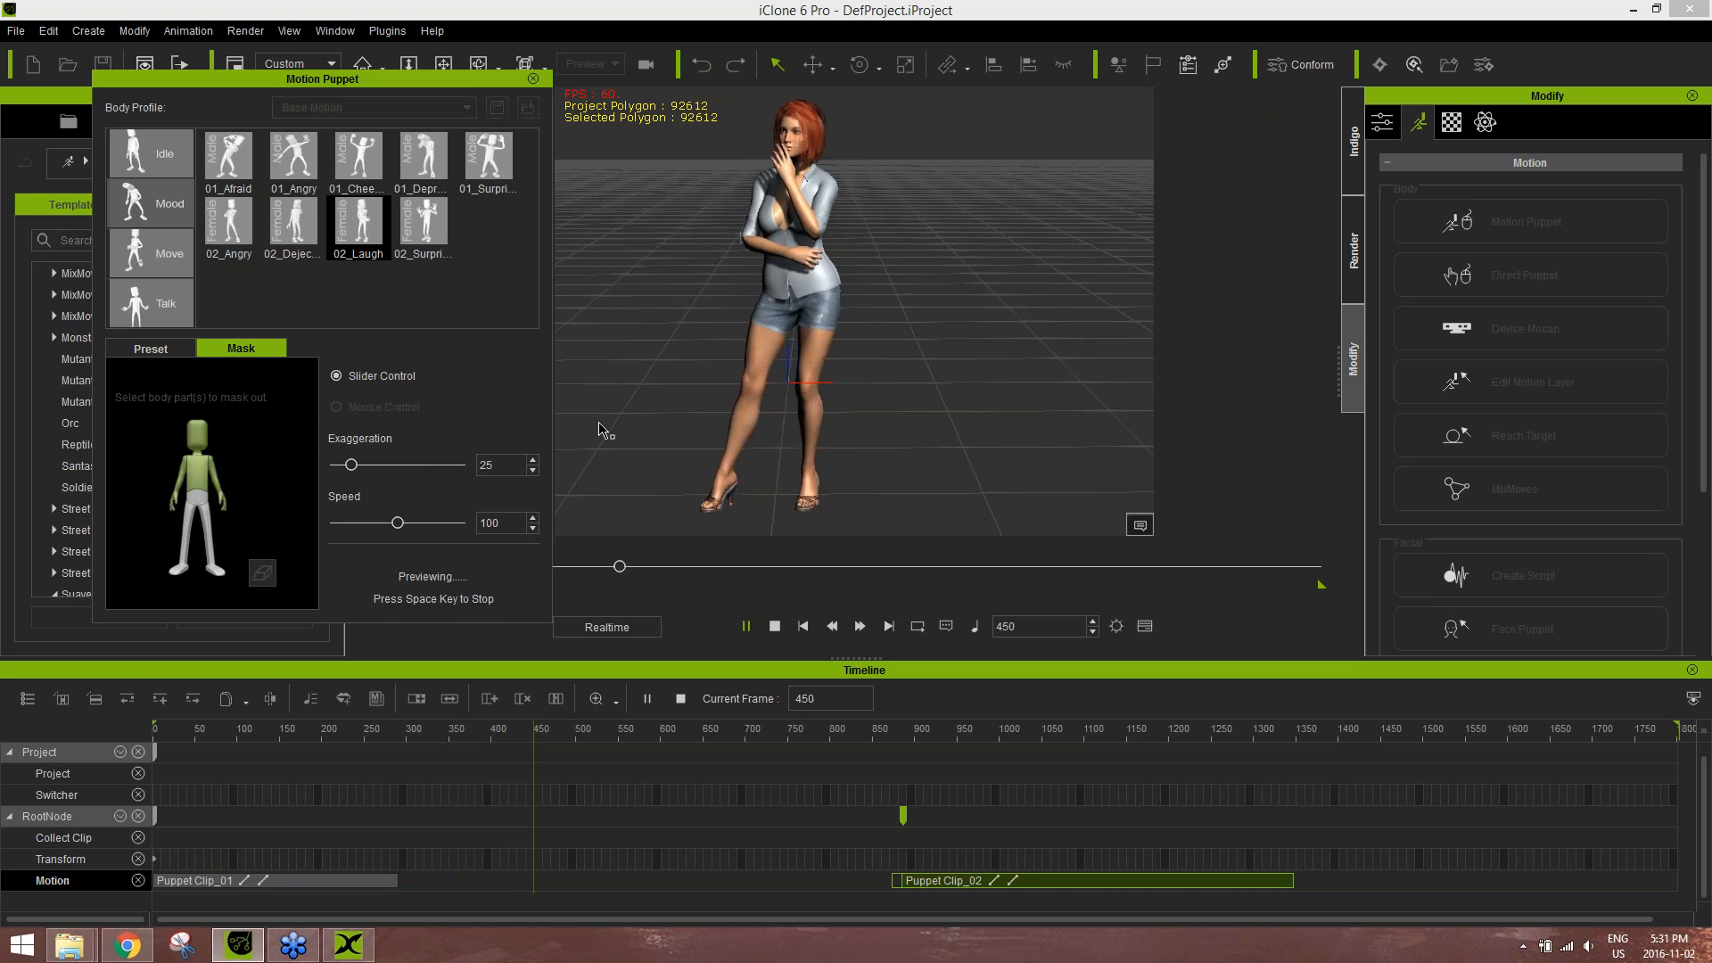
key(space)
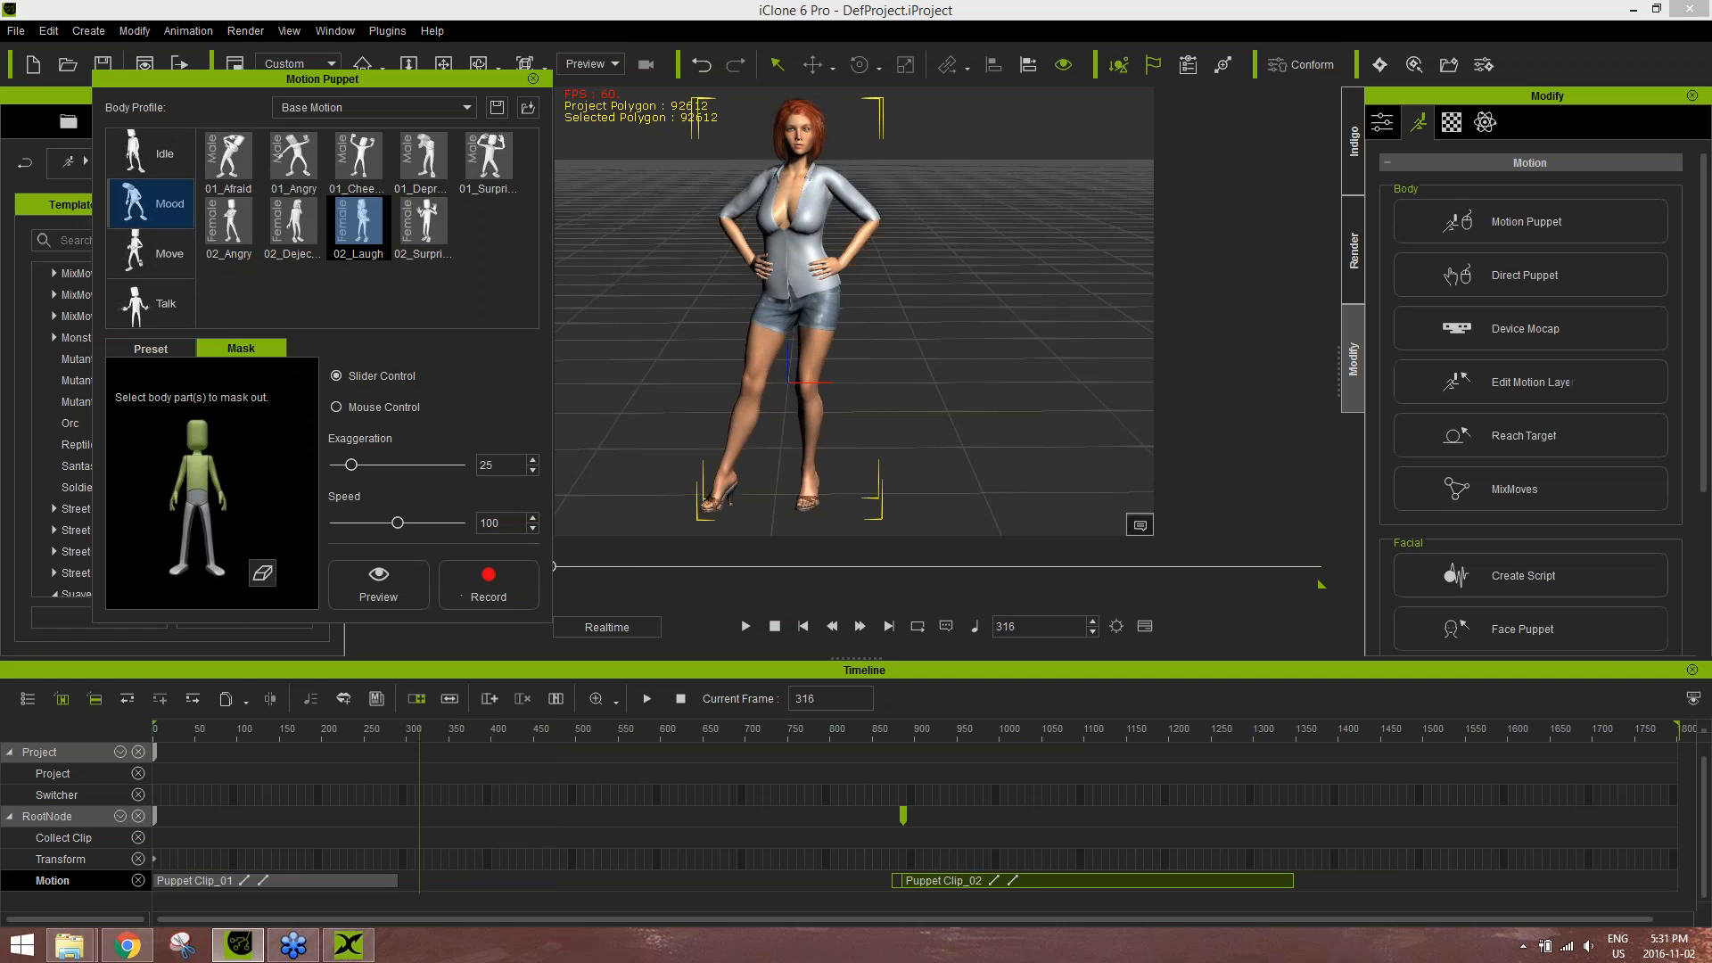
- Record the masked 02_Laugh motion from frame 316 to about frame 502 and close Motion Puppet
click(496, 584)
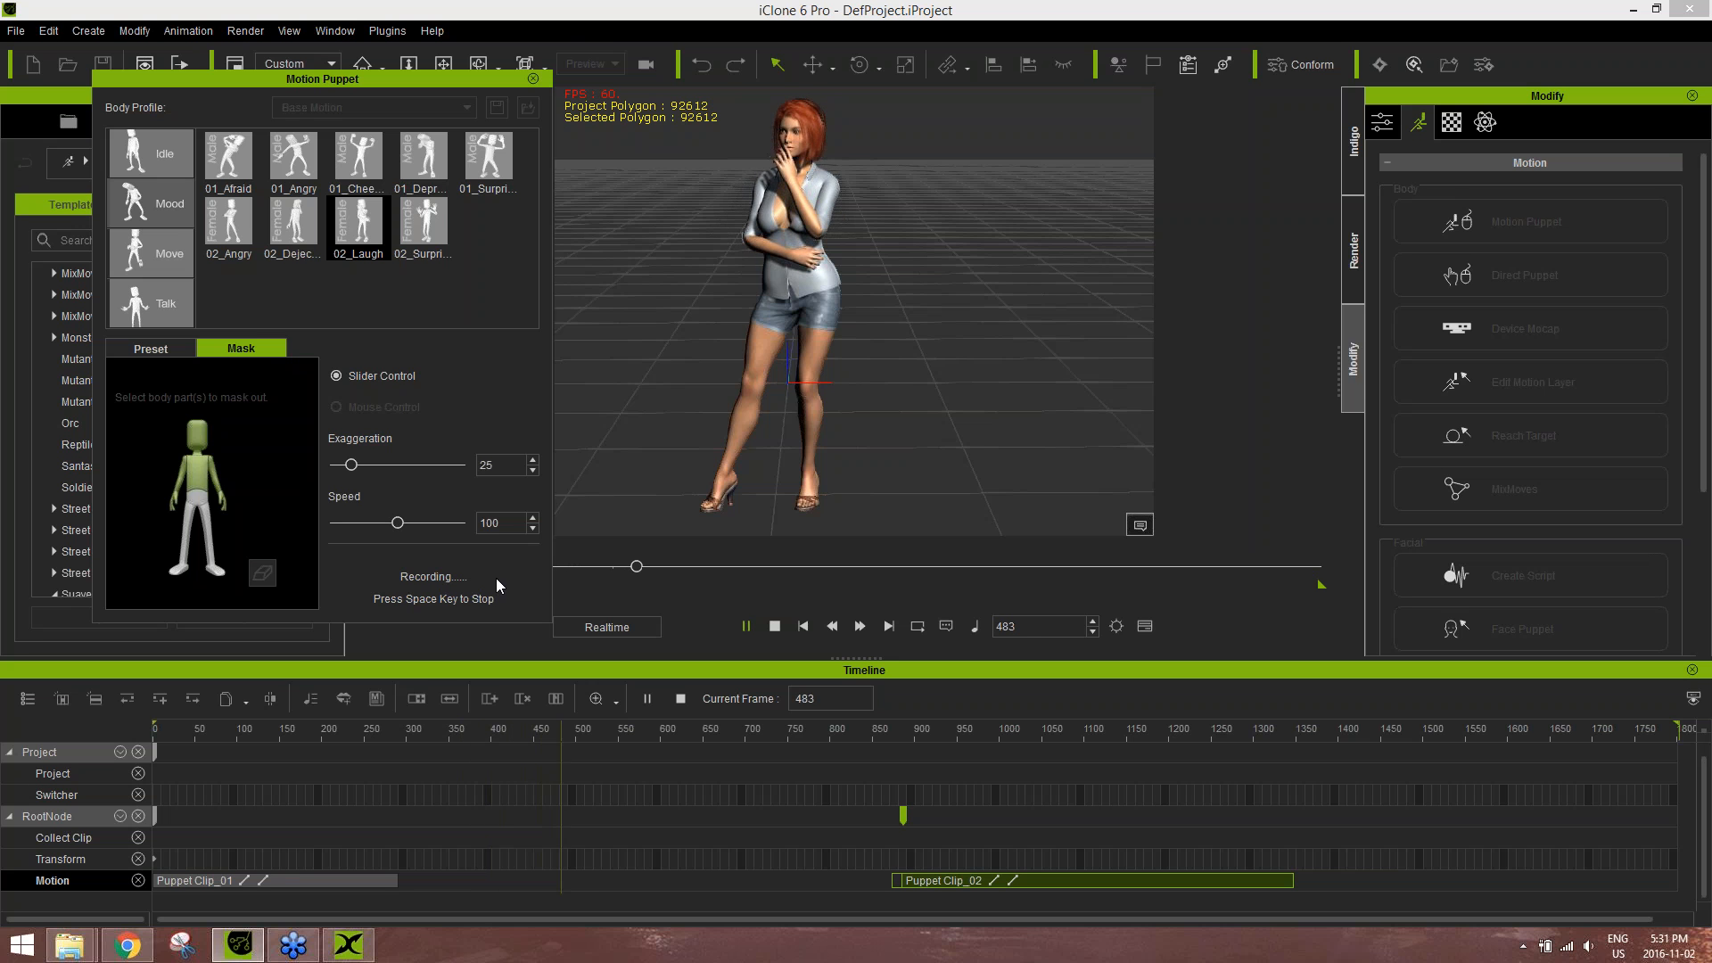
key(space)
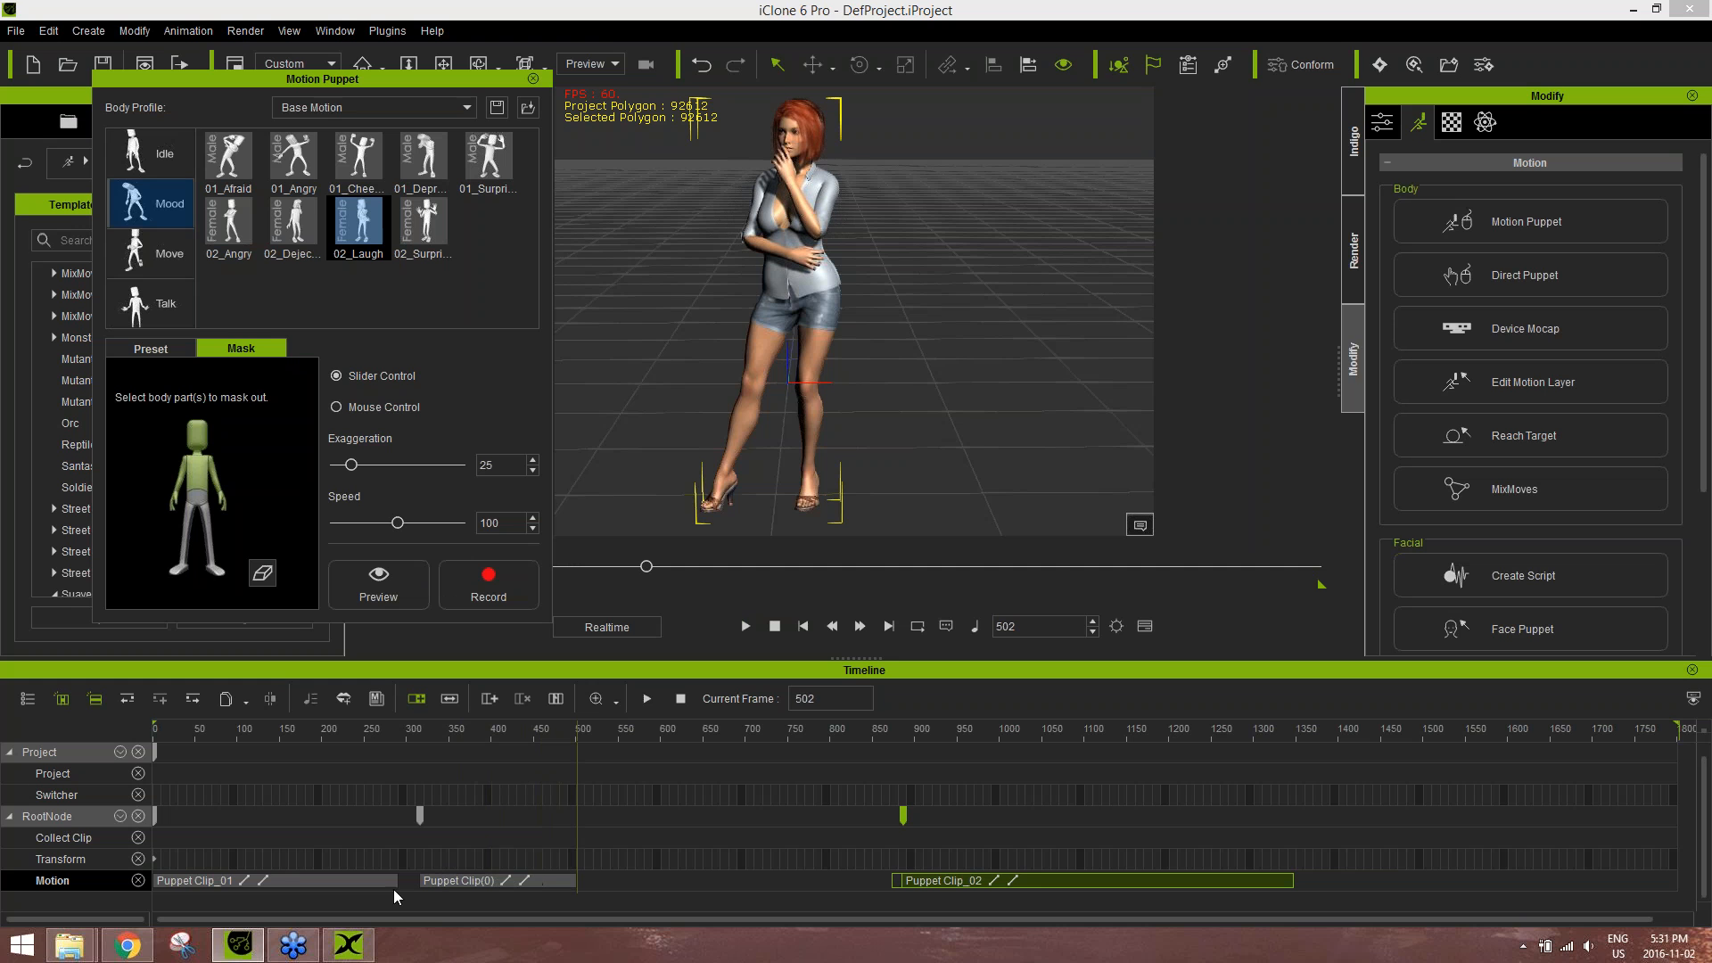
click(533, 79)
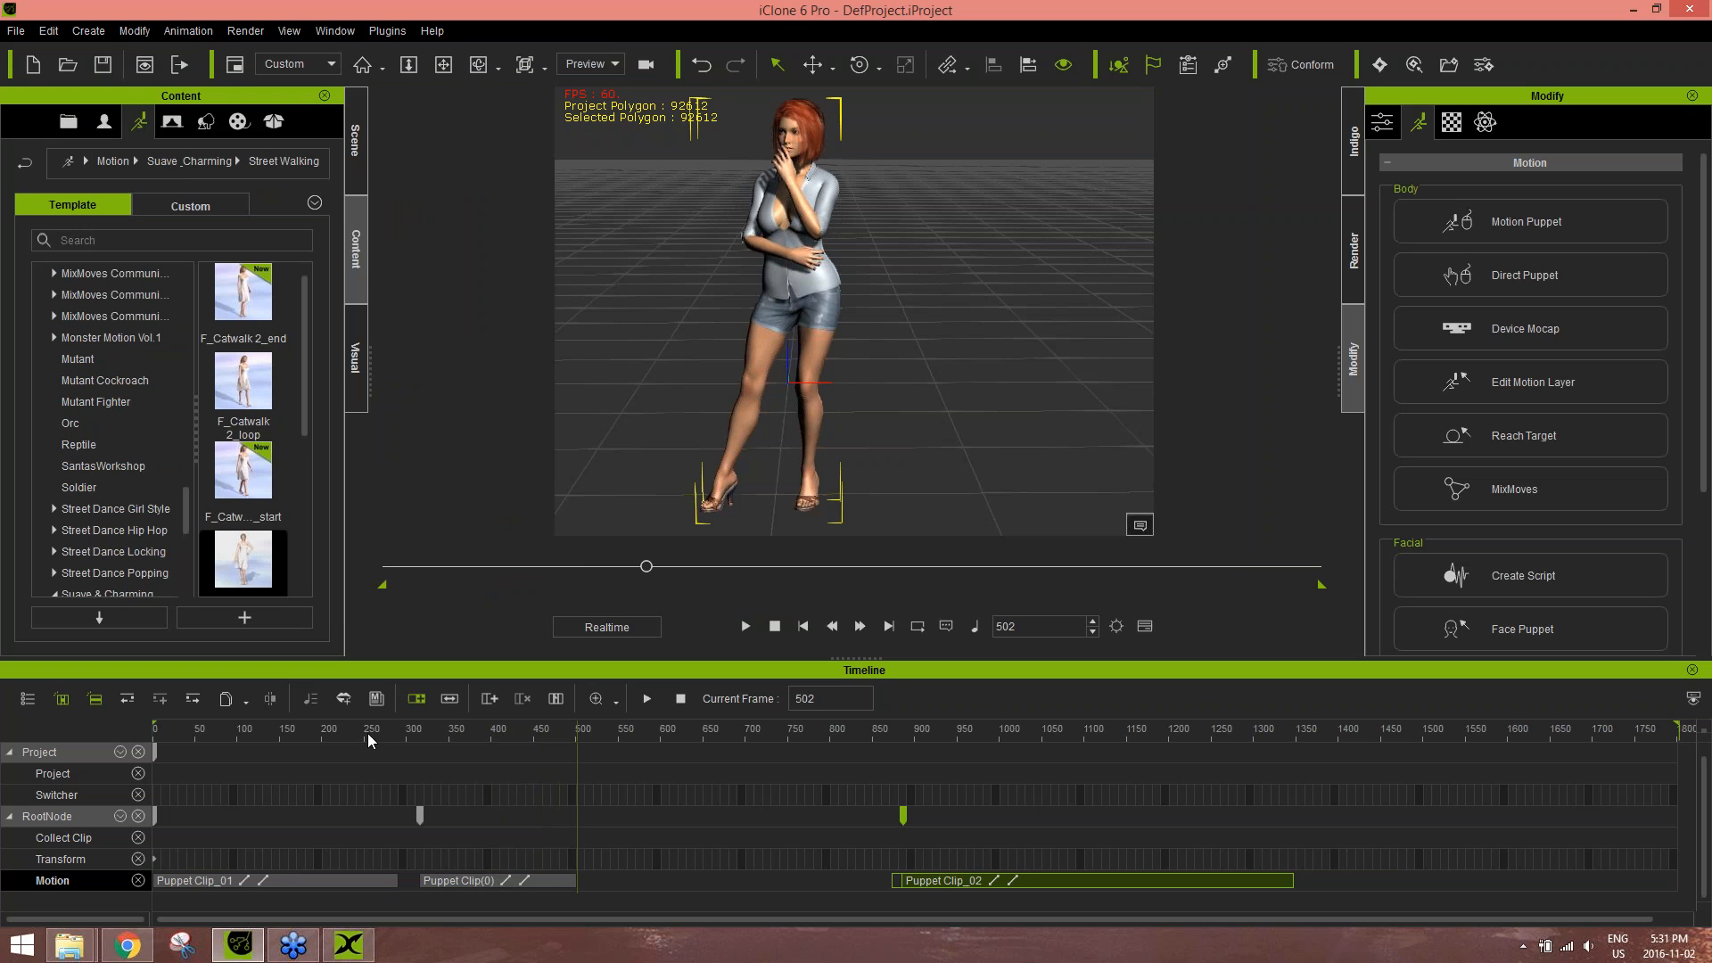
- Move Puppet Clip_02 back to about frame 530, just after the laugh clip, and play the motion from frame 242
drag(1056, 879, 758, 896)
drag(371, 736, 601, 733)
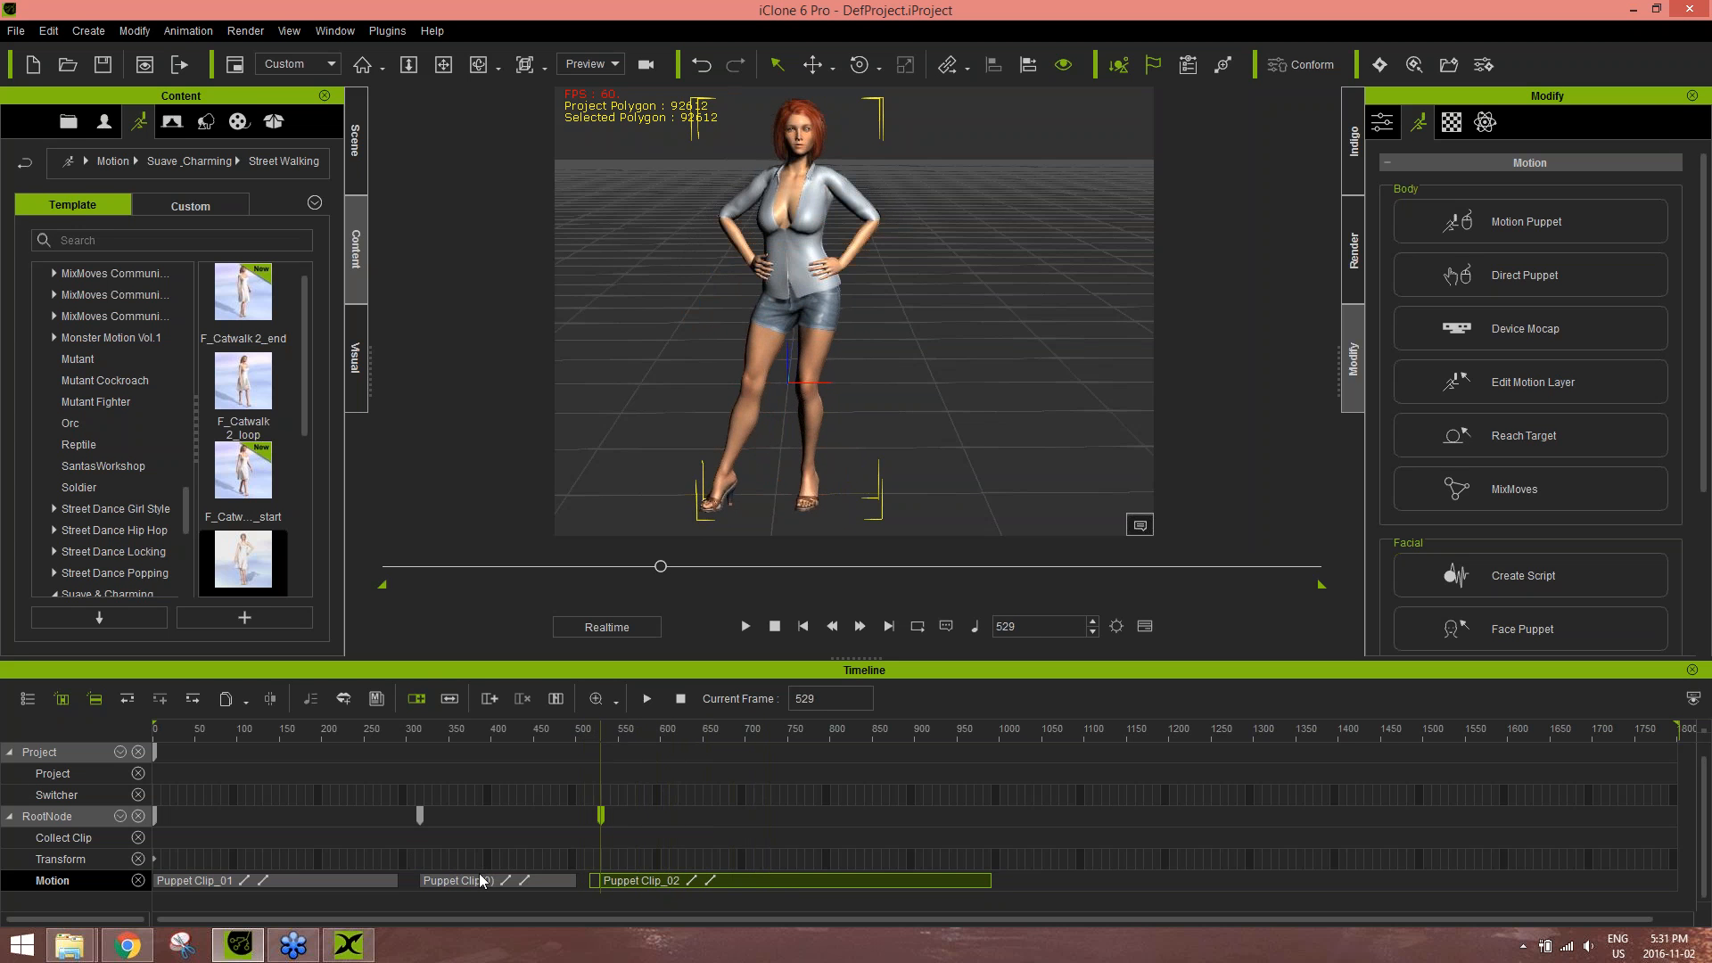
click(371, 734)
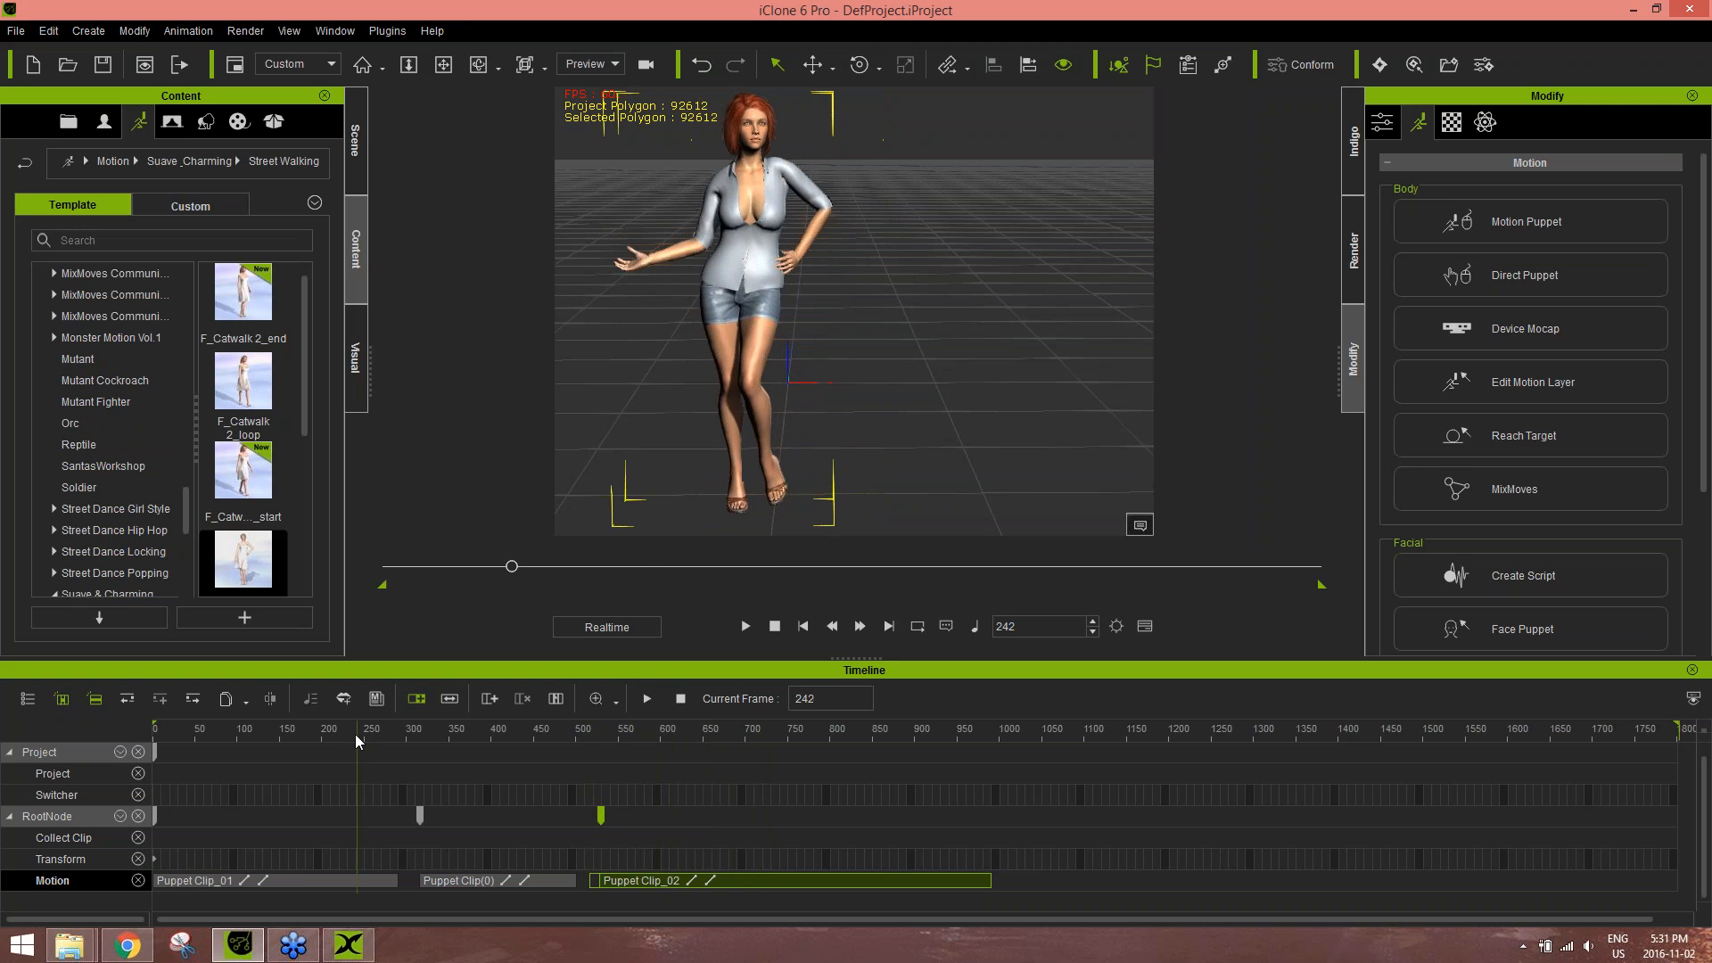
key(space)
key(space)
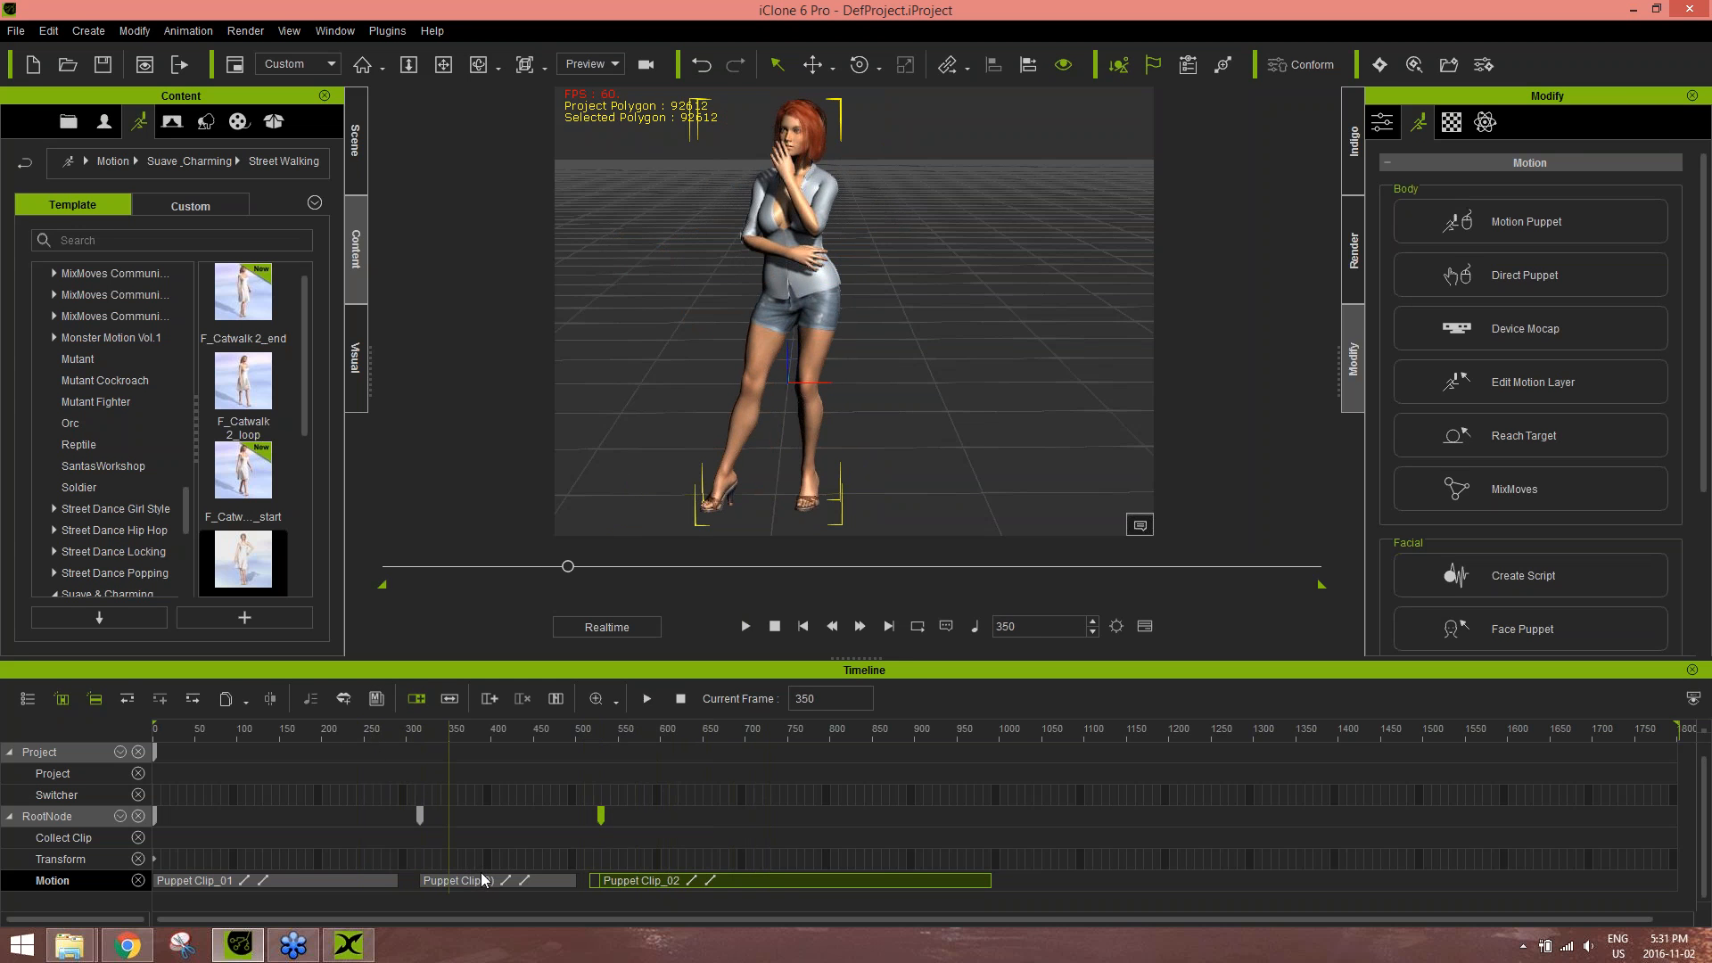
- Move the recorded laugh clip earlier to about frame 297 so its transition overlaps the end of the first clip
drag(482, 877, 470, 880)
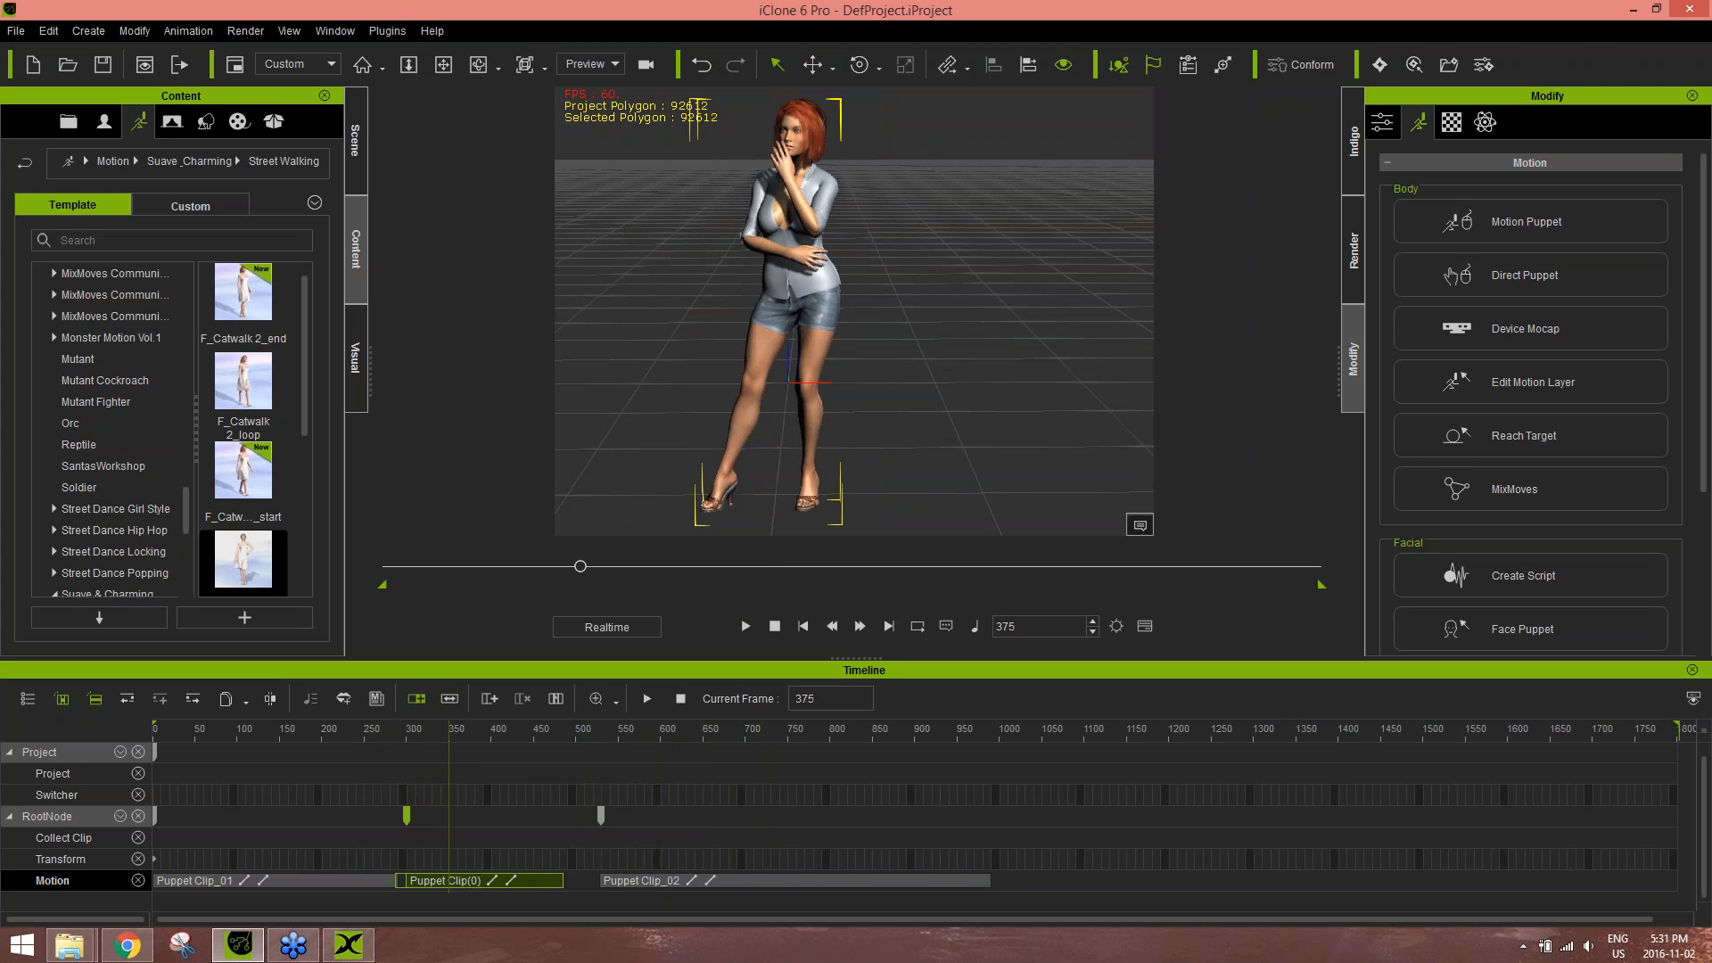
alt+scroll(432, 841, up, 5)
alt+scroll(432, 842, down, 2)
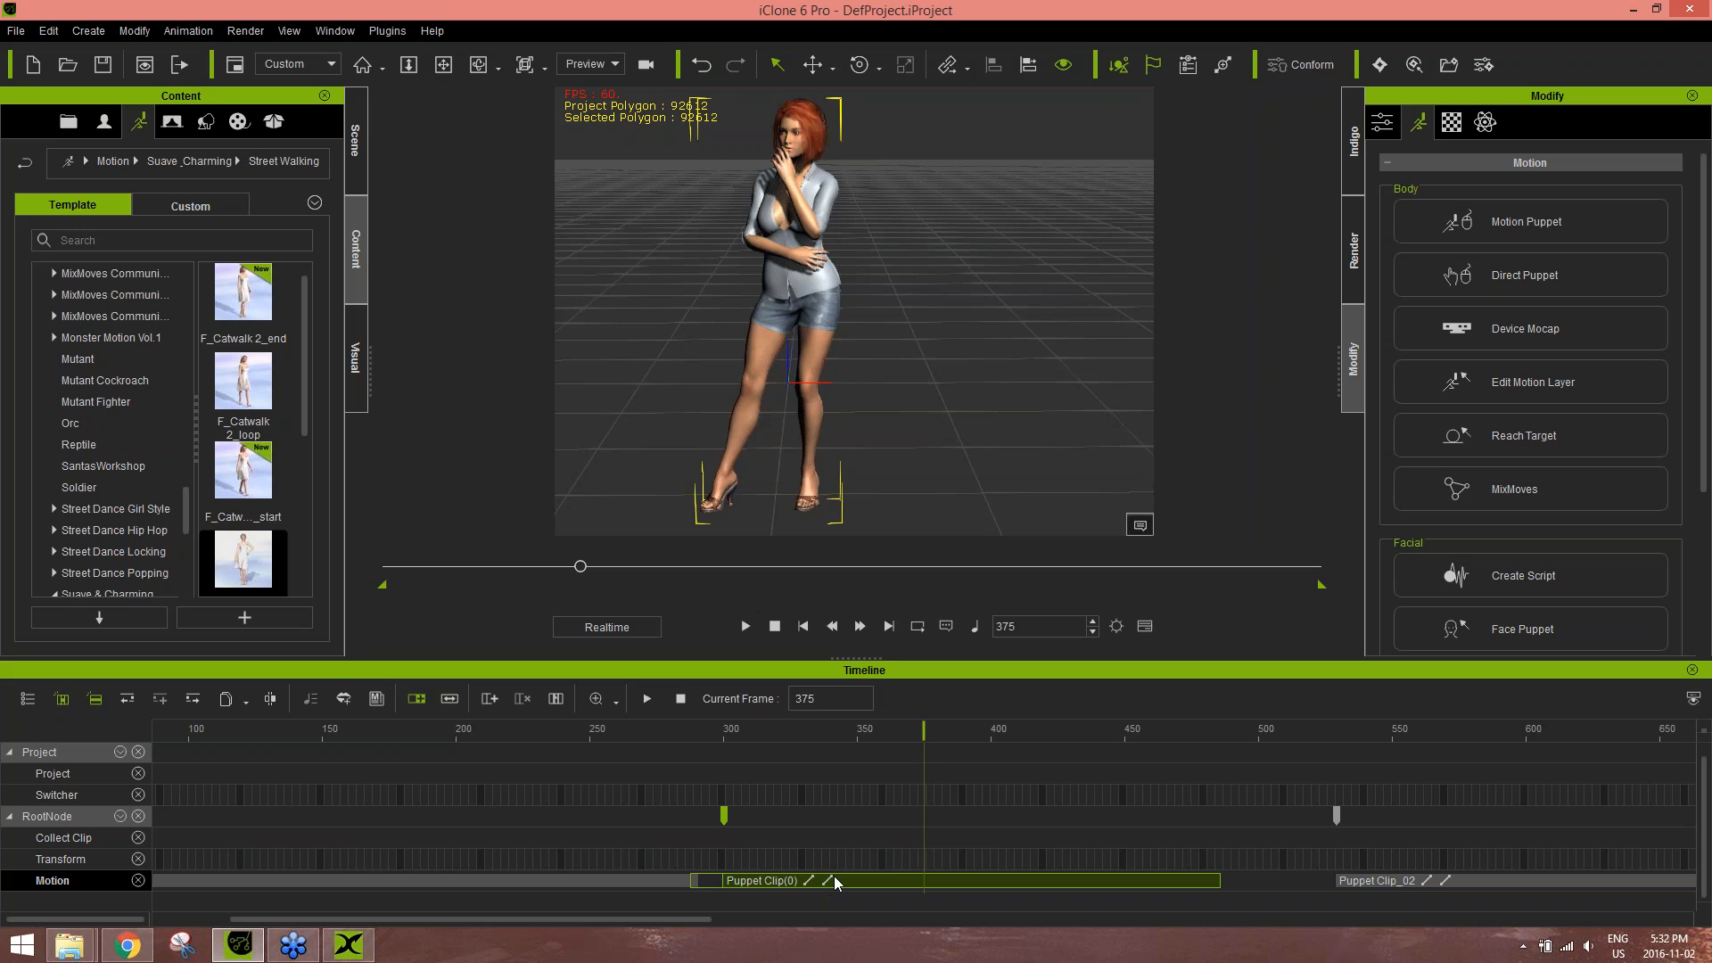
drag(877, 878, 869, 878)
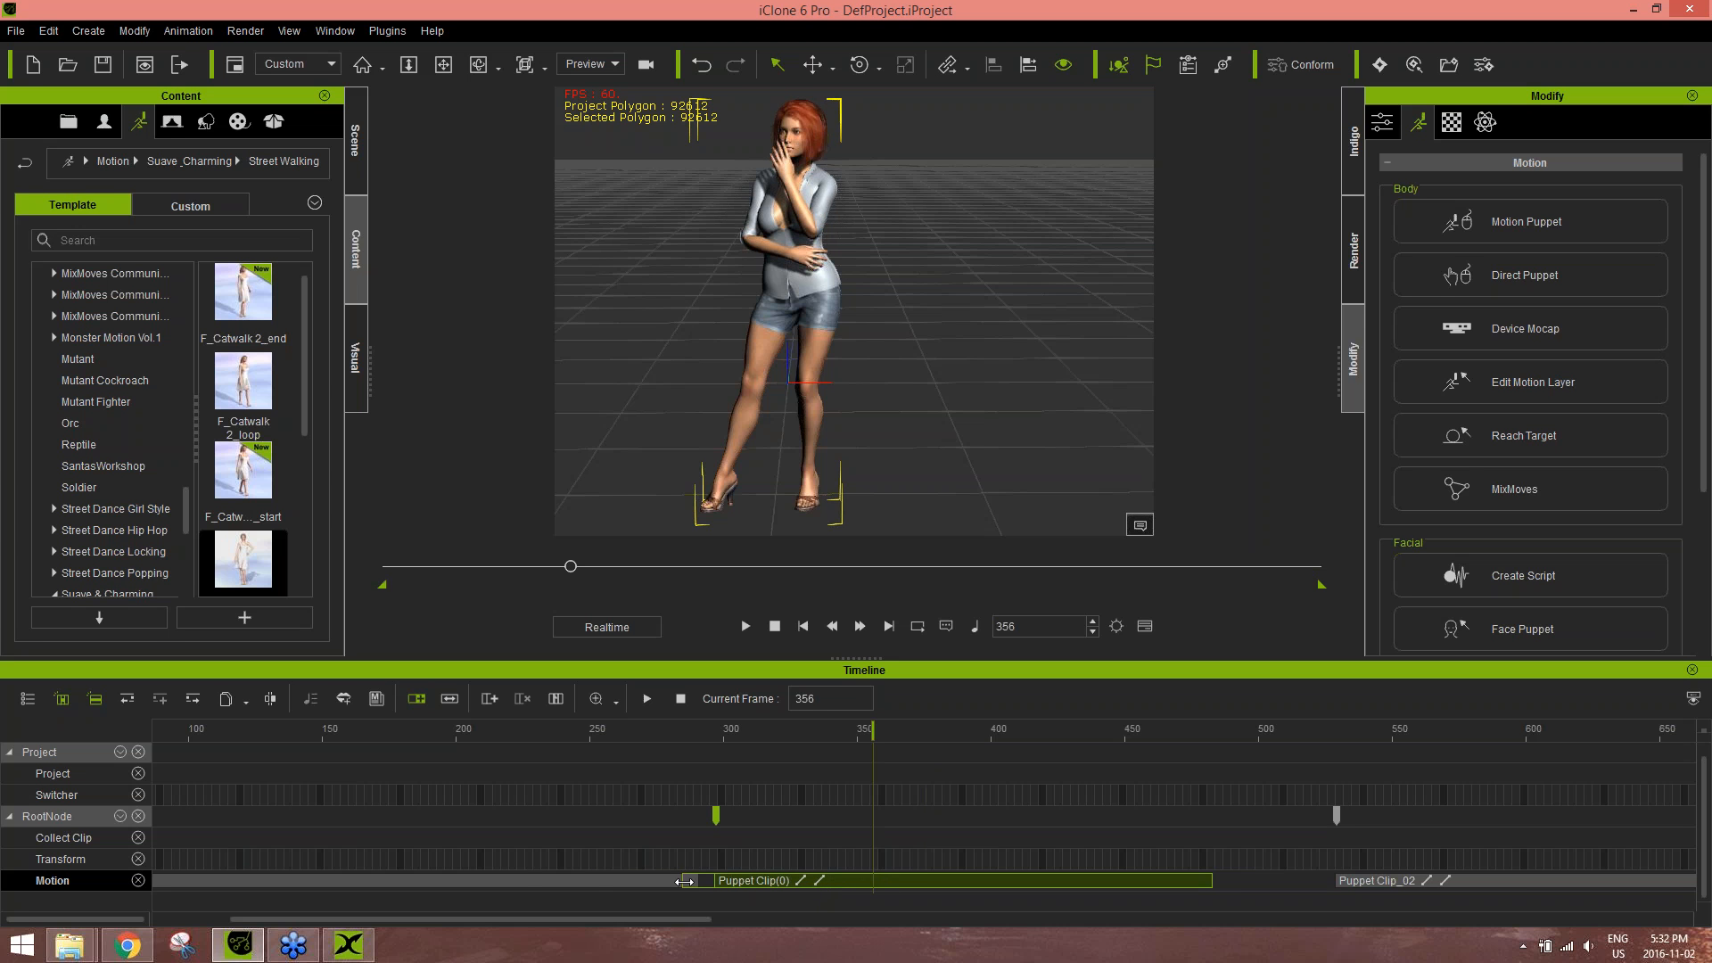
- Extend the laugh clip's transition back over the first clip to about frame 228 and play the blend from frame 176
drag(684, 881, 538, 888)
click(391, 732)
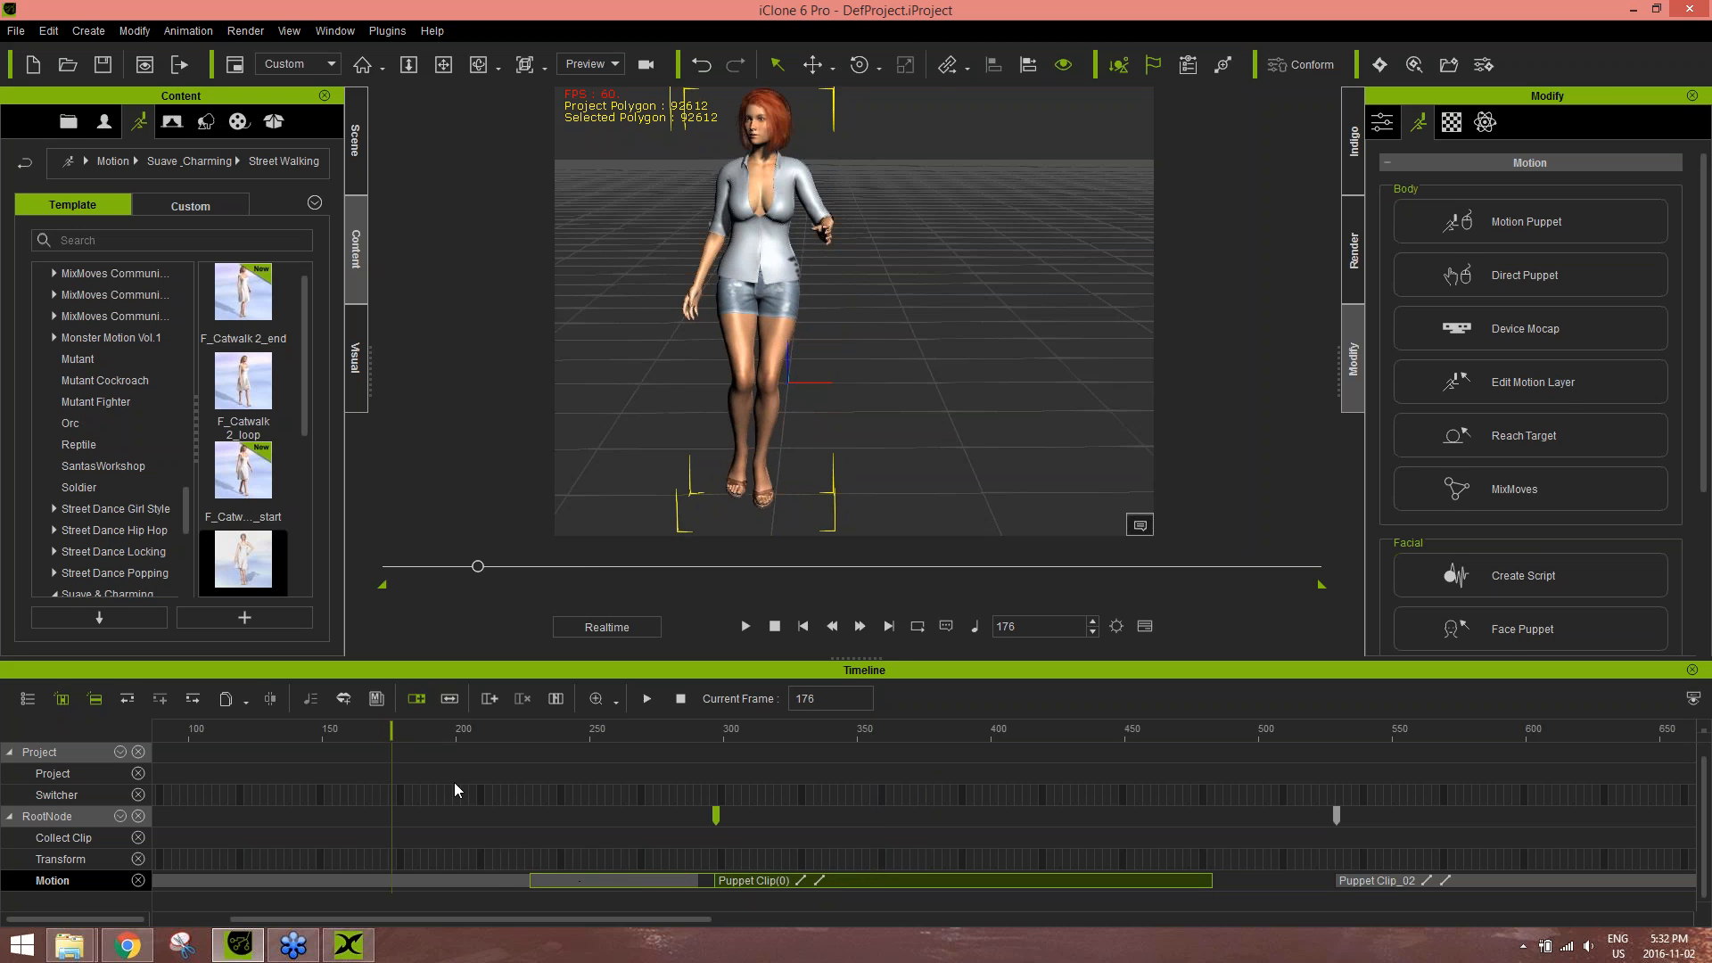
key(space)
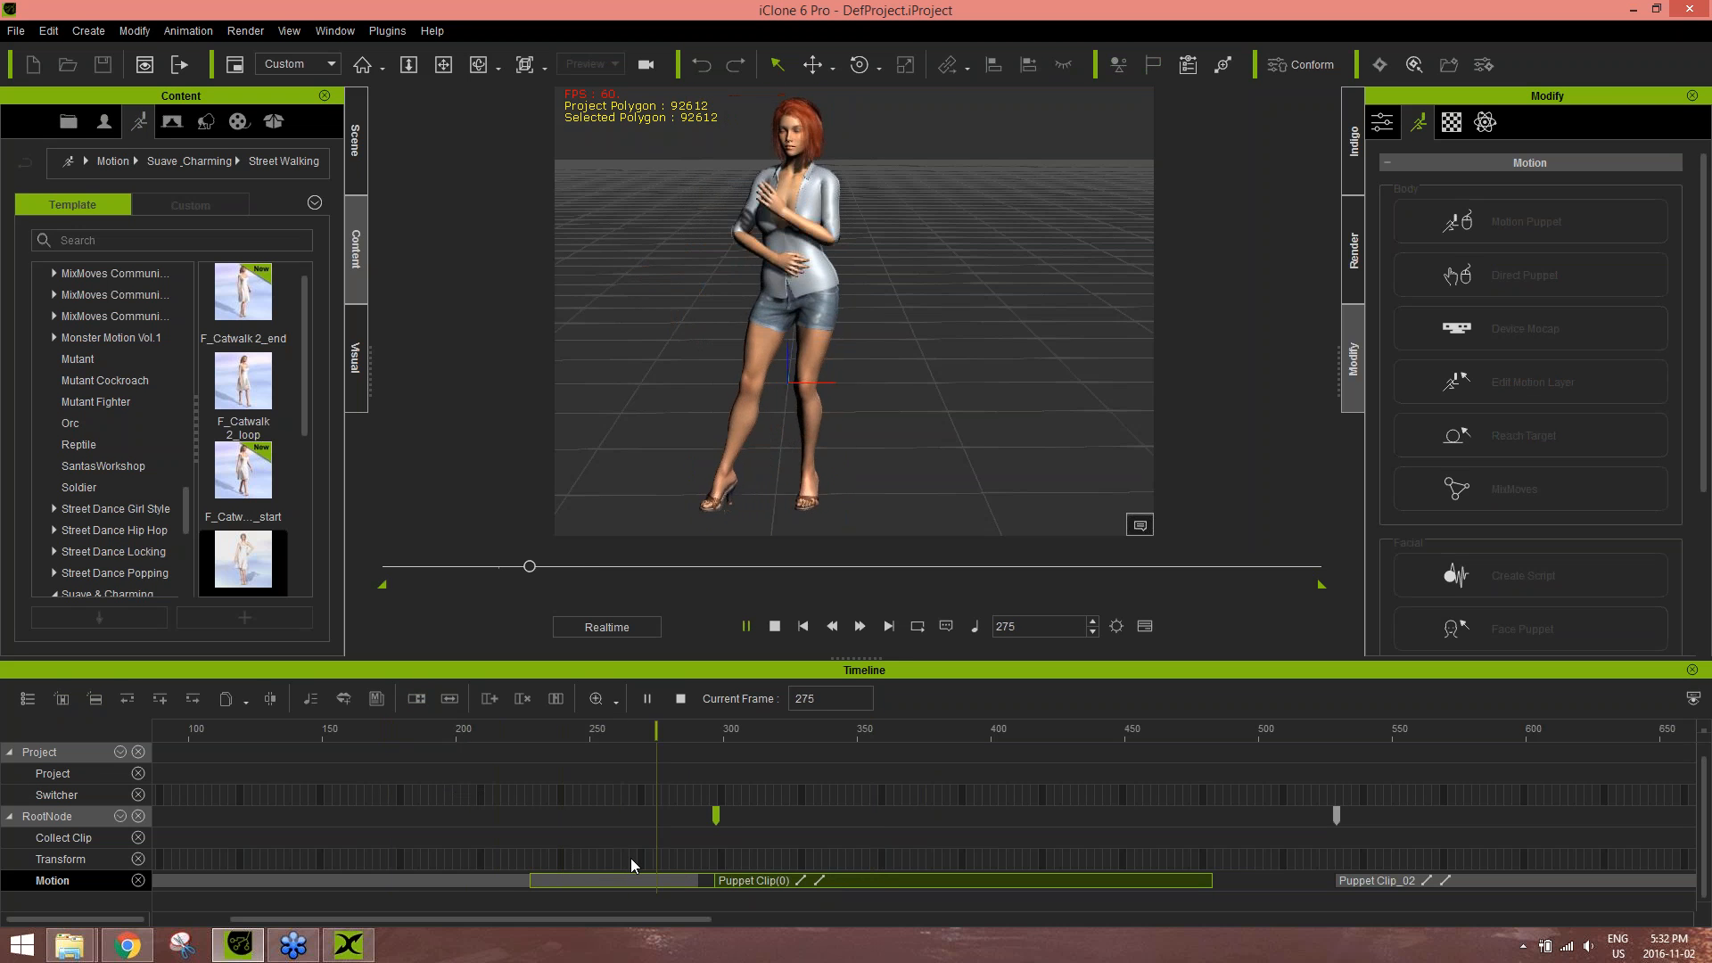
key(space)
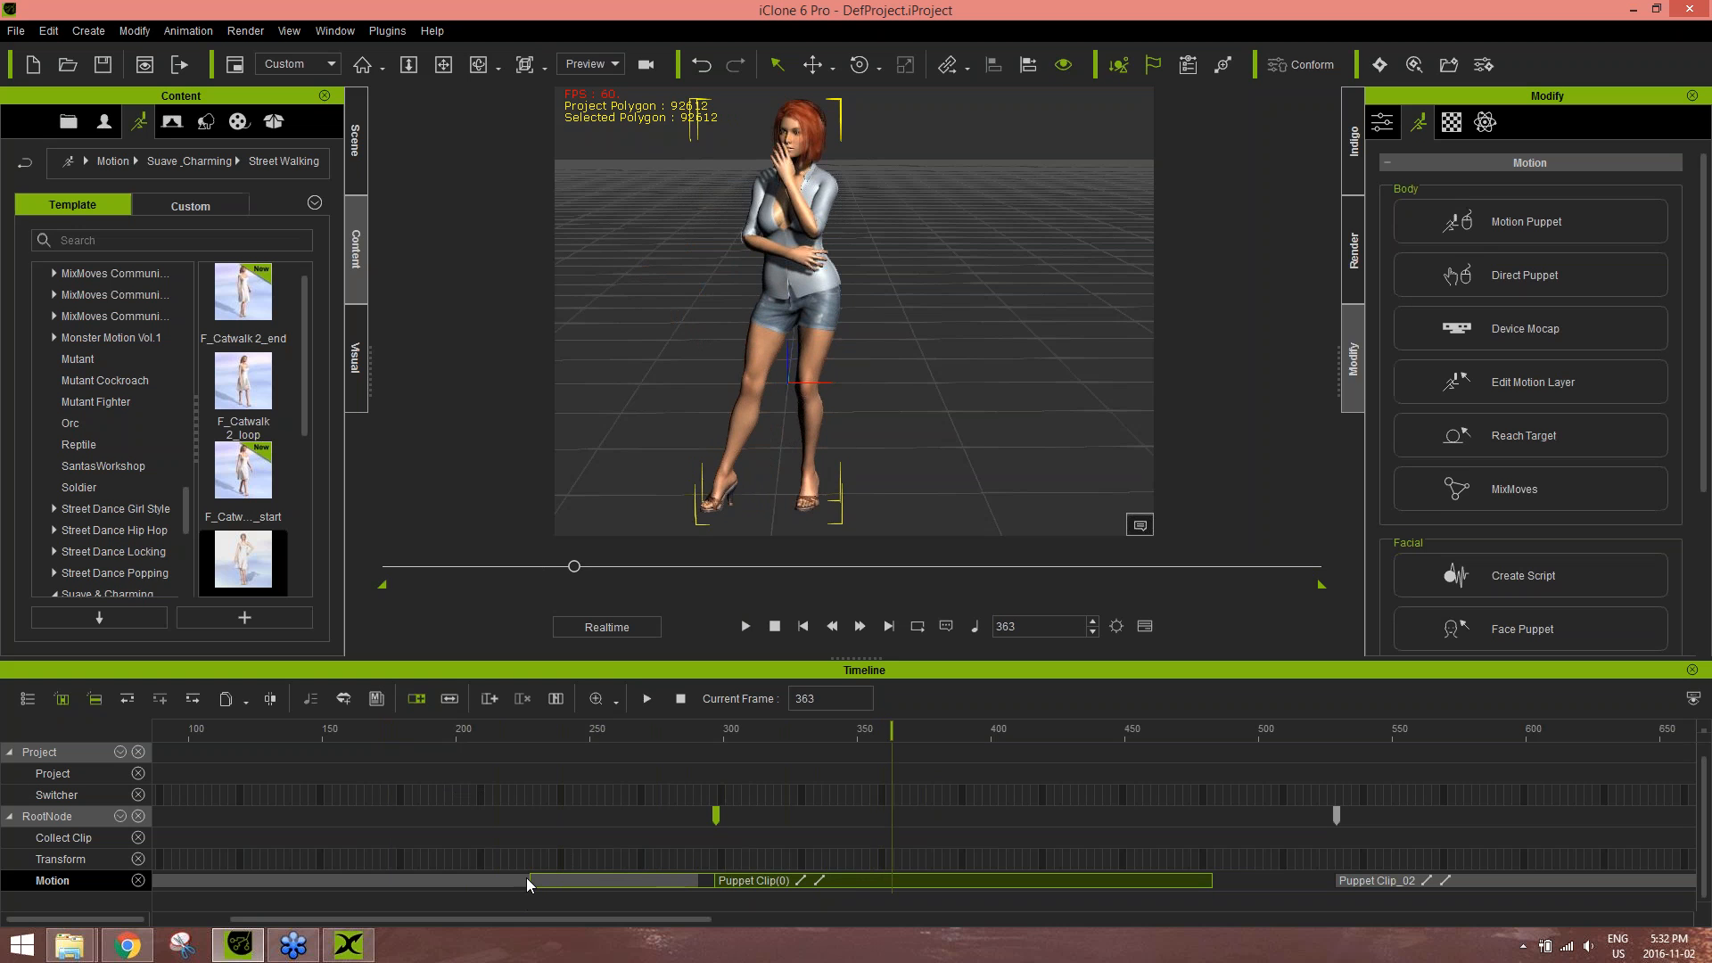
- Shorten the laugh clip's transition to start at about frame 235 and play the blend again
drag(528, 879, 549, 881)
click(457, 735)
key(space)
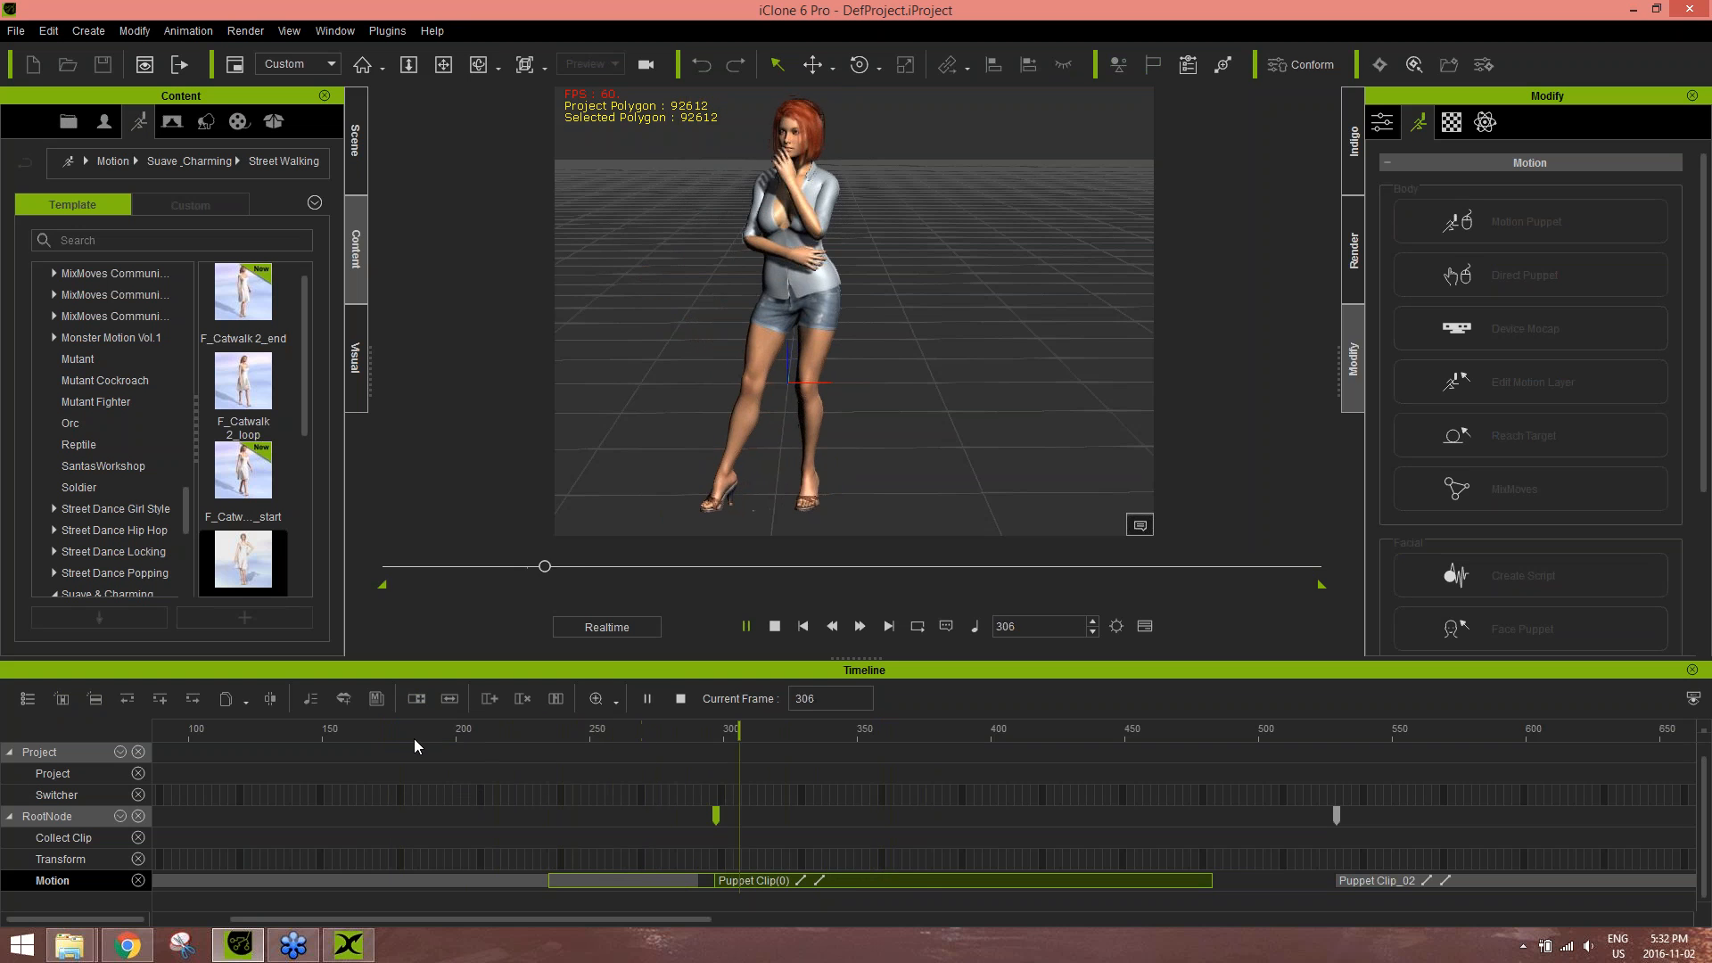
- Shorten the laugh clip's transition to start at about frame 243 and play the motion from frame 379 into the next clip
click(633, 879)
drag(548, 879, 567, 879)
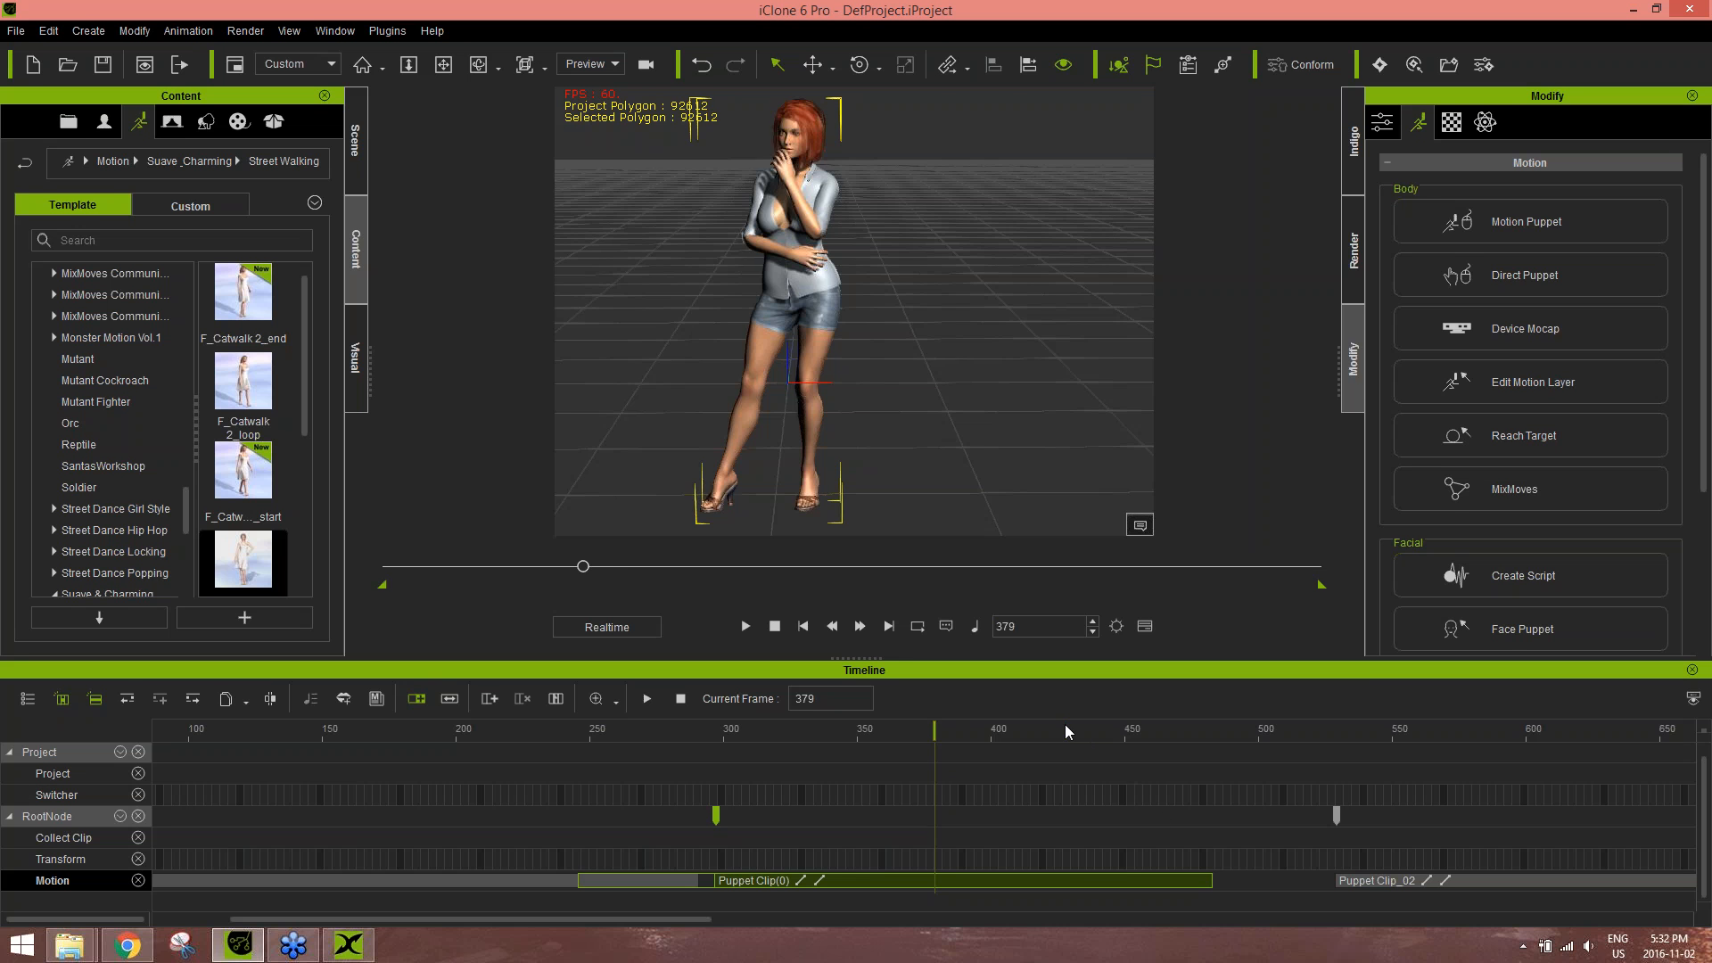
key(space)
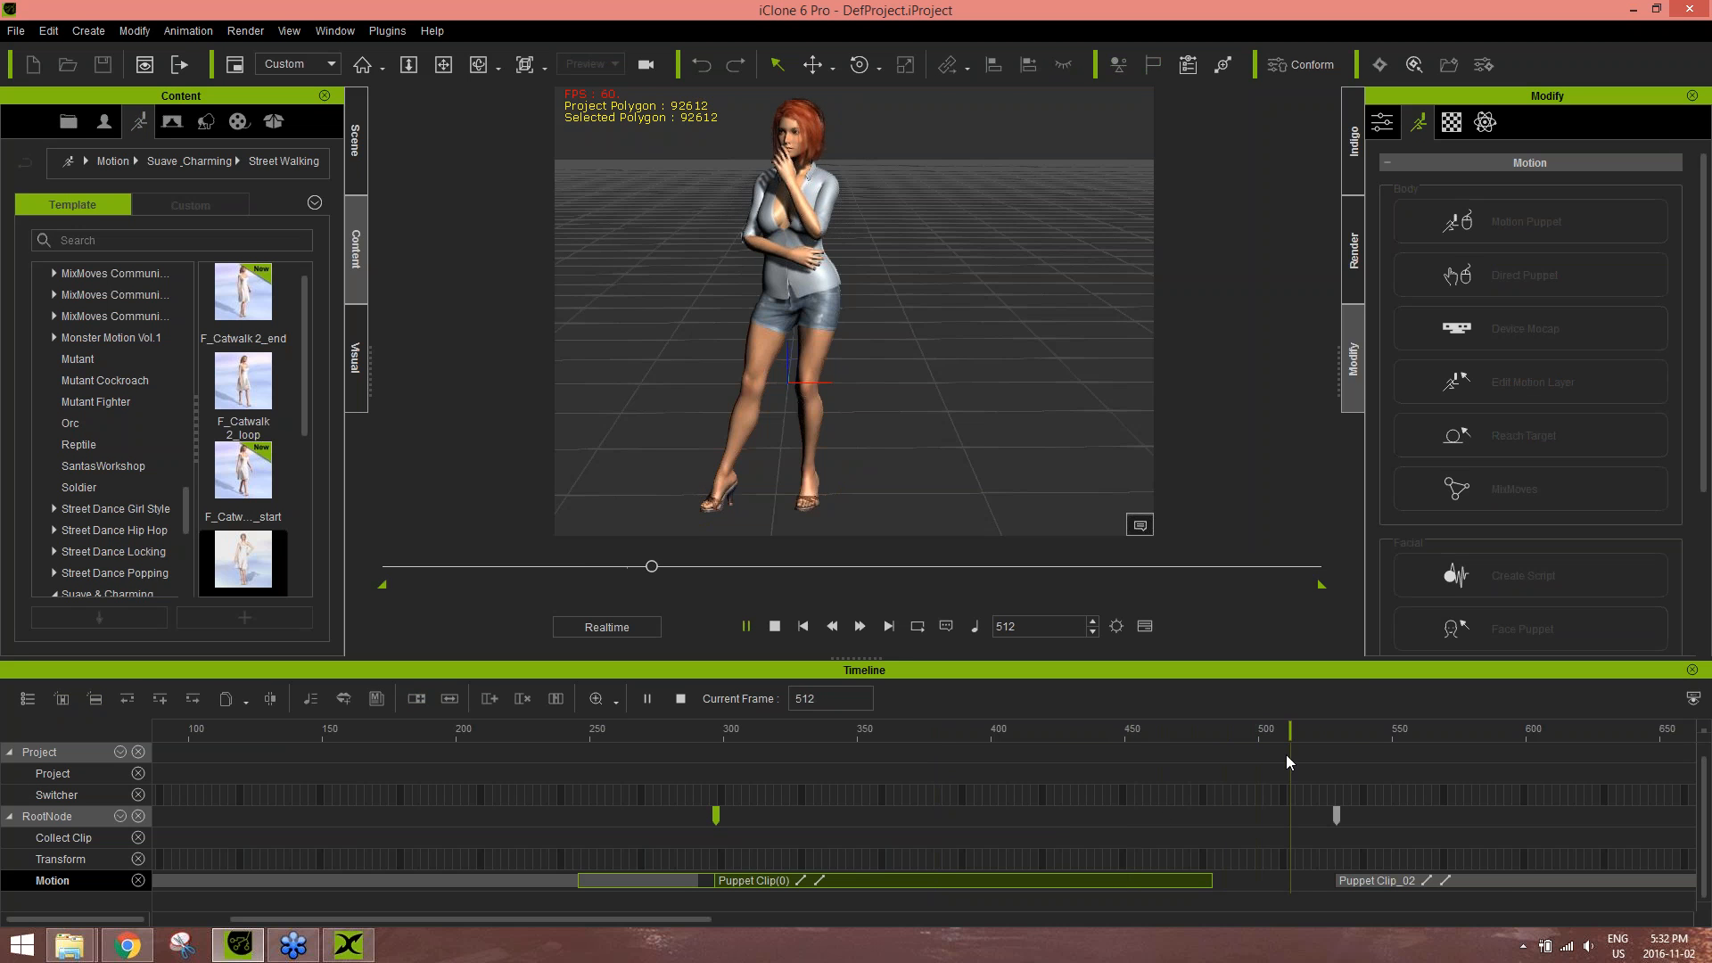
key(space)
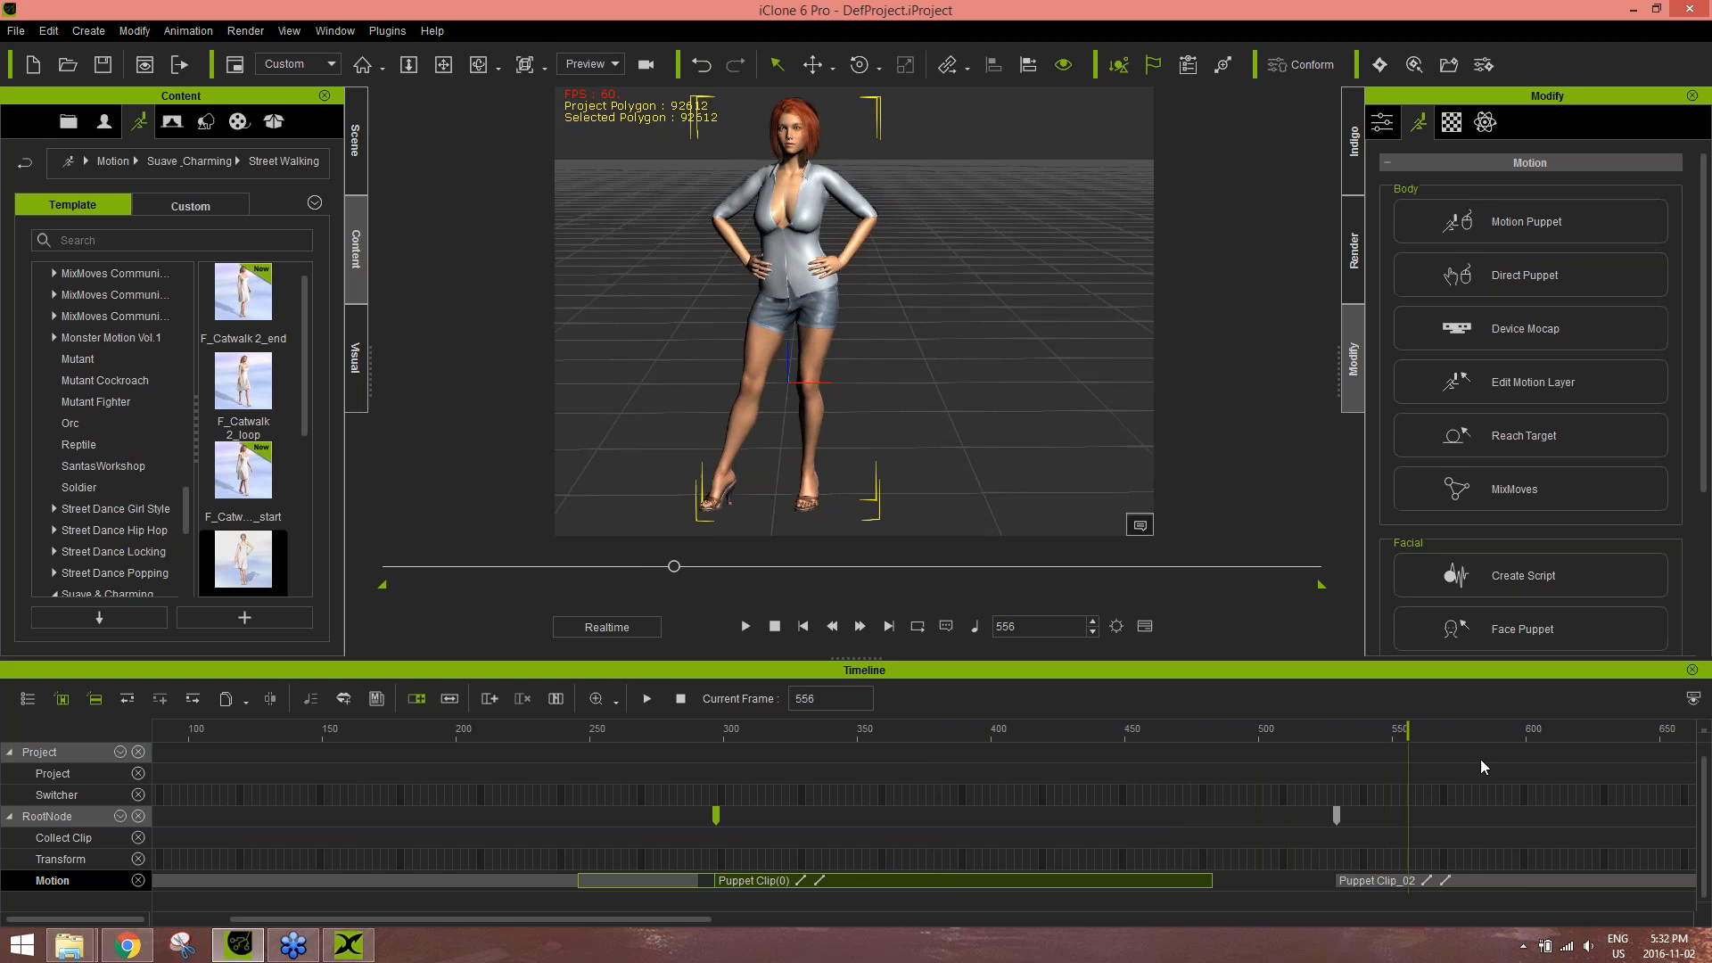
- Move Puppet Clip_02 earlier to about frame 488 and extend its transition back to about frame 434, checking the blend
drag(1491, 727, 1494, 830)
drag(1539, 884, 1446, 891)
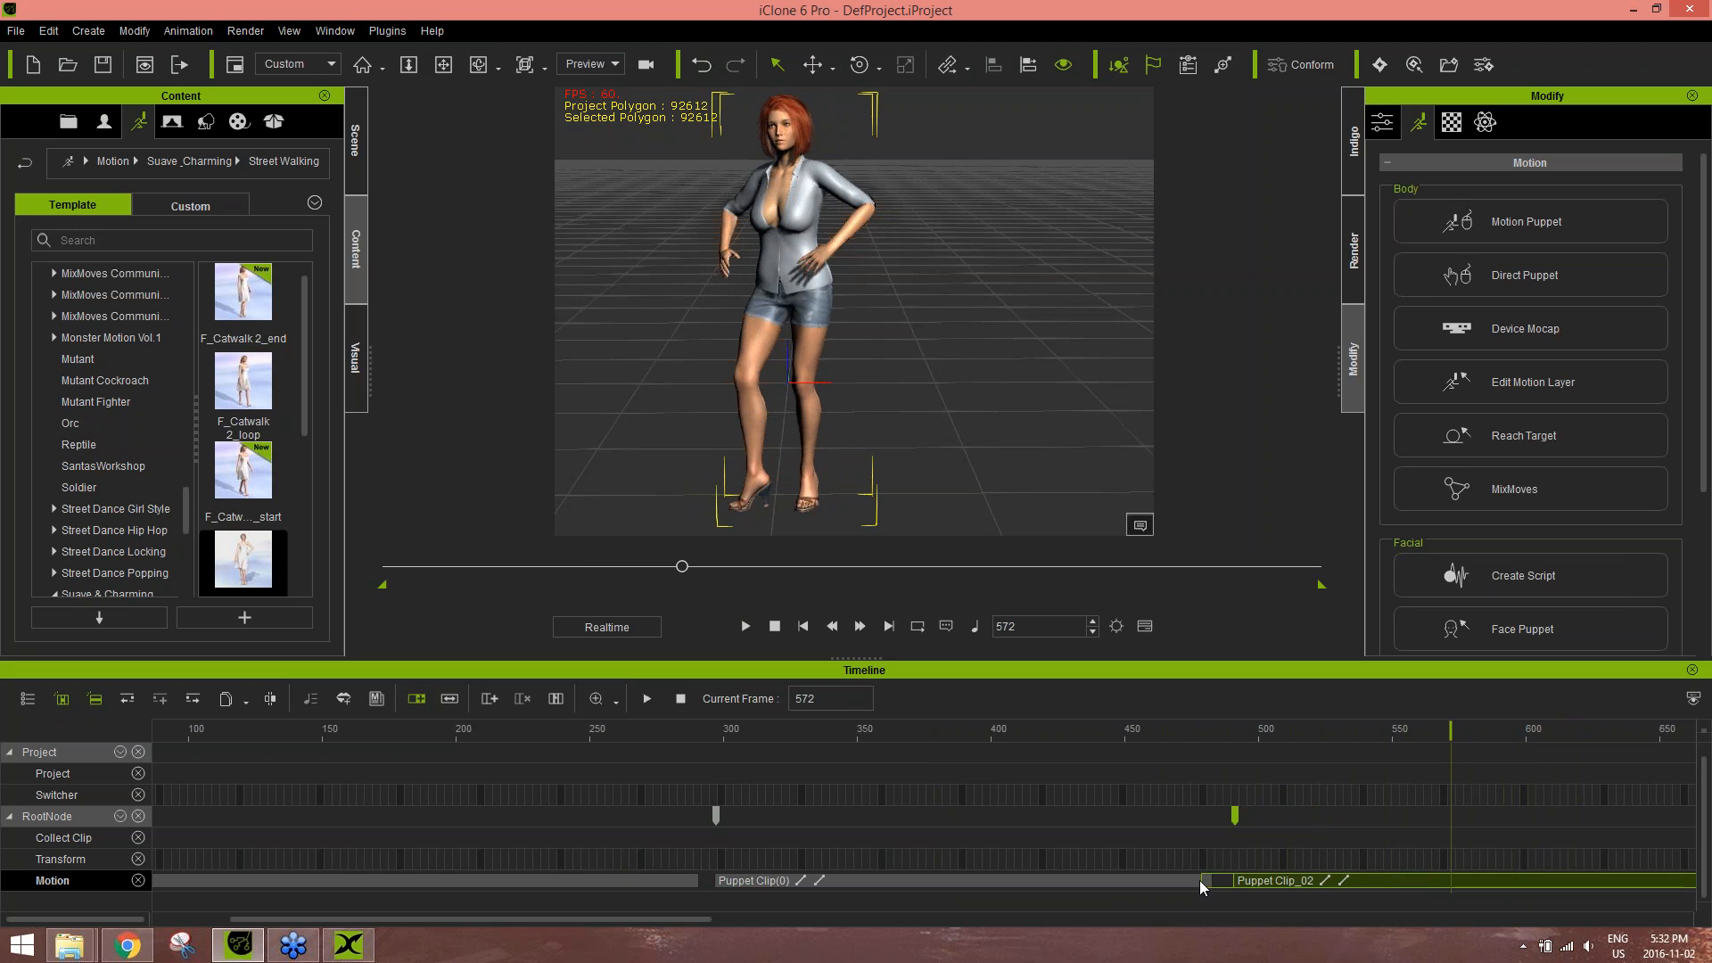
drag(1200, 882, 1123, 894)
click(1048, 731)
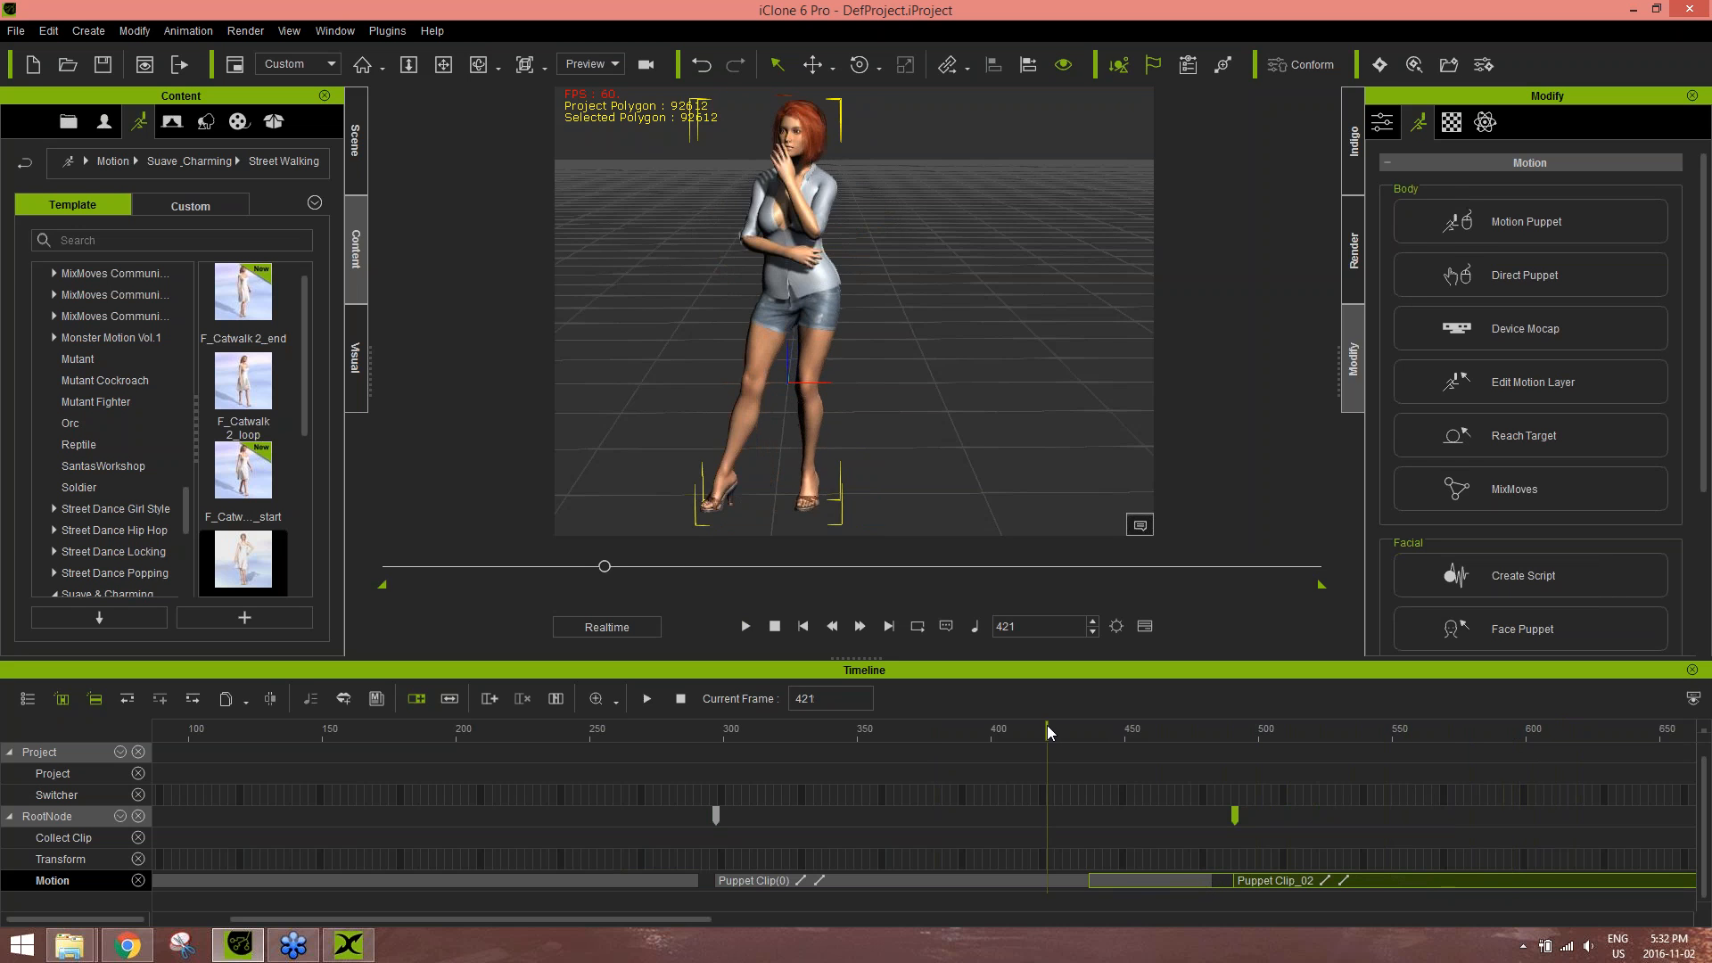
drag(1068, 728, 1239, 767)
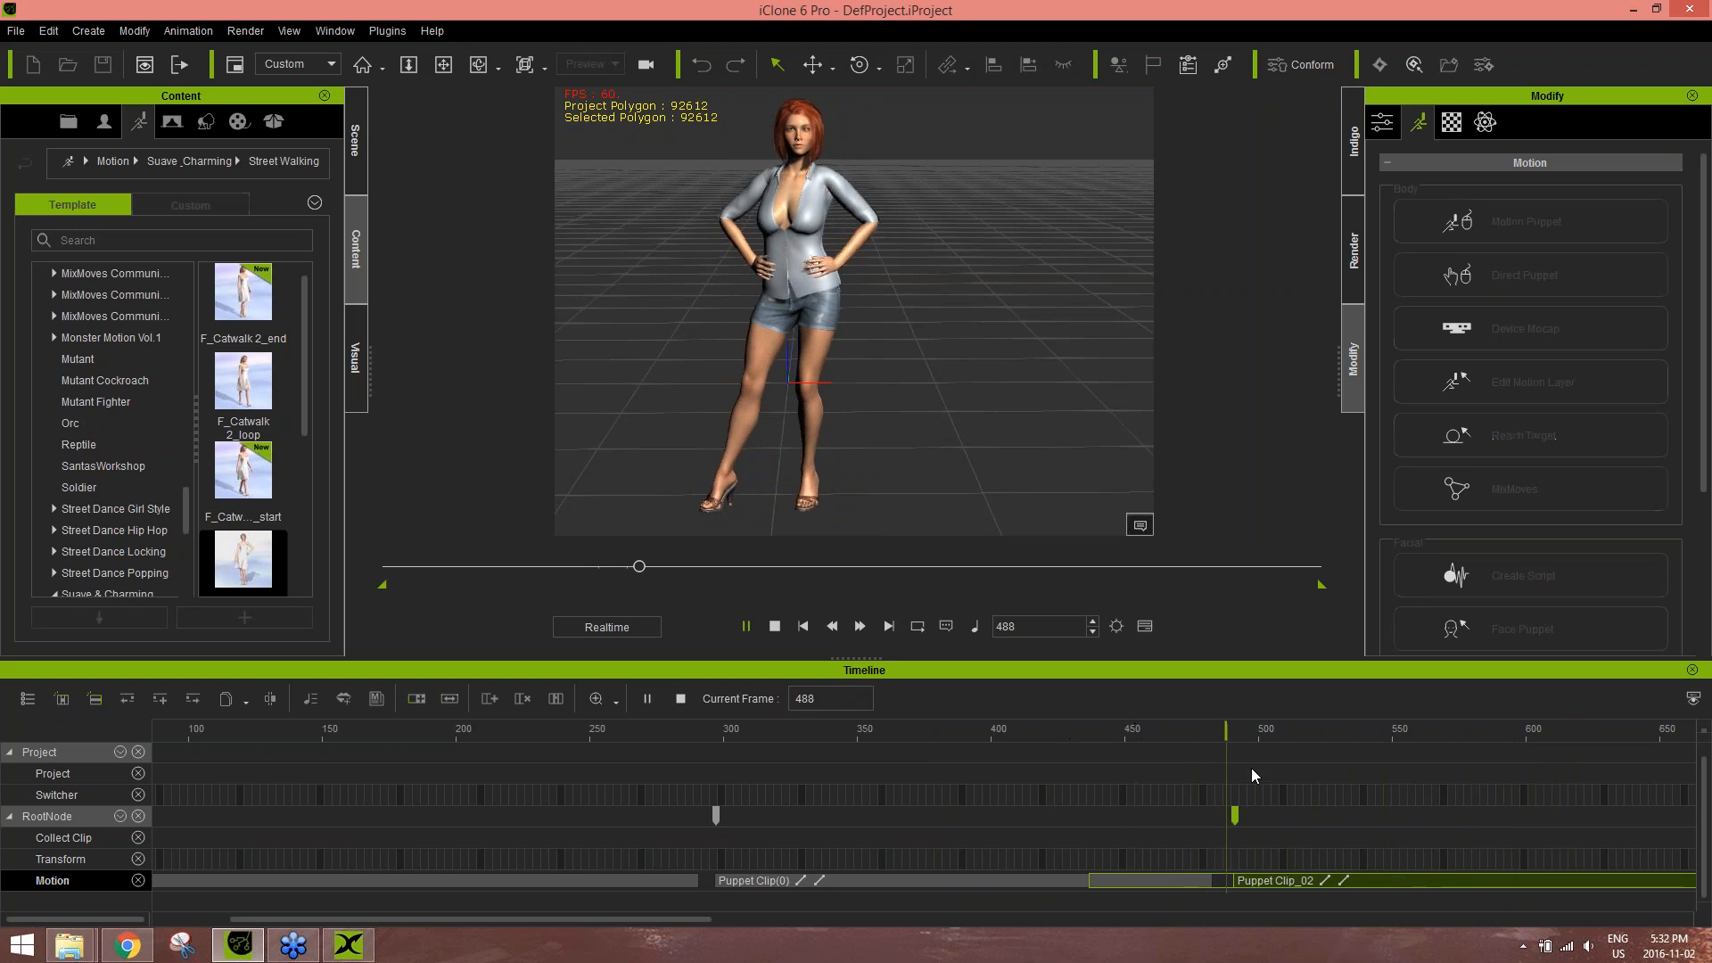
- Move Puppet Clip_02 to about frame 473 with its transition starting at about frame 446, and play the blend
click(1095, 882)
click(1260, 879)
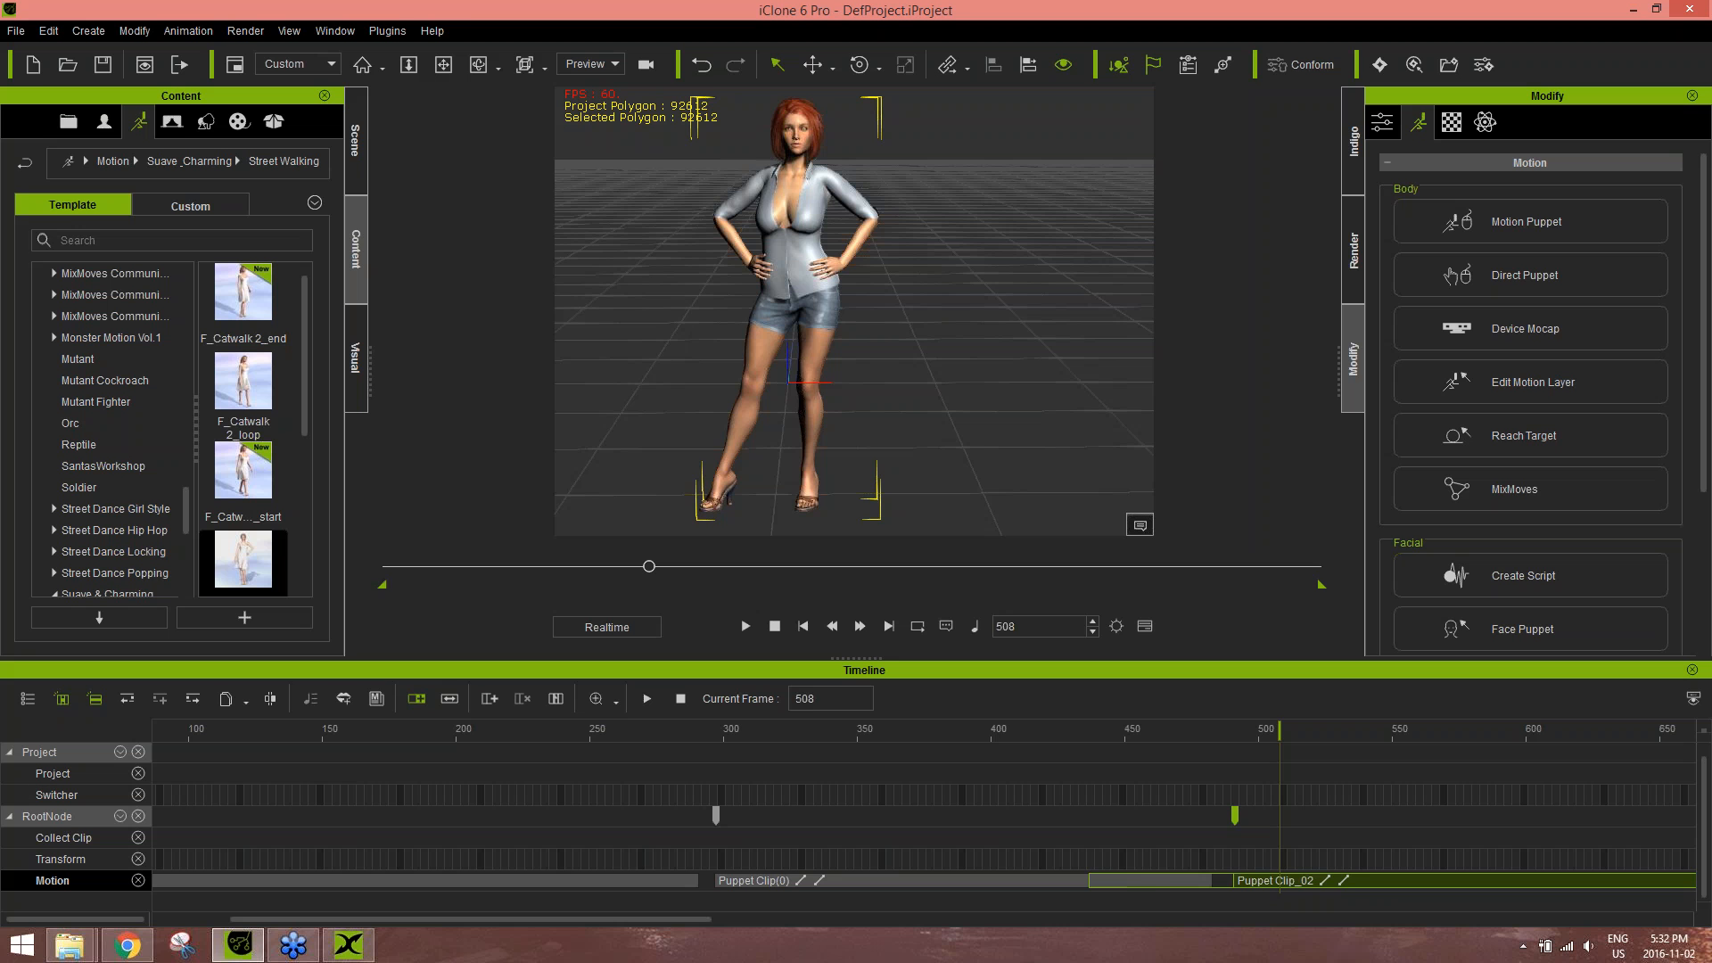
drag(1089, 880, 1158, 879)
drag(1419, 882, 1380, 887)
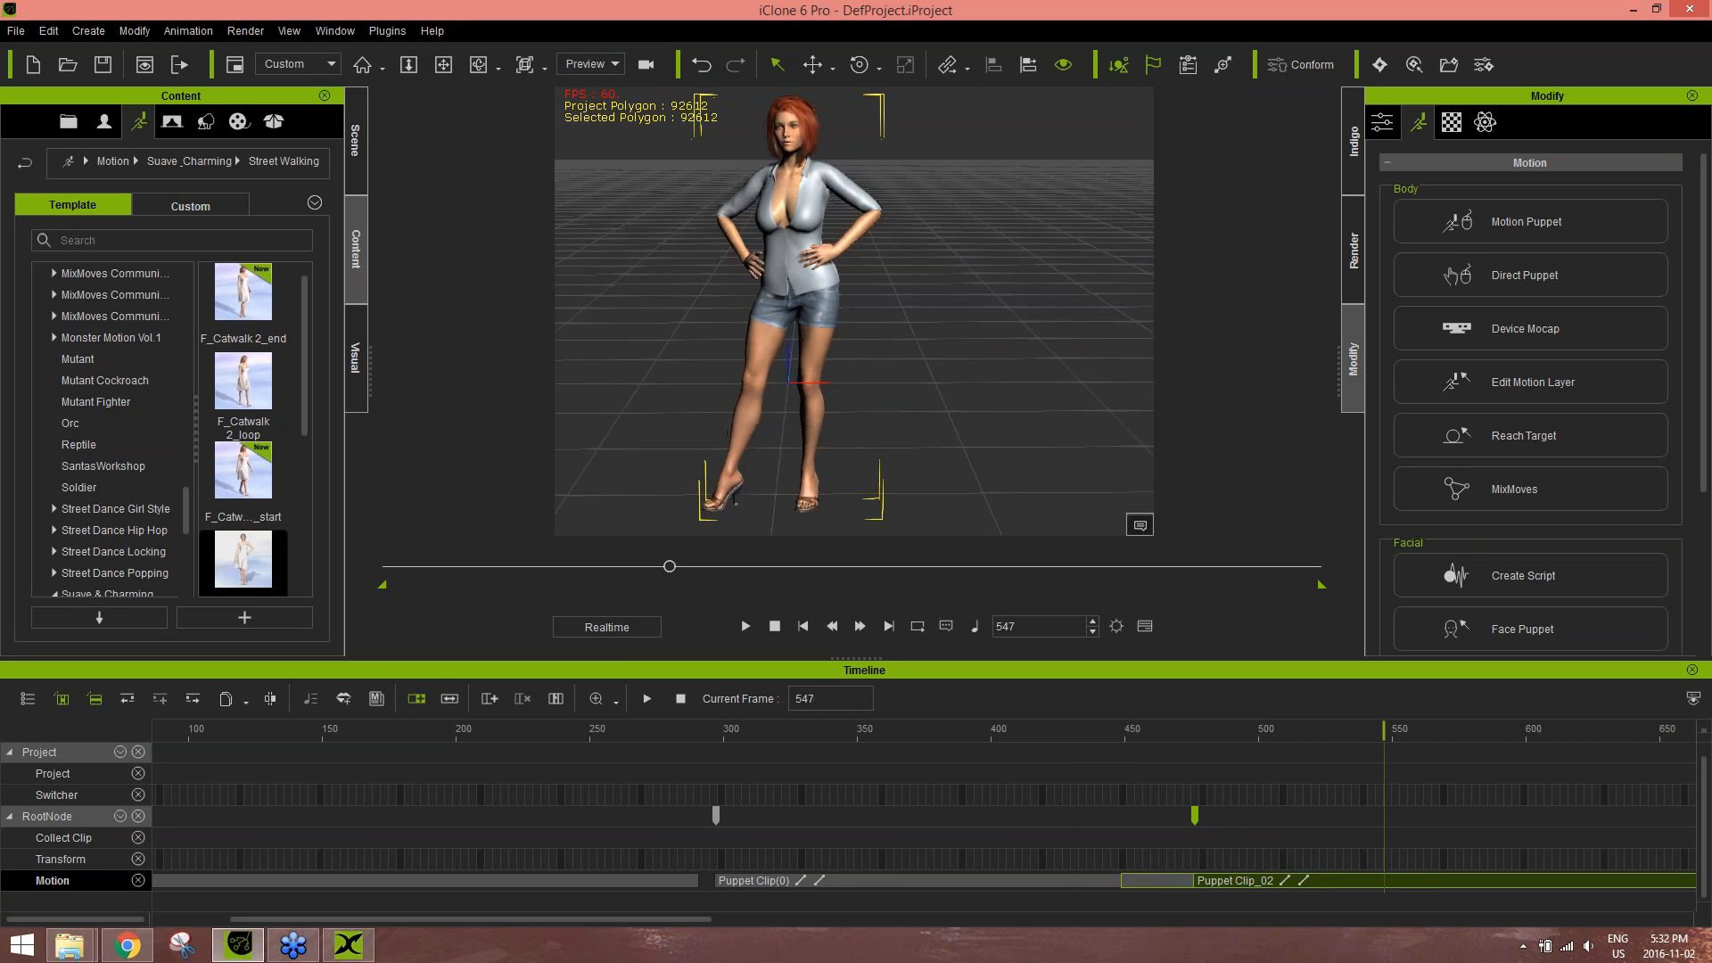
drag(1097, 731, 1078, 729)
key(space)
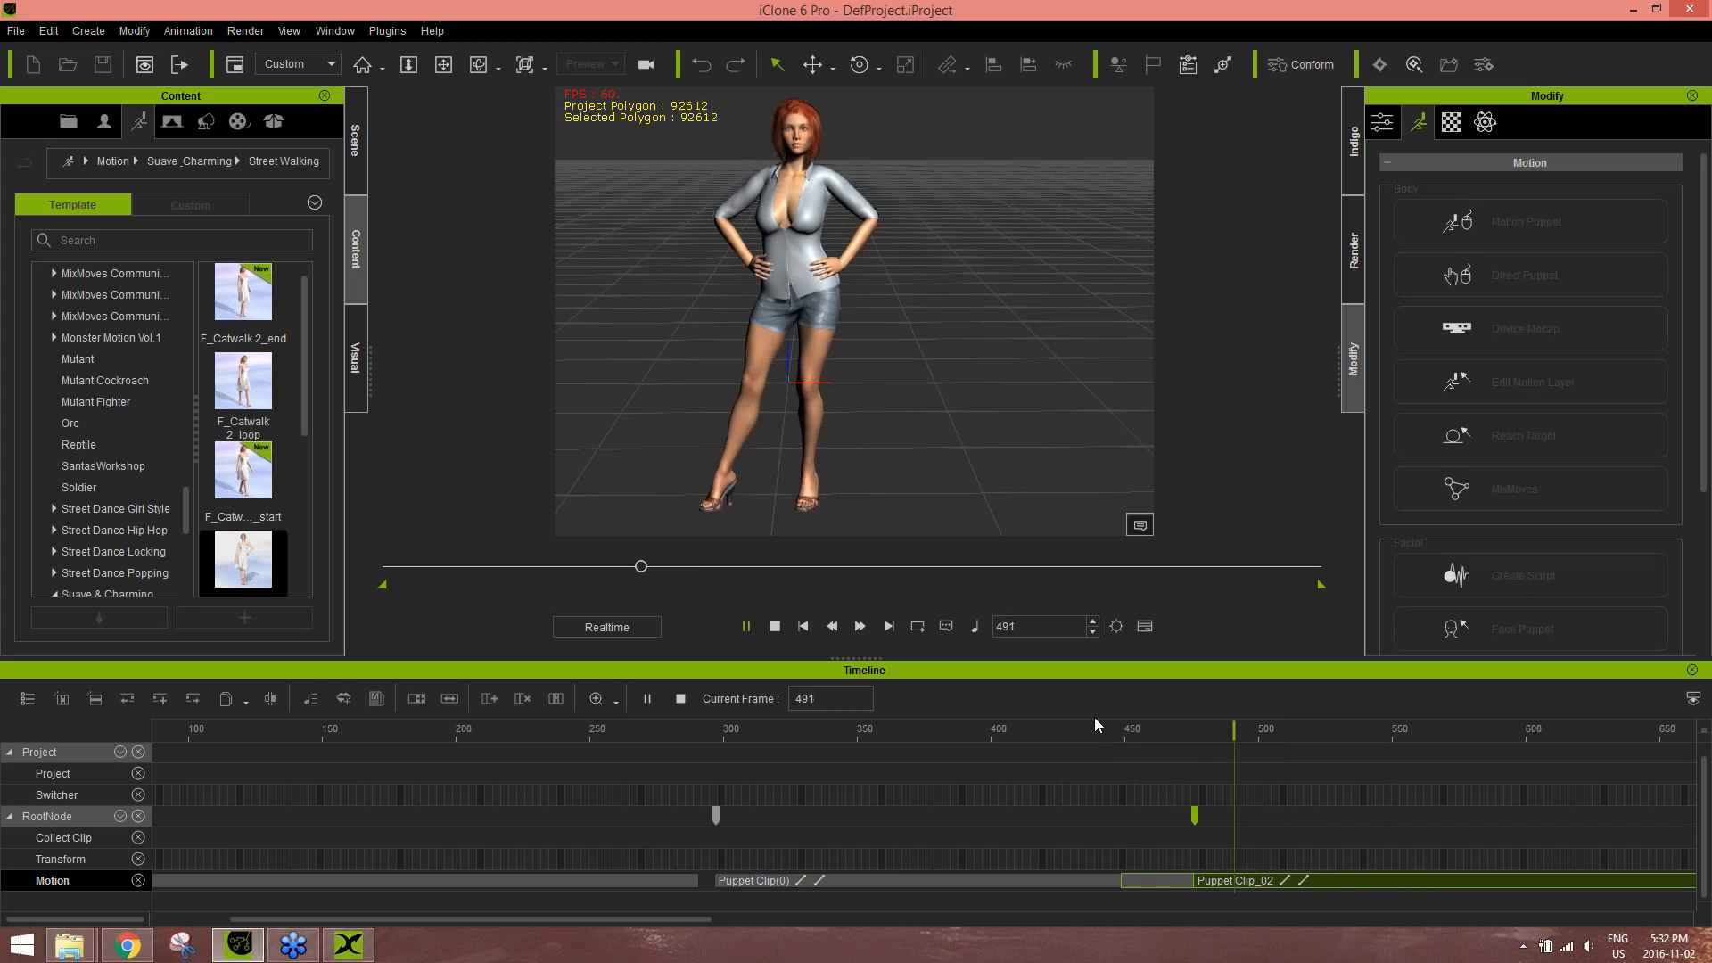
key(space)
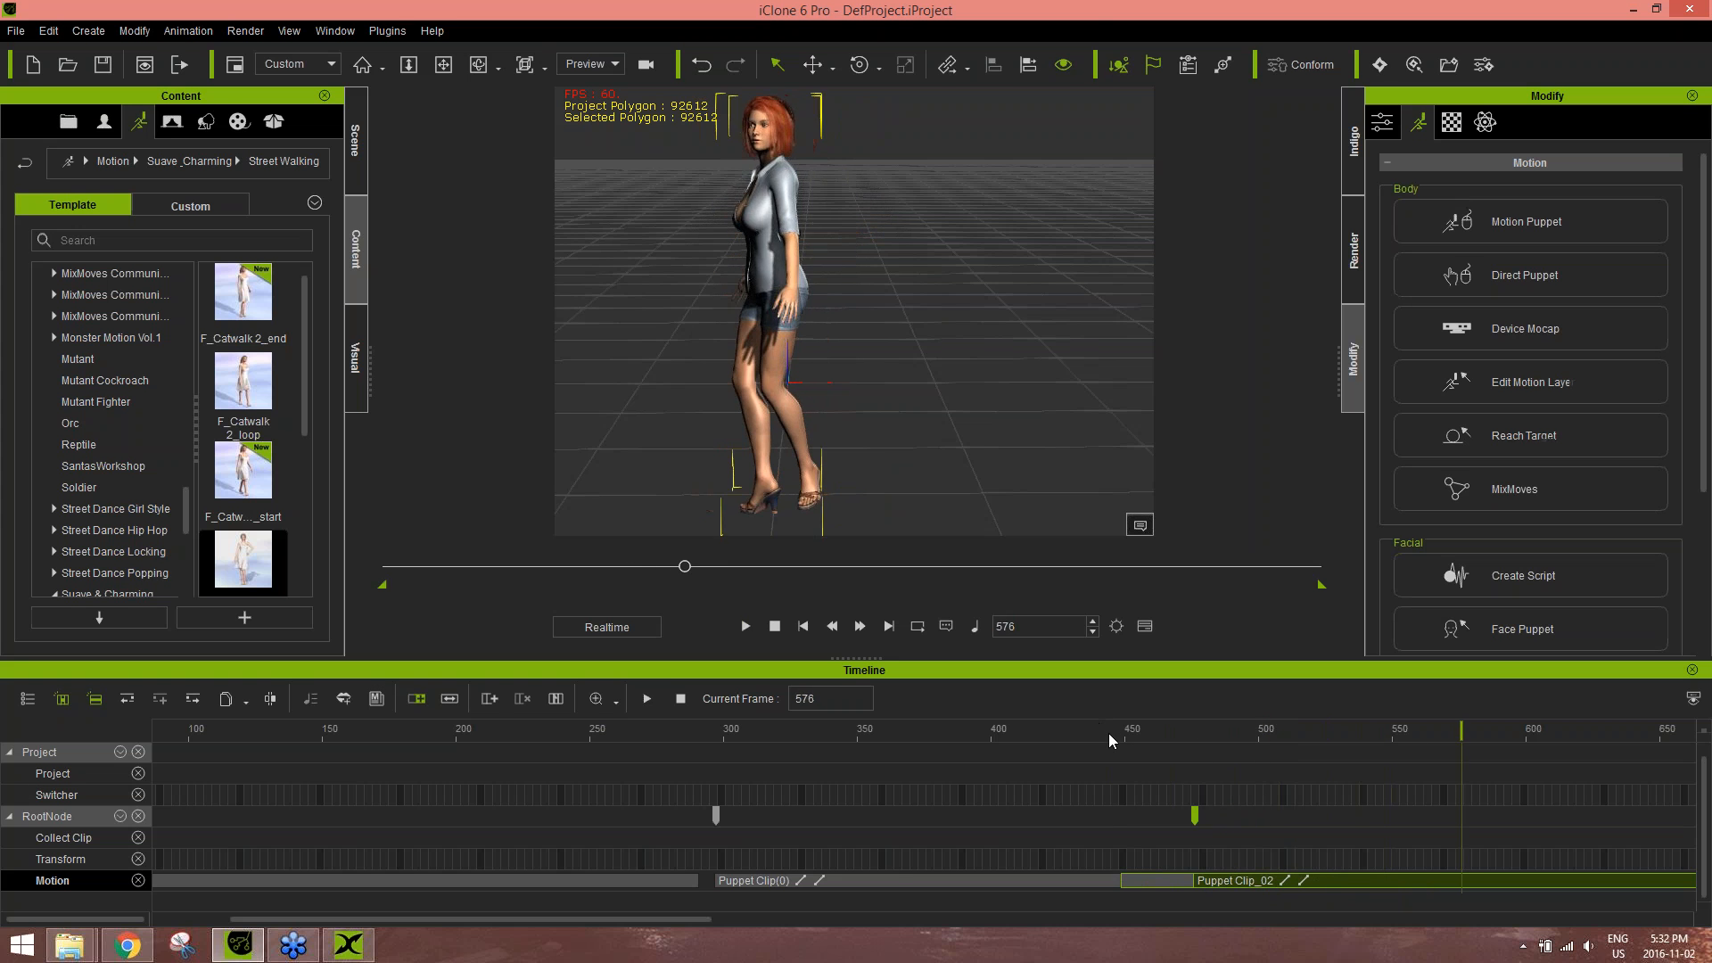
- Split Puppet Clip_02 at about frame 524 and delete its first piece
mouse_move(1334, 745)
mouse_down()
mouse_move(1405, 742)
mouse_move(1225, 756)
mouse_move(1318, 746)
mouse_up()
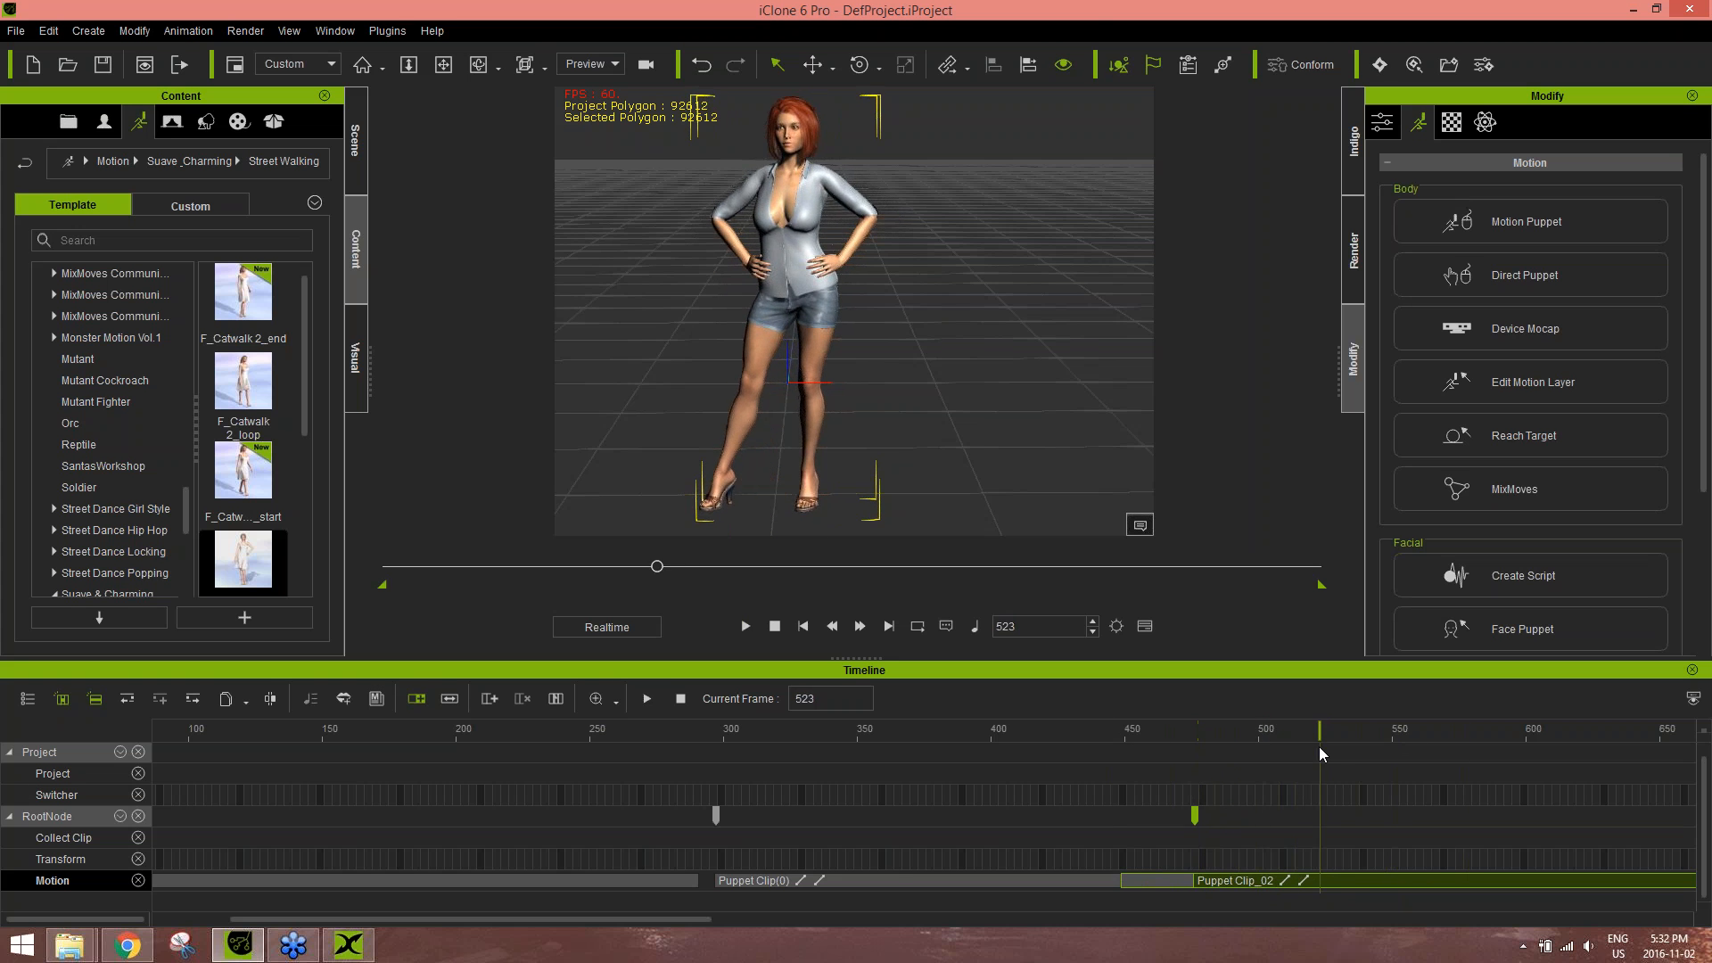
right_click(1323, 880)
click(1373, 614)
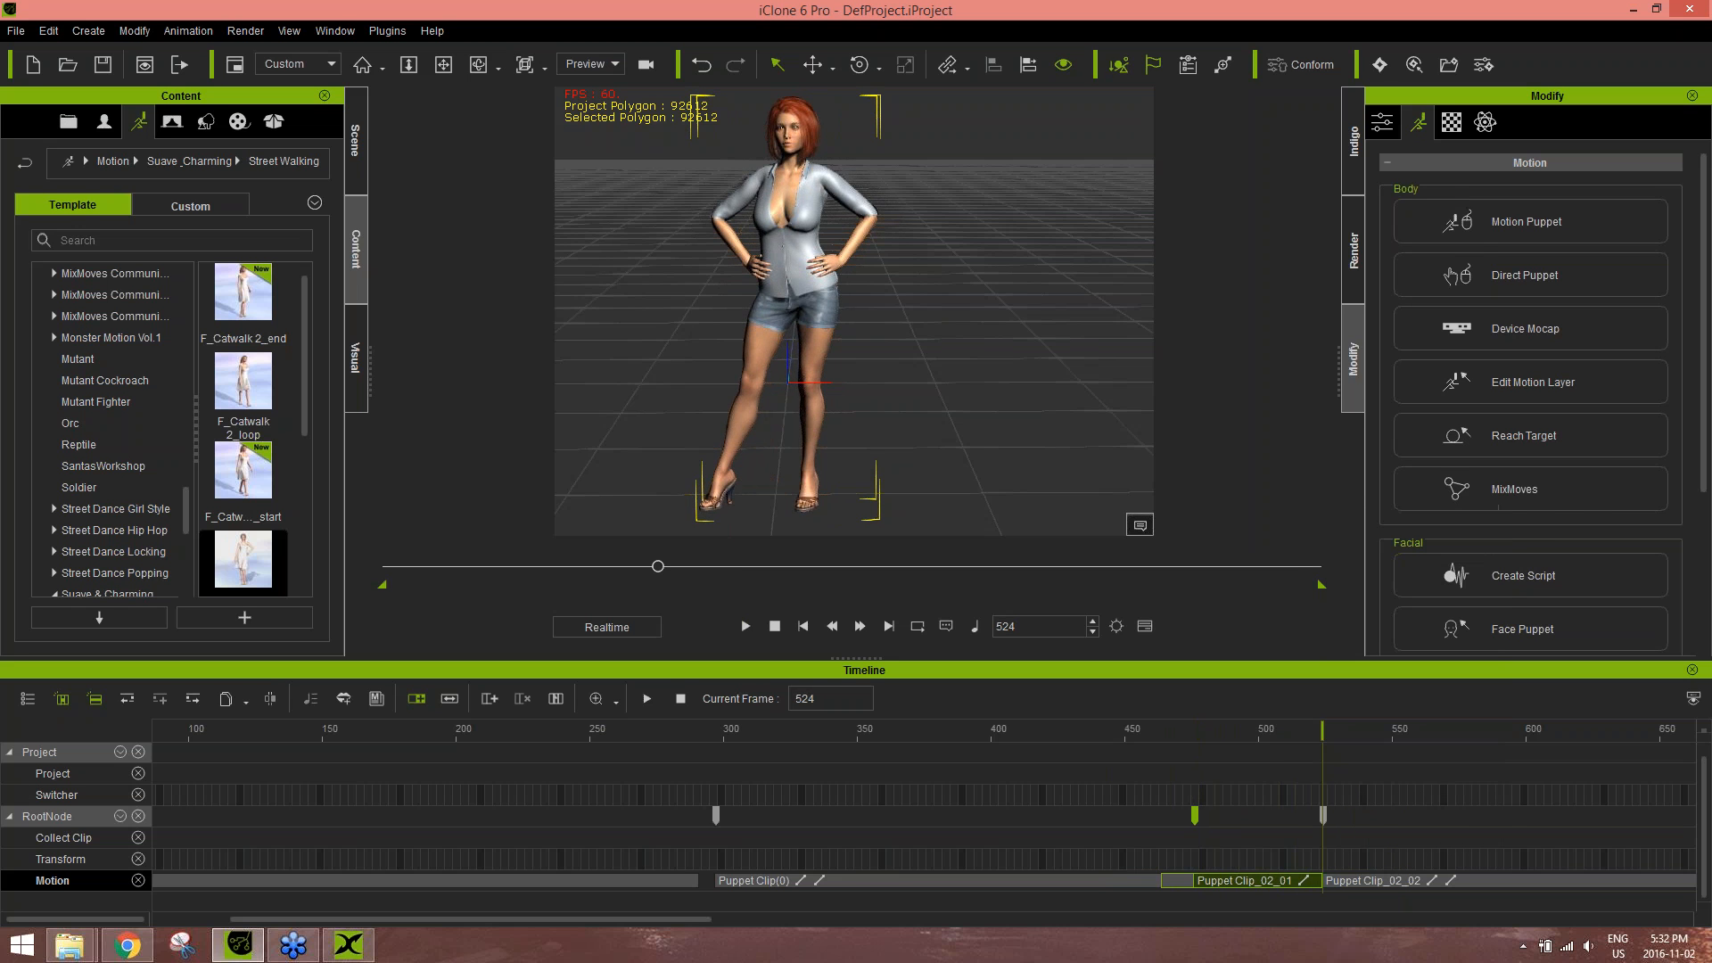
click(1287, 877)
key(Delete)
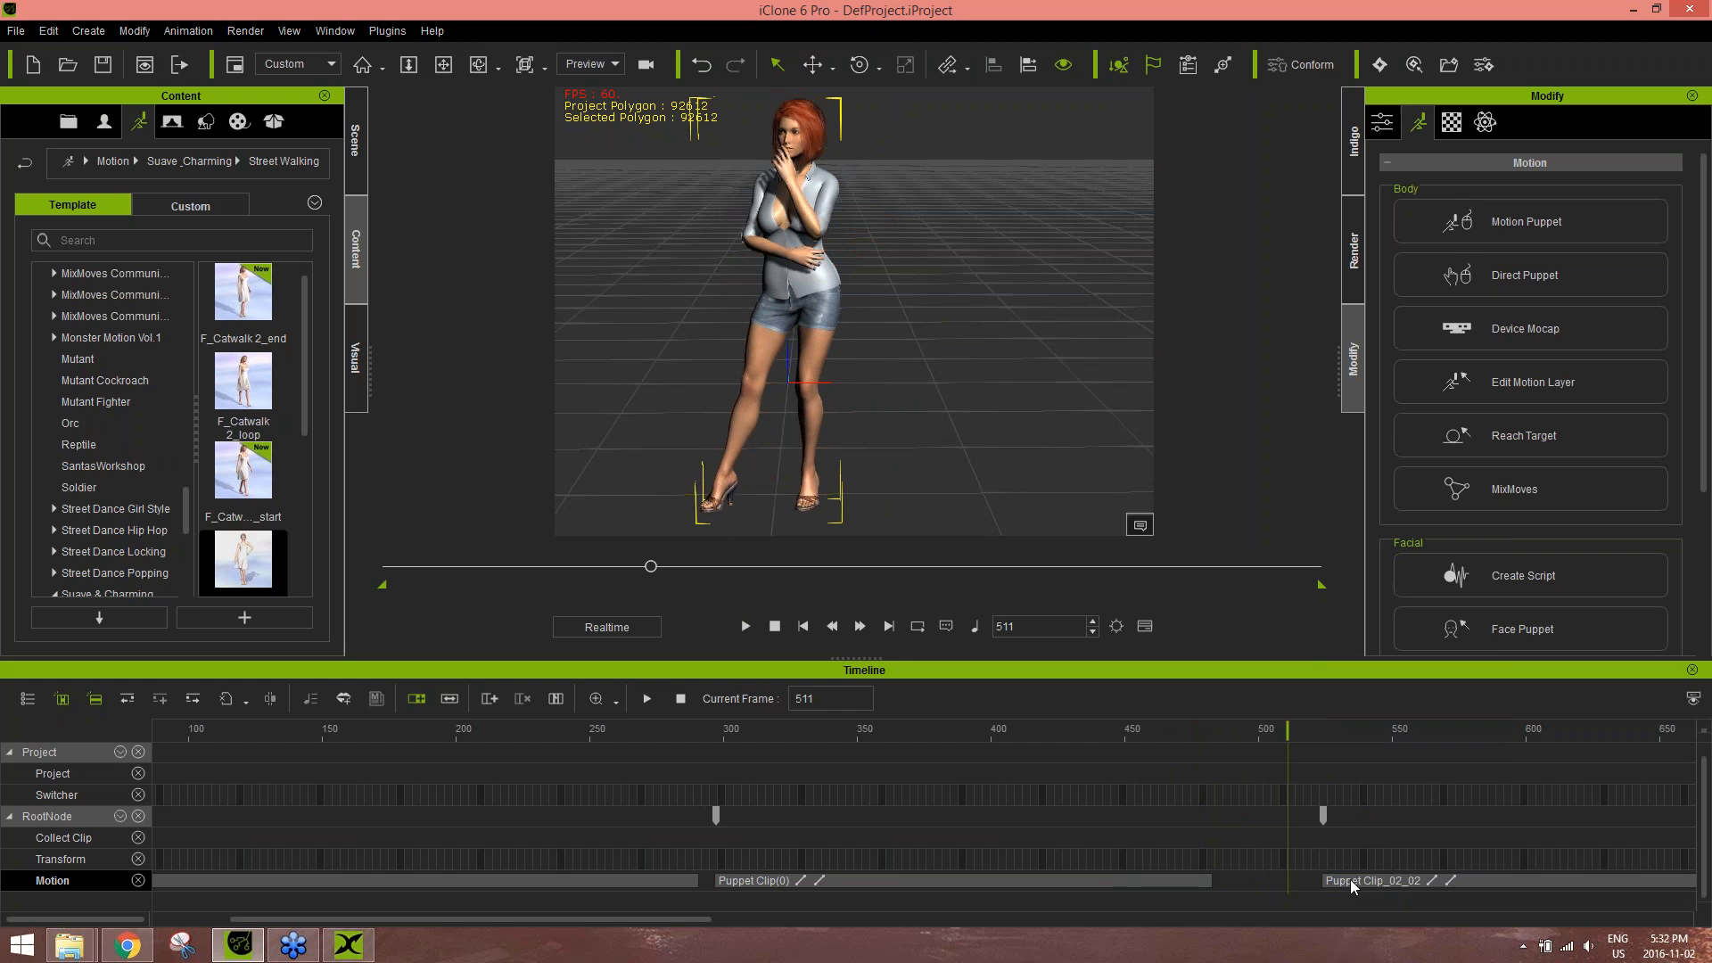
- Move Puppet Clip_02_02 to about frame 487, check the blend in playback, and shorten its transition to start at about frame 453
drag(1490, 877, 1103, 890)
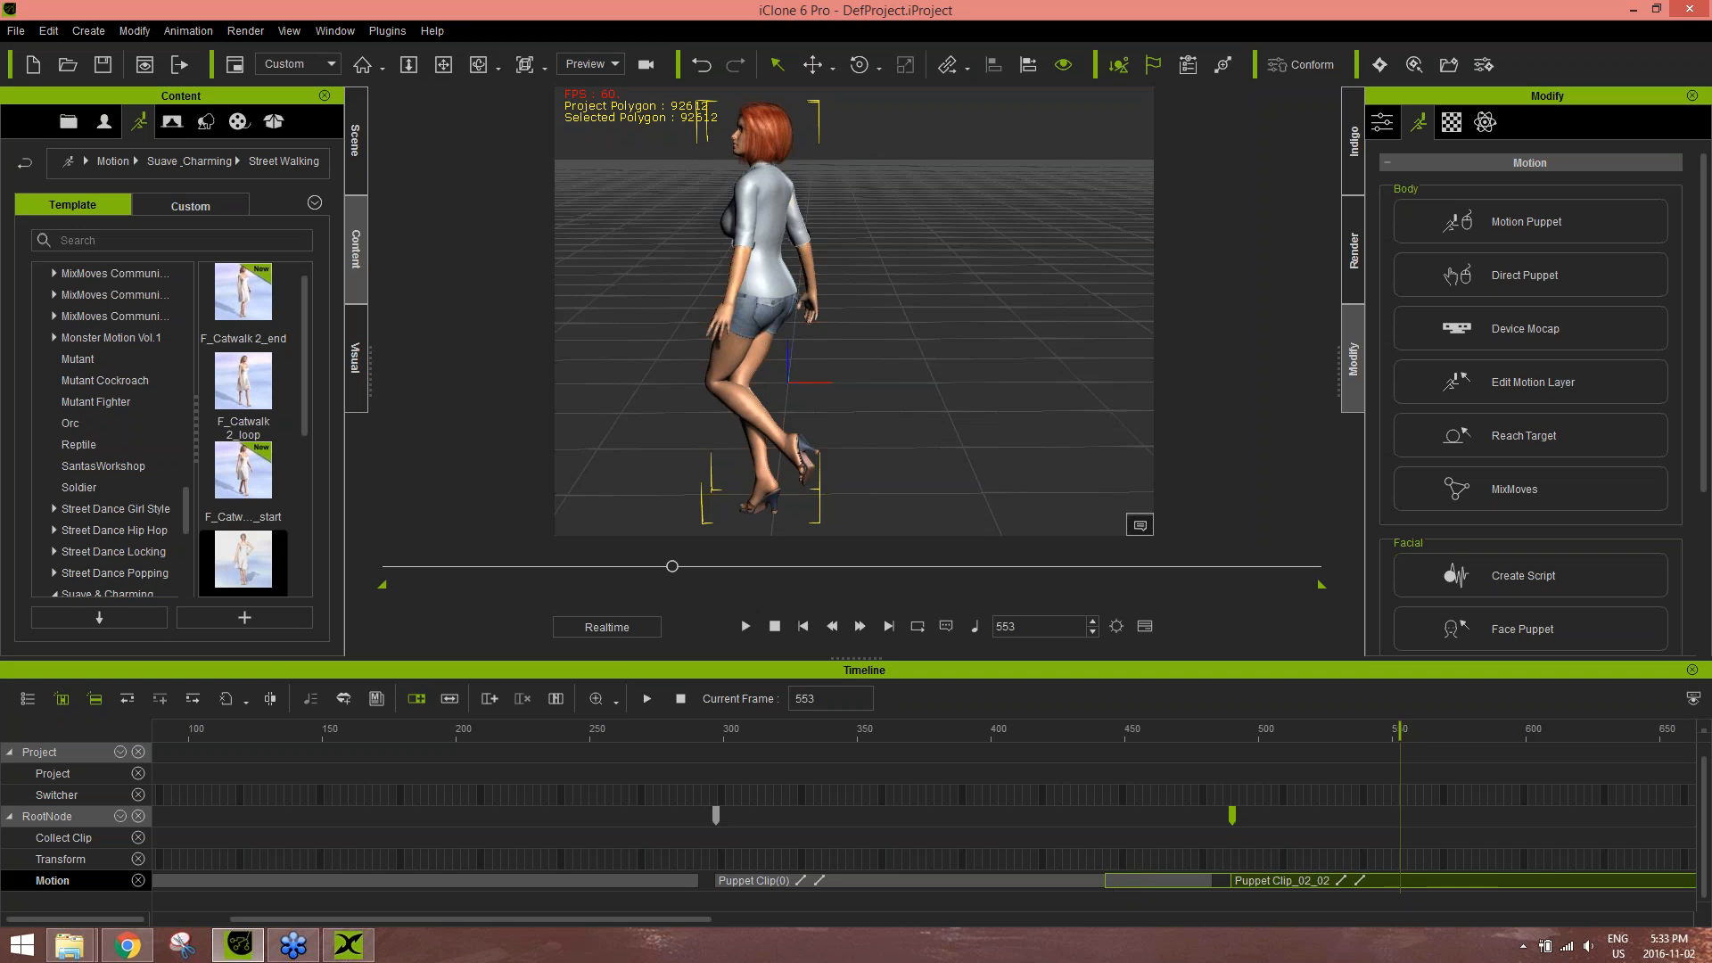
click(1027, 731)
key(space)
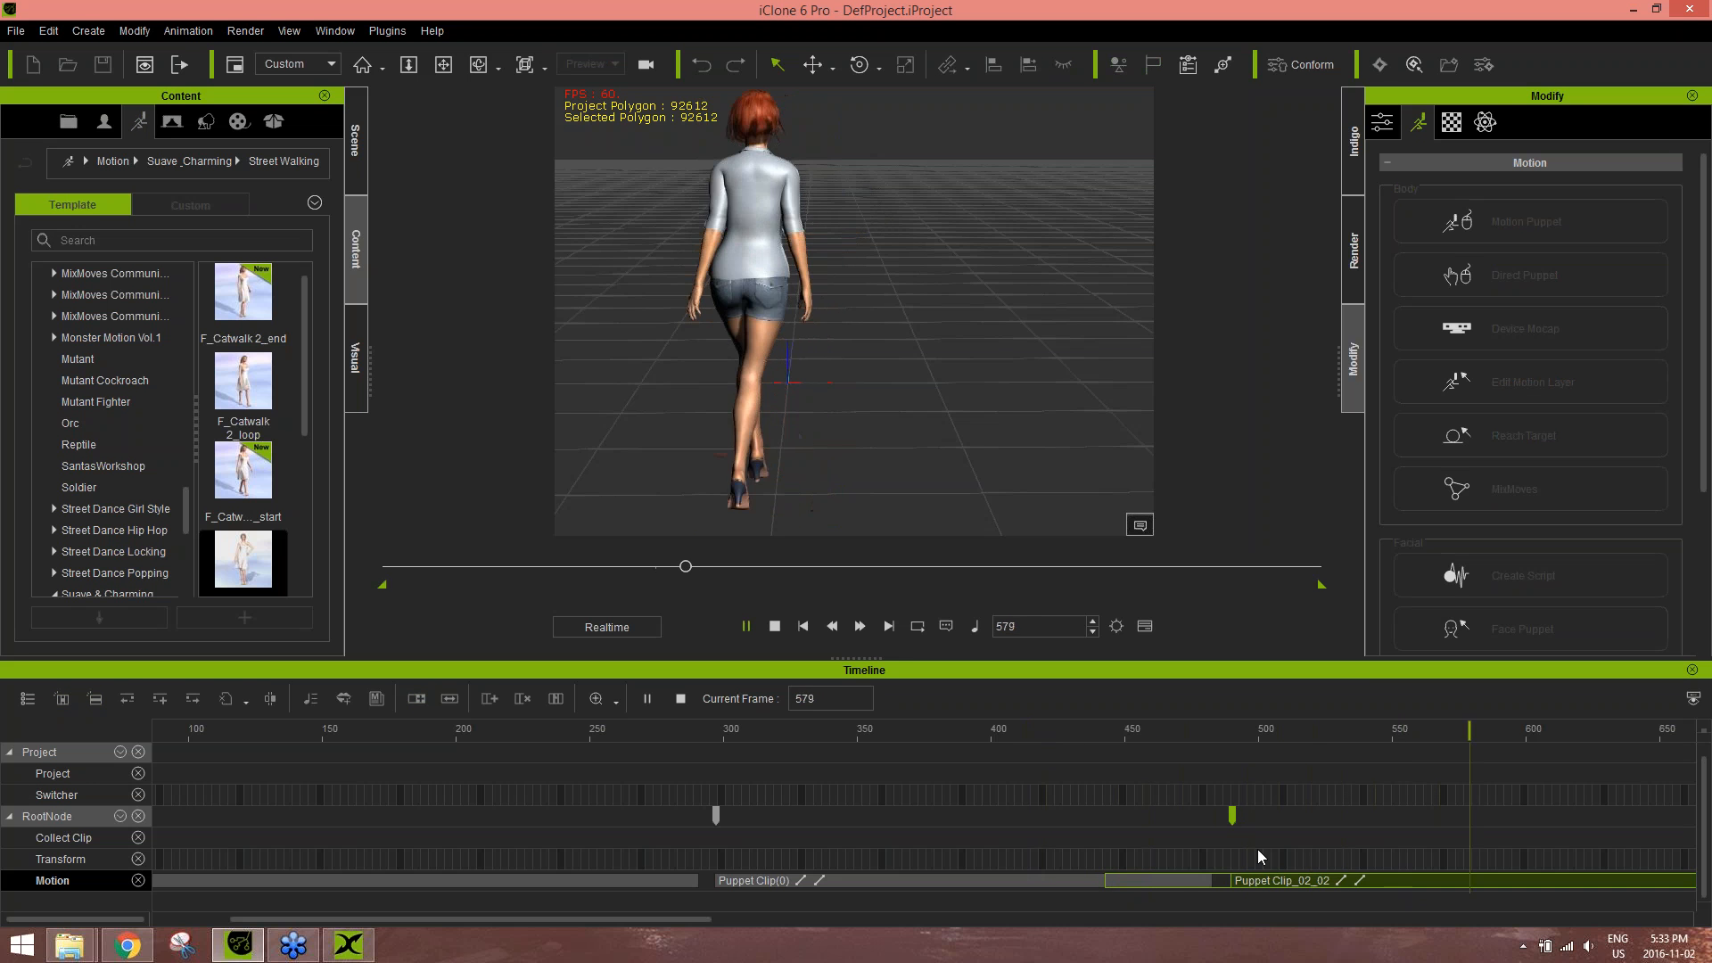
key(space)
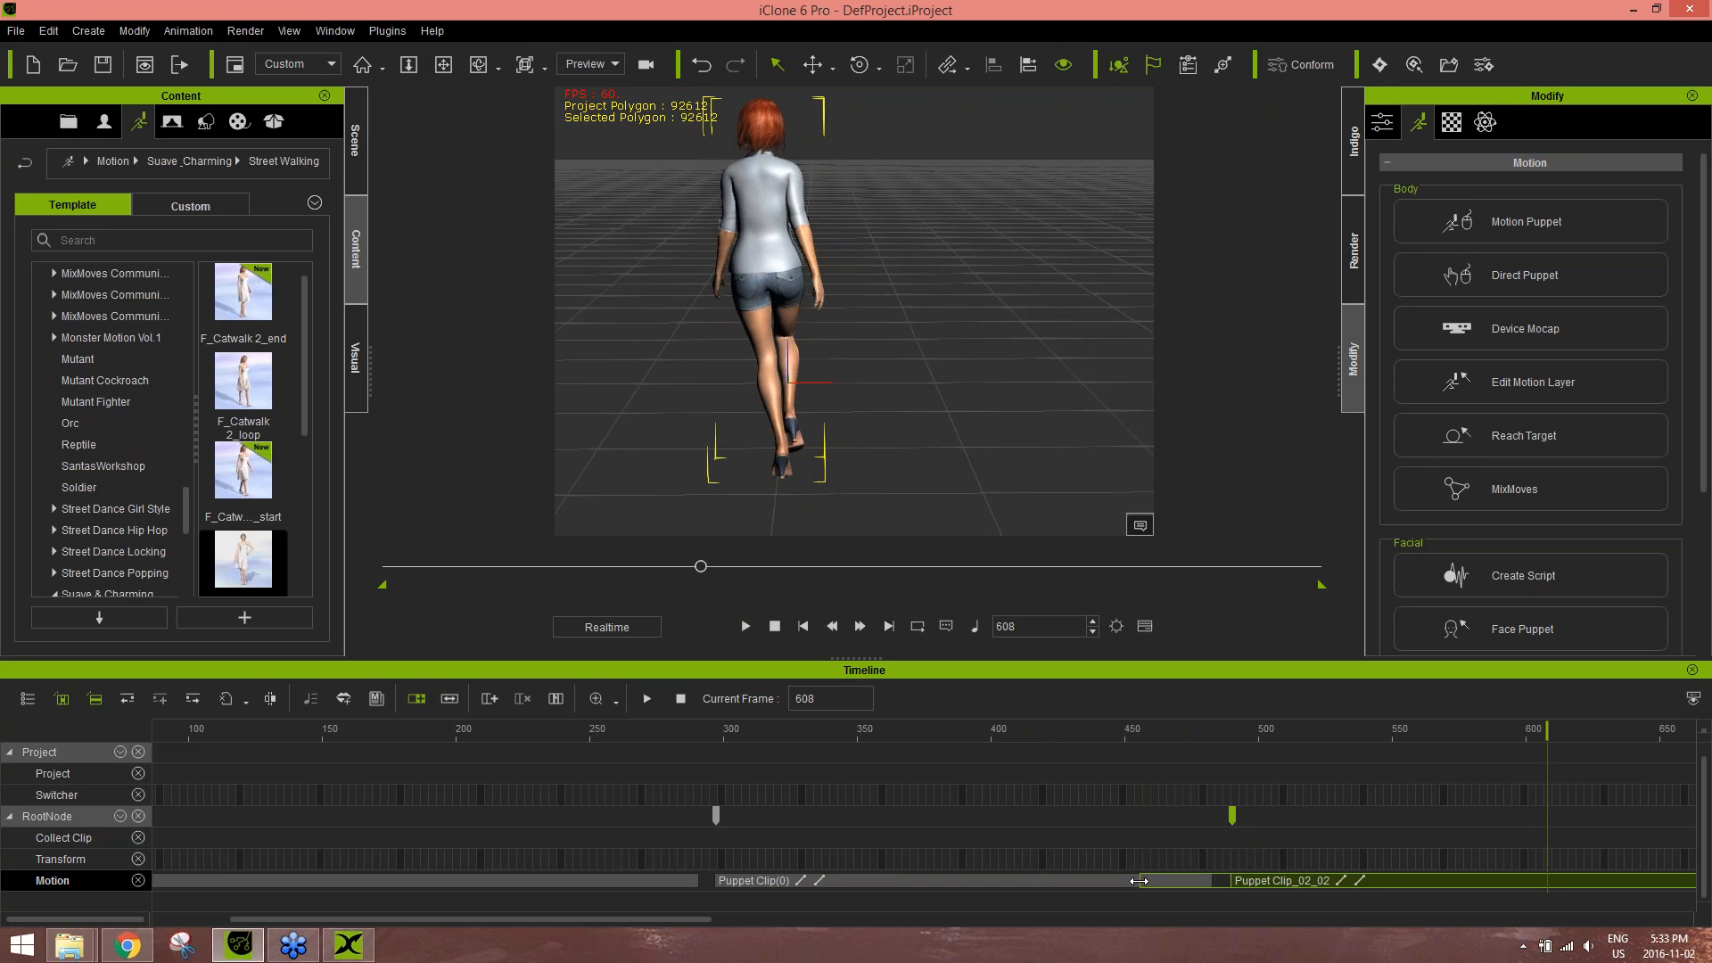
- Return to frame 1 and play the whole blended sequence through all three motion clips
scroll(954, 809, down, 3)
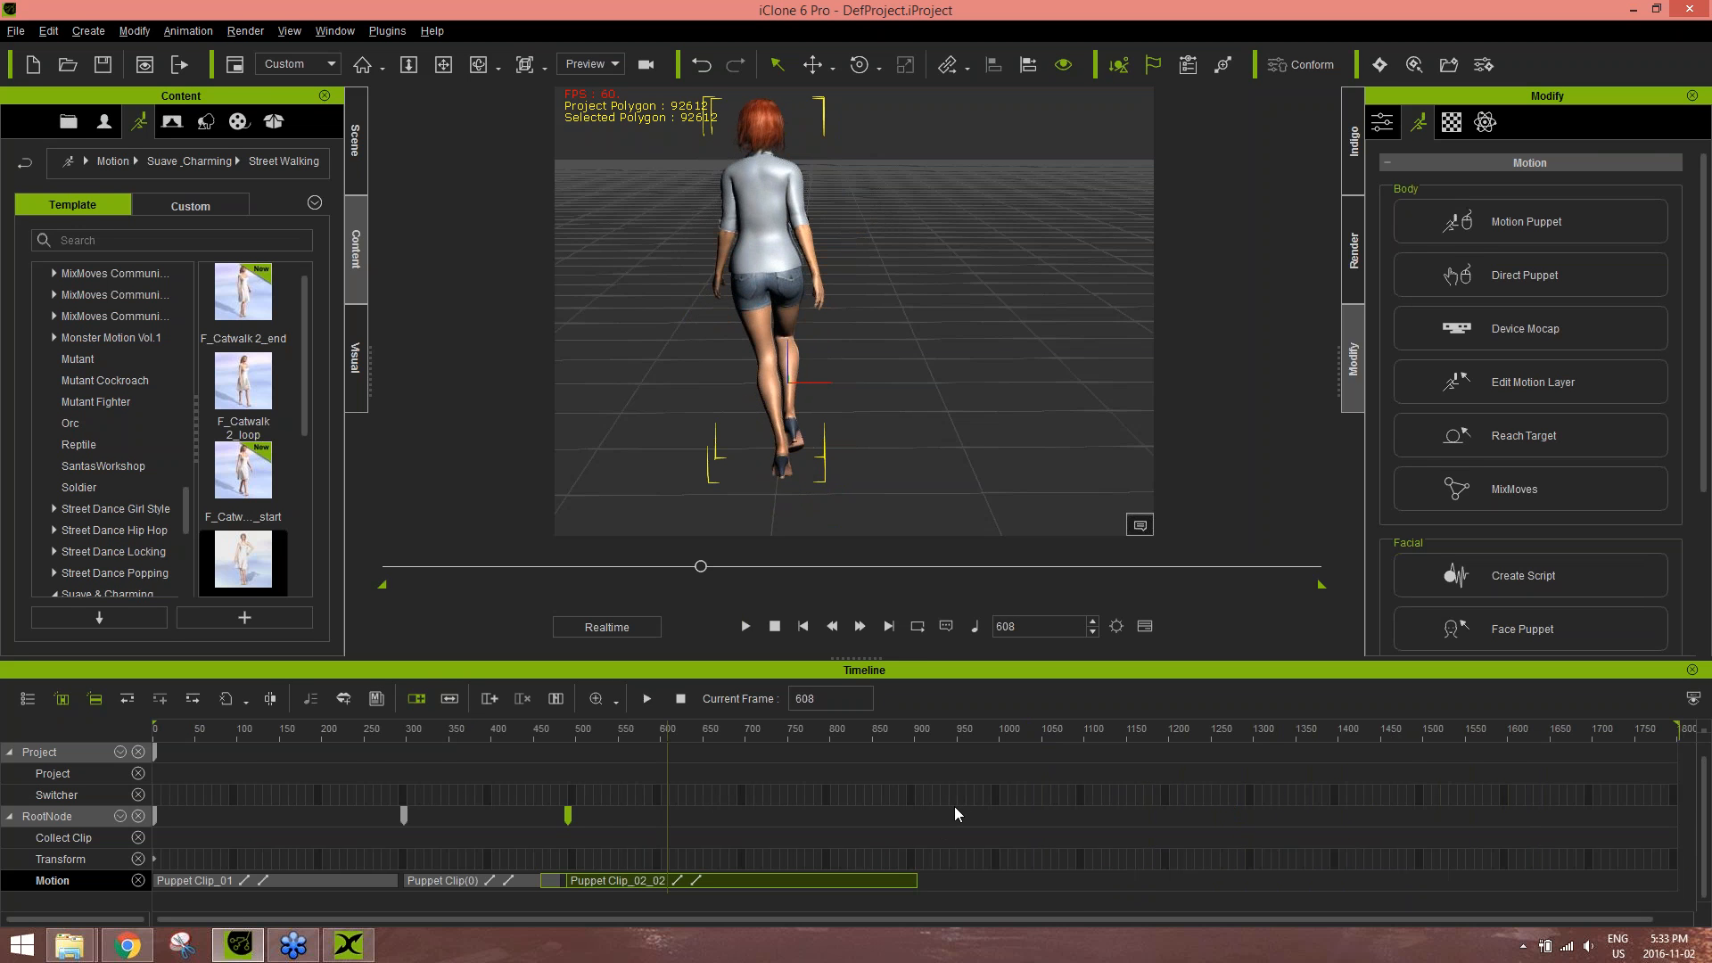
drag(388, 735, 350, 738)
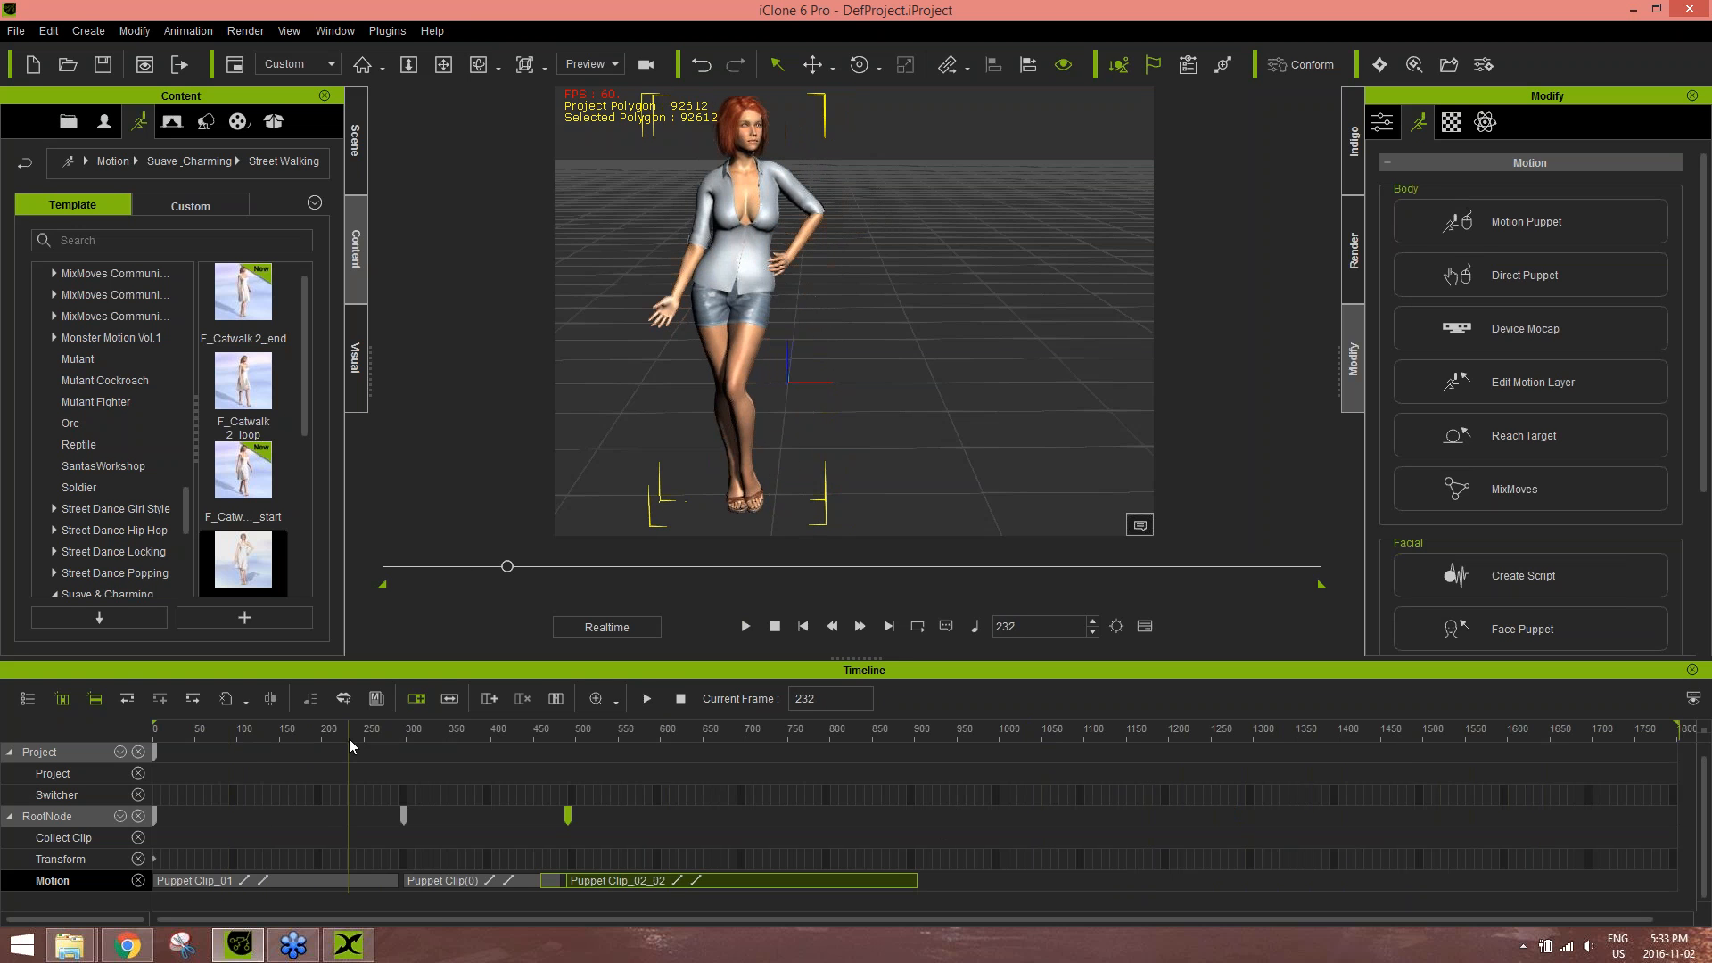
drag(242, 729, 99, 735)
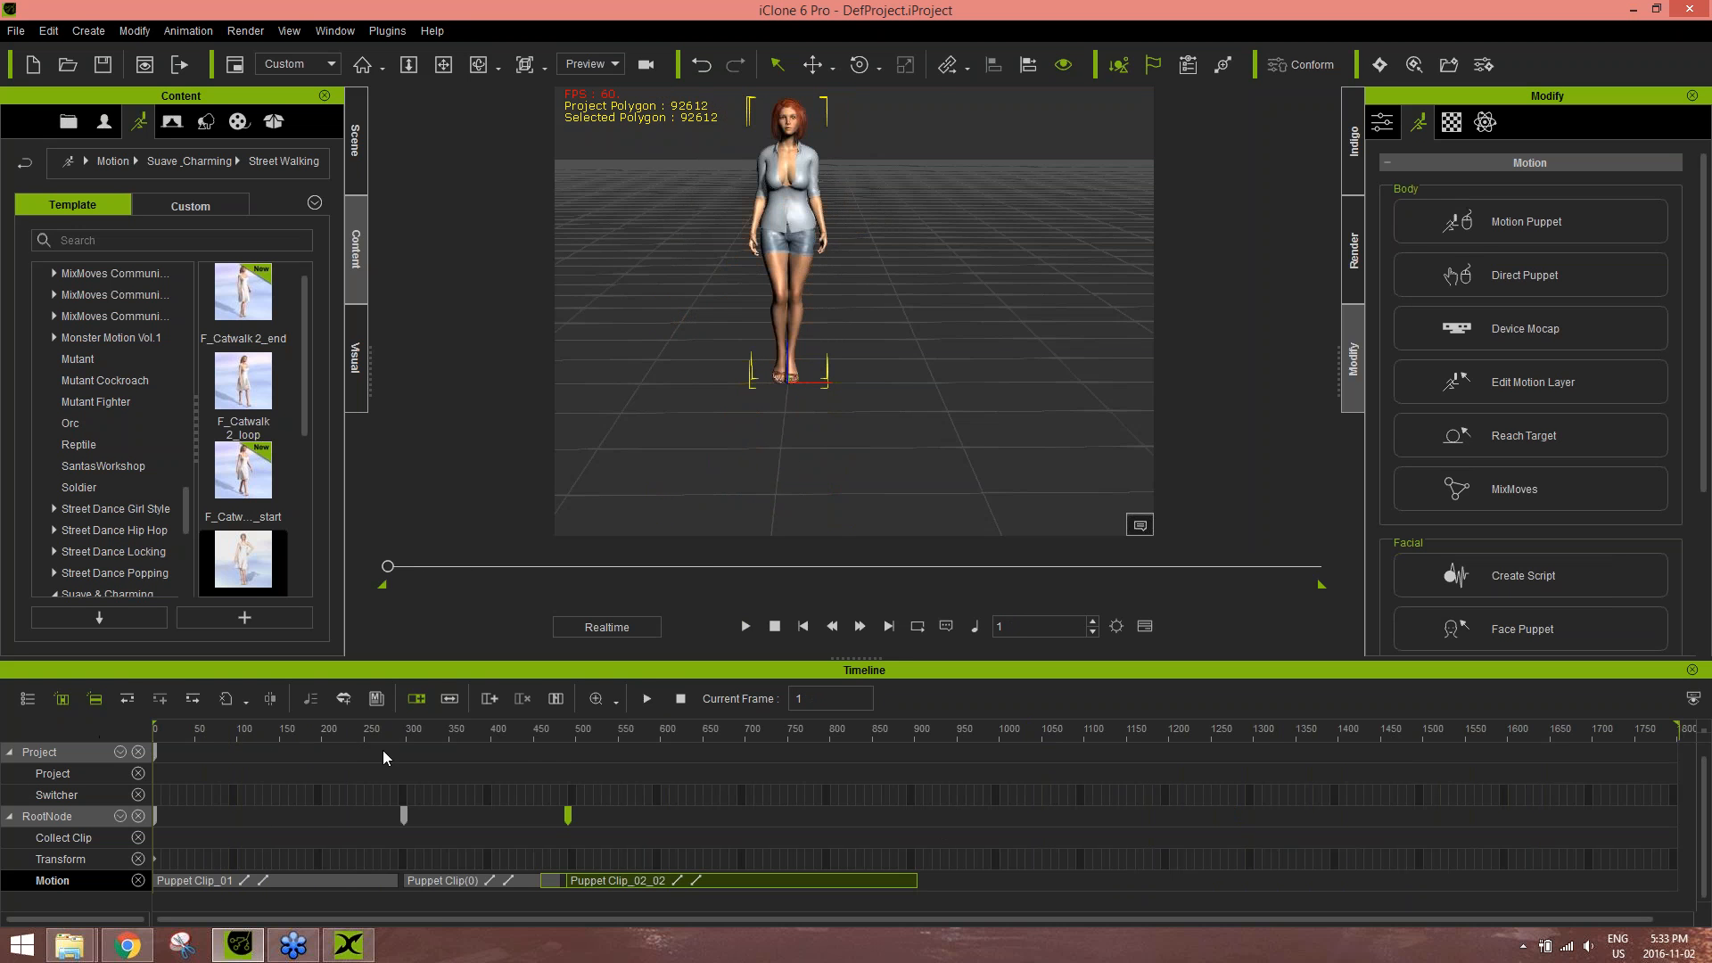
key(space)
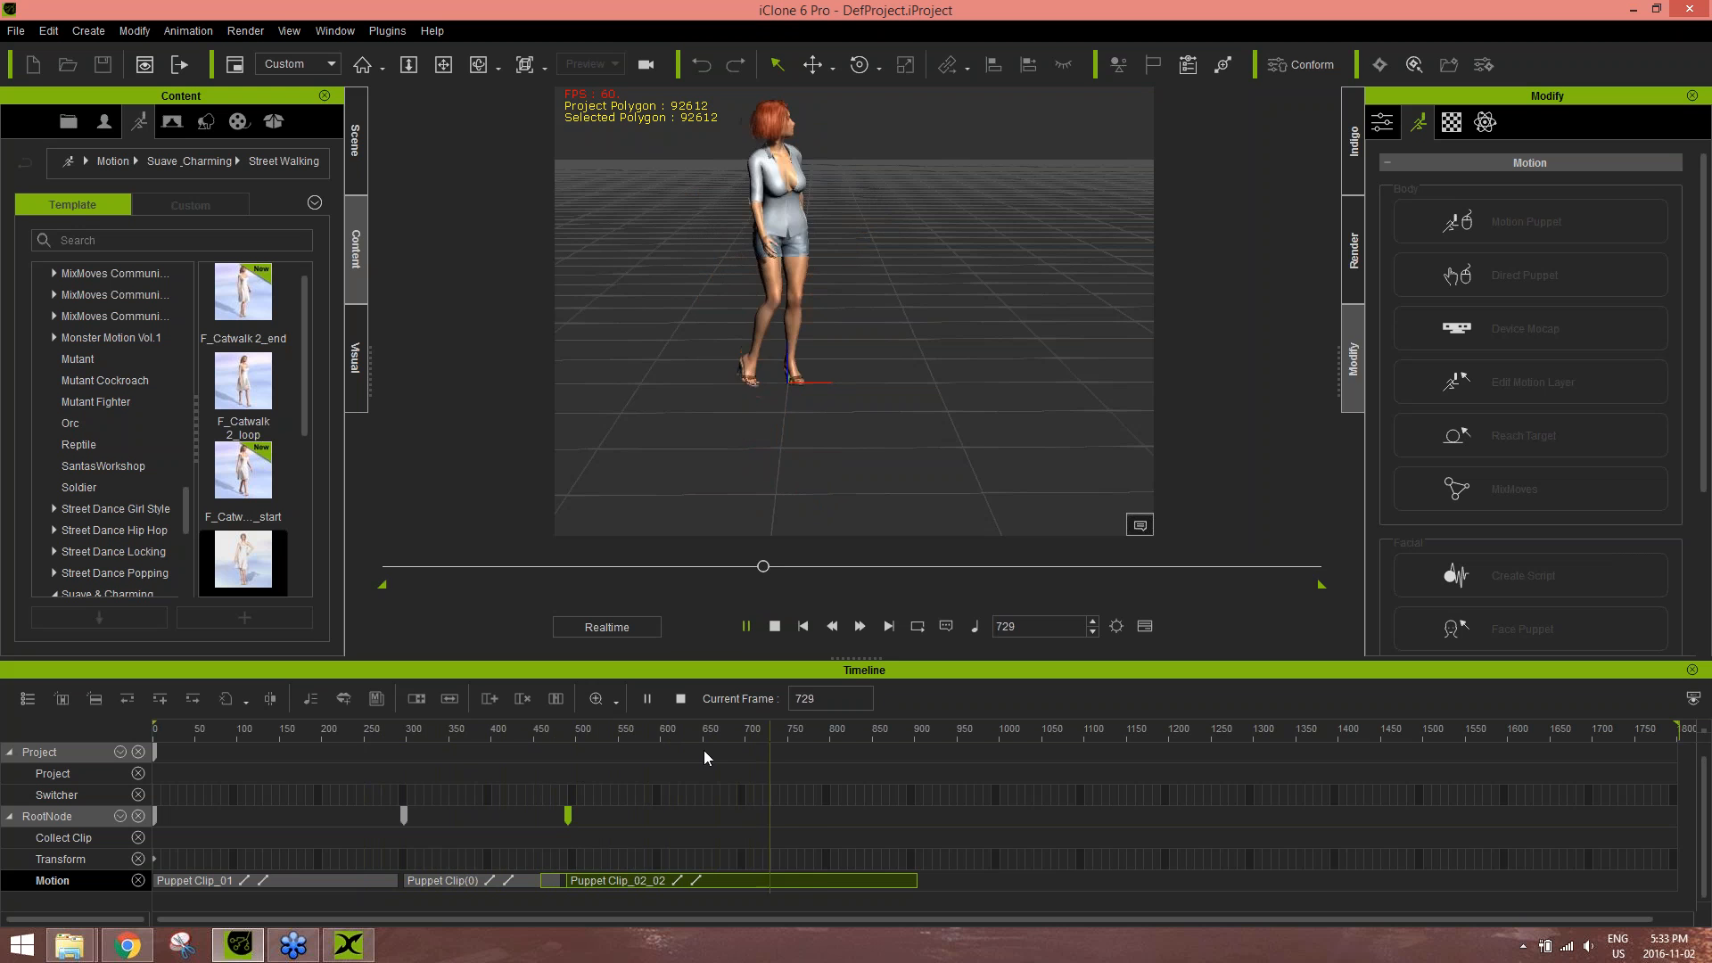
key(space)
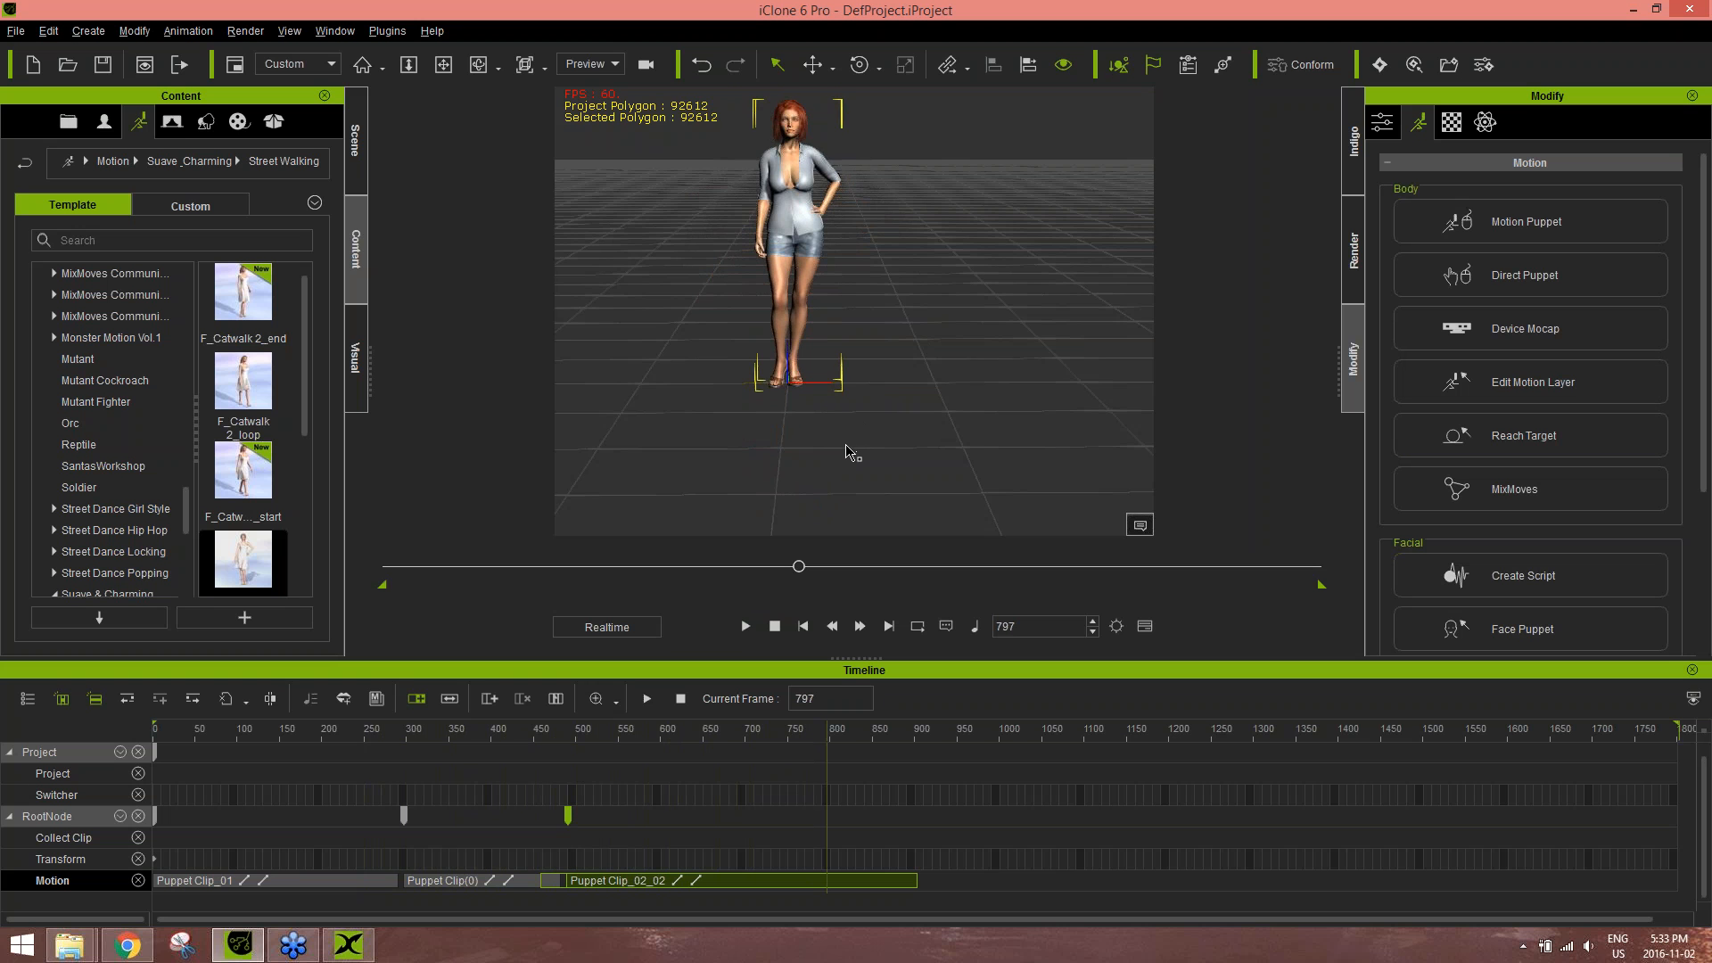
- Inspect the avatar's left hand at the waist up close and set the playhead to frame 759
scroll(848, 451, up, 5)
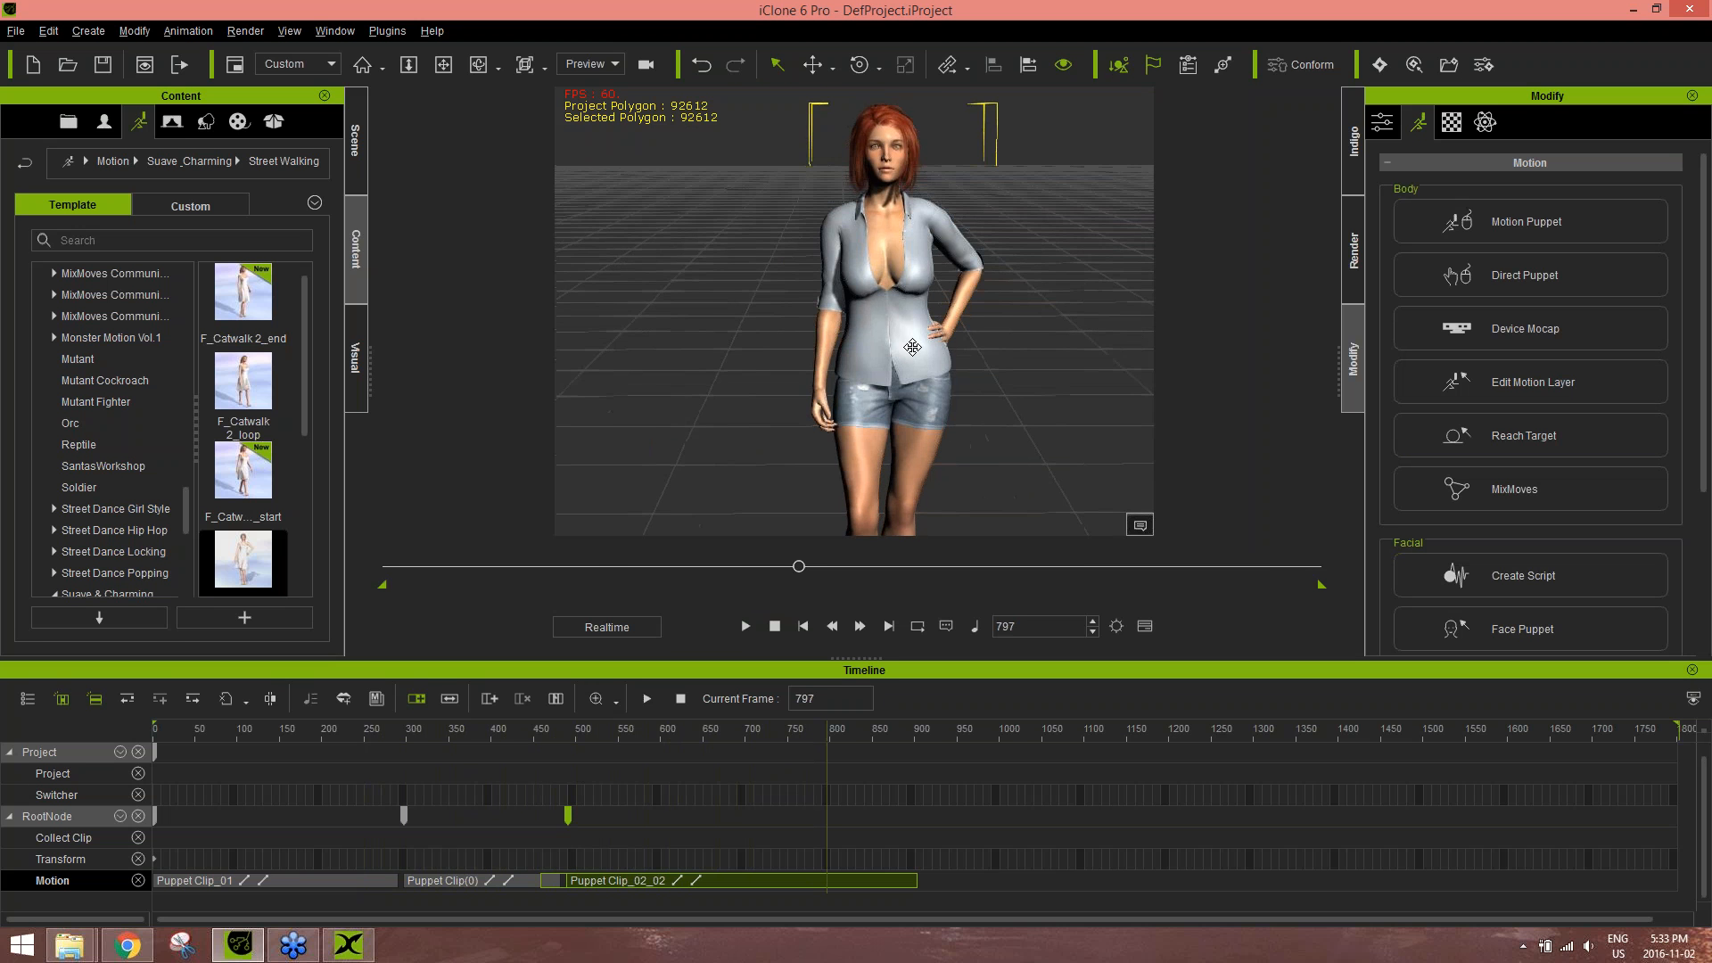
right_drag(912, 347, 856, 387)
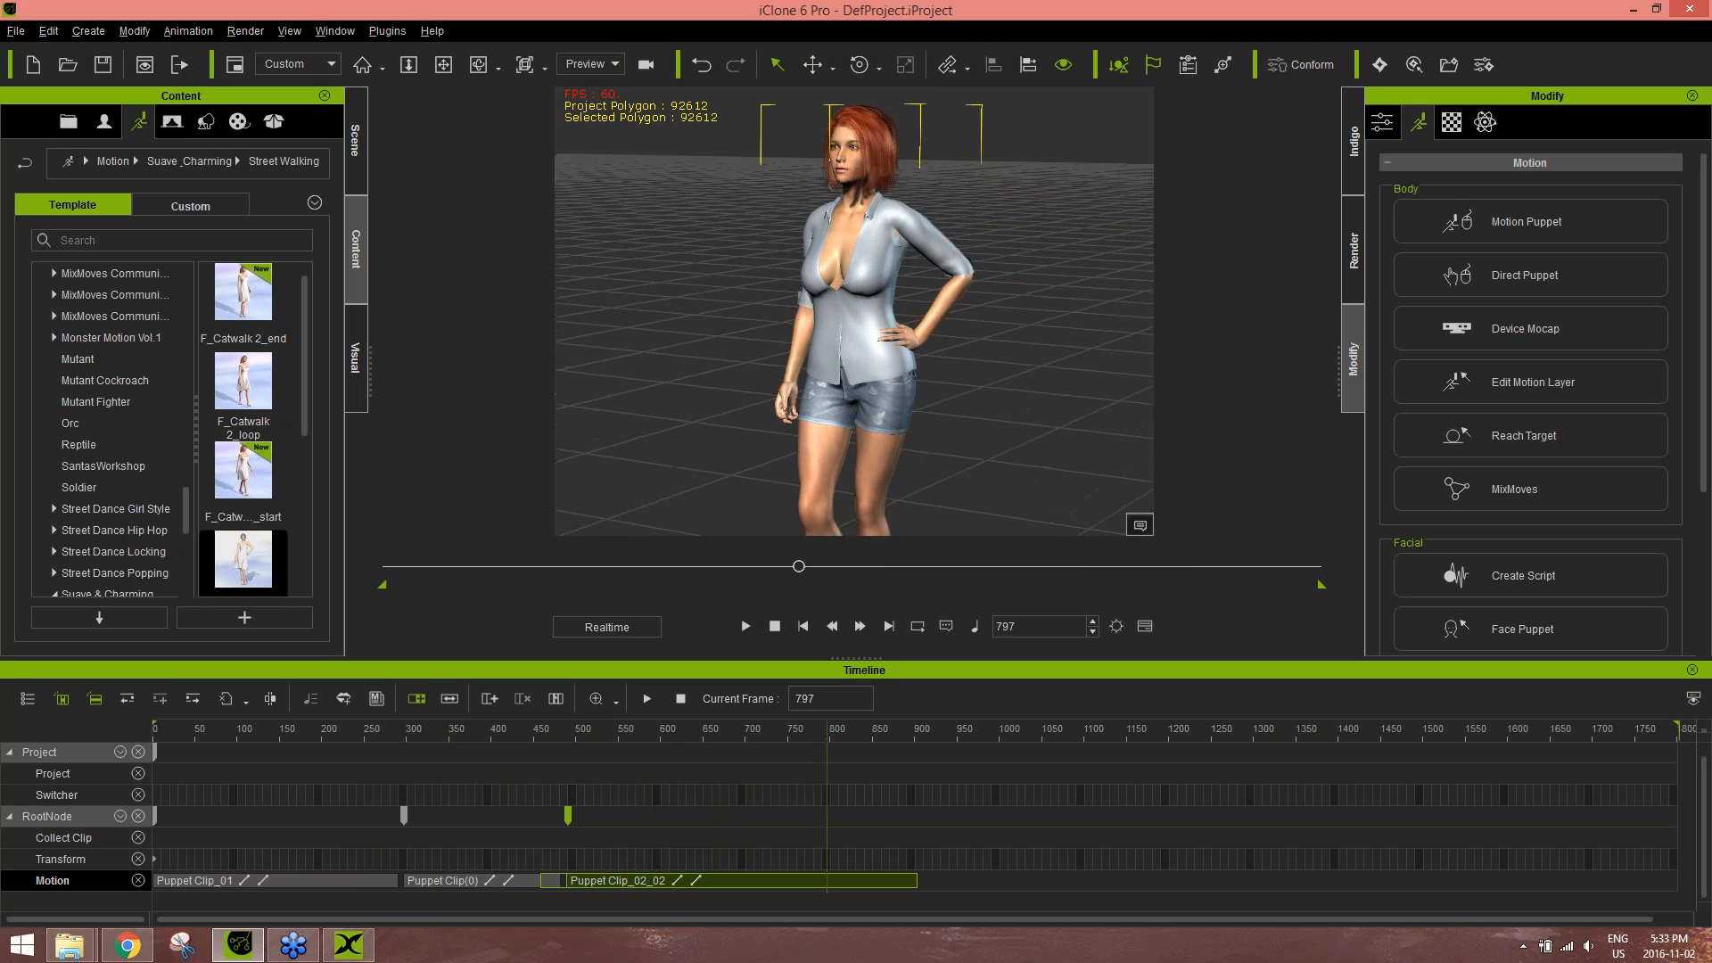
middle_drag(929, 421, 894, 357)
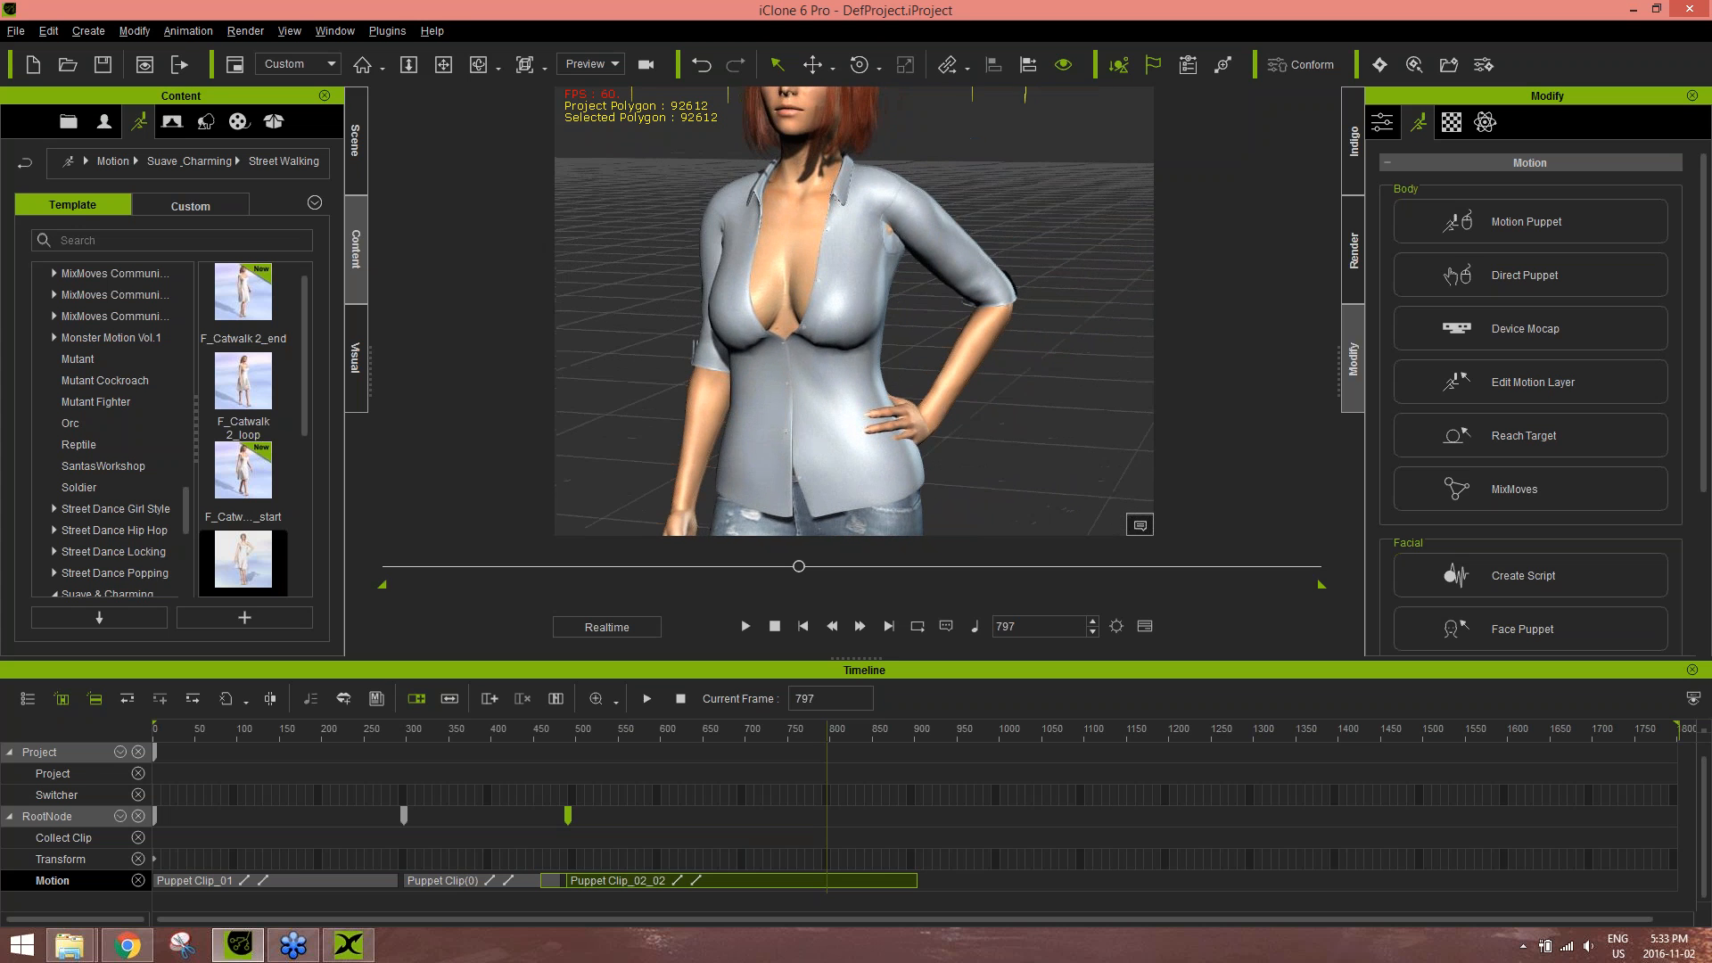
middle_drag(936, 416, 904, 322)
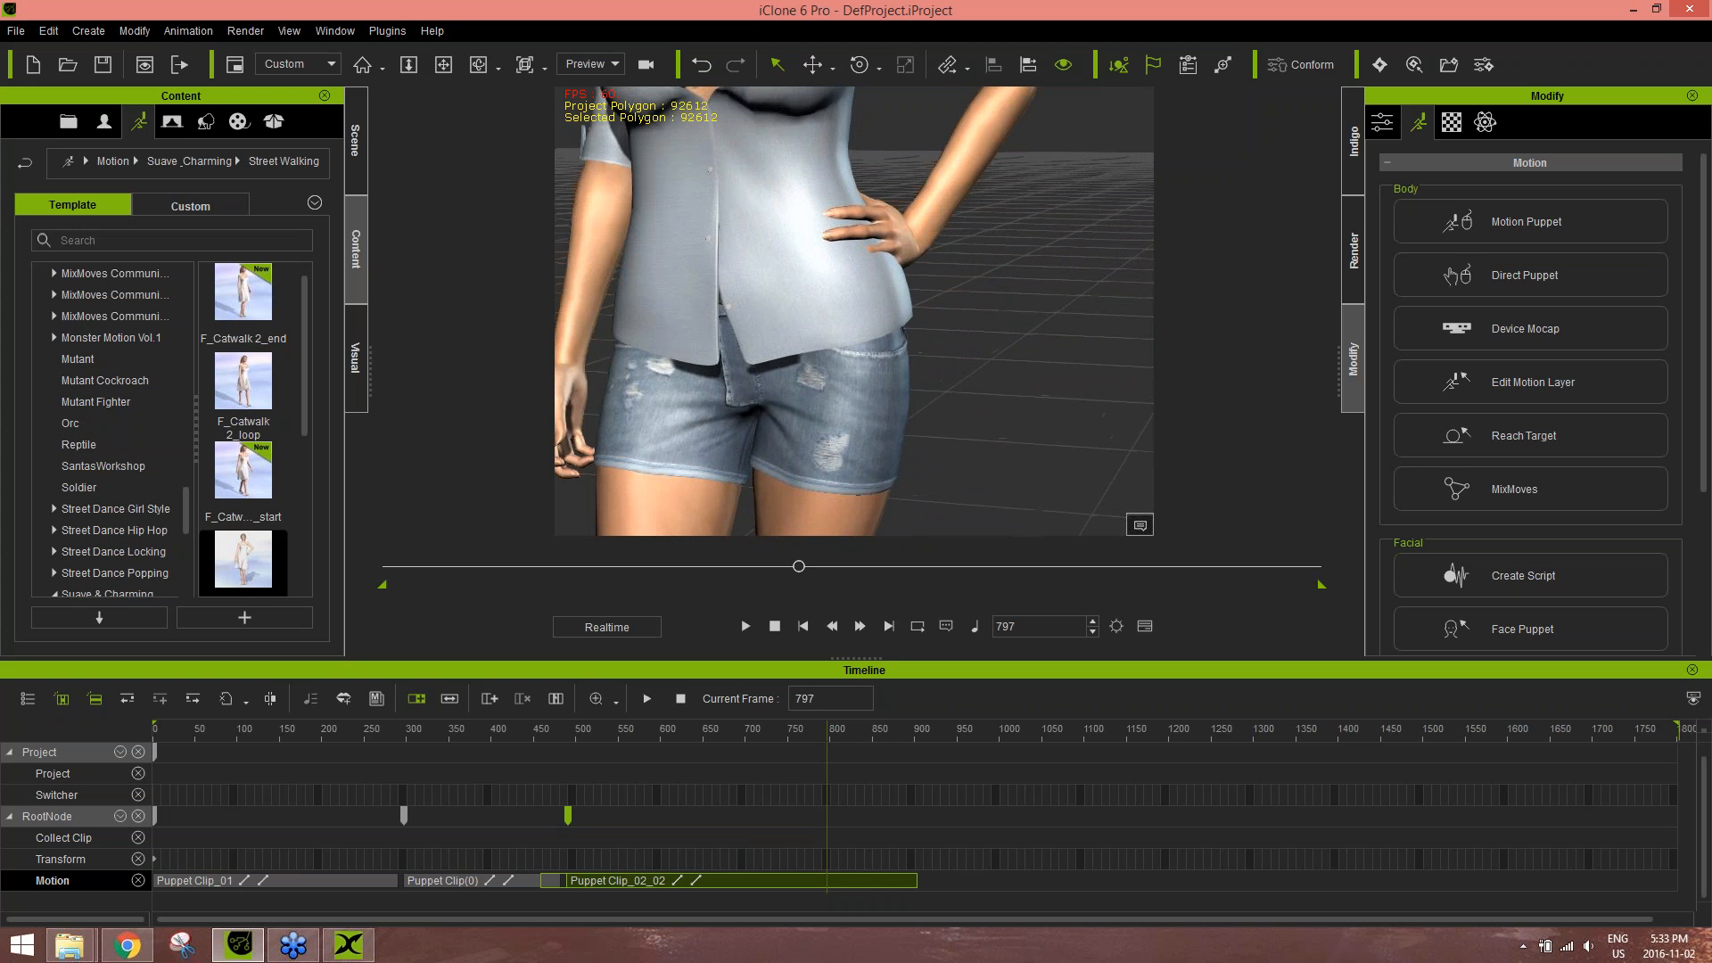
drag(831, 747, 794, 744)
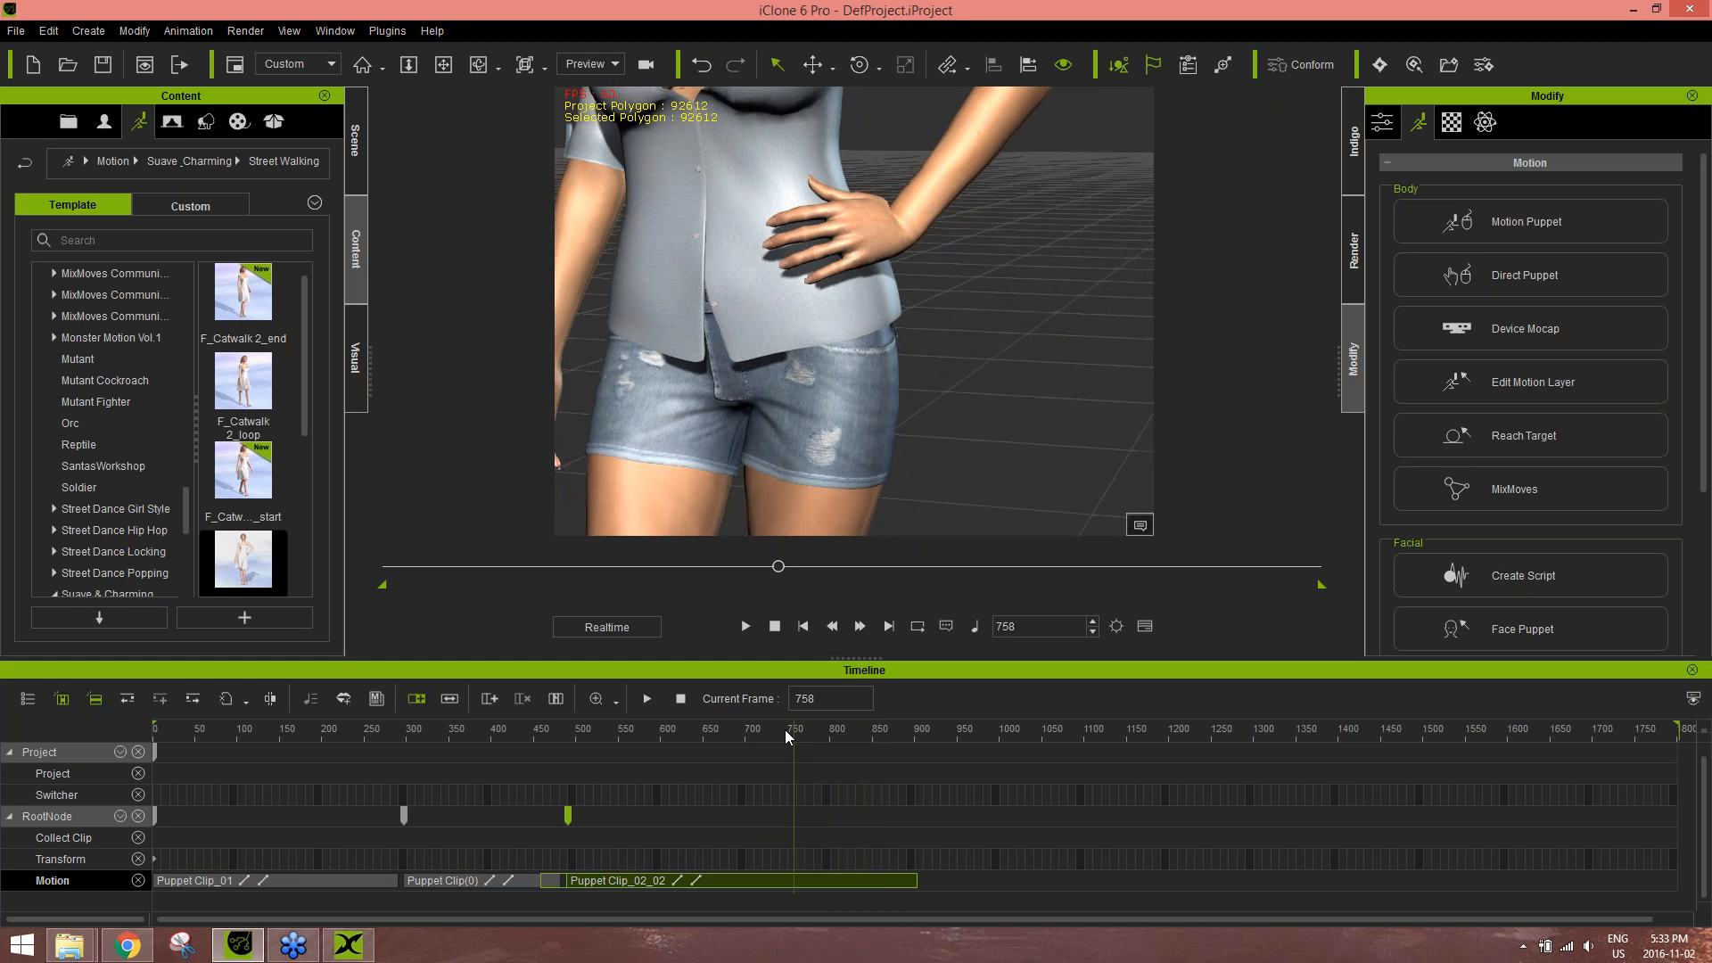
drag(784, 729, 797, 735)
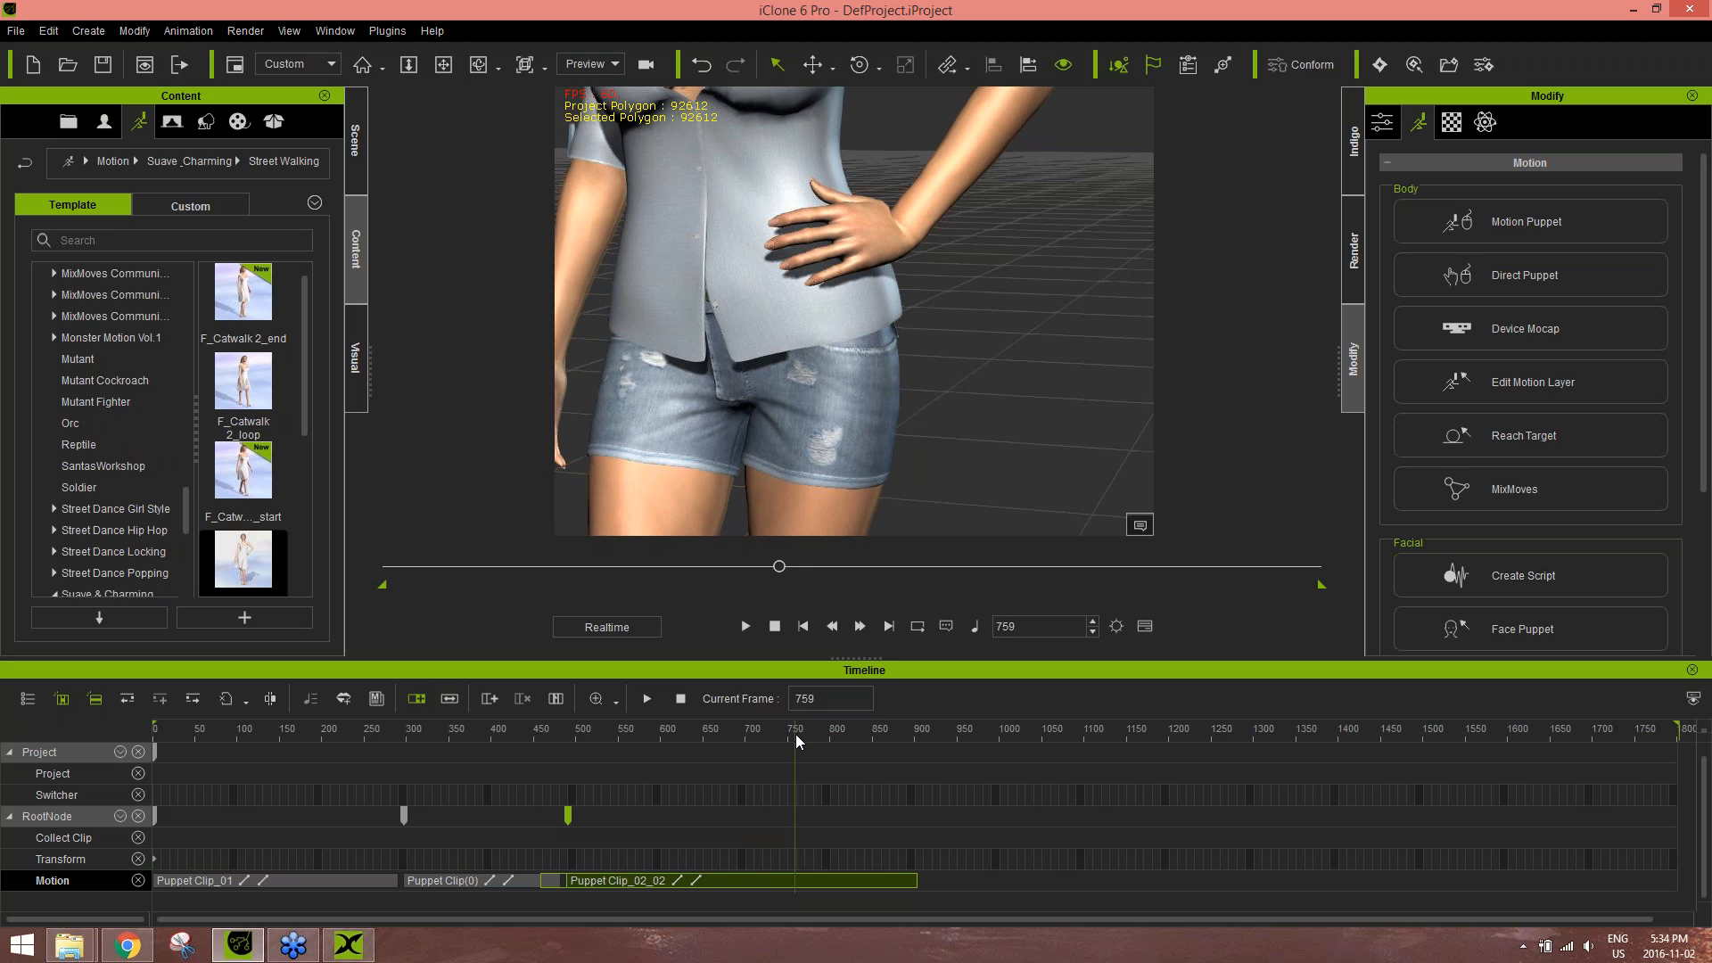
- Show the avatar's Motion Layer track and open Edit Motion Layer from it, adding a key at frame 759
click(120, 816)
click(189, 598)
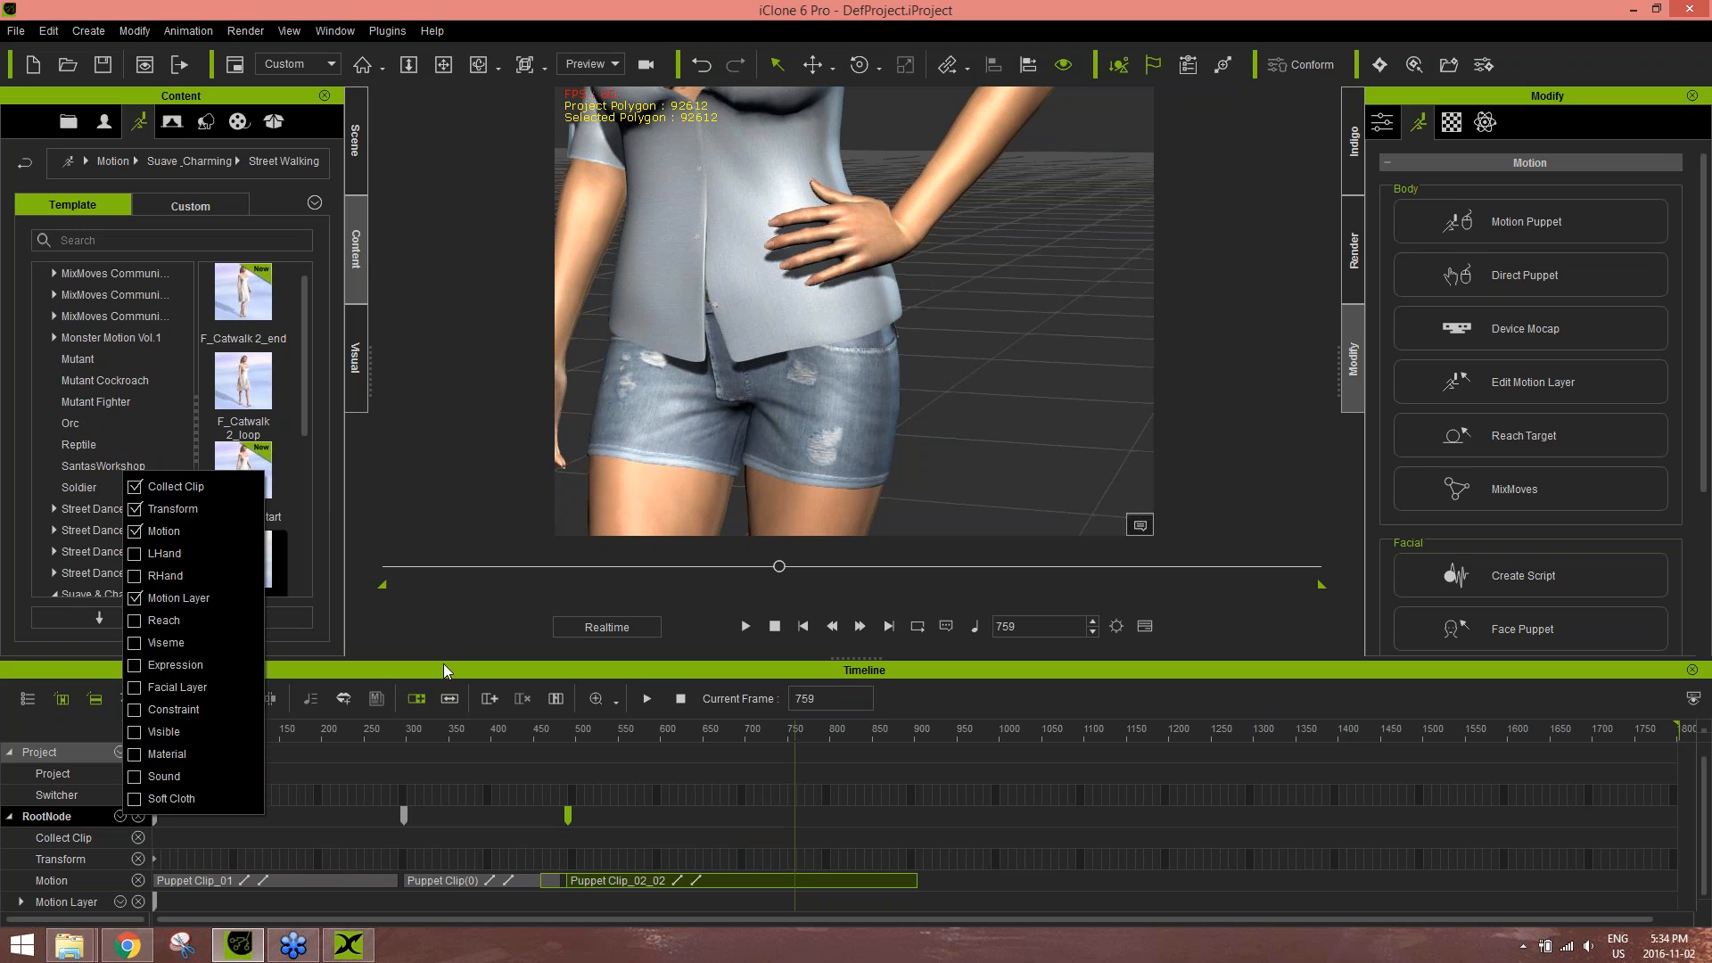
click(636, 679)
scroll(820, 841, down, 1)
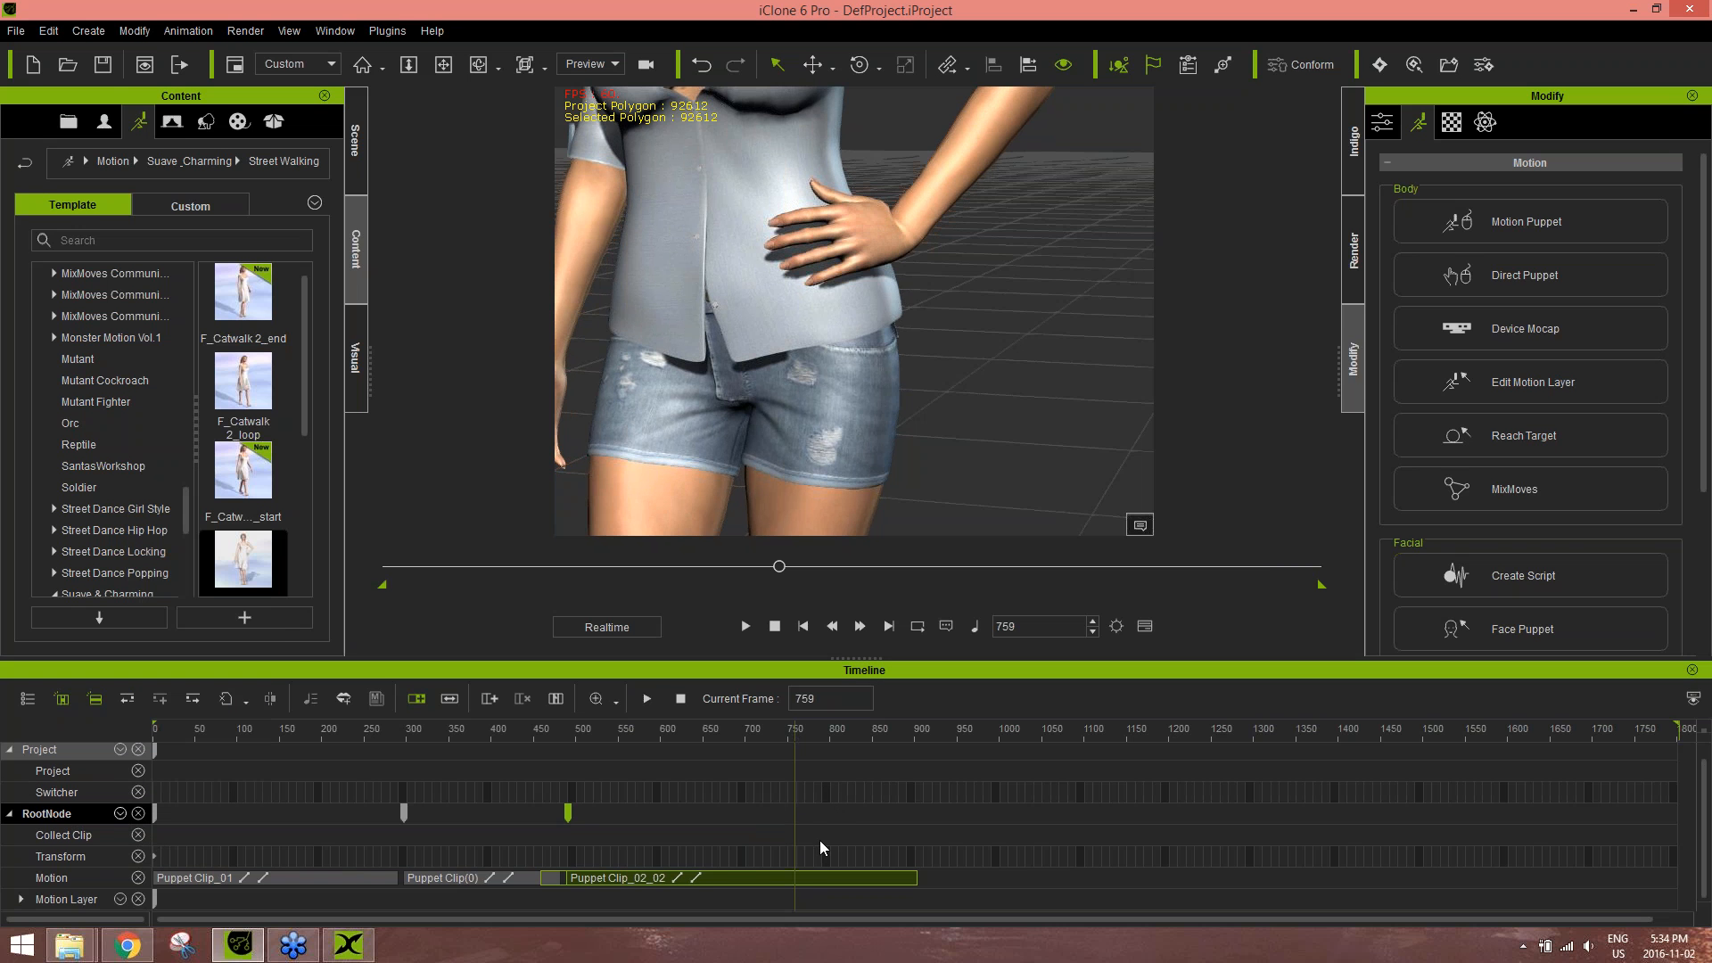
double_click(795, 900)
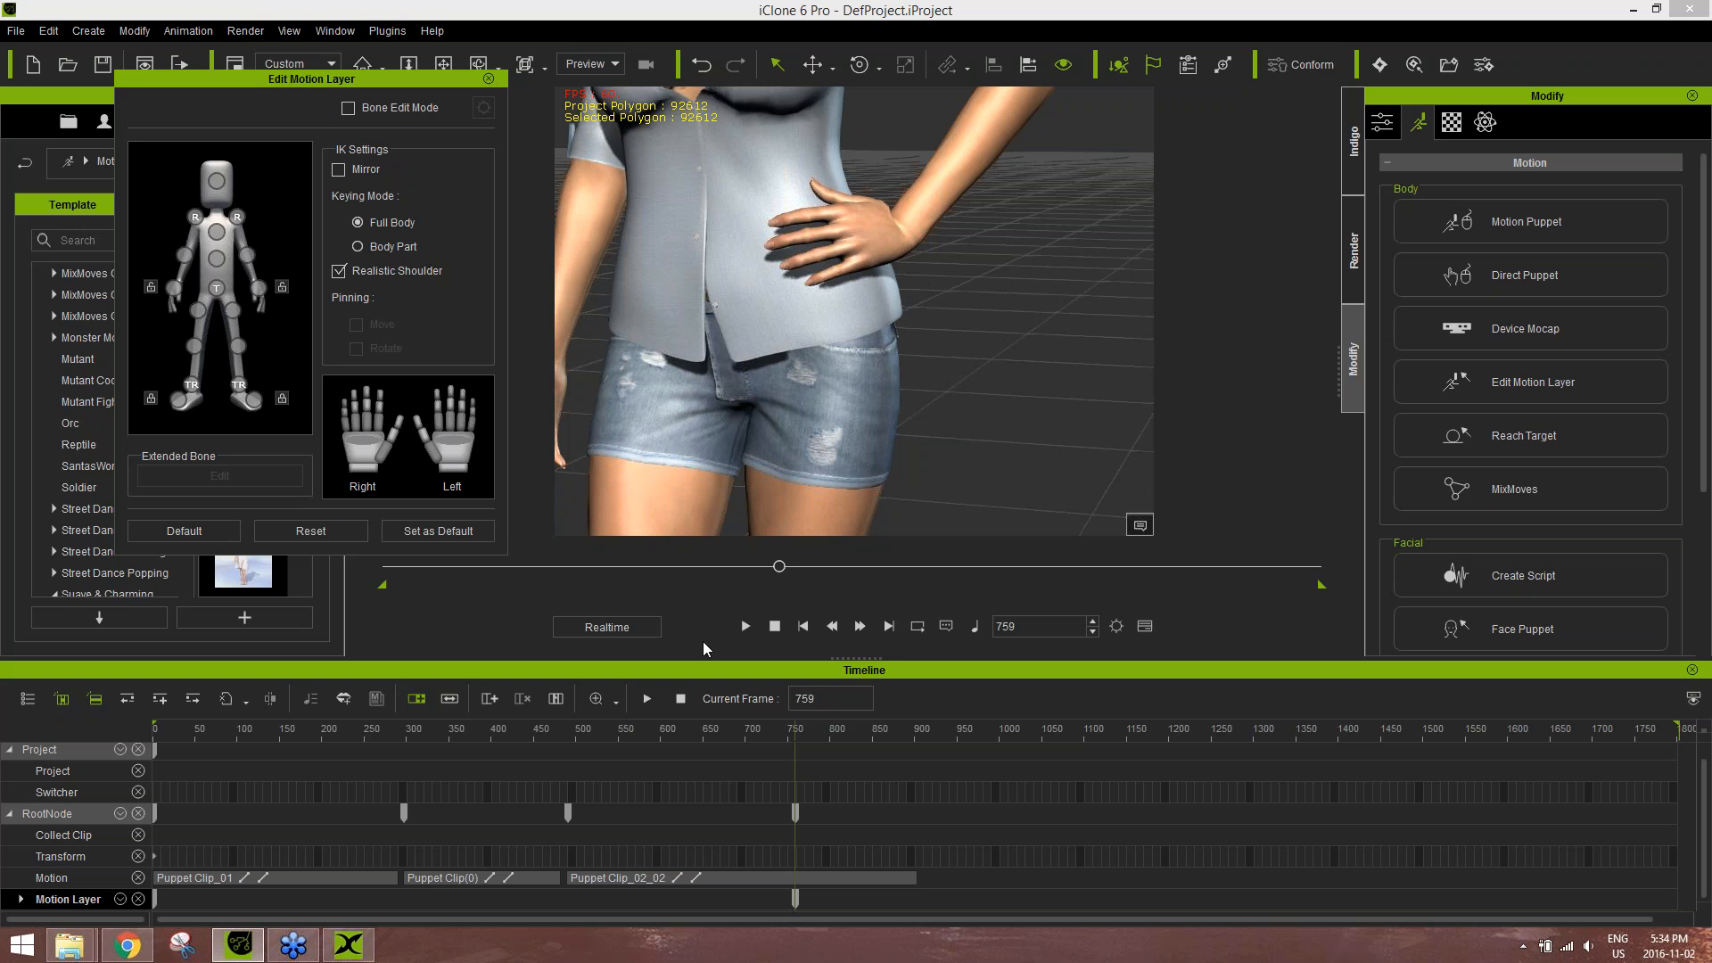
- Rotate the avatar's left hand so its fingers angle further downward on the hip at frame 821
click(828, 731)
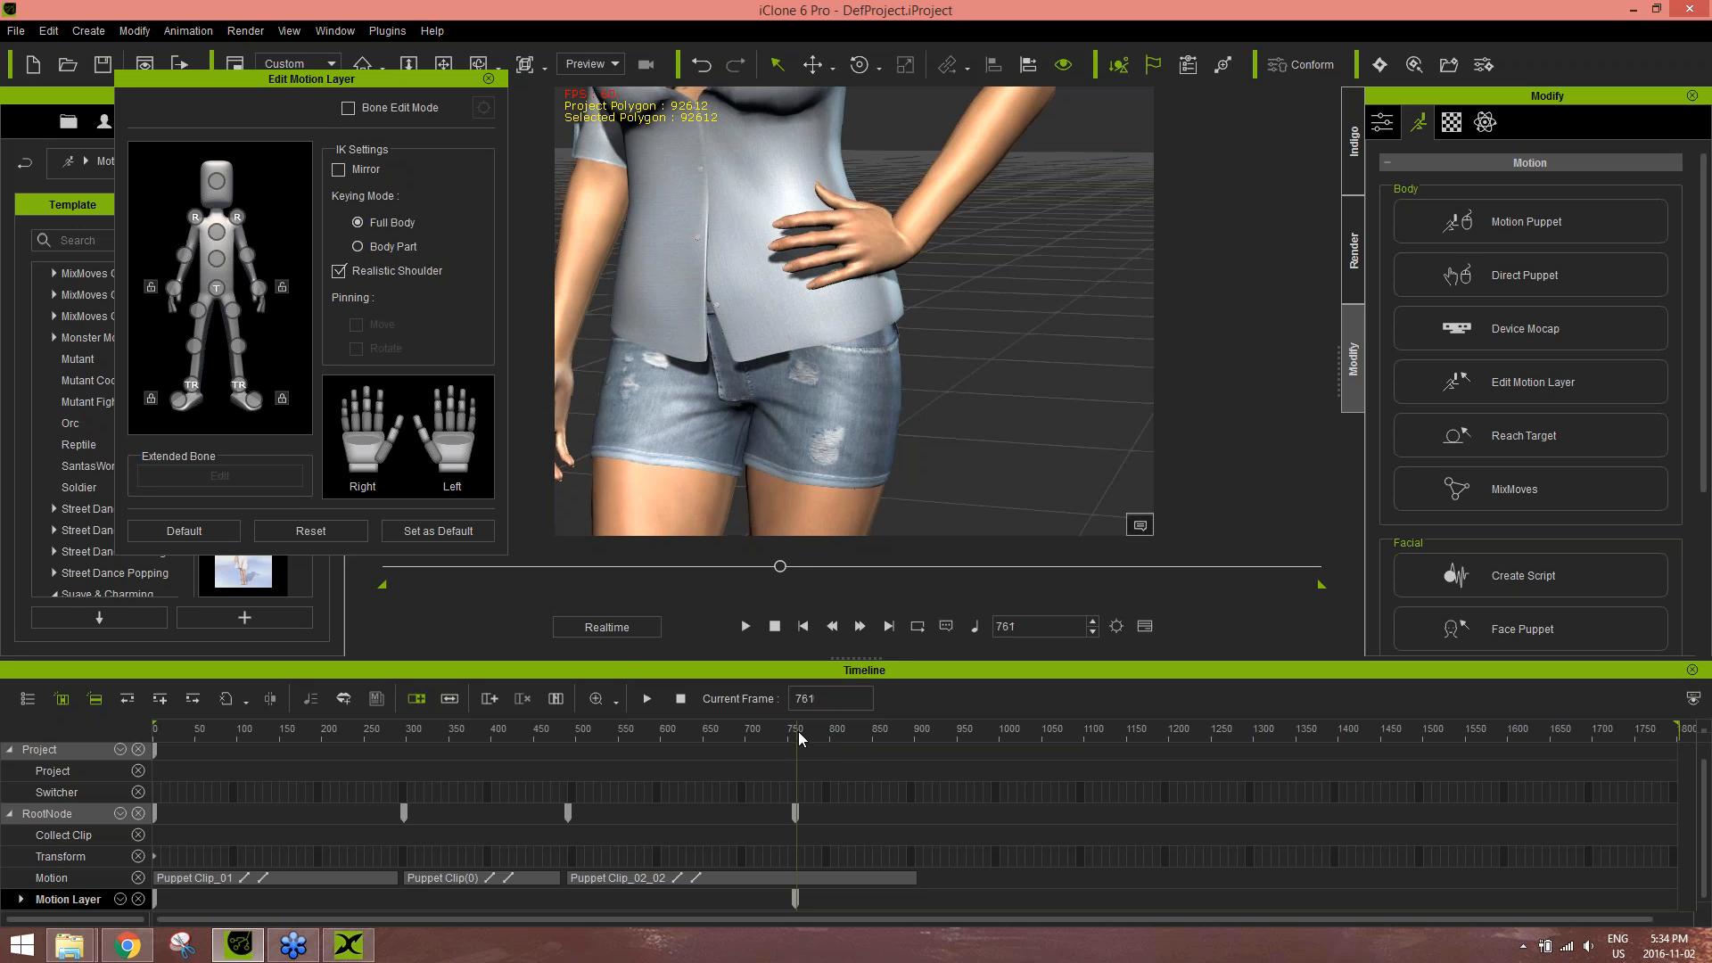
click(849, 733)
click(846, 733)
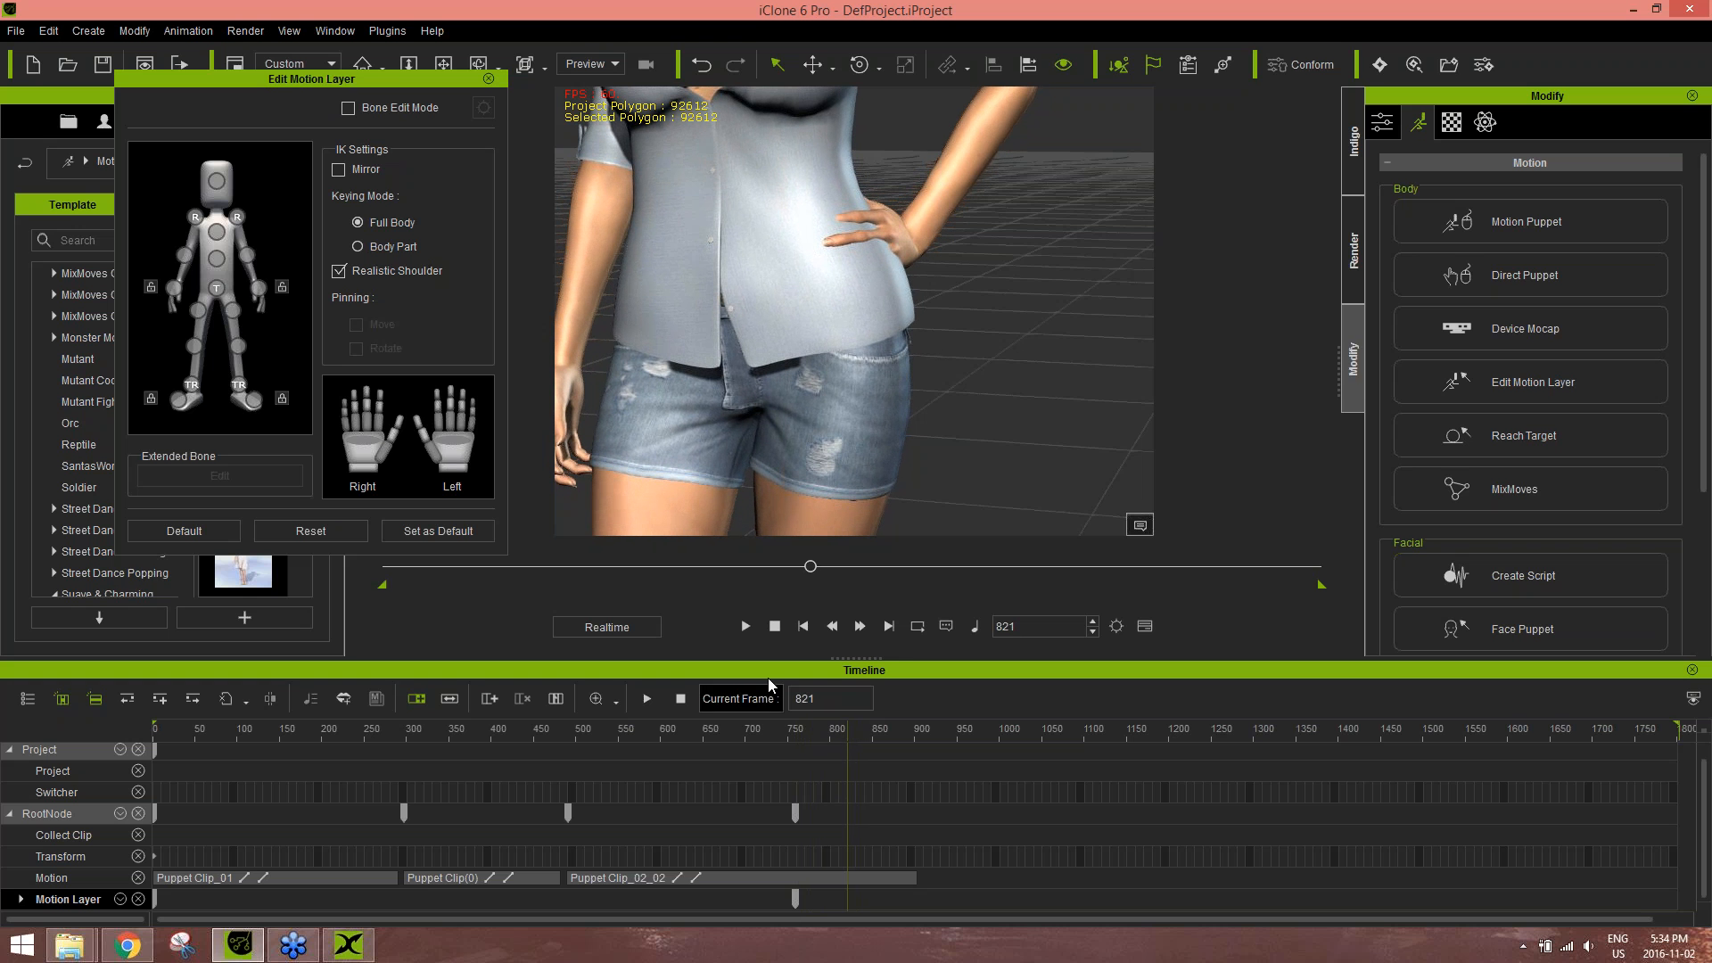
click(260, 290)
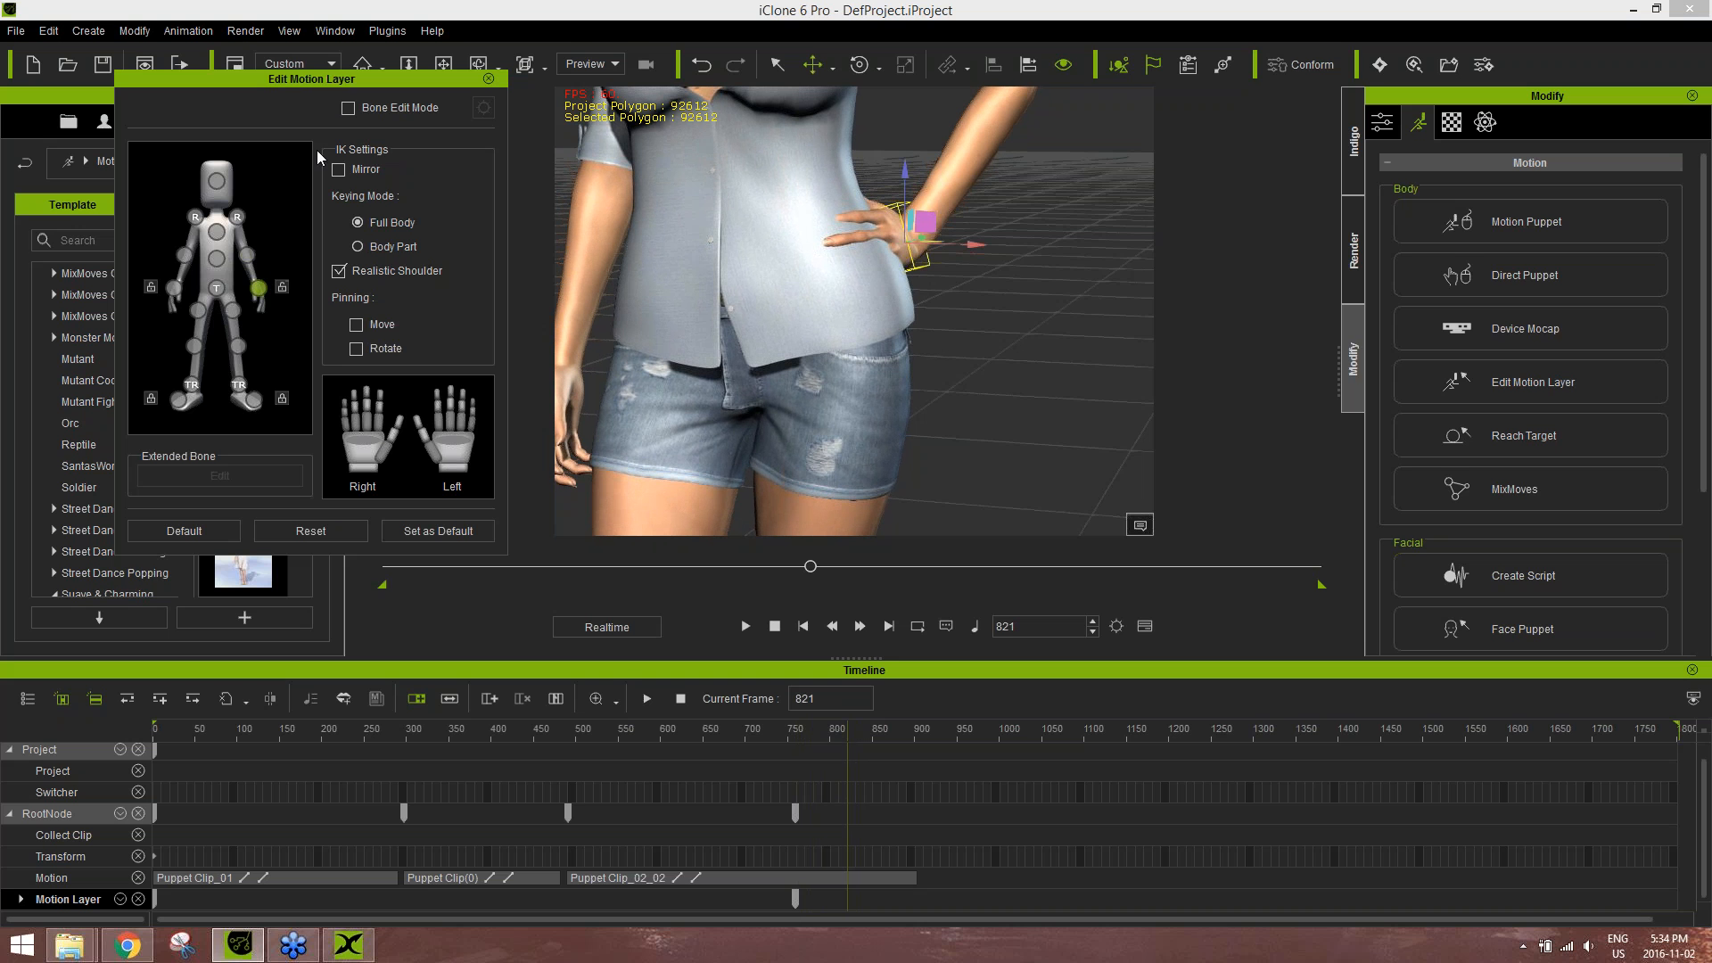
key(e)
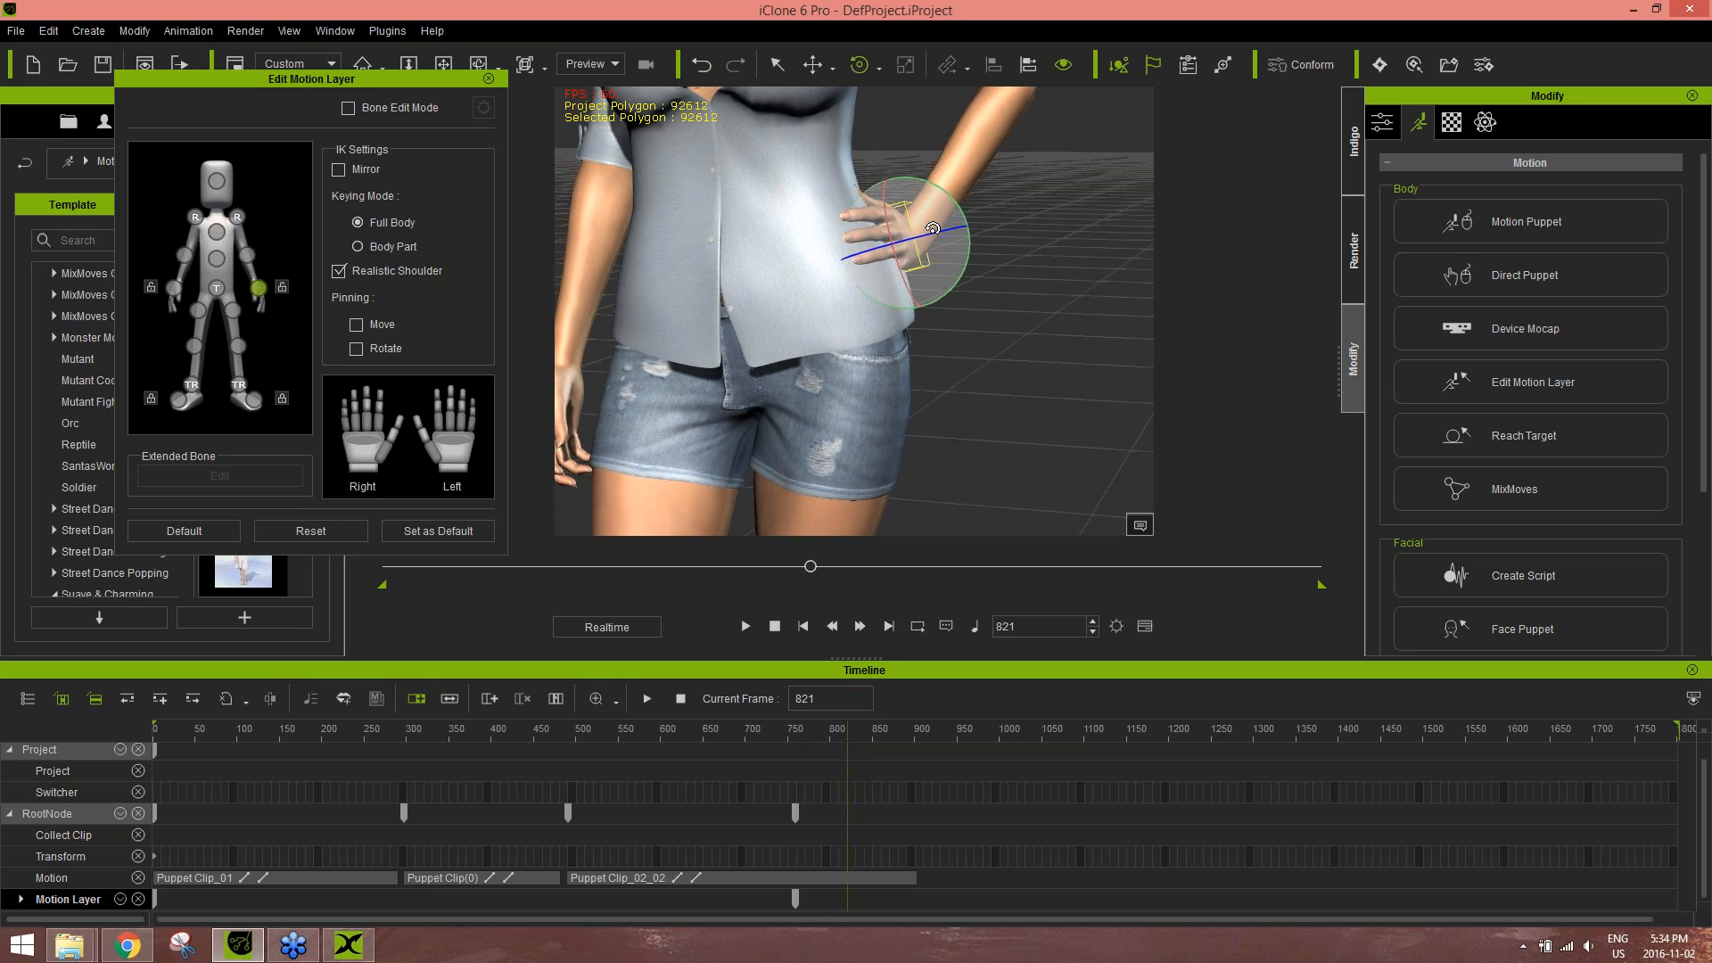
drag(933, 229, 968, 254)
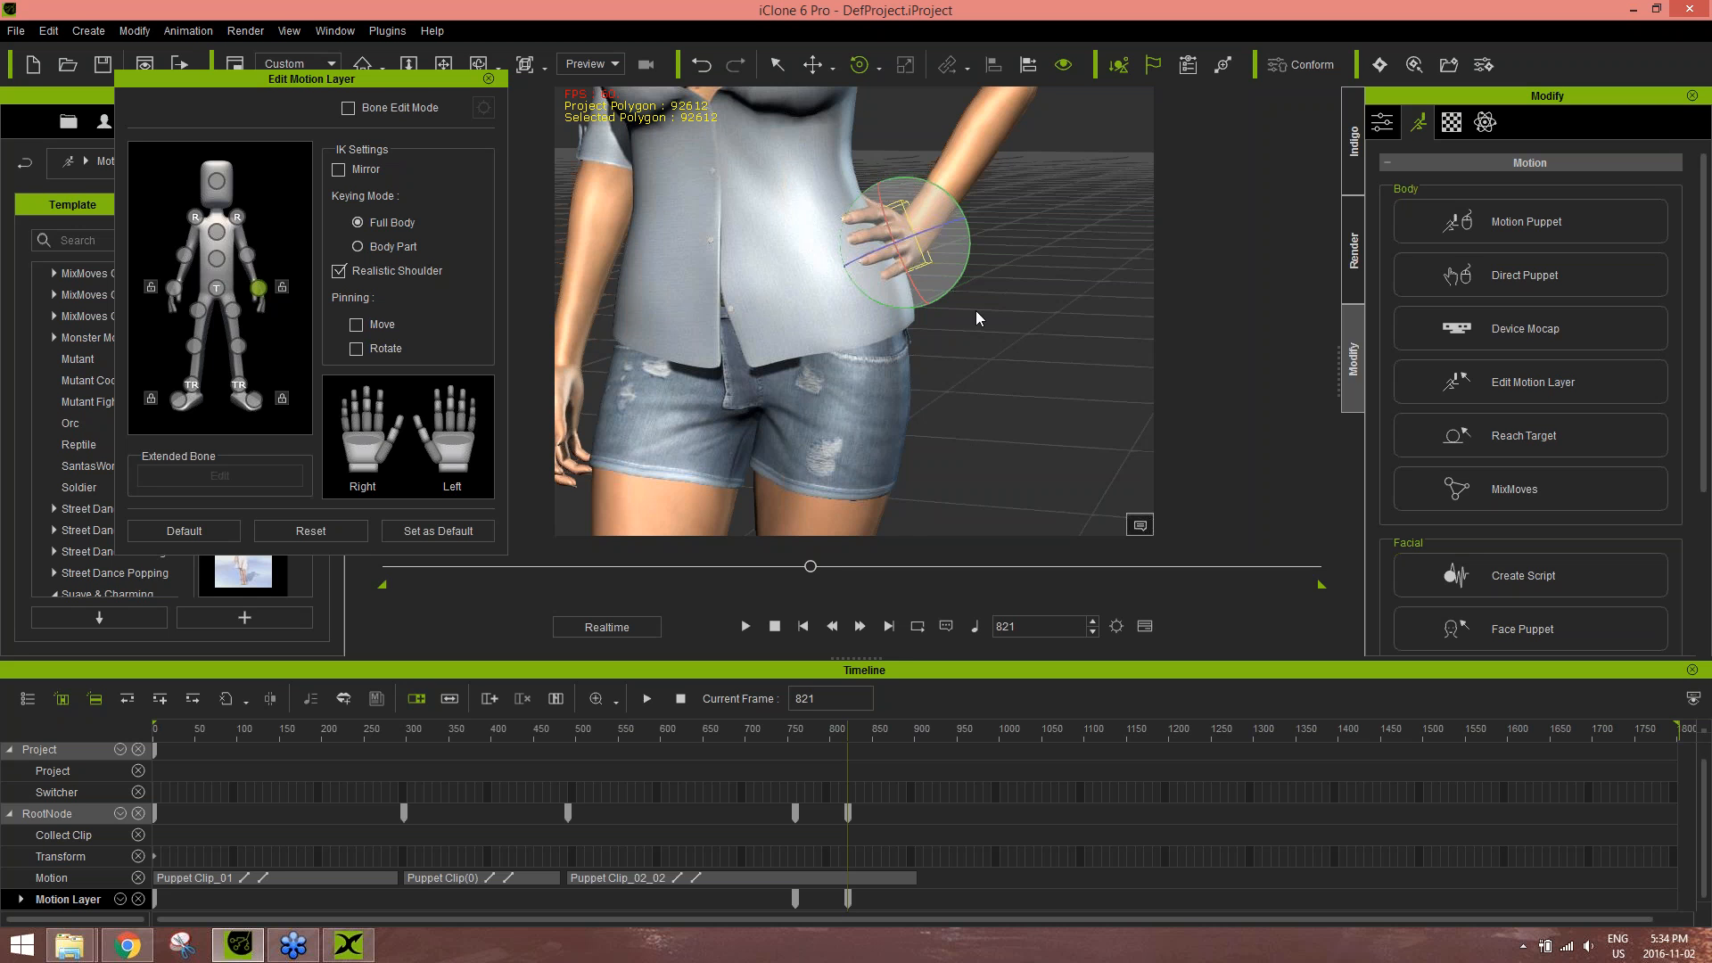
- Move the last motion layer key earlier to frame 806 and adjust the avatar's left hand rotation there
drag(786, 737, 827, 732)
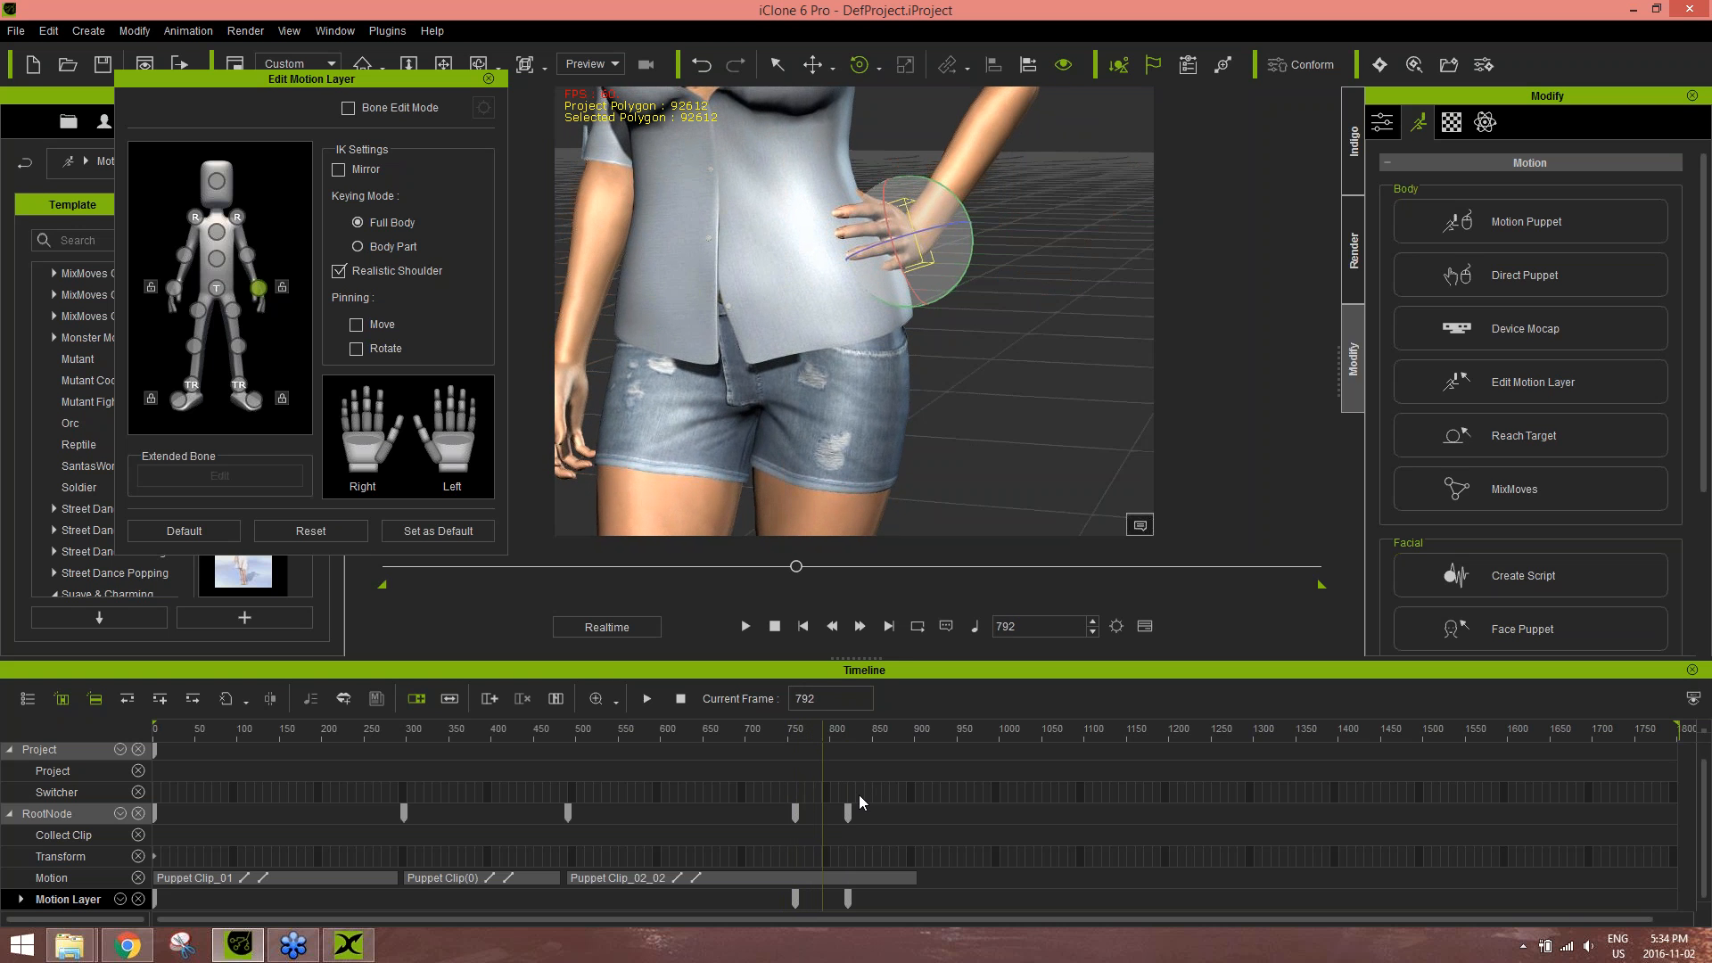
drag(853, 817, 840, 816)
drag(792, 730, 830, 736)
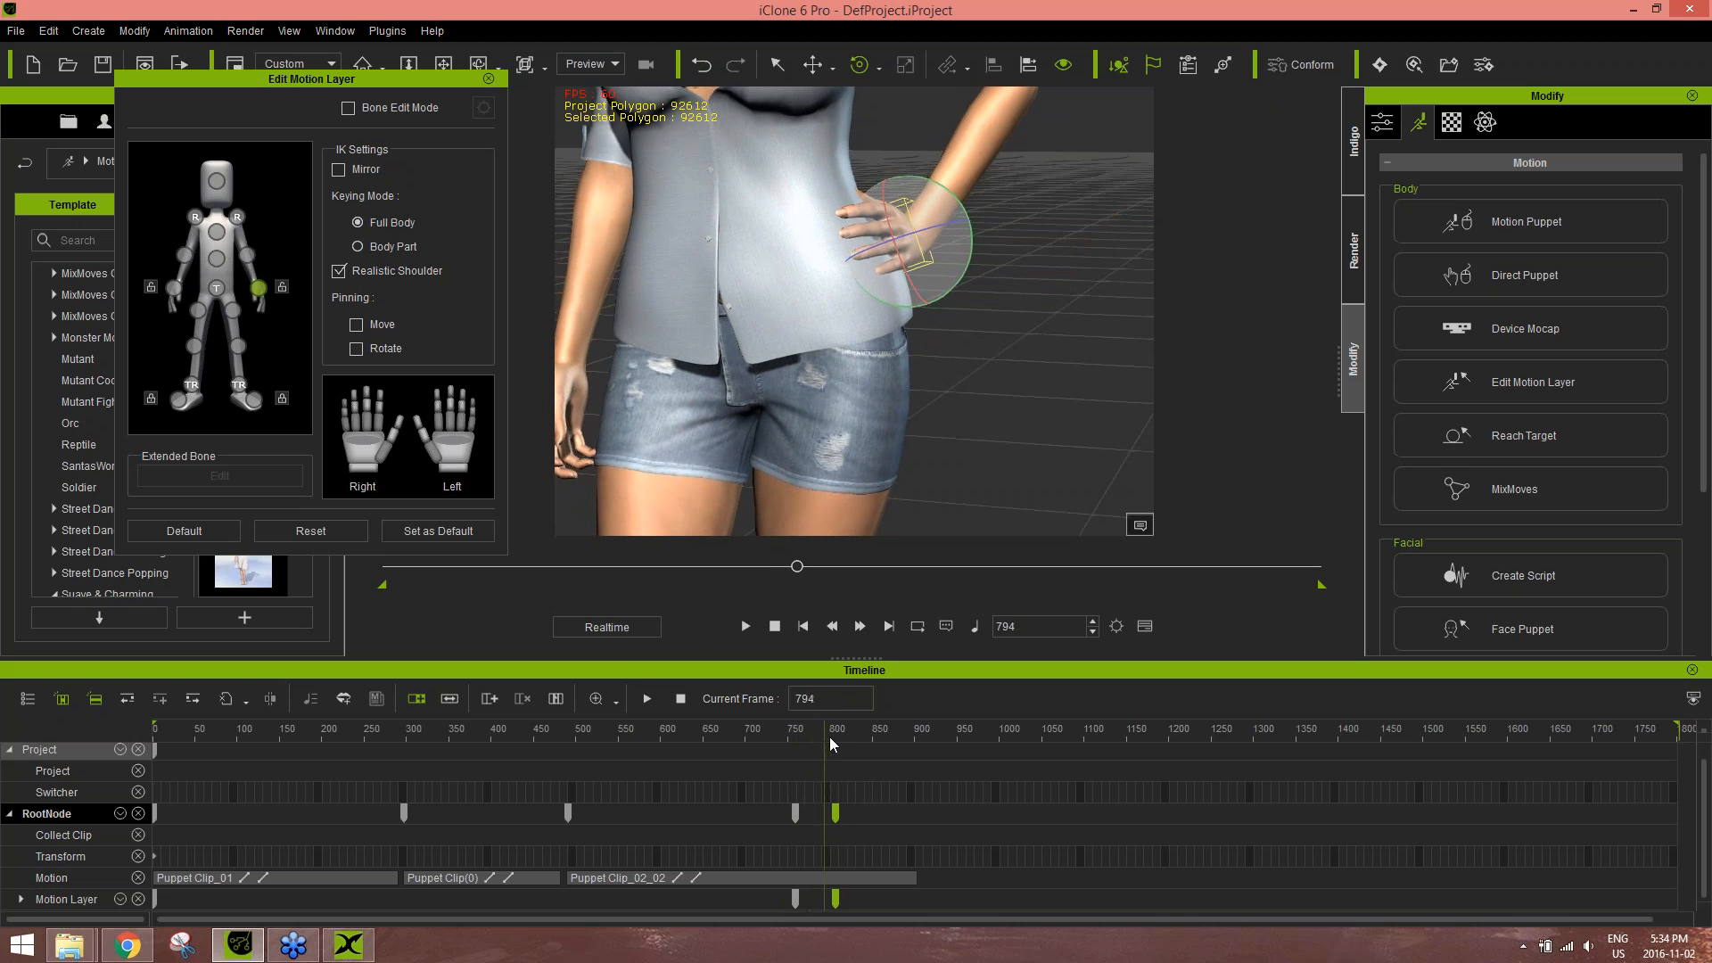
click(838, 812)
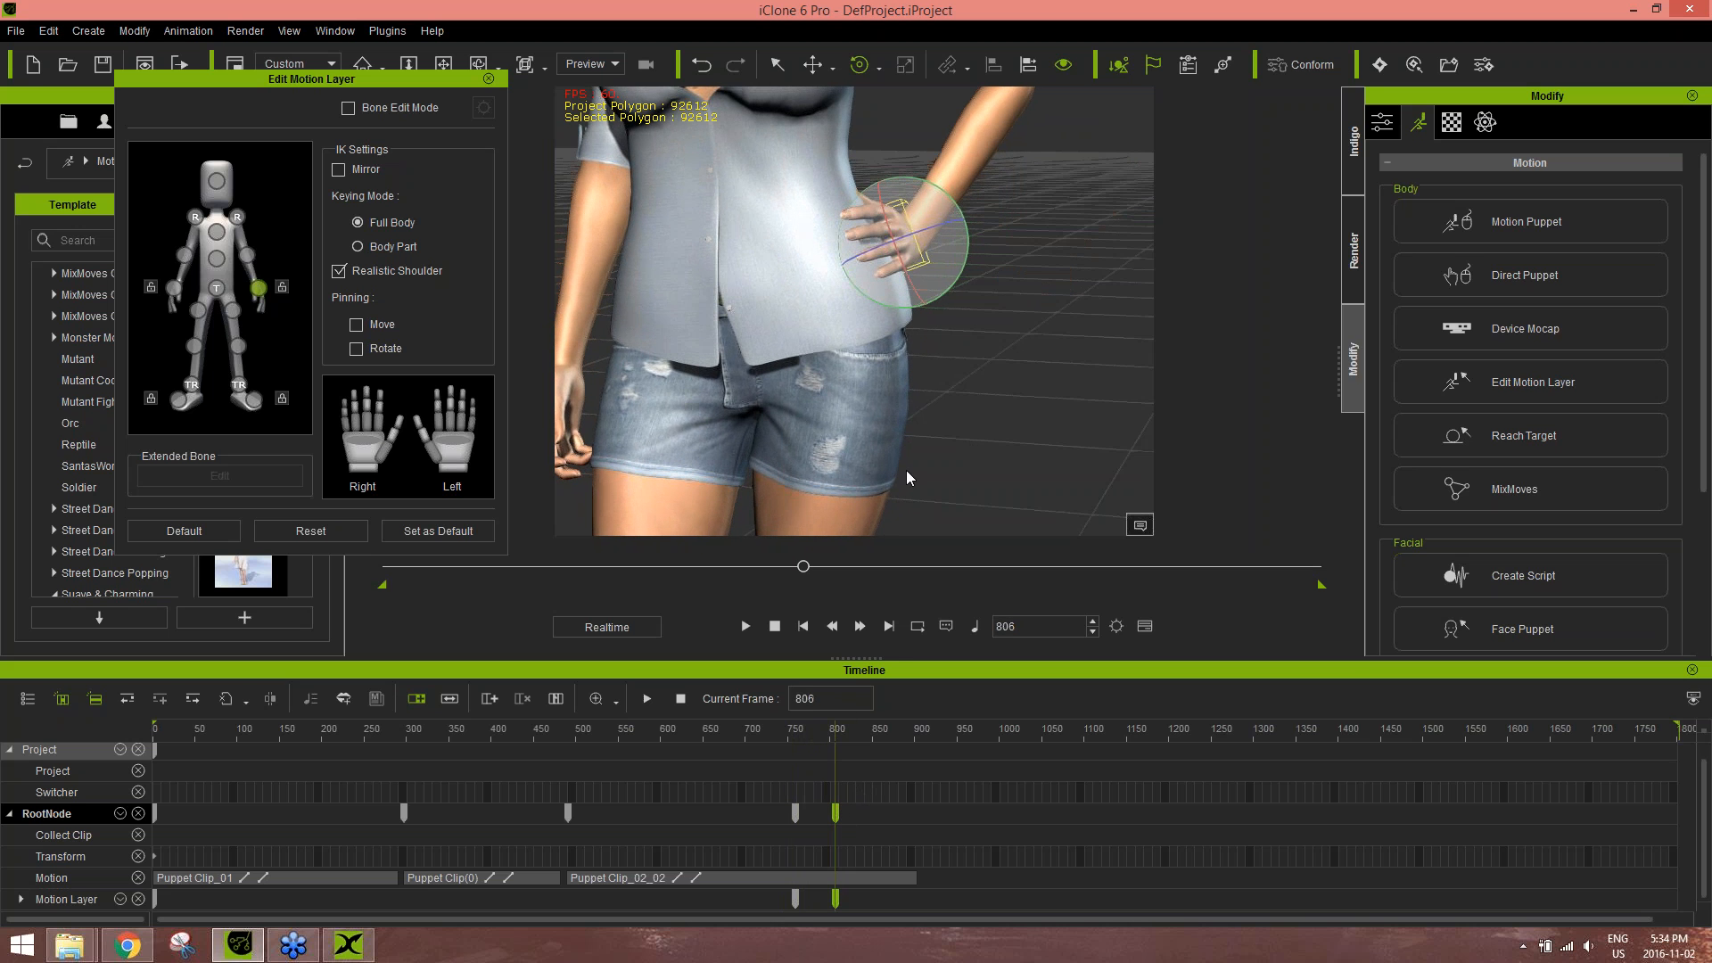
drag(923, 229, 966, 253)
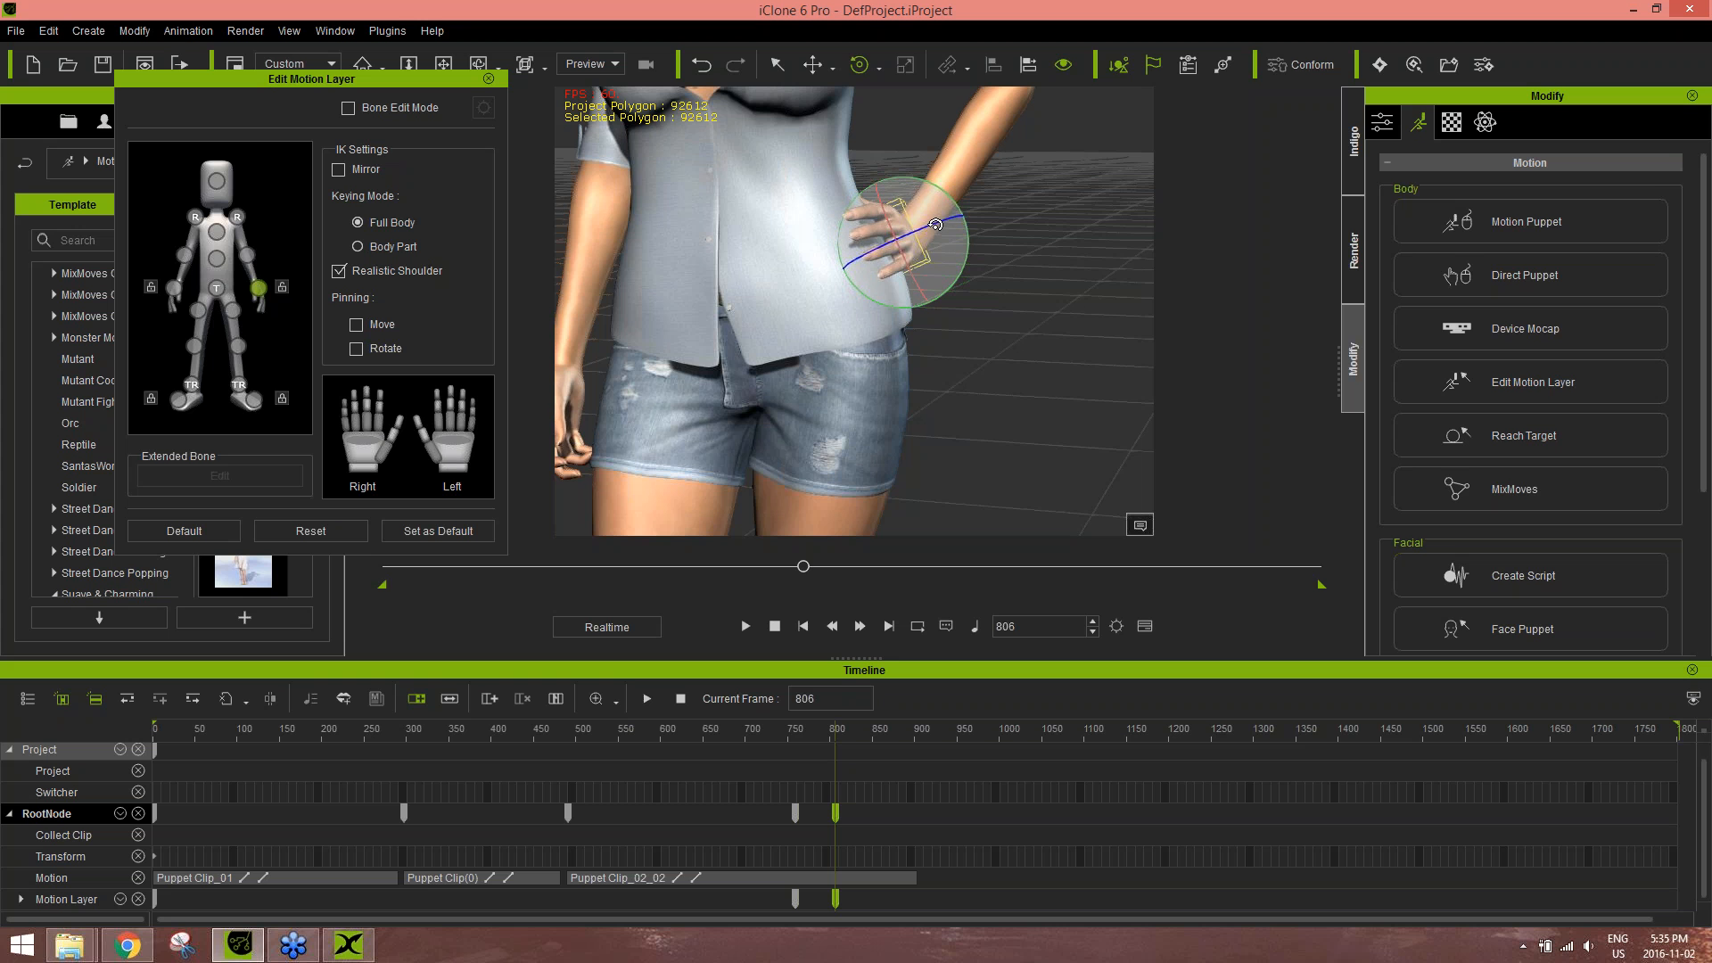
- Shift the frame 806 key later along the timeline and rotate the avatar's left hand to angle its fingers downward at frame 791
mouse_move(799, 732)
mouse_down()
mouse_move(934, 688)
mouse_move(770, 719)
mouse_move(814, 719)
mouse_up()
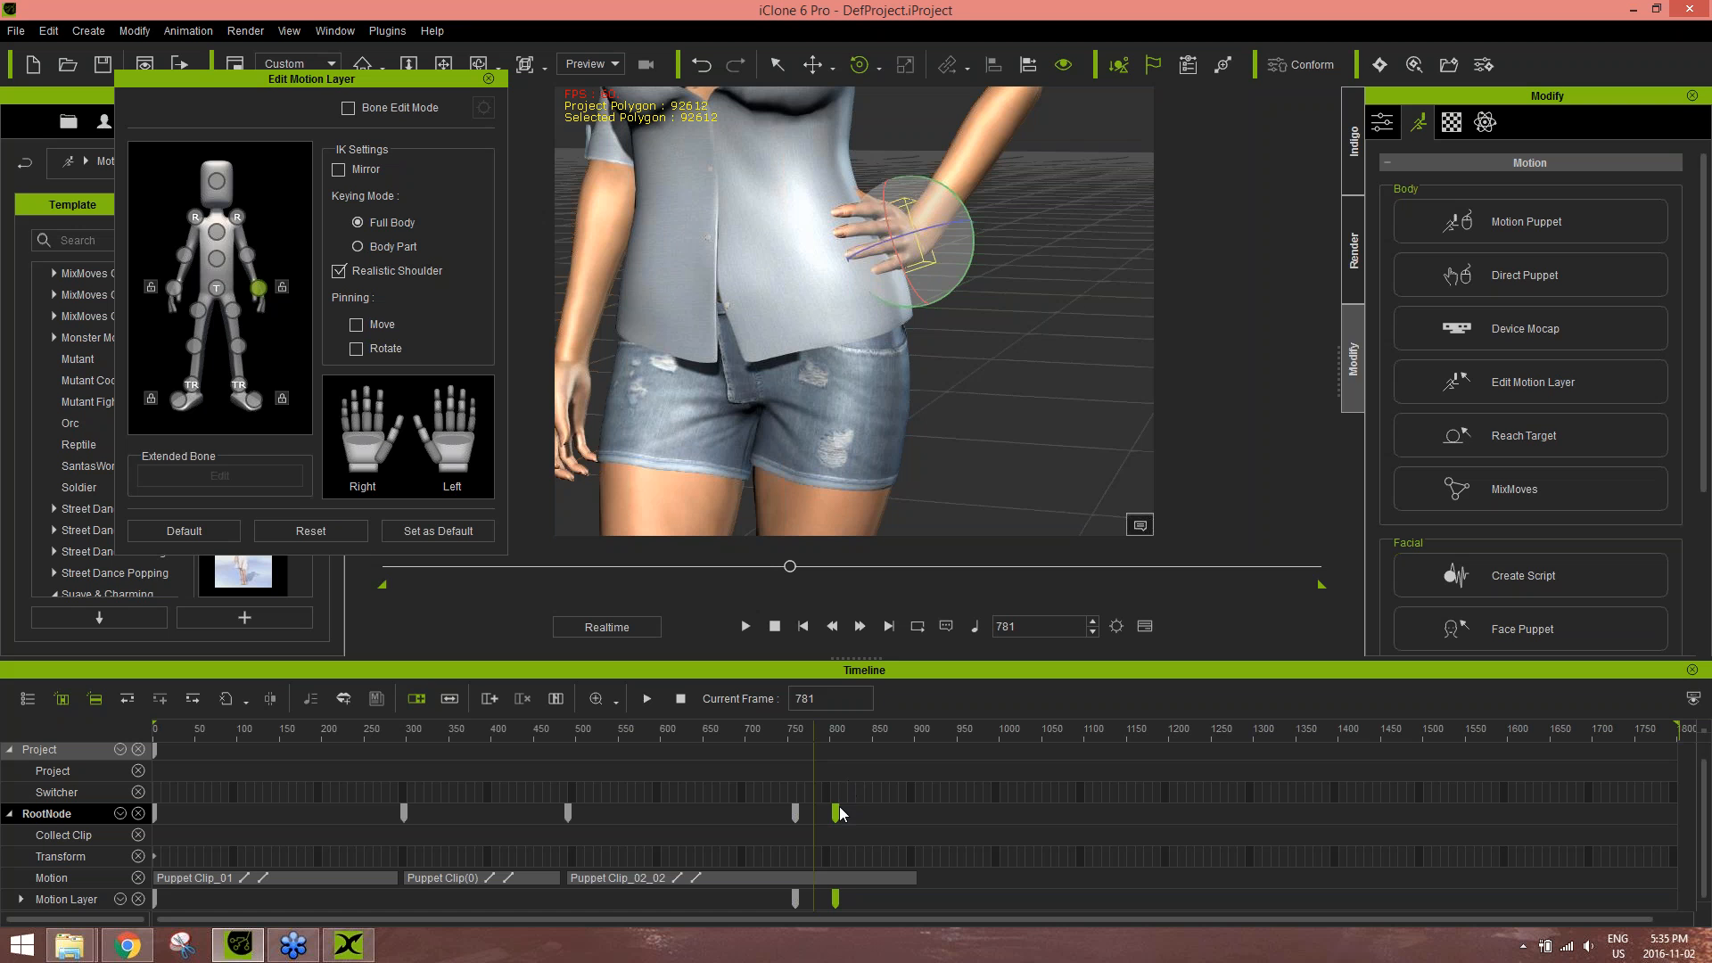
drag(839, 813, 858, 813)
drag(814, 727, 823, 727)
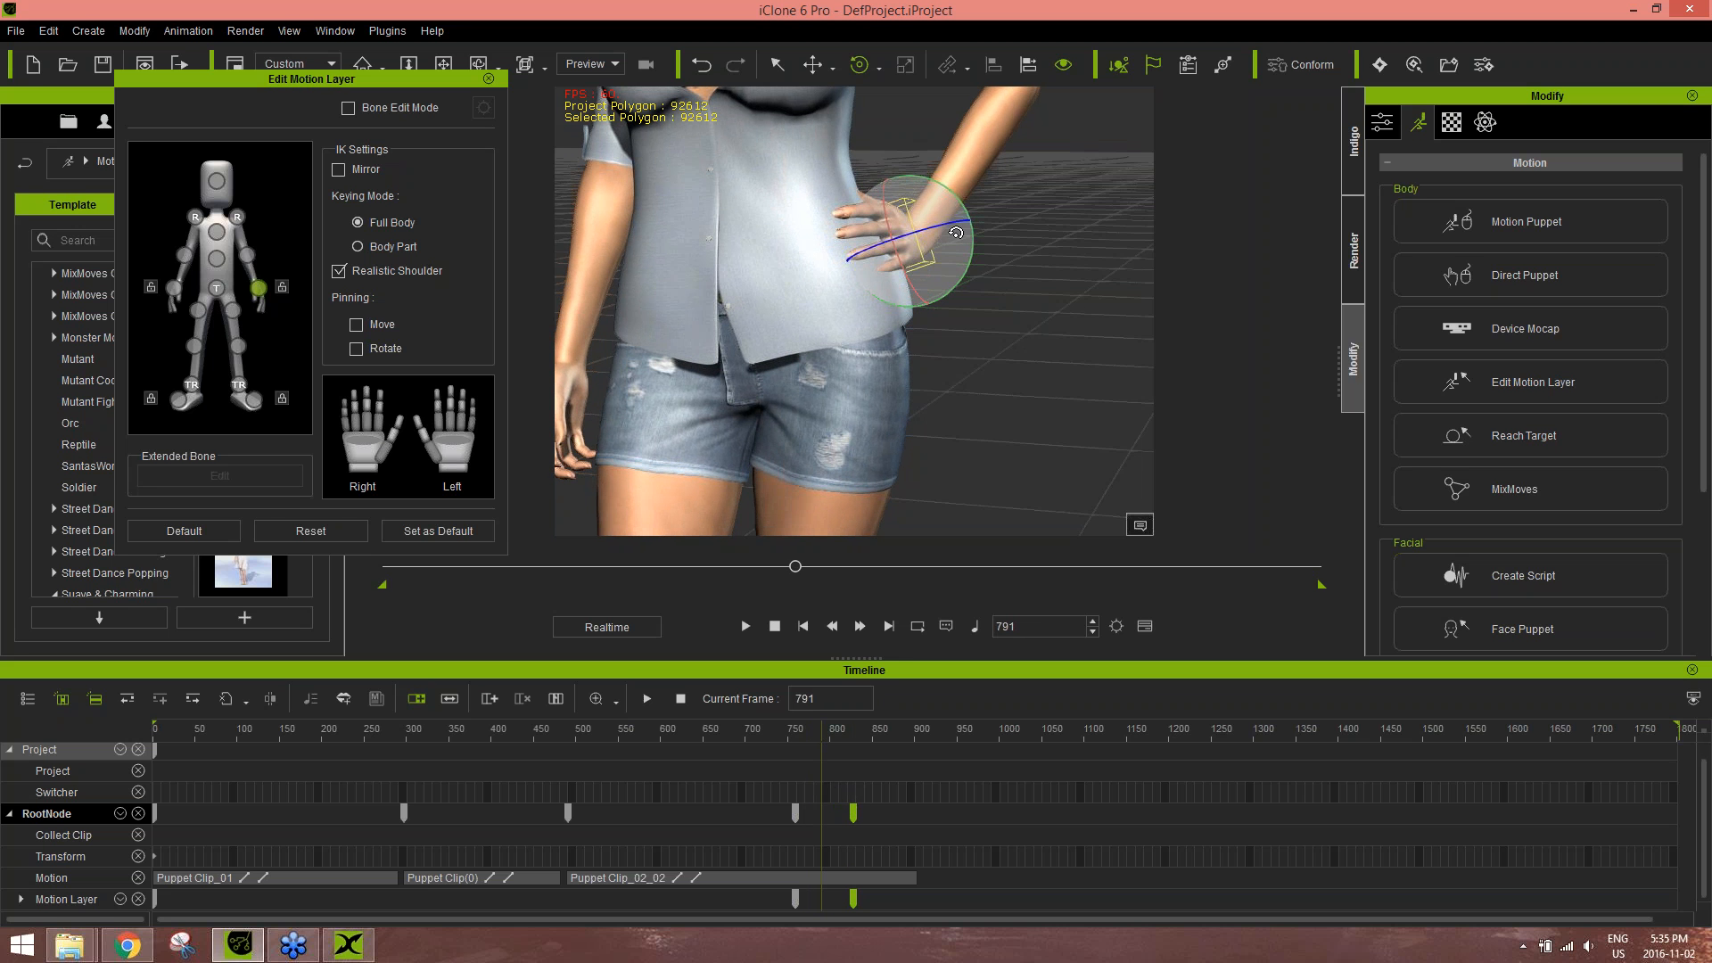
drag(974, 254, 941, 223)
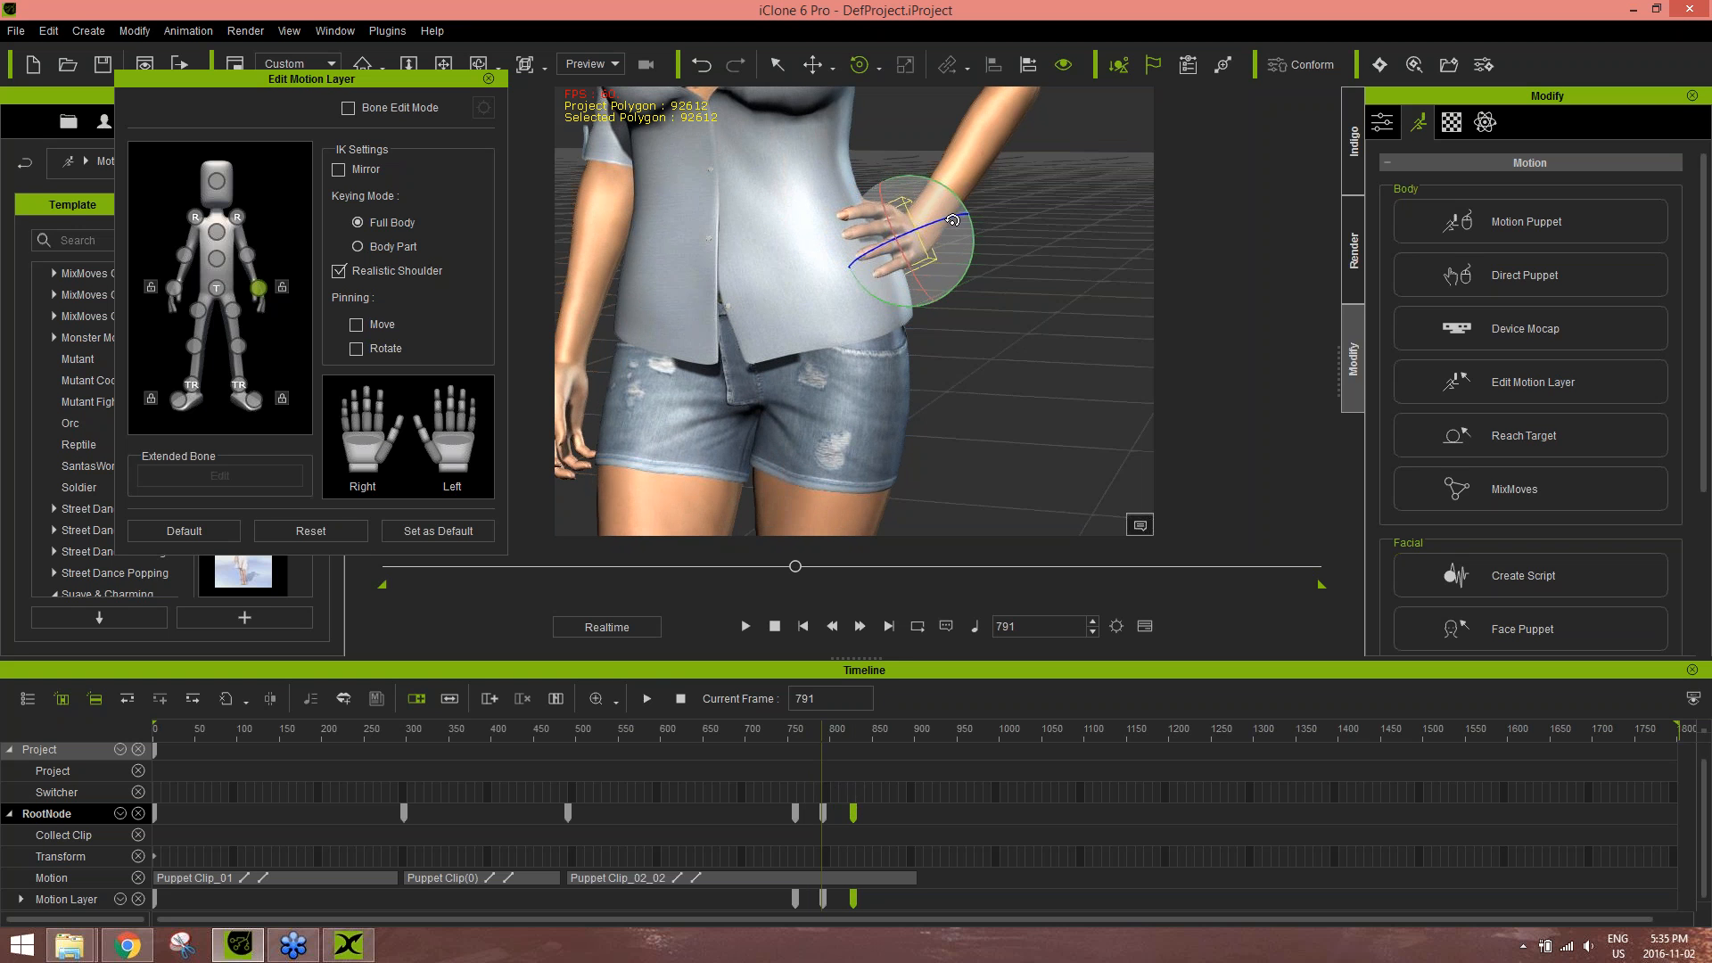
- Reset the motion layer pose at frame 882 and play the last clip back to check the hand correction
drag(788, 733, 899, 710)
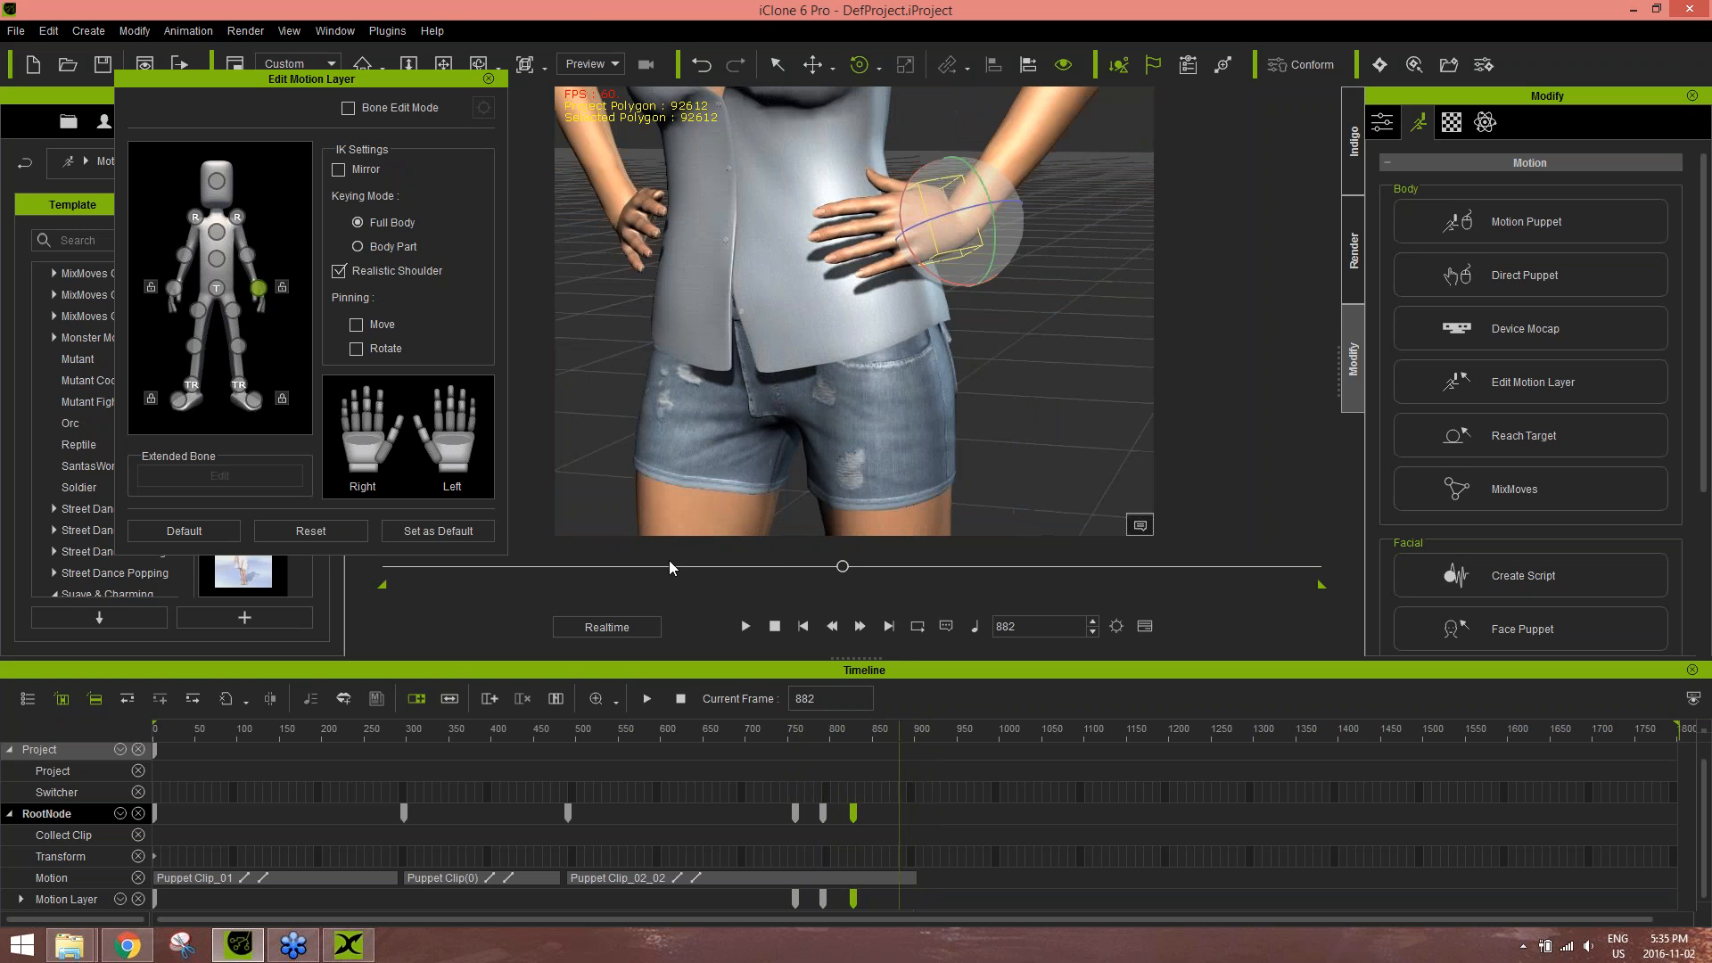
click(310, 530)
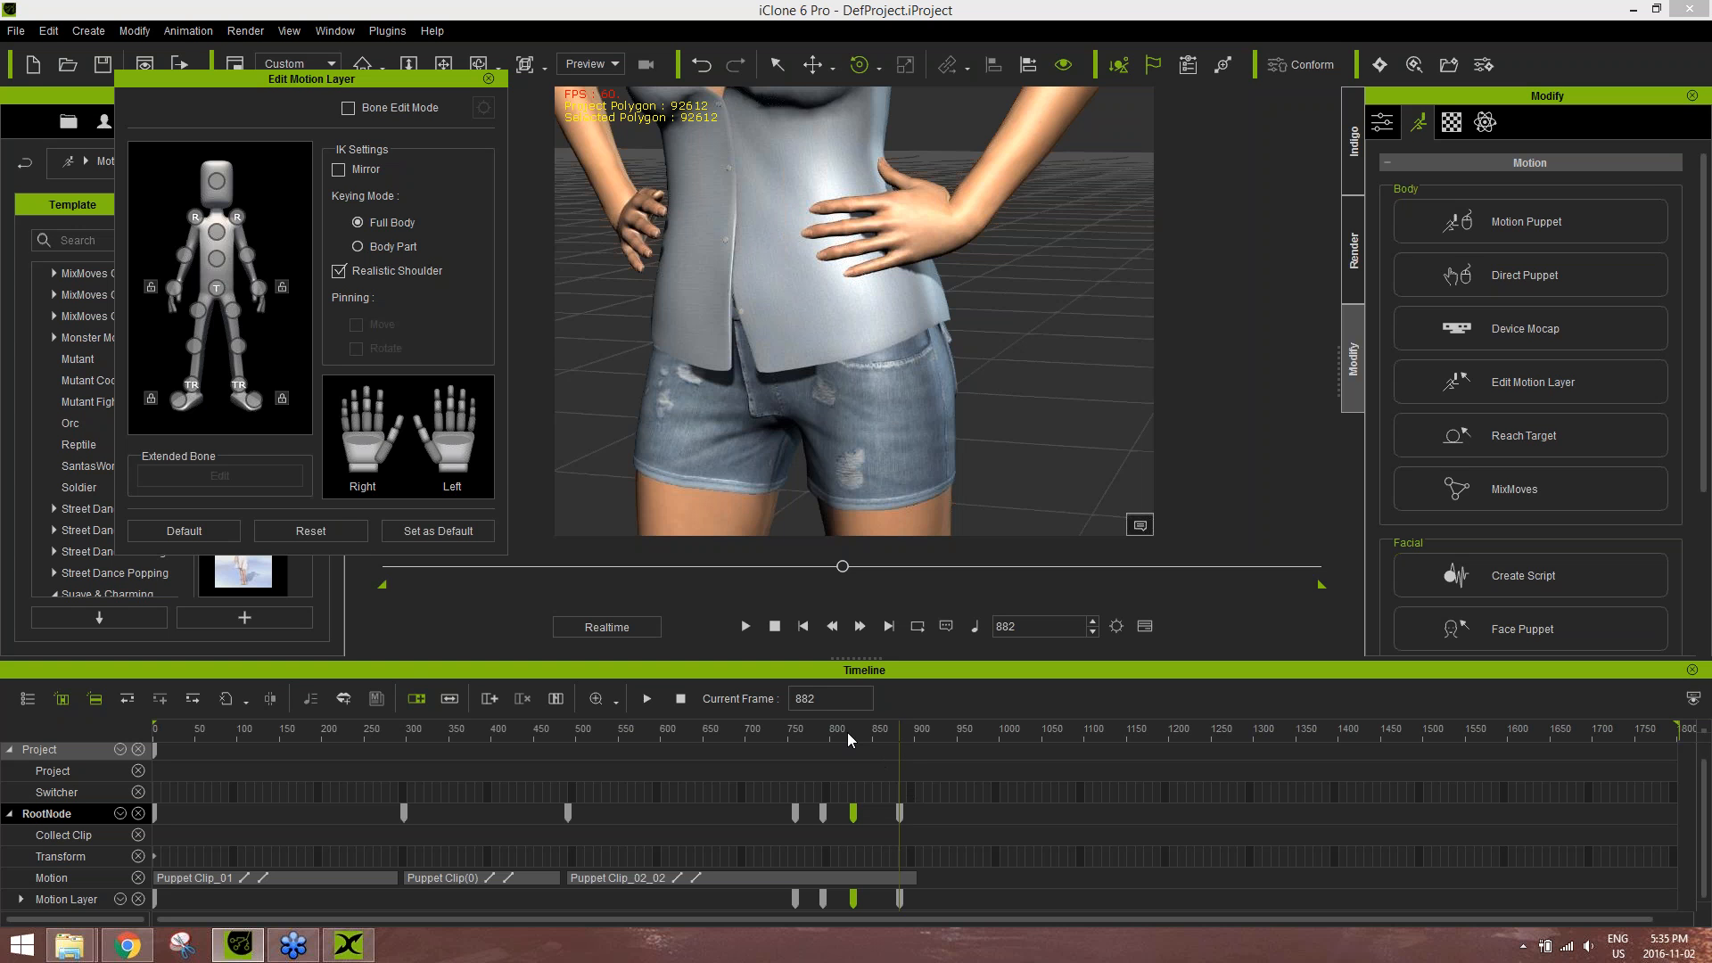
drag(849, 731, 731, 736)
key(space)
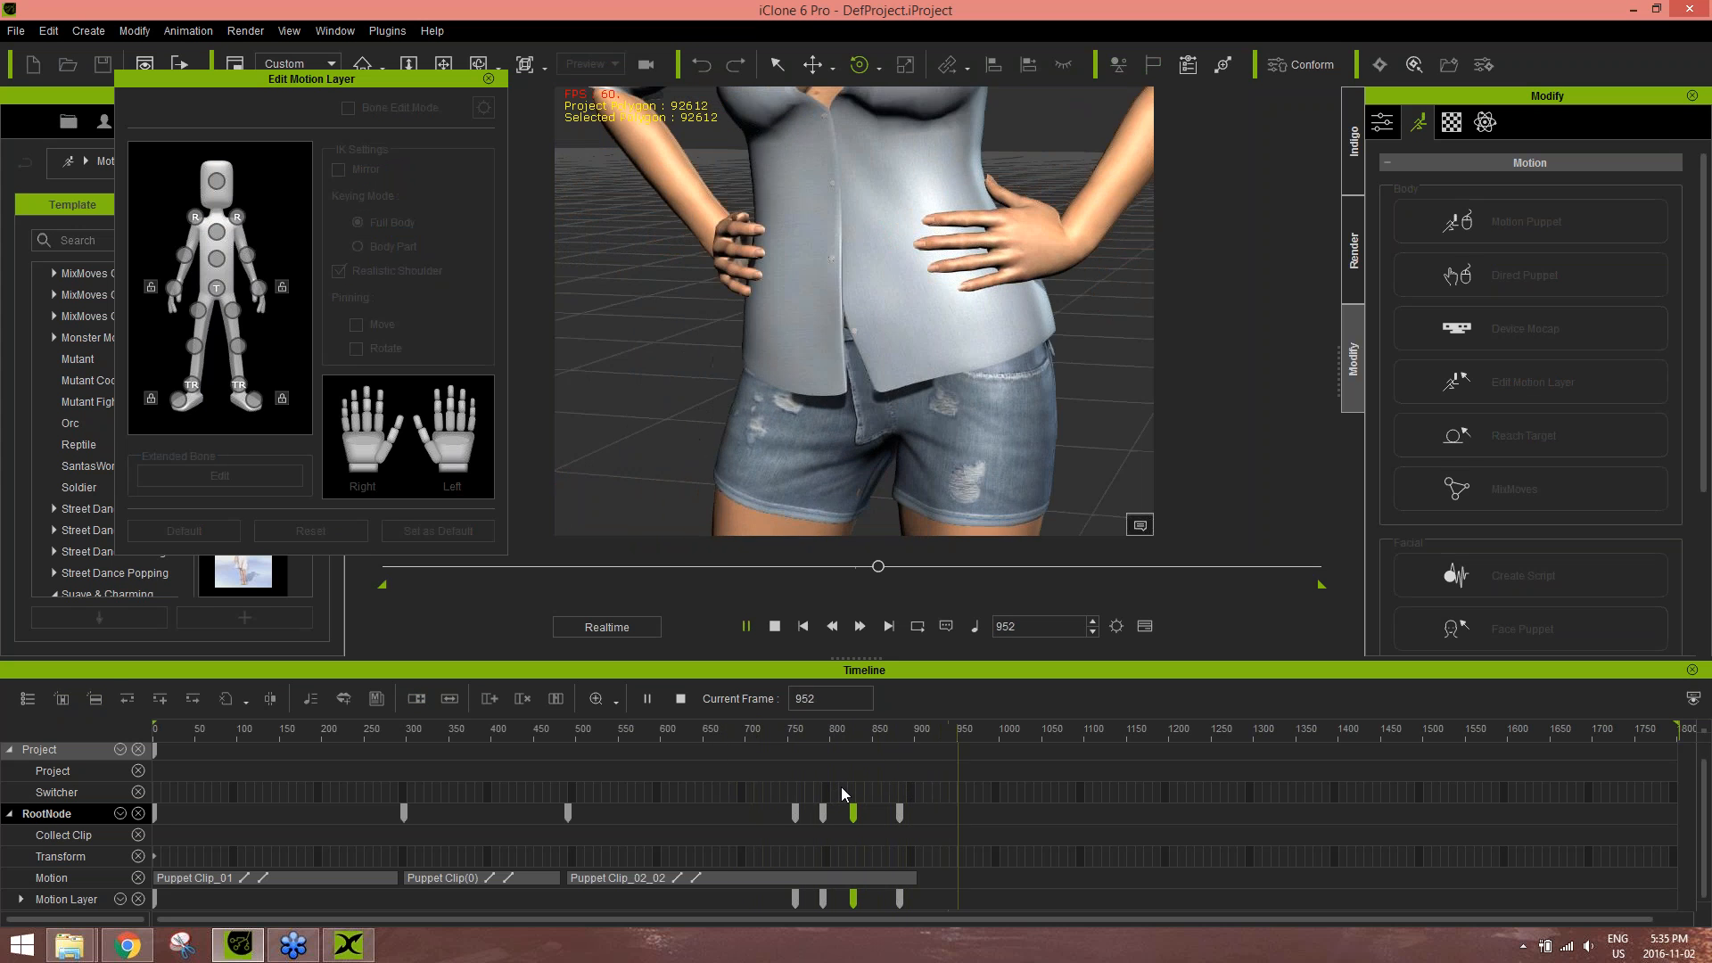
key(space)
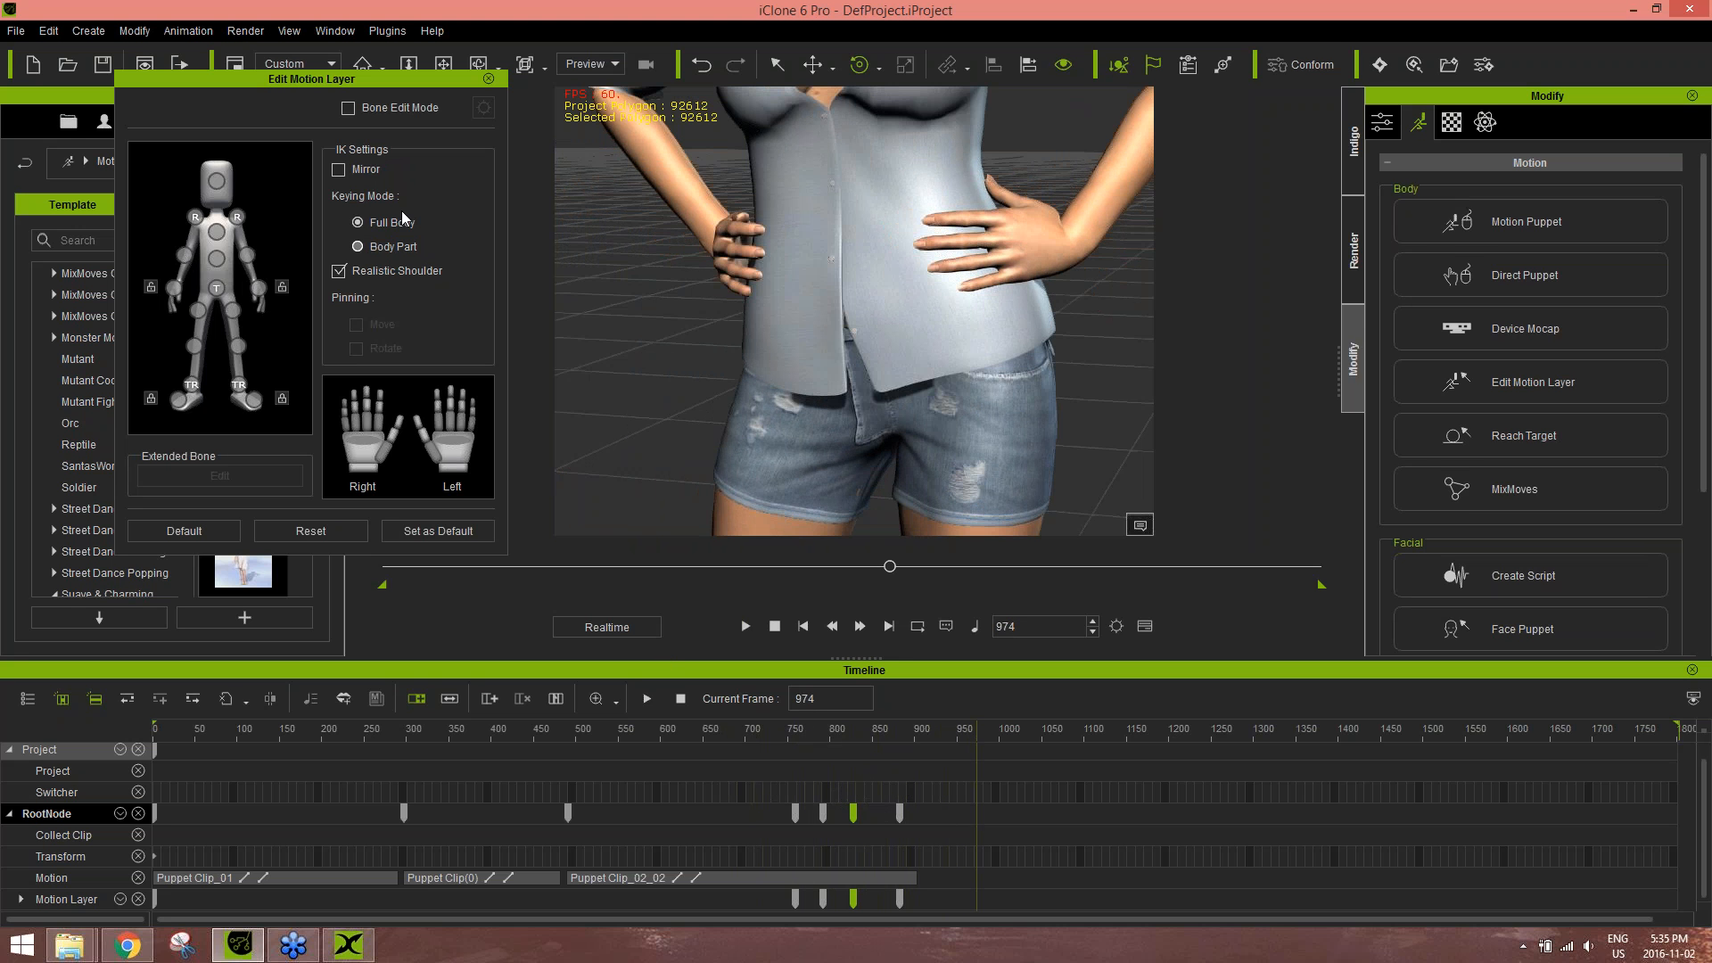
- Close the Edit Motion Layer window and return to frame 1 with the whole avatar in view
click(488, 80)
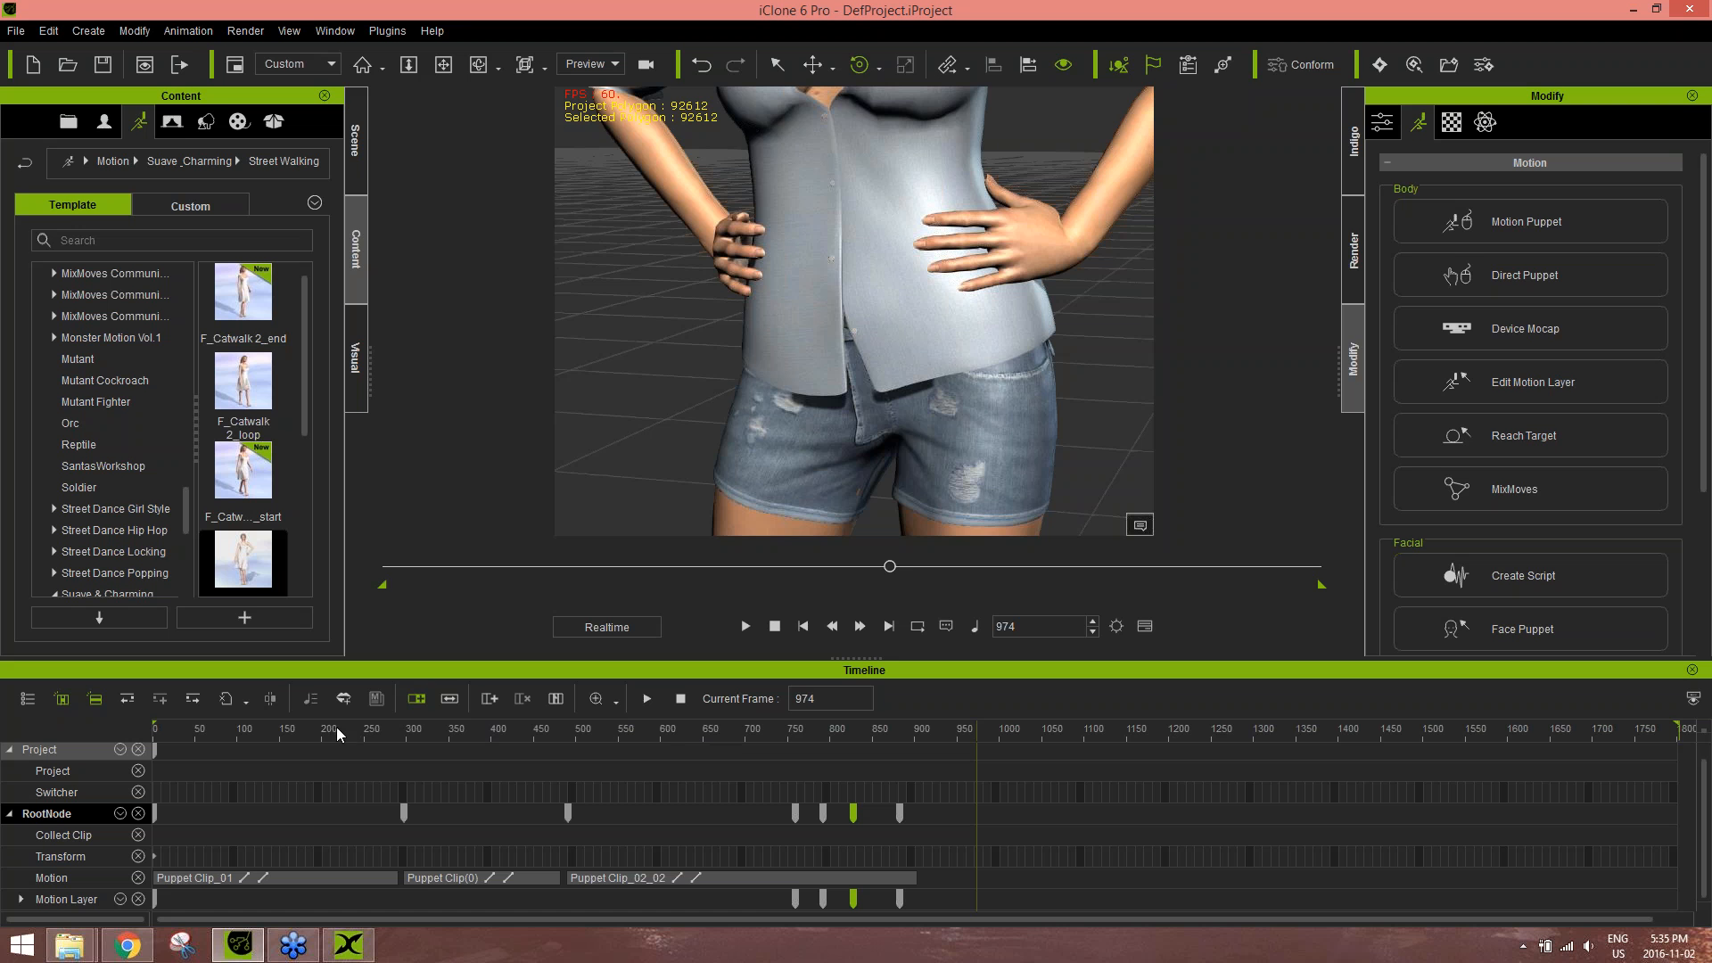
drag(339, 737, 450, 747)
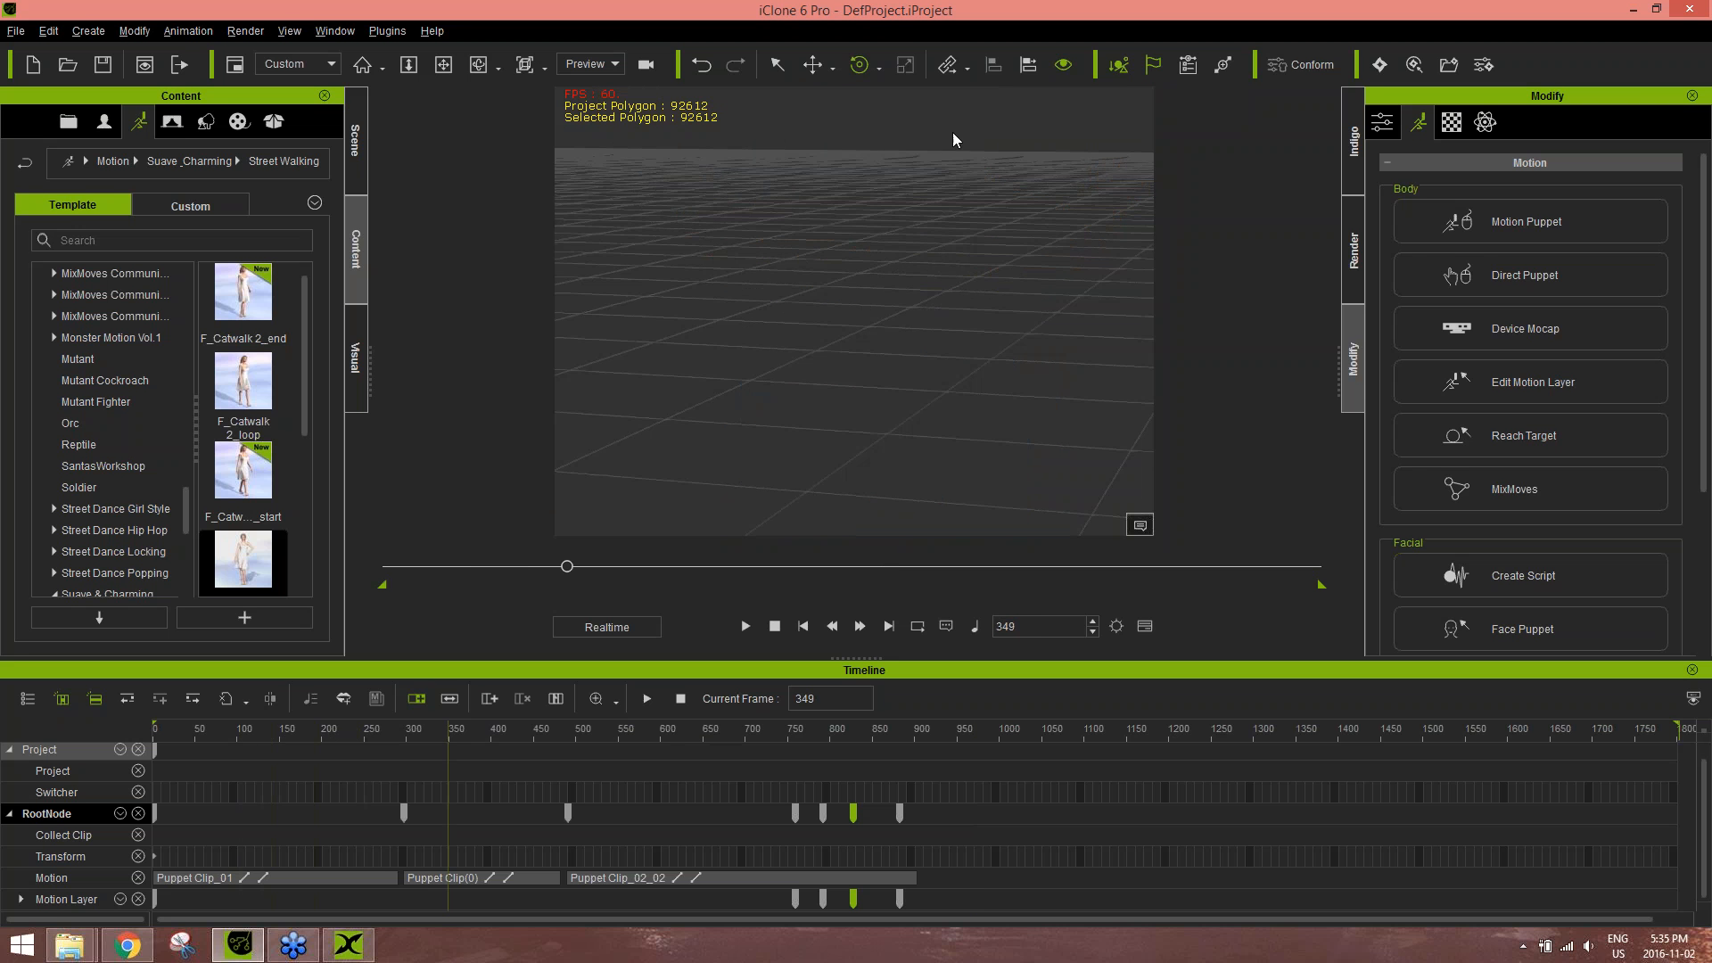
middle_drag(860, 413, 898, 325)
right_drag(897, 324, 878, 317)
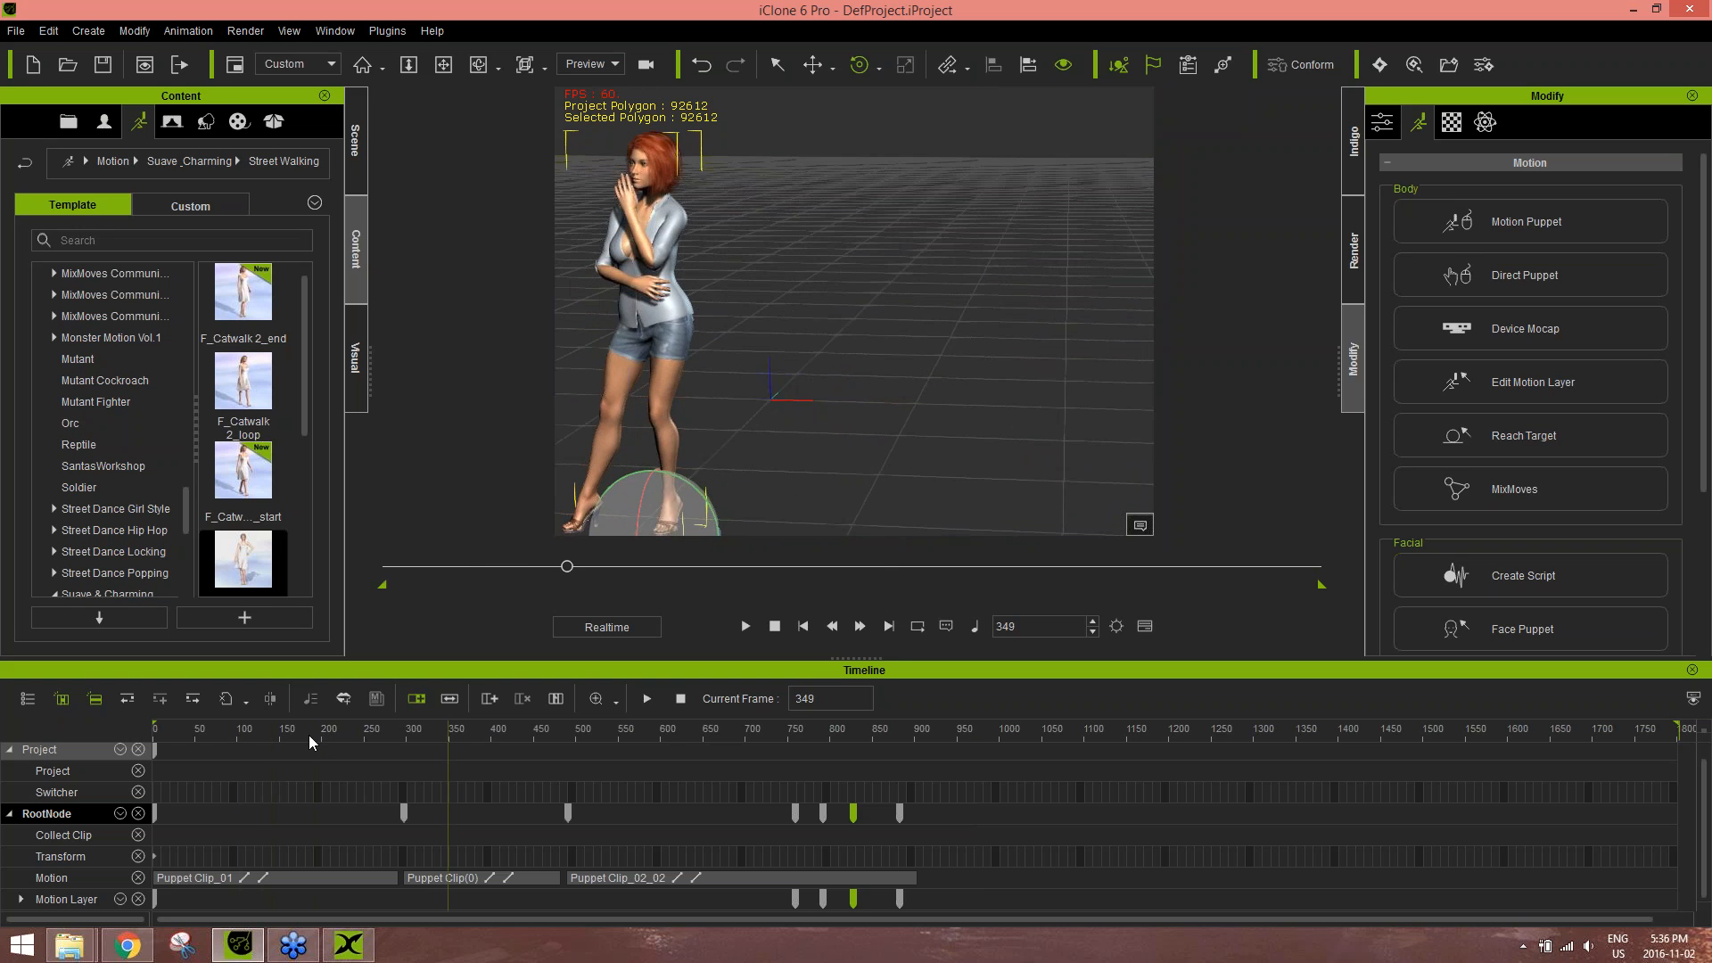
drag(309, 736, 135, 745)
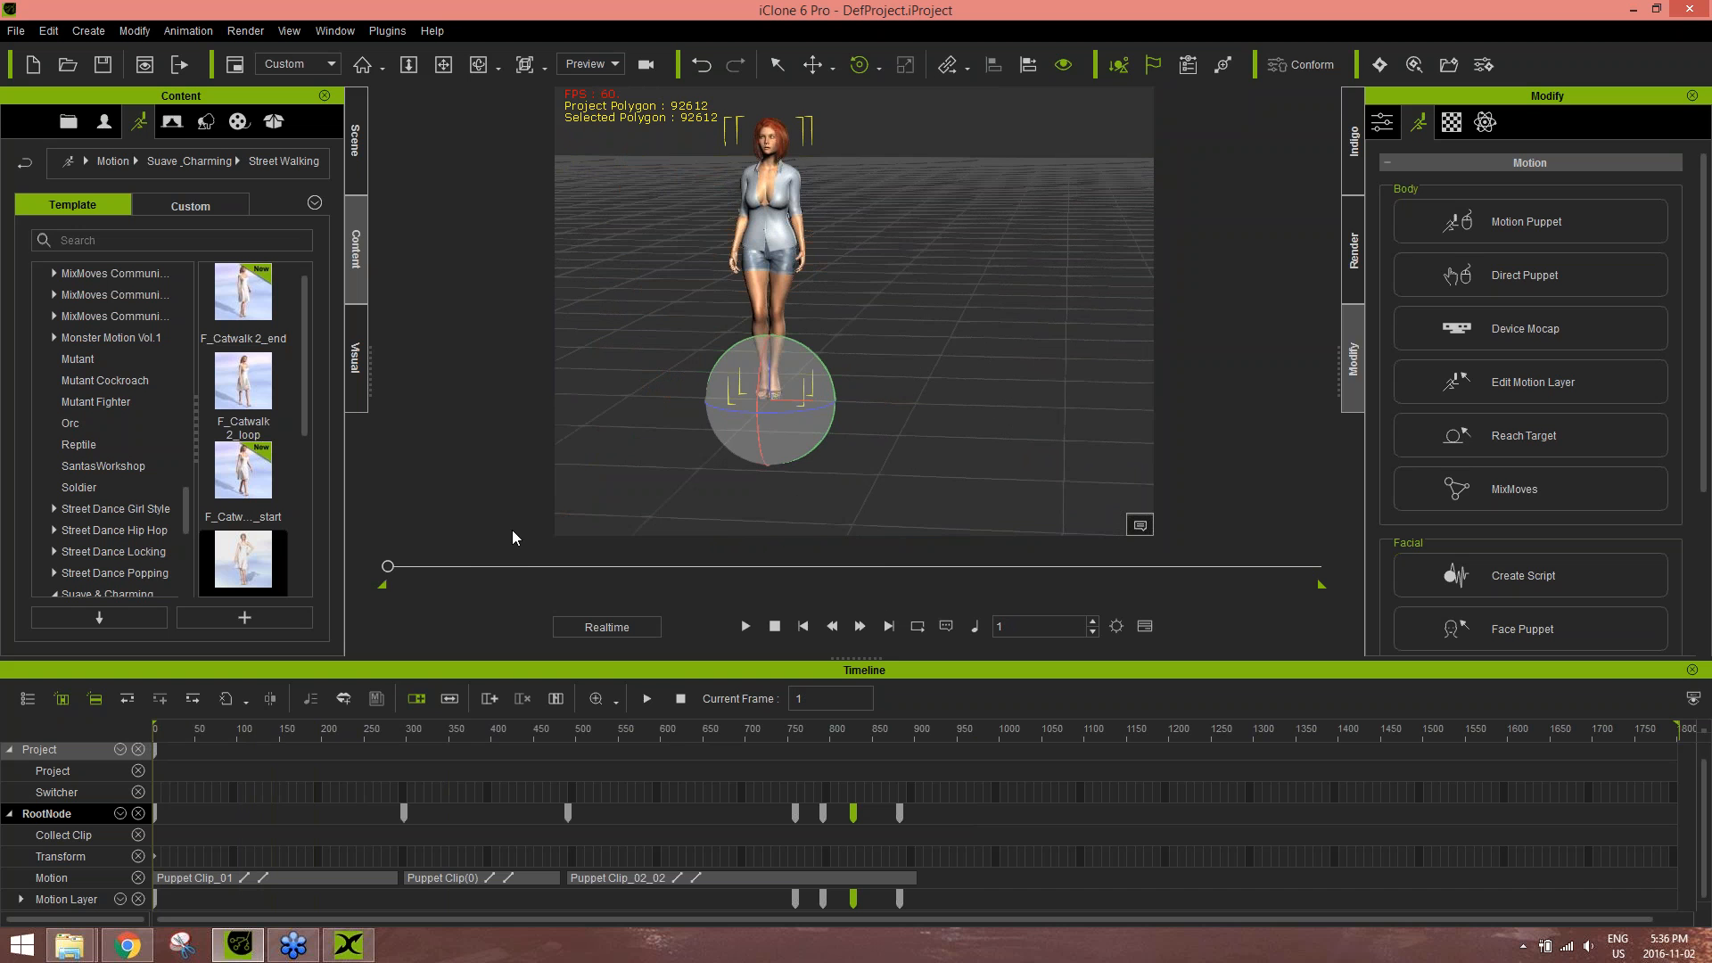
- Switch to Chrome and open the Mixamo website in place of the Daz Genesis Extension page
click(128, 944)
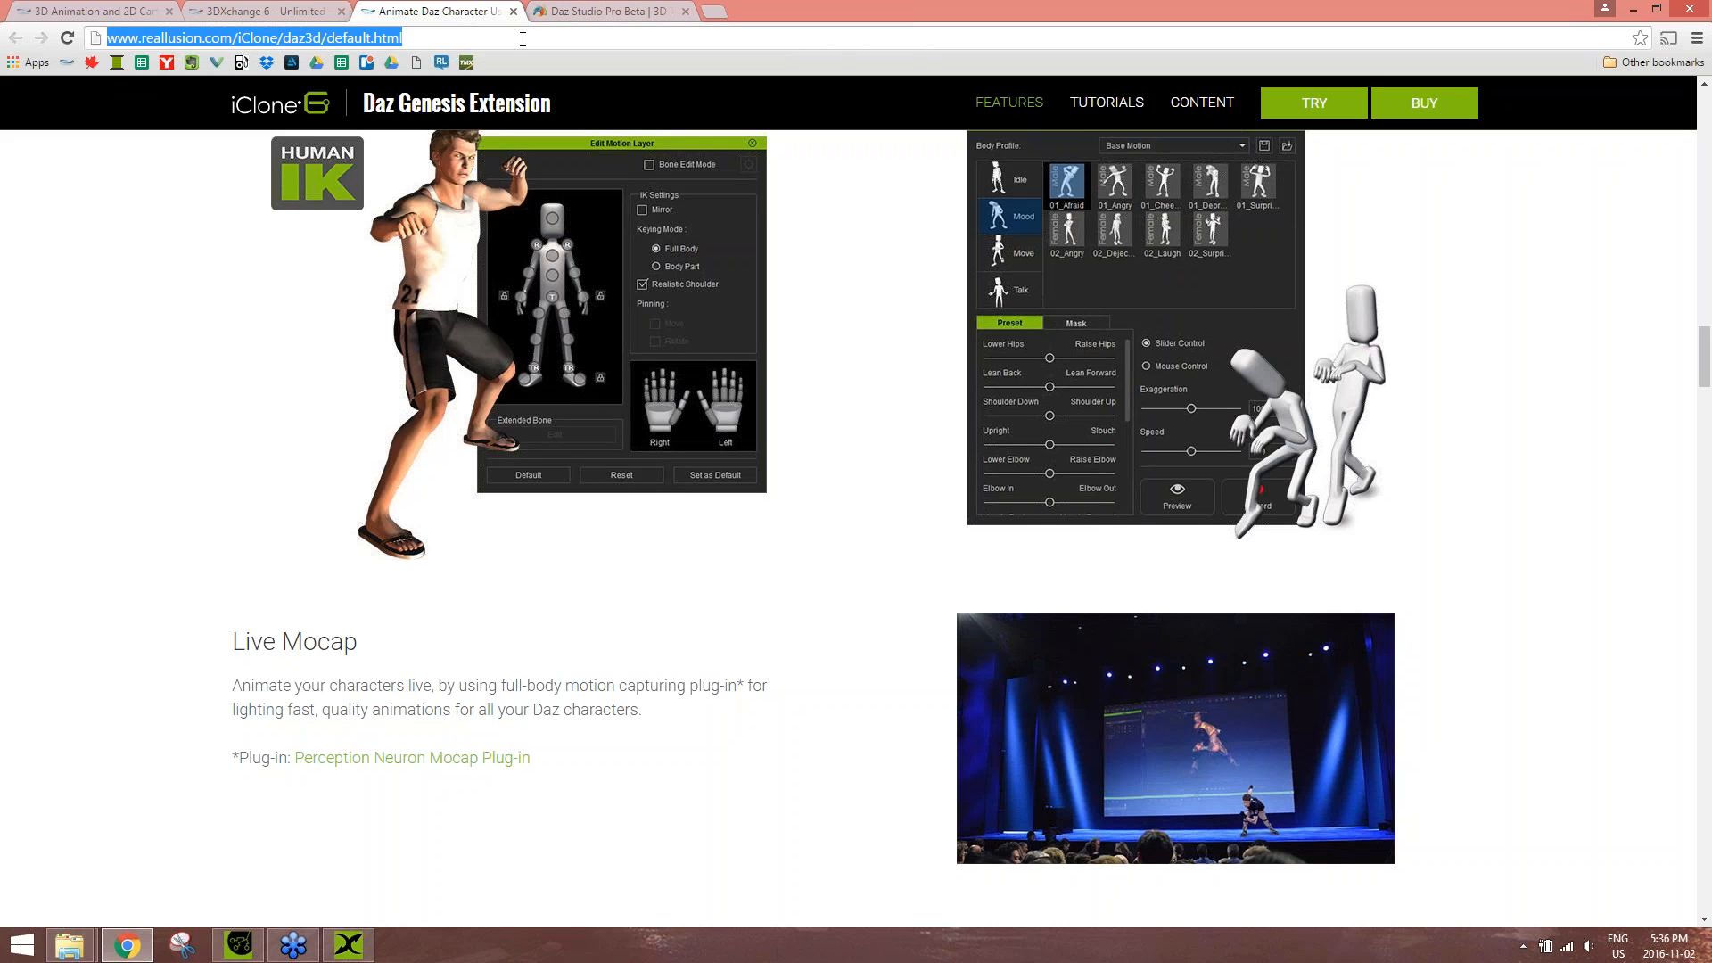
text(mixamo)
key(Return)
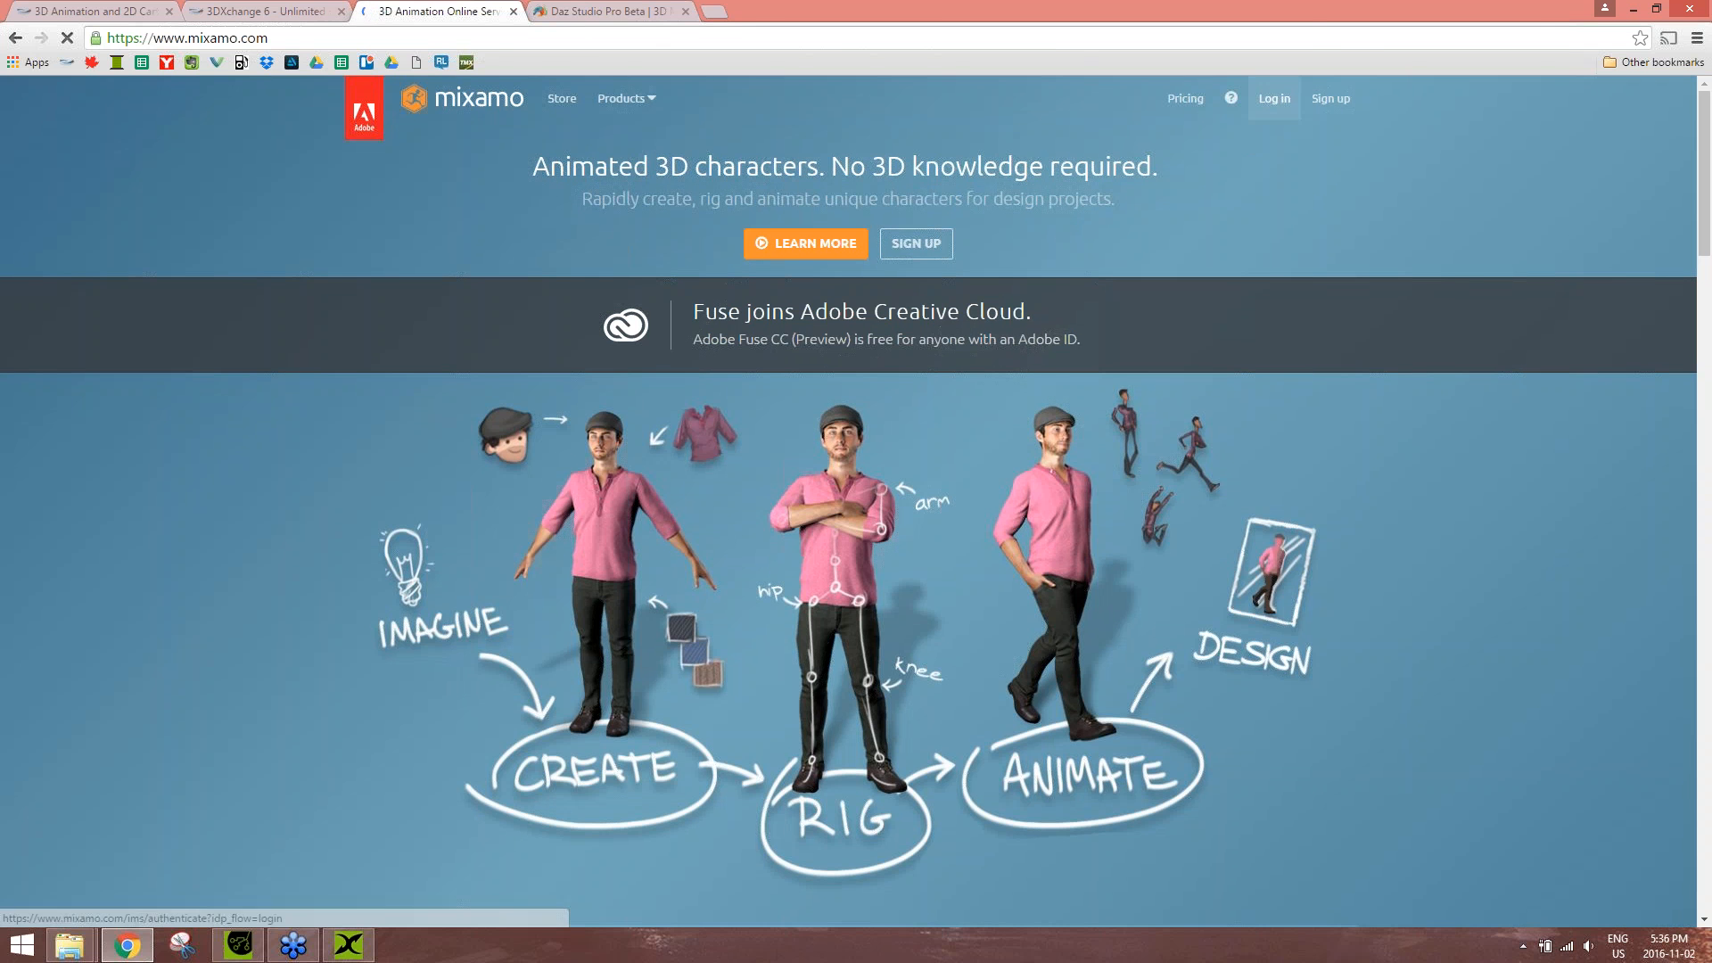
- Sign in to Mixamo by entering the Adobe ID account password, and skip adding a mobile phone number
click(1275, 99)
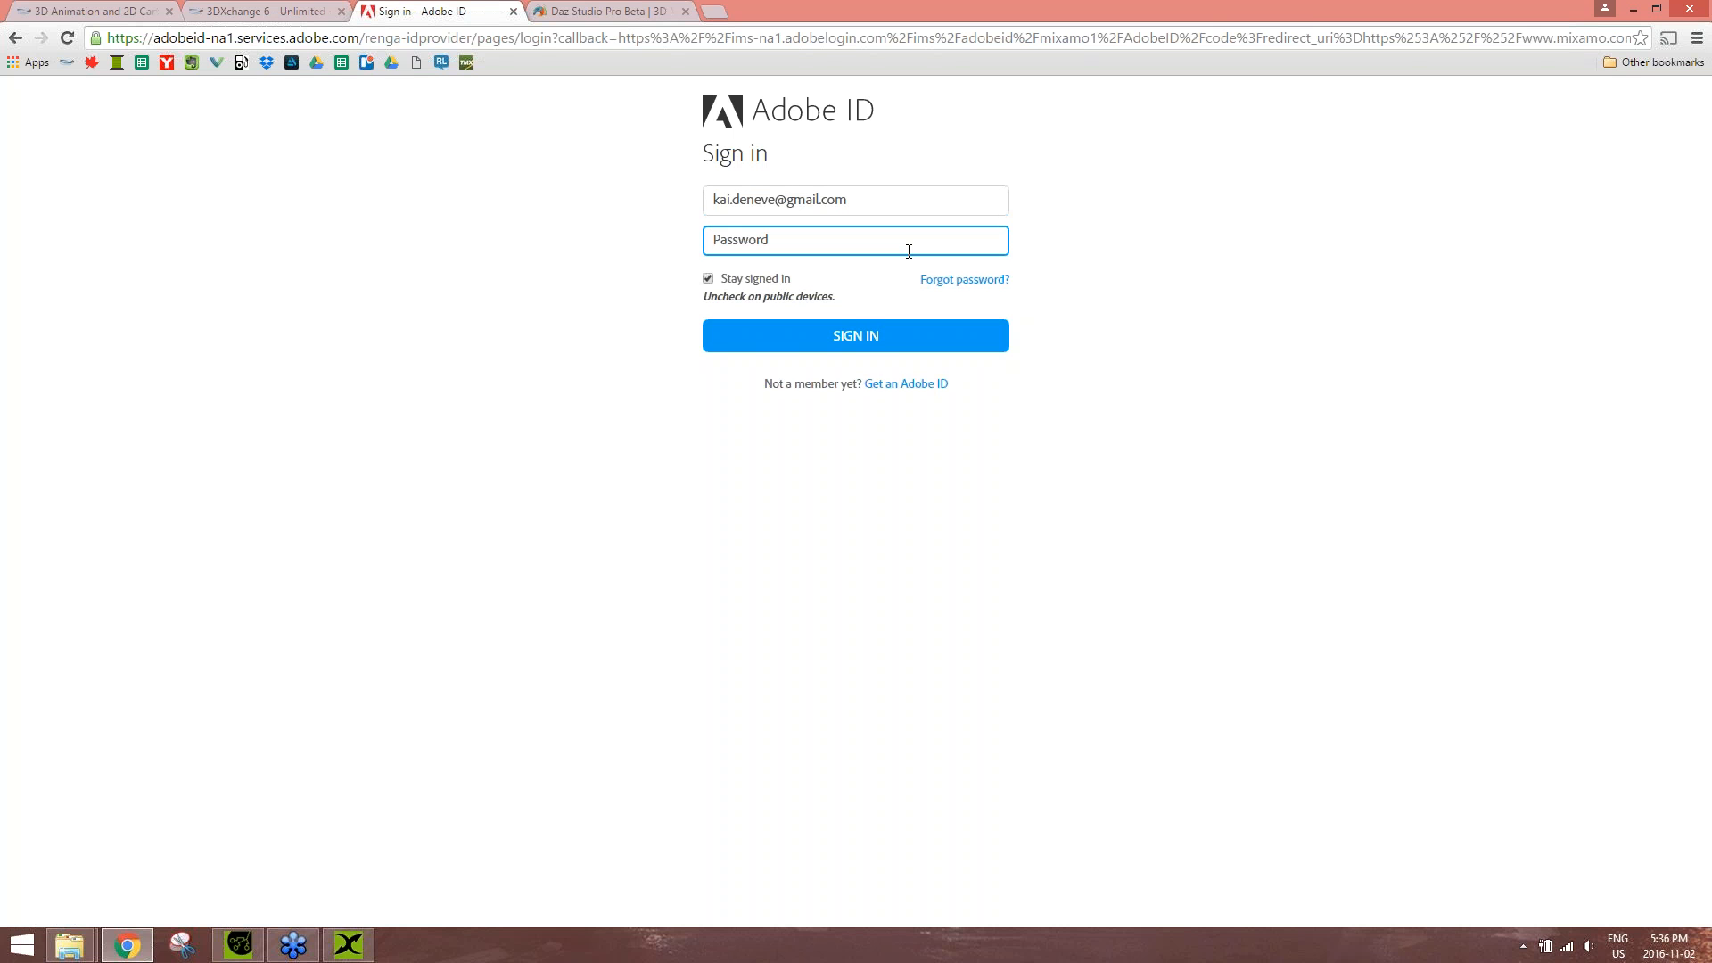
text(*********)
key(Return)
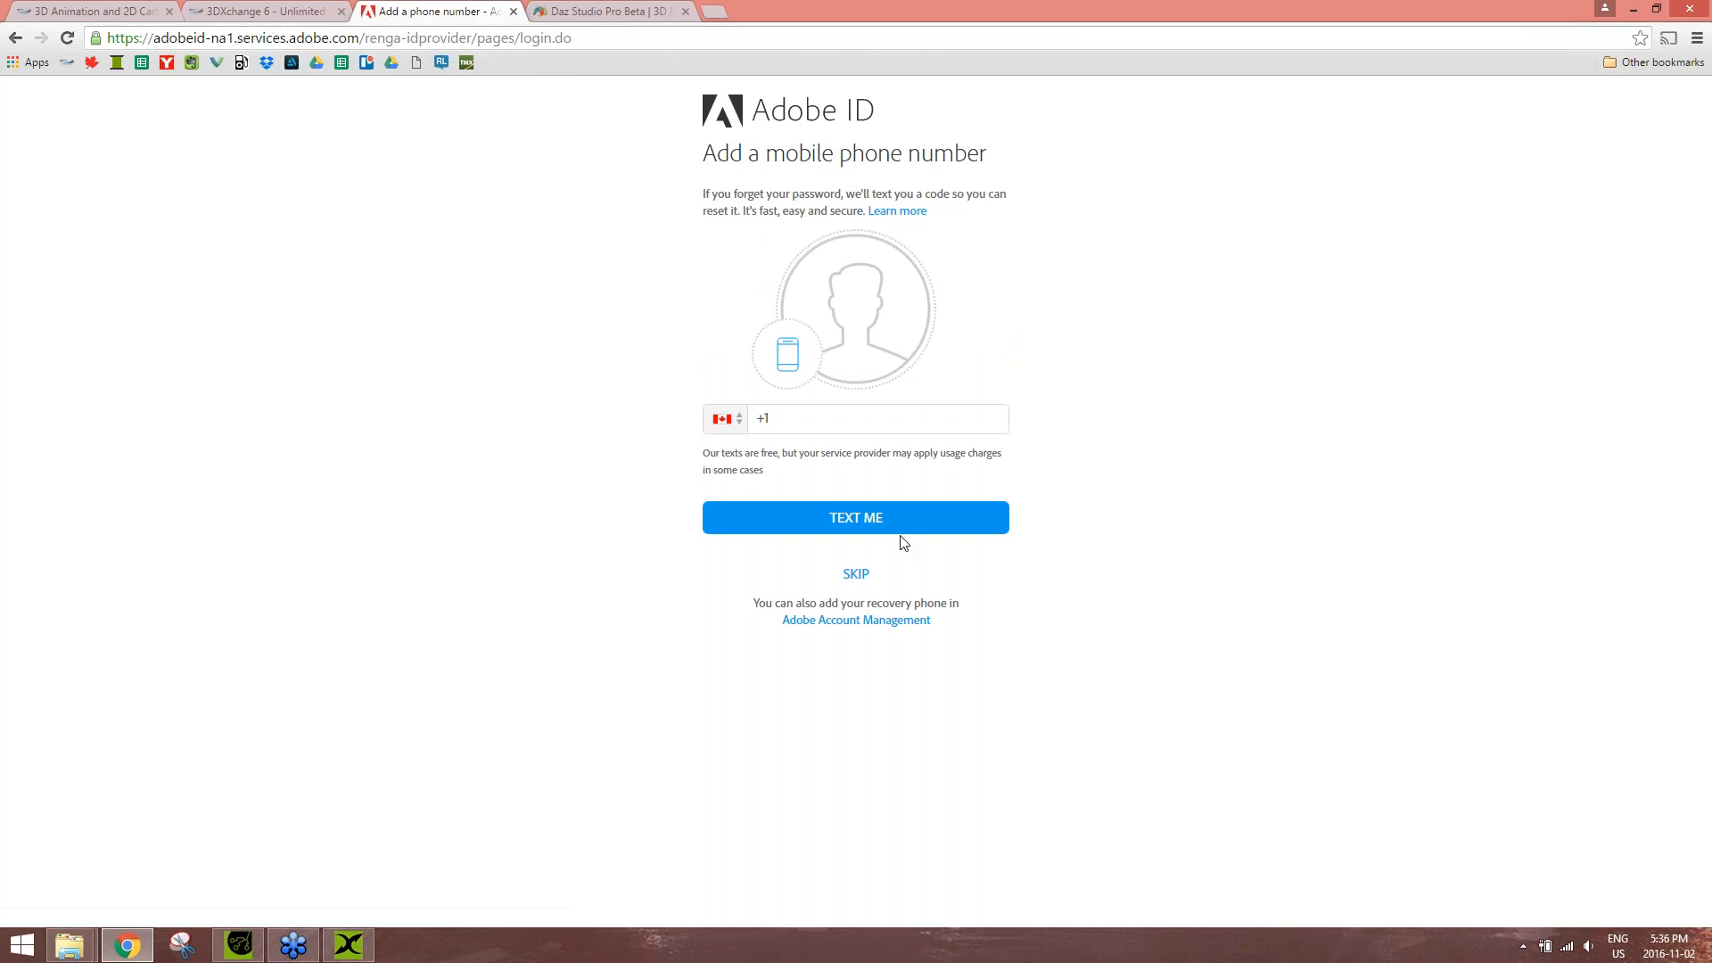
click(861, 575)
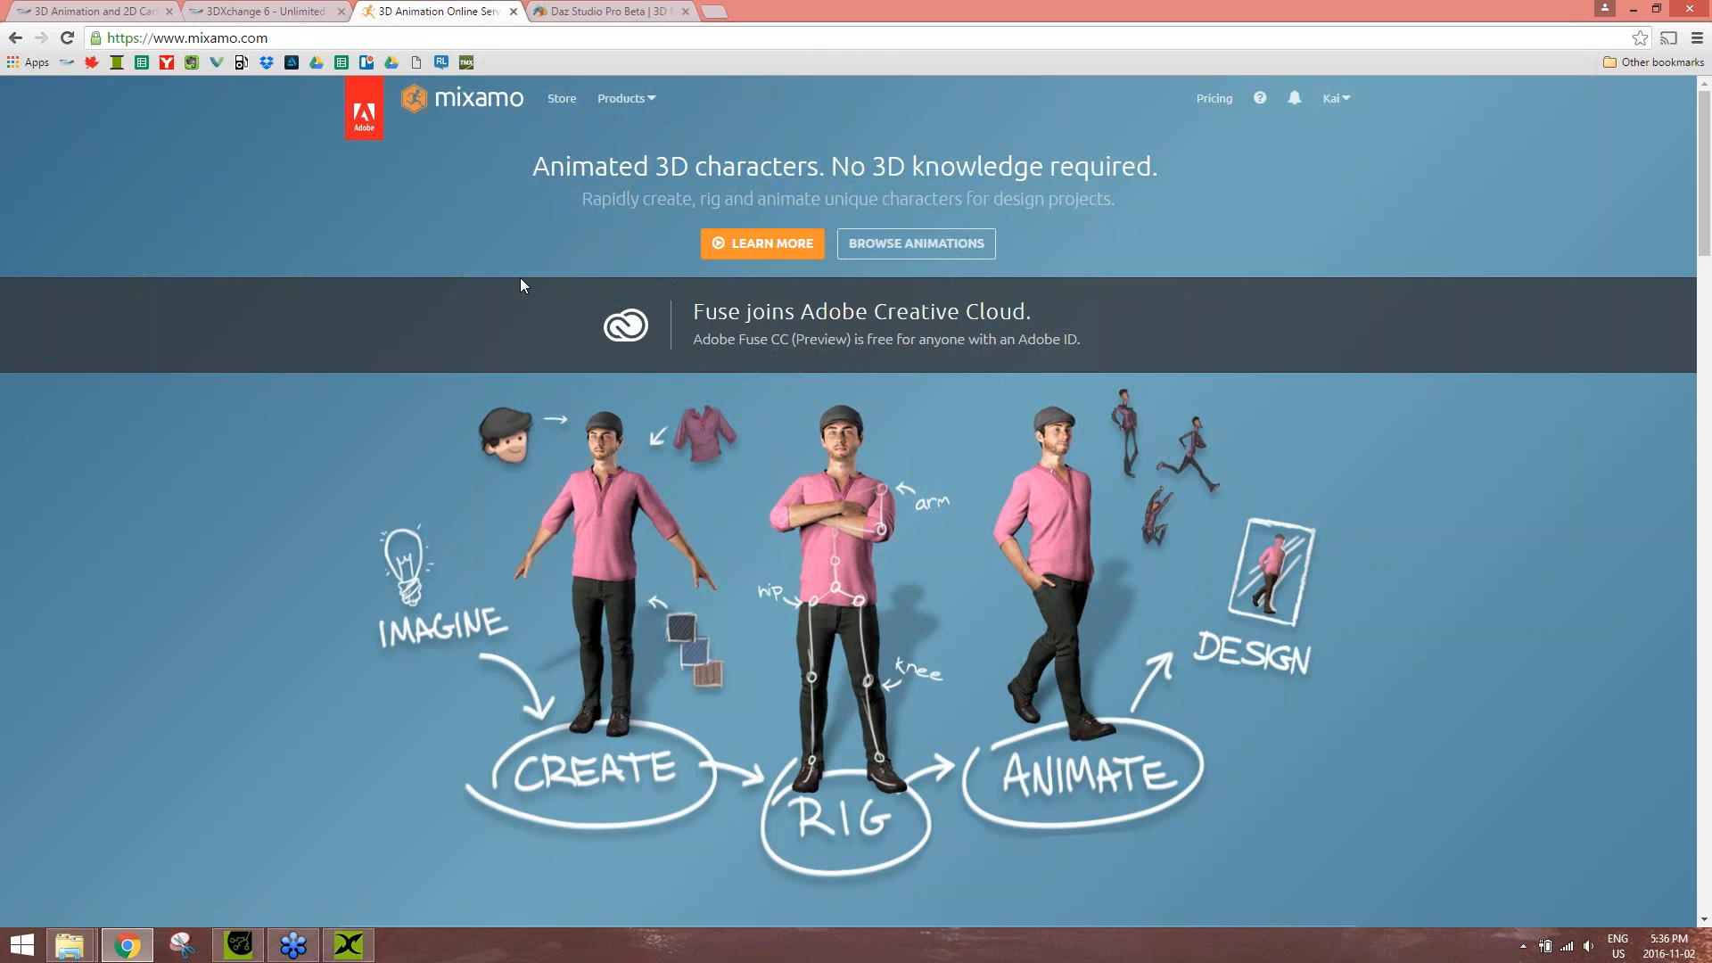
- Show the animations in the Mixamo store and look through the available motions
click(906, 241)
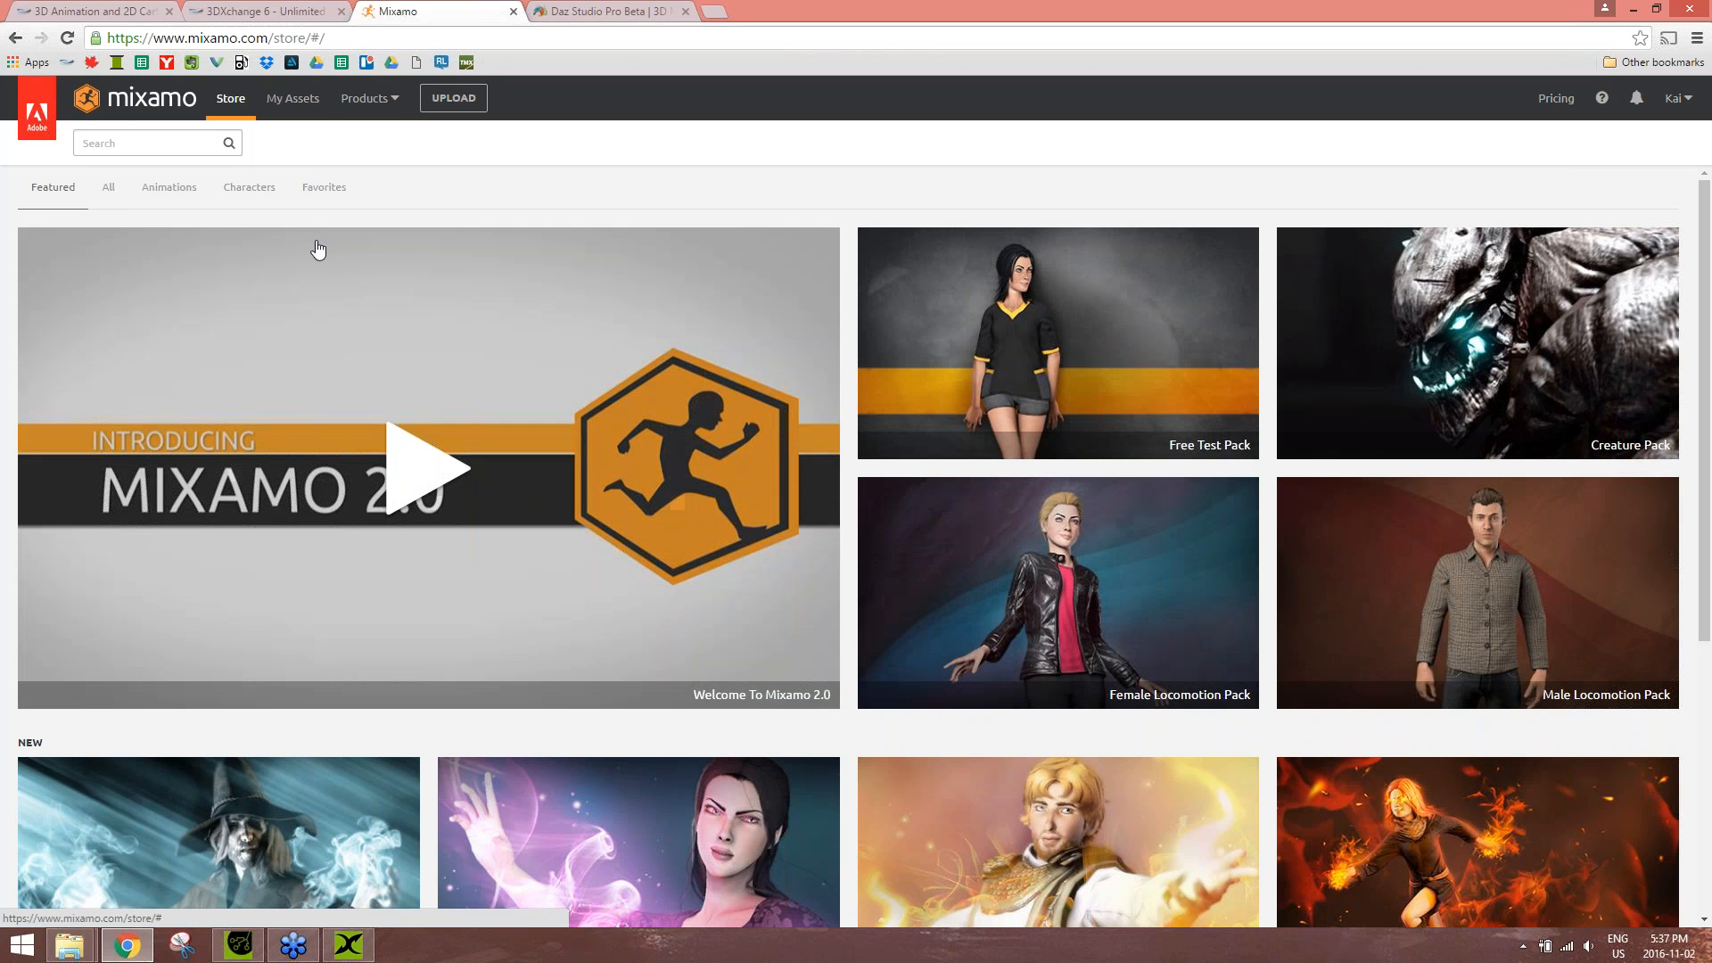
click(168, 191)
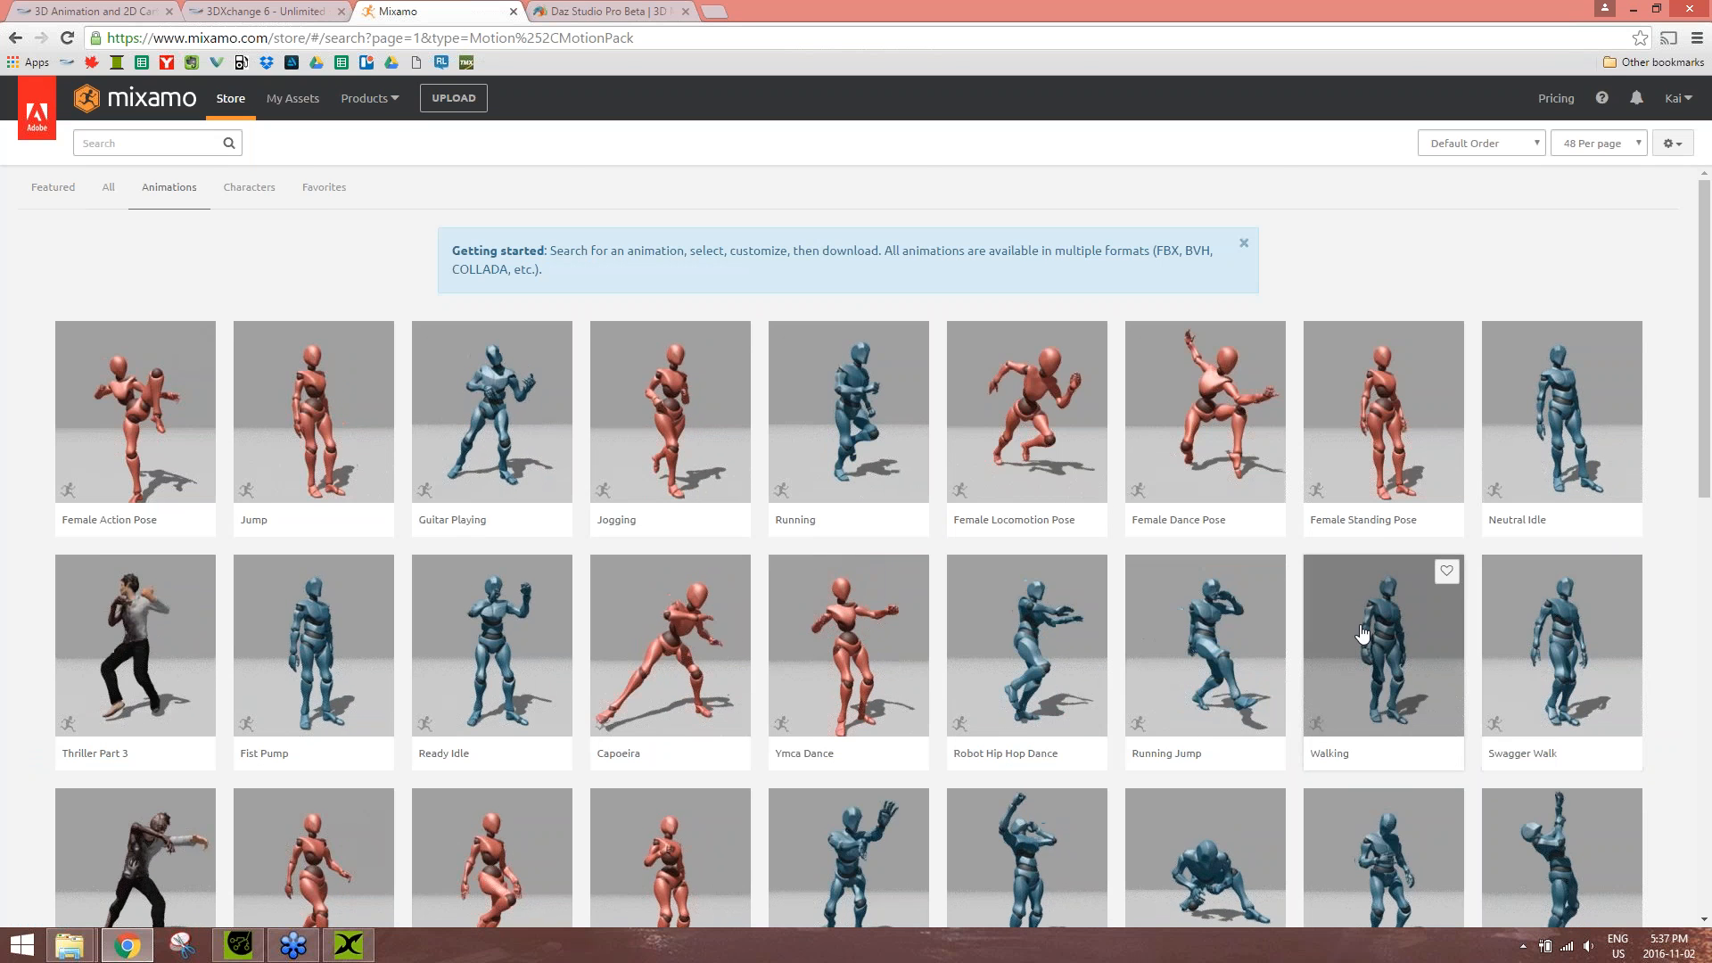
scroll(1379, 638, down, 11)
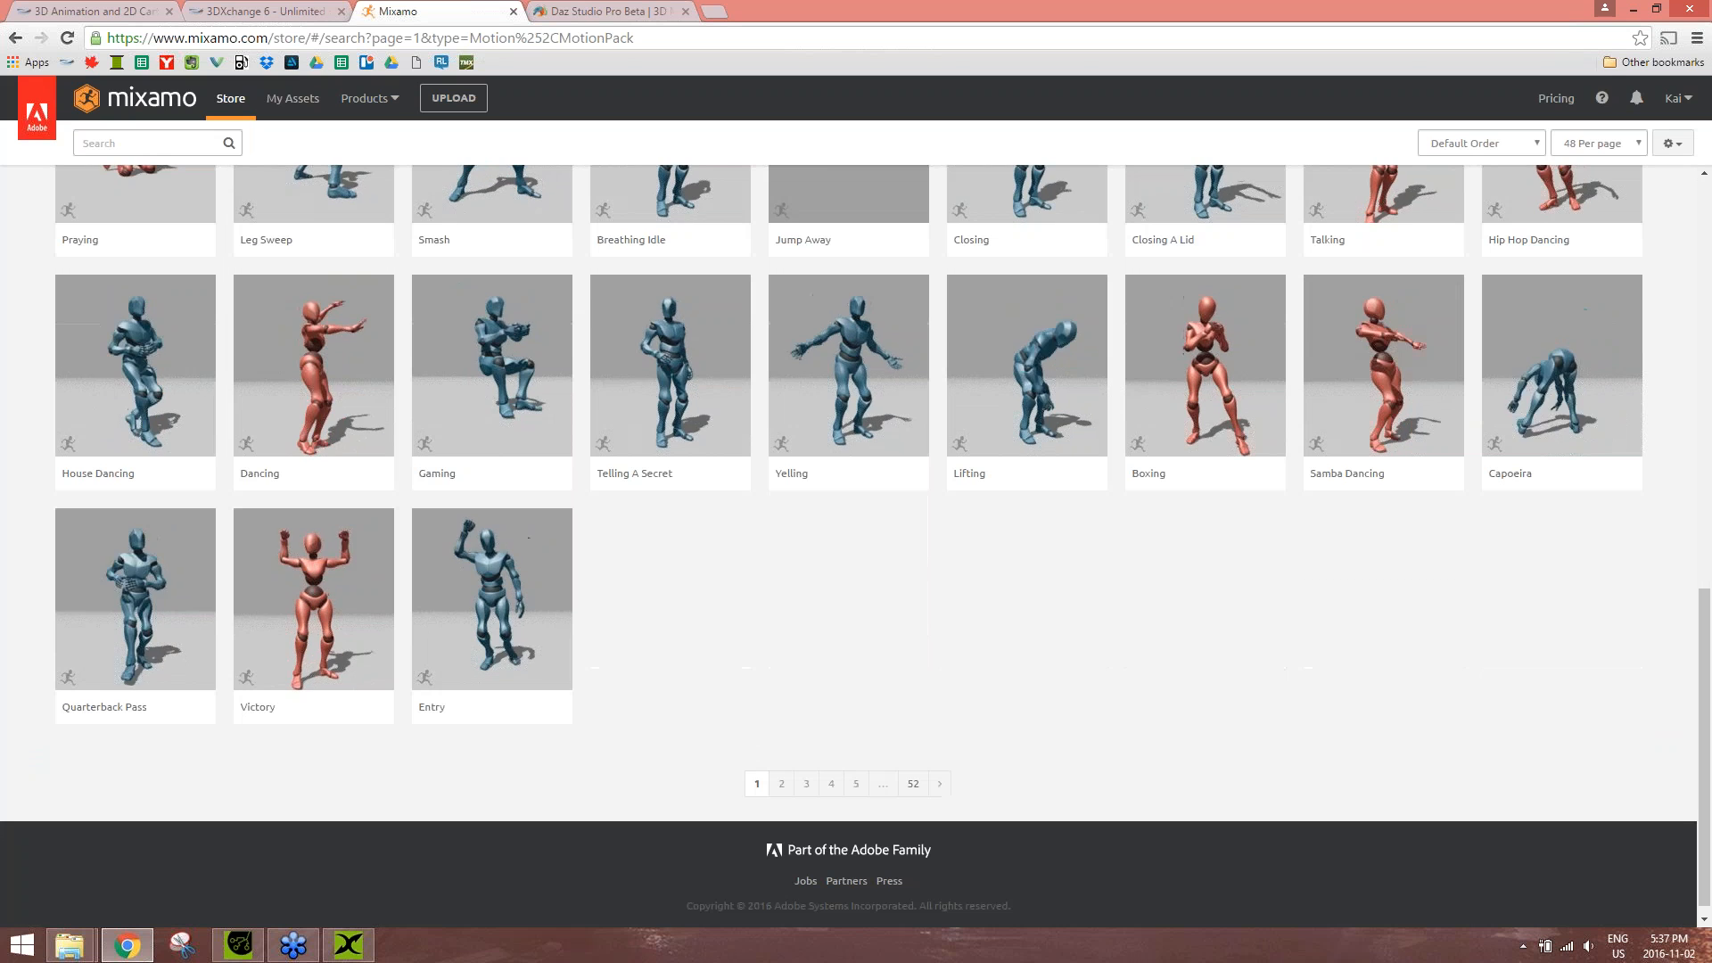
scroll(883, 665, up, 5)
scroll(898, 668, up, 3)
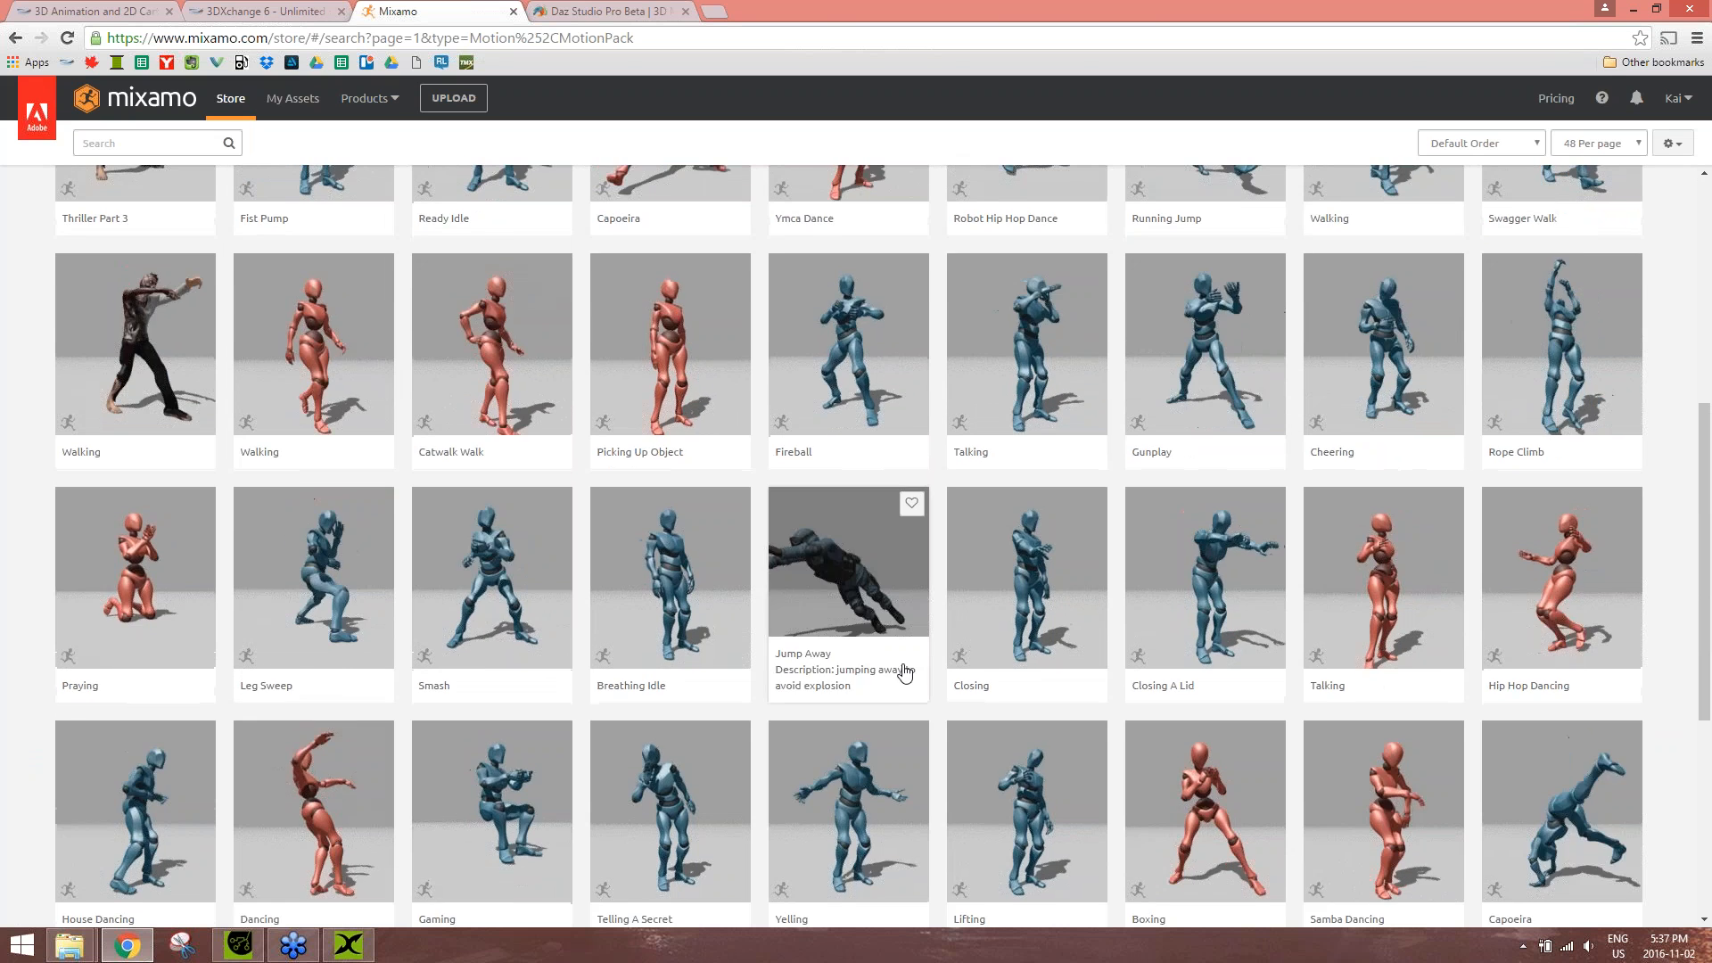
scroll(898, 669, up, 3)
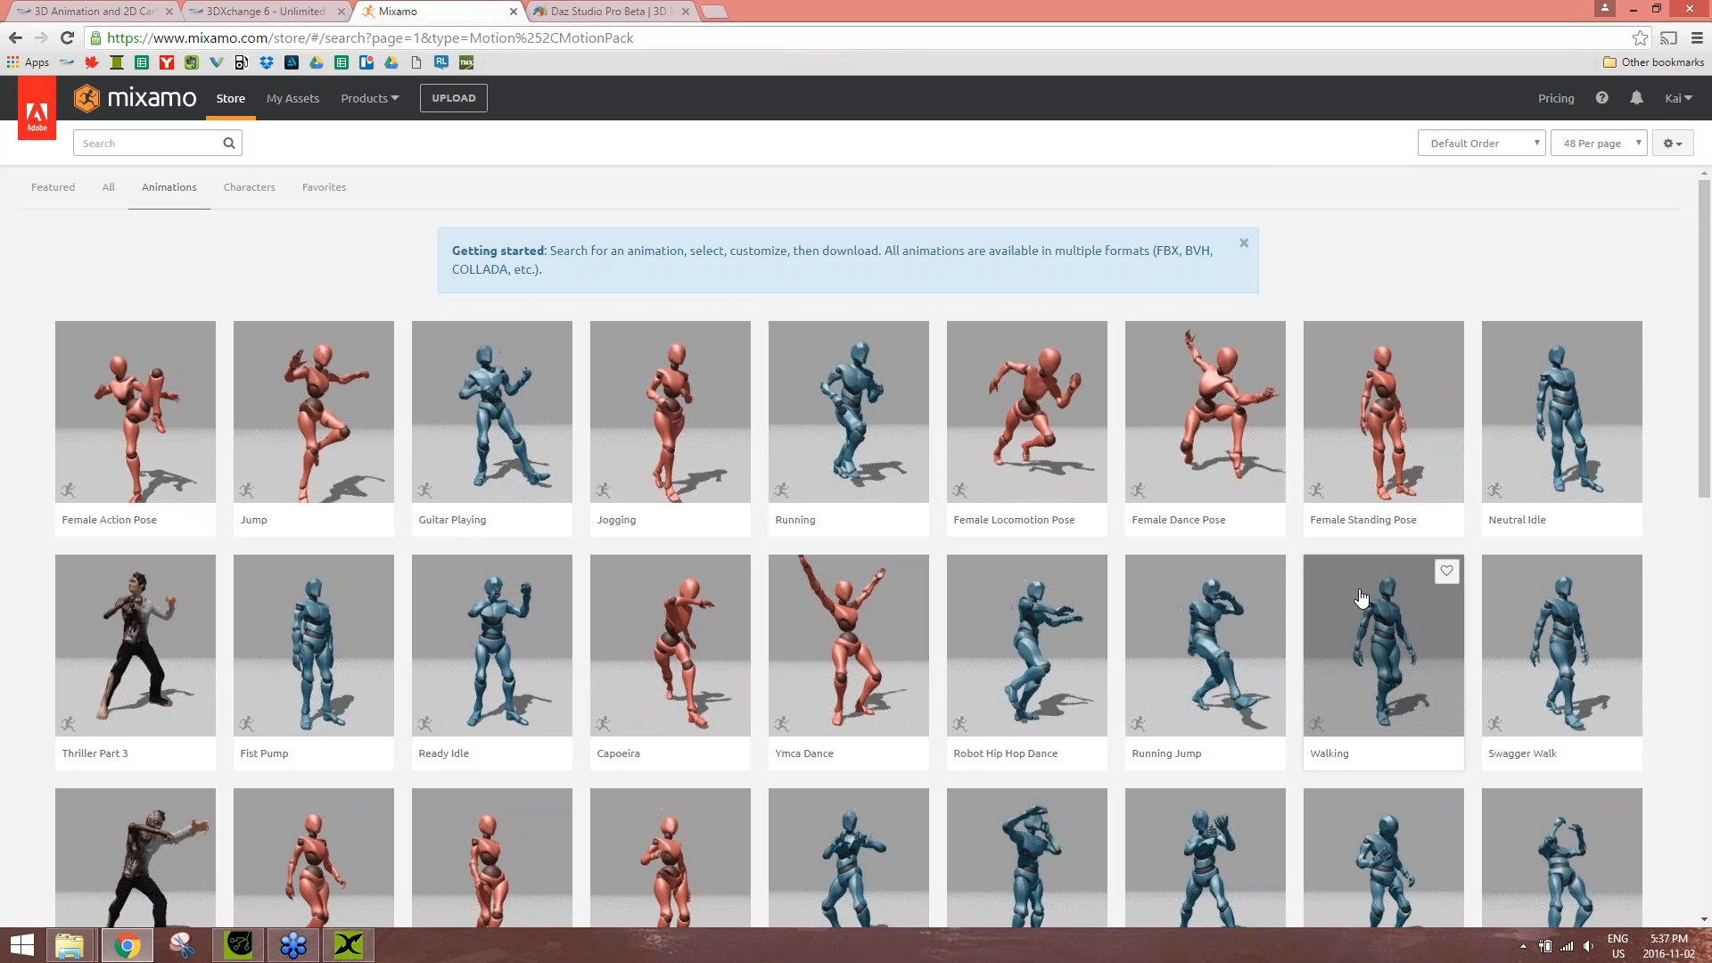
scroll(1602, 623, down, 2)
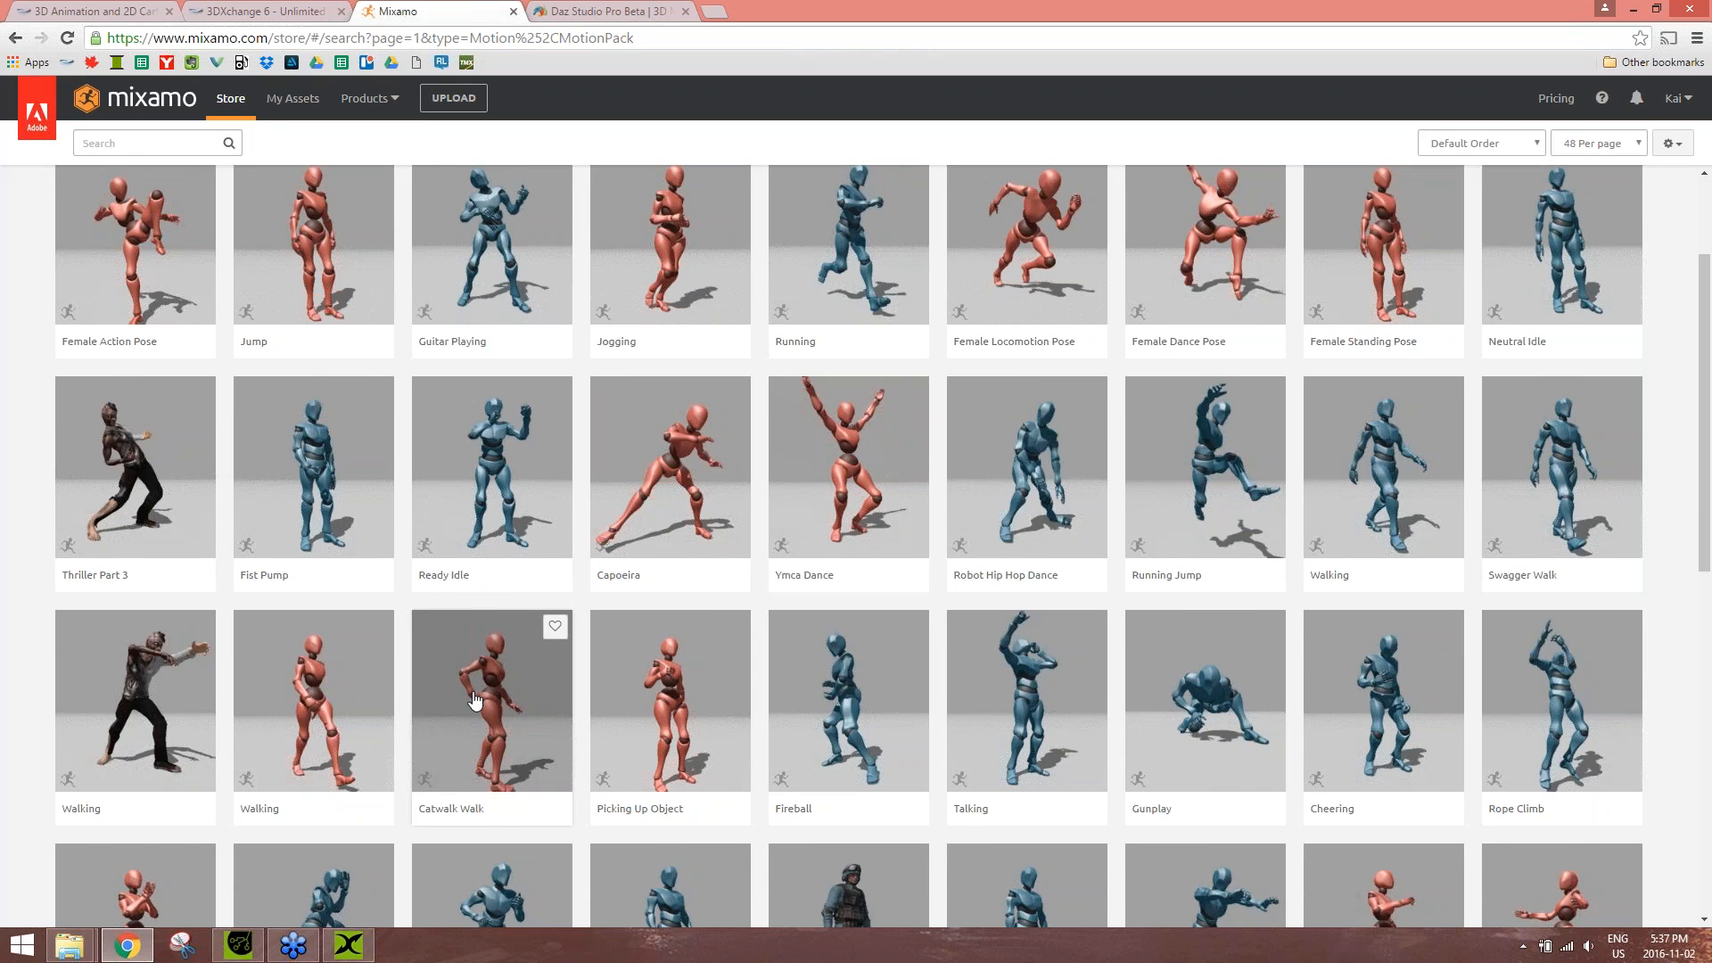
- Open the Catwalk Walk animation and compare its preview with Sassyness at 10 and back at 100
click(435, 719)
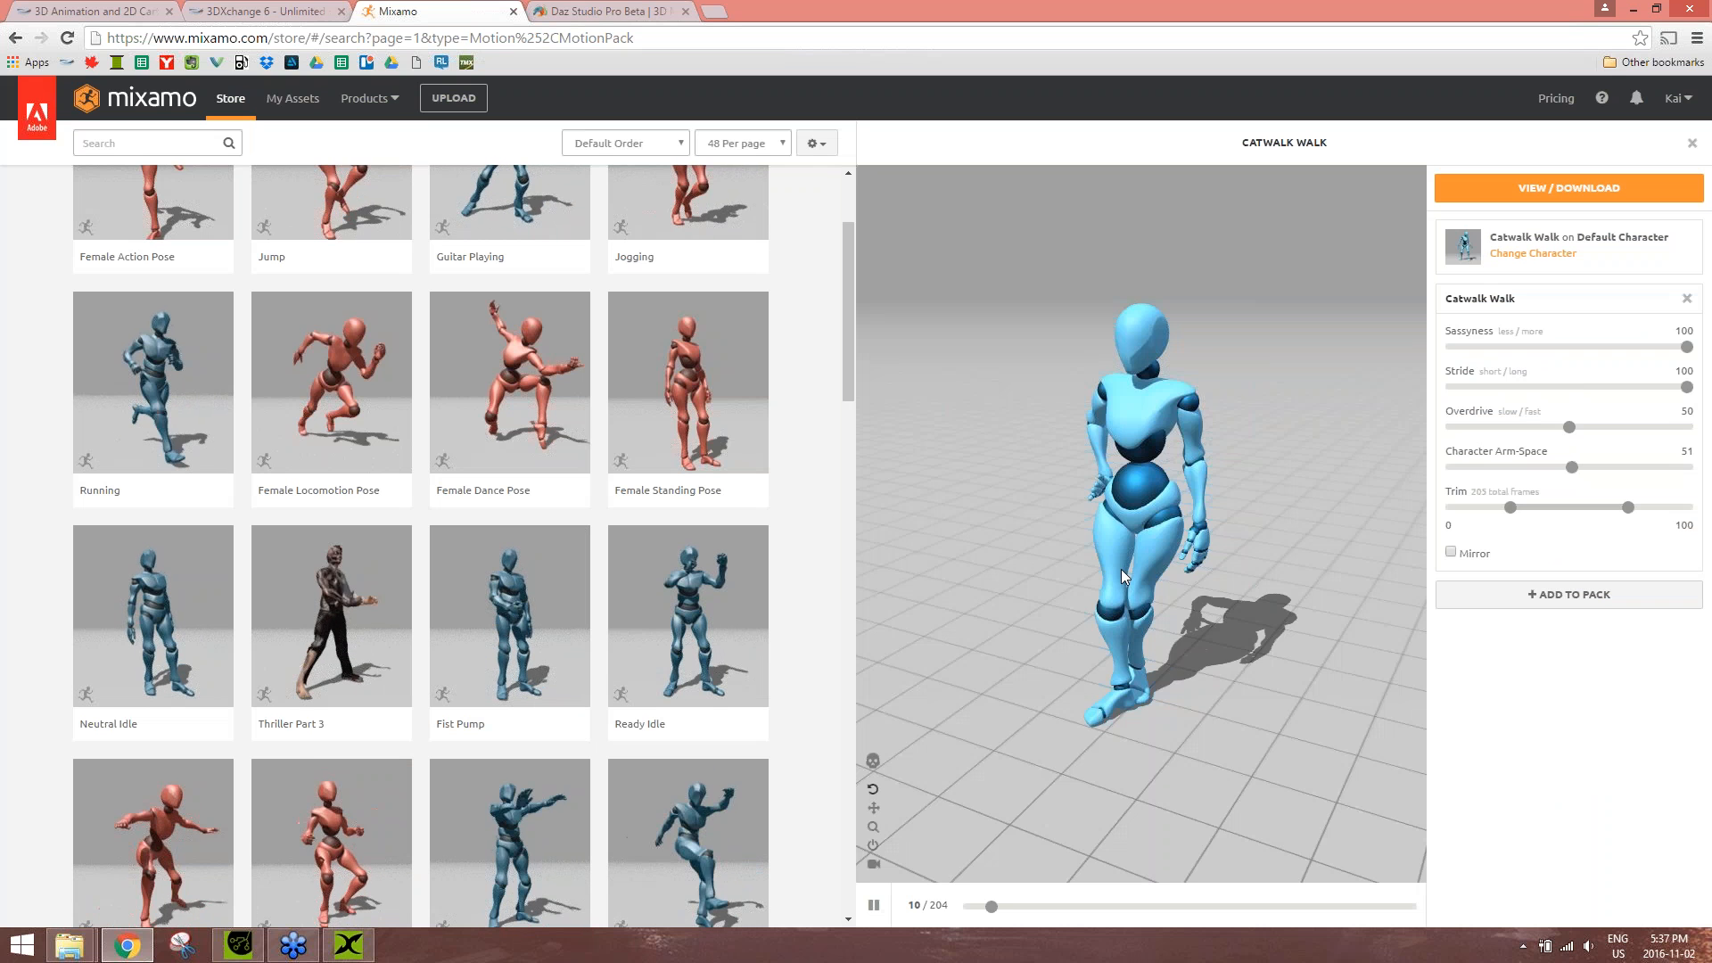
drag(1106, 580, 936, 584)
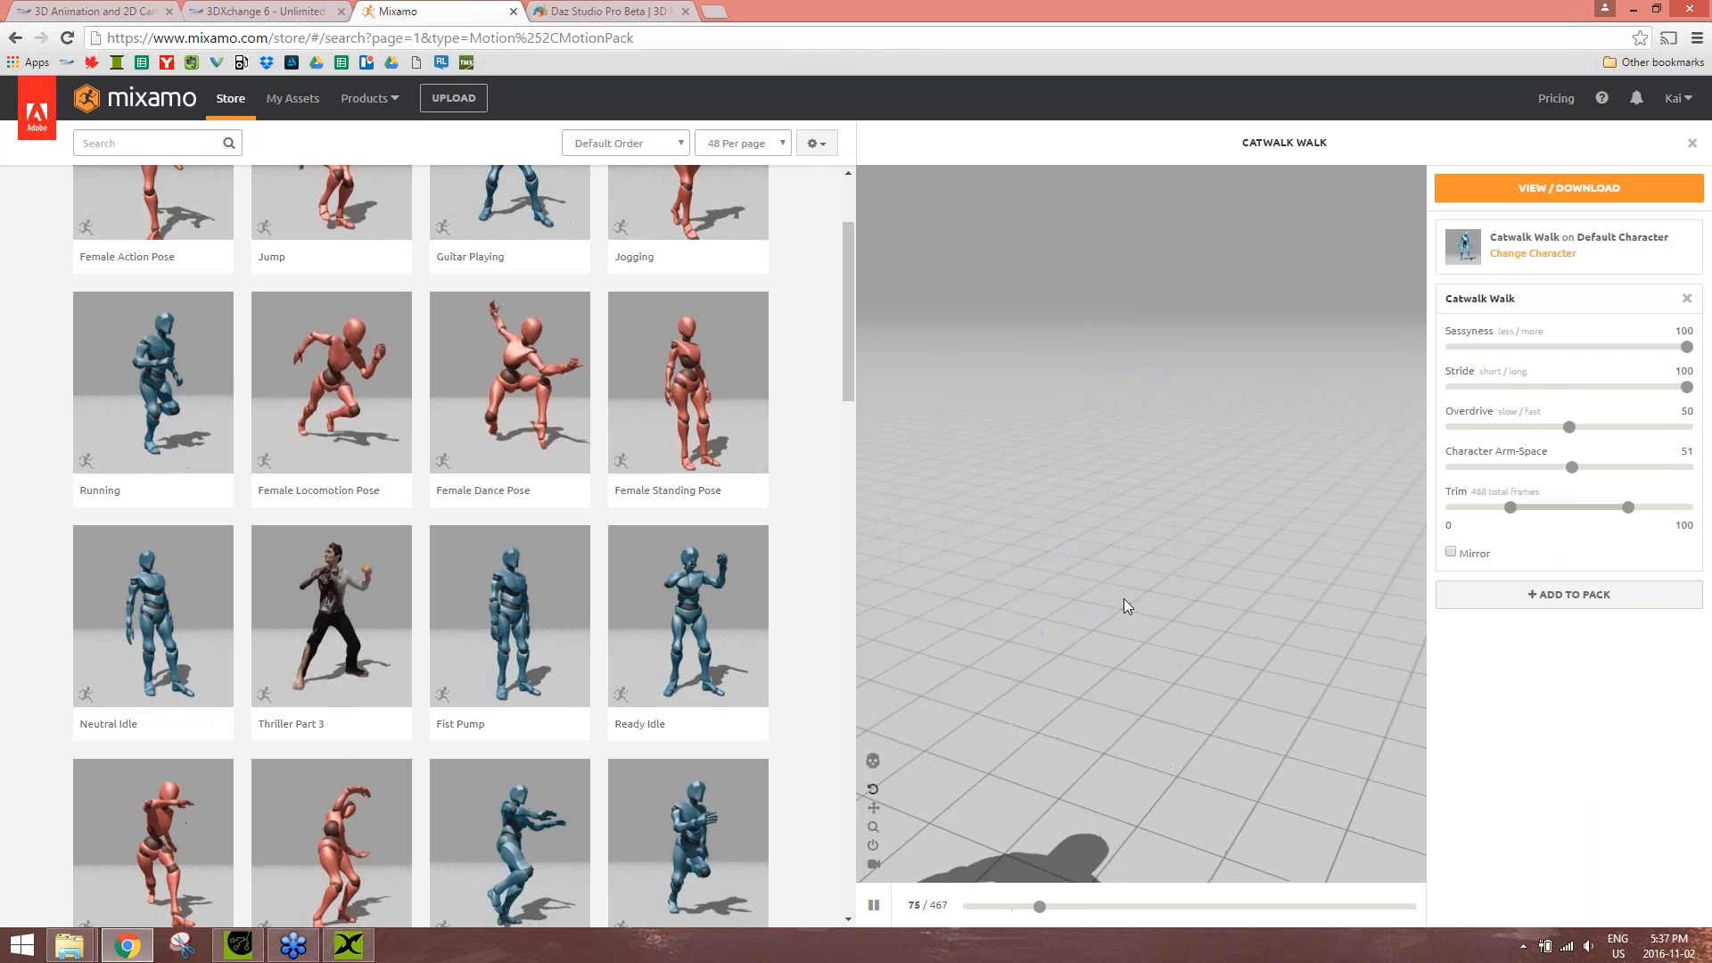
drag(1145, 599, 863, 590)
drag(1163, 606, 879, 589)
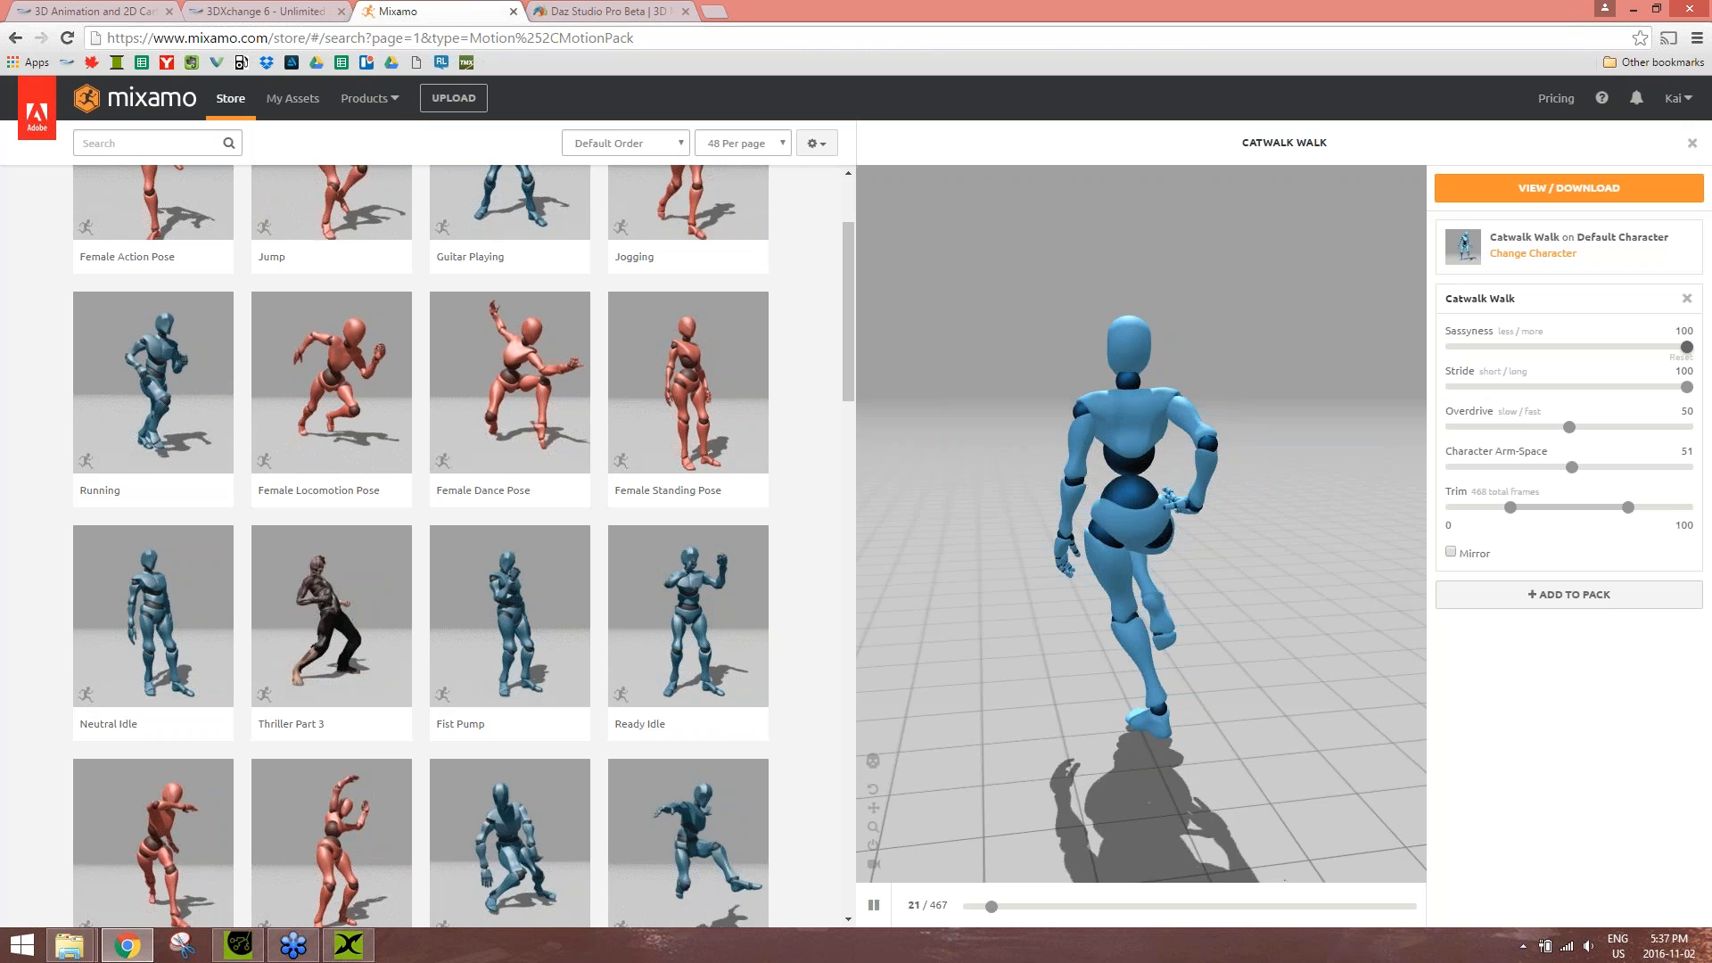
drag(1666, 355, 1478, 363)
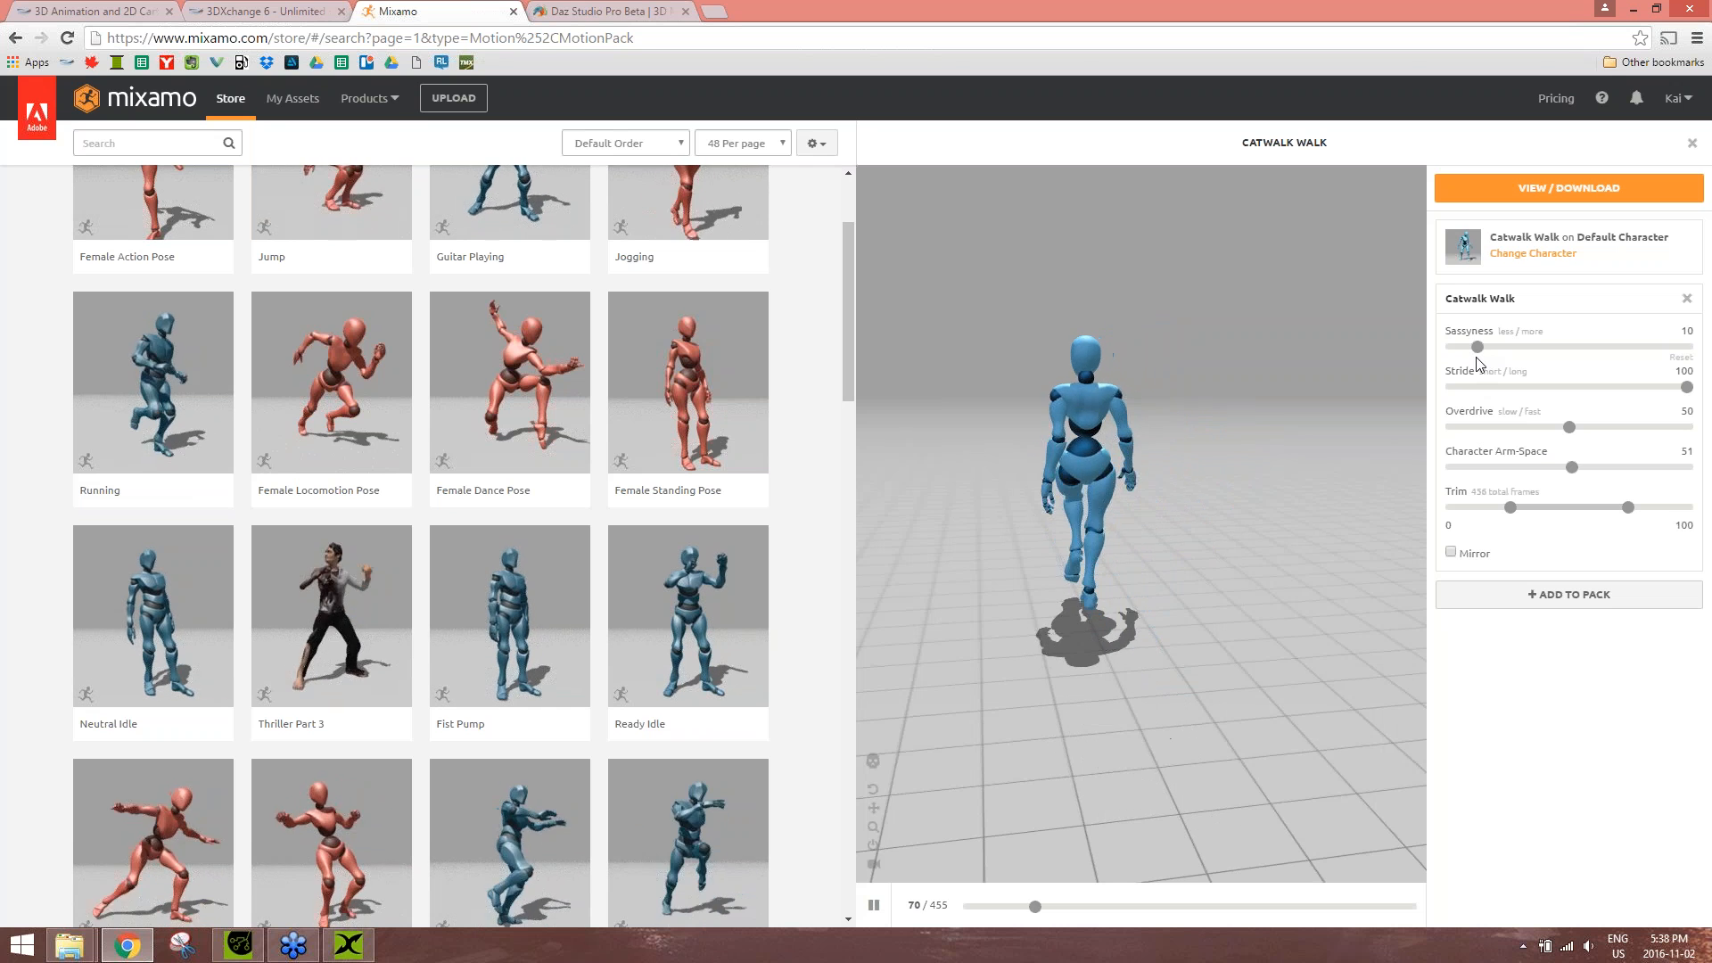
drag(1477, 347, 1710, 353)
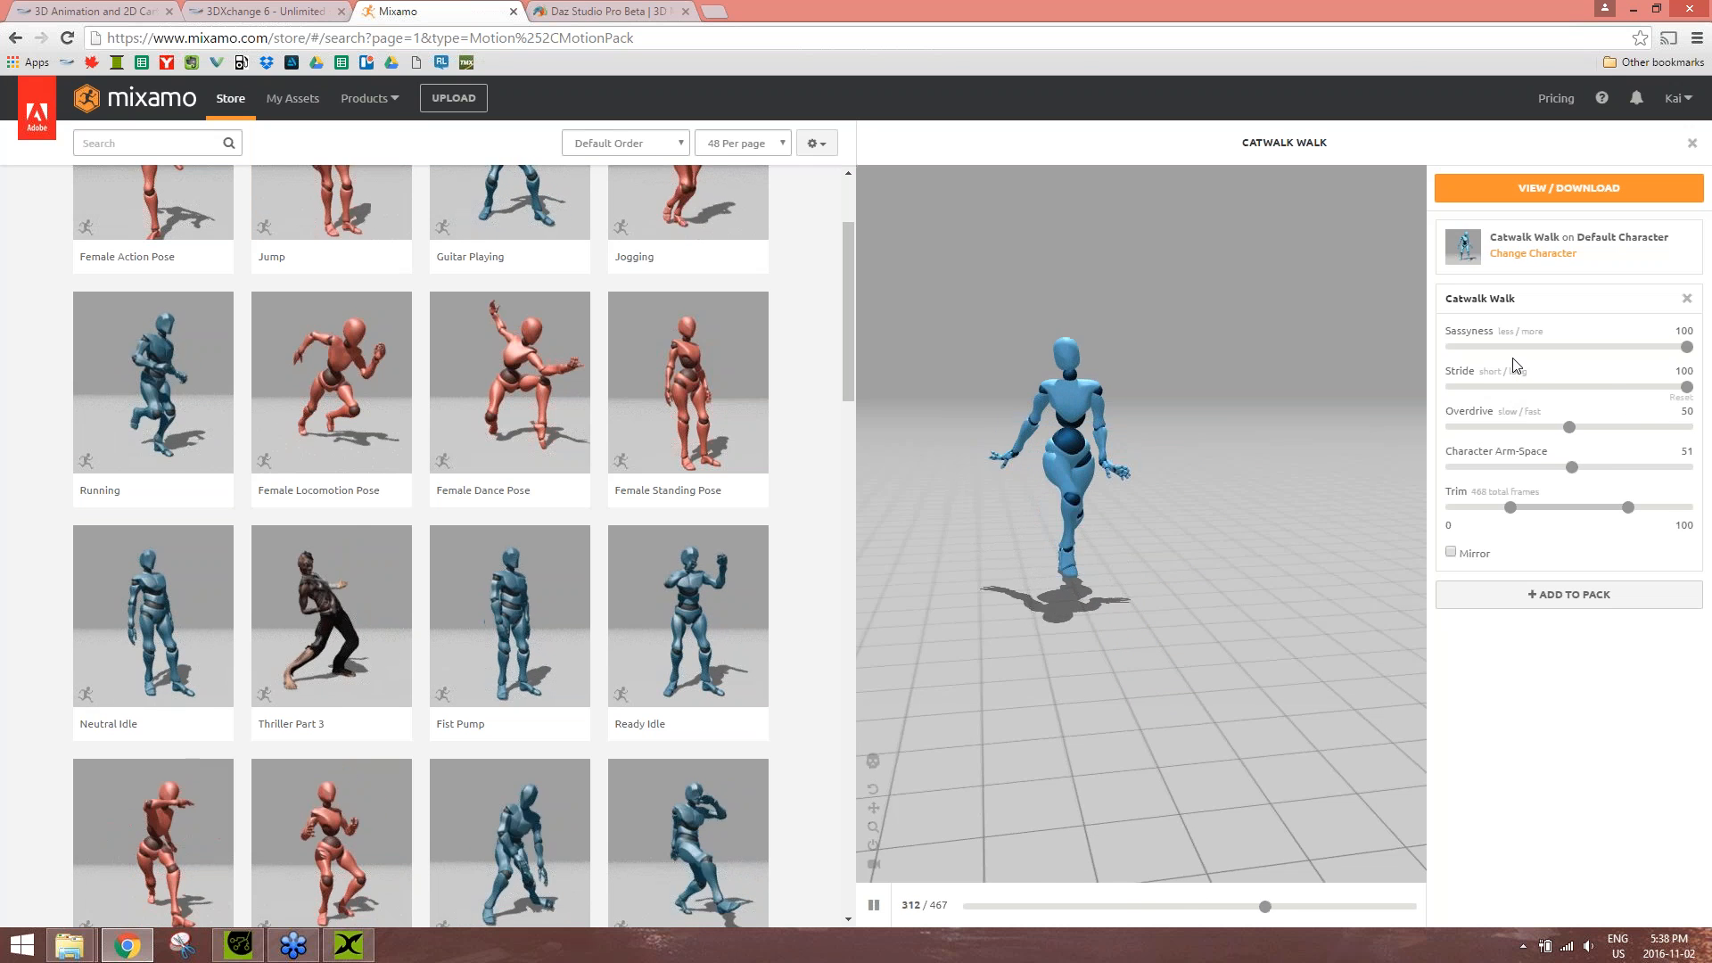
- Get Catwalk Walk into the owned animations and change its character to Sporty Granny
click(1568, 189)
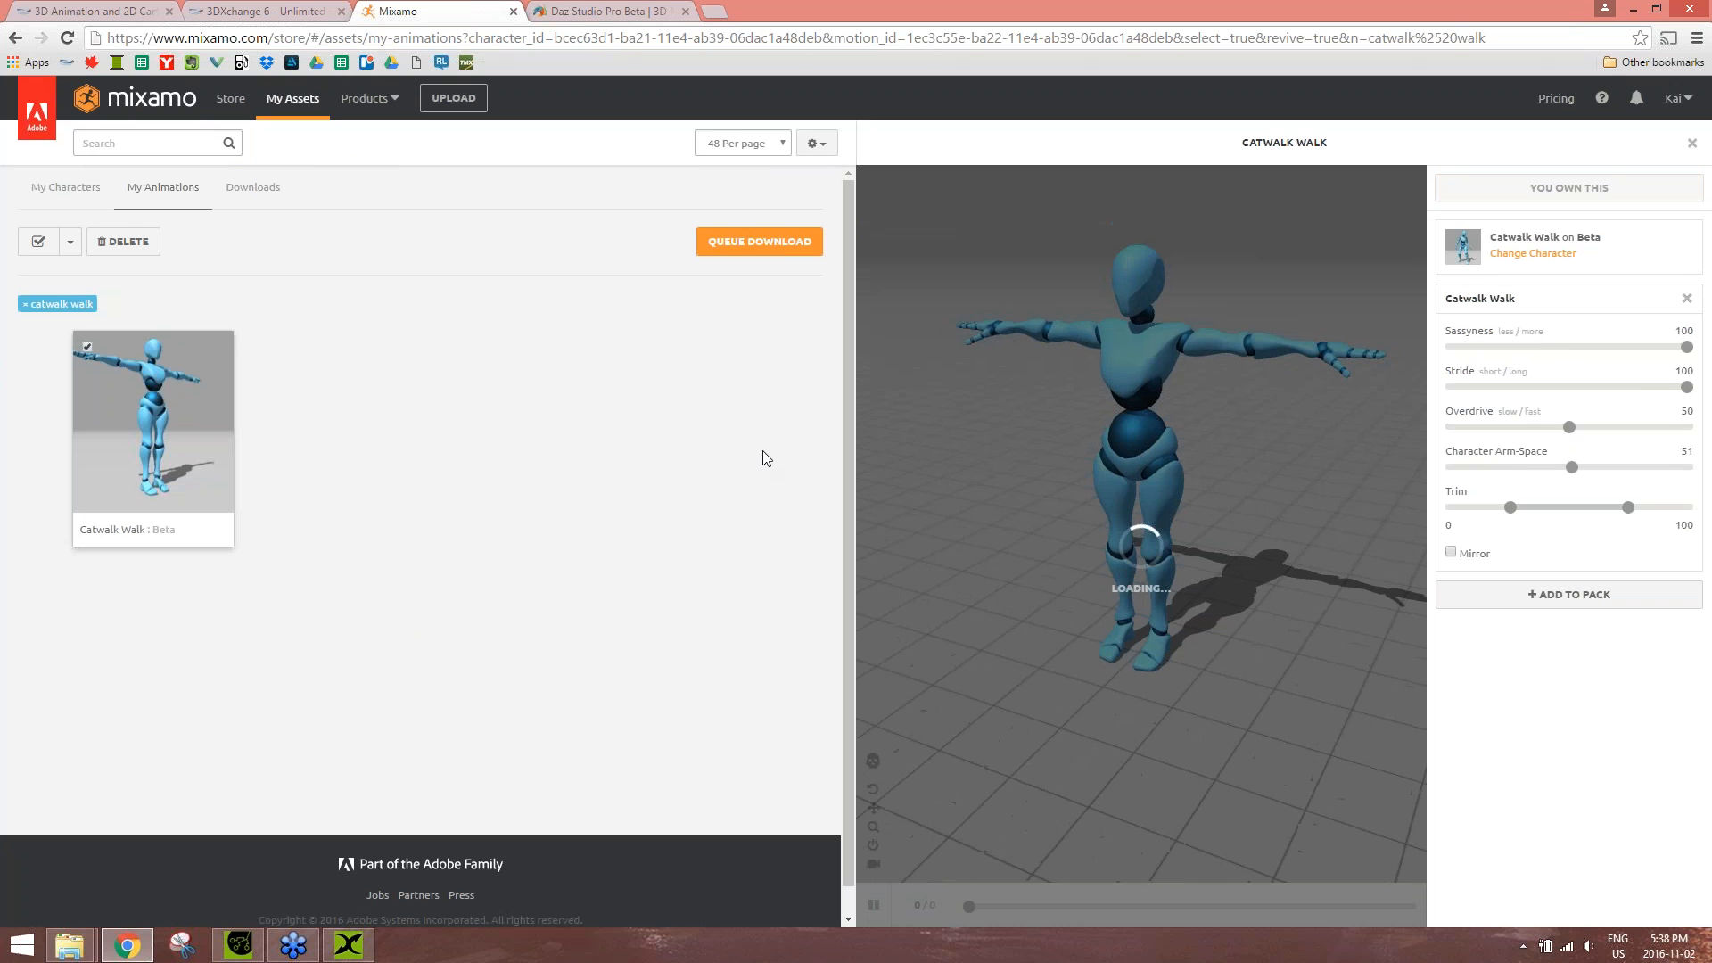
click(1533, 253)
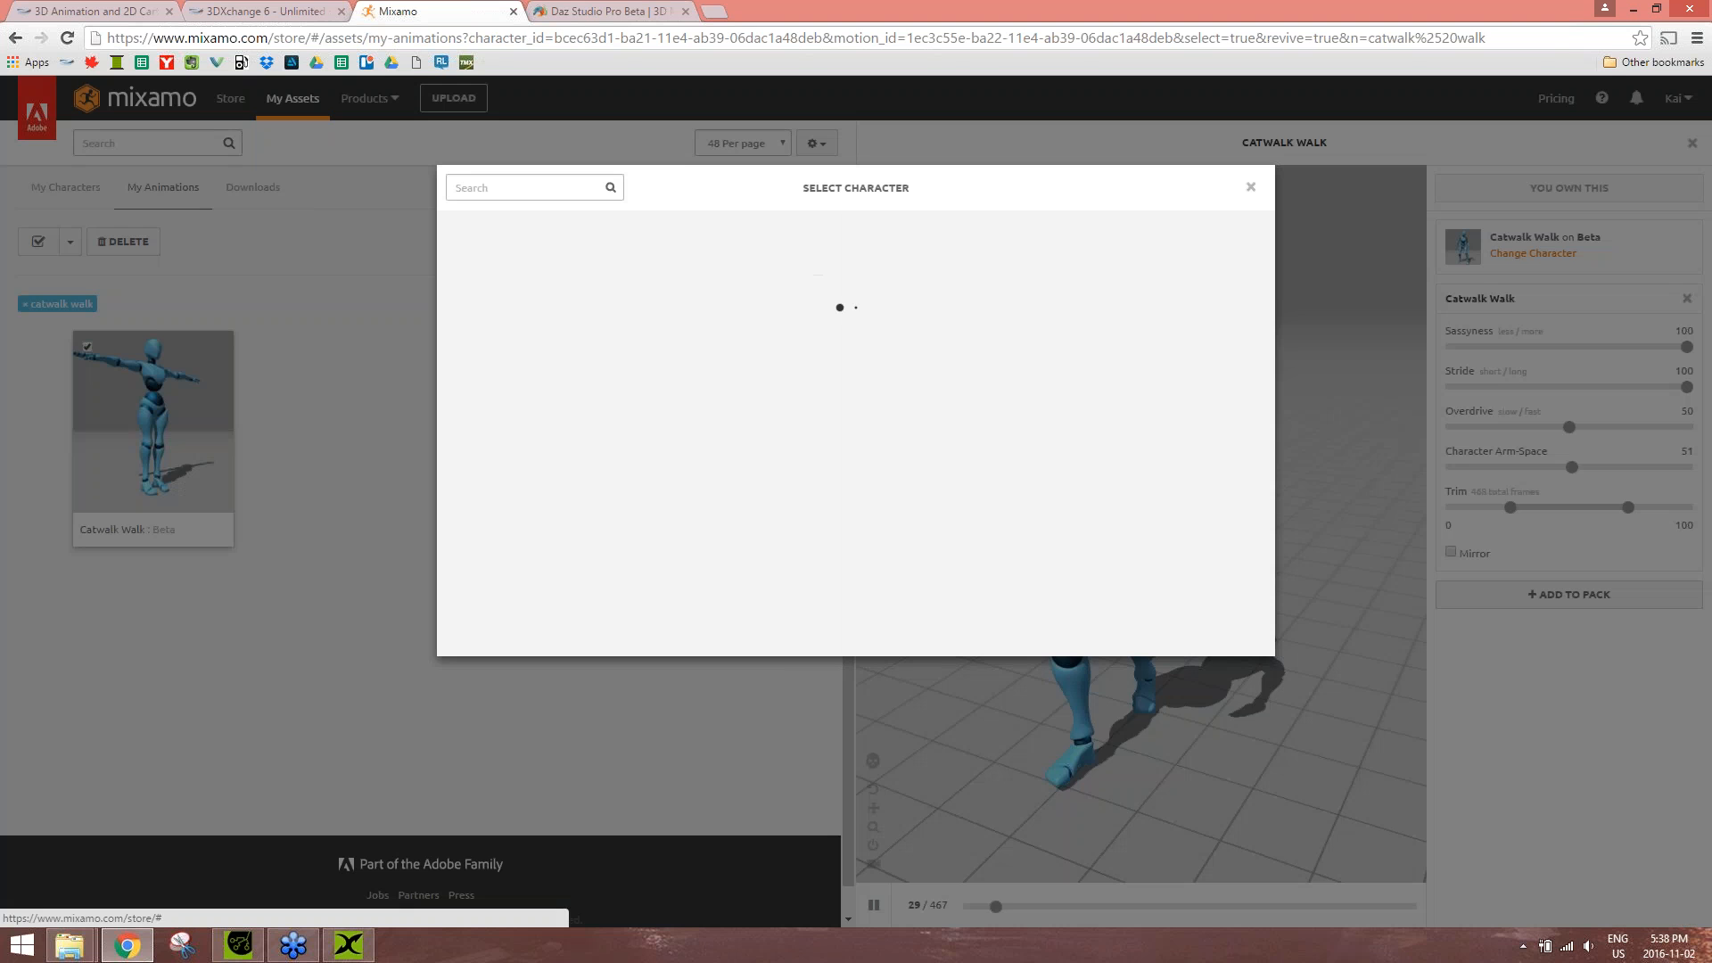
click(692, 252)
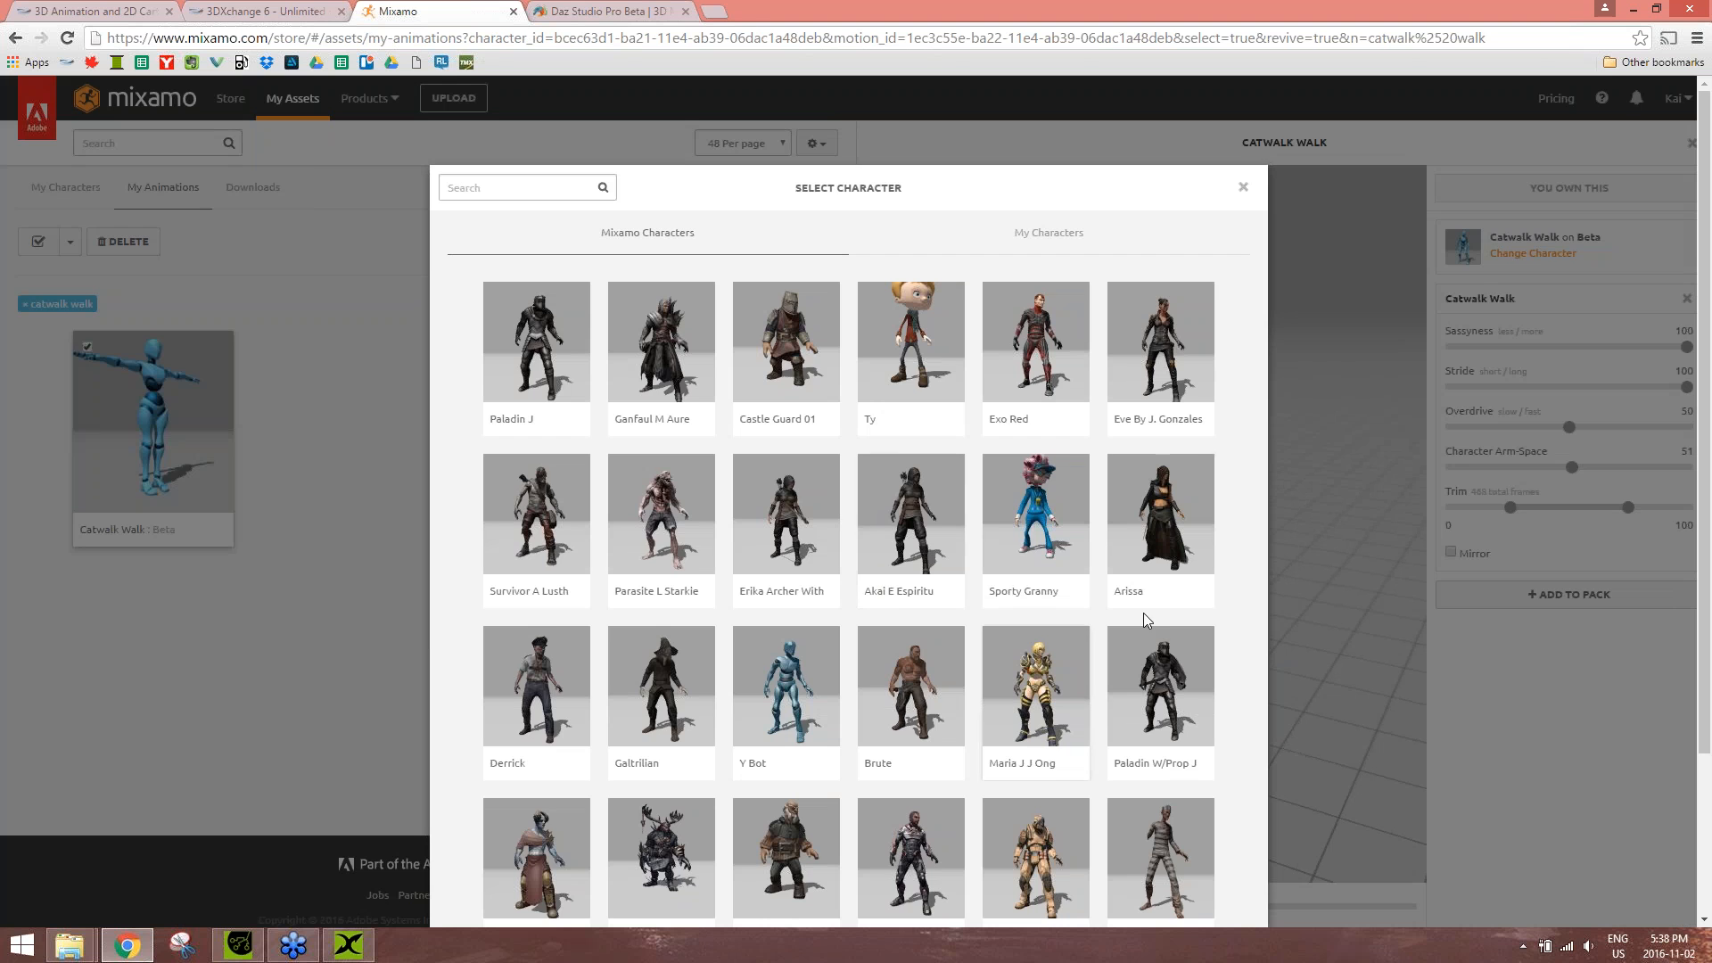
click(1040, 535)
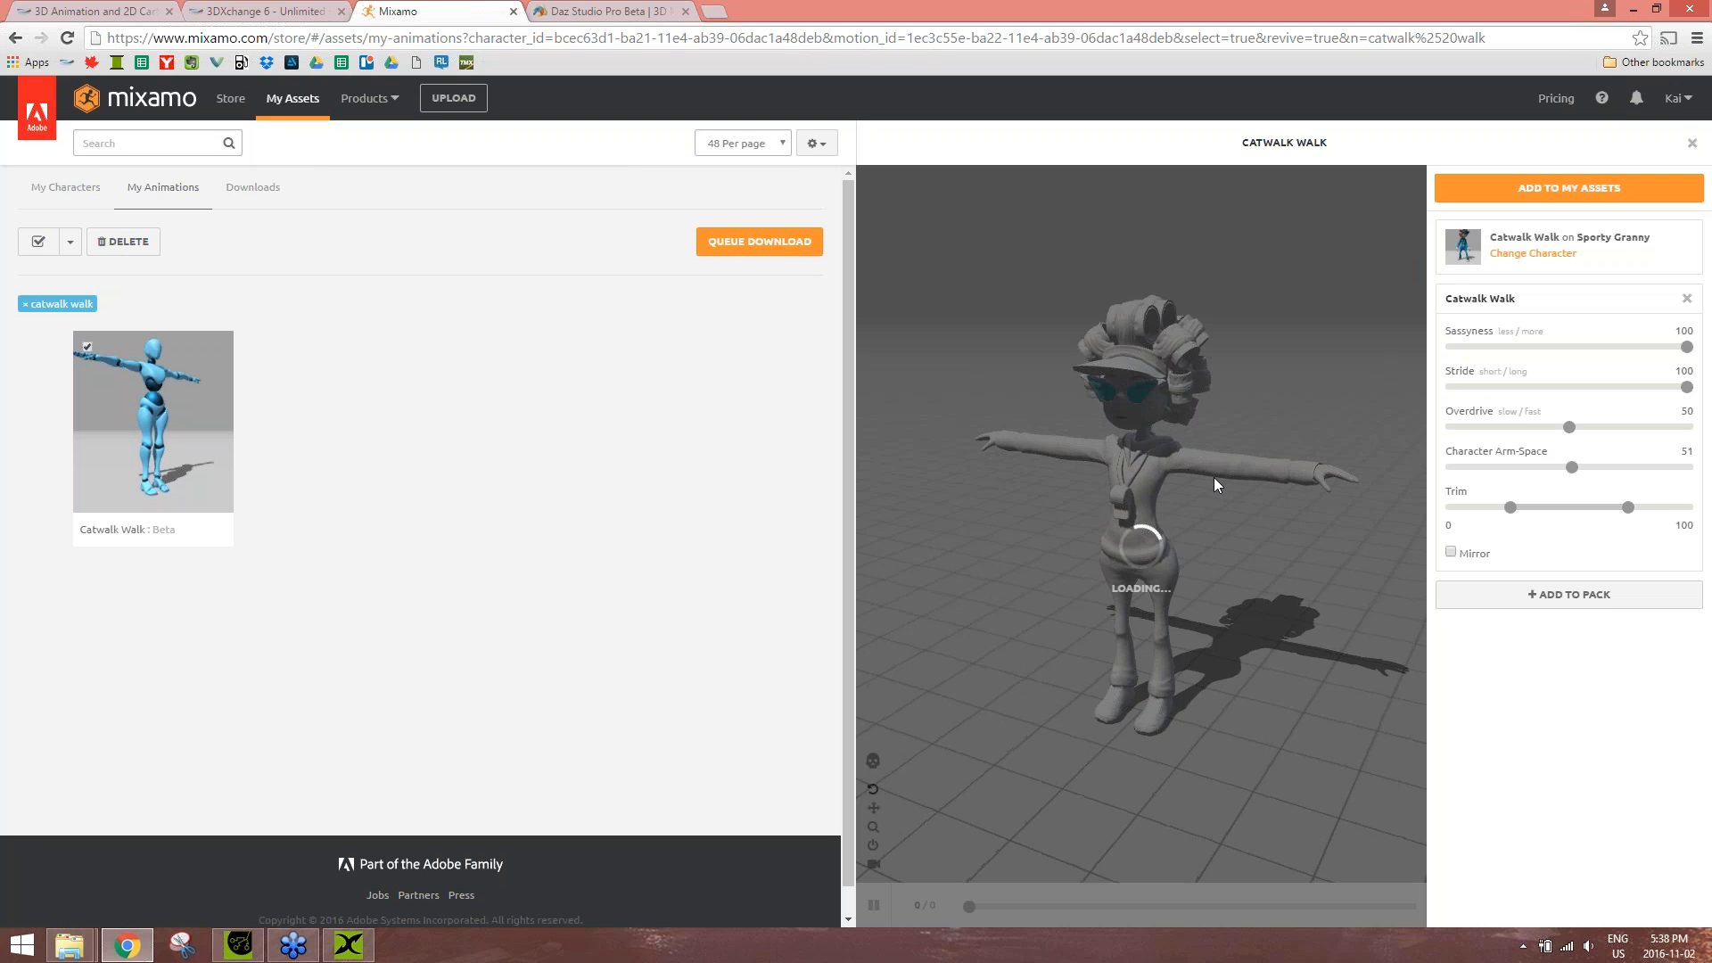
- Queue Catwalk Walk as an FBX with skin at 30 frames per second without keyframe reduction, and download the file
drag(1231, 592, 1027, 602)
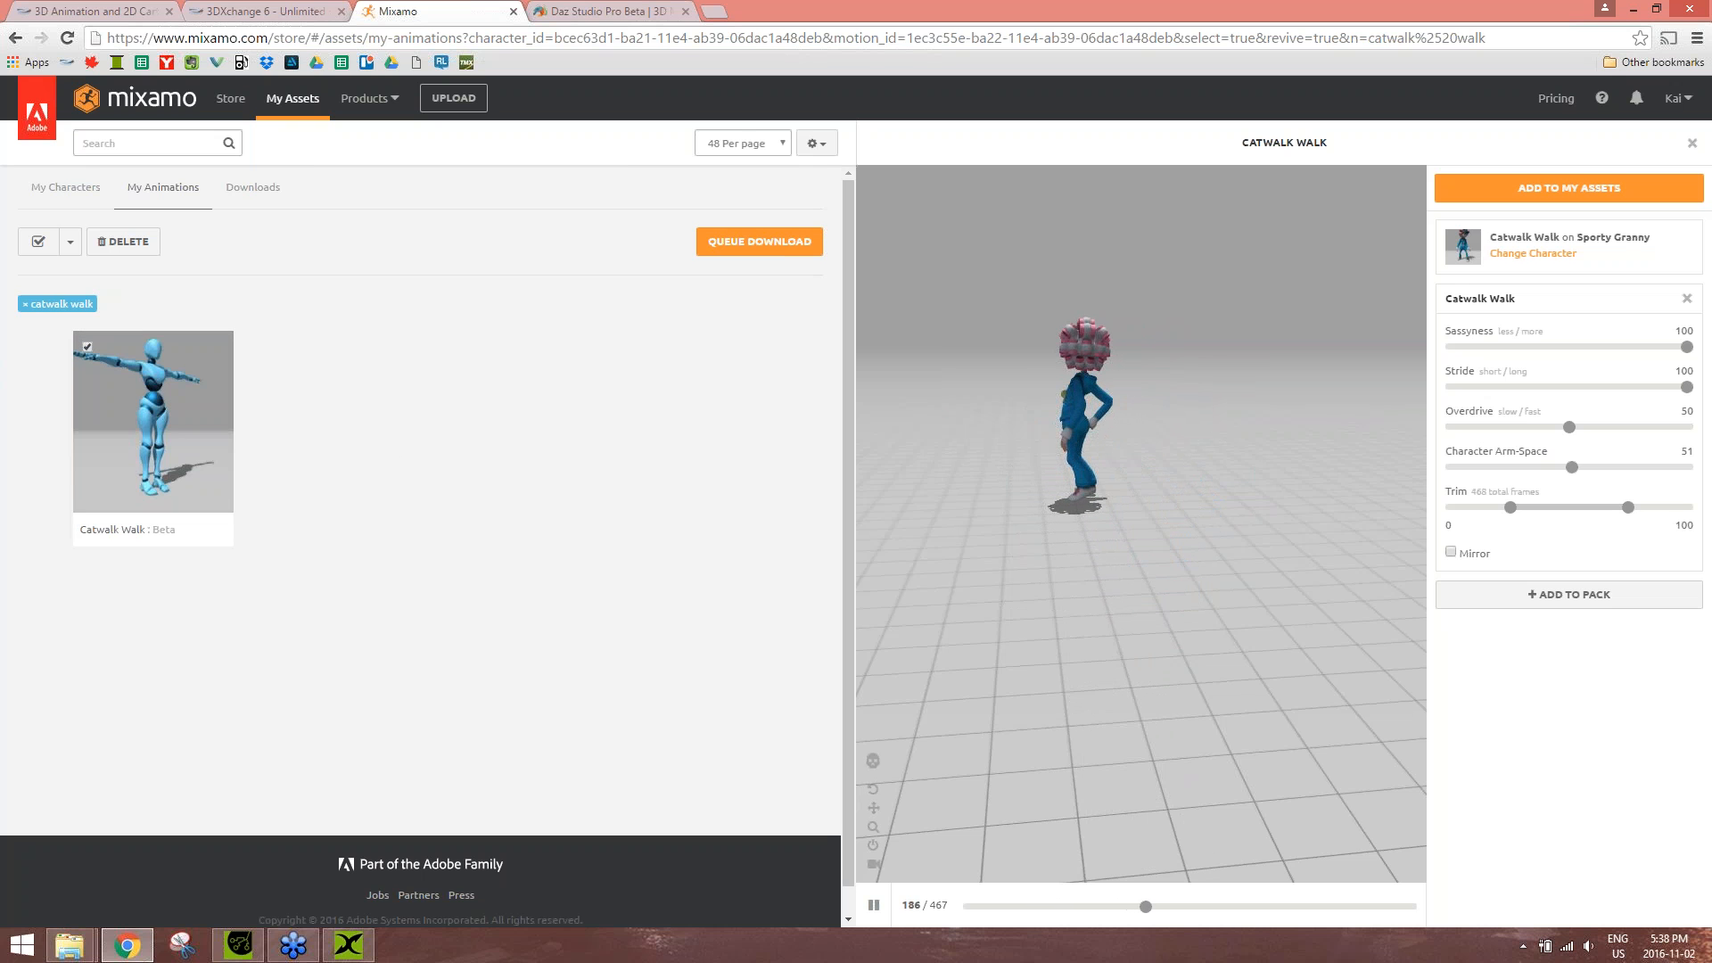
click(760, 241)
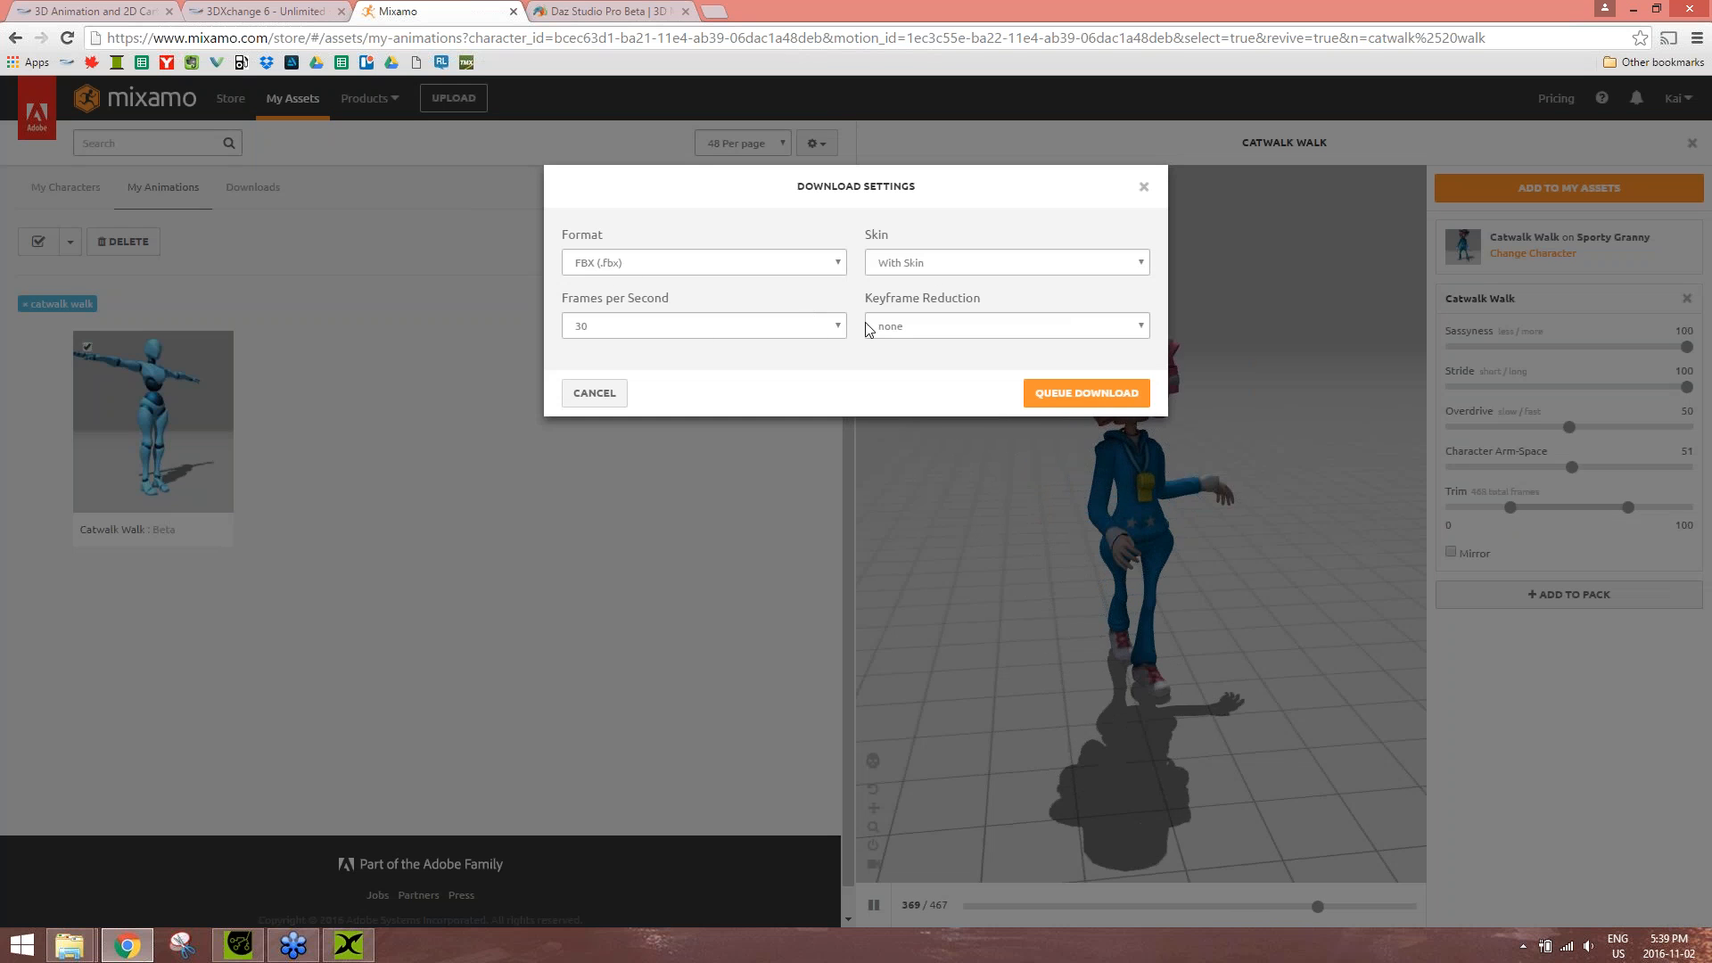
click(1093, 396)
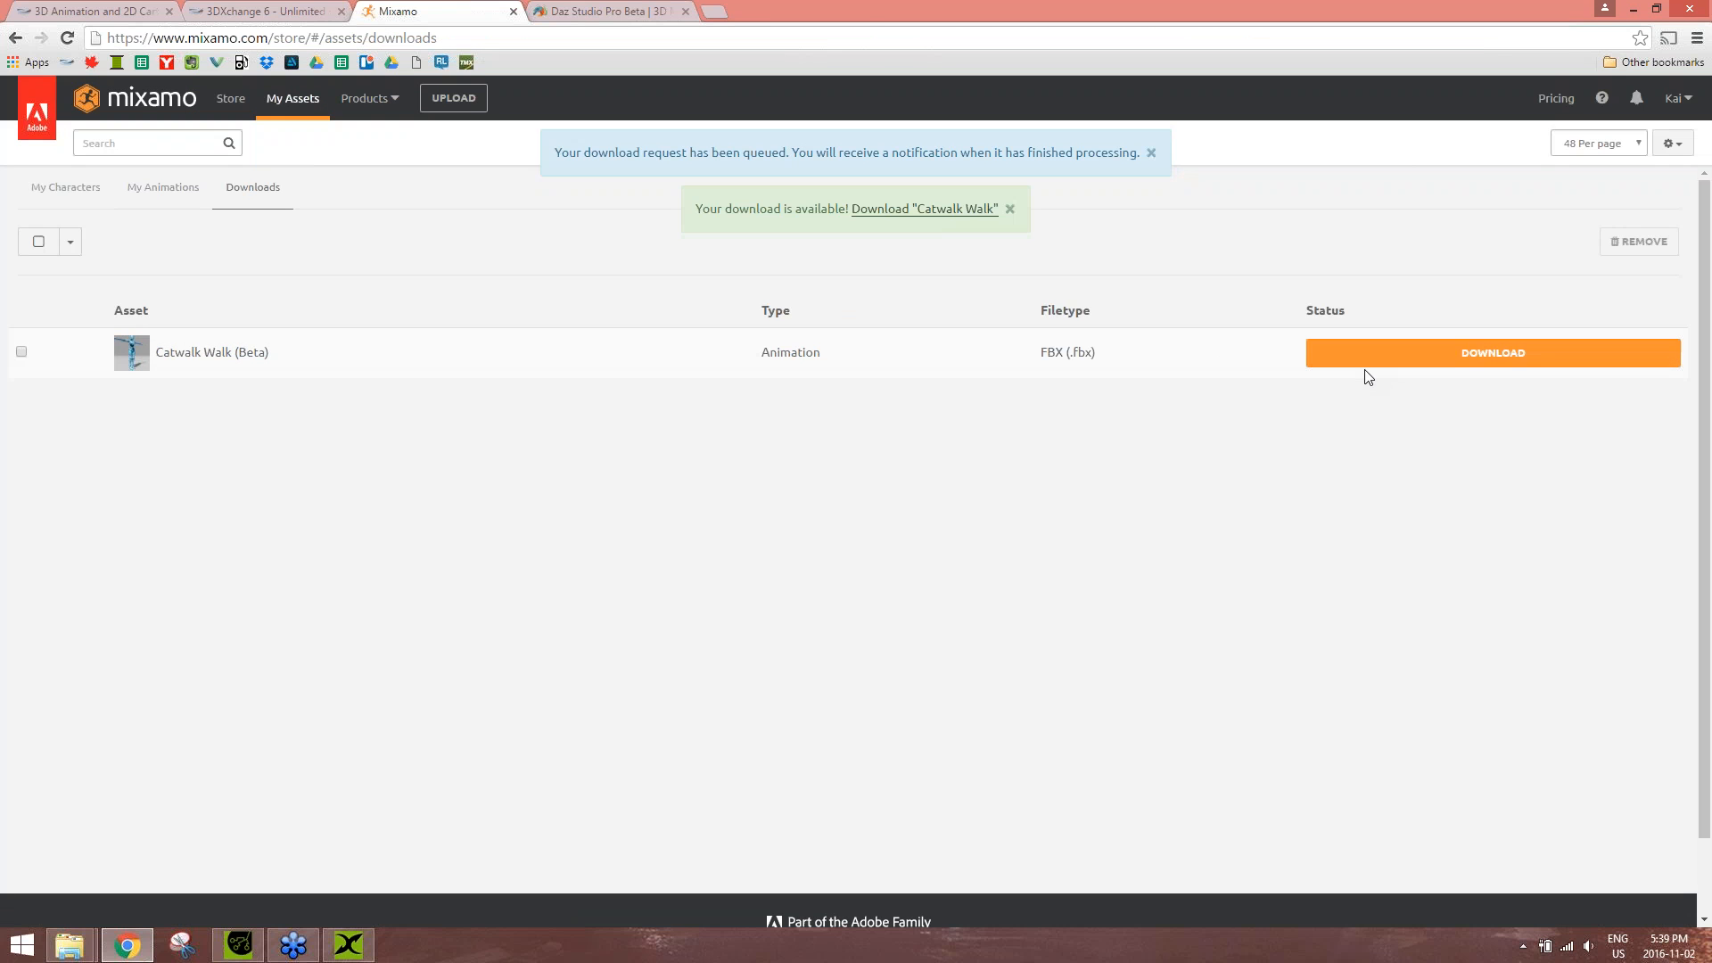
click(1452, 363)
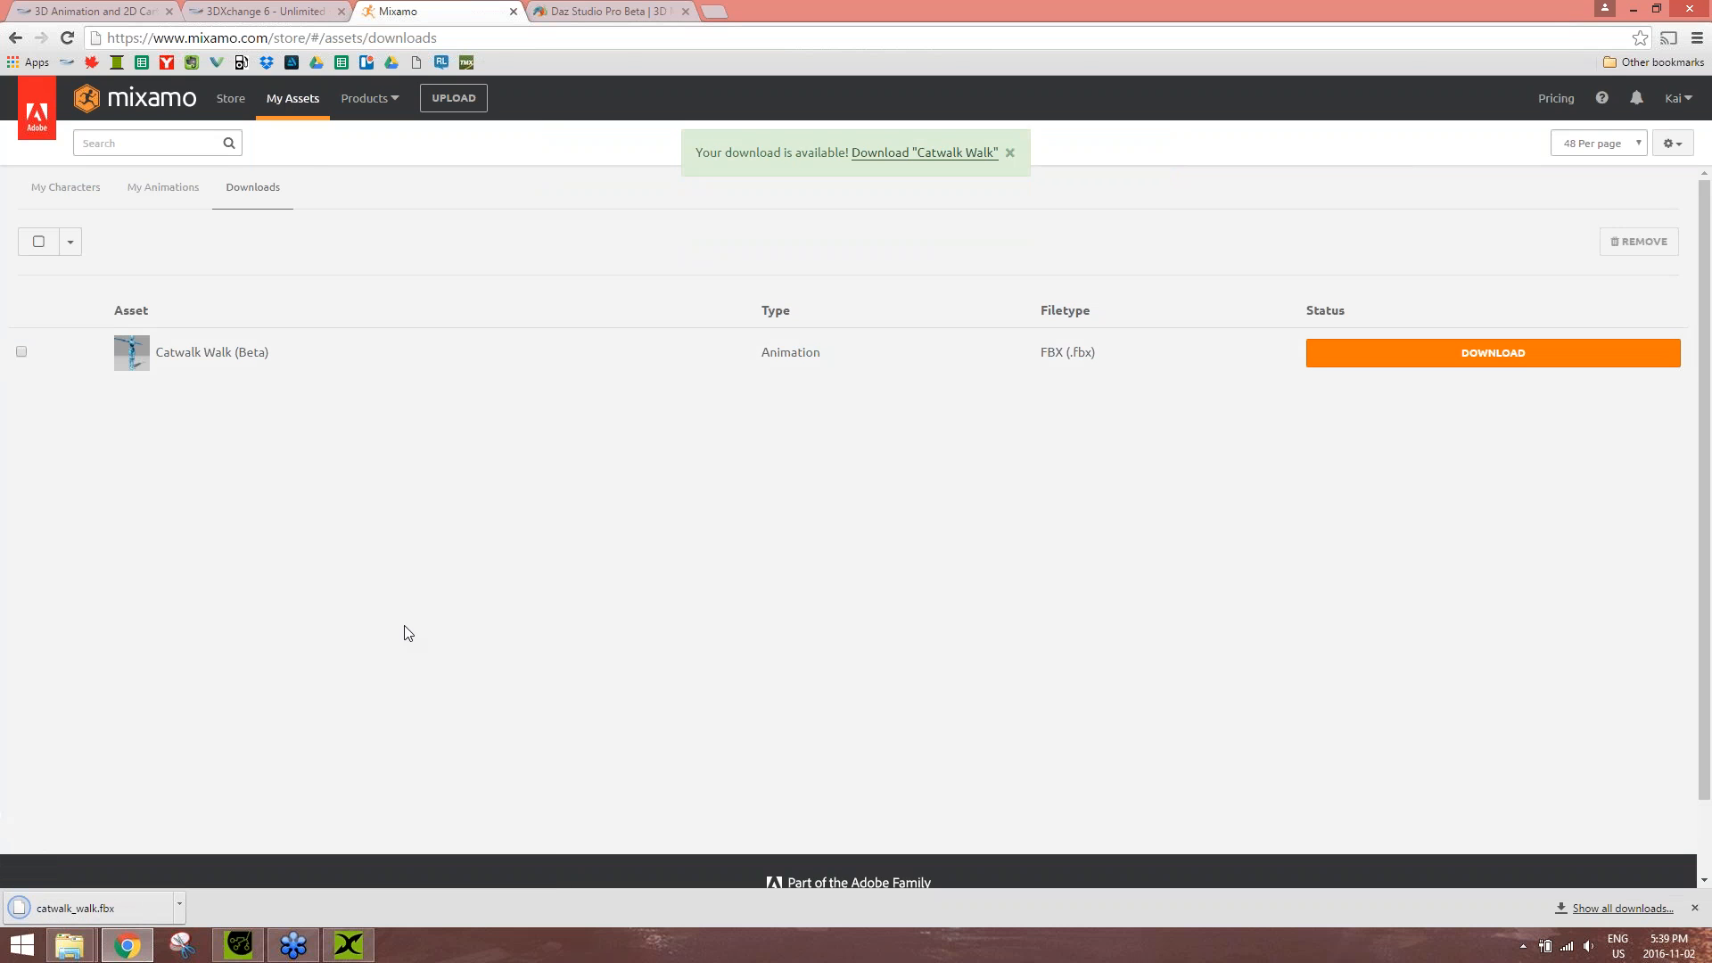
- Show catwalk_walk.fbx in its folder and import it with animation into 3DXchange, converting it to a non-standard character
click(181, 904)
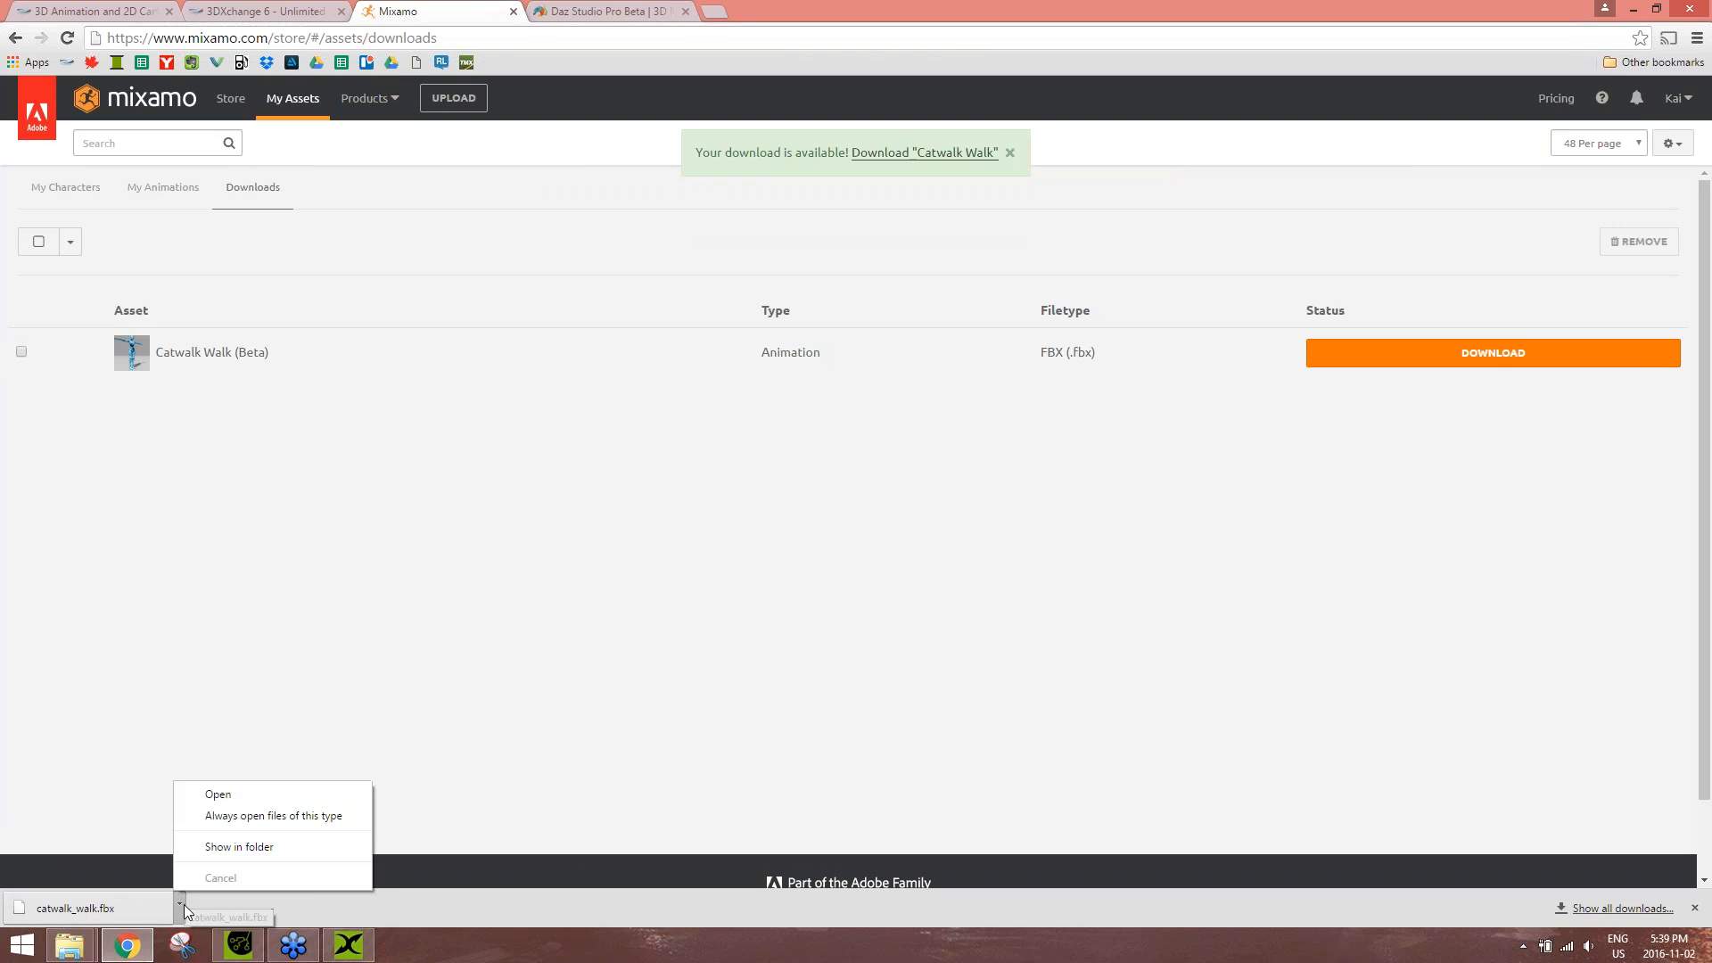
click(233, 846)
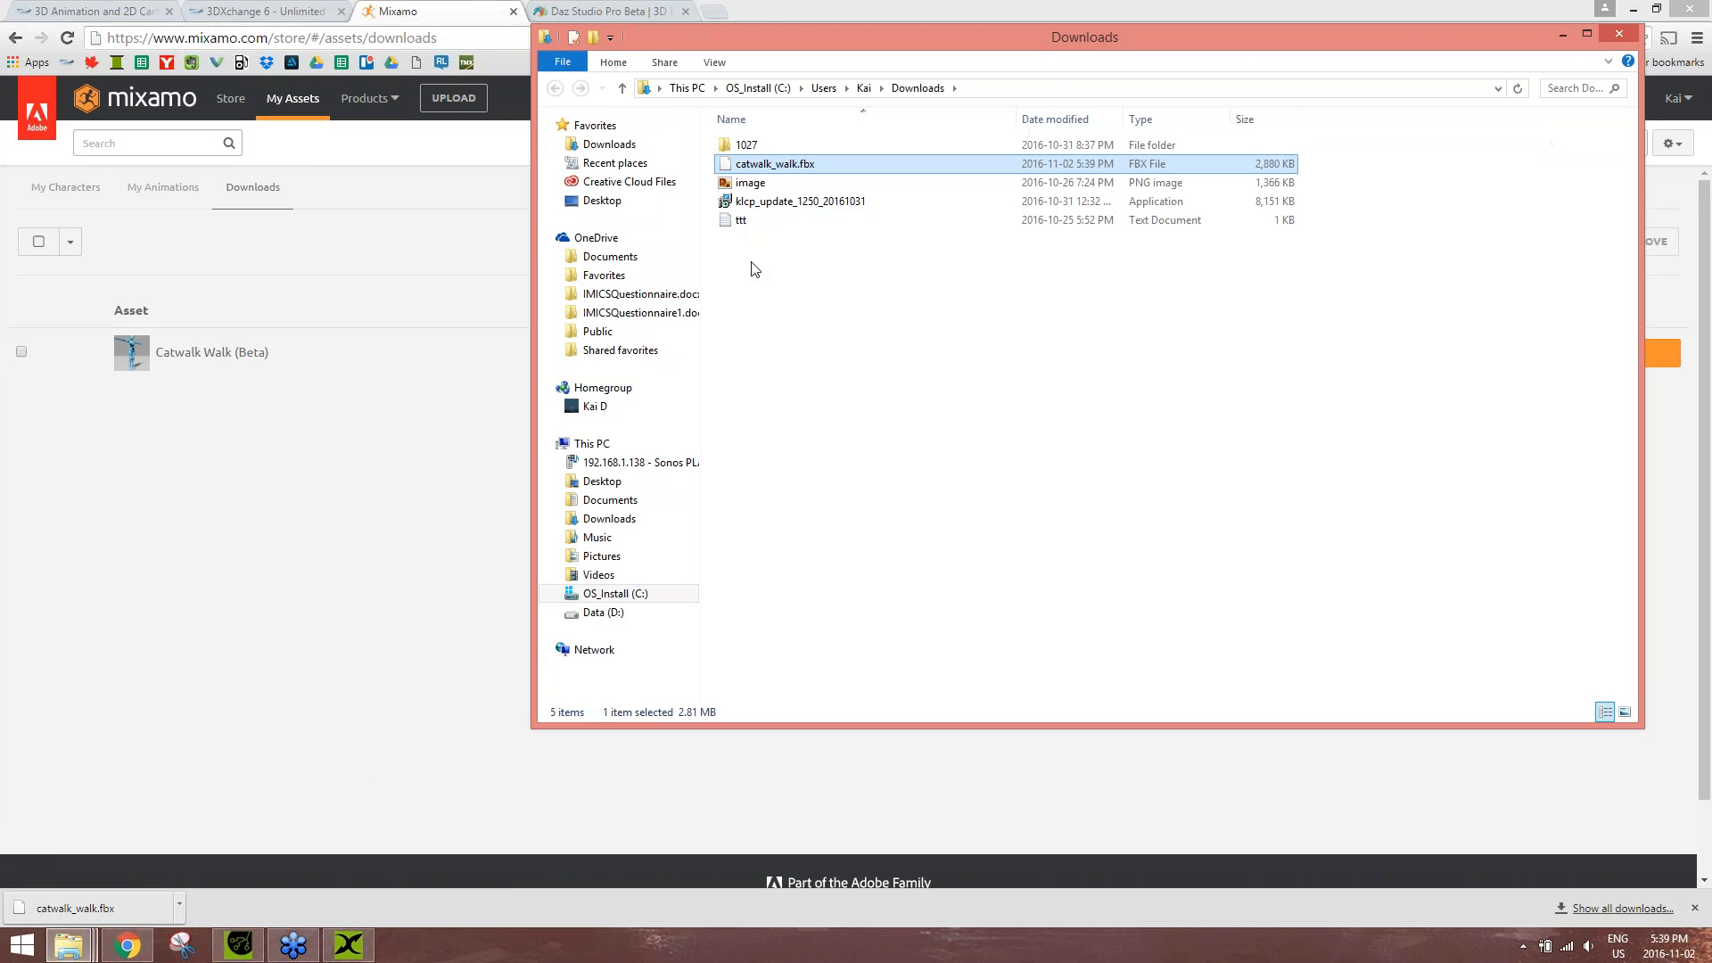
drag(789, 168, 717, 456)
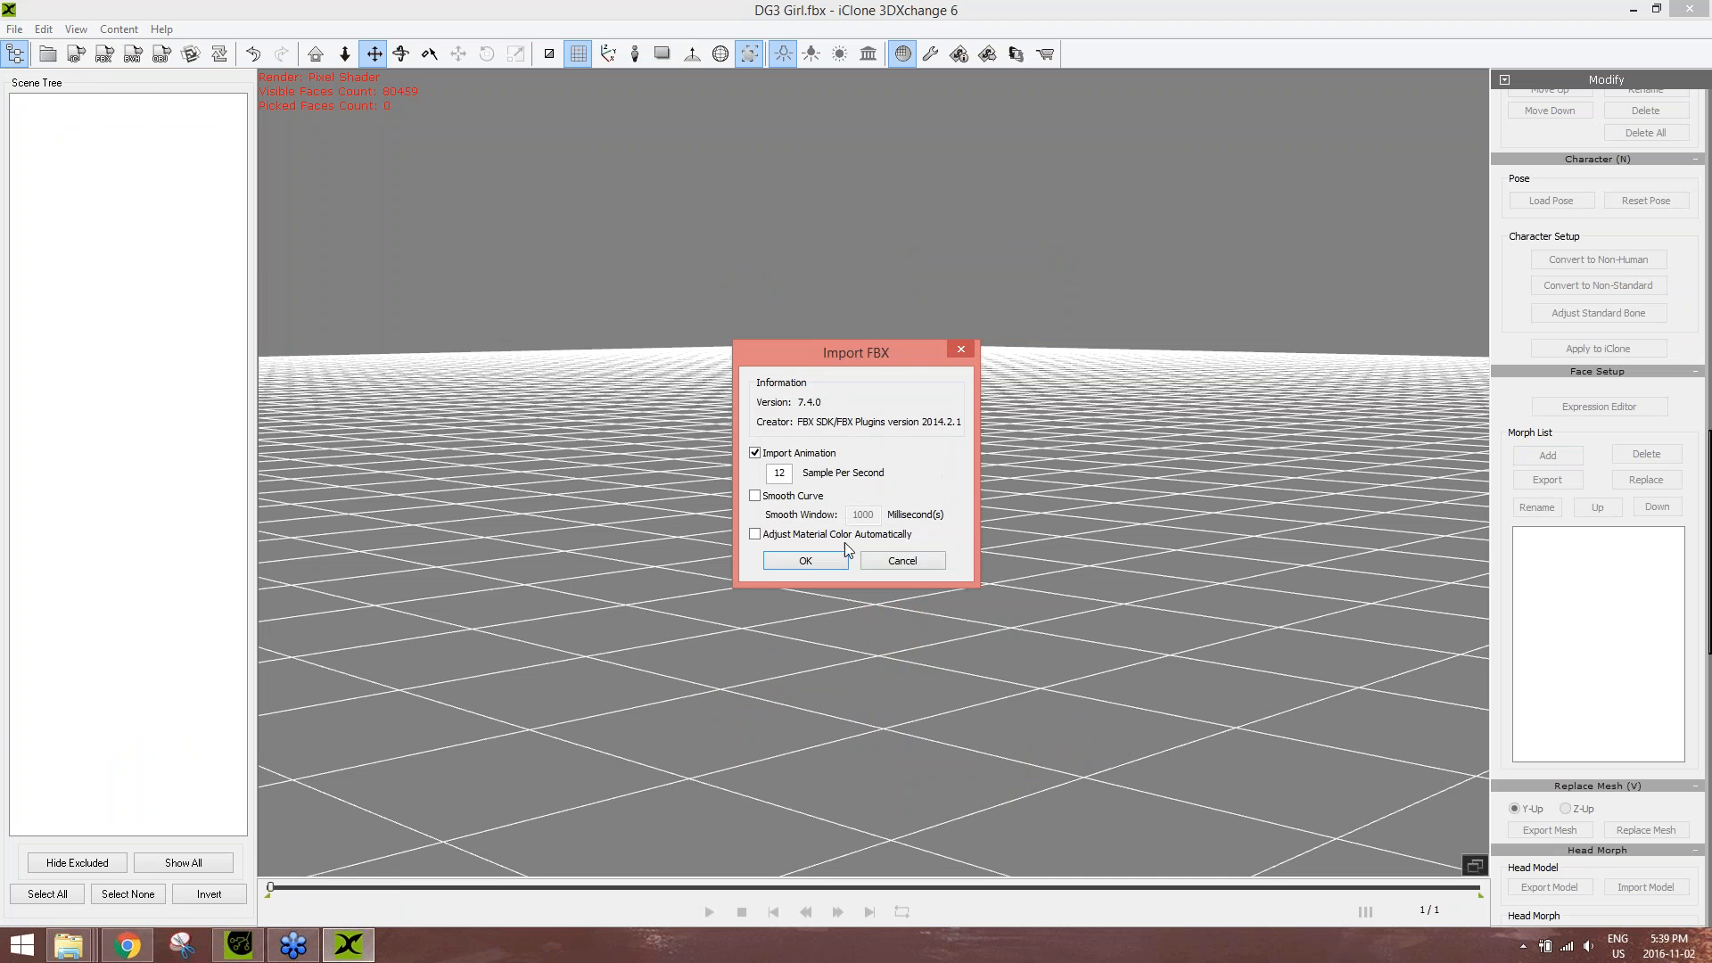
click(808, 558)
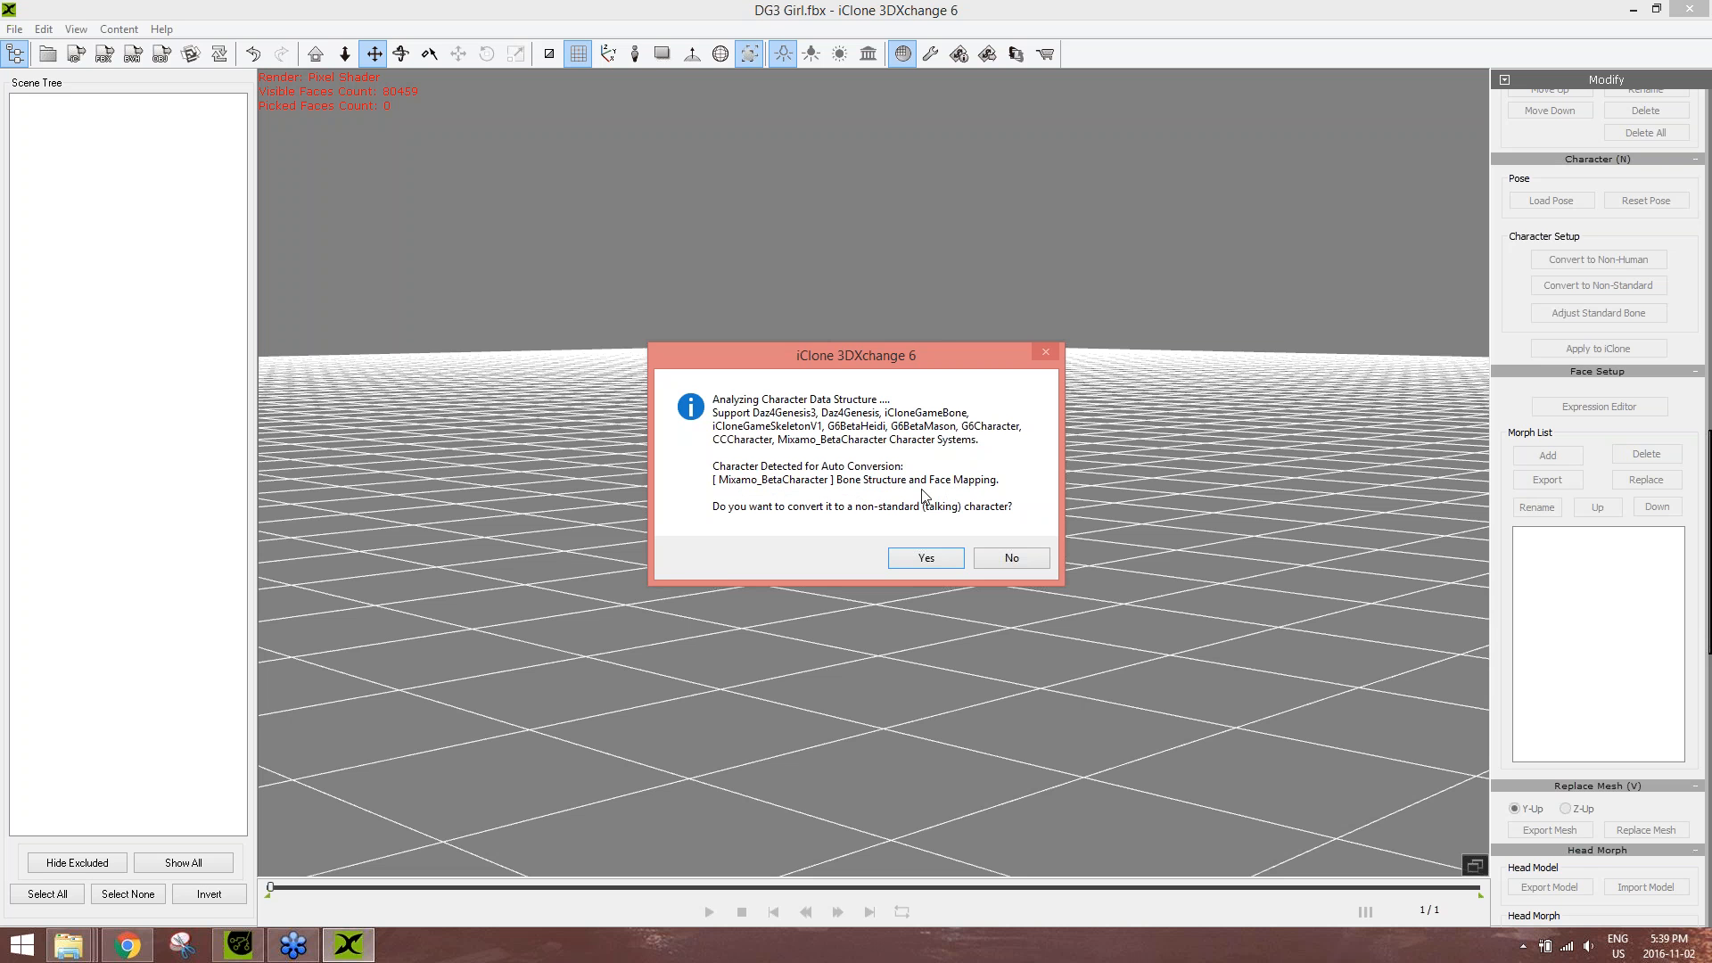
click(926, 558)
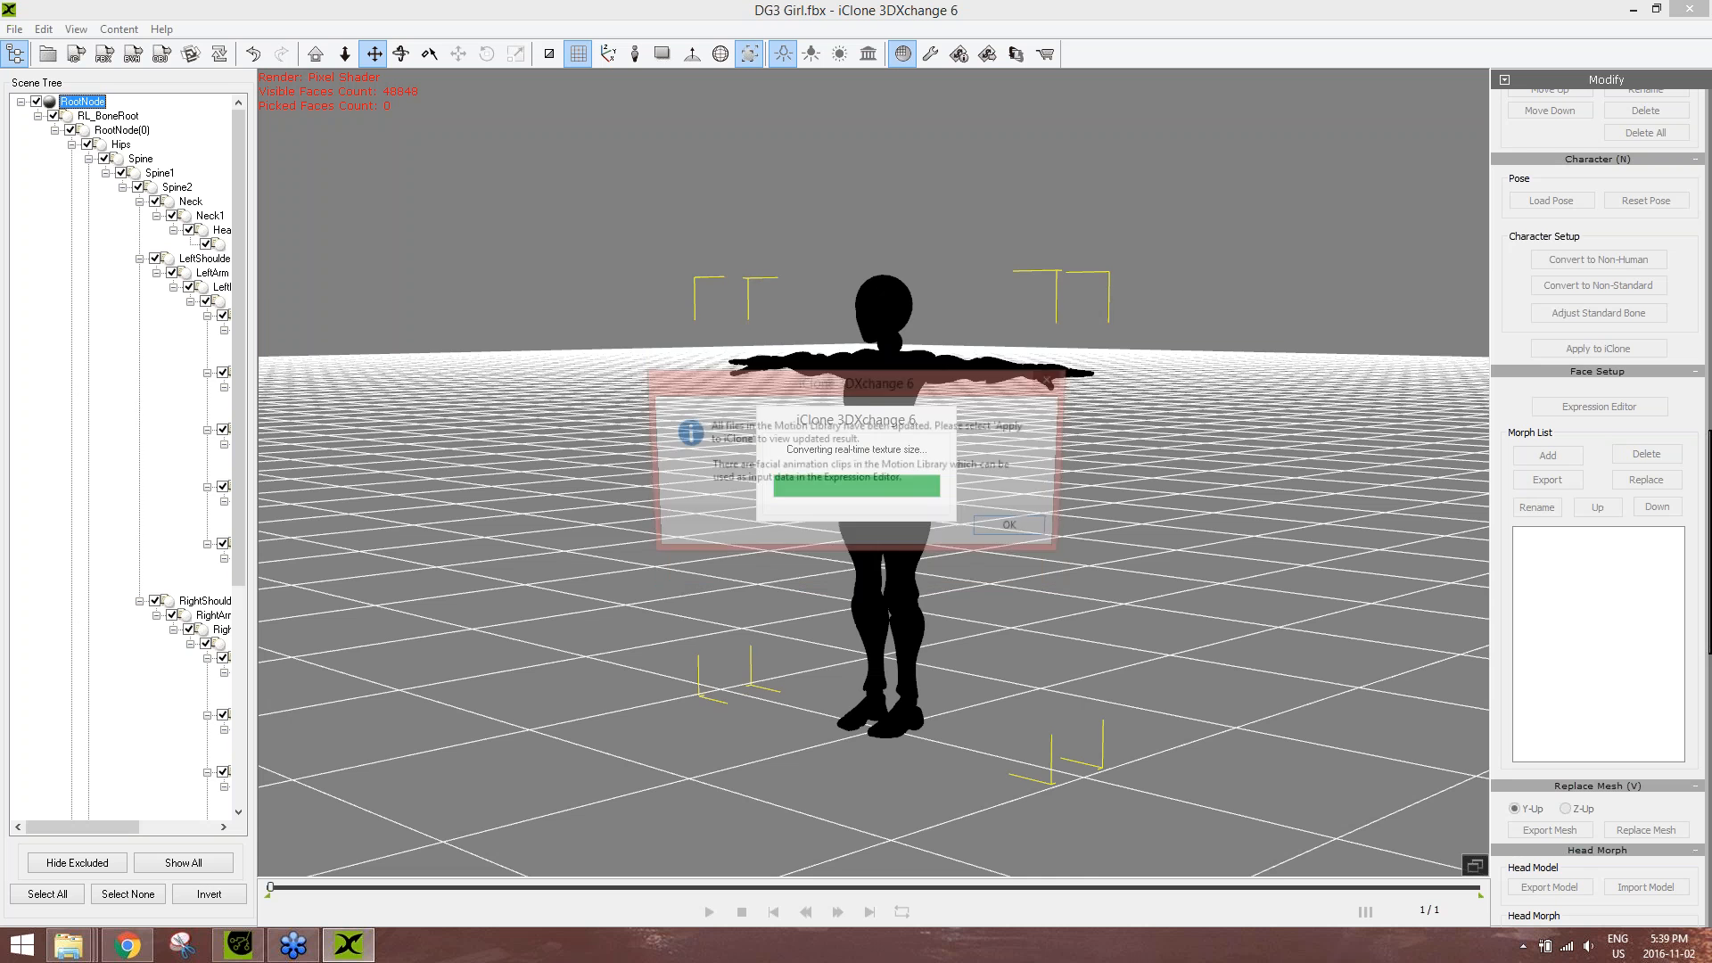
click(1019, 532)
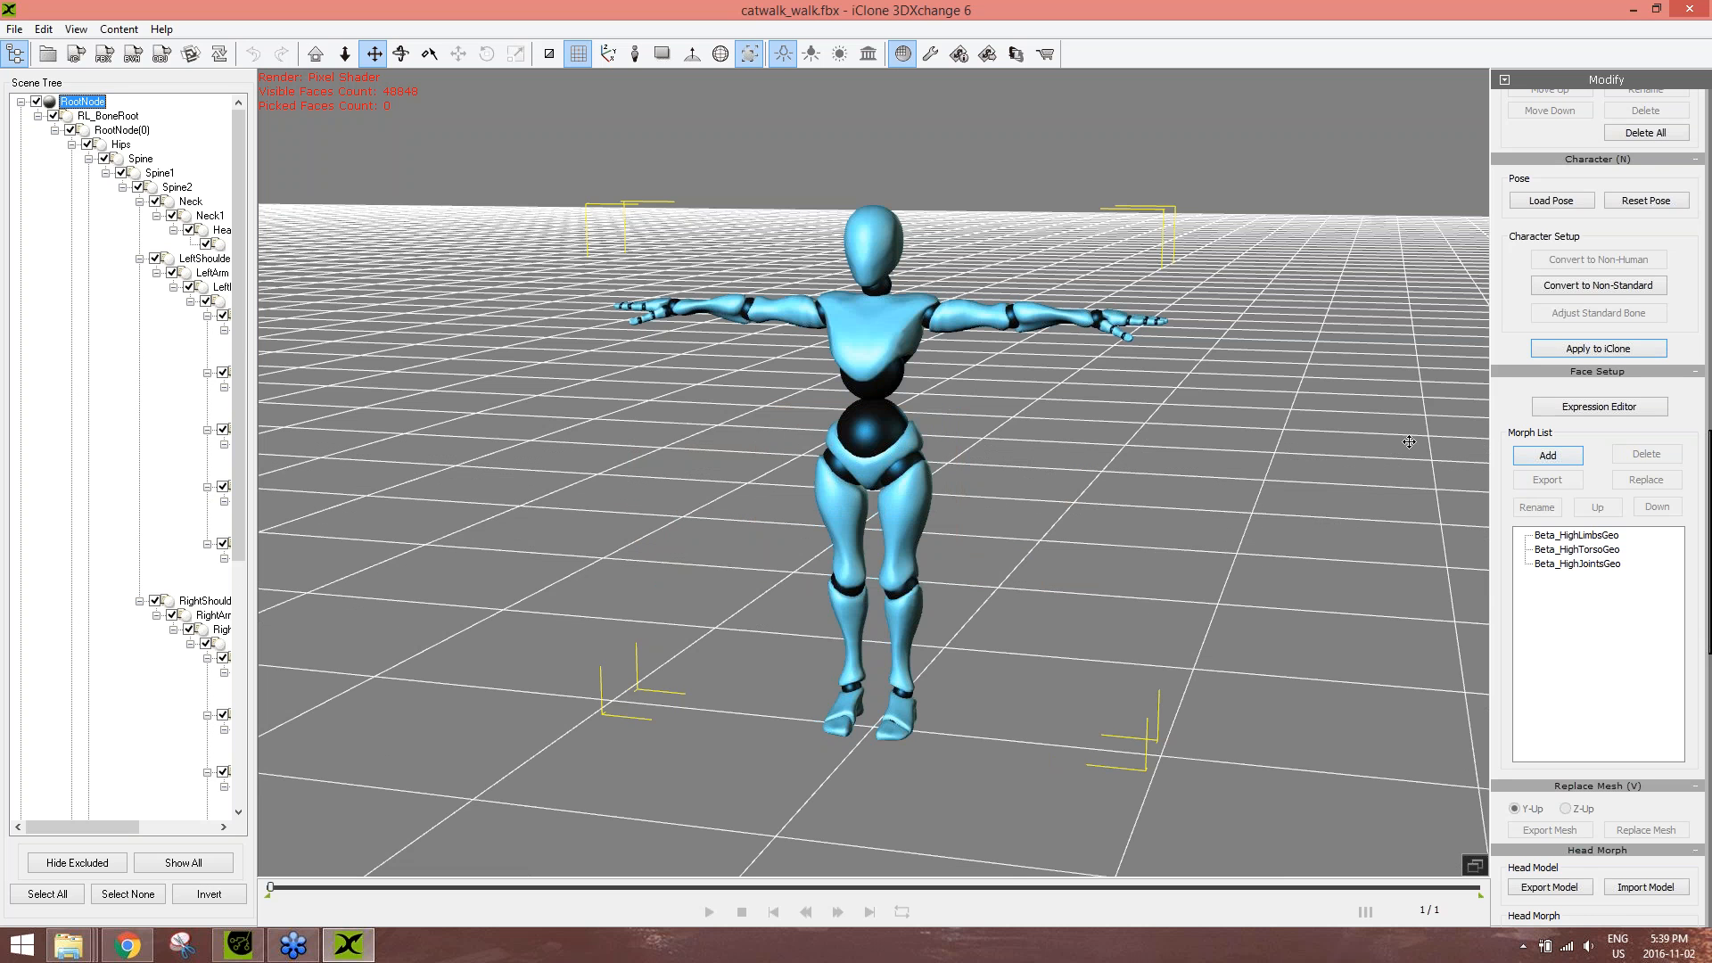
- Play the catwalk_walk_mixamo motion on the imported character, stop the preview, and look over the motion library options
right_drag(1183, 555, 1212, 446)
scroll(1579, 151, up, 5)
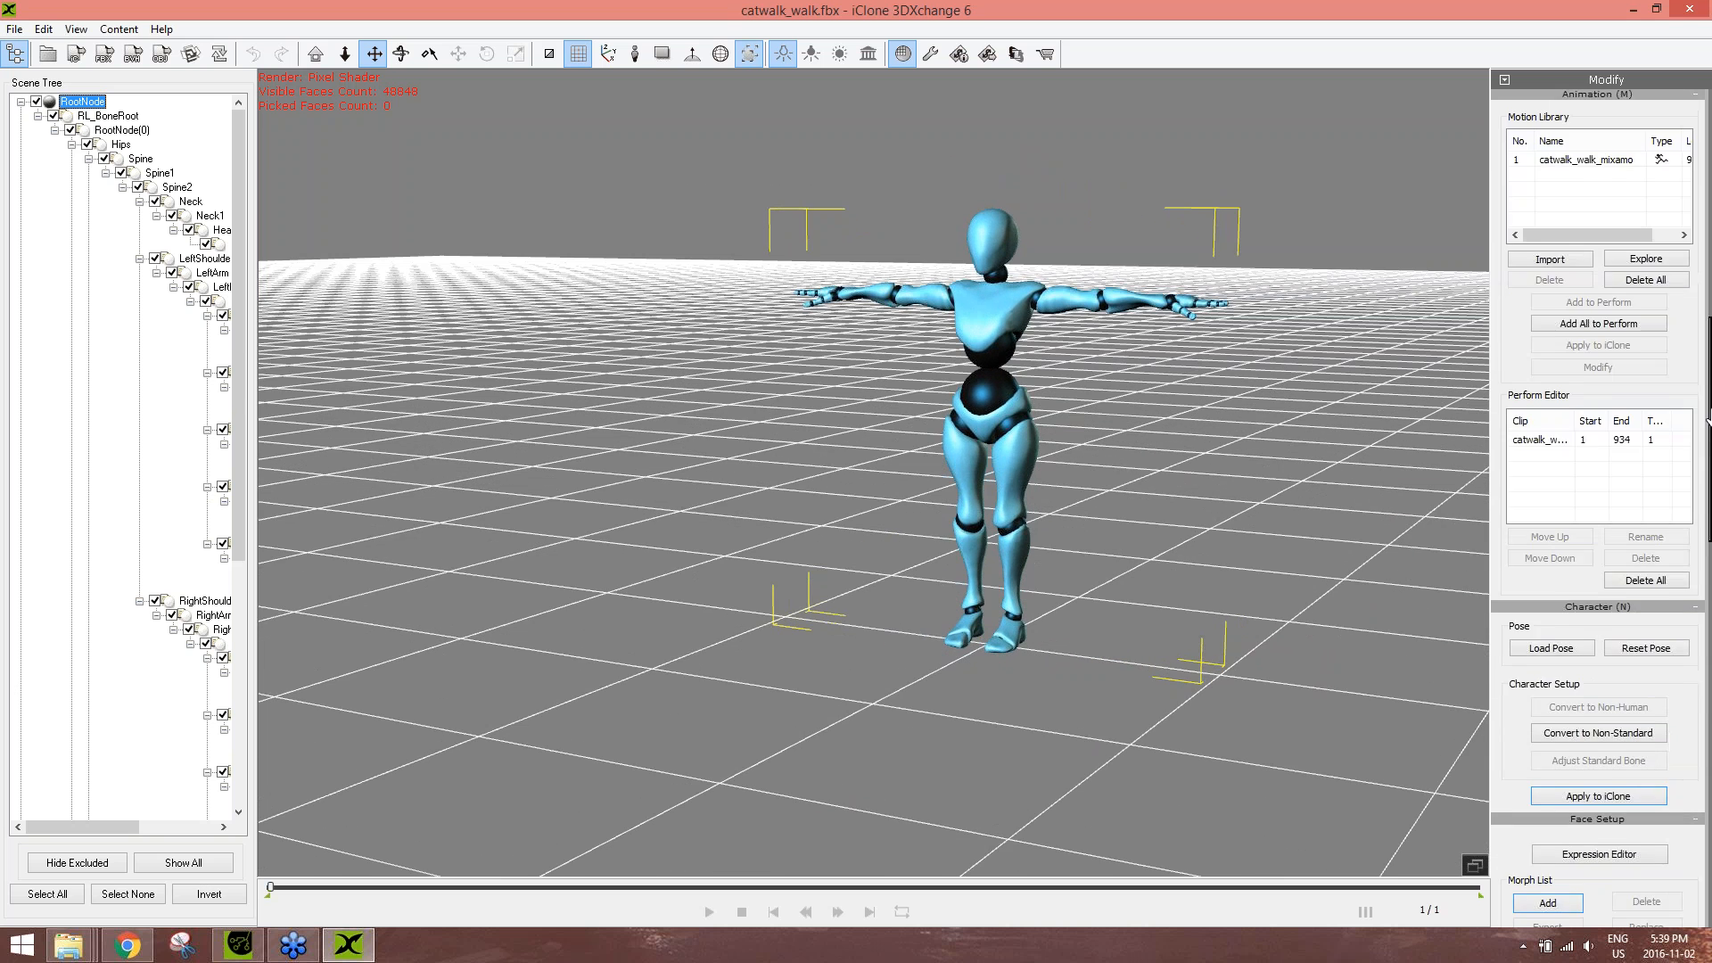
click(1577, 175)
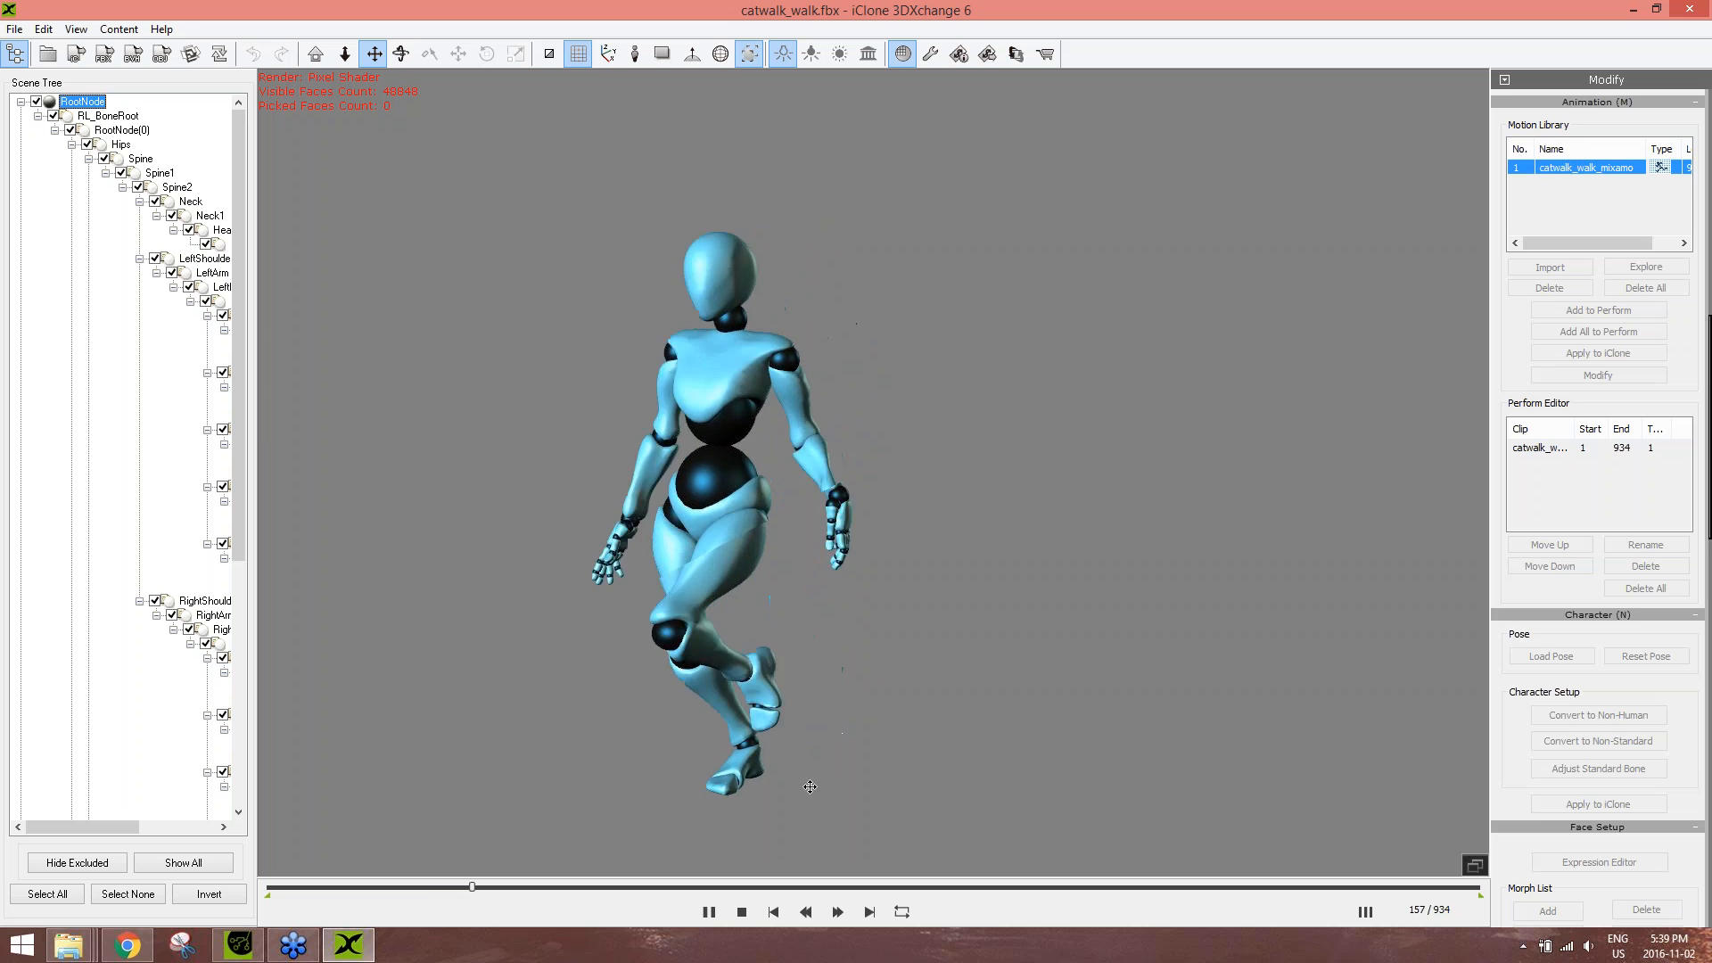
click(741, 912)
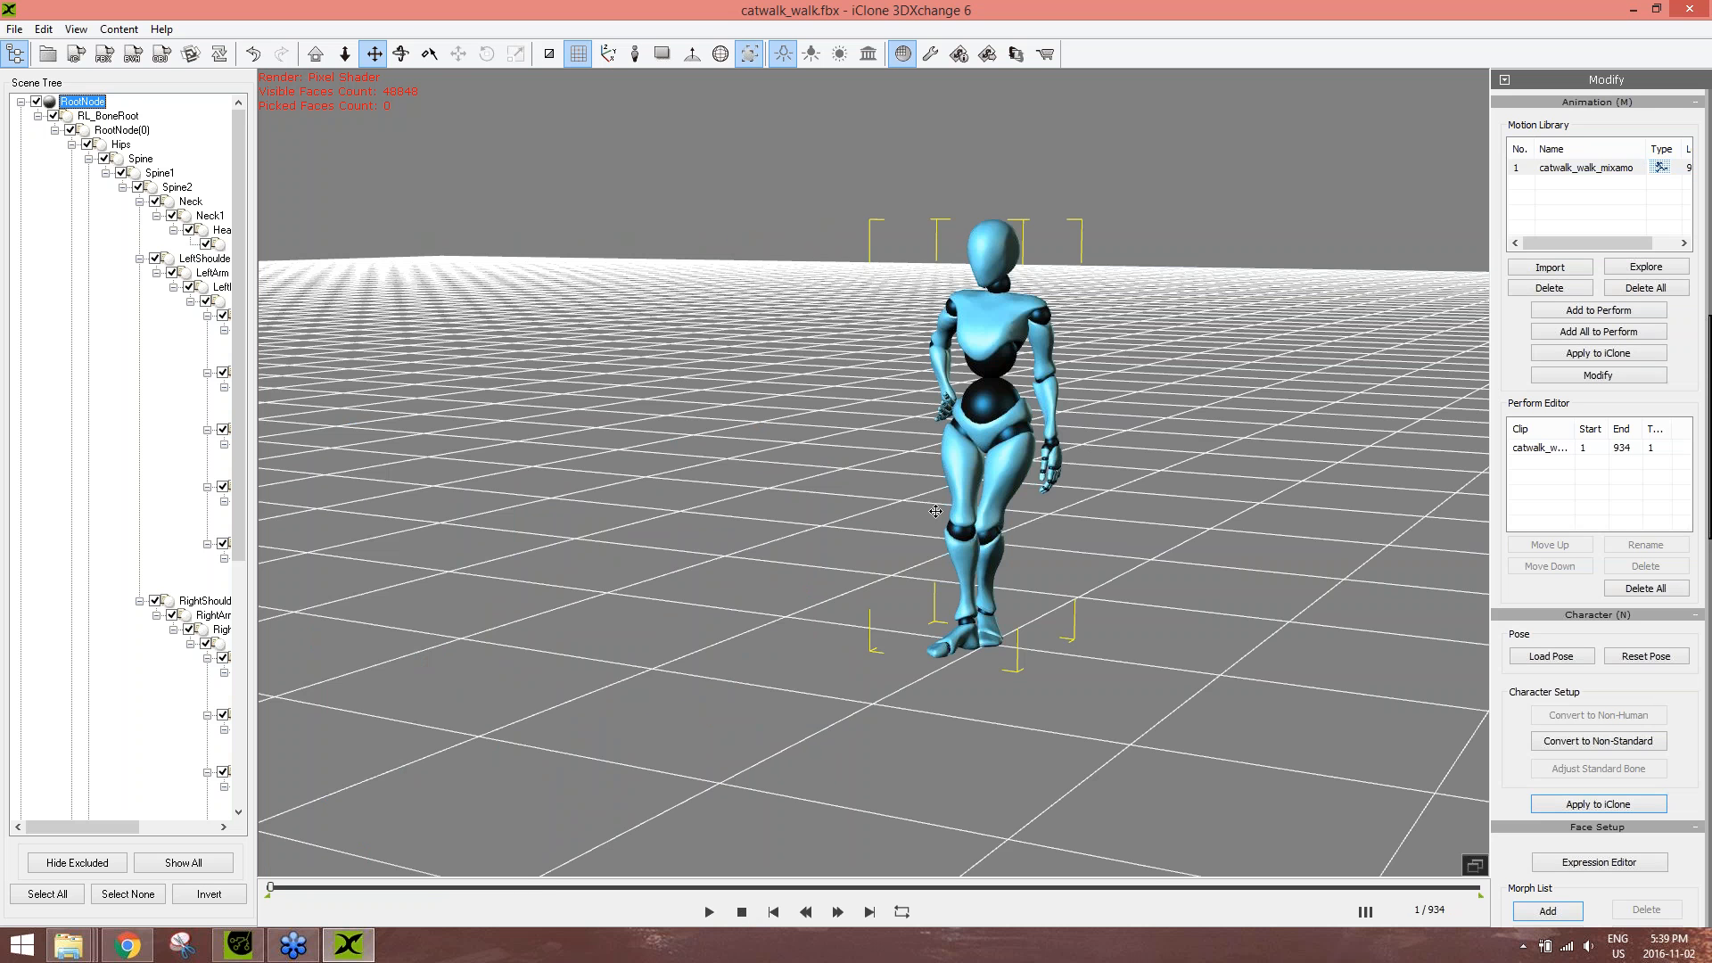
right_drag(1220, 333, 1259, 392)
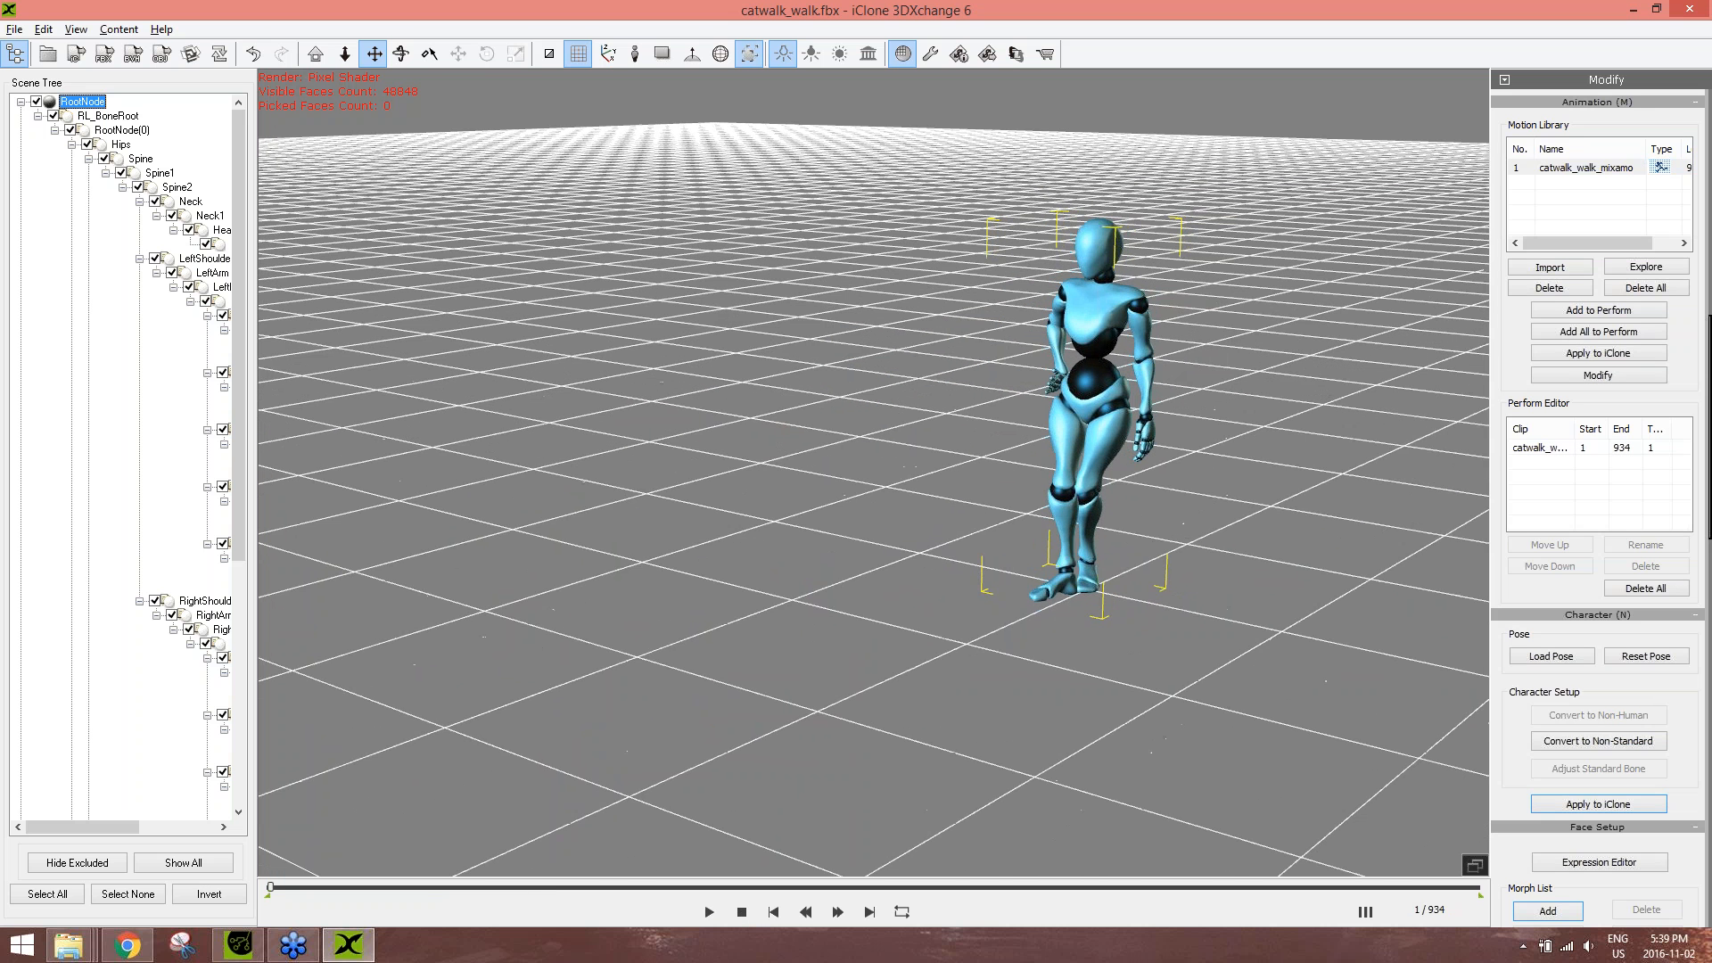
scroll(1605, 357, up, 3)
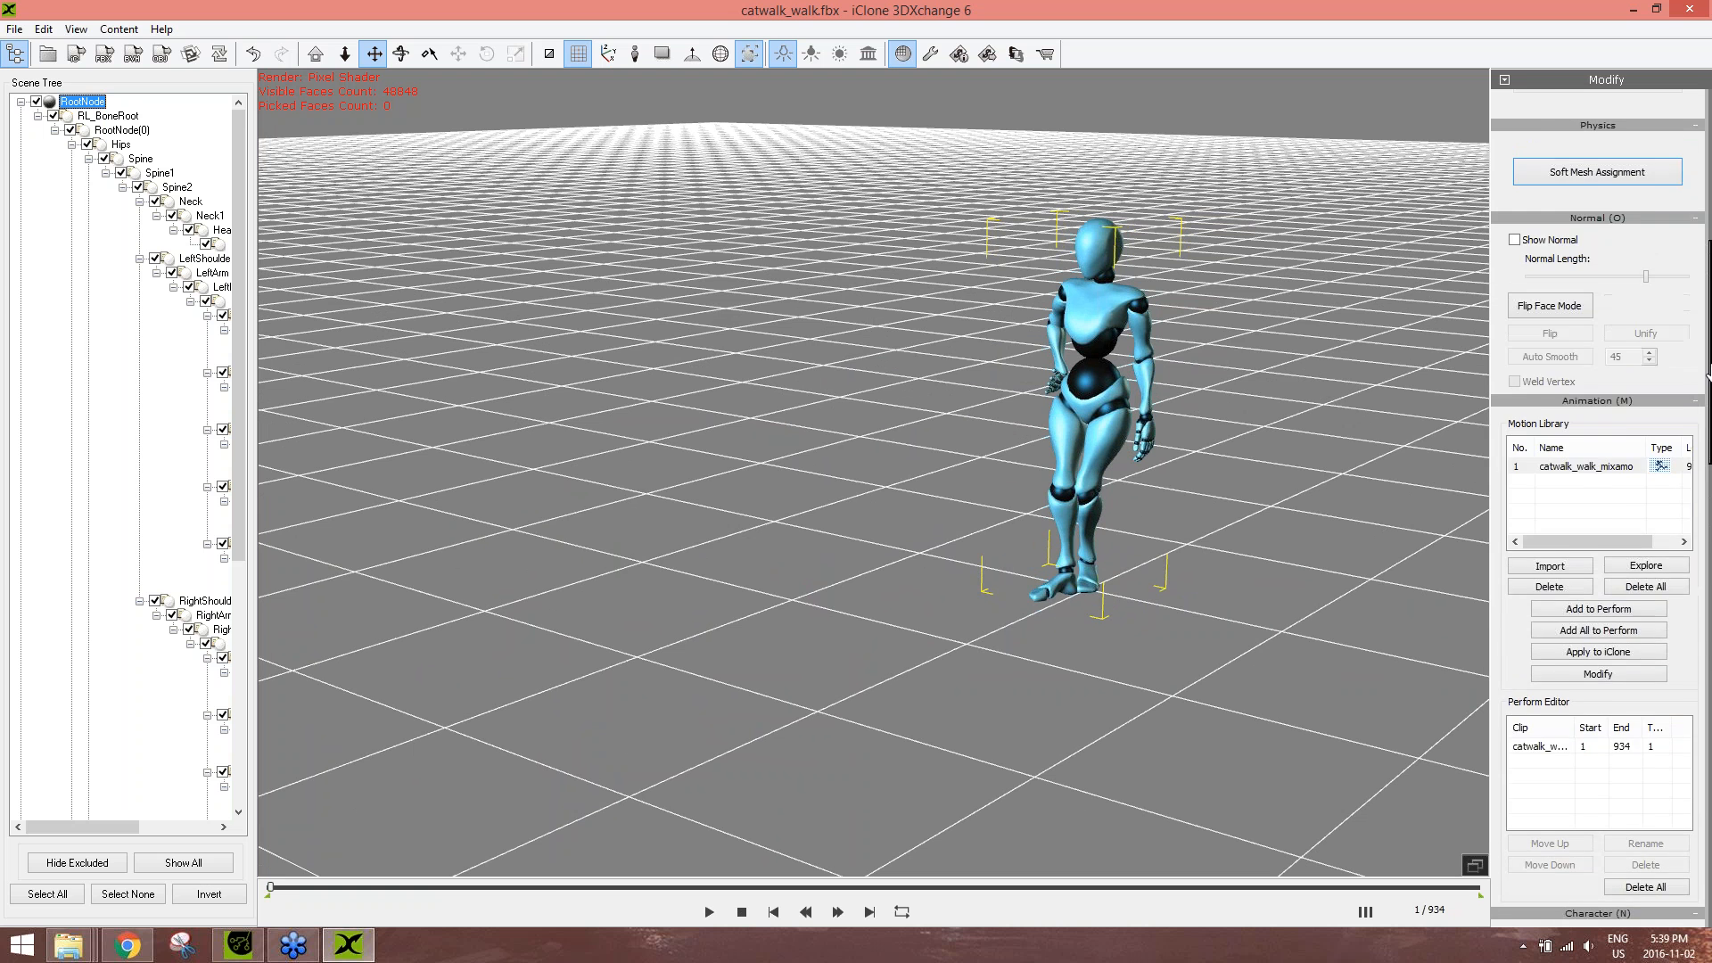
scroll(1709, 415, down, 1)
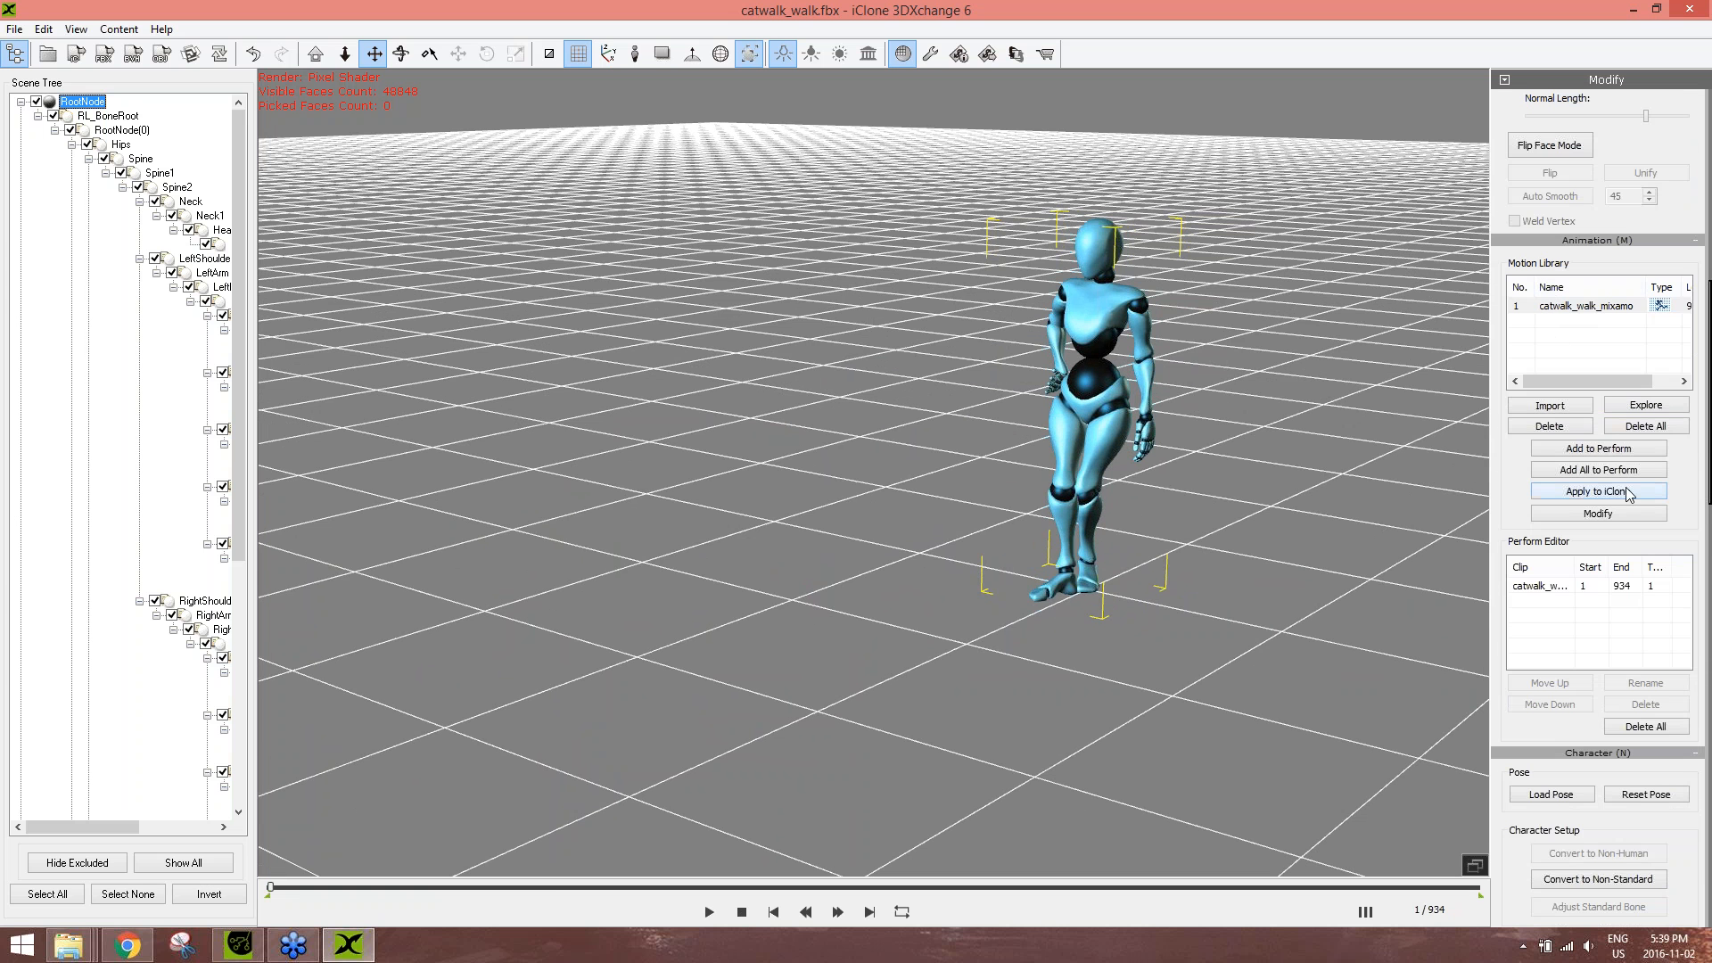
- Switch to iClone and add the custom avatar A Girl to the scene beside the red-haired avatar
click(243, 947)
right_drag(963, 239, 974, 290)
middle_drag(974, 291, 910, 318)
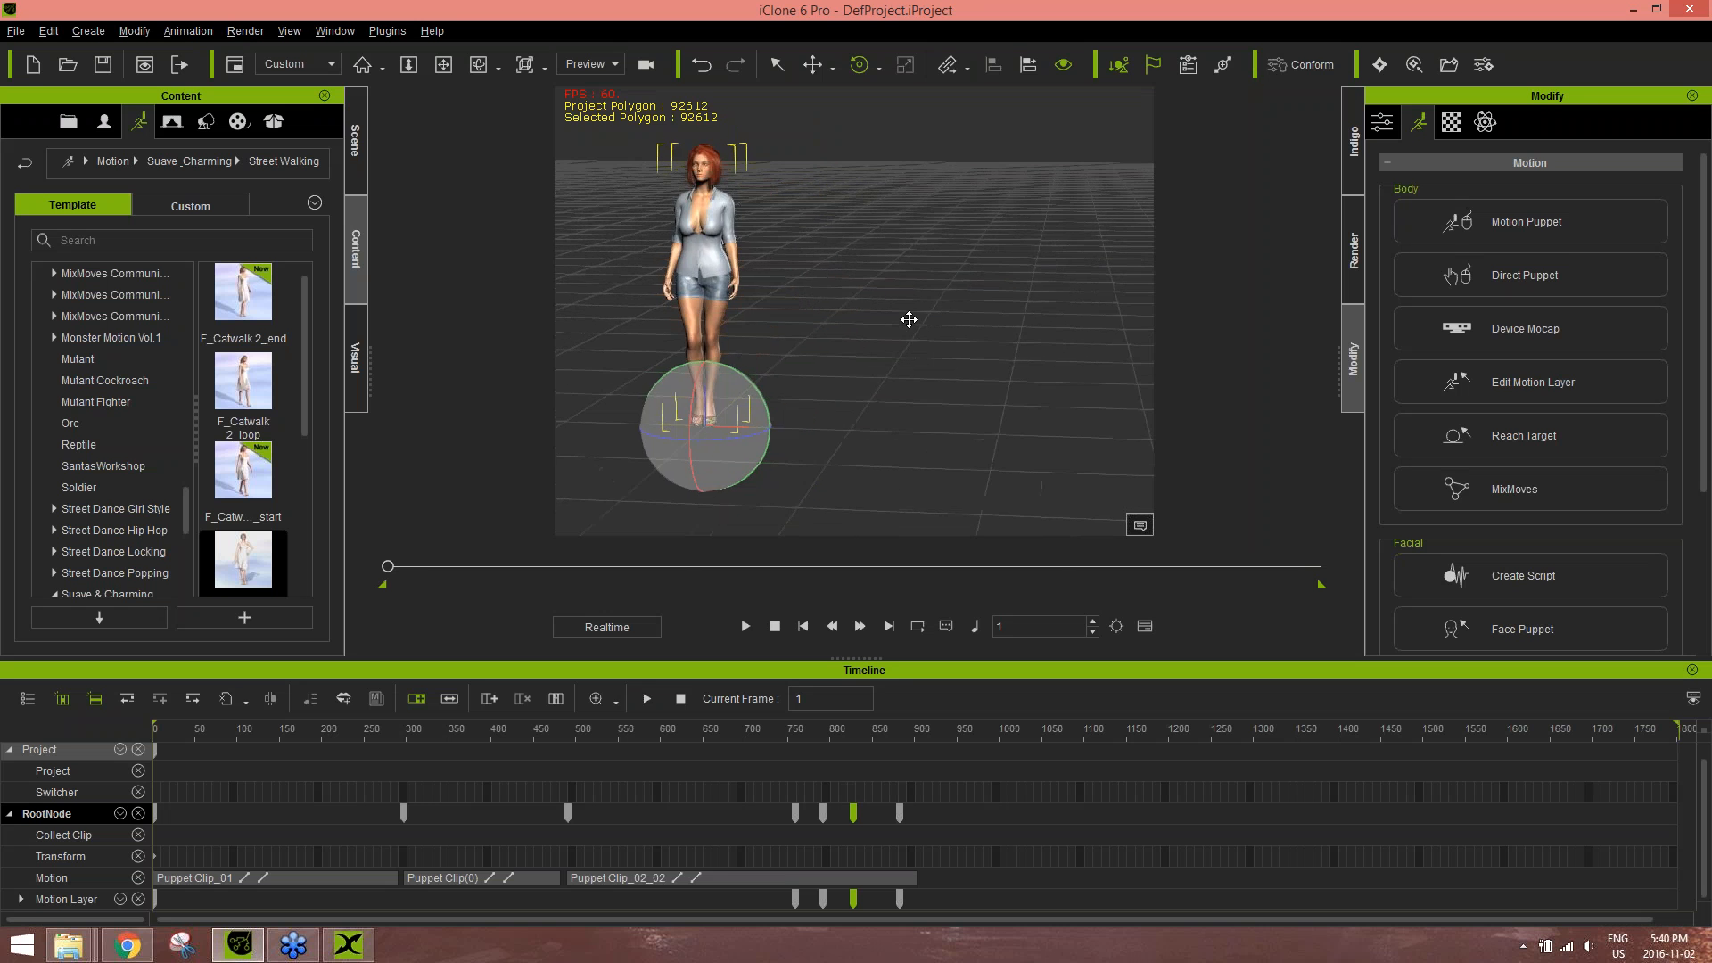
click(105, 122)
click(174, 210)
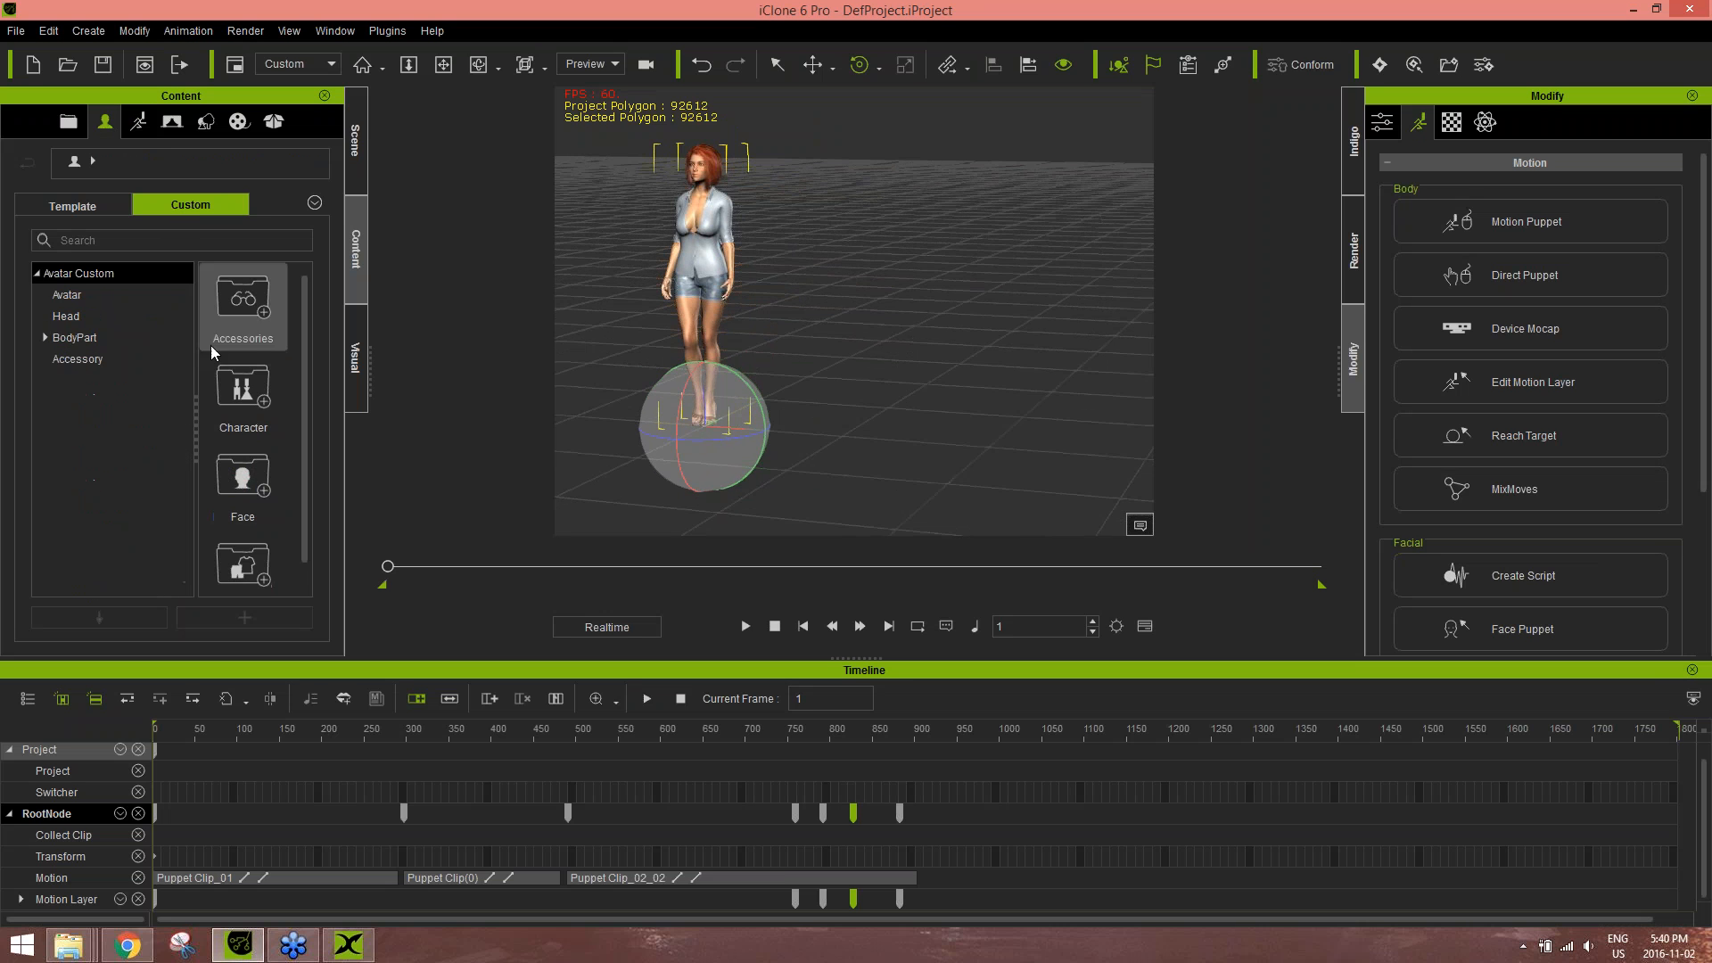
click(71, 295)
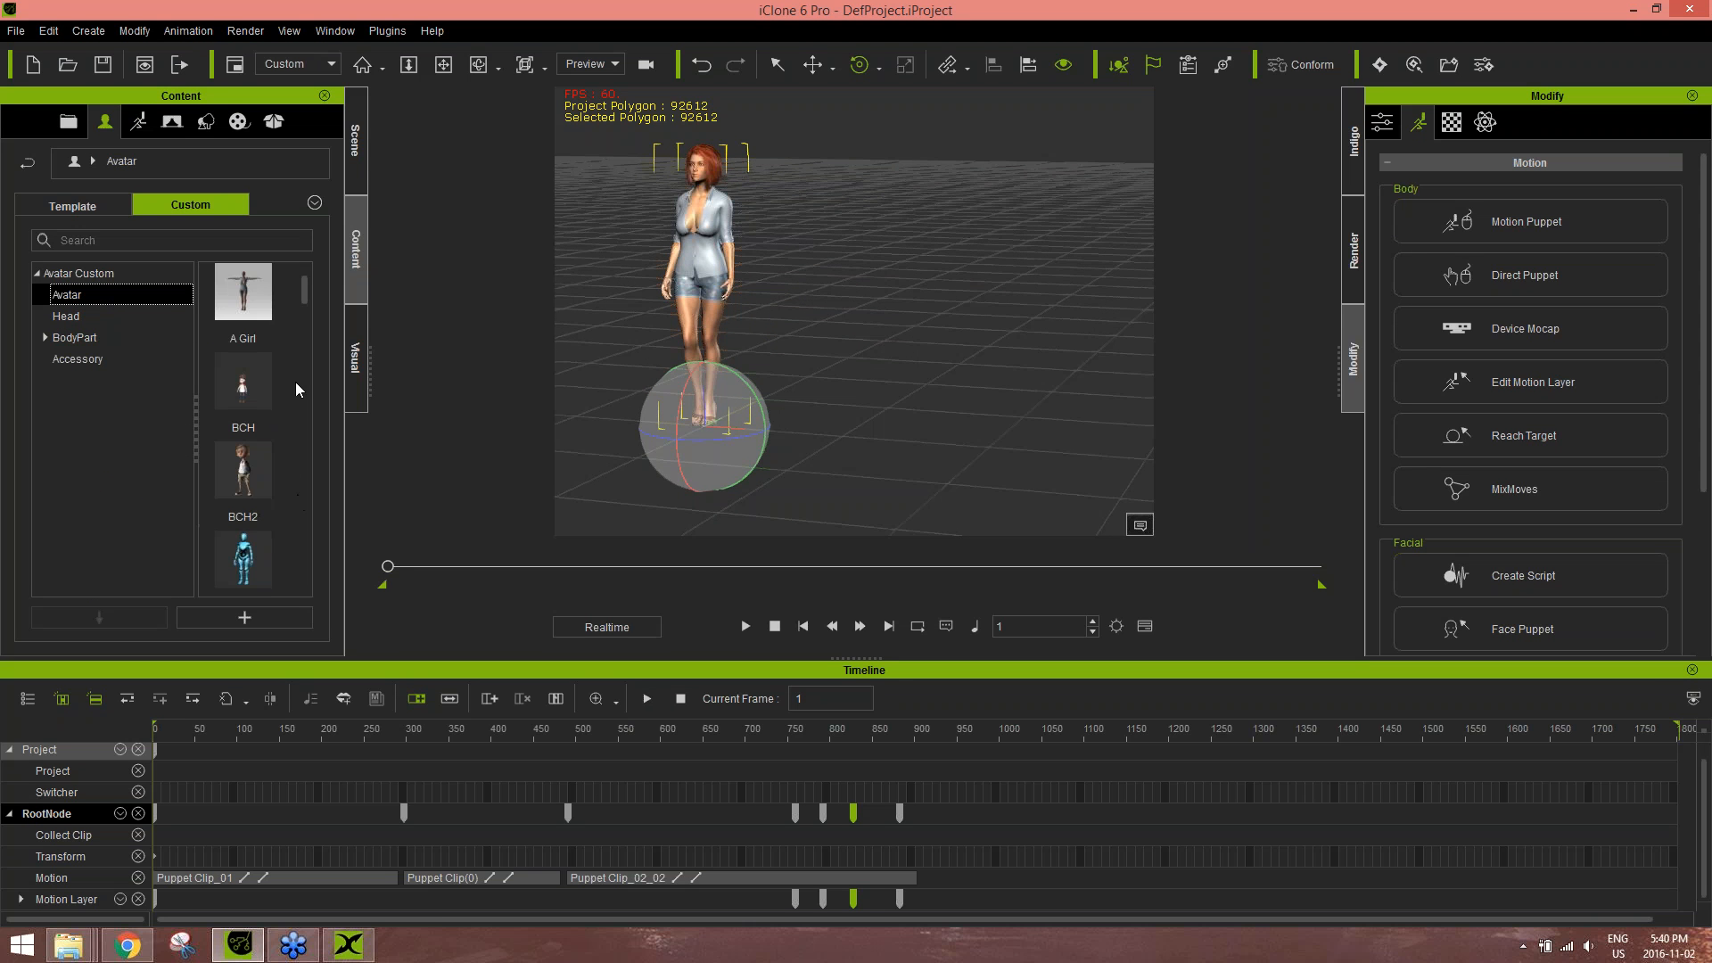
drag(249, 294, 961, 499)
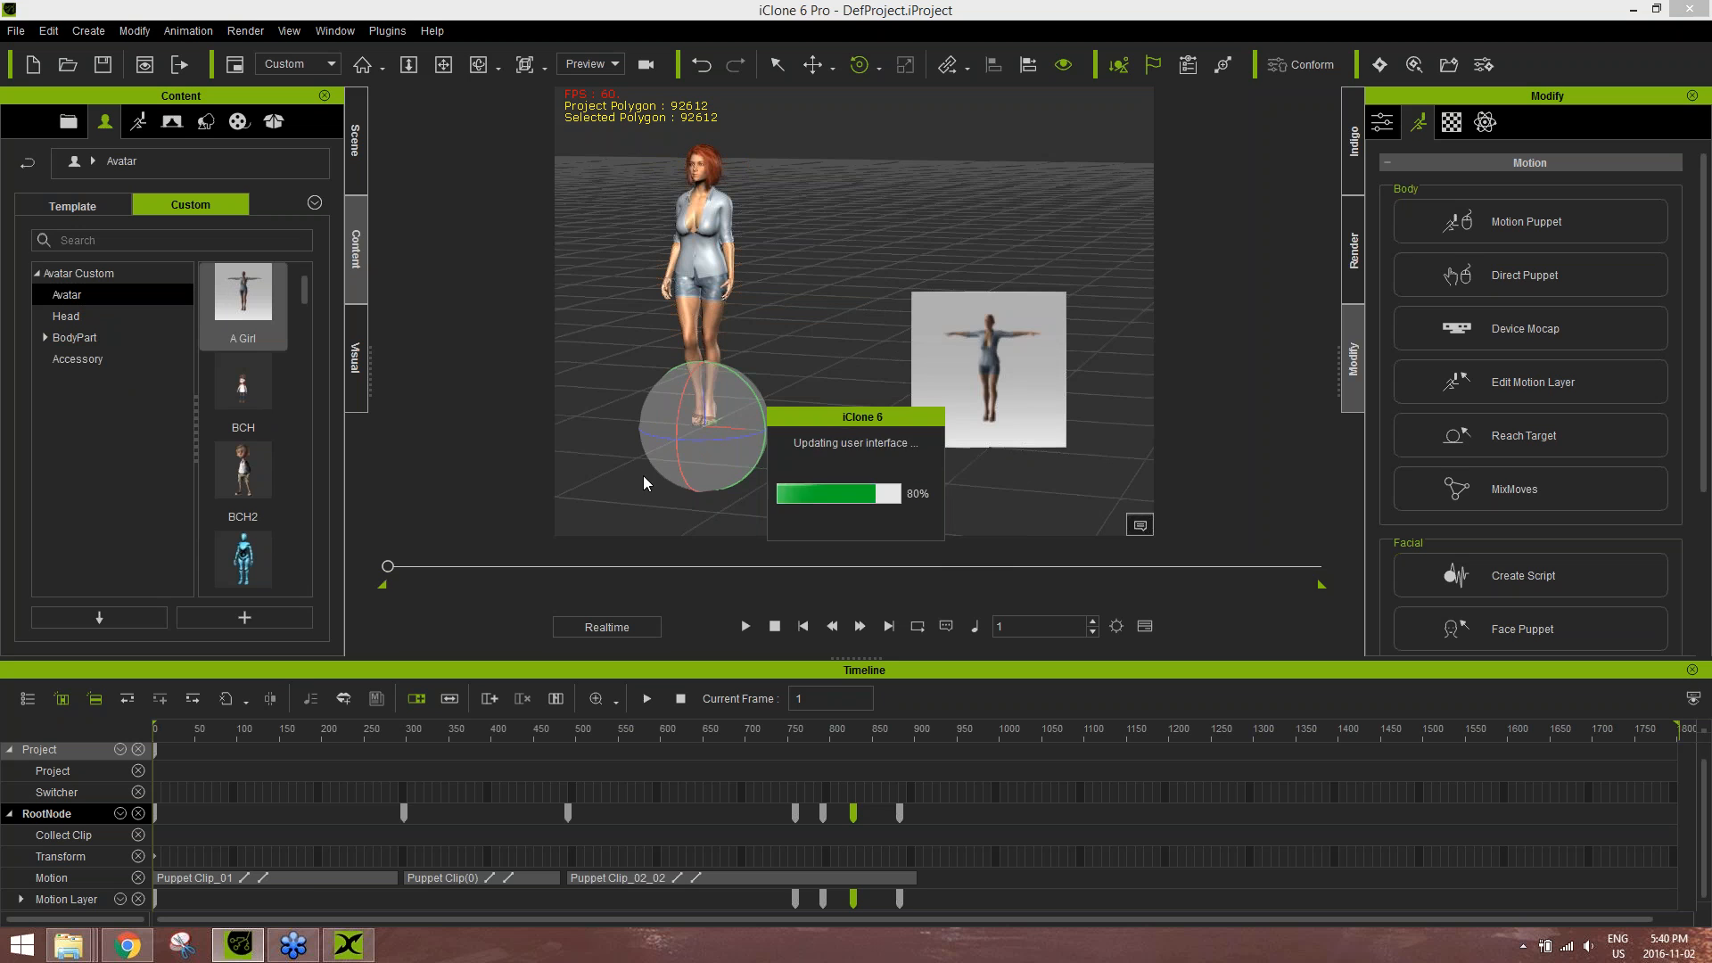
- Close the Timeline and move the bald avatar sideways, closer to the red-haired one
middle_drag(1034, 328, 971, 328)
right_drag(971, 328, 976, 380)
right_drag(796, 322, 790, 371)
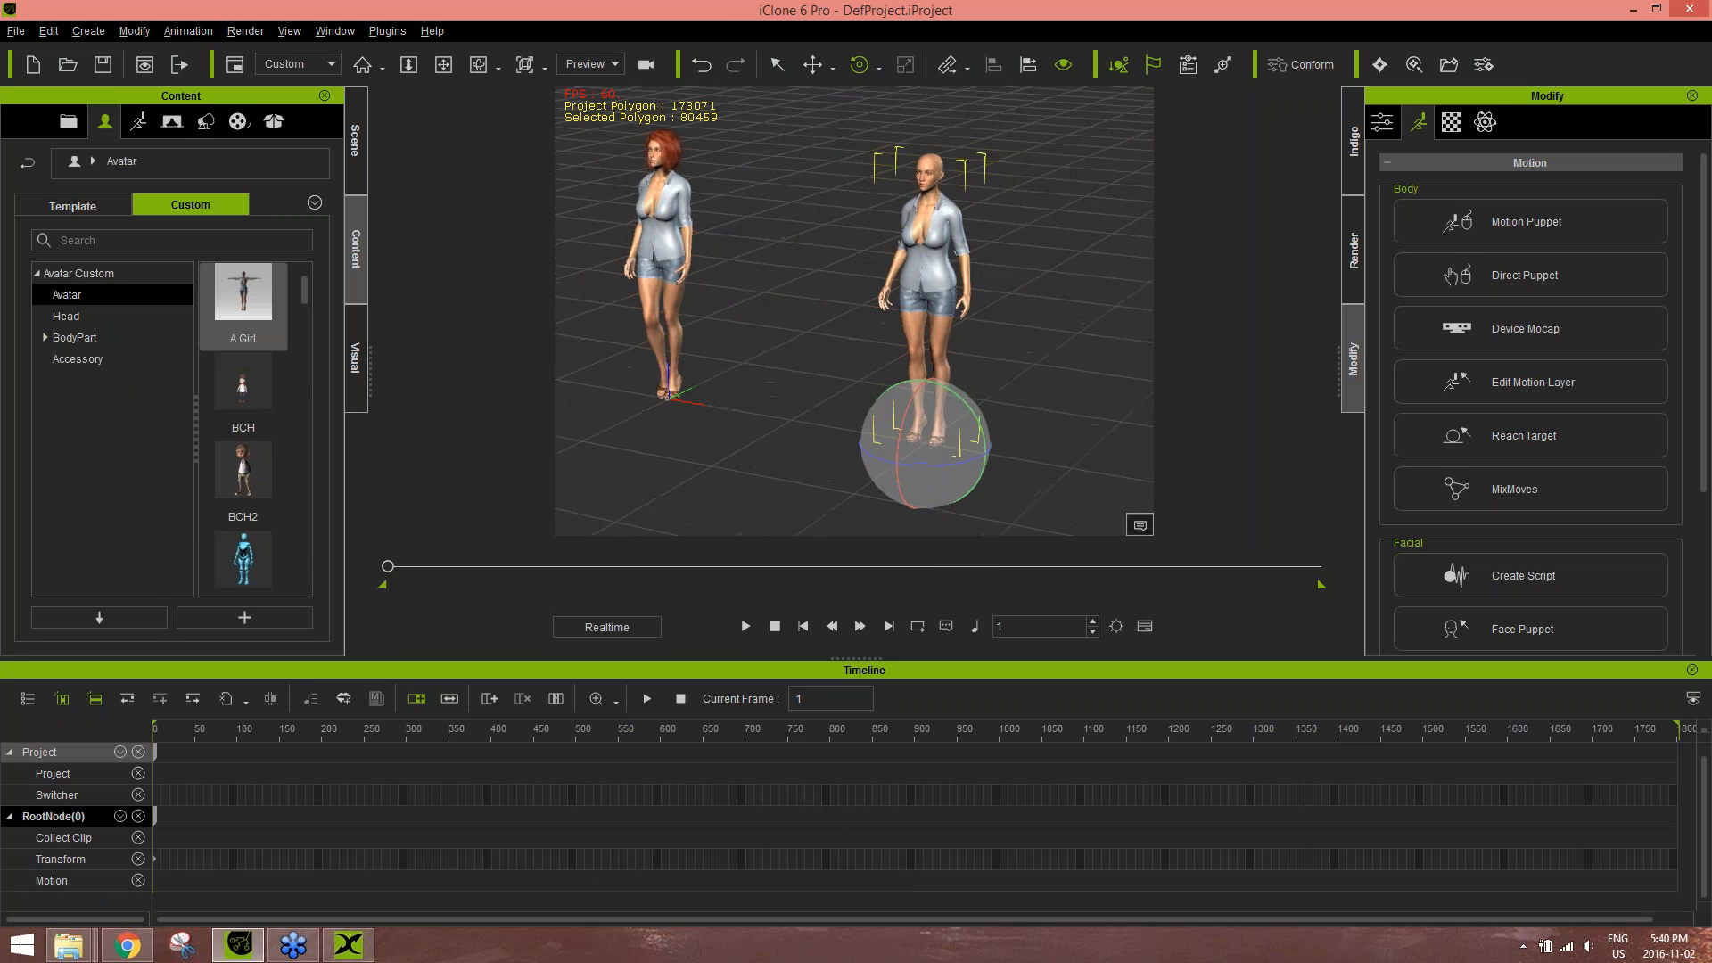
click(1693, 670)
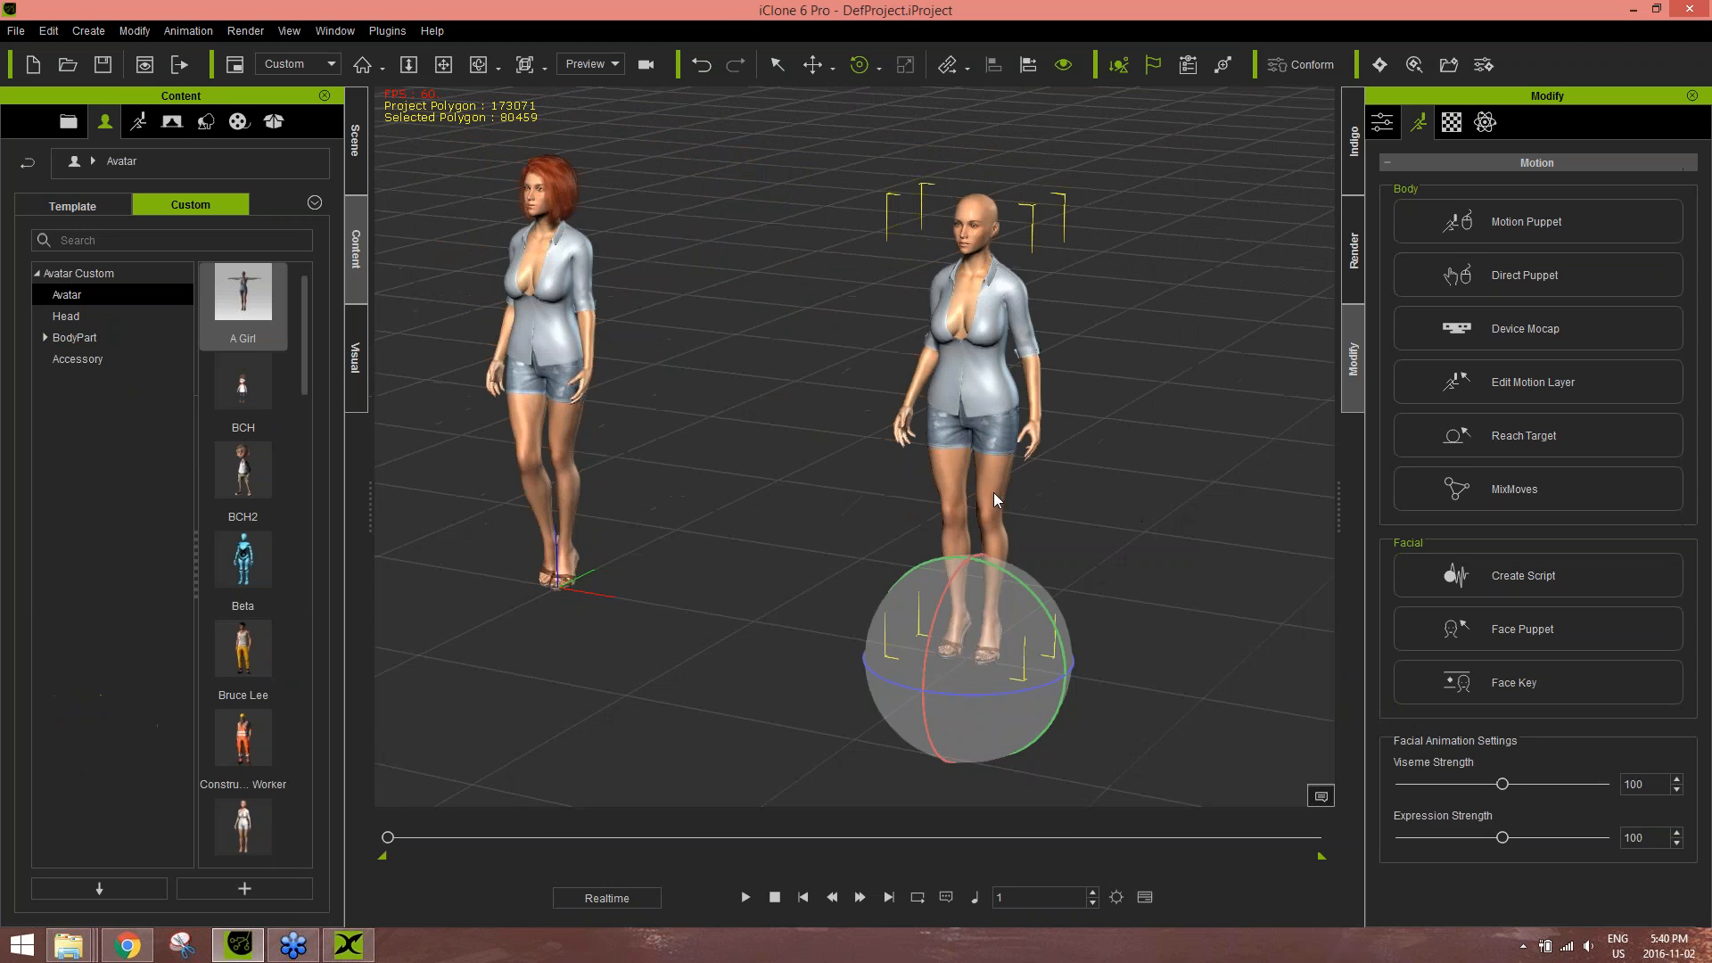
key(w)
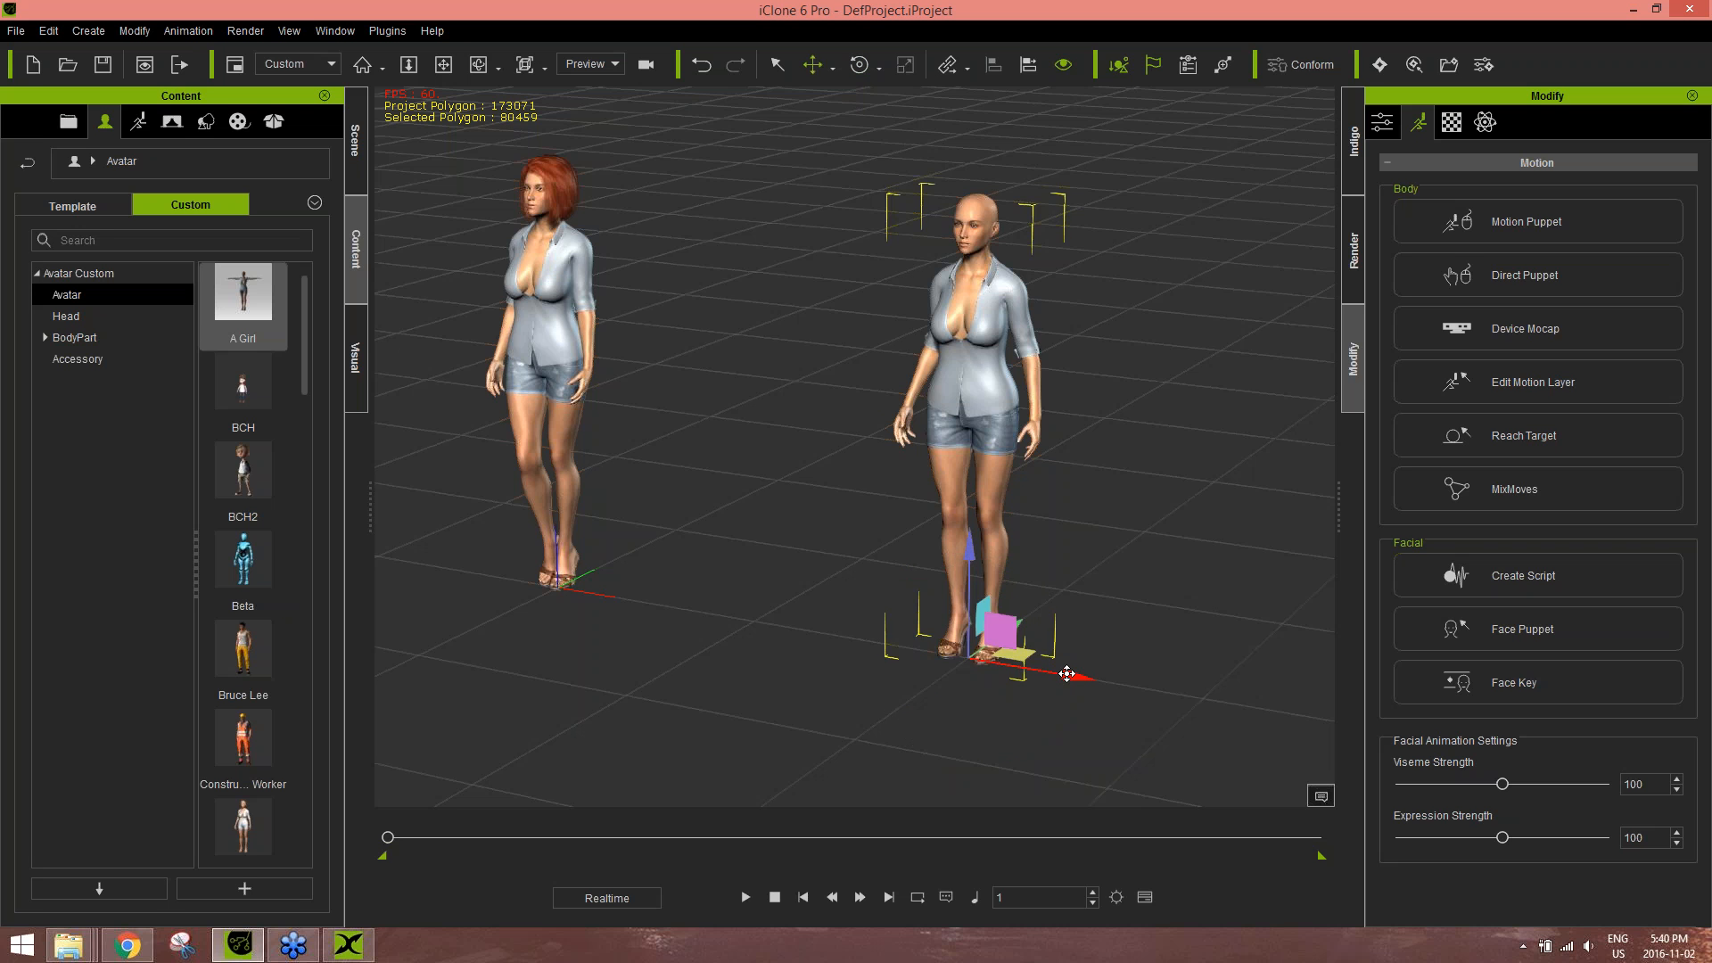
drag(1067, 673, 884, 618)
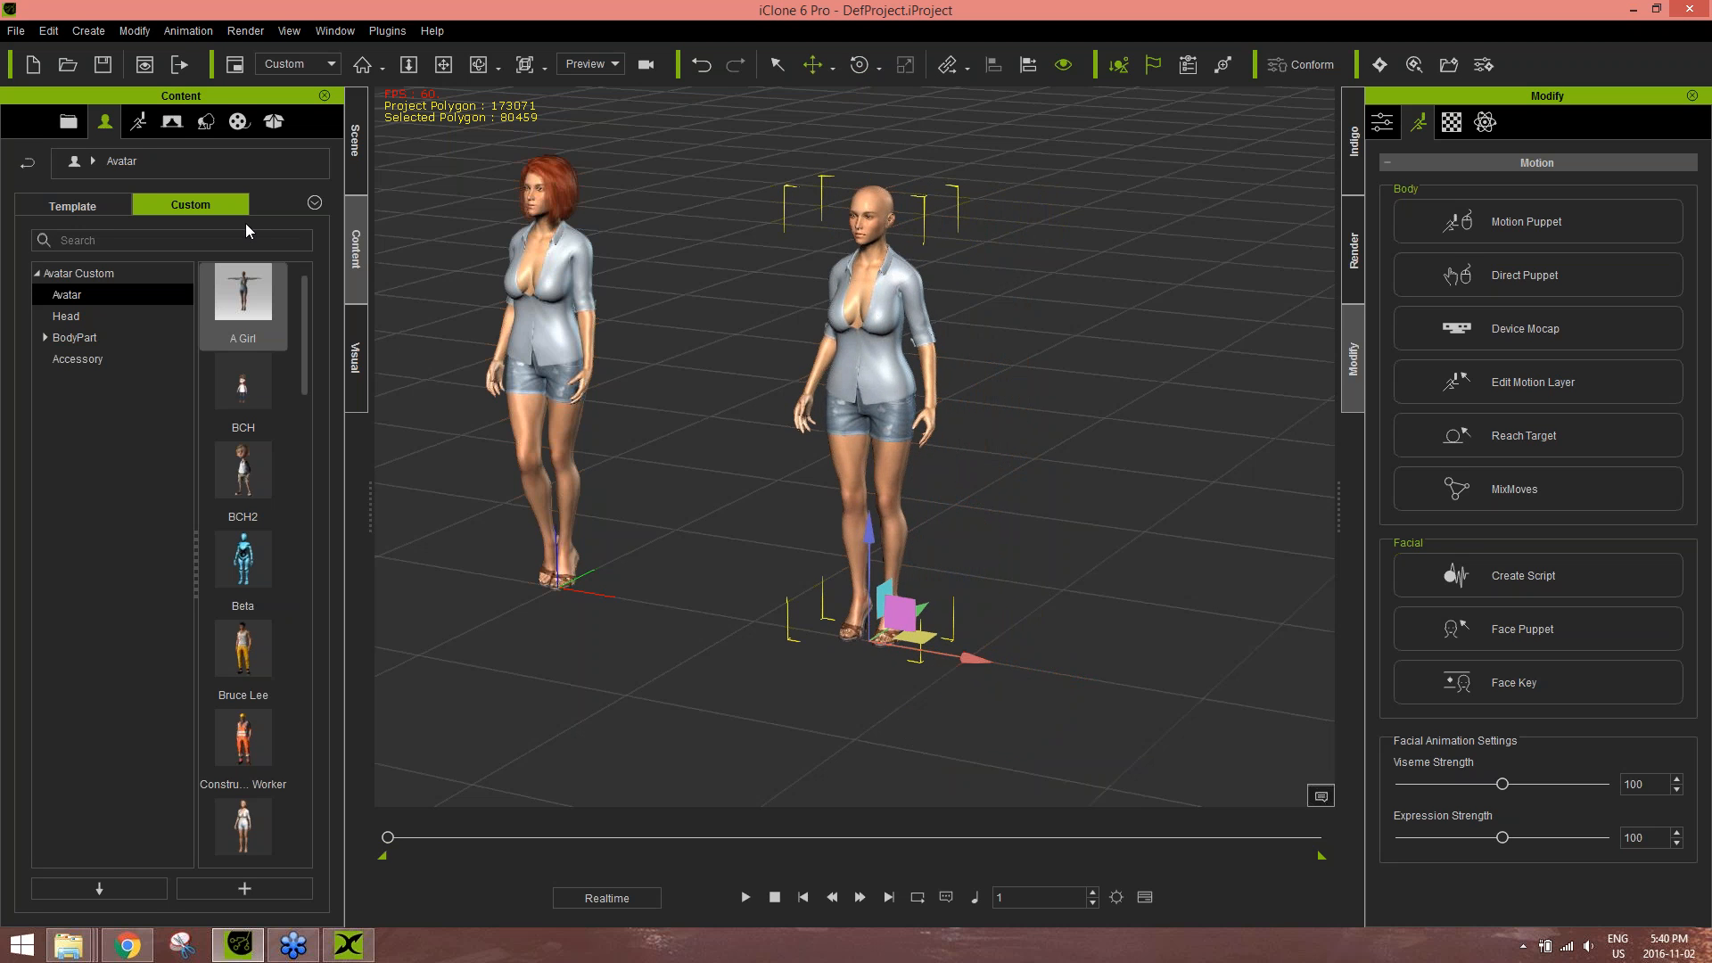
- Apply the Bun hair from the Hottest Hairstyles set to the bald avatar and shift it slightly forward on the head
click(90, 207)
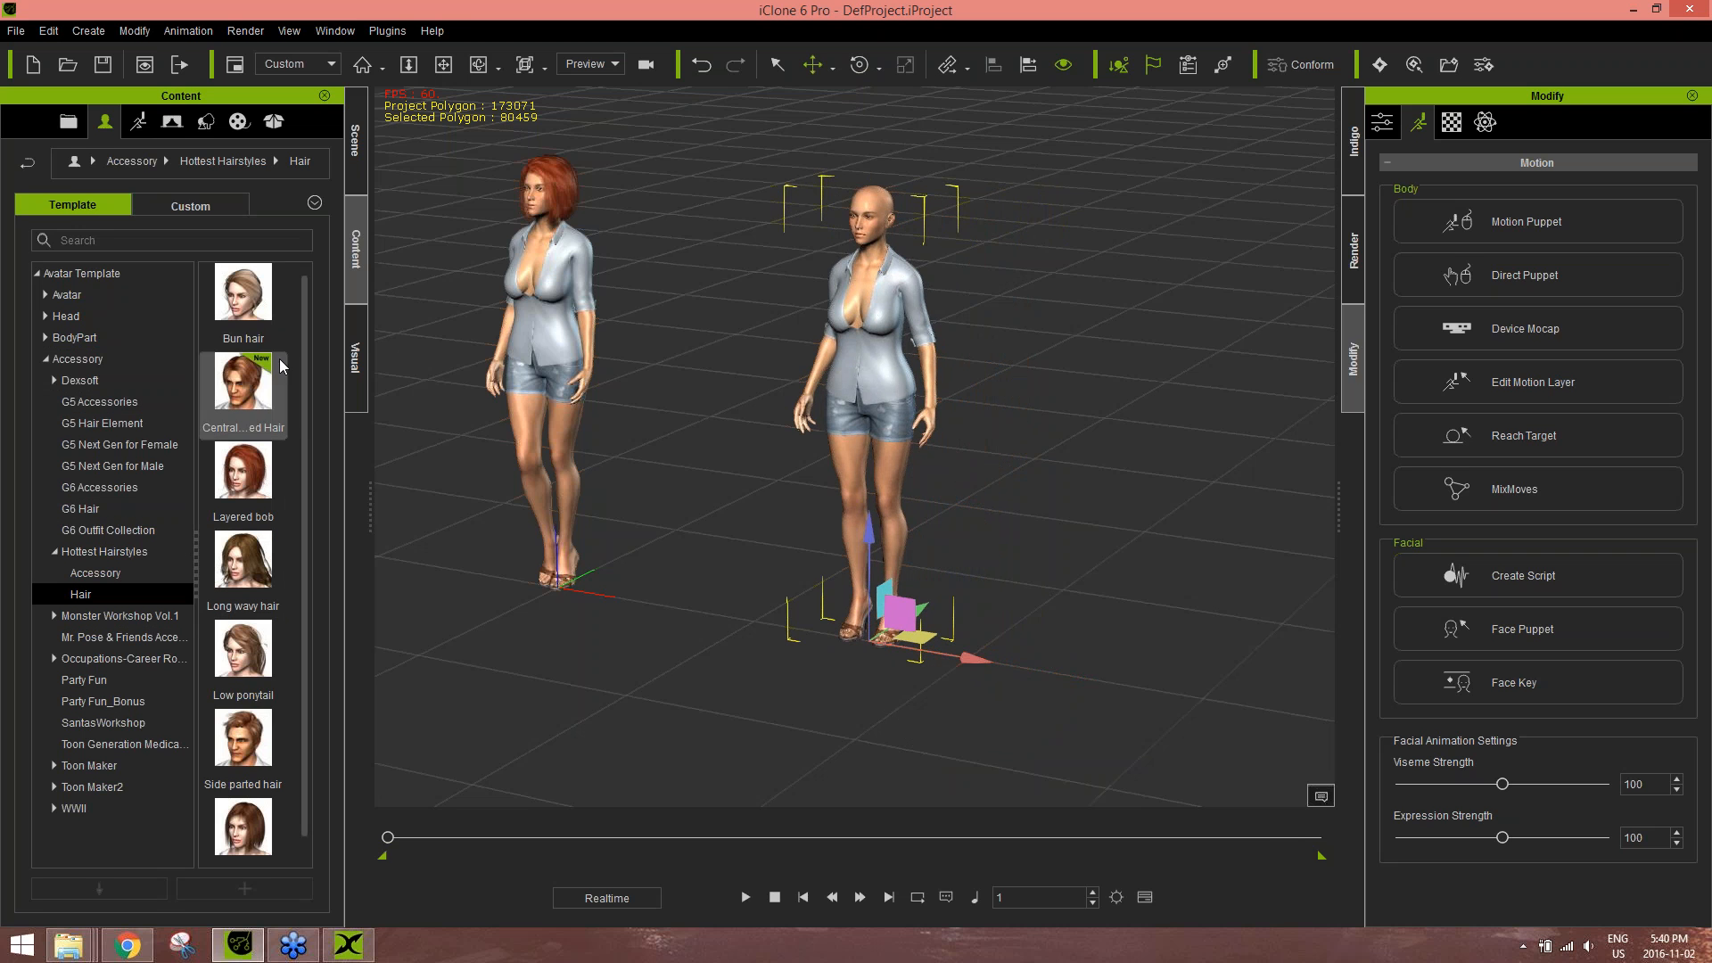
double_click(252, 308)
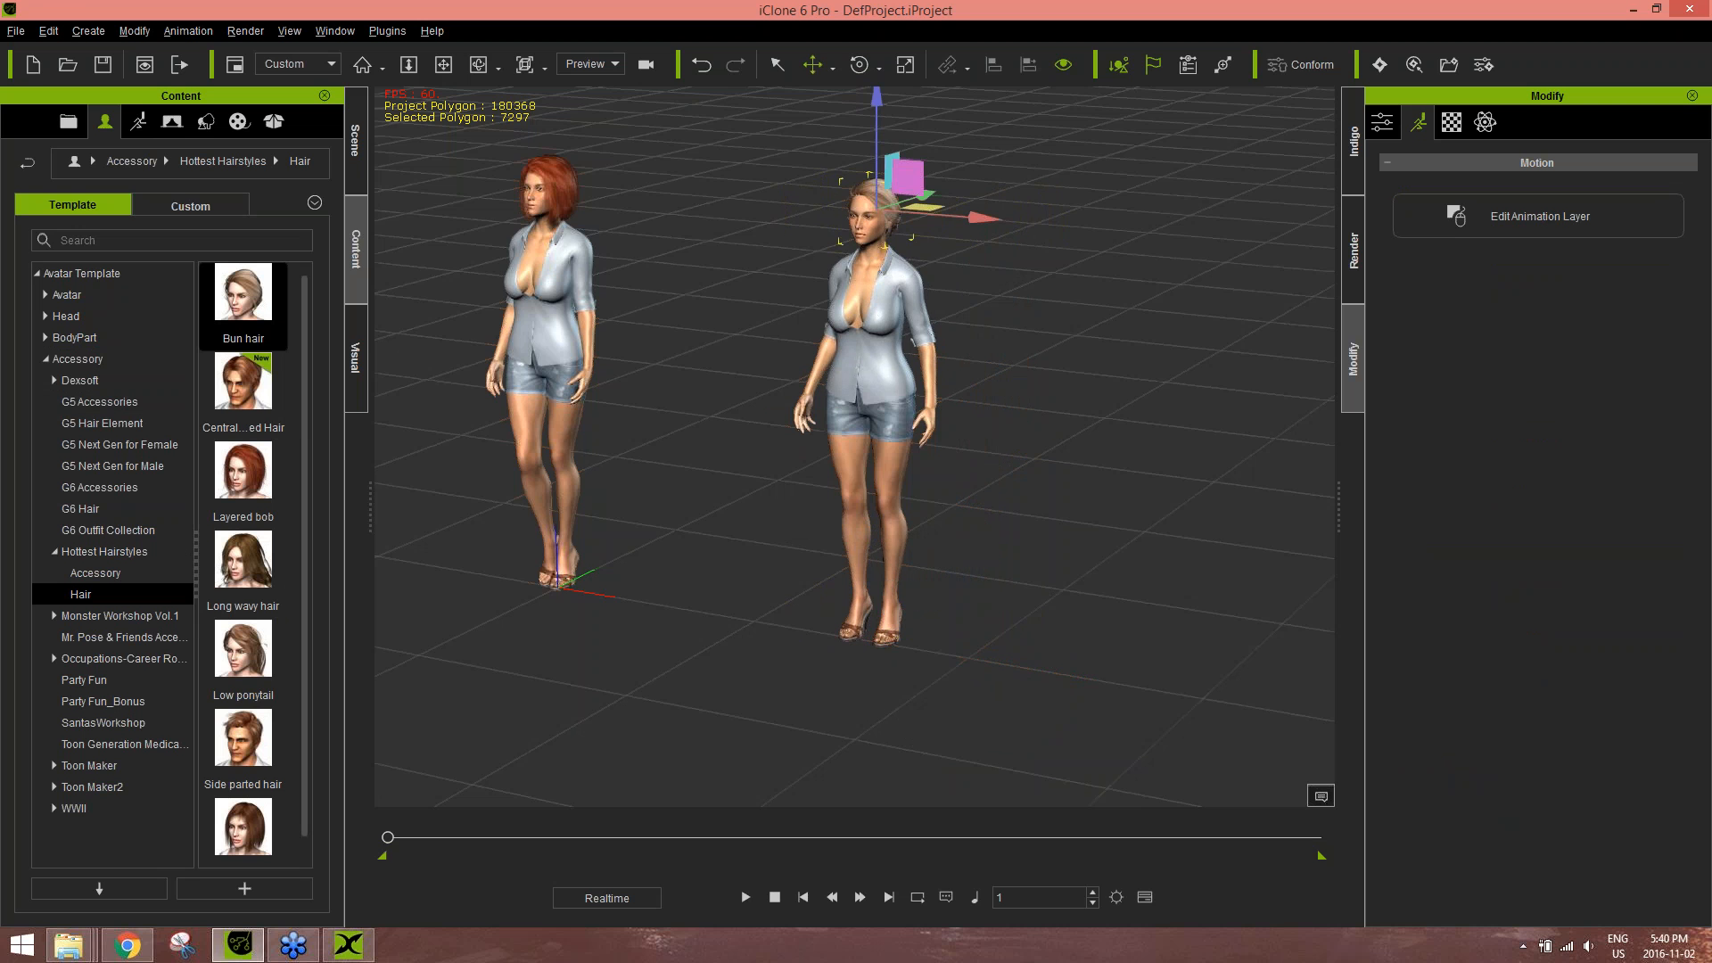
scroll(934, 346, up, 5)
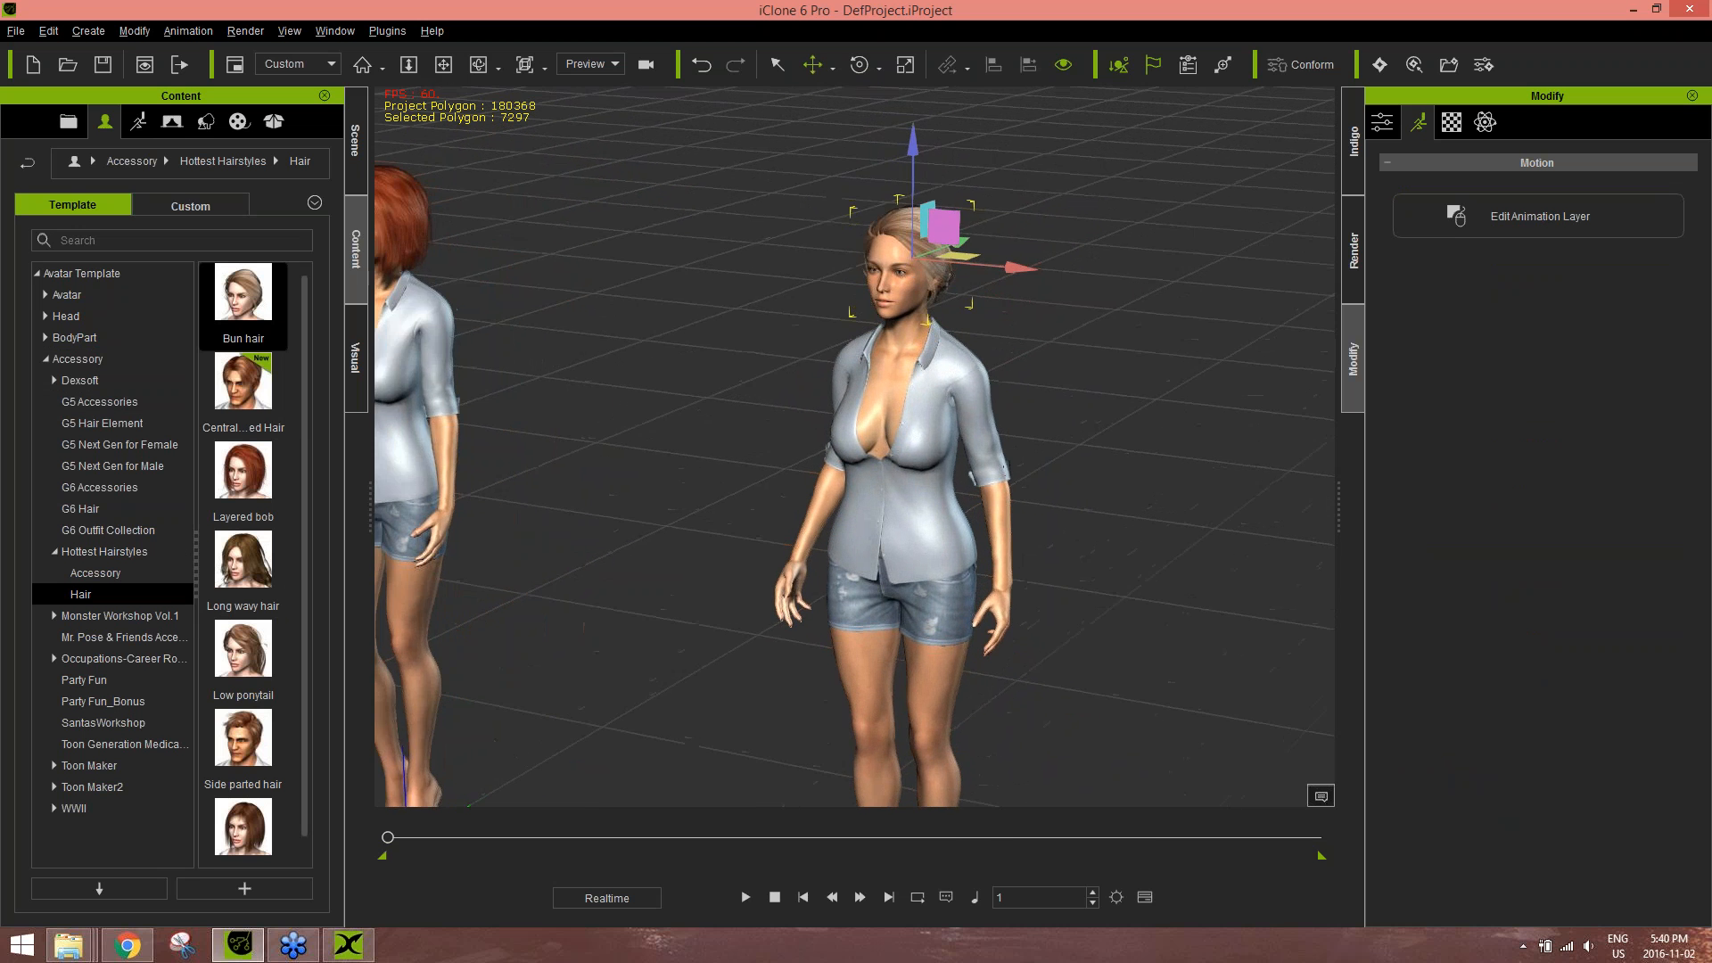
right_drag(811, 435, 989, 366)
middle_drag(989, 366, 936, 488)
scroll(937, 489, up, 5)
right_drag(936, 489, 1043, 514)
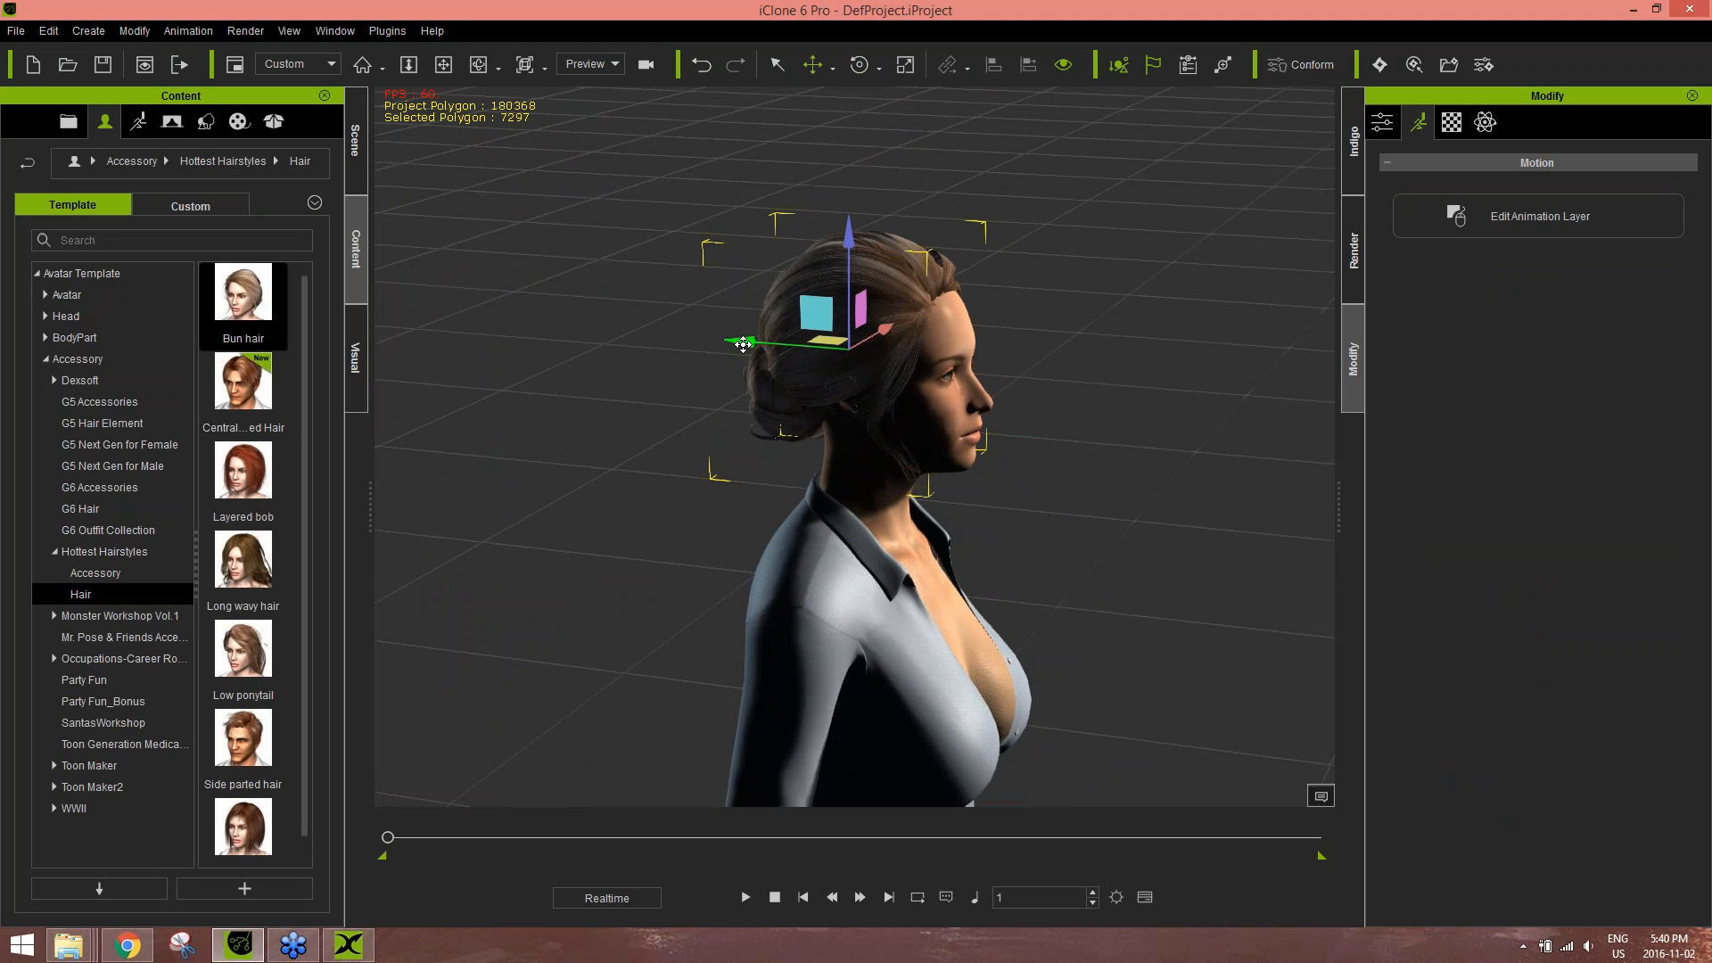
drag(741, 342, 753, 341)
right_drag(980, 495, 861, 499)
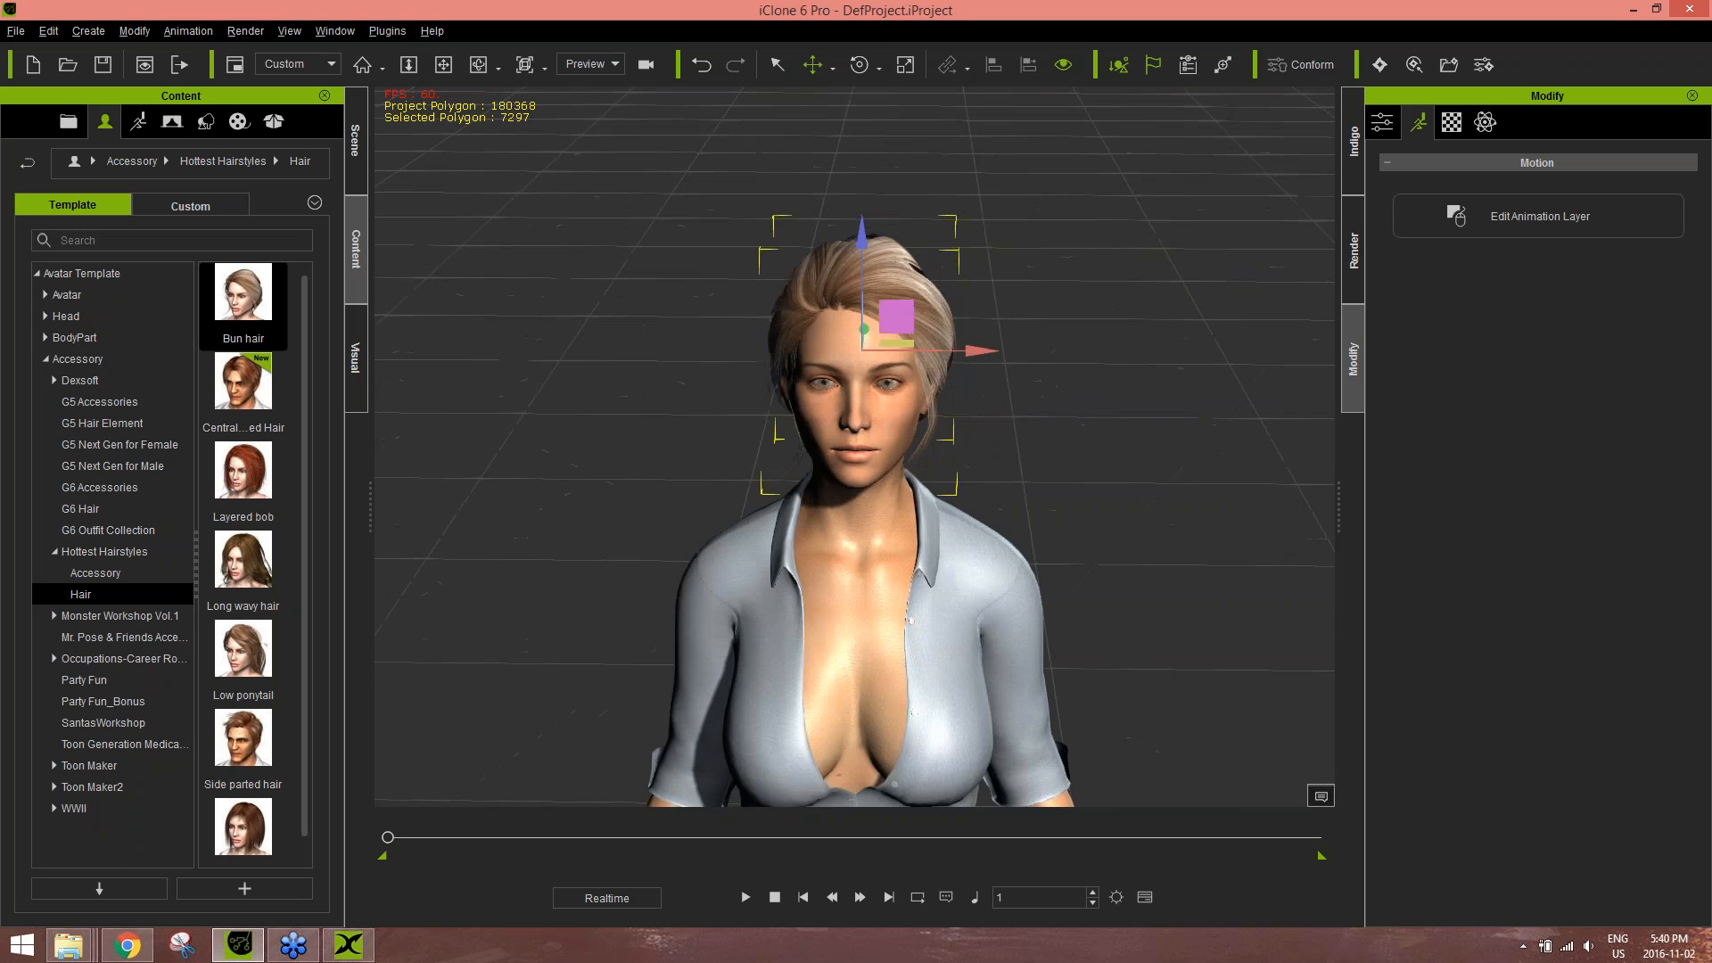
- Check the two avatars side by side and select the whole avatar with the bun hair
middle_drag(860, 500, 1012, 401)
scroll(1012, 401, down, 5)
middle_drag(864, 559, 1150, 403)
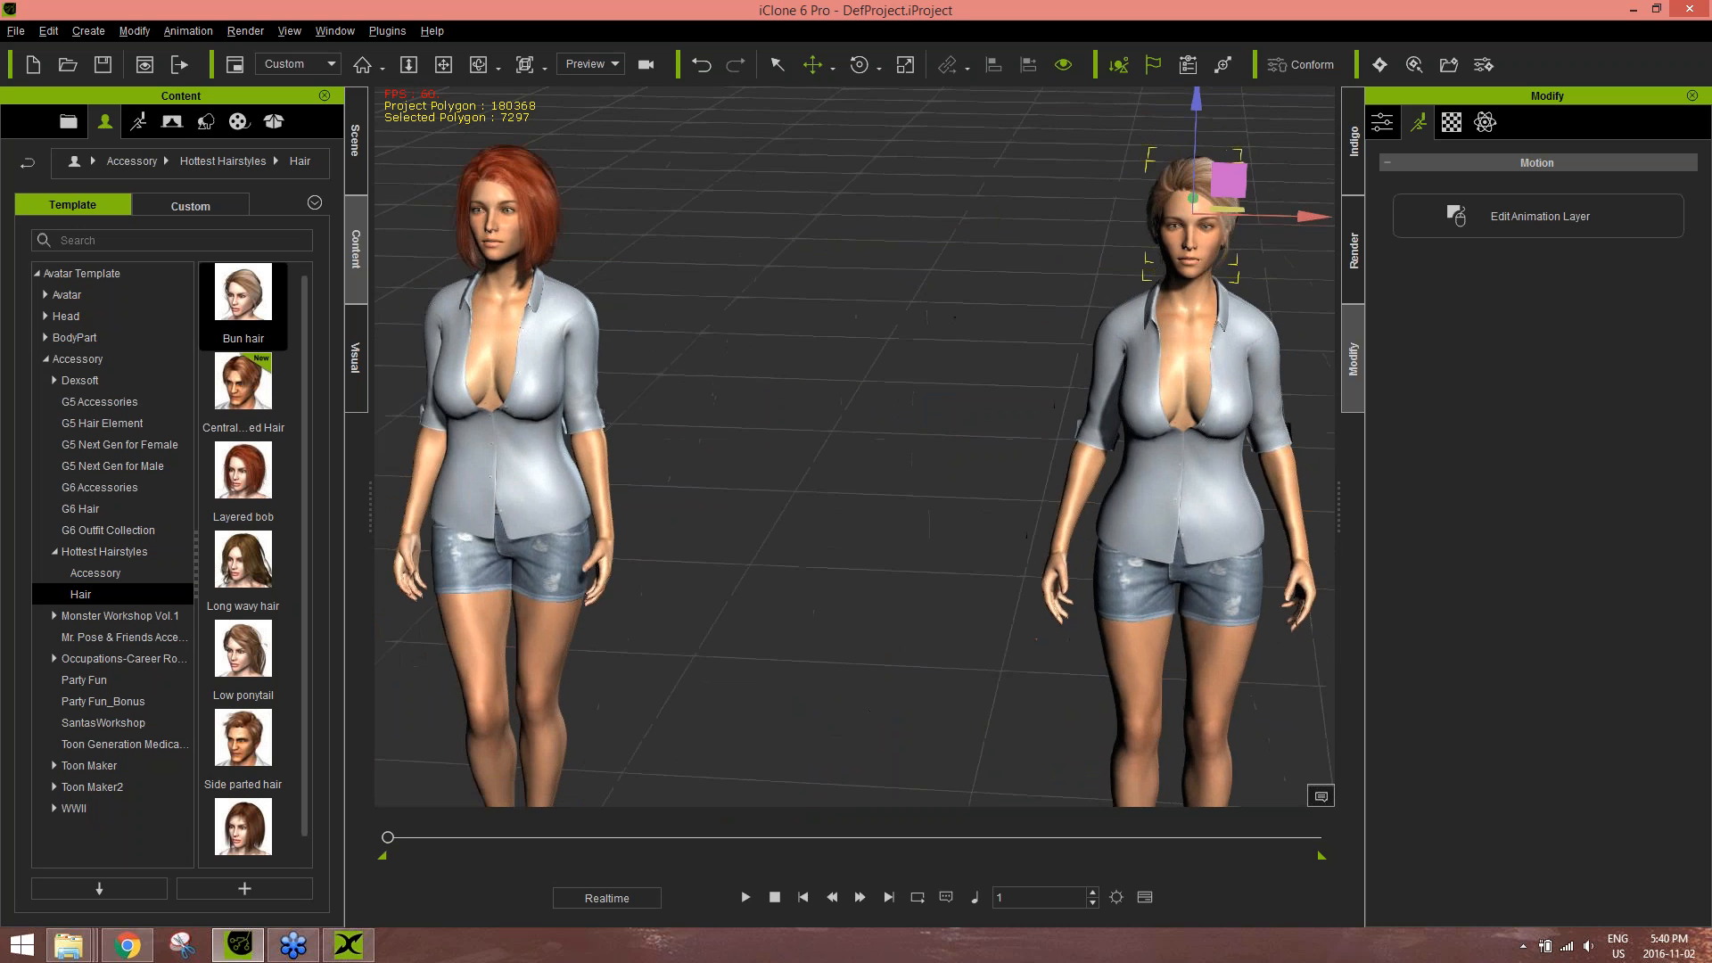
right_drag(1150, 403, 952, 416)
middle_drag(1173, 443, 1107, 466)
scroll(1106, 466, down, 2)
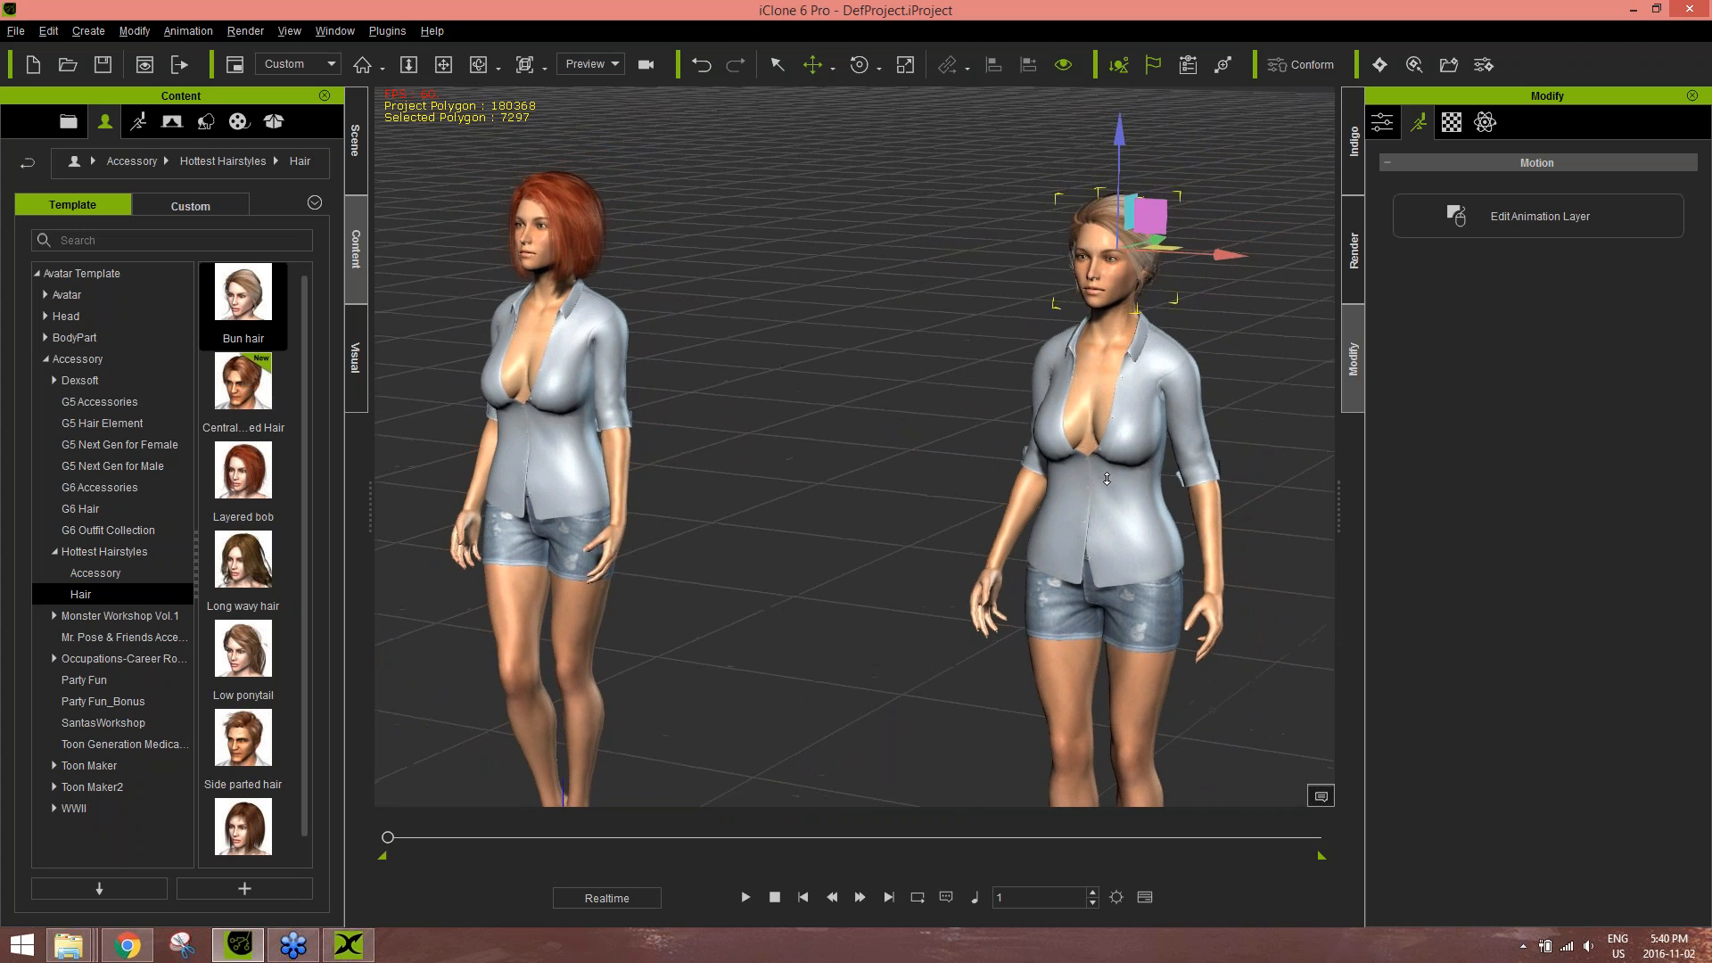
scroll(1150, 501, down, 2)
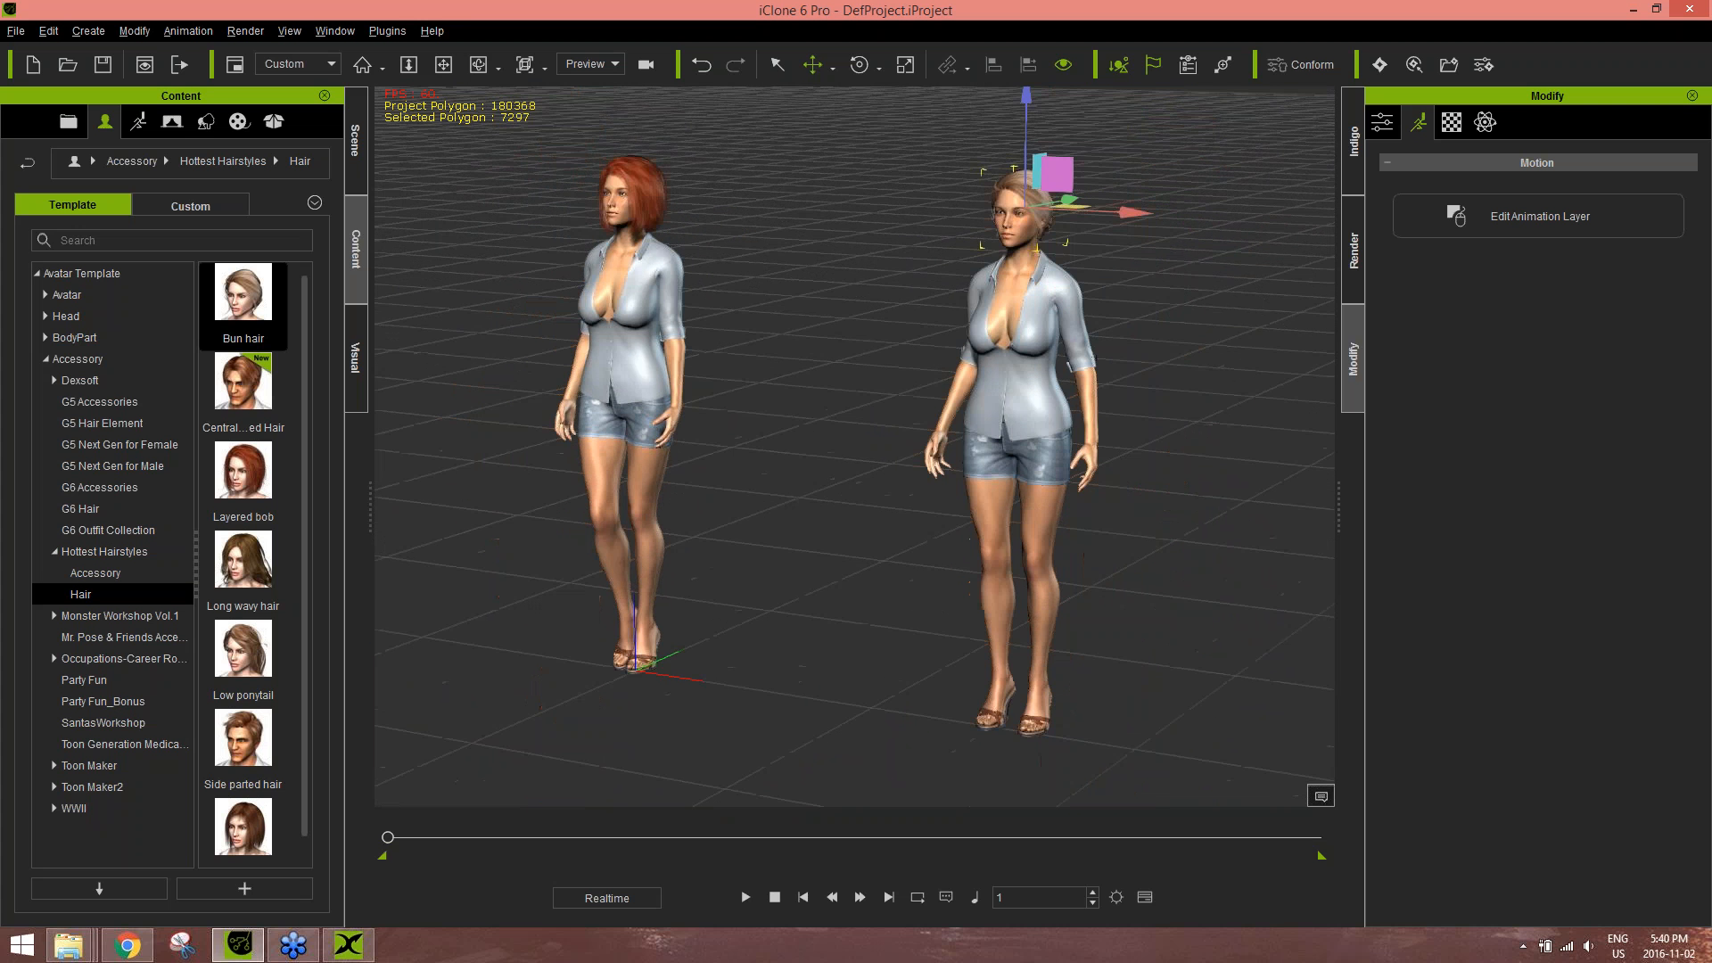
click(1021, 299)
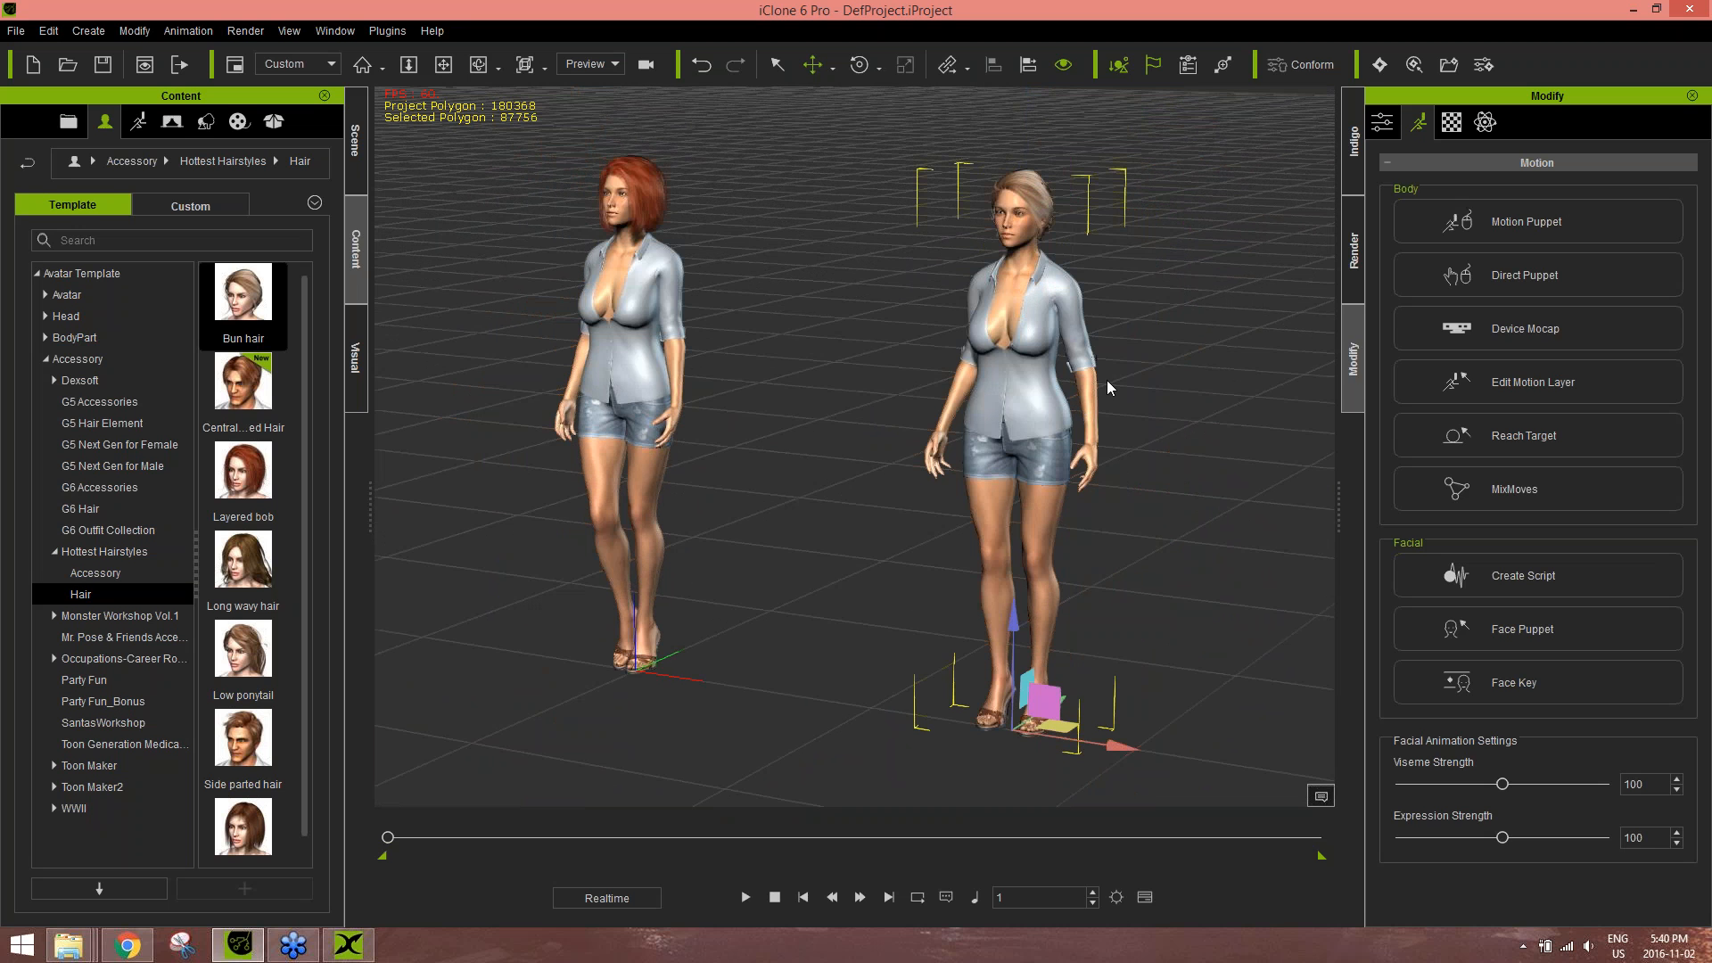
- Switch back to 3DXchange with the catwalk_walk.fbx character
key(alt+Tab)
key(alt+Tab)
key(alt+Tab)
key(alt+Tab)
key(alt+Tab)
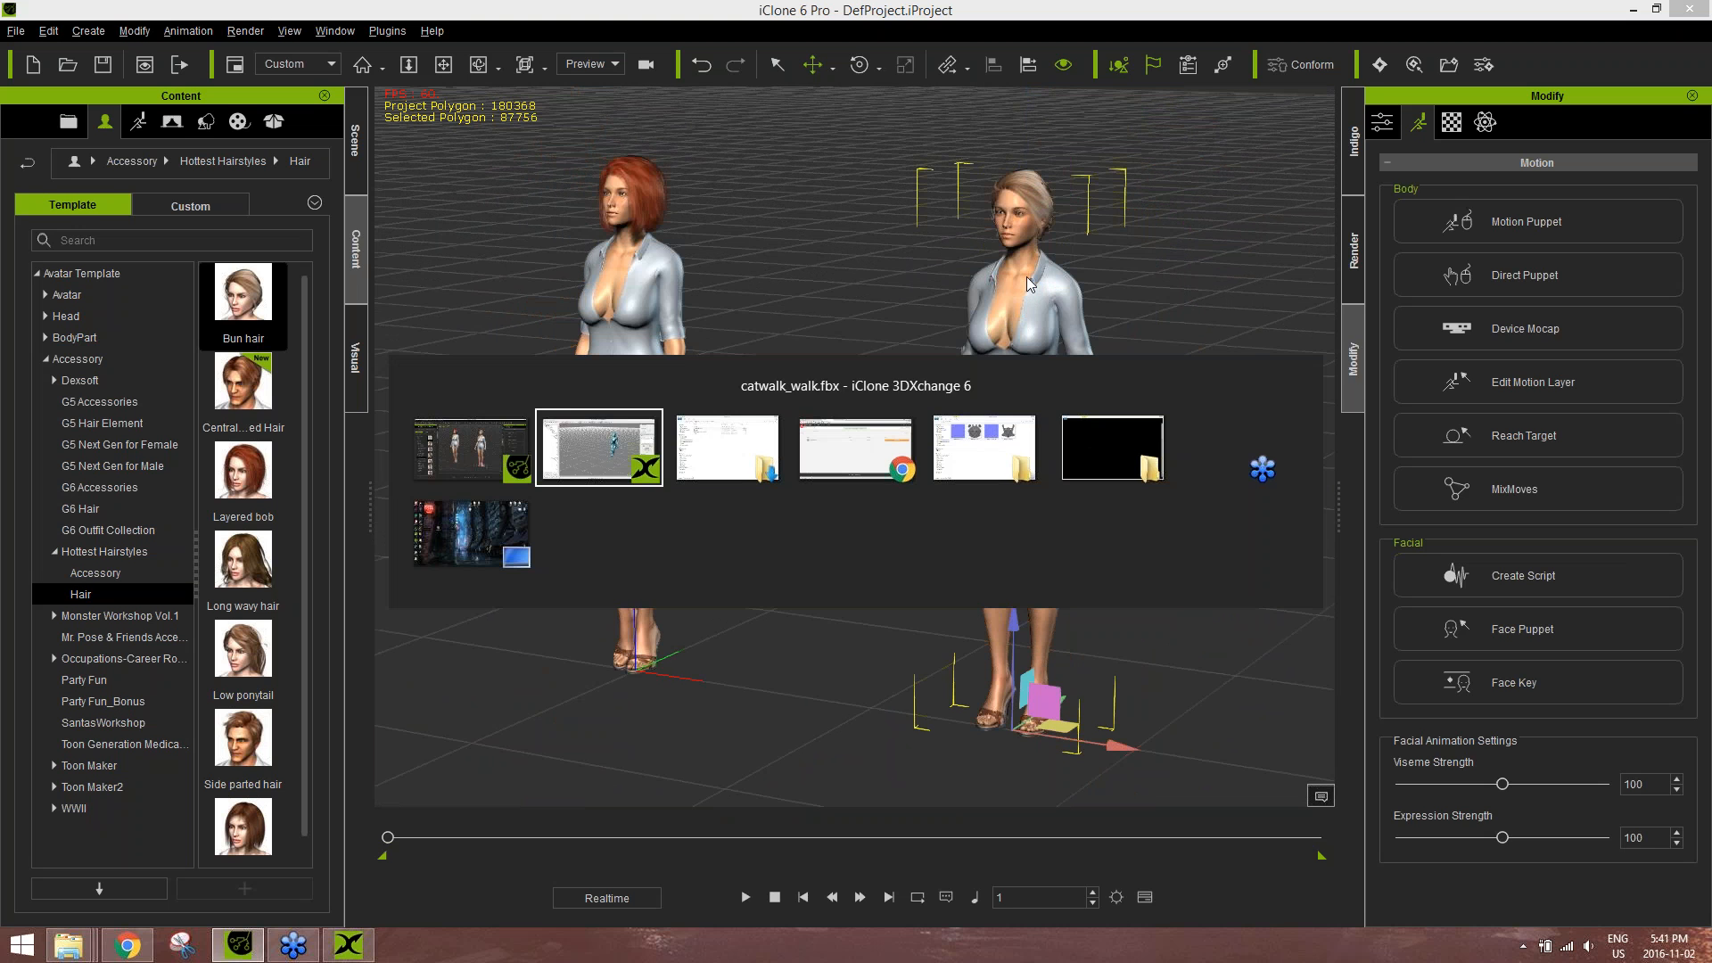
key(alt+Tab)
key(alt+Tab)
key(alt+Tab)
key(alt+Tab)
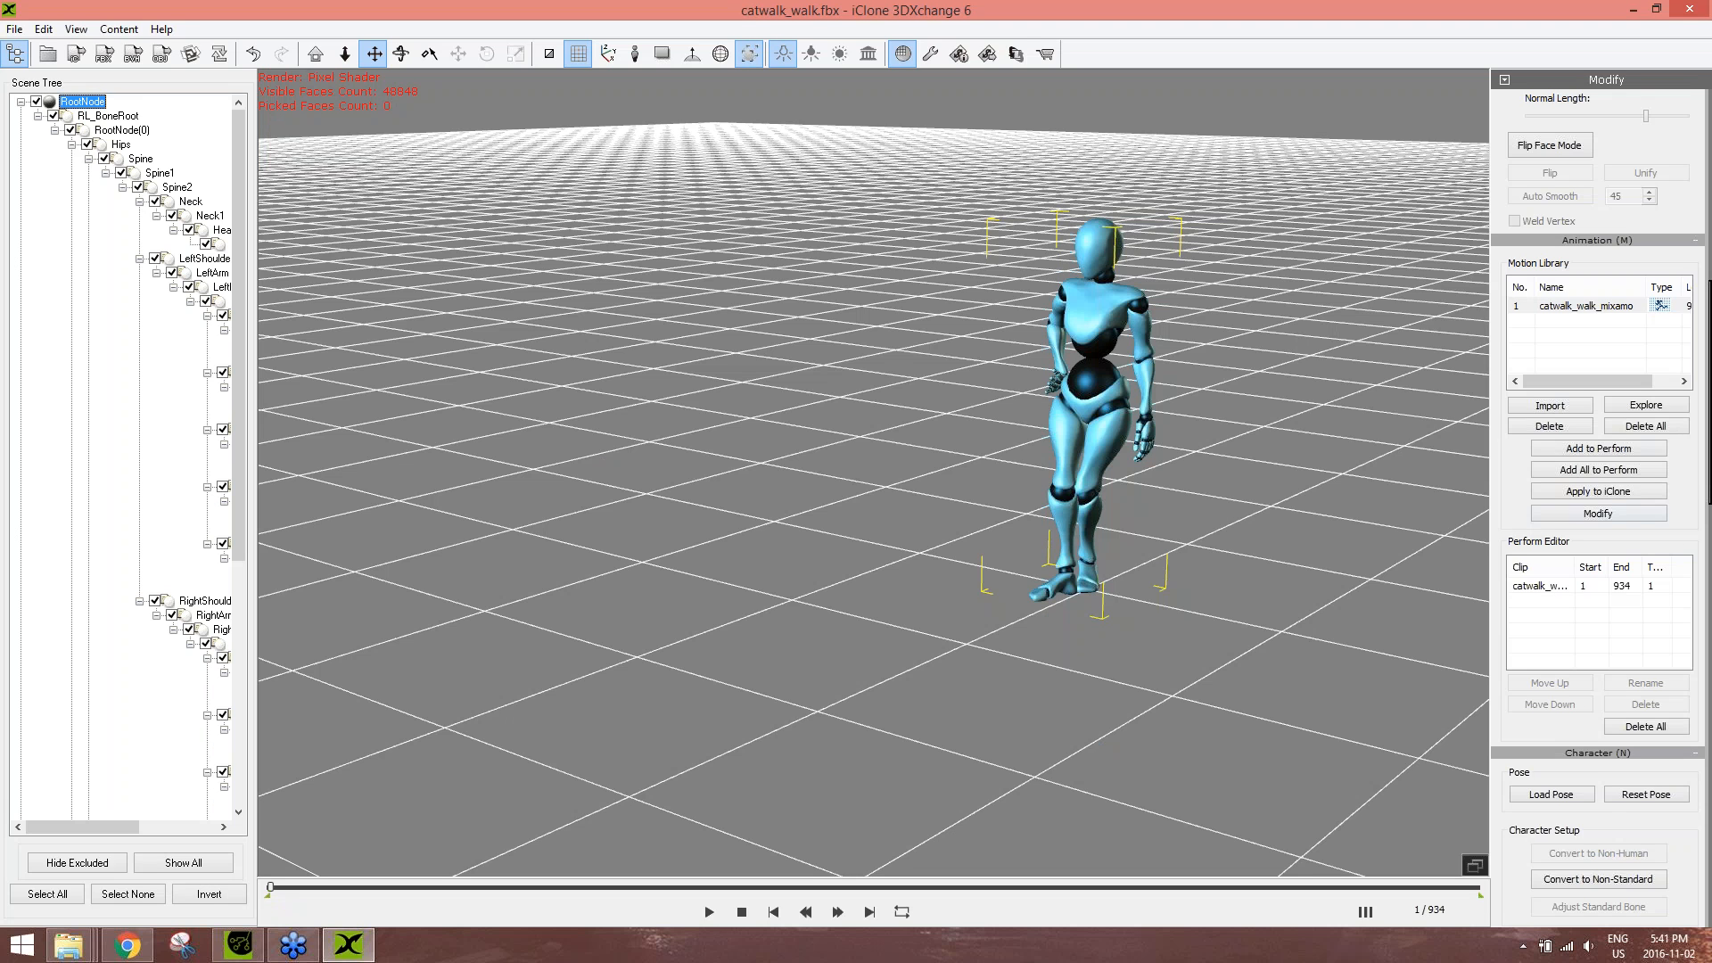
- Apply the catwalk_walk_mixamo motion to the selected avatar in iClone and switch to iClone
click(1624, 493)
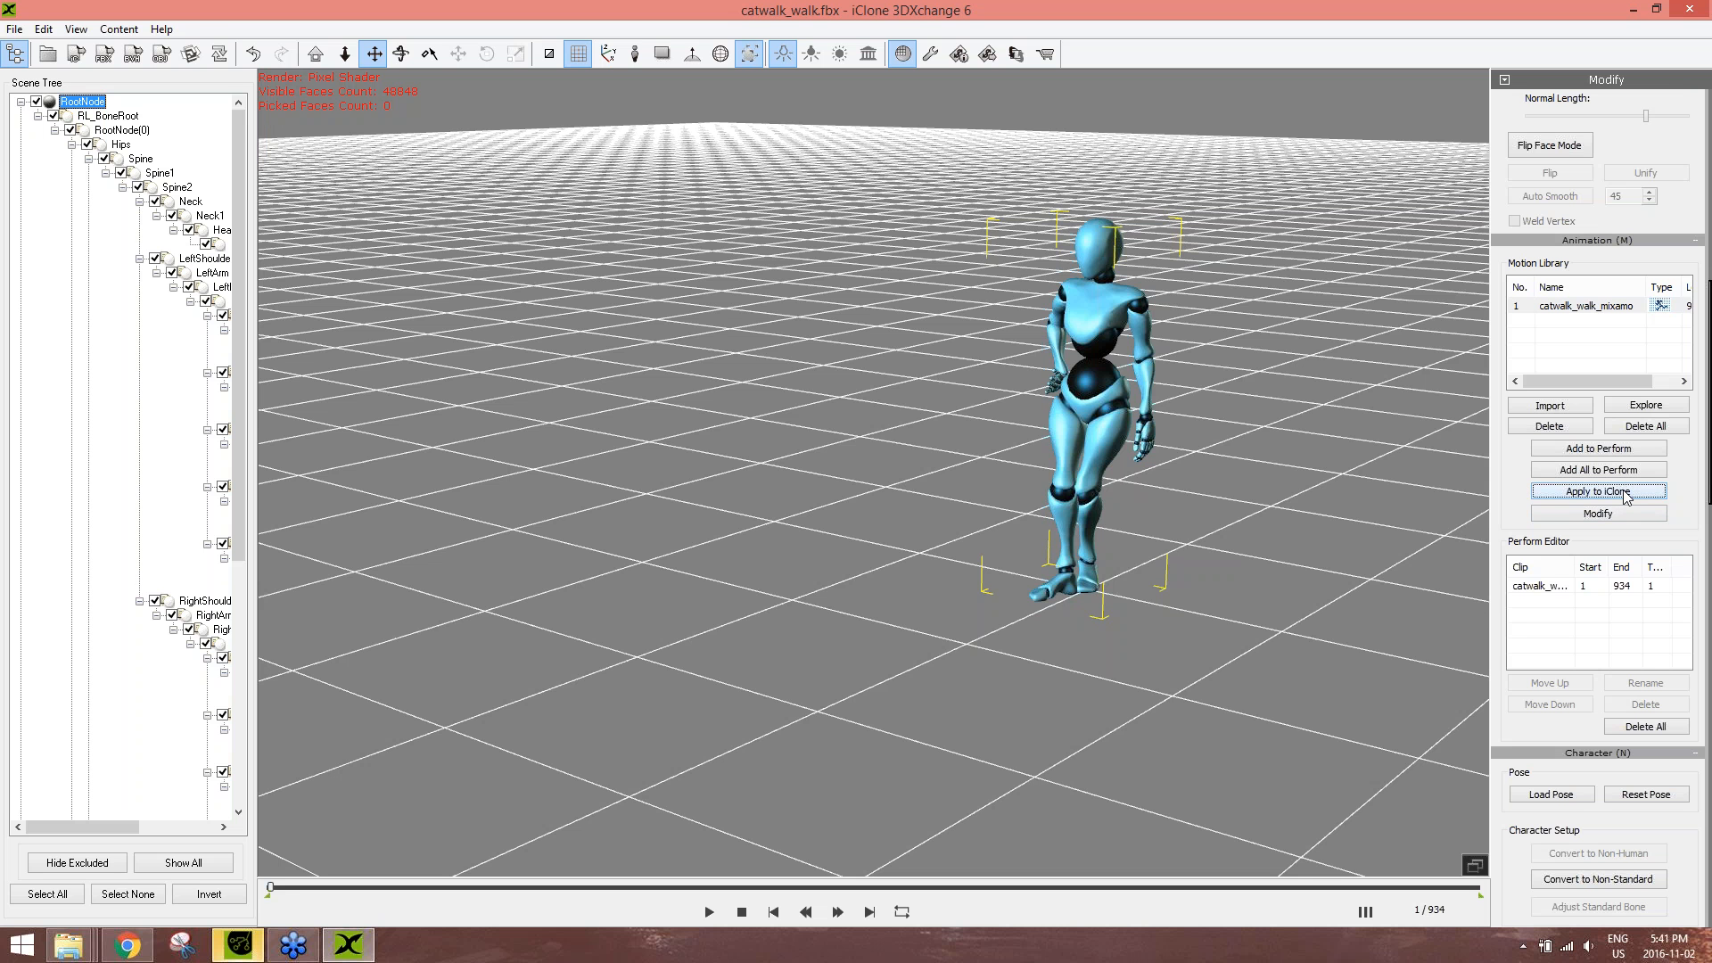
click(219, 955)
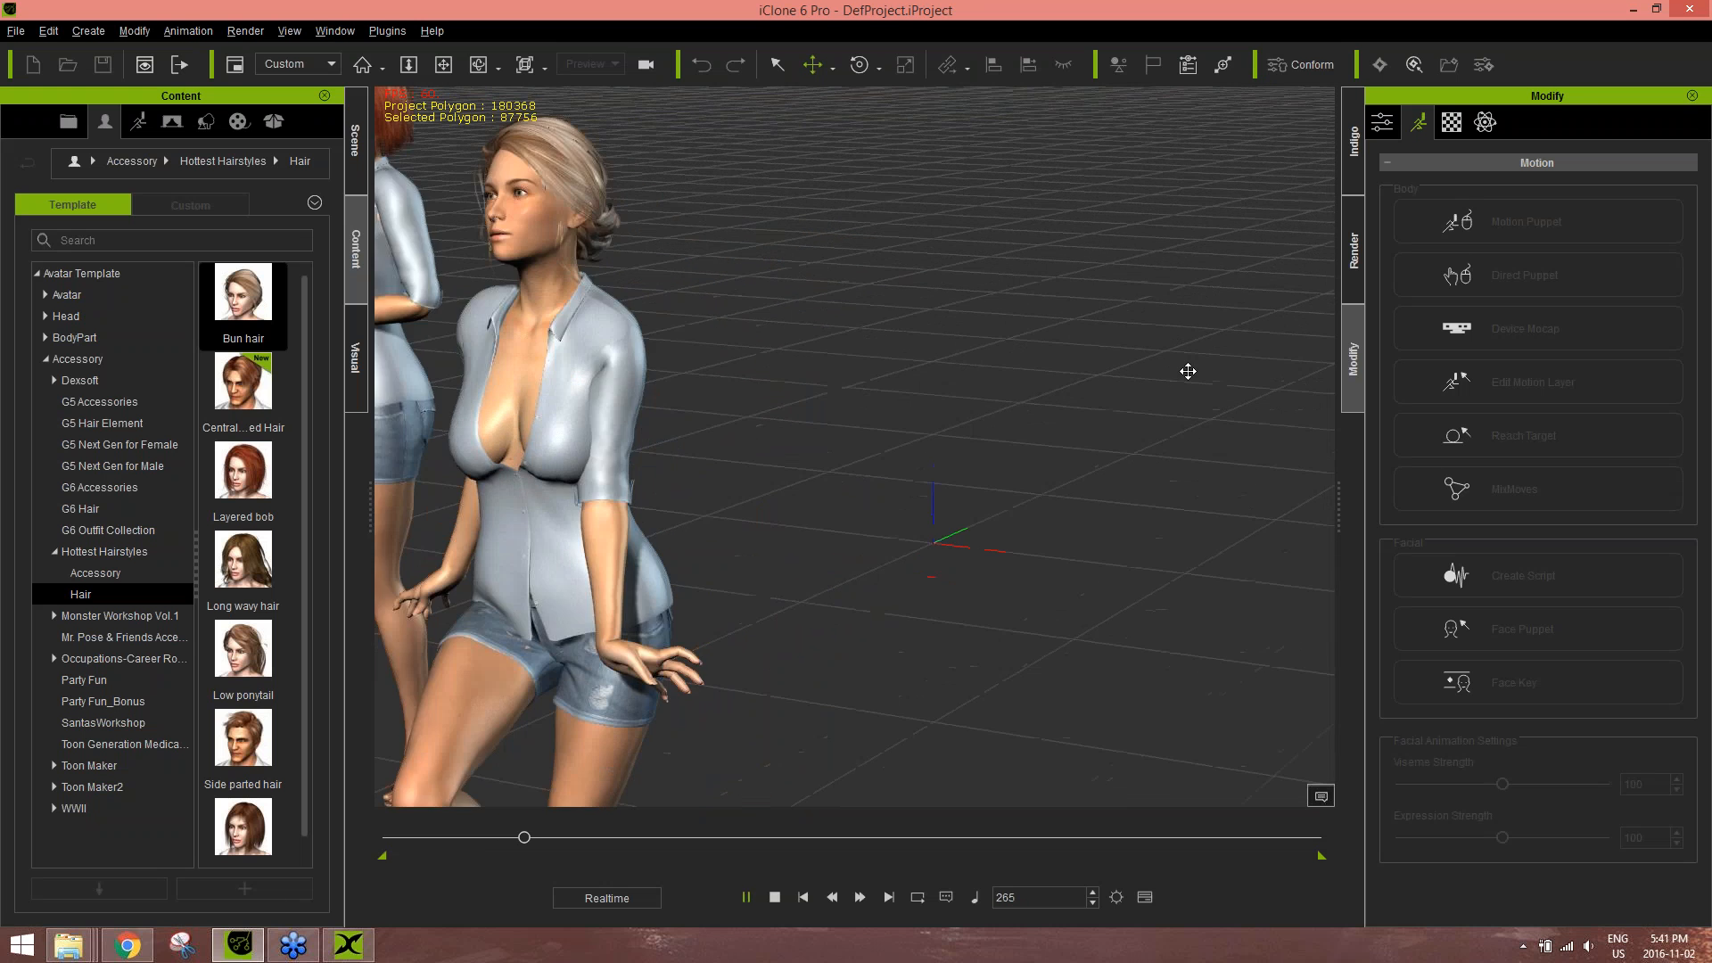
- Watch both avatars' animations from several angles, replay them from the first frame and stop playback
scroll(1187, 371, down, 4)
middle_drag(784, 473, 1150, 363)
scroll(1148, 367, down, 4)
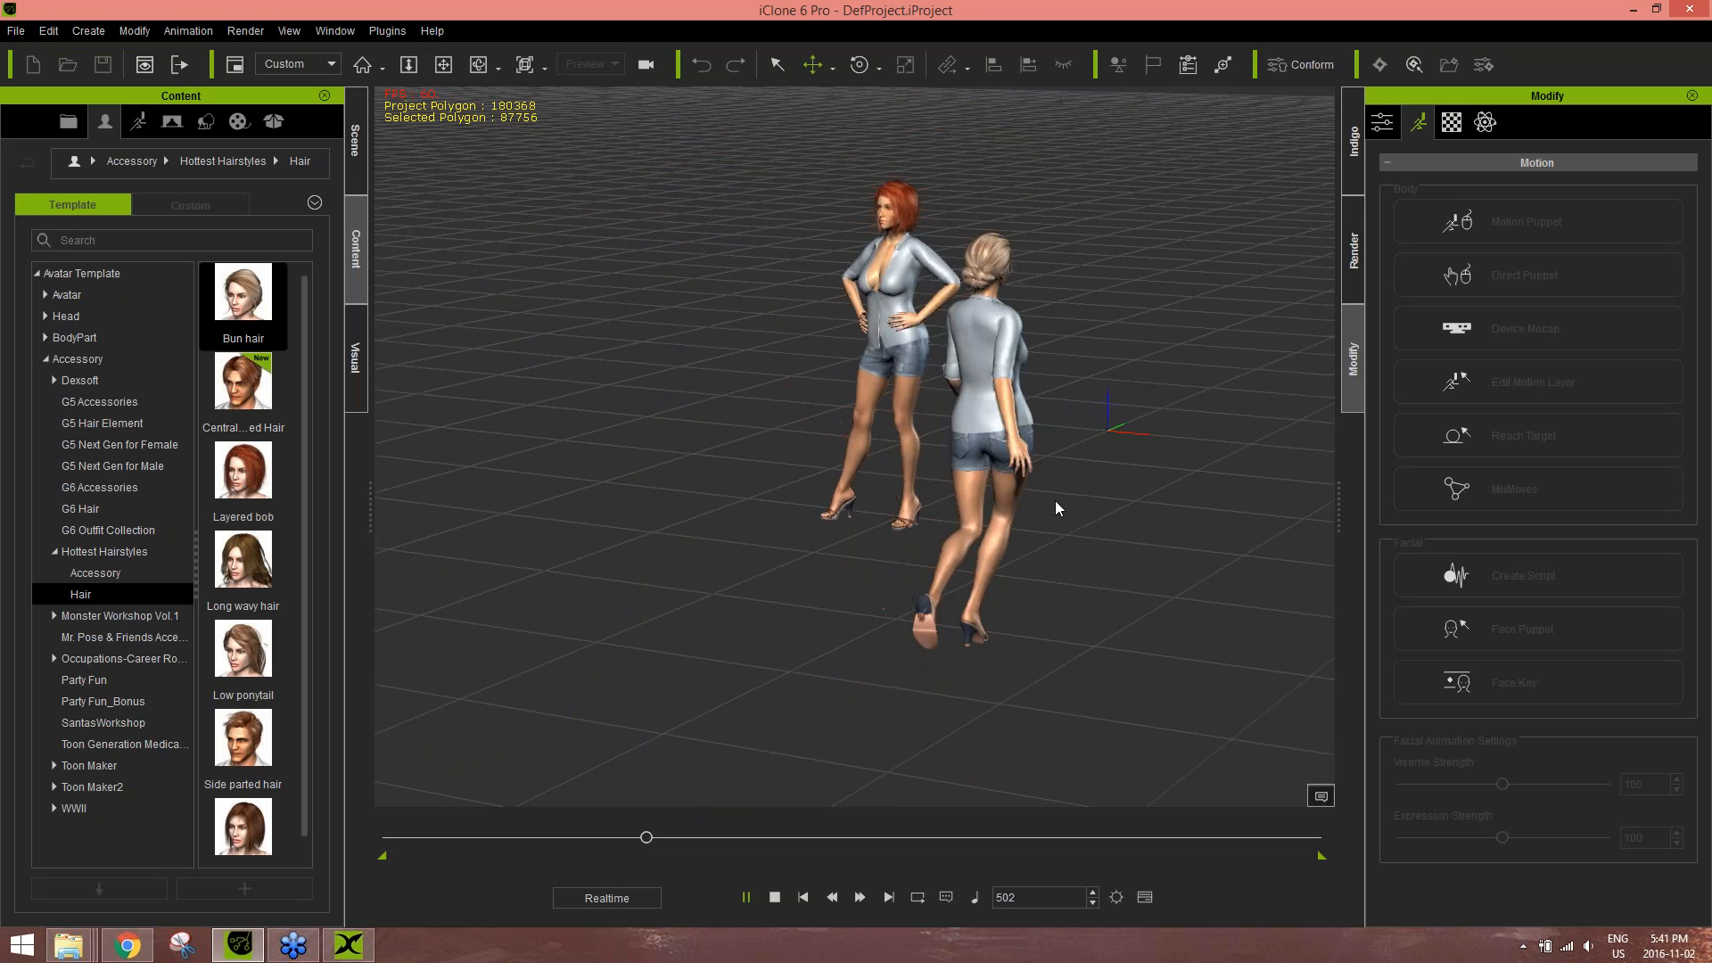
middle_drag(1121, 448, 960, 499)
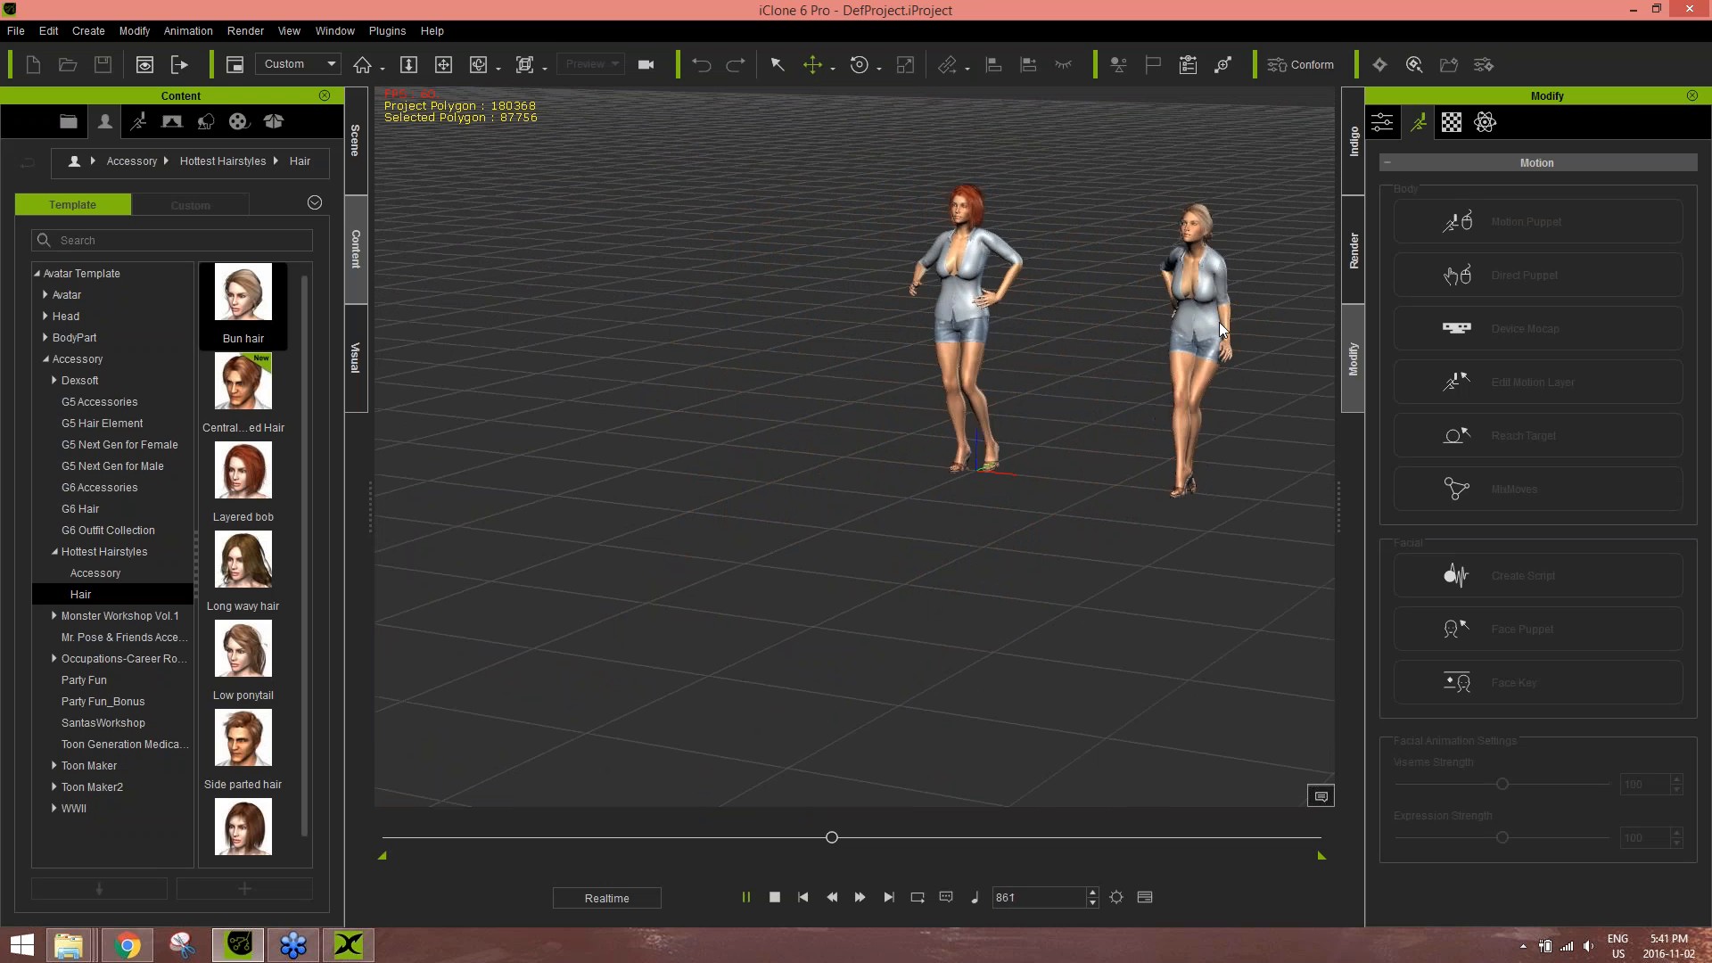
key(space)
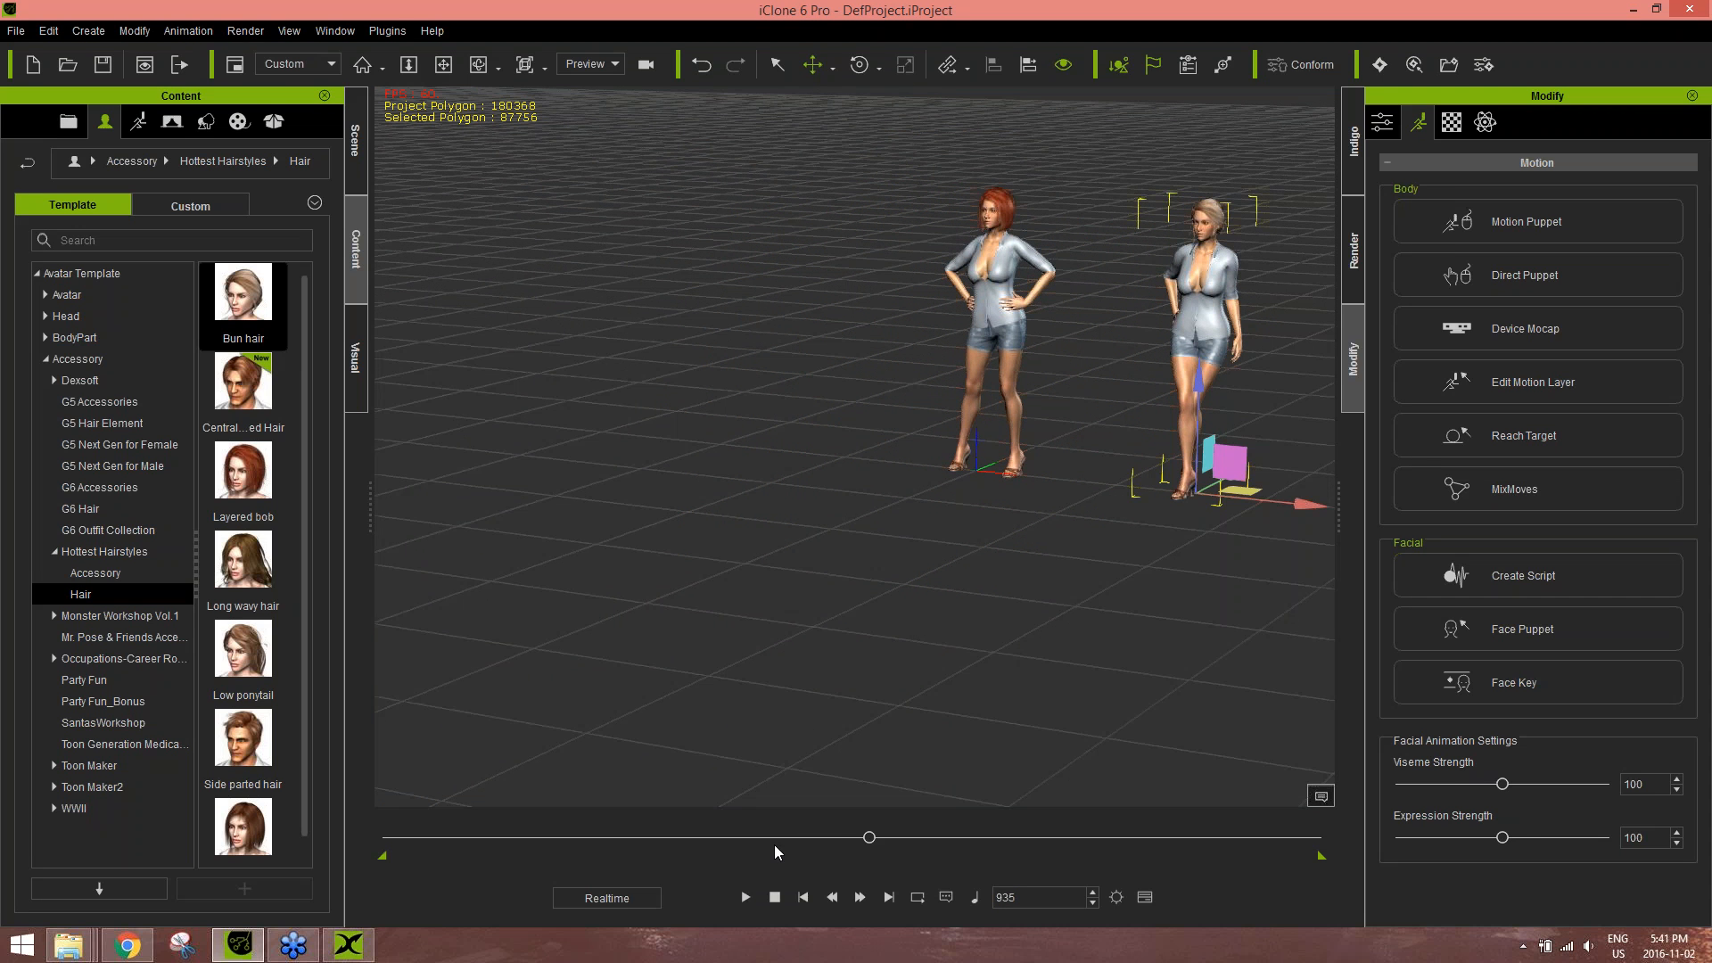
click(774, 896)
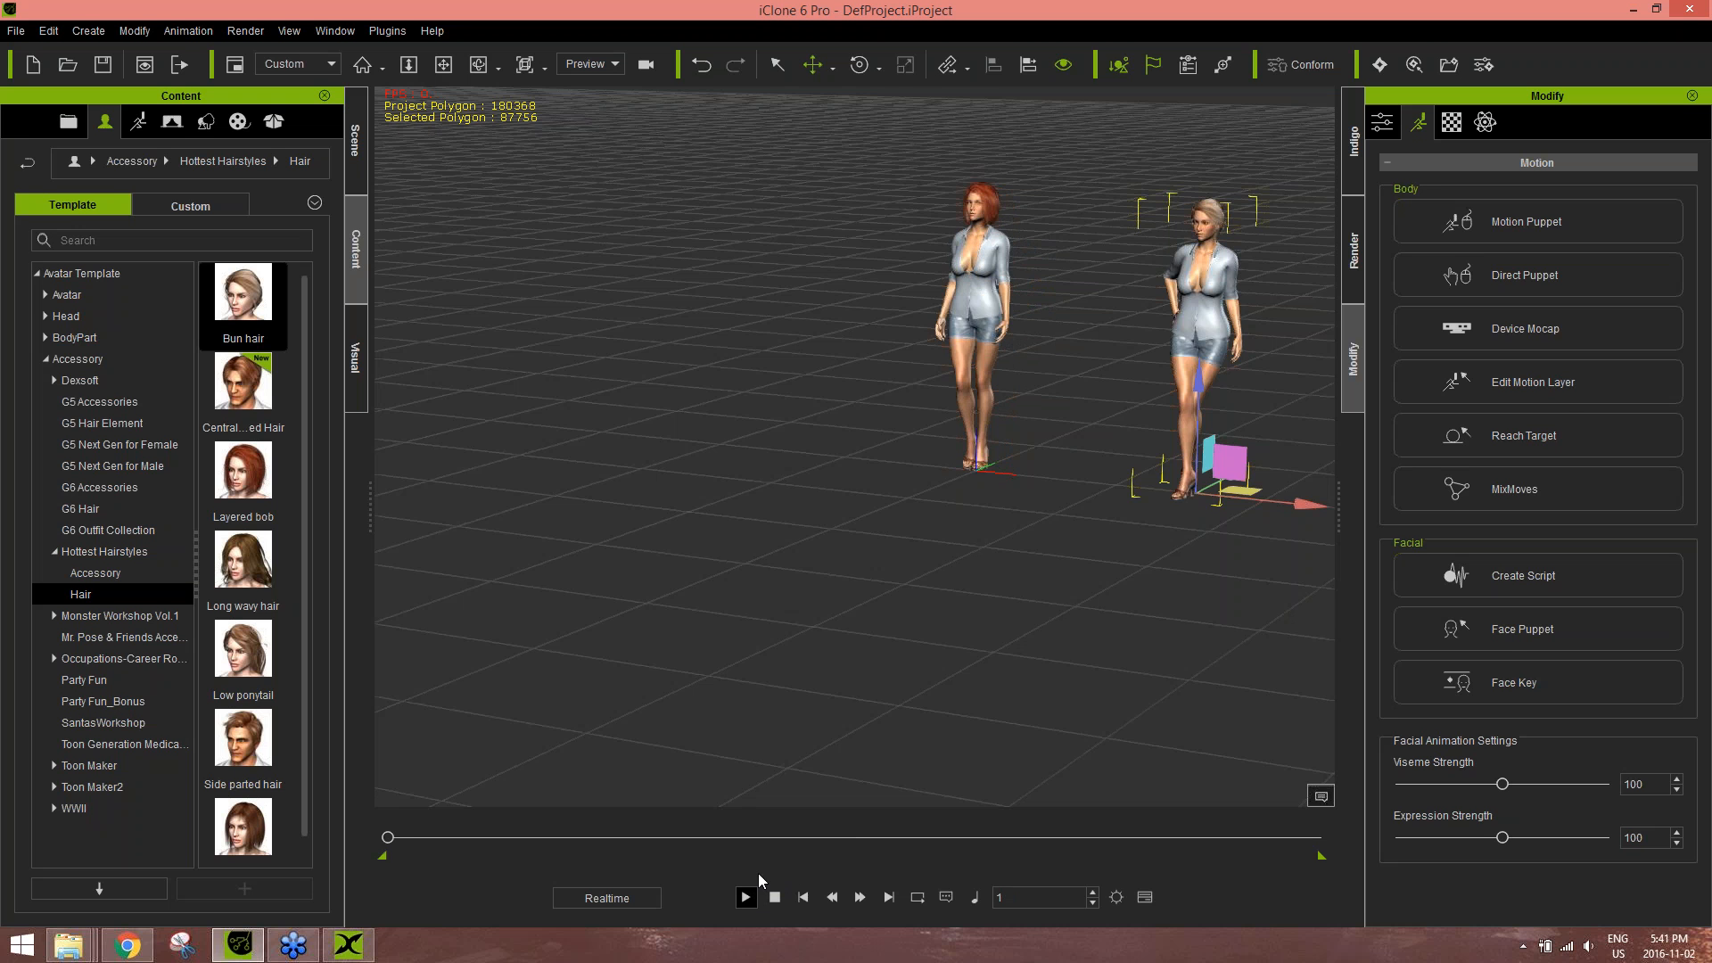
click(749, 894)
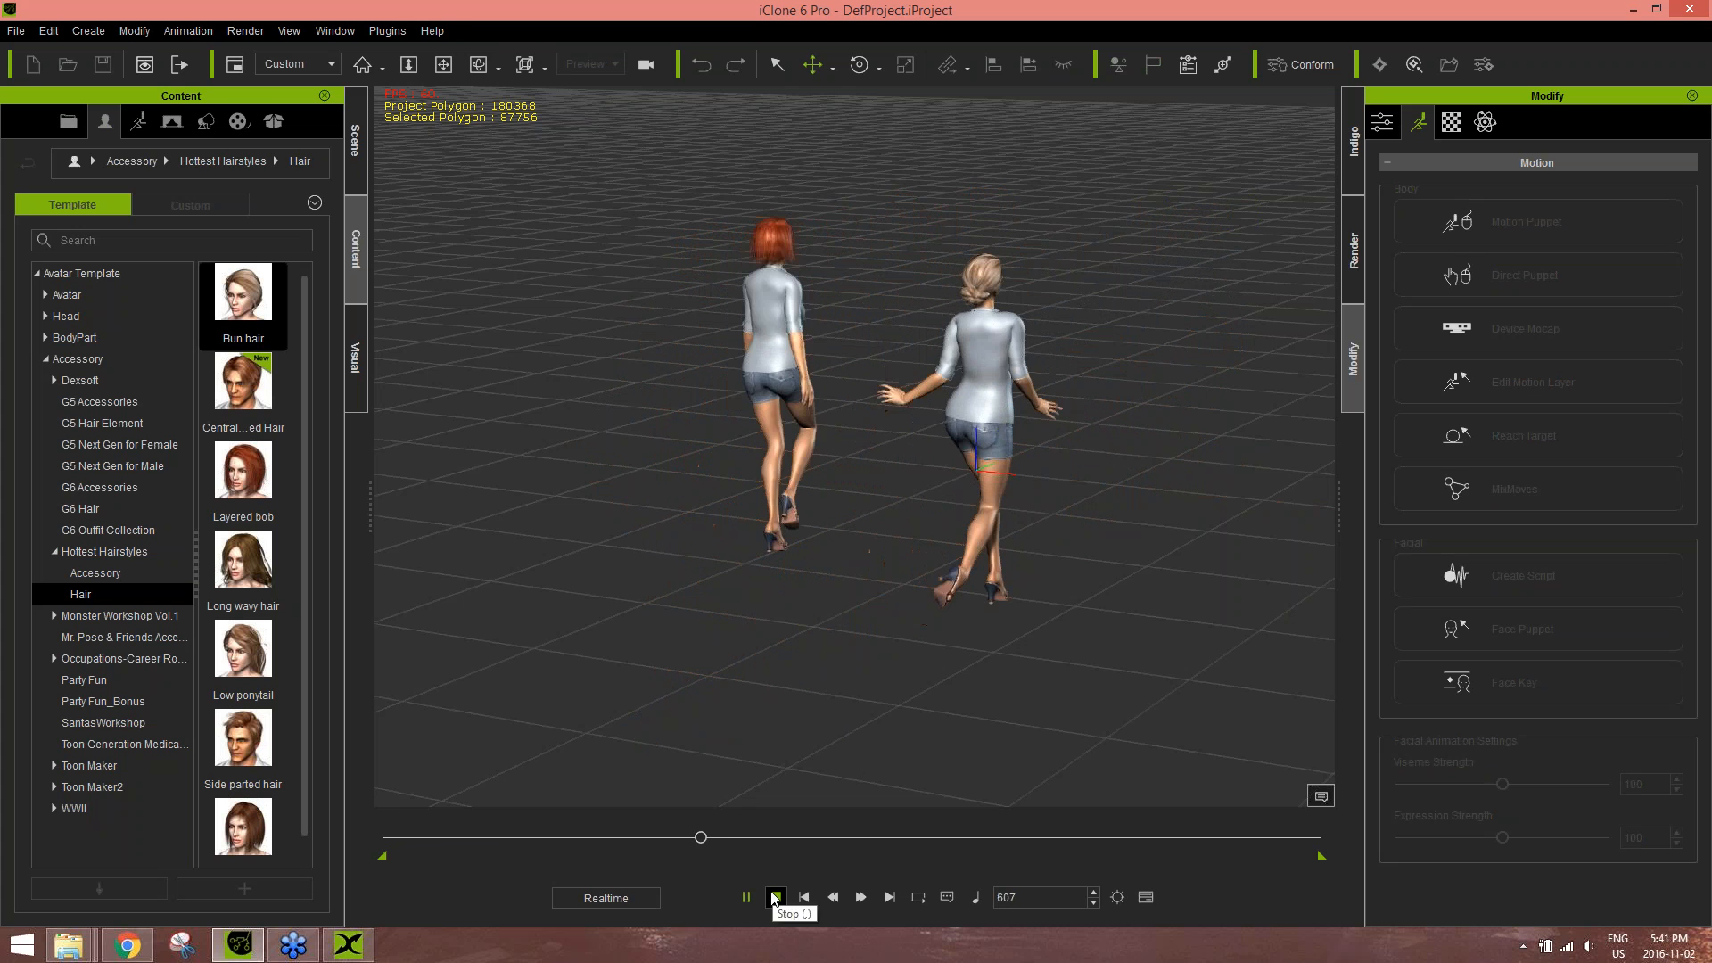
click(774, 897)
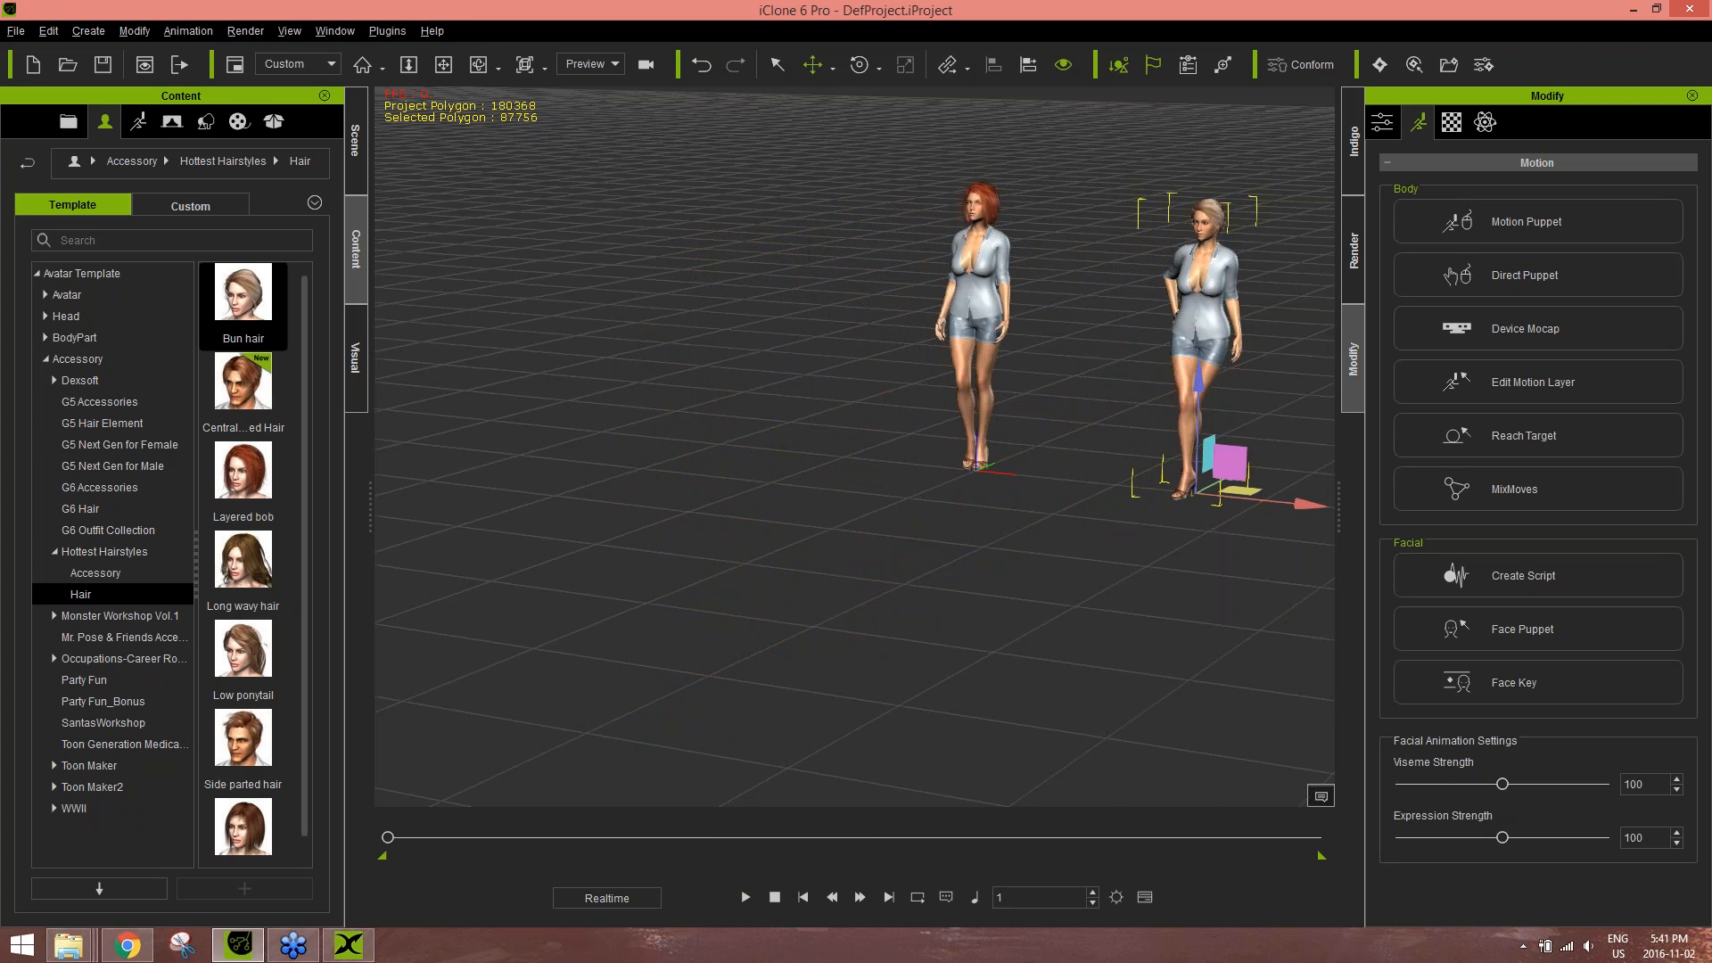
- Remove the object animation from the avatar with the bun hair
middle_drag(1125, 368, 924, 489)
right_drag(925, 489, 1067, 616)
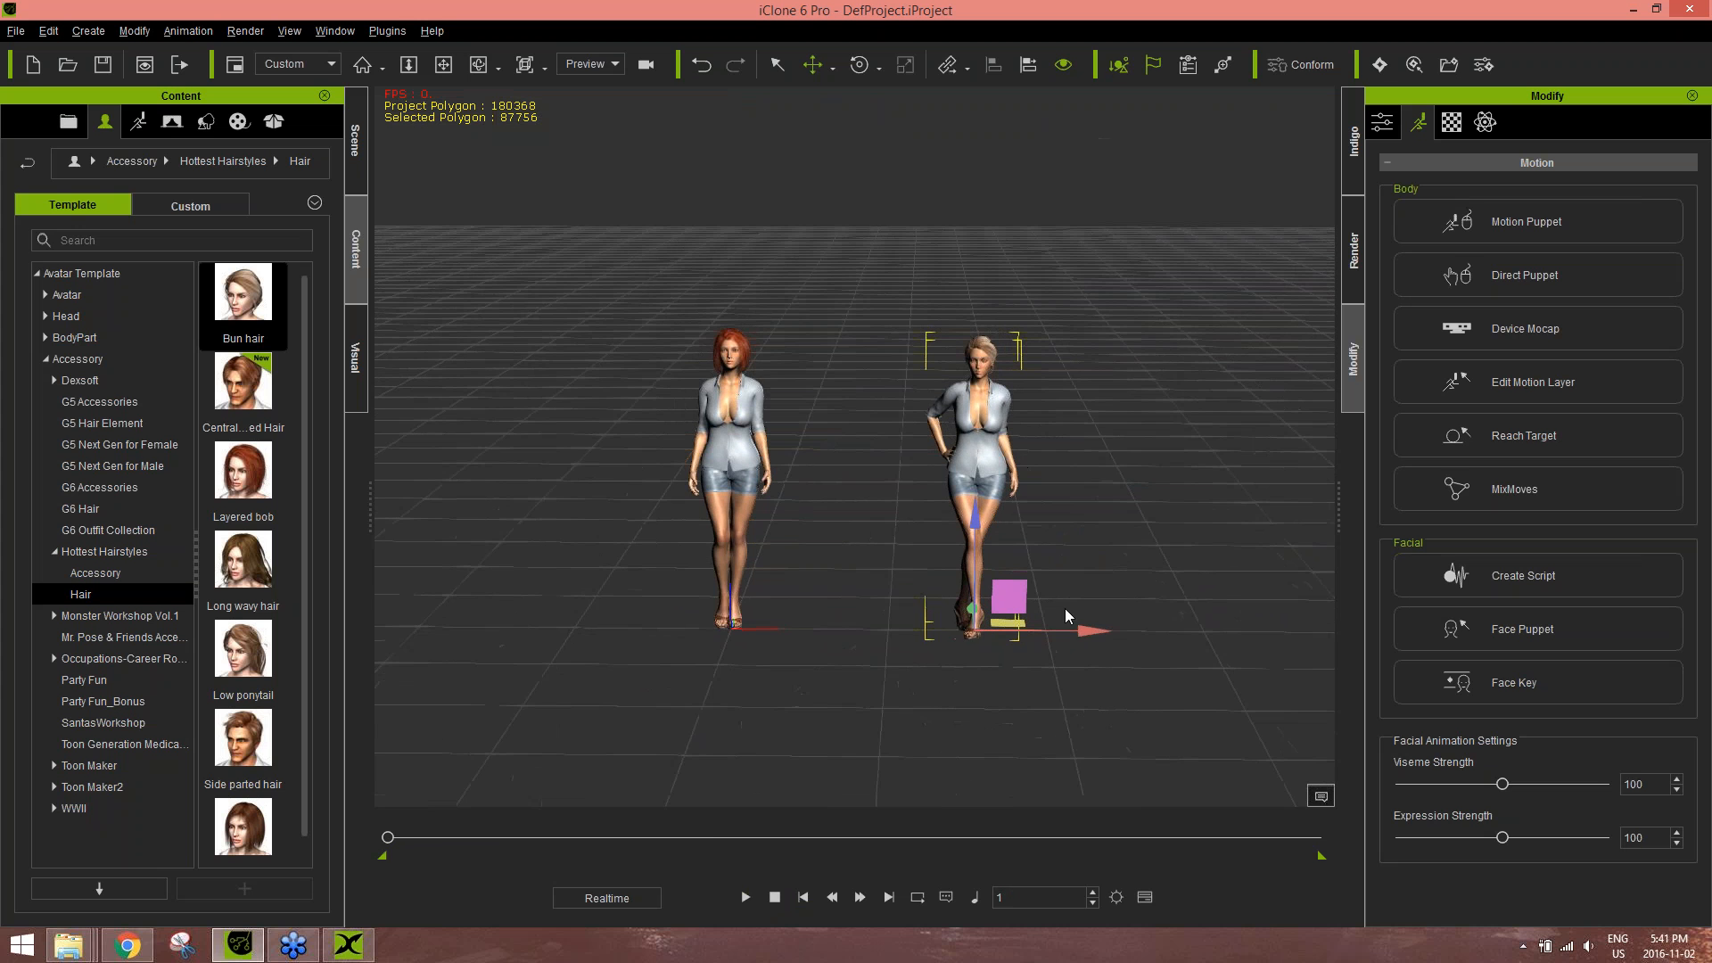
middle_drag(1062, 591, 1027, 573)
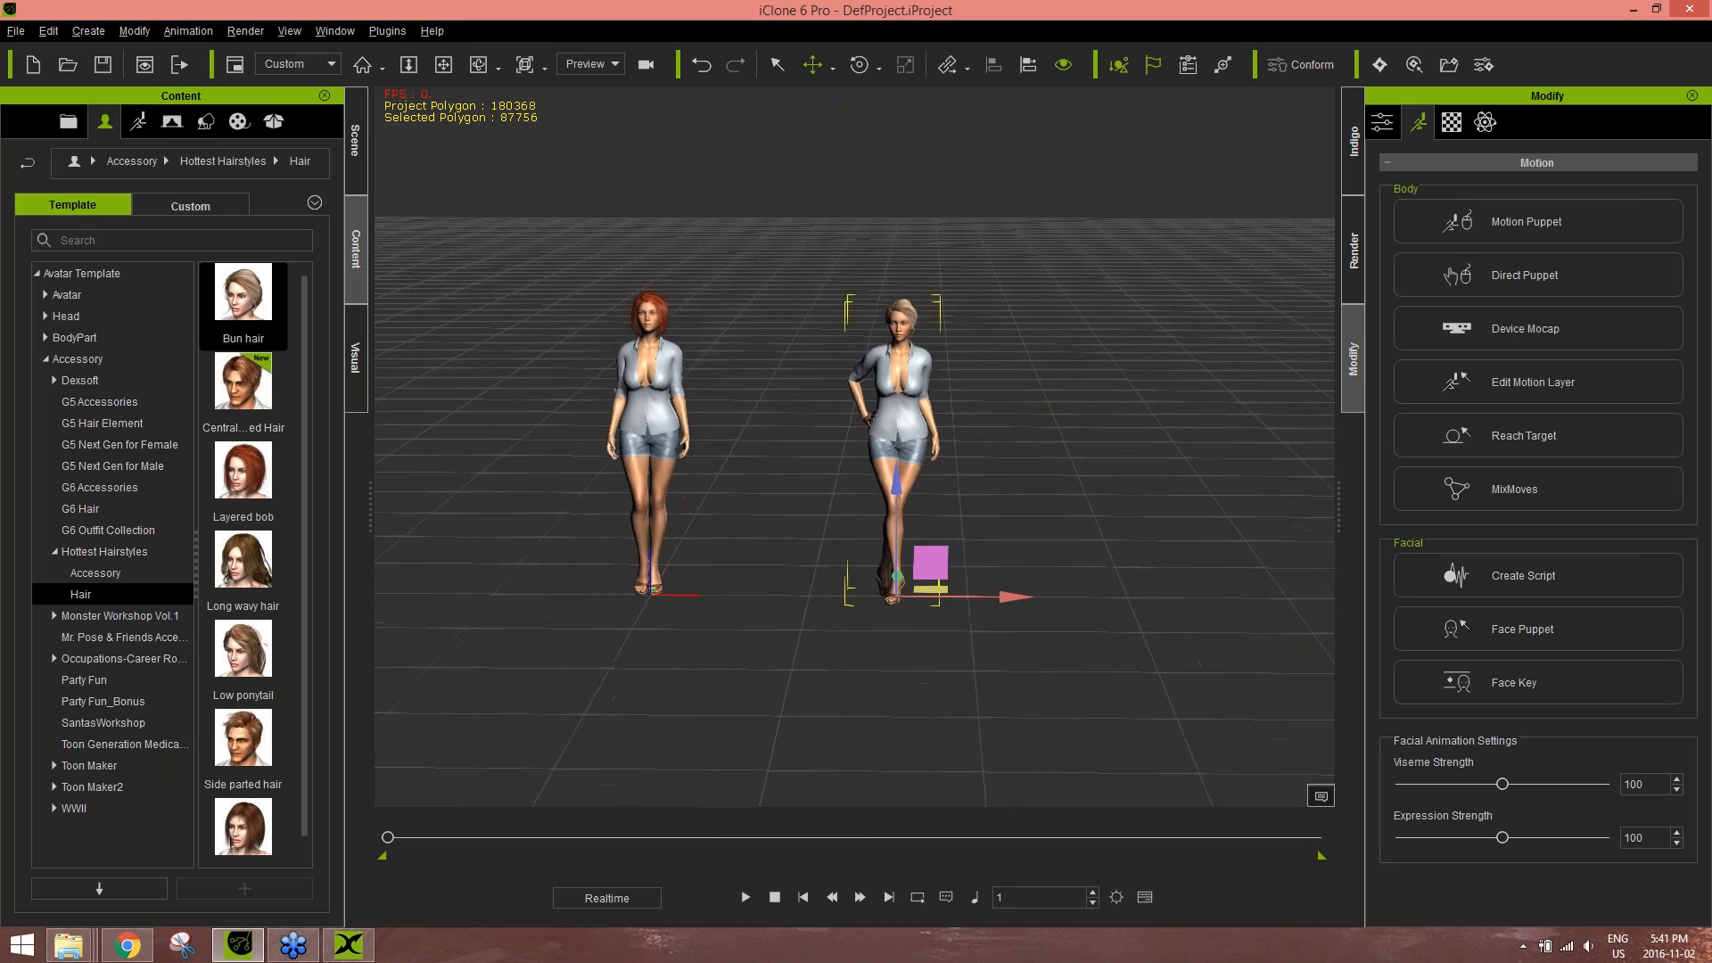
scroll(1002, 306, up, 5)
middle_drag(1058, 298, 1066, 390)
scroll(1054, 314, up, 3)
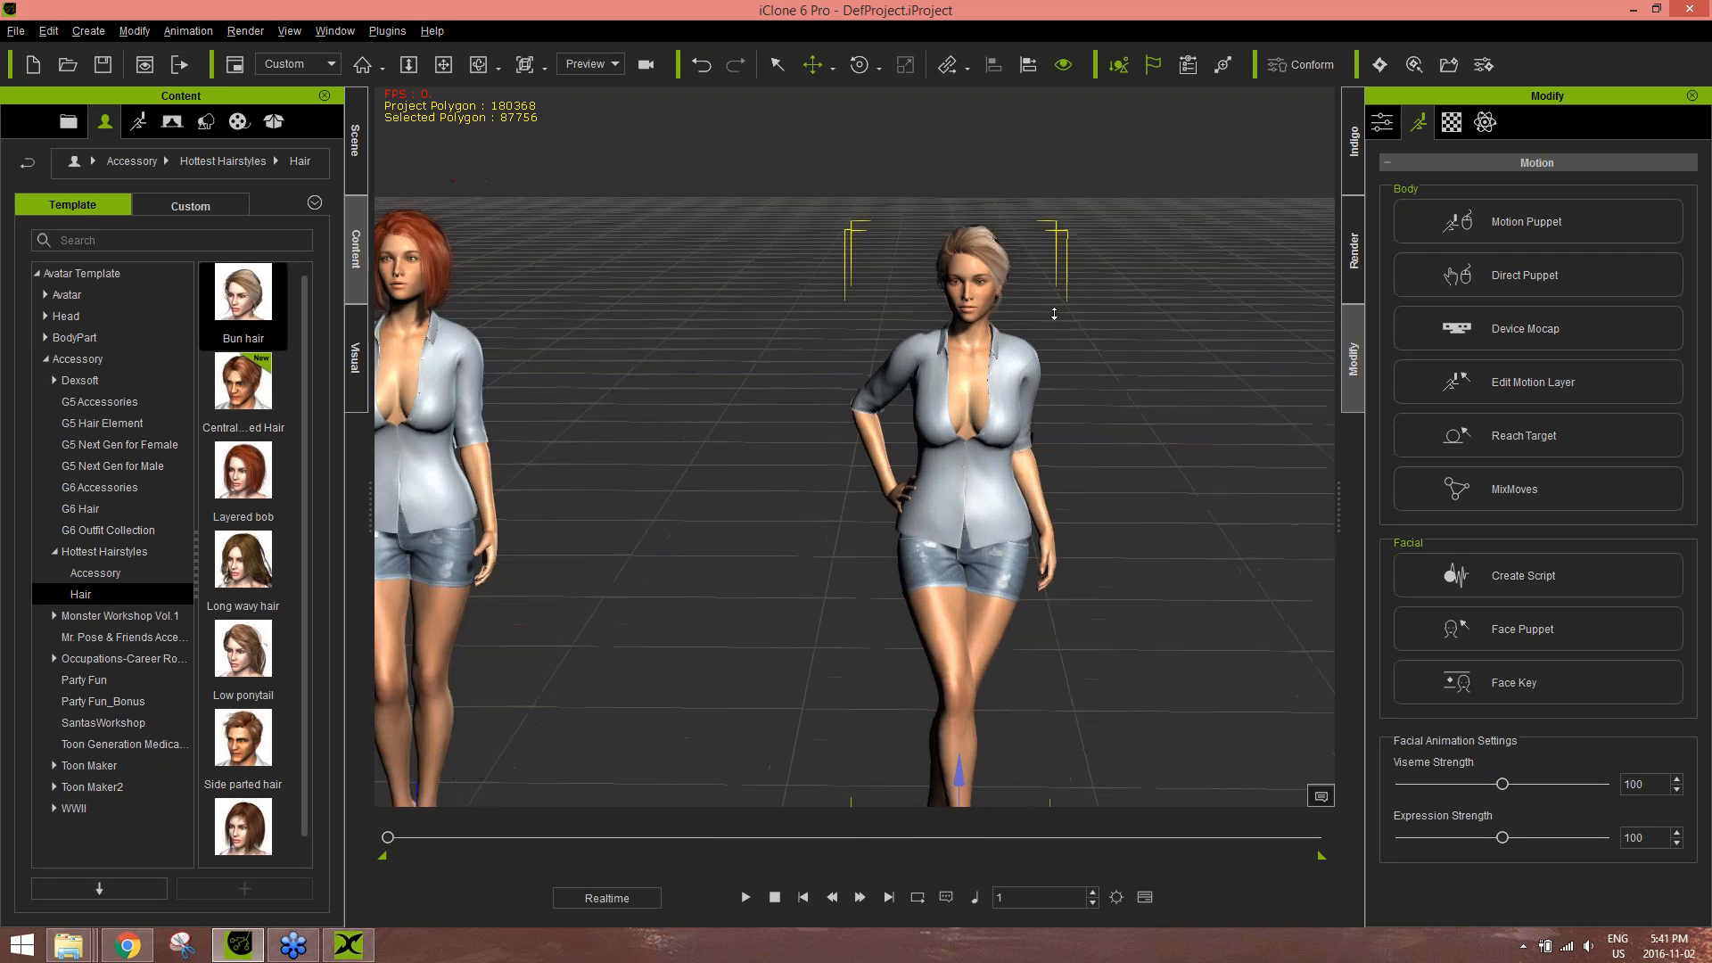
scroll(1054, 314, up, 2)
middle_drag(1182, 444, 1079, 478)
right_drag(952, 546, 965, 525)
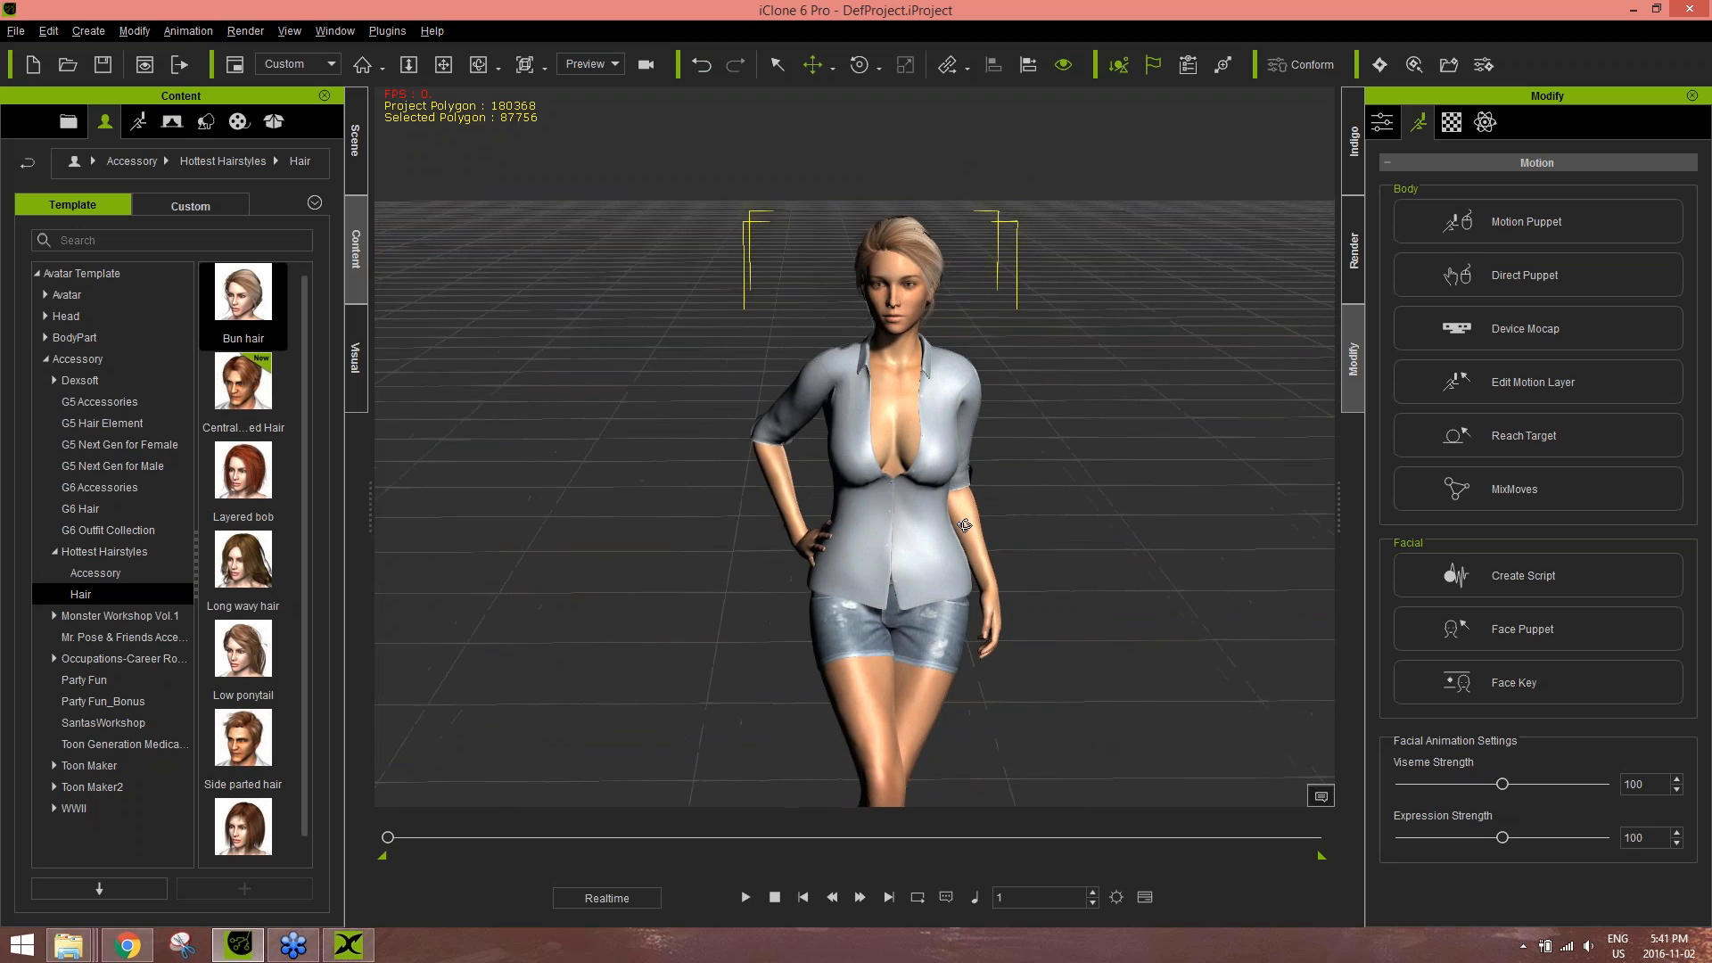
scroll(968, 494, up, 5)
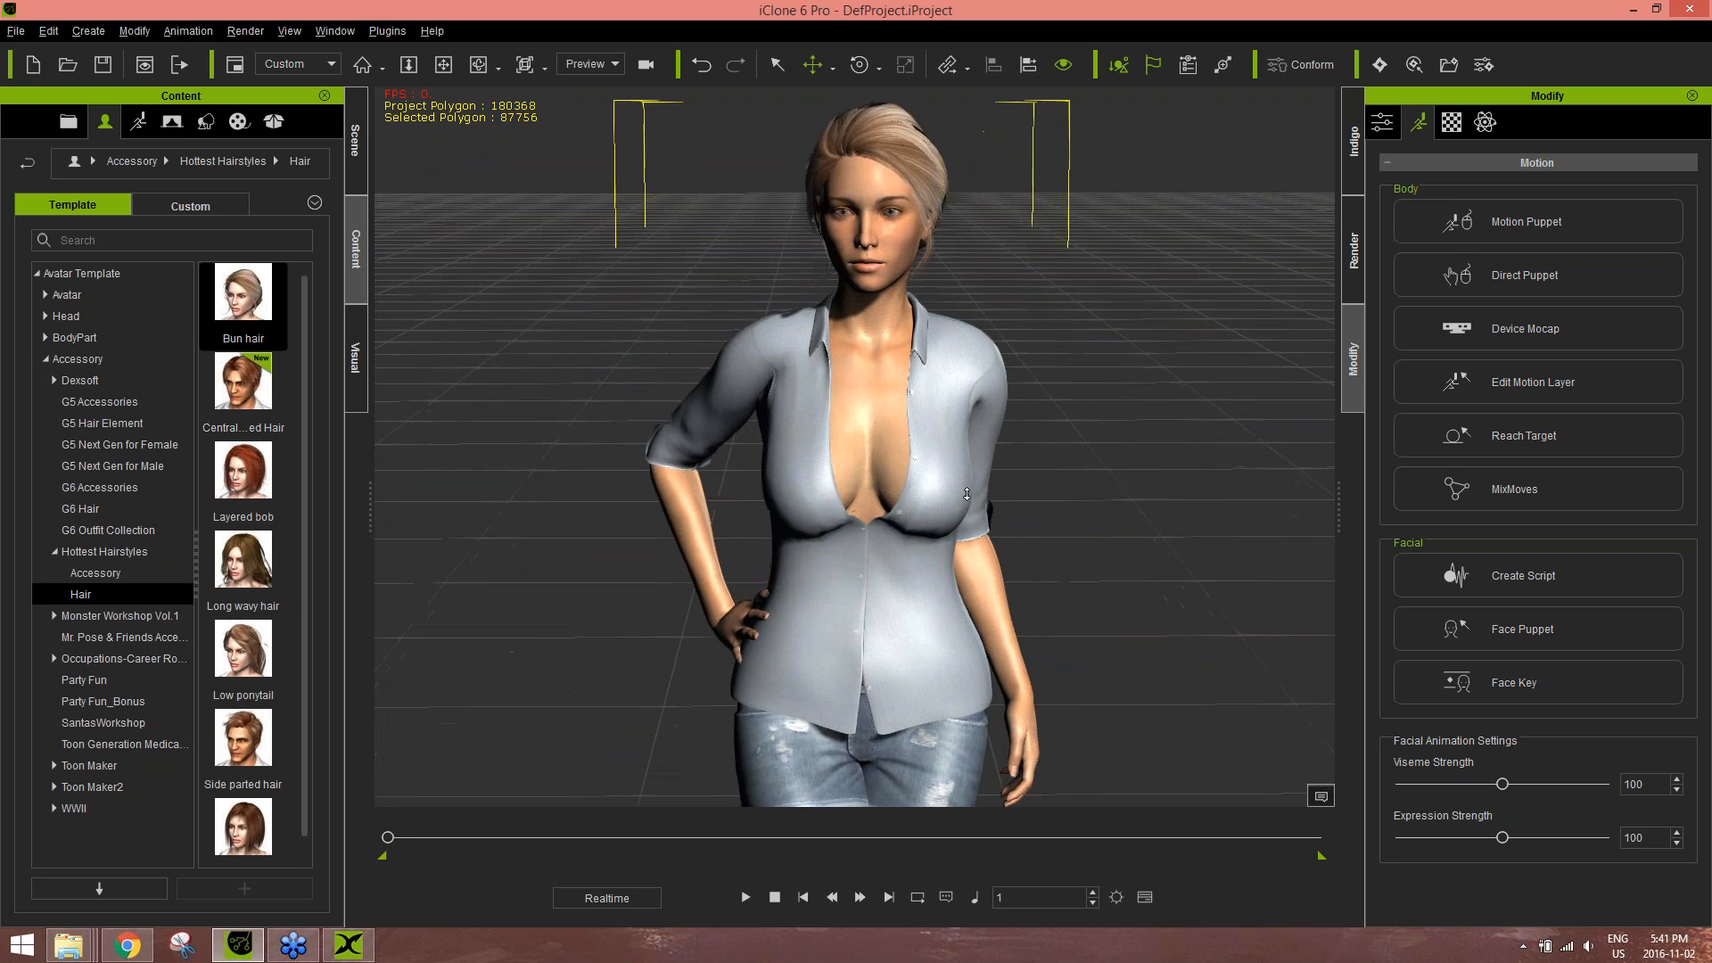
middle_drag(977, 445, 993, 533)
right_drag(993, 534, 1036, 531)
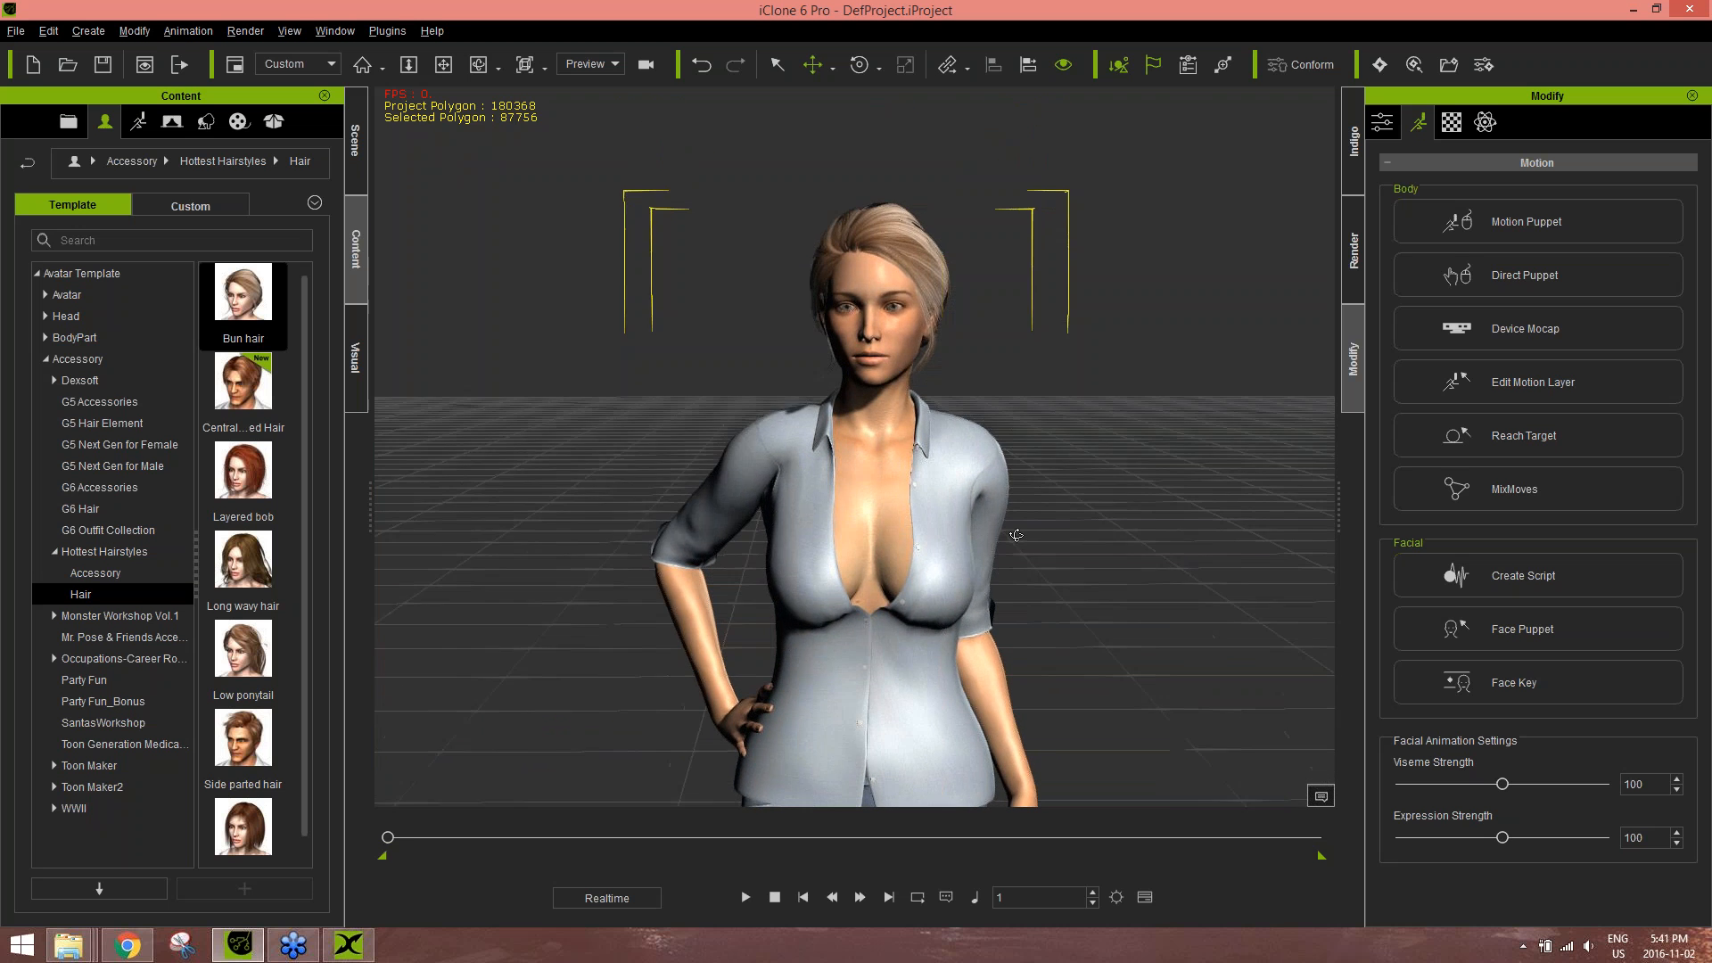
scroll(1029, 499, up, 4)
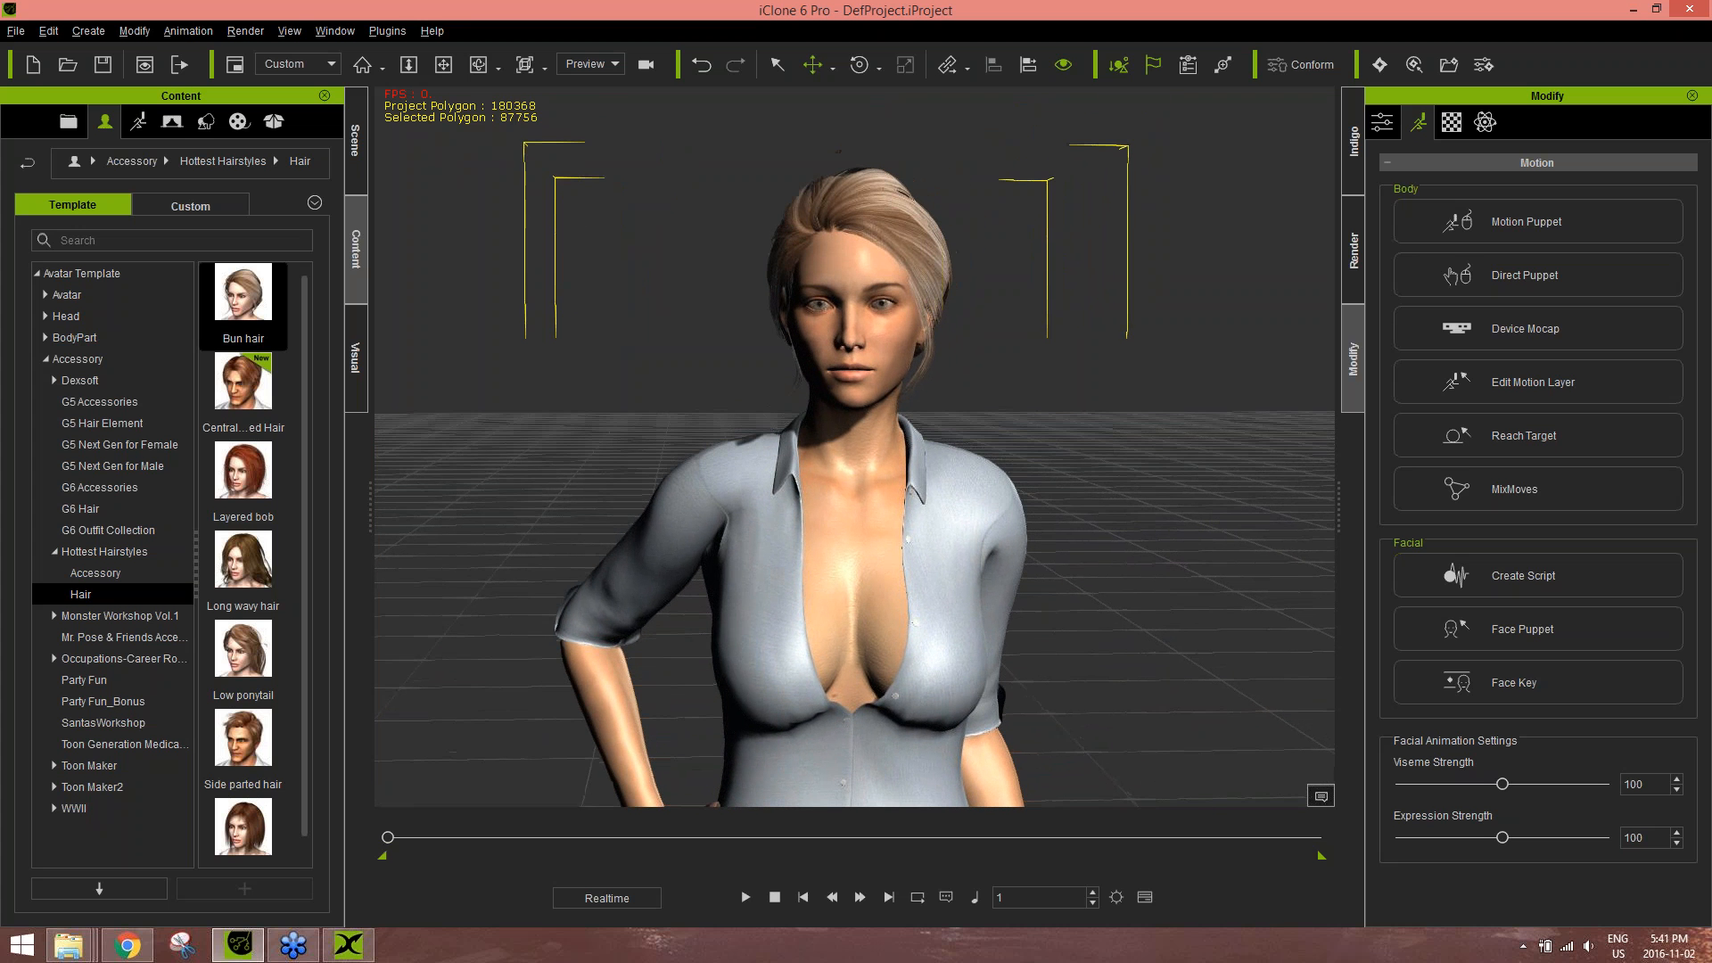
middle_drag(954, 504, 952, 505)
middle_drag(1067, 594, 991, 579)
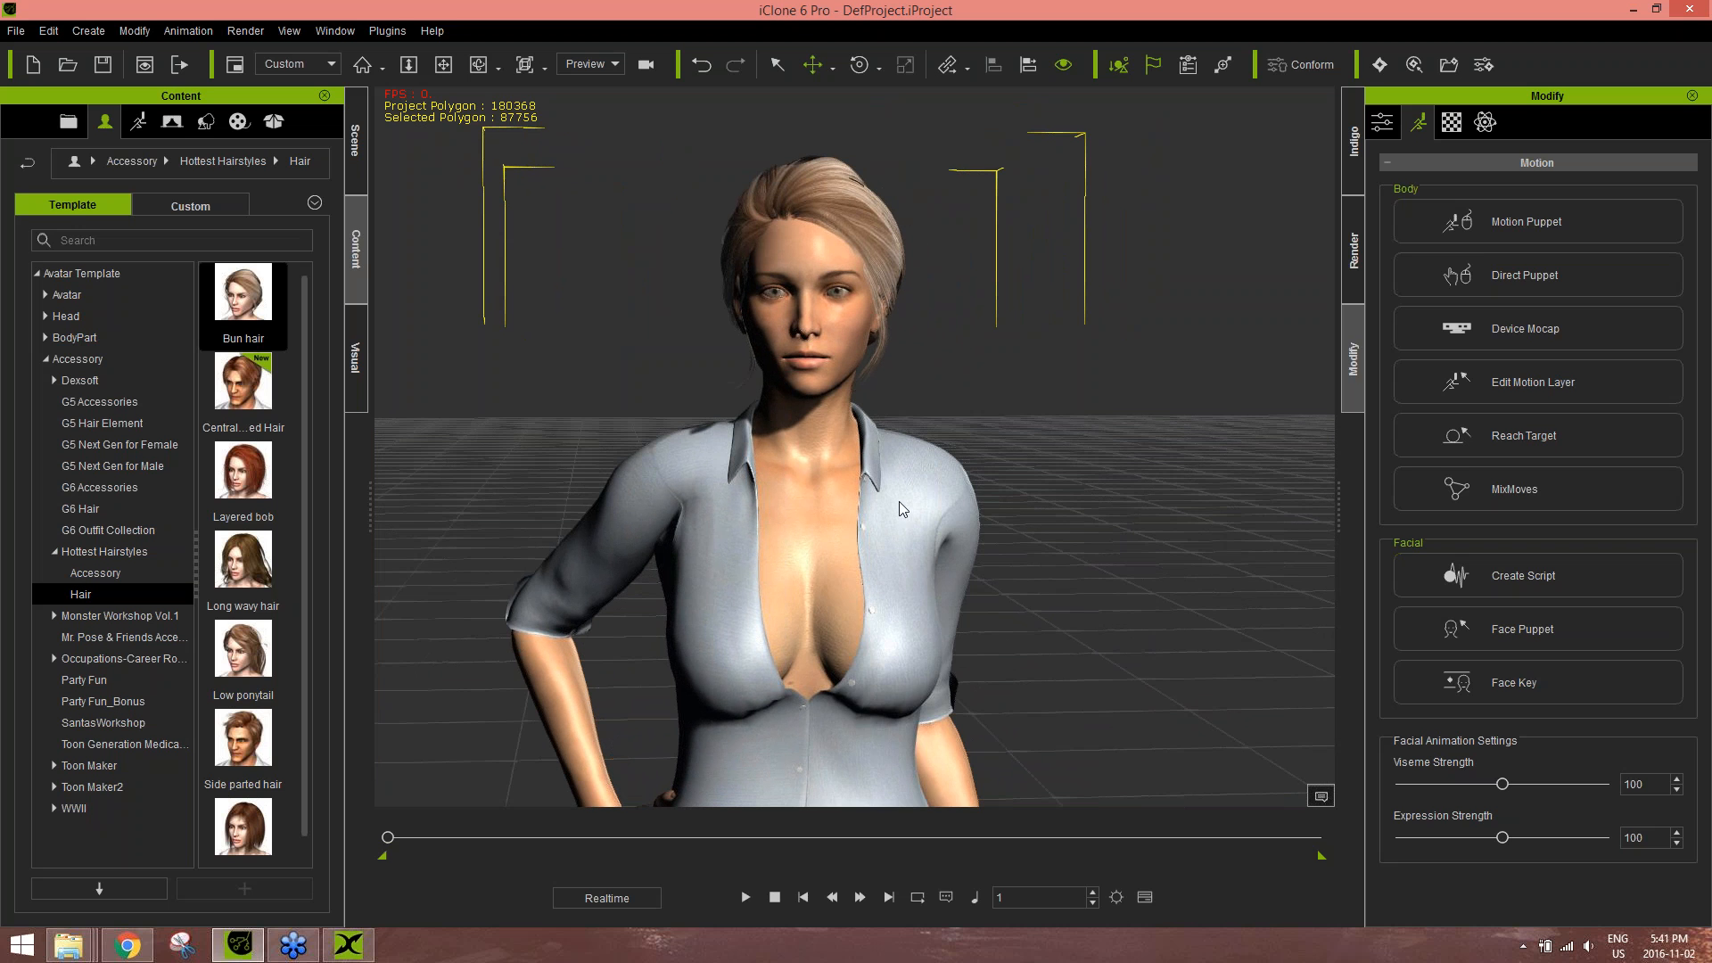
right_click(802, 489)
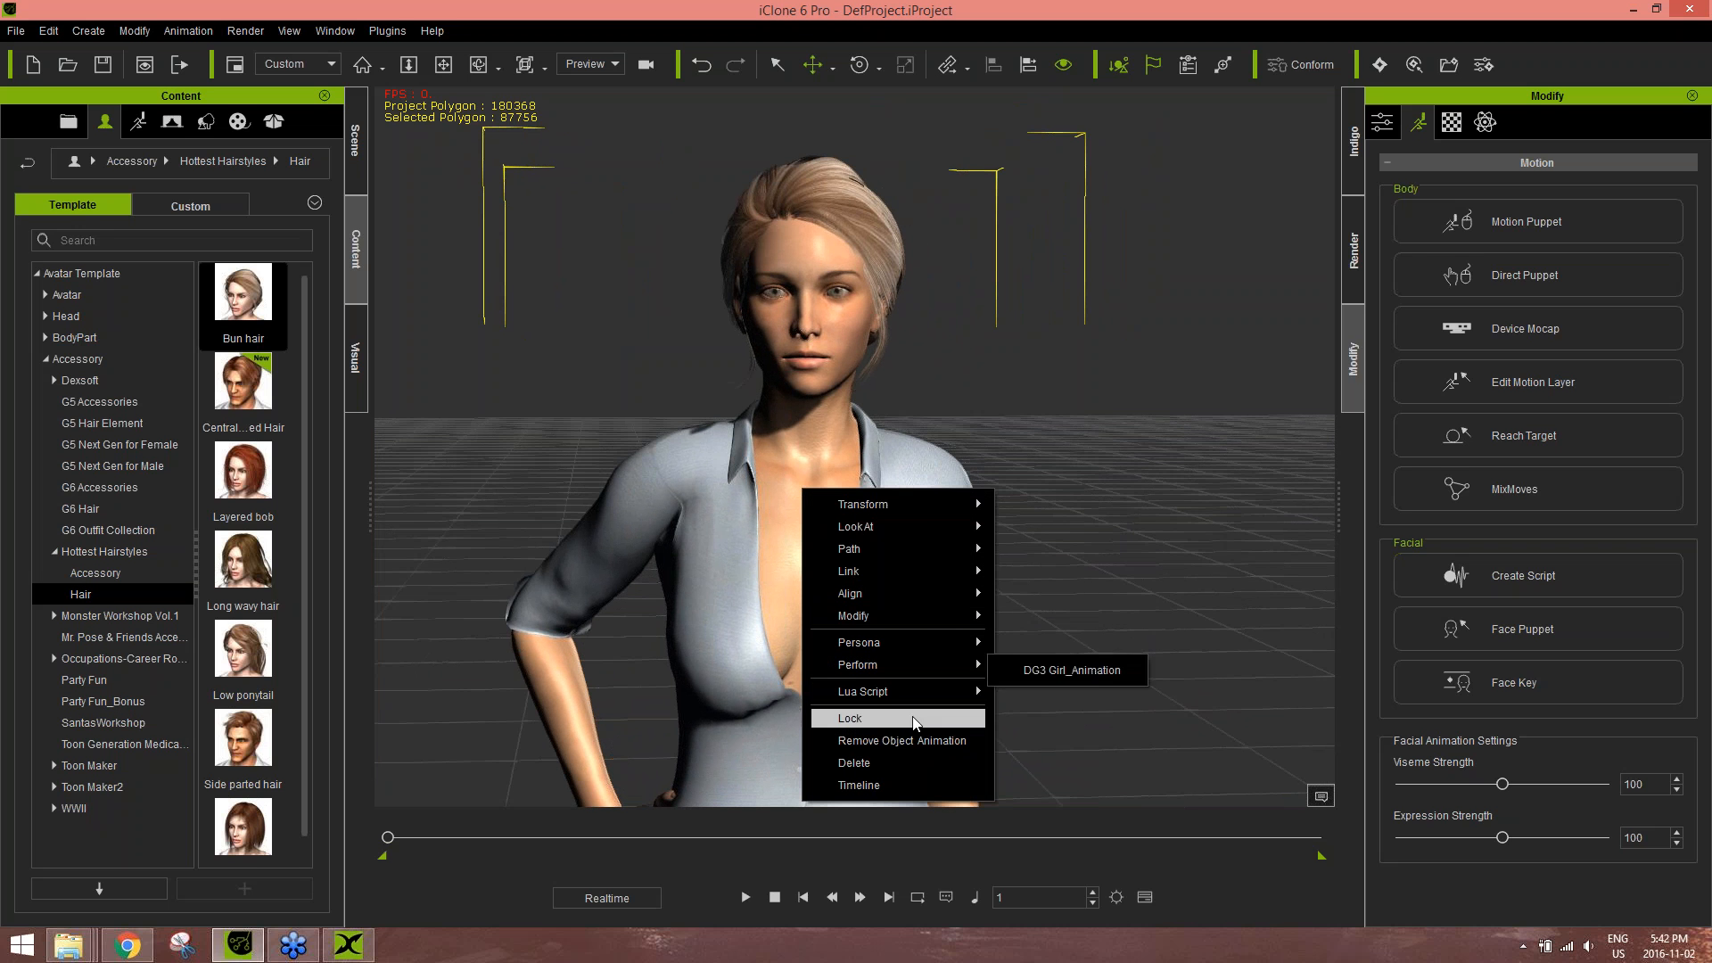
click(915, 741)
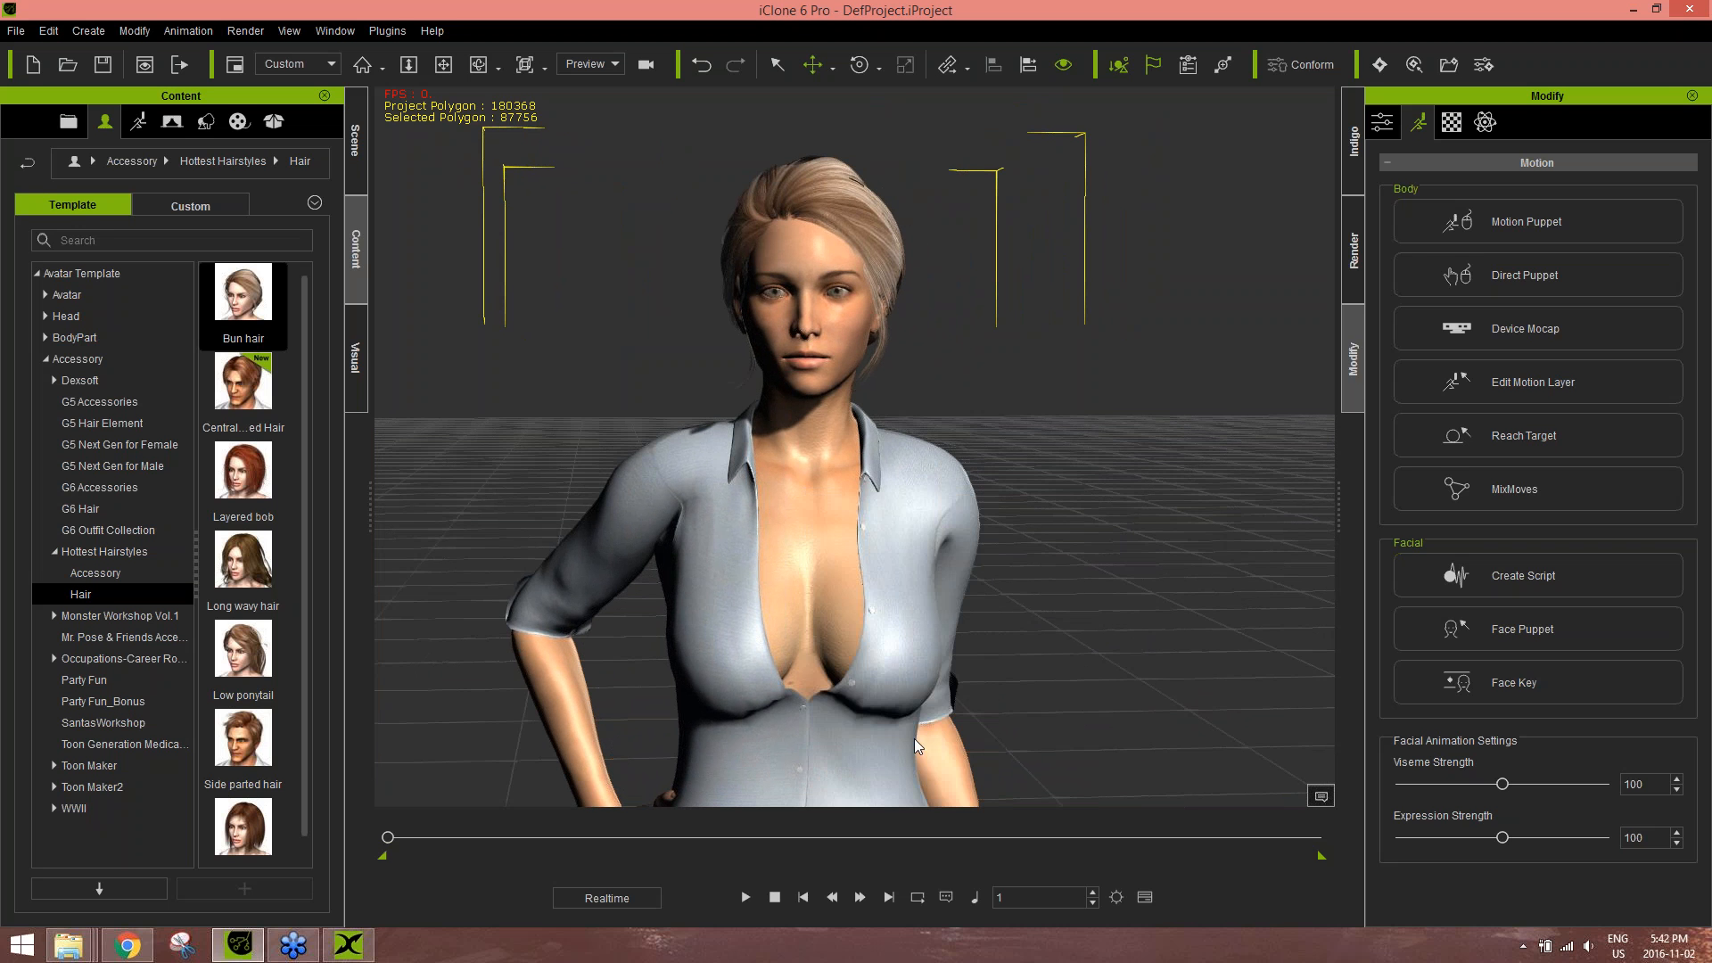
- Frame the bun-haired avatar's face in a close-up
scroll(856, 473, up, 10)
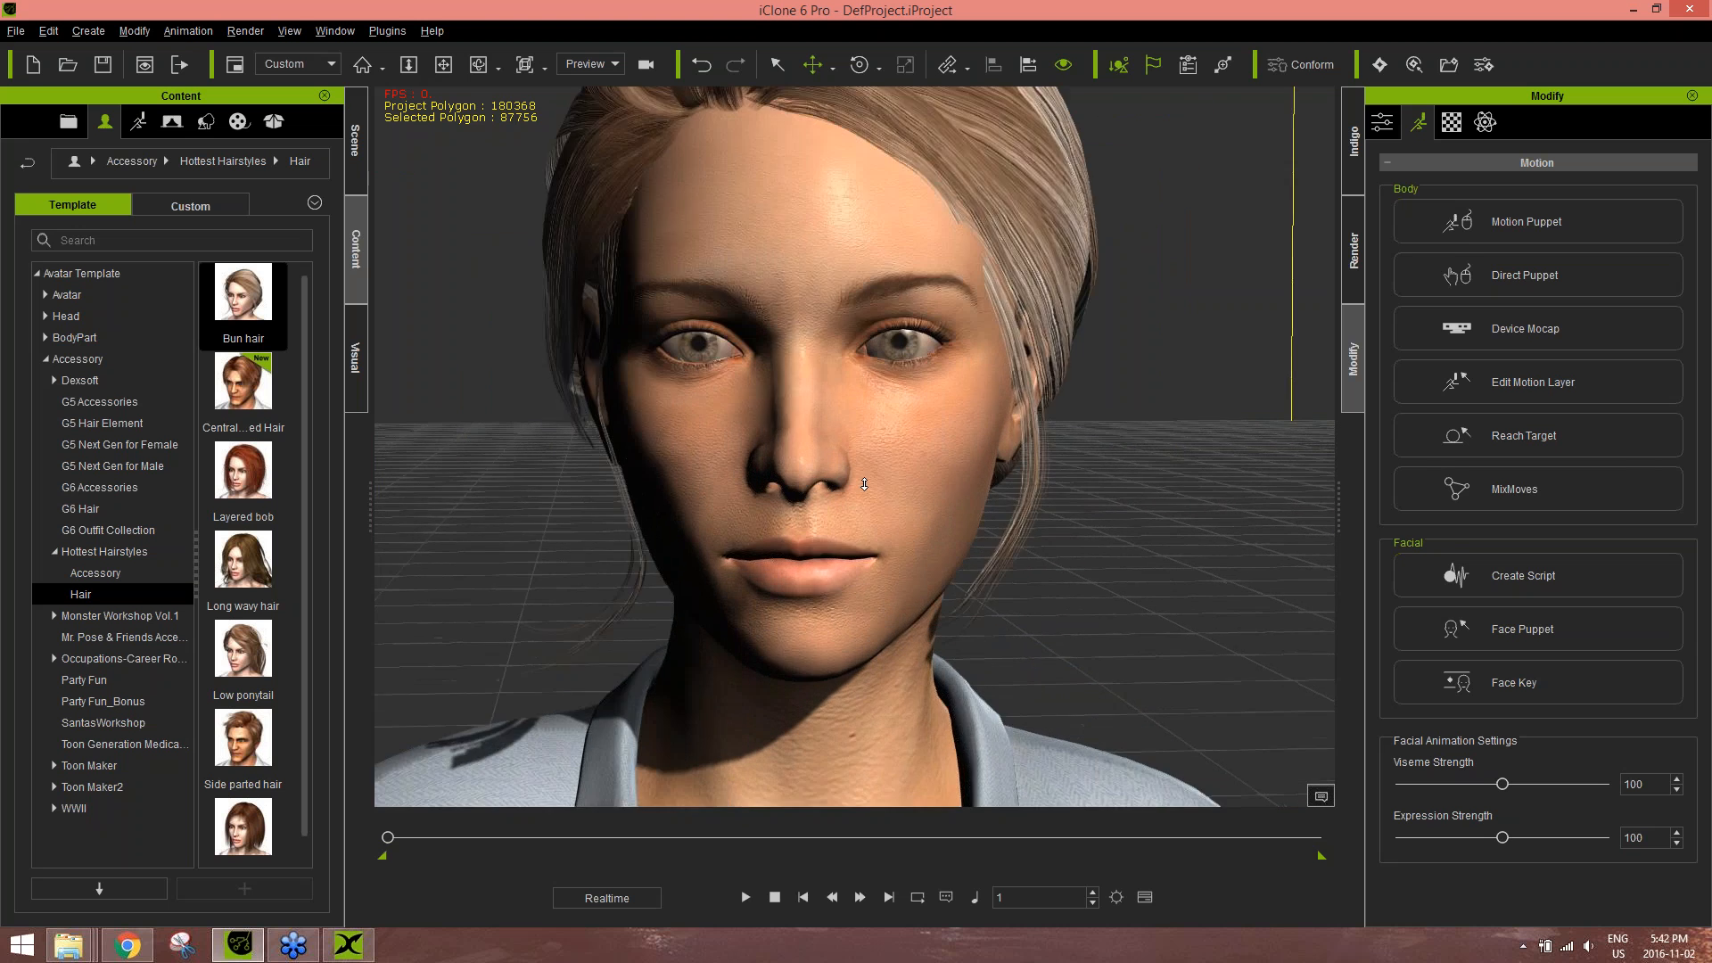
scroll(863, 484, down, 4)
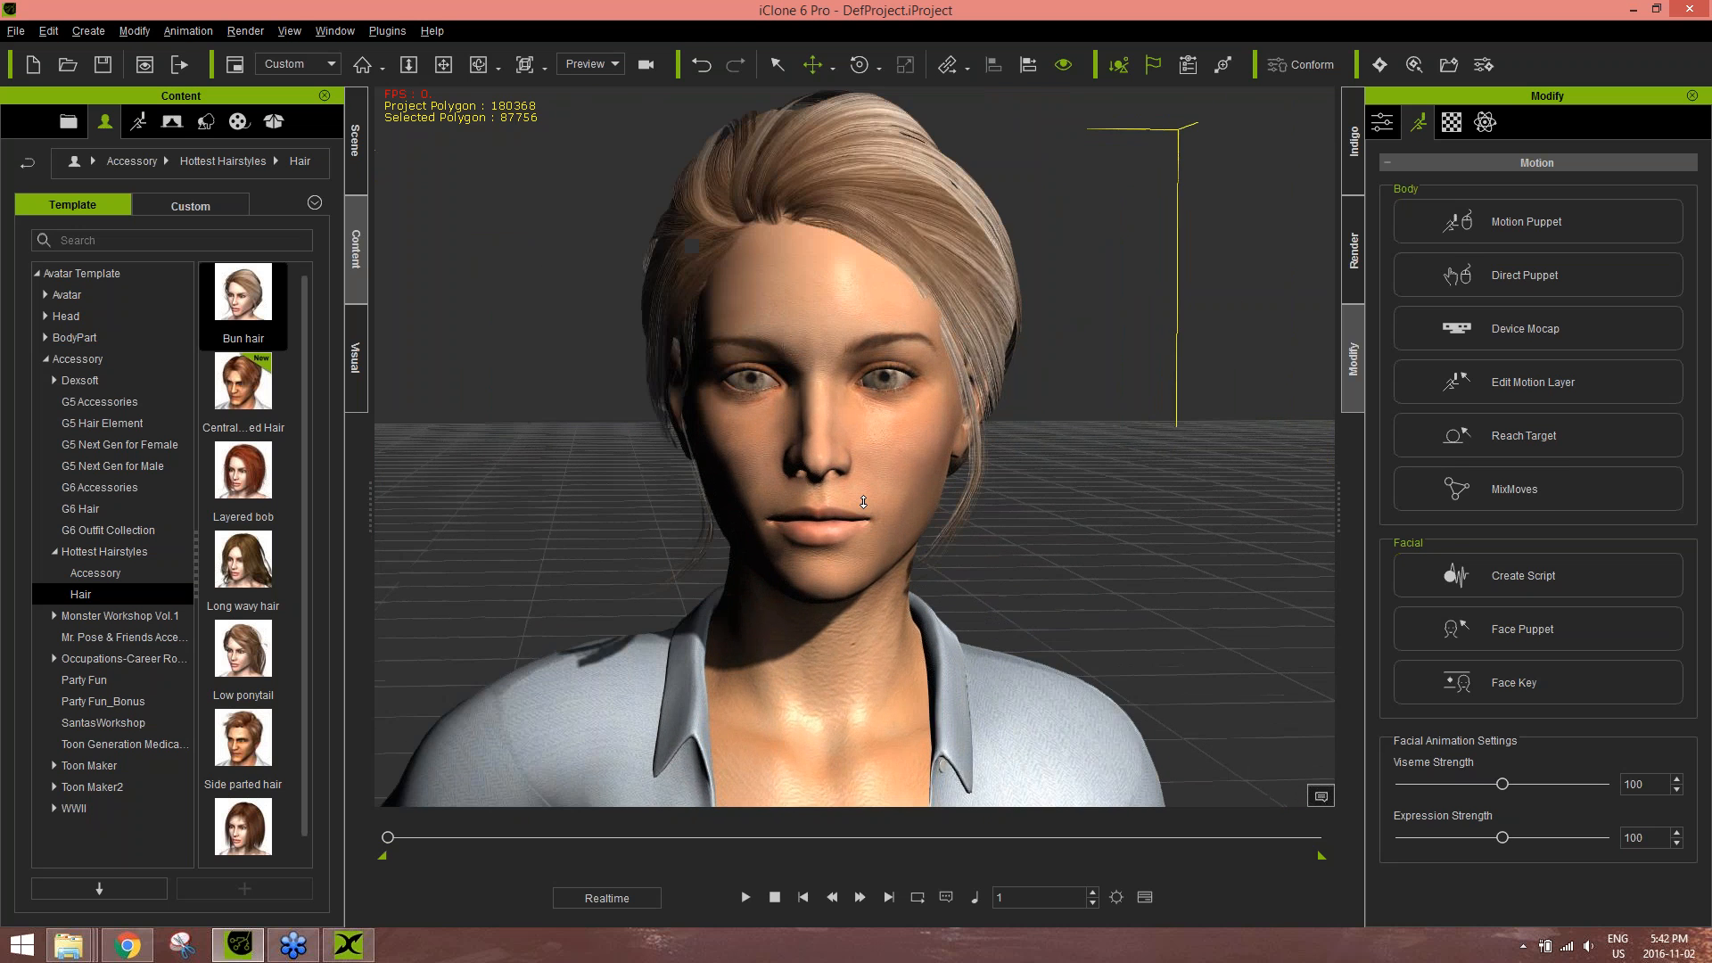
middle_drag(869, 473, 886, 522)
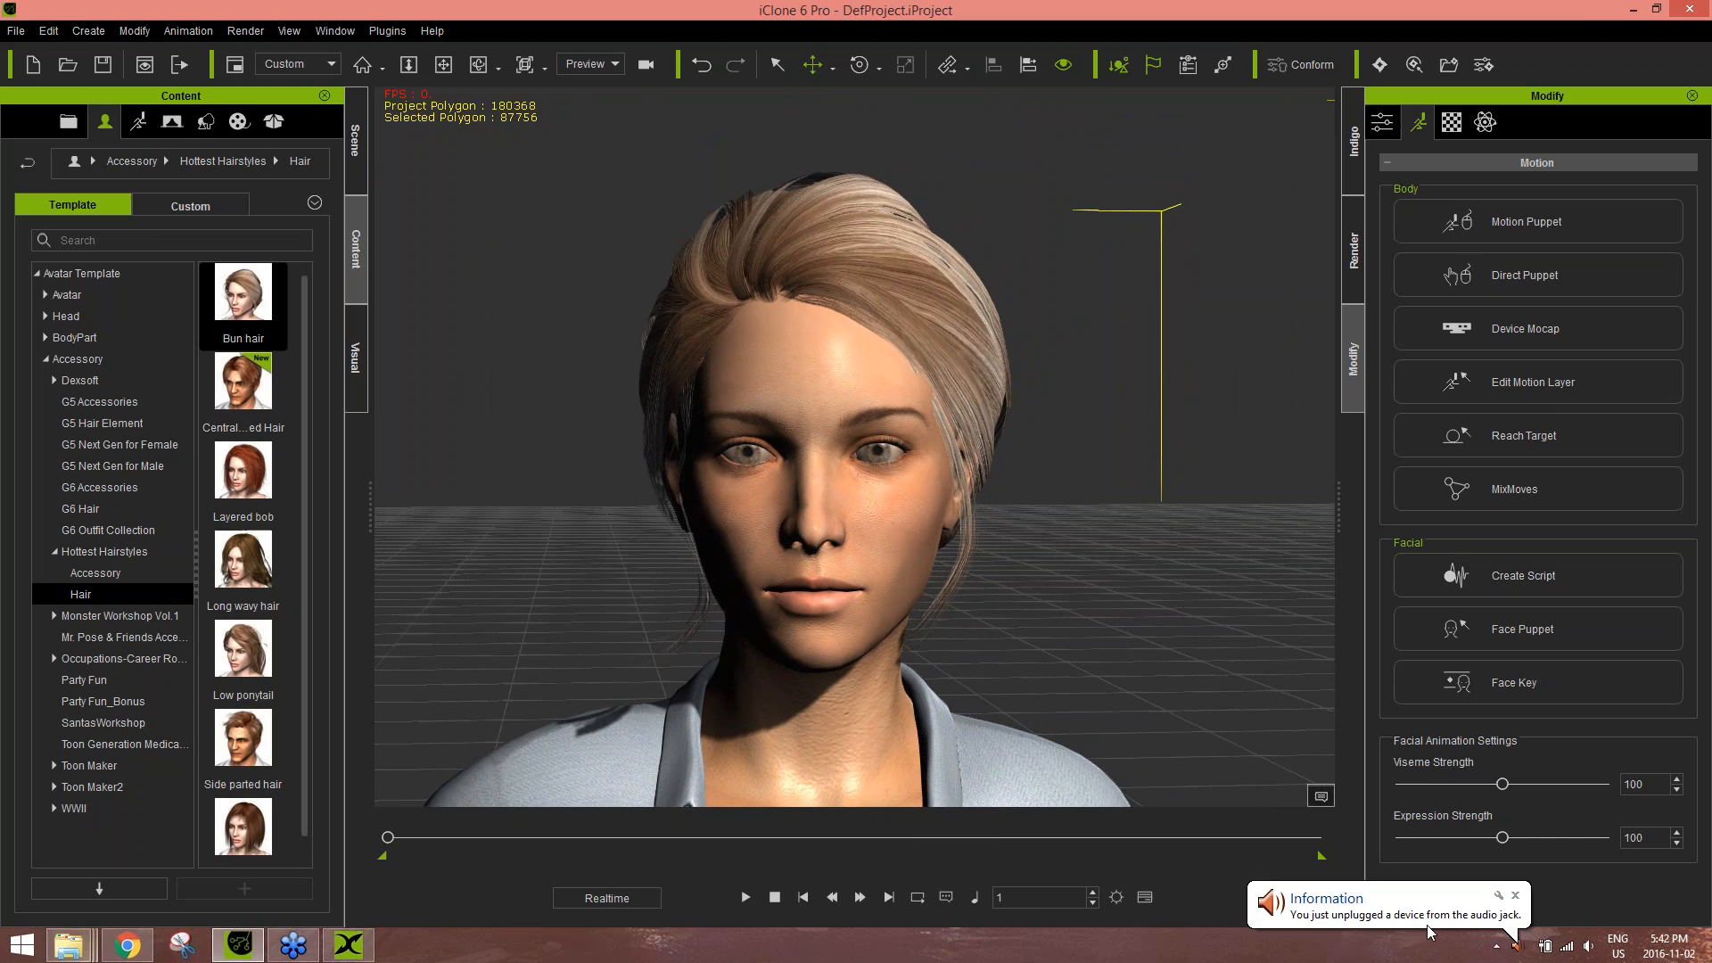
- Show the desktop and open the Audio folder inside Production Resources on the Data (D:) drive in File Explorer
click(1707, 945)
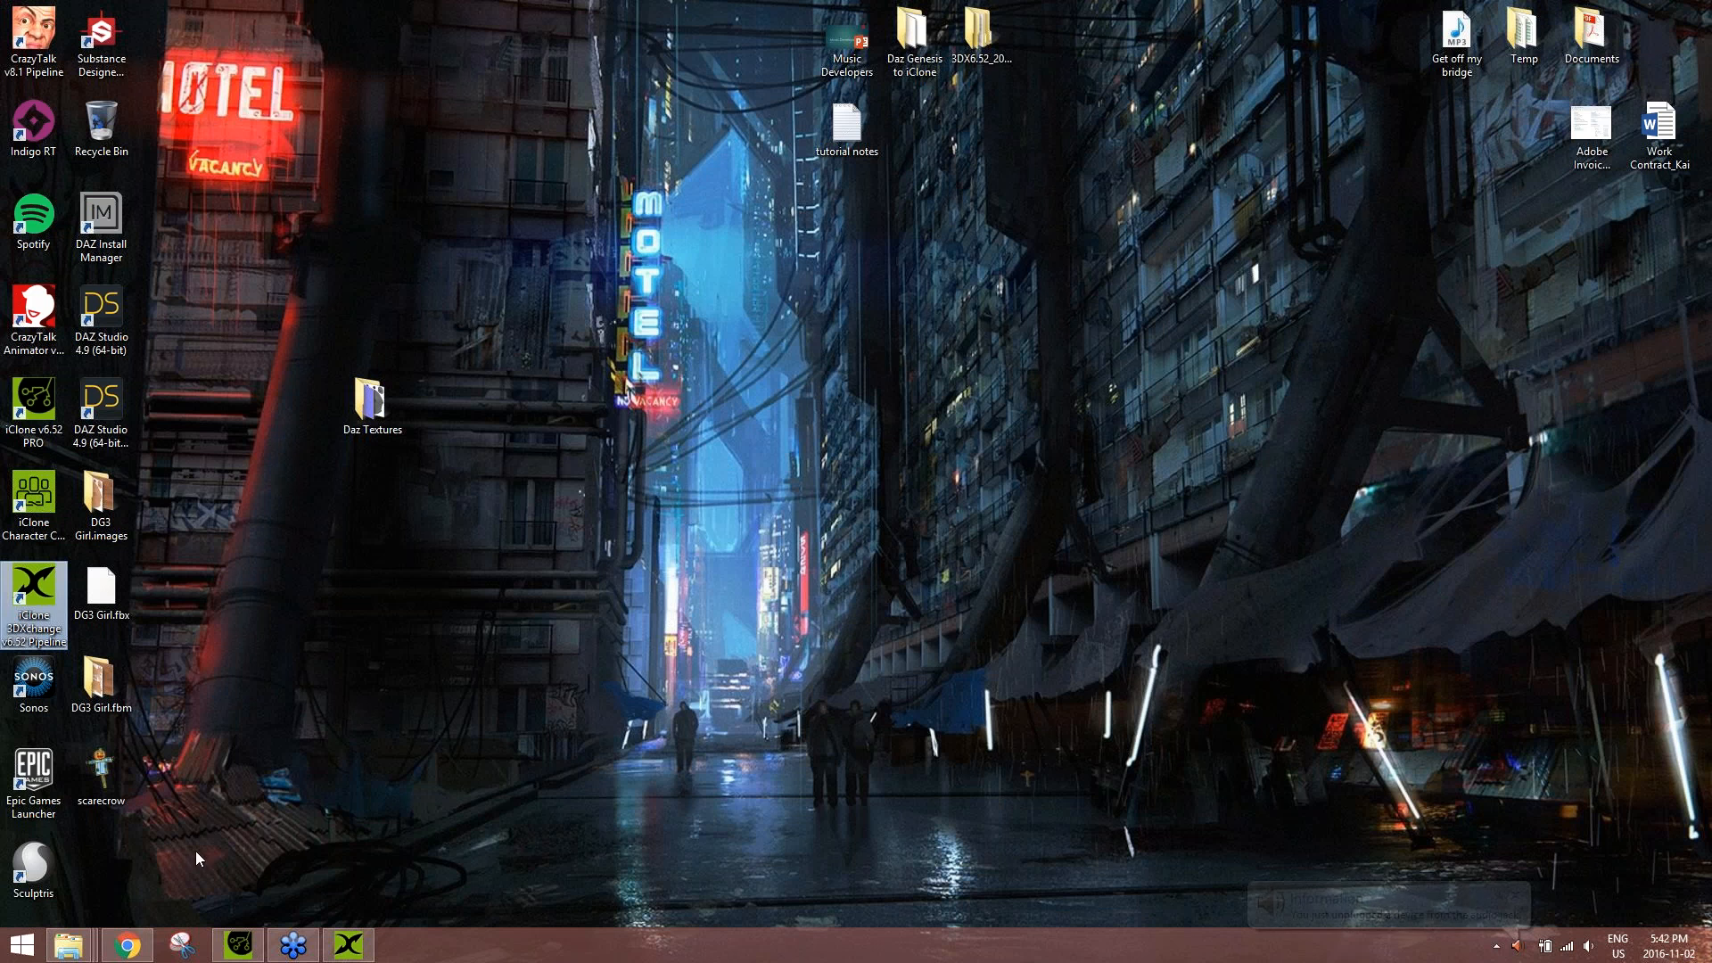
mouse_move(88, 948)
click(317, 832)
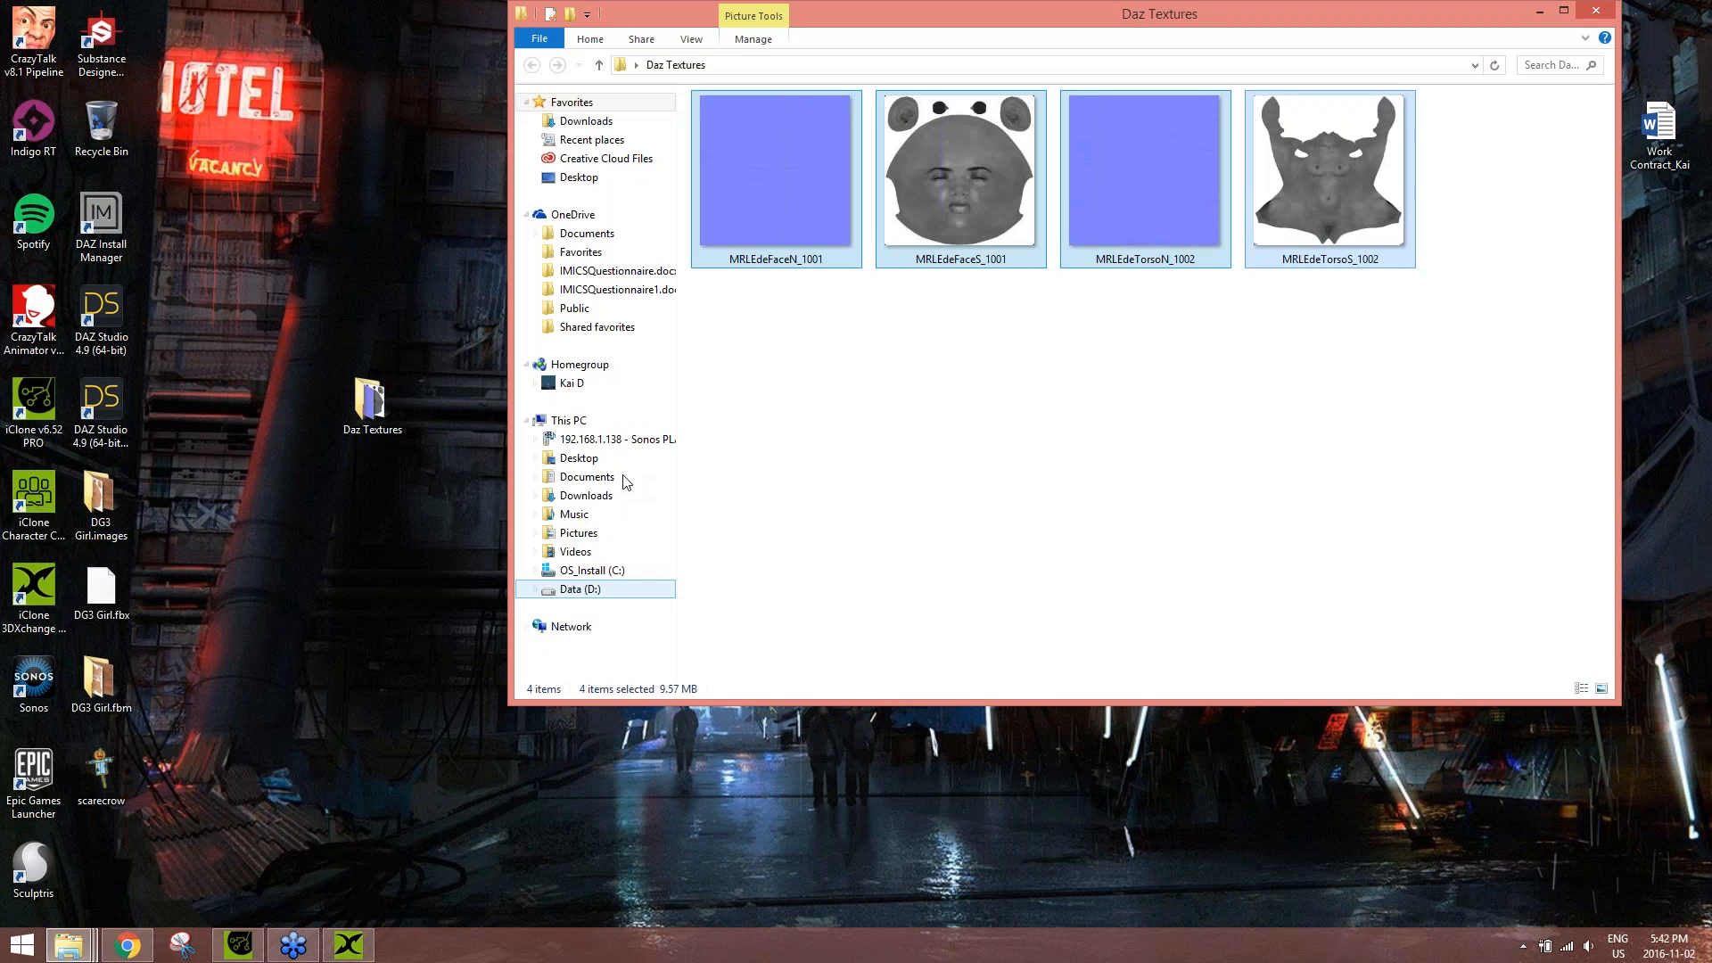
click(581, 590)
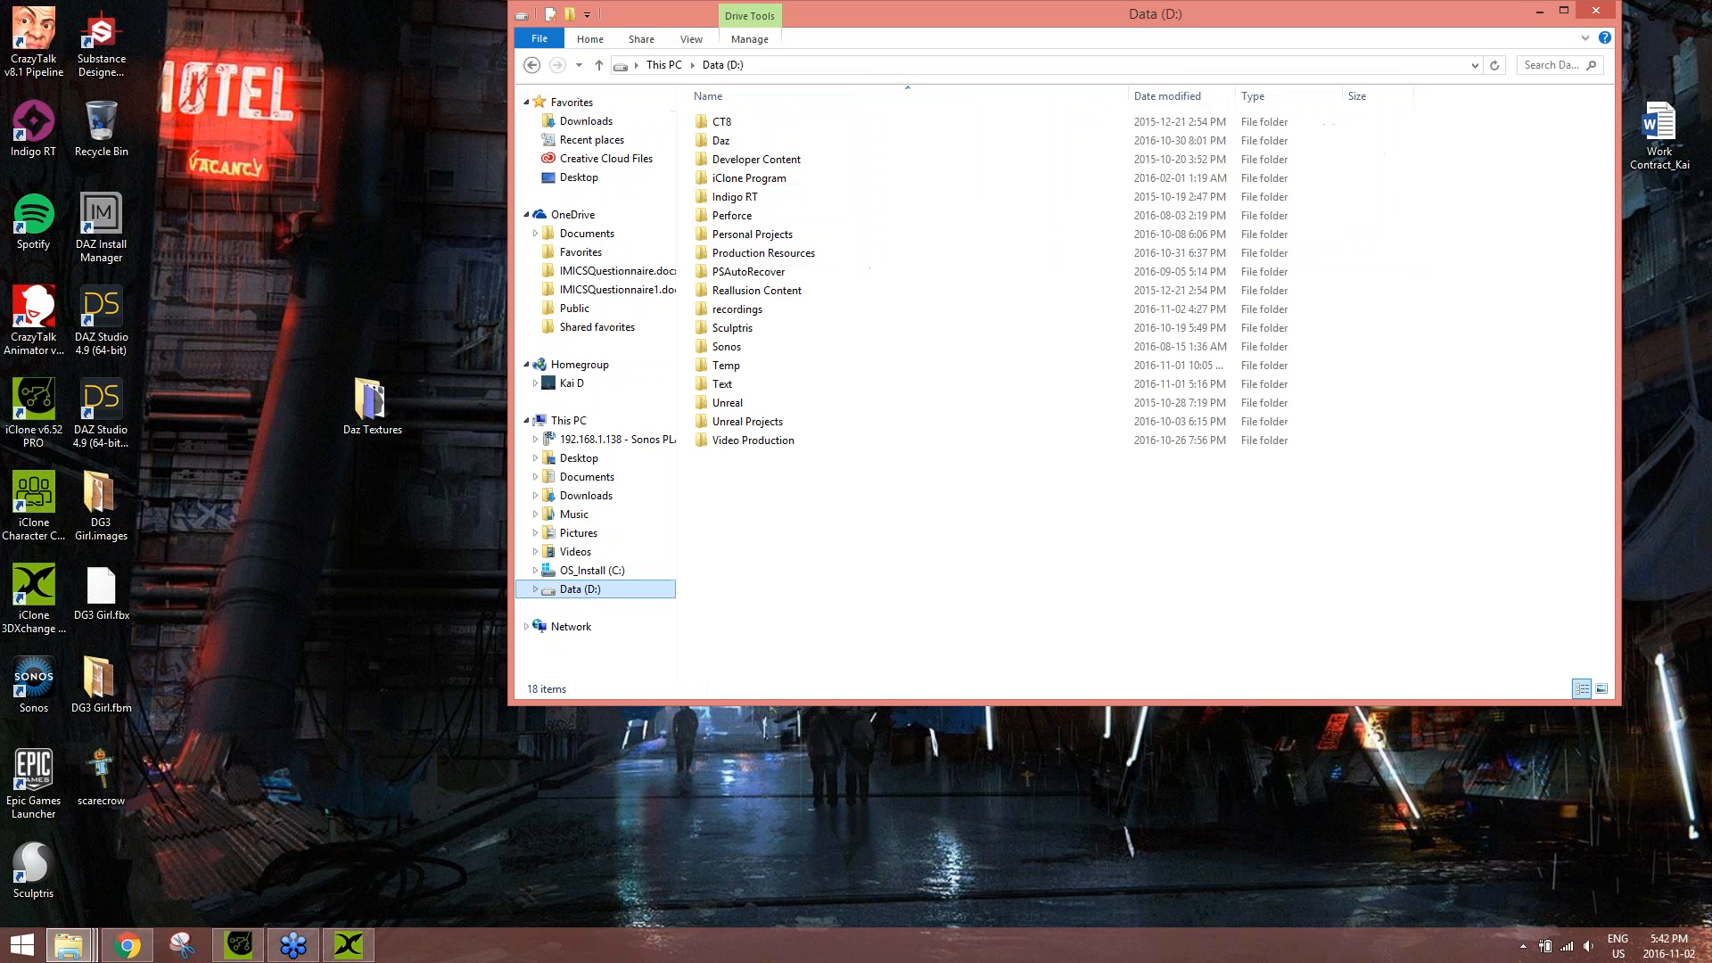
double_click(765, 253)
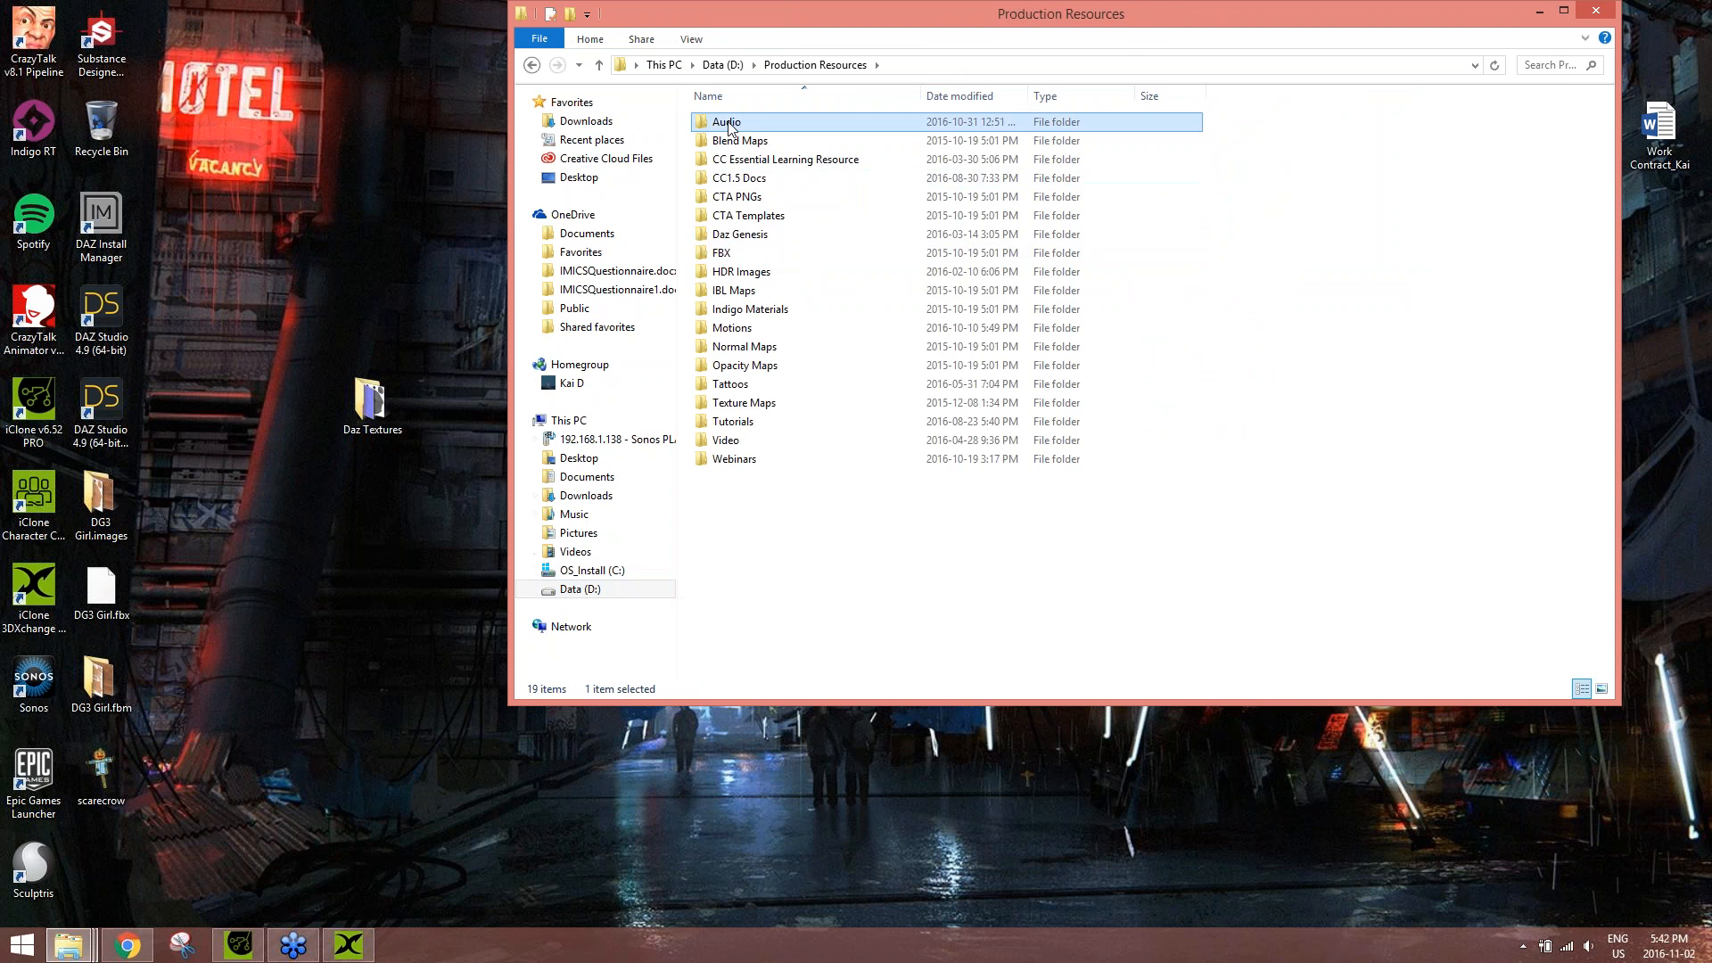
double_click(762, 121)
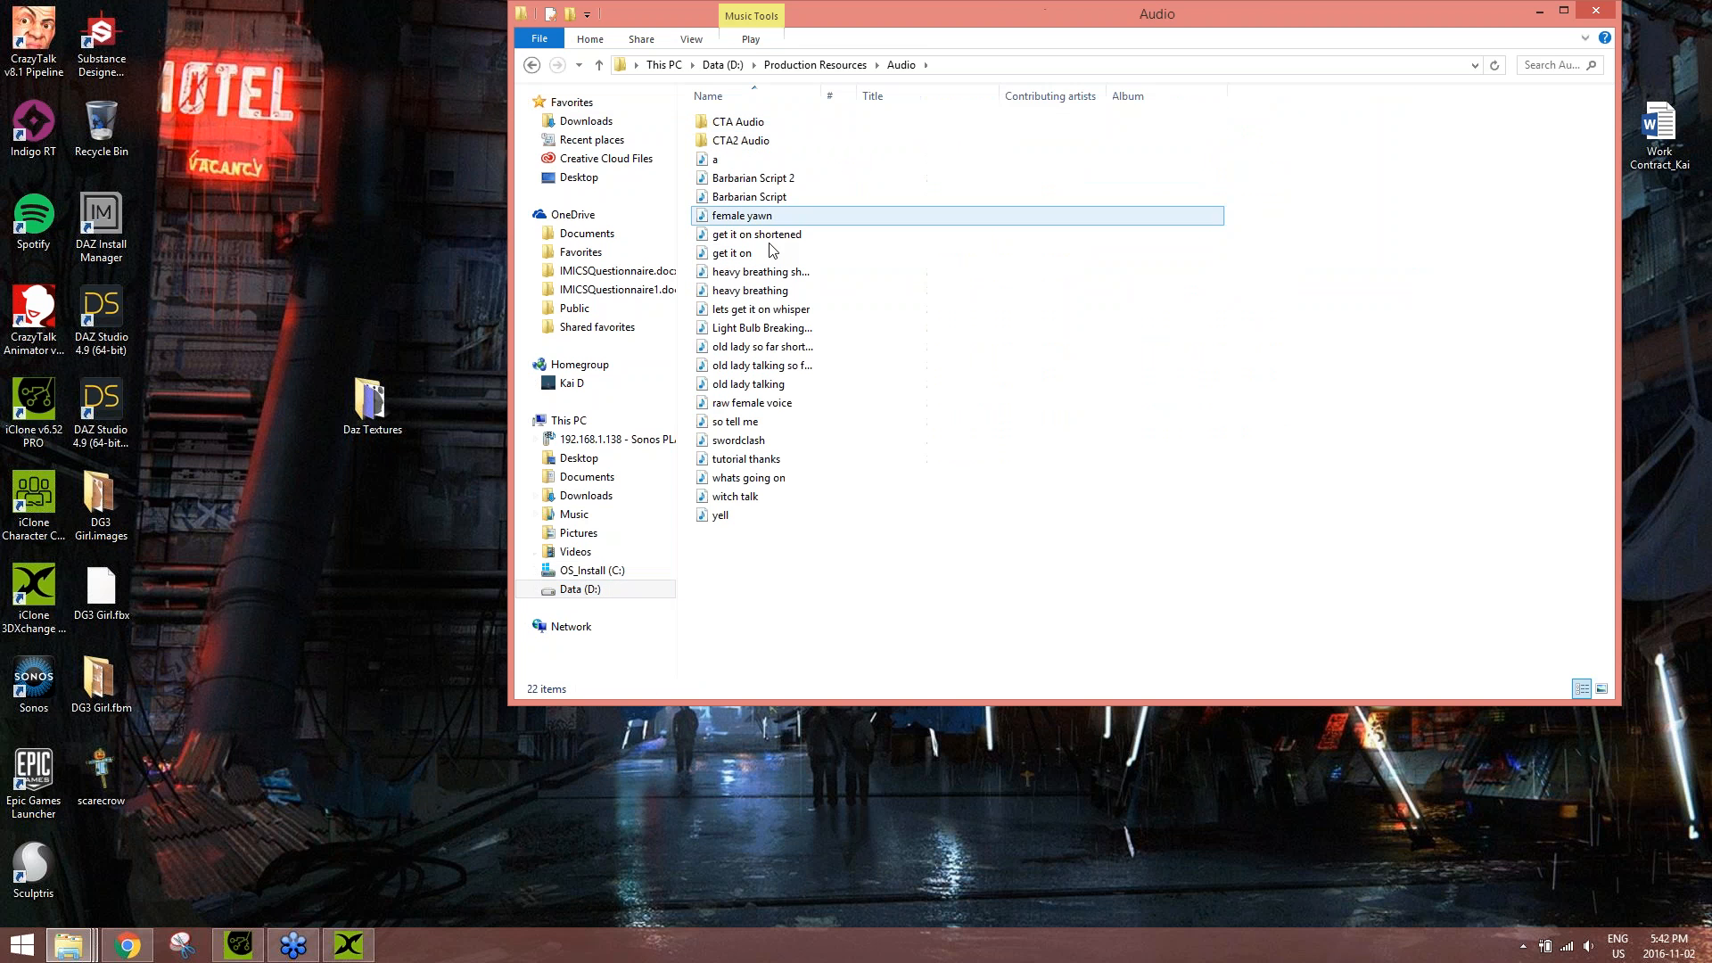
- Play the "raw female voice" audio file and raise the system volume to maximum
click(759, 406)
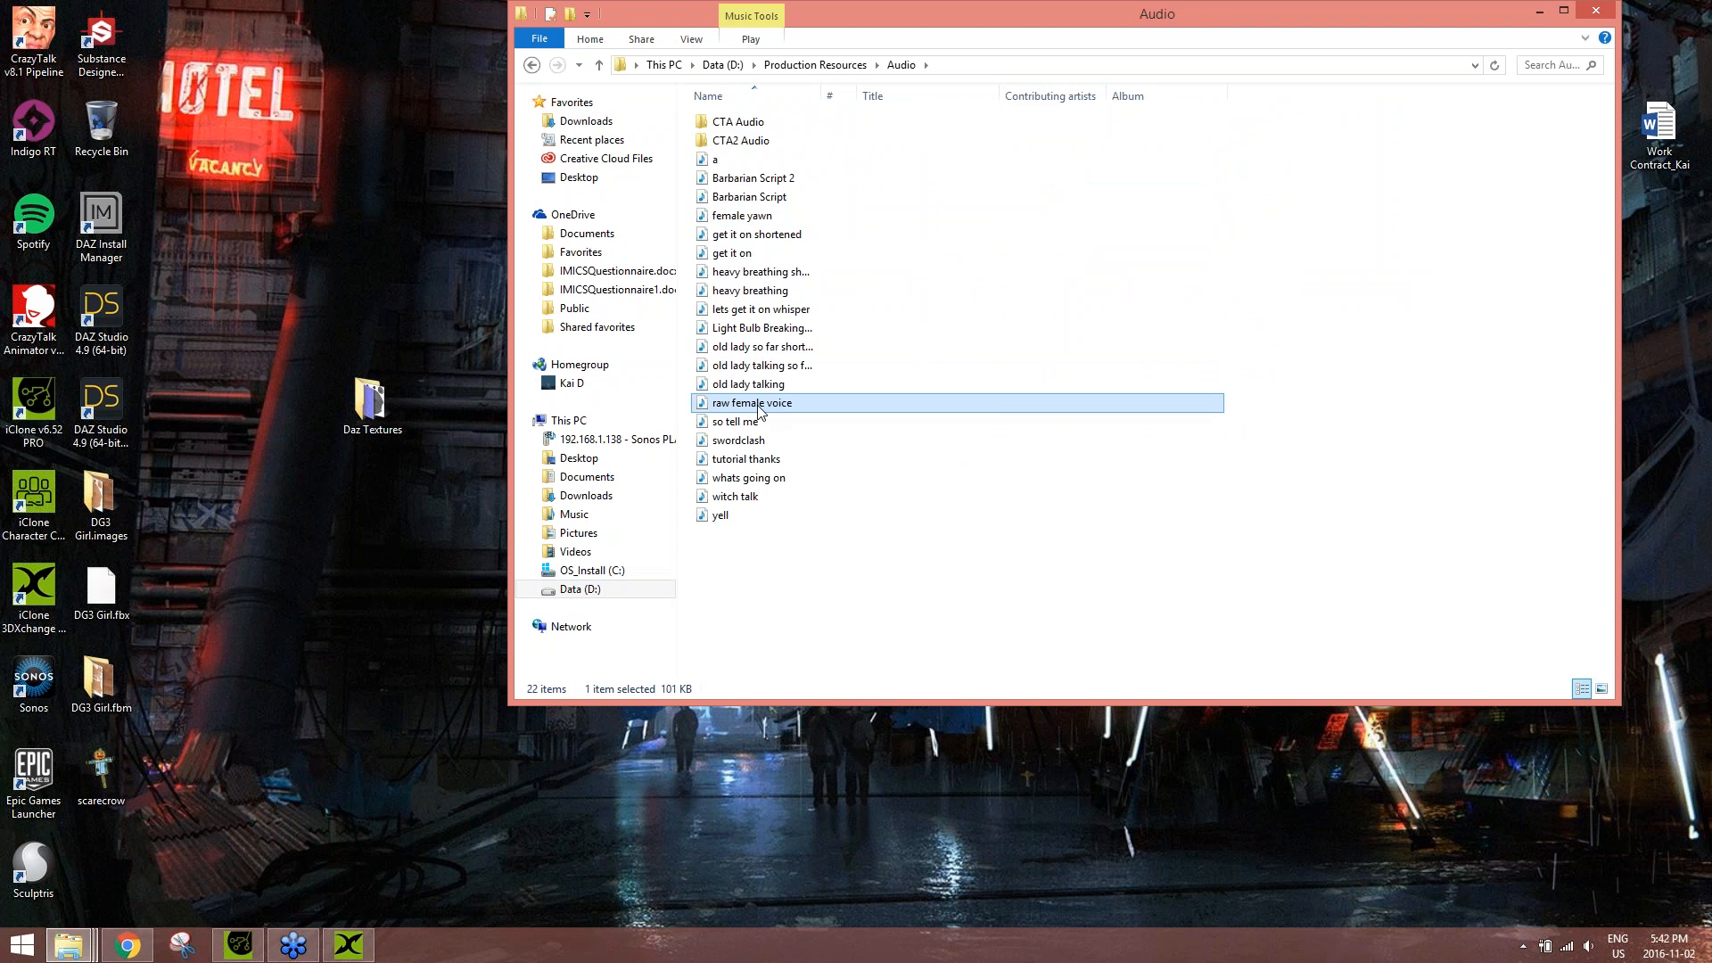
right_click(759, 409)
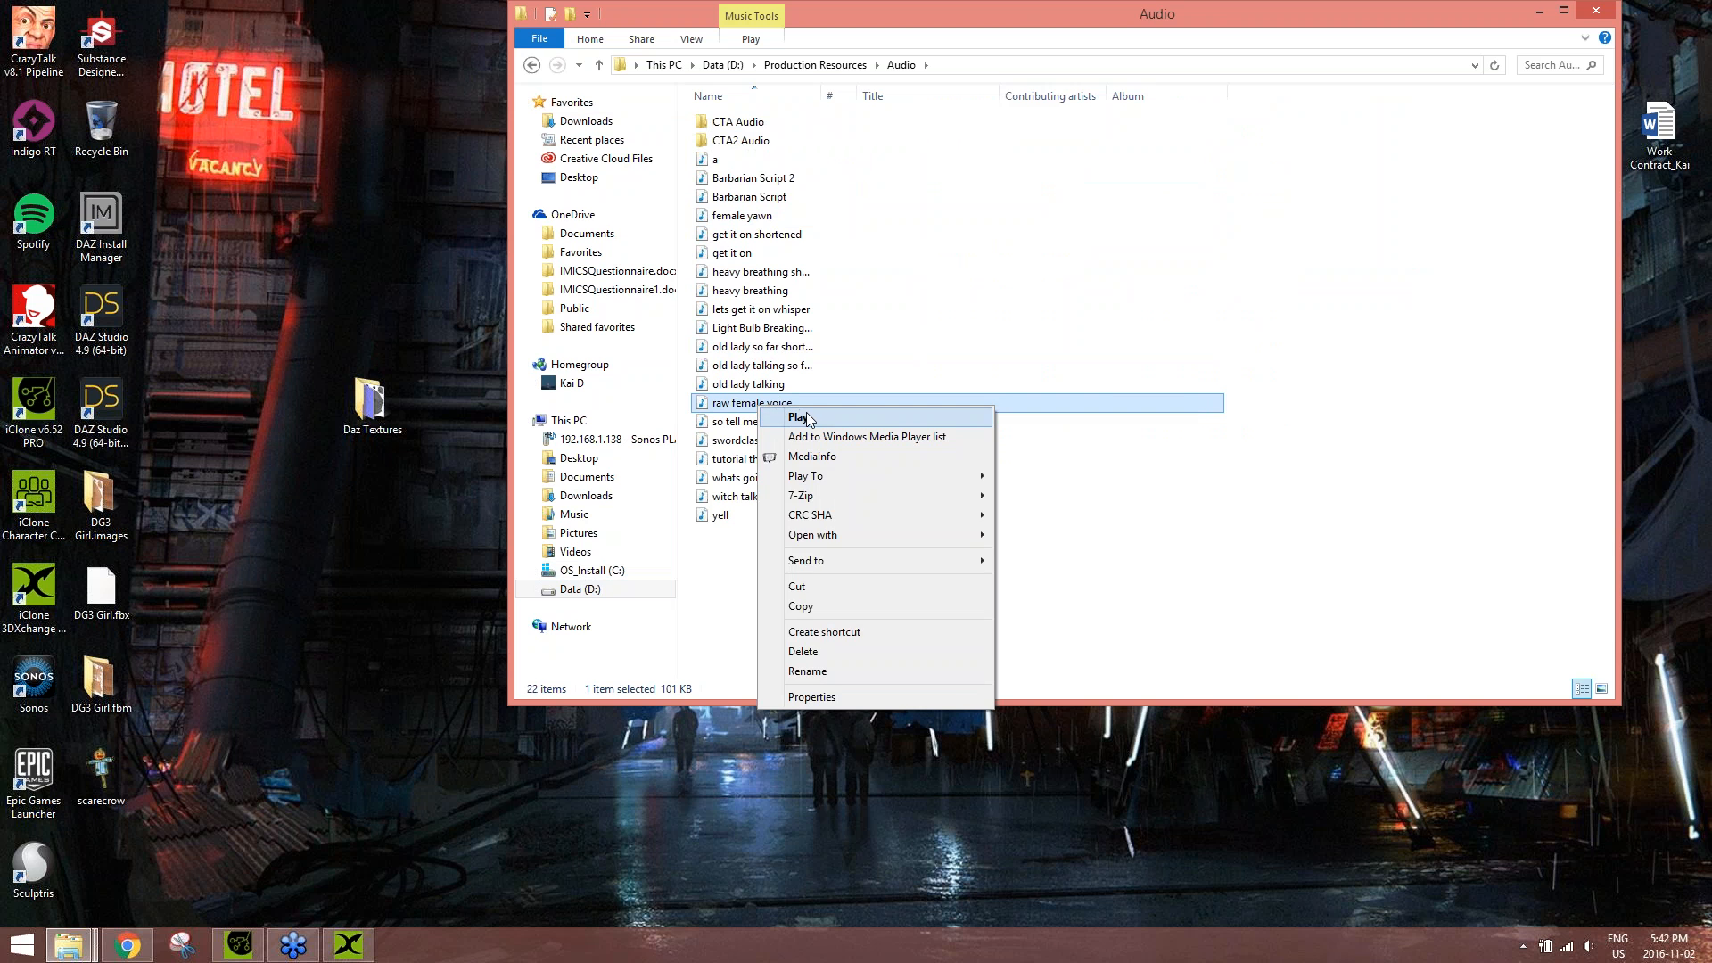
click(806, 418)
click(1588, 946)
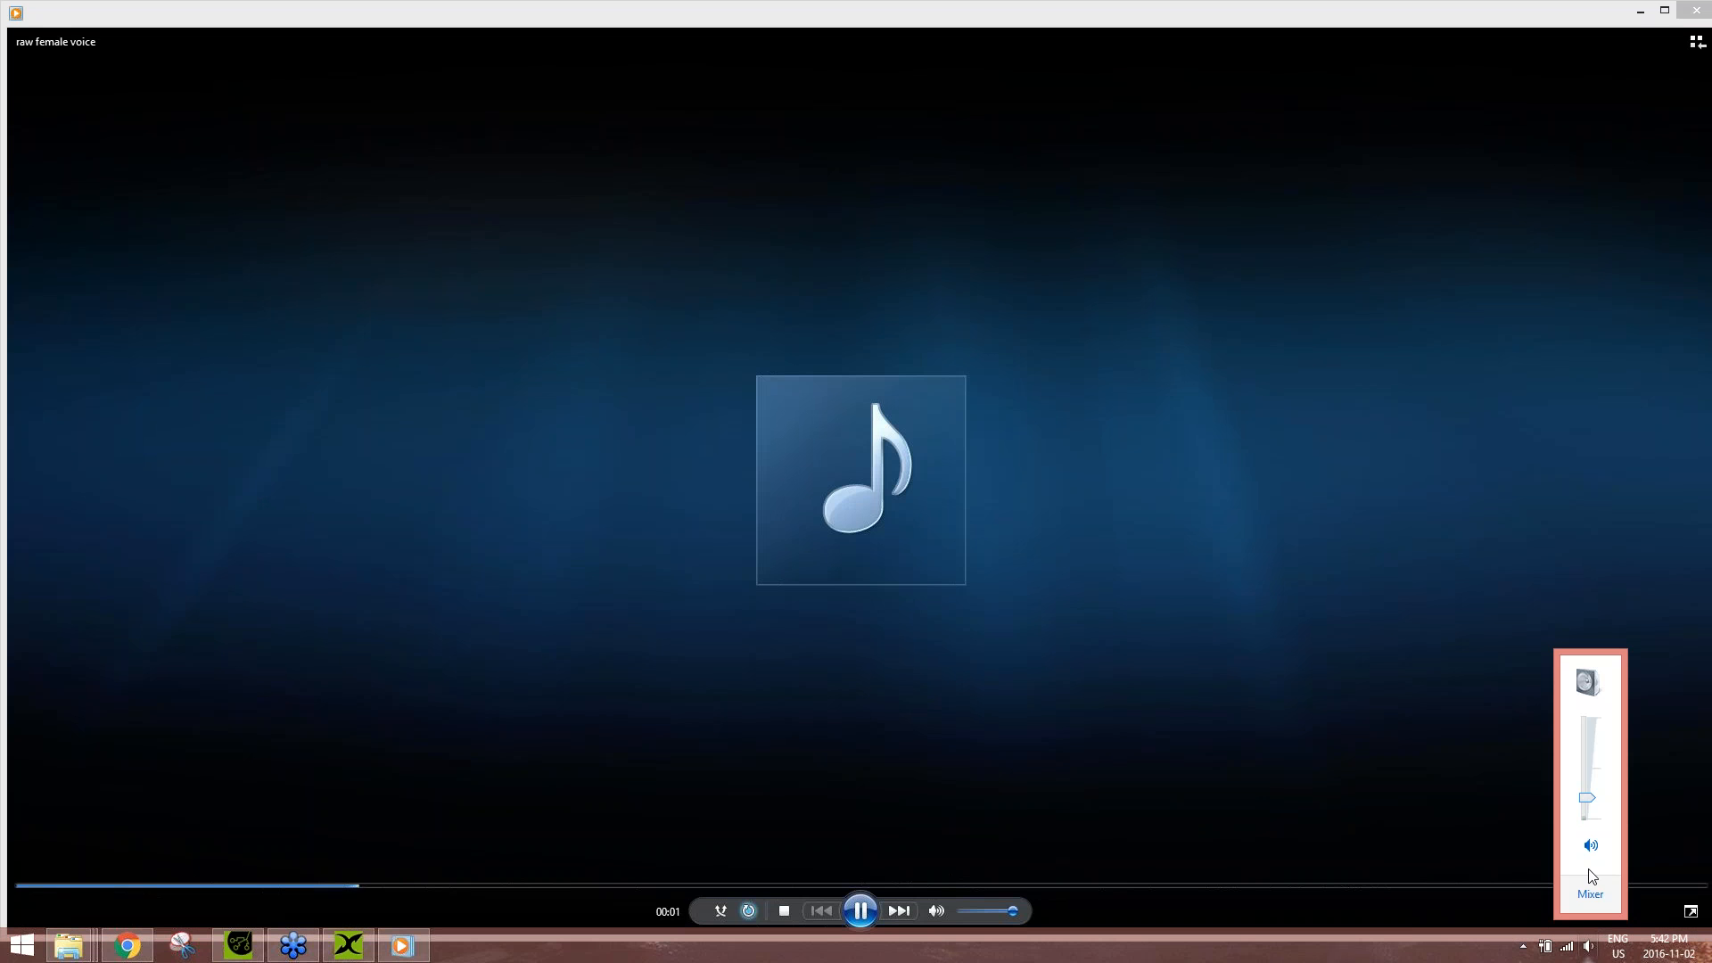
drag(1586, 797, 1587, 709)
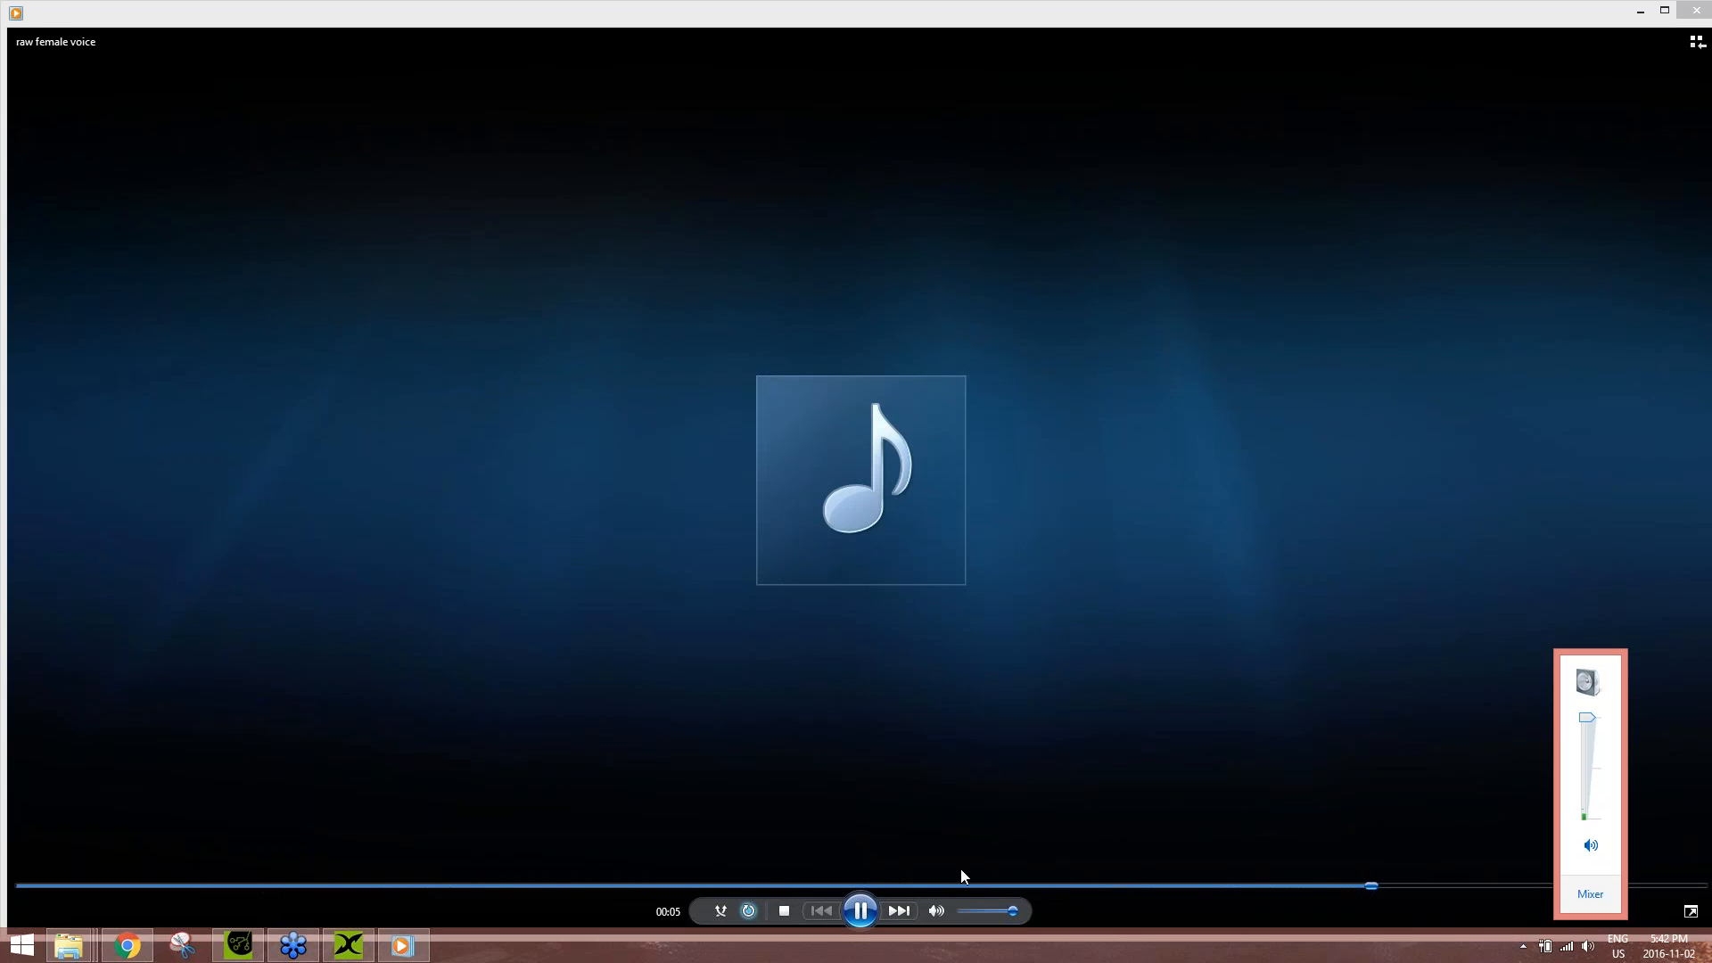
- Replay the "raw female voice" recording and close the media player
click(866, 913)
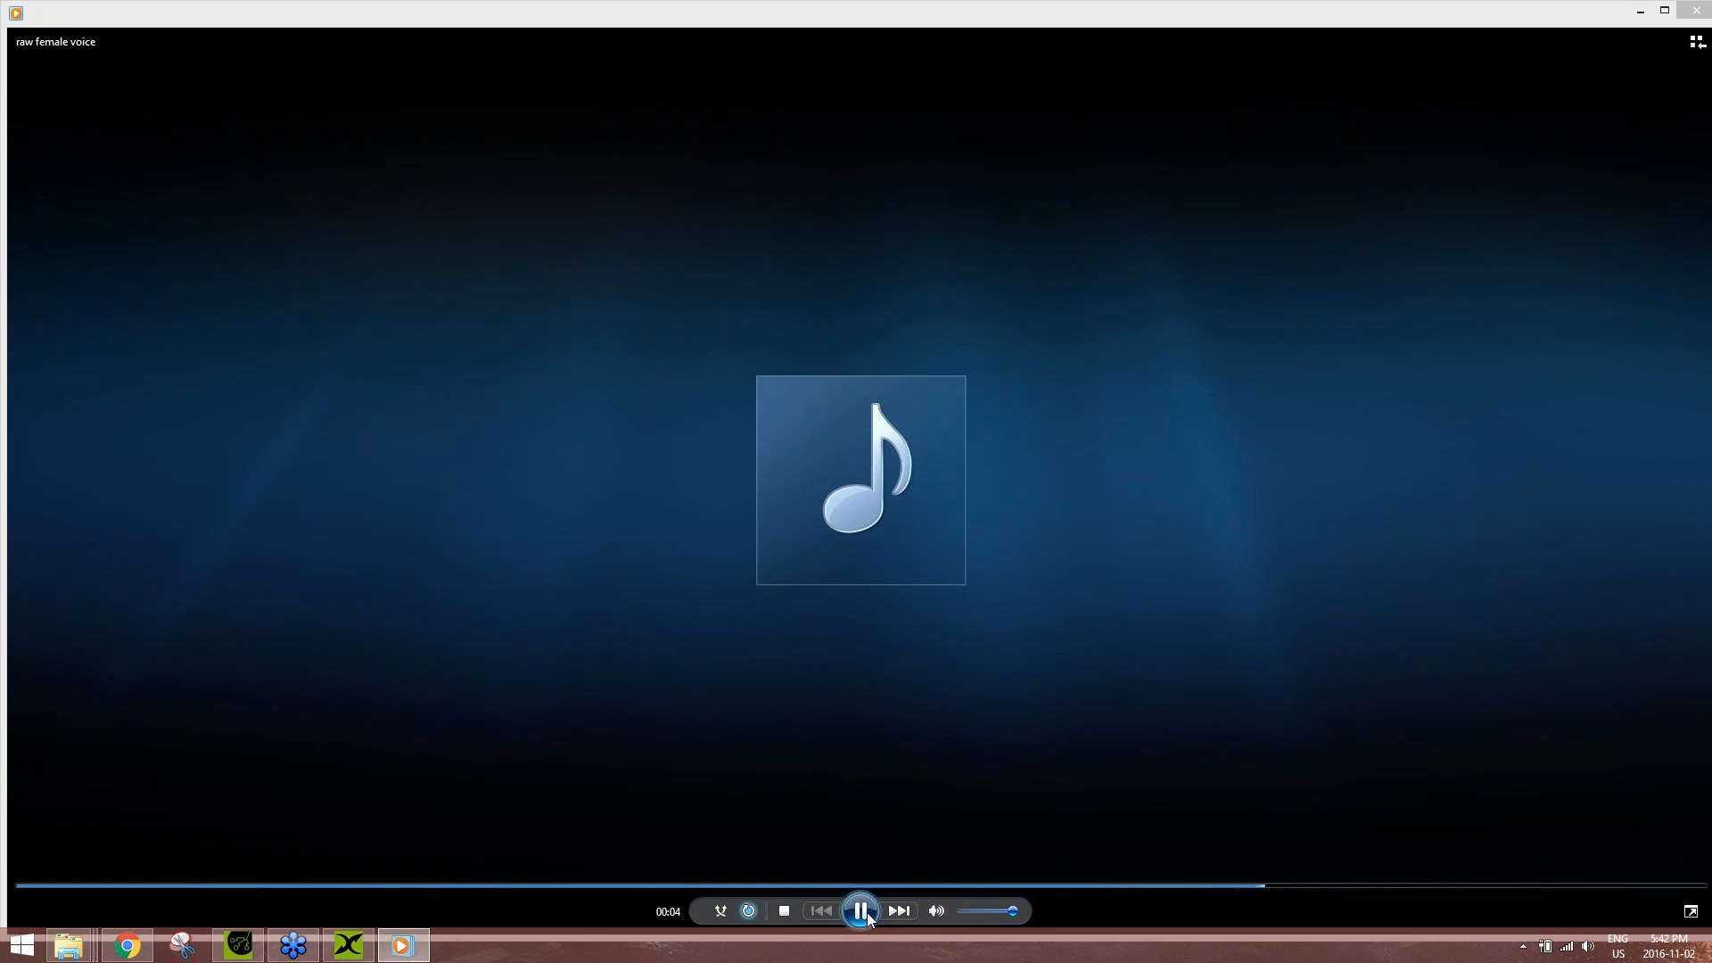
click(867, 913)
click(1696, 10)
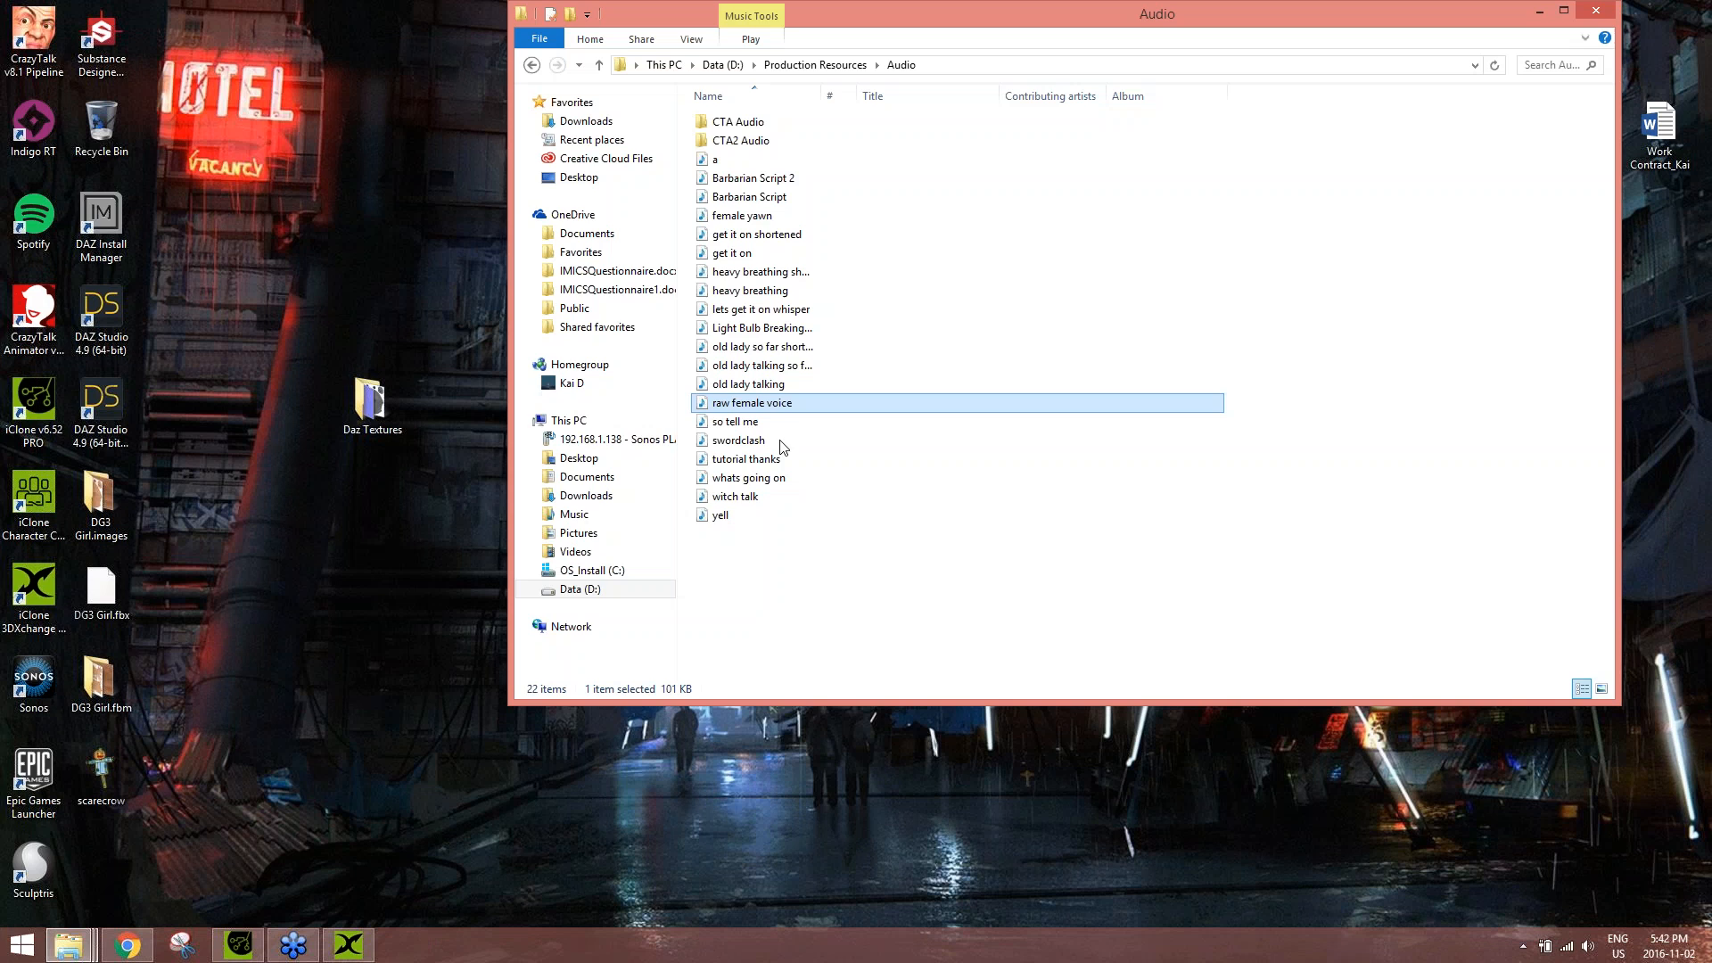
- Launch Audacity and dismiss its welcome window
click(22, 944)
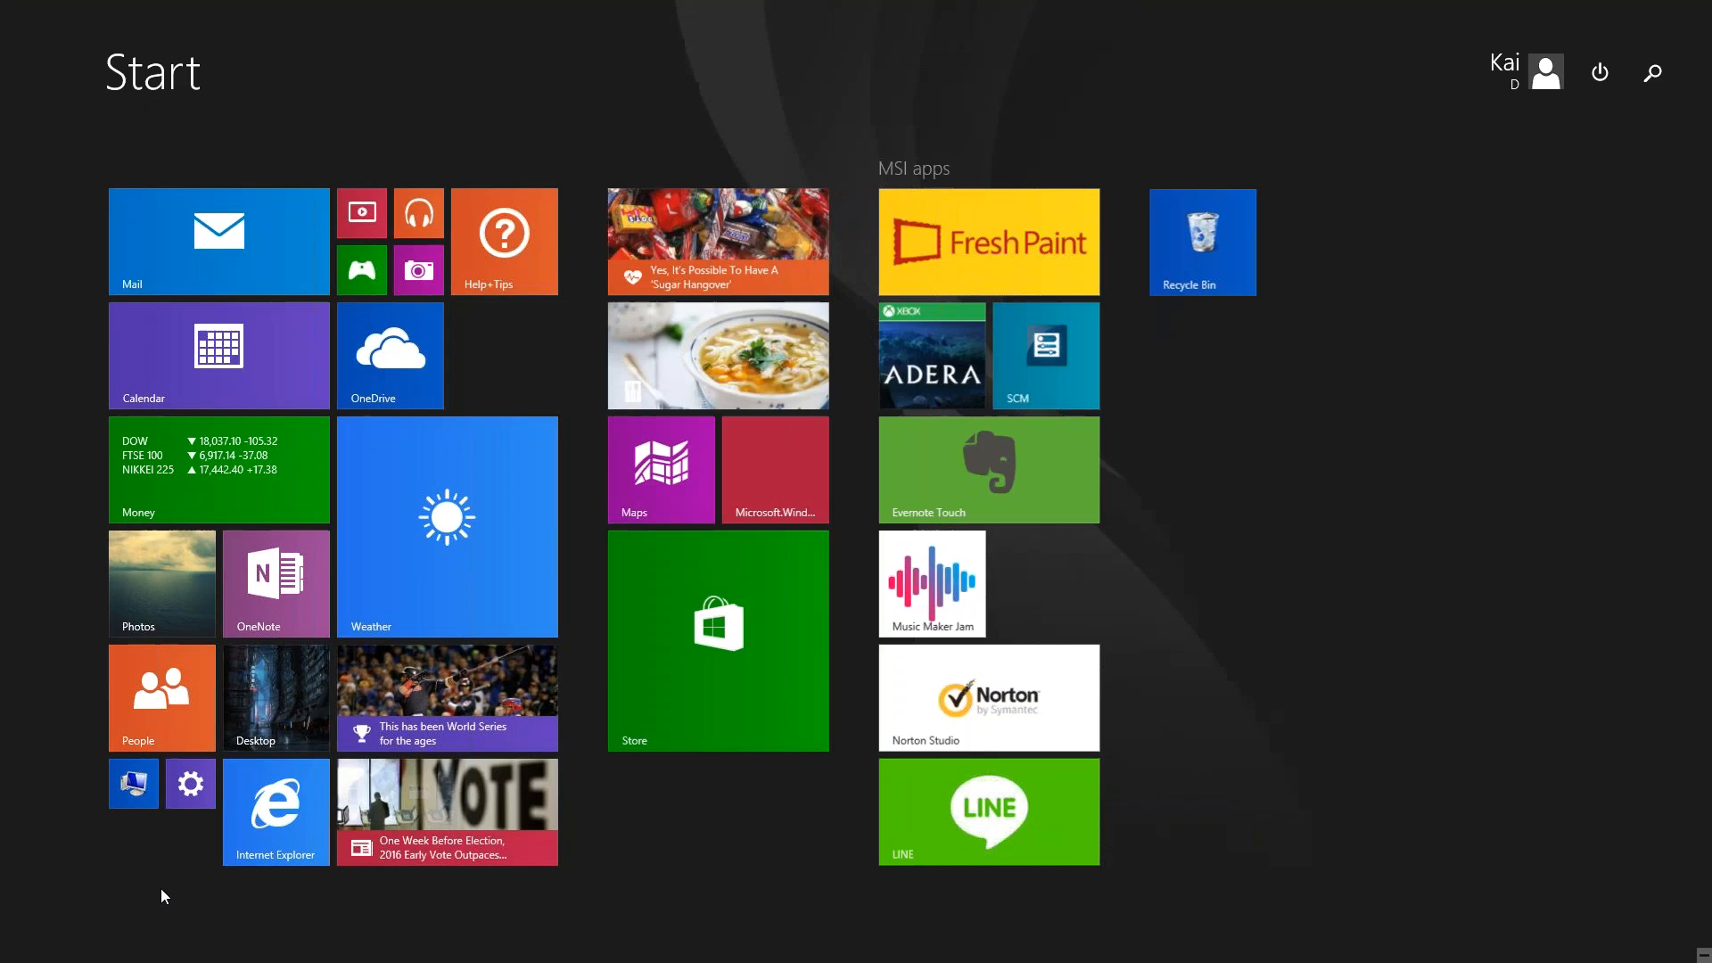
click(119, 909)
click(184, 576)
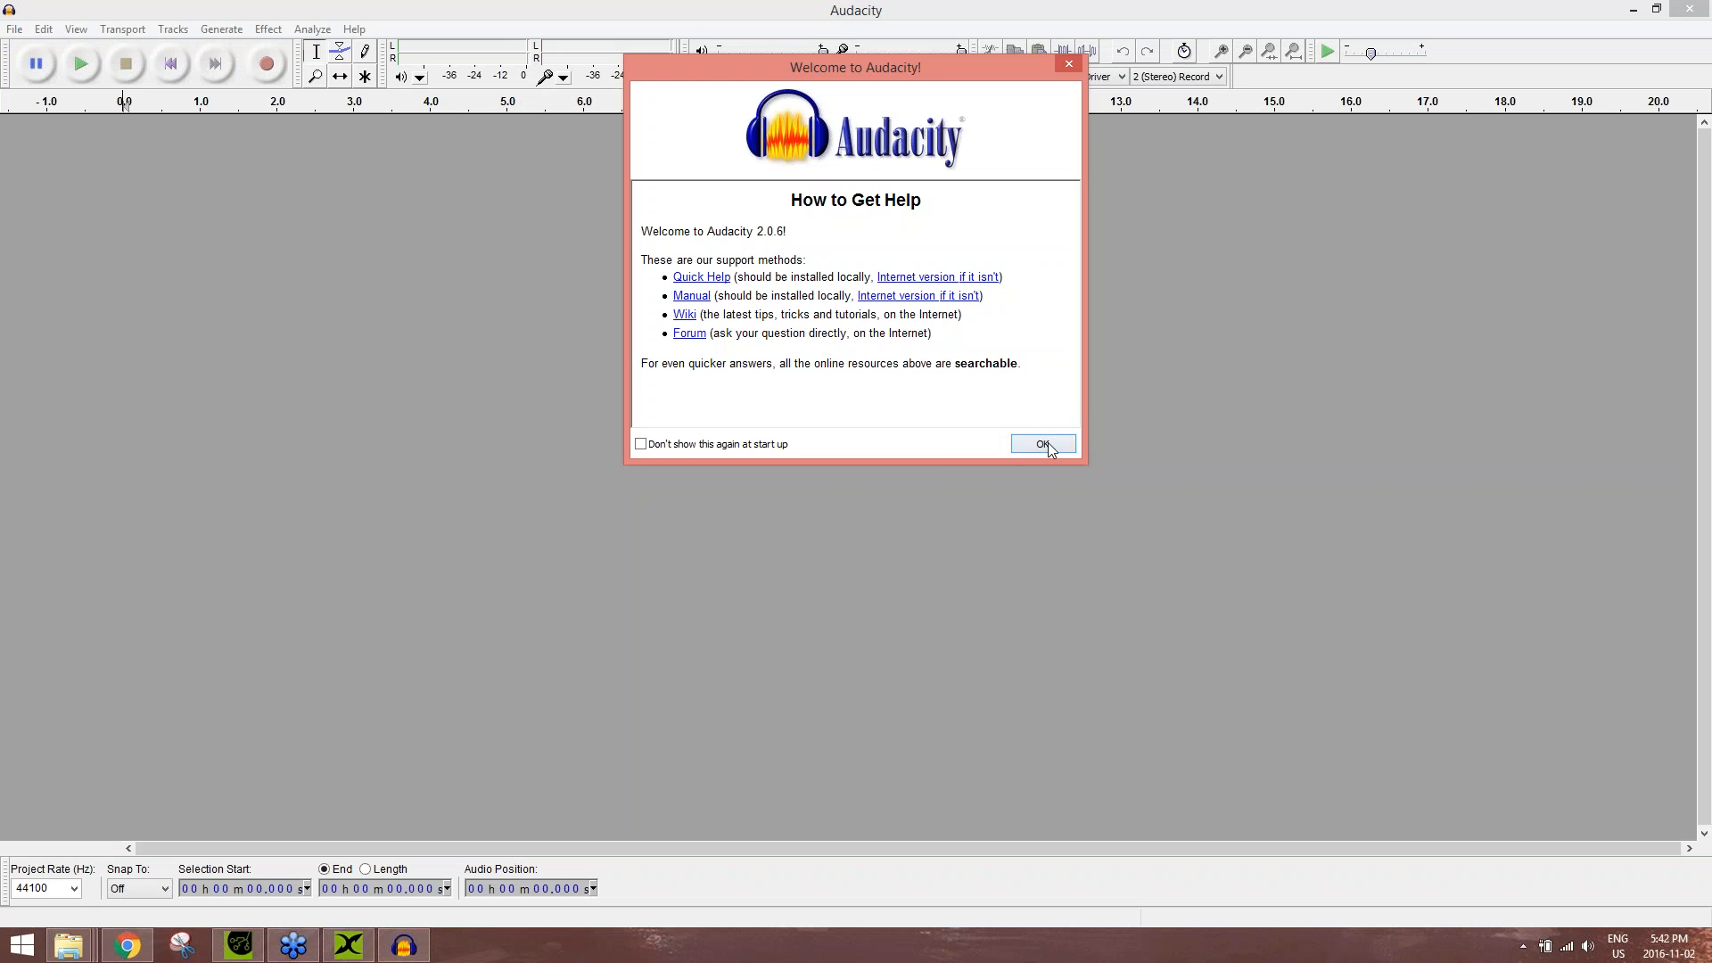
click(1034, 442)
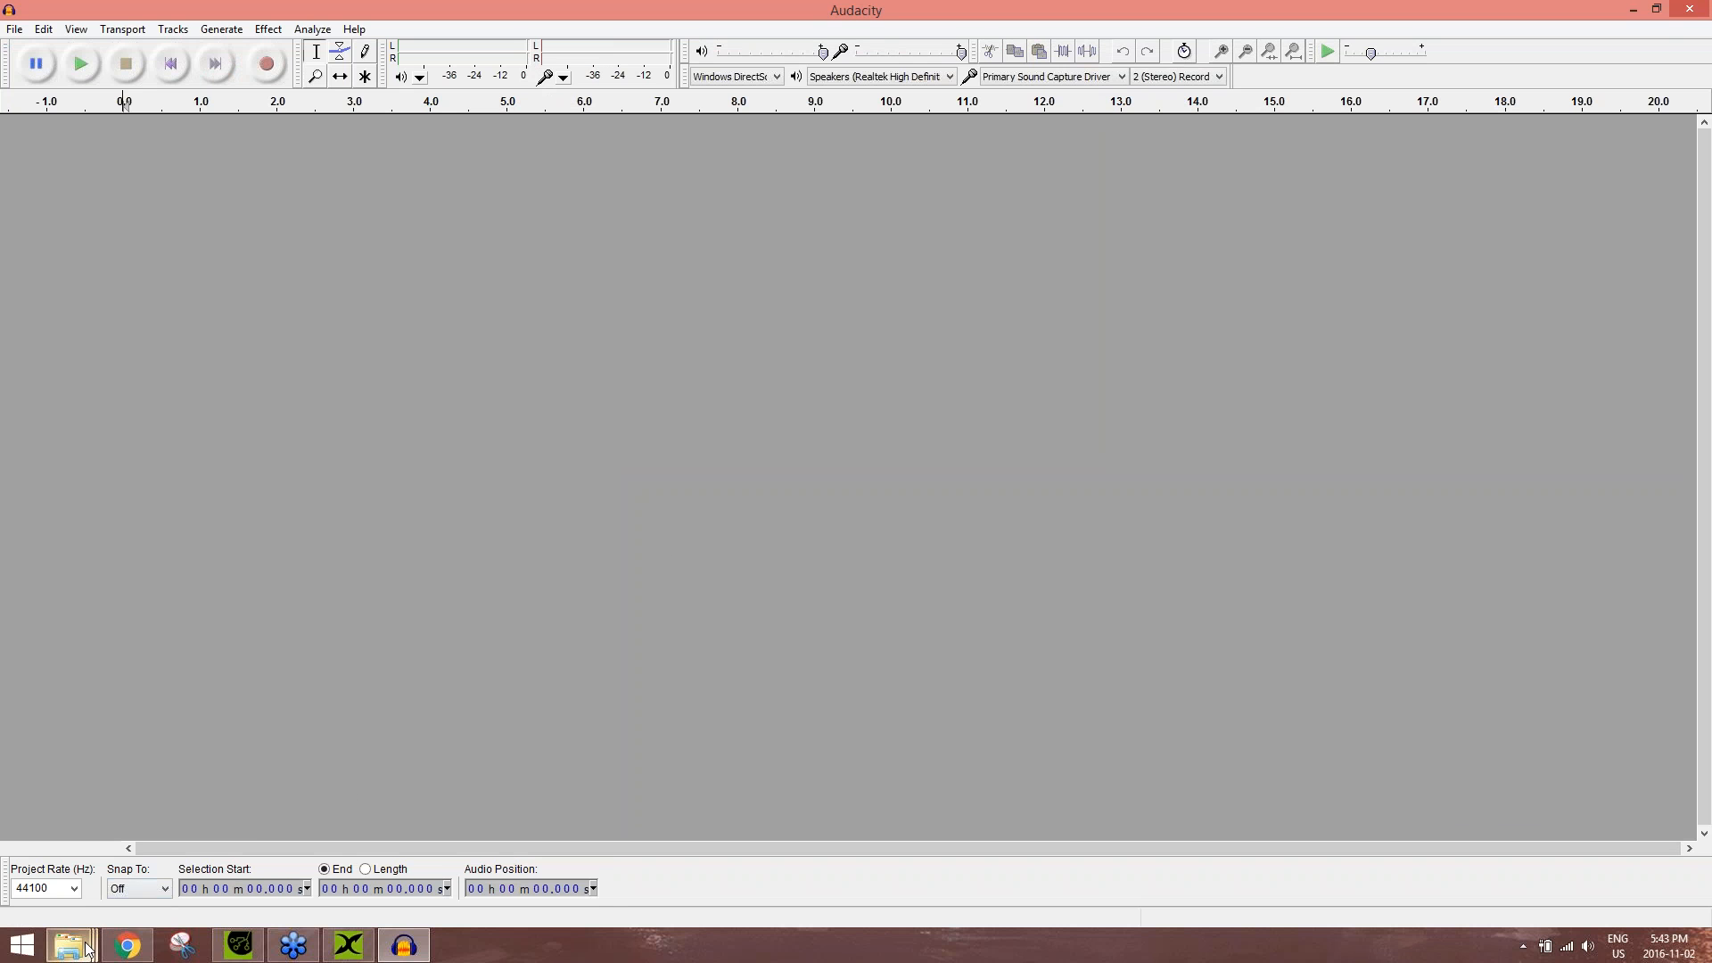
- Import the "raw female voice" file from the File Explorer Audio folder into the empty Audacity project
mouse_move(68, 943)
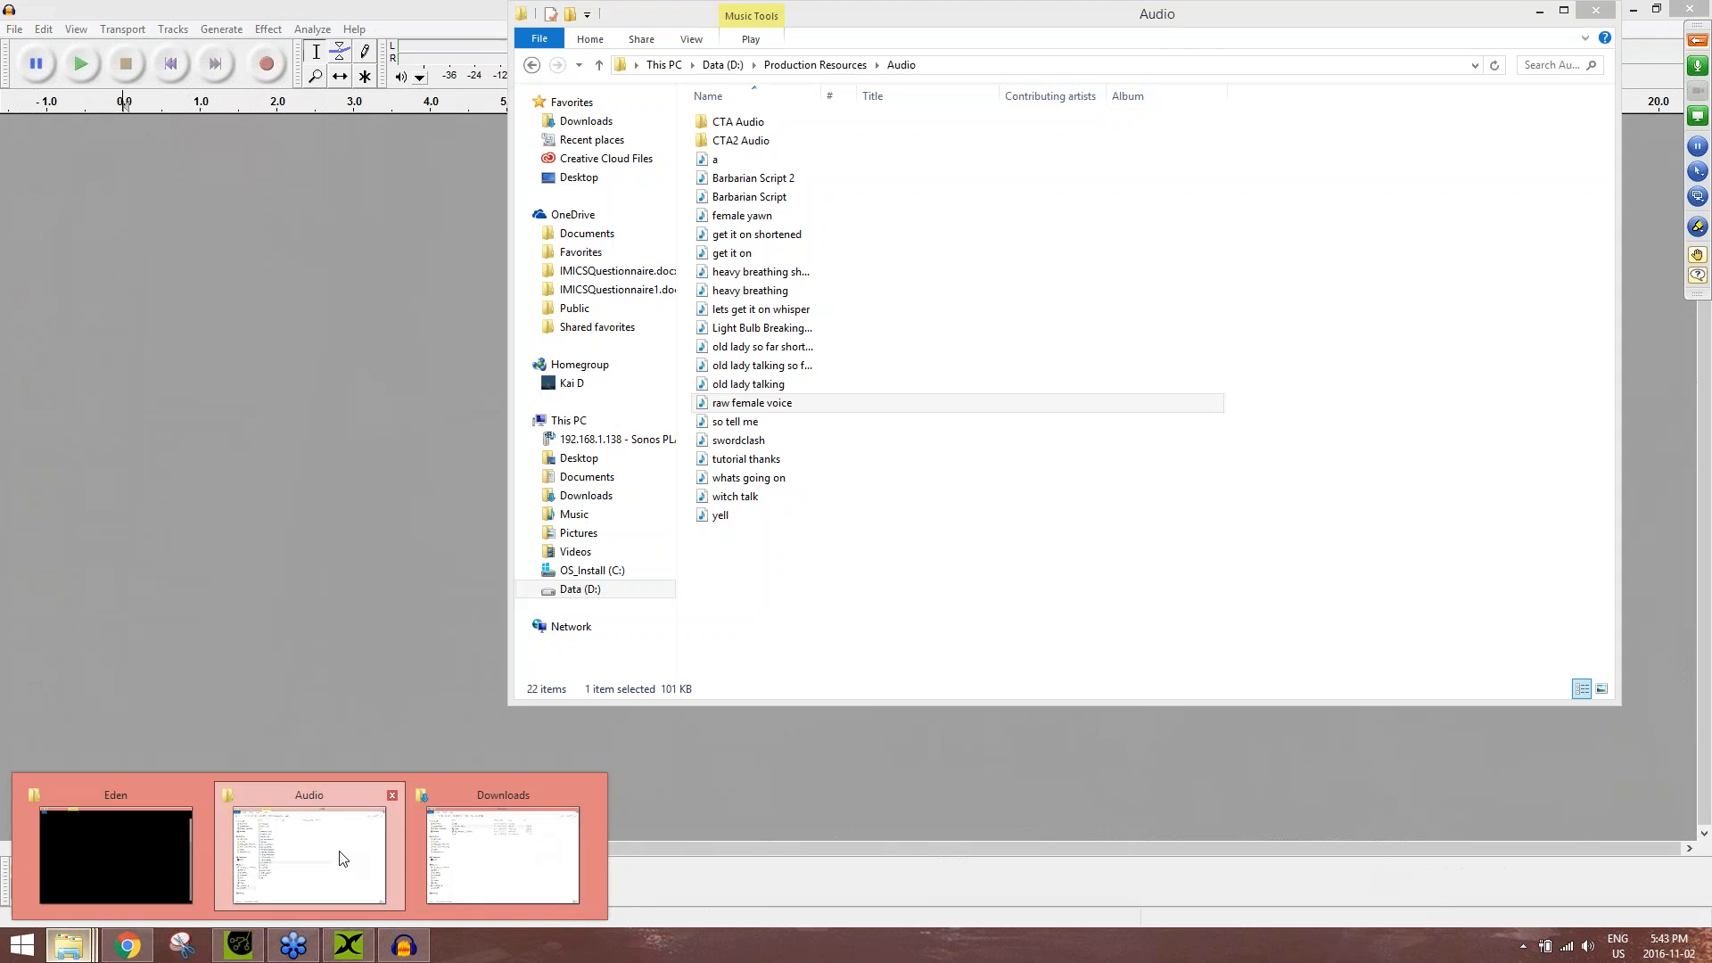
click(348, 855)
drag(758, 412, 348, 478)
click(443, 8)
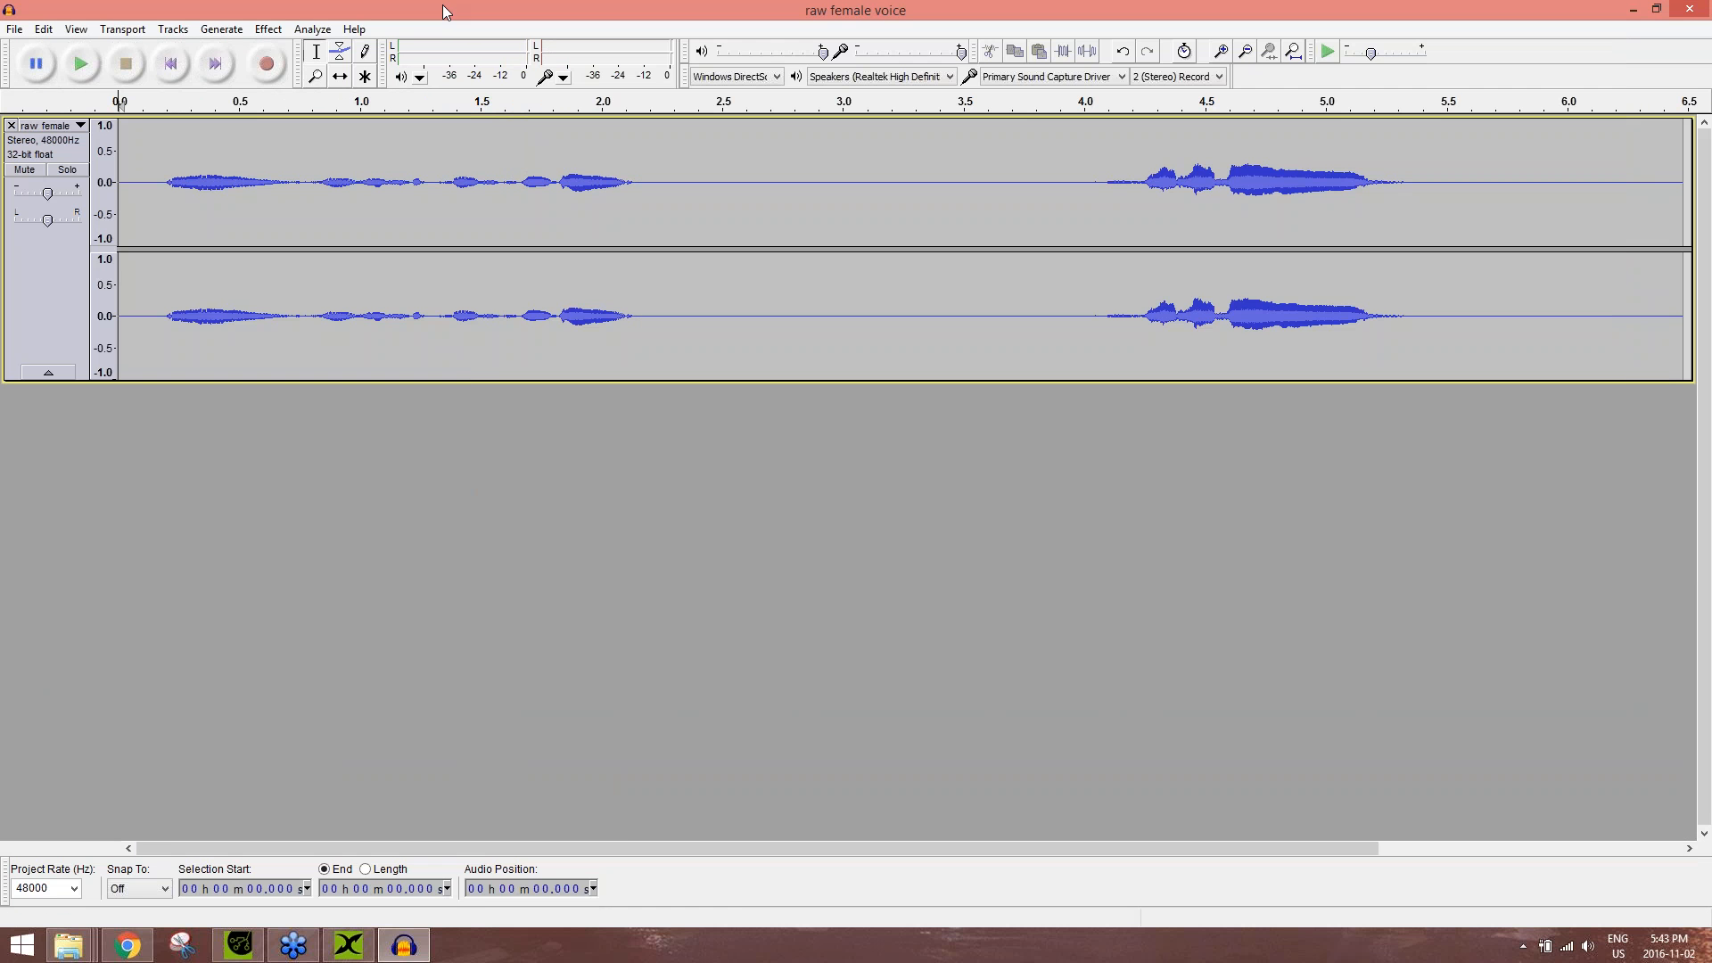
ctrl+scroll(657, 205, down, 3)
ctrl+scroll(657, 205, up, 1)
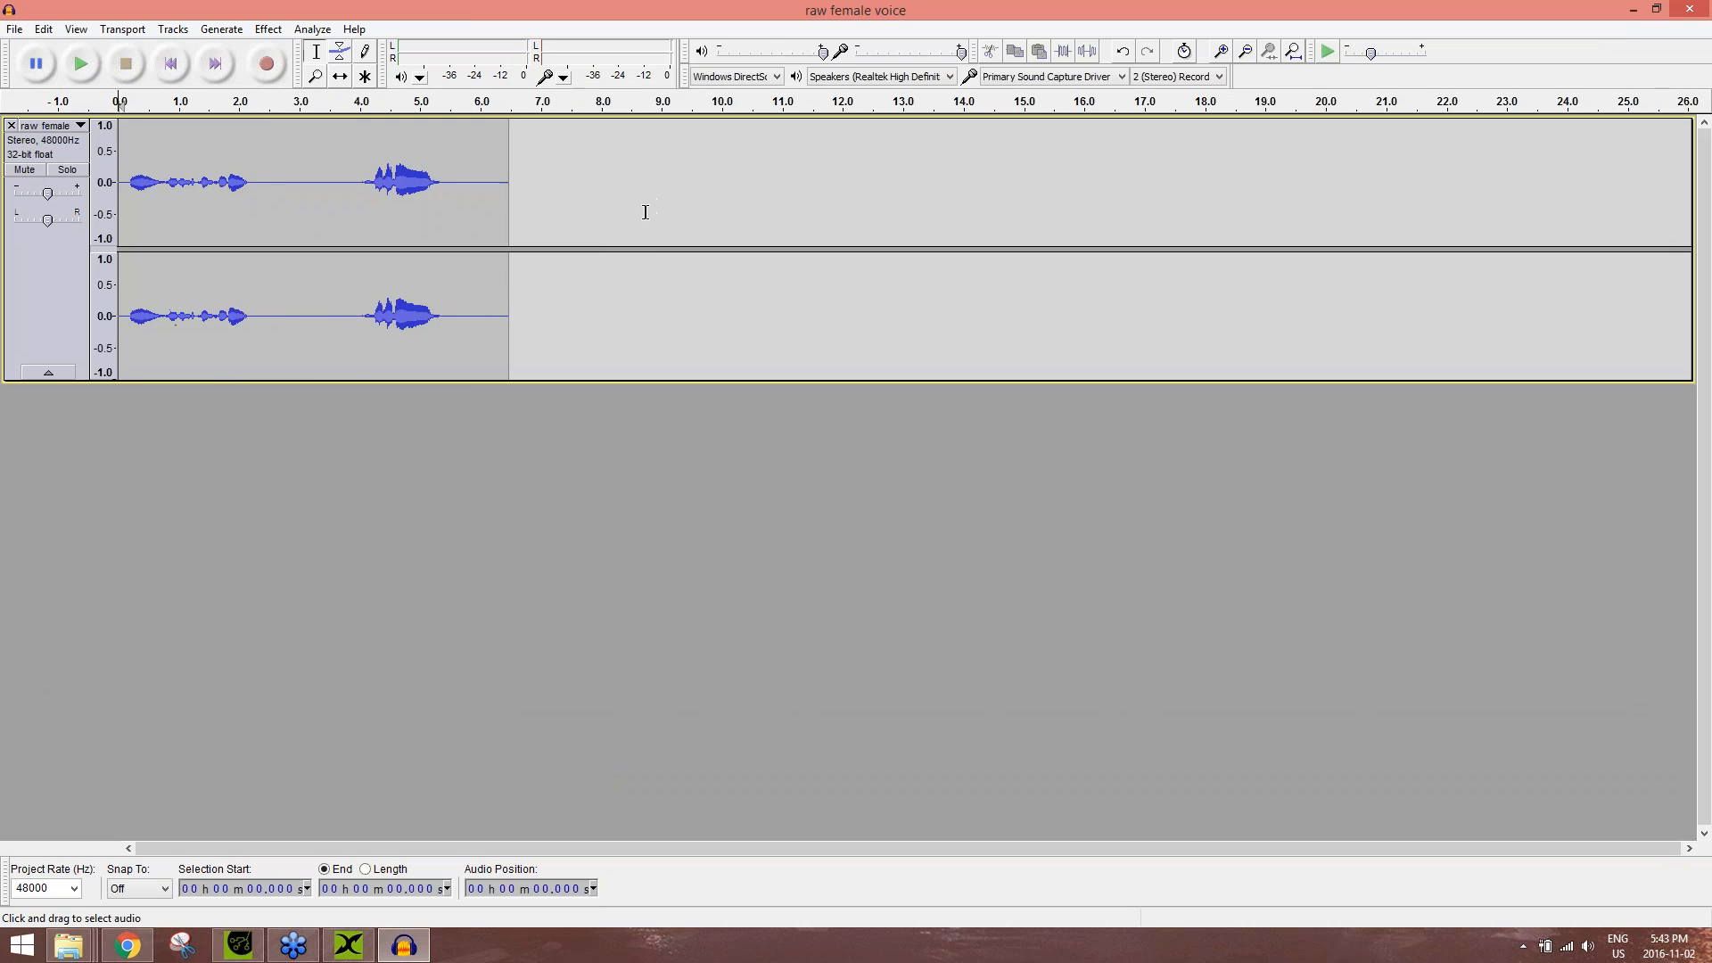
ctrl+scroll(623, 229, down, 1)
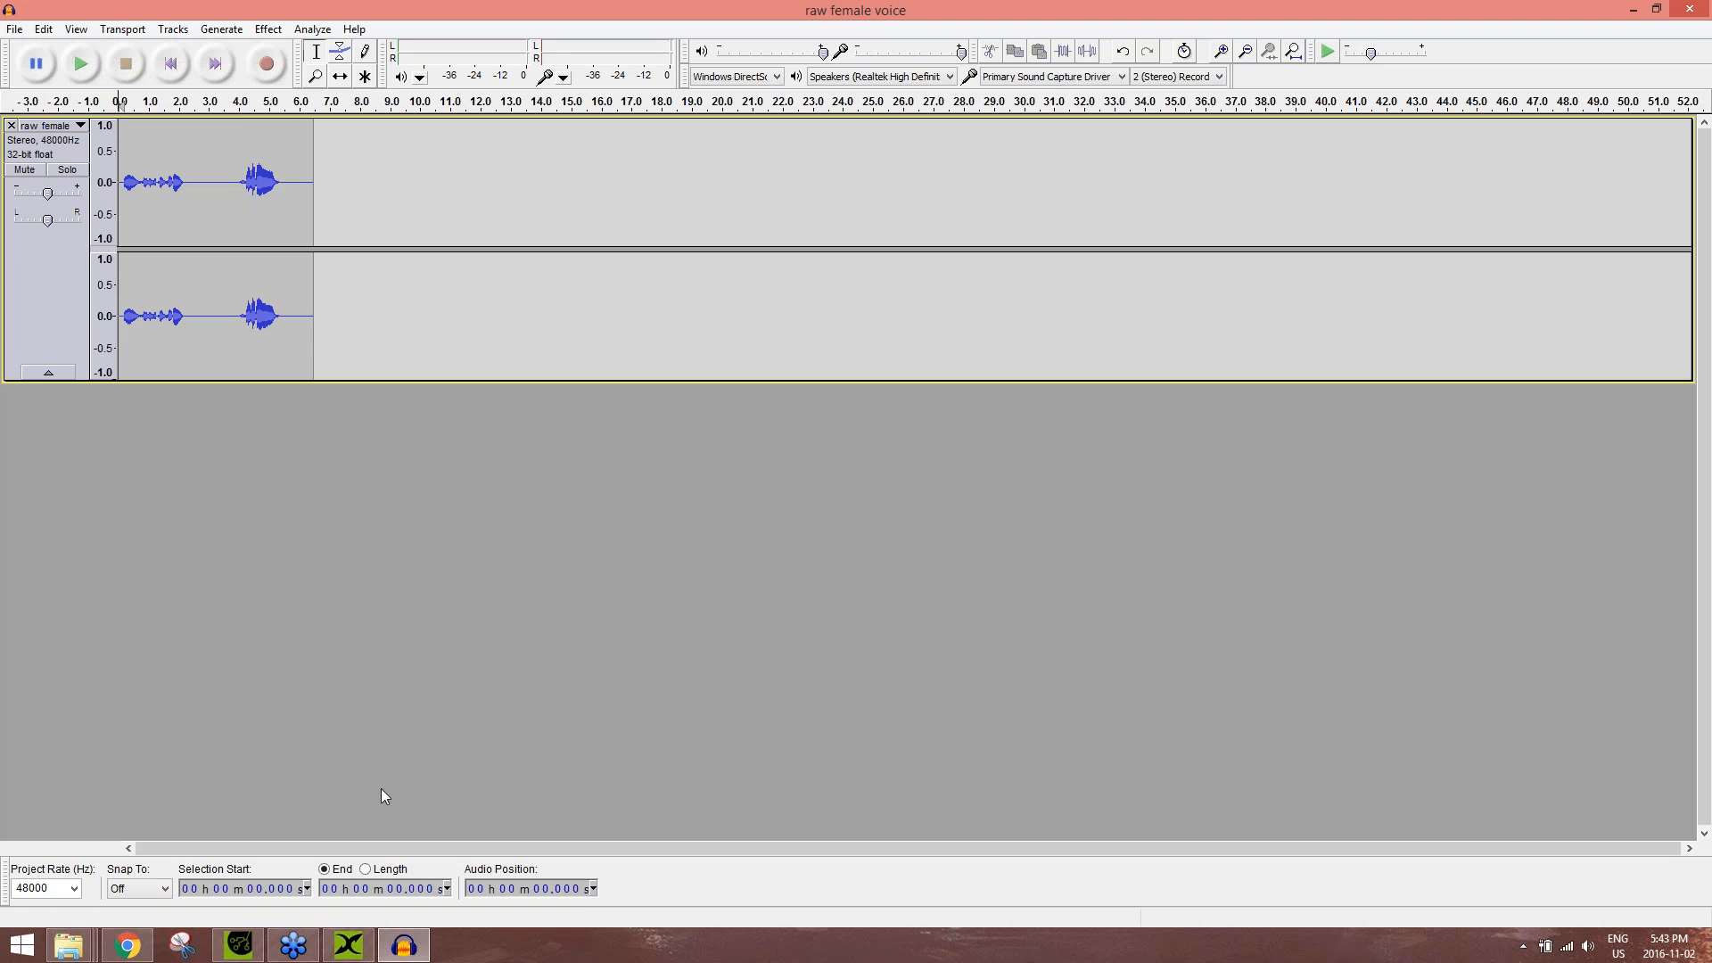
- Switch to iClone 3DXchange and close it, dismissing its closing prompt
click(348, 944)
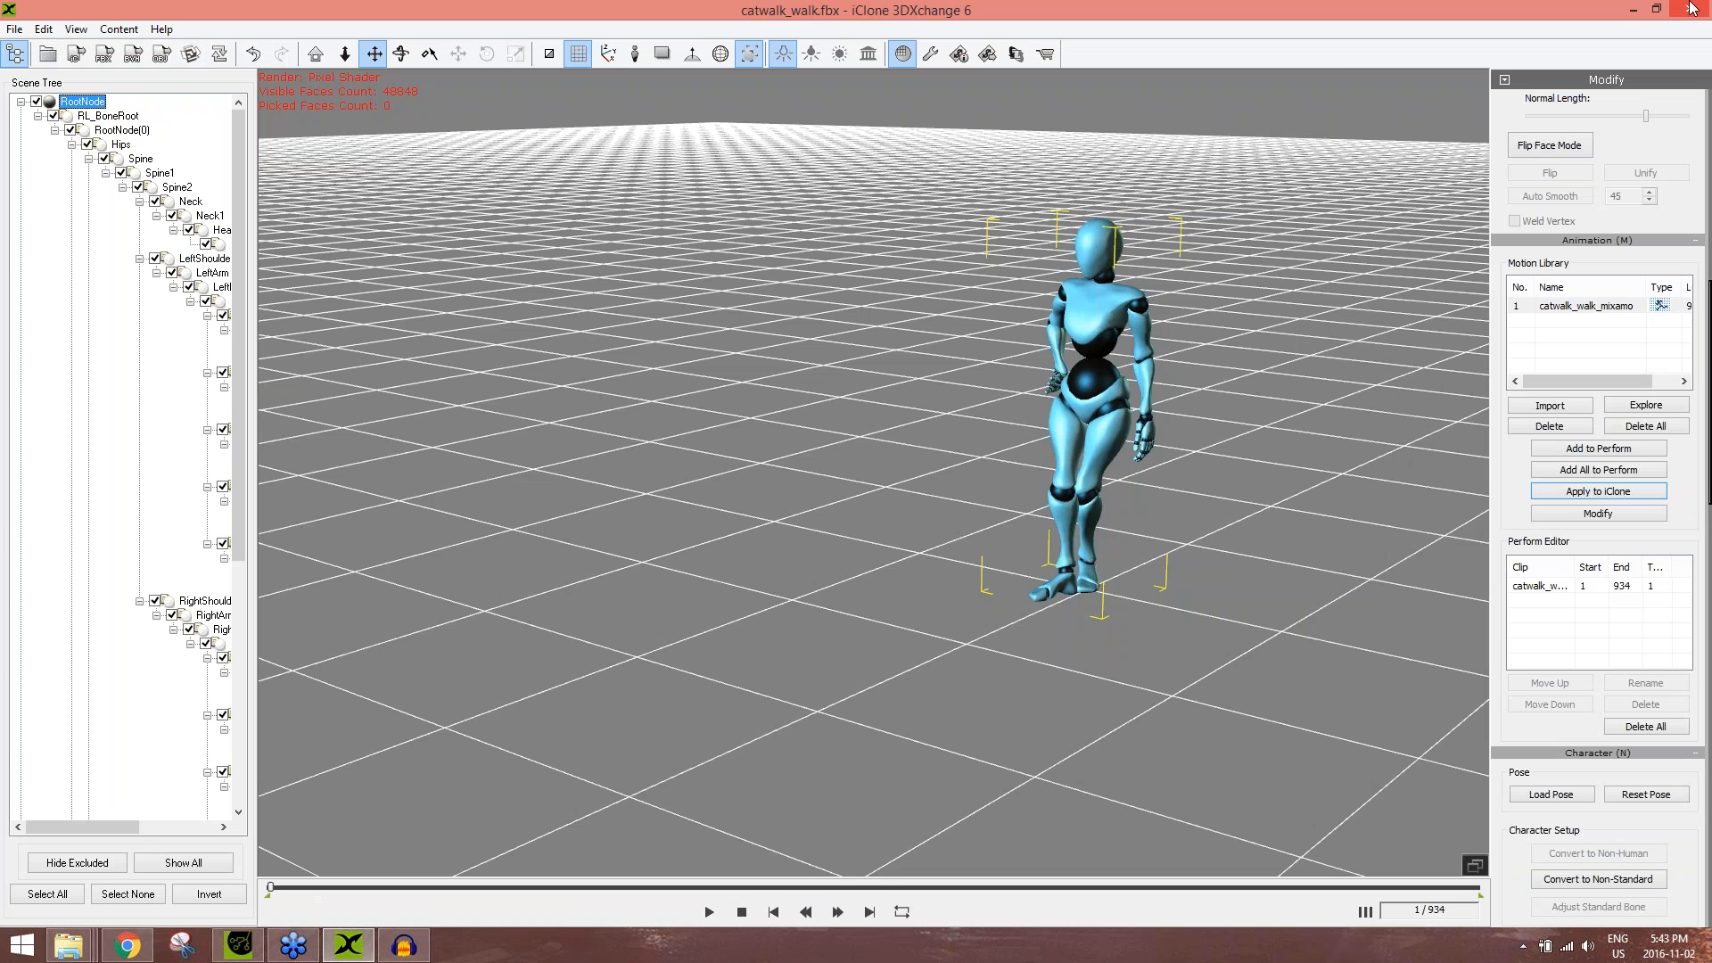
click(1691, 9)
click(928, 511)
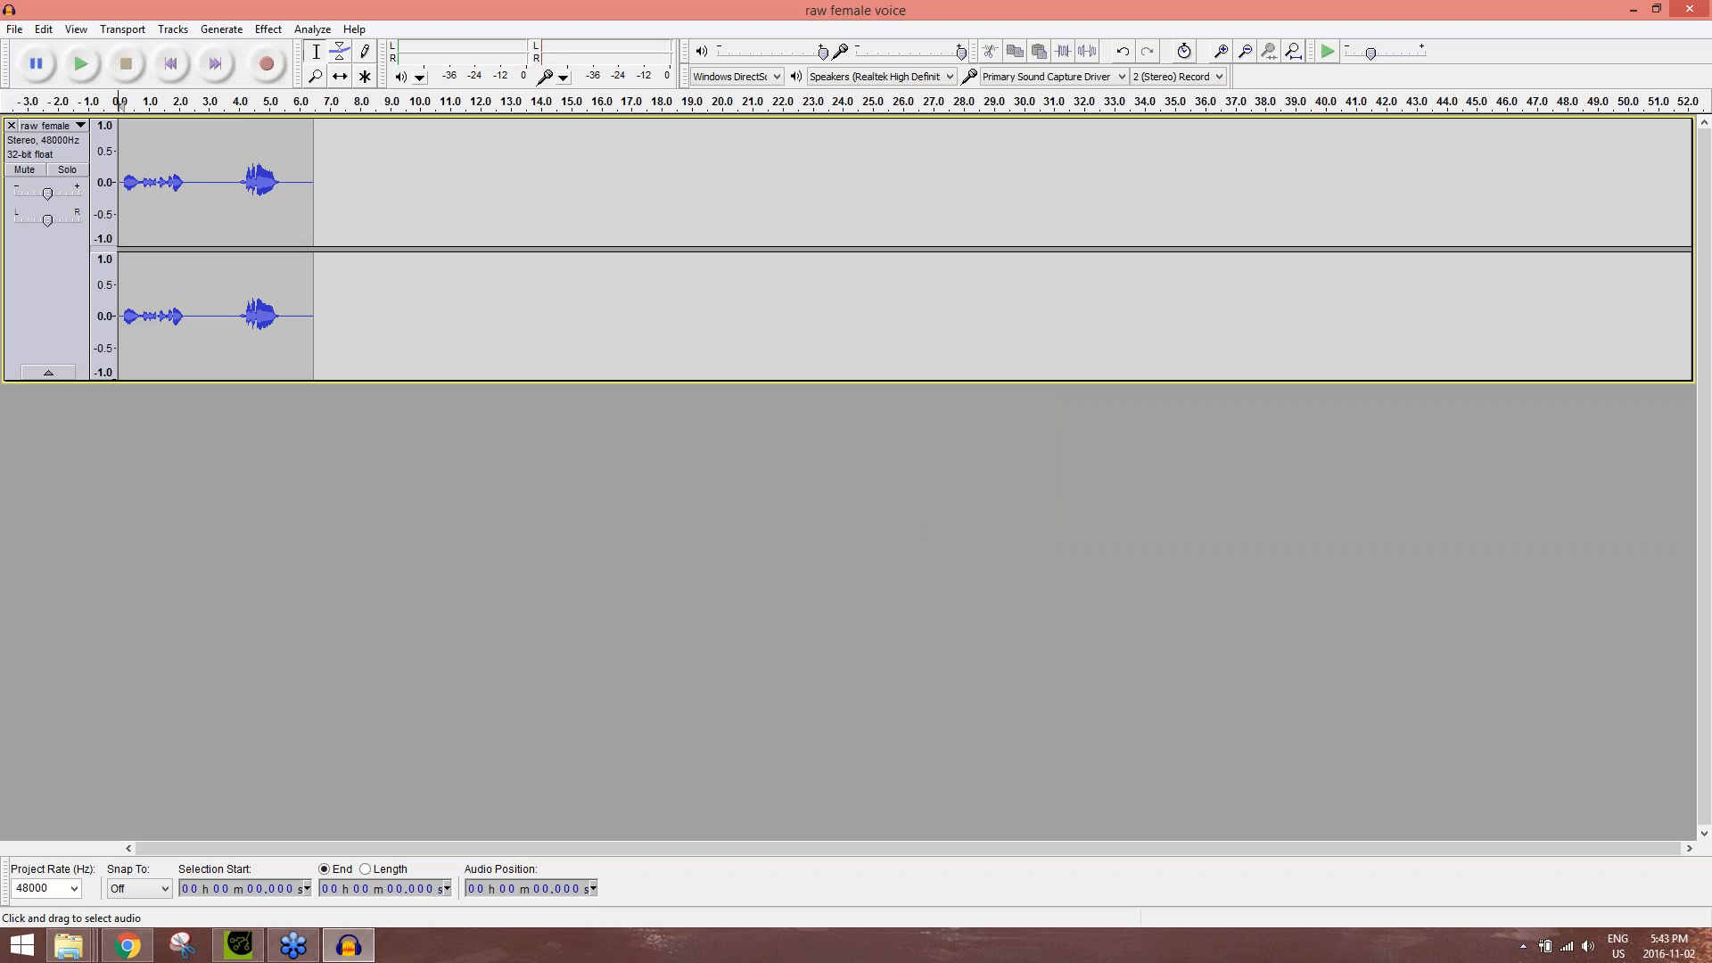
- Normalize the entire recording to a maximum amplitude of -1.0 dB with DC offset removal, and play it back
click(298, 197)
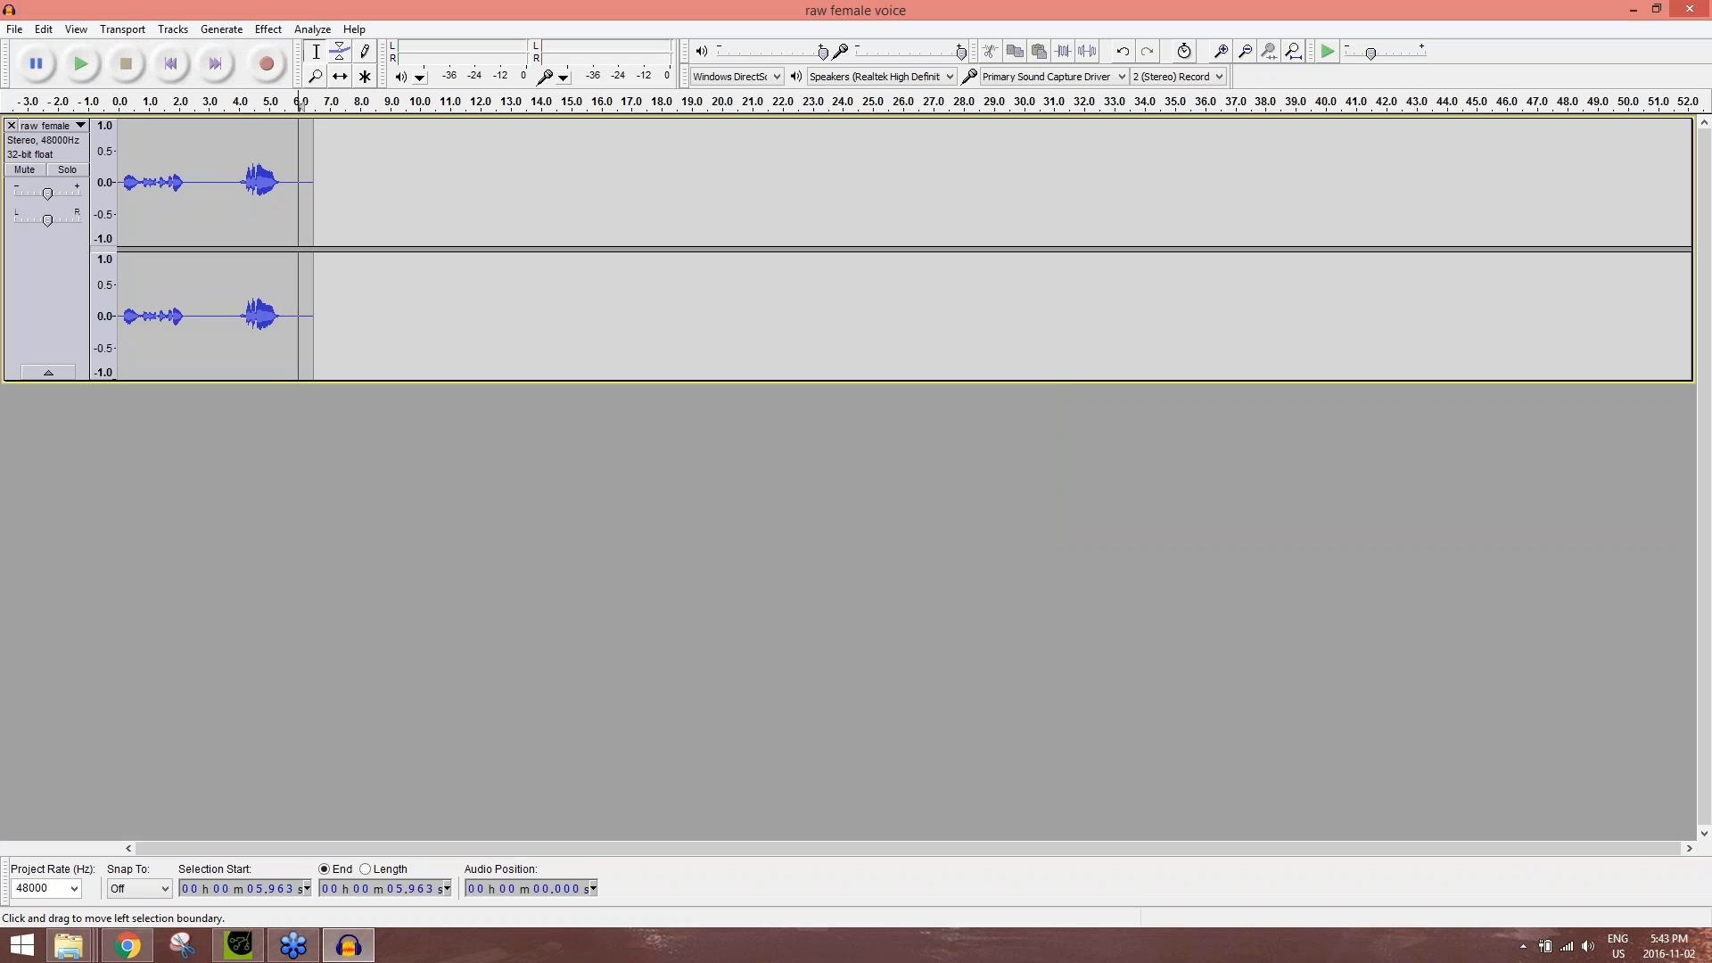
key(ctrl+a)
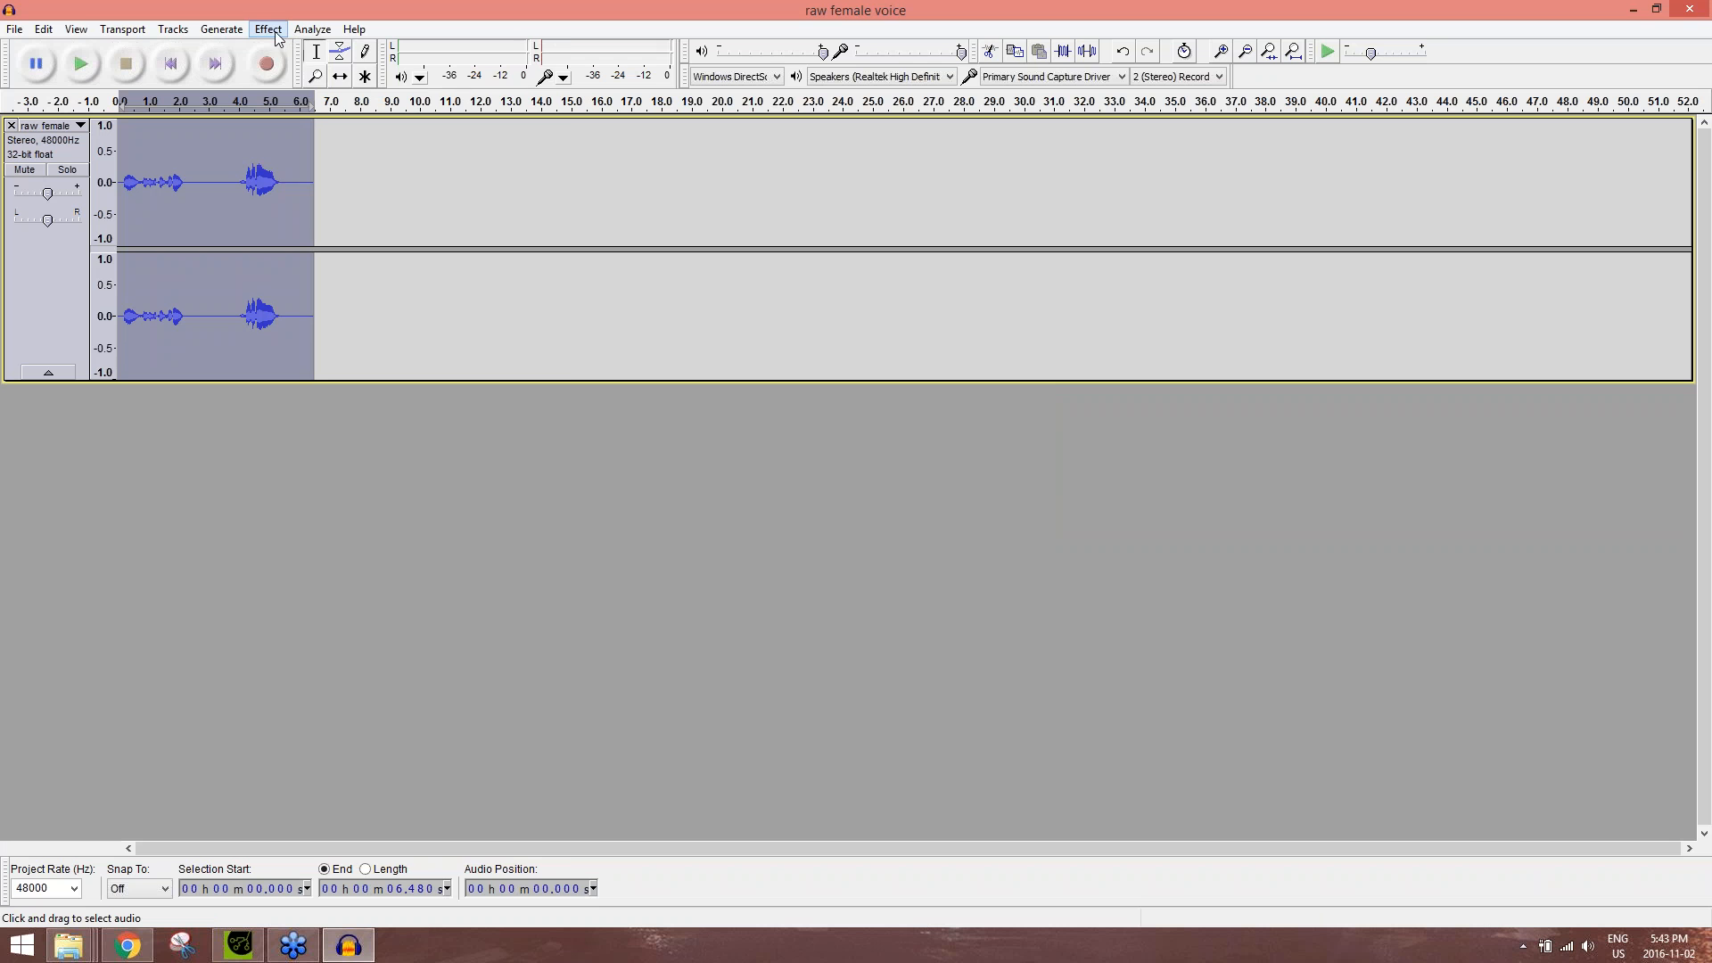
click(273, 32)
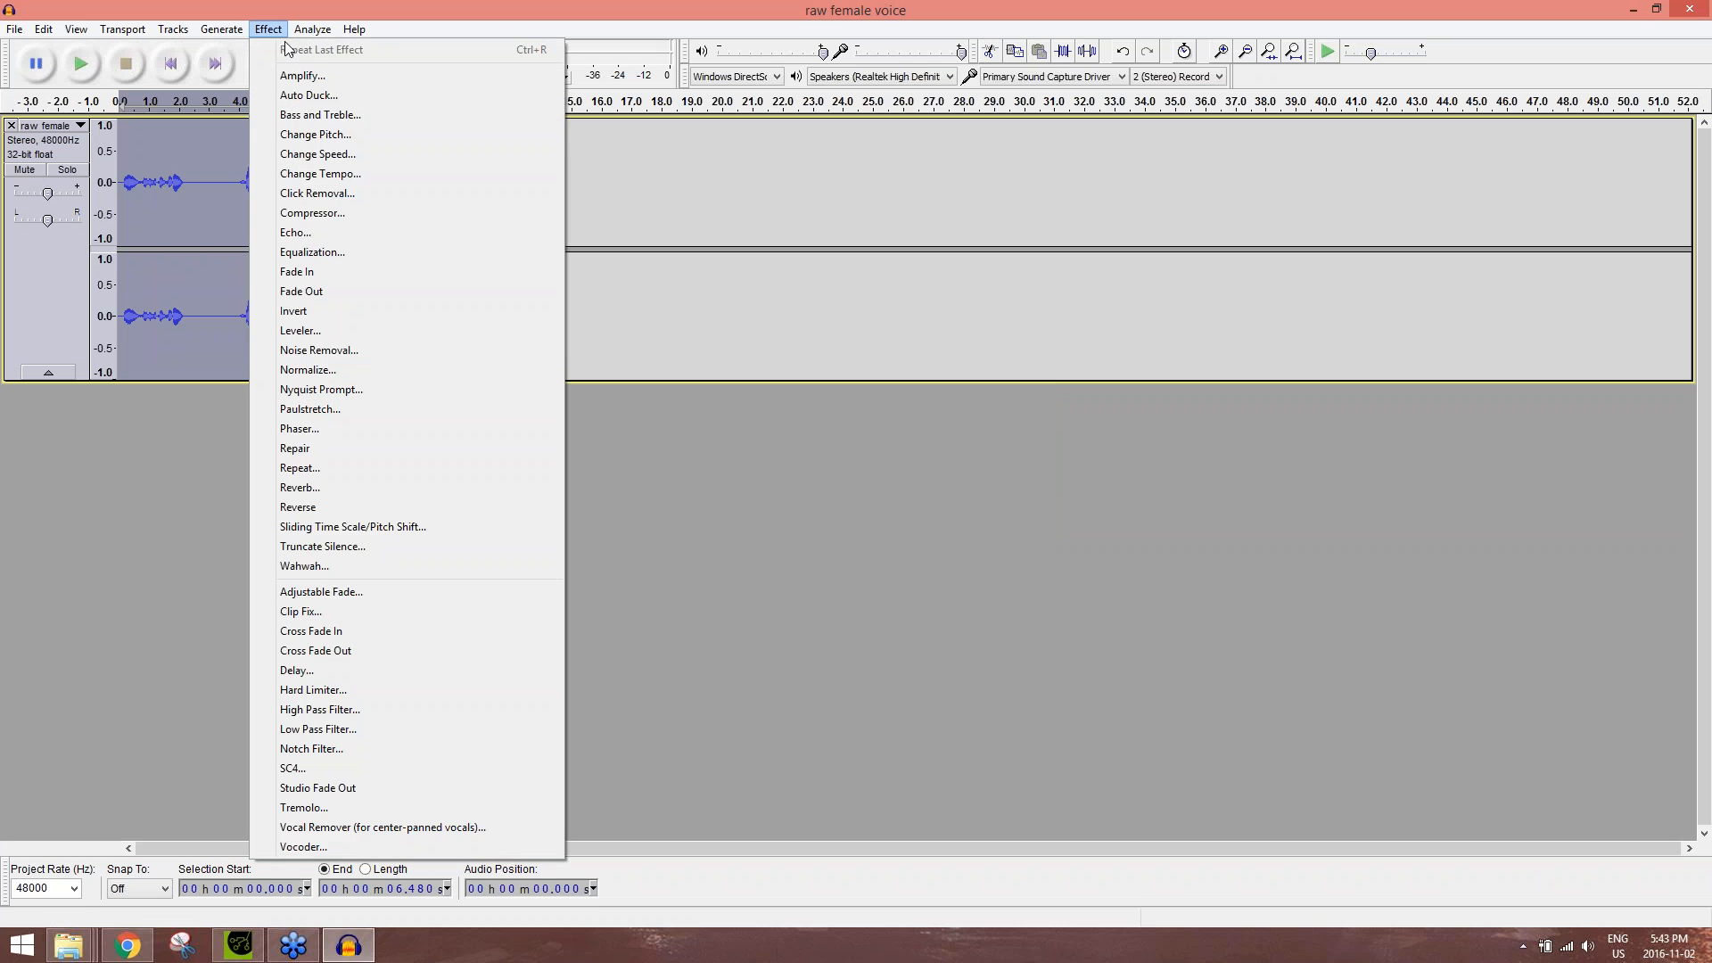
click(312, 369)
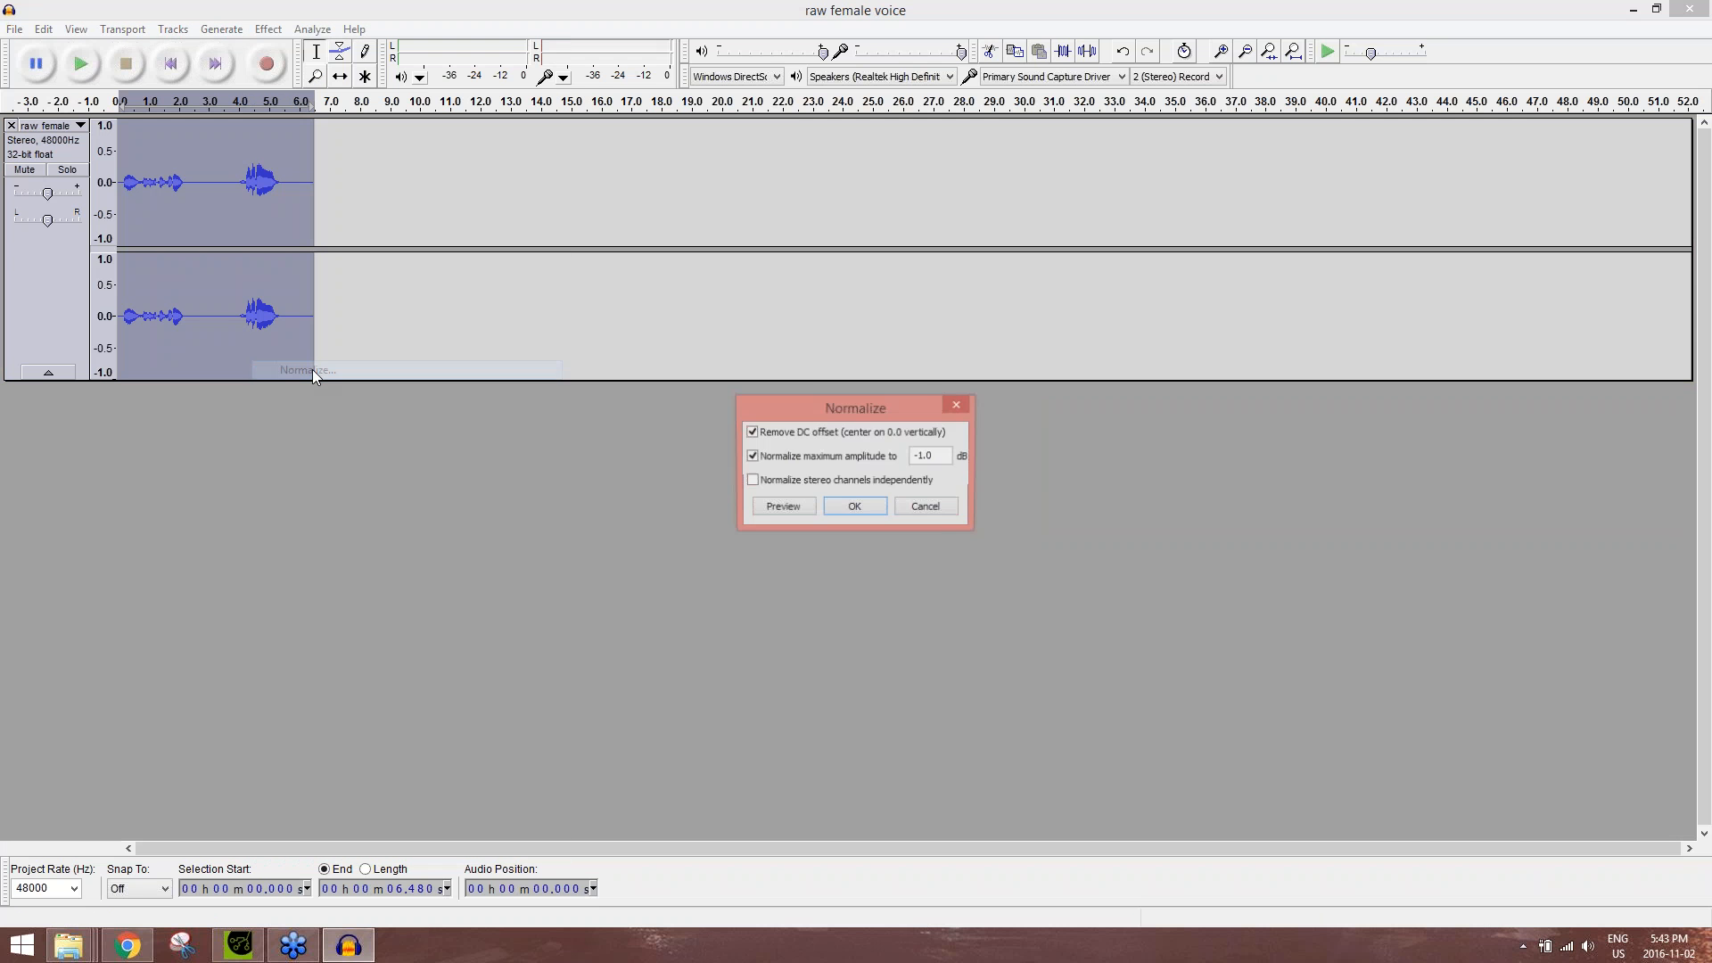
click(862, 505)
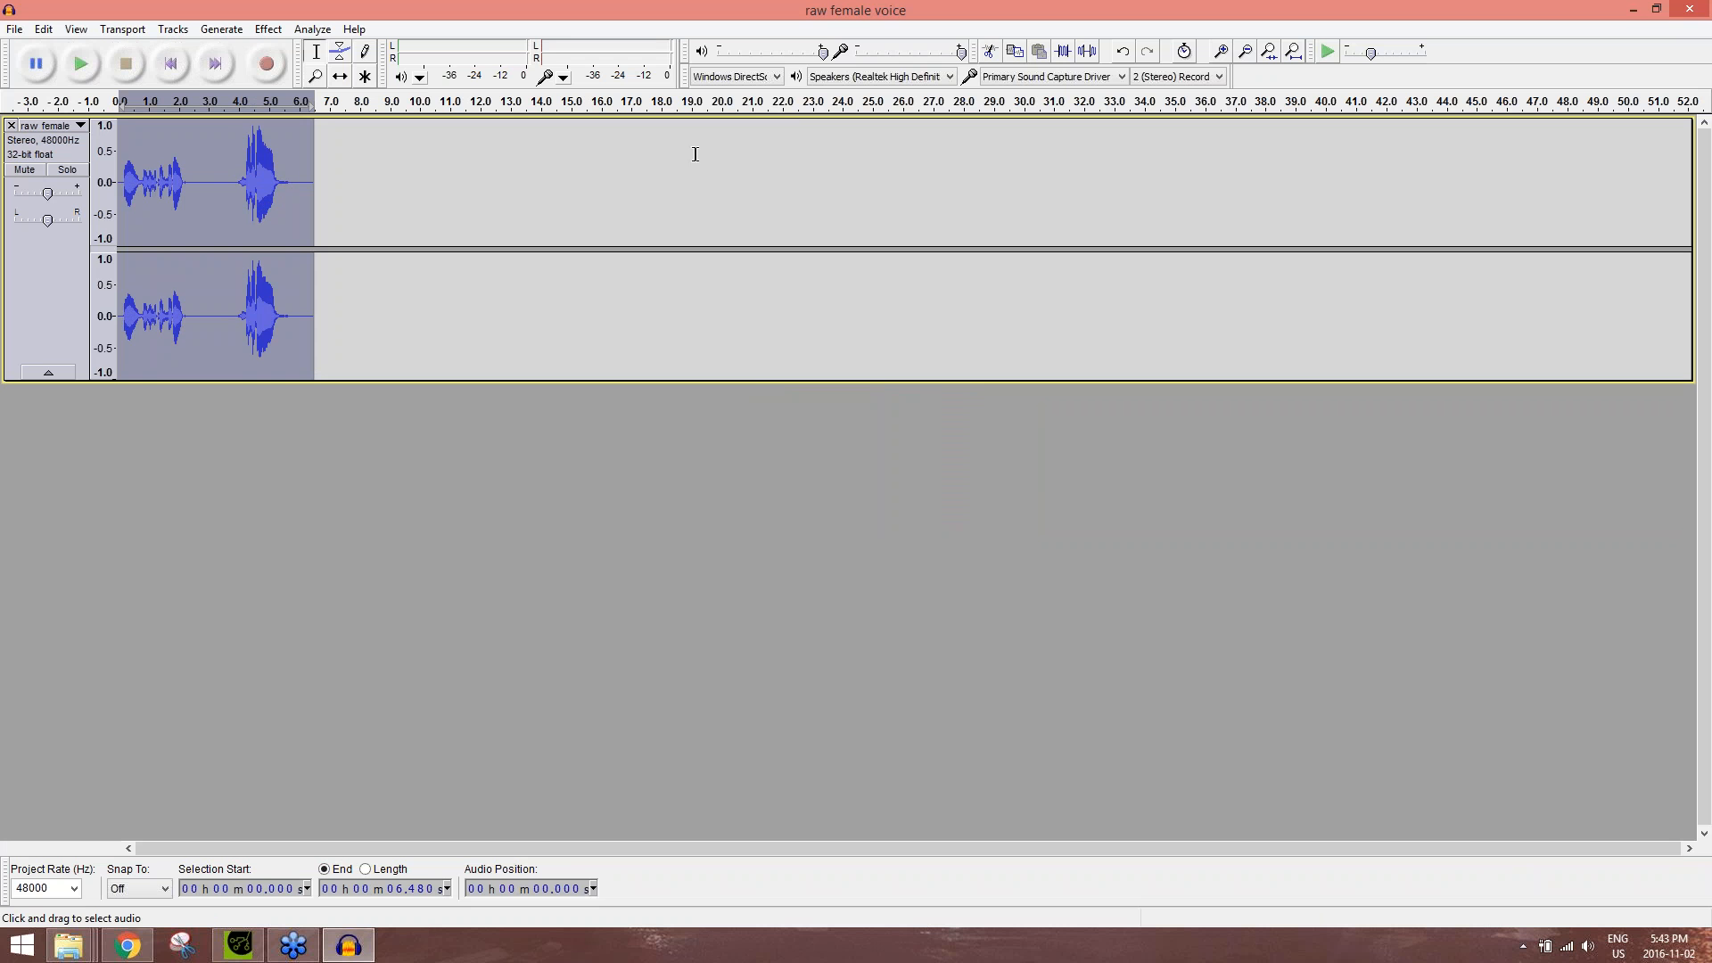
key(space)
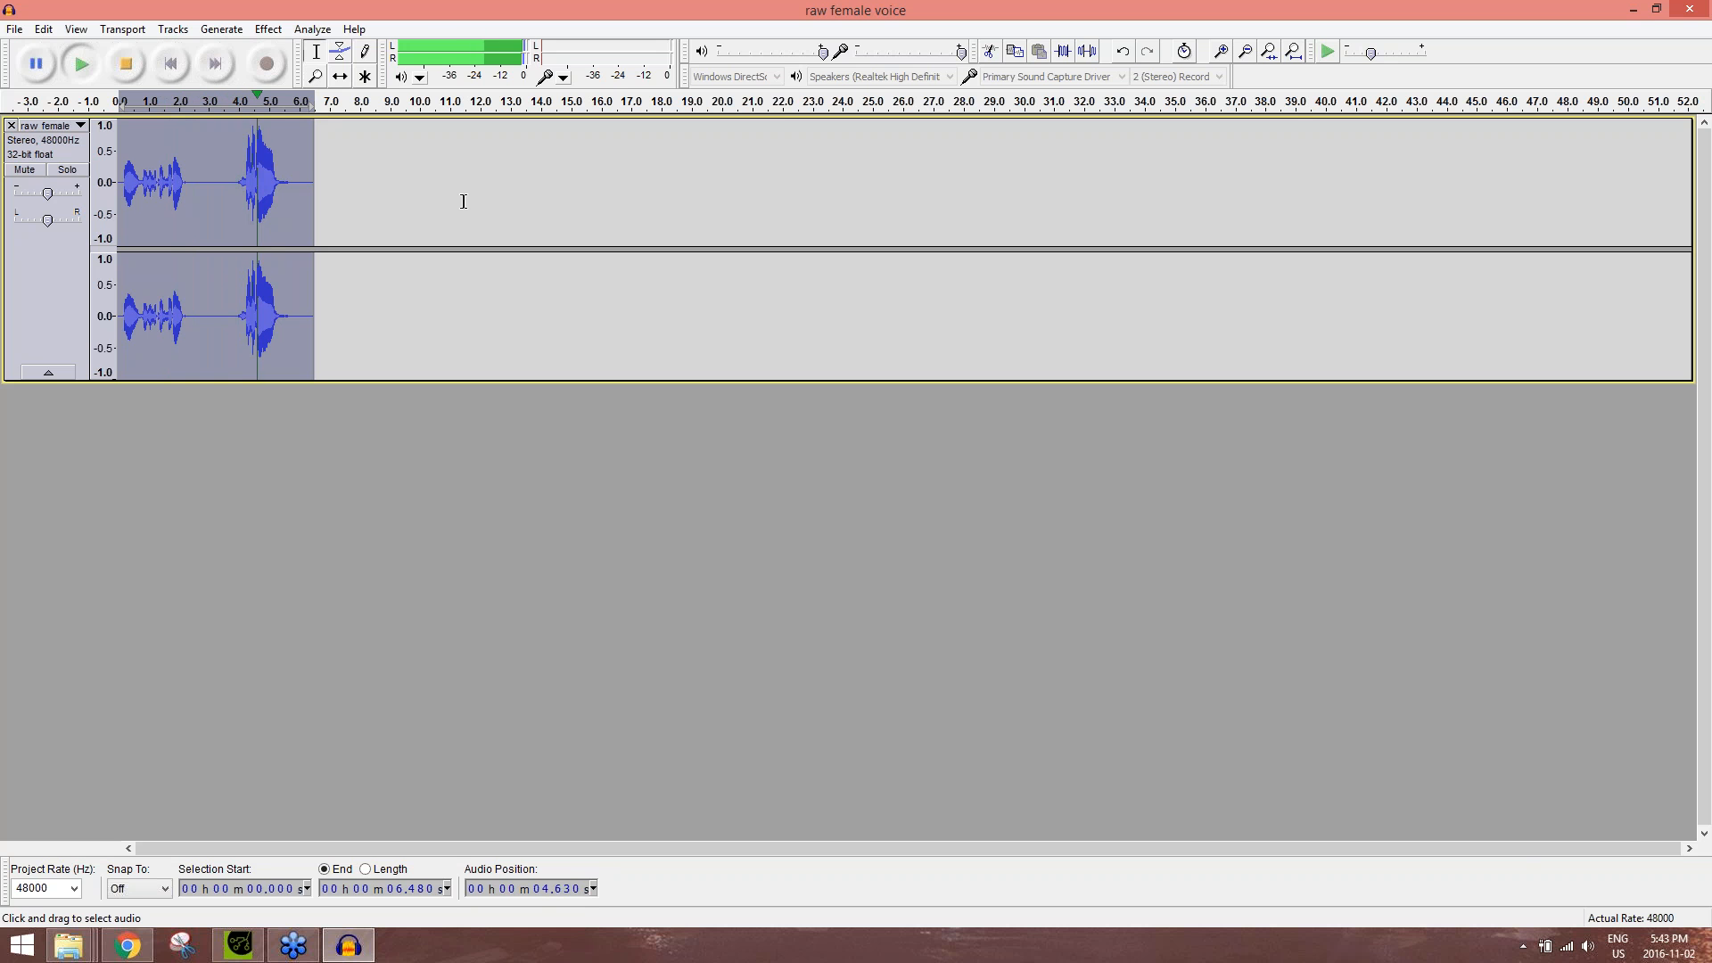
- Export the normalized audio to the Desktop as an MP3 file named "raw female voice"
click(17, 29)
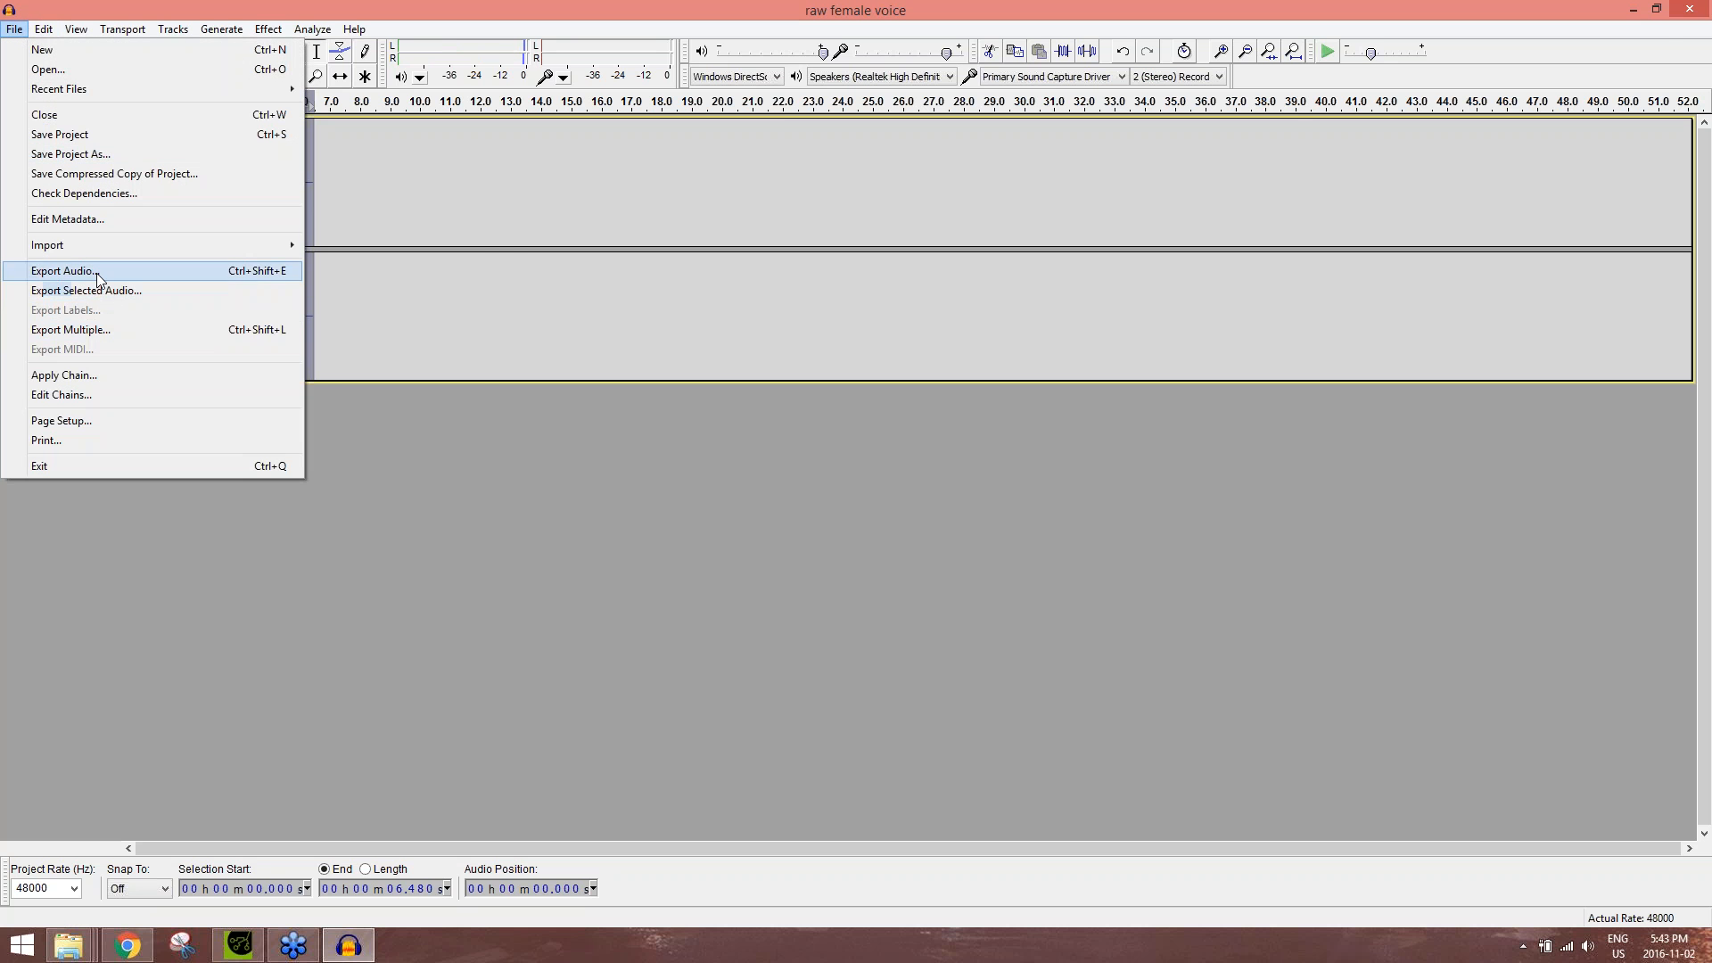
click(62, 271)
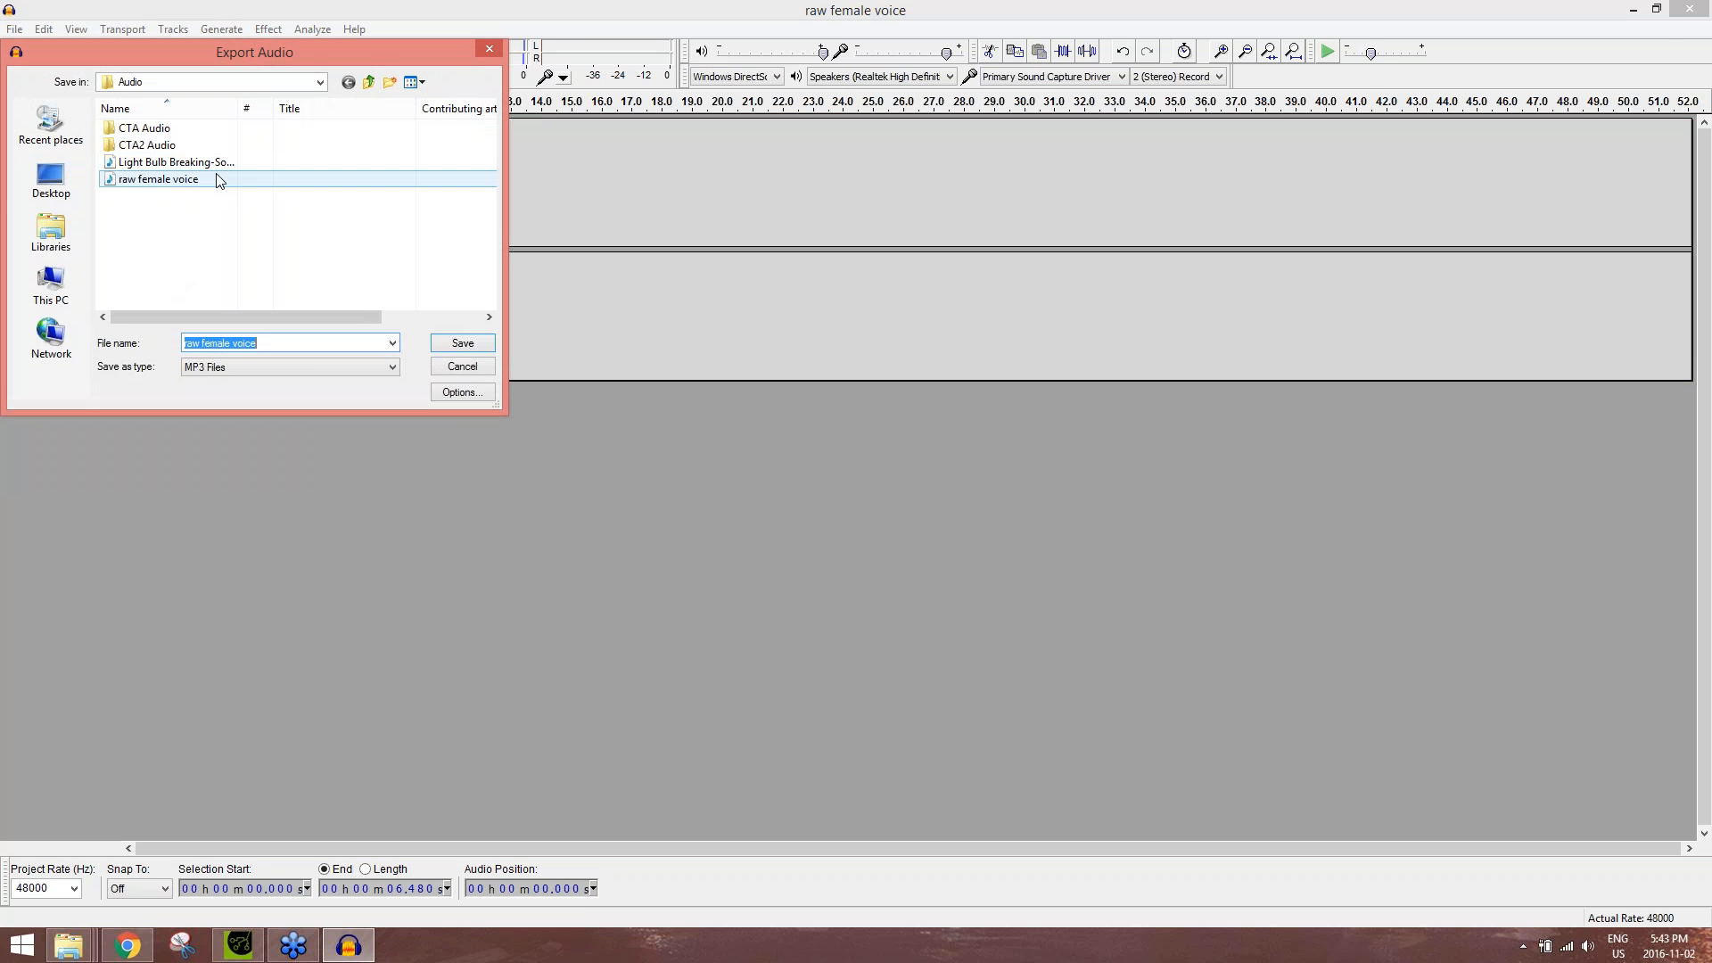
click(57, 188)
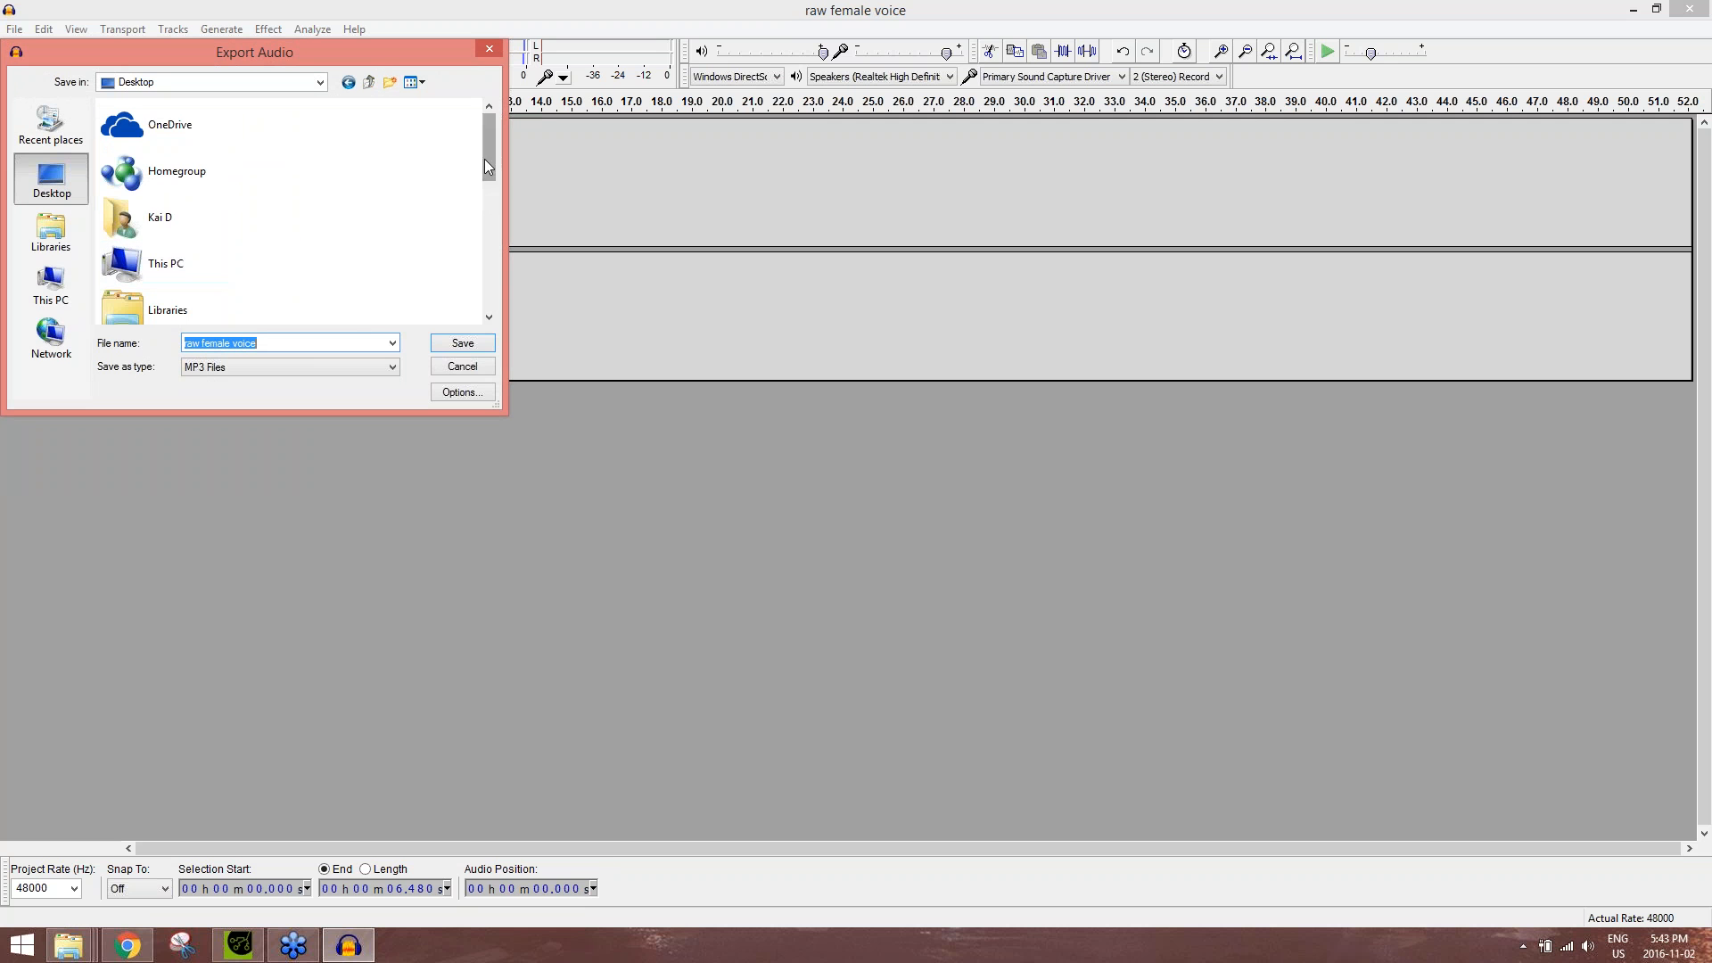
drag(489, 150, 490, 307)
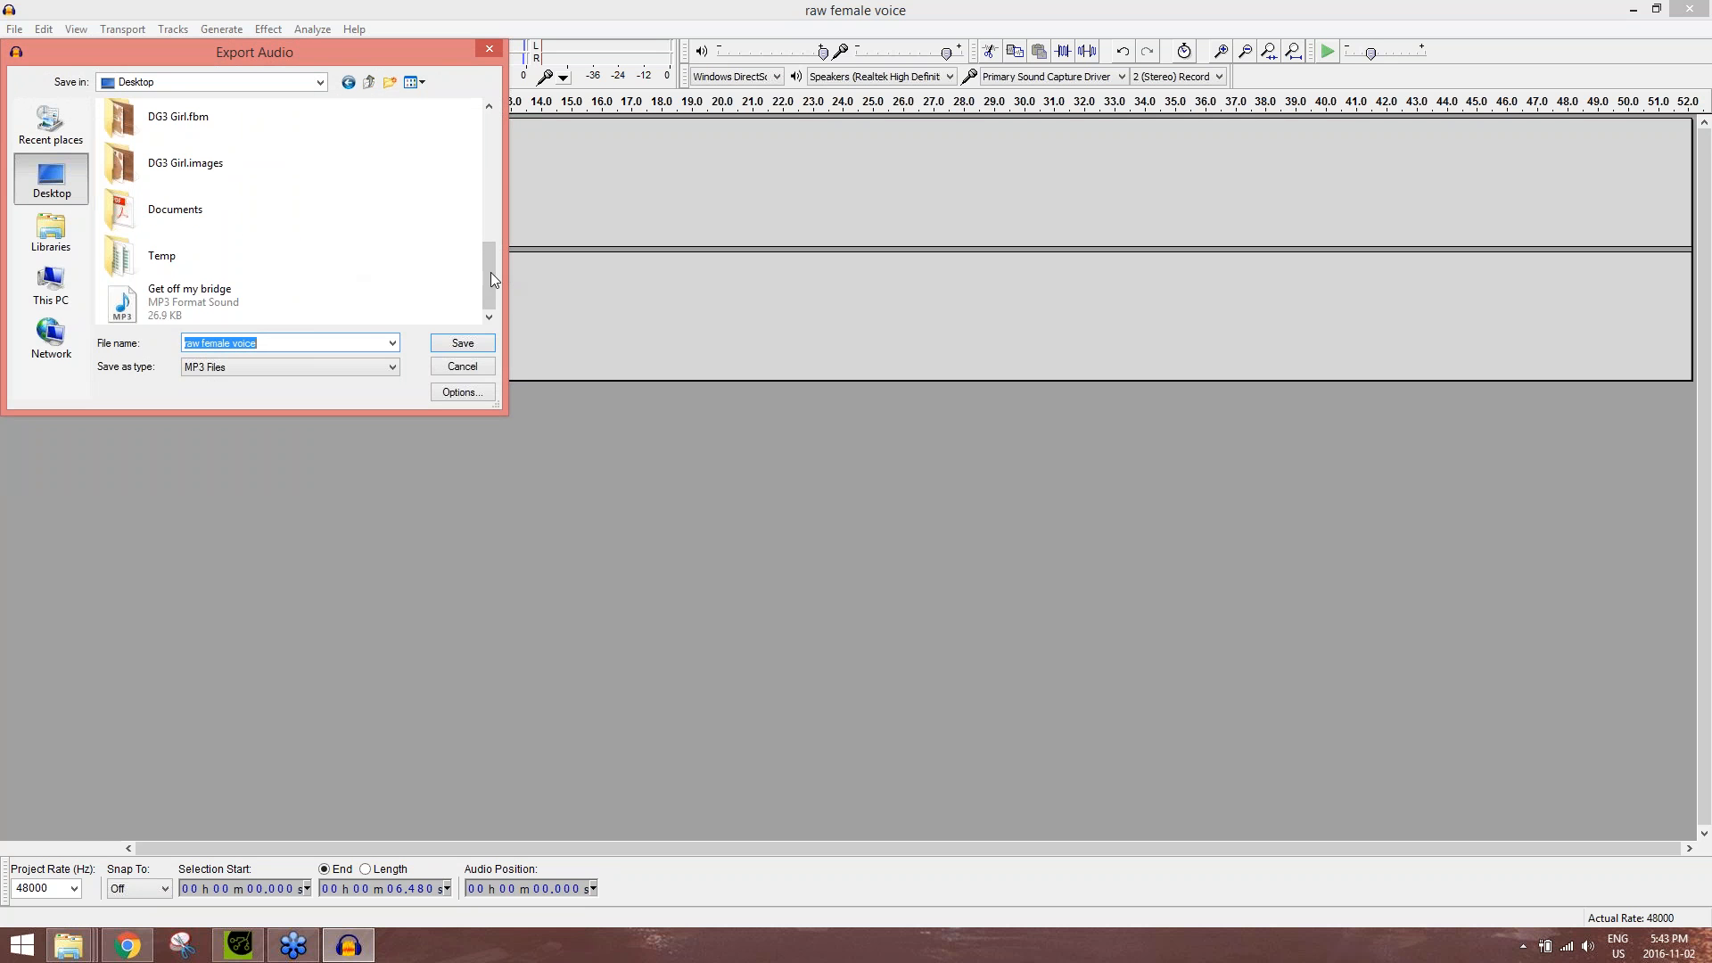
drag(490, 271, 490, 280)
click(314, 344)
click(484, 346)
click(969, 624)
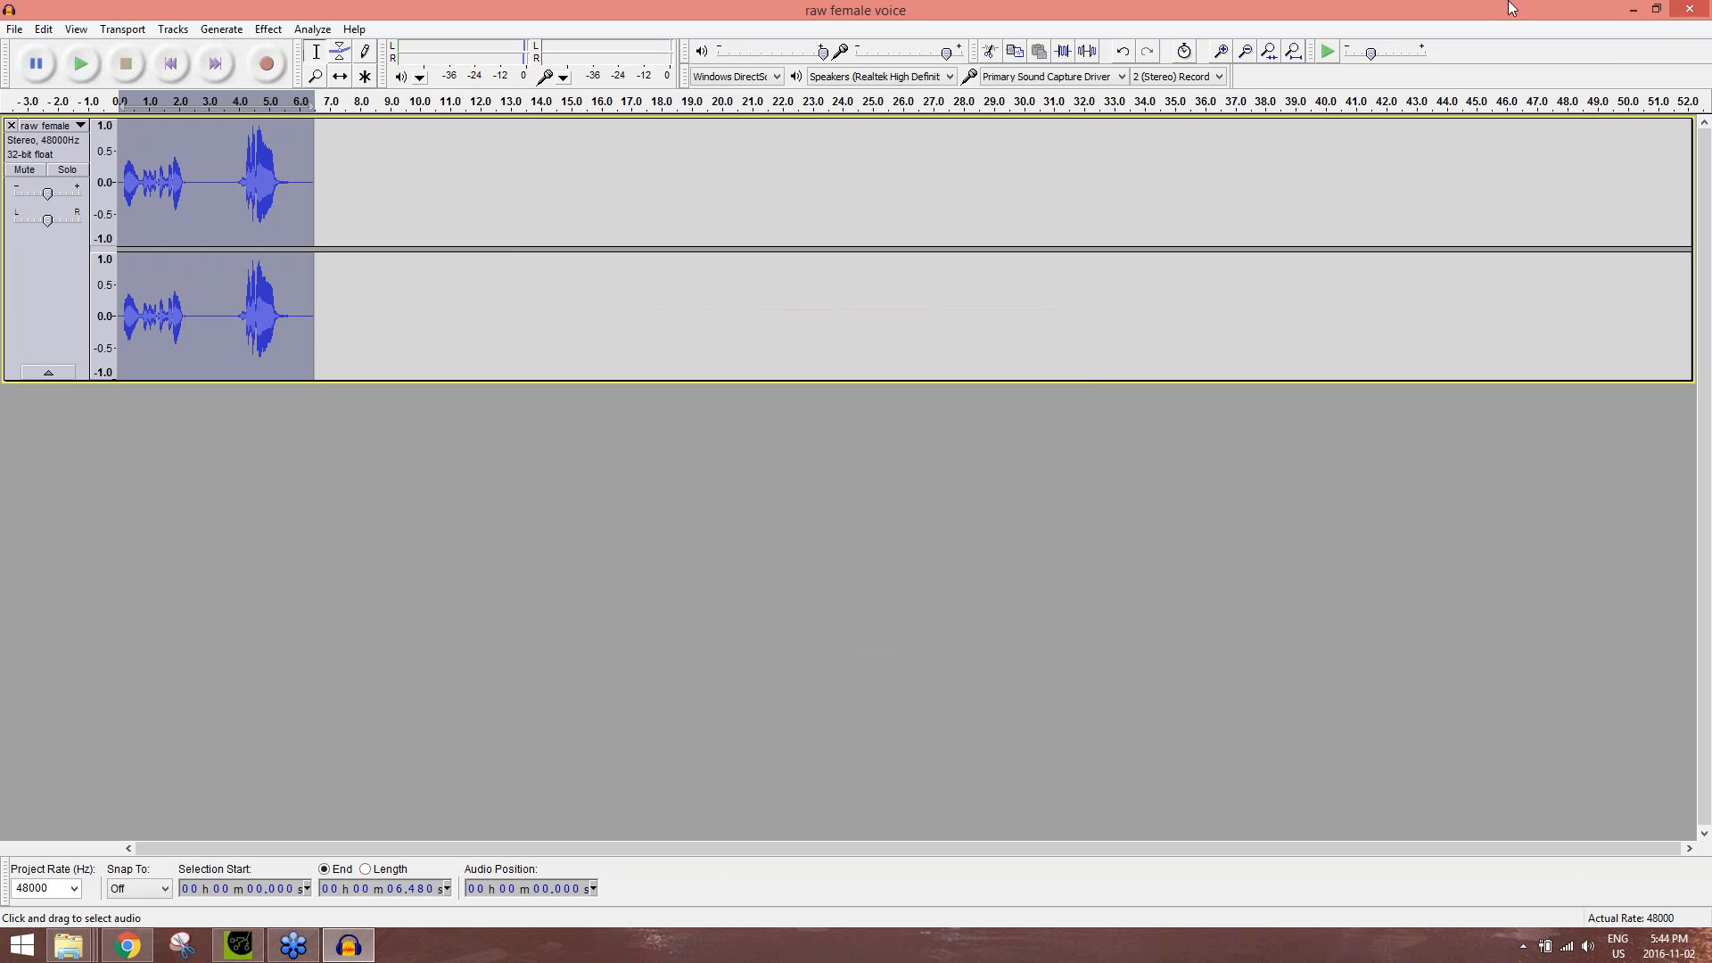
- Close Audacity without saving the project and switch to iClone
click(1690, 9)
click(873, 533)
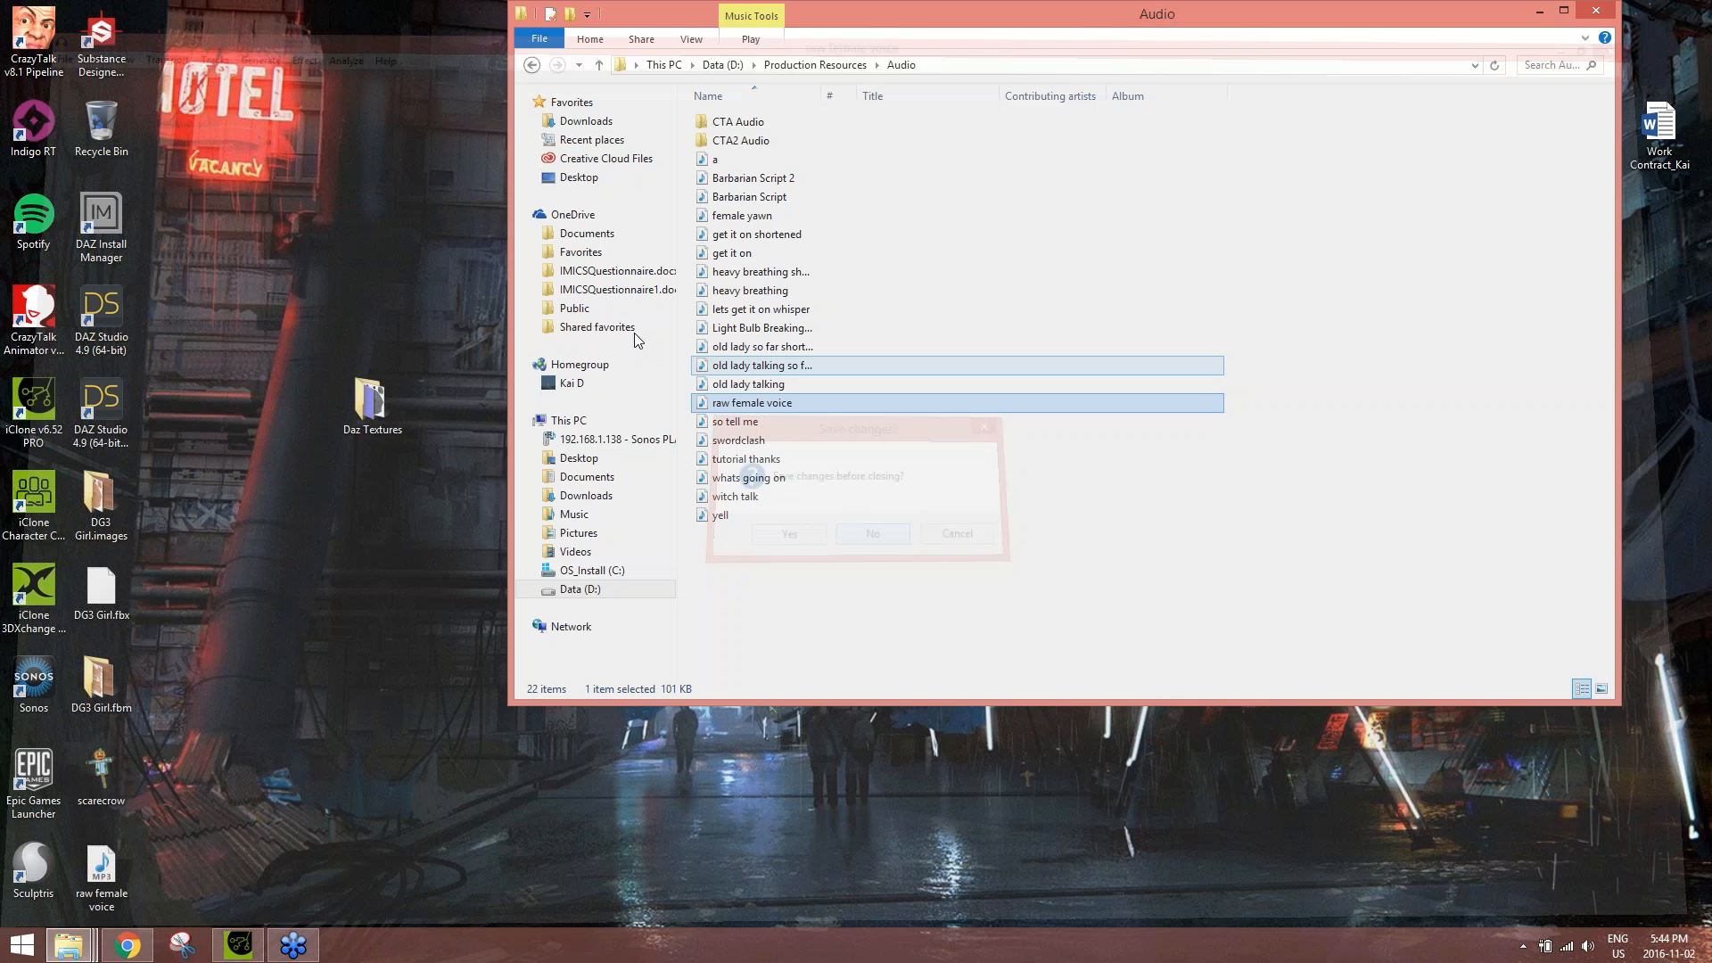
click(251, 936)
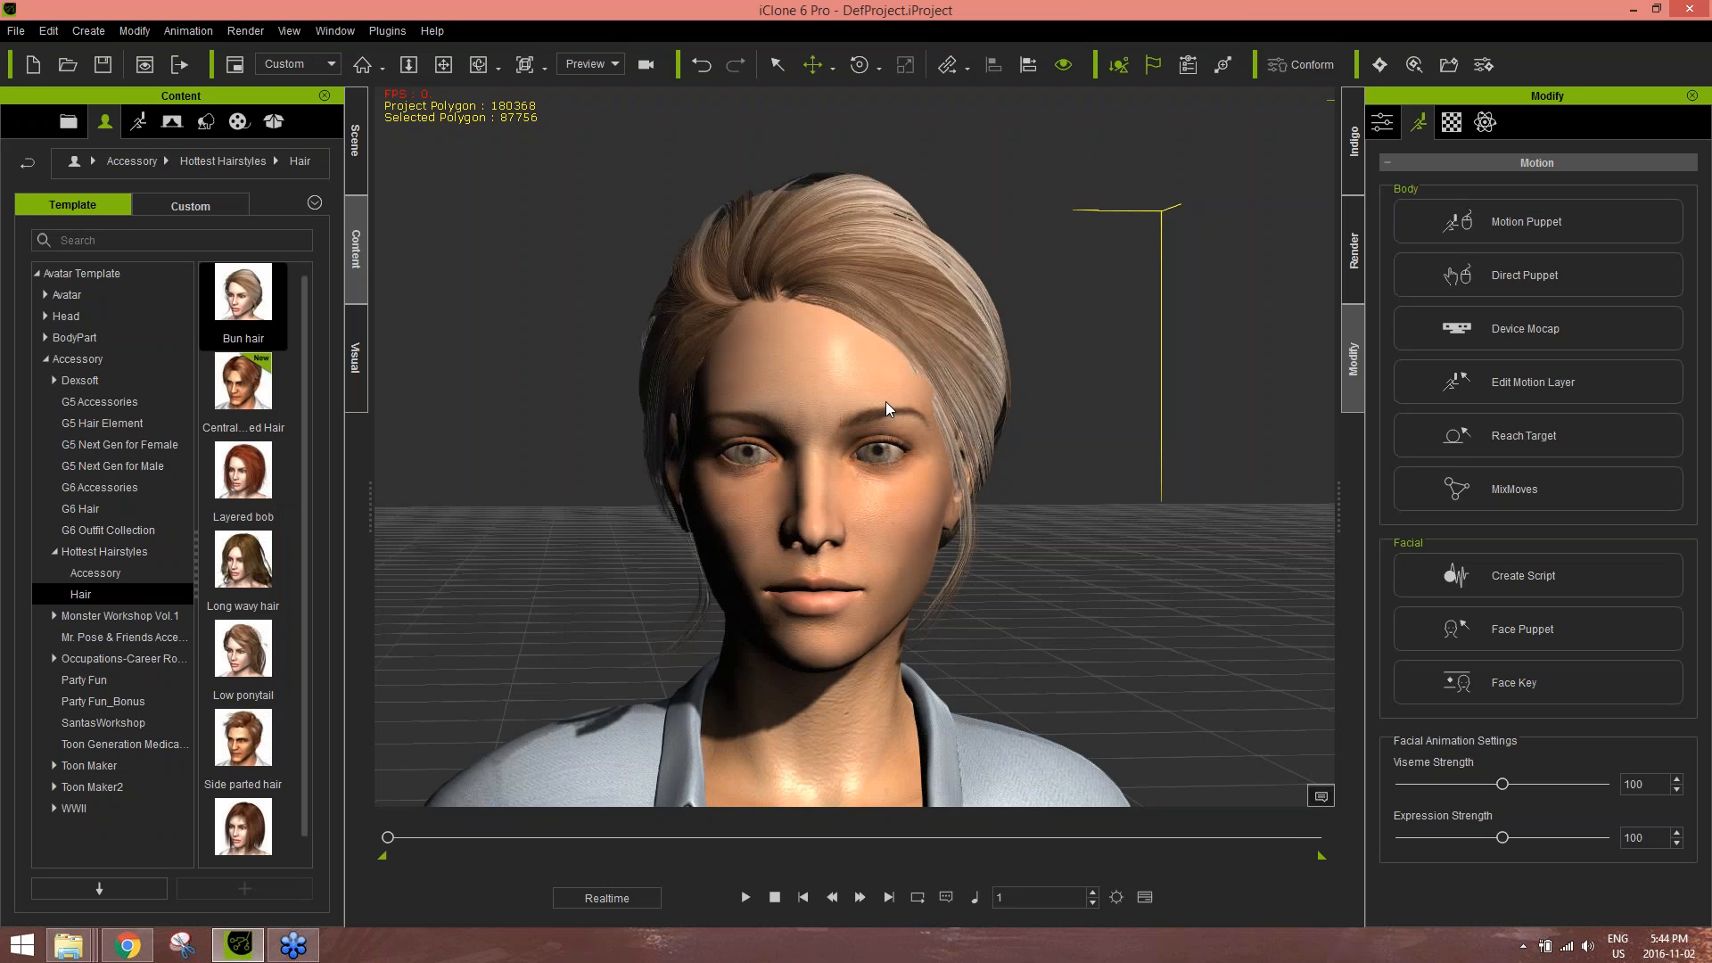
- Create a facial script for the bun-haired avatar from the "raw female voice" MP3 on the Desktop
middle_drag(974, 552, 931, 533)
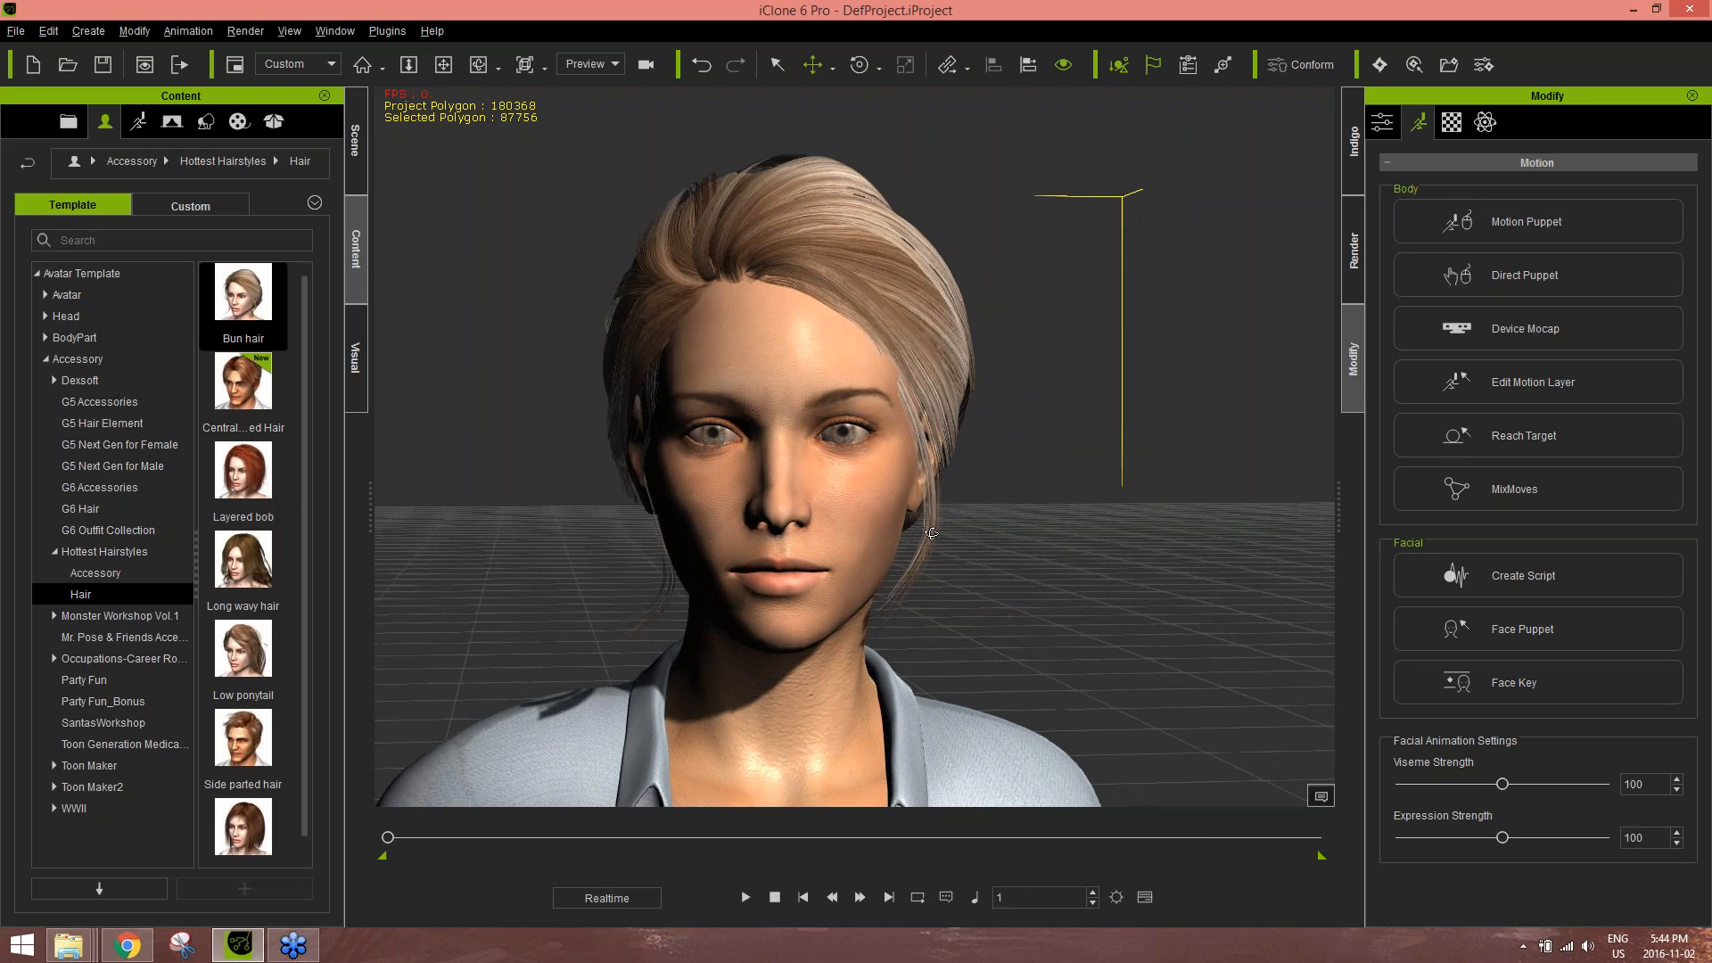
click(1520, 593)
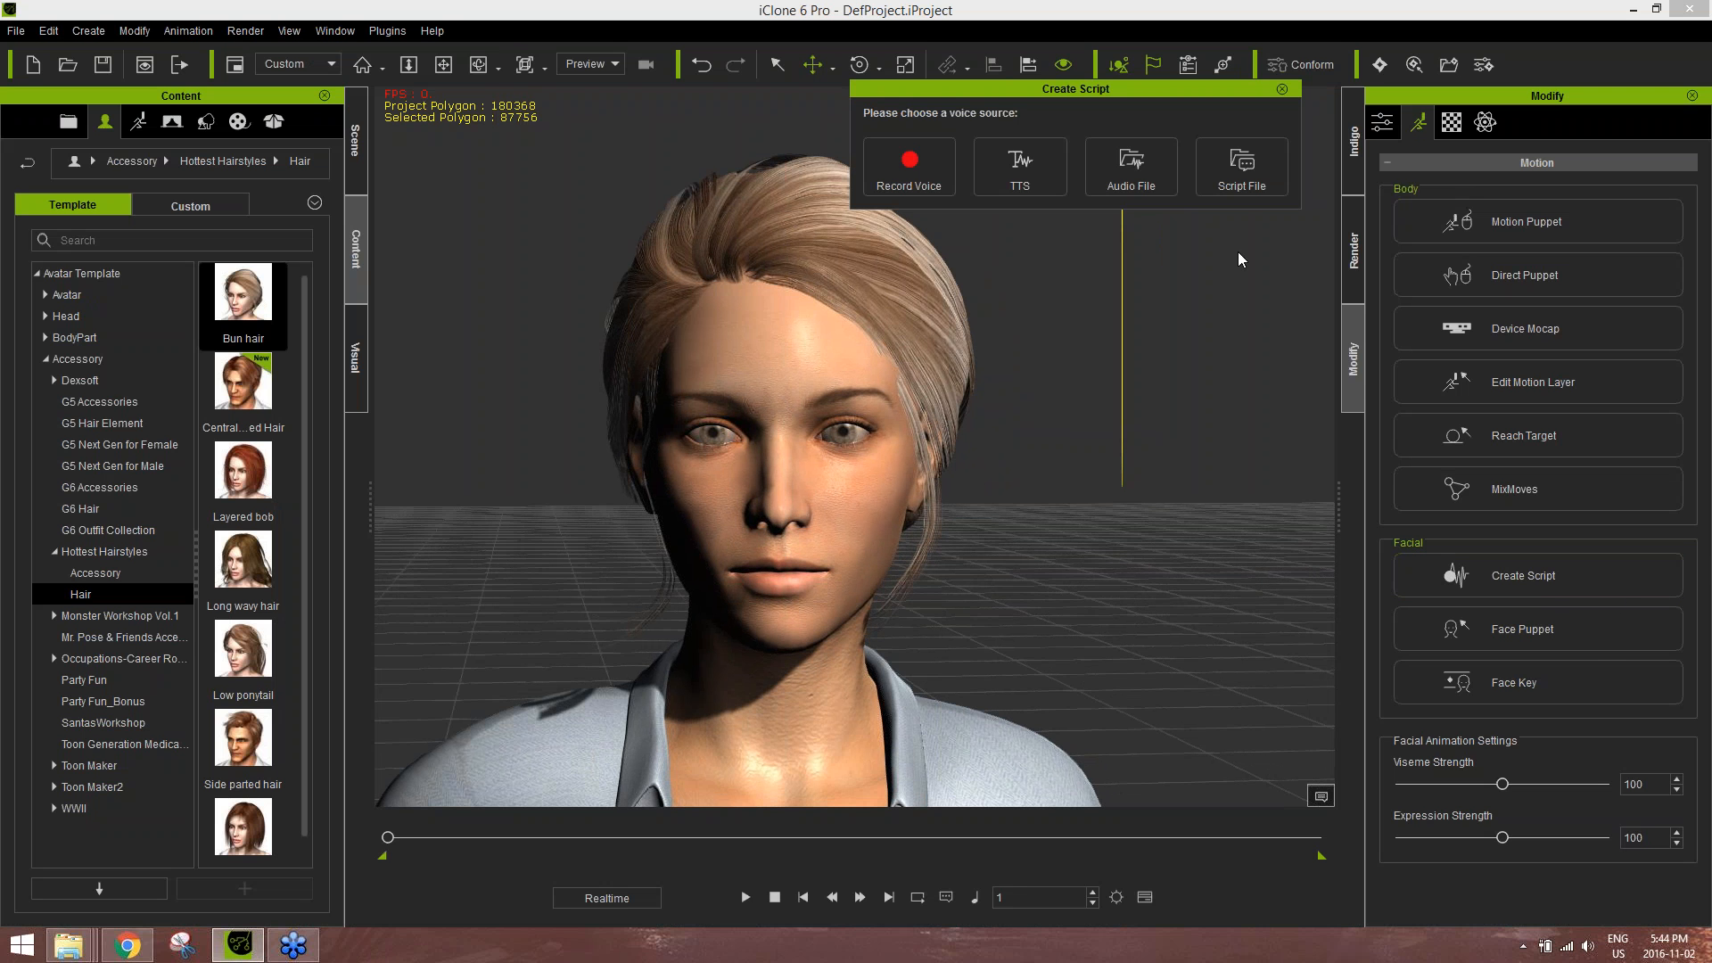
click(1156, 181)
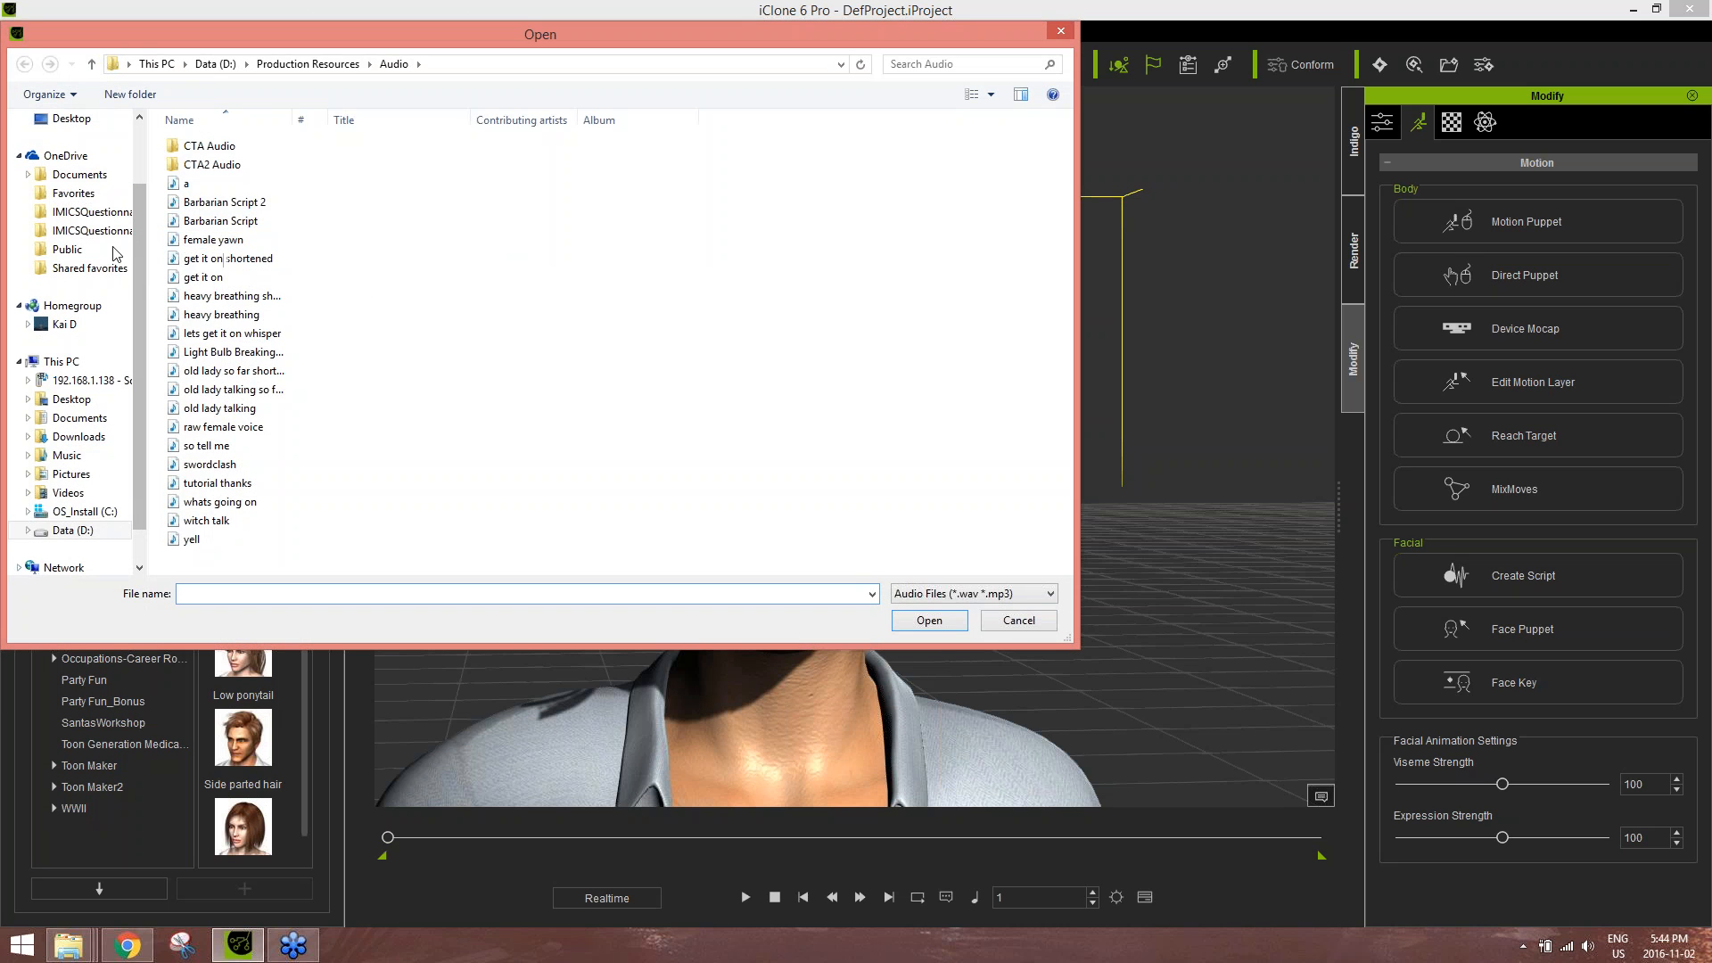
click(71, 118)
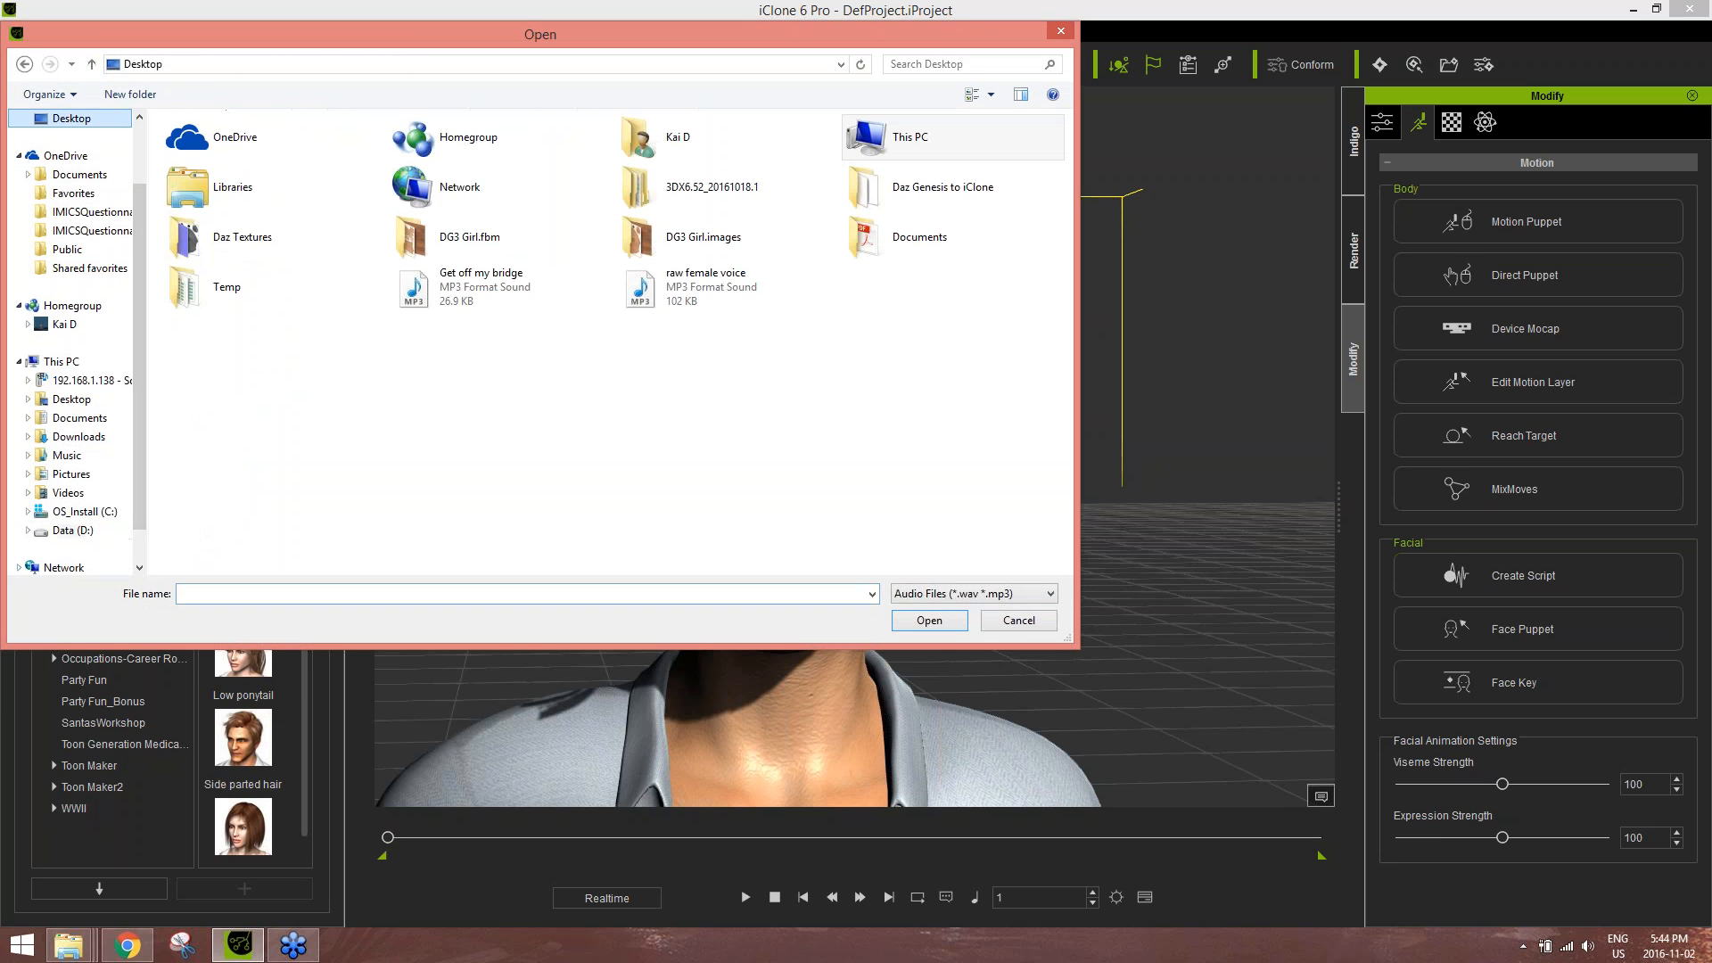
double_click(710, 295)
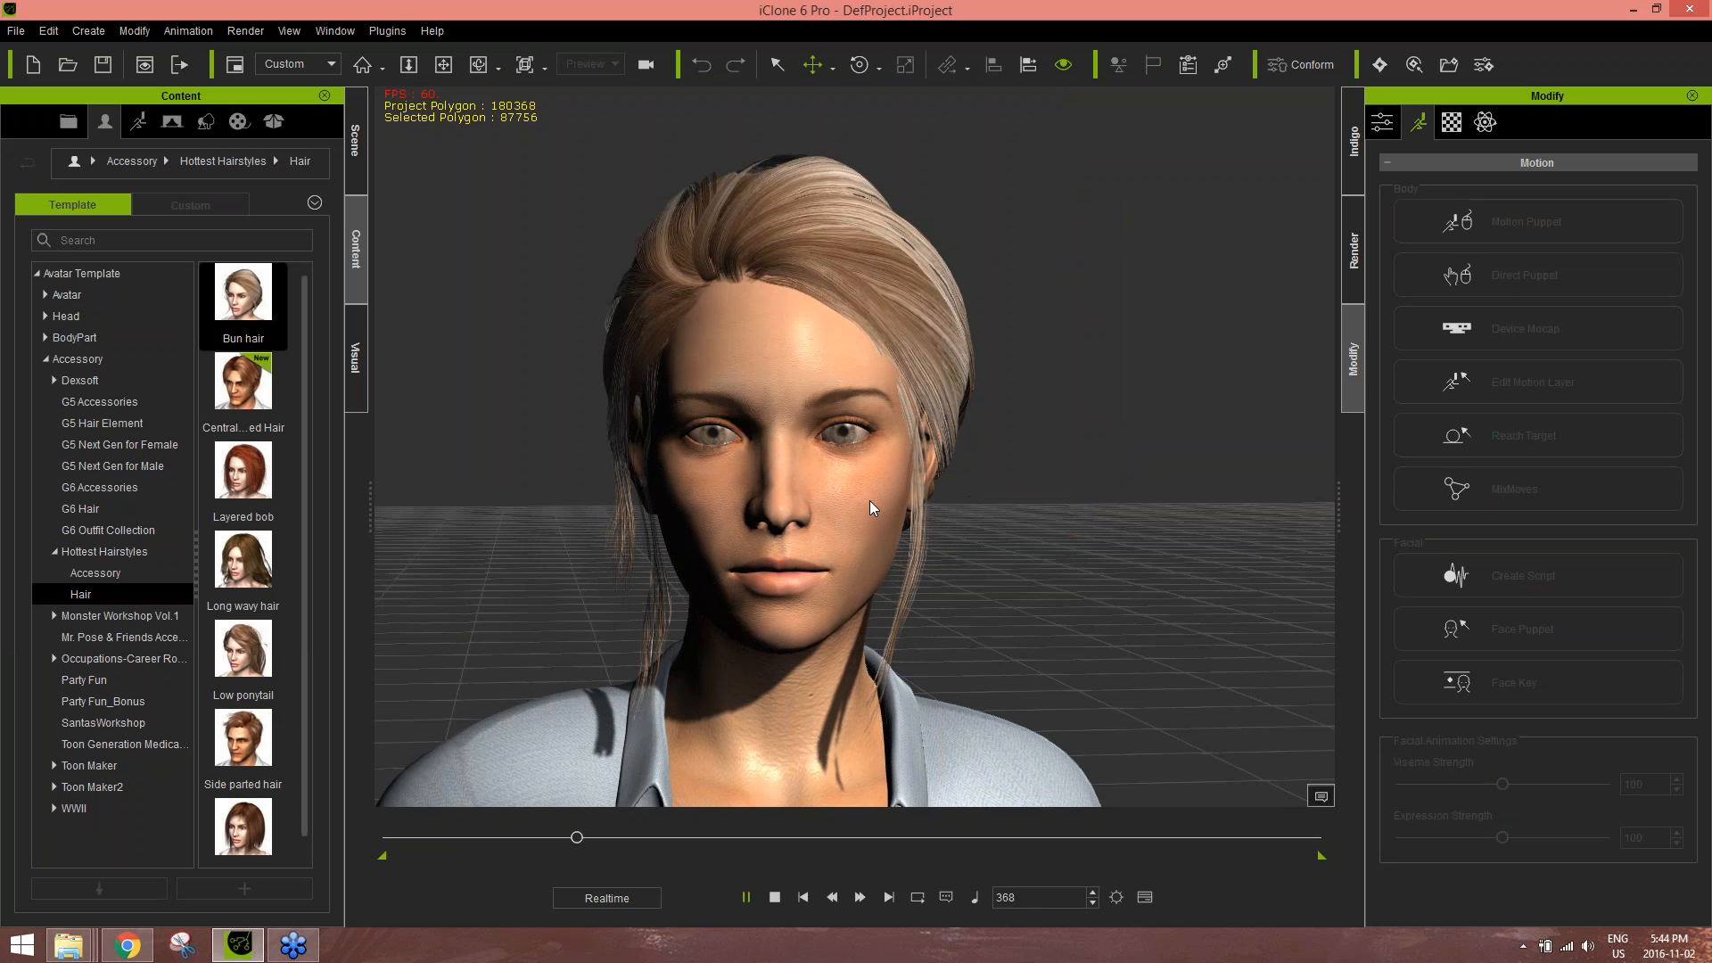
- Stop the playback, replay the lip-sync from the first frame, and inspect the avatar's mouth
click(775, 897)
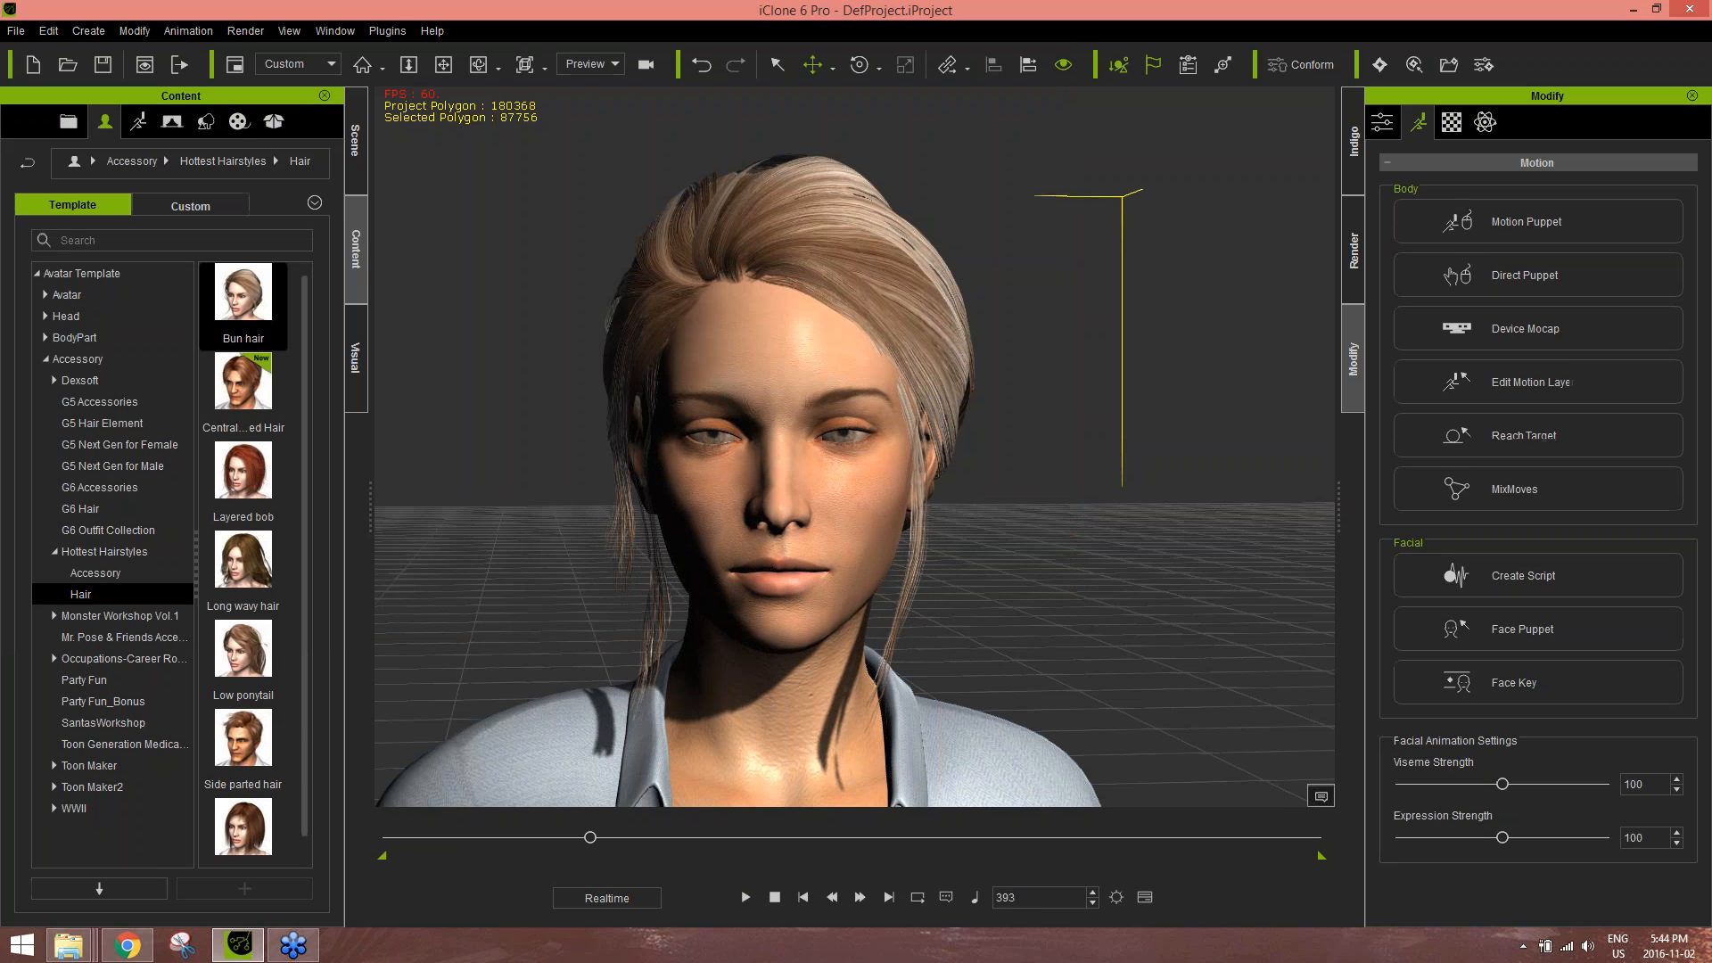
click(775, 898)
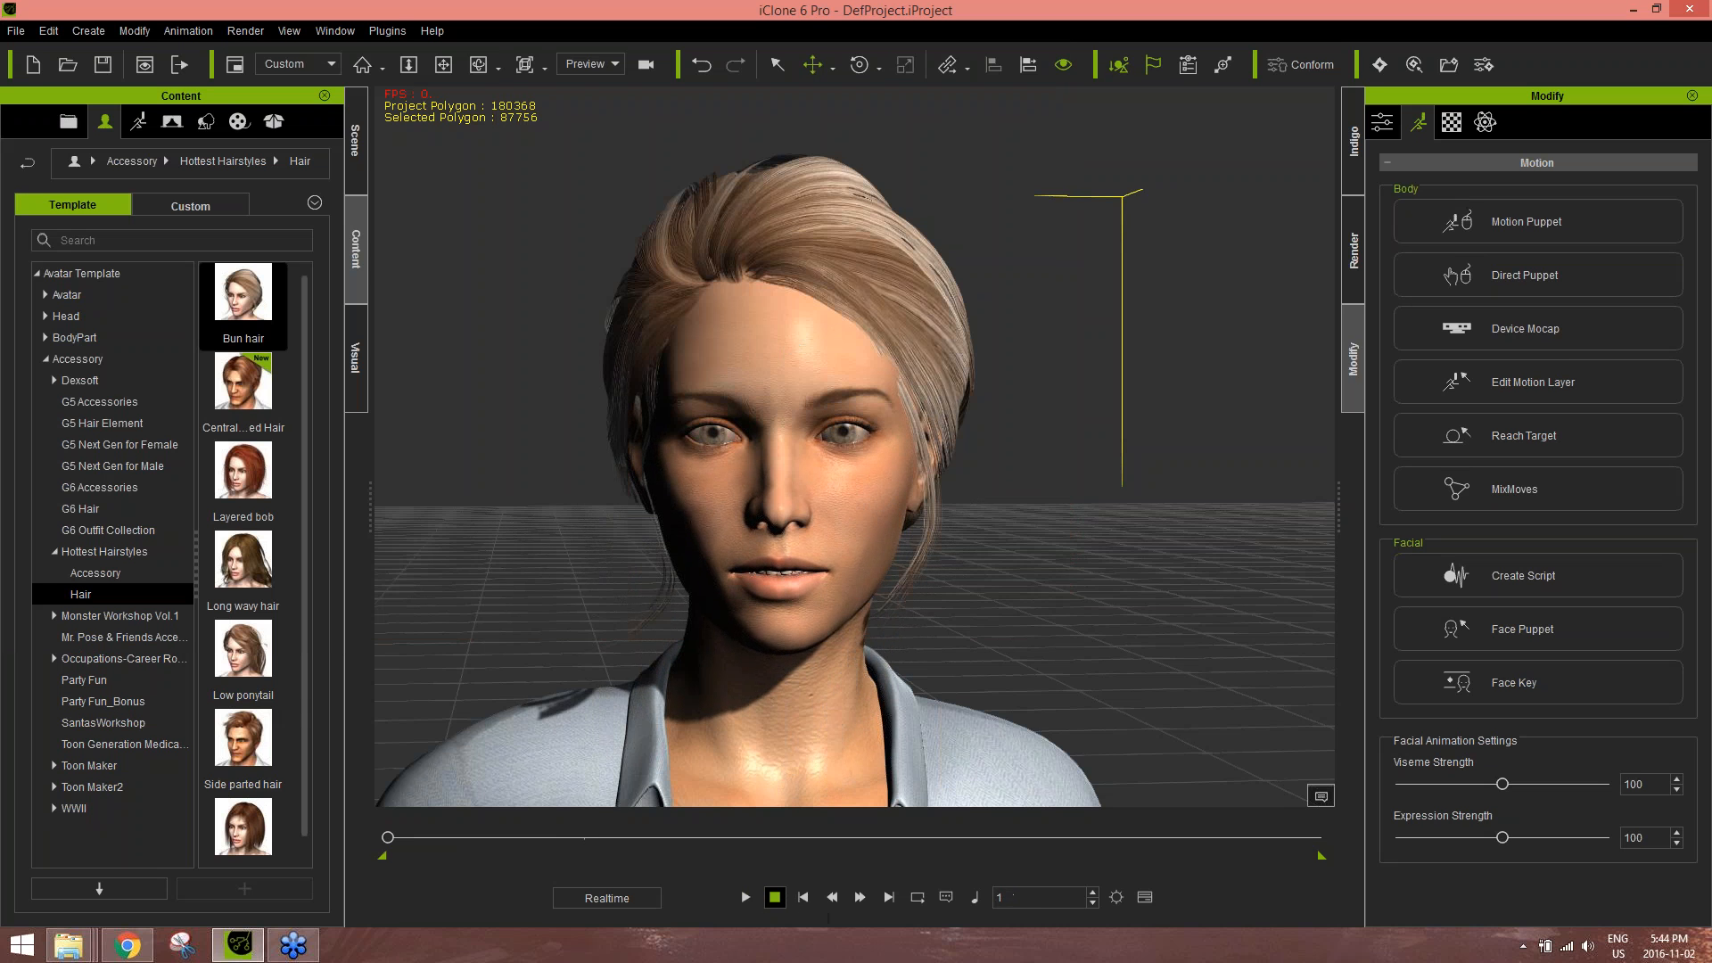
click(747, 897)
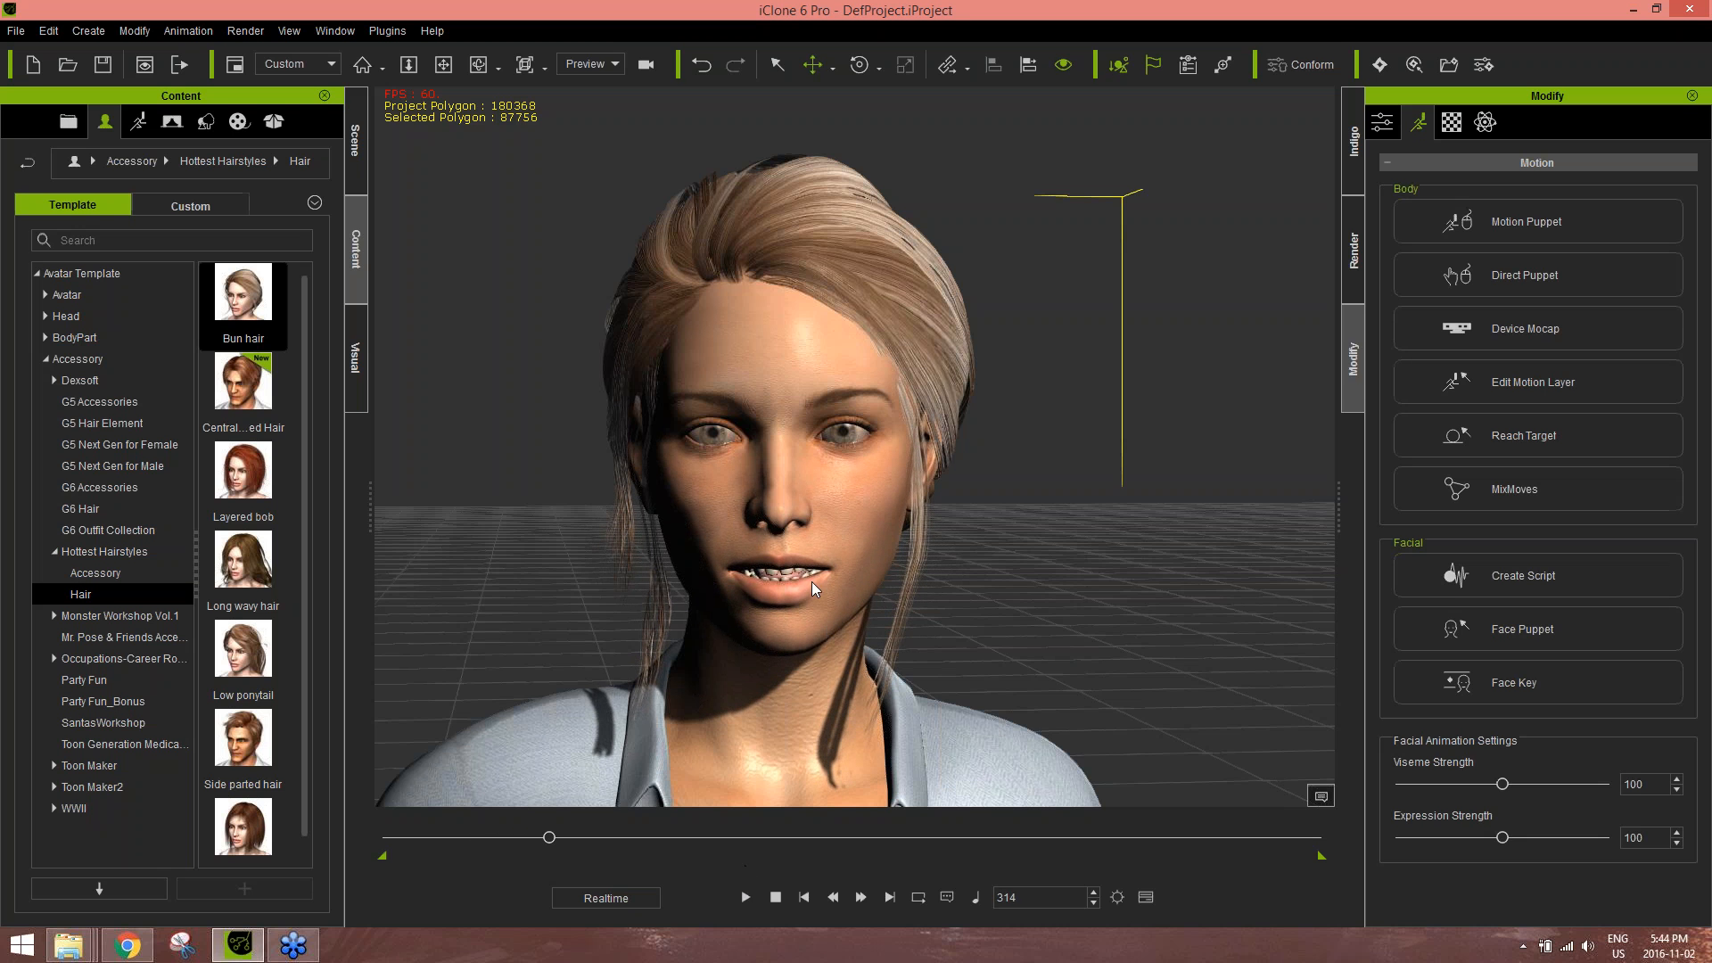
middle_drag(816, 649, 839, 581)
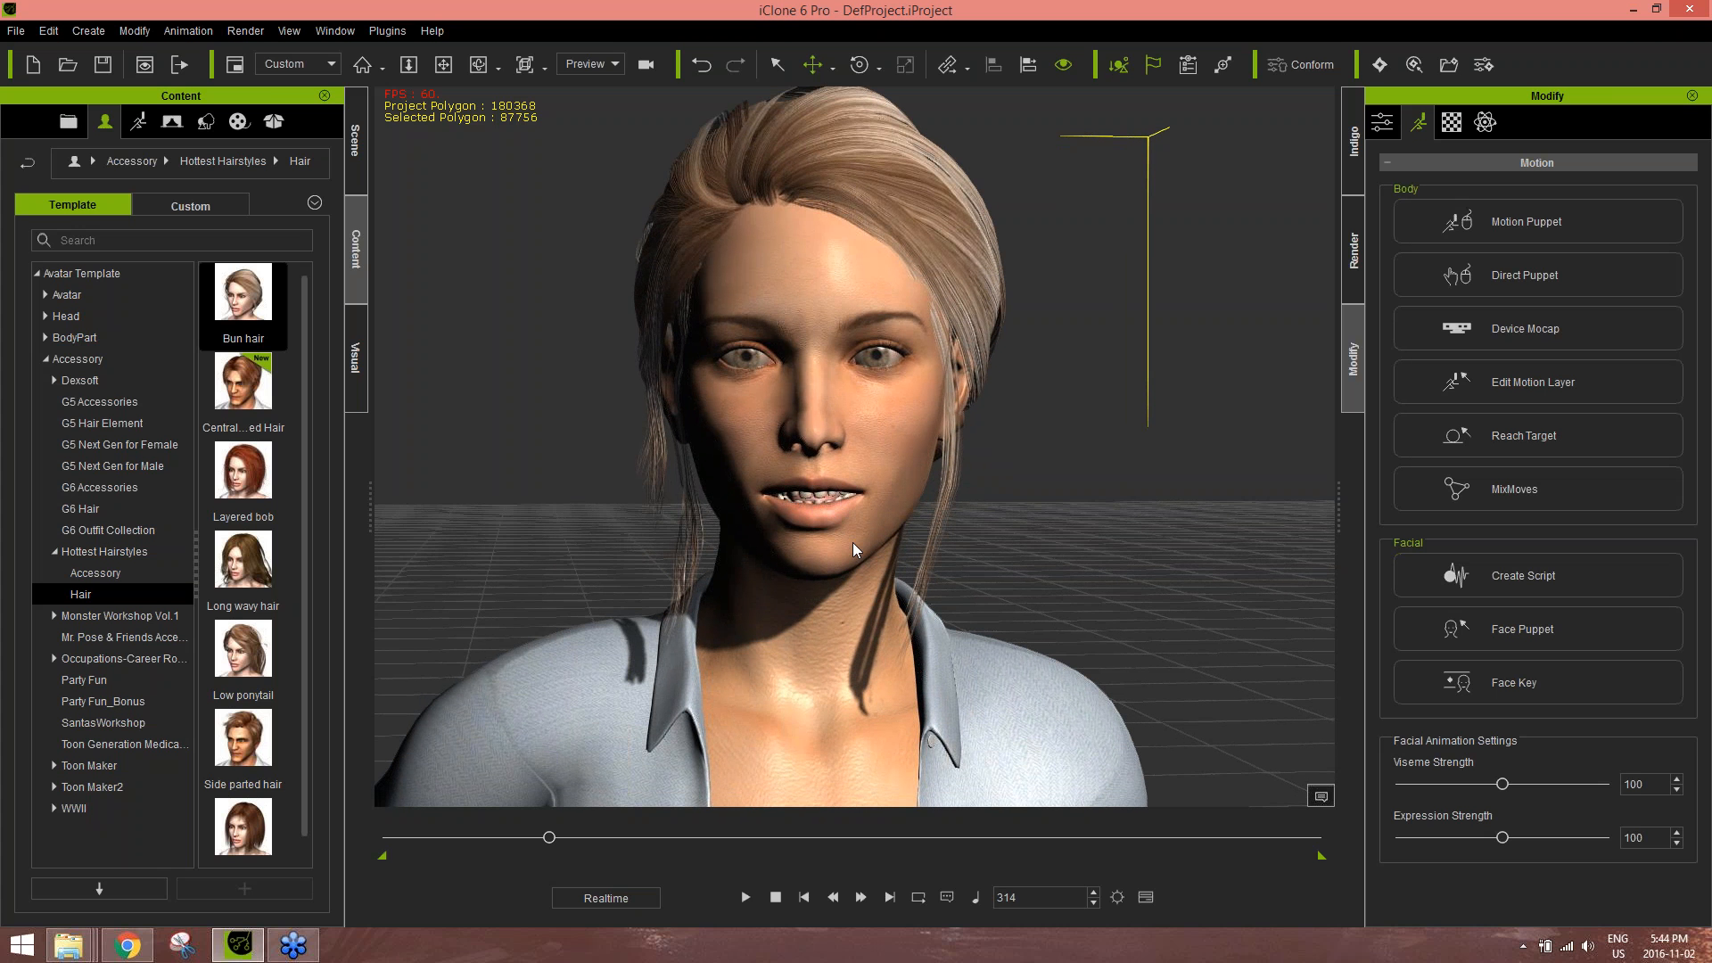
- Open the timeline and show the Viseme track for the RootNode(0) avatar
key(F3)
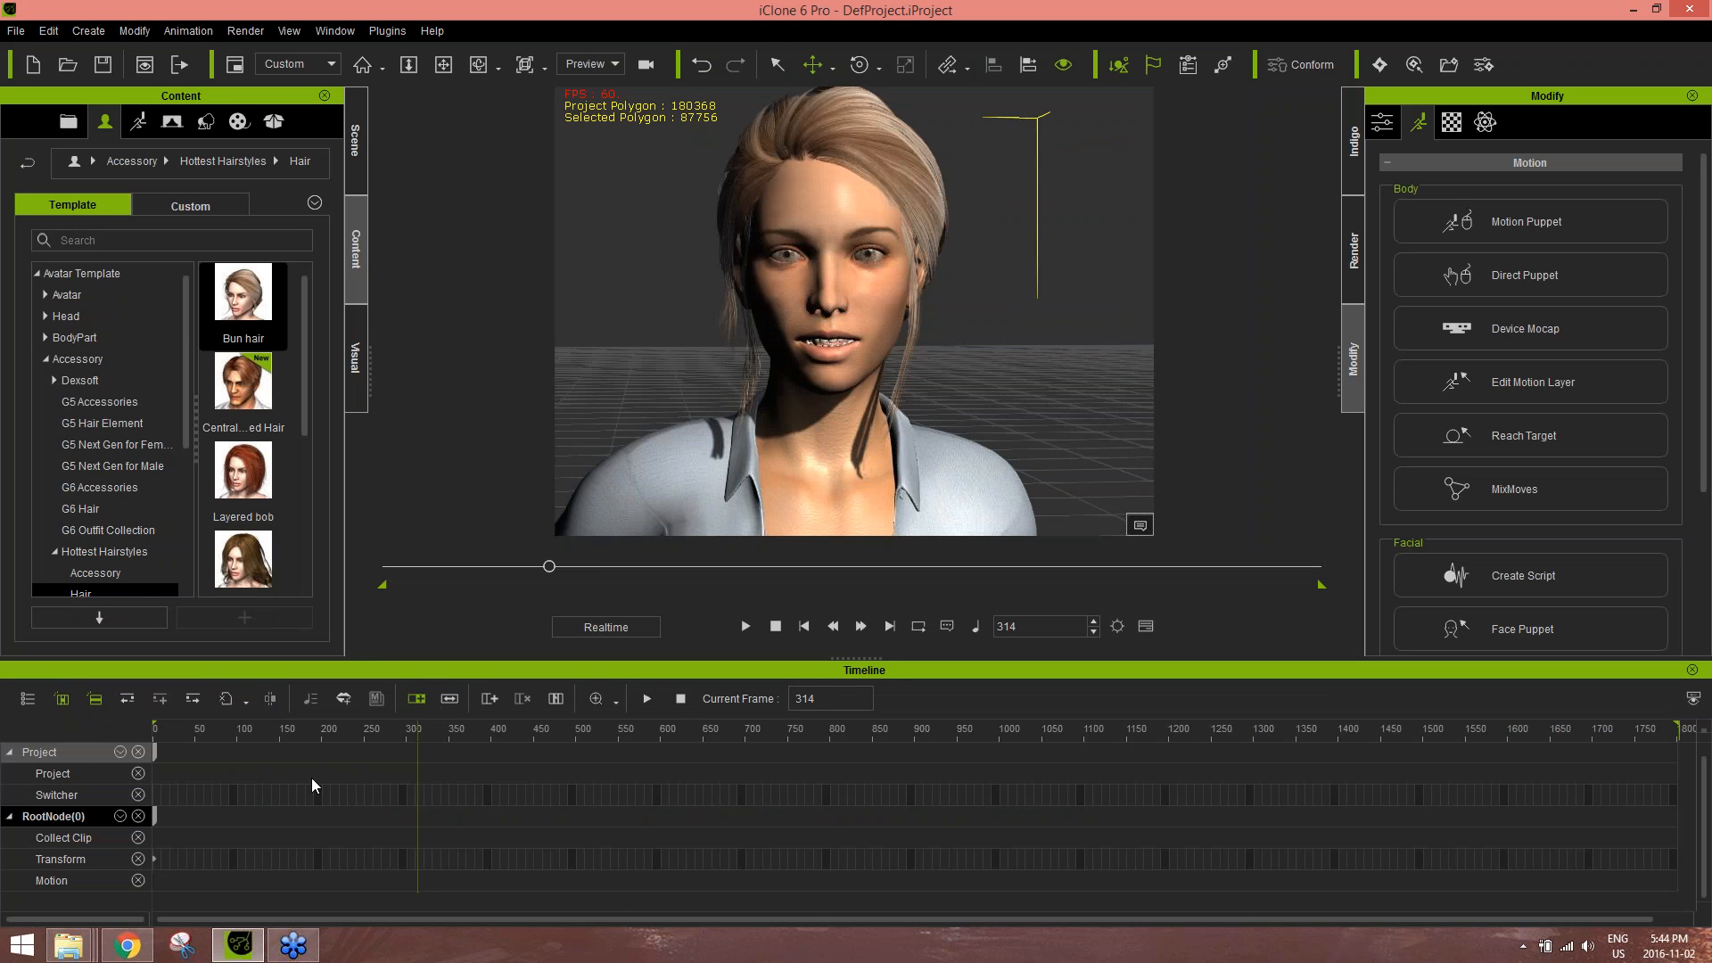
click(123, 818)
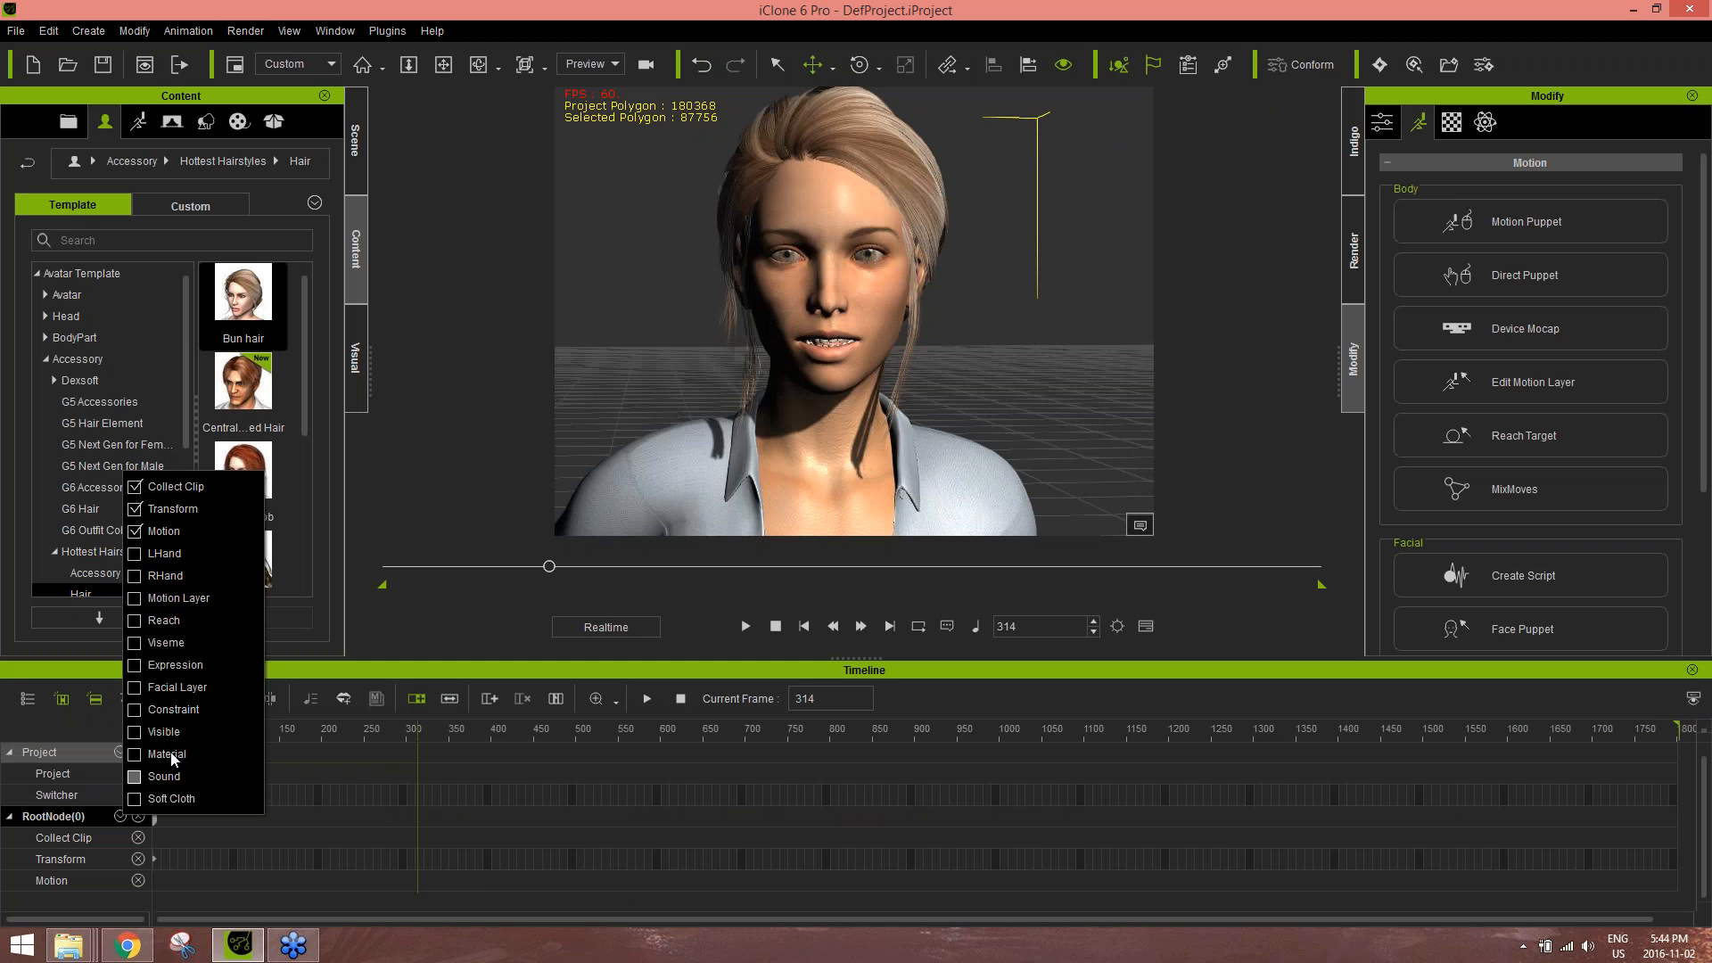
click(164, 641)
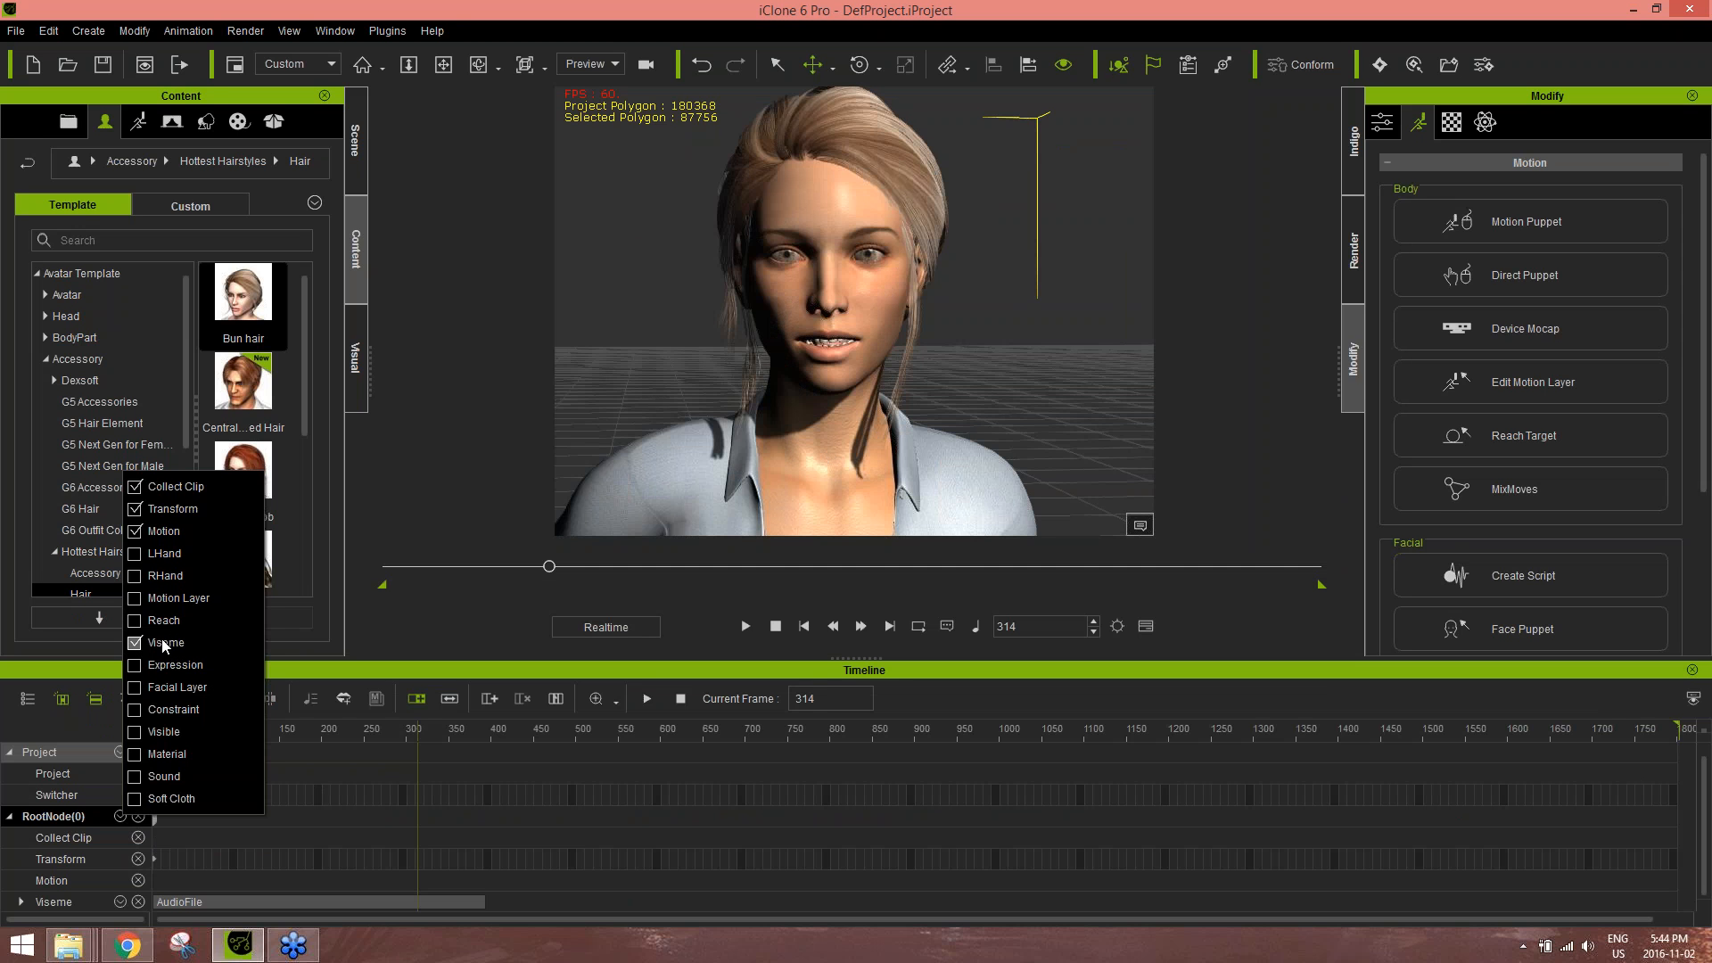
- Expand the Viseme track in the timeline to show its Voice and Lips tracks, with the whole audio clip in view
click(341, 674)
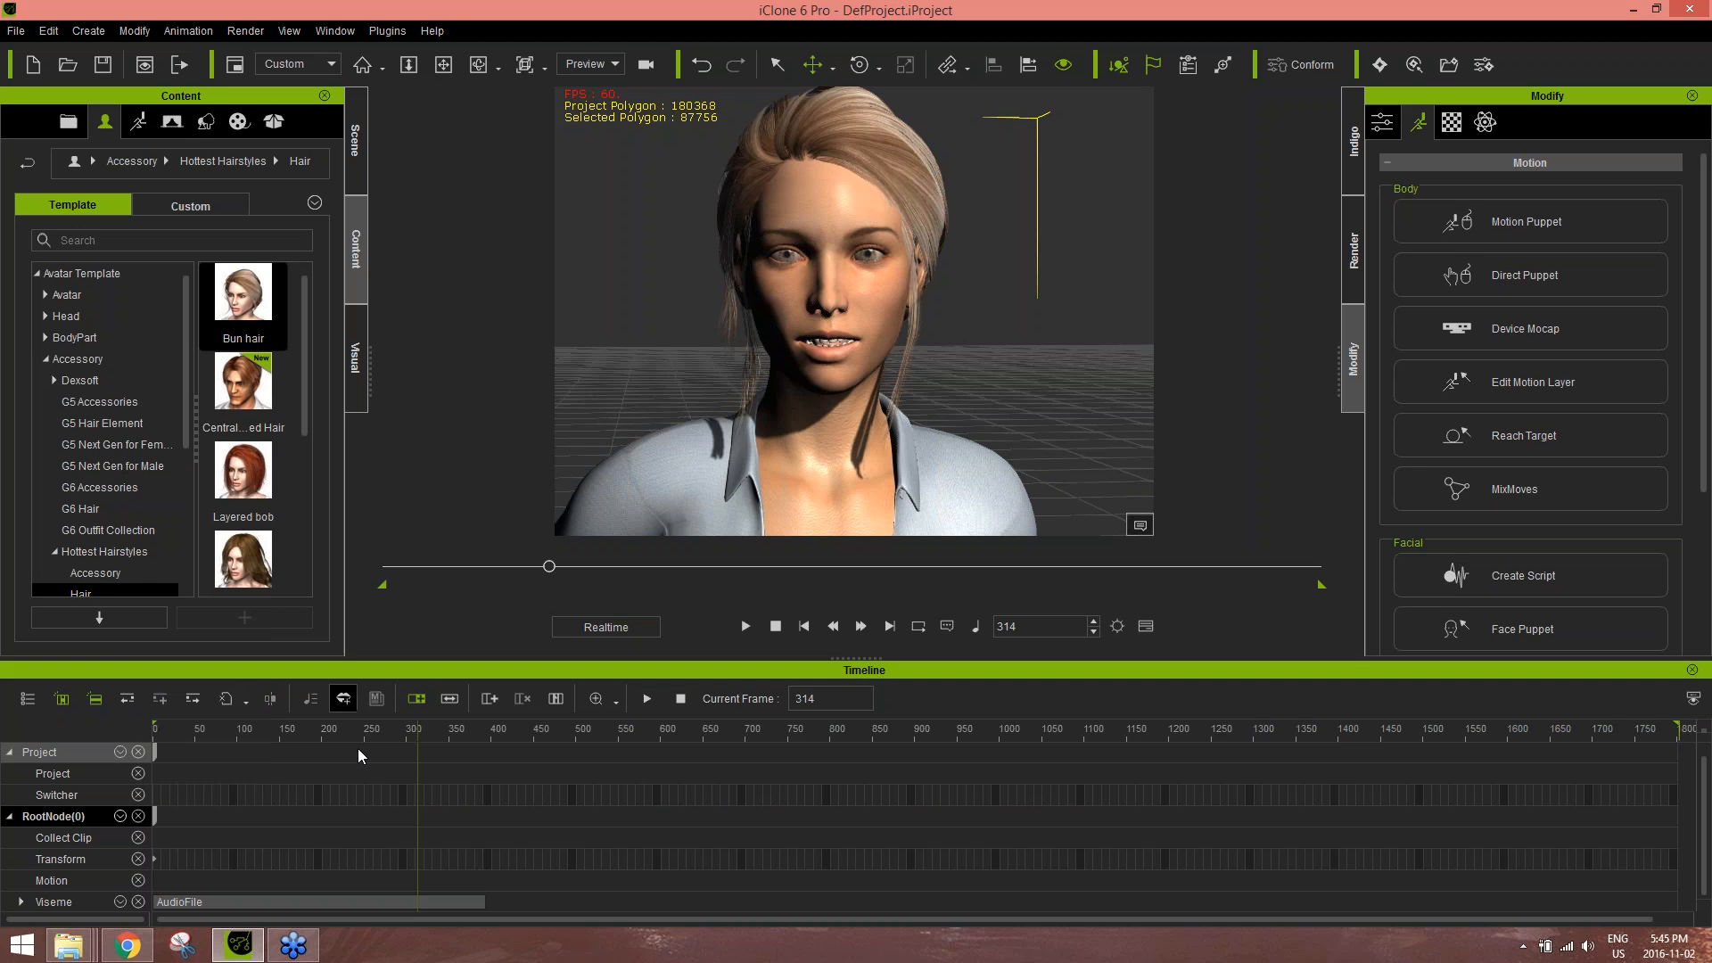
click(21, 900)
scroll(369, 810, down, 3)
alt+scroll(461, 855, up, 3)
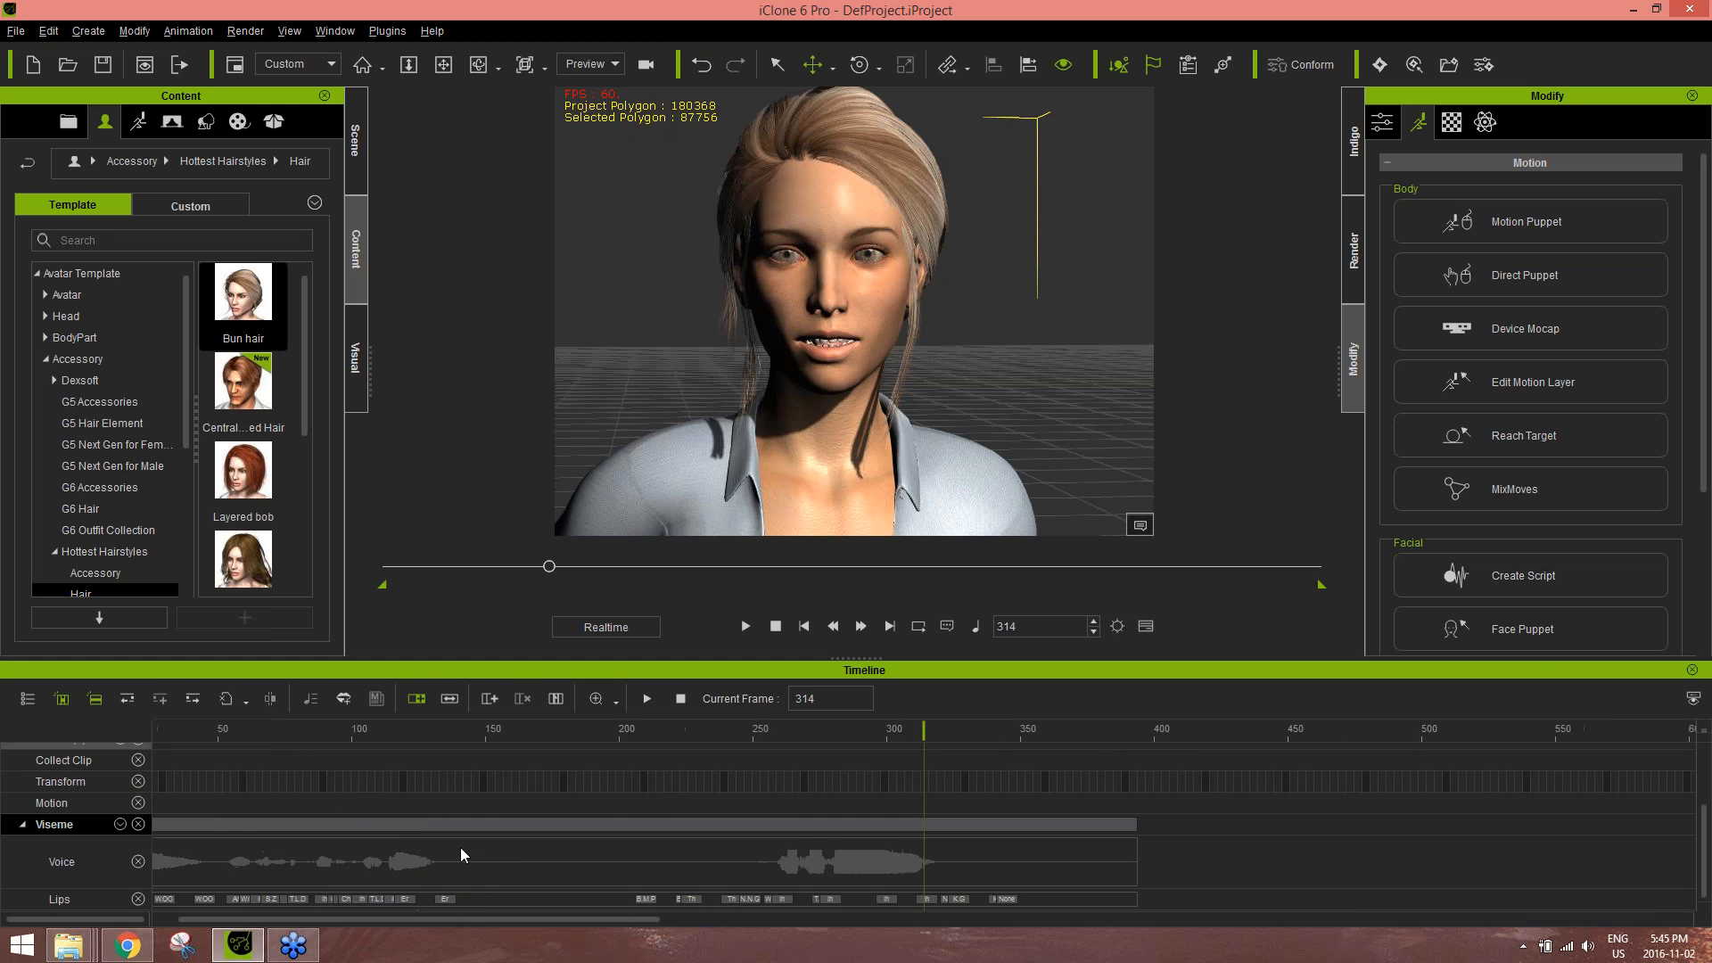
alt+scroll(460, 848, up, 3)
alt+scroll(461, 849, down, 2)
drag(479, 917, 342, 929)
- Delete all the lip keys of the second spoken phrase, from about frame 205 to the end of the Lips track
click(381, 735)
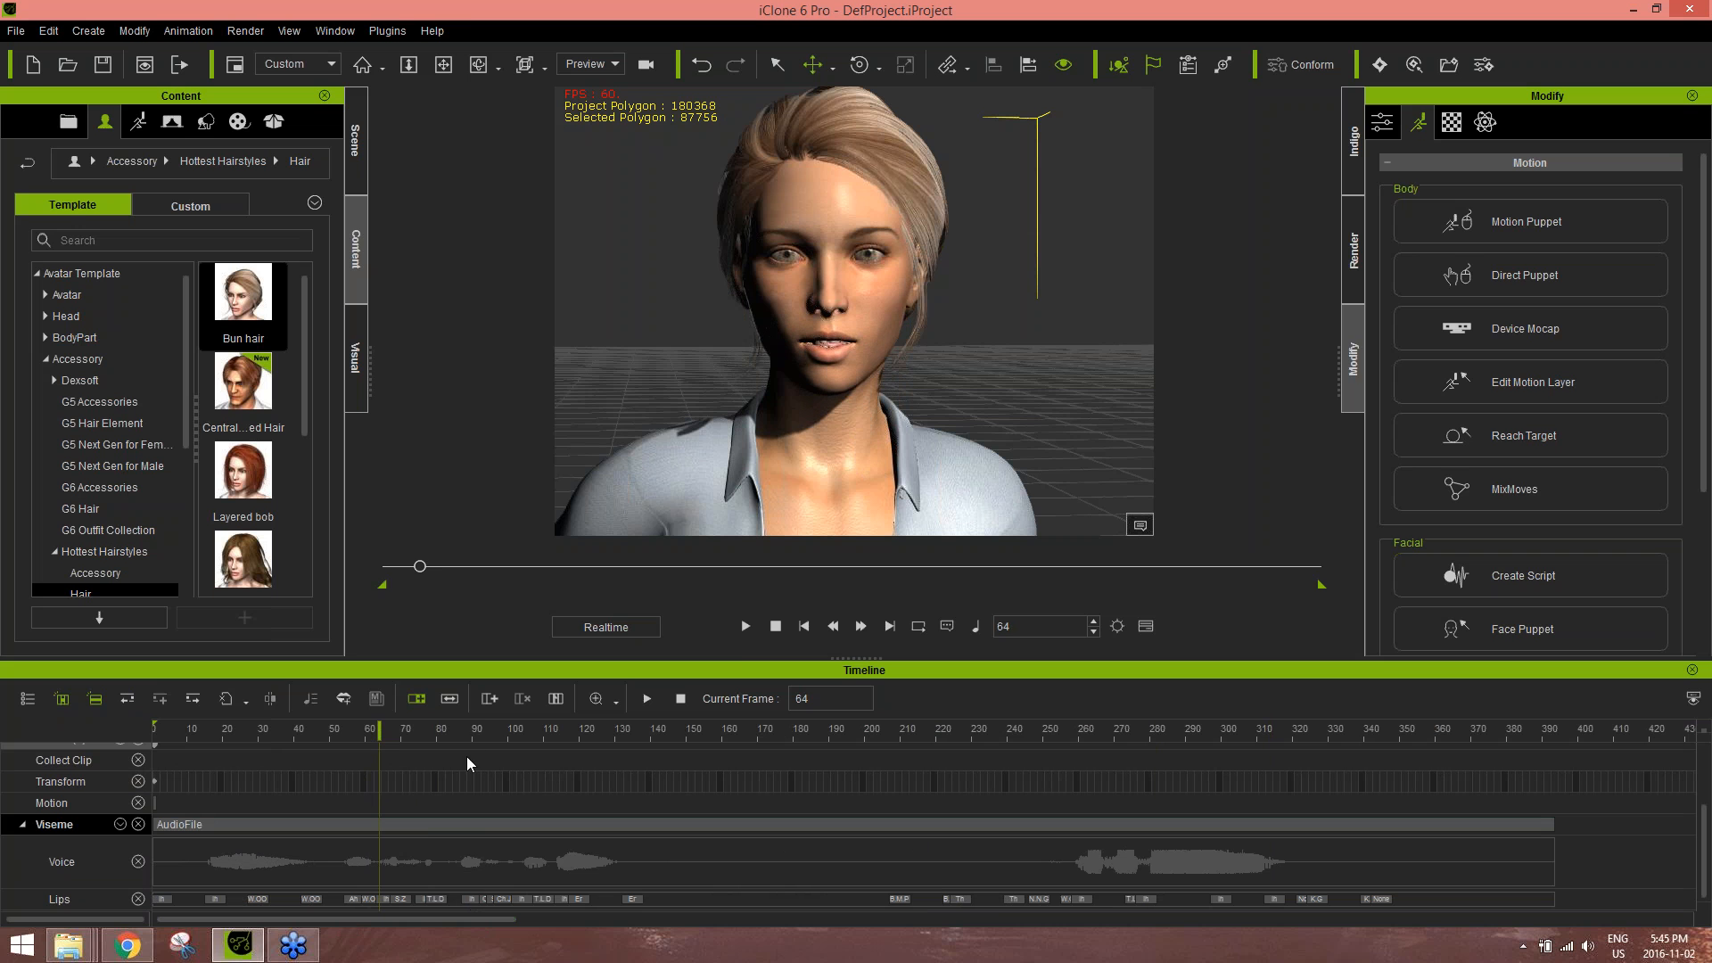
drag(476, 734, 486, 733)
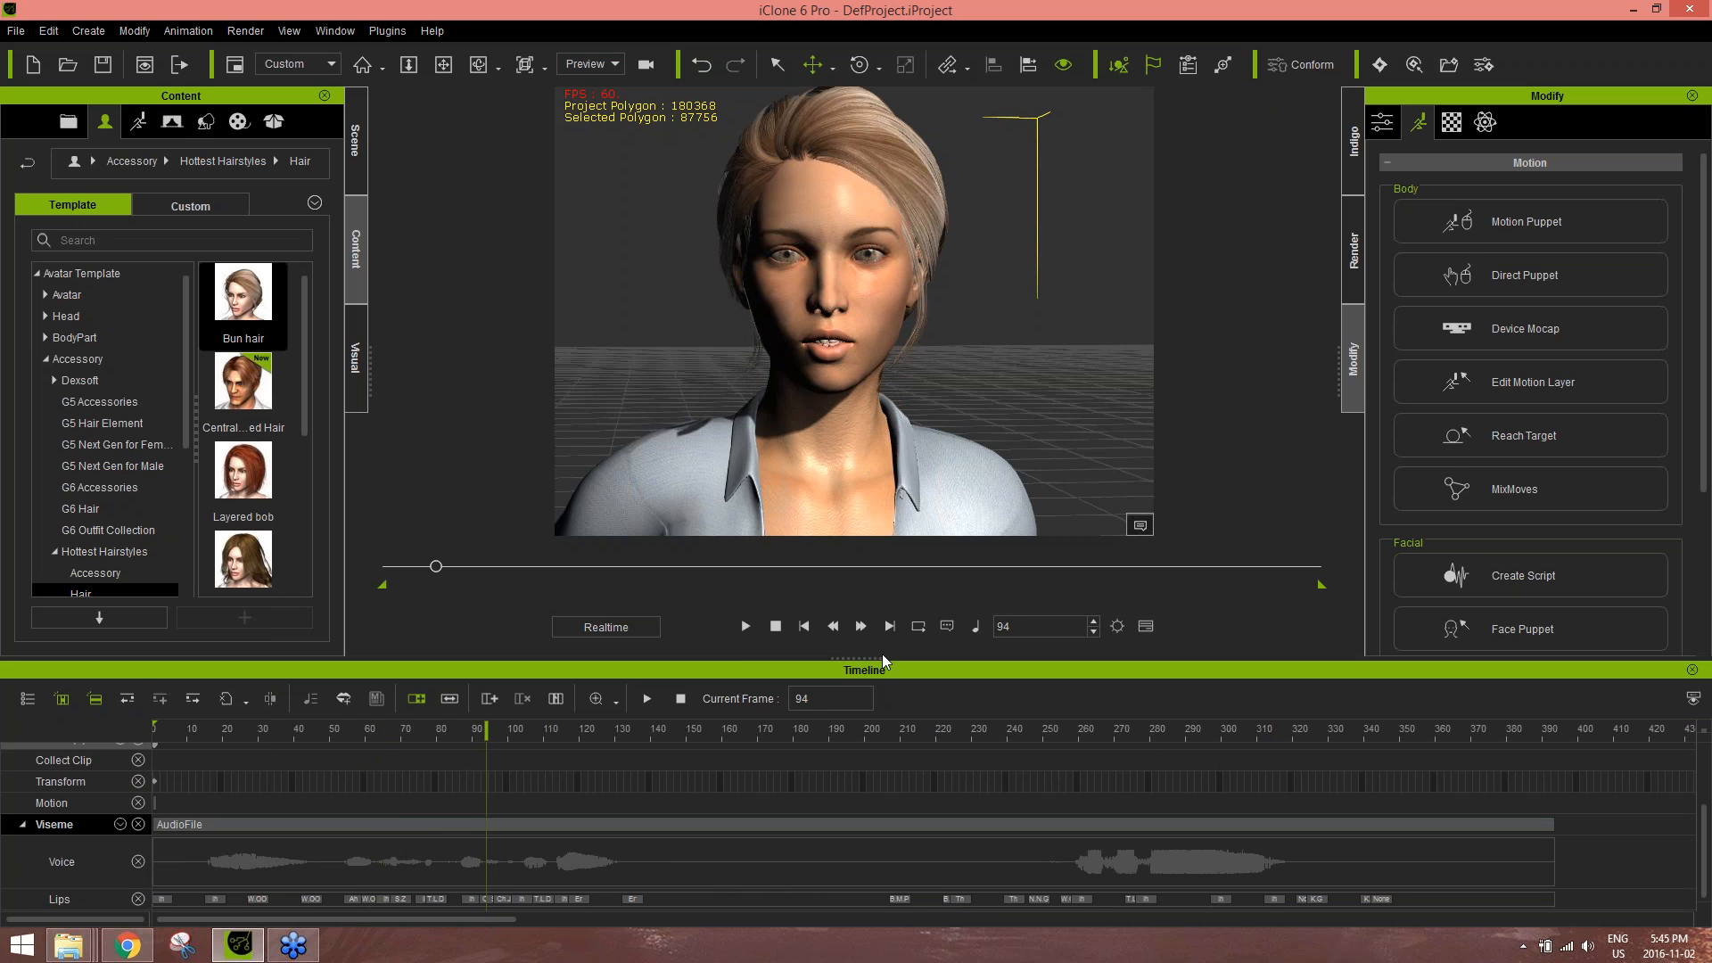
drag(858, 740, 946, 738)
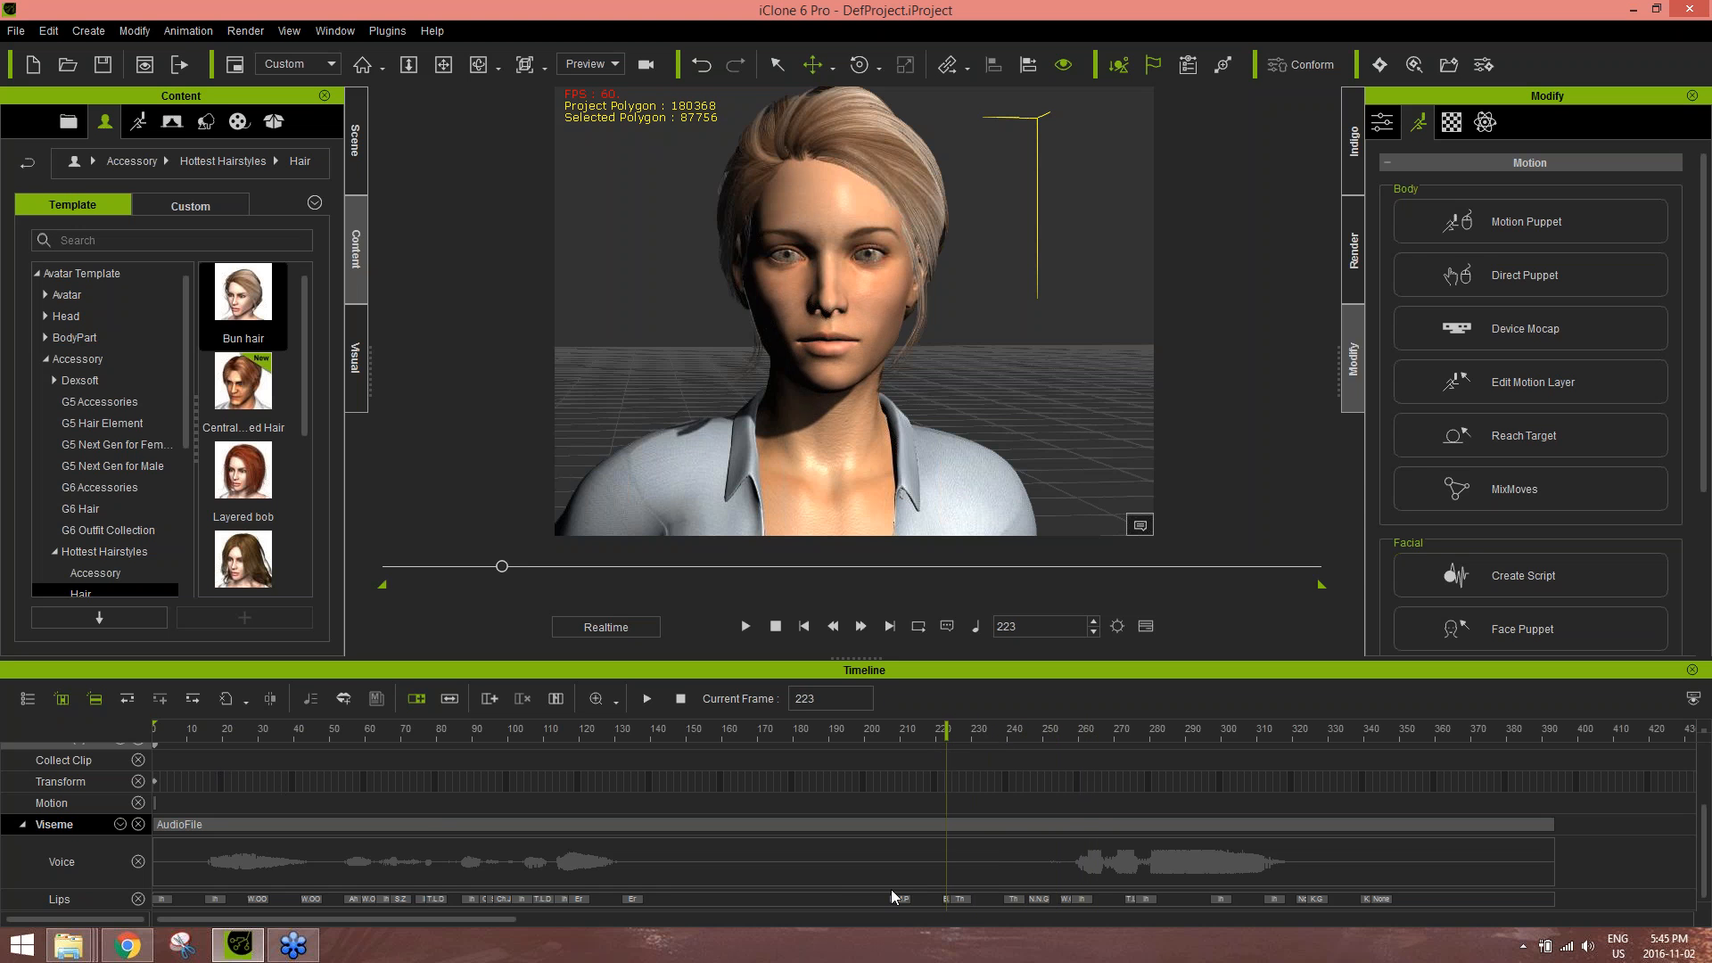
drag(869, 904, 1423, 900)
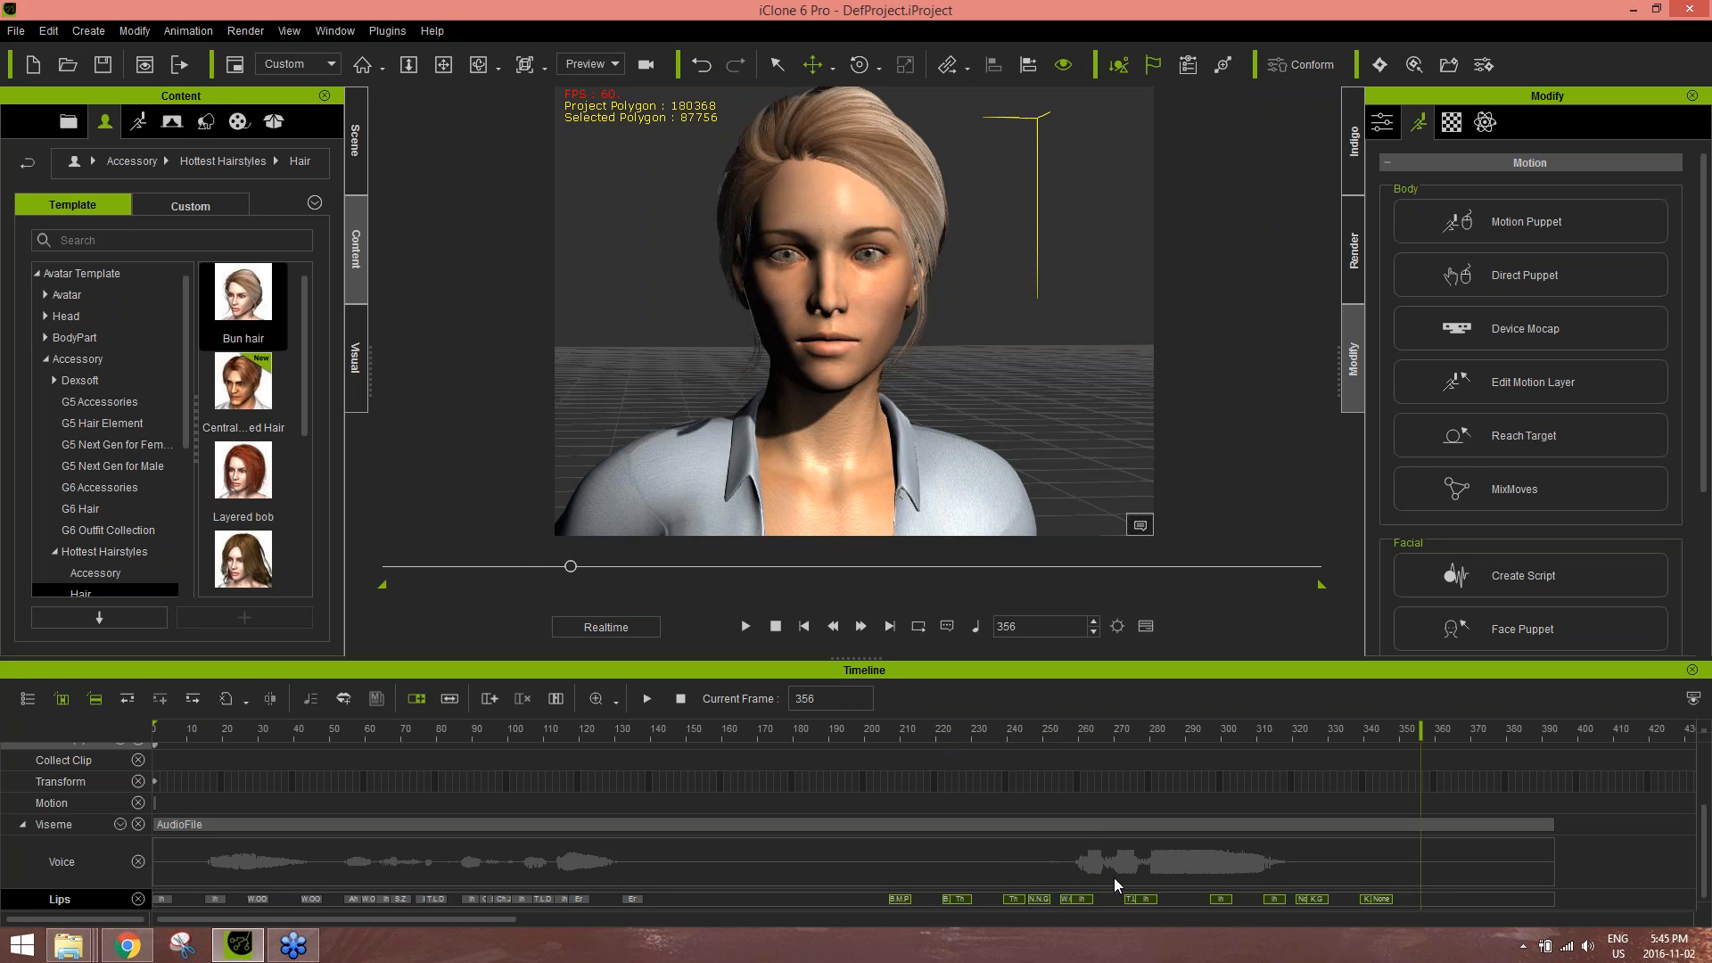
key(Delete)
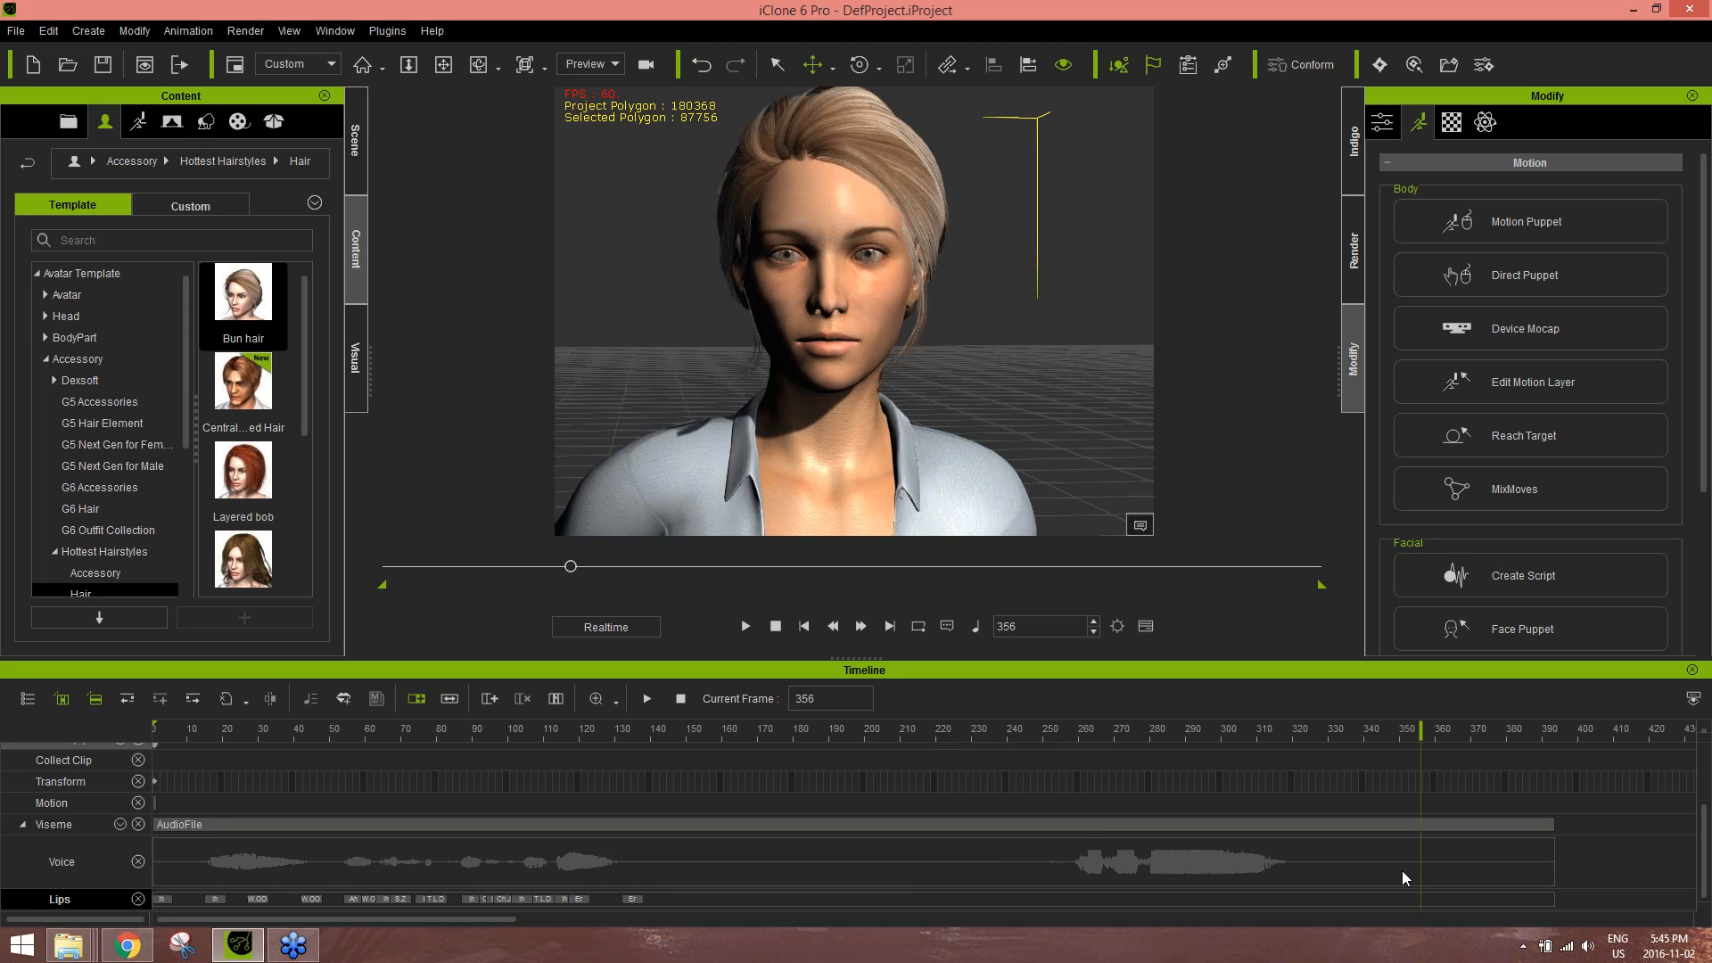
- Add a (None) lip key at frame 225 and a W_OO lip key at frame 249 on the Lips track
drag(1009, 734, 953, 740)
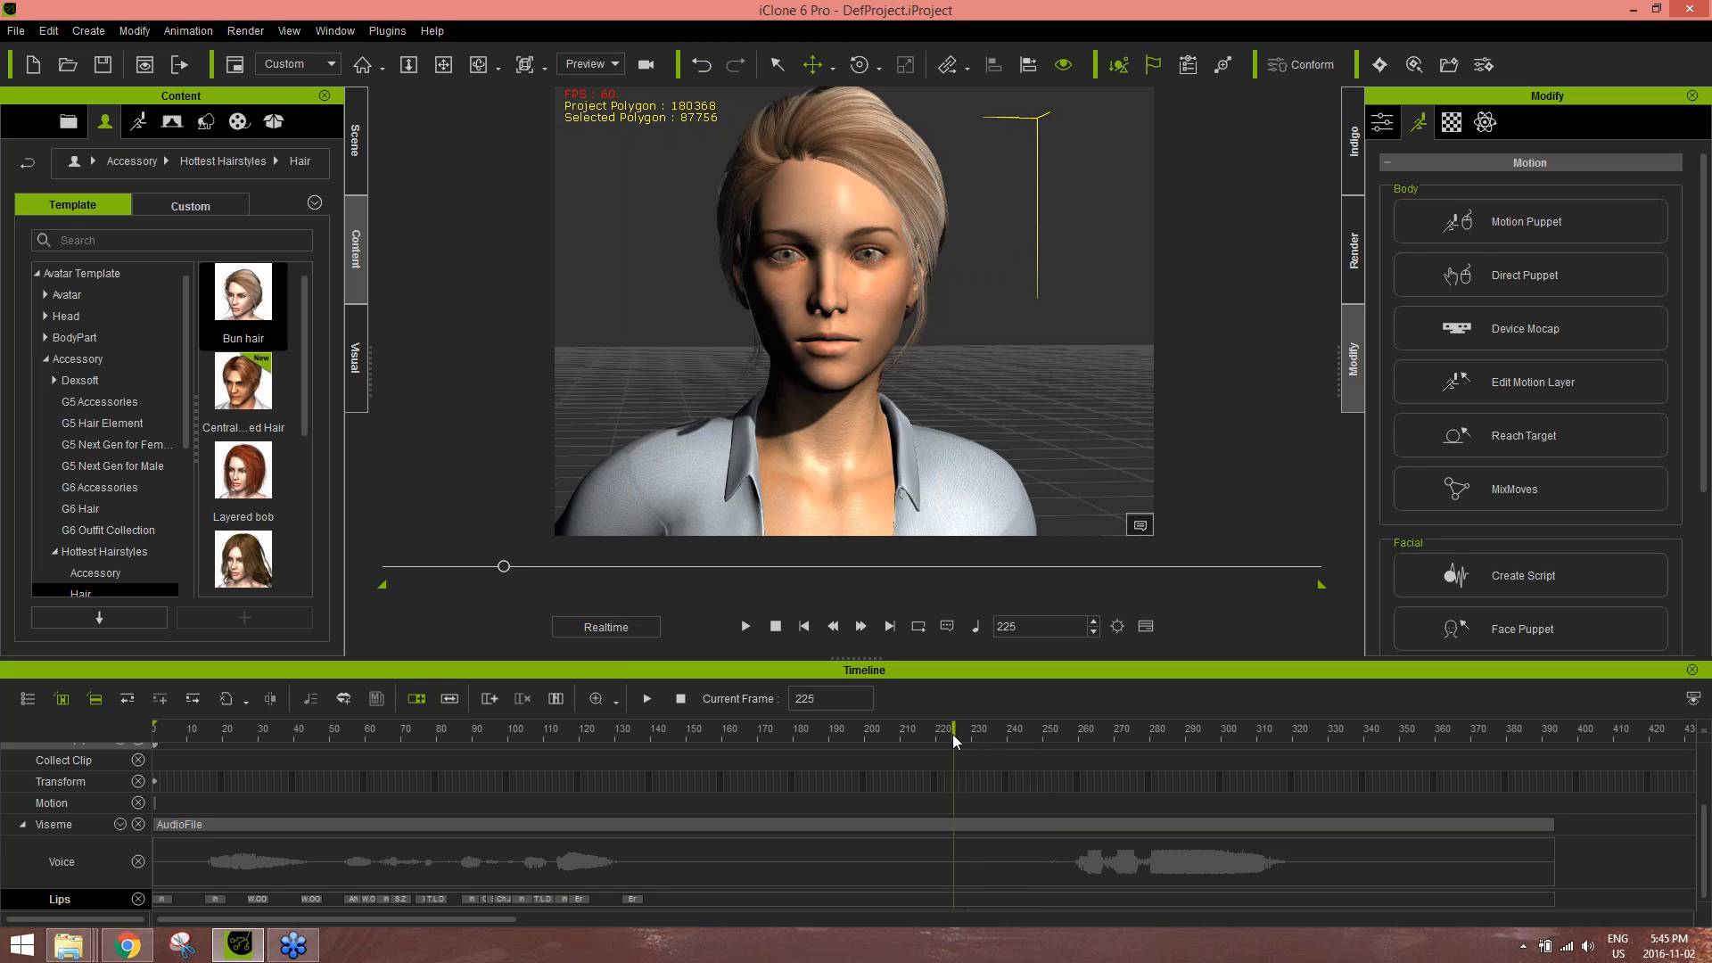
double_click(954, 903)
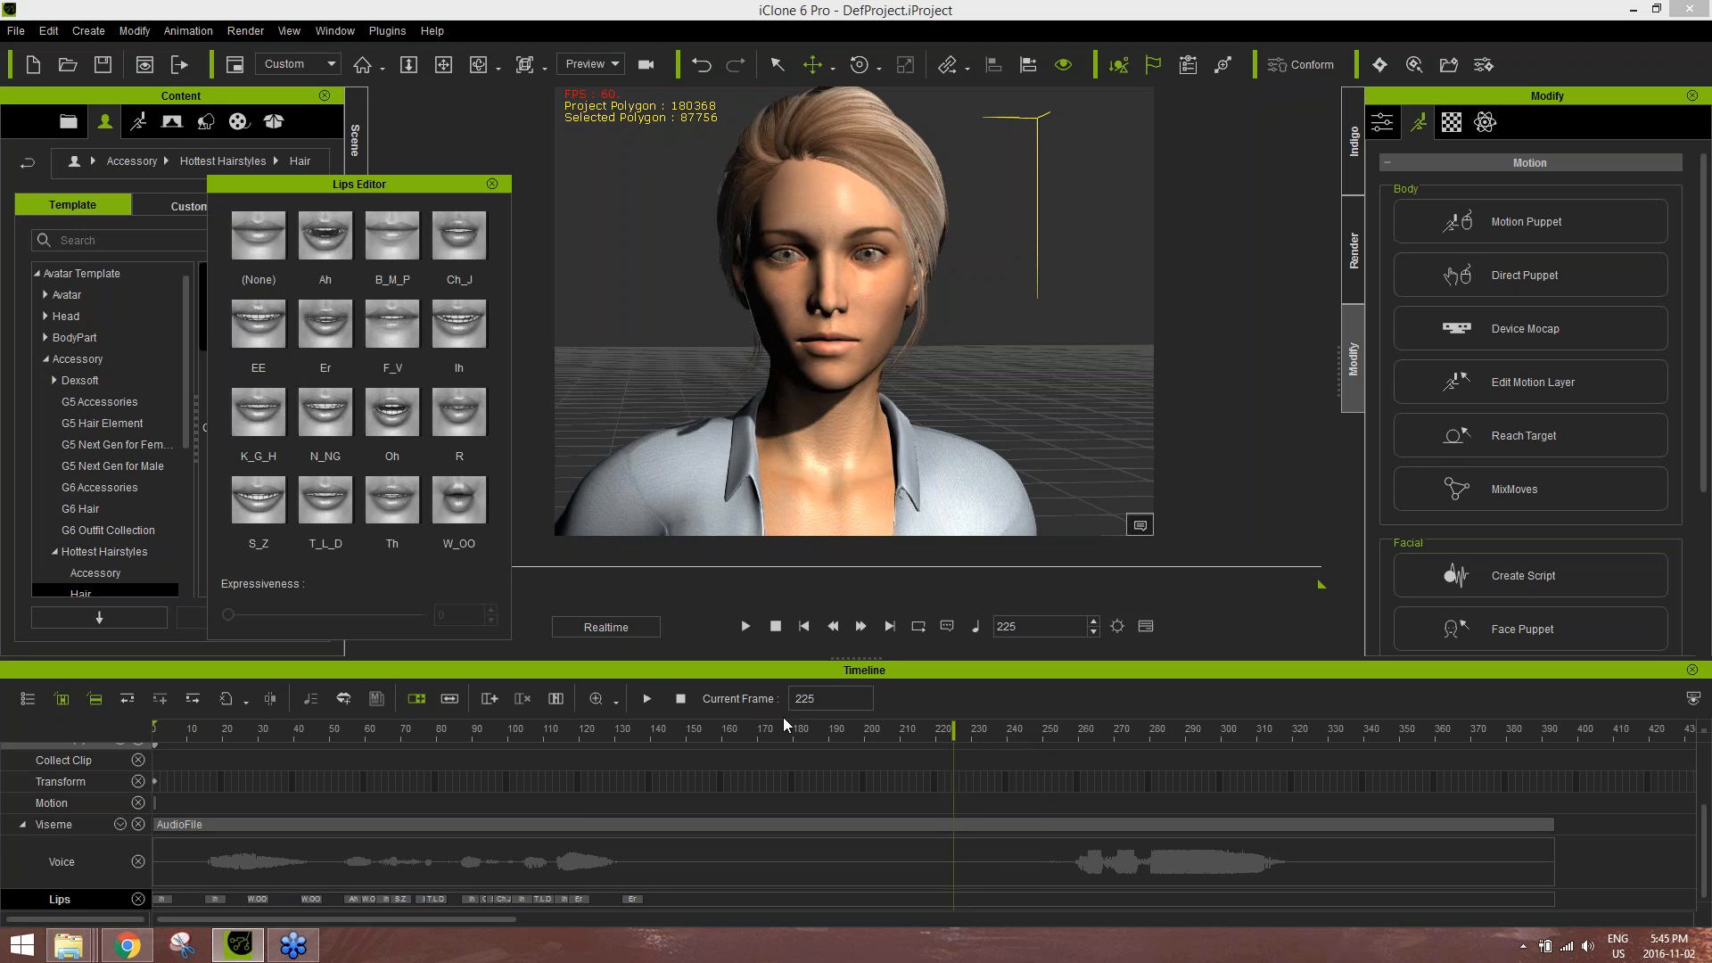
click(271, 242)
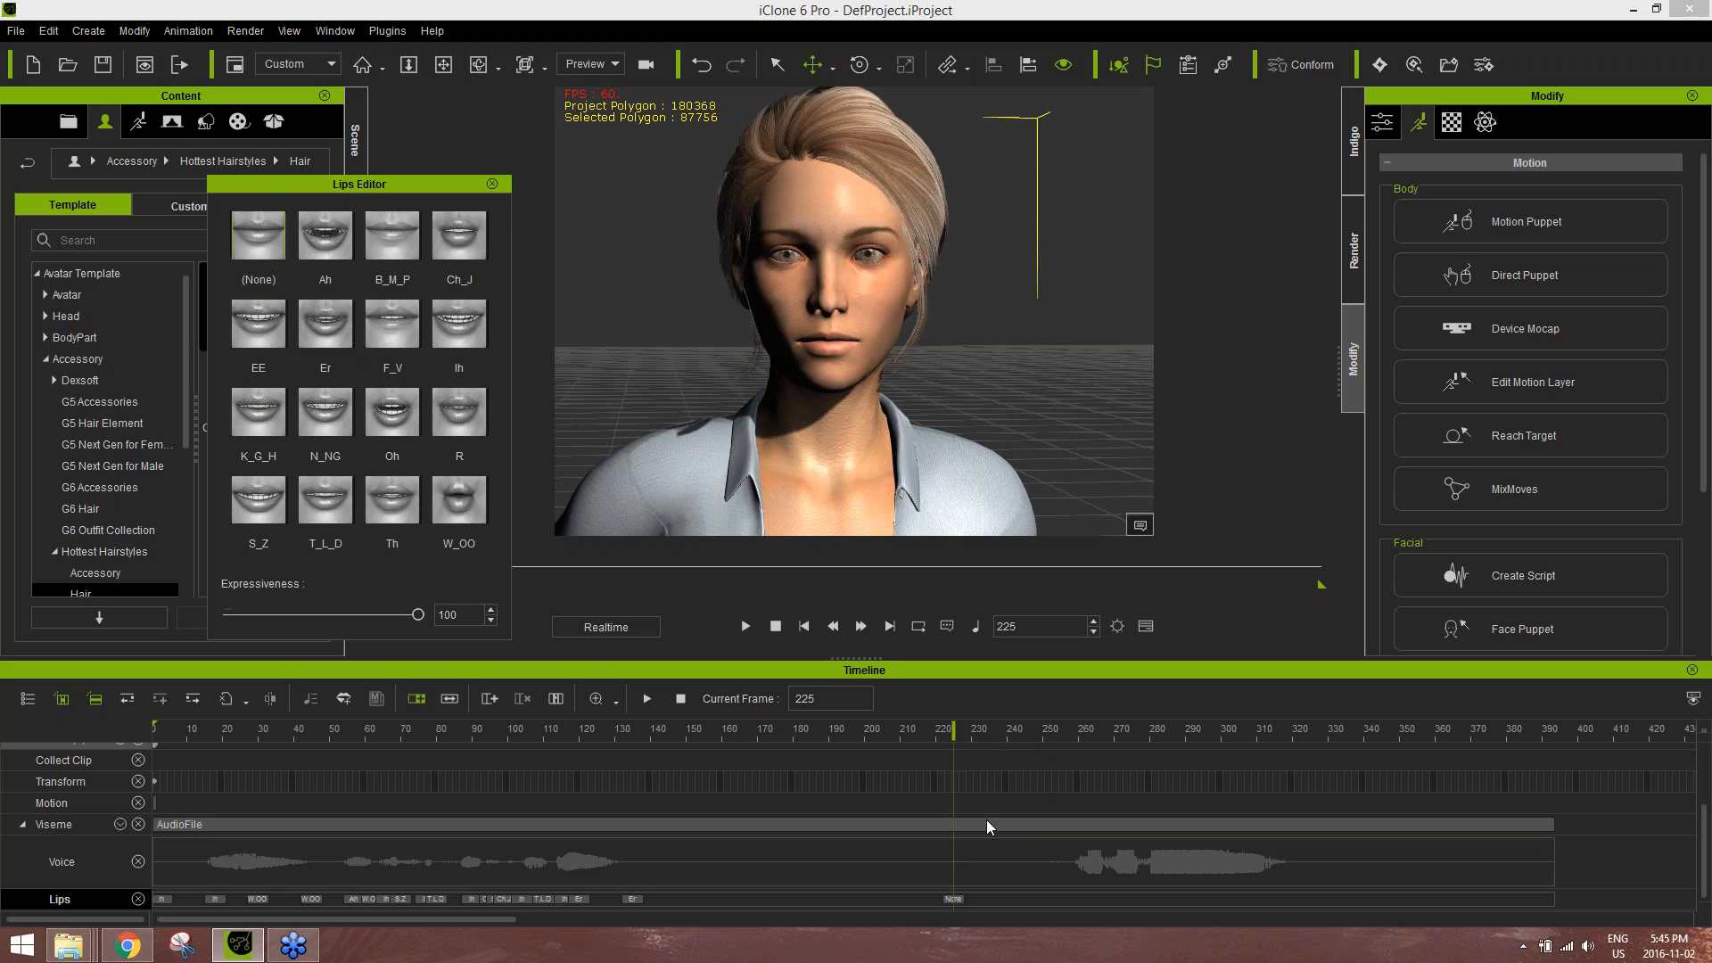
click(988, 747)
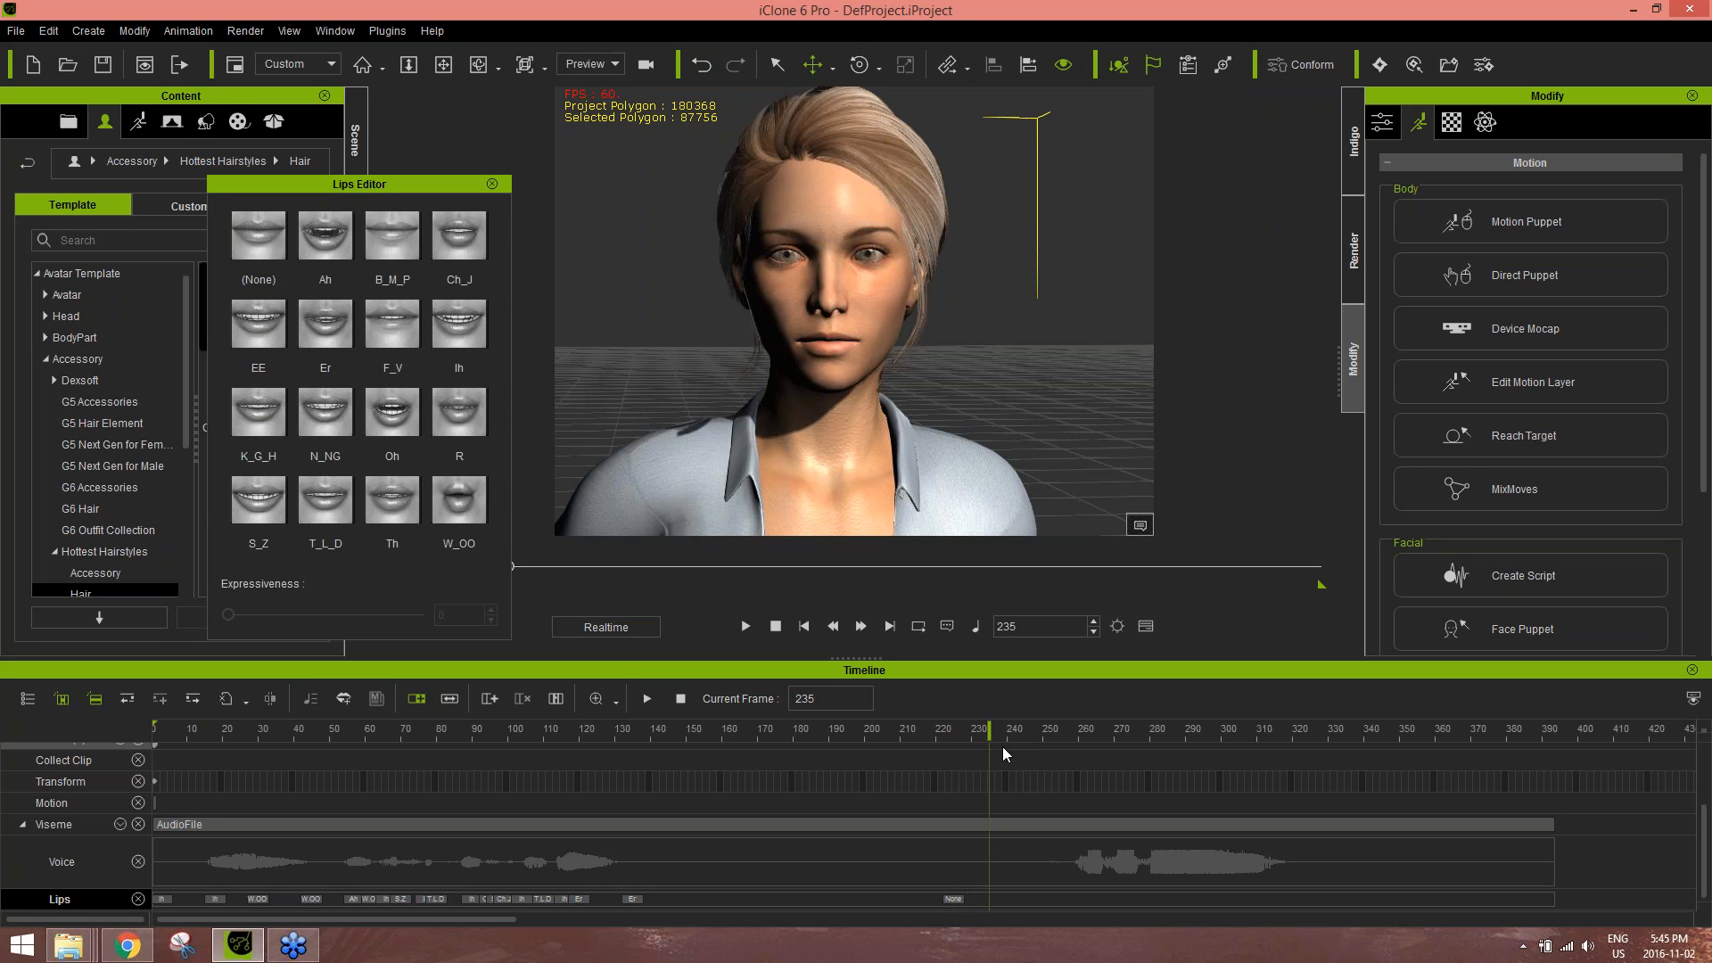
drag(992, 735, 1041, 737)
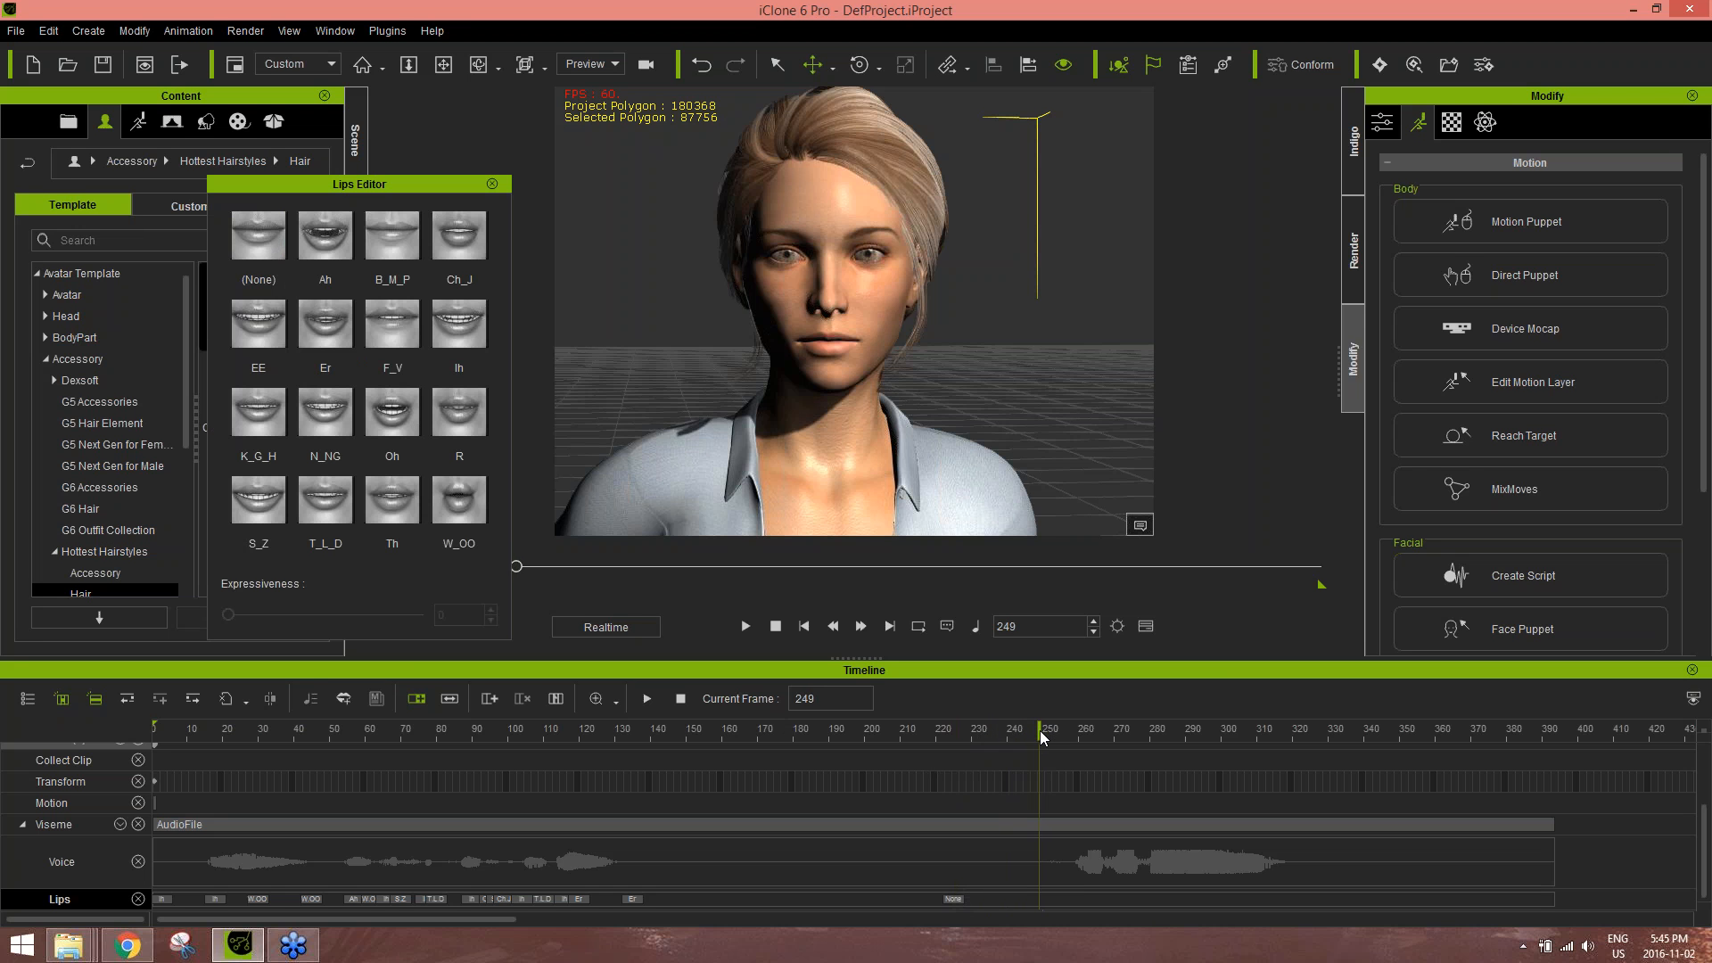
click(459, 501)
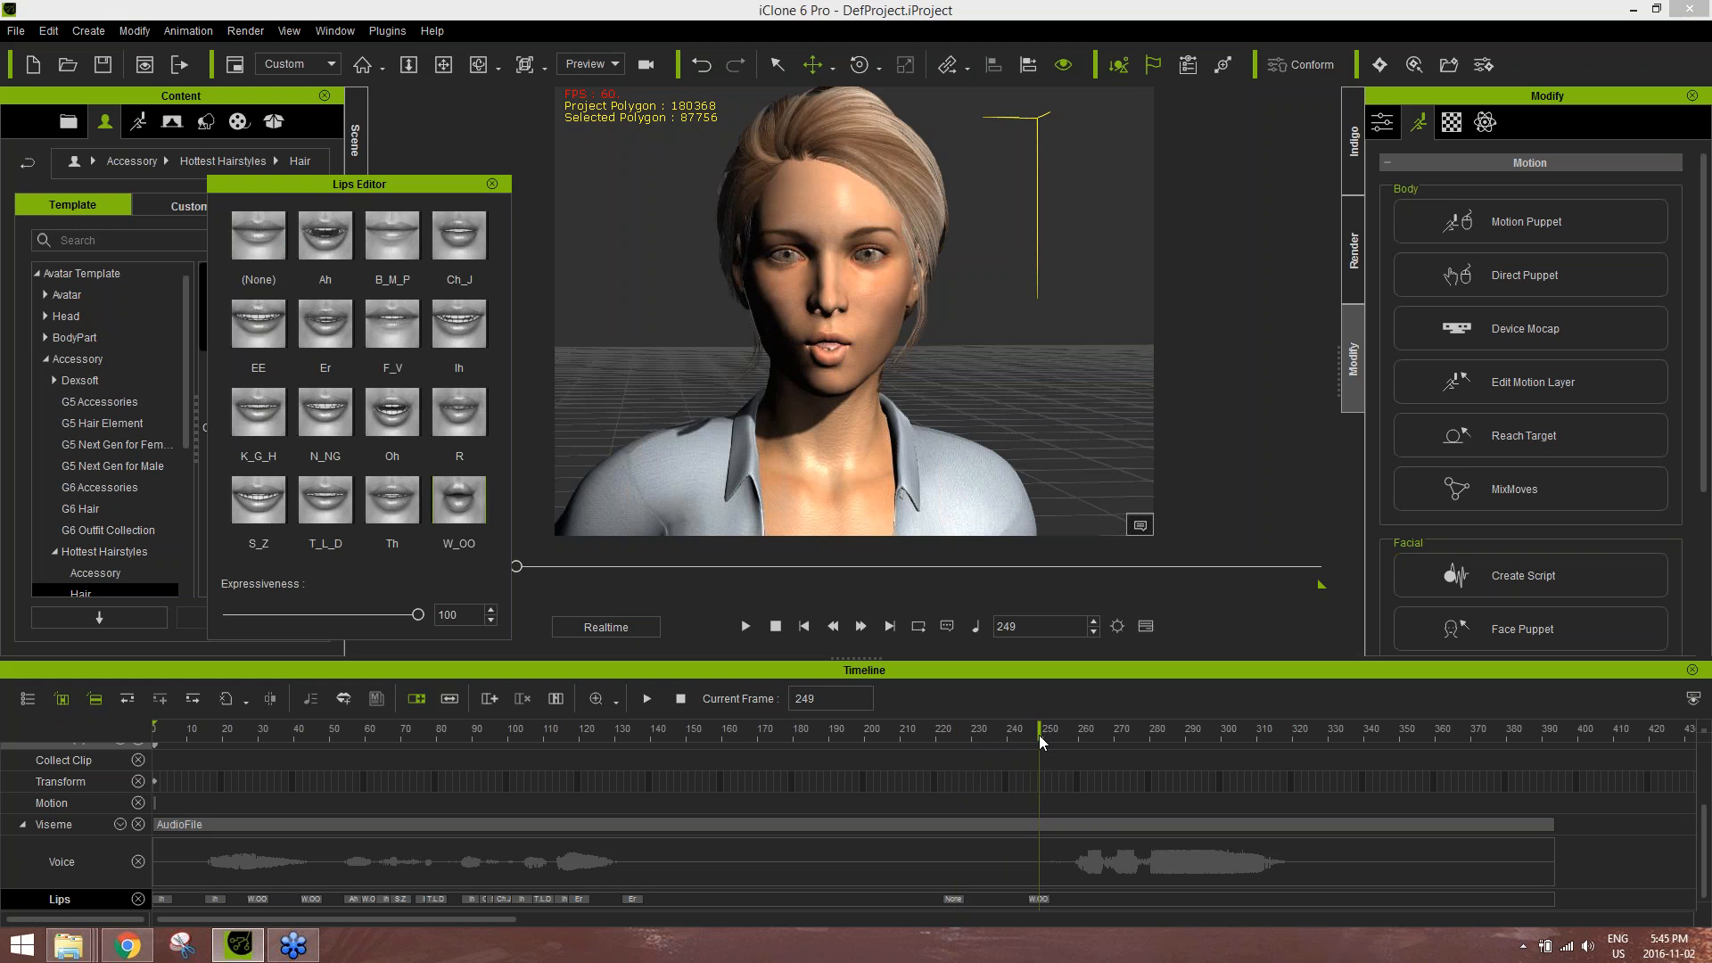
- Add an Ah lip key at frame 262 and set its expressiveness to 65
drag(1040, 736, 1085, 735)
click(327, 234)
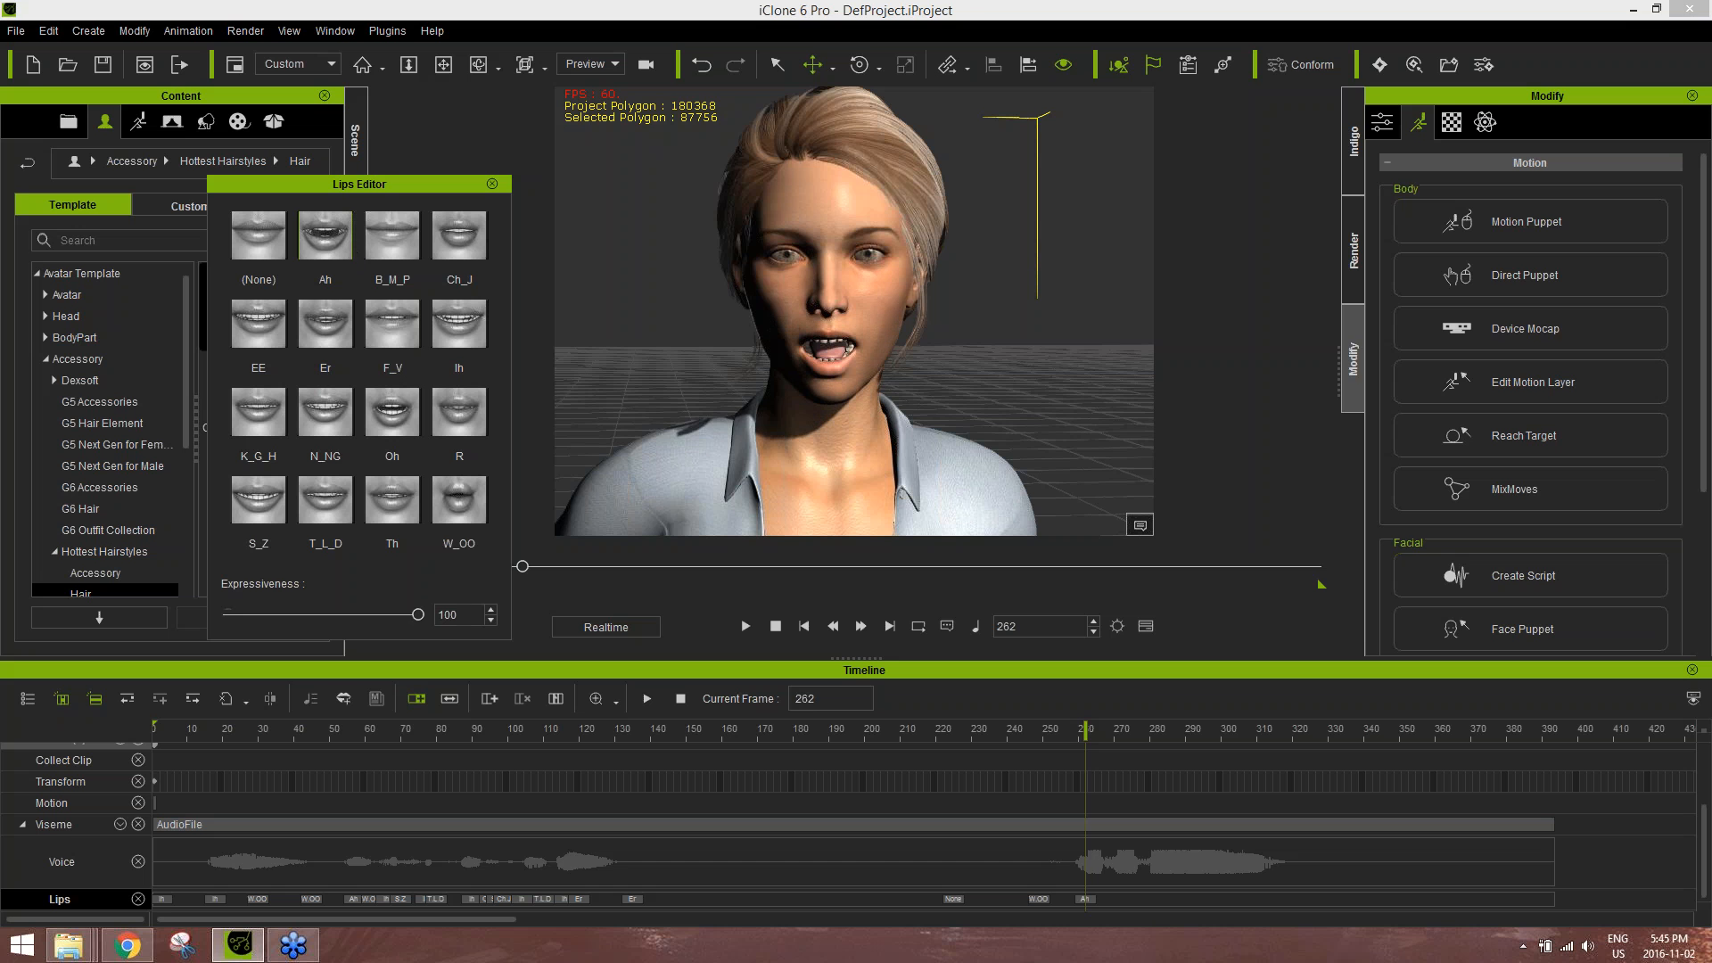
drag(417, 615, 350, 623)
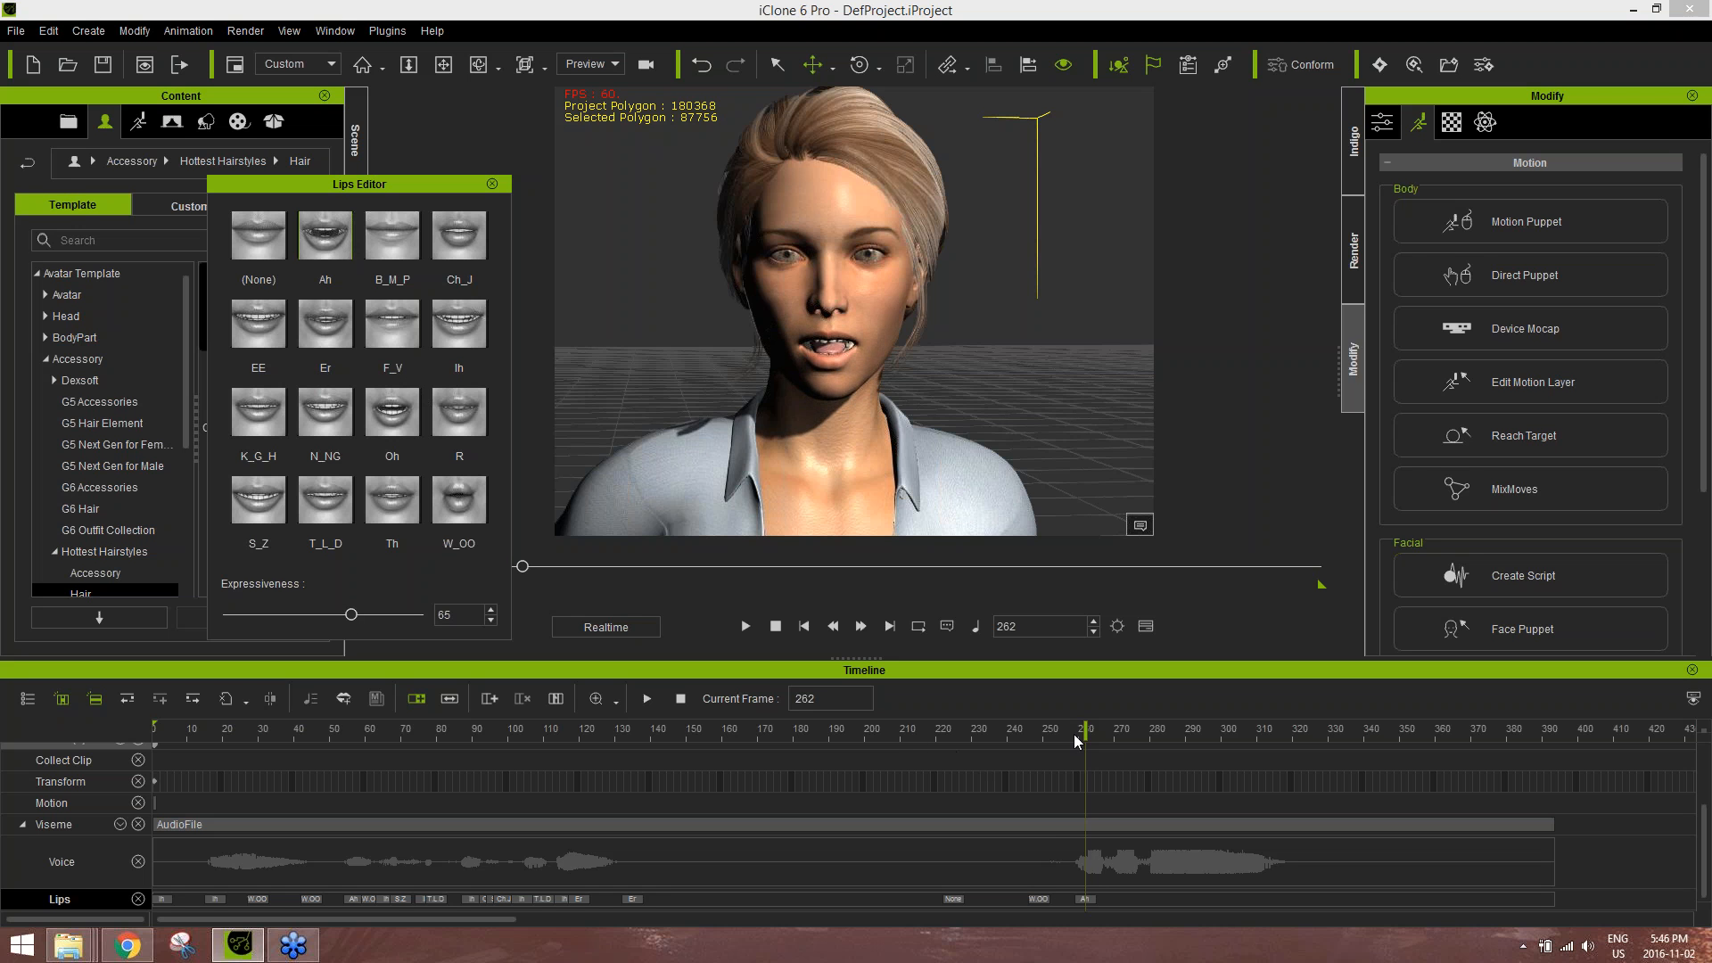
- Add an F_V lip key at frame 275 and a T_L_D lip key at frame 268
drag(1042, 733, 1135, 733)
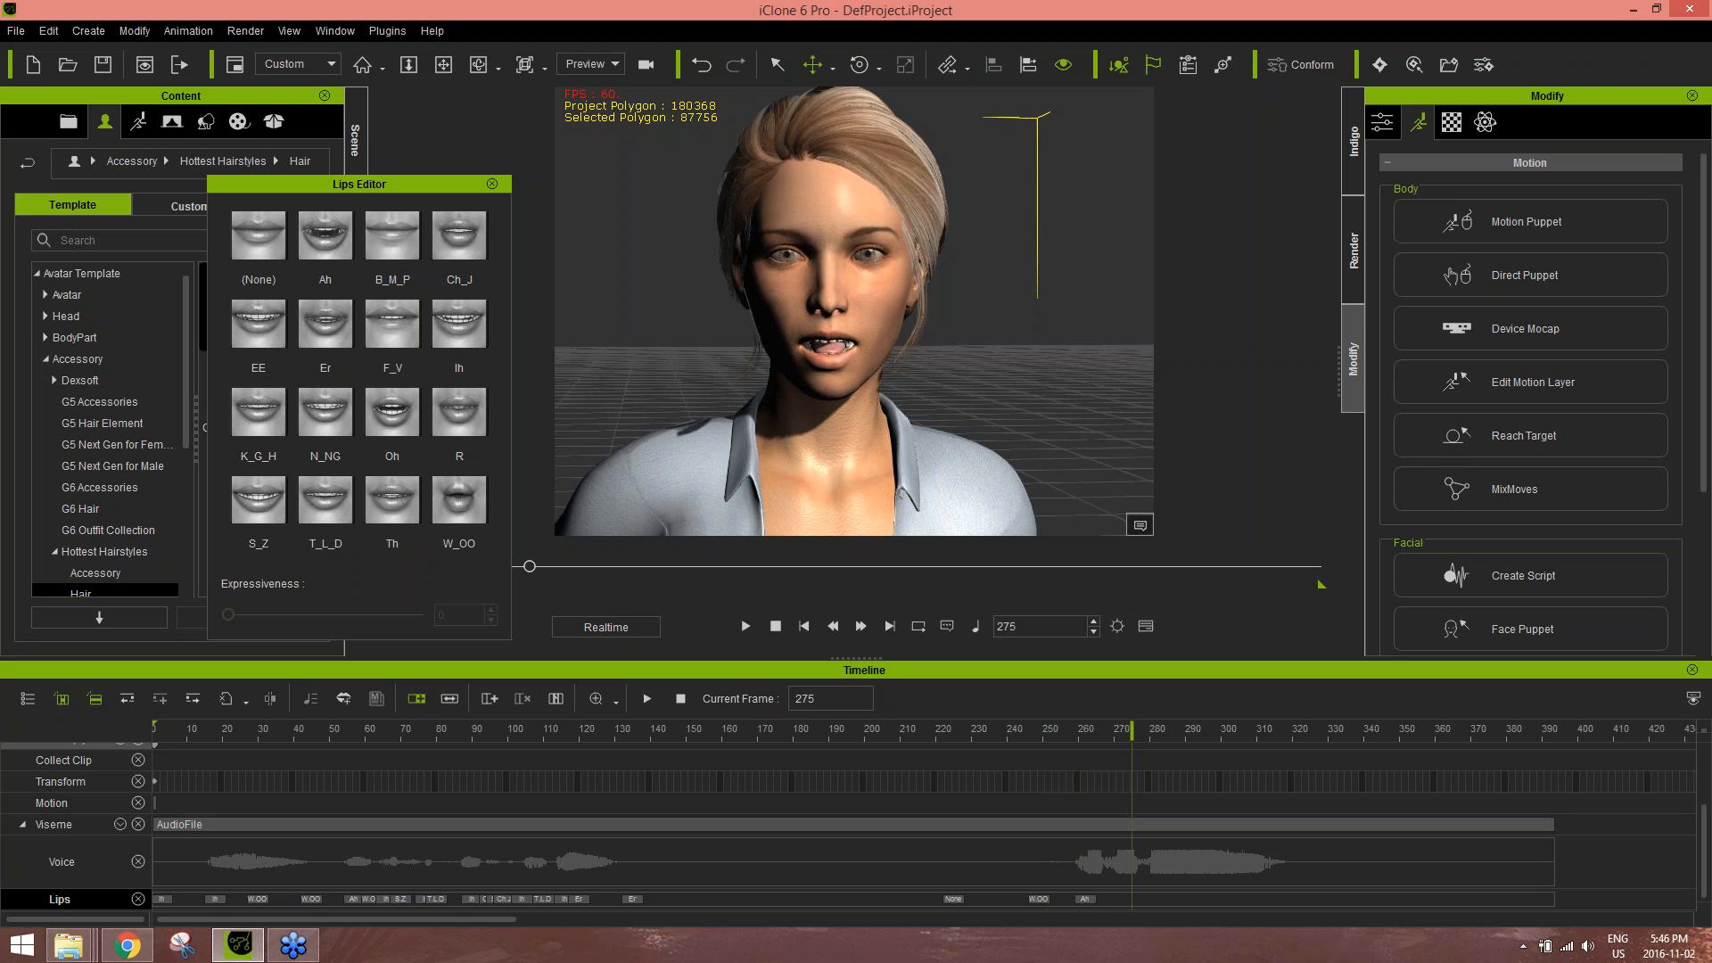
click(398, 326)
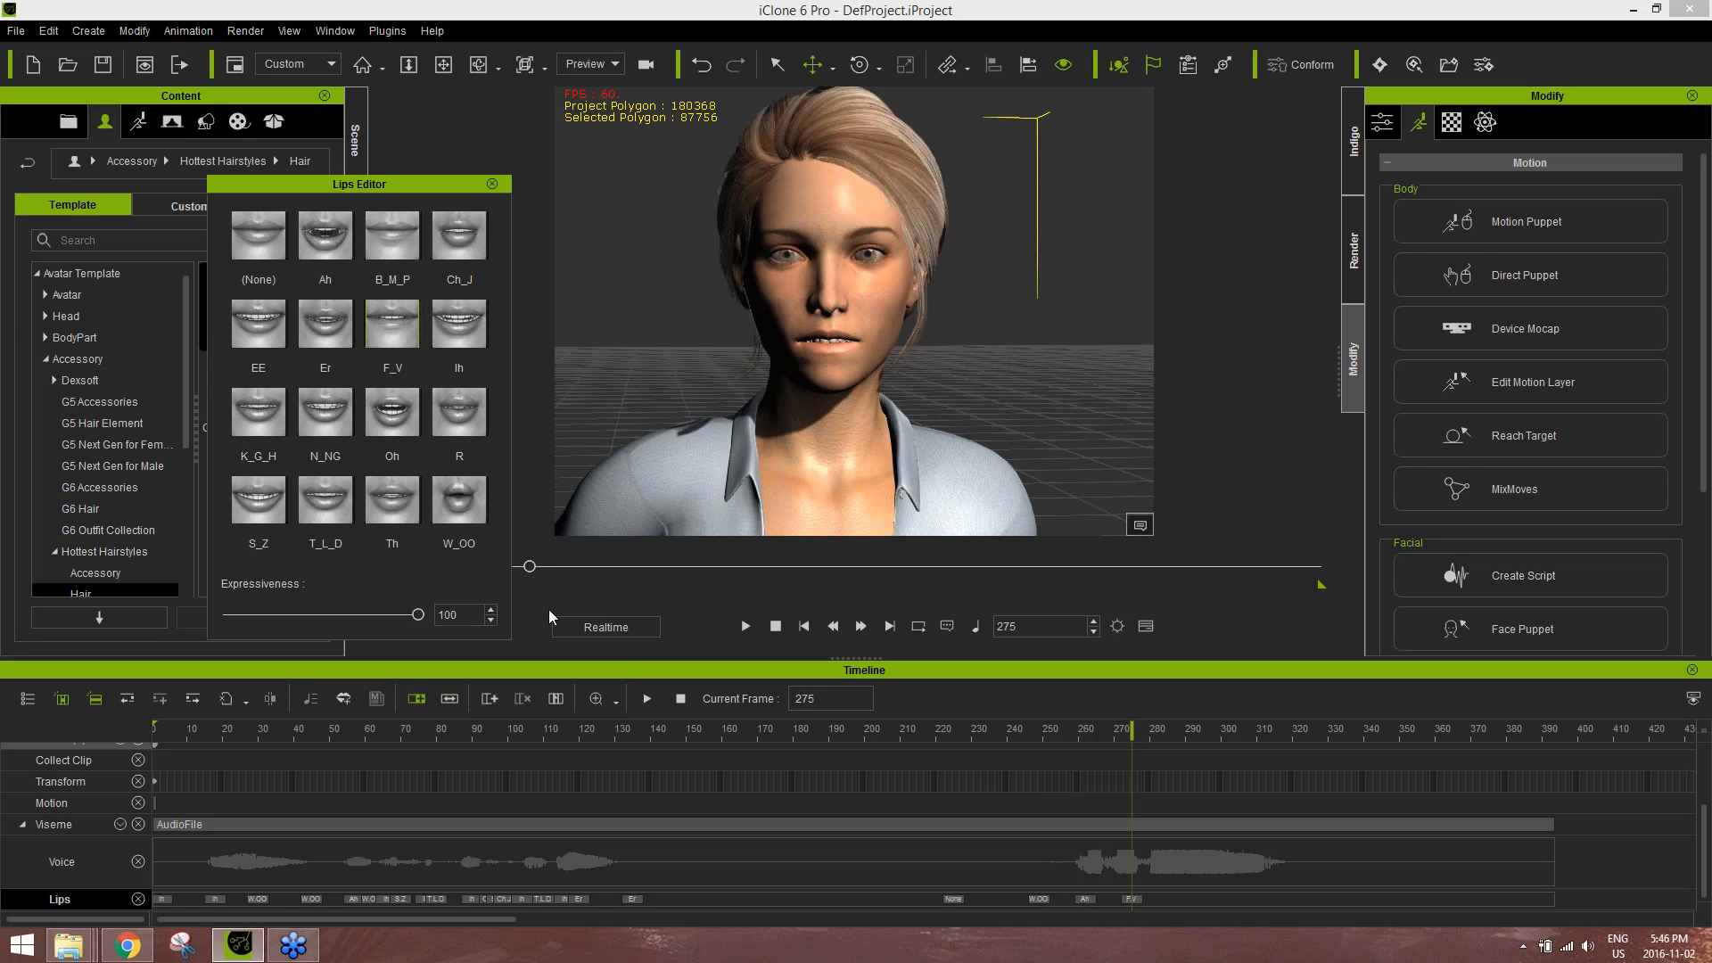
mouse_move(401, 615)
mouse_down()
mouse_move(348, 614)
mouse_move(417, 614)
mouse_up()
drag(1008, 742, 1111, 745)
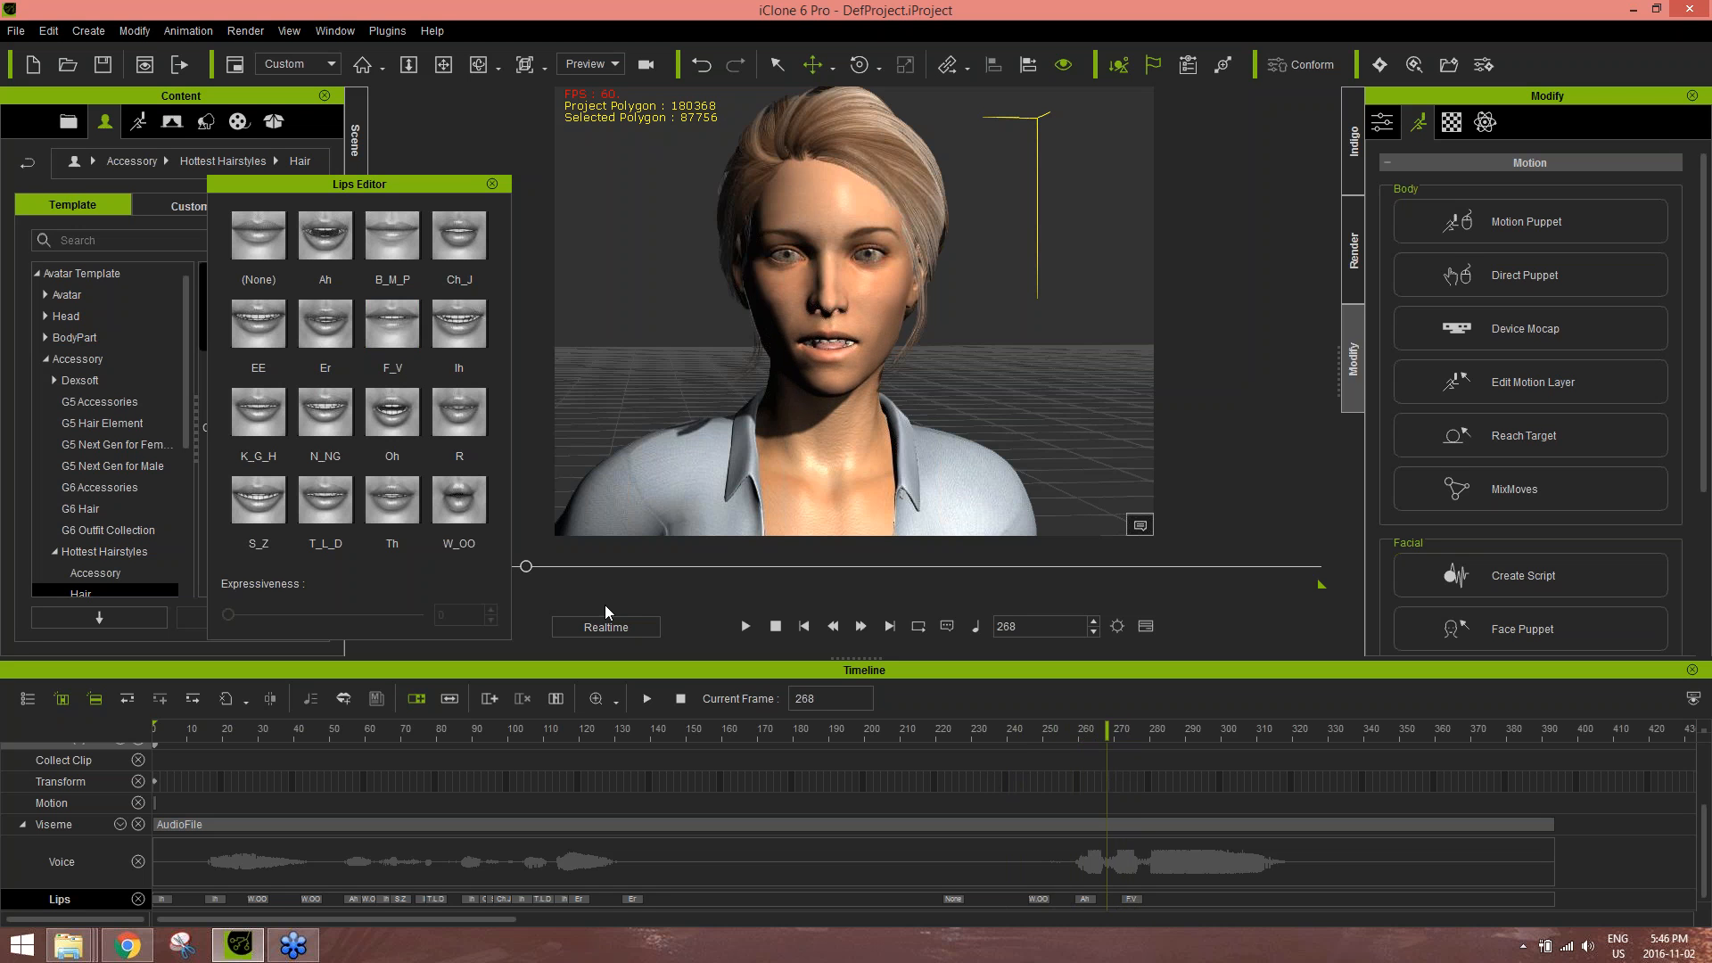
click(341, 511)
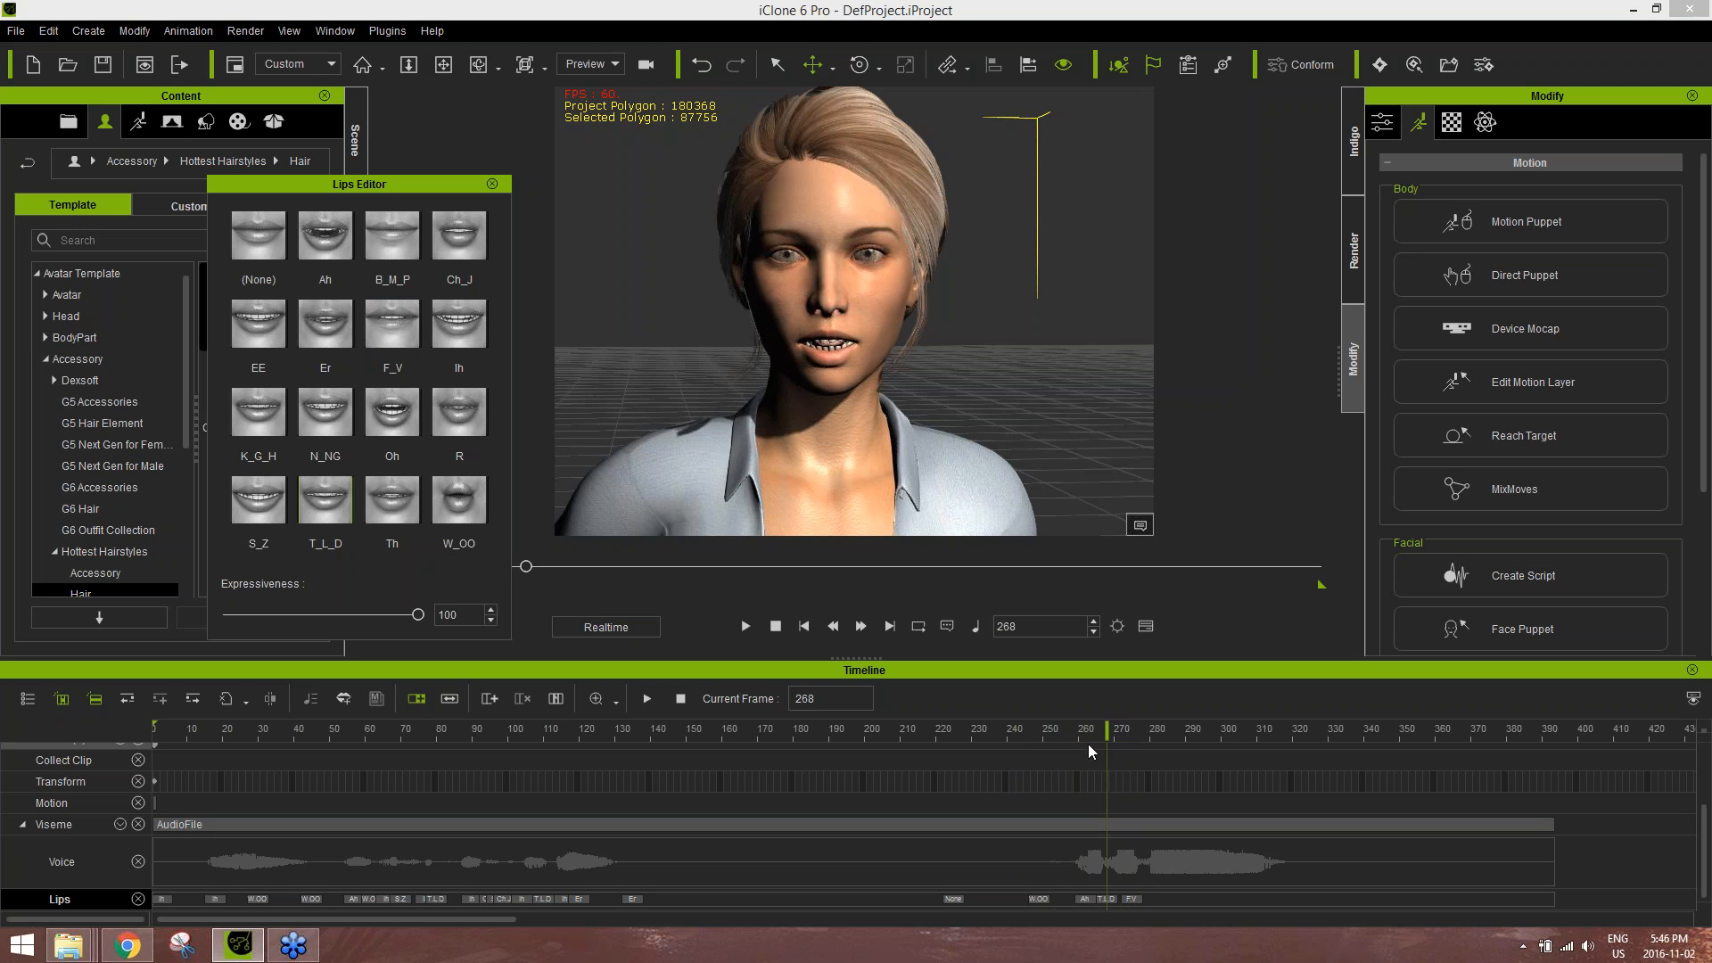
drag(1084, 735, 1103, 736)
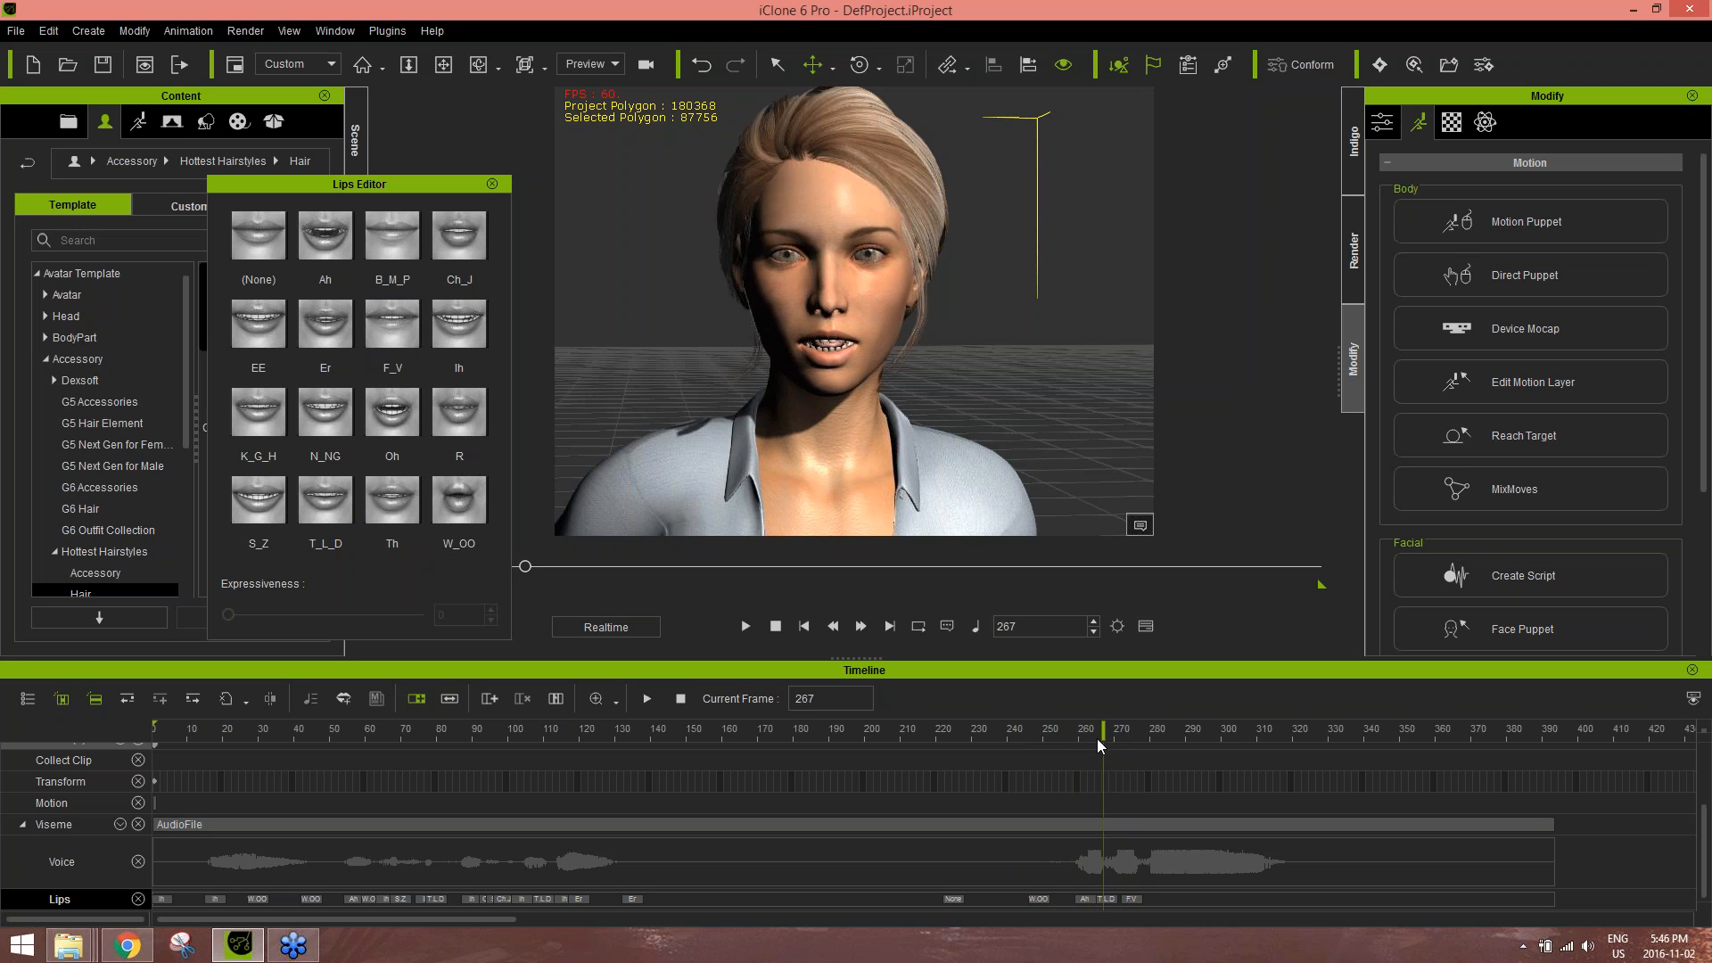
- Add an R lip key at frame 286 with expressiveness 58, and a (None) lip key at frame 331
drag(1081, 734, 1170, 743)
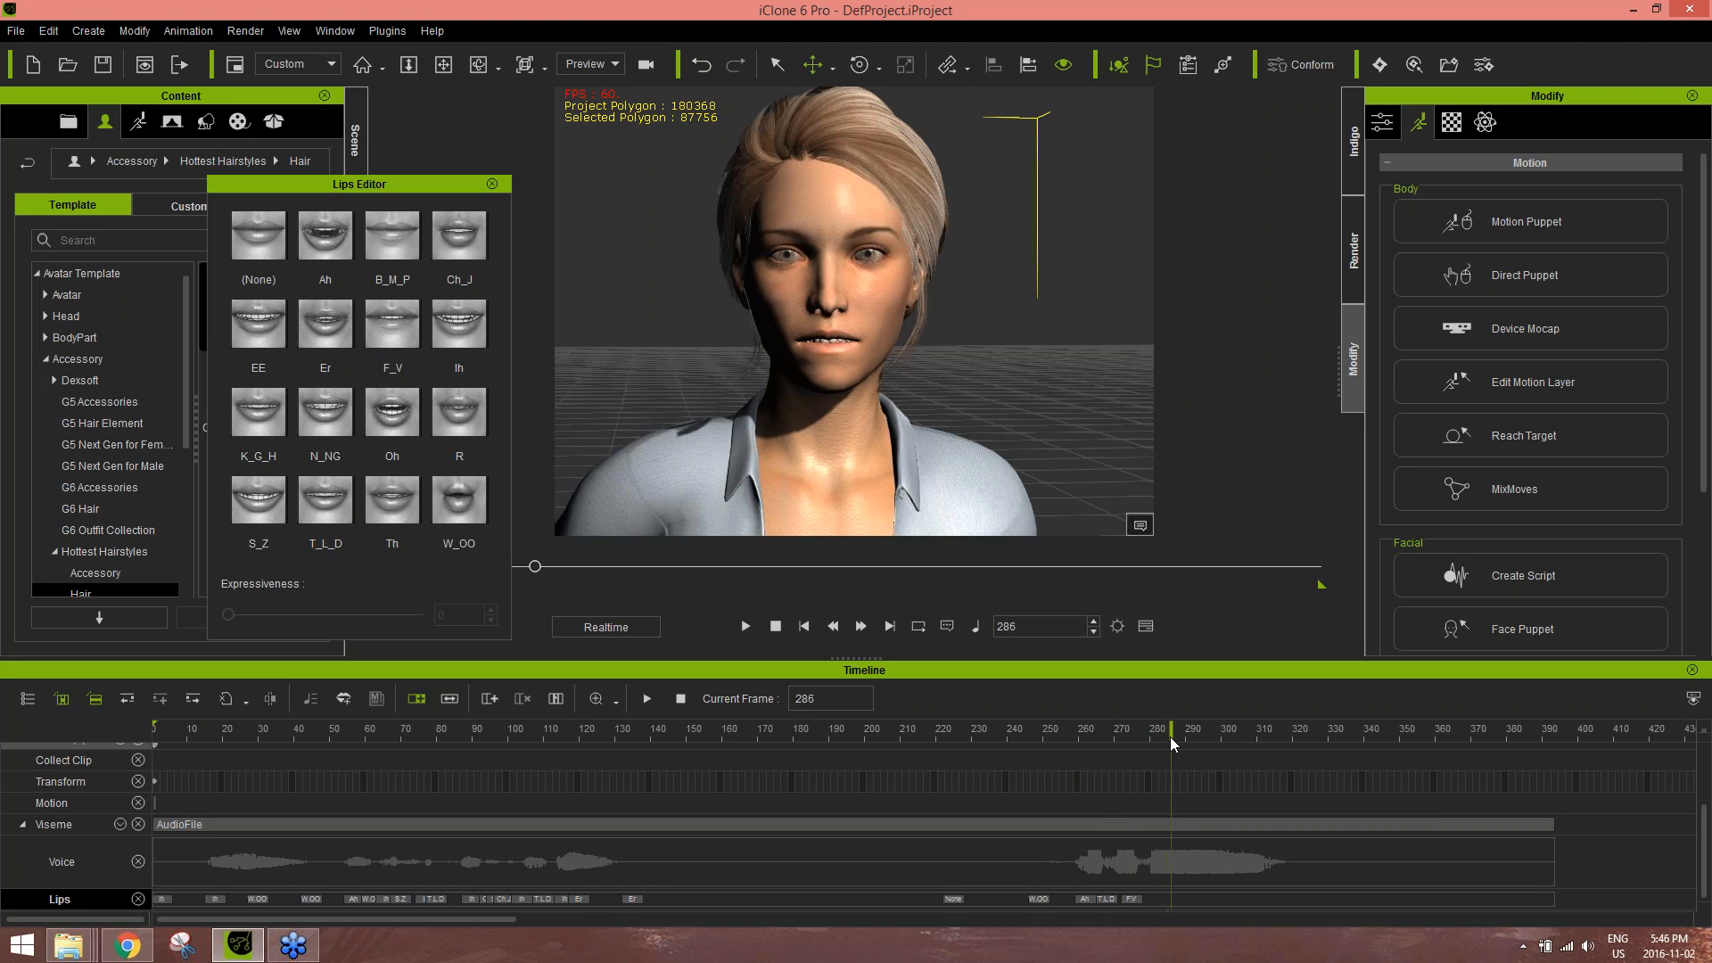
click(473, 412)
drag(425, 617, 346, 617)
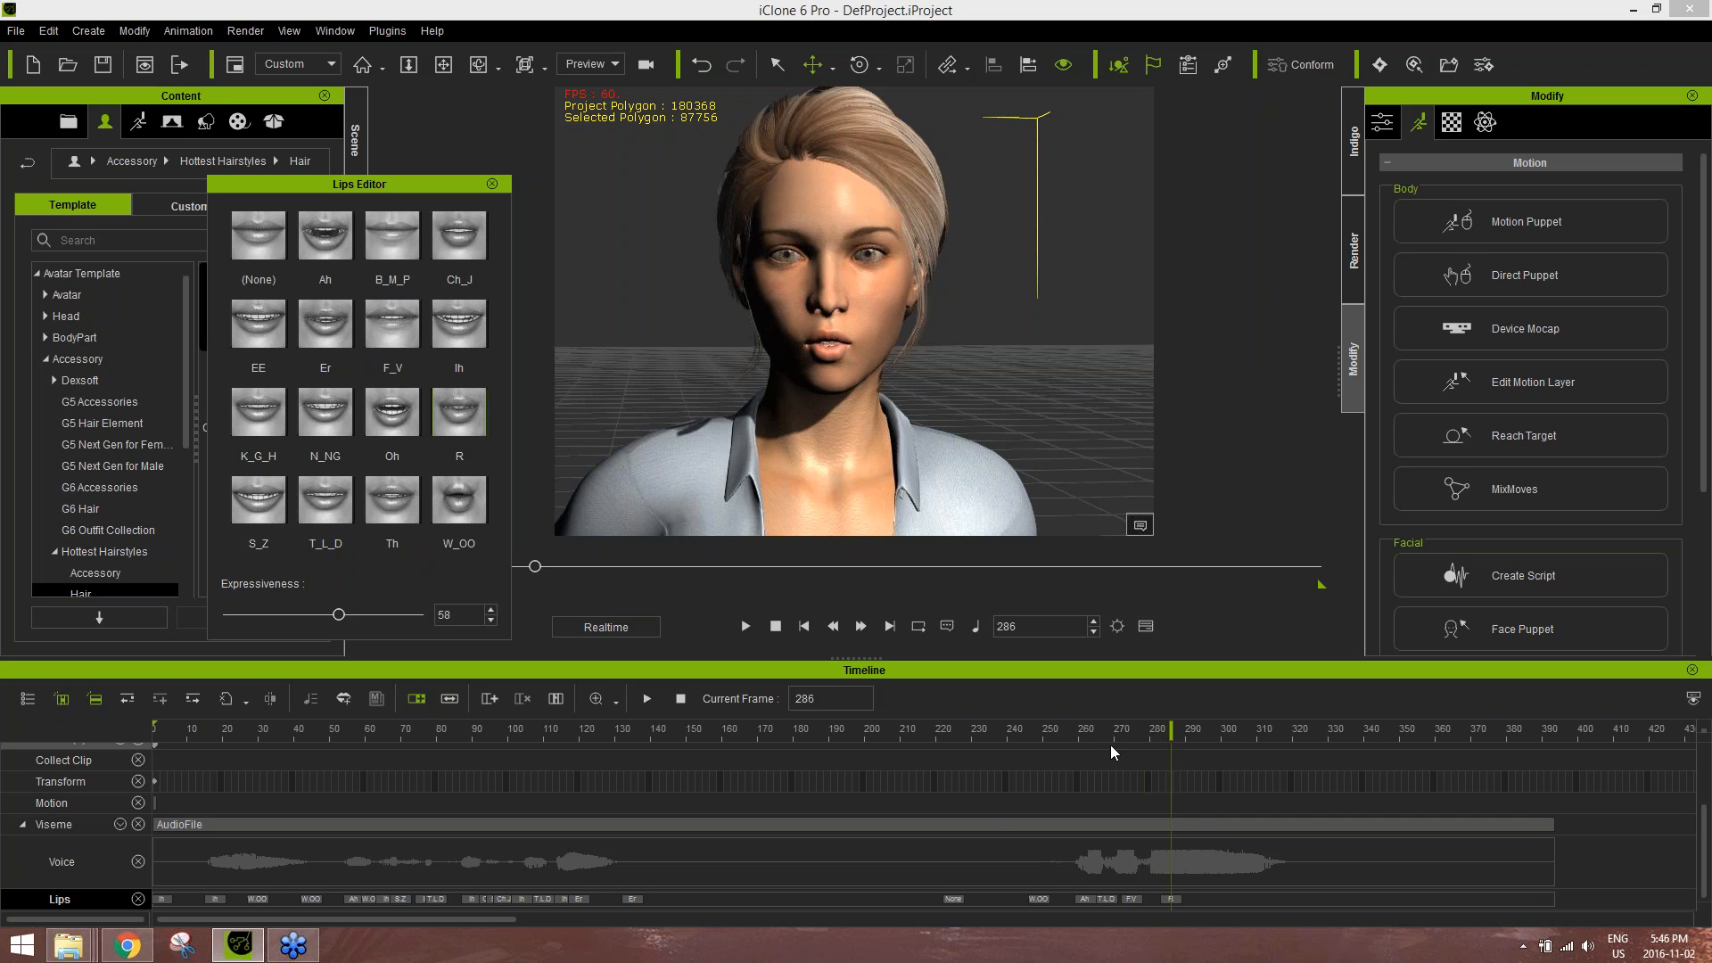
drag(1170, 732, 1332, 733)
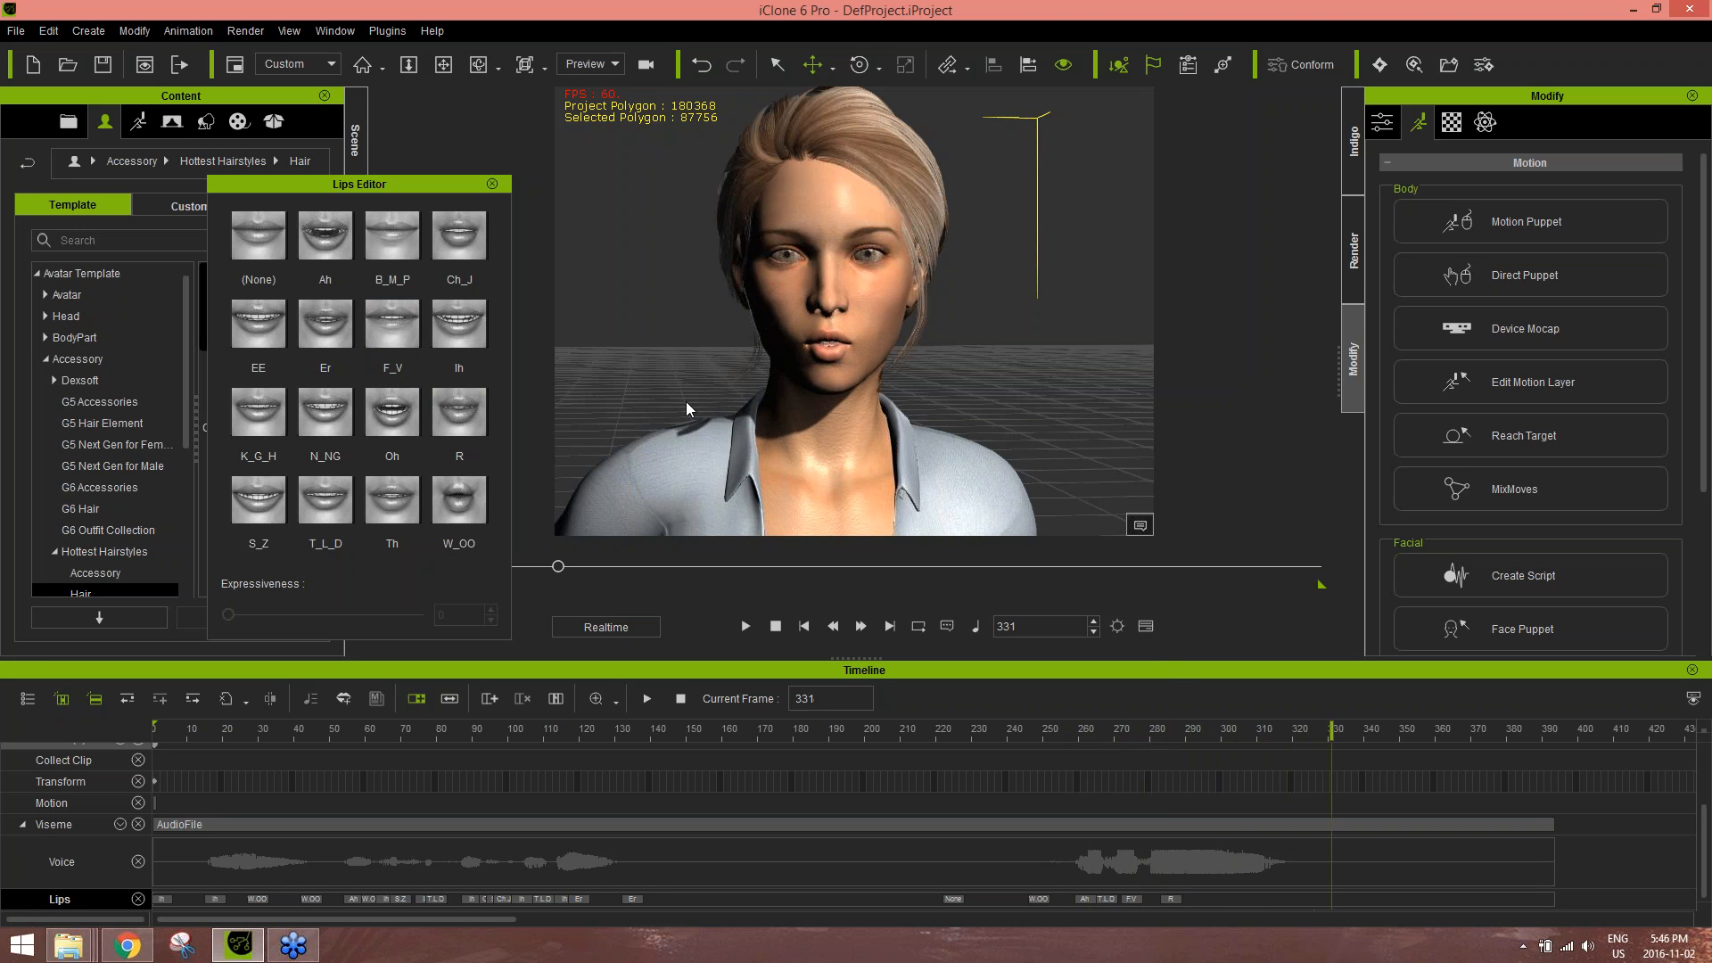
click(241, 246)
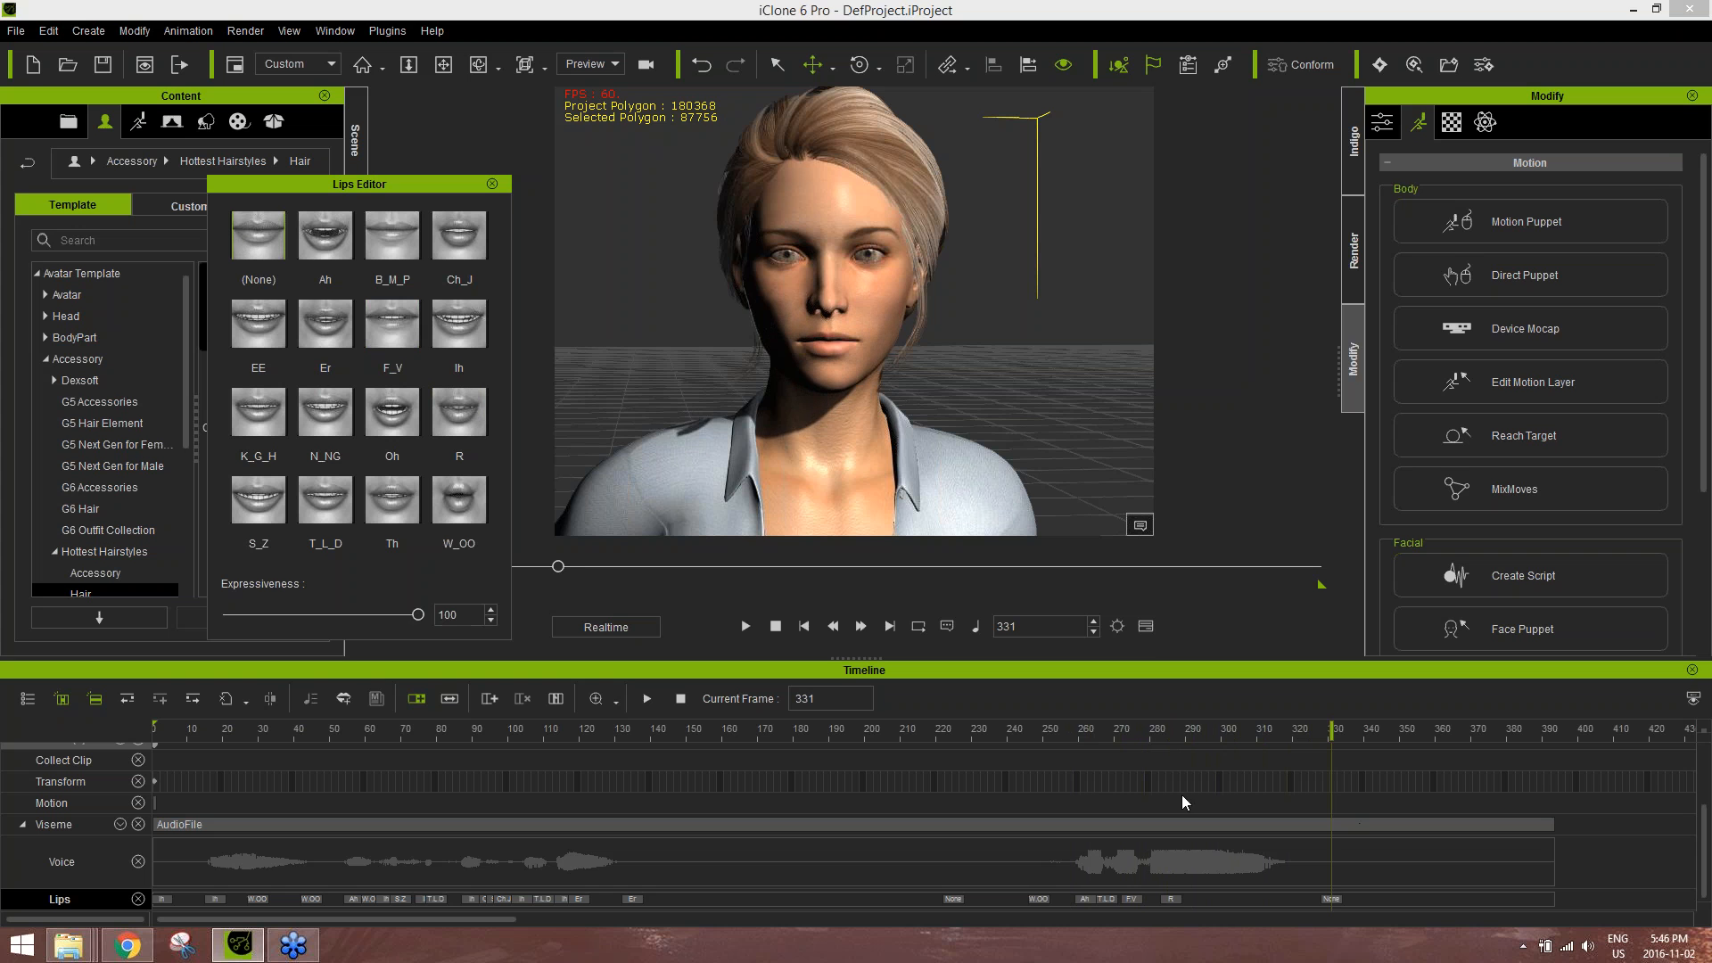
- Play back the re-keyed second phrase twice, starting shortly before its first lip keys, to check the lip sync
click(925, 735)
key(space)
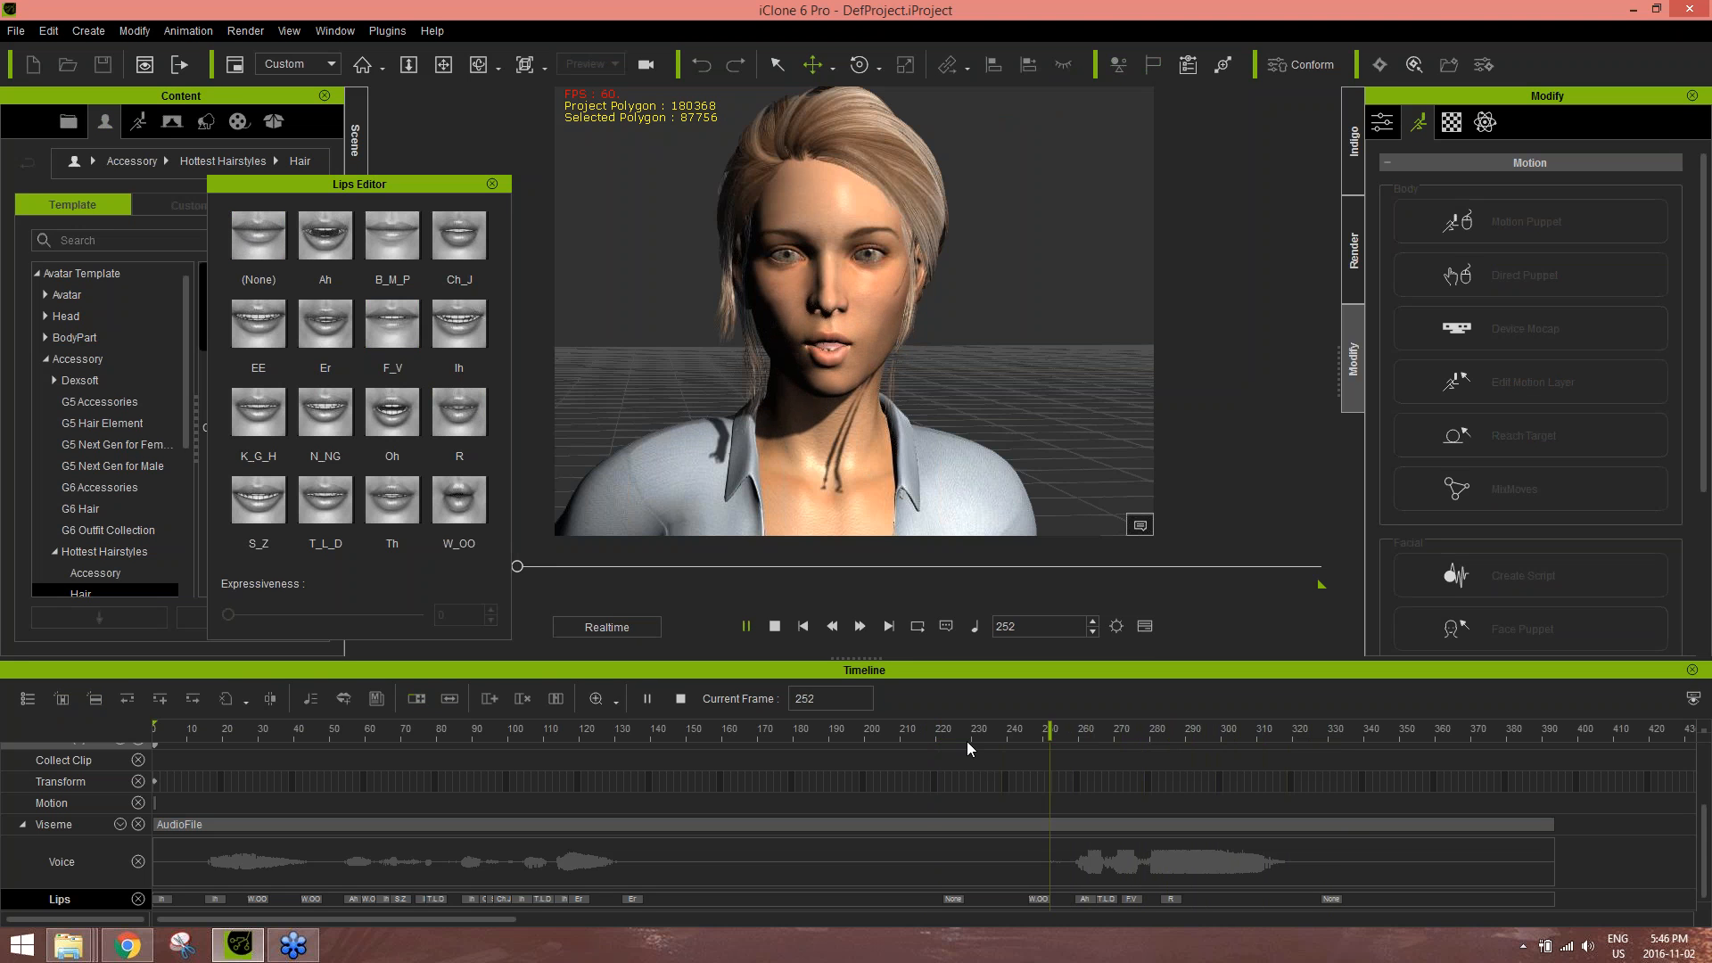
key(space)
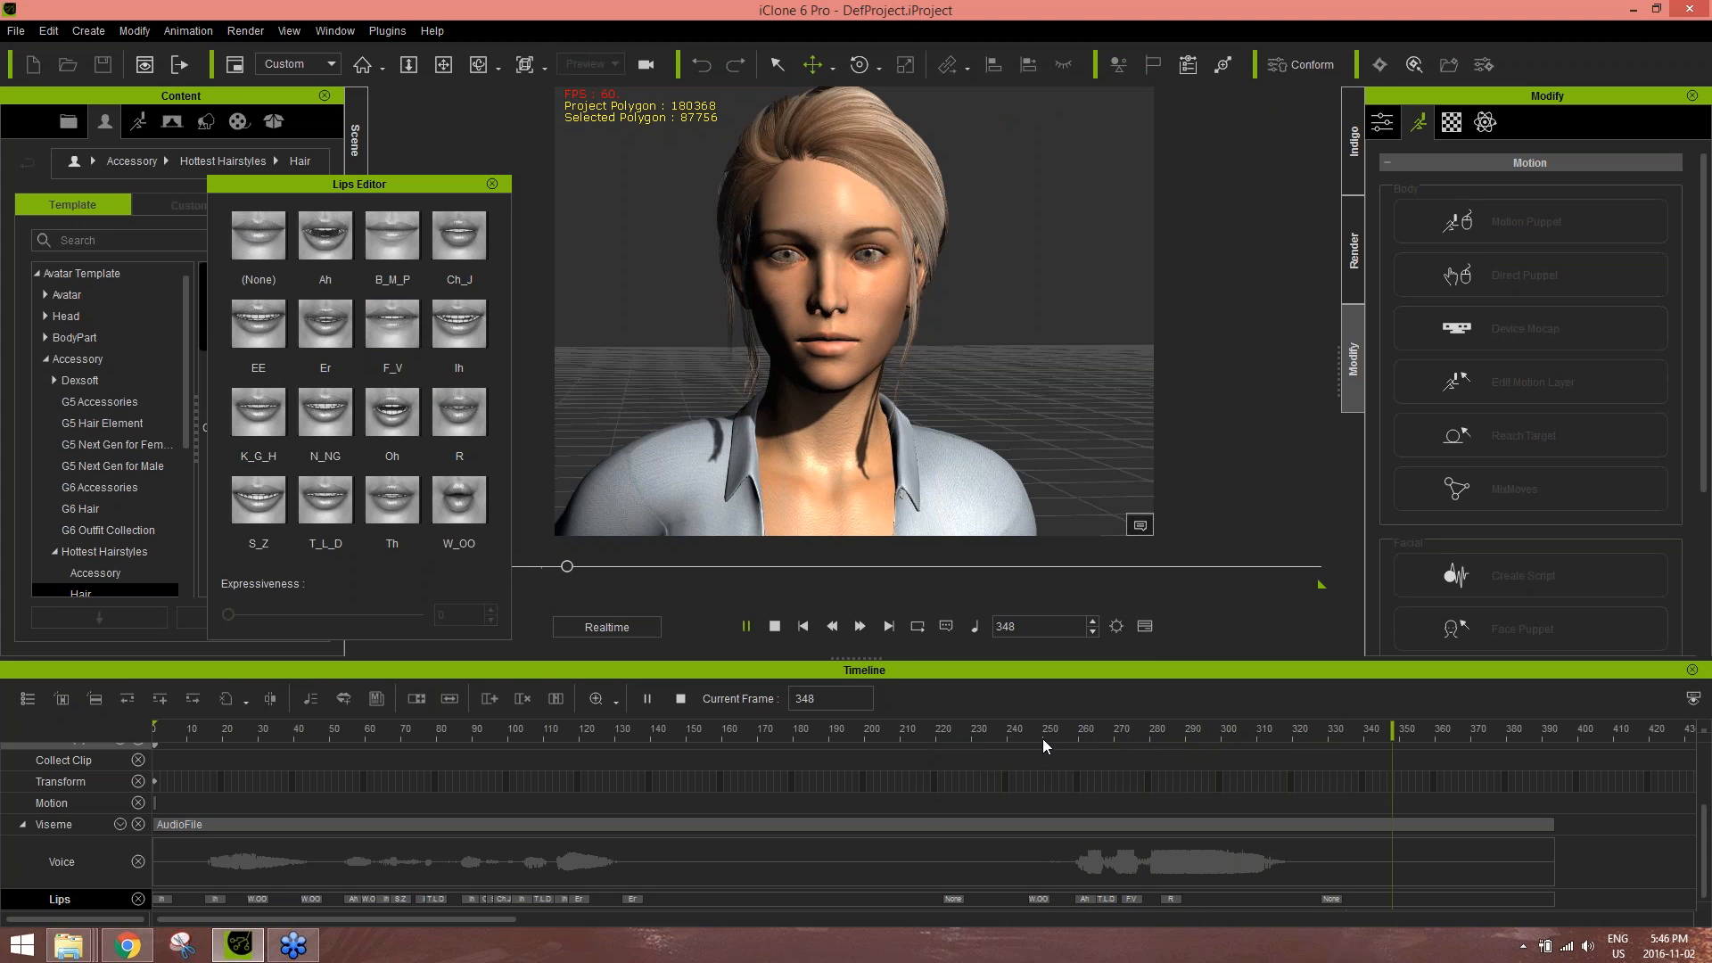
drag(1039, 739, 953, 735)
key(space)
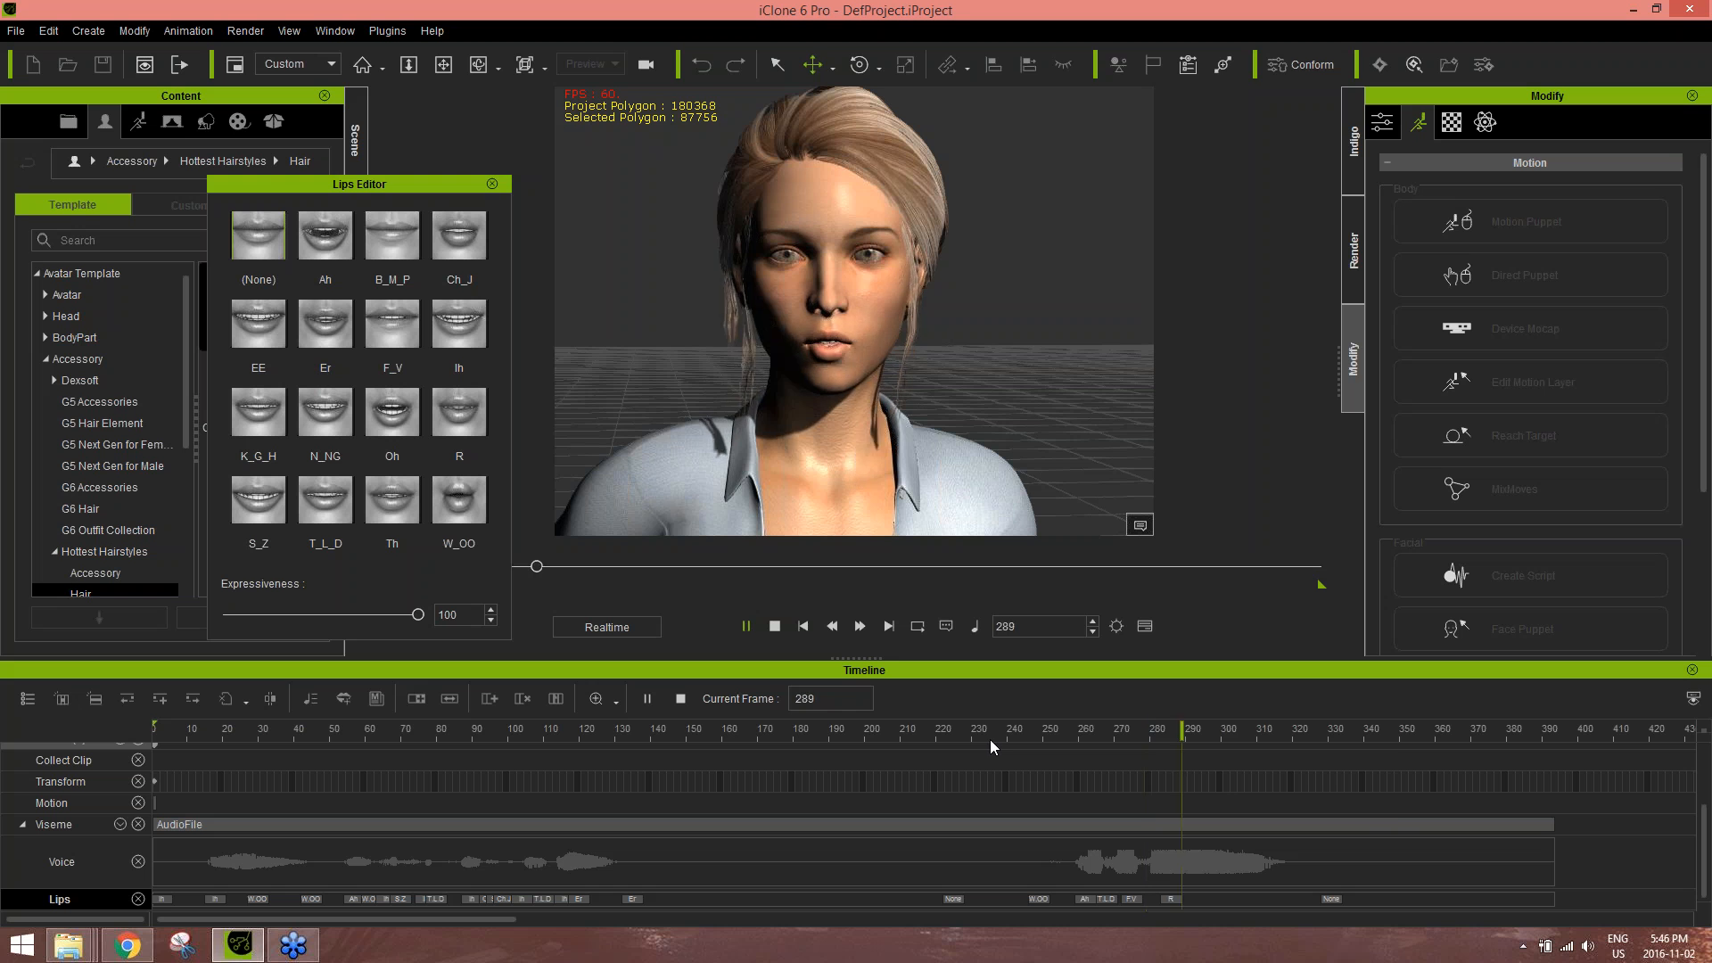
- Close the Lips Editor and the timeline, and return the animation to frame 1
click(491, 183)
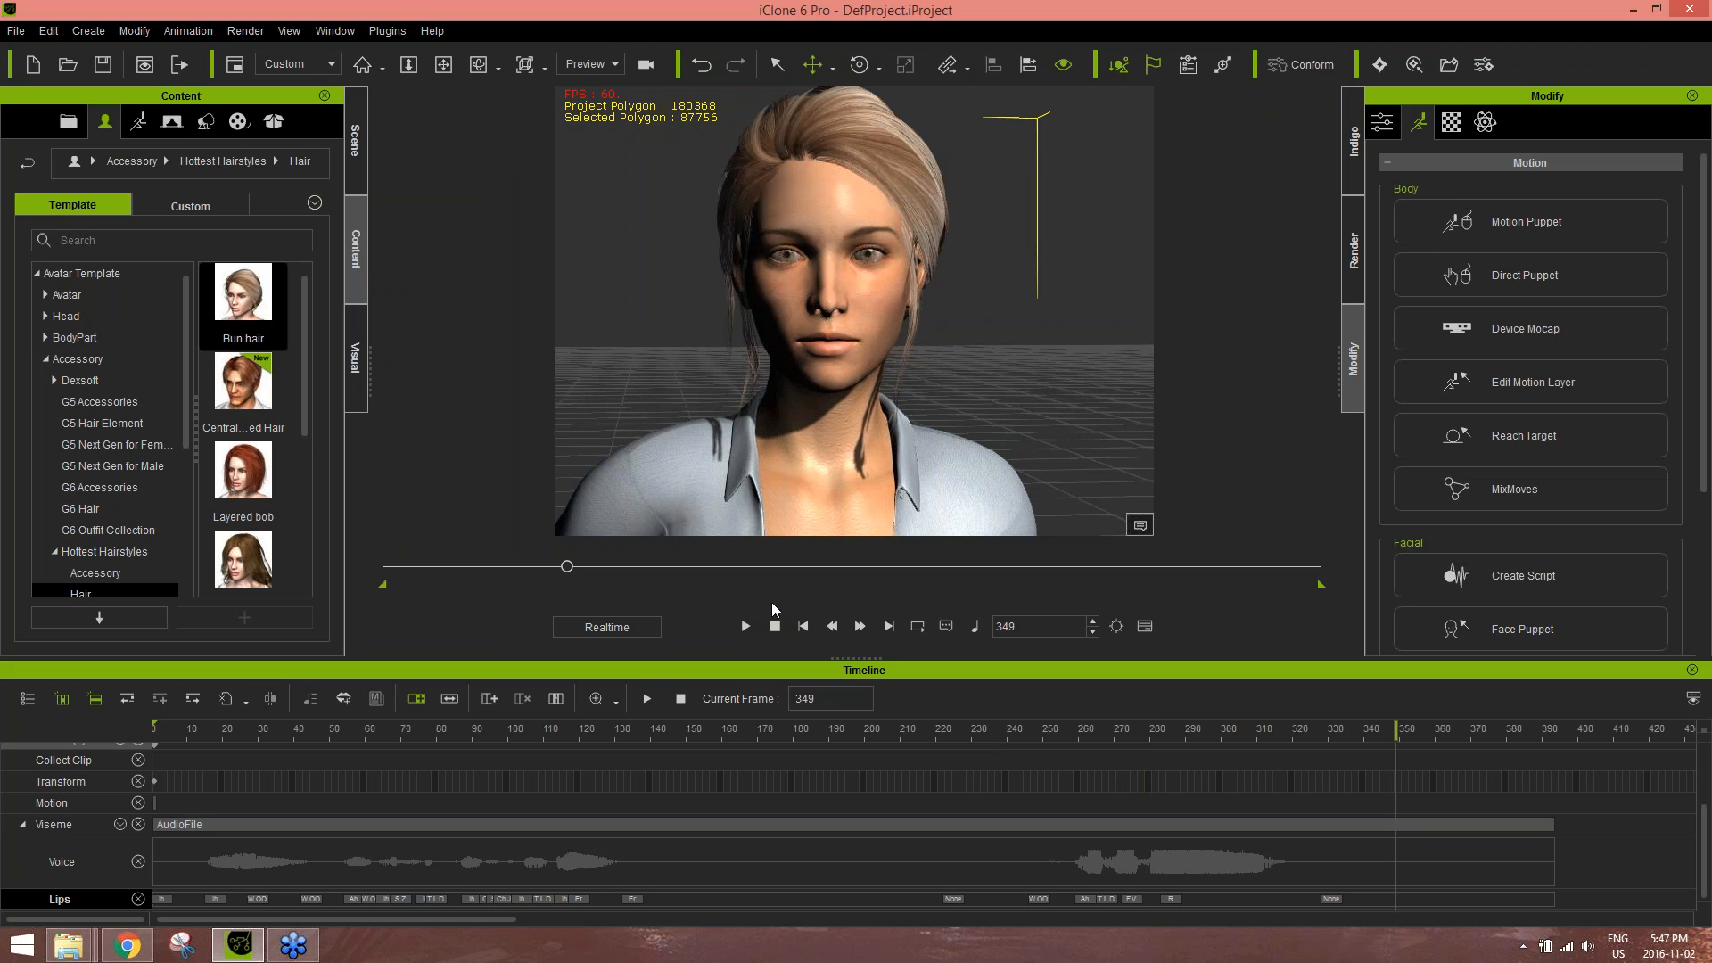
click(832, 626)
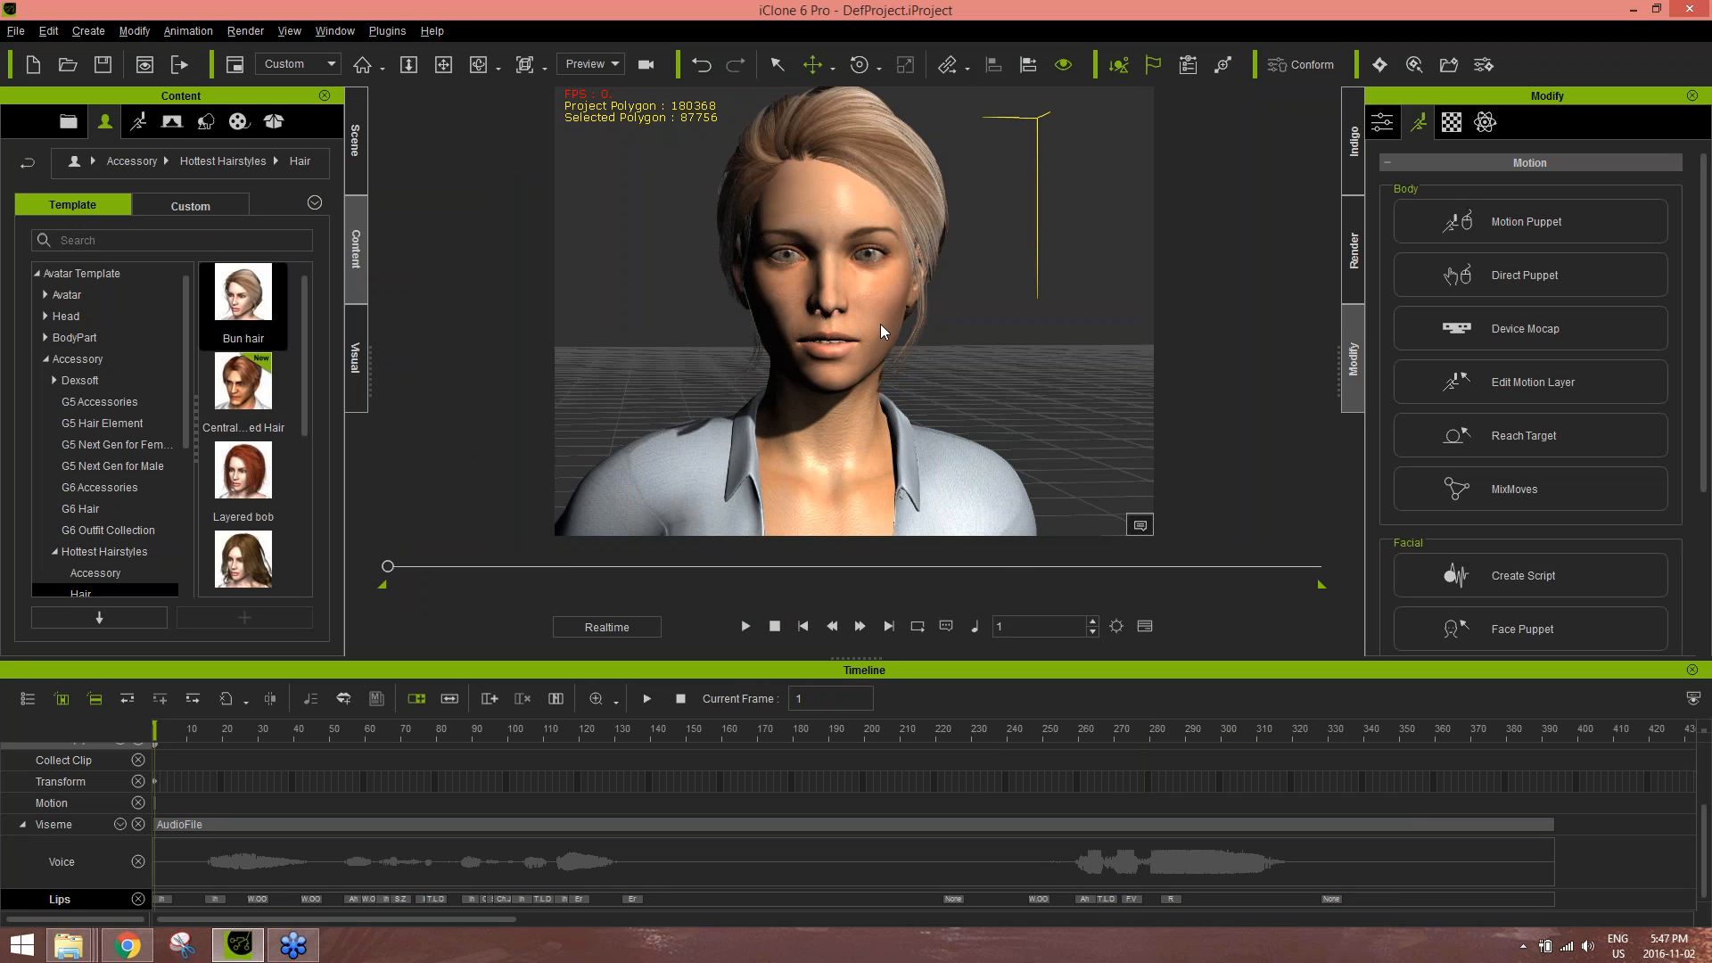
middle_drag(879, 324, 881, 341)
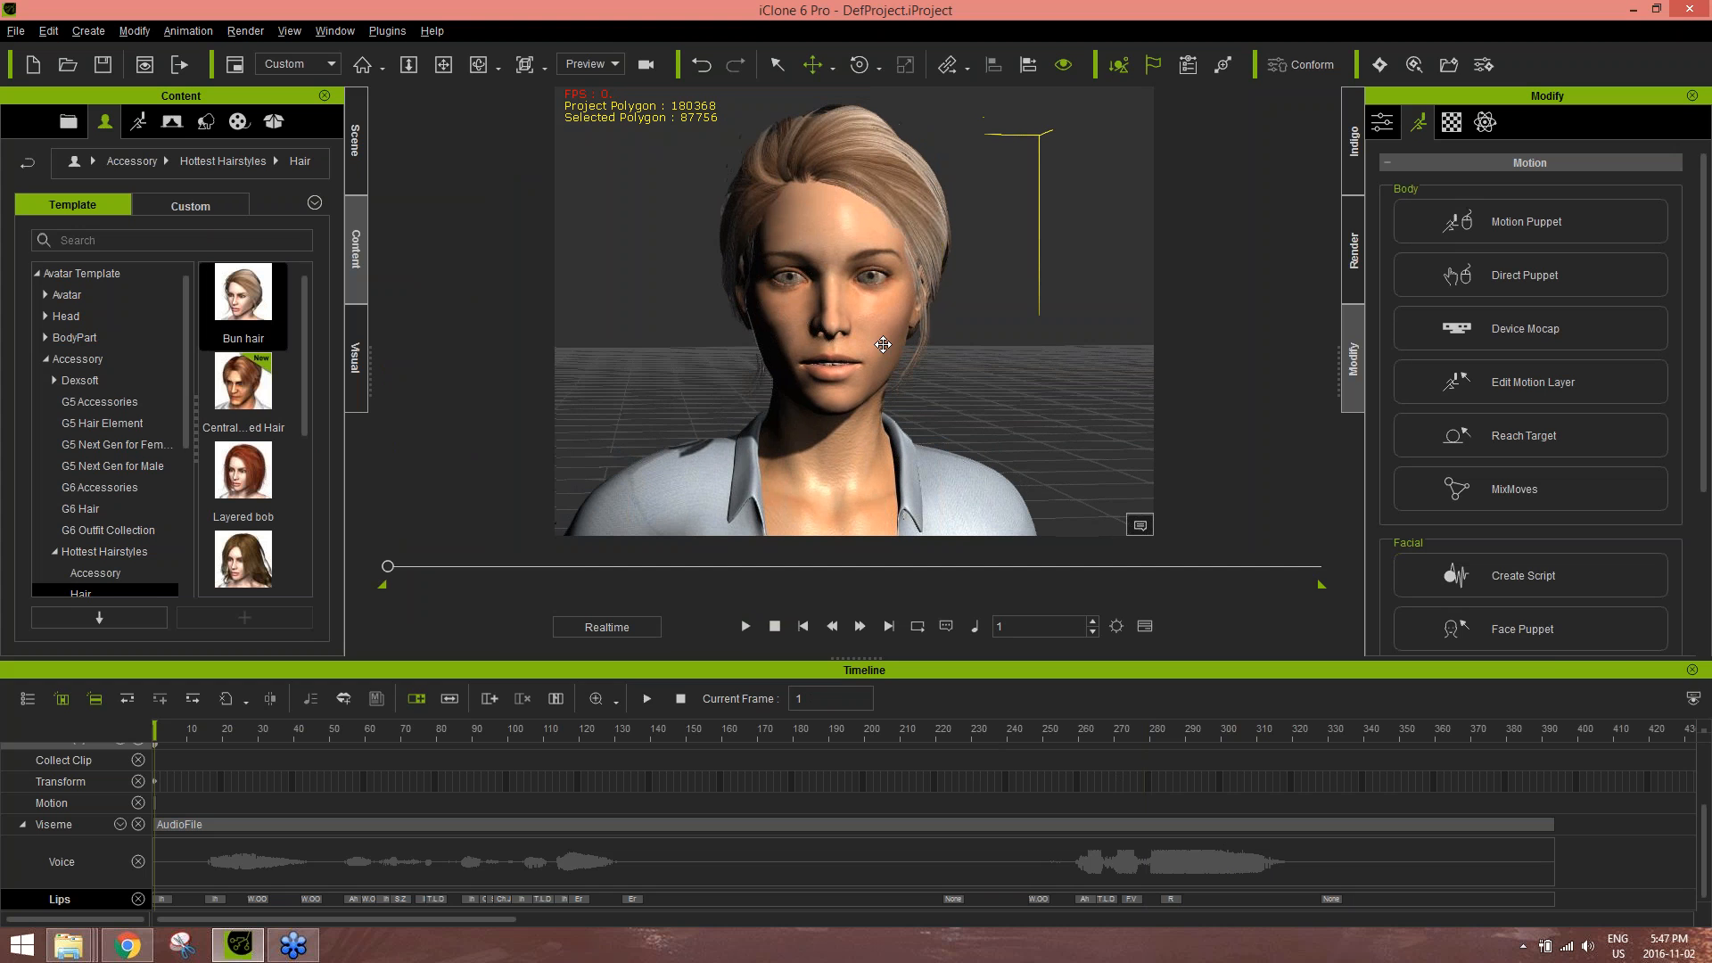
click(1692, 671)
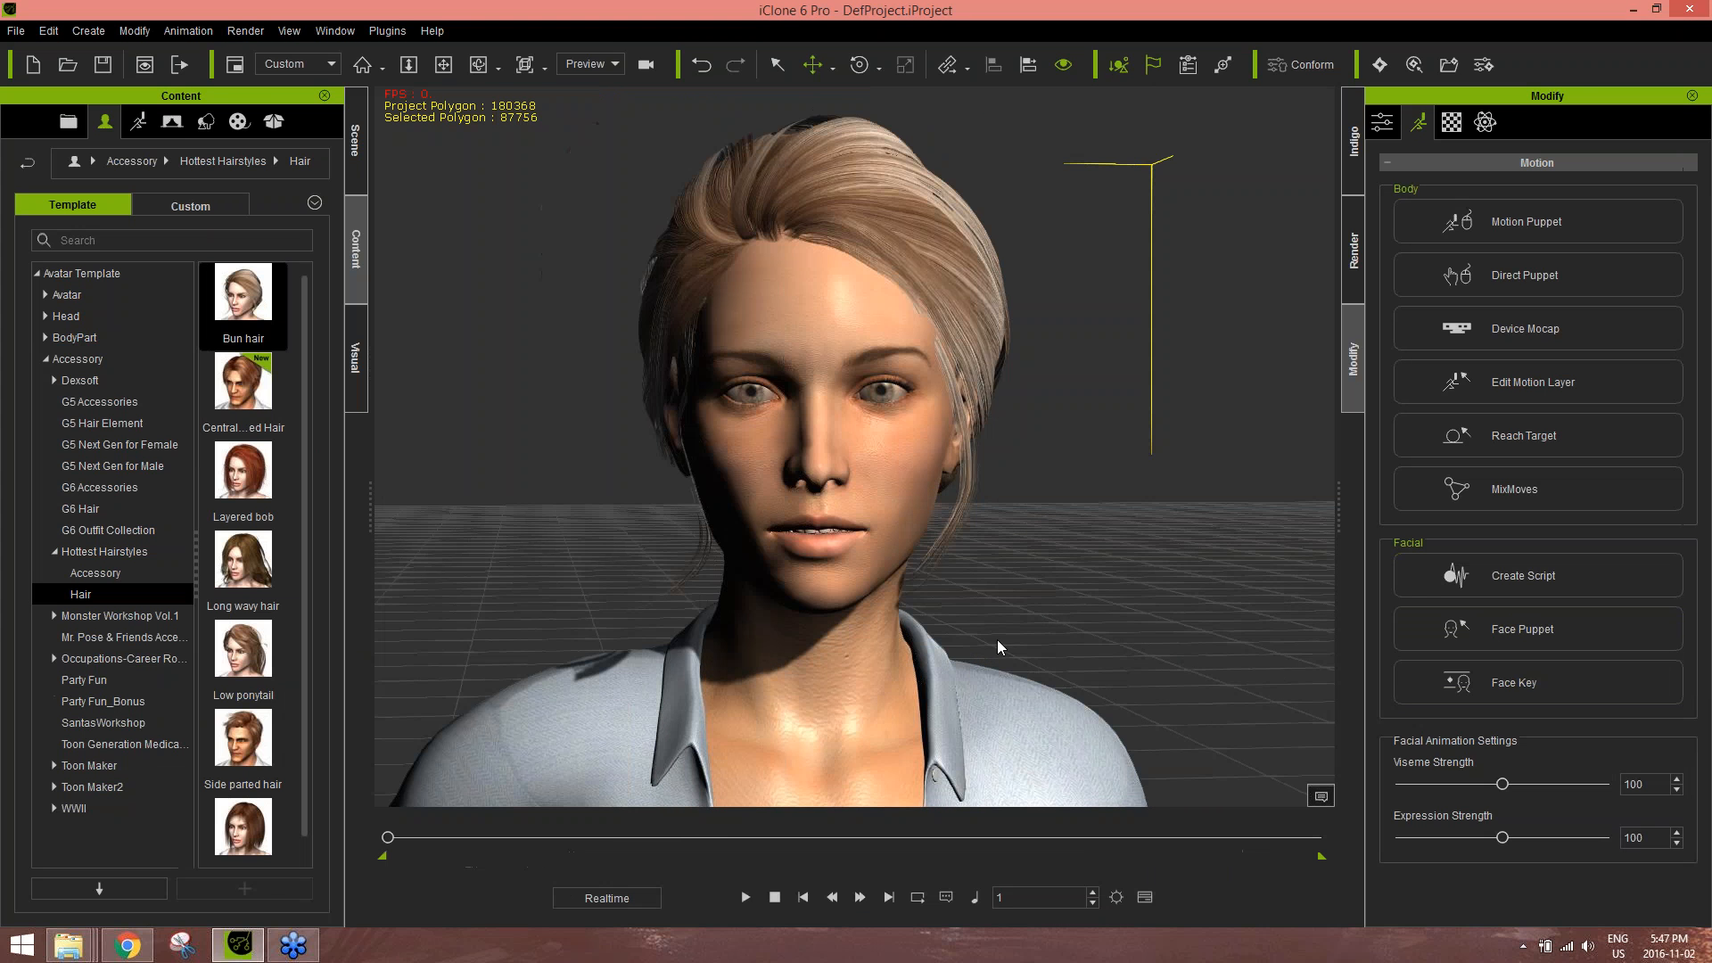
middle_drag(942, 577, 949, 604)
mouse_move(1029, 653)
right_down()
mouse_move(878, 678)
mouse_move(1046, 665)
mouse_move(1025, 658)
right_up()
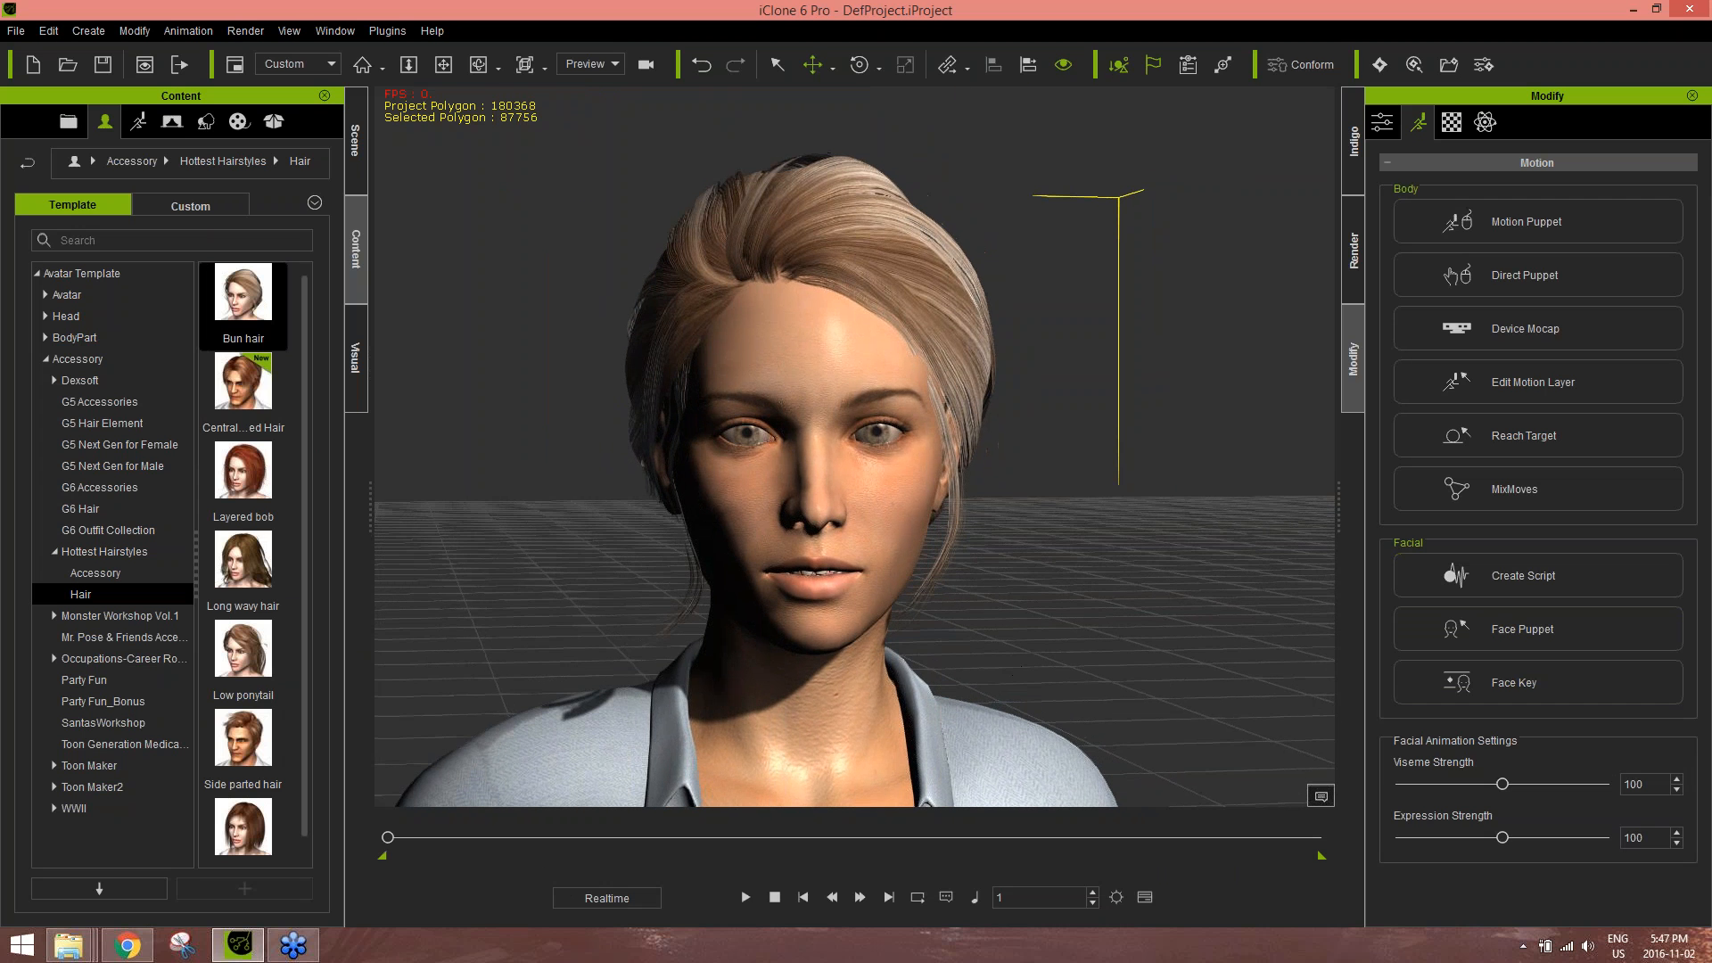
- Open the Face Puppet for the woman, with her face framed clear of the dialog
click(1555, 635)
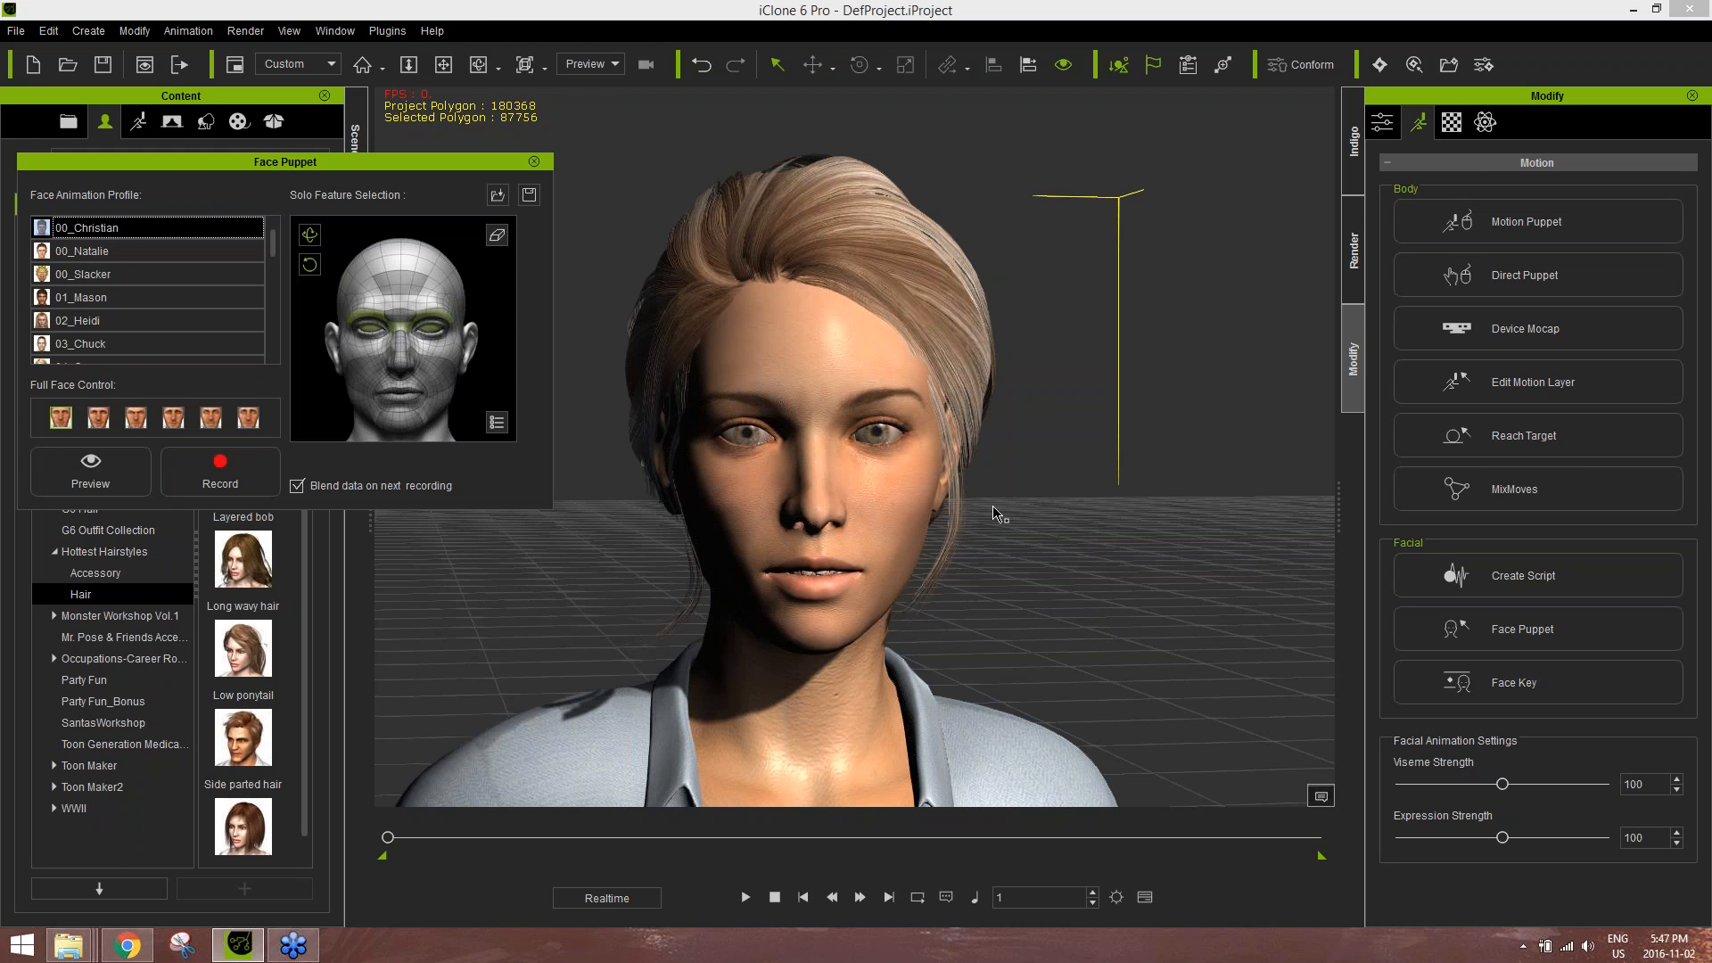
alt+middle_drag(861, 558, 986, 584)
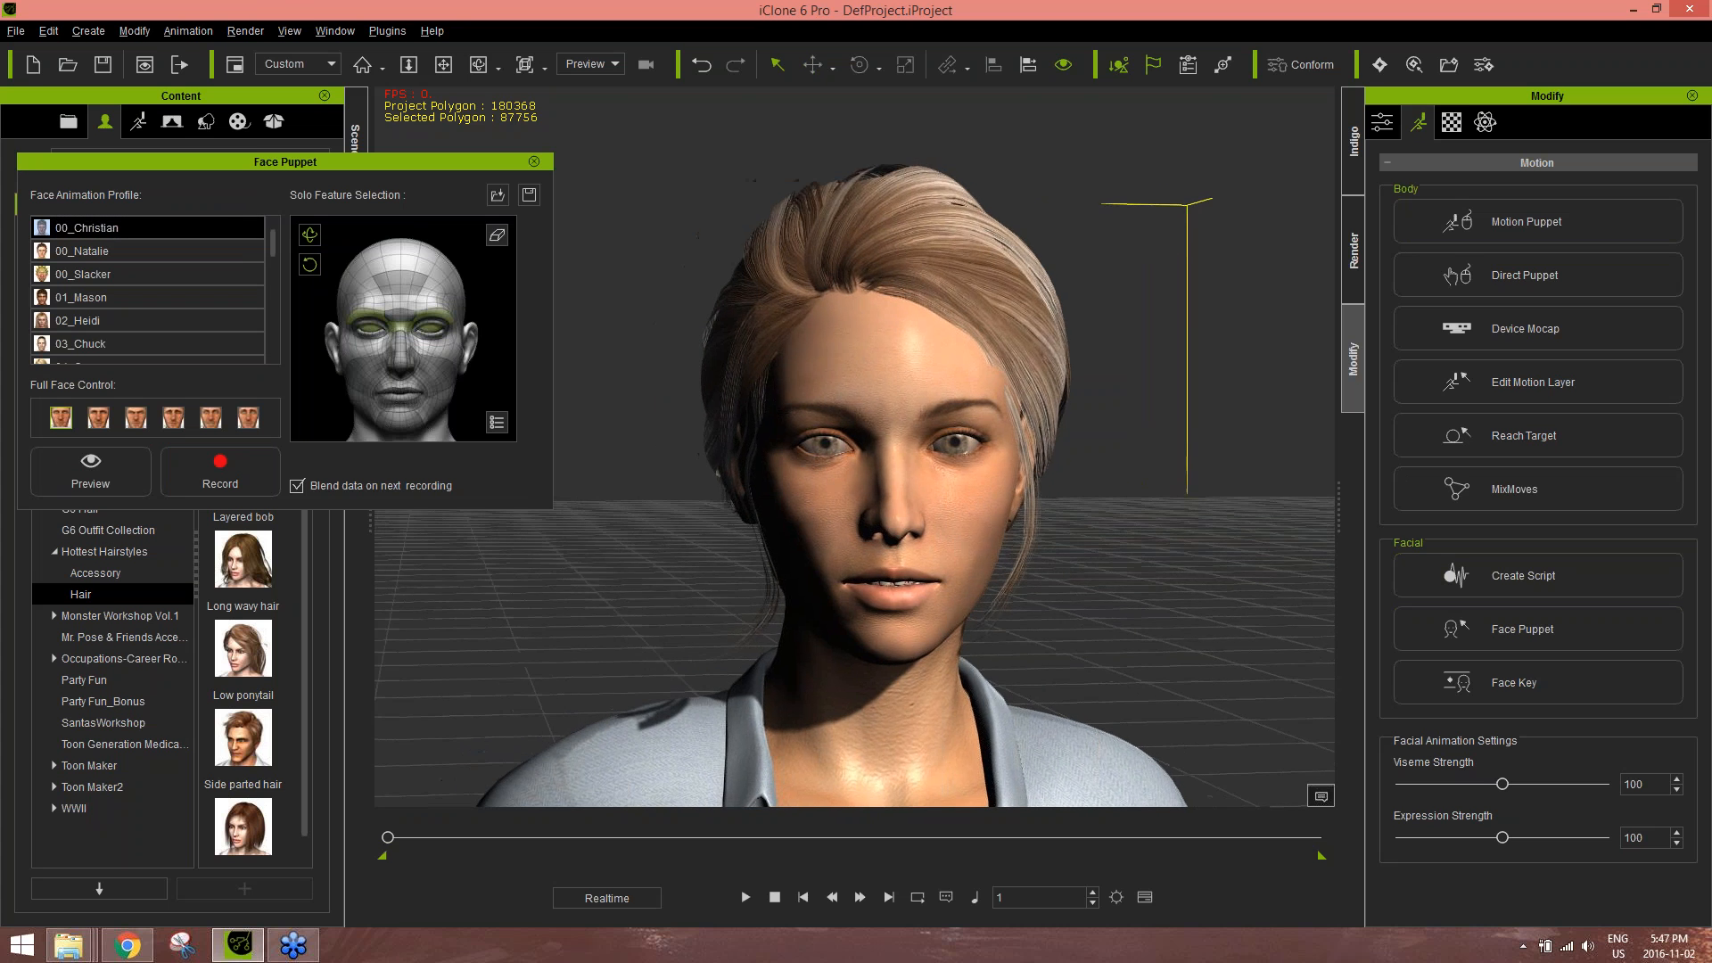
right_drag(986, 585, 946, 582)
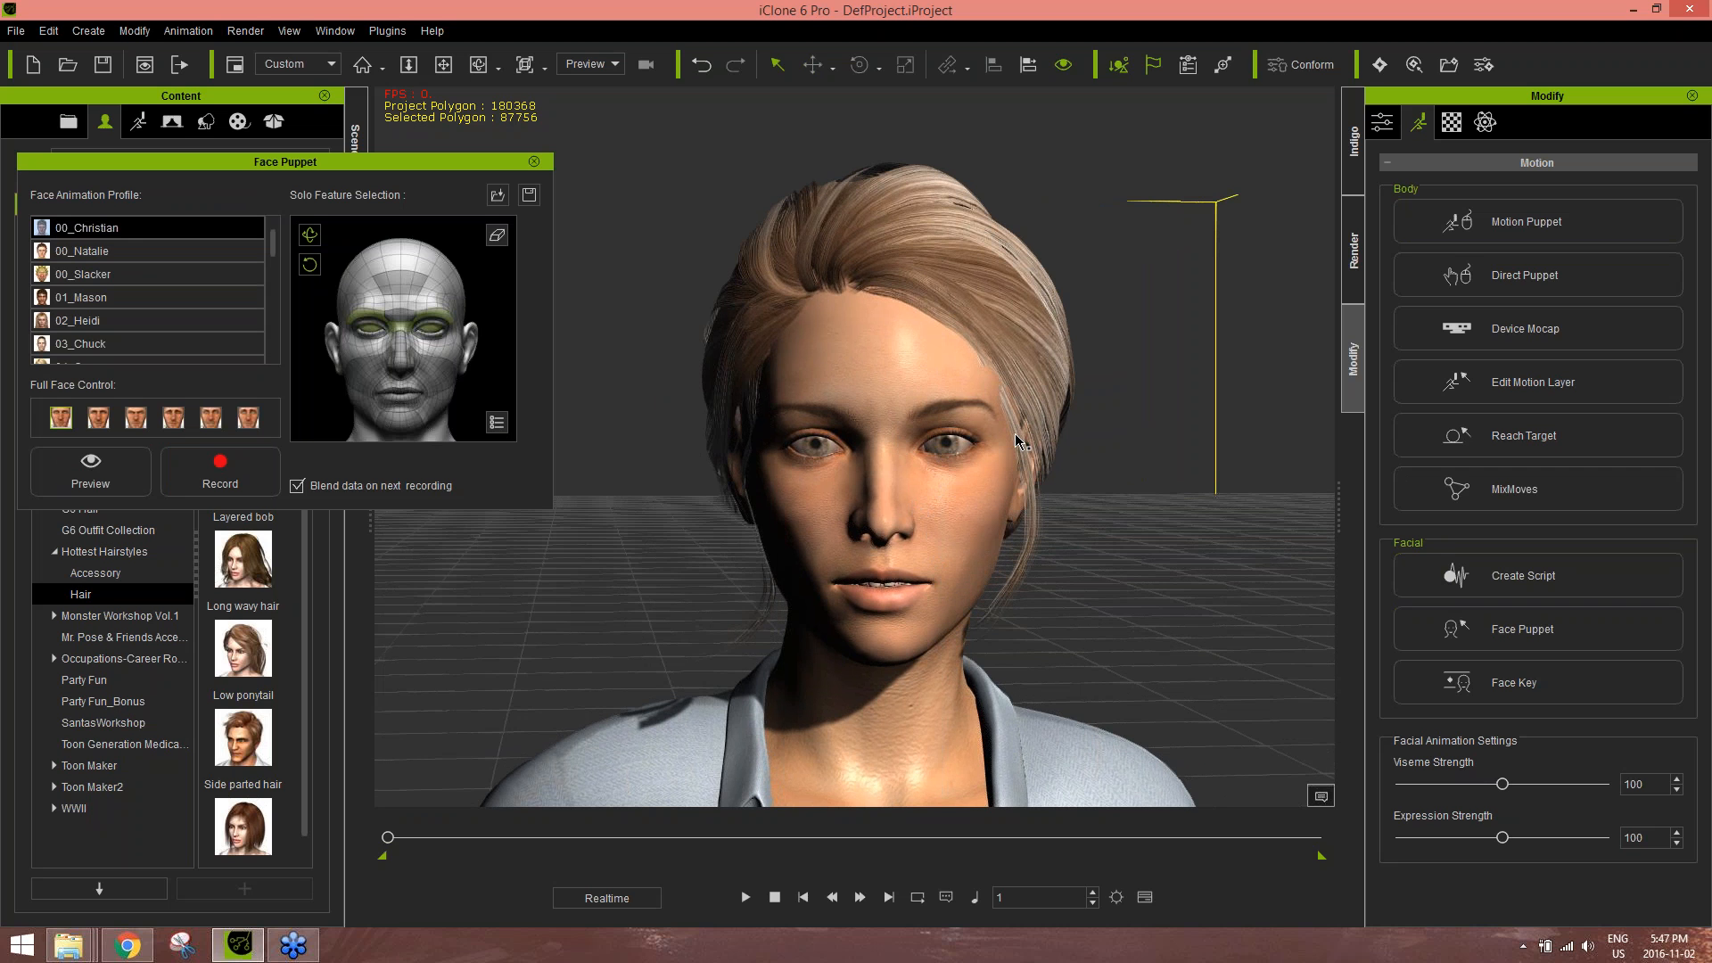
- Preview the 00_Natalie face animation profile with the sixth full face control on the woman
click(122, 259)
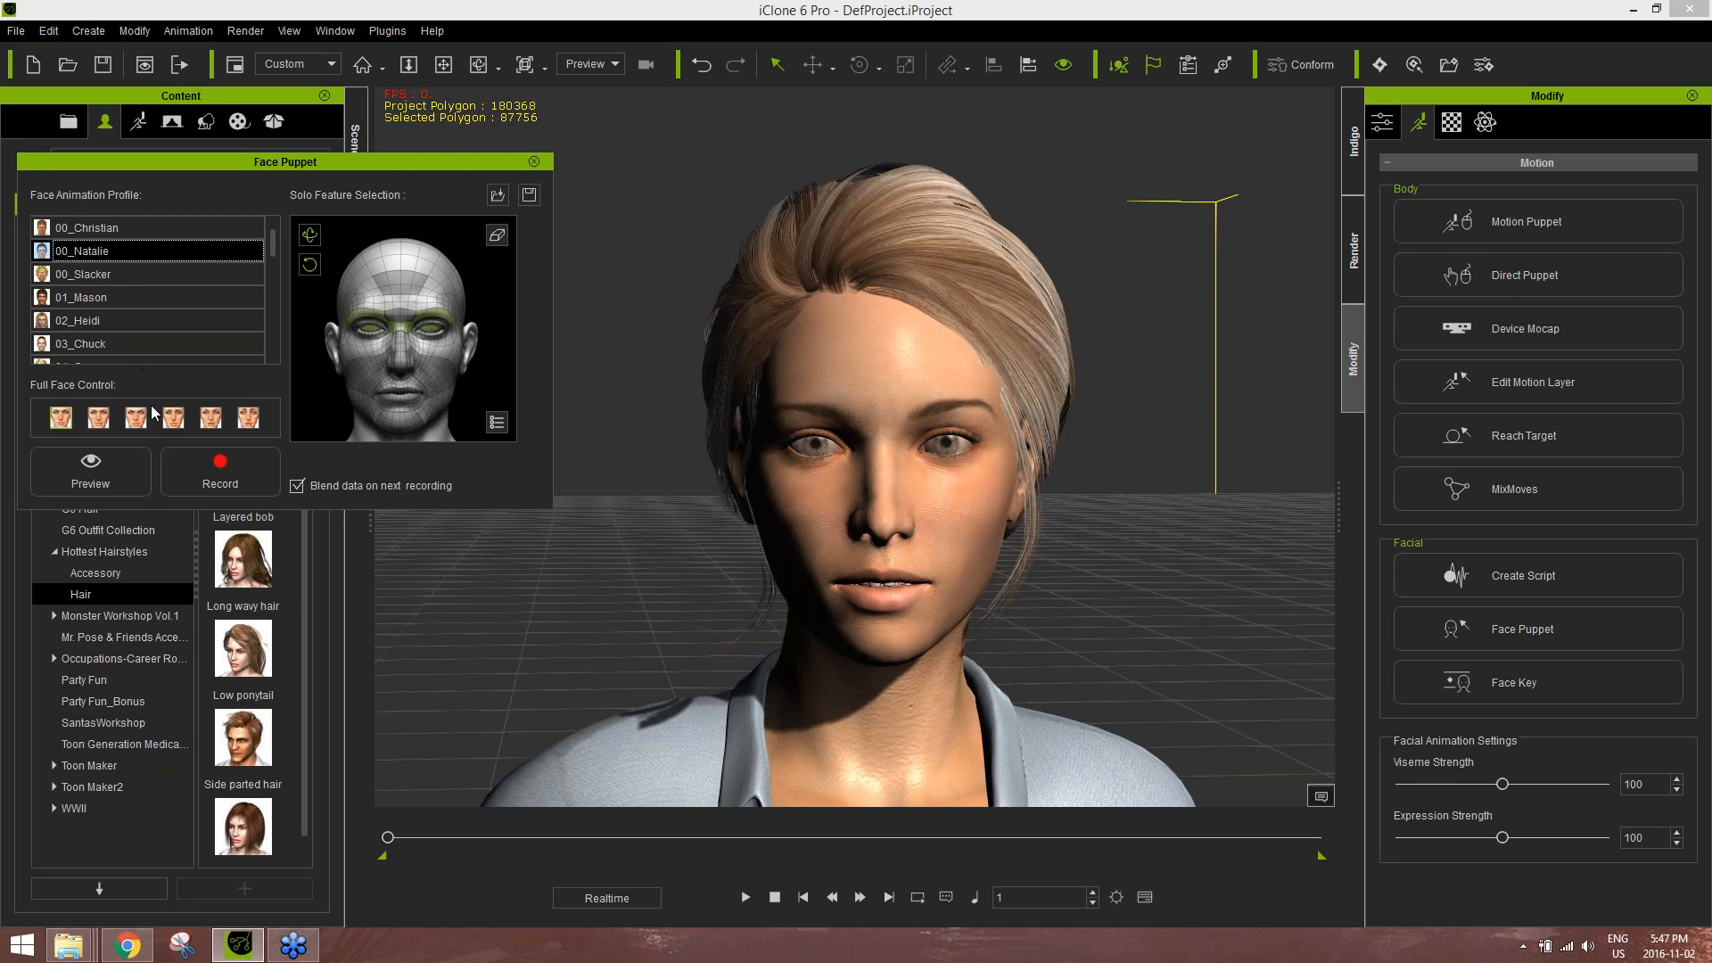
click(247, 419)
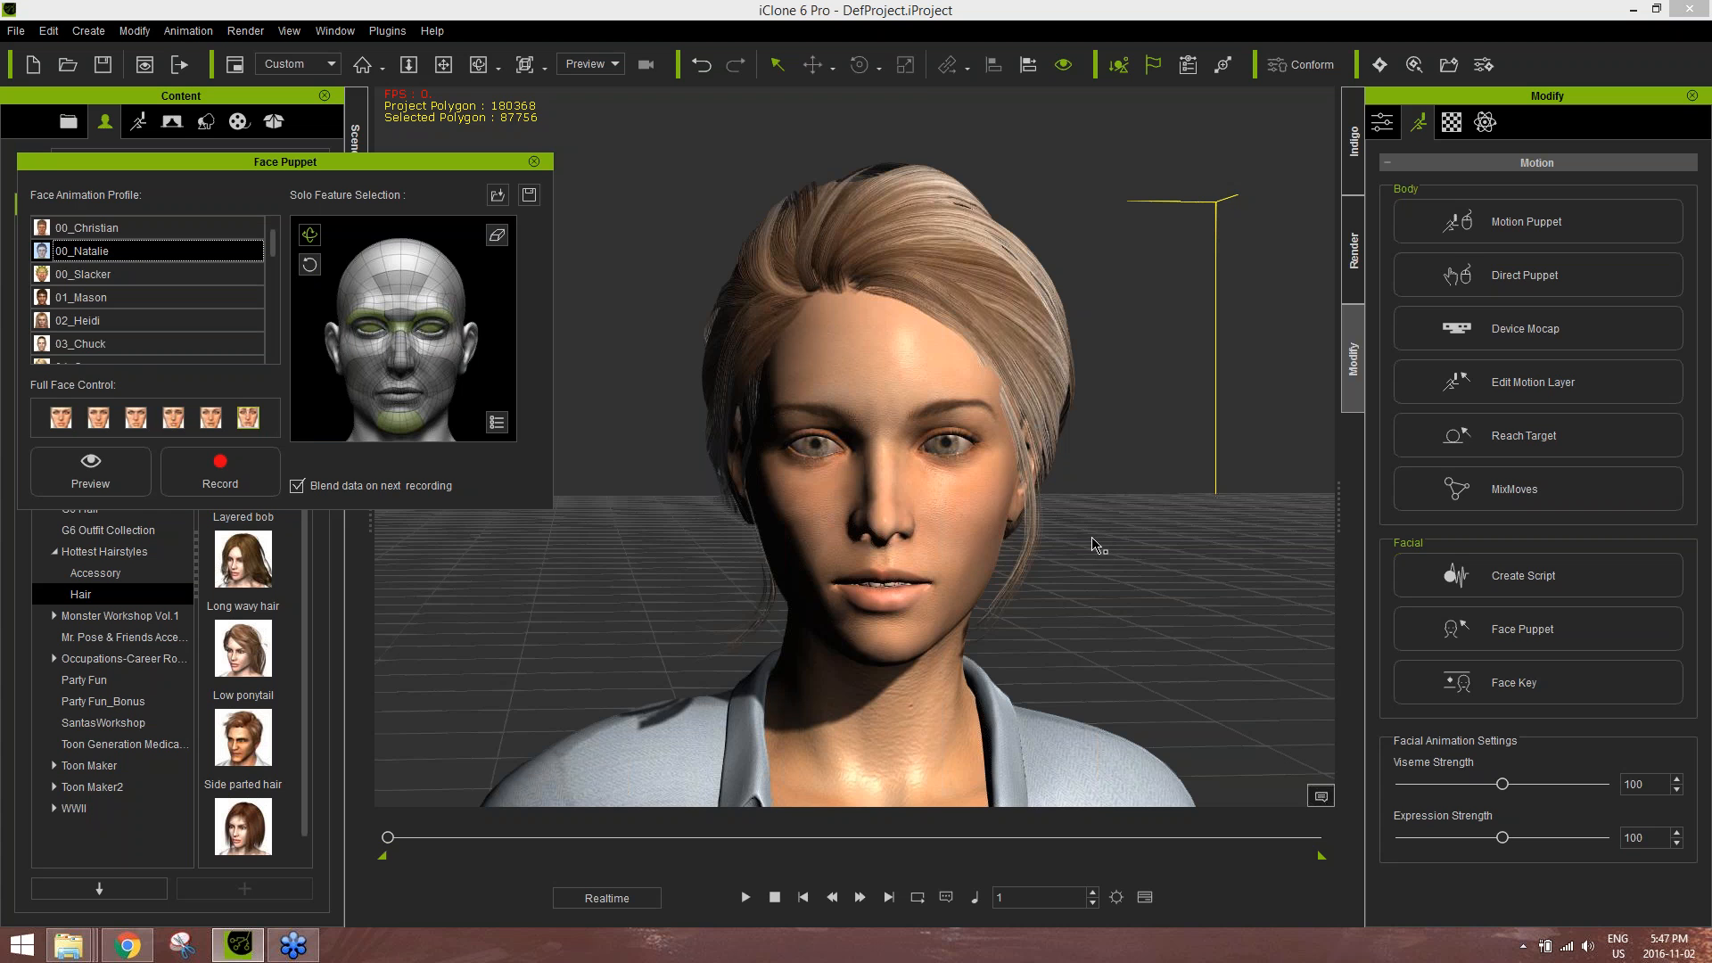
key(space)
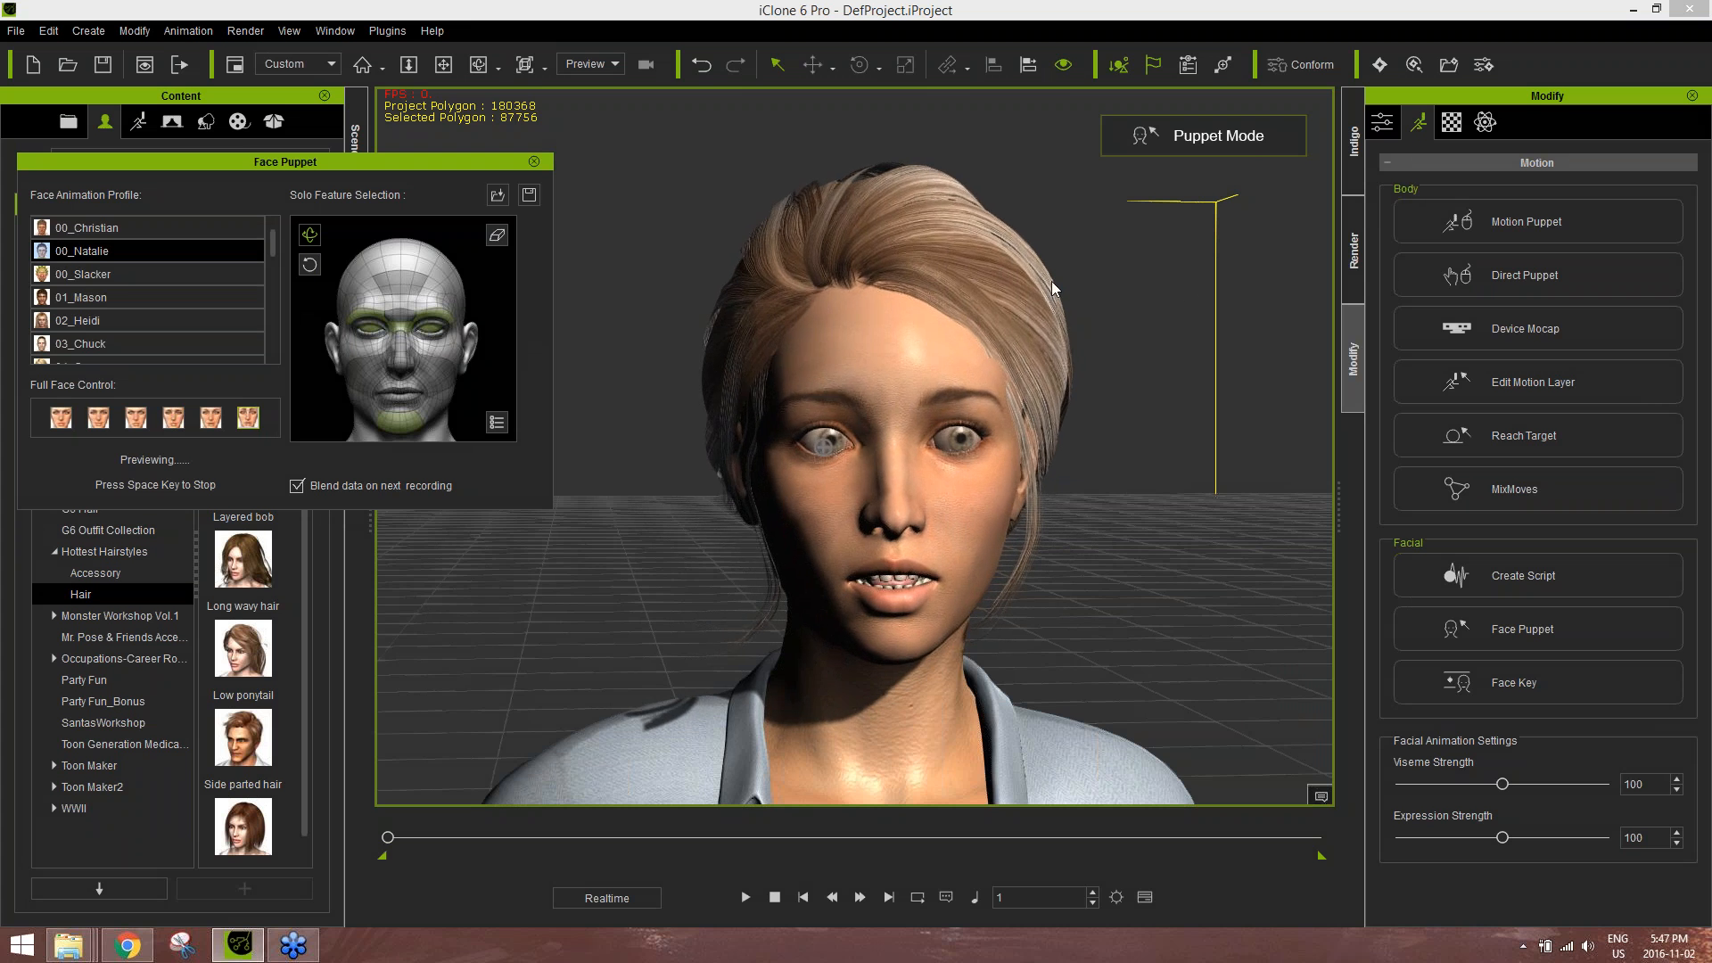
key(space)
- Preview the 00_Slacker face animation profile with the sixth full face control for comparison
click(127, 275)
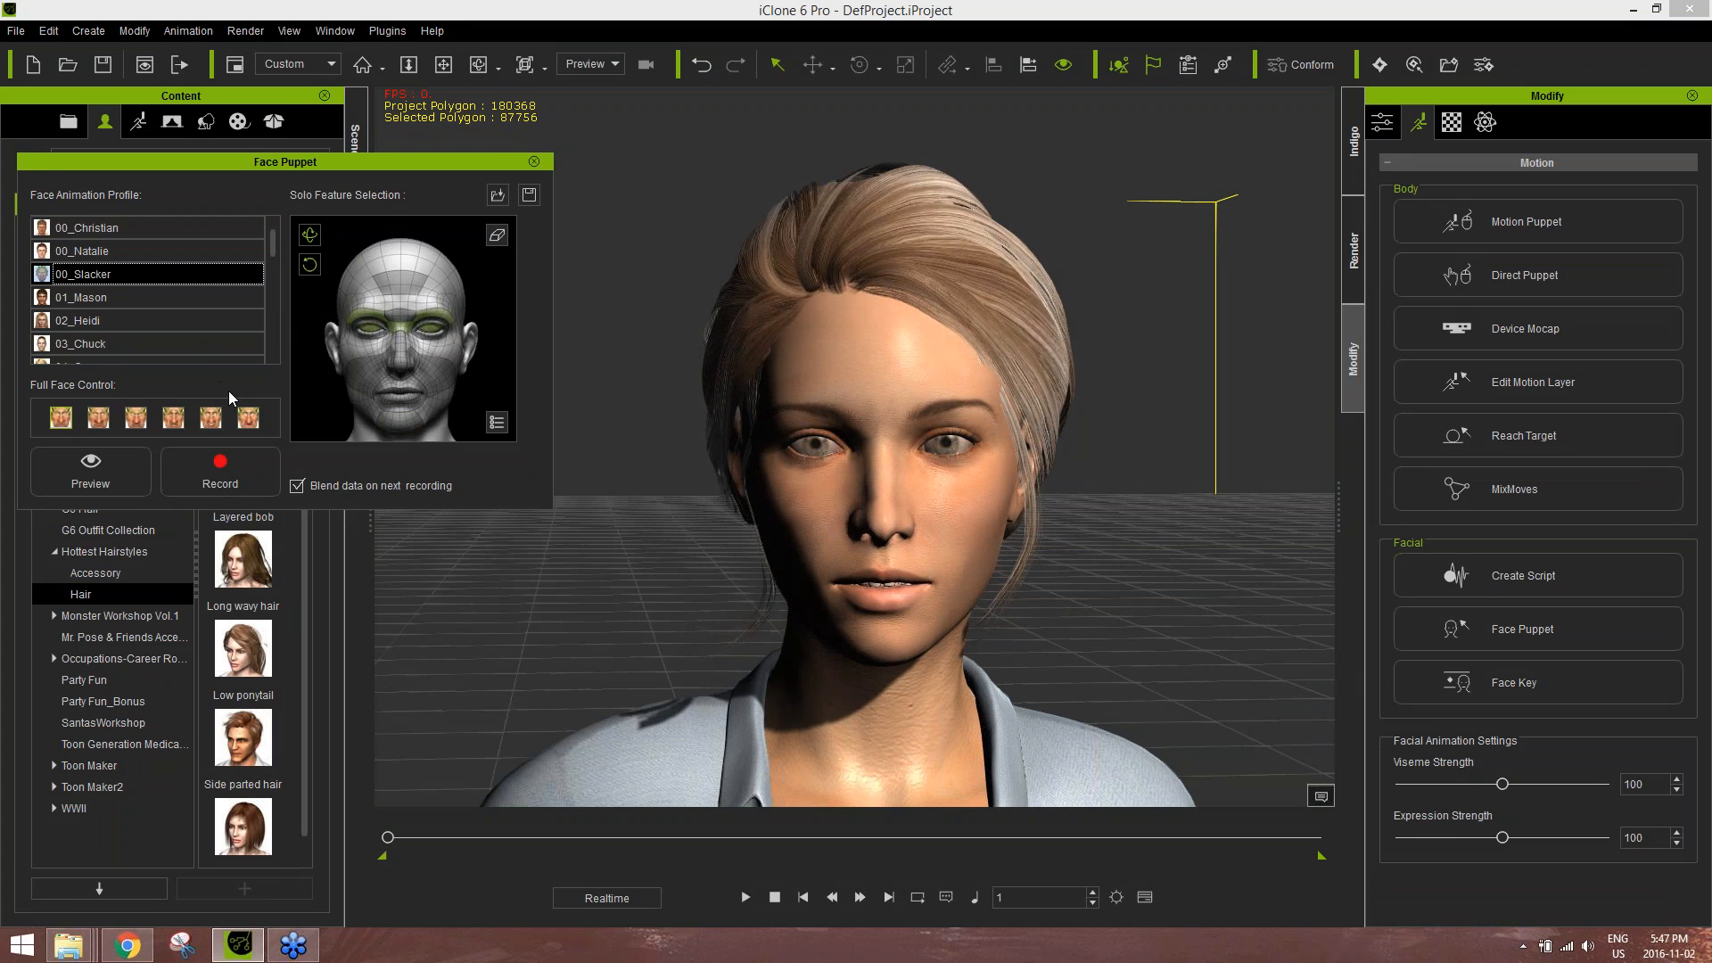
key(space)
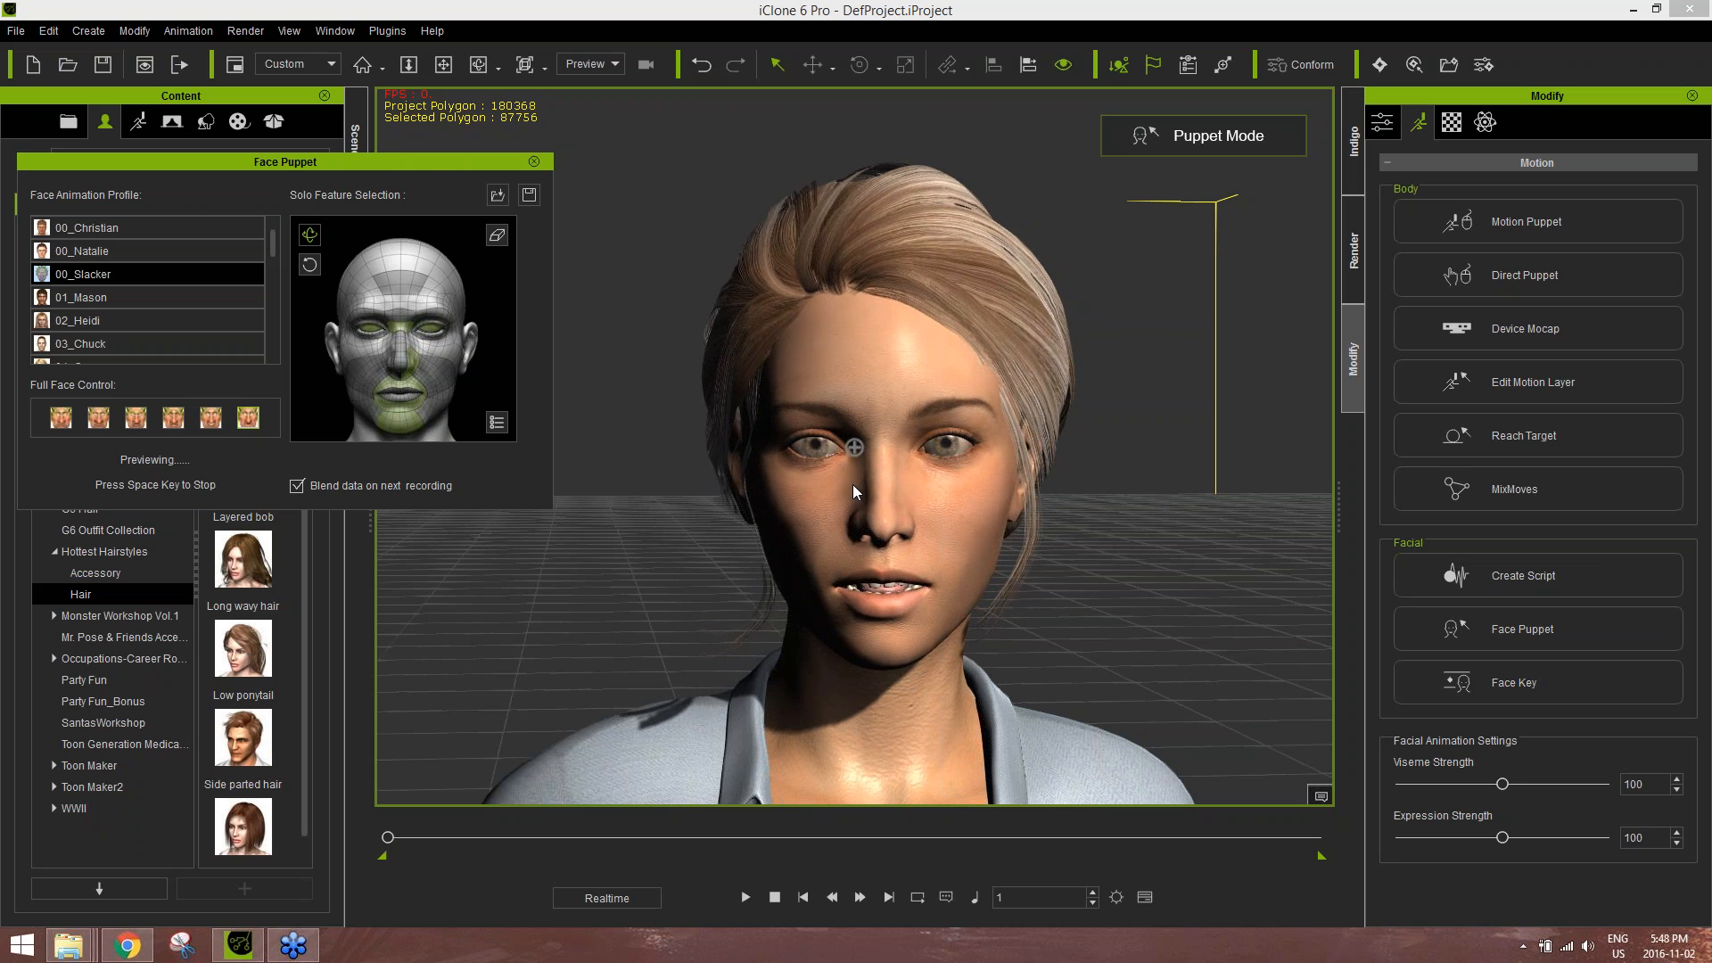
key(space)
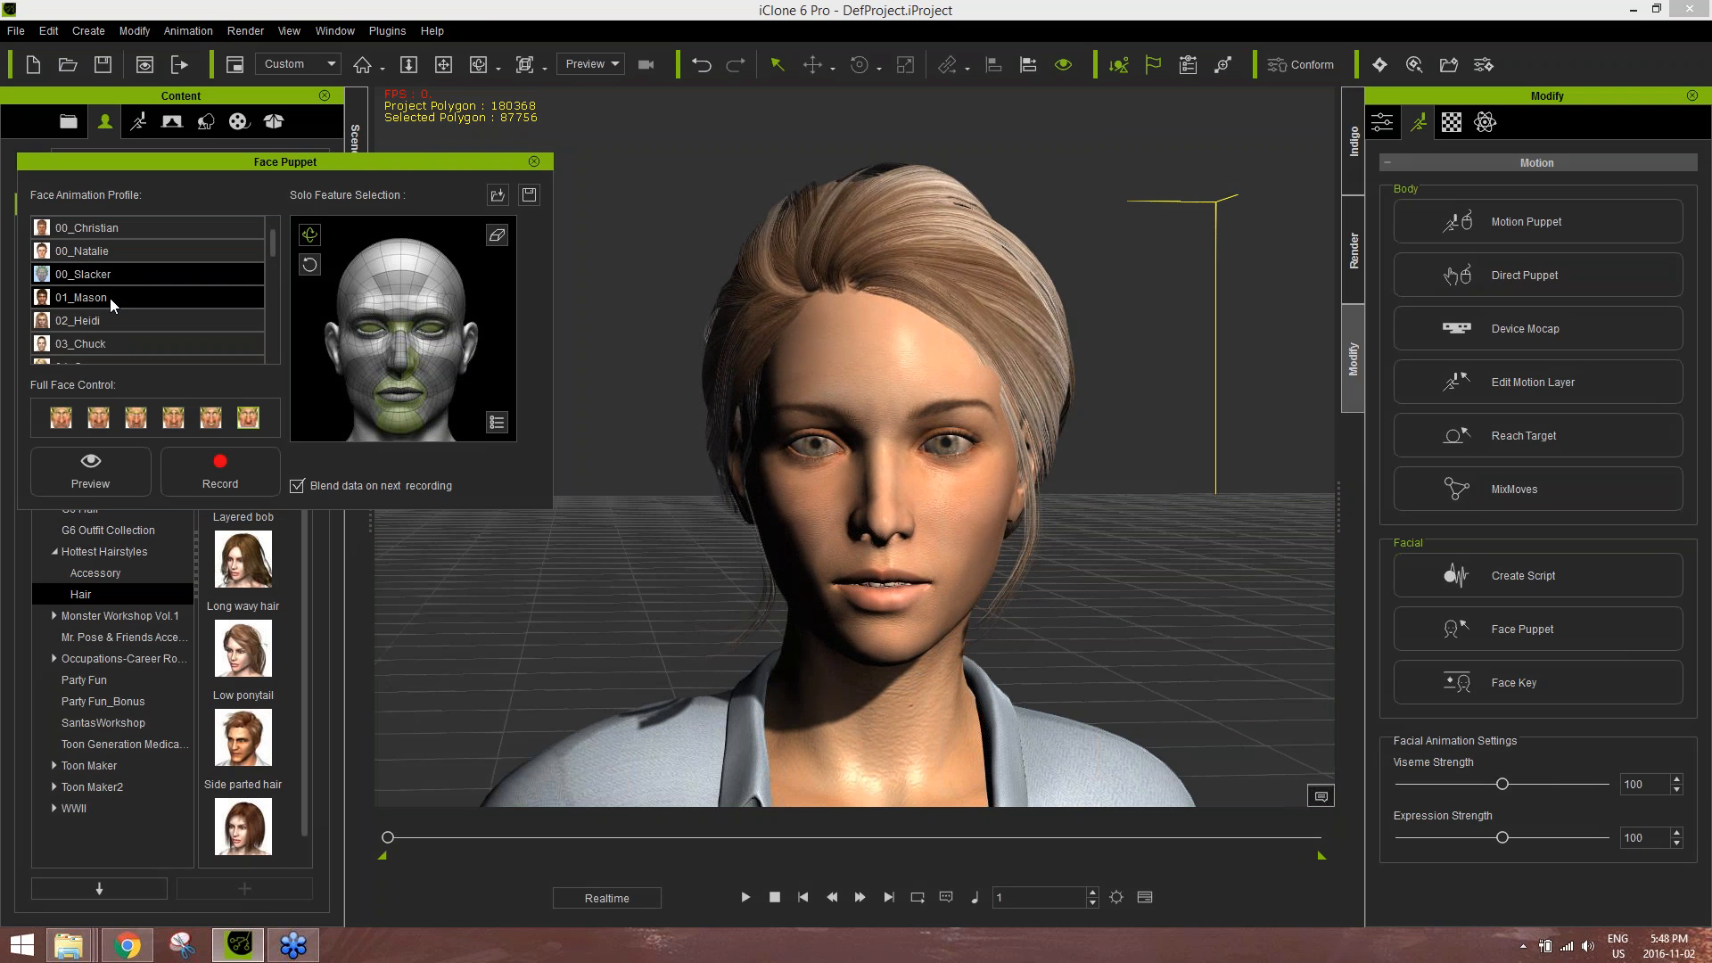
- Switch back to the 00_Natalie profile and preview its second, third and fourth full face controls in turn
click(105, 250)
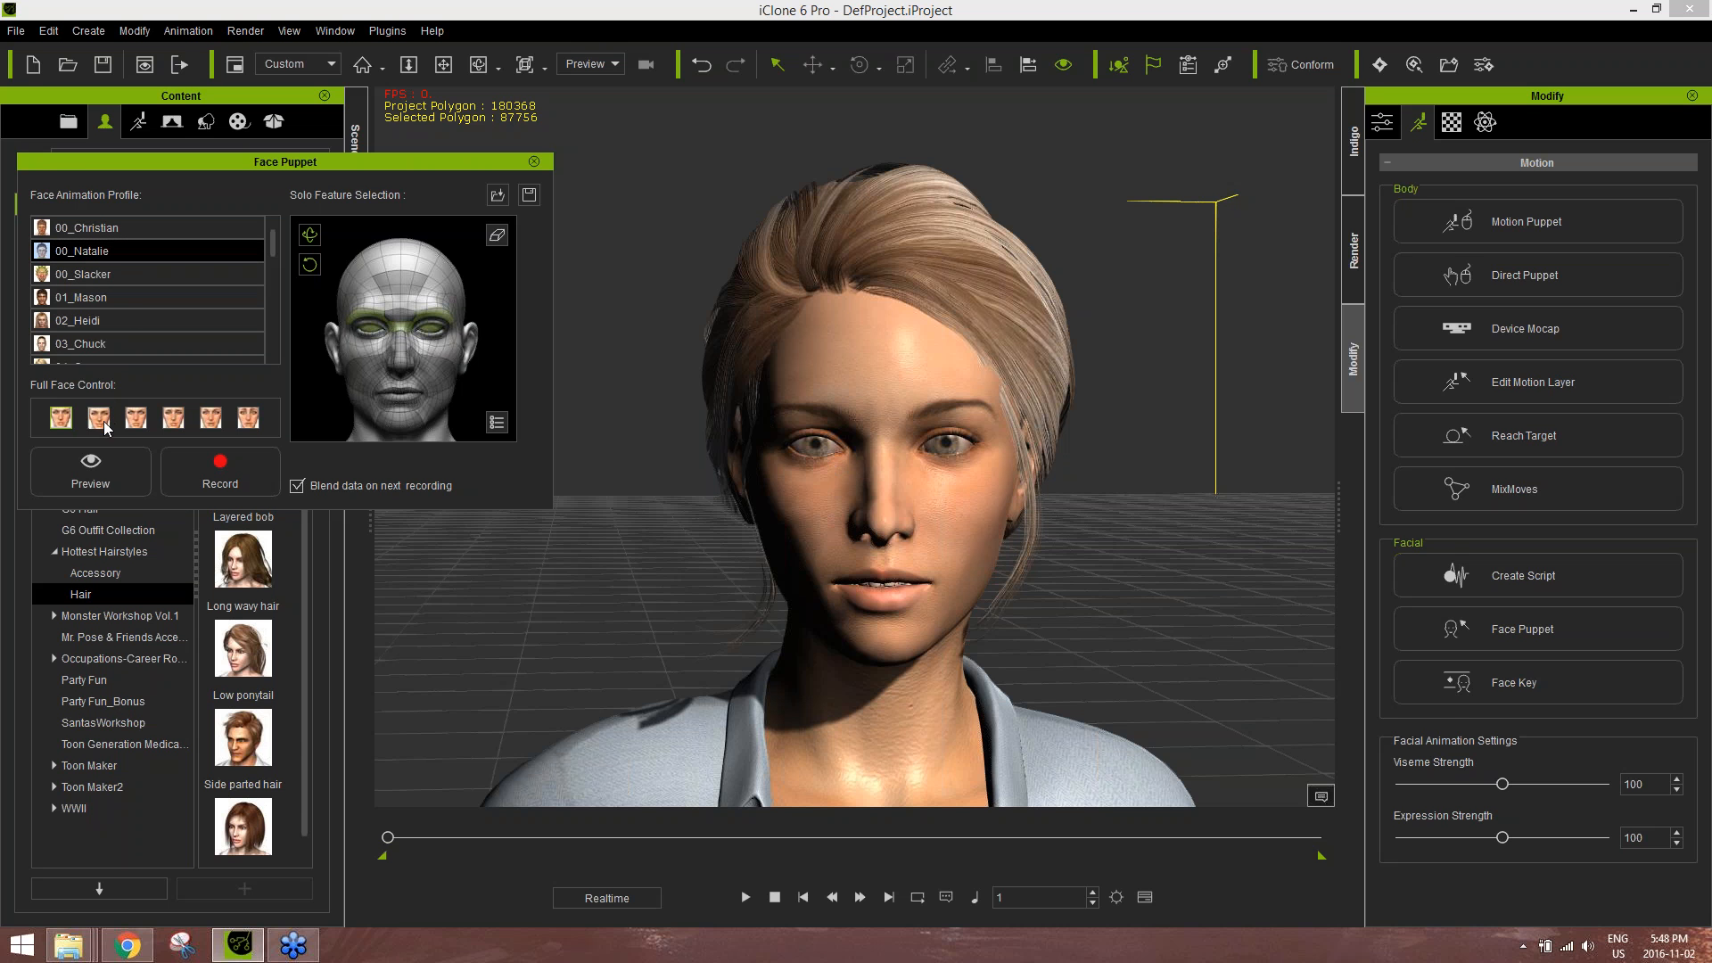
key(space)
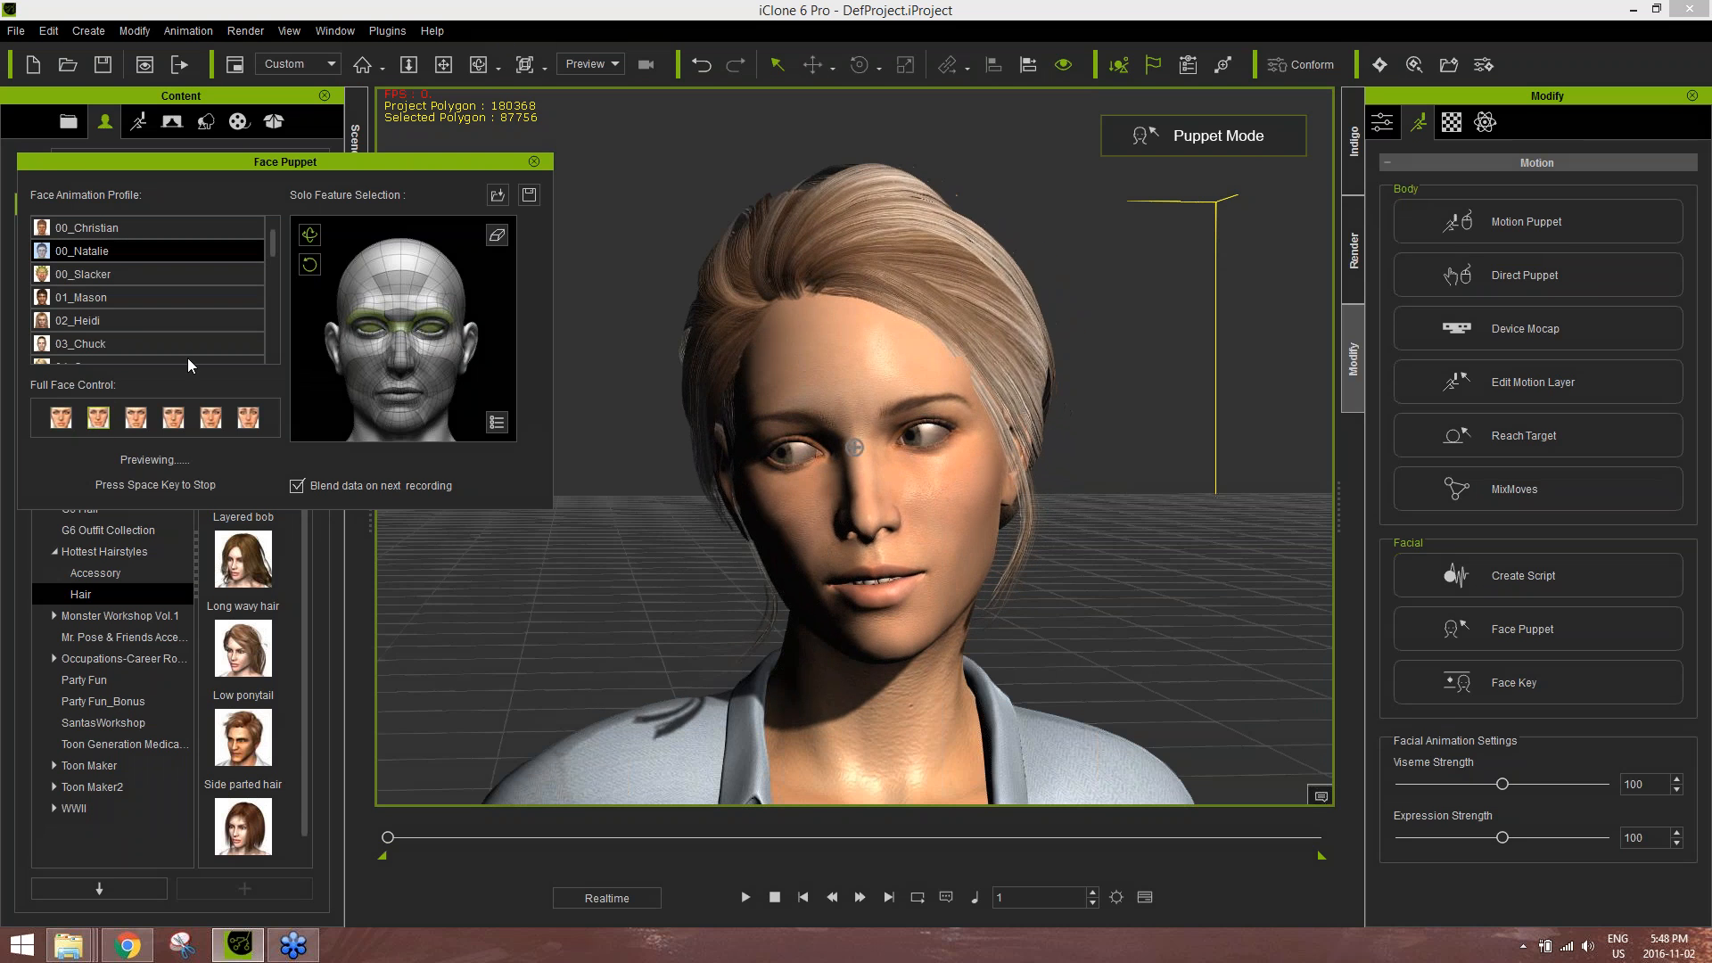
key(space)
key(space)
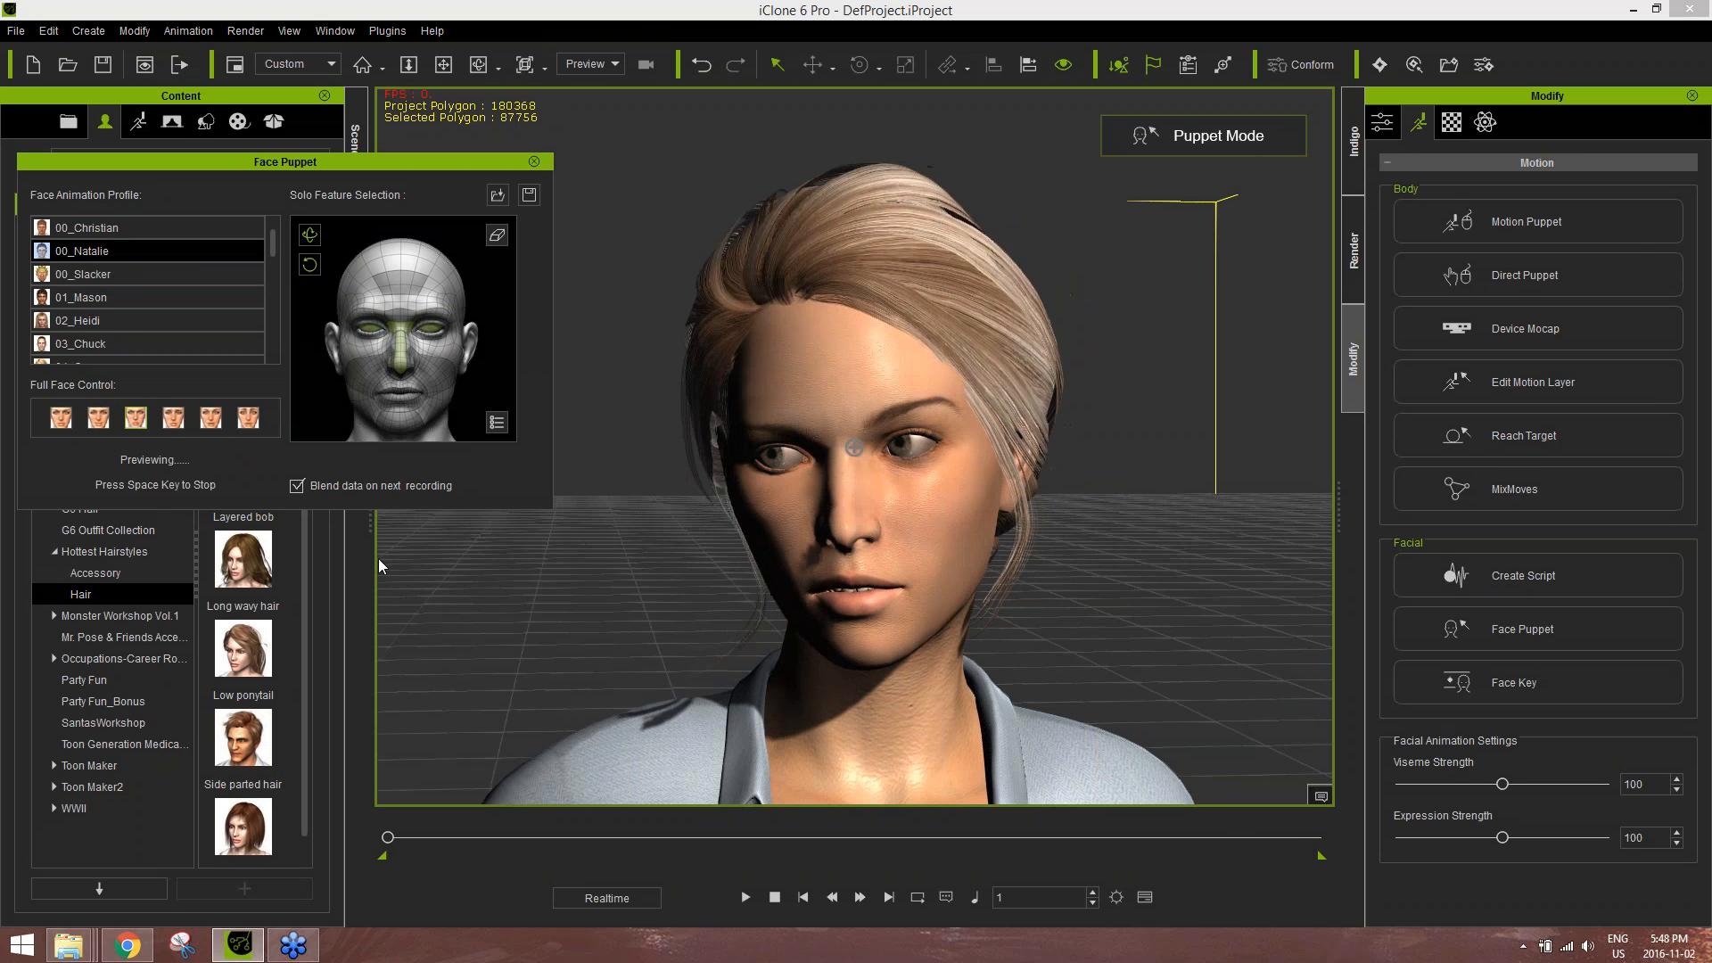
key(space)
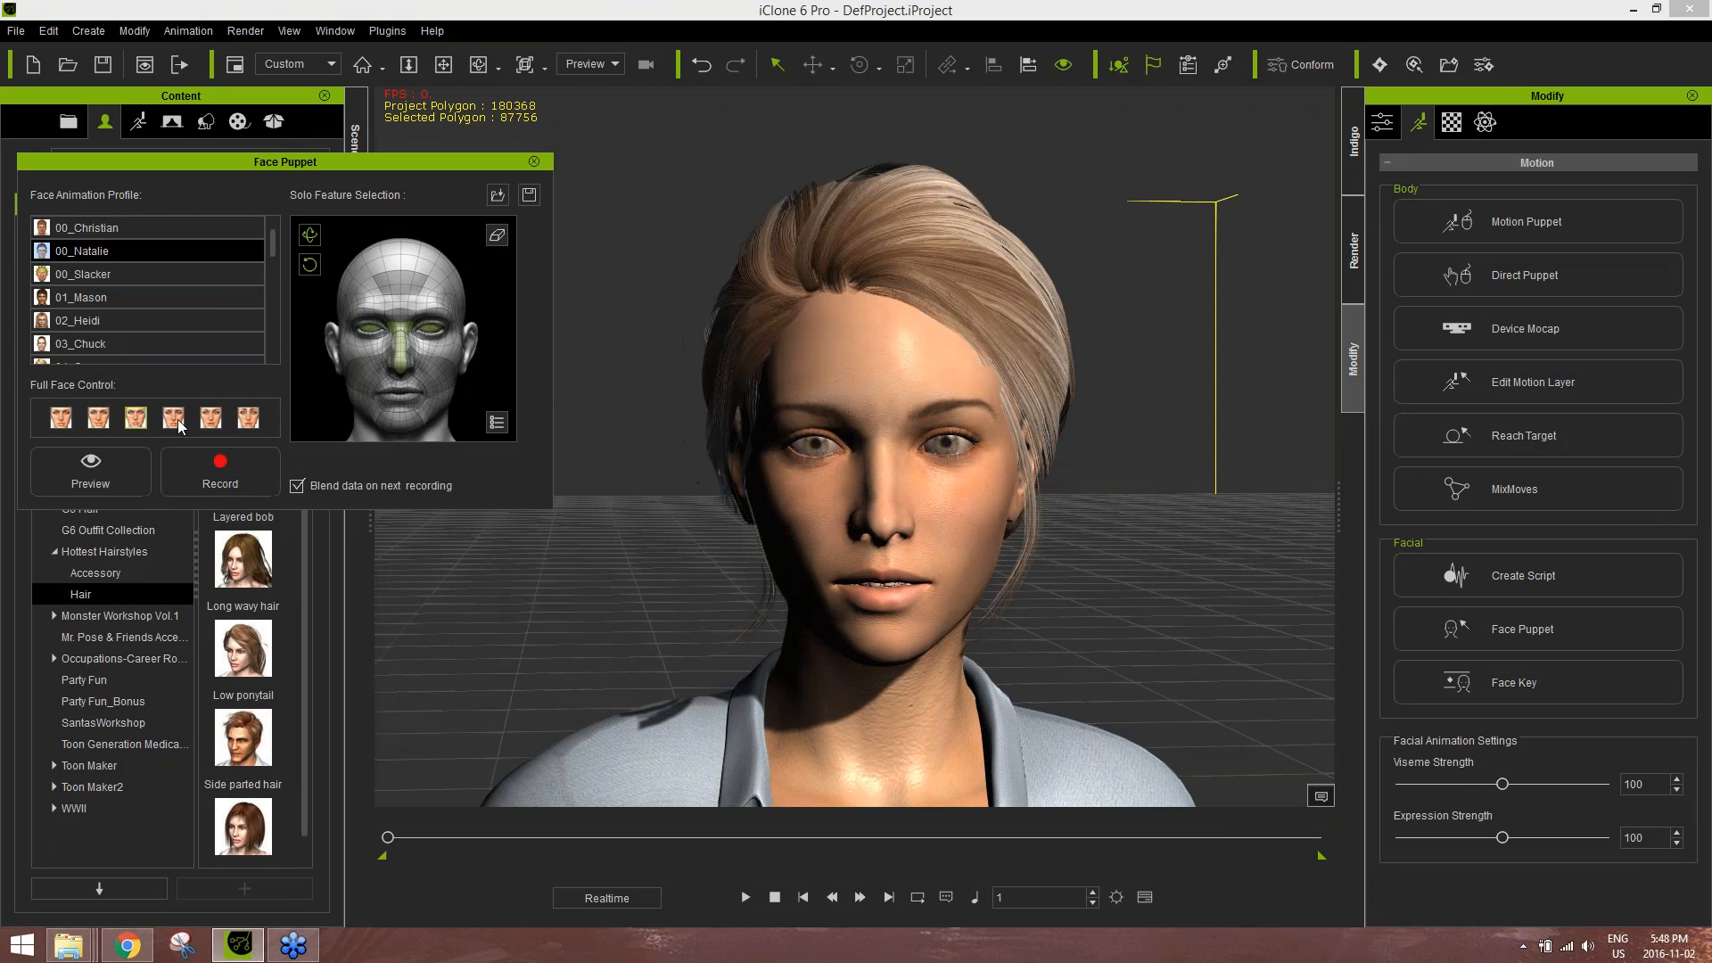
click(178, 425)
key(space)
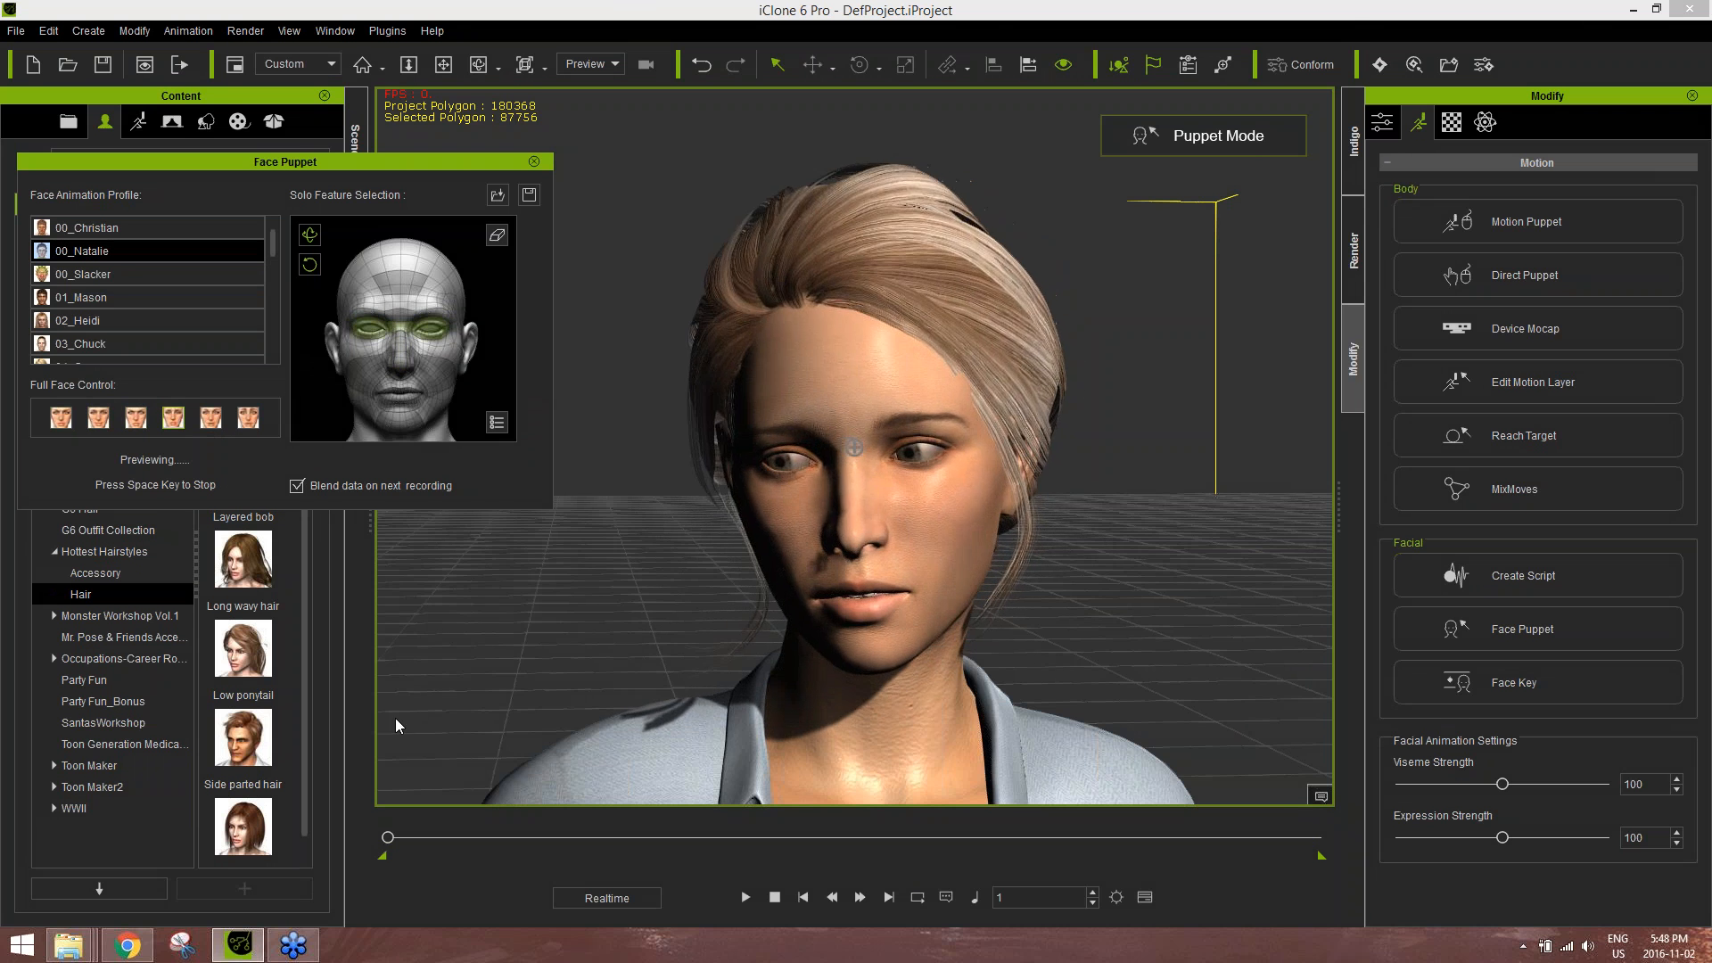
key(space)
- Rehearse 00_Natalie's sixth full face control, and record a Face Puppet performance from frame 1 to about frame 188
click(246, 421)
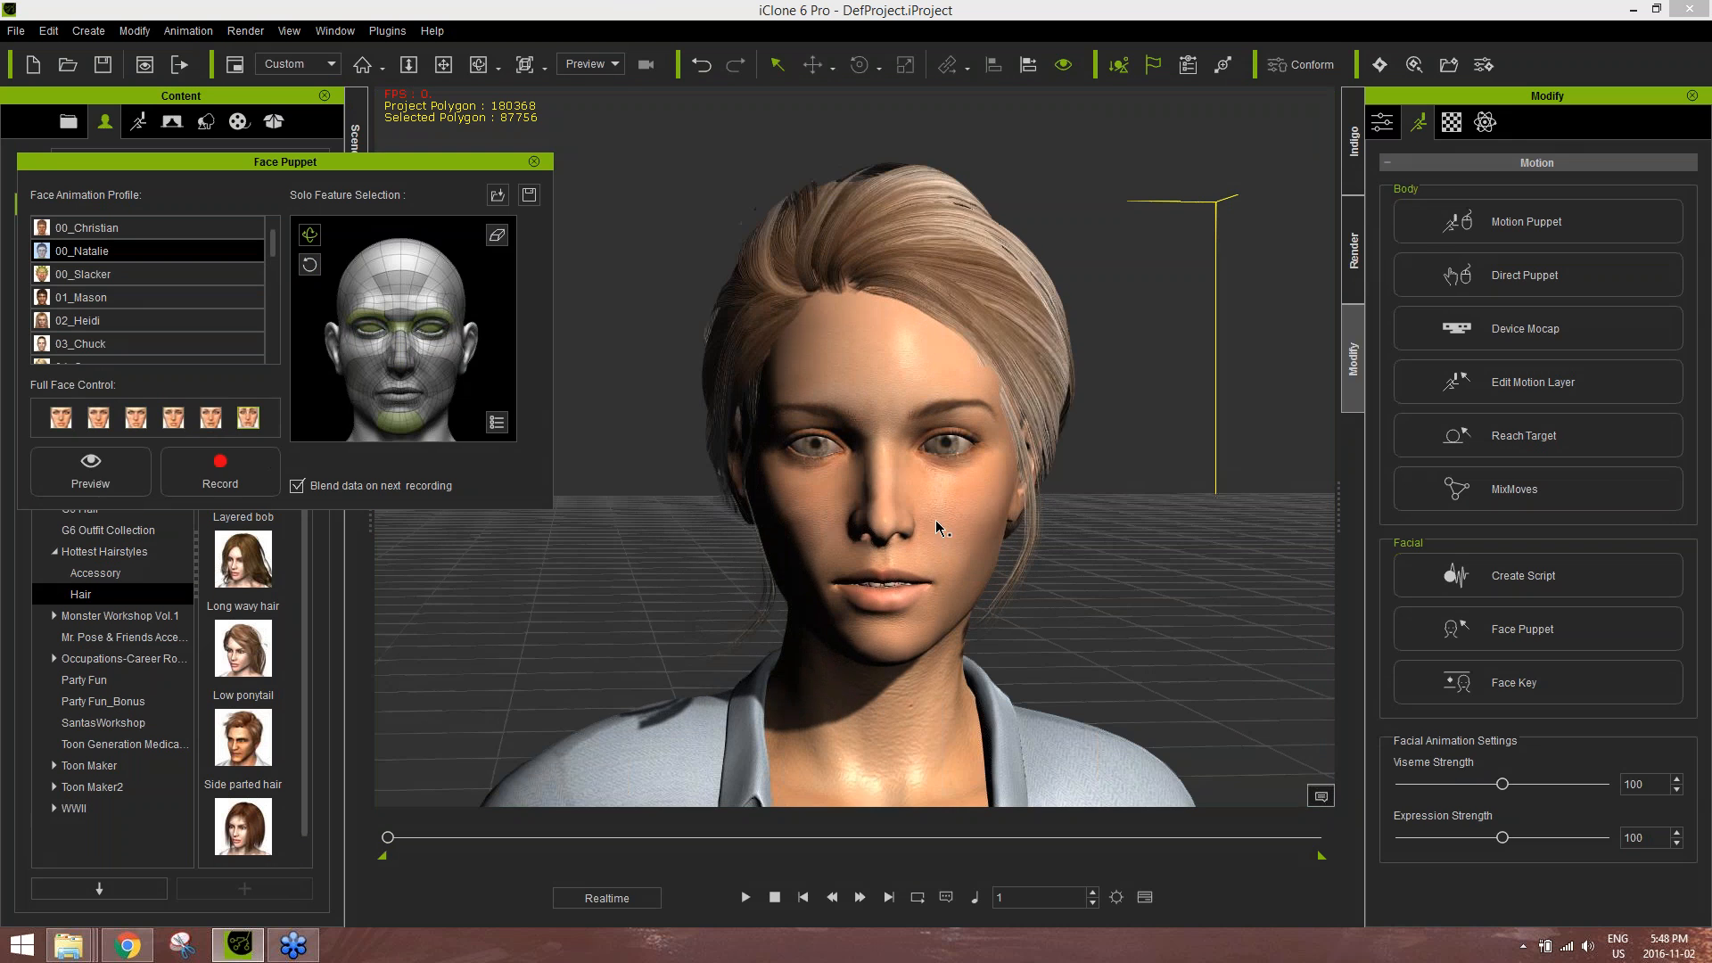
key(space)
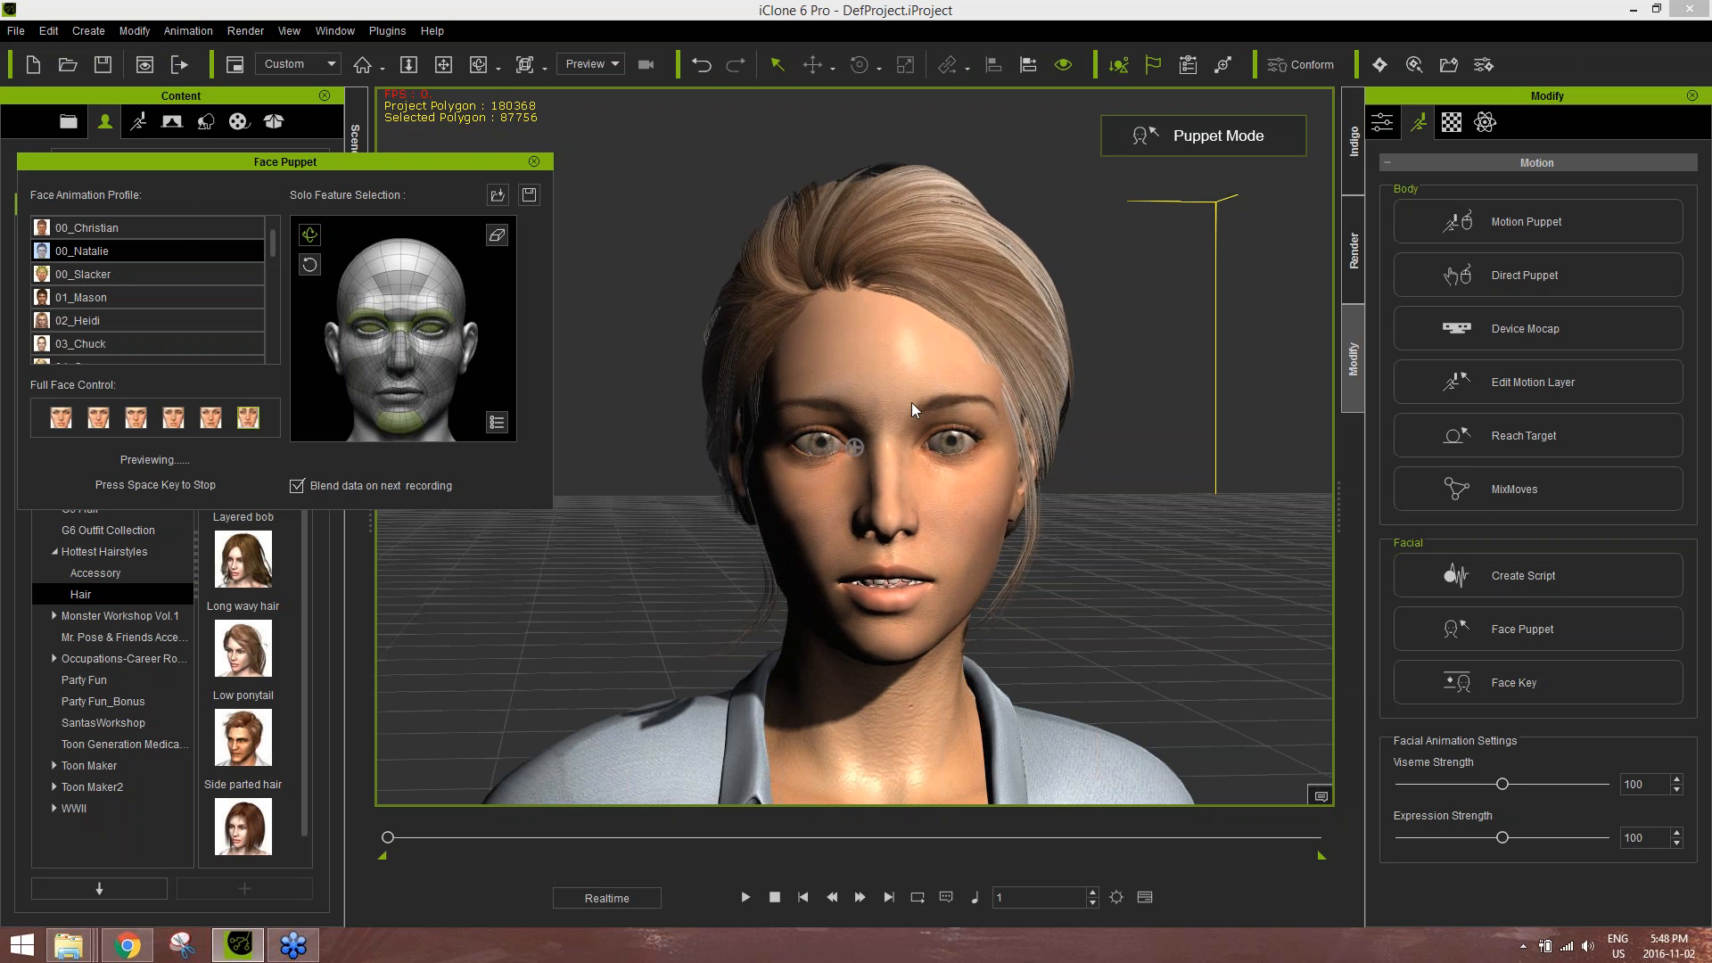
key(space)
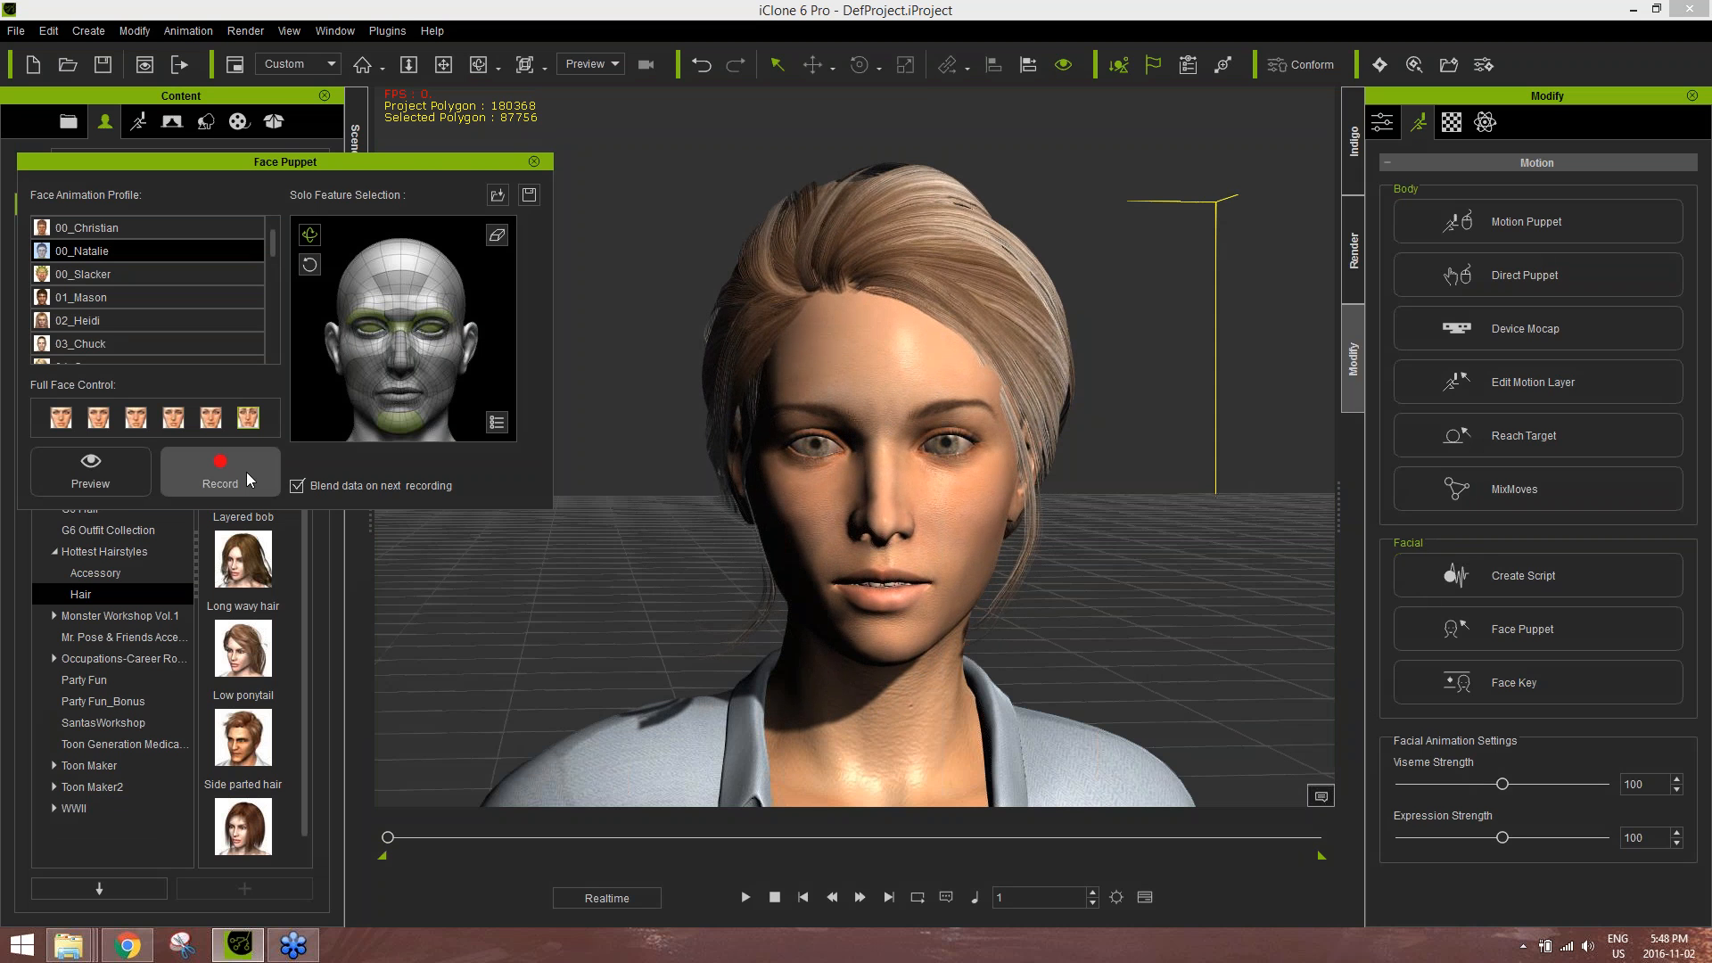
click(219, 471)
key(space)
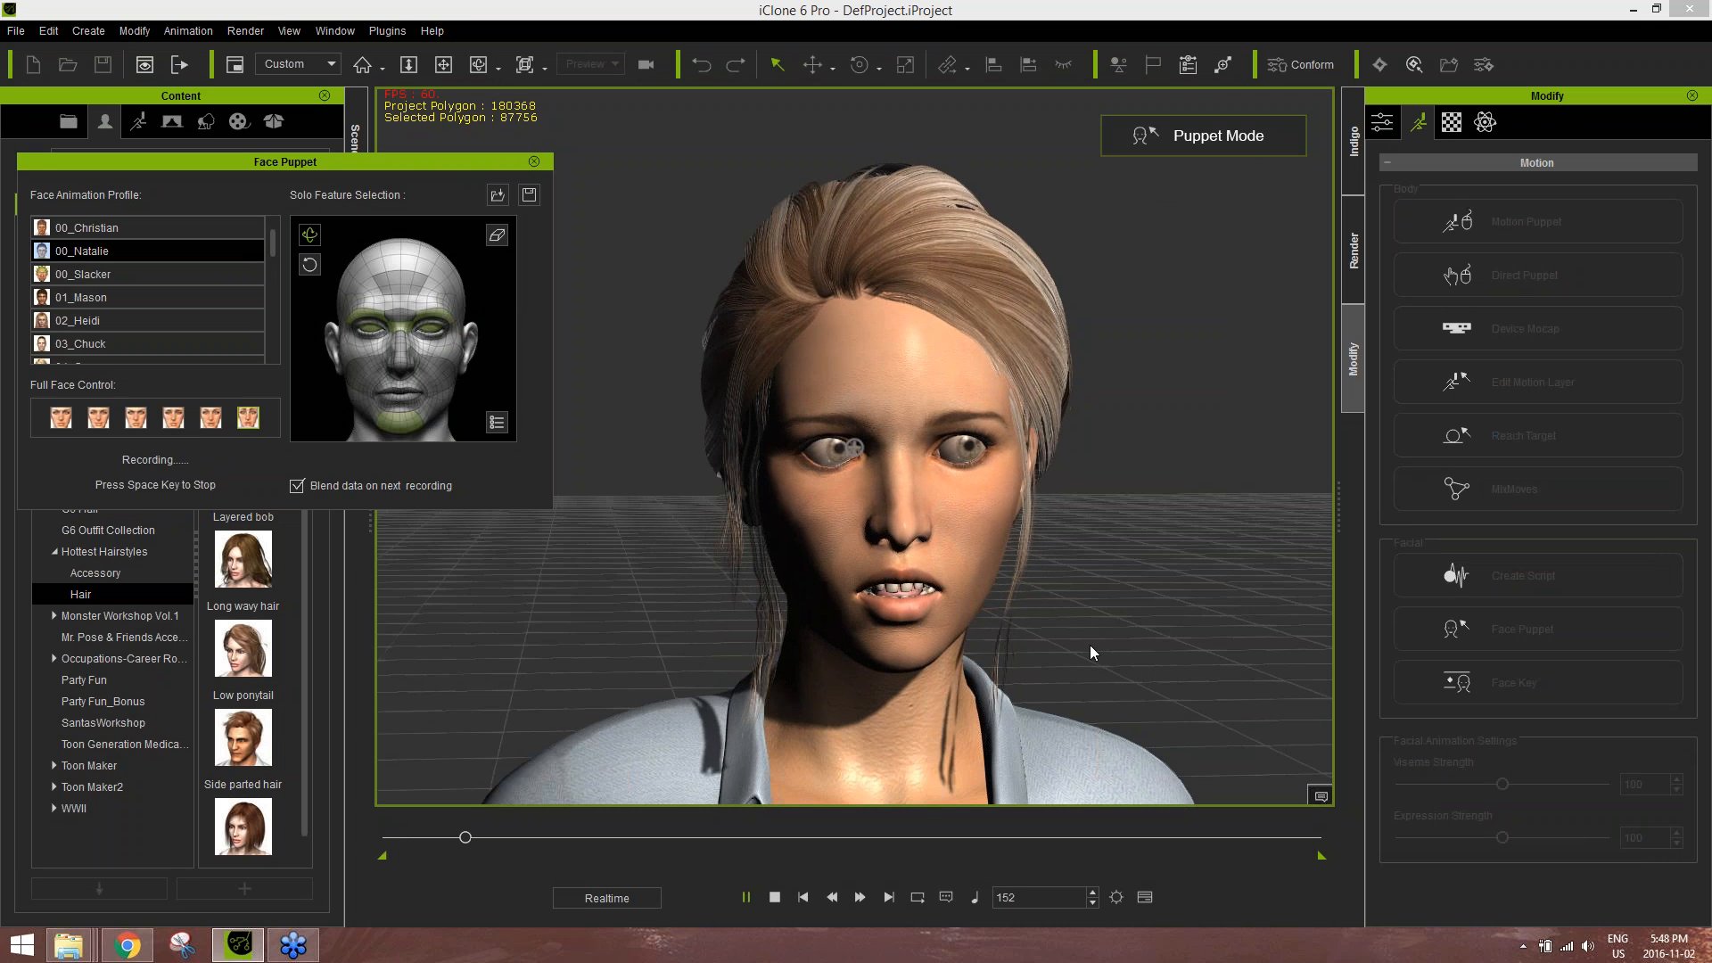
key(space)
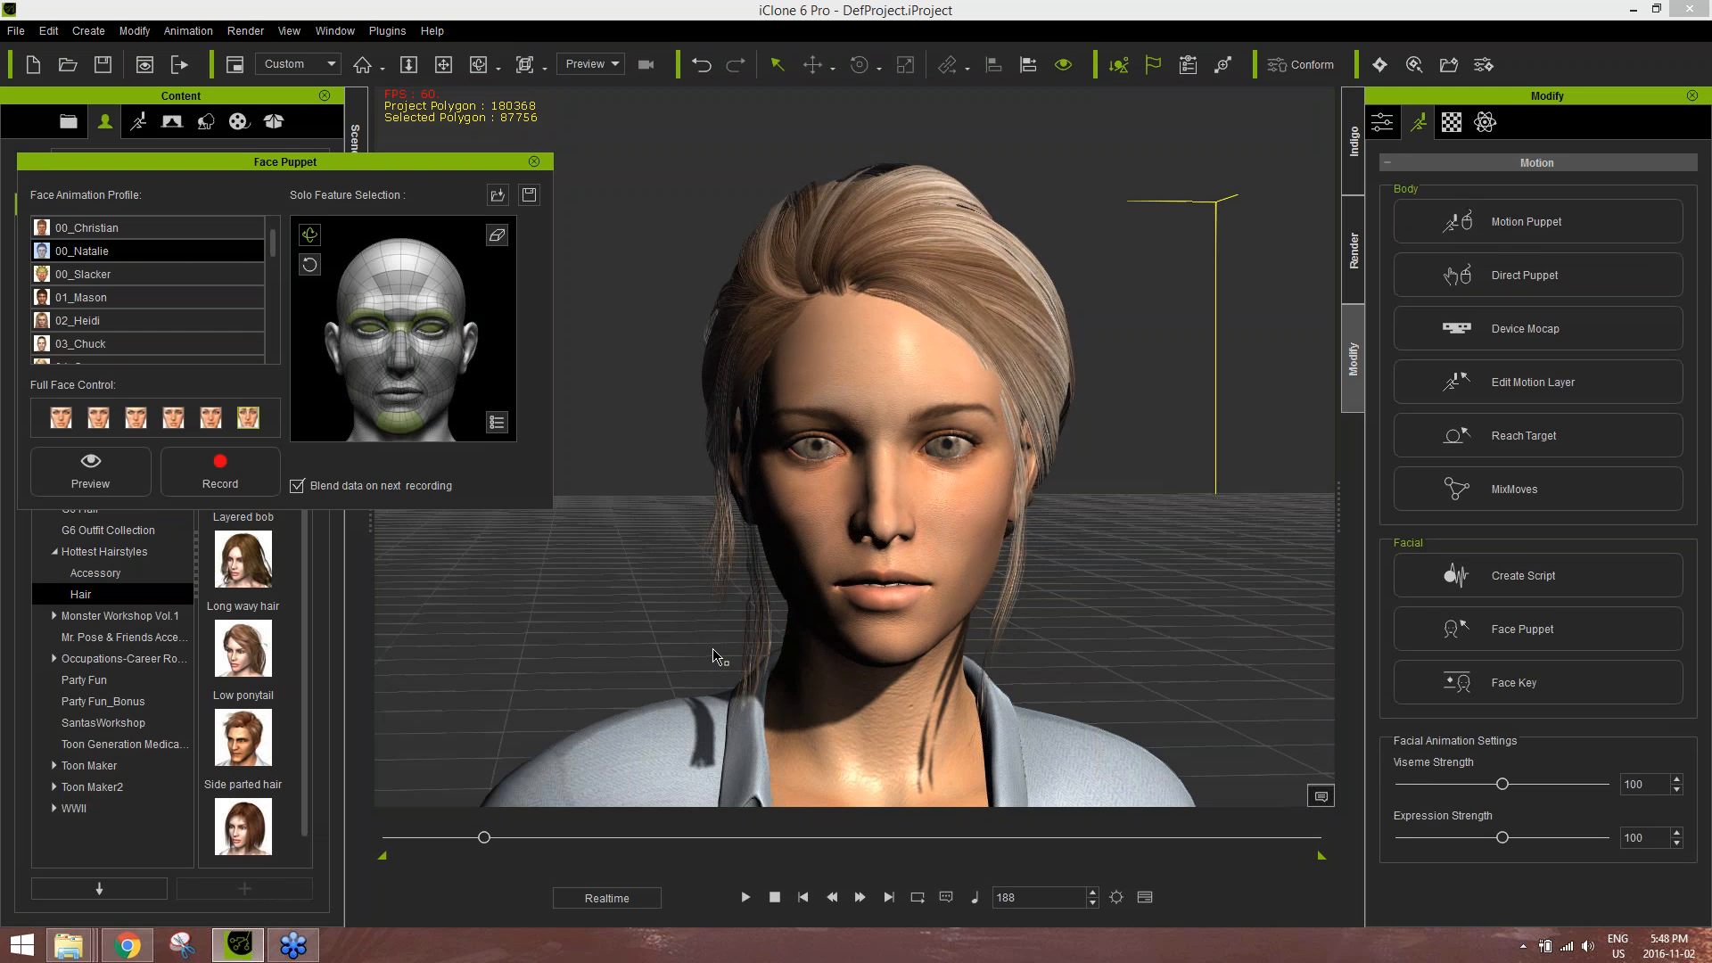
- Open the timeline and show the Expression track of RootNode(0) with the recorded puppet clip
key(F3)
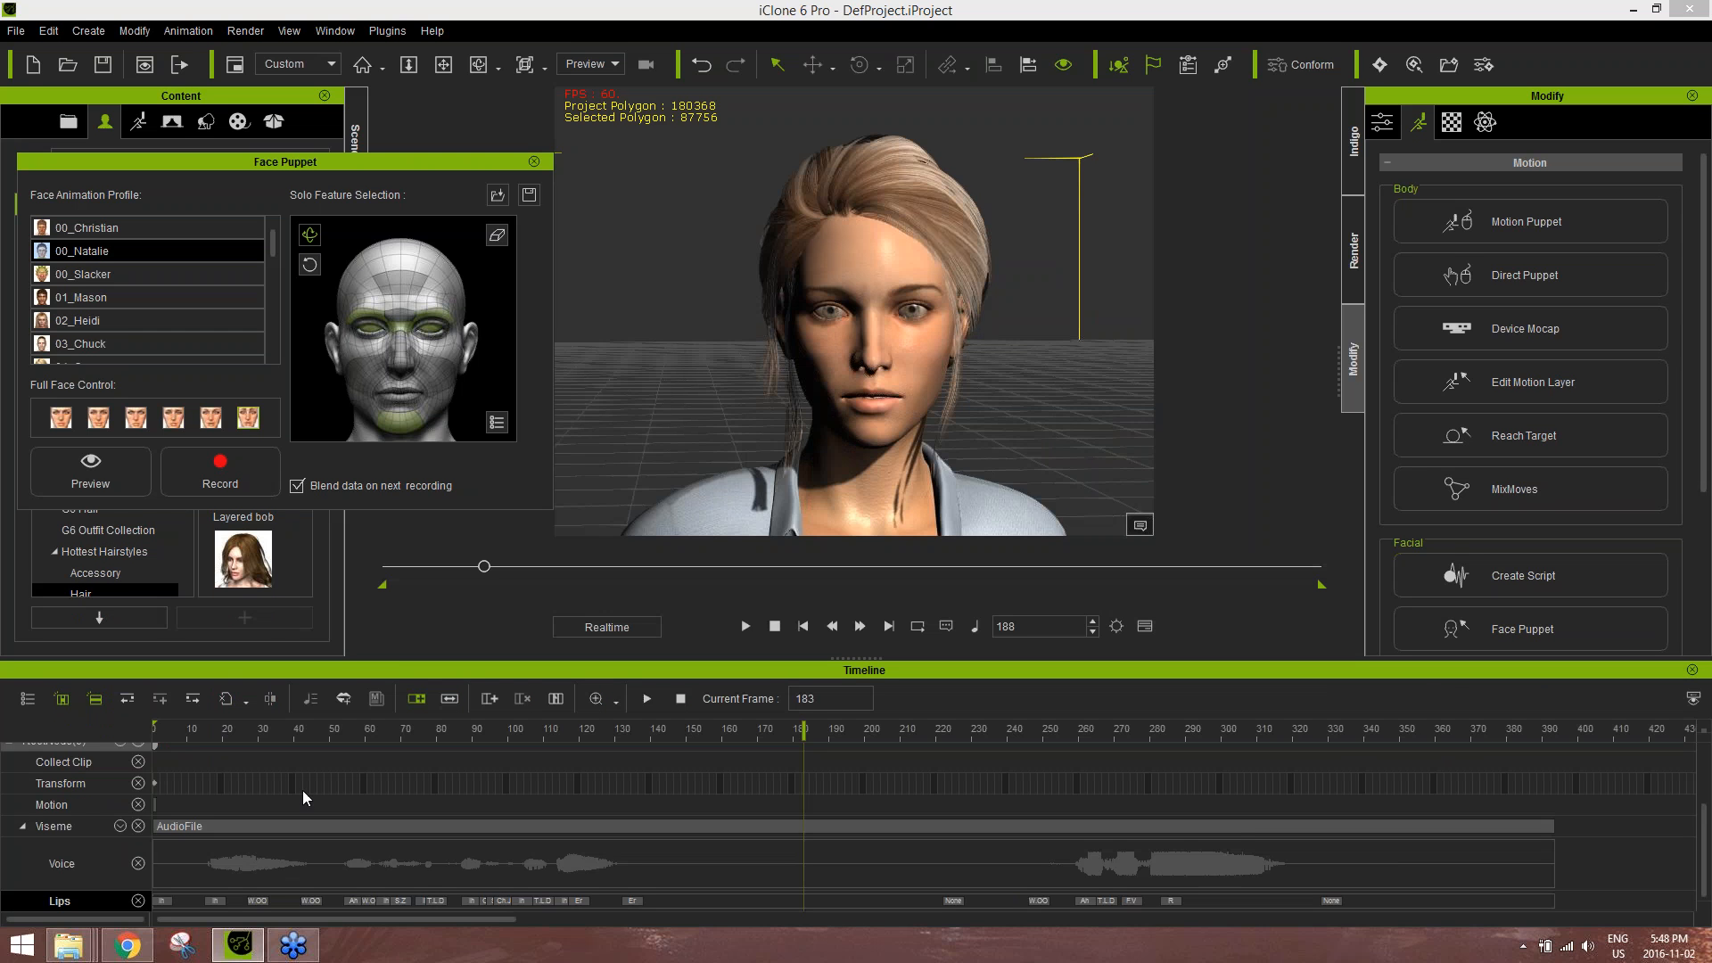
click(137, 825)
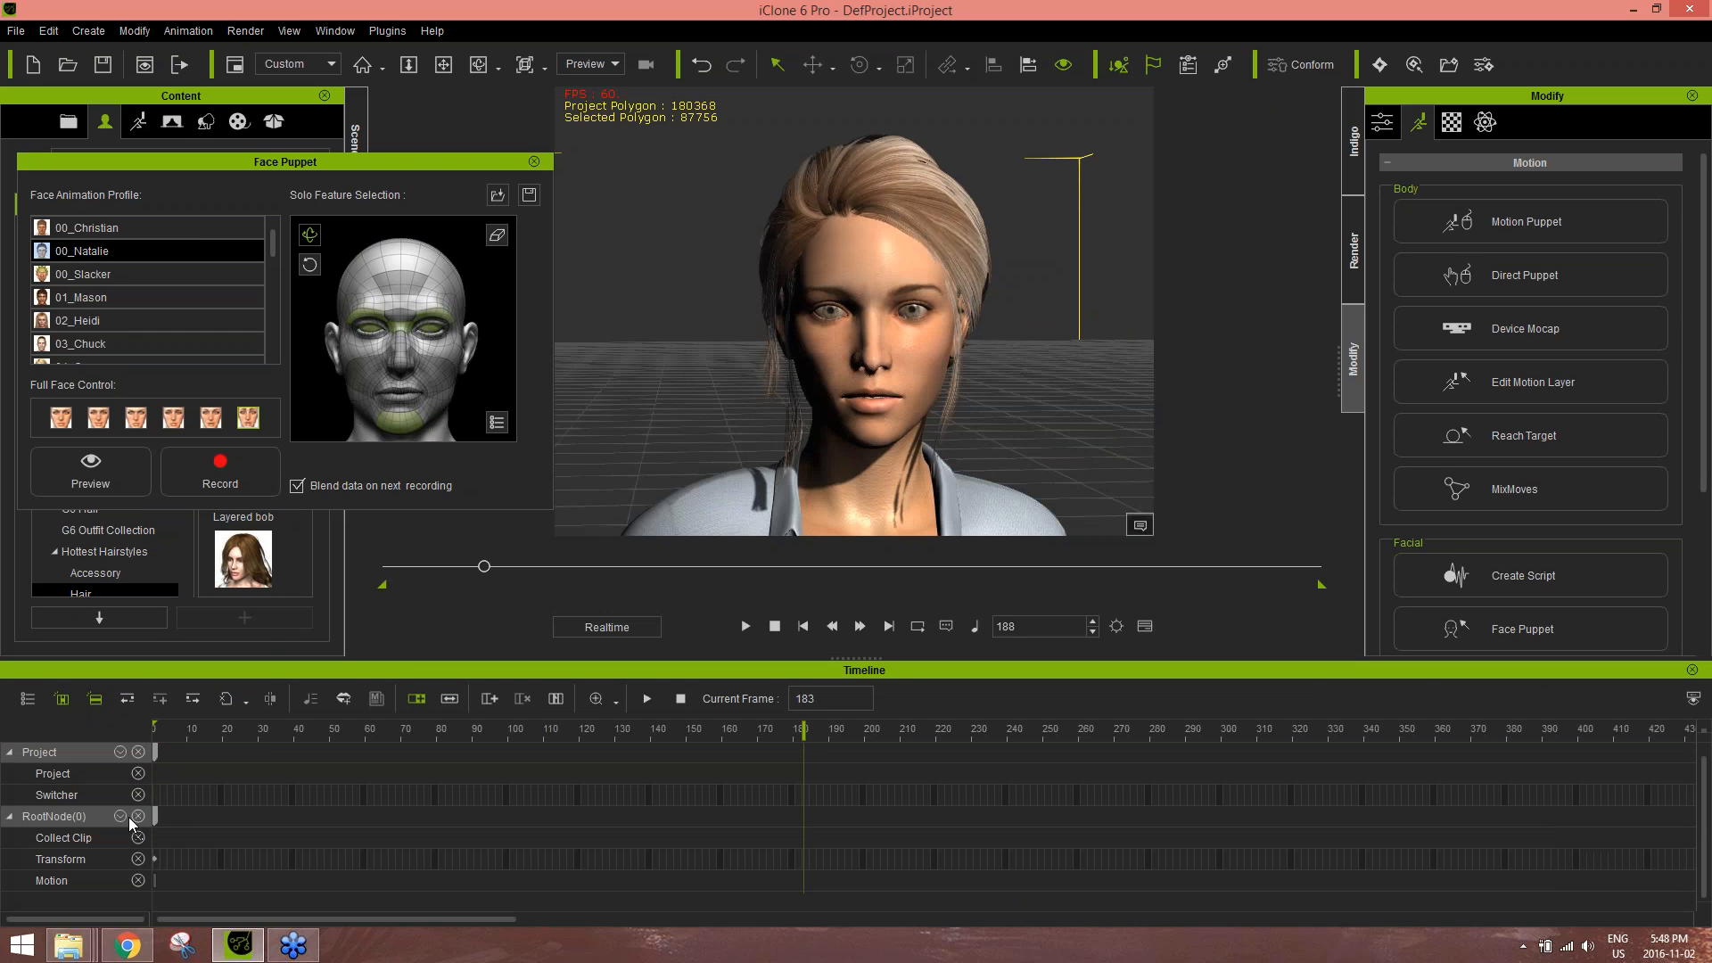
click(120, 816)
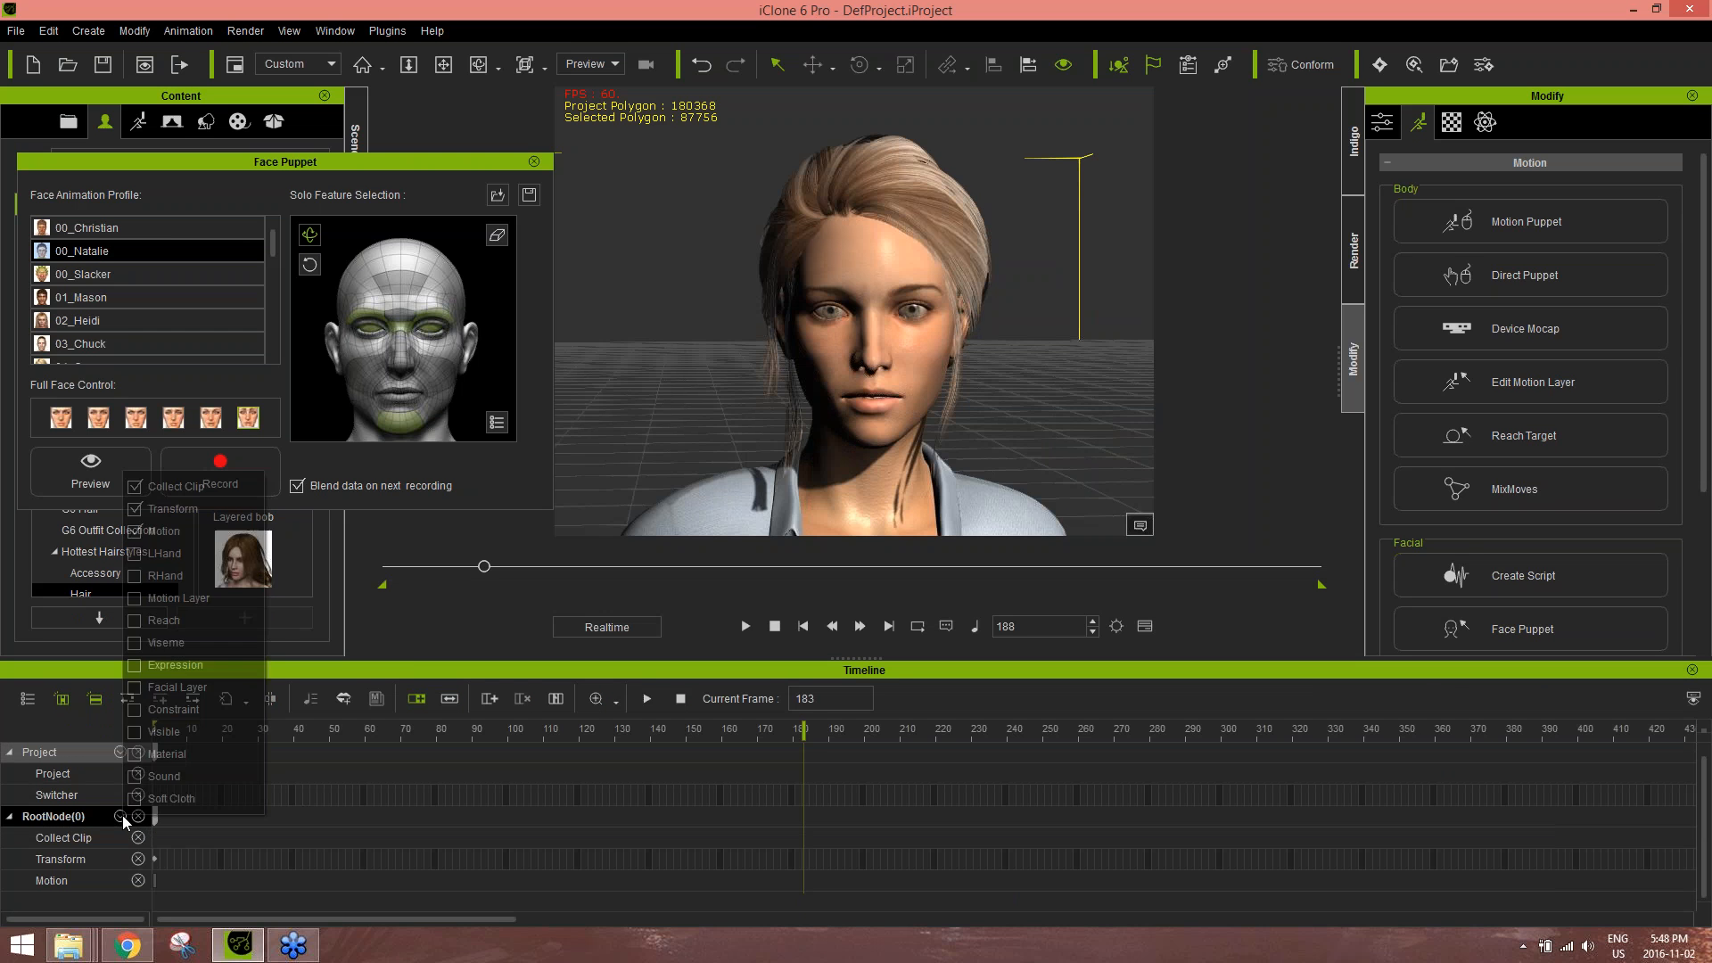
click(165, 666)
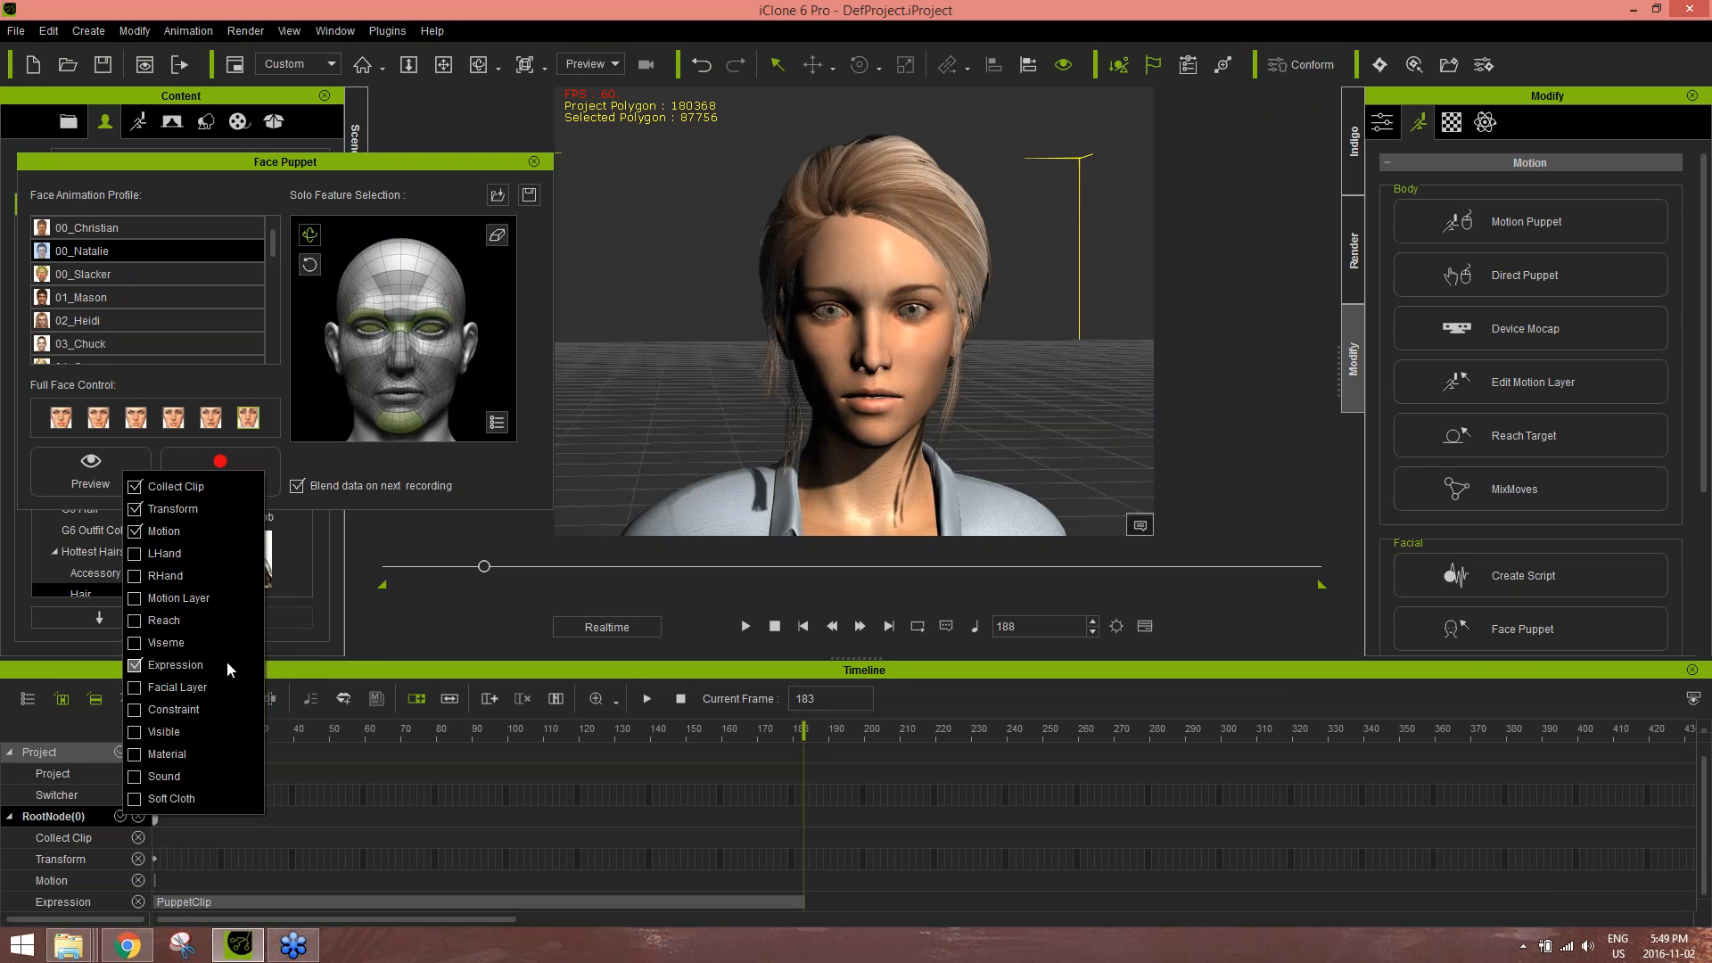
click(297, 671)
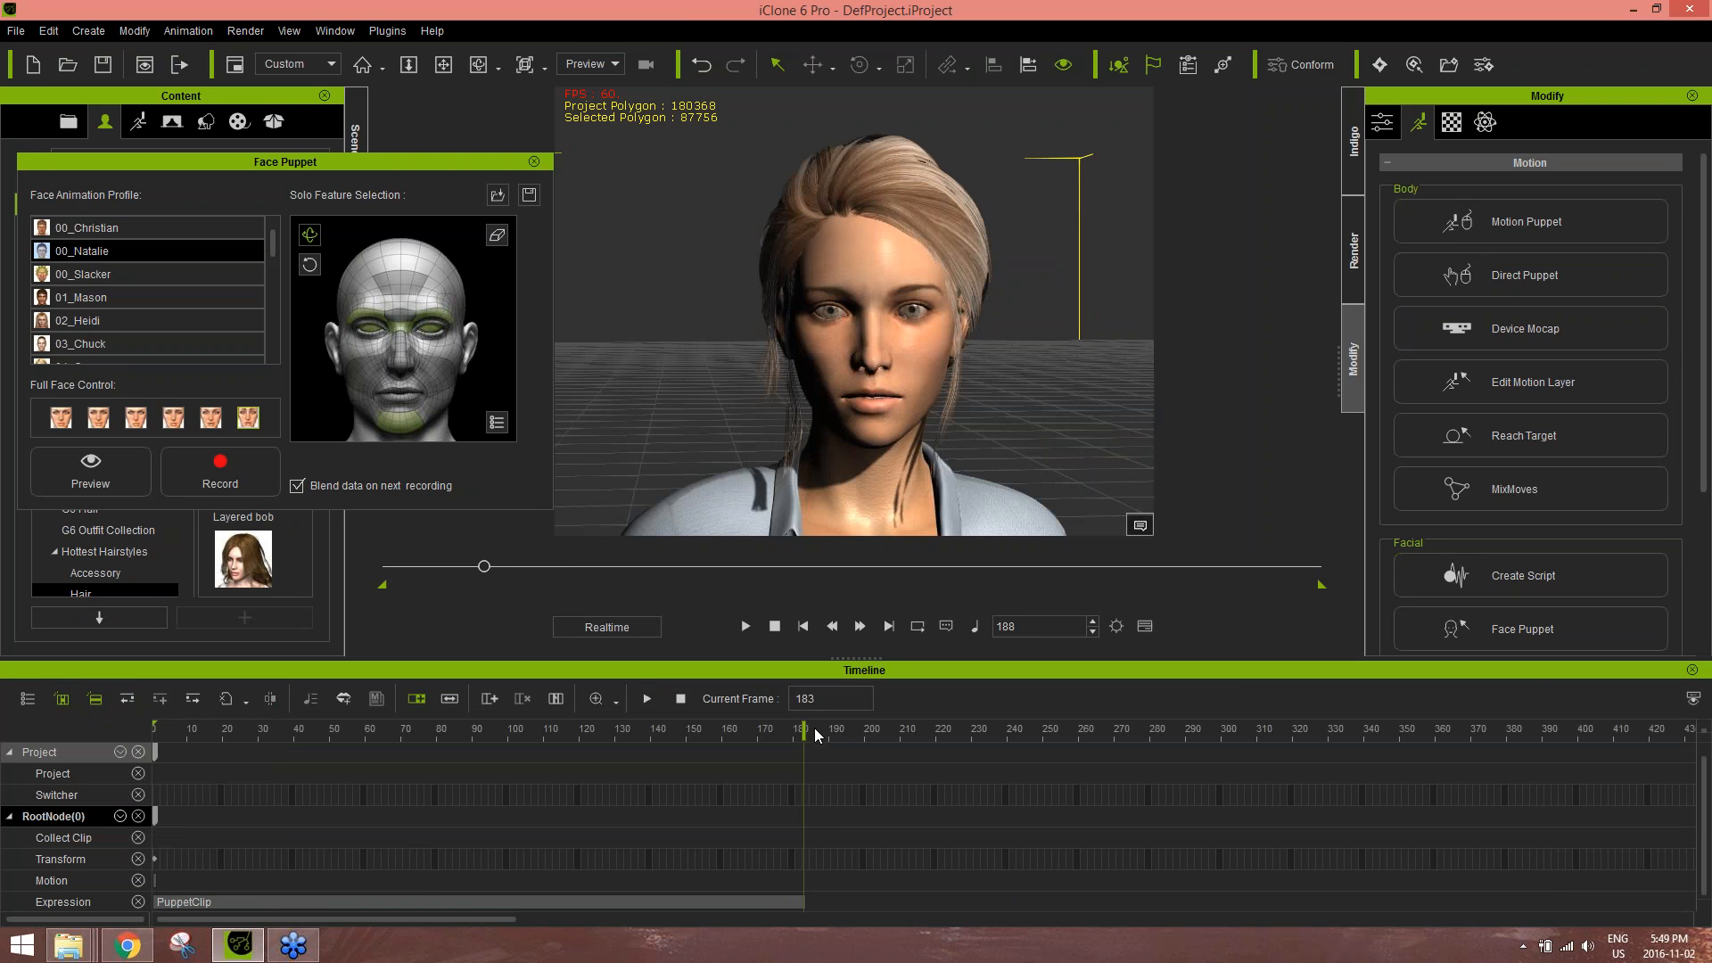
- Scrub through the recorded puppet clip, close the Face Puppet, and play the clip back from frame 1
drag(815, 736, 322, 744)
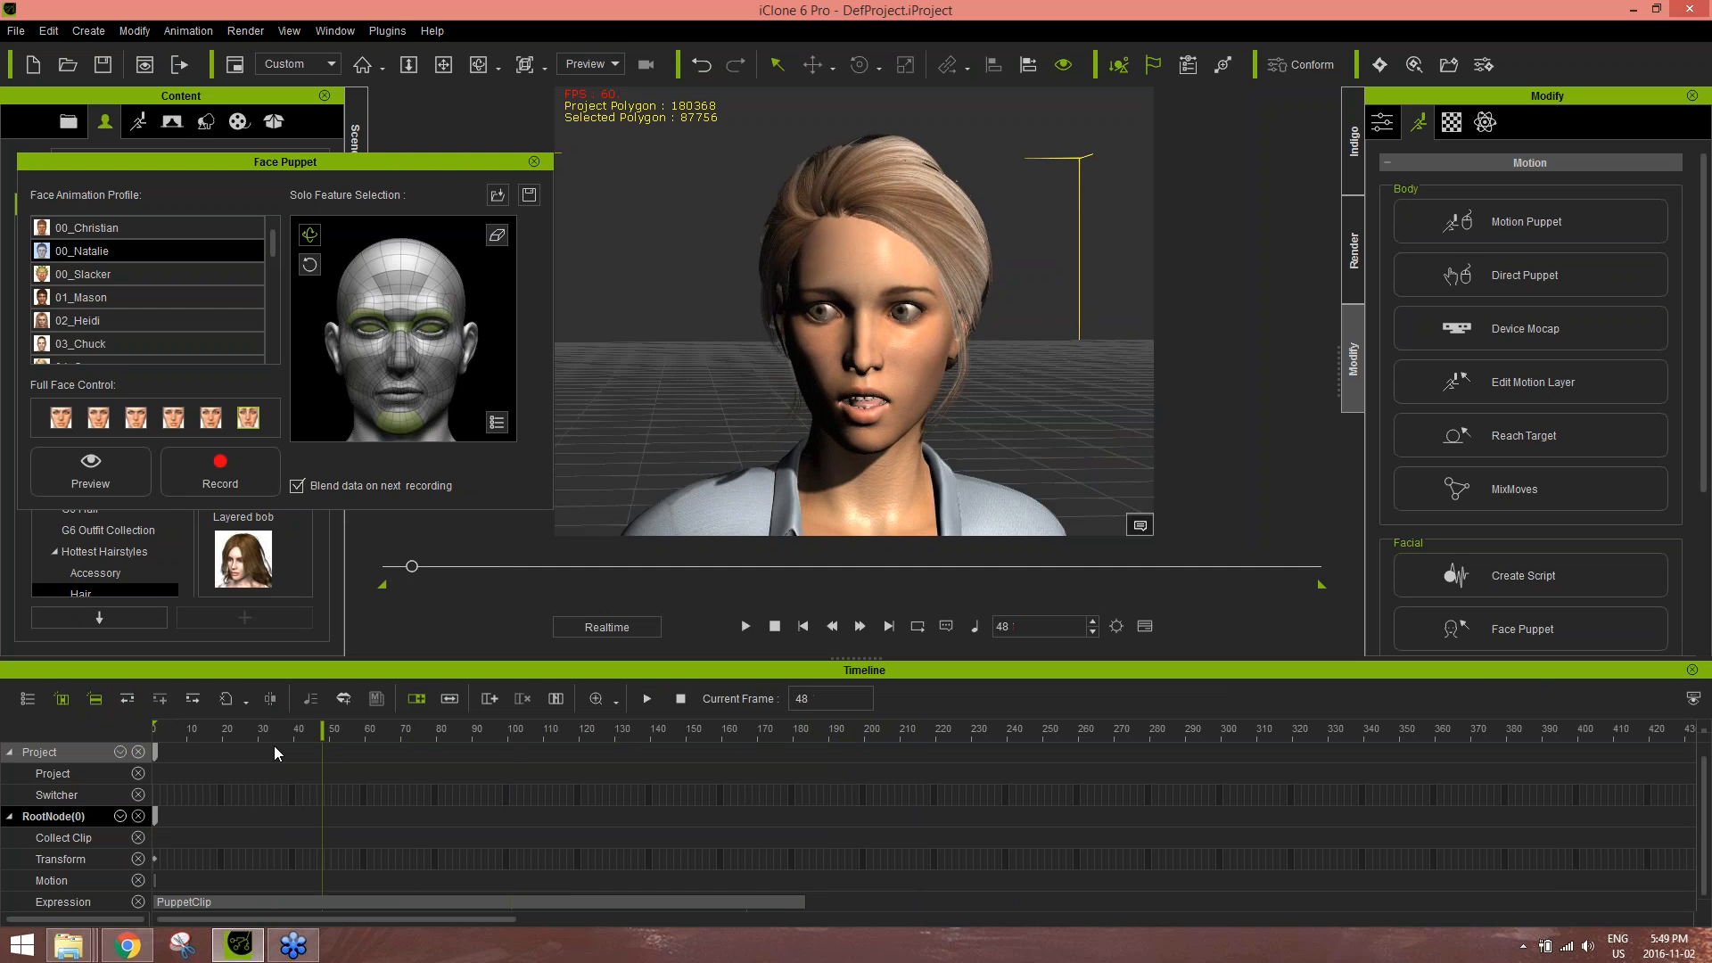
key(space)
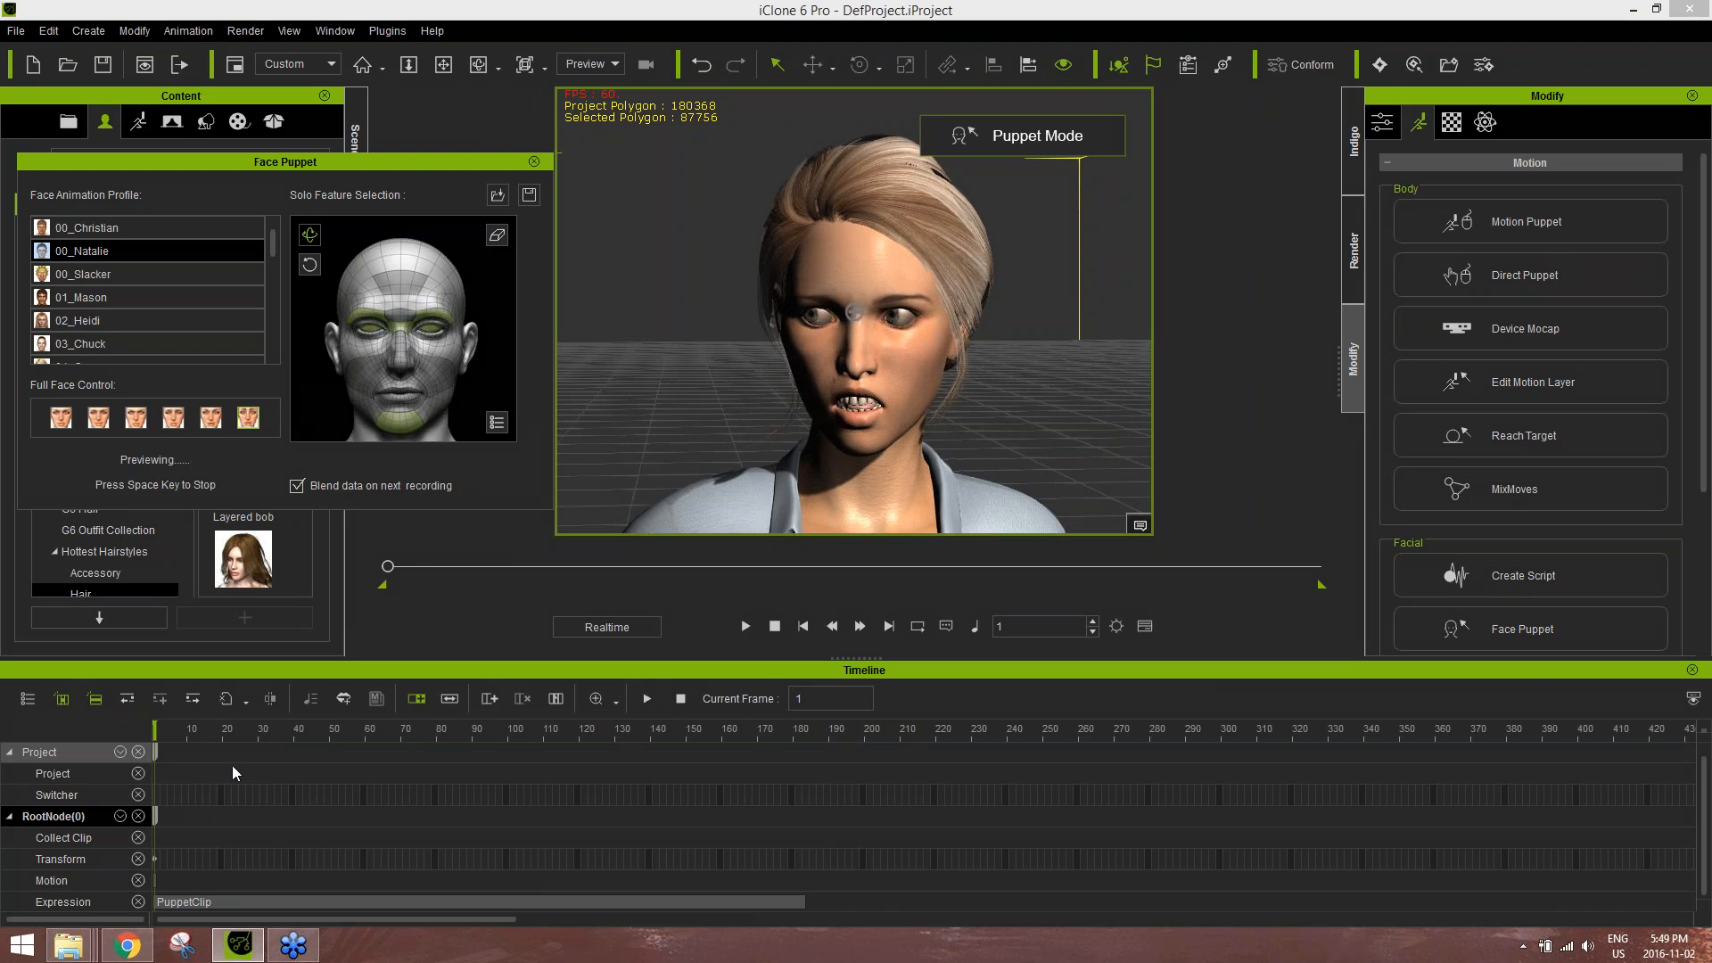
key(space)
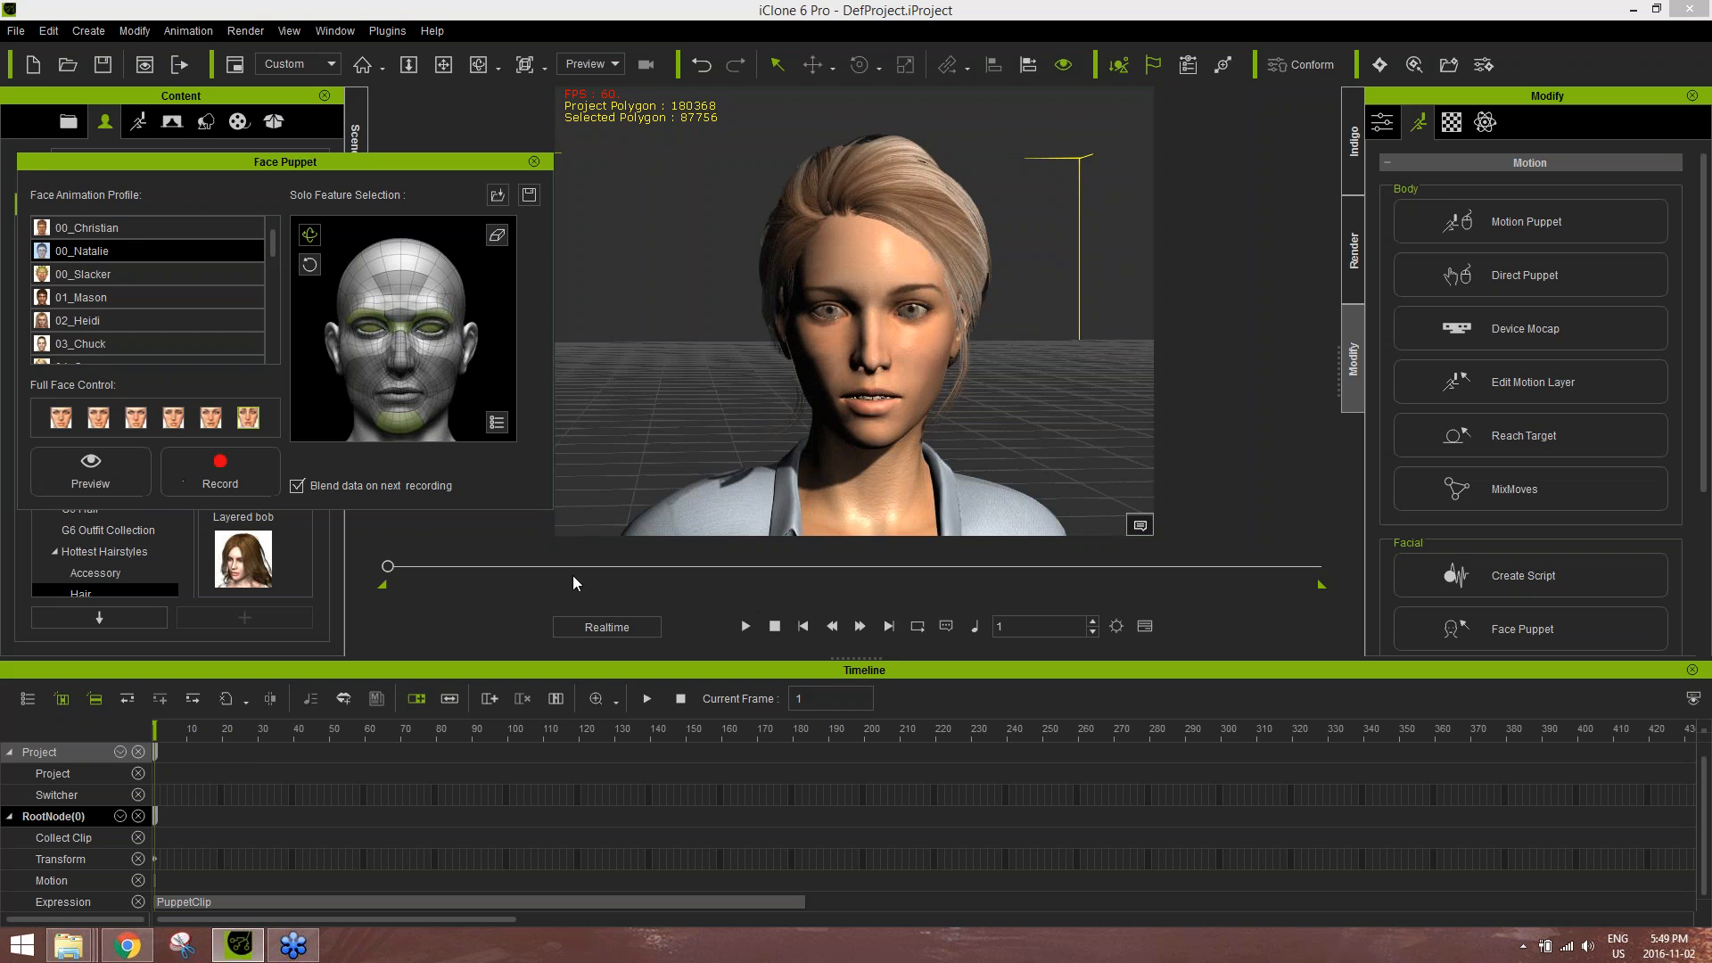
click(534, 162)
key(space)
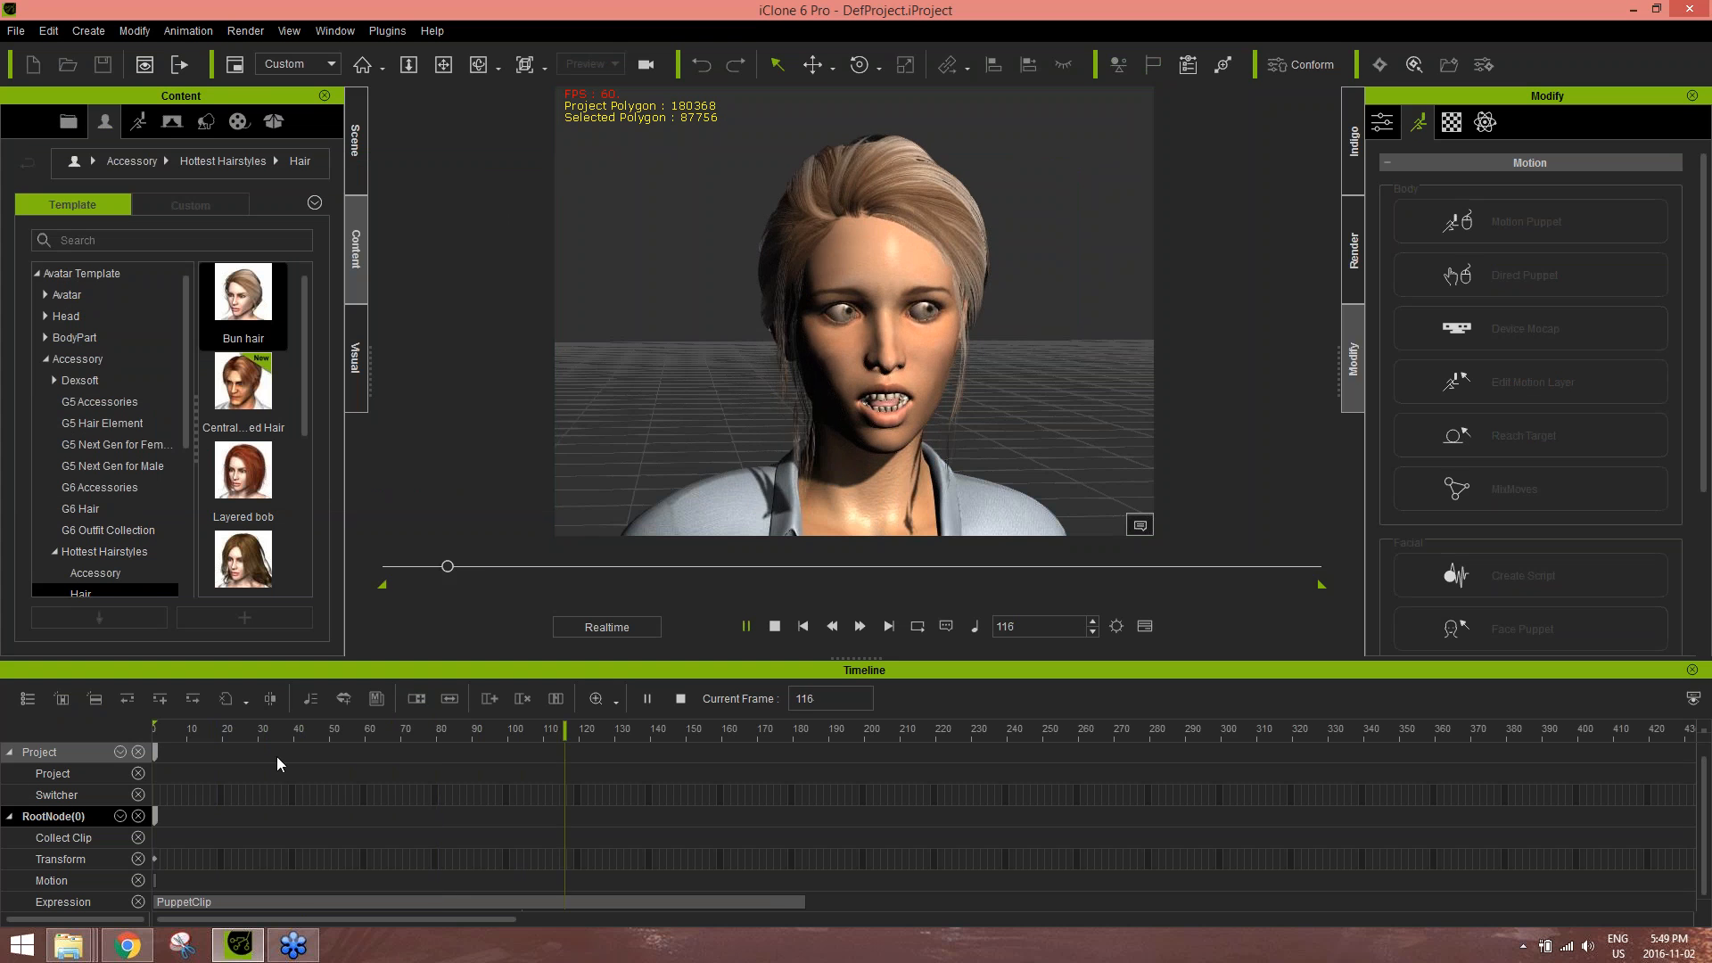
key(space)
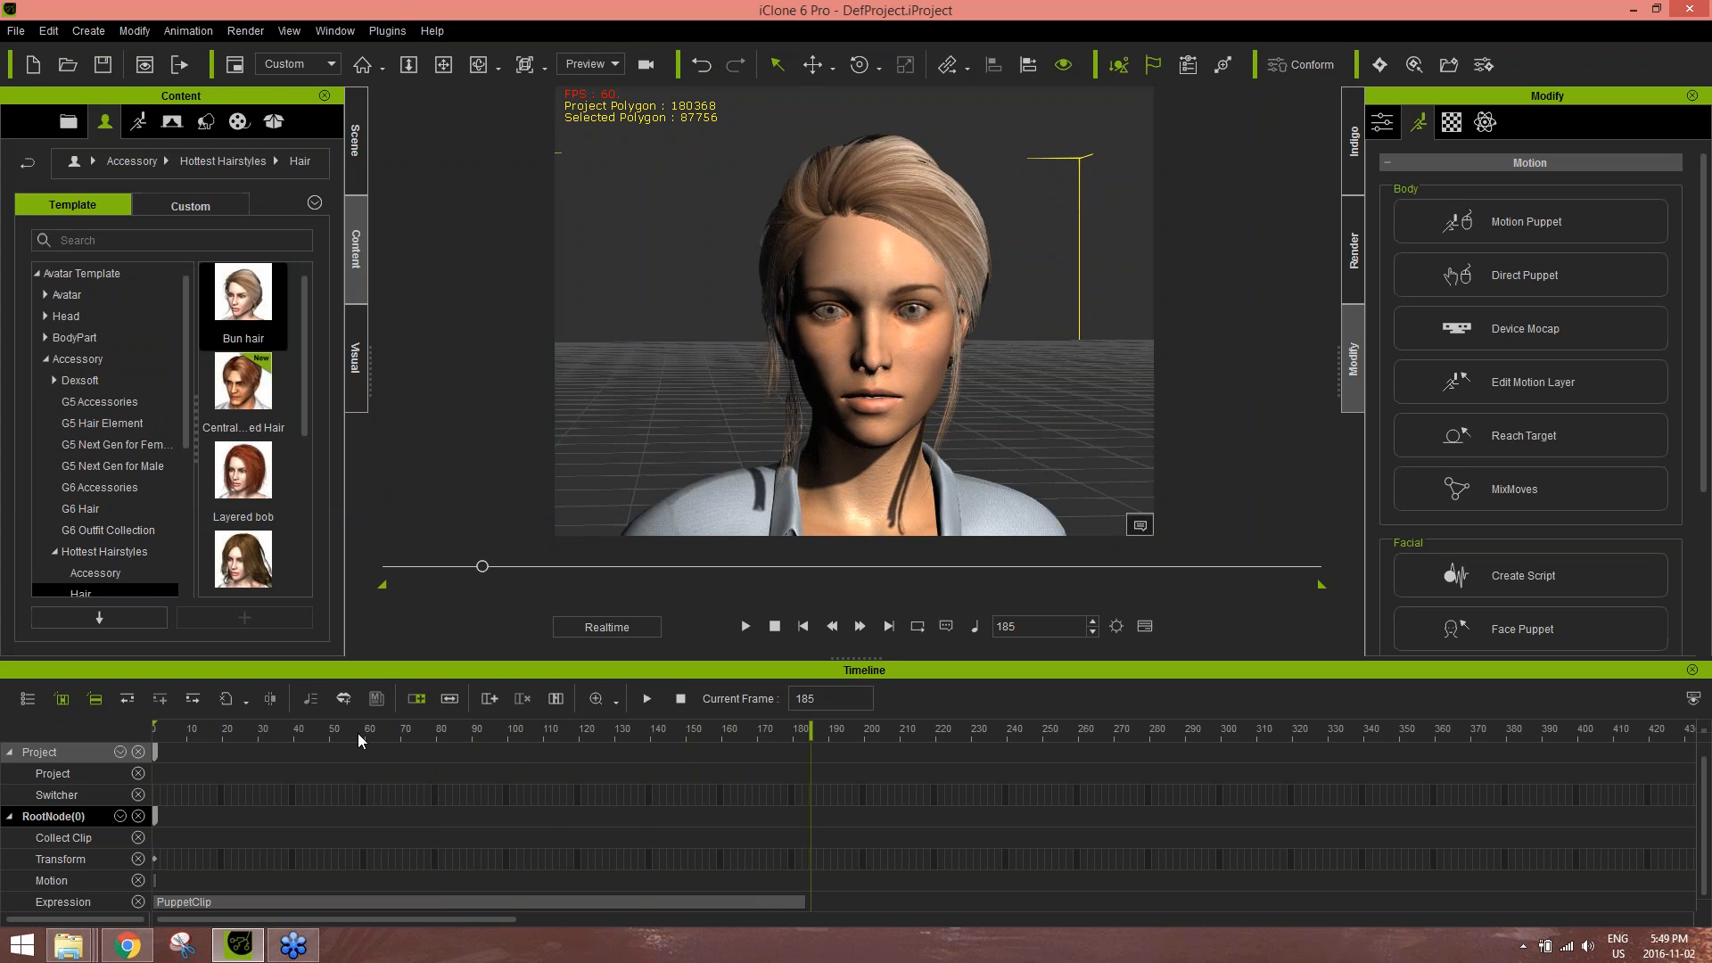
- Scrub through the puppet clip around frame 75 to inspect the expression, and return to frame 1
drag(357, 731, 417, 712)
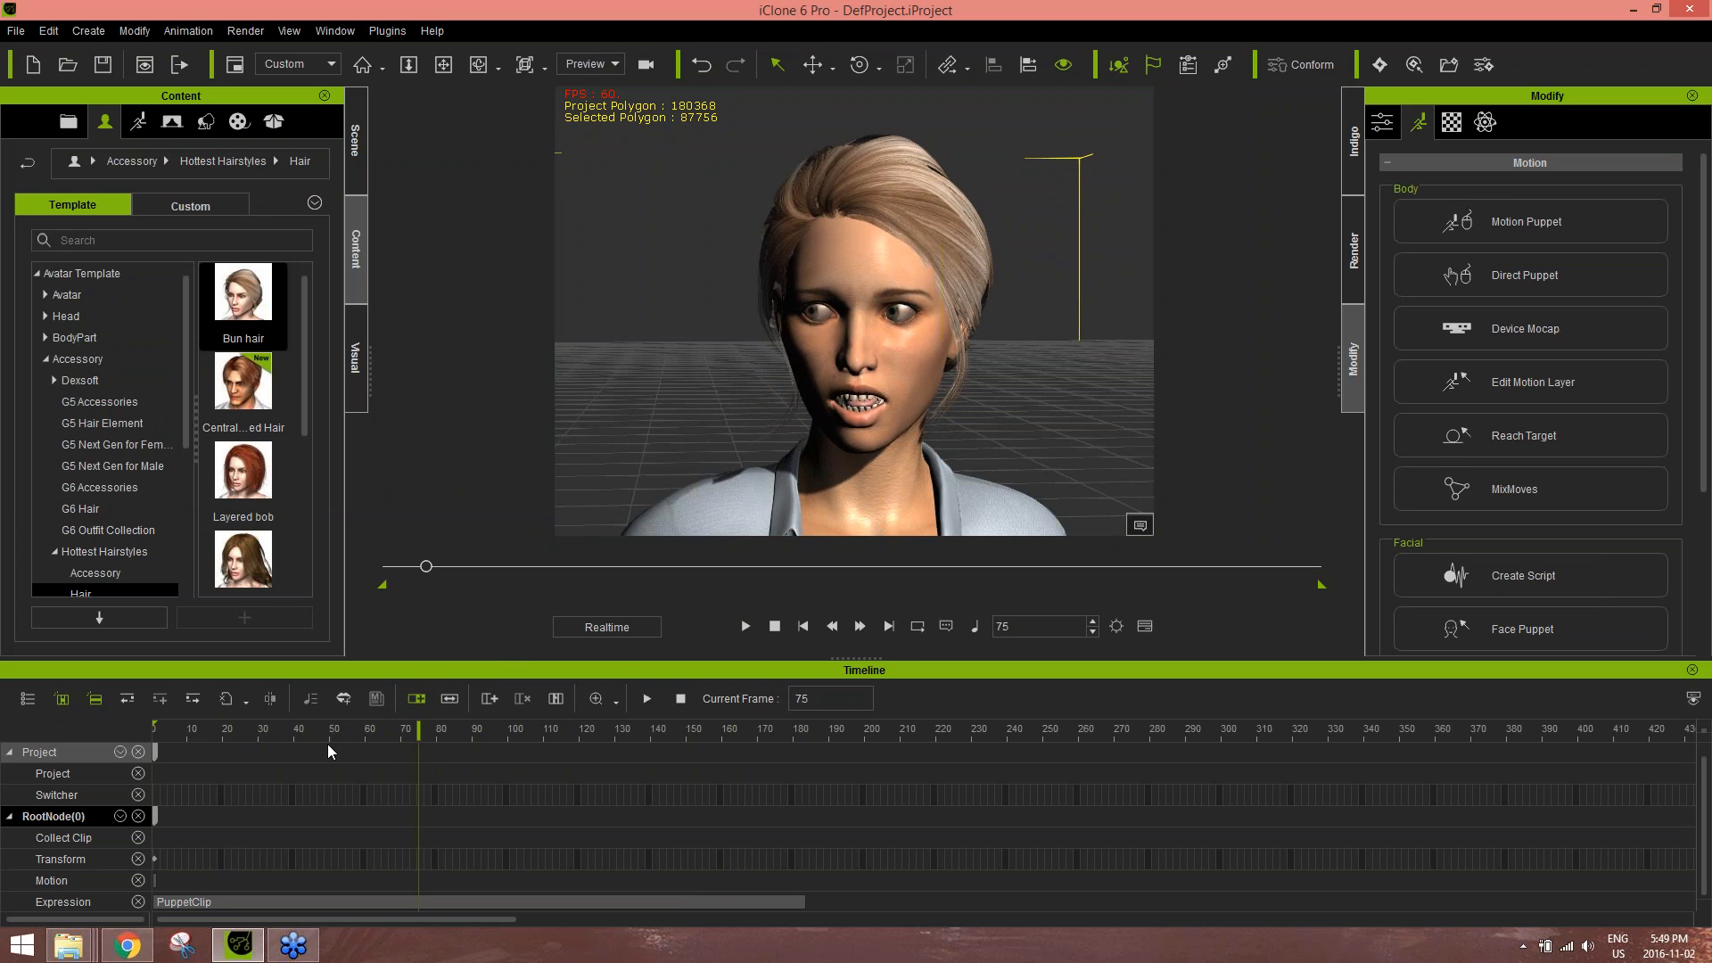
drag(265, 738, 153, 737)
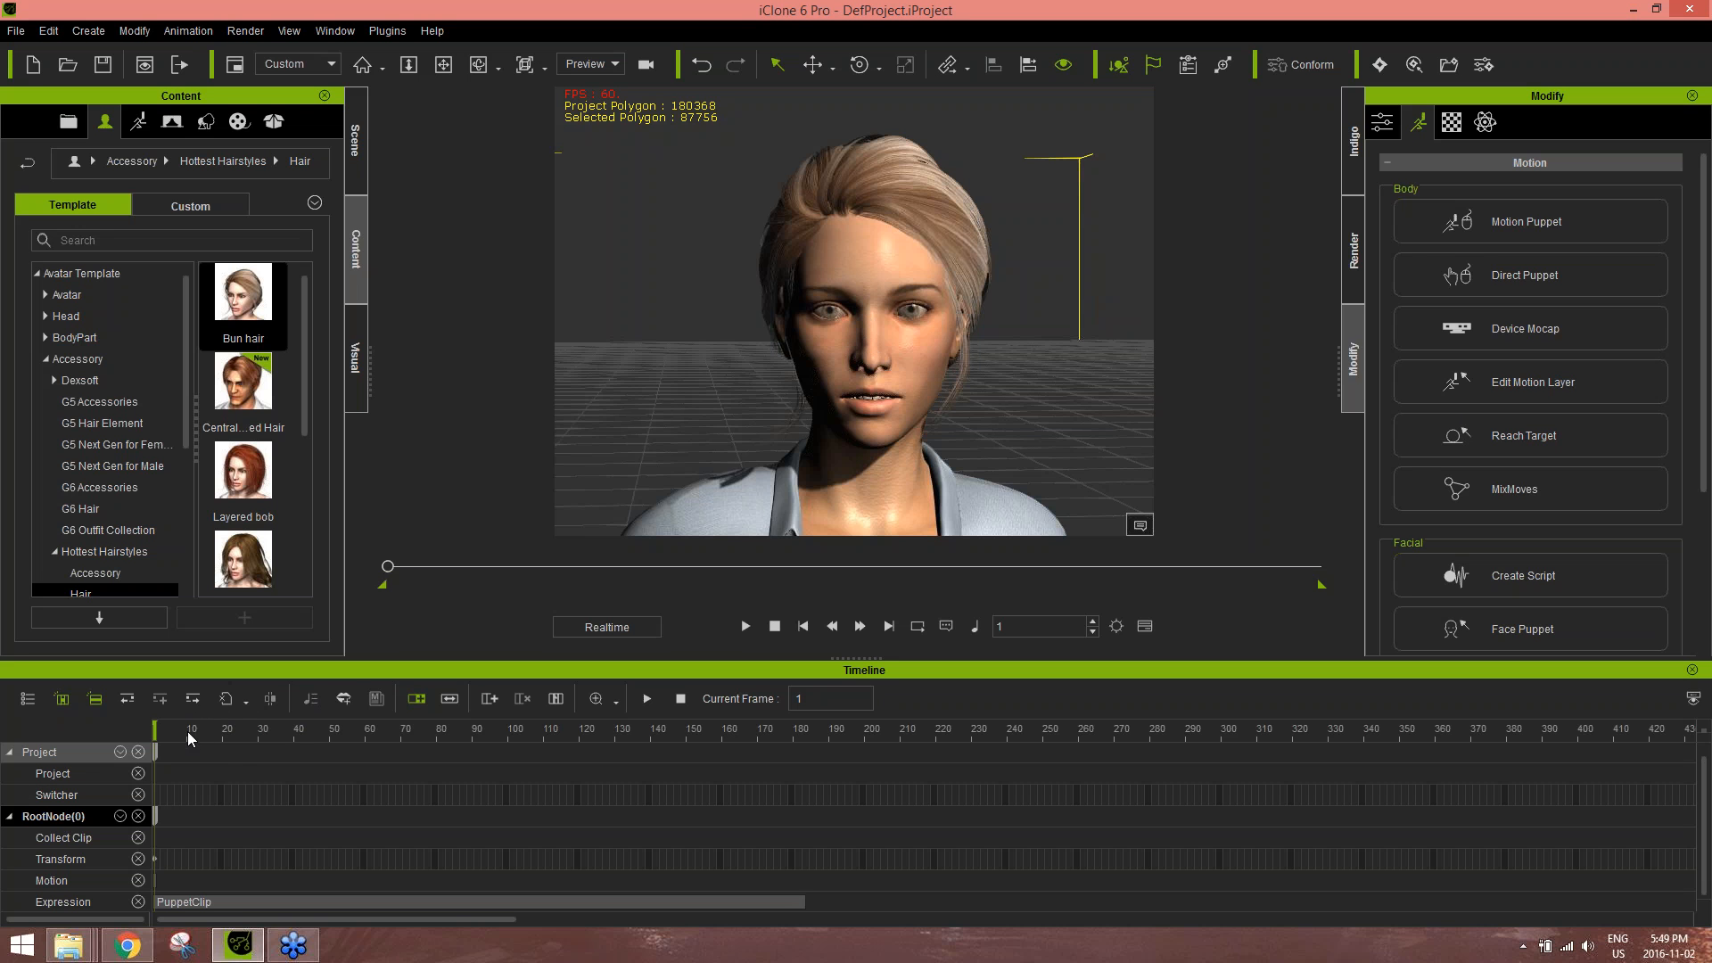
drag(194, 738, 86, 754)
- Open the Face Key dialog to look at its solo feature selection, and close it again
scroll(1515, 446, down, 3)
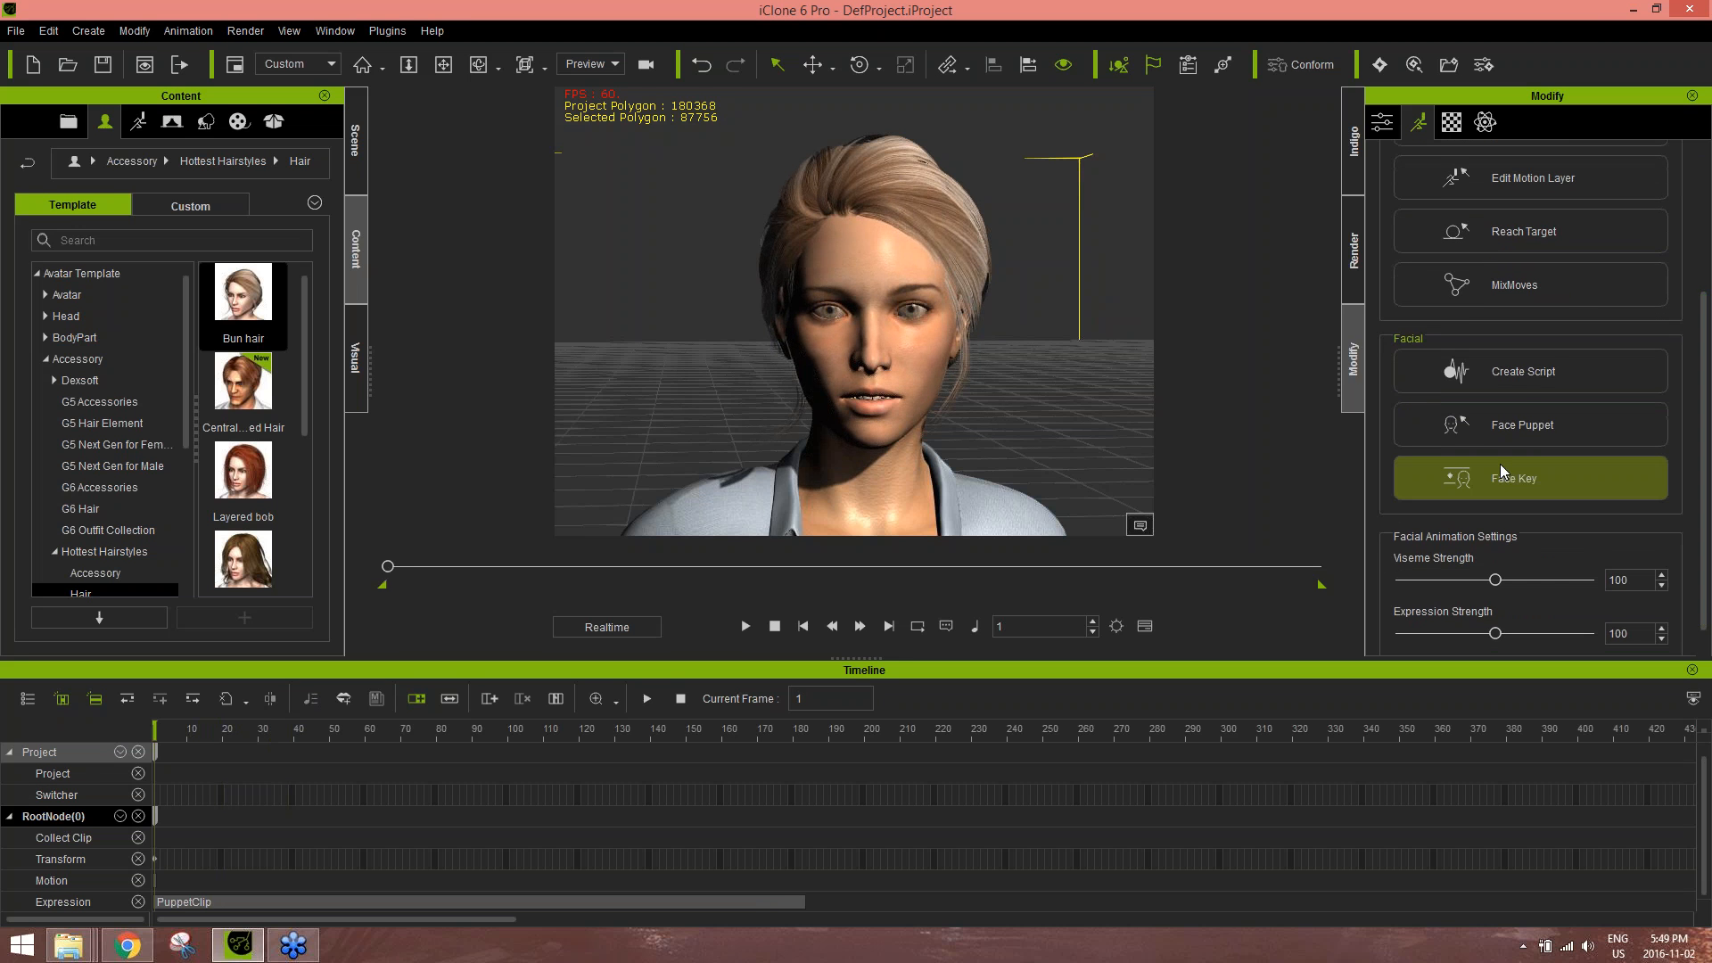
click(1535, 485)
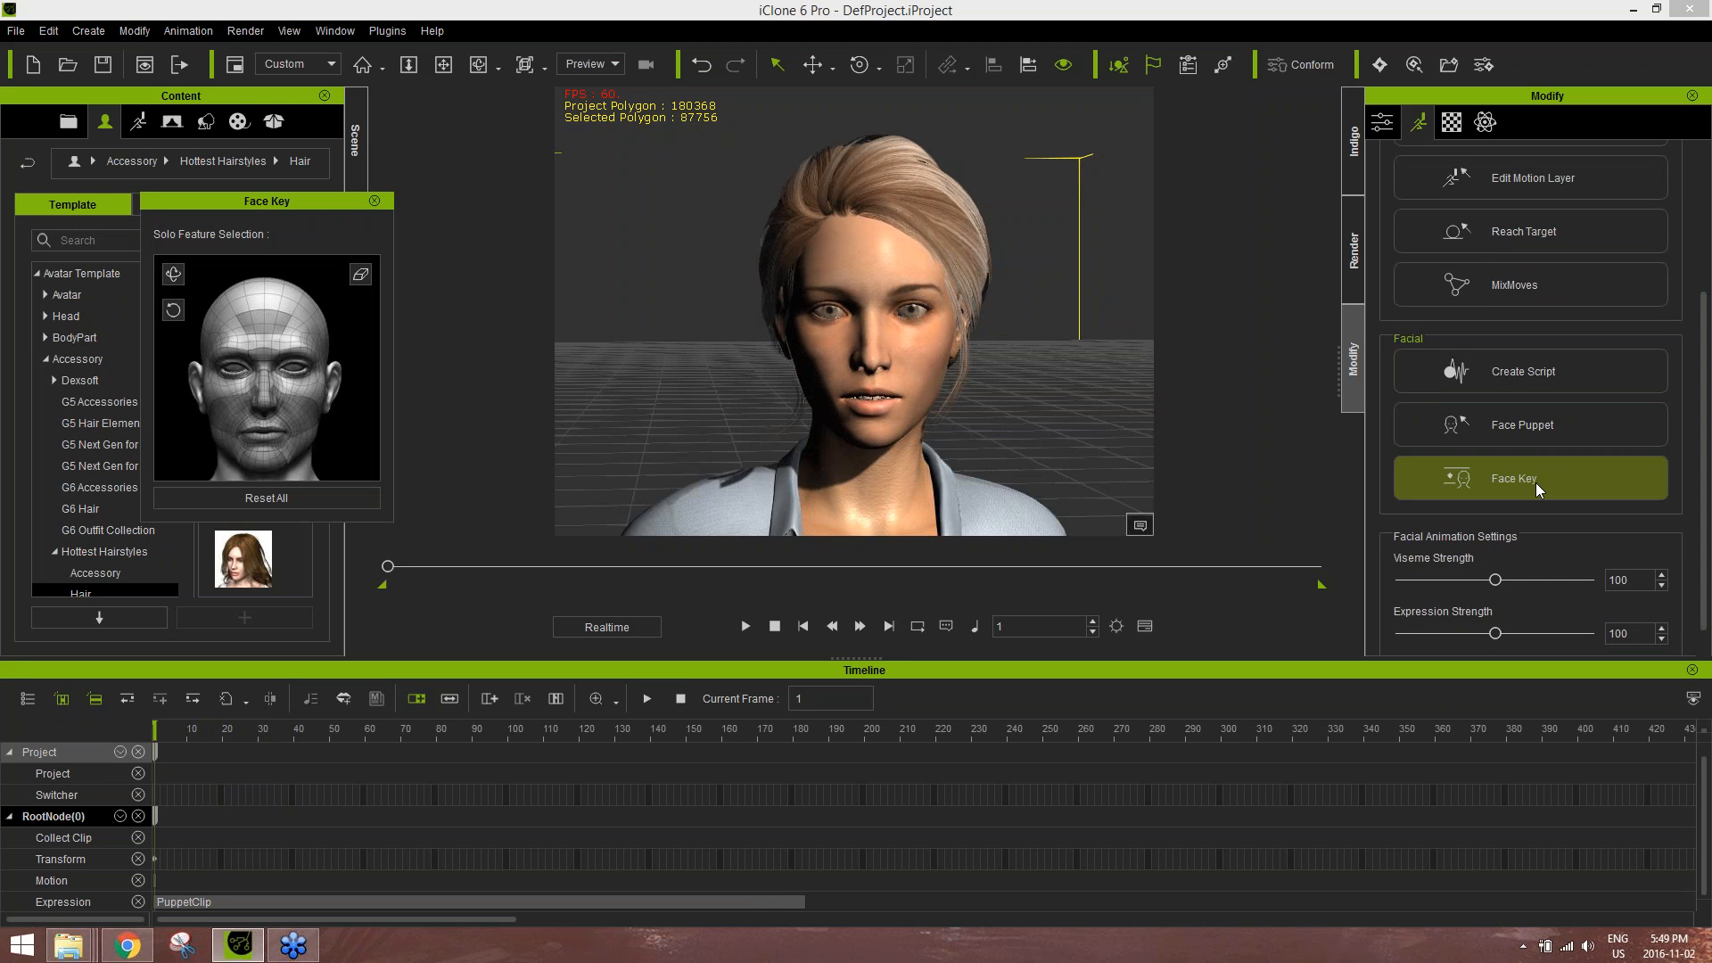
click(374, 201)
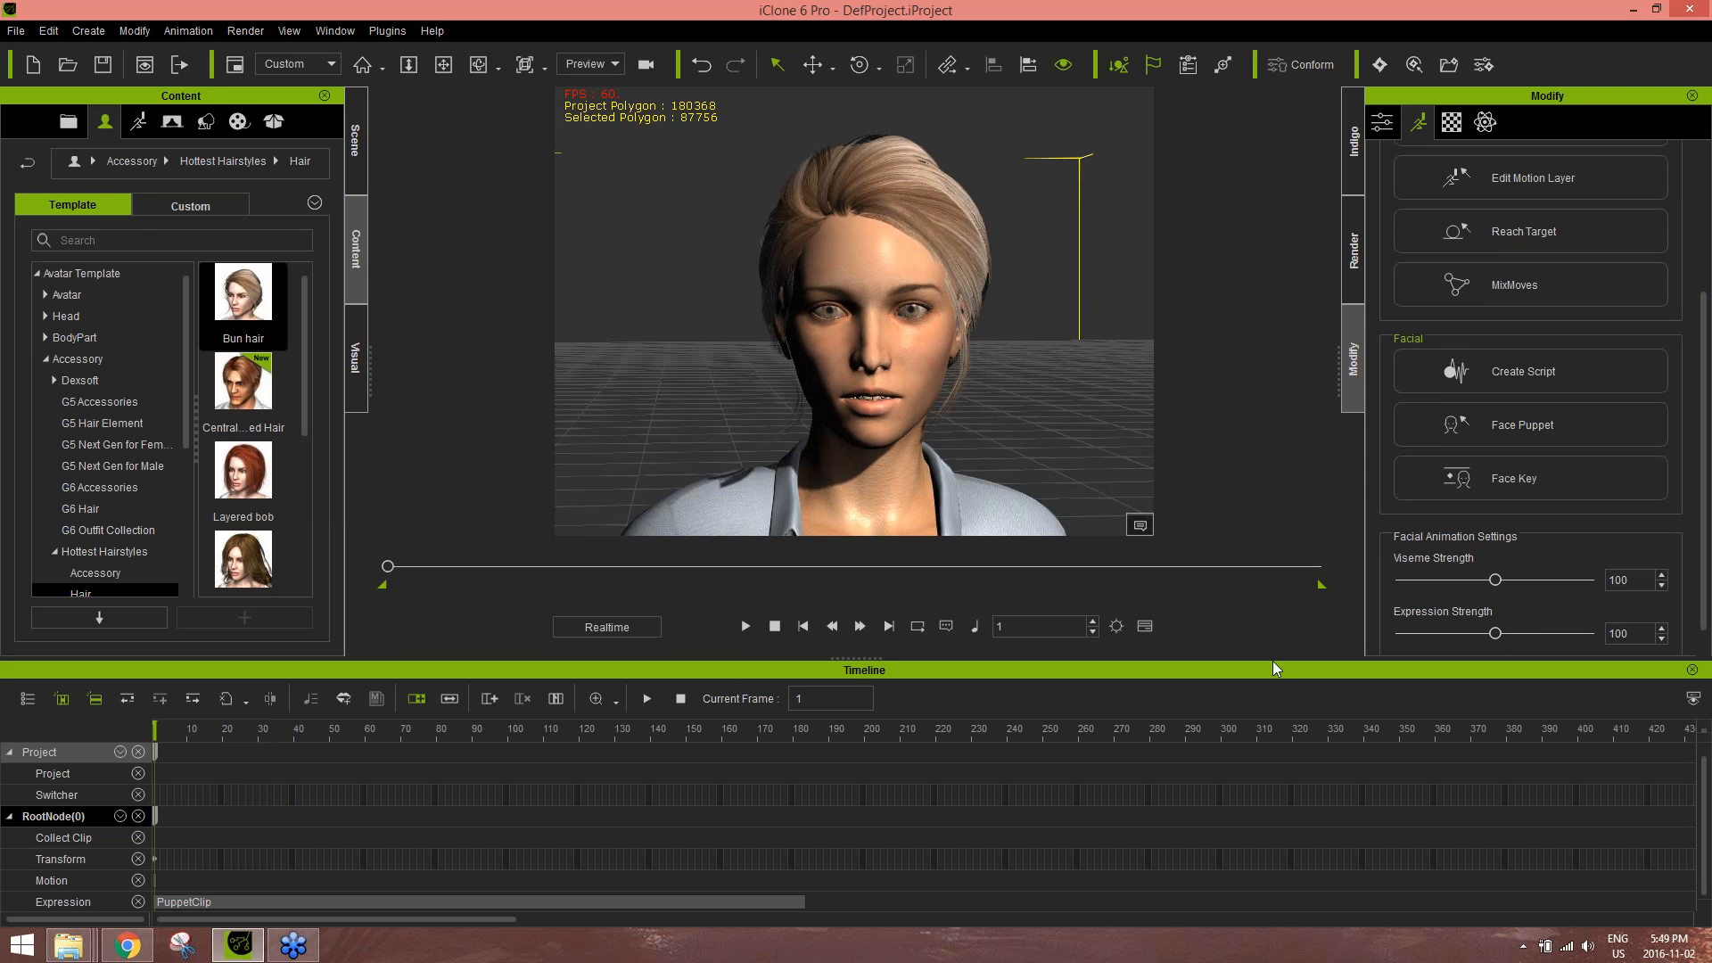
- Set the Expression Strength to 38 and play the clip from frame 1 to check the expression
drag(1495, 636, 1436, 639)
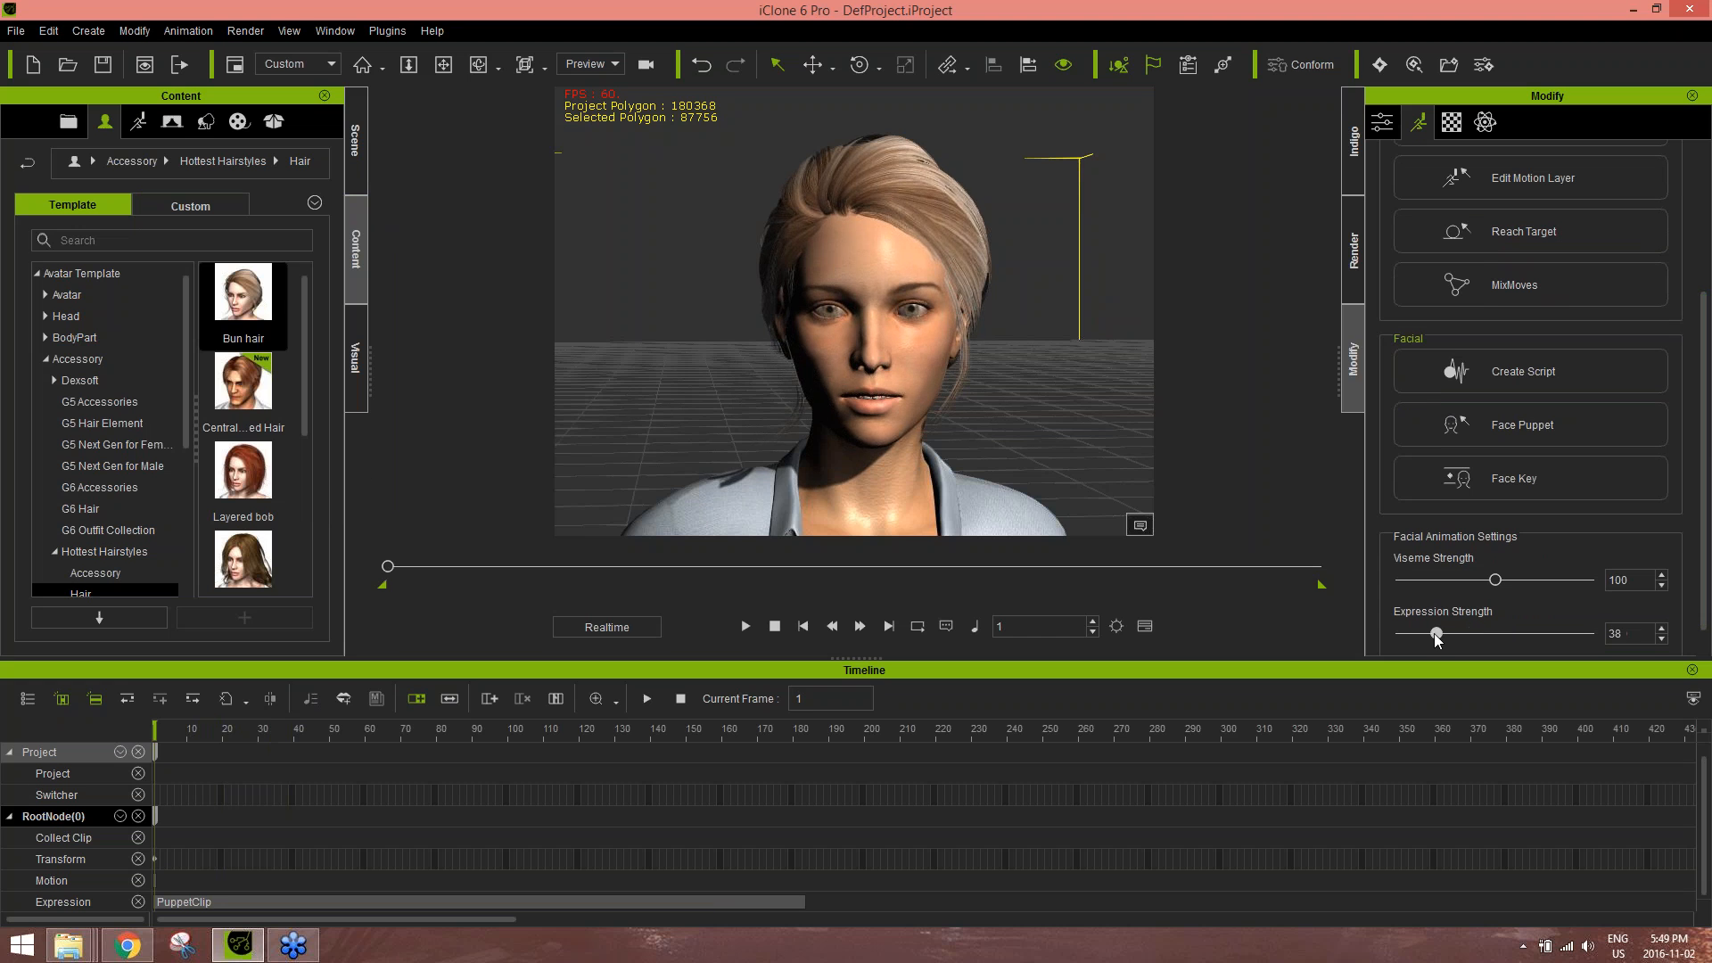
key(space)
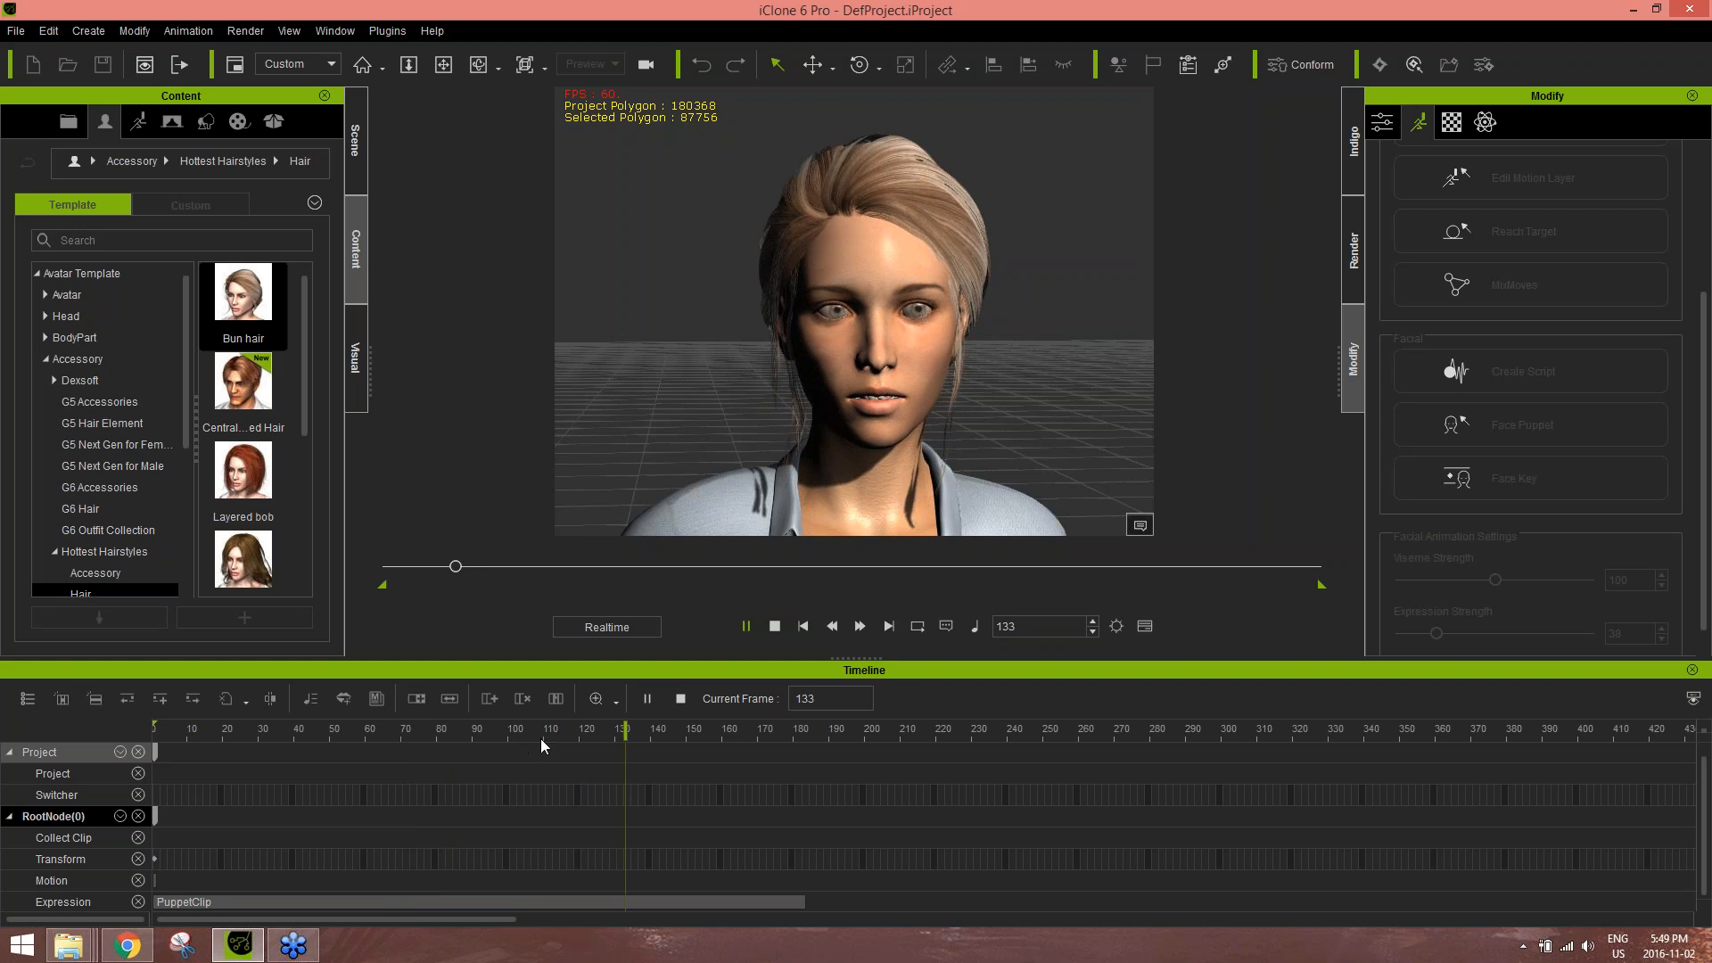
key(space)
- Set the Expression Strength to 161 and scrub back to frame 34 to check the expression
drag(1443, 633, 1552, 633)
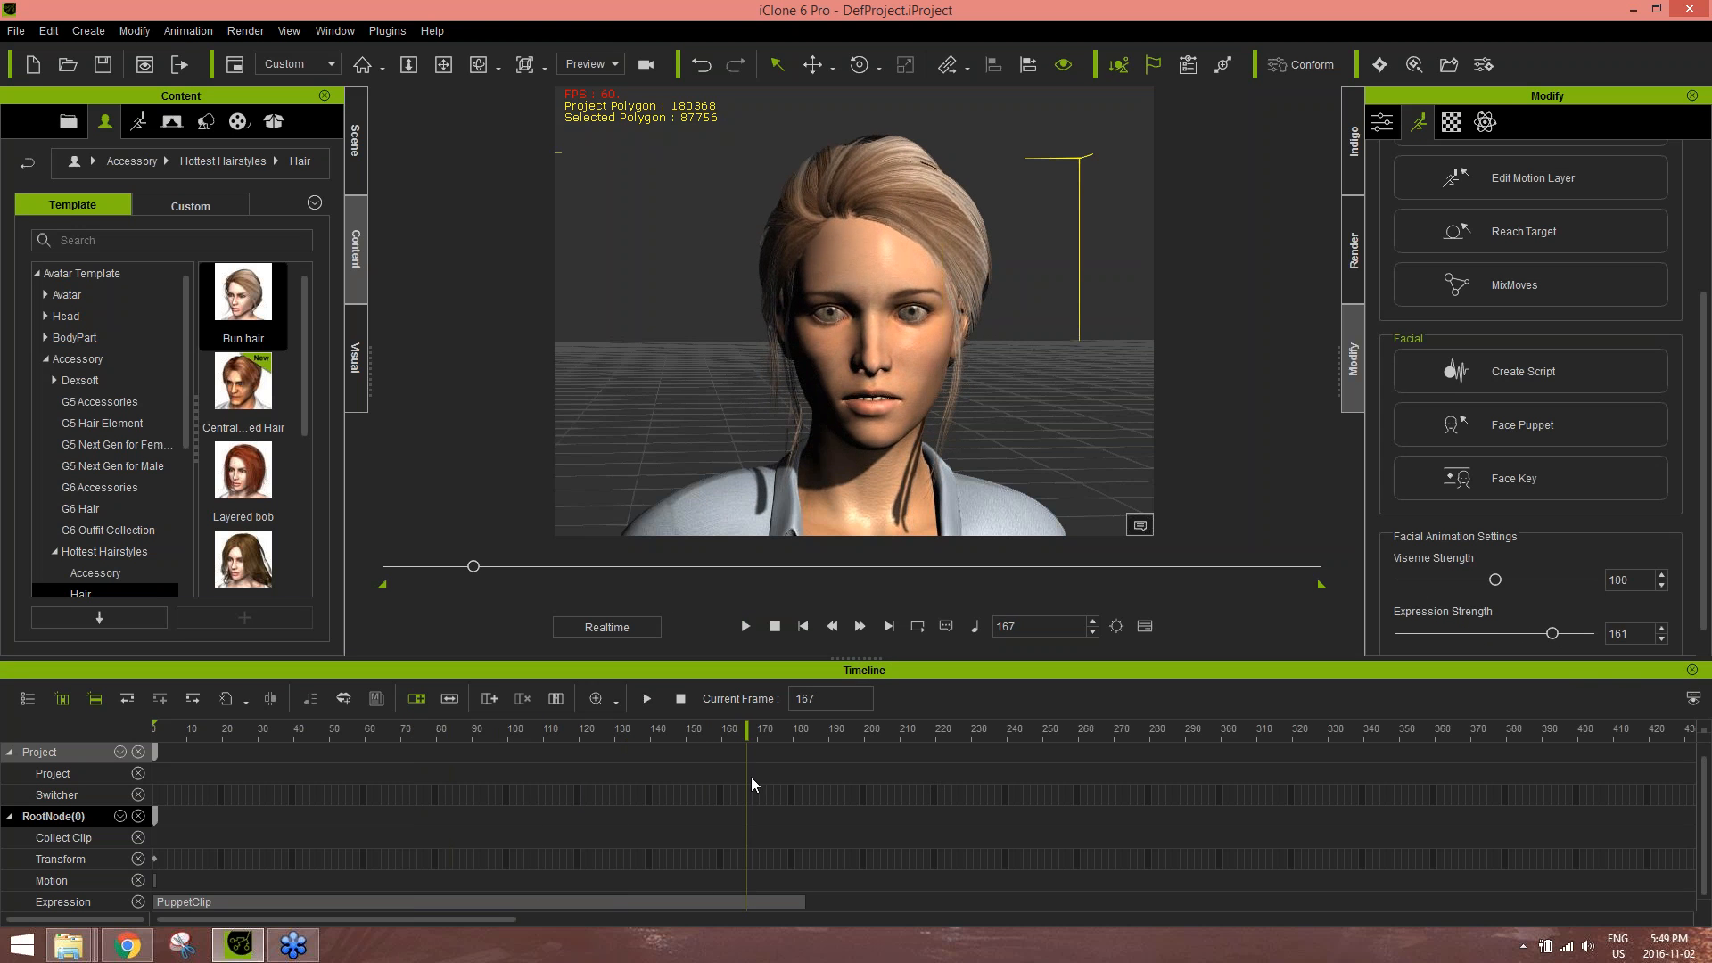
drag(515, 733, 270, 735)
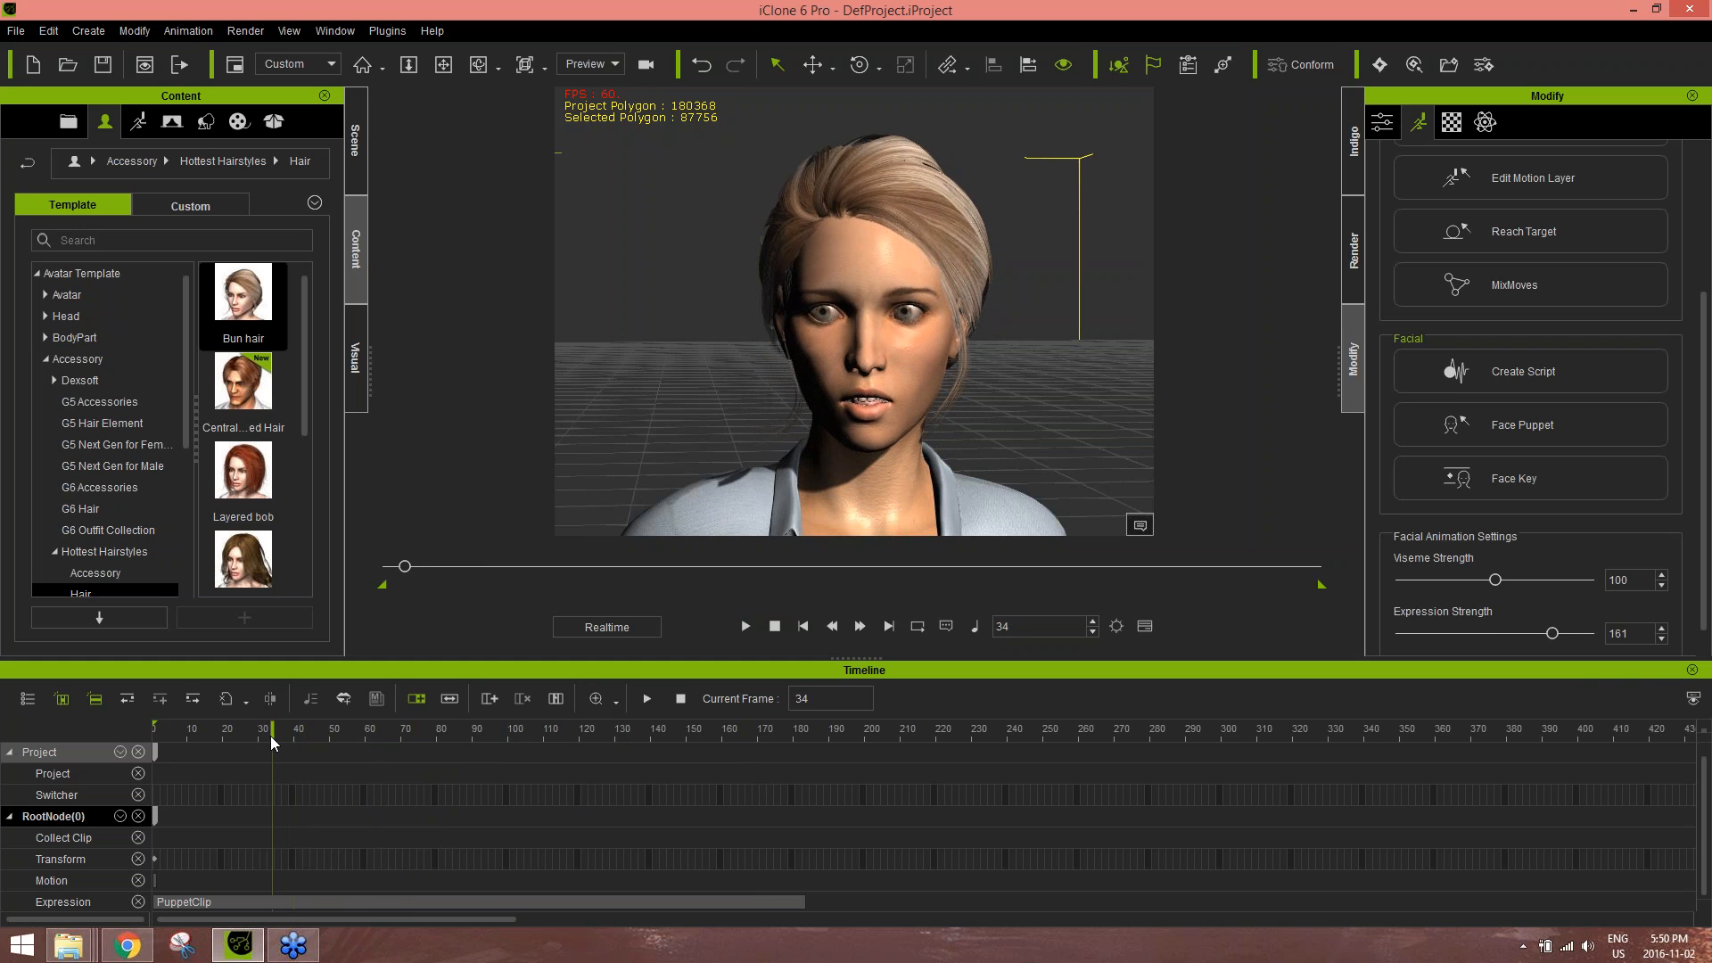
- Set the Expression Strength to 74 and return to frame 1
drag(1553, 633, 1473, 645)
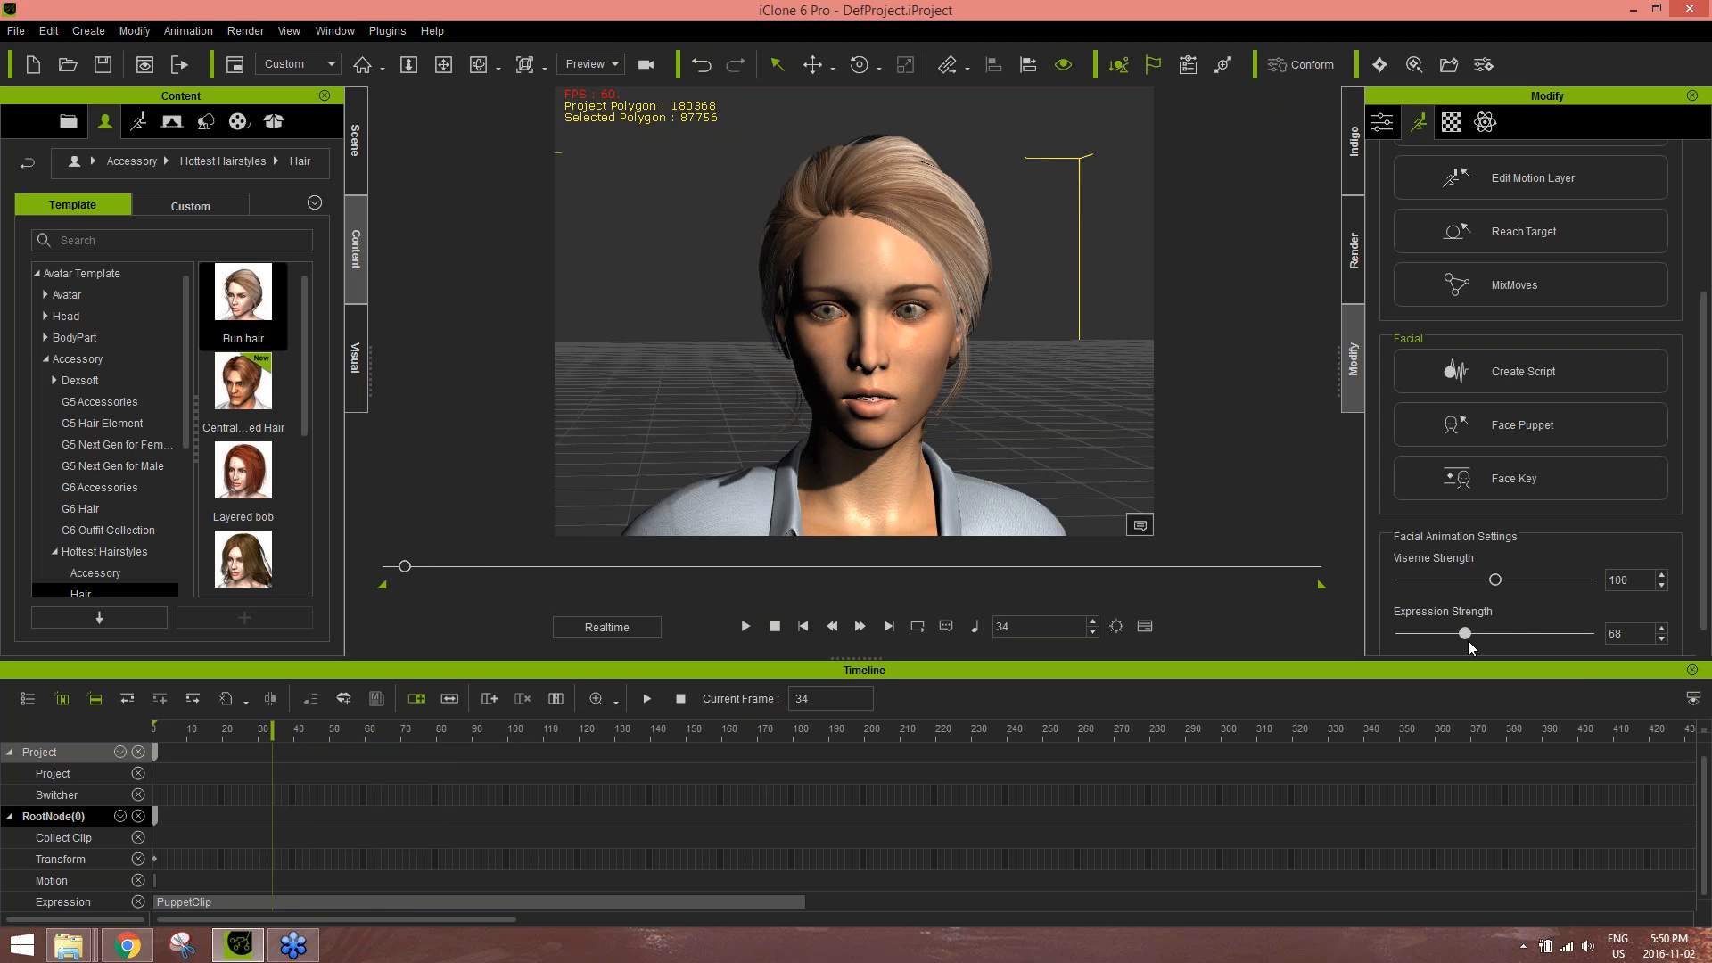
drag(401, 738, 147, 749)
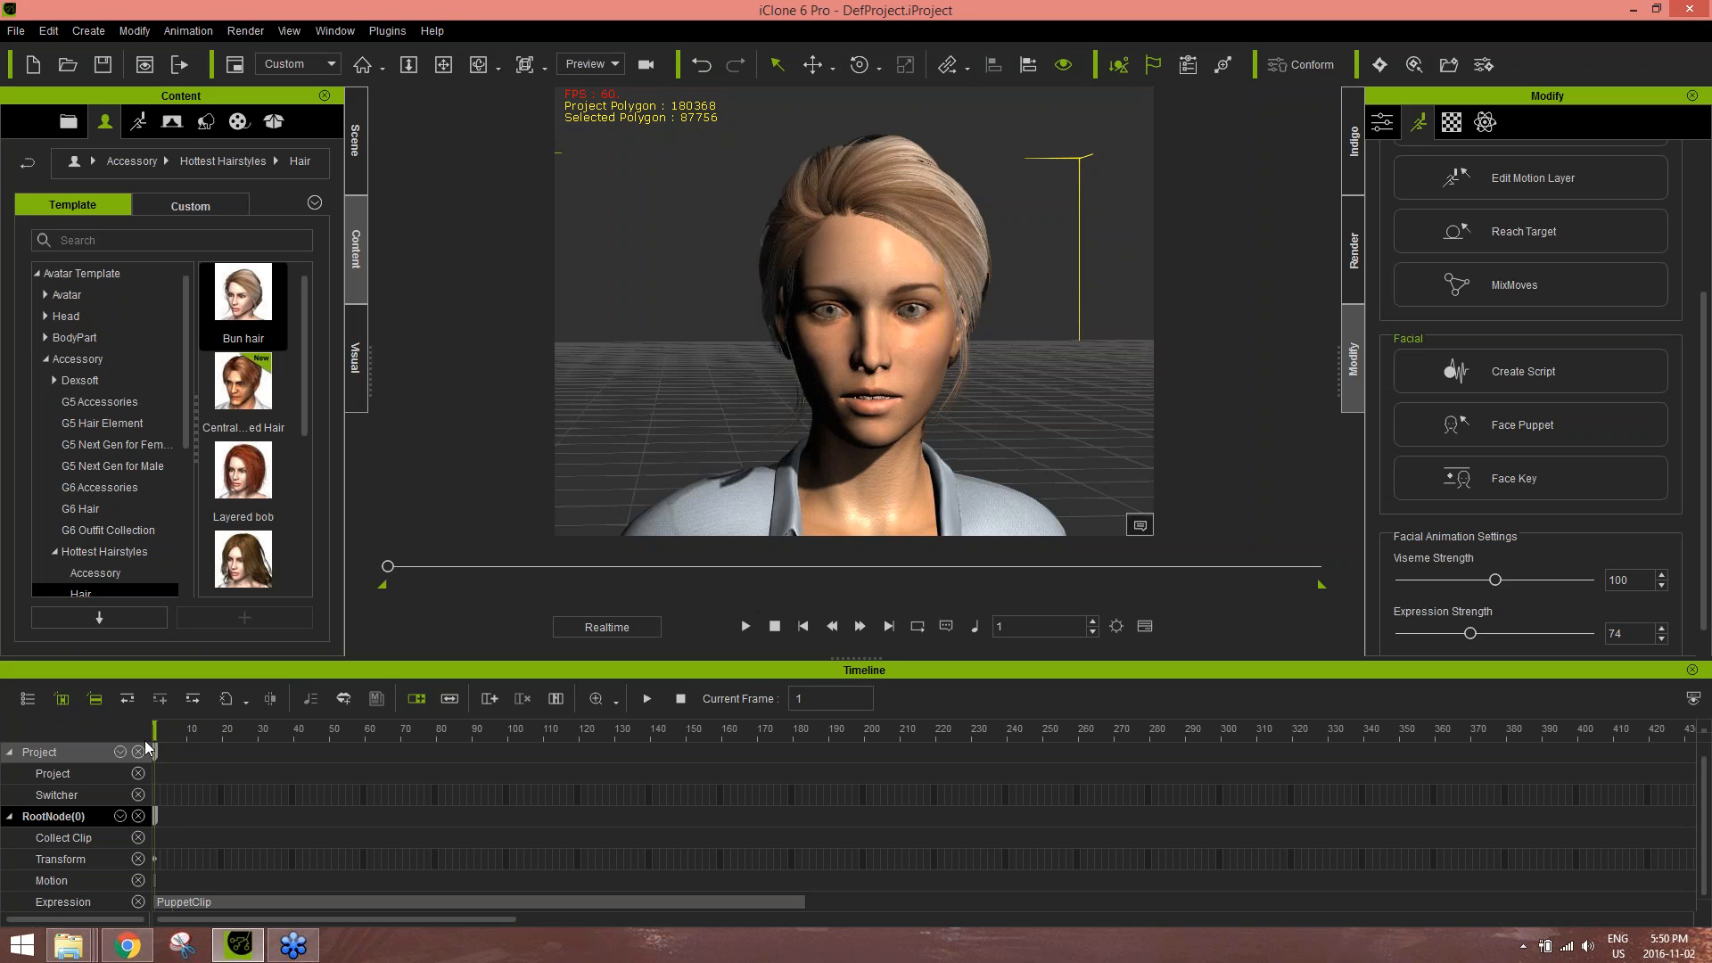
- Open the Face Key dialog and show the character's Facial Layer track in the timeline
click(1575, 494)
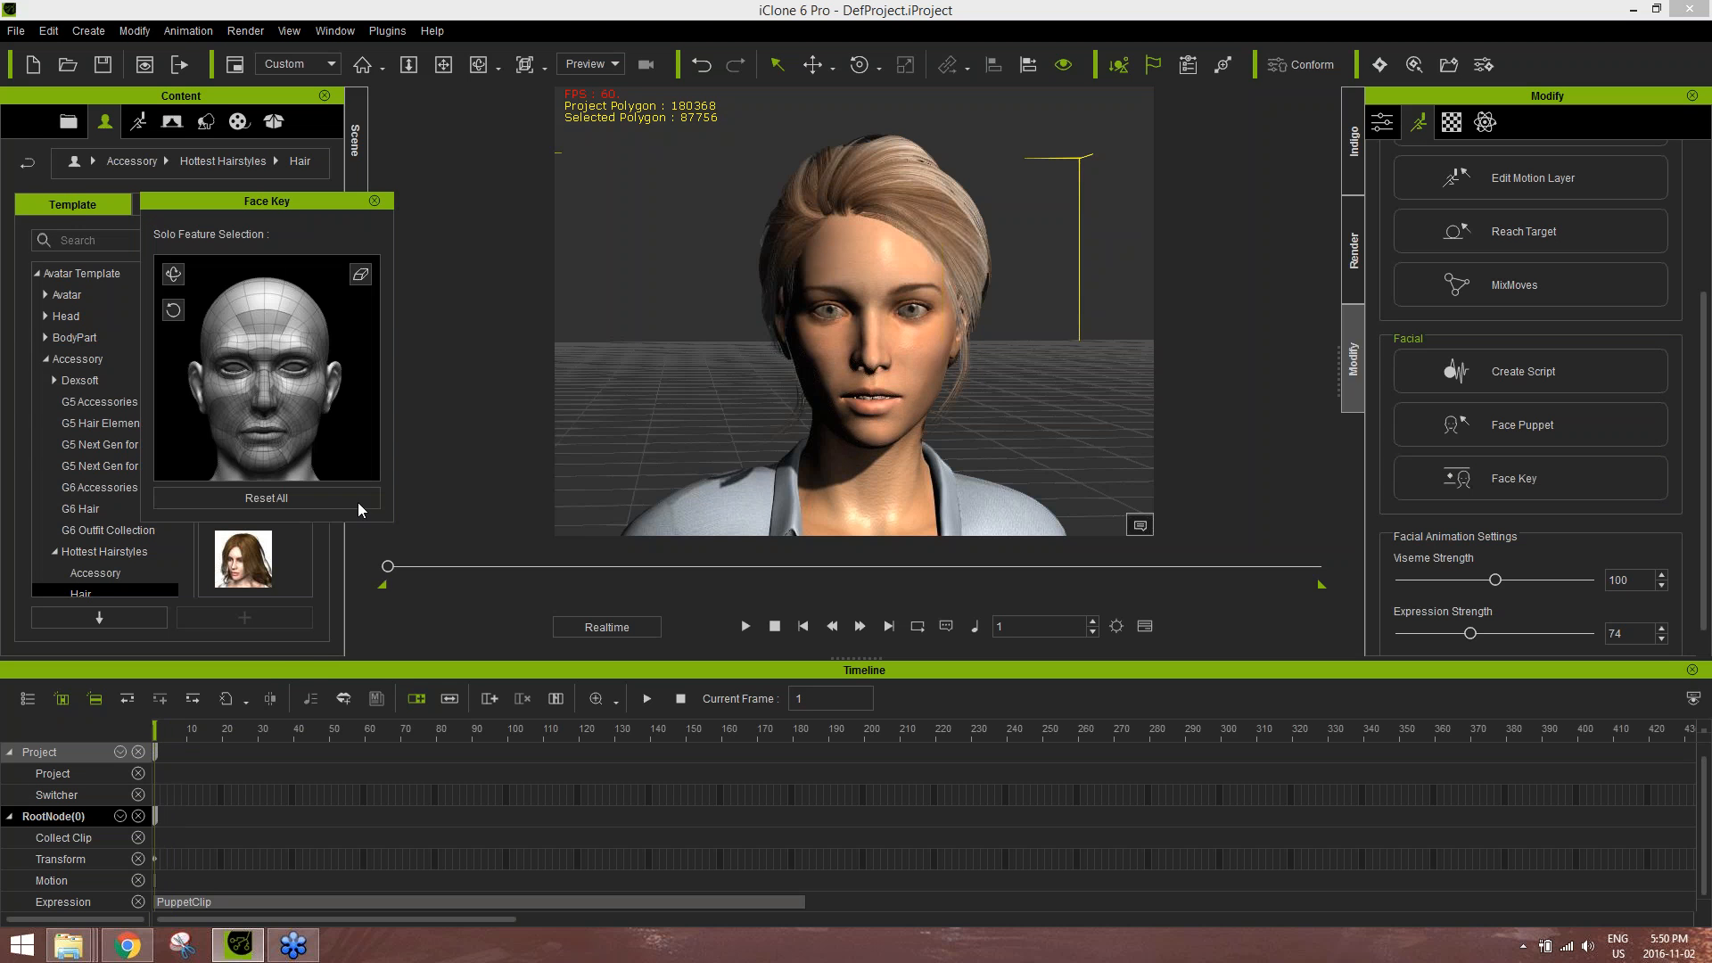
scroll(228, 836, down, 1)
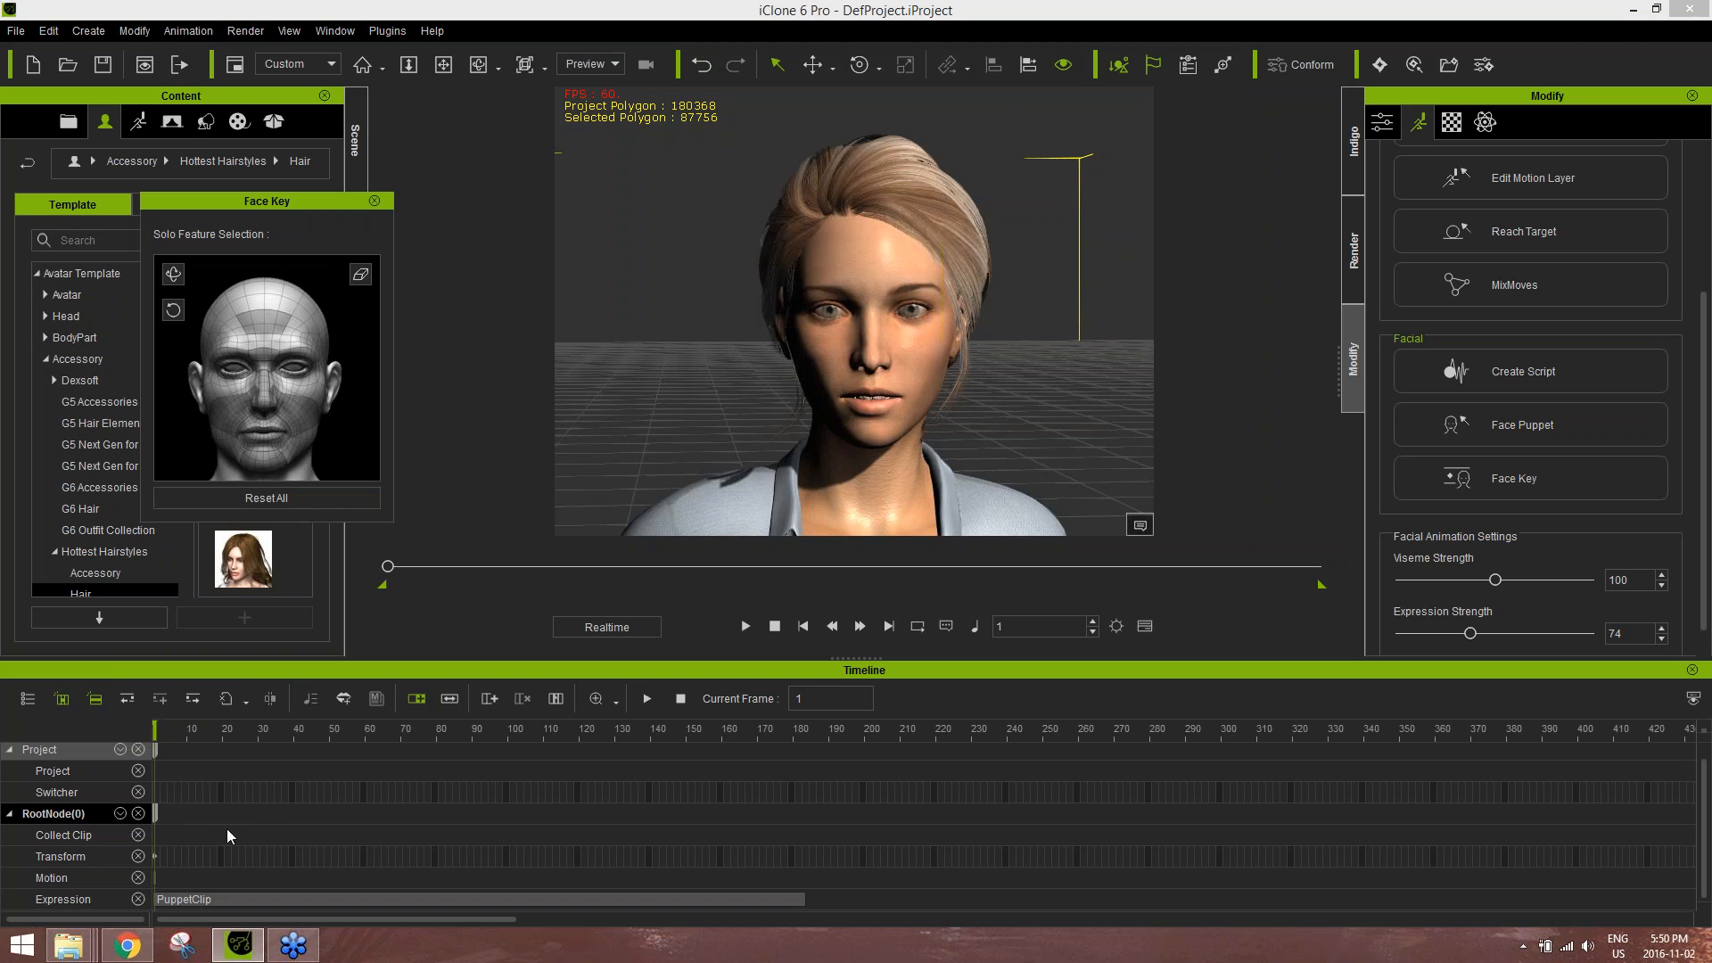
click(120, 813)
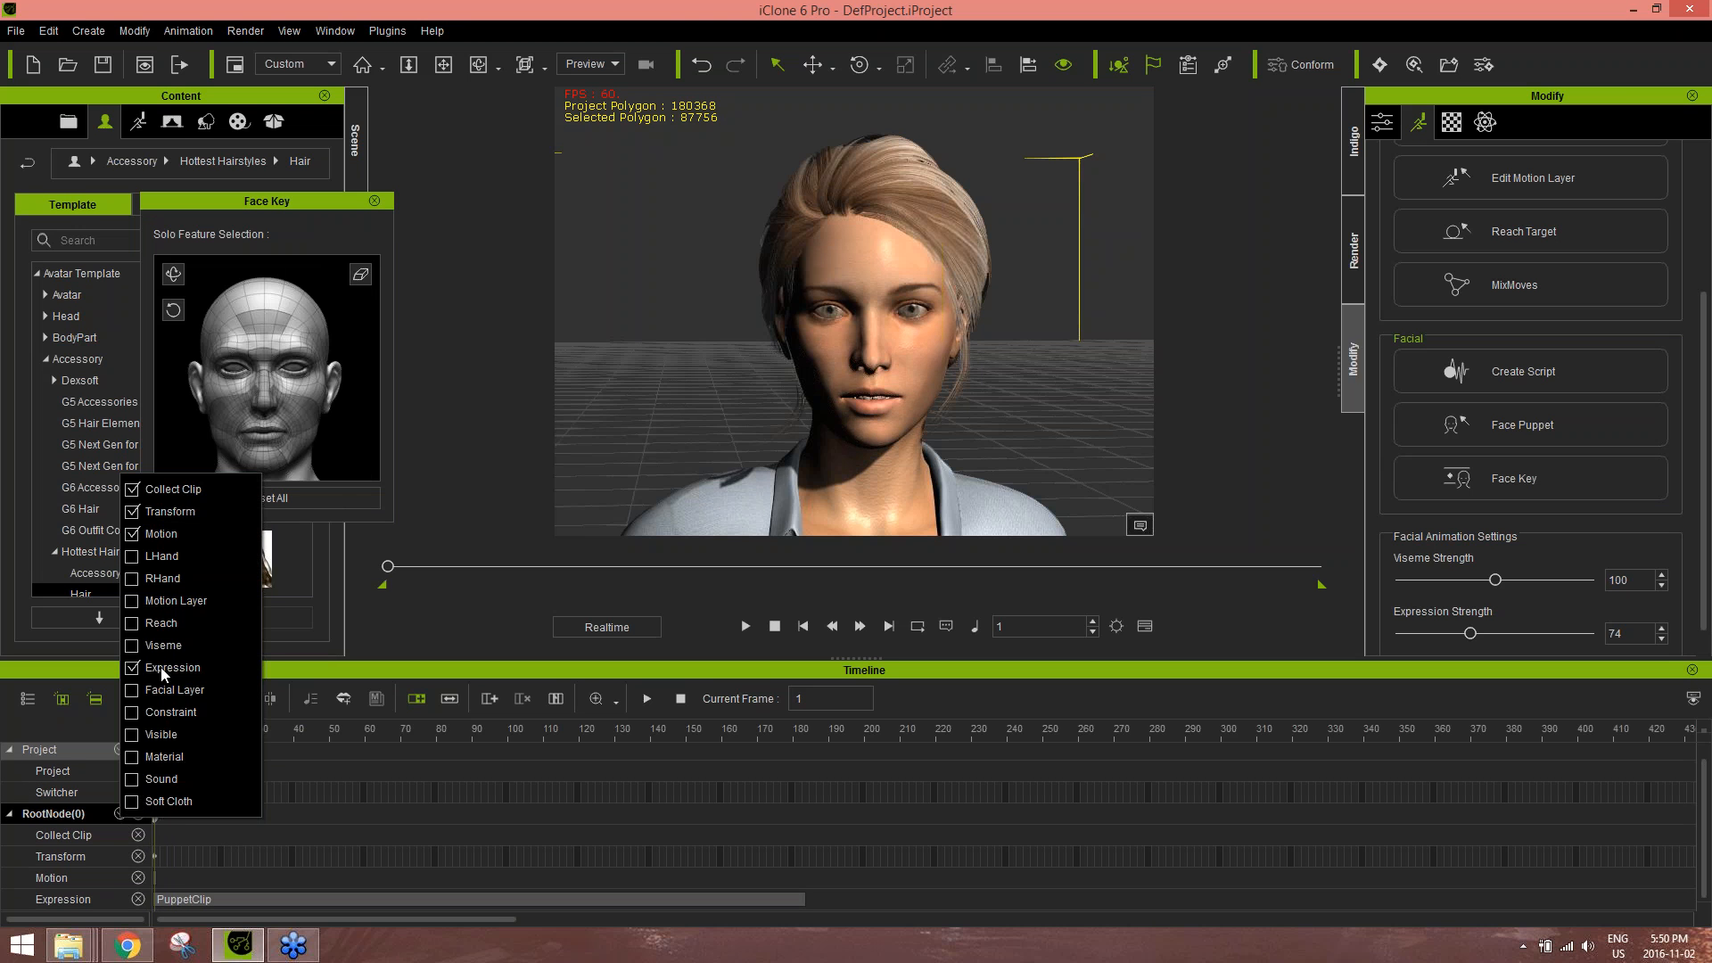
click(134, 689)
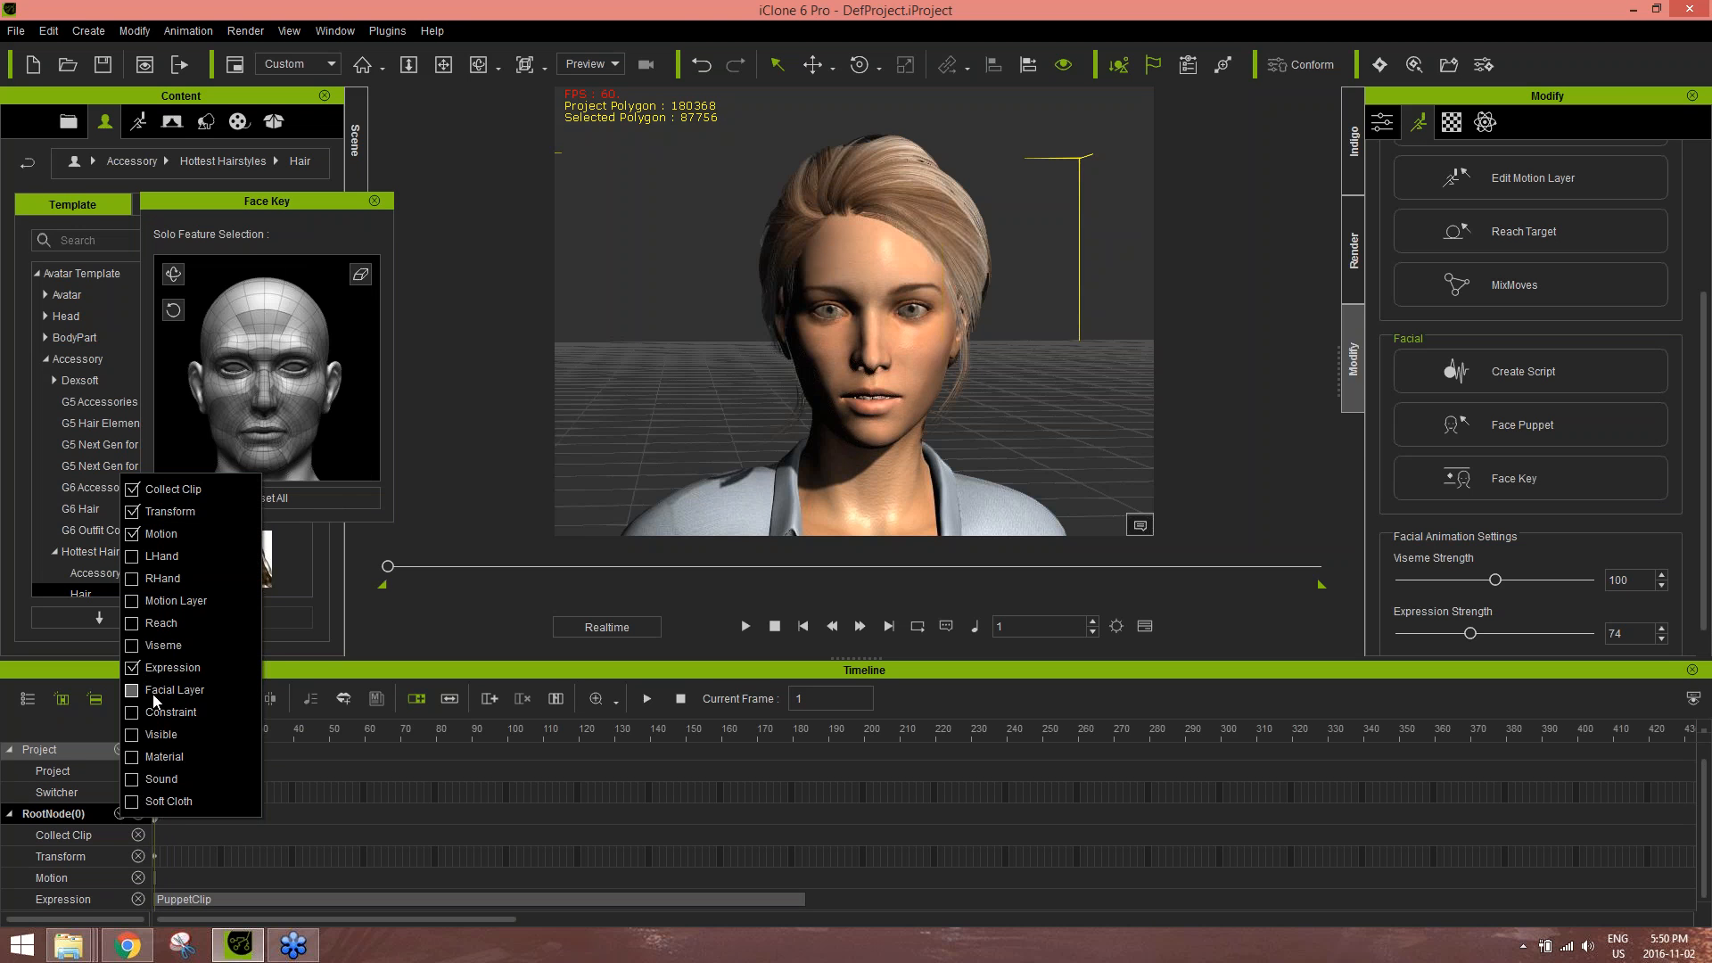
click(290, 679)
scroll(236, 836, down, 1)
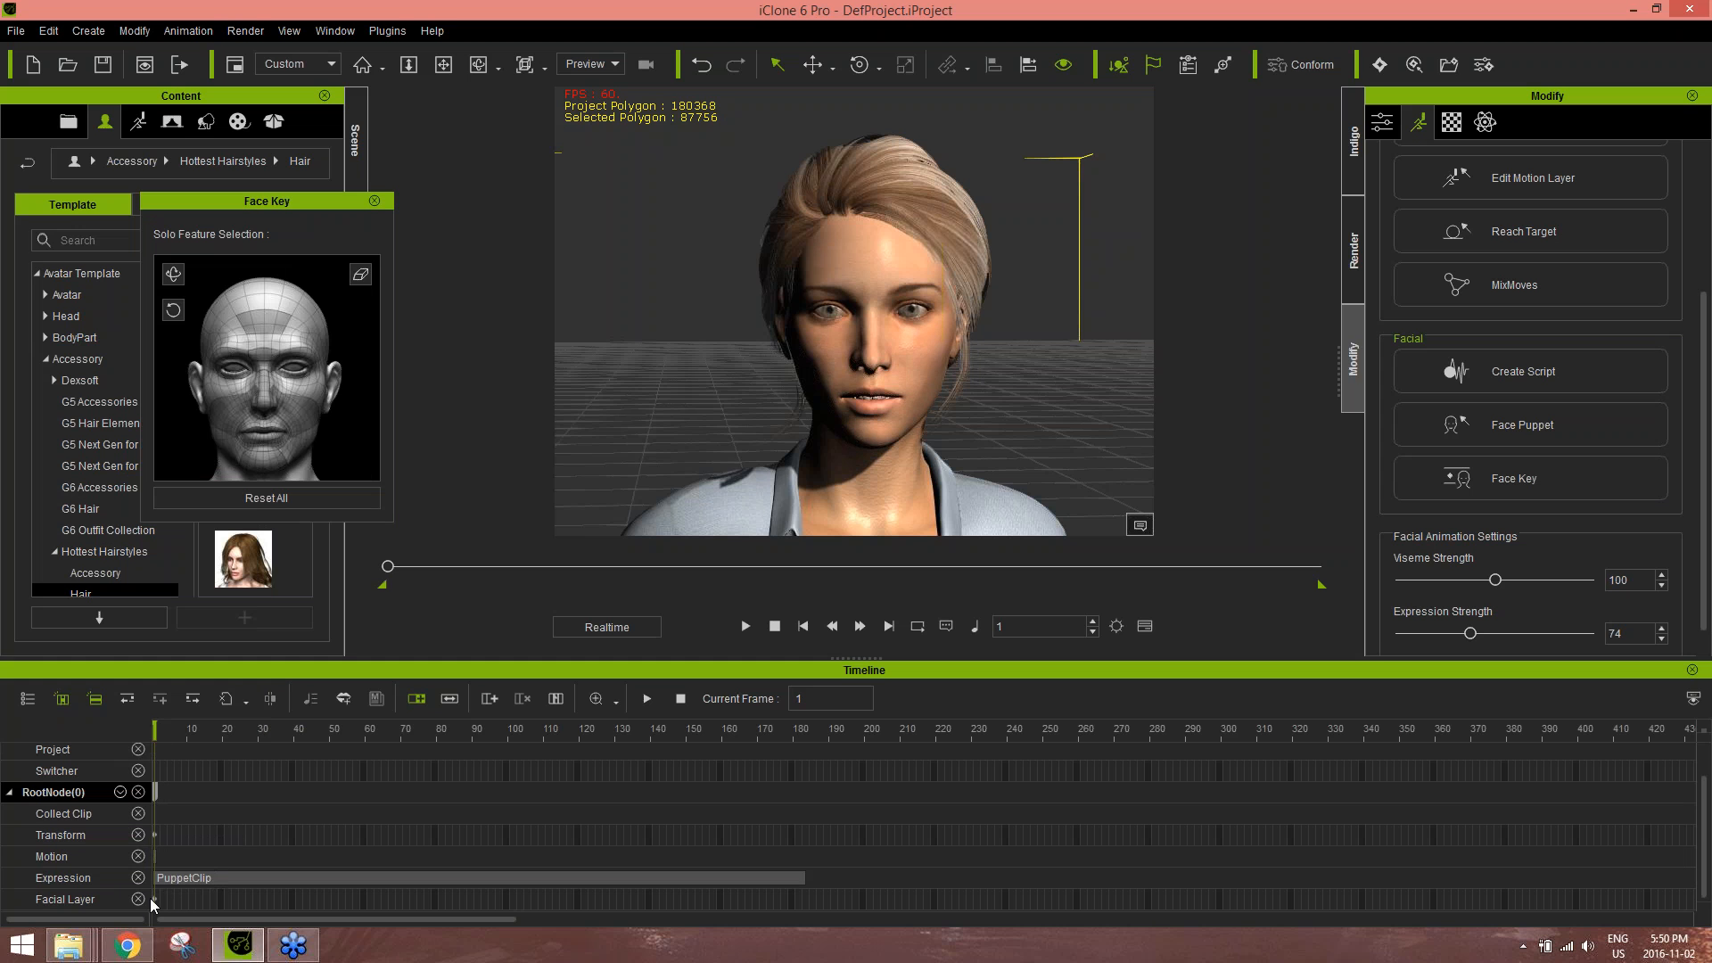
- At frame 61, key the forehead to raise the inner brows, then key the chin alone to close the mouth slightly
drag(201, 740, 370, 720)
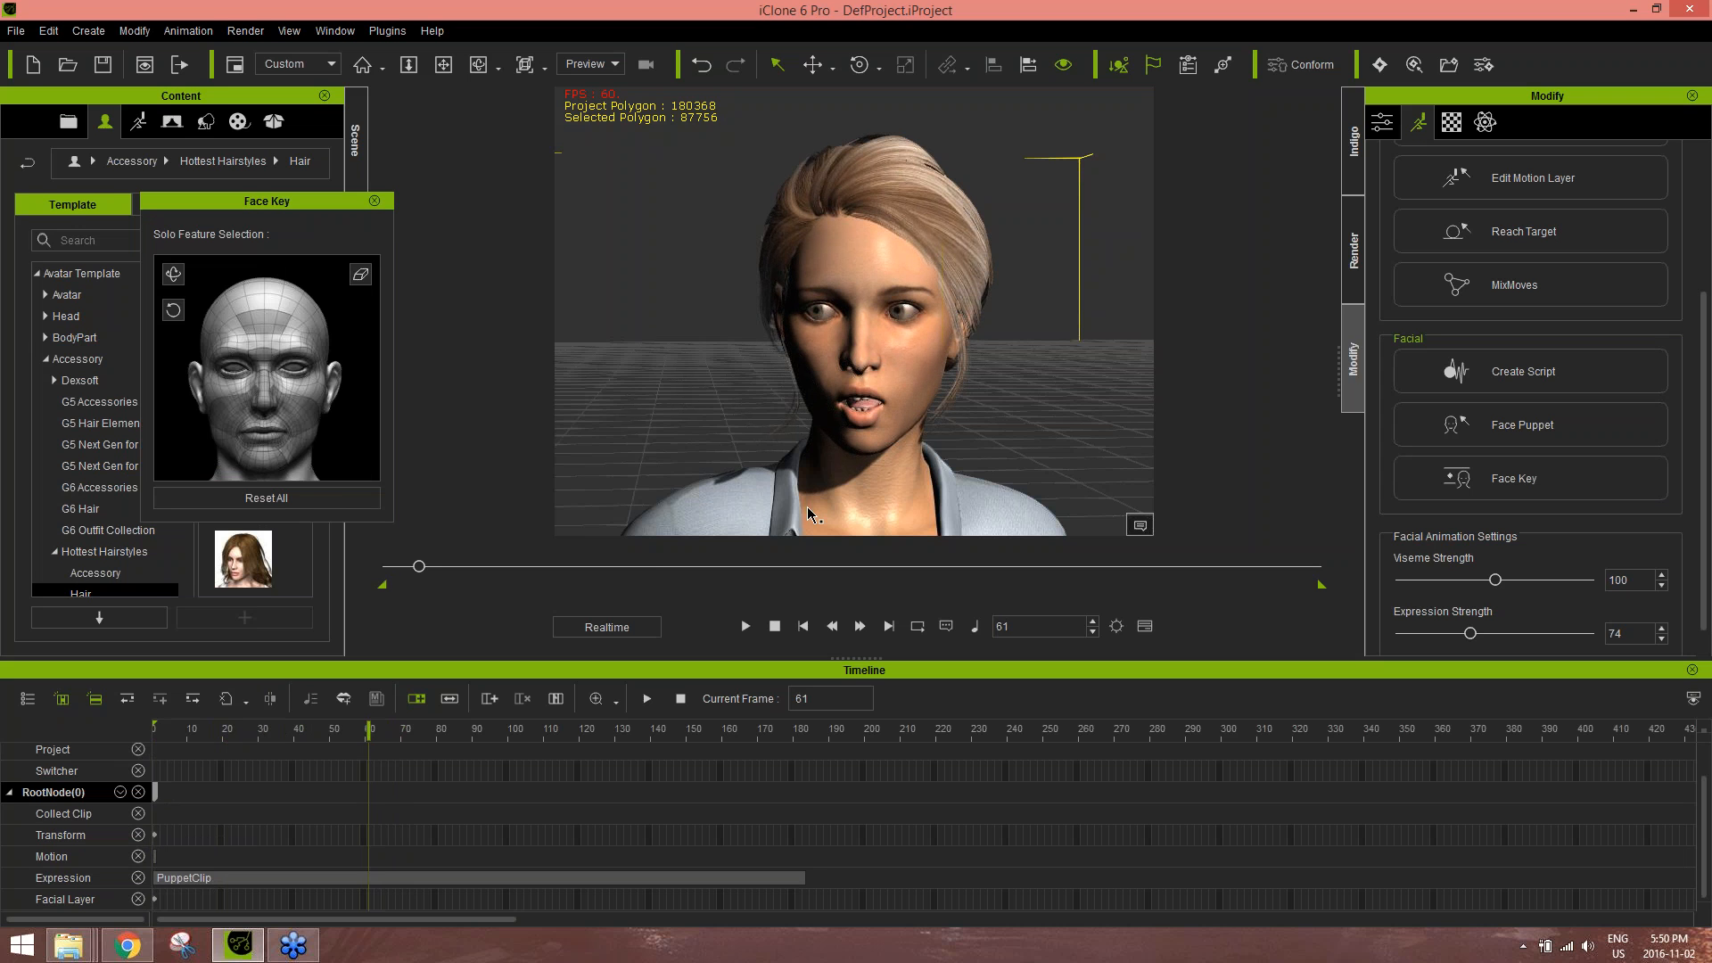
click(265, 366)
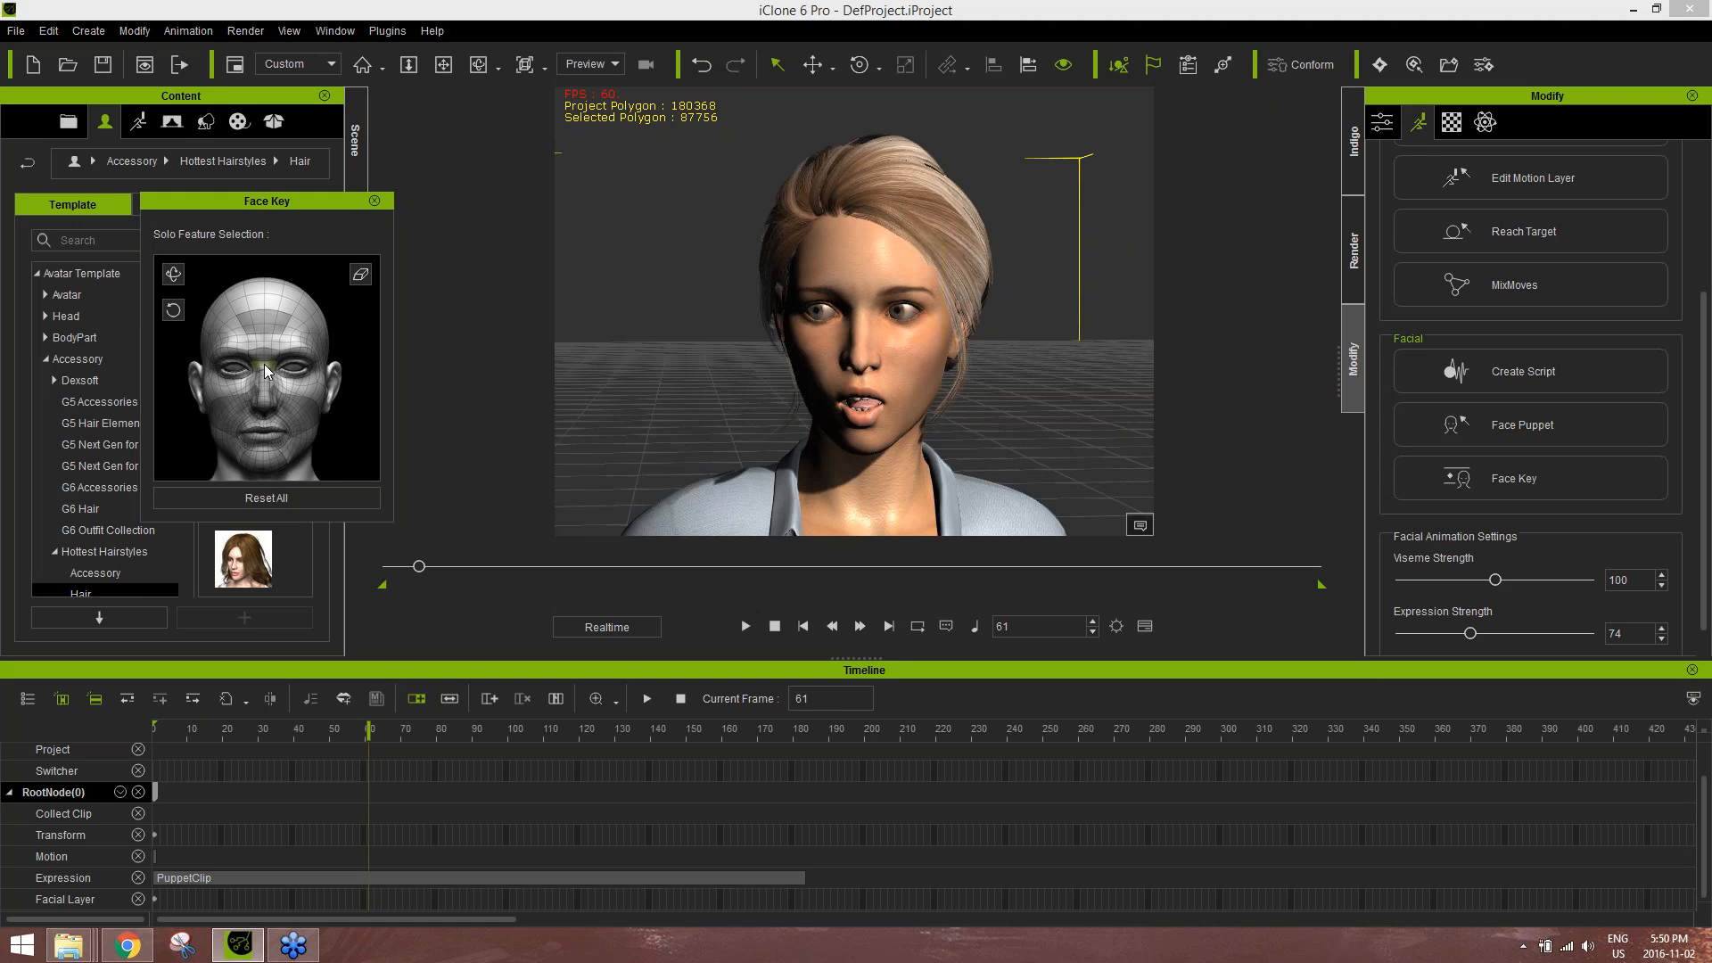
drag(265, 370, 247, 488)
click(360, 275)
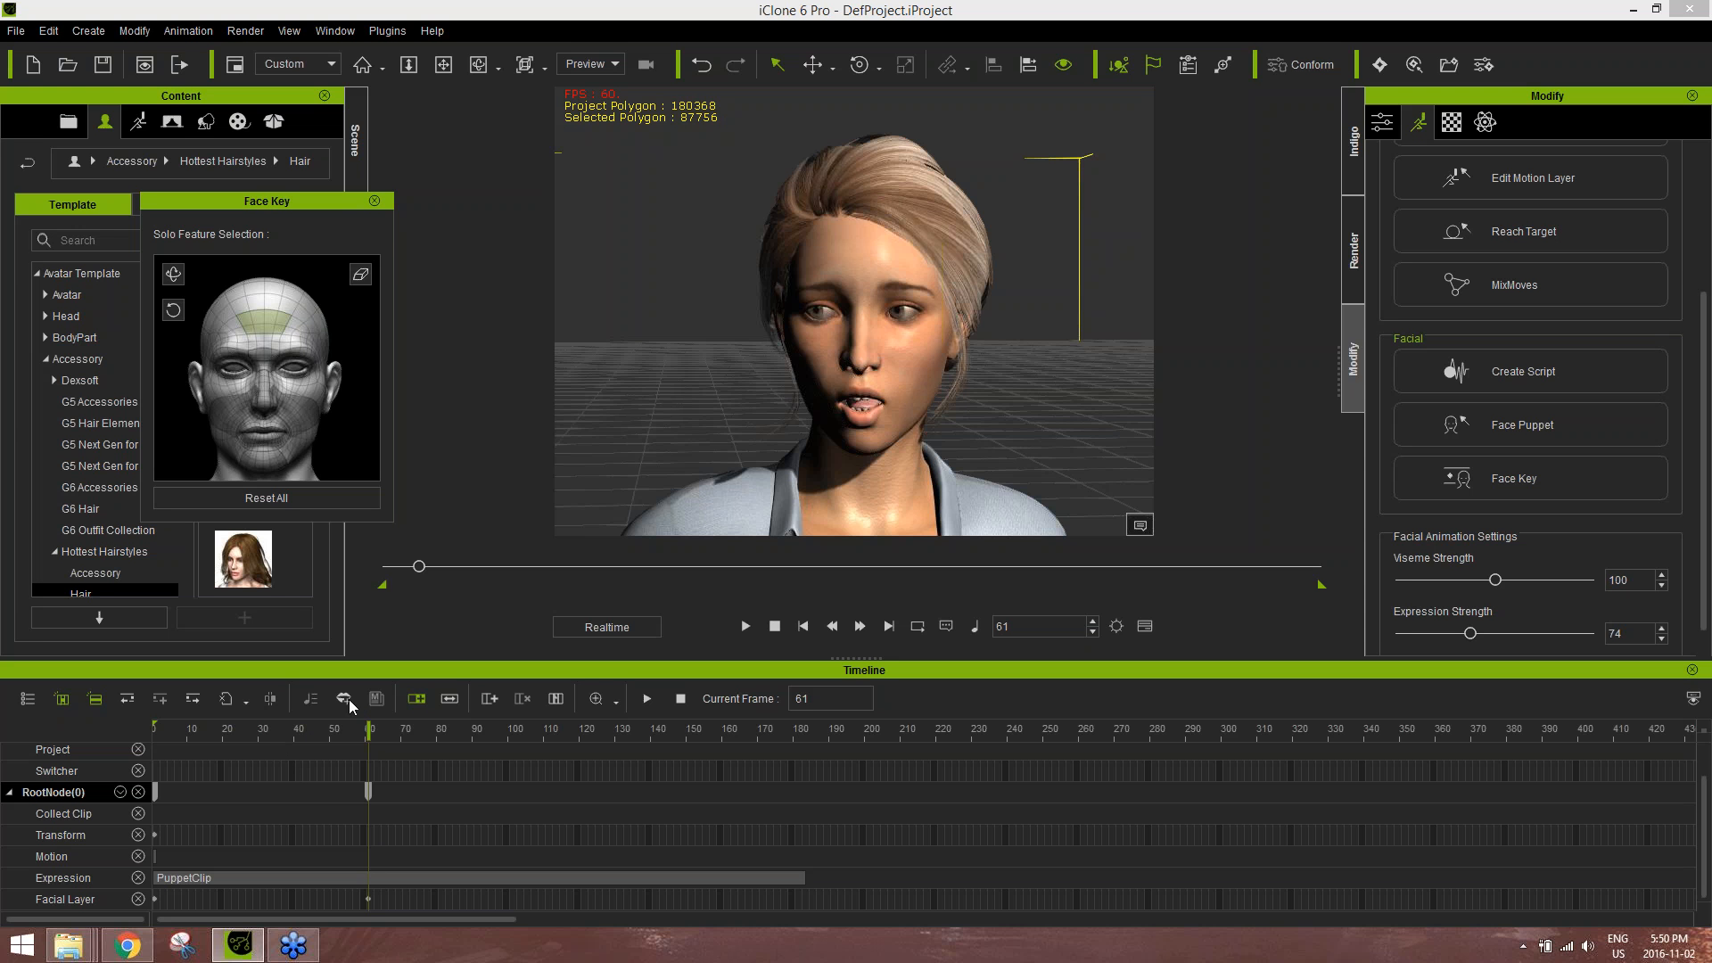
click(359, 279)
drag(269, 463, 331, 159)
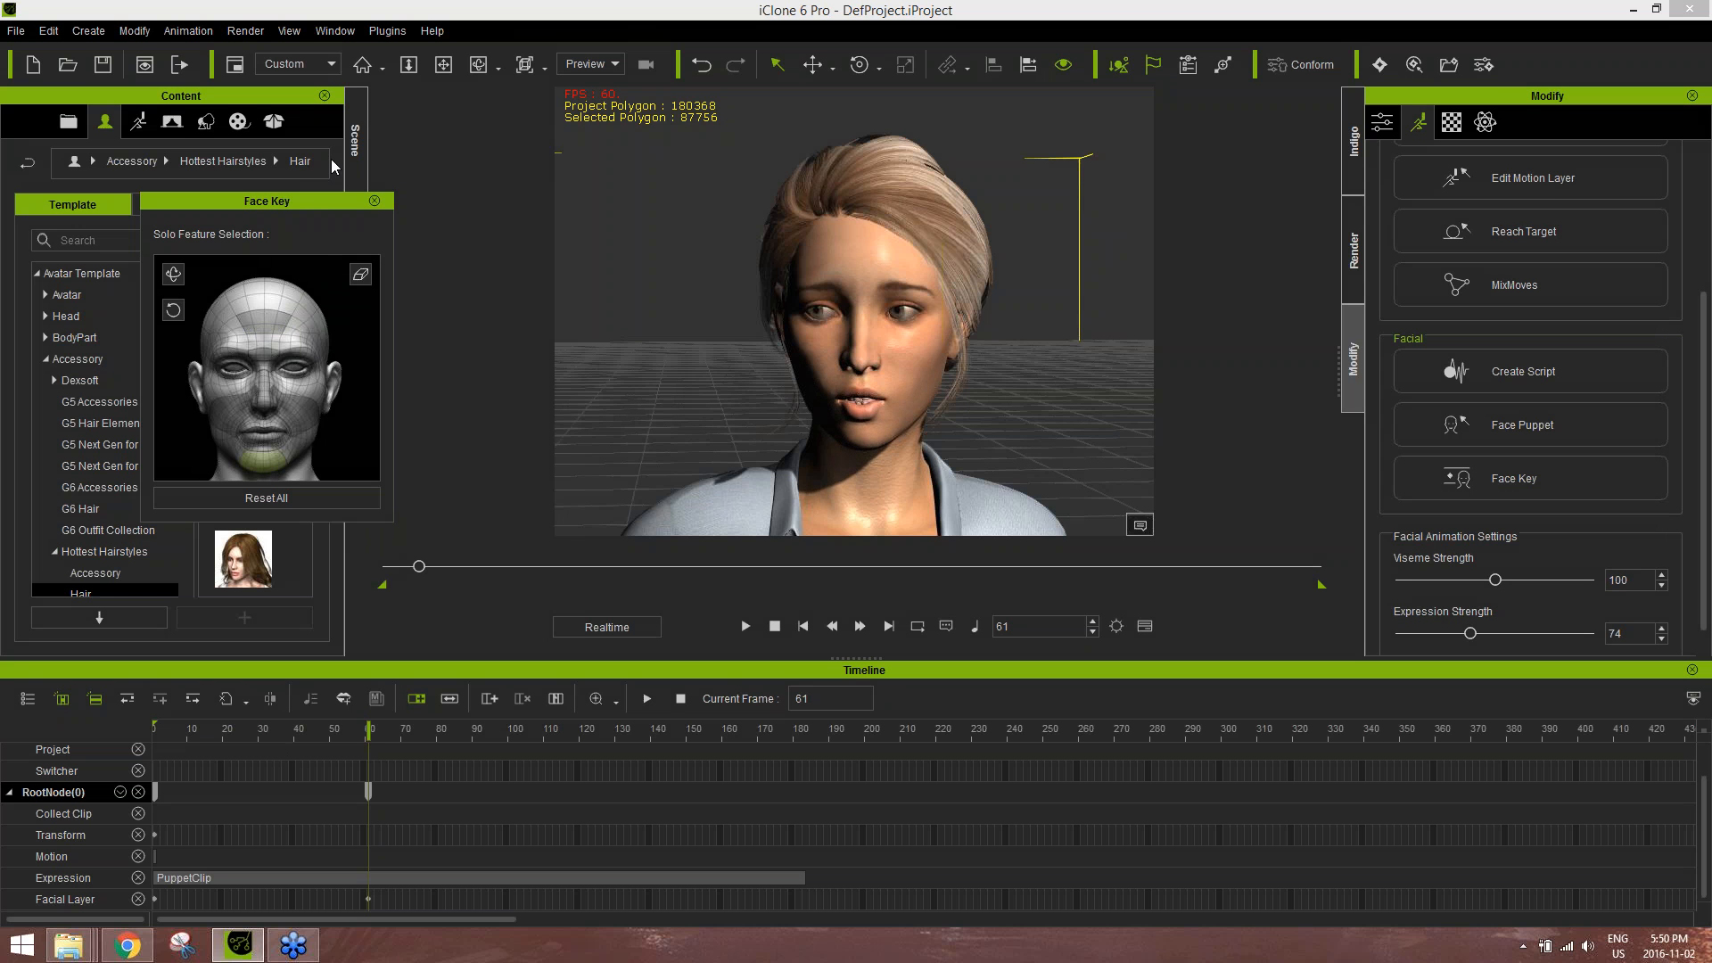
- Scrub through the keyed expression, then copy the Facial Layer key at frame 61 to frame 122
drag(207, 733, 790, 730)
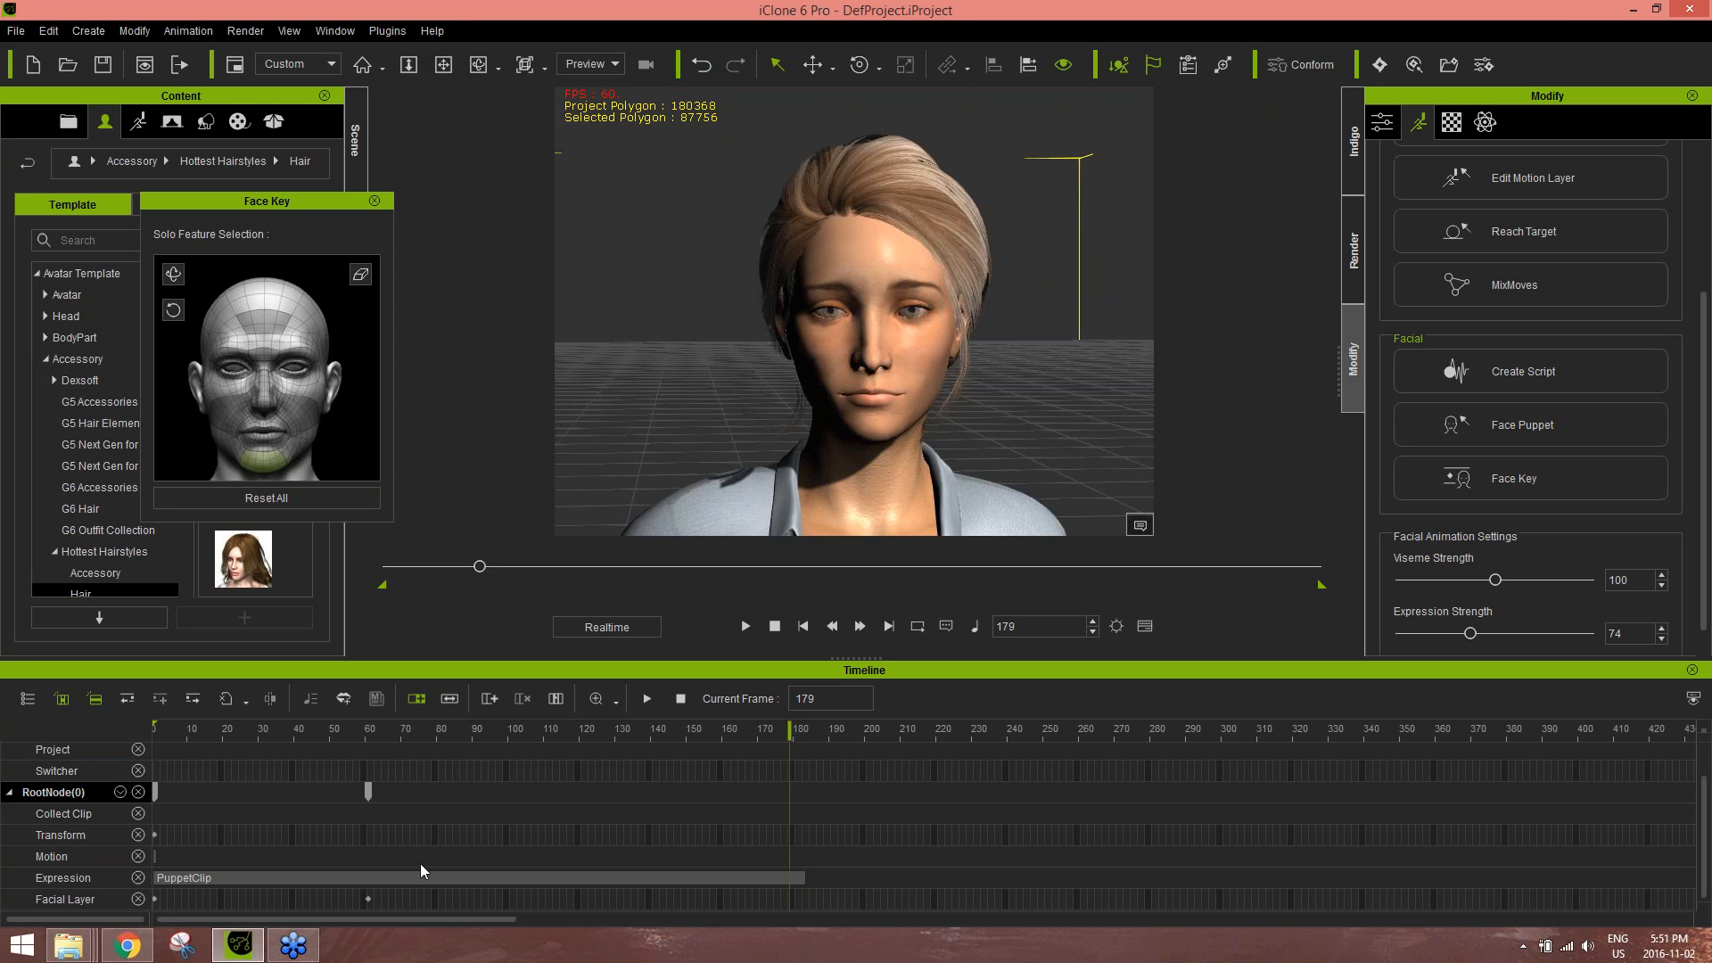
click(369, 899)
double_click(369, 902)
right_click(369, 900)
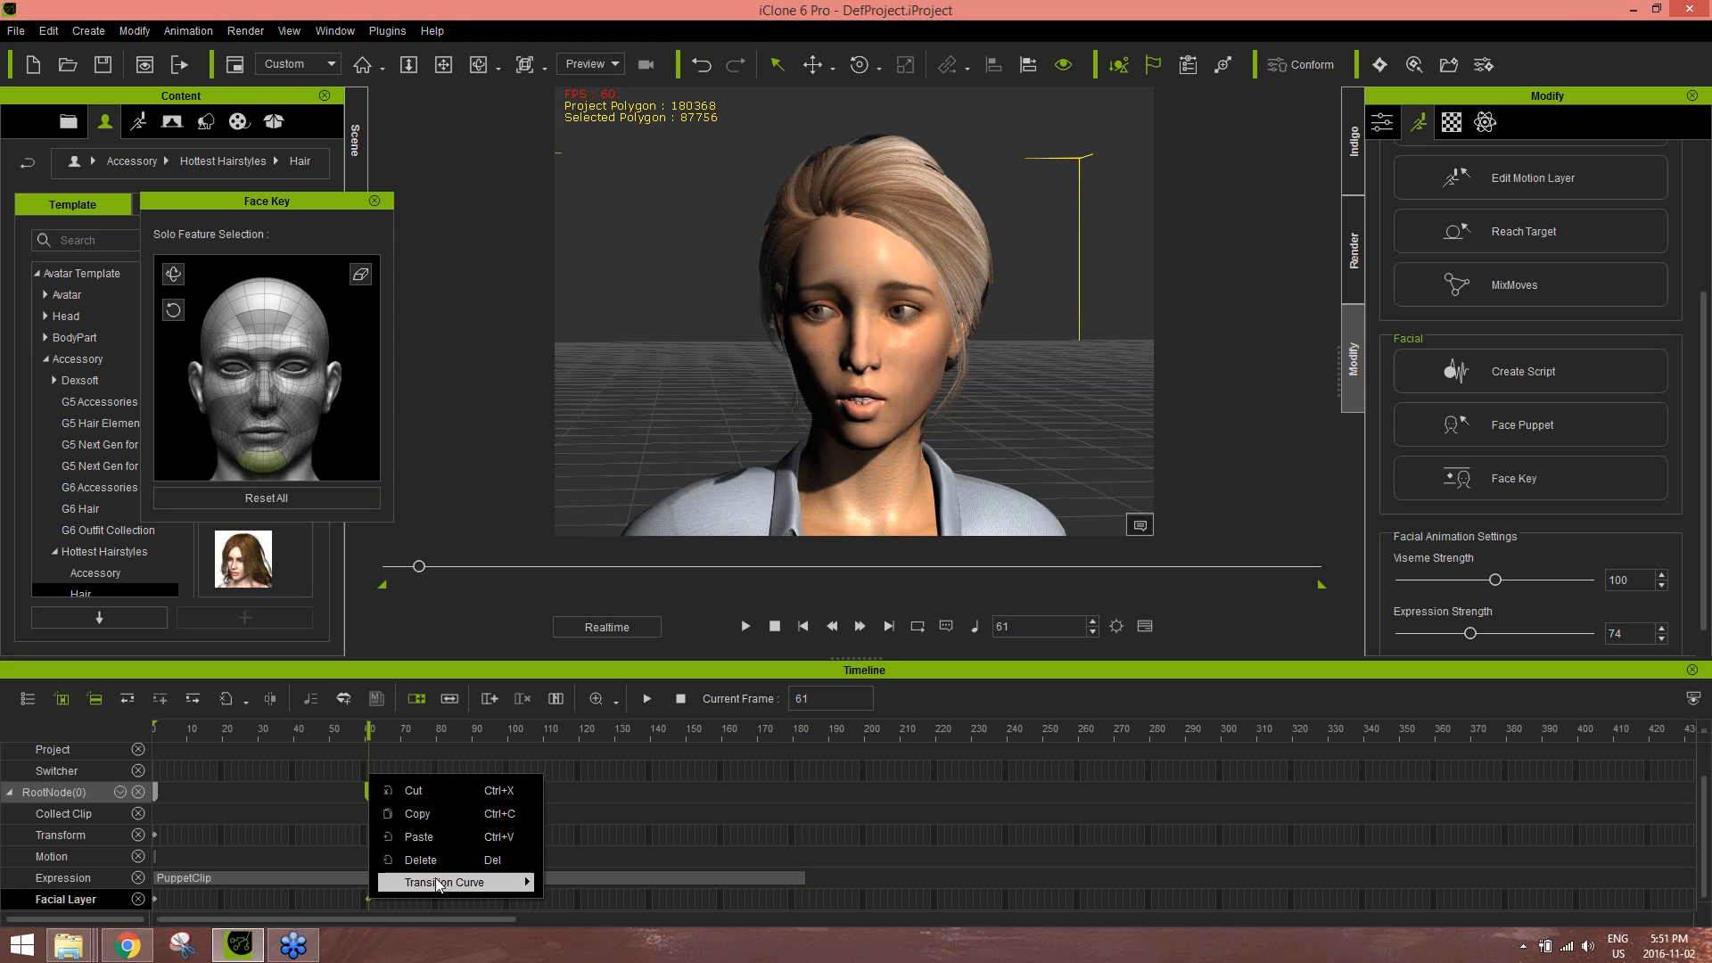
click(445, 818)
click(586, 732)
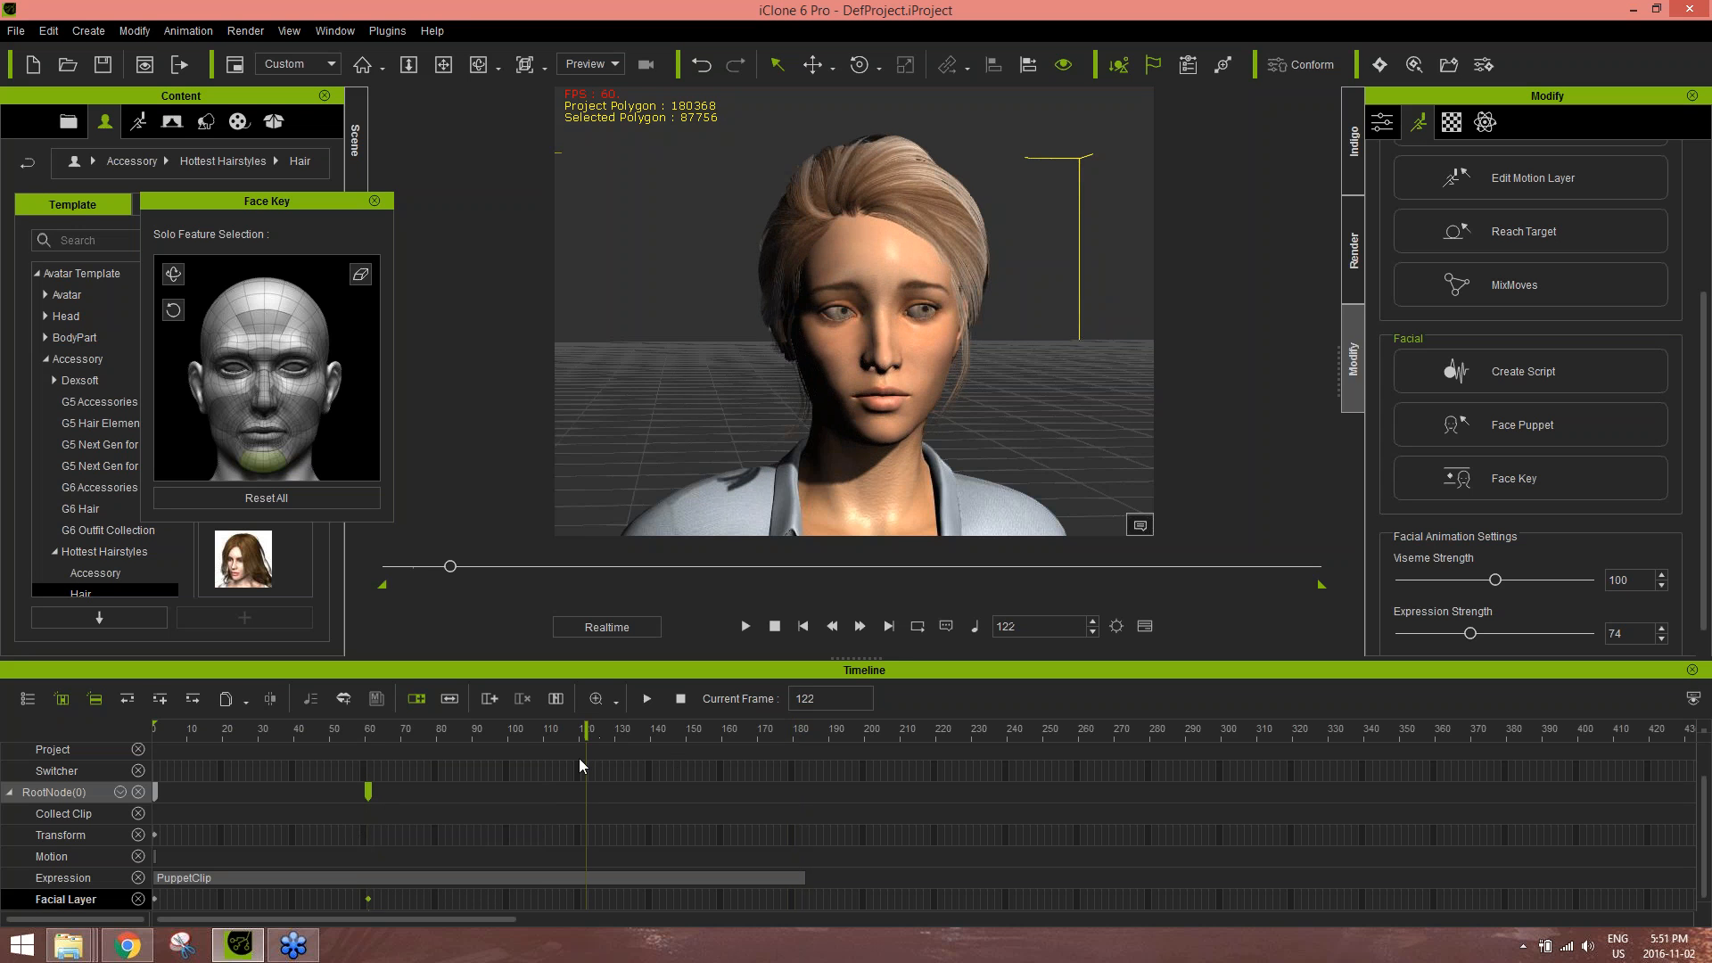
right_click(585, 898)
click(641, 840)
- Reset all Face Key features at frame 179, scrub to frame 188 to check the transition, and close the dialog
drag(756, 728, 788, 729)
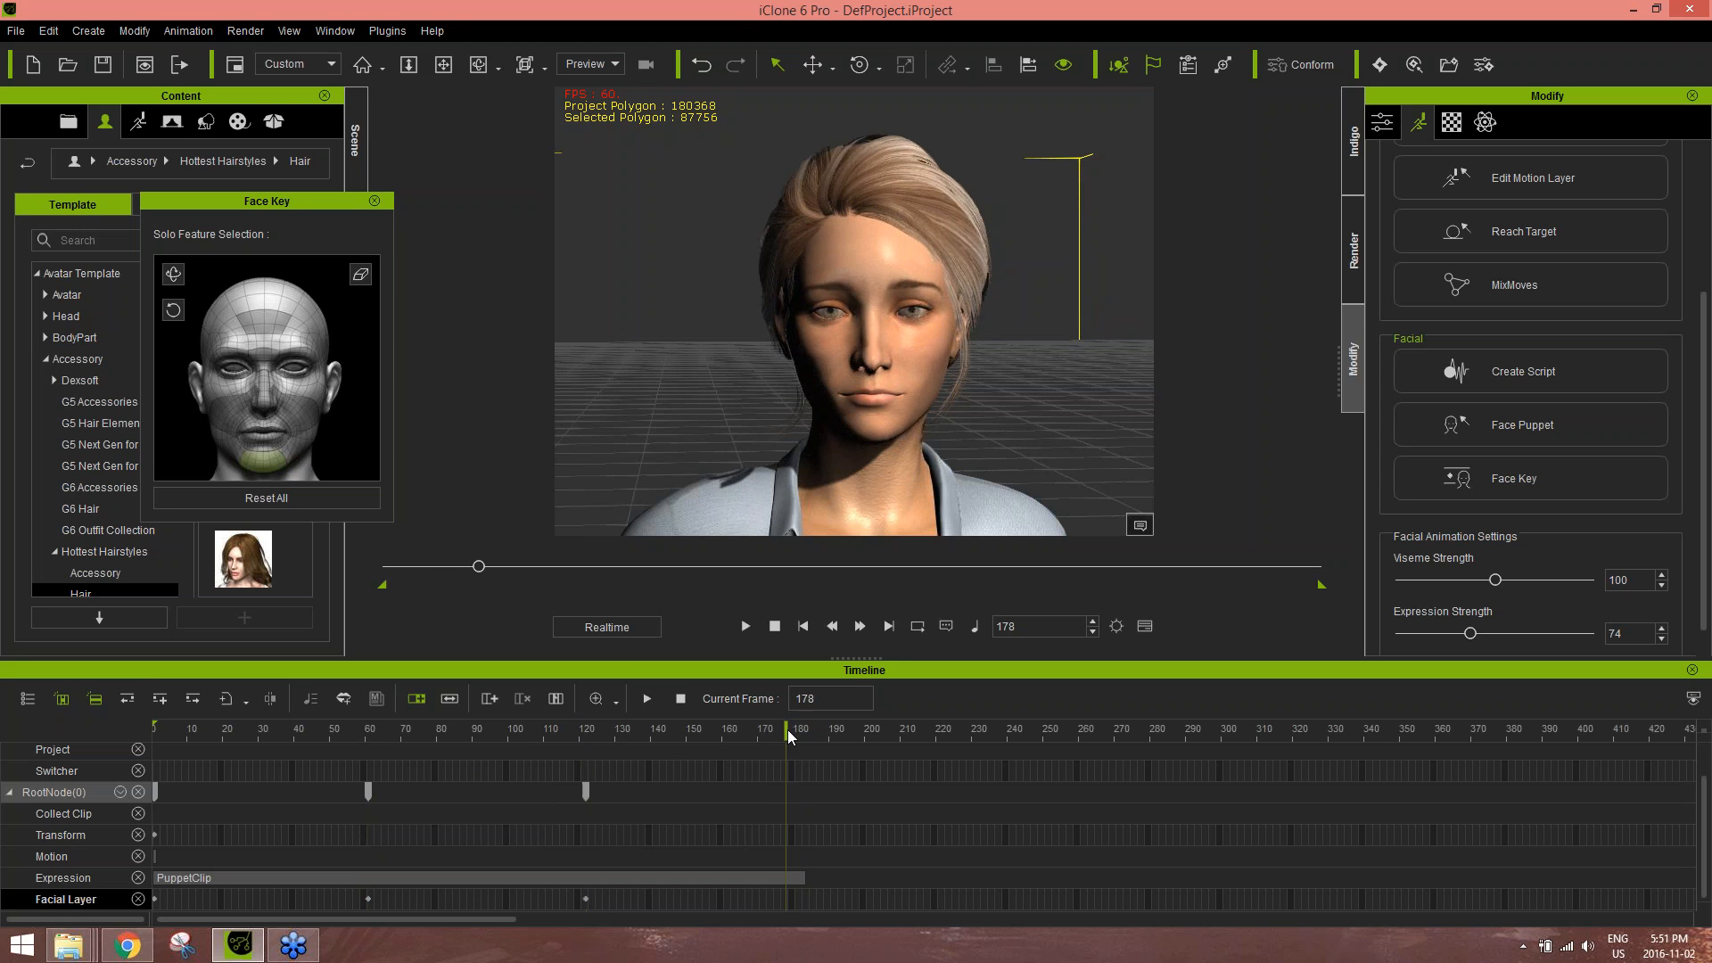
click(224, 497)
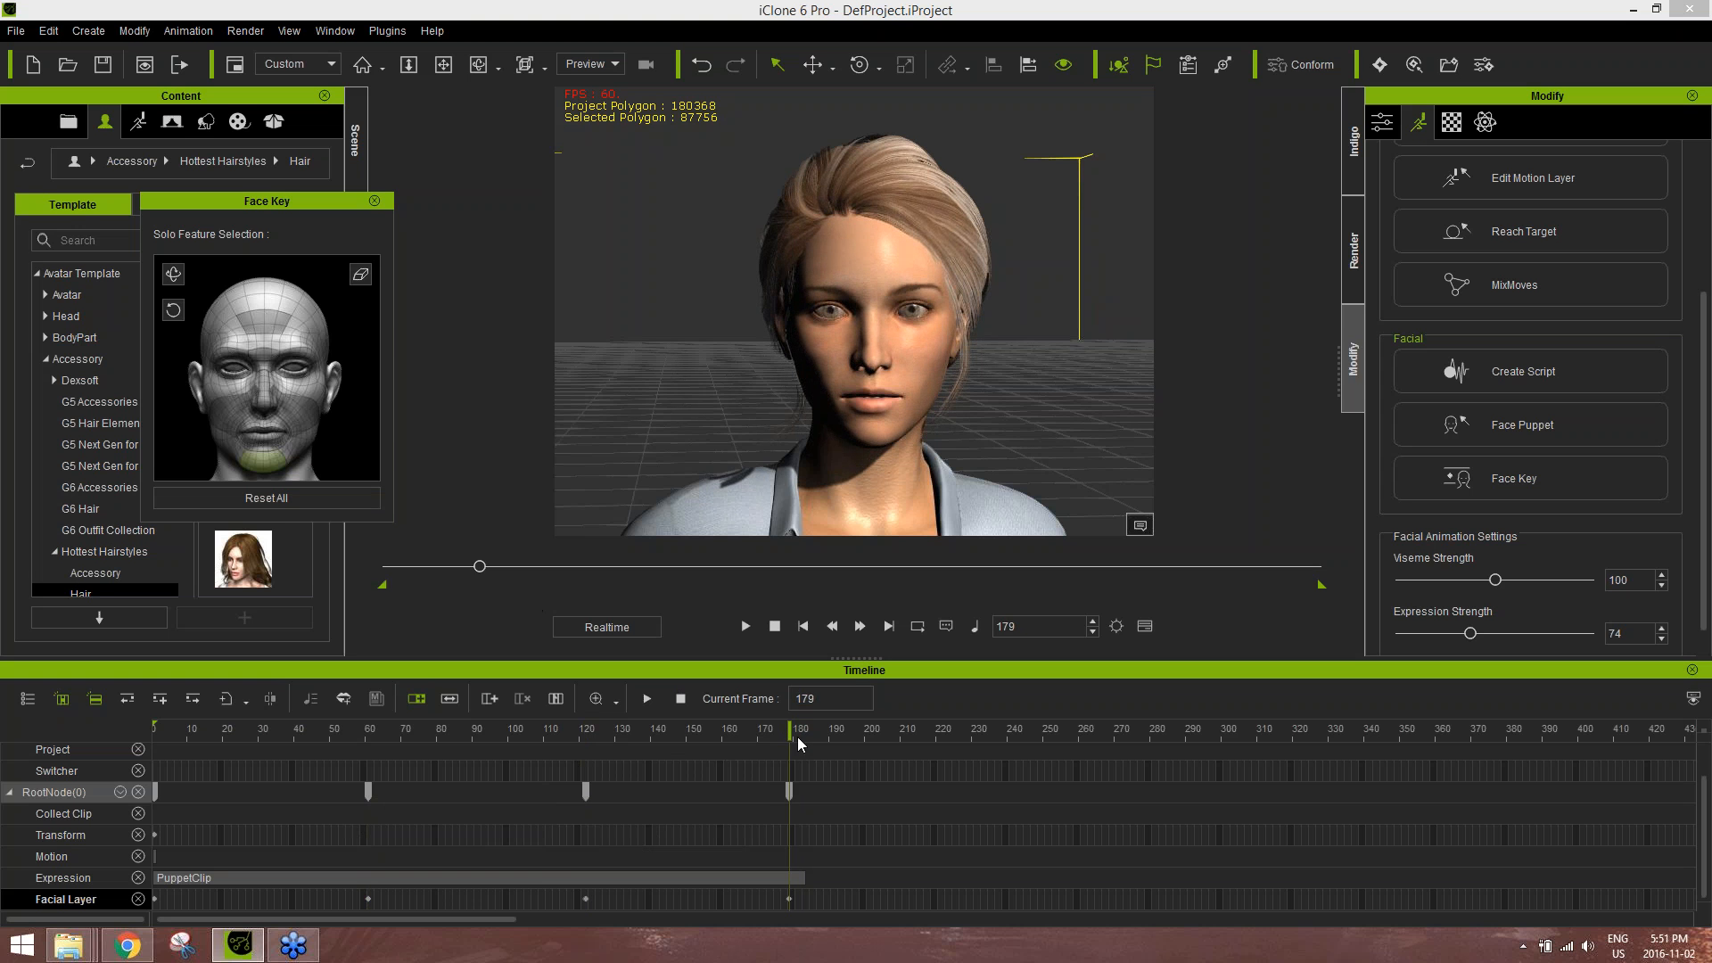
drag(585, 735, 821, 728)
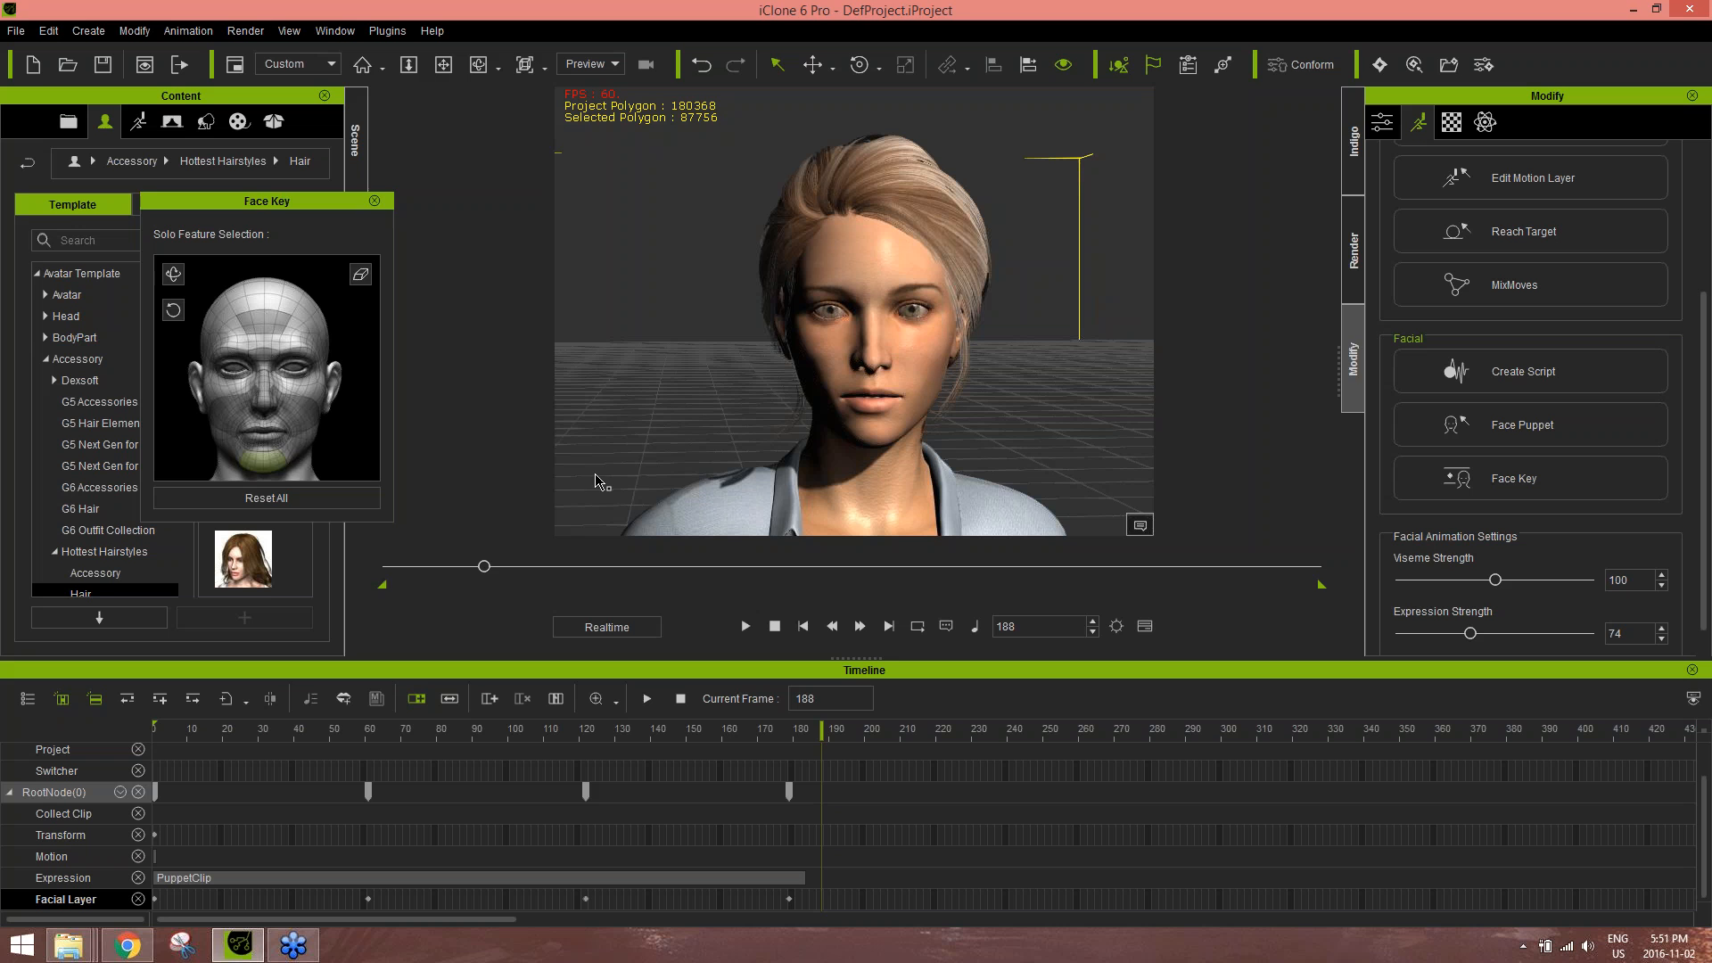
click(375, 201)
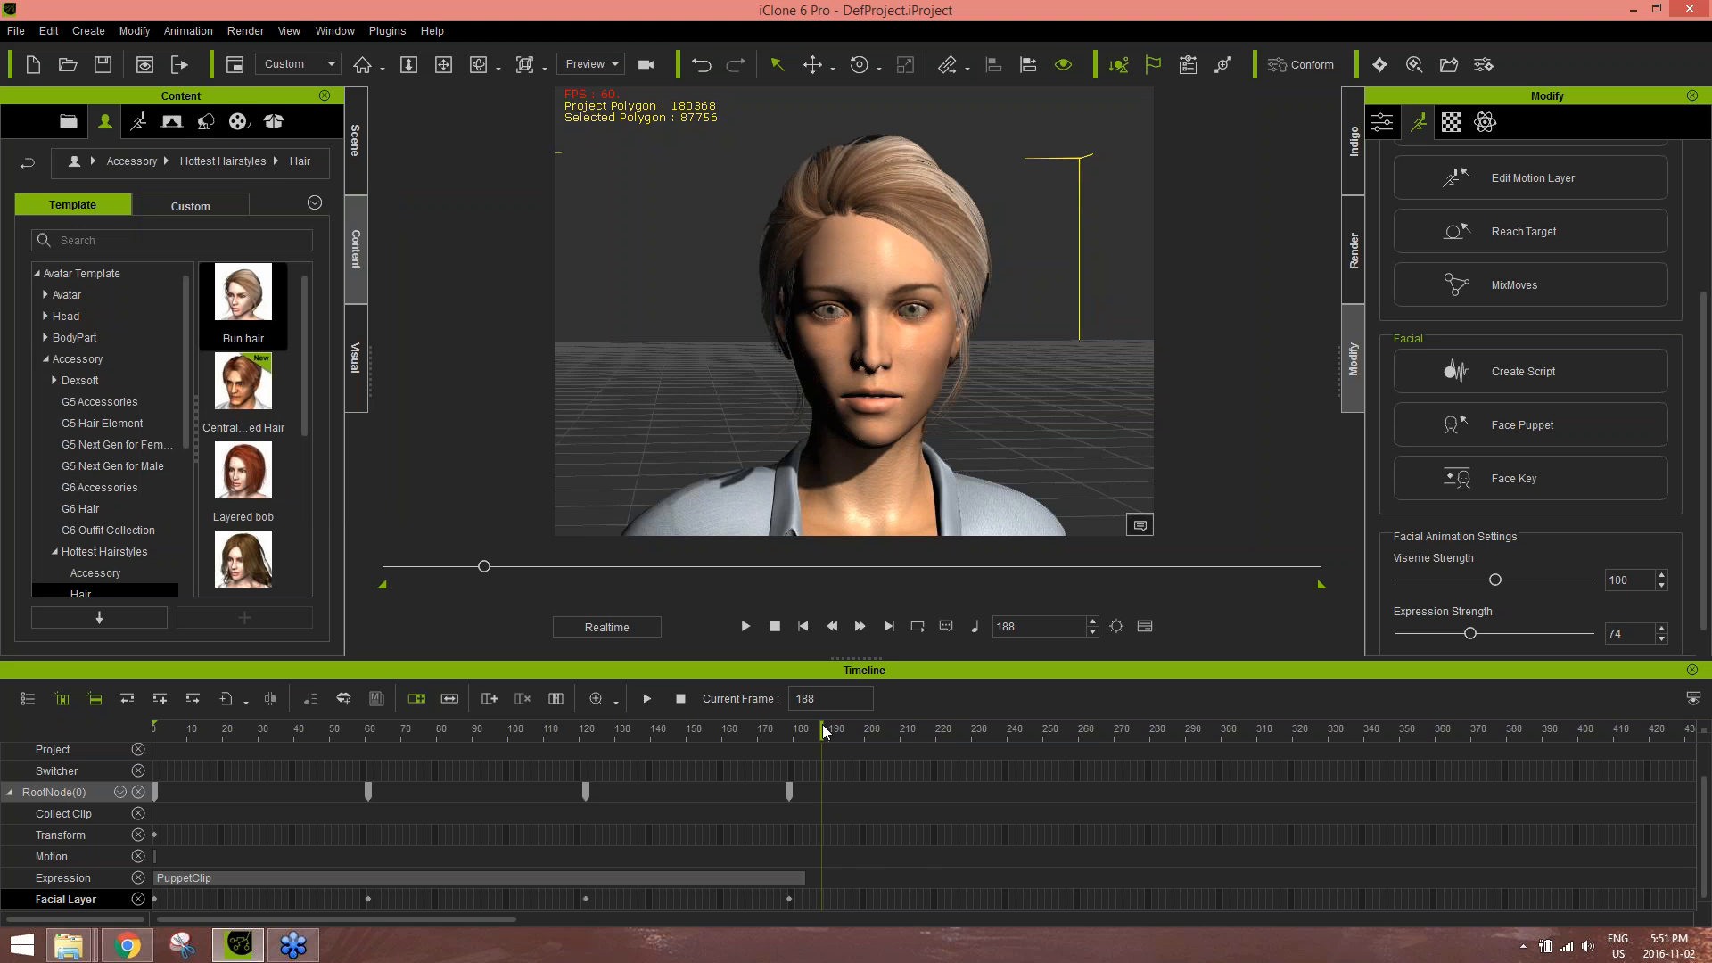
- Open Face Puppet at frame 213, clear the feature selection, and preview the puppet with only the inner brow area selected
drag(824, 729, 910, 738)
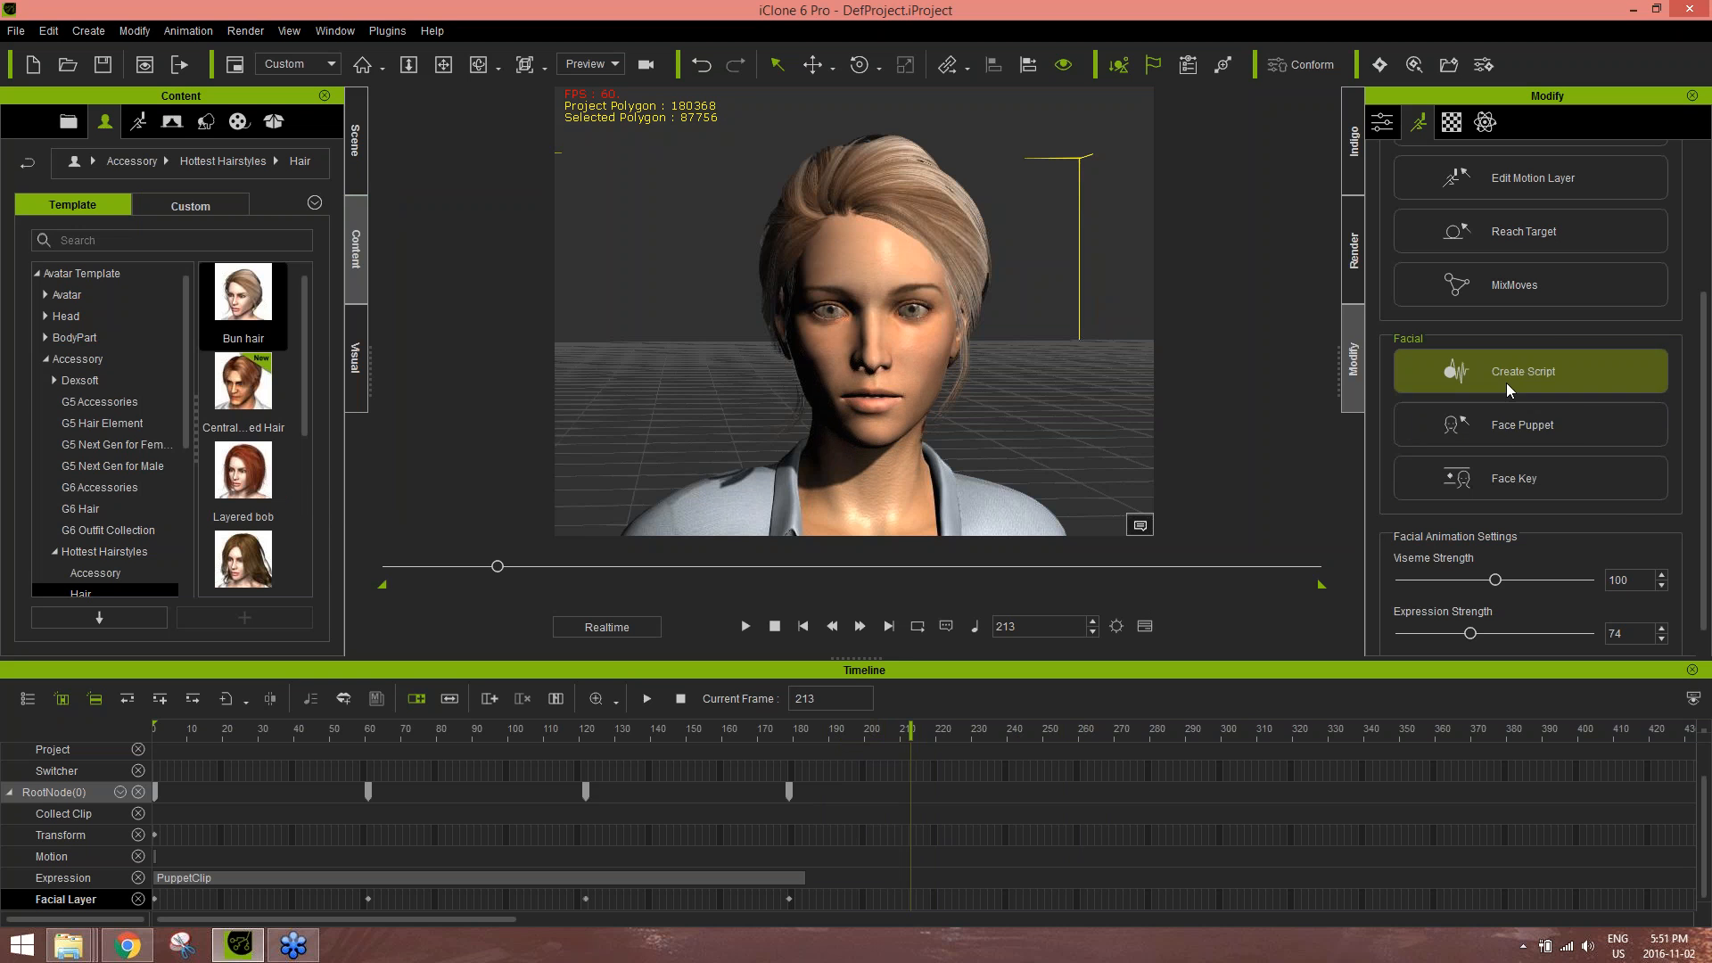
click(1531, 423)
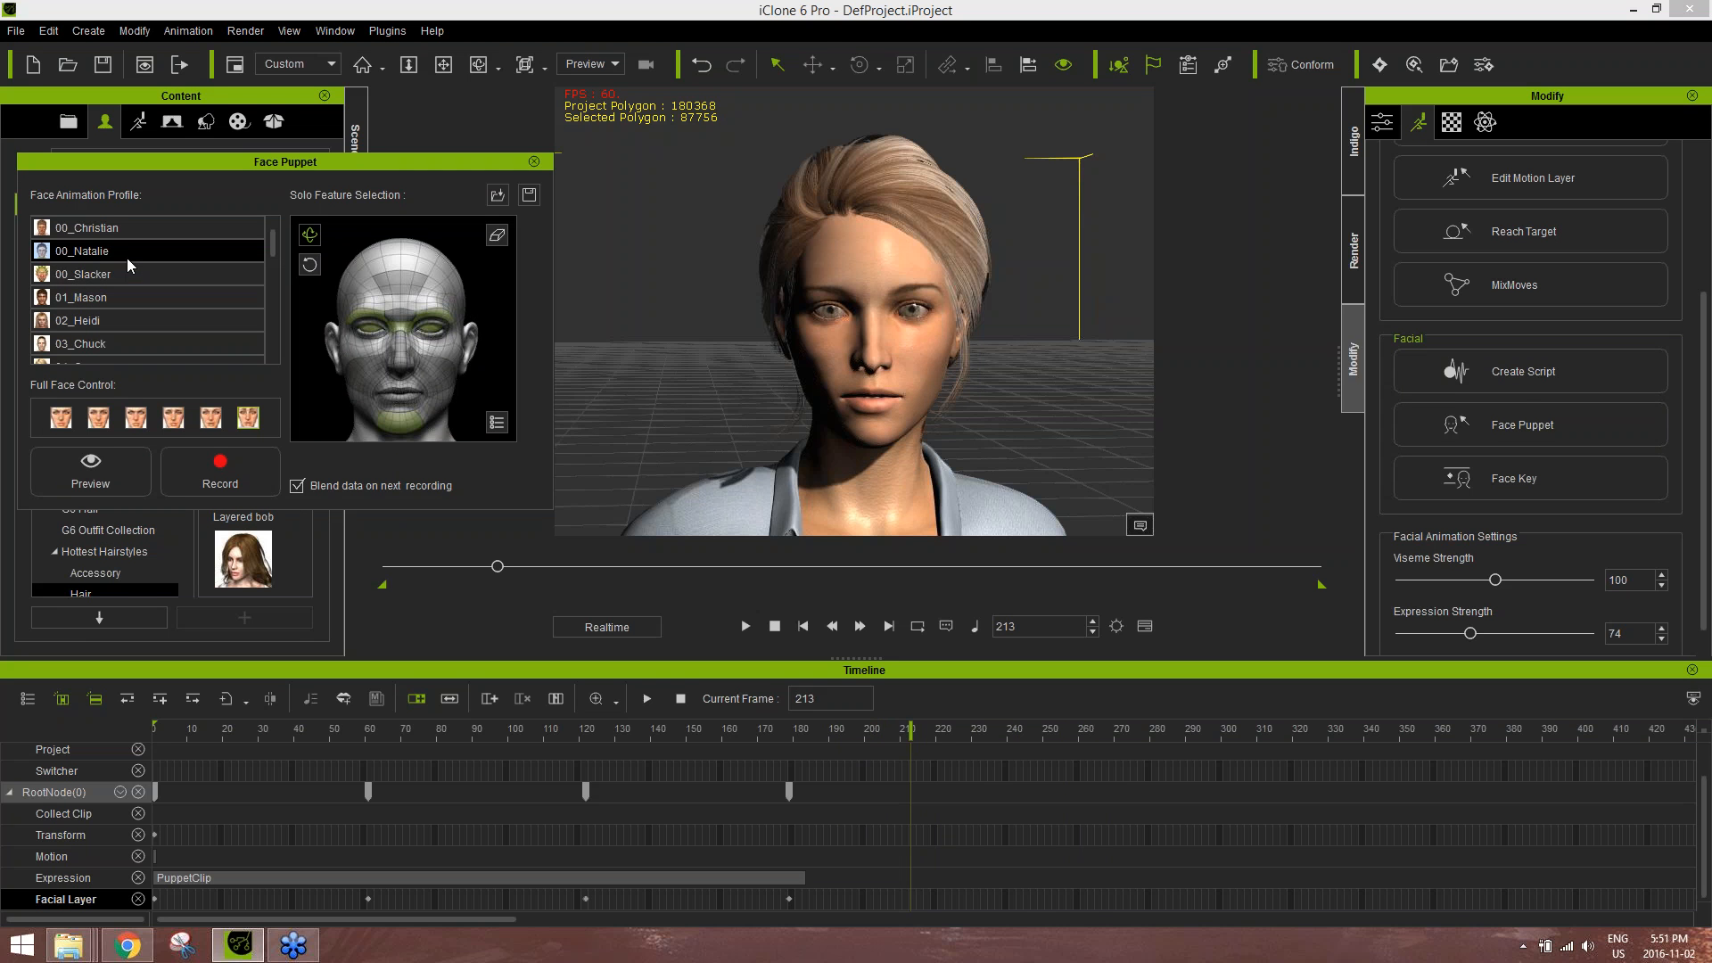
click(499, 237)
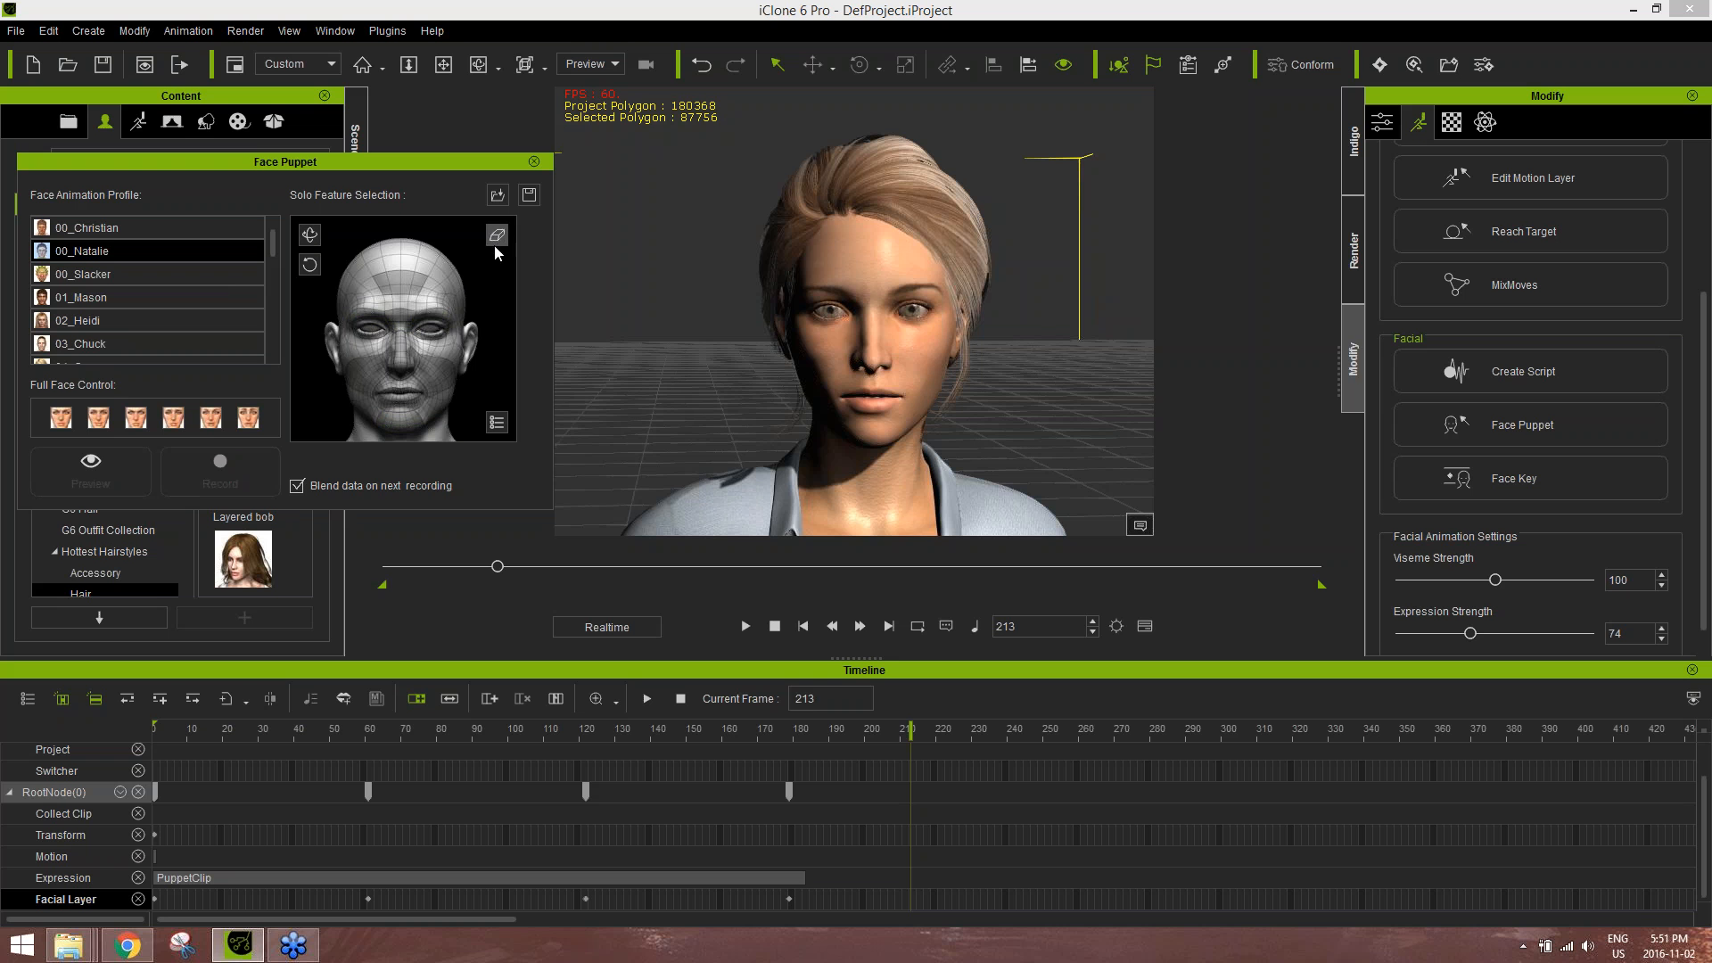
click(395, 314)
key(space)
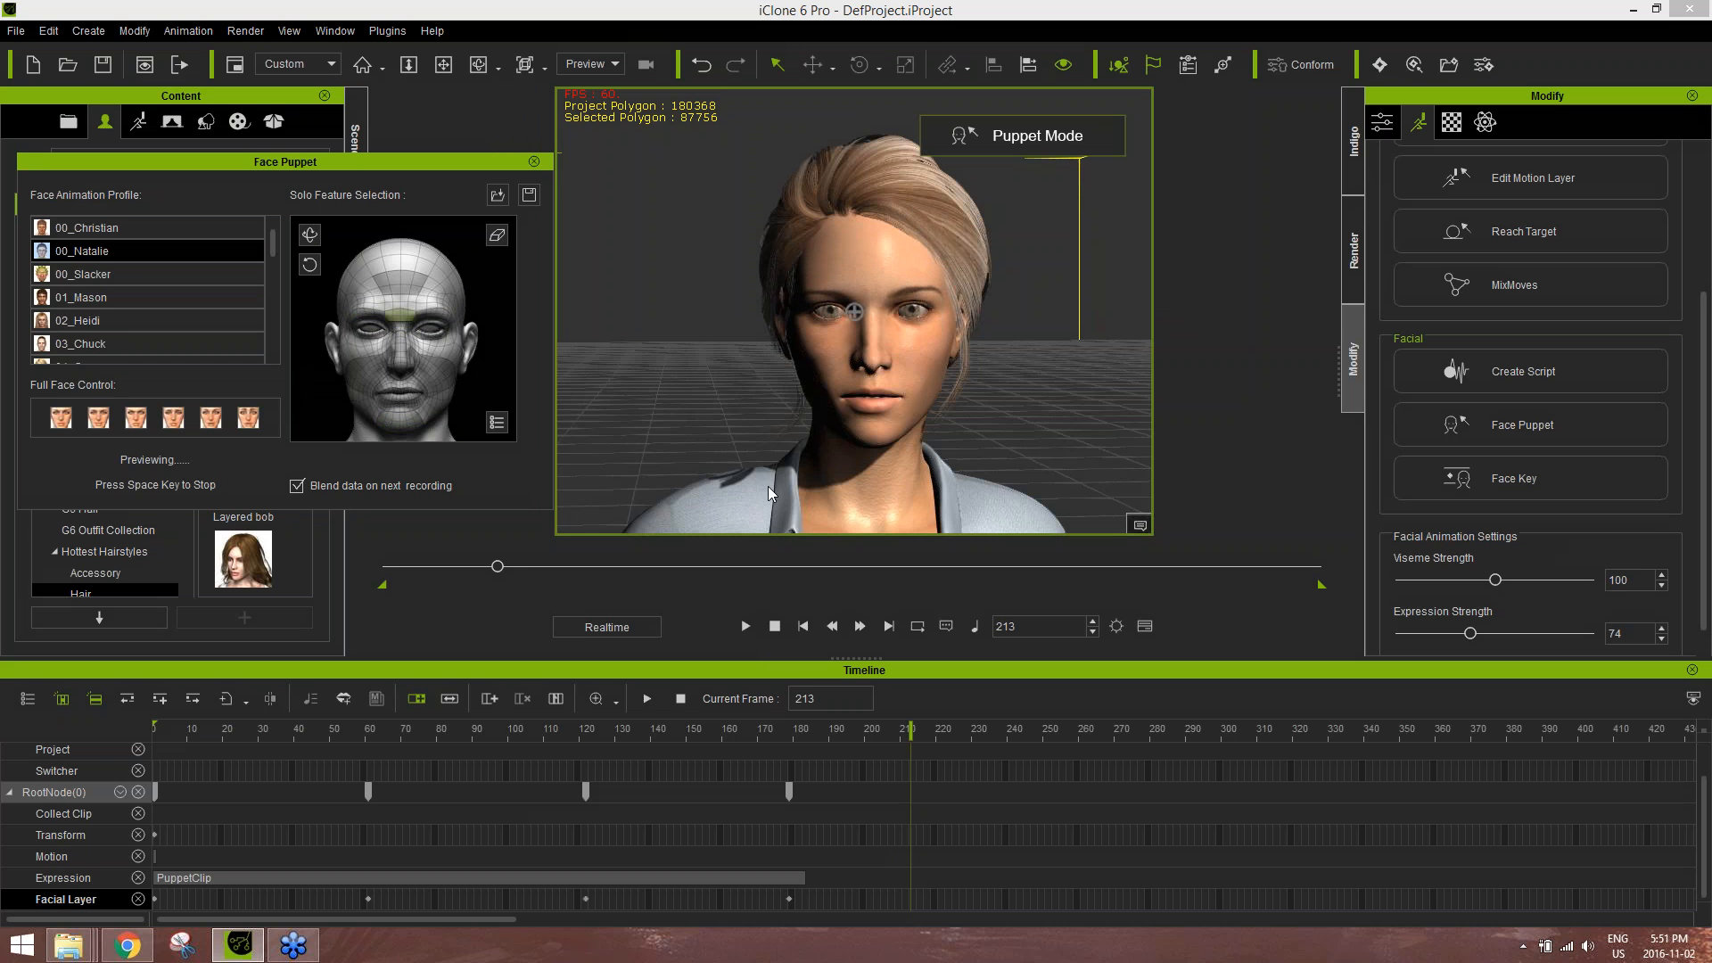
key(space)
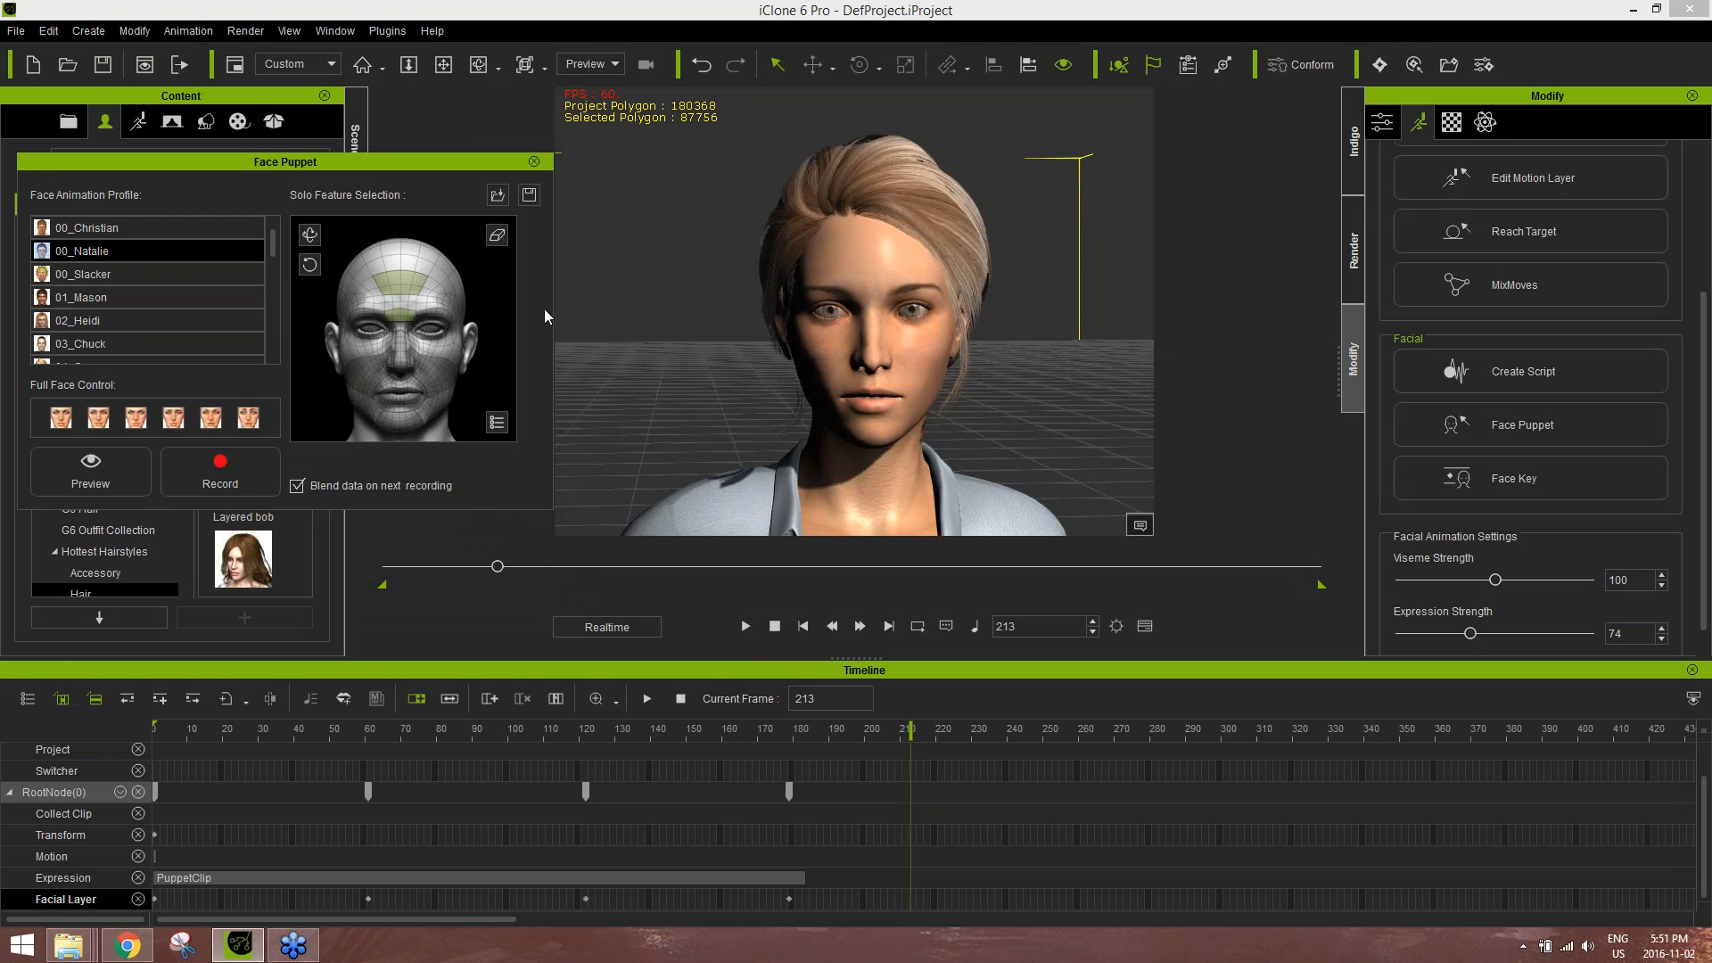
- Add the forehead and both sides of the nose to the solo features, previewing the puppet after each addition
key(space)
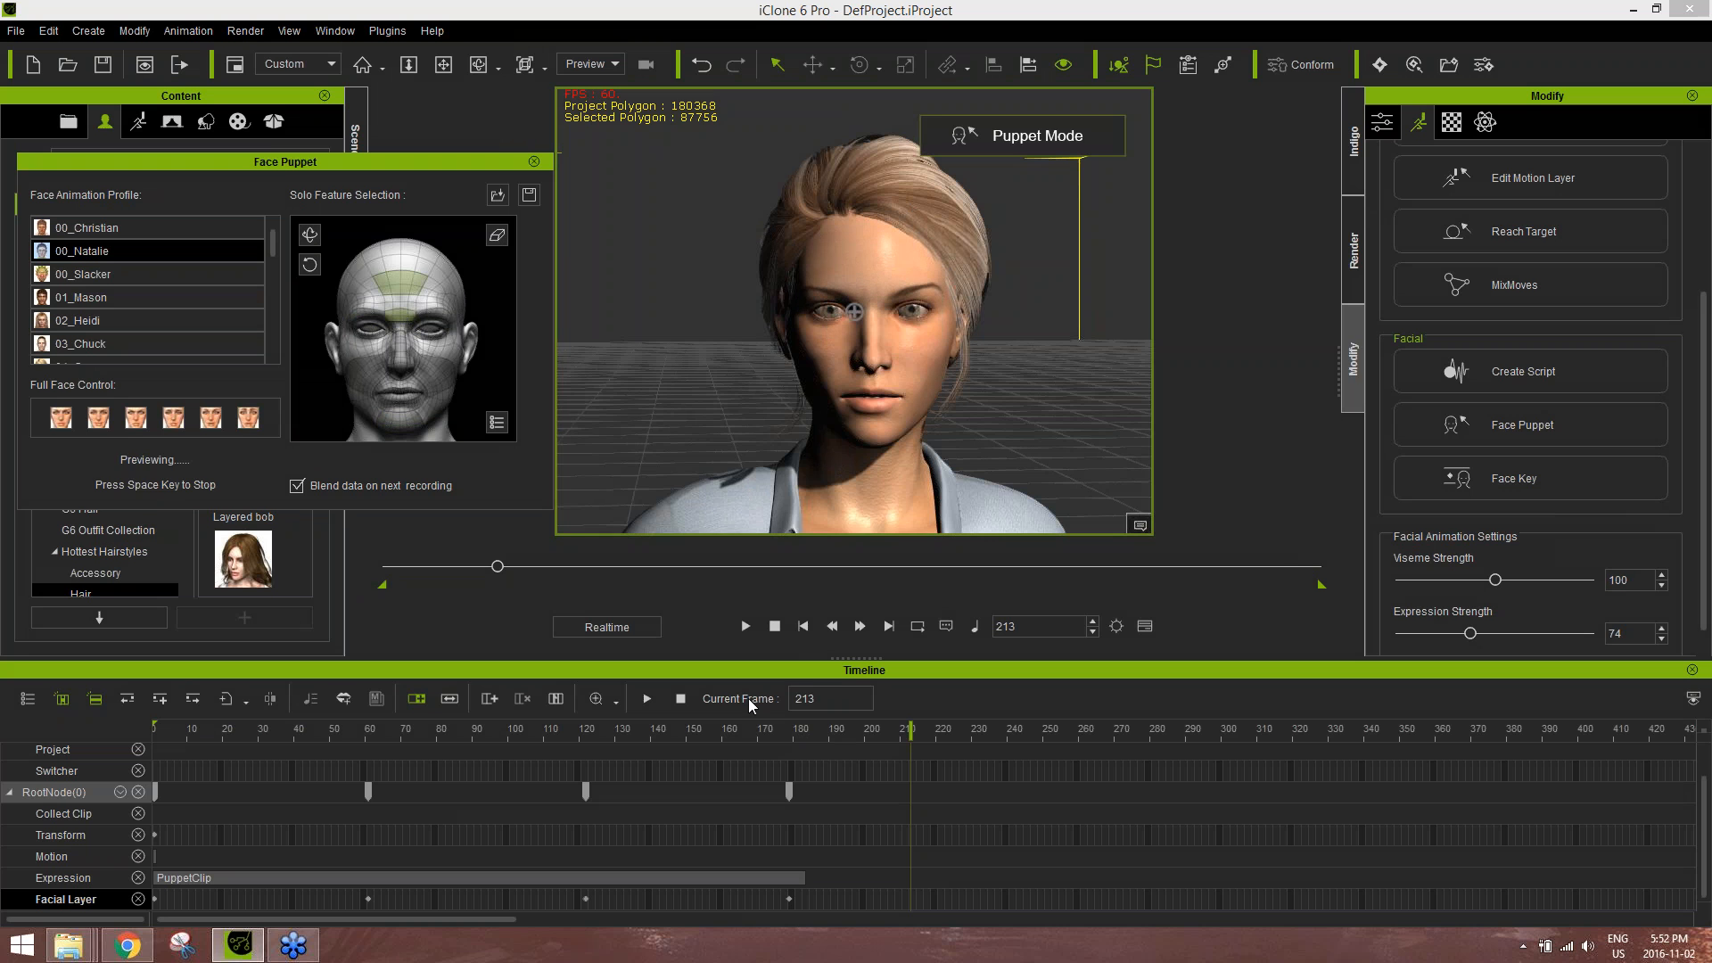
key(space)
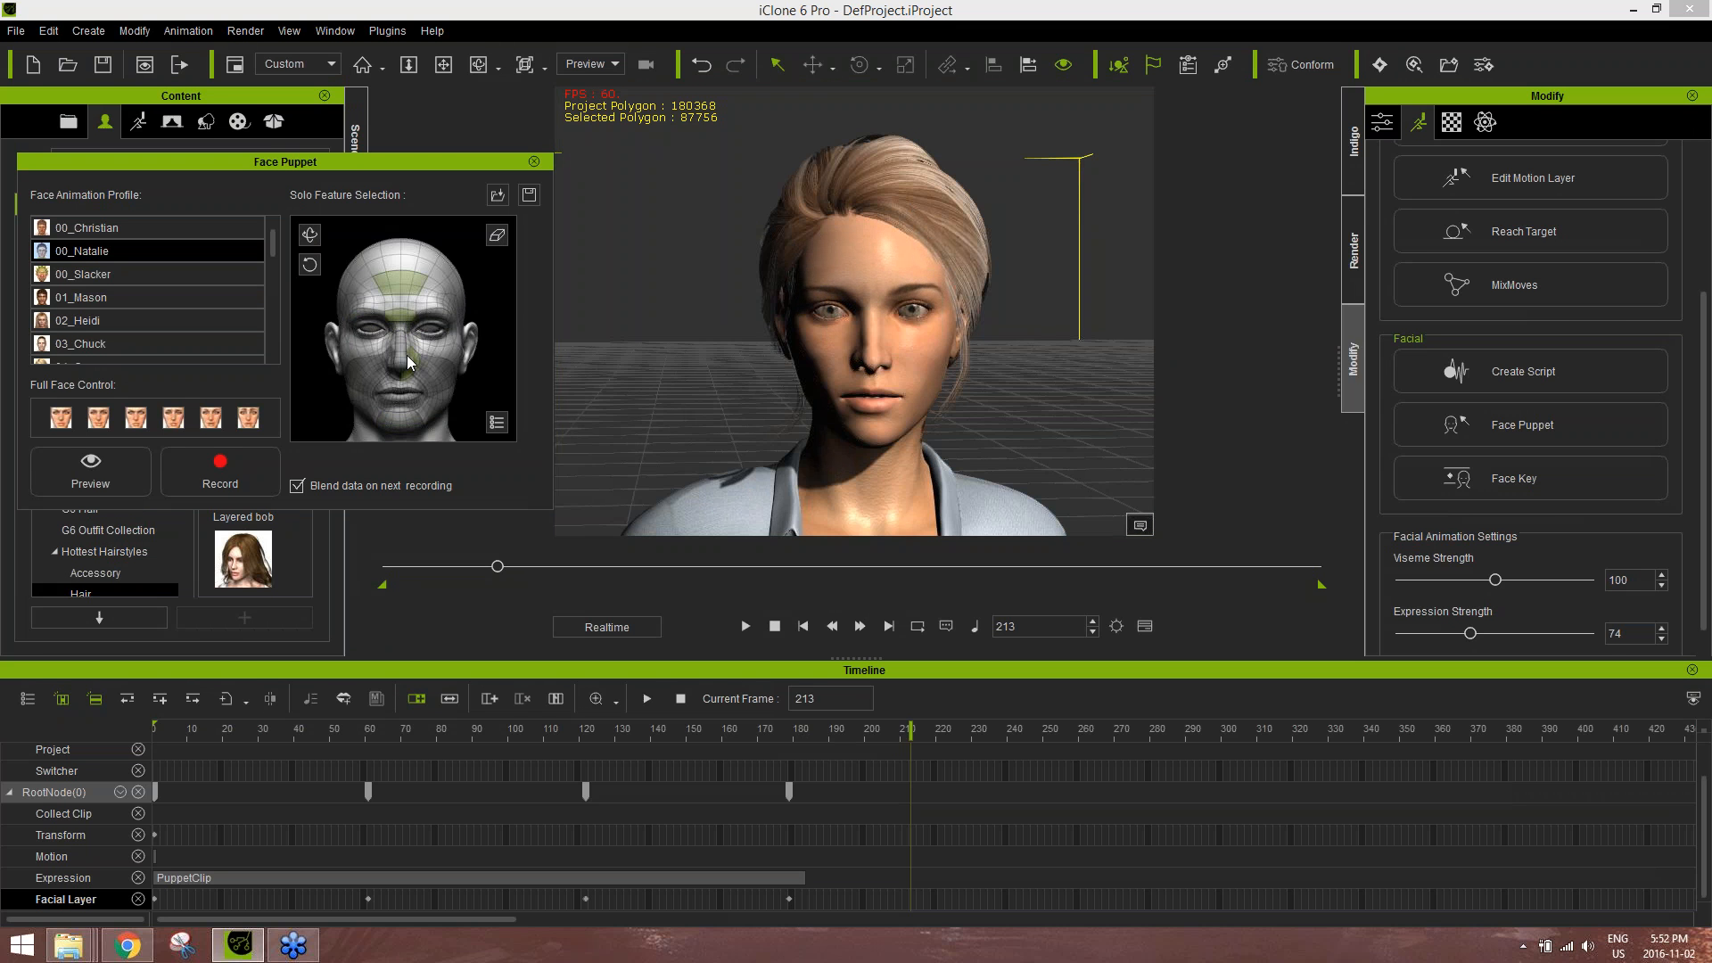
key(space)
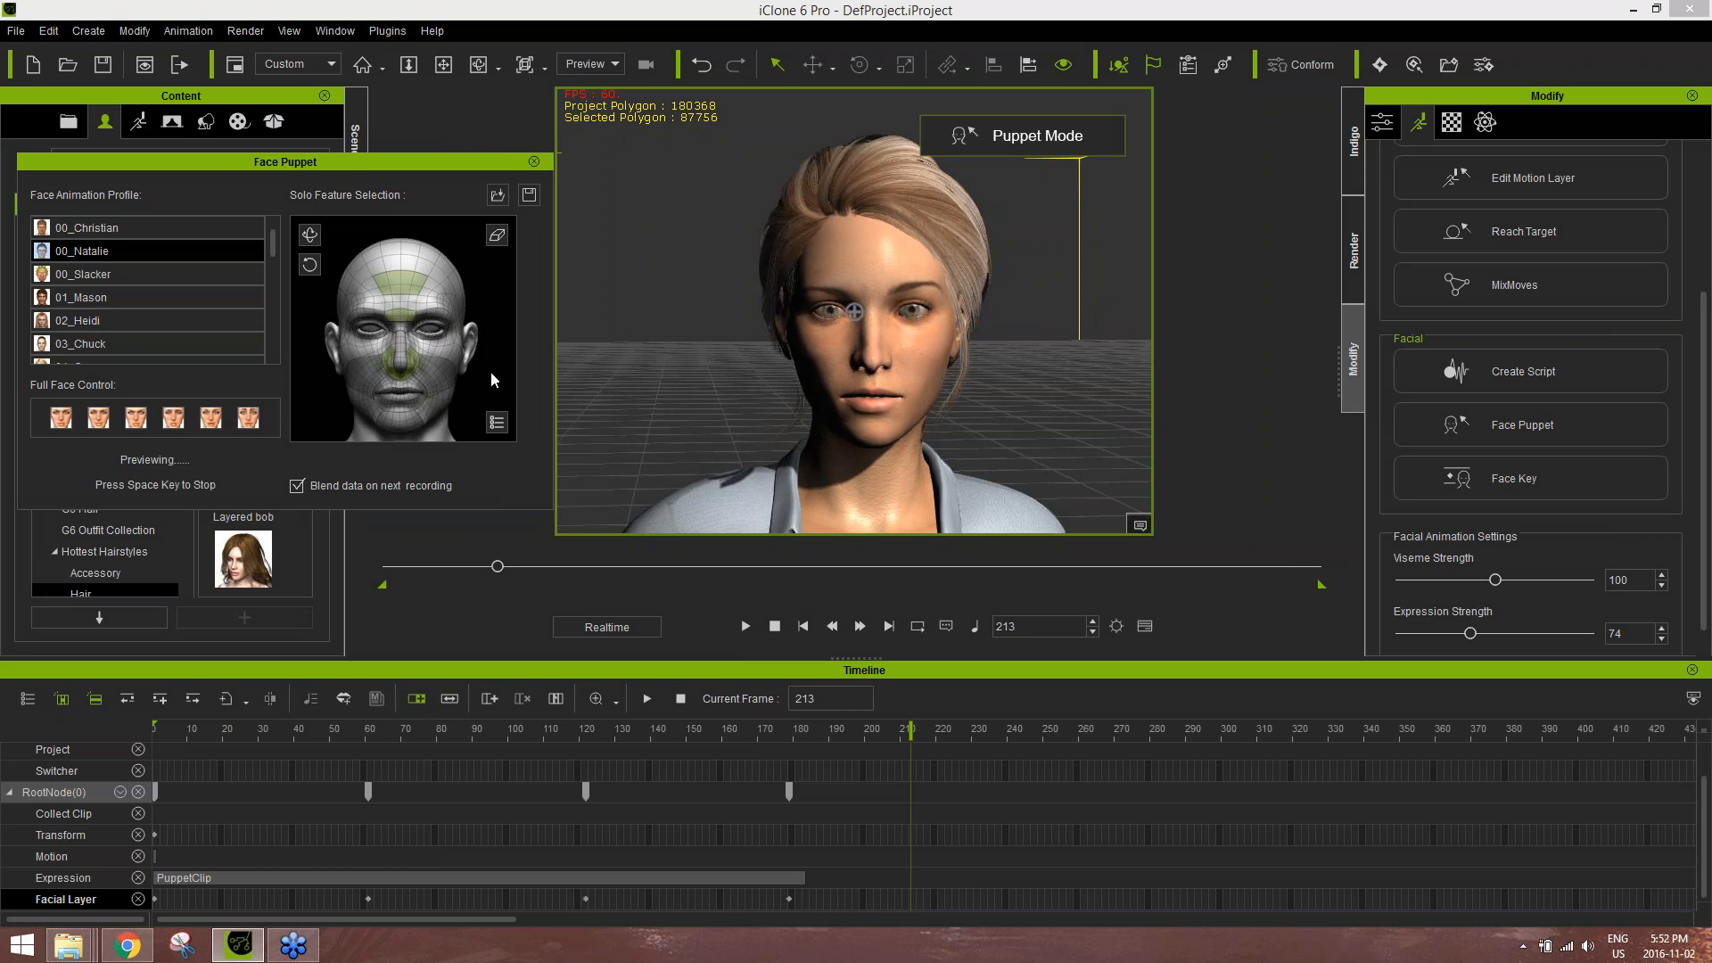
key(space)
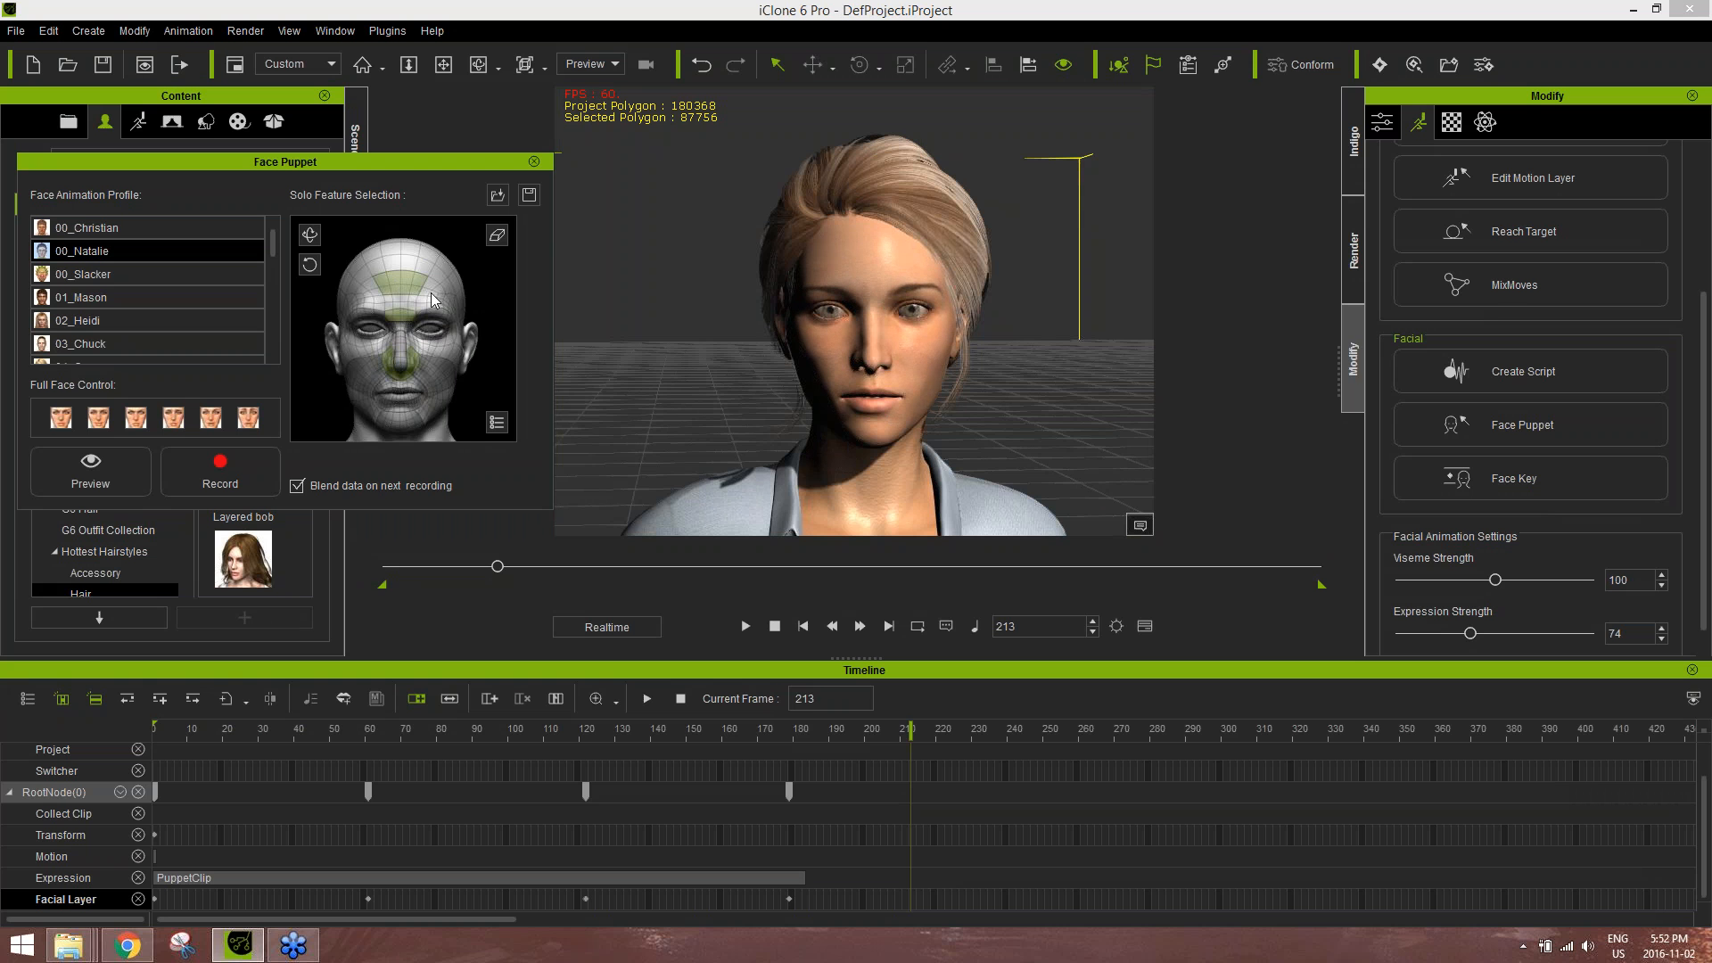
- In the feature weight list, keep the inner and outer brow weight at 100, set Left Brow to 100, and close the list
click(493, 423)
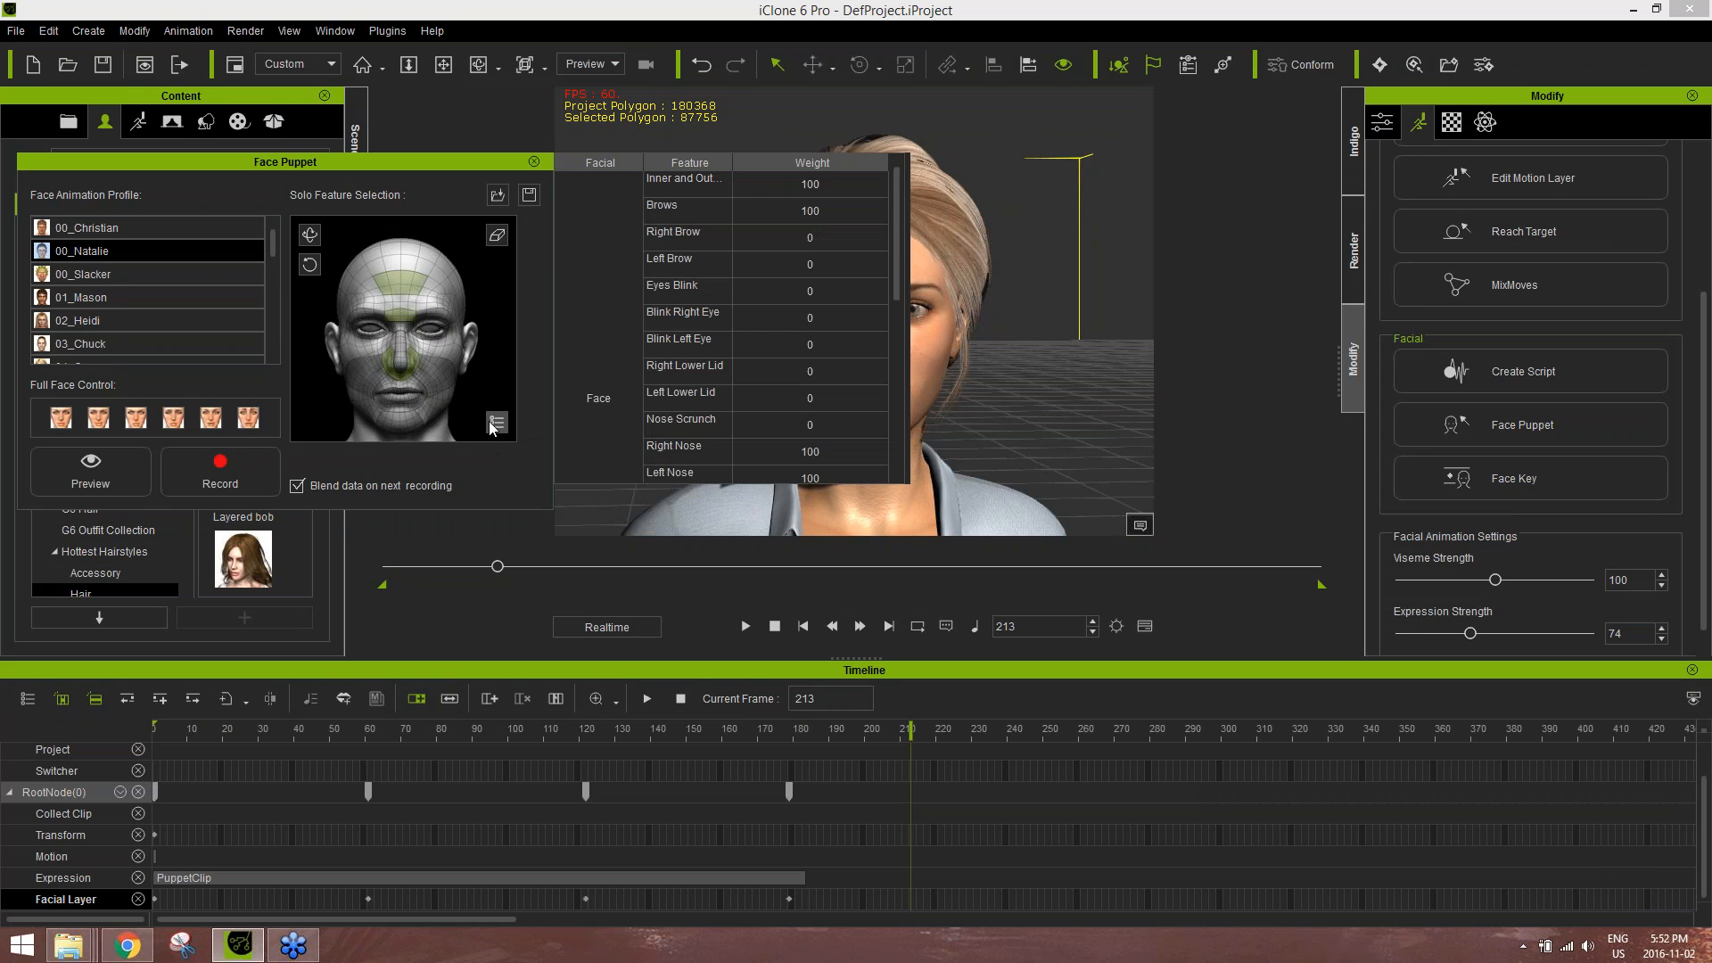
drag(897, 238, 880, 164)
double_click(827, 186)
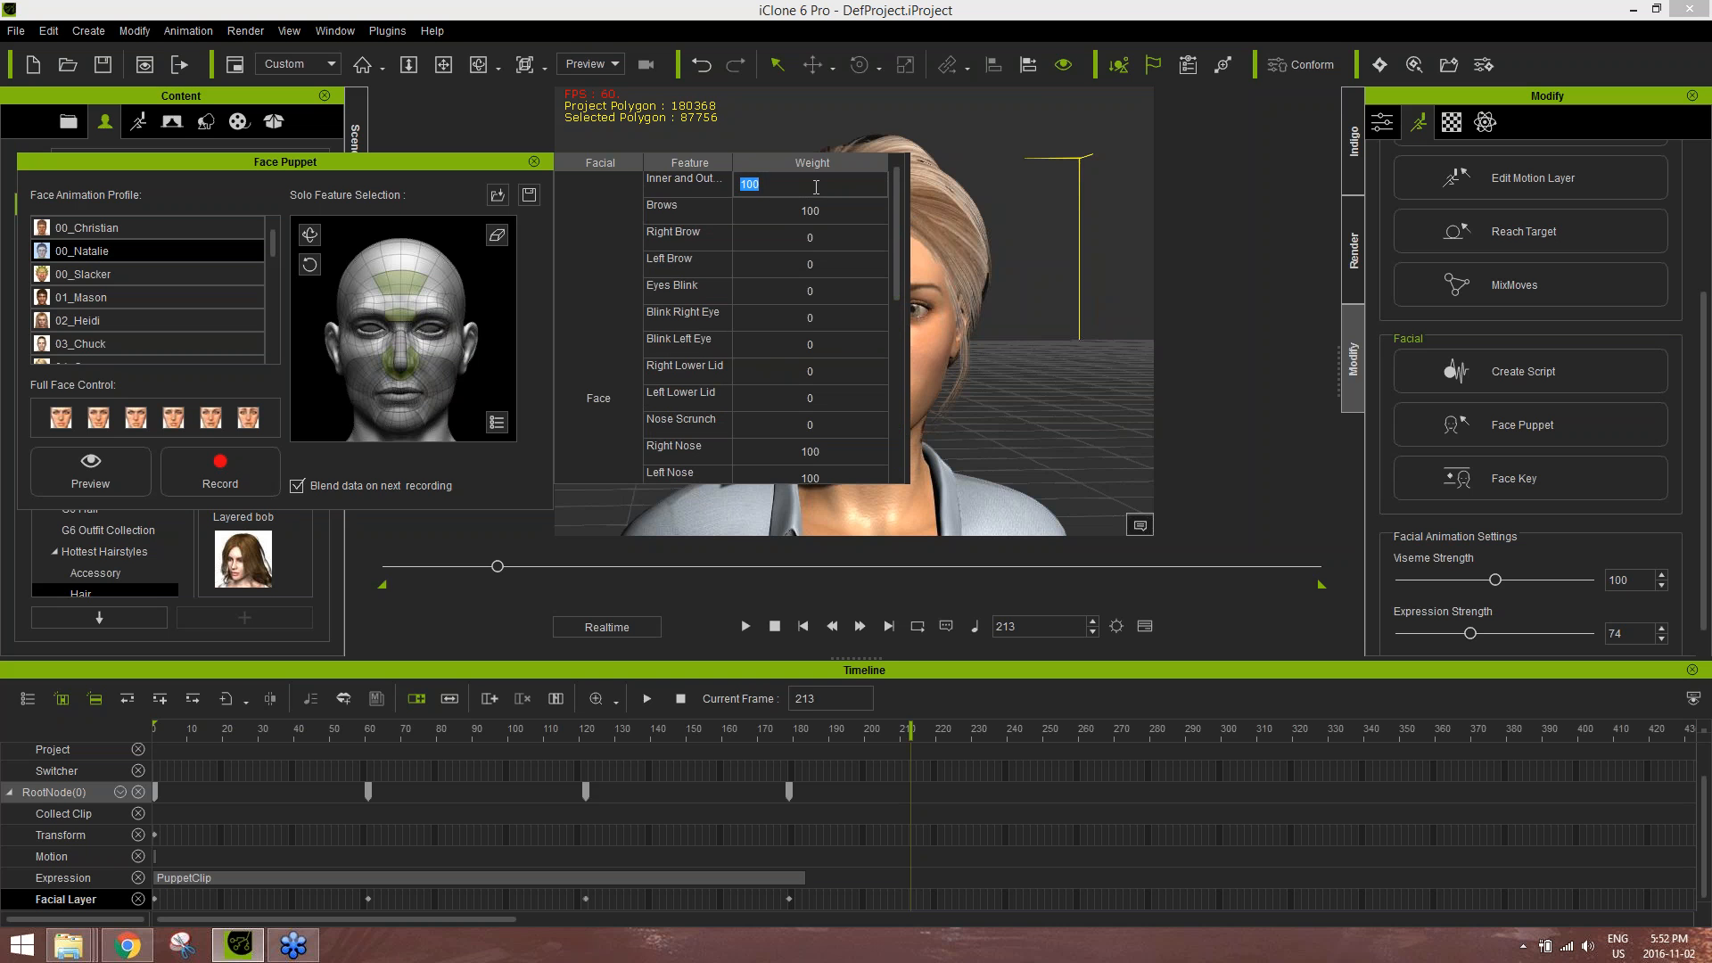
text(100)
key(Return)
double_click(825, 186)
click(815, 211)
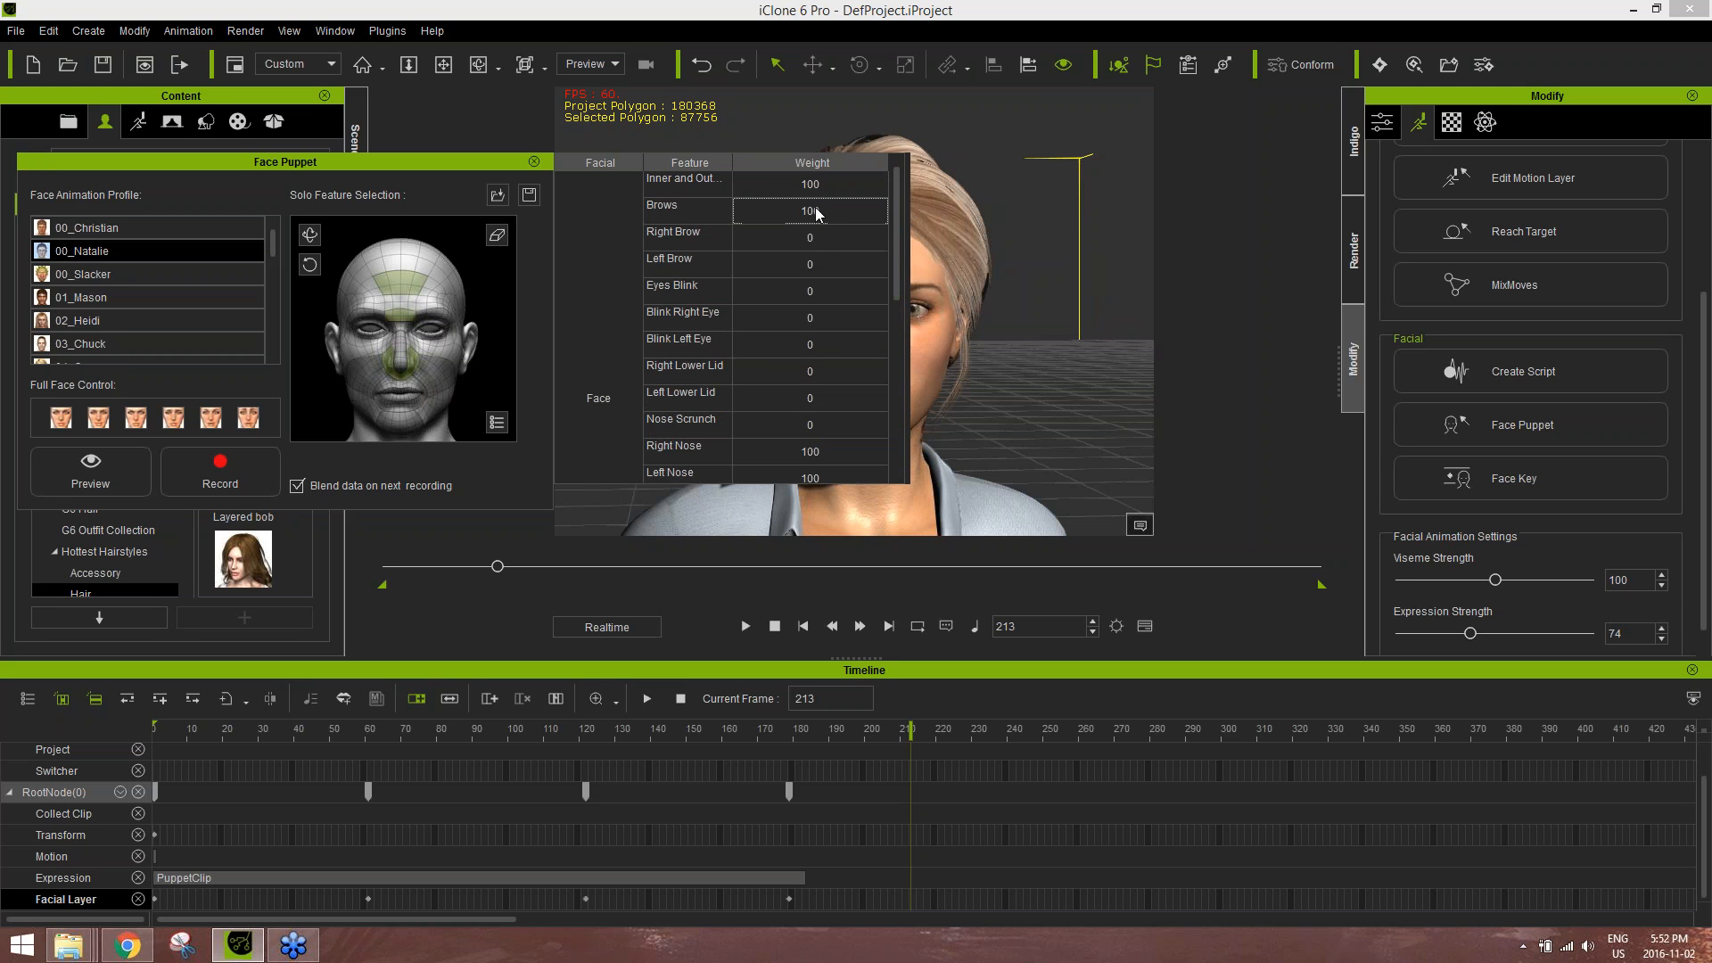
double_click(816, 260)
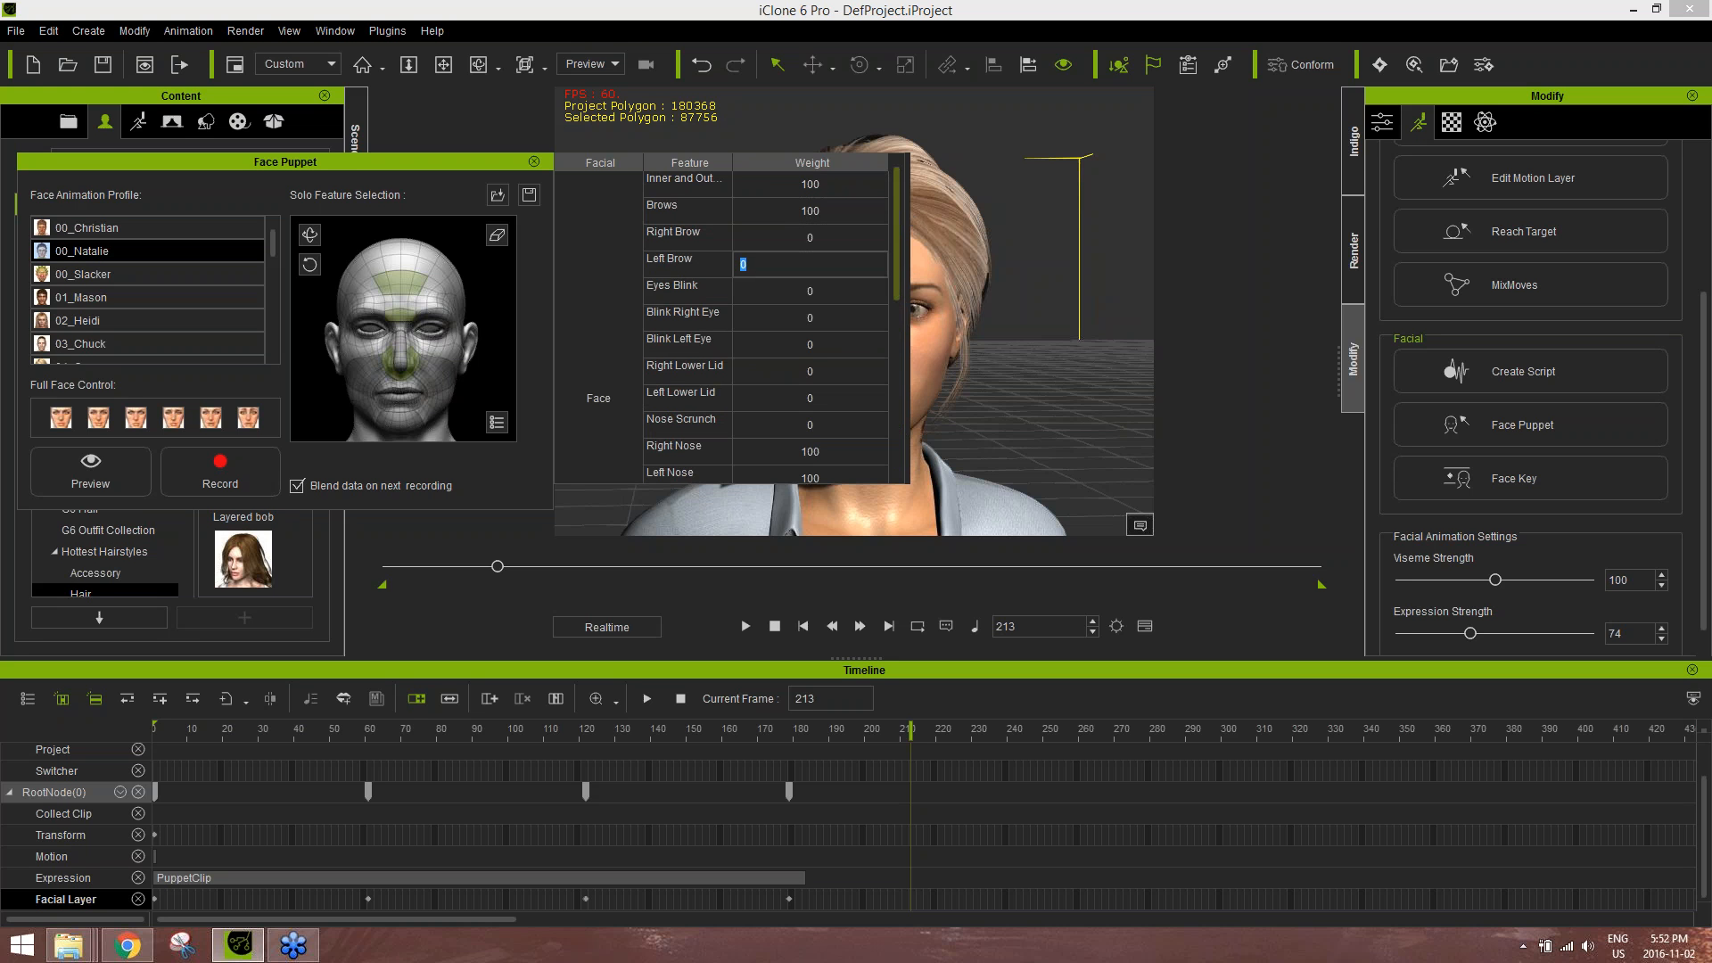
text(100)
key(Return)
click(501, 430)
- Preview the weighted features, then record a Face Puppet clip from frame 213 to about frame 411
key(space)
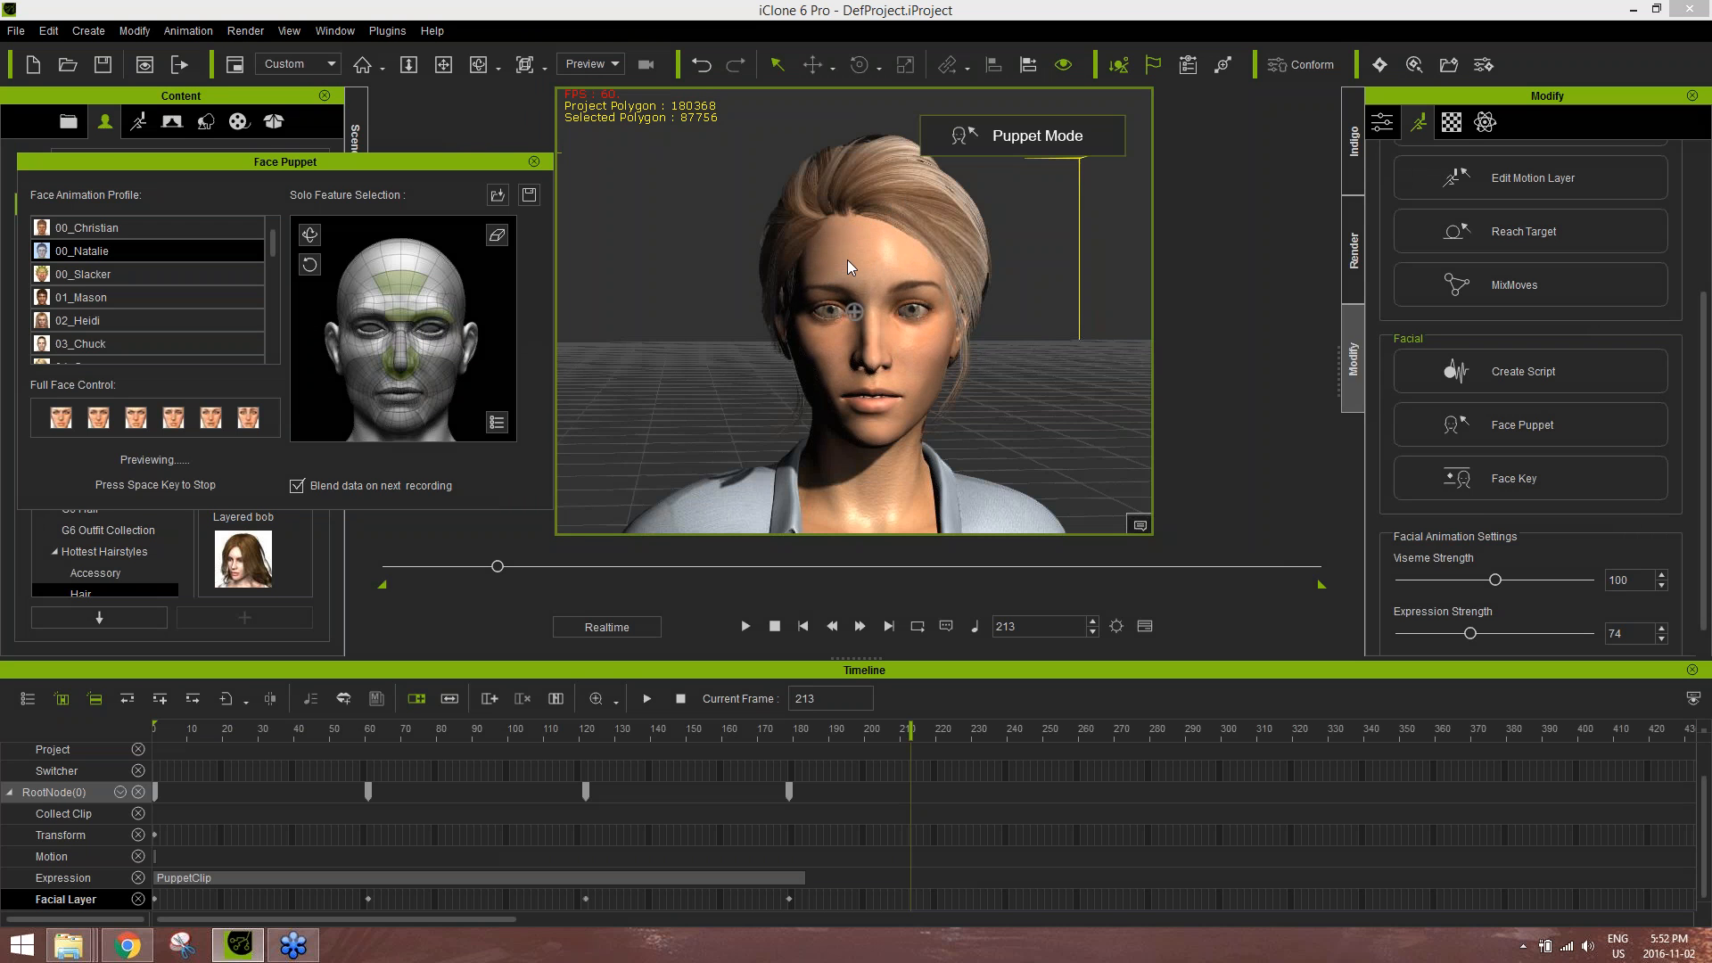
key(space)
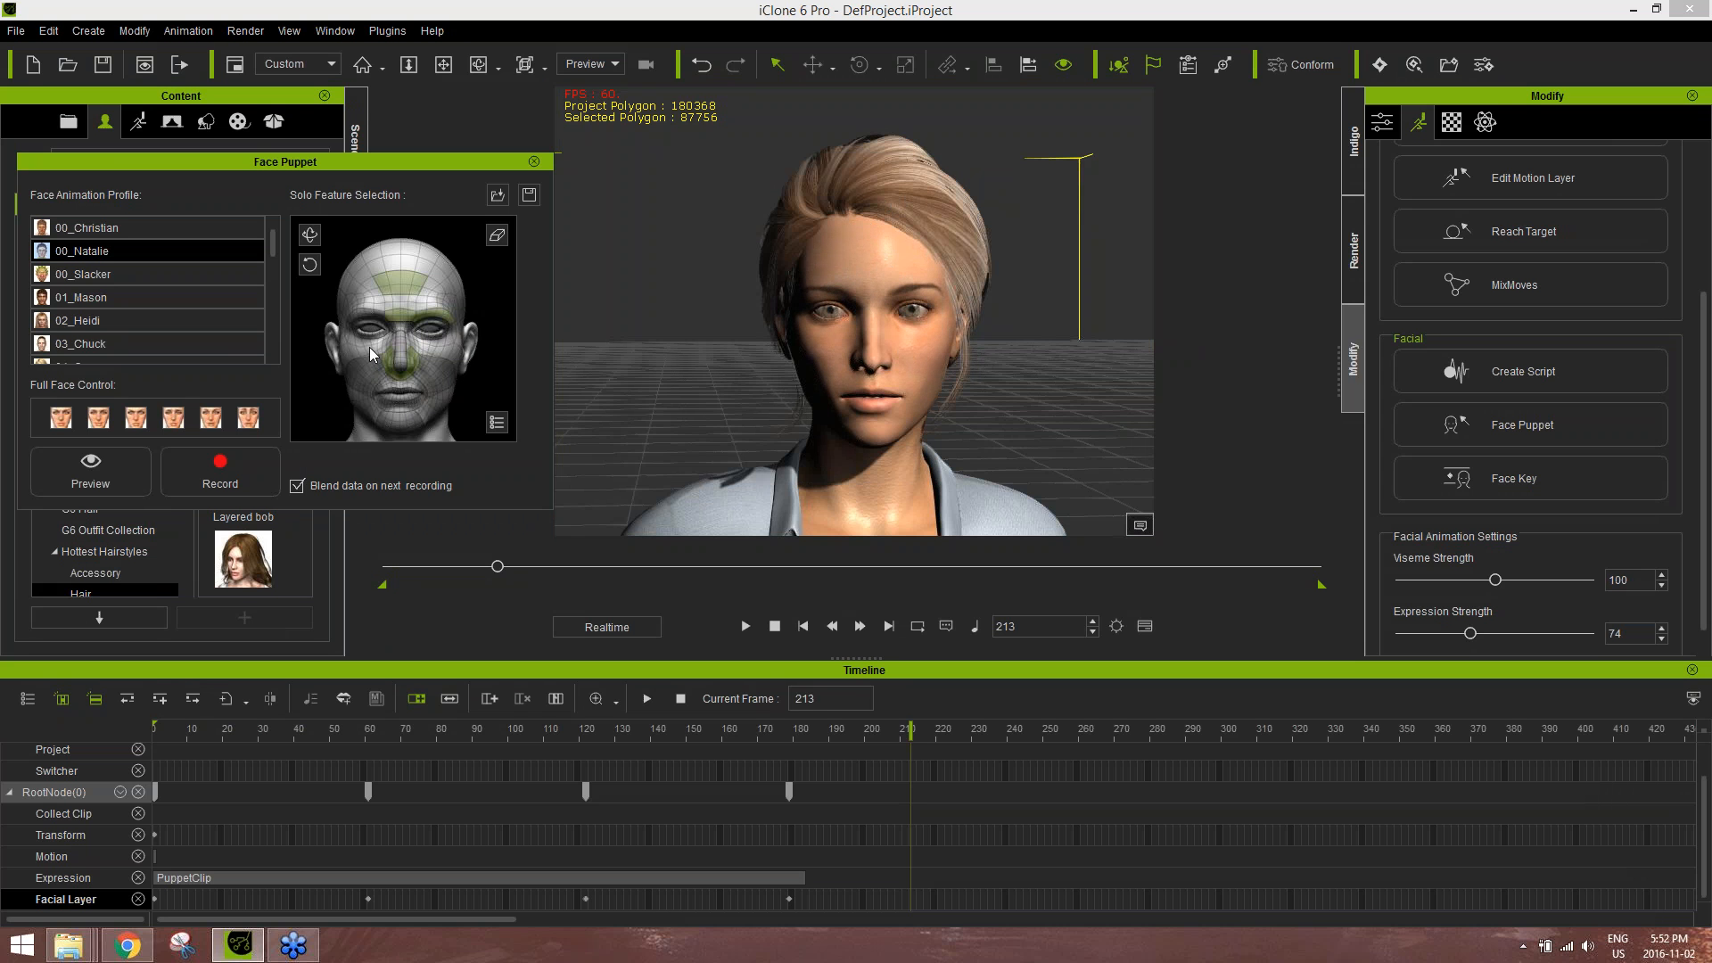
click(208, 473)
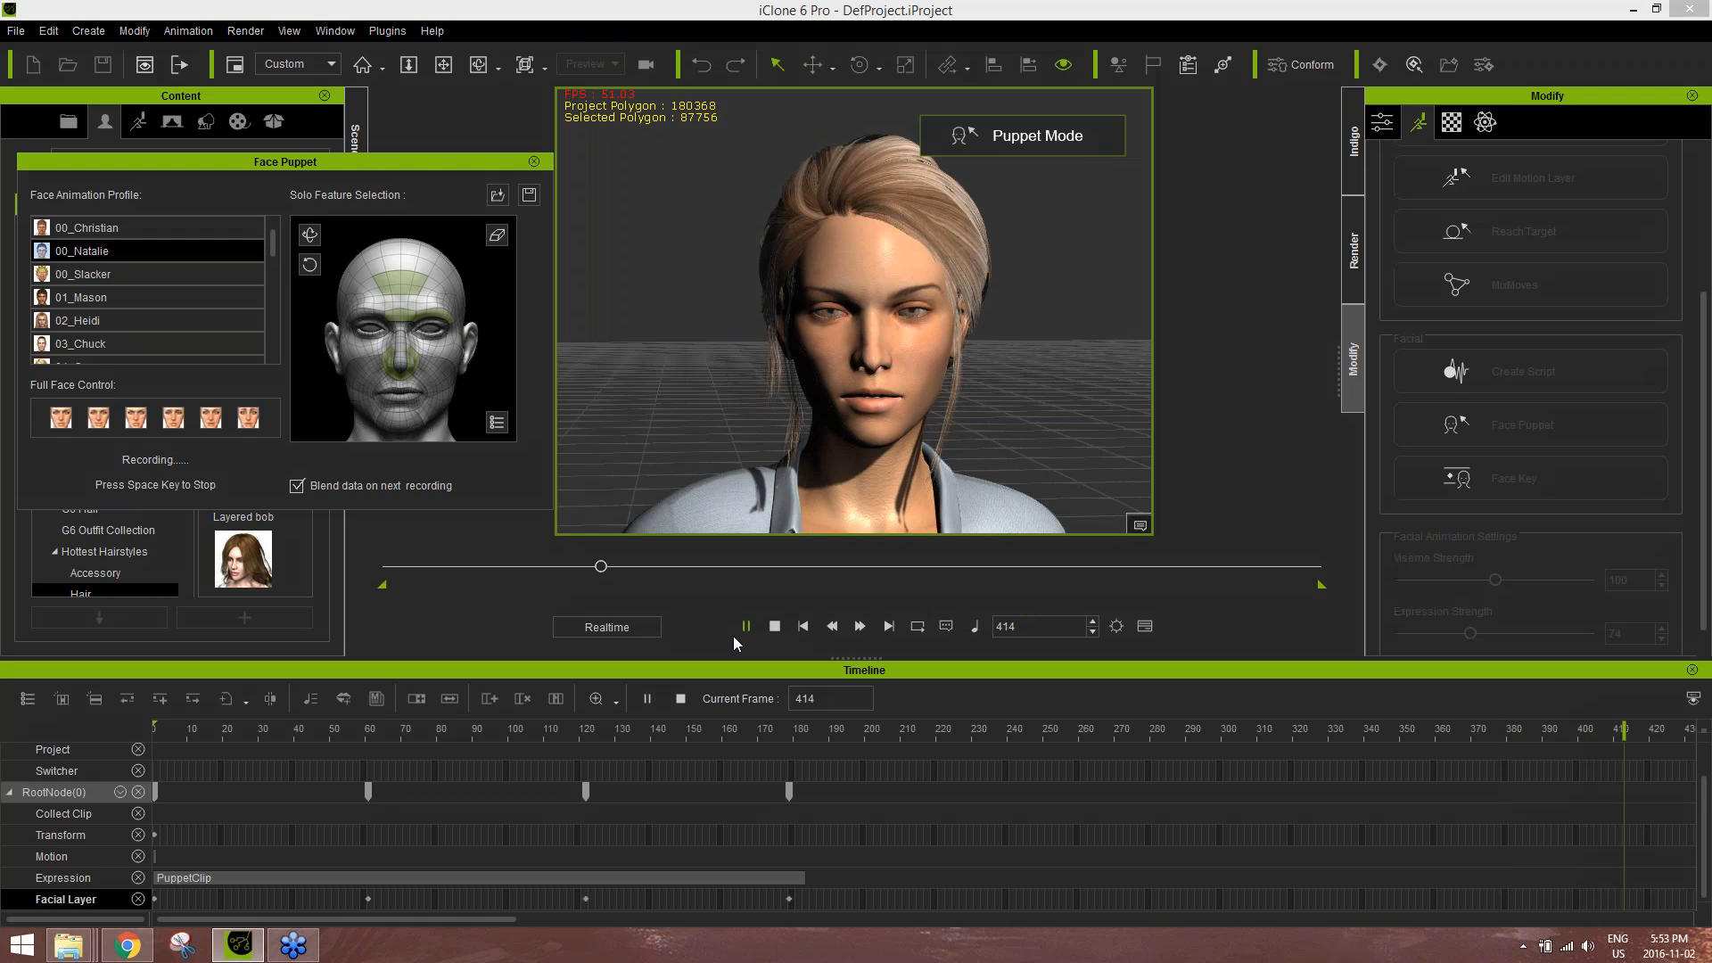
key(space)
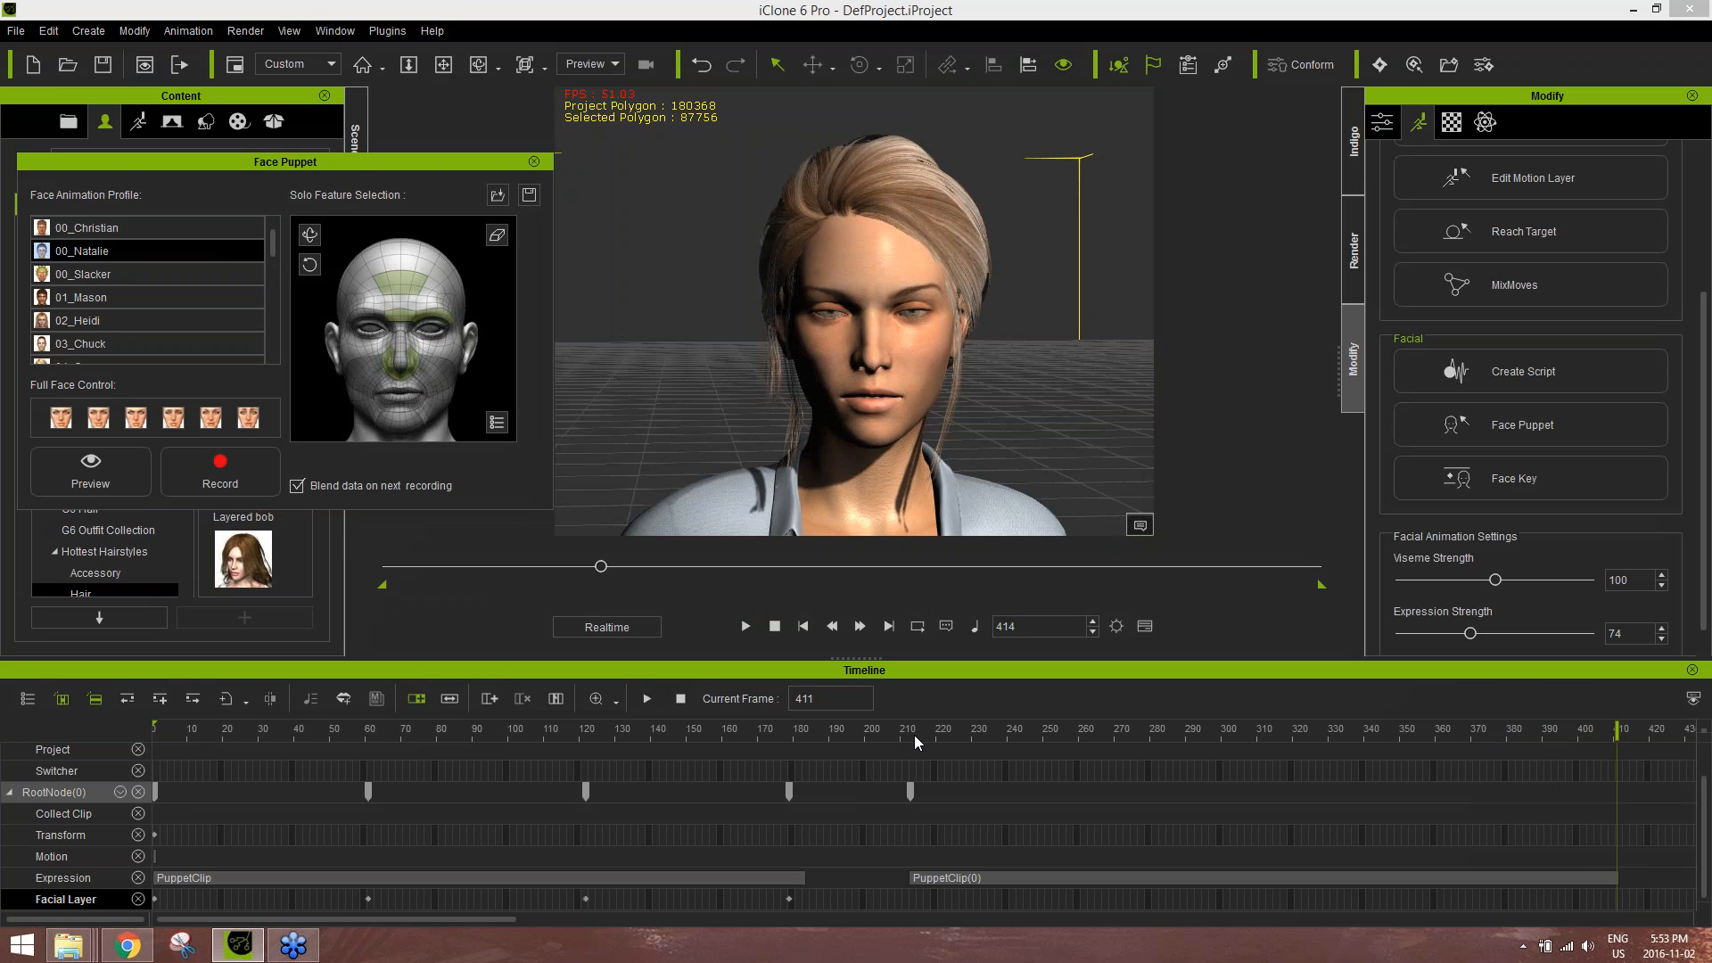
- Return to frame 213, replace the solo feature selection with only the eyes, and preview the face puppet
click(918, 731)
drag(916, 735, 871, 791)
click(791, 792)
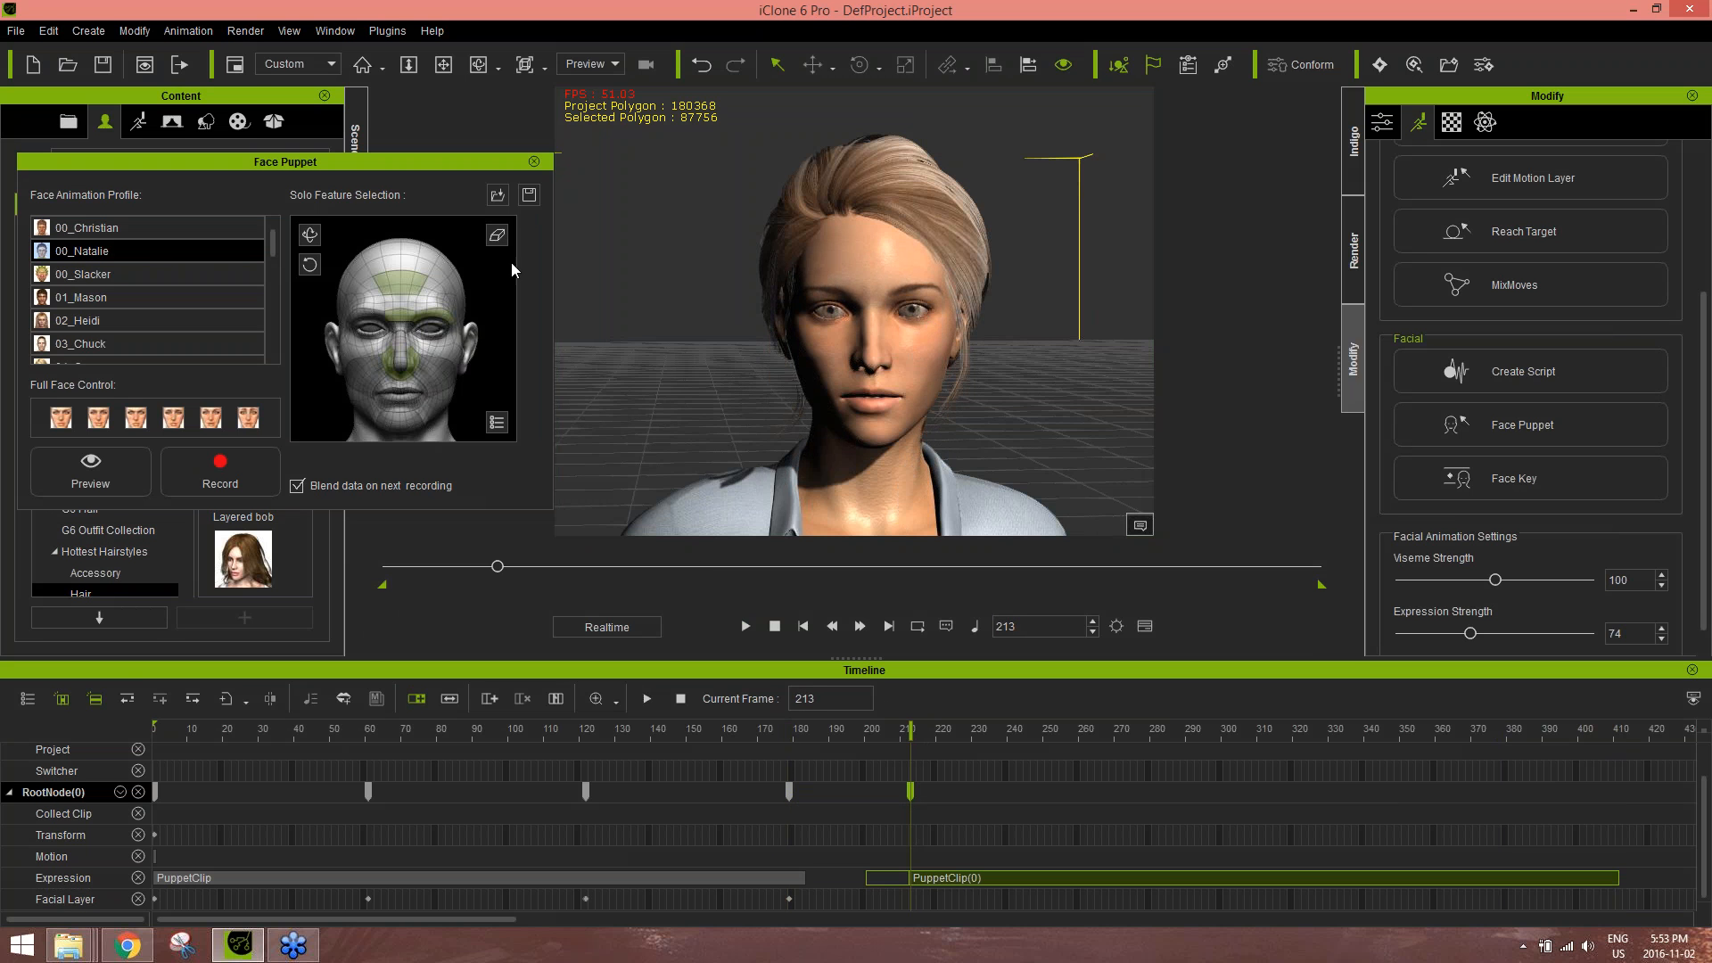
click(498, 237)
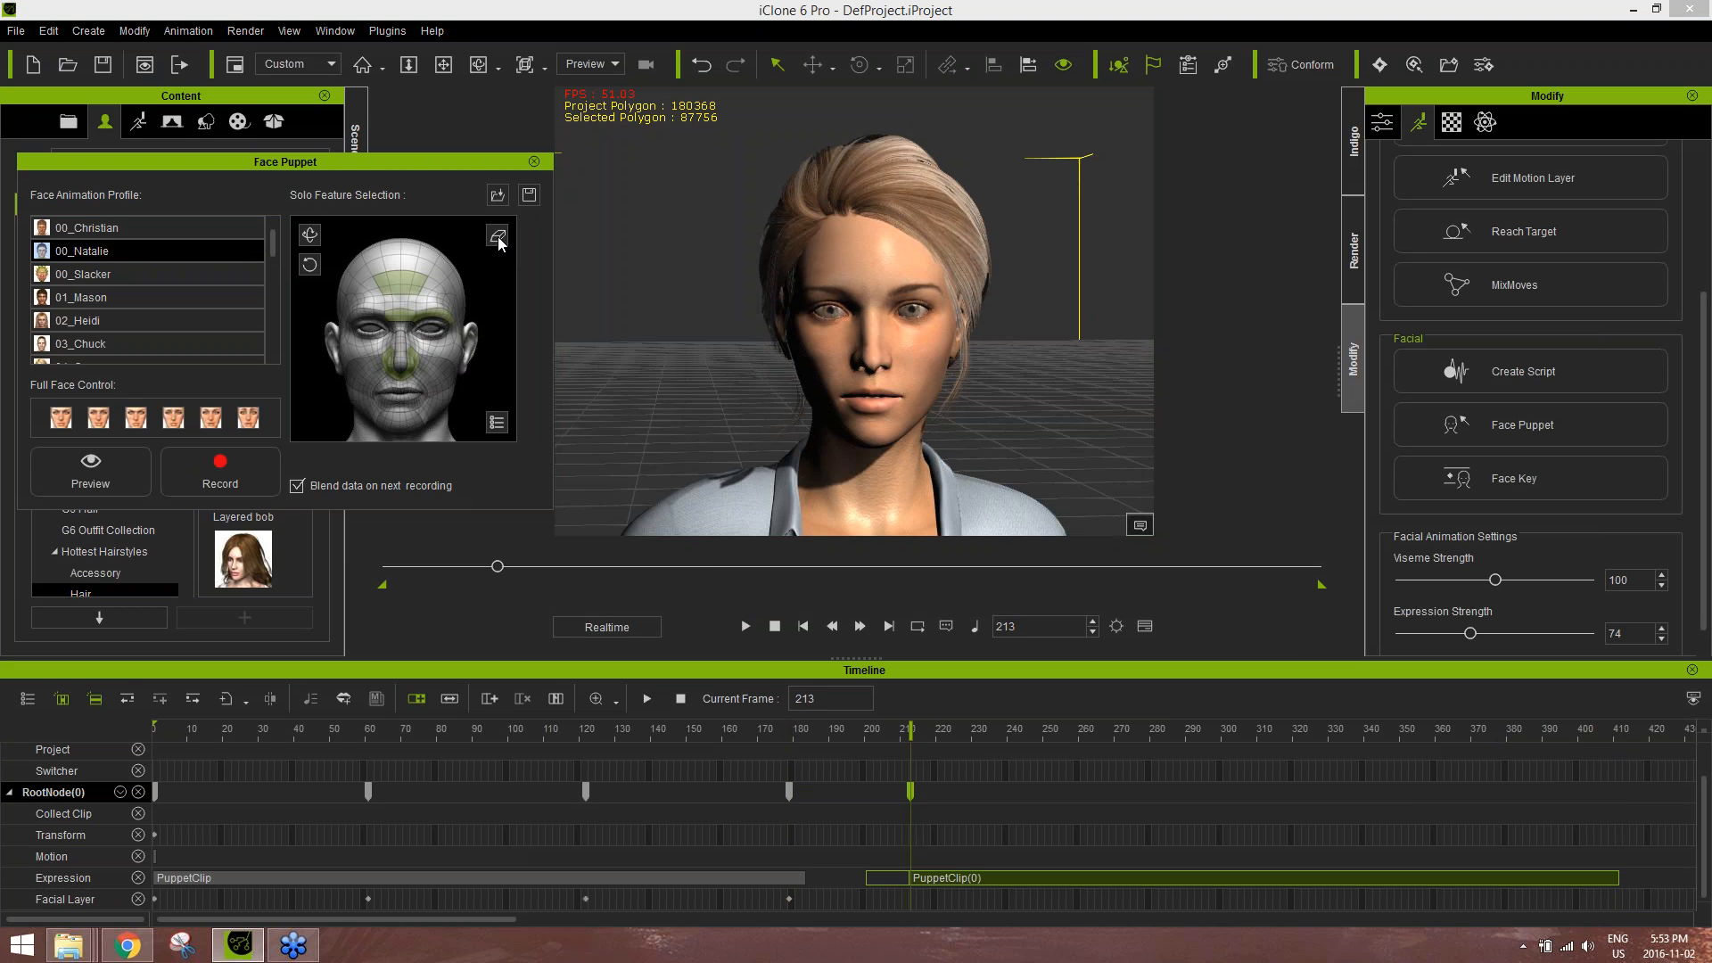
click(368, 336)
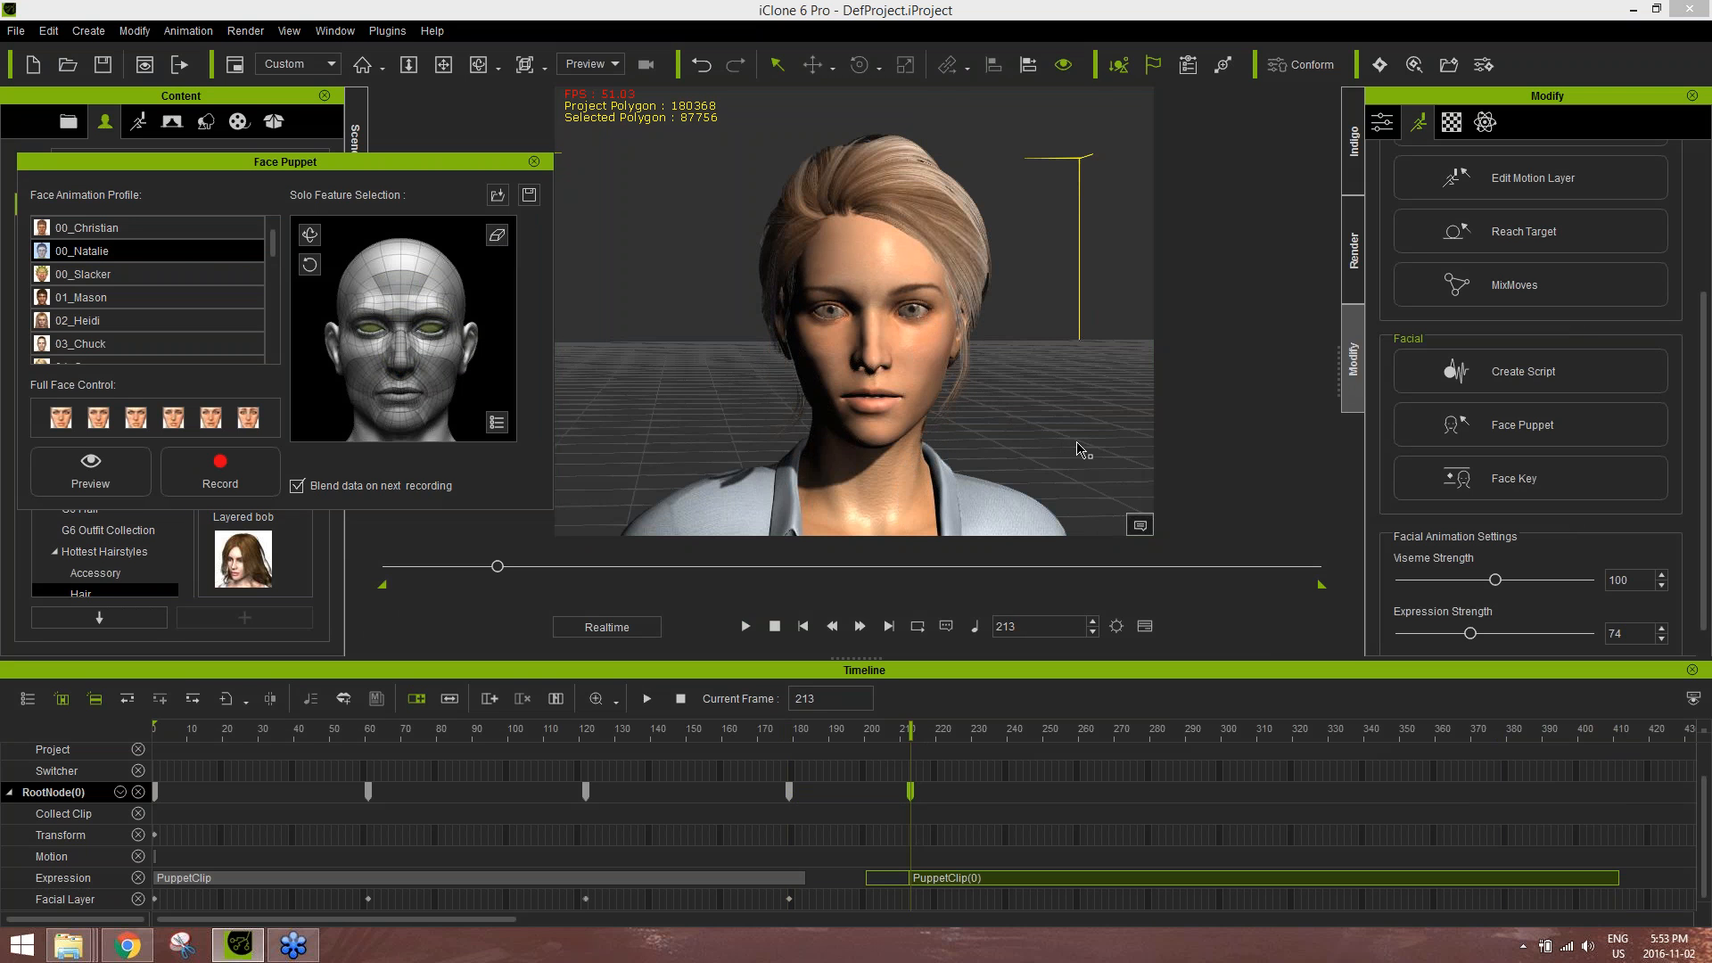
key(space)
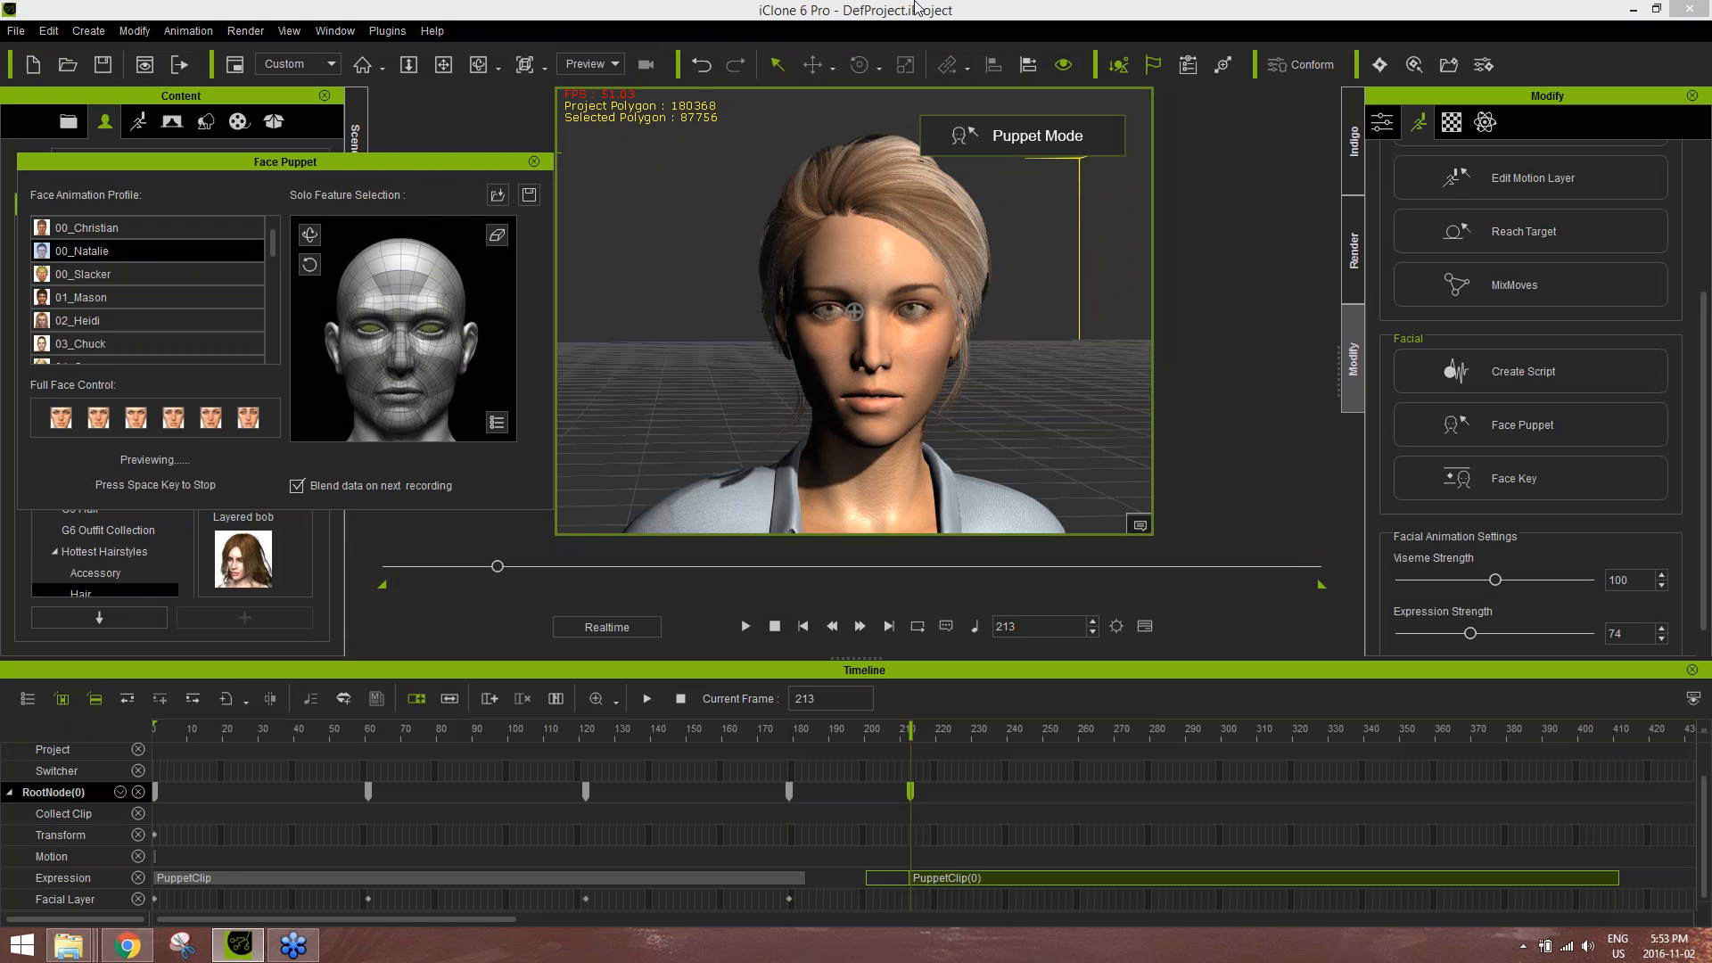
key(space)
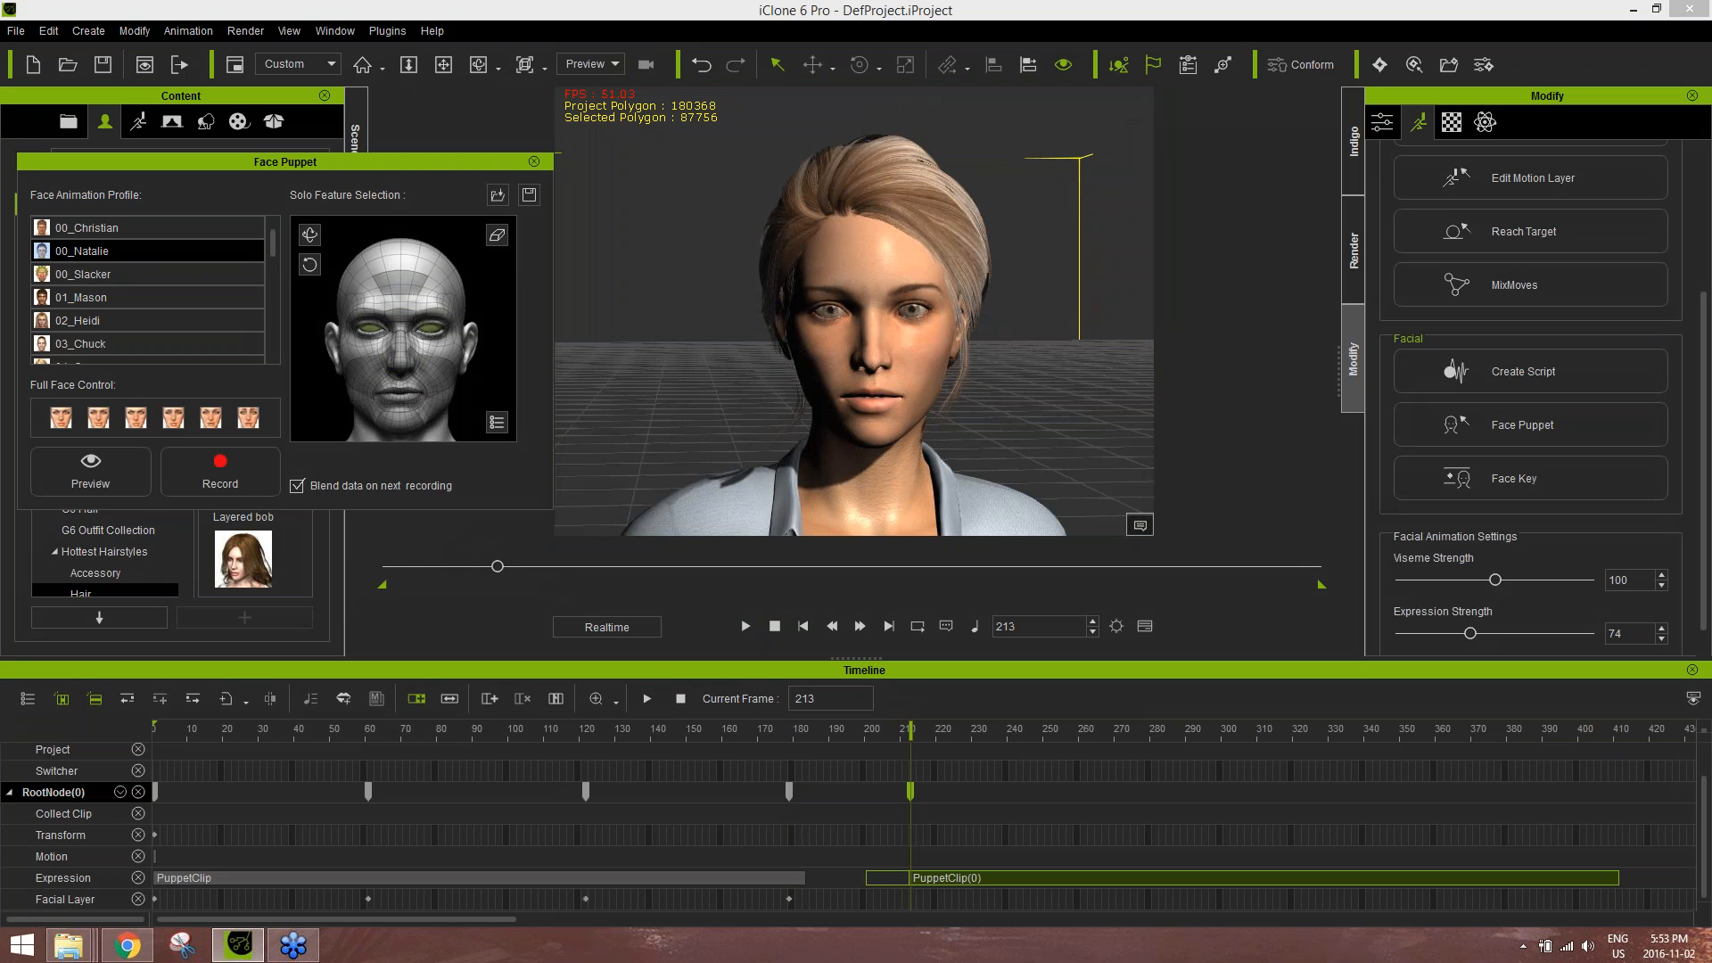
- Record an eye-only Face Puppet clip from frame 213 to about frame 440, scrub to frame 303 to check it, and close Face Puppet
click(259, 469)
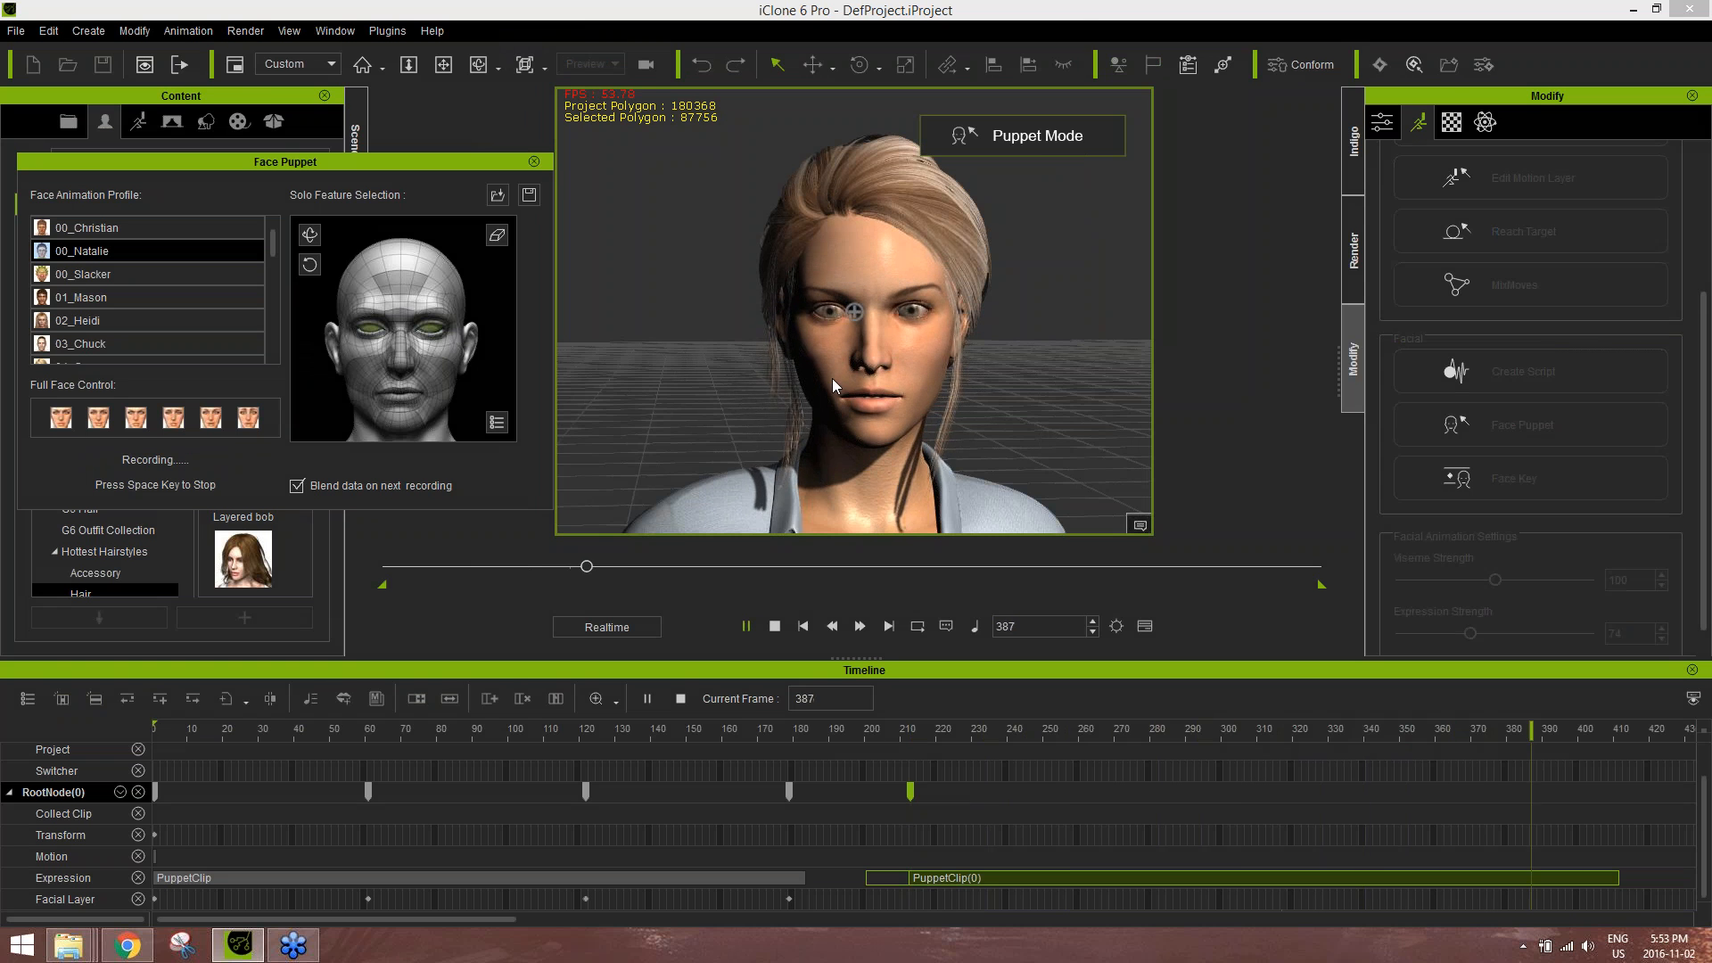
key(space)
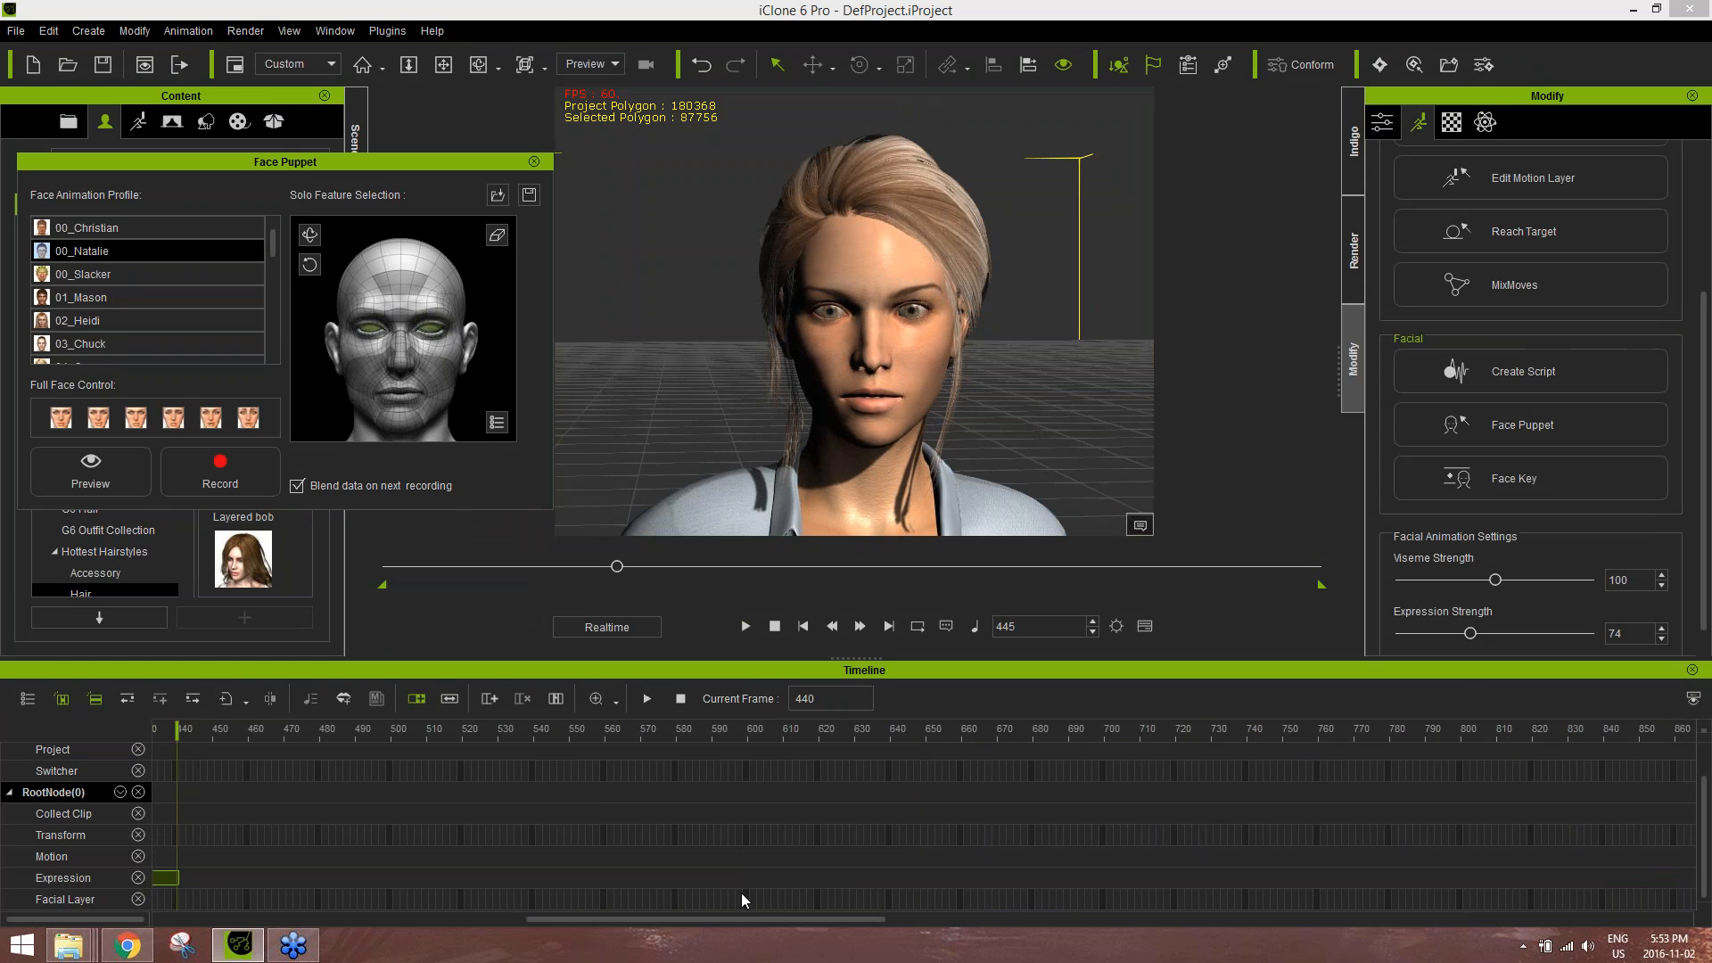
drag(738, 915, 491, 913)
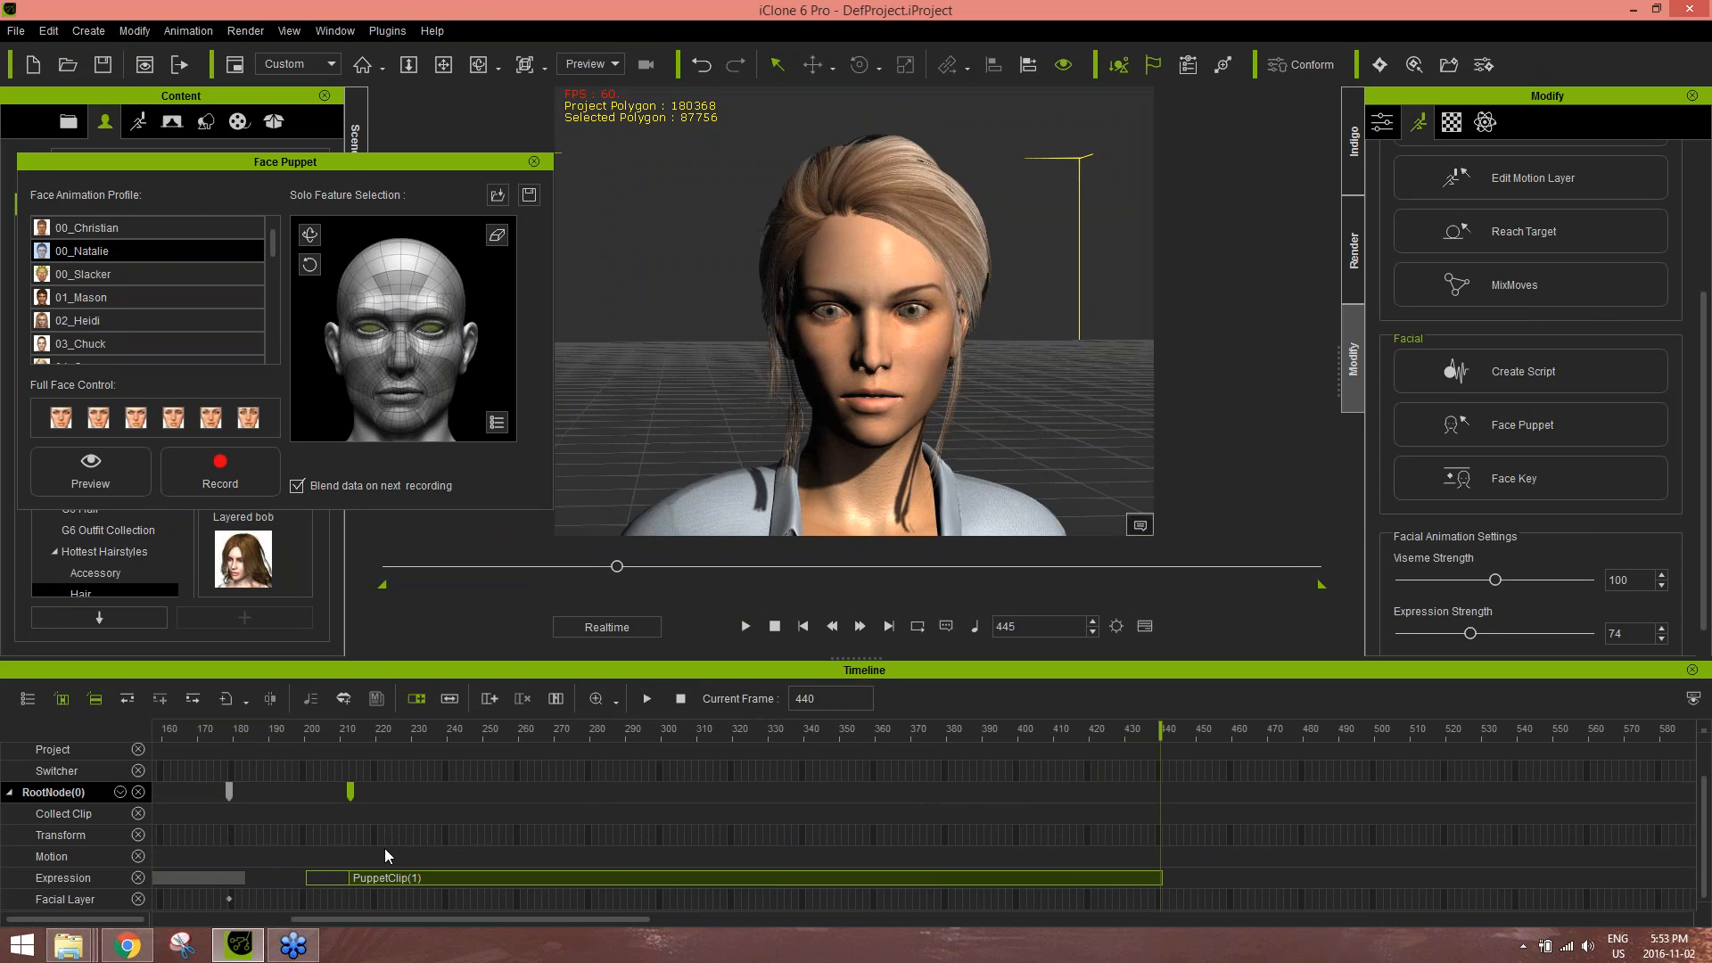
drag(276, 732, 670, 729)
click(533, 161)
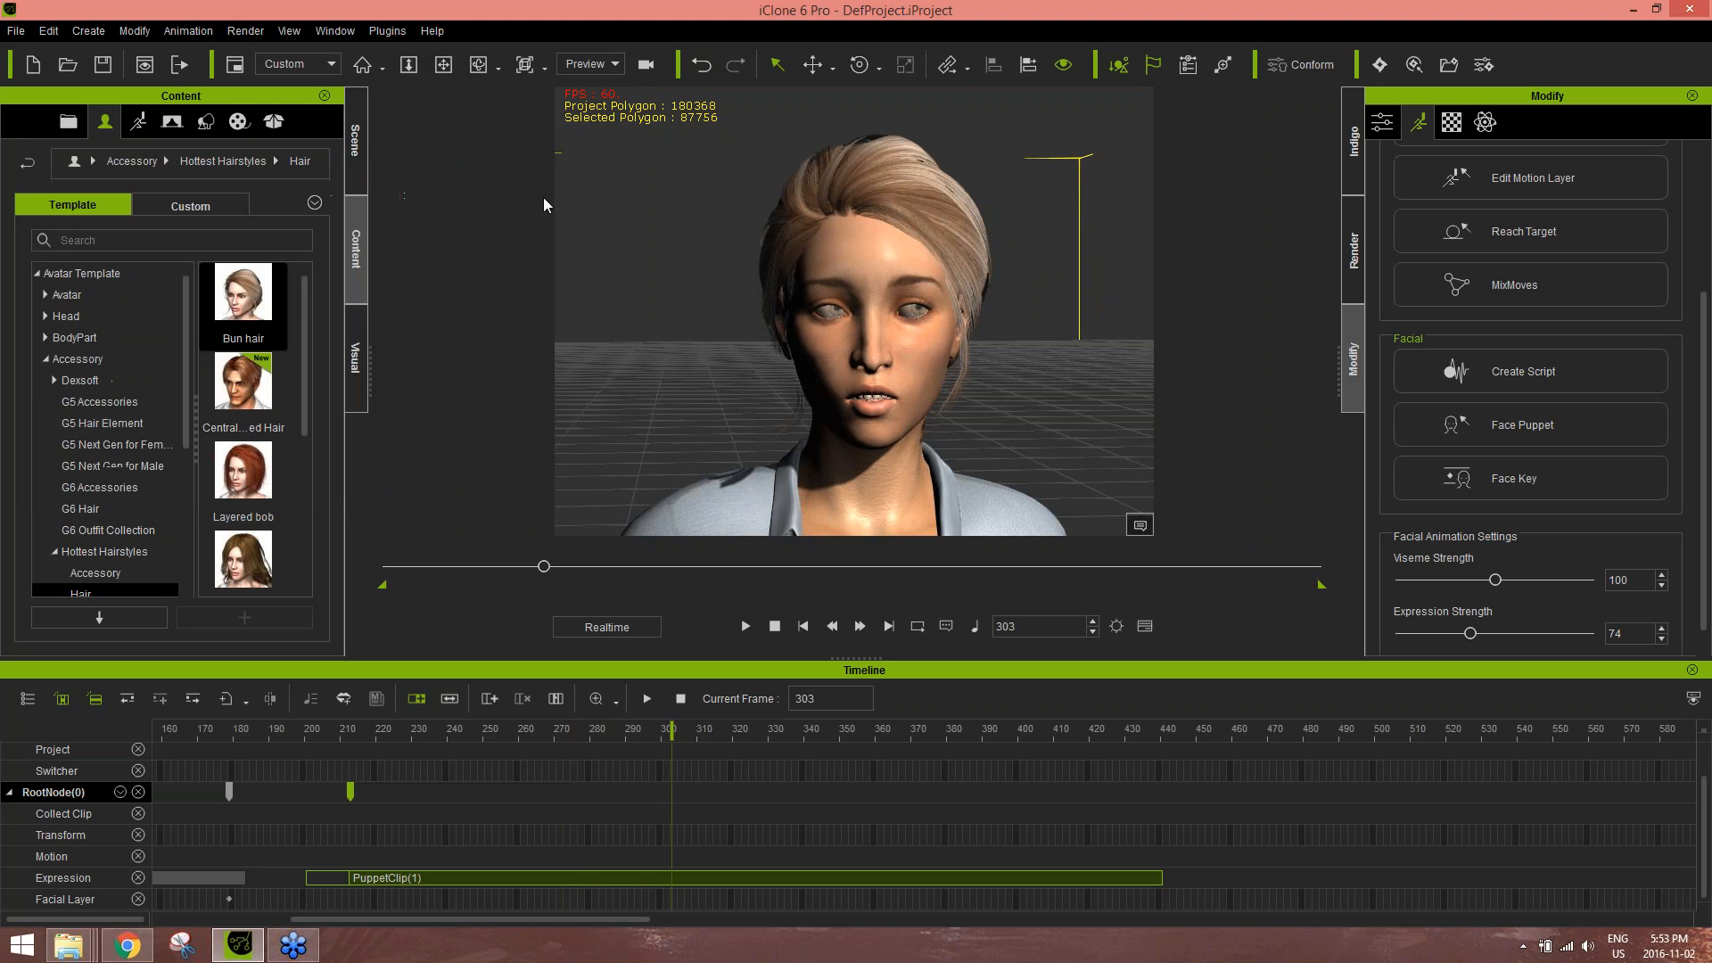
- From frame 1, set up Direct Puppet on the head with Primary rotation and preview the head movement
click(776, 628)
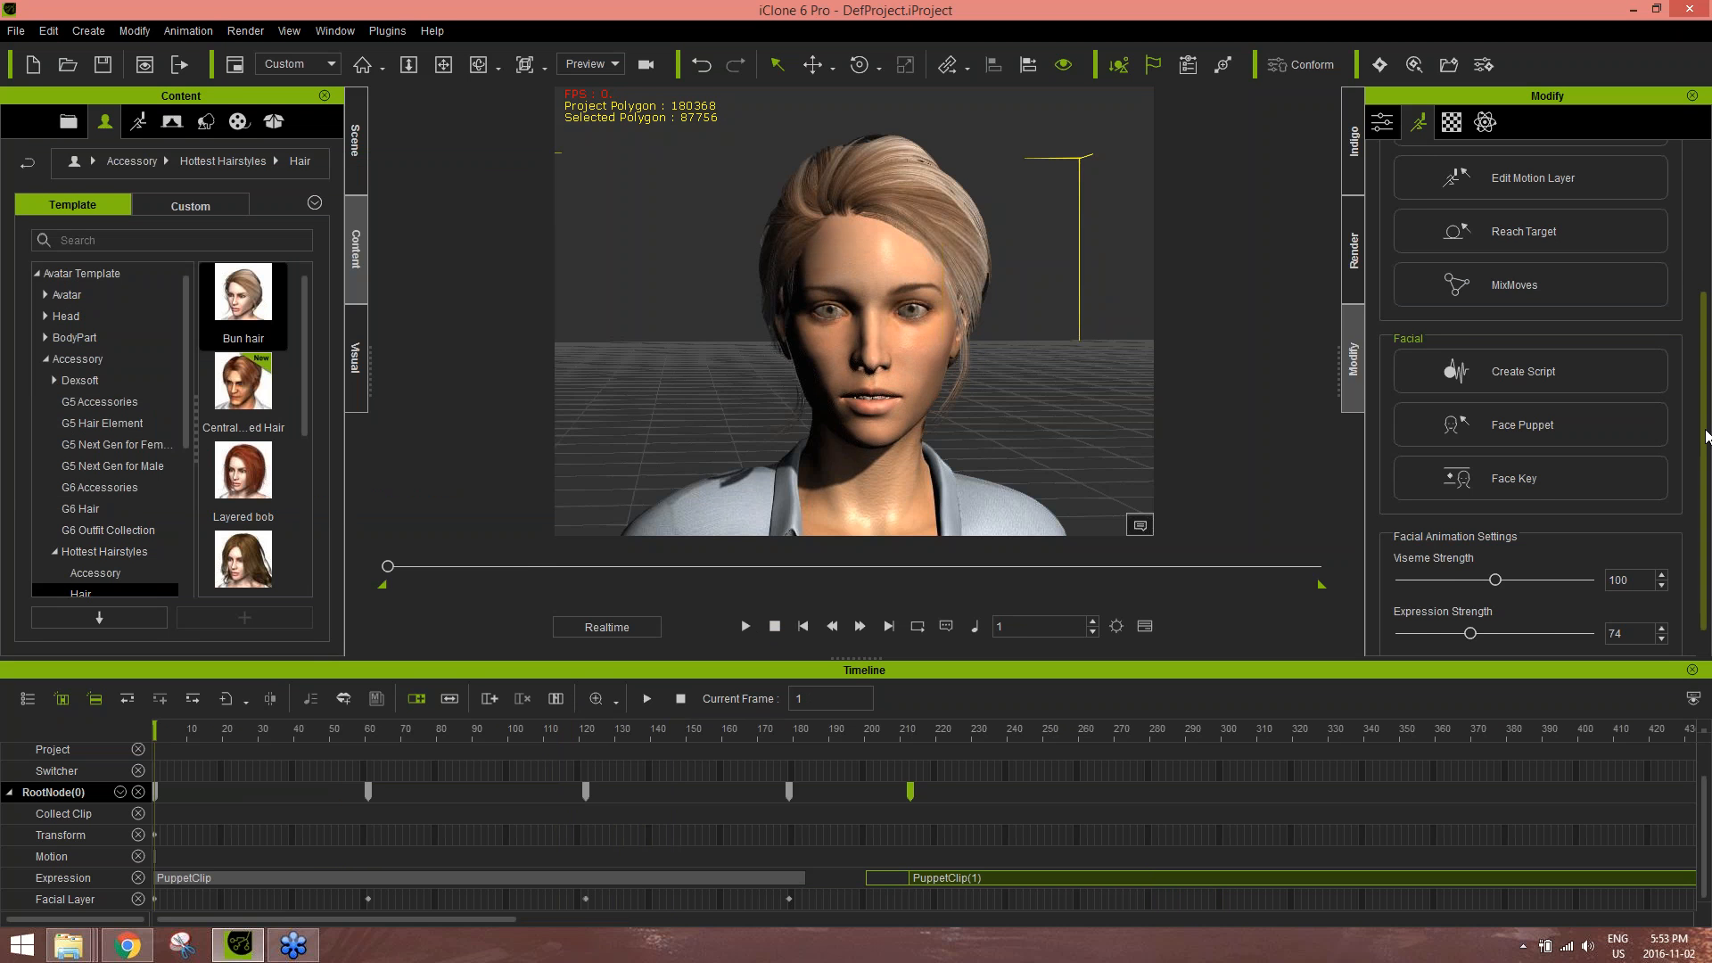
scroll(1551, 259, up, 4)
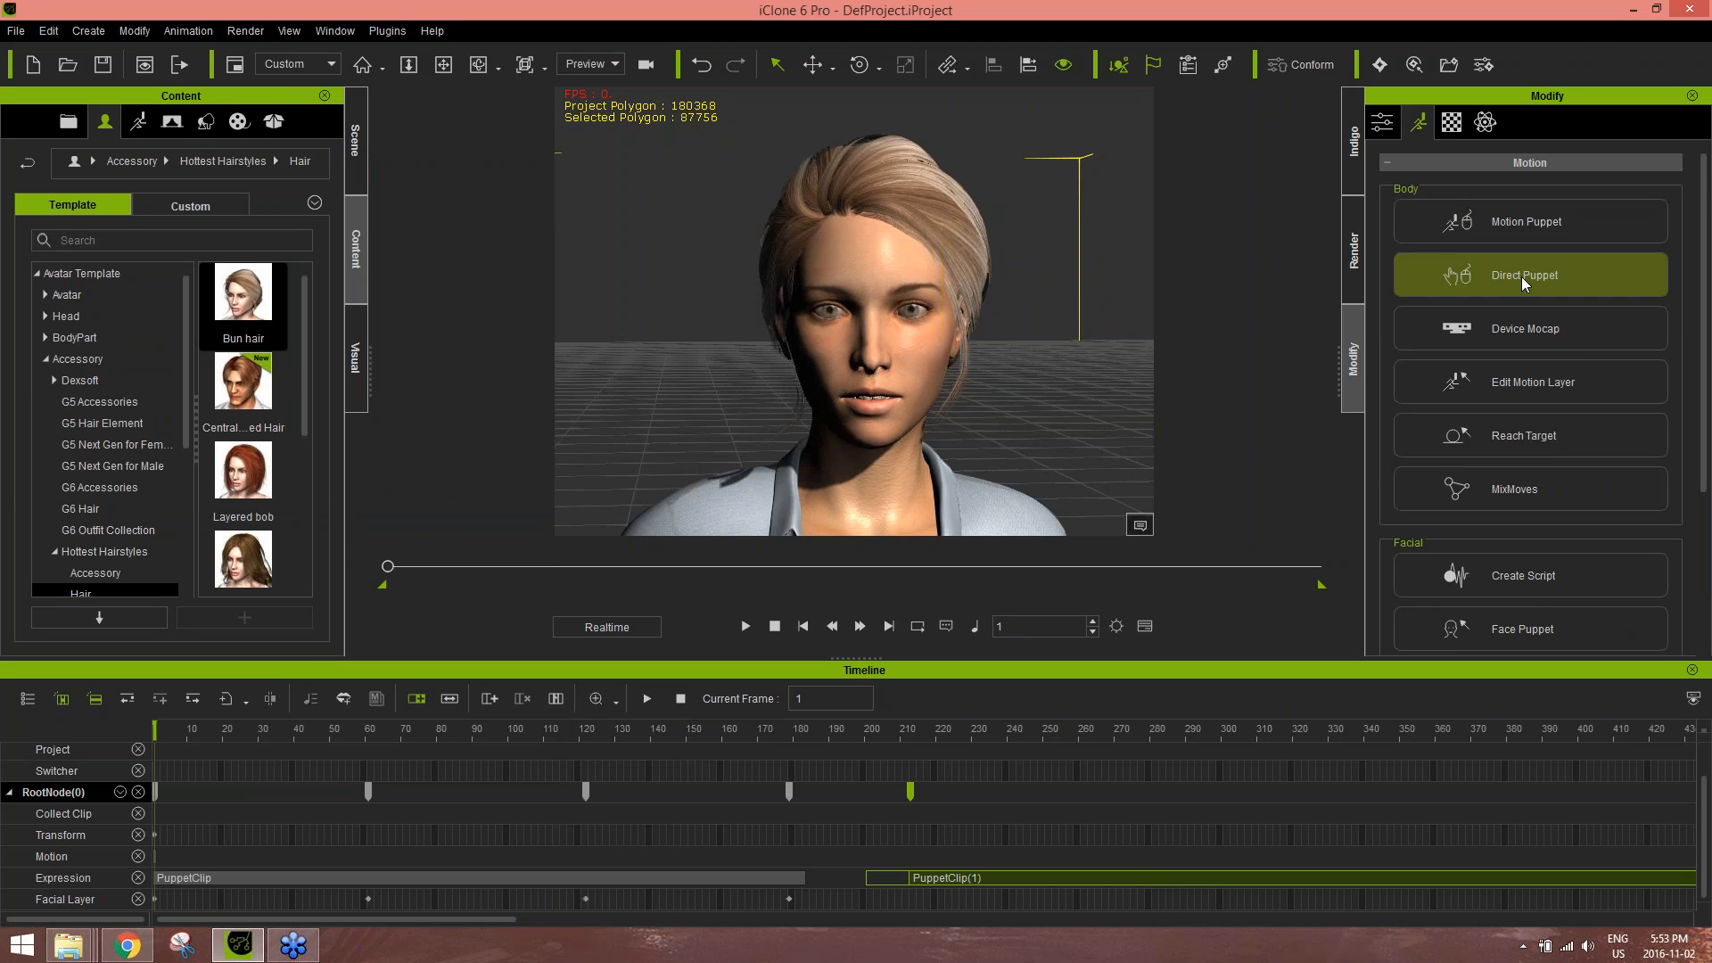
click(1523, 275)
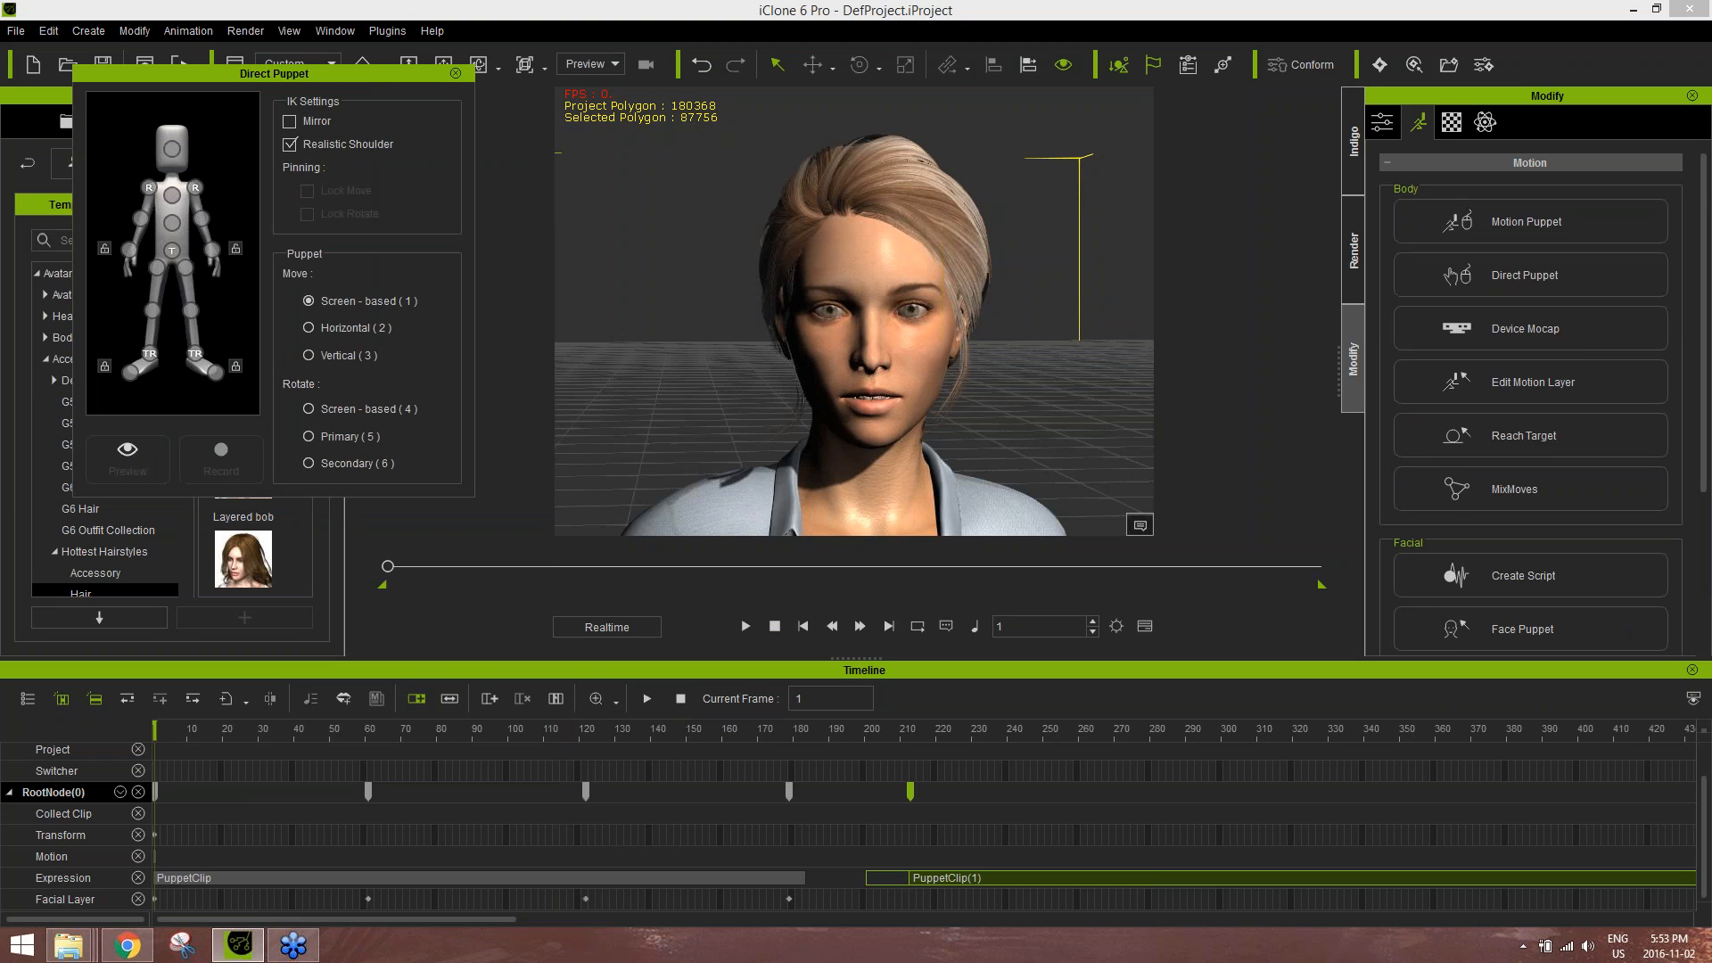
click(184, 153)
click(342, 437)
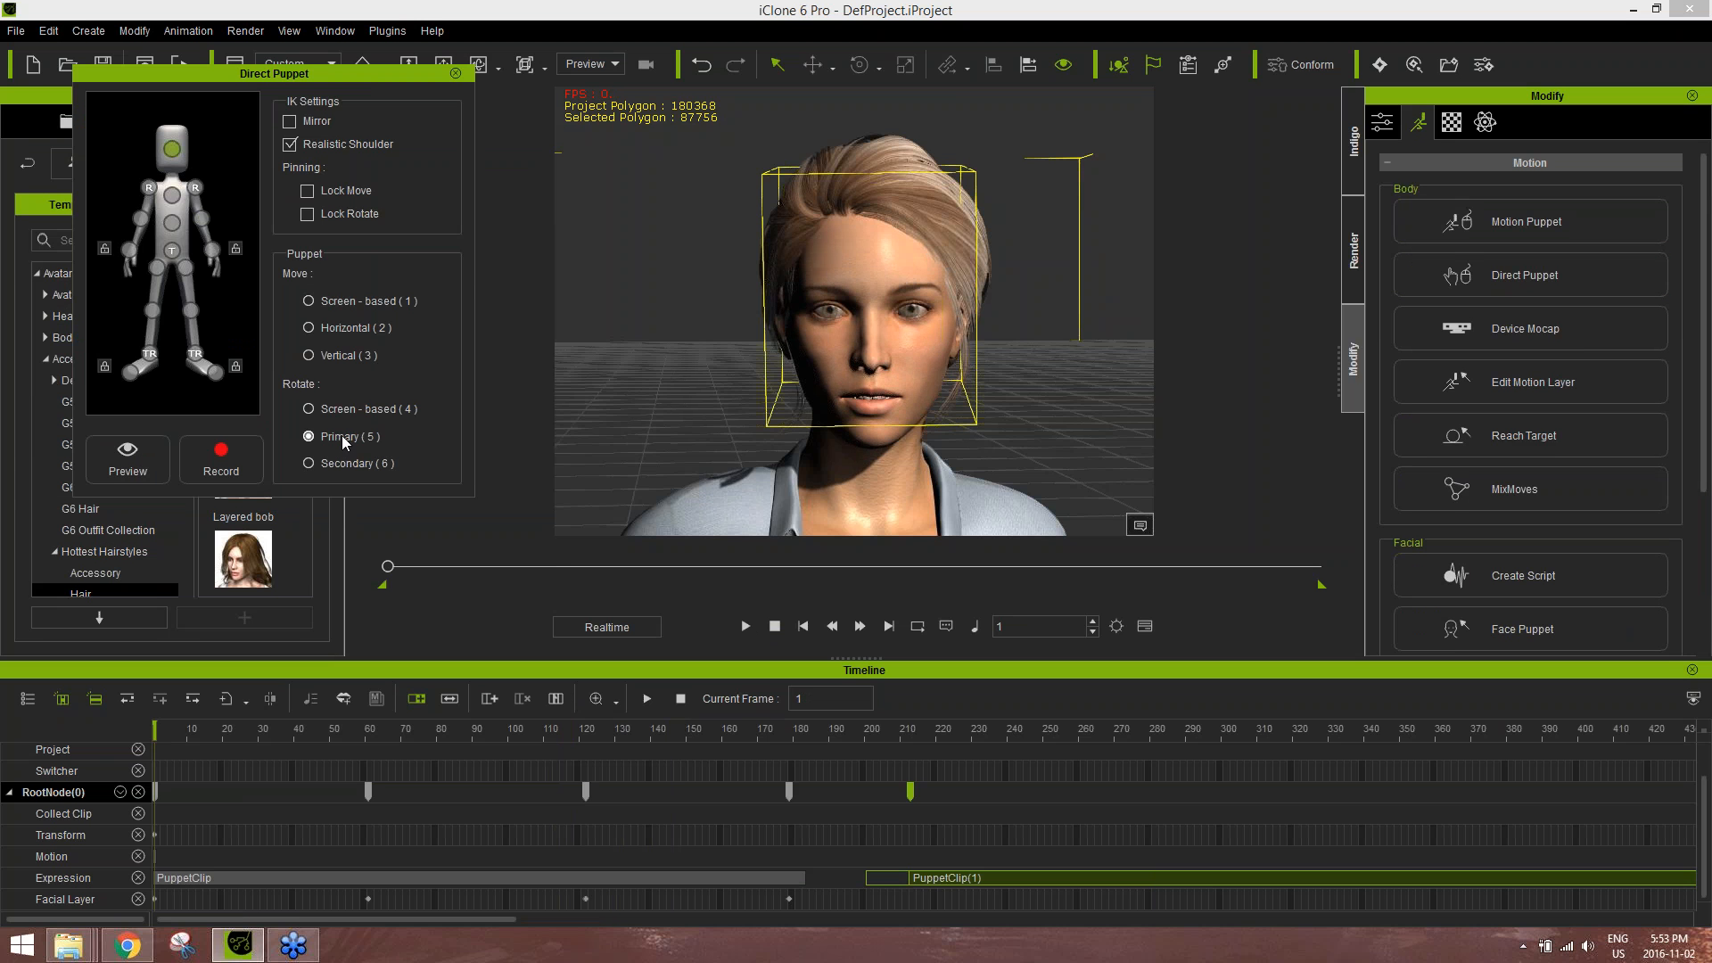
key(space)
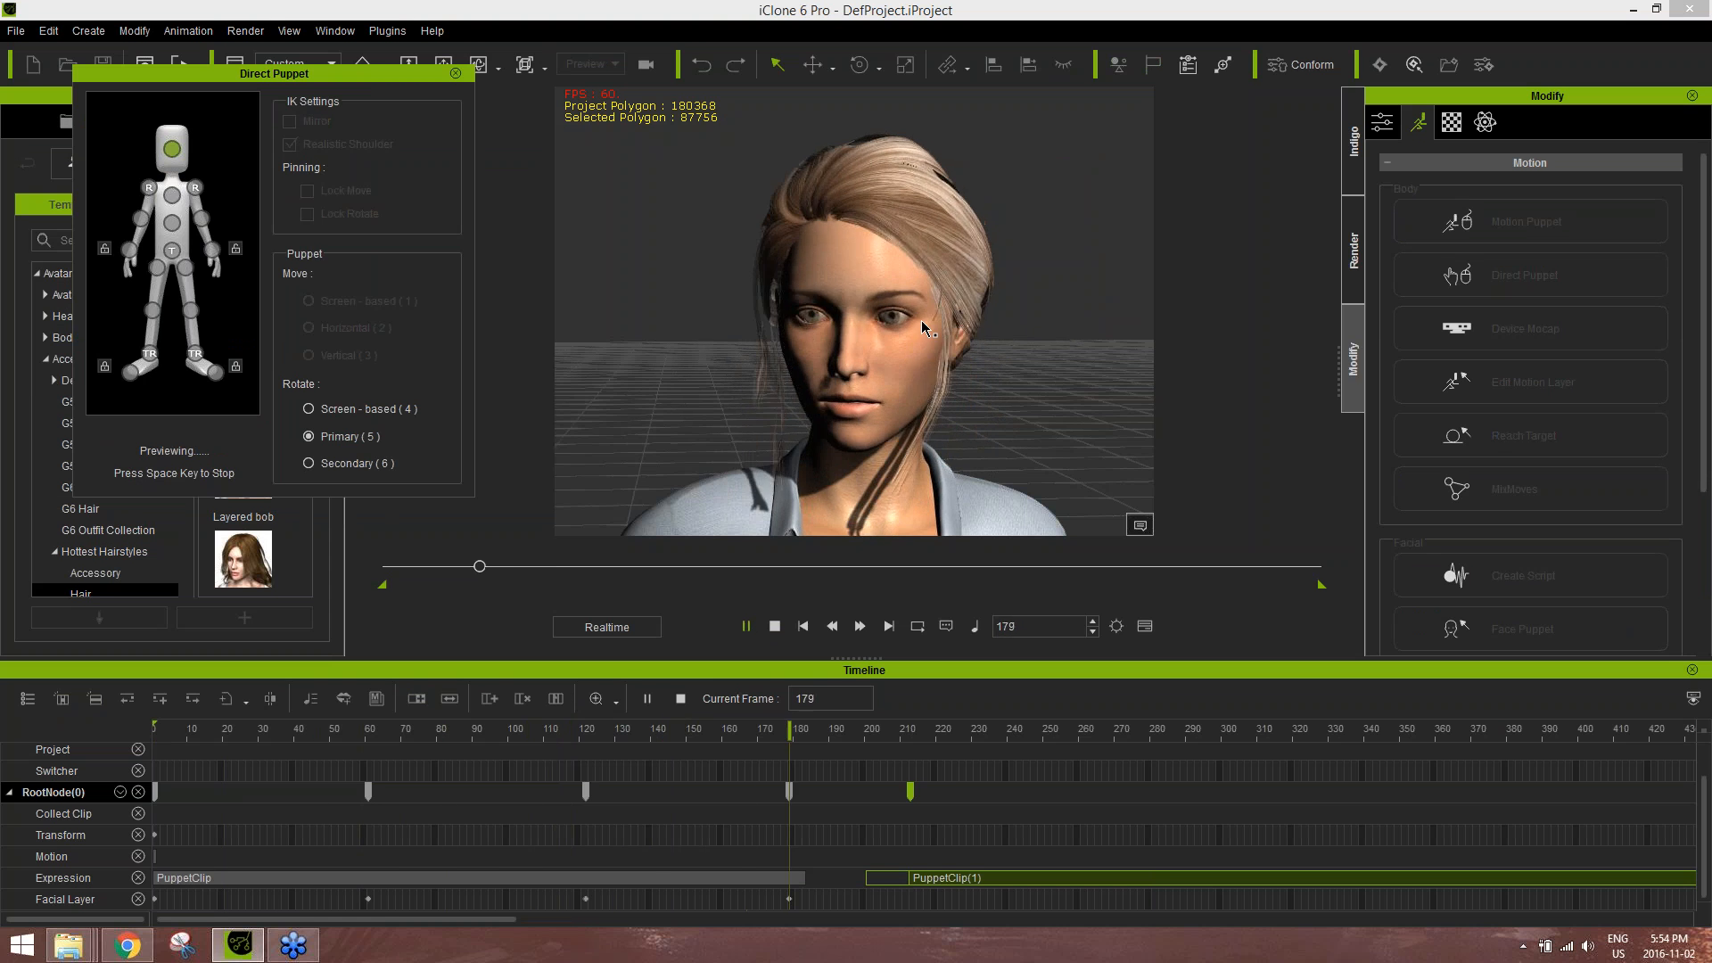
key(space)
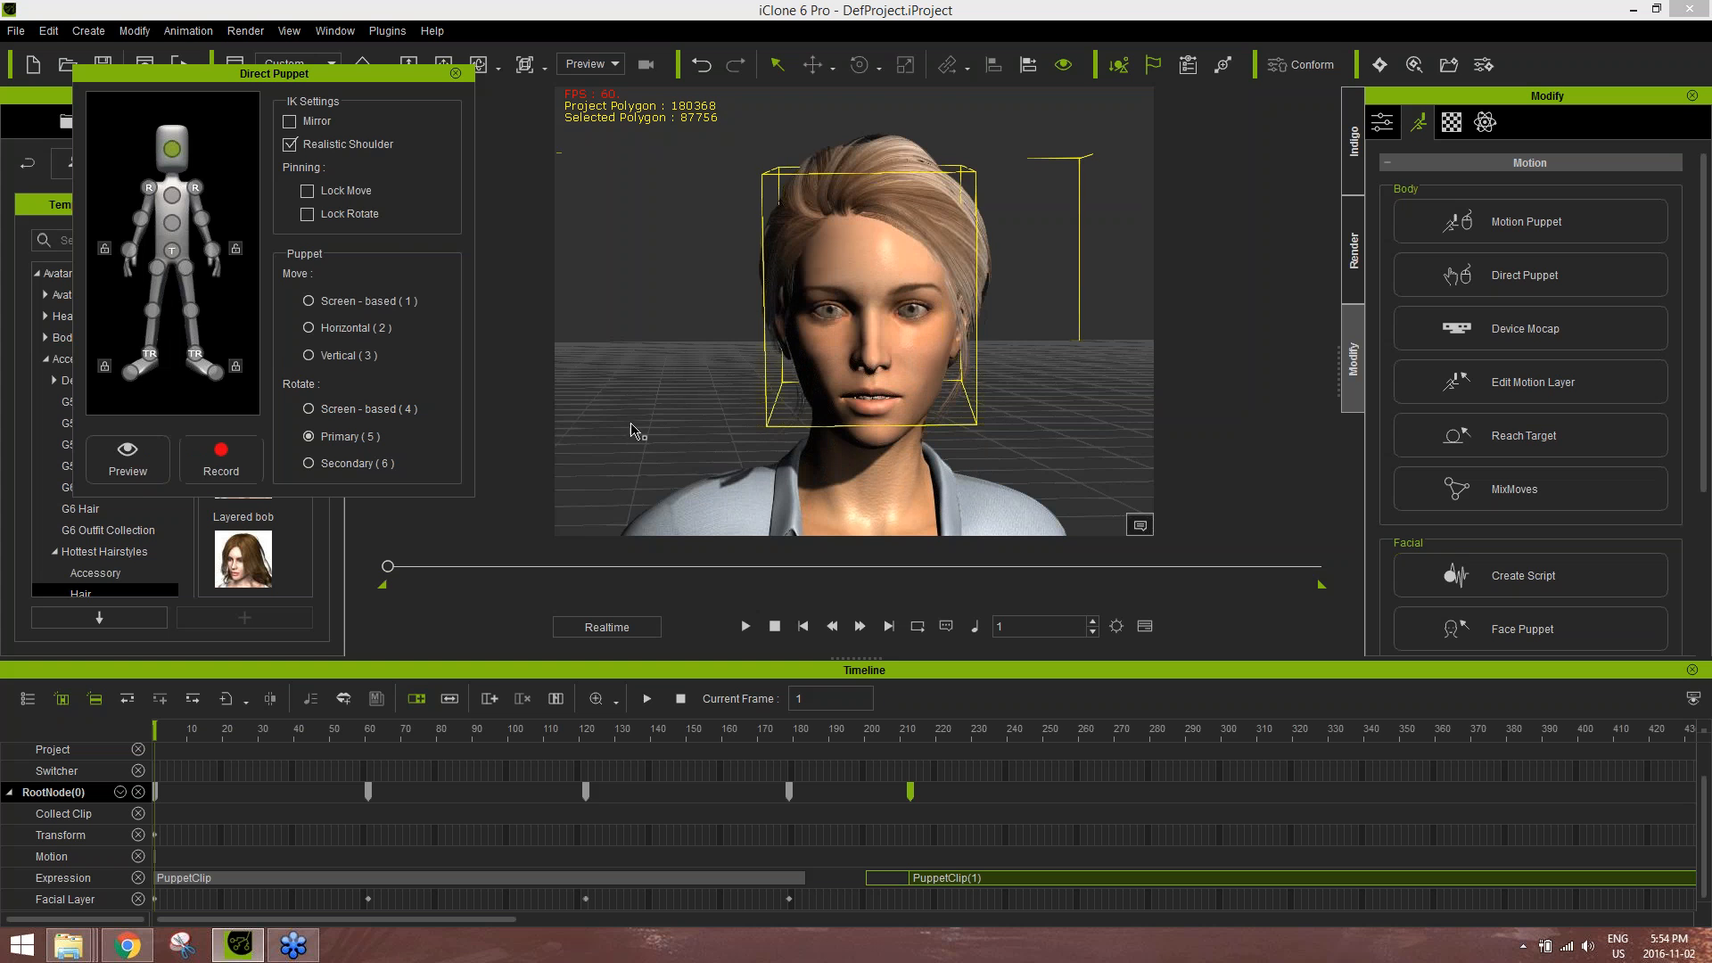
- Record the head rotation from frame 1 to about frame 459 and close Direct Puppet
click(221, 463)
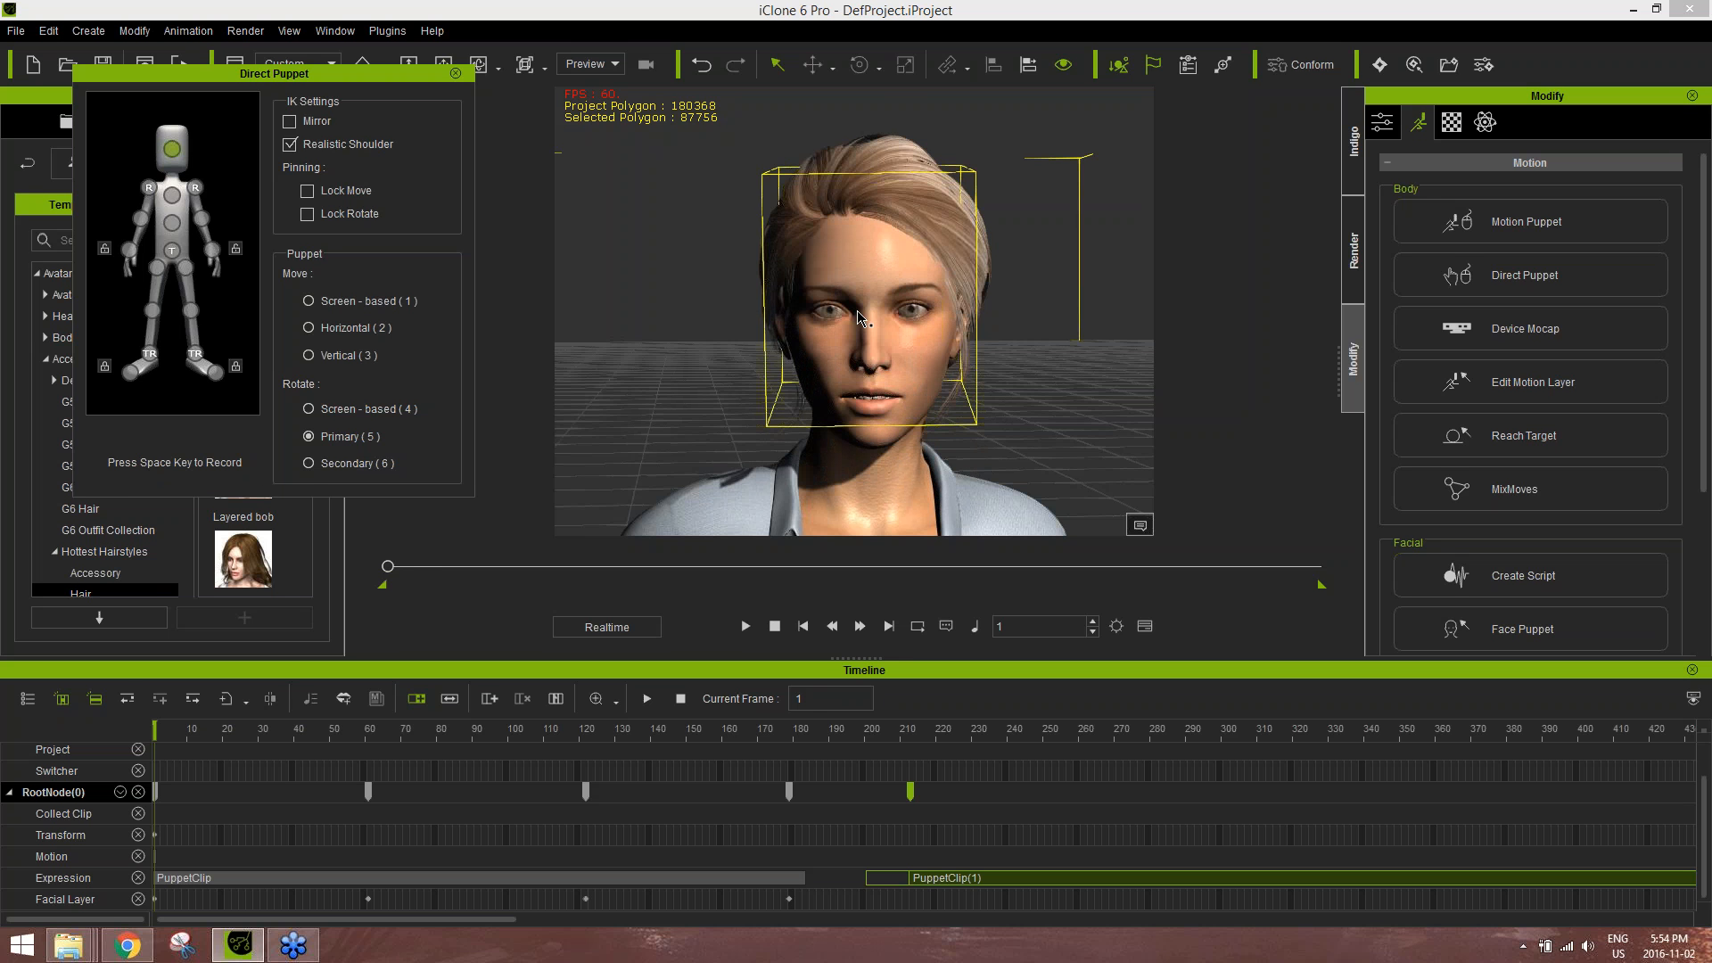
key(space)
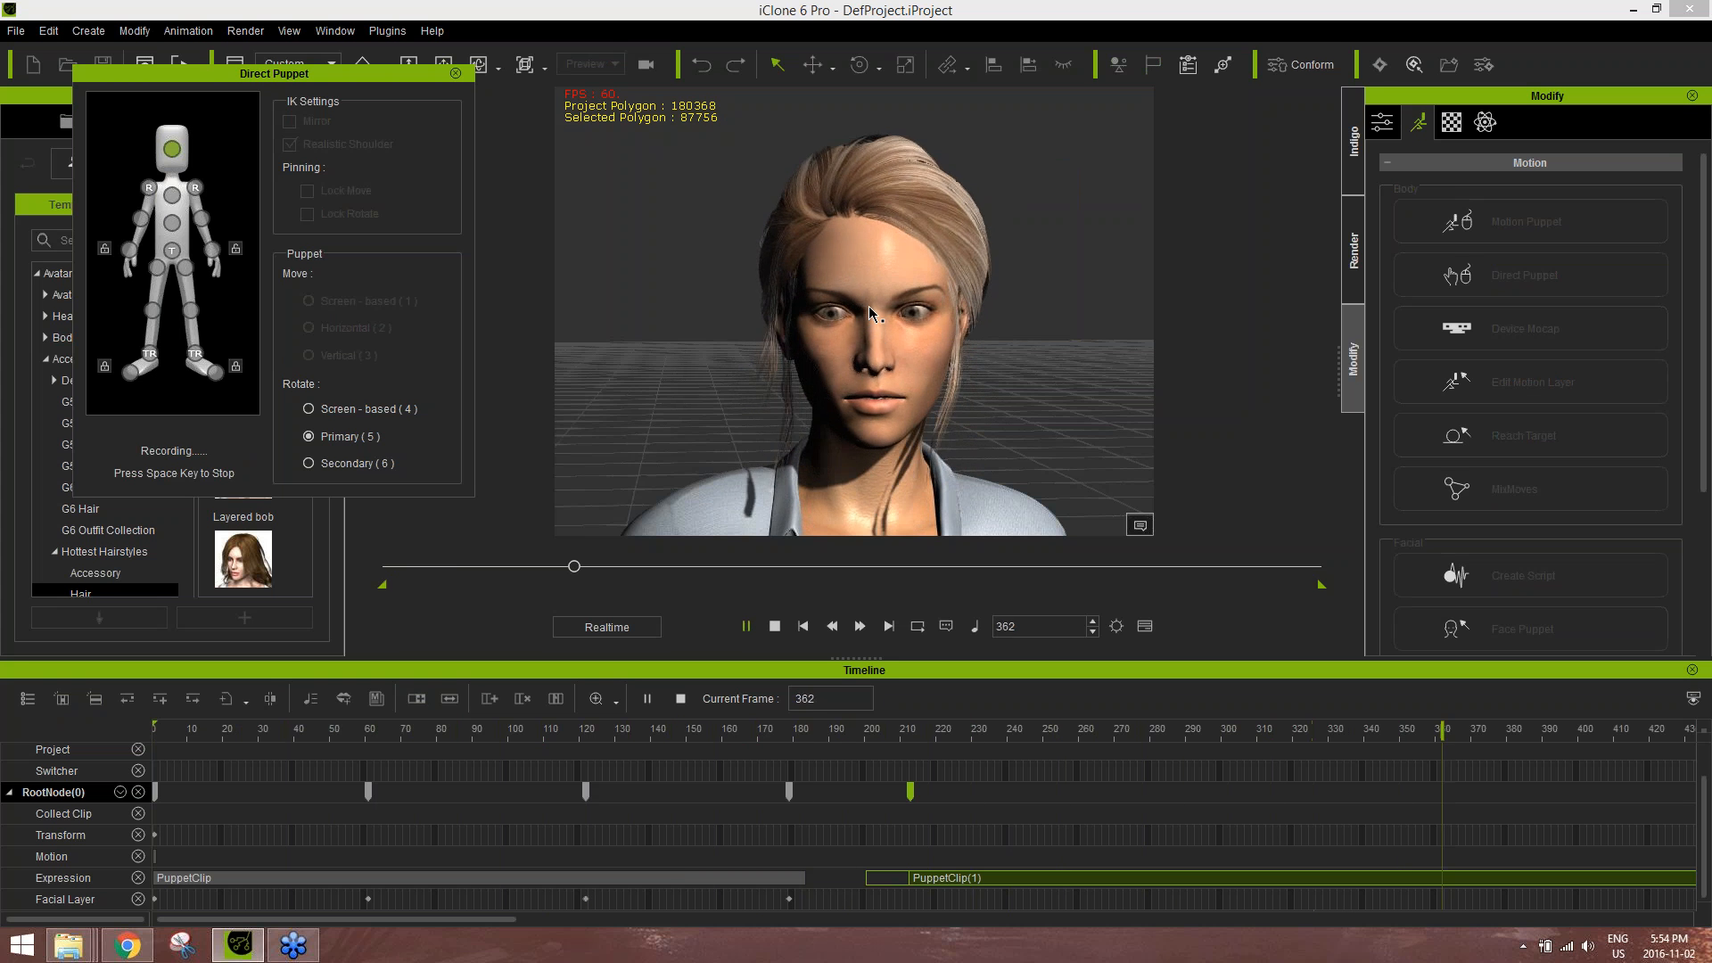
key(space)
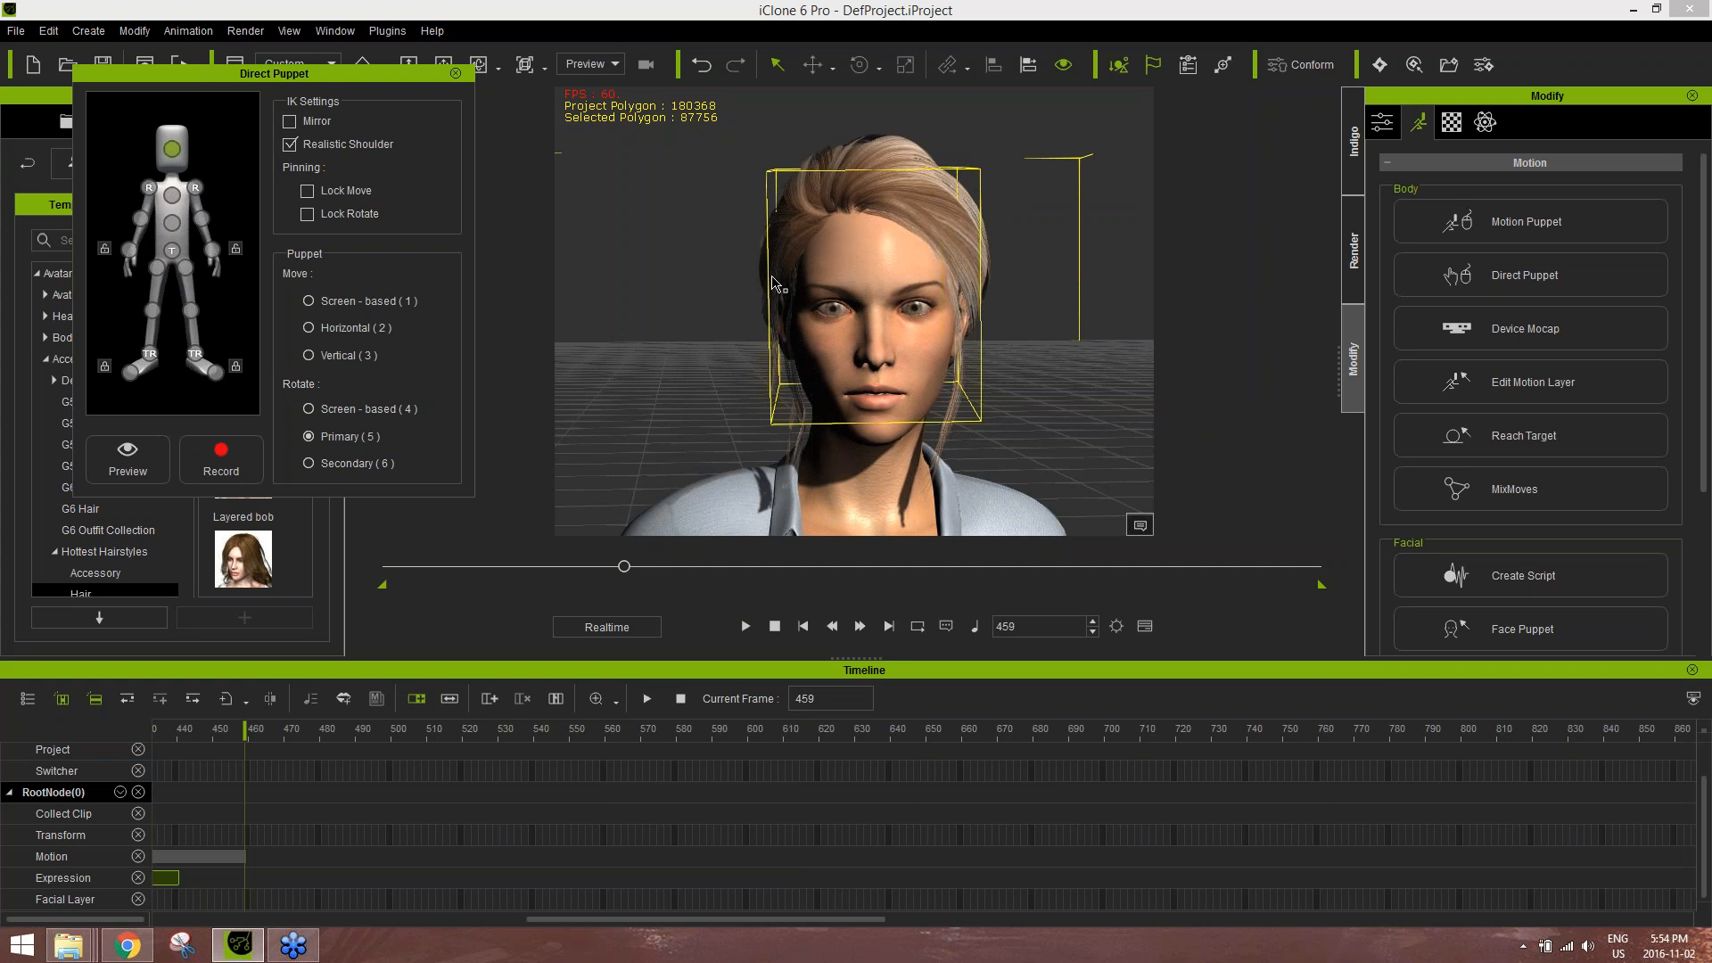
click(456, 73)
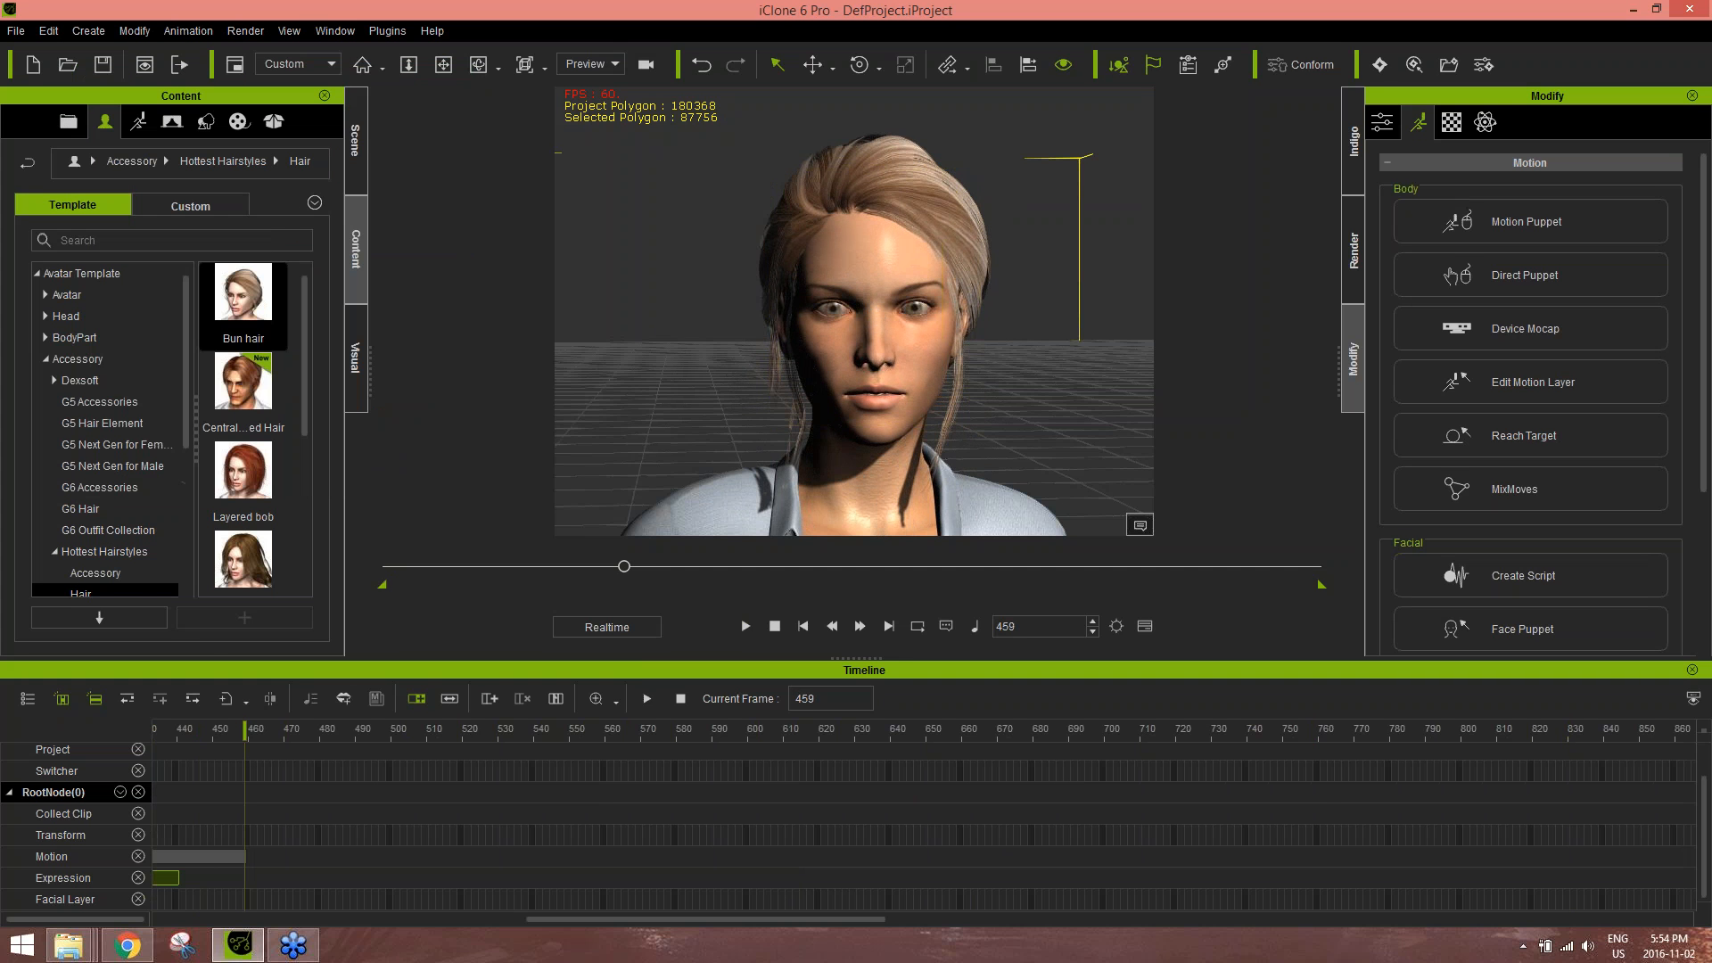
- Hide the timeline and play the combined face and head animation from frame 1 in the enlarged viewport
click(1691, 670)
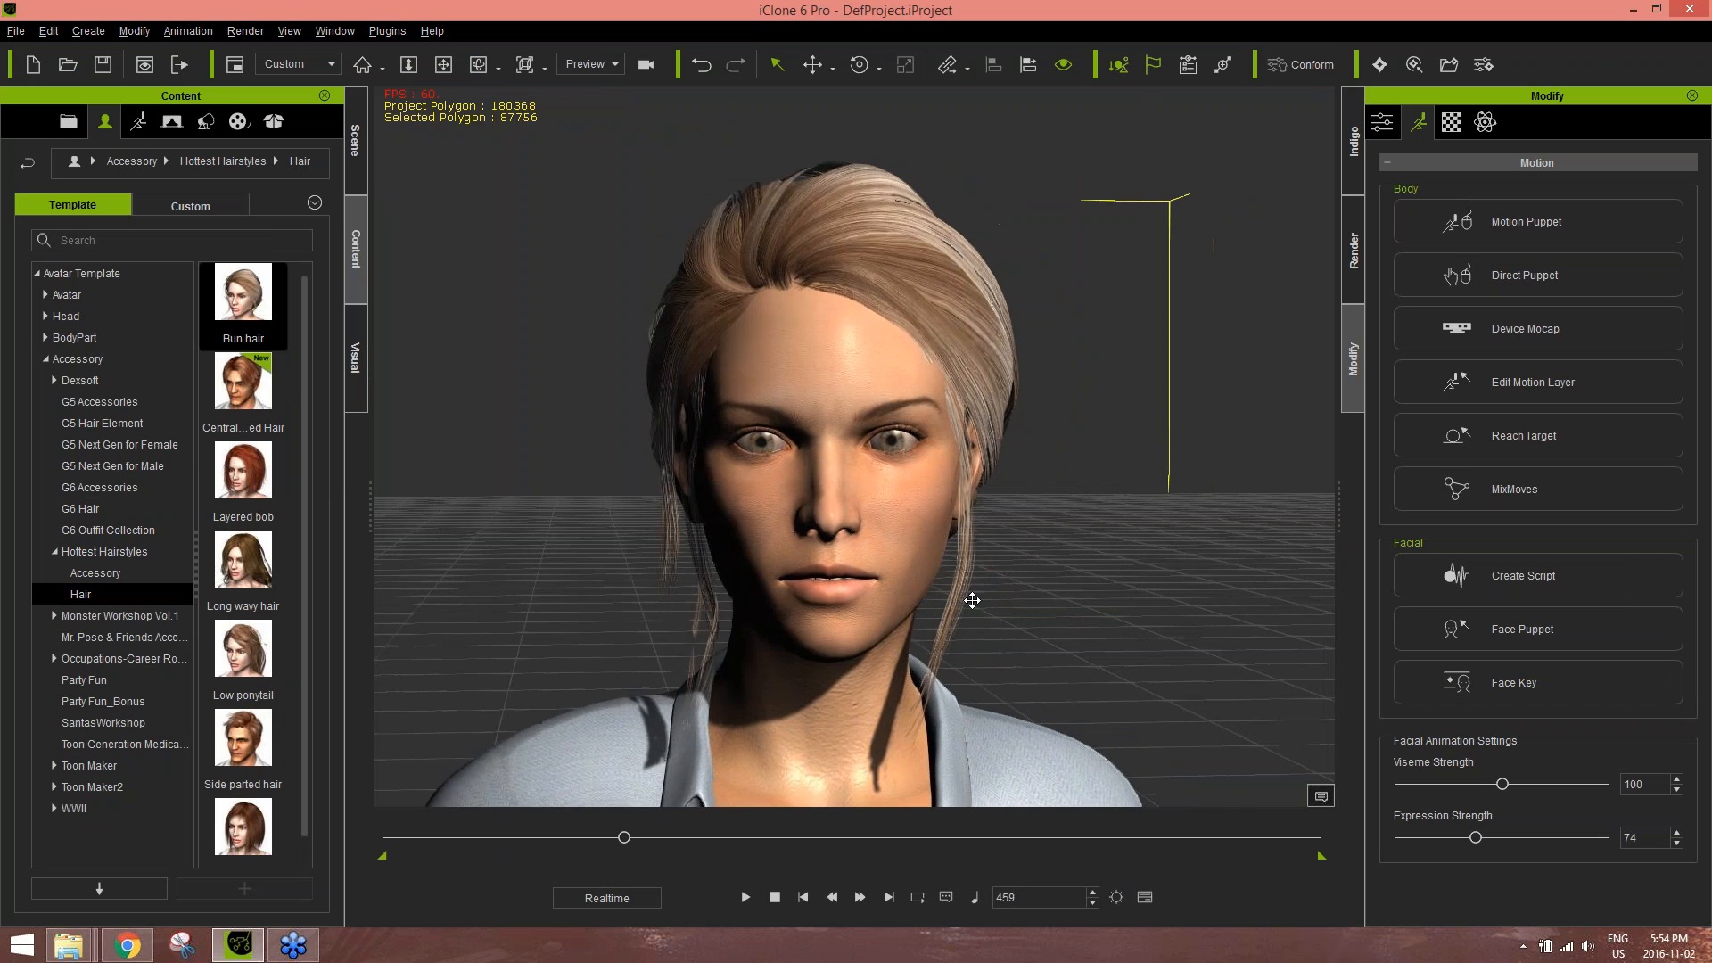
click(781, 898)
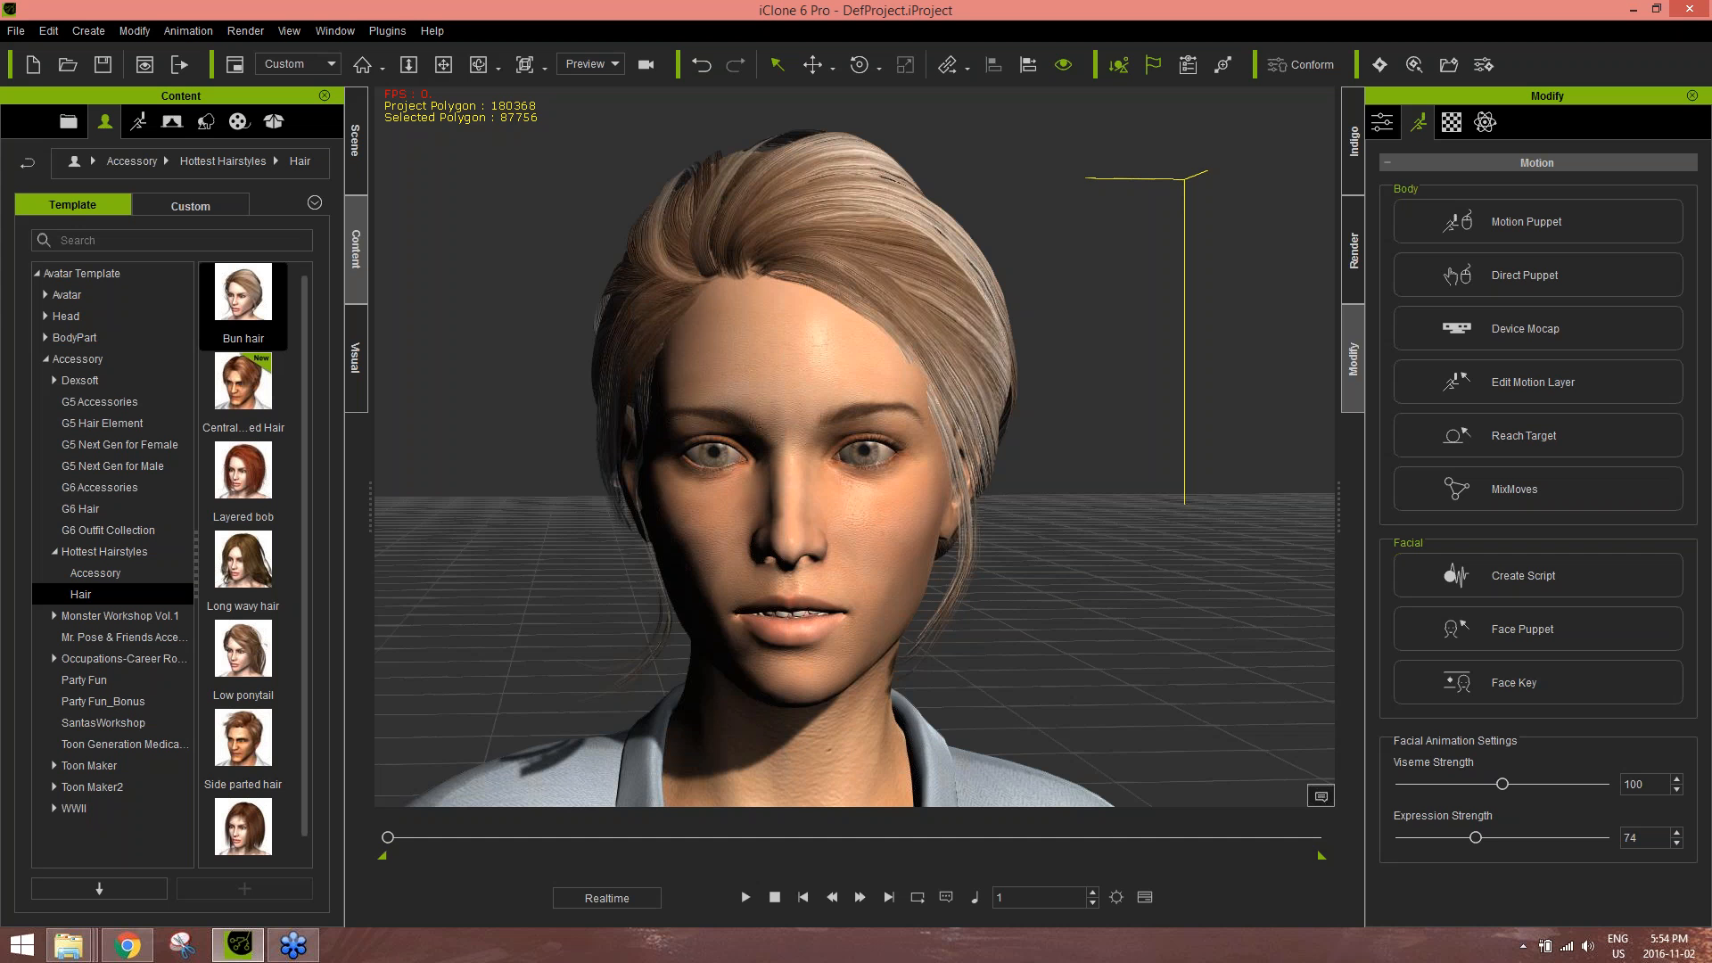
click(746, 897)
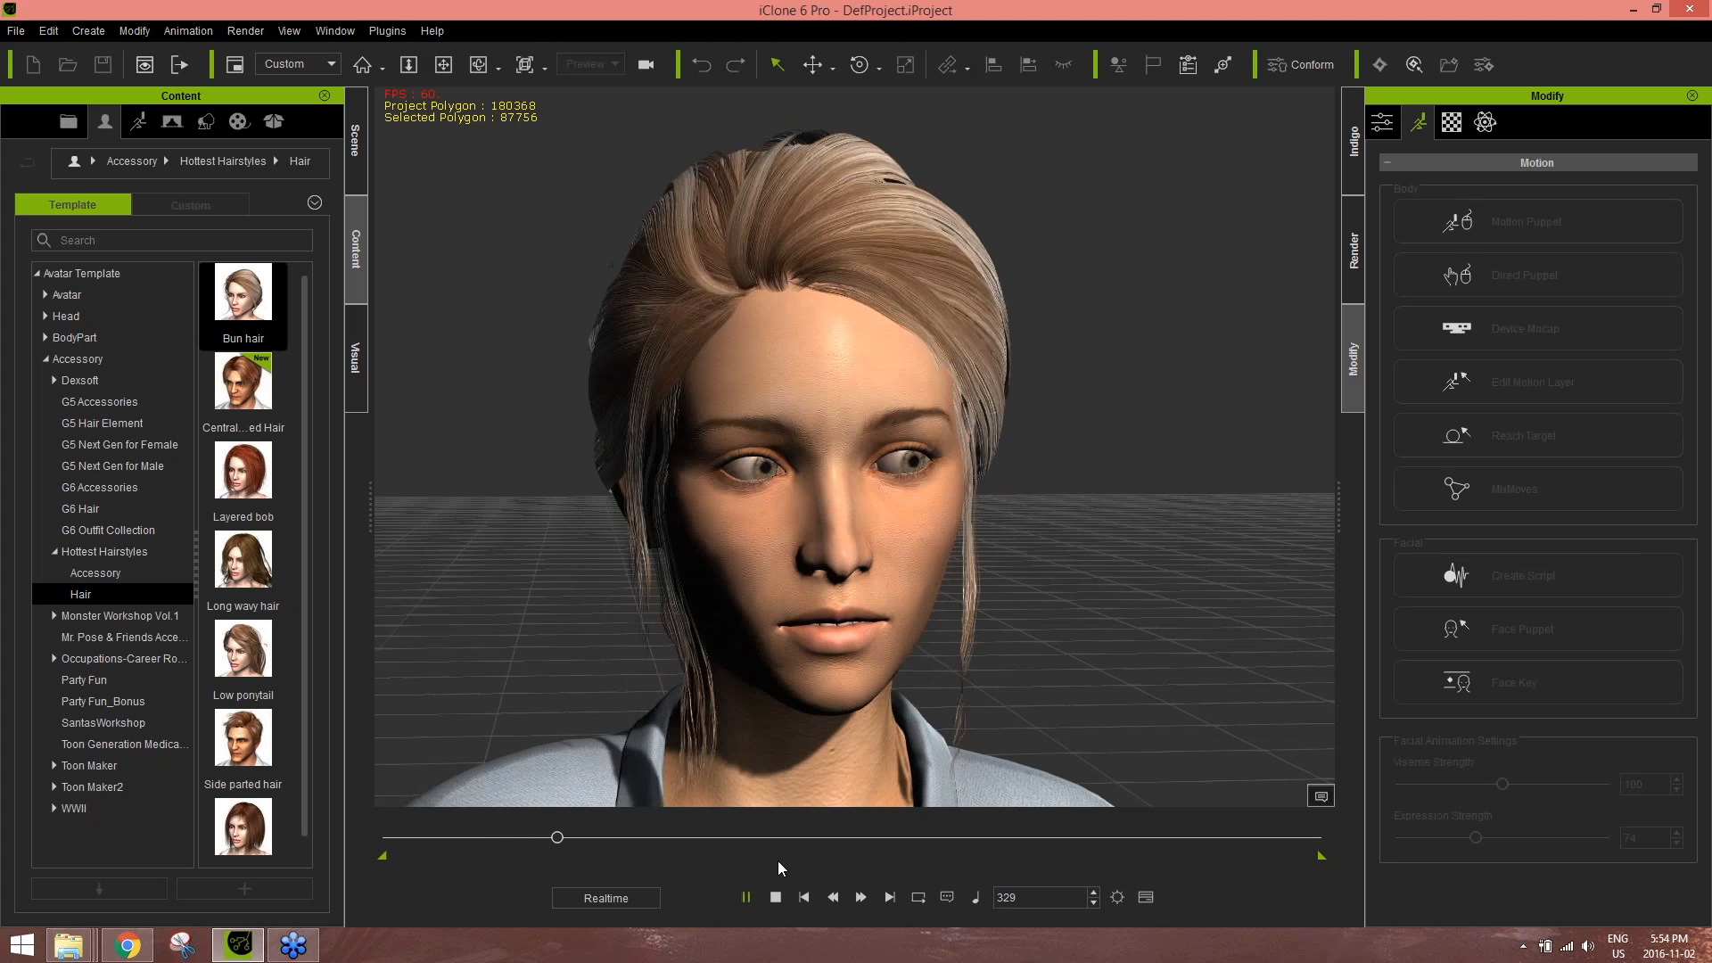
click(775, 897)
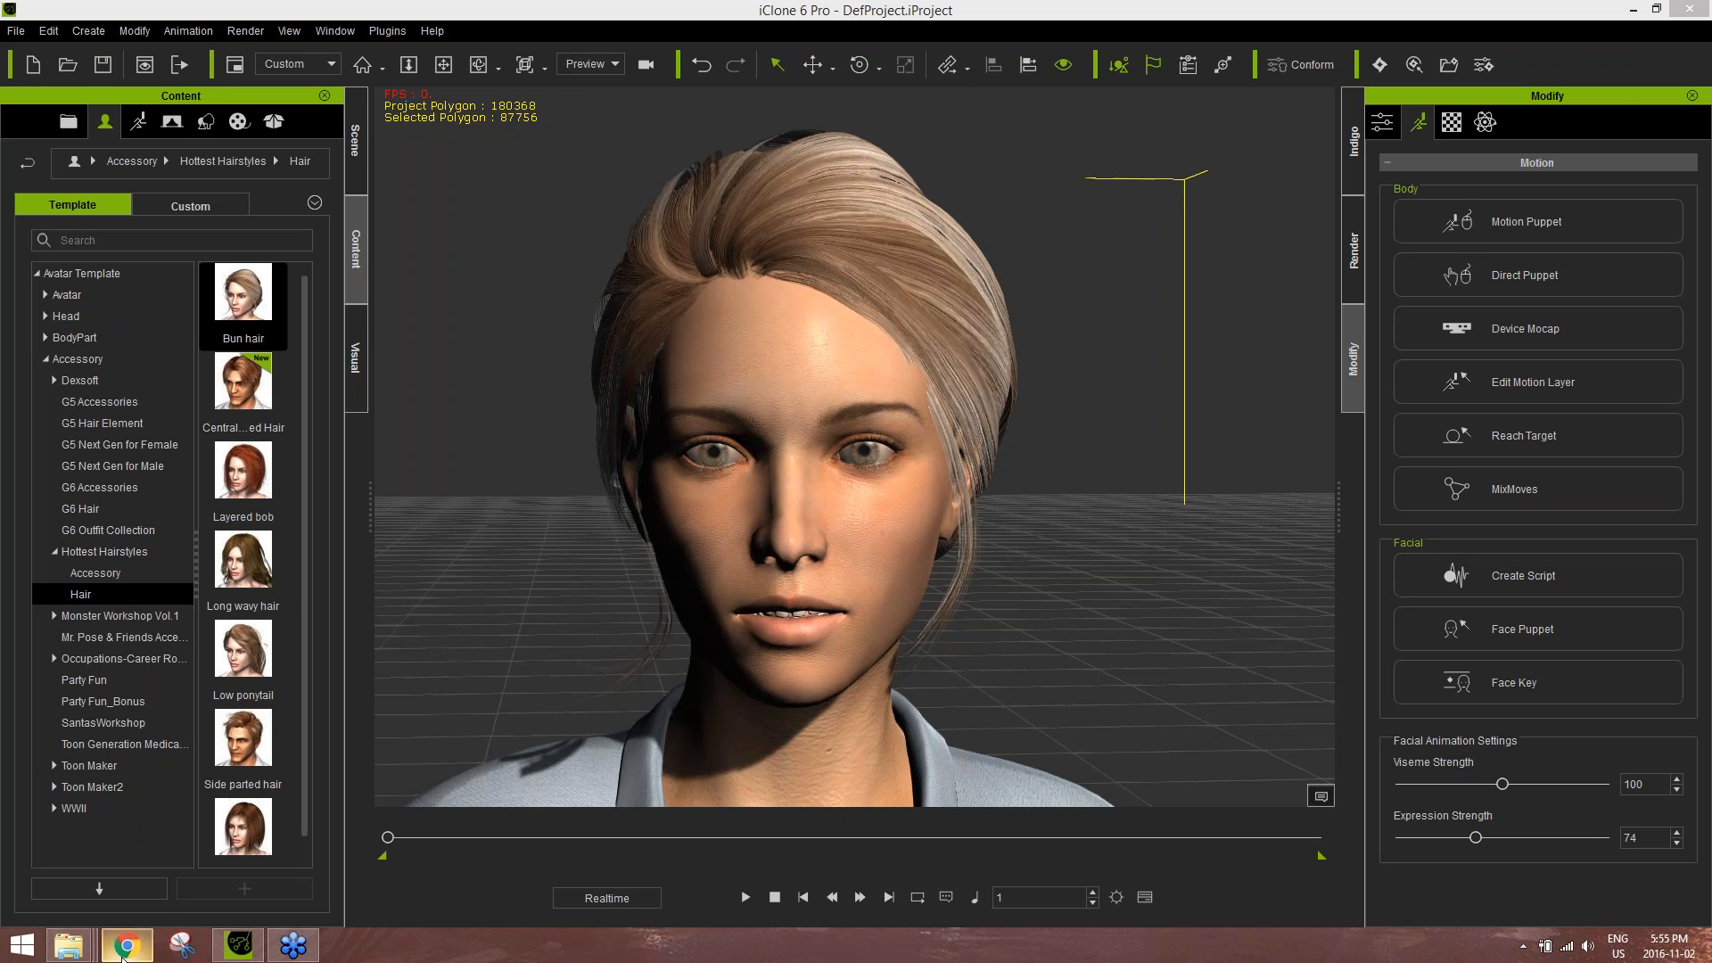
- Switch to Chrome and load youtube.com in the tab showing the Daz Studio page
click(126, 952)
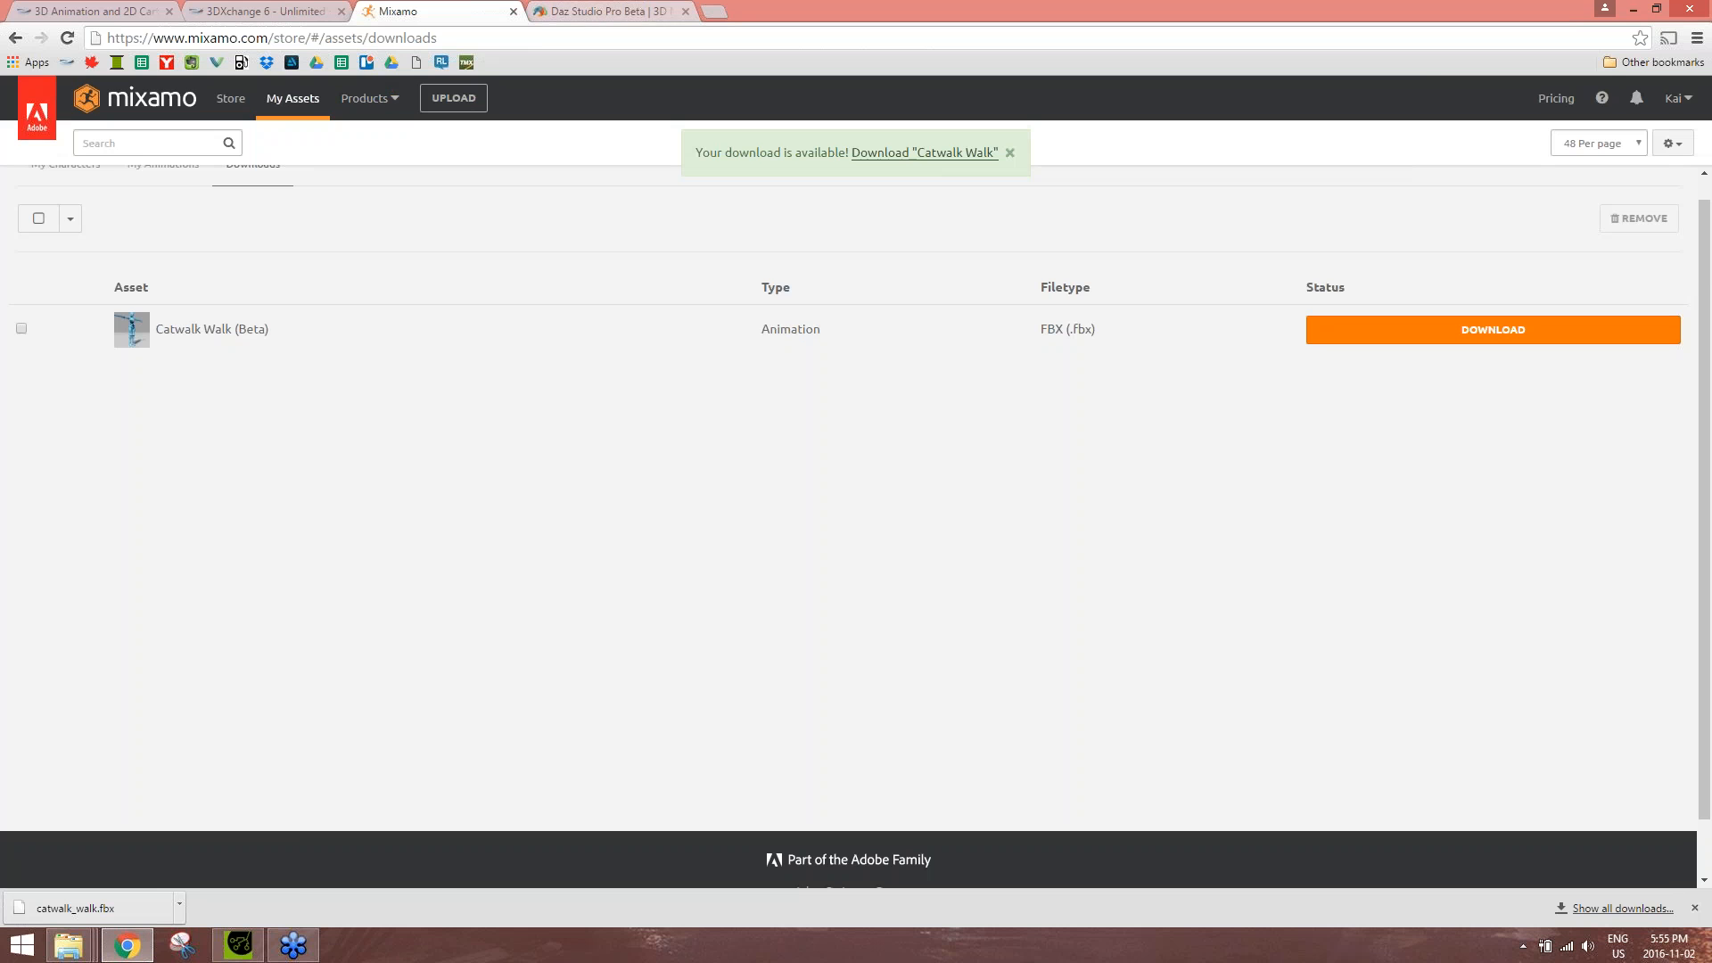
click(602, 12)
click(318, 37)
text(youtube.com)
key(Return)
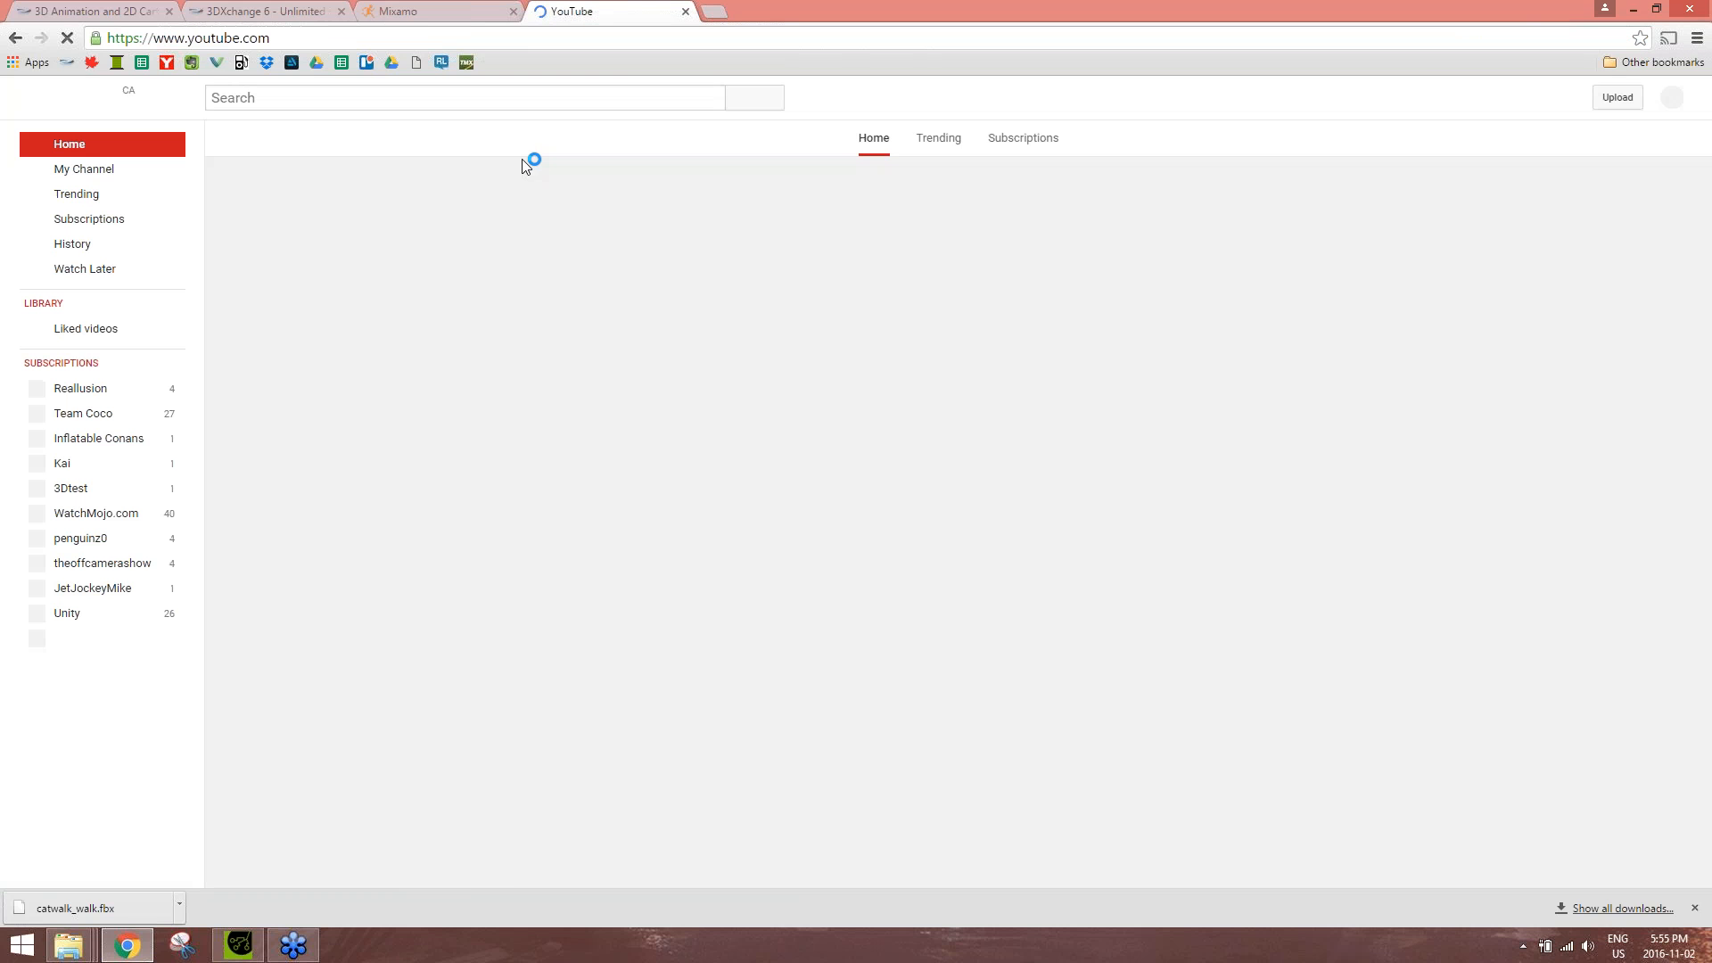
- Search YouTube for reallusion, open the Reallusion channel, and list its videos
text(reallusion)
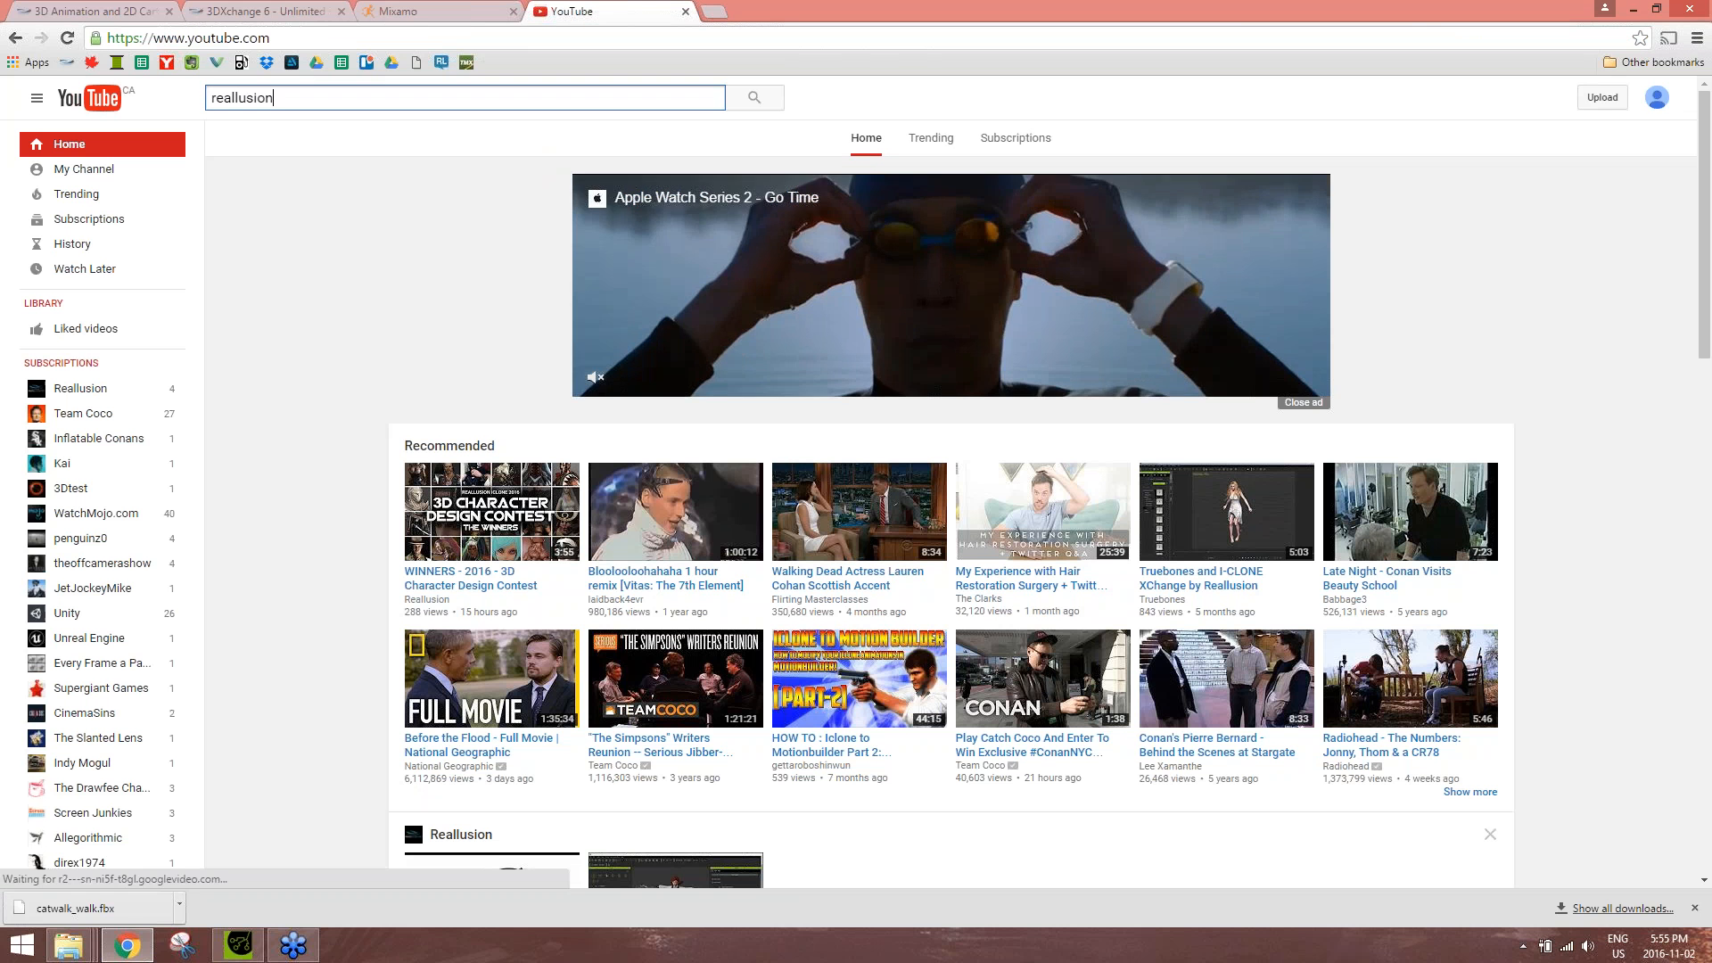
key(Return)
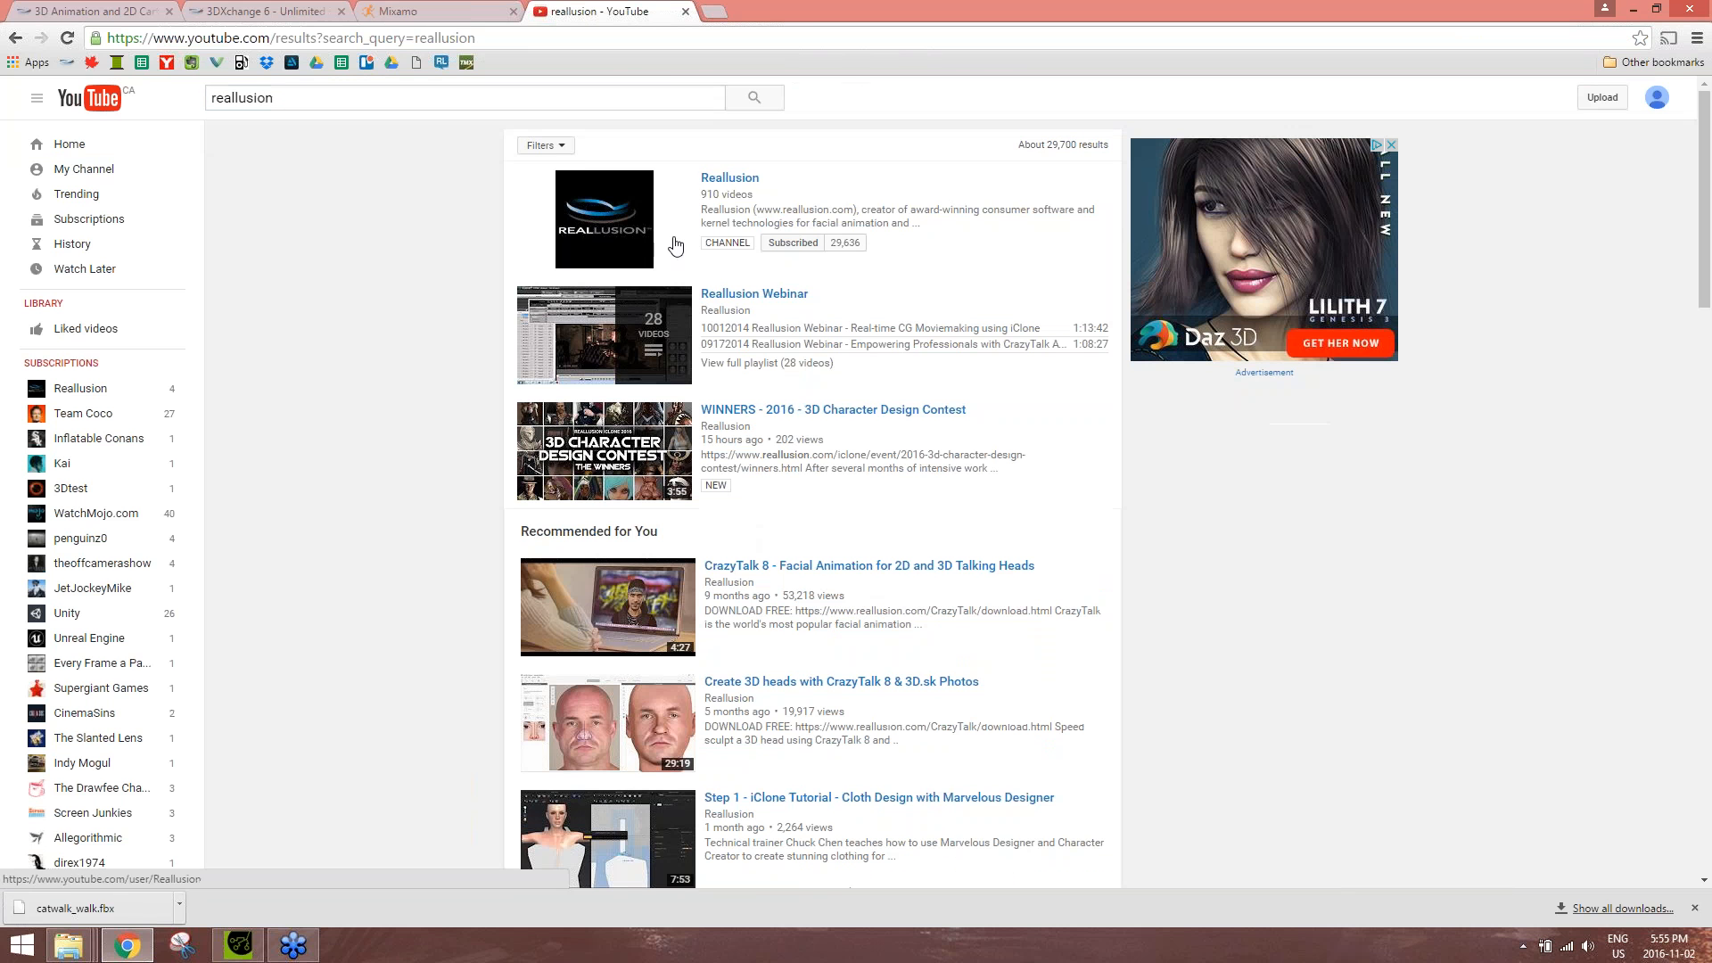
click(726, 178)
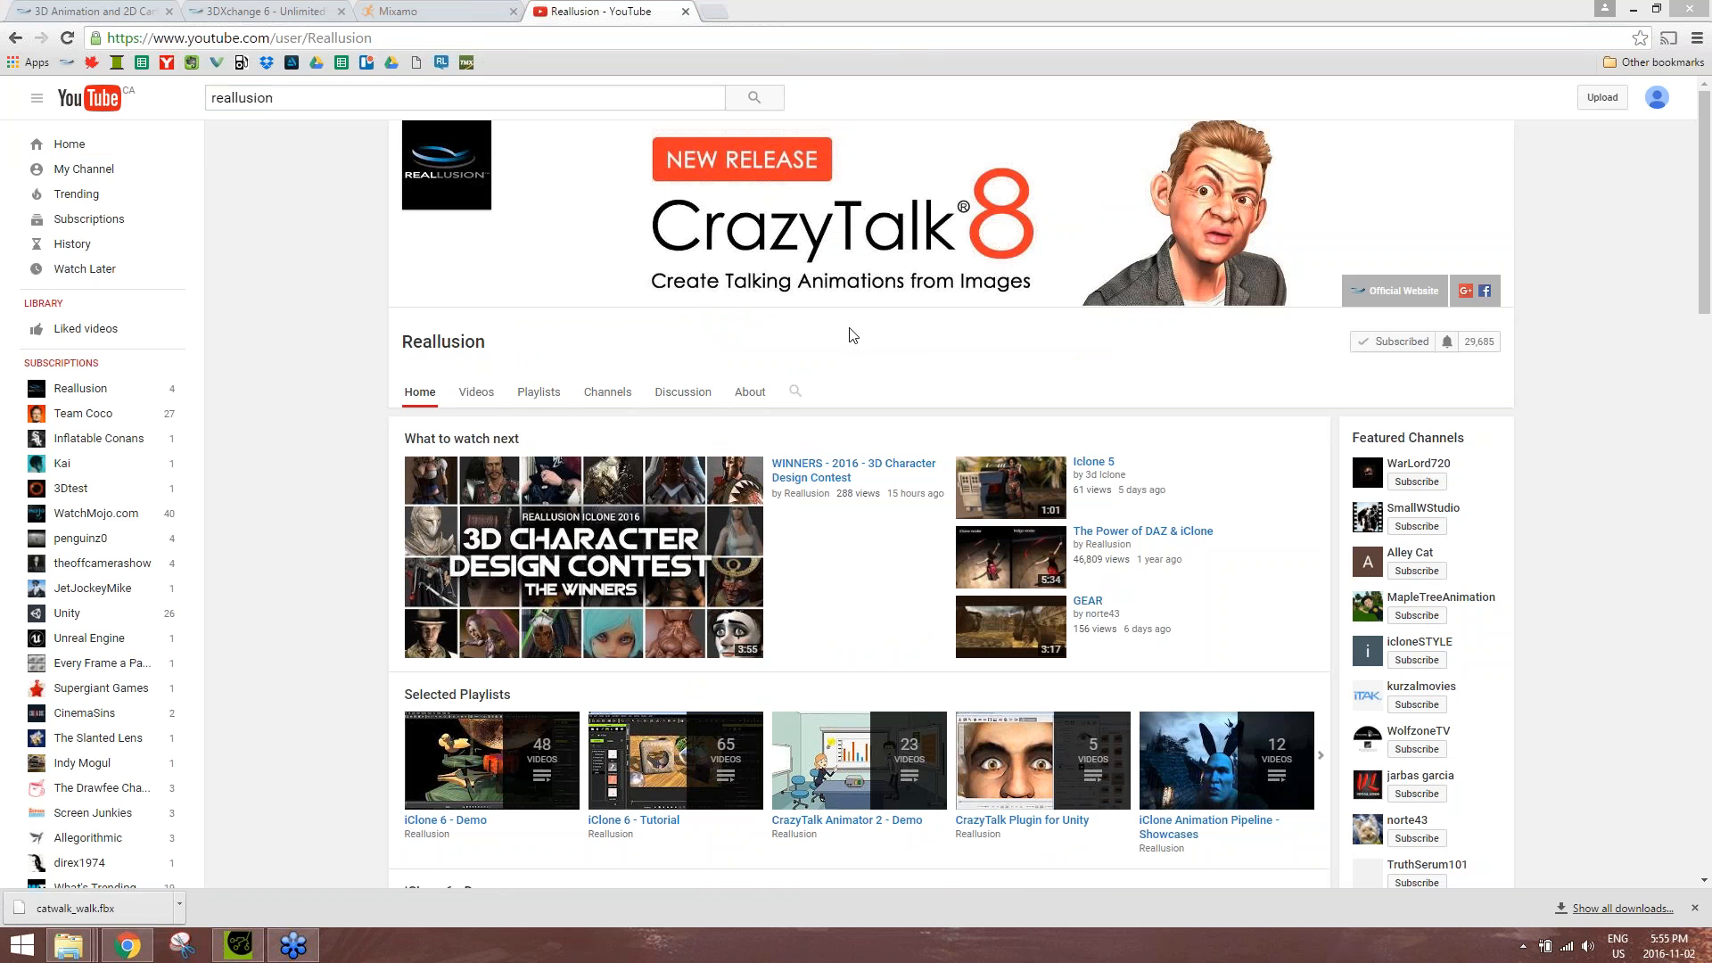
click(478, 395)
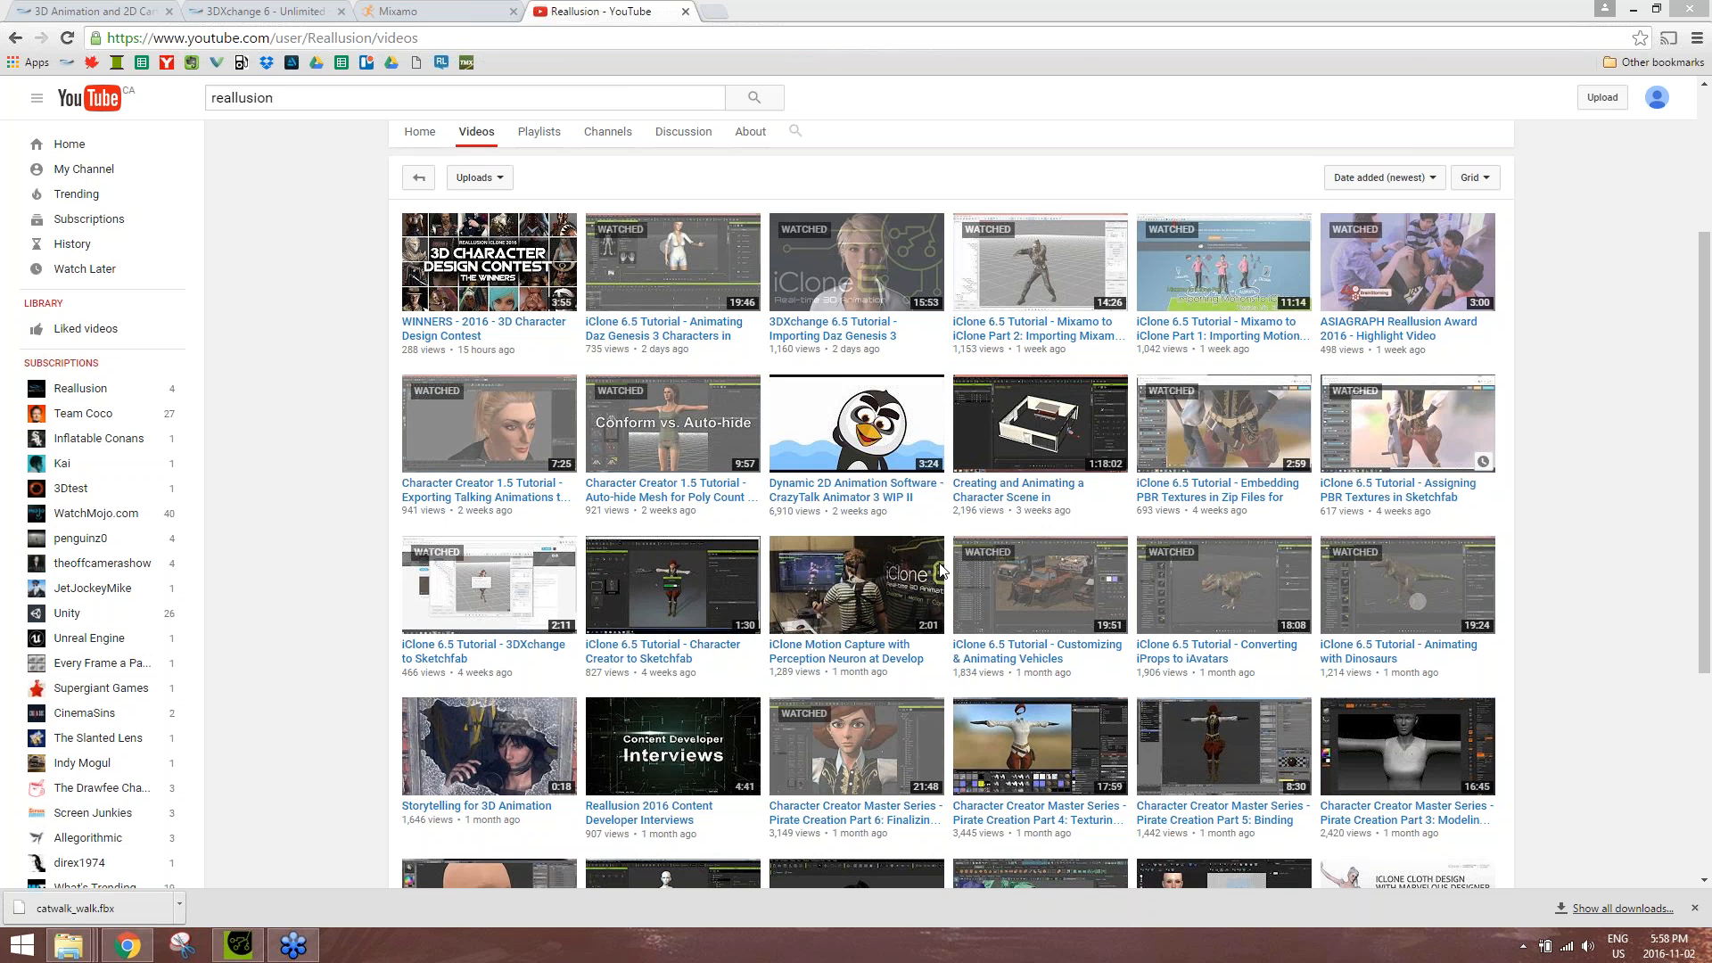
- Switch back to iClone, select the Bun hair in the scene, and examine its physics weight map and Opacity map
click(238, 944)
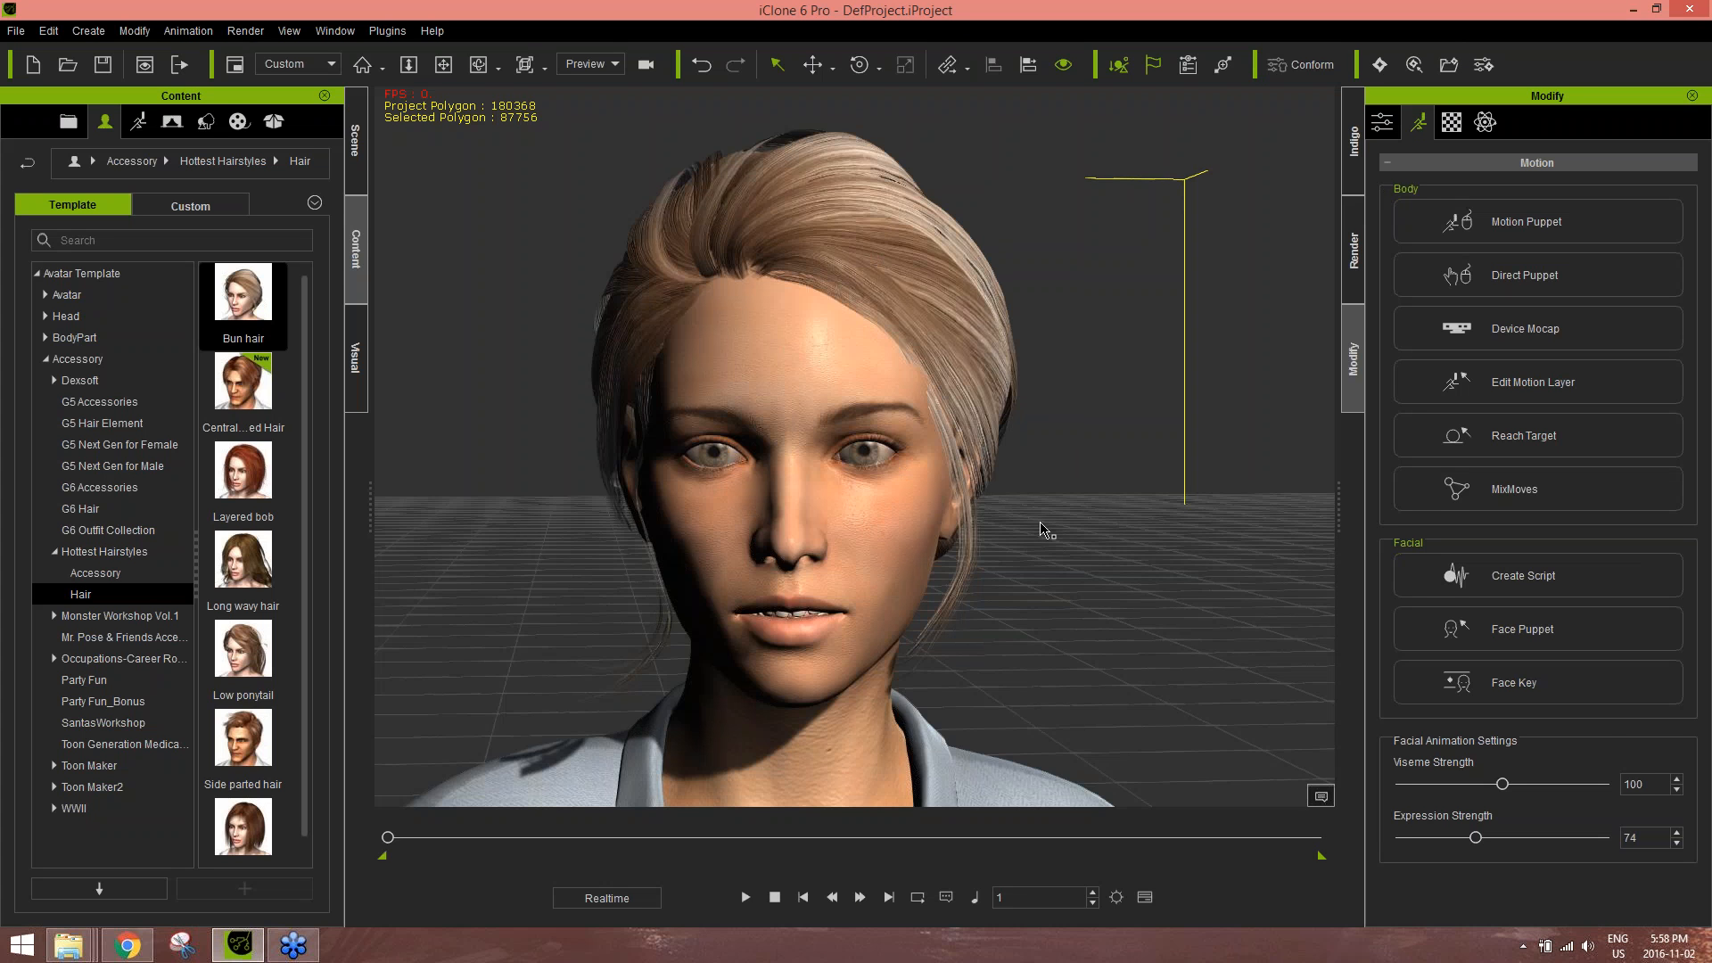
right_drag(1096, 546, 642, 557)
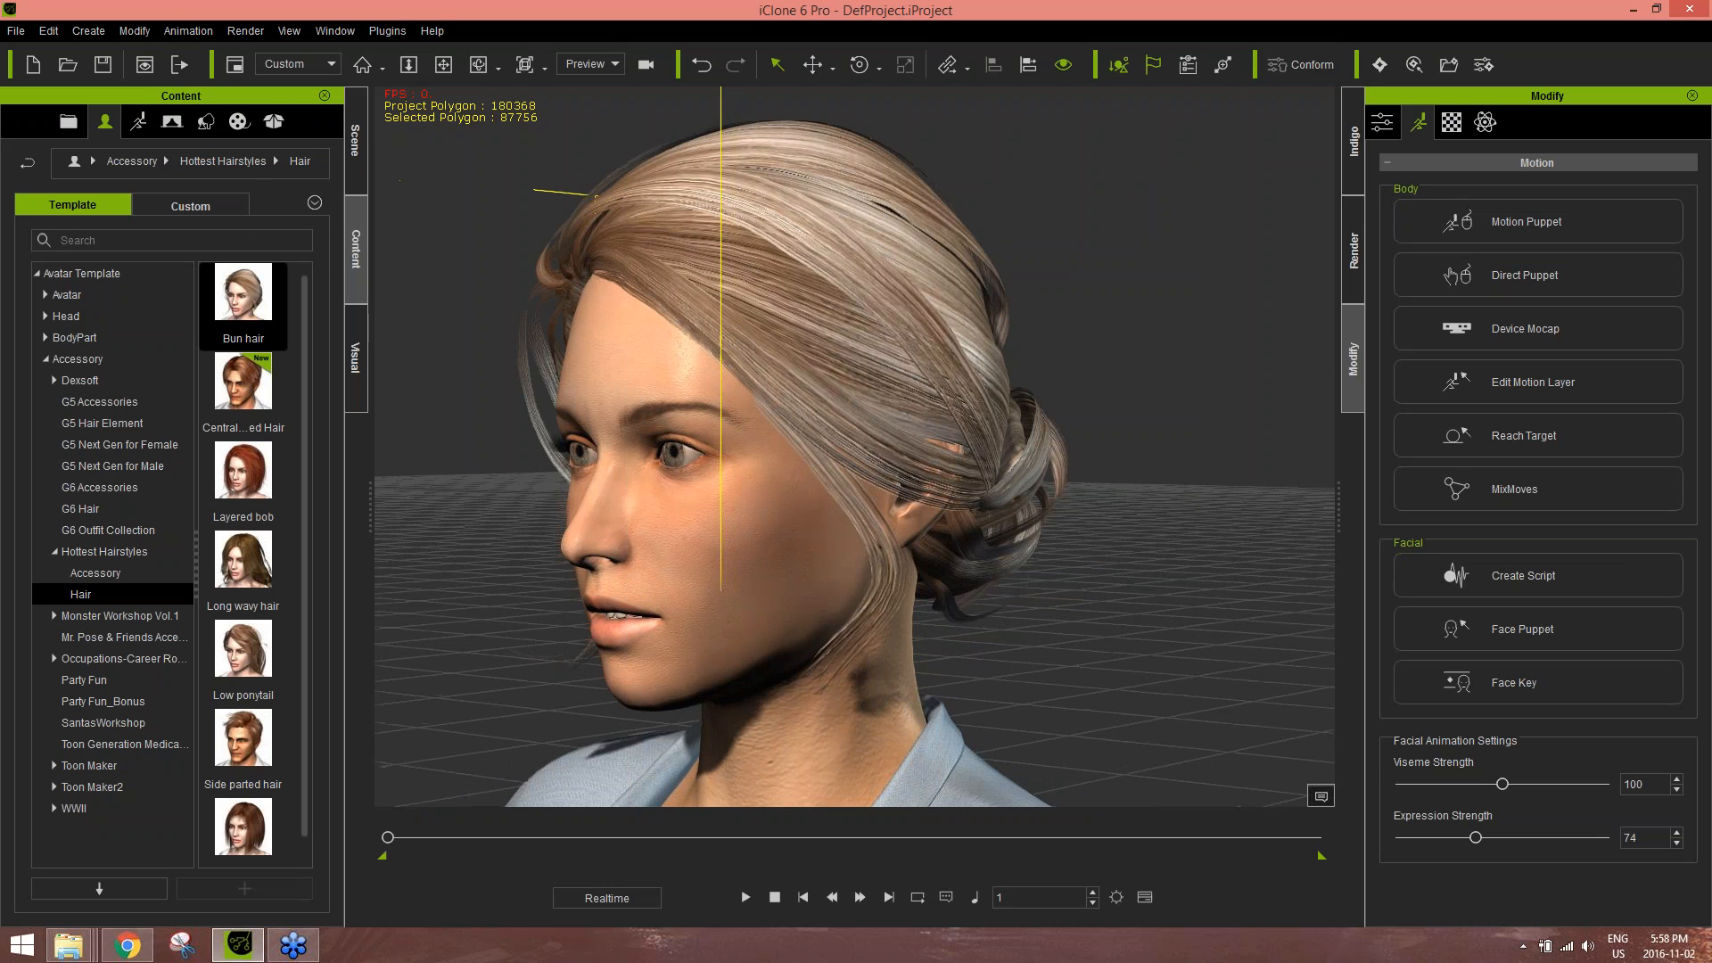
click(356, 140)
click(118, 266)
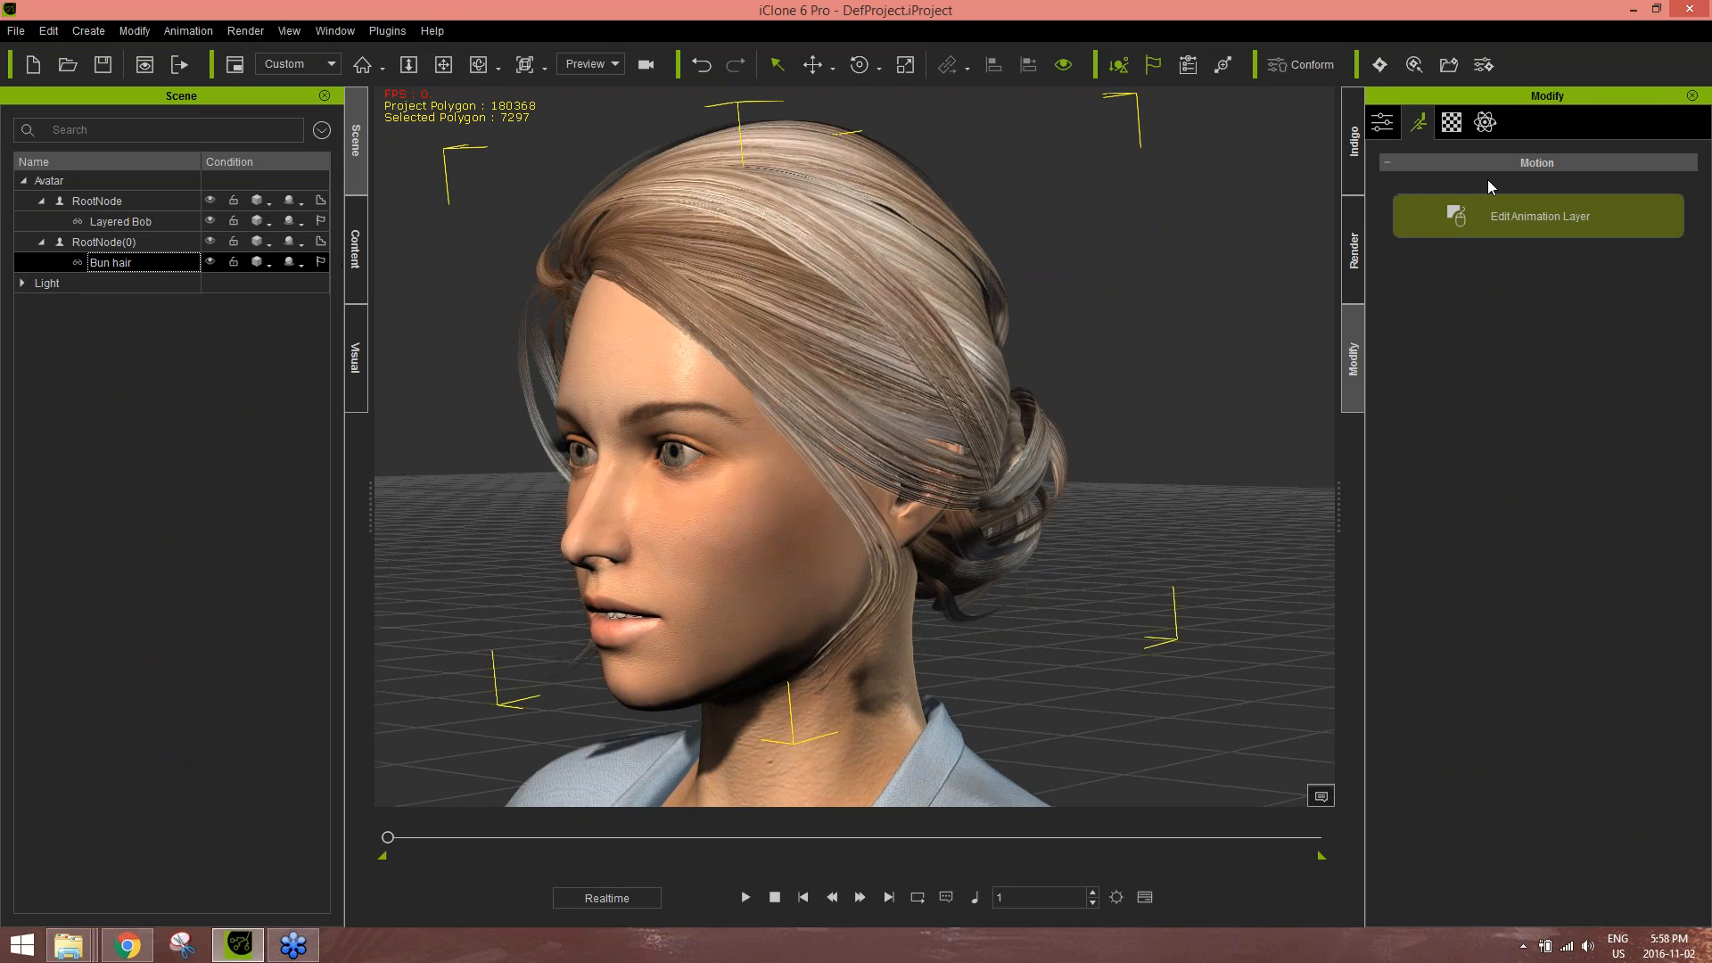
click(1483, 123)
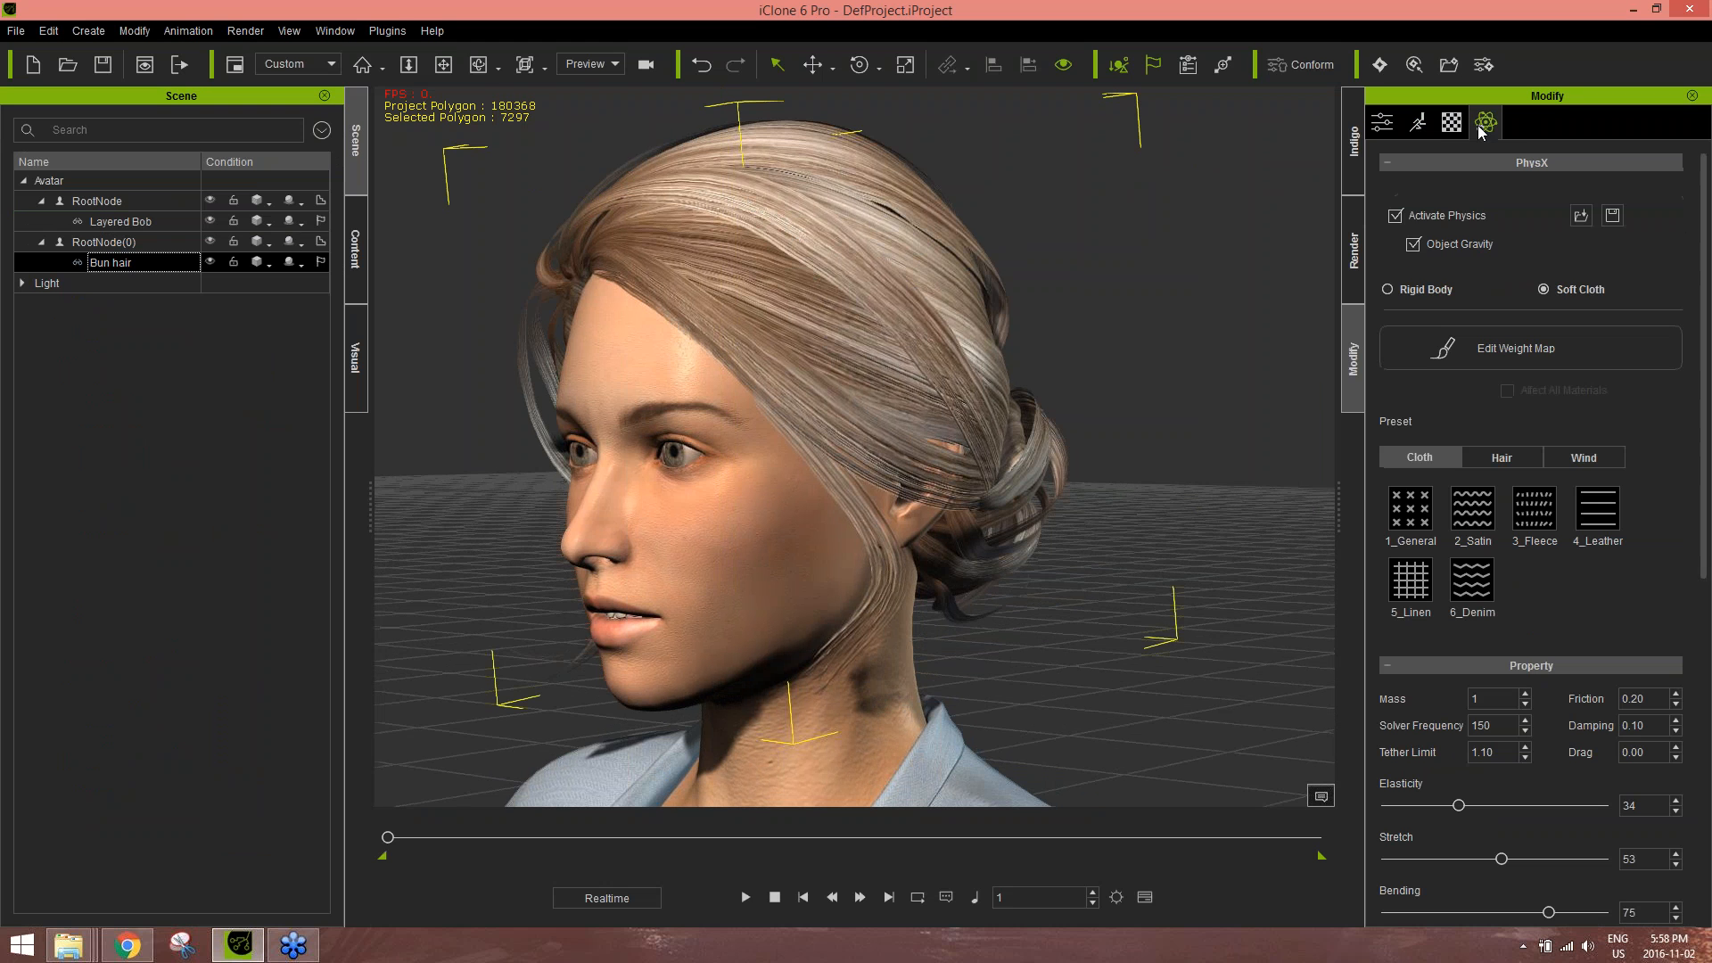
click(1502, 357)
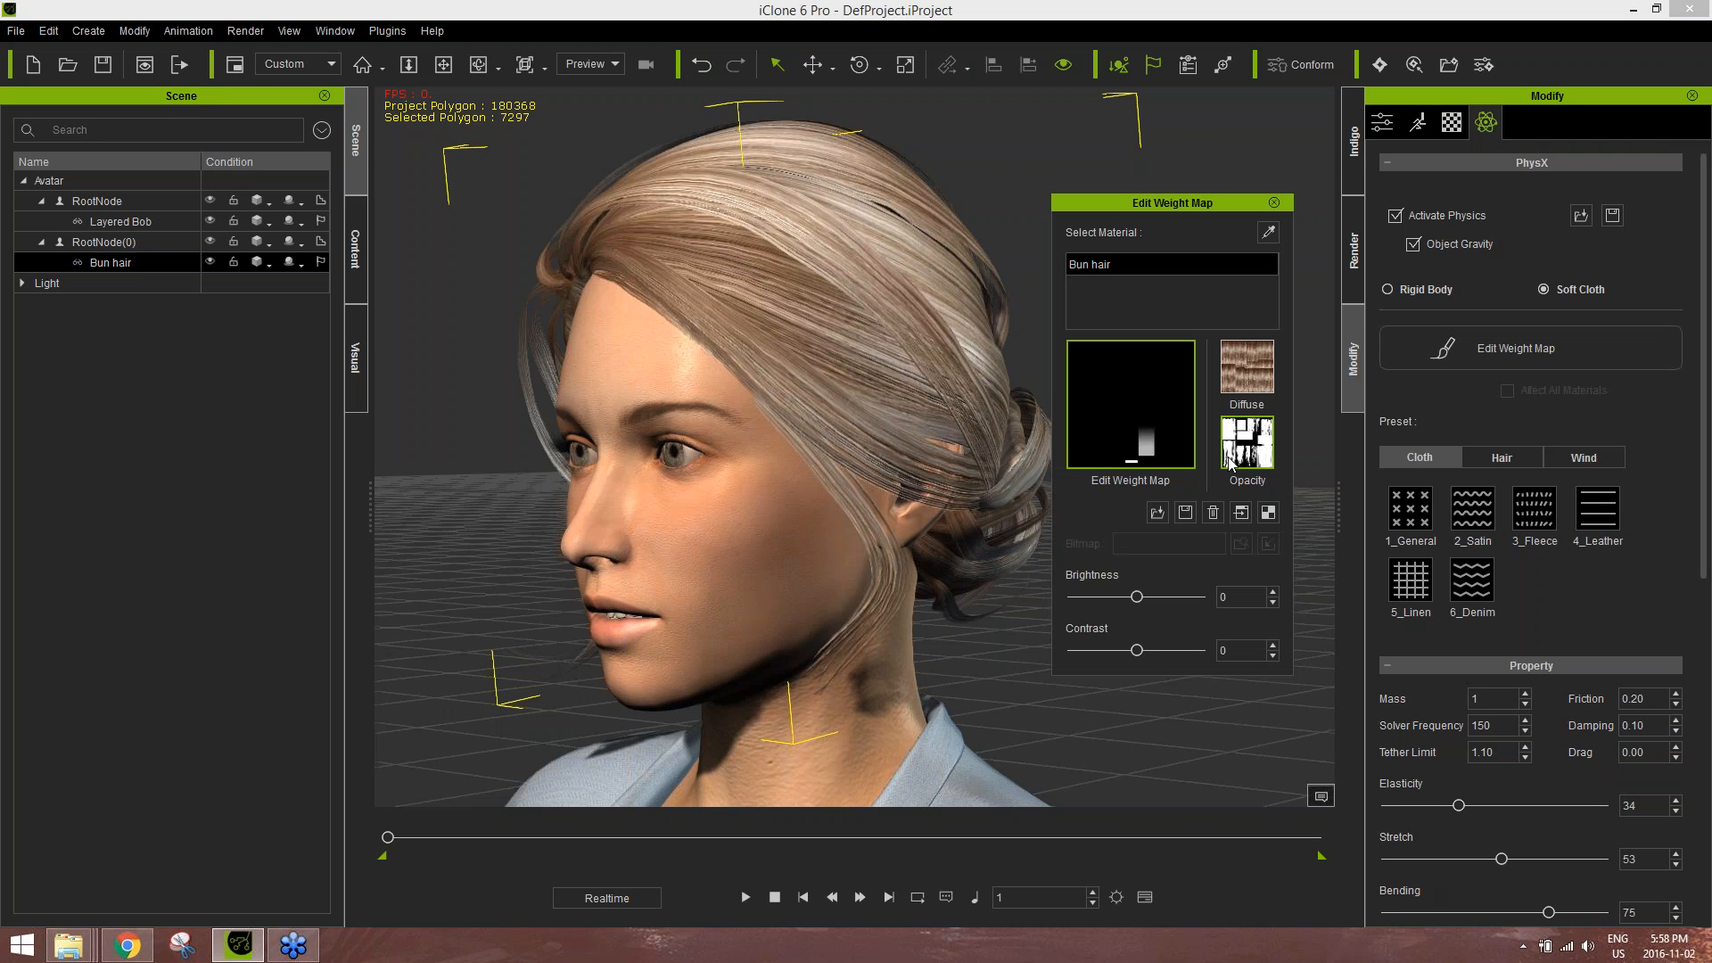
click(1248, 447)
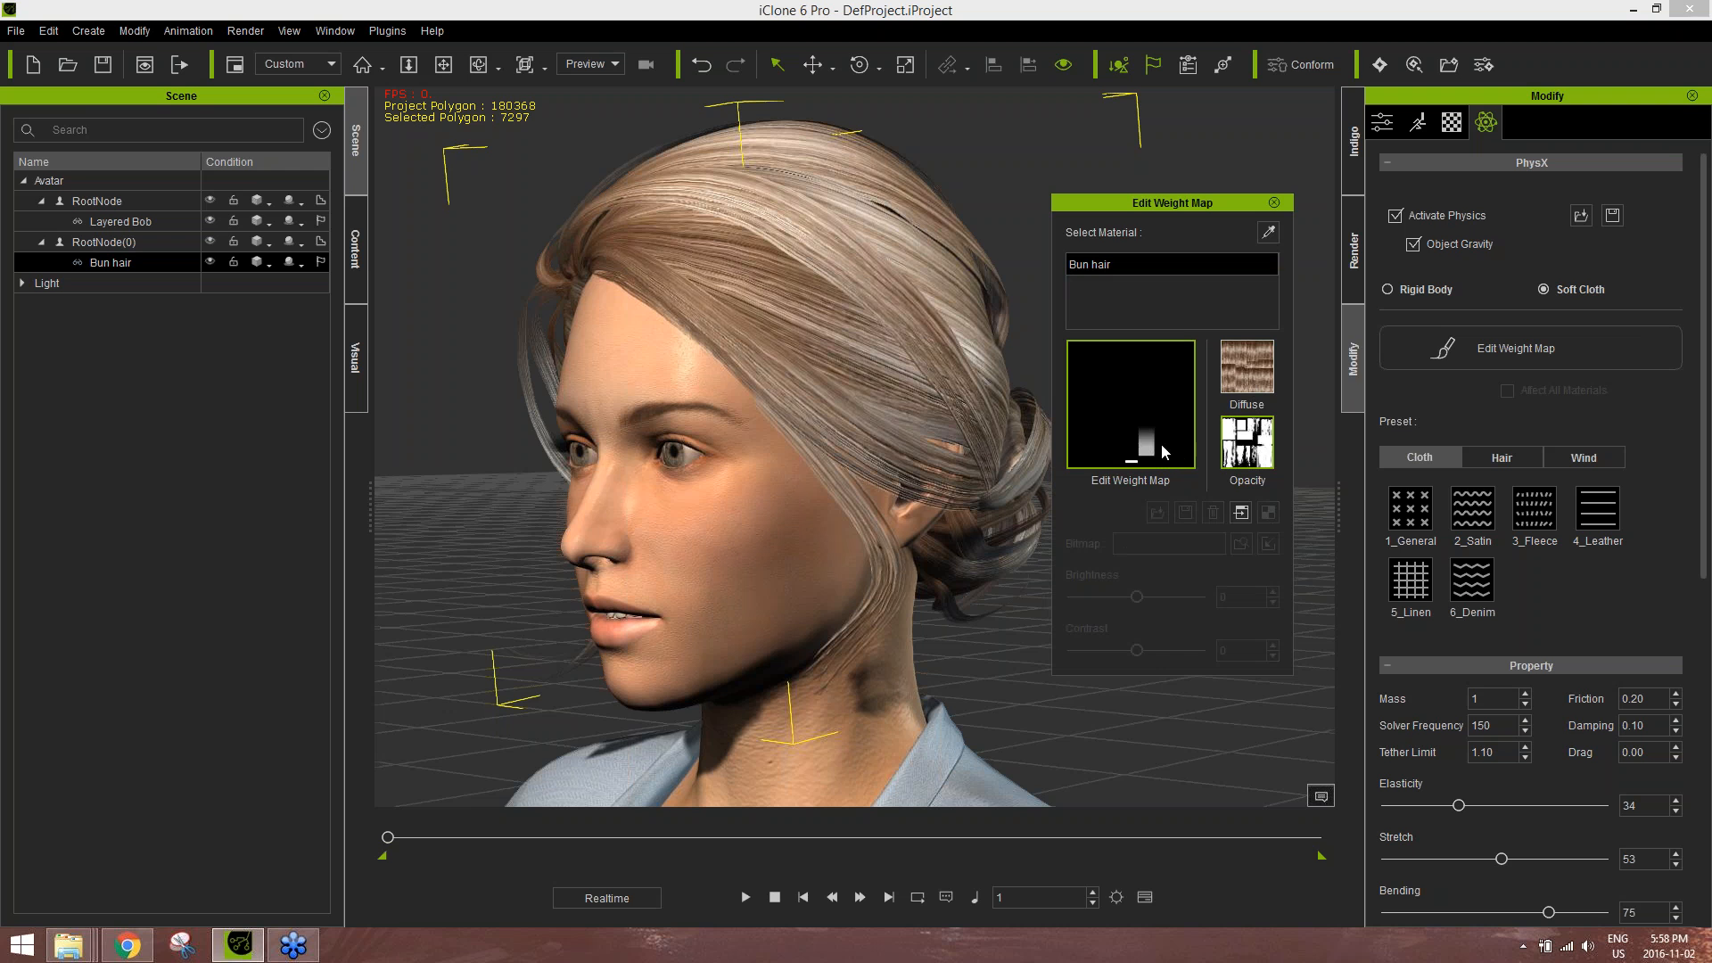
- Close the Bun hair's weight map editor and add the Low ponytail hair from the Hottest Hairstyles content to the avatar
click(1274, 202)
click(355, 250)
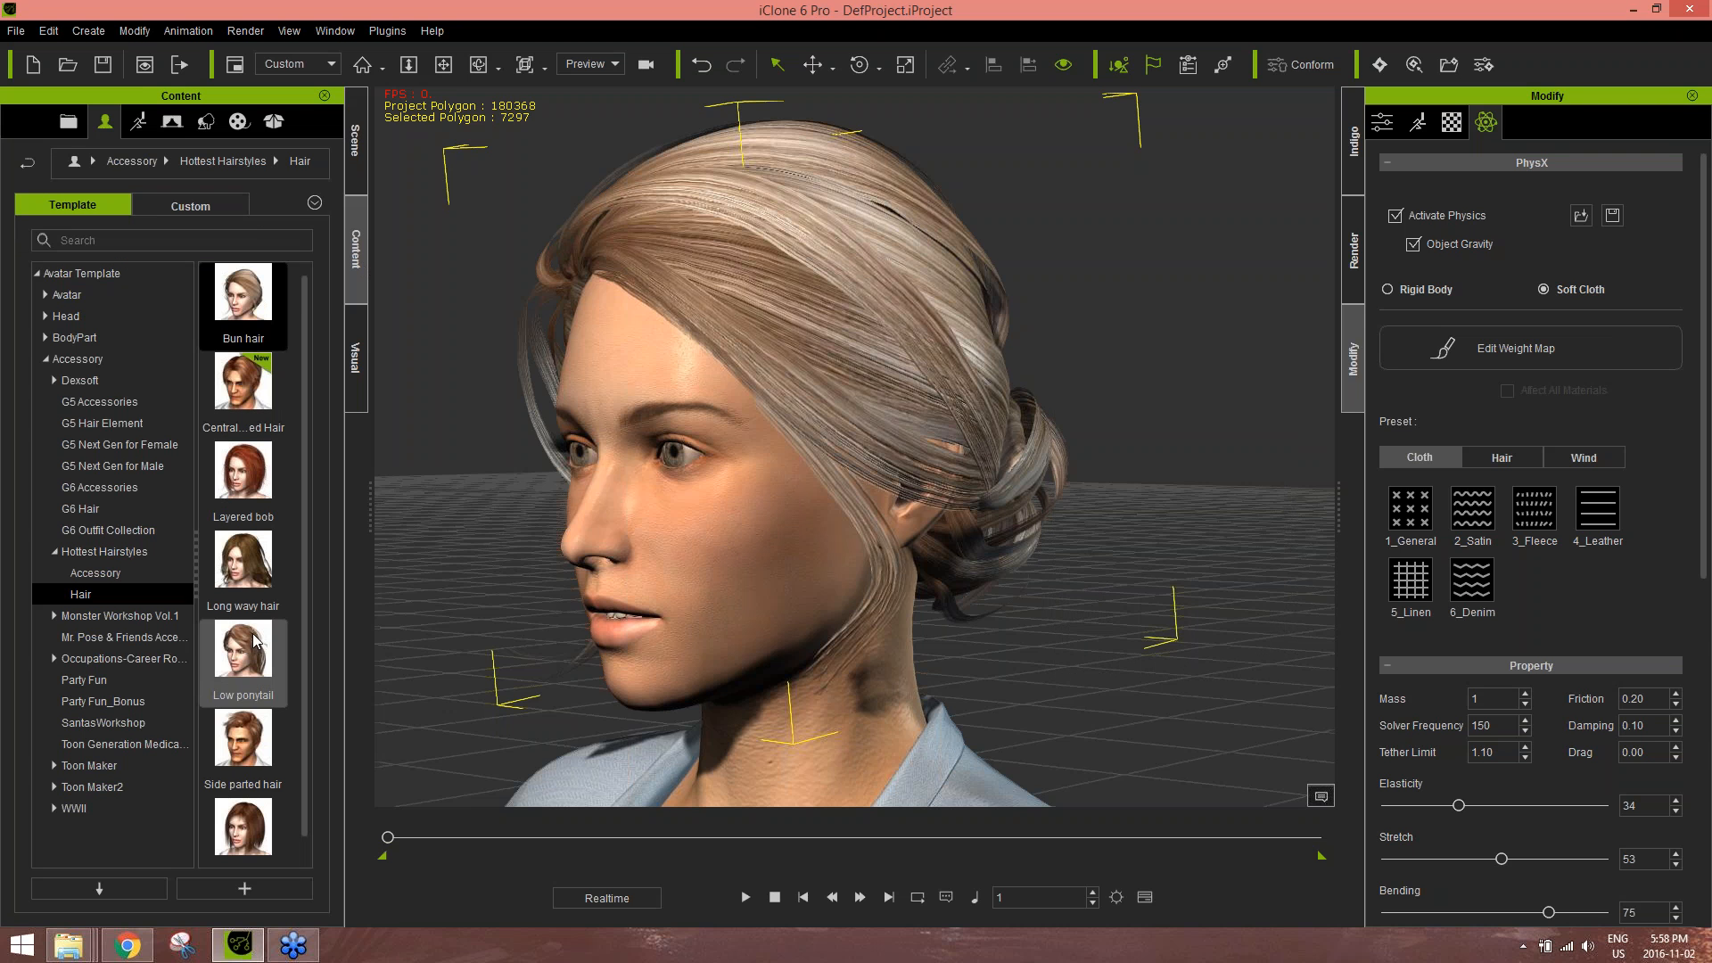
double_click(259, 659)
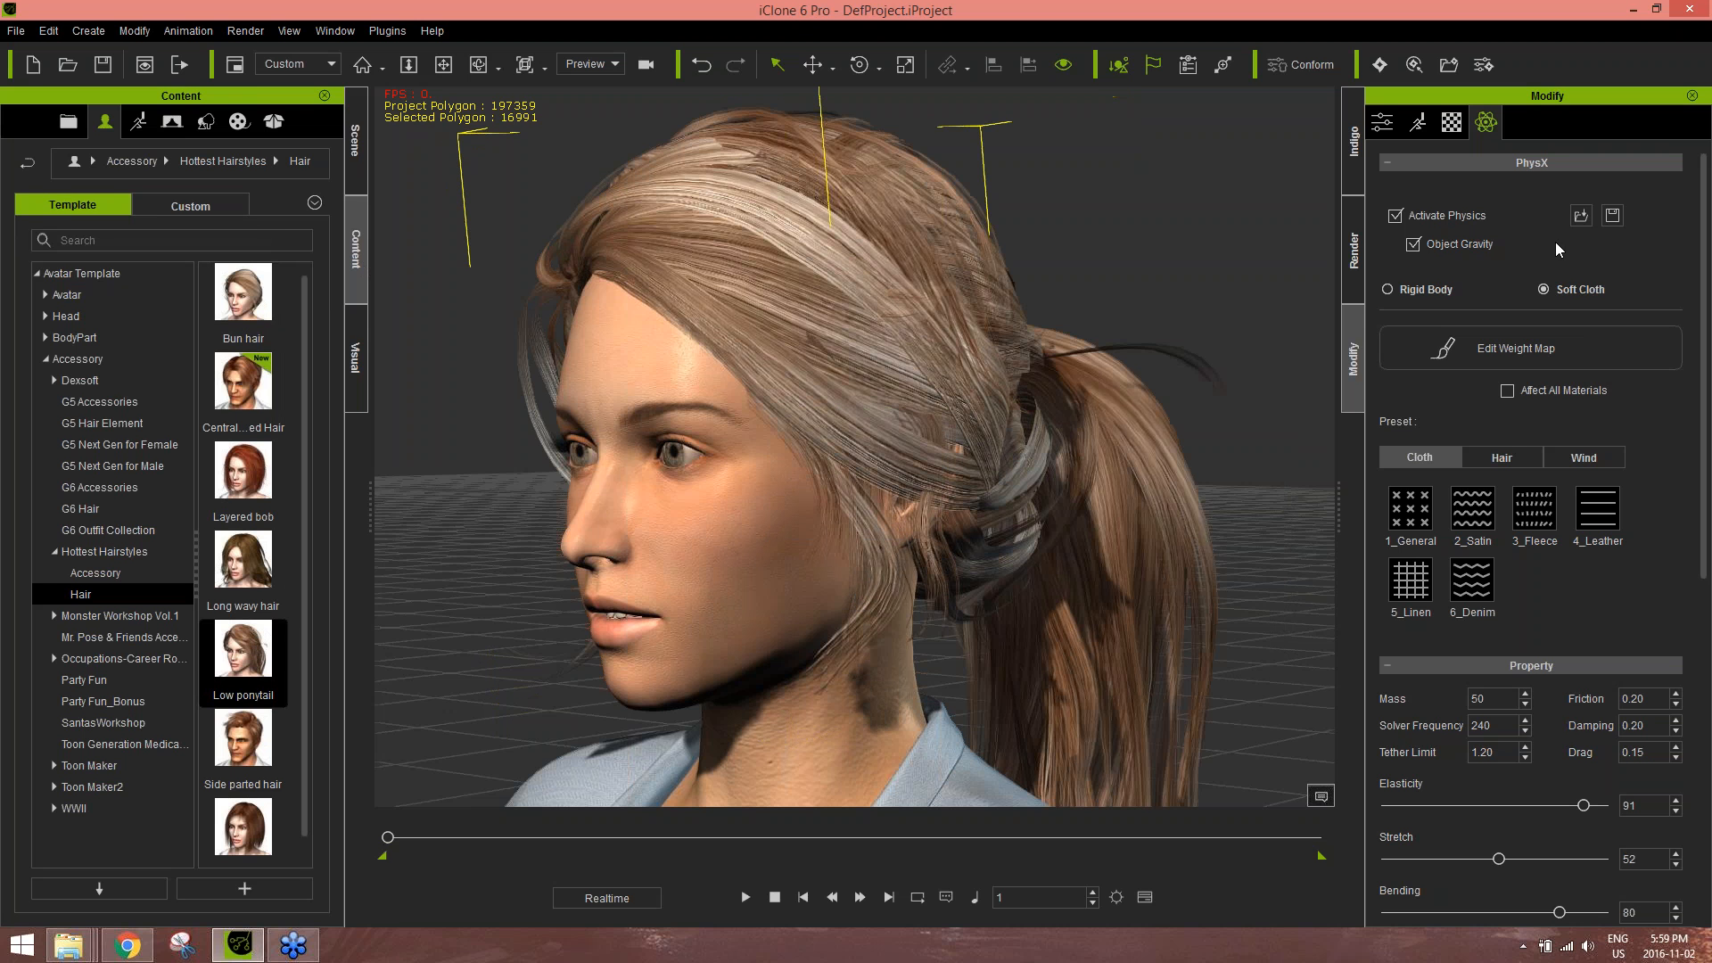
- Examine the Low ponytail's front hair weight map, view it in Photoshop, and return to iClone
click(1549, 359)
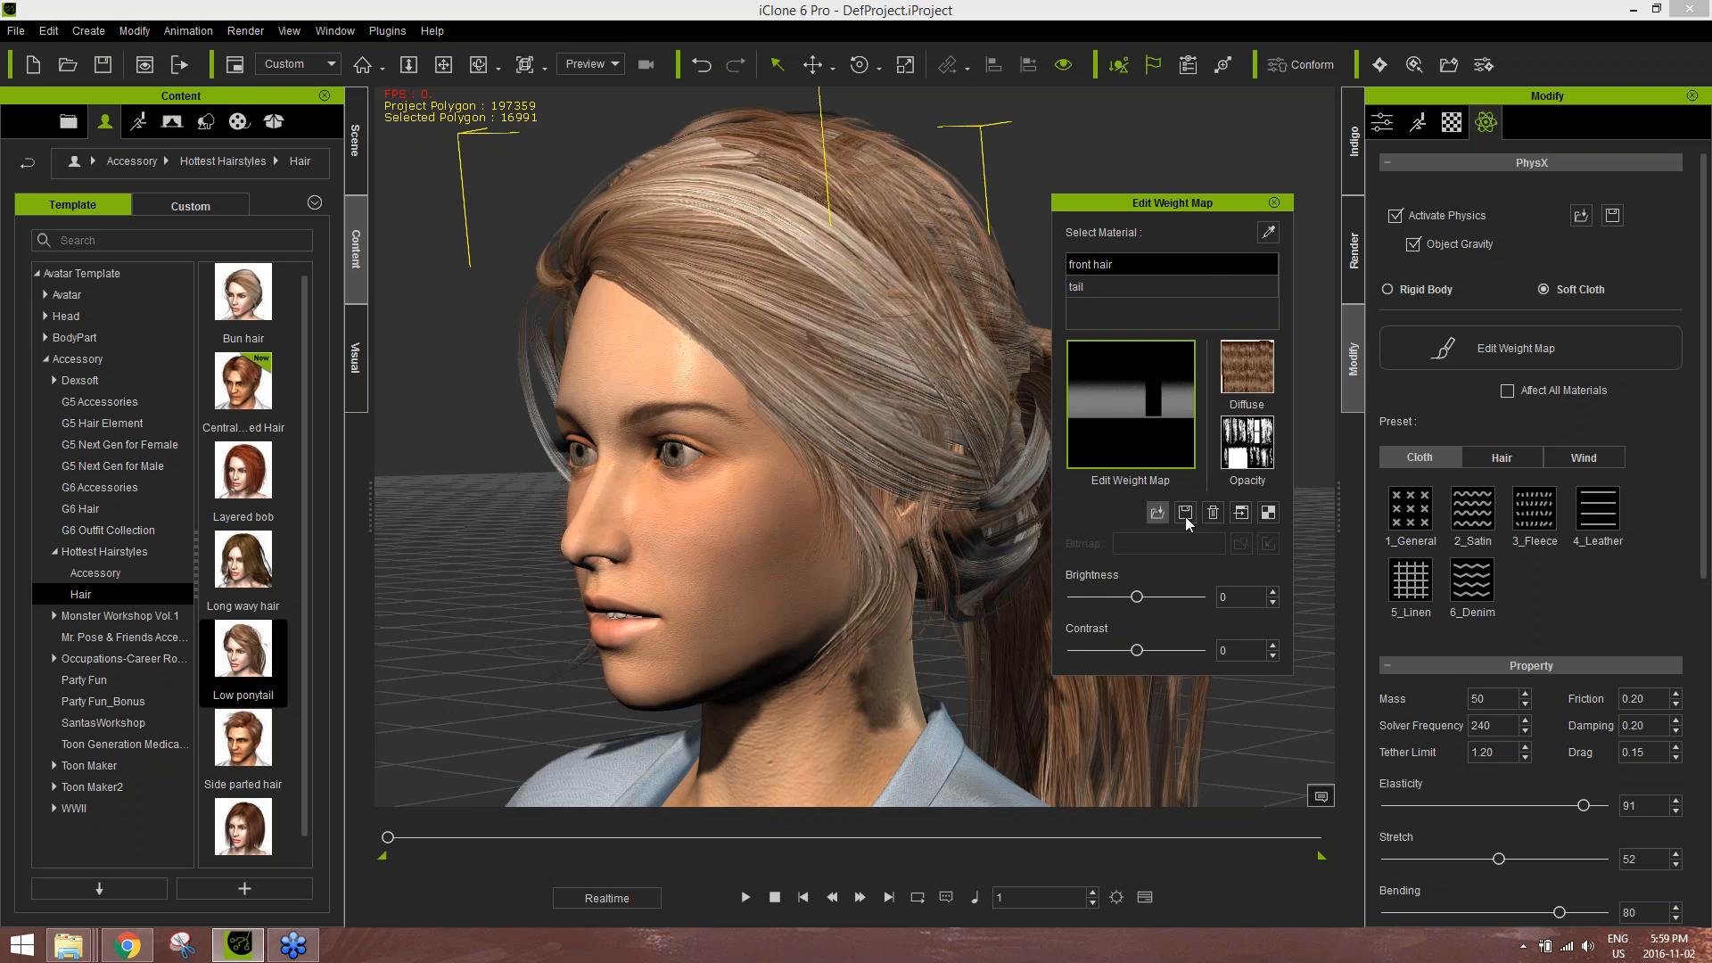
click(1241, 515)
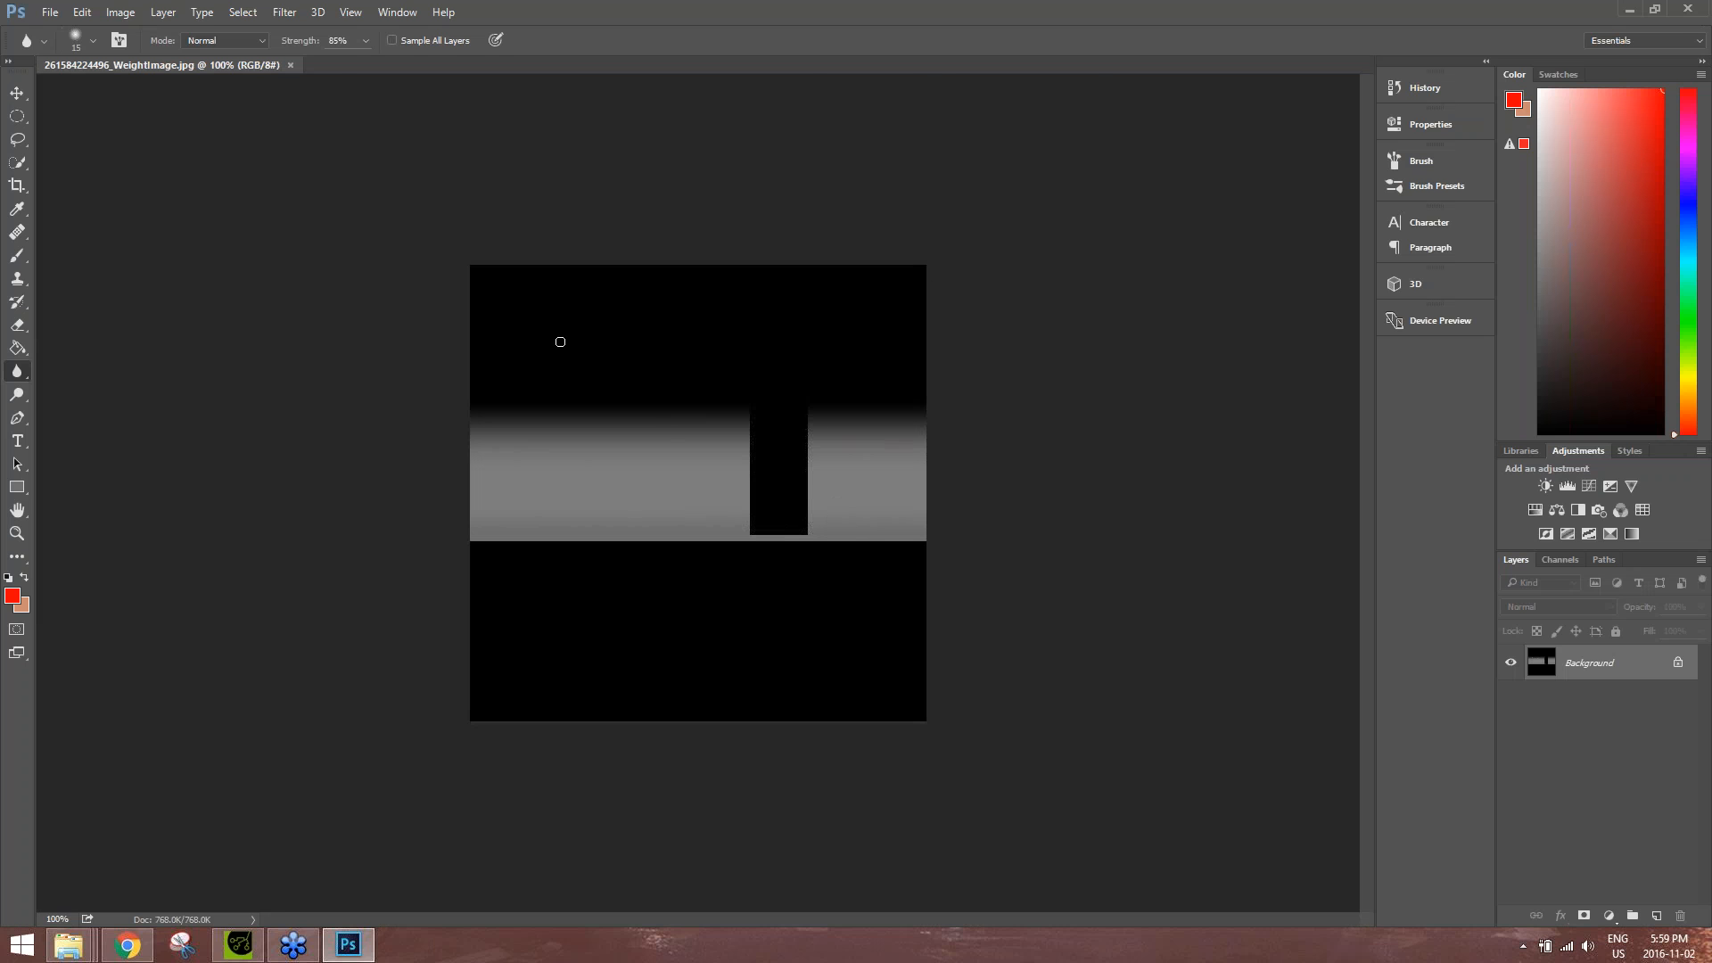
click(1633, 11)
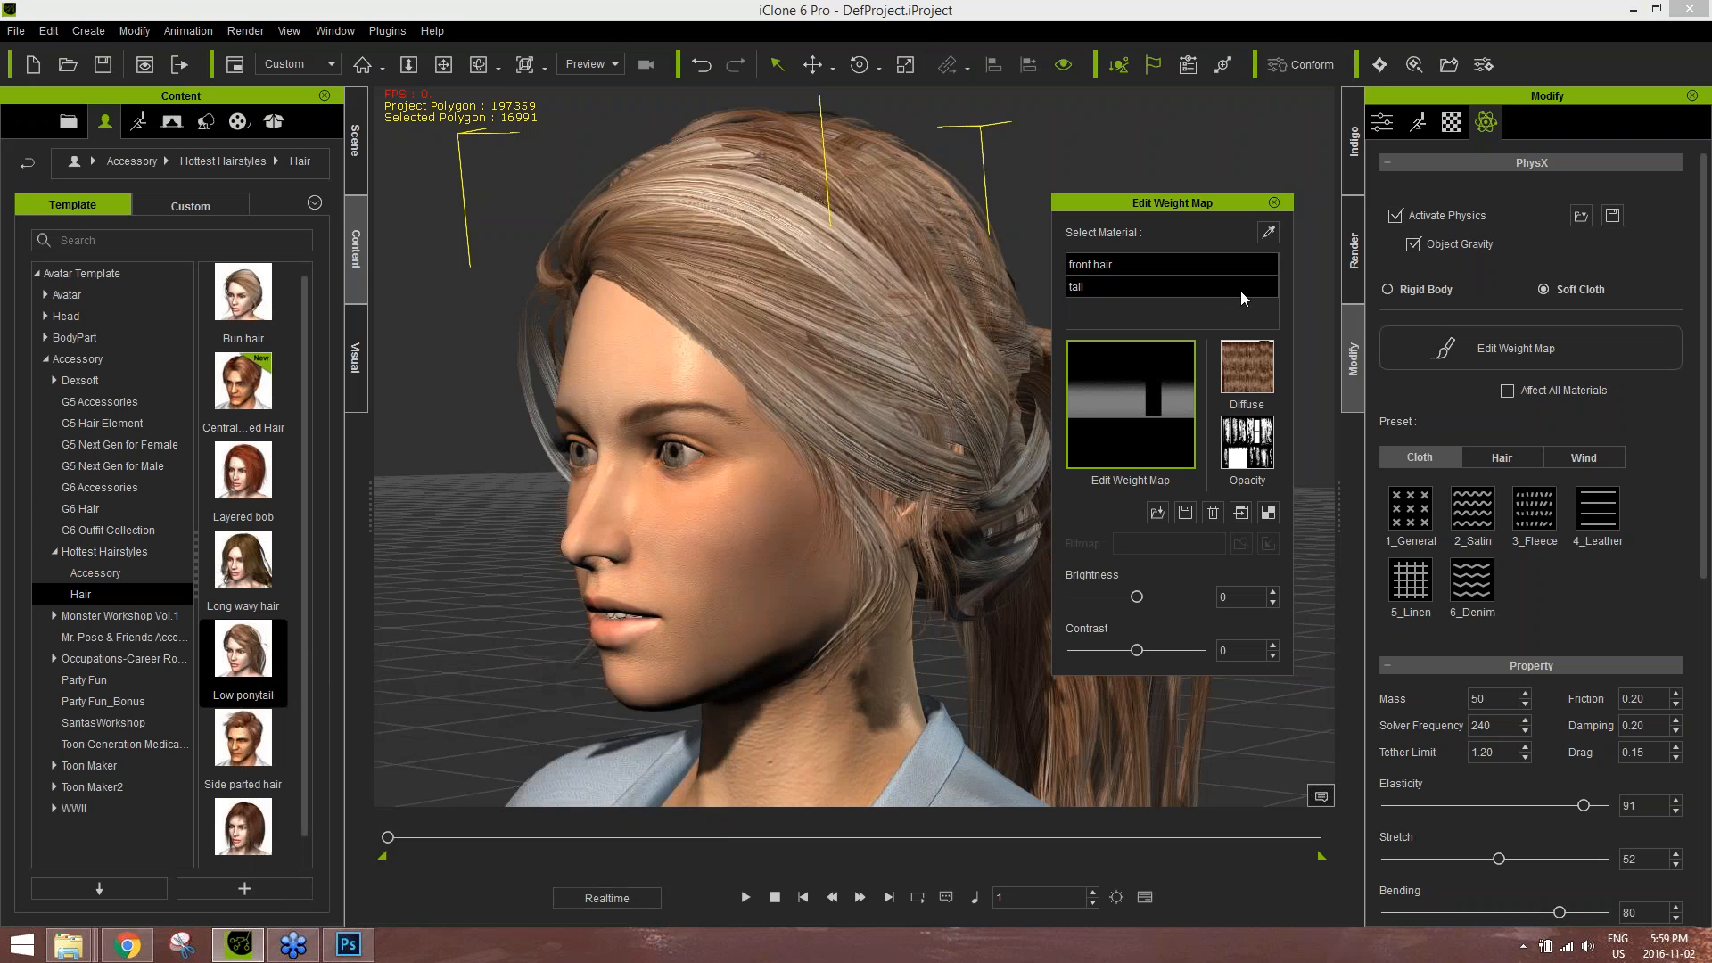
- Load softcloth_28 as the weight map for the Low ponytail's front hair material and close the weight map editor
click(1148, 409)
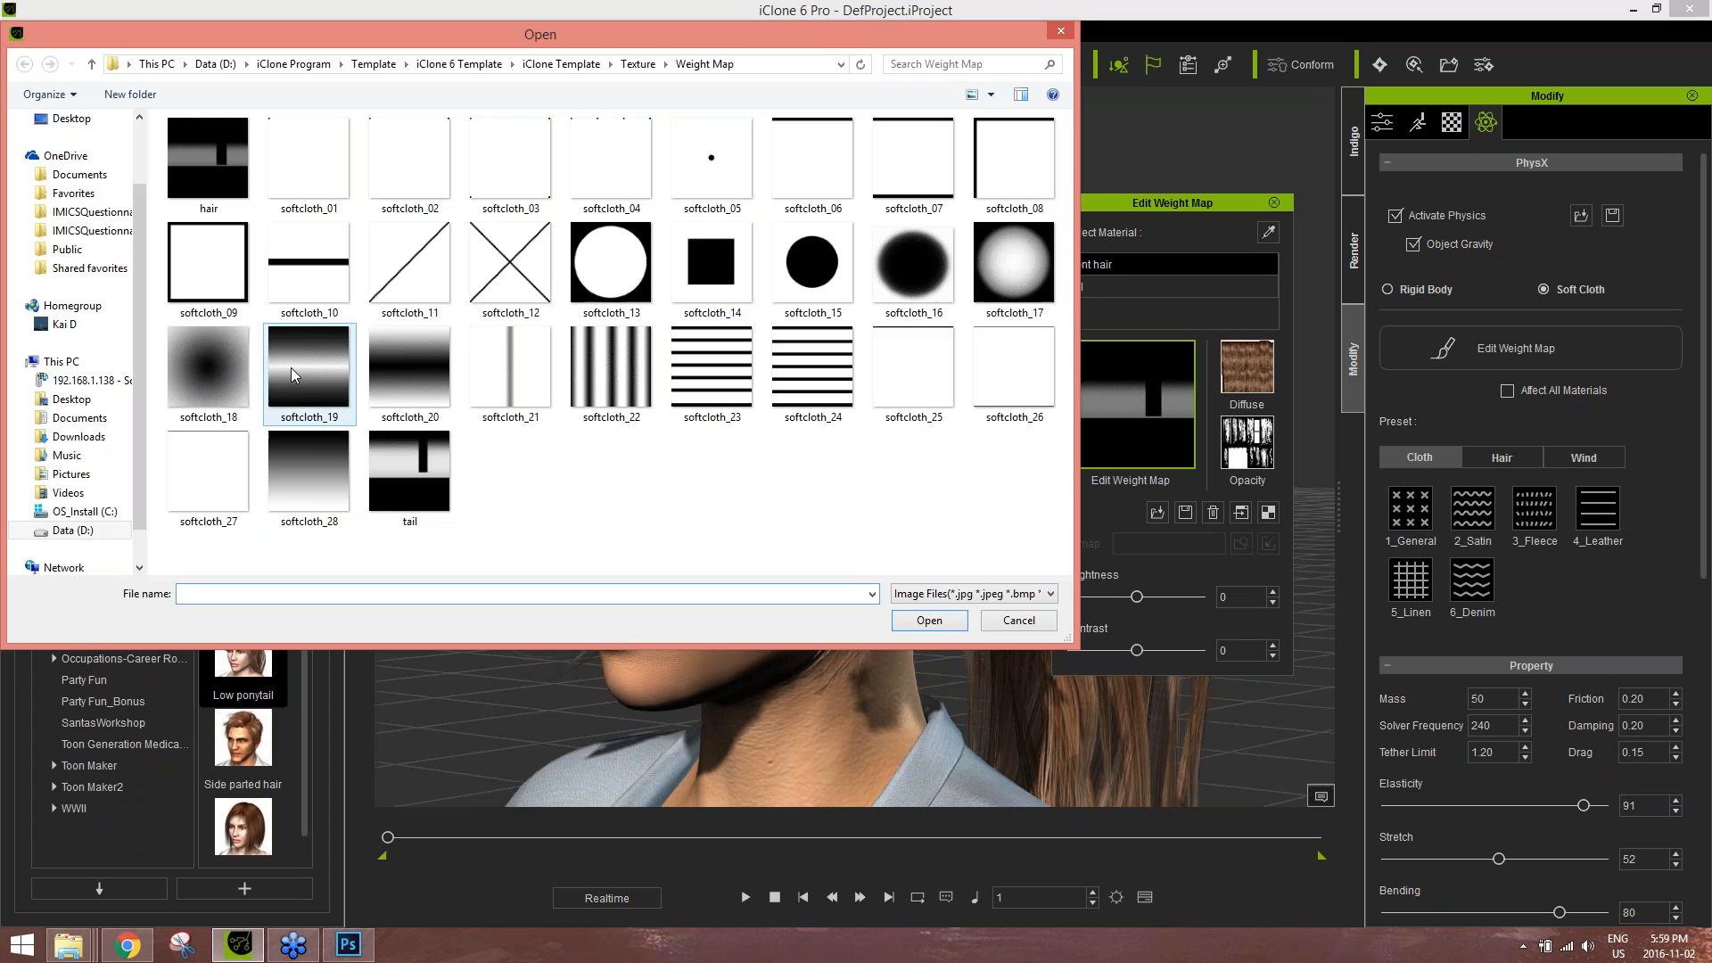
double_click(327, 461)
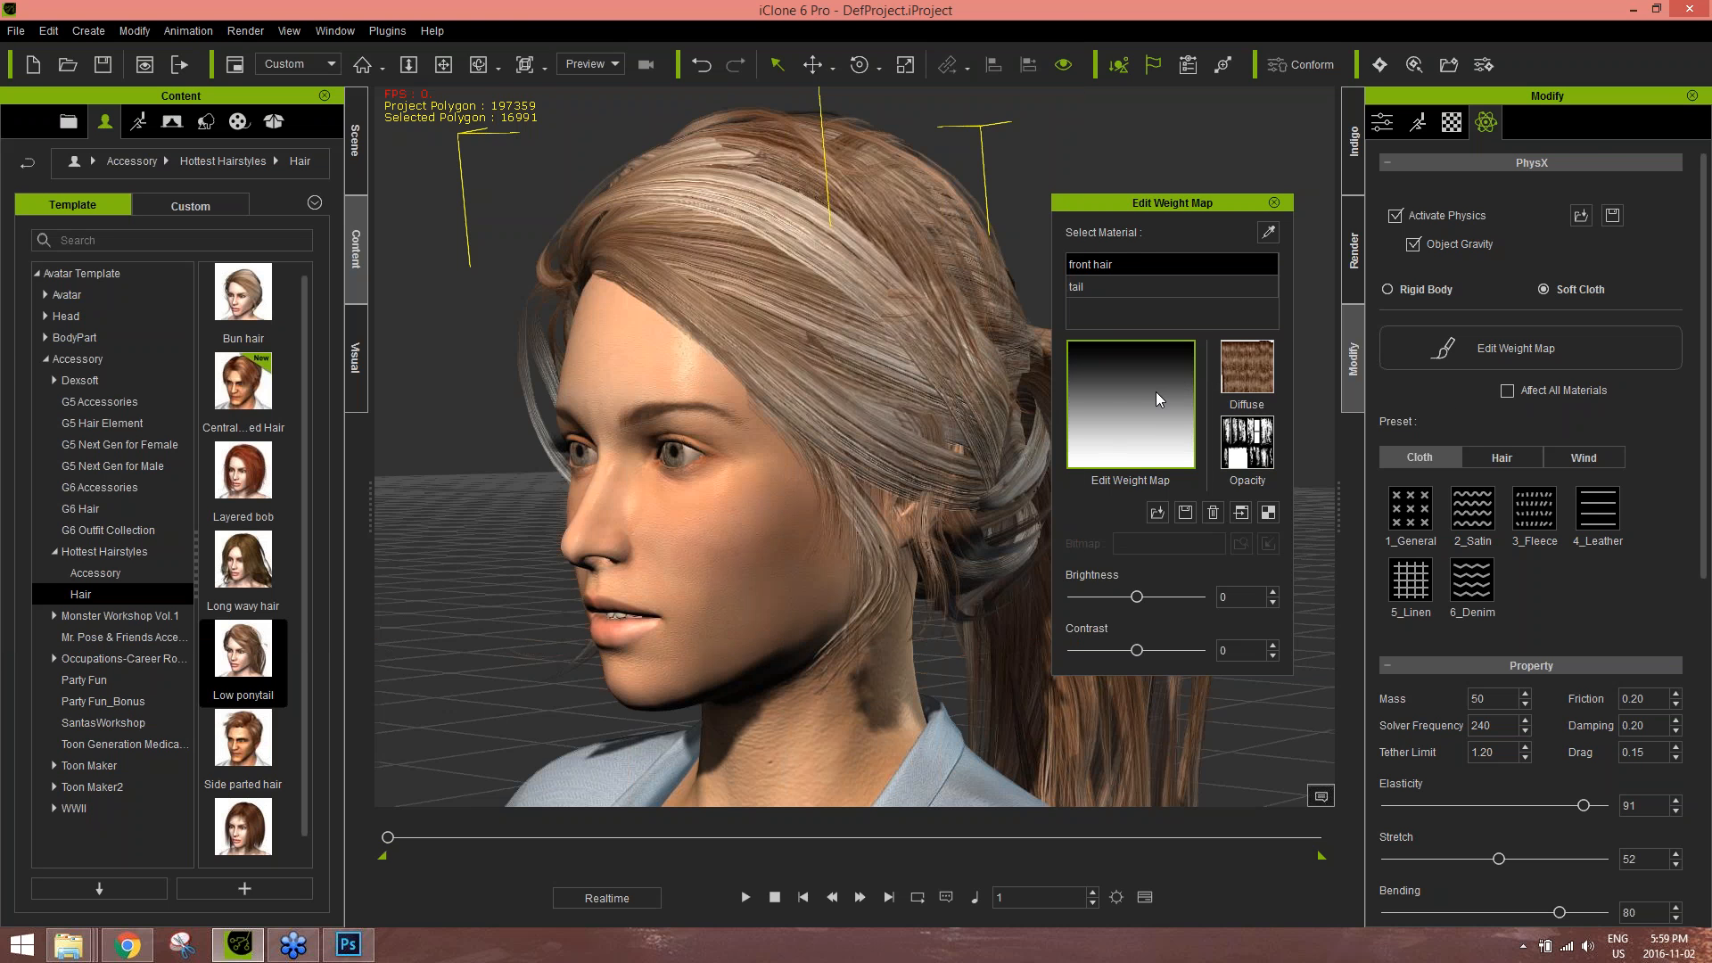
click(1275, 206)
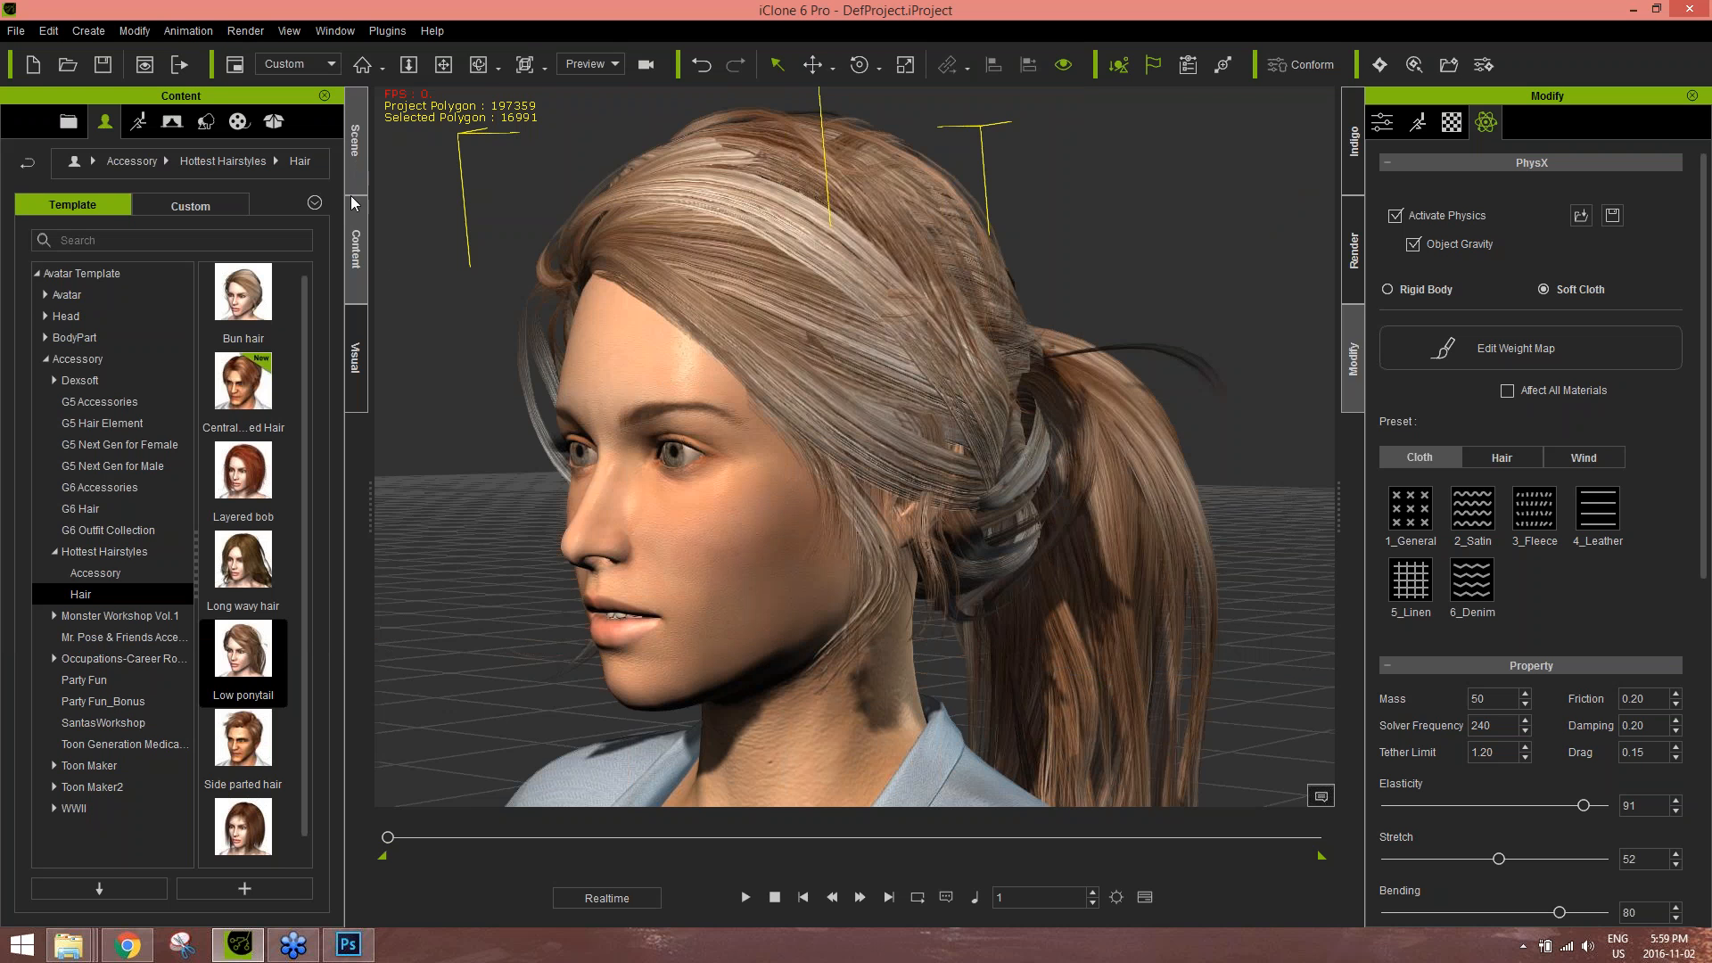
- Delete the Bun hair from the scene and play the animation to test the Low ponytail's physics
click(356, 170)
click(158, 264)
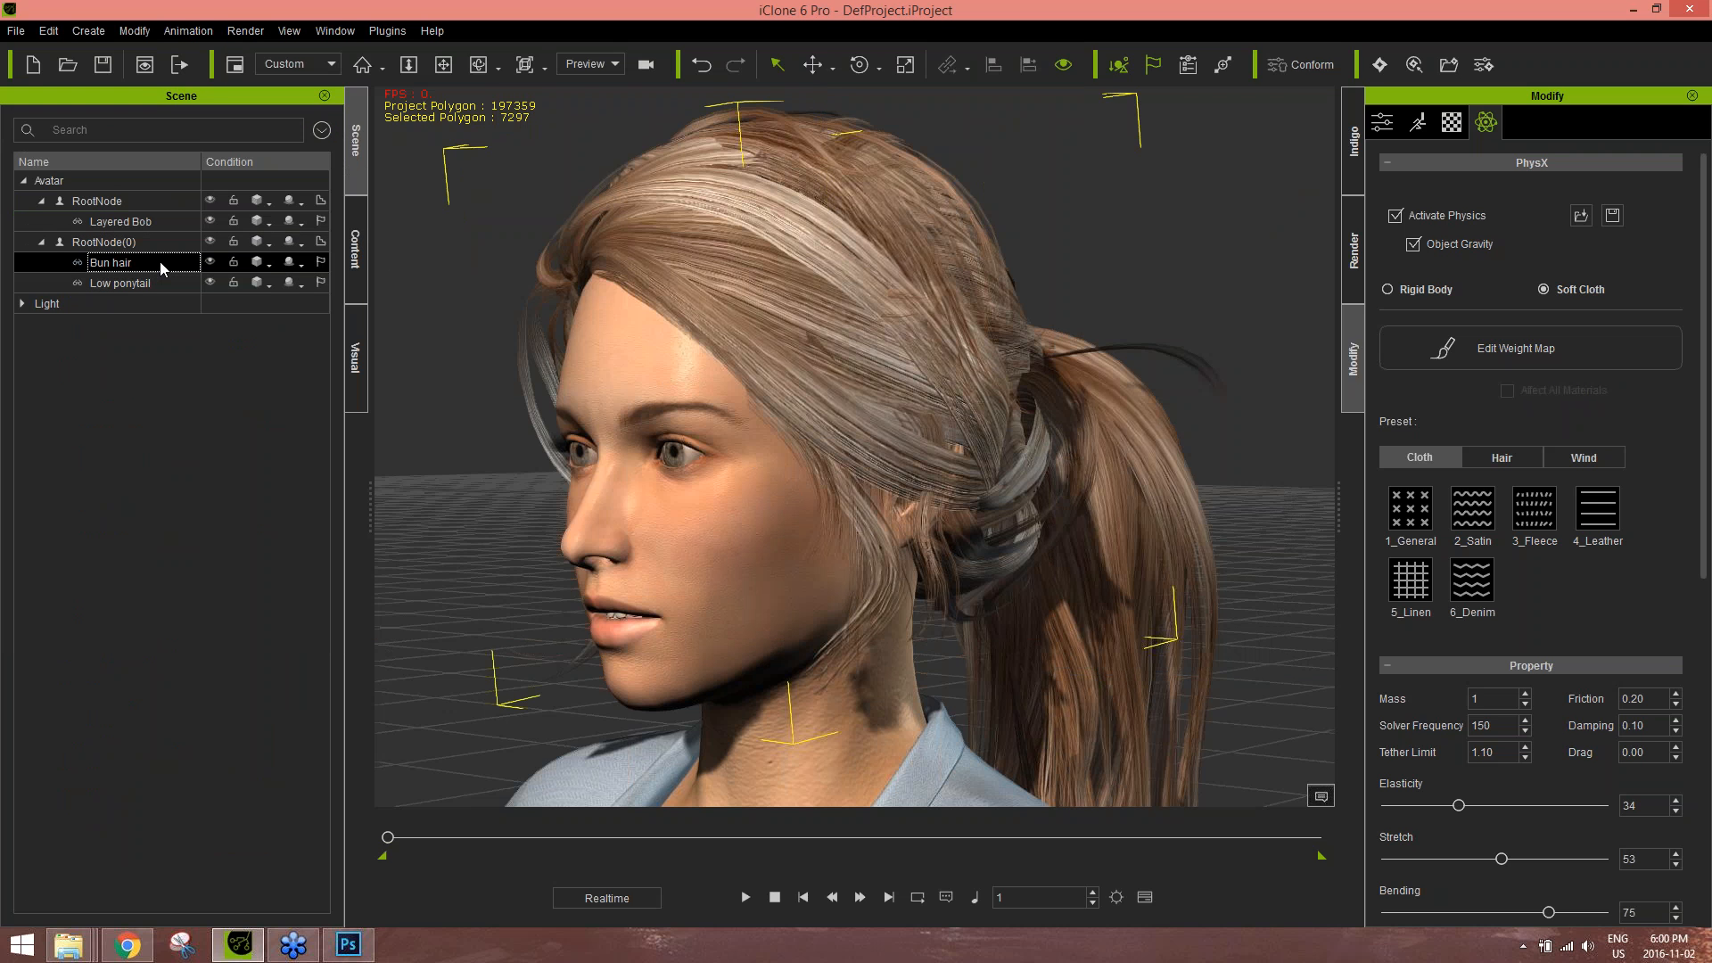
key(Delete)
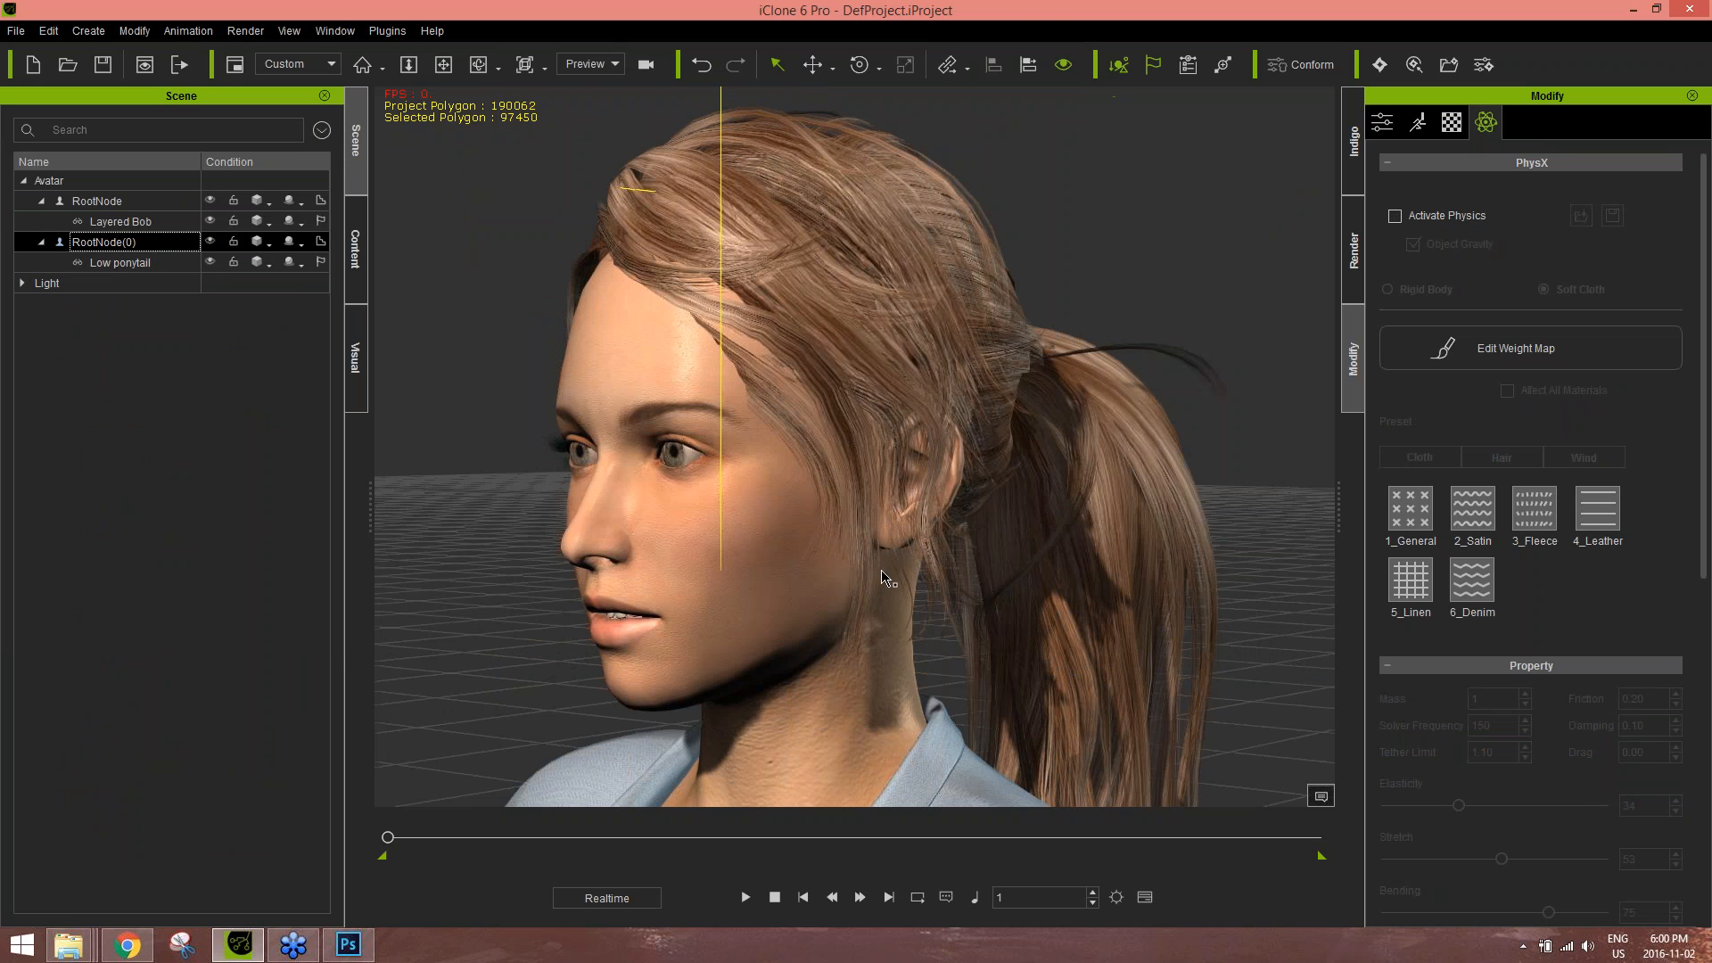
click(747, 898)
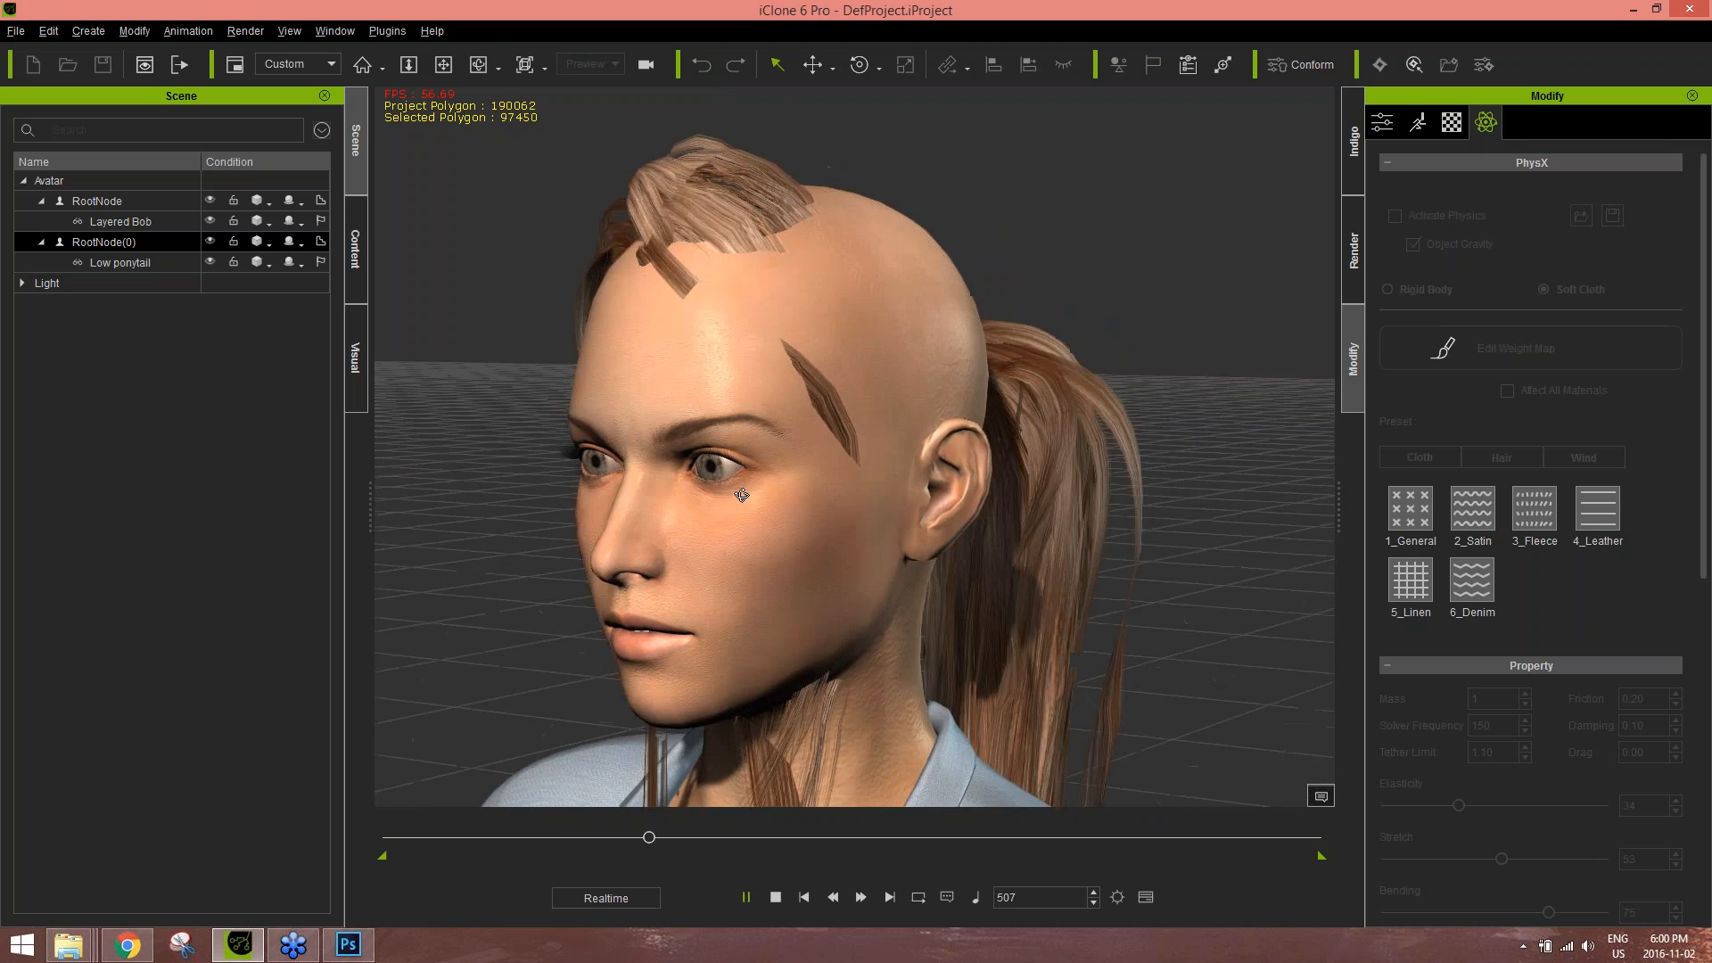
click(777, 897)
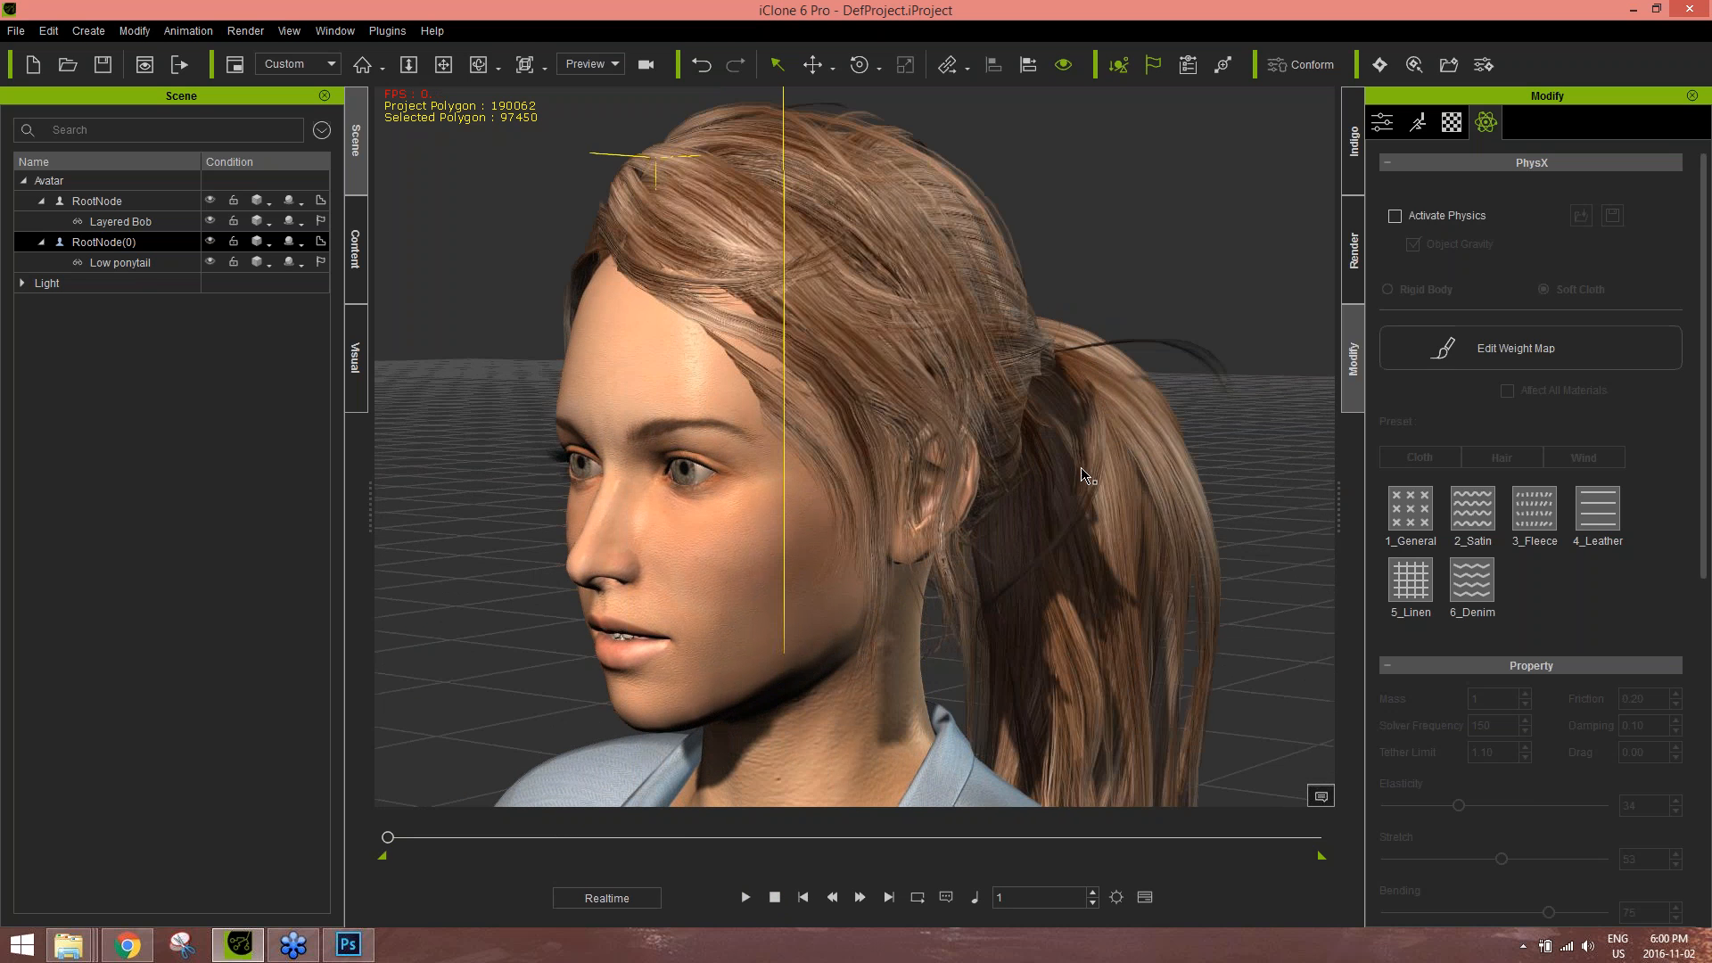
- Load the tail image as the weight map for the Low ponytail's front hair and play the simulation
click(1545, 346)
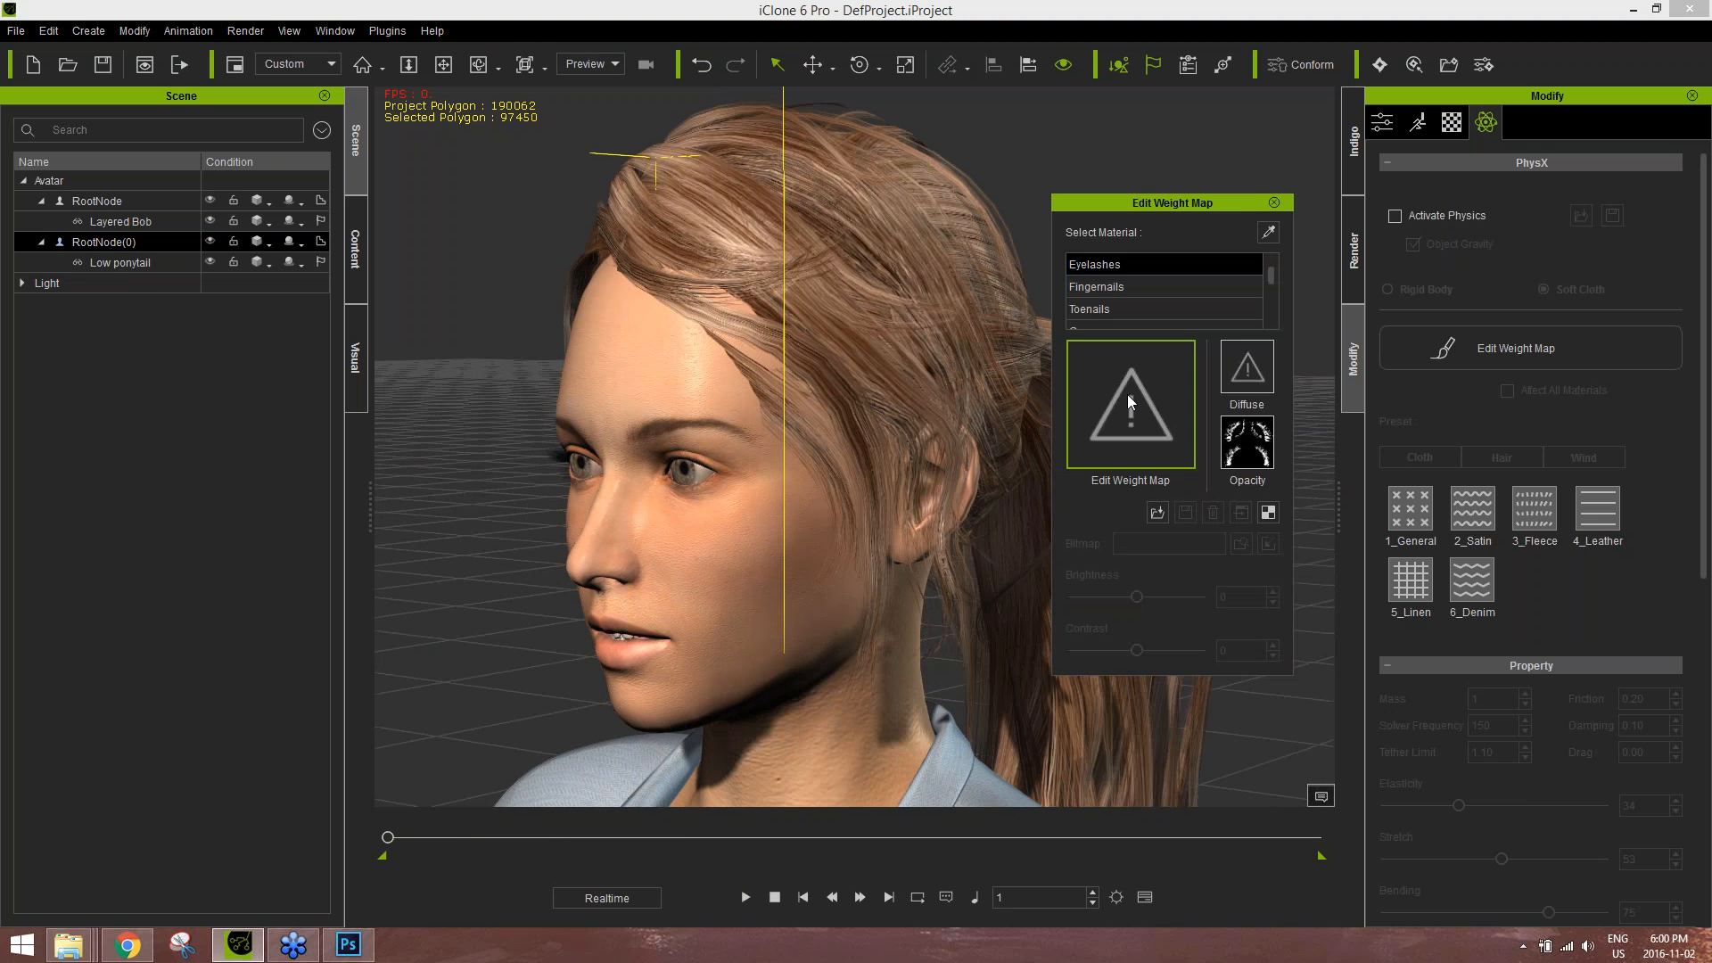
click(124, 262)
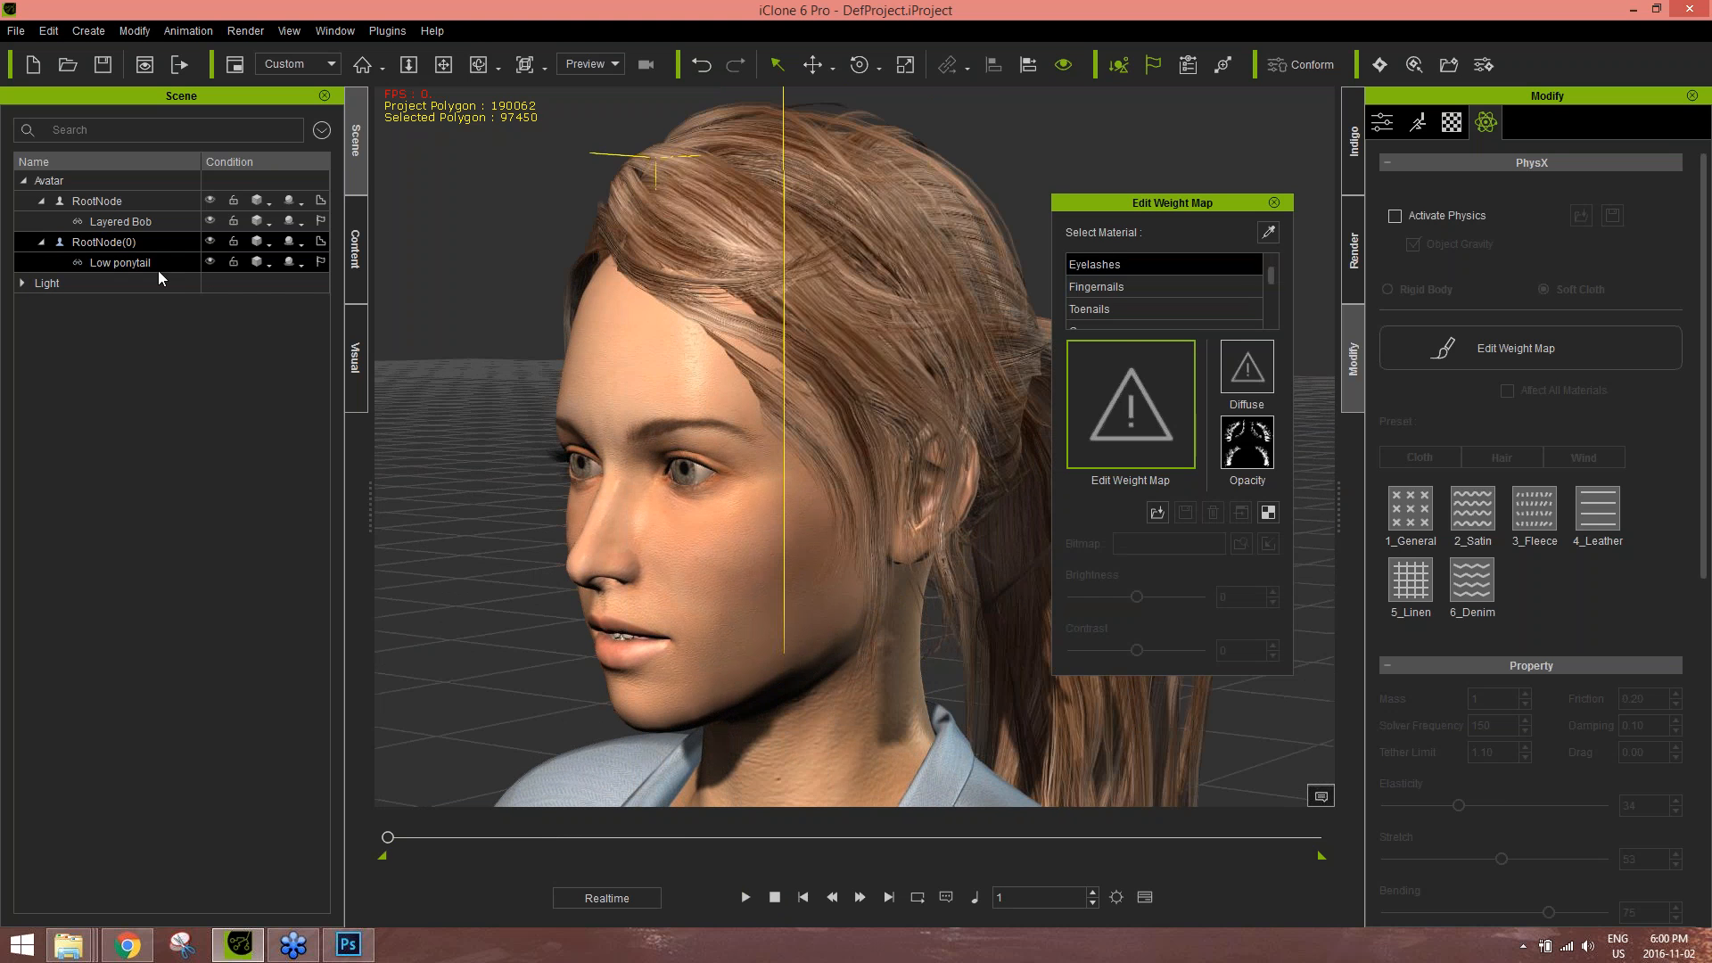
double_click(1139, 414)
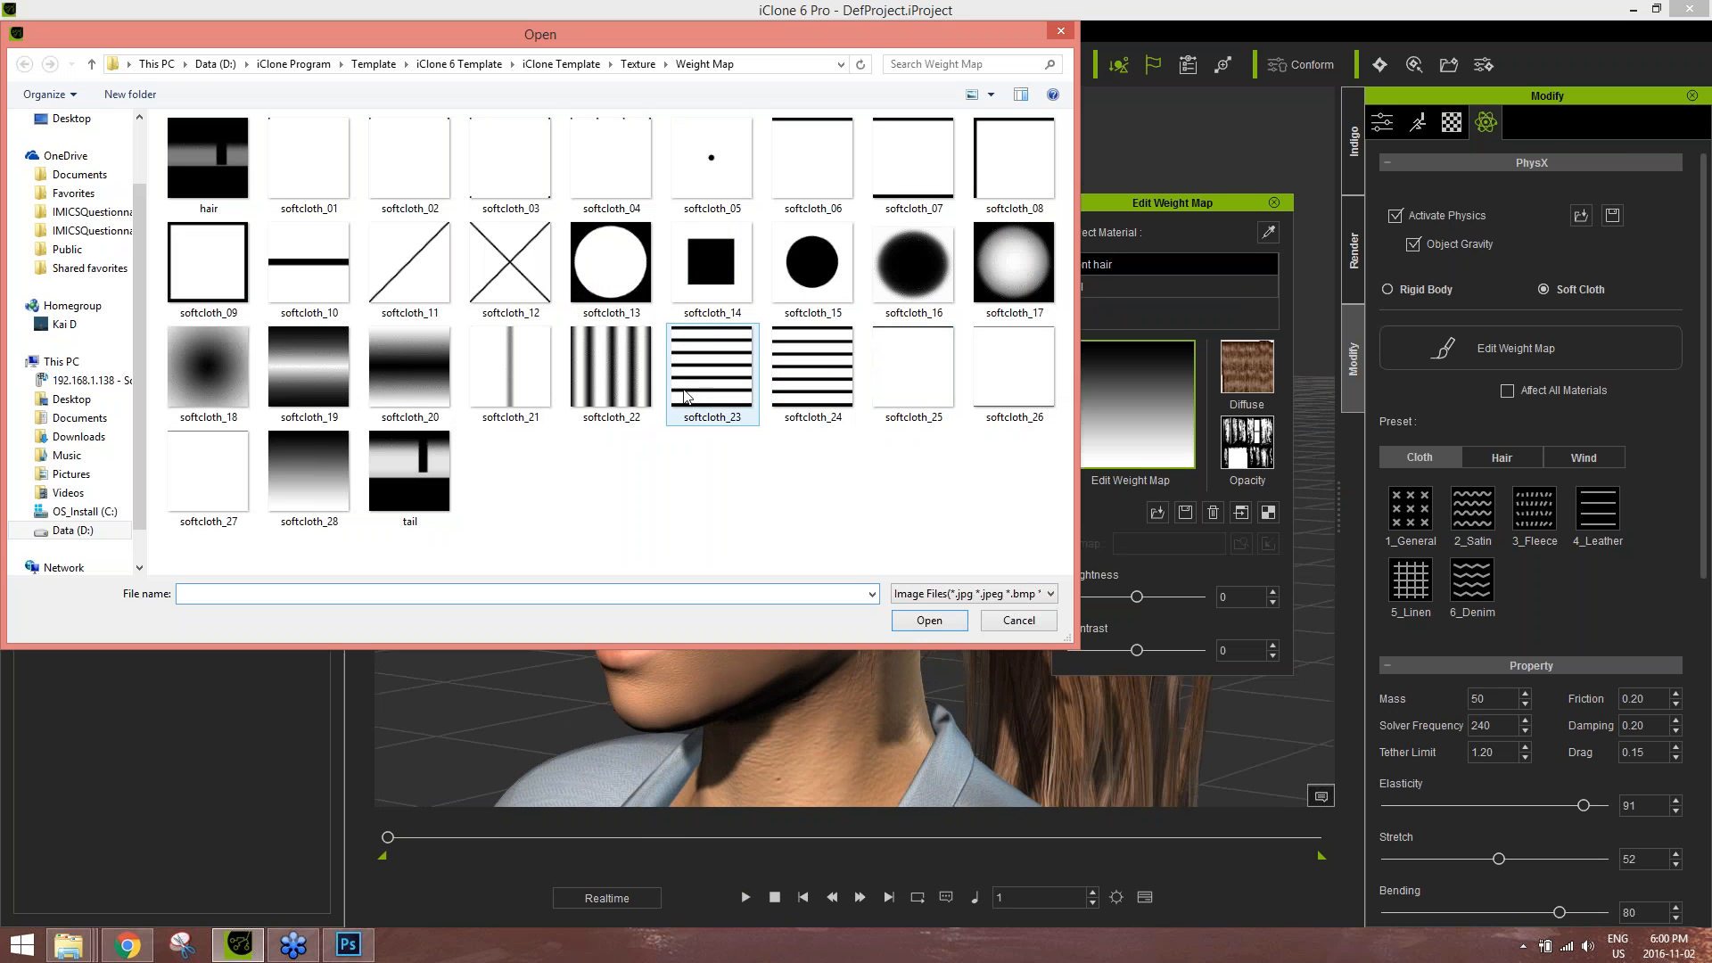
double_click(432, 483)
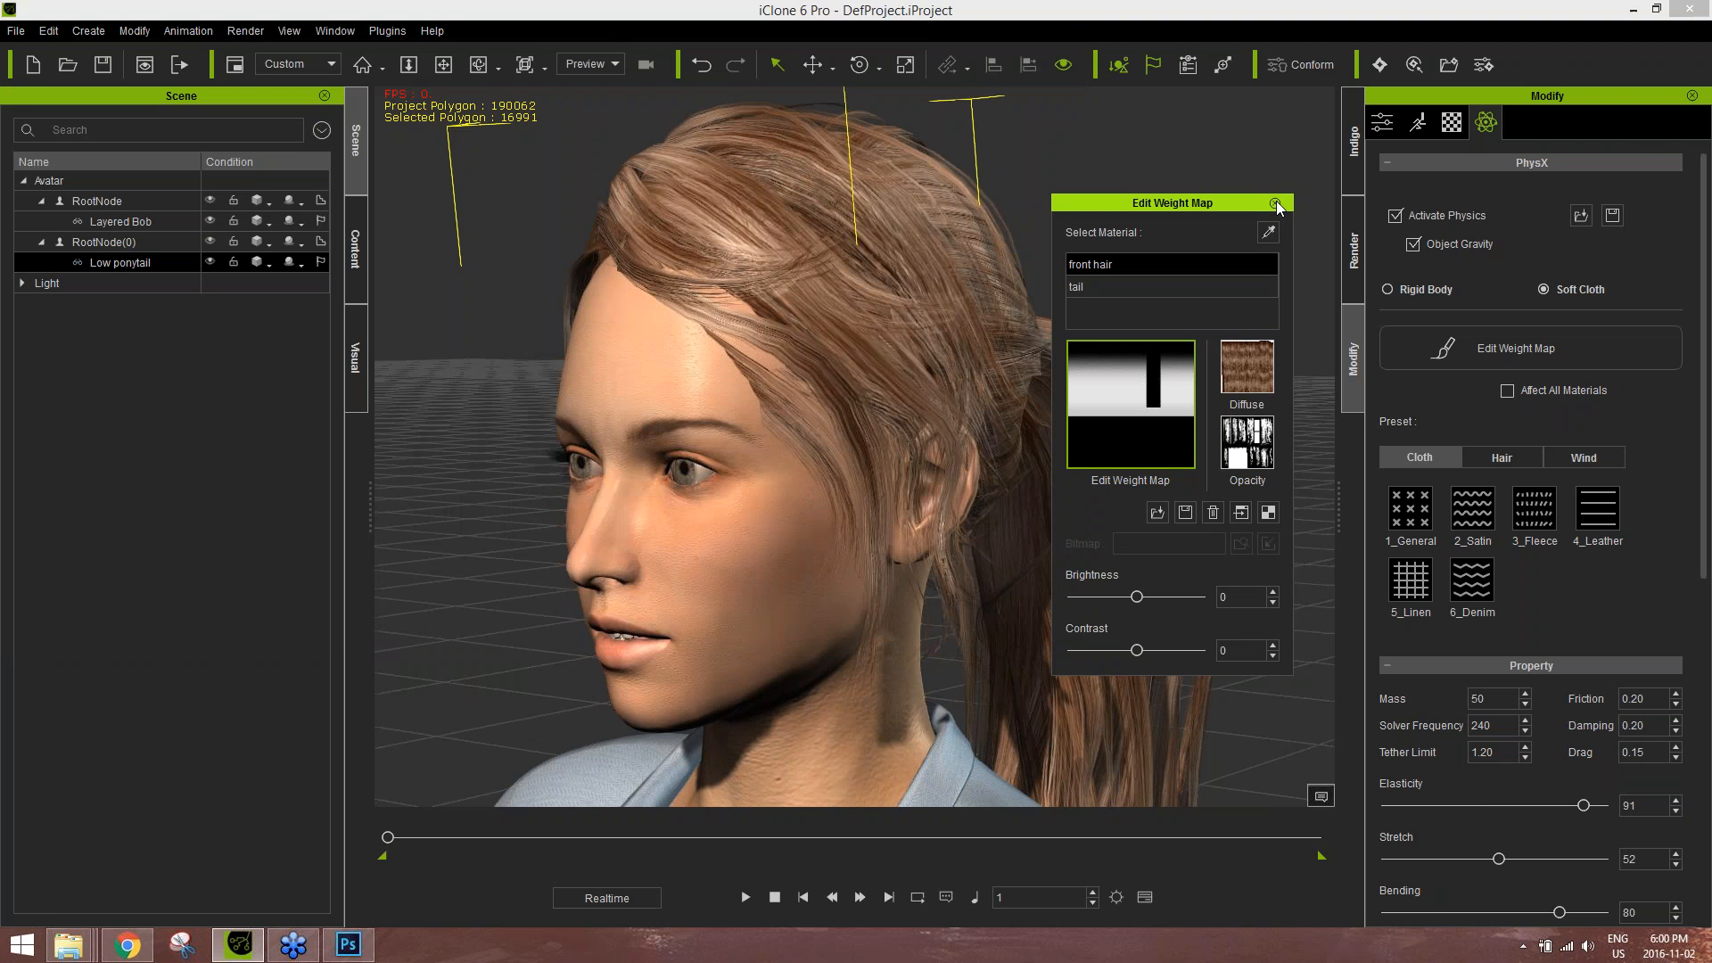
click(1275, 204)
click(747, 895)
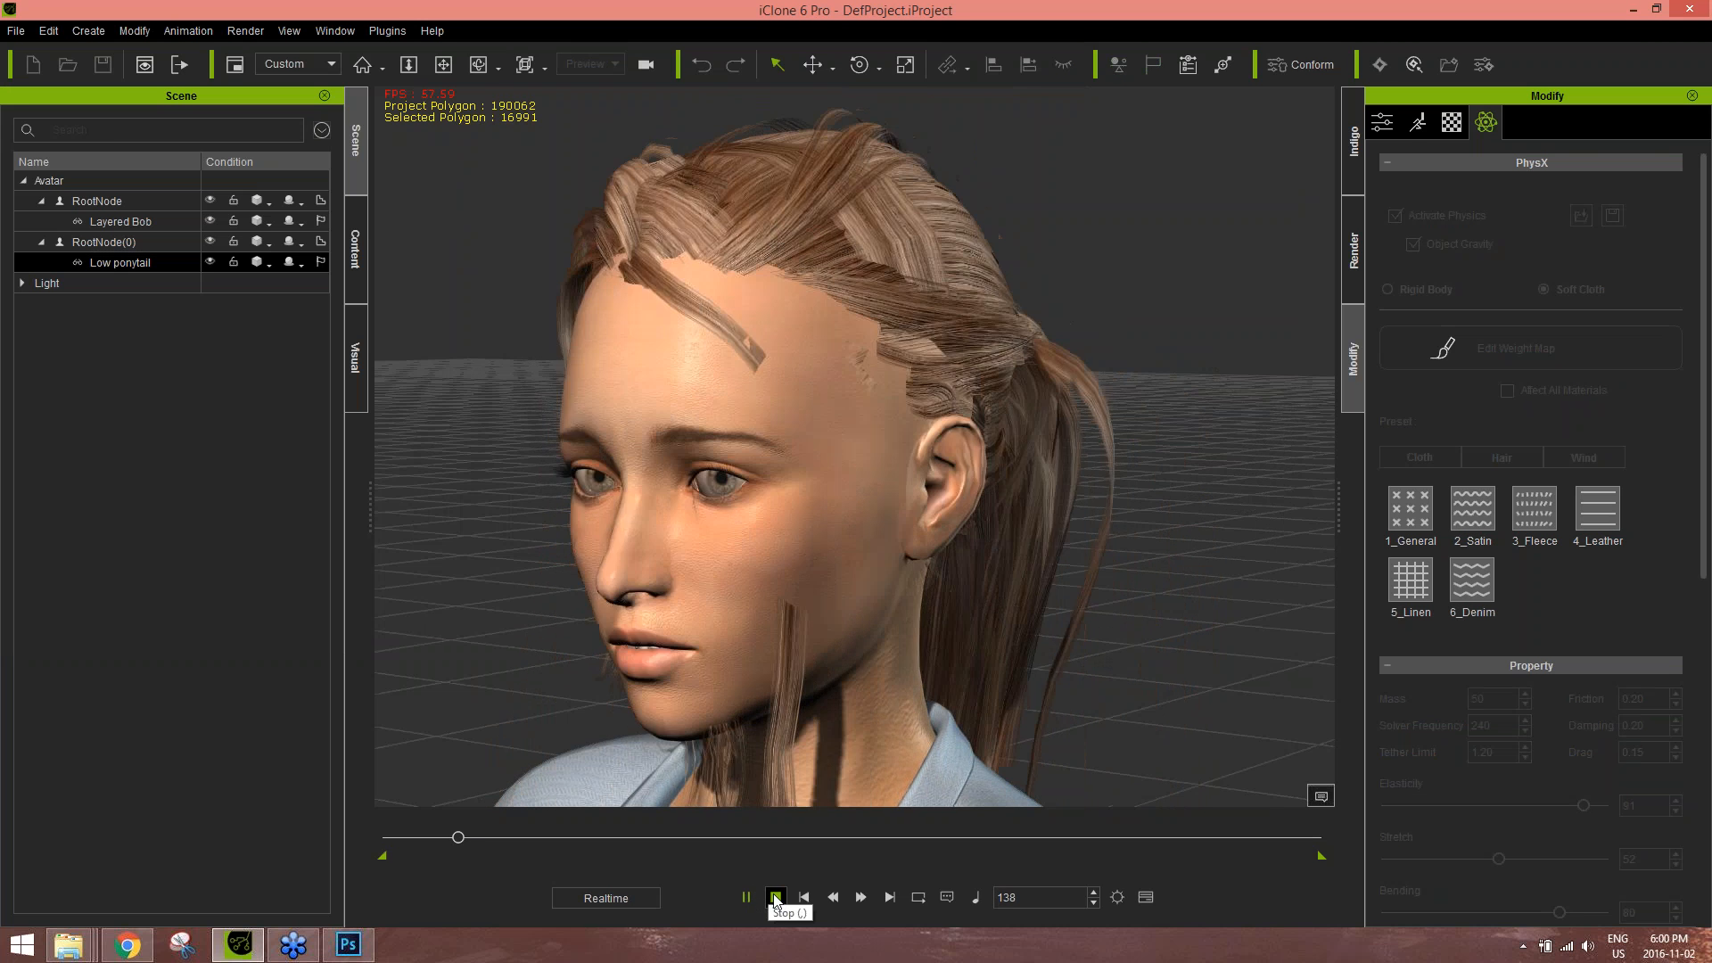
click(774, 897)
- Move the Low ponytail slightly forward and down on the avatar's head and play the simulation
right_drag(571, 526, 1039, 488)
middle_drag(1038, 488, 945, 484)
scroll(945, 484, down, 5)
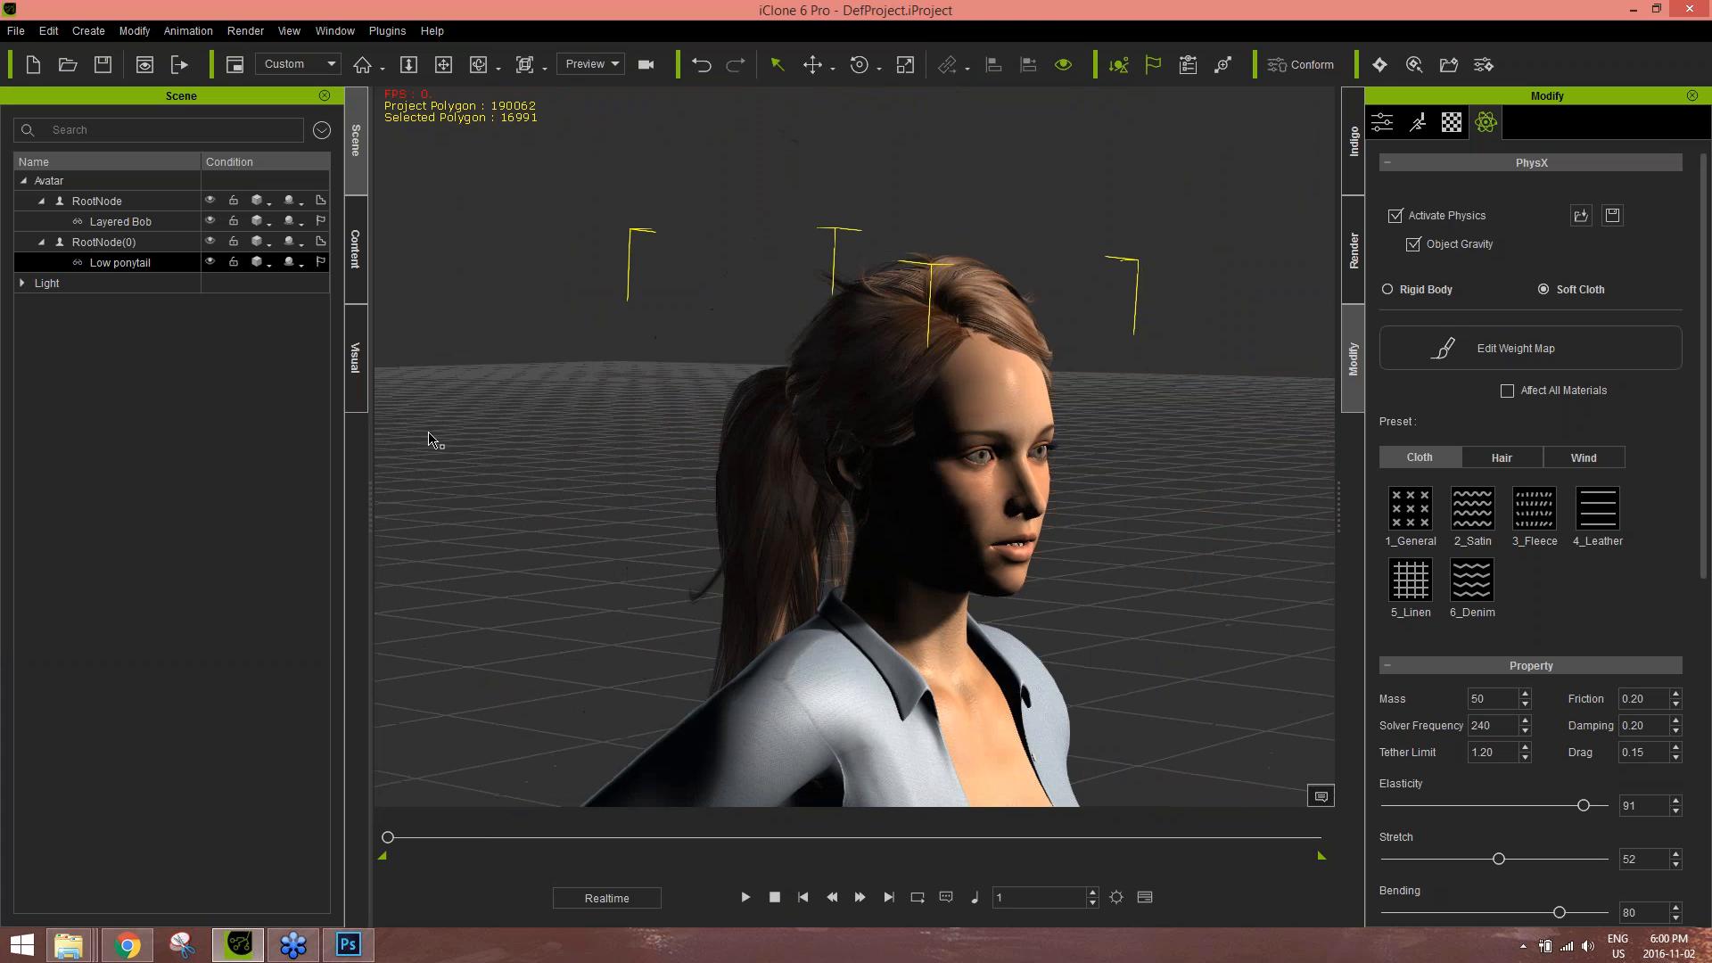
key(w)
drag(764, 596, 784, 599)
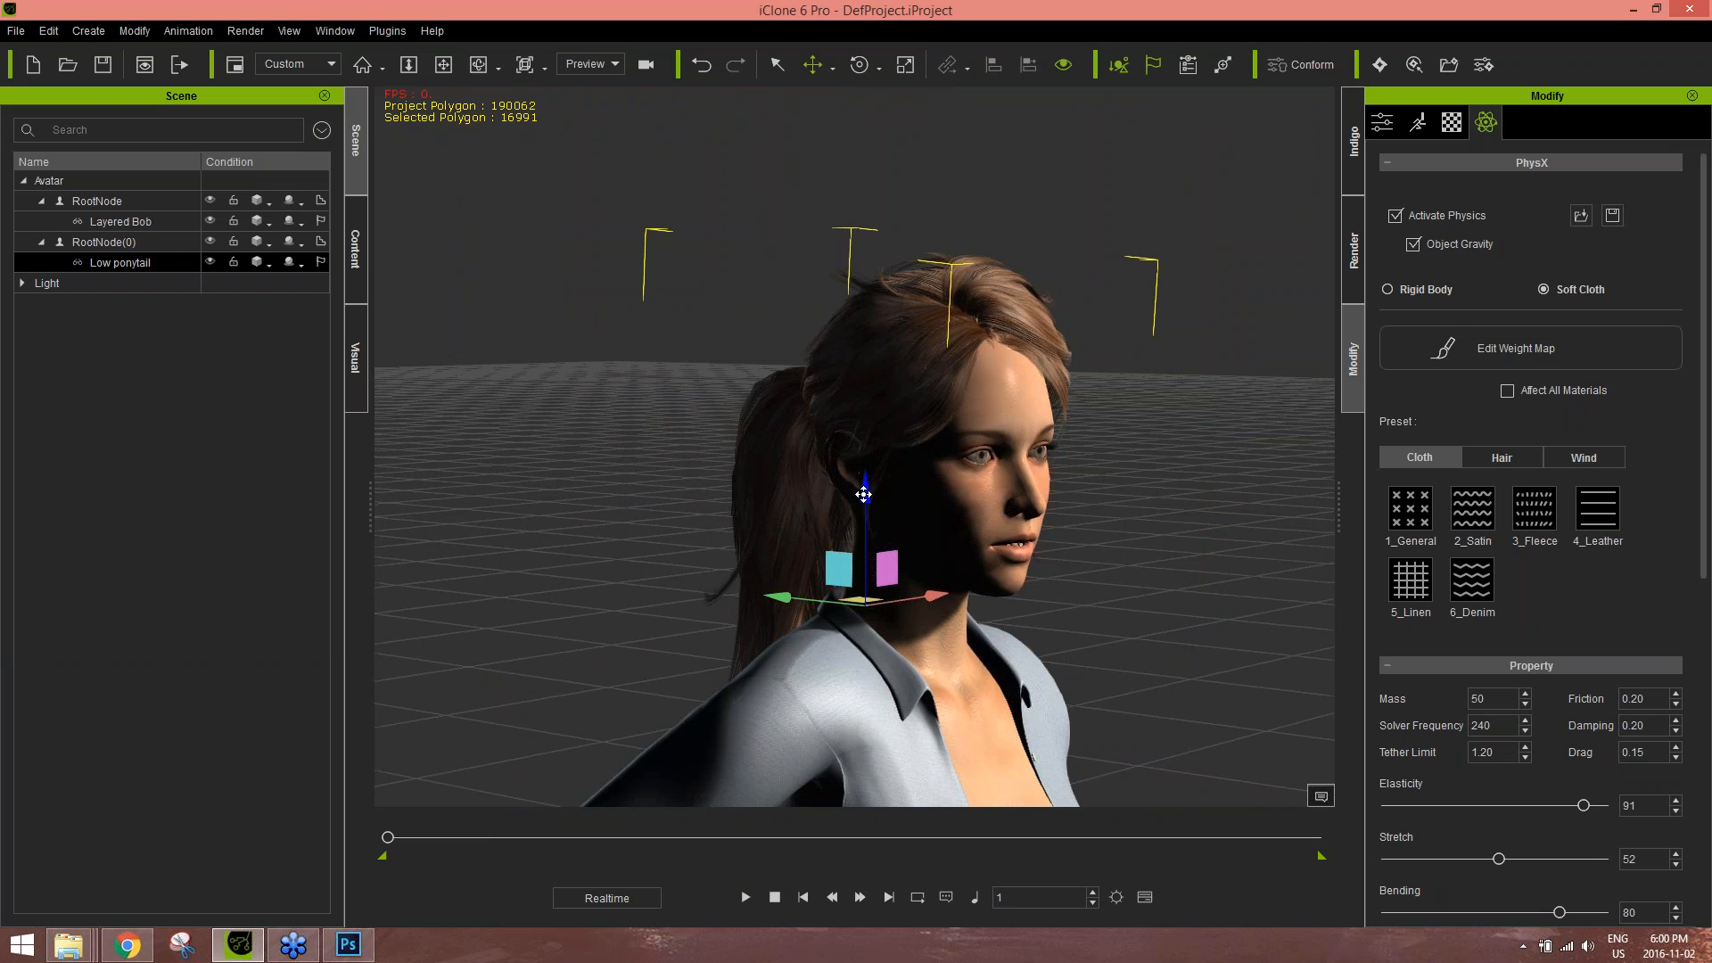
drag(864, 499, 863, 510)
alt+right_drag(1193, 386, 945, 392)
scroll(945, 392, up, 4)
alt+drag(945, 392, 997, 393)
alt+right_drag(997, 392, 936, 403)
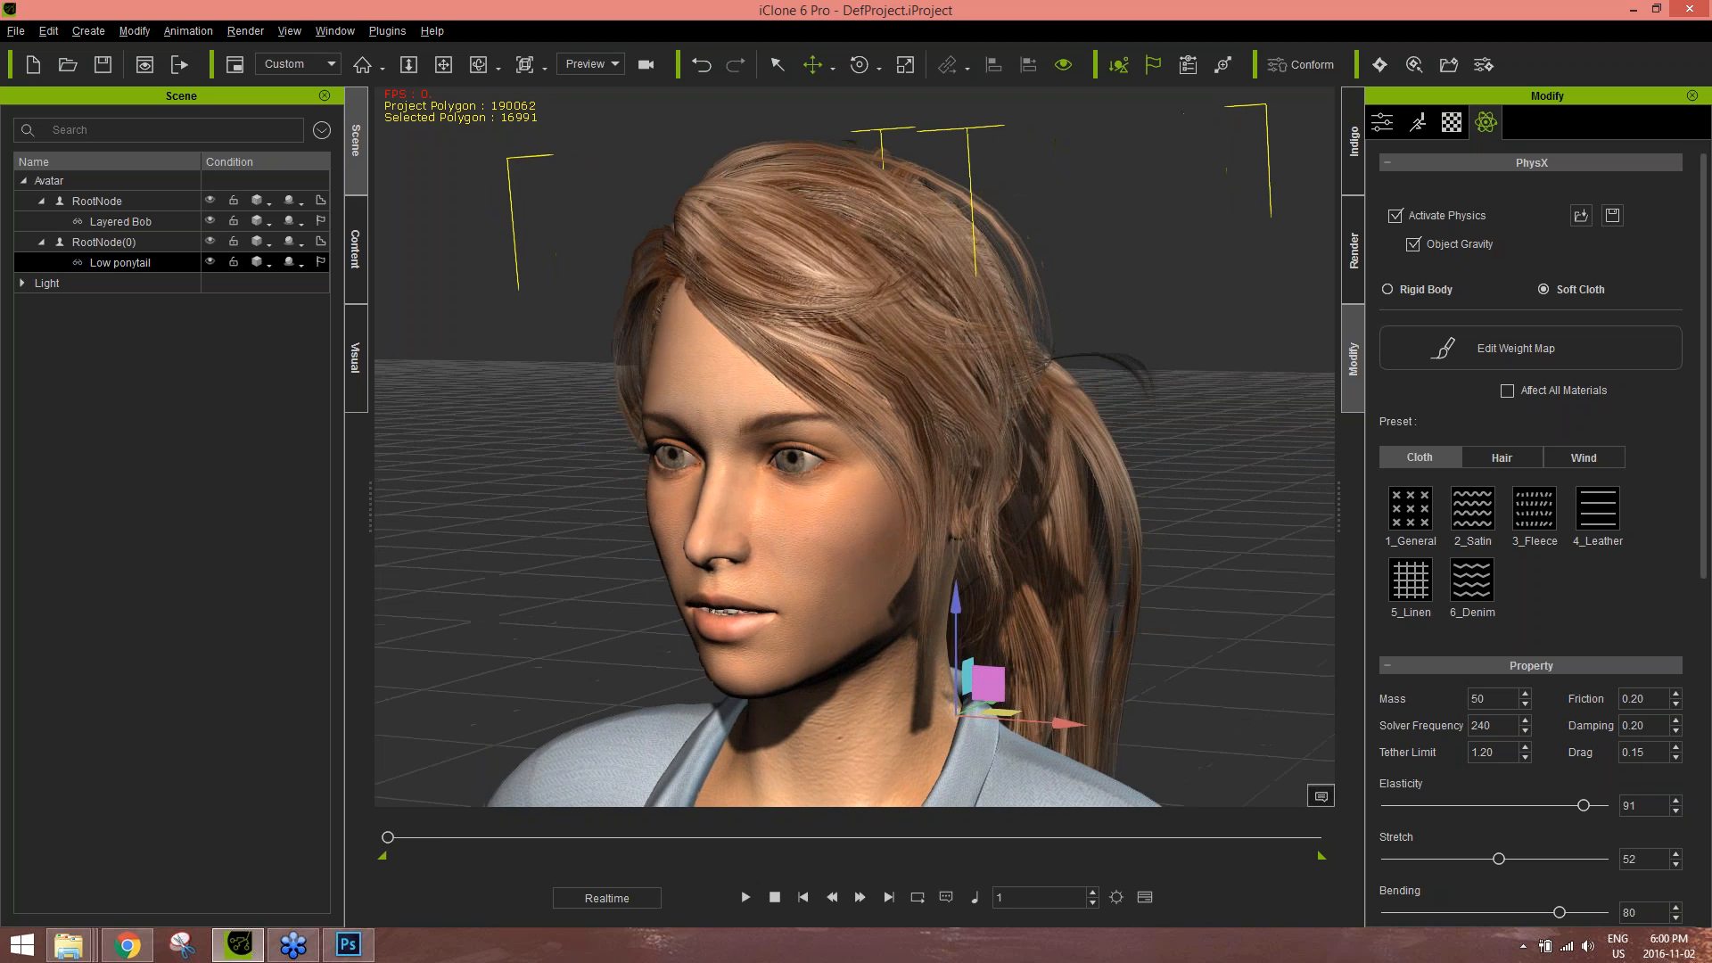
click(747, 897)
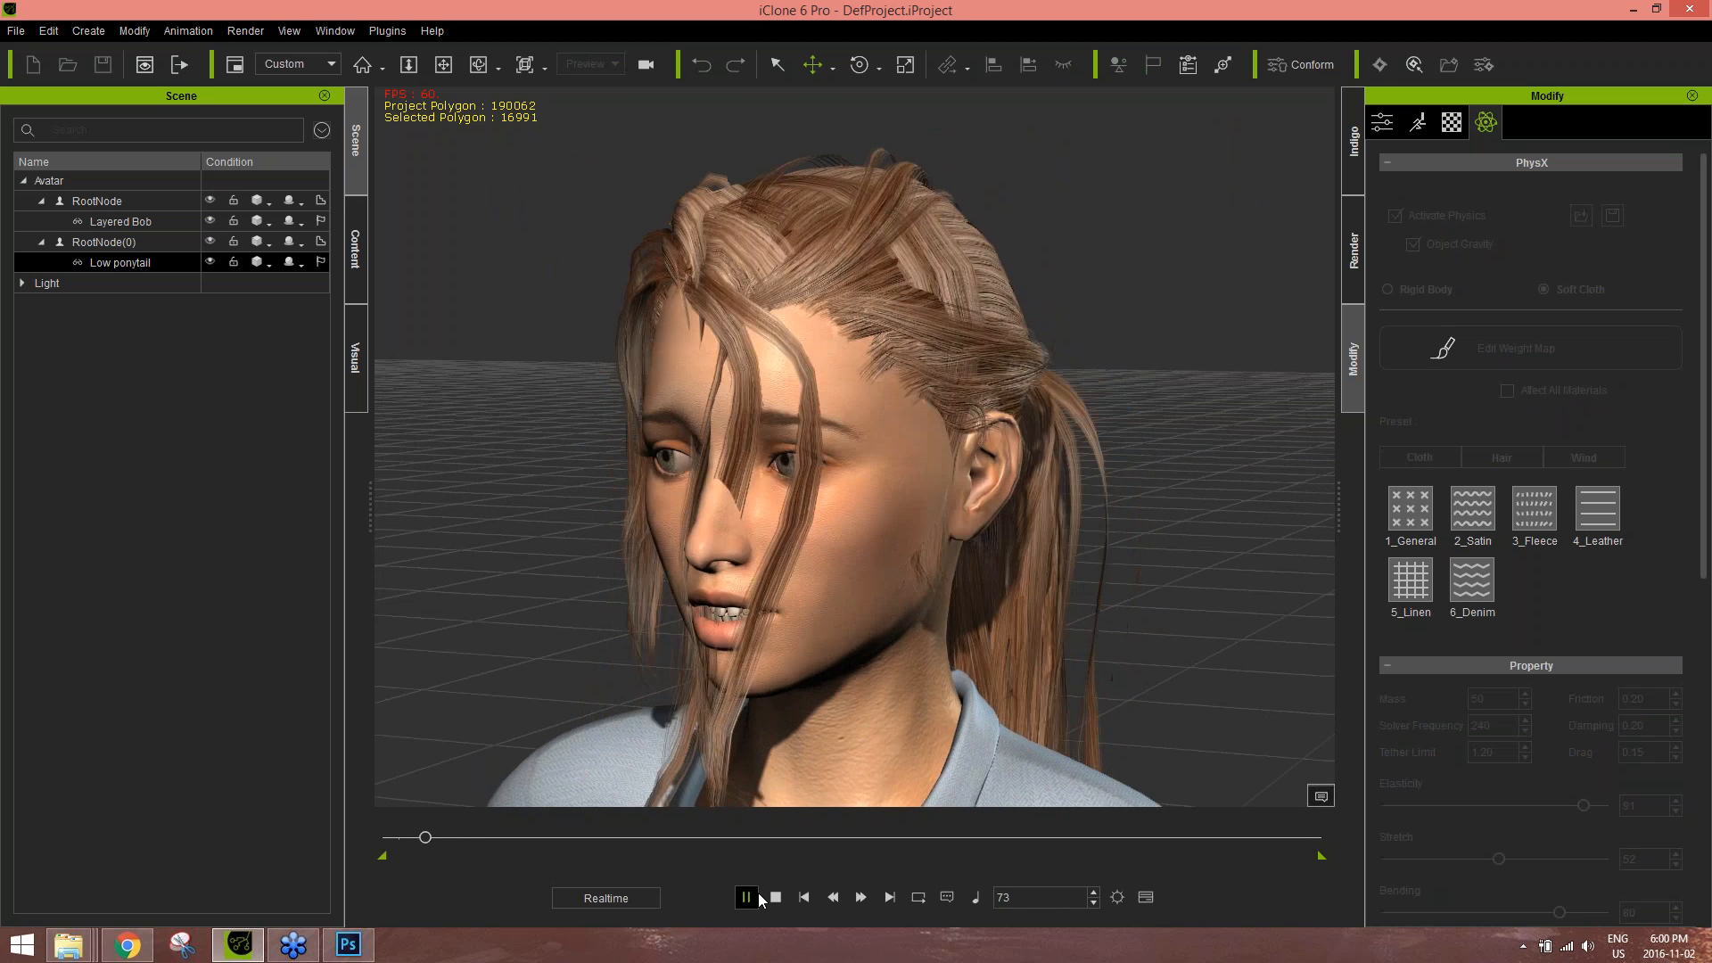
click(775, 898)
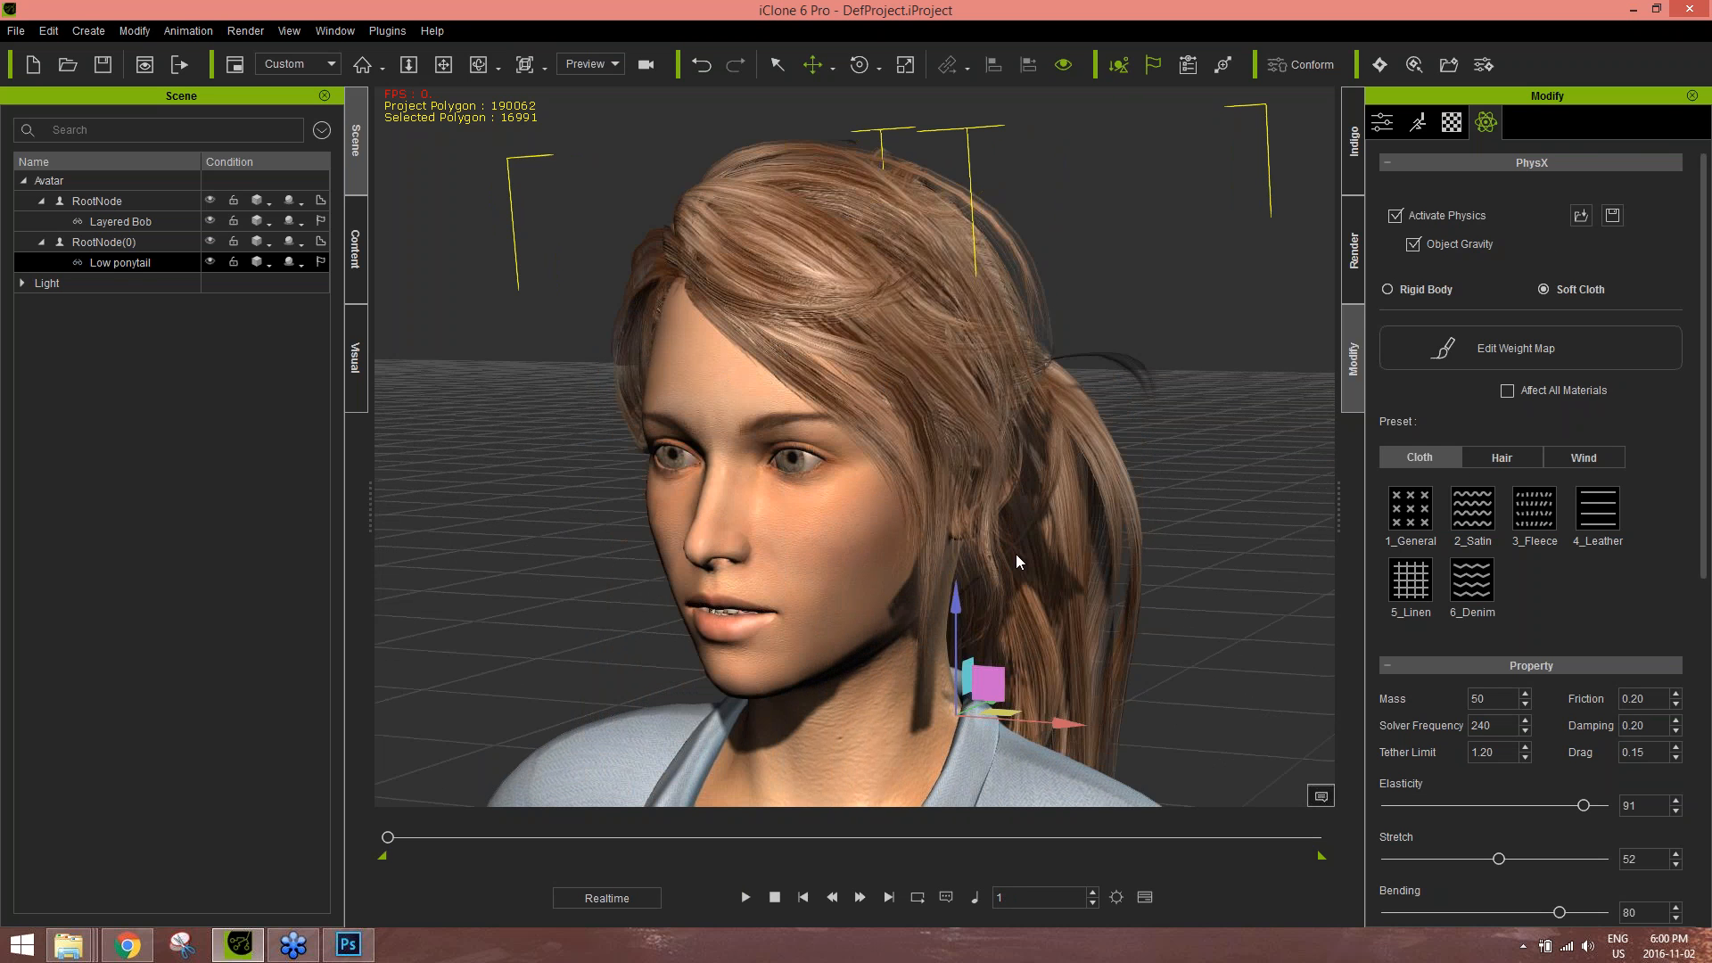
- Lower the front hair weight map's Brightness to -44 and finally -53, playing the simulation after each change, and close the editor
click(1574, 345)
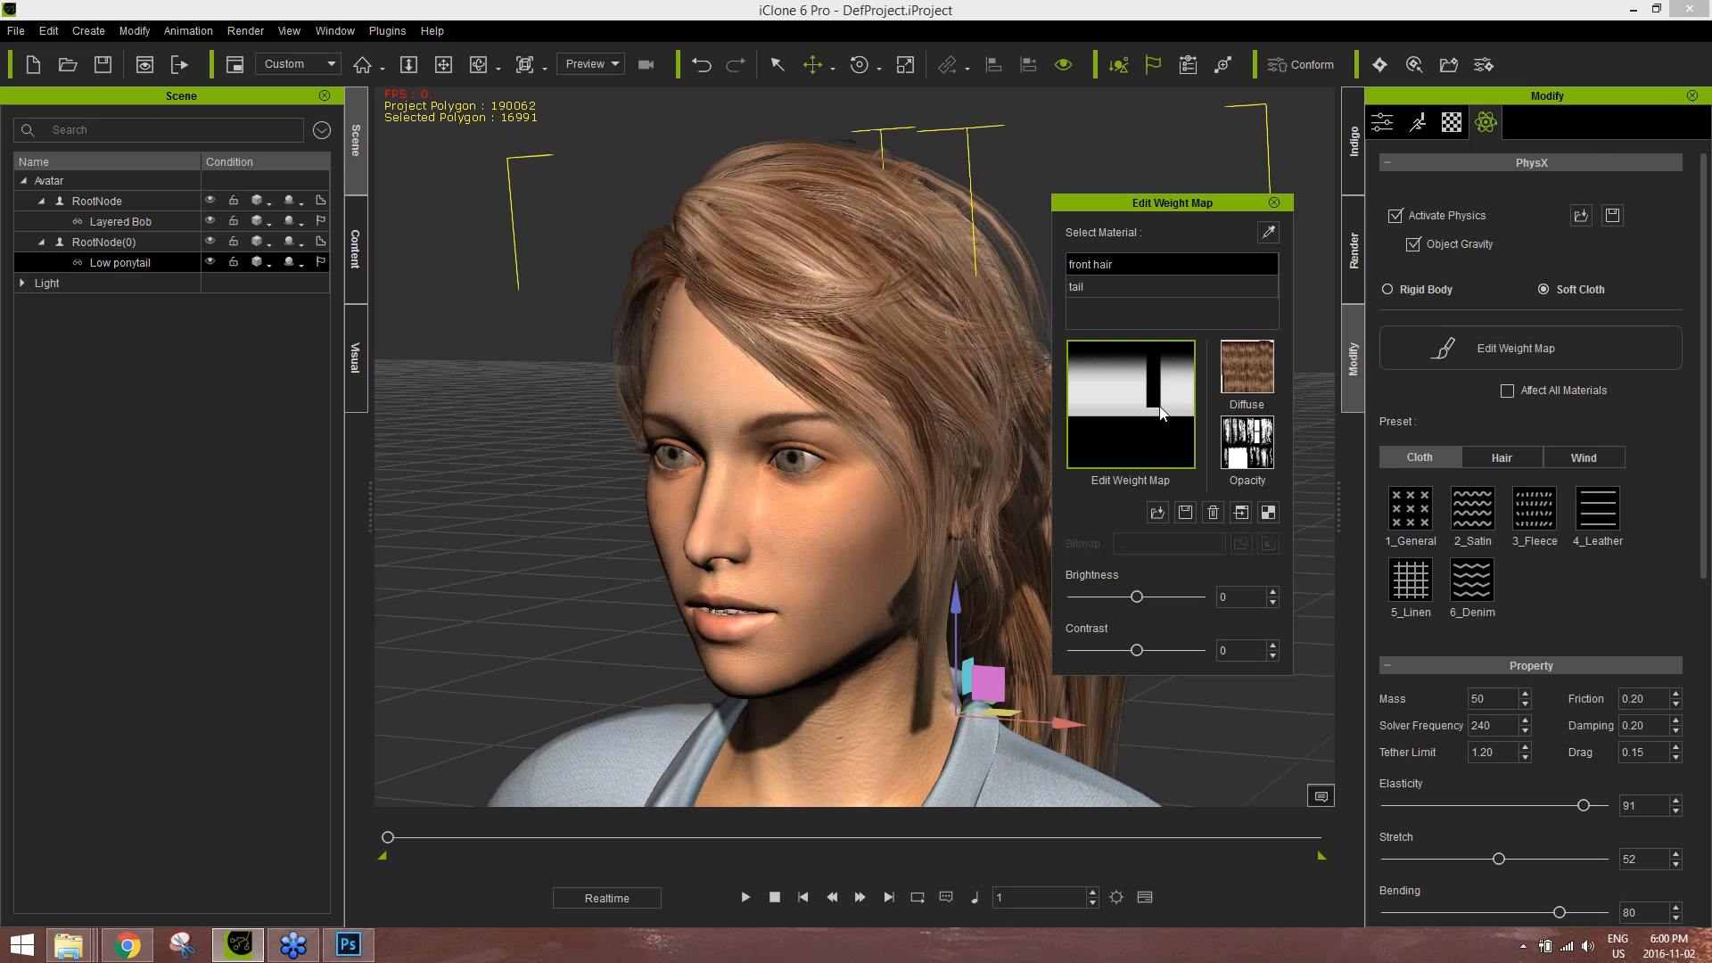
drag(1137, 597, 1109, 597)
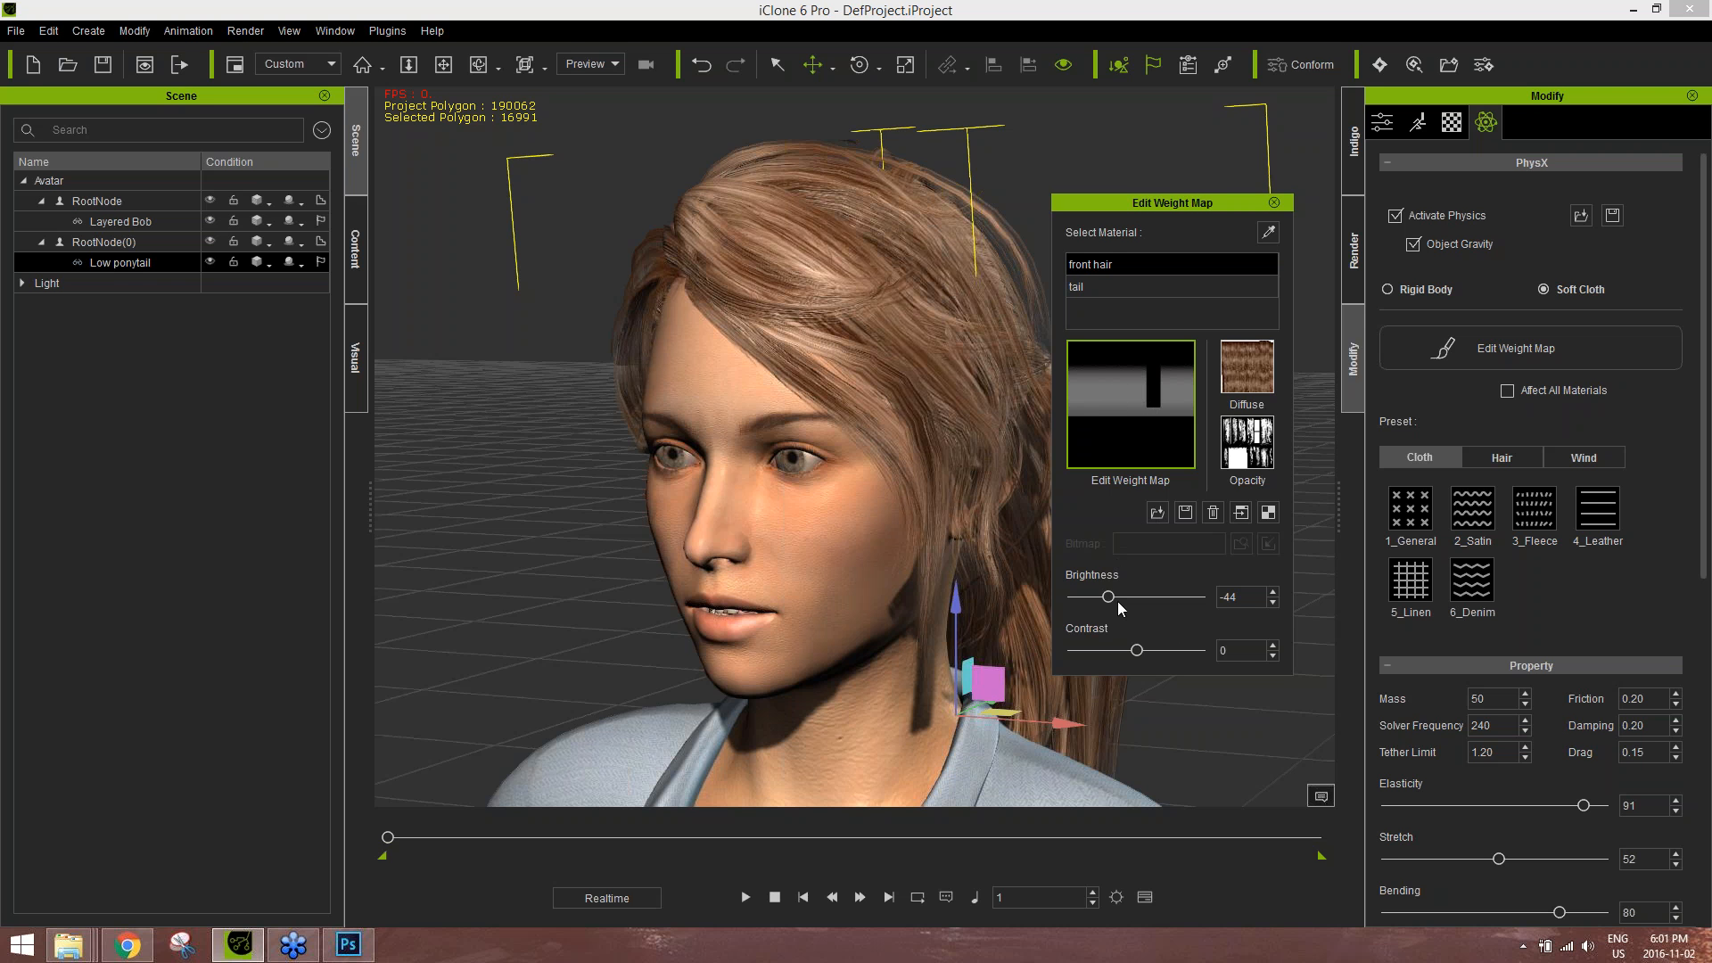
click(746, 897)
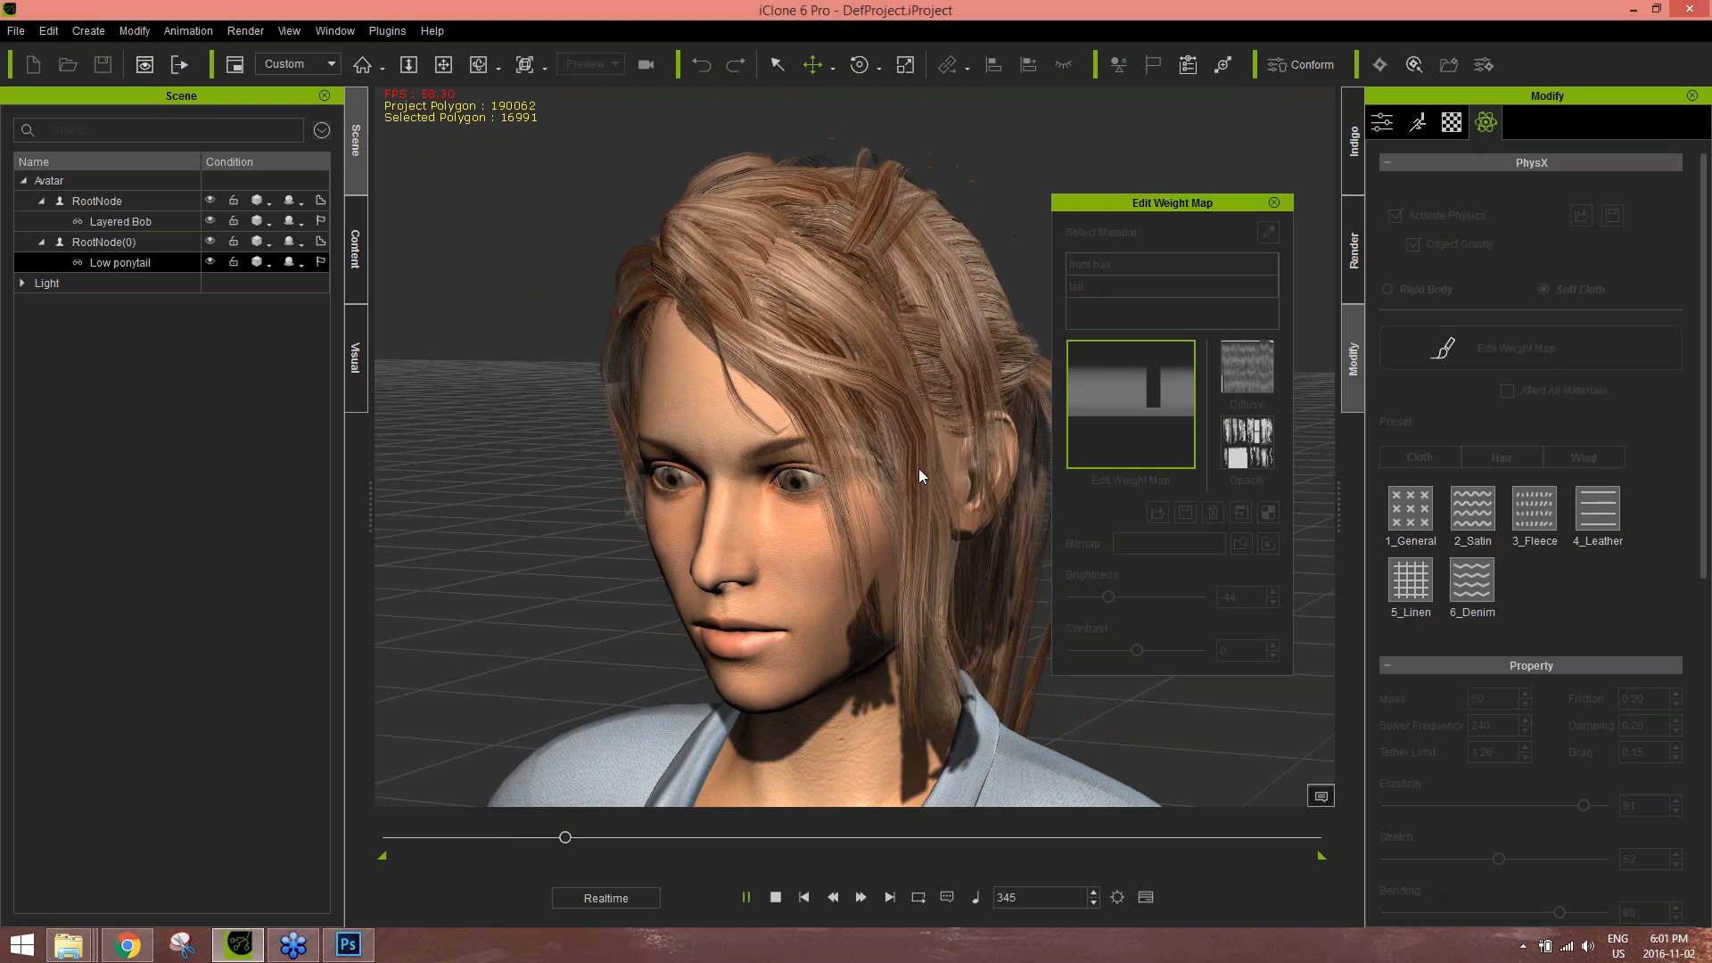
click(776, 897)
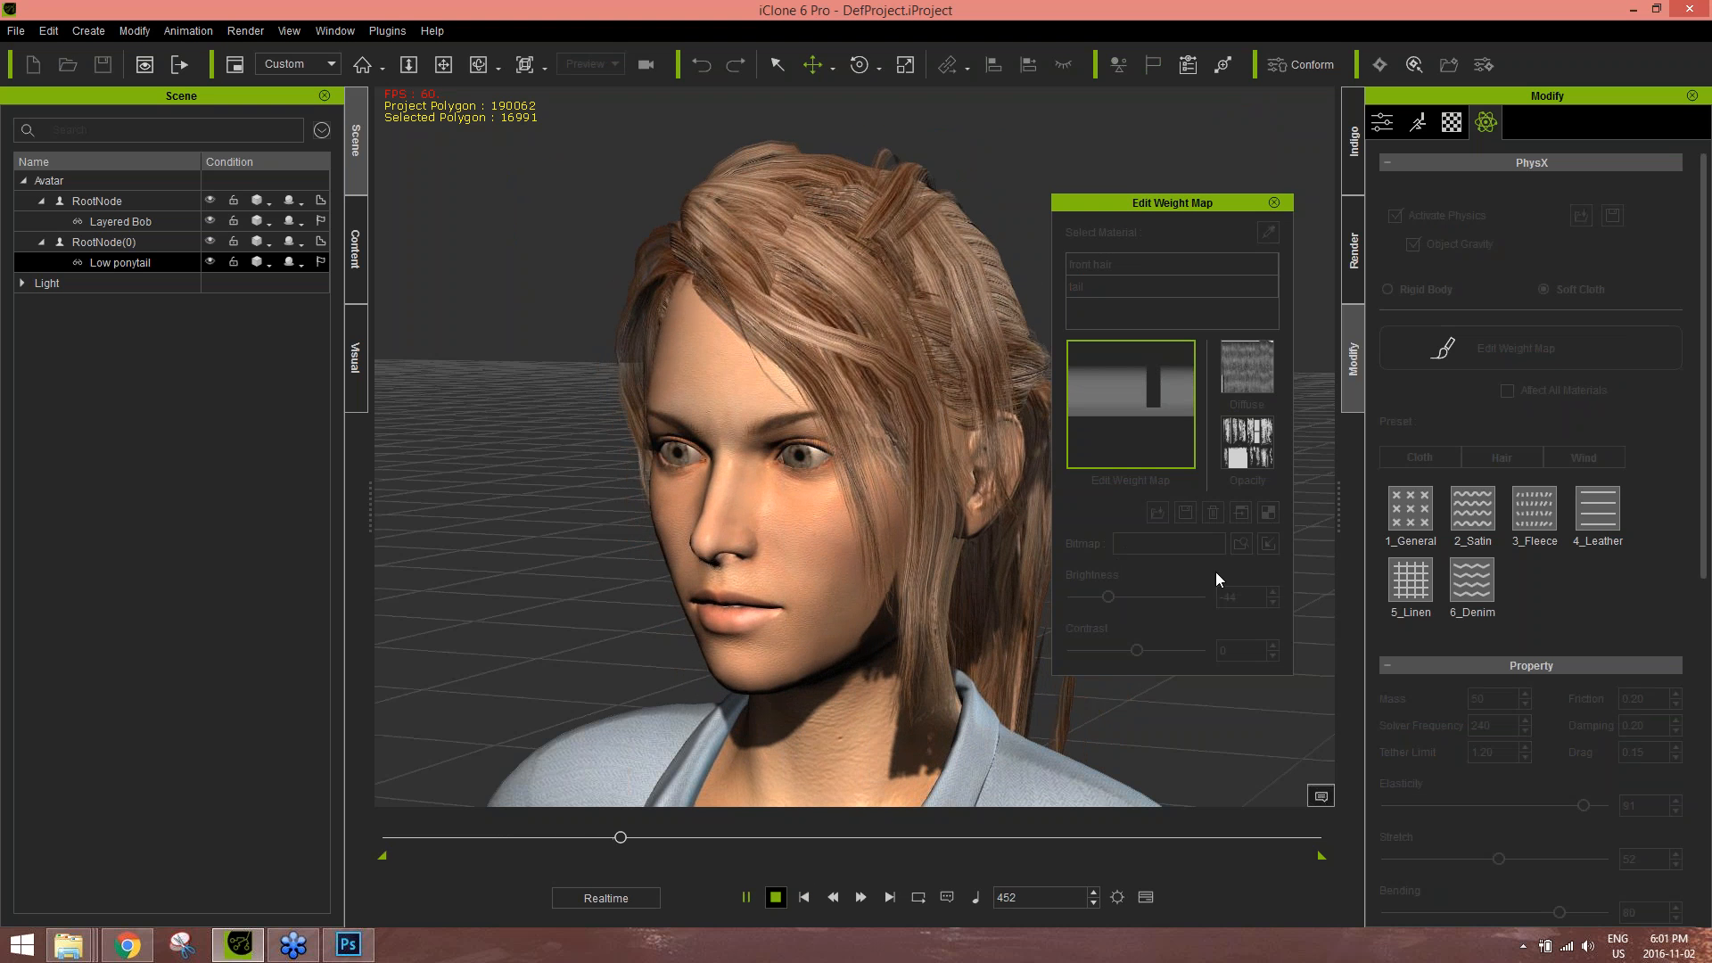
drag(1110, 597, 1105, 602)
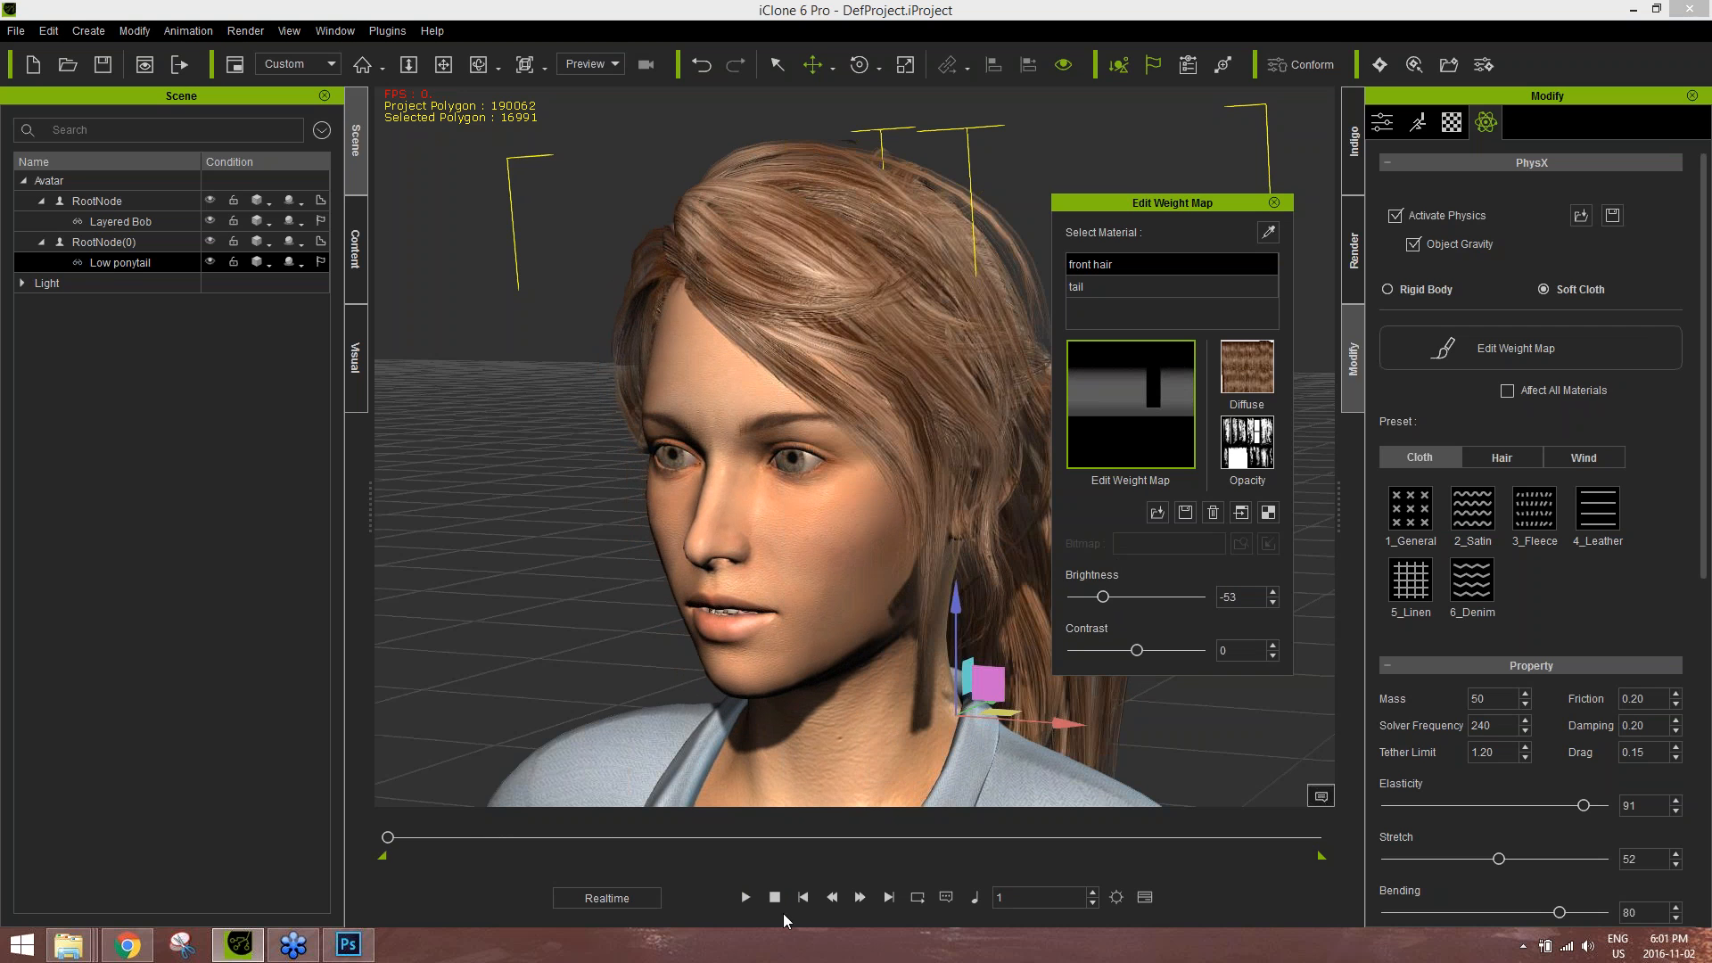
click(746, 896)
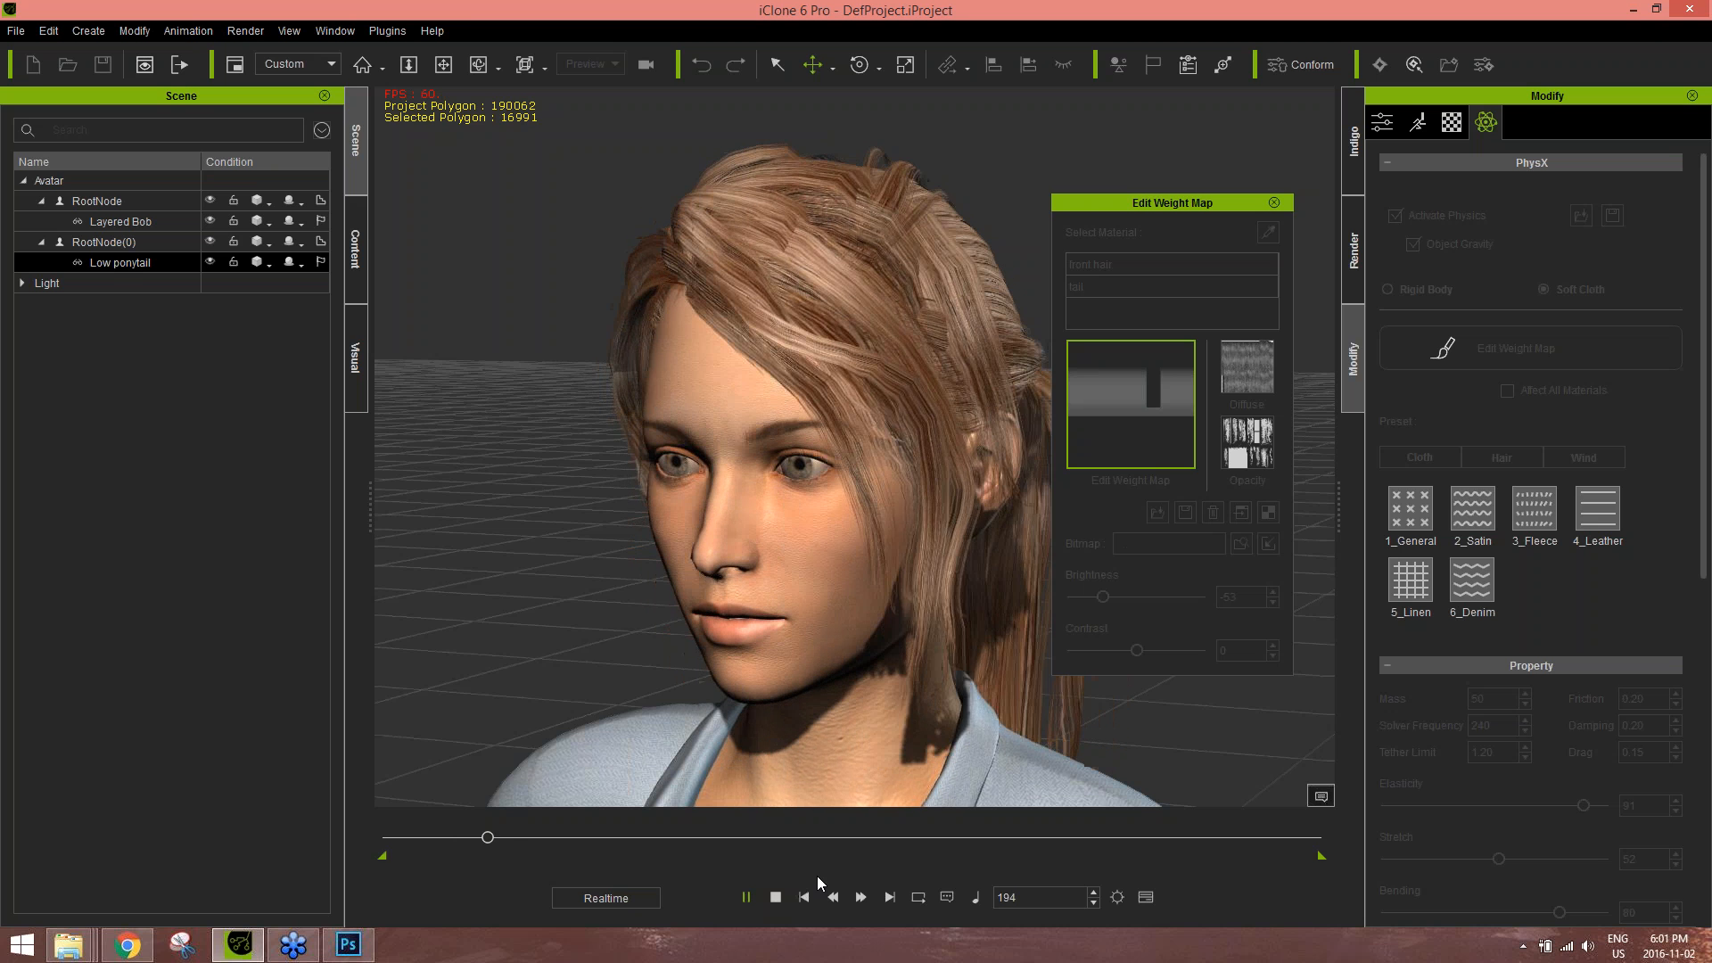
click(775, 897)
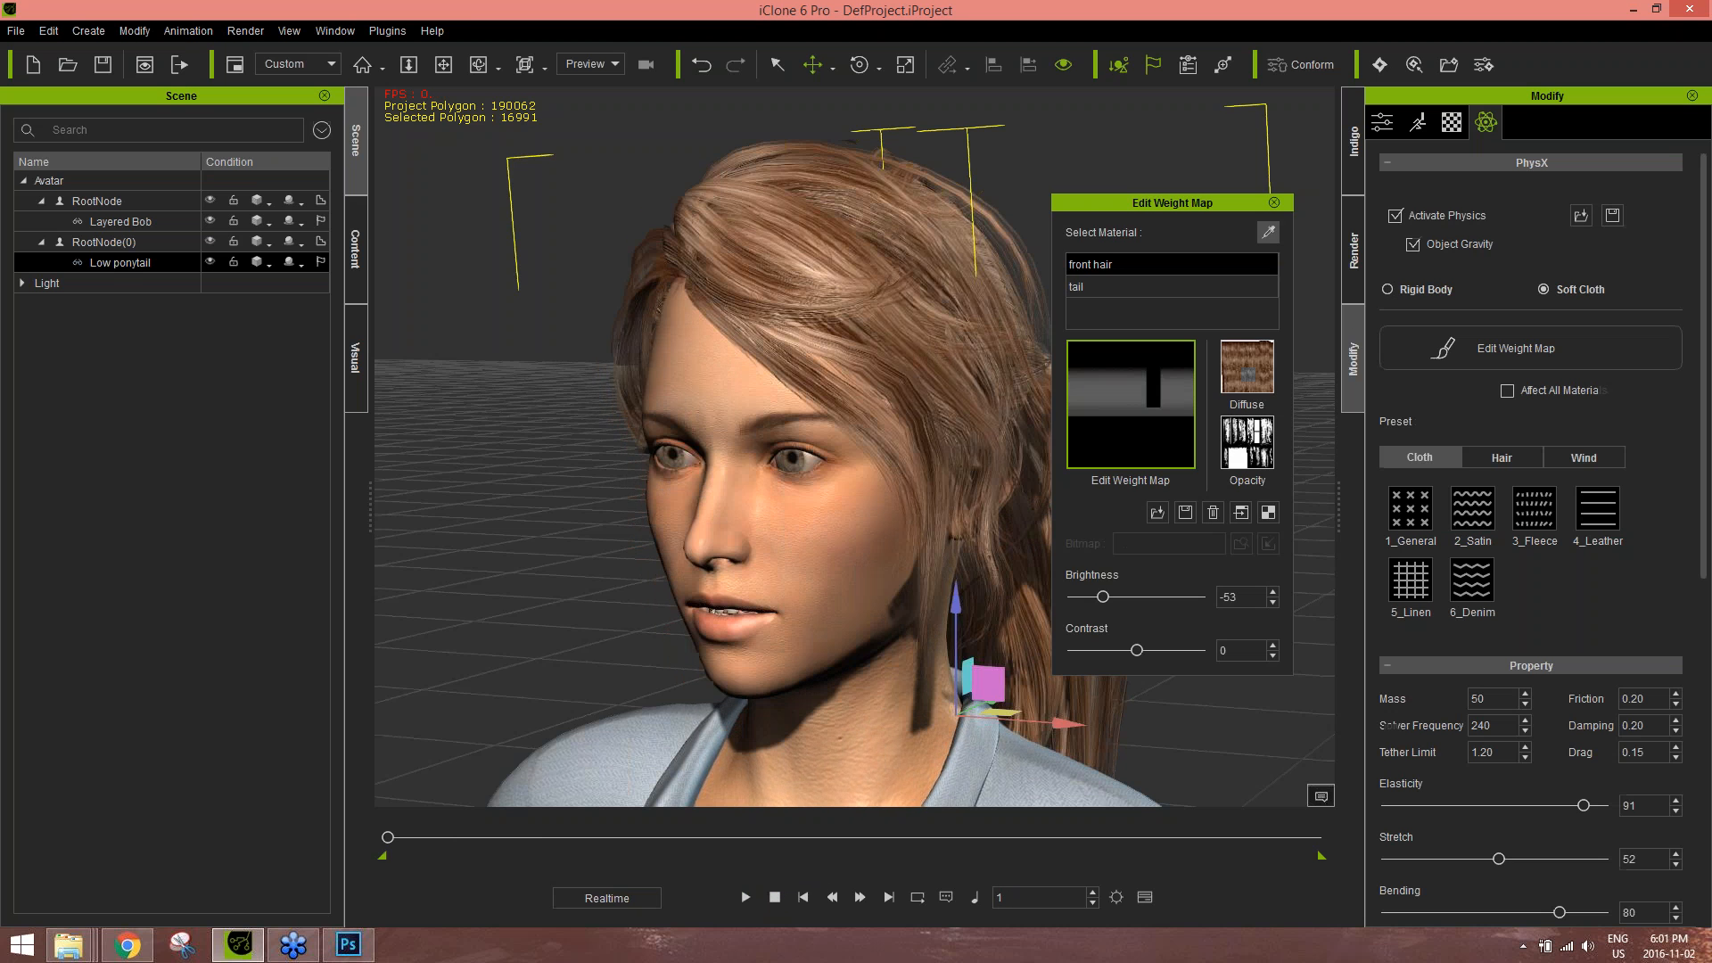
click(1274, 203)
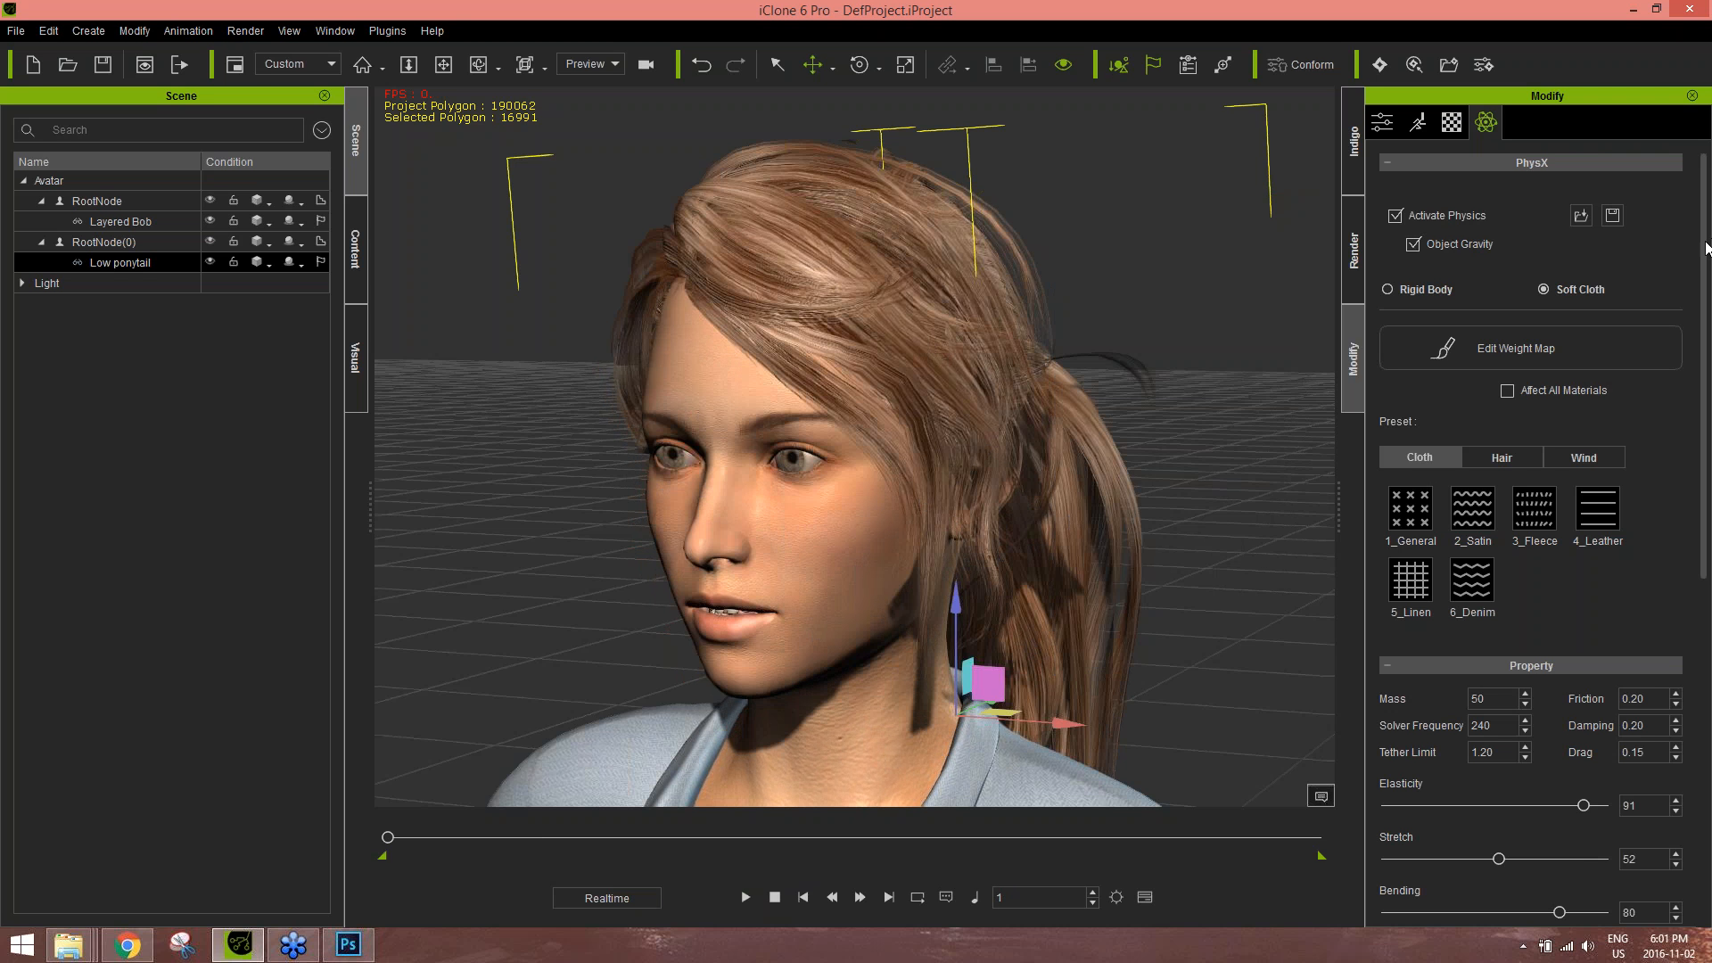
- Switch to iClone 3DXchange 6, maximize its window and bring up the dialog for opening a file
click(1696, 45)
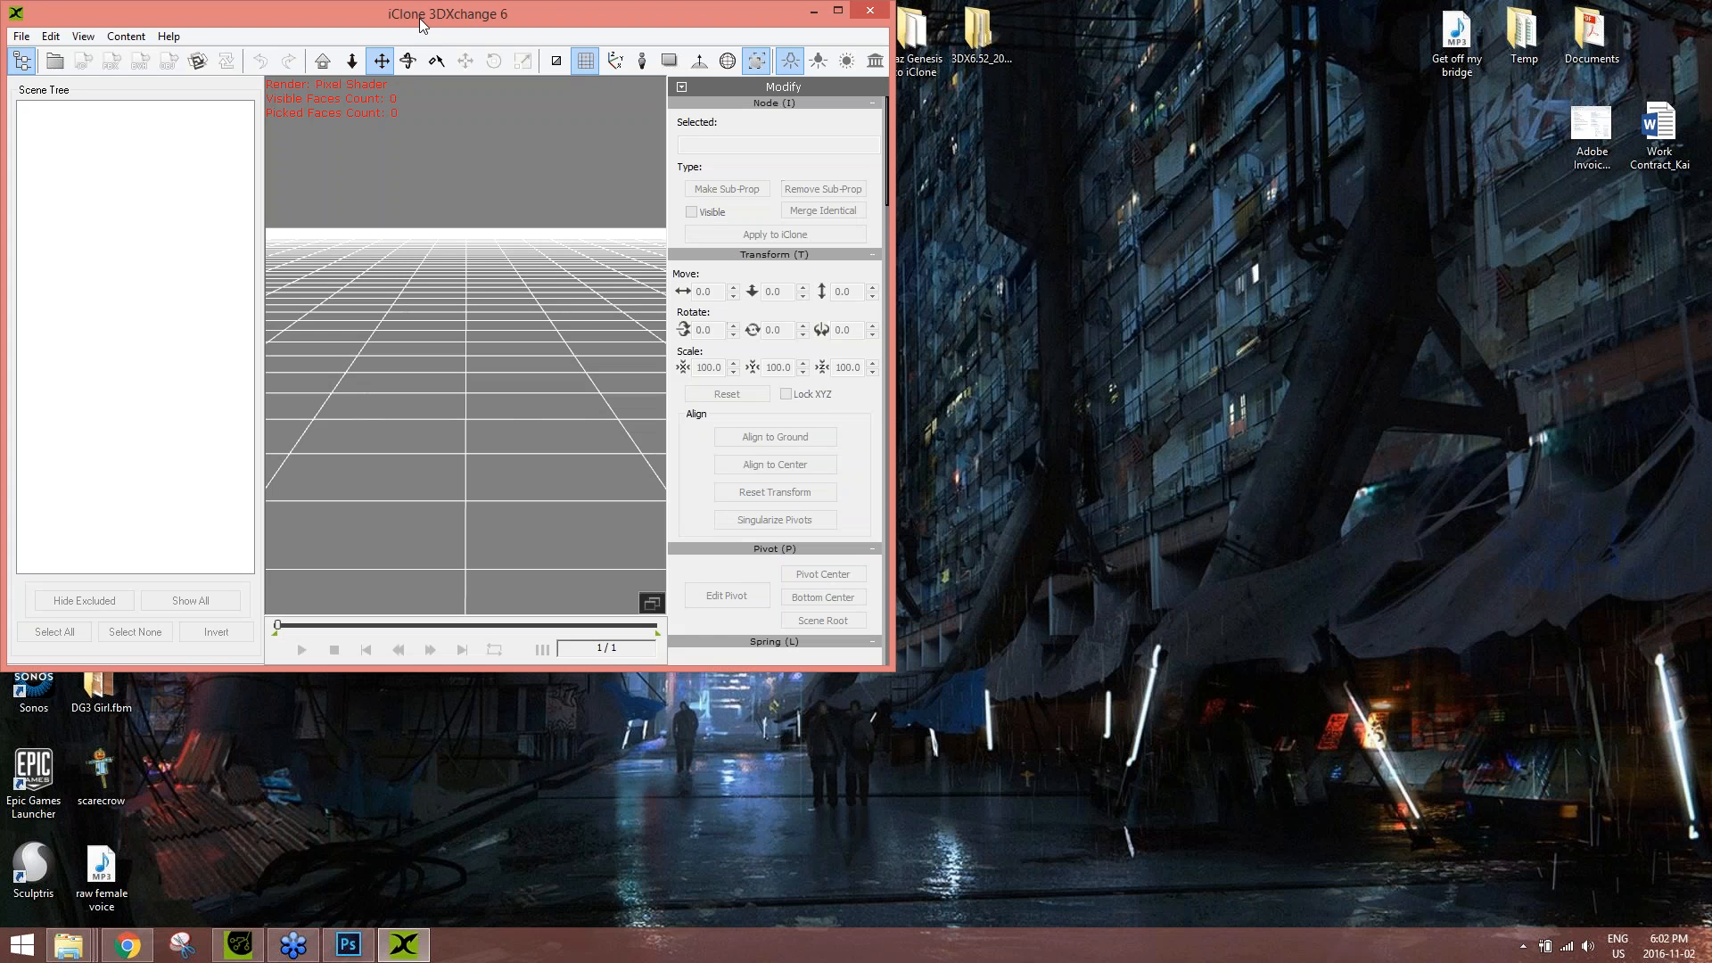
double_click(421, 15)
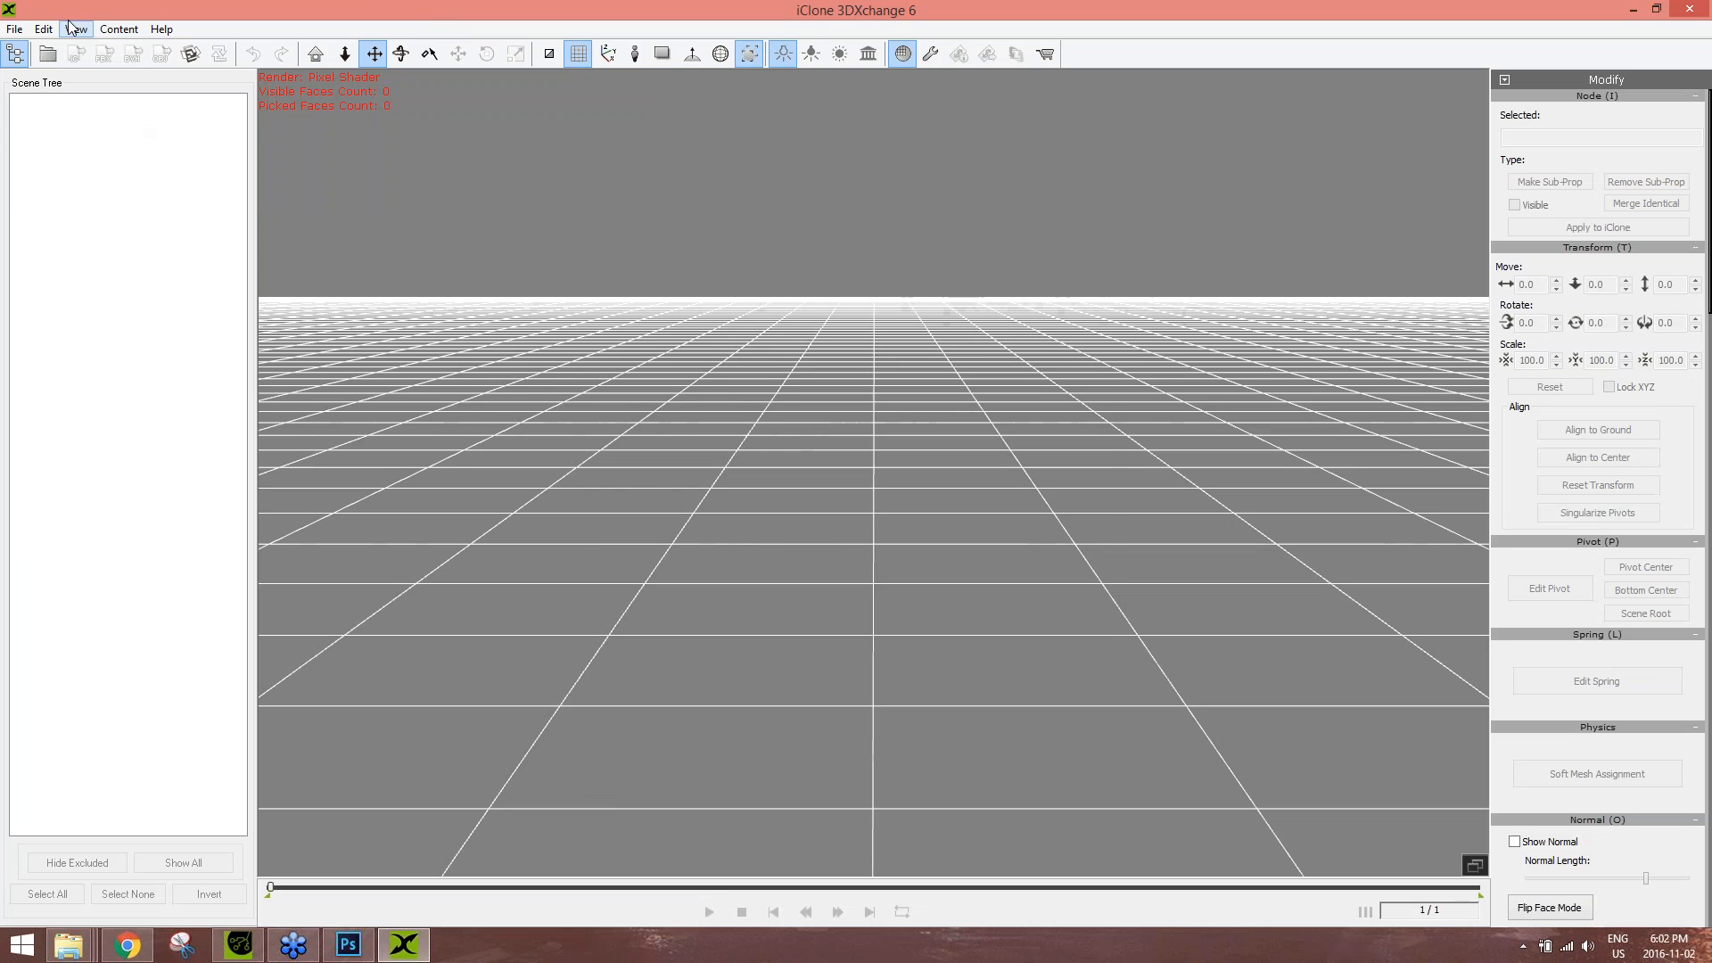
click(15, 28)
click(45, 69)
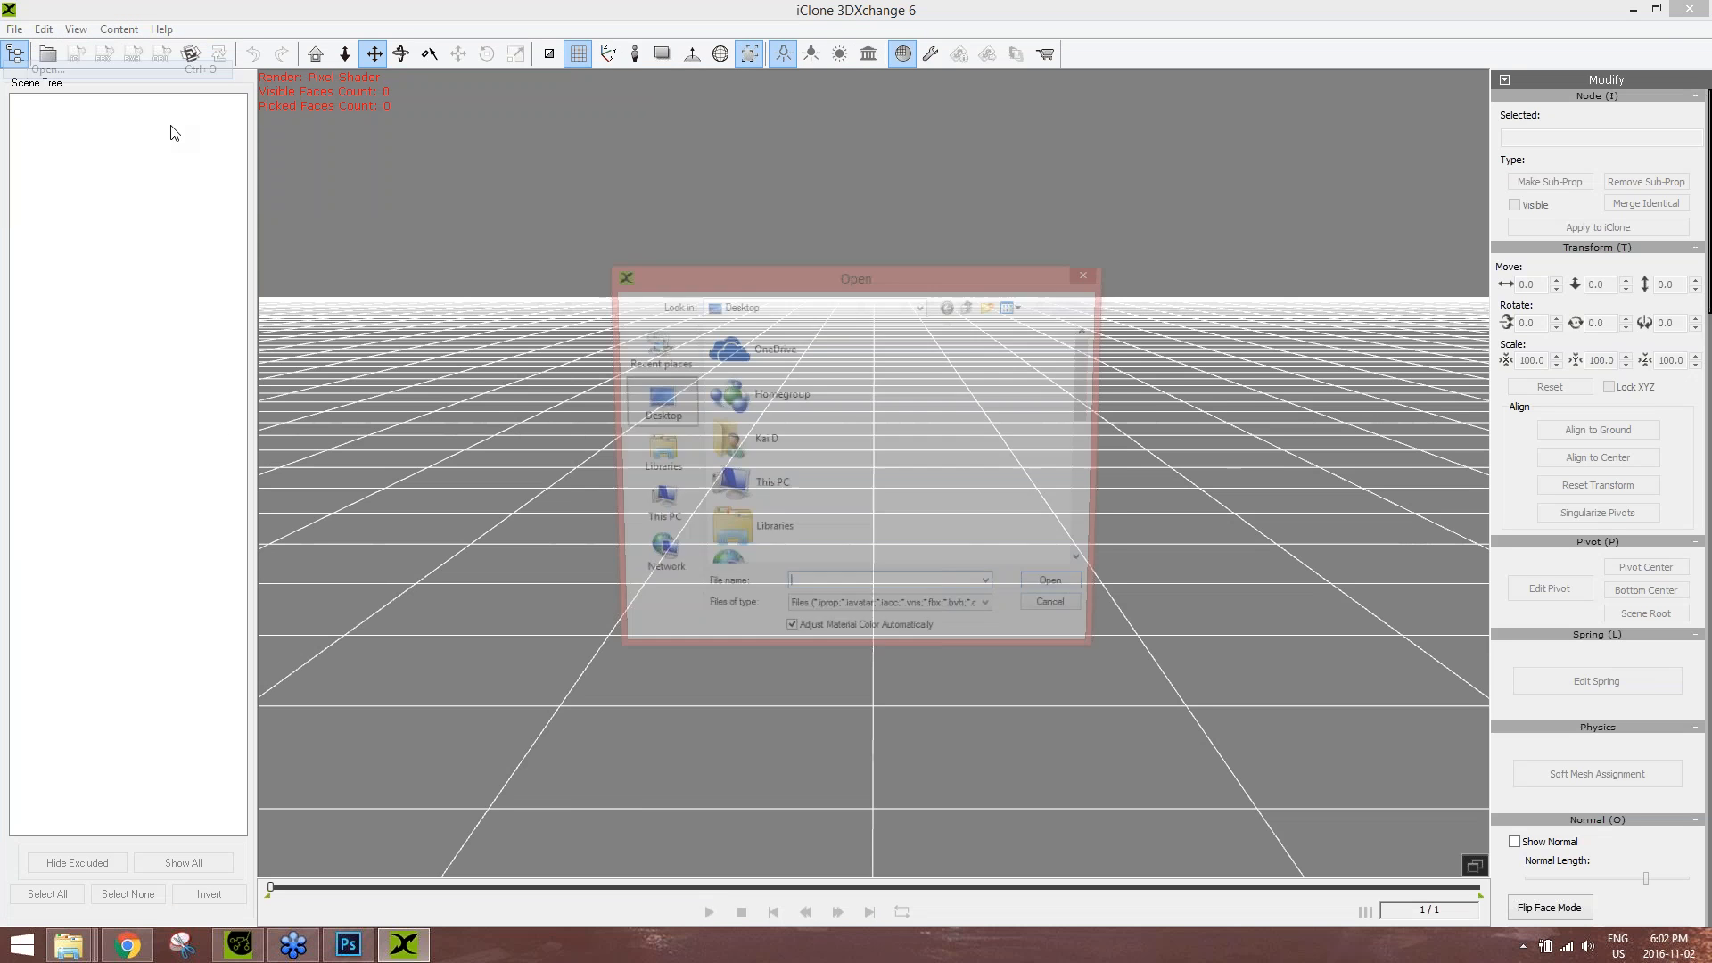
click(1369, 305)
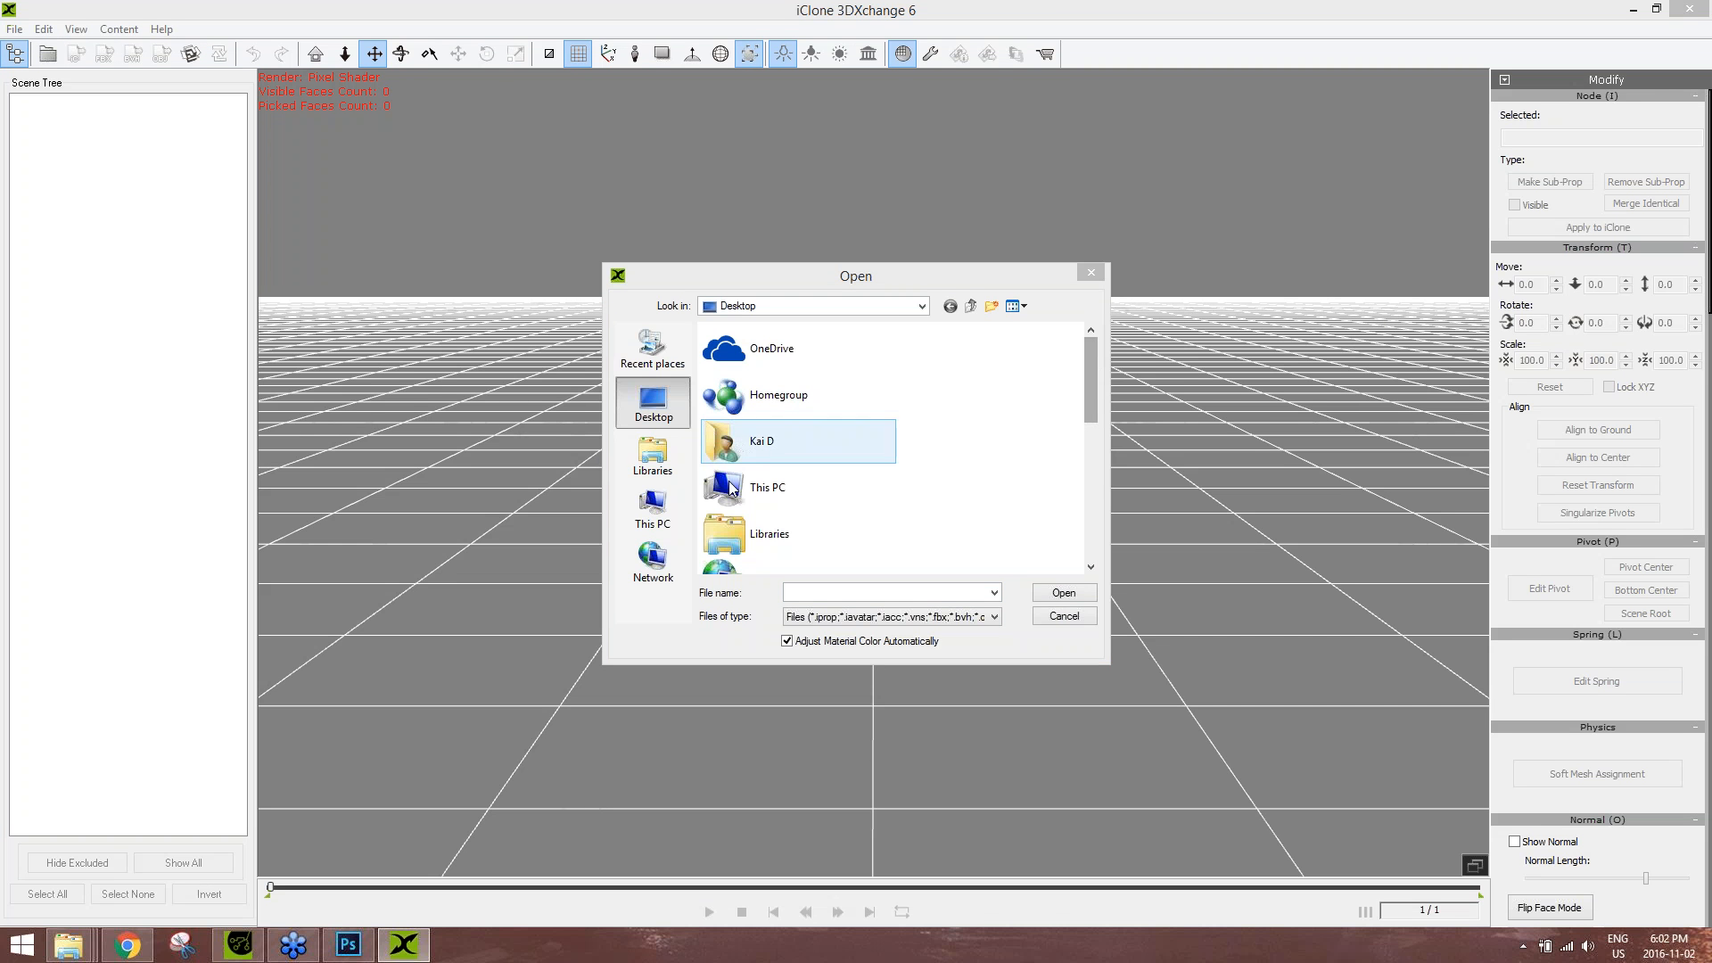
- Locate catwalk_walk.fbx in the Downloads folder and open it in 3DXchange
click(663, 454)
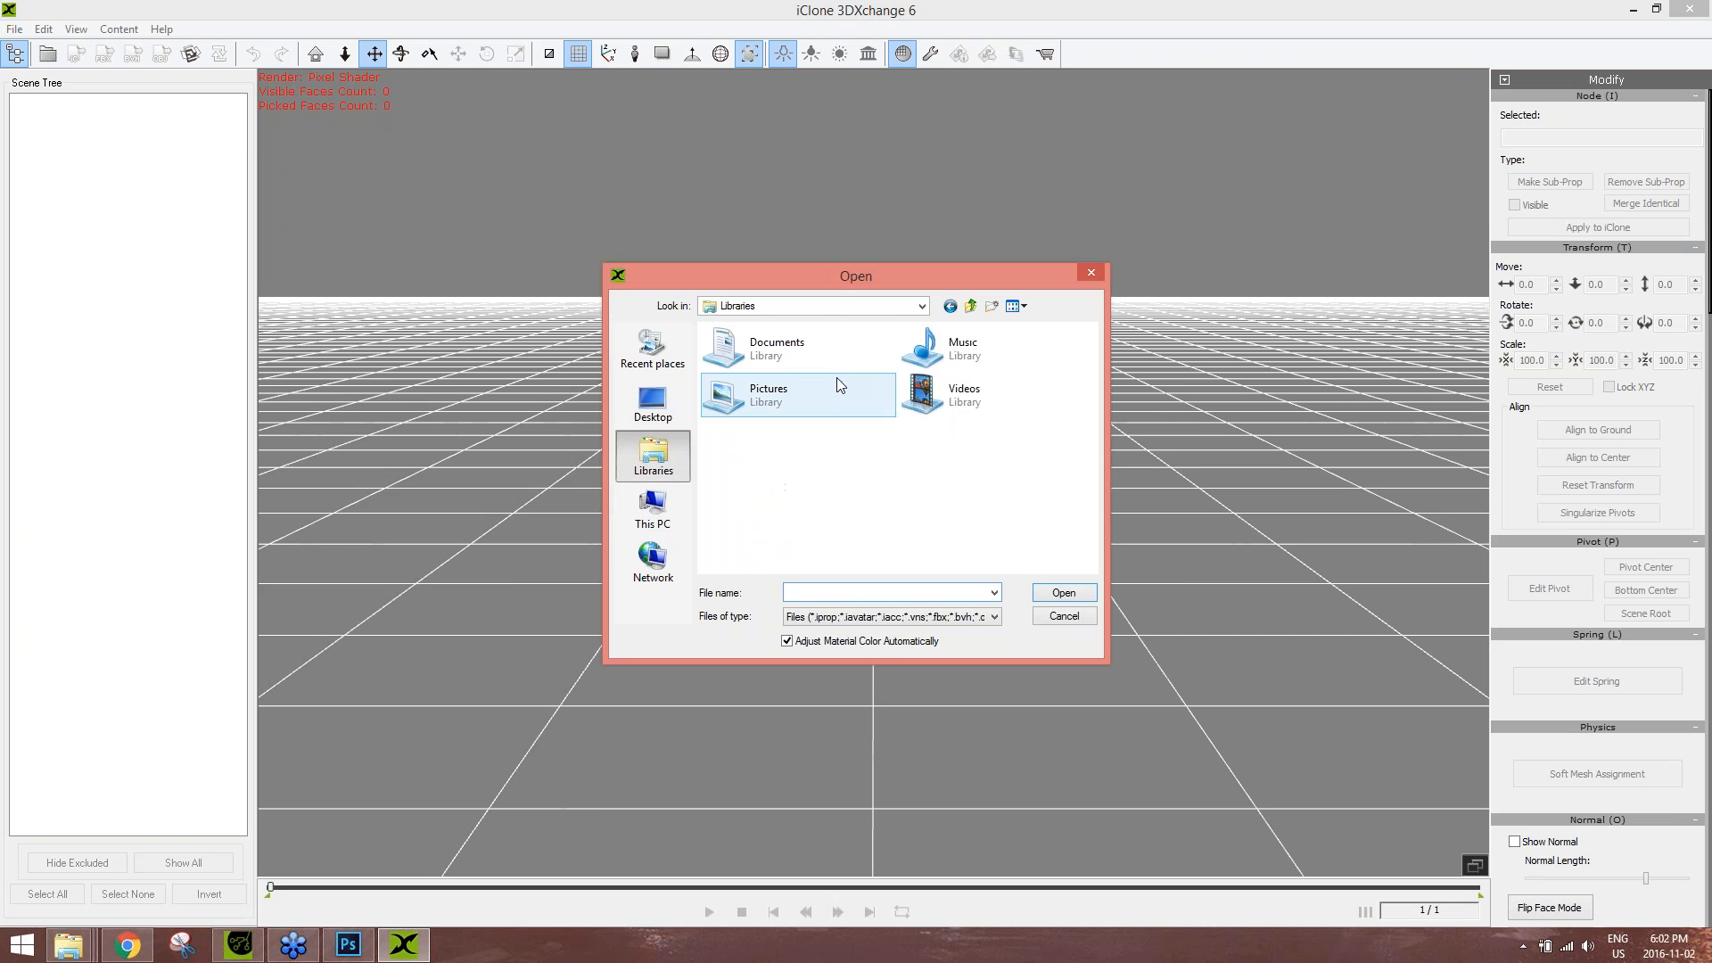
click(687, 405)
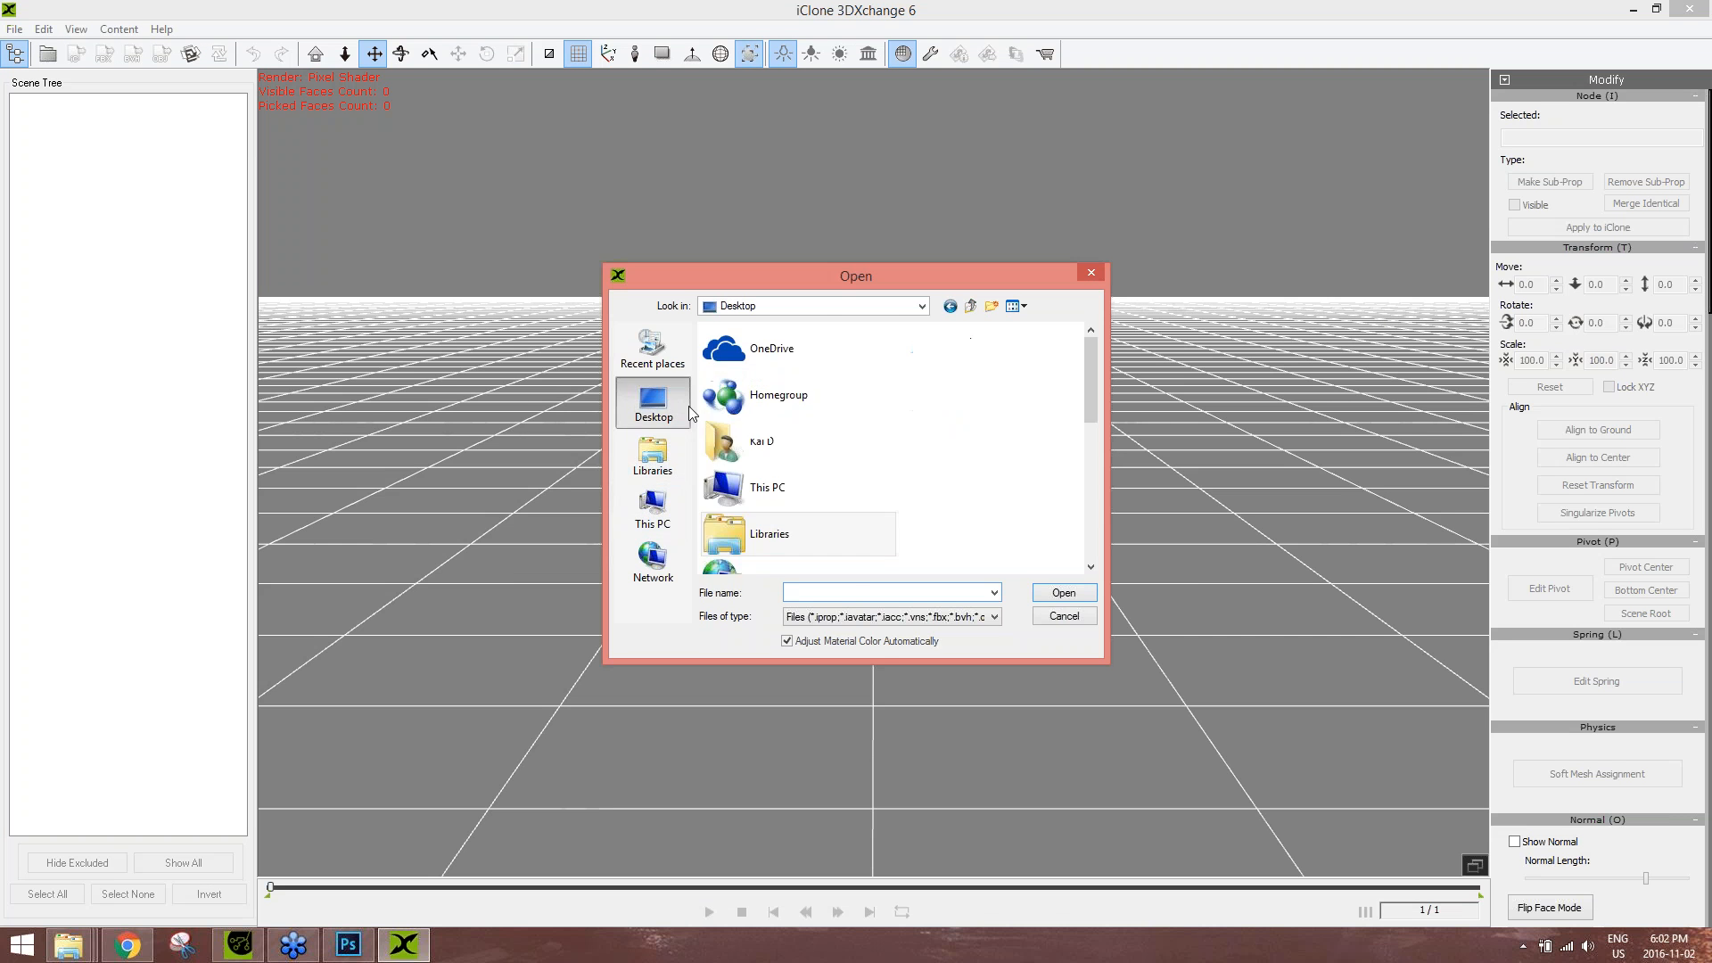
click(653, 510)
click(654, 561)
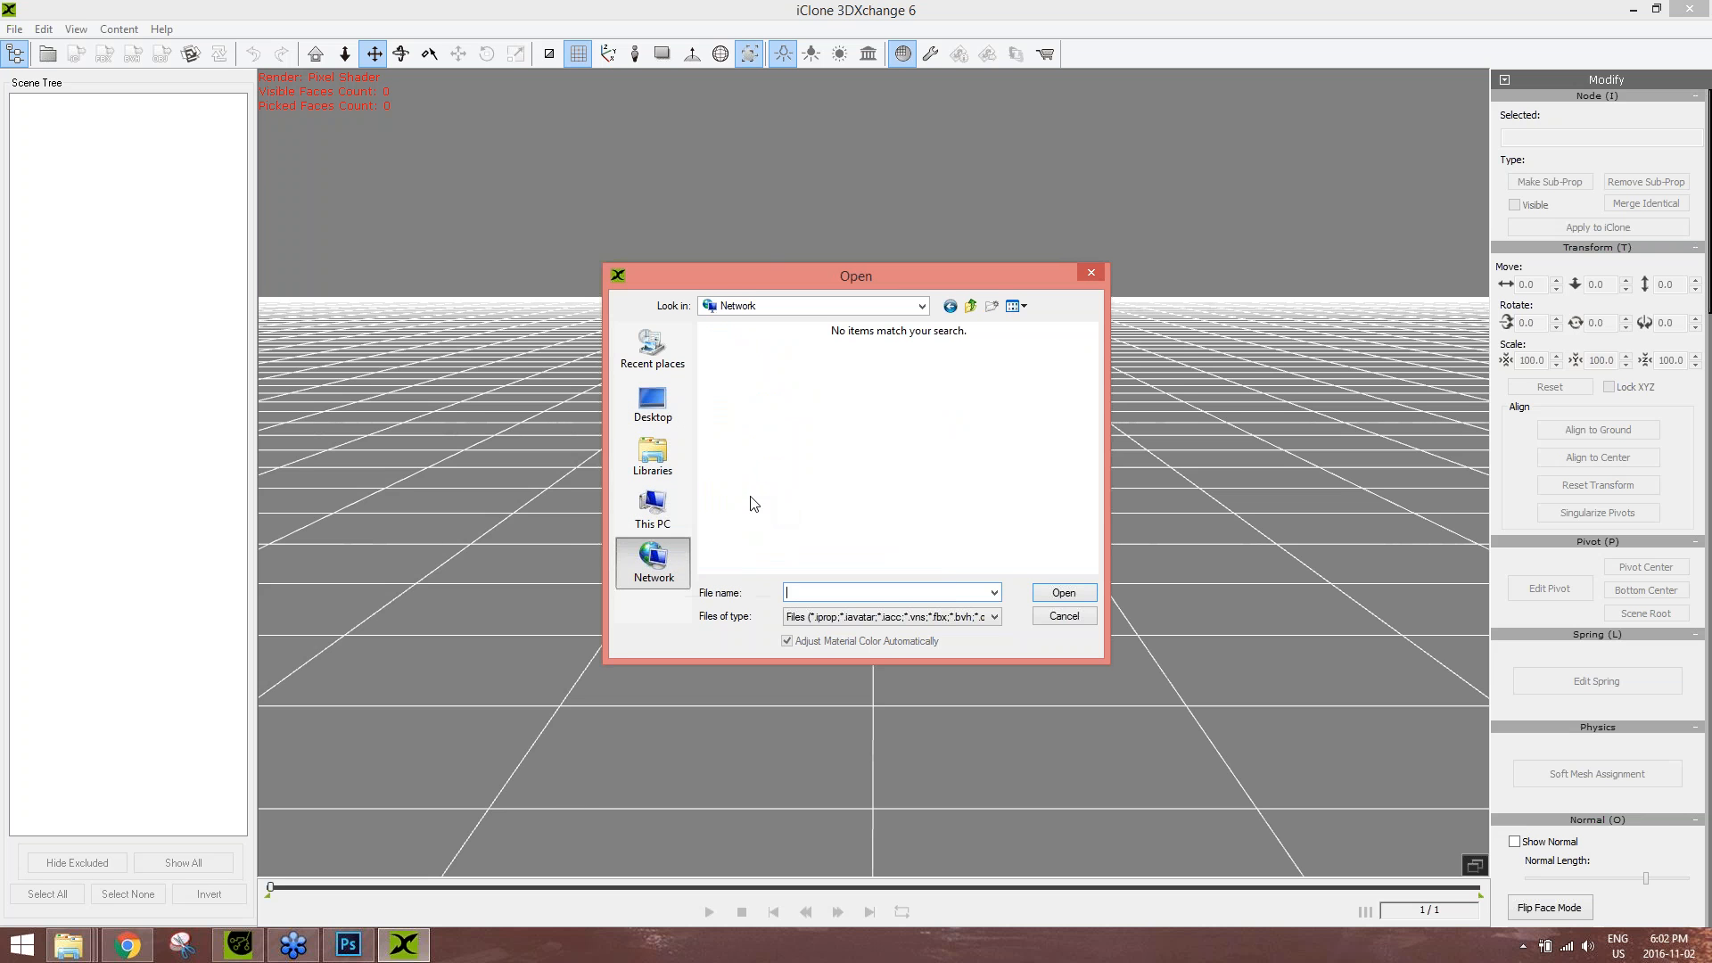
click(654, 509)
double_click(796, 461)
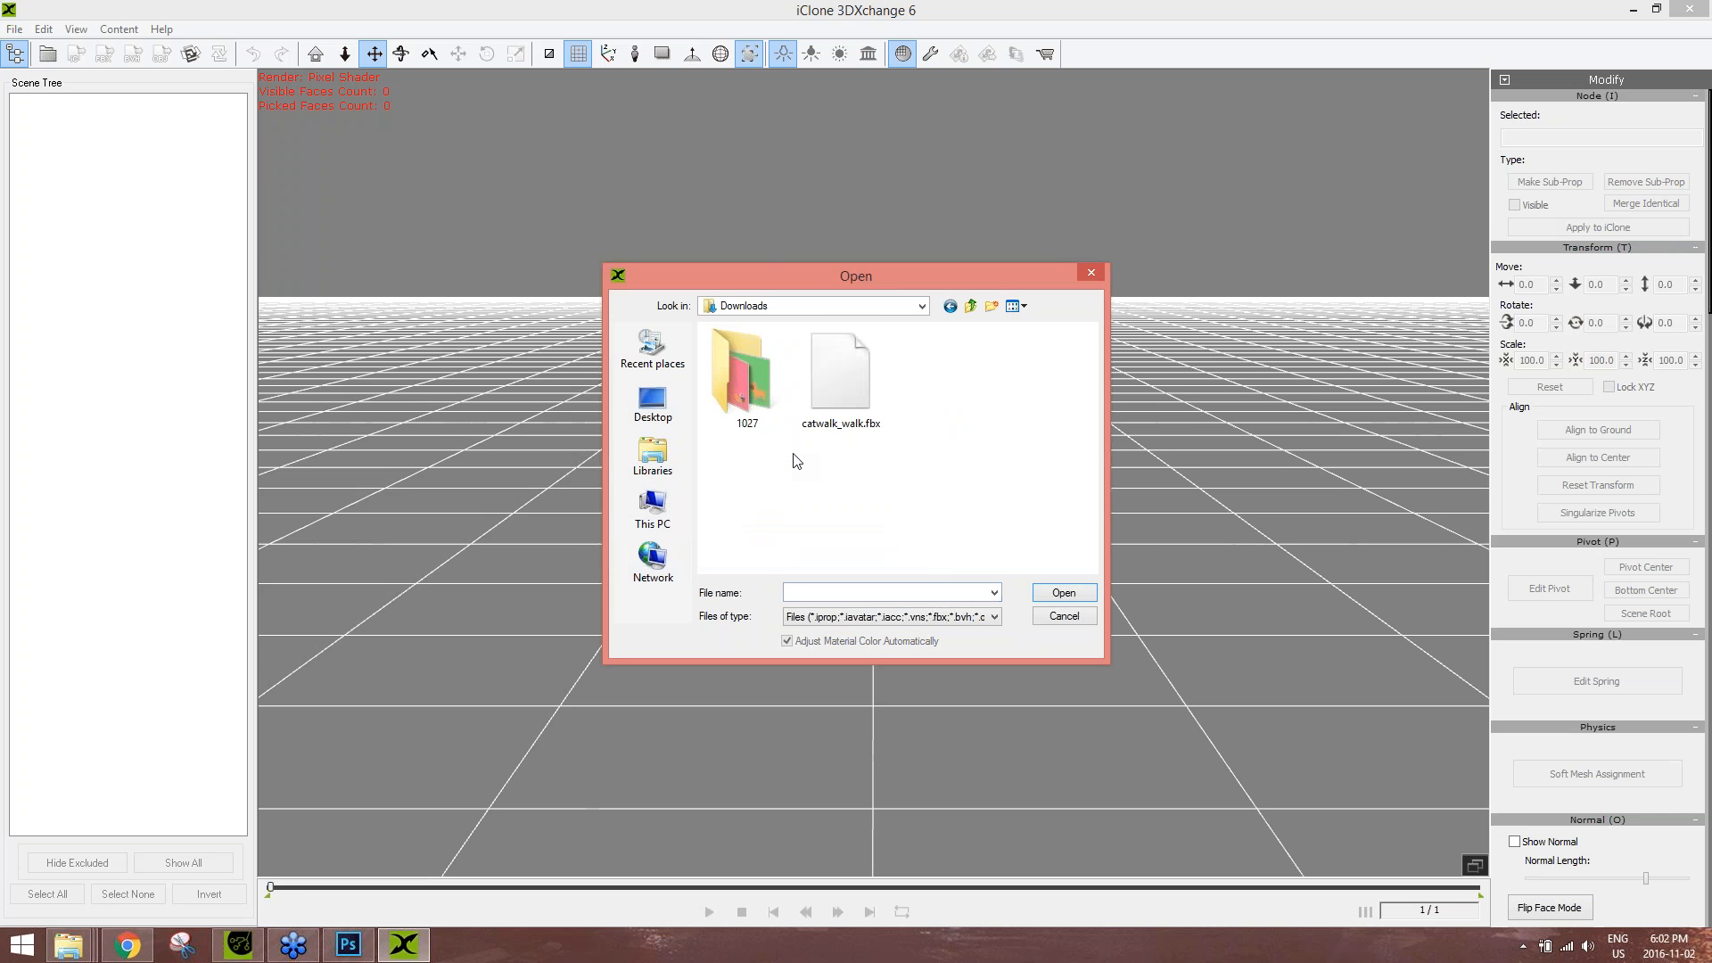
double_click(838, 385)
click(788, 561)
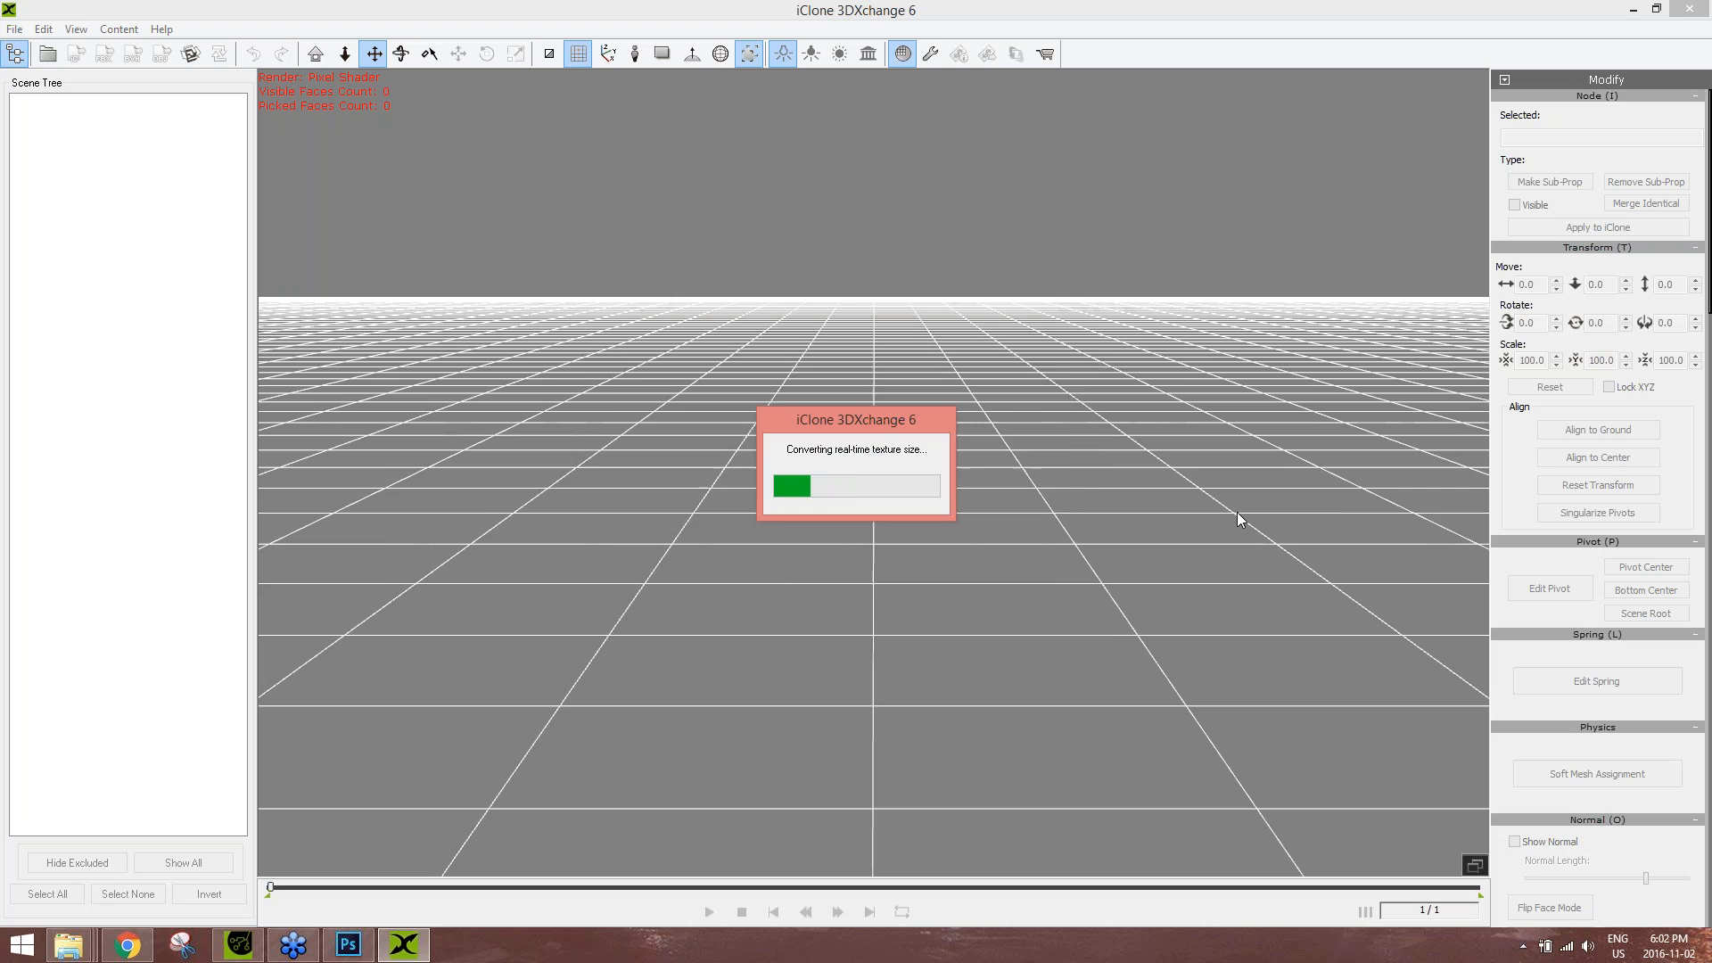
click(927, 557)
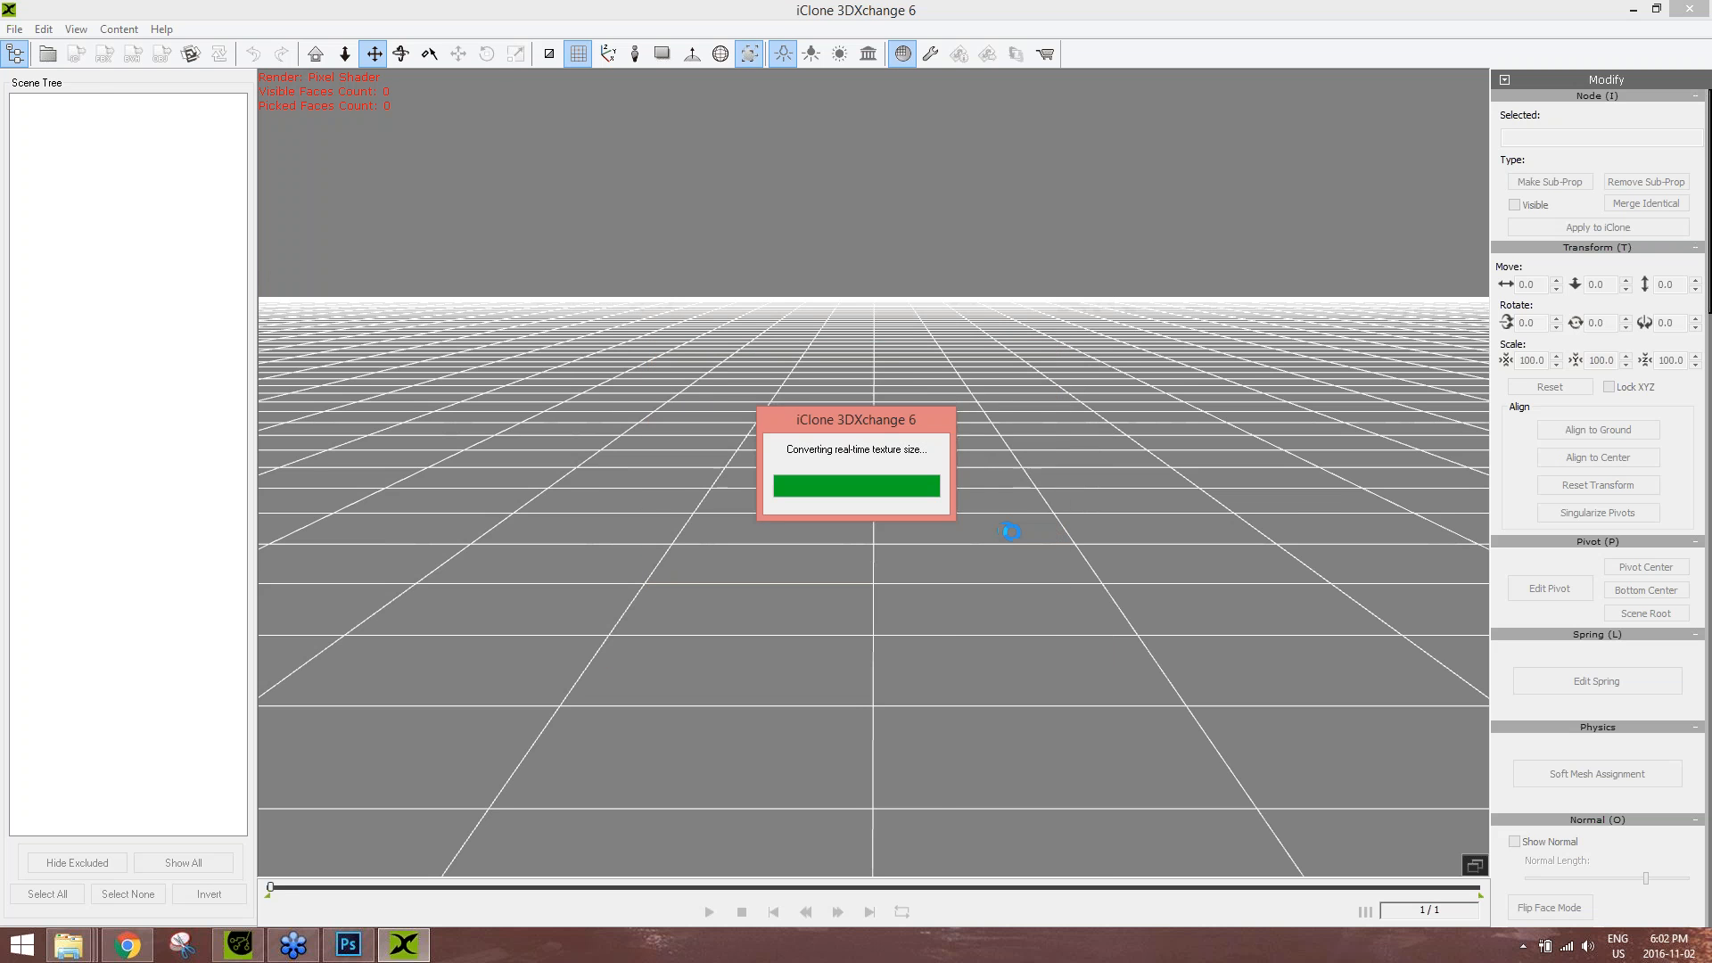
click(1016, 532)
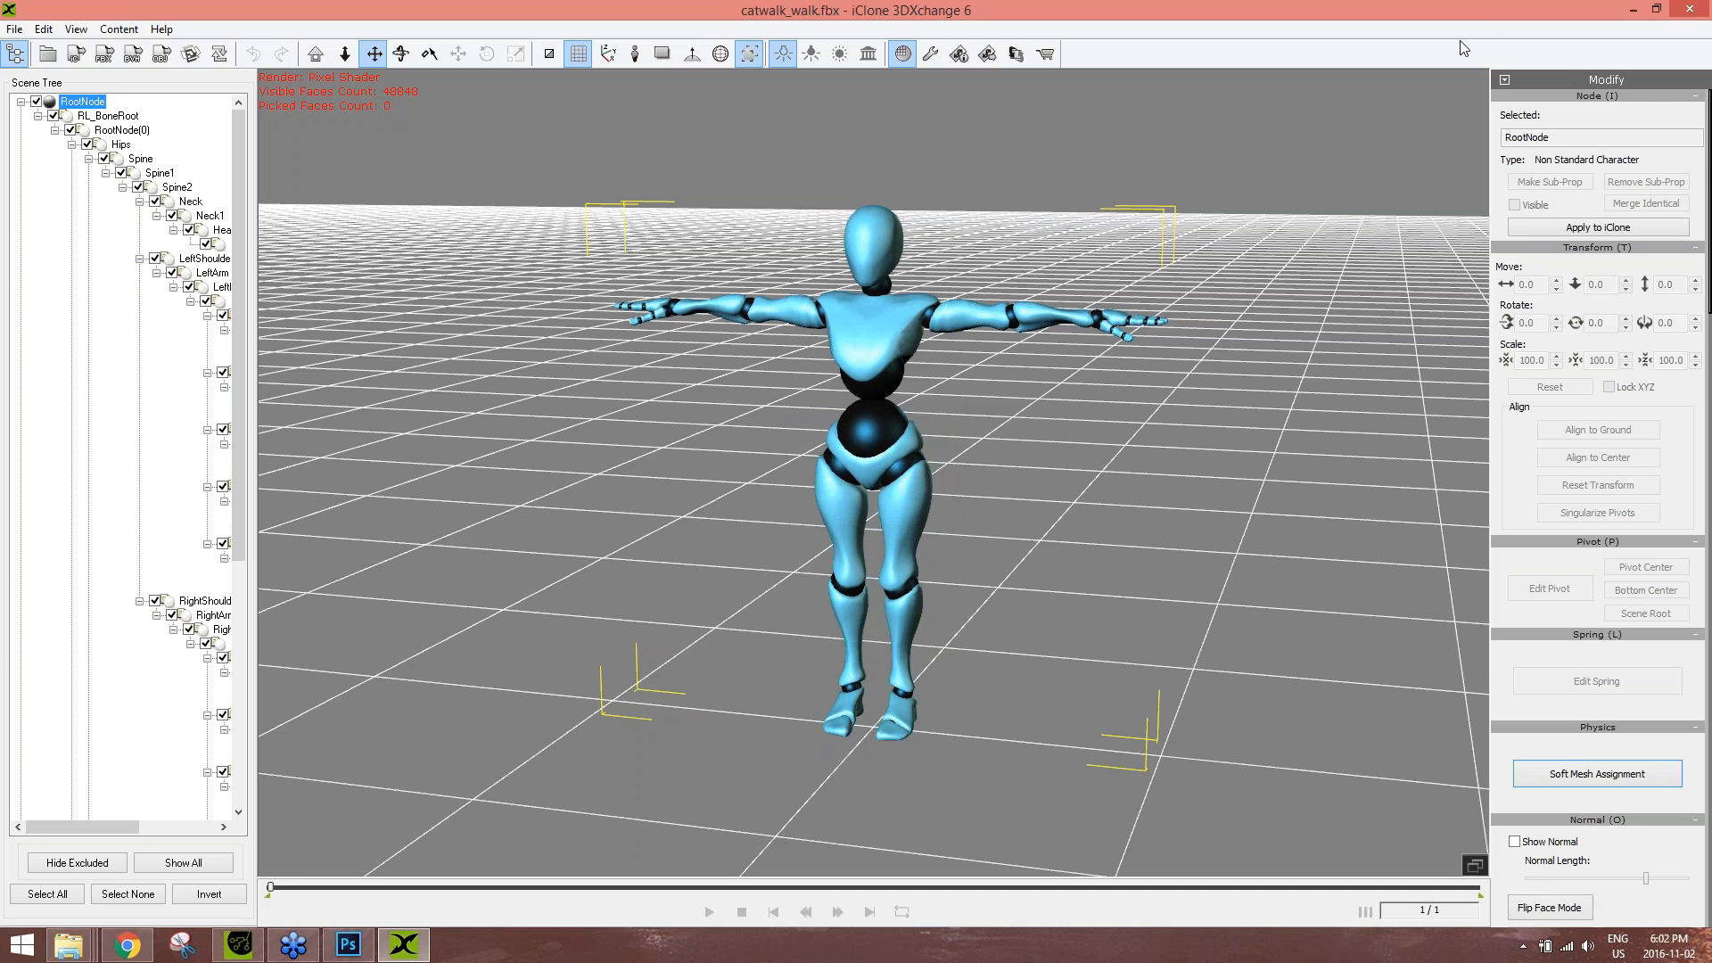
- Preview the catwalk_walk_mixamo motion from the character's motion library and stop the playback
scroll(1575, 279, down, 9)
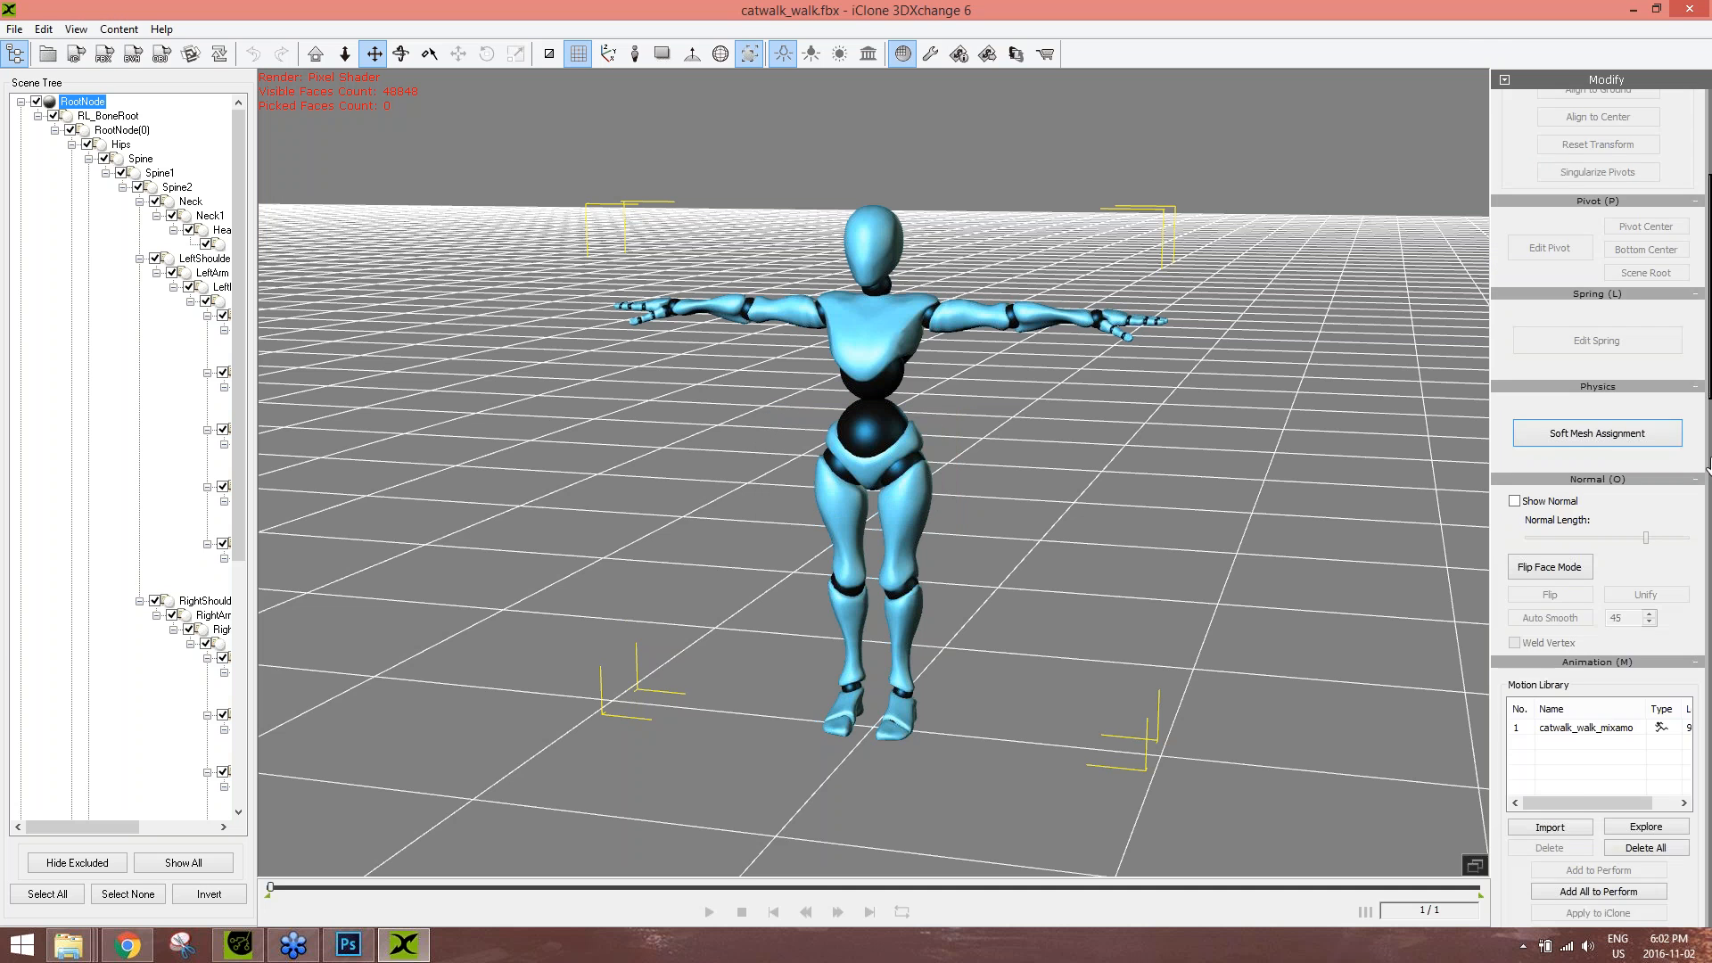
double_click(1575, 279)
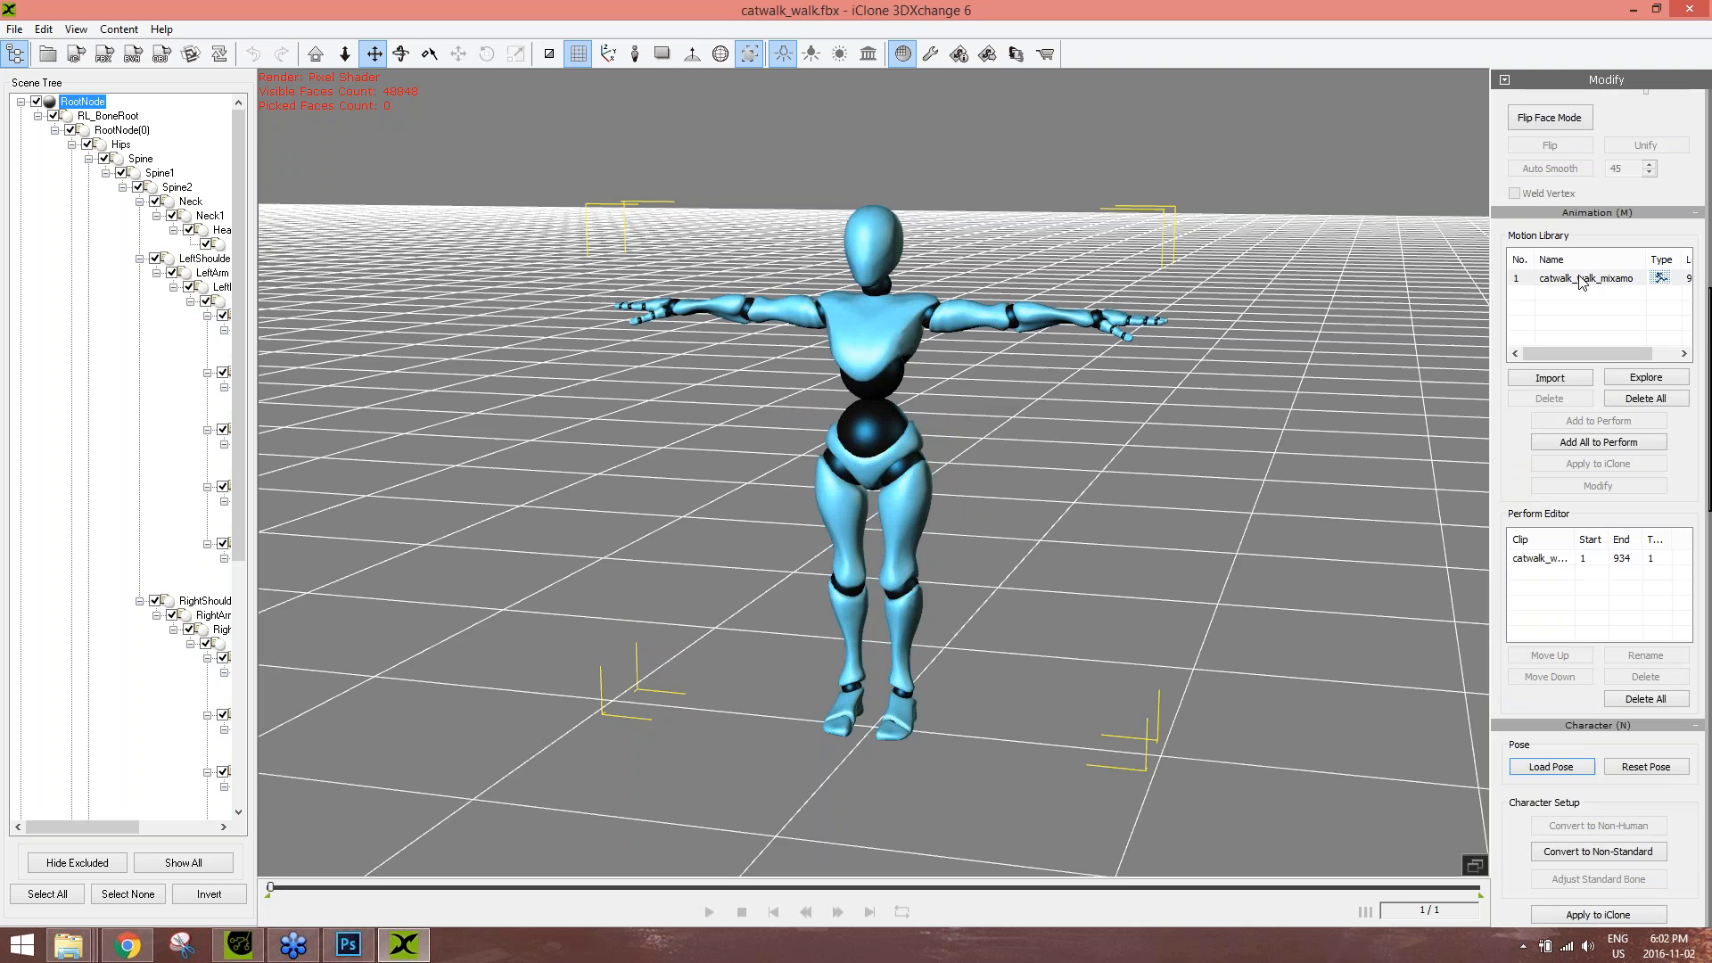
click(741, 912)
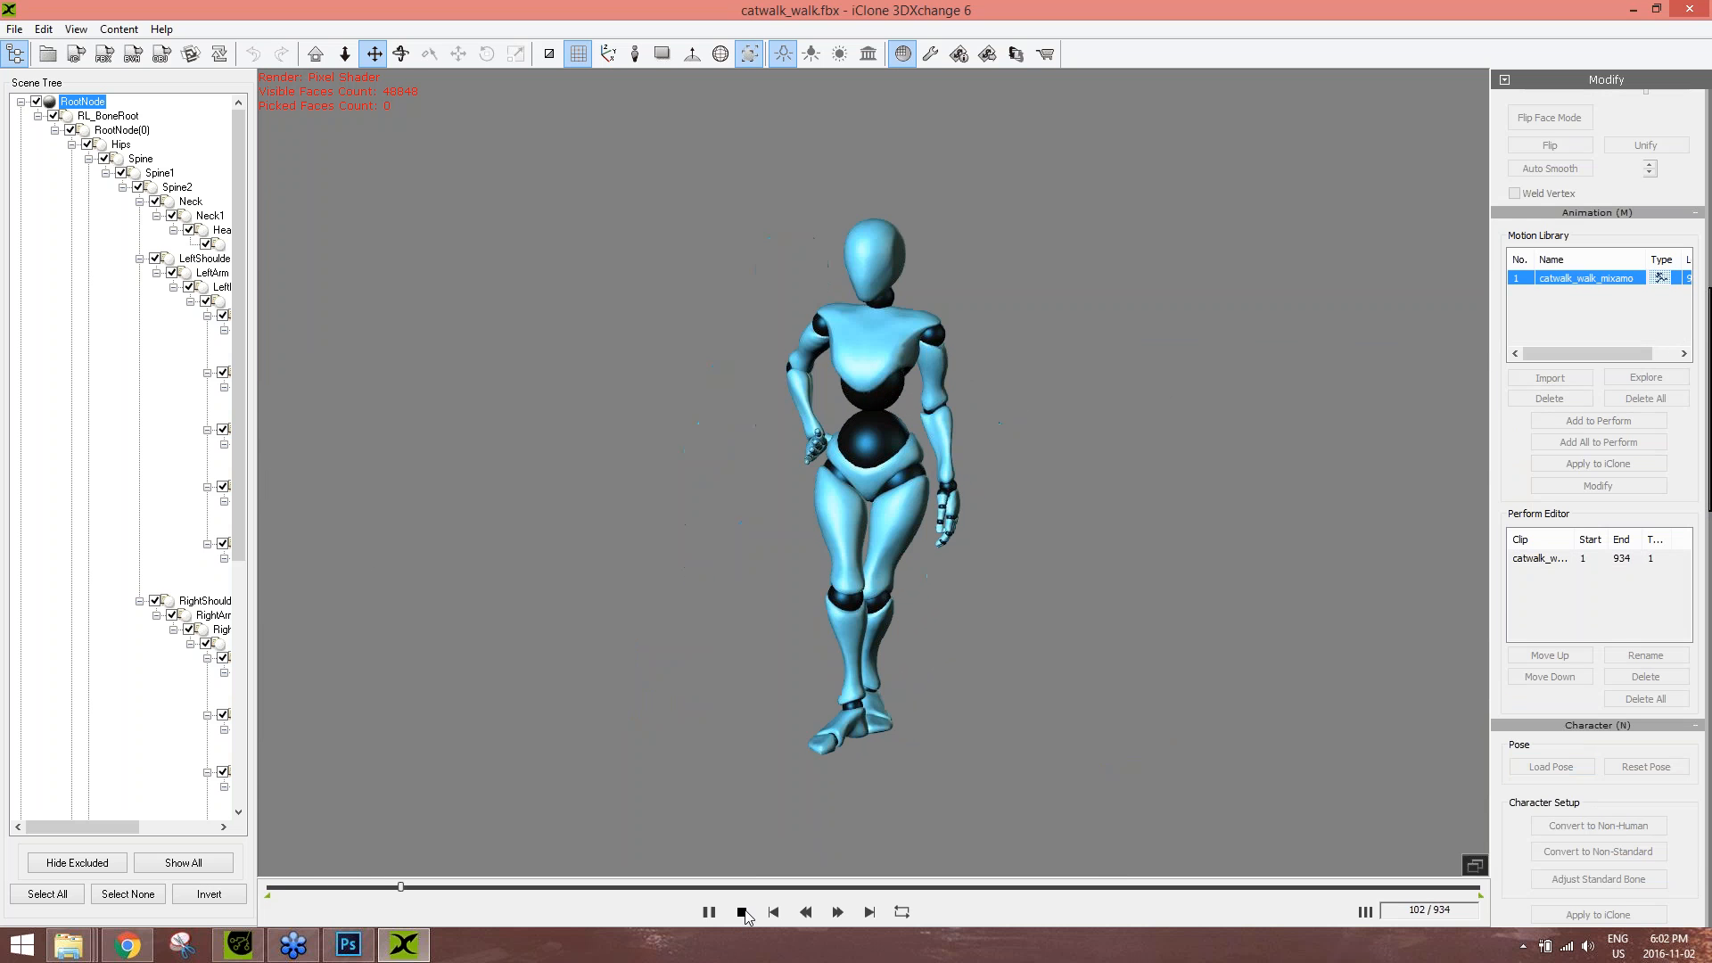
- Export only the catwalk_walk animation as an iMotion for iClone 6 to the default destination, without geometry, replacing the existing file
click(75, 54)
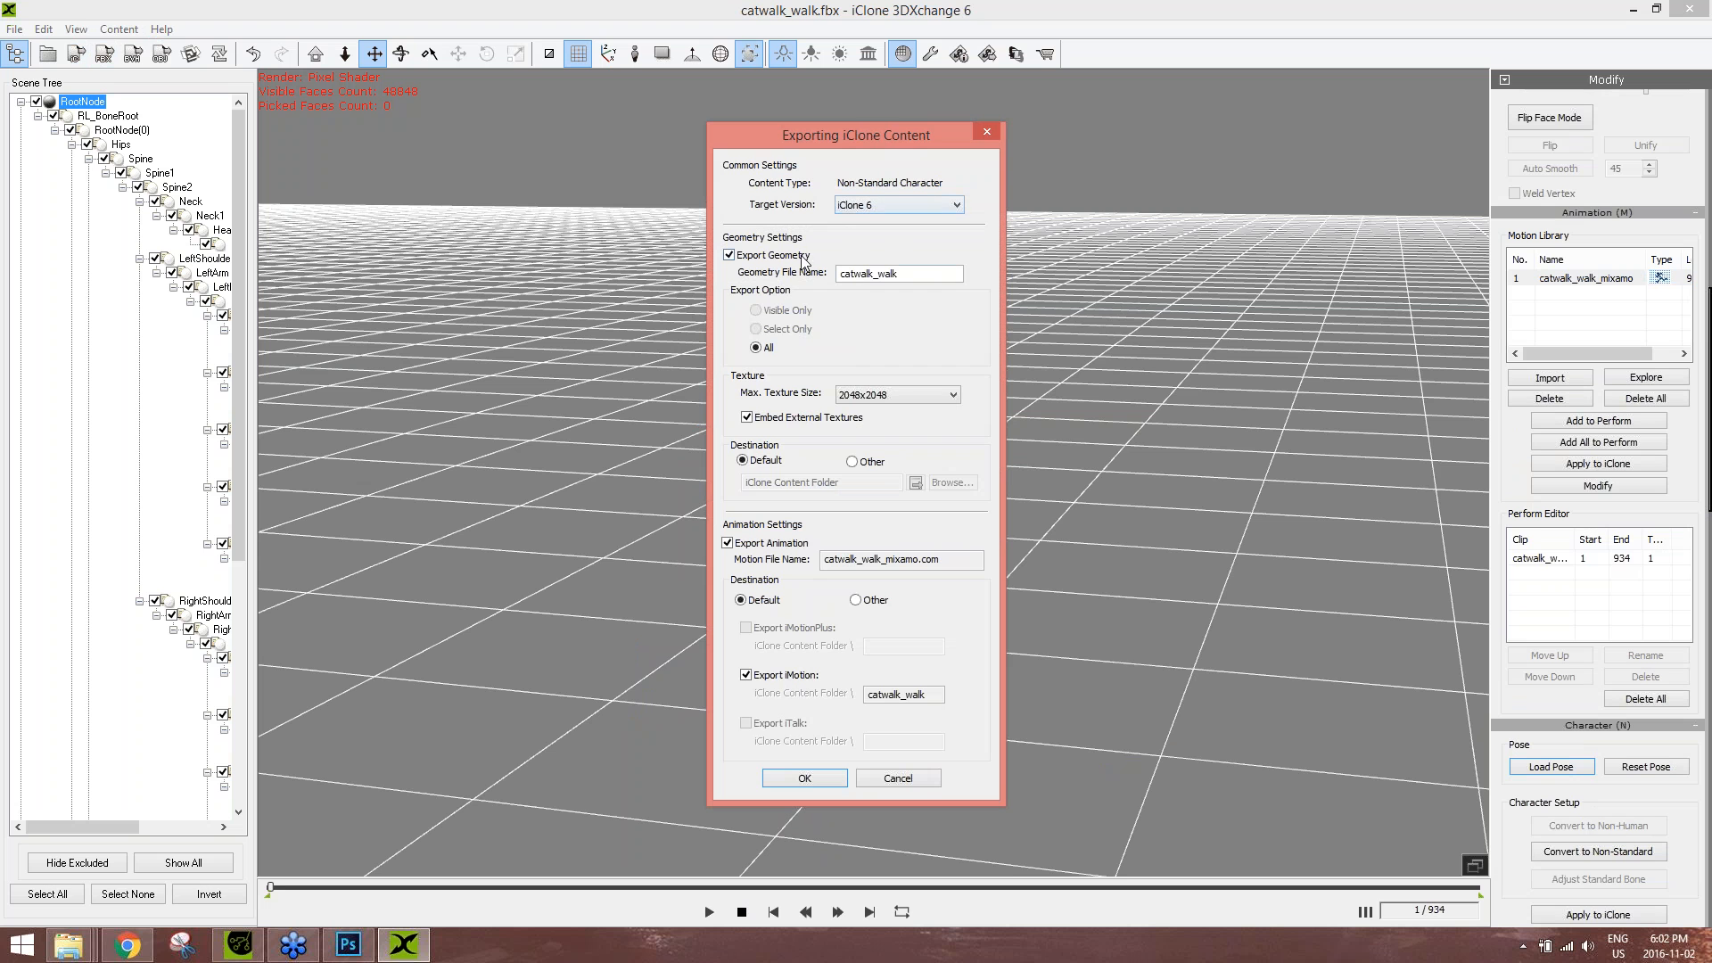
click(777, 258)
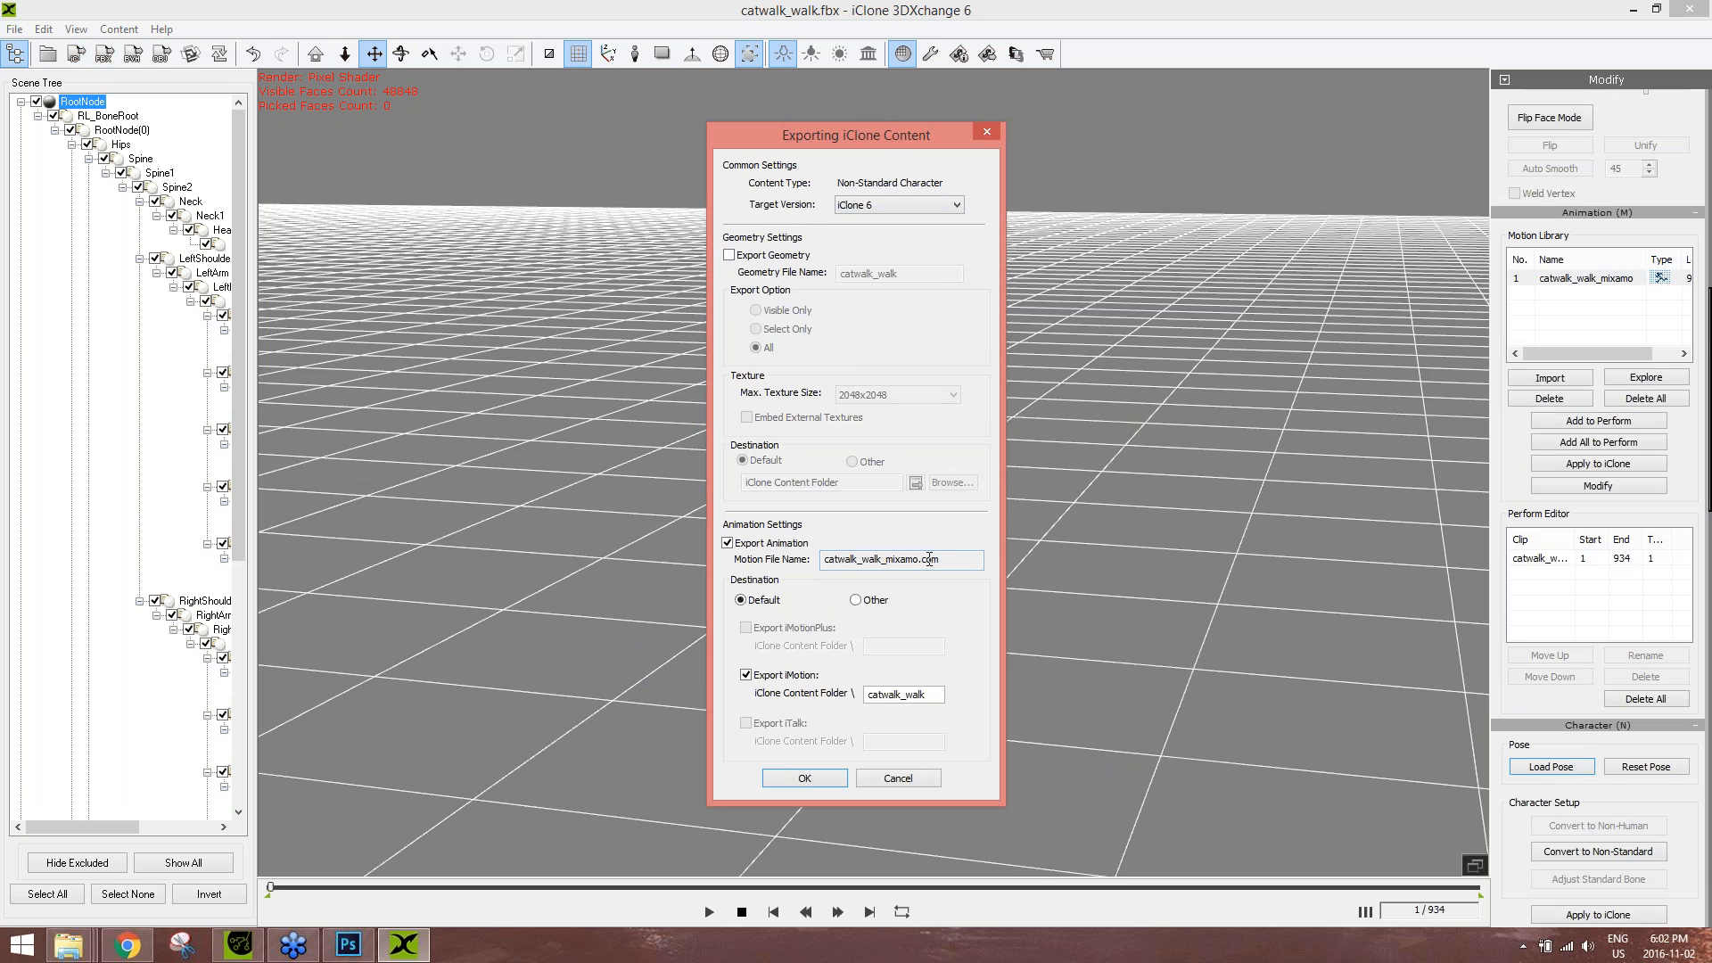
click(871, 602)
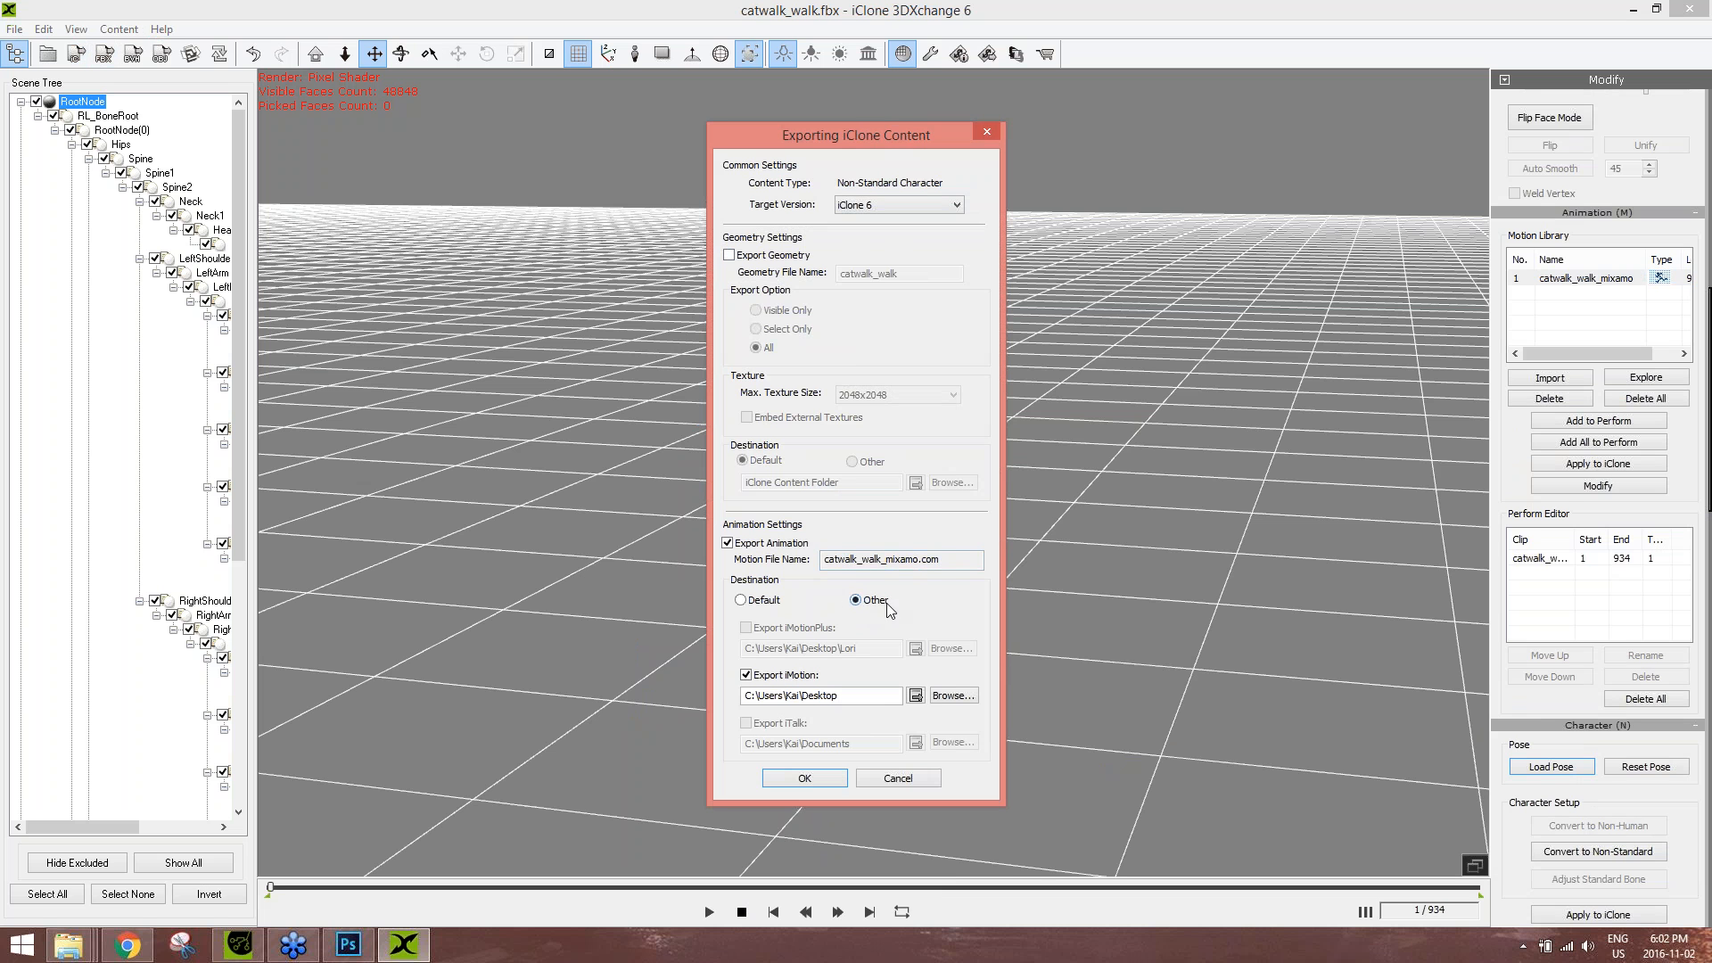
click(765, 600)
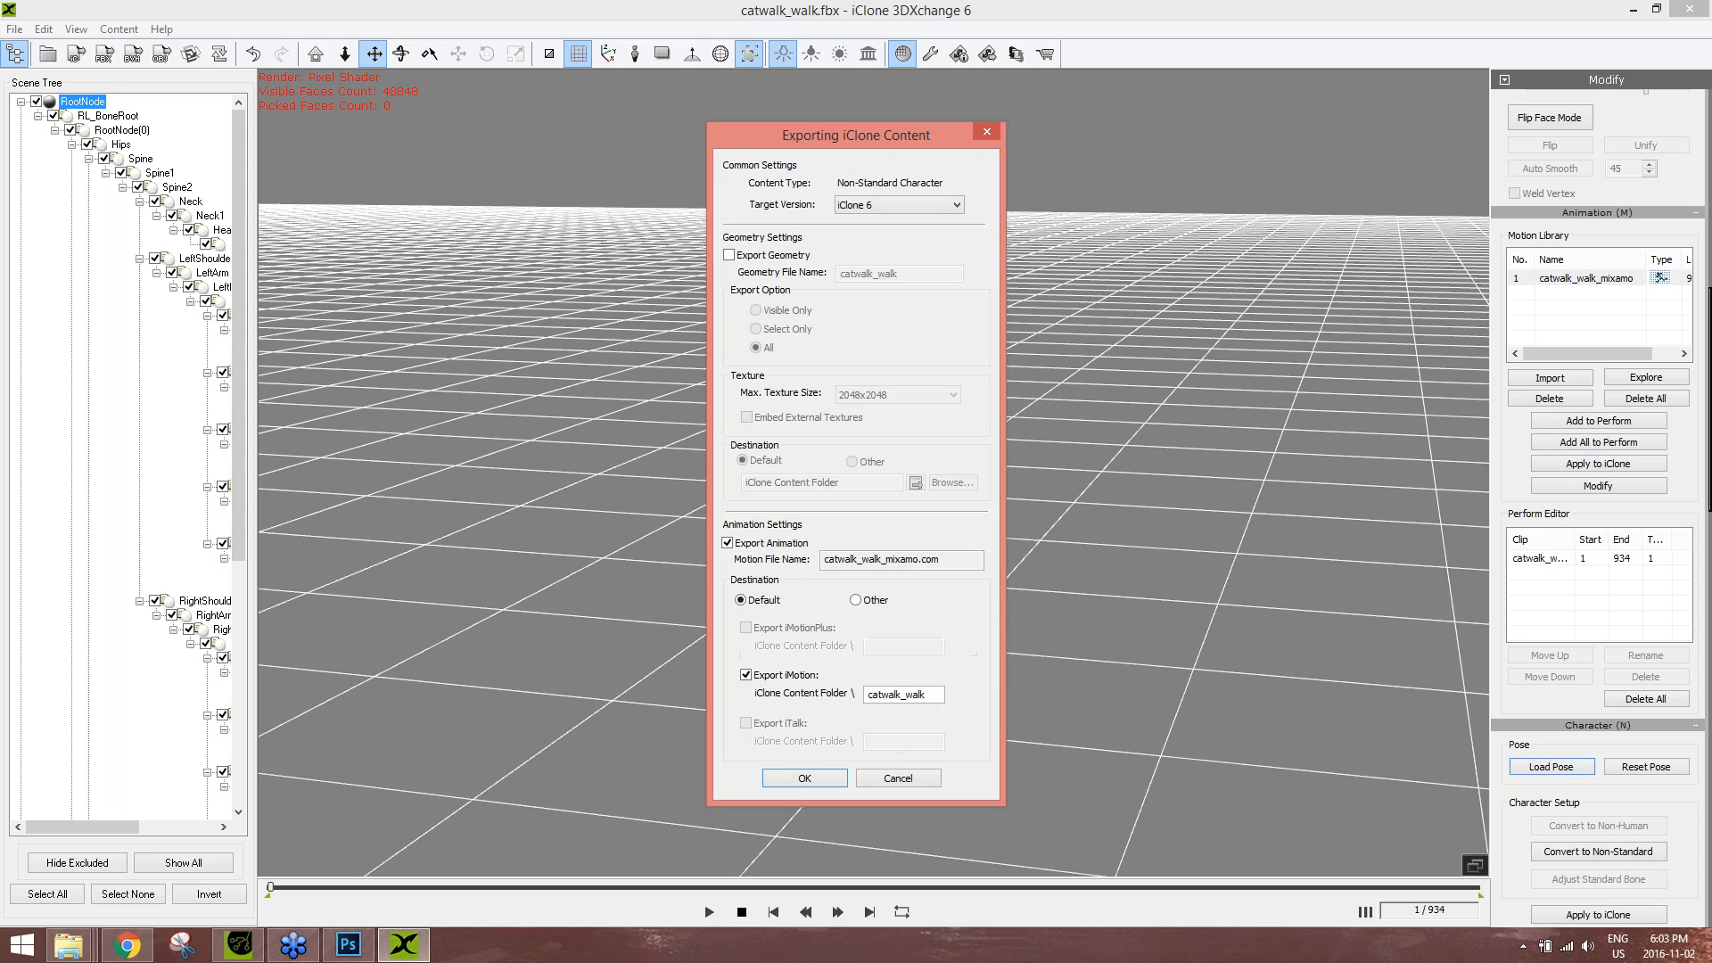
click(805, 777)
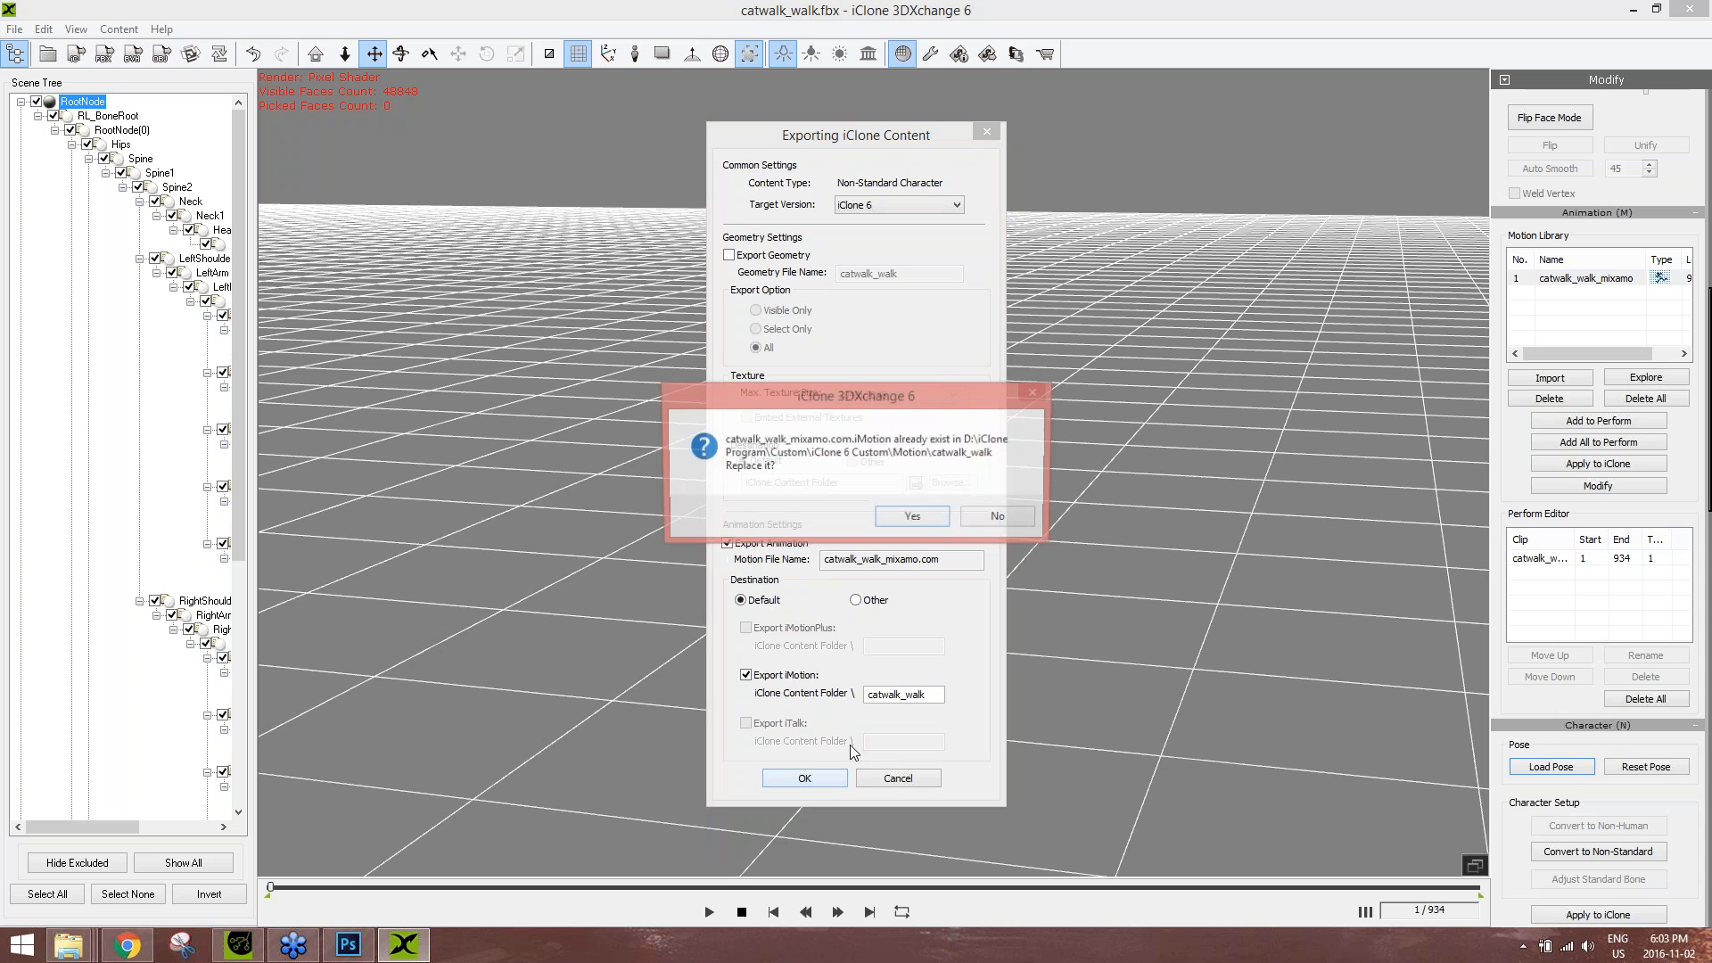
click(920, 522)
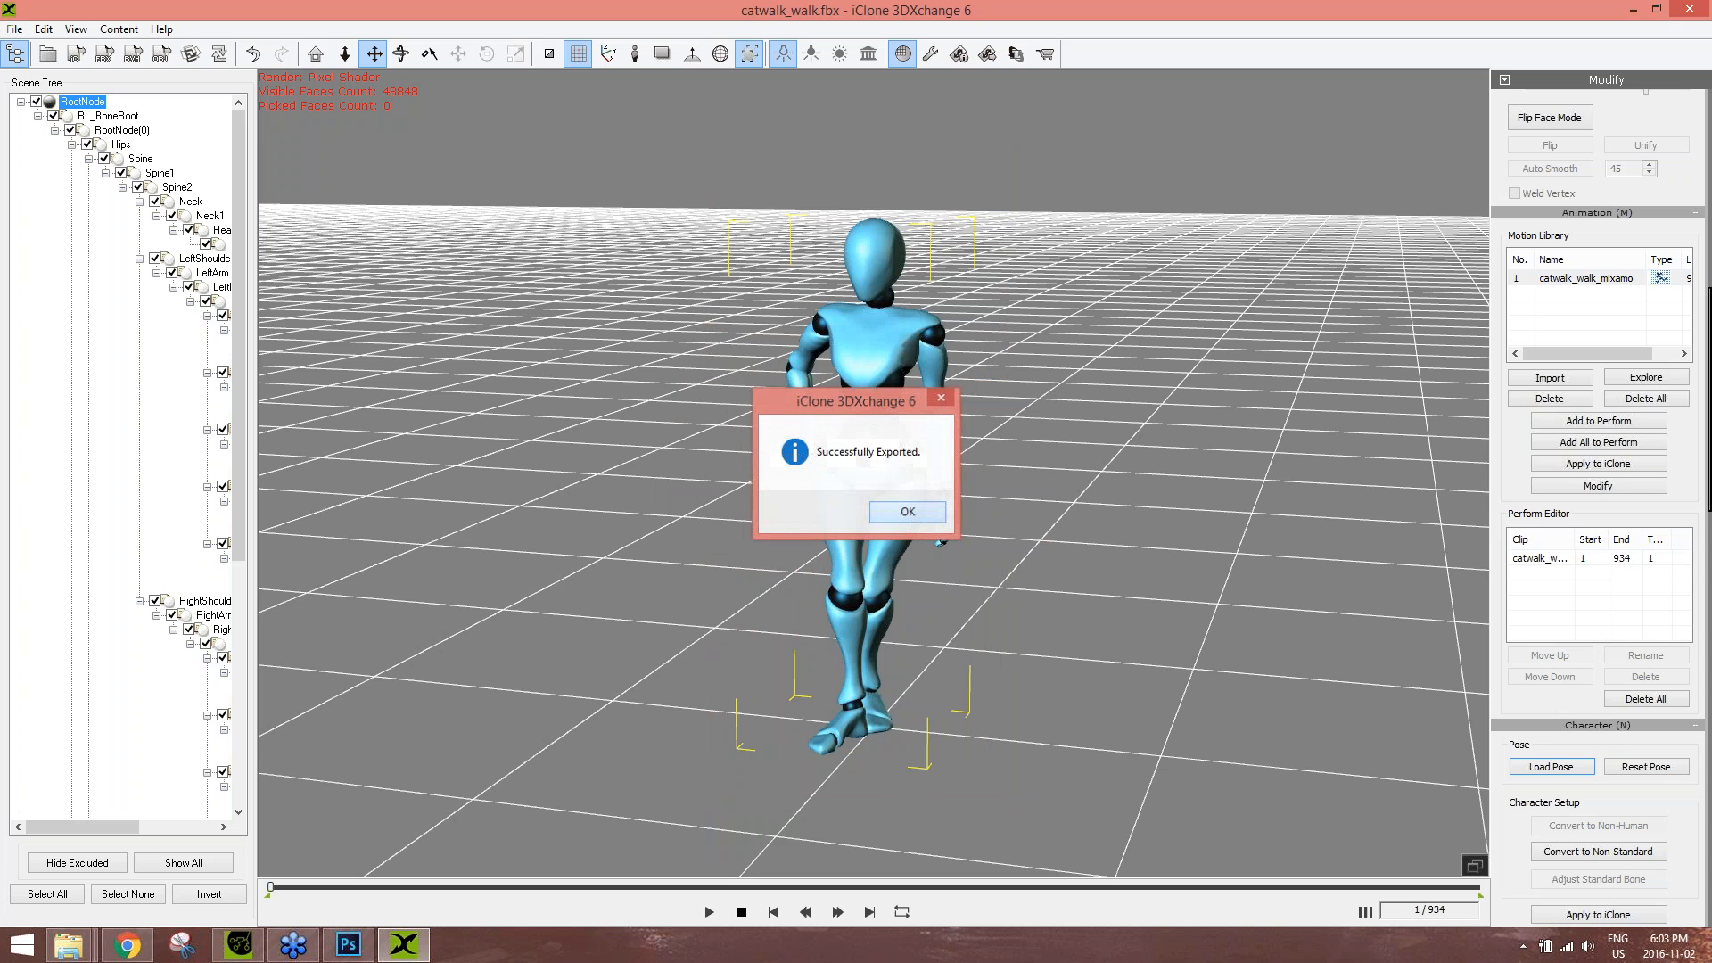
click(898, 508)
- Switch to iClone 6 and open the catwalk_walk folder in the custom Motion content
mouse_move(238, 944)
click(330, 802)
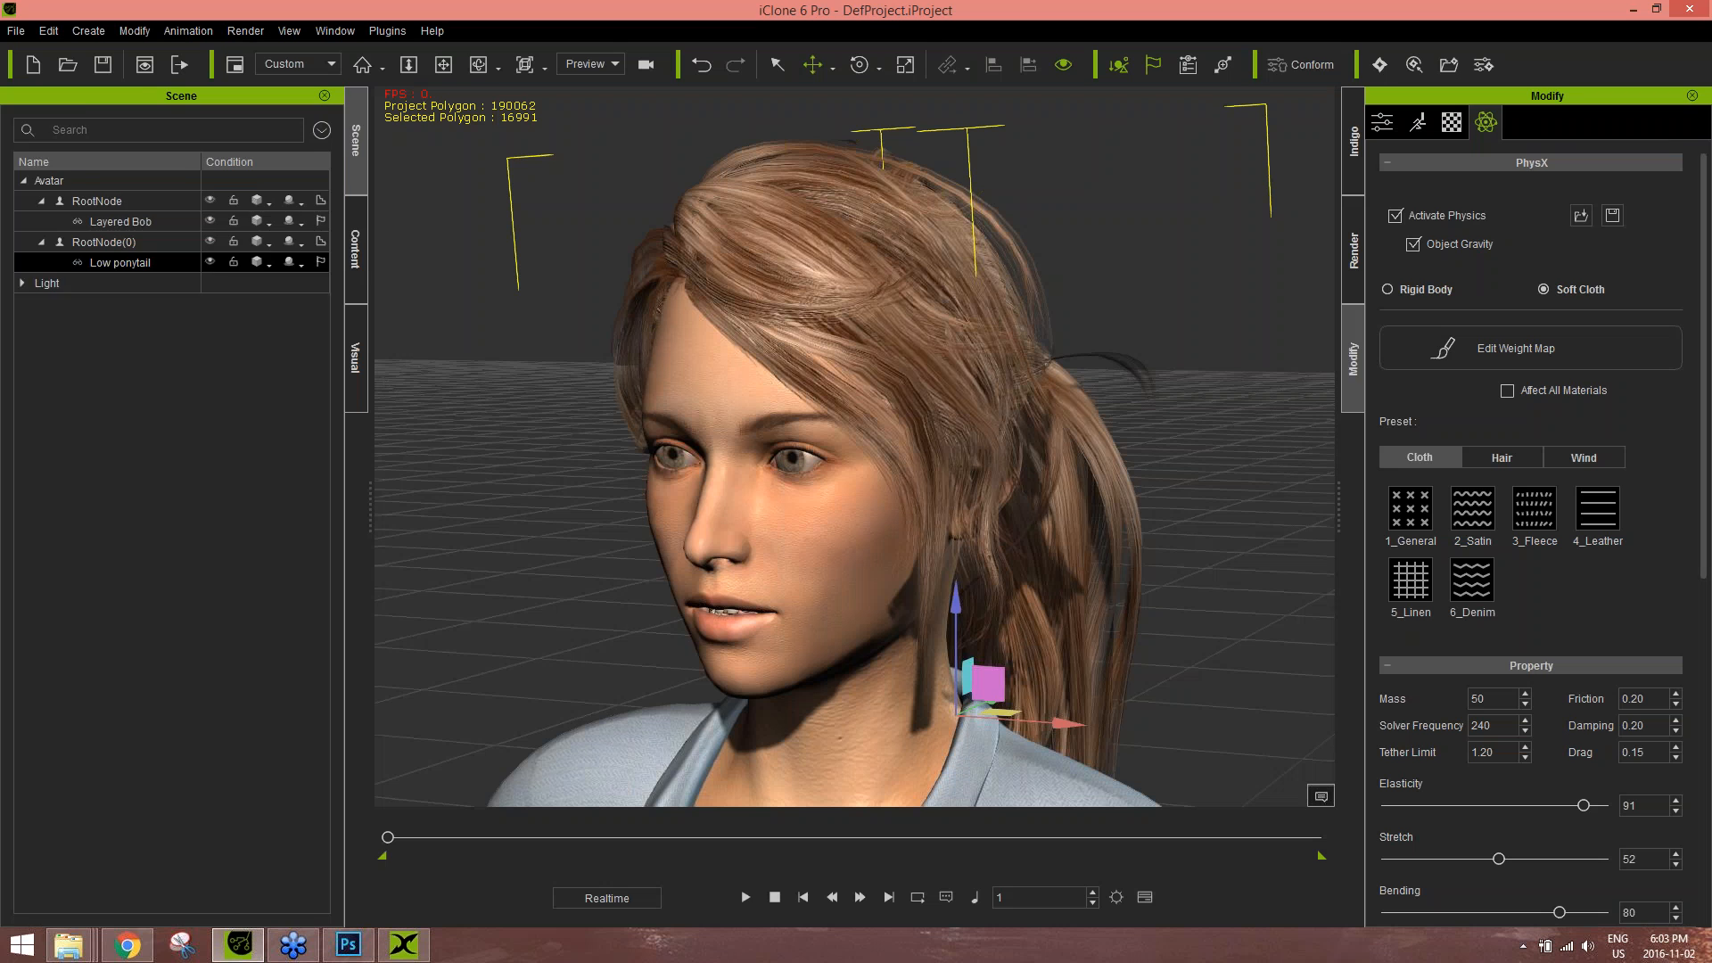
click(138, 122)
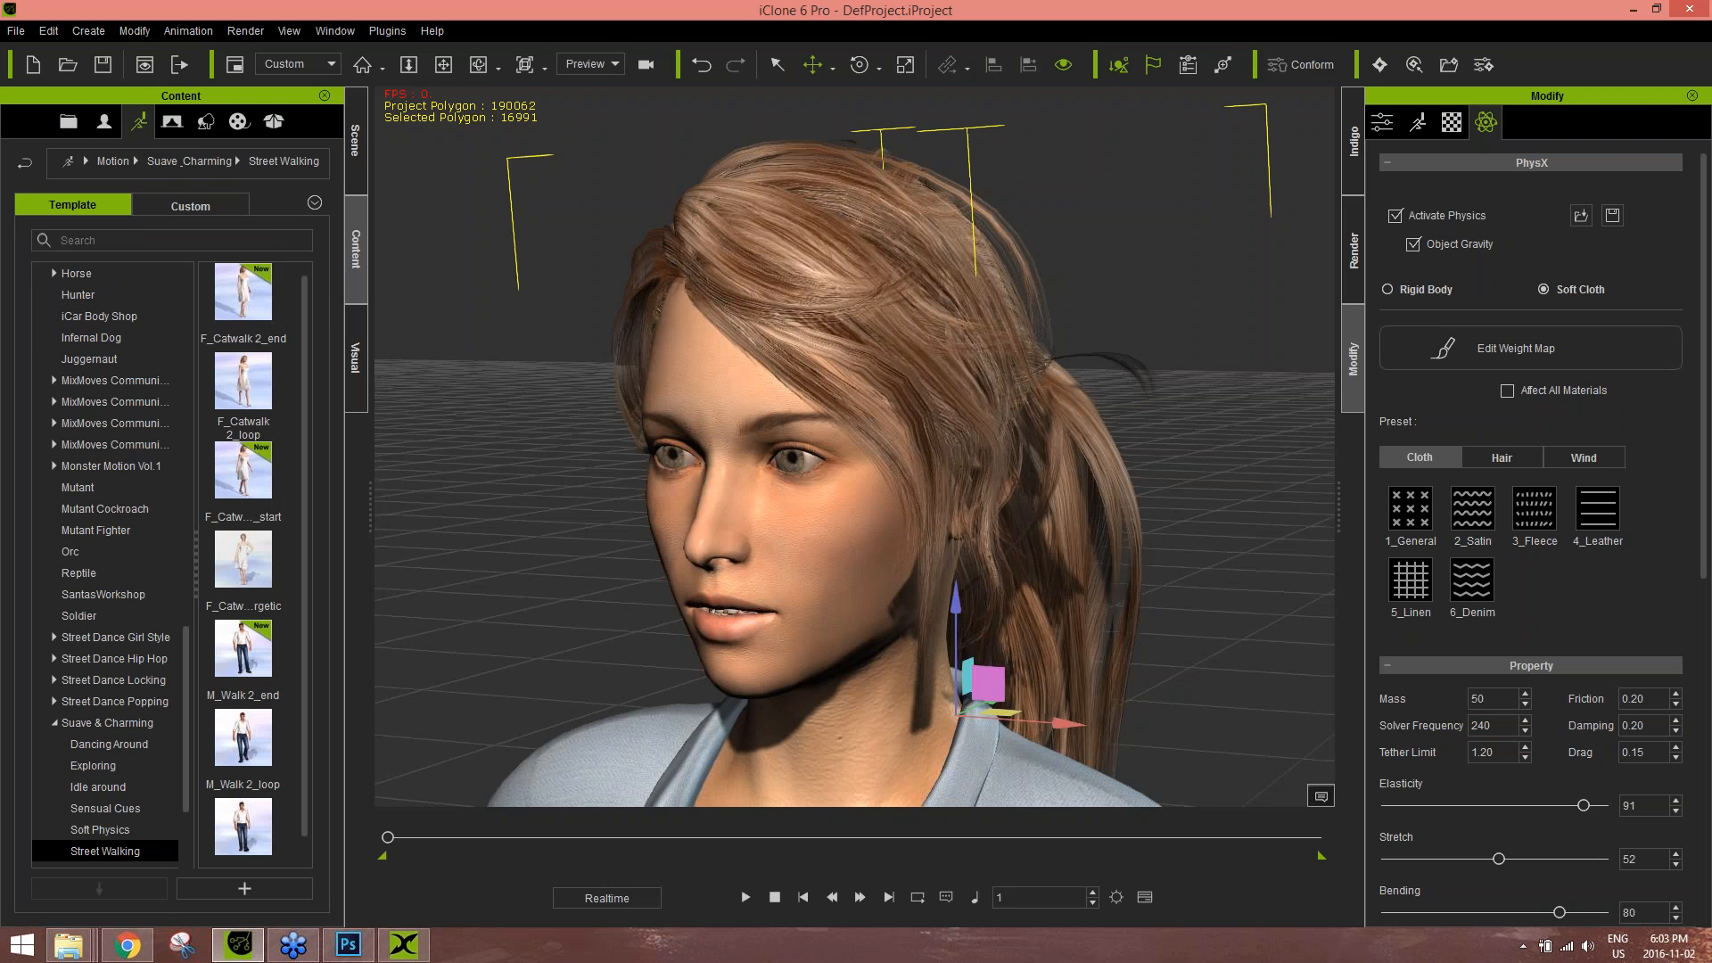
click(189, 204)
click(67, 337)
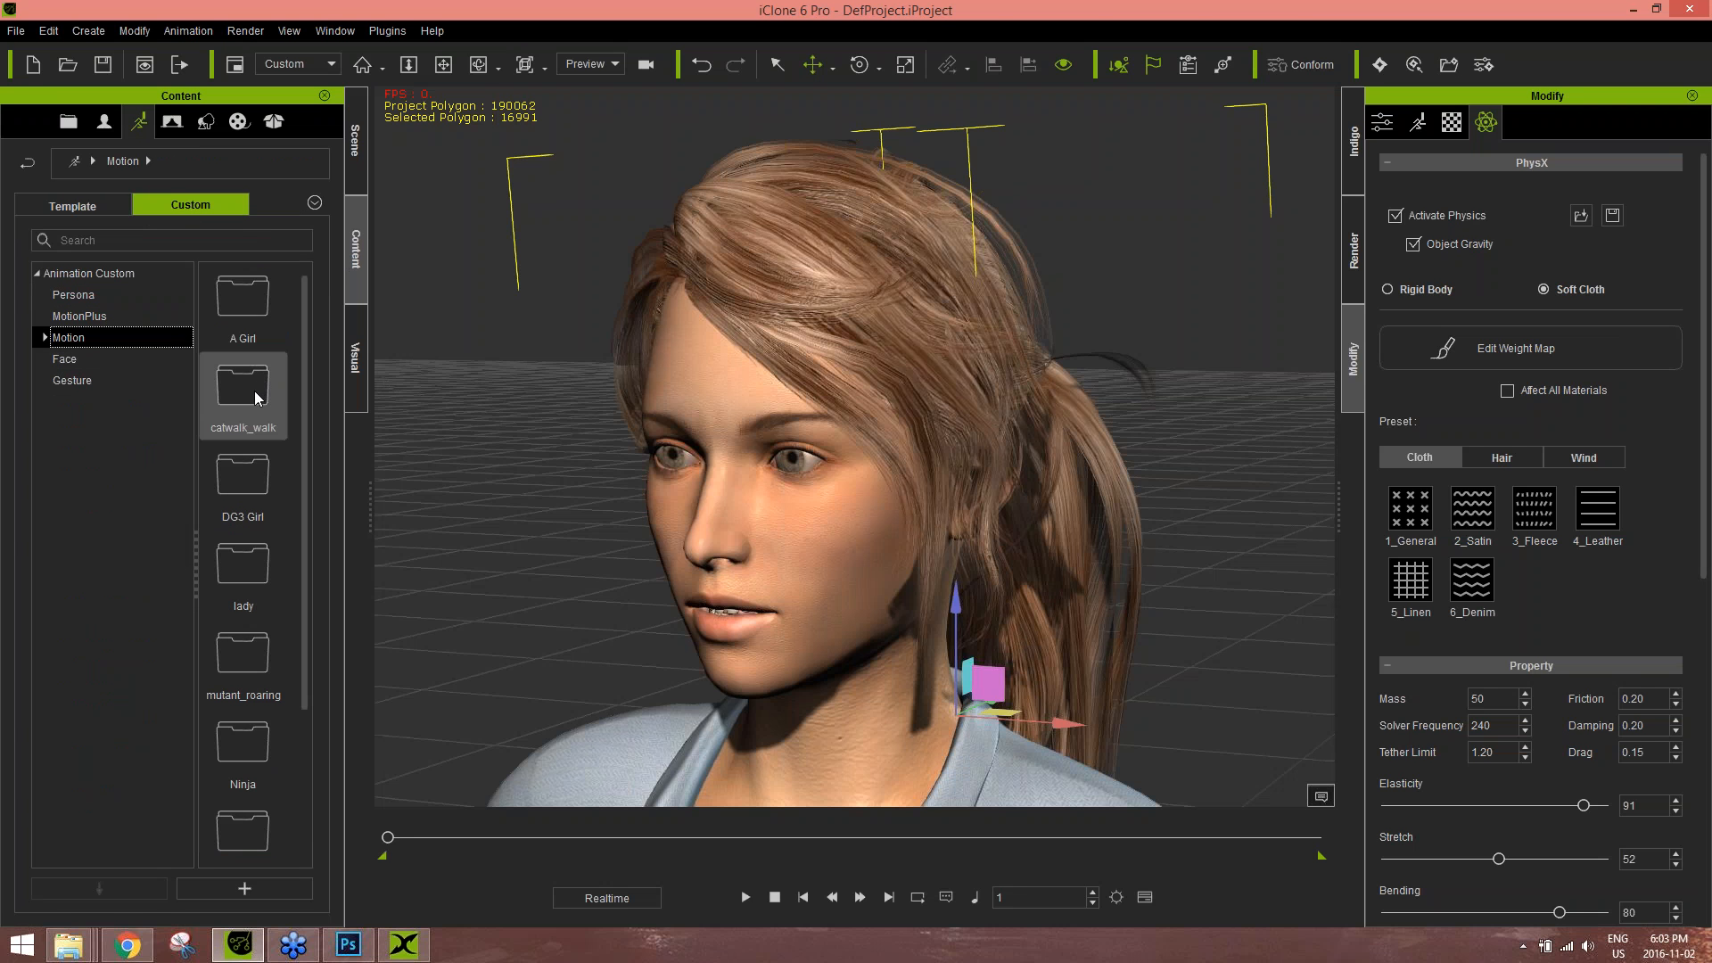
double_click(246, 387)
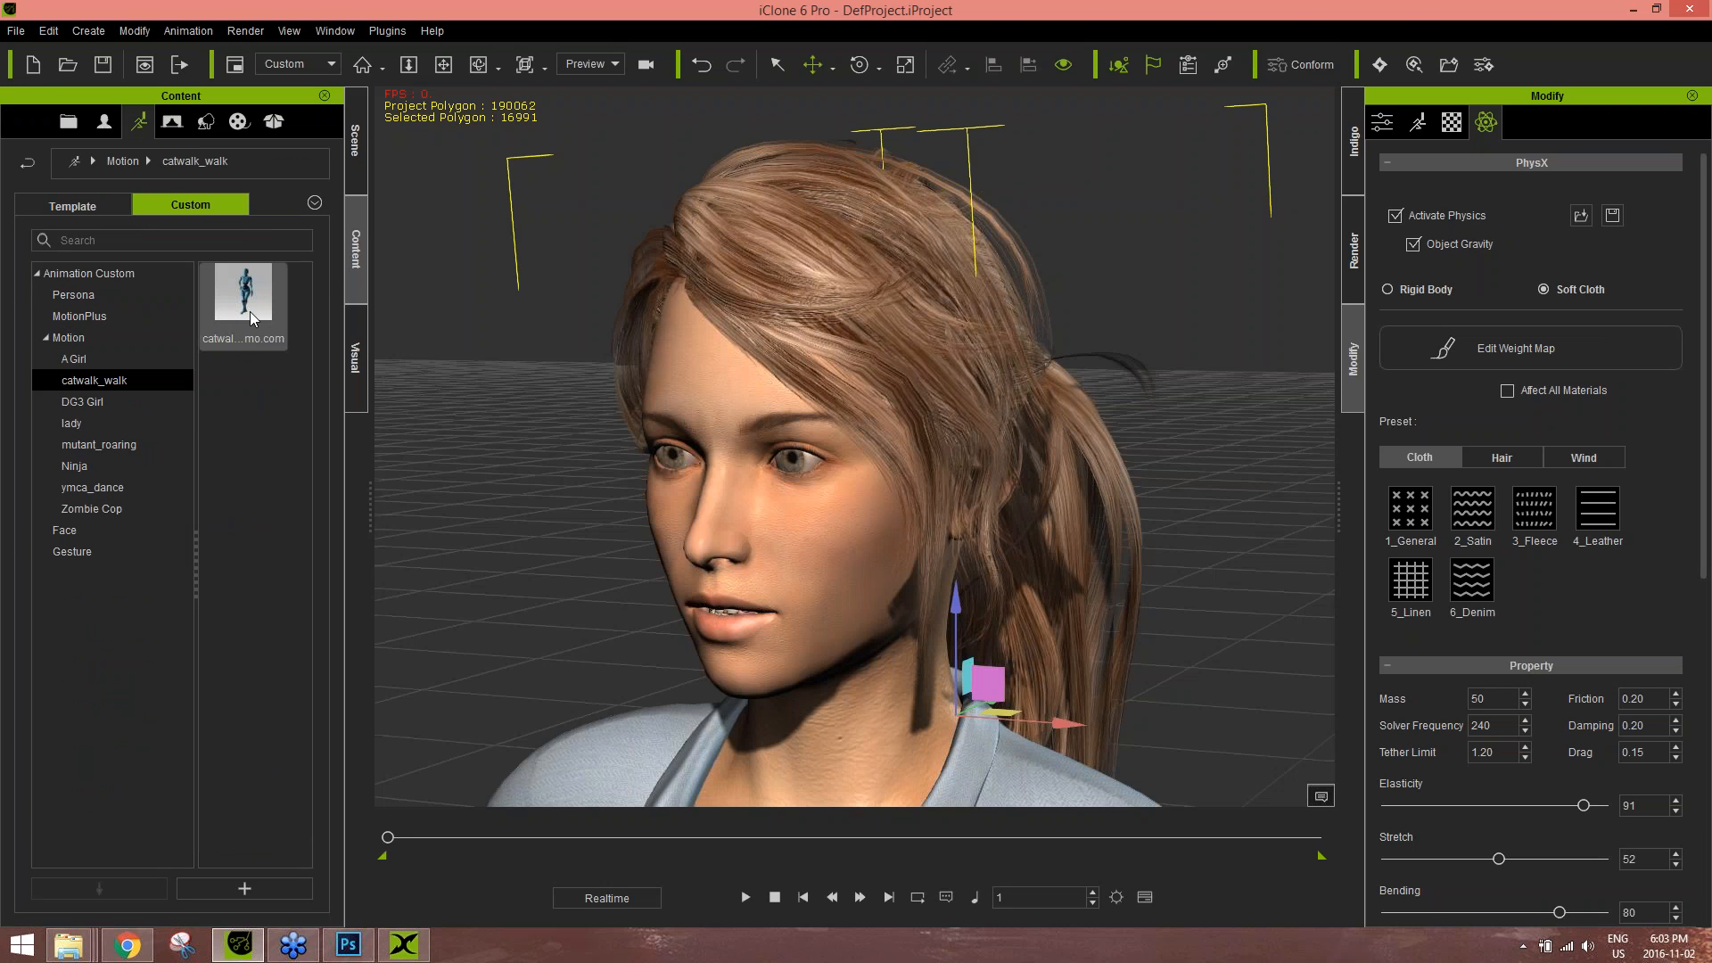
- Apply the exported catwalk motion to the red-haired avatar, play the animation to check it and stop playback
alt+drag(549, 609, 1061, 294)
scroll(780, 476, down, 5)
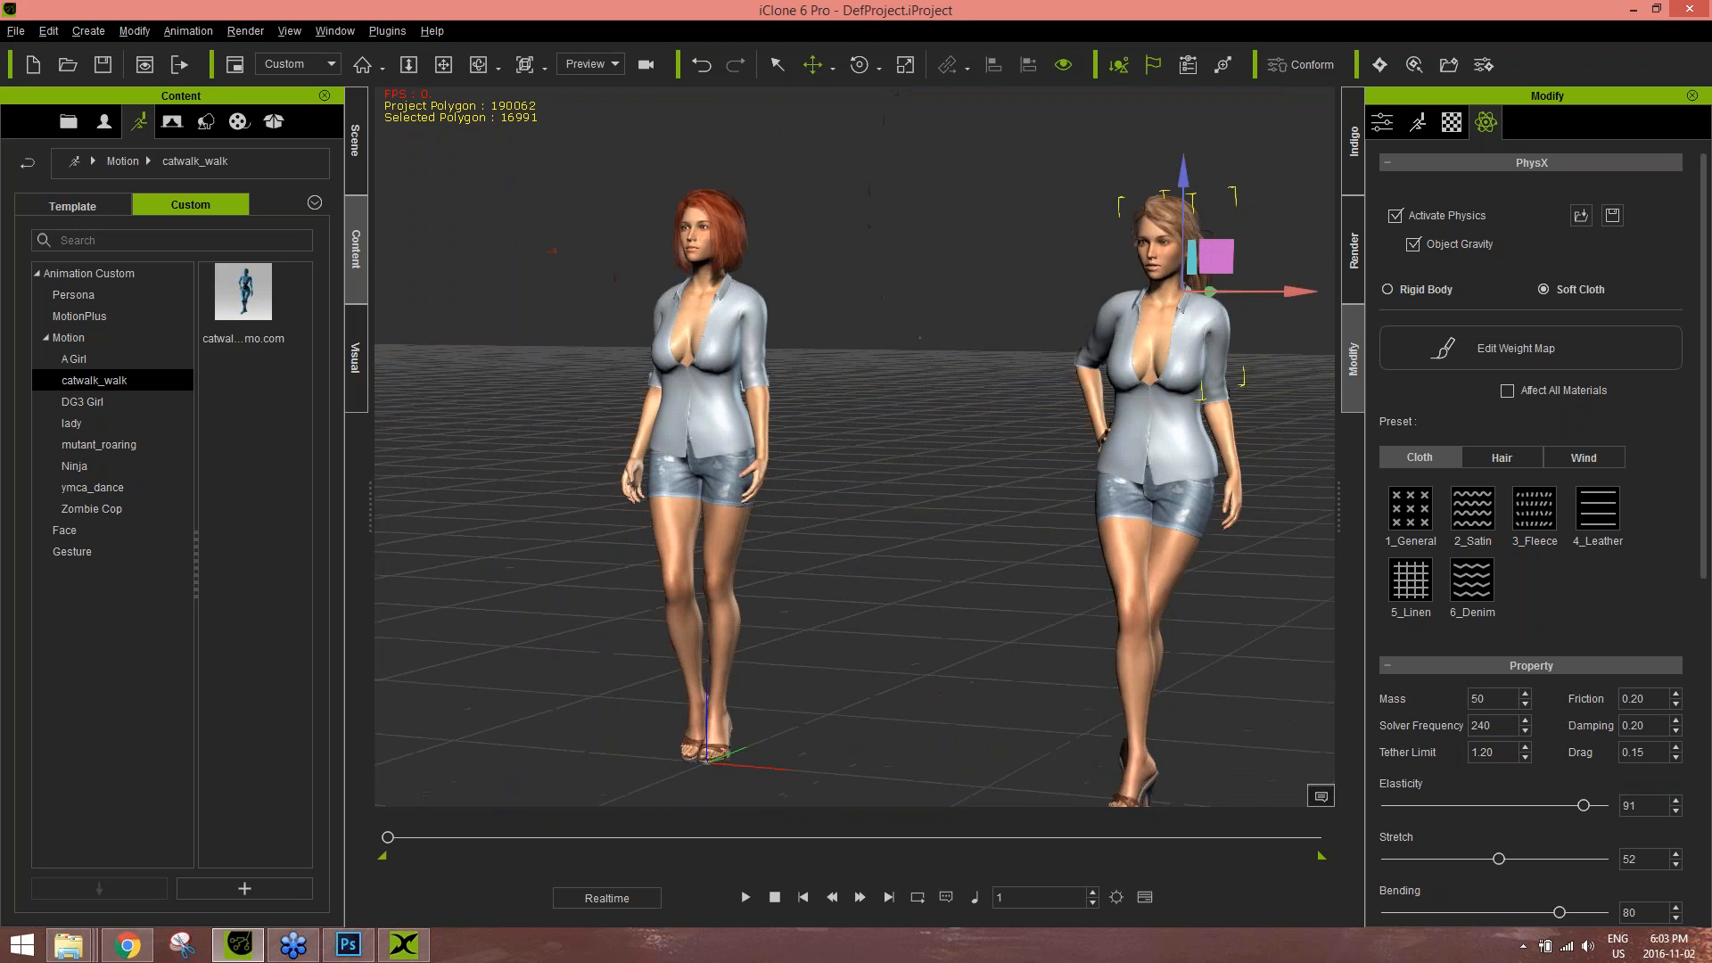
drag(244, 291, 747, 442)
key(space)
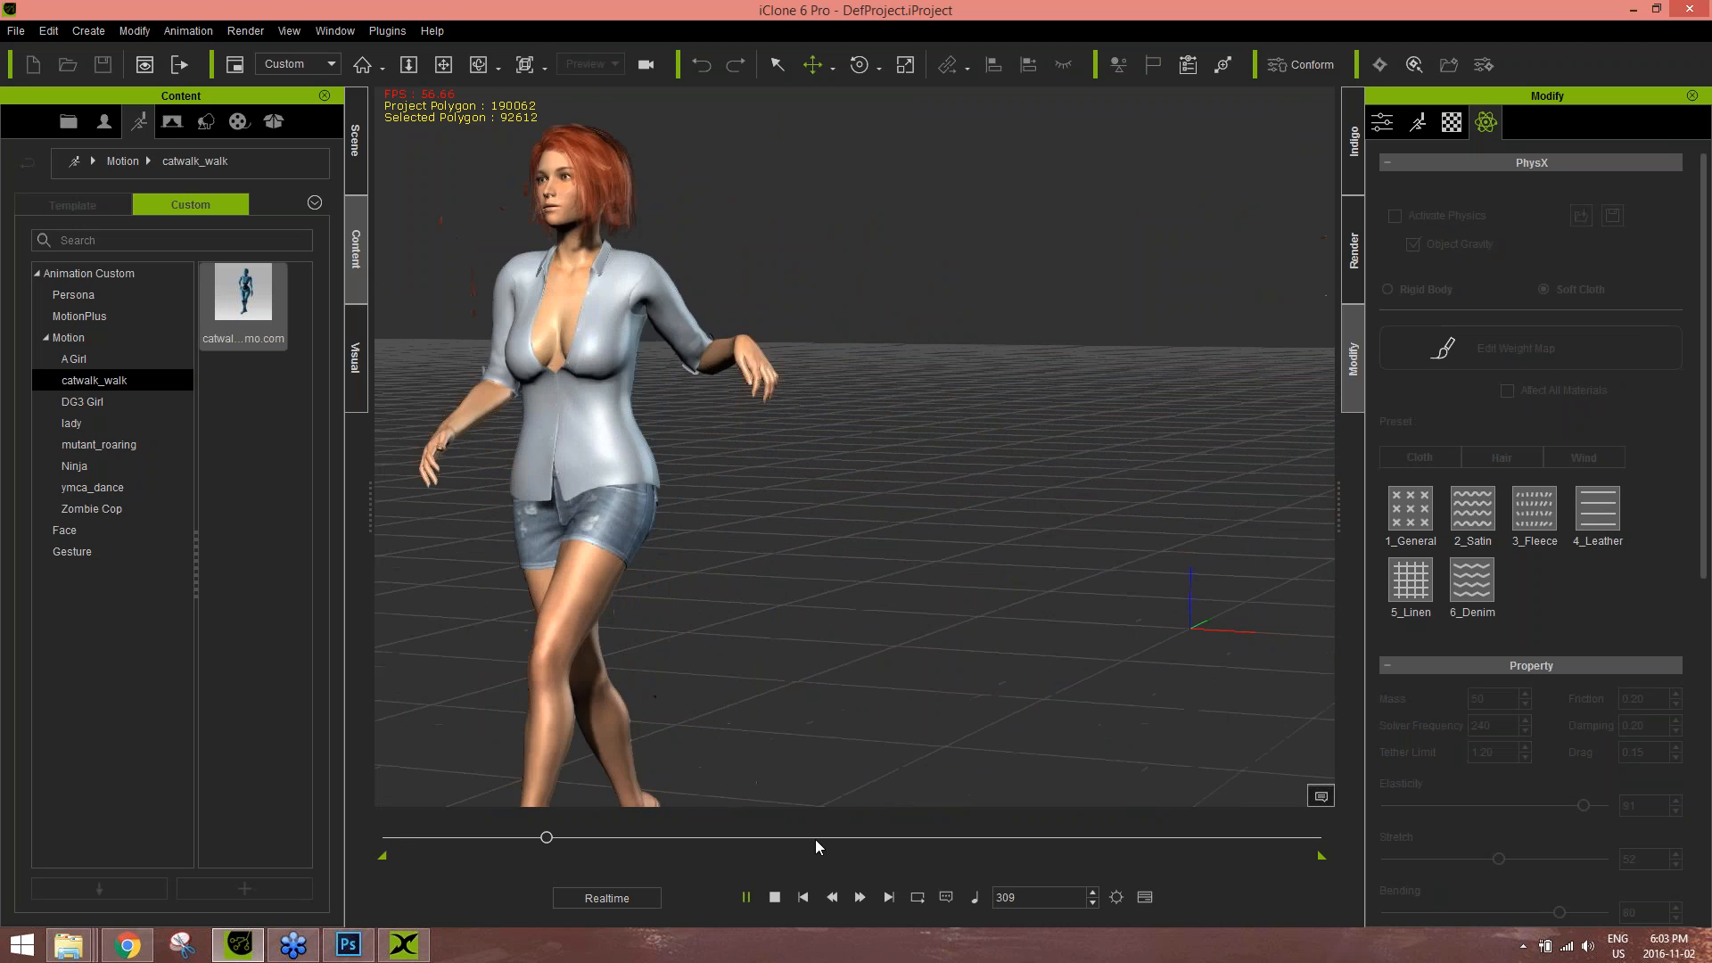
click(775, 897)
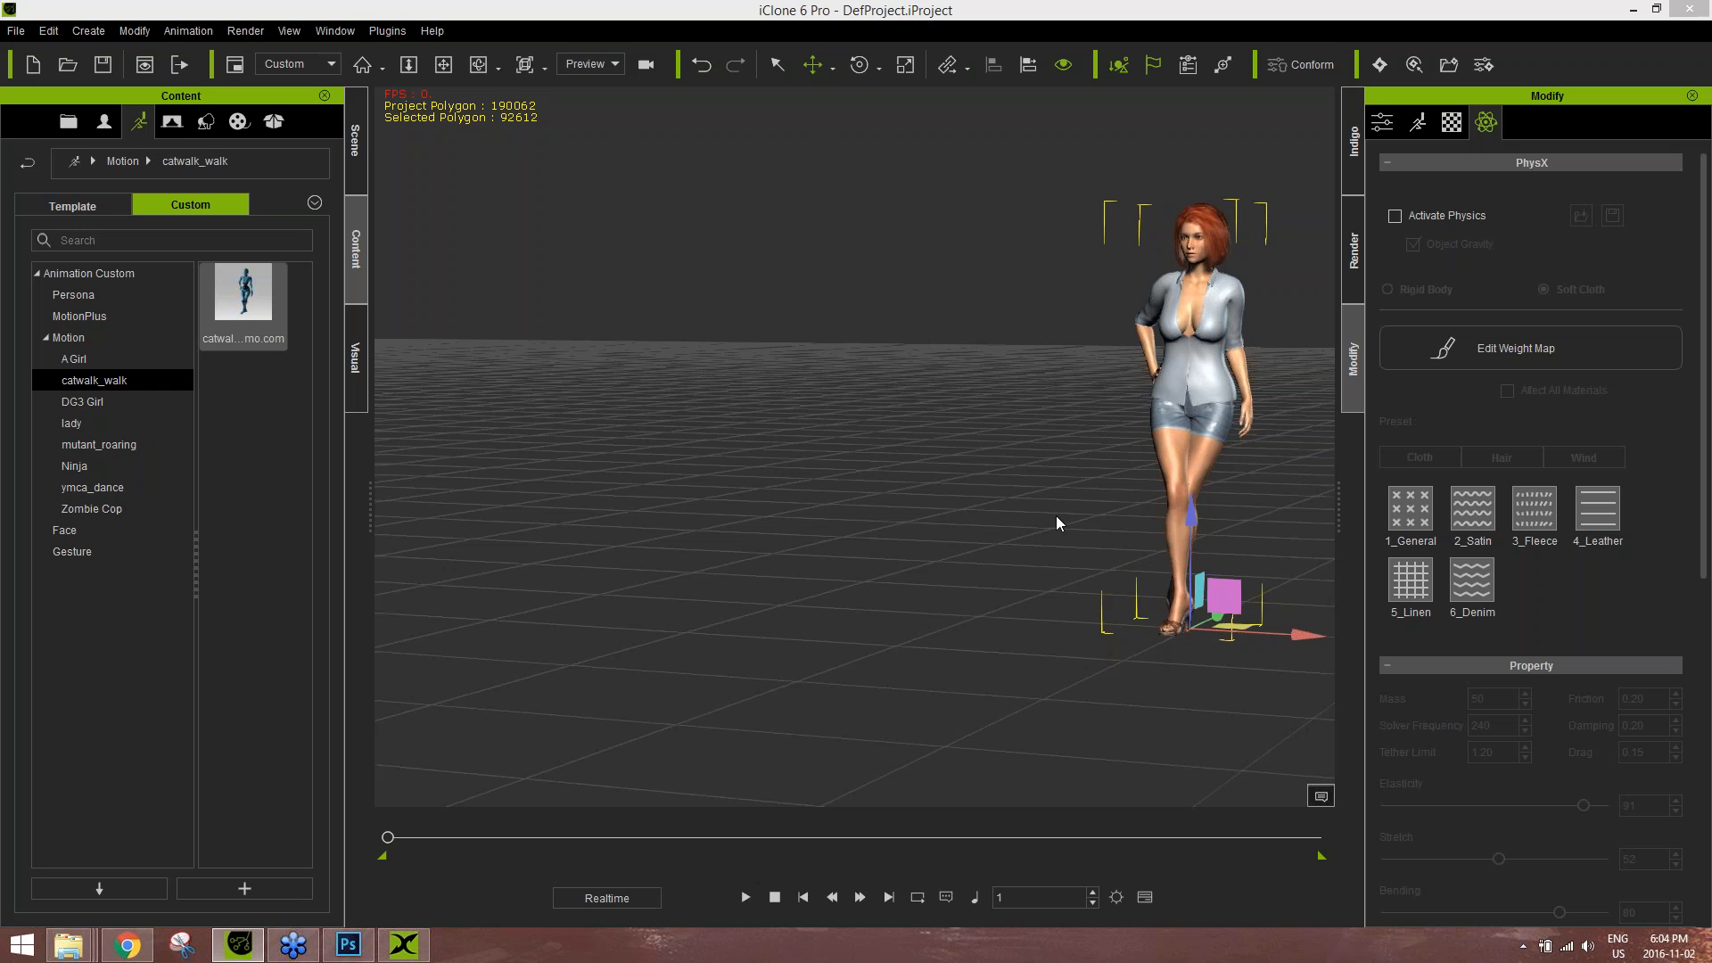
click(403, 944)
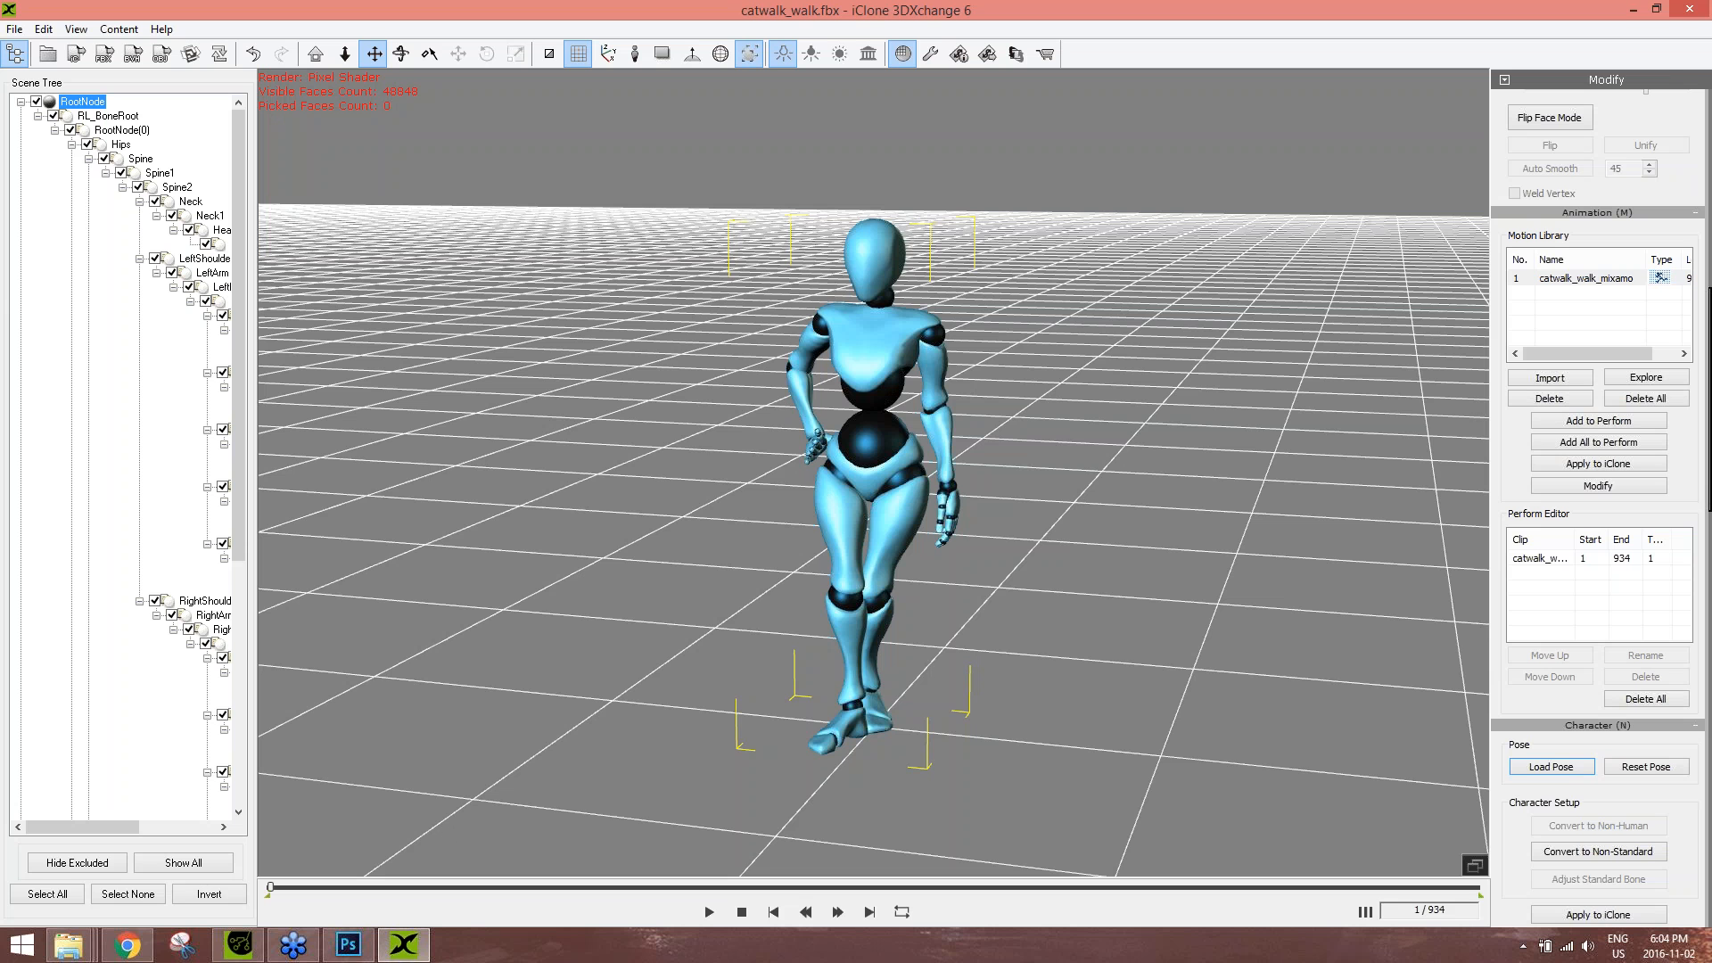
click(239, 944)
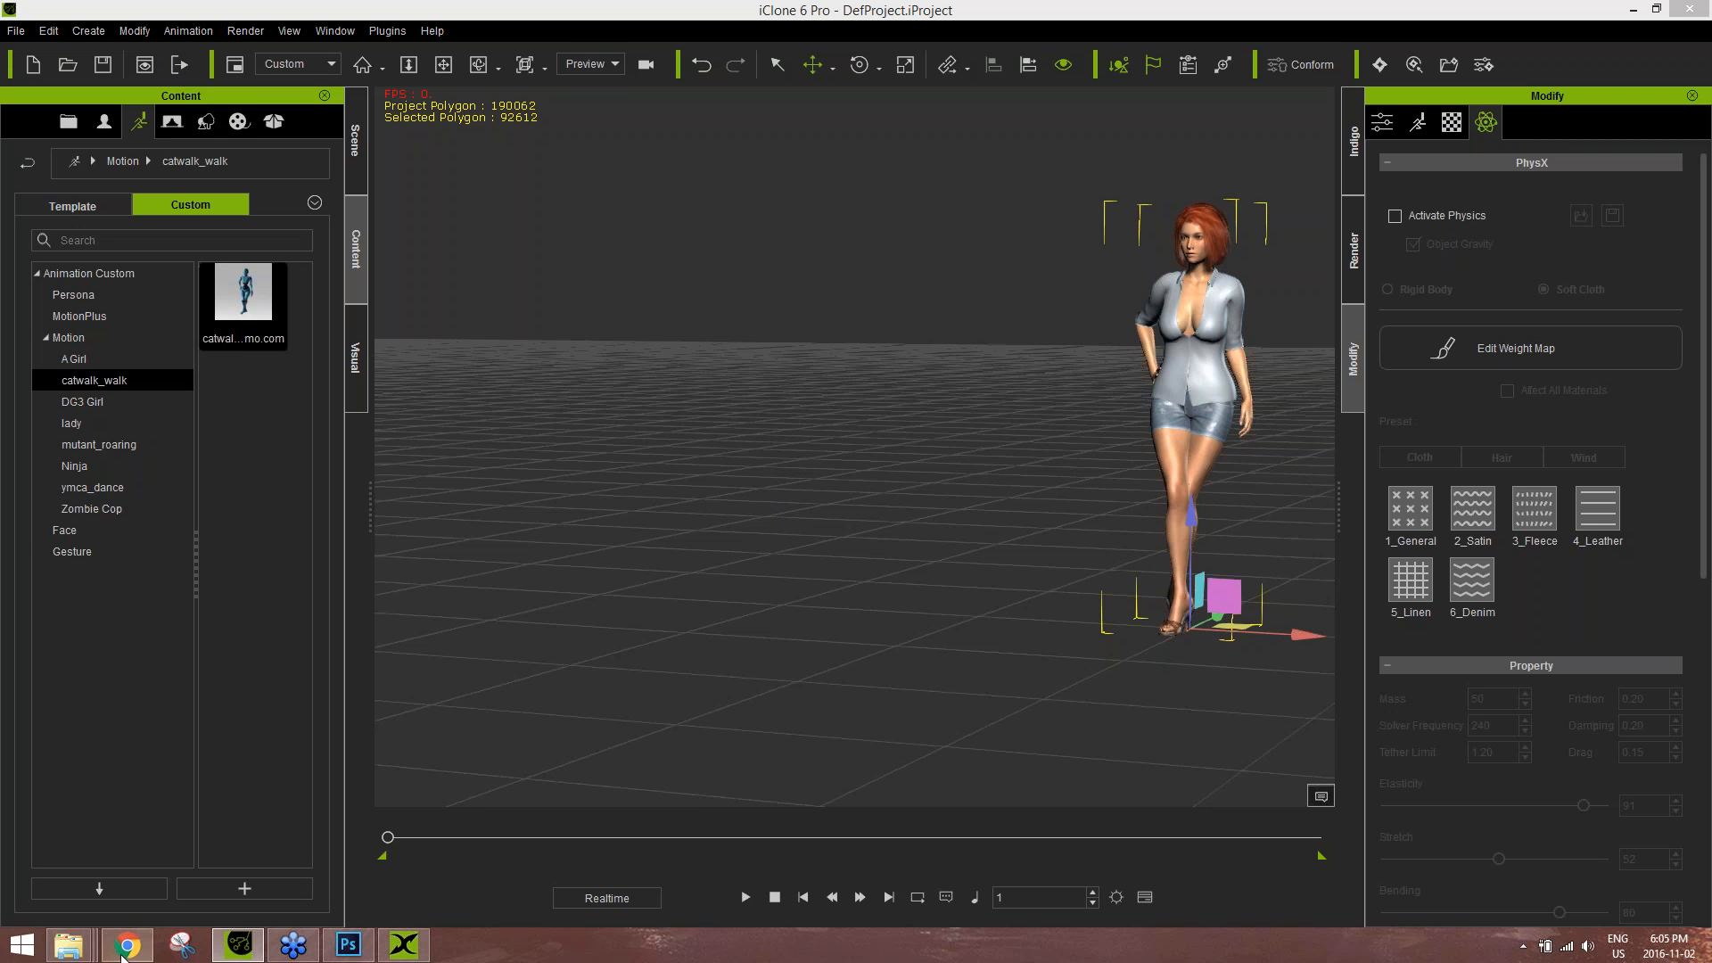
- Switch to Chrome and look through the Reallusion YouTube channel's created playlists, loading more of them for tutorial topics
click(127, 945)
click(539, 132)
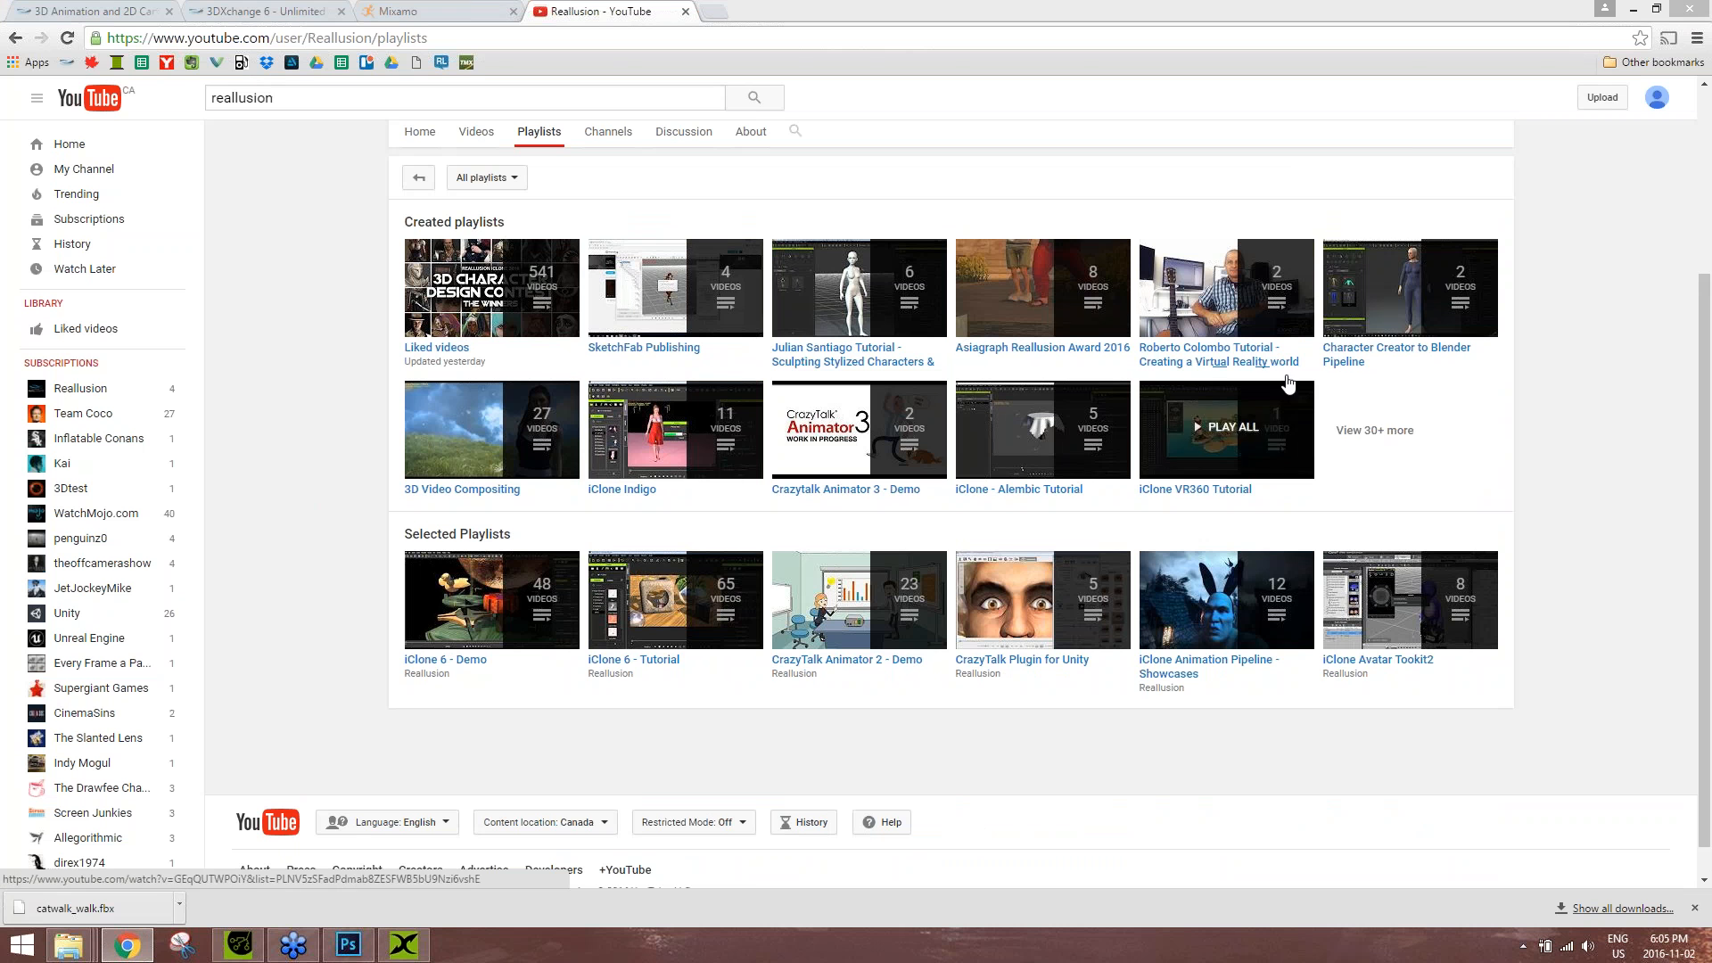
click(1377, 430)
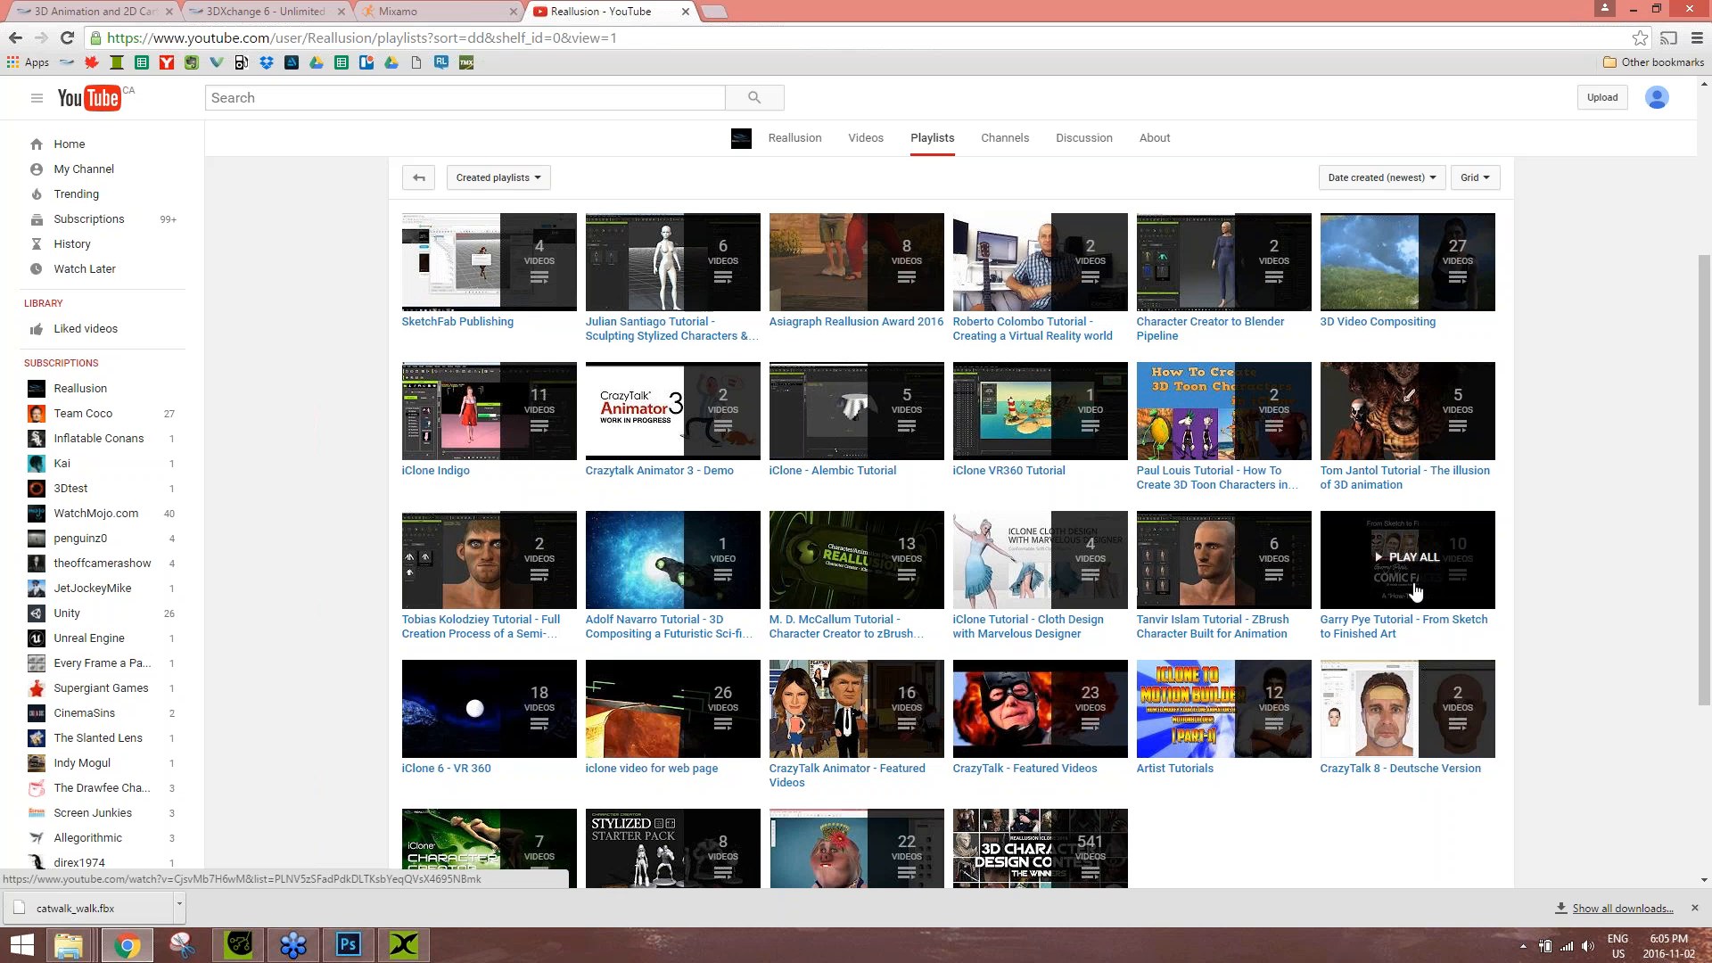
scroll(1345, 560, down, 1)
scroll(1341, 554, down, 2)
scroll(1338, 556, up, 5)
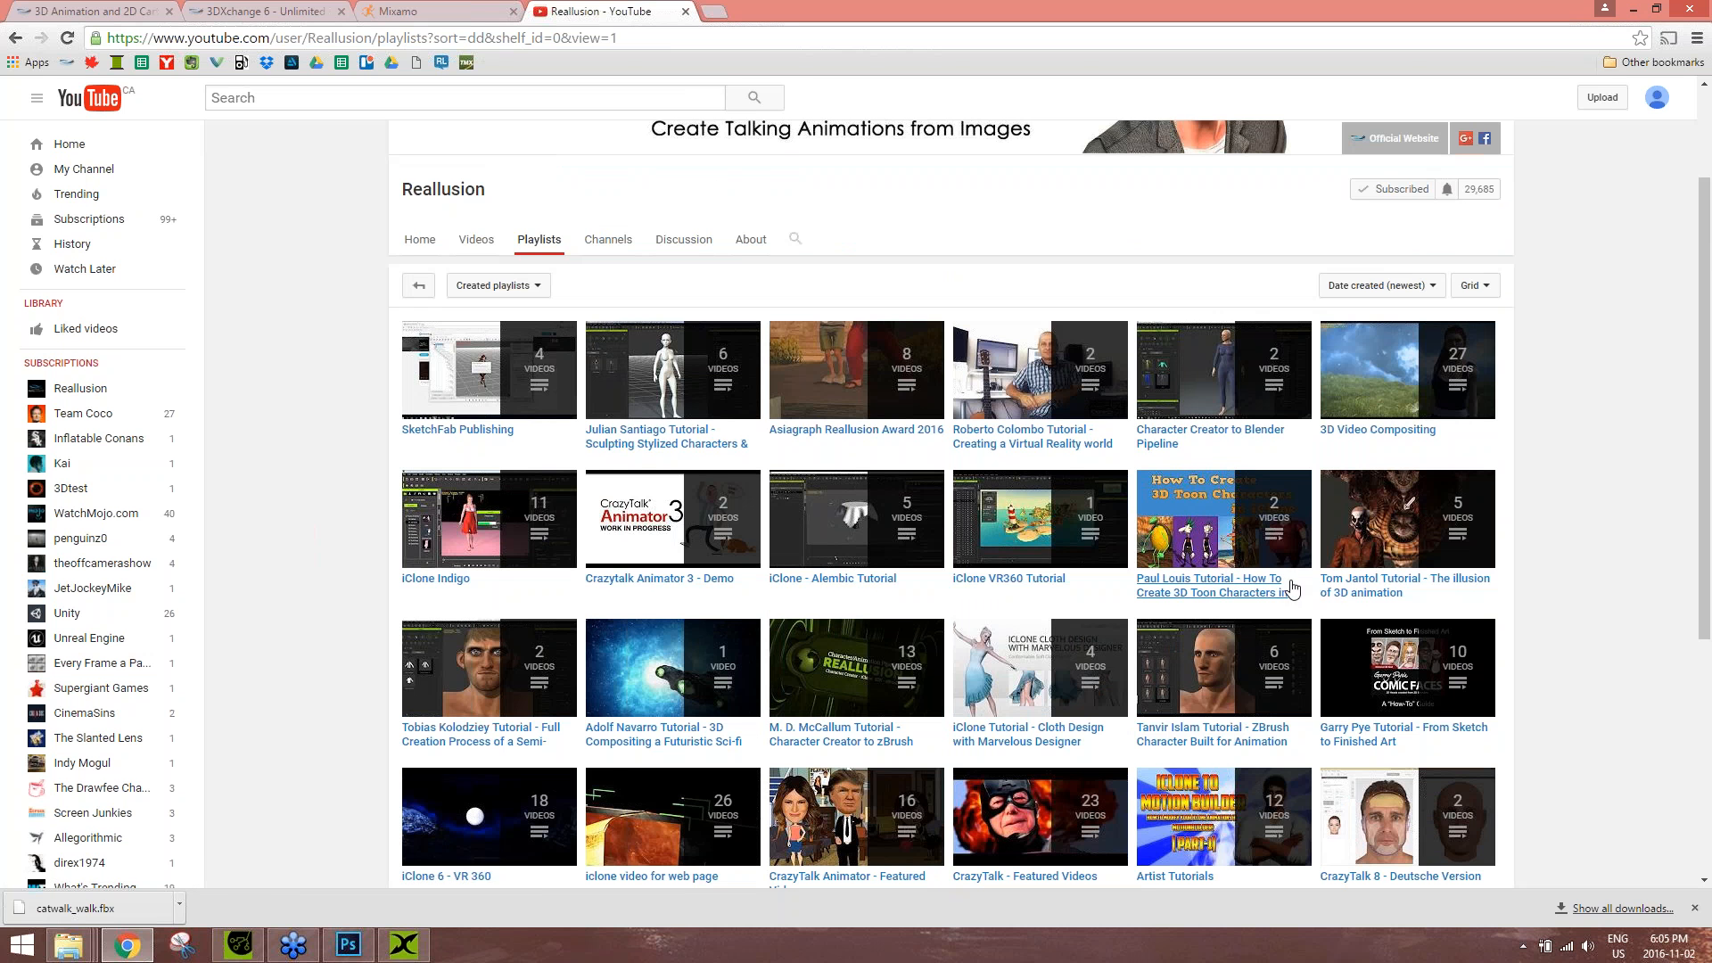
scroll(1307, 588, down, 1)
scroll(1307, 588, down, 1)
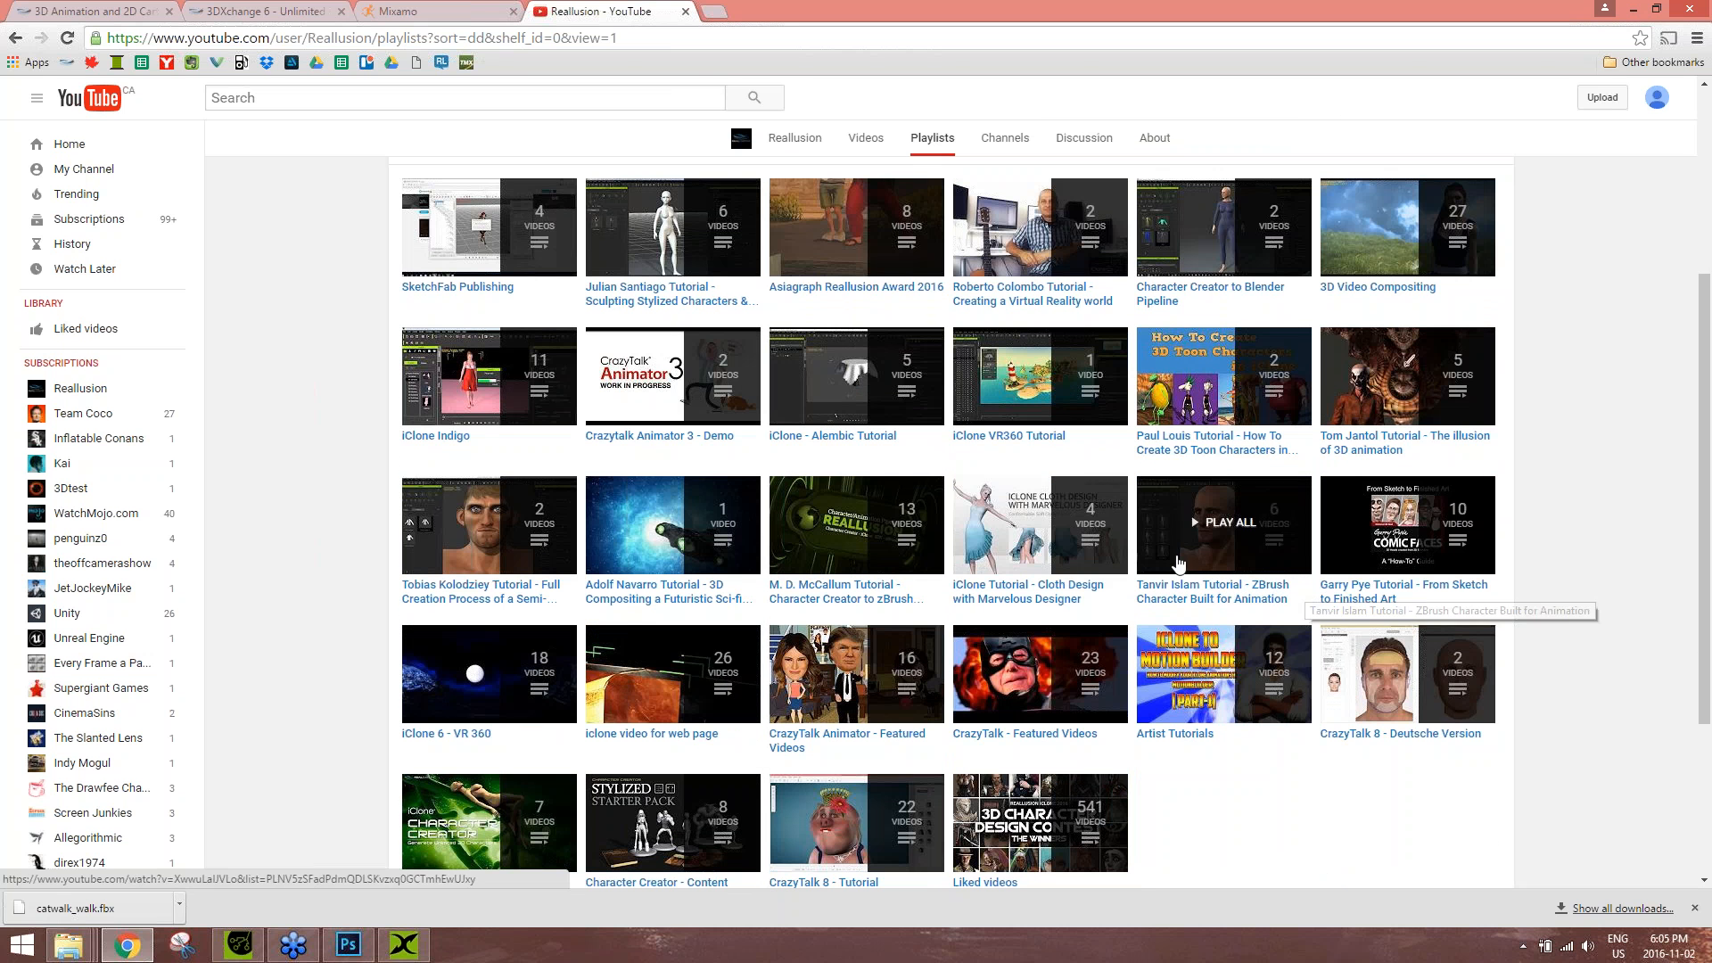
scroll(979, 736, down, 2)
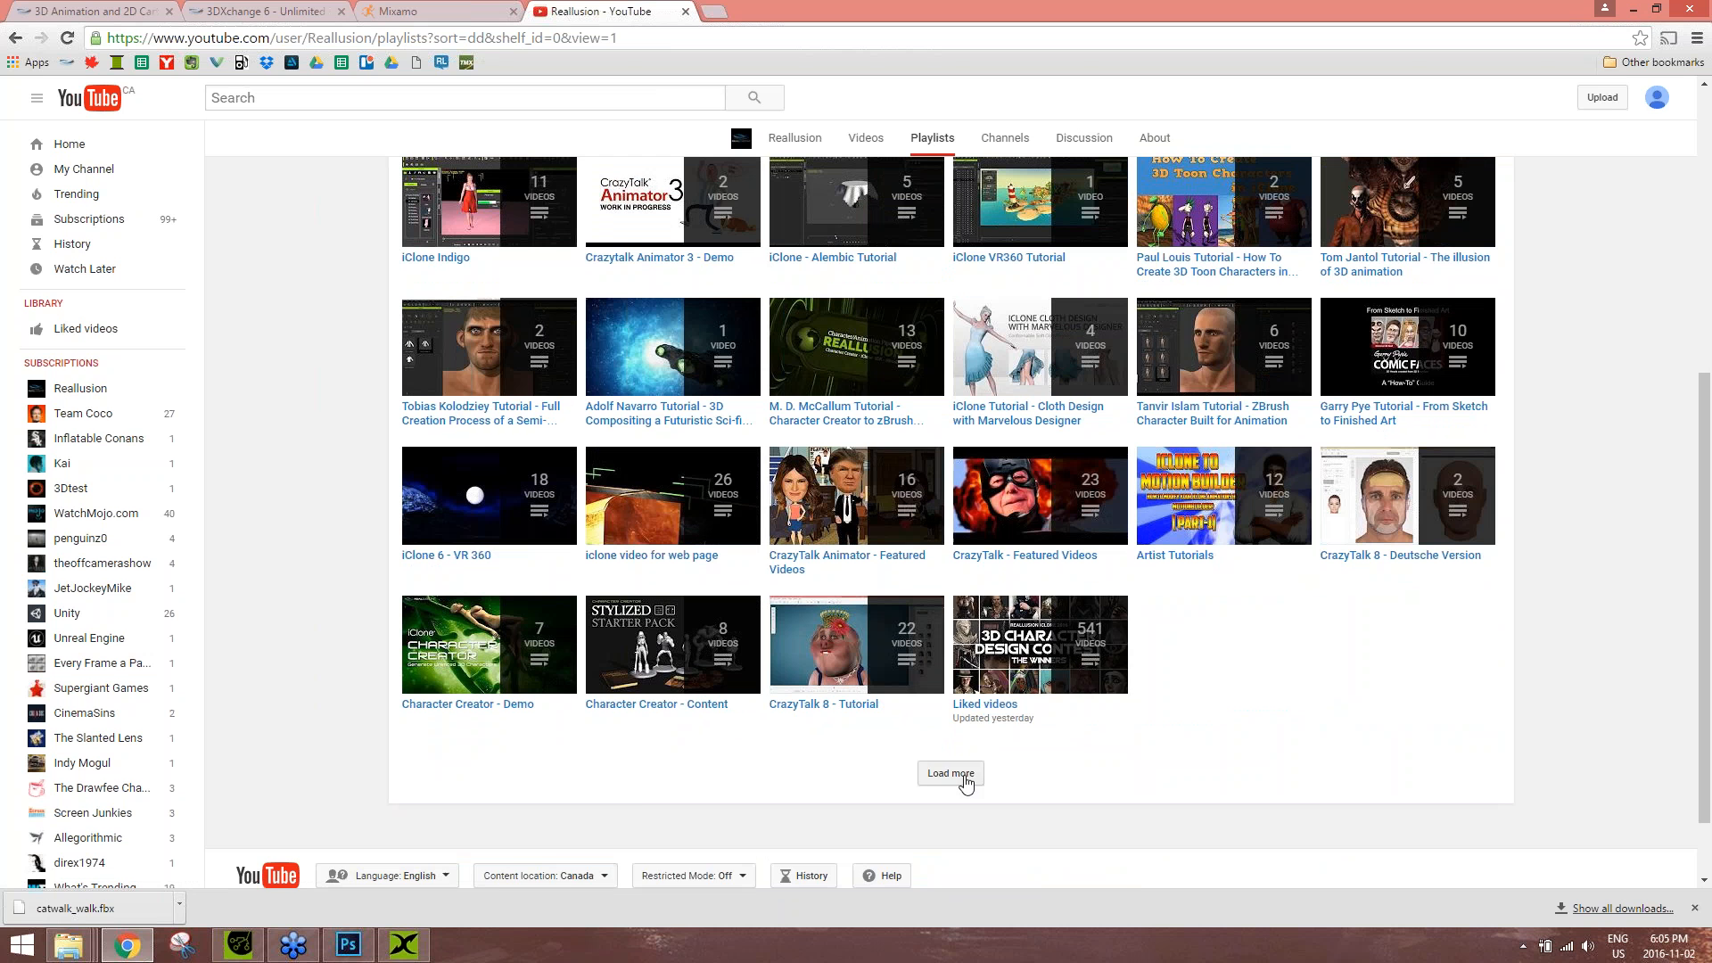
click(963, 772)
scroll(1179, 598, down, 5)
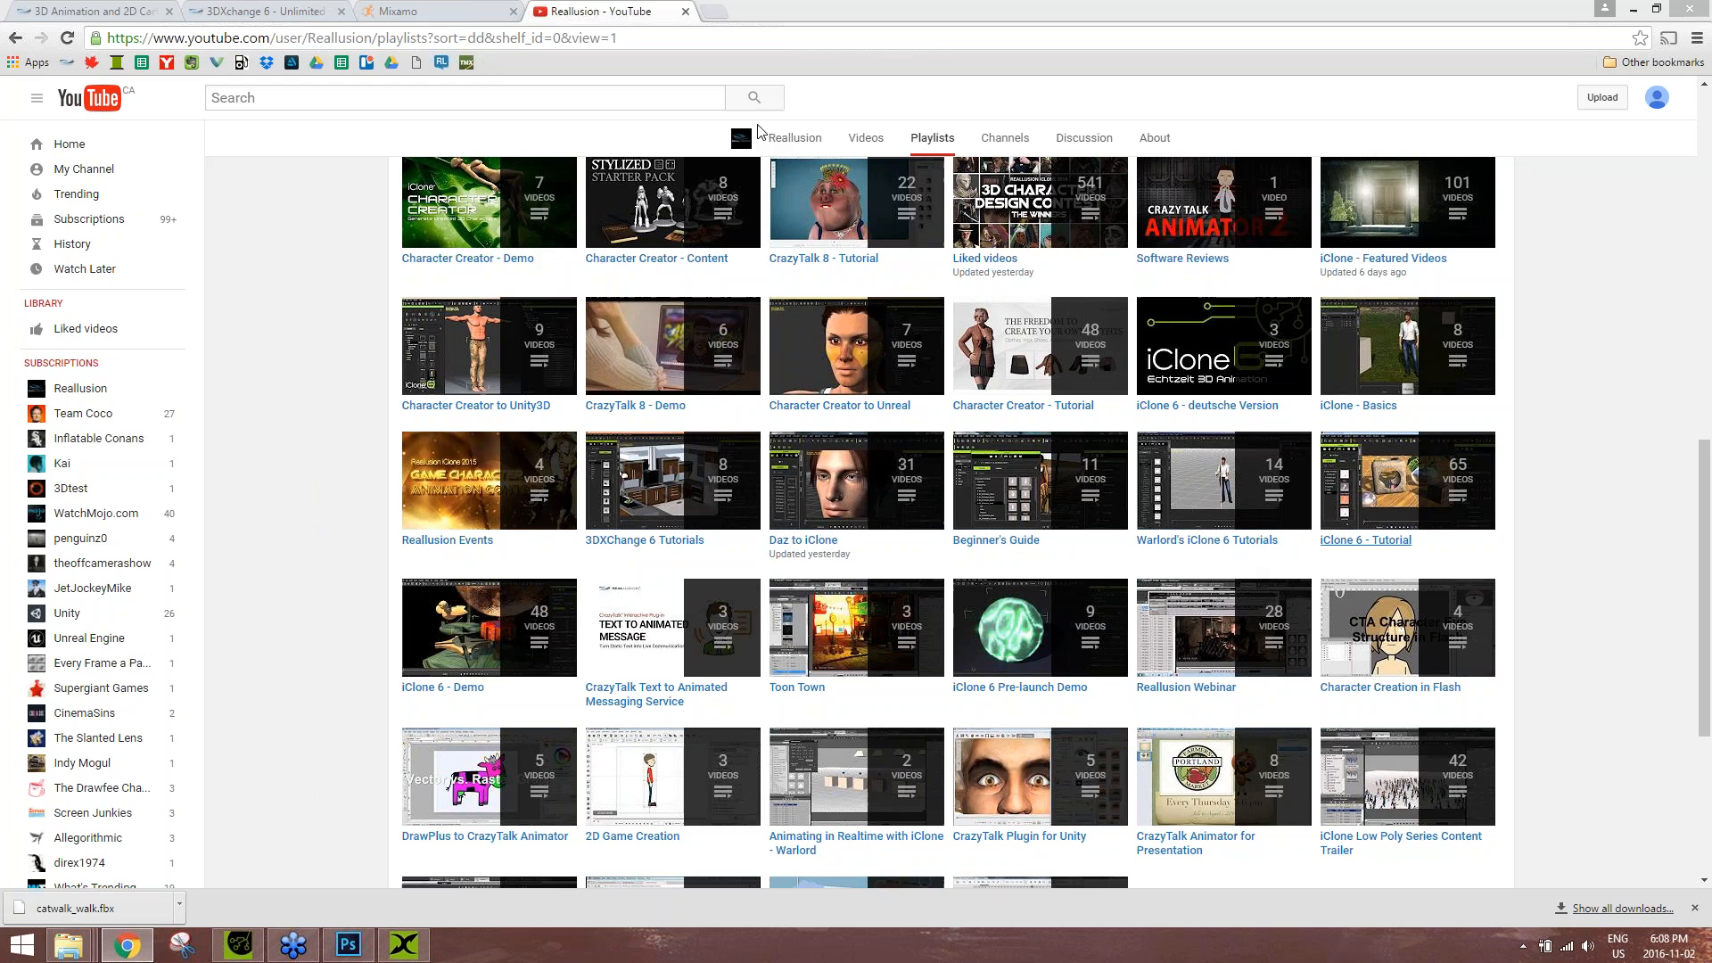
- Search the web for "3dxchange edition comparison" in the Mixamo page's place and open Reallusion's 3DXchange 6 page from the results
click(419, 11)
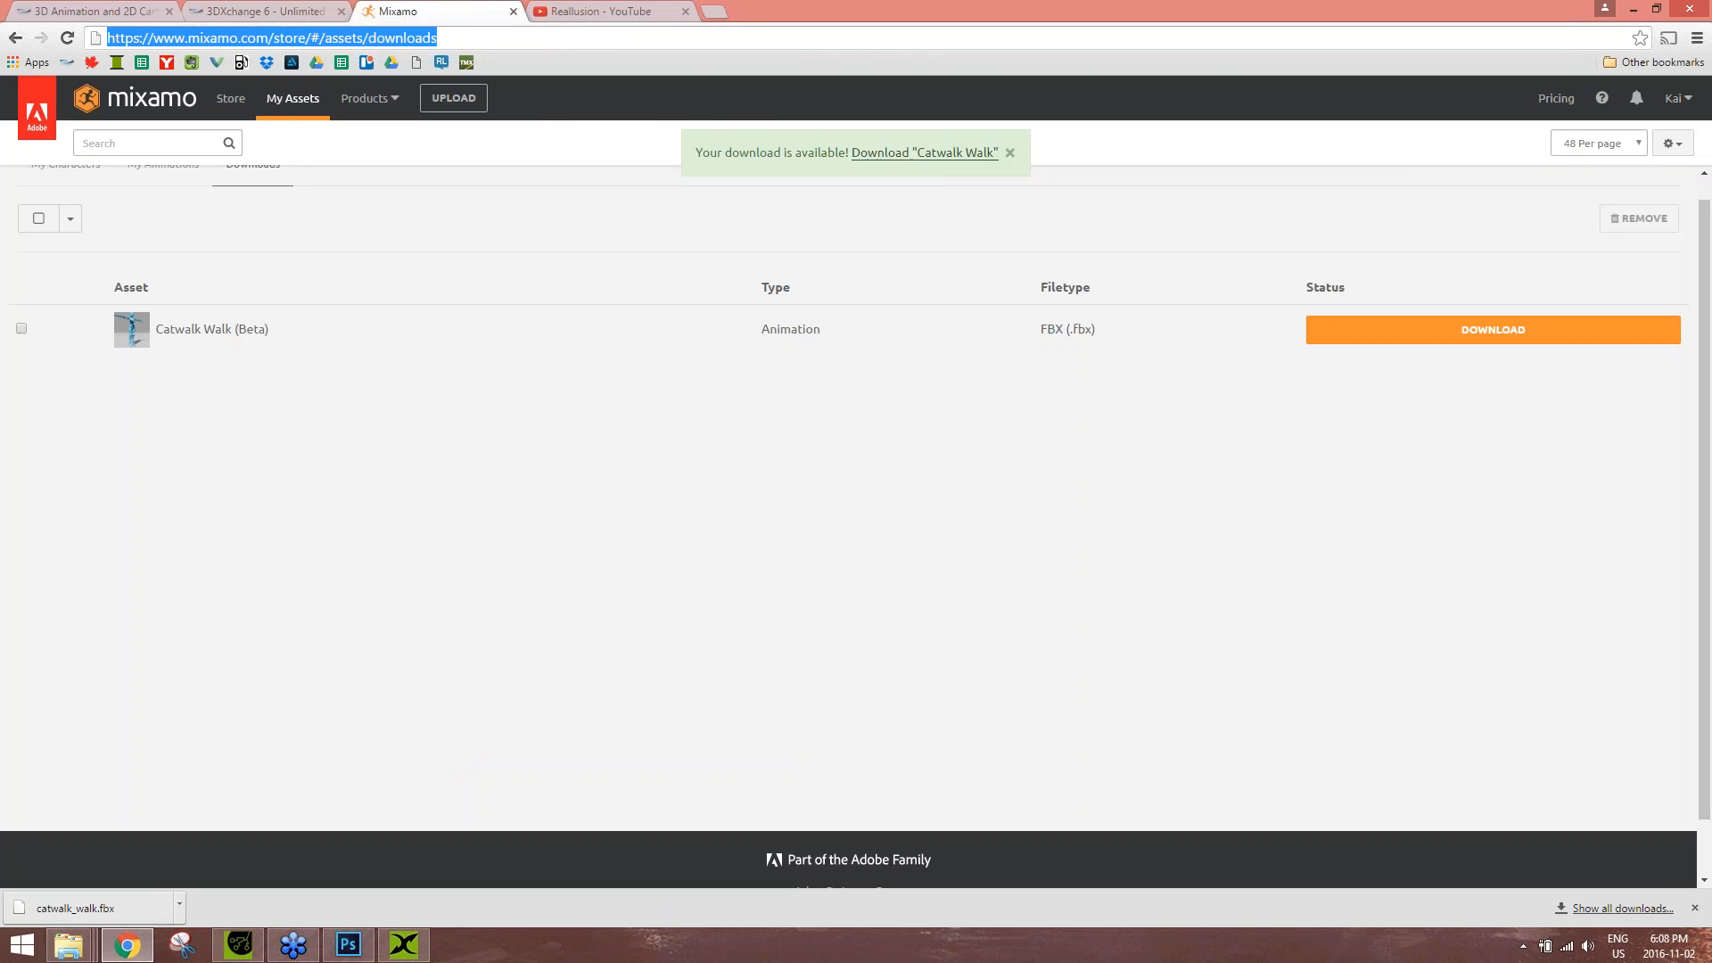
text(3dxchange )
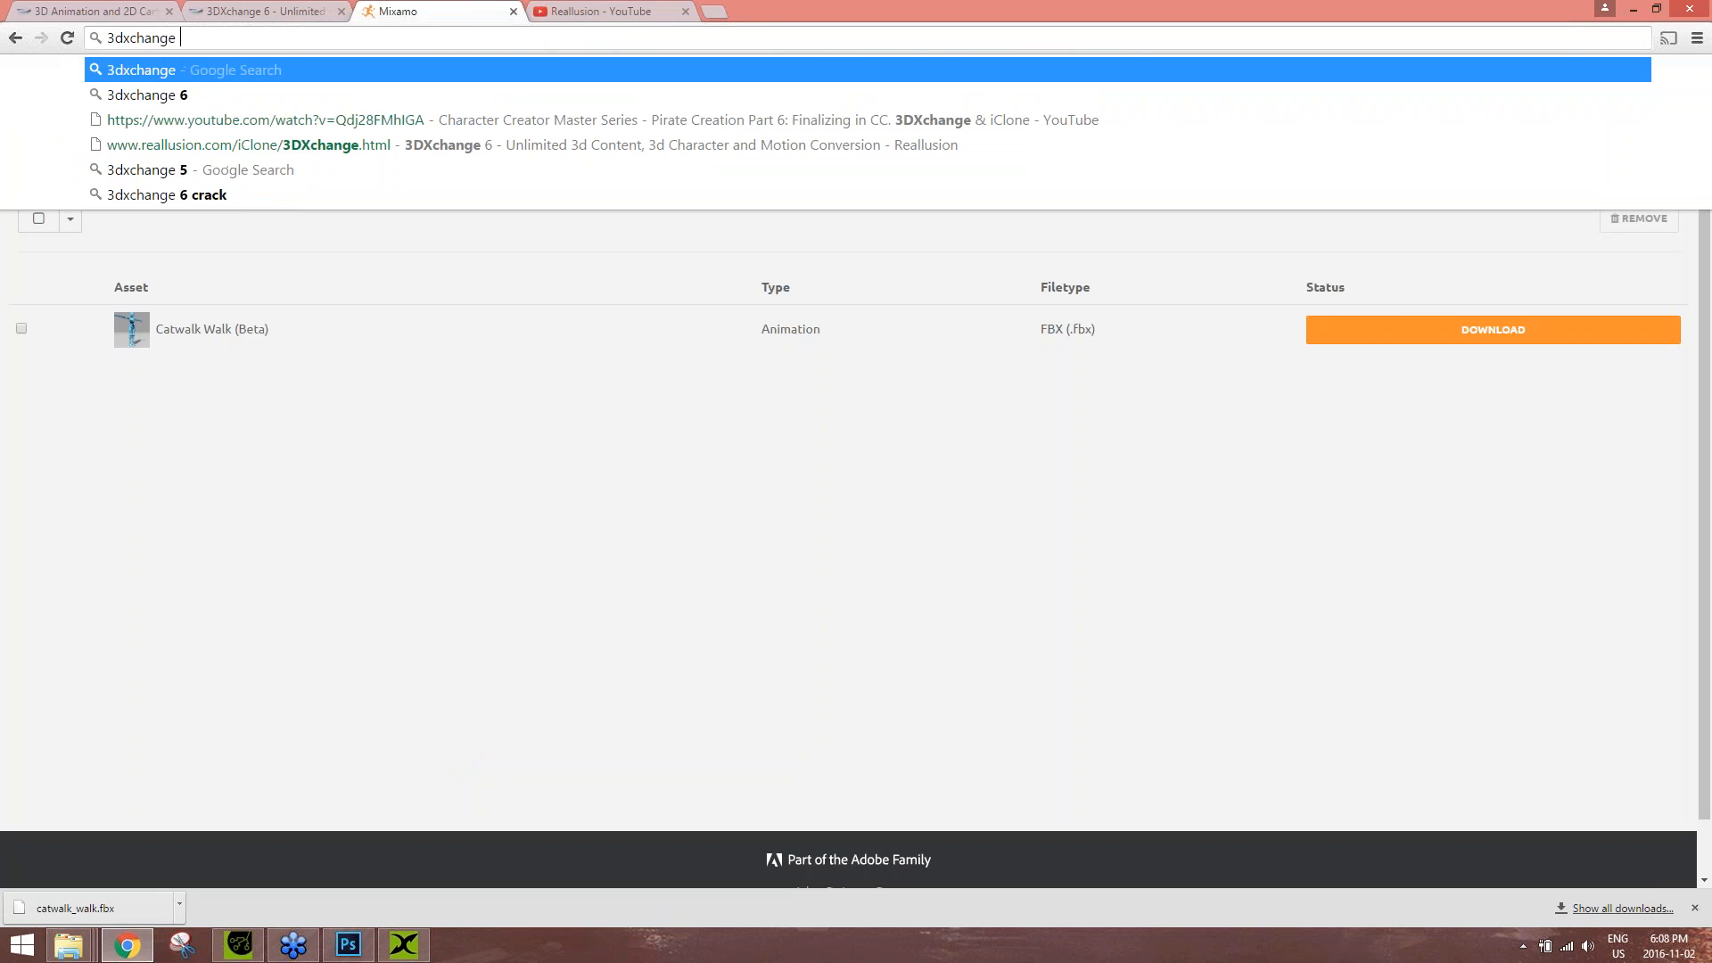
text(edition comparison)
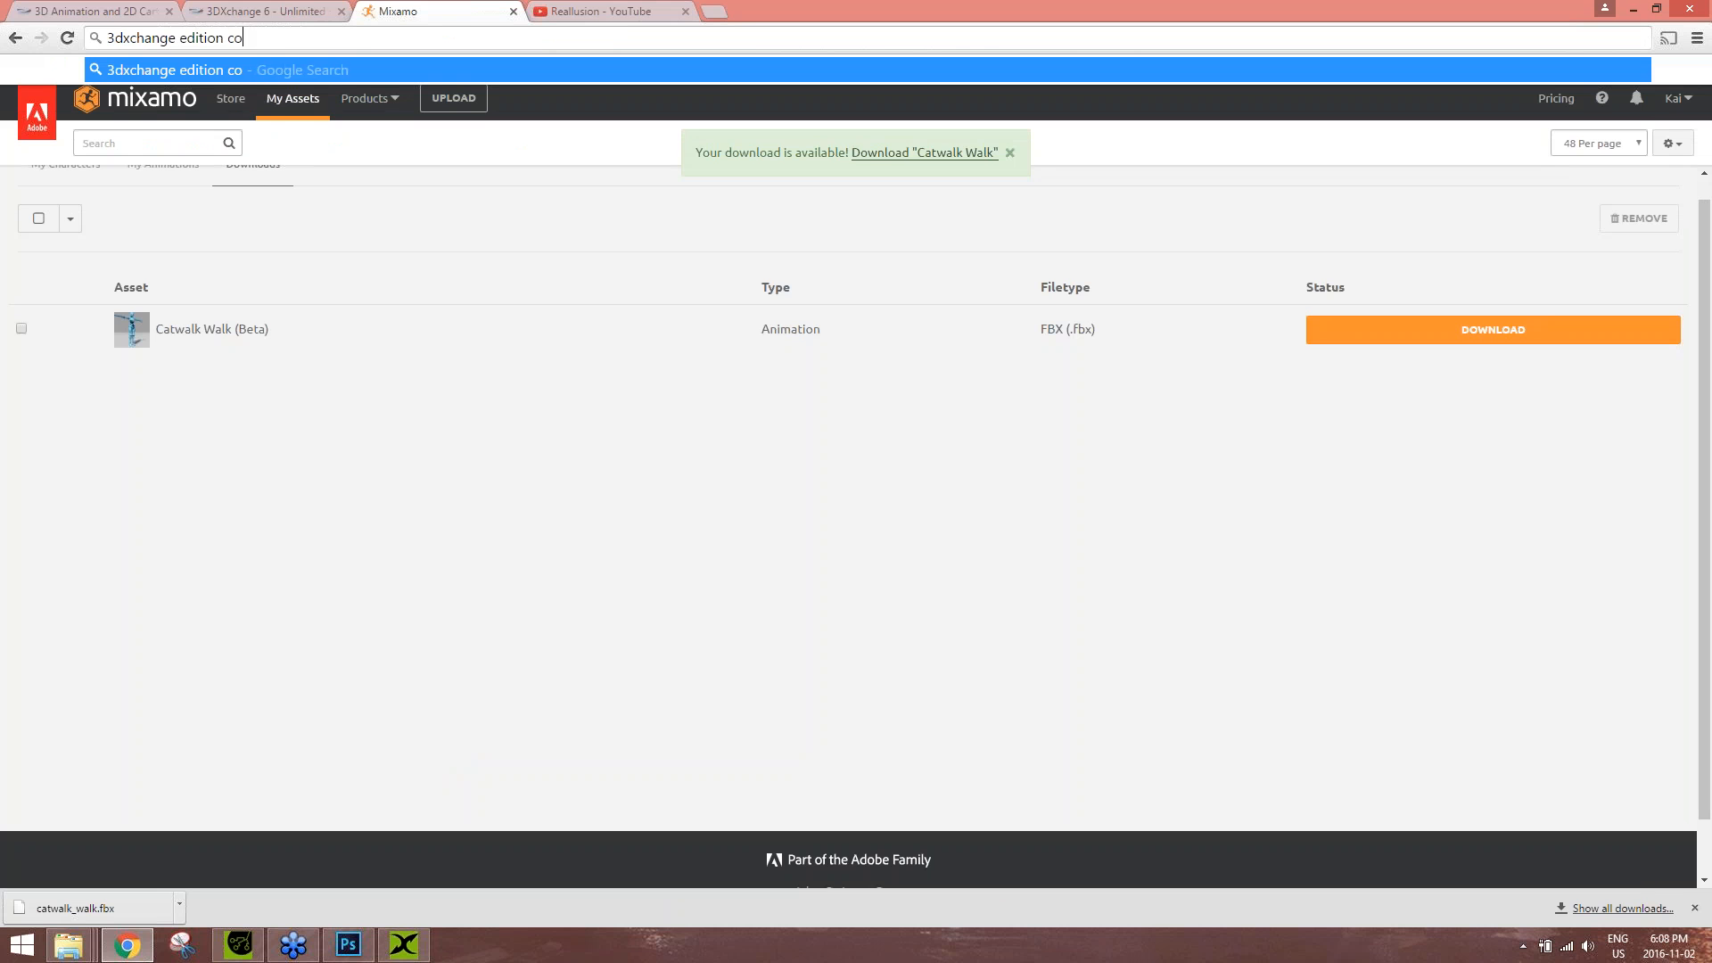
key(Return)
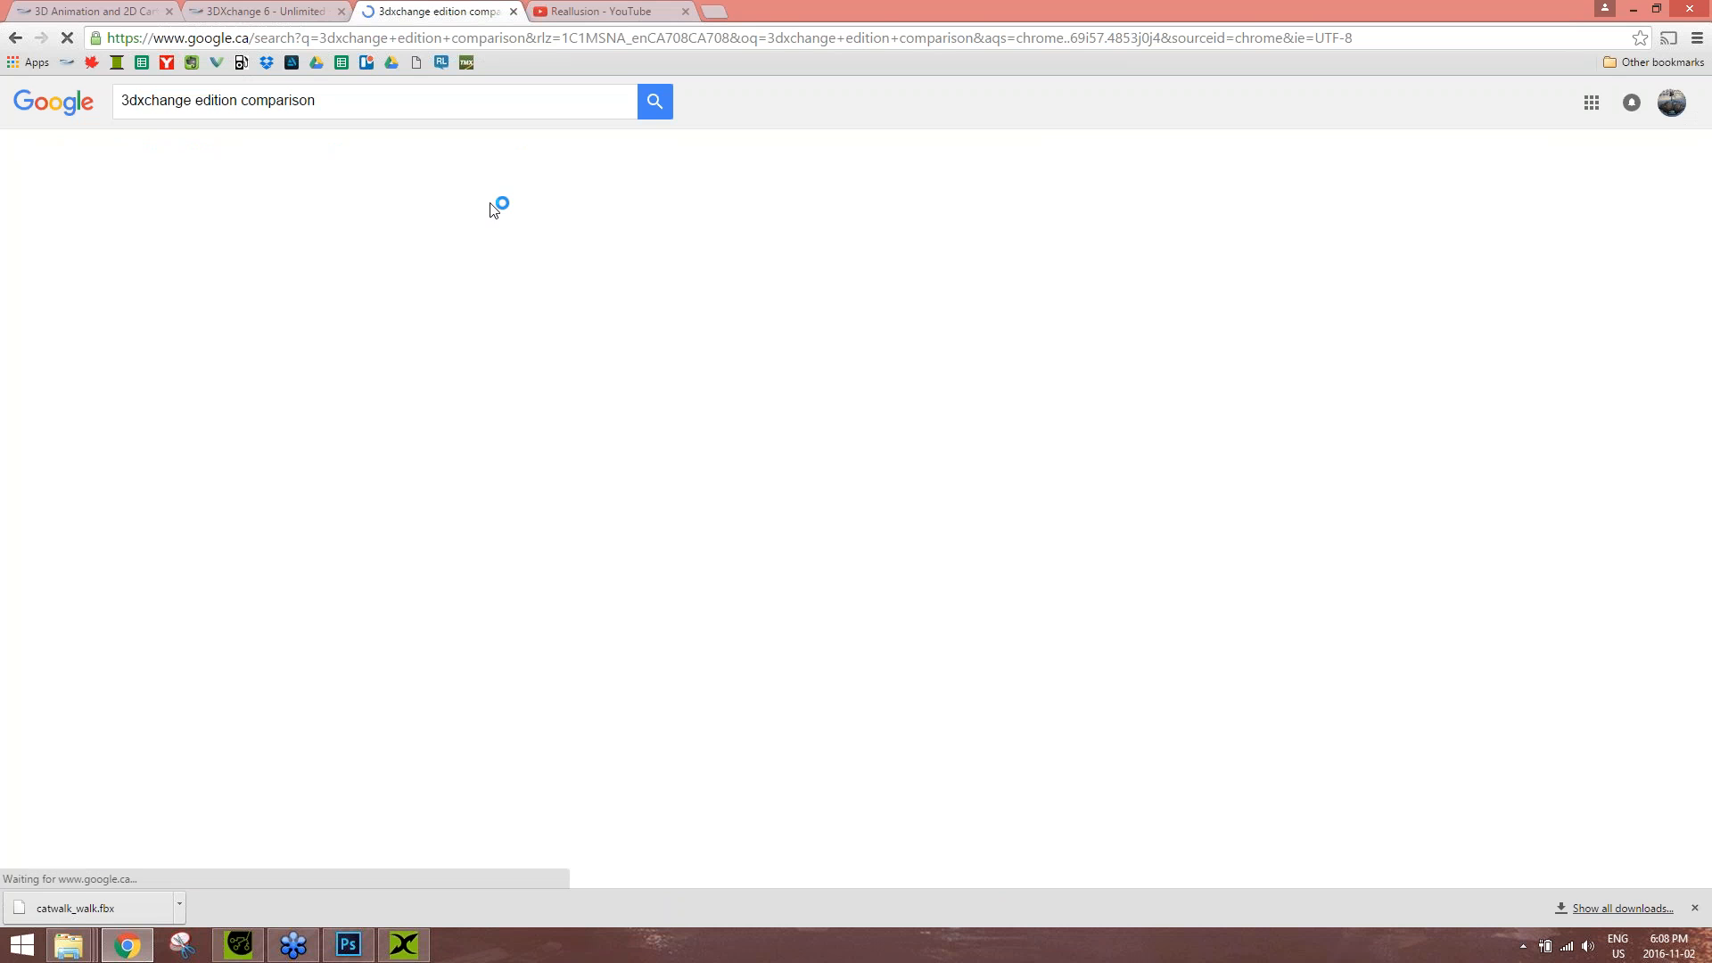
click(267, 238)
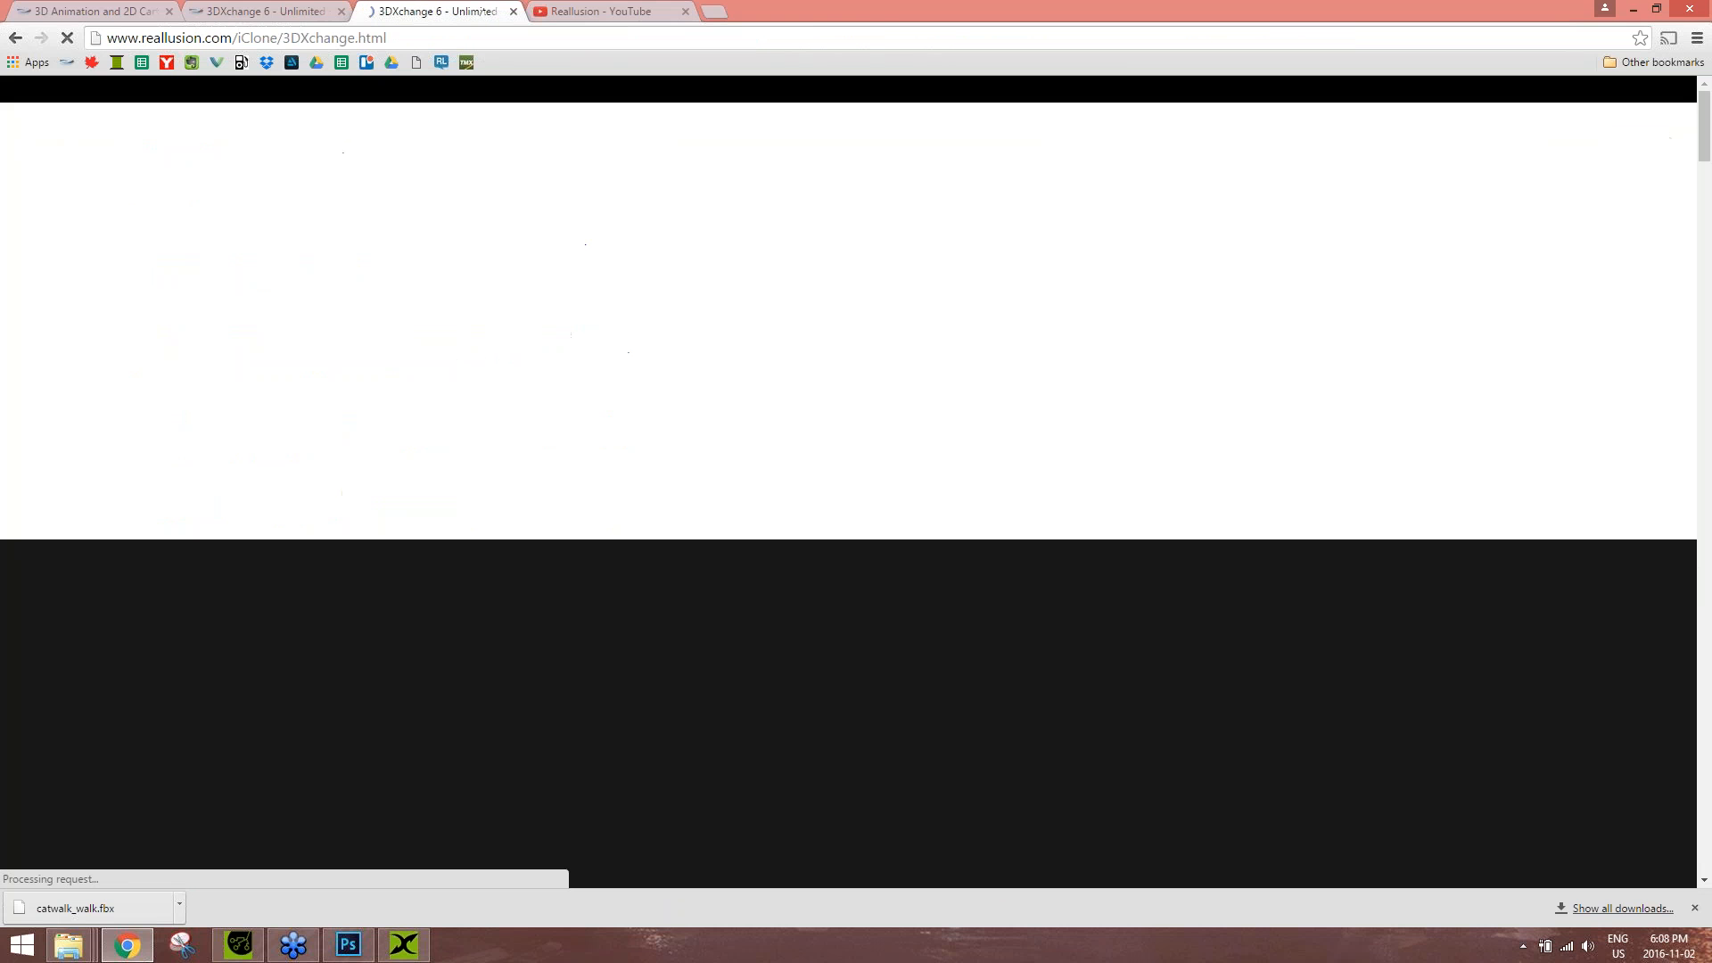
- Find the Version Comparison table of the 3DXchange 5 and 6 editions on the product page
scroll(506, 558, down, 6)
scroll(431, 540, down, 20)
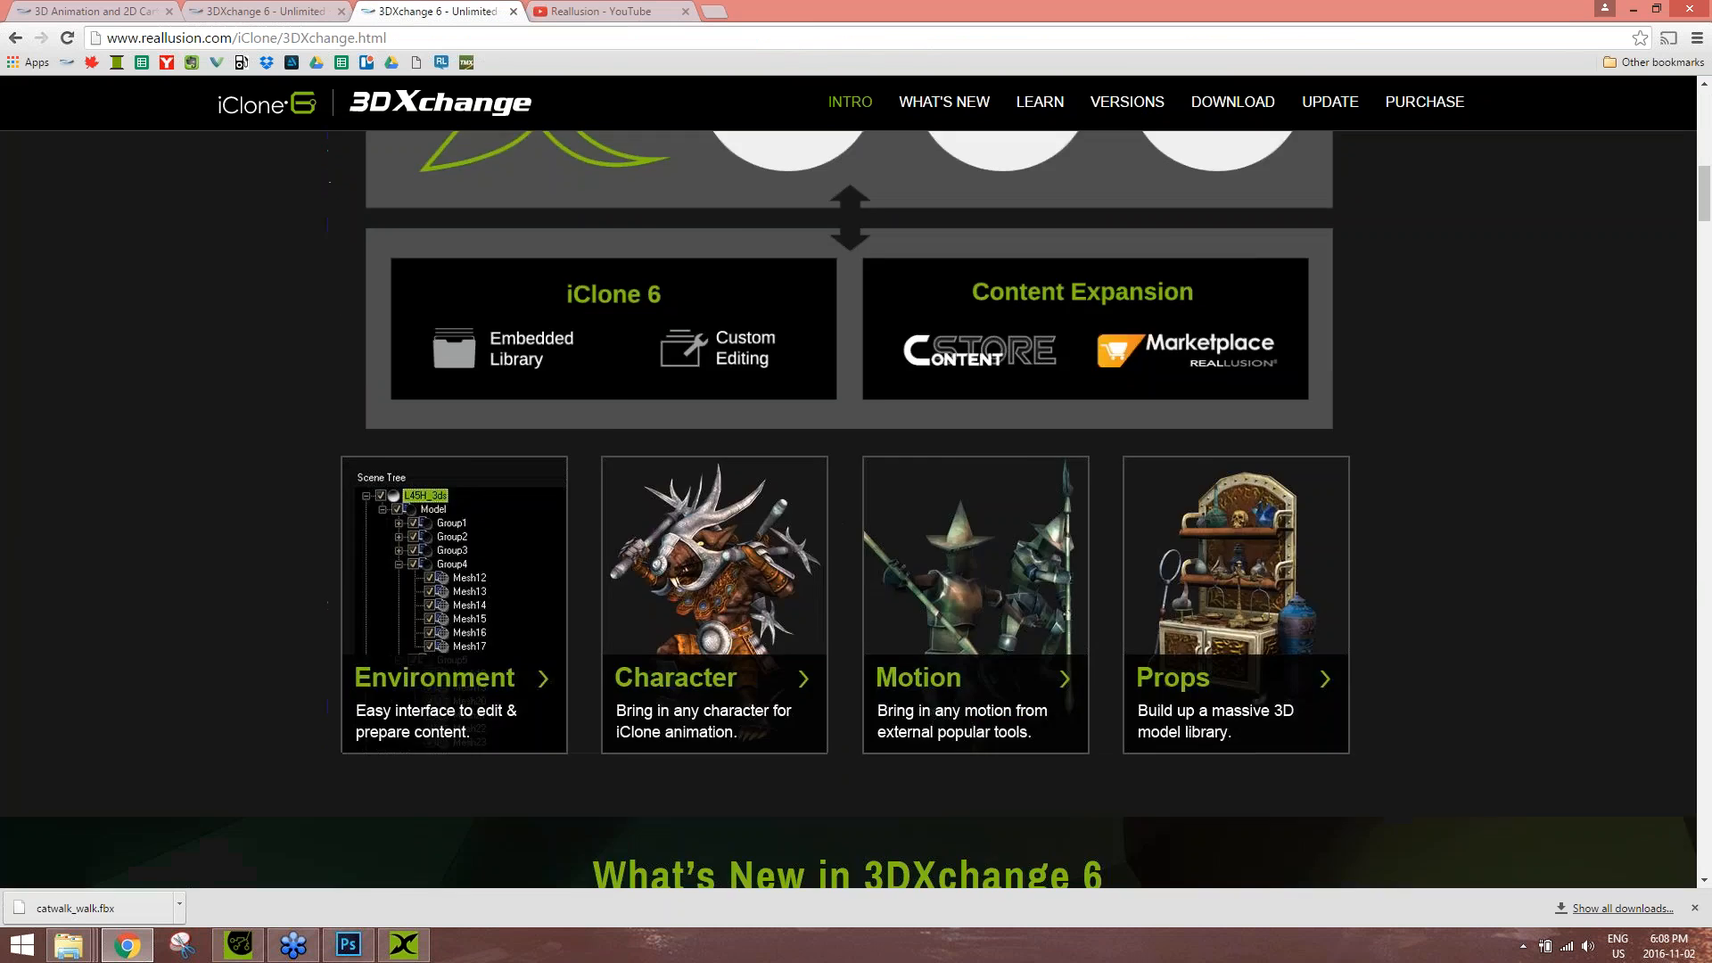
scroll(414, 542, down, 20)
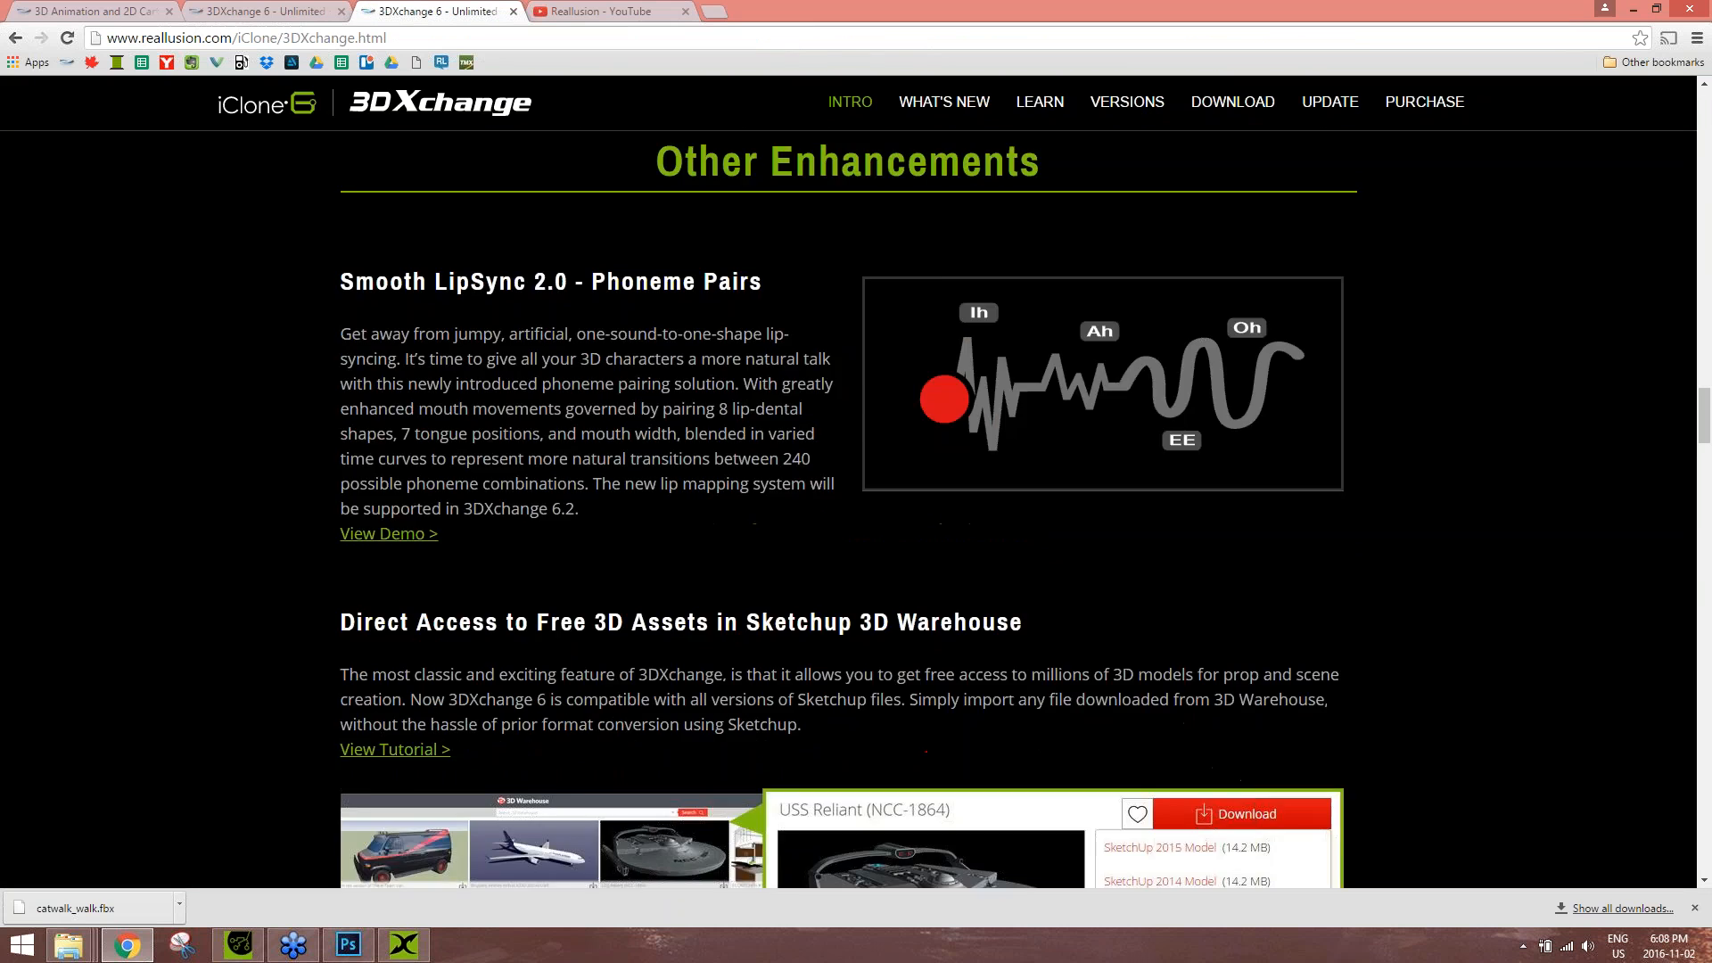
scroll(849, 511, up, 3)
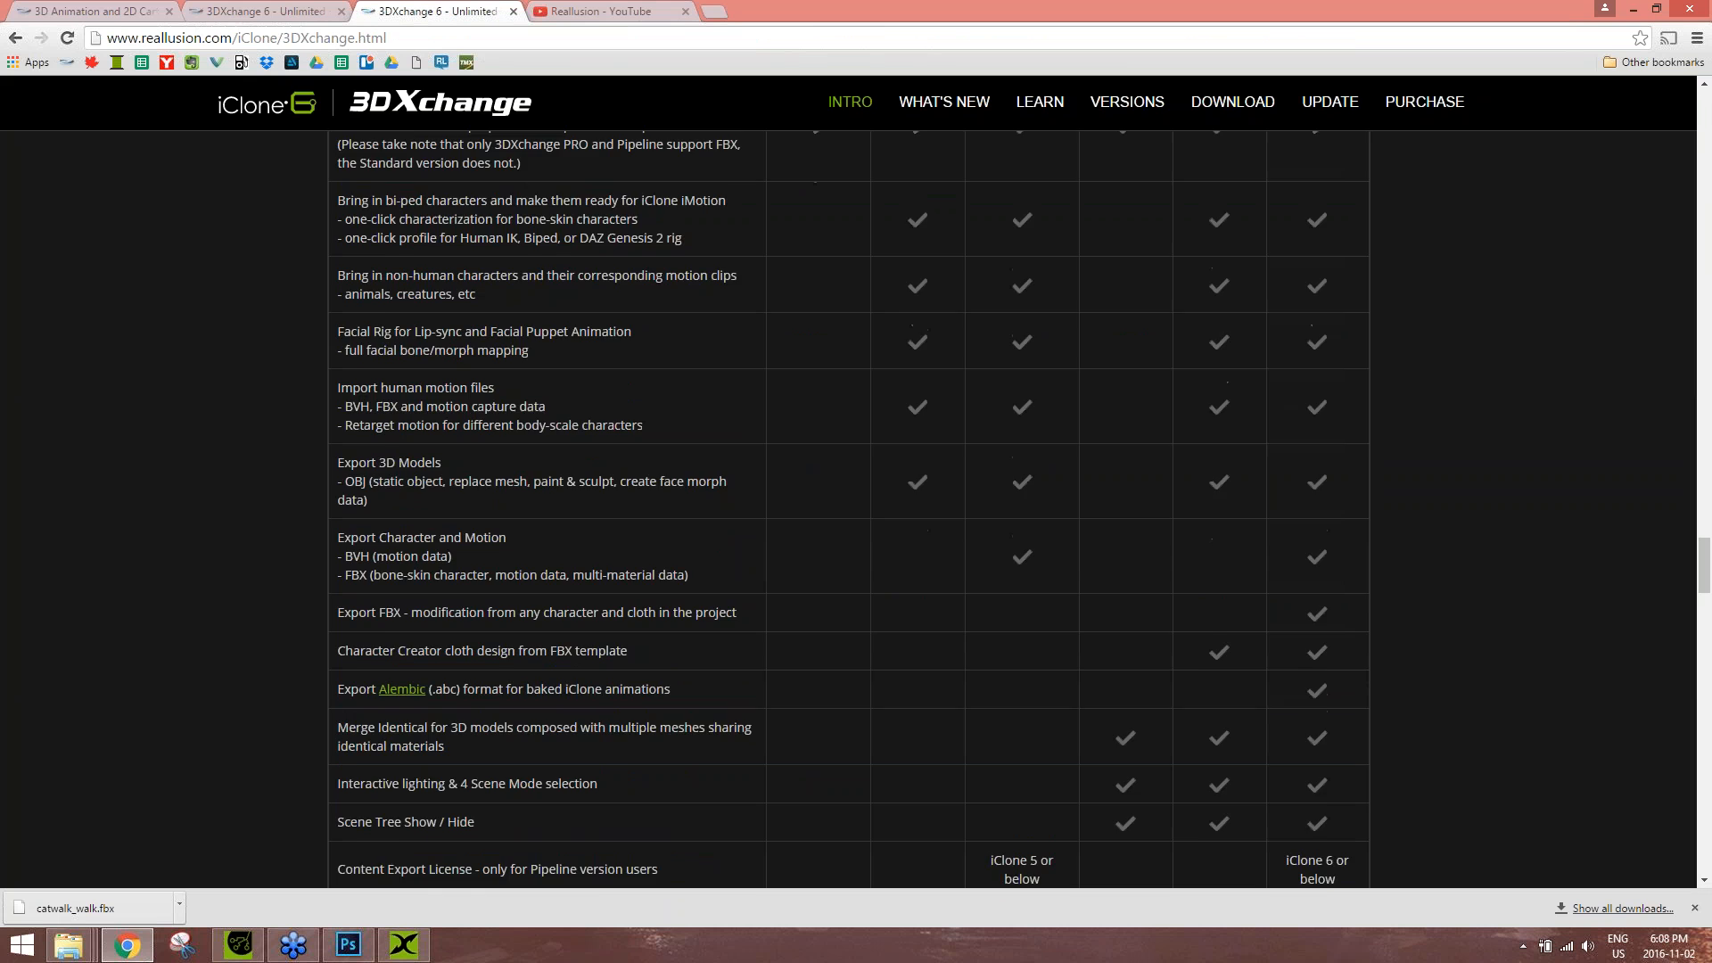
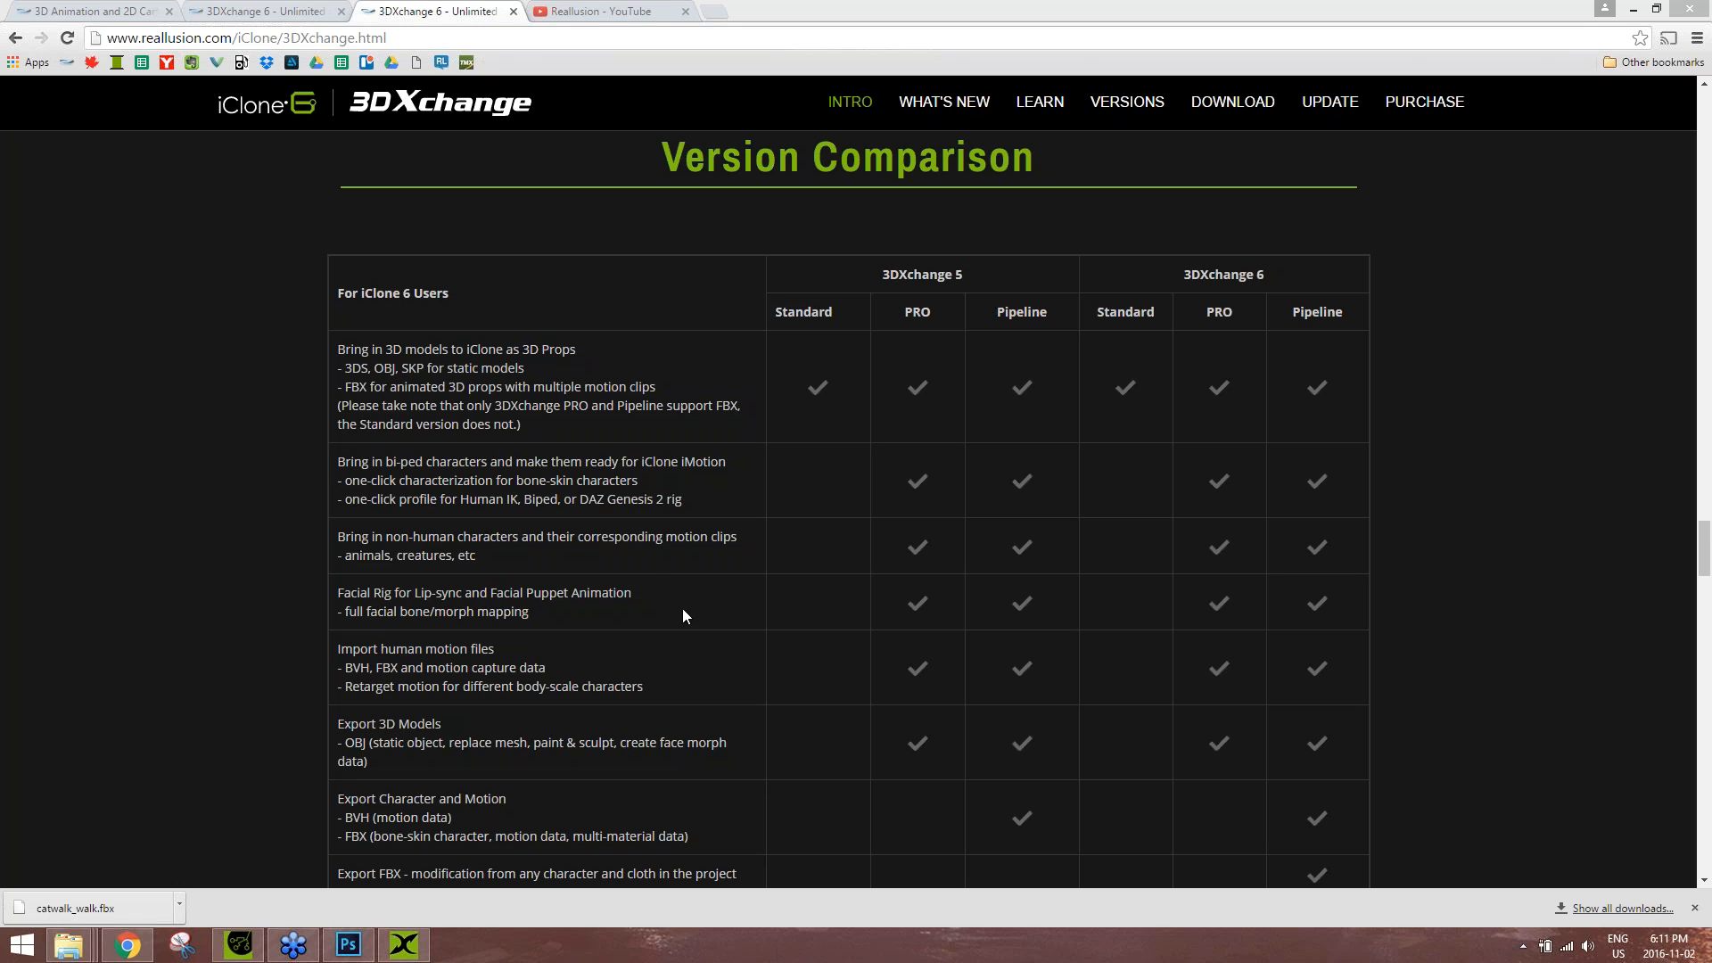
- Switch to 3DXchange 6 and import the DG3 Girl.fbx character from the Desktop
click(403, 944)
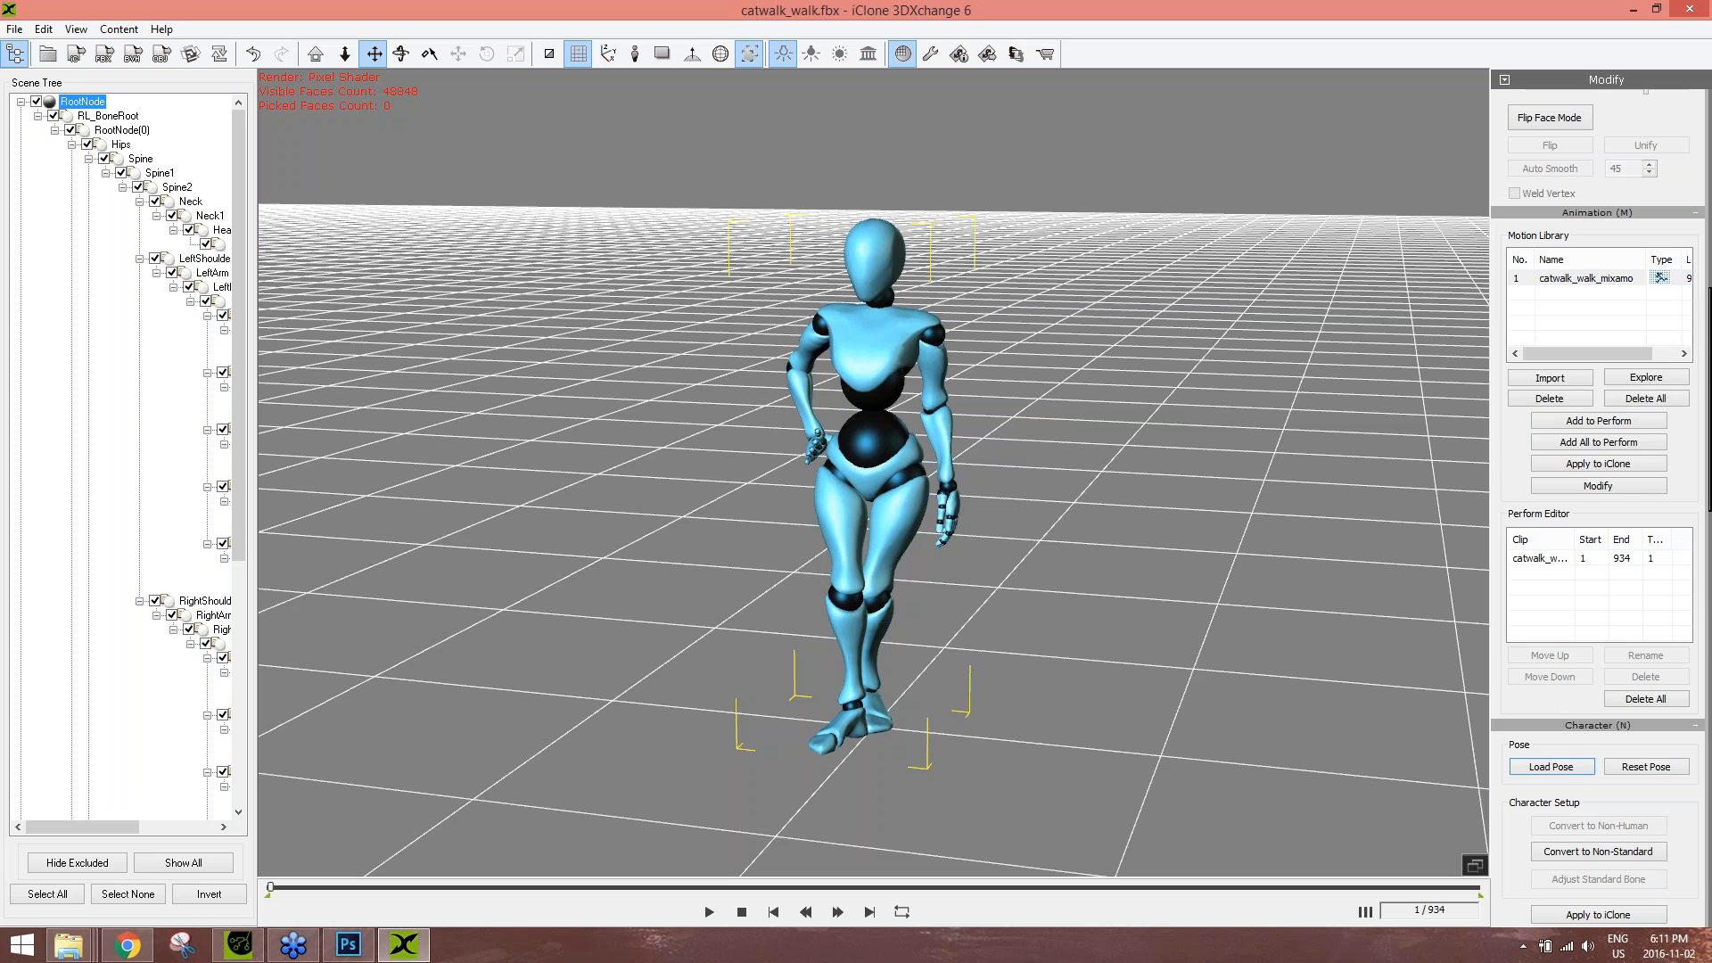
scroll(1578, 332, down, 6)
scroll(1578, 332, up, 1)
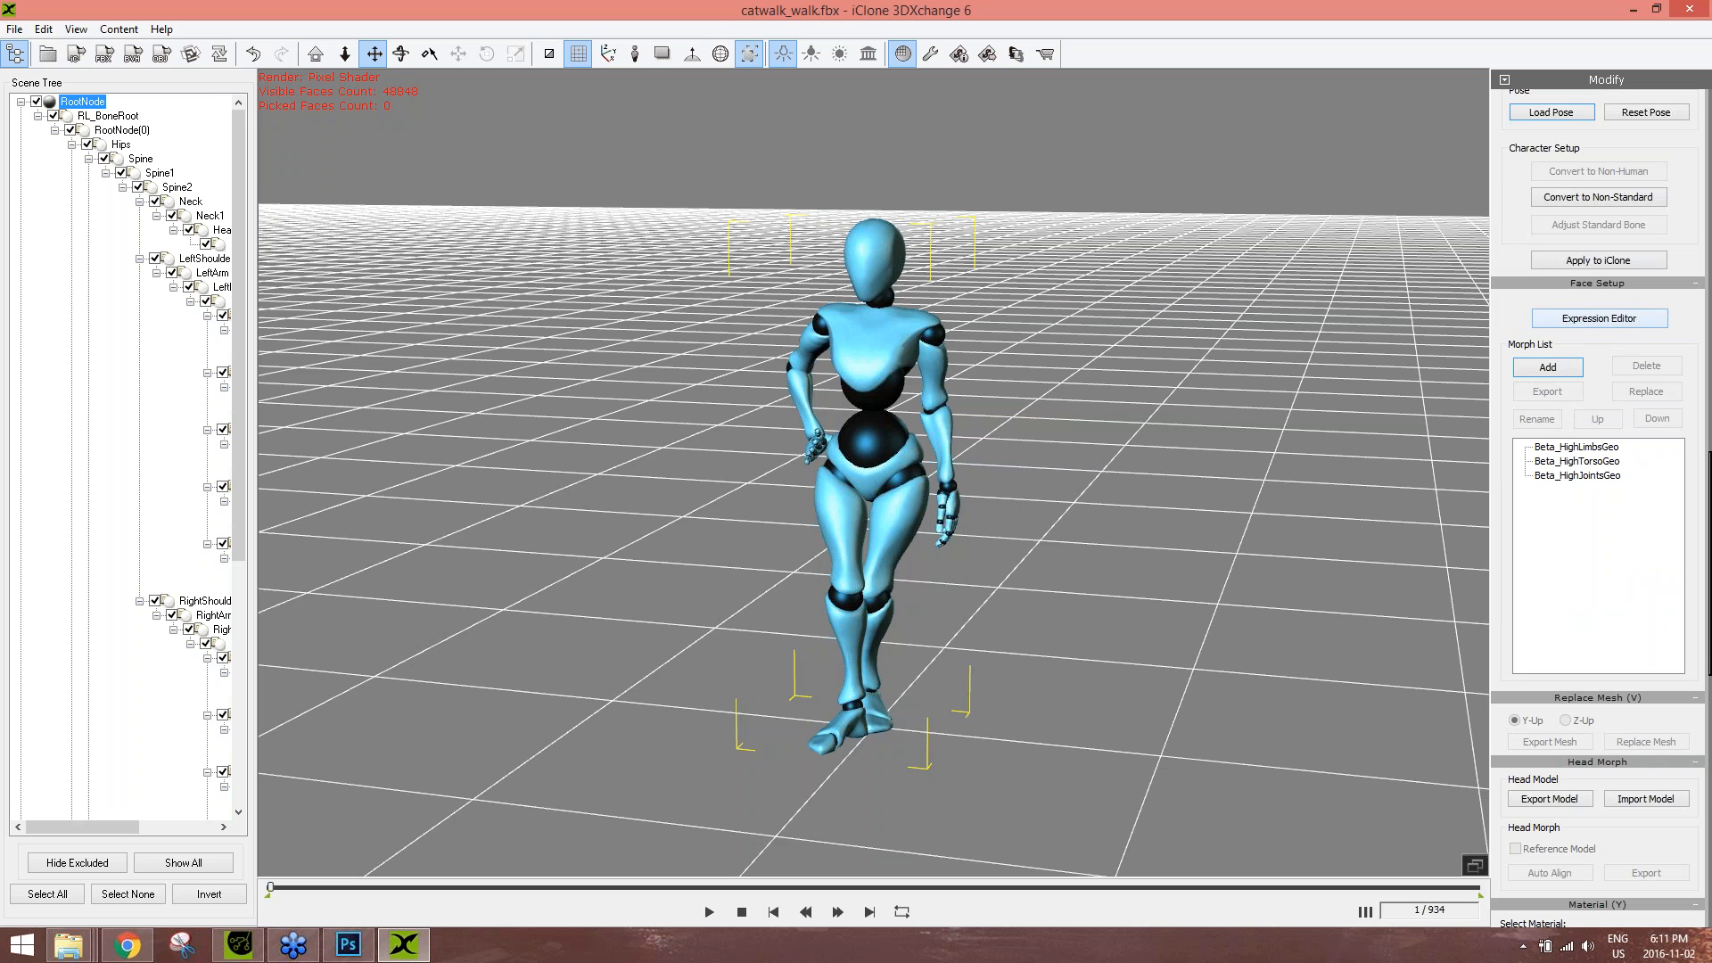
click(14, 28)
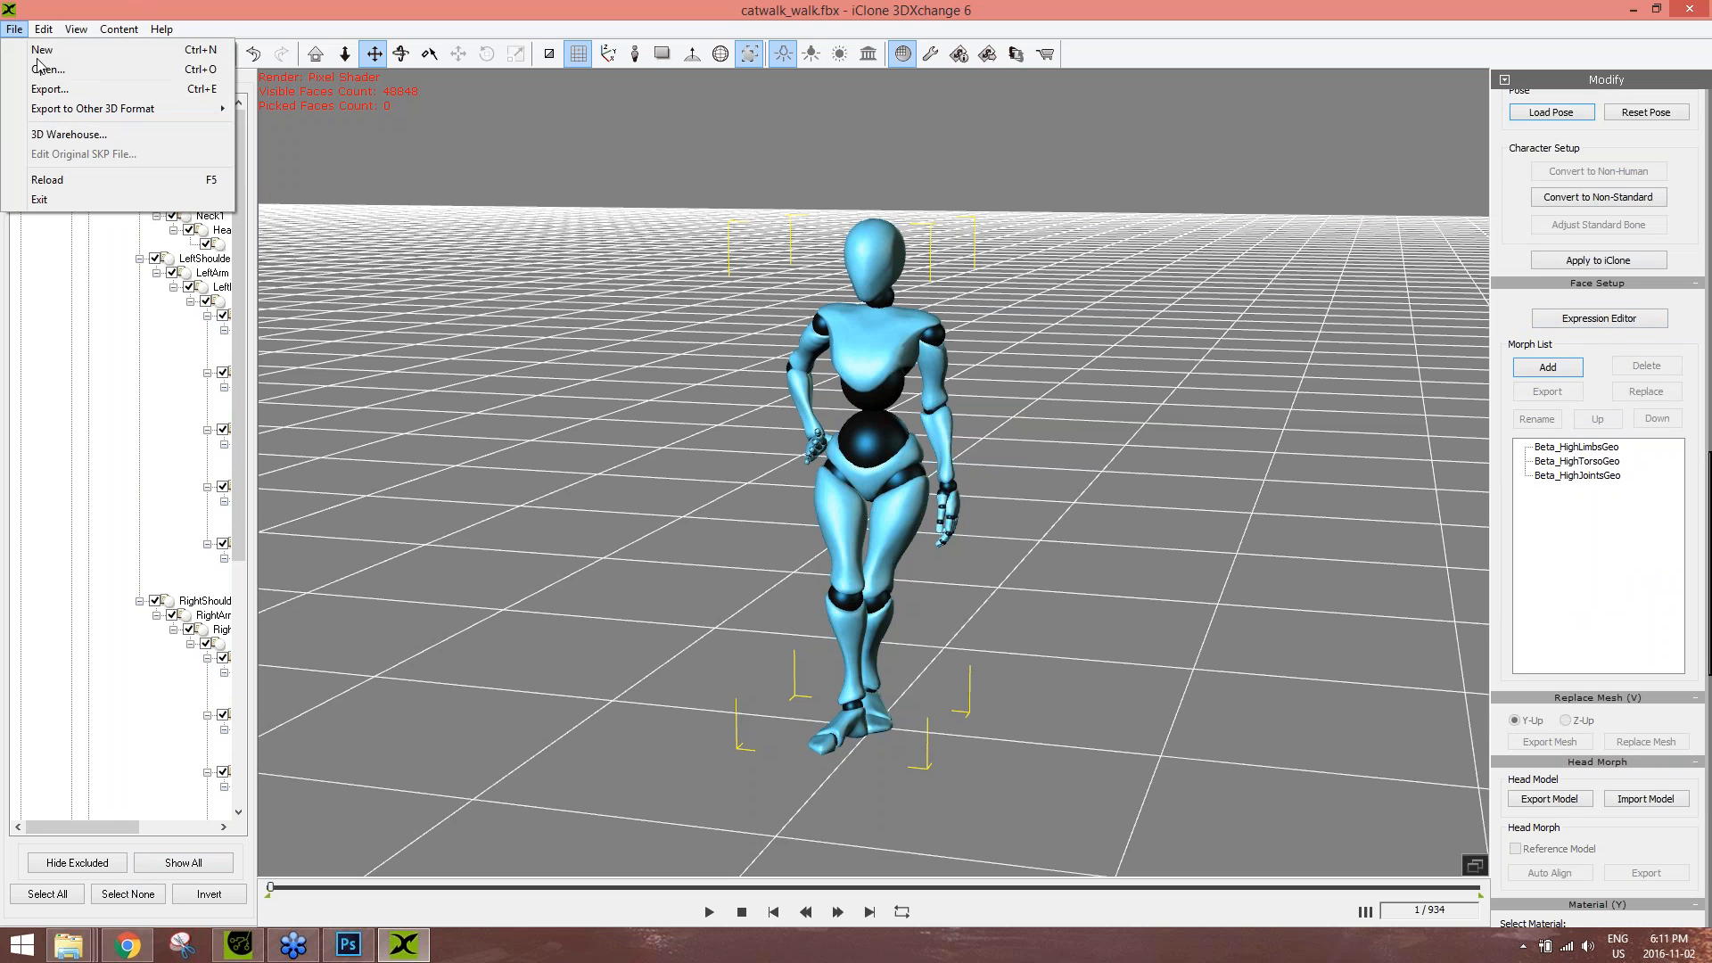
click(48, 70)
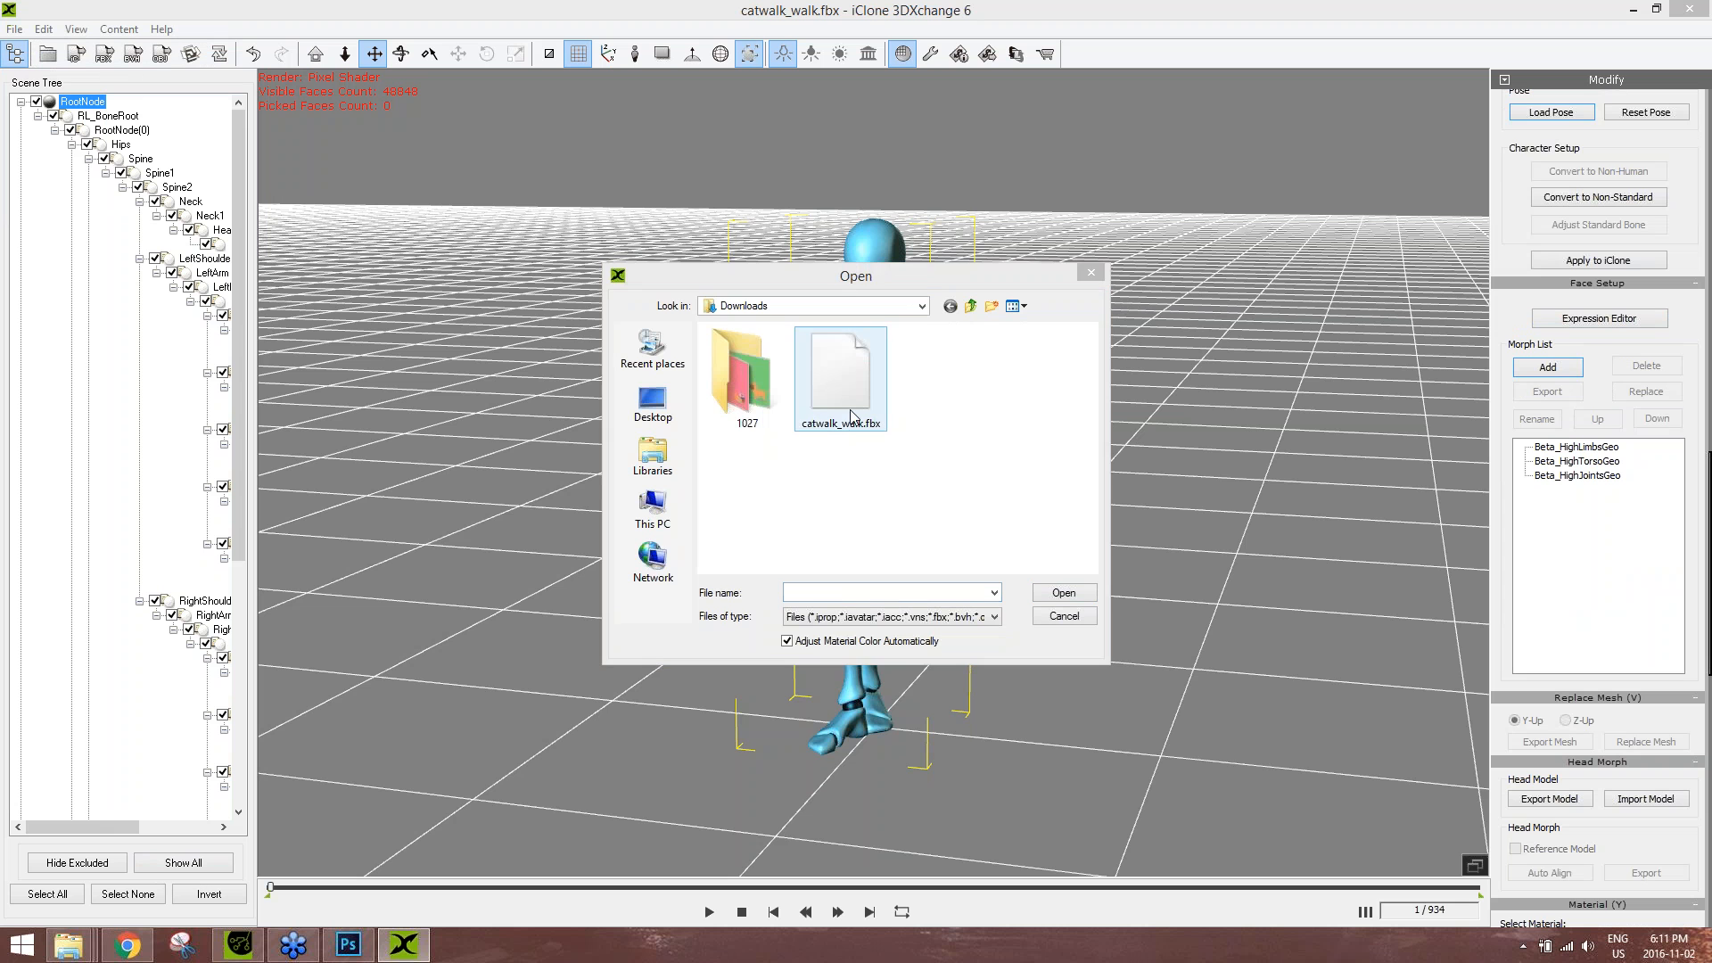
click(652, 403)
drag(1087, 405, 1088, 512)
click(815, 558)
double_click(815, 558)
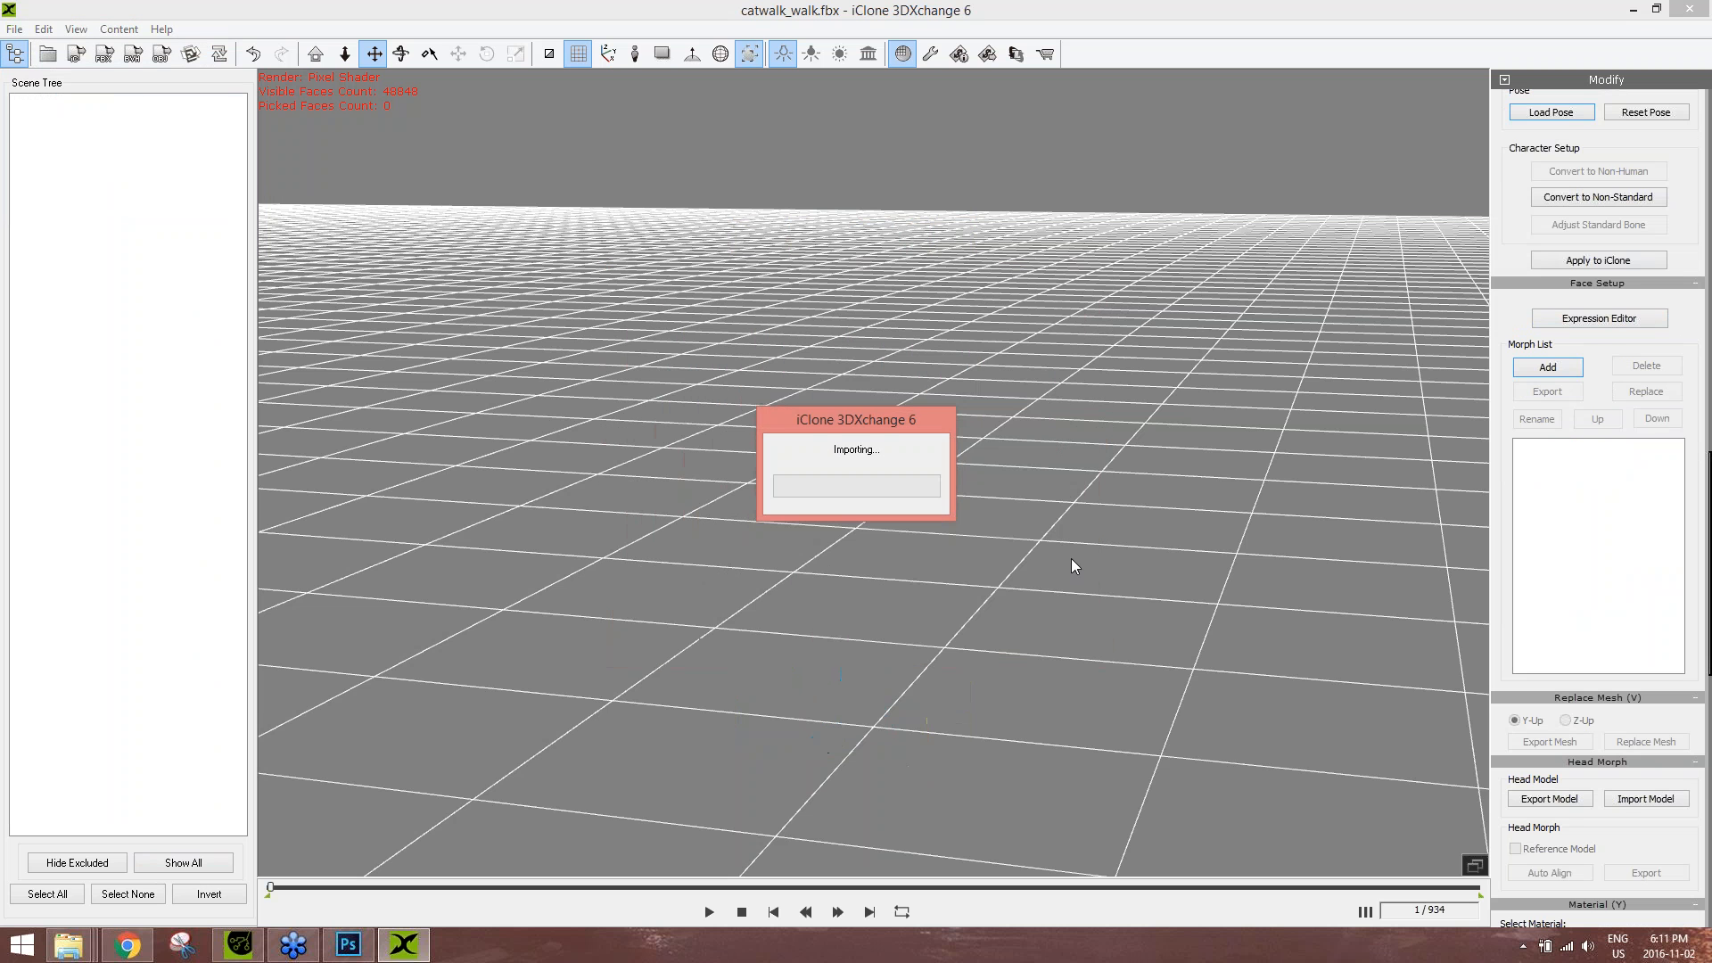
click(790, 561)
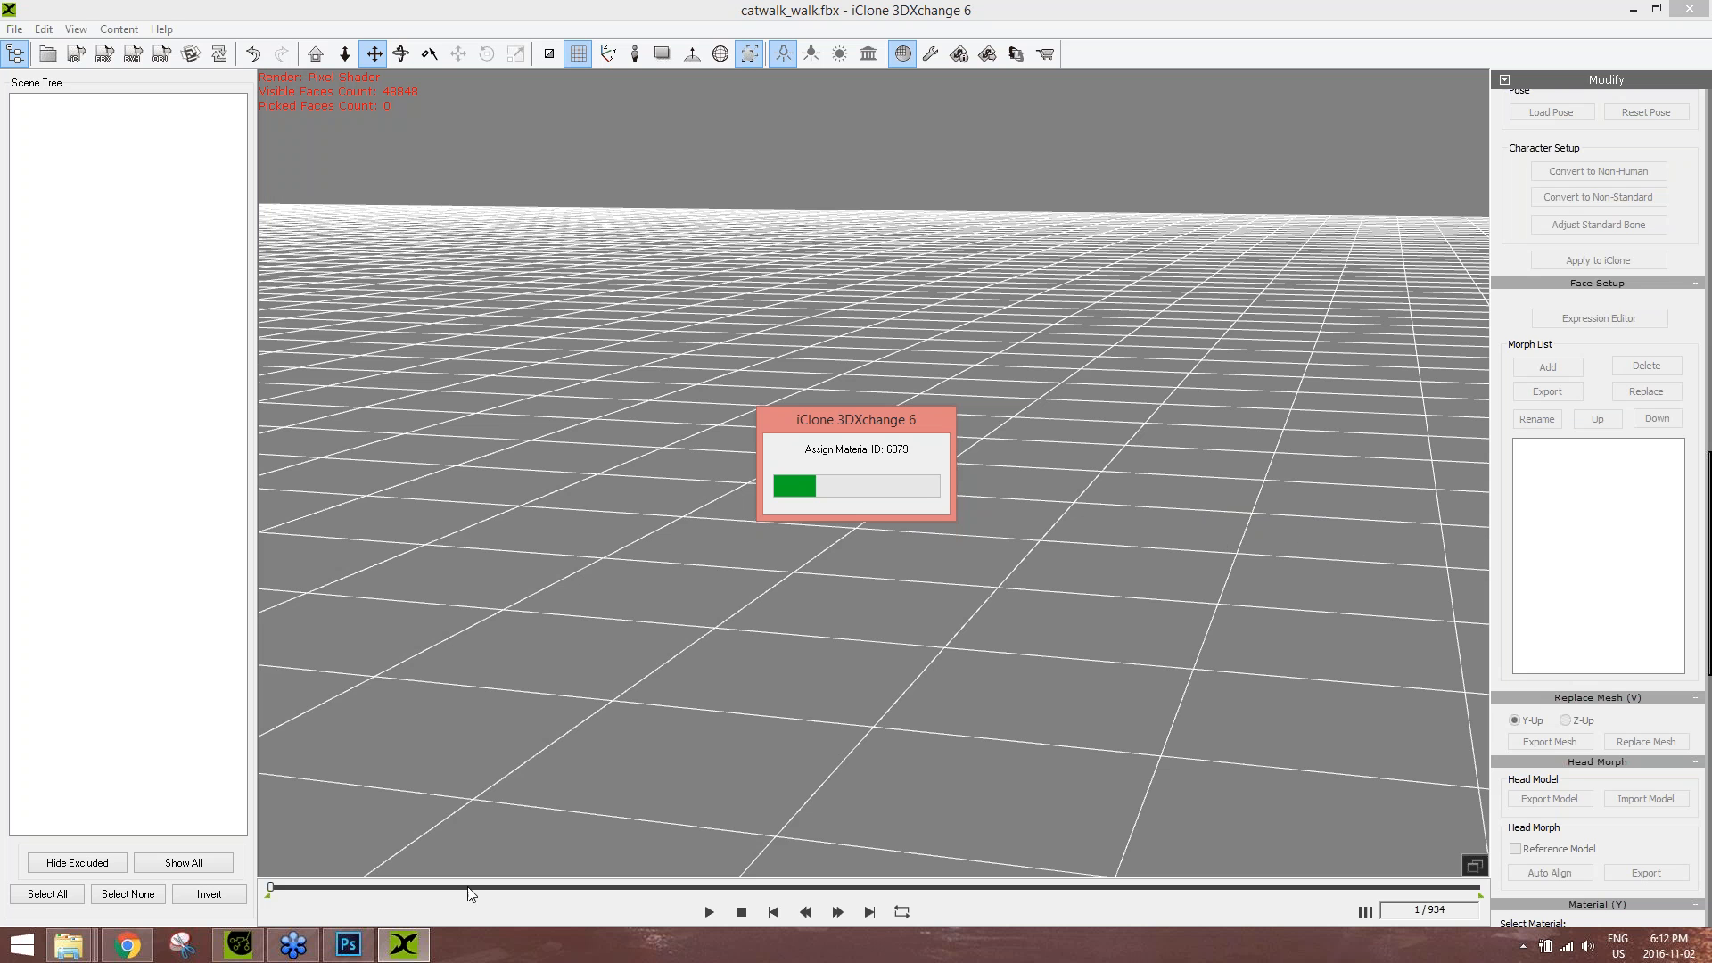
- Bring iClone 6 to the front and close Photoshop
click(239, 944)
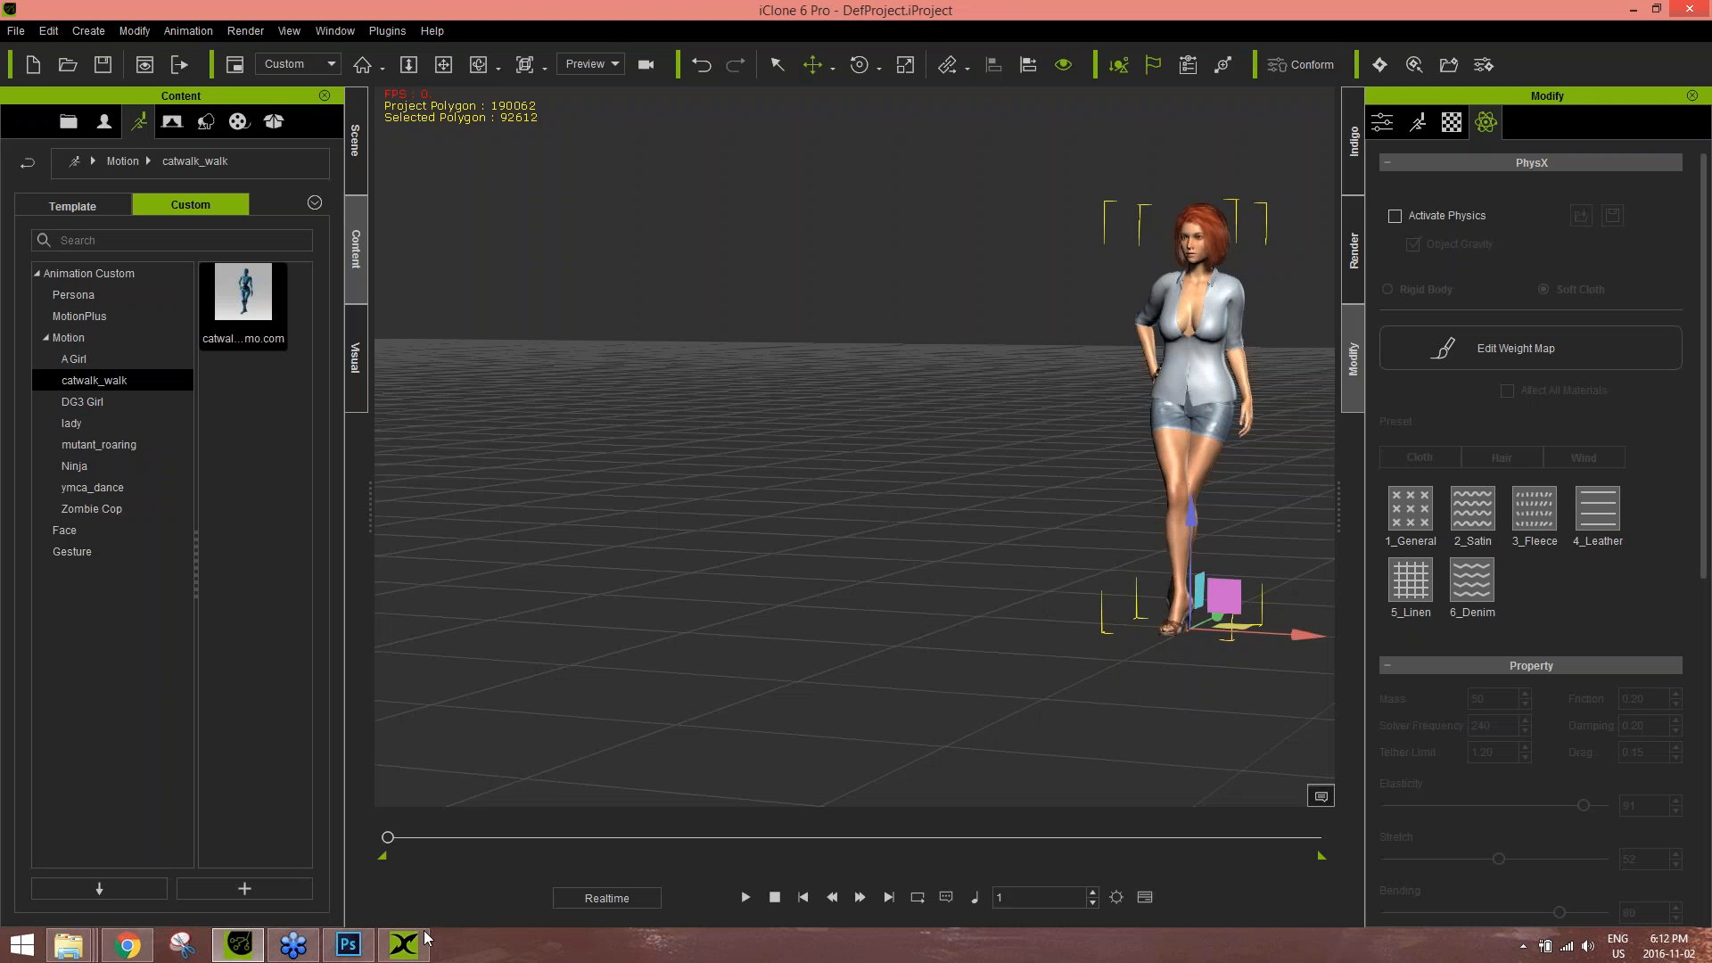
click(348, 945)
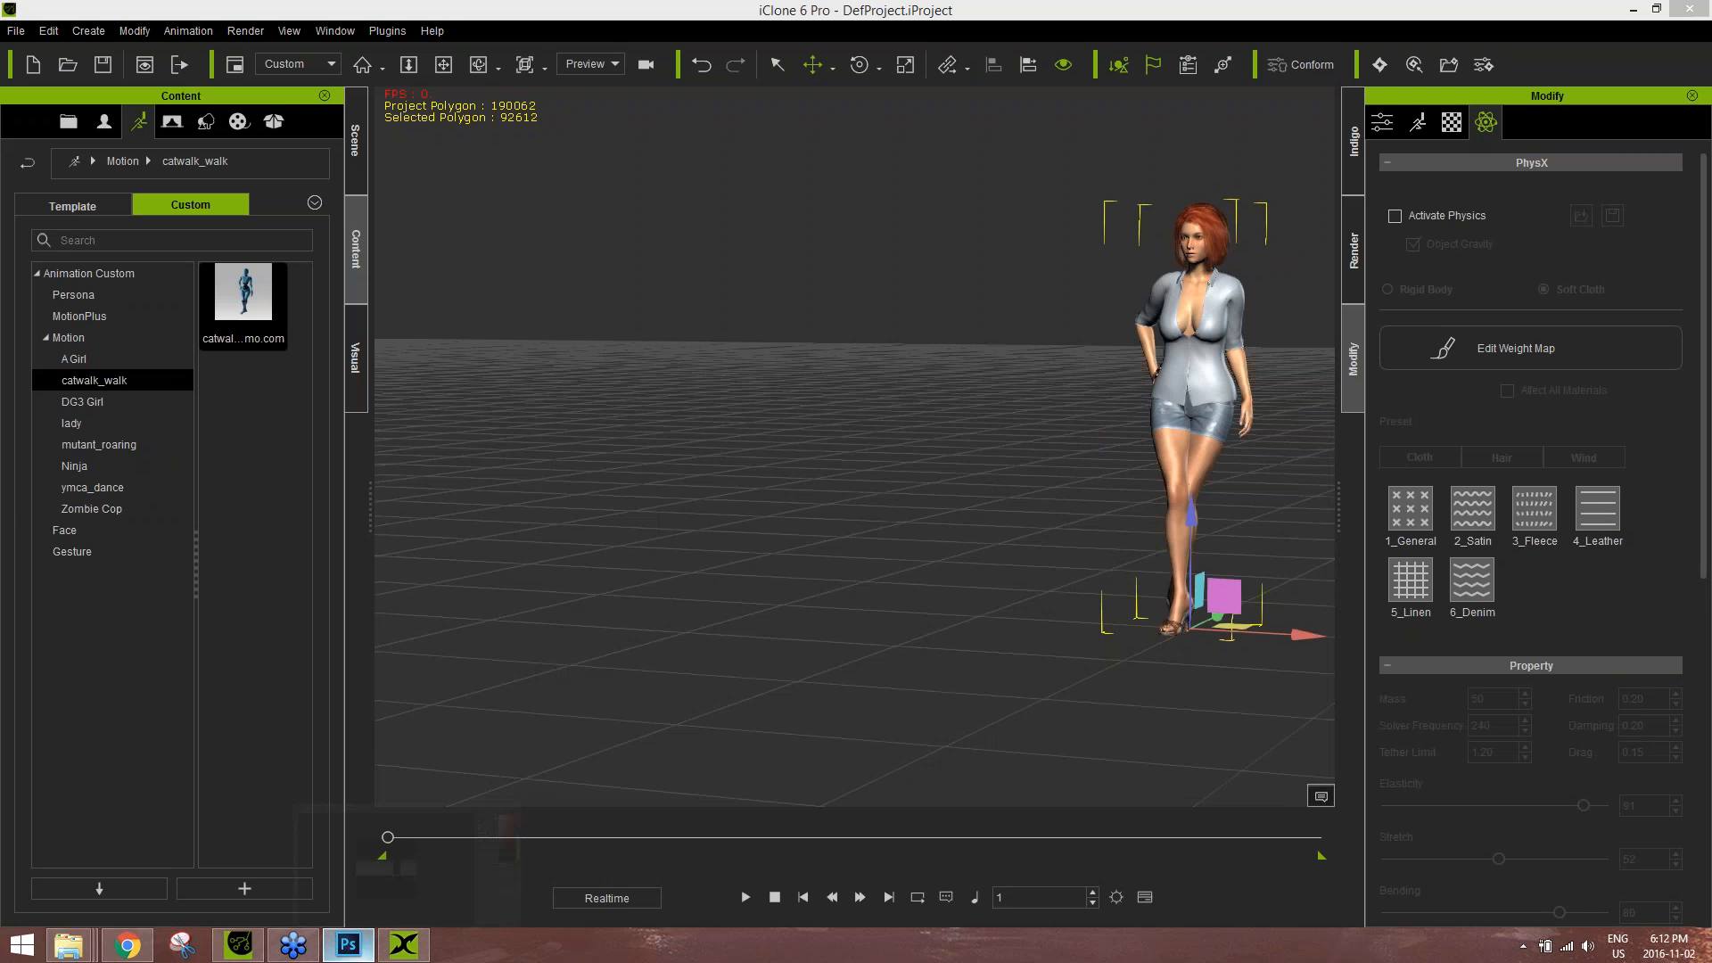
click(1689, 11)
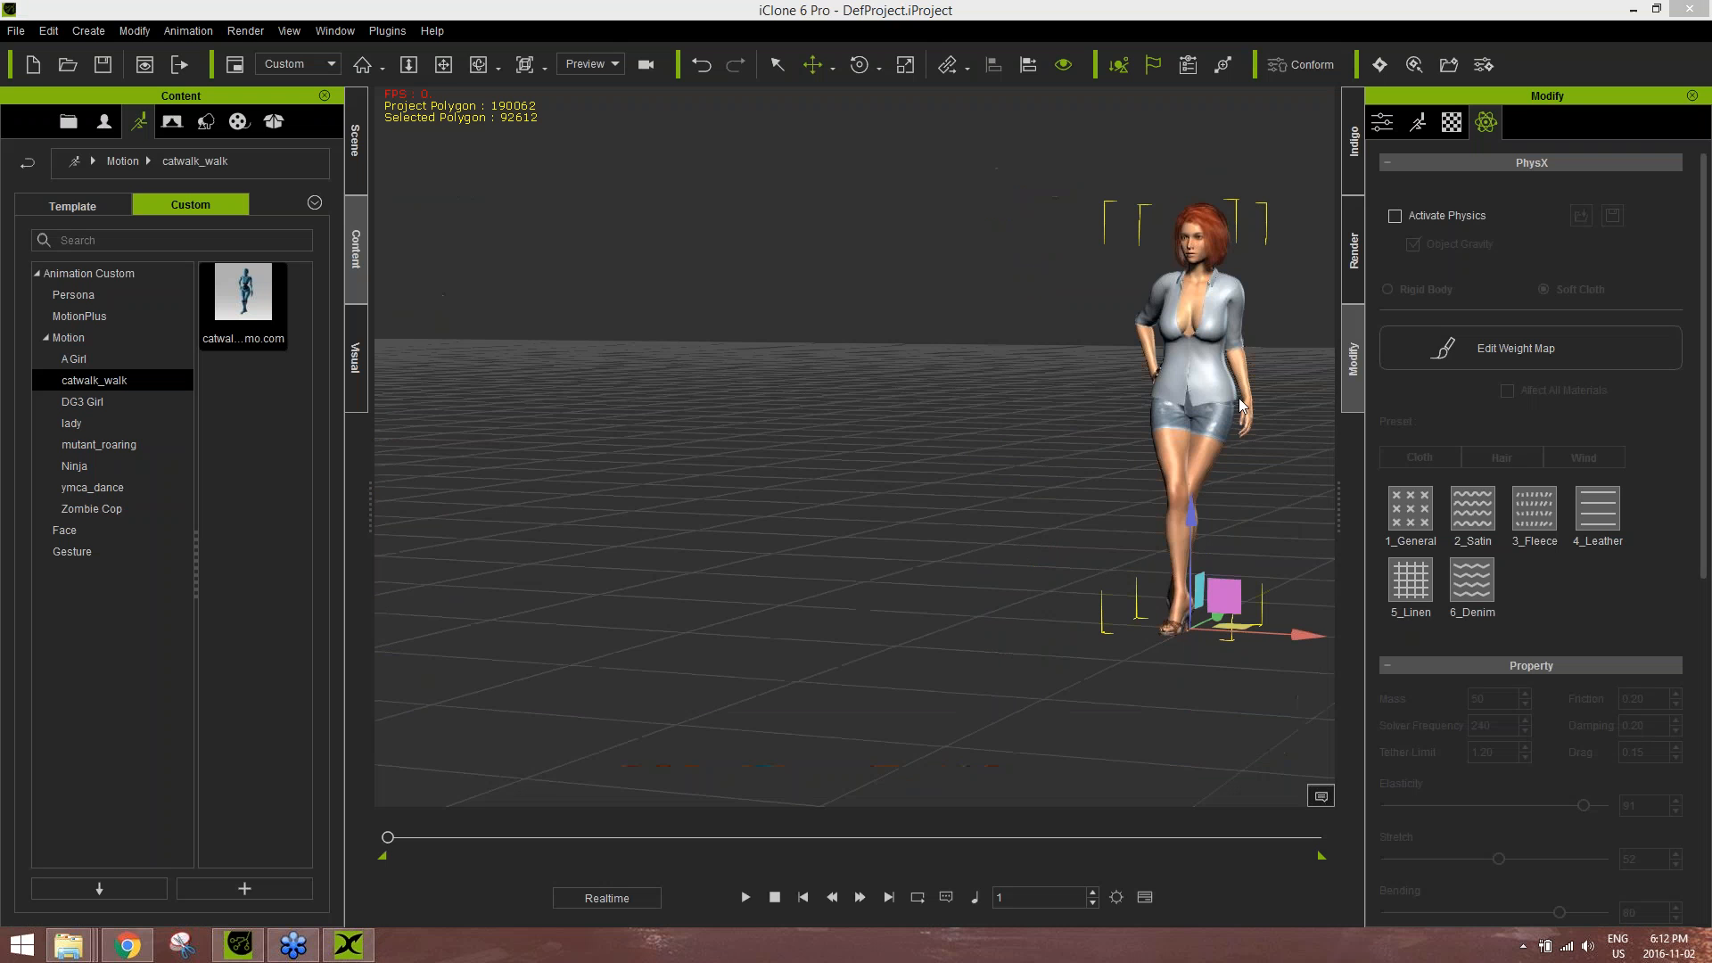
- Select the avatar with the light brown ponytail and frame her face in a close-up
scroll(869, 472, up, 5)
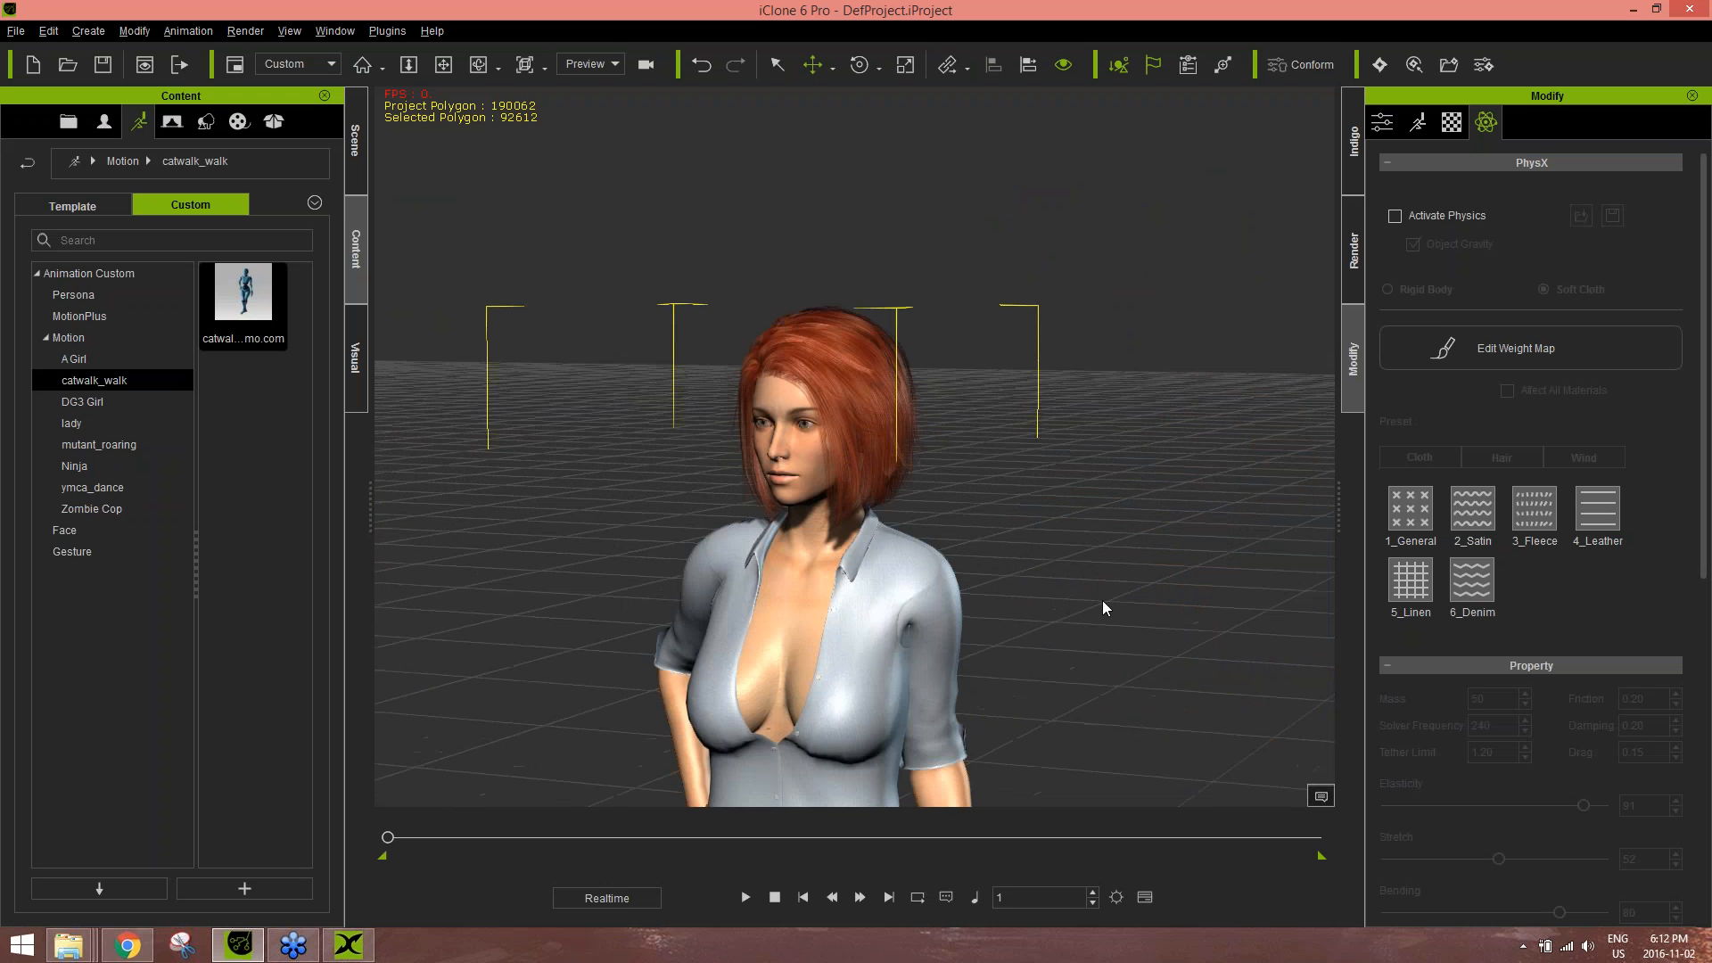
middle_drag(1193, 551, 669, 520)
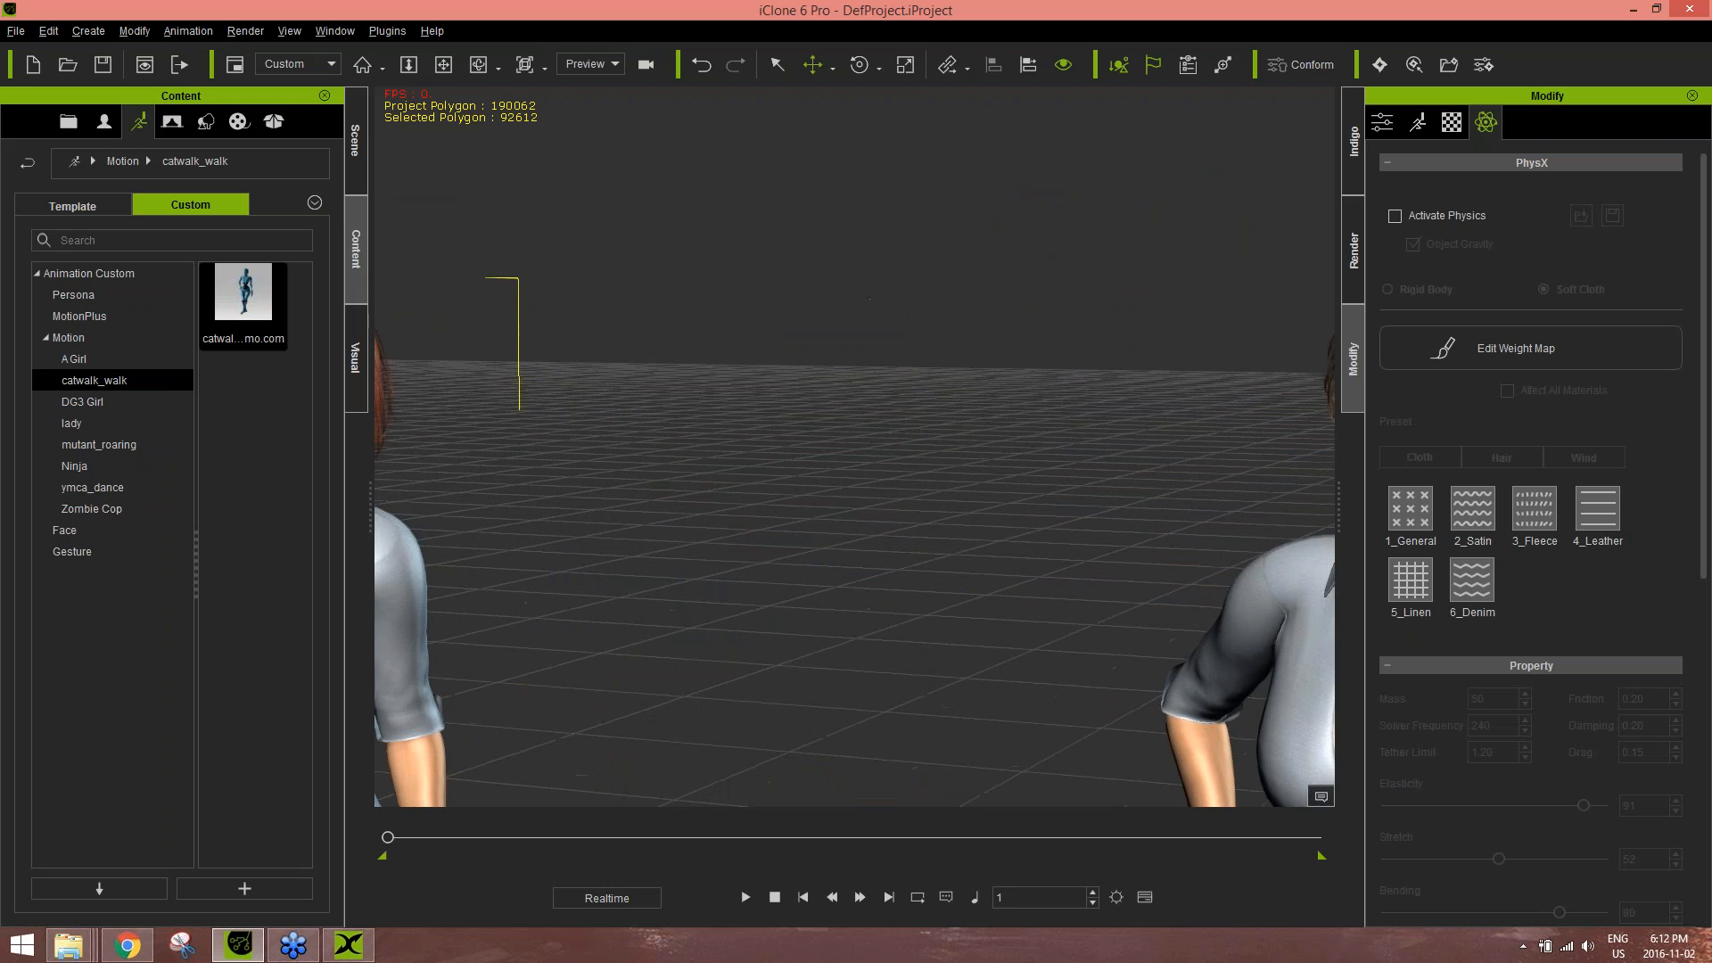
middle_drag(1203, 518, 981, 511)
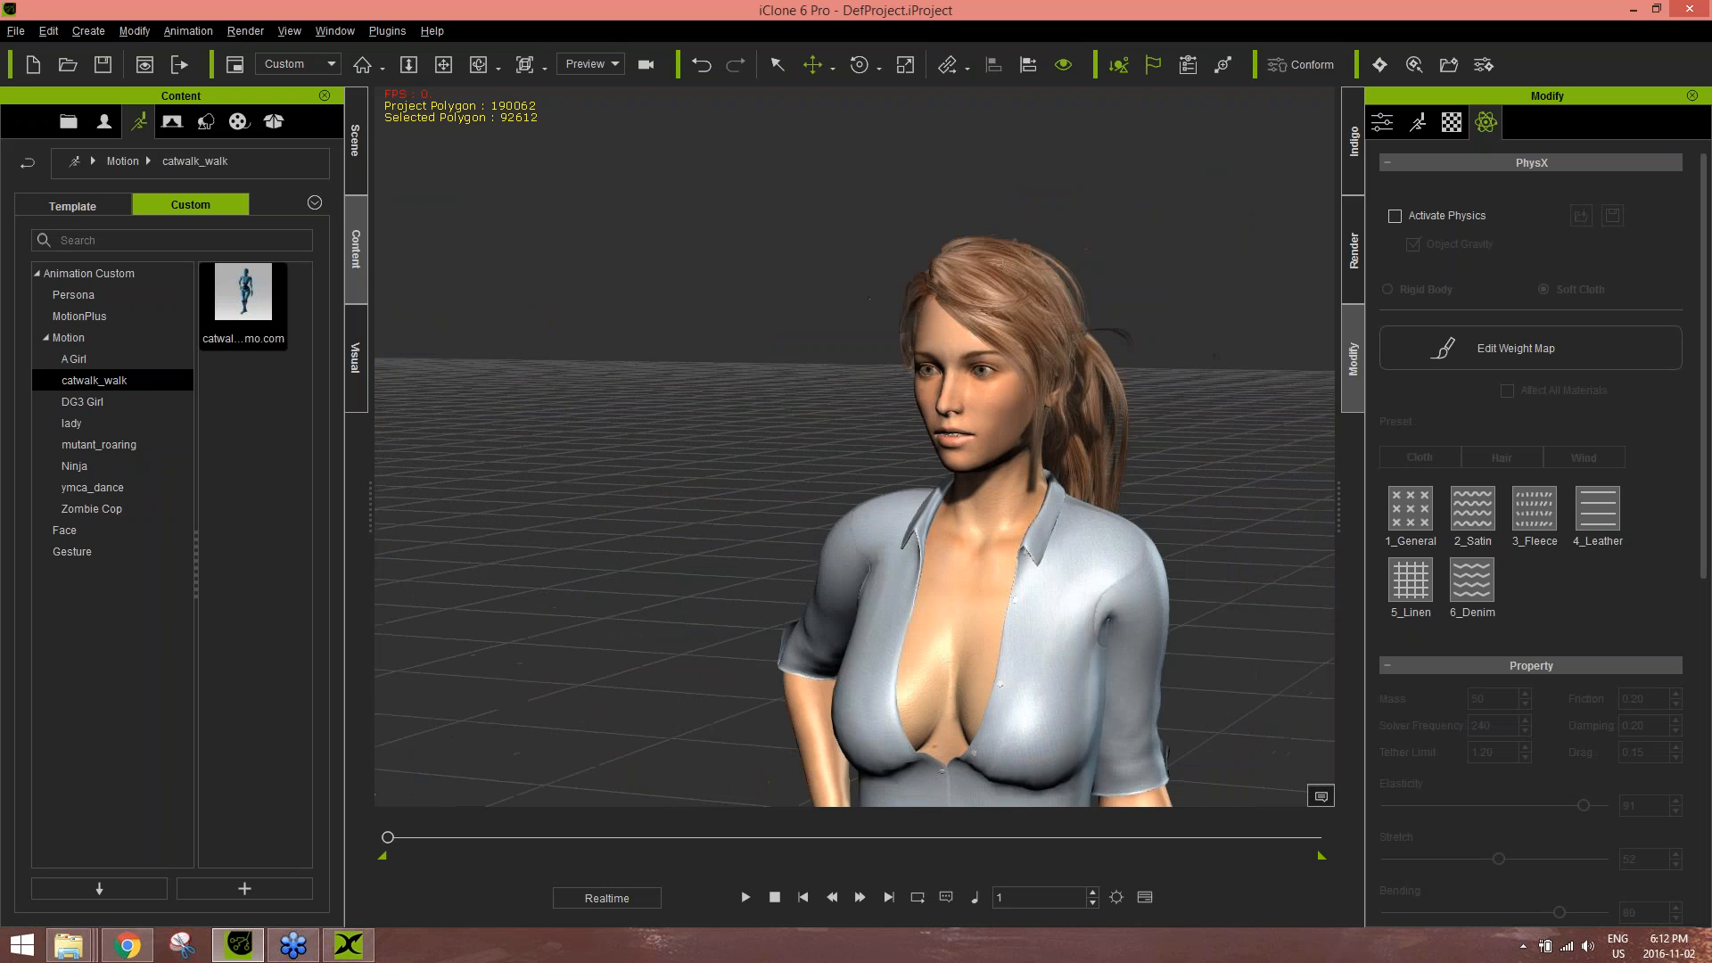
click(982, 511)
right_drag(904, 605, 1074, 610)
scroll(1077, 617, up, 5)
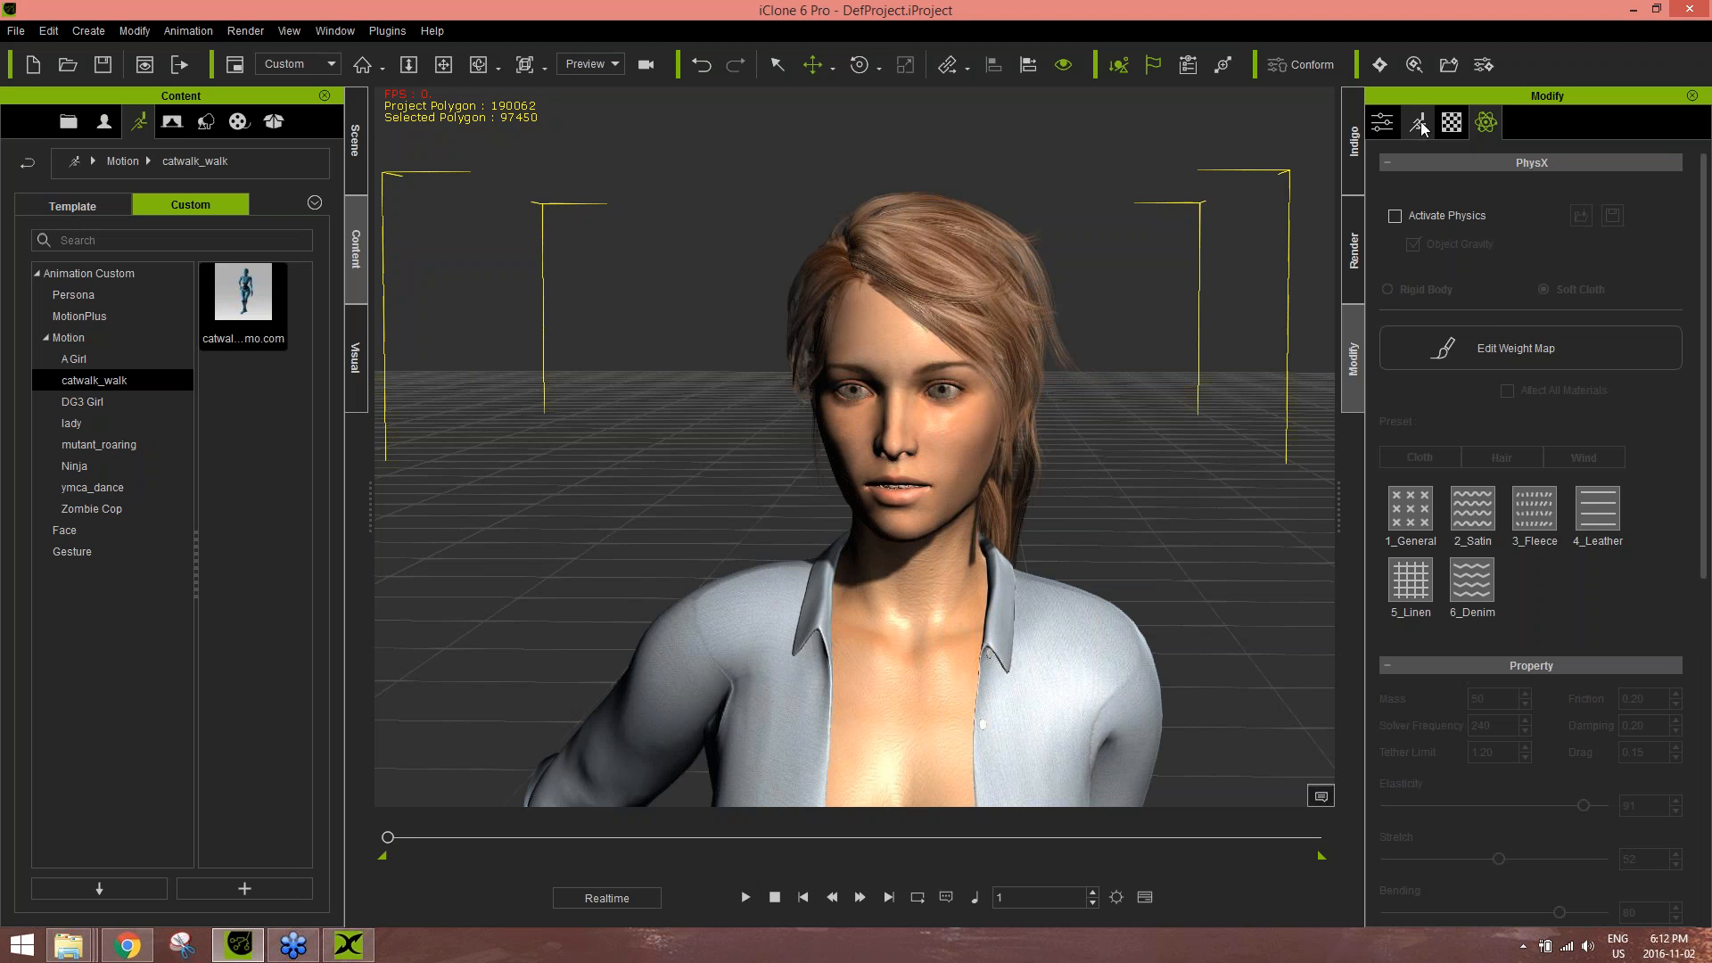
- Open the Face Key editor from the avatar's facial motion tools and pull the highlighted cheek area upward to change her expression
click(1418, 124)
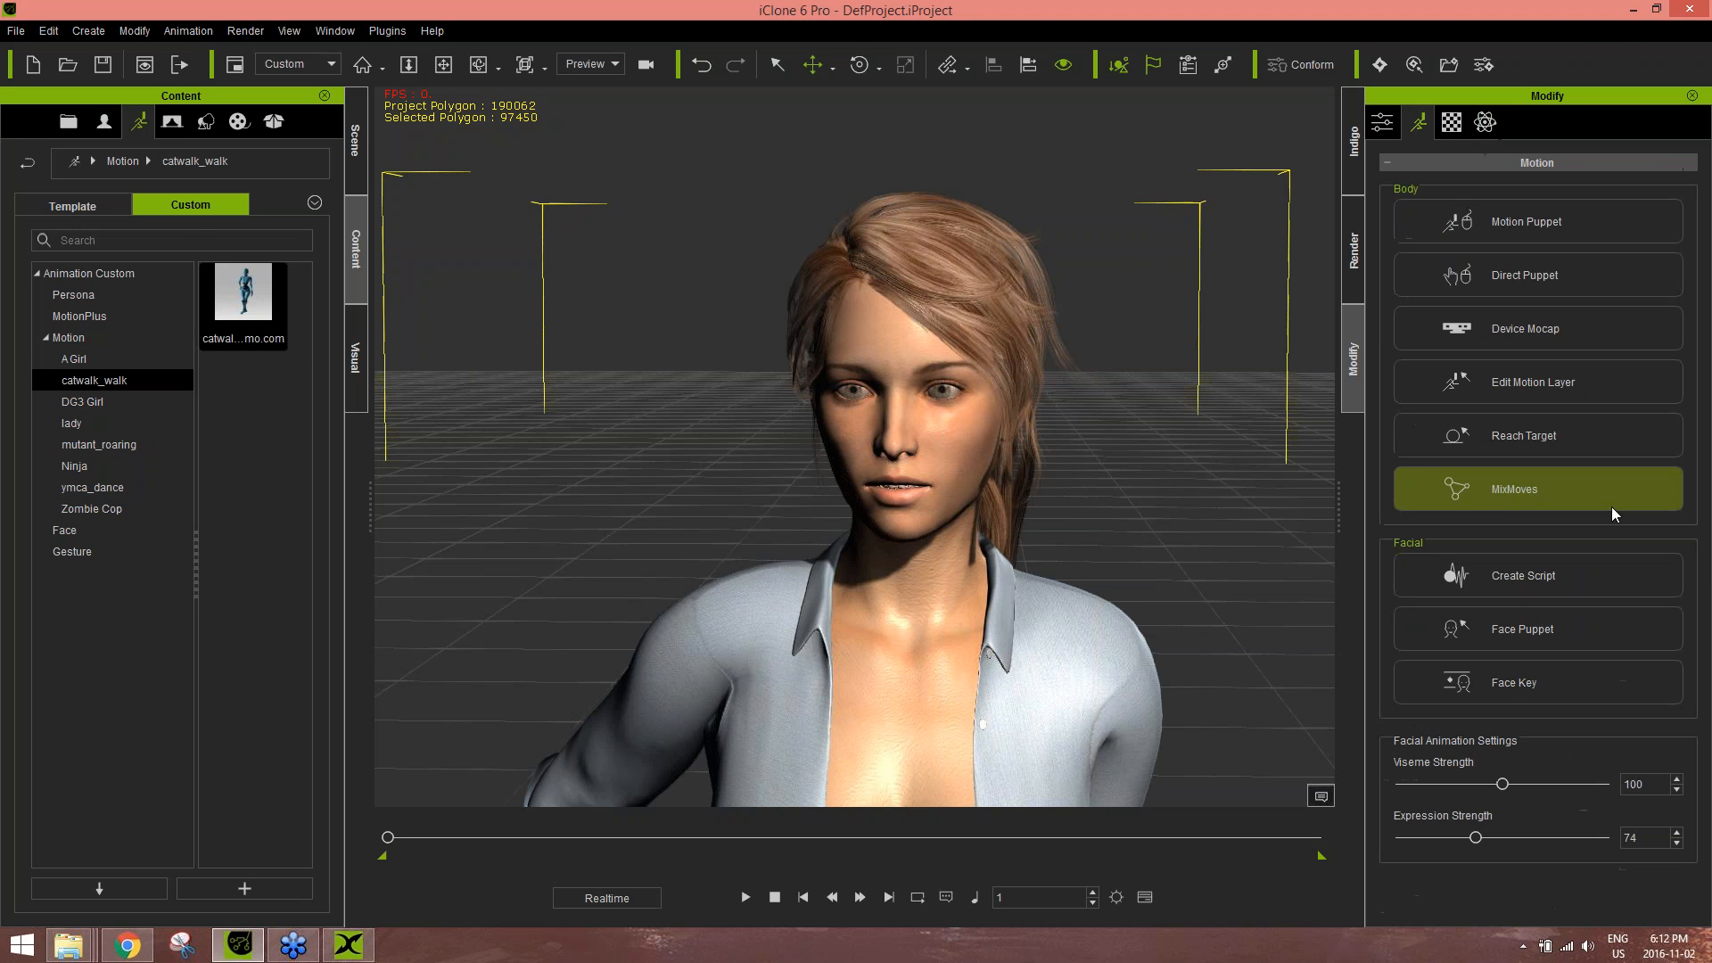
click(1545, 689)
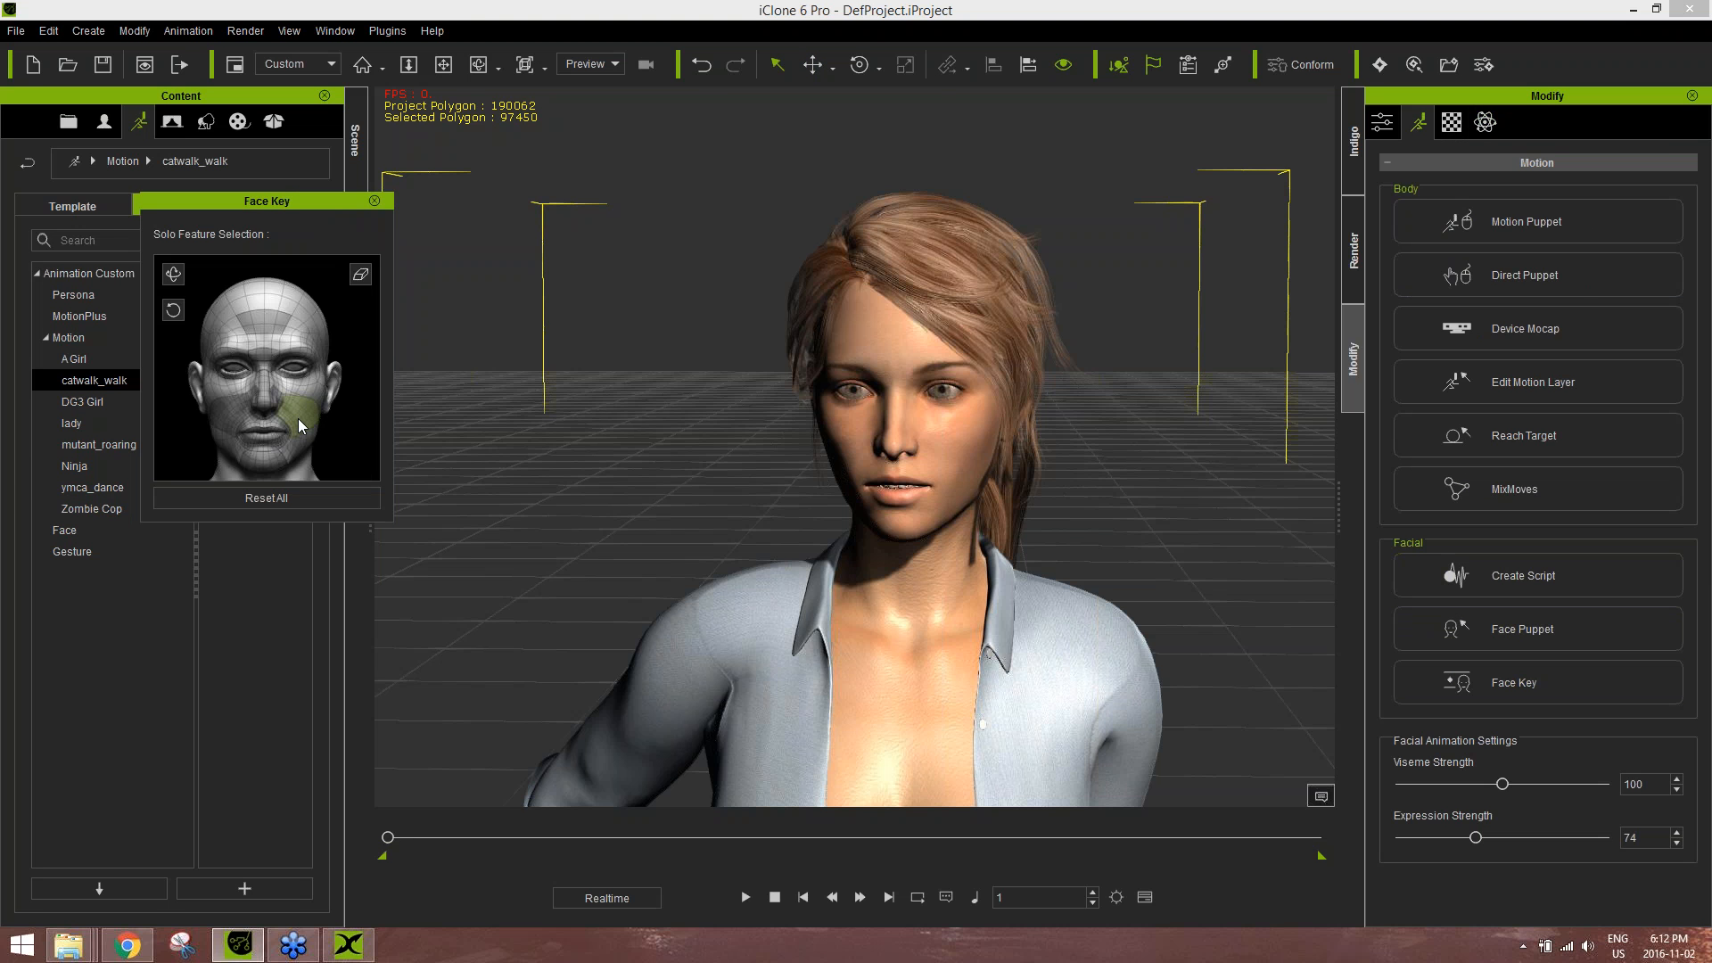
drag(299, 420, 308, 303)
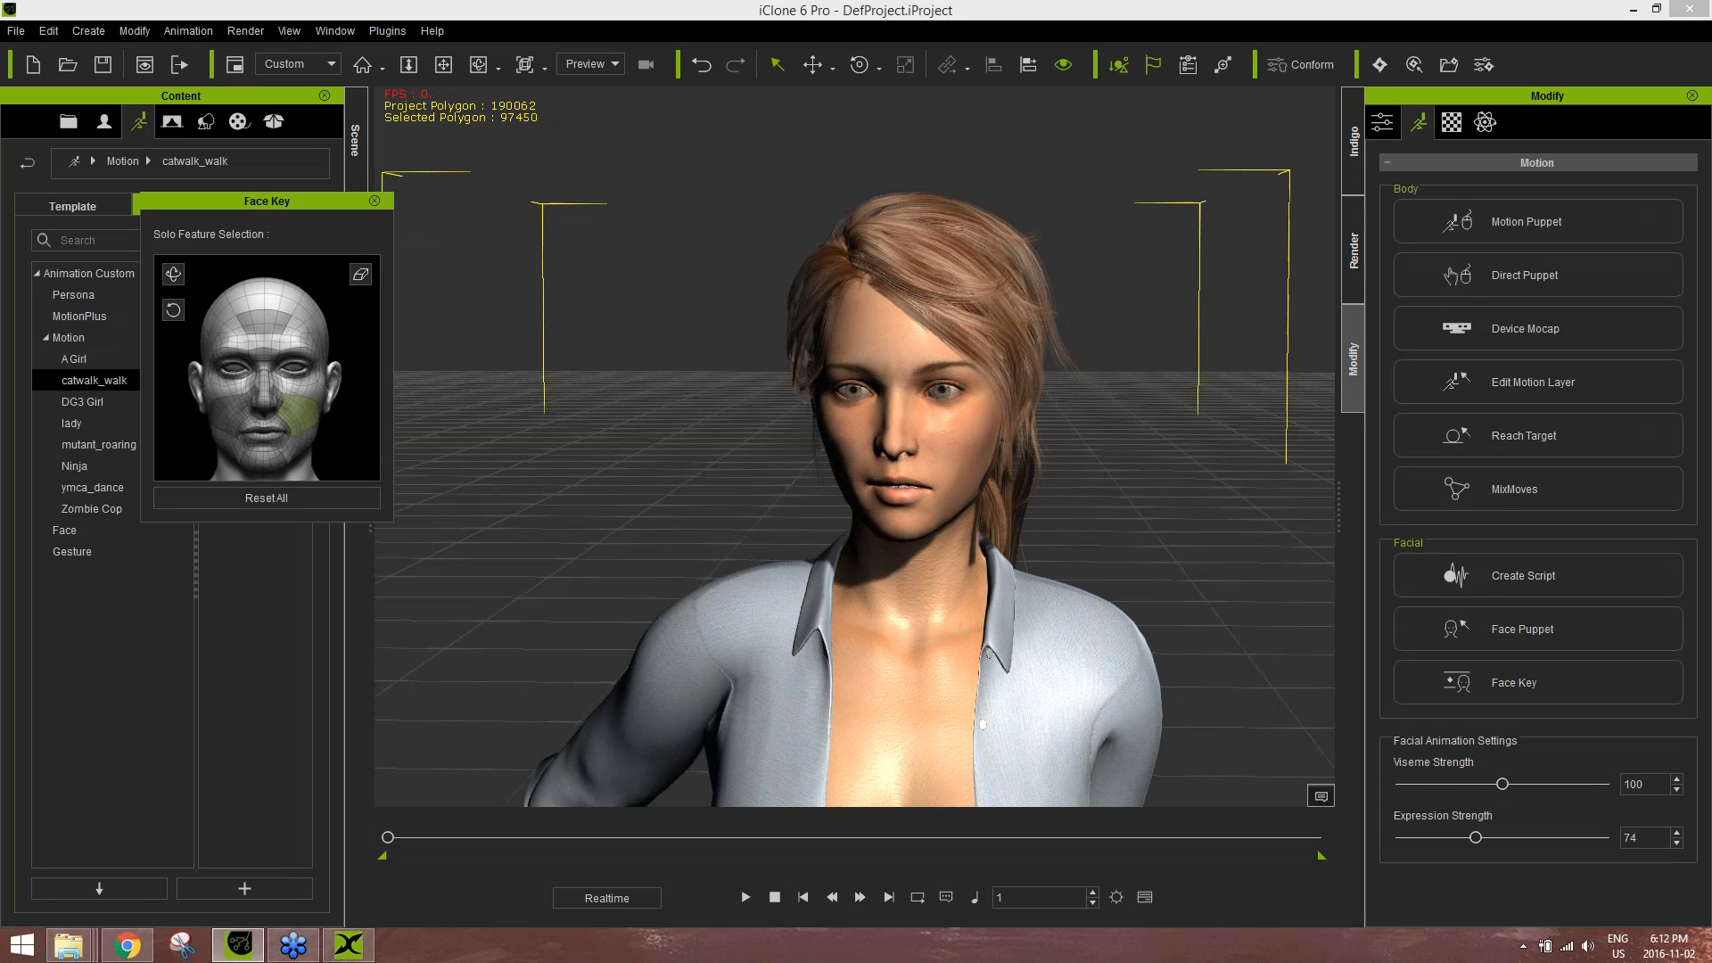
drag(300, 414, 244, 37)
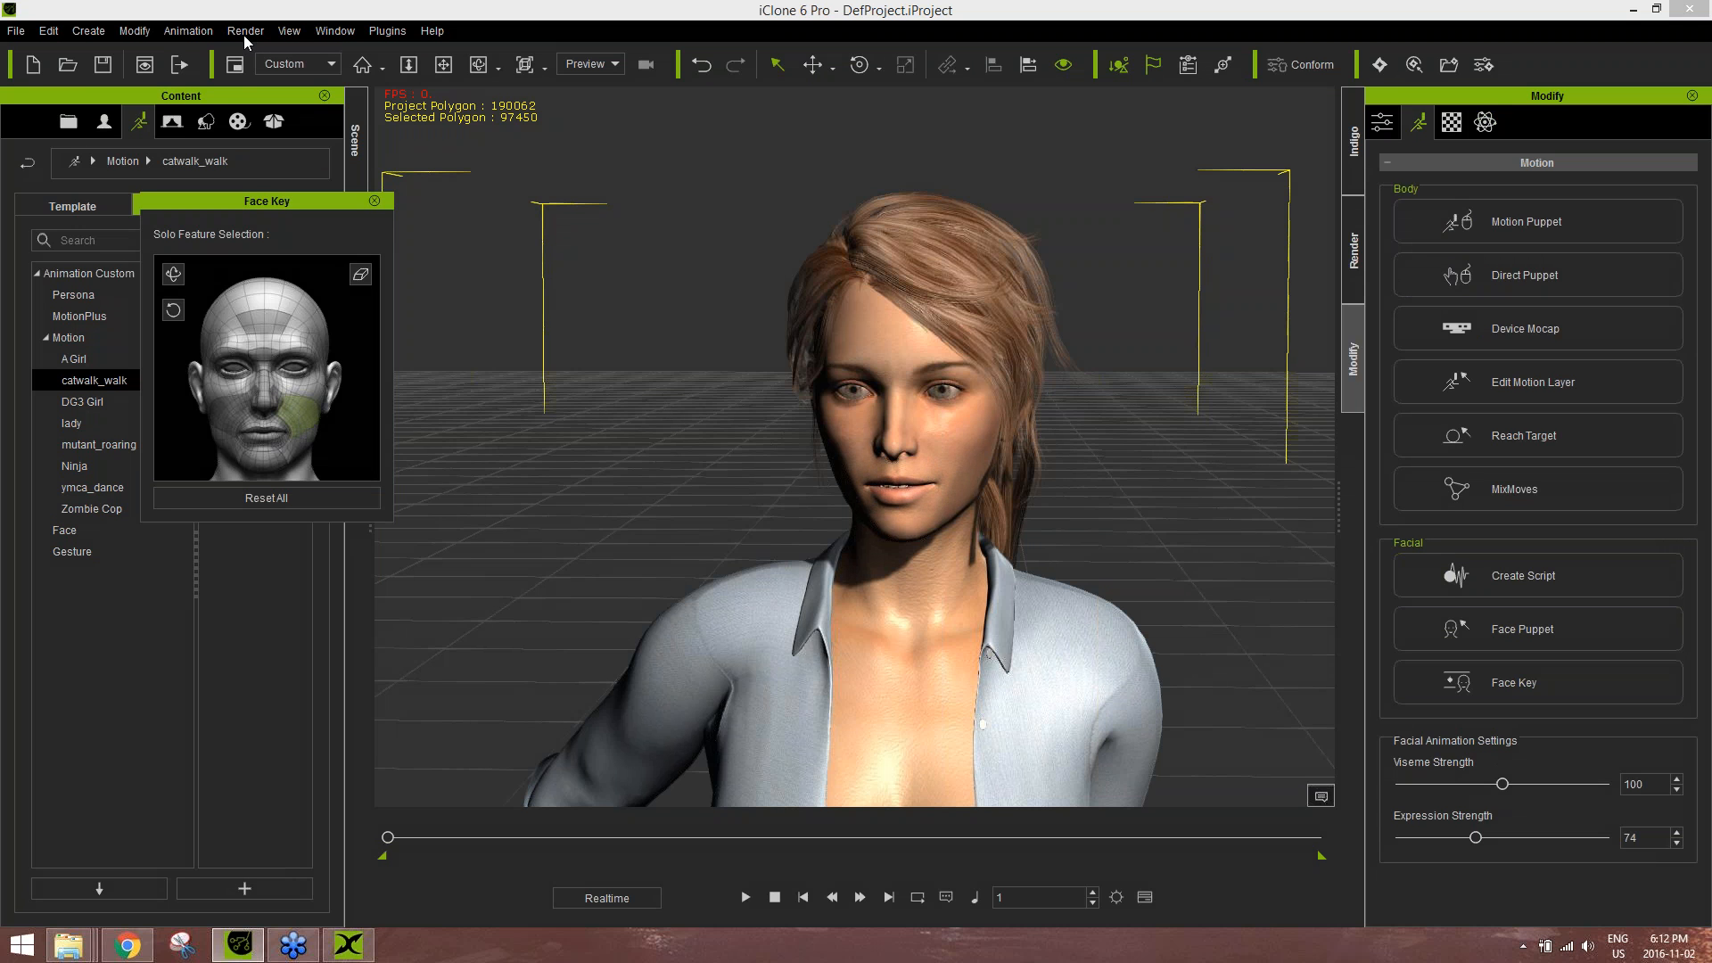
- Switch to 3DXchange 6 and accept converting the imported Daz4Genesis3 character to a non-standard talking character
click(363, 950)
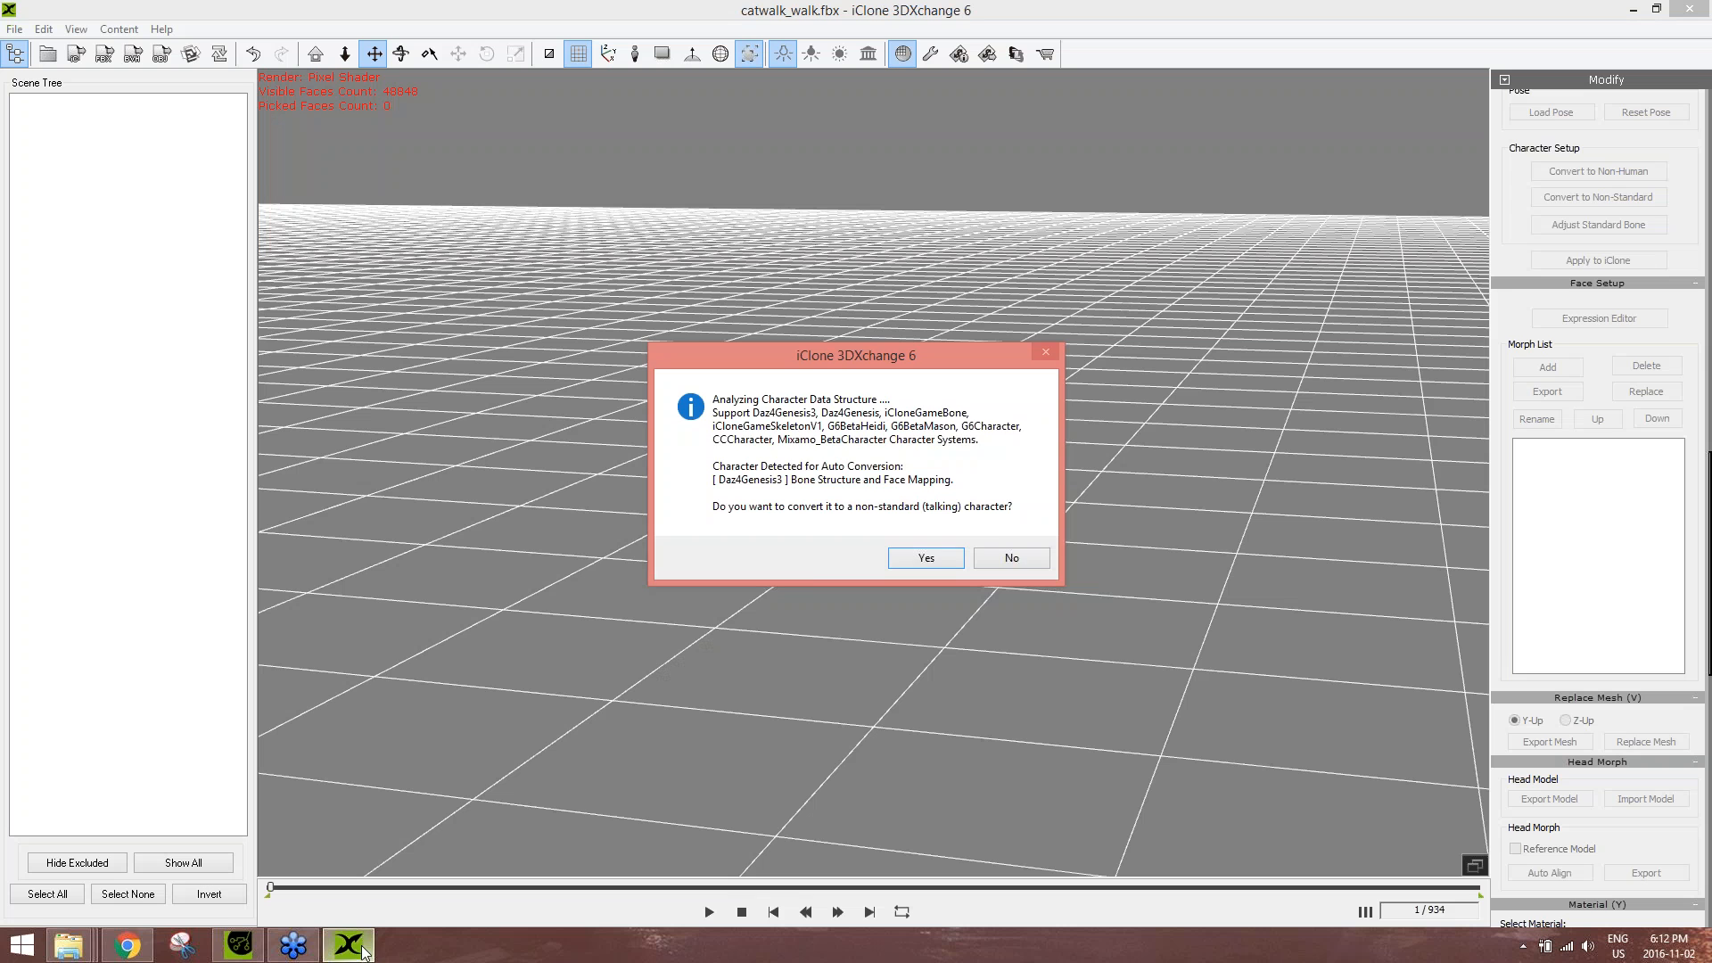
click(932, 558)
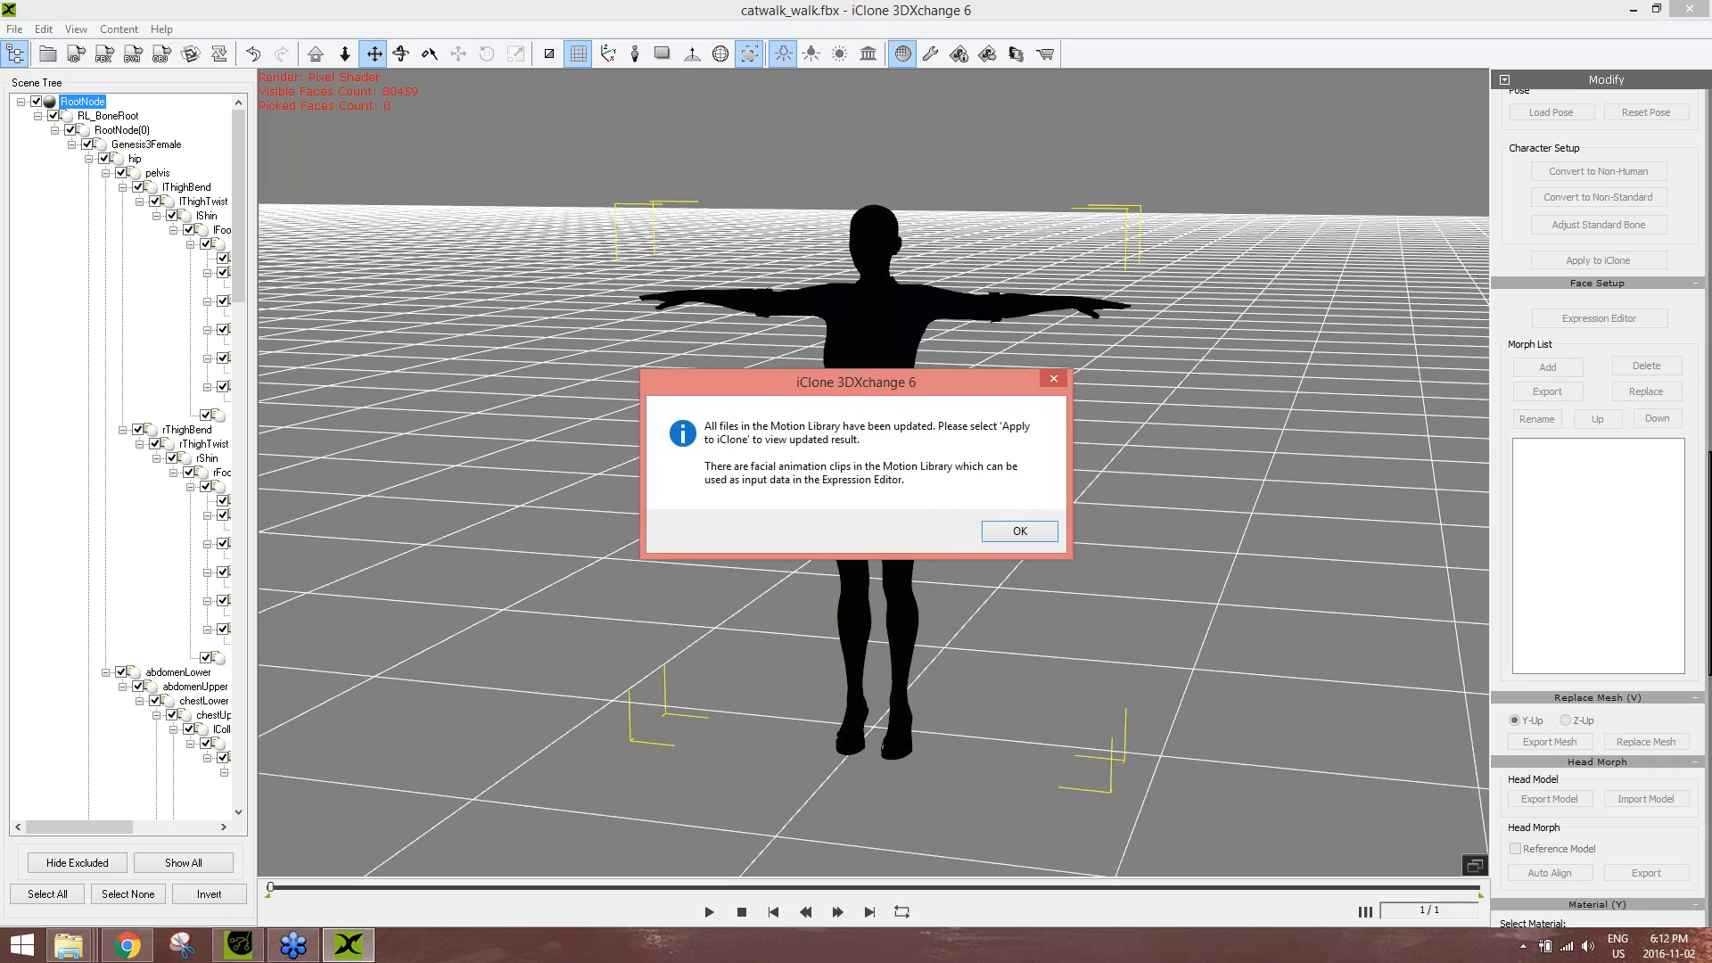
click(1022, 530)
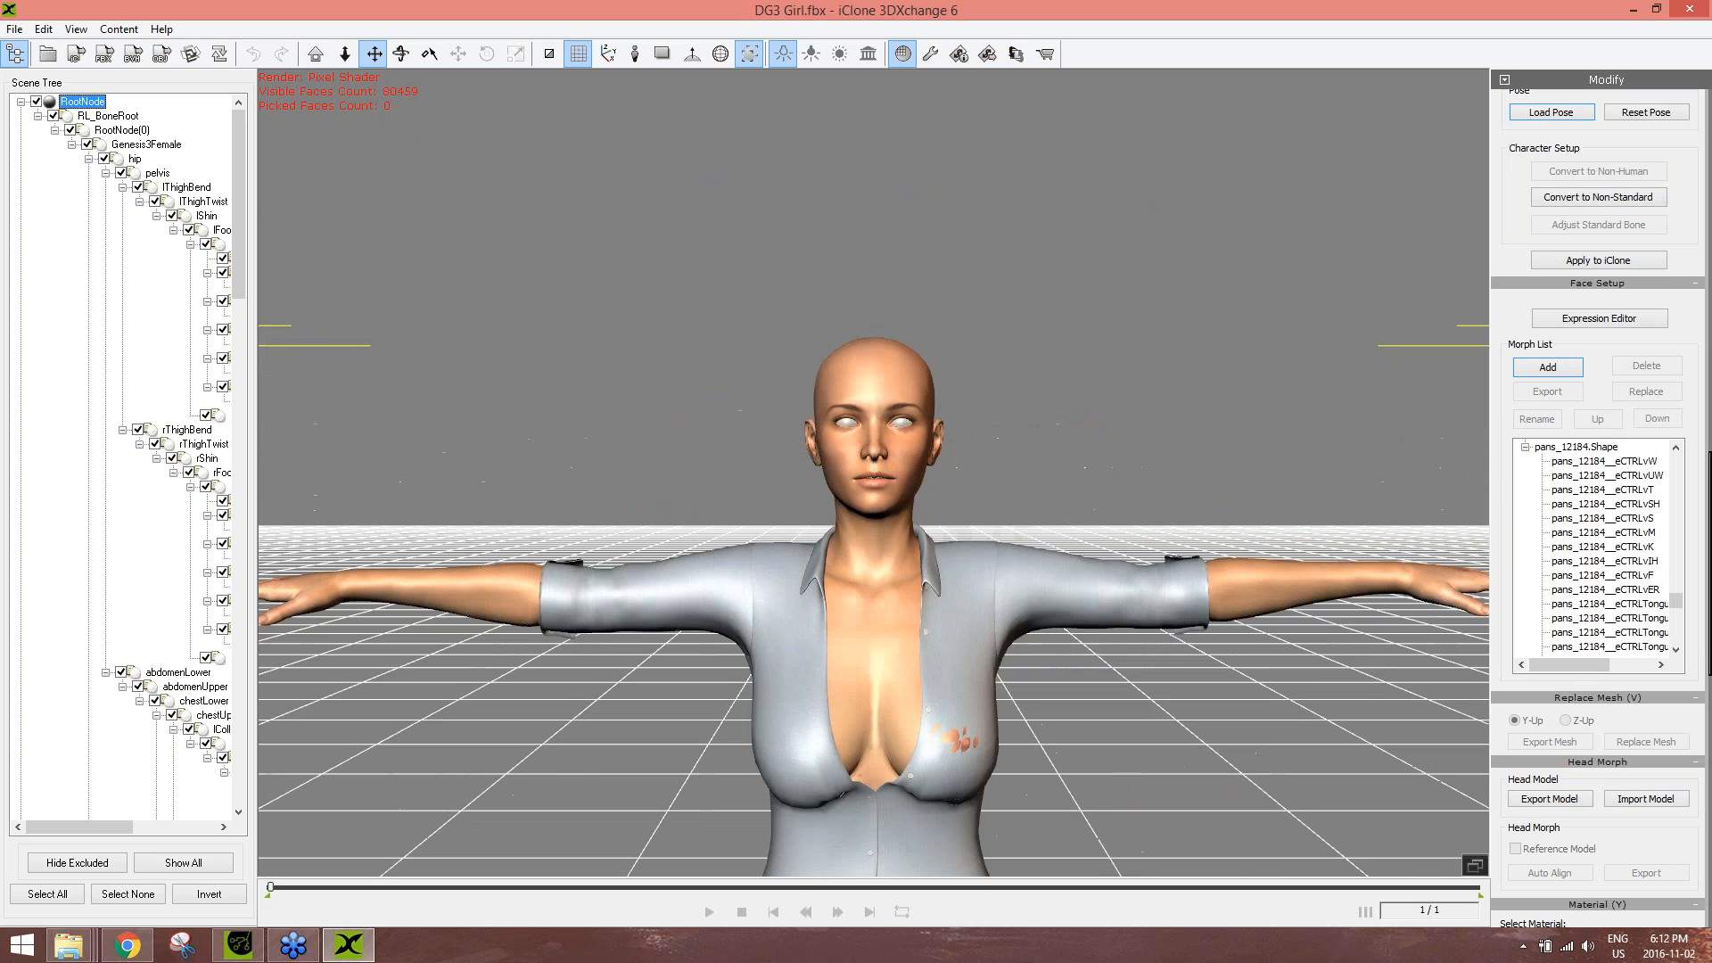
- Open the Expression Editor beside a close-up of the character's face and look through its jaw and viseme mappings
right_drag(958, 661, 936, 526)
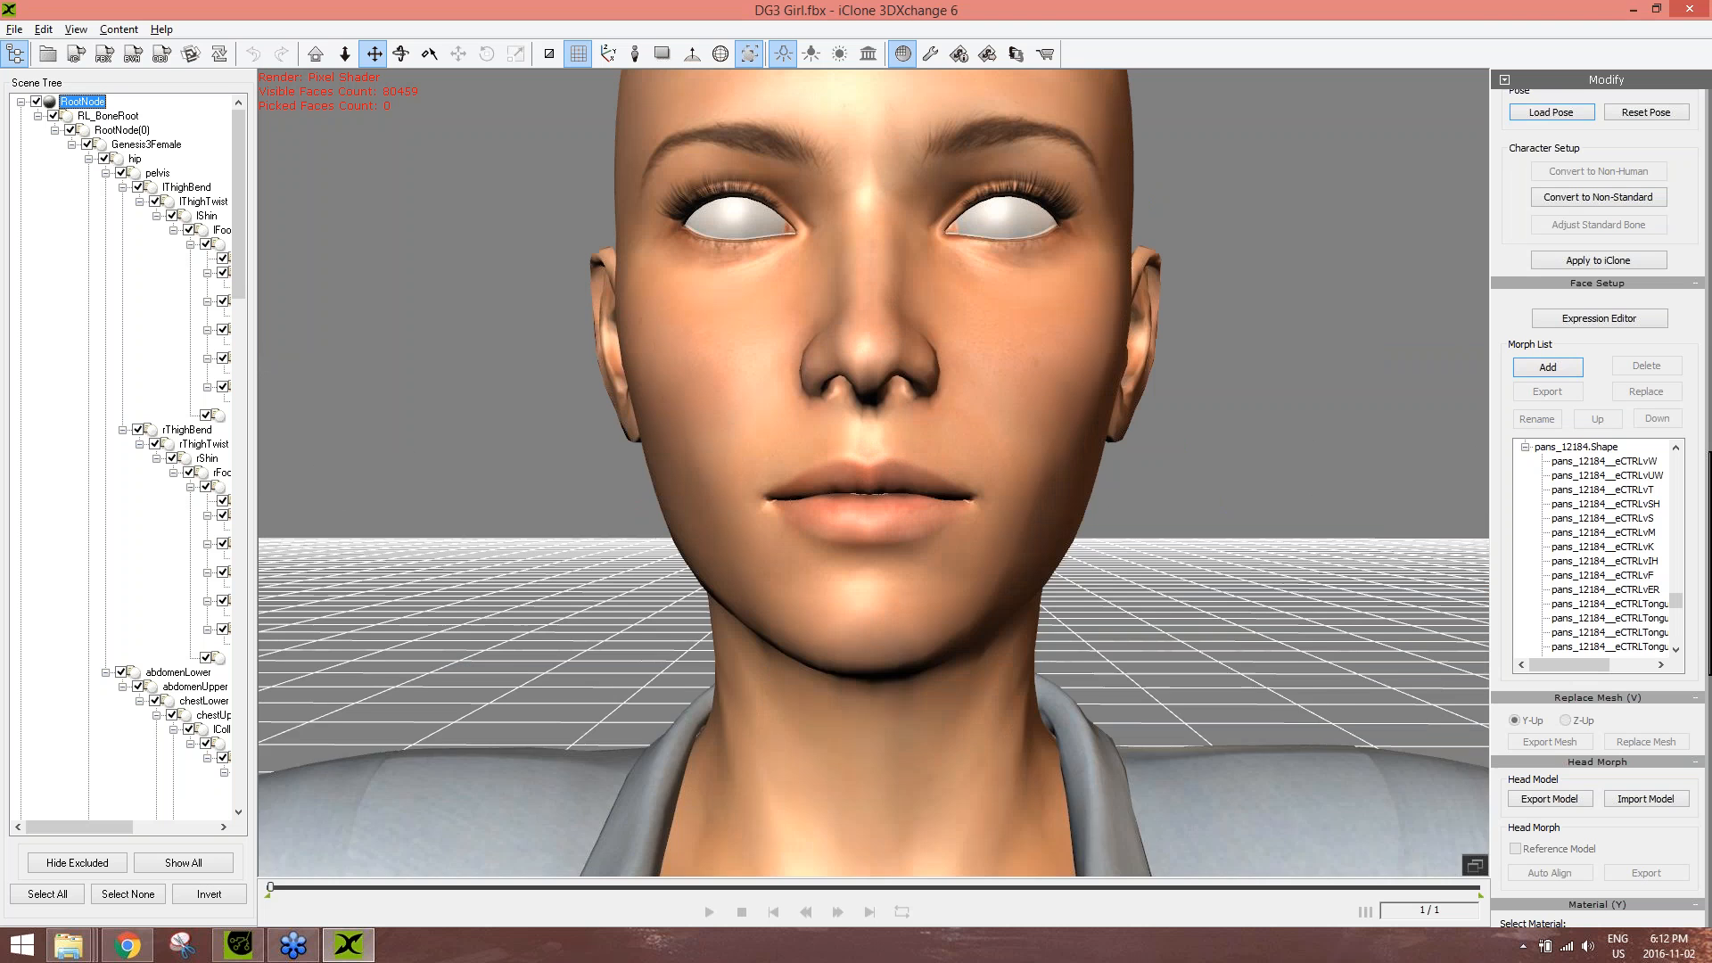
drag(936, 526, 936, 660)
right_drag(936, 660, 936, 682)
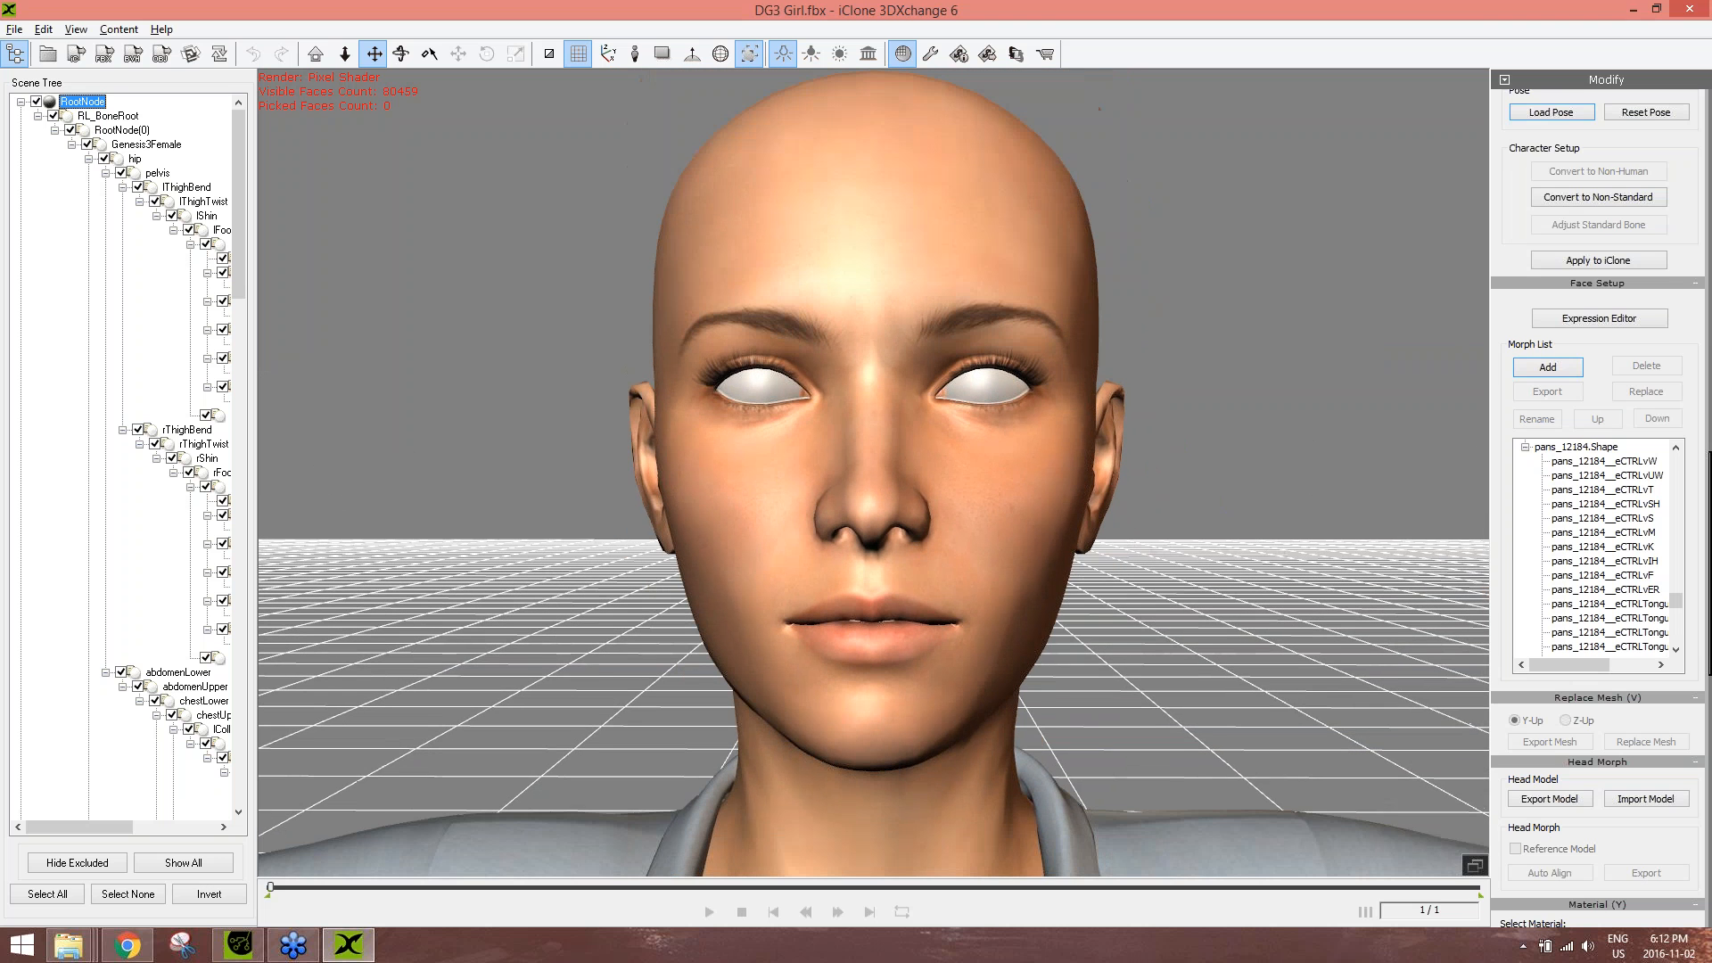
click(1624, 319)
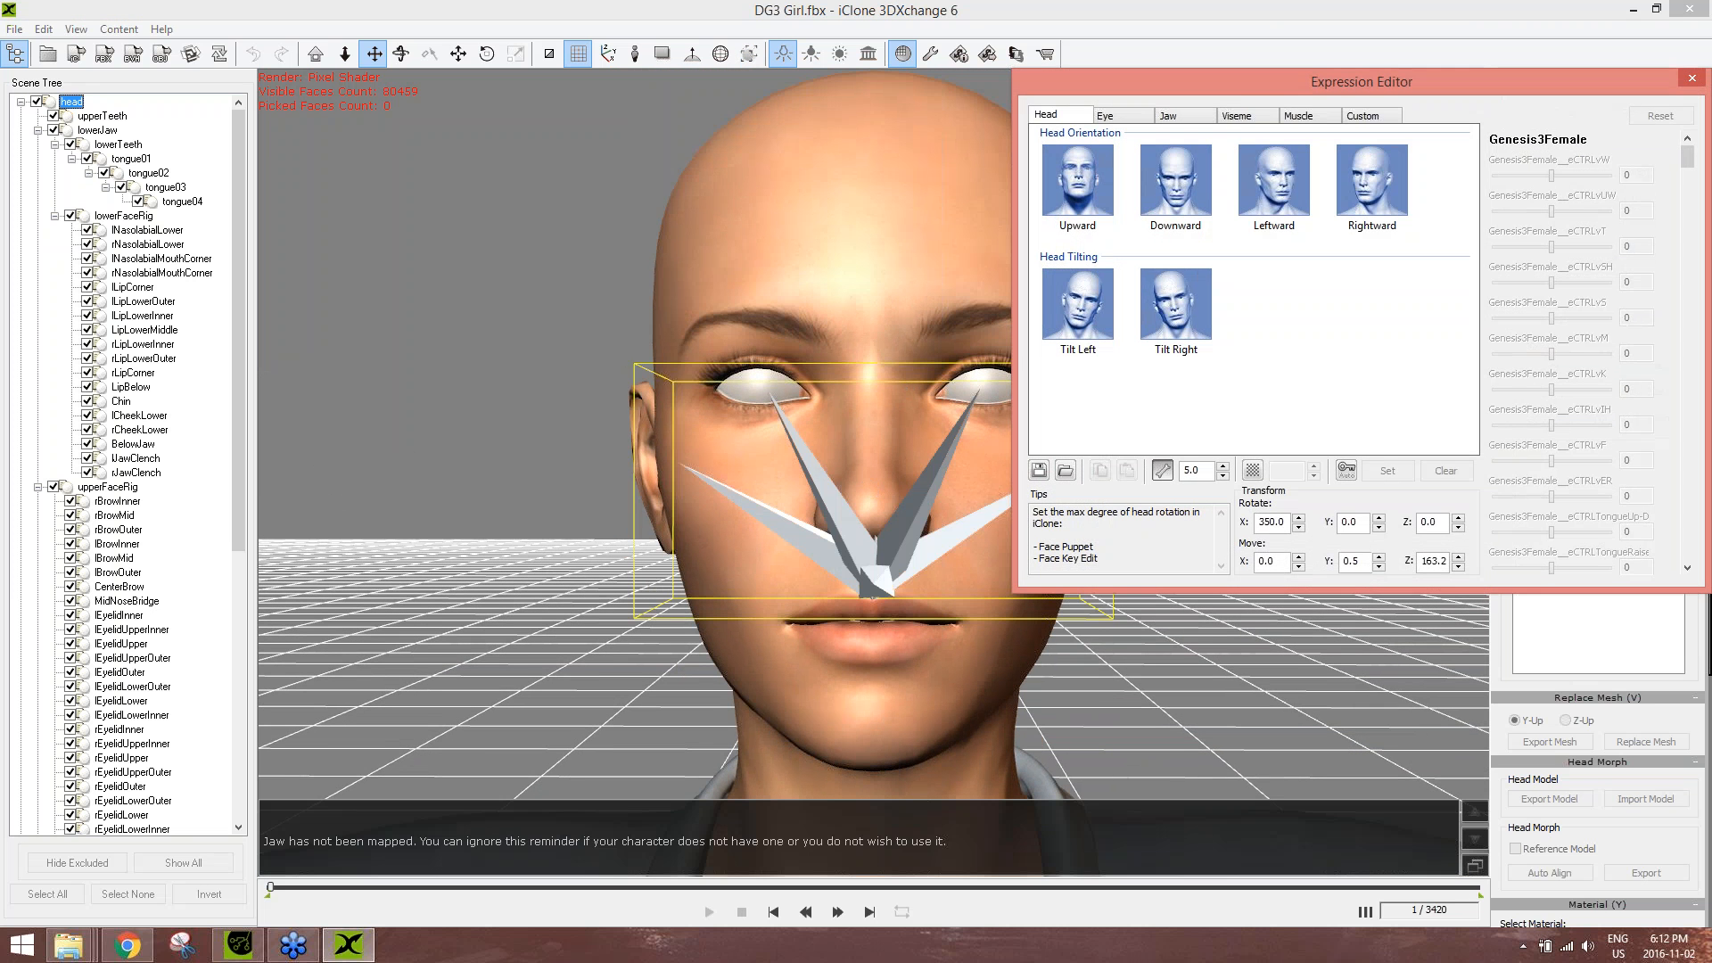
drag(1277, 83, 310, 69)
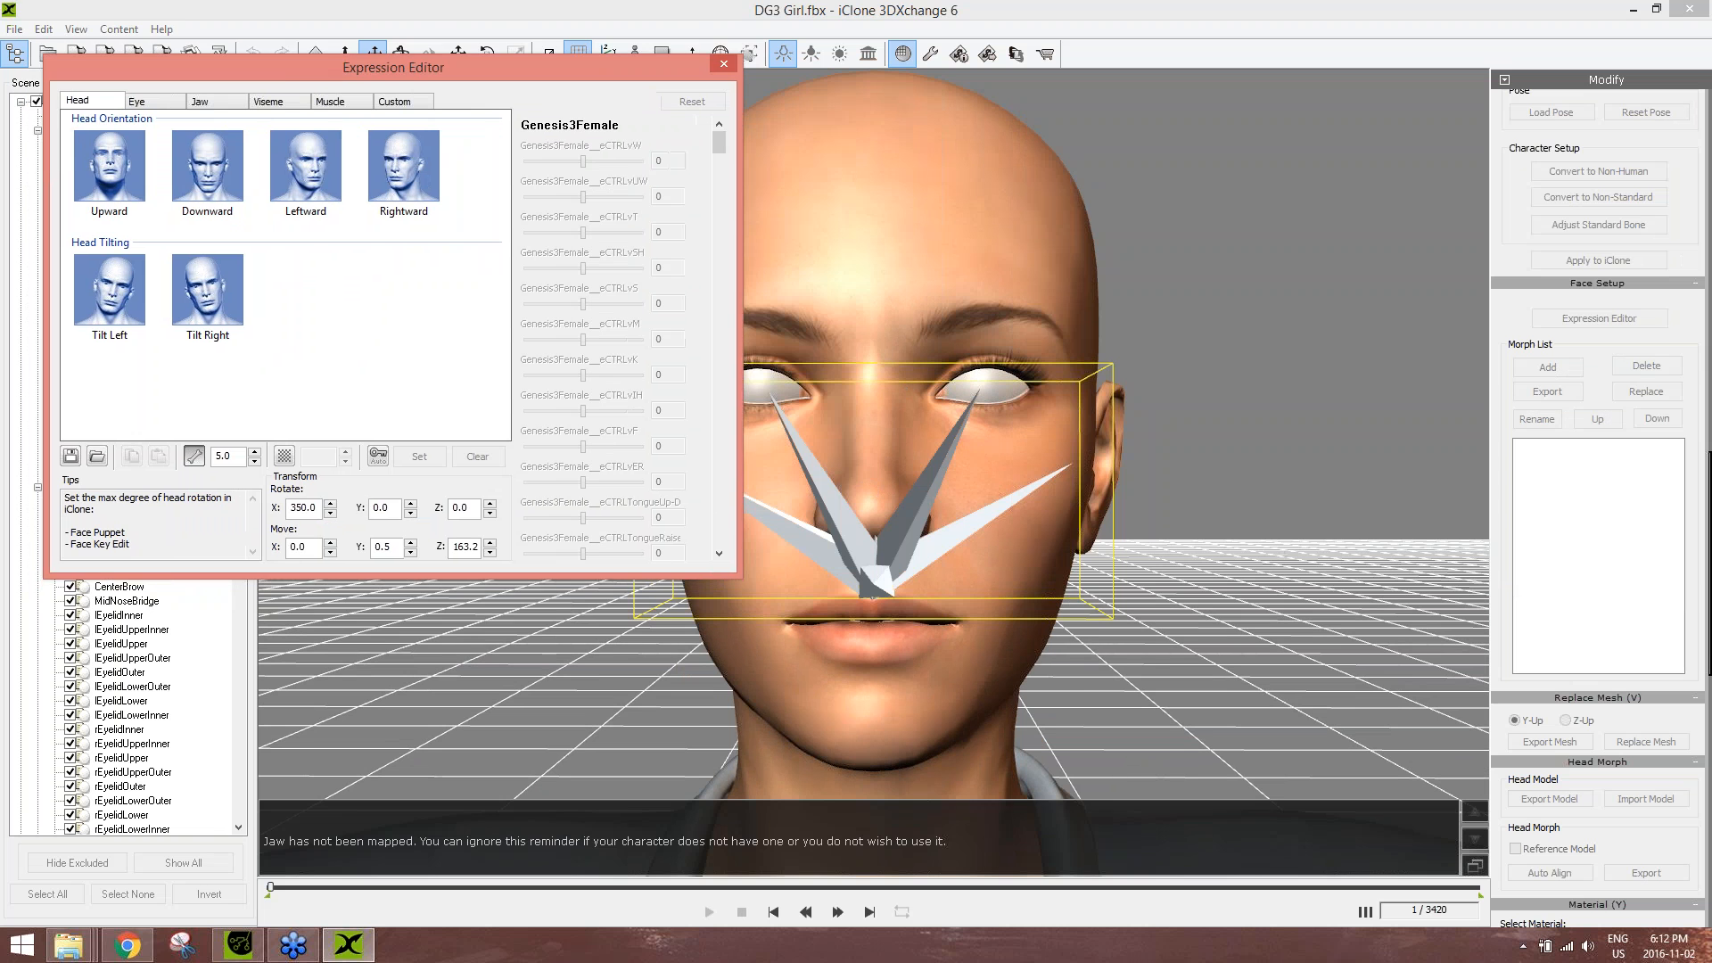
click(957, 628)
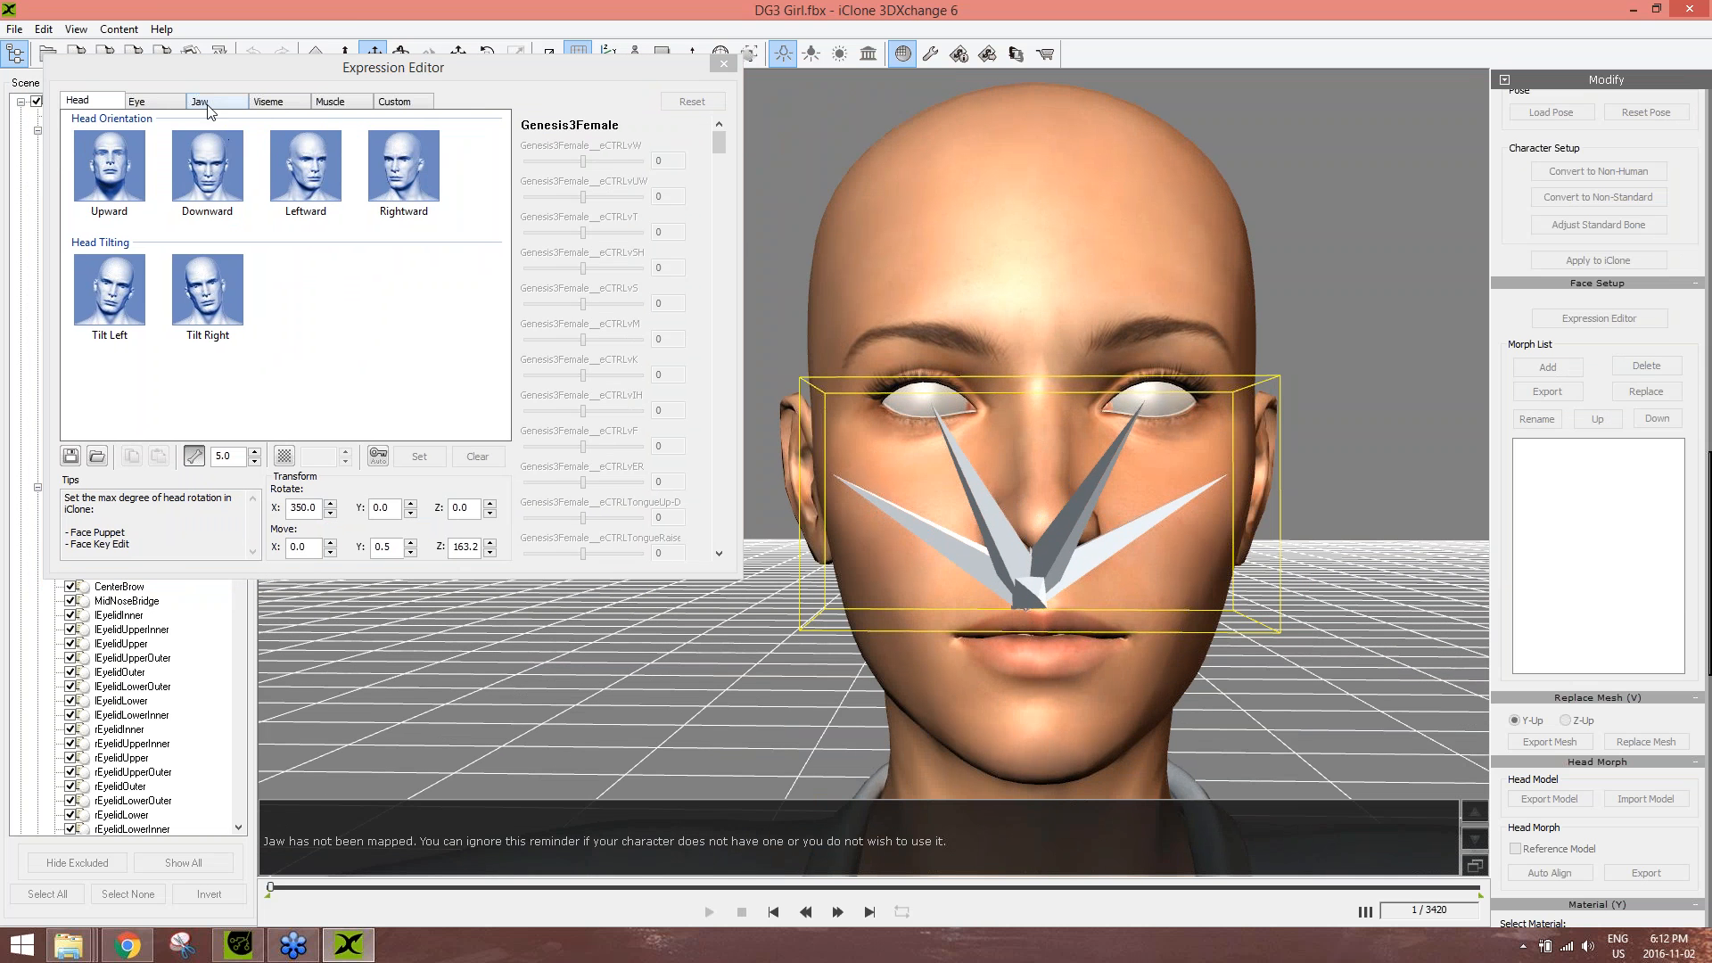
click(202, 100)
click(267, 100)
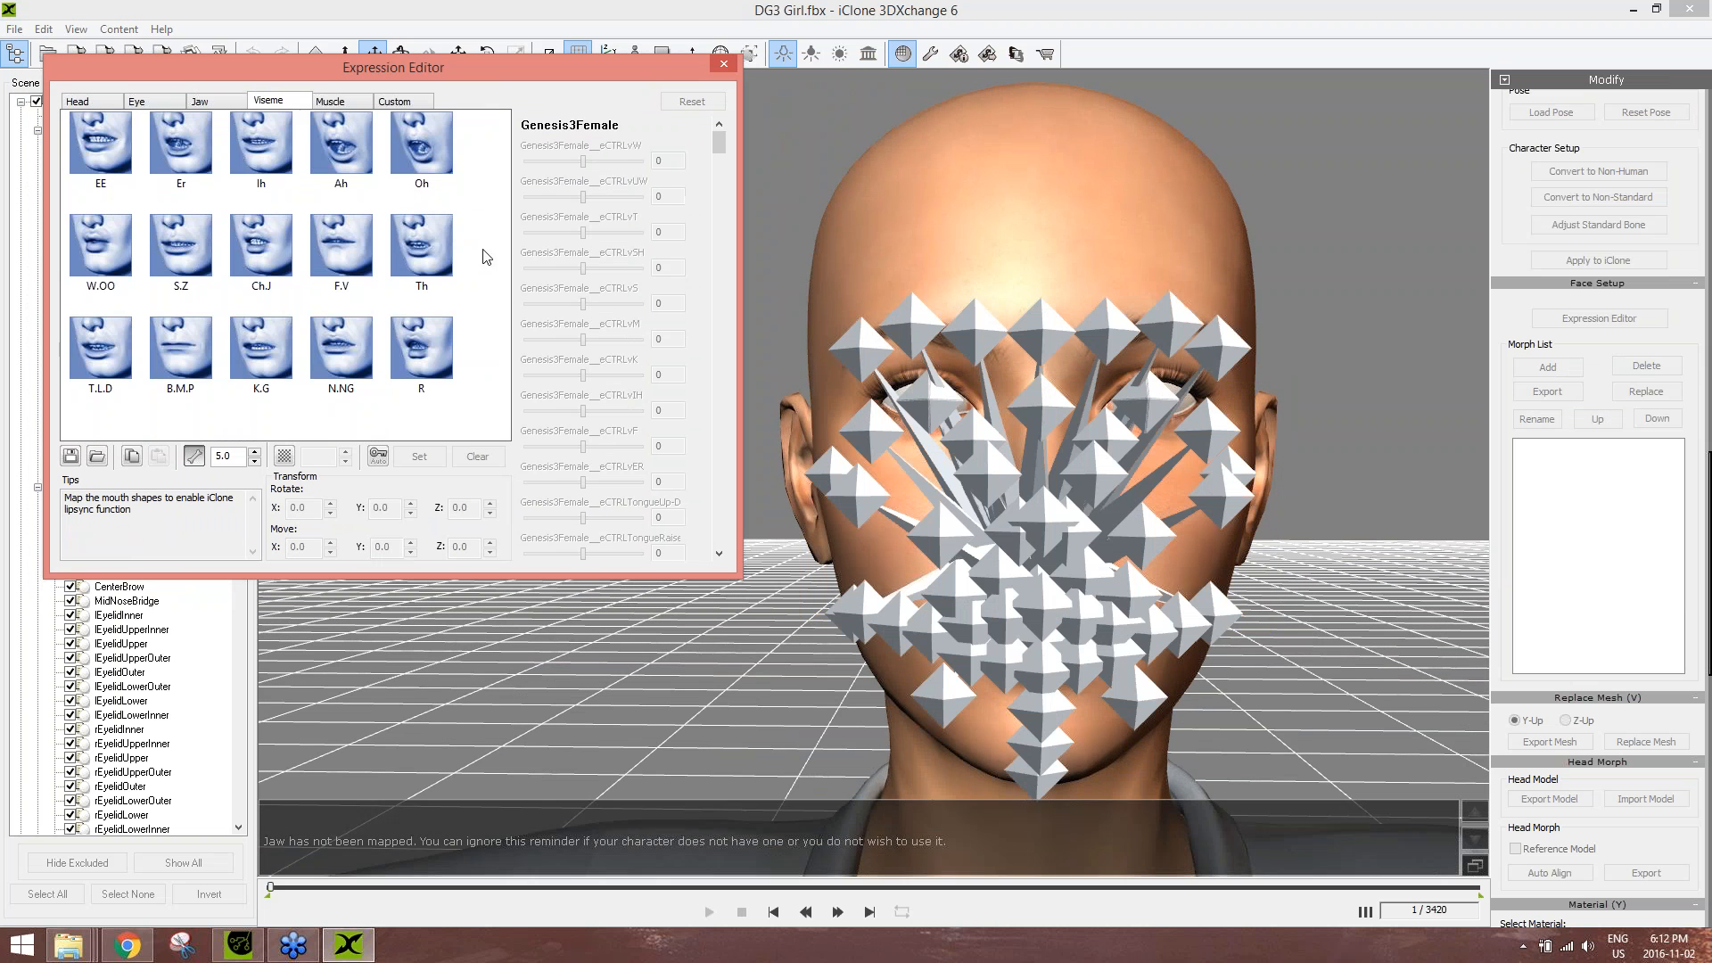
- Select the N.NG mouth shape among the visemes and hide the face bones so the mouth is unobstructed
click(341, 348)
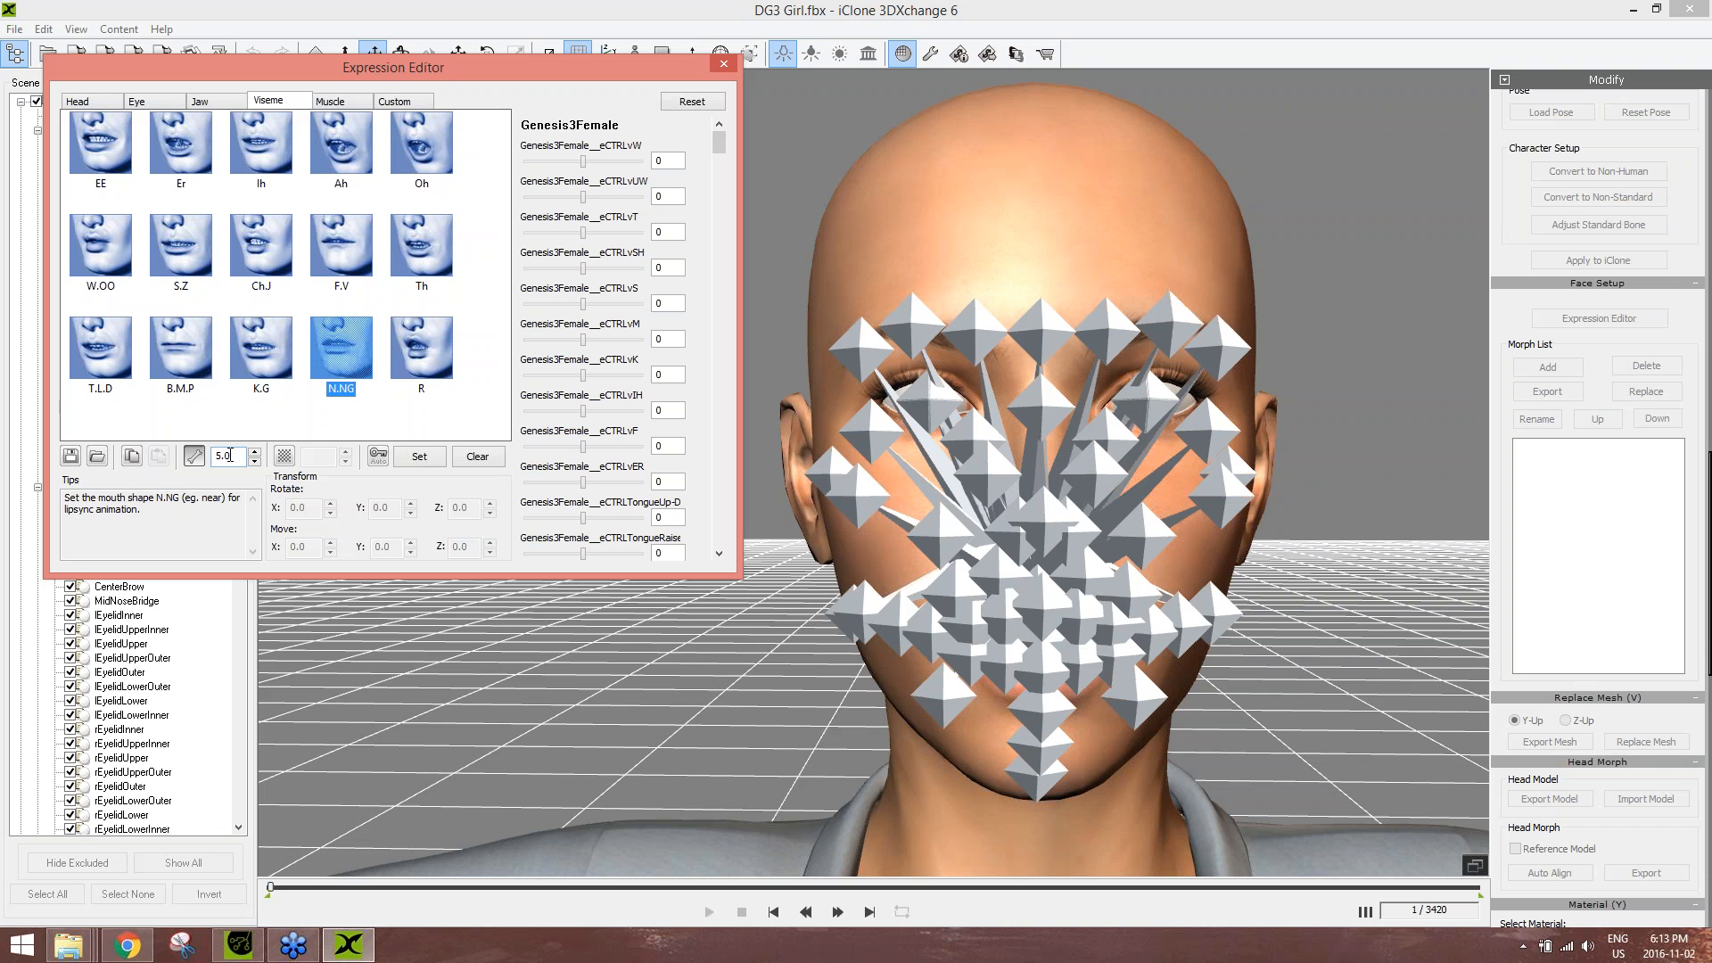
double_click(221, 455)
click(194, 458)
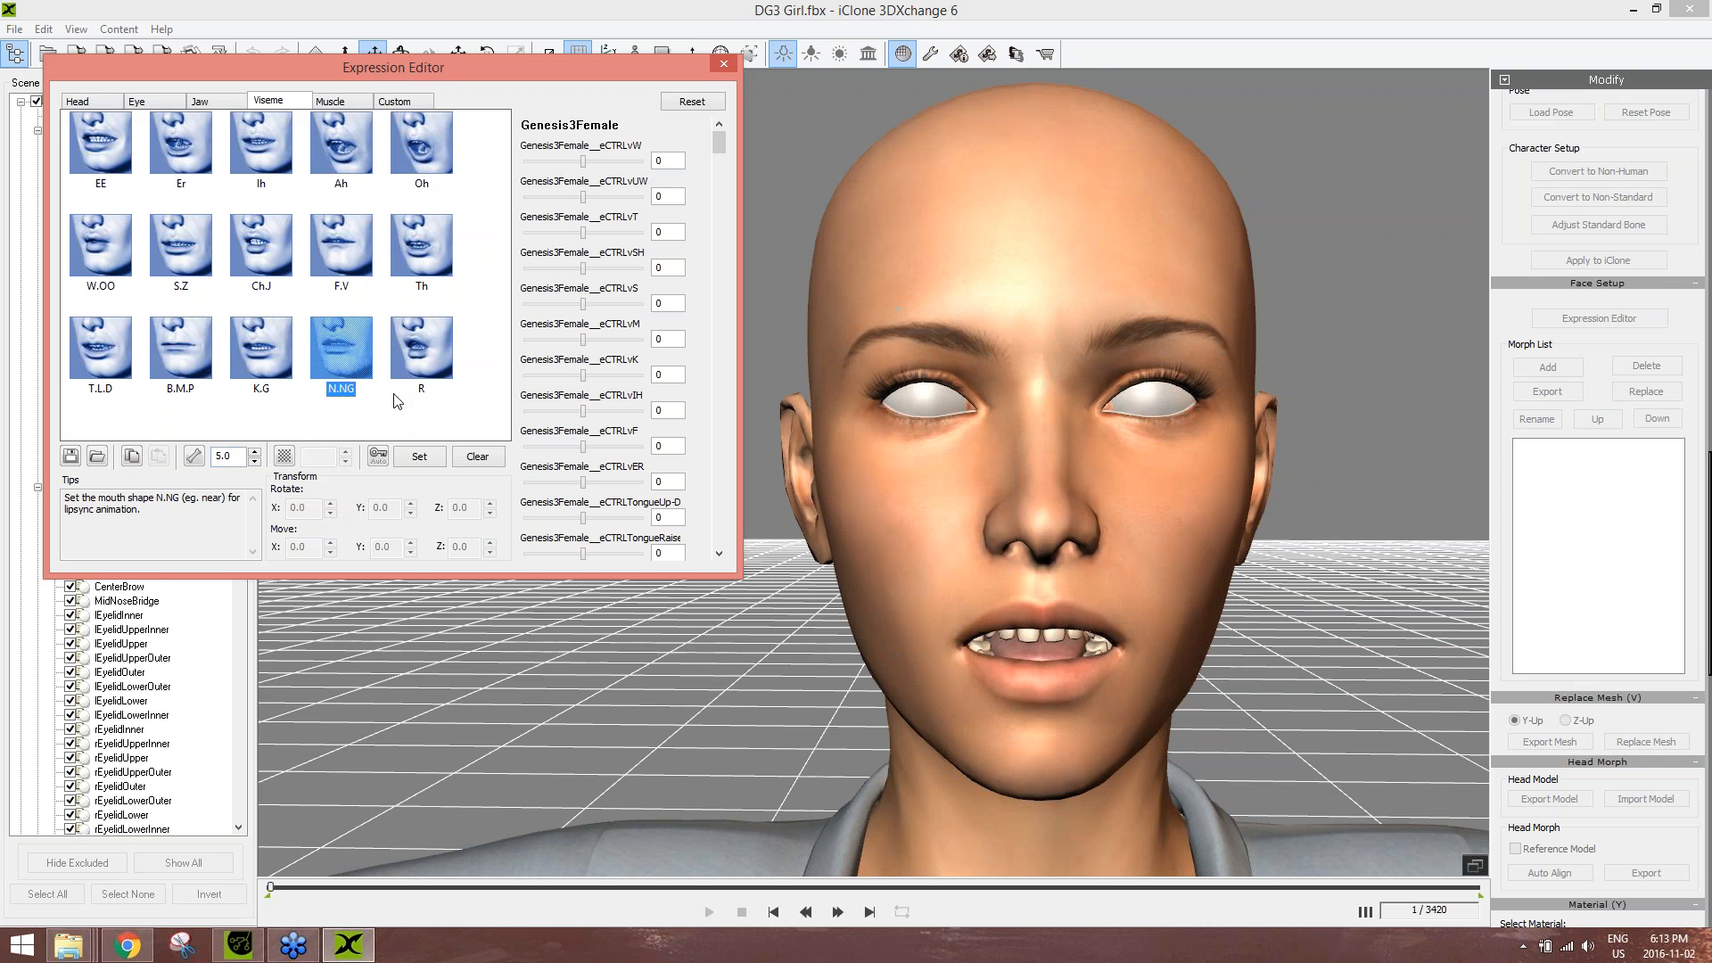
- Reshape the N.NG viseme with Genesis3Female vSH at -100, vM at 17, vW at 30 and the shoes_5108 LipTopUp-Down morphs at -100, -48 and 29
drag(583, 268, 523, 291)
mouse_move(583, 339)
mouse_down()
mouse_move(524, 342)
mouse_move(593, 354)
mouse_up()
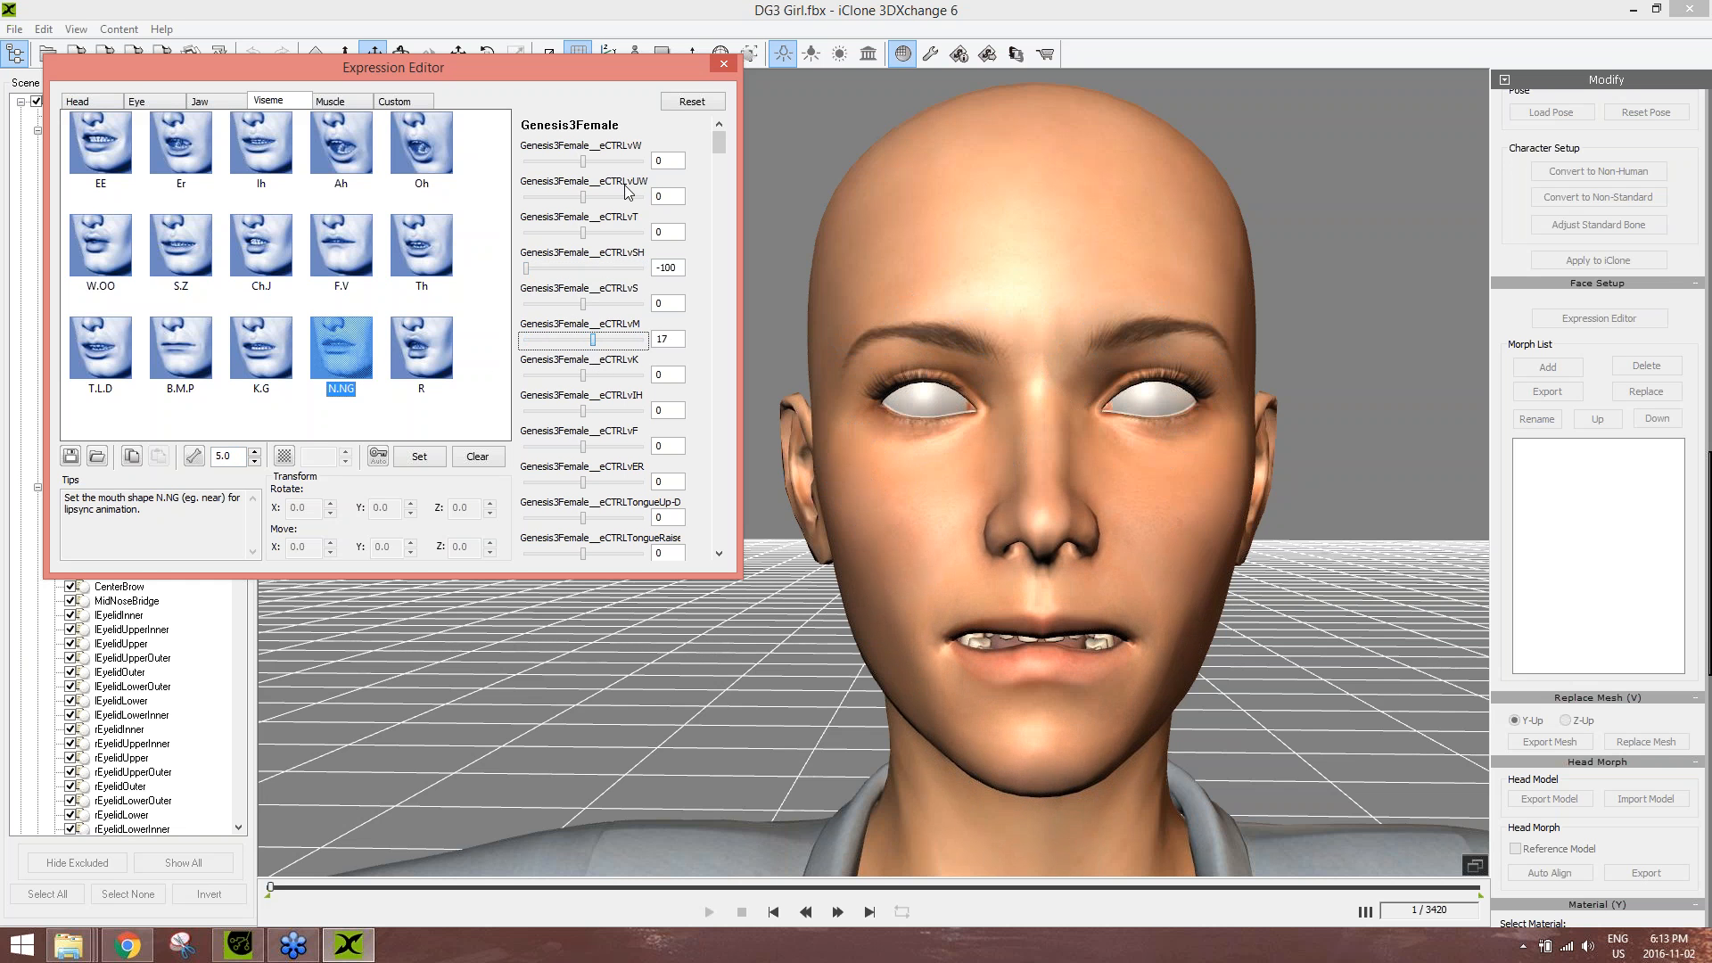
mouse_move(584, 162)
mouse_down()
mouse_move(622, 173)
mouse_move(519, 181)
mouse_move(606, 183)
mouse_up()
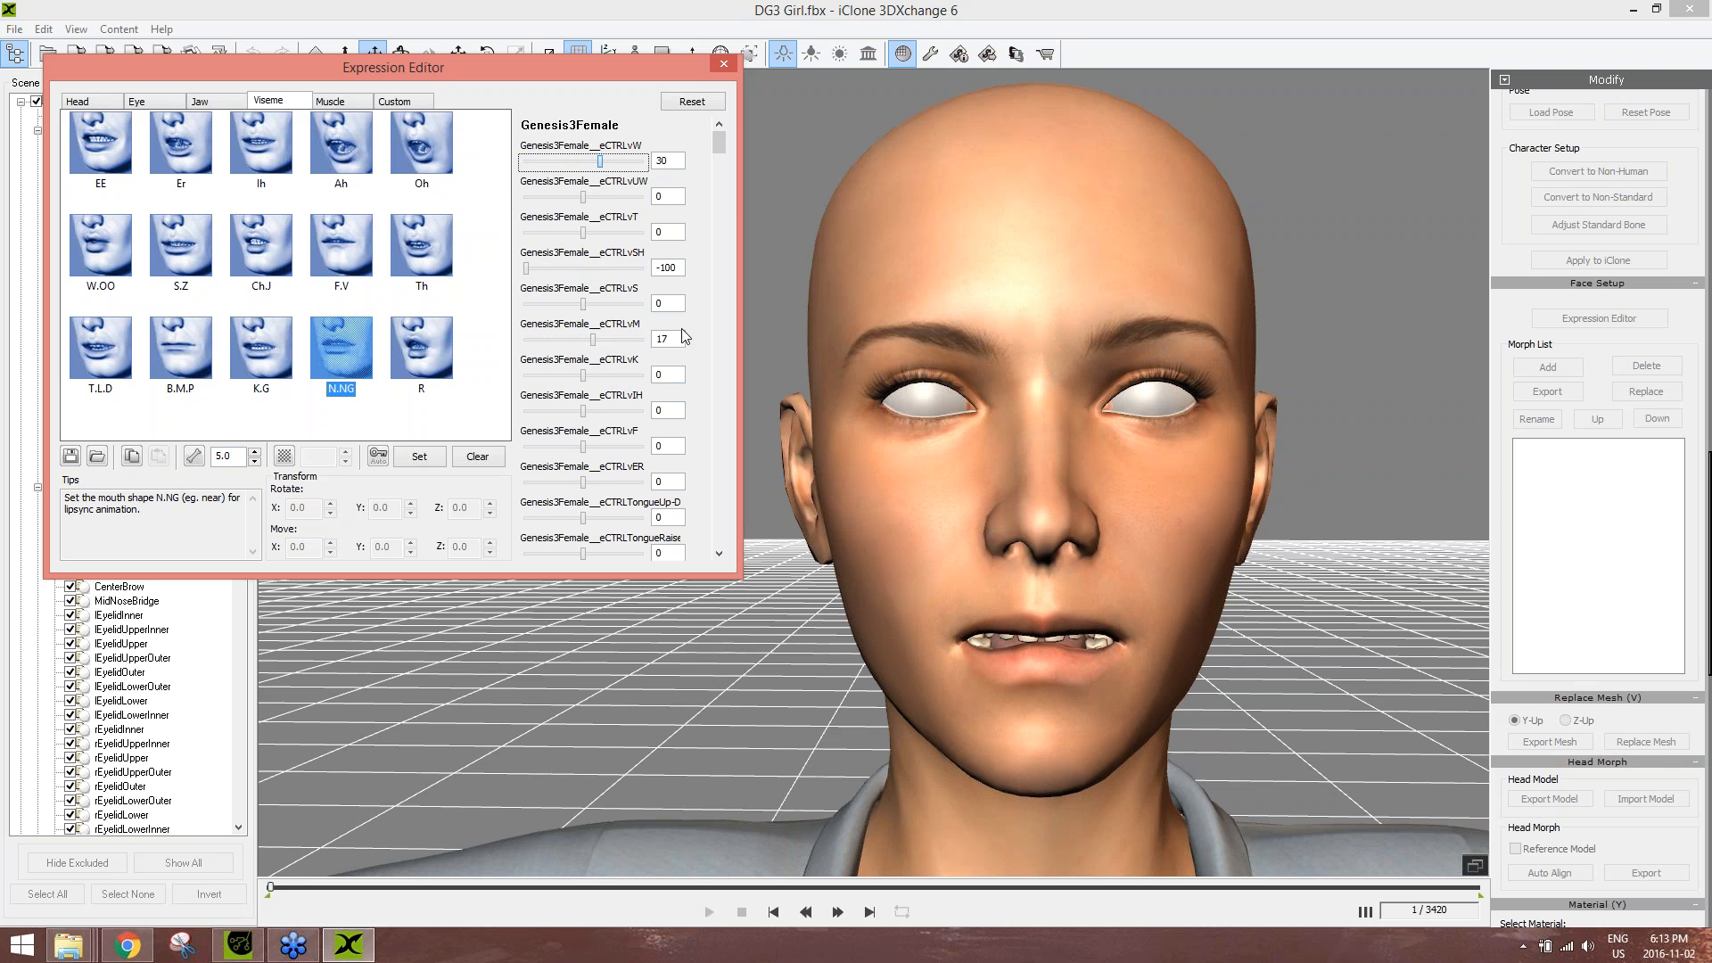
drag(719, 142, 719, 294)
drag(598, 302, 469, 205)
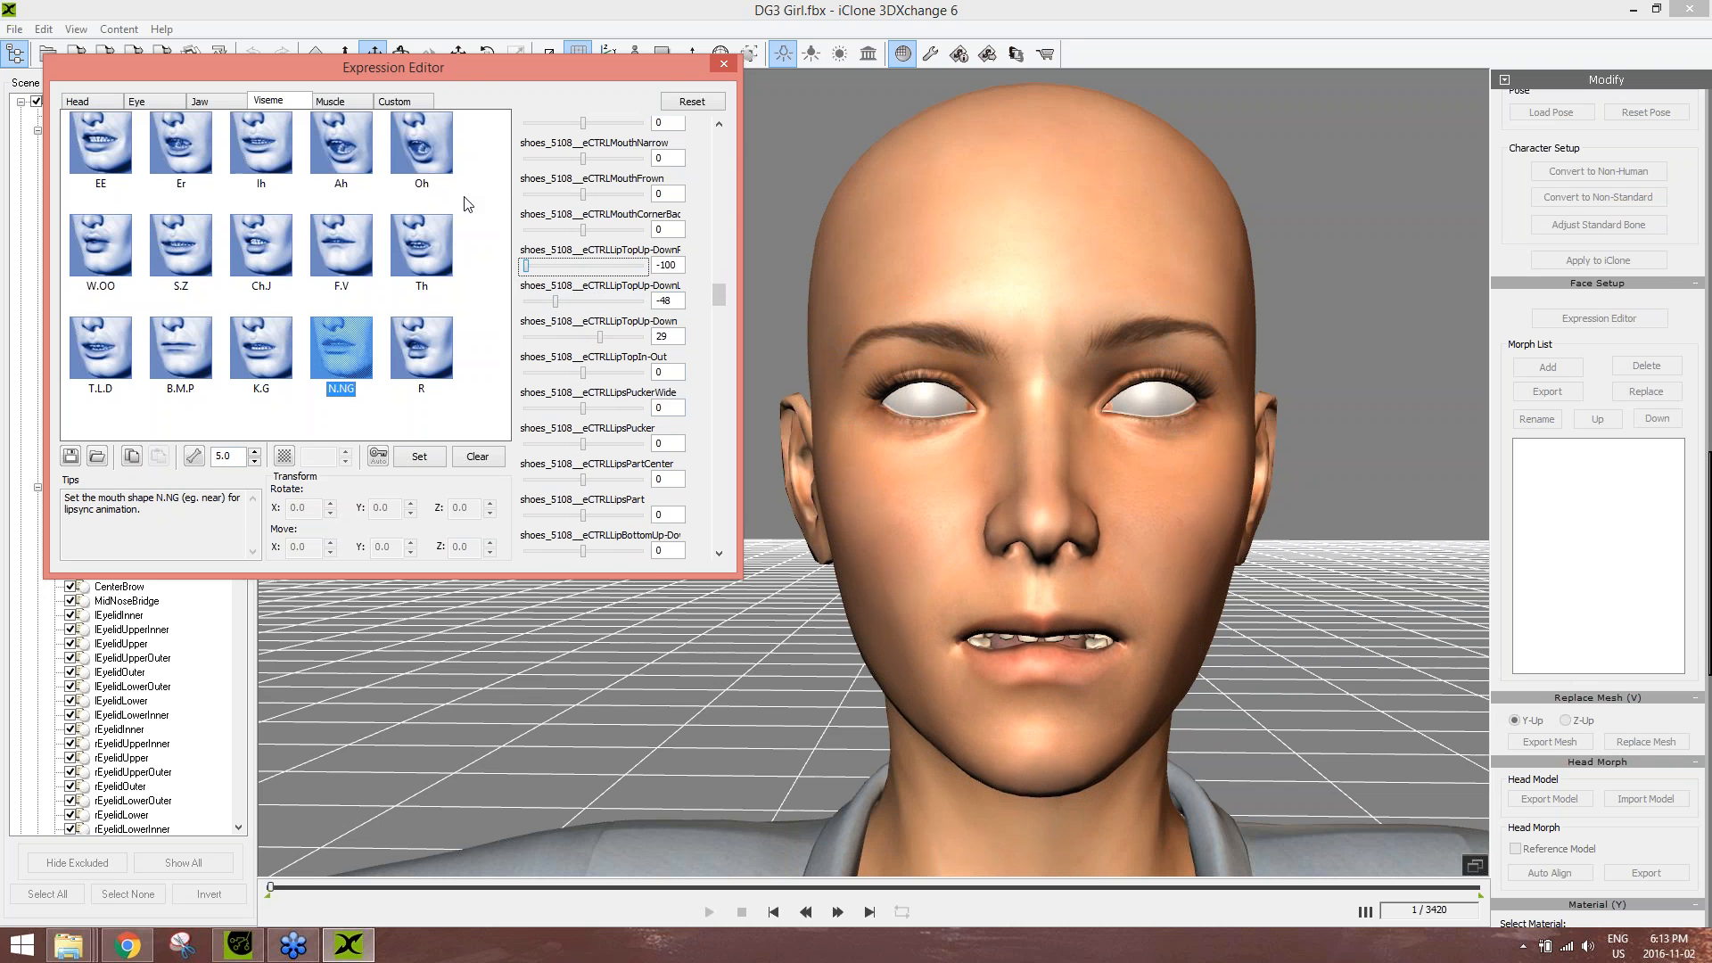
- Look over the custom expression groups and select the Brow Raise Outer Right muscle expression
click(403, 103)
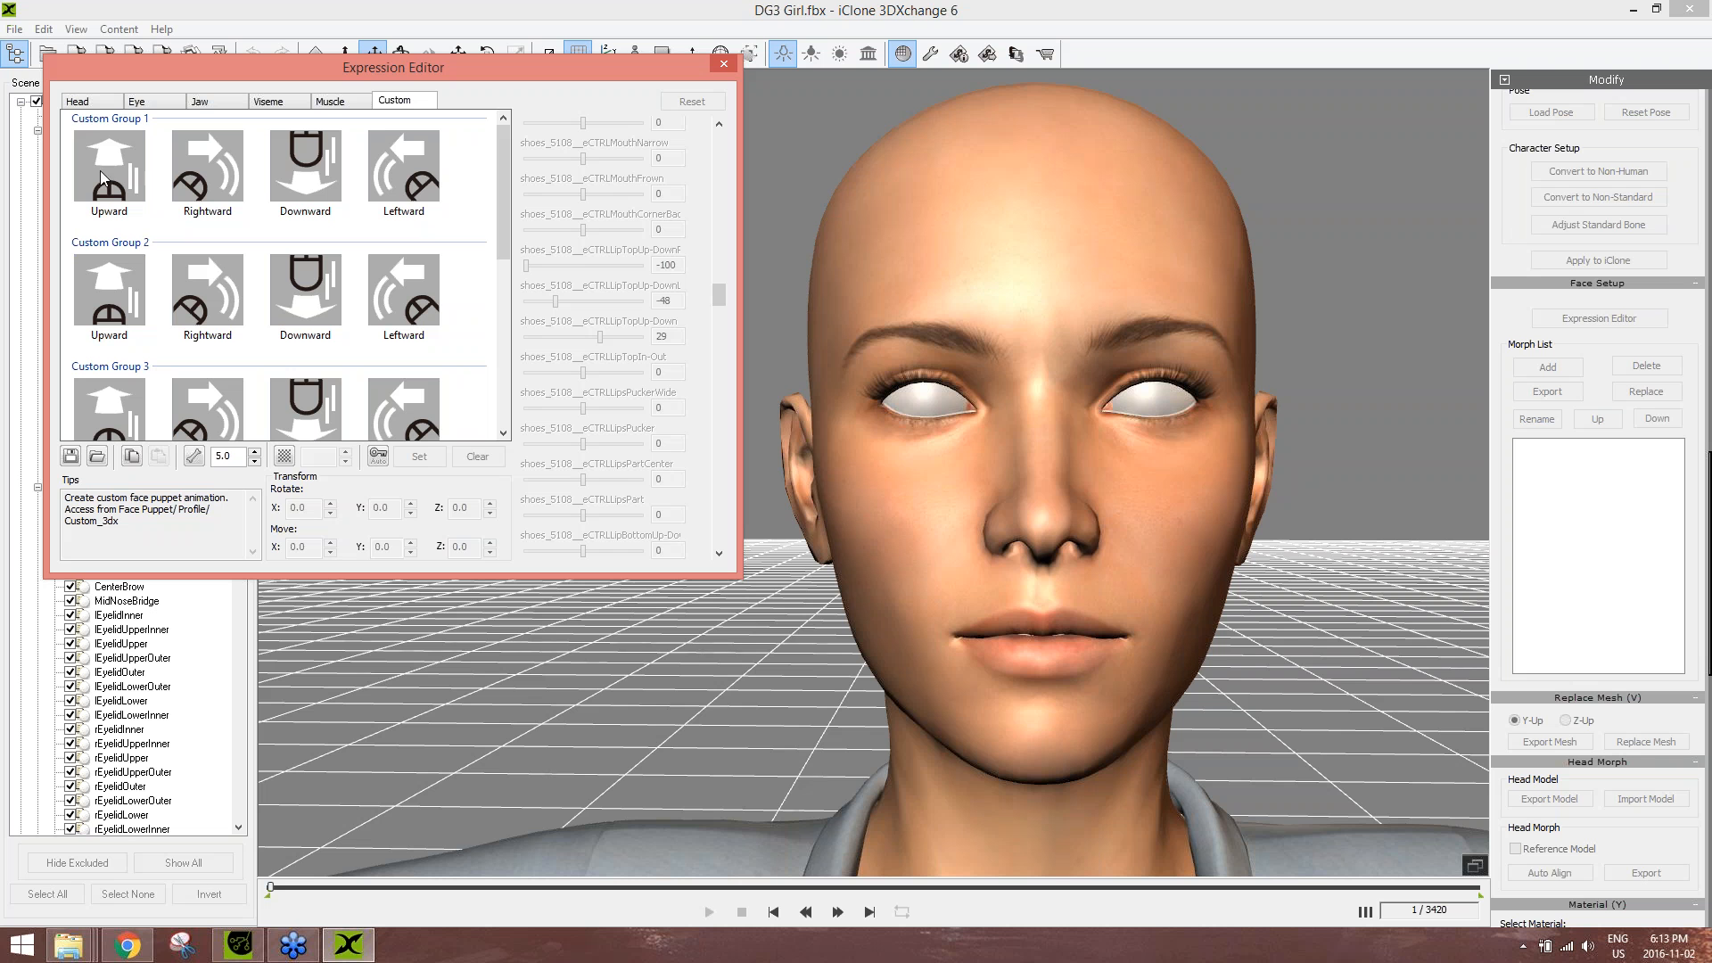
click(101, 272)
click(355, 102)
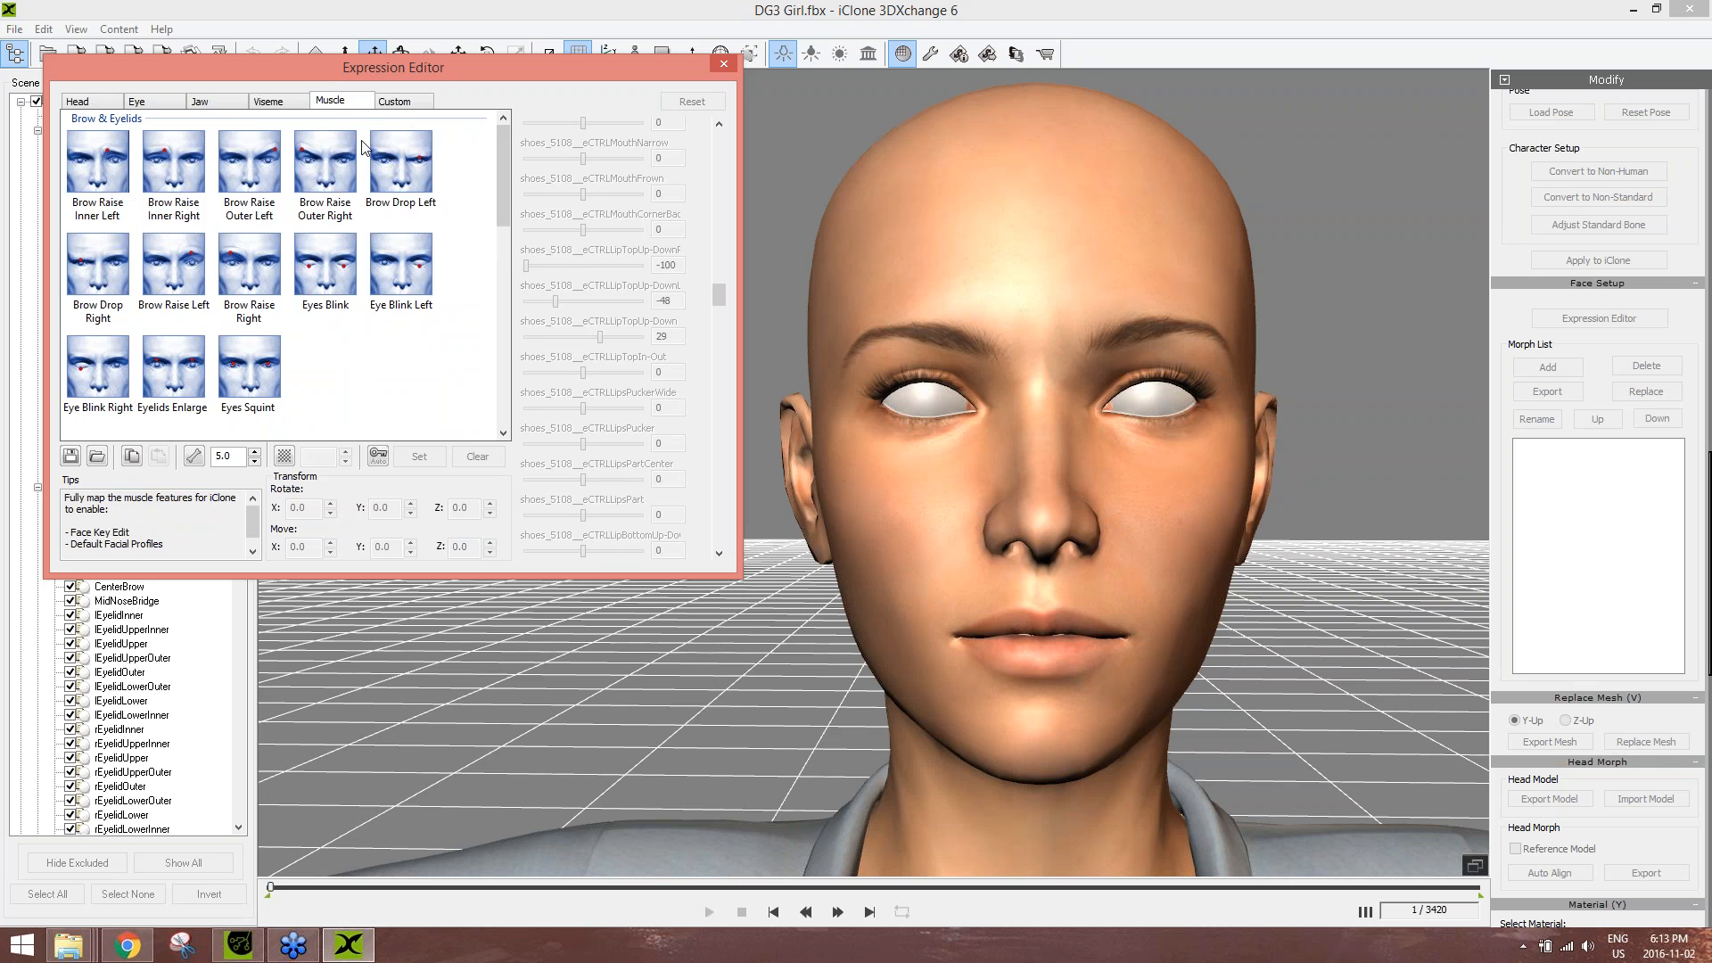
click(324, 169)
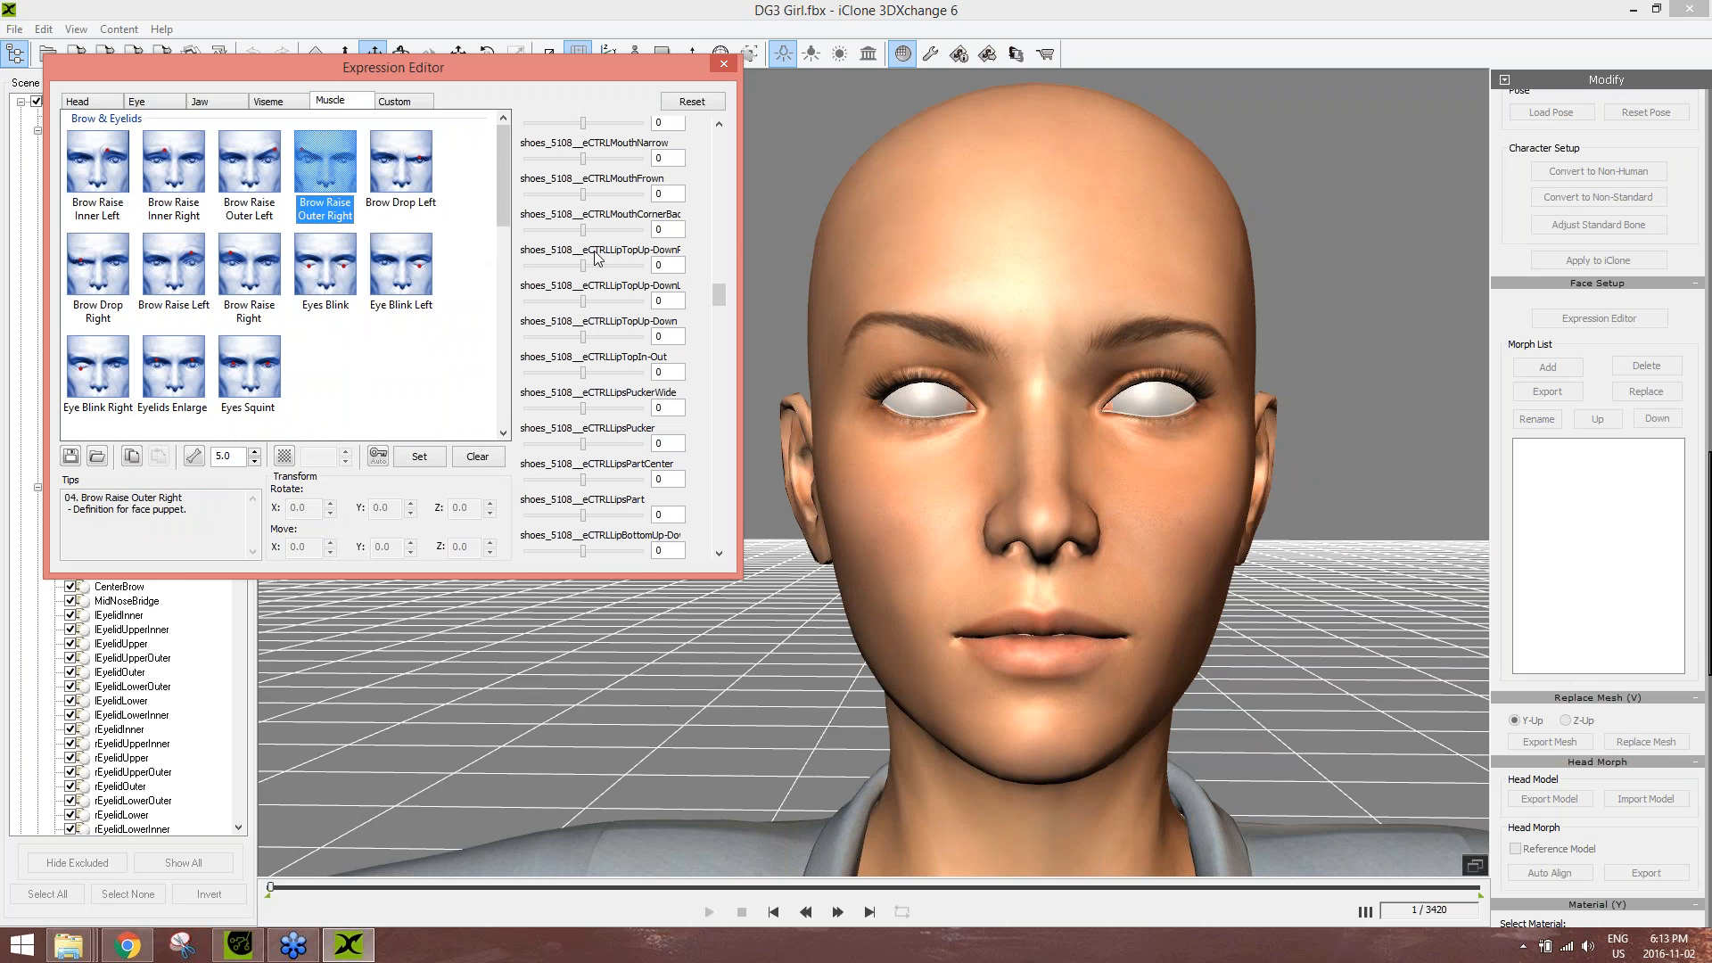
- Adjust shoes, shirt and pants morphs for Brow Raise Outer Right, including pans_12184 MouthSmile at 89, and close the Expression Editor
drag(583, 229, 624, 241)
mouse_move(583, 302)
mouse_down()
mouse_move(693, 301)
mouse_move(585, 306)
mouse_up()
drag(720, 303, 720, 433)
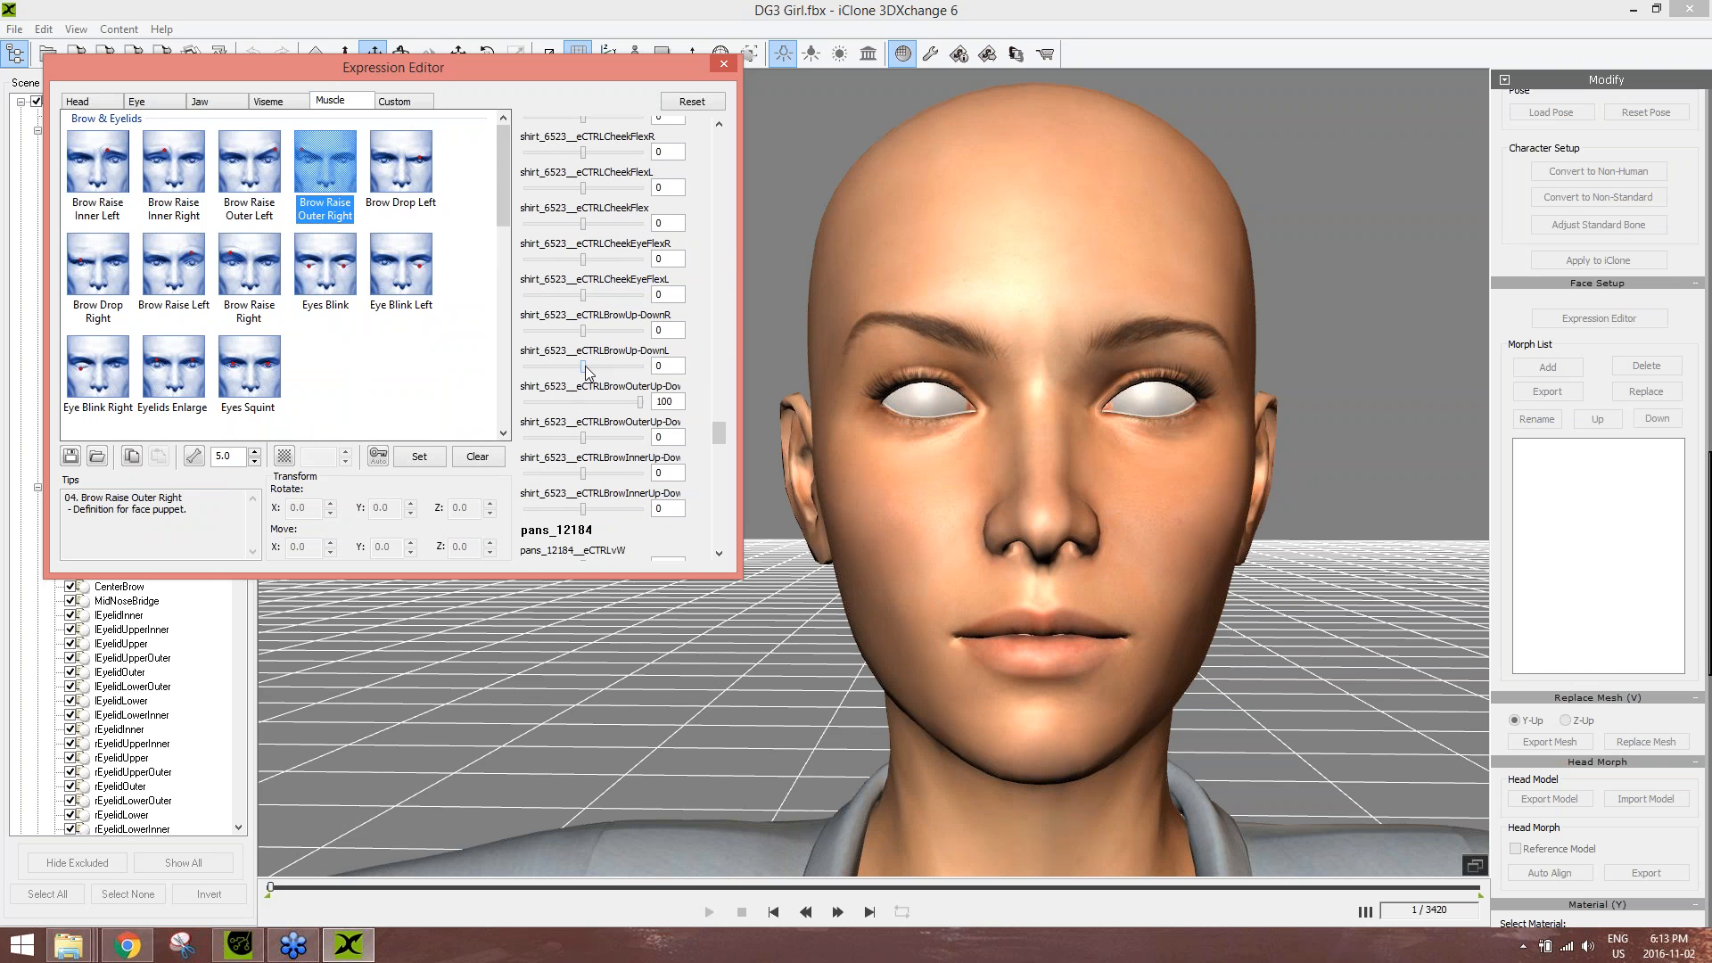
drag(584, 365, 451, 382)
drag(720, 437, 720, 482)
drag(584, 345, 635, 344)
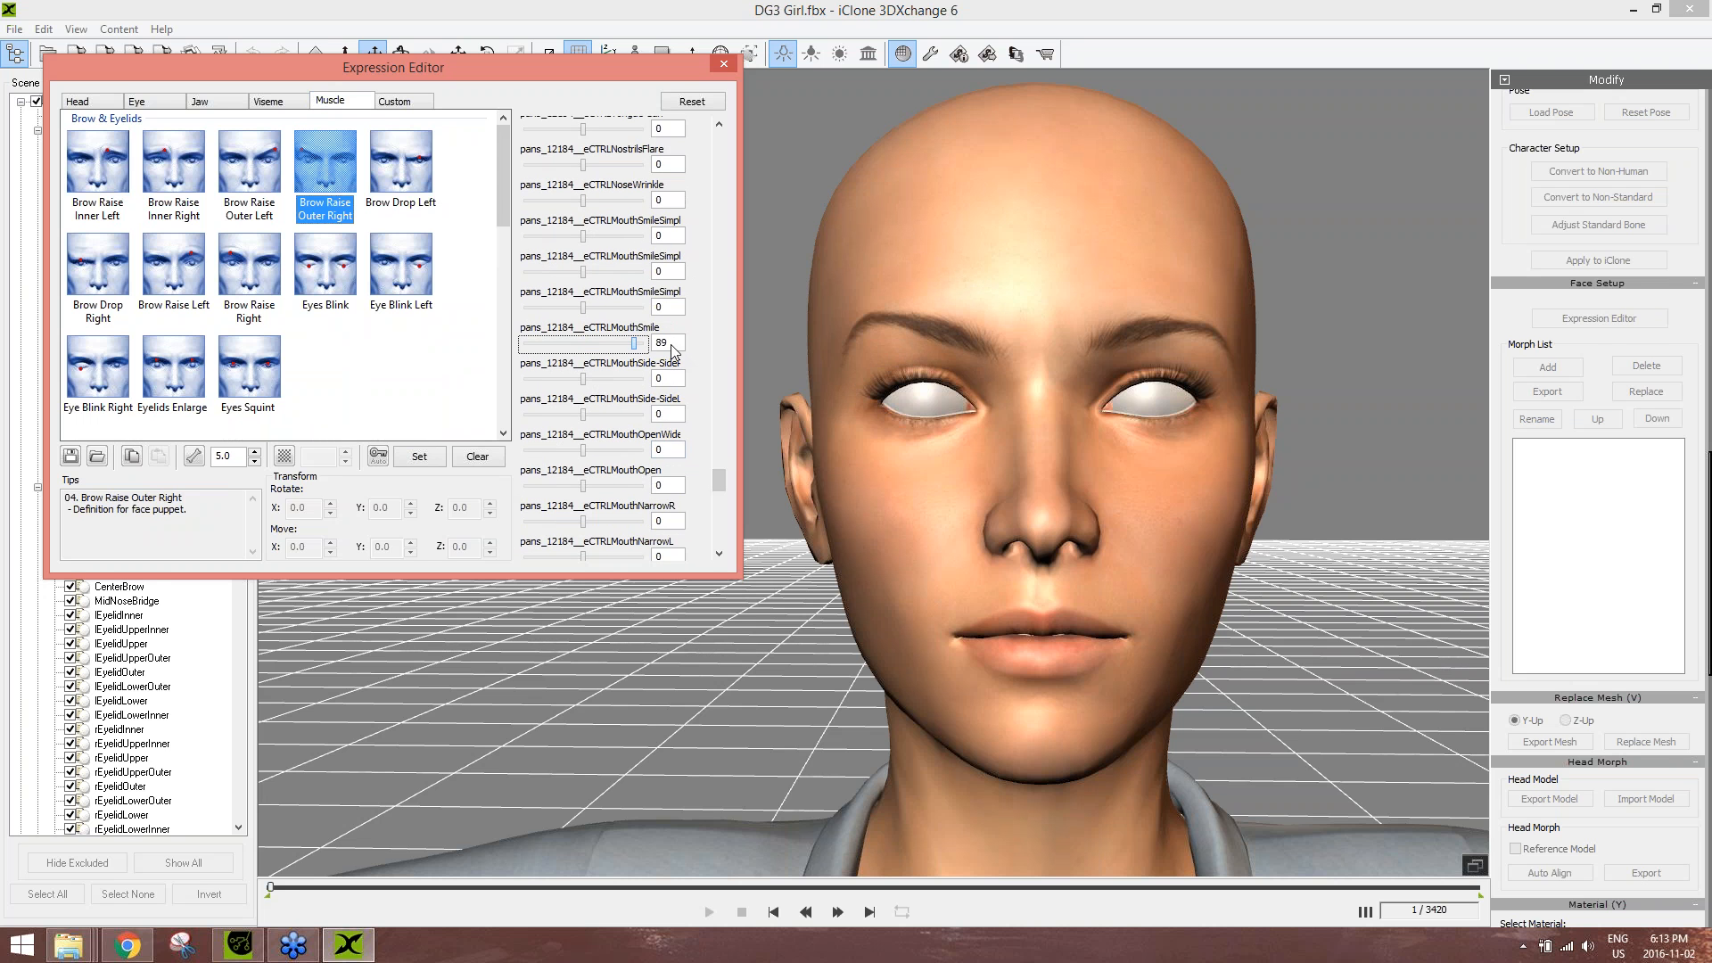
click(724, 64)
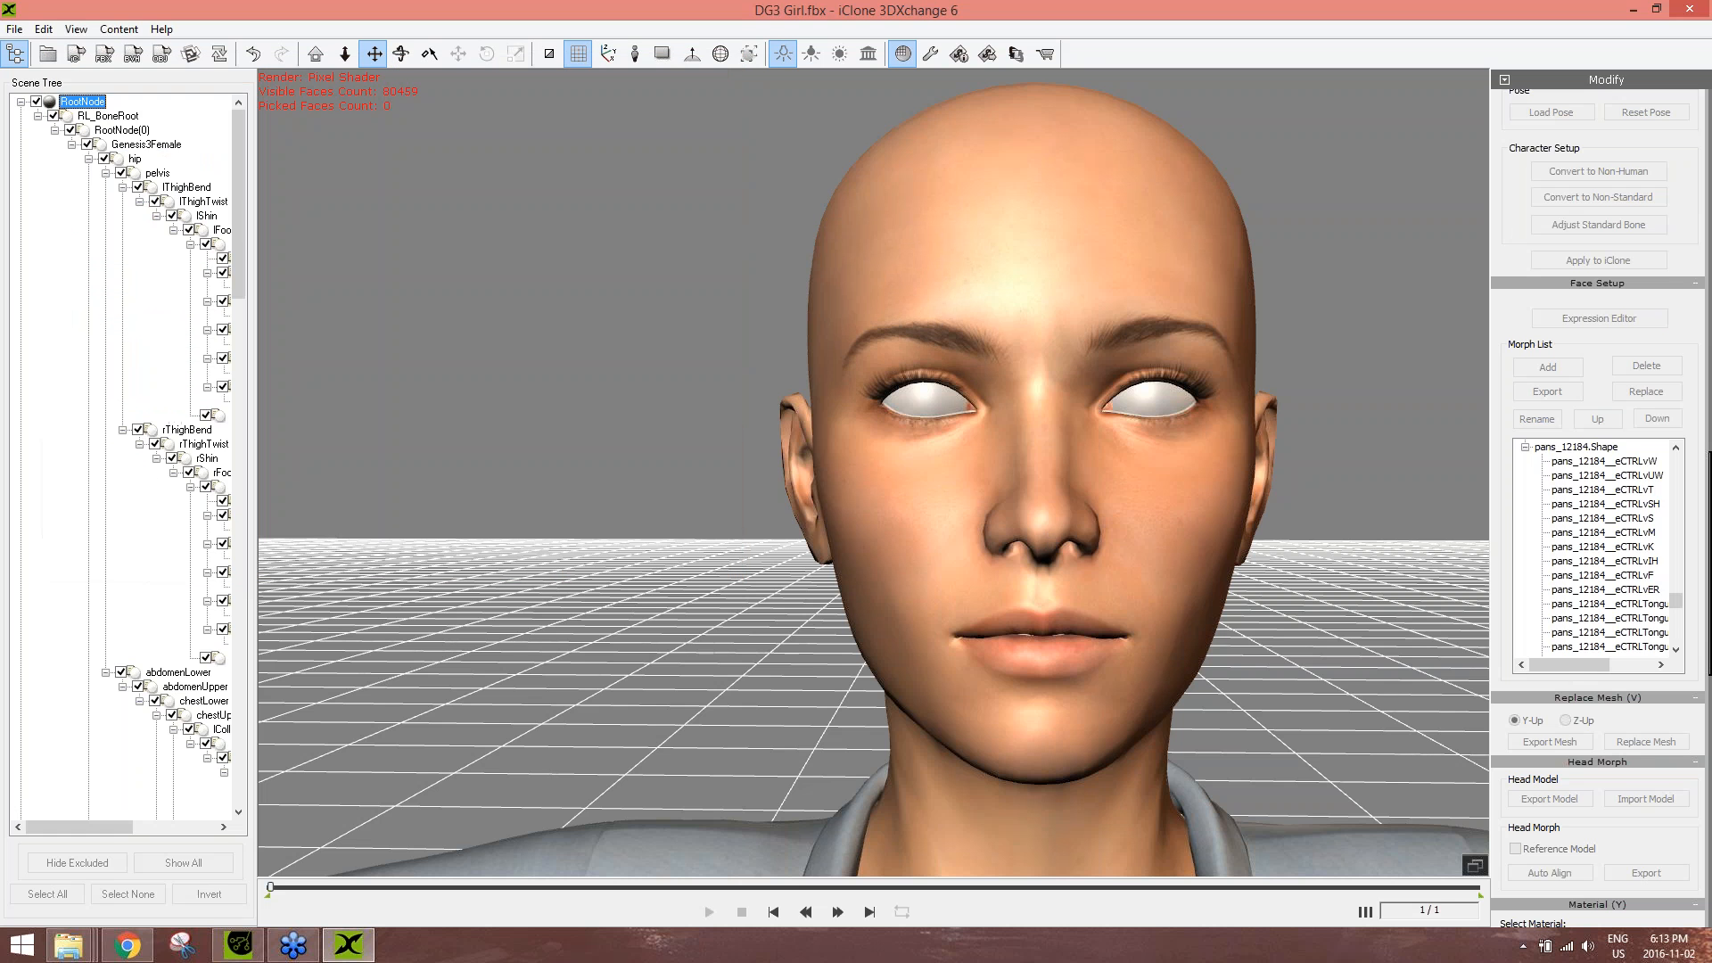
- Switch to iClone to view the avatar, and on to Chrome's 3DXchange version comparison page, selecting its web address
click(241, 945)
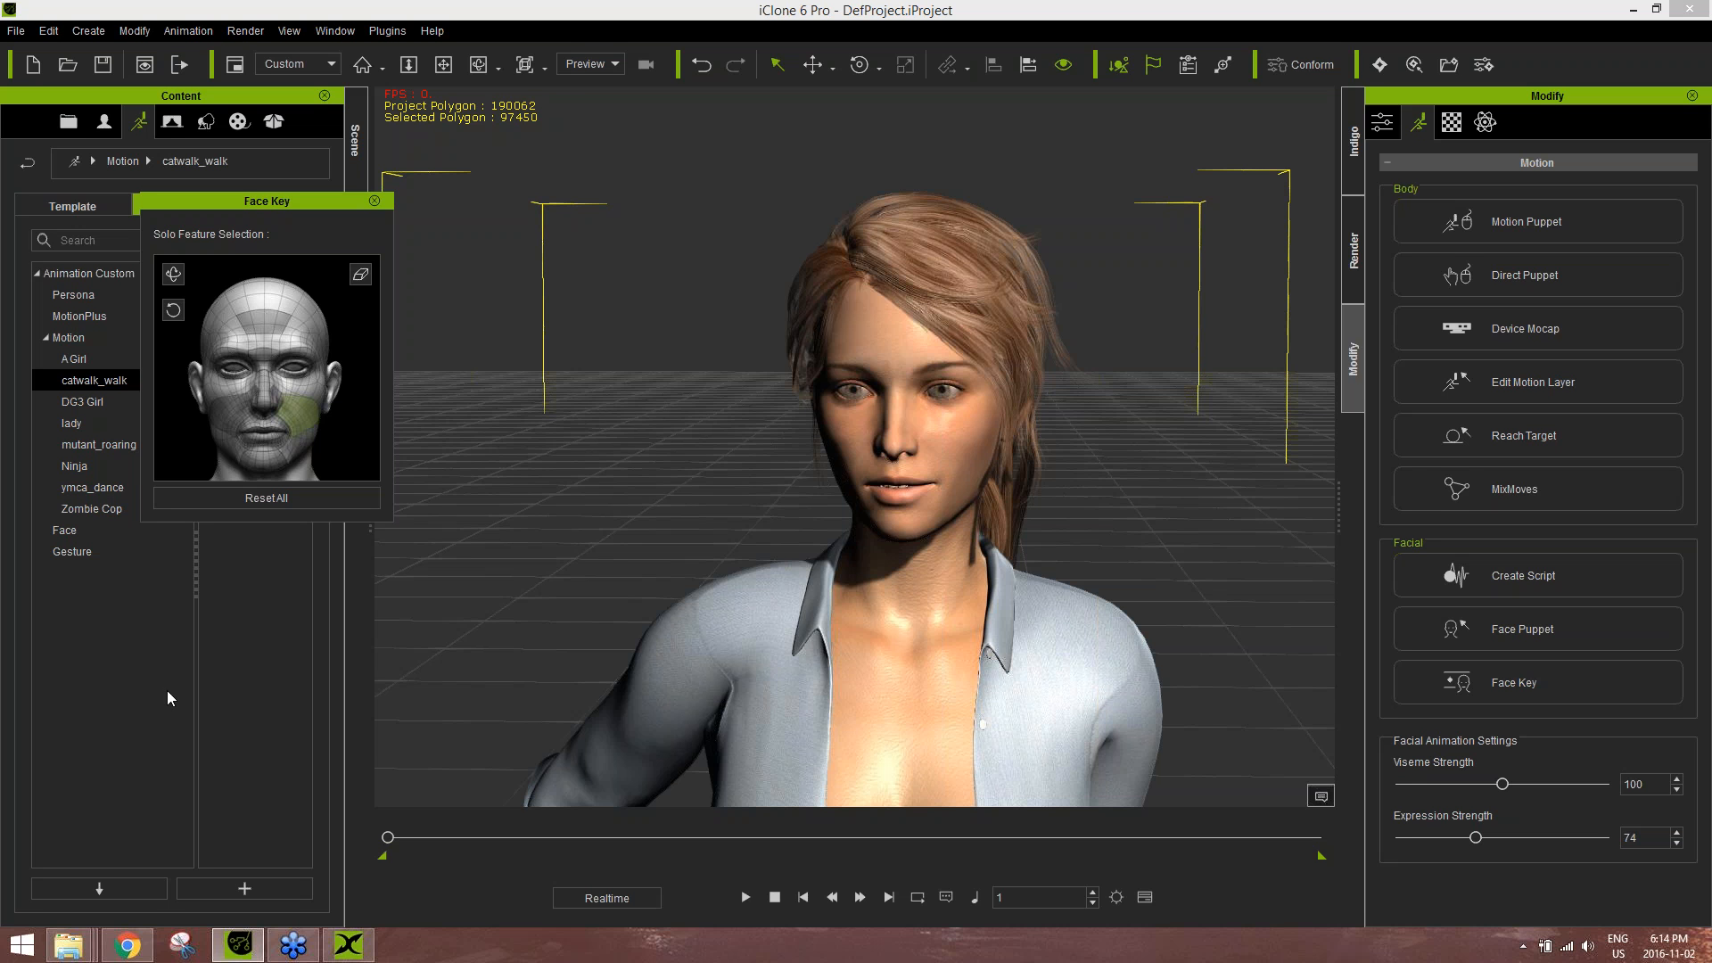
click(140, 945)
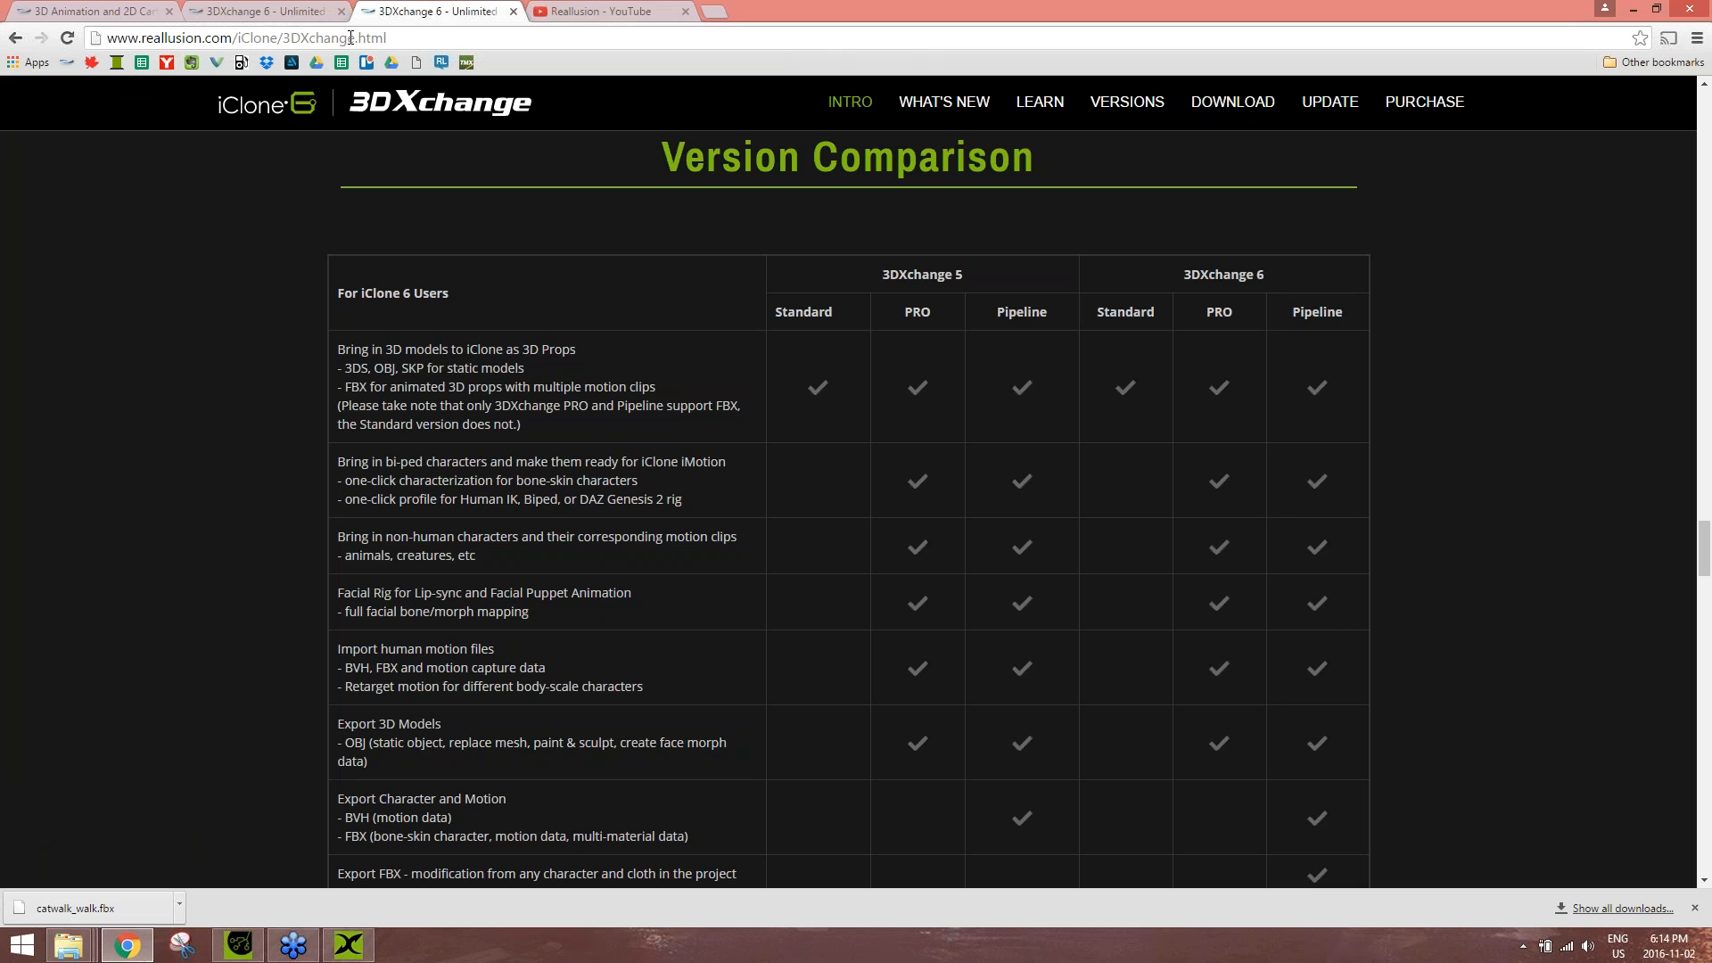
click(351, 37)
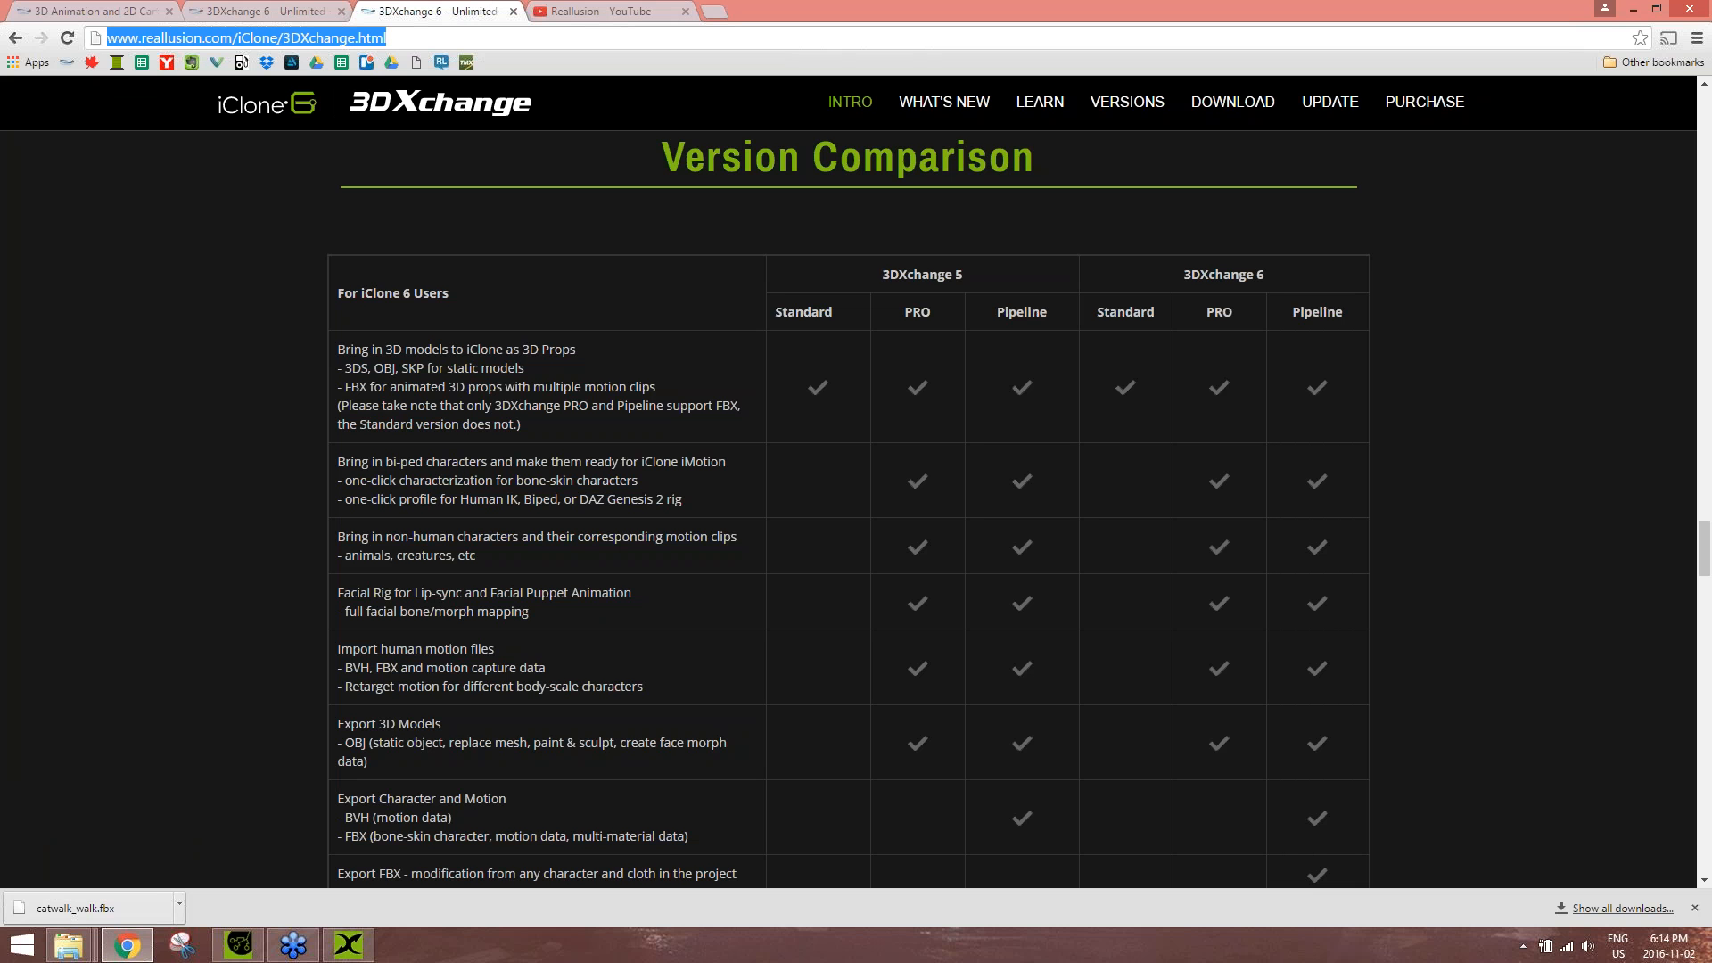
- Open the video "Step 1 - iClone Tutorial - Cloth Design with Marvelous Designer" from Reallusion's YouTube uploads and pause it
click(648, 11)
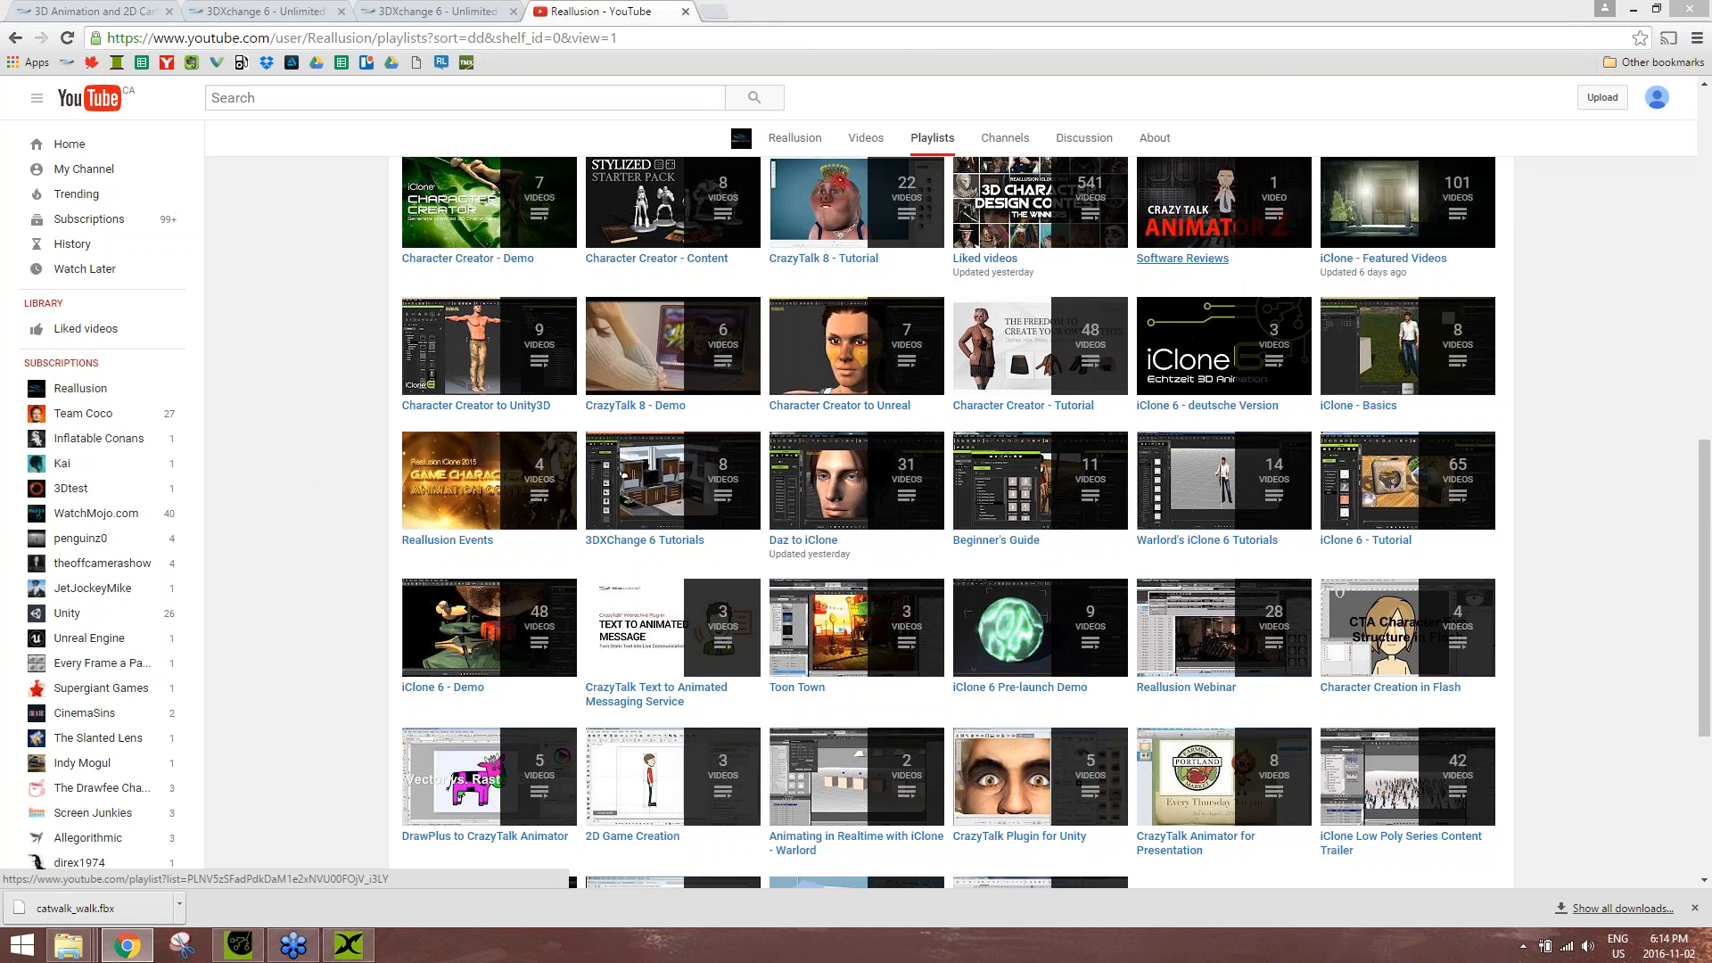
click(866, 138)
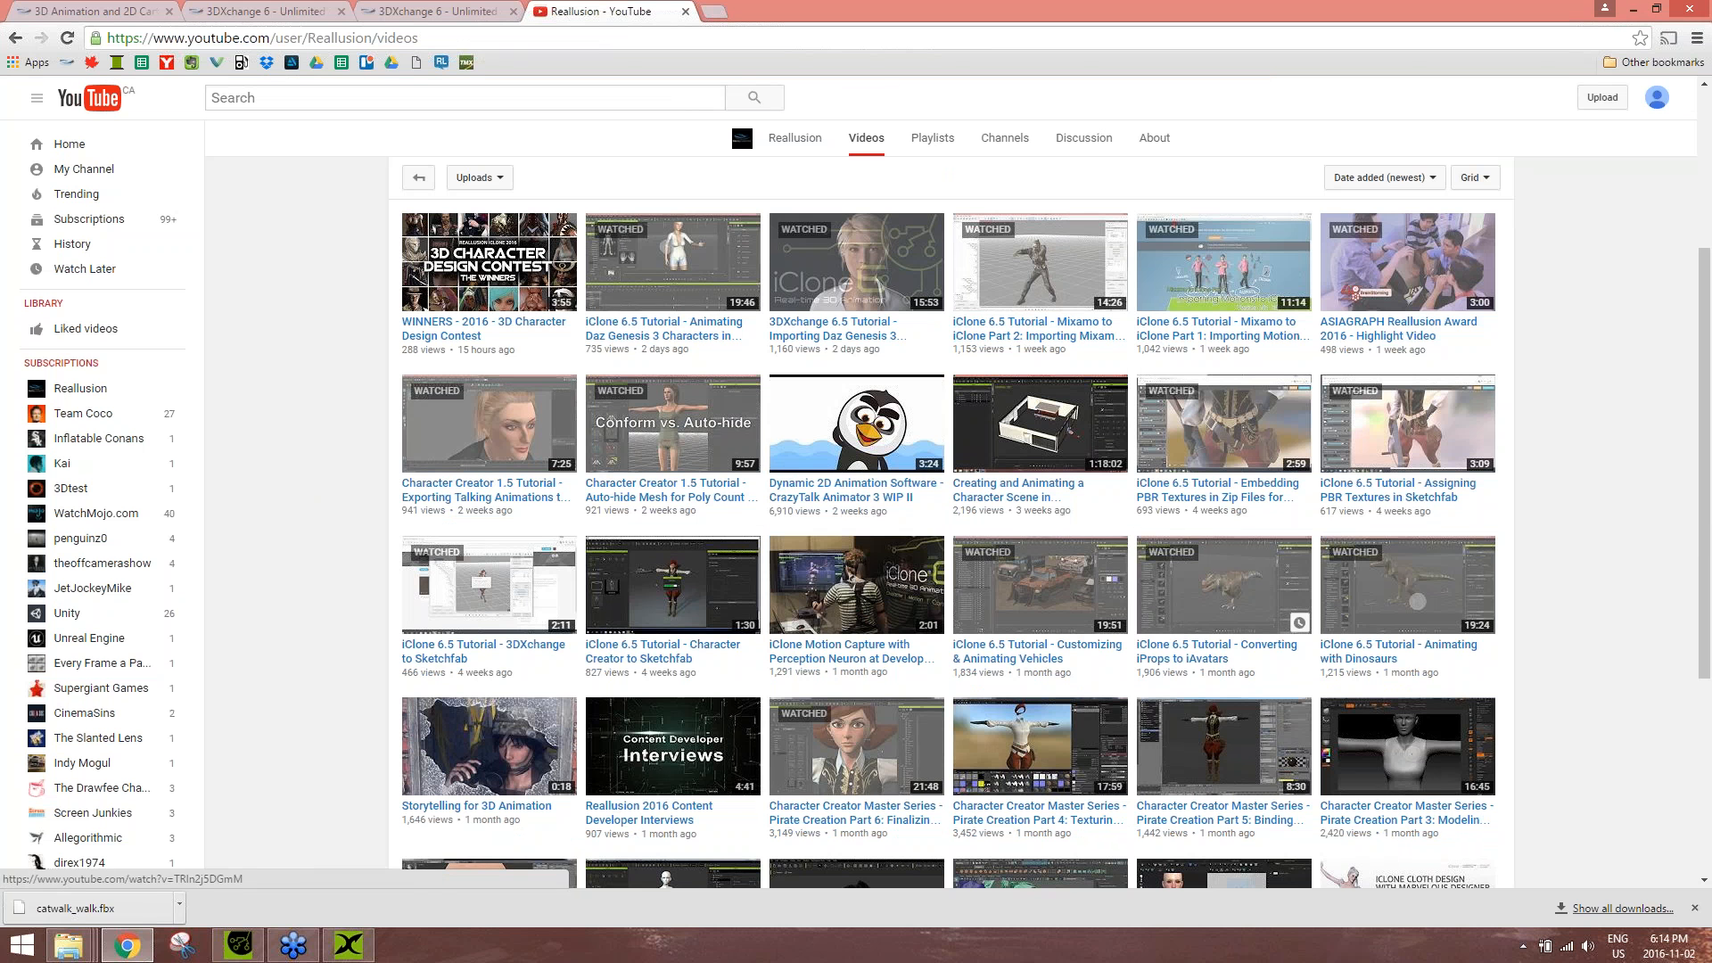
scroll(1007, 516, down, 4)
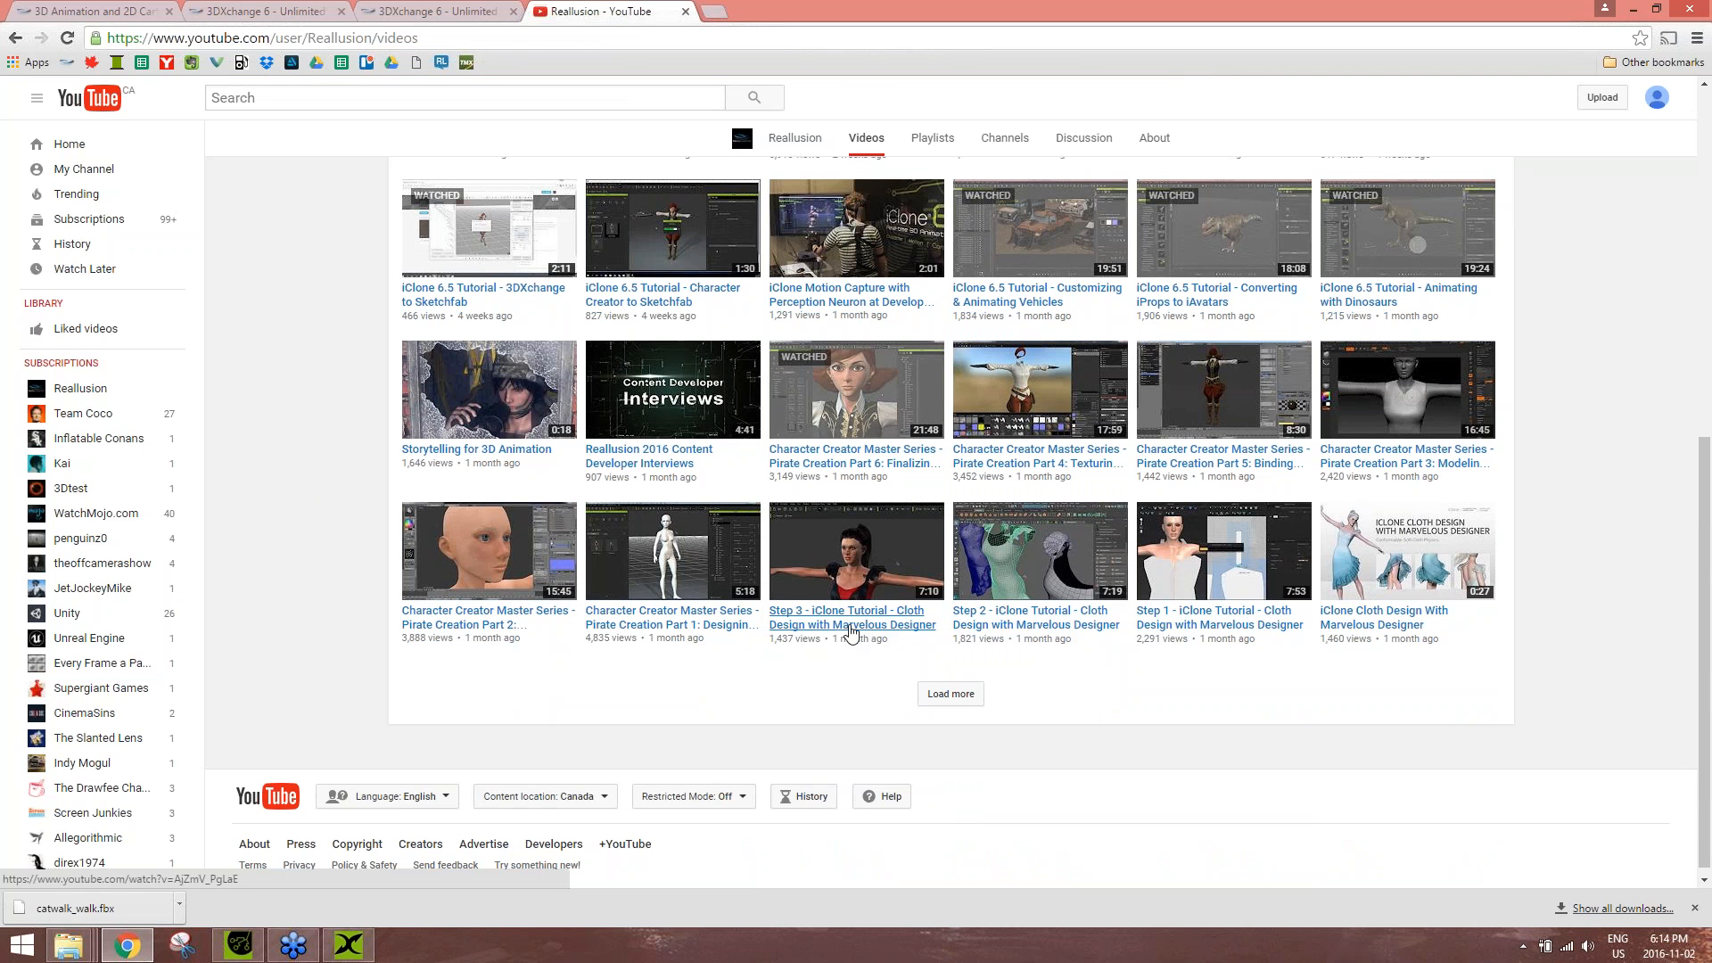
click(1158, 627)
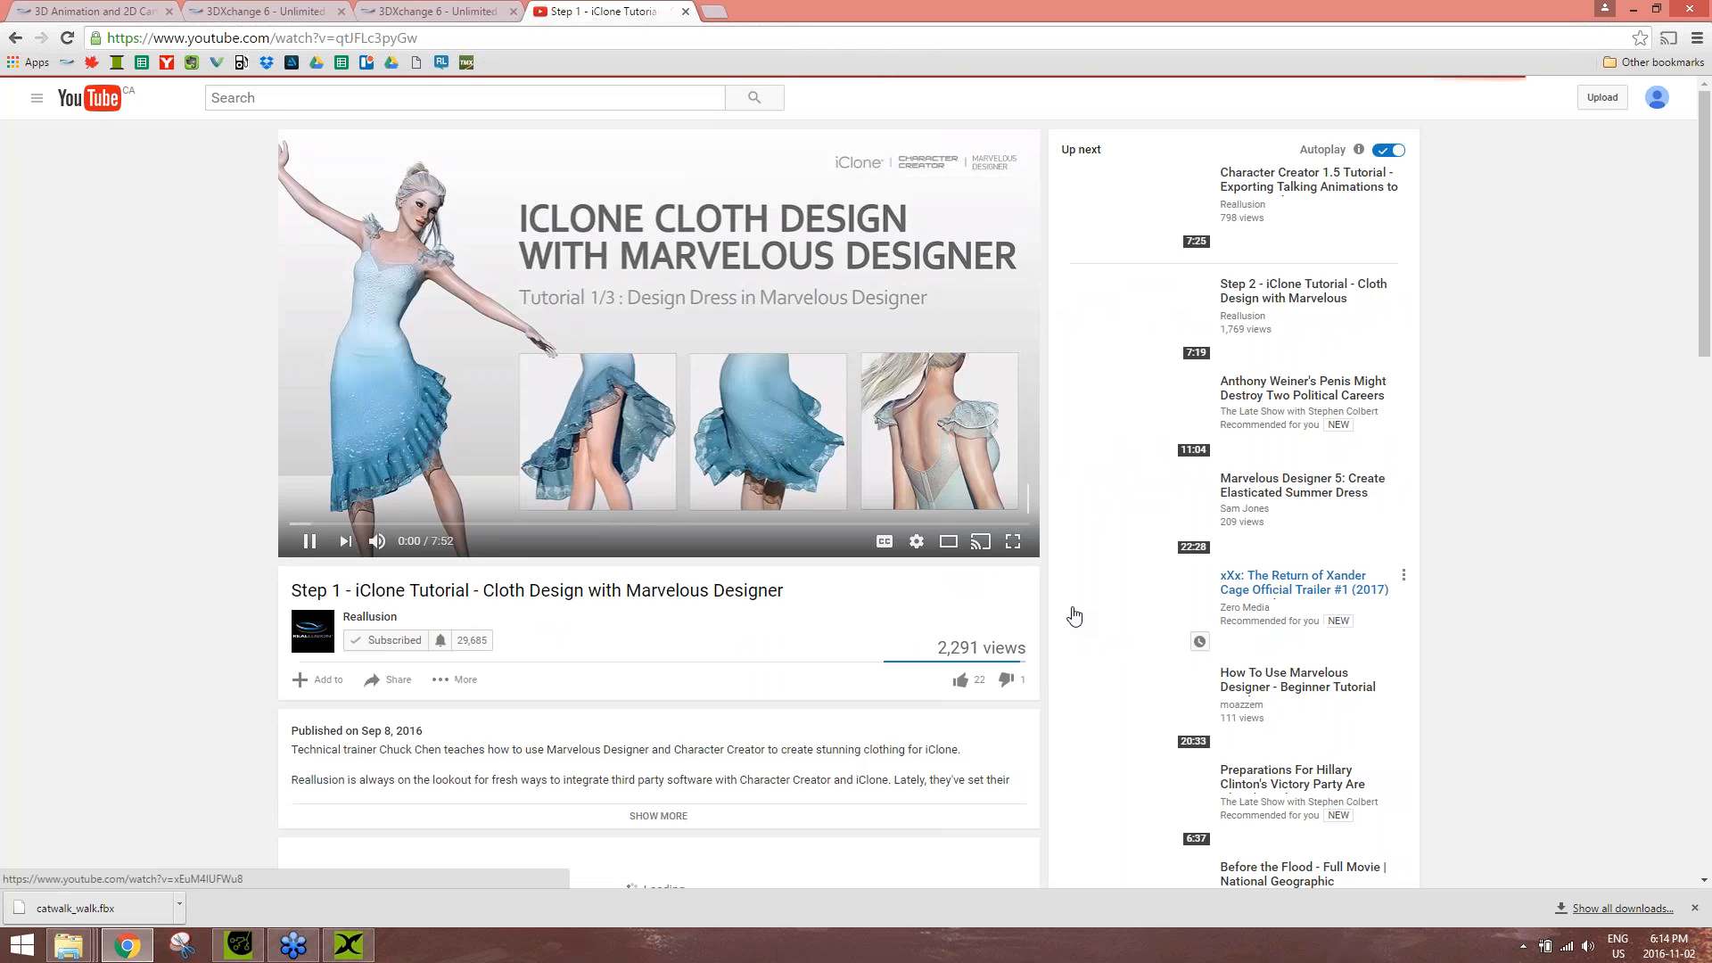
click(309, 541)
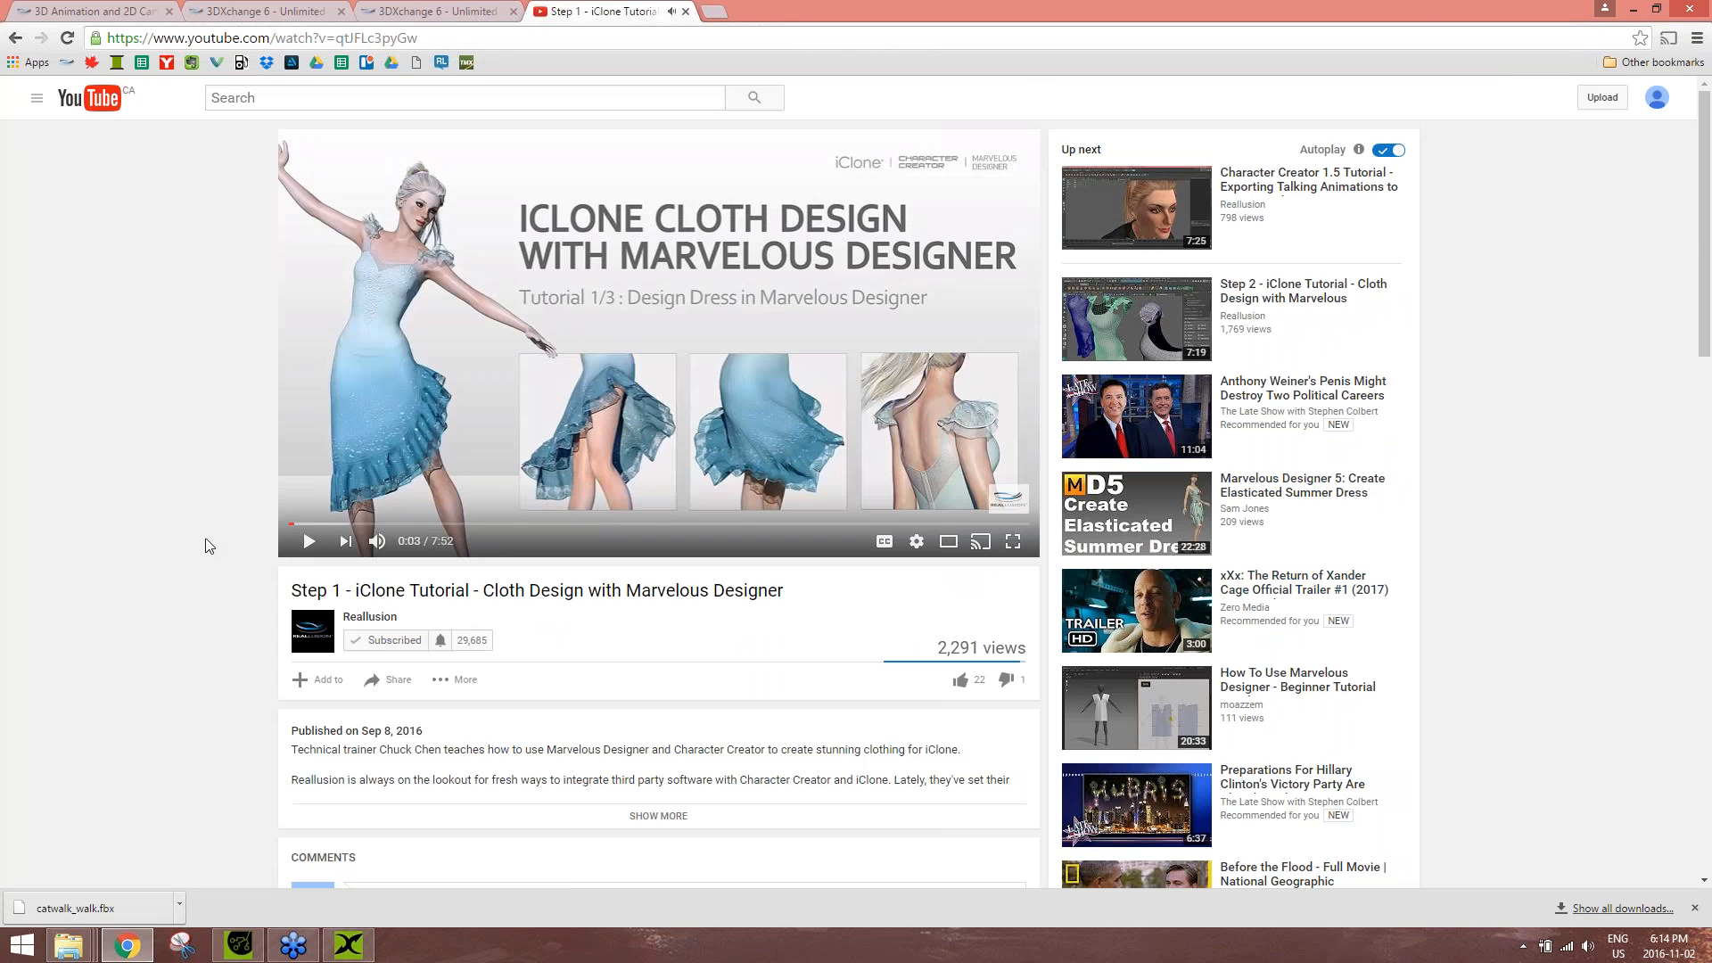
- Expand the tutorial video's description and read through its links and compatible tools, returning to the player
scroll(206, 546, down, 5)
scroll(206, 546, up, 5)
click(658, 816)
scroll(198, 651, down, 4)
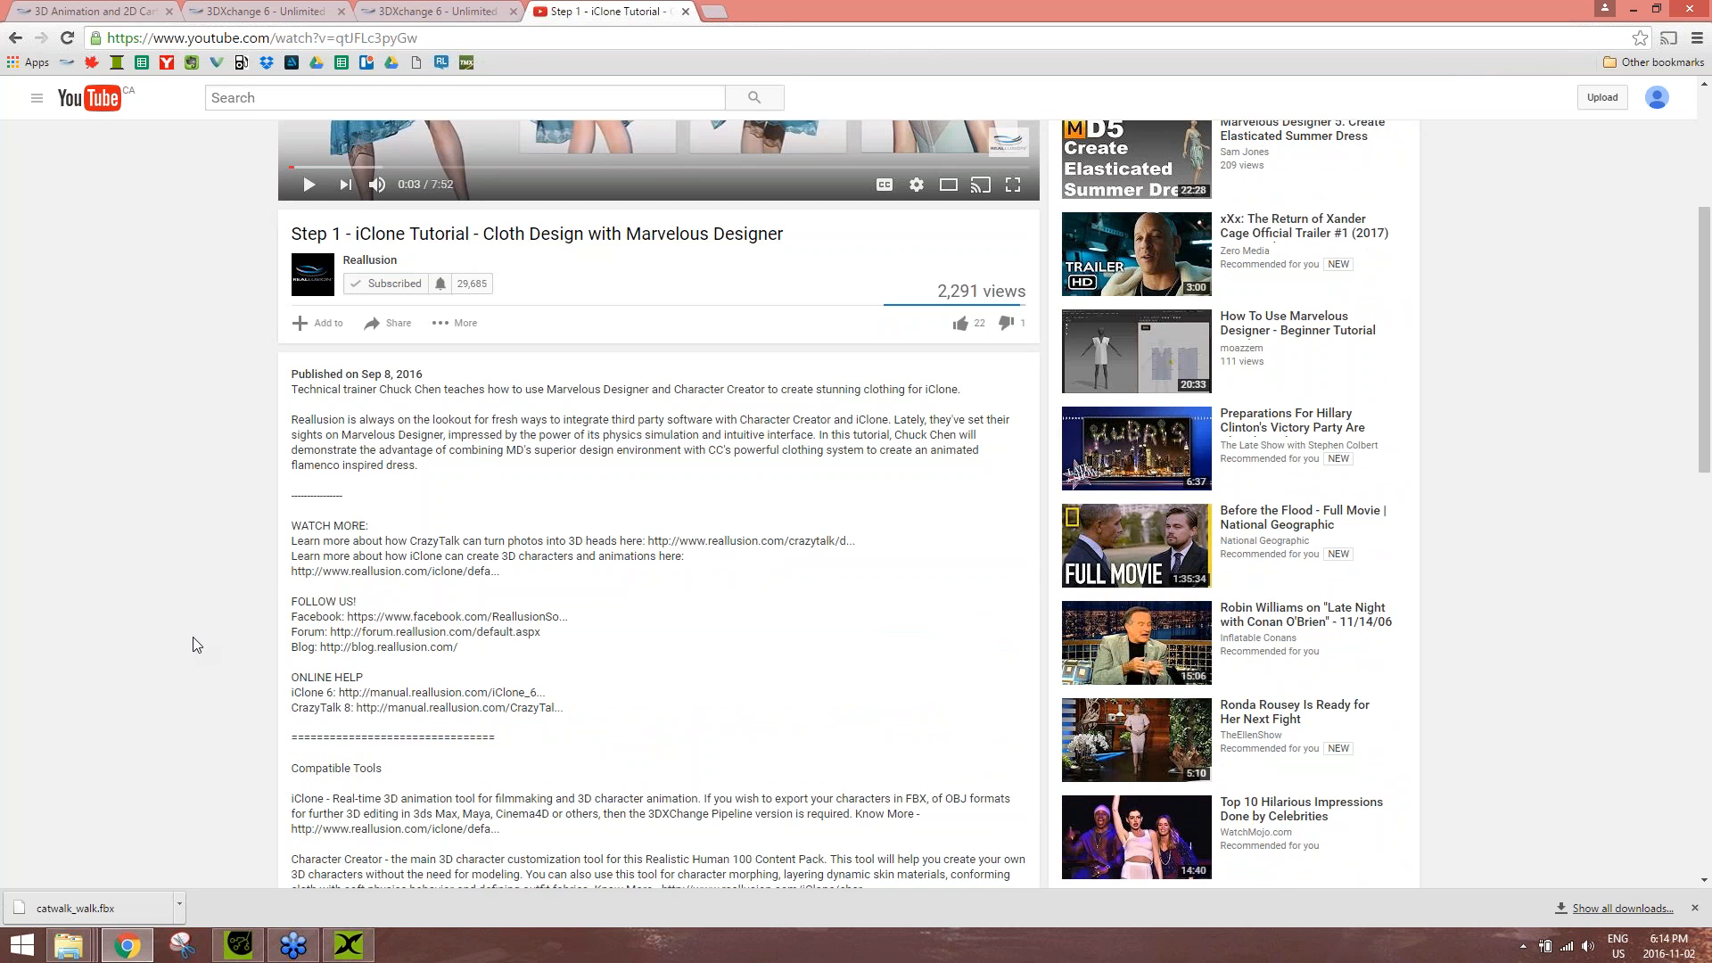
scroll(198, 645, down, 3)
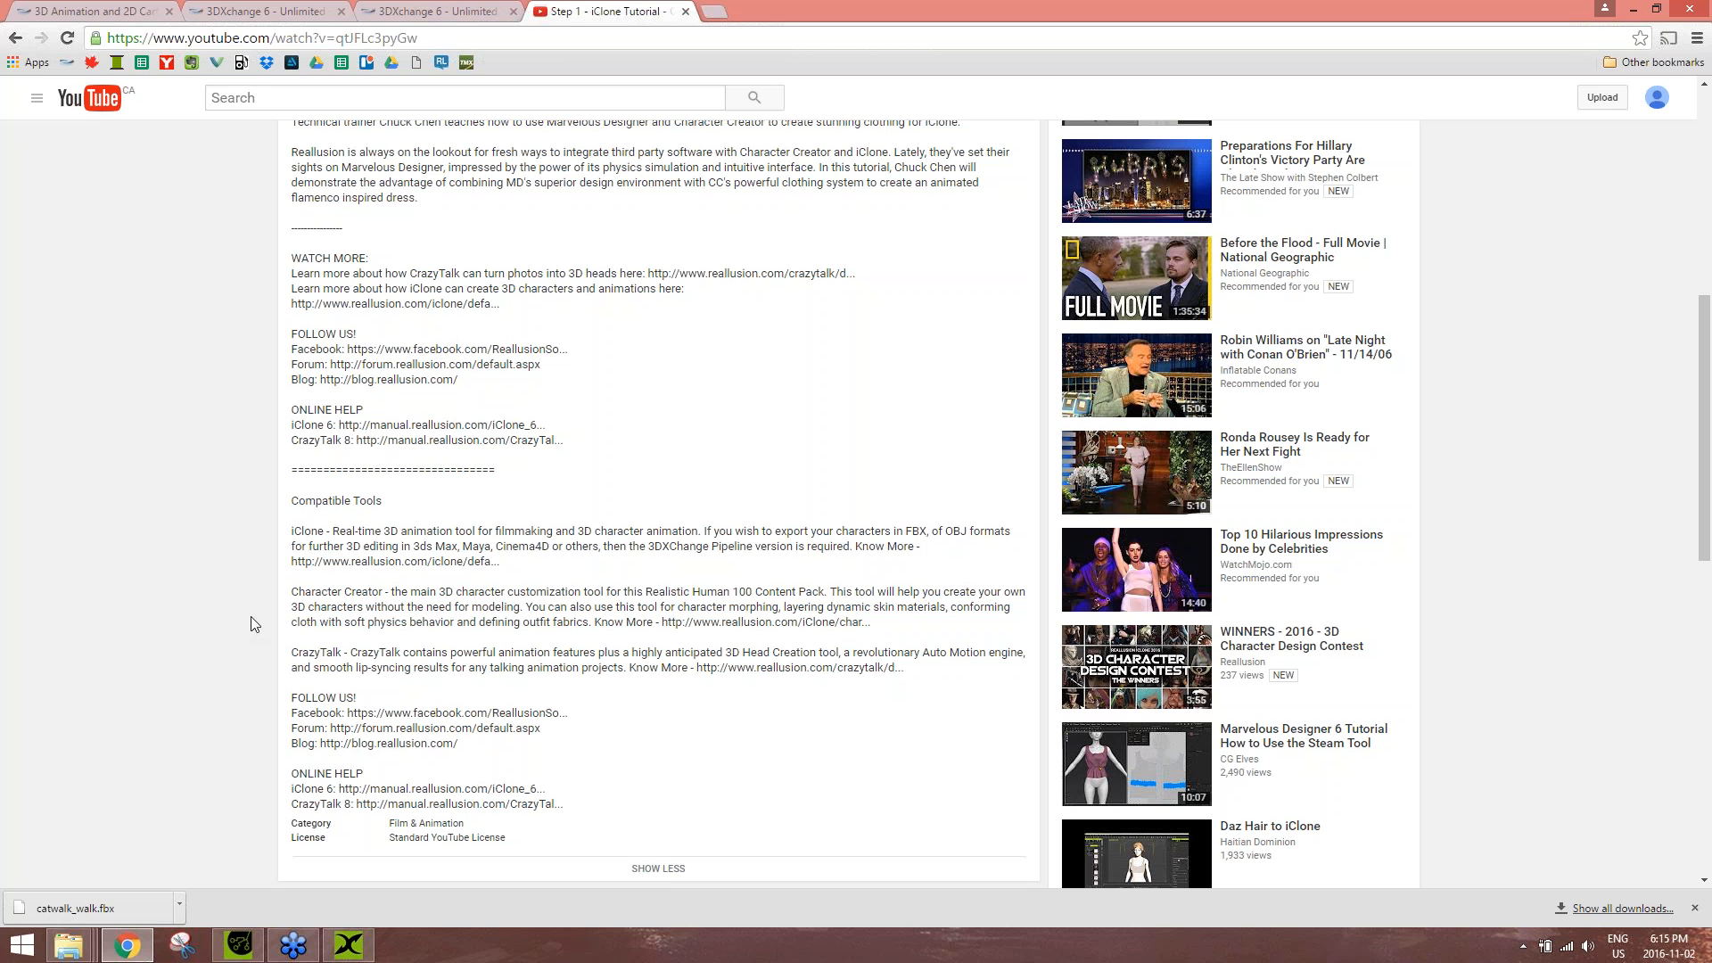
scroll(250, 617, up, 6)
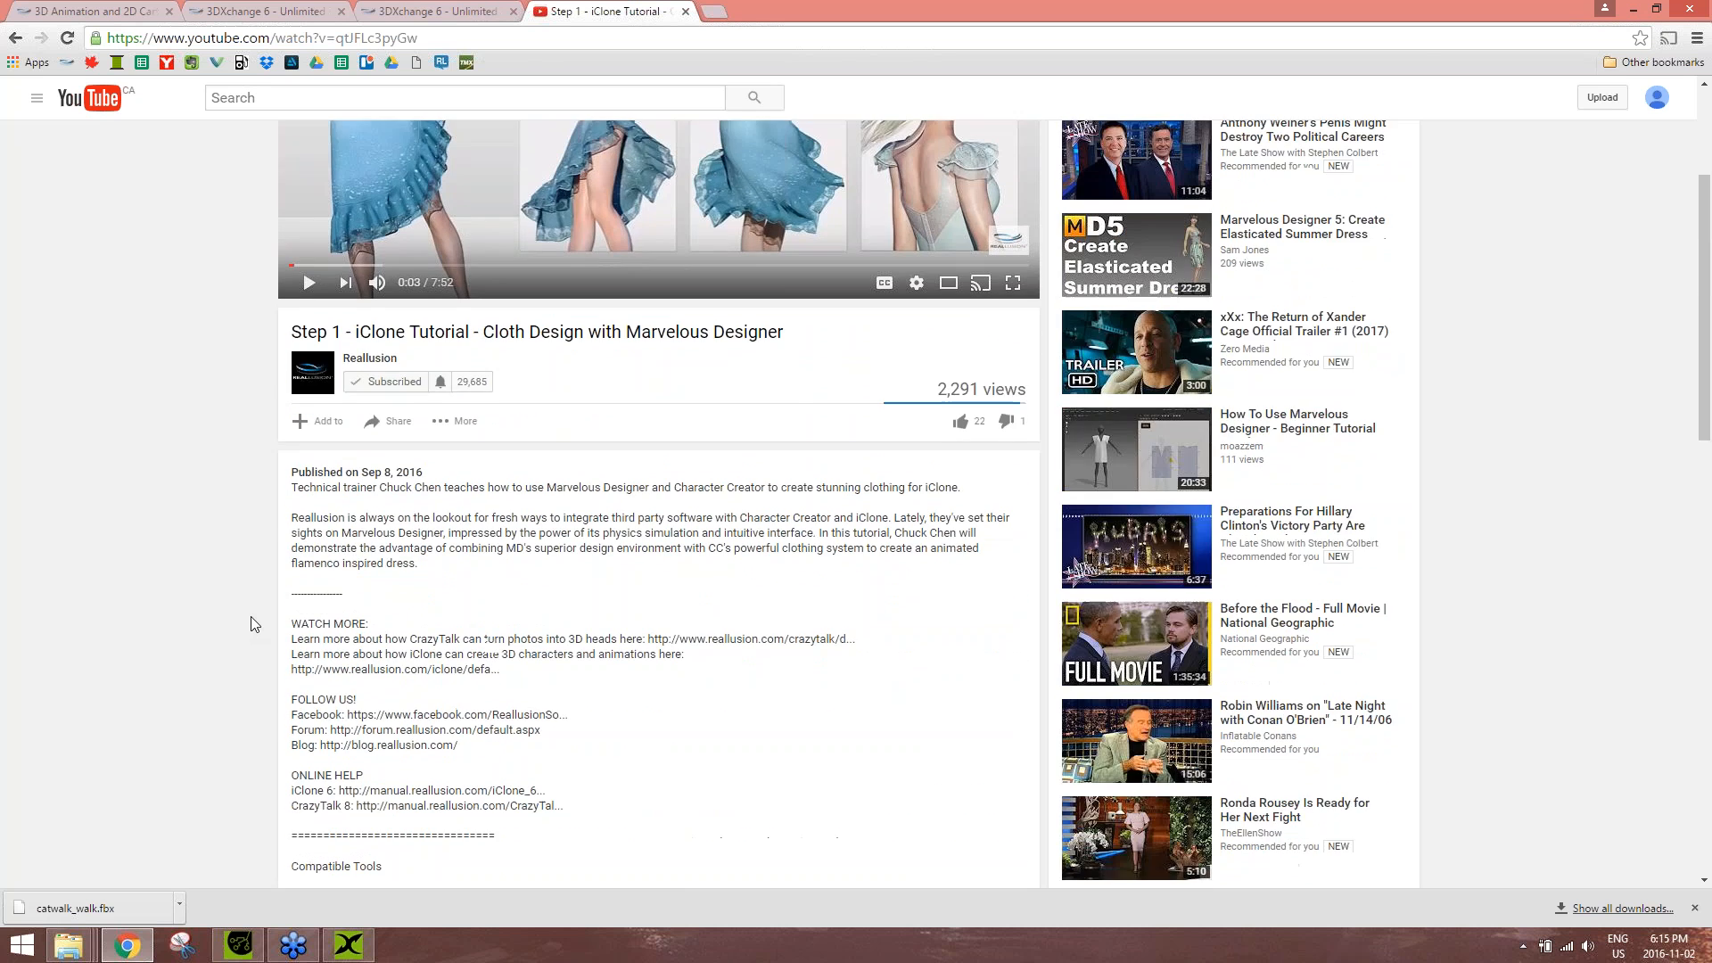
scroll(252, 623, up, 1)
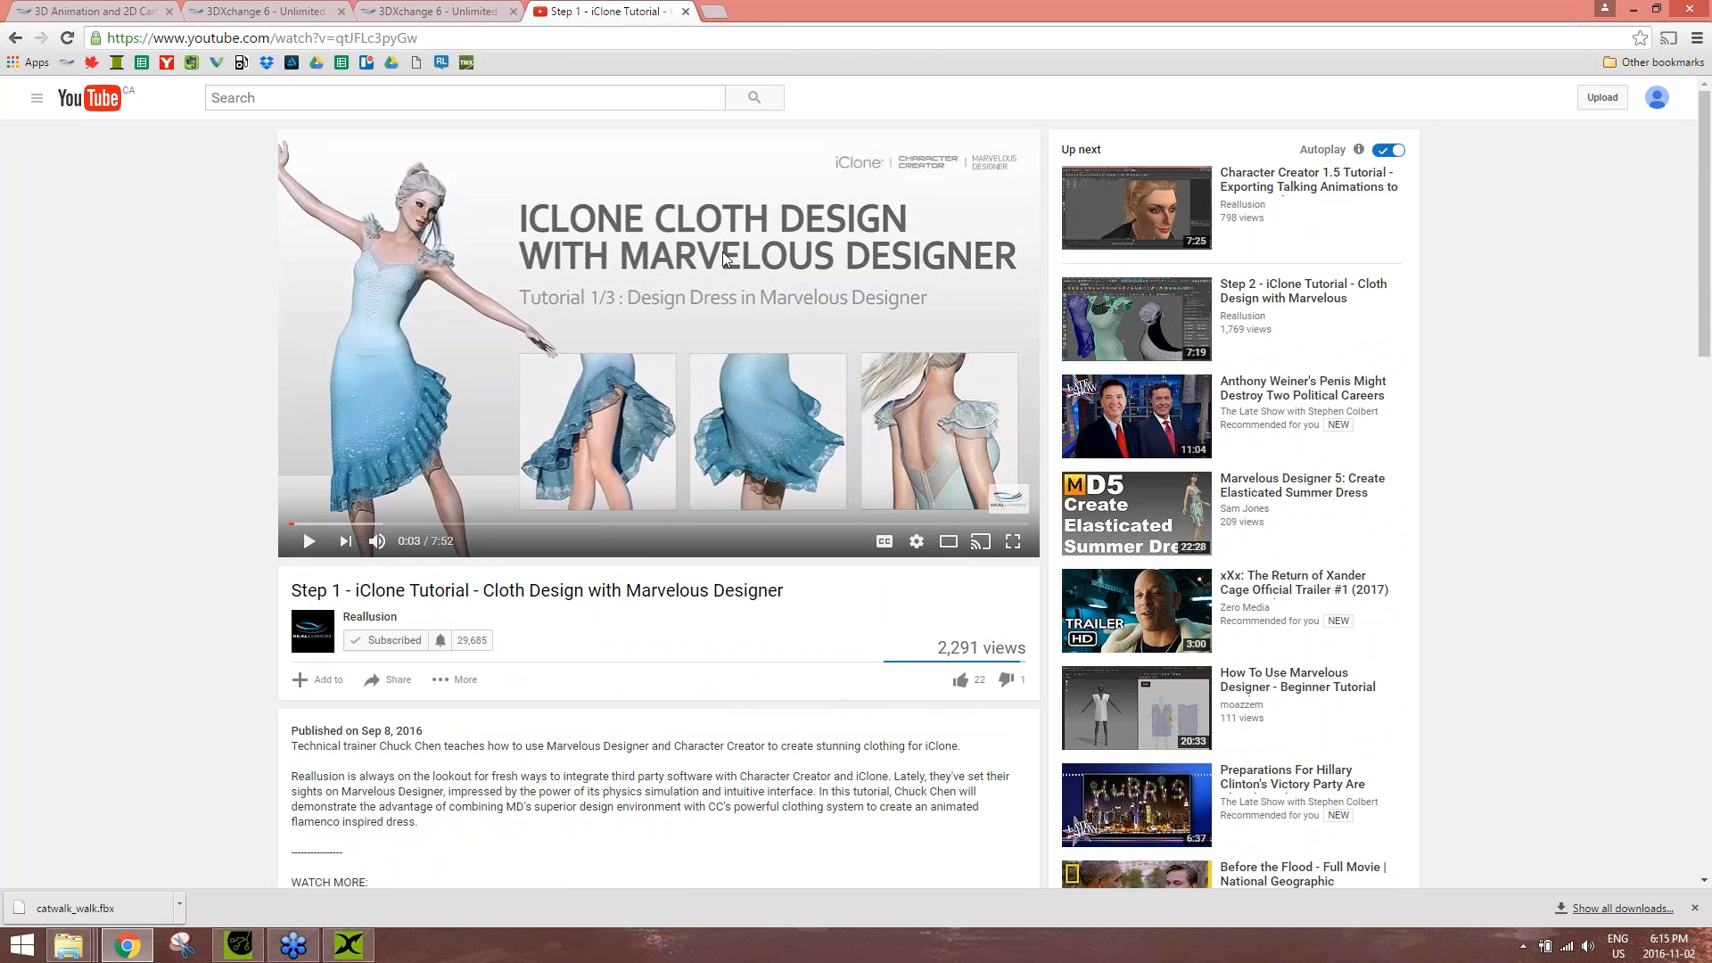
- Go to developer.reallusion.com and examine the Developer Center's introduction and its benefits for content developers
click(696, 36)
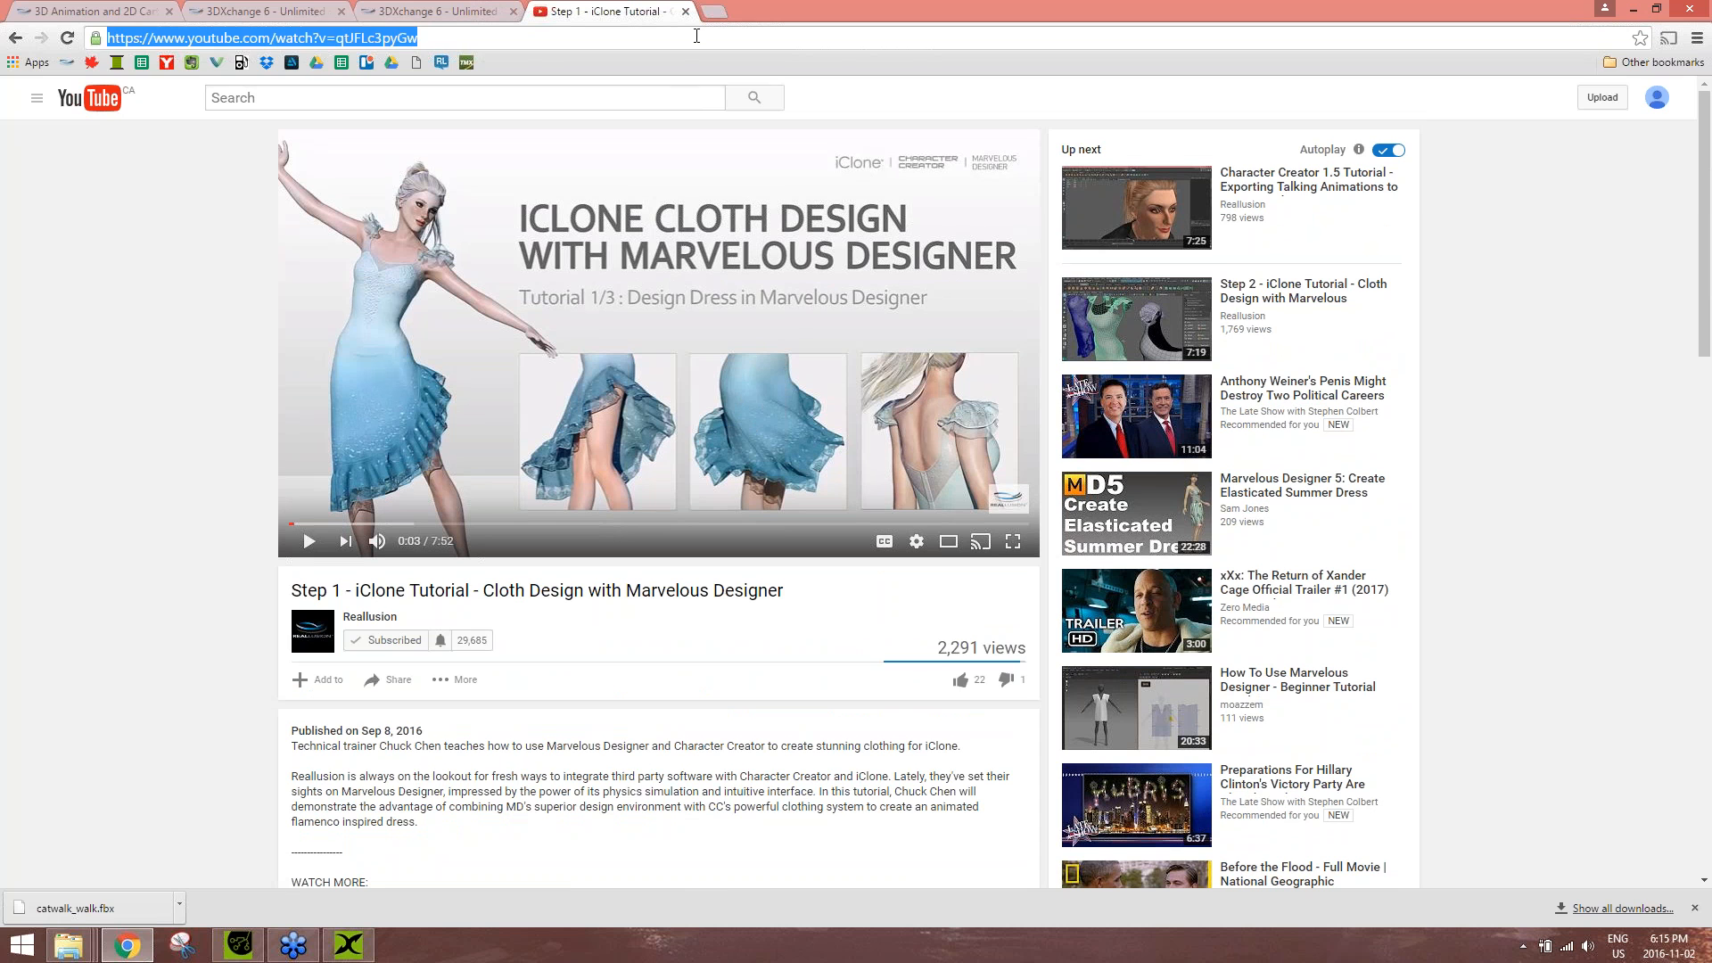
text(deve)
key(Return)
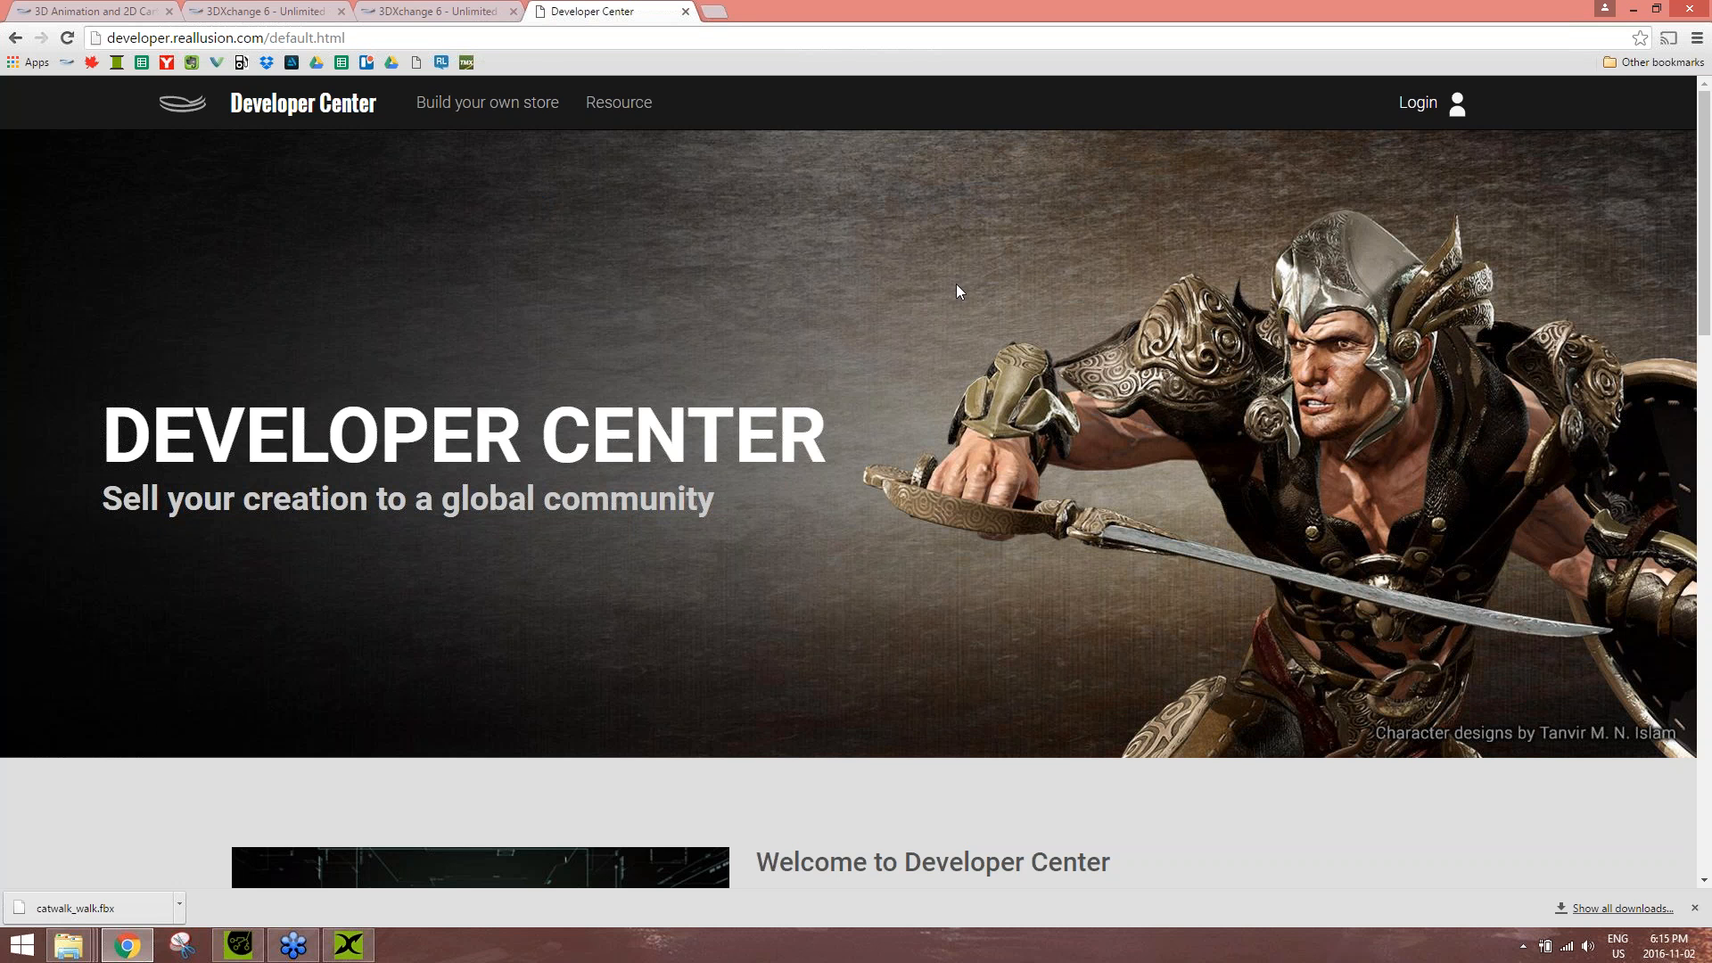
scroll(1169, 431, down, 10)
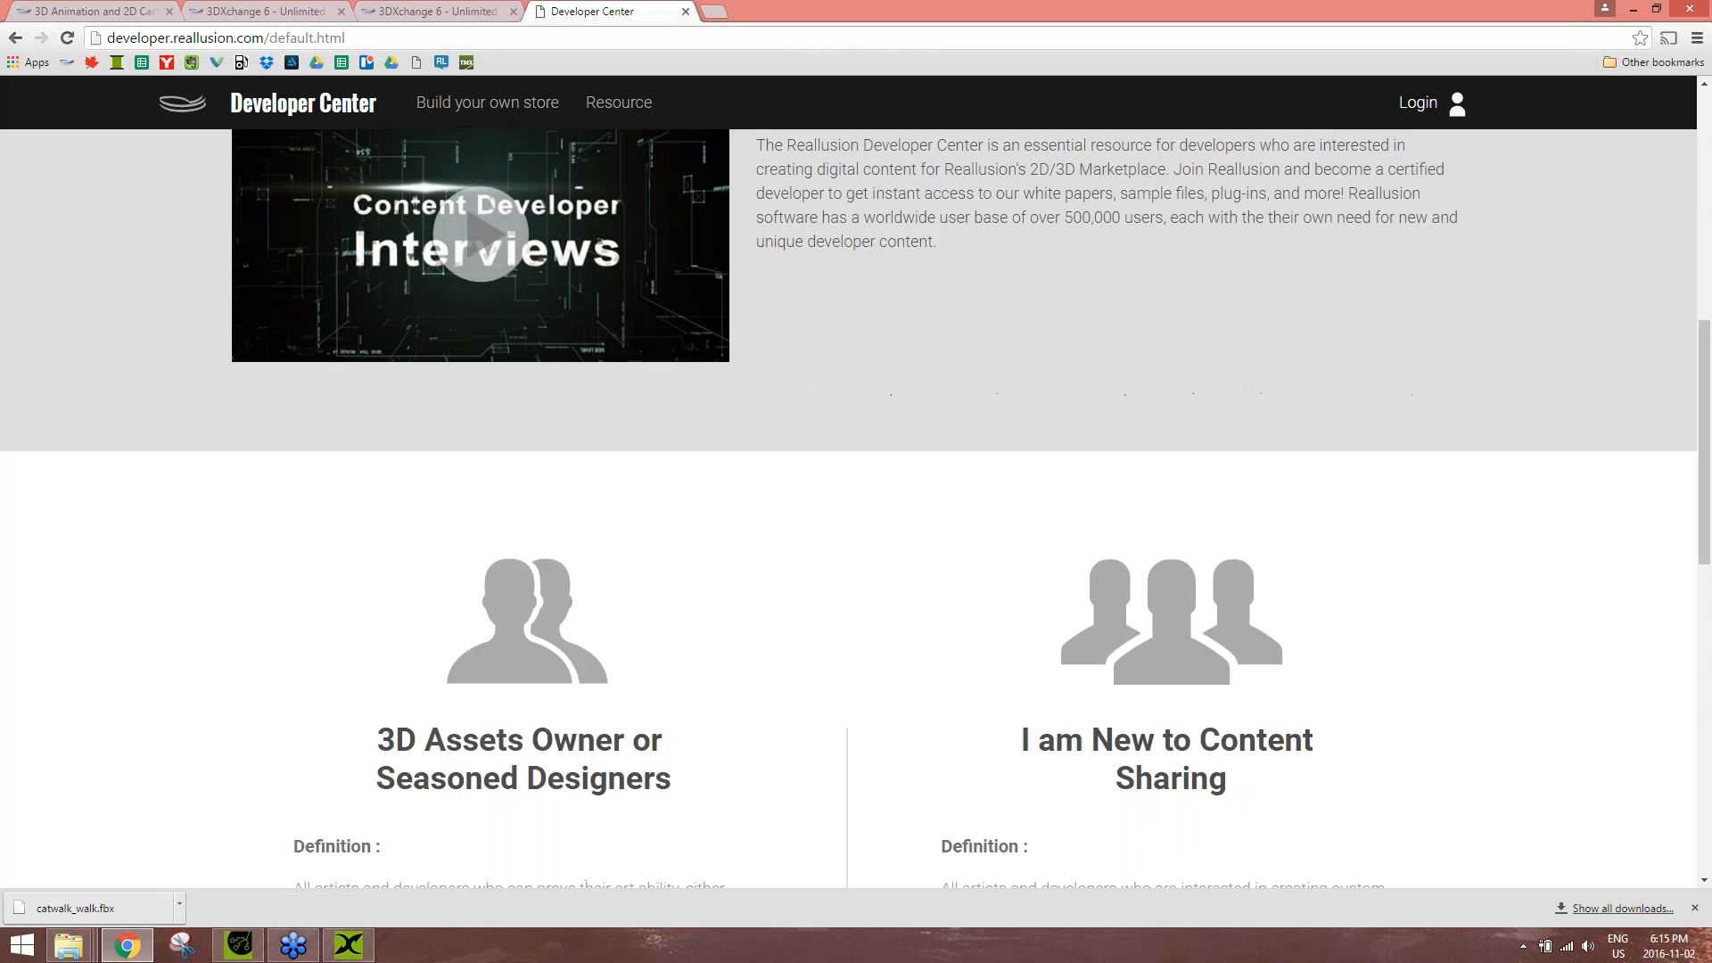
scroll(1209, 460, down, 4)
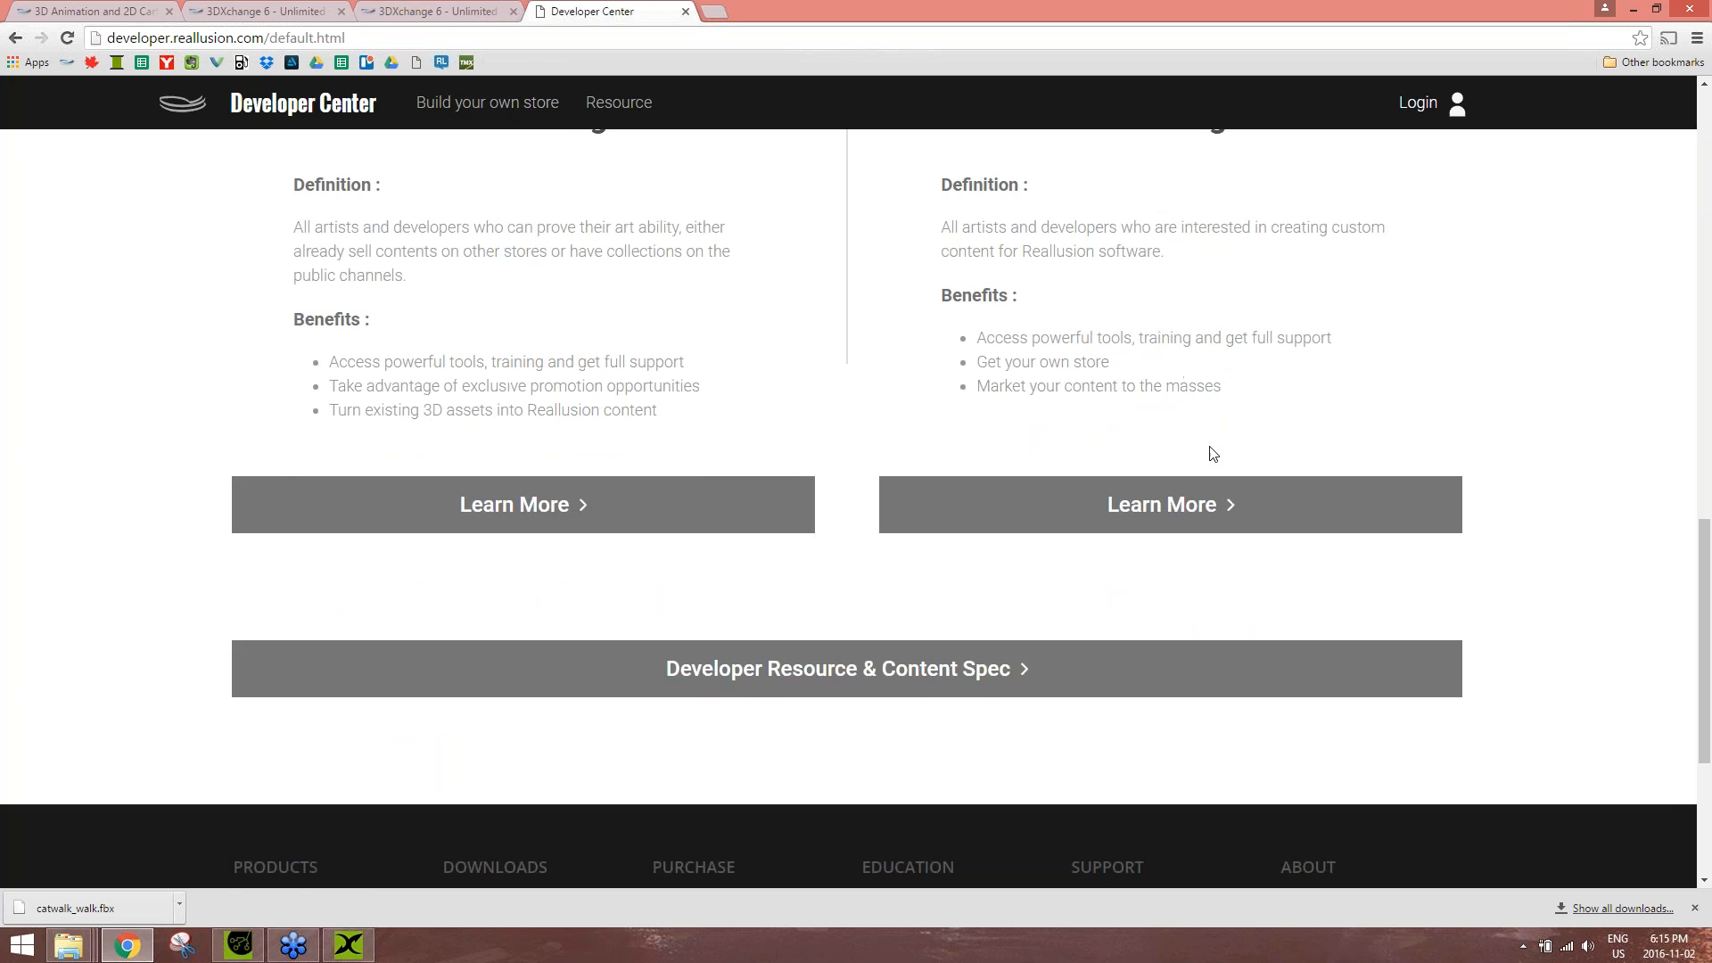
- Open the Developer Resource & Content Spec page, review the listed products and open Character Creator's developer resources
click(925, 671)
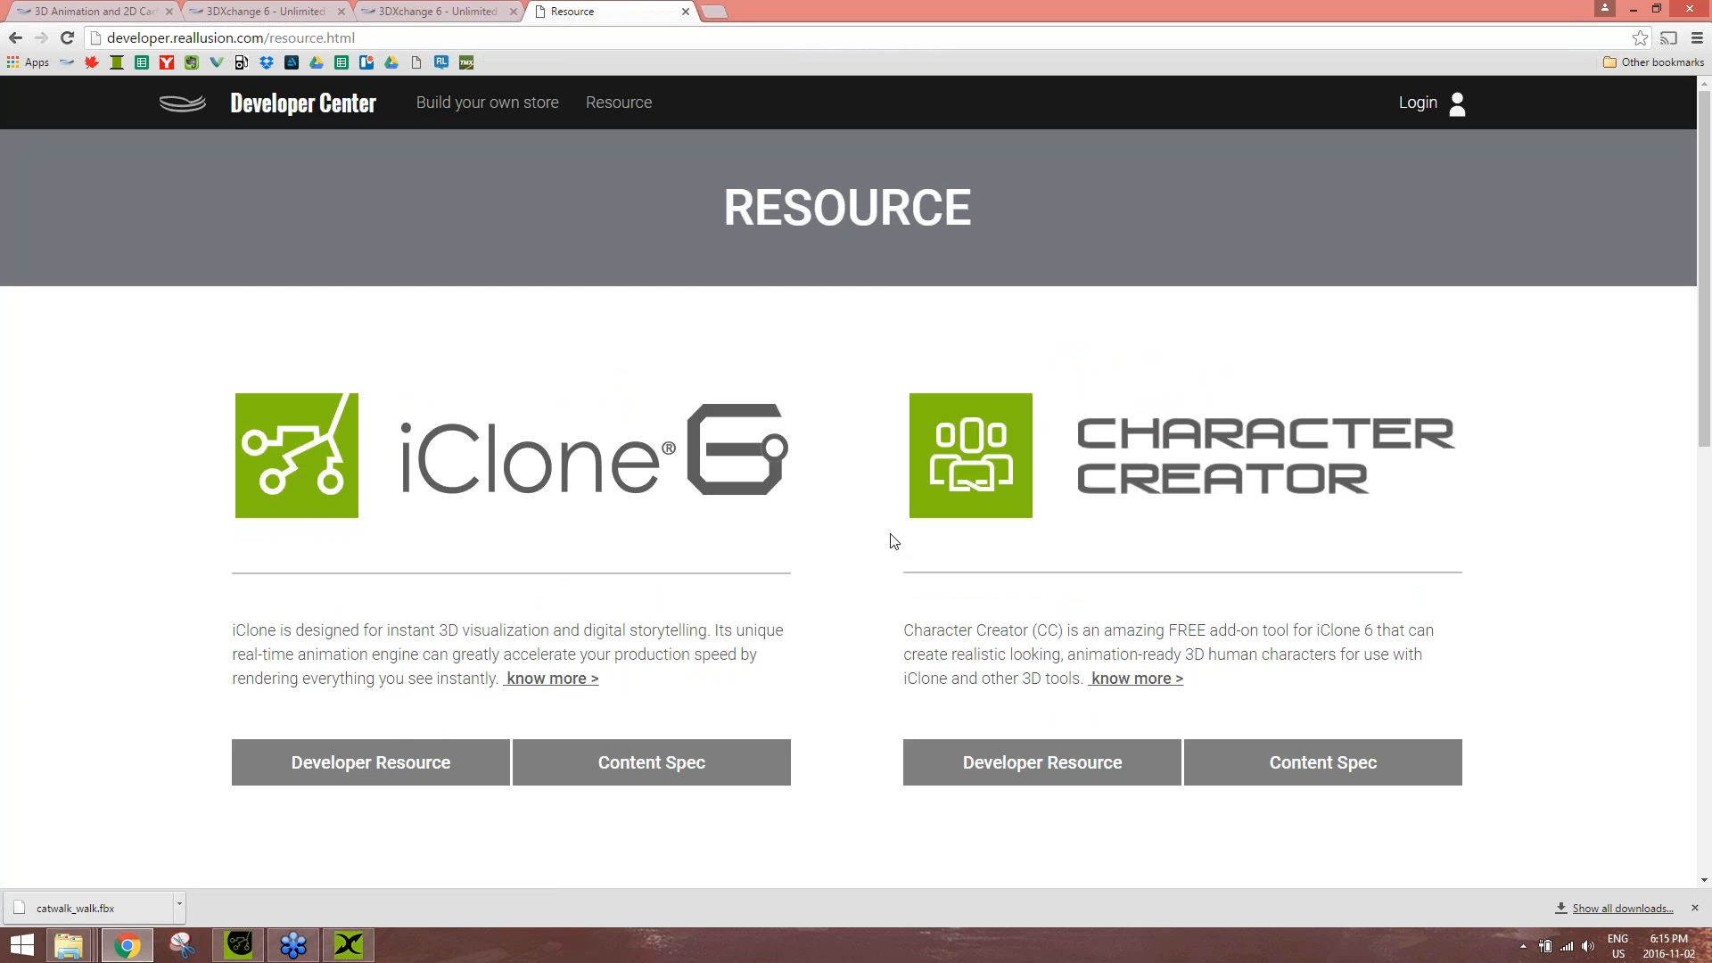
scroll(891, 533, down, 5)
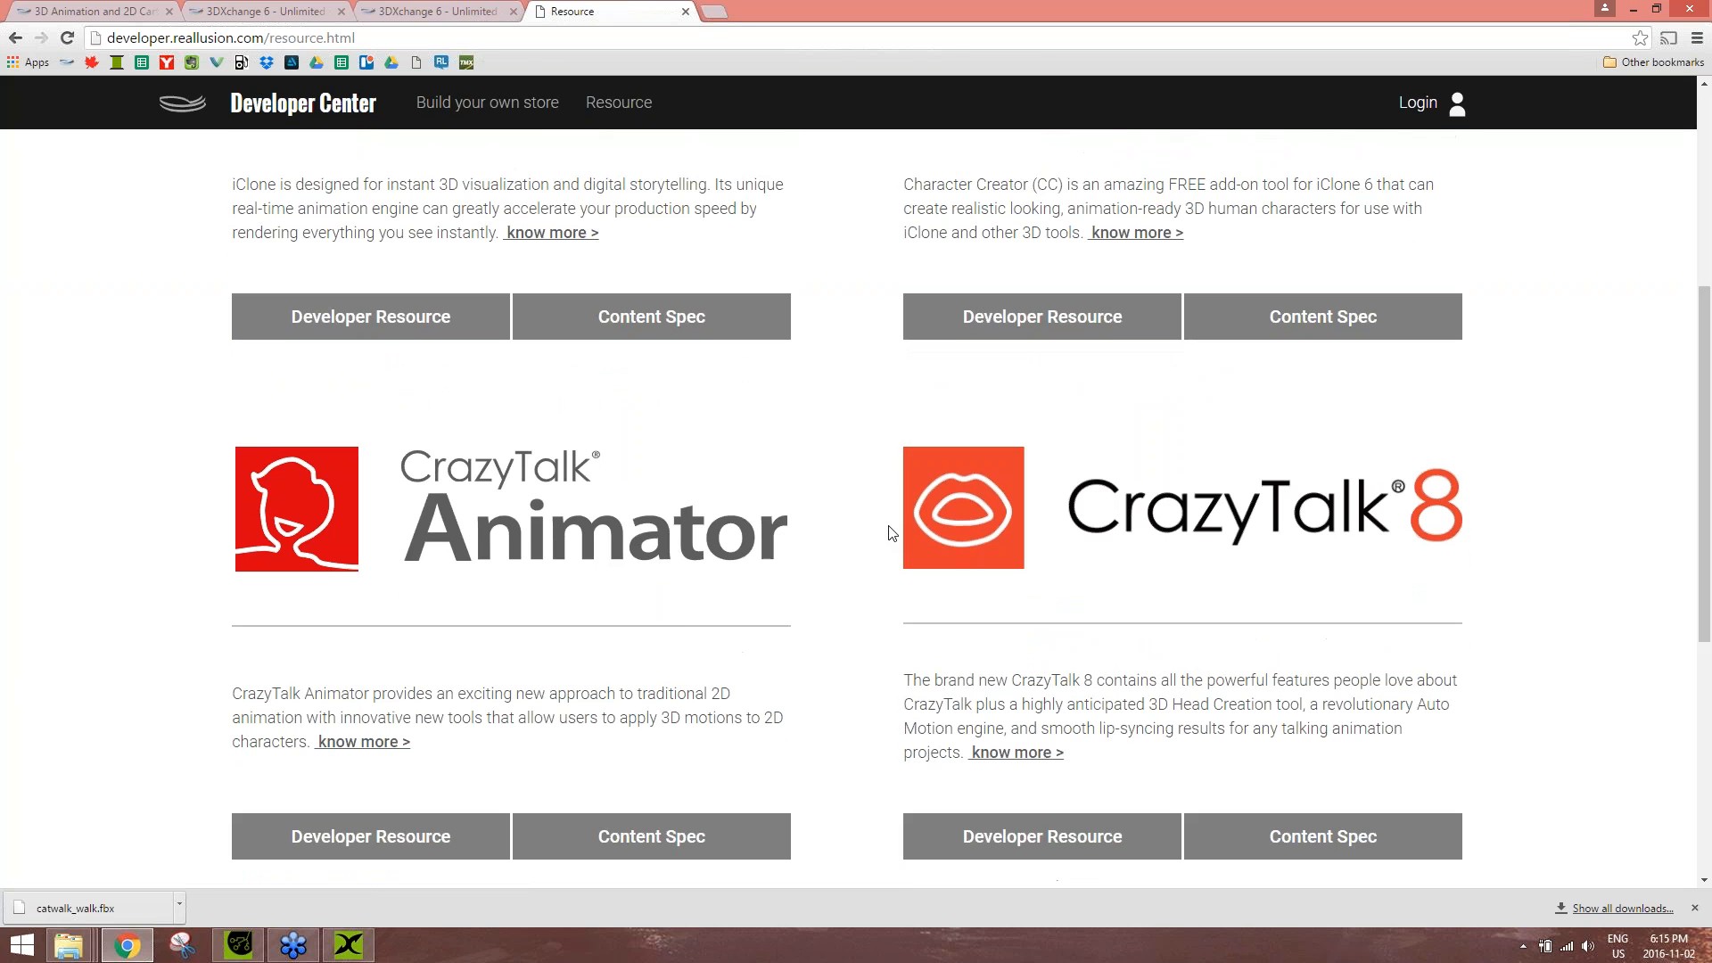
scroll(888, 533, up, 3)
click(910, 575)
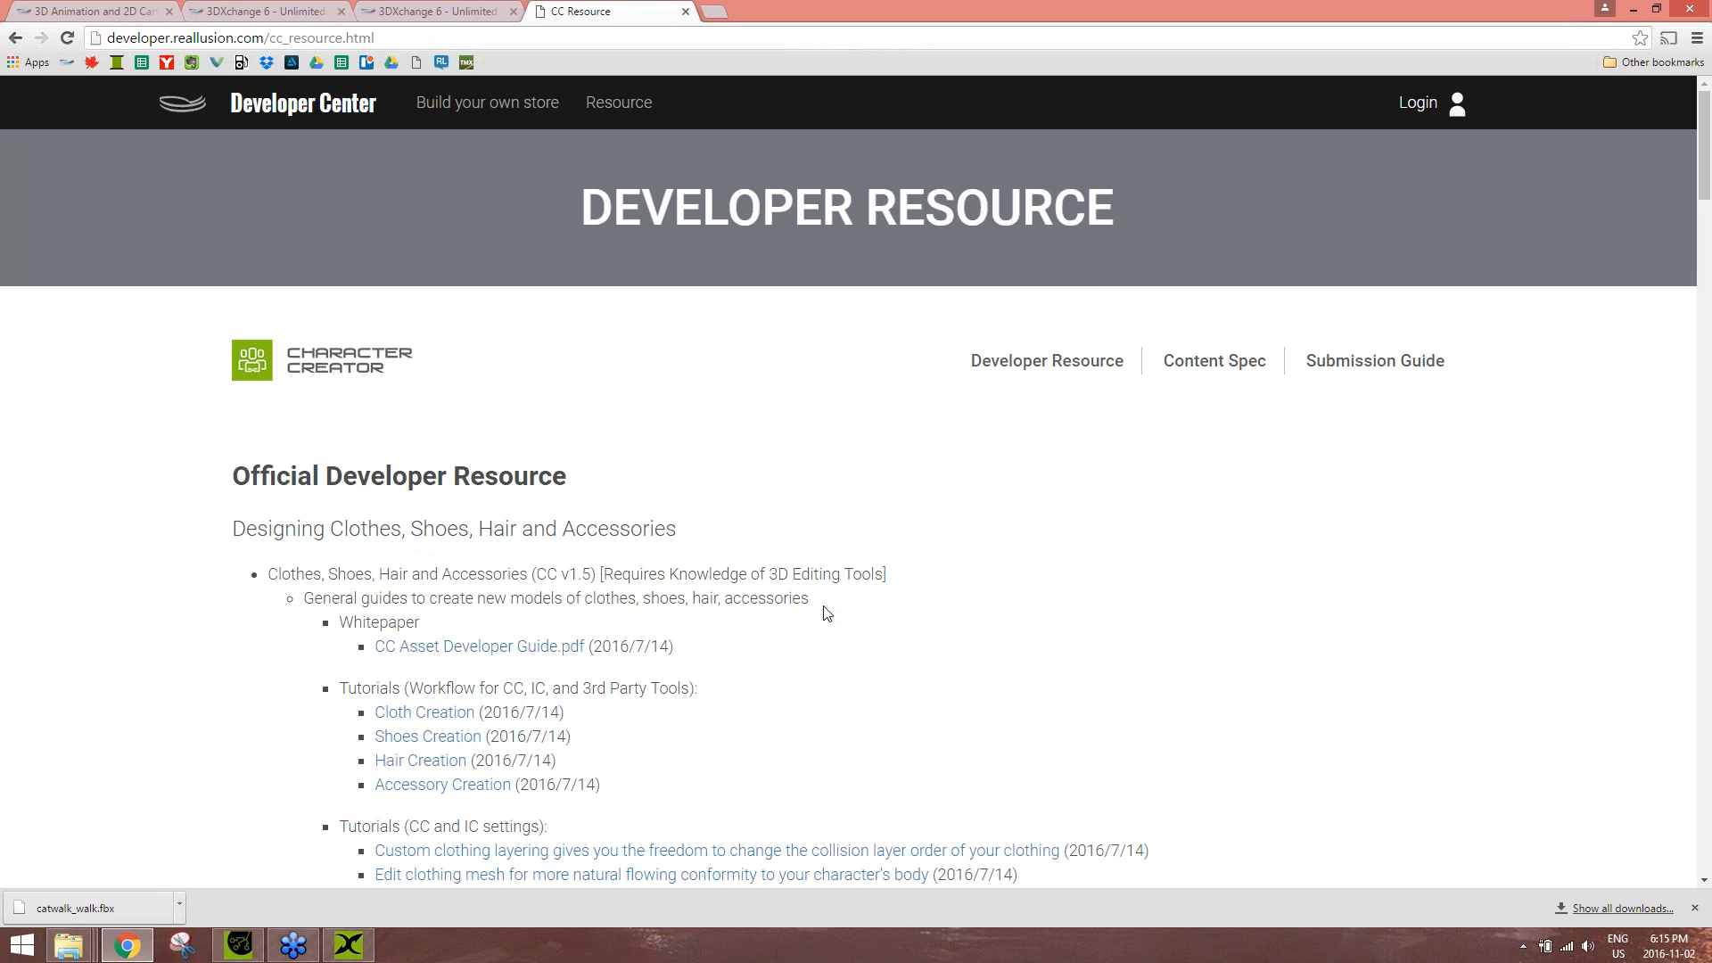
- Examine the clothes, shoes, hair and accessories guides, highlighting that heading and looking over the tutorials, resource files and templates
scroll(802, 606, down, 2)
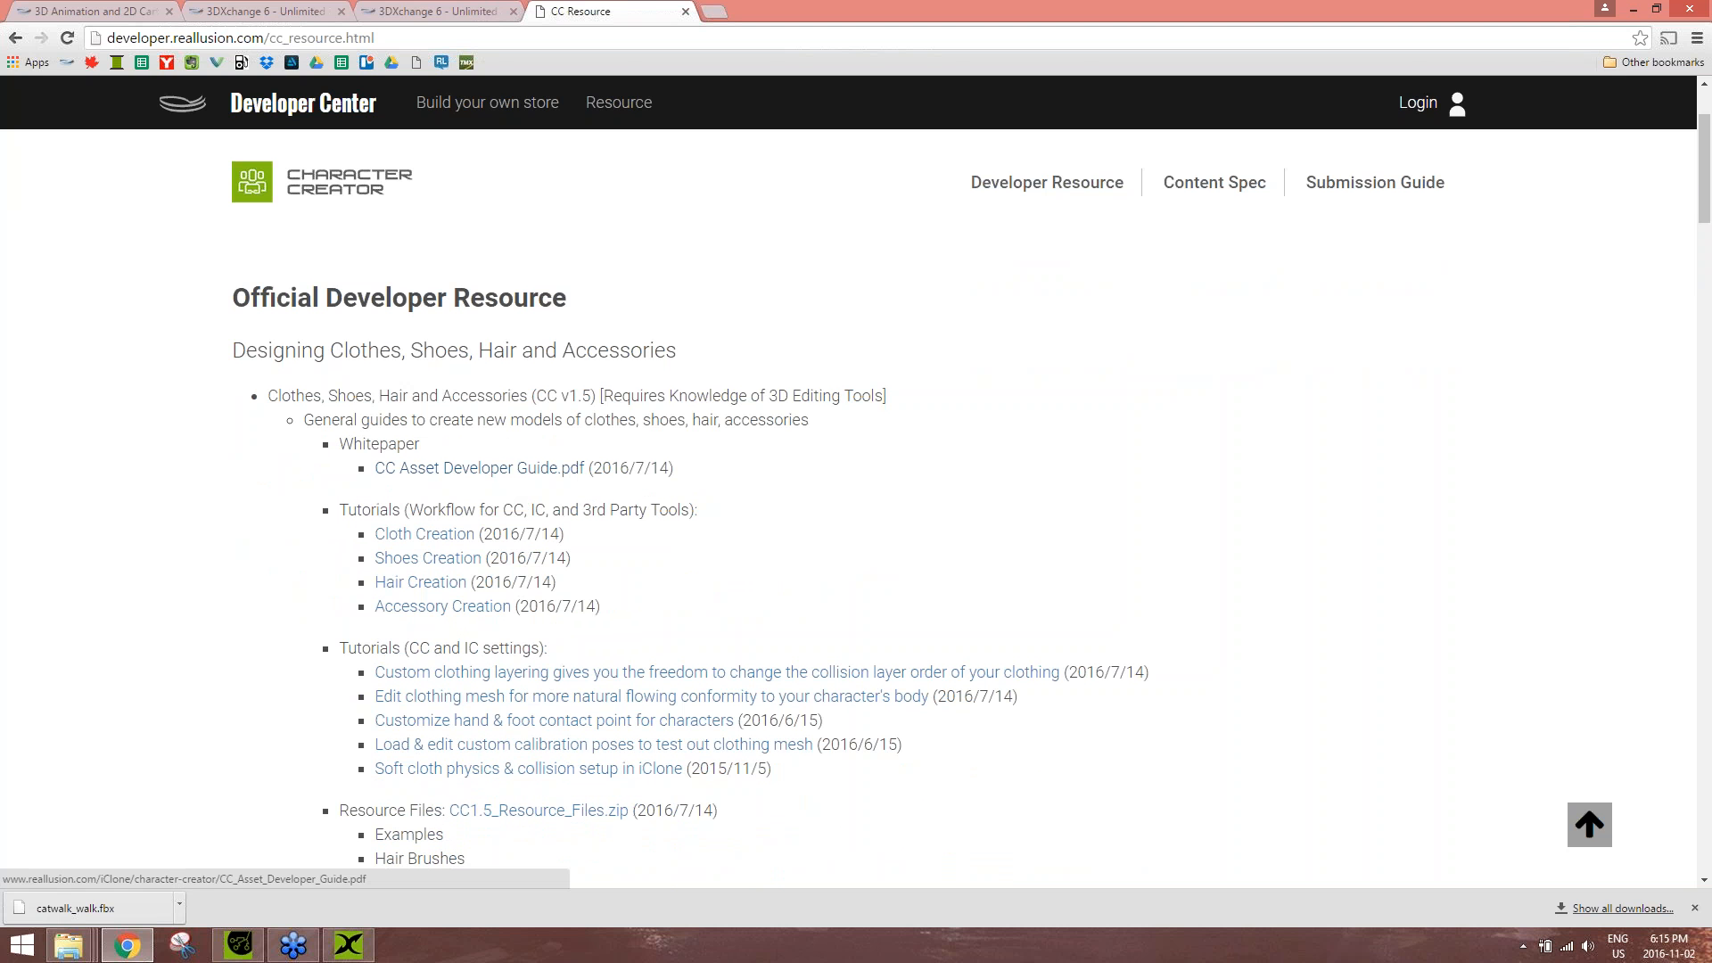
drag(280, 395, 527, 392)
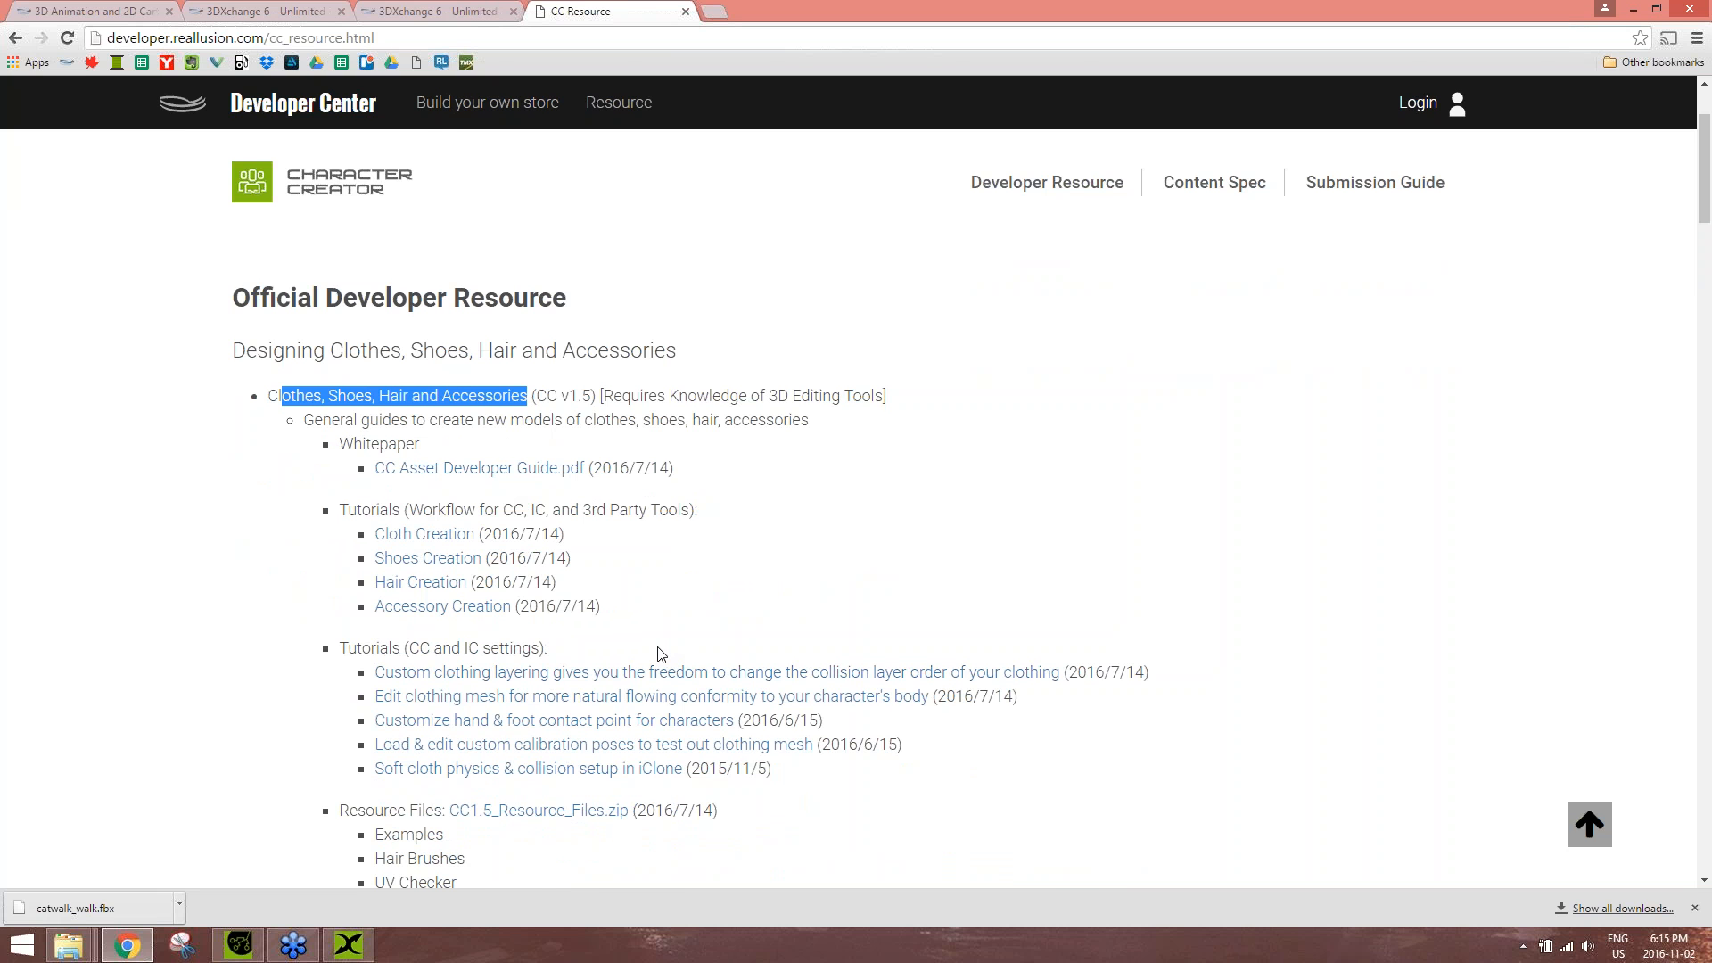
scroll(658, 653, down, 2)
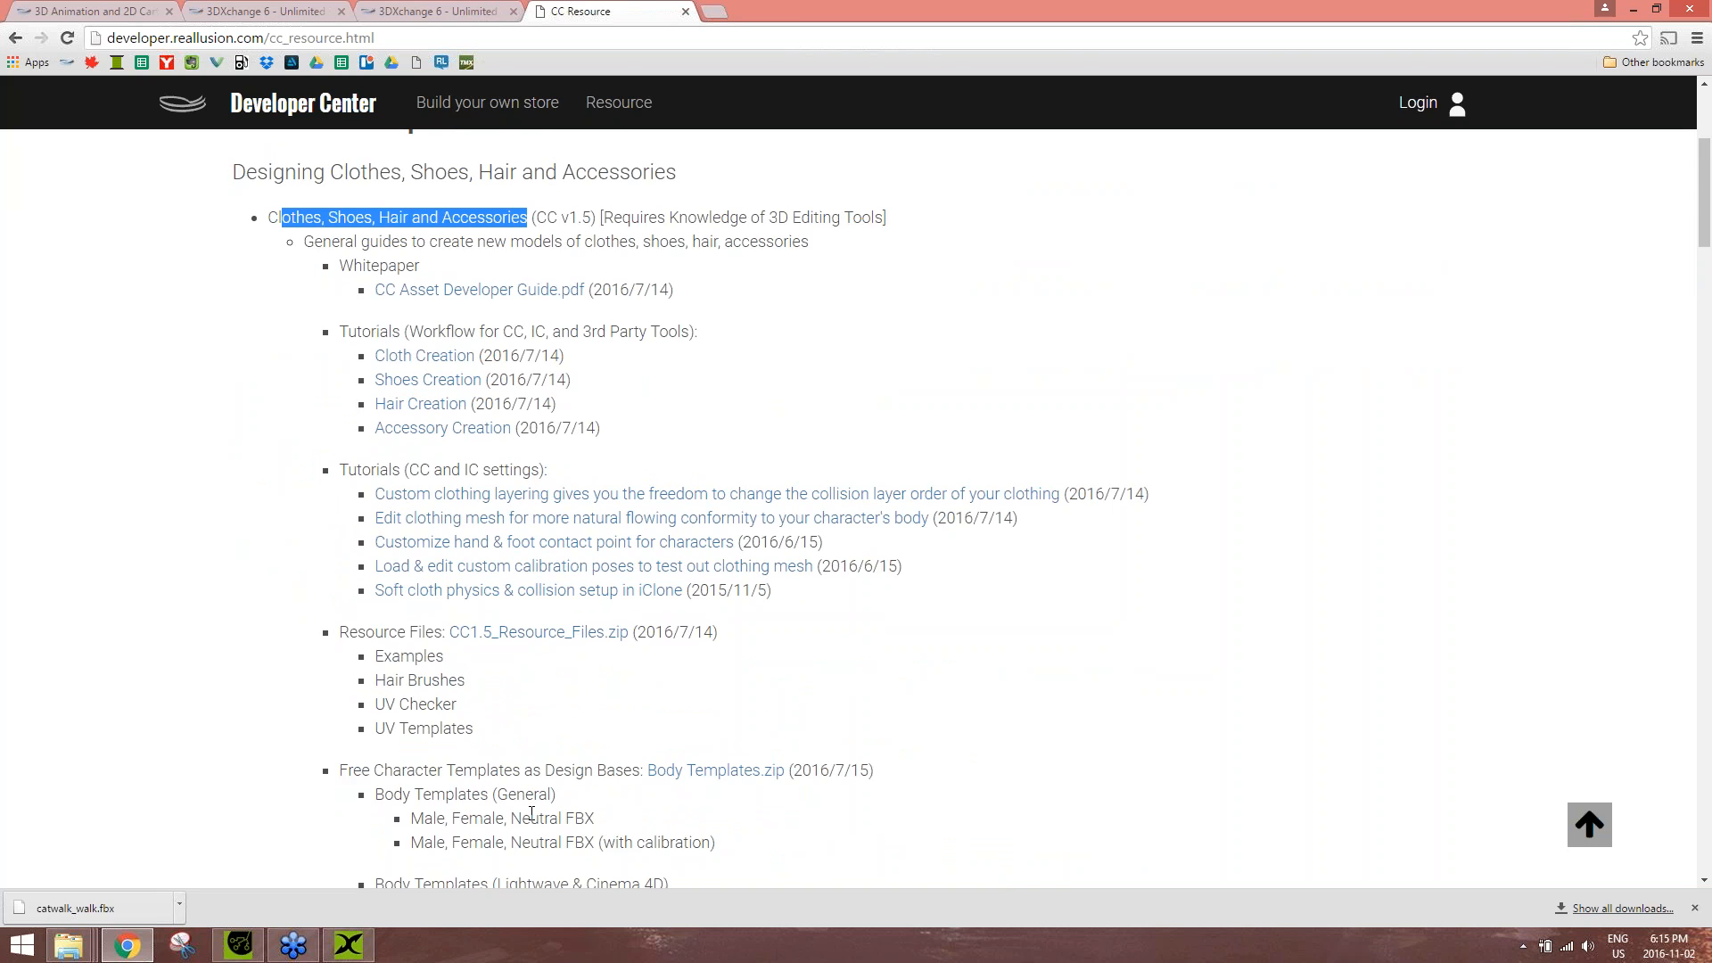
scroll(532, 813, down, 2)
scroll(532, 815, up, 4)
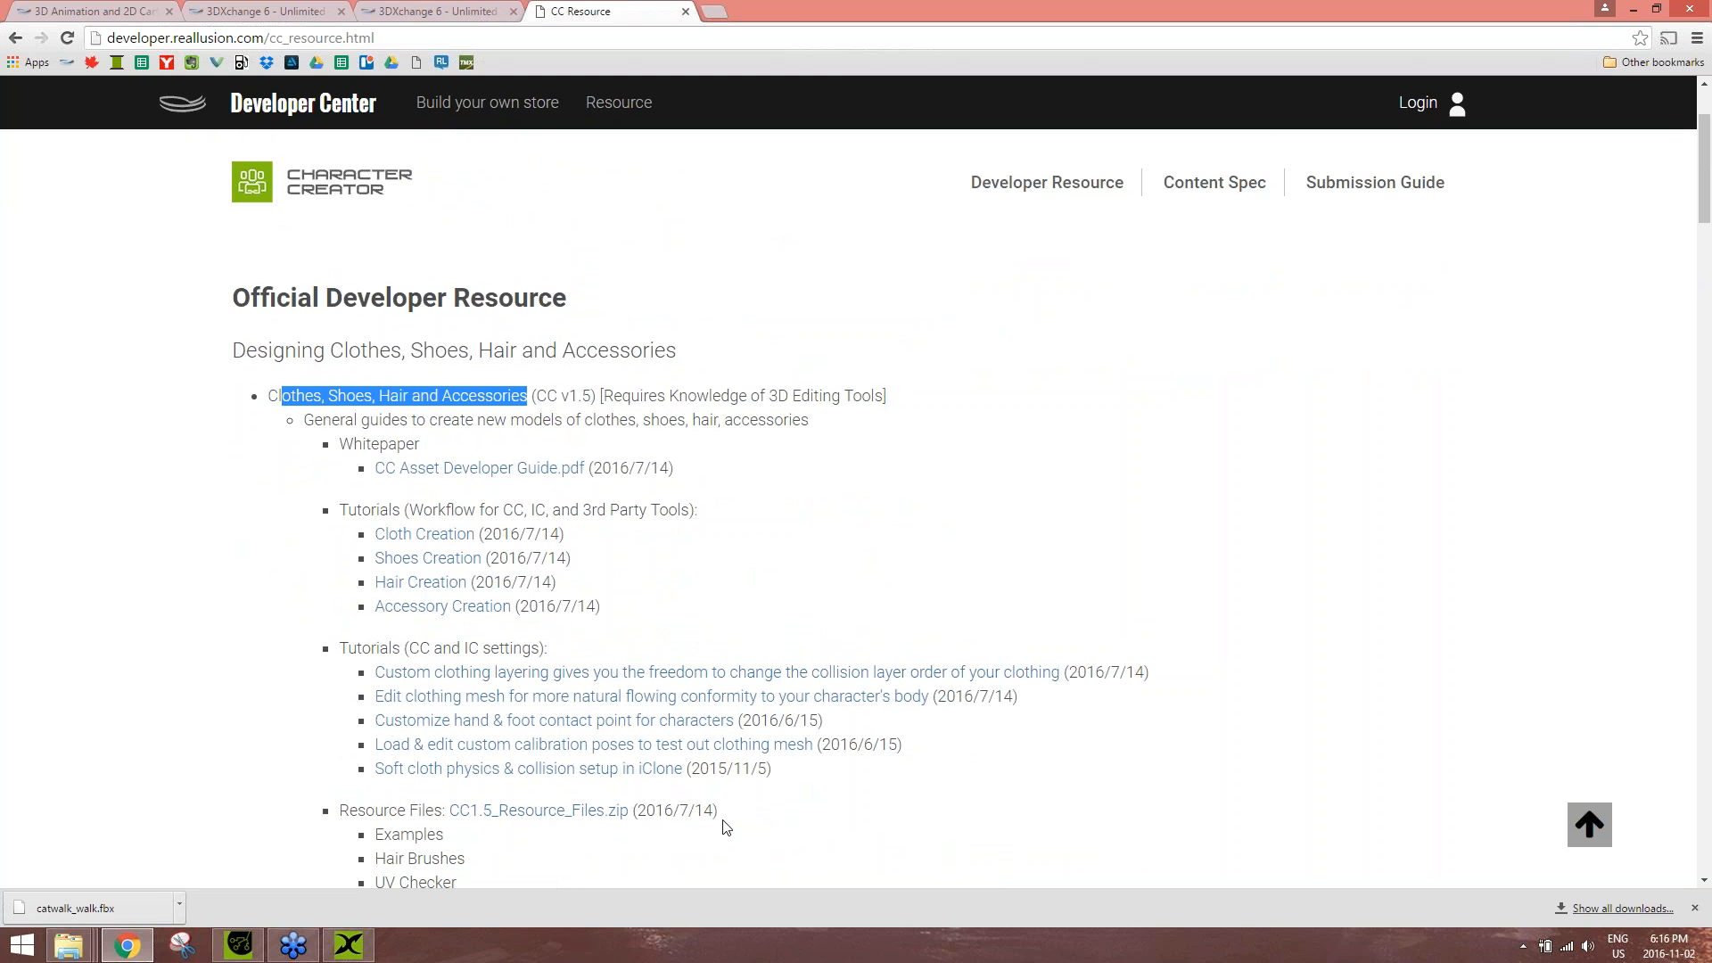
- Request ending the webinar for everyone in GoToWebinar
click(1689, 518)
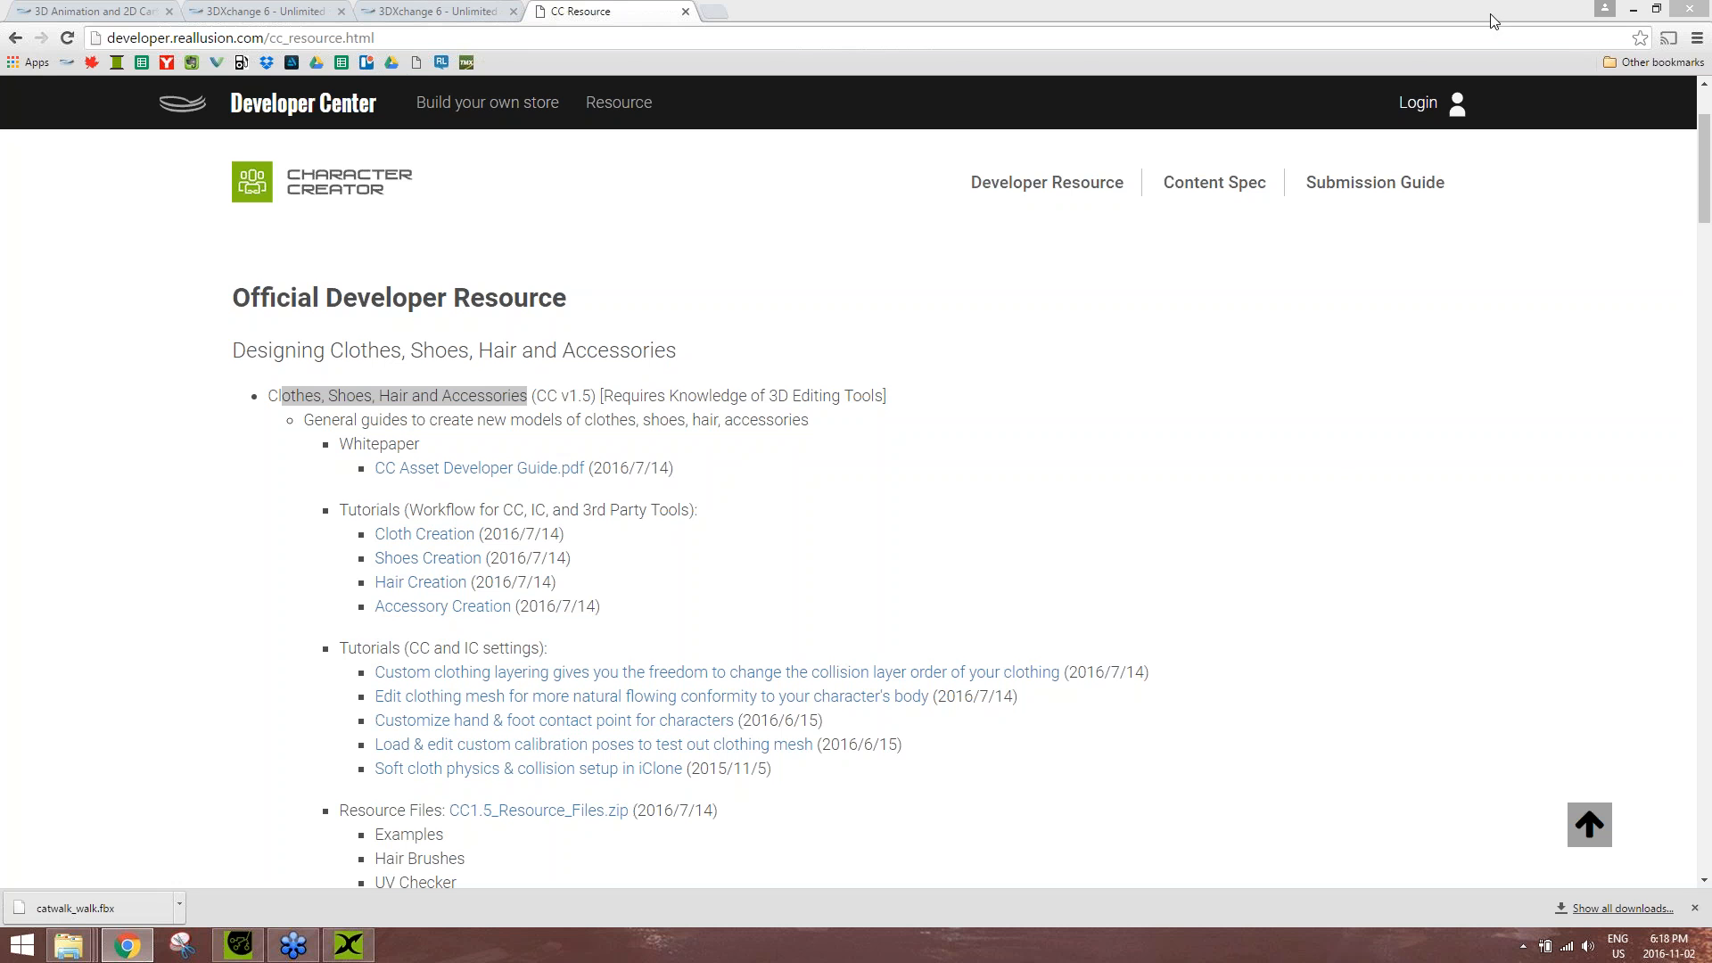
click(1556, 174)
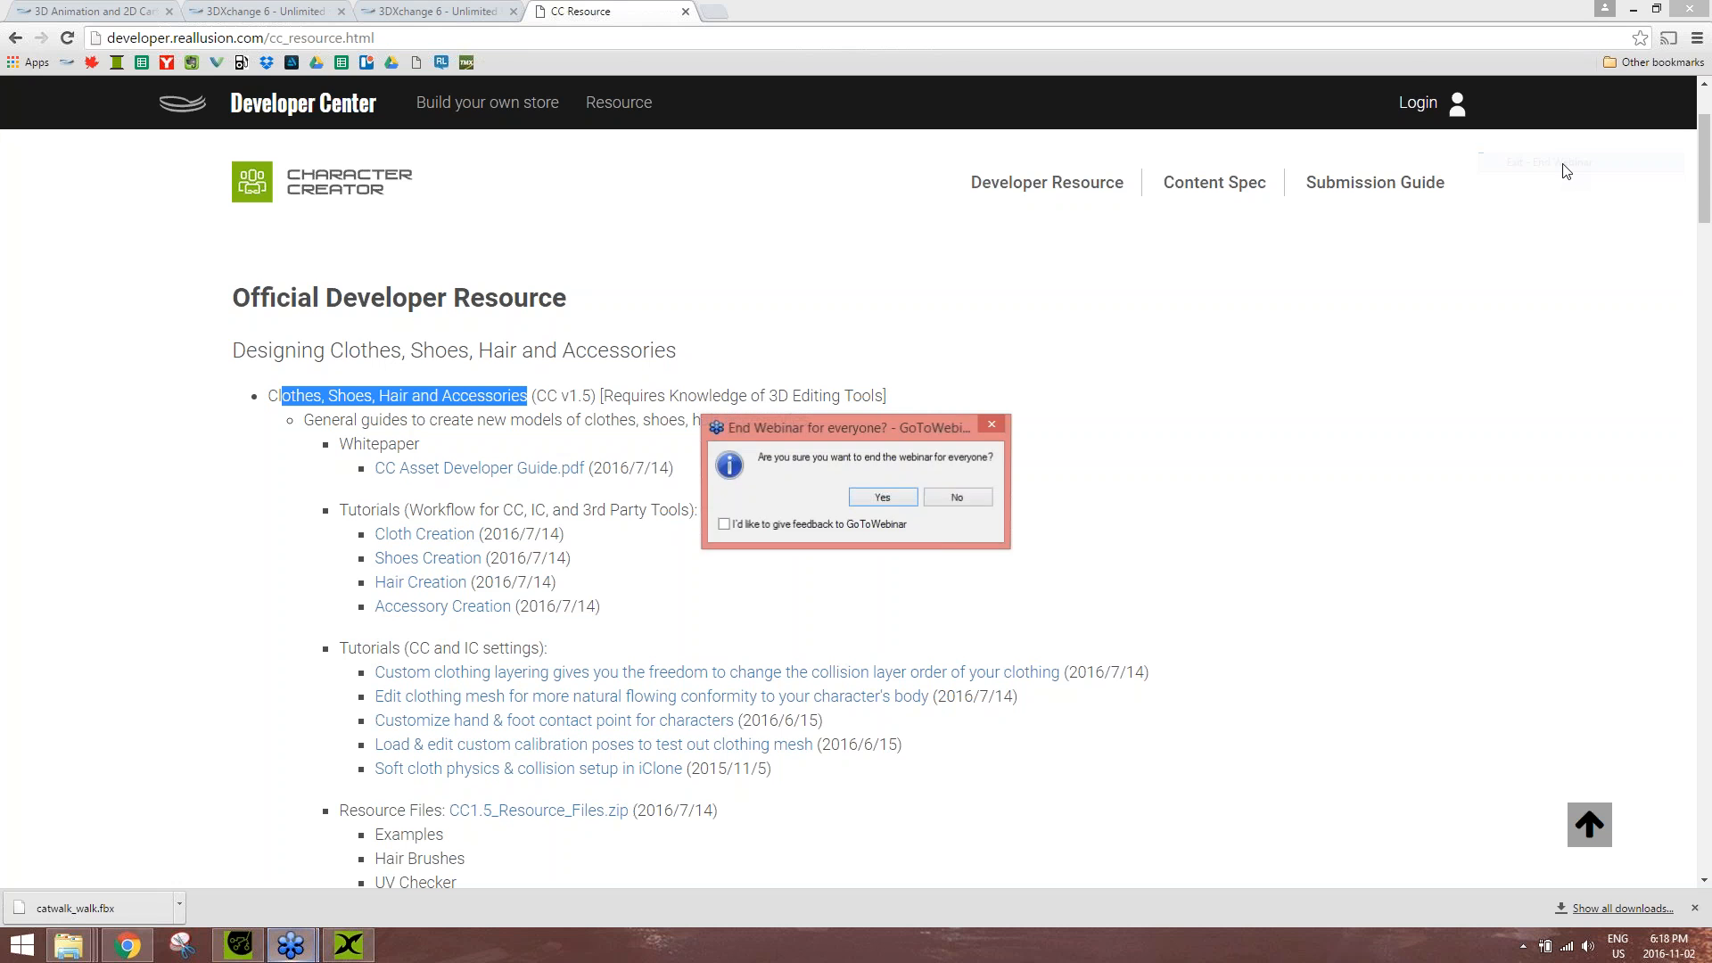